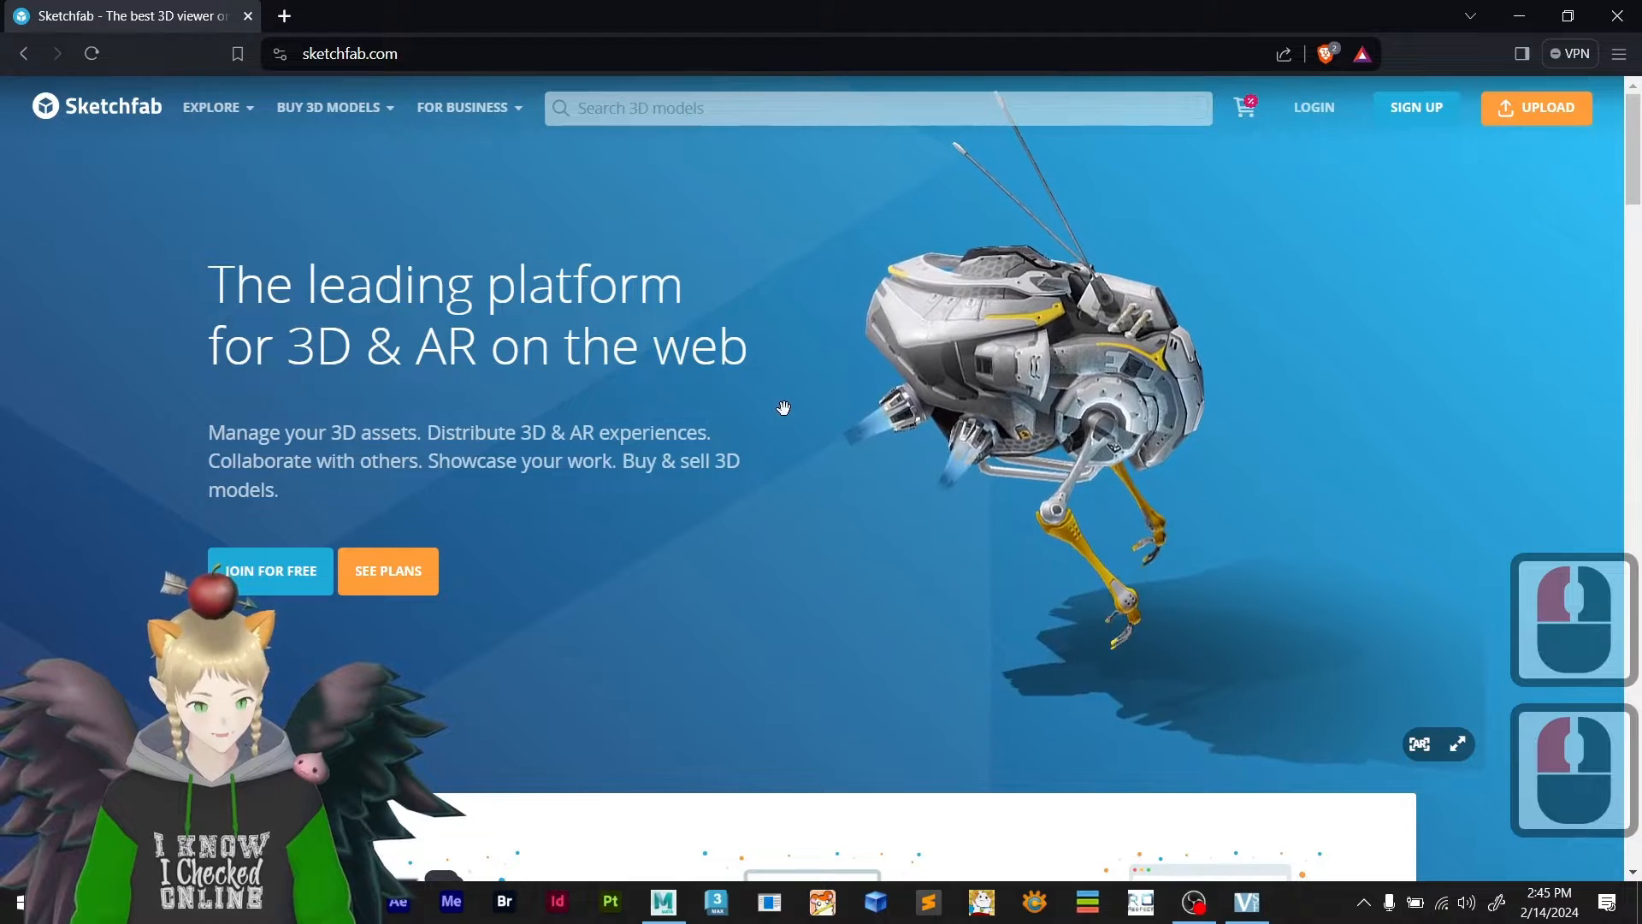
- Search the model library for "stylized" and limit the results to downloadable models
left_click(618, 109)
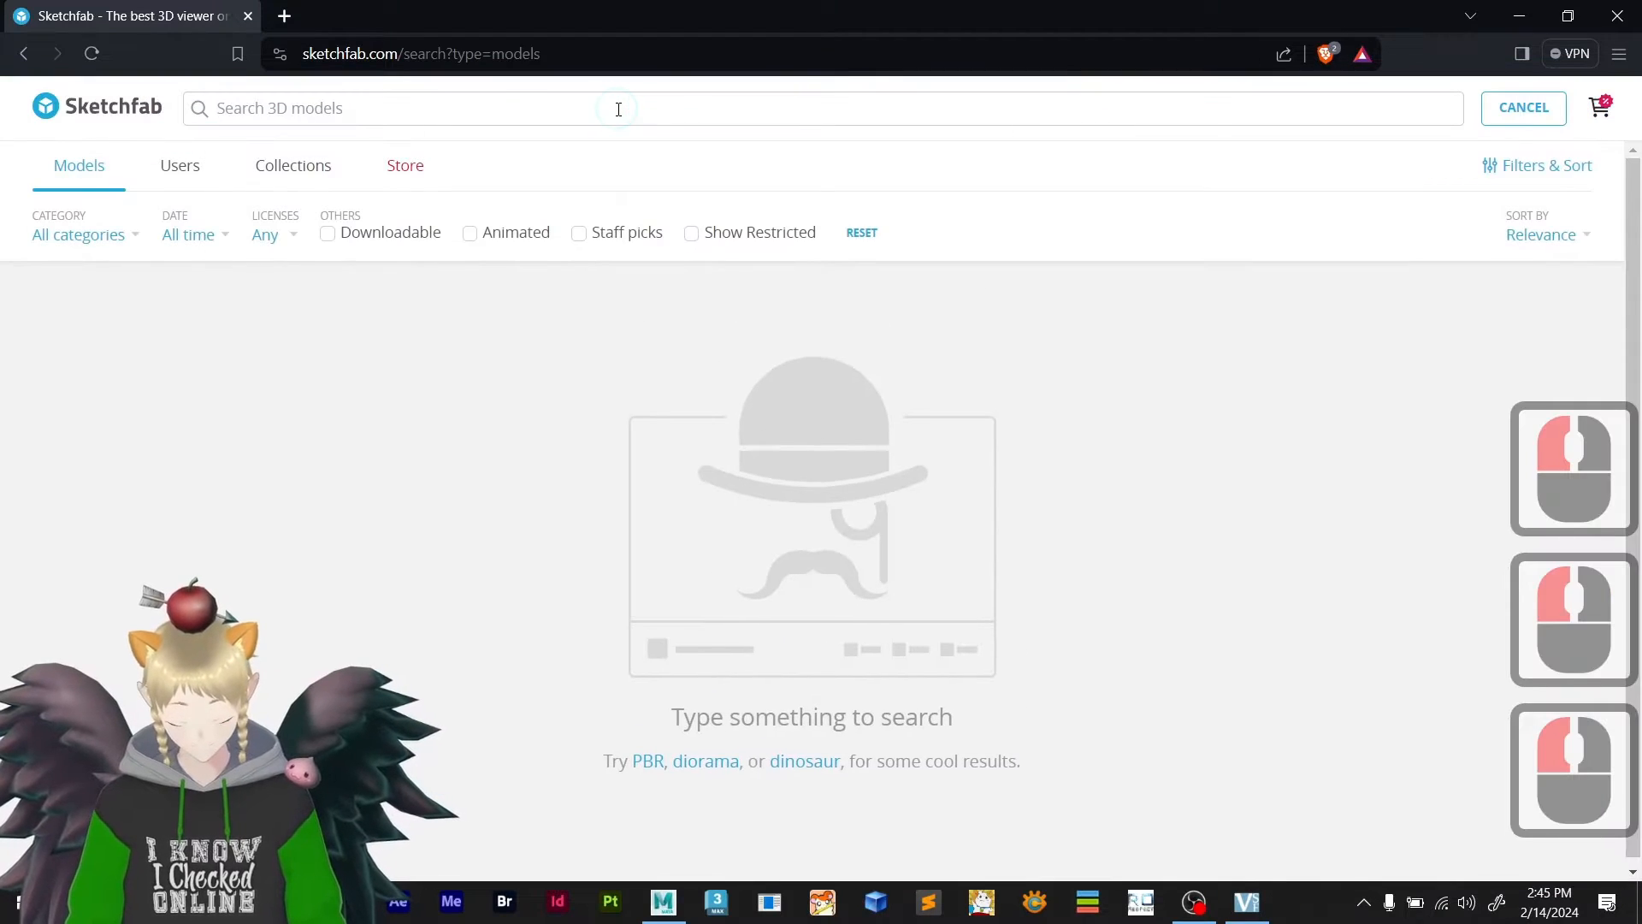
type("sty")
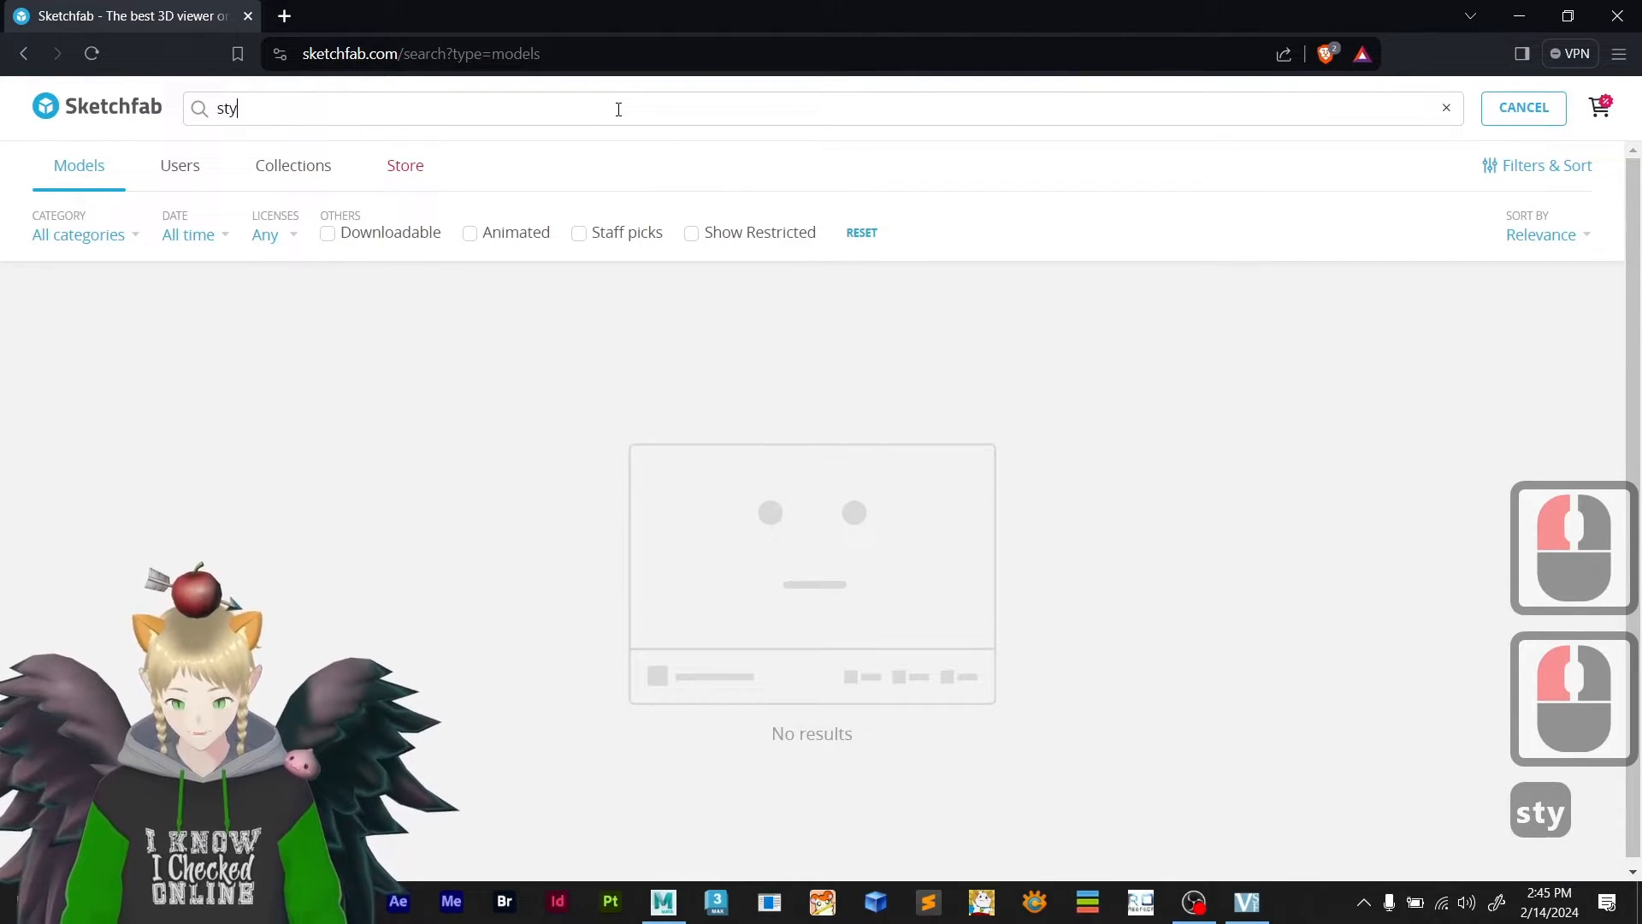
type("li")
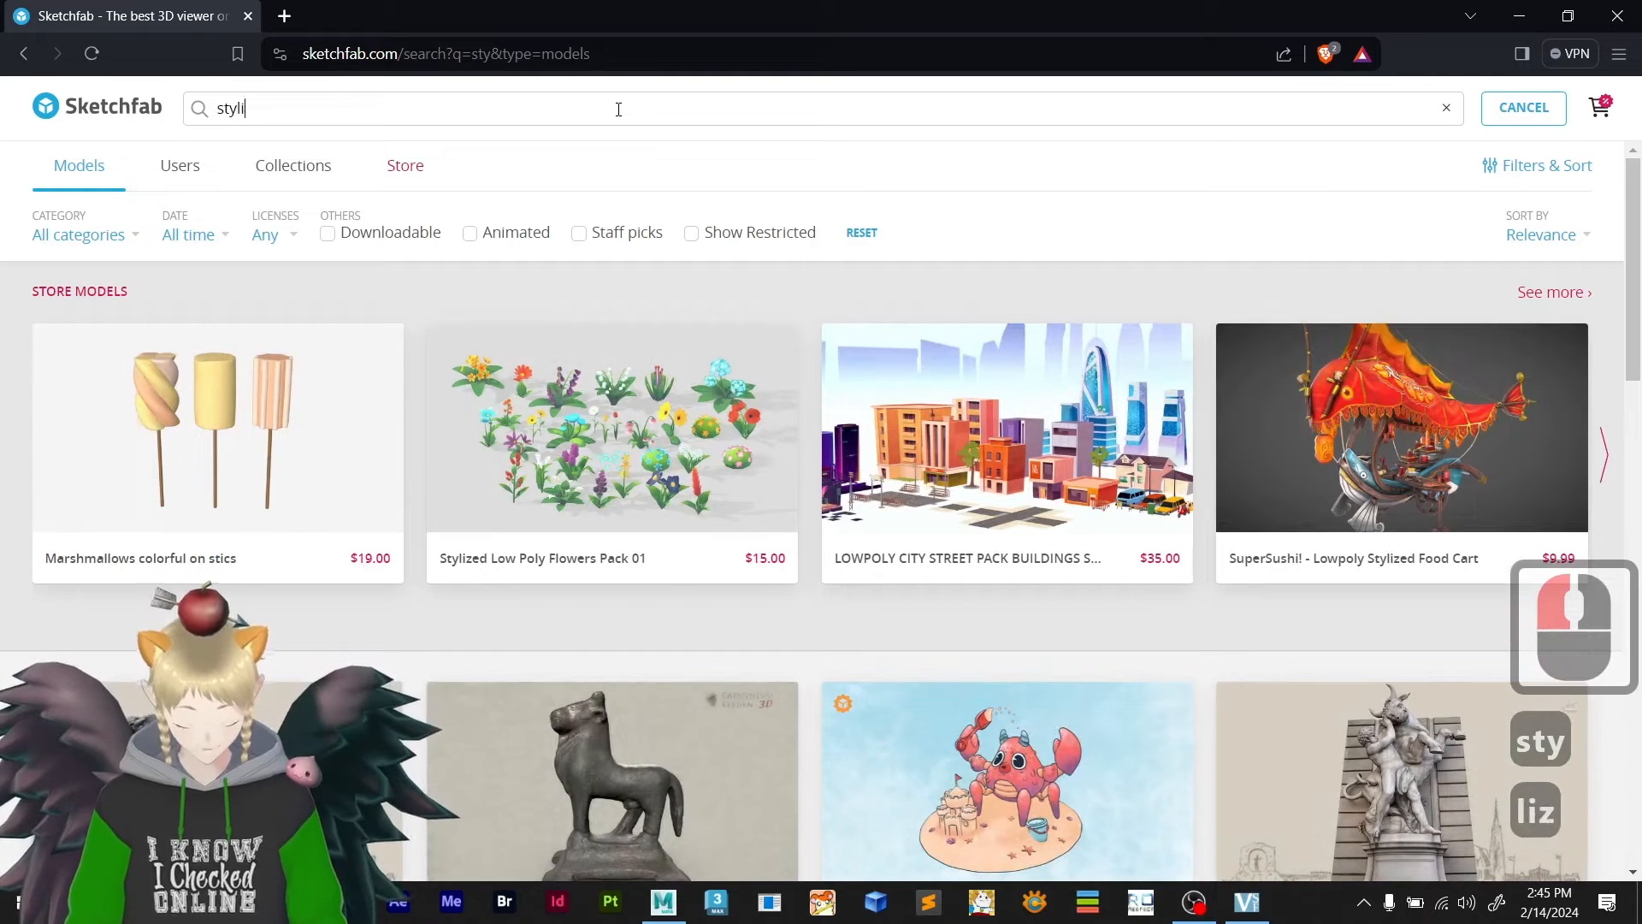
type("zed")
key("Return")
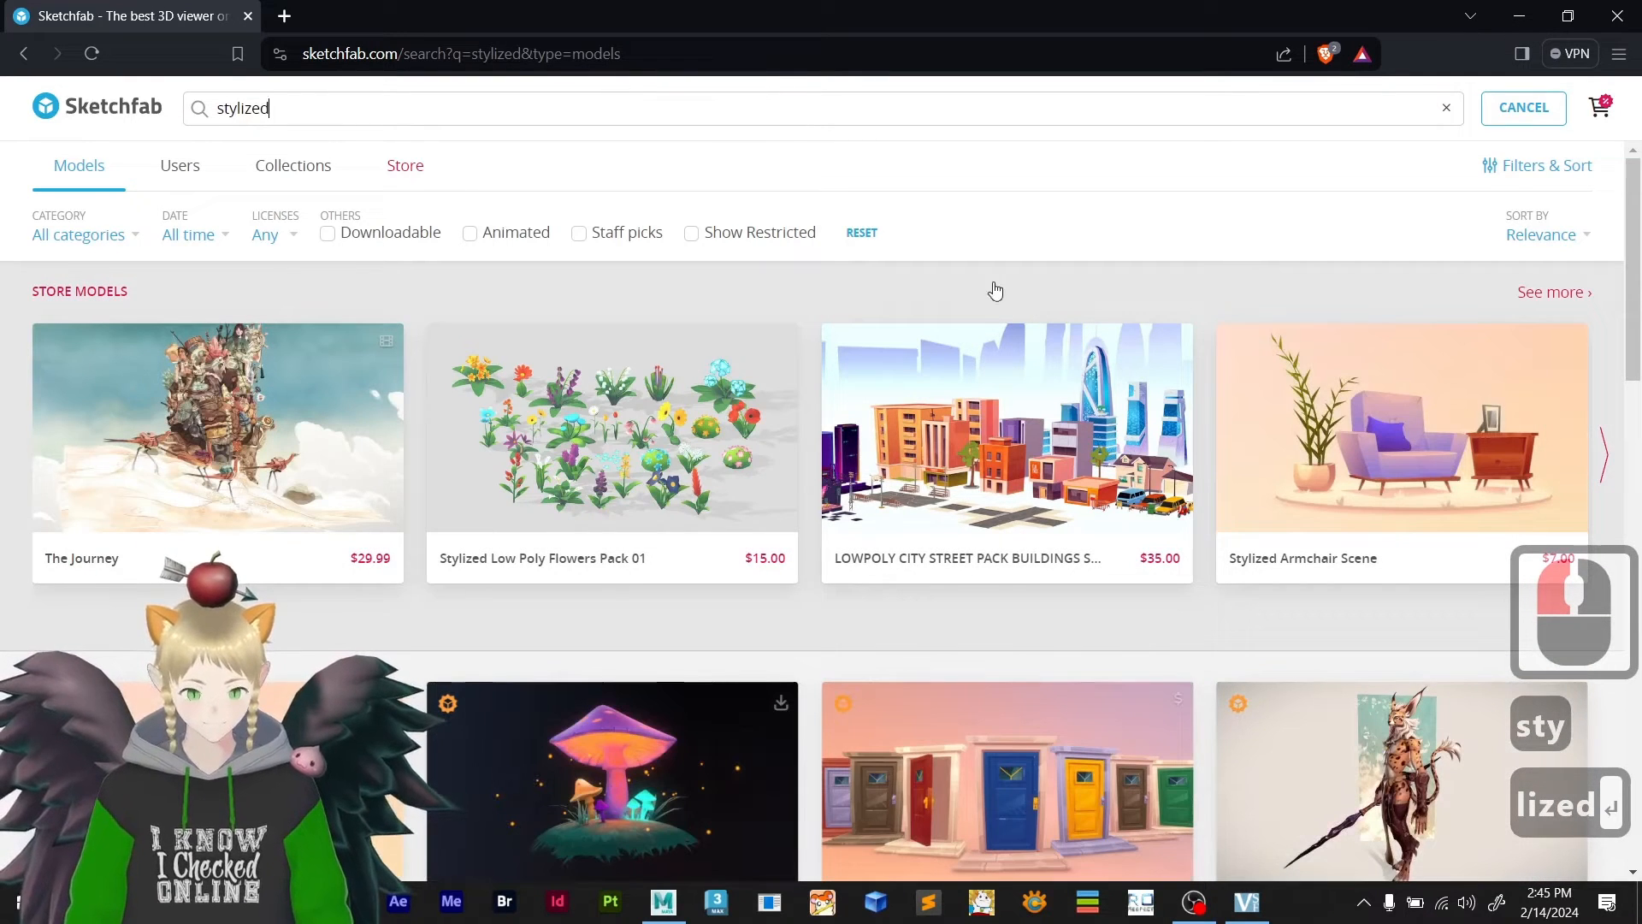
left_click(330, 236)
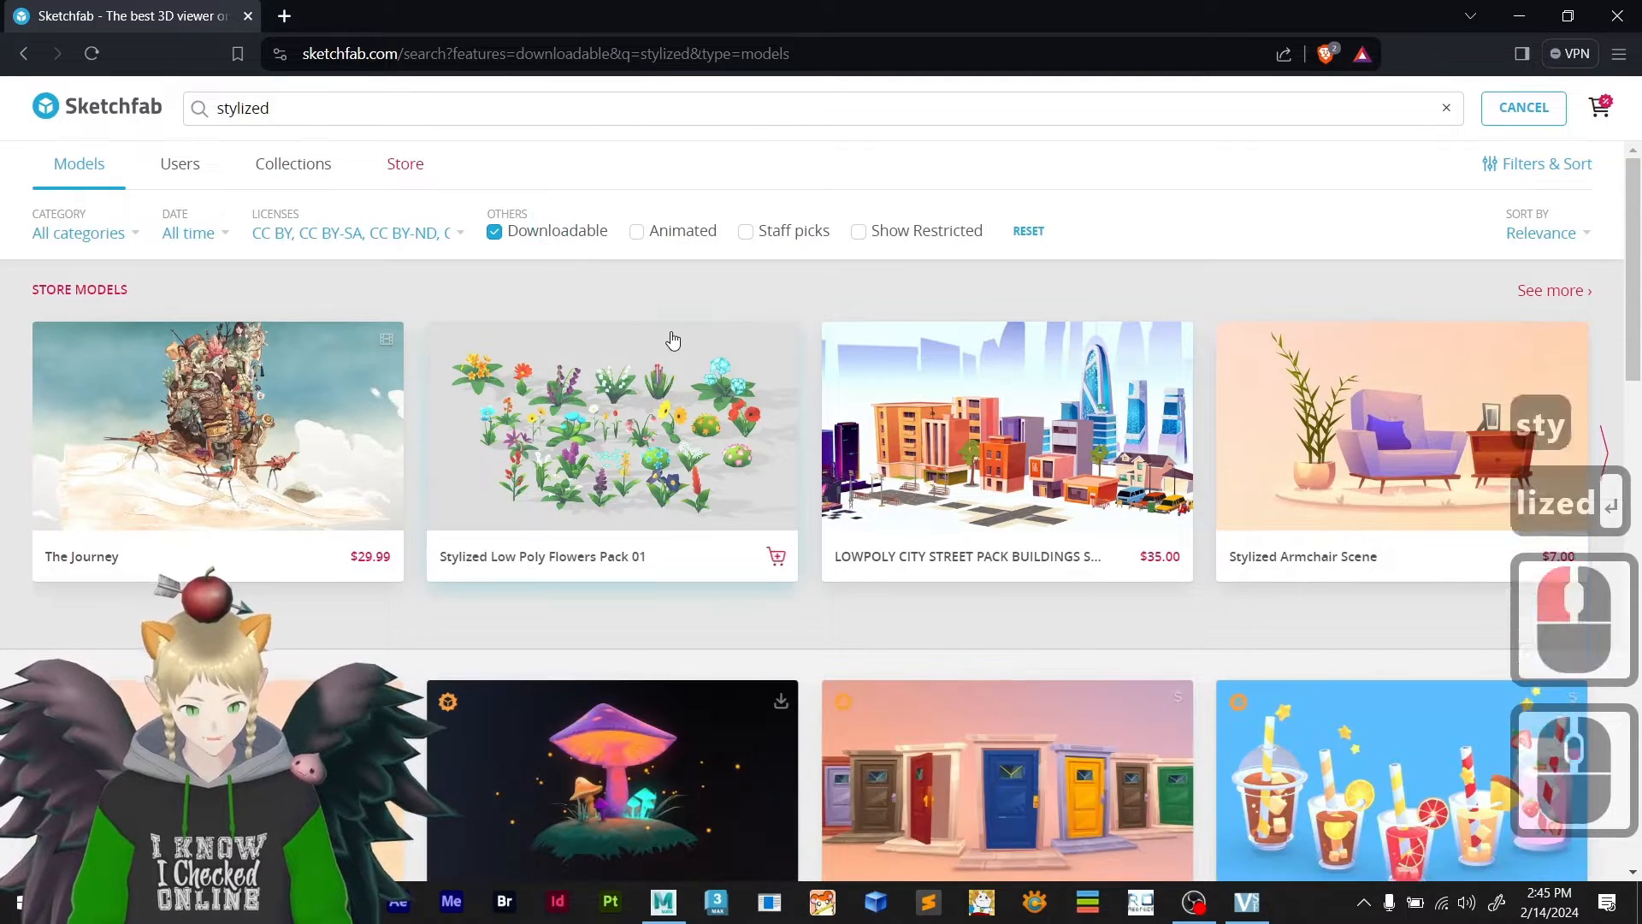
- Browse the downloadable stylized models and open the Stylized Temple Wall
scroll(674, 341, "down", 5)
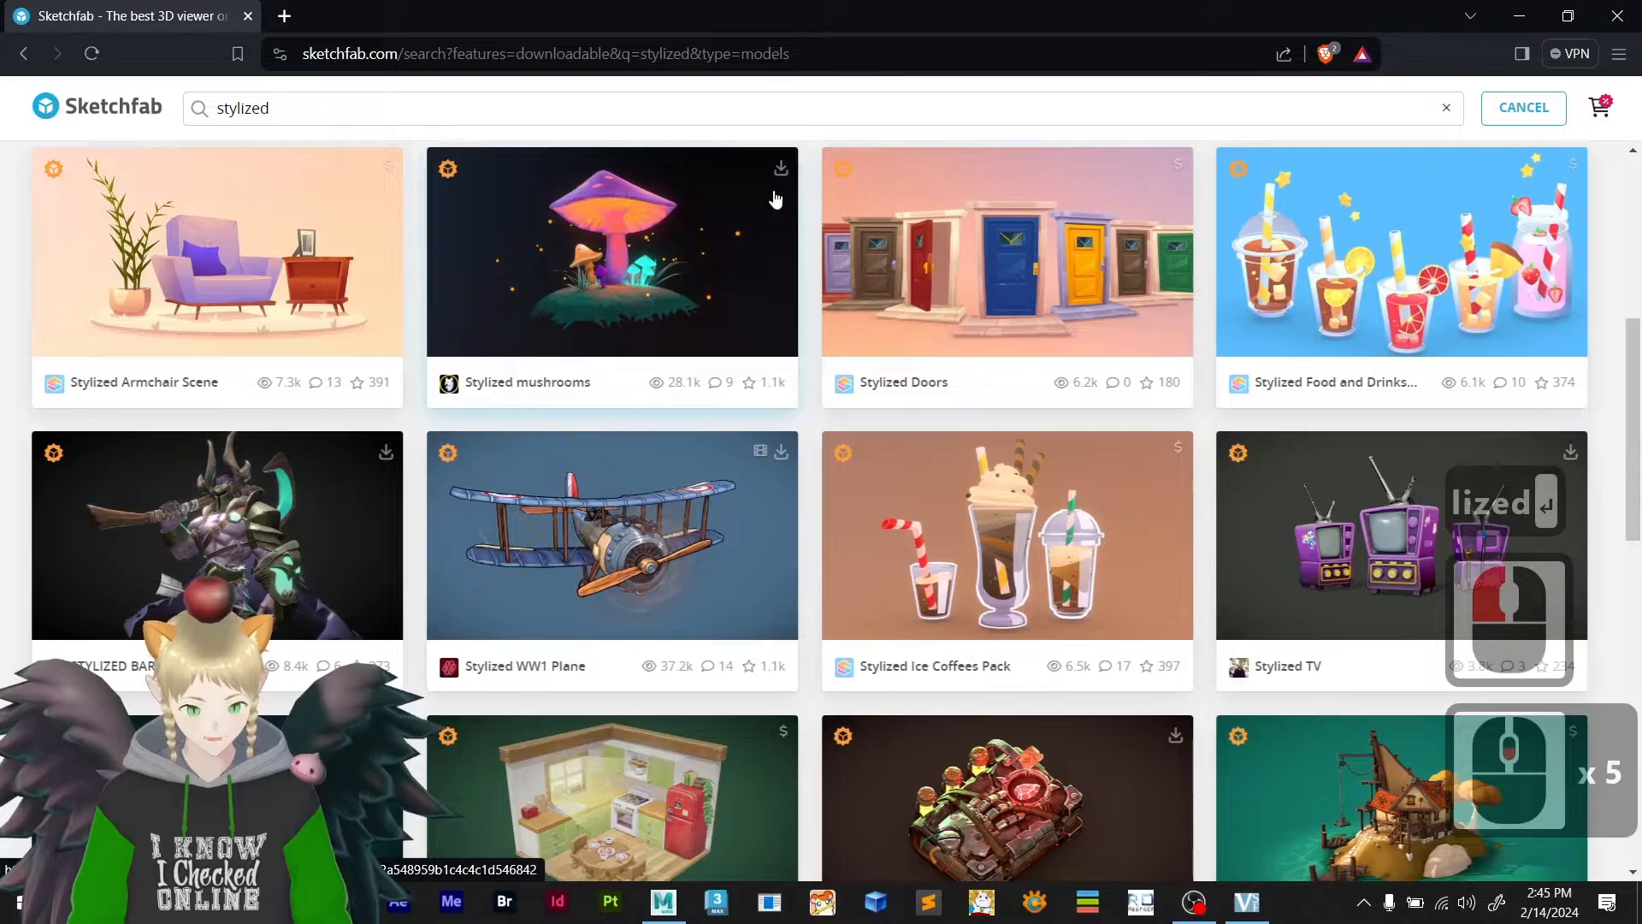
scroll(808, 195, "down", 17)
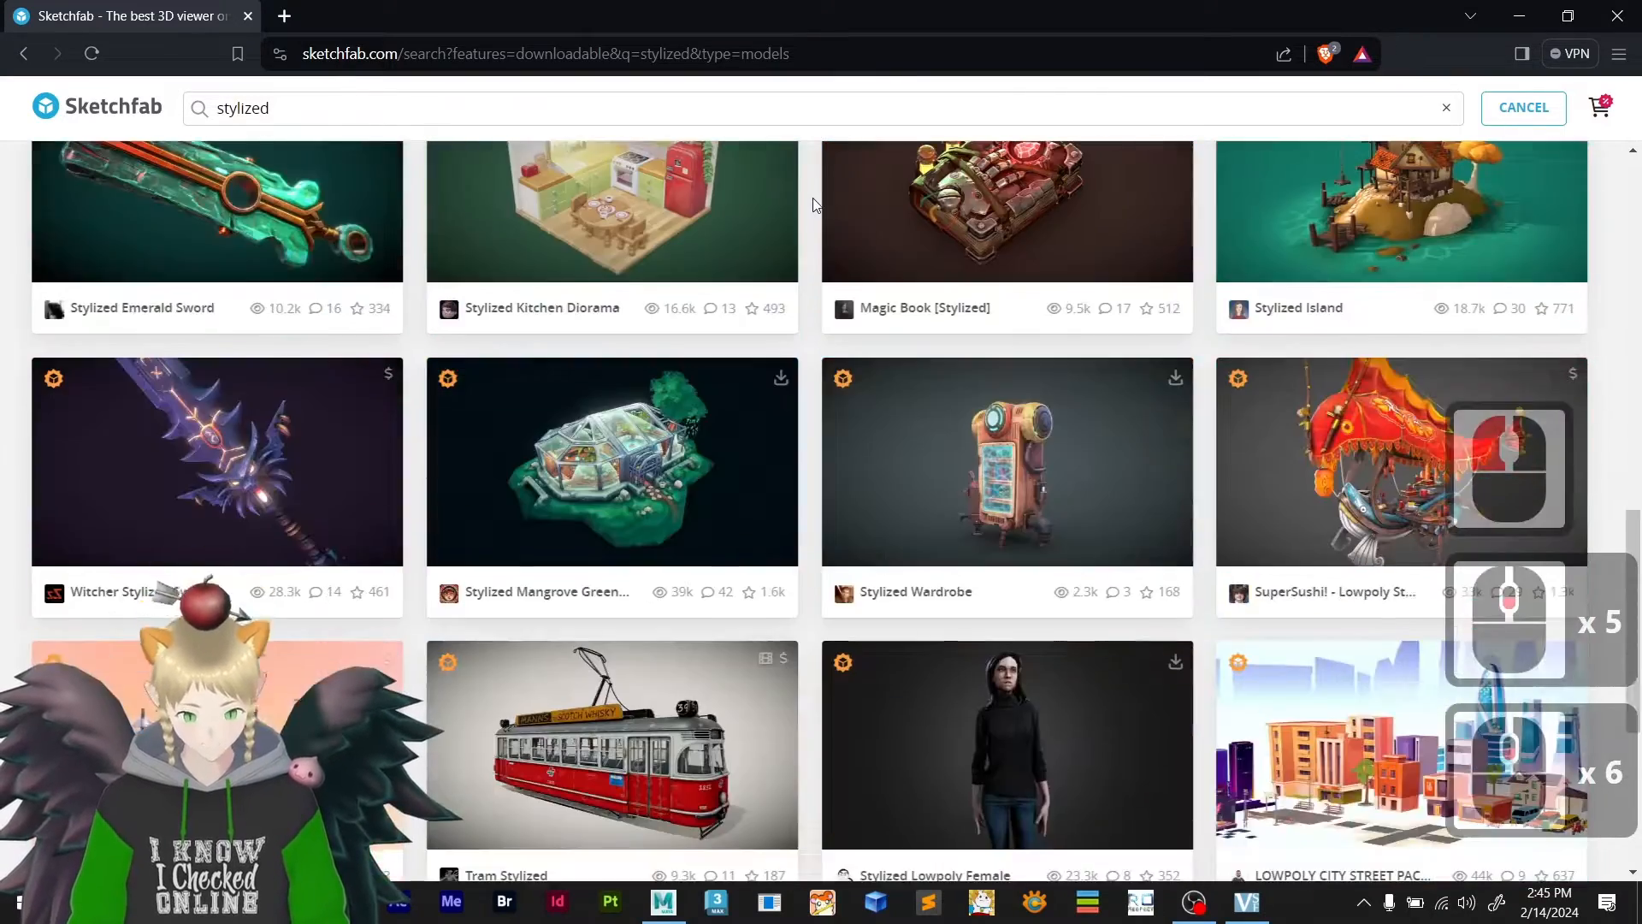
scroll(814, 206, "down", 15)
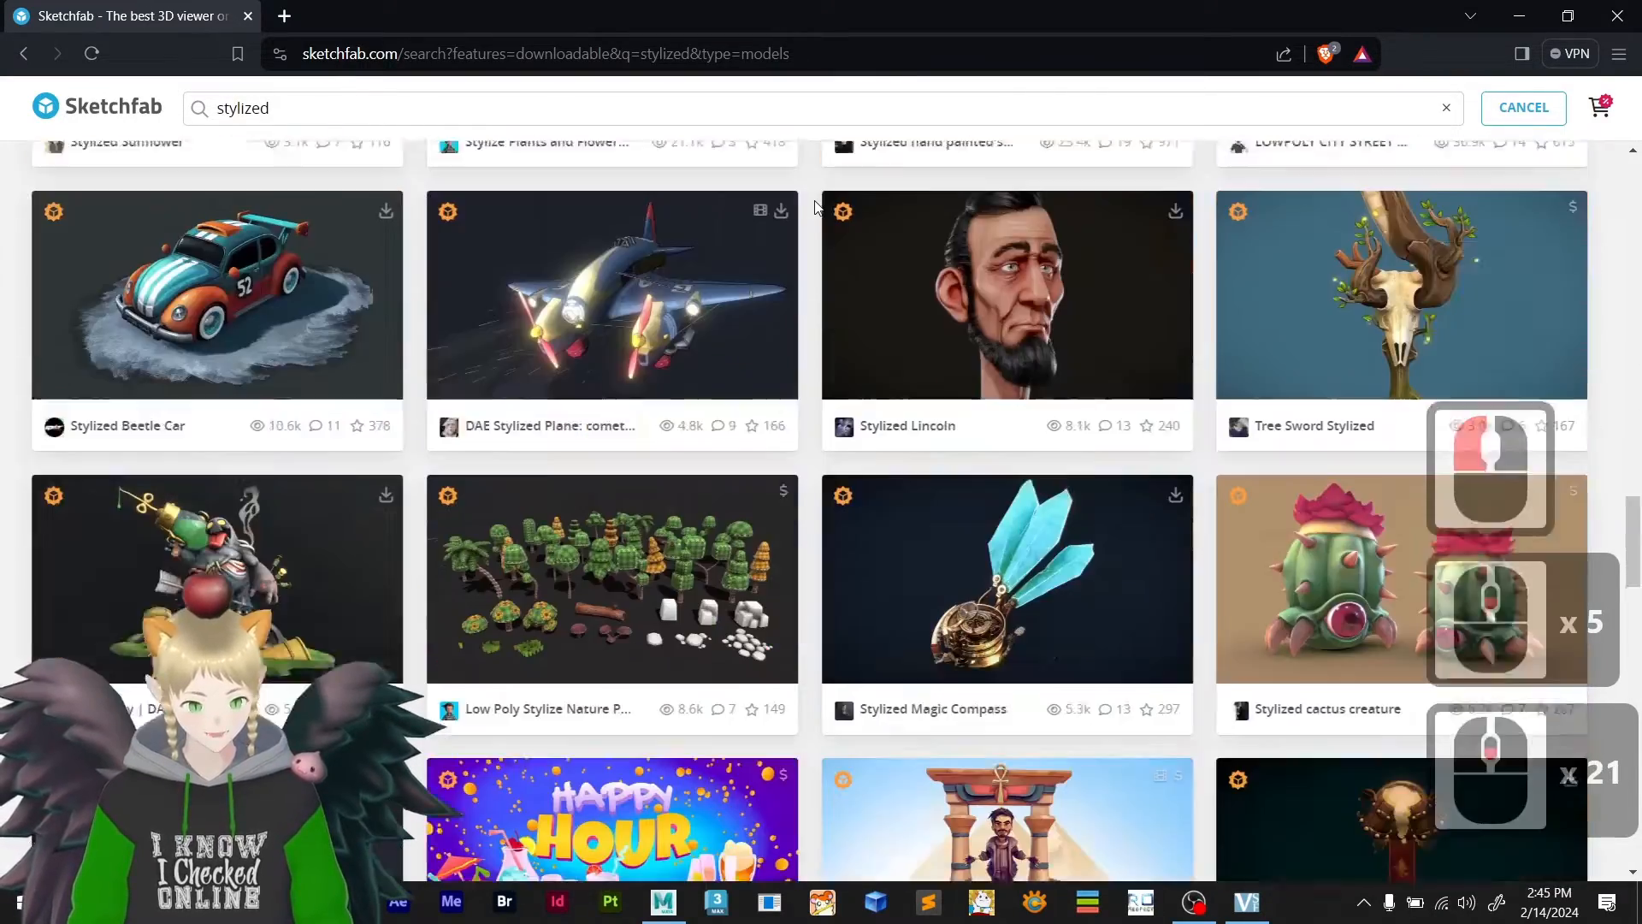
scroll(815, 206, "down", 13)
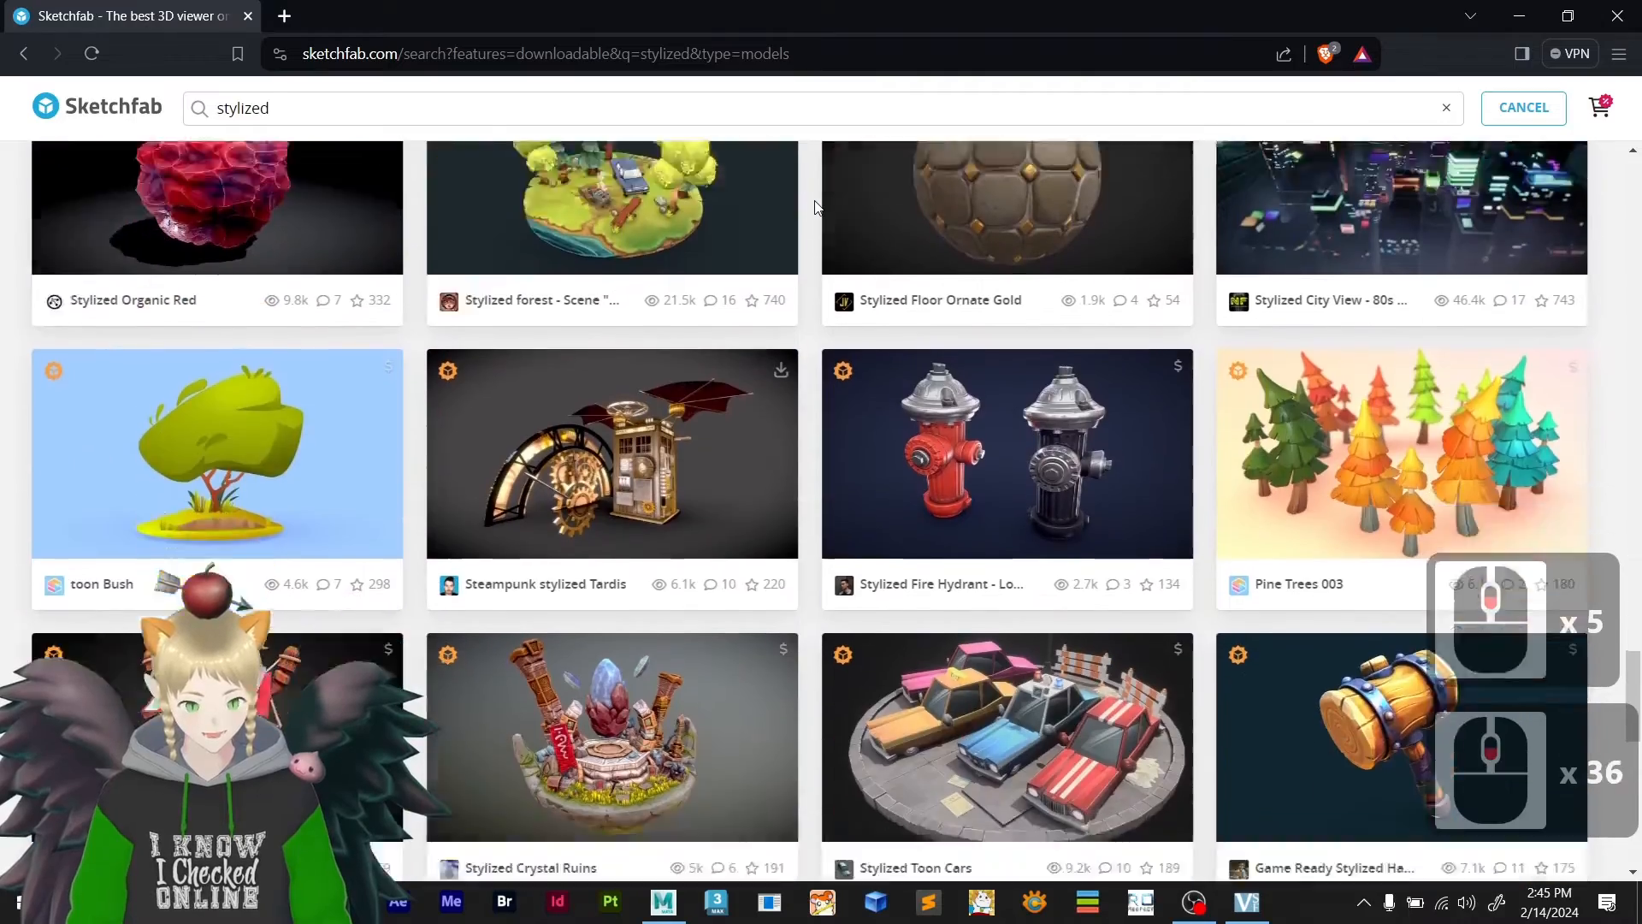
scroll(814, 206, "down", 9)
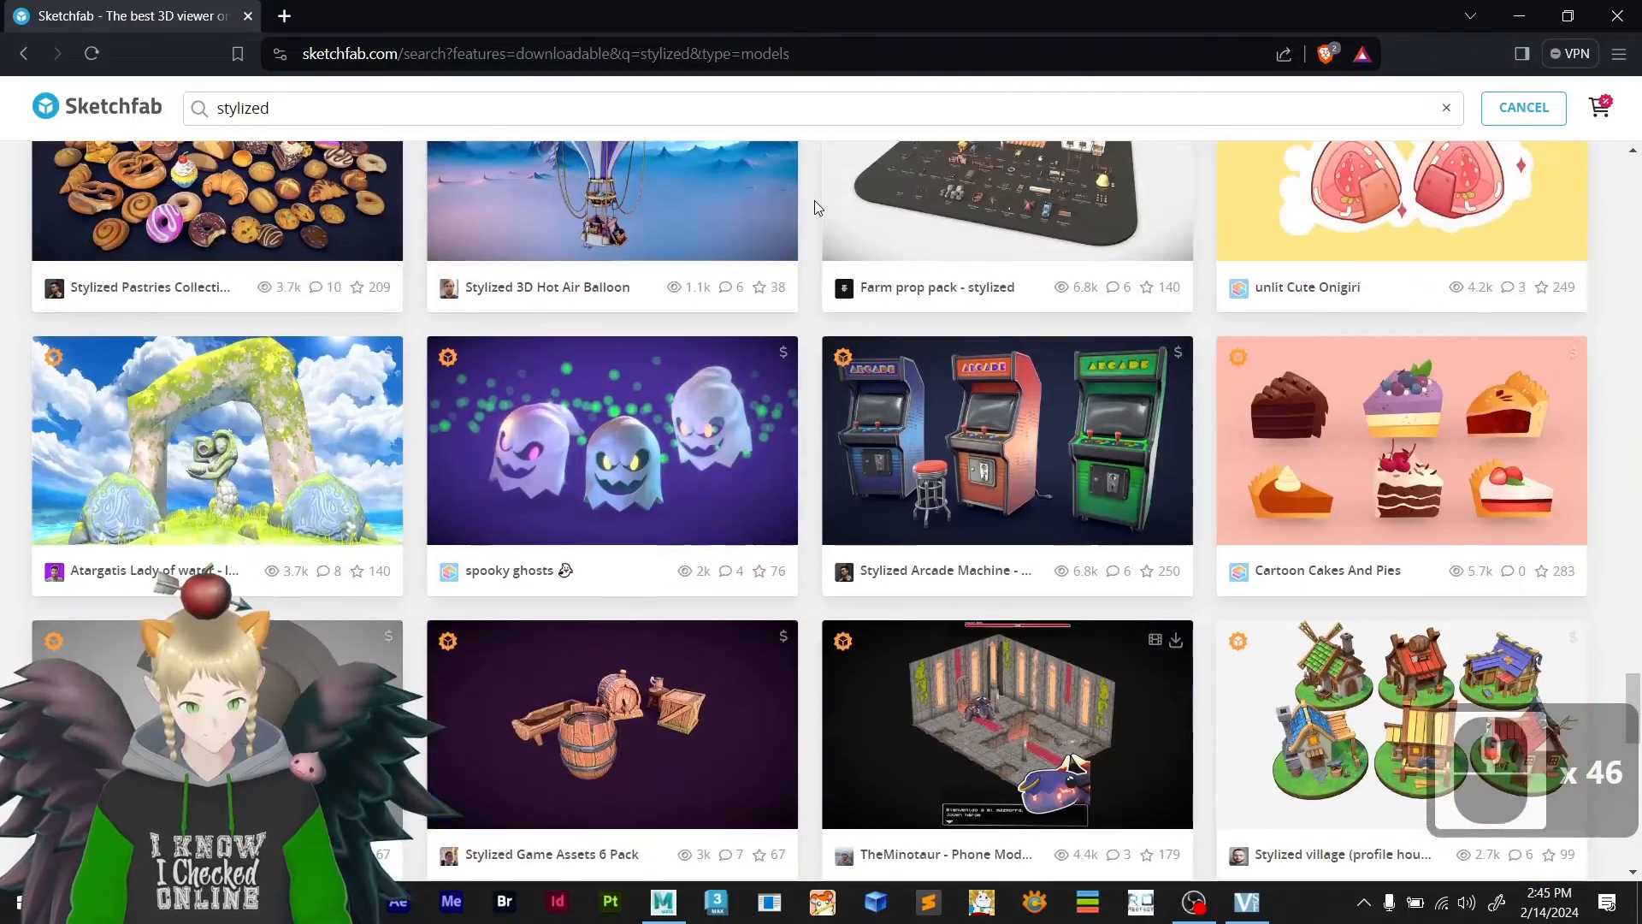
scroll(814, 206, "down", 16)
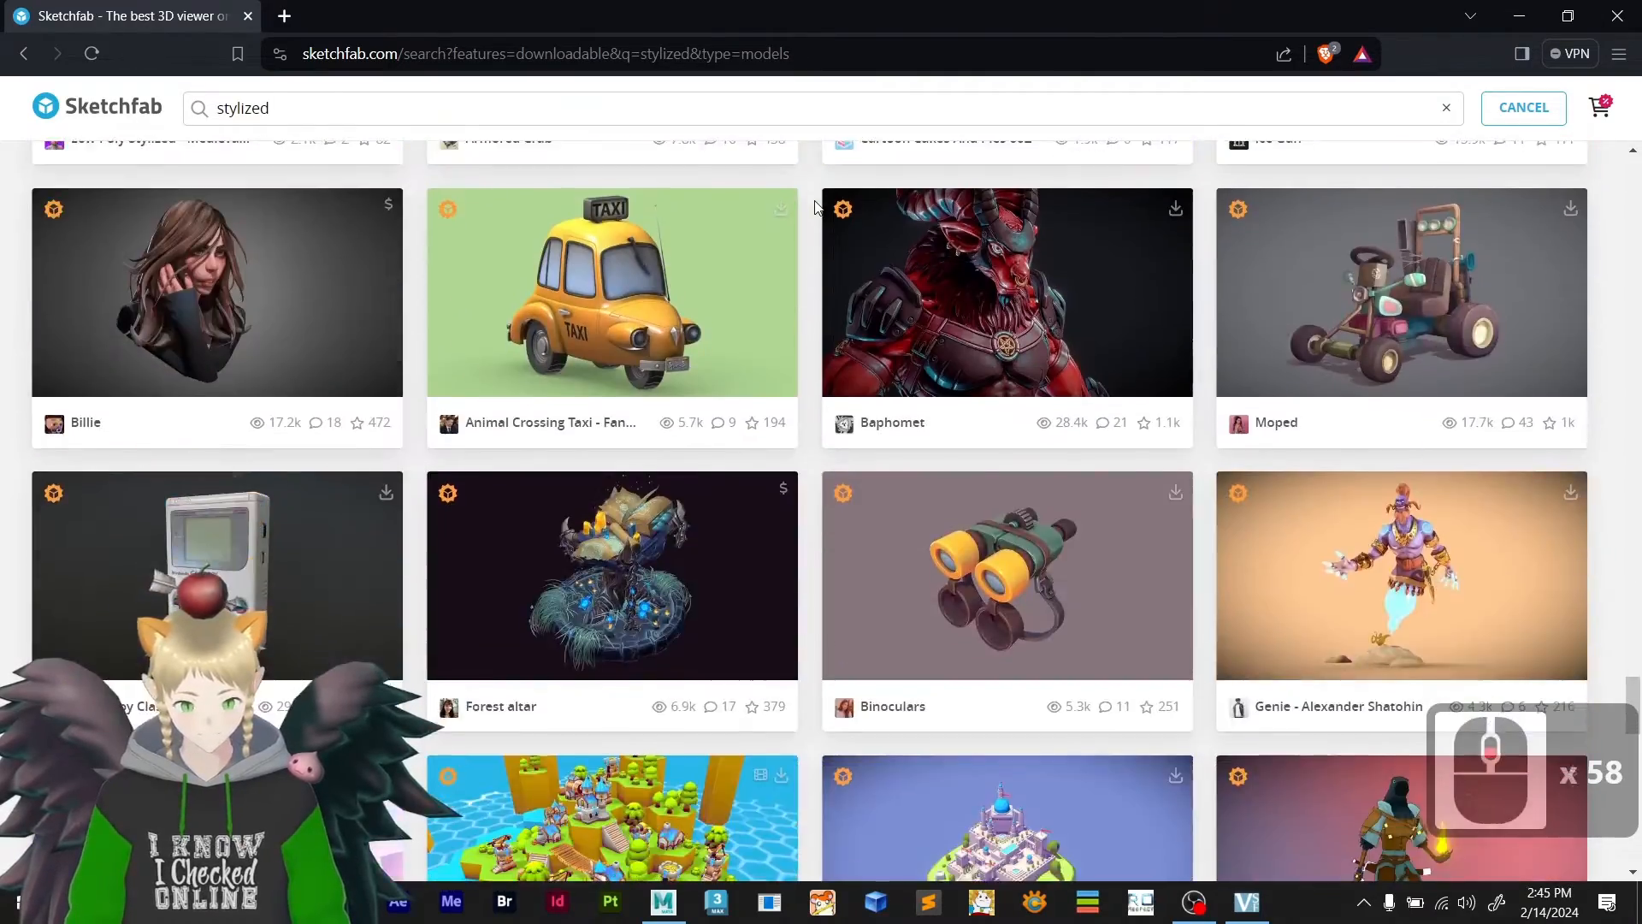
scroll(814, 206, "down", 13)
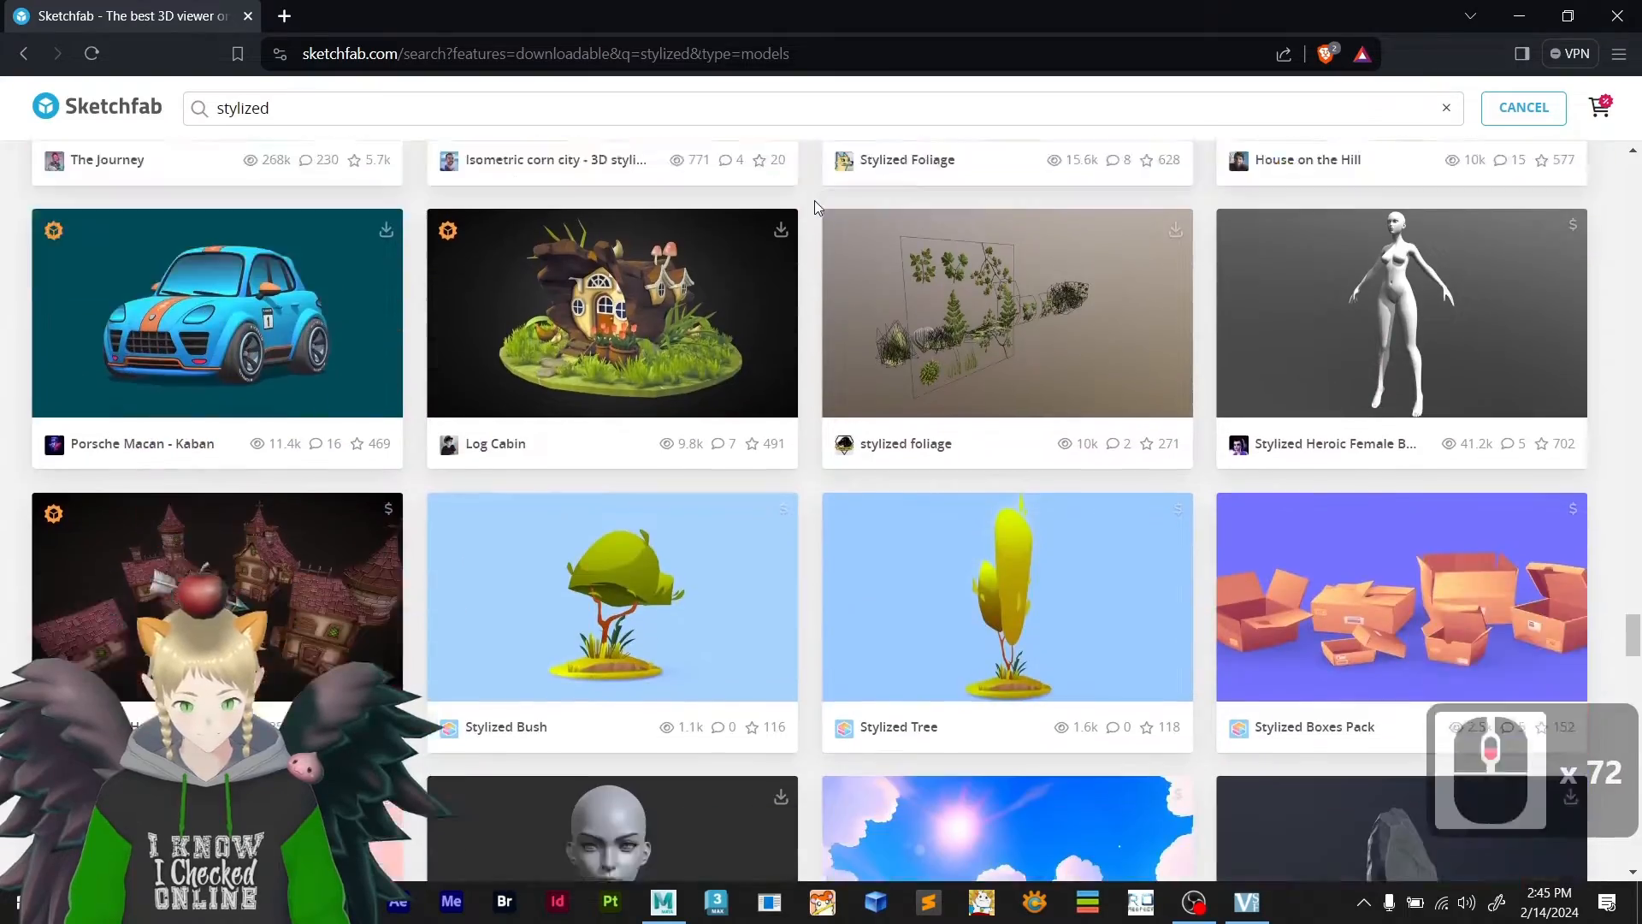
scroll(815, 206, "down", 12)
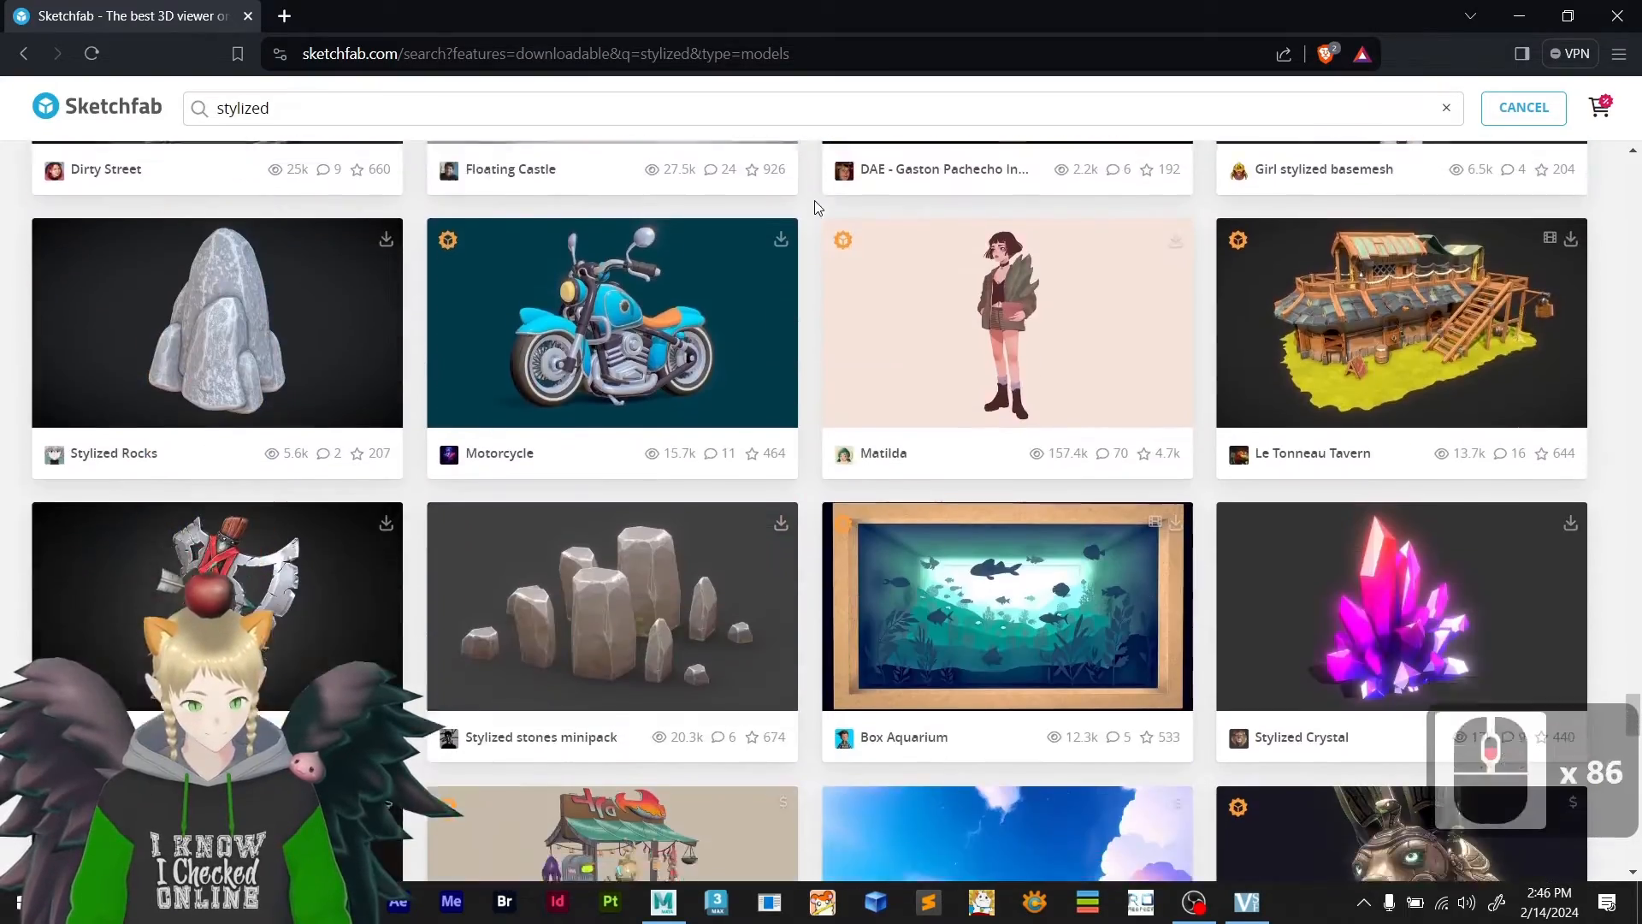
scroll(814, 206, "down", 14)
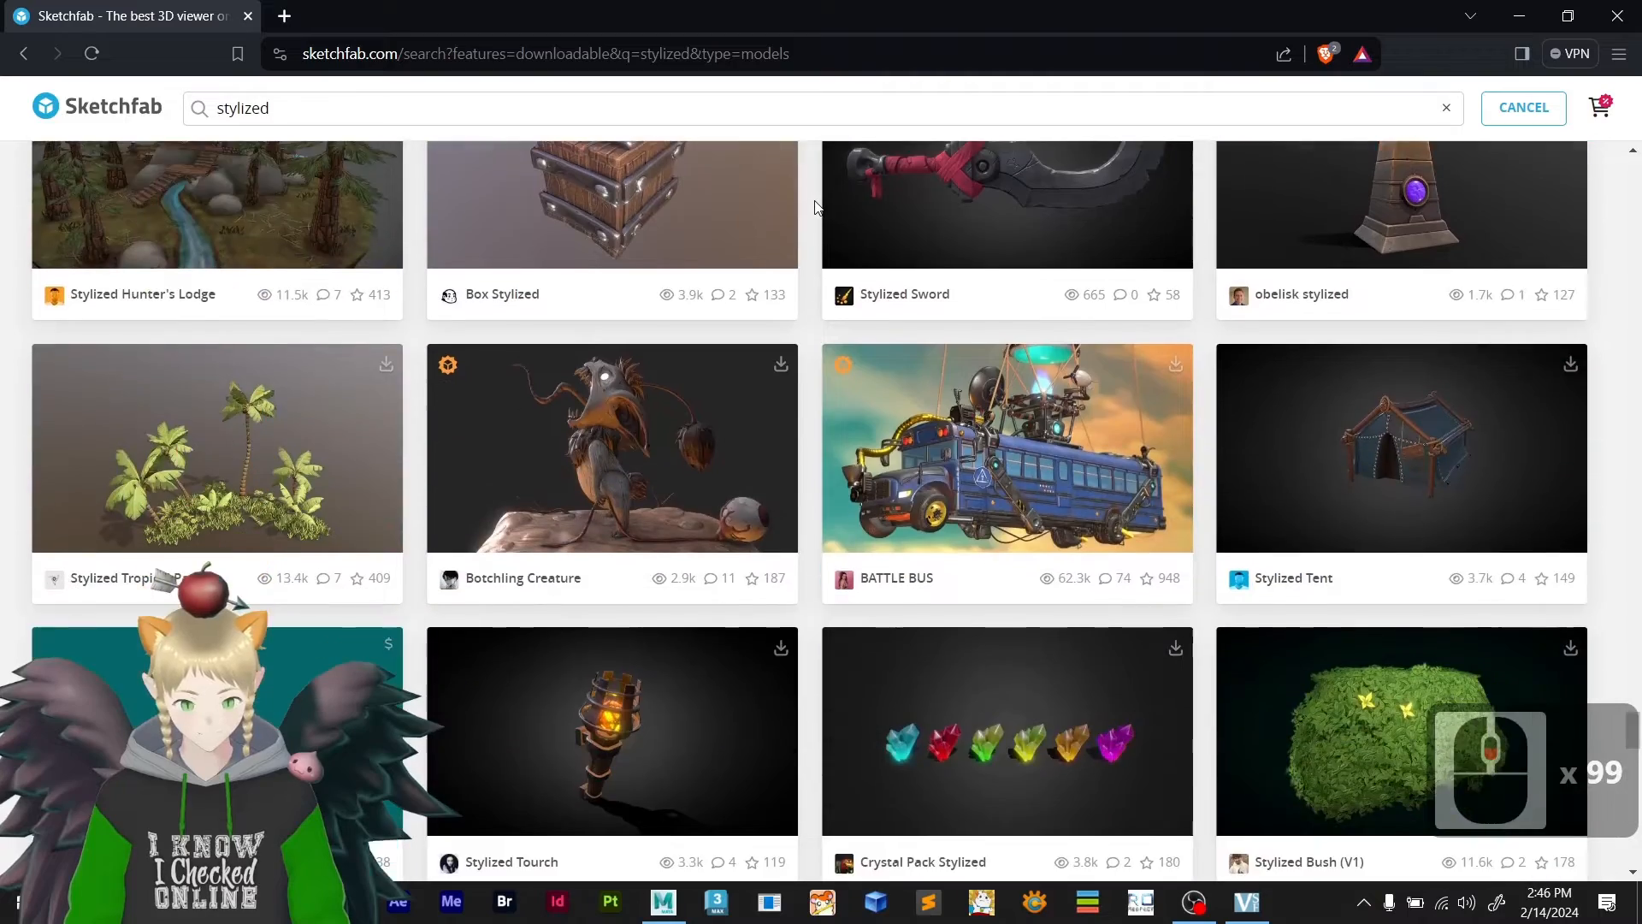
scroll(814, 206, "down", 14)
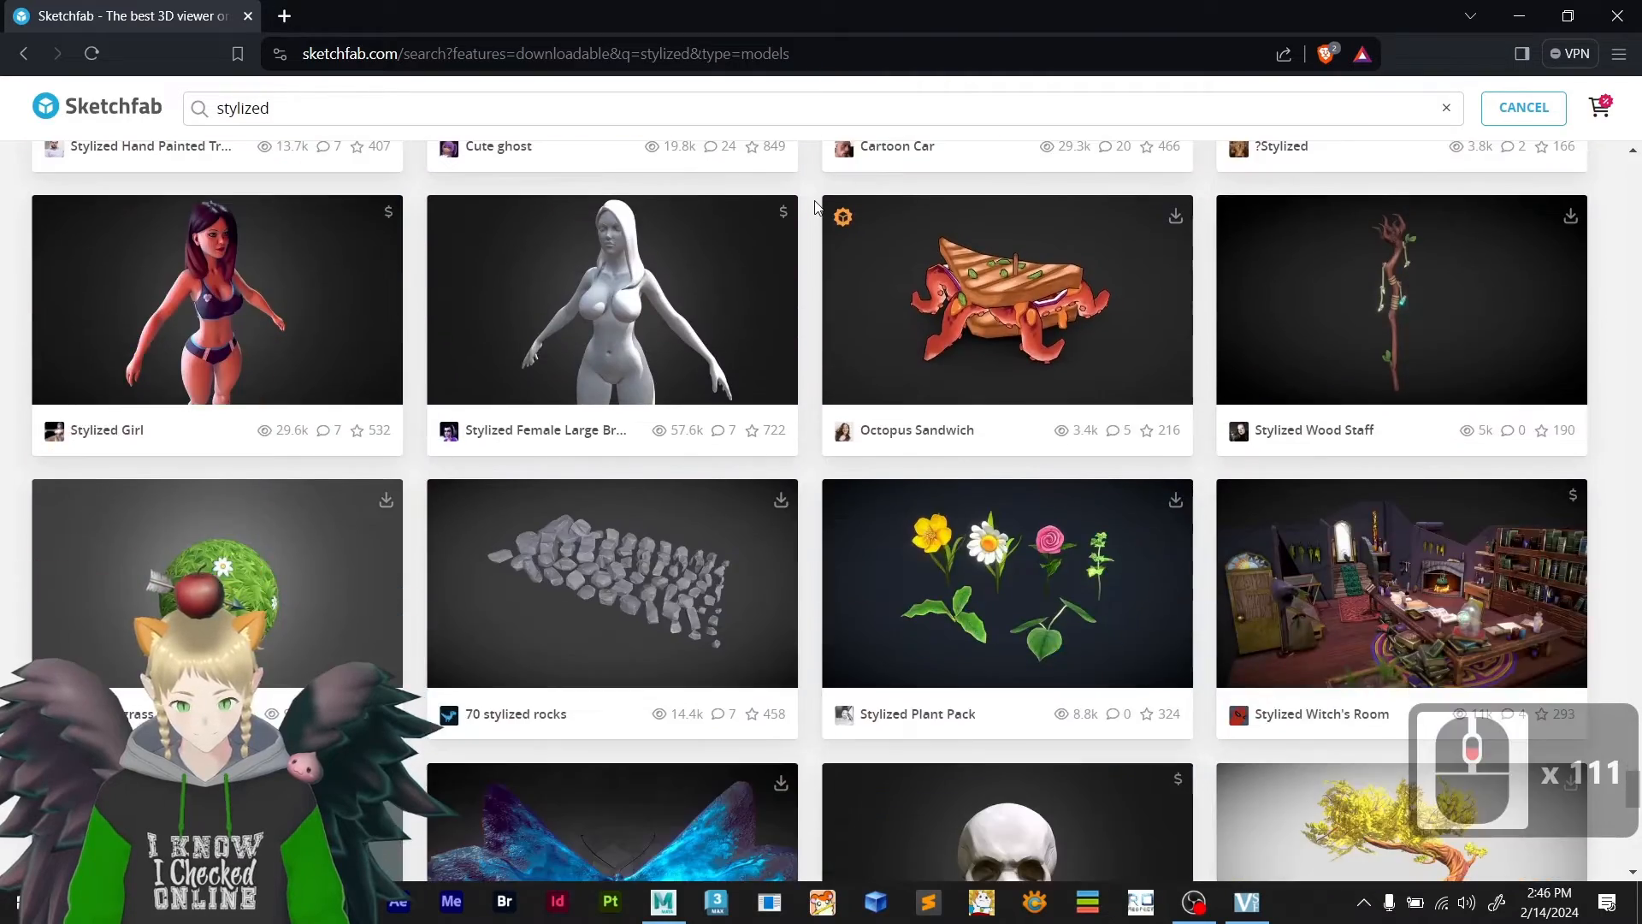
scroll(814, 206, "down", 12)
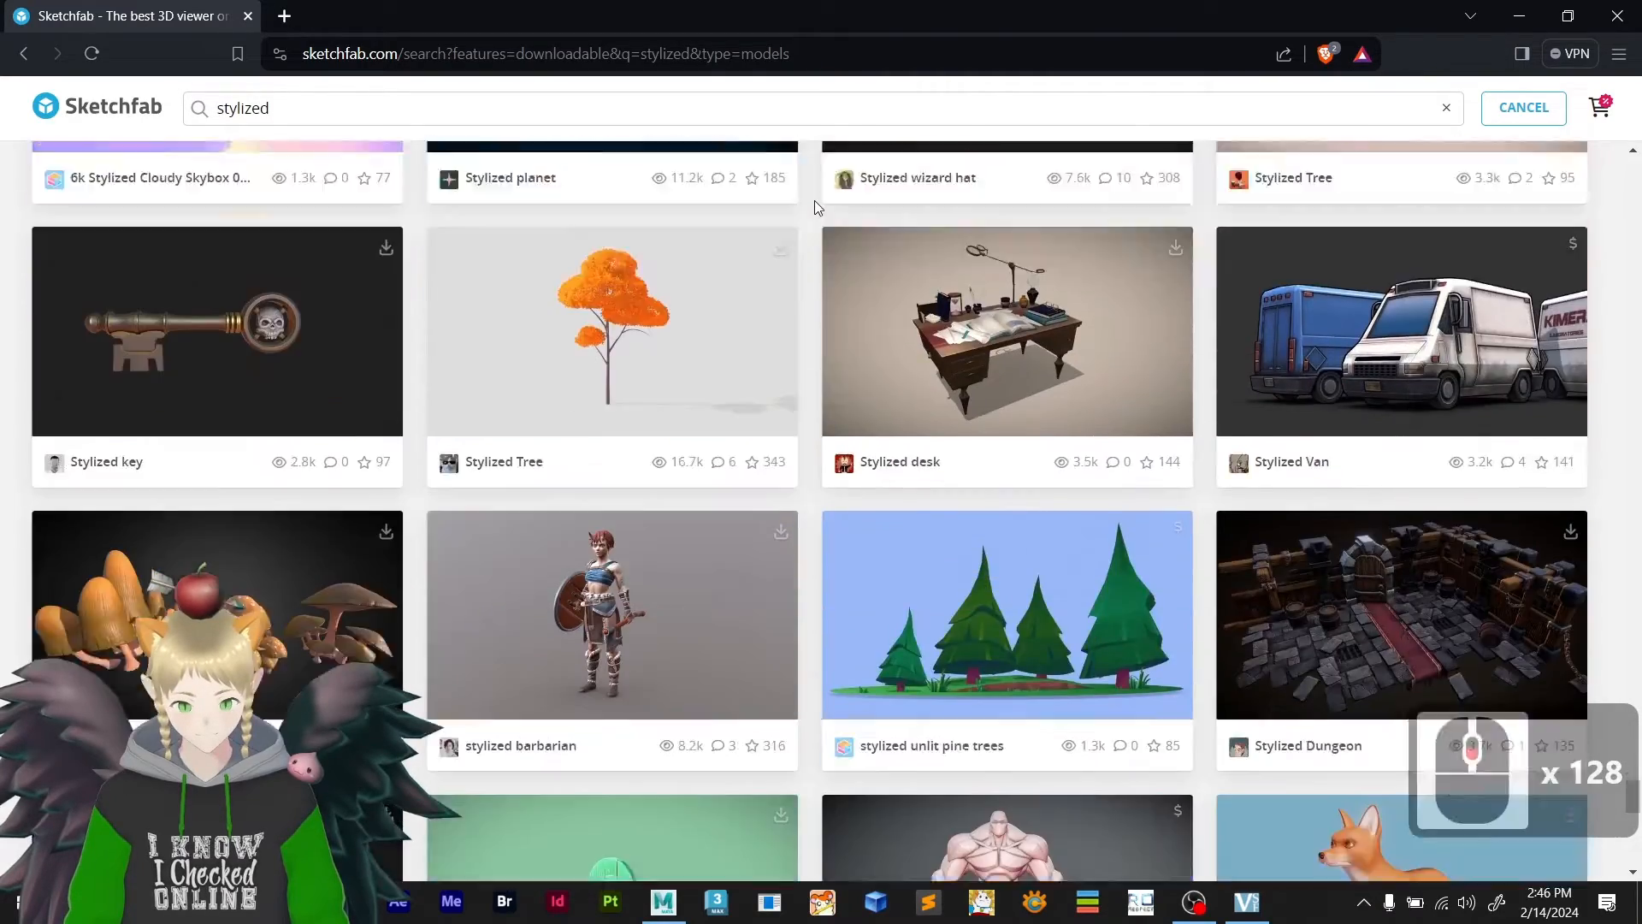
scroll(814, 206, "down", 5)
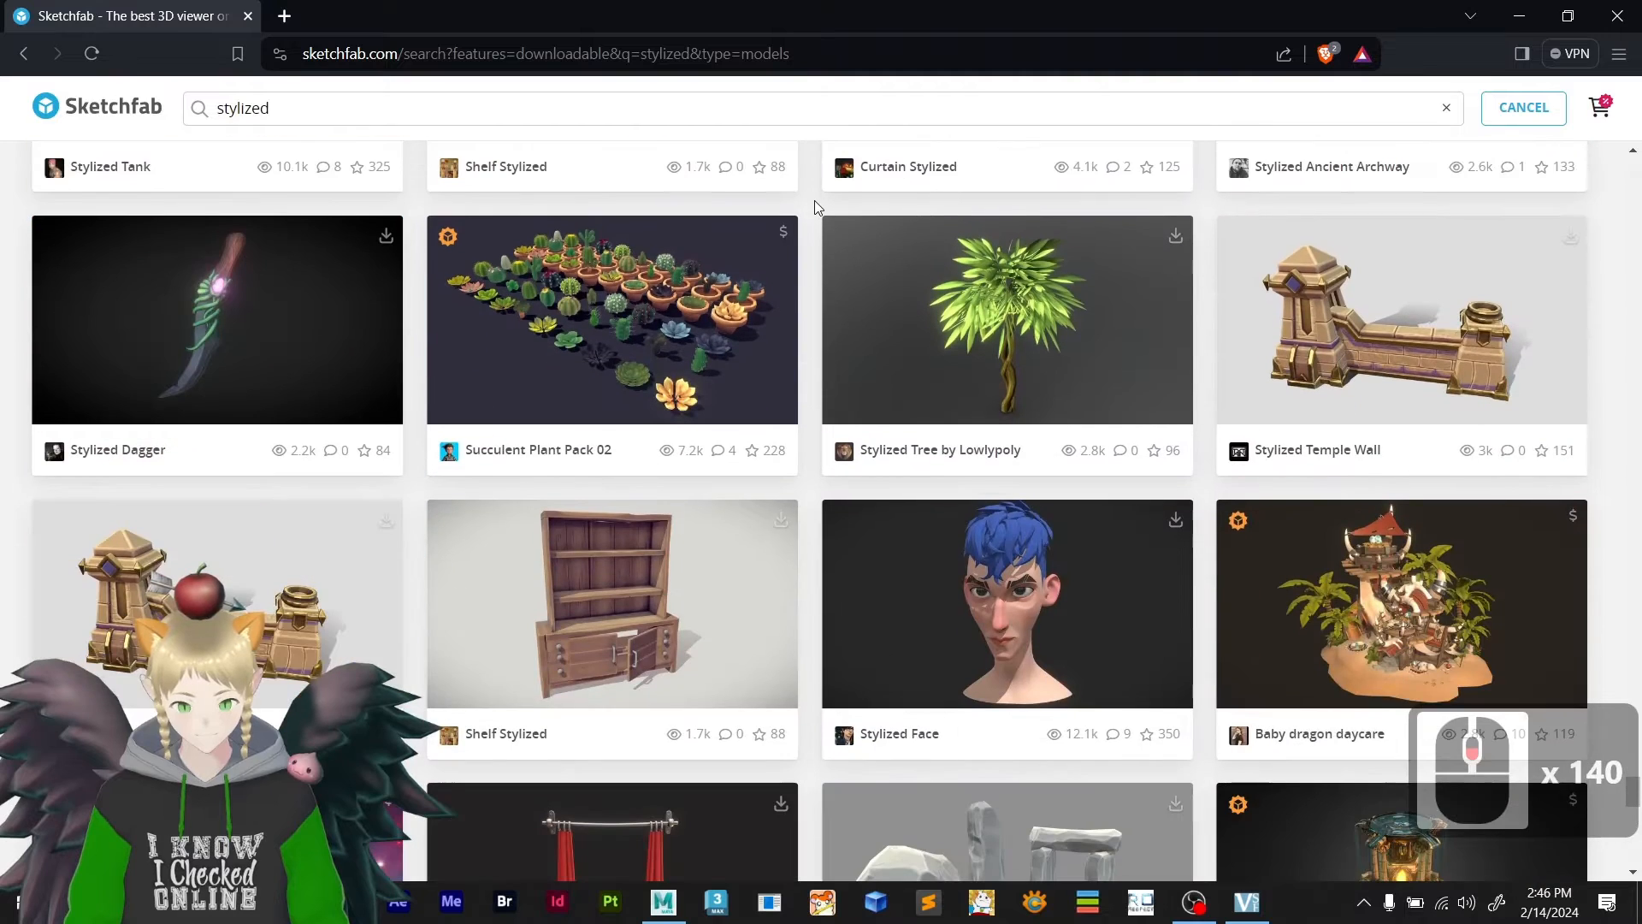
scroll(1253, 439, "up", 2)
scroll(1342, 545, "down", 1)
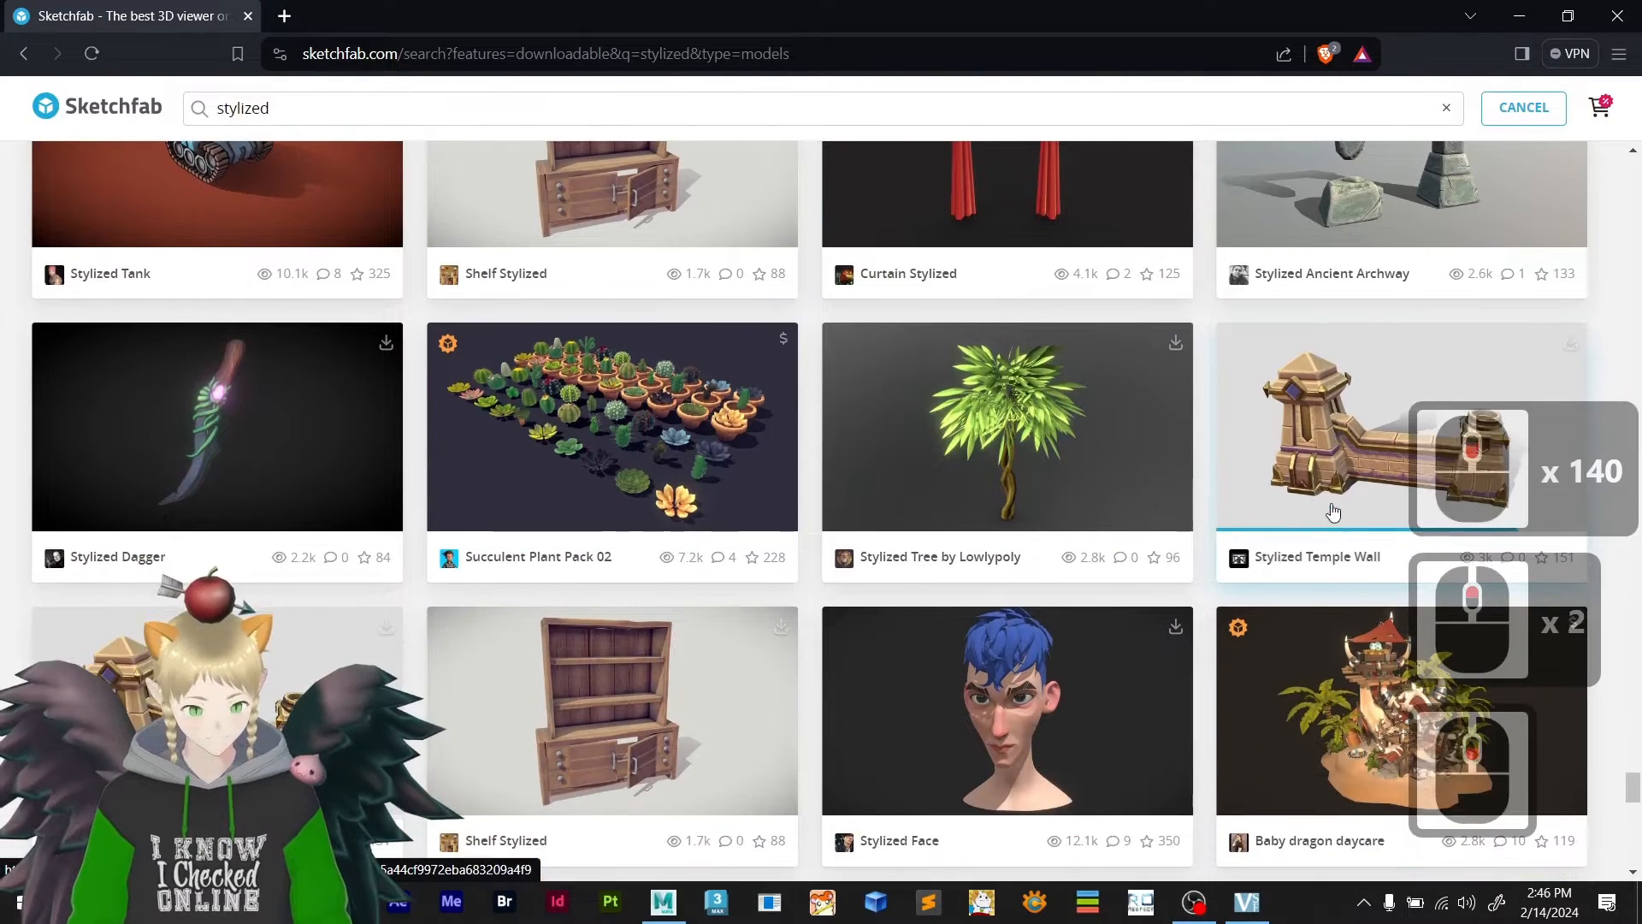
left_click(1325, 439)
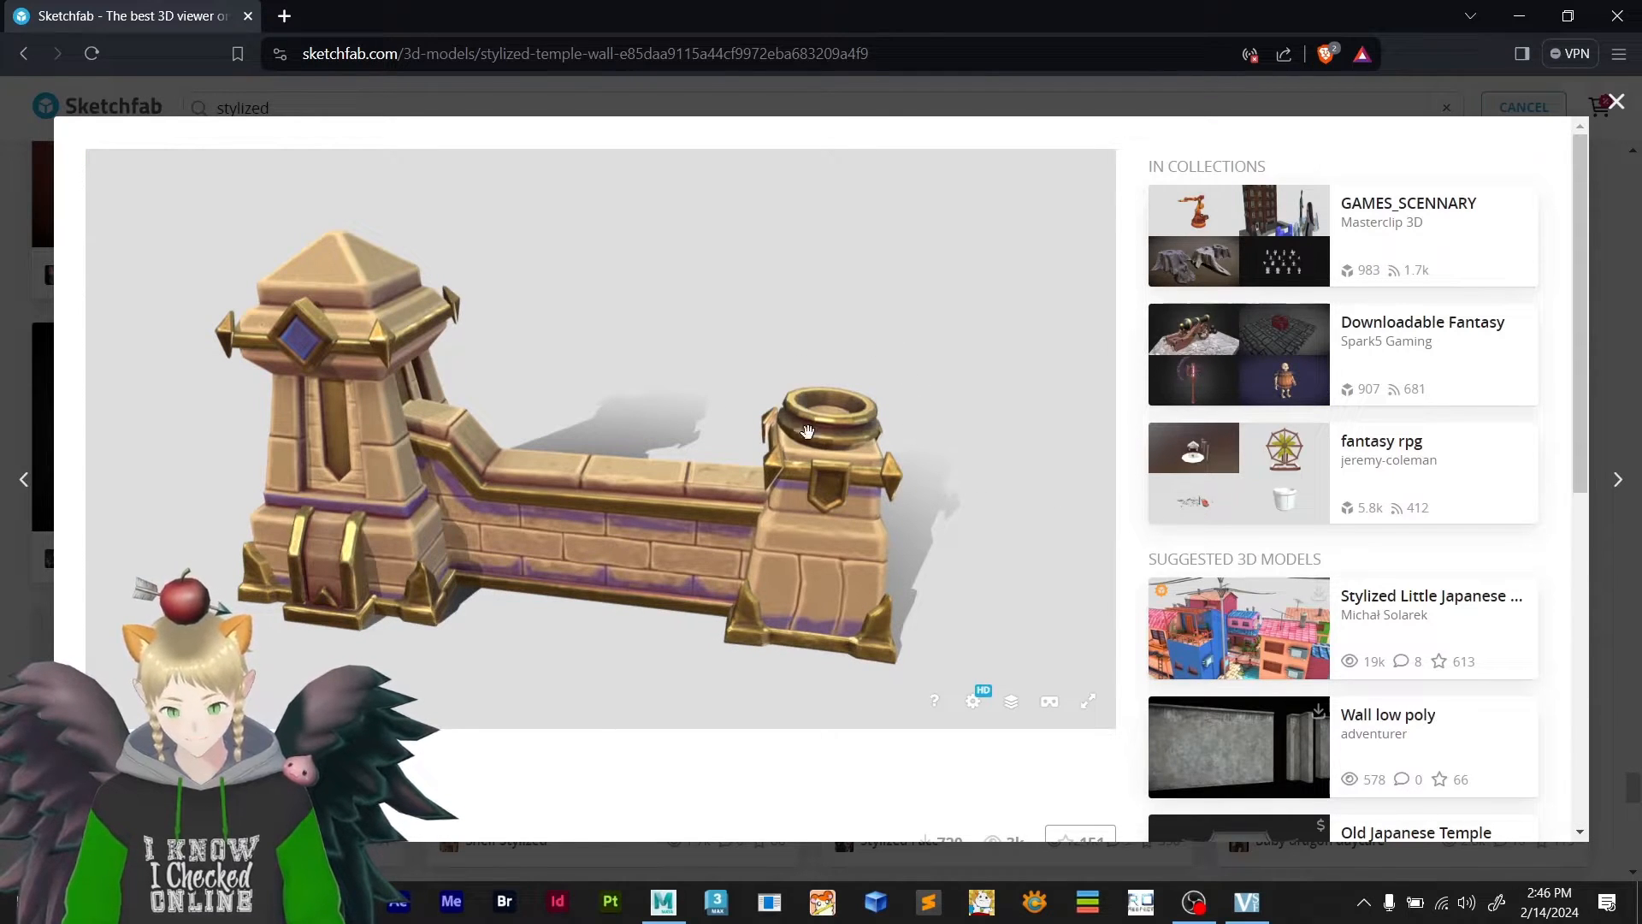
- Open the Model Inspector and examine the temple wall's geometry in wireframe display from another angle
left_click(1005, 714)
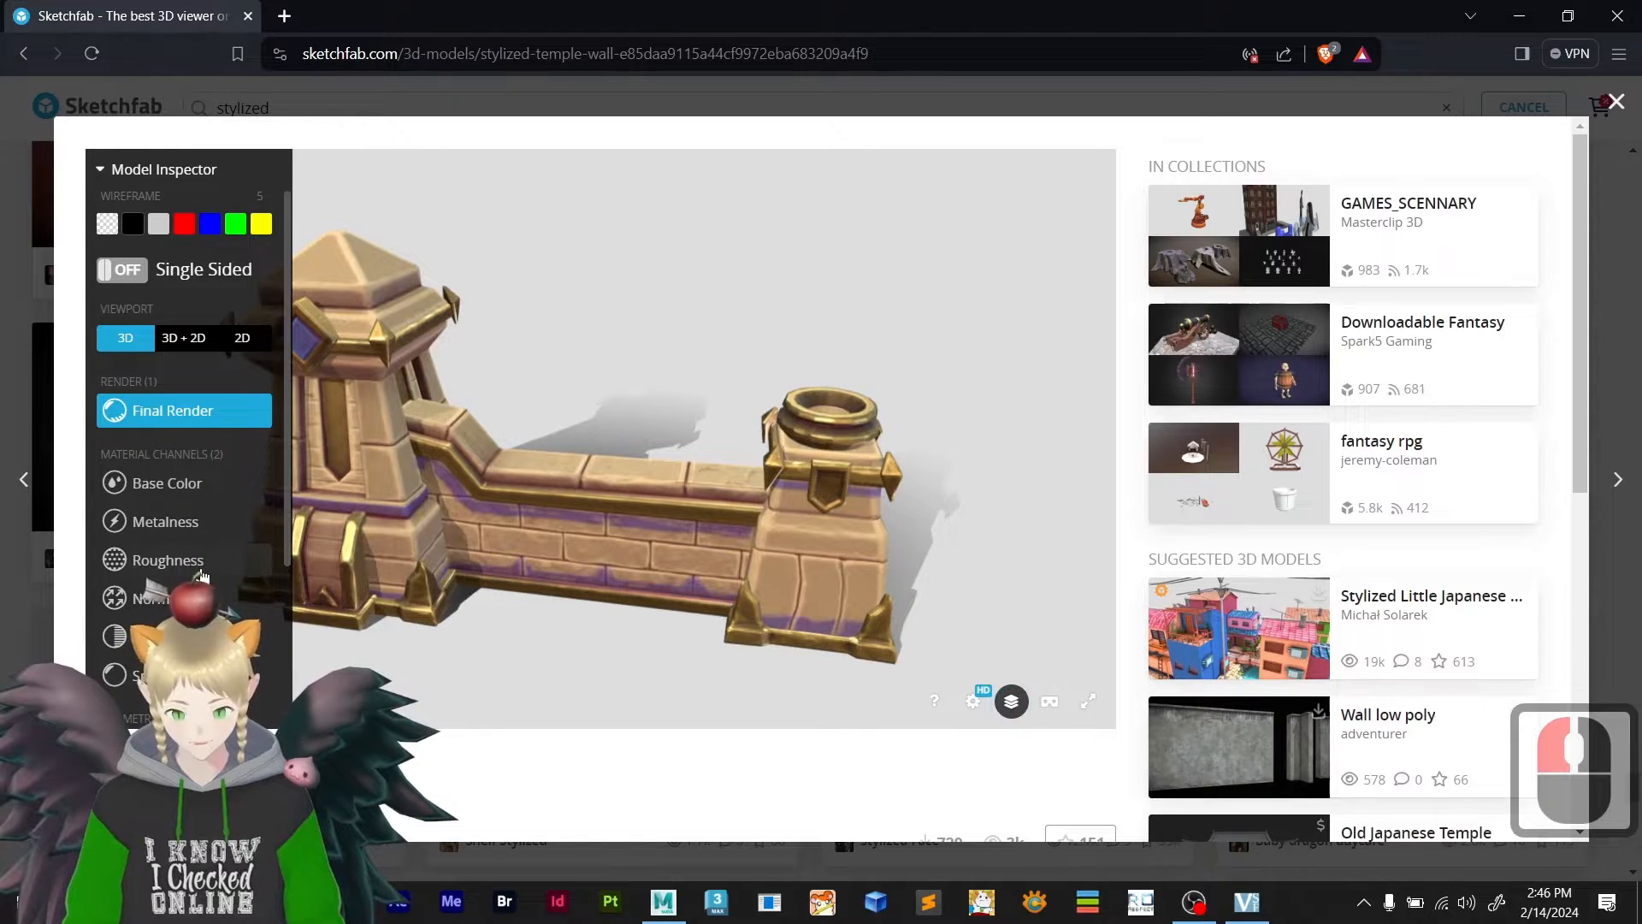
scroll(202, 576, "down", 5)
left_click(150, 599)
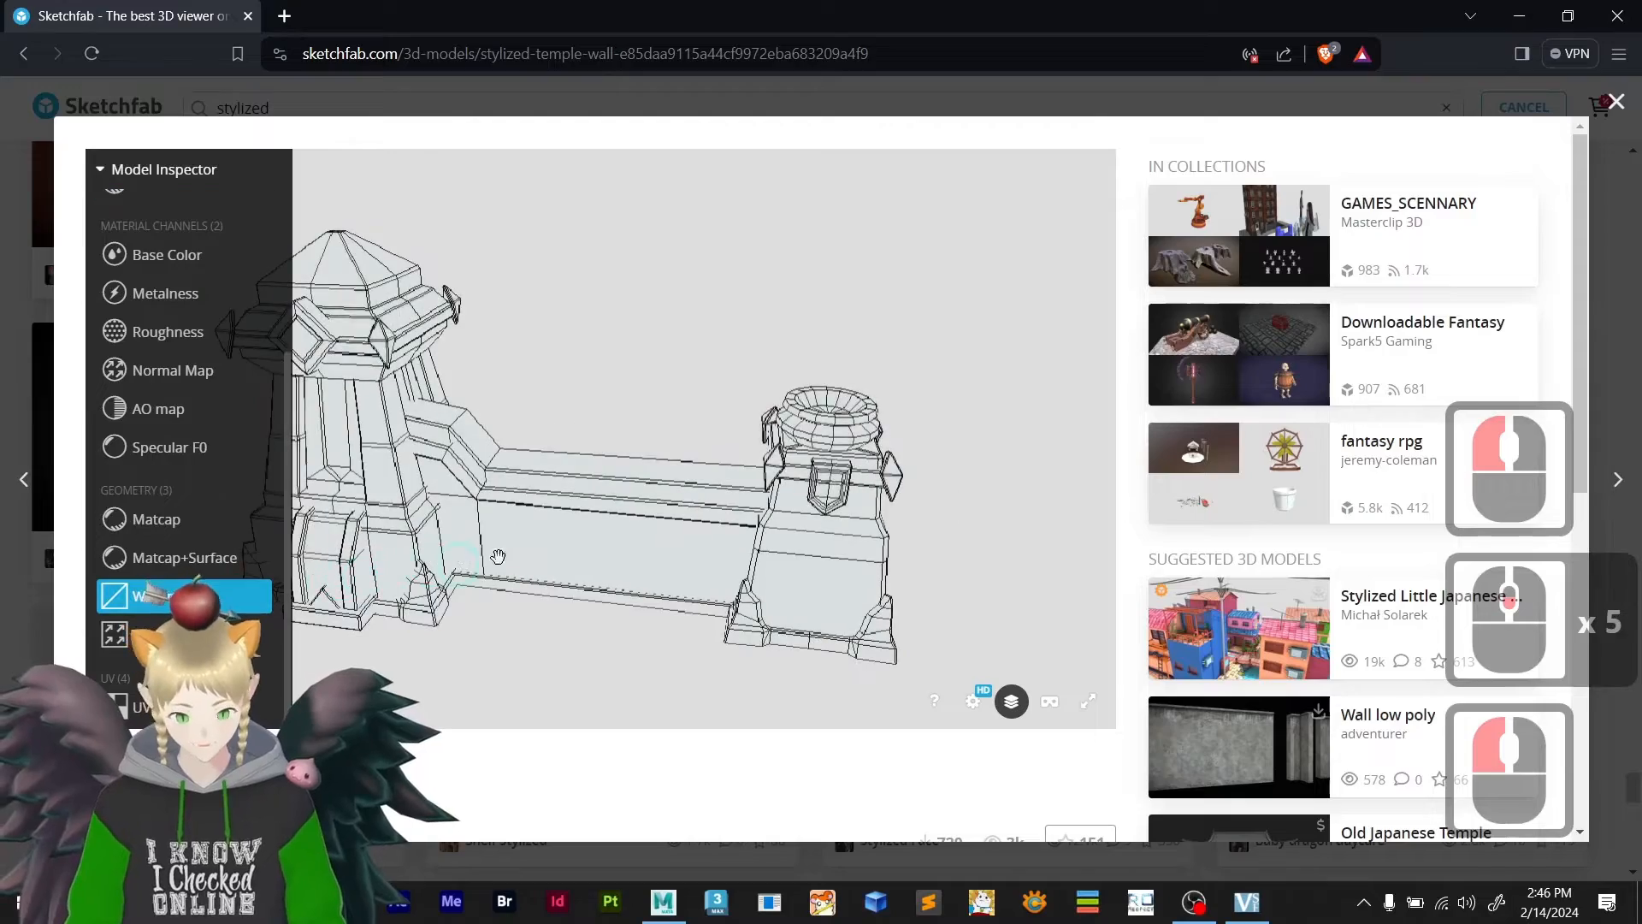
mouse_move(547, 570)
left_mouse_down()
mouse_move(640, 560)
mouse_move(723, 430)
mouse_move(570, 555)
mouse_move(535, 612)
mouse_move(414, 572)
mouse_move(447, 509)
mouse_move(624, 557)
mouse_move(605, 572)
mouse_move(185, 470)
left_mouse_up()
scroll(184, 469, "up", 6)
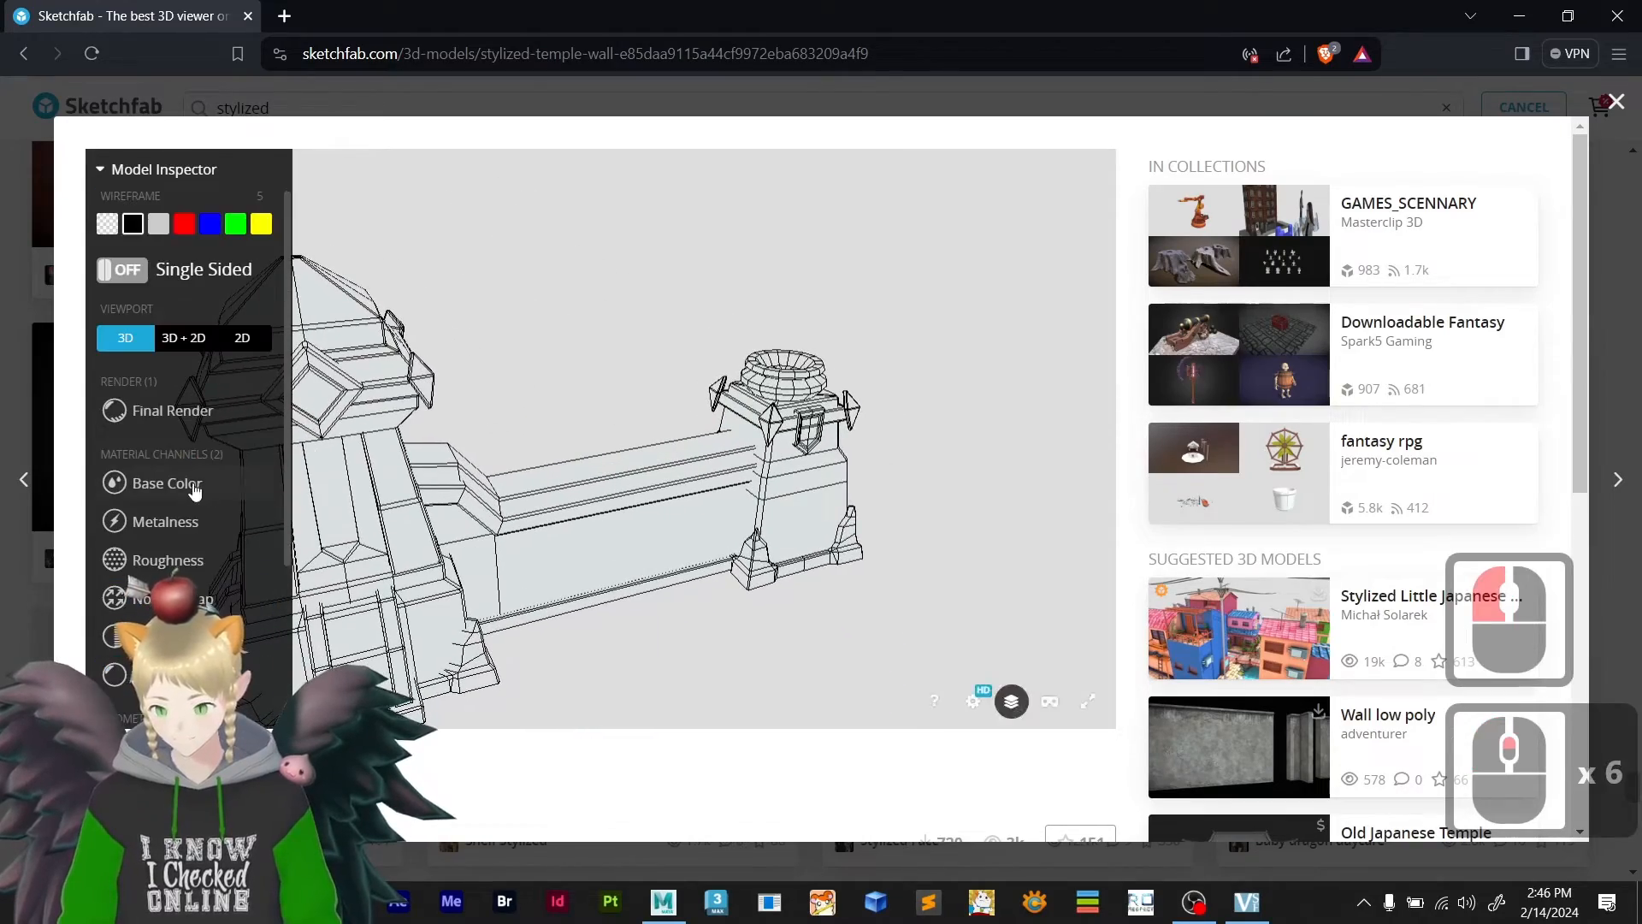
- Show only the temple wall's Base Color channel and examine the hand-painted texture from several sides
left_click(175, 486)
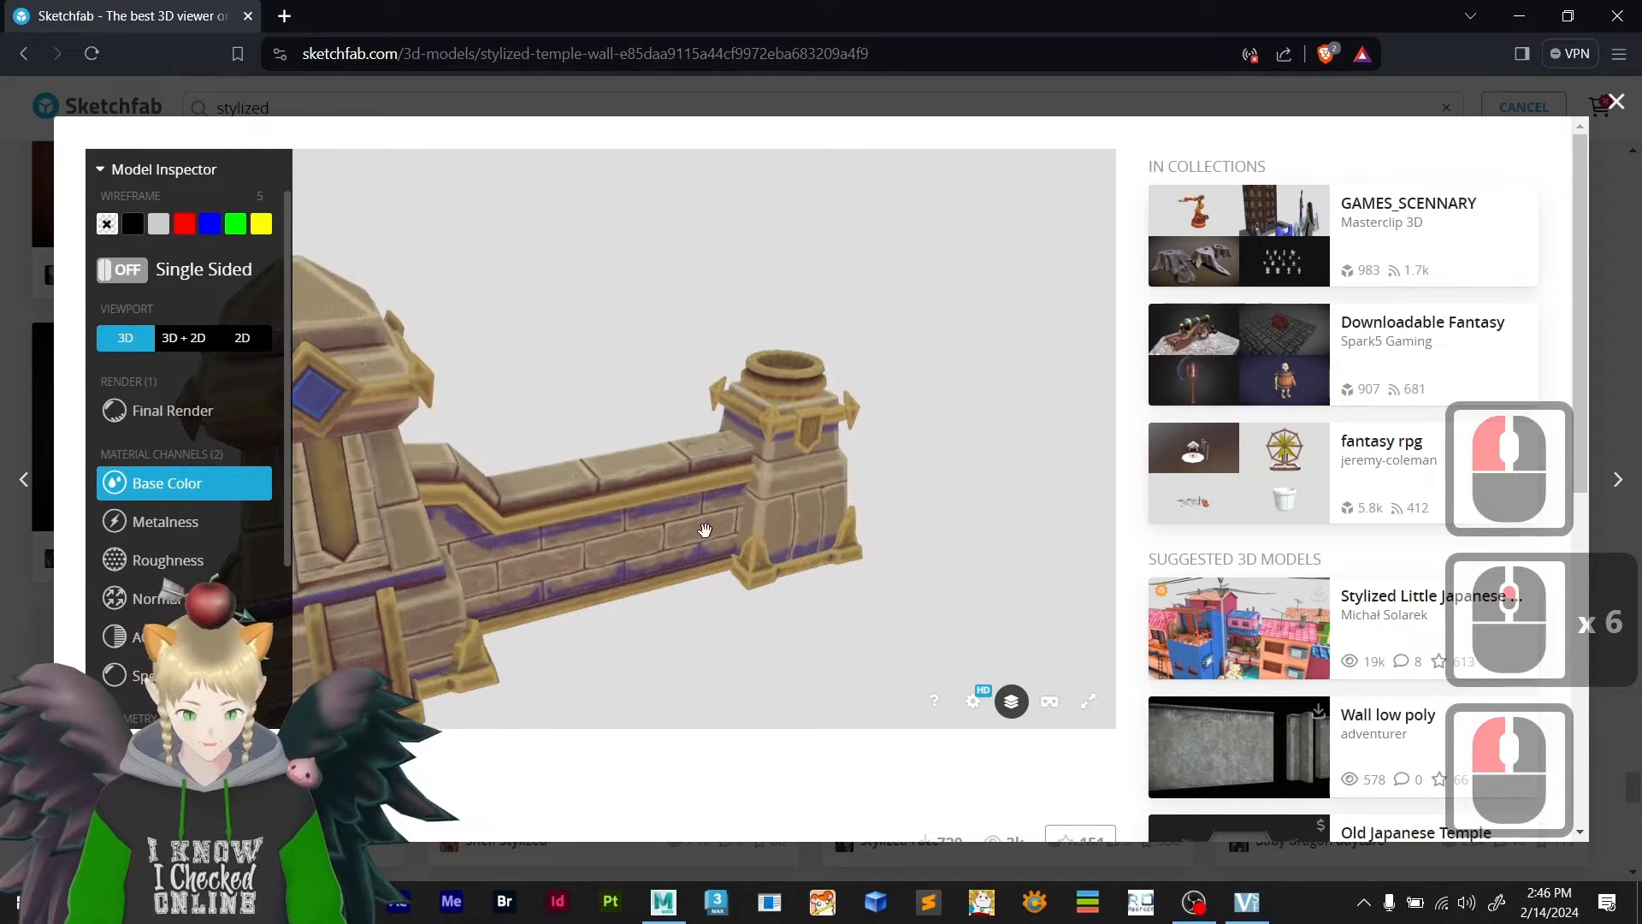
mouse_move(704, 530)
left_mouse_down()
mouse_move(737, 550)
mouse_move(858, 536)
mouse_move(635, 524)
left_mouse_up()
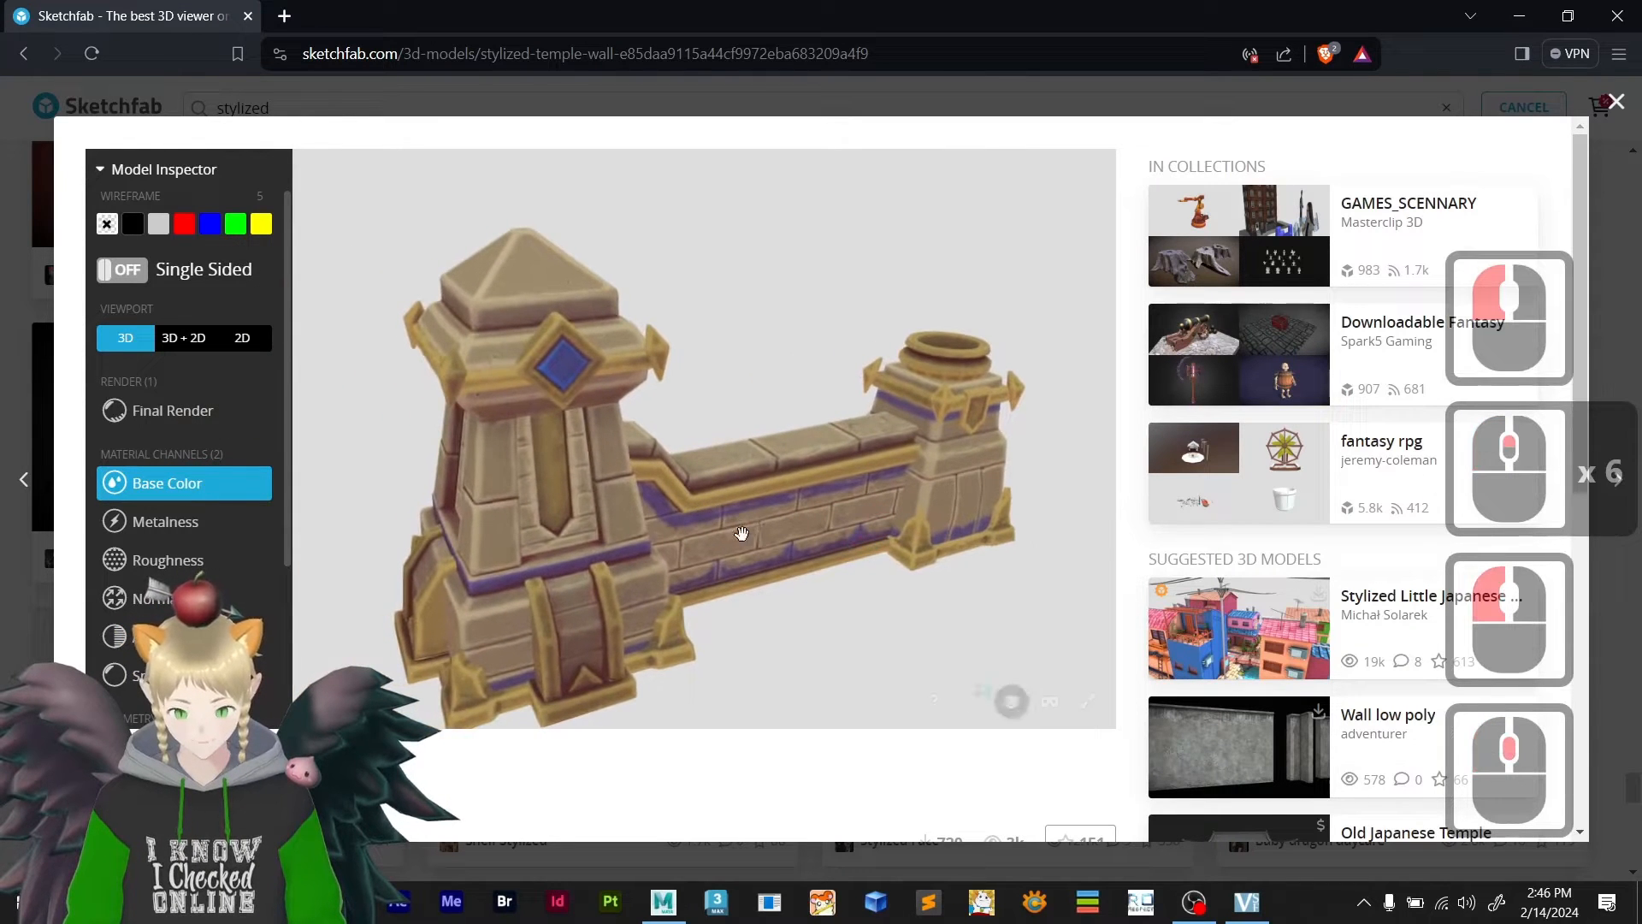
mouse_move(741, 533)
left_mouse_down()
mouse_move(659, 571)
mouse_move(604, 513)
left_mouse_up()
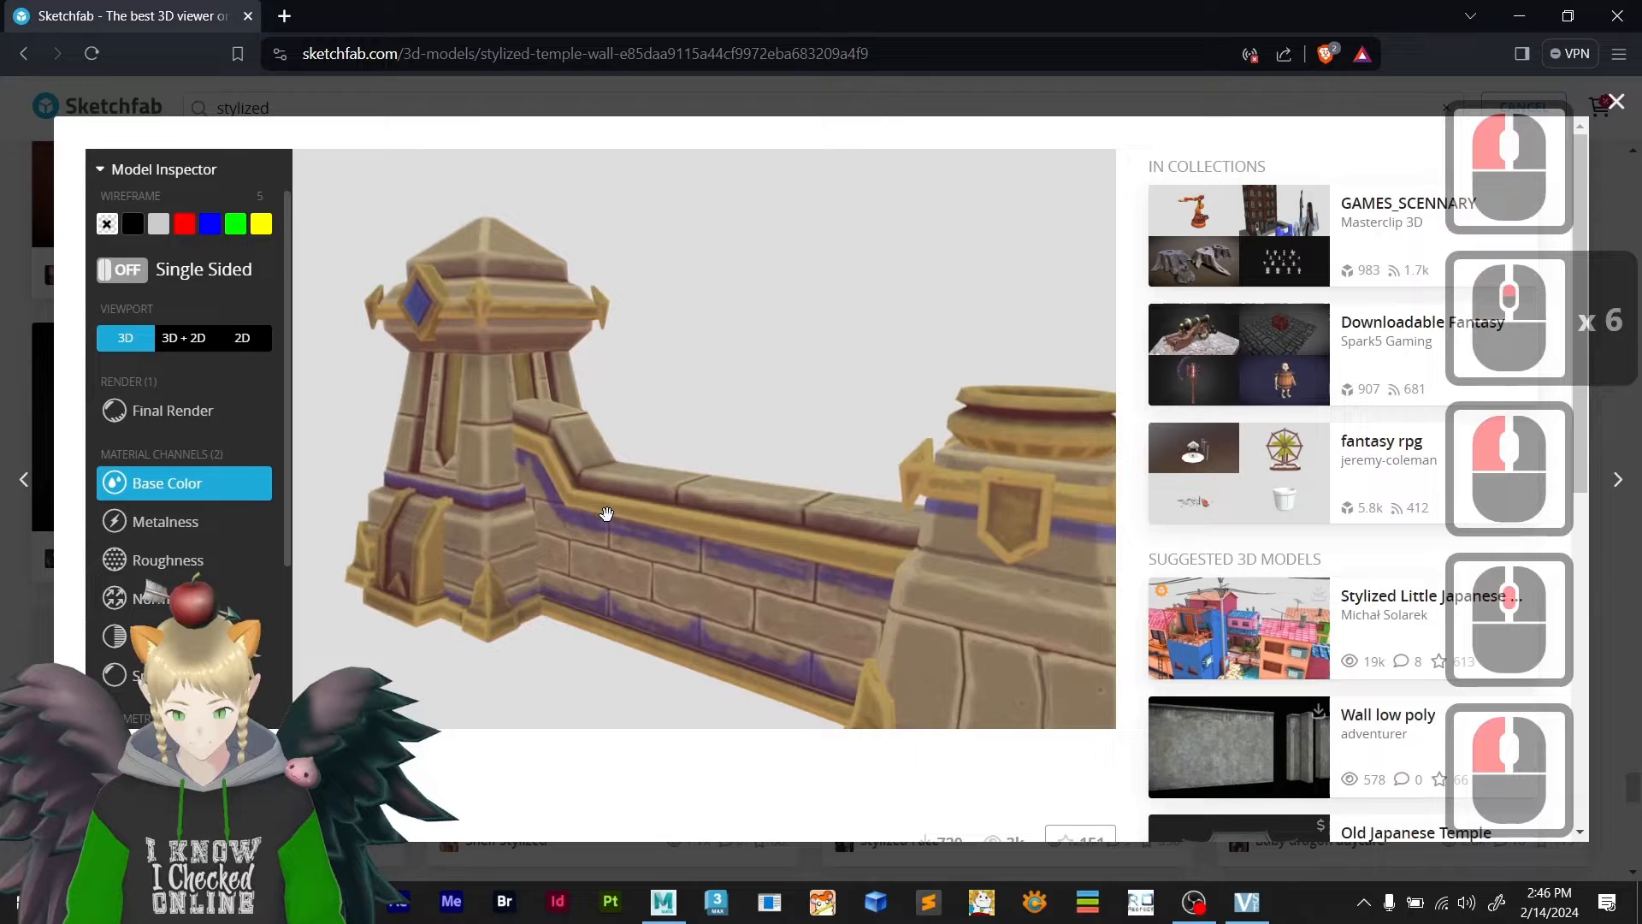
- Switch the temple wall to Final Render and examine its shaded, metallic surfaces close up
left_click(157, 411)
mouse_move(768, 557)
left_mouse_down()
mouse_move(670, 542)
mouse_move(796, 557)
mouse_move(752, 479)
mouse_move(710, 547)
mouse_move(739, 577)
left_mouse_up()
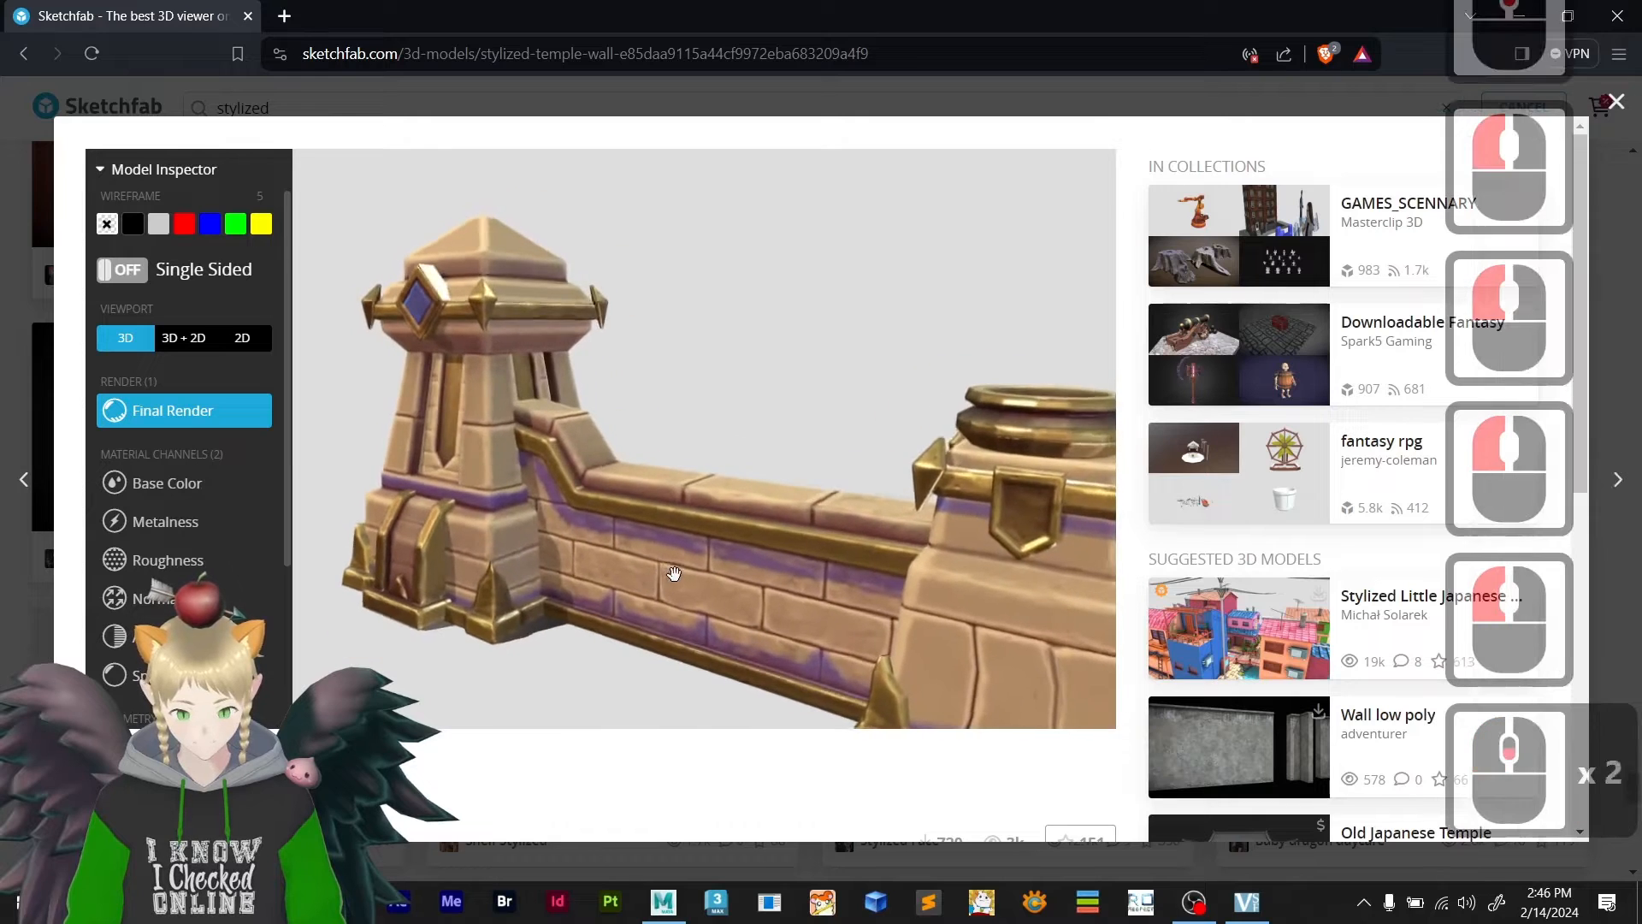
scroll(739, 577, "down", 5)
scroll(857, 465, "up", 8)
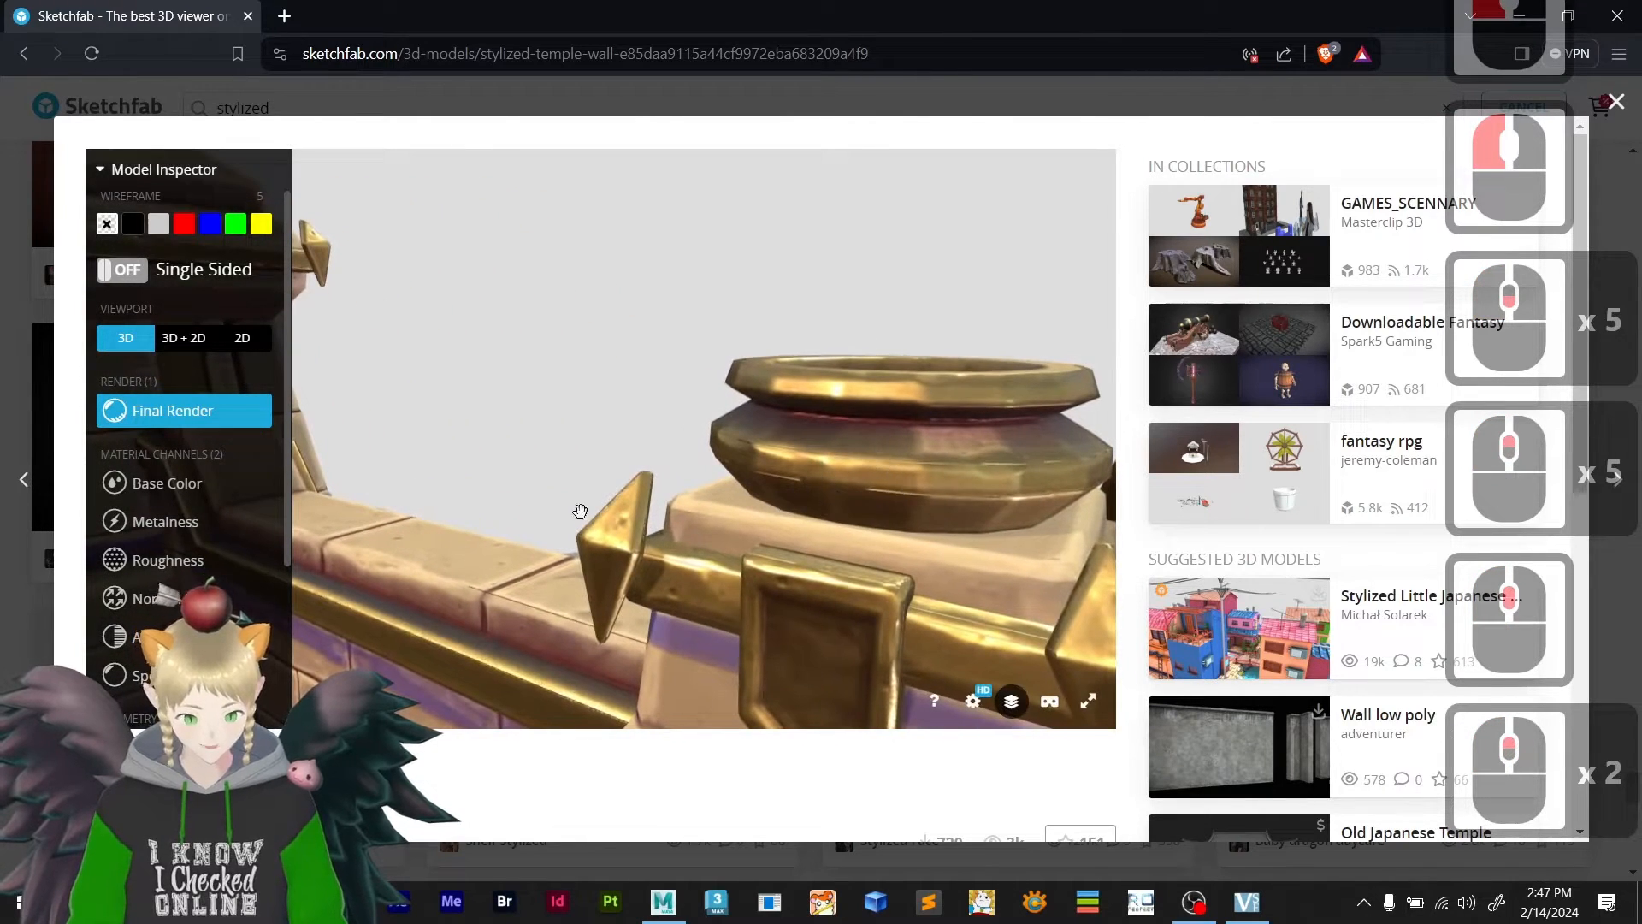
- Return to the Base Color channel to compare the unlit gold trim with the rendered look
left_click(186, 485)
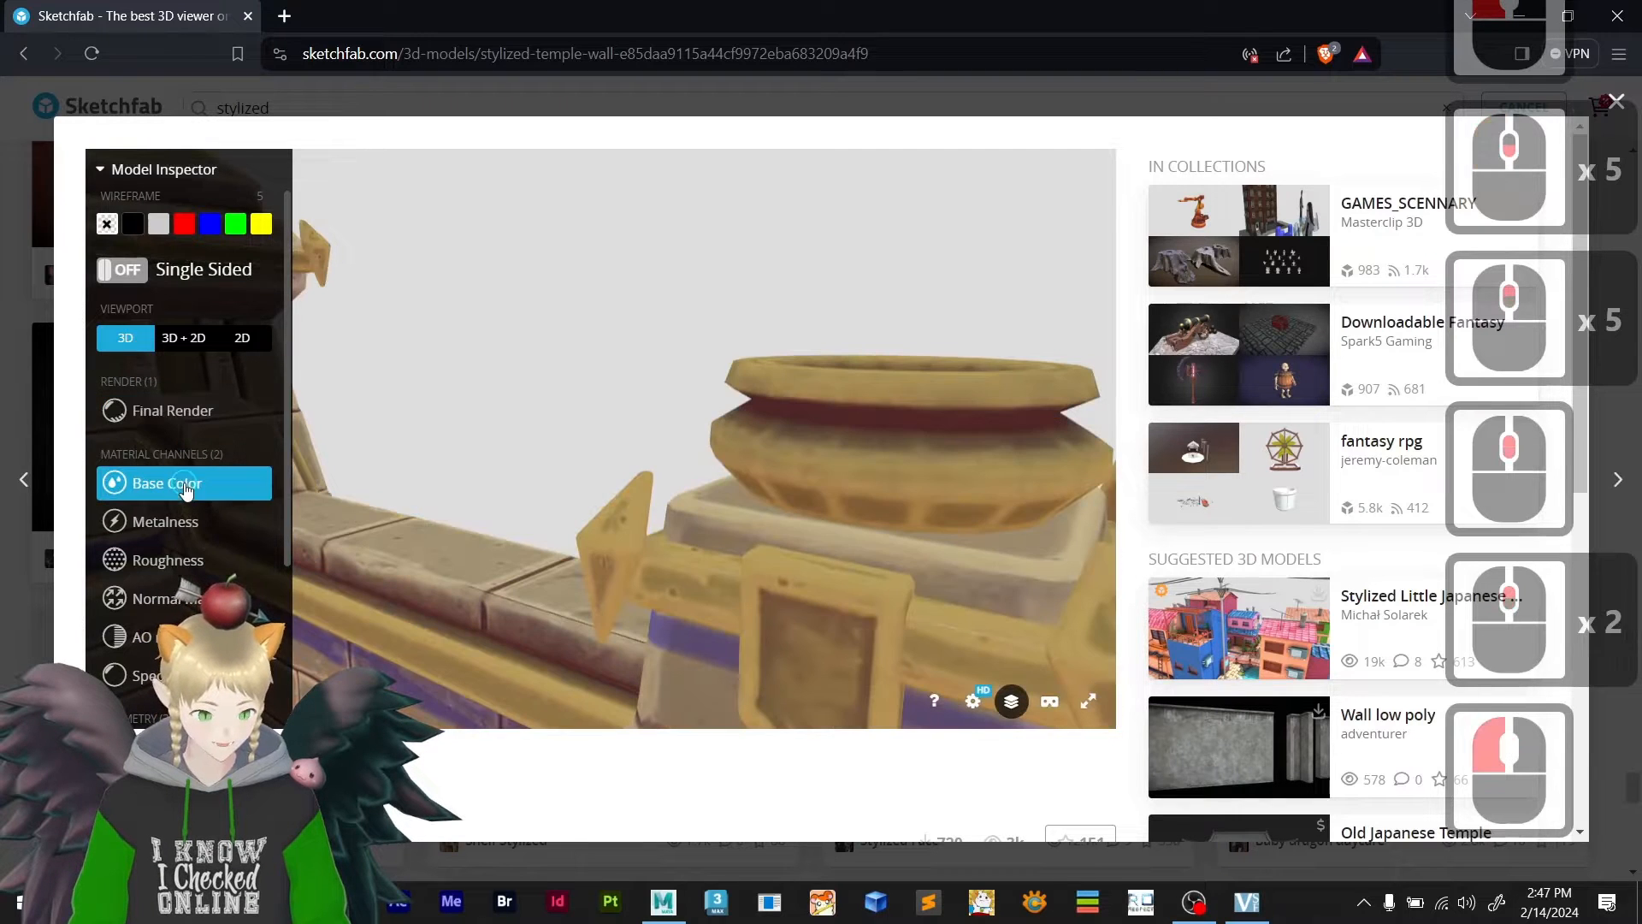
mouse_move(945, 569)
left_mouse_down()
mouse_move(887, 487)
mouse_move(909, 576)
mouse_move(777, 579)
mouse_move(808, 516)
mouse_move(851, 553)
mouse_move(942, 469)
mouse_move(740, 441)
mouse_move(608, 535)
mouse_move(1018, 542)
left_mouse_up()
scroll(808, 517, "down", 8)
- Request the 3D model download and log in to Sketchfab with the Google account
scroll(1142, 516, "down", 5)
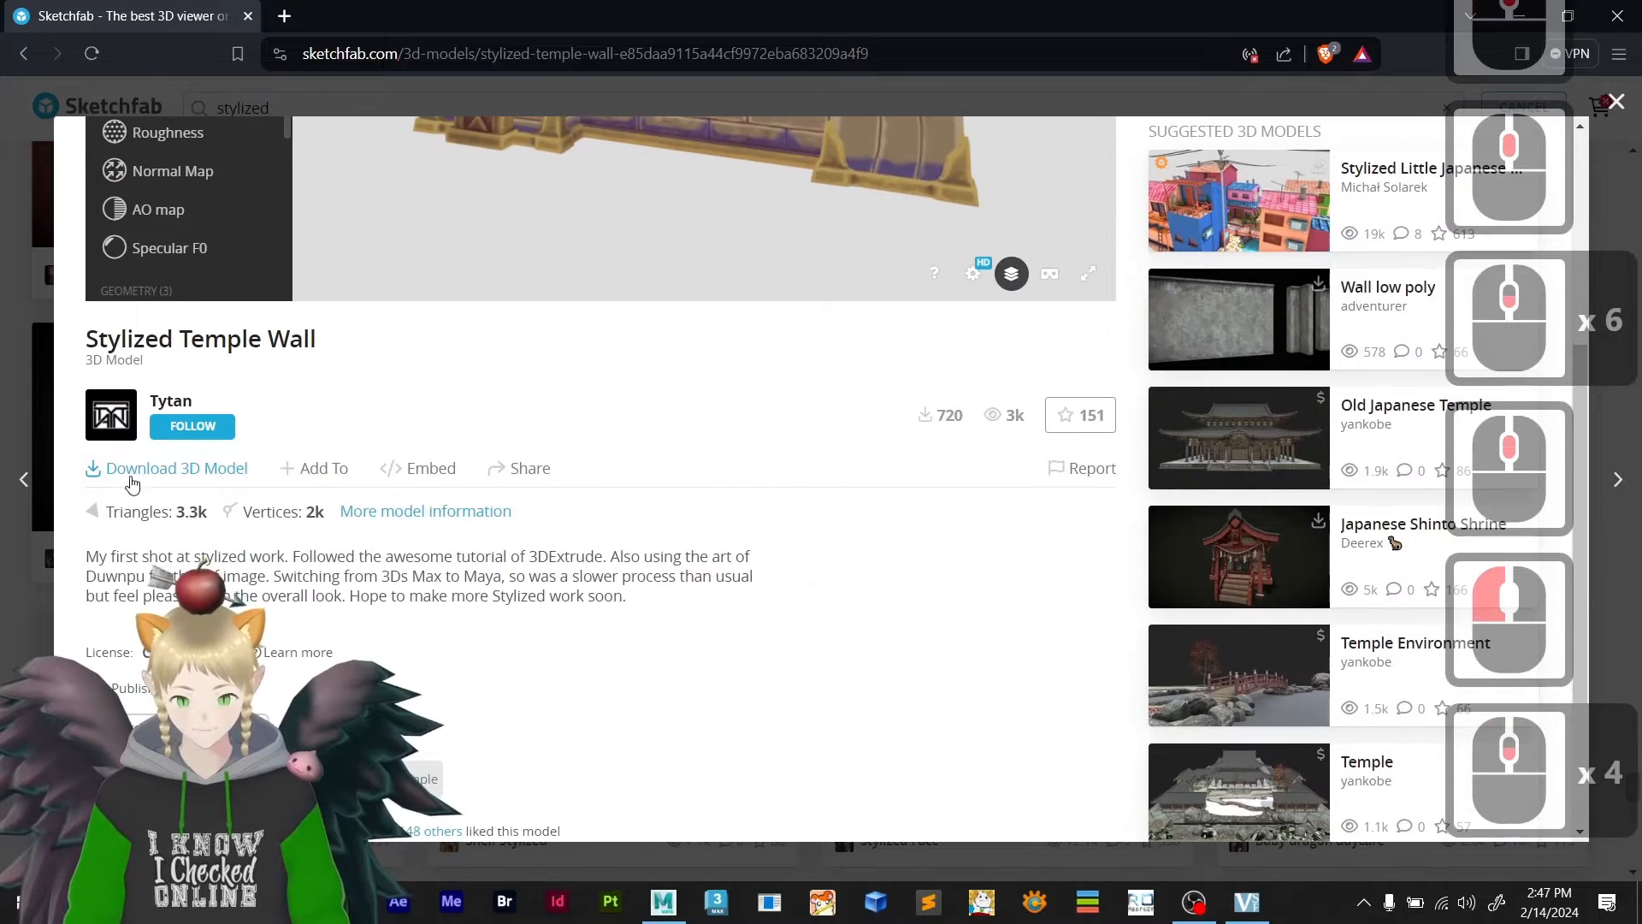
left_click(175, 483)
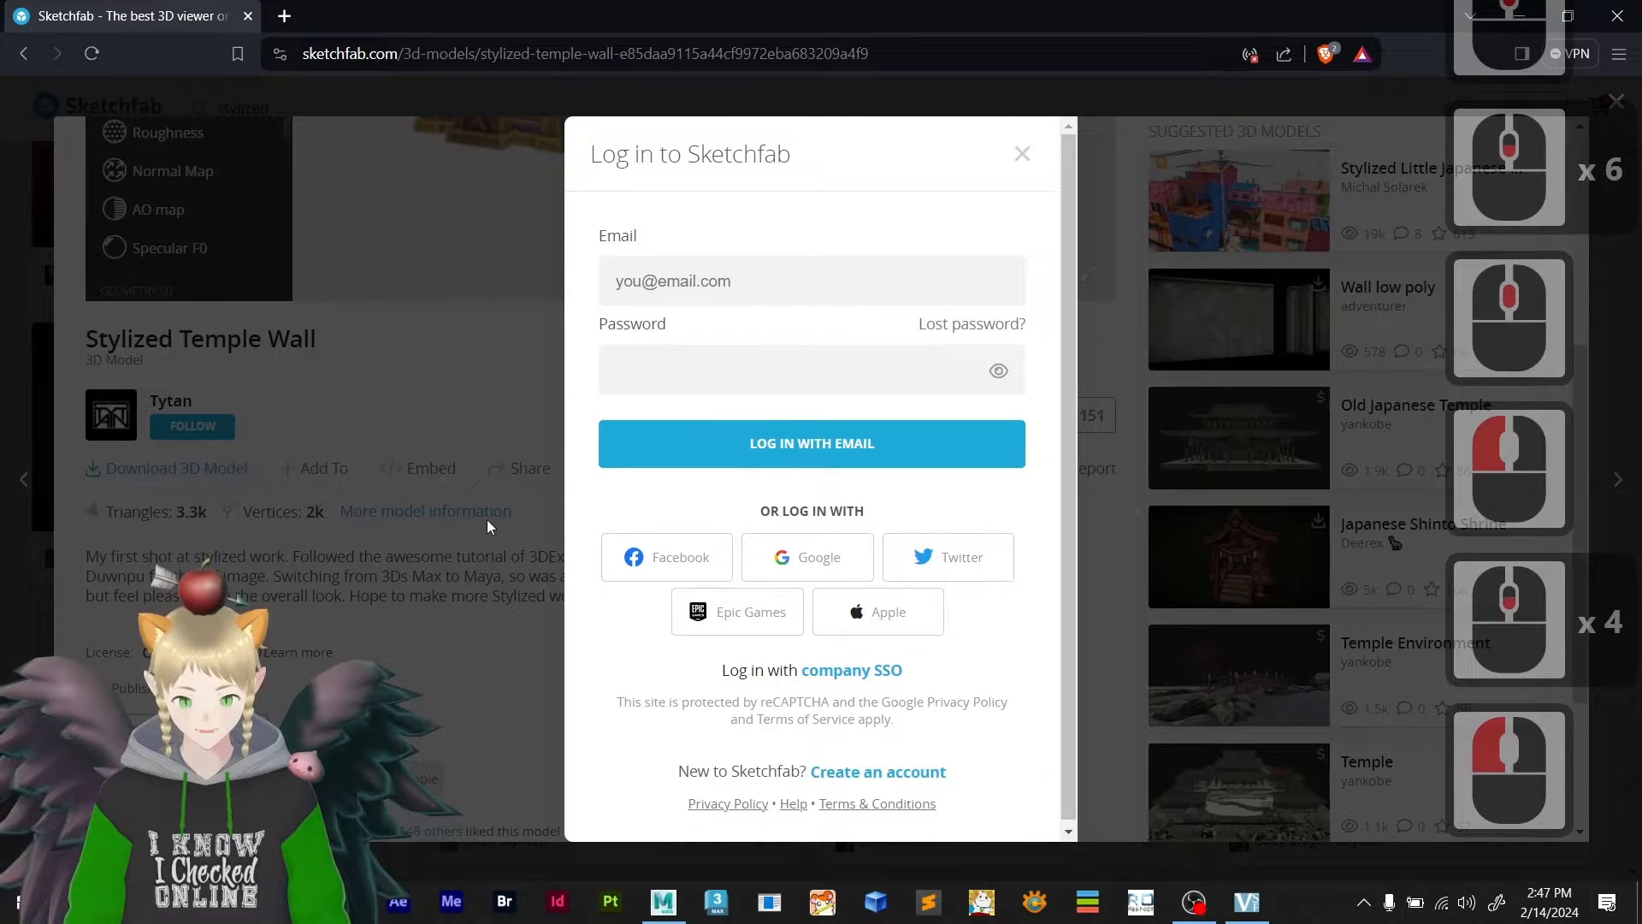
scroll(582, 526, "down", 2)
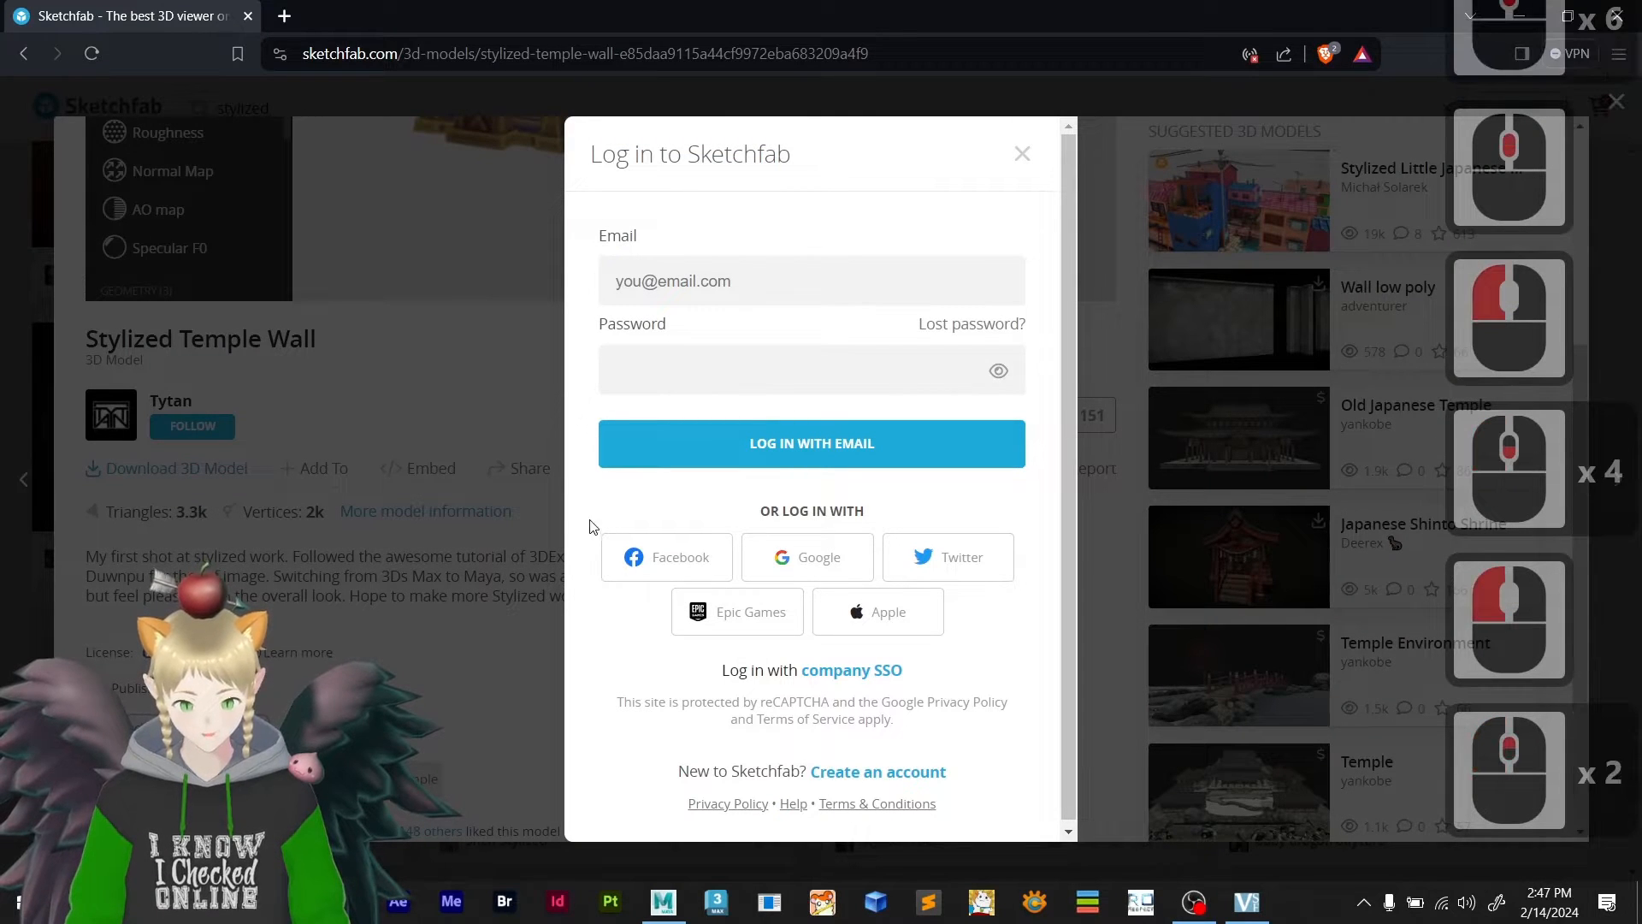
left_click(745, 547)
scroll(1079, 528, "down", 2)
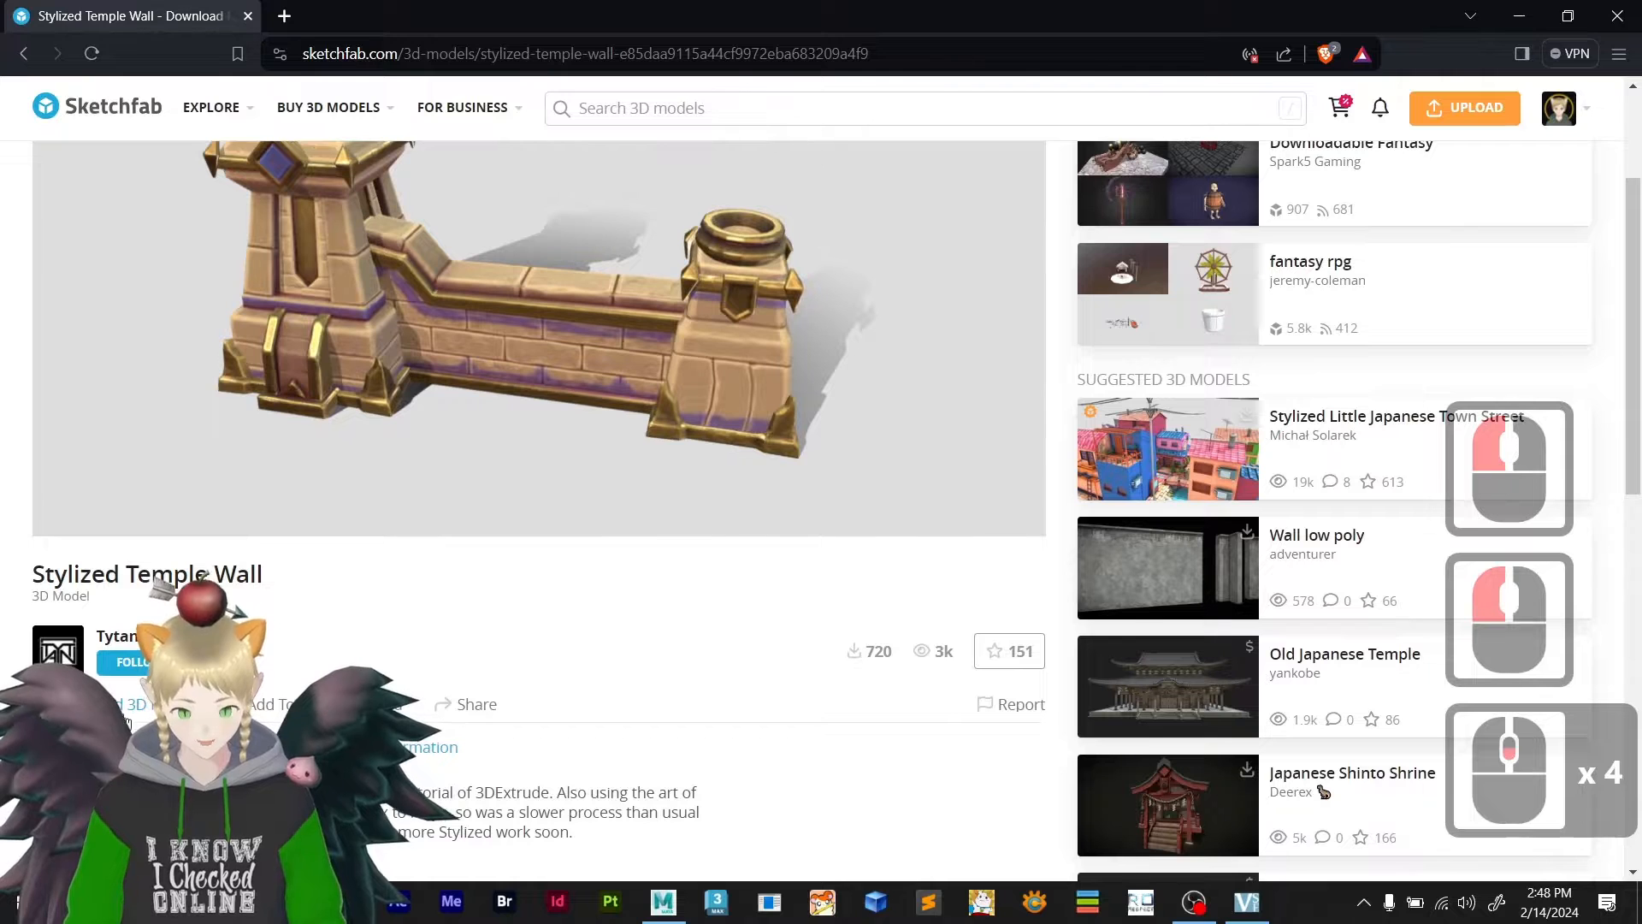
- Download the model in its original FBX format and save stylized-temple-wall.zip in the course project's images folder
left_click(111, 704)
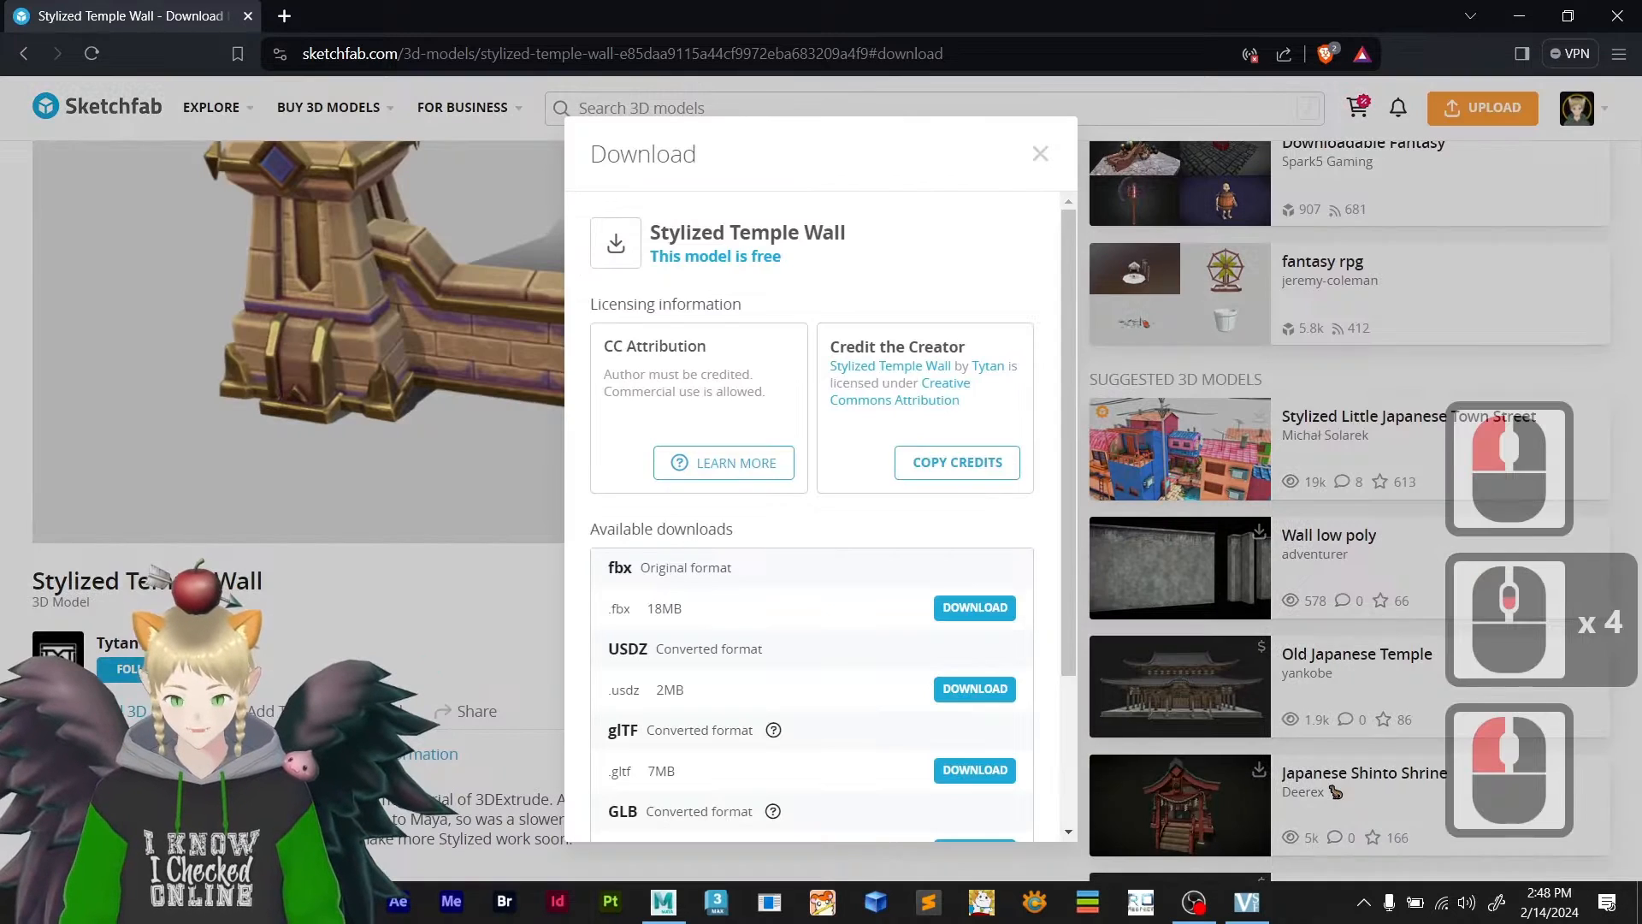
left_click(967, 607)
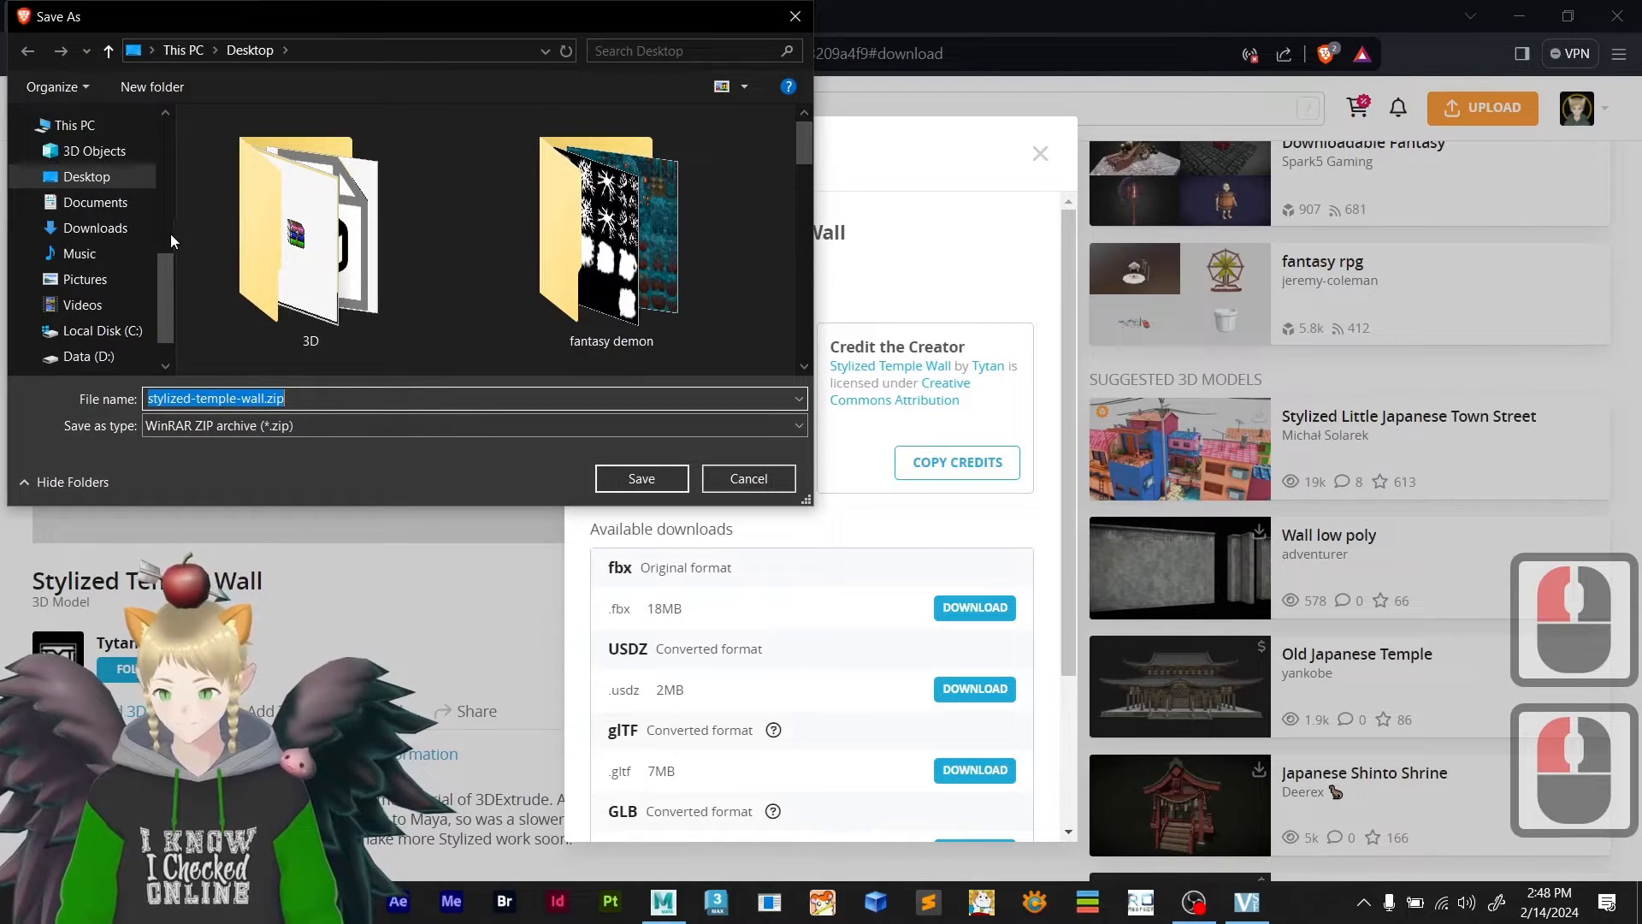
scroll(272, 229, "down", 7)
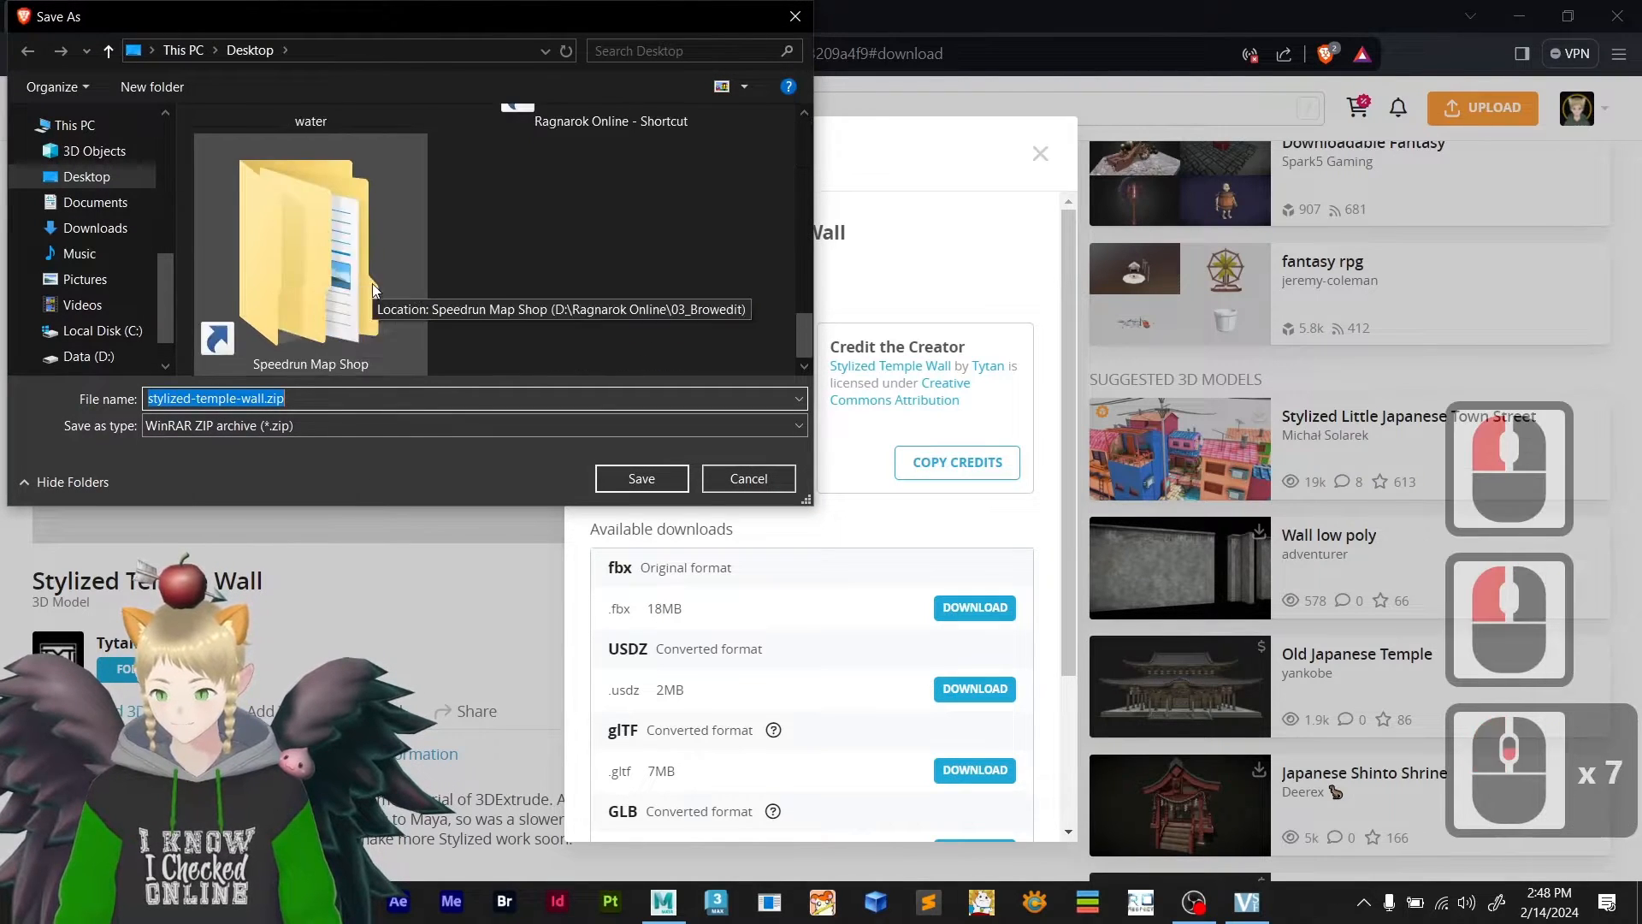
scroll(627, 259, "up", 2)
double_click(627, 259)
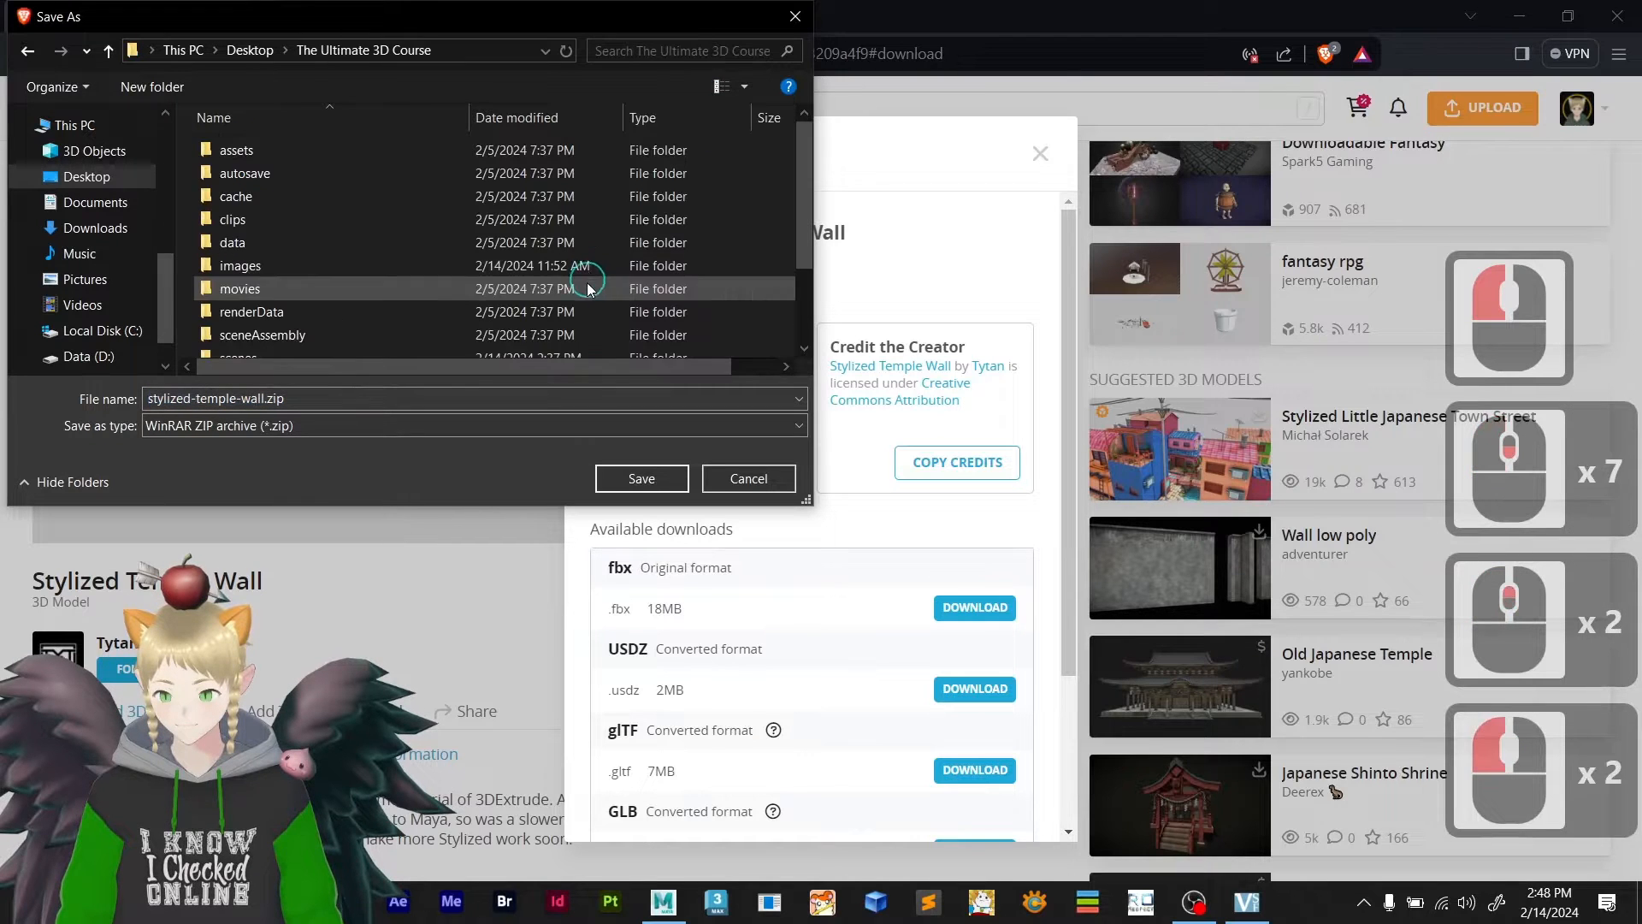
scroll(360, 248, "down", 2)
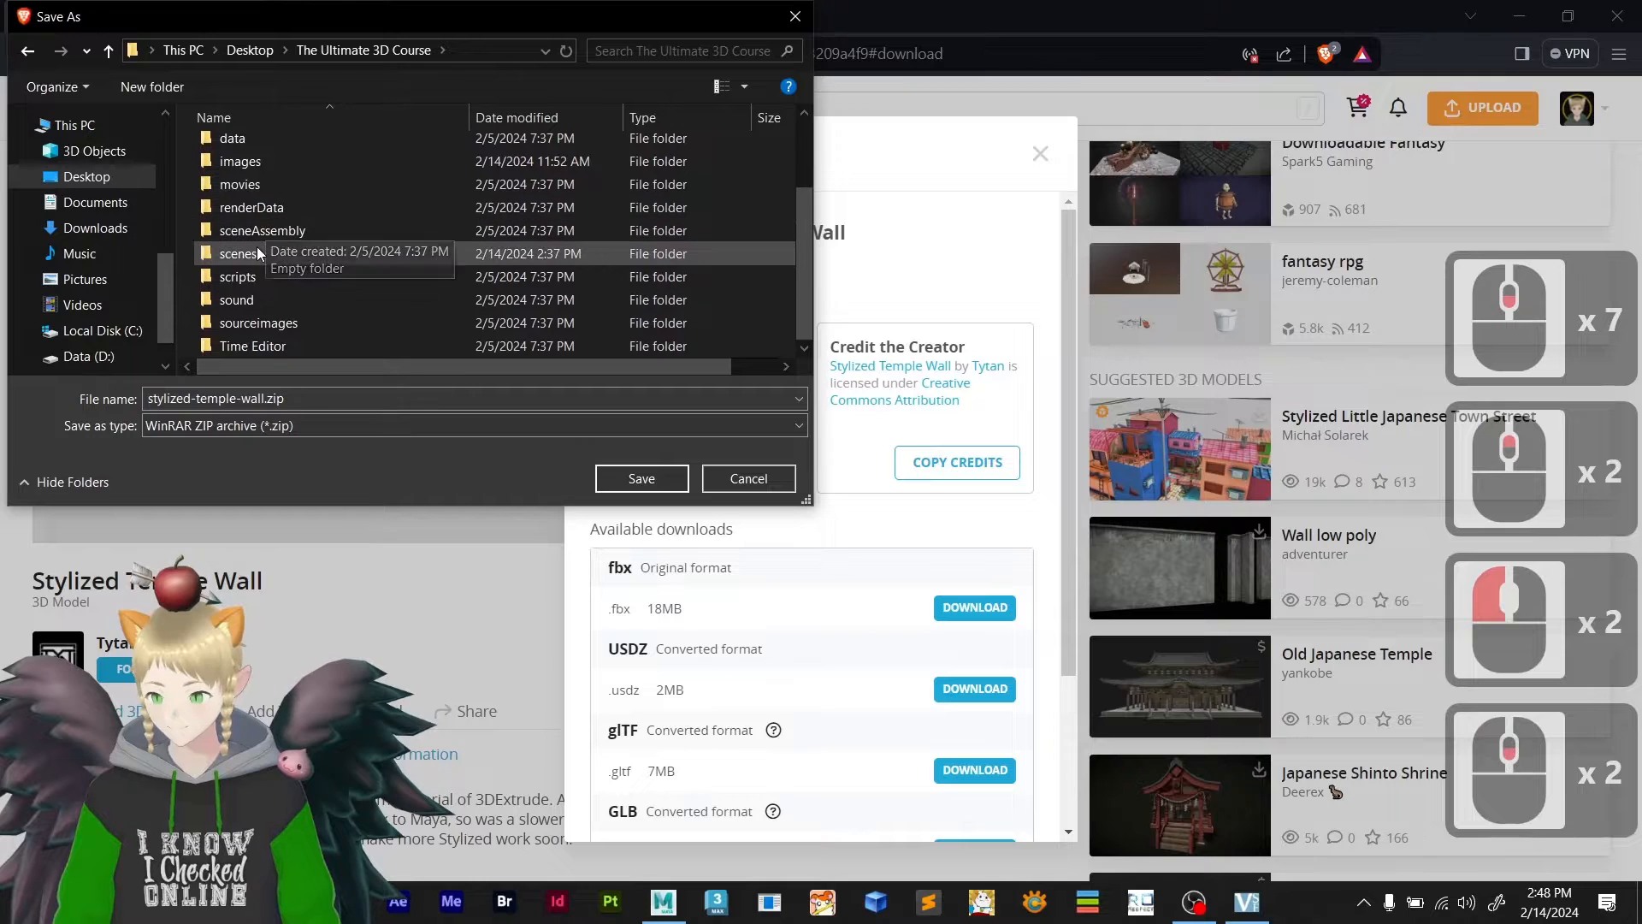
double_click(260, 162)
left_click(642, 480)
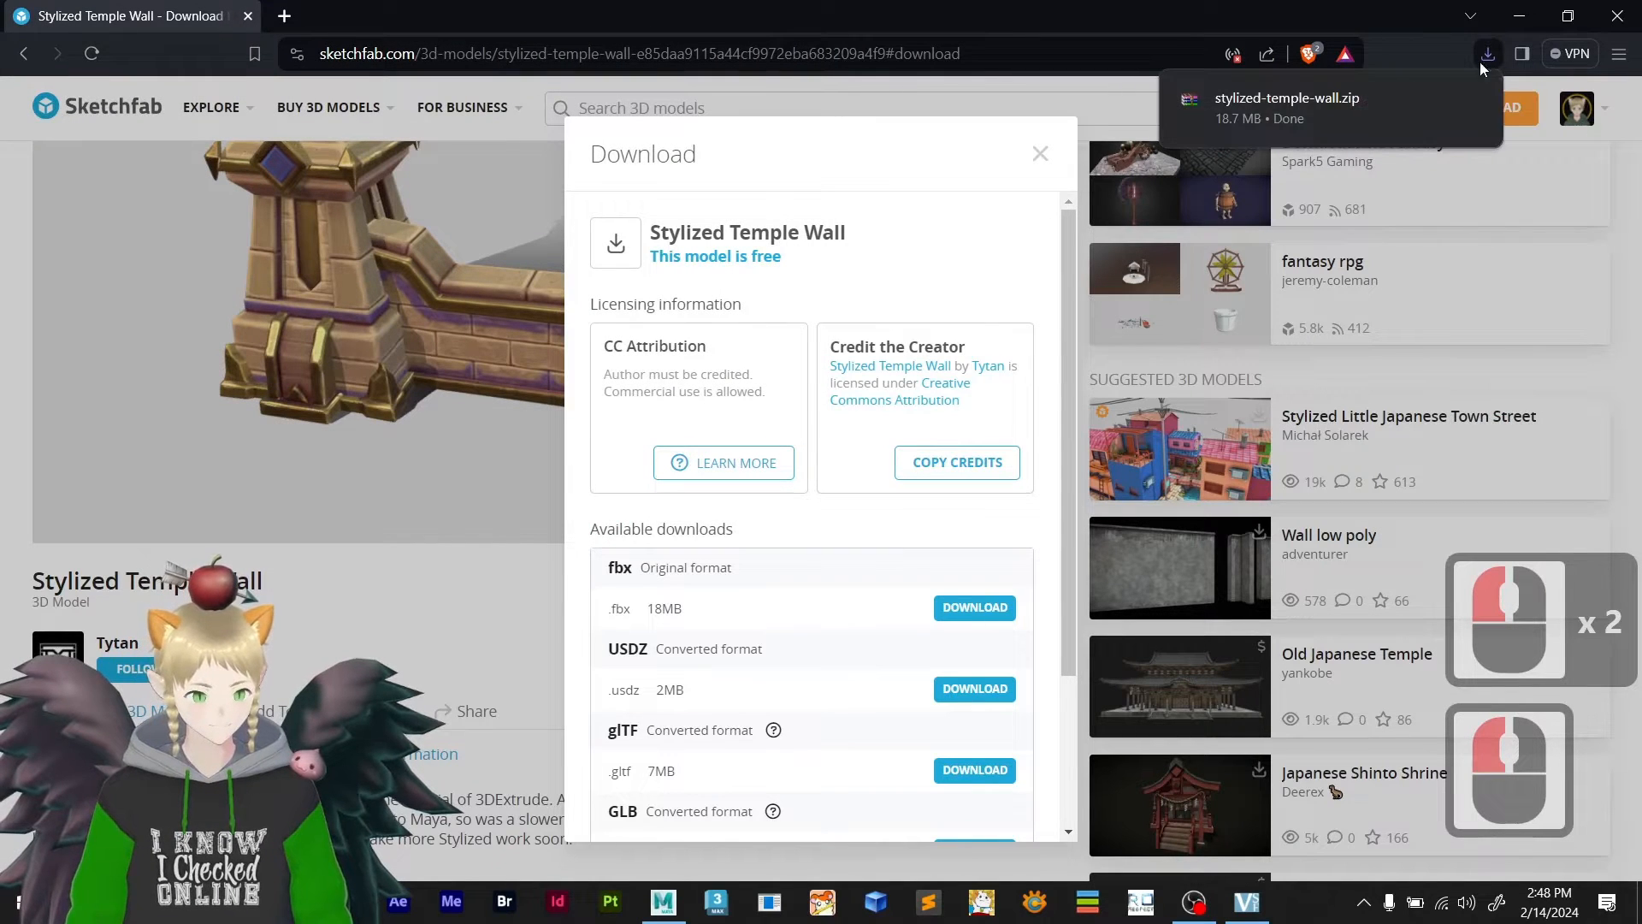
- Open the downloaded archive and extract Wall_LP.fbx from its source folder into the images folder
left_click(1439, 102)
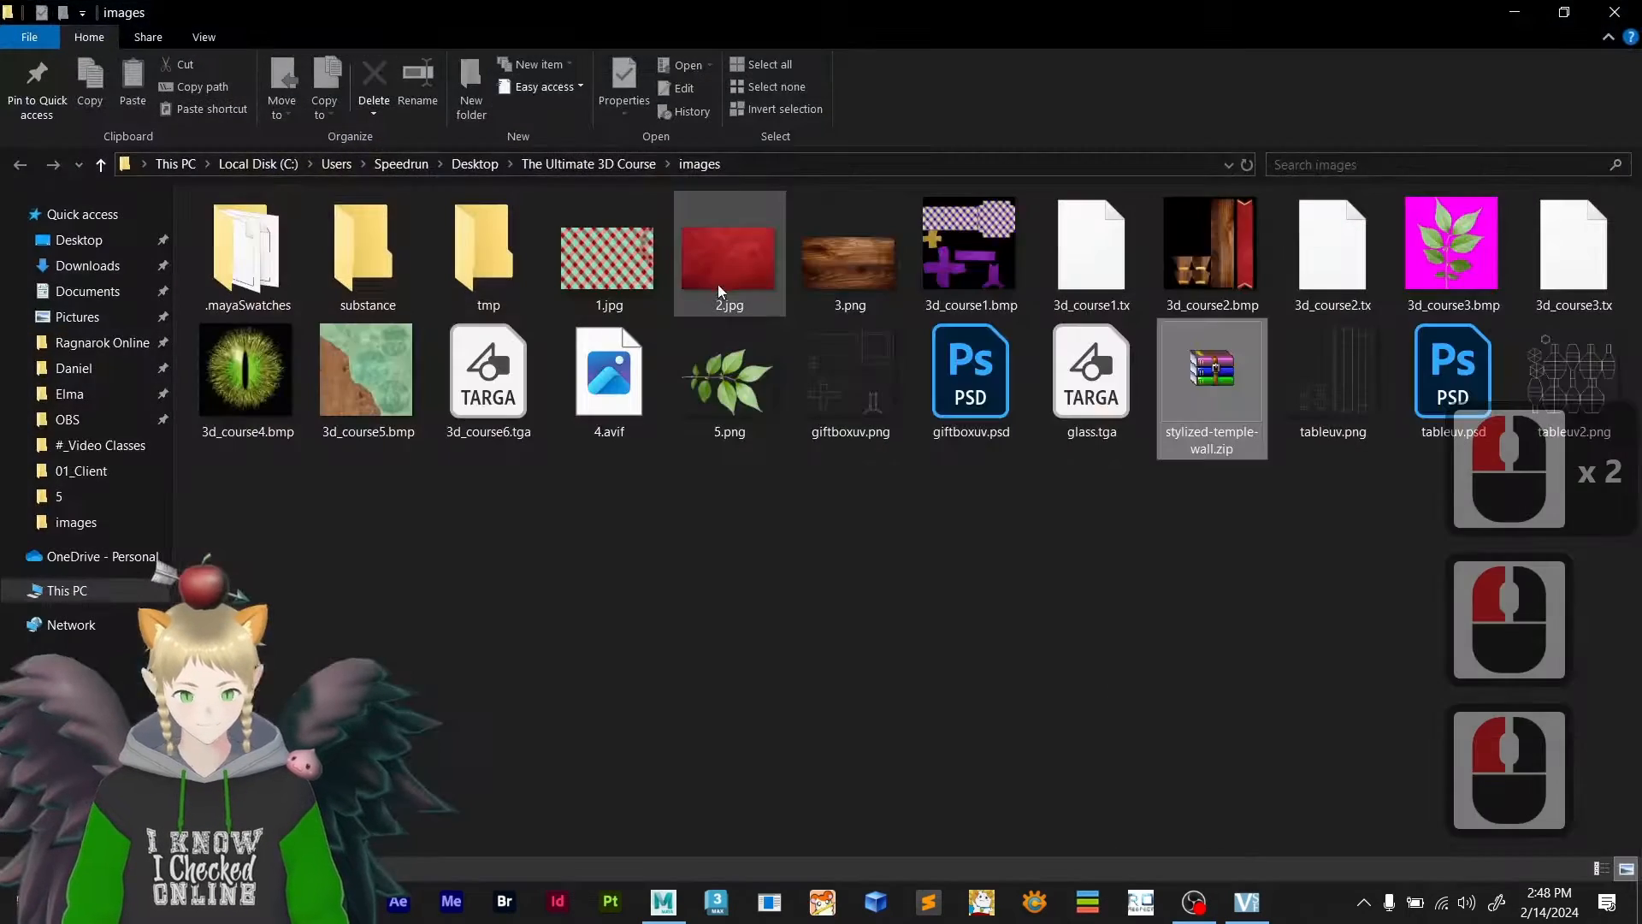
double_click(1209, 351)
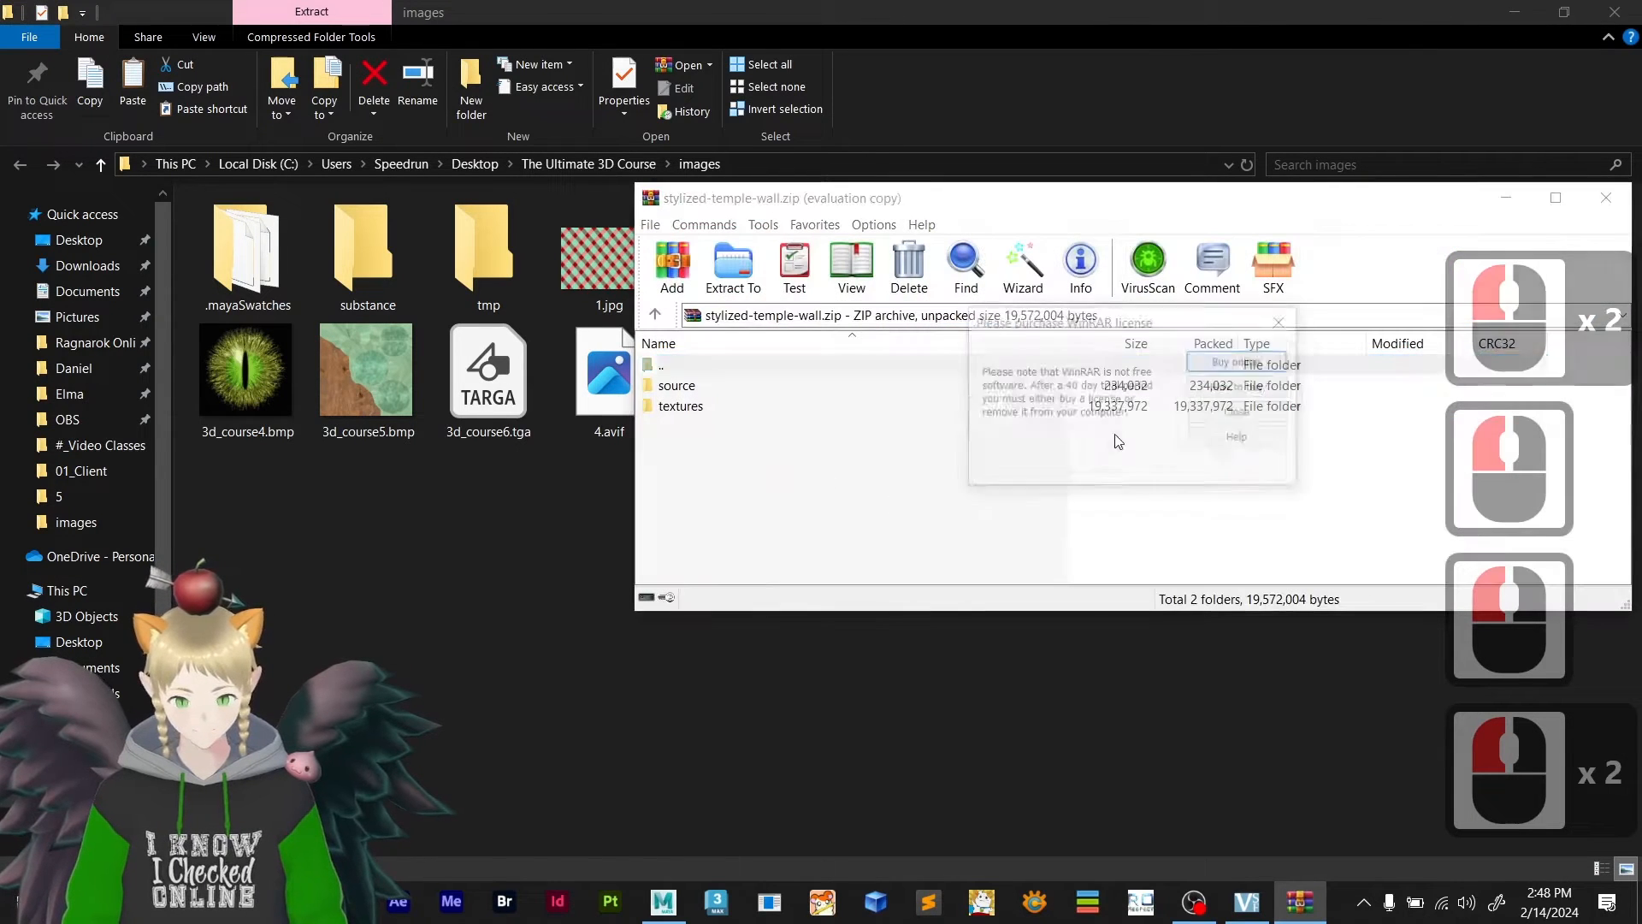
left_click(1299, 320)
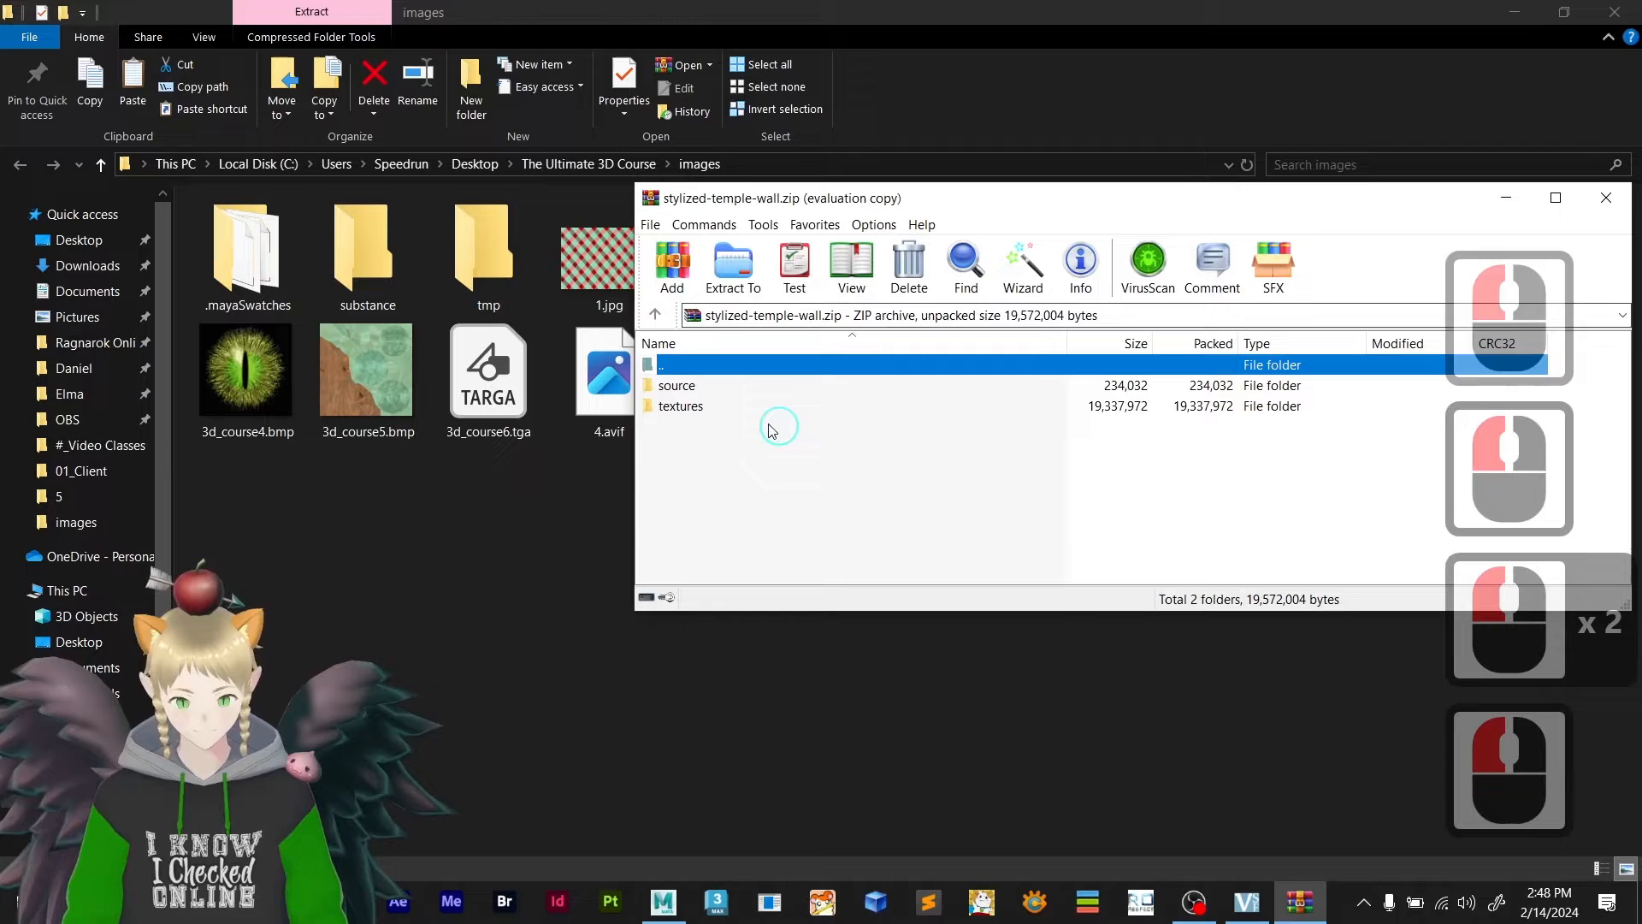
double_click(679, 386)
left_click_drag(672, 392, 650, 469)
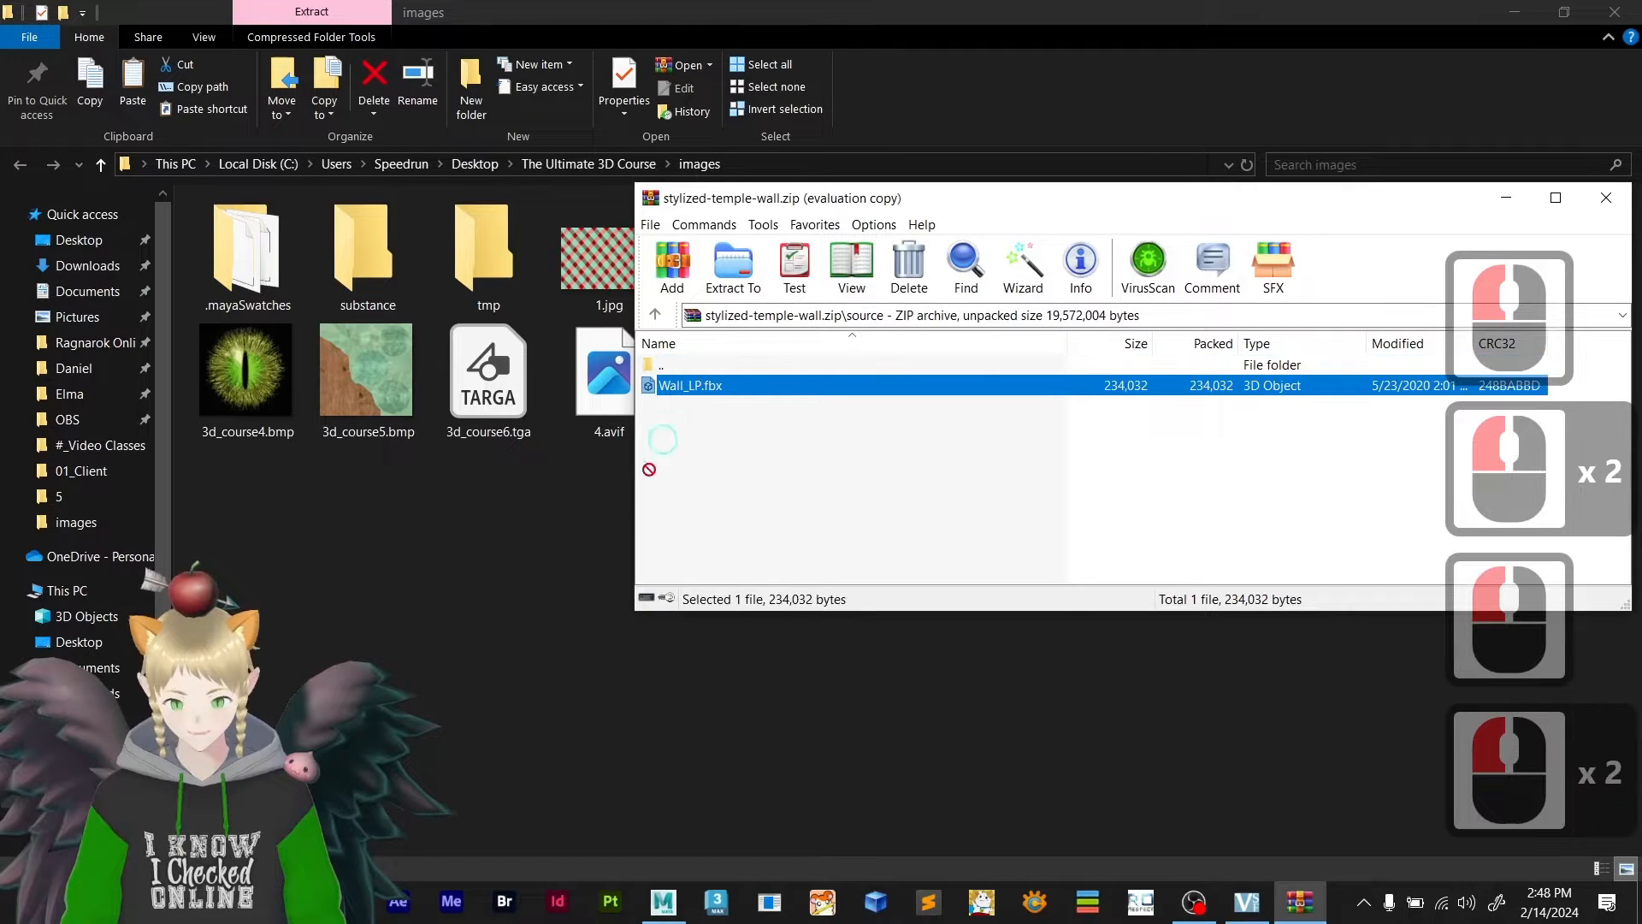
left_click_drag(558, 599, 558, 598)
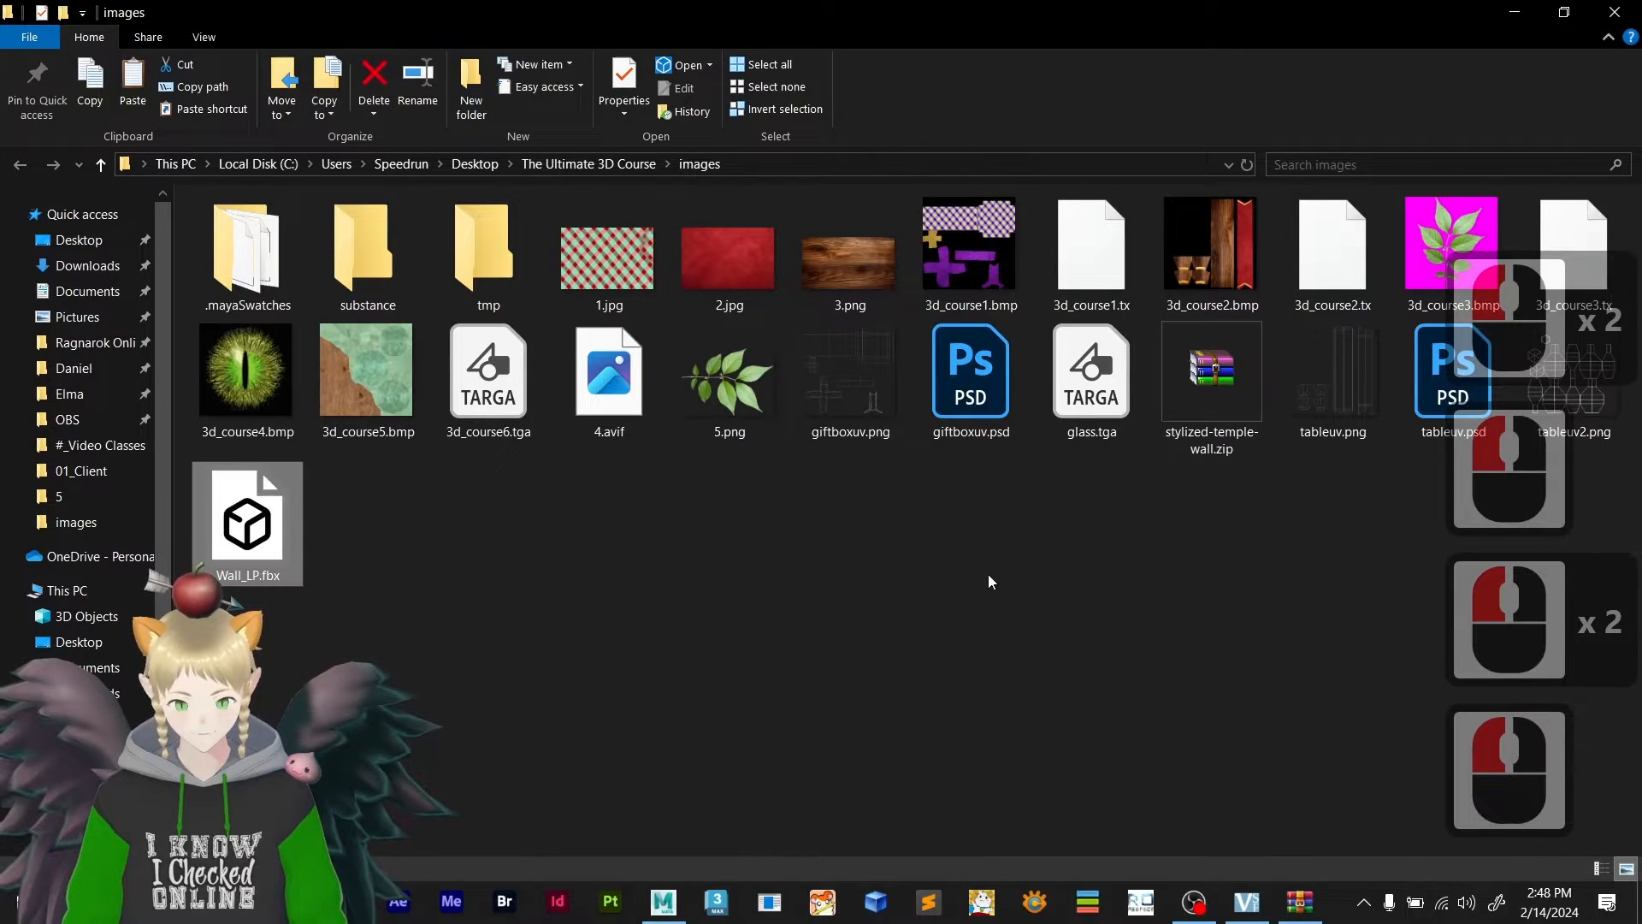
- Extract Wall_LP_Wall_BaseColor.png from the archive's textures folder into the images folder and close the archive
key("alt+Tab")
double_click(683, 364)
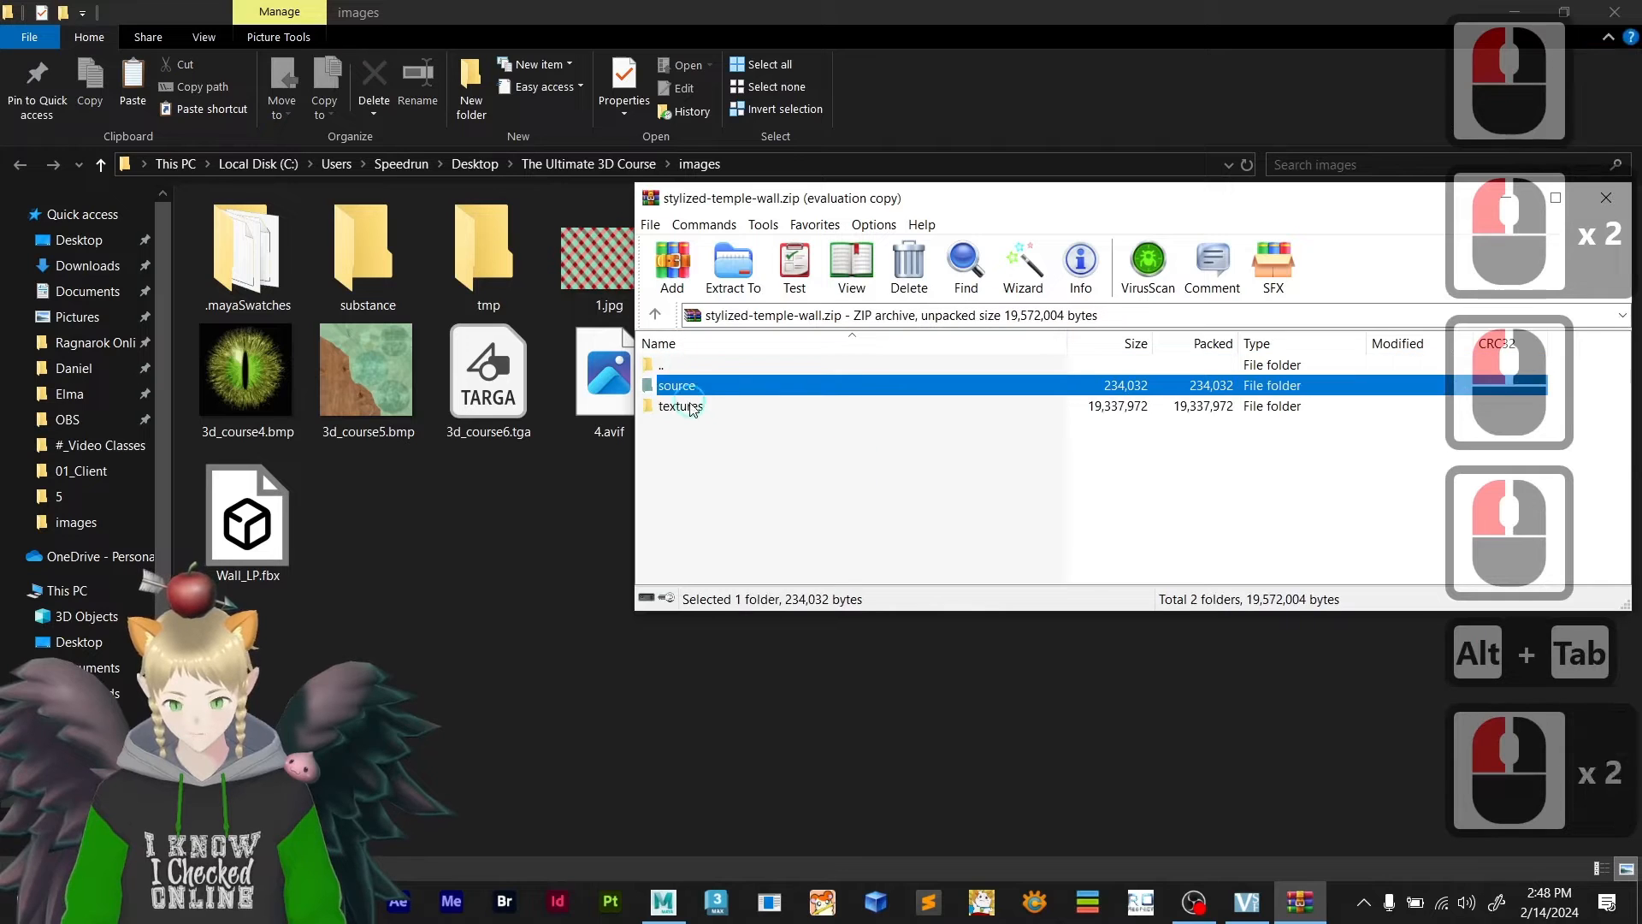
double_click(692, 407)
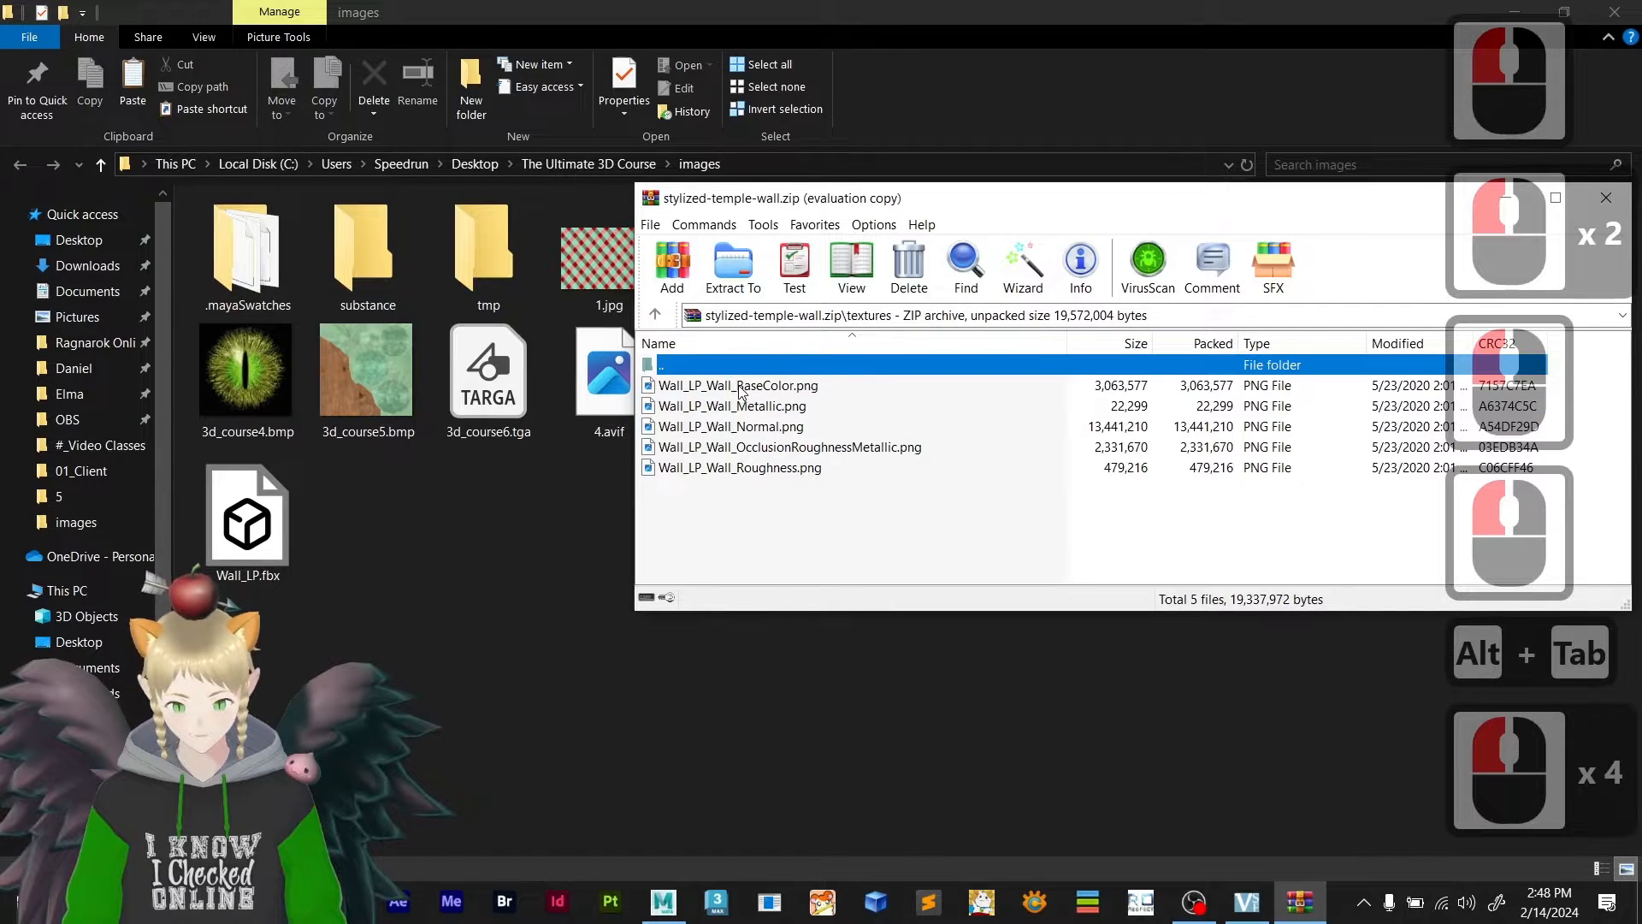
left_click_drag(740, 391, 968, 415)
left_click_drag(828, 424, 518, 652)
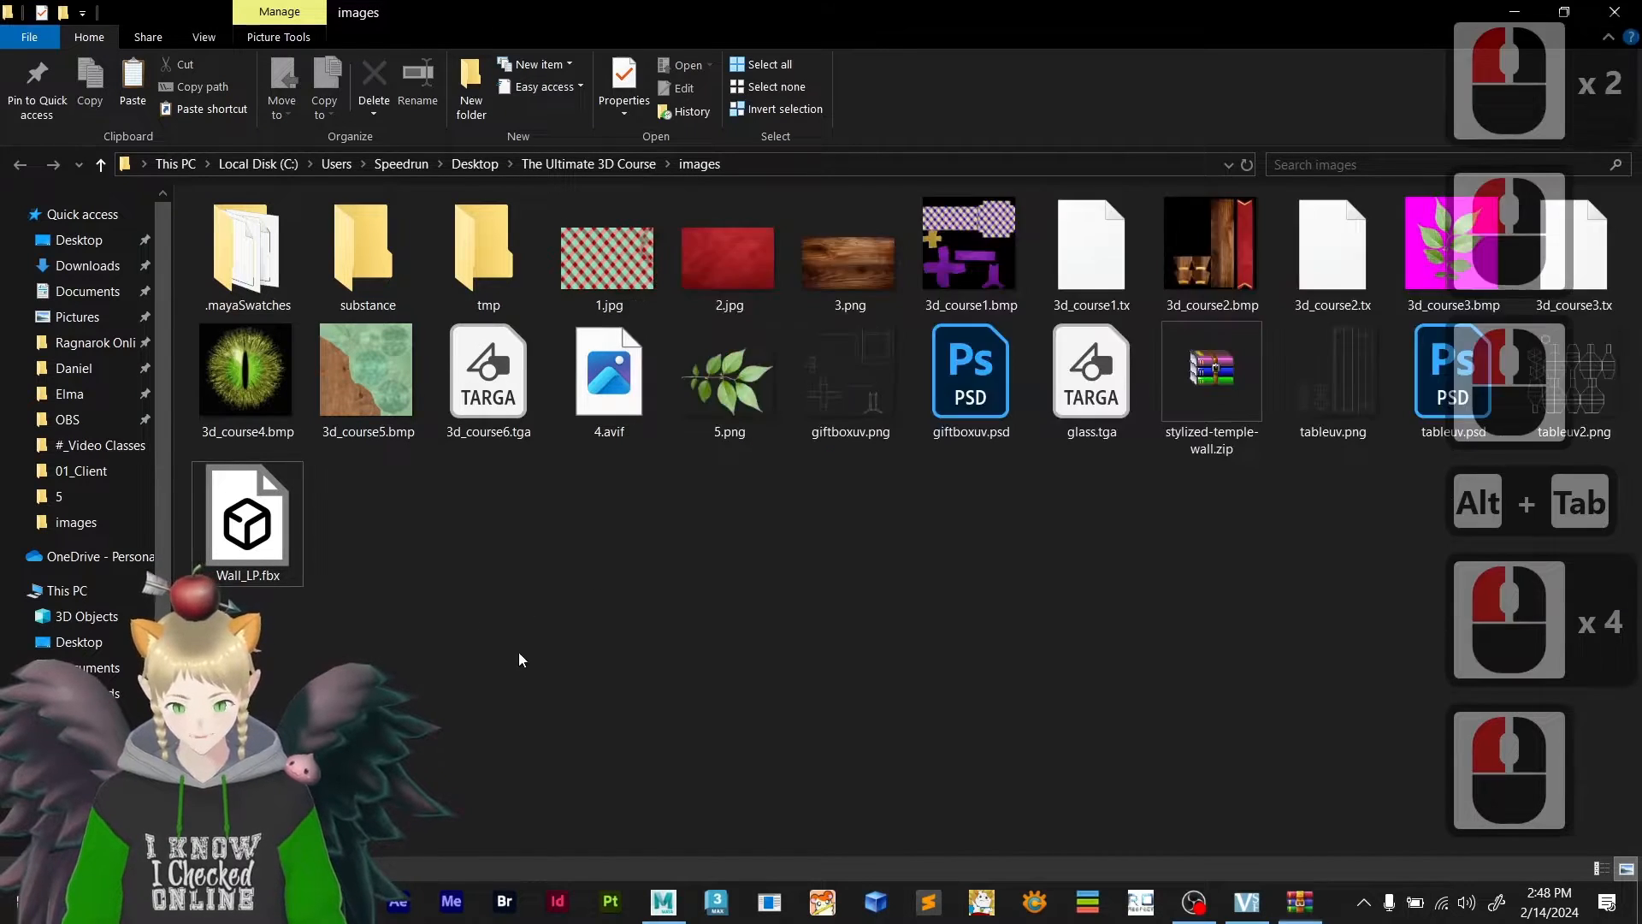
key("alt+Tab")
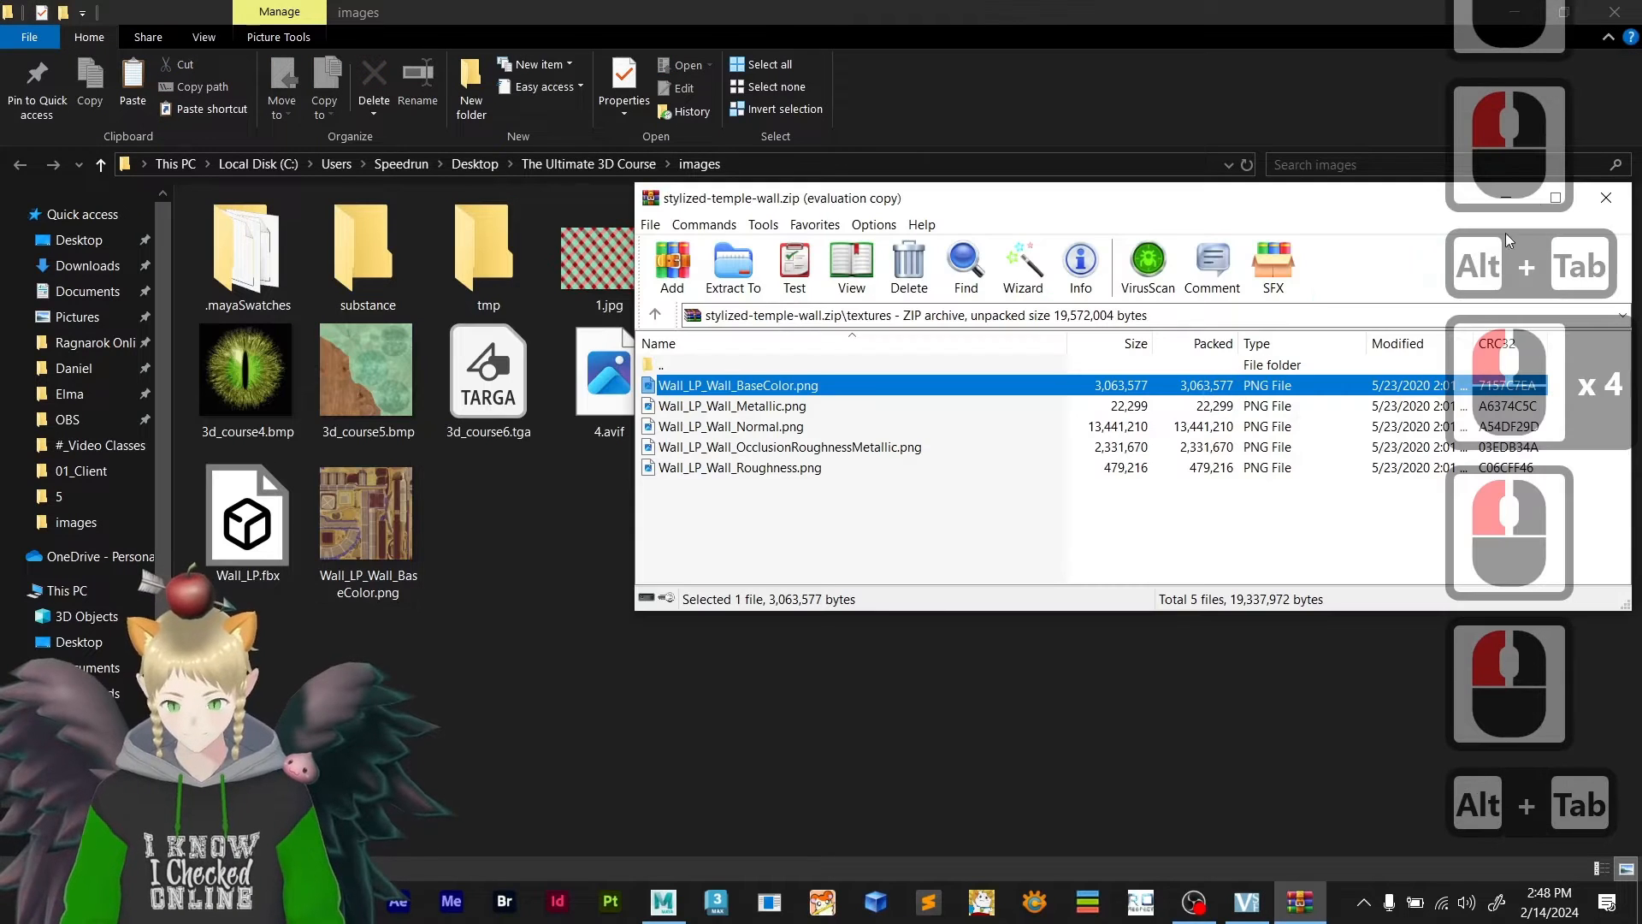
left_click(1606, 198)
- Show the images folder with extra large icons and examine the temple wall's base color texture
left_click(371, 509)
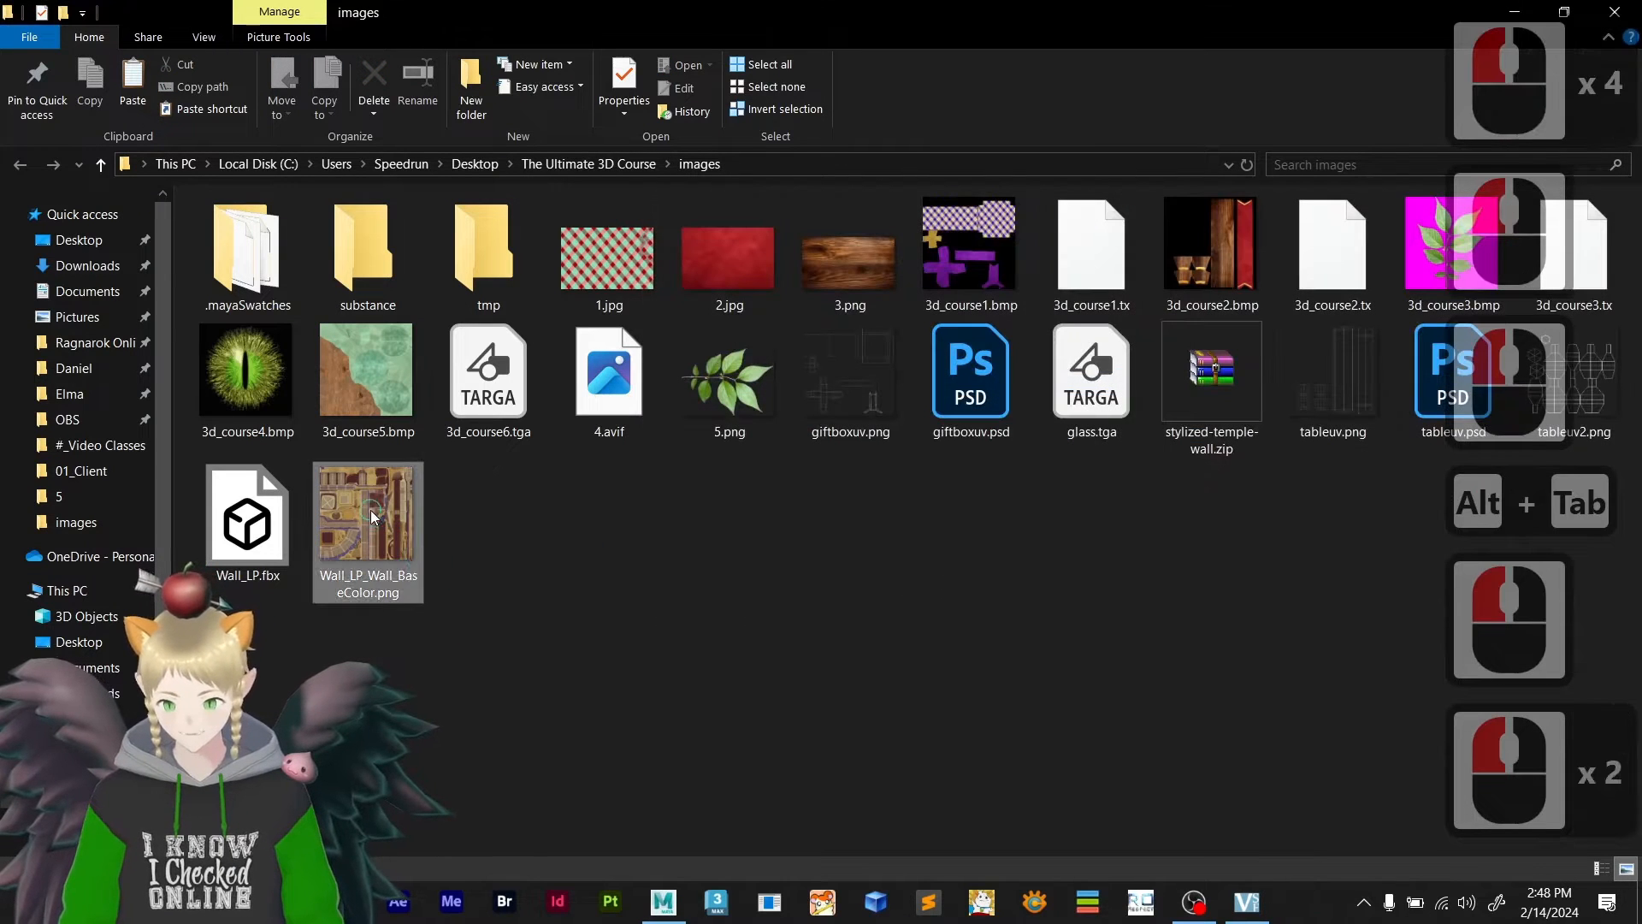
right_click(510, 501)
left_click(667, 37)
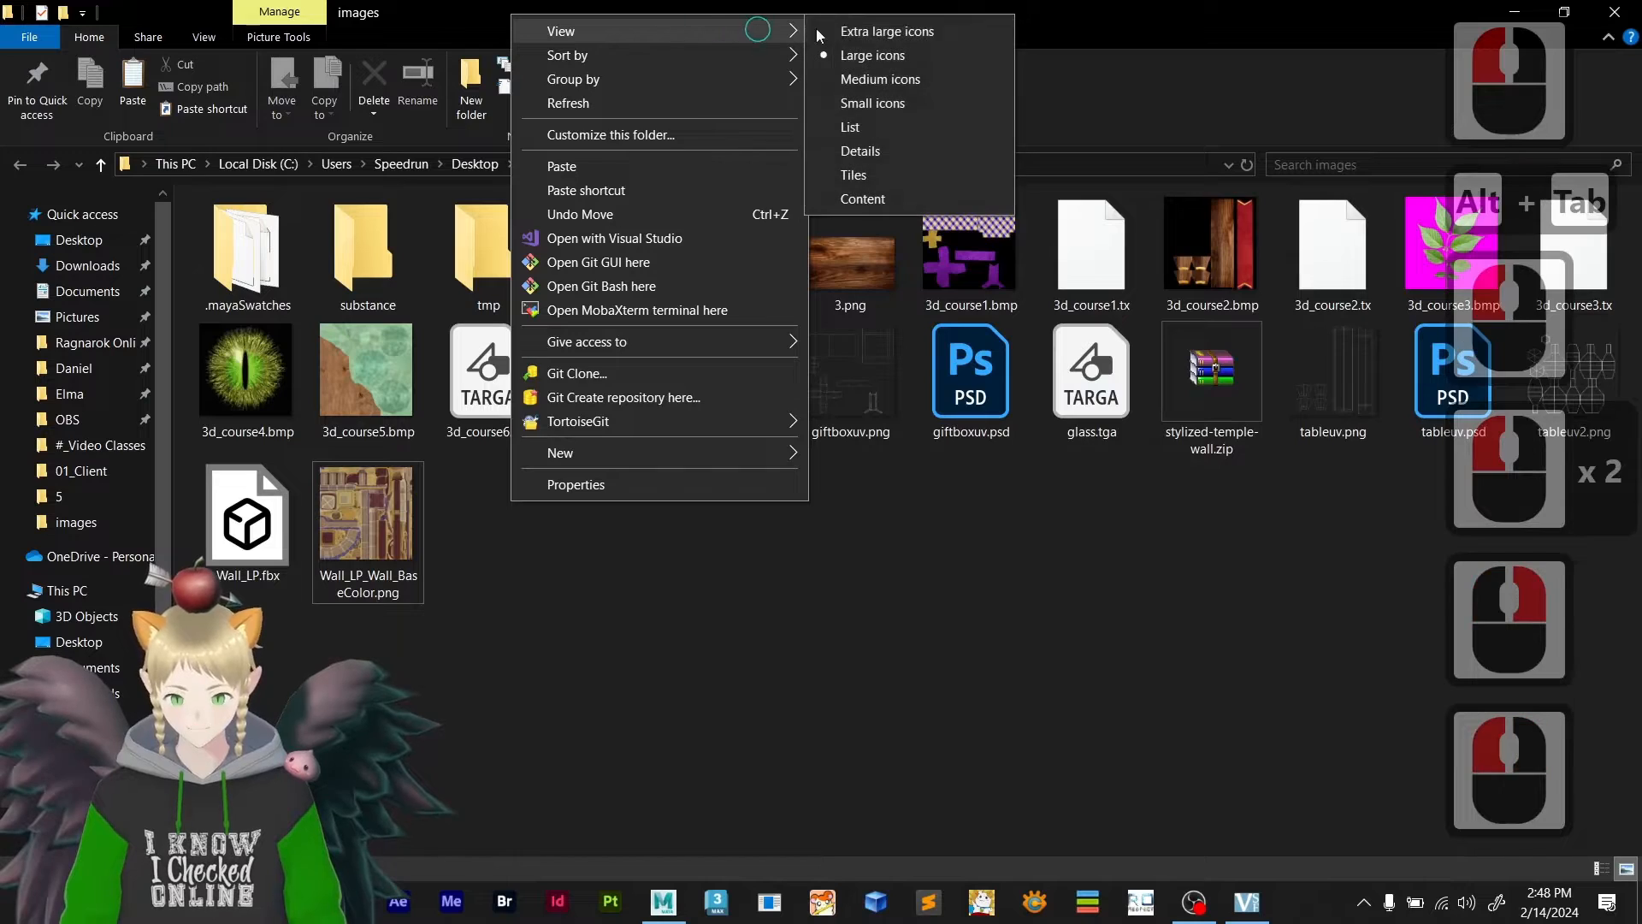
left_click(872, 31)
scroll(890, 697, "down", 5)
left_click(715, 740)
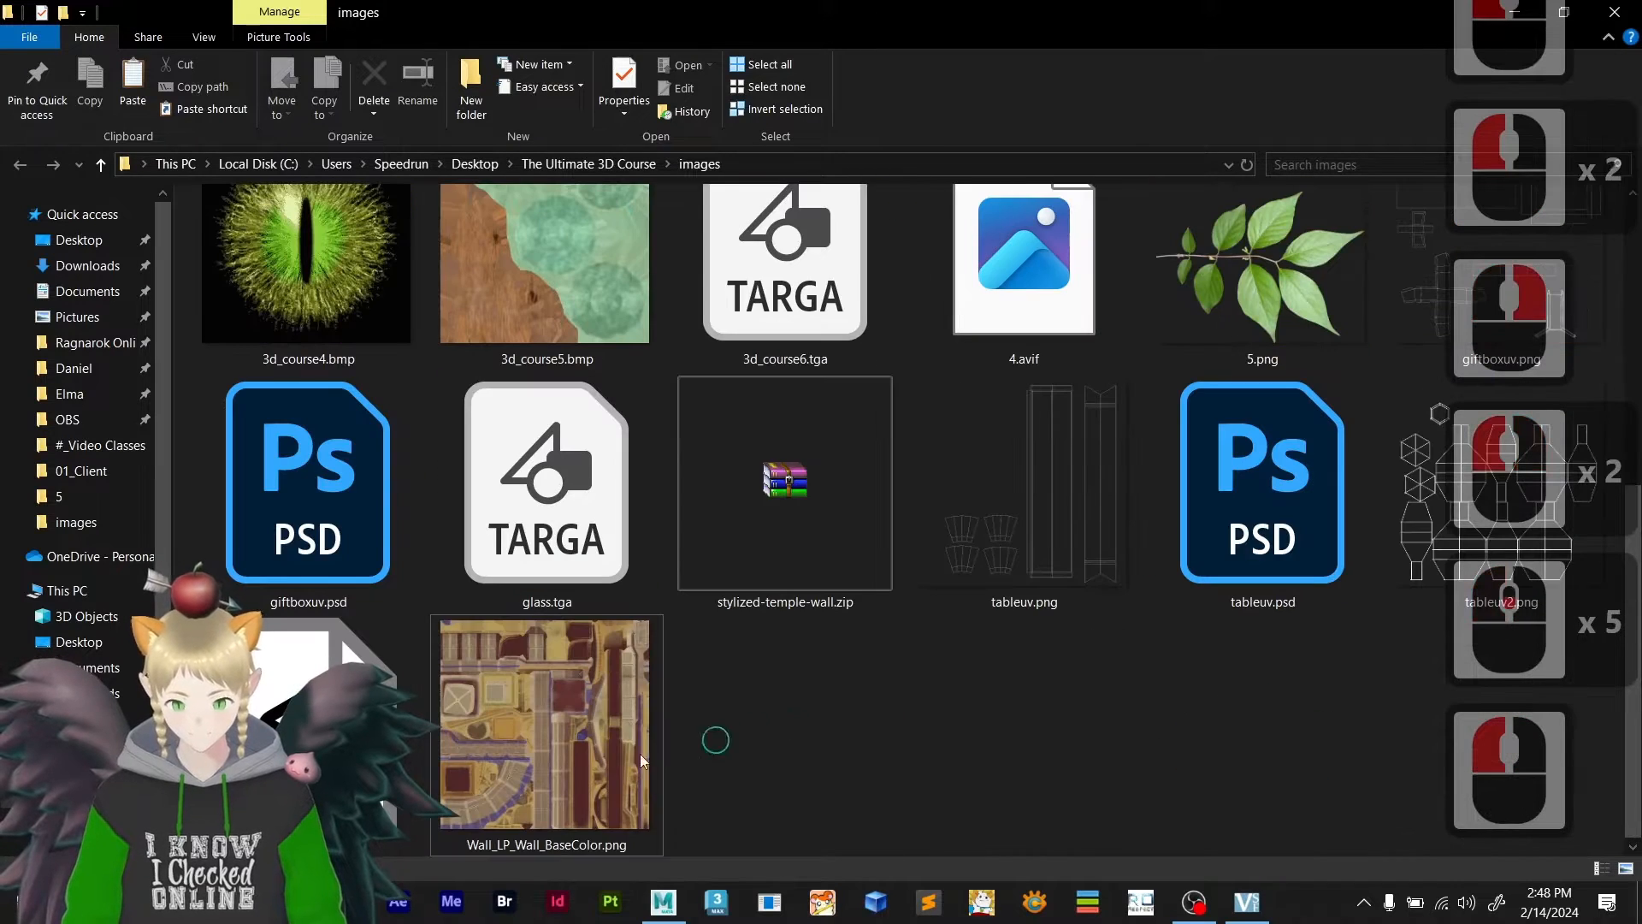
- Switch to Maya and open the scene "7 - 3ds to RSM.mb" from the project's scenes folder
left_click(661, 902)
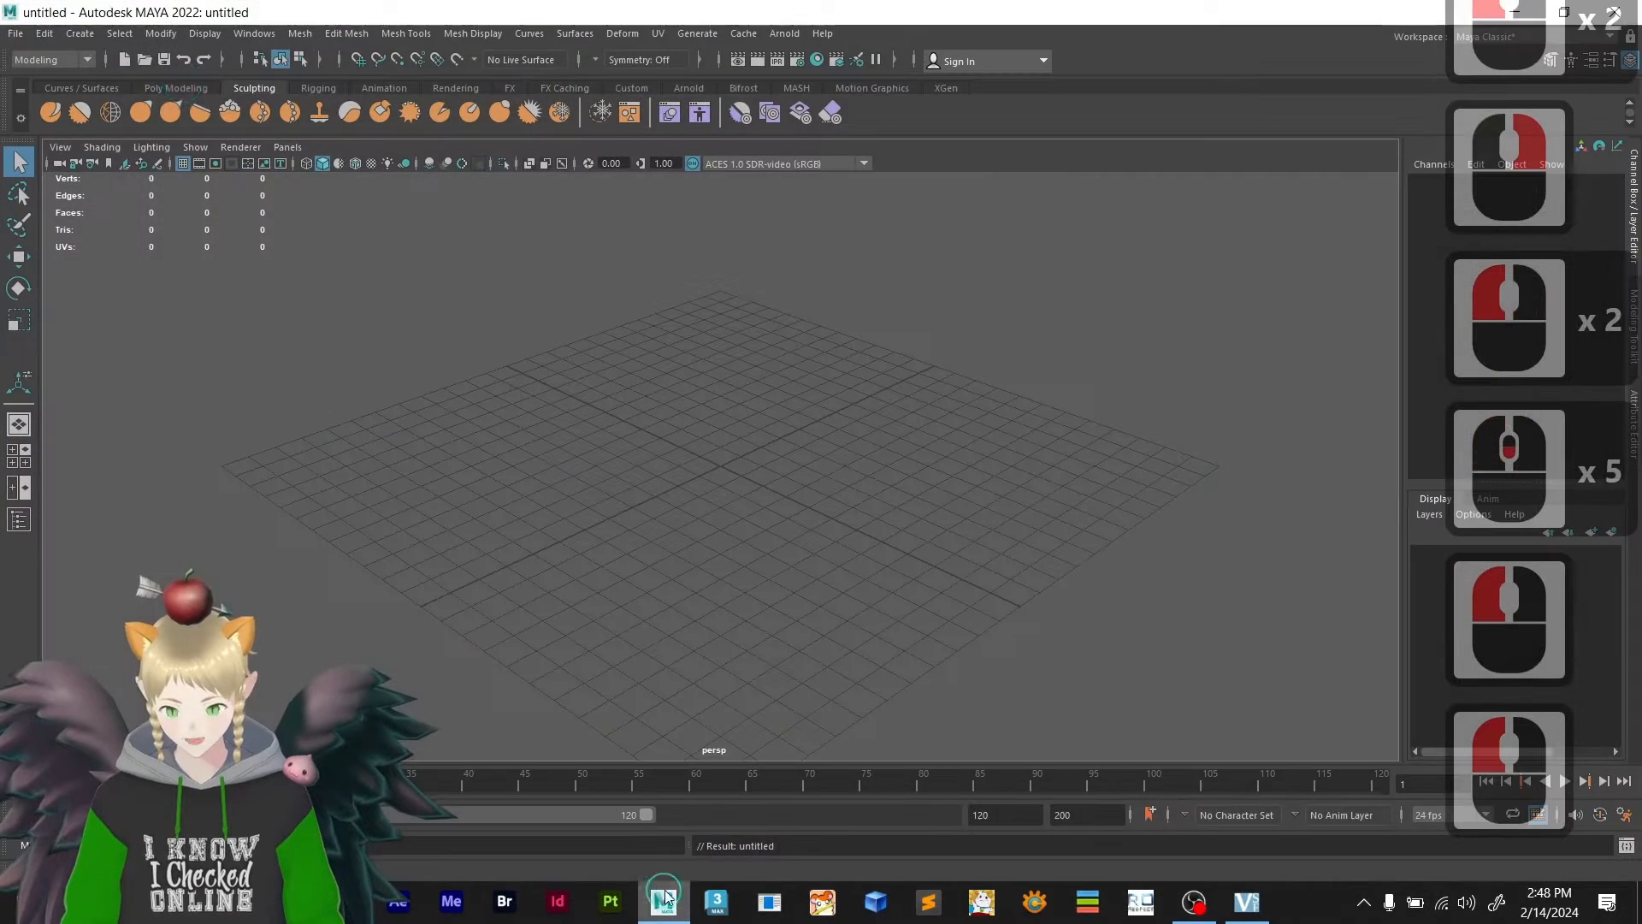
left_click(15, 32)
left_click(47, 83)
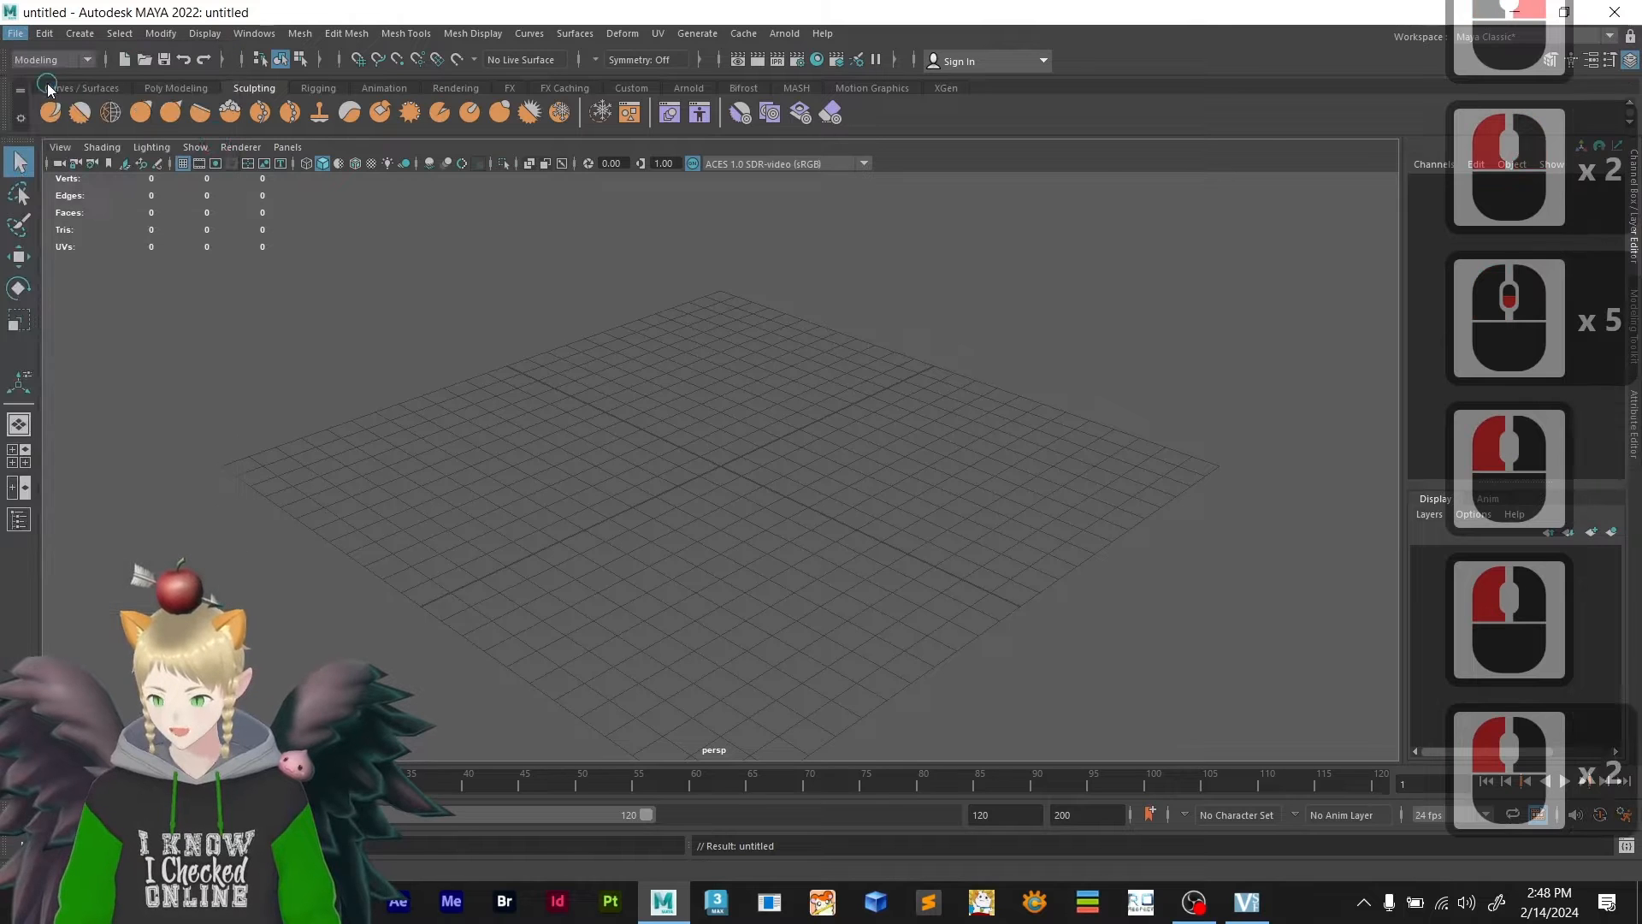
left_click(564, 334)
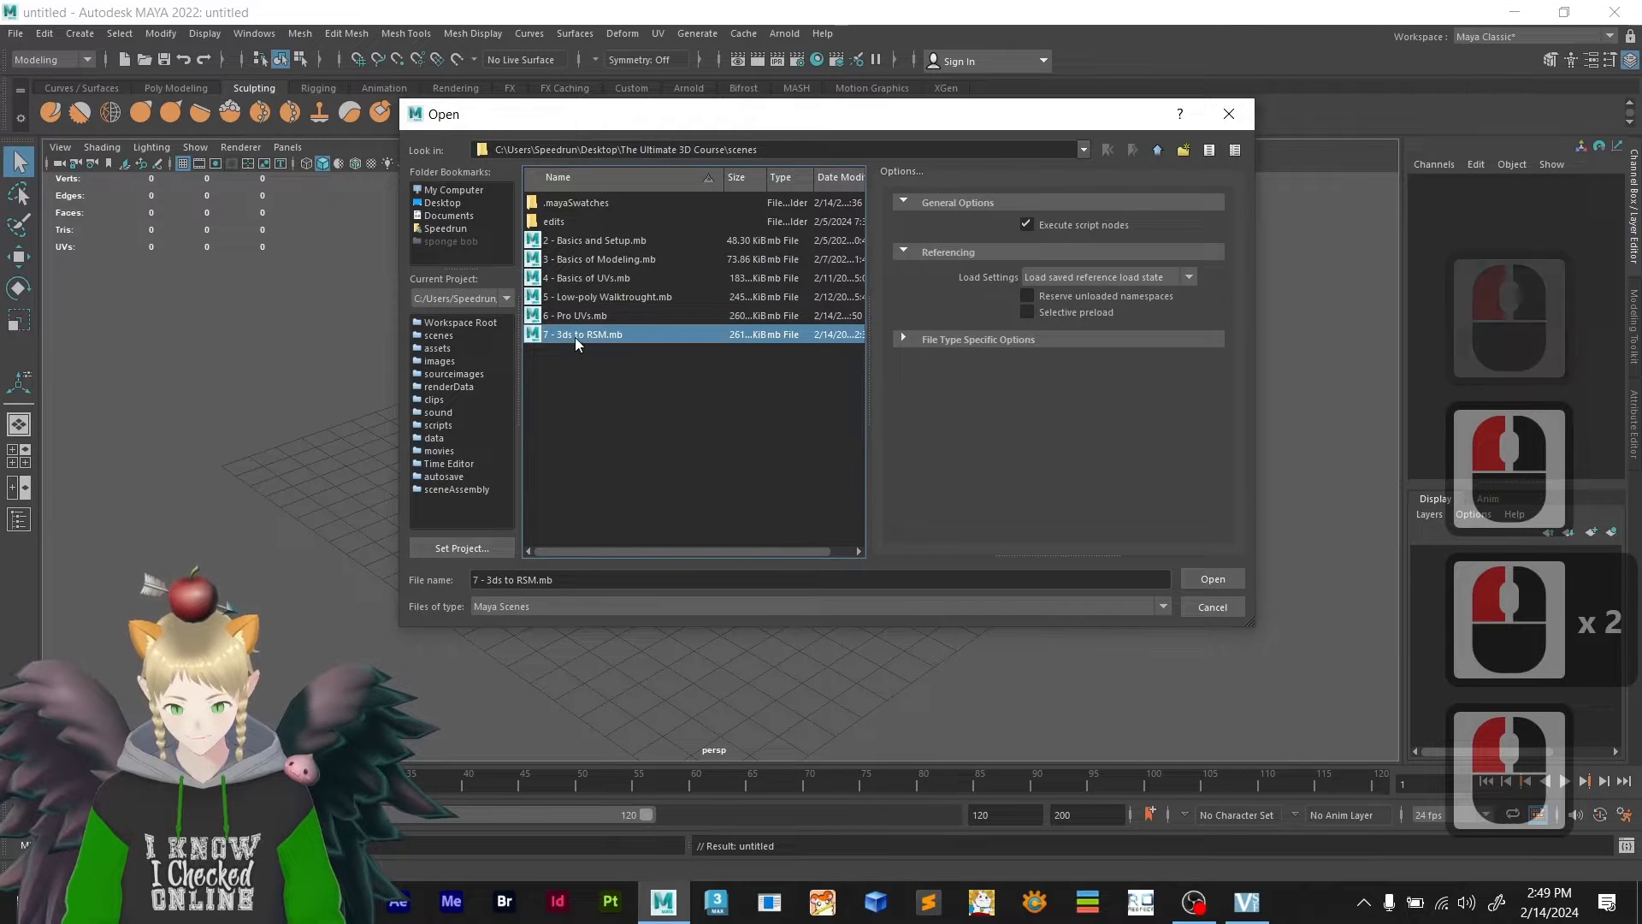
double_click(598, 334)
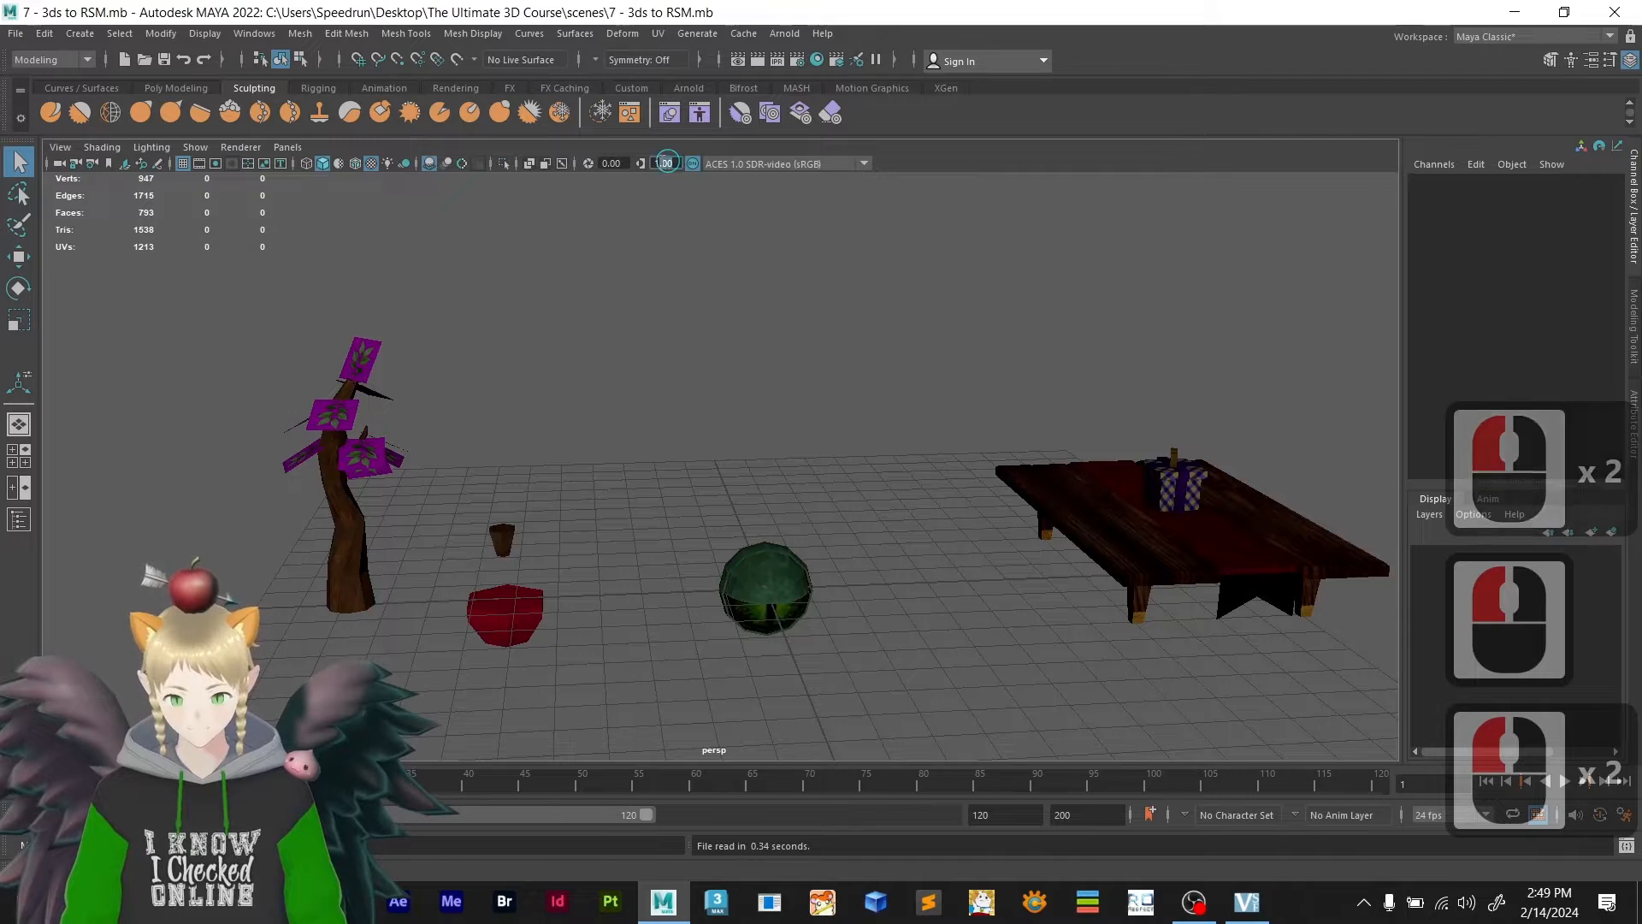
- Set the perspective viewport's gamma to 2
left_click_drag(668, 162, 633, 159)
type("2")
key("Return")
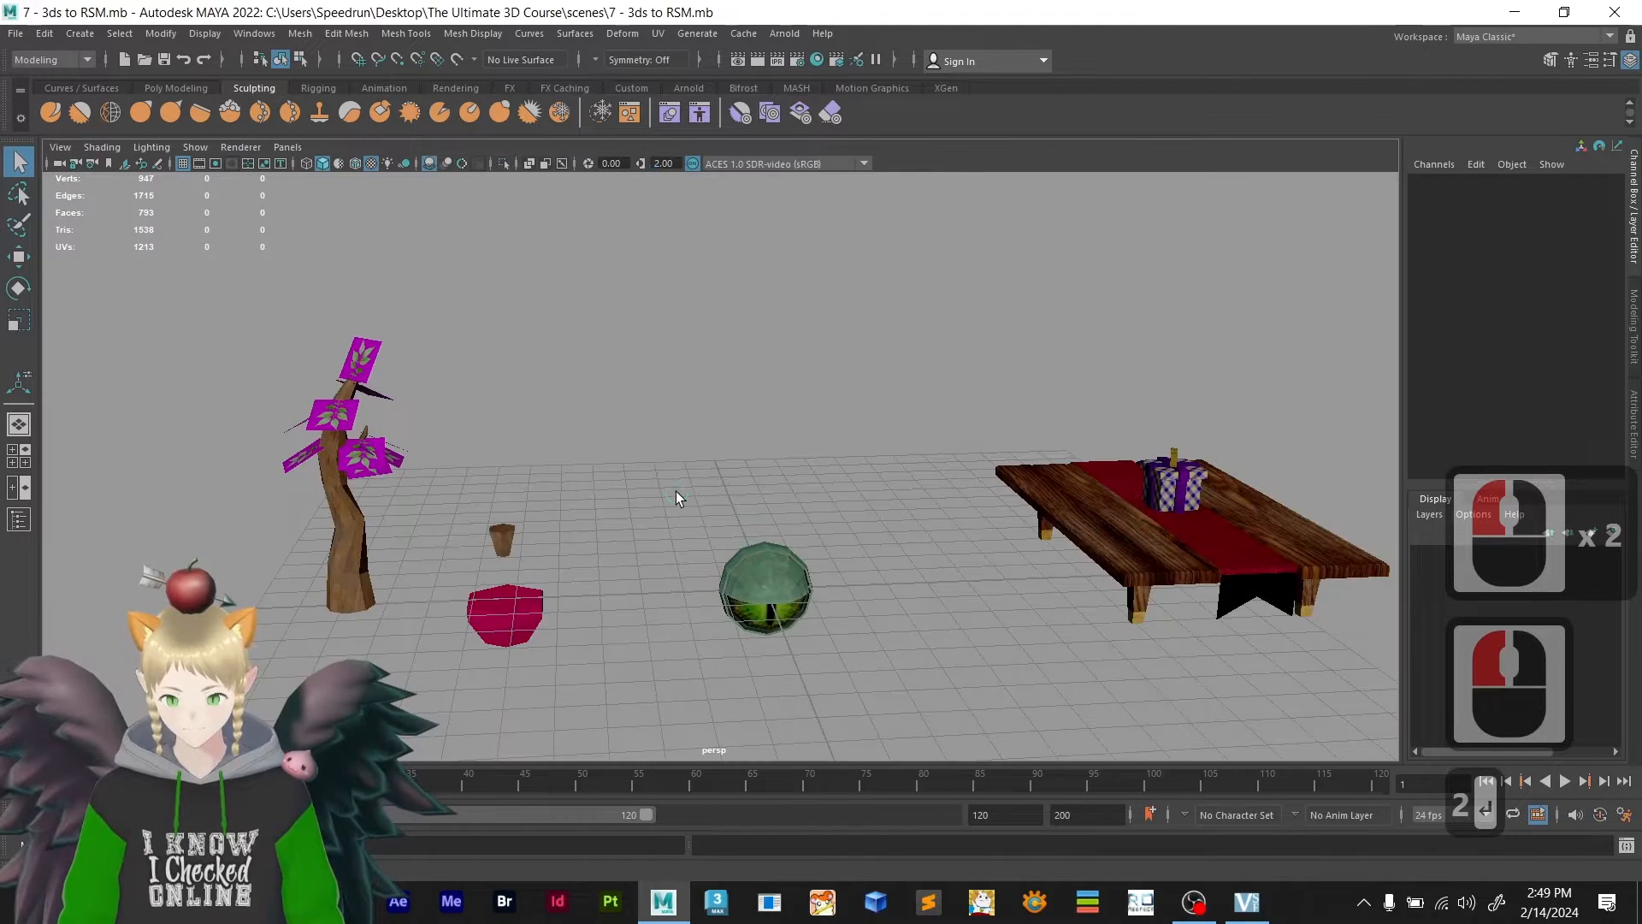
left_click(676, 491)
- Move all existing props together about 17.6 units along Z to clear the middle of the grid
scroll(708, 503, "down", 5)
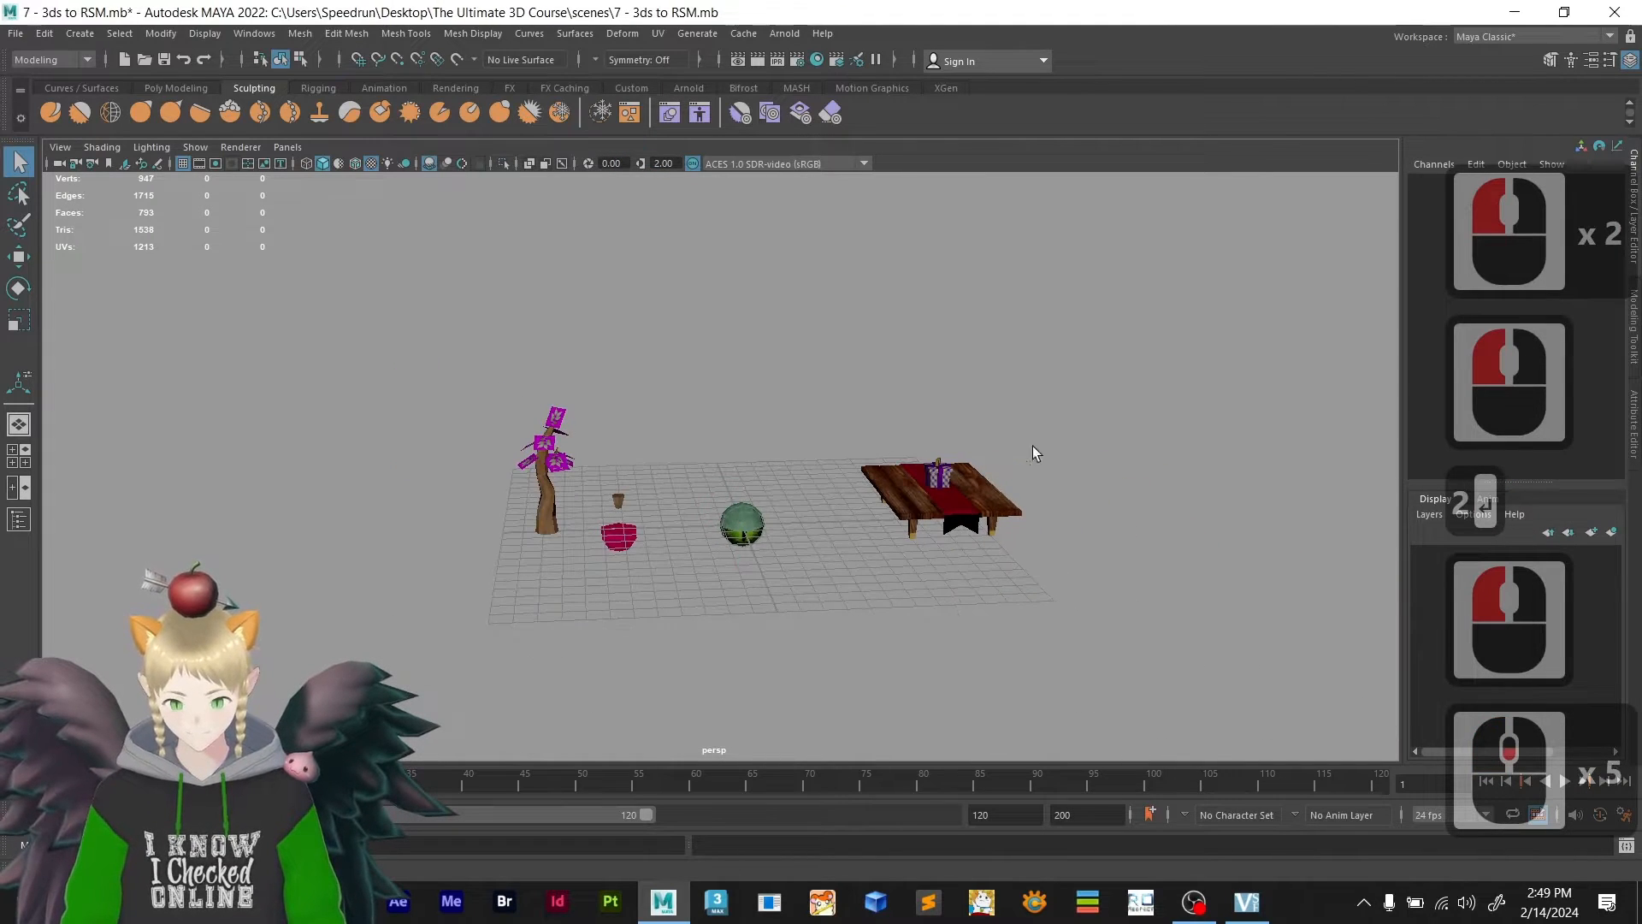
left_click_drag(421, 662, 421, 662)
key("w")
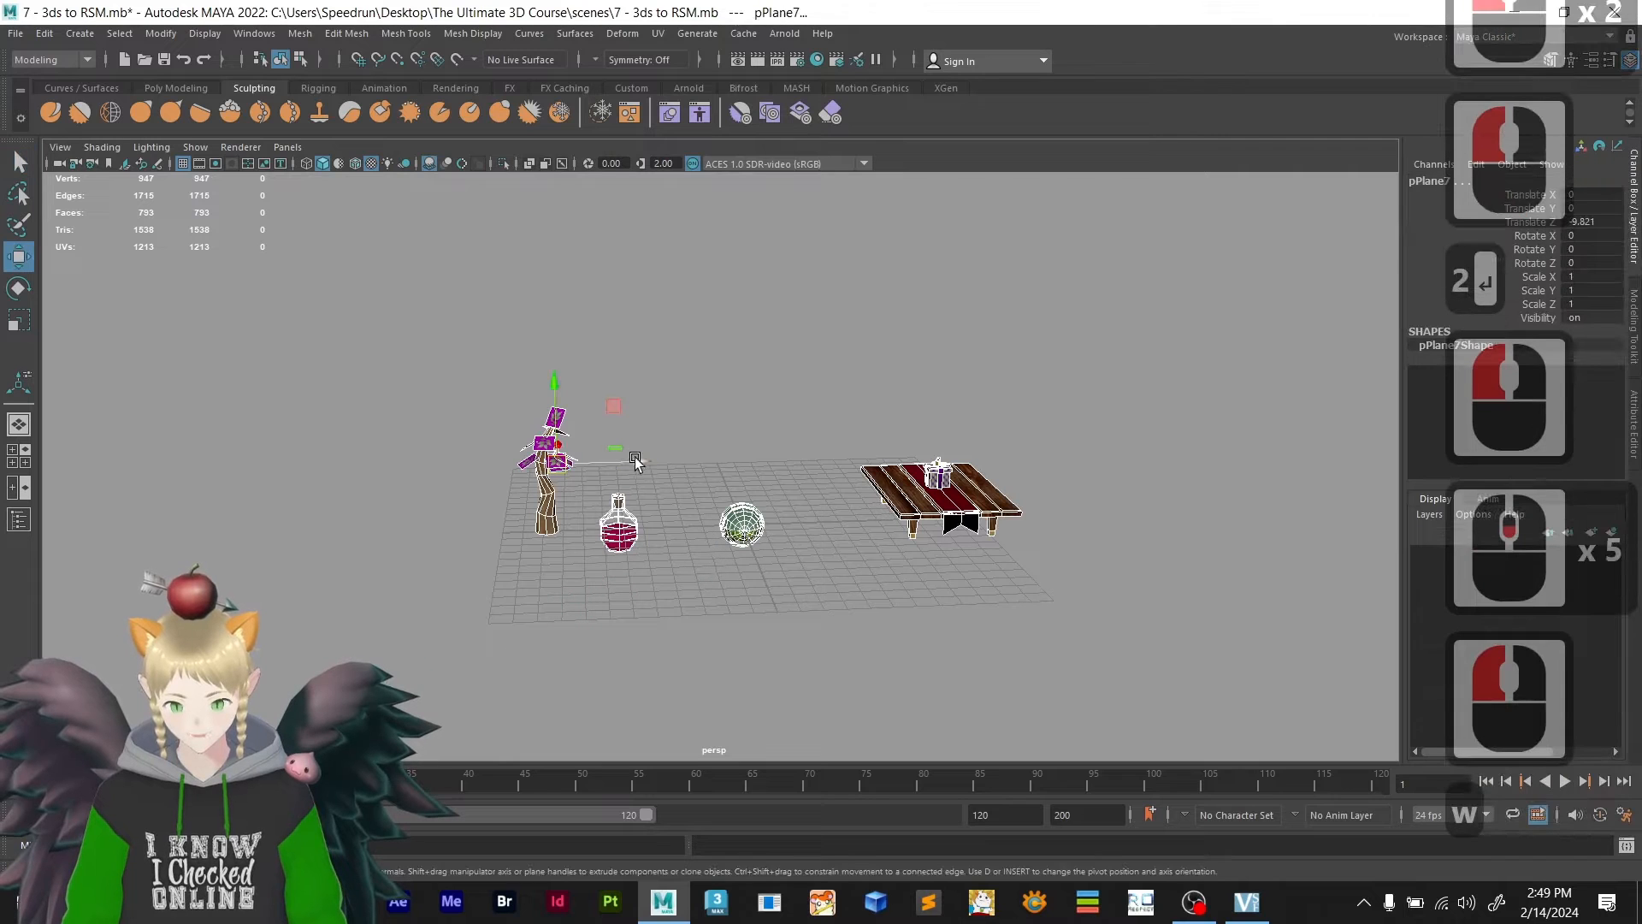
left_click_drag(646, 463, 990, 466)
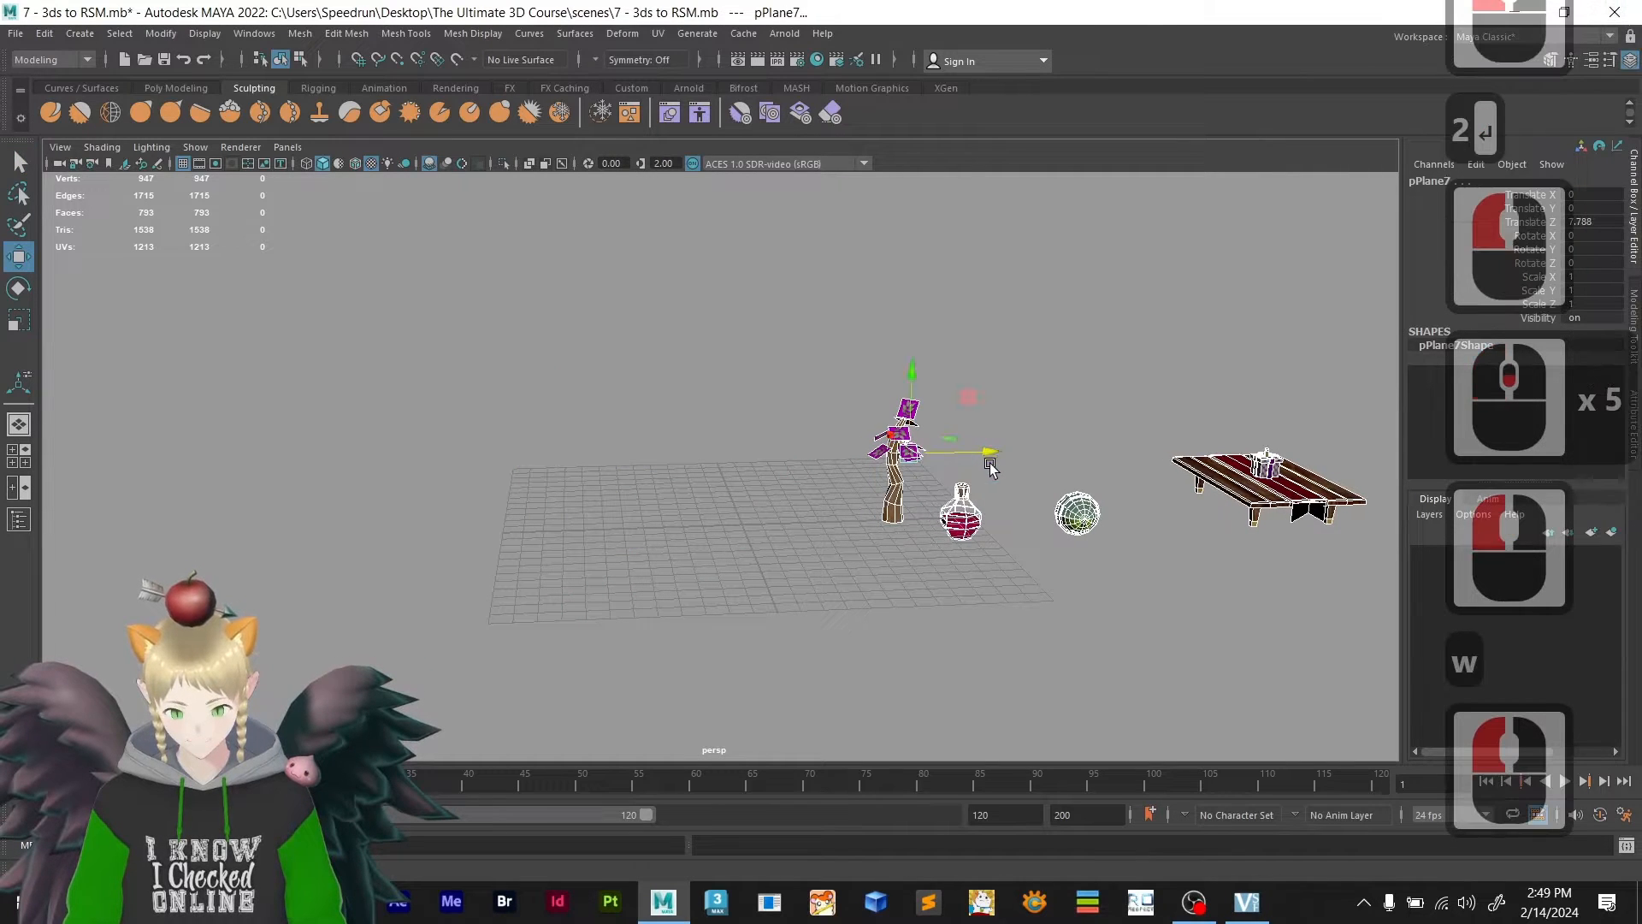
left_click(652, 609)
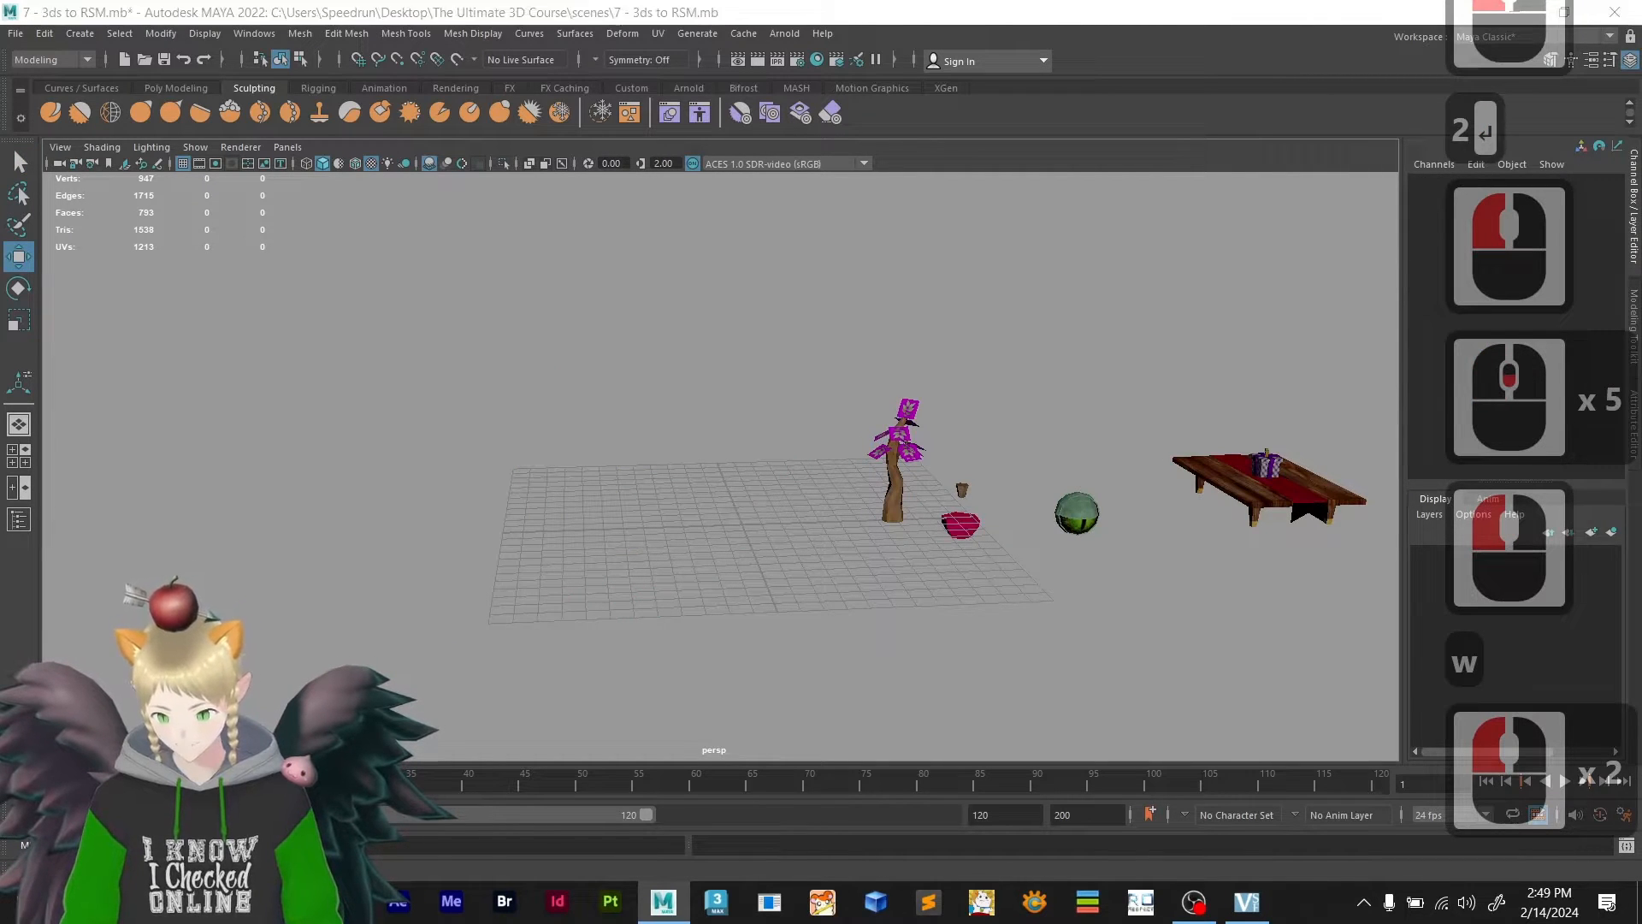
- Import Wall_LP.fbx from the images folder into the open Maya scene
left_click(565, 809)
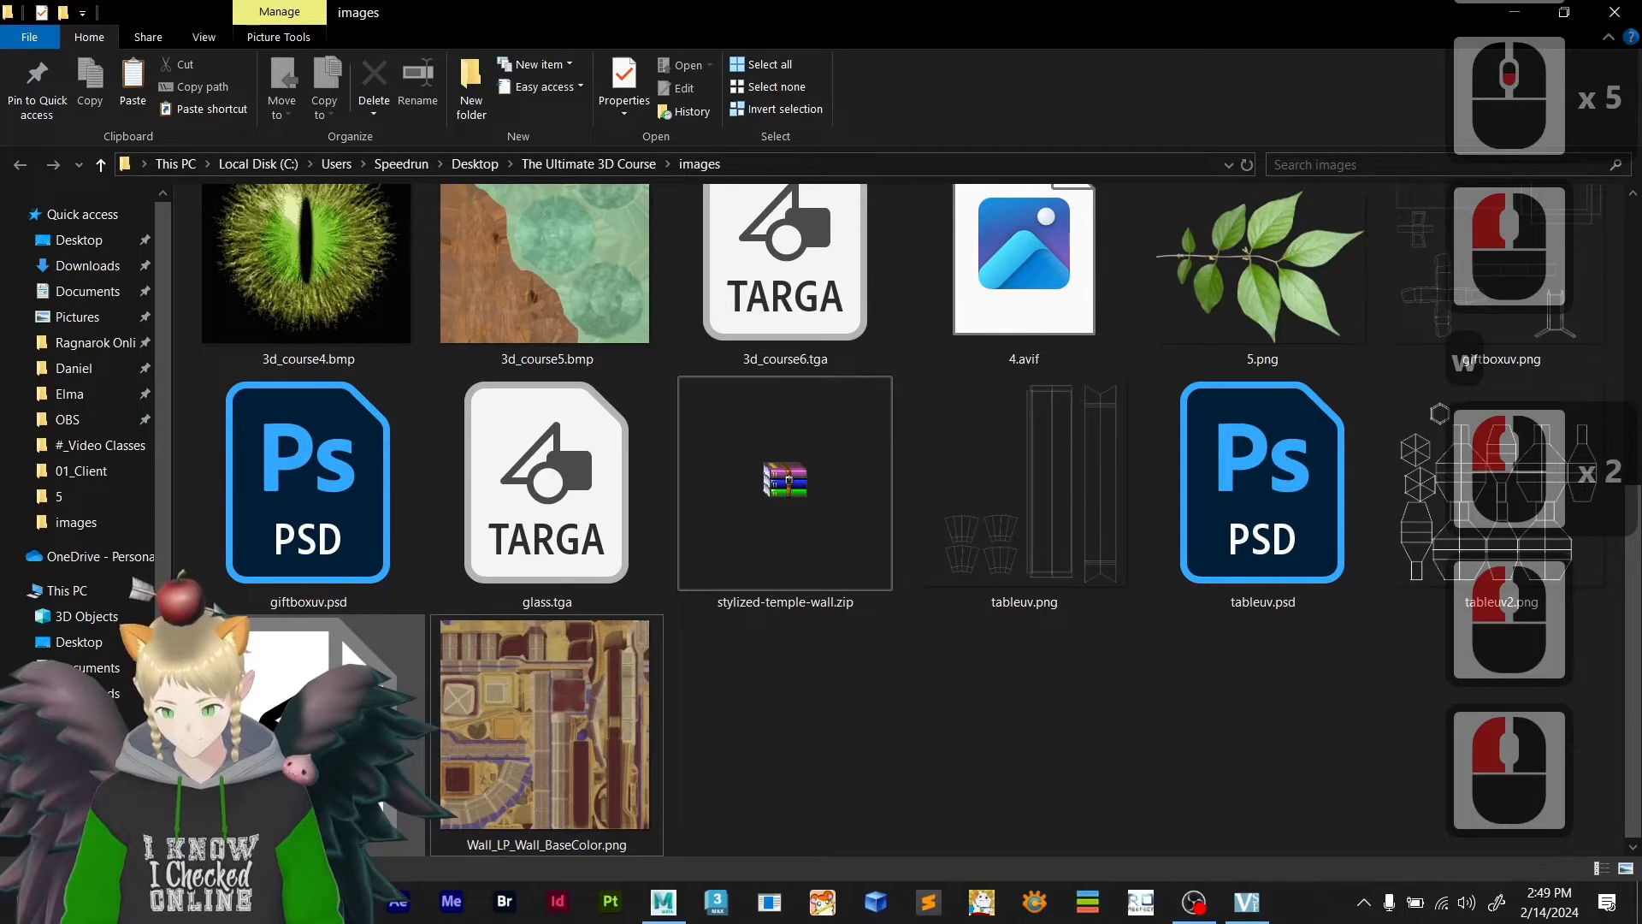
left_click_drag(340, 635, 762, 547)
key("alt+Tab")
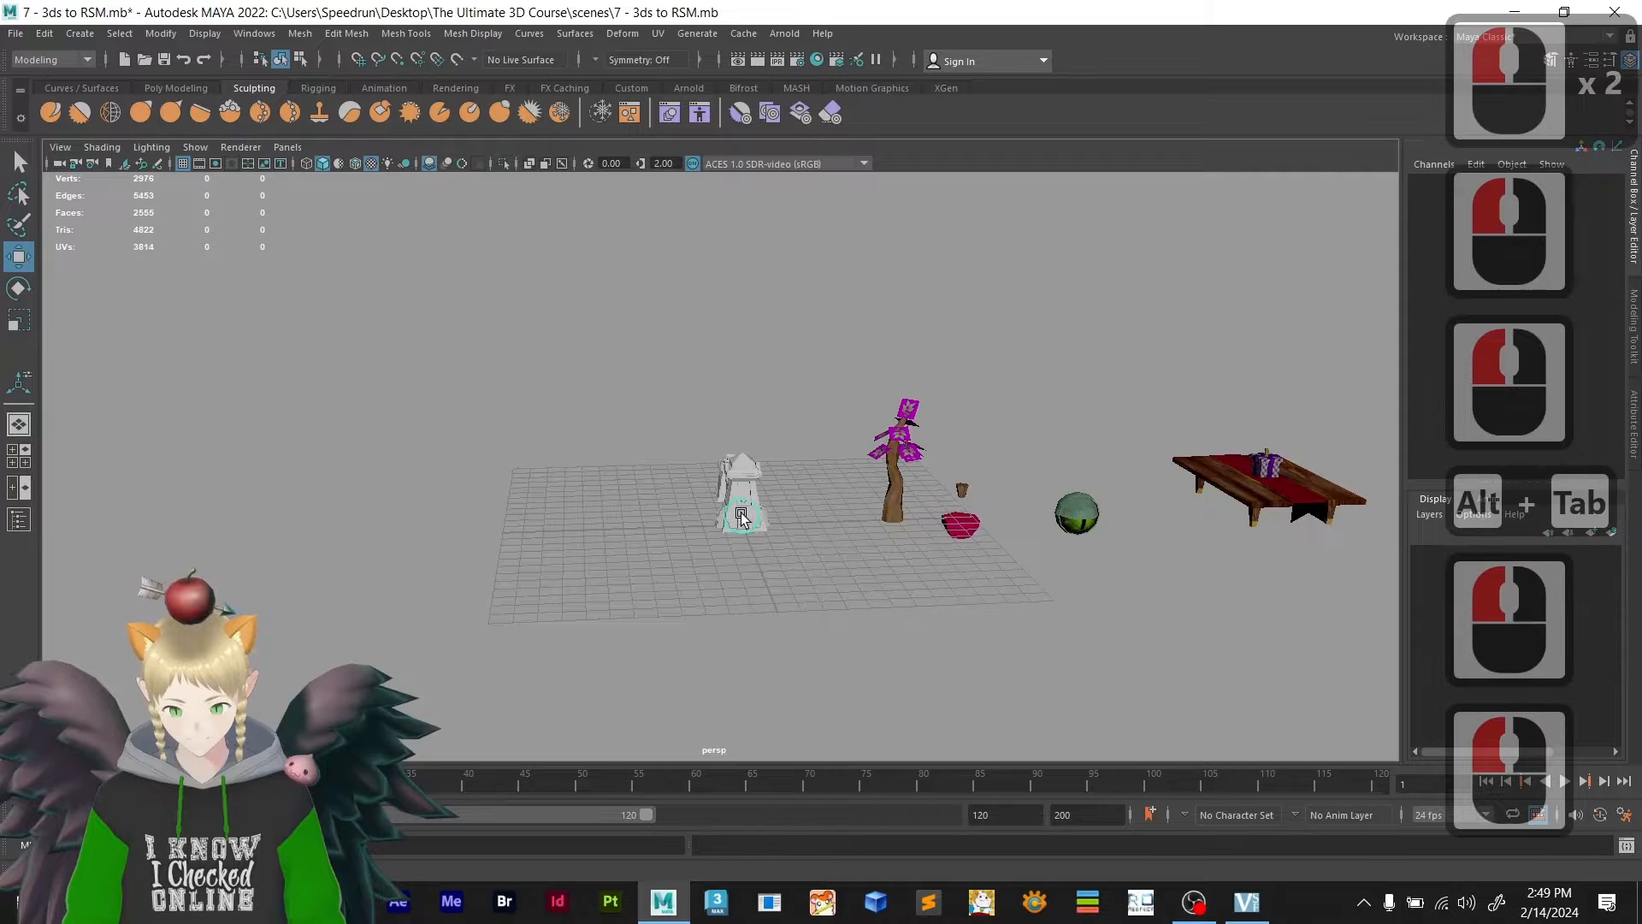
- Rotate the imported temple wall to -90 degrees around Y so its long side faces the view
left_click(758, 548)
scroll(758, 557, "up", 6)
left_click_drag(712, 647, 802, 634, "alt")
key("e")
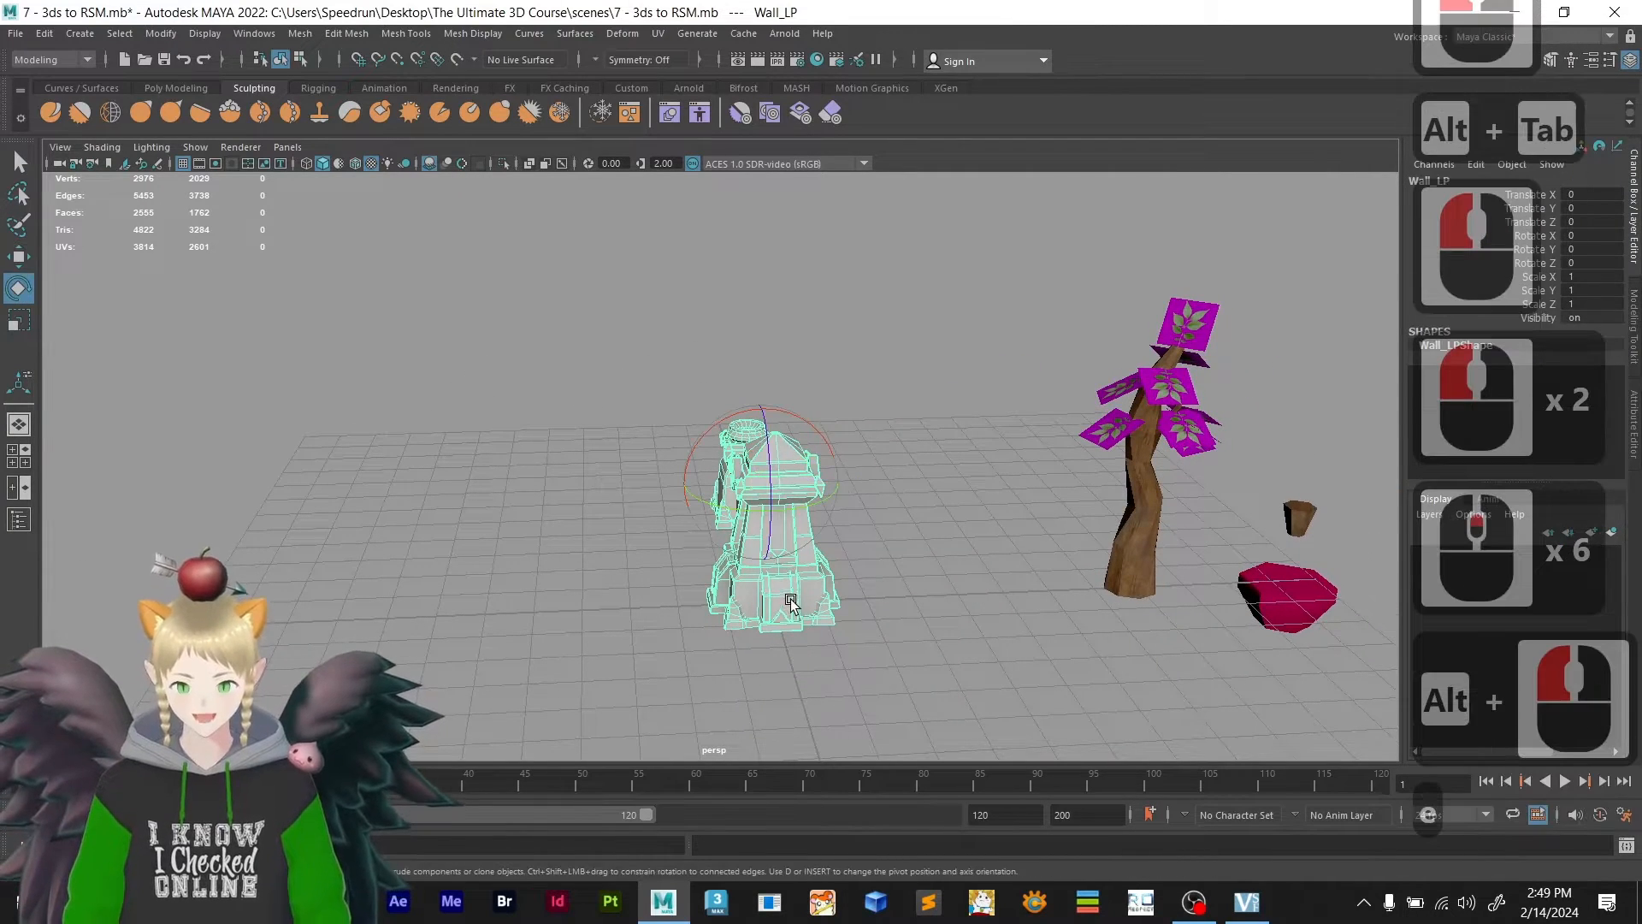
left_click_drag(813, 506, 706, 537)
left_click_drag(708, 539, 711, 540)
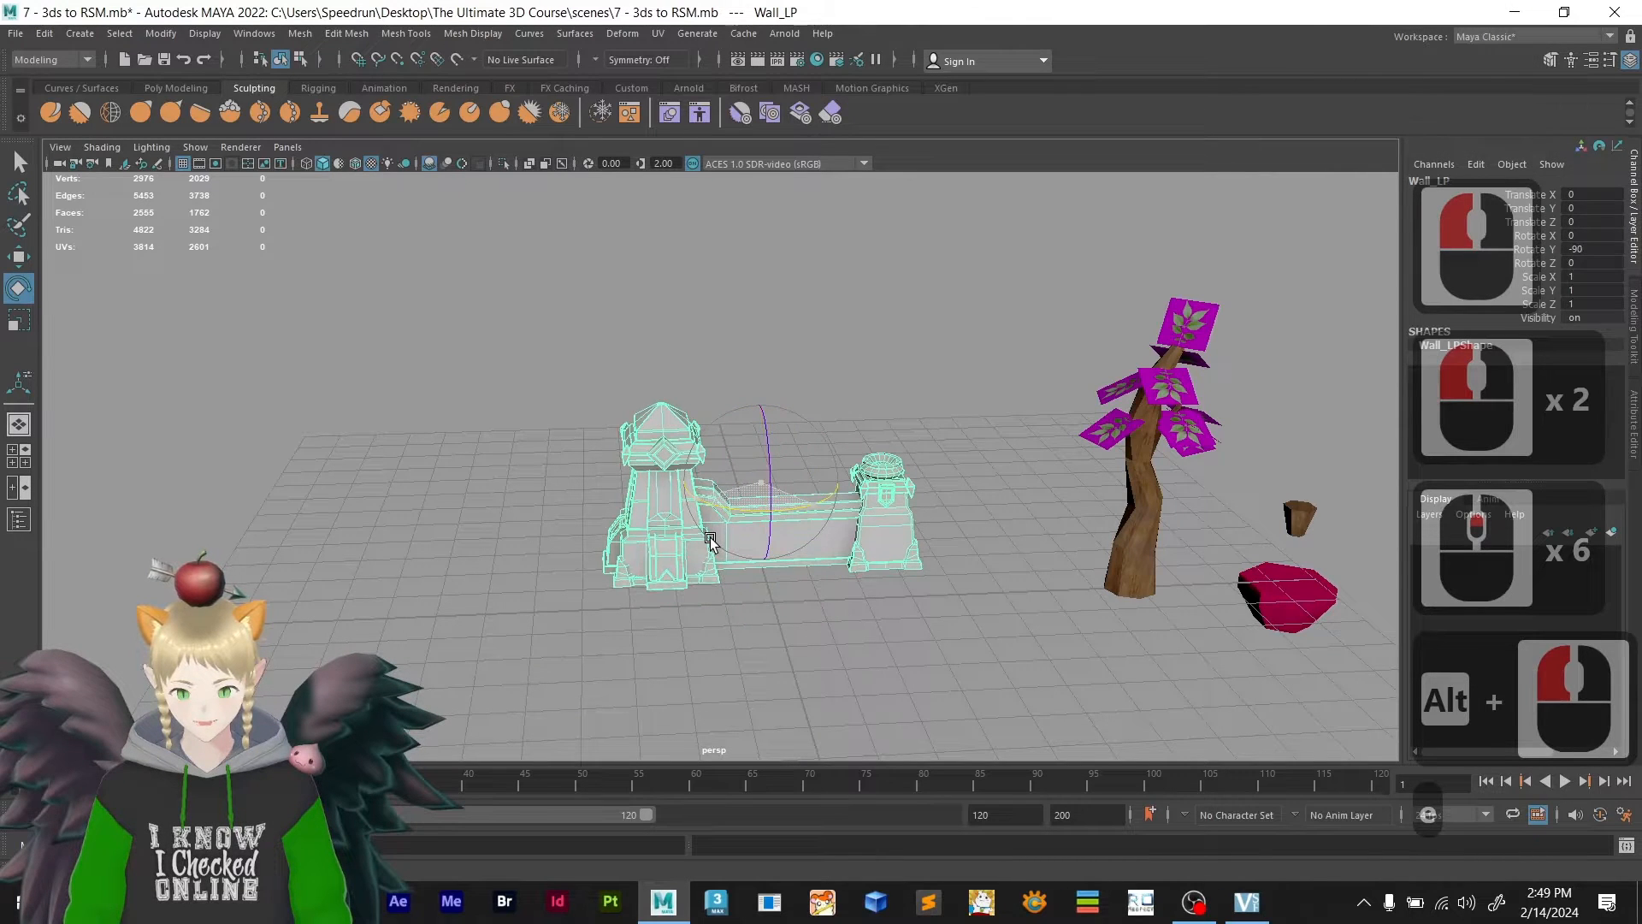
- Move the temple wall to about -2.05 on the X axis
left_click_drag(757, 643, 801, 605, "alt")
key("w")
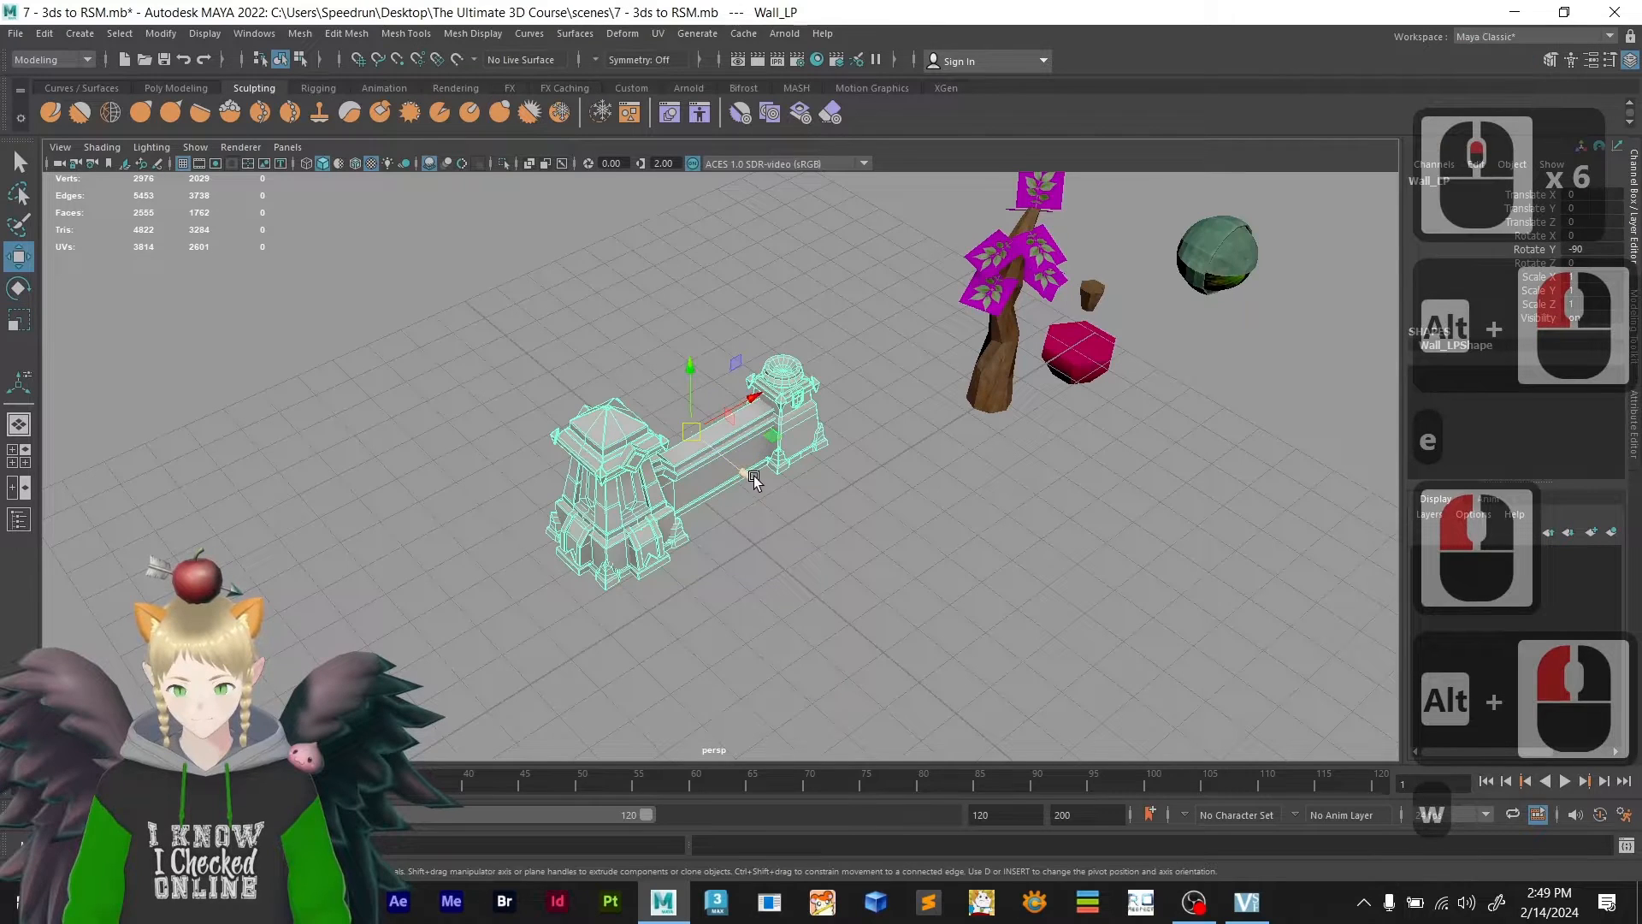
left_click_drag(753, 480, 799, 666)
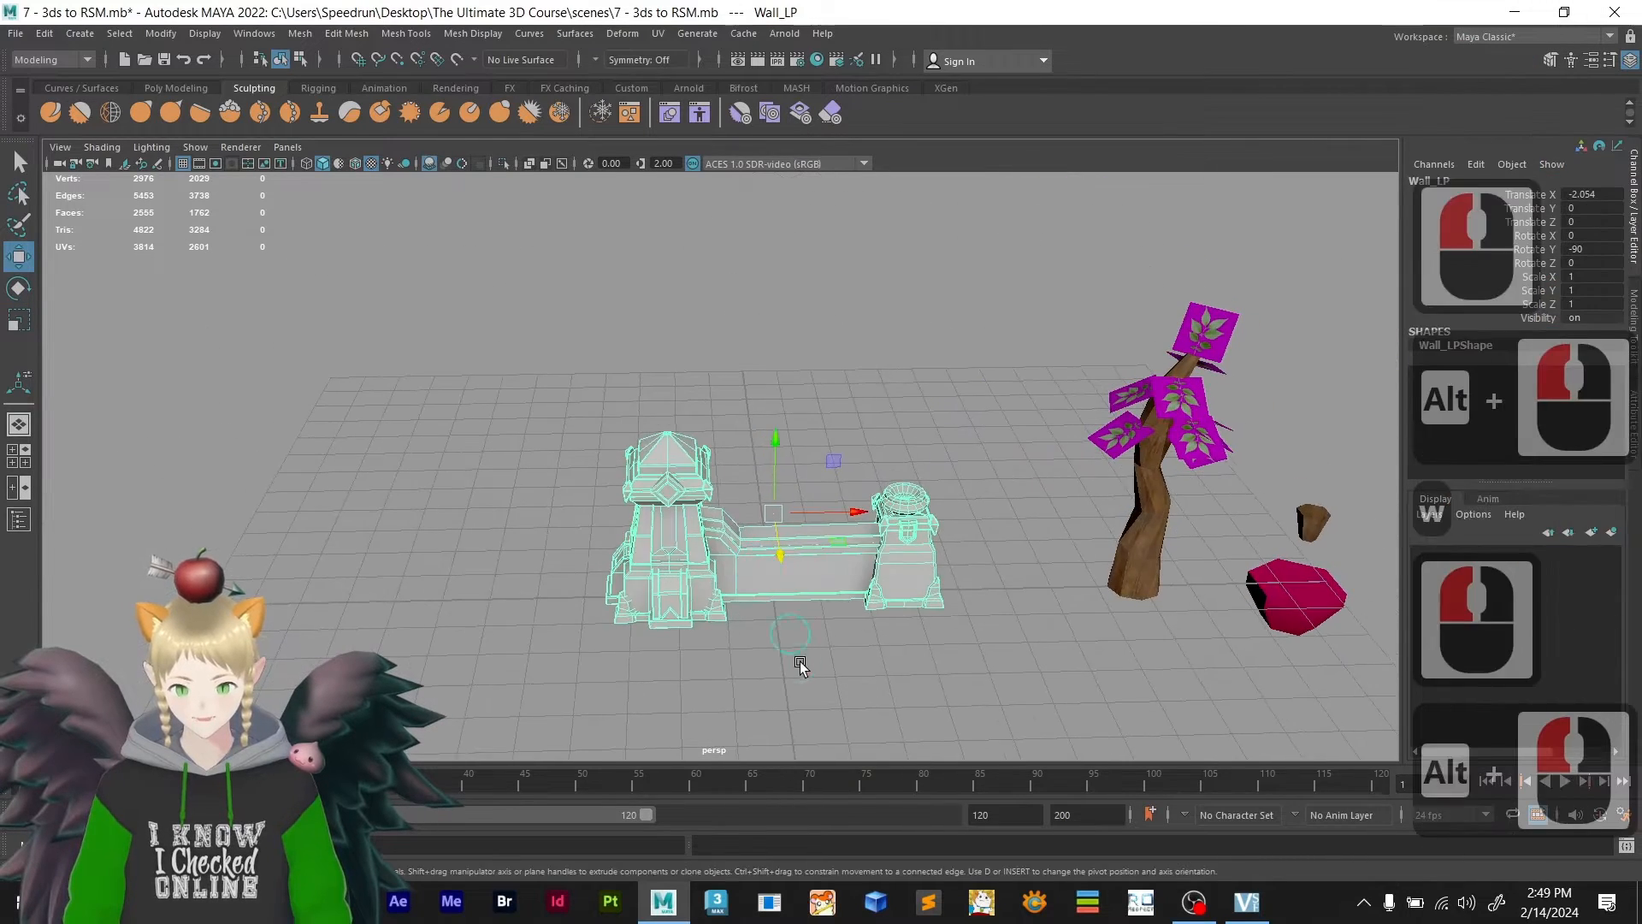
left_click(684, 182)
left_click(731, 547)
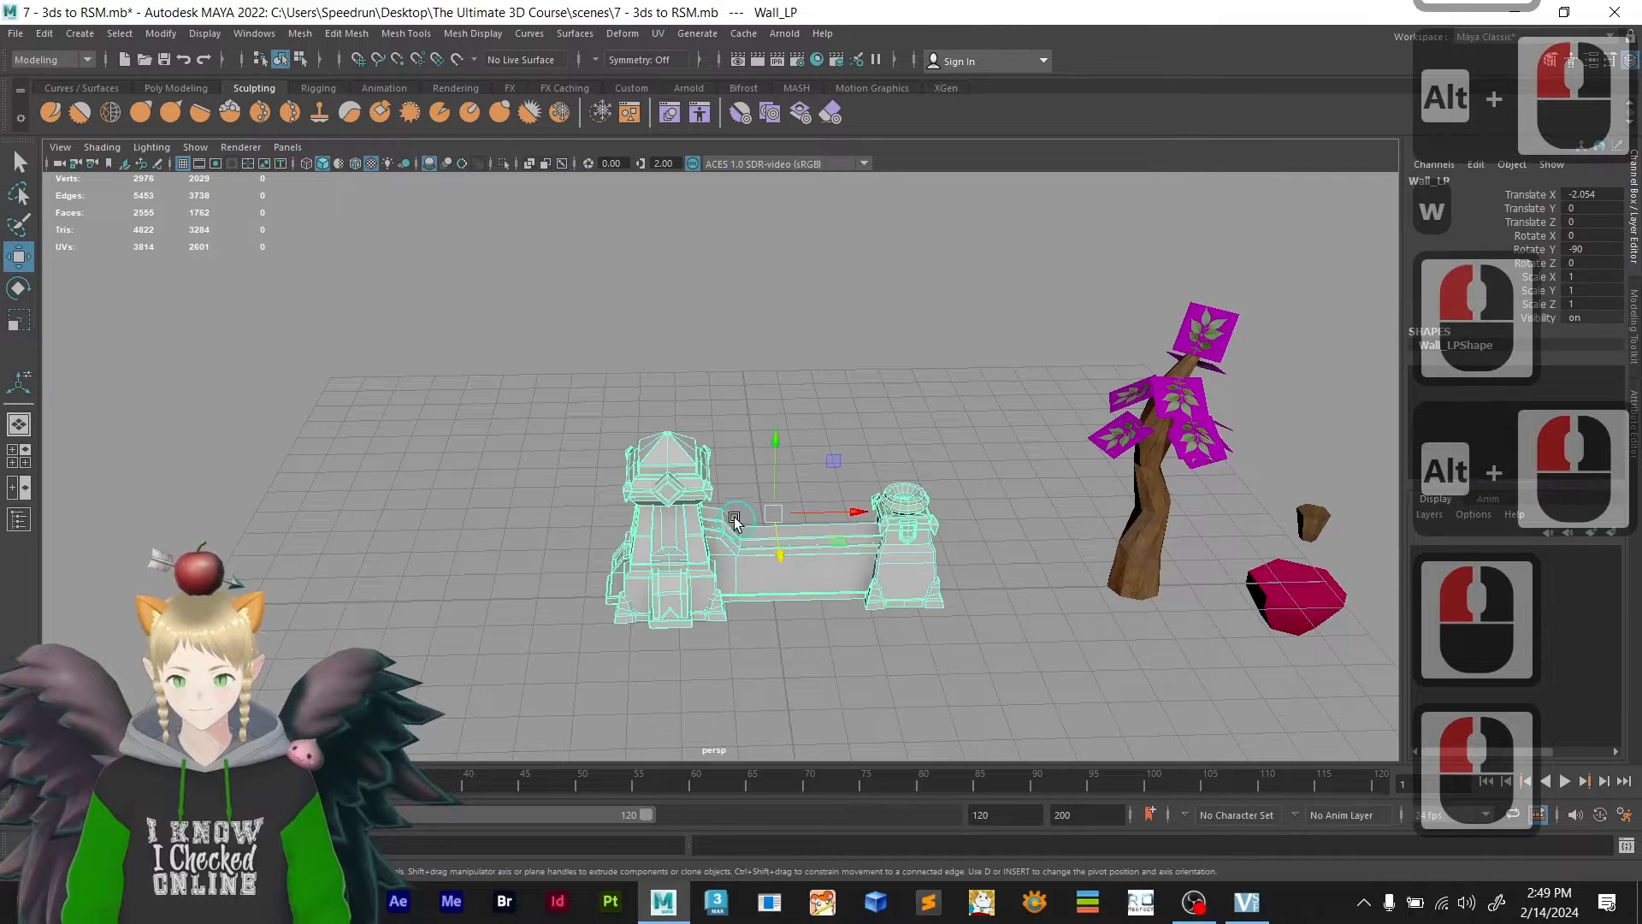
left_click(172, 89)
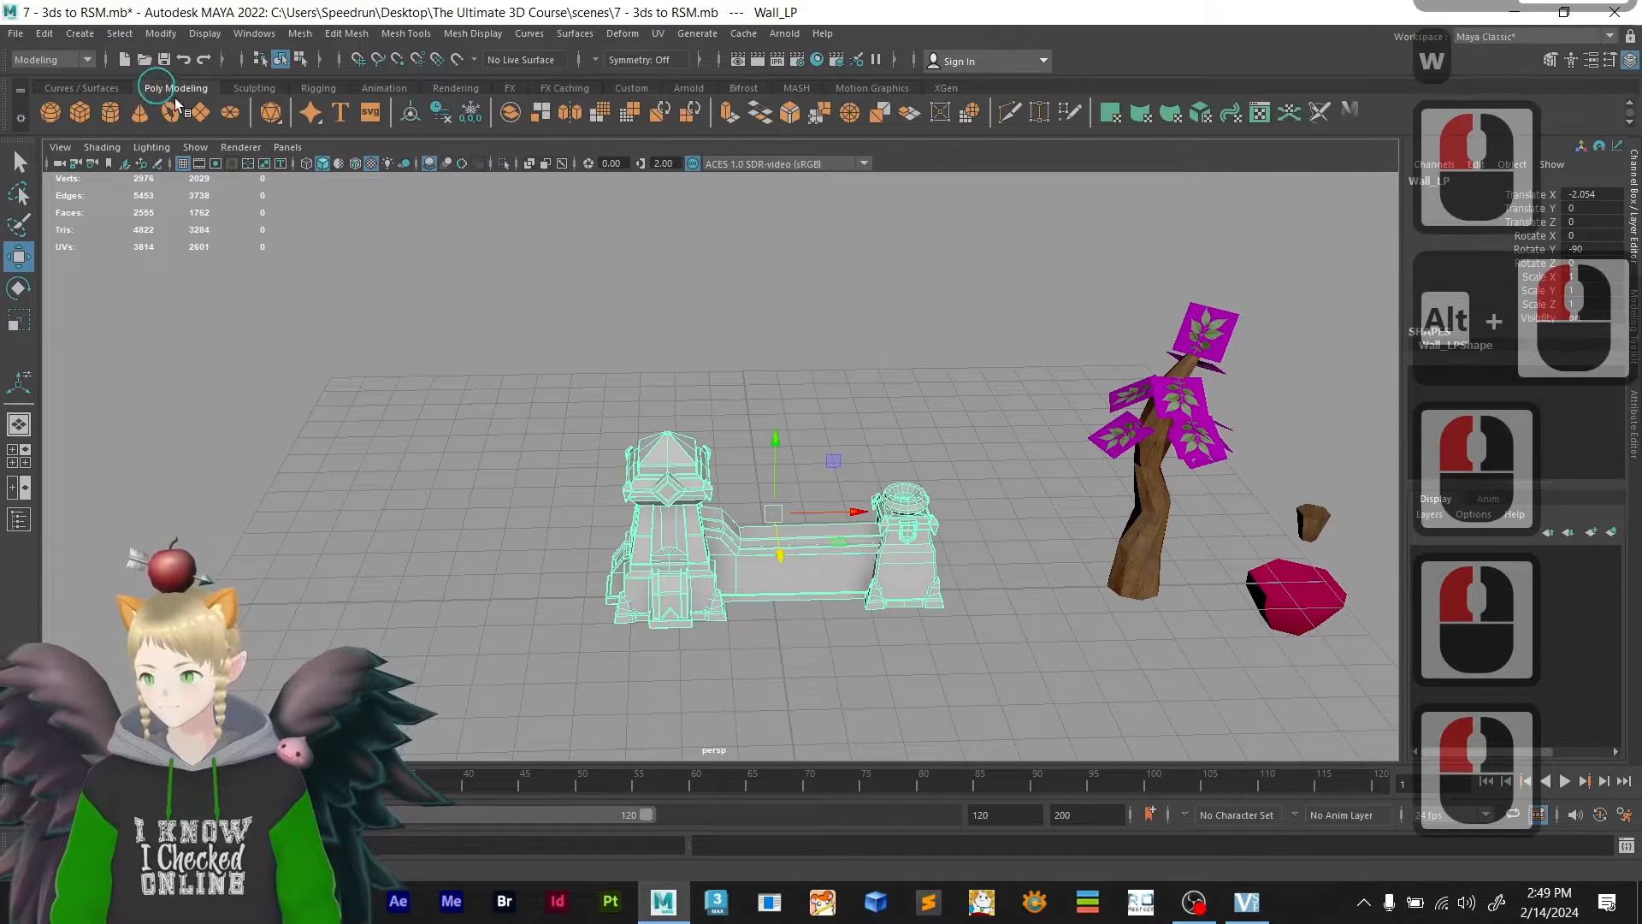
left_click(655, 35)
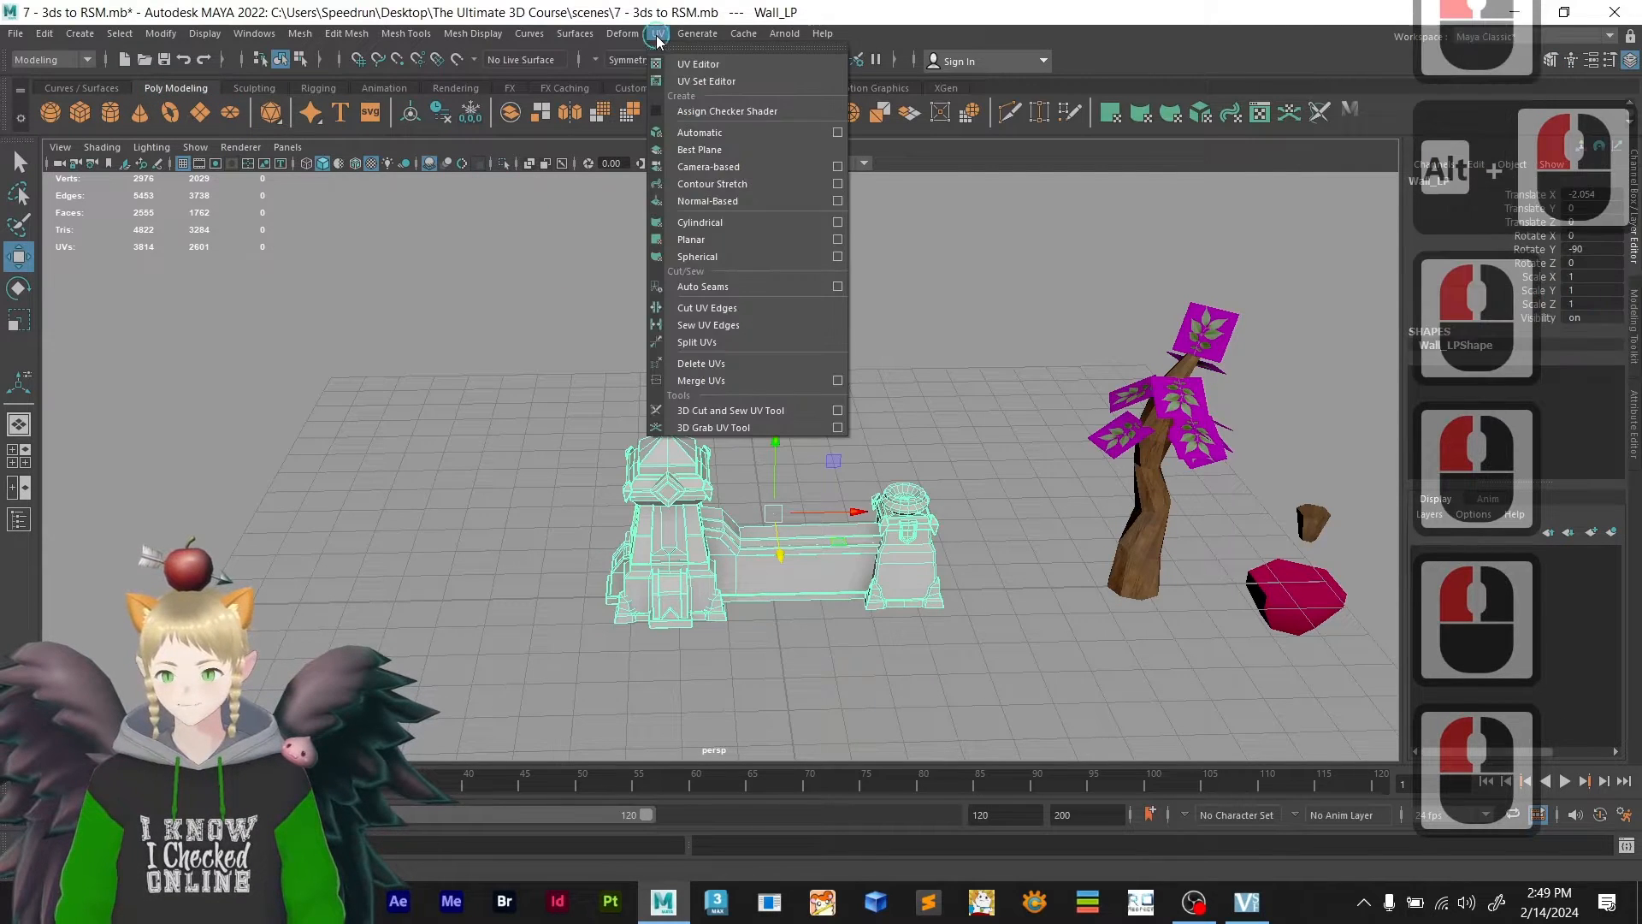
left_click(655, 36)
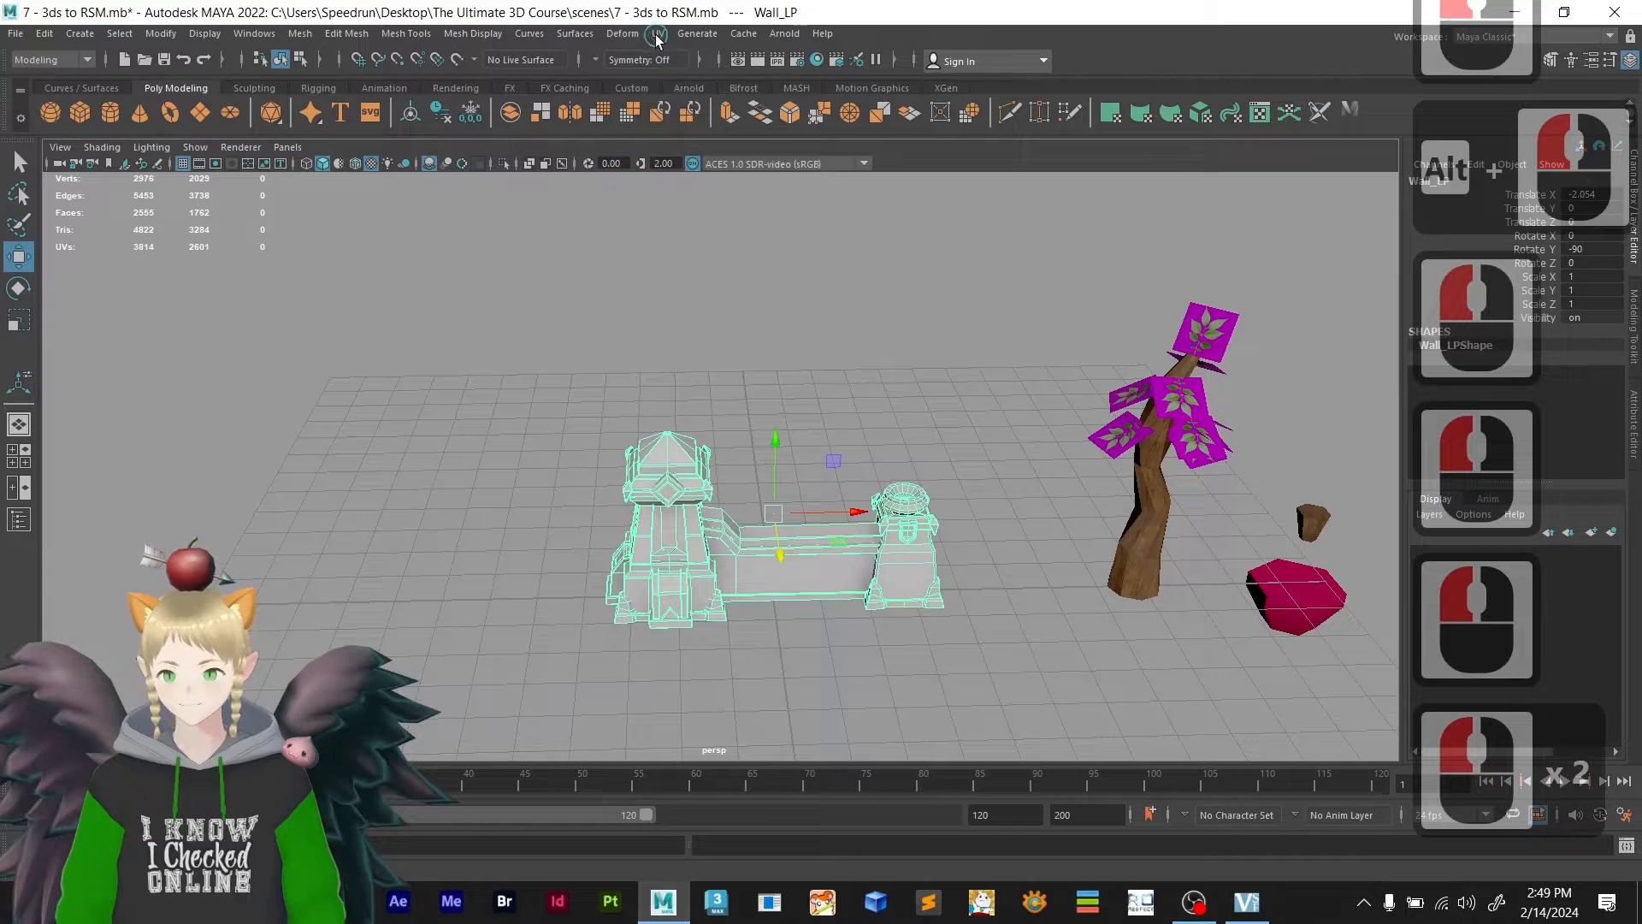
- Open the Hypershade, filter the node list by "aista" and create a new aiStandardSurface material
left_click(815, 62)
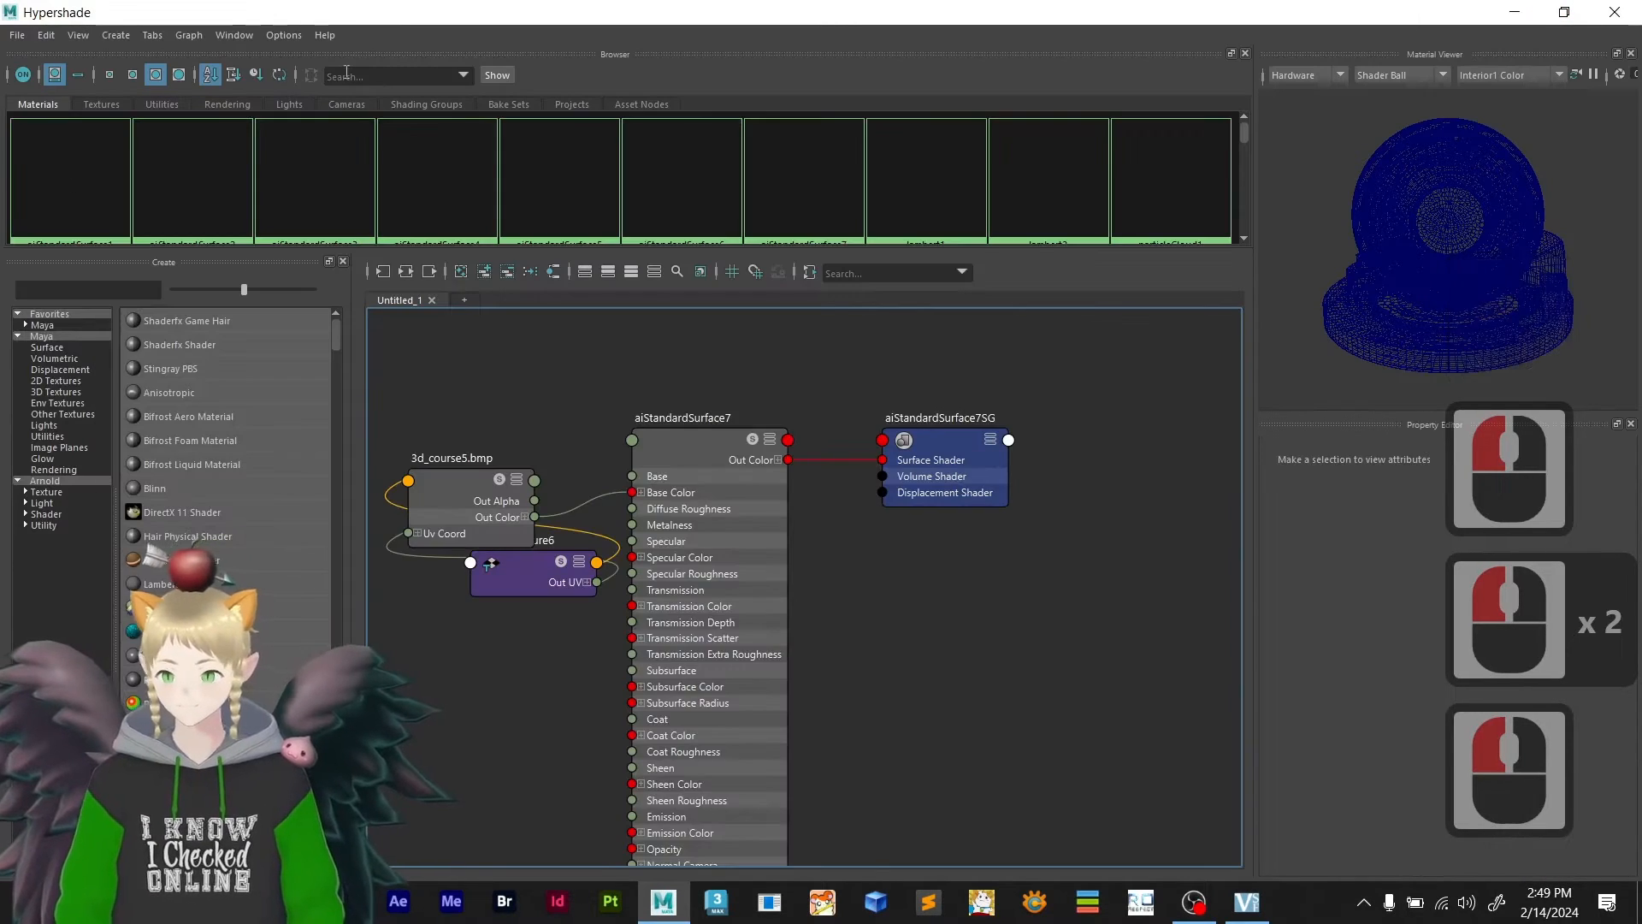
left_click(82, 291)
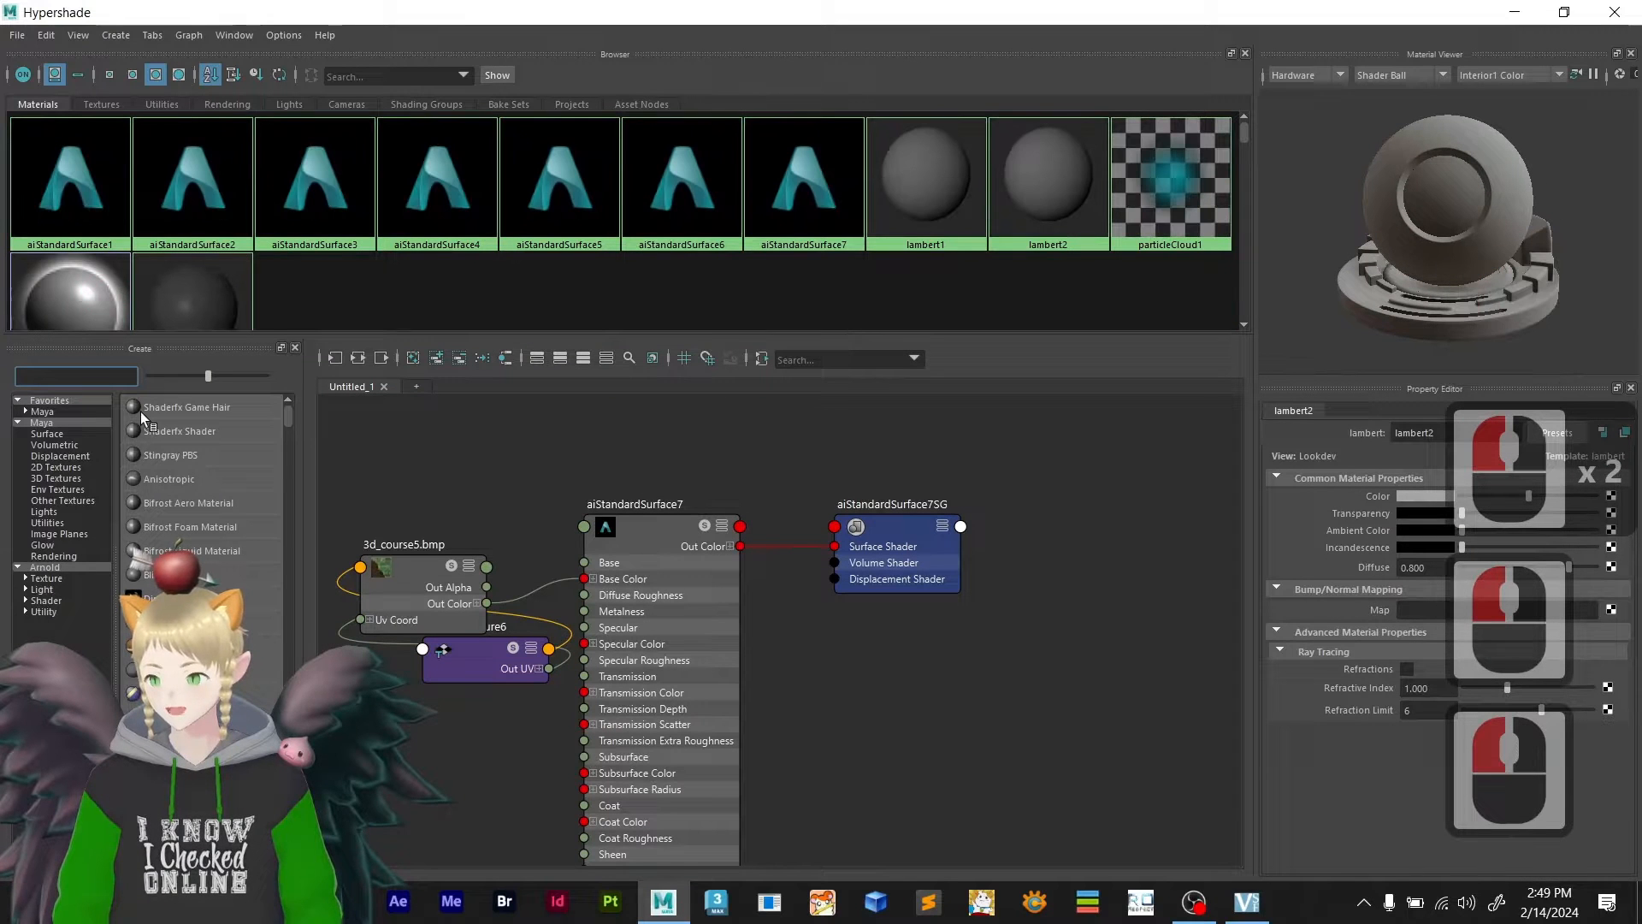
type("aista")
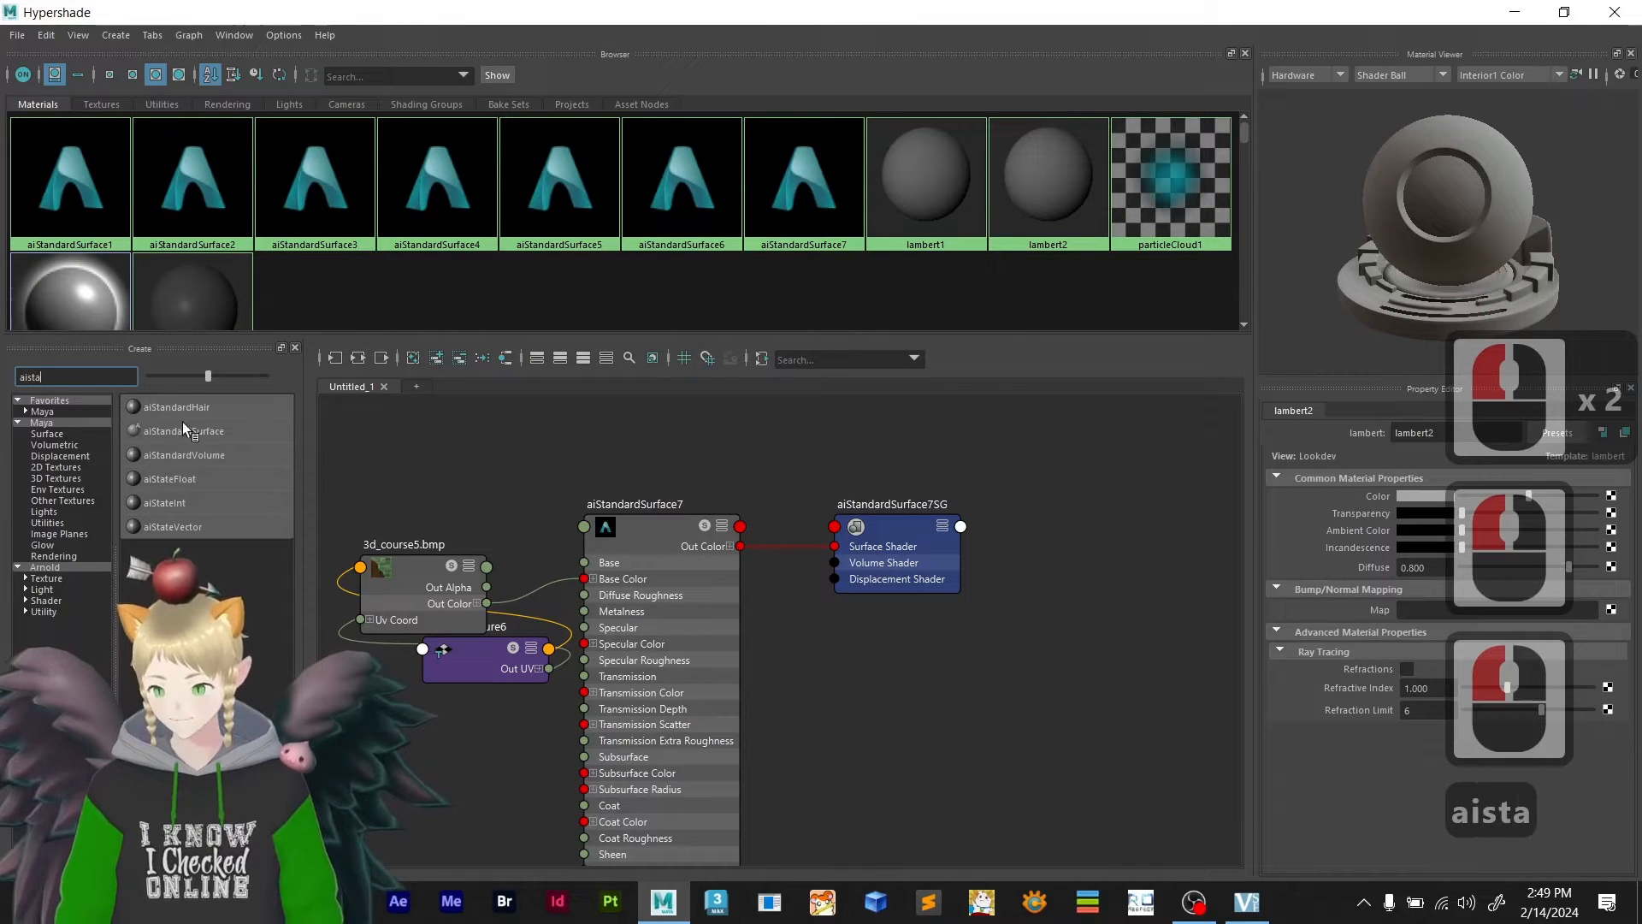
left_click(192, 428)
- Bring Wall_LP_Wall_BaseColor.png from the images folder into the Hypershade graph and connect its Out Color to the new material's Base Color
key("alt+Tab")
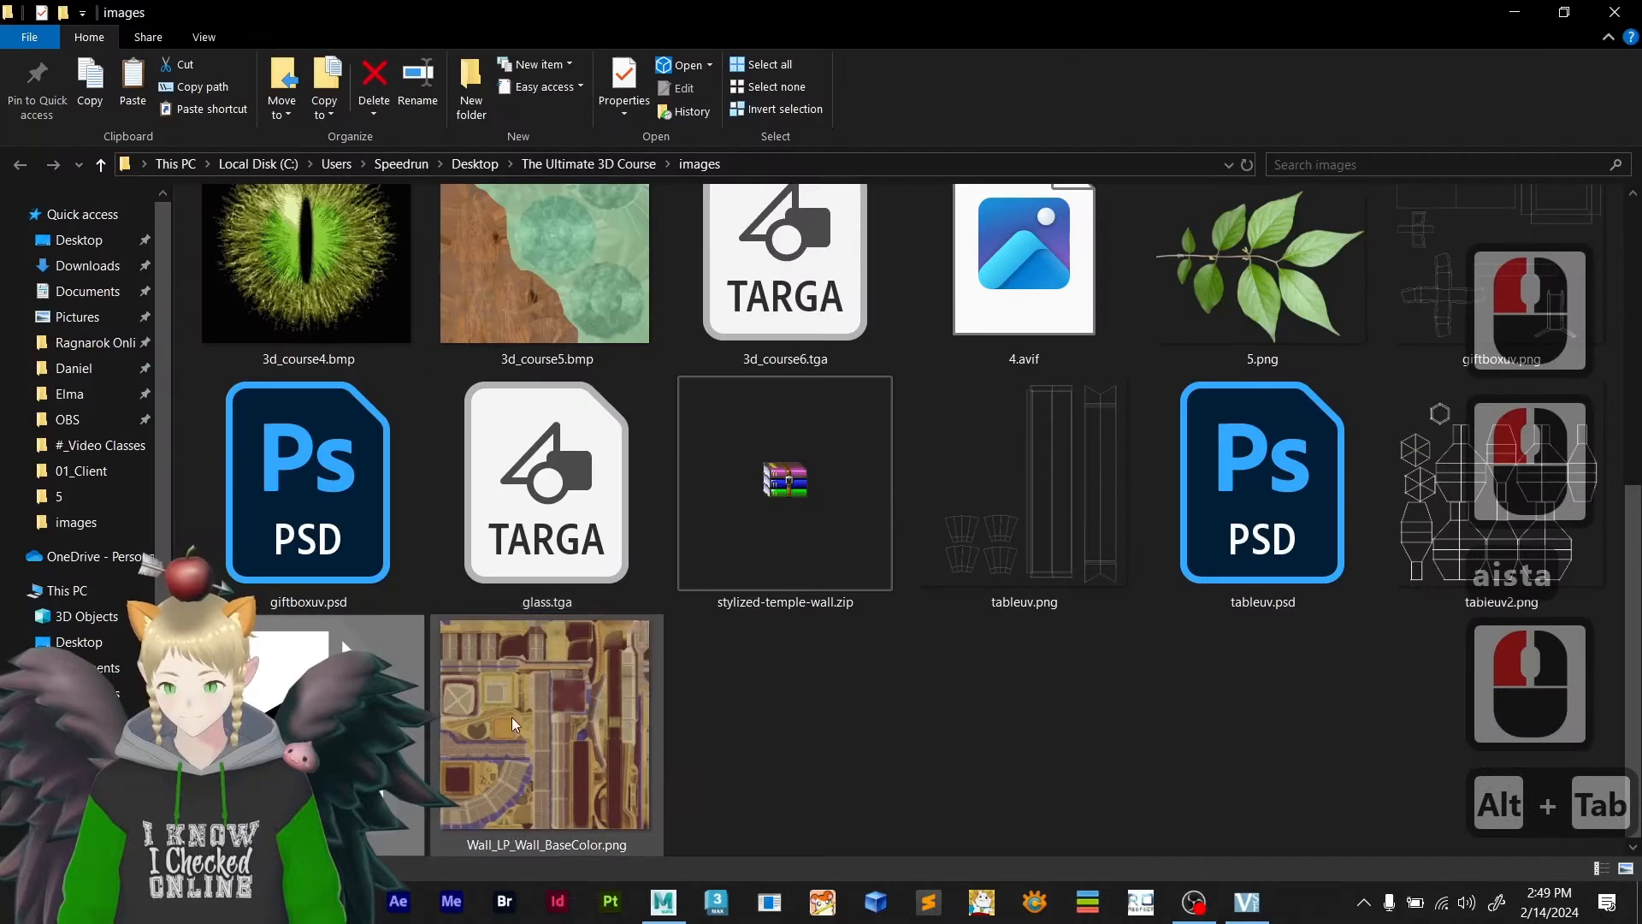
left_click_drag(514, 725, 438, 428)
key("alt+Tab")
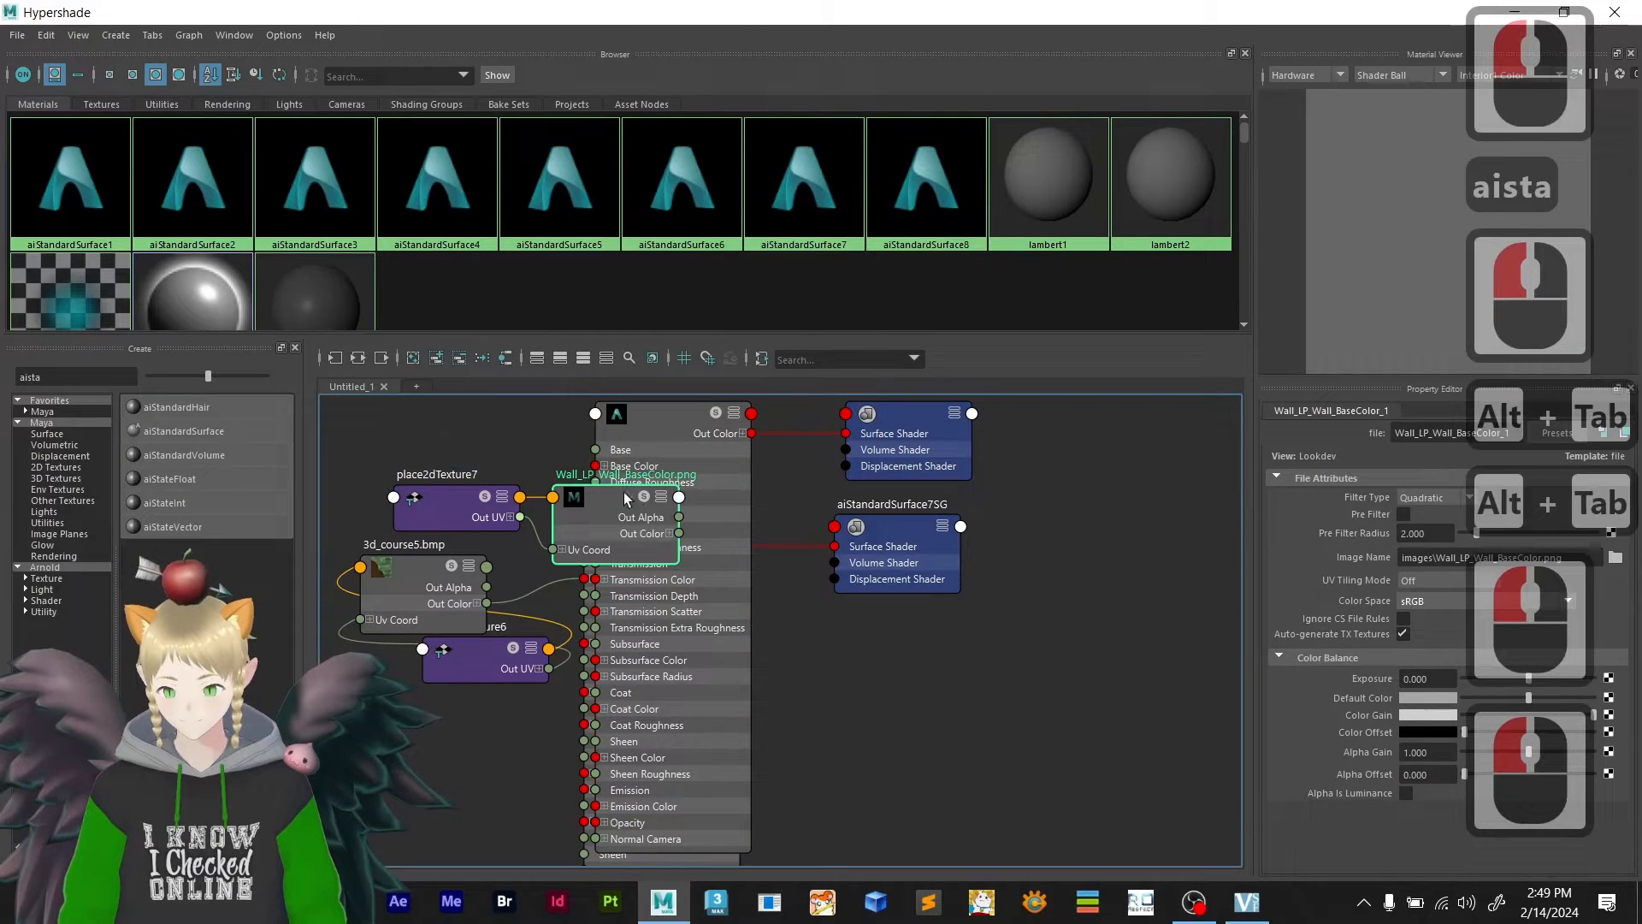
left_click_drag(623, 491, 735, 472)
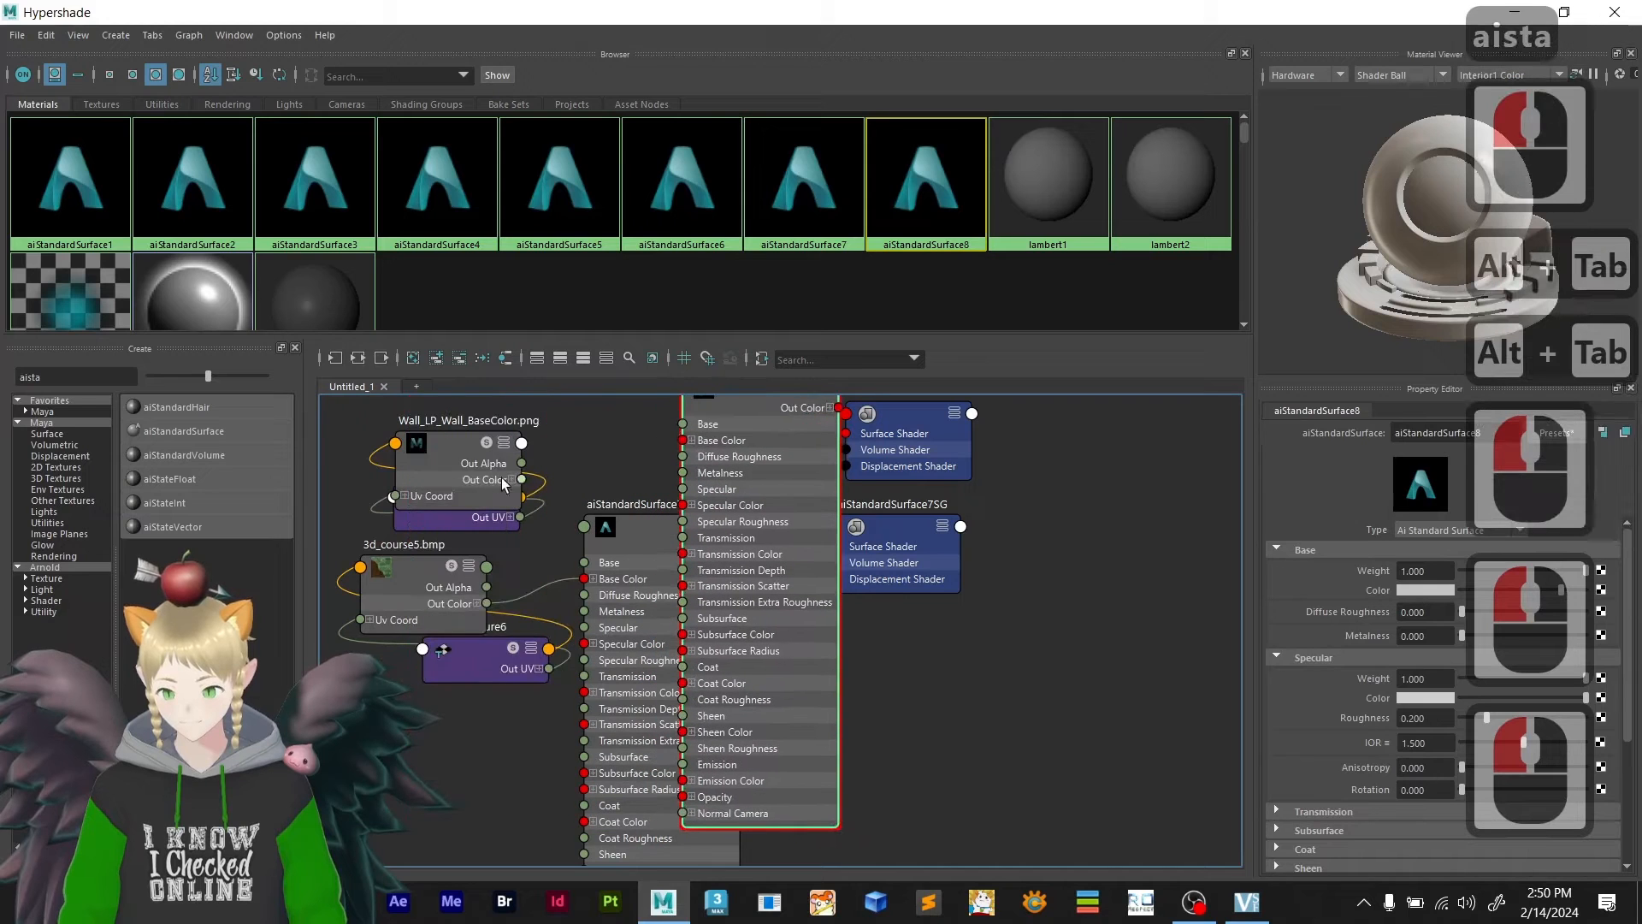
left_click_drag(523, 480, 684, 442)
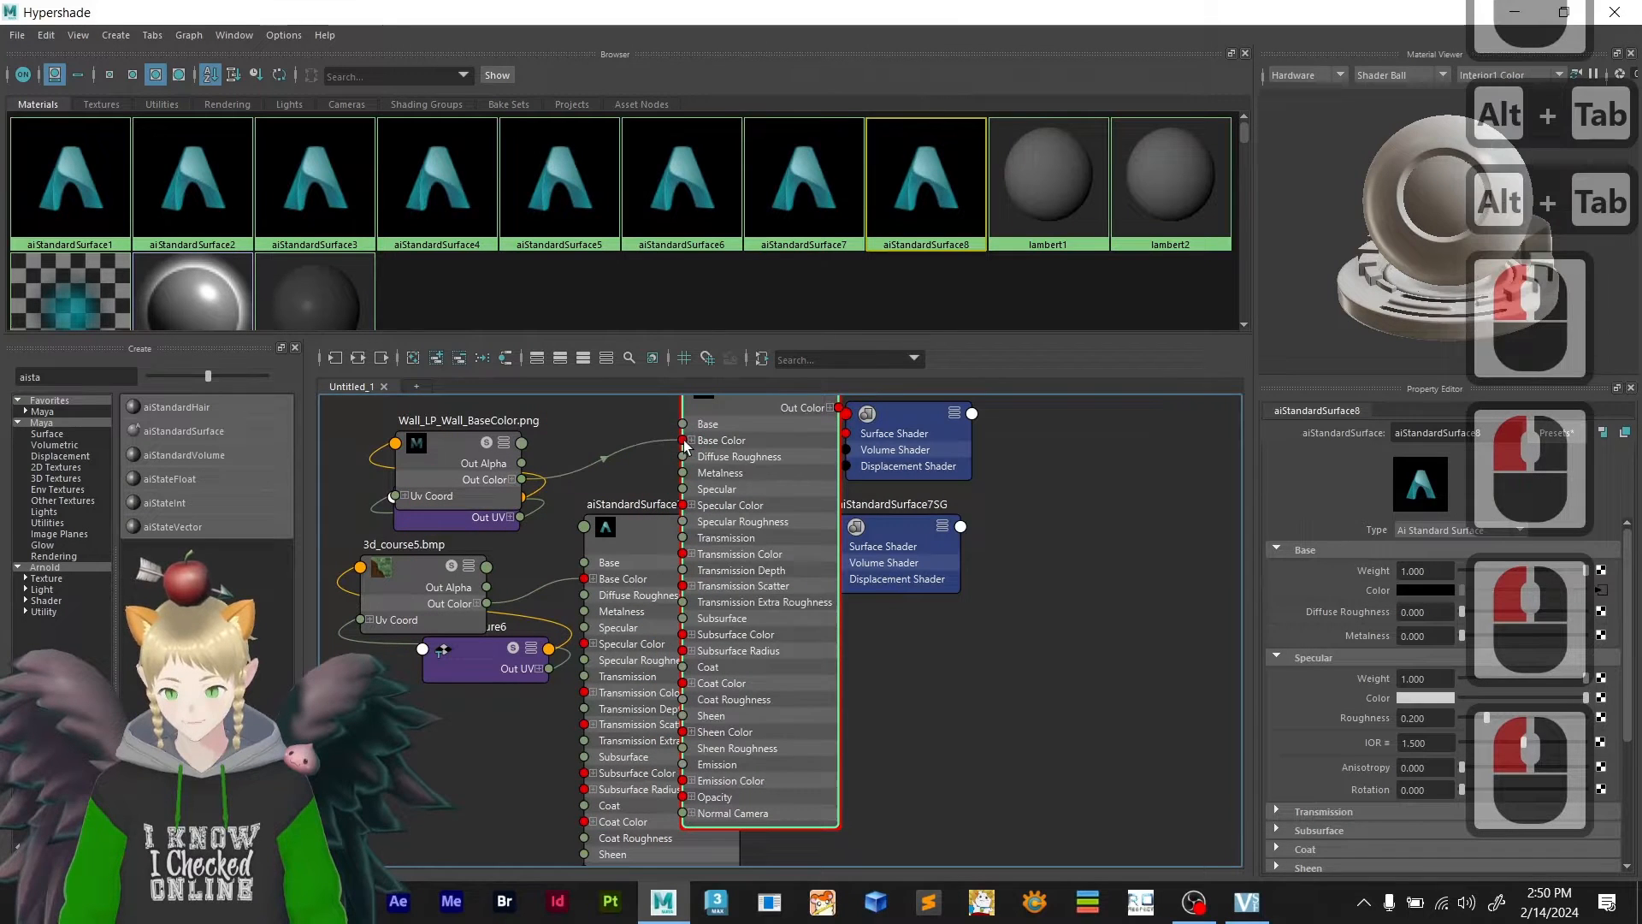
- Assign the new base color material to the temple wall and close the Hypershade
left_click_drag(1009, 25, 1268, 584)
left_click(732, 484)
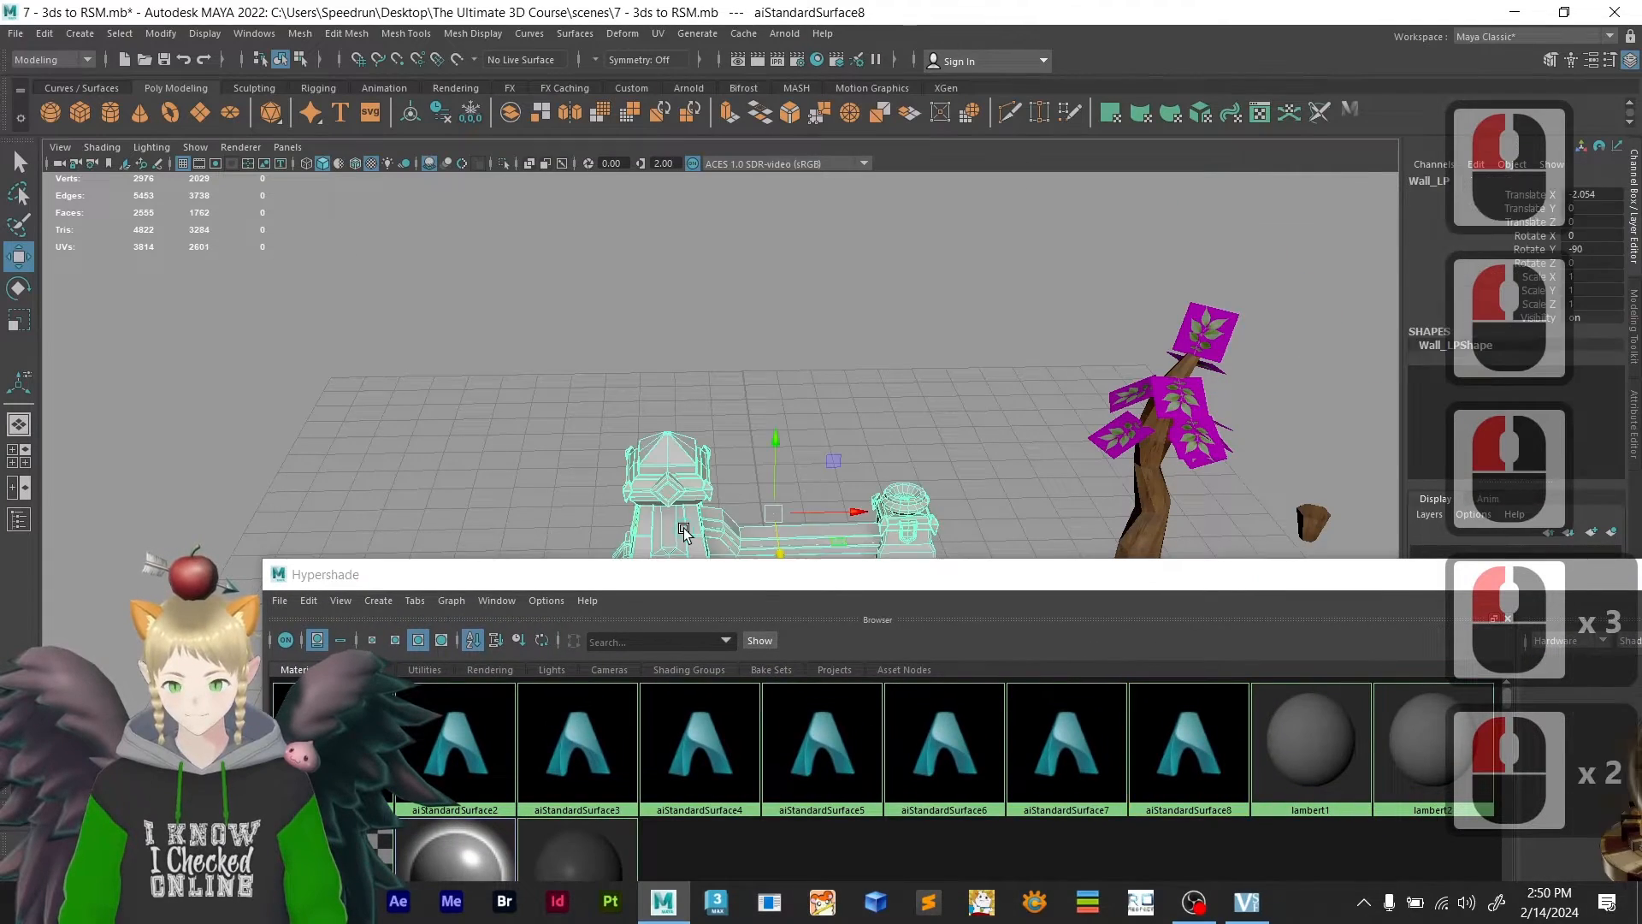
left_click_drag(815, 584, 621, 141)
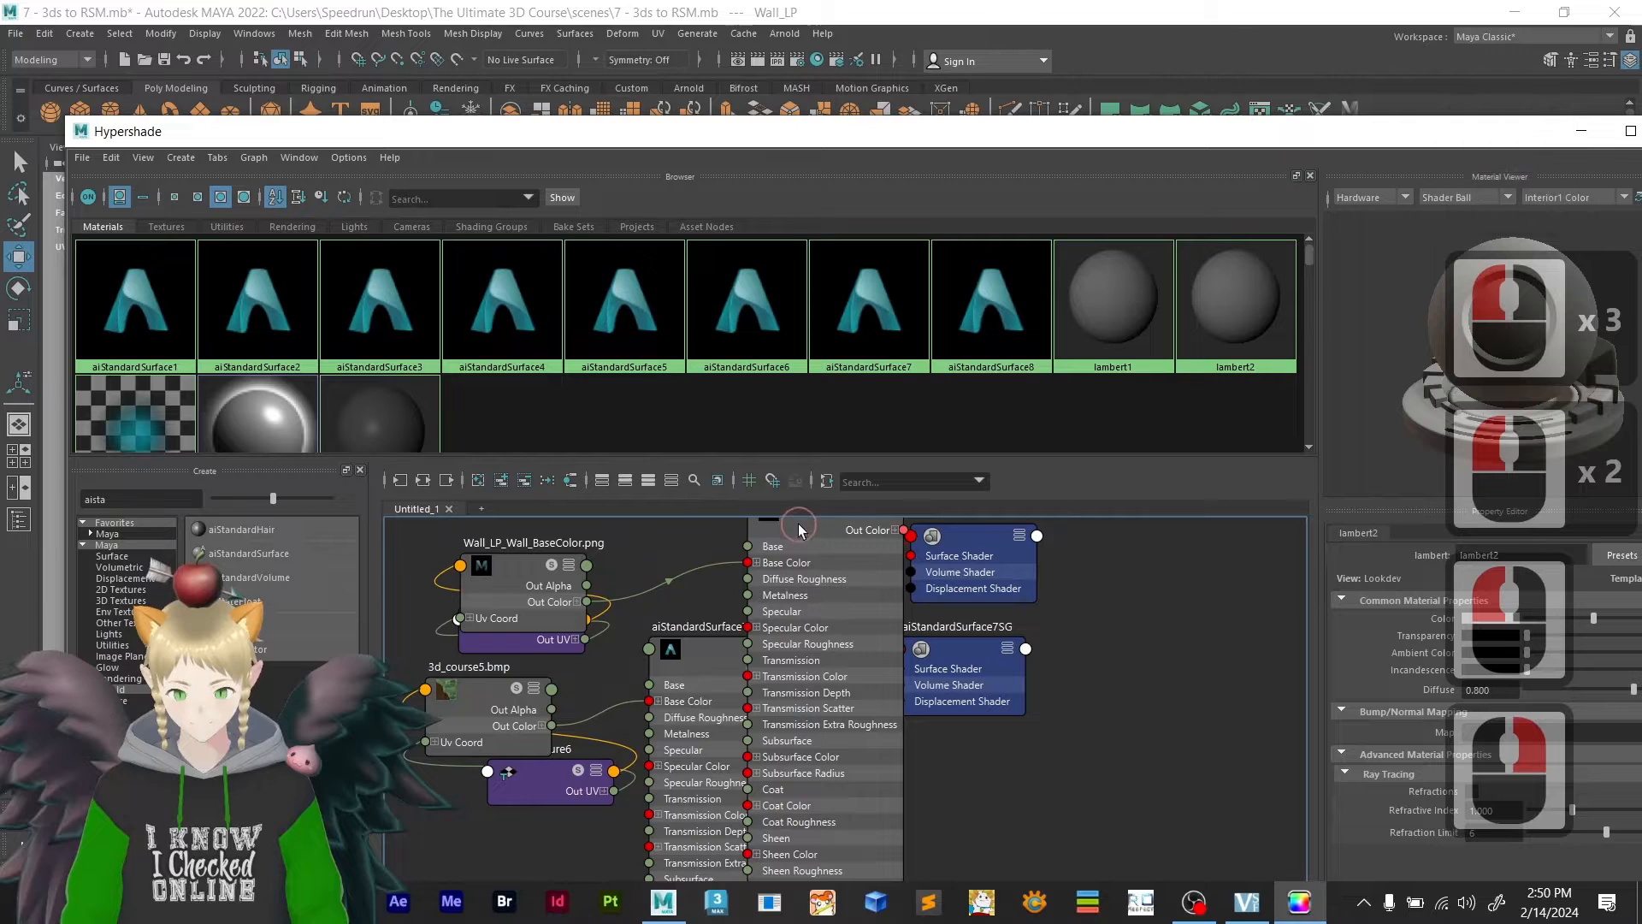
middle_click_drag(670, 538, 639, 626)
right_click_drag(785, 598, 792, 541)
left_click(875, 10)
left_click(893, 175)
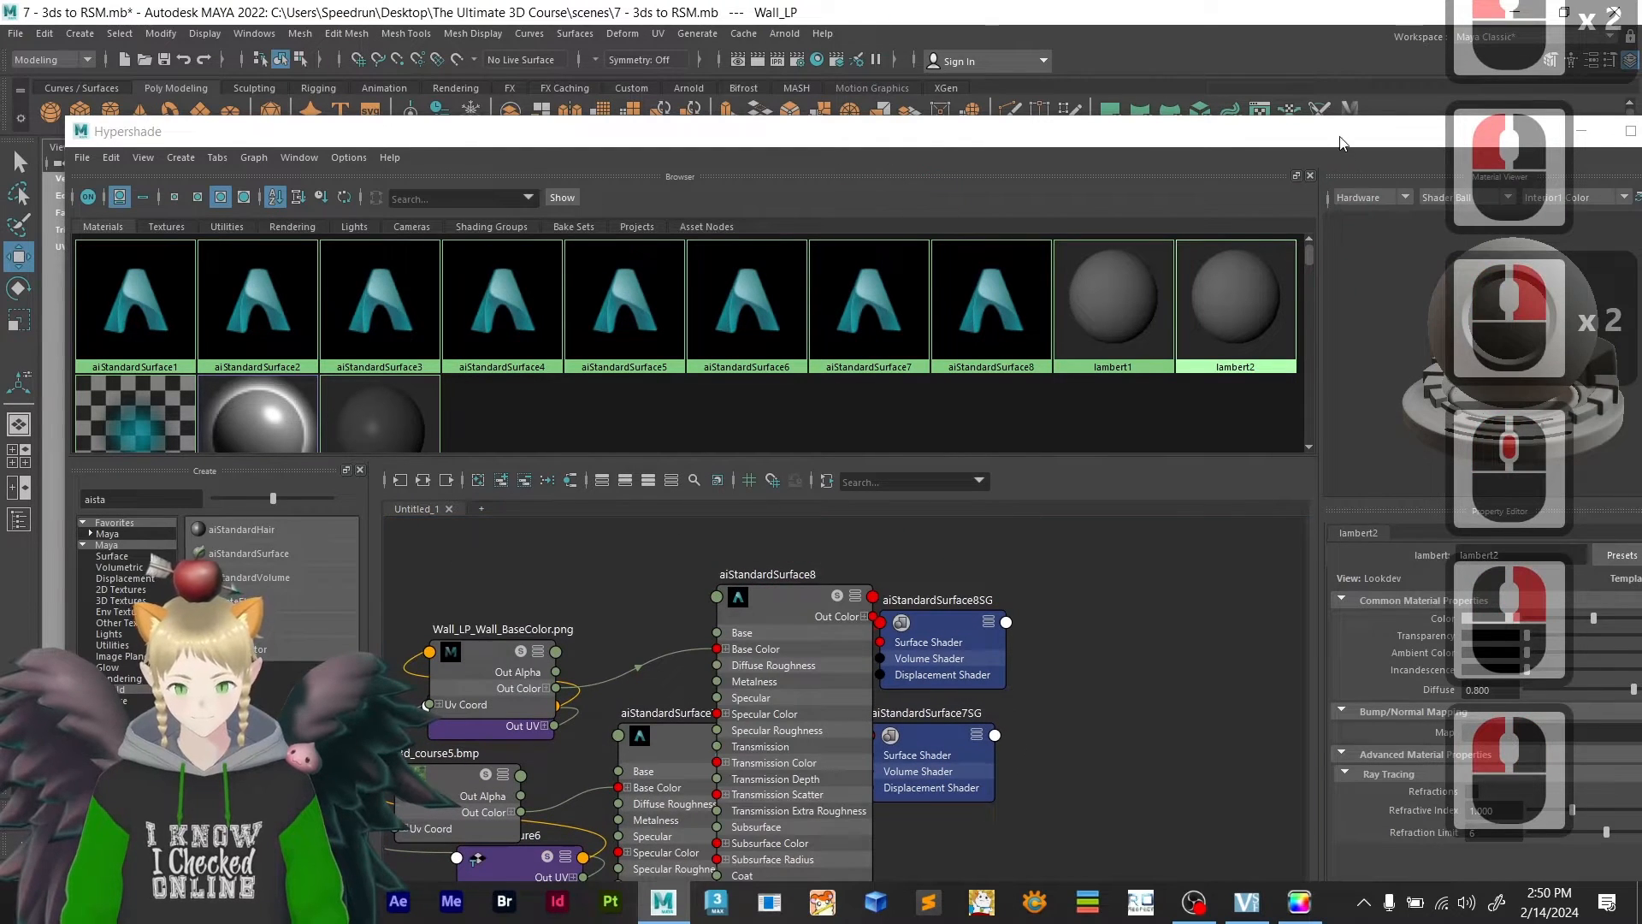
left_click_drag(1340, 143, 1196, 496)
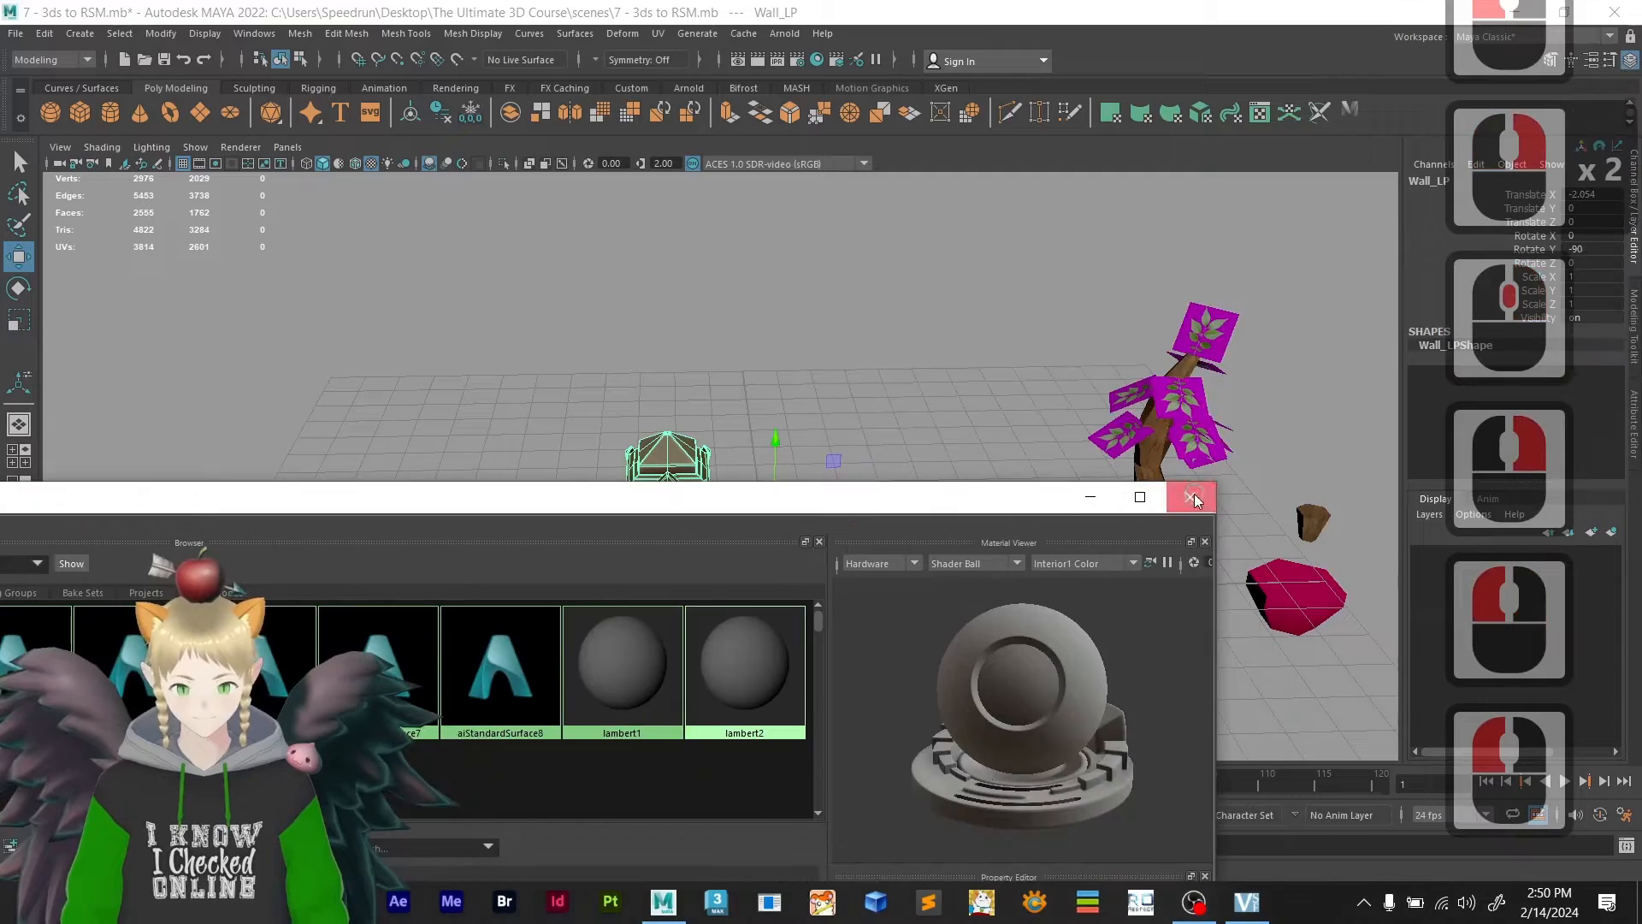
left_click(1195, 501)
- Check the texture on the temple wall, select the wall and open its UVs in a maximized UV Editor
scroll(803, 571, "up", 4)
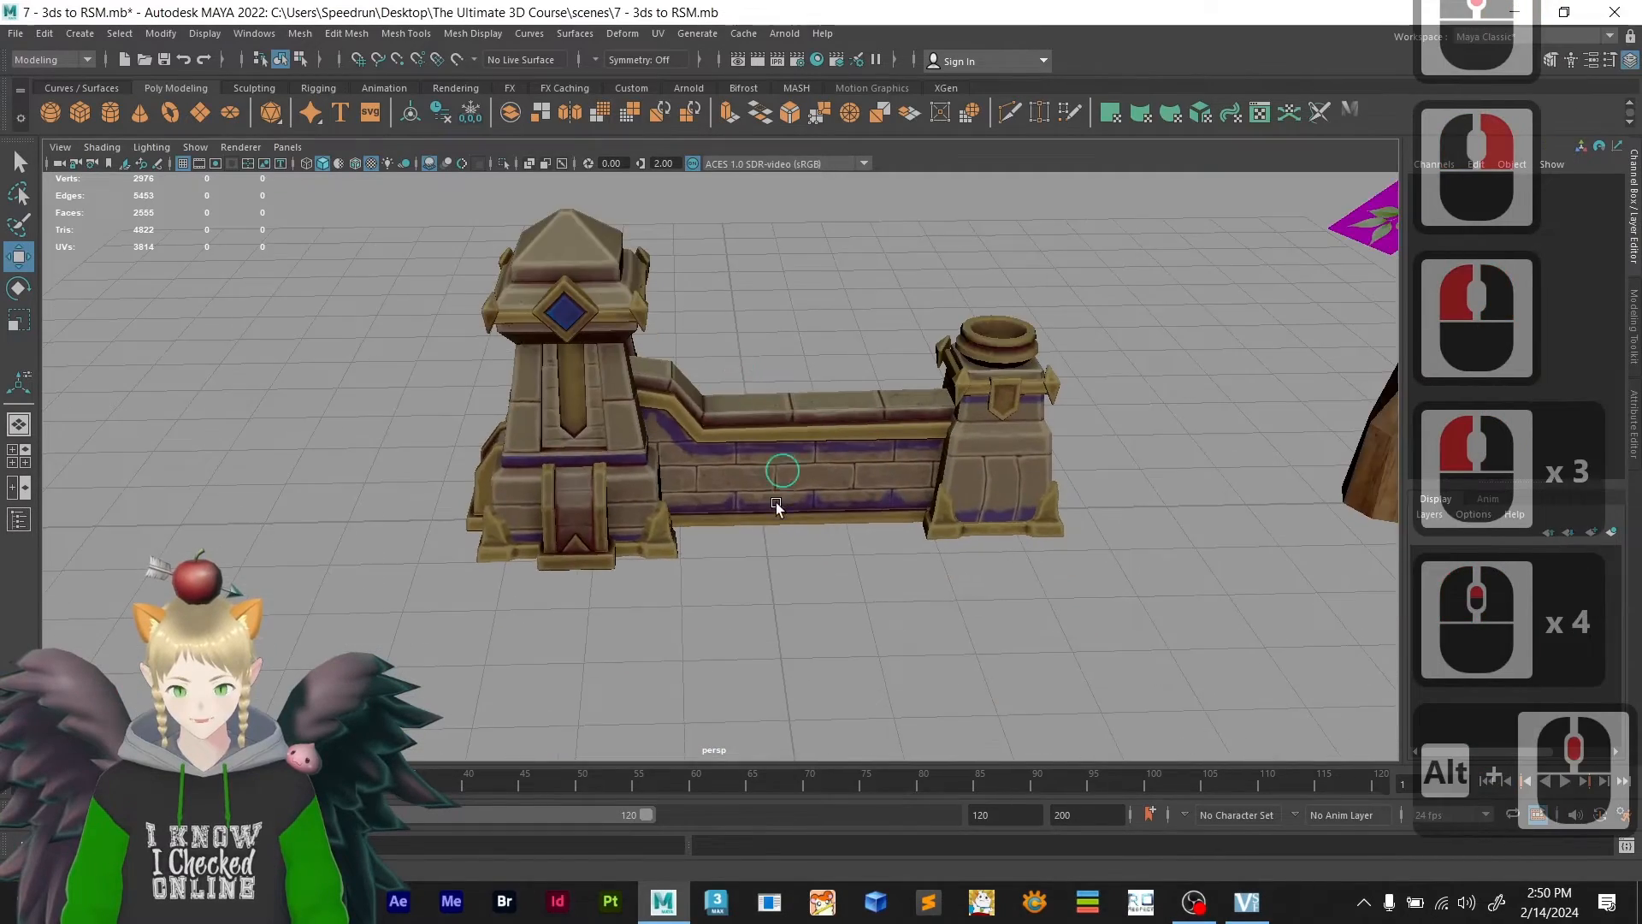
left_click_drag(777, 501, 652, 546, "alt")
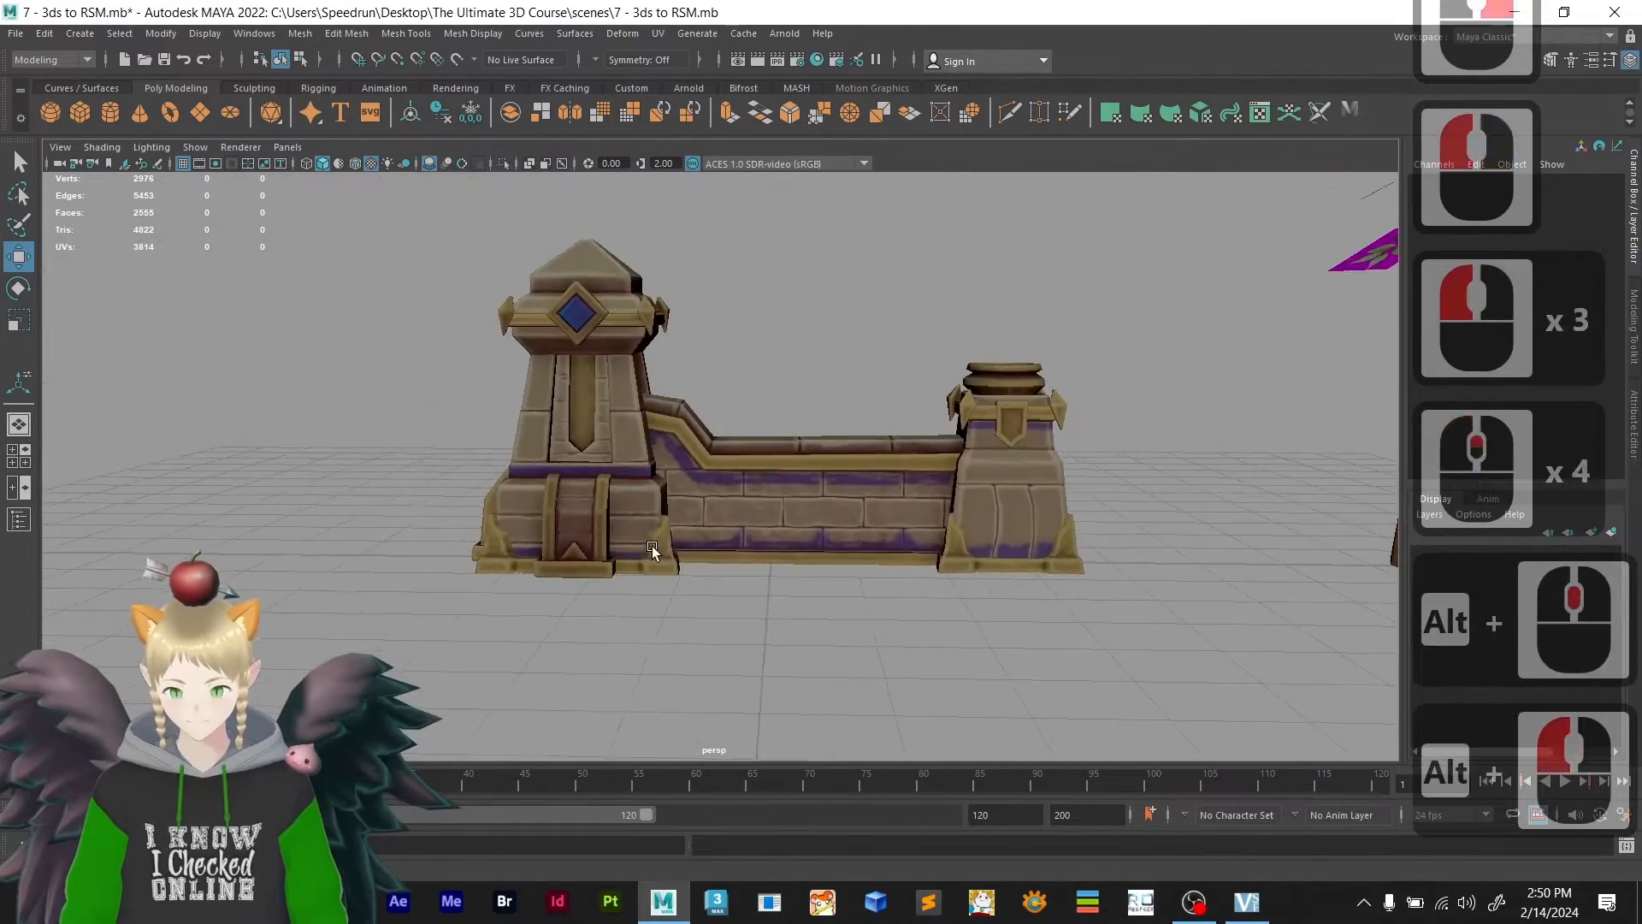
scroll(746, 578, "up", 7)
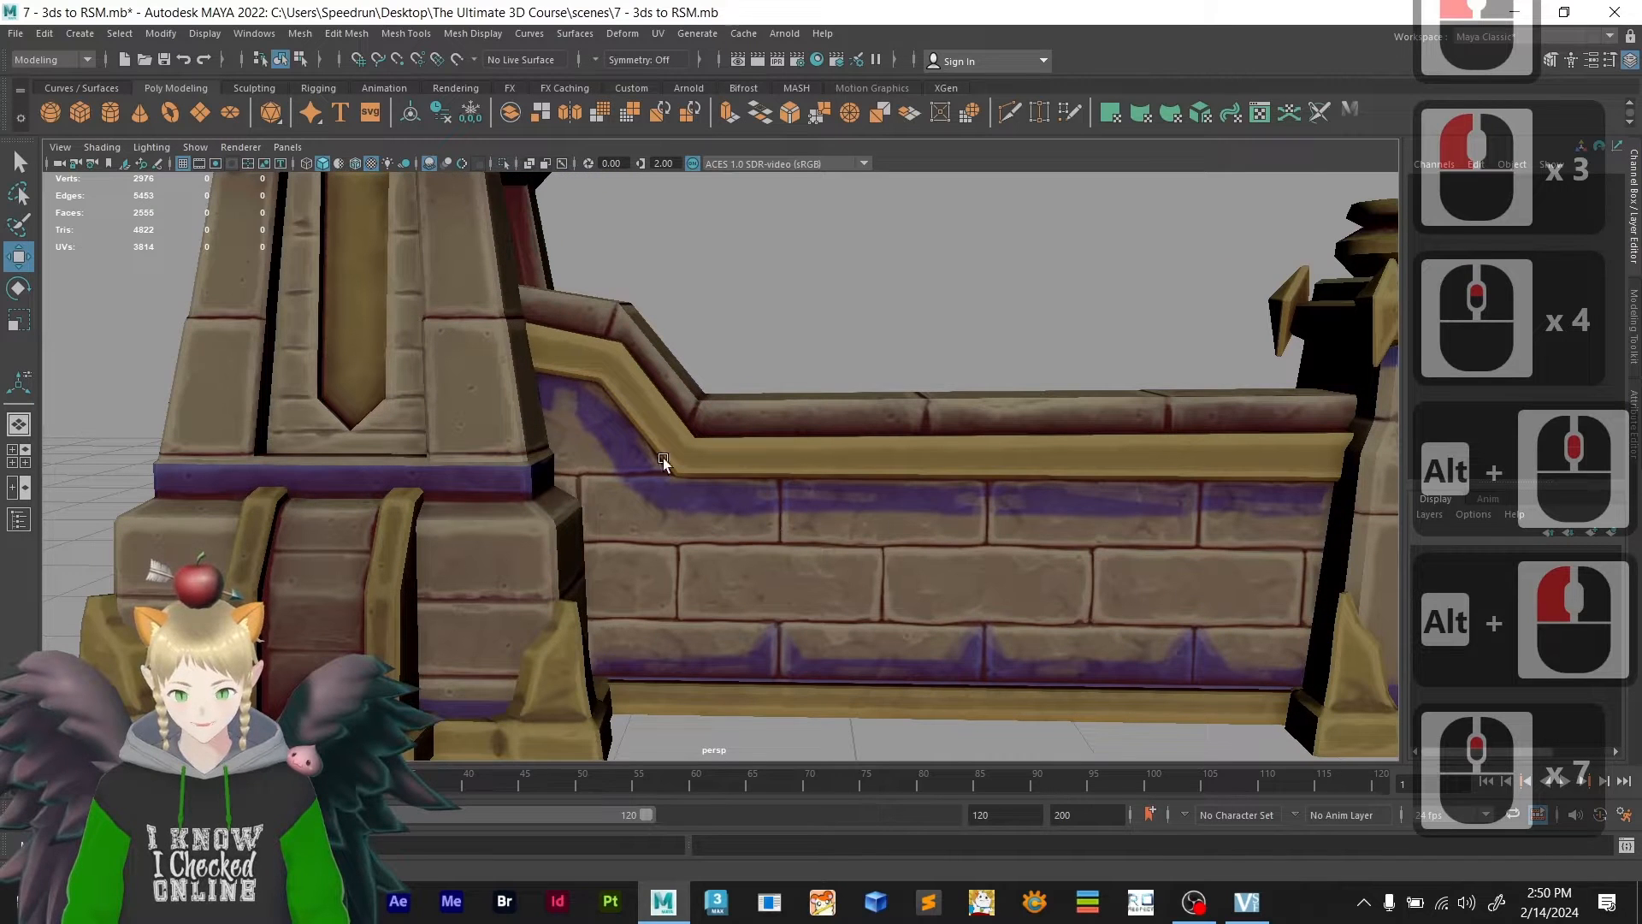
scroll(628, 535, "down", 3)
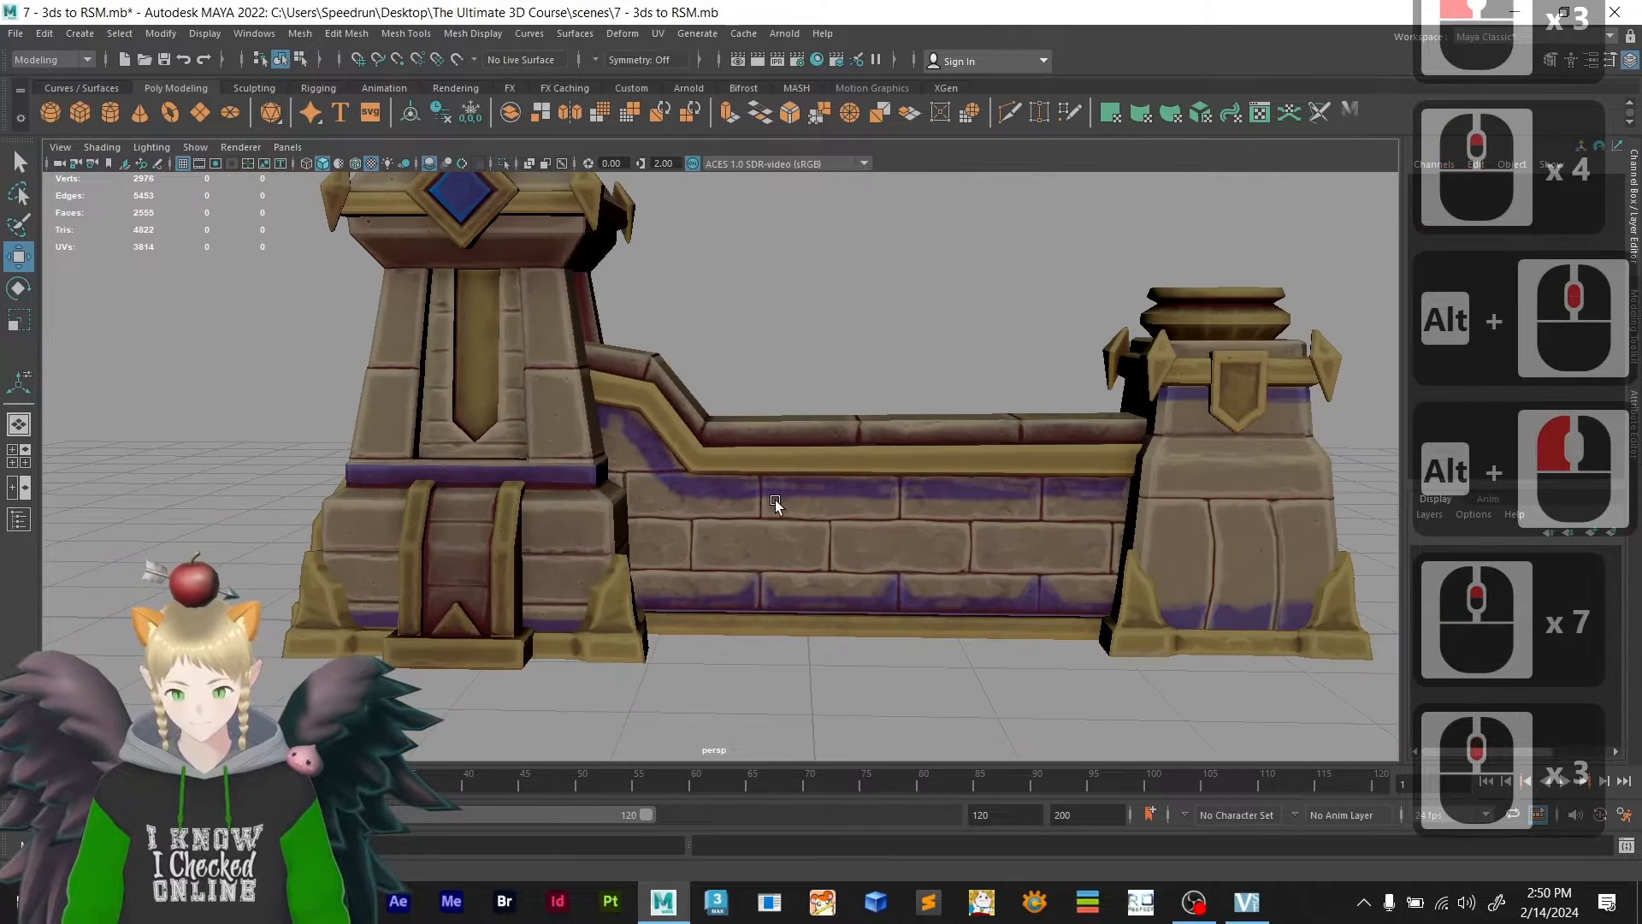
middle_click_drag(769, 505, 740, 610, "alt")
left_click(740, 610)
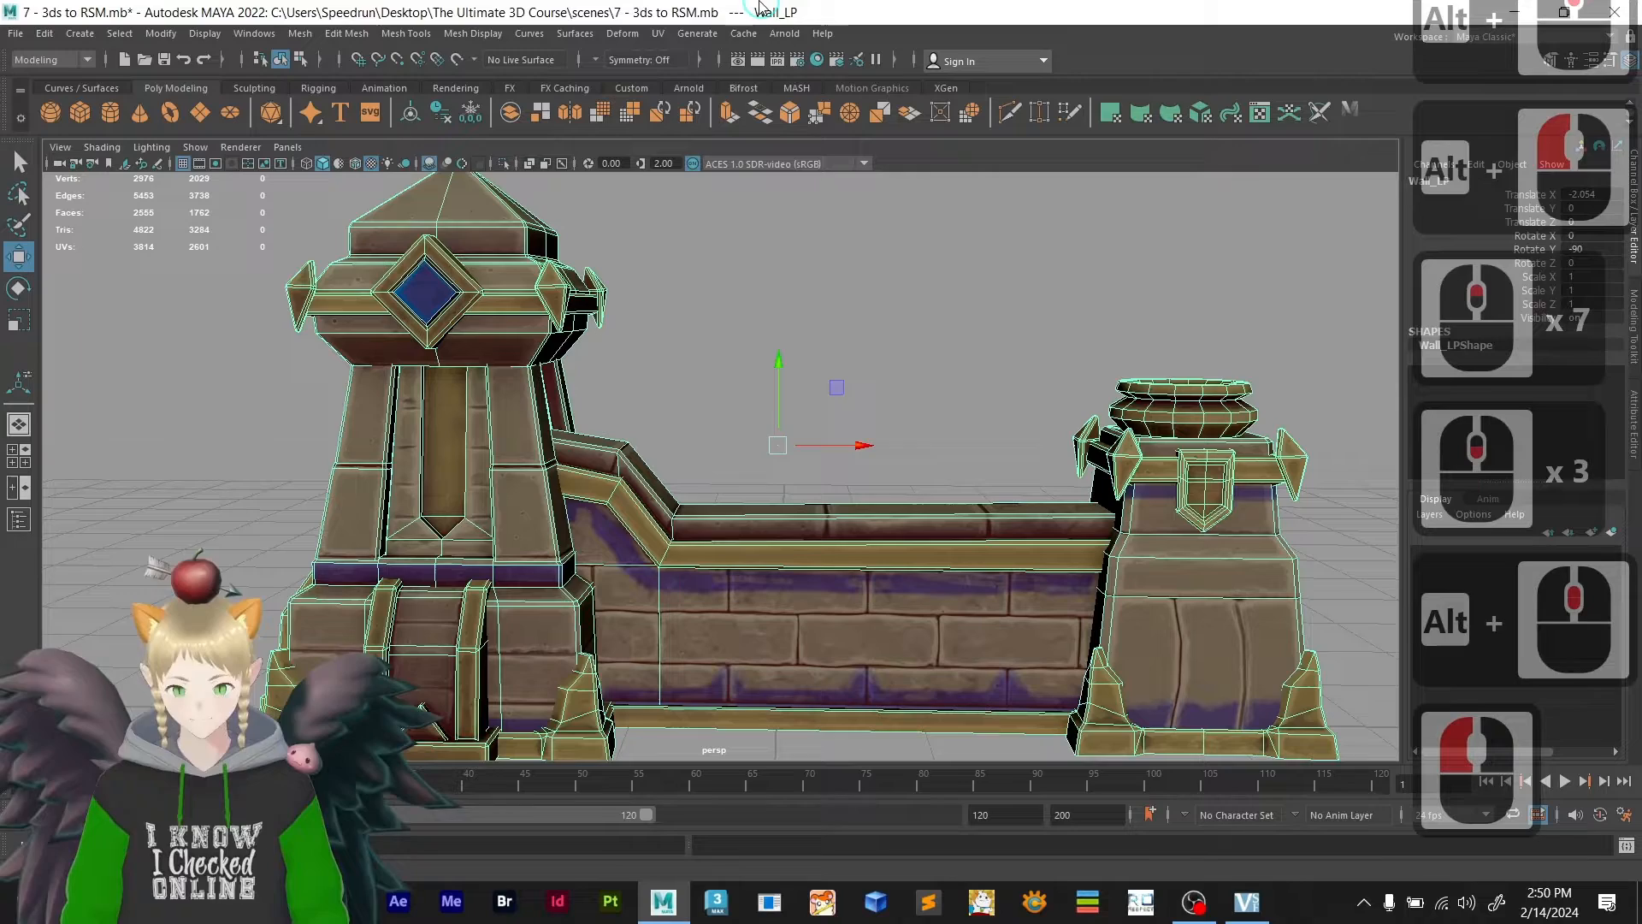
left_click(658, 34)
left_click(683, 66)
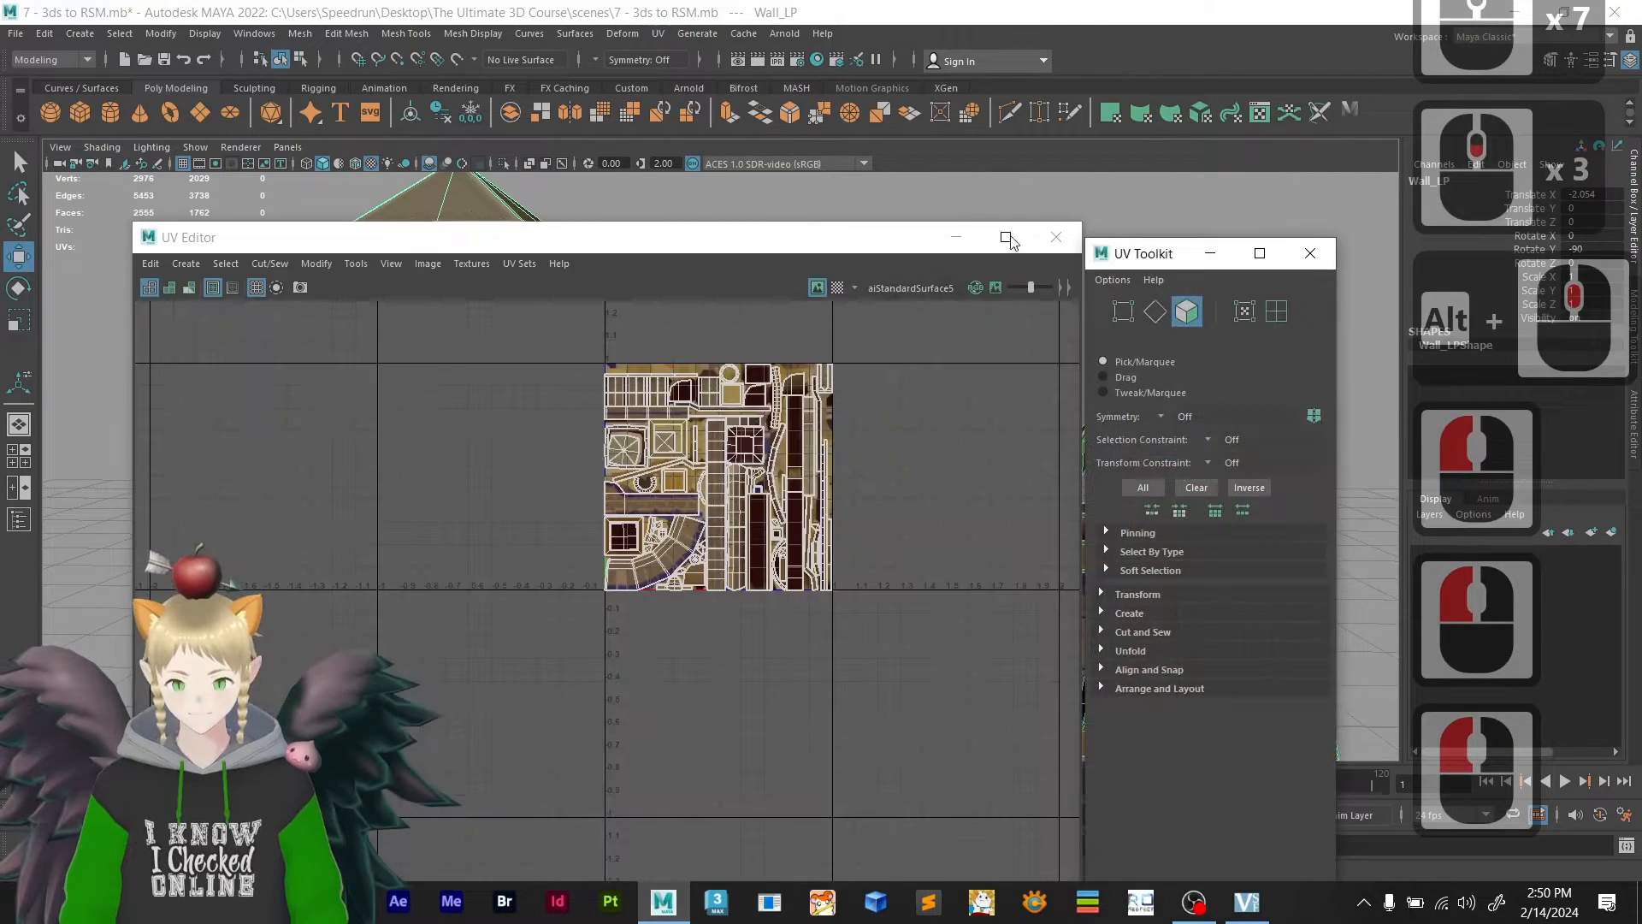
left_click(1006, 238)
- Examine how the wall's UV shells fit the texture along the borders and corners of the 0-1 UV square
scroll(1242, 486, "up", 20)
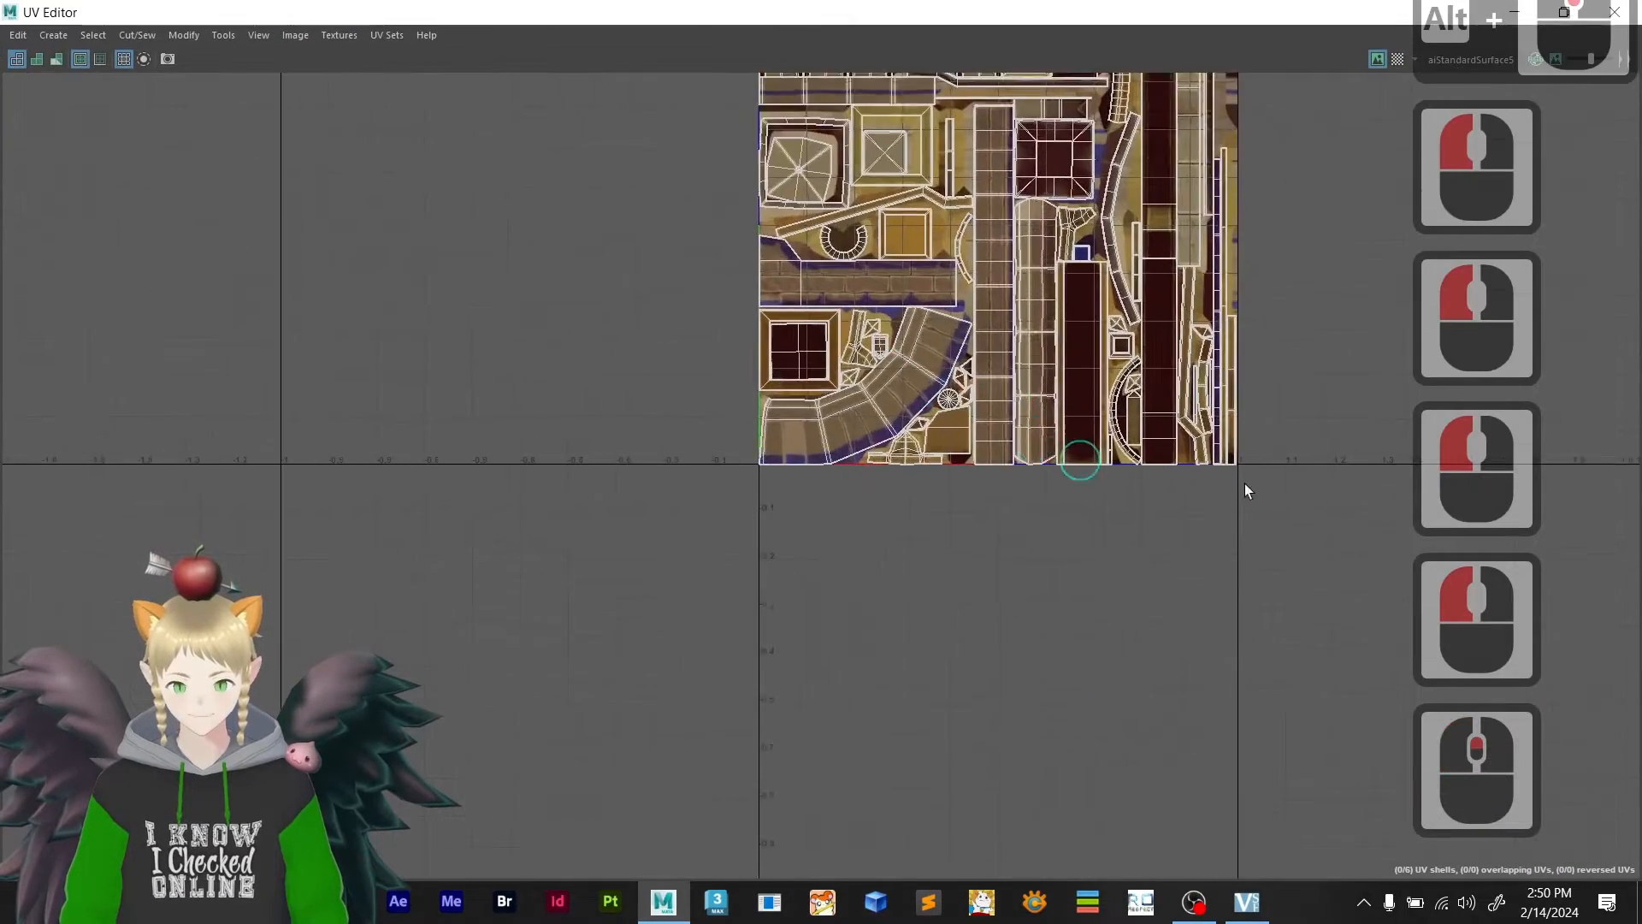
scroll(1220, 416, "up", 20)
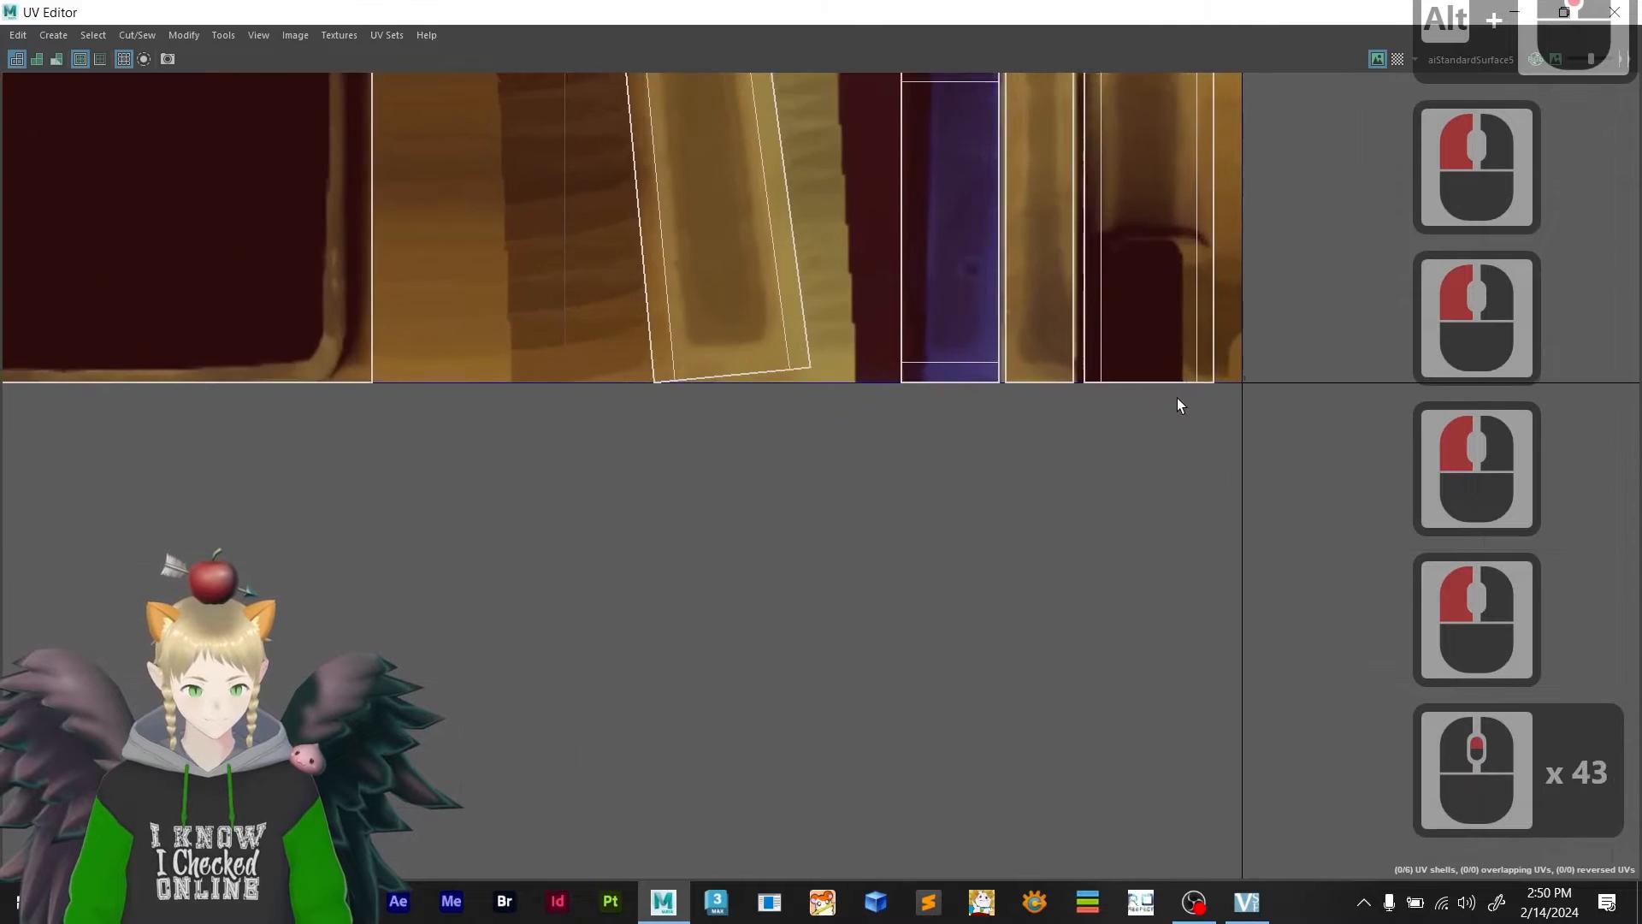
scroll(980, 361, "up", 18)
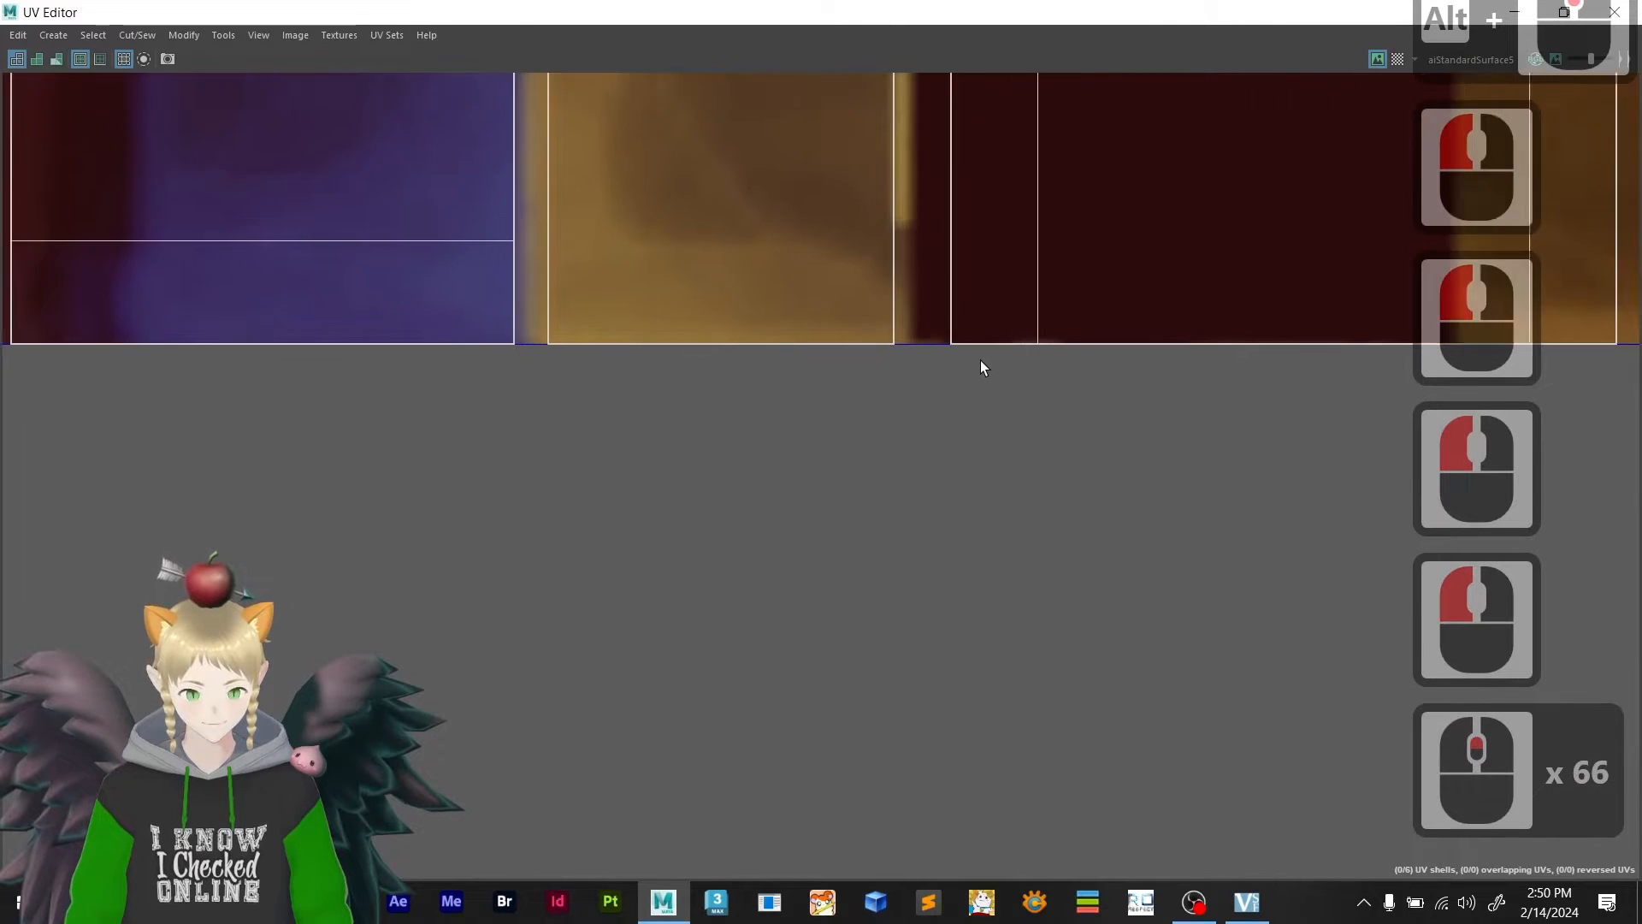
scroll(953, 346, "down", 18)
scroll(946, 357, "down", 20)
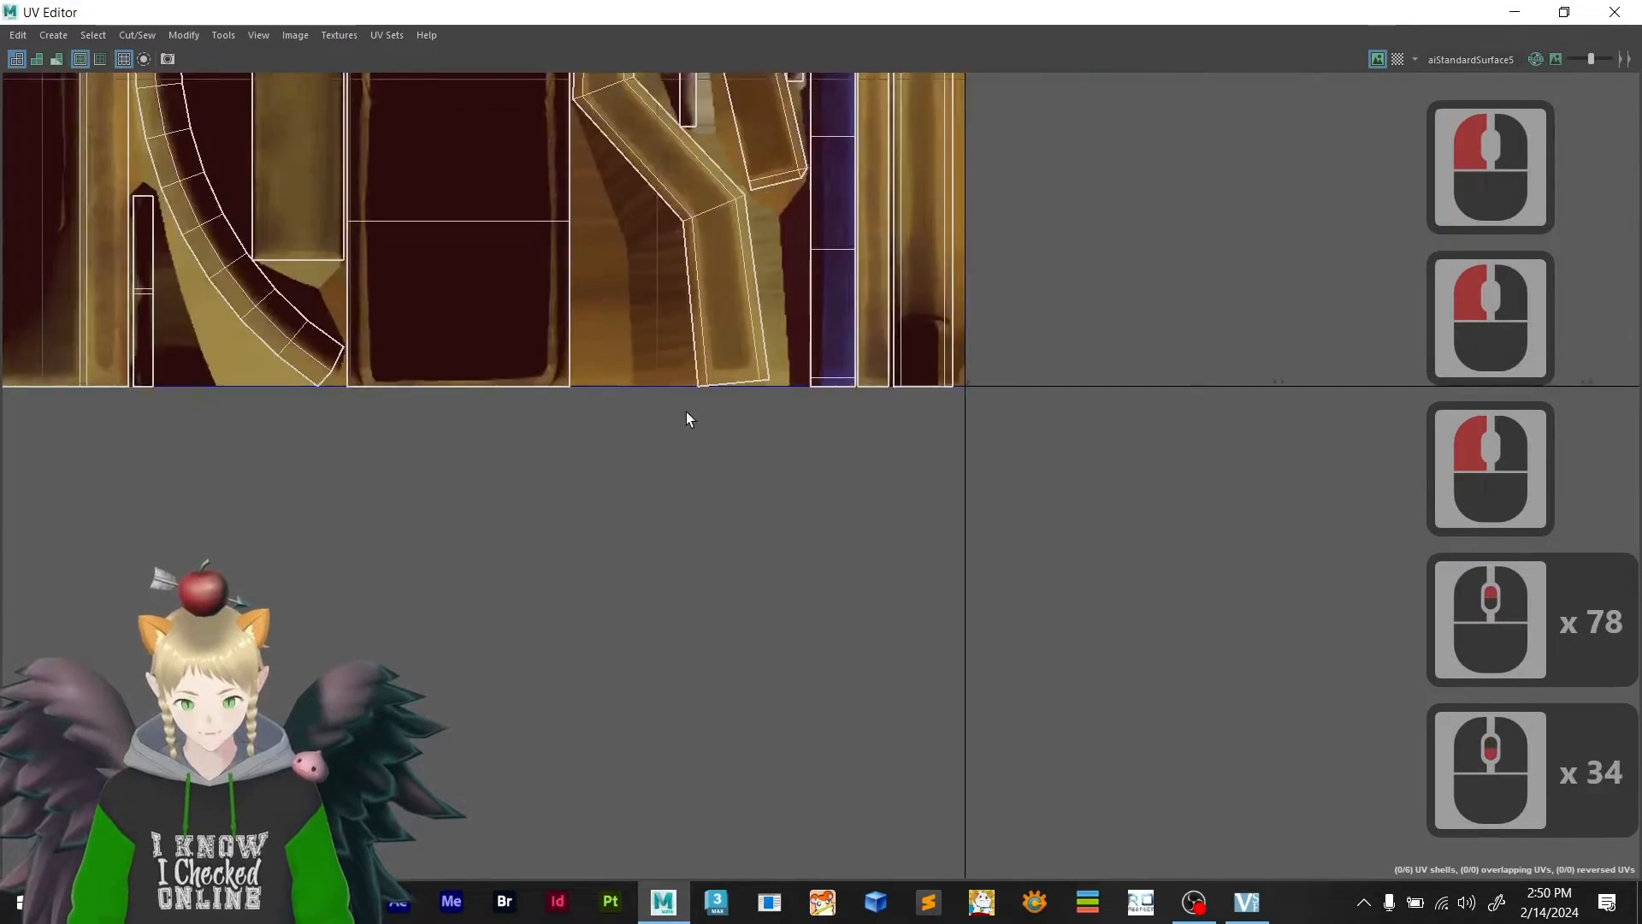
middle_click_drag(434, 489, 730, 737, "alt")
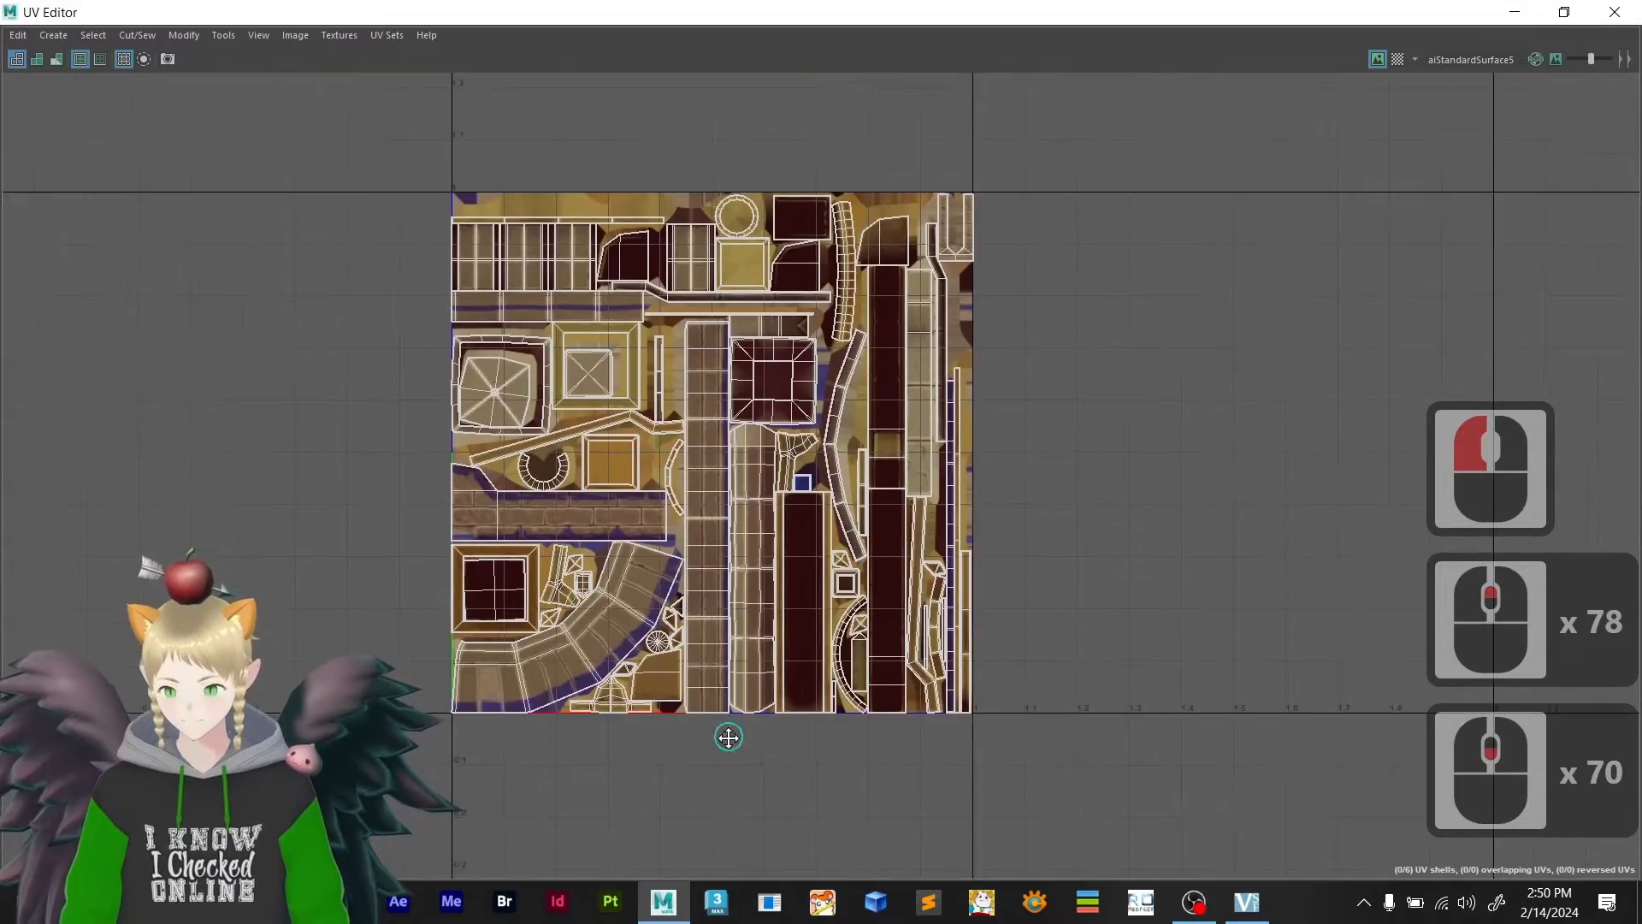
scroll(438, 331, "up", 20)
scroll(445, 233, "up", 20)
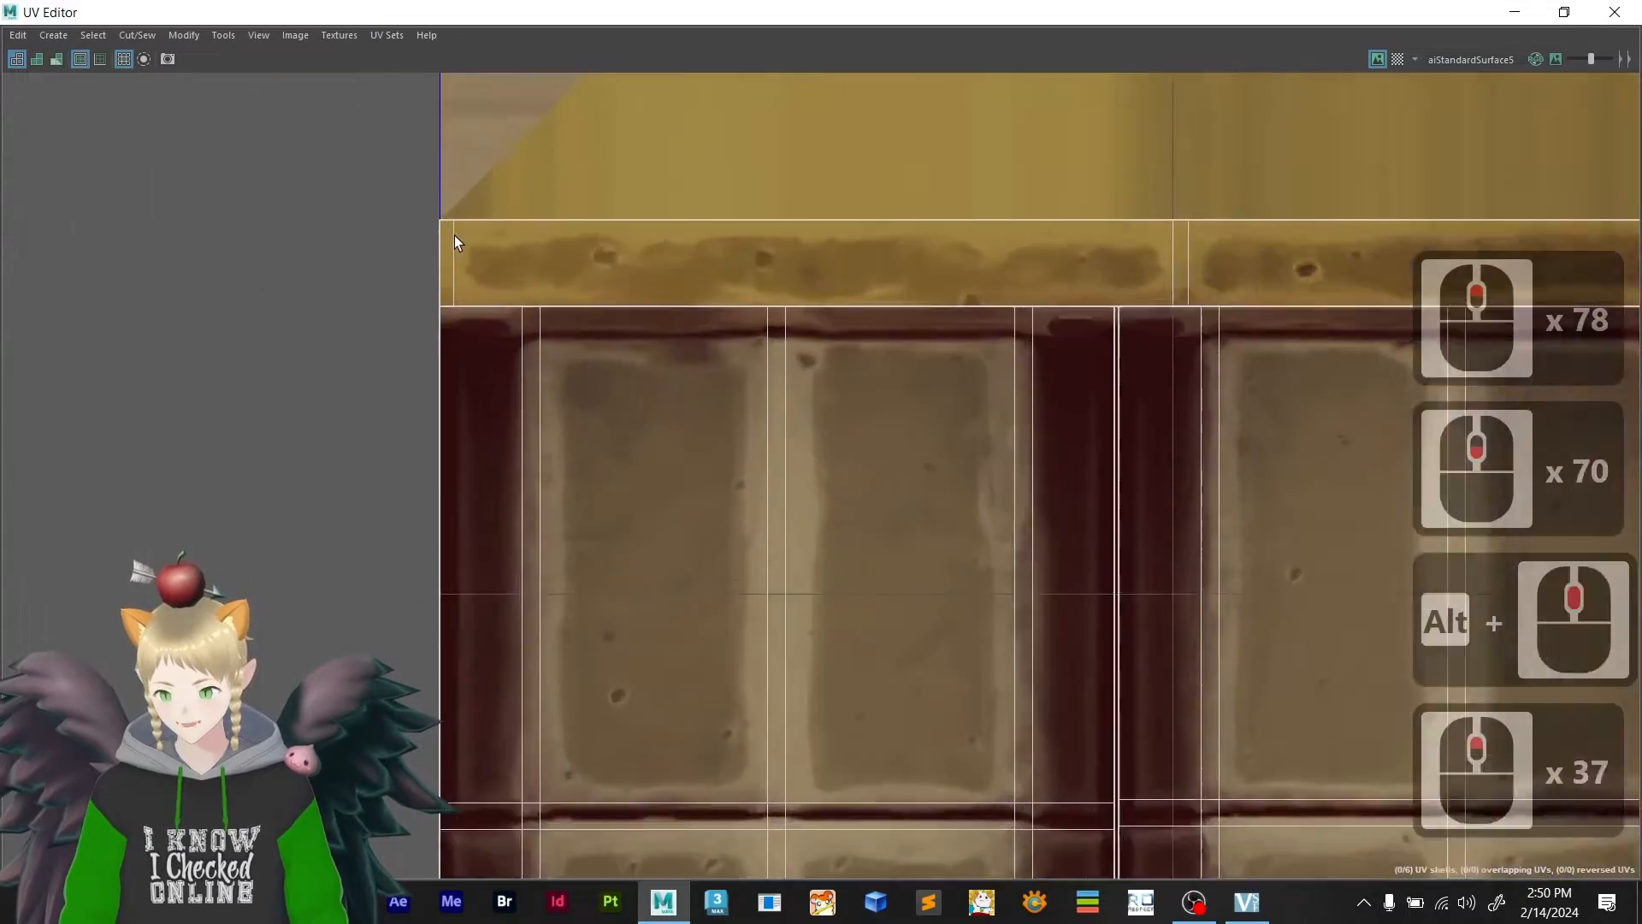
scroll(439, 229, "up", 7)
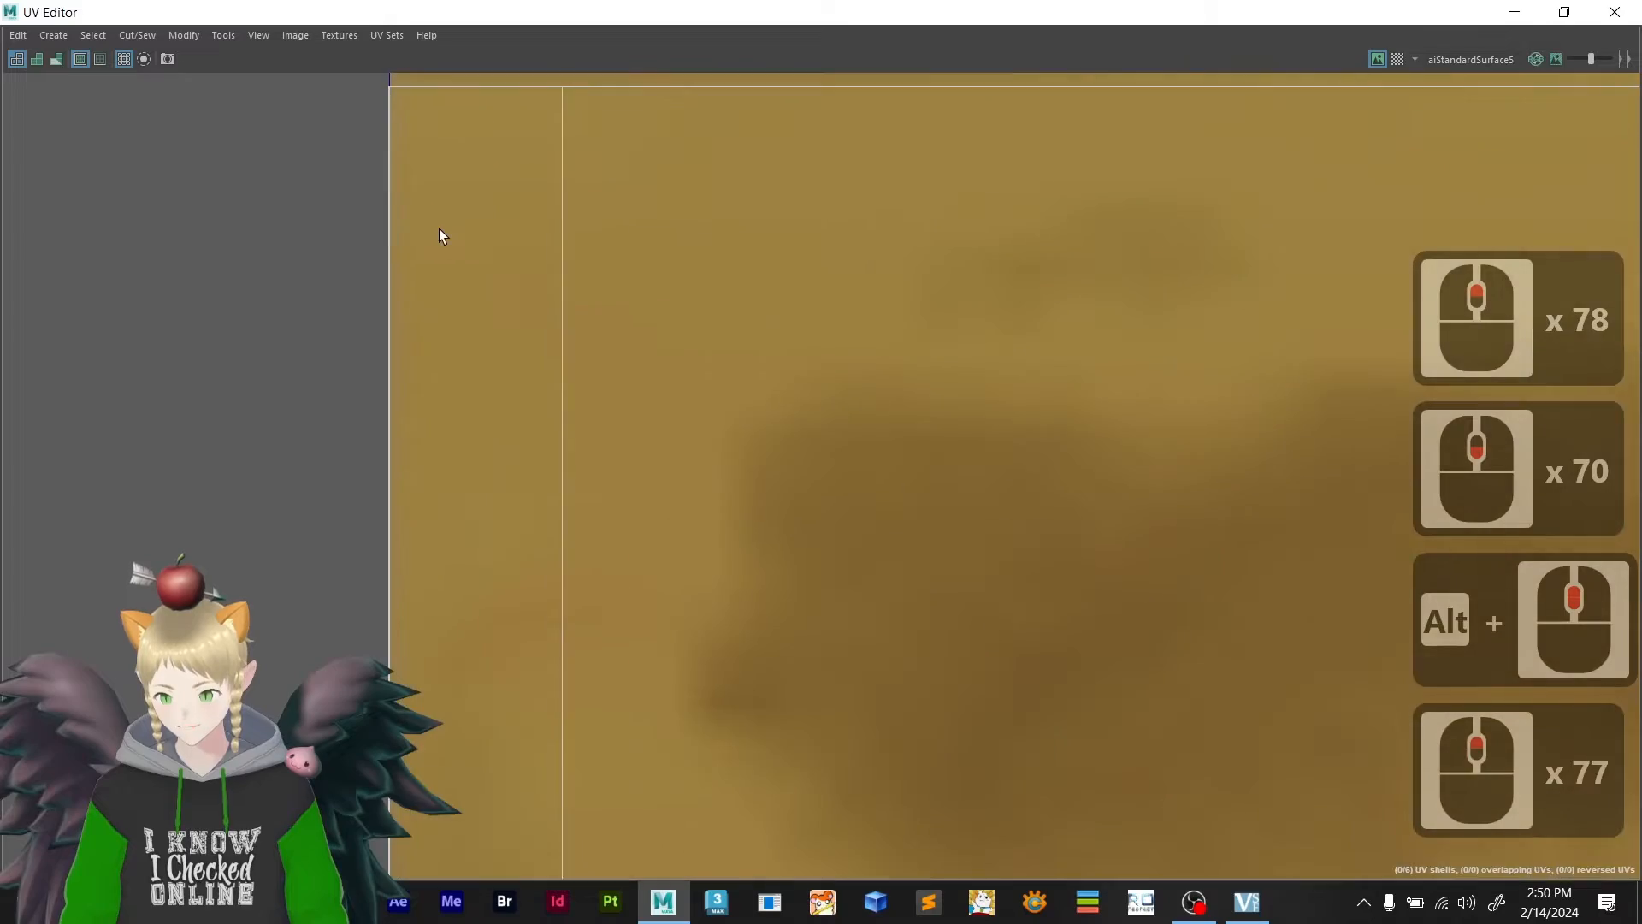
scroll(539, 299, "down", 20)
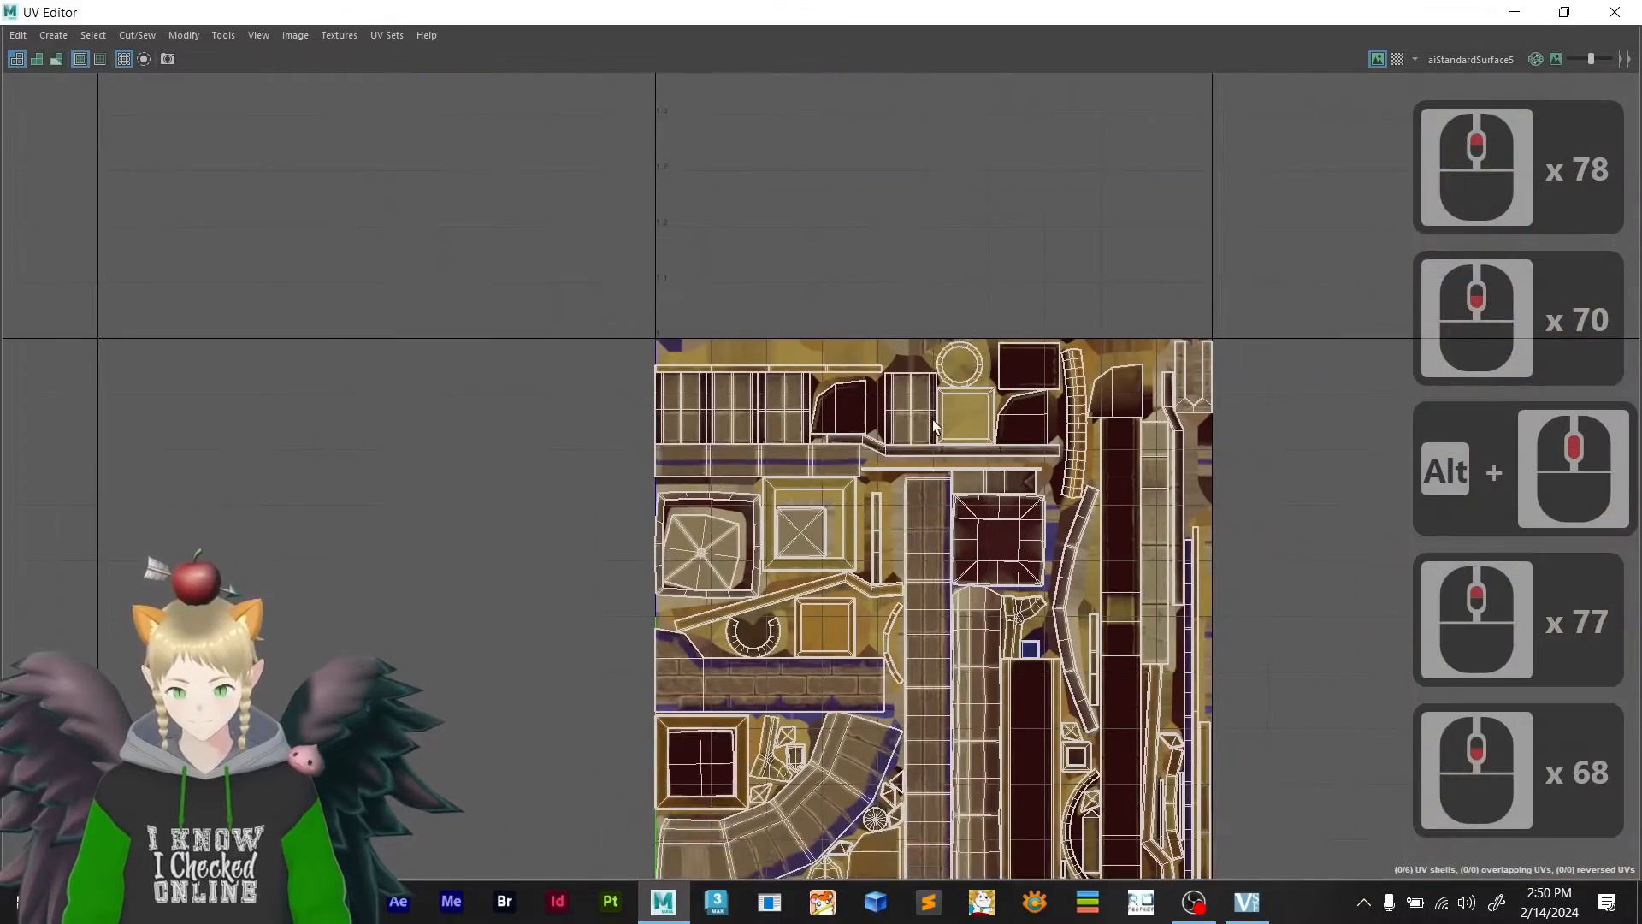
middle_click_drag(934, 420, 598, 364, "alt")
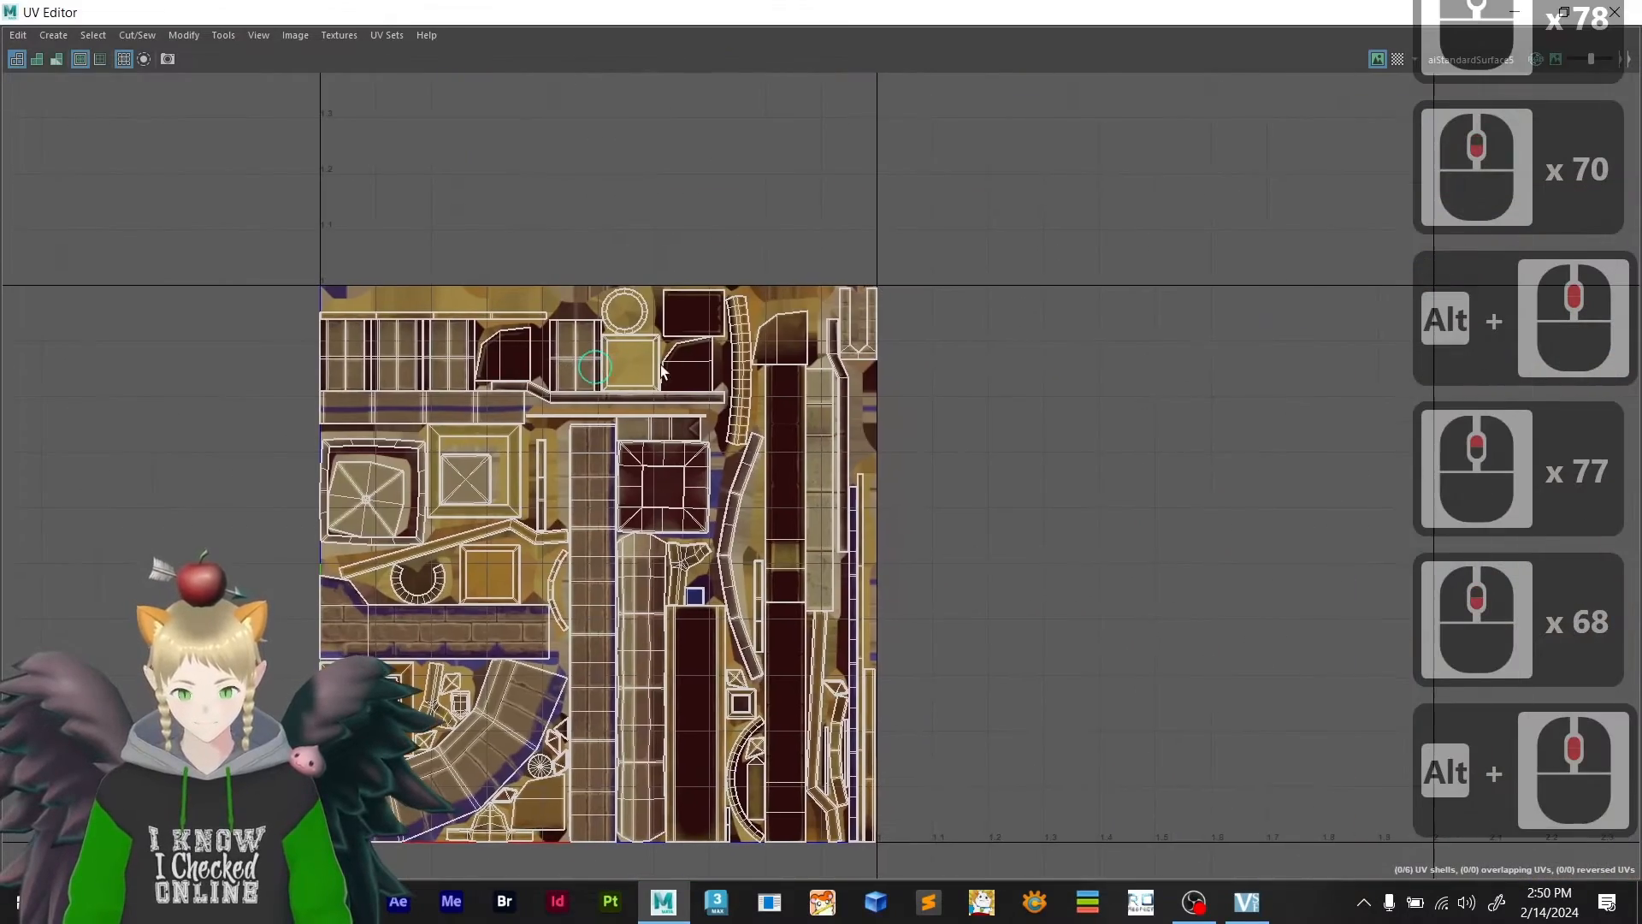
middle_click_drag(826, 435, 860, 111, "alt")
scroll(979, 593, "up", 2)
scroll(627, 502, "up", 15)
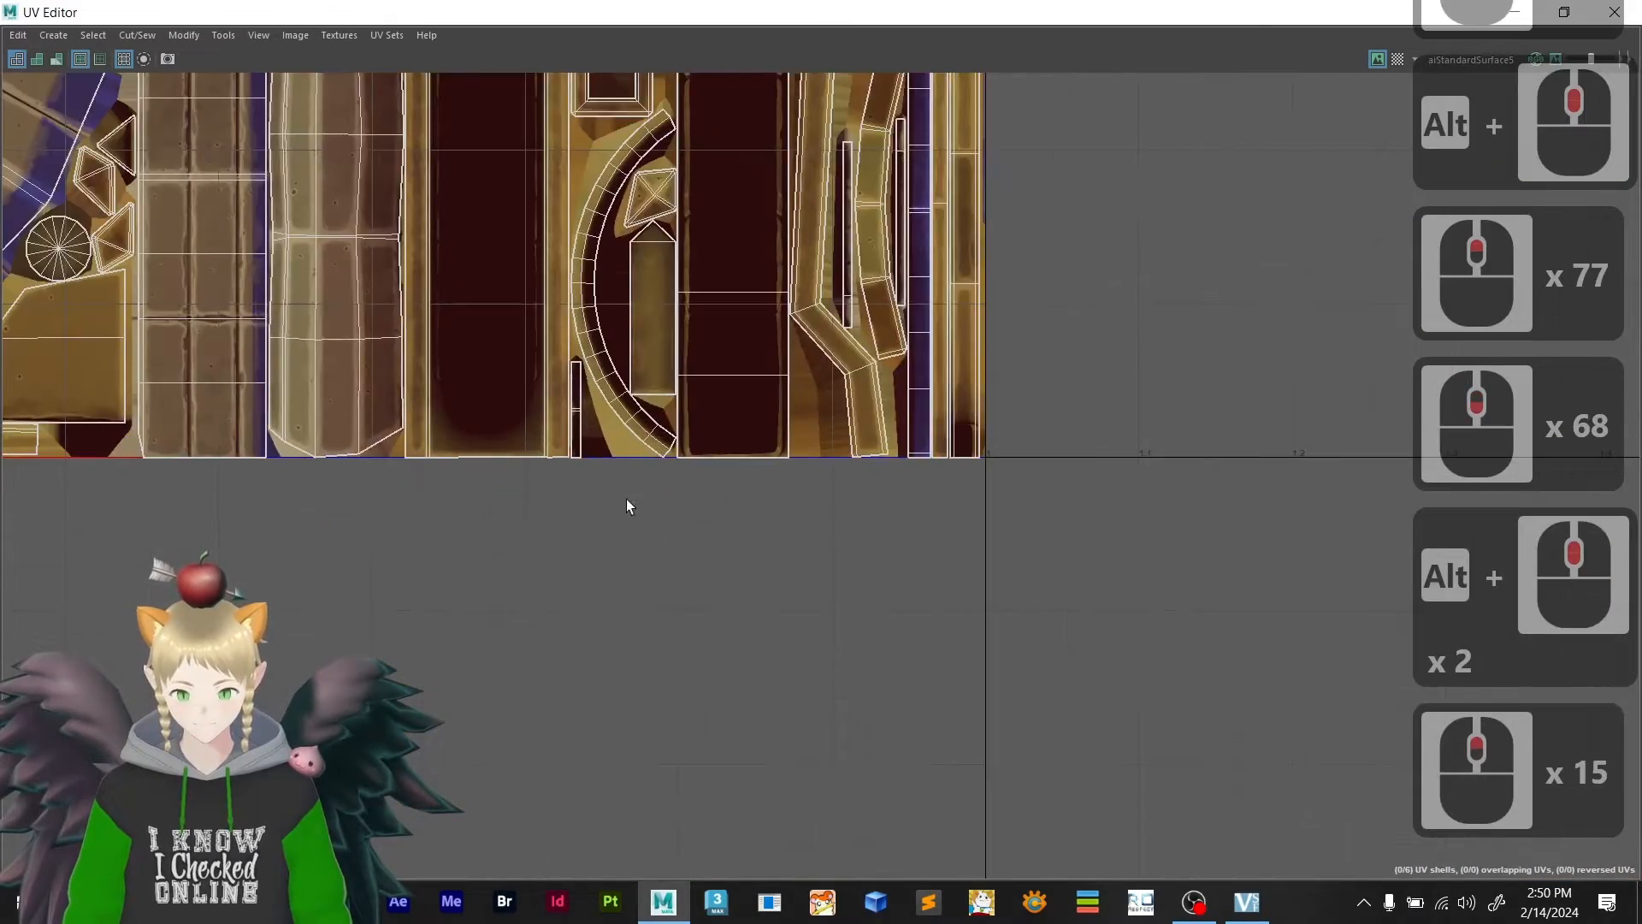
middle_click_drag(627, 502, 780, 539, "alt")
scroll(780, 539, "down", 14)
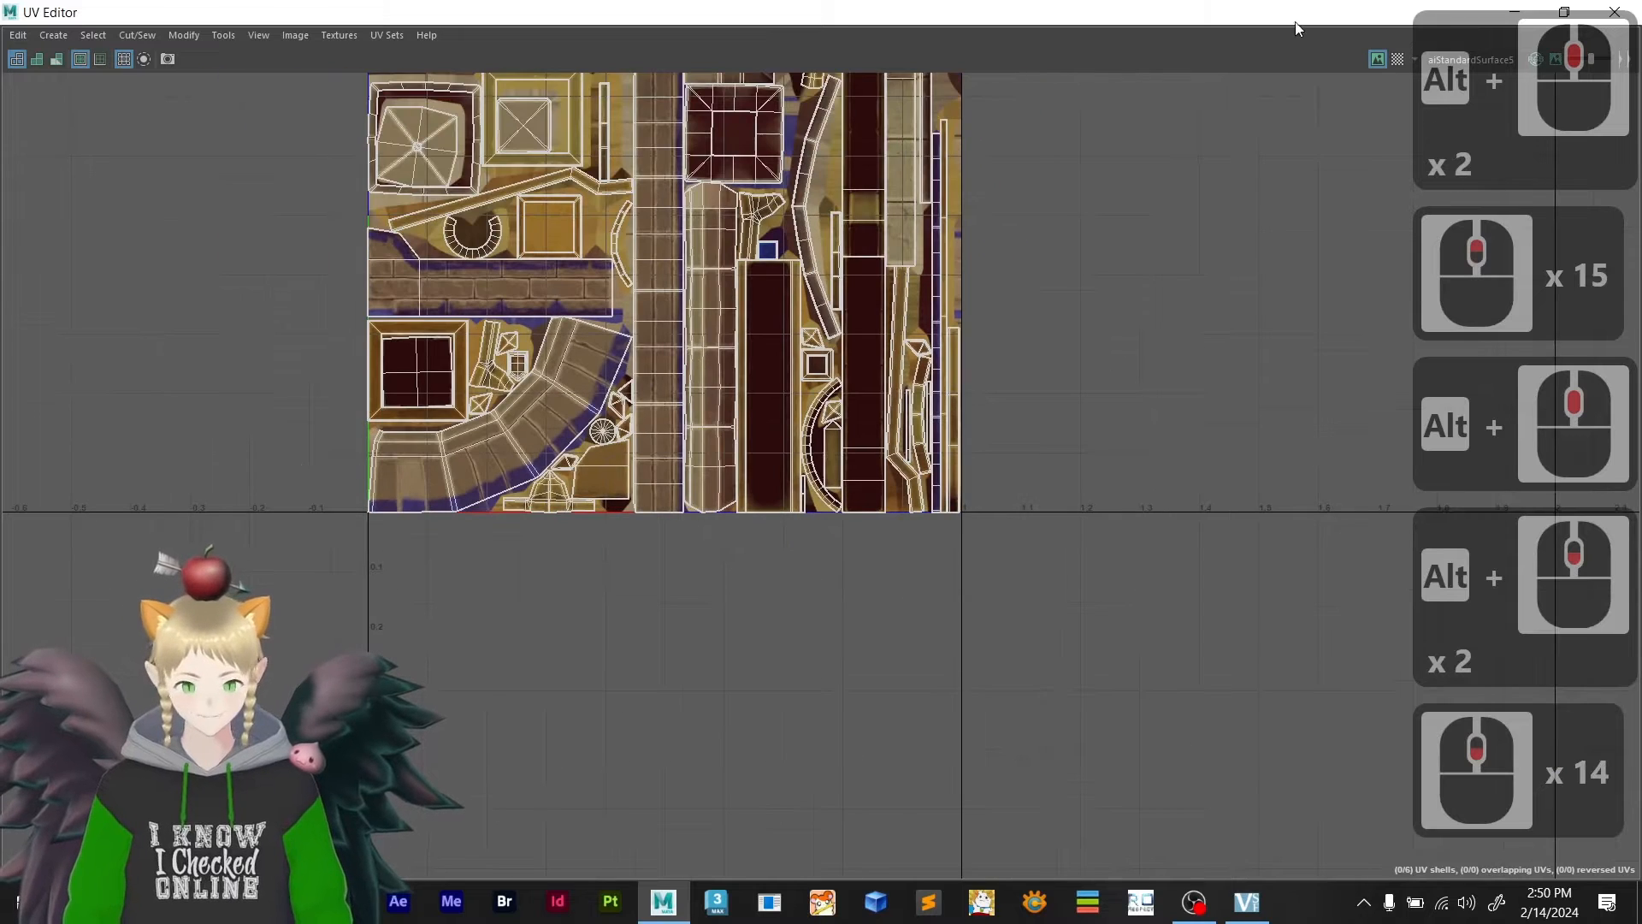
- Switch the wall to vertex selection through the UV Toolkit and return to the maximized UV Editor
double_click(1363, 16)
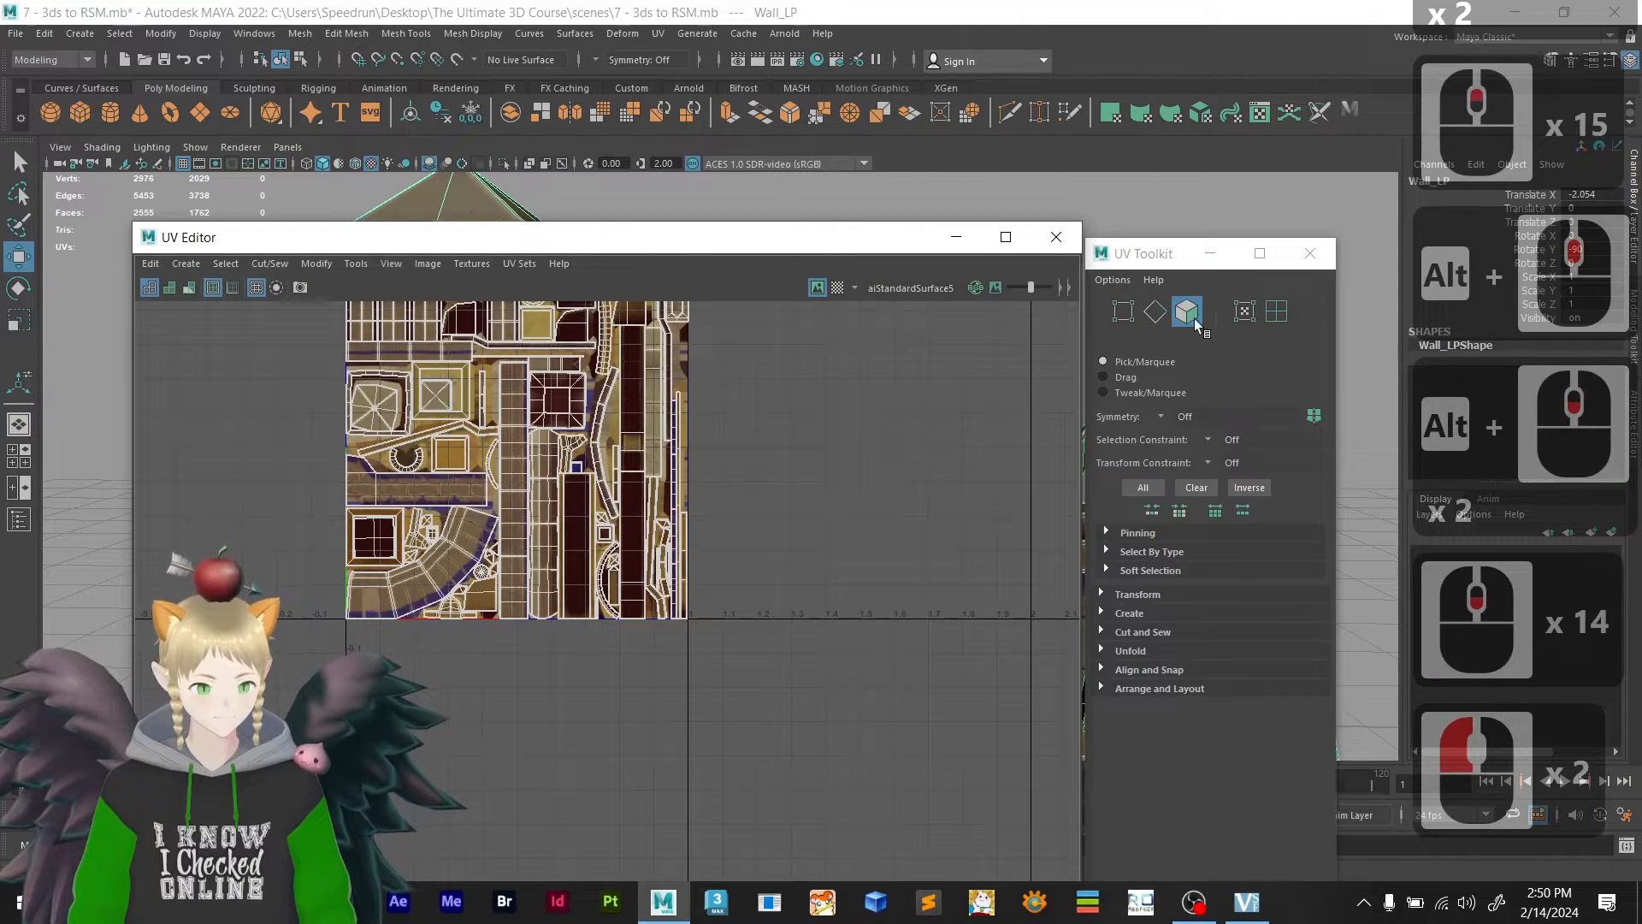
left_click(1123, 312)
double_click(817, 236)
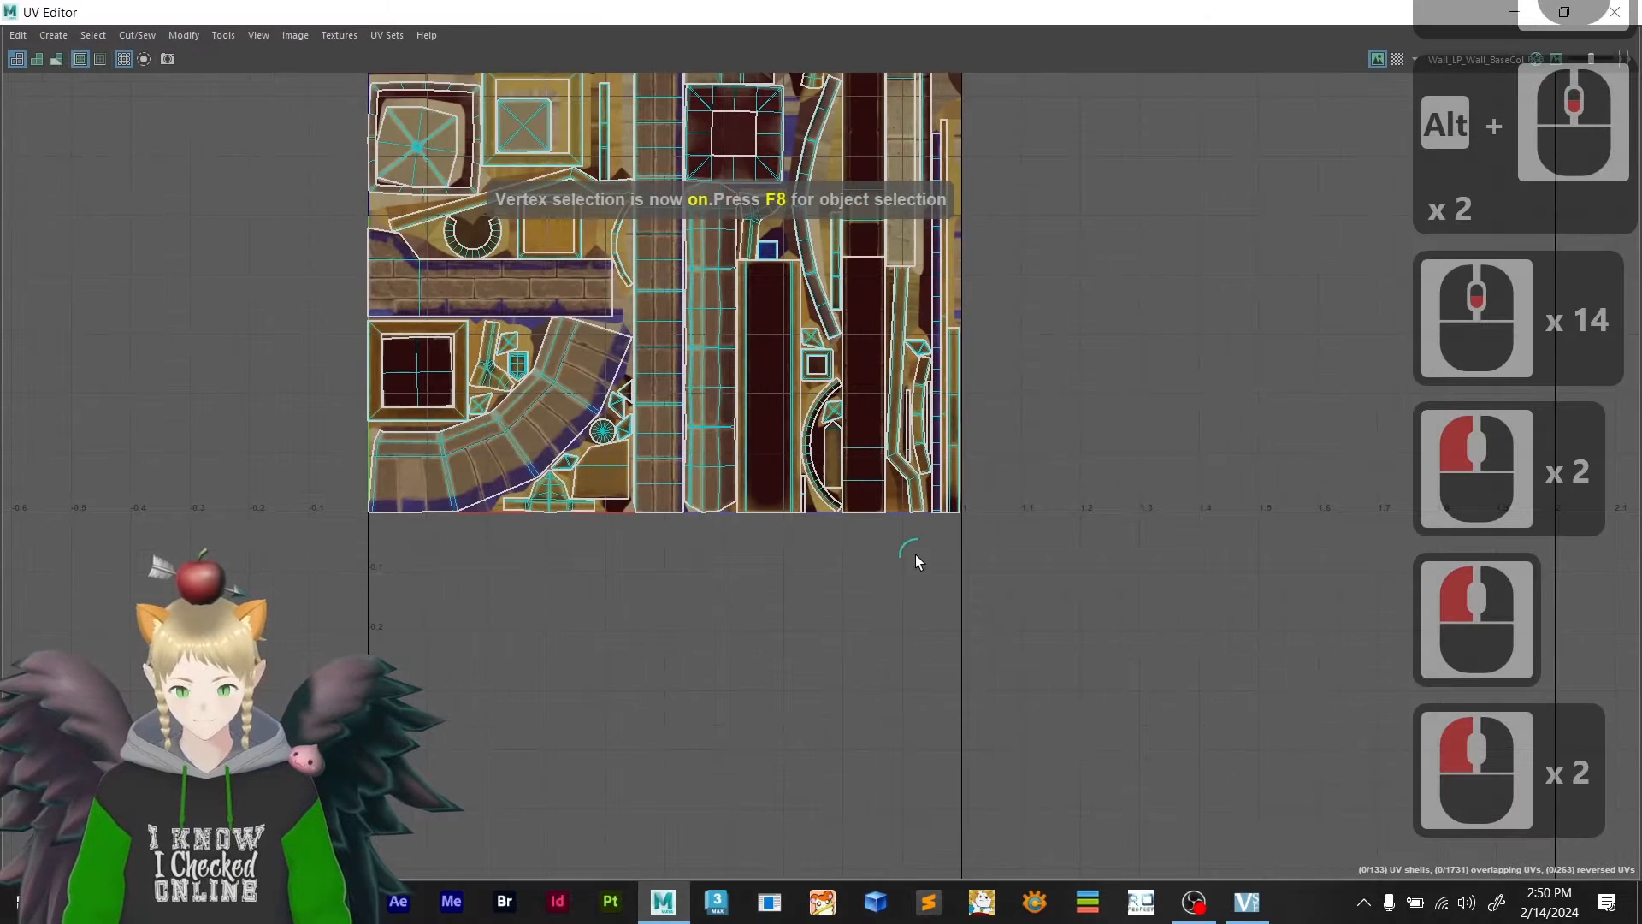
left_click(322, 516)
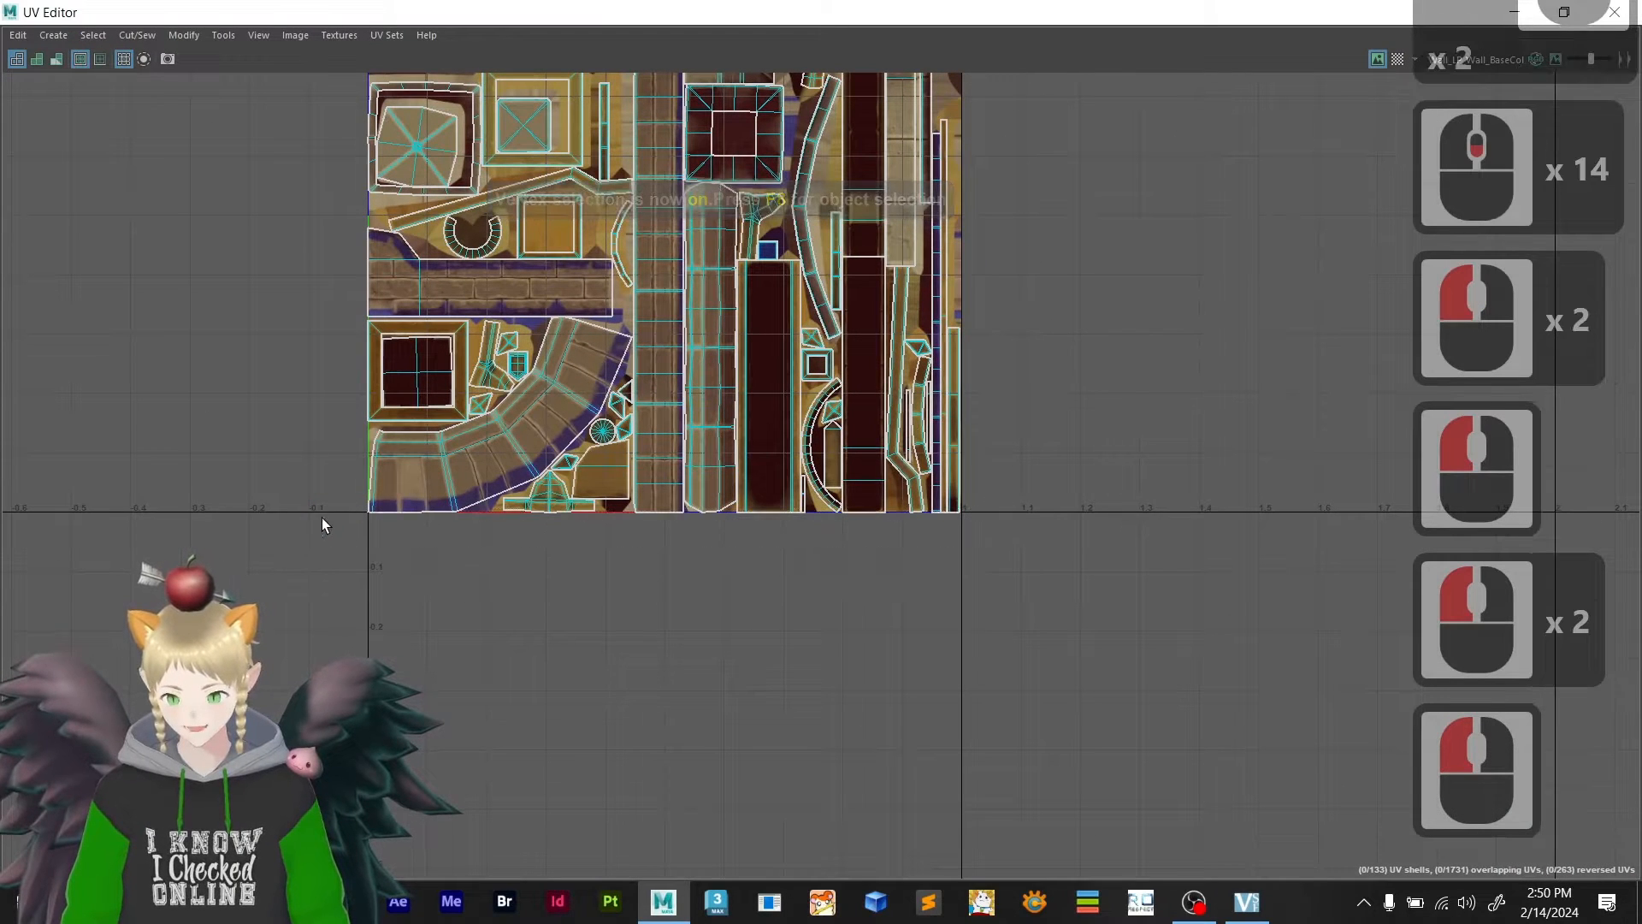
- Select the wall's UV points along the bottom border of the 0-1 square and nudge them slightly upward inside it
left_click_drag(429, 527, 281, 504)
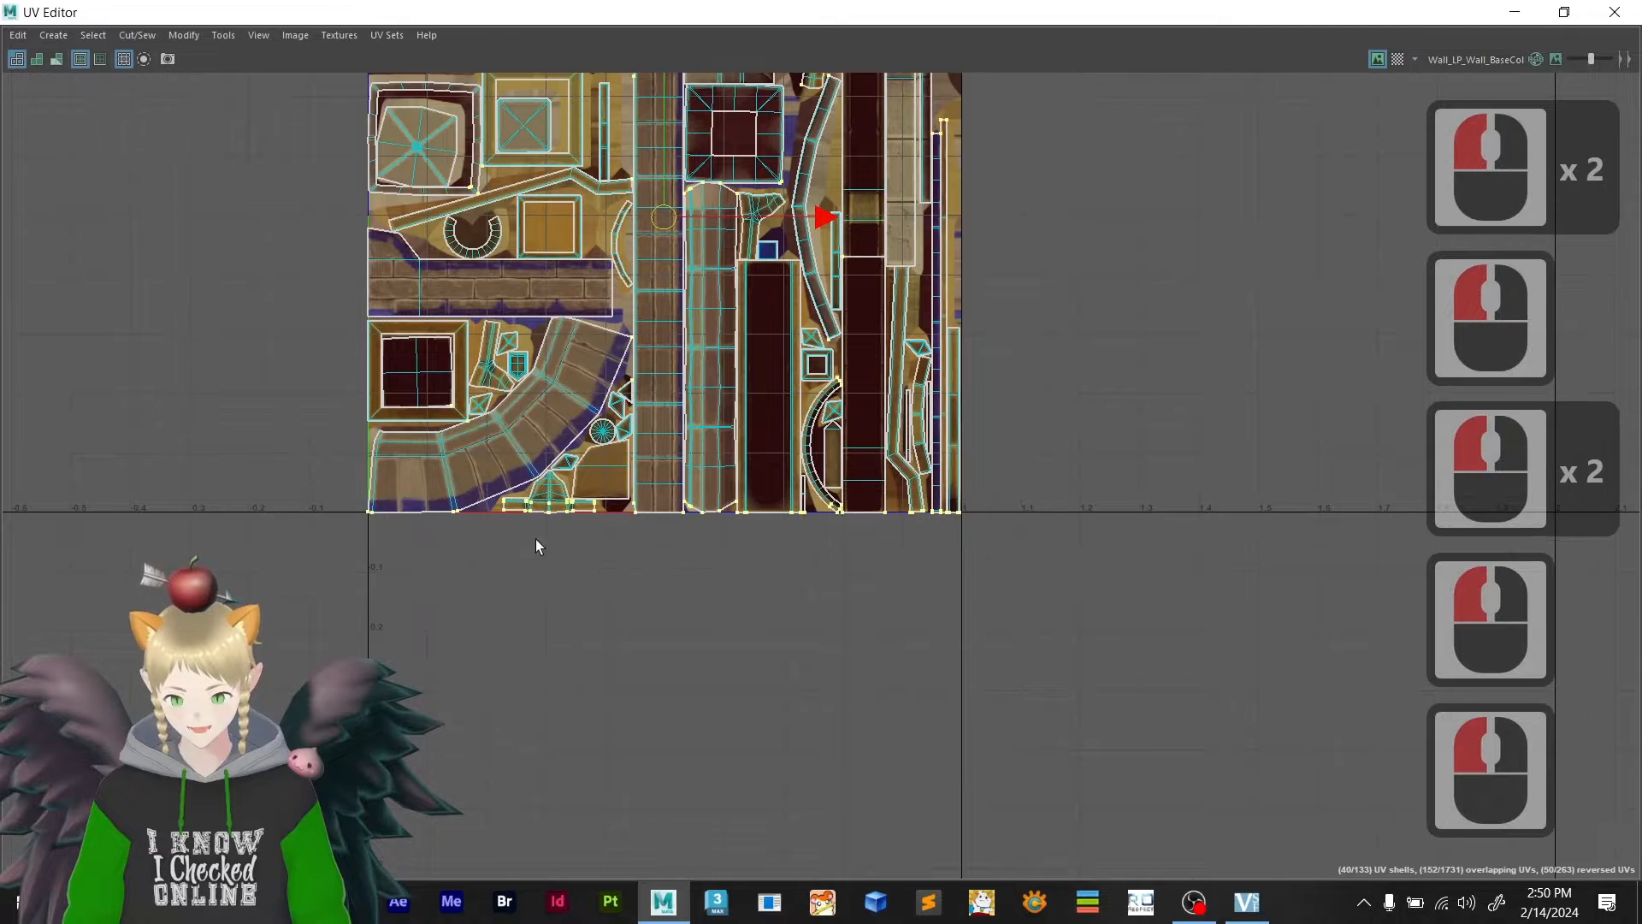
scroll(710, 572, "up", 4)
middle_click_drag(657, 308, 682, 462, "alt")
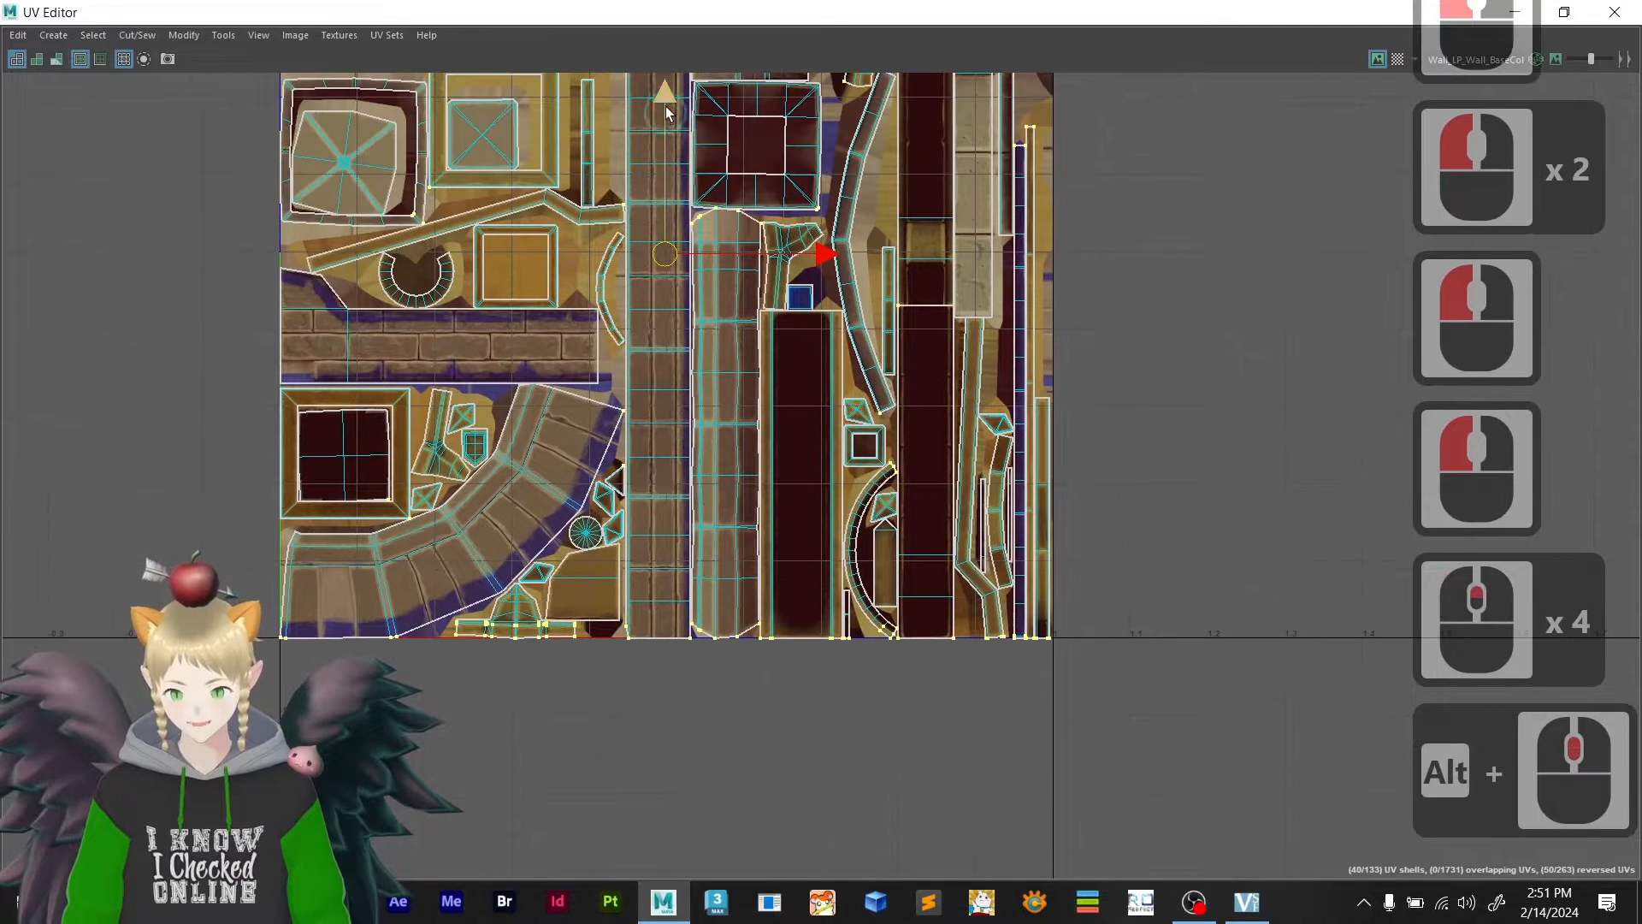
left_click_drag(666, 104, 666, 103)
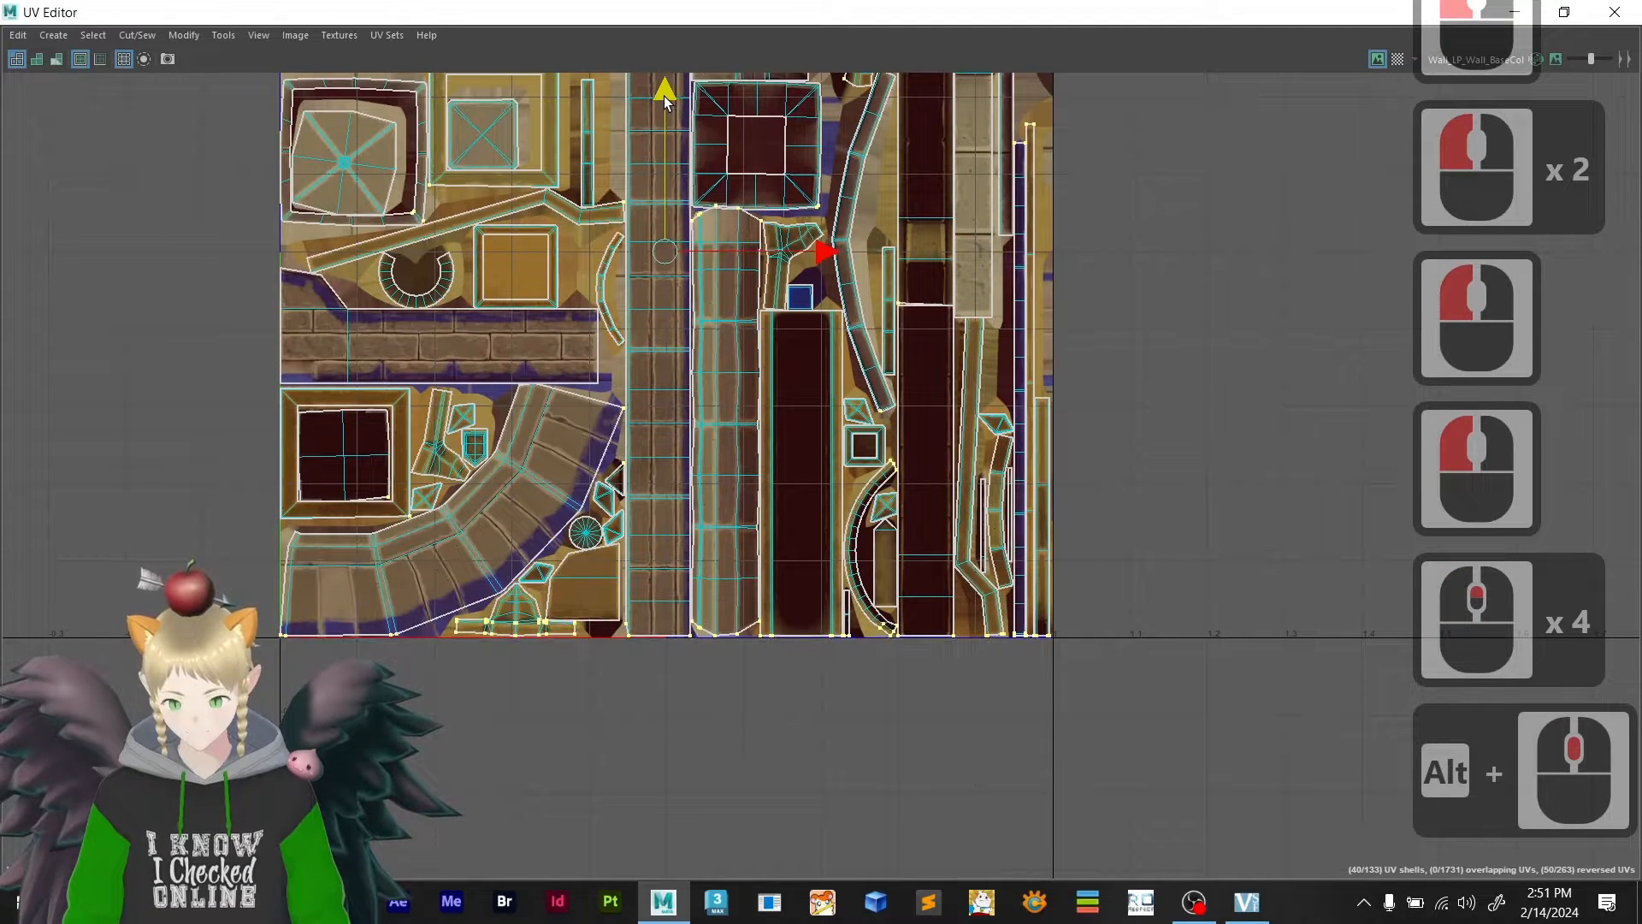
scroll(279, 594, "up", 20)
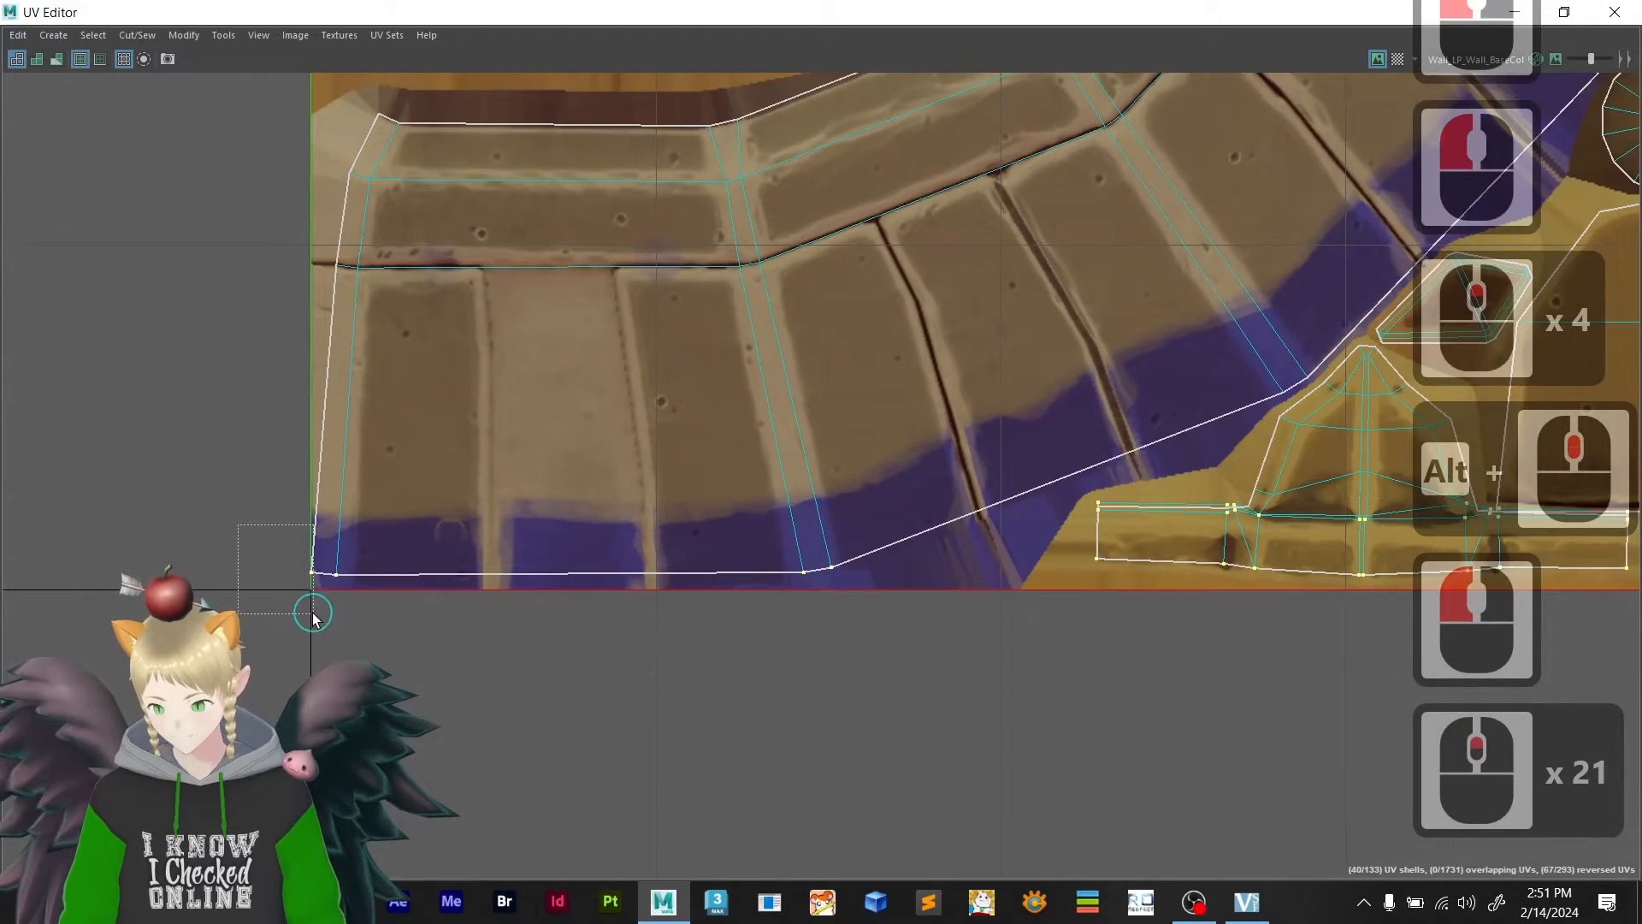
- Select the UV points along the left border of the 0-1 square and nudge them slightly inward
left_click_drag(313, 616, 316, 614)
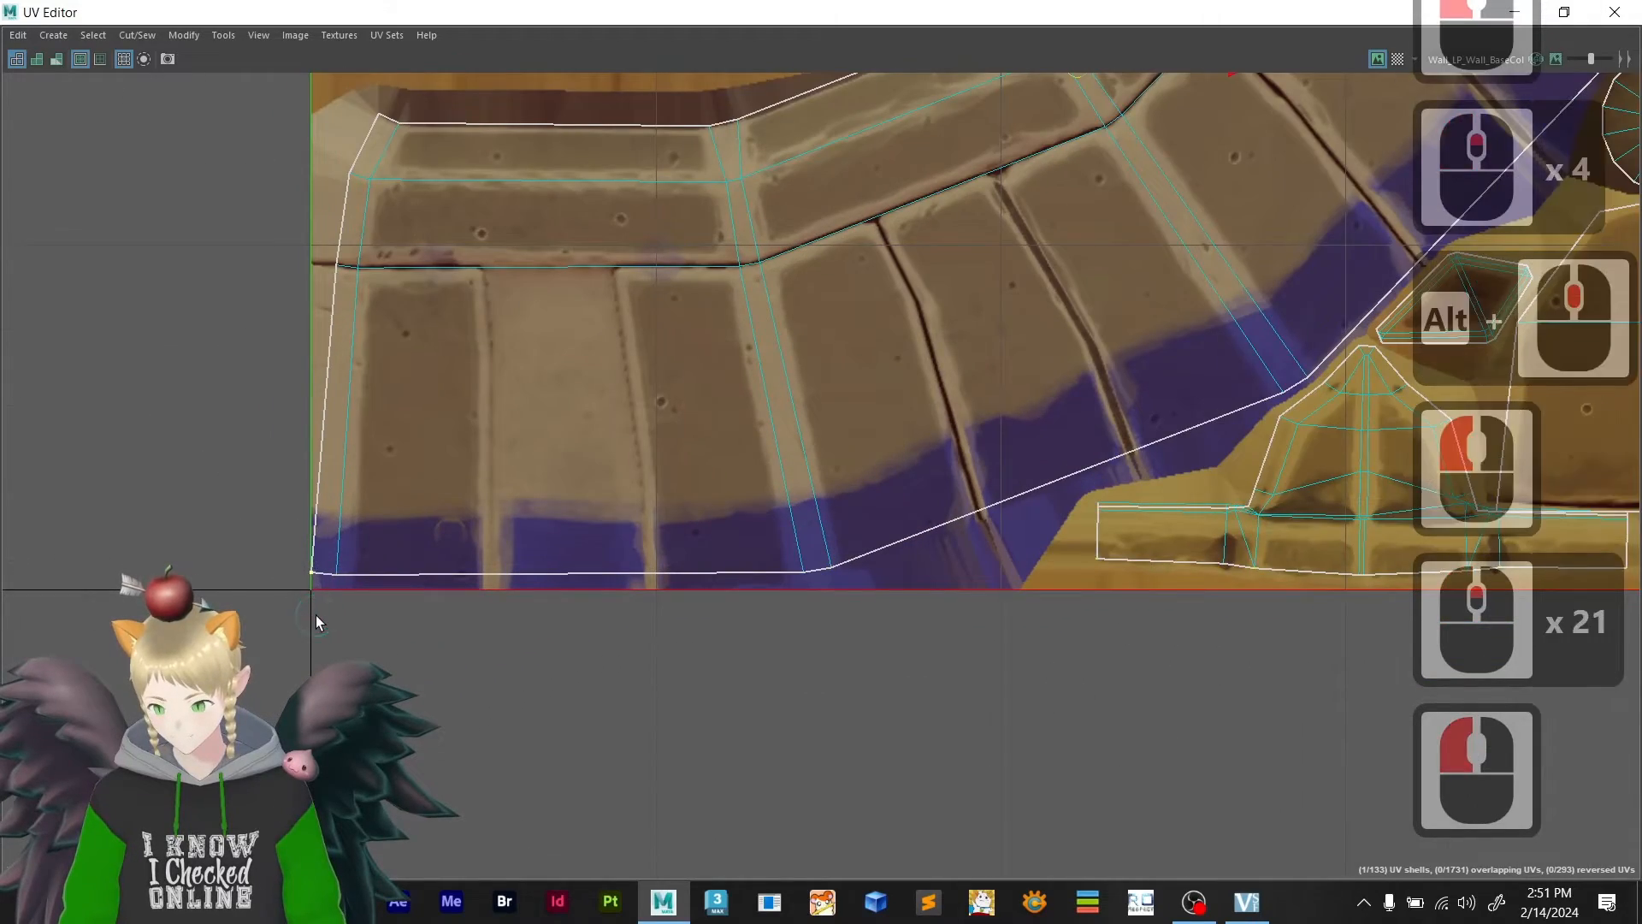
scroll(475, 577, "down", 20)
scroll(785, 530, "up", 4)
scroll(785, 530, "up", 1)
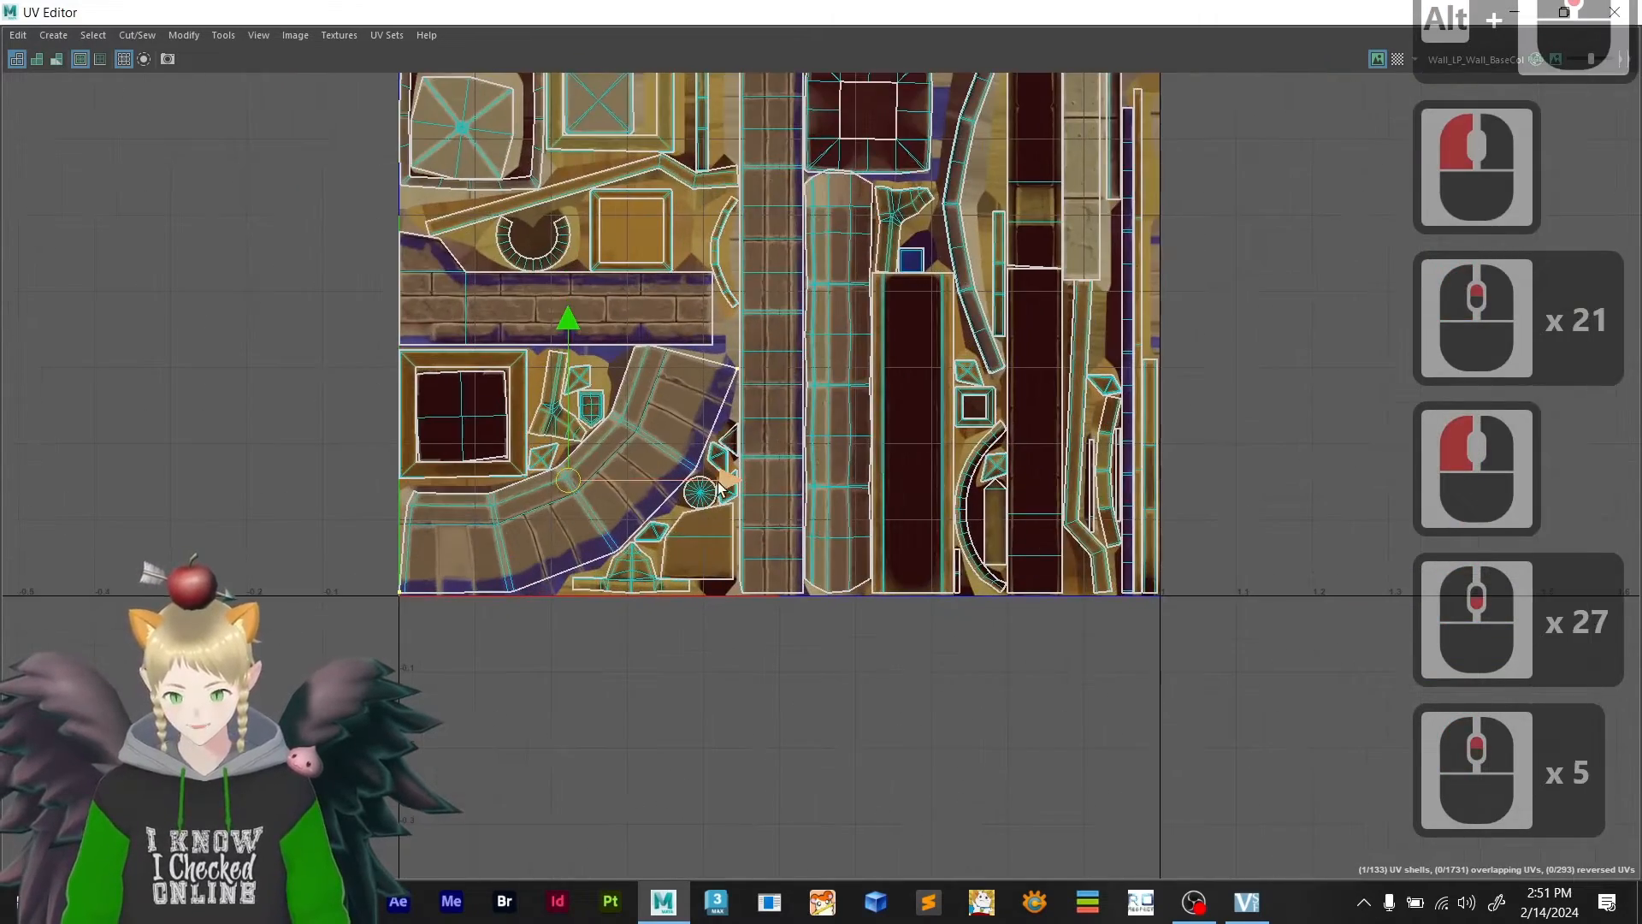
scroll(323, 355, "down", 13)
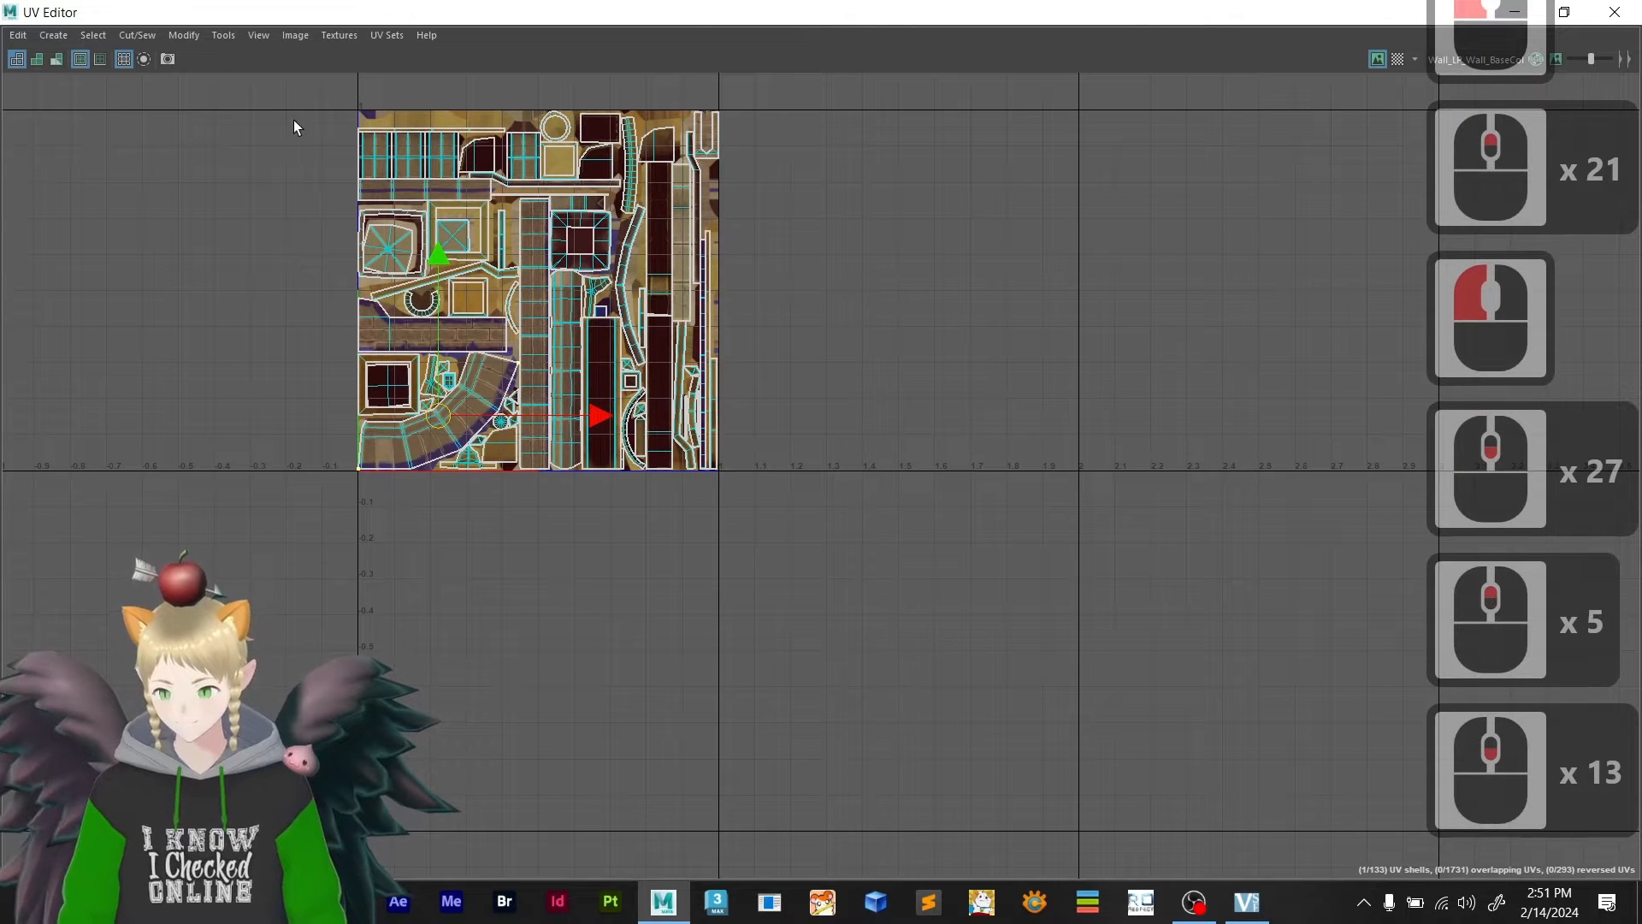
left_click_drag(357, 596, 361, 588)
scroll(543, 325, "up", 4)
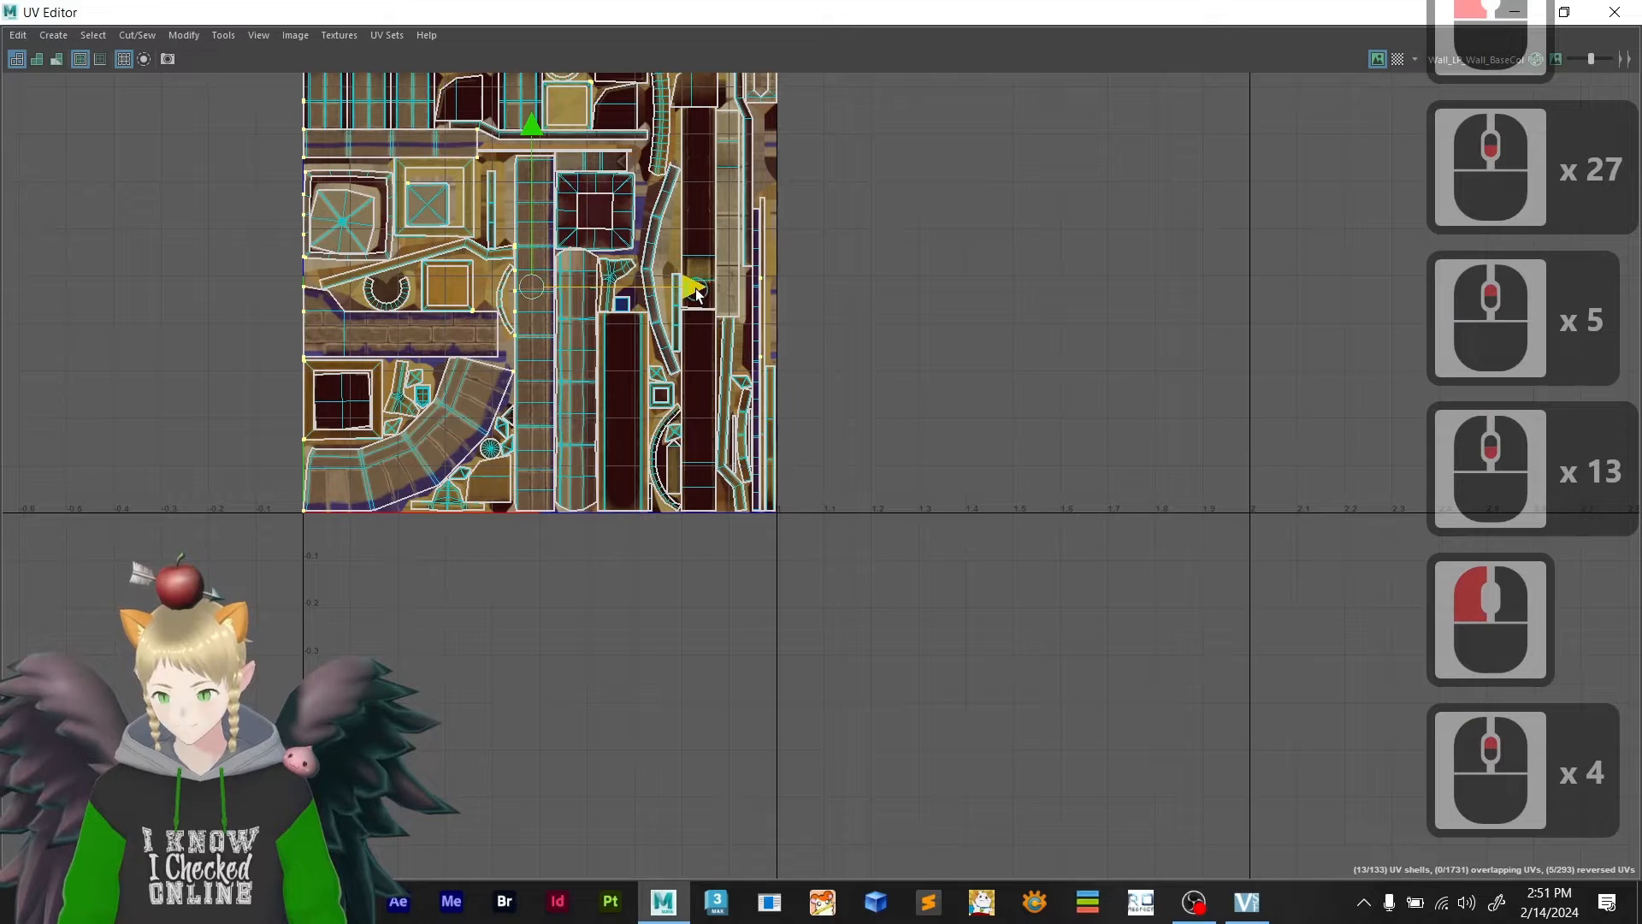
left_click(698, 288)
scroll(239, 535, "up", 20)
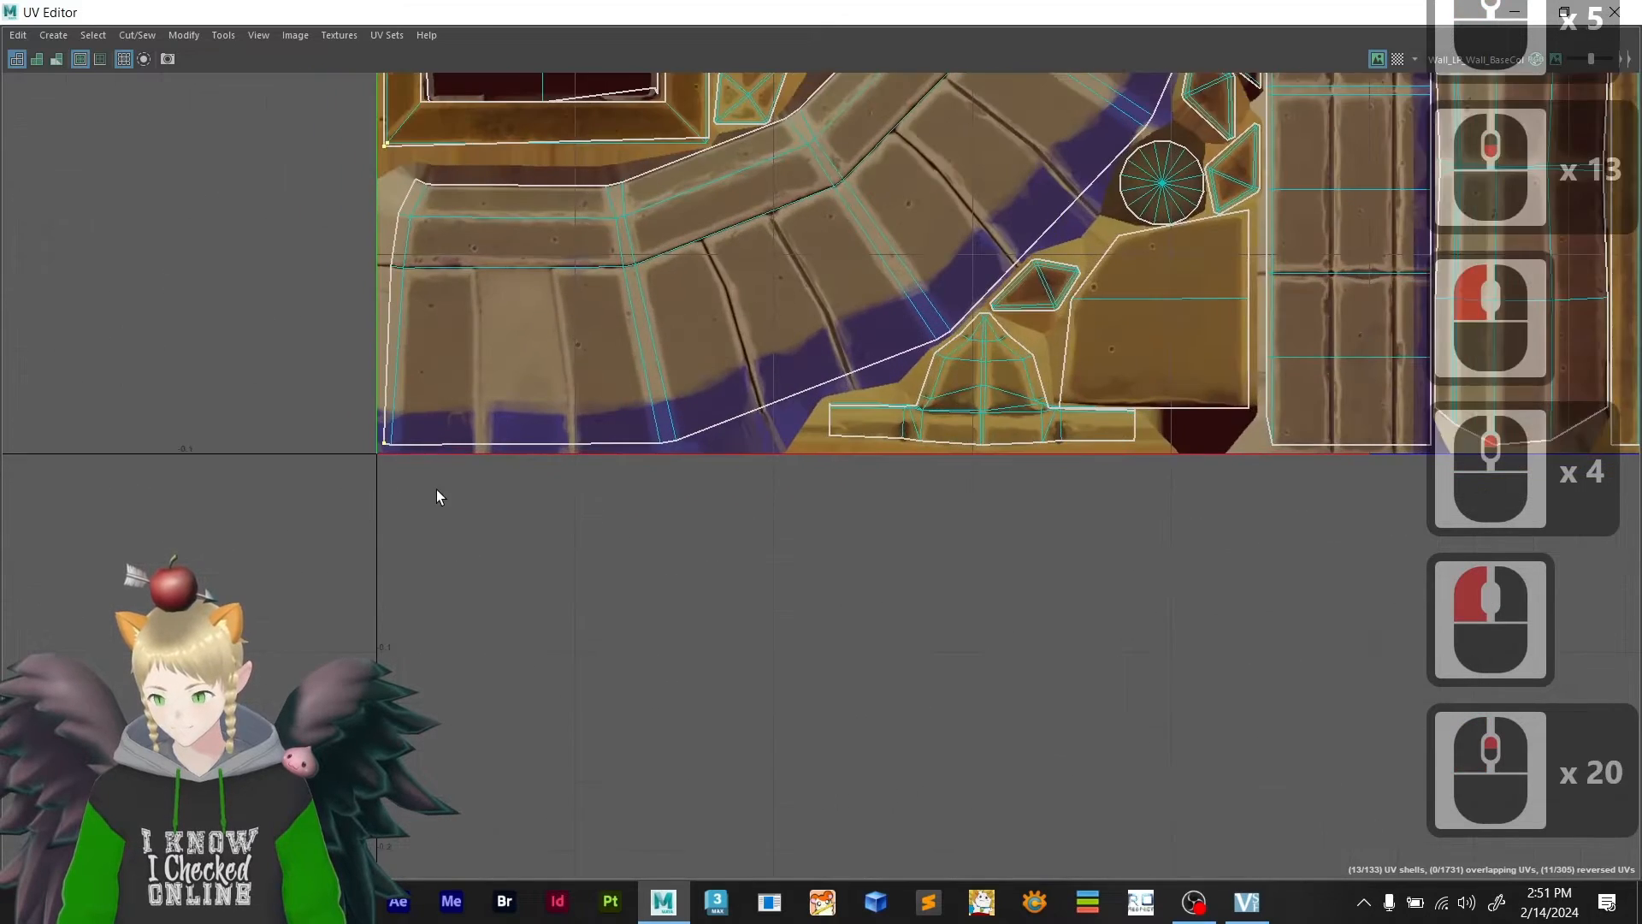
- Select the UV points along the right border of the 0-1 square and nudge them slightly inward
scroll(547, 548, "down", 14)
scroll(547, 550, "down", 8)
middle_click_drag(902, 513, 609, 634, "alt")
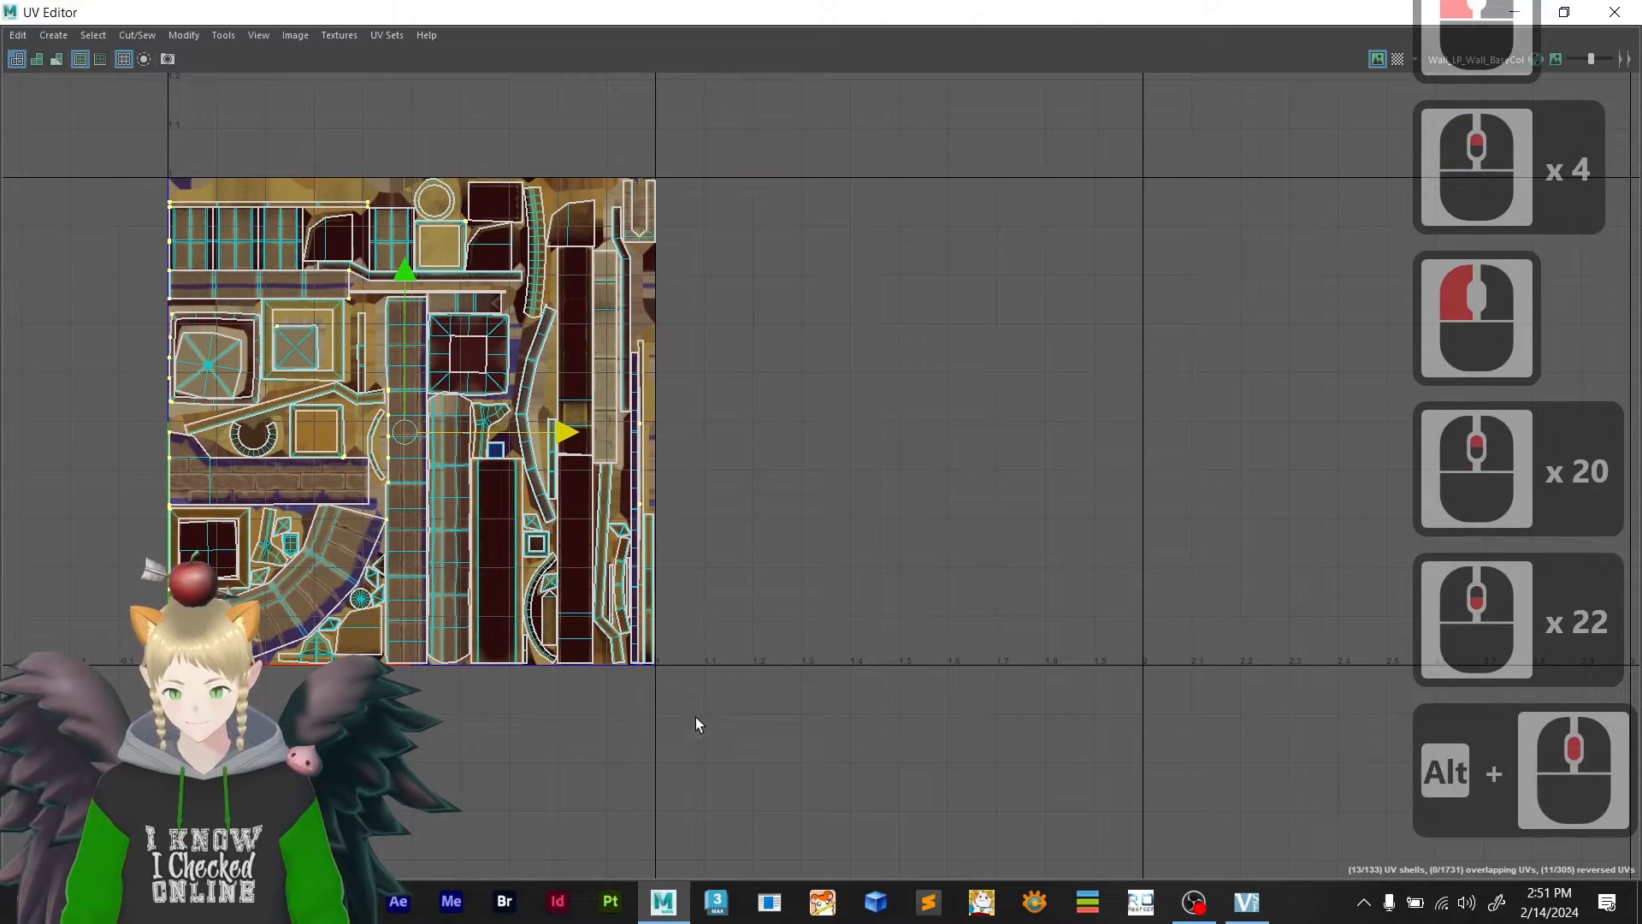
left_click_drag(666, 171, 655, 142)
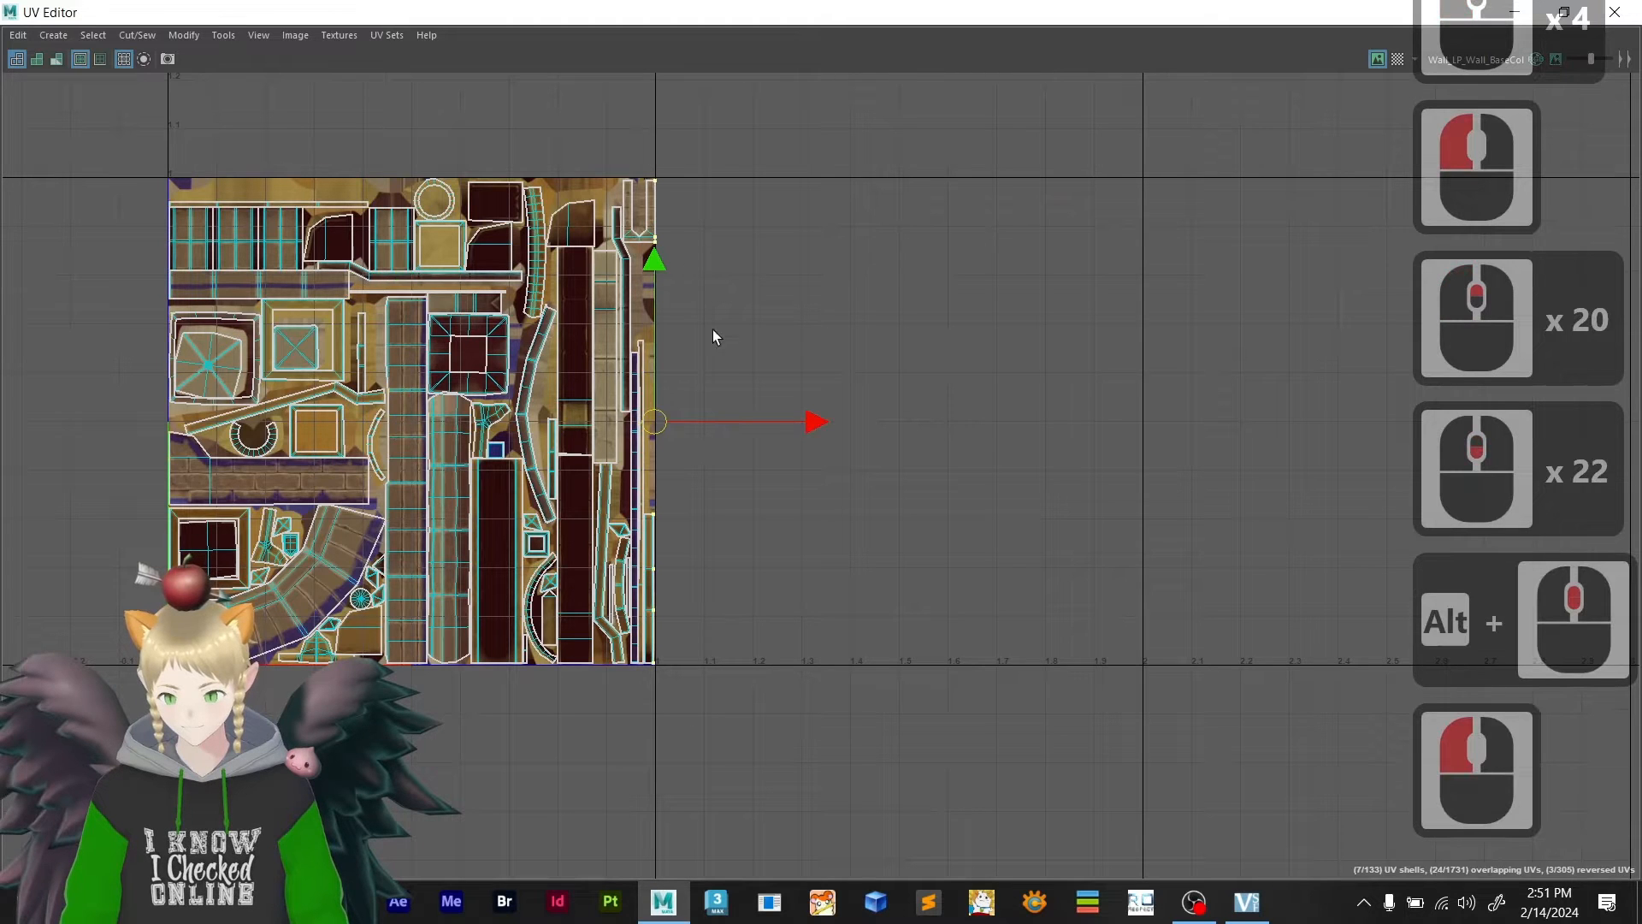
left_click(802, 428)
scroll(681, 233, "up", 20)
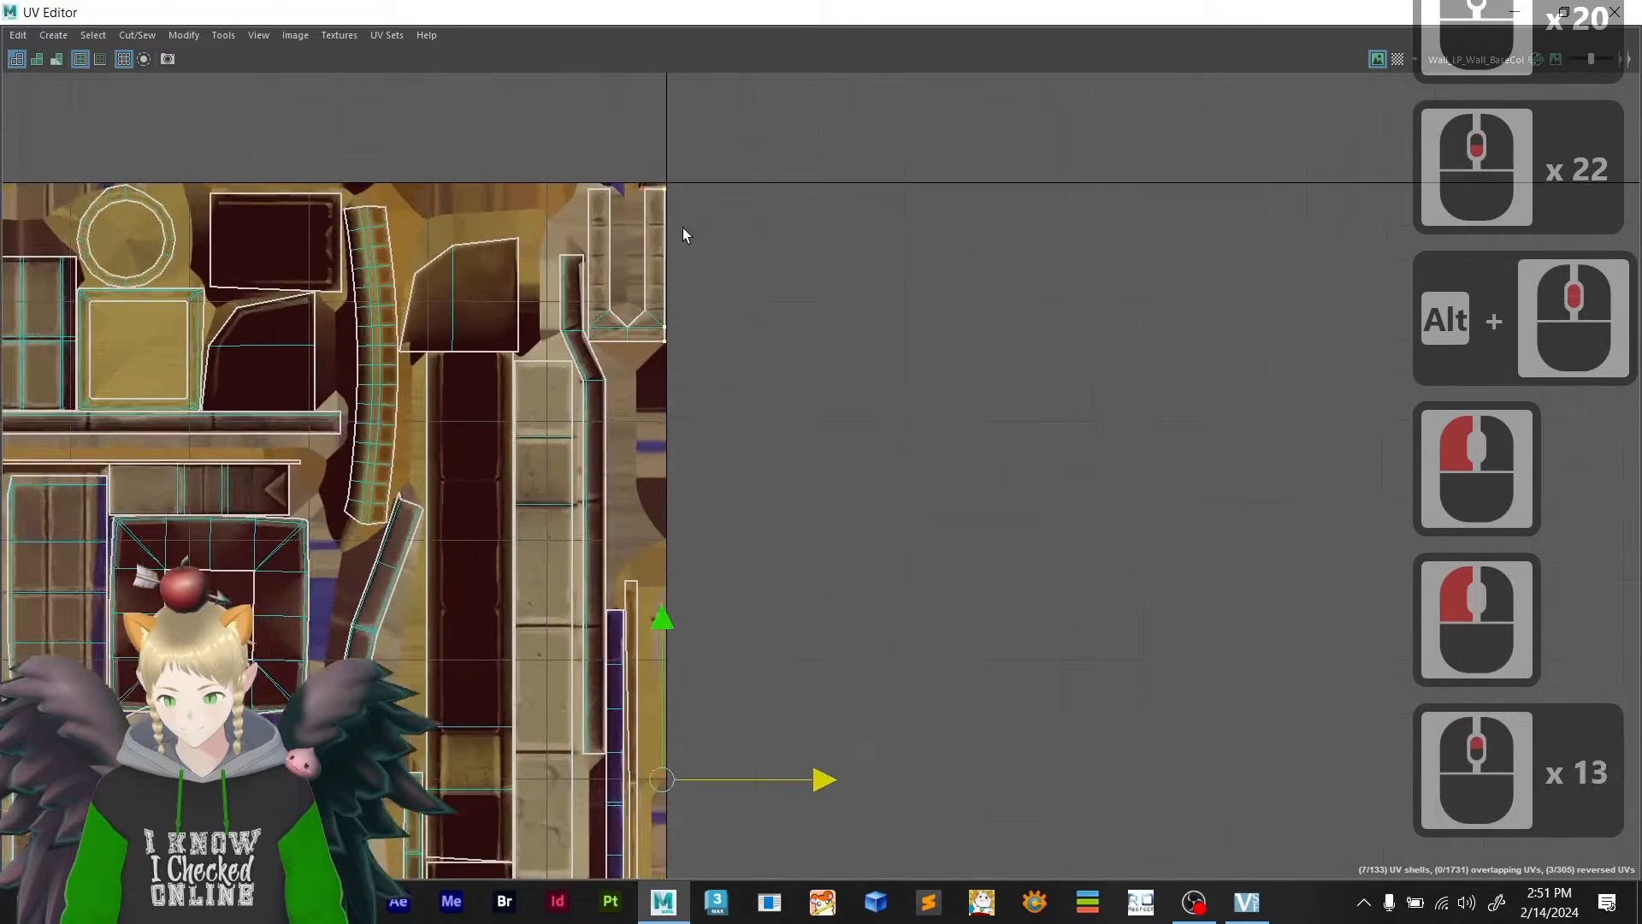
- Examine the UV shells along the top and bottom borders for points outside the 0-1 square
scroll(695, 343, "down", 15)
middle_click_drag(704, 561, 1282, 675, "alt")
scroll(732, 355, "up", 20)
scroll(731, 432, "down", 20)
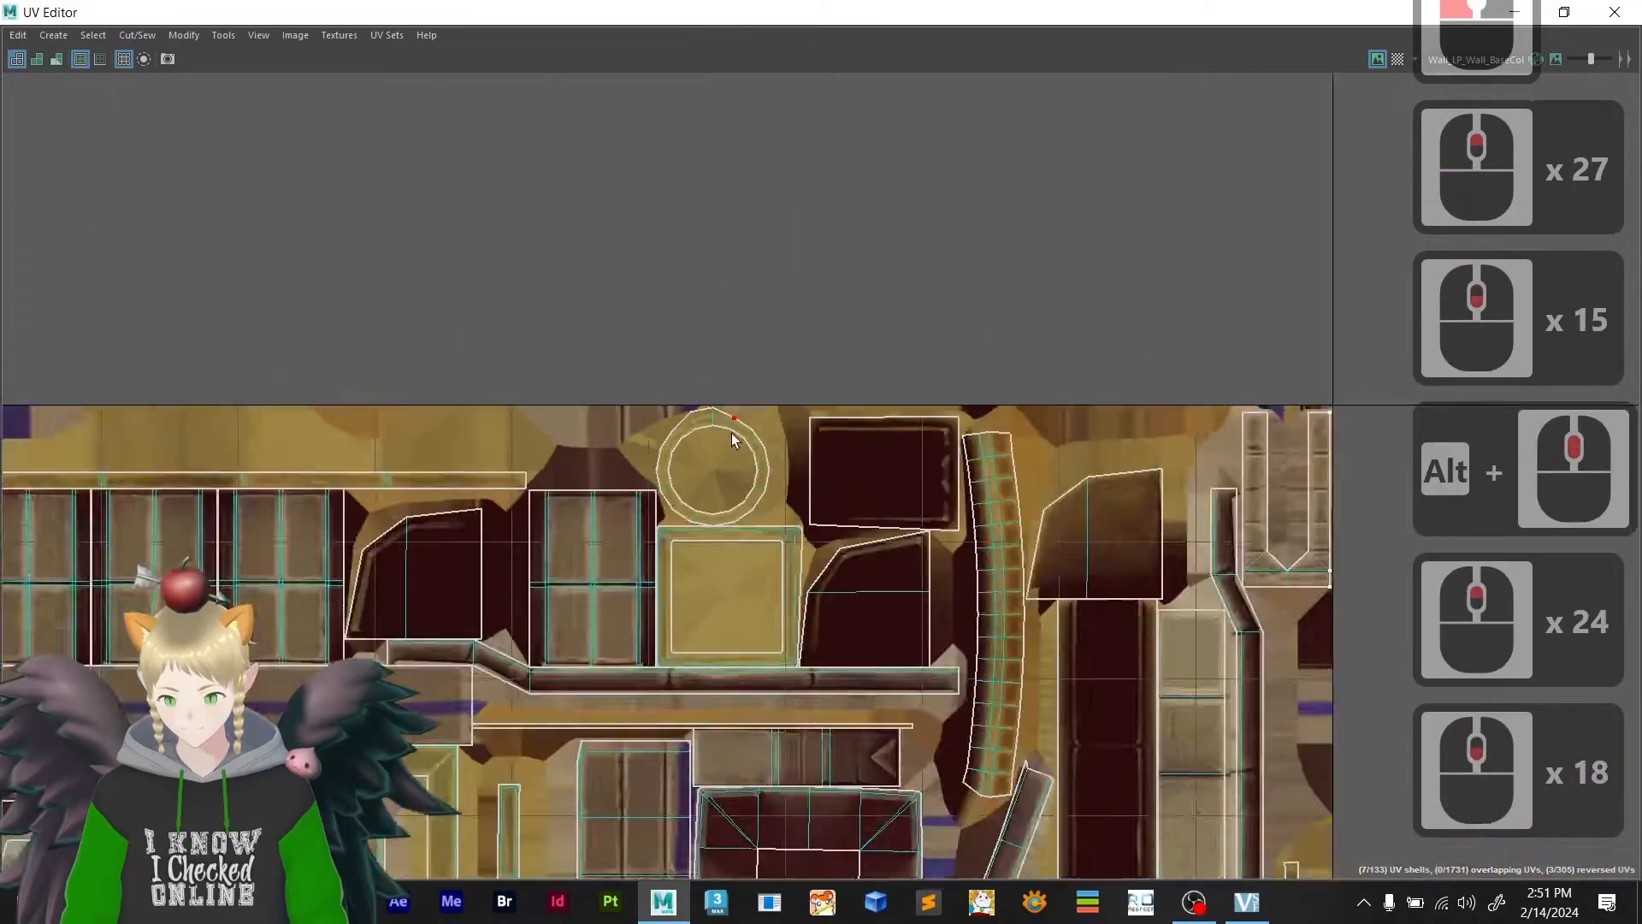
middle_click_drag(753, 476, 921, 778, "alt")
scroll(793, 476, "up", 8)
scroll(793, 475, "up", 12)
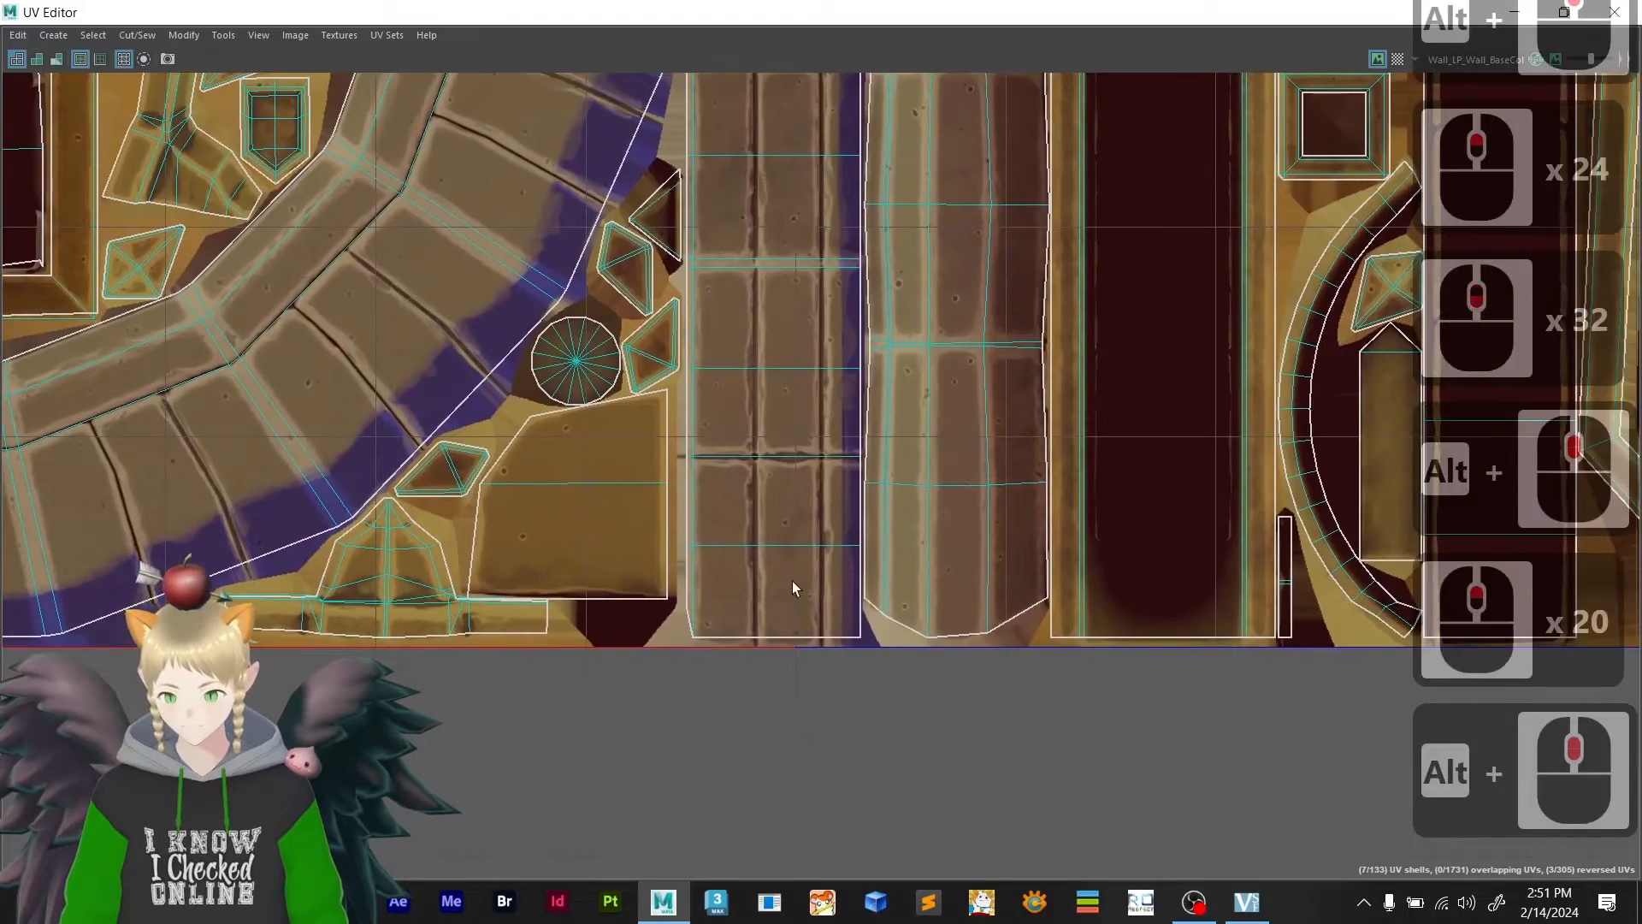
scroll(788, 583, "down", 20)
middle_click_drag(783, 610, 634, 716, "alt")
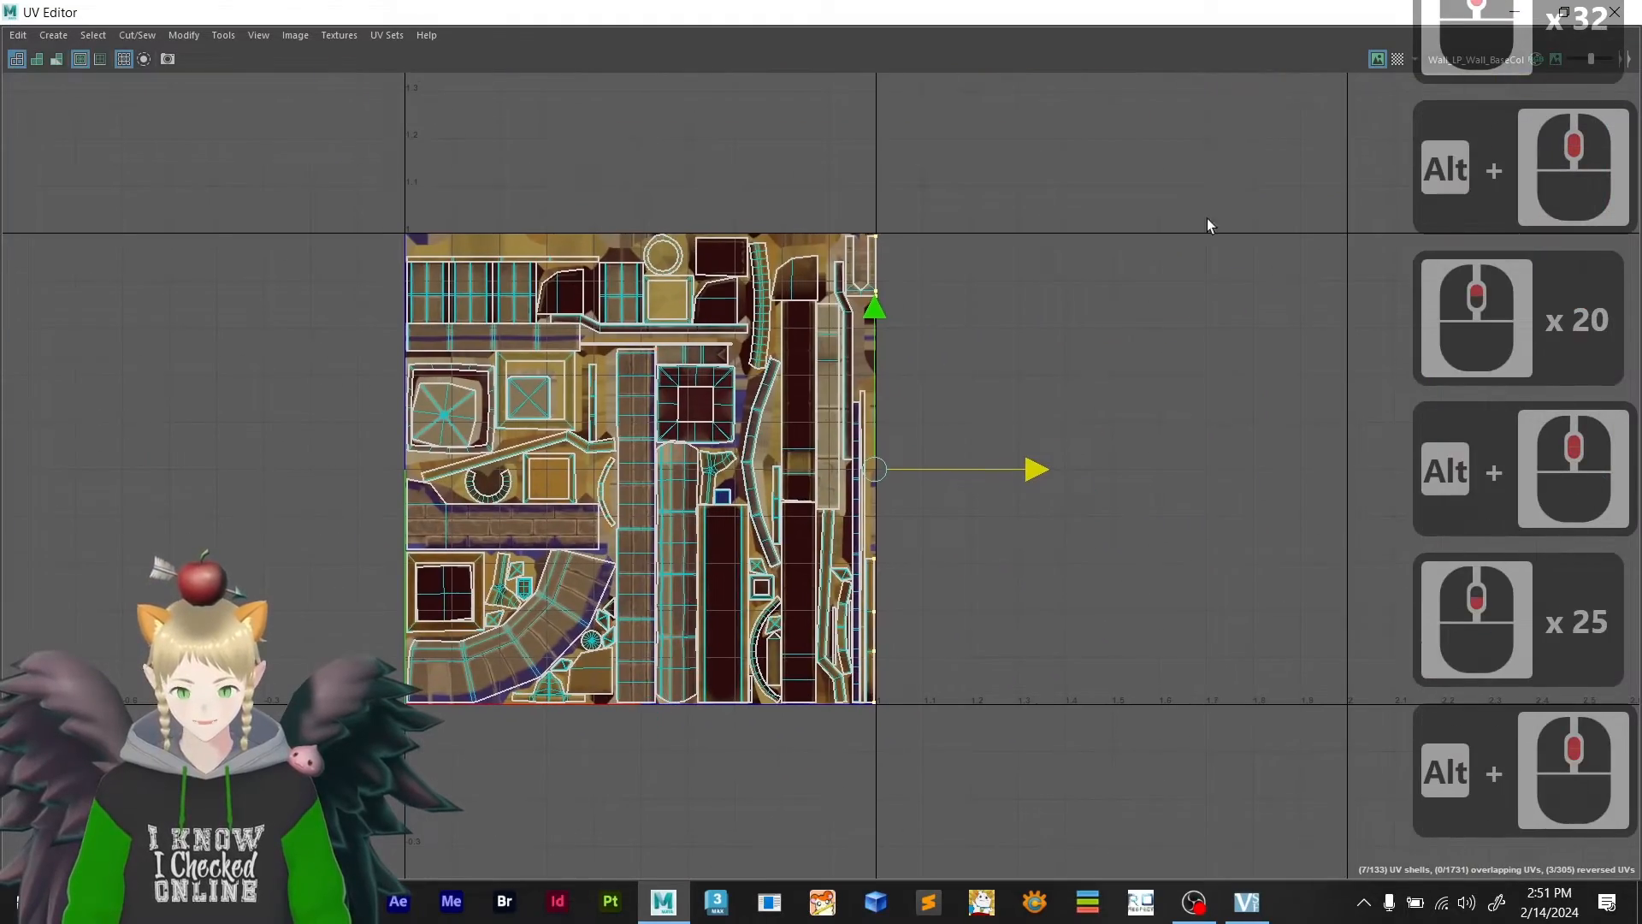
- Close the UV Editor and UV Toolkit, return the wall to object mode and deselect it
double_click(1230, 12)
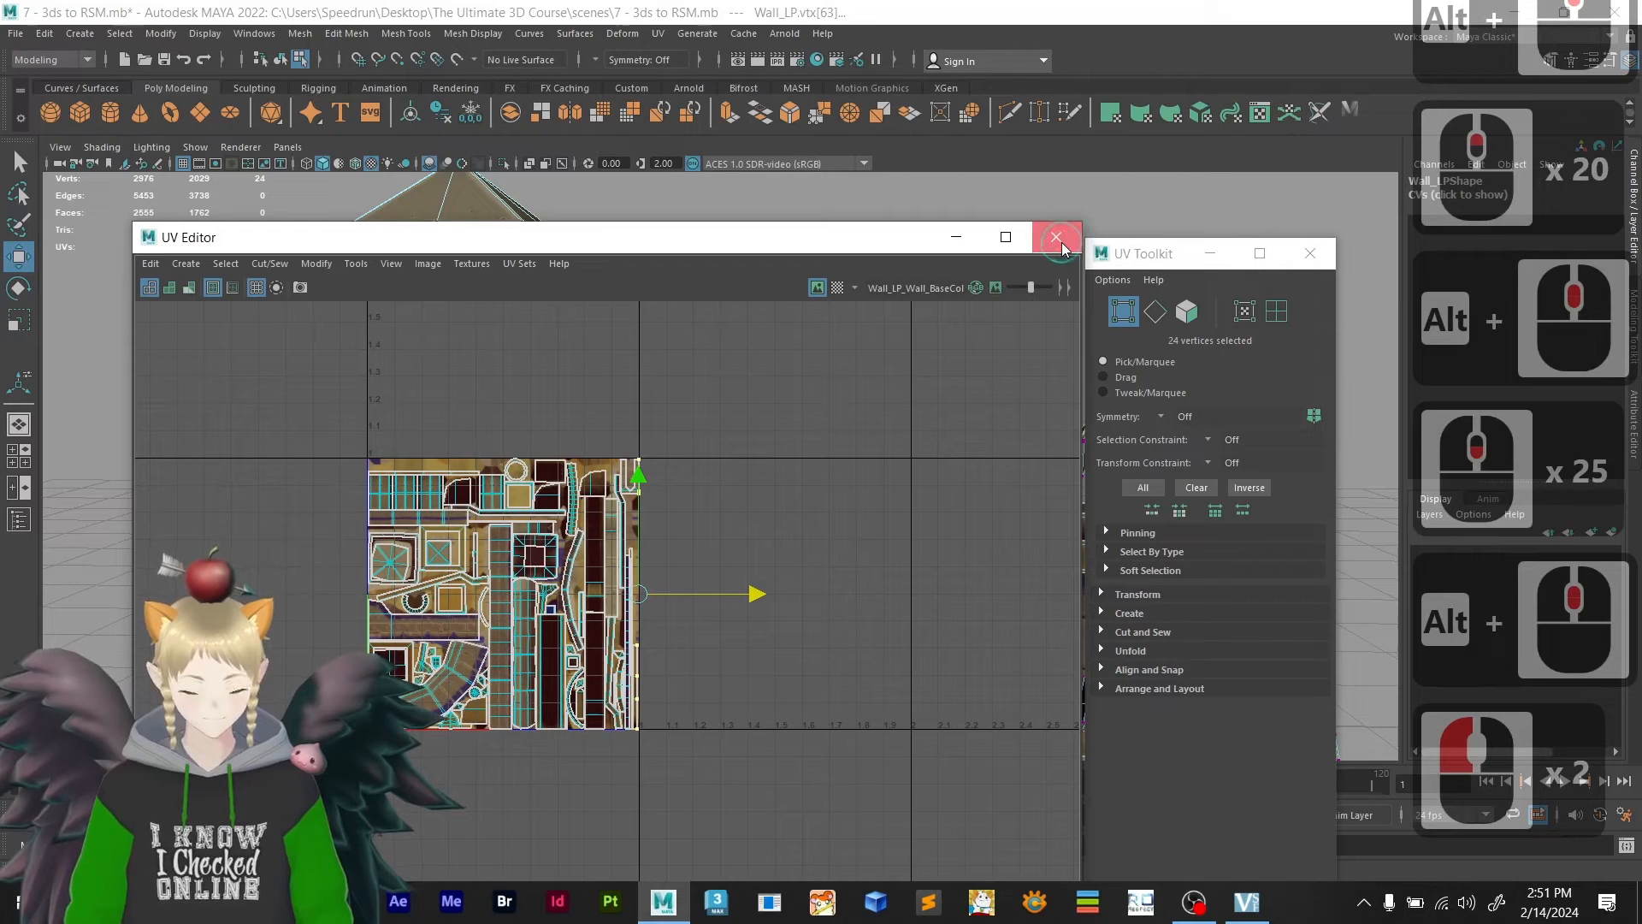
left_click(1063, 248)
left_click(1310, 253)
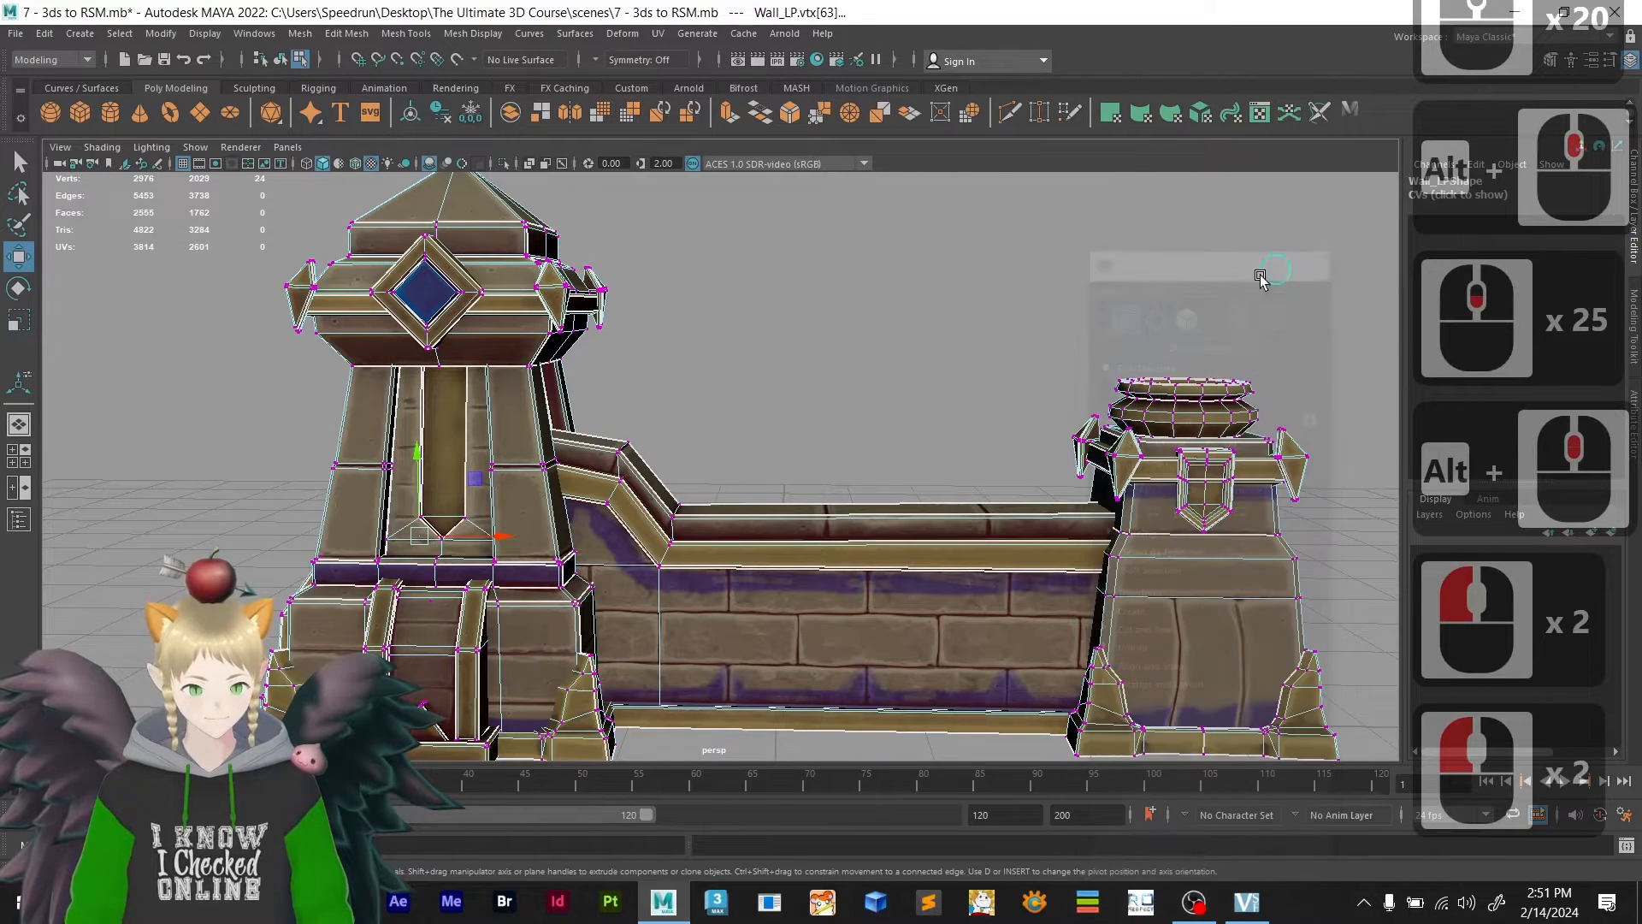
right_click_drag(812, 391, 880, 368)
scroll(825, 395, "down", 14)
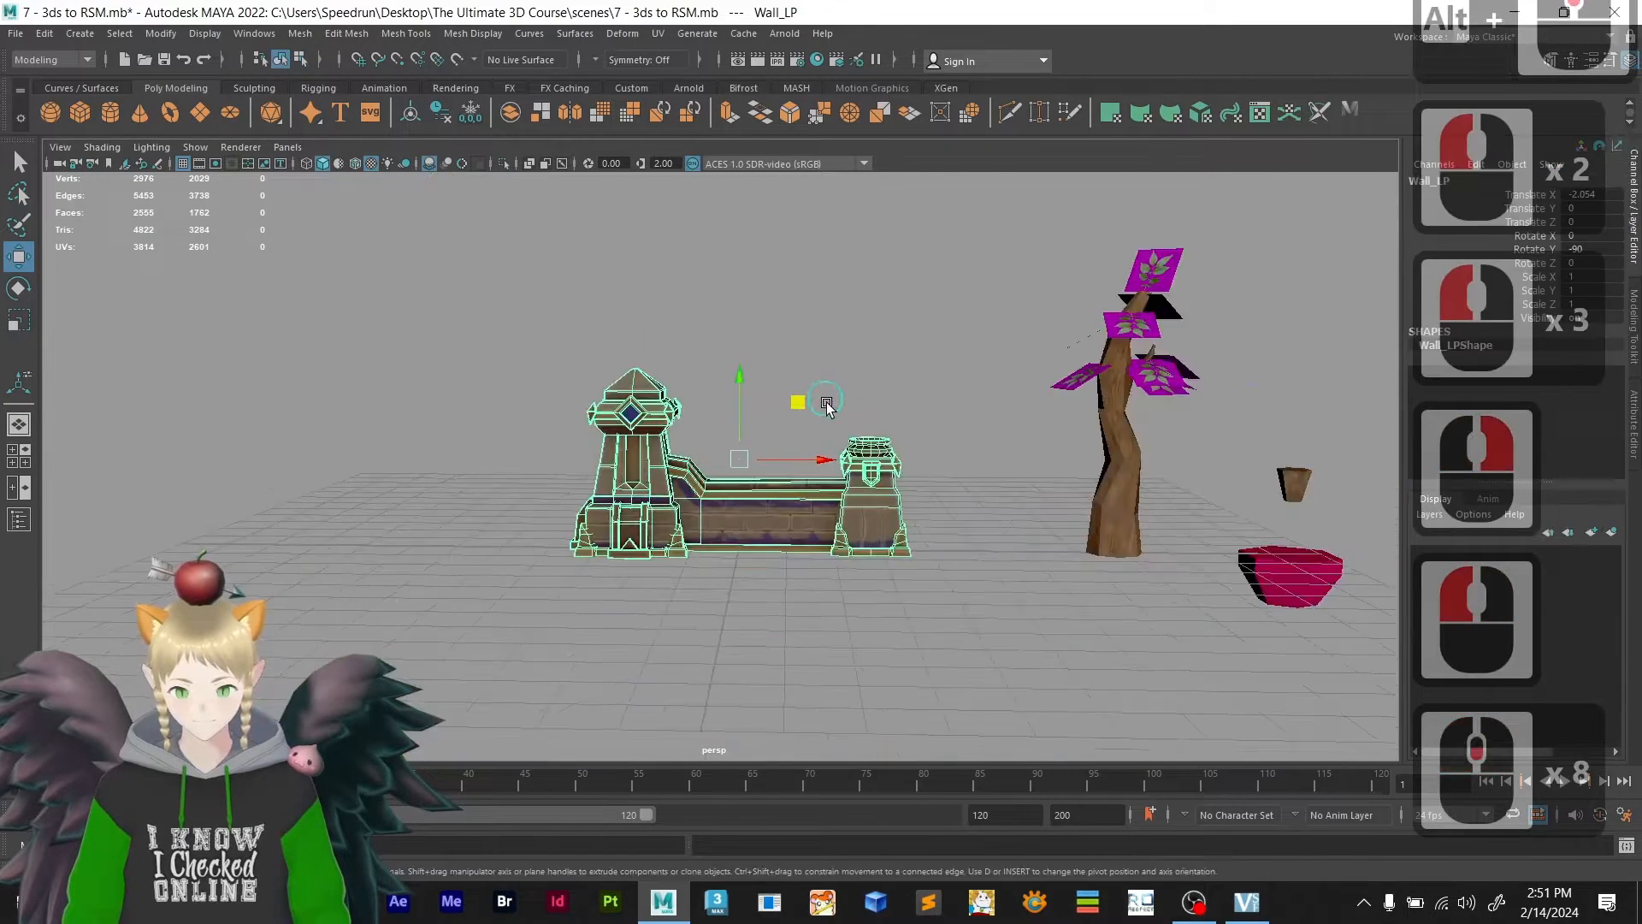
left_click(752, 542)
- Check the textured wall in the viewport and save the scene
left_click_drag(751, 543, 773, 603, "alt")
scroll(749, 529, "up", 12)
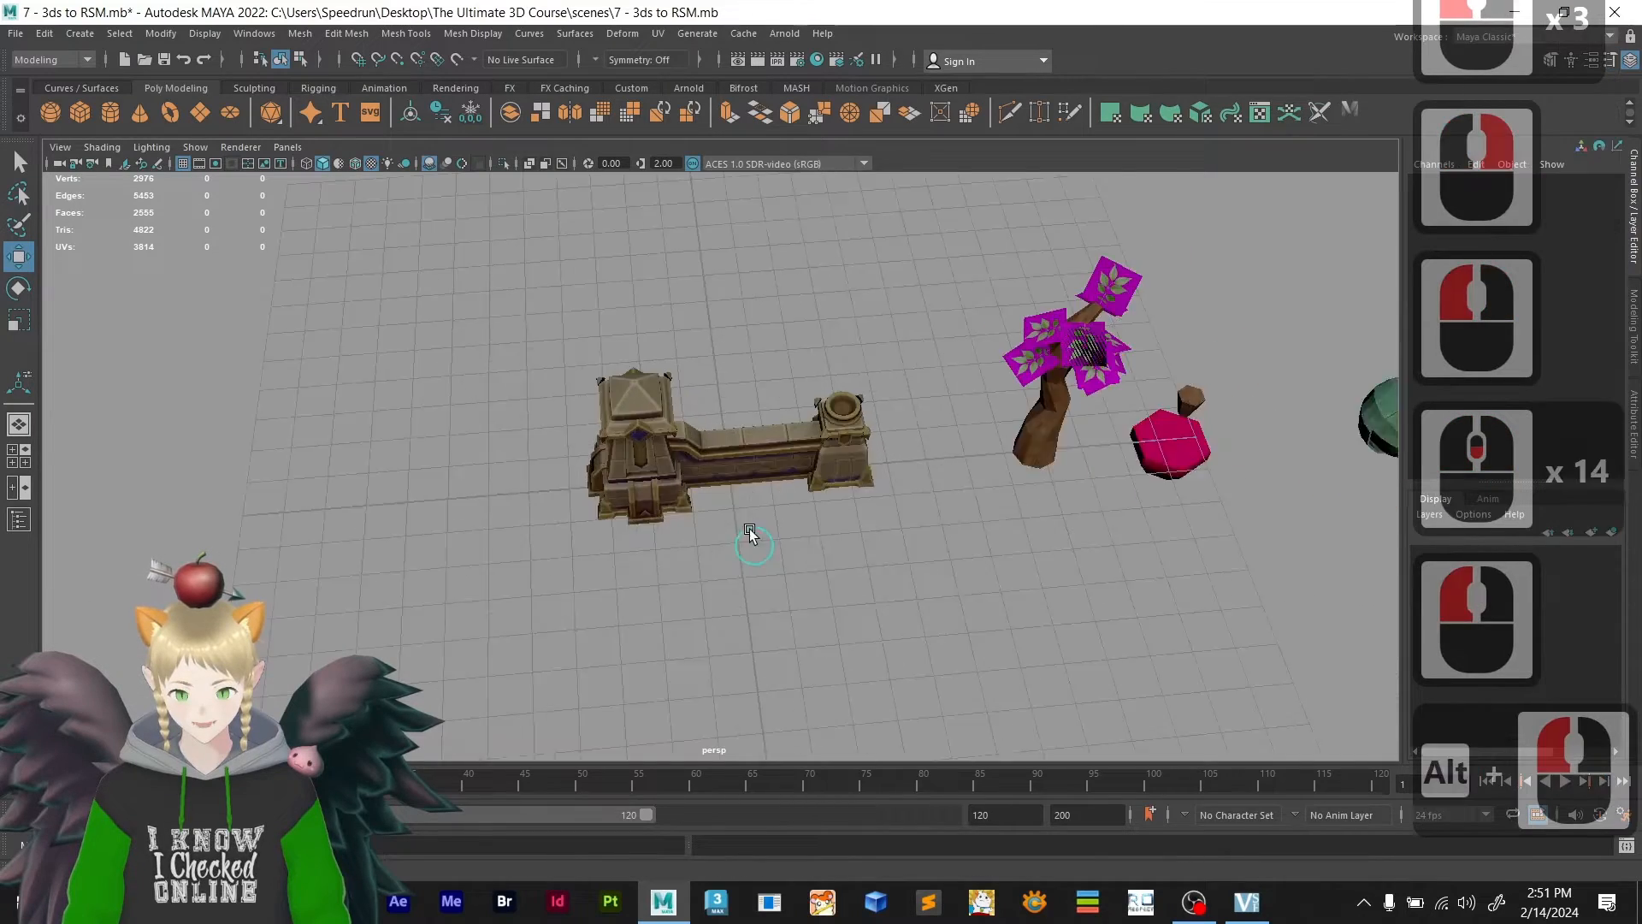
scroll(753, 530, "down", 6, "alt")
left_click_drag(758, 543, 769, 469, "alt")
key("ctrl+s")
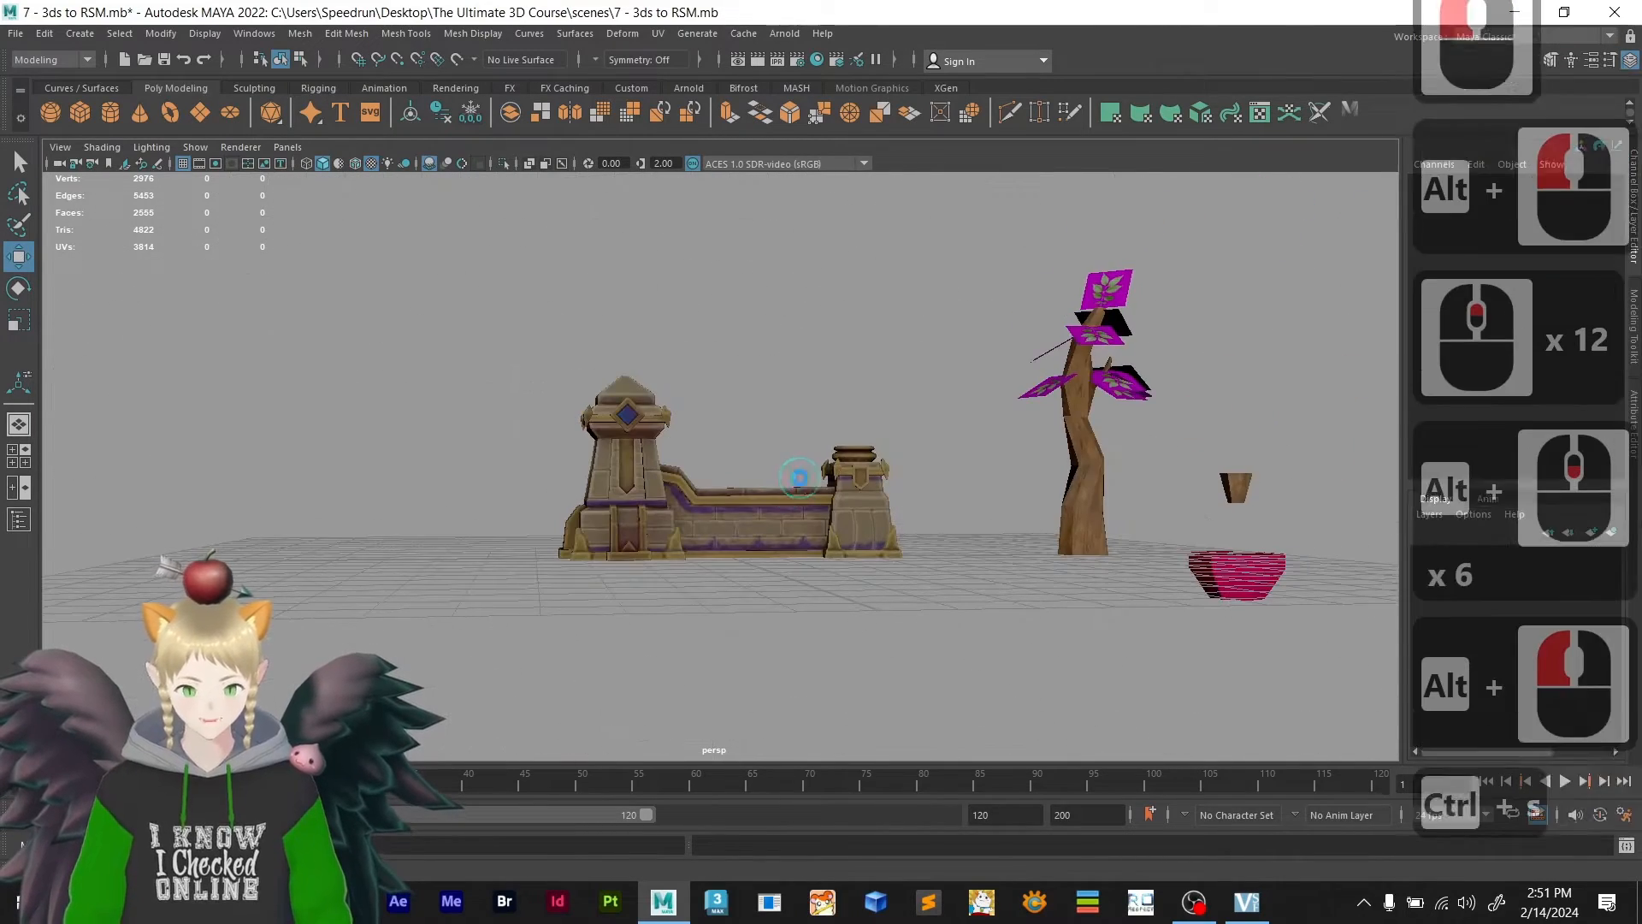
- Select the temple wall and examine its geometry and placement on the grid from several angles
left_click_drag(813, 558, 814, 604, "alt")
middle_click_drag(813, 605, 645, 568, "alt")
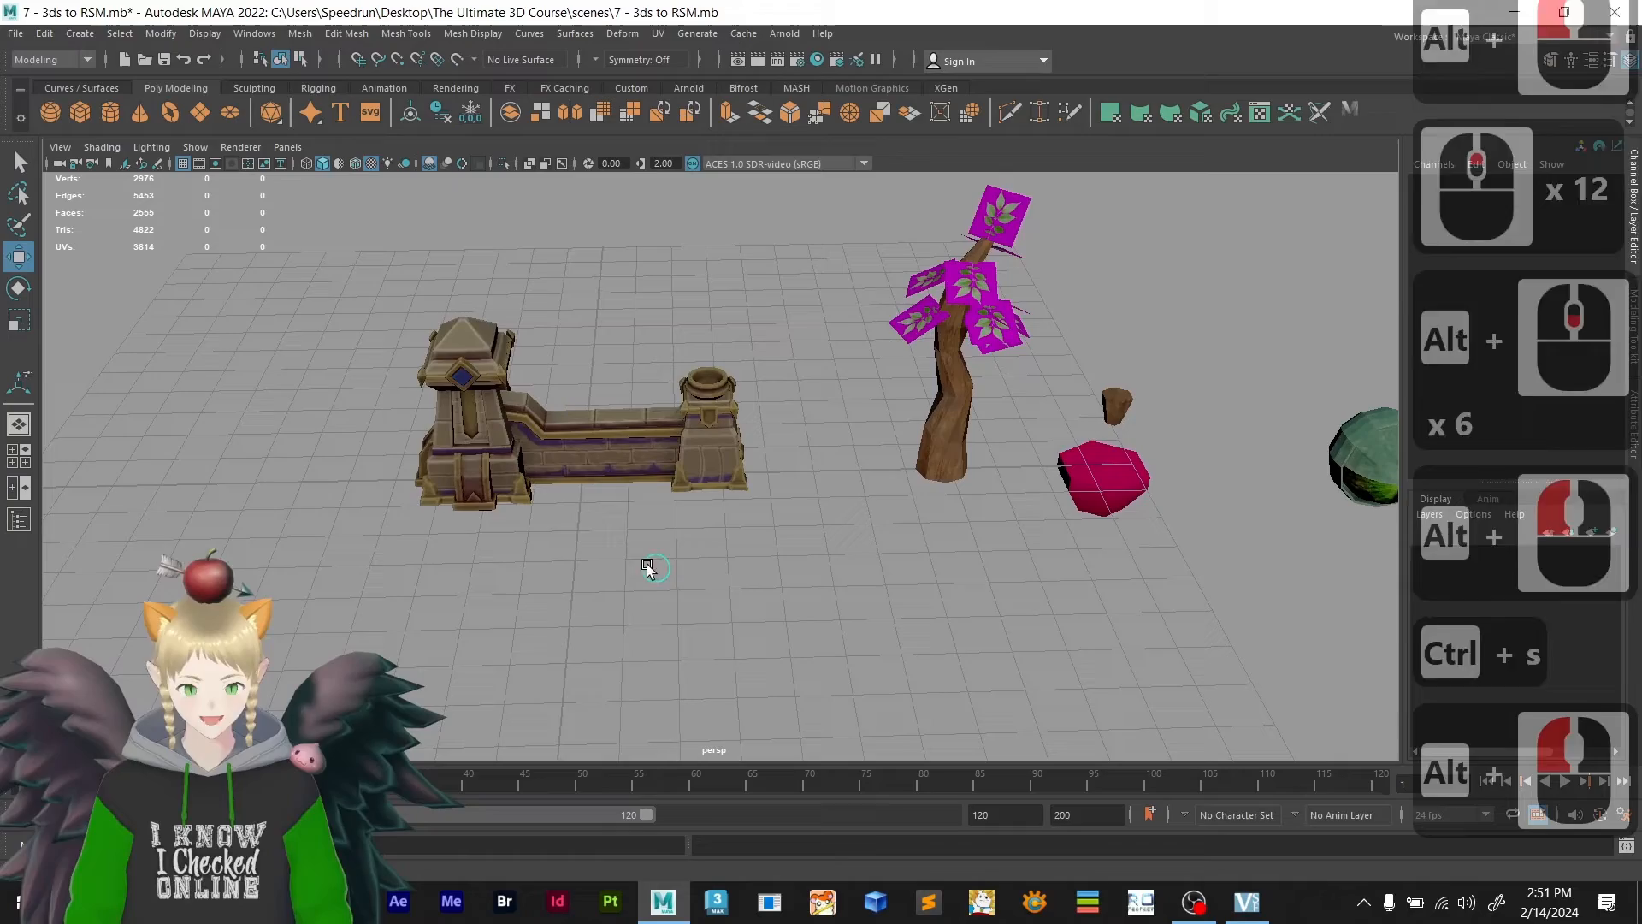
left_click(579, 452)
scroll(587, 564, "up", 7)
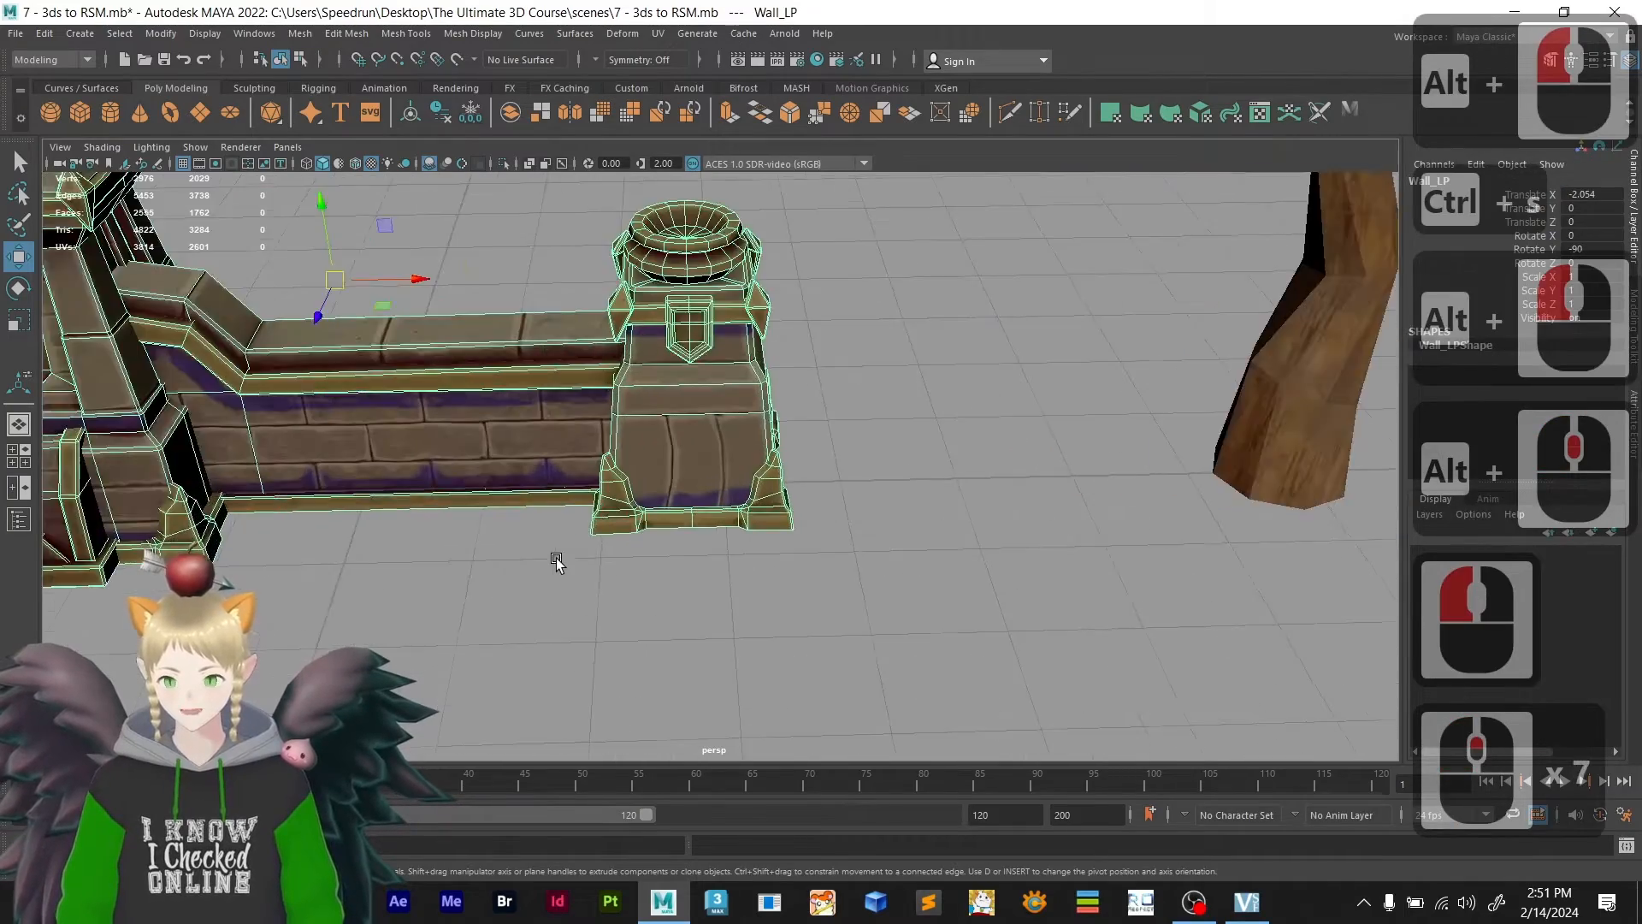
left_click_drag(630, 526, 522, 558, "alt")
middle_click_drag(521, 558, 601, 528, "alt")
left_click_drag(601, 529, 613, 403, "alt")
scroll(563, 552, "down", 4)
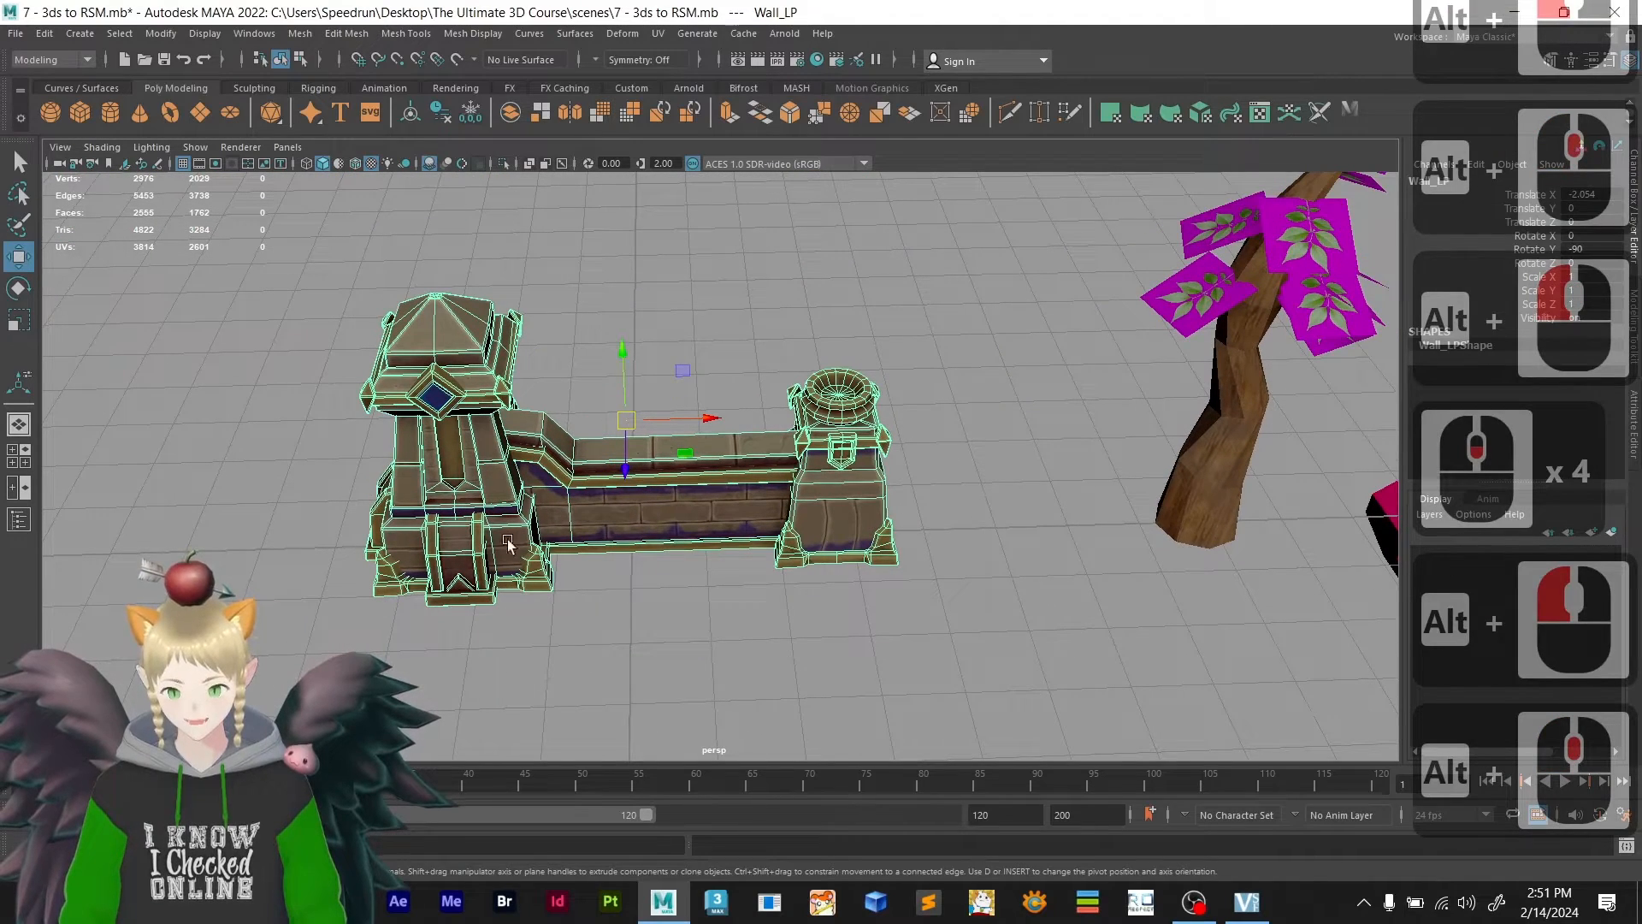
scroll(521, 502, "down", 6)
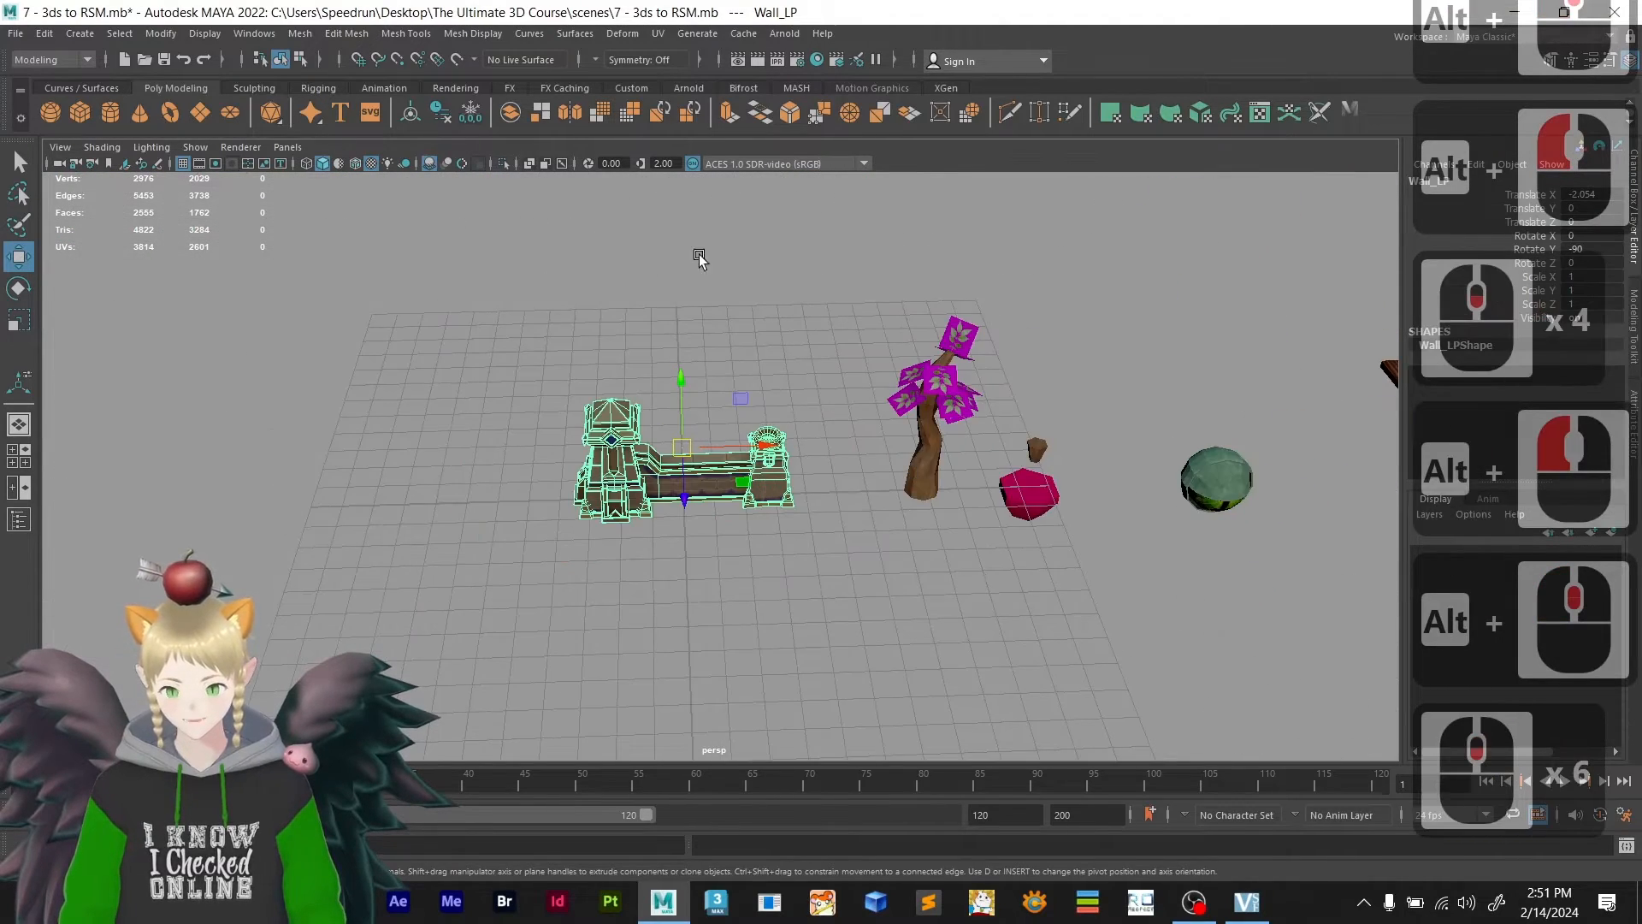
scroll(692, 513, "up", 11)
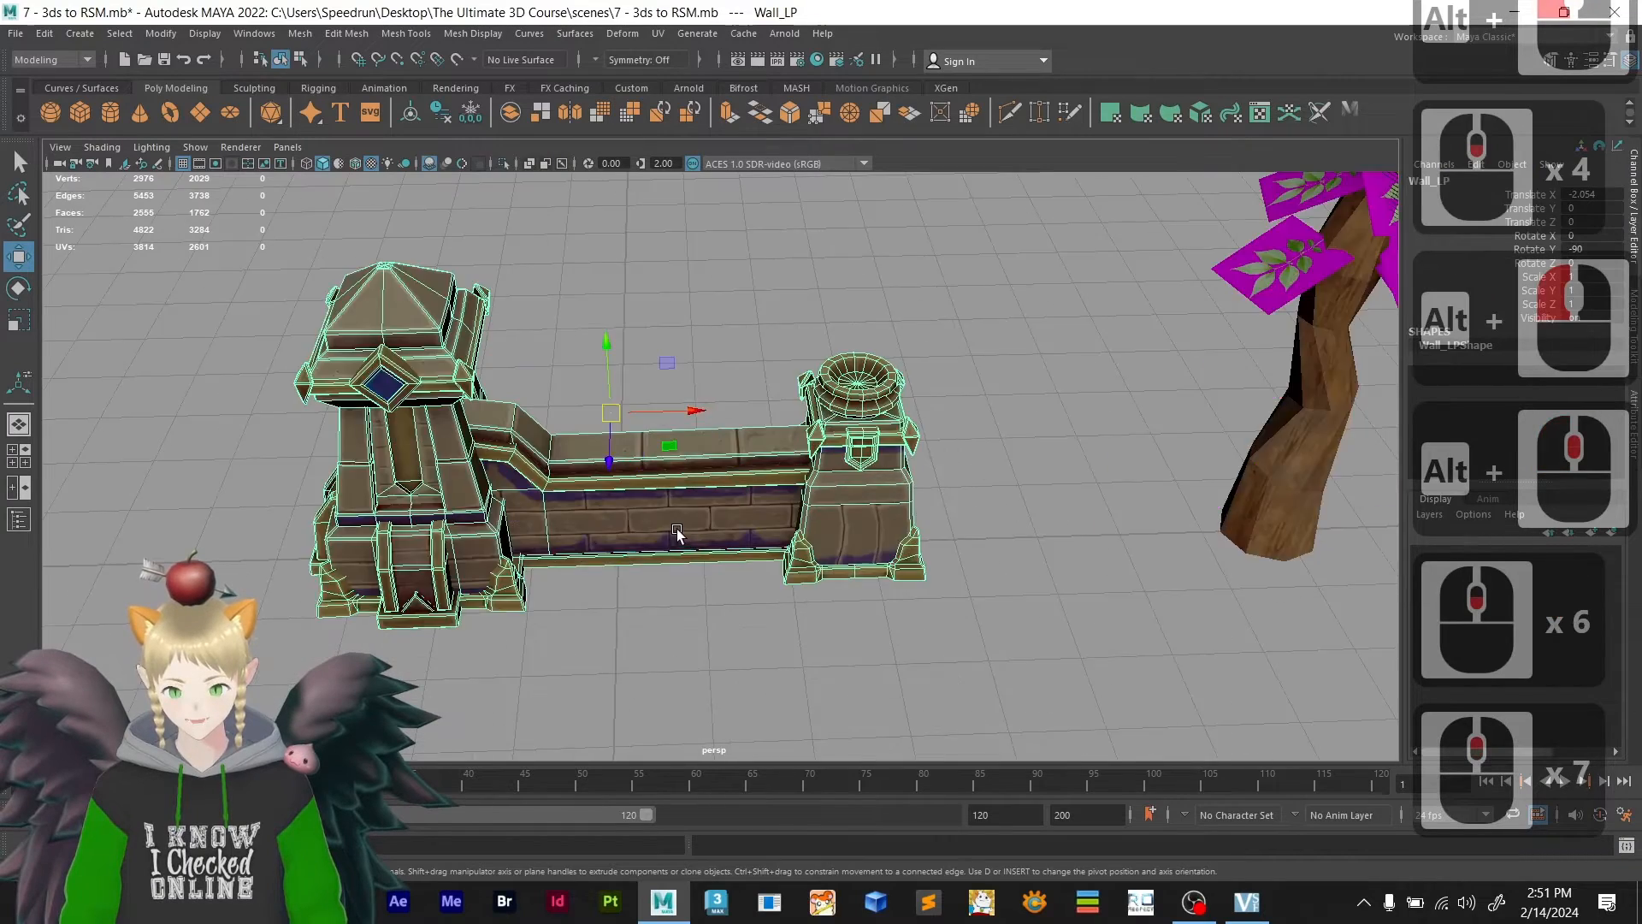
- Snap the temple wall's pivot to the grid at the scene origin
middle_click_drag(631, 587, 798, 537, "alt")
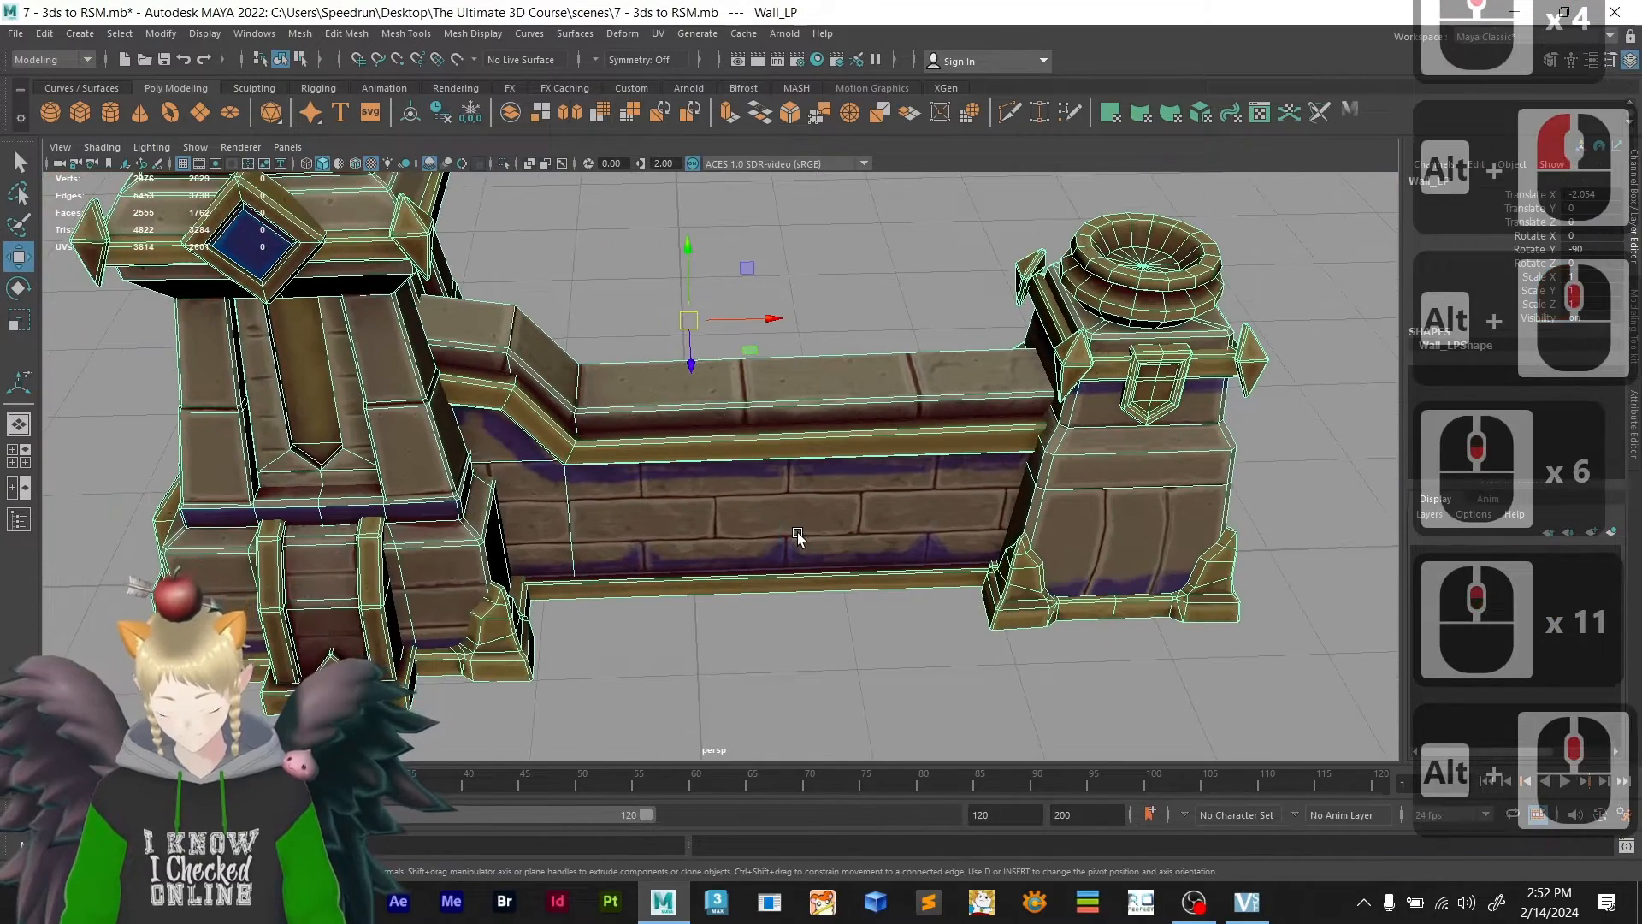
key("d")
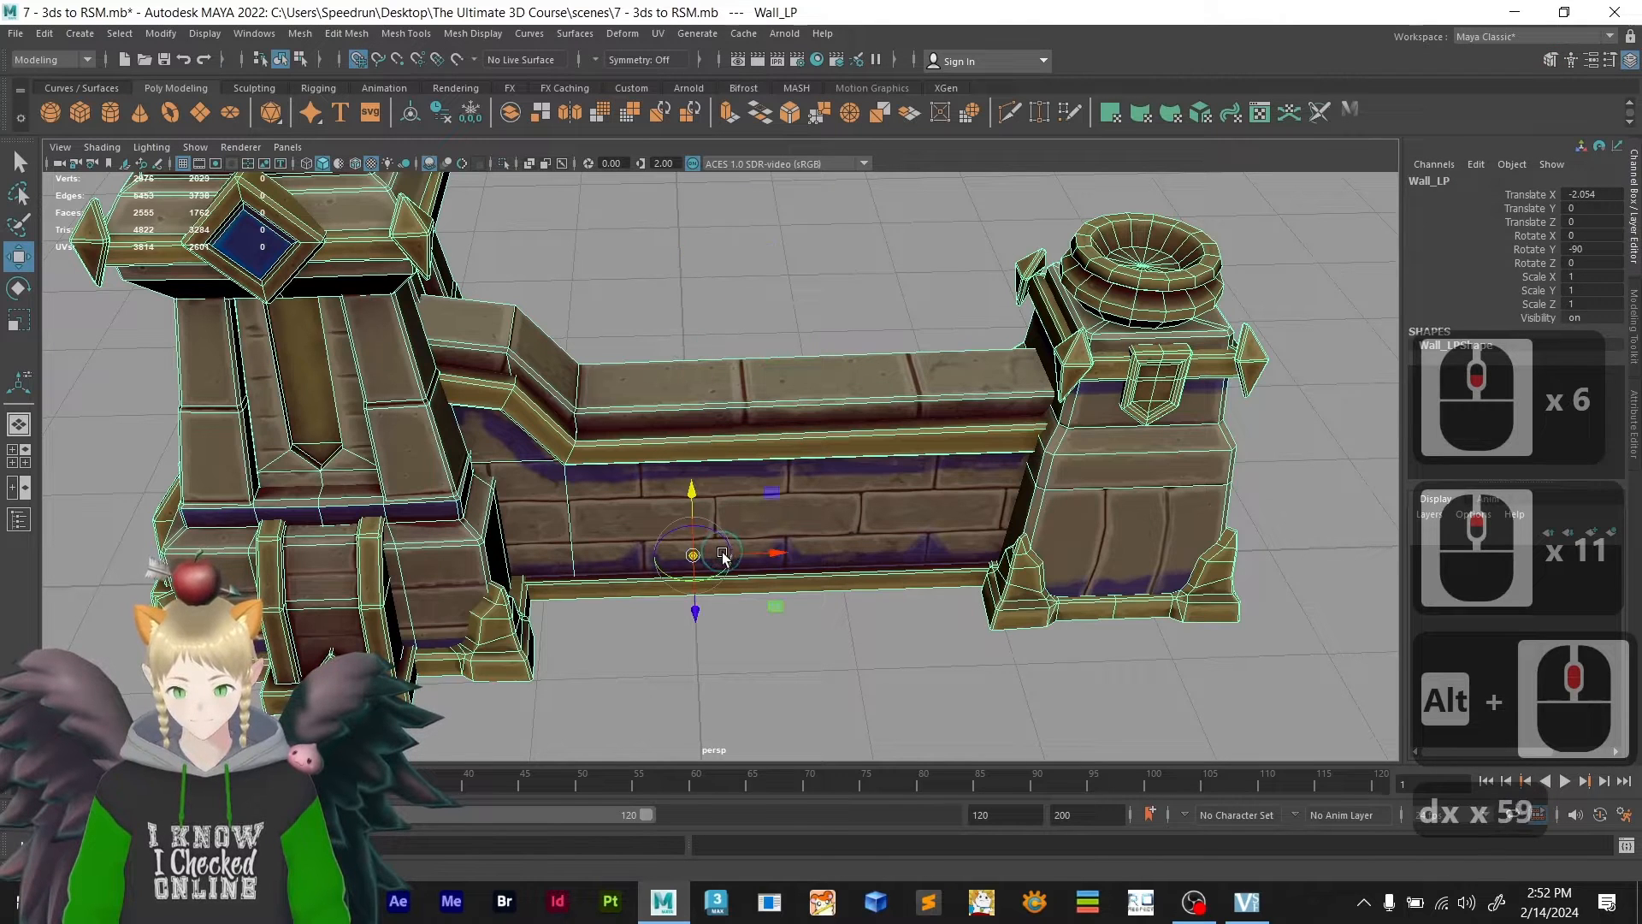
left_click(763, 560)
left_click_drag(771, 559, 722, 565)
left_click(722, 564)
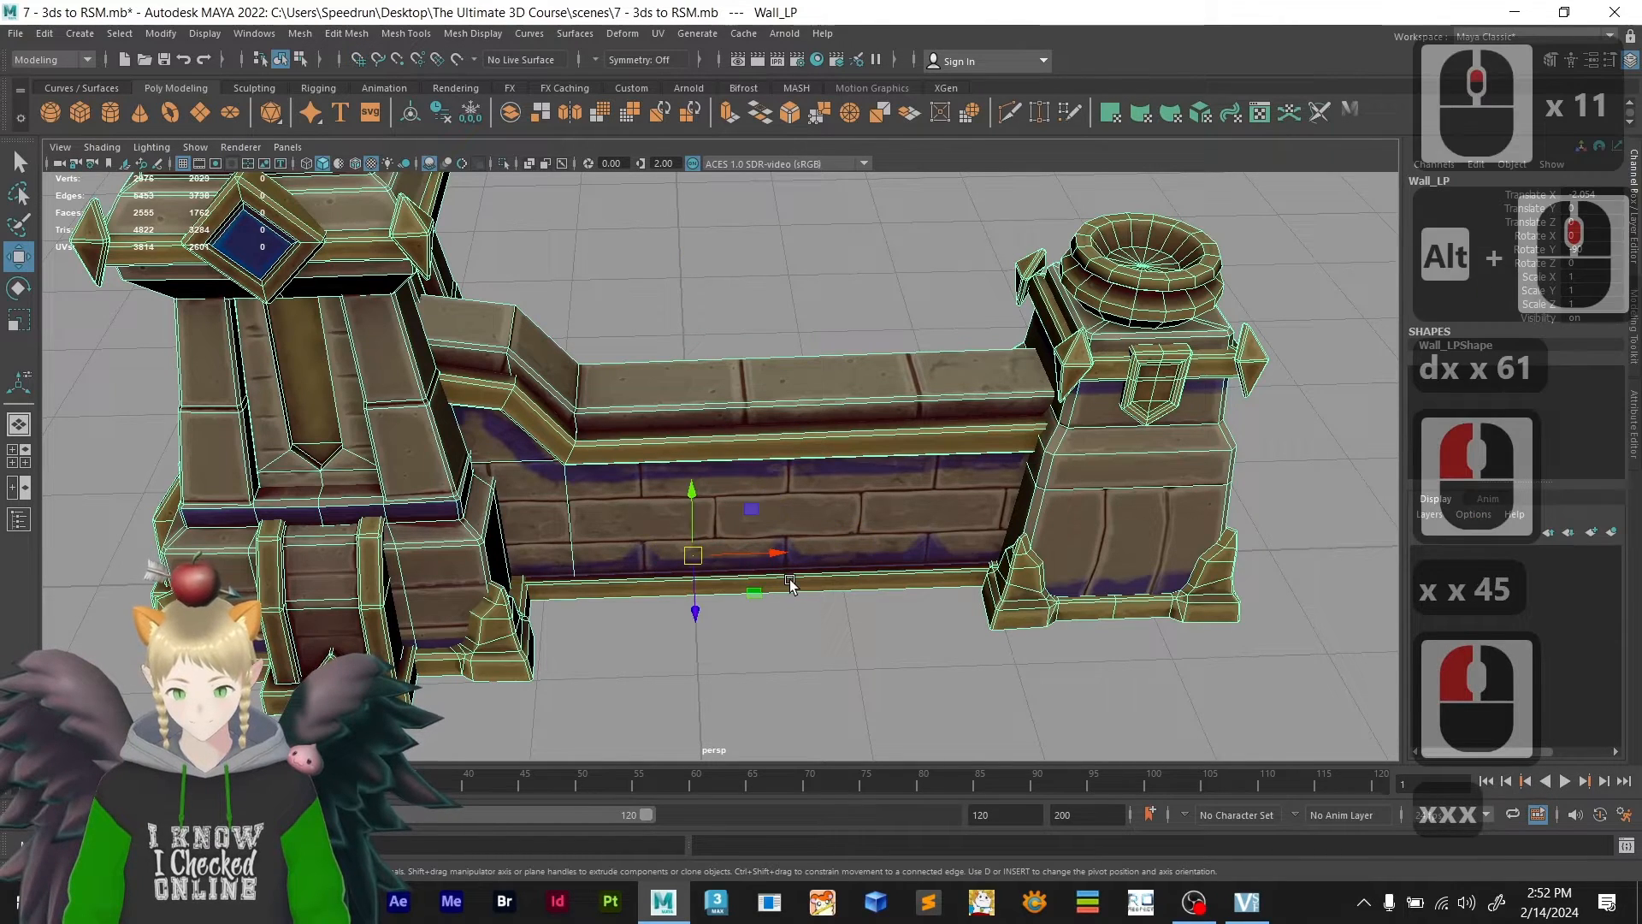
- Delete the temple wall's history and freeze its transformations
scroll(735, 587, "down", 4)
left_click_drag(731, 638, 722, 576, "alt")
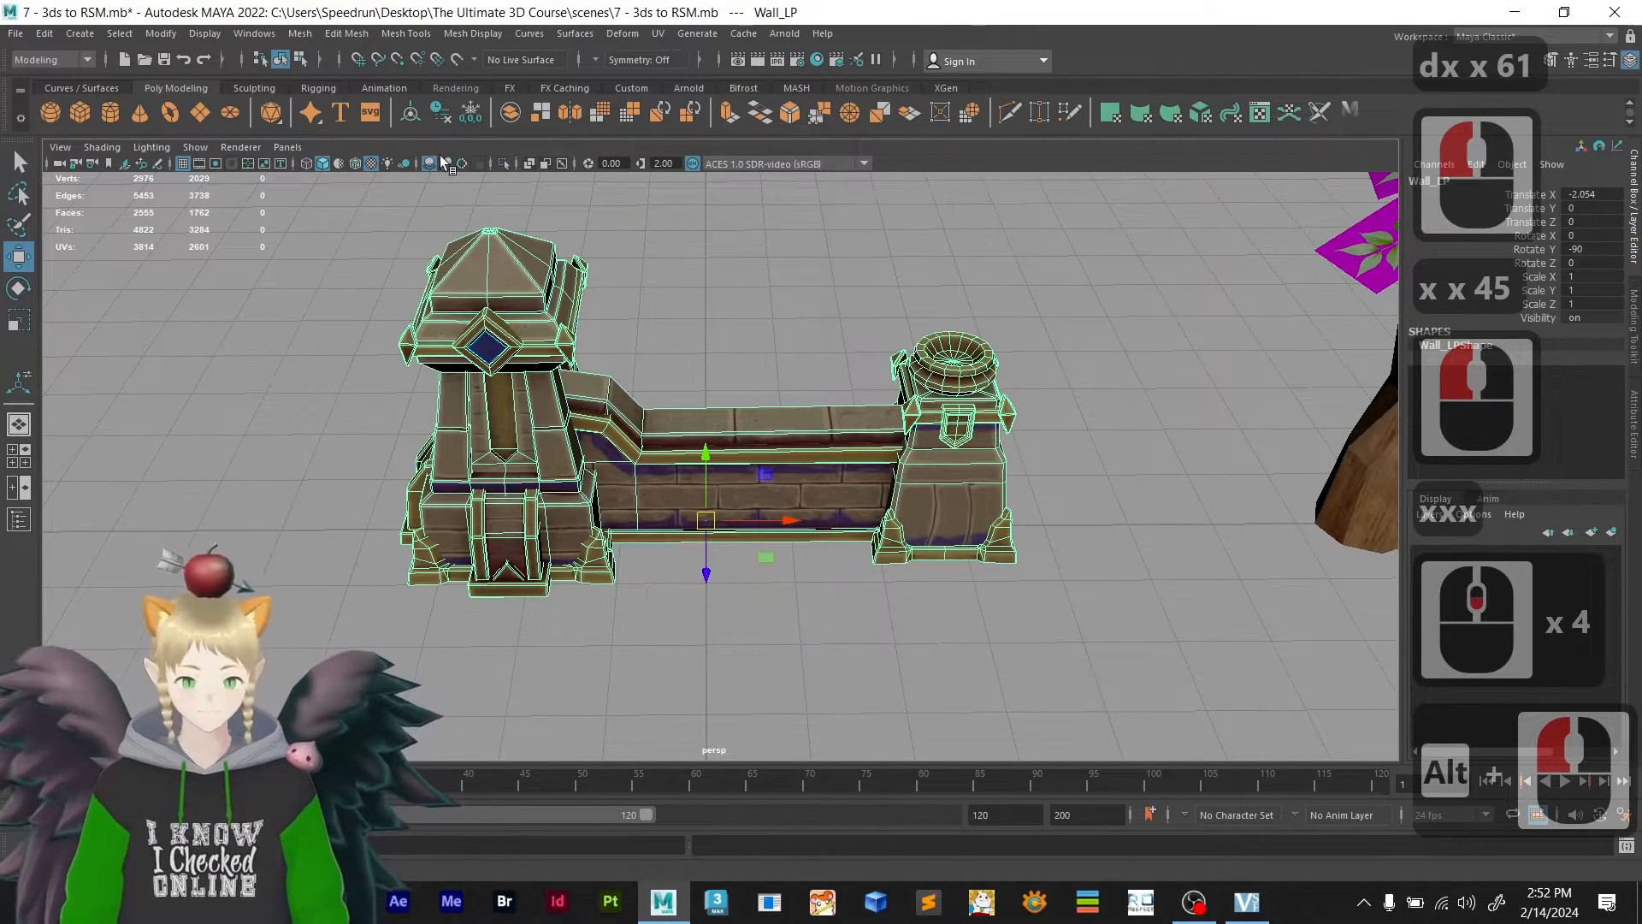
left_click(438, 112)
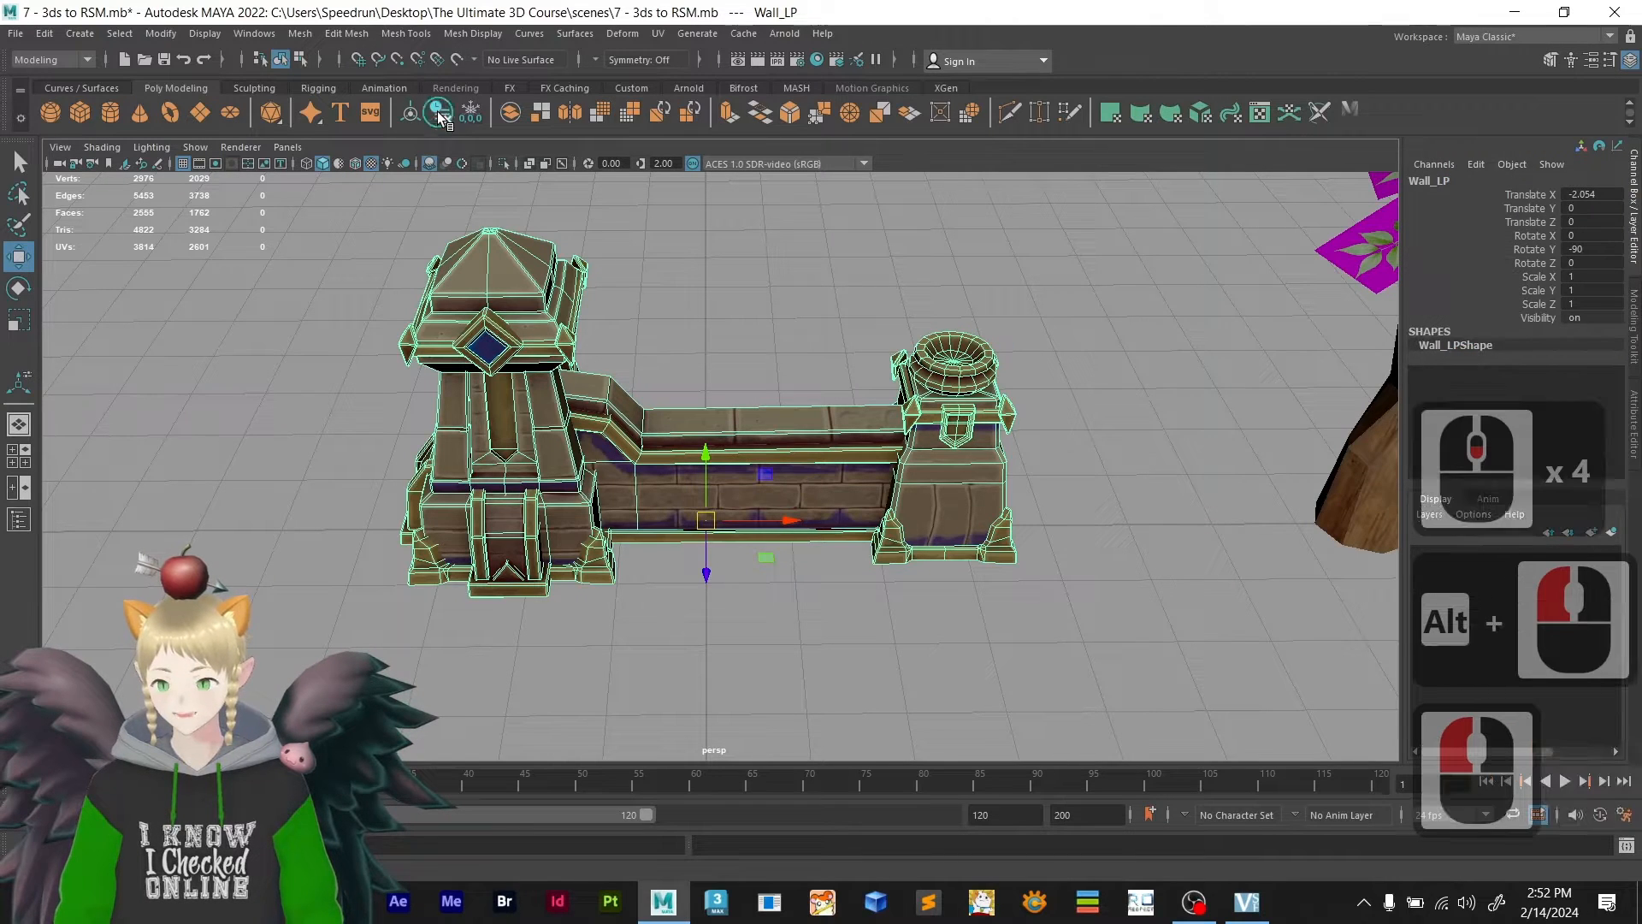
left_click(466, 116)
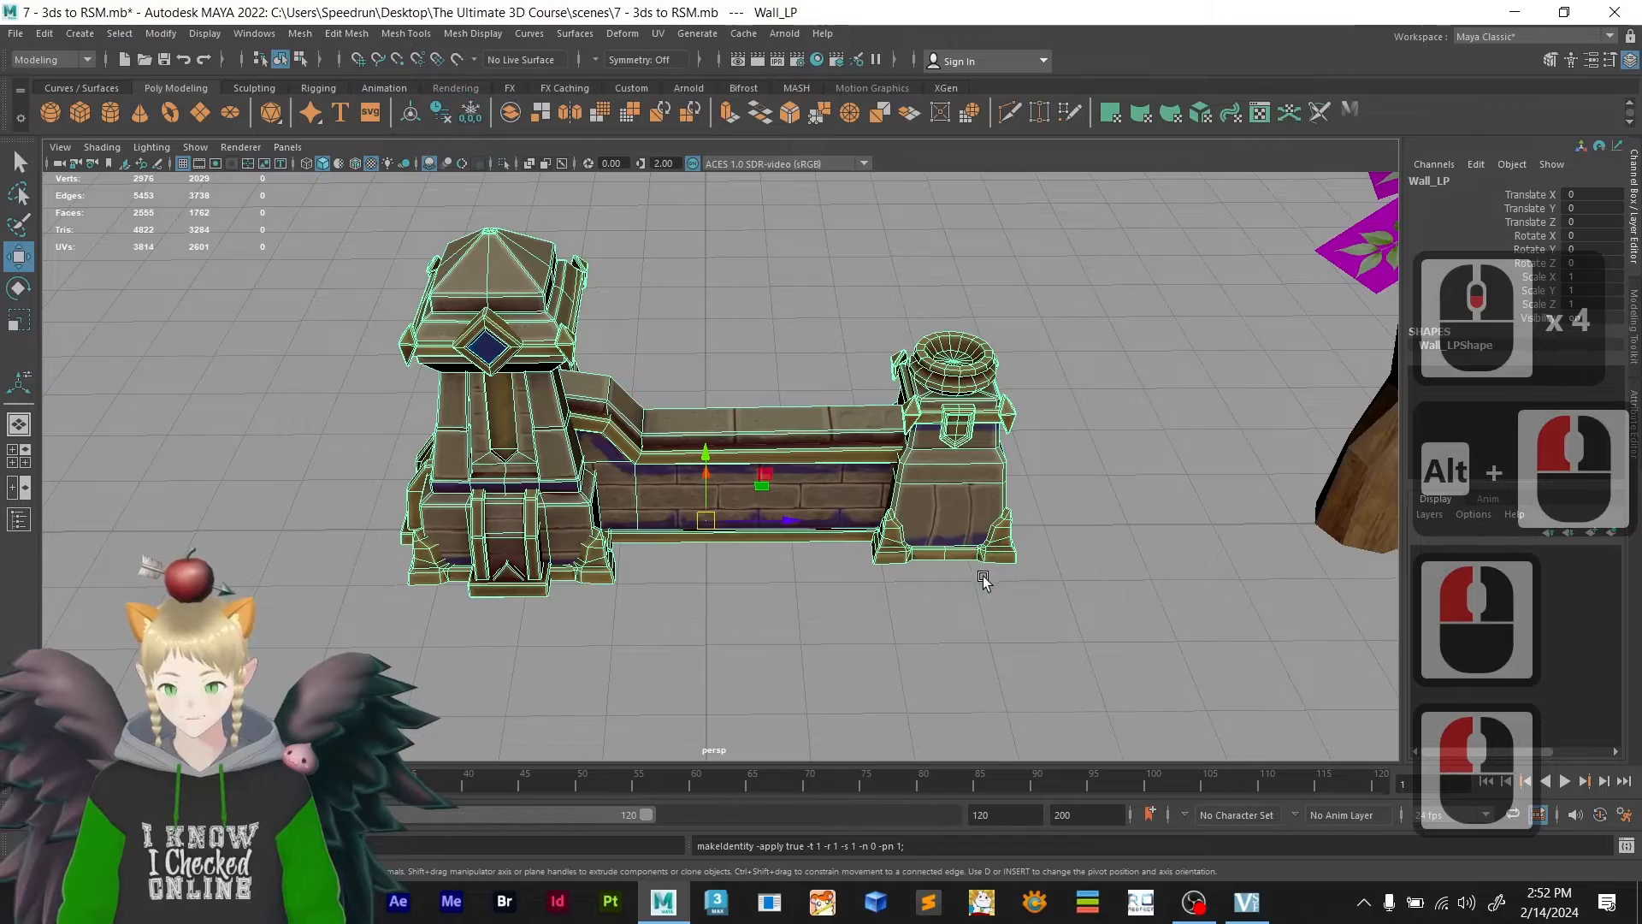
- Move the temple wall off the grid, away from the tree, to about -15.85 in Translate Z
mouse_move(791, 625)
left_mouse_down("alt")
mouse_move(697, 611)
mouse_move(802, 616)
left_mouse_up("alt")
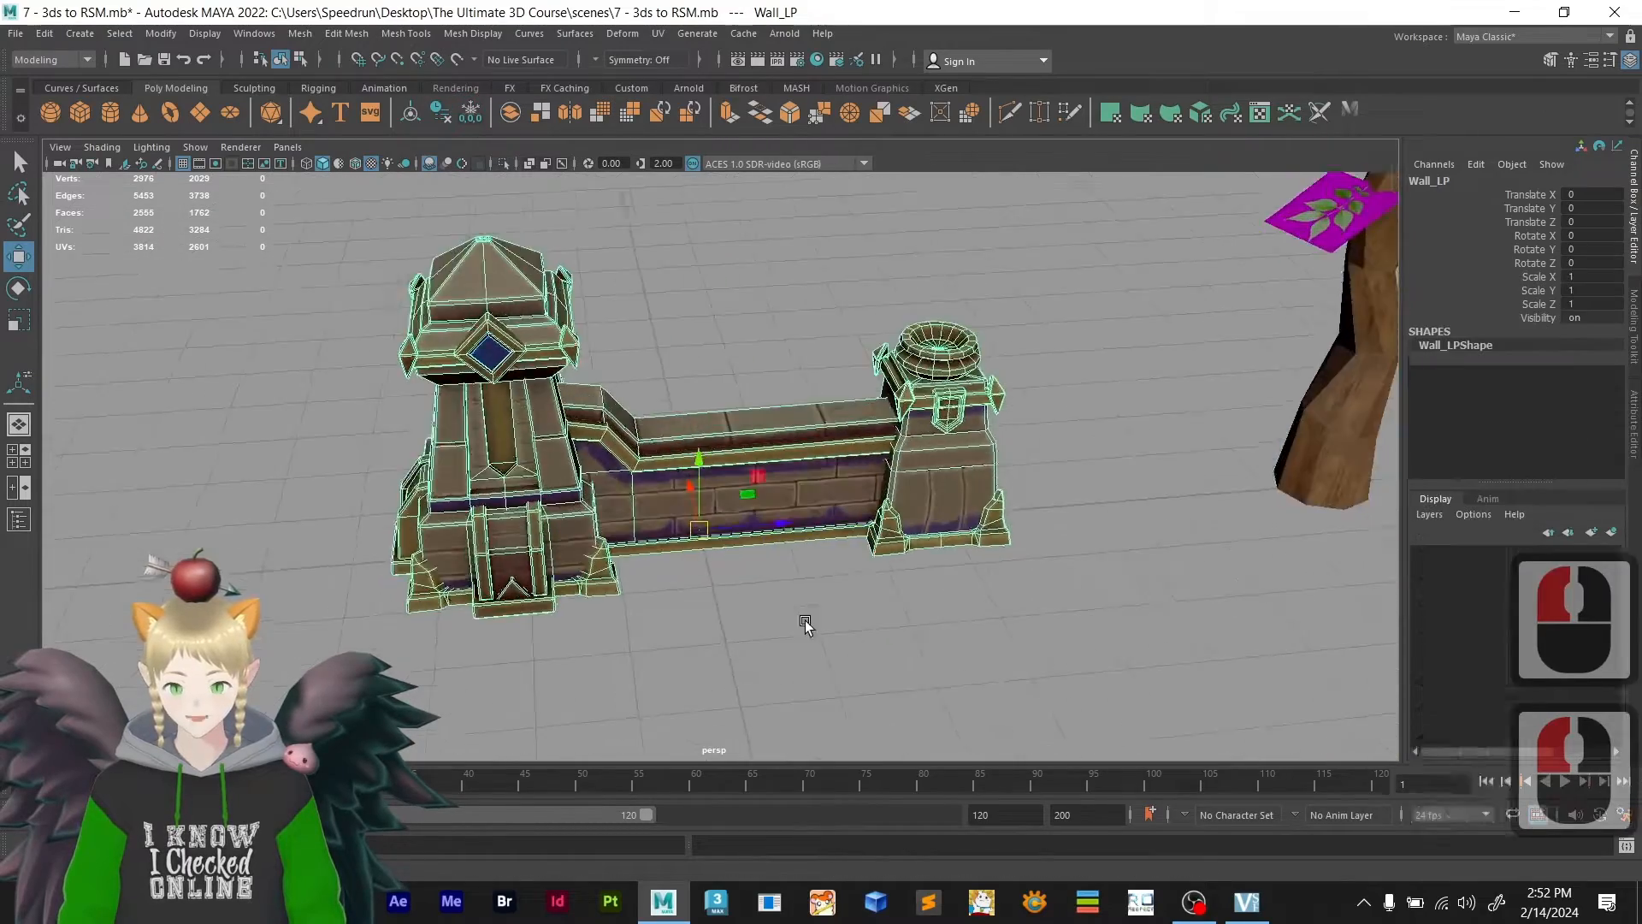
scroll(762, 593, "down", 7)
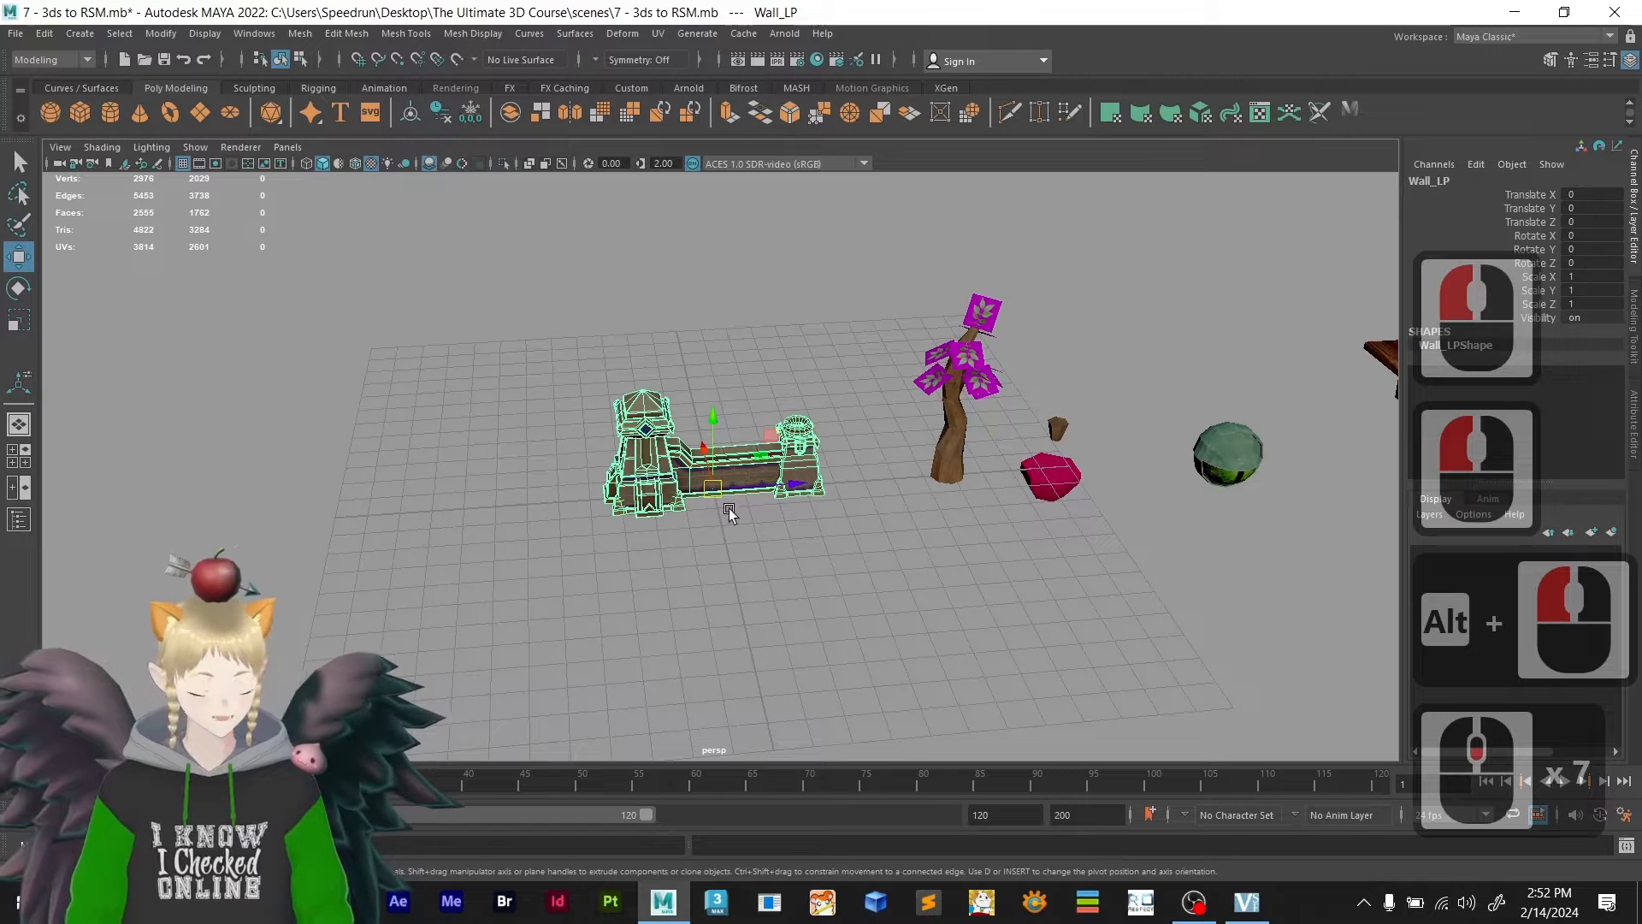
left_click_drag(802, 492, 305, 531)
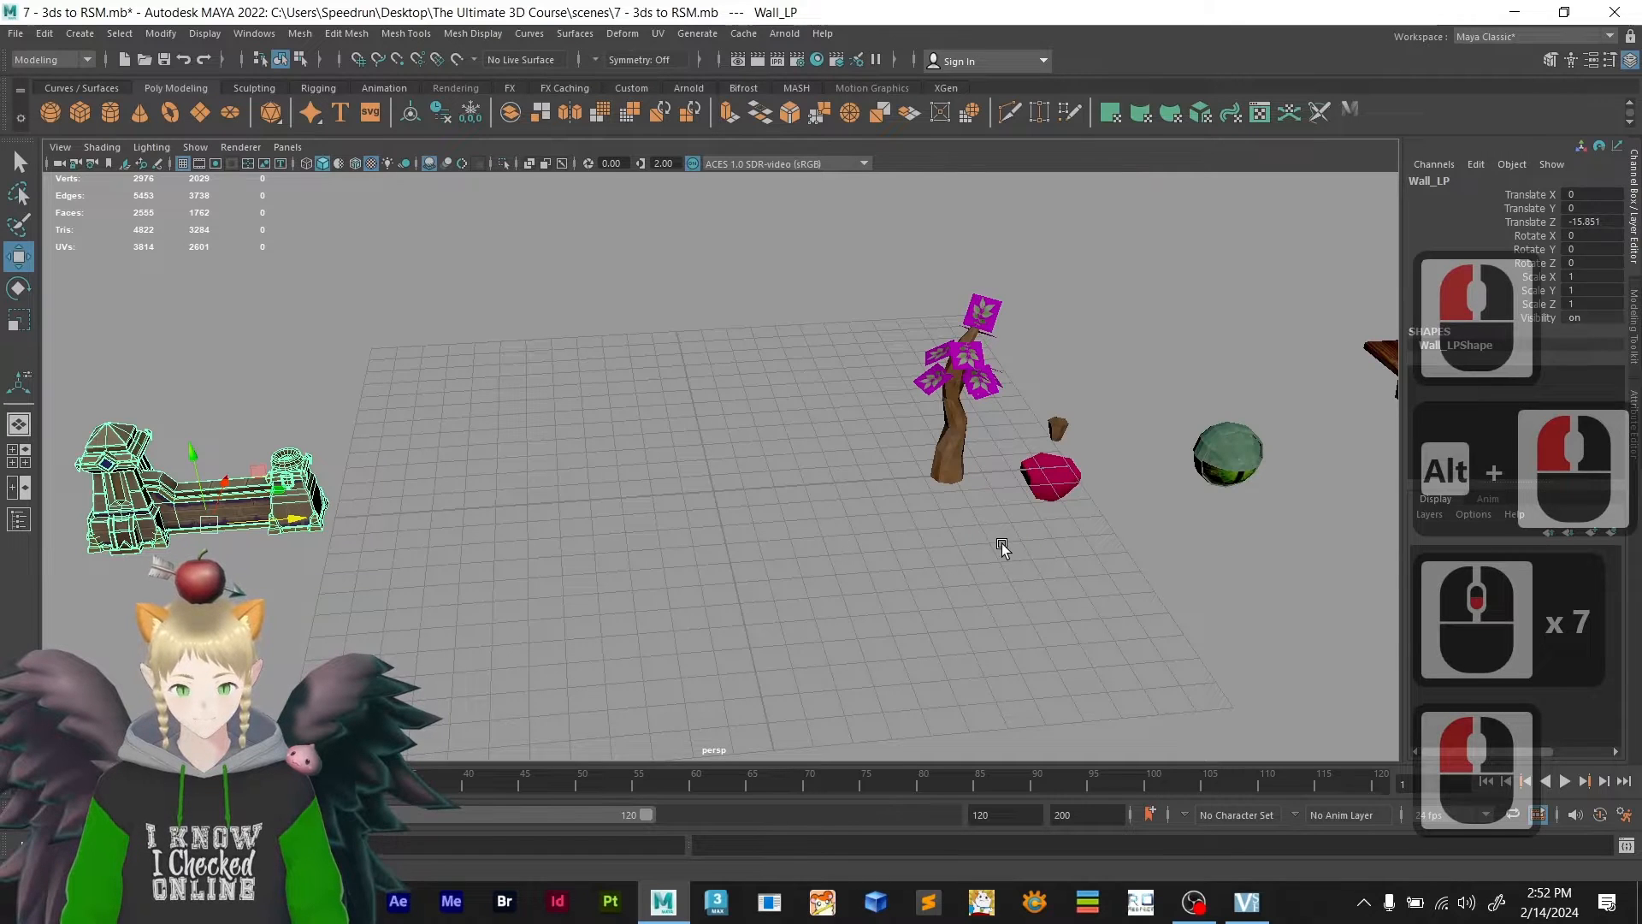
- Select the whole tree and move it near the centre of the grid, to about 0.835 in Translate Z
left_click(929, 391)
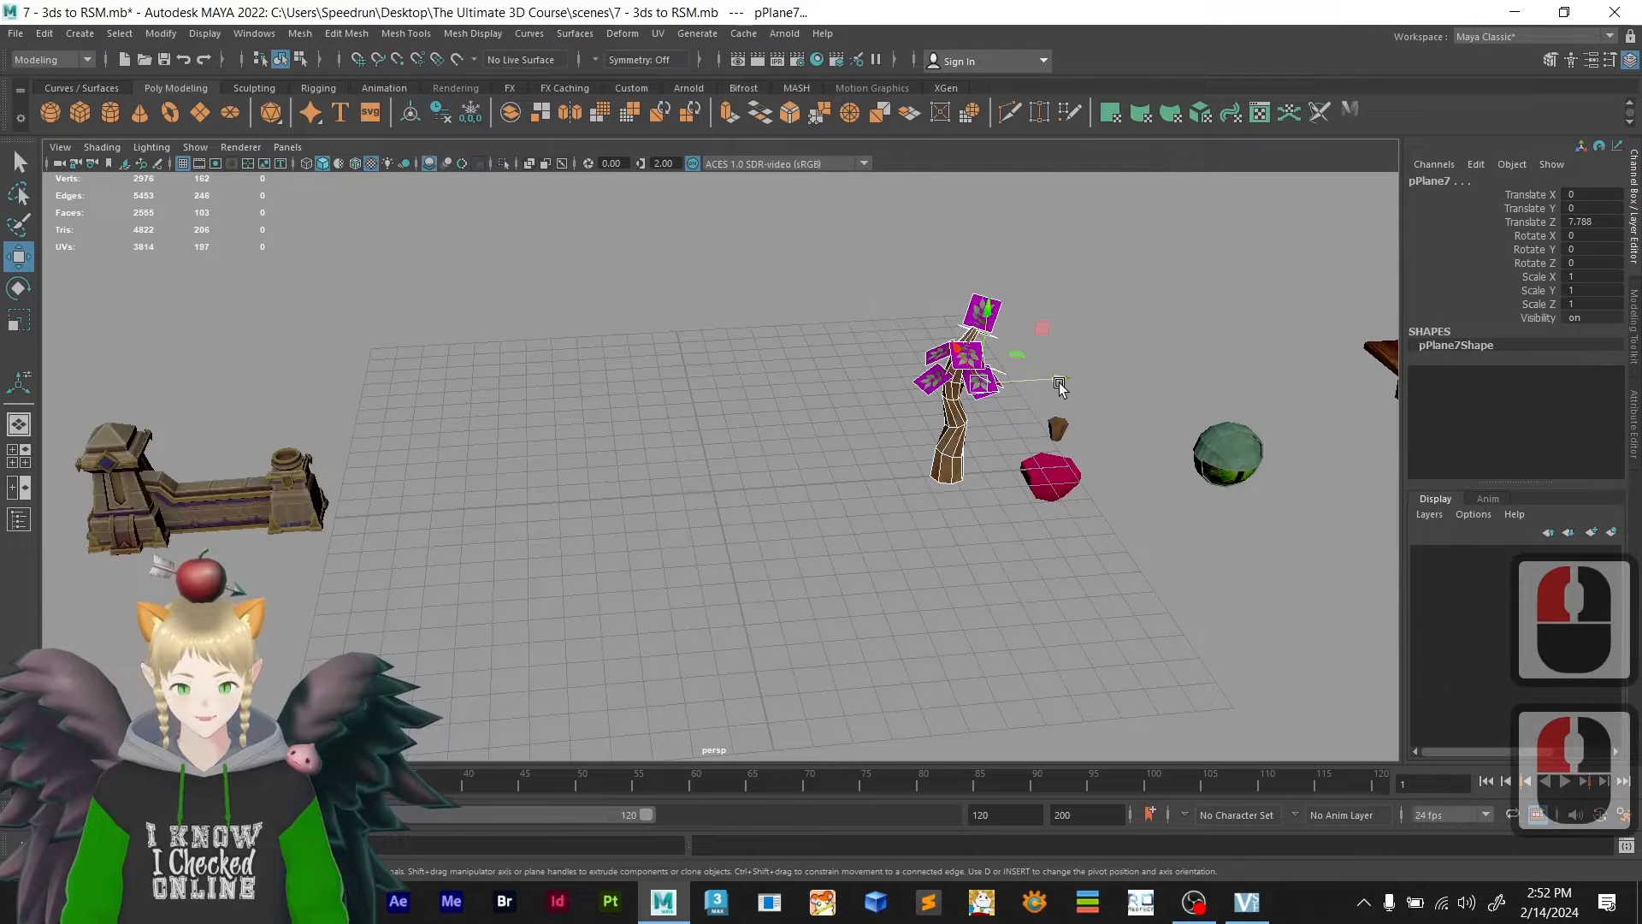
left_click_drag(1060, 386, 845, 428)
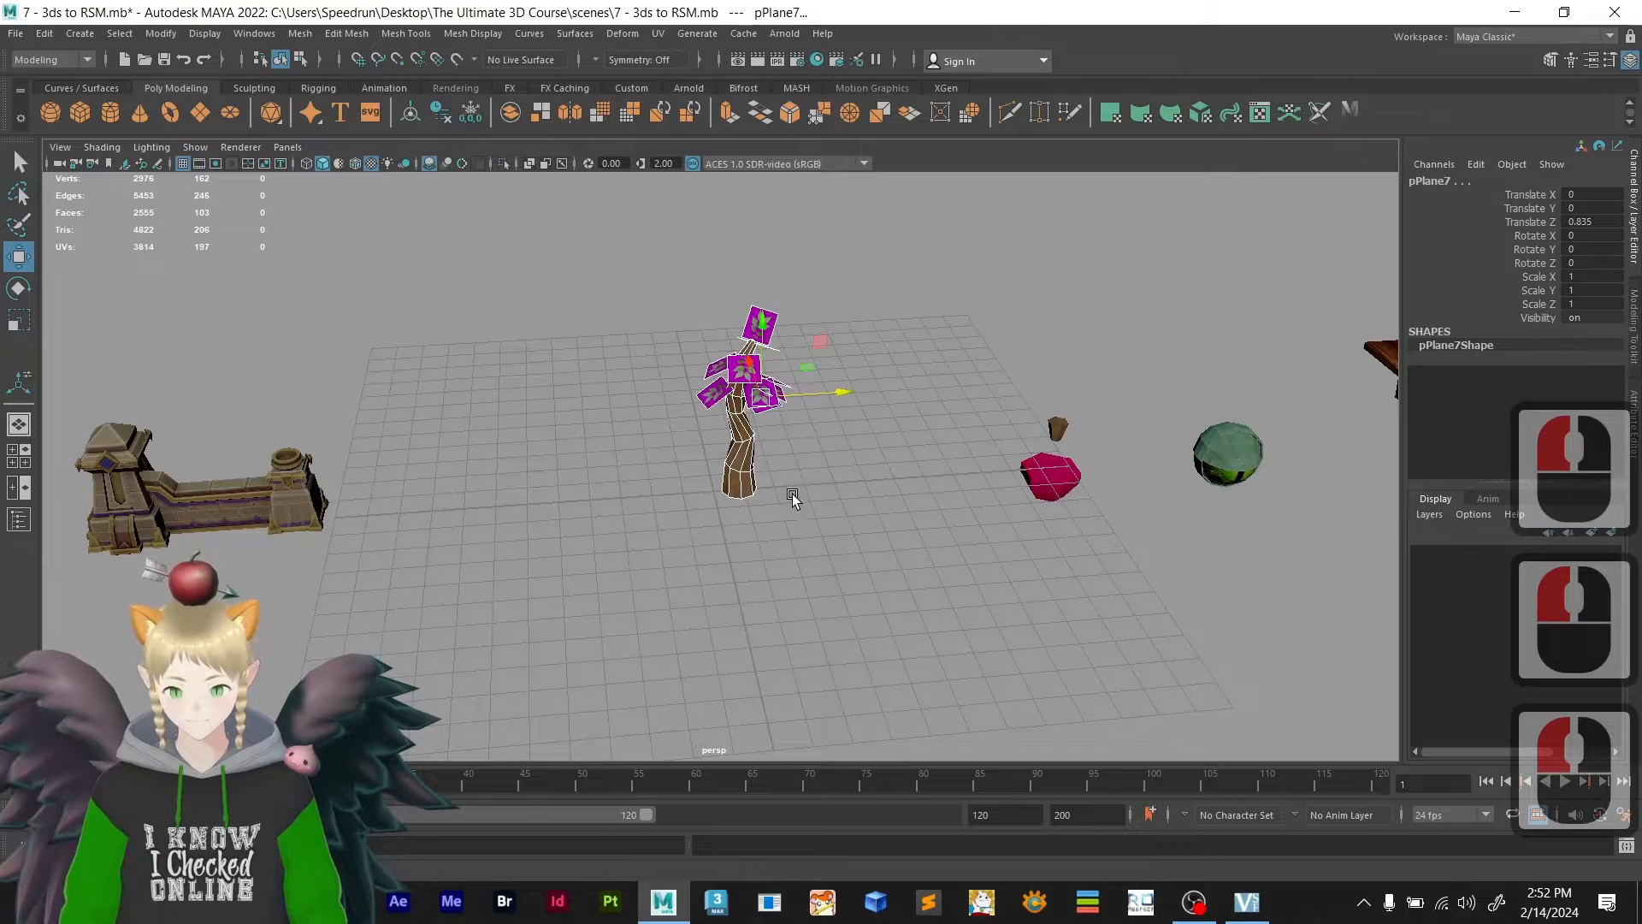
scroll(792, 501, "up", 5)
scroll(859, 494, "down", 2)
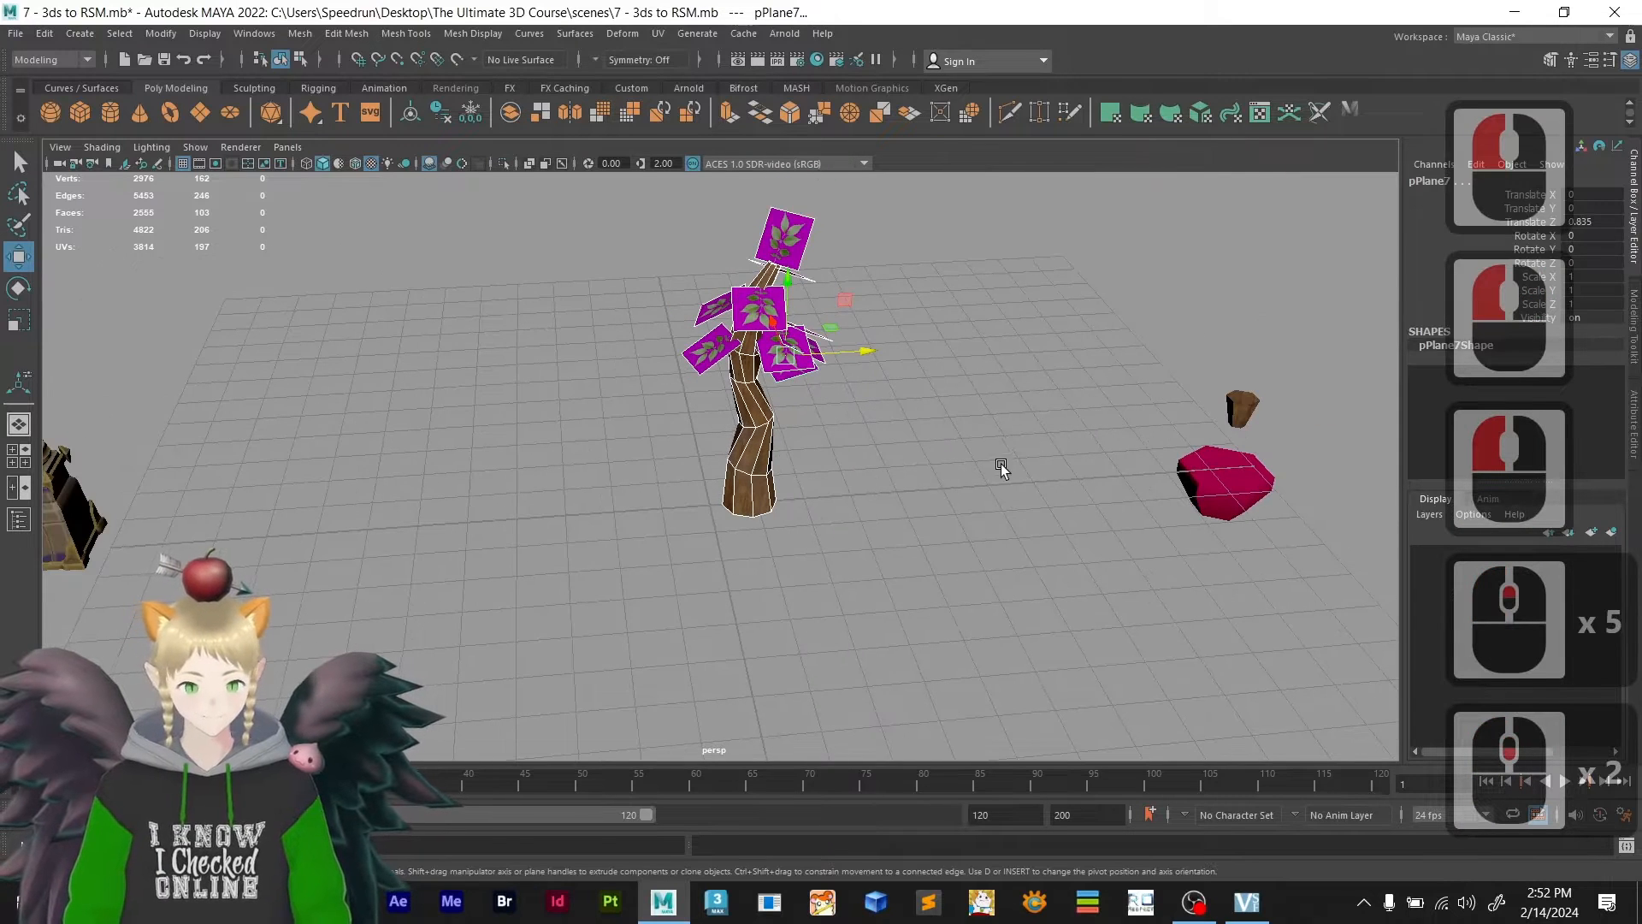
- Select the tree's leaf planes without the trunk and combine them into a single mesh
left_click(921, 441)
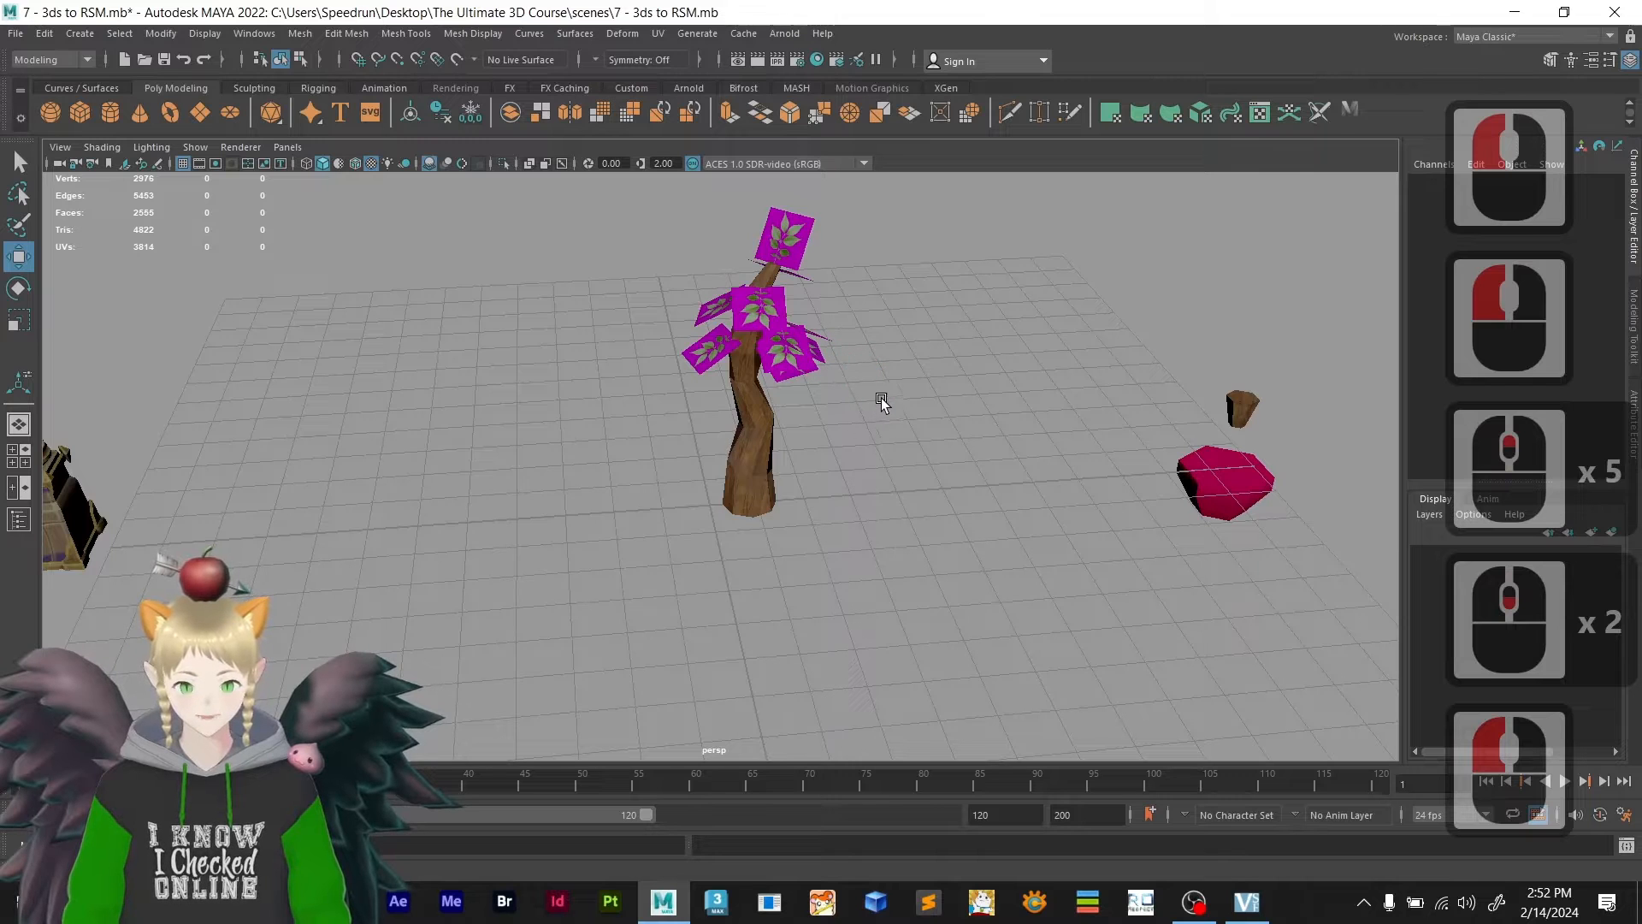
left_click_drag(894, 402, 610, 207)
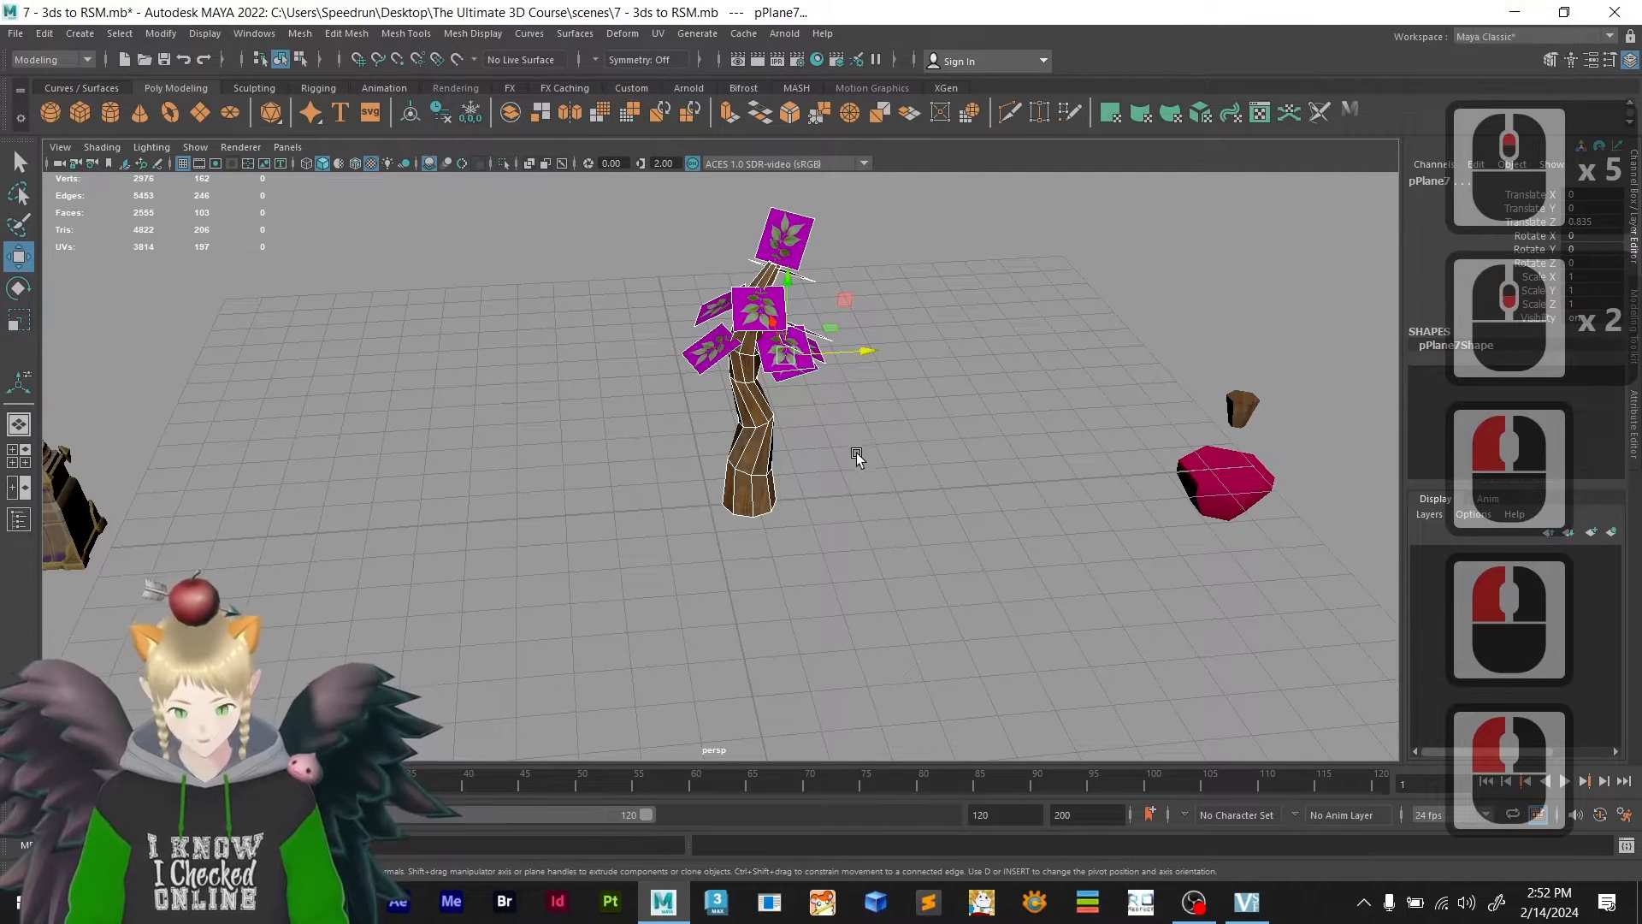
left_click_drag(856, 453, 703, 560, "shift")
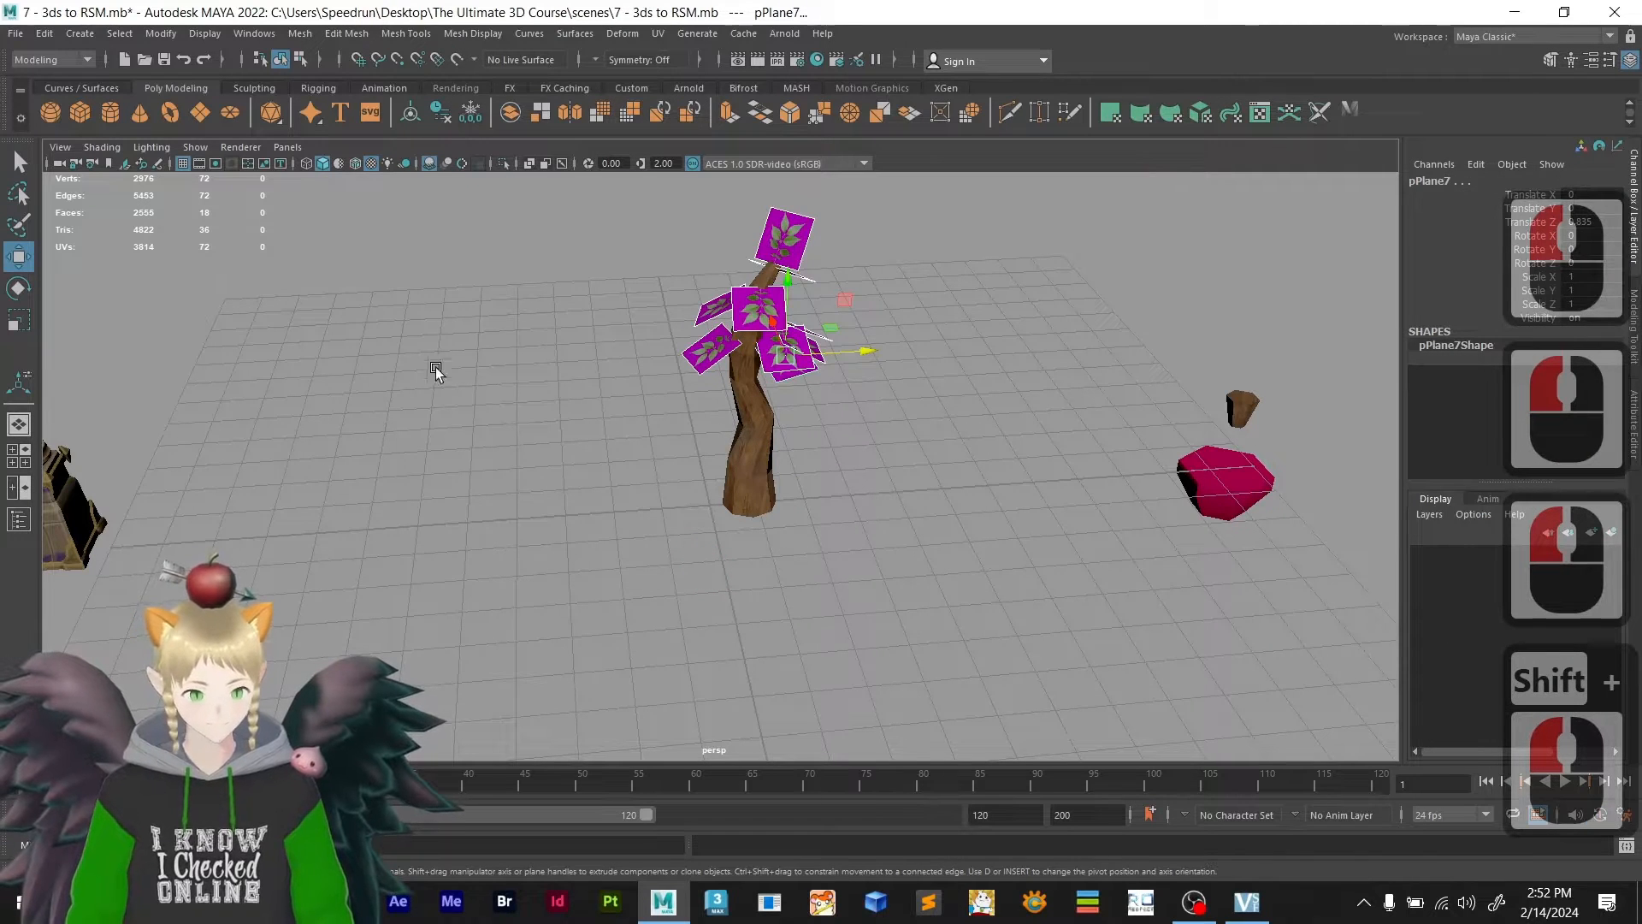
left_click(1635, 342)
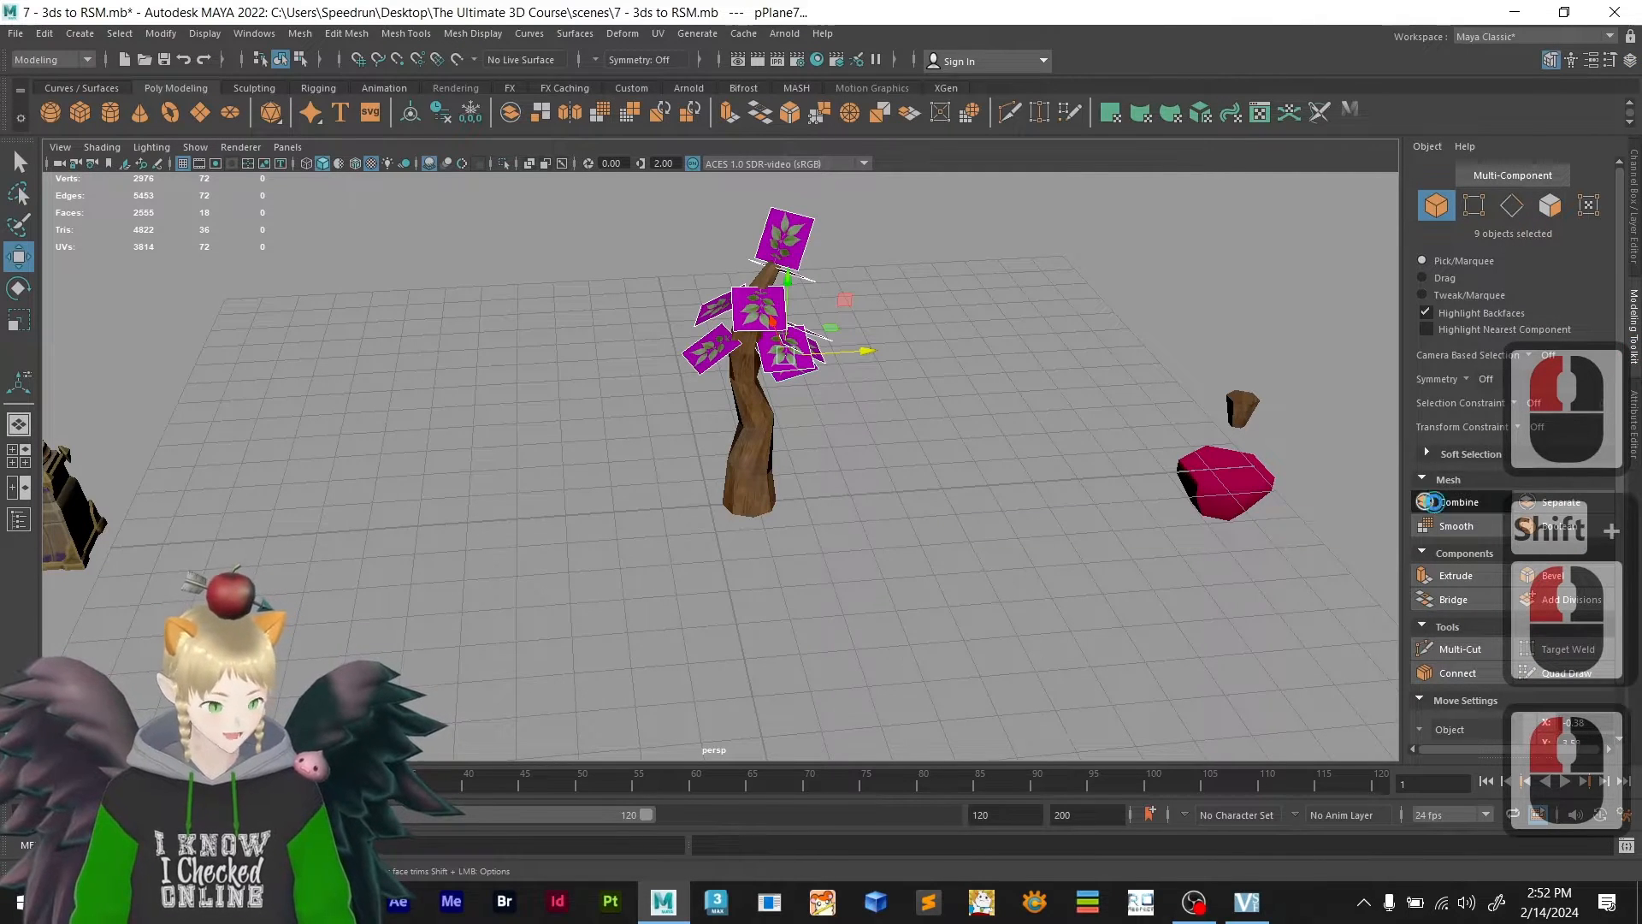
left_click(1433, 501)
left_click(800, 327)
left_click(800, 328)
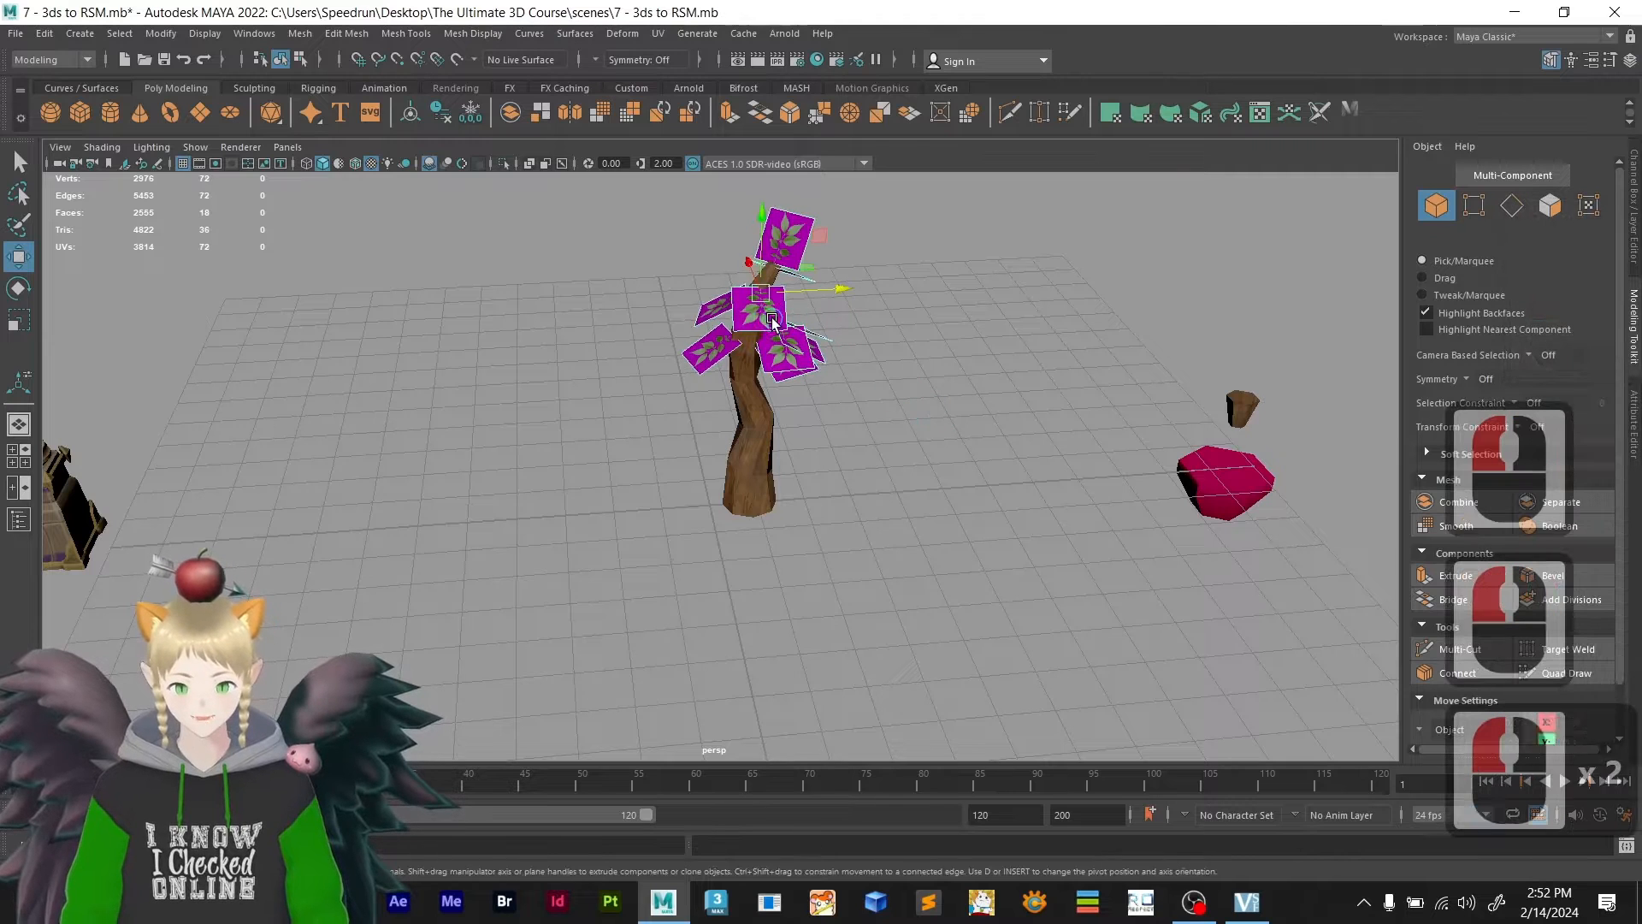
- Select the trunk and the leaves together and move them along Z onto the centre of the grid
left_click_drag(929, 207, 612, 531)
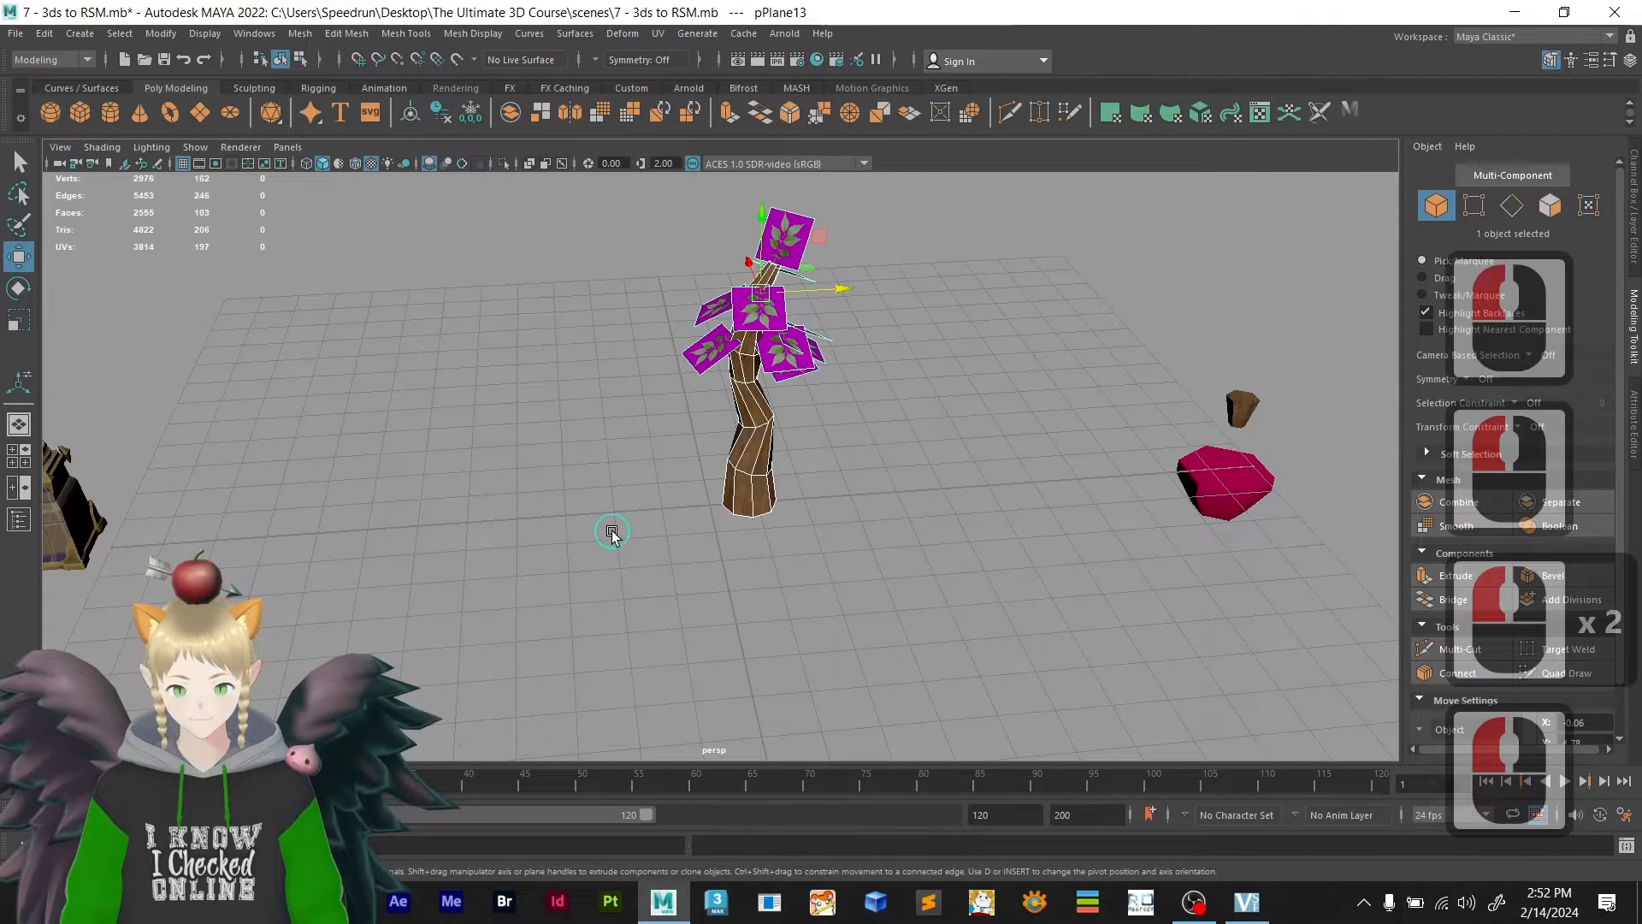
scroll(721, 528, "up", 4)
scroll(796, 515, "down", 5)
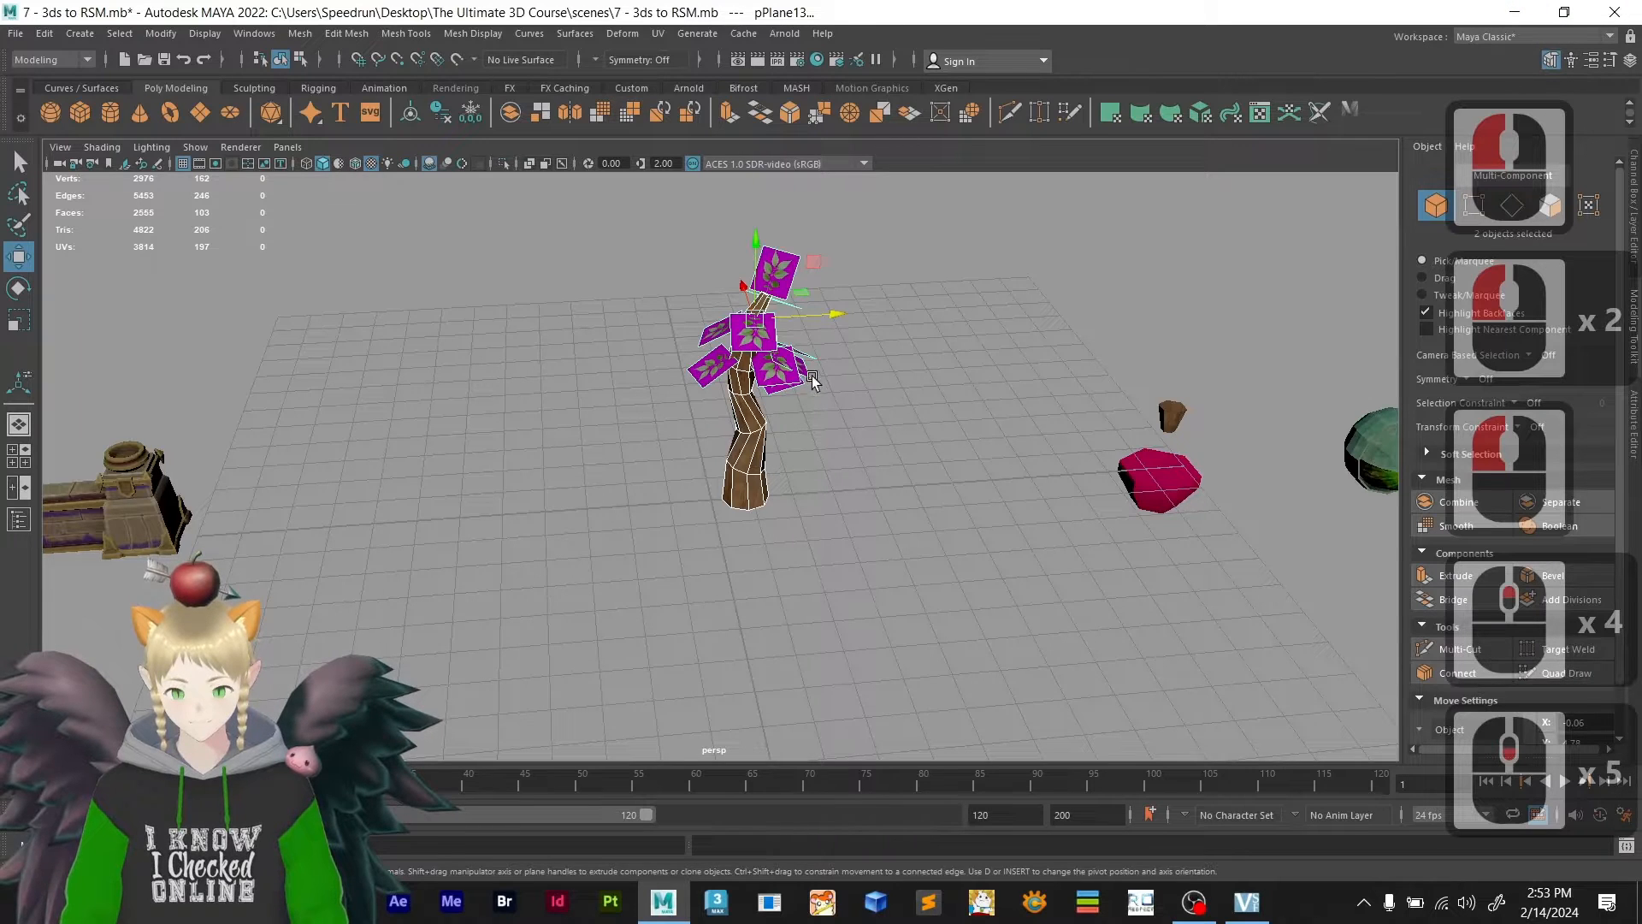
left_click_drag(836, 317, 798, 320)
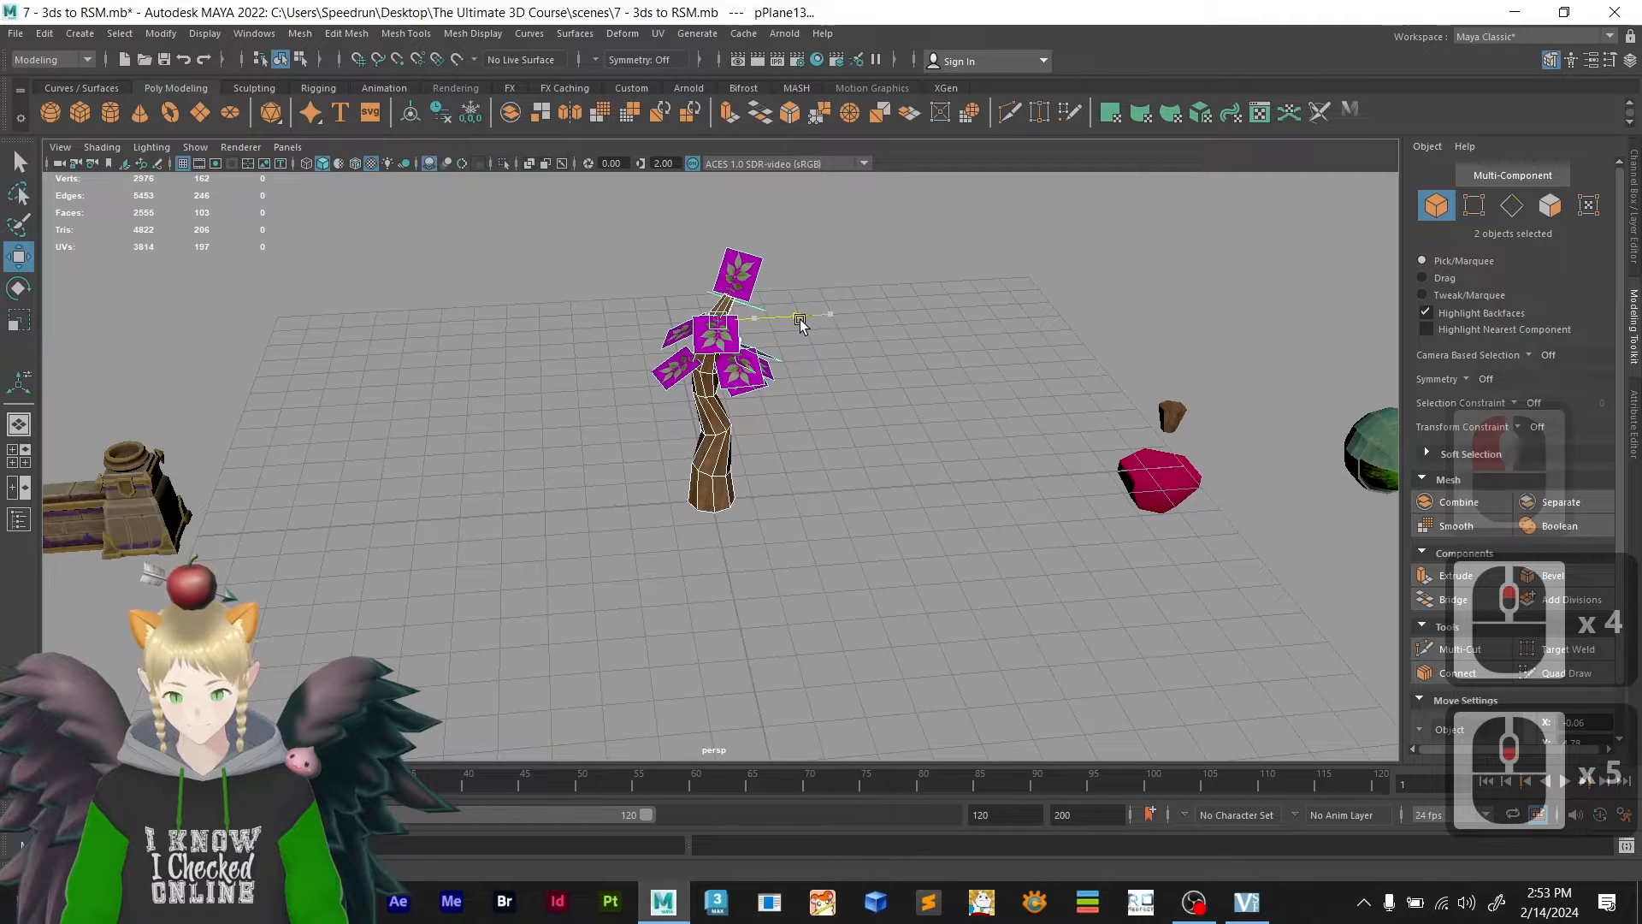
scroll(744, 582, "up", 9)
scroll(744, 569, "down", 2)
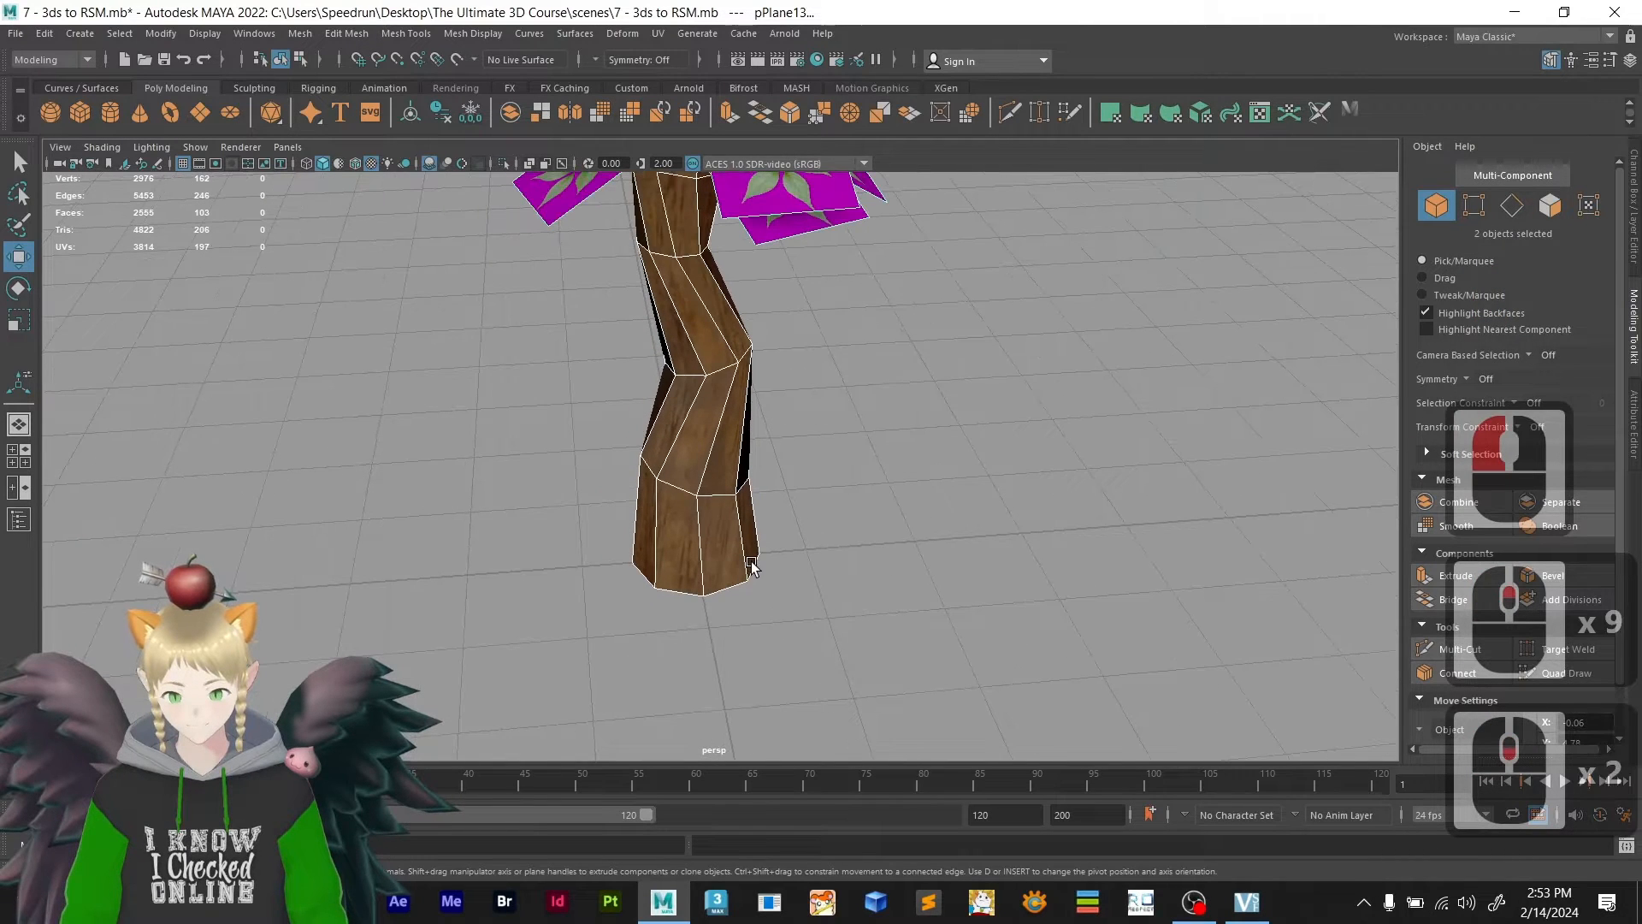
- Snap the tree trunk's pivot to the grid at the scene origin, at the base of the trunk
left_click(715, 511)
scroll(805, 467, "down", 3)
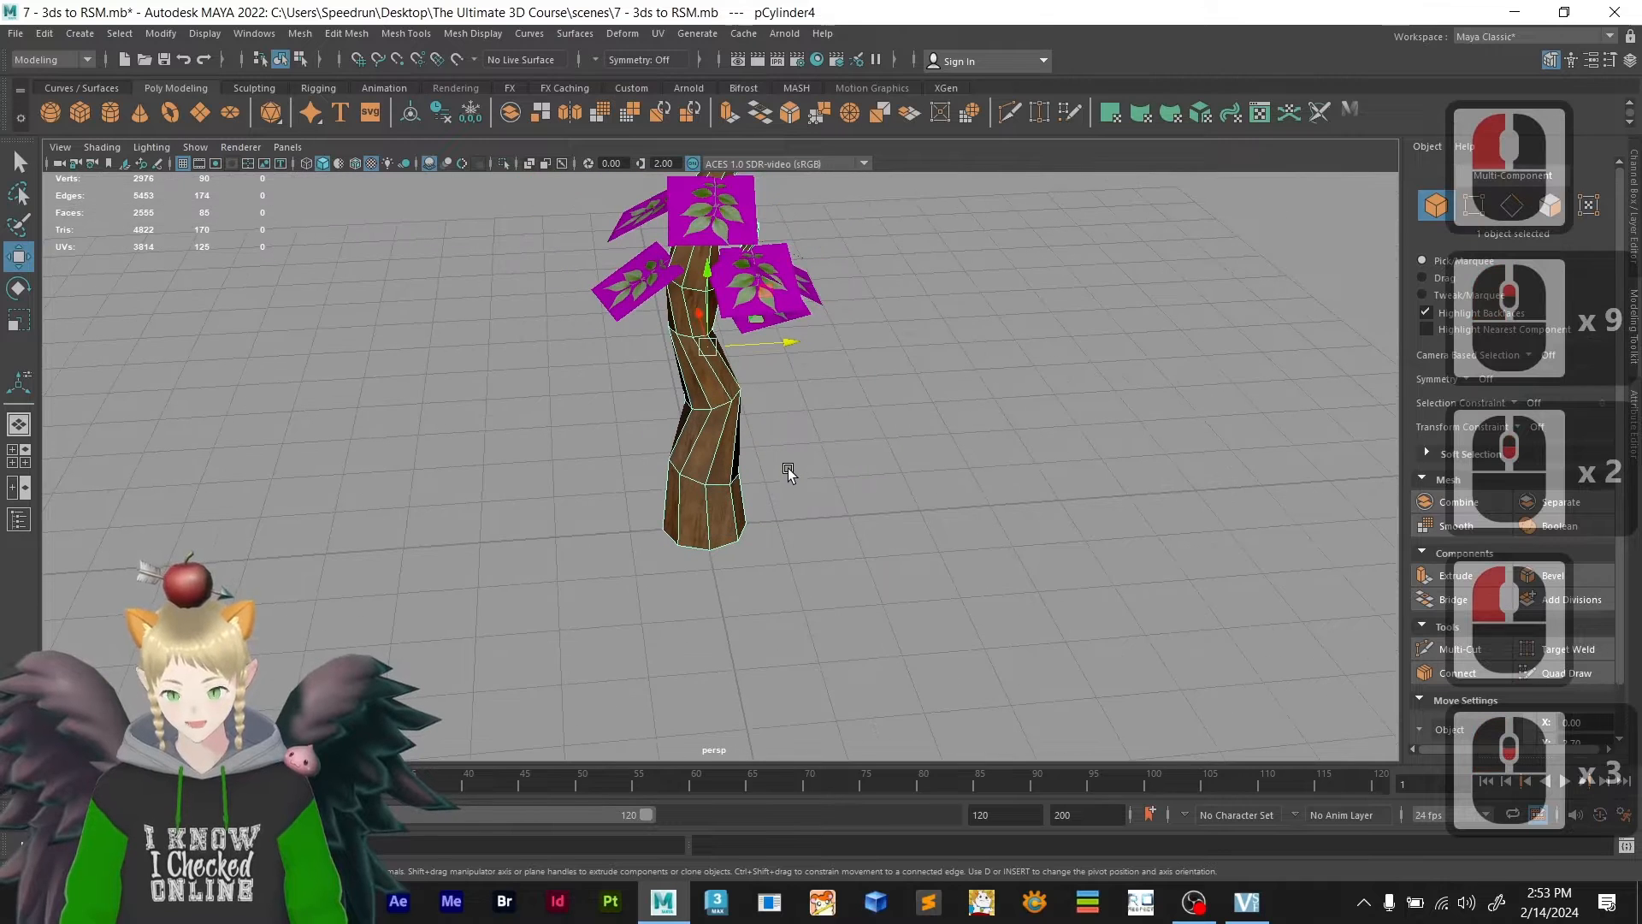
key("d")
key("x")
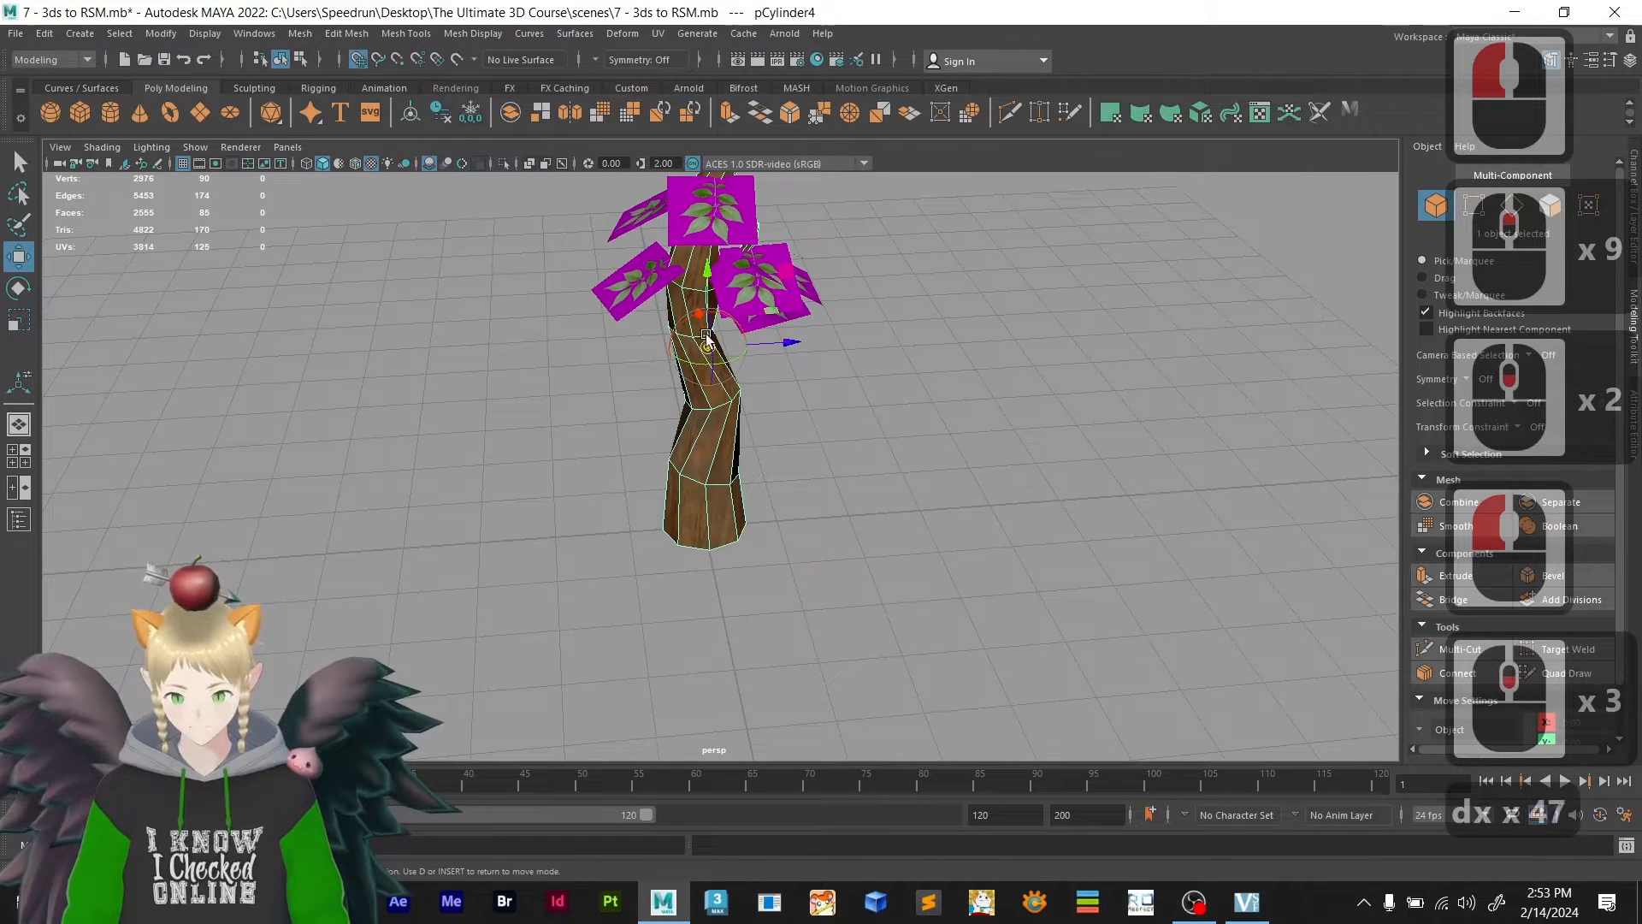
mouse_move(712, 521)
left_mouse_down()
mouse_move(689, 475)
mouse_move(712, 535)
left_mouse_up()
key("d")
key("x")
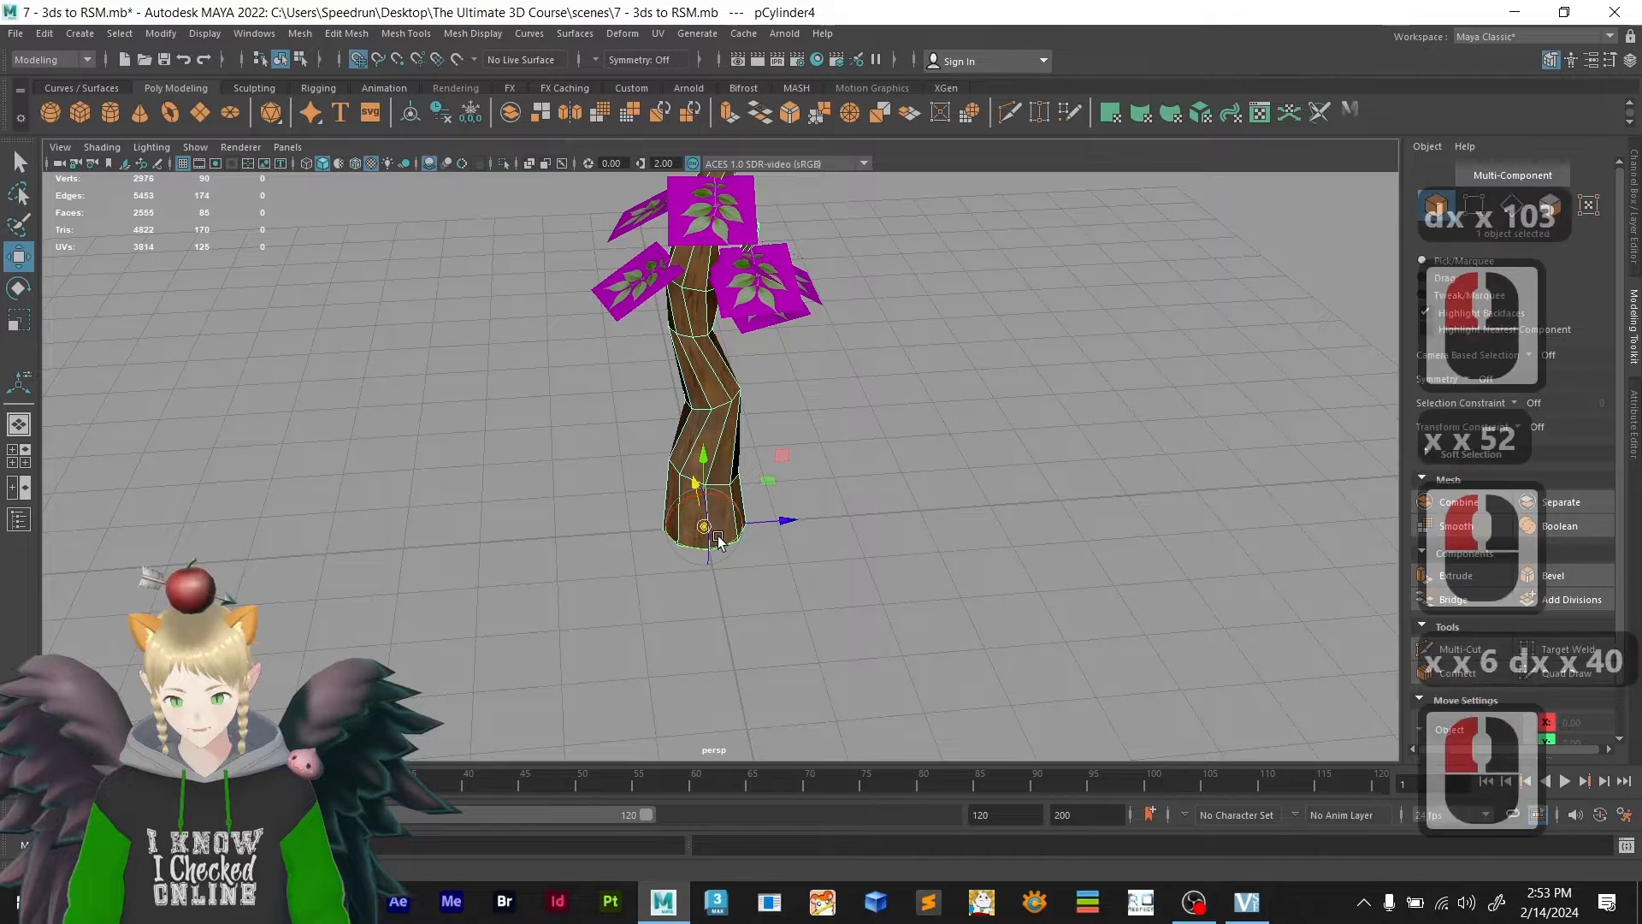
- Delete the tree trunk's history and freeze its transformations
left_click(440, 117)
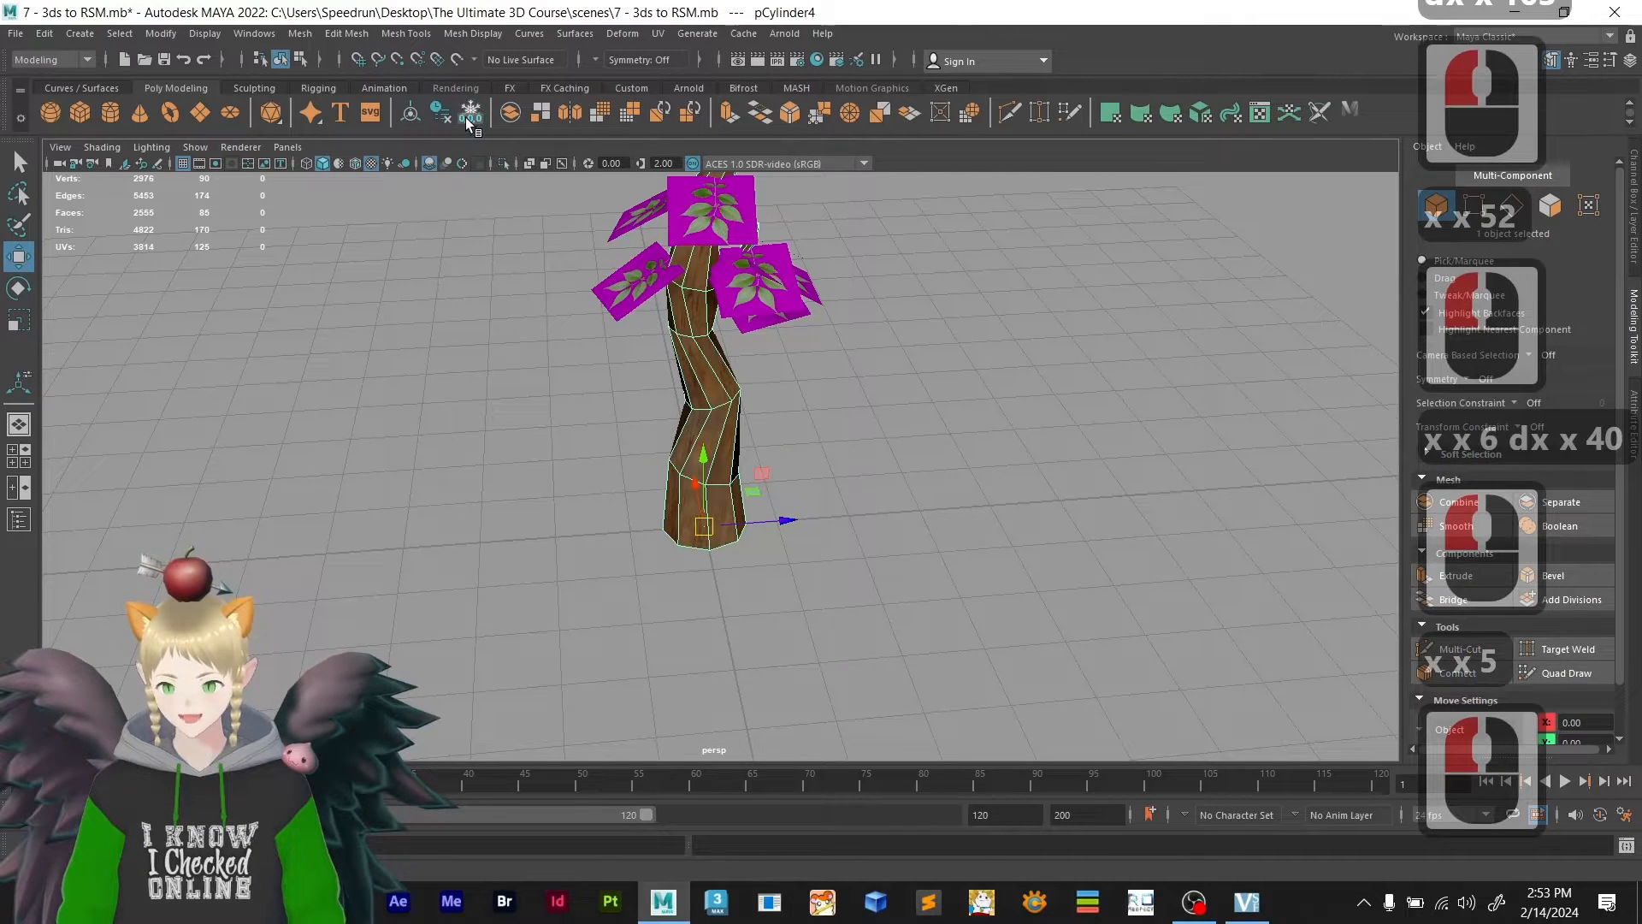
left_click(471, 116)
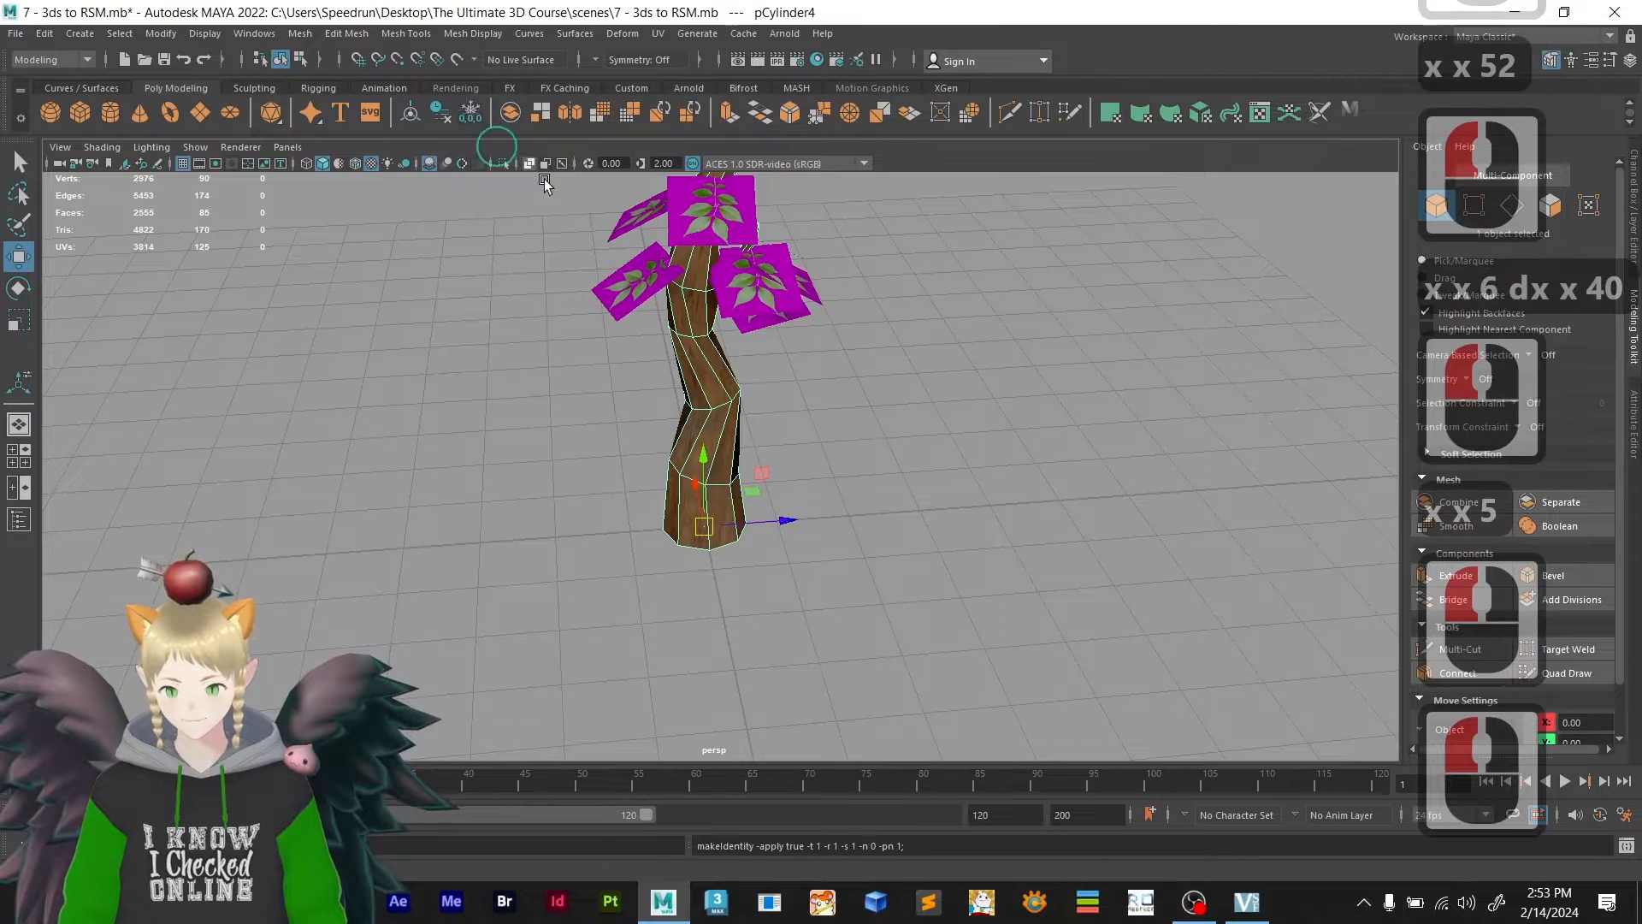
- Snap the leaf mesh's pivot to the grid origin at the trunk's base and freeze its transformations
left_click(767, 281)
scroll(766, 291, "down", 2)
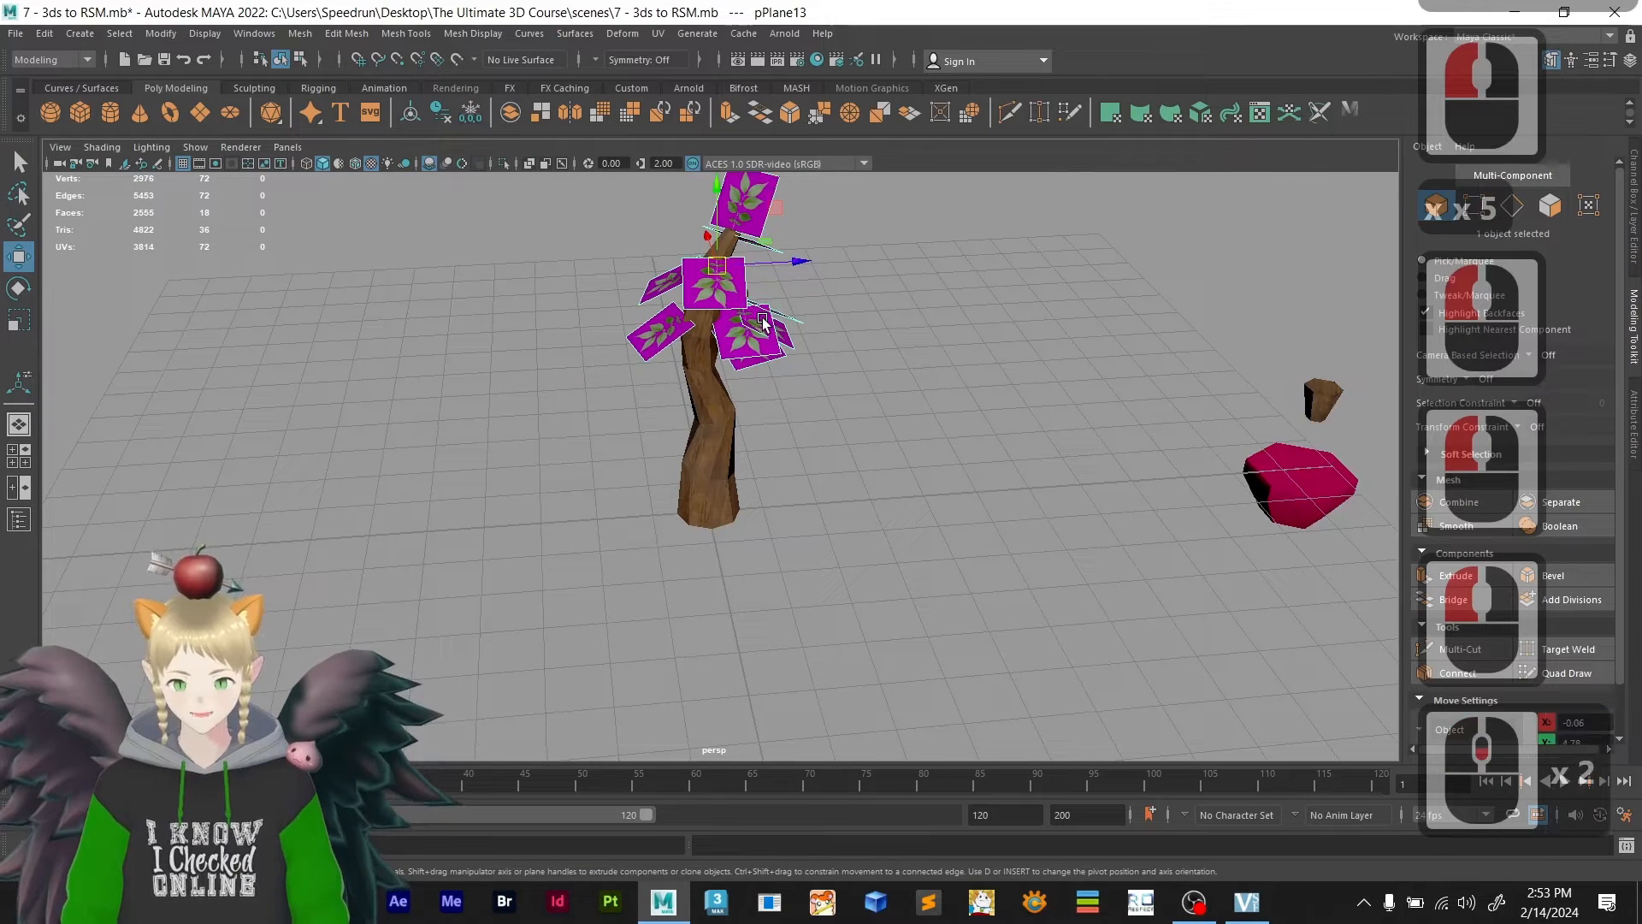
key("d")
key("x")
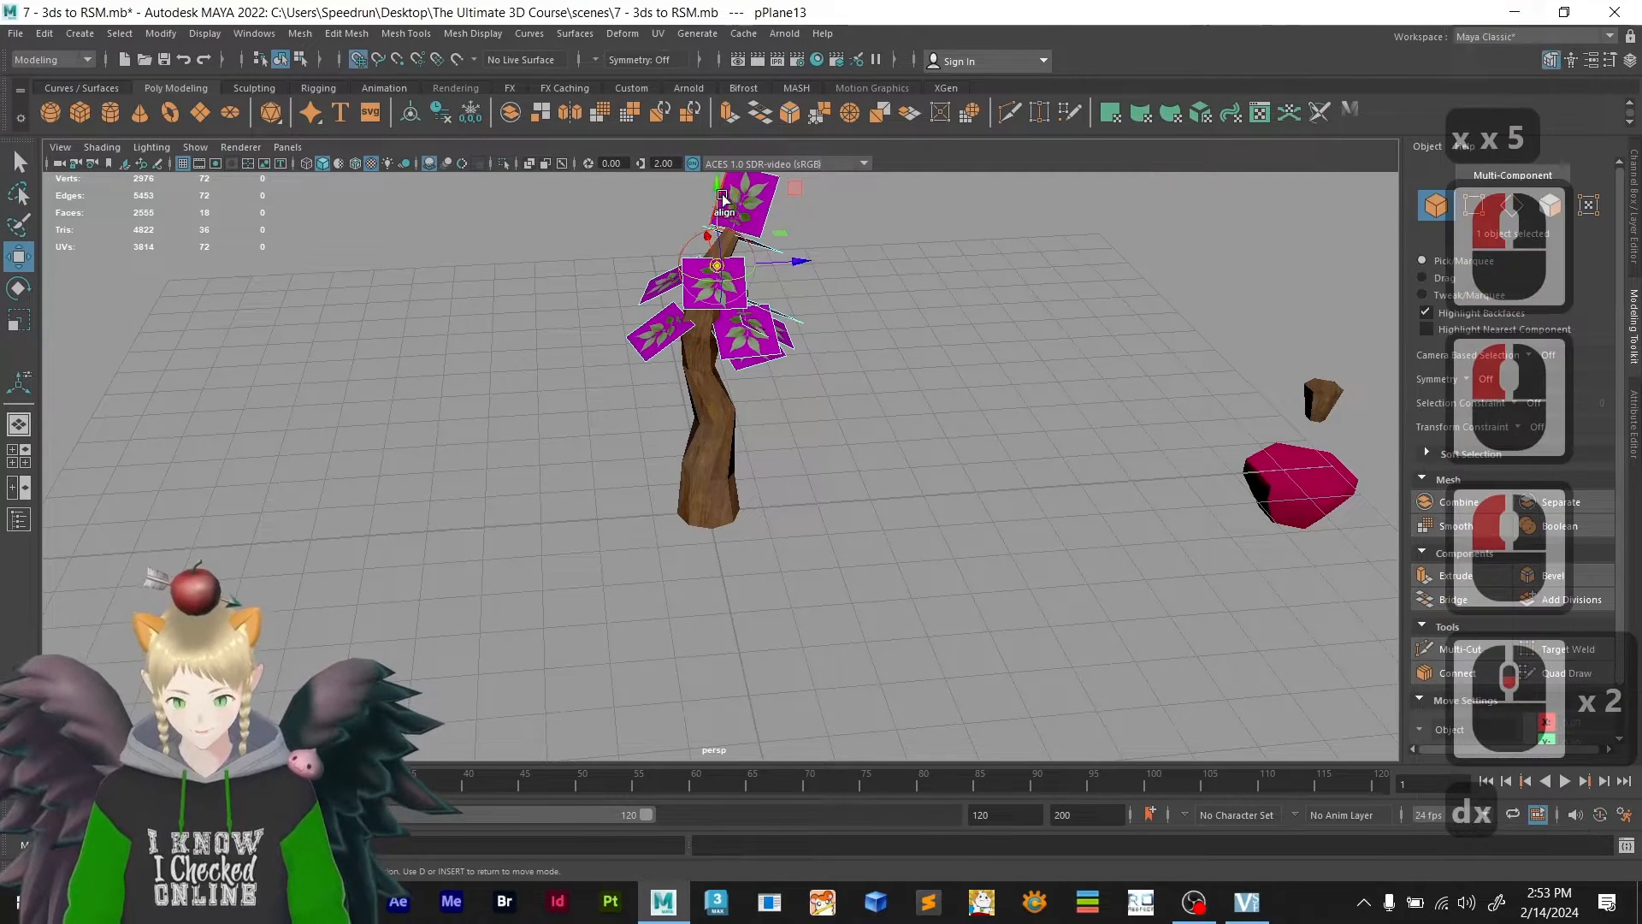
left_click_drag(717, 198, 706, 514)
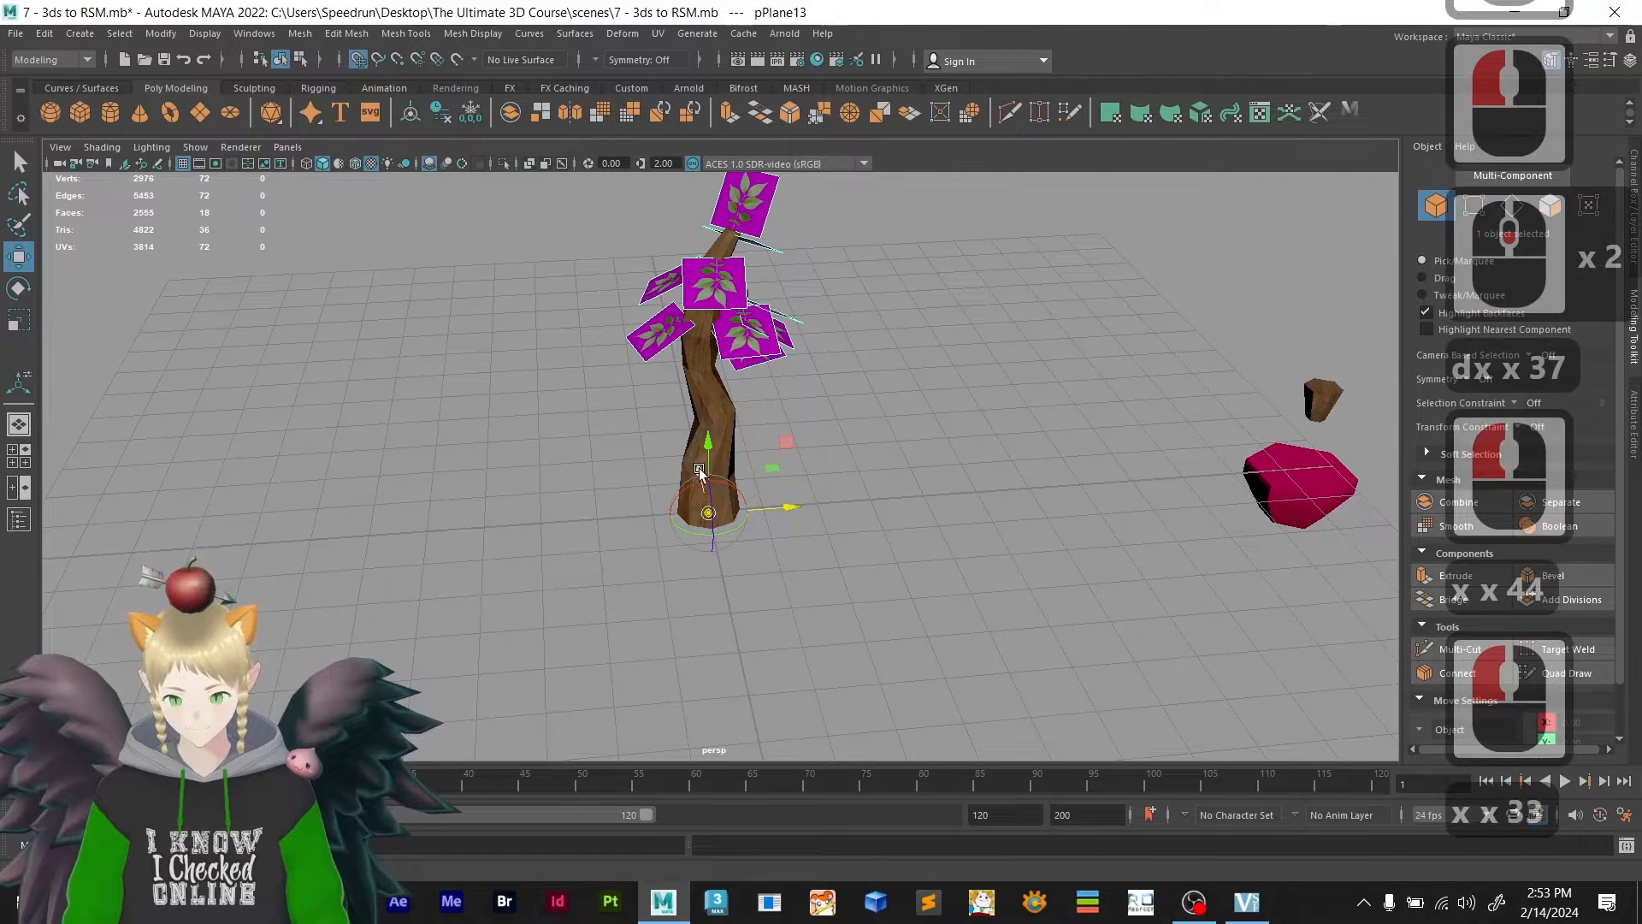
left_click(471, 118)
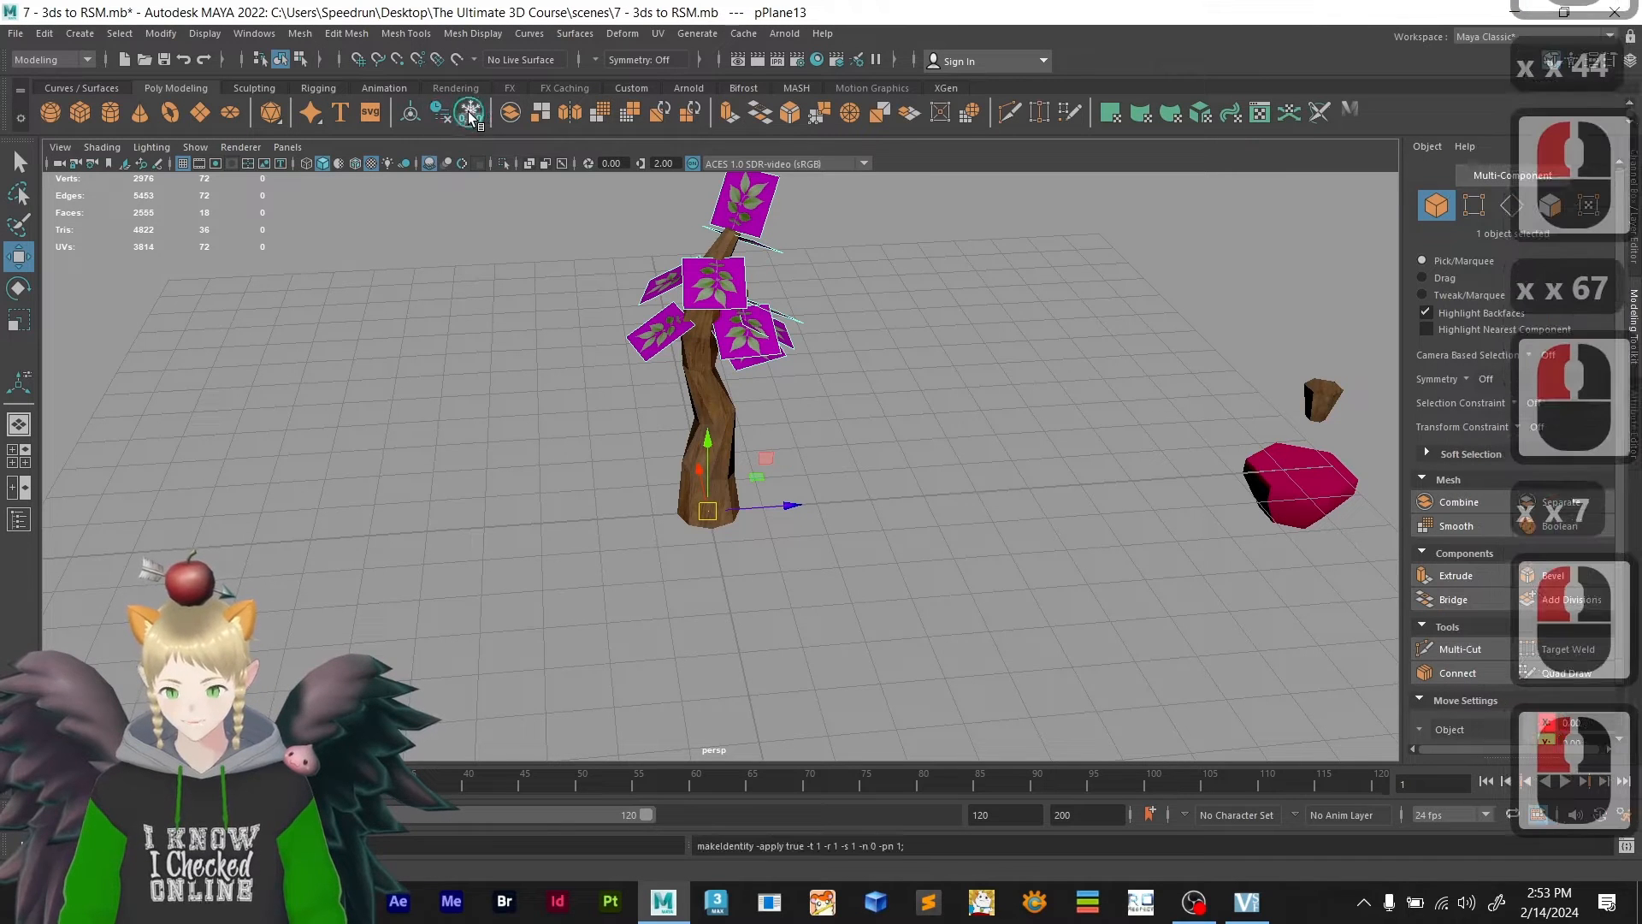
- Move the trunk and leaves together away from the origin, to about 6.592 in Translate X and -4.786 in Translate Z
scroll(855, 547, "down", 3)
left_click(843, 559)
left_click_drag(843, 559, 653, 282)
left_click_drag(794, 490, 342, 598, "alt")
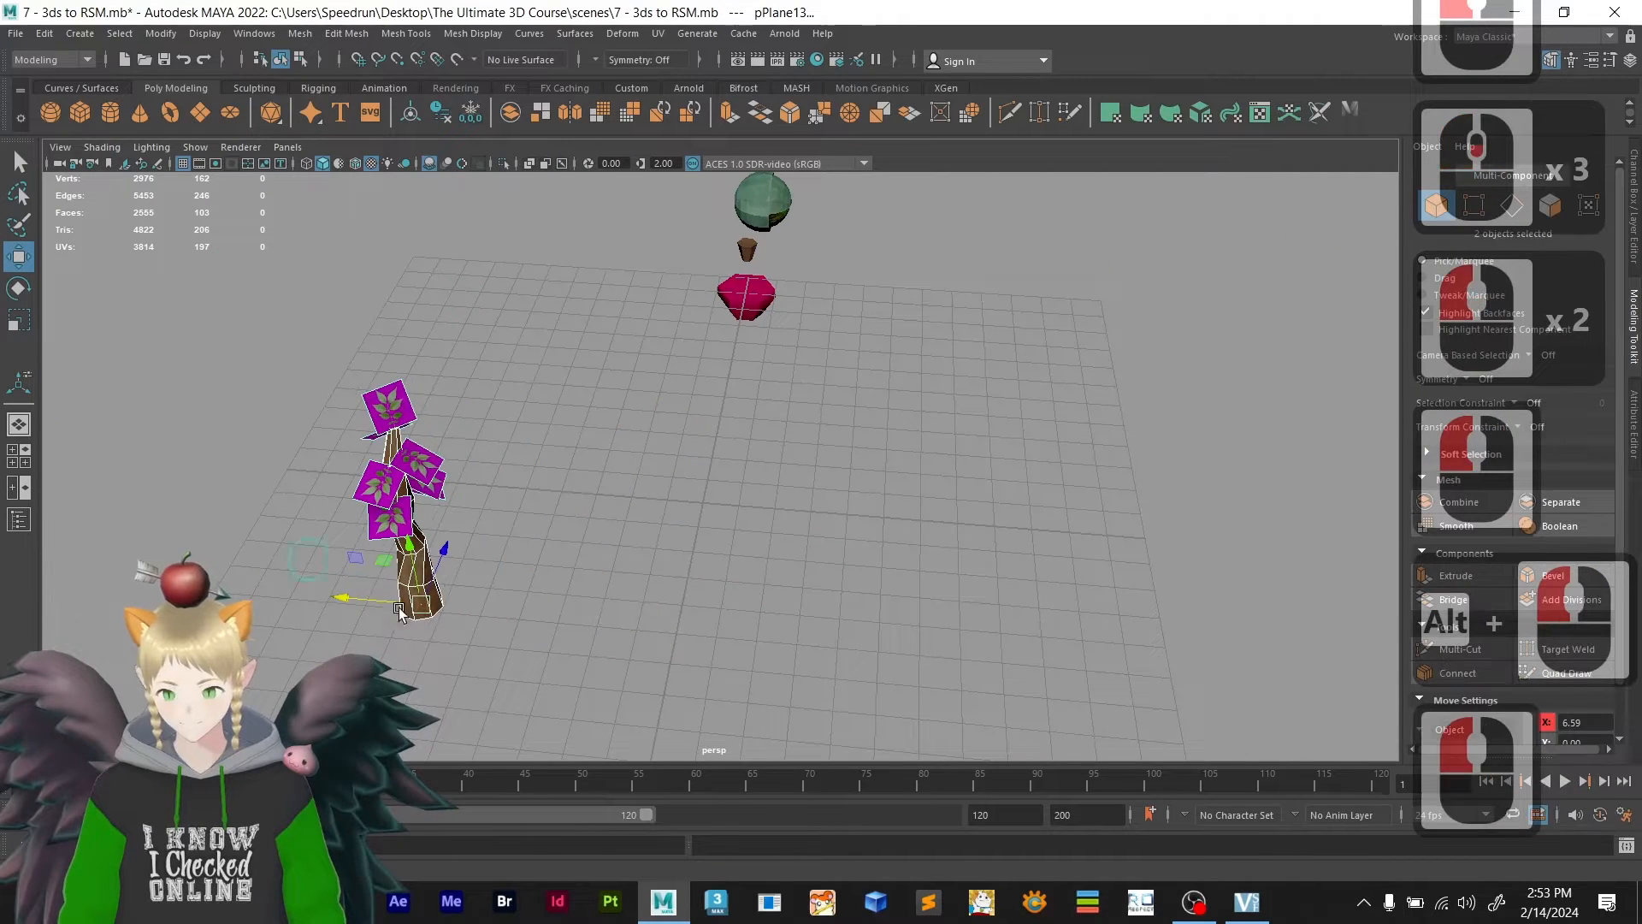
left_click_drag(581, 525, 448, 534, "alt")
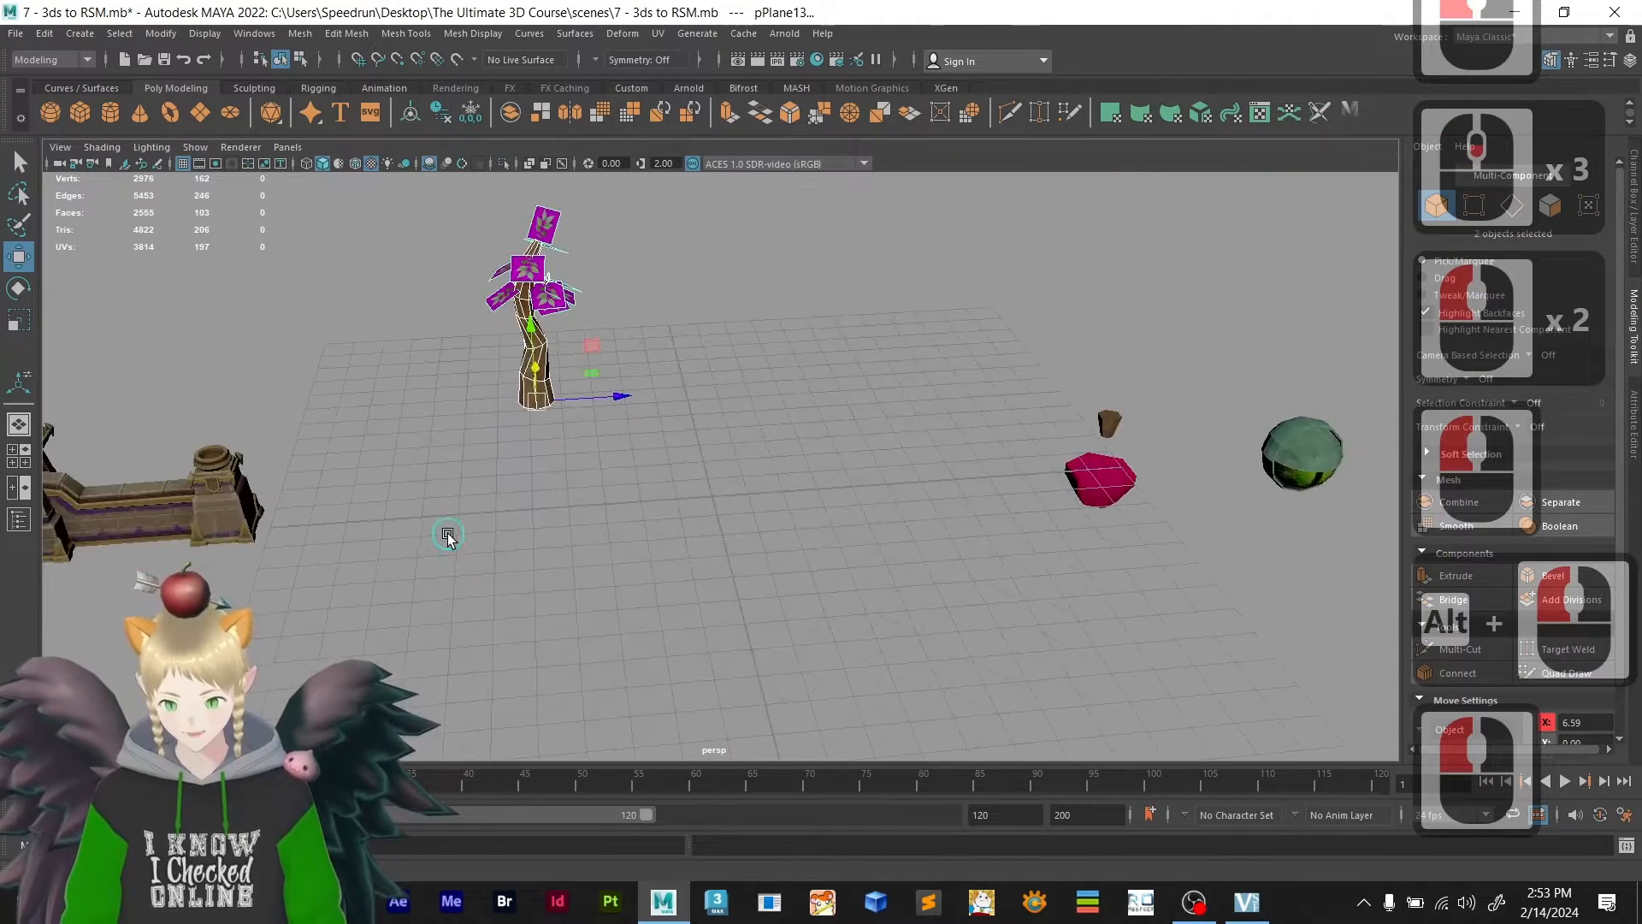
middle_click_drag(641, 523, 658, 642, "alt")
scroll(551, 429, "up", 4)
scroll(561, 424, "down", 2)
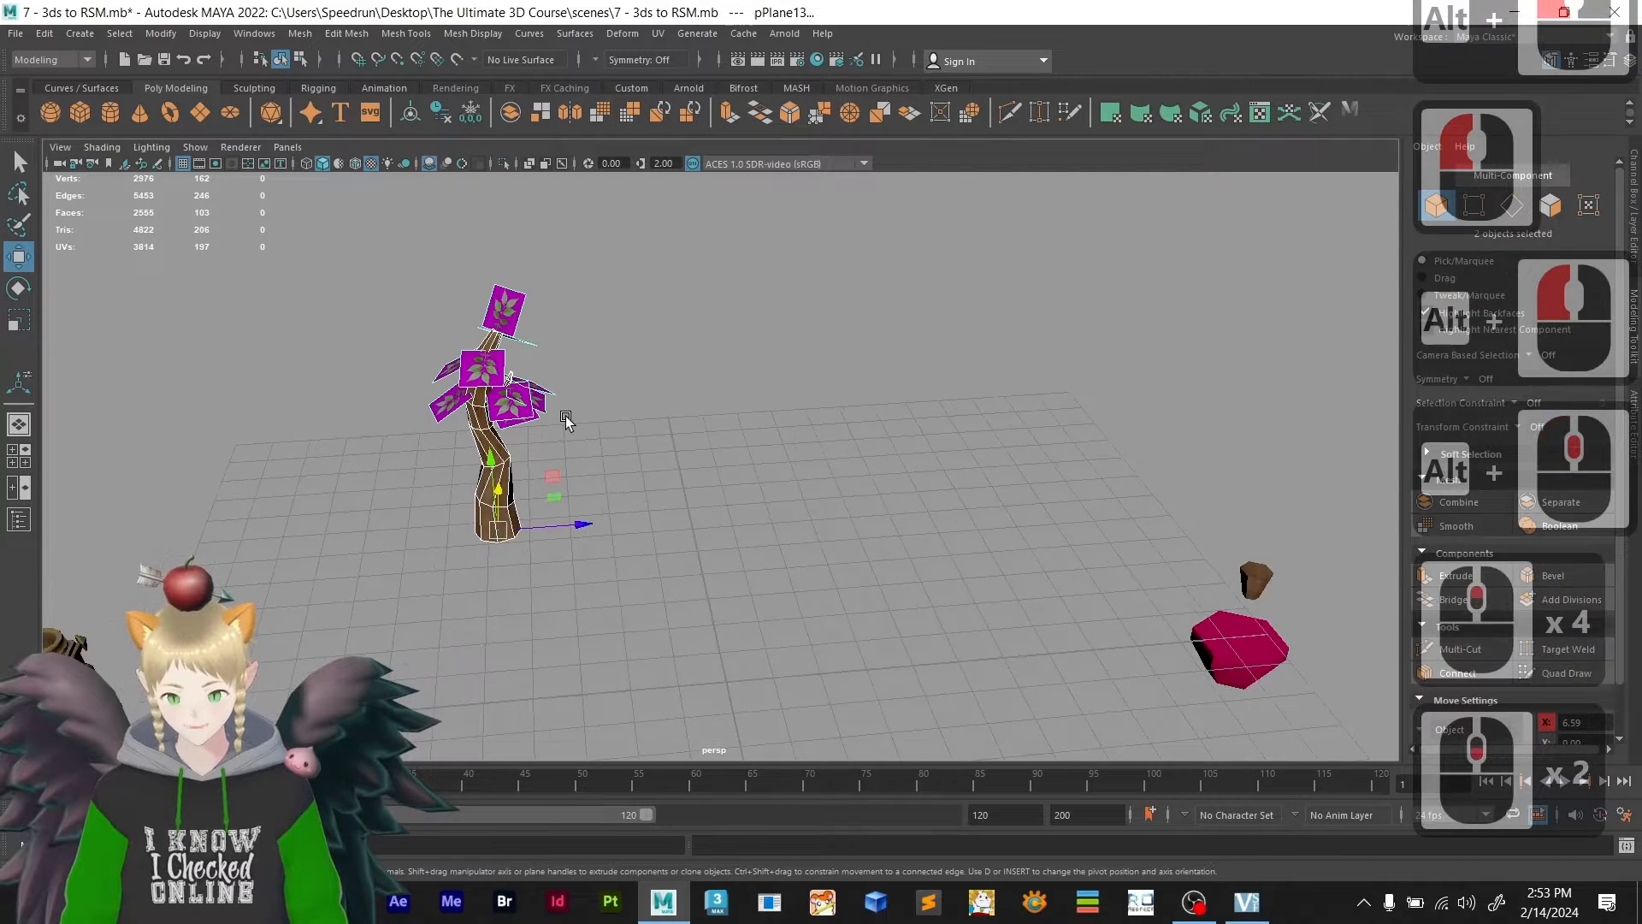
- Return the tree to the scene origin by setting Translate X and Translate Z to 0
left_click(1632, 224)
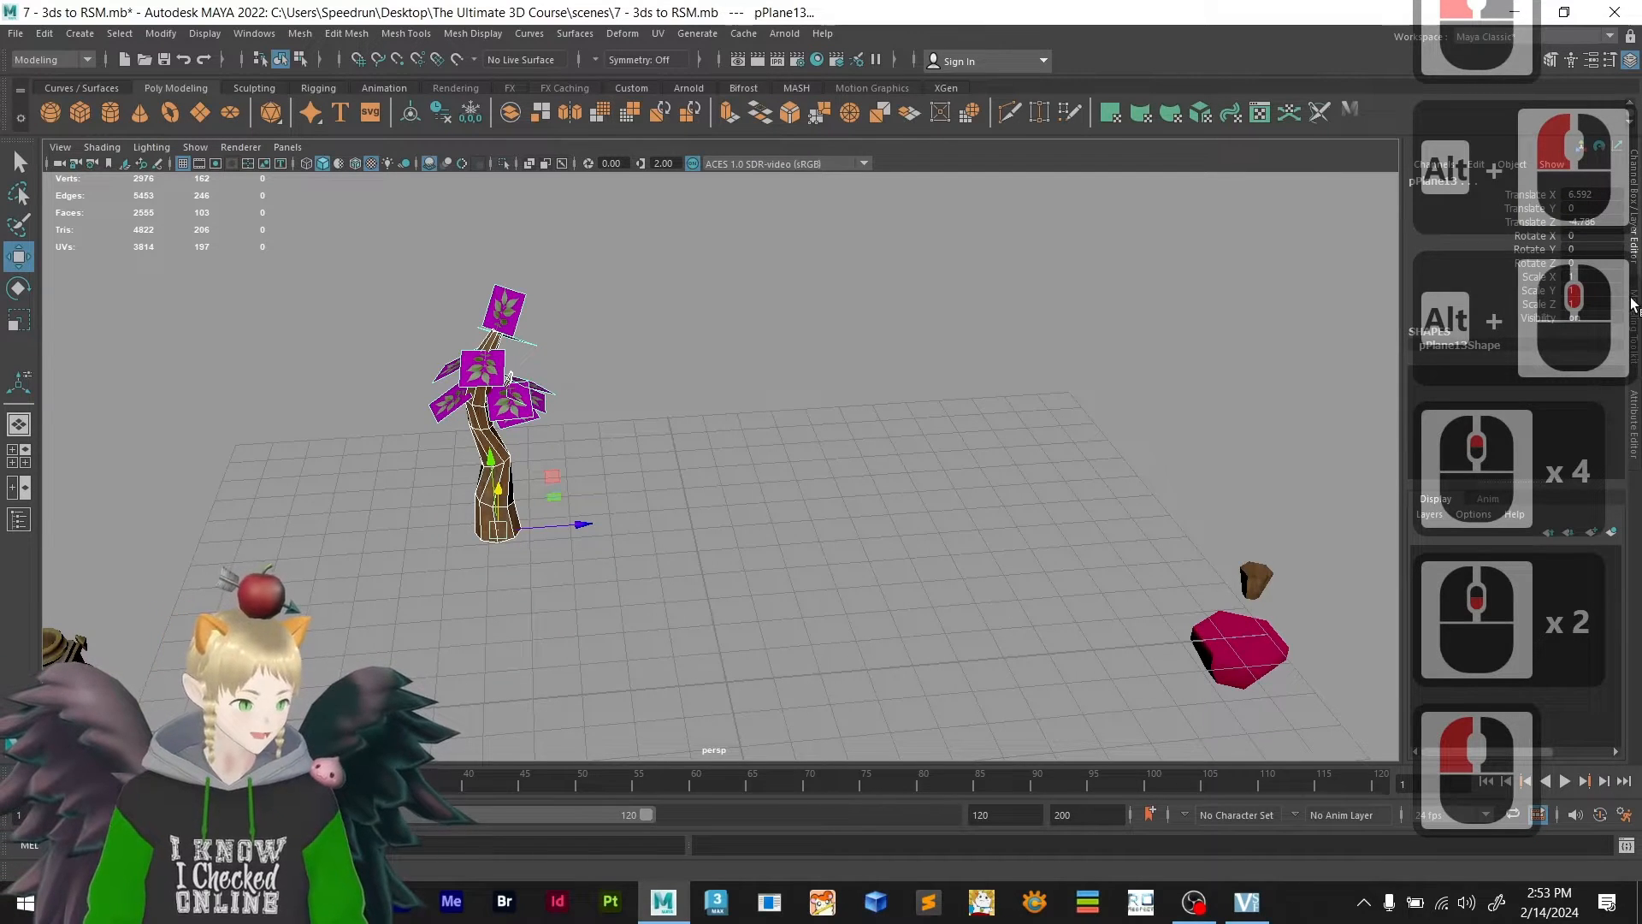
double_click(1587, 191)
key("ctrl+a")
type("0")
key("Return")
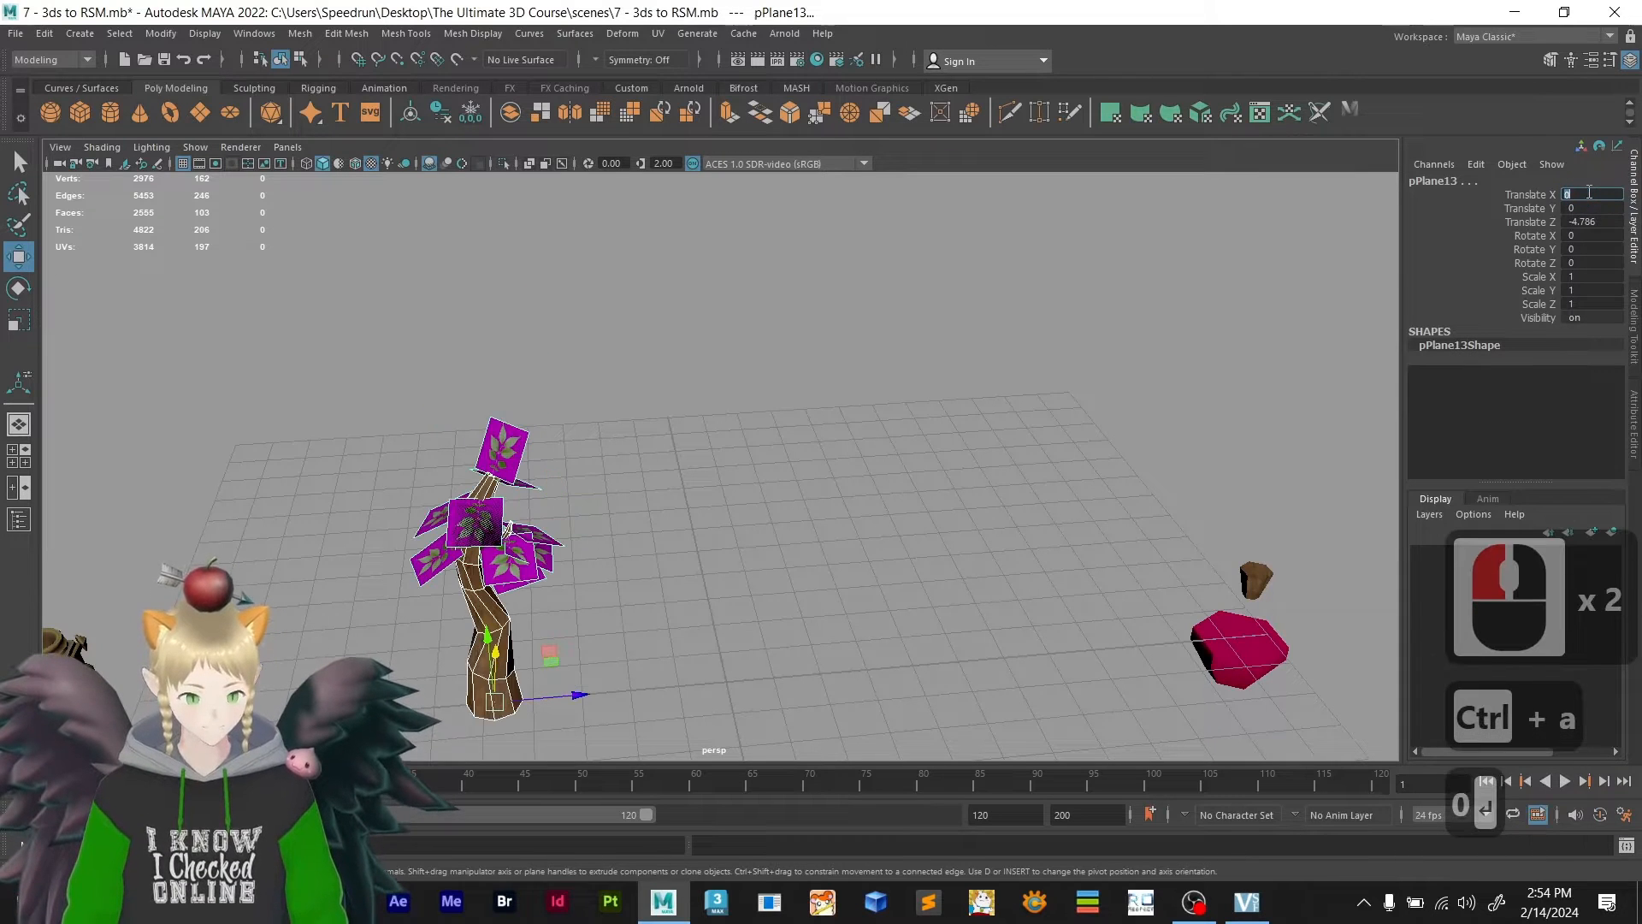
key("Tab")
key("Tab")
type("0")
key("Return")
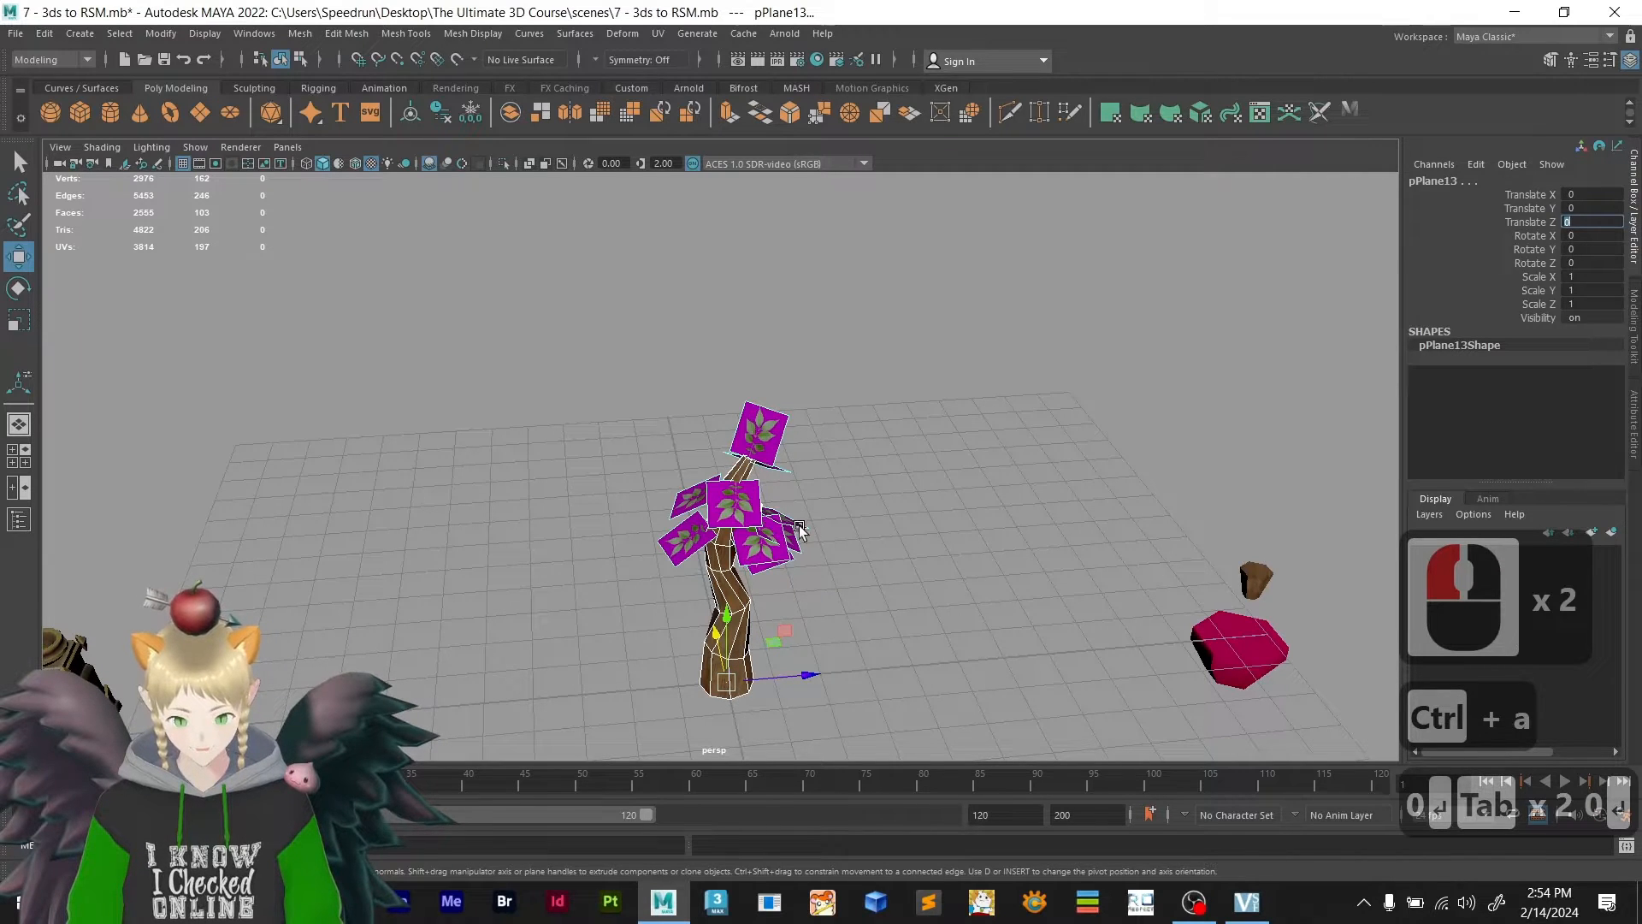
- Select the trunk and leaves and move them aside to about 2.596 in Translate X and -5.274 in Translate Z
left_click(888, 628)
left_click(744, 503)
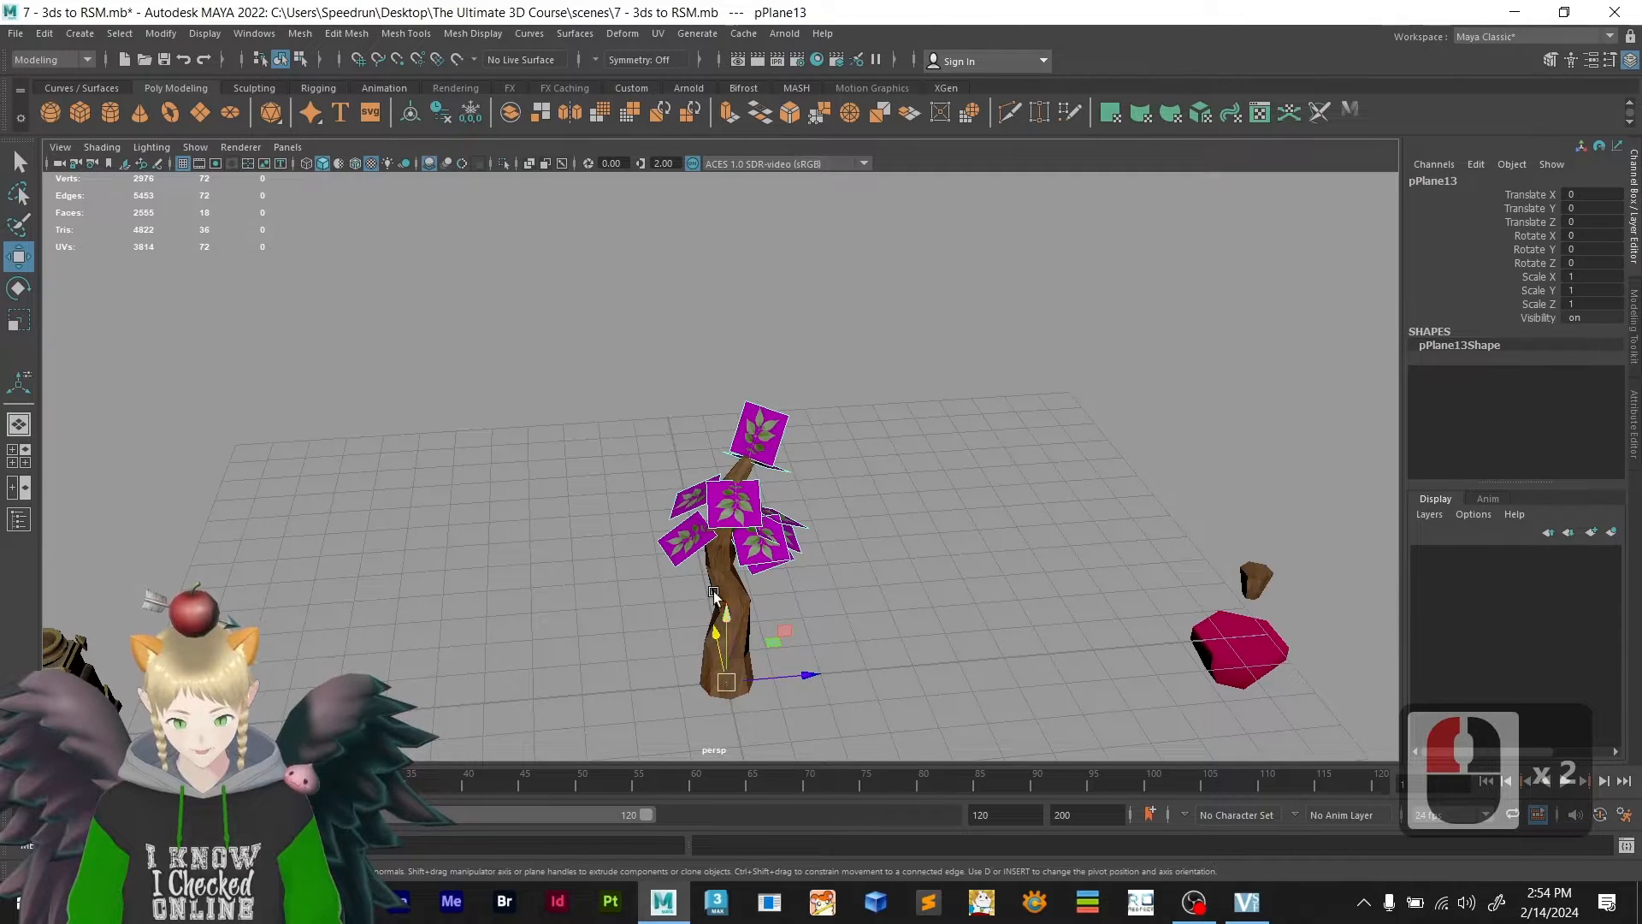
double_click(719, 642)
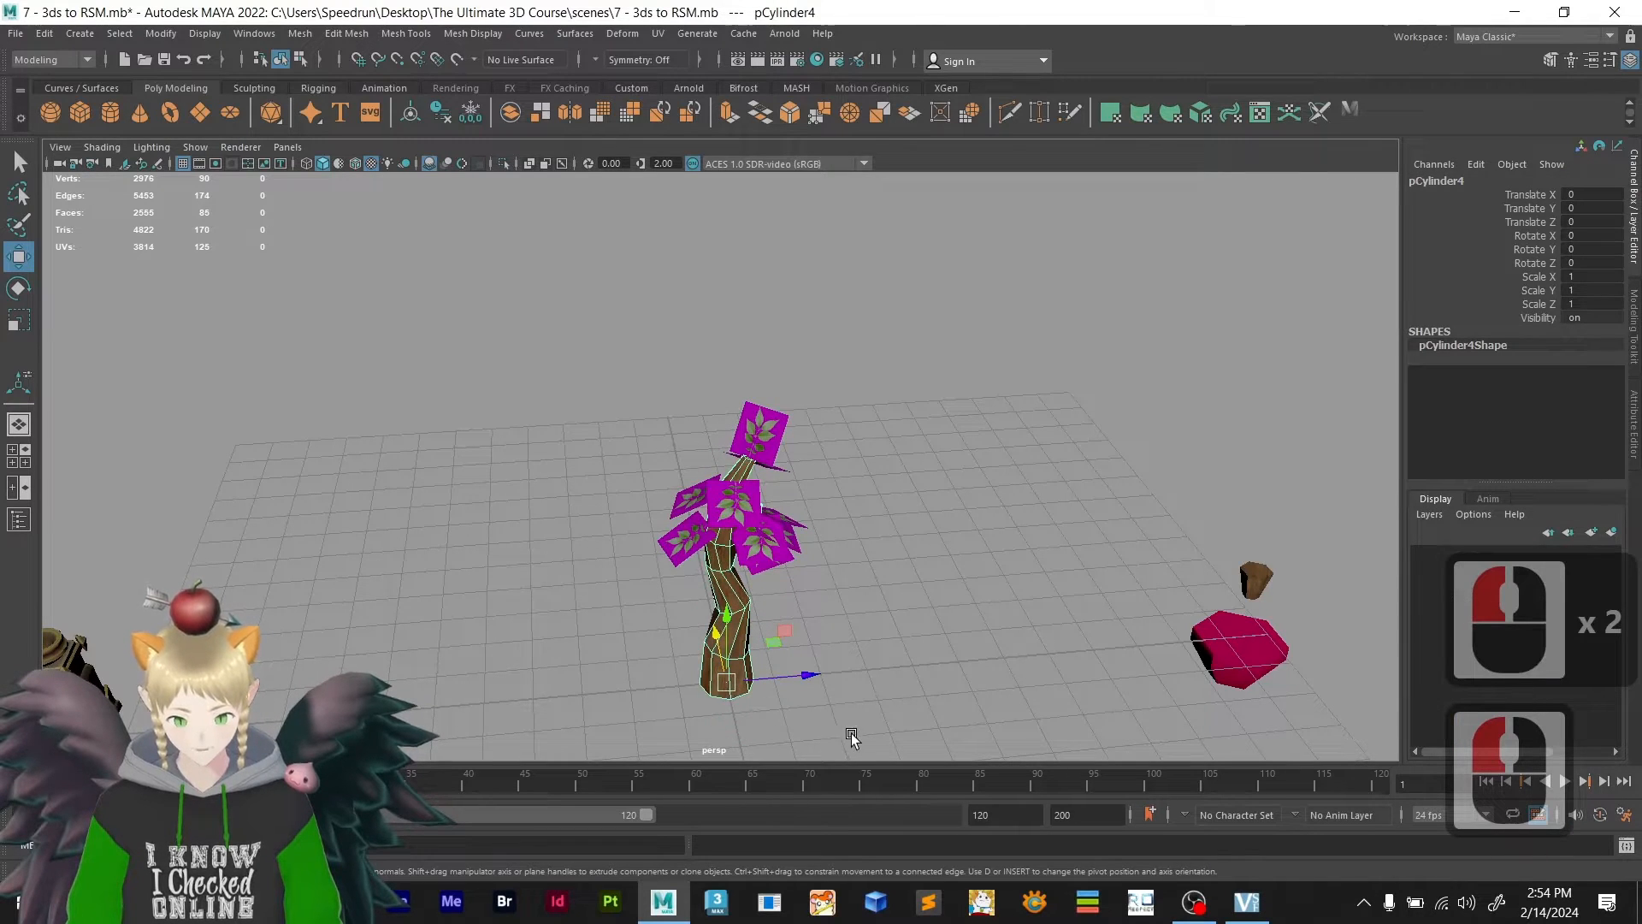
left_click_drag(851, 737, 516, 337)
scroll(721, 527, "down", 5)
left_click_drag(803, 573, 573, 584)
left_click_drag(716, 593, 775, 489, "alt")
scroll(705, 516, "up", 4)
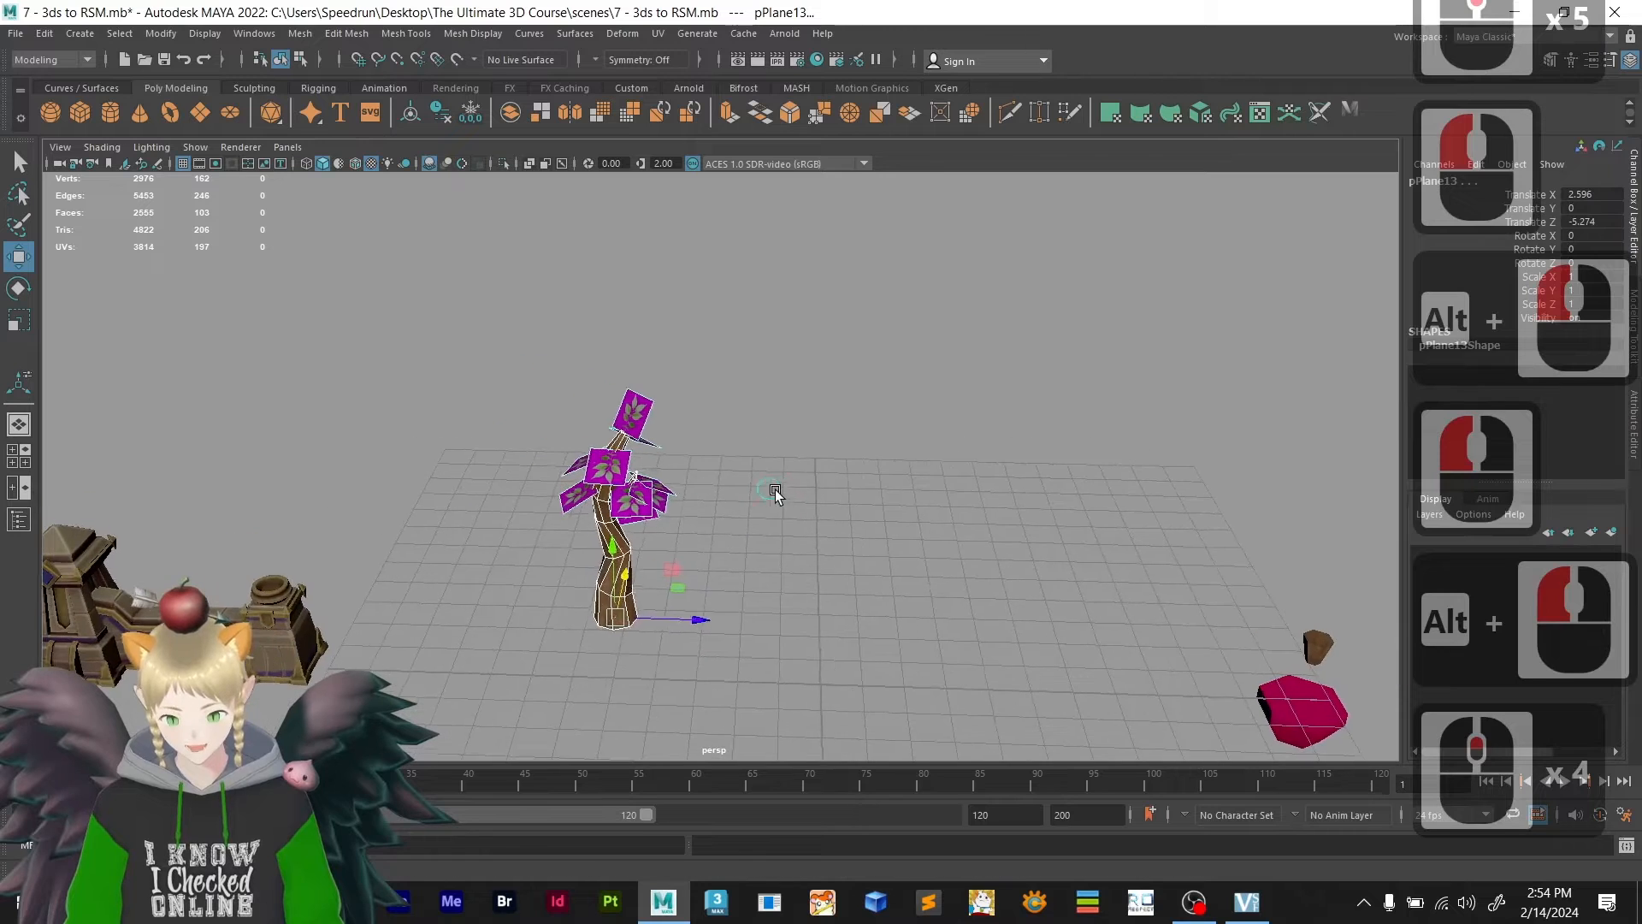
- Try moving the leaf mesh alone off the trunk, to about 1.035 in Translate Y, and undo the move
left_click(675, 515)
left_click(634, 503)
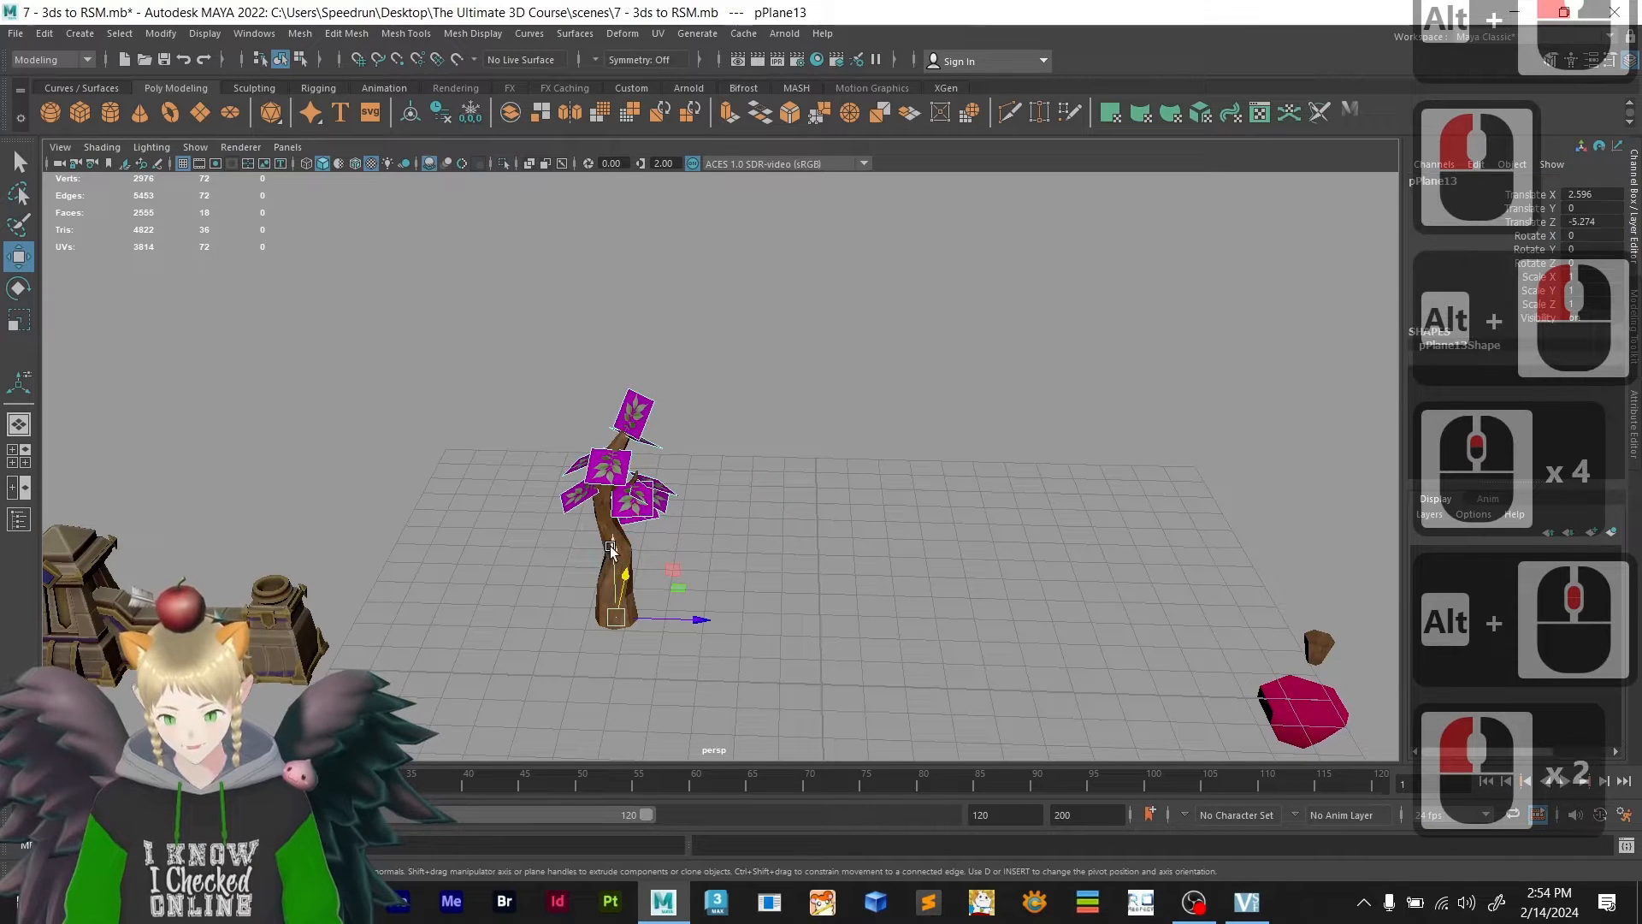
left_click_drag(611, 550, 645, 537)
left_click_drag(691, 595, 741, 681)
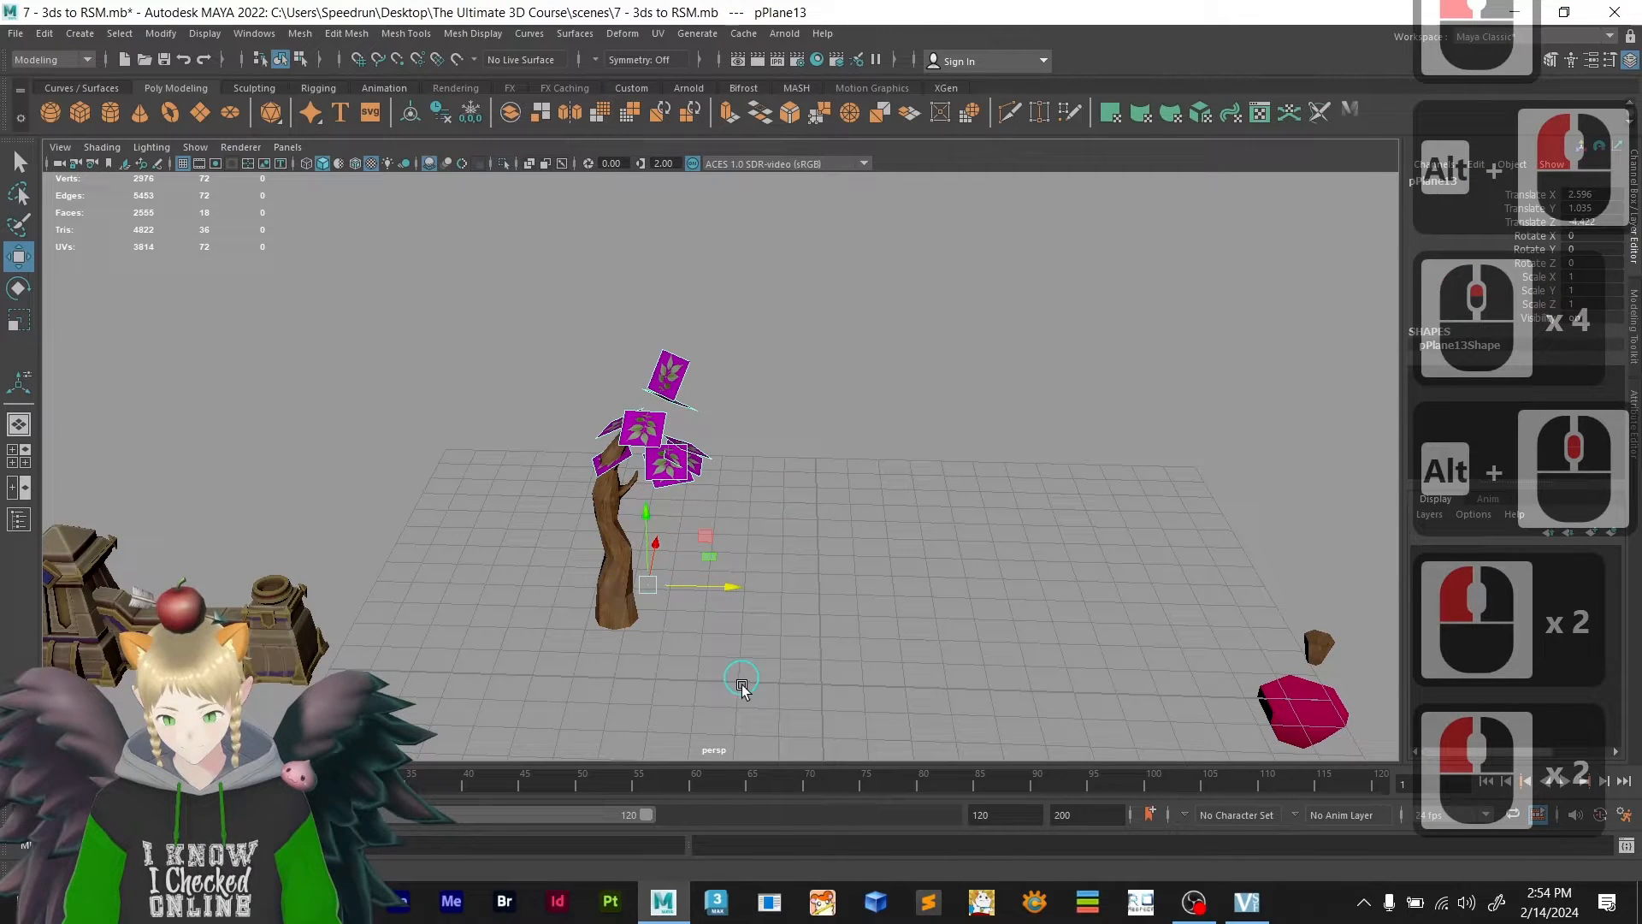
left_click(791, 663)
key("ctrl+z")
key("ctrl+z")
key("ctrl+z")
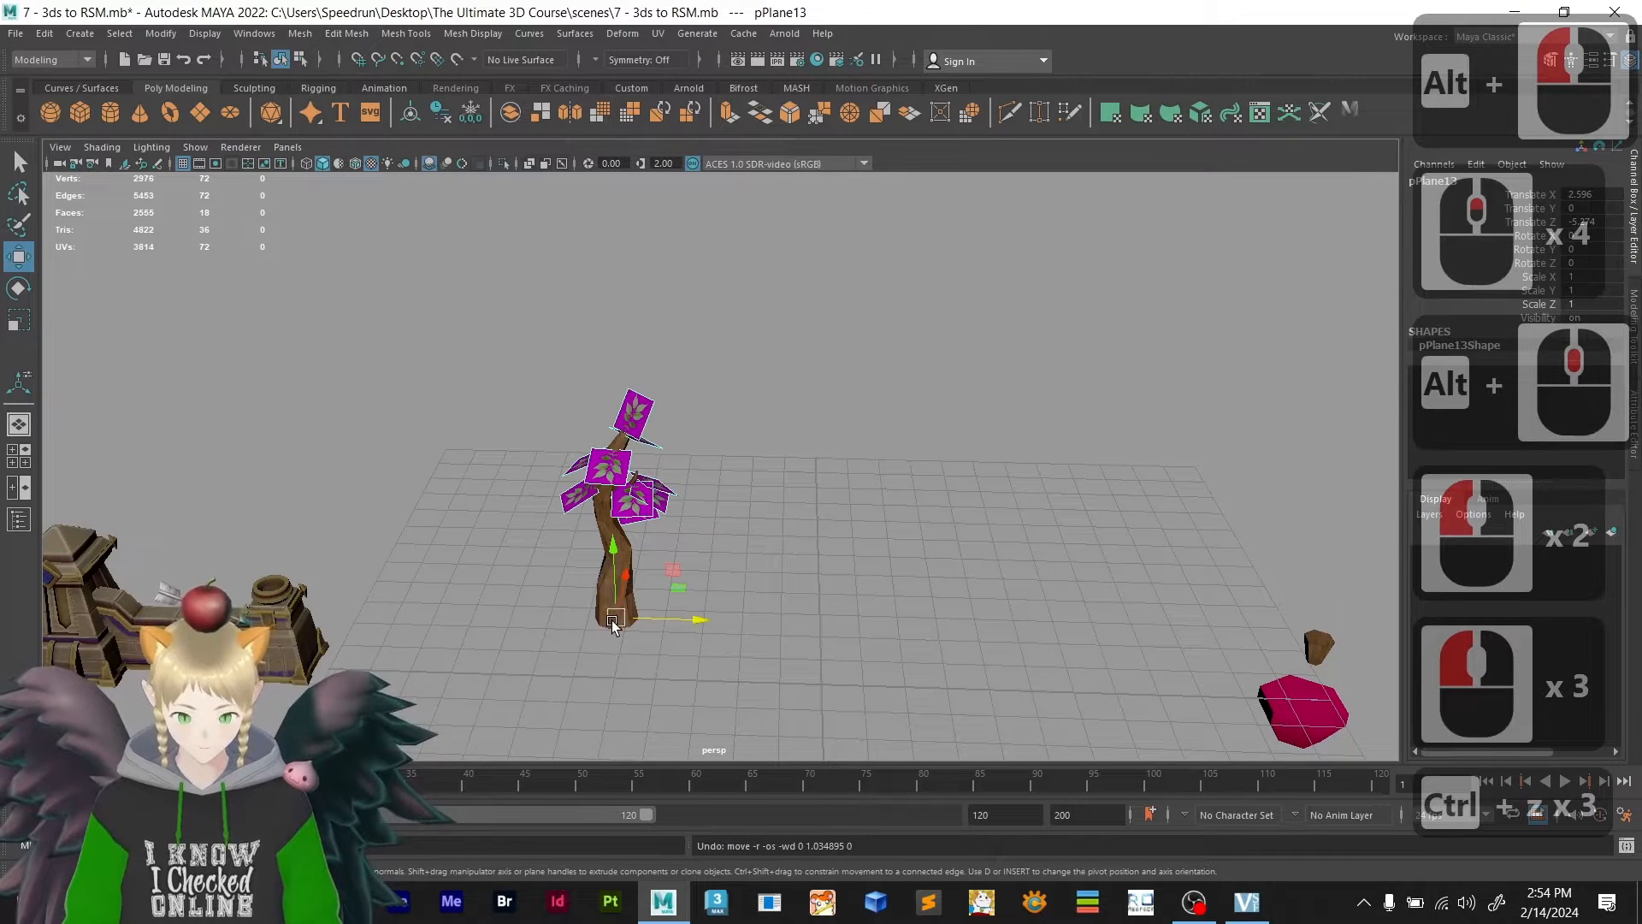
- Select the potion's bottle, liquid and cork and move them near the origin, to about -0.111 in Translate Z
left_click(799, 558)
scroll(889, 663, "down", 5)
middle_click_drag(916, 593, 916, 594, "alt")
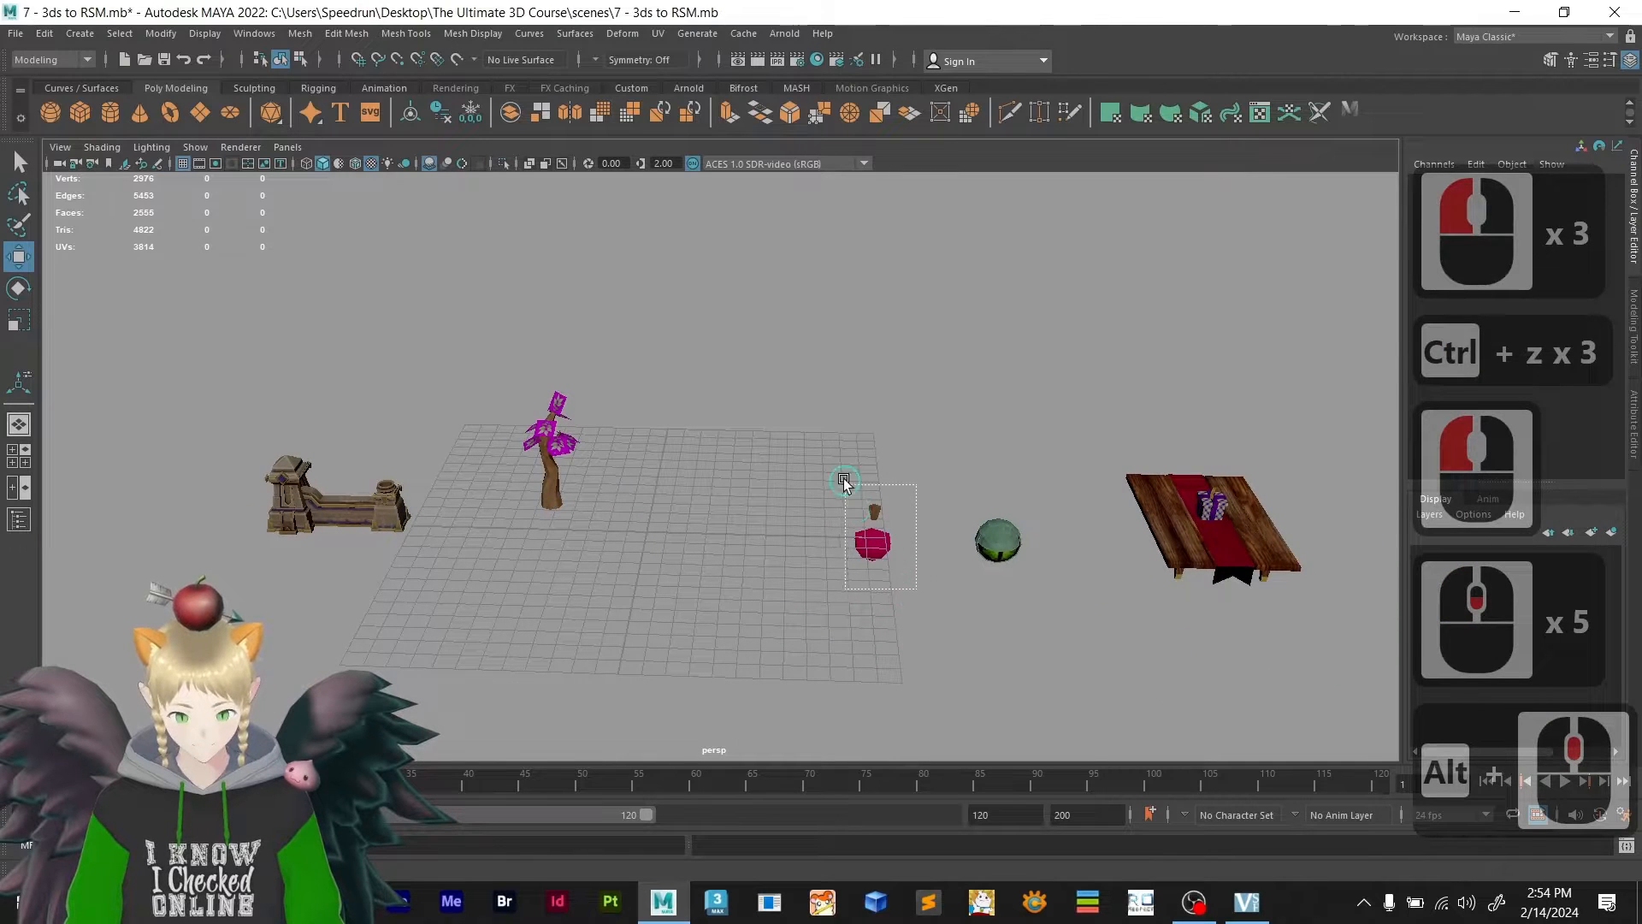
left_click_drag(844, 482, 844, 482)
scroll(945, 572, "up", 5)
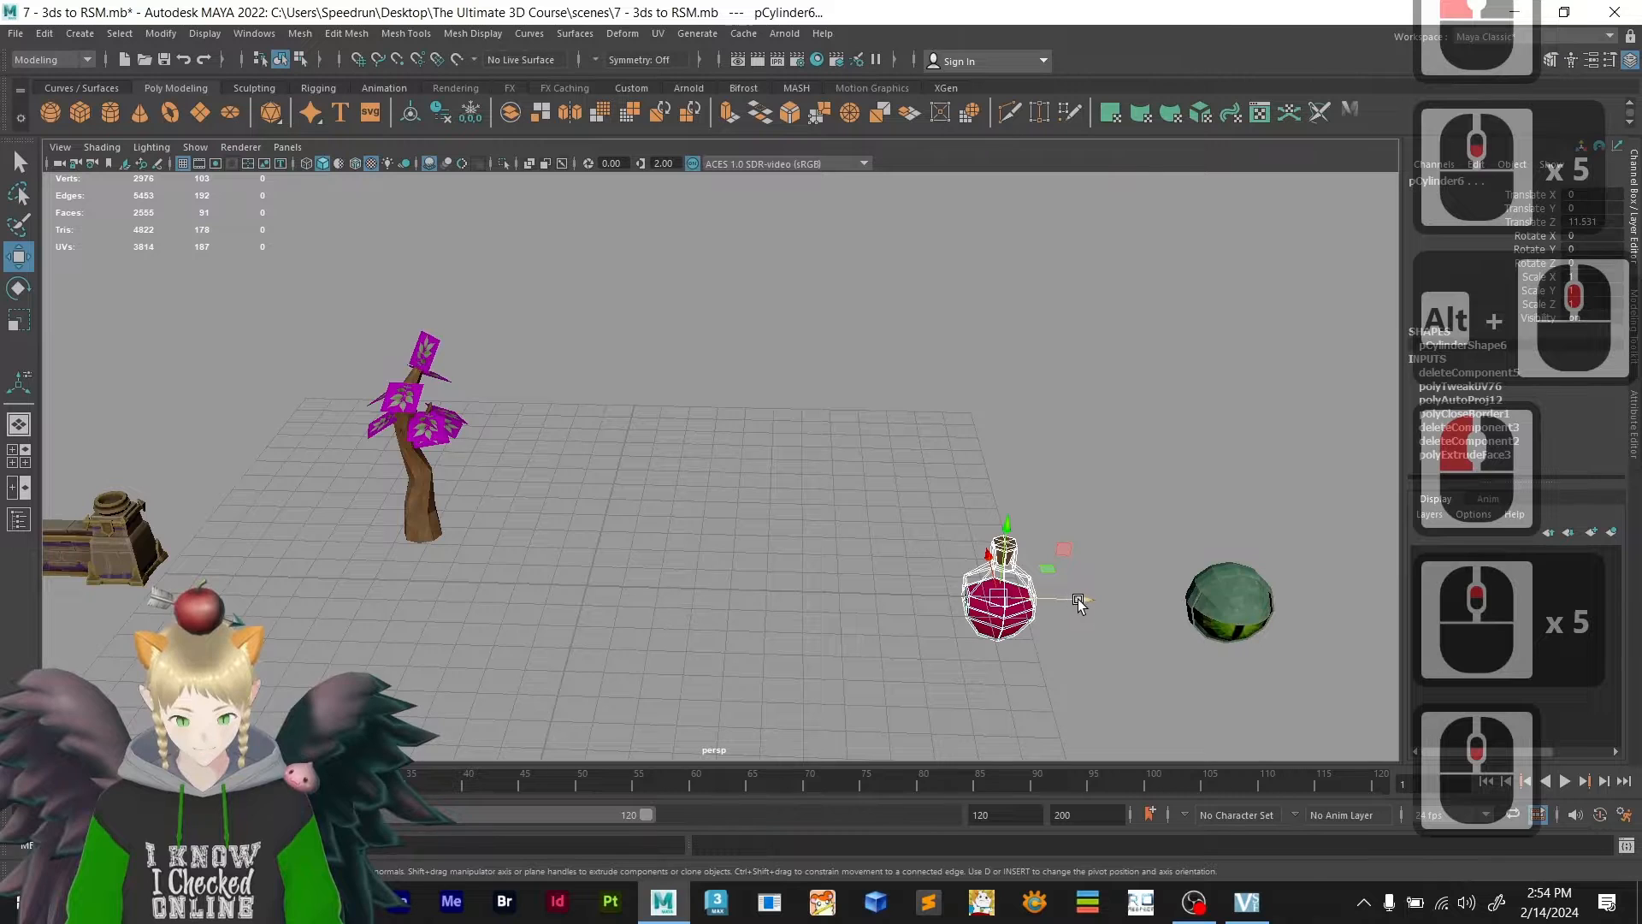
left_click_drag(1071, 599, 671, 576)
middle_click_drag(652, 634, 662, 603, "alt")
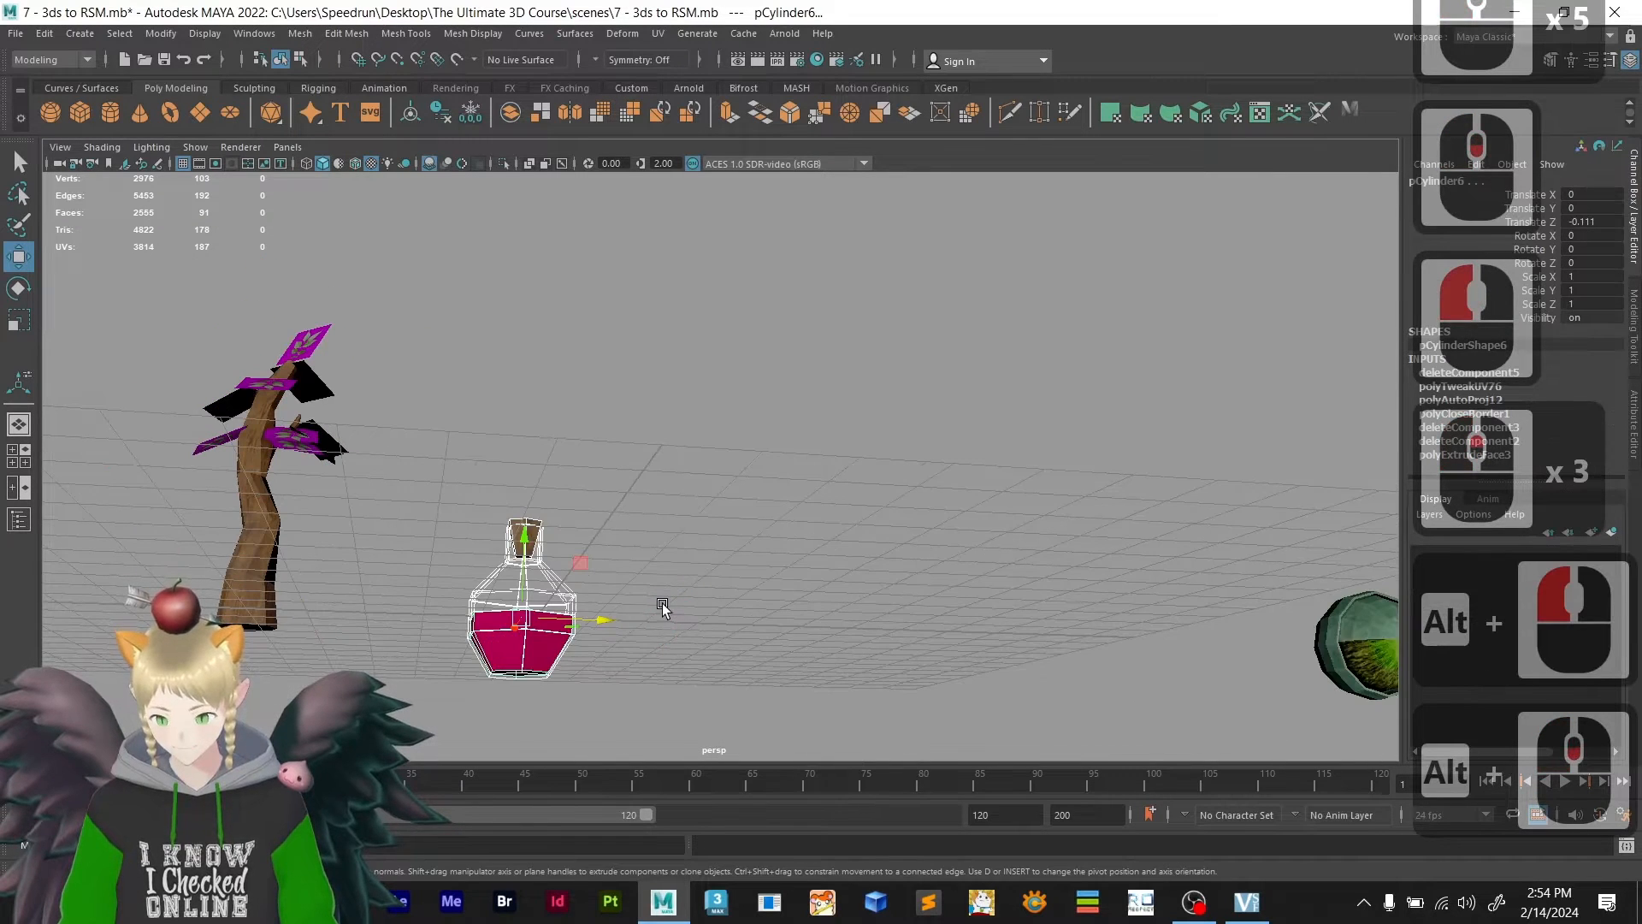
- Raise the selected potion parts onto the grid, to about 1.112 in Translate Y
left_click_drag(635, 661, 616, 653, "alt")
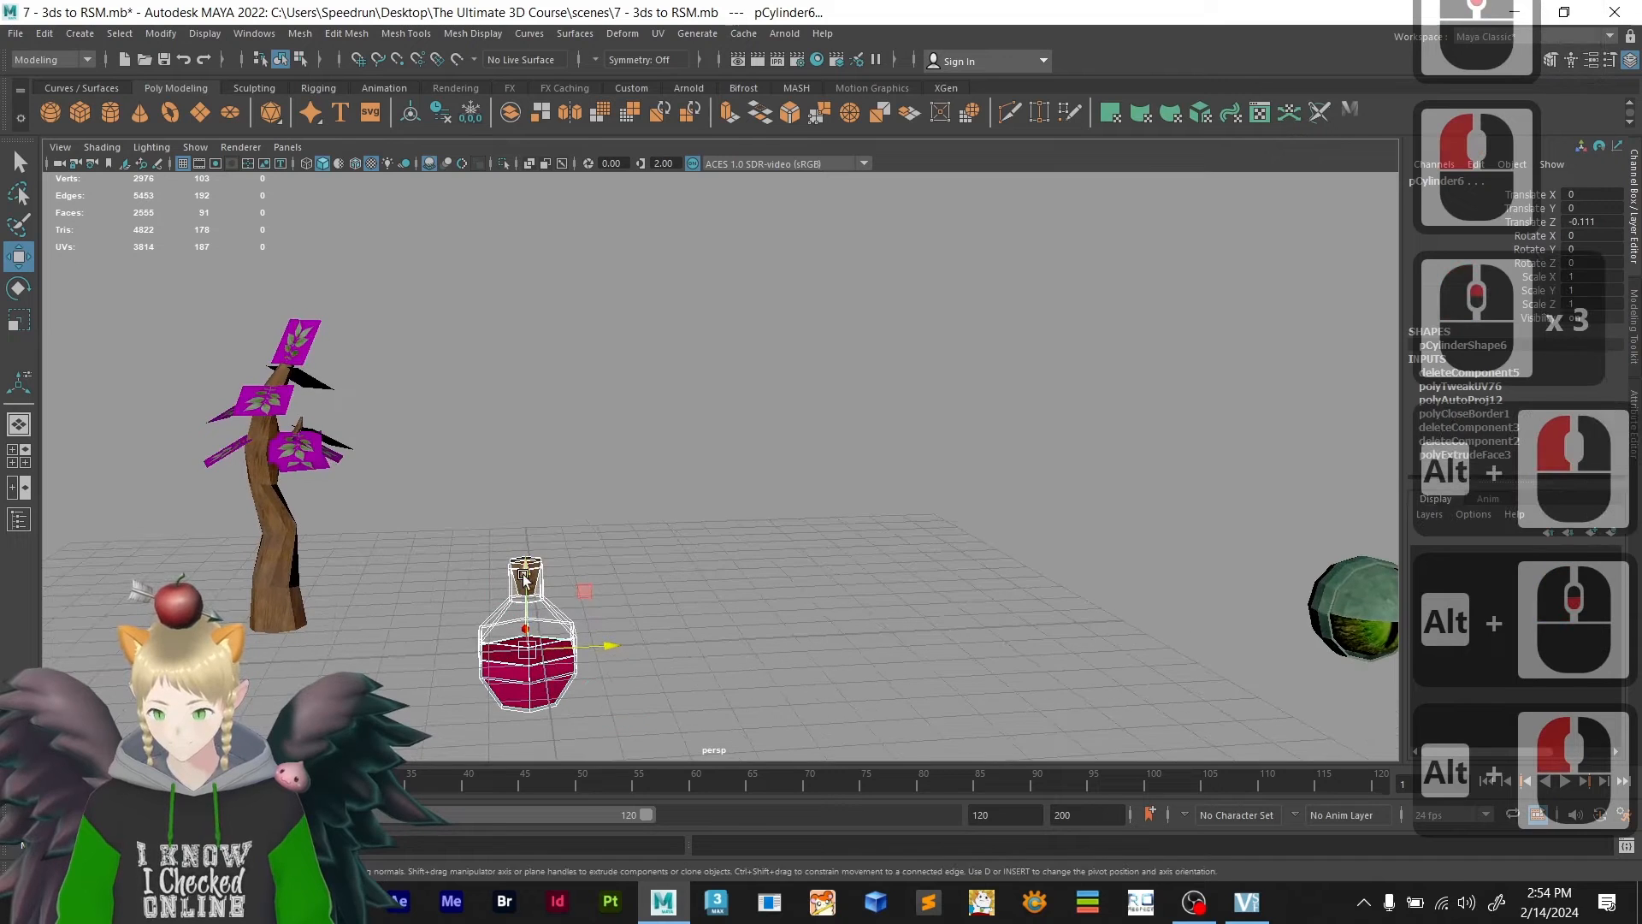
left_click_drag(523, 574, 525, 515)
scroll(528, 678, "up", 5)
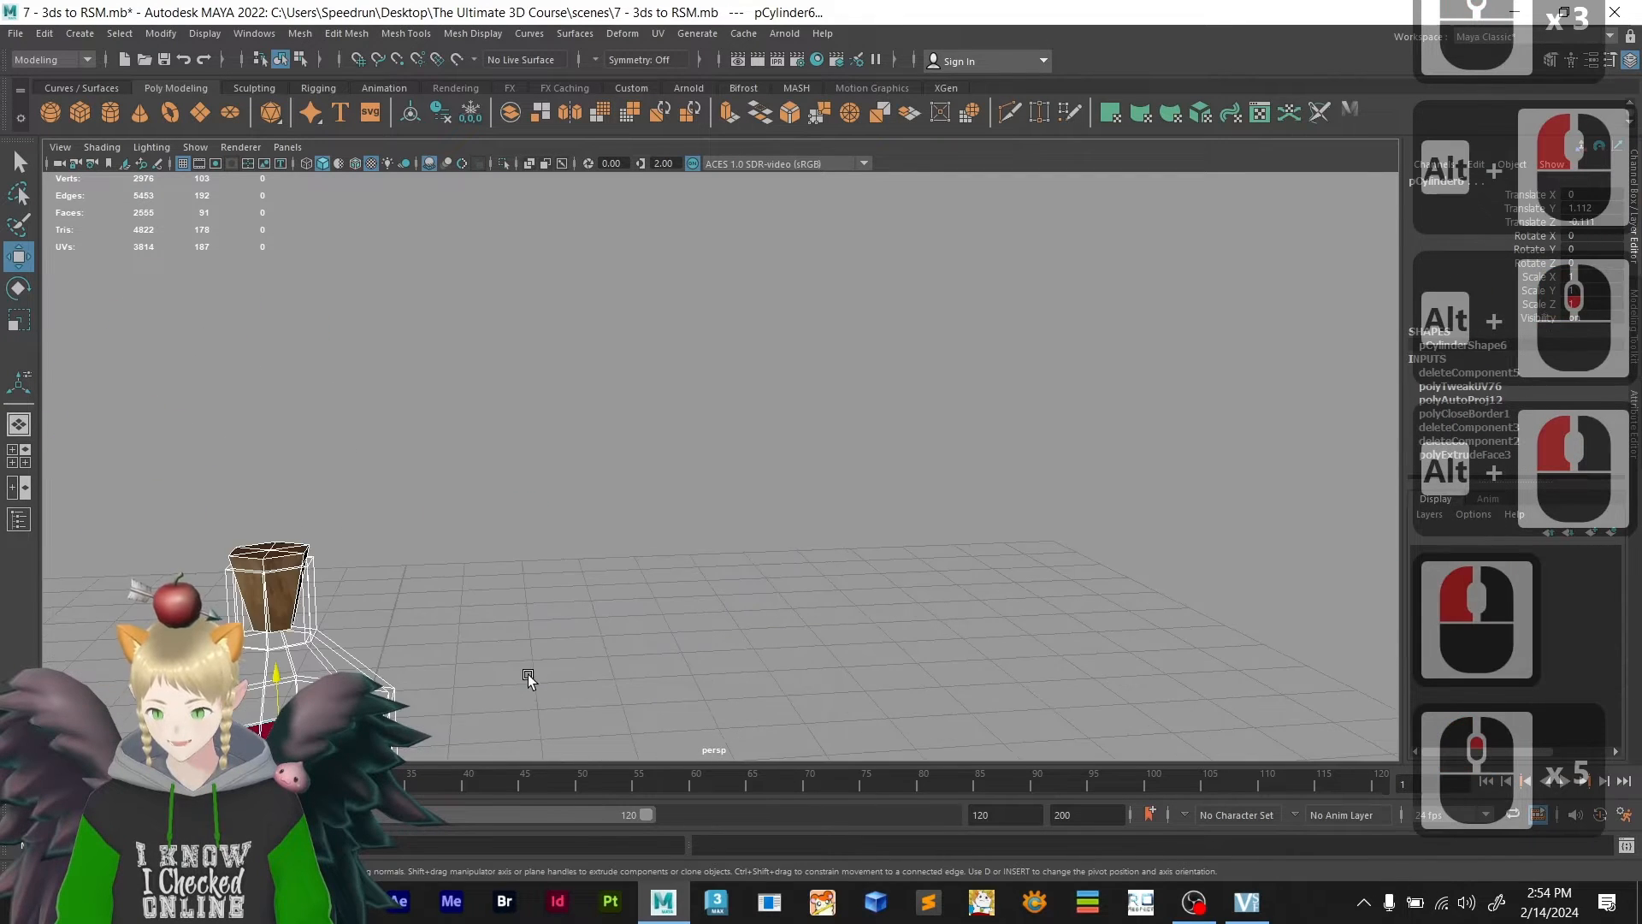
middle_click_drag(527, 679, 718, 523, "alt")
scroll(712, 534, "down", 3)
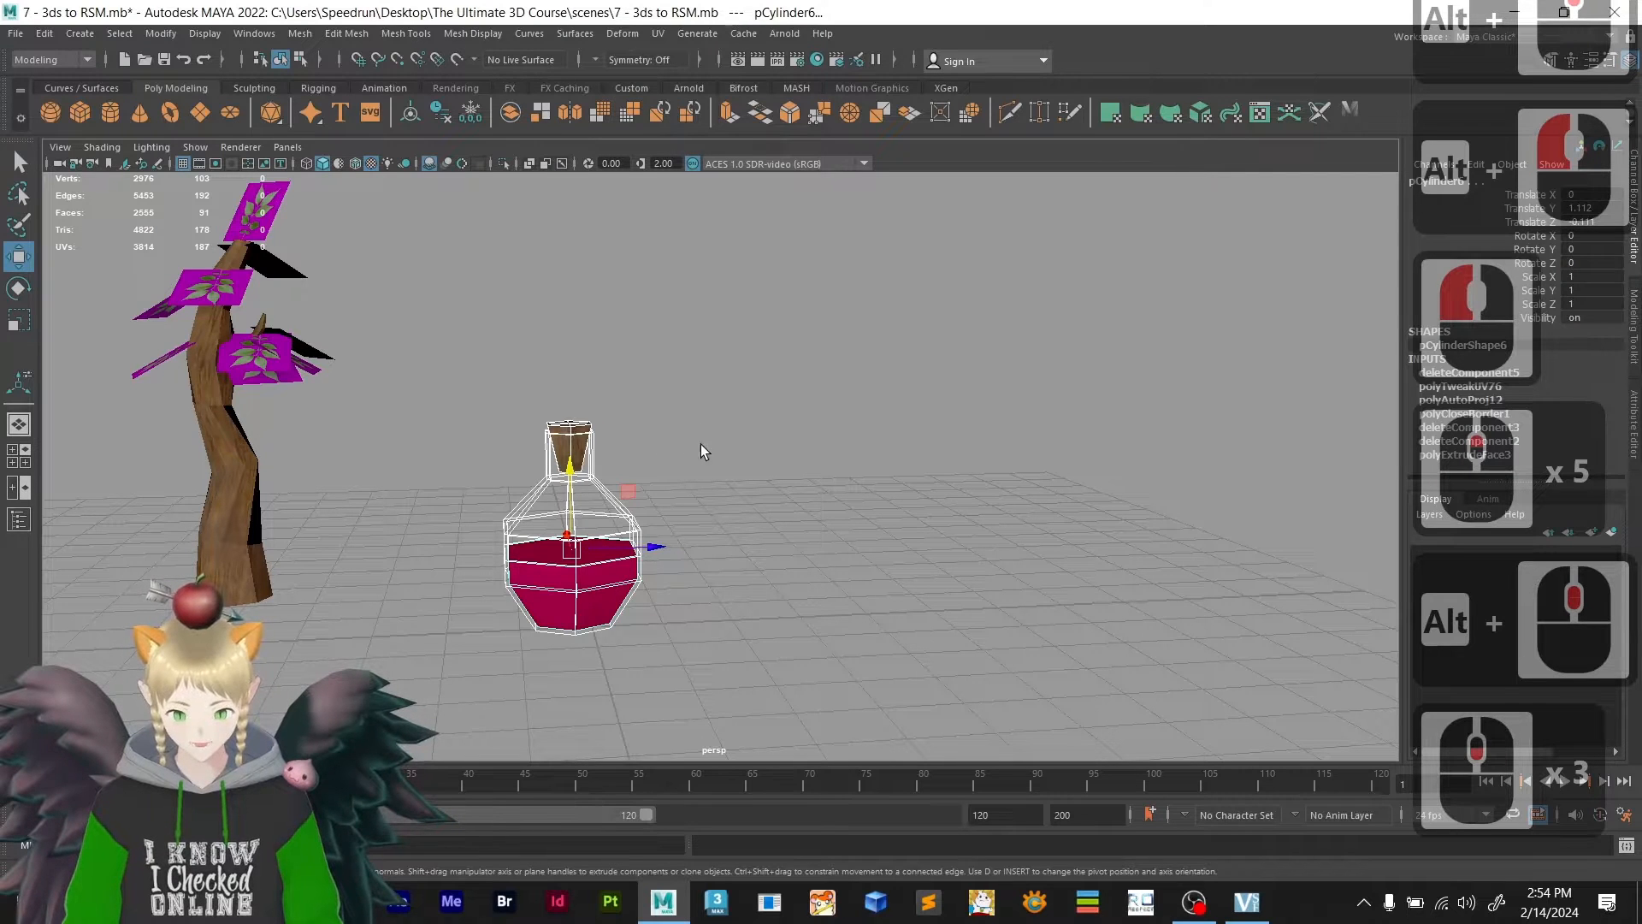
- Combine the potion's bottle, liquid and cork into a single mesh
left_click_drag(454, 668, 454, 666)
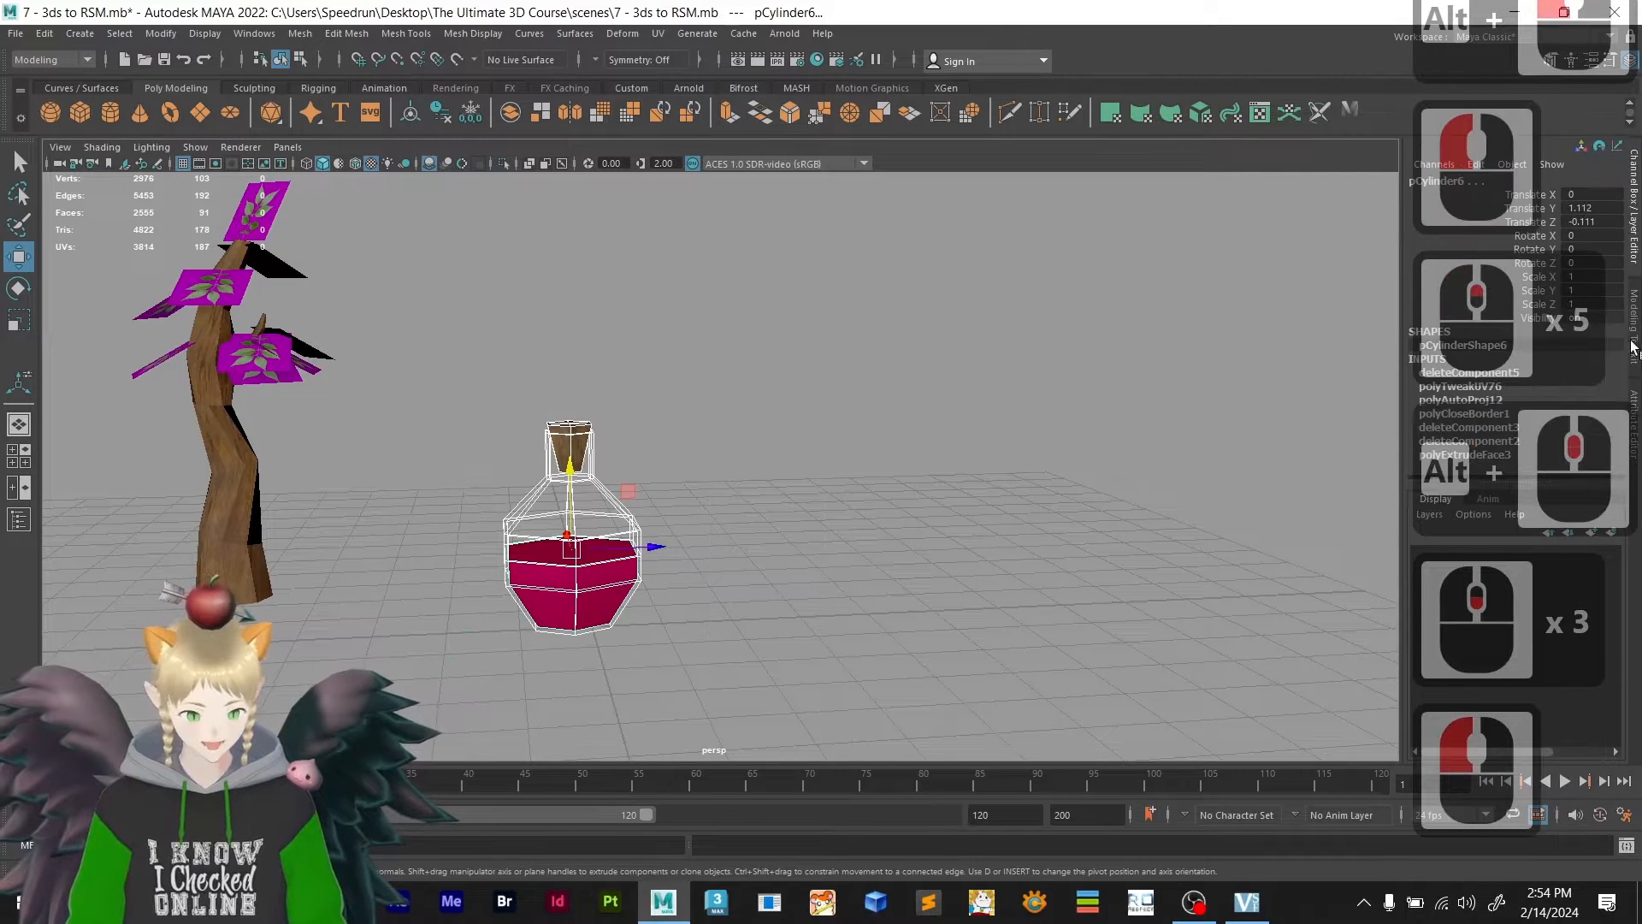
left_click(1634, 409)
left_click(1633, 325)
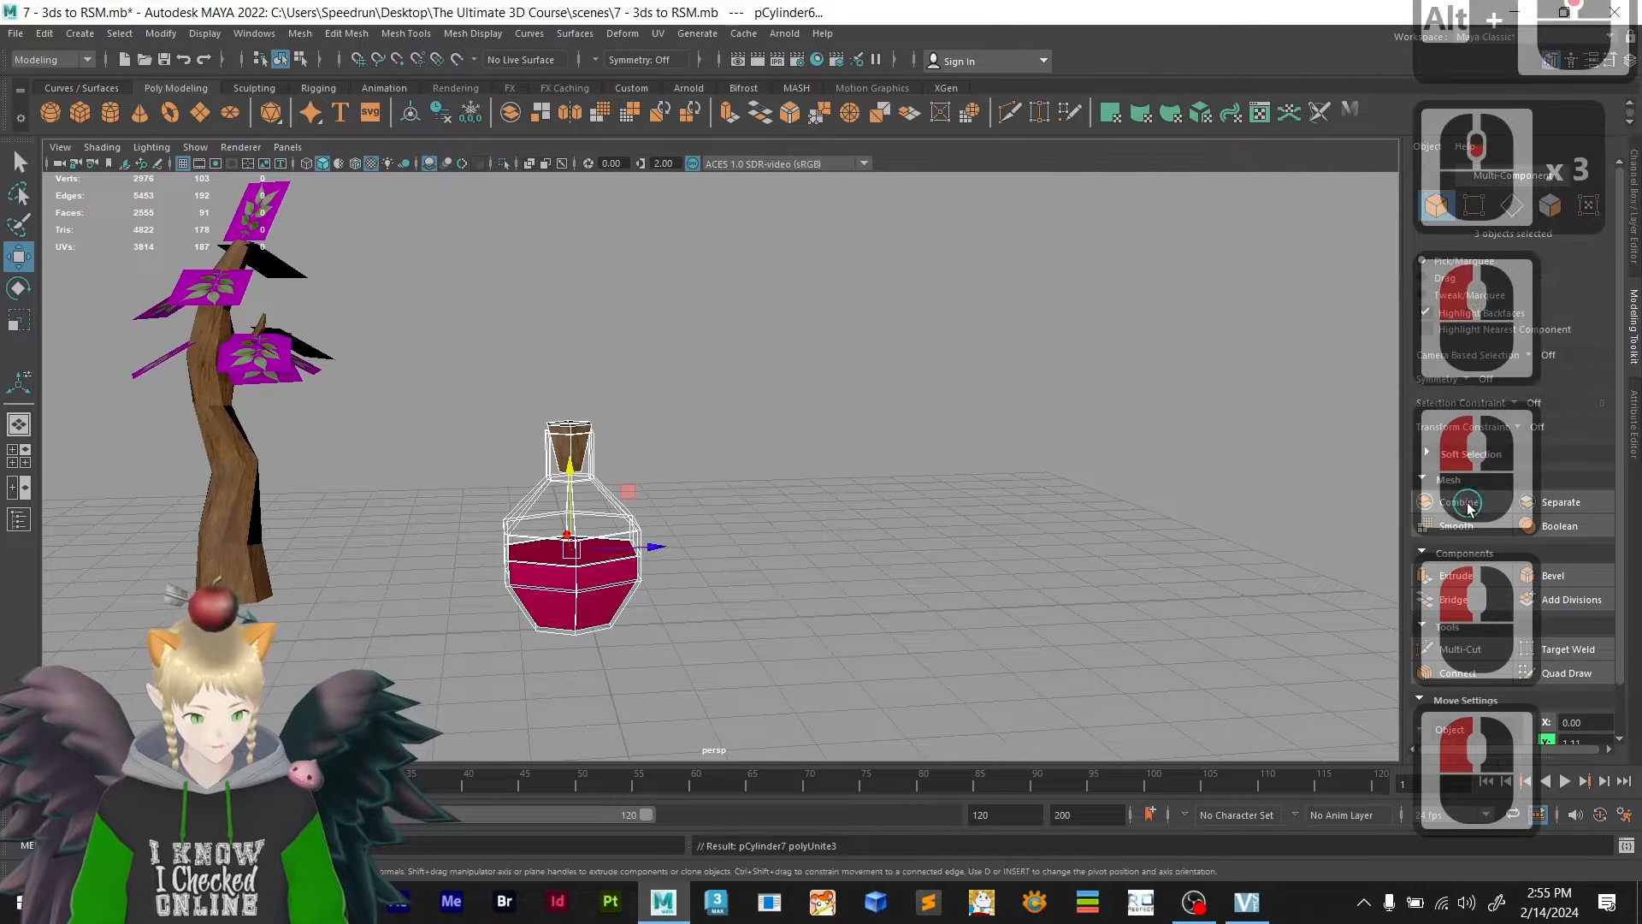
left_click(1472, 504)
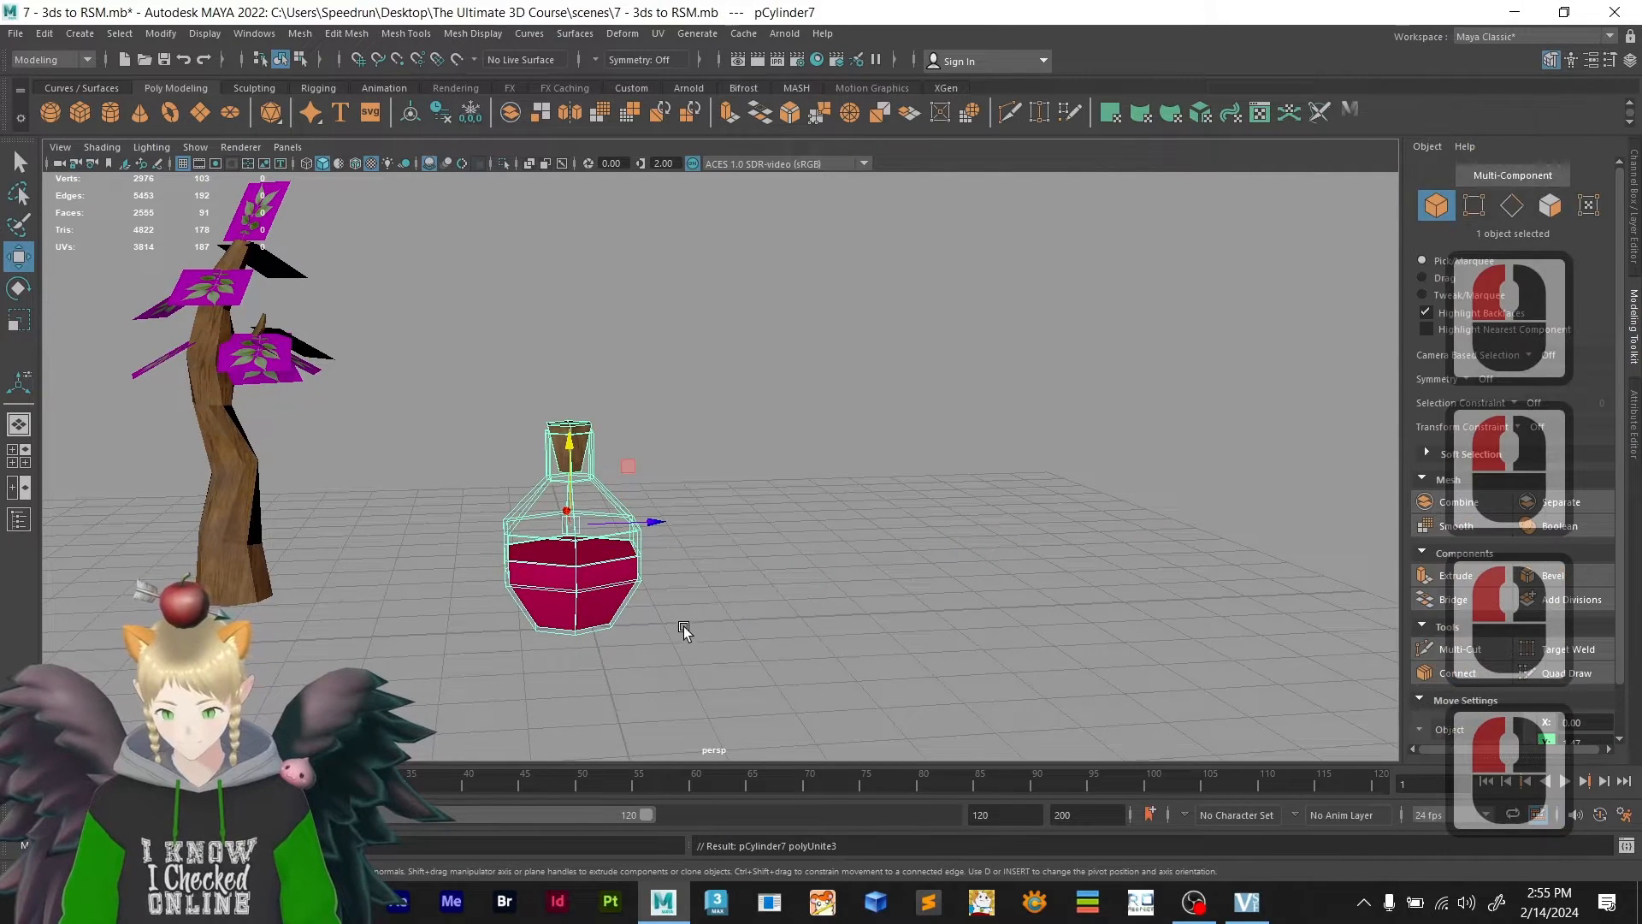
- Grid-snap the combined potion to the scene origin along both ground axes and separate it into its individual meshes
left_click_drag(682, 627, 685, 685, "alt")
key("x")
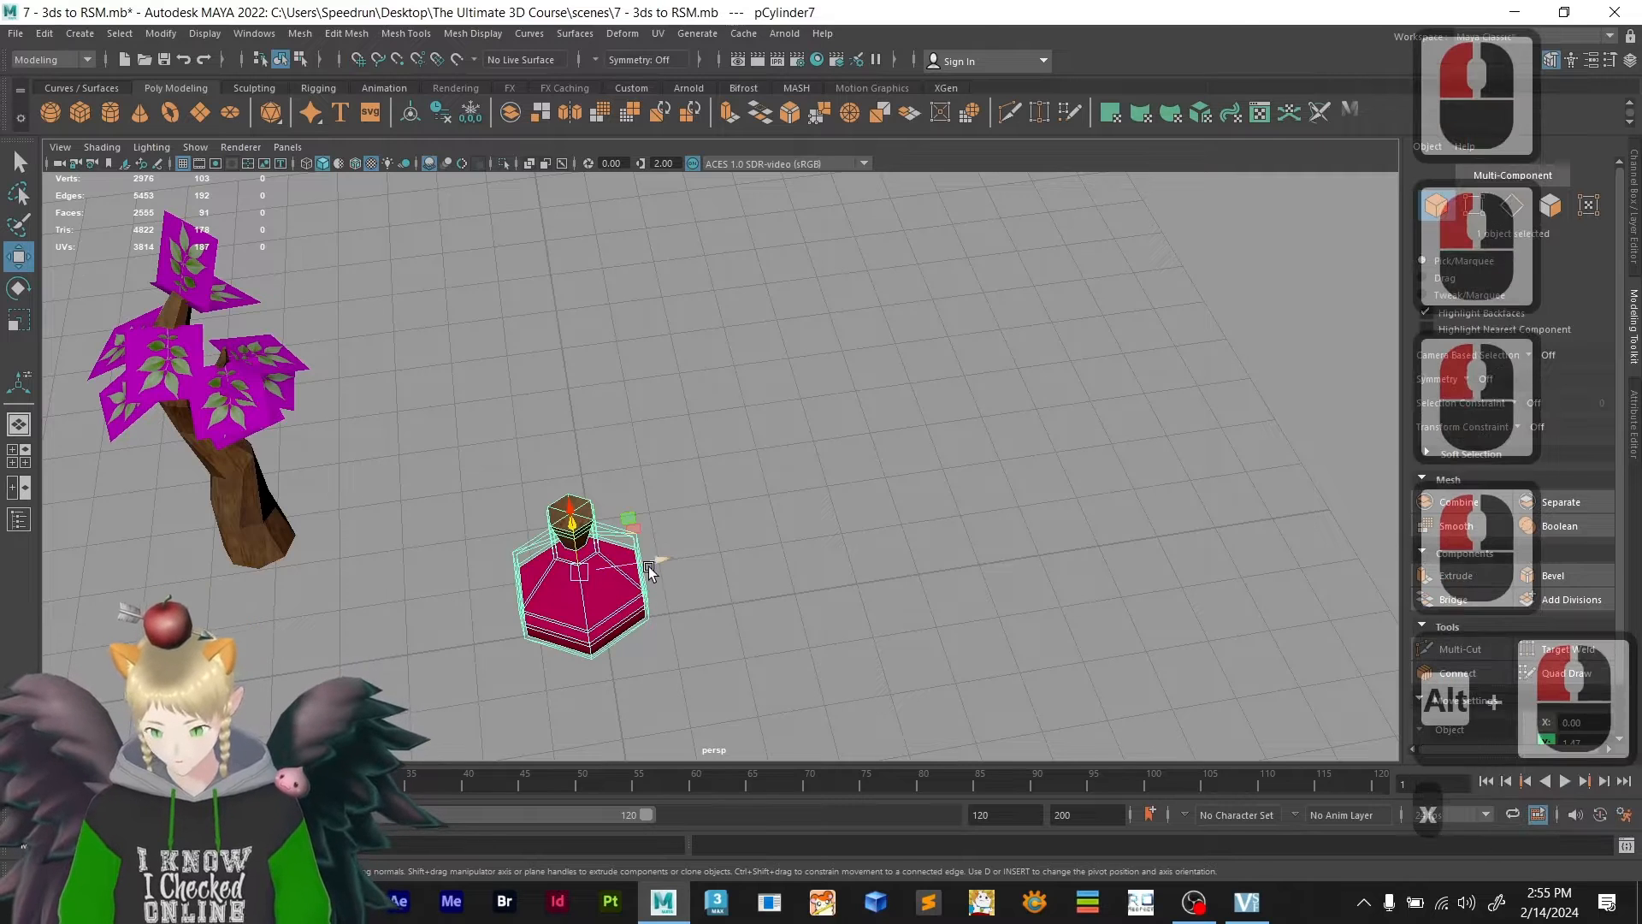
left_click_drag(657, 560, 782, 607)
key("x")
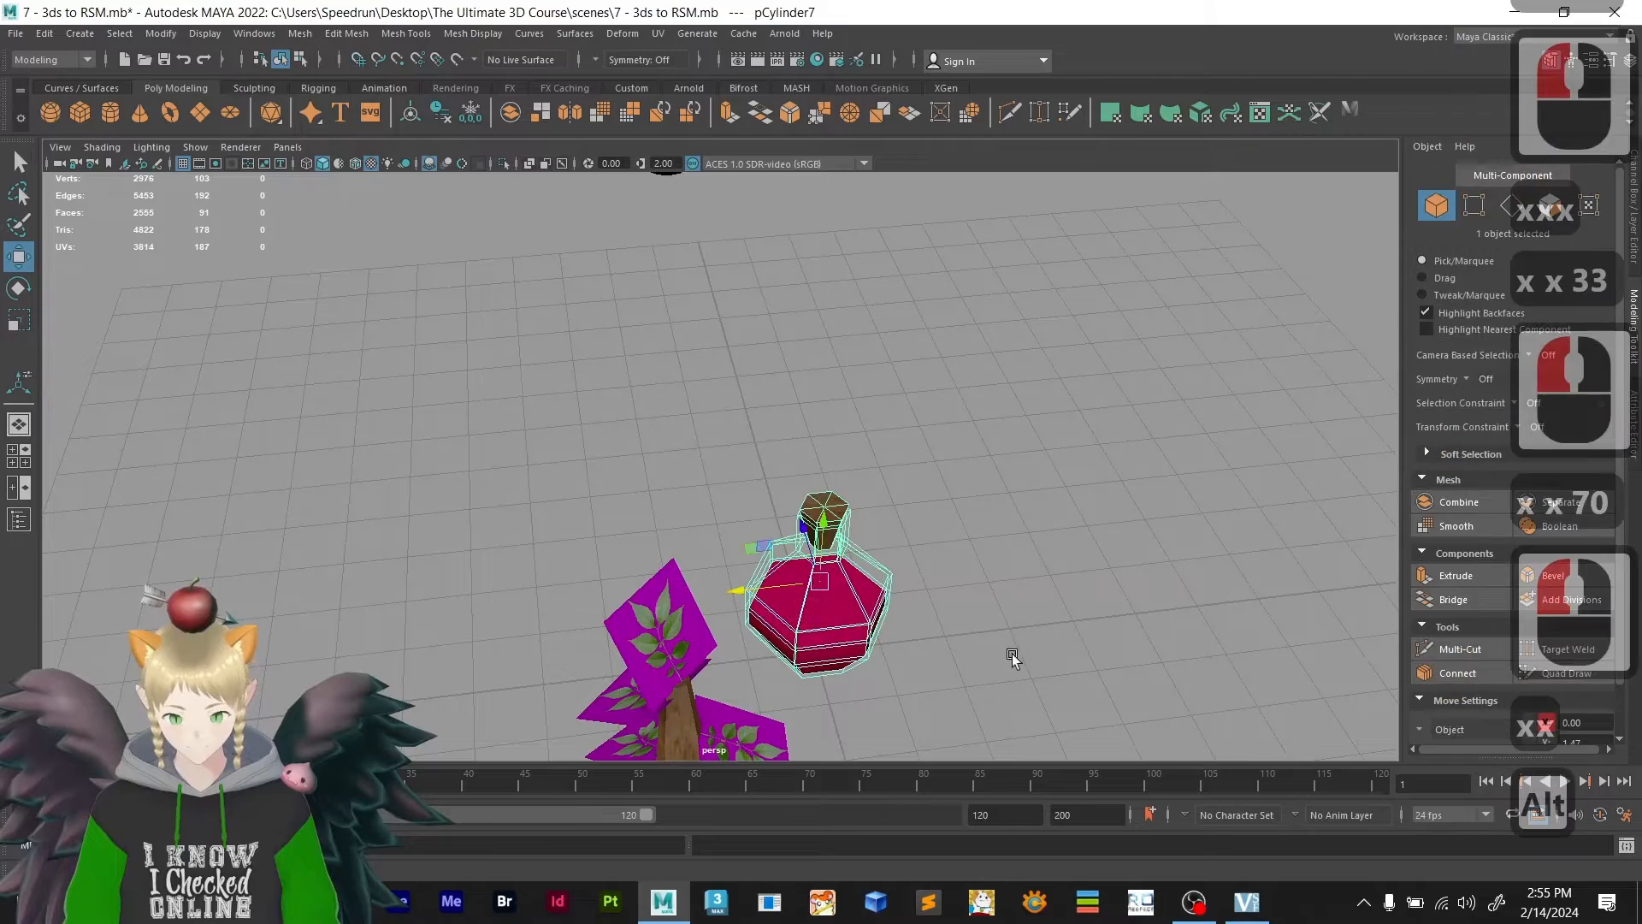
left_click_drag(1012, 656, 752, 655, "alt")
key("x")
left_click_drag(654, 545, 598, 579)
left_click_drag(650, 633, 815, 578, "alt")
left_click(1568, 503)
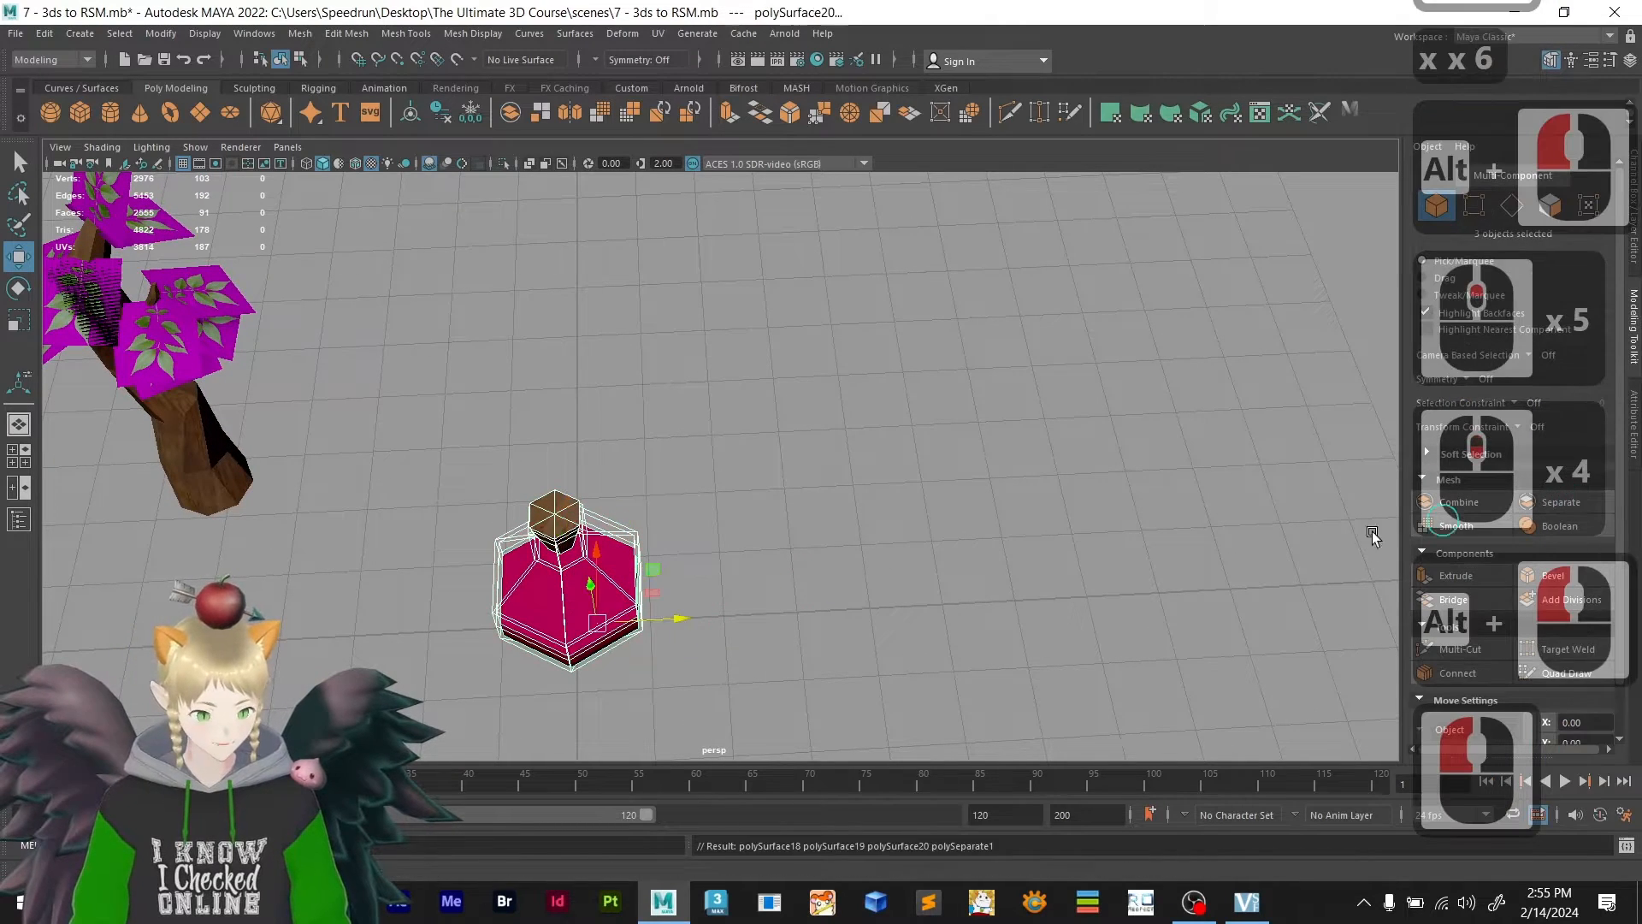
left_click(740, 631)
- Snap the glass bottle's pivot to the grid point beneath its base and freeze its transformations
left_click(564, 603)
left_click_drag(563, 604, 682, 593, "alt")
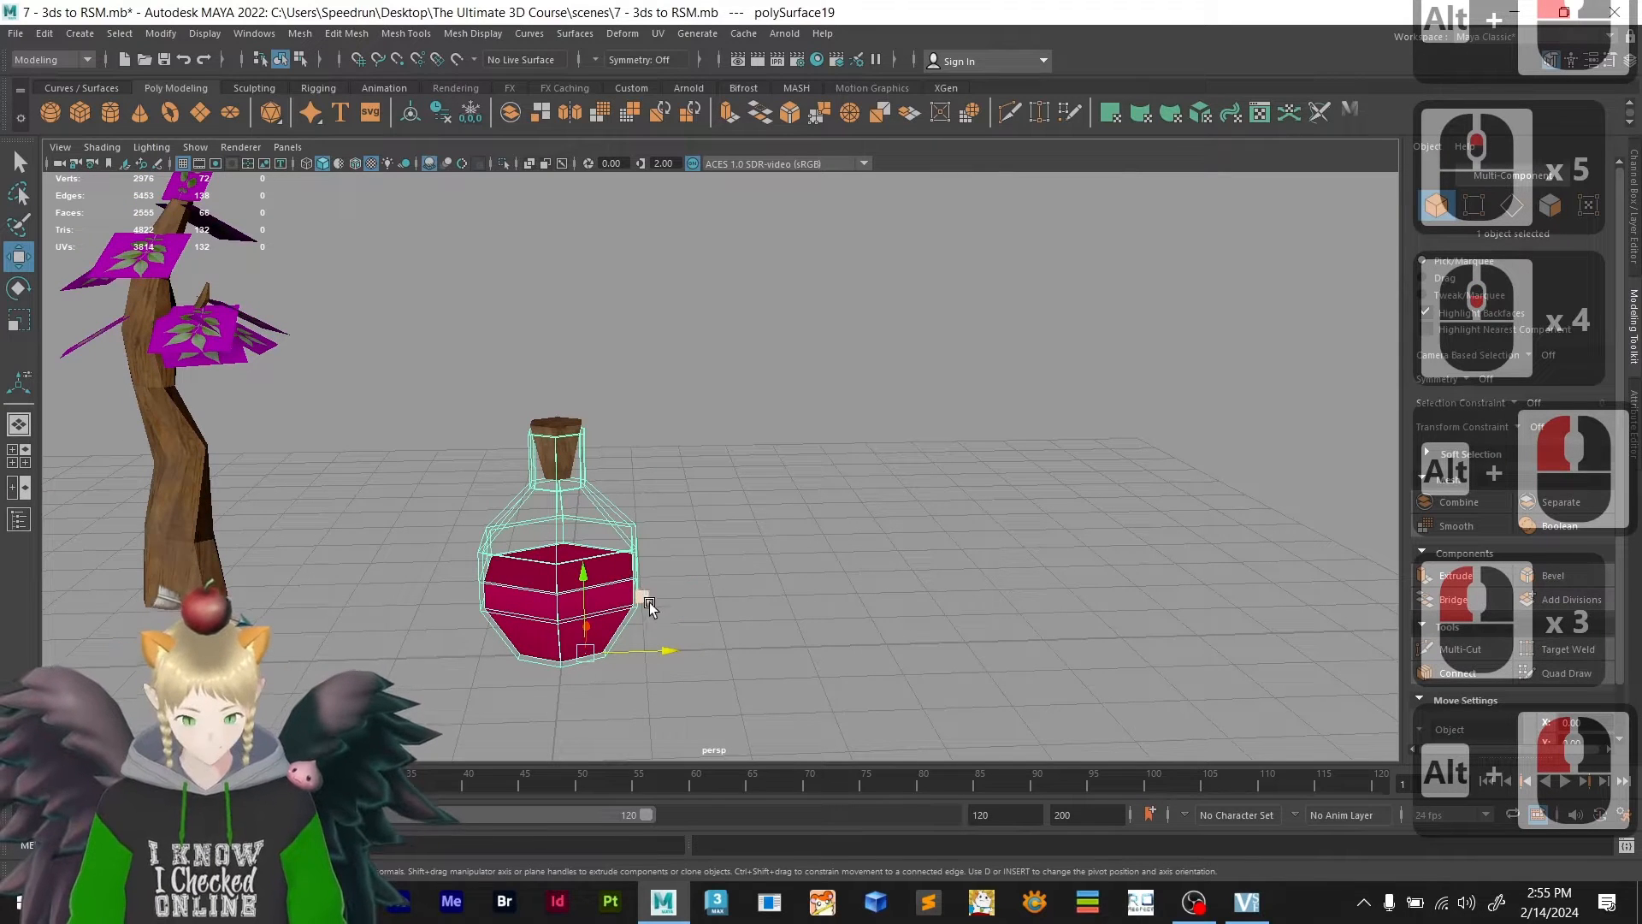
key("d")
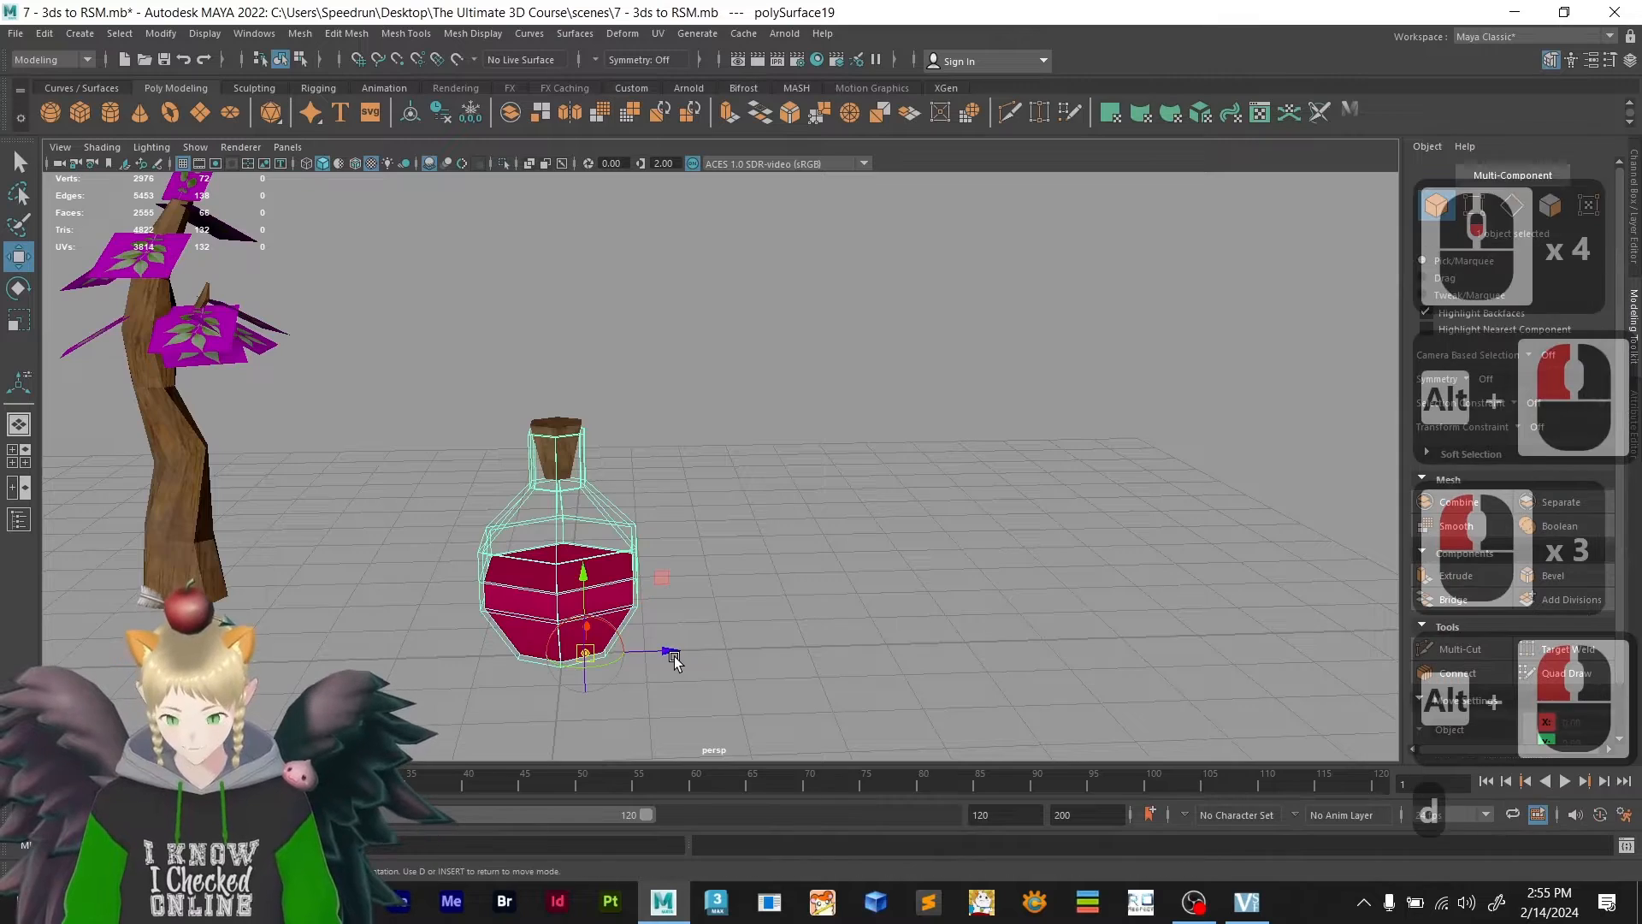
key("x")
left_click_drag(662, 650, 776, 690)
key("d")
key("x")
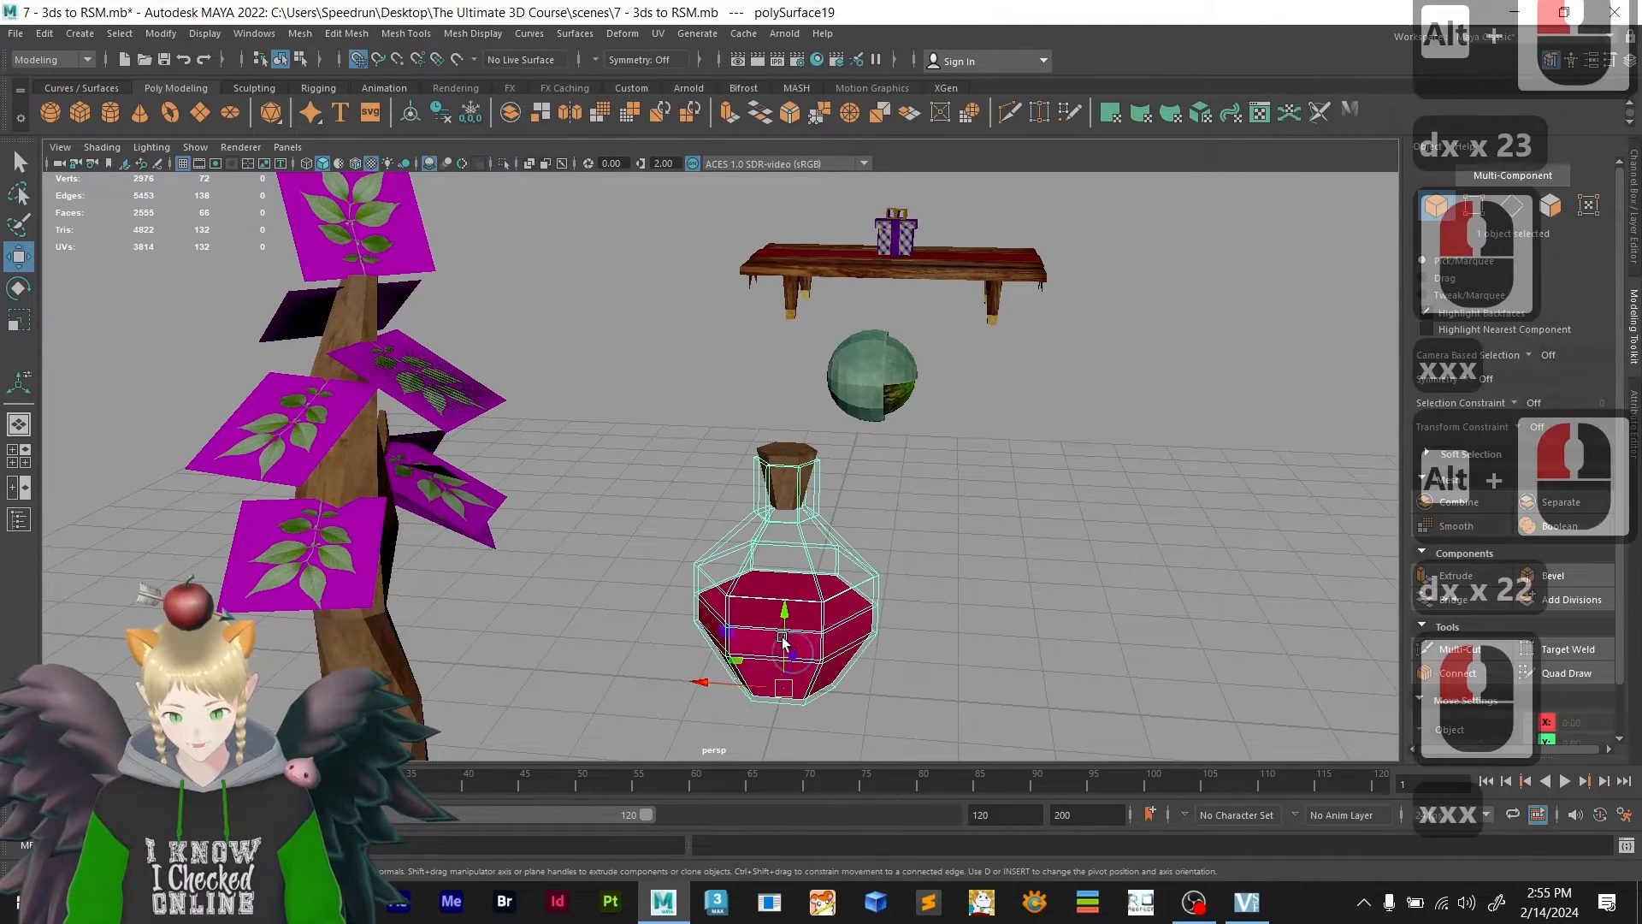
key("d")
key("x")
left_click_drag(783, 614, 783, 714)
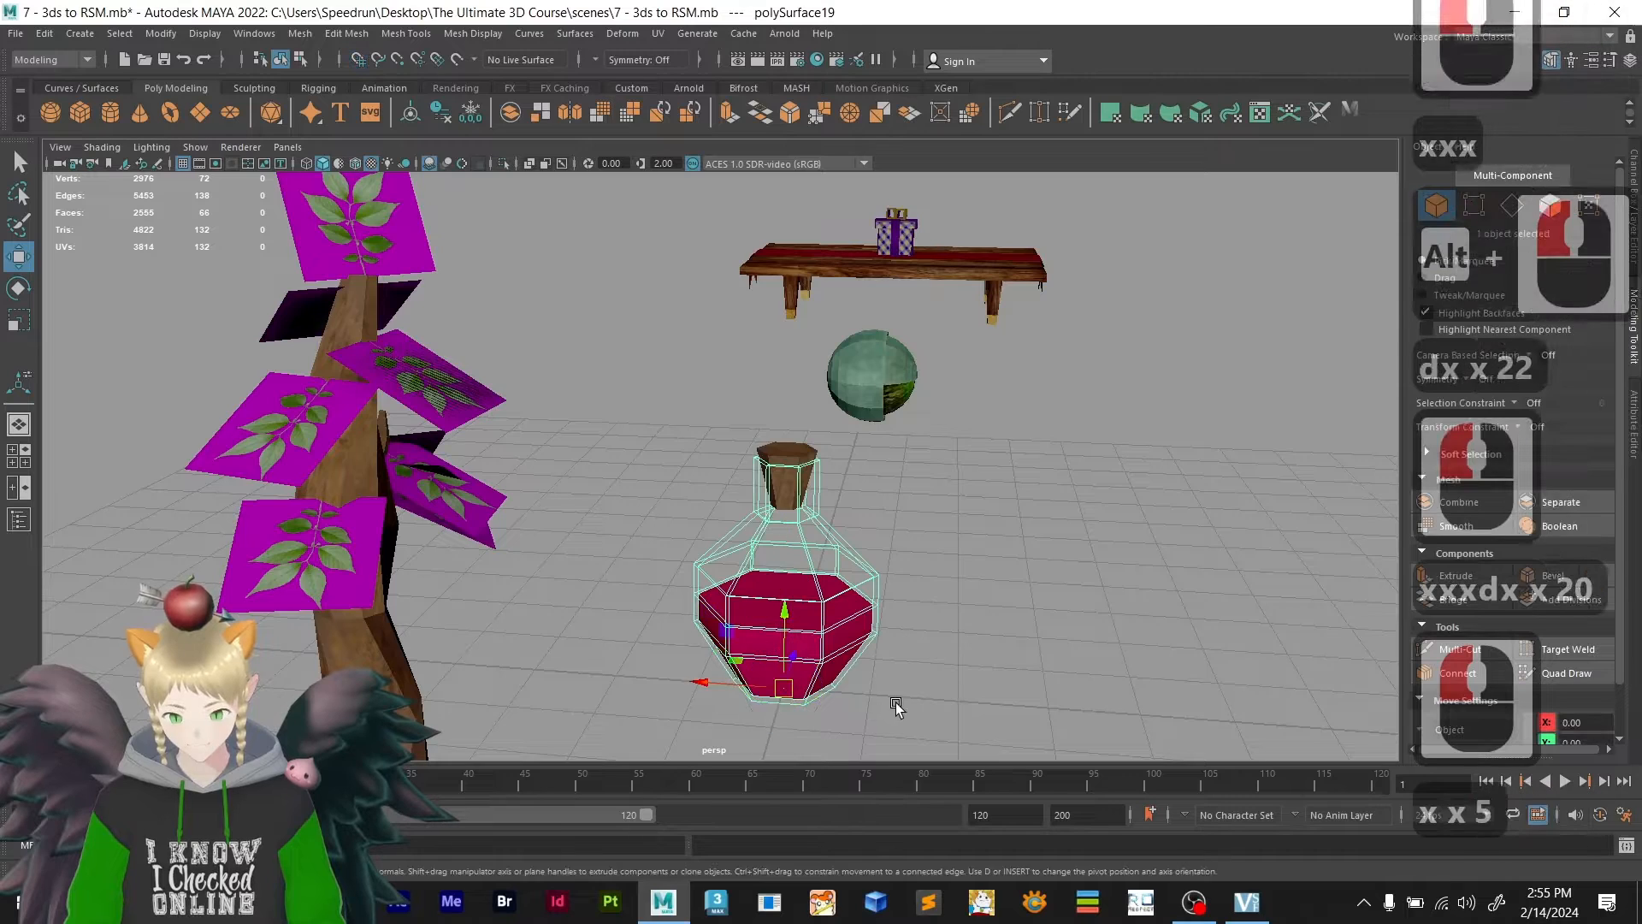
left_click_drag(890, 704, 495, 447, "alt")
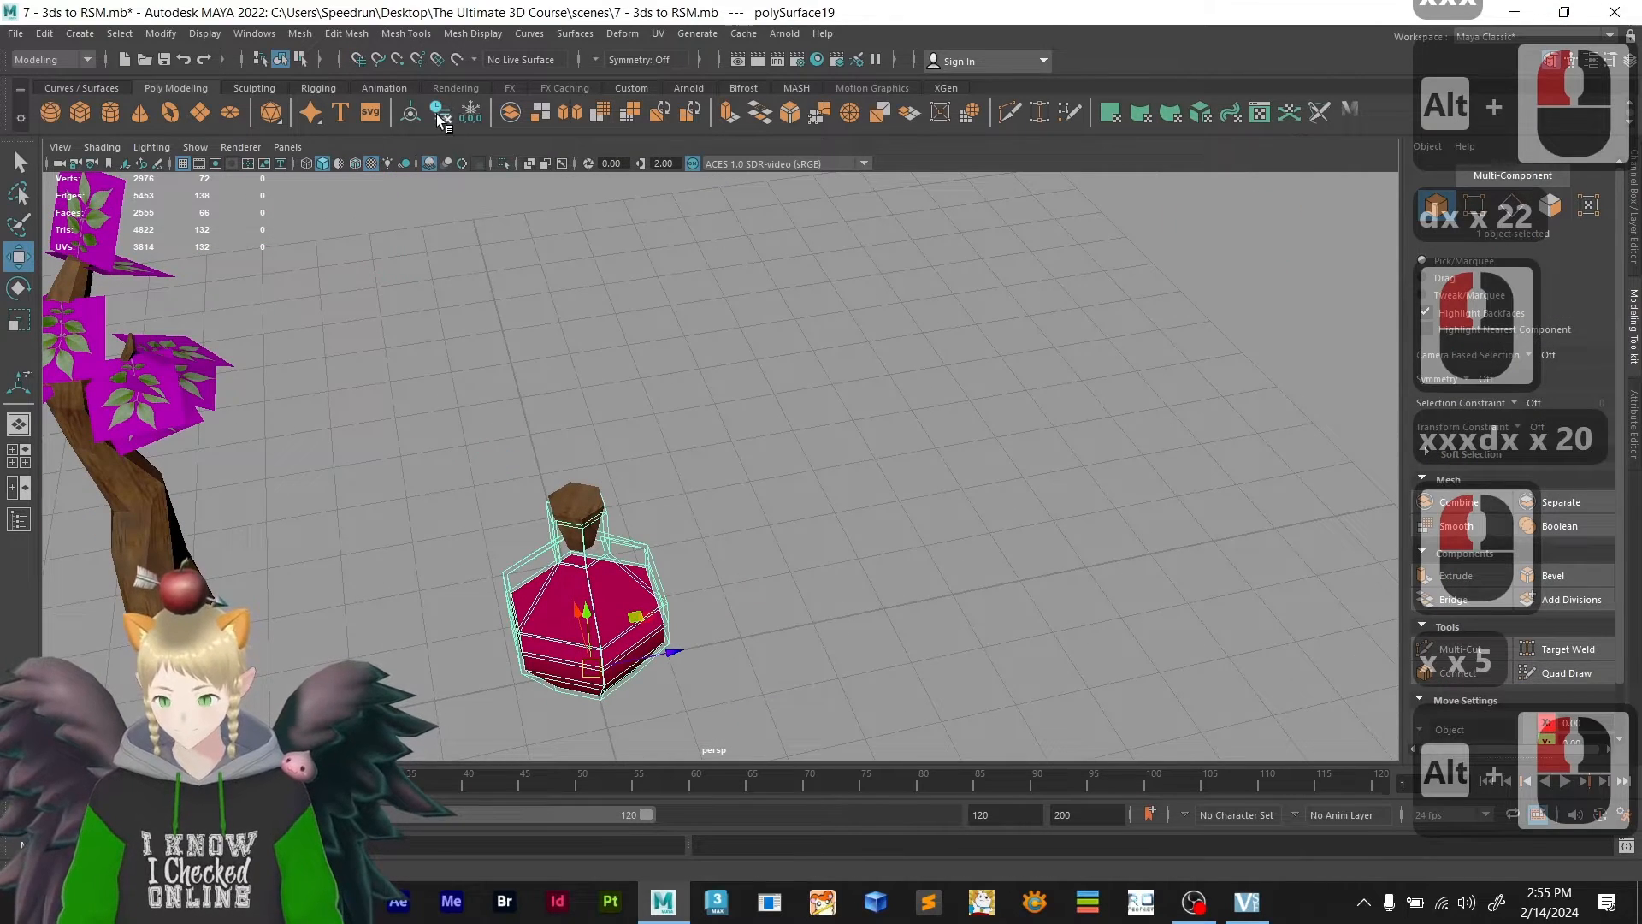
left_click(472, 114)
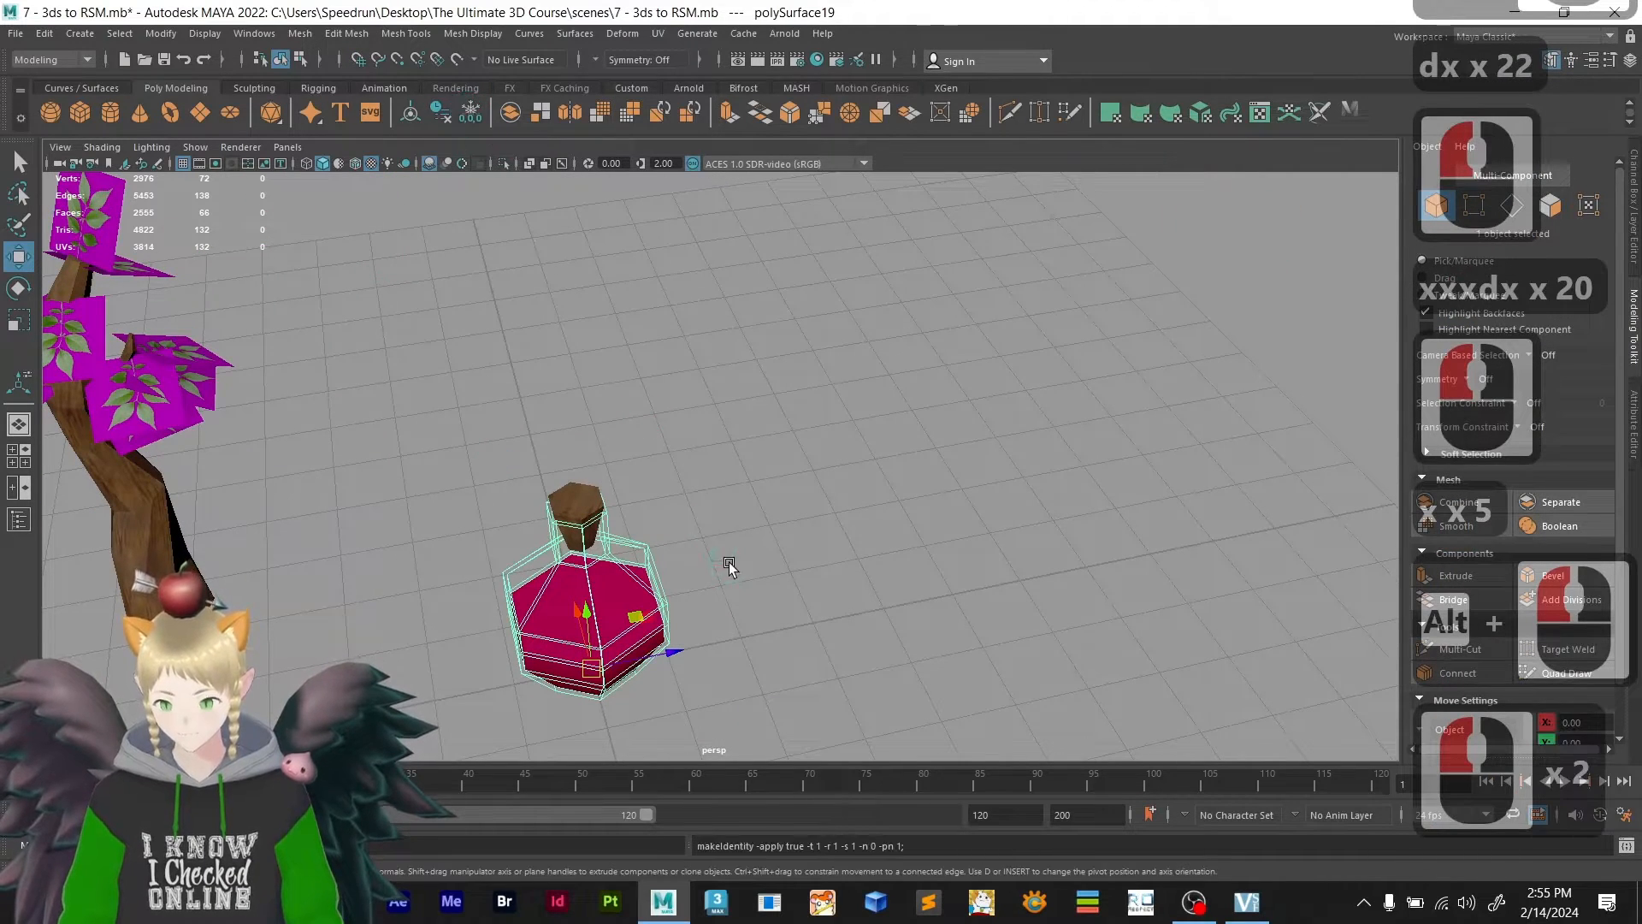
- Snap the cork's pivot to the grid point beneath the potion and delete the cork's history
left_click(572, 500)
left_click_drag(658, 618, 571, 664, "alt")
key("d+x")
left_click_drag(663, 703, 770, 697, "alt")
key("d+x")
left_click_drag(633, 677, 690, 697)
key("d+x")
left_click_drag(694, 633, 692, 676)
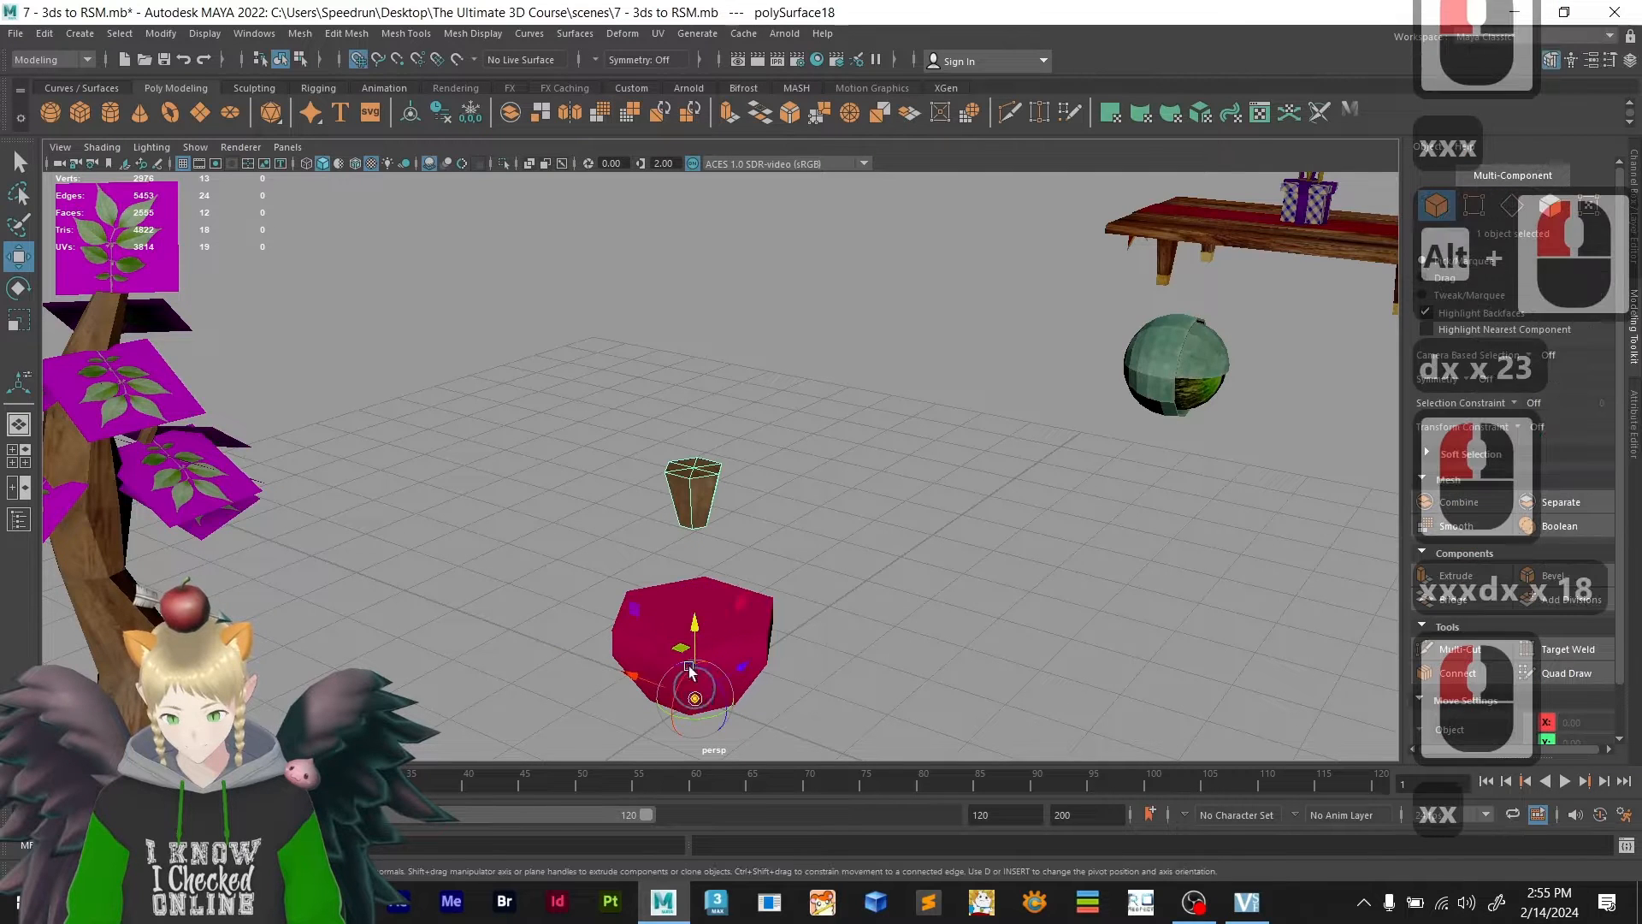
left_click(437, 111)
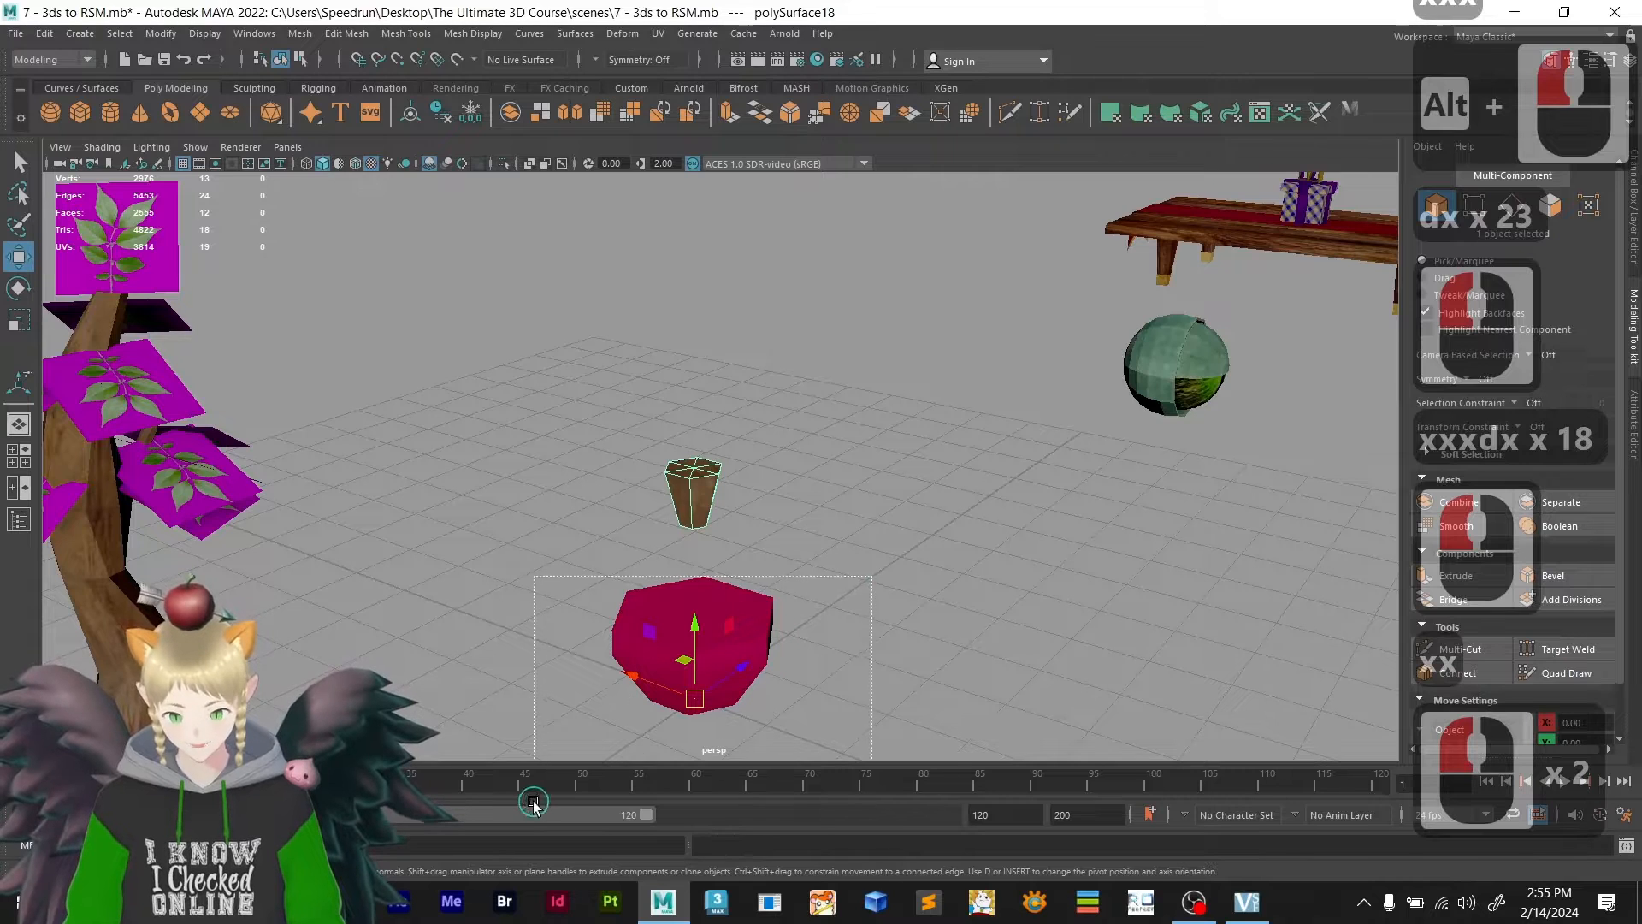
- Isolate the liquid mesh inside the bottle and snap its pivot to the grid point beneath the potion
left_click_drag(533, 804, 532, 803)
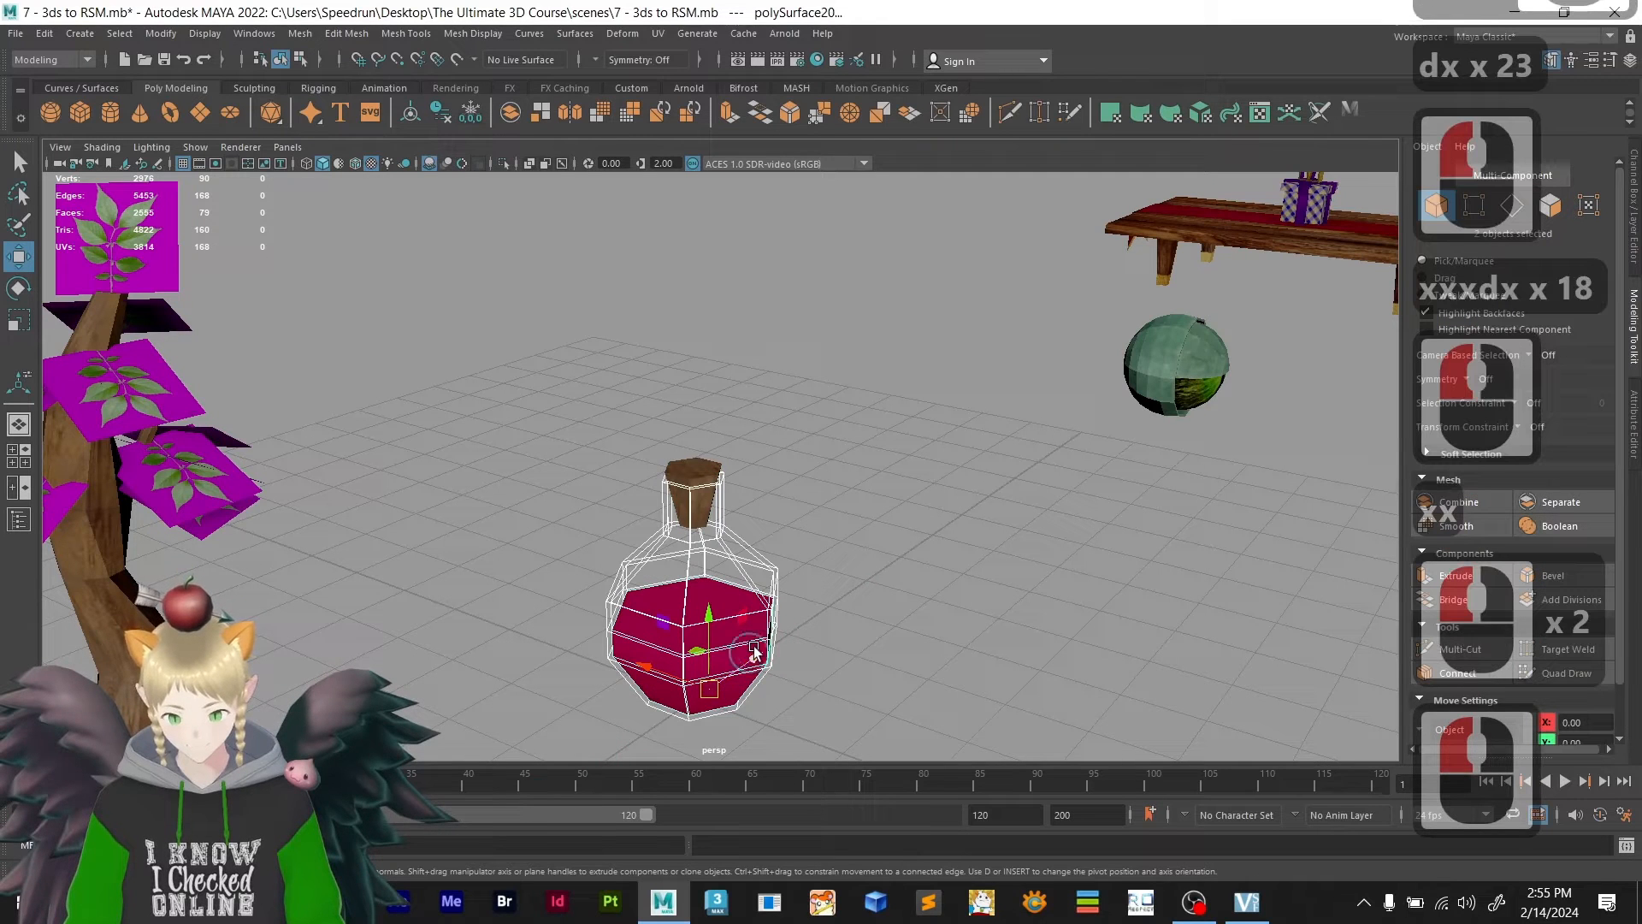
left_click(732, 584, "shift")
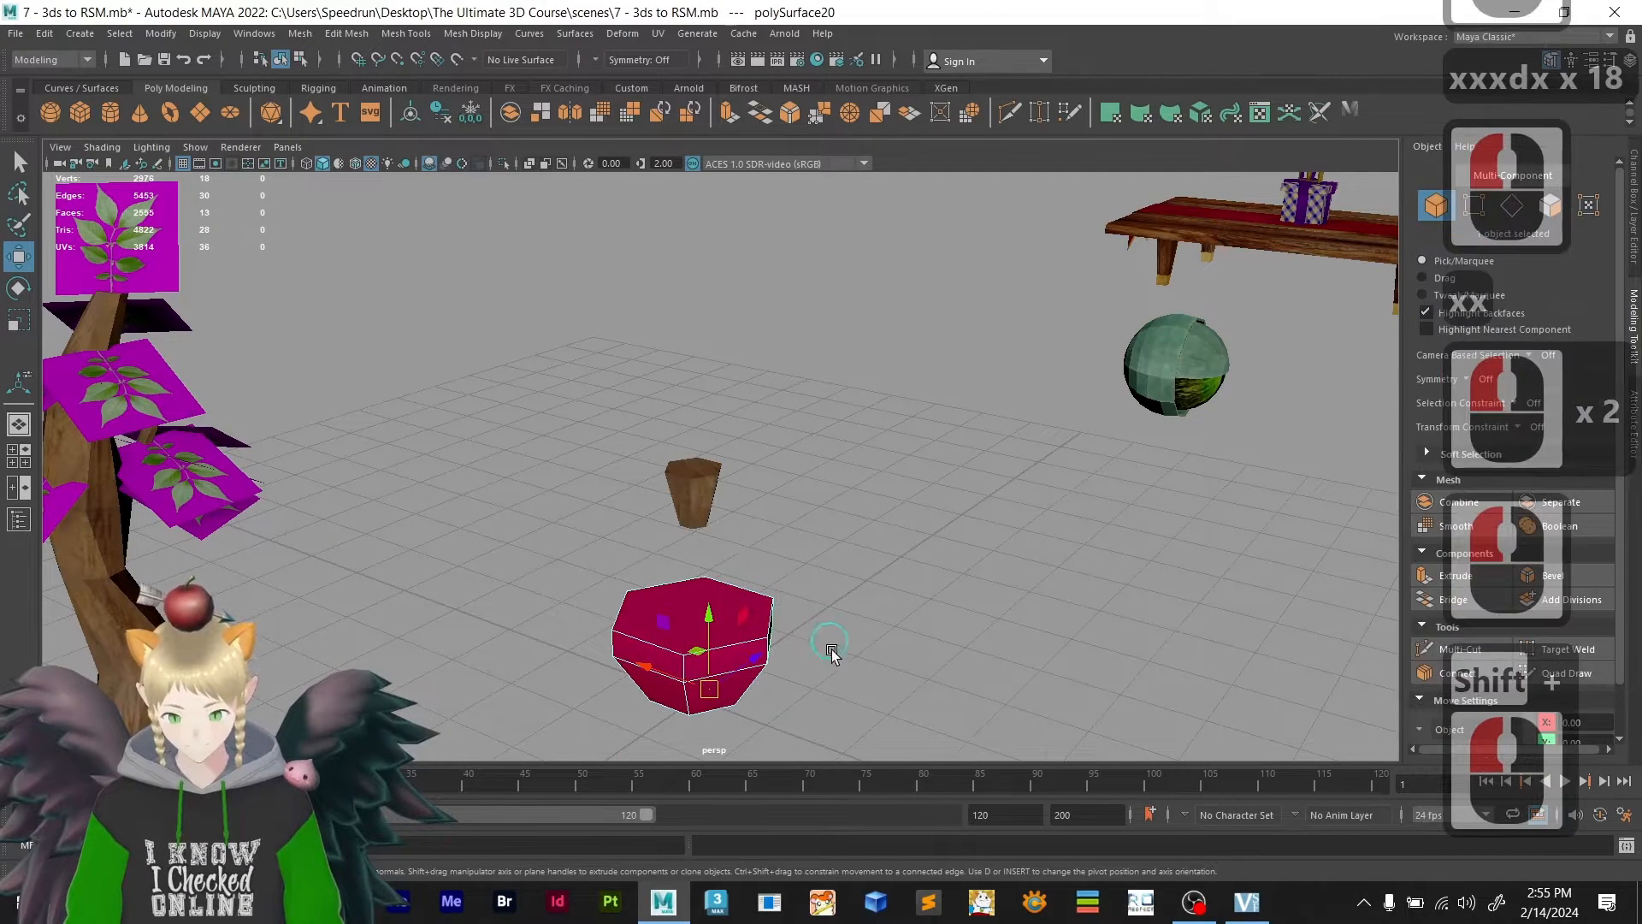
left_click_drag(810, 633, 817, 691, "alt")
key("d")
key("x")
key("d")
key("x")
left_click_drag(643, 689, 697, 691)
key("d")
key("x")
scroll(809, 691, "down", 4)
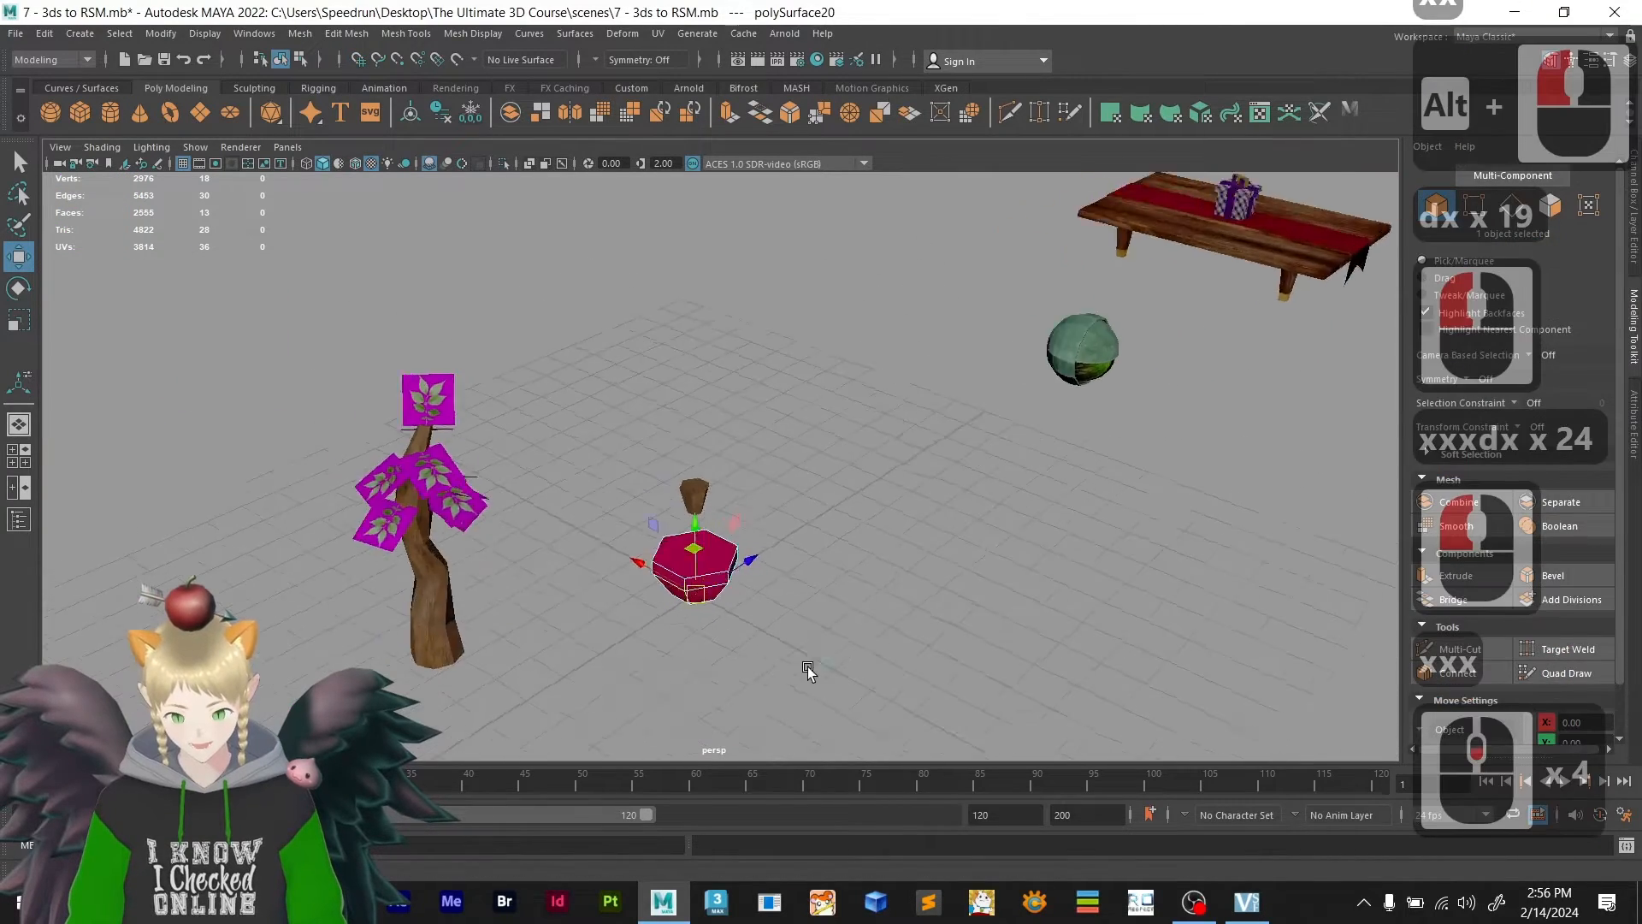
- Narrow the potion selection down to the liquid mesh alone and delete its history
left_click_drag(808, 665, 670, 569, "alt")
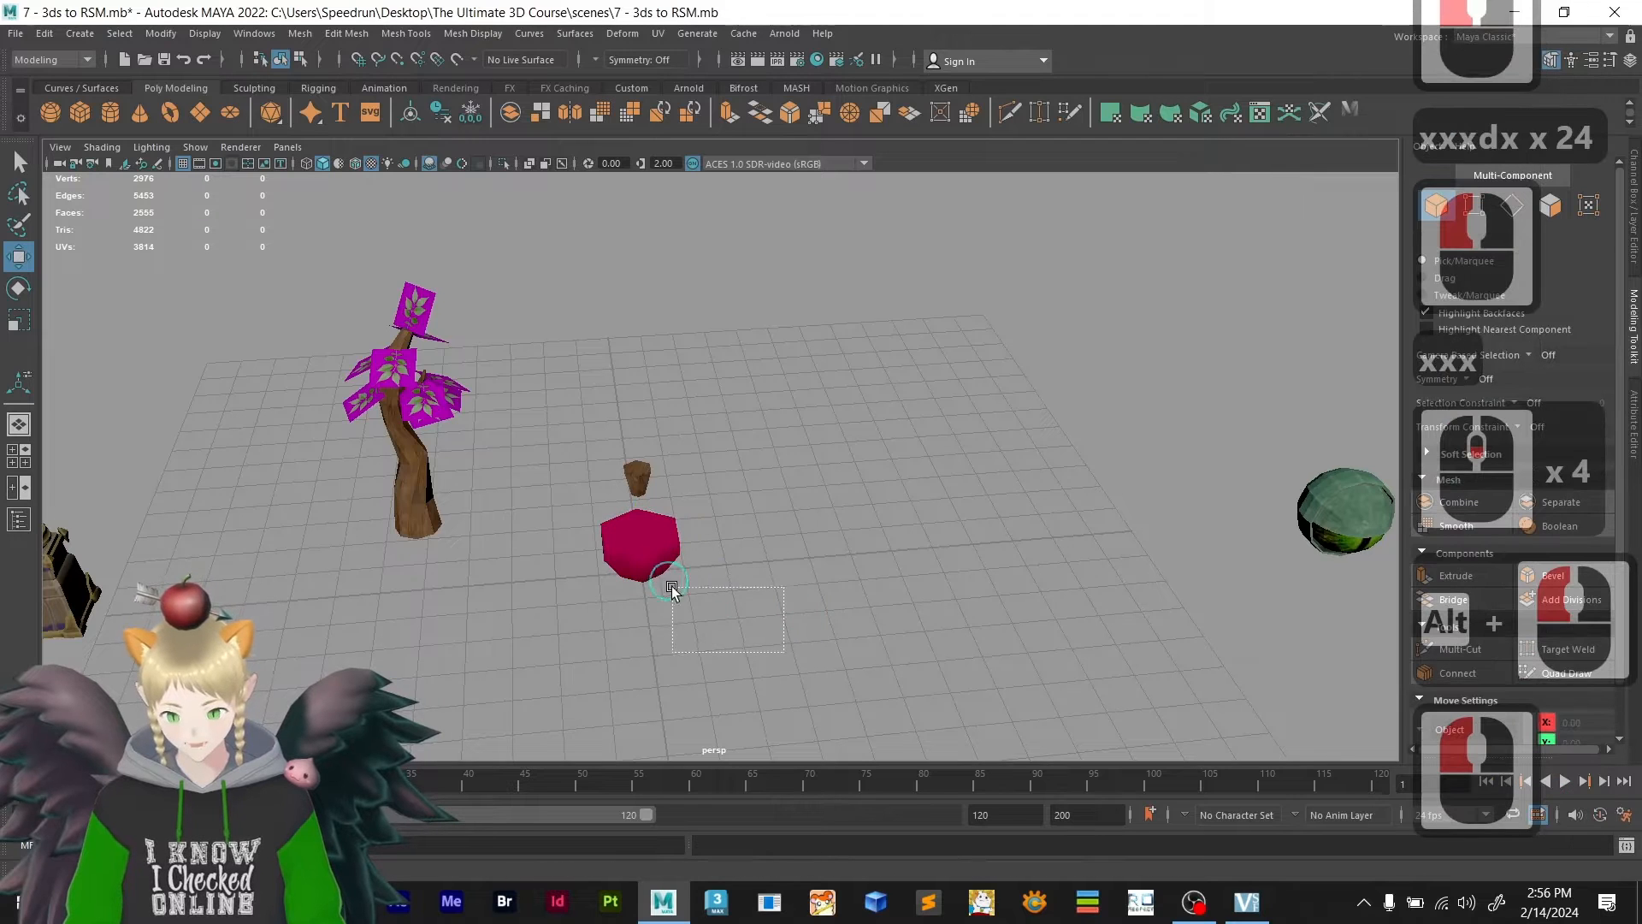
left_click_drag(567, 458, 564, 440)
left_click(781, 605)
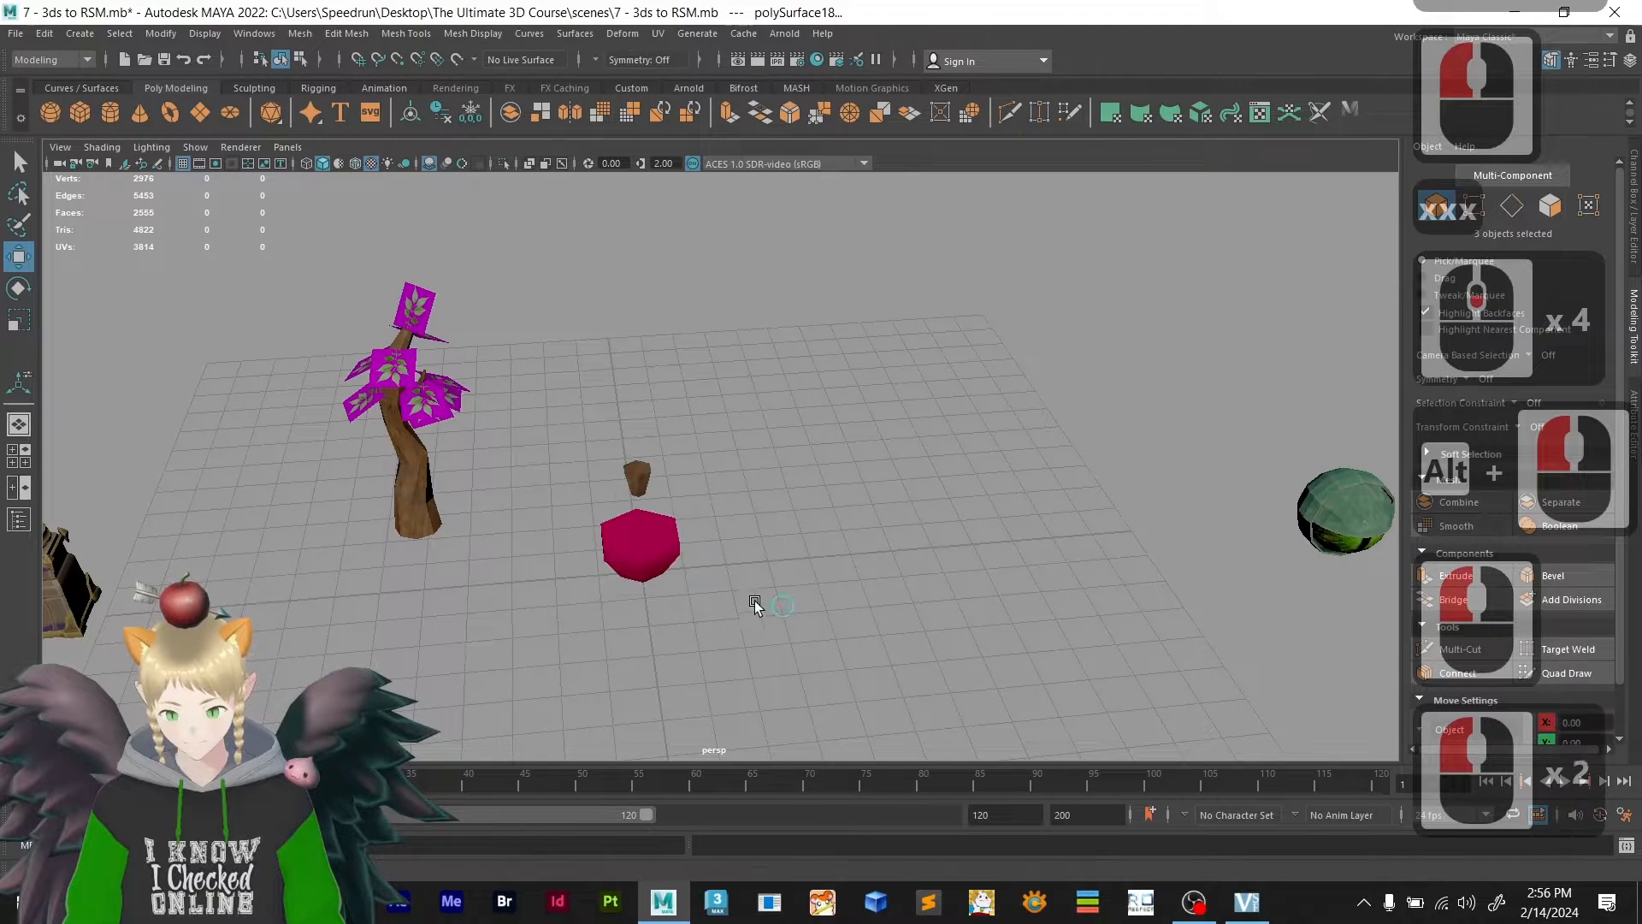
left_click(634, 567)
left_click(606, 624)
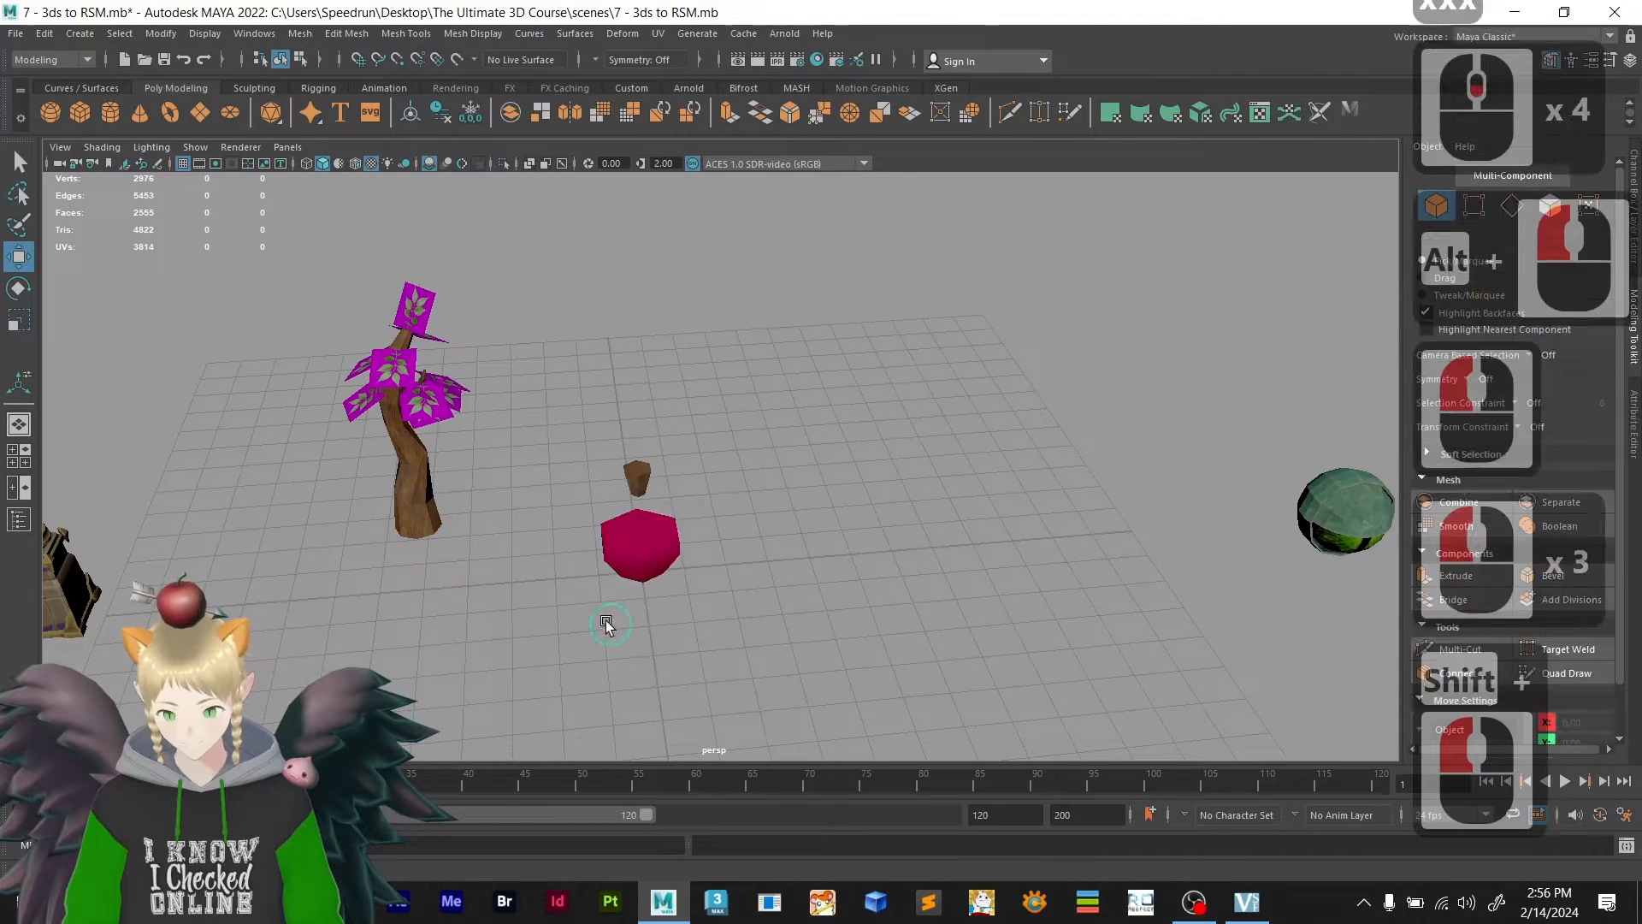
left_click(714, 534)
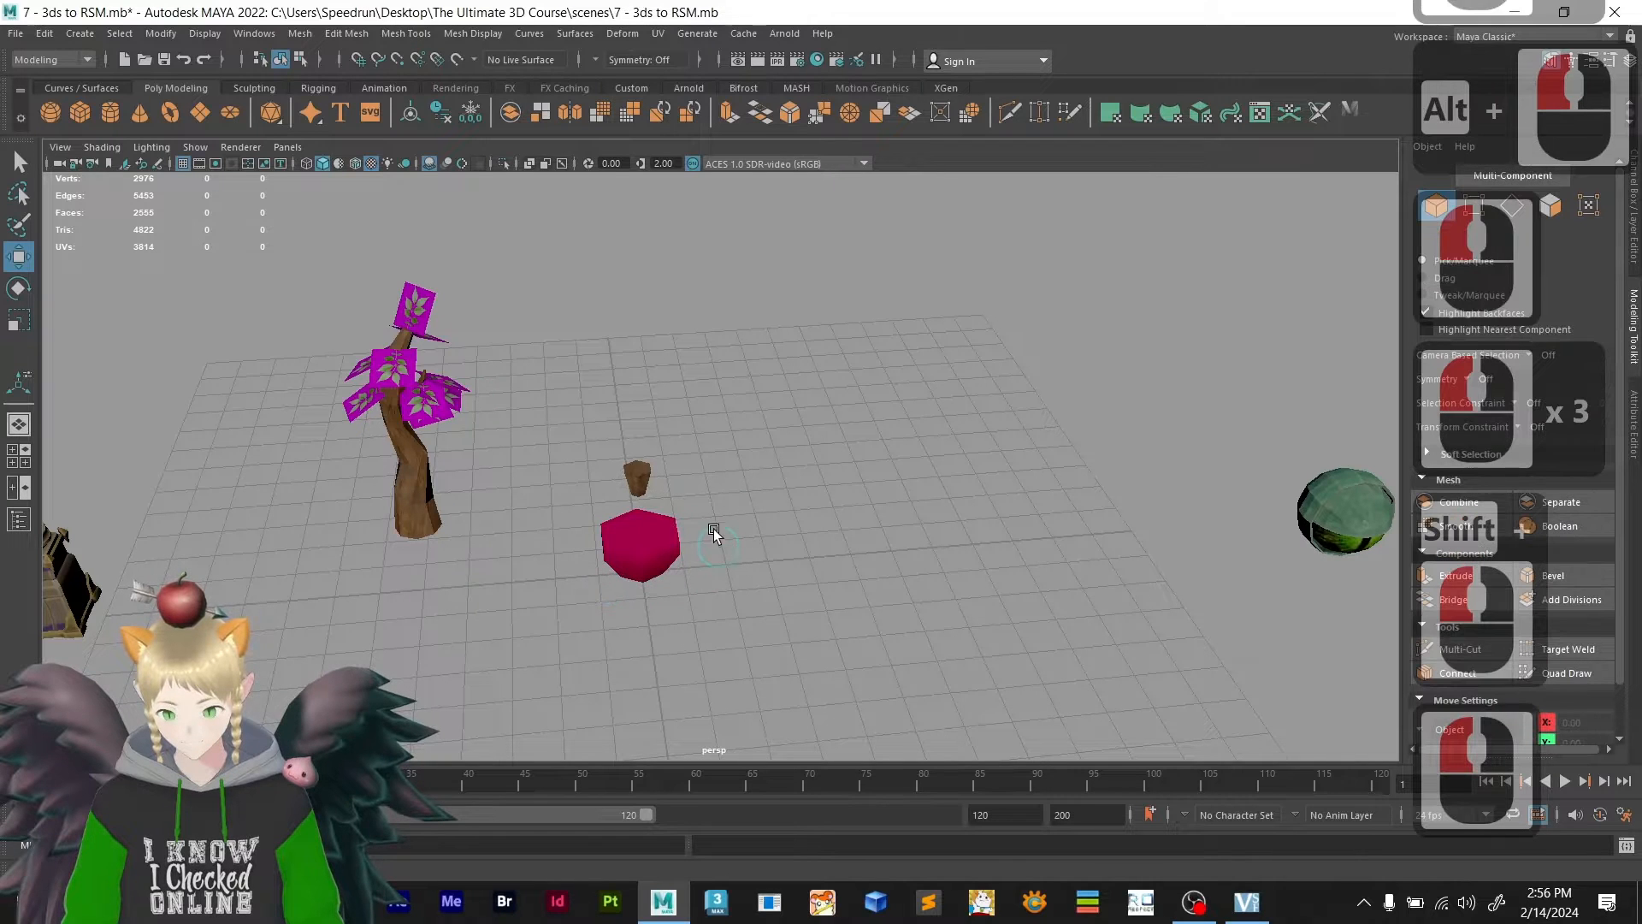
left_click_drag(649, 610, 456, 698)
left_click(664, 523)
scroll(679, 547, "up", 4)
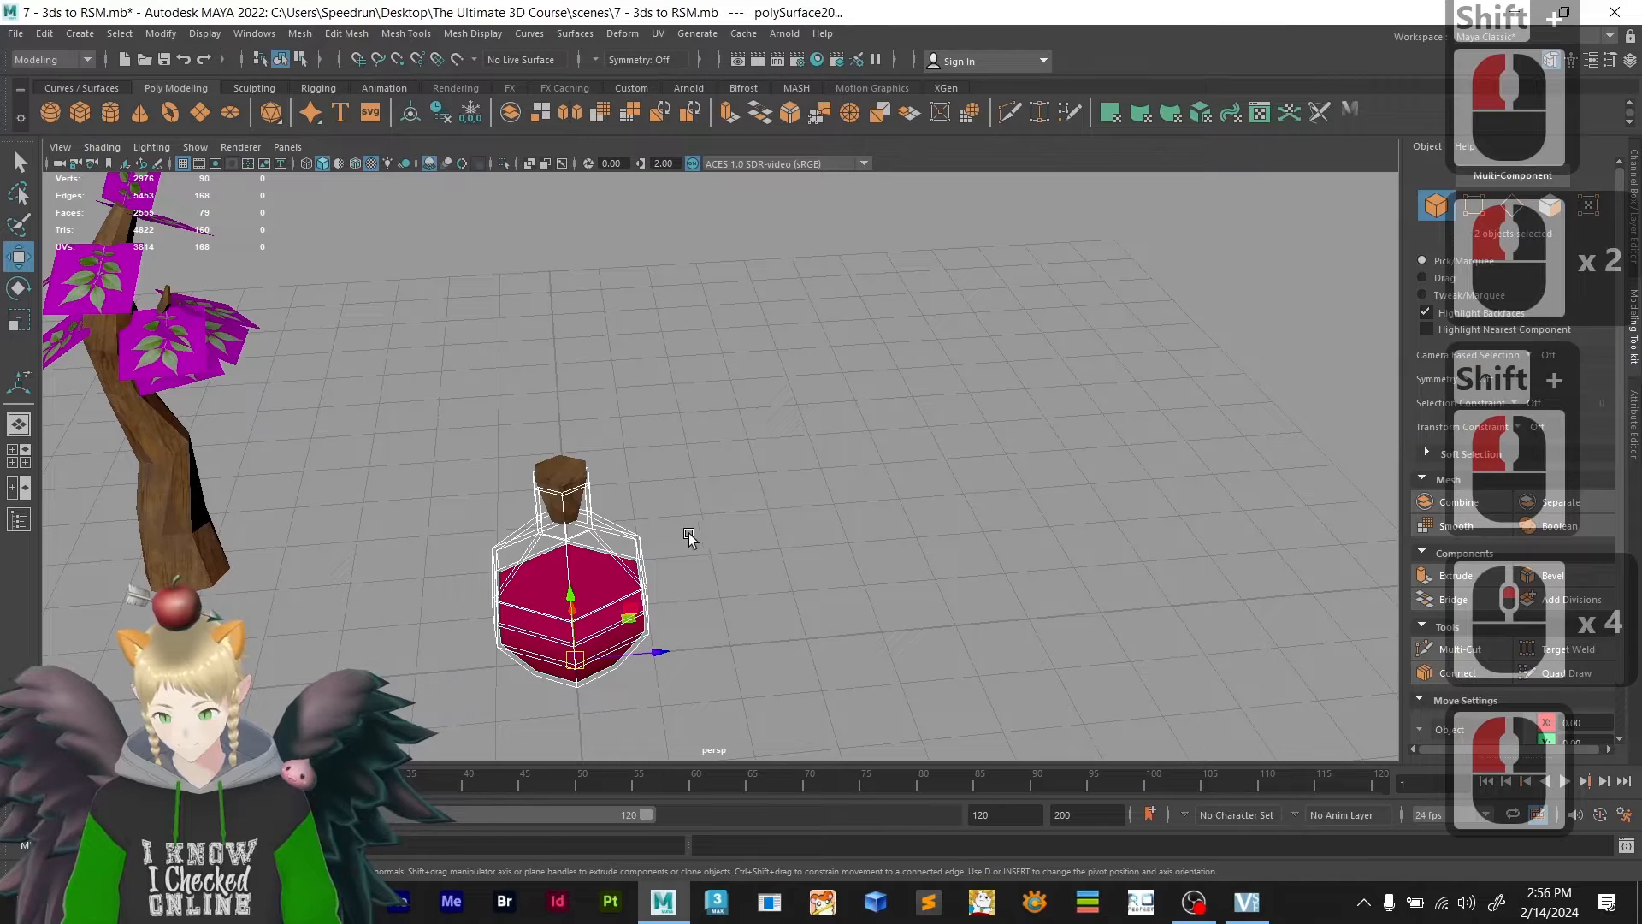
left_click(559, 643, "shift")
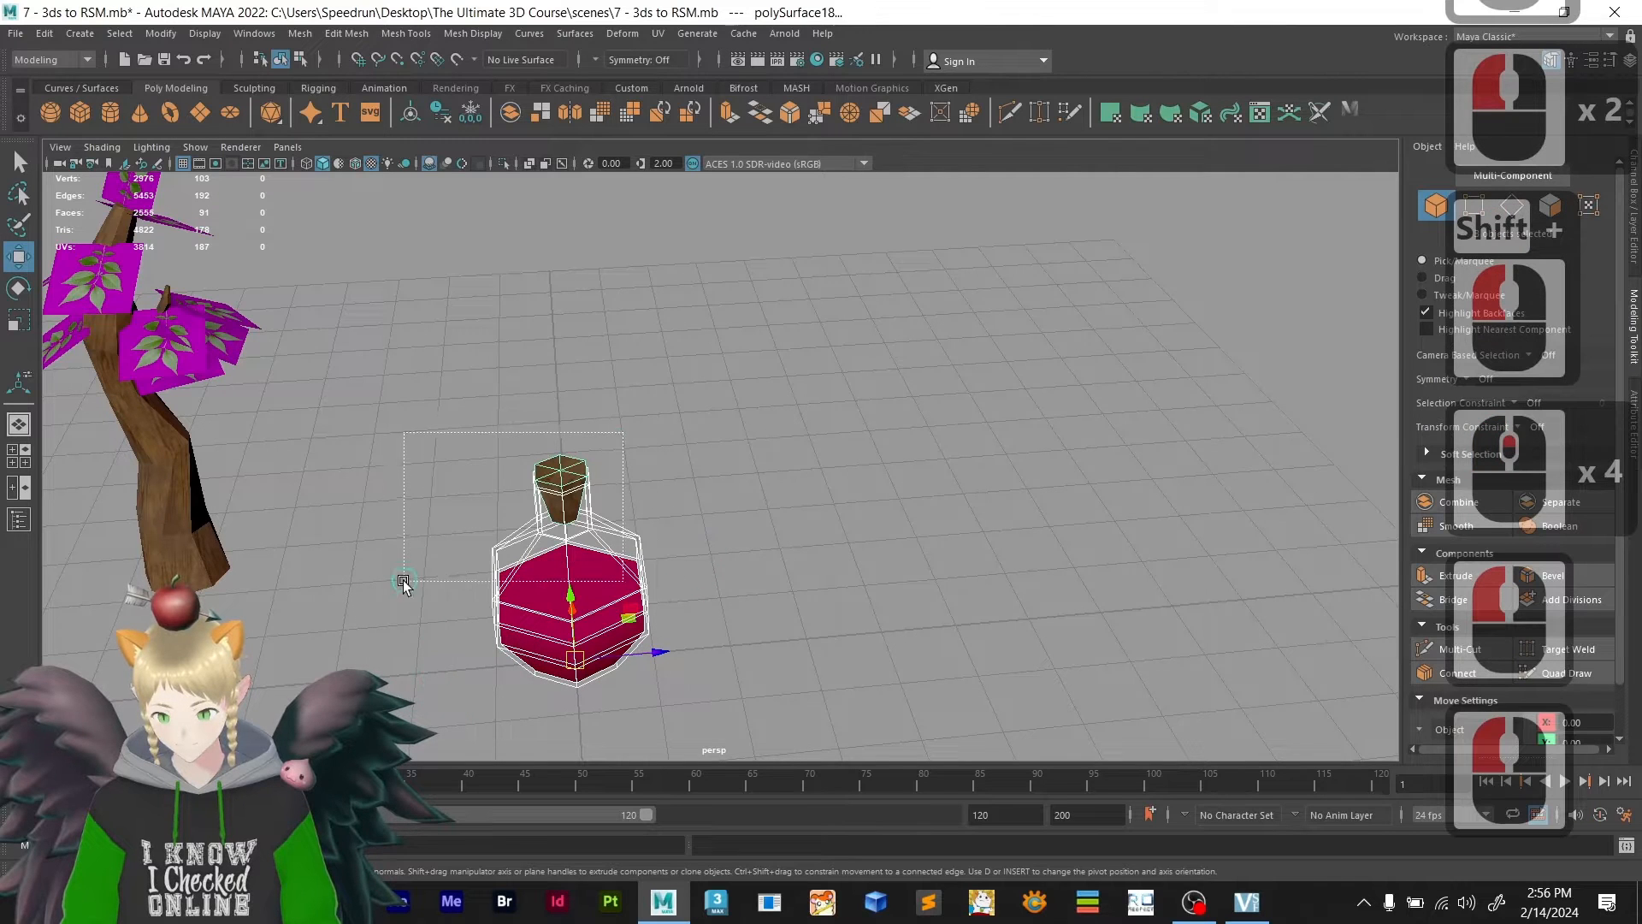
left_click_drag(404, 580, 414, 525, "shift")
left_click(448, 114)
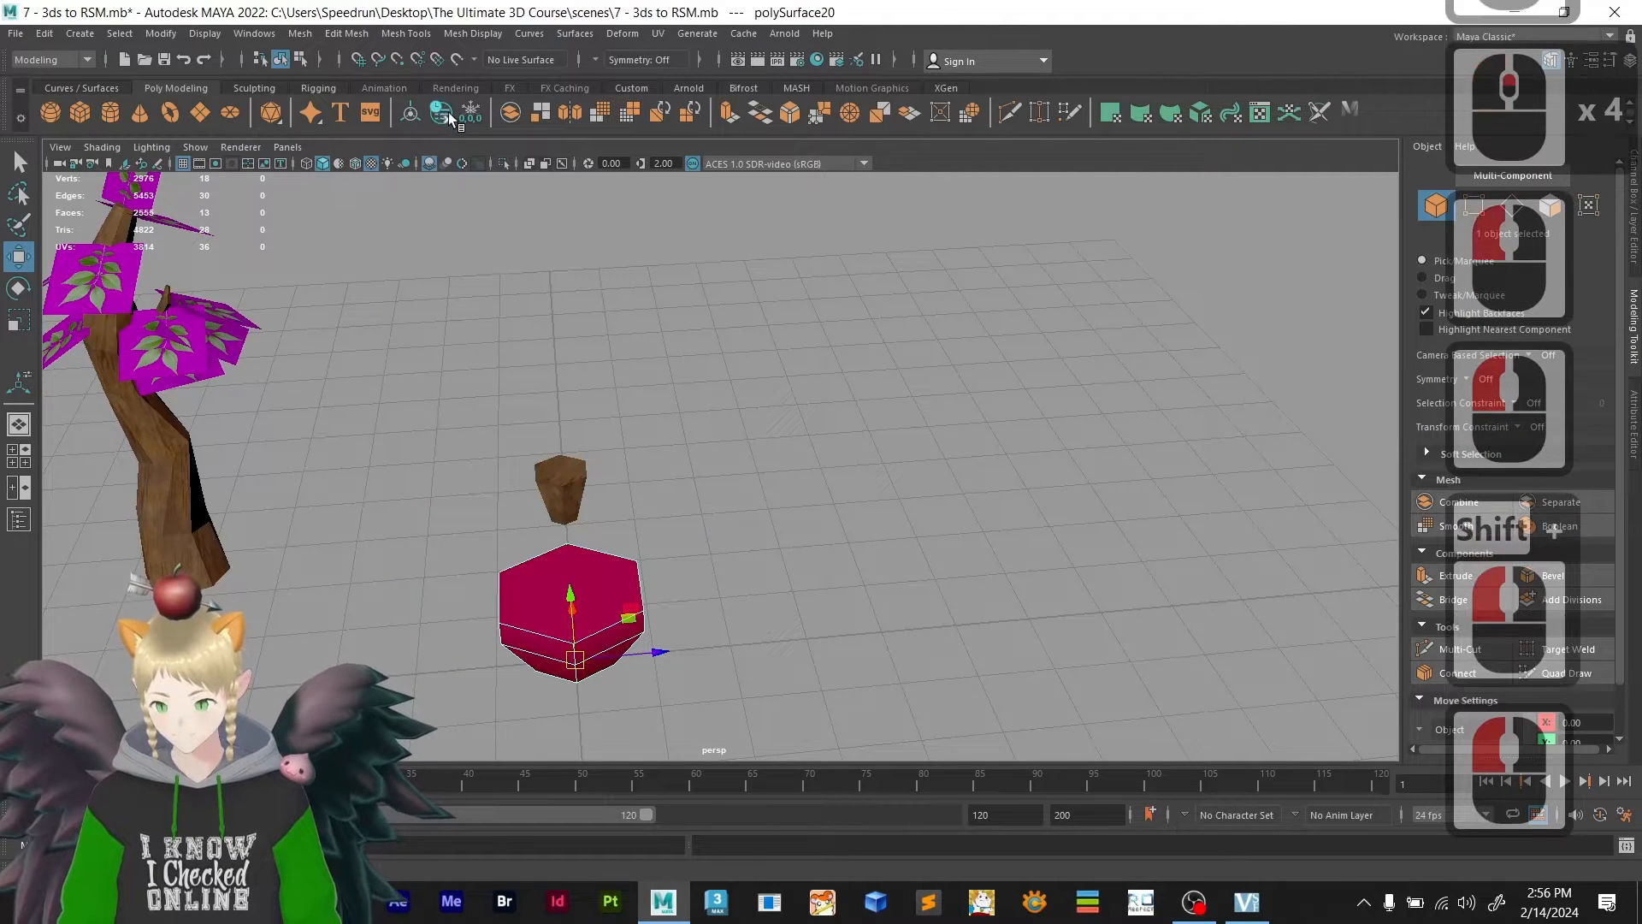
- Select only the potion's cork and freeze its transformations
left_click(685, 436)
left_click_drag(568, 632, 570, 635, "shift")
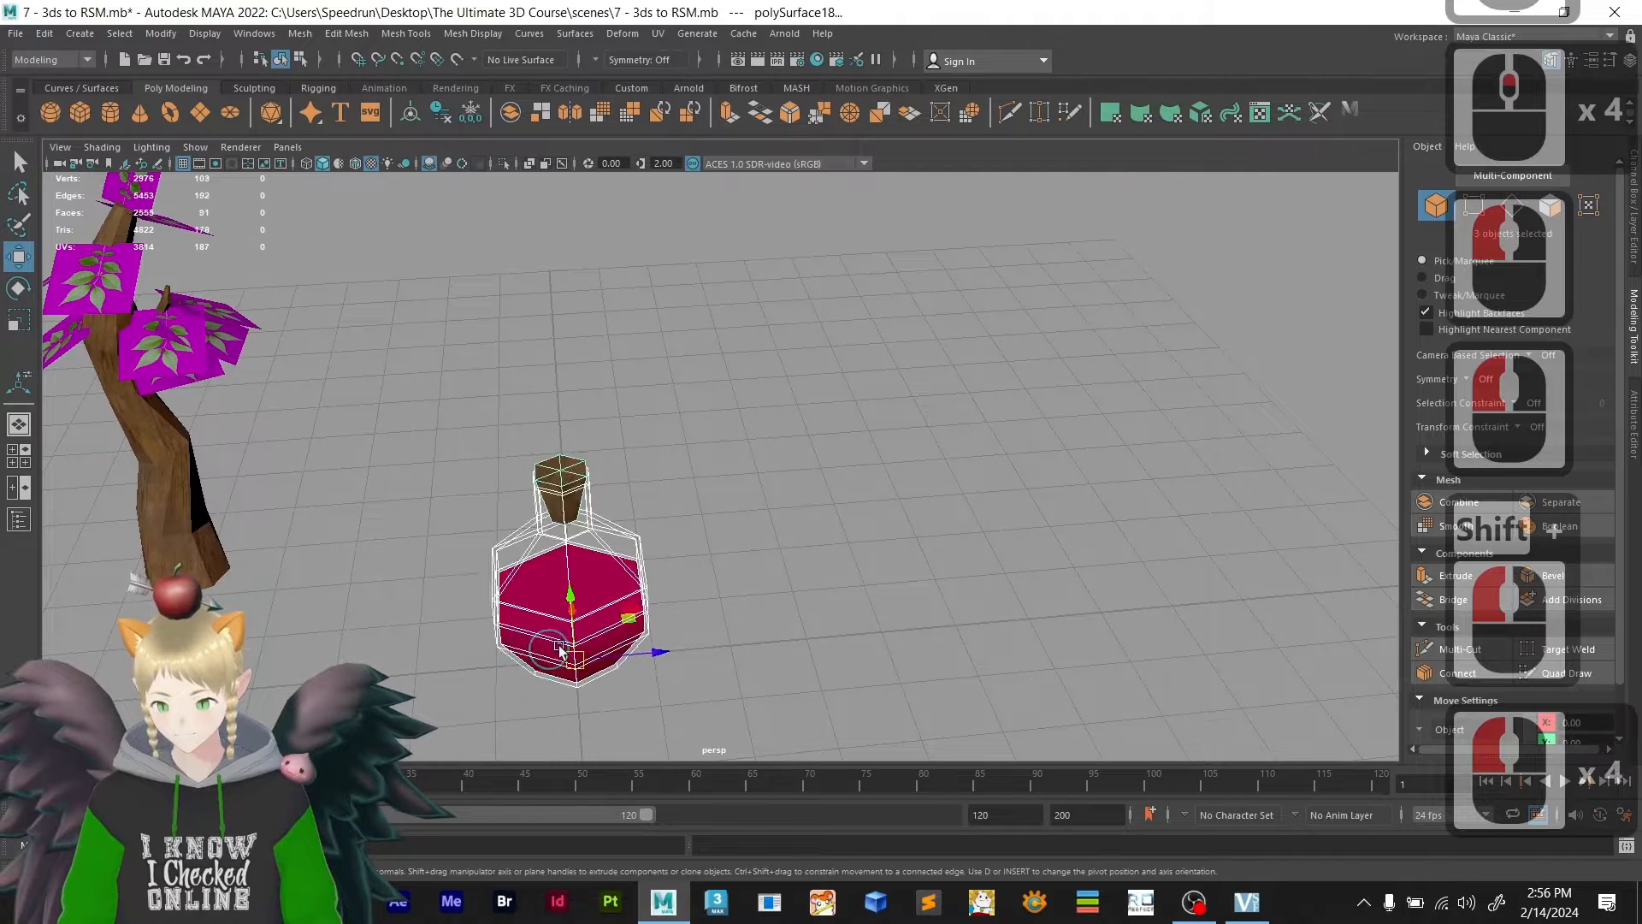
scroll(661, 589, "down", 5)
left_click(648, 469)
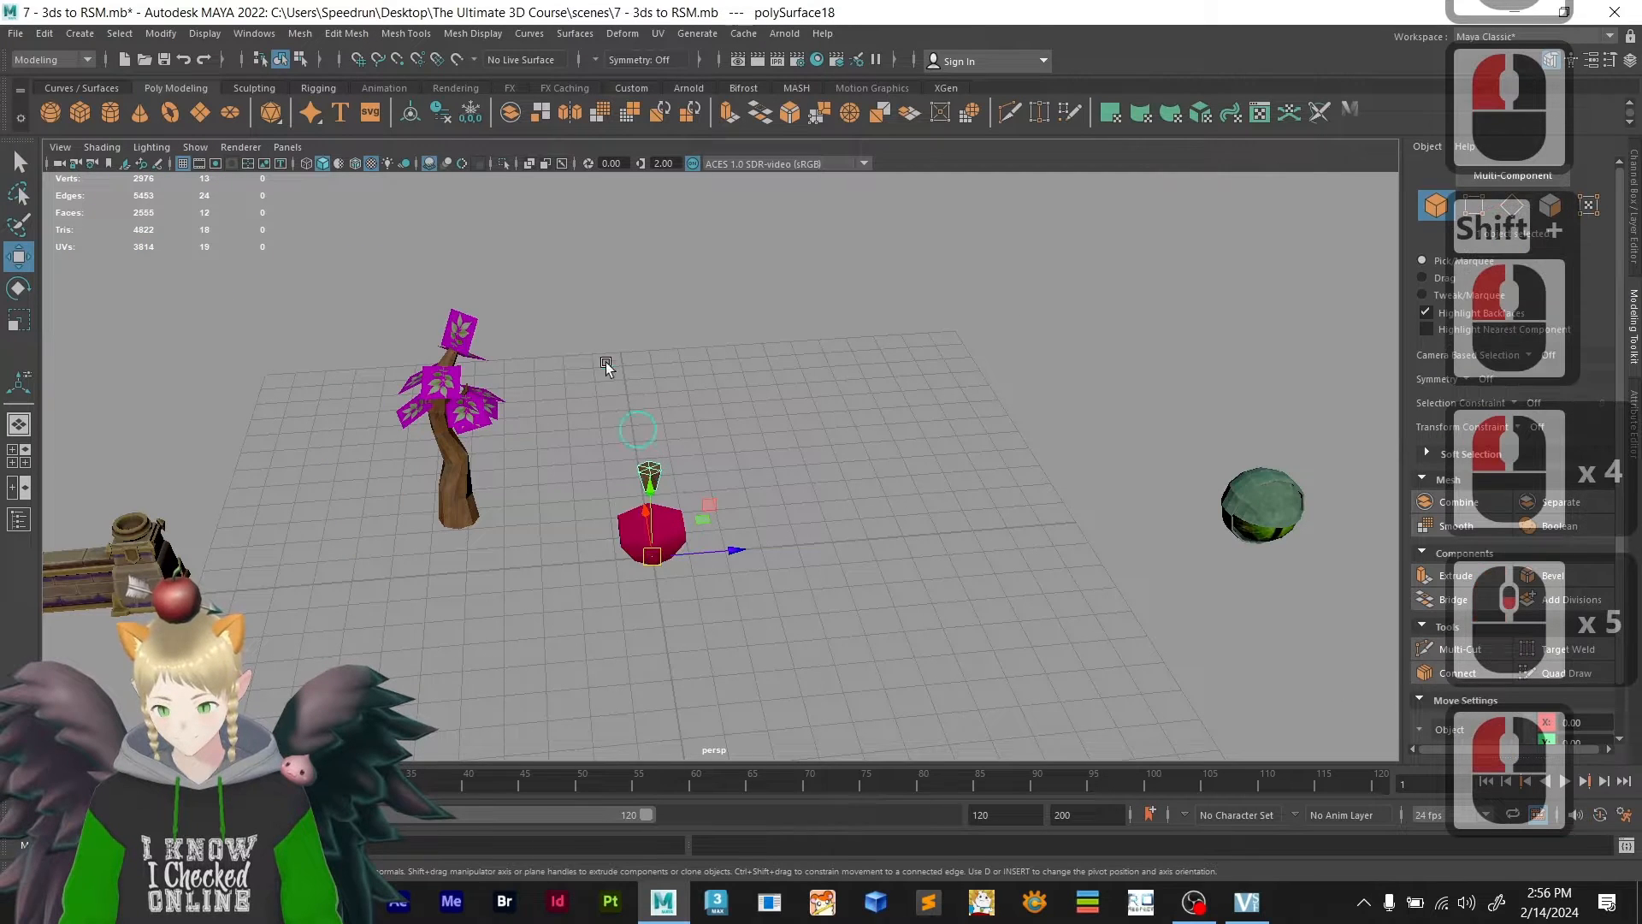
left_click(470, 112)
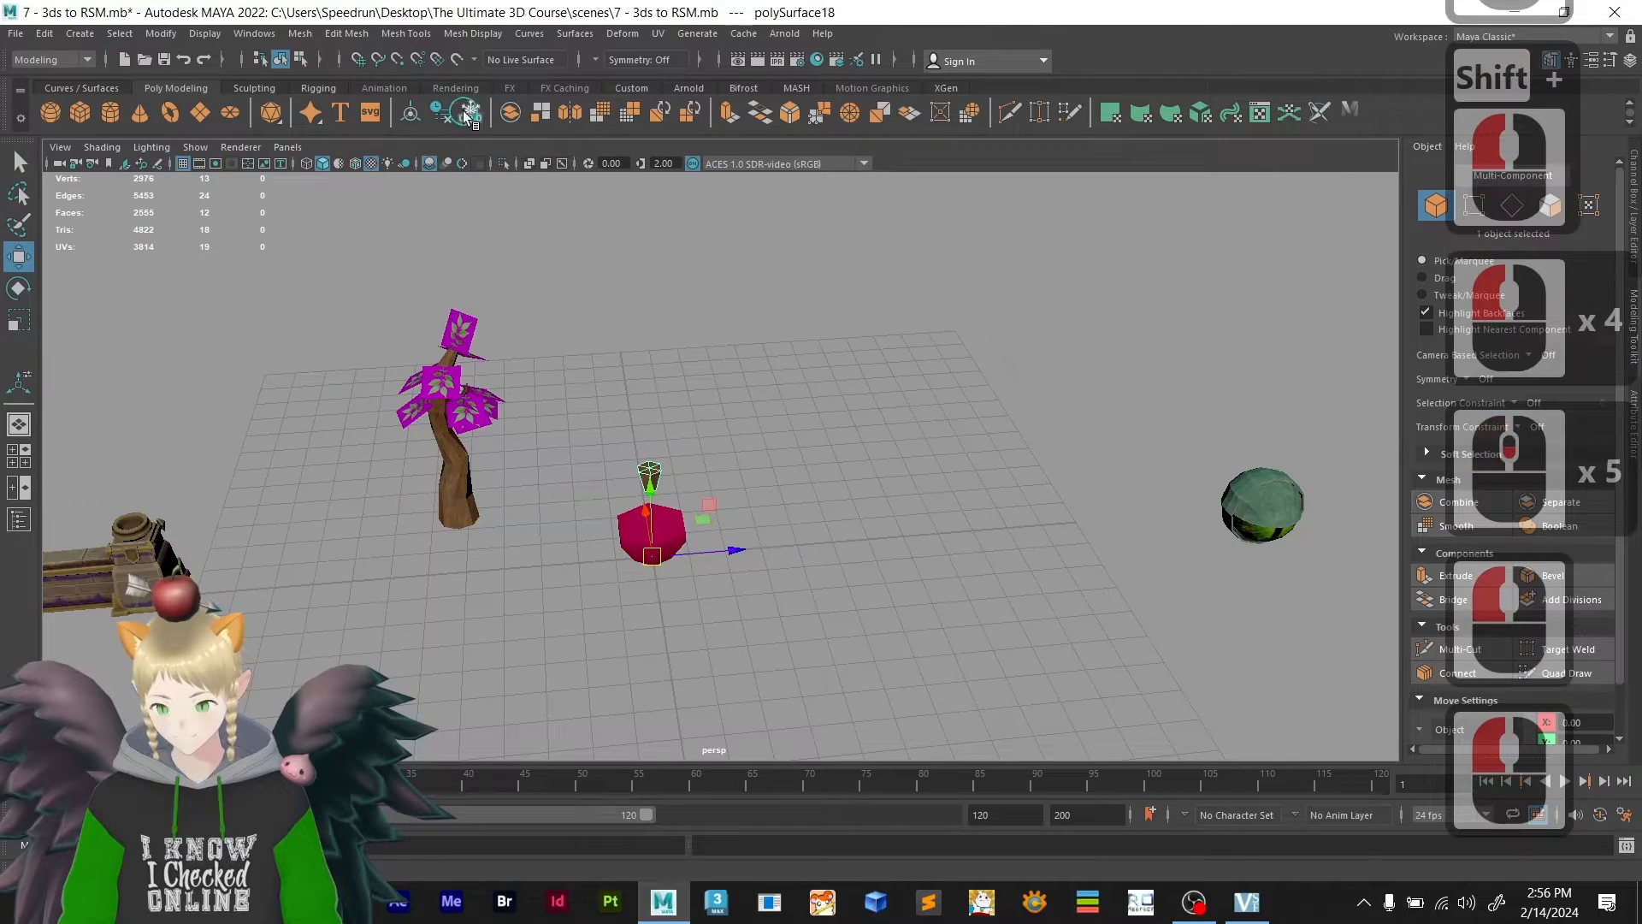
- Select the glass bottle and assign it a new Phong E material
left_click(700, 473)
left_click_drag(669, 506, 667, 508)
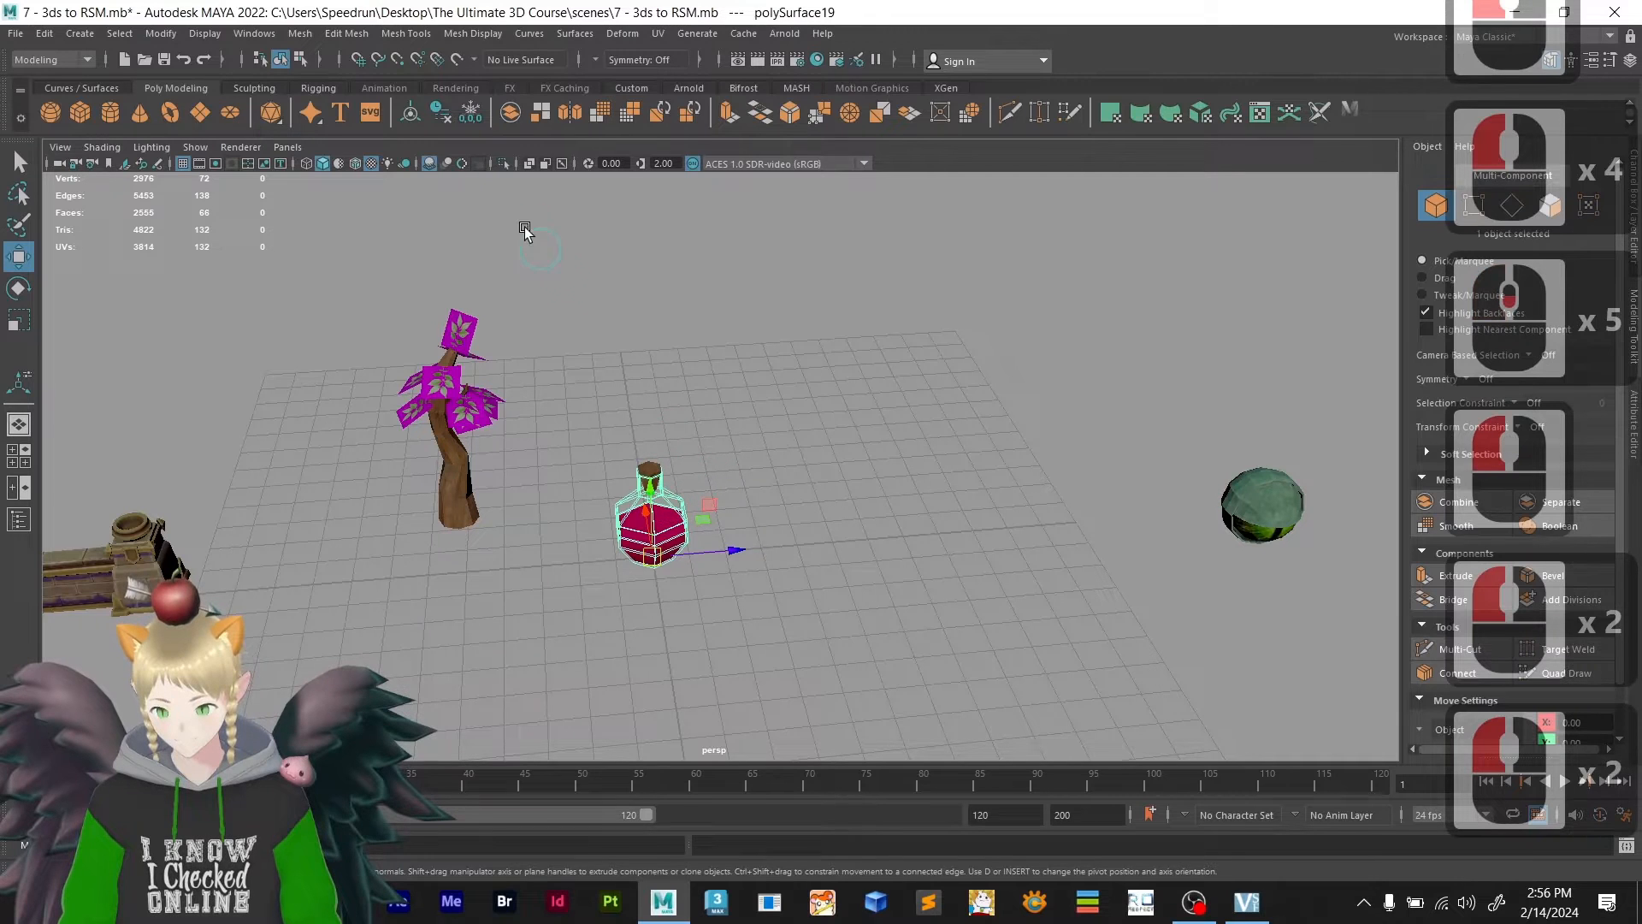
left_click(455, 88)
left_click(440, 111)
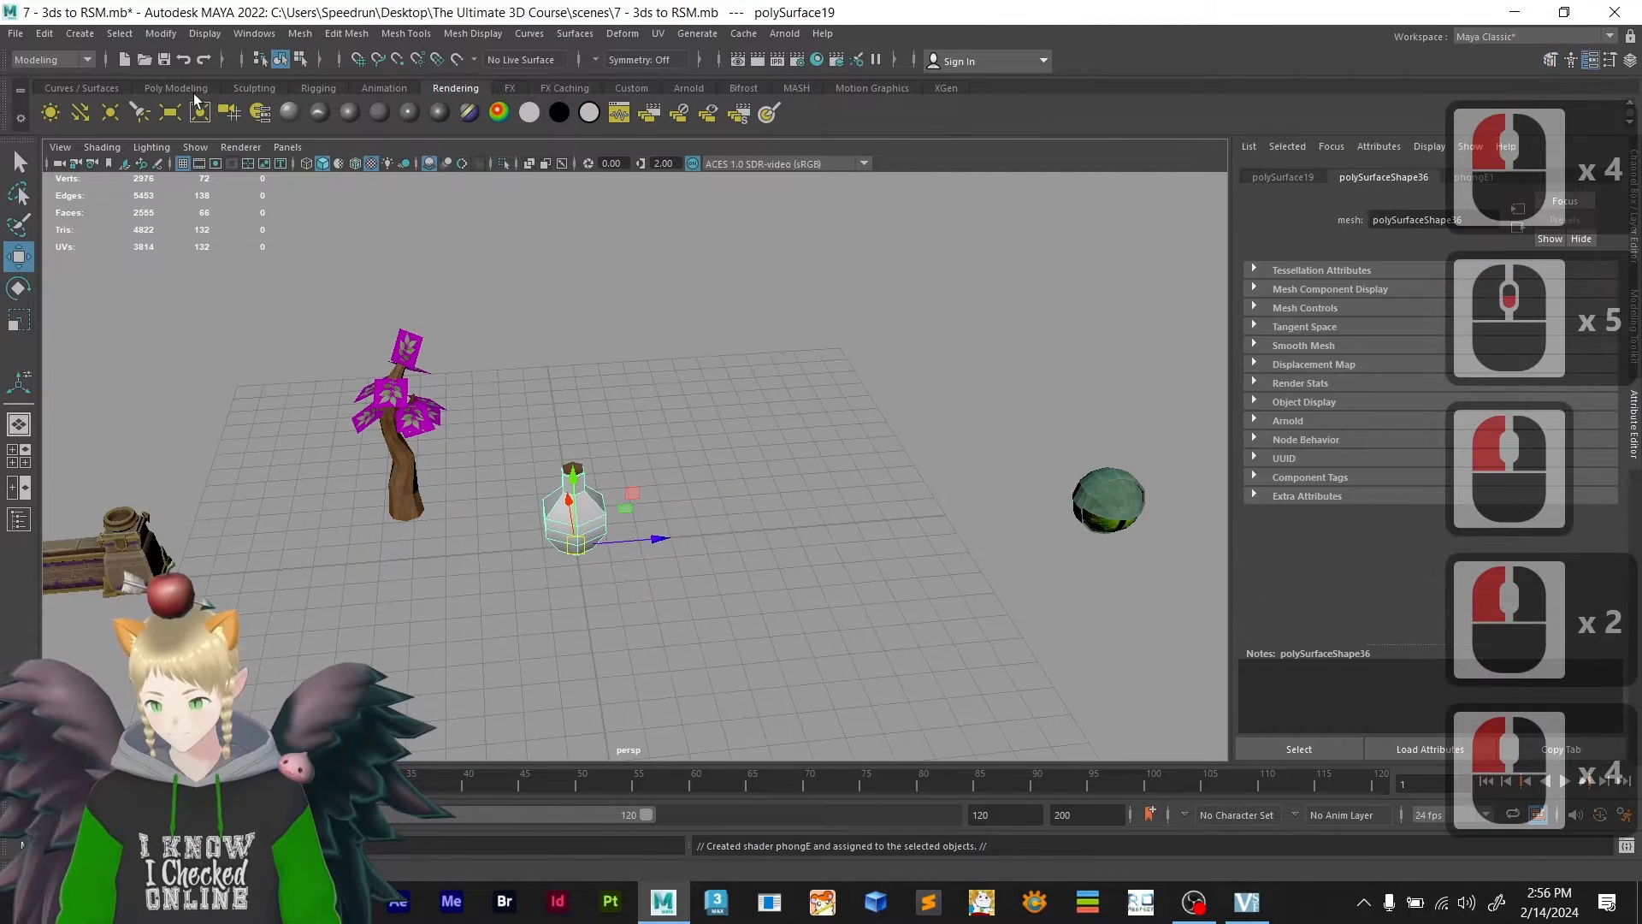
- Undo the glass bottle's Phong E material assignment and move the potion aside, in front of the tree
key("ctrl+z")
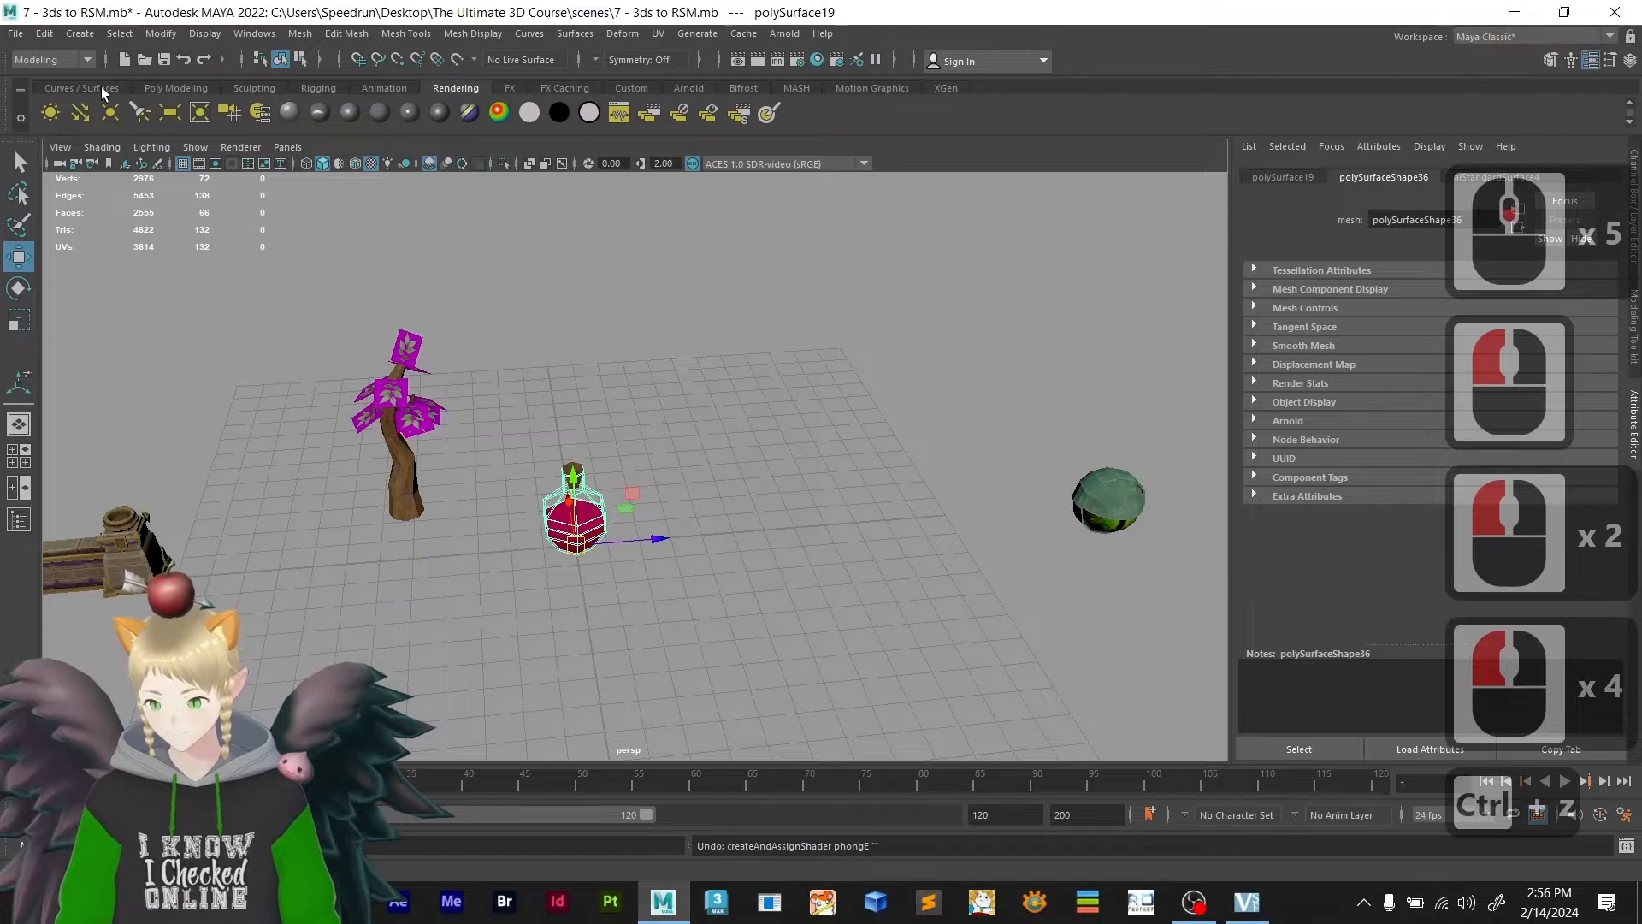
left_click(175, 88)
left_click(572, 151)
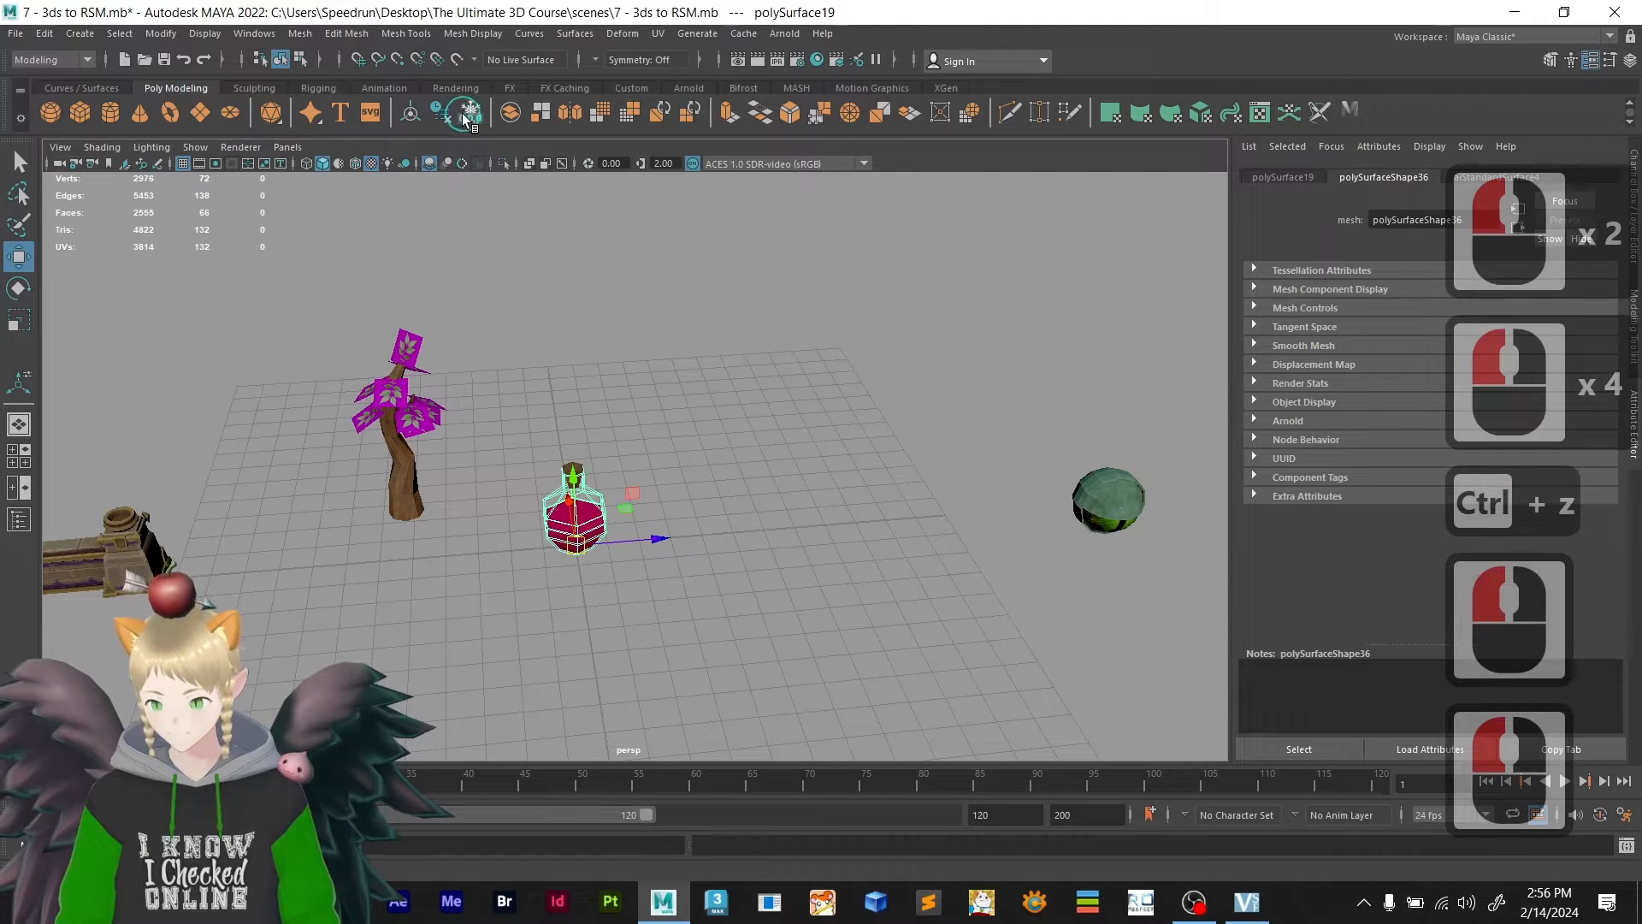
left_click_drag(701, 446, 414, 575)
left_click(1030, 624)
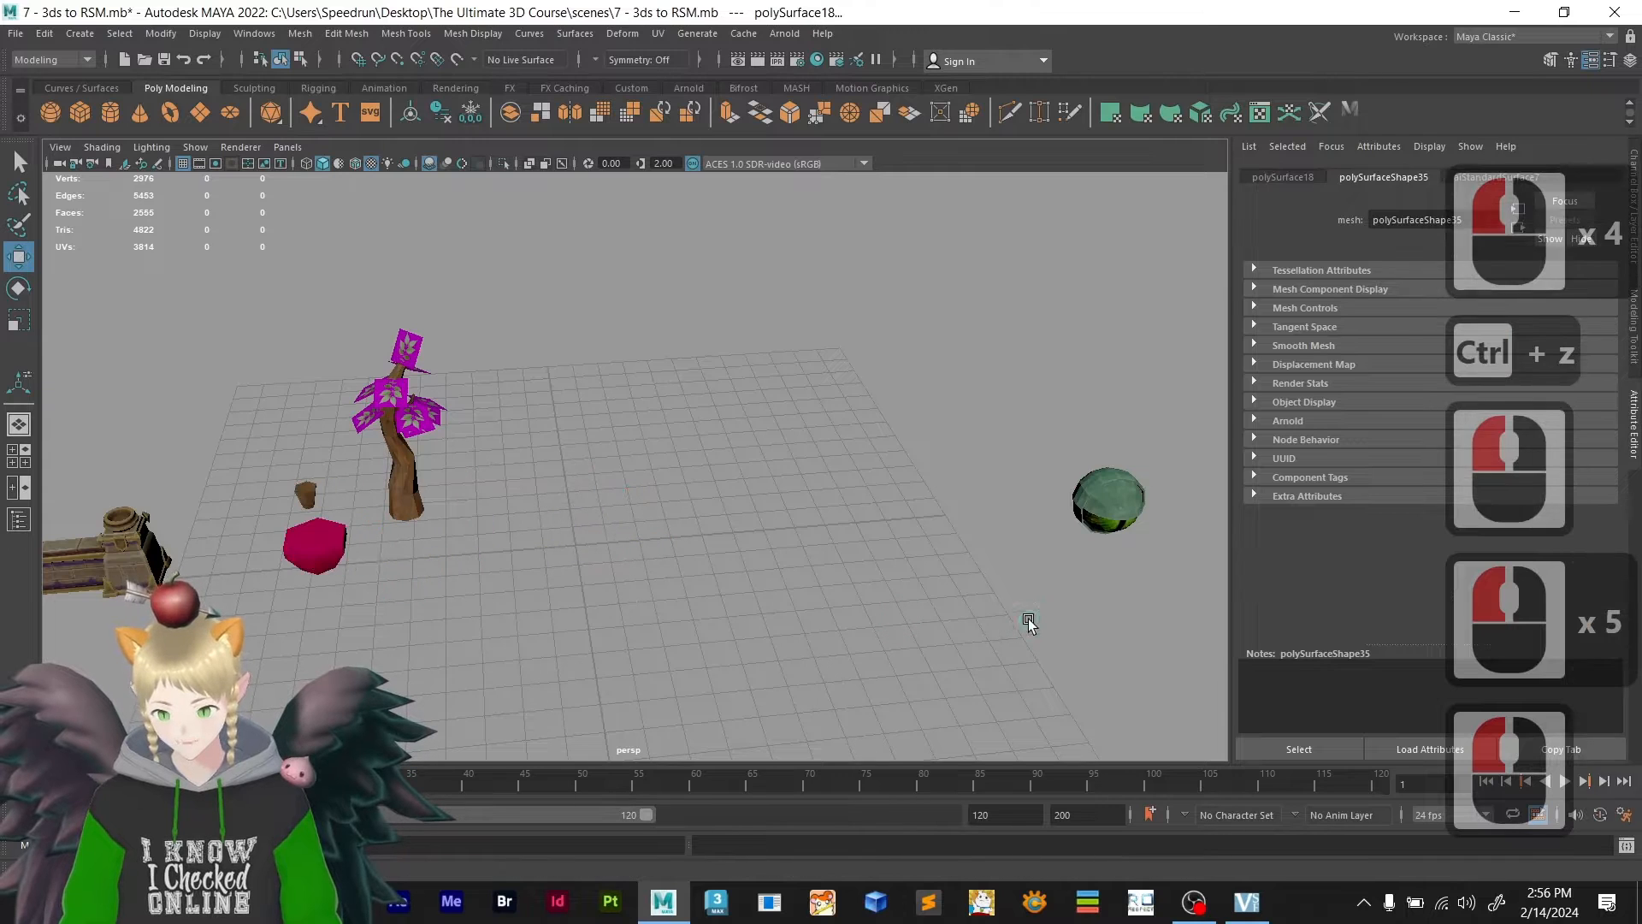
- Select all parts of the eye model and move them together from beside the table onto the grid
left_click_drag(938, 414, 1111, 514)
scroll(961, 616, "down", 4)
left_click_drag(766, 573, 851, 523, "alt")
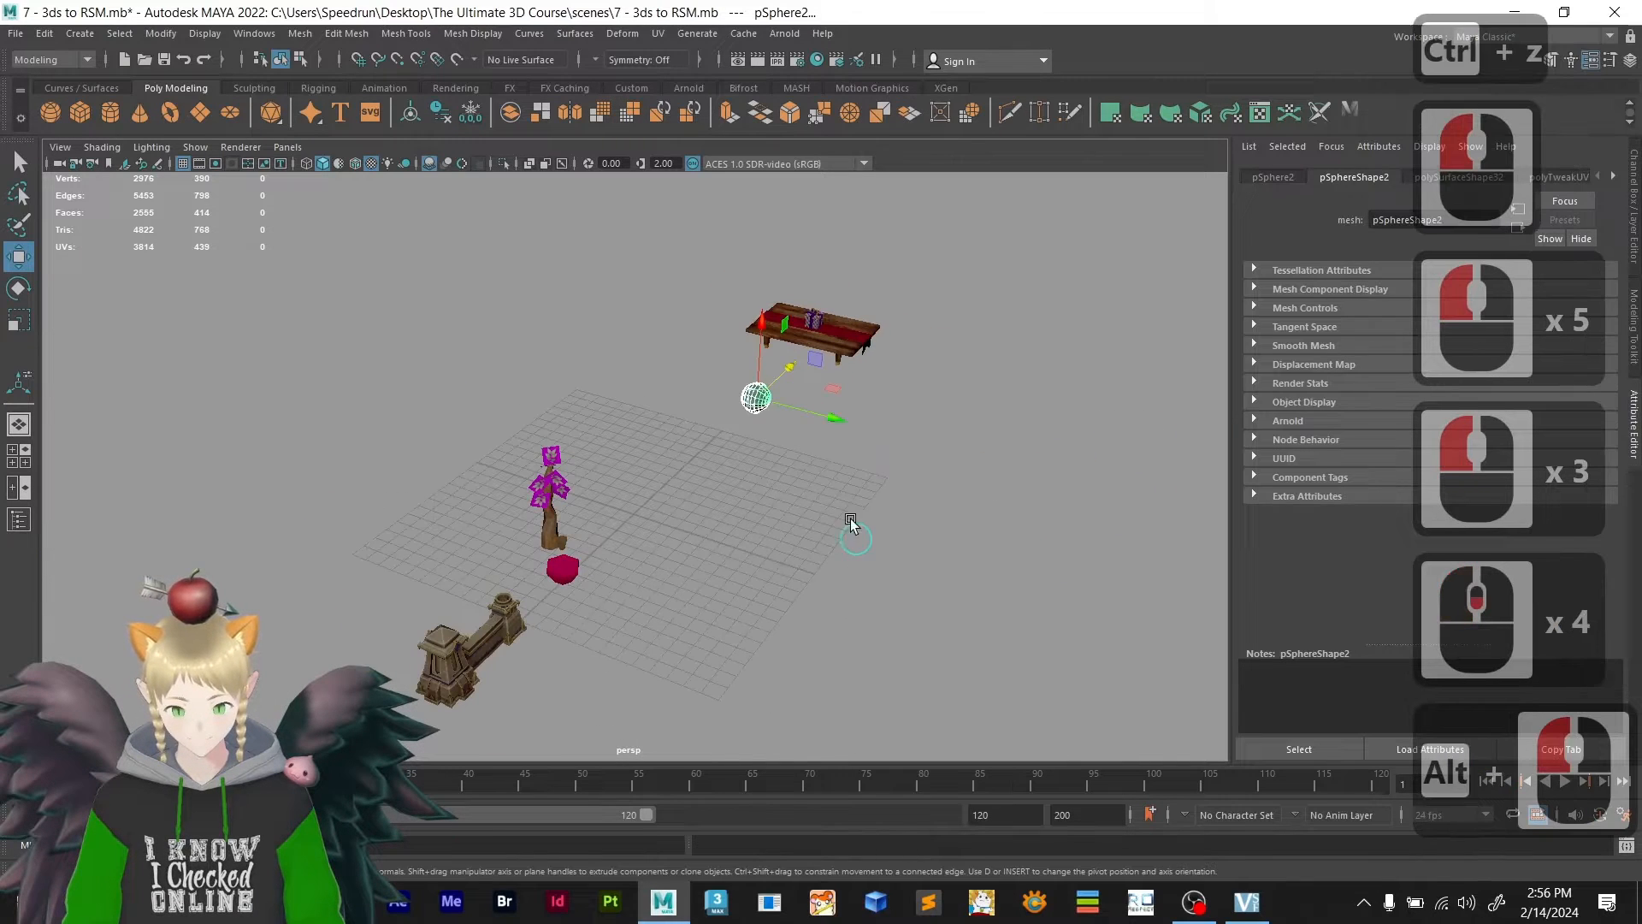
left_click_drag(785, 373, 772, 394)
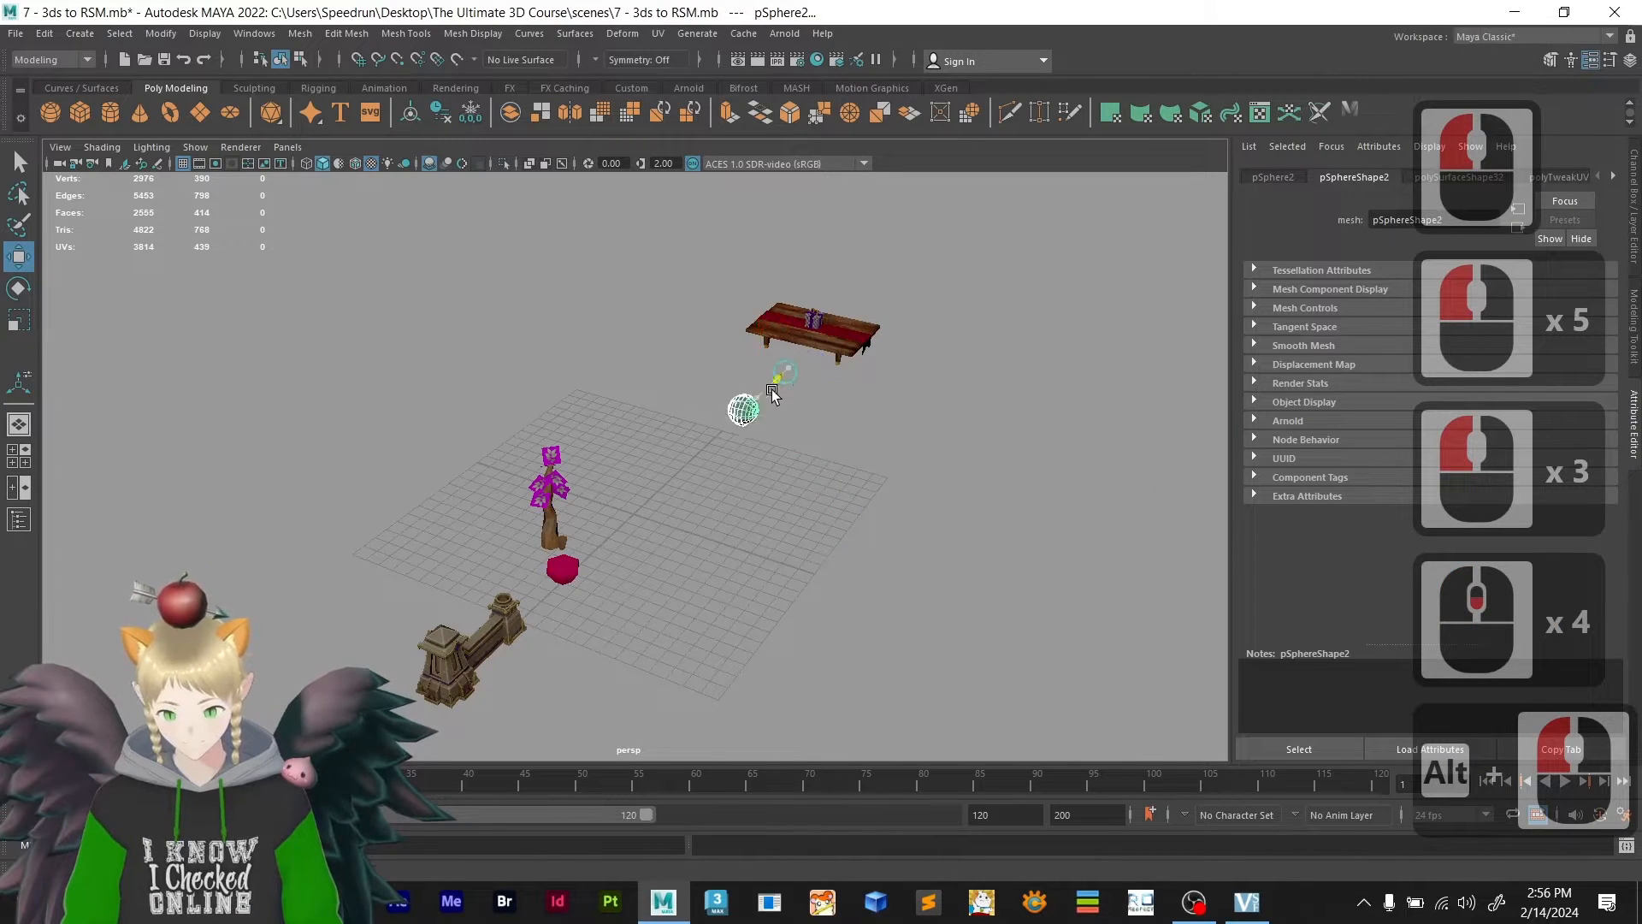
left_click_drag(701, 465, 702, 464)
scroll(701, 466, "up", 10)
left_click_drag(579, 650, 484, 638, "alt")
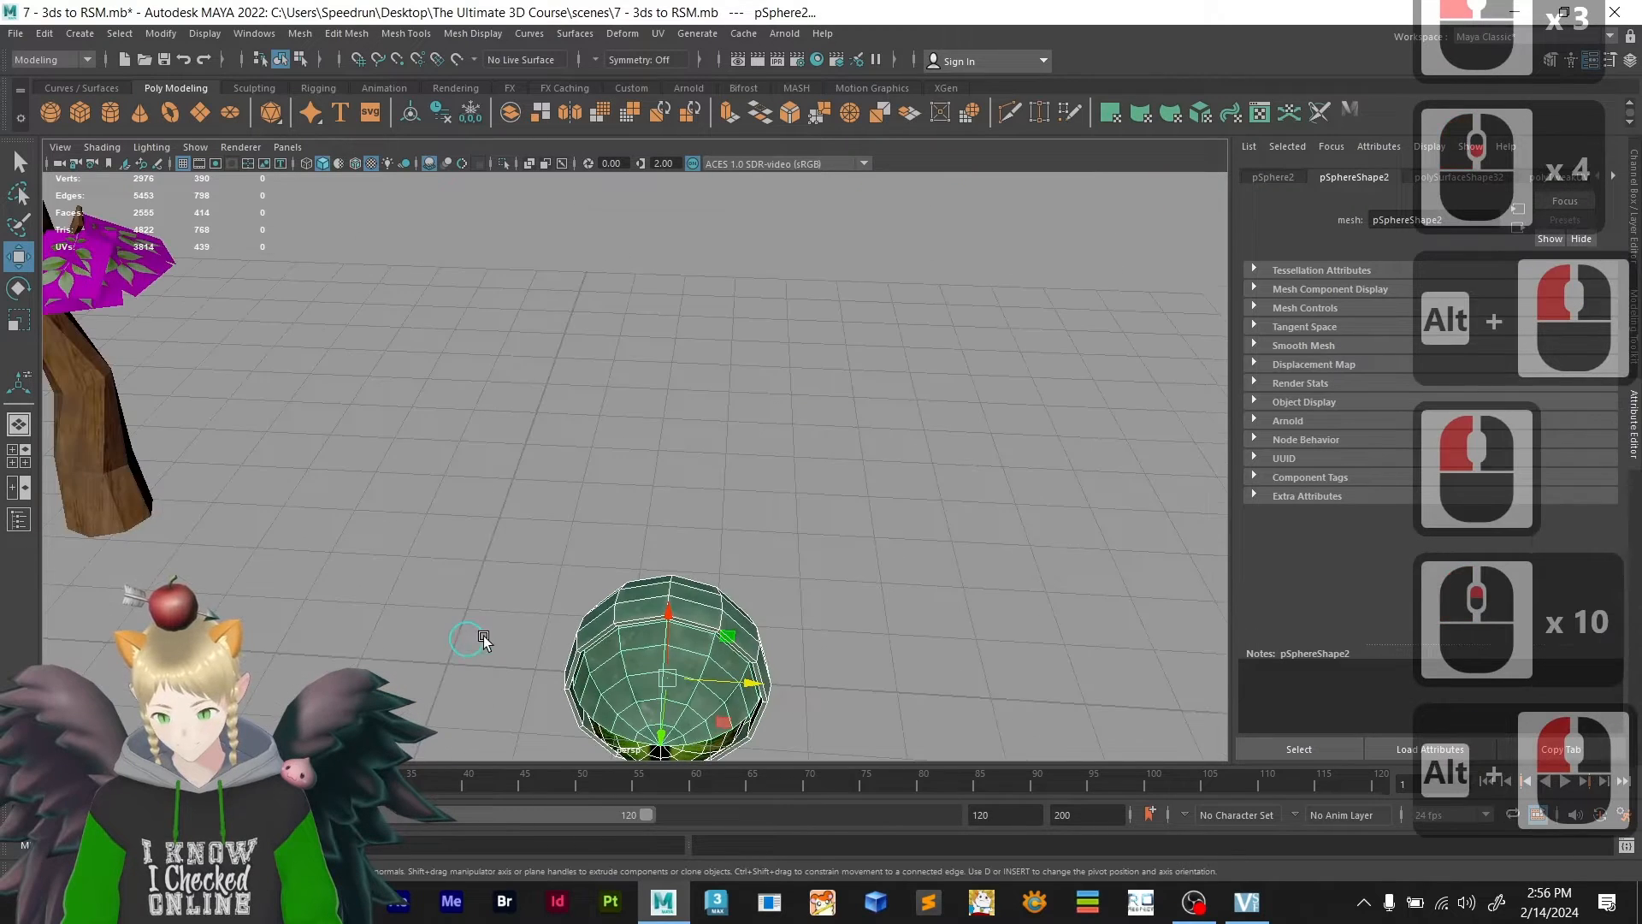
middle_click_drag(616, 658, 749, 508, "alt")
left_click(511, 609)
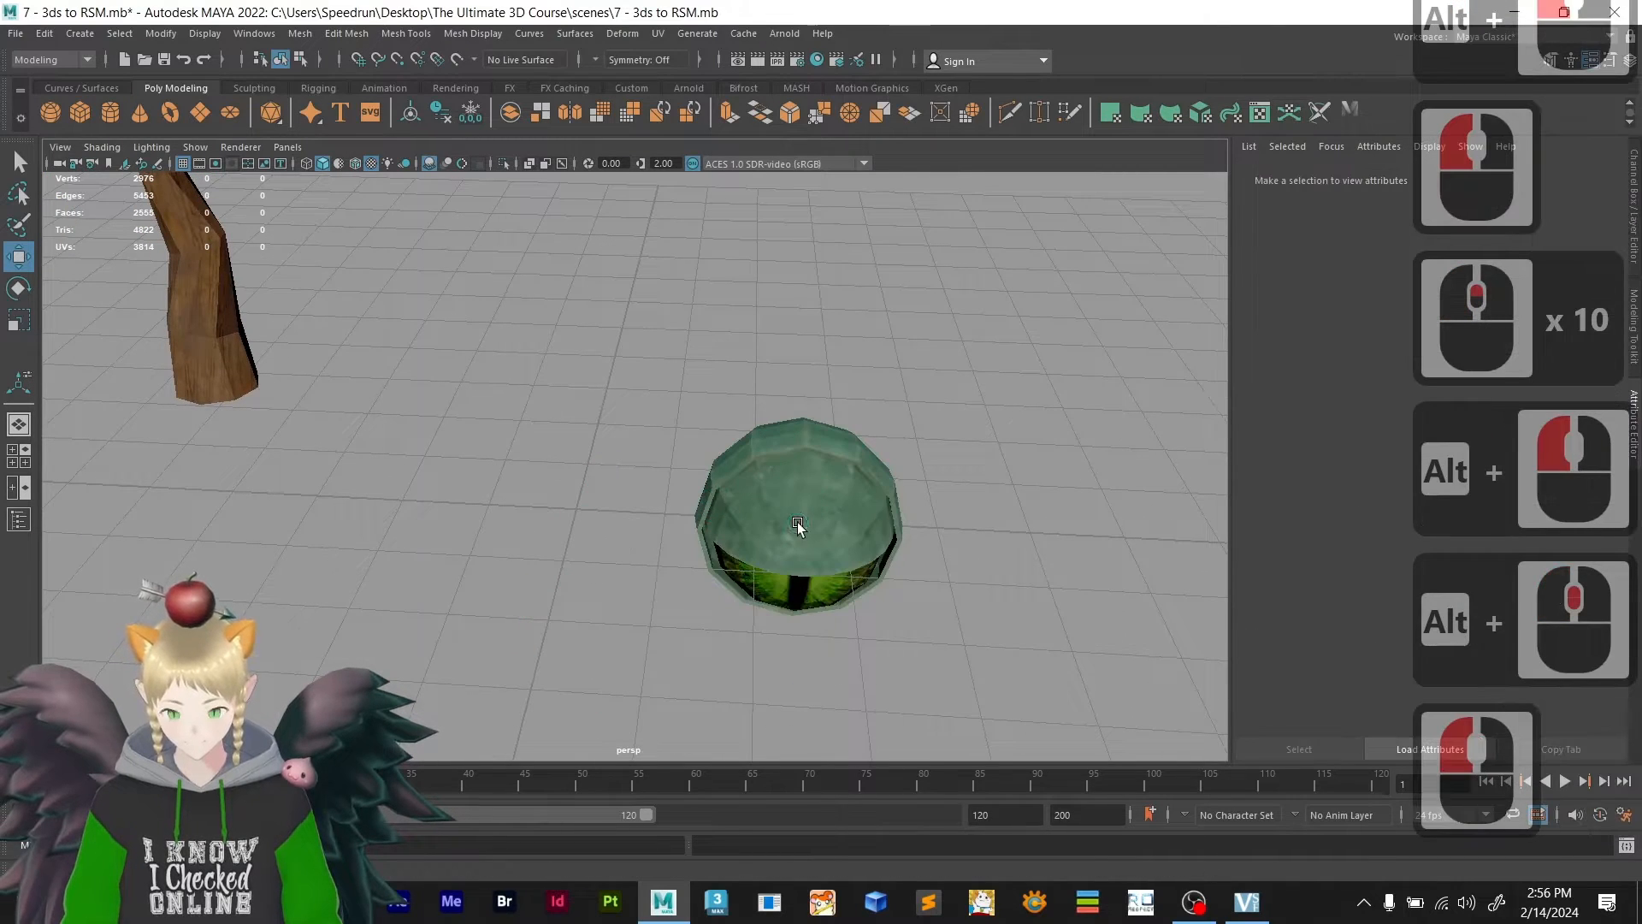
- Select only the green eyelid dome (pSphere2) and snap it to the centre of the grid
left_click(797, 525)
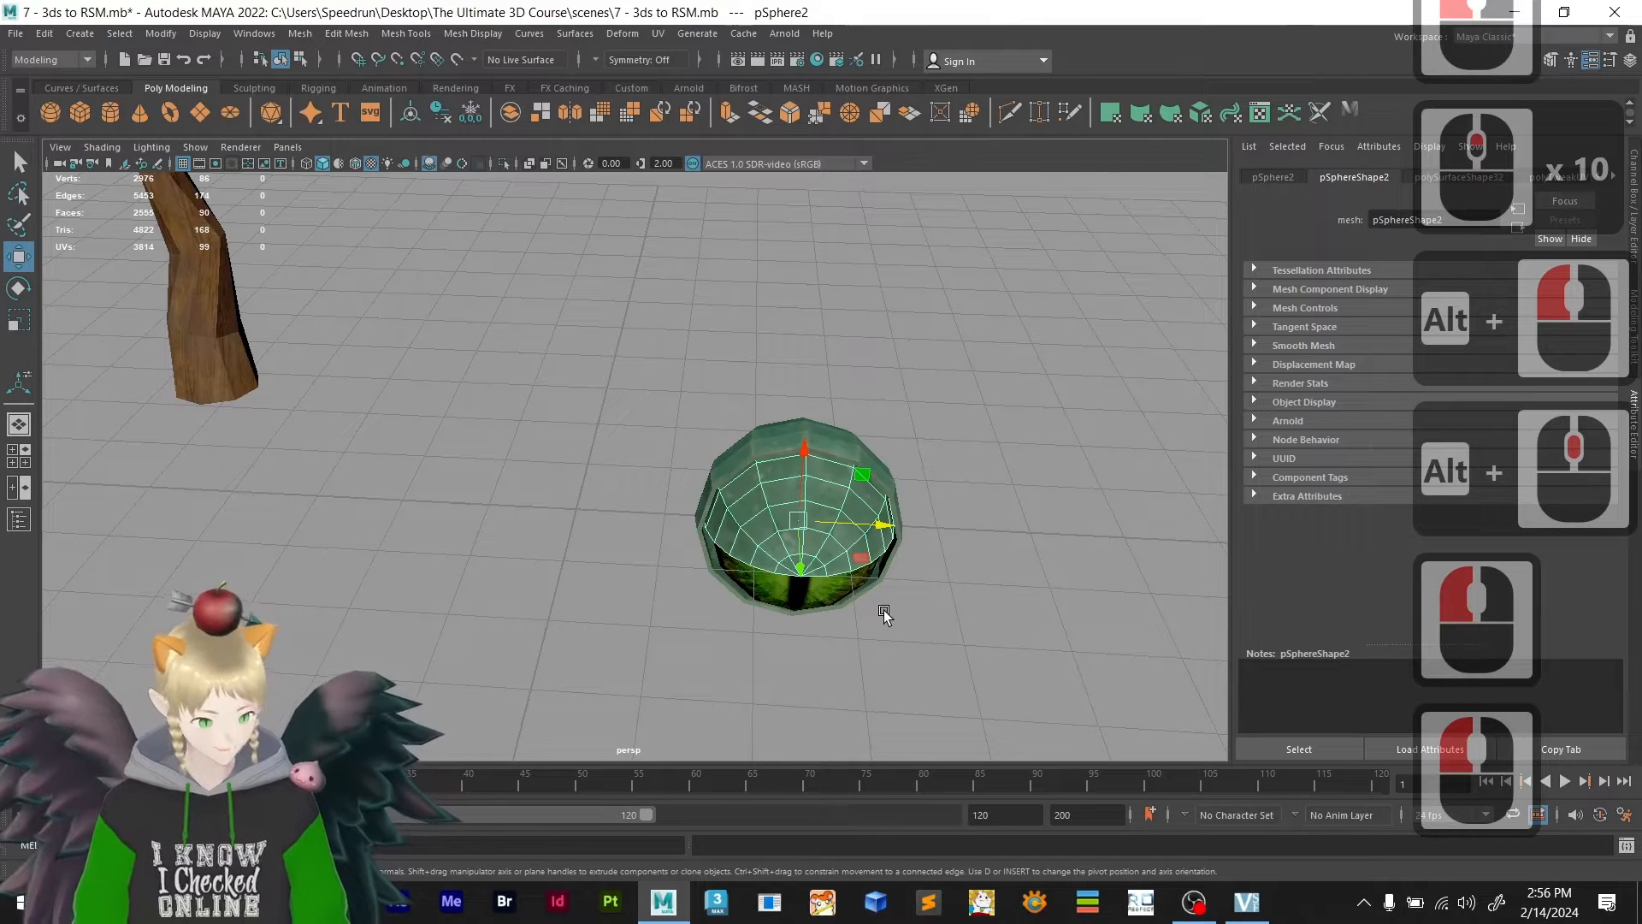
key("x")
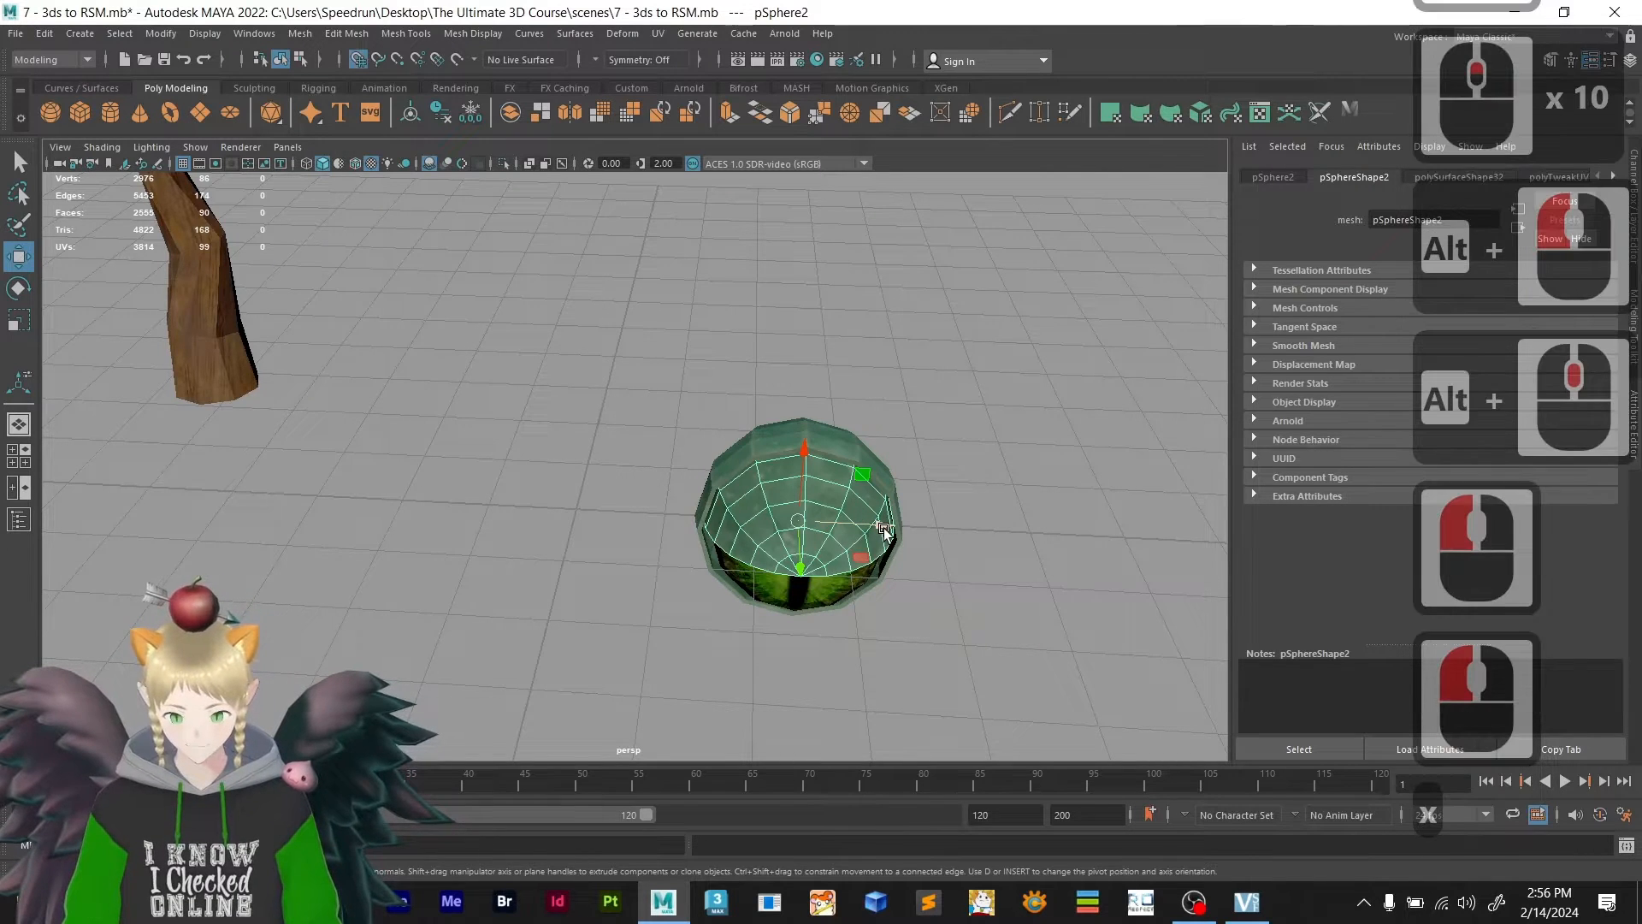
left_click_drag(883, 527, 655, 514)
left_click_drag(692, 685, 720, 555, "alt")
scroll(859, 588, "up", 4)
key("x")
mouse_move(827, 653)
left_mouse_down("alt")
mouse_move(715, 659)
mouse_move(741, 633)
mouse_move(645, 652)
mouse_move(795, 659)
mouse_move(783, 612)
mouse_move(707, 628)
mouse_move(847, 639)
left_mouse_up("alt")
scroll(645, 652, "up", 3)
scroll(726, 641, "down", 3)
- Try to snap the eyelid dome's pivot to another grid point and rotate the dome, and undo these changes
key("d")
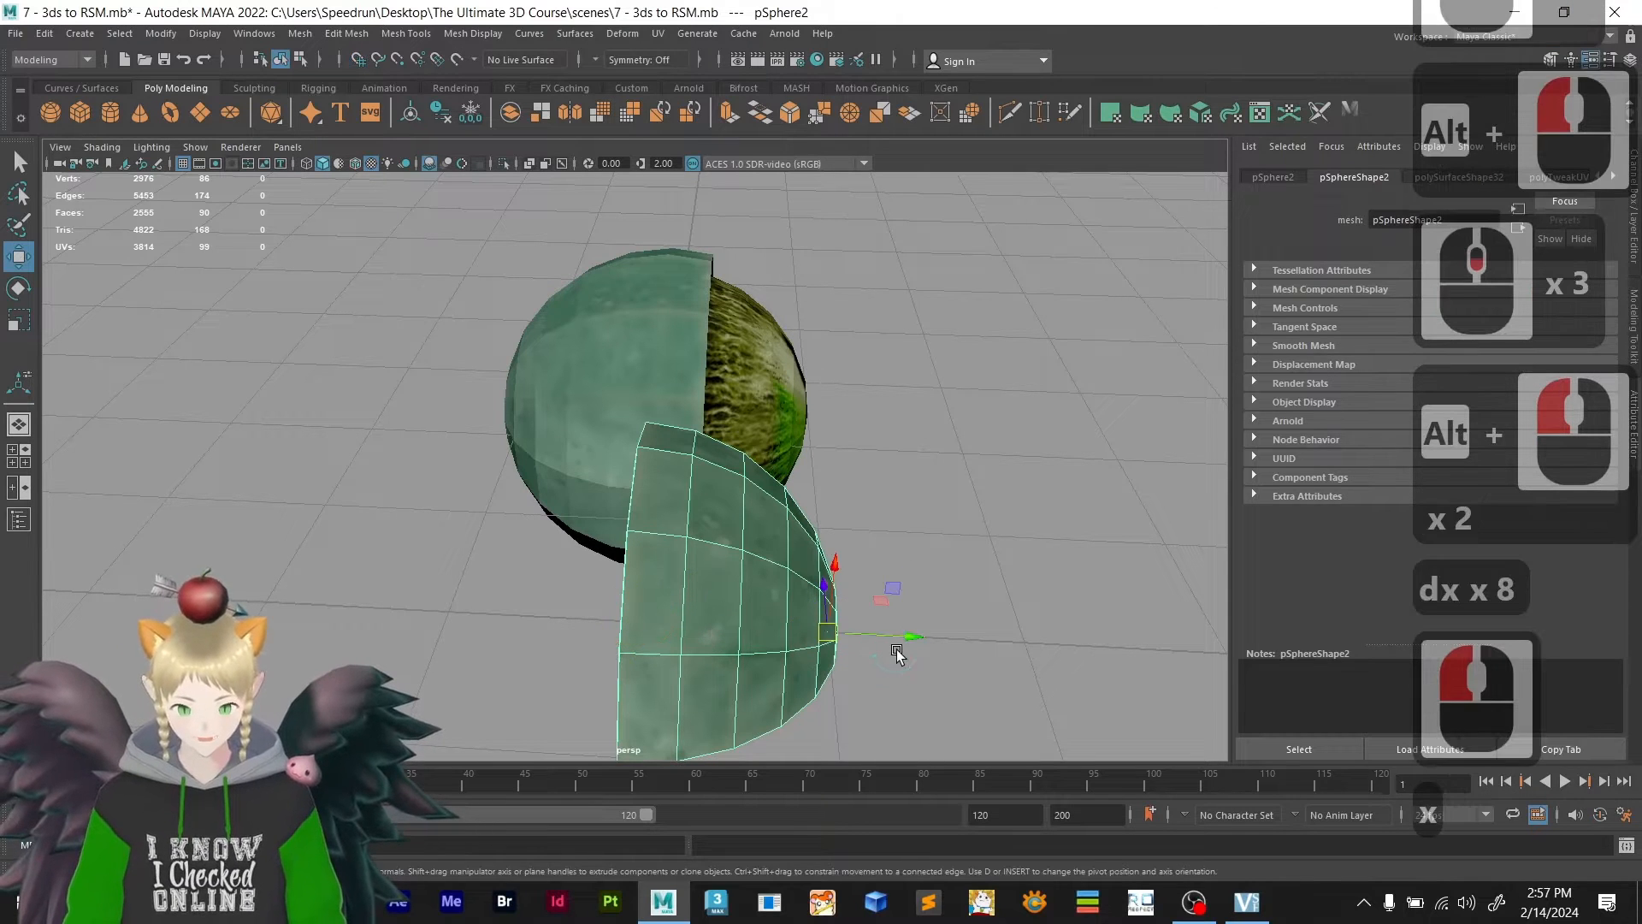
key("ctrl+z")
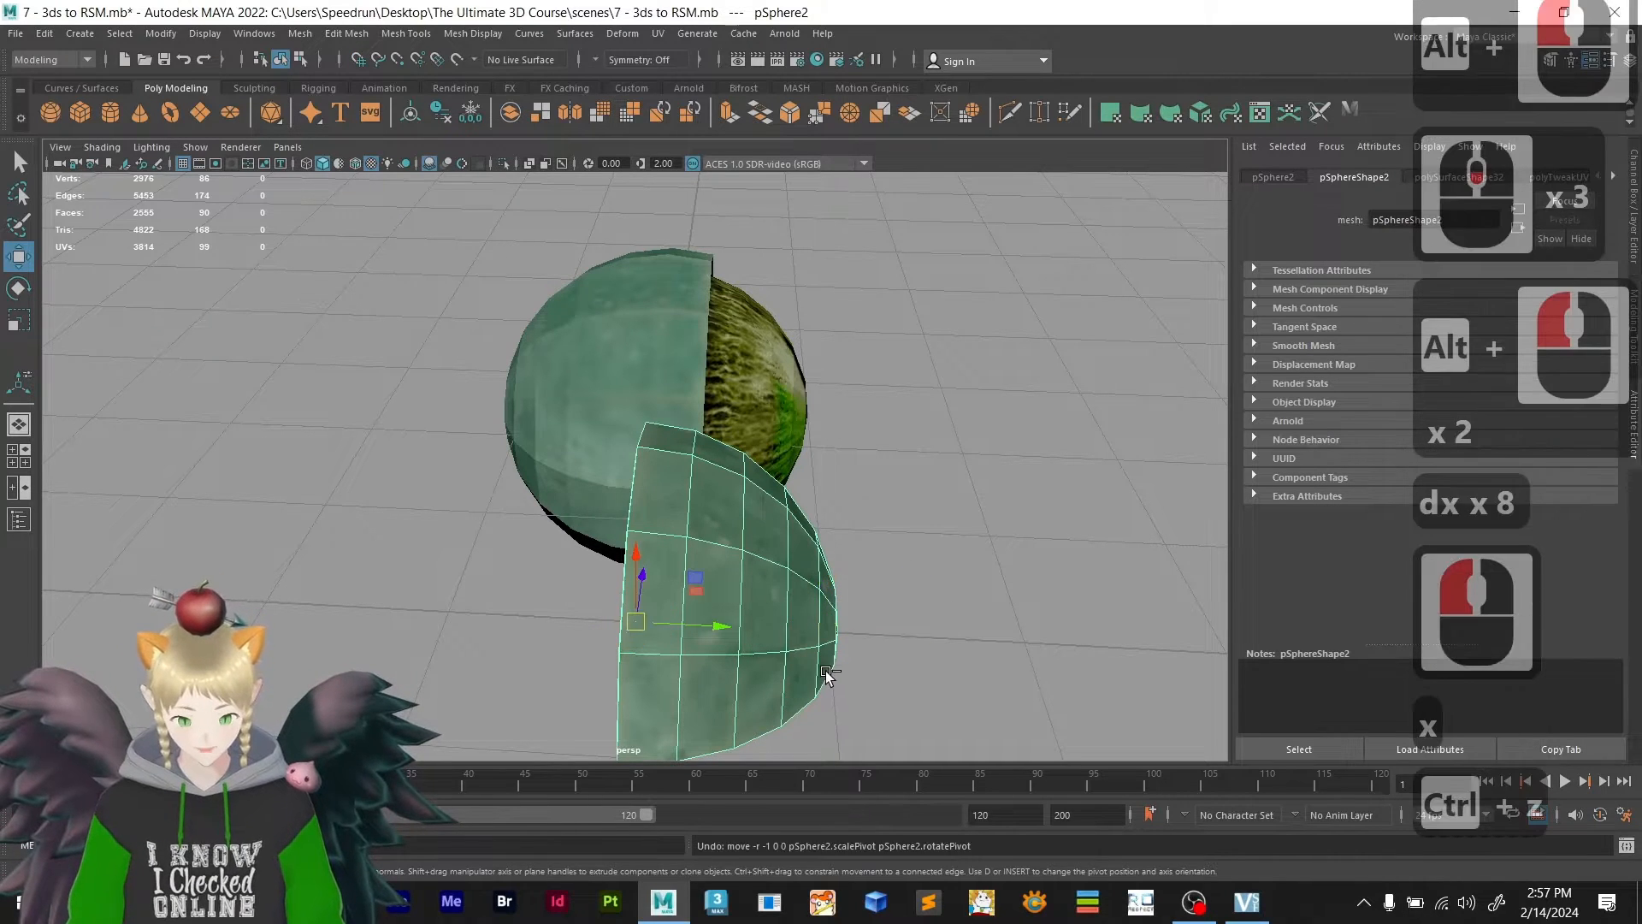
left_click_drag(630, 659, 718, 665, "alt")
key("e")
left_click_drag(683, 562, 634, 659)
key("ctrl+z")
- Delete the eyelid dome's history and freeze its transformations
left_click_drag(921, 556, 686, 587, "alt")
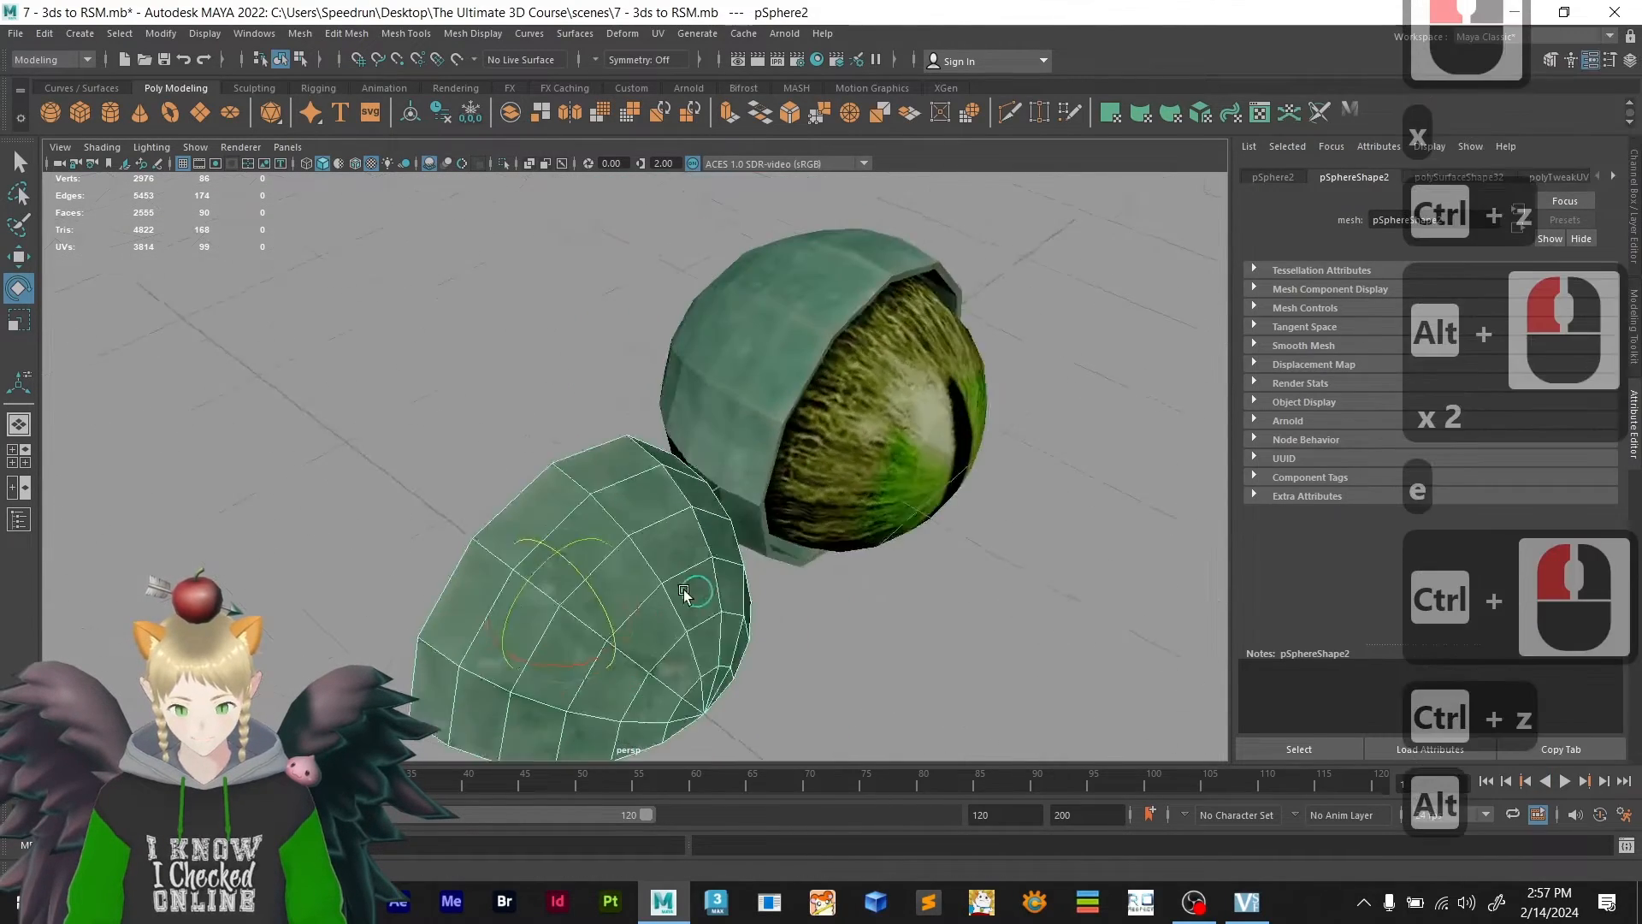
key("w")
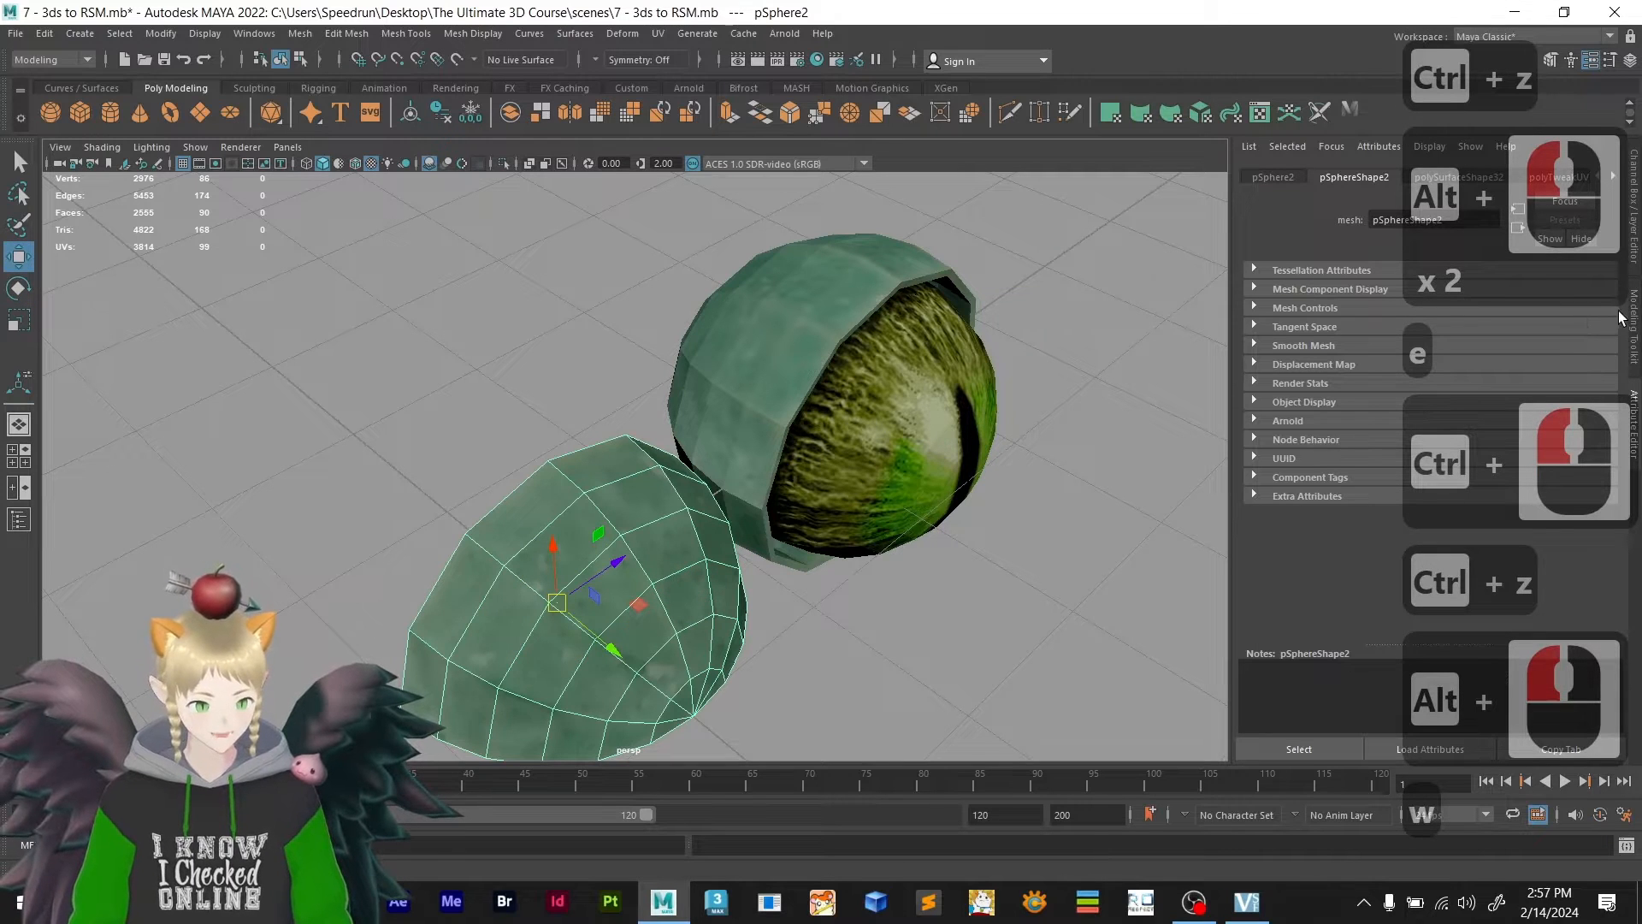
left_click(441, 112)
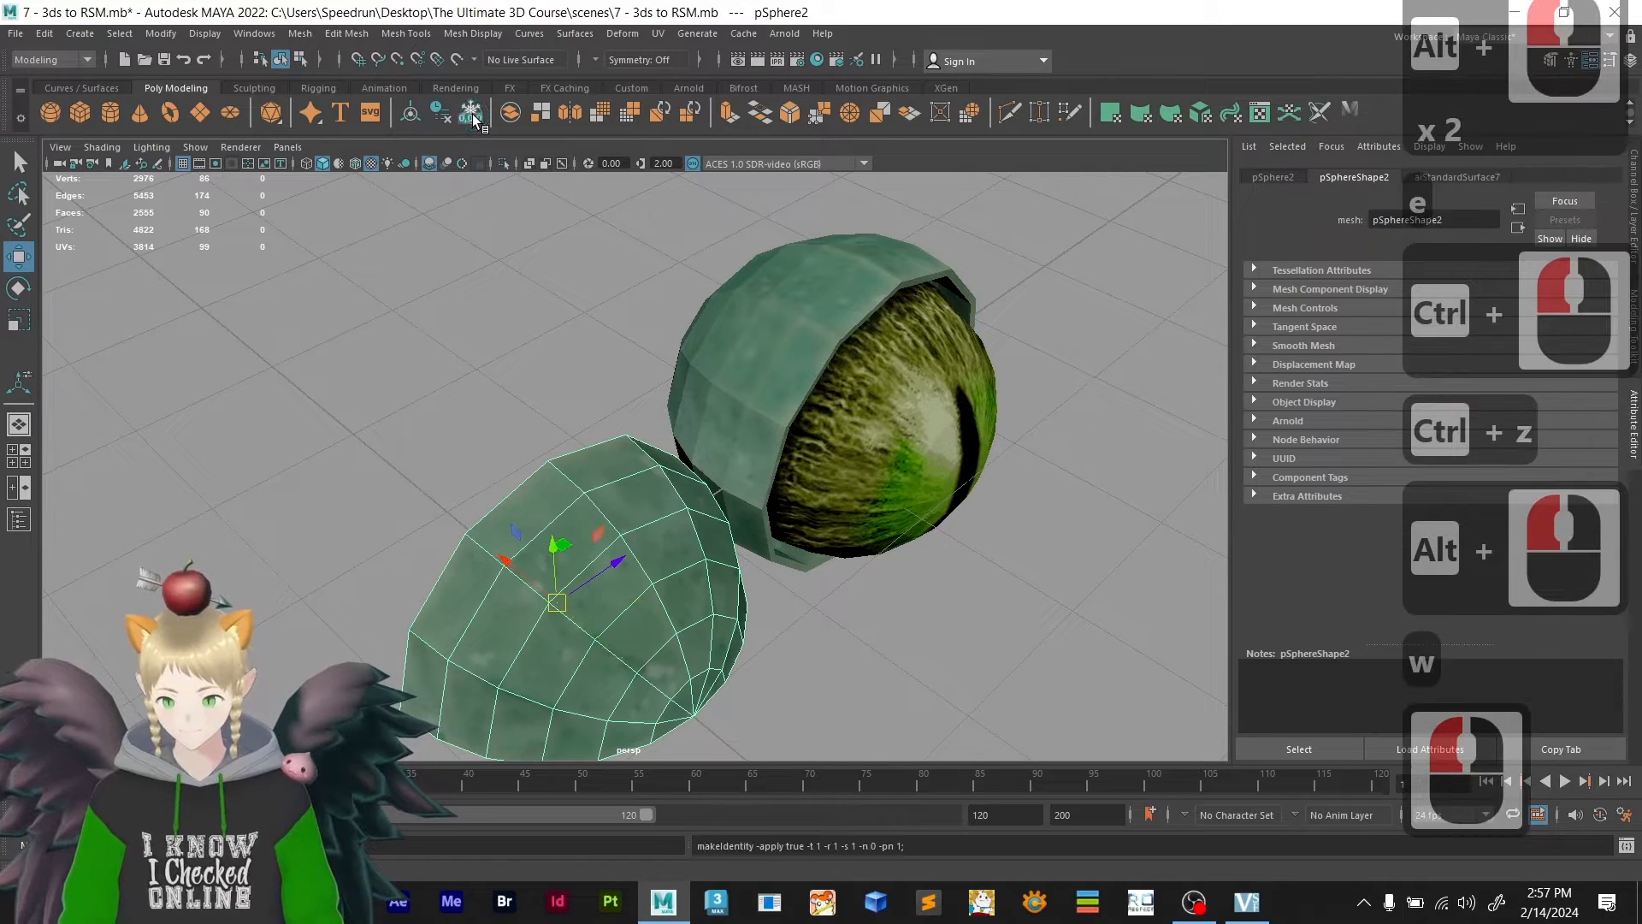
left_click(470, 114)
left_click(480, 311)
- Move the eyelid dome aside along the grid, next to the potion
scroll(510, 332, "down", 9)
scroll(674, 468, "down", 3, "alt")
left_click_drag(673, 468, 607, 522, "alt")
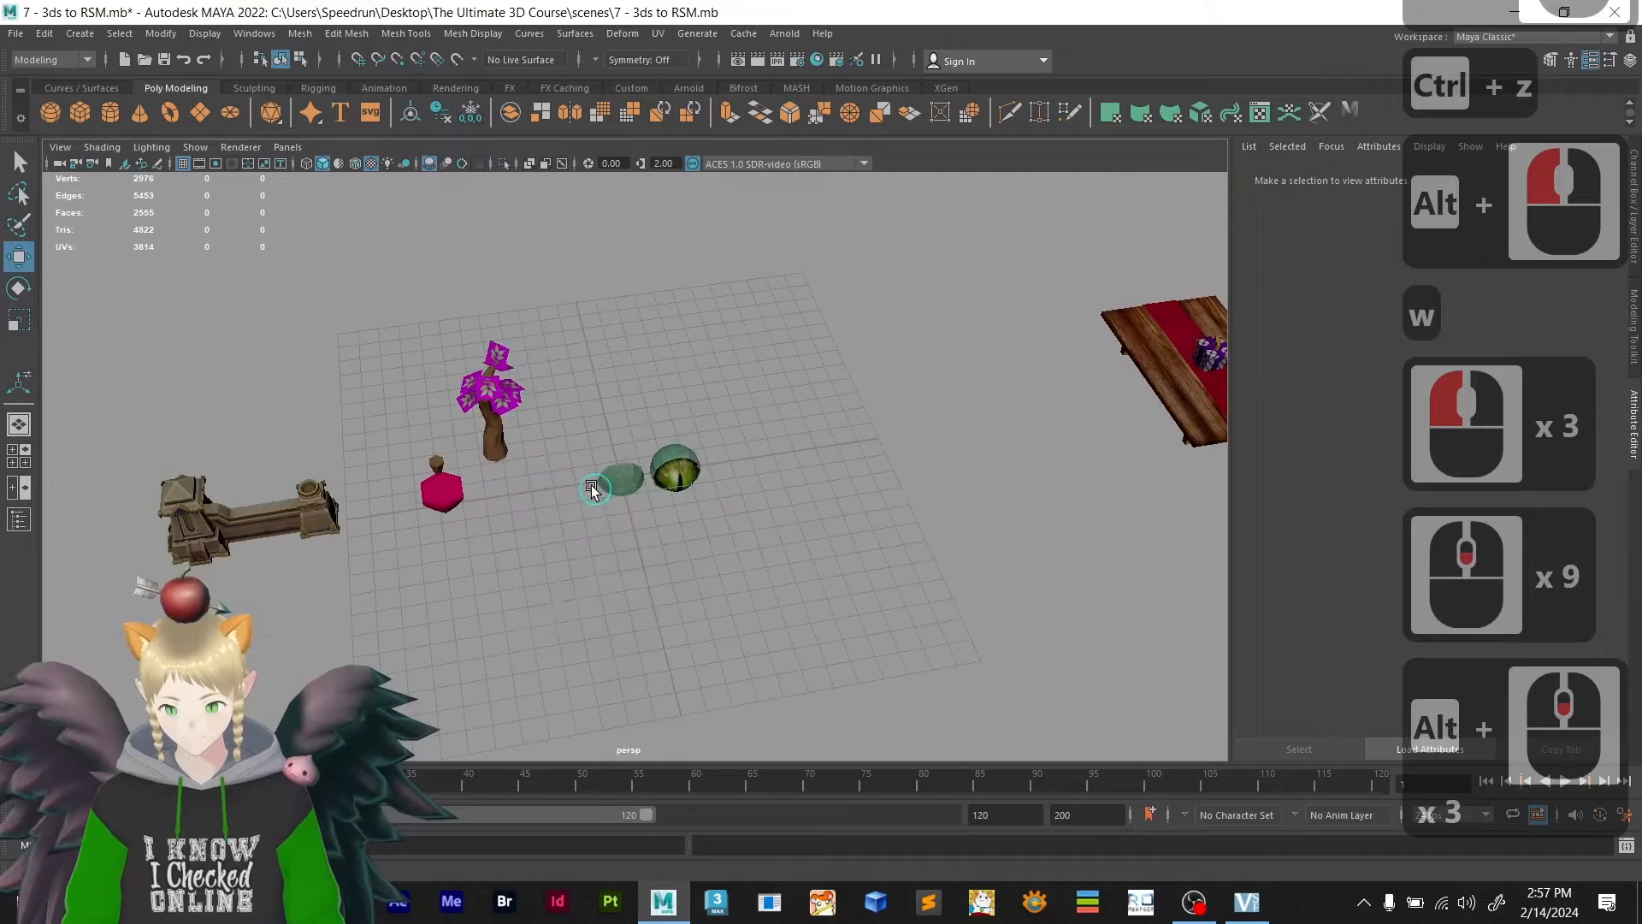
scroll(598, 535, "up", 5)
left_click(635, 532)
left_click_drag(691, 481, 658, 530)
- Select the green outer shell of the eye (pSphere3) and snap it to the centre of the grid
left_click(734, 428)
scroll(684, 496, "up", 3)
key("x")
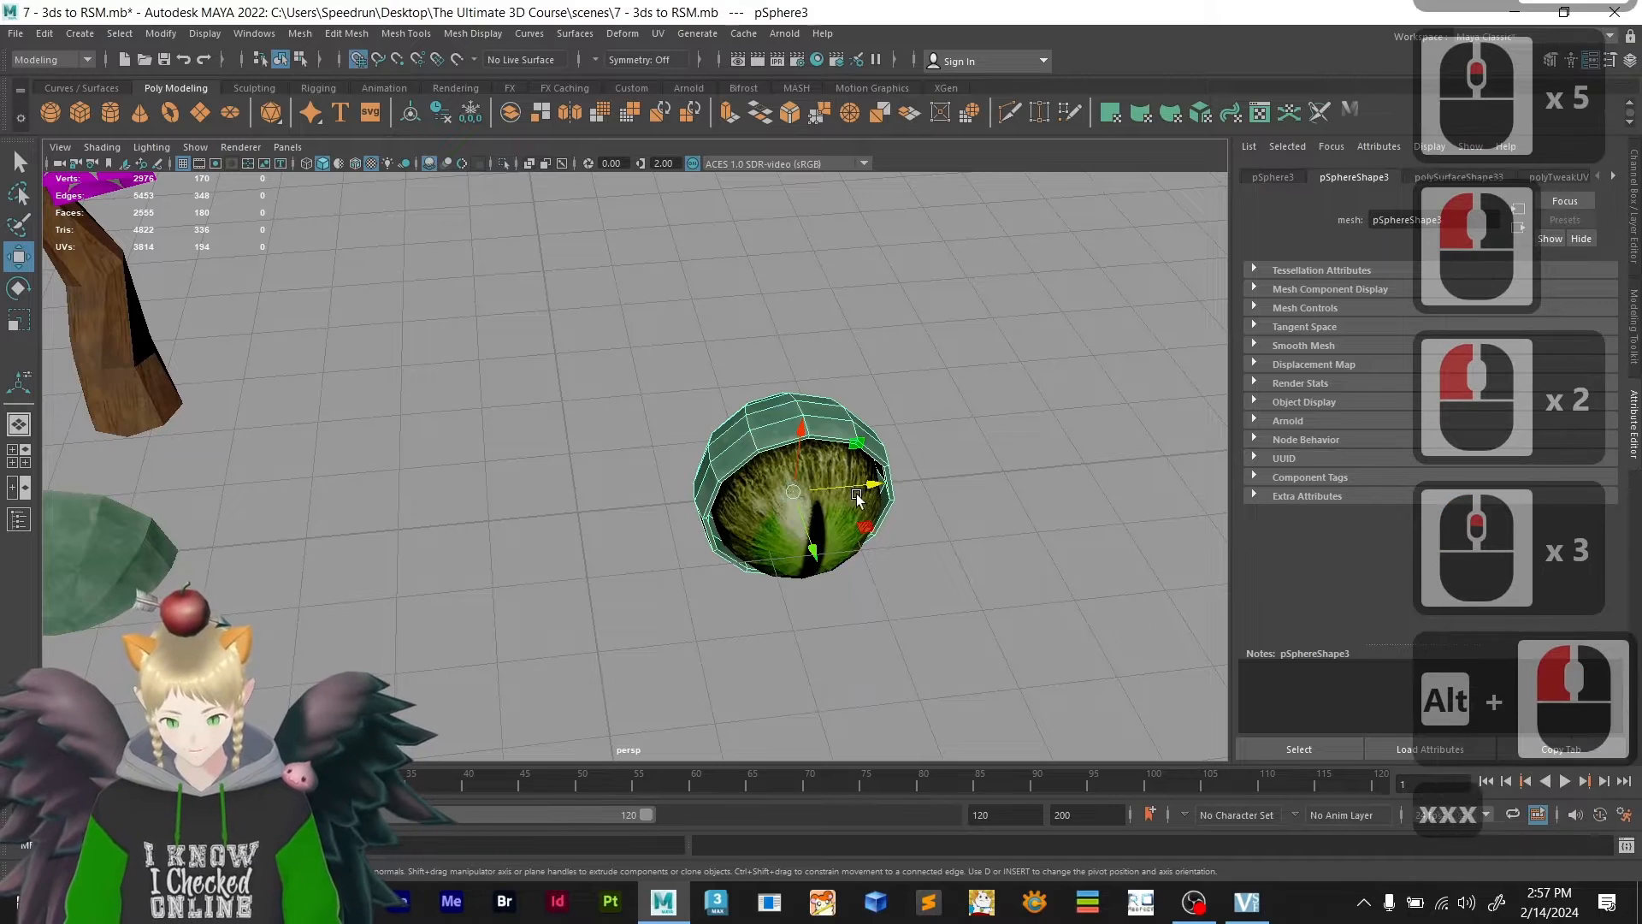
left_click_drag(874, 490, 627, 577)
- Clear the outer eye shell's history and freeze its transformations, placing it beside the eyelid dome
scroll(560, 601, "down", 3)
scroll(603, 571, "up", 4)
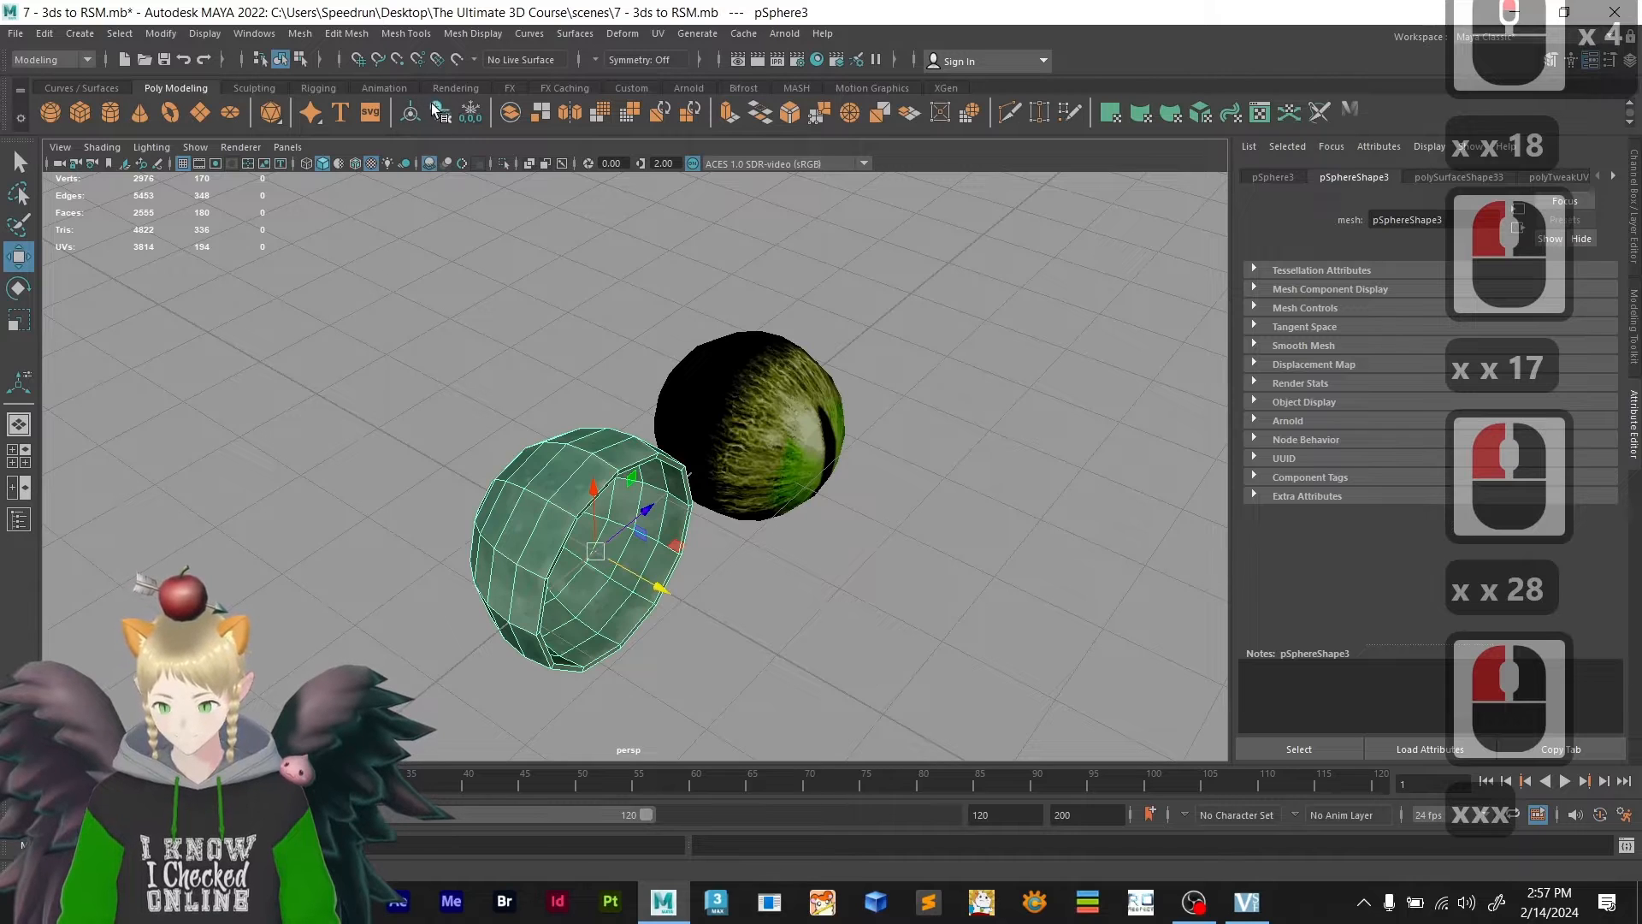
scroll(539, 334, "down", 7)
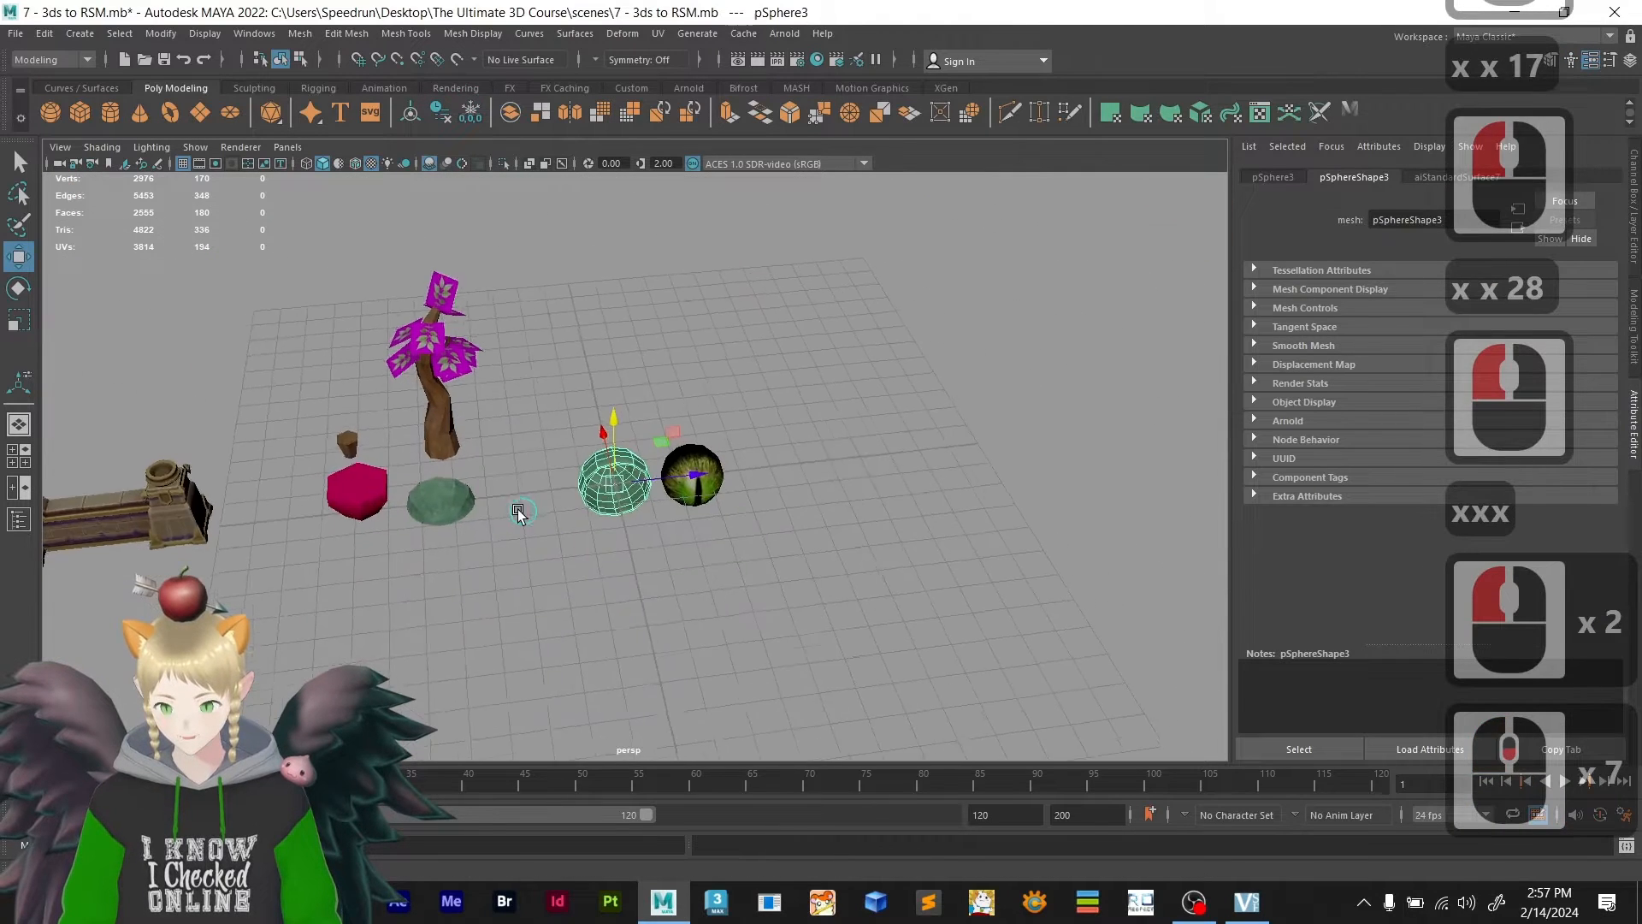
left_click_drag(700, 468, 561, 491, "alt")
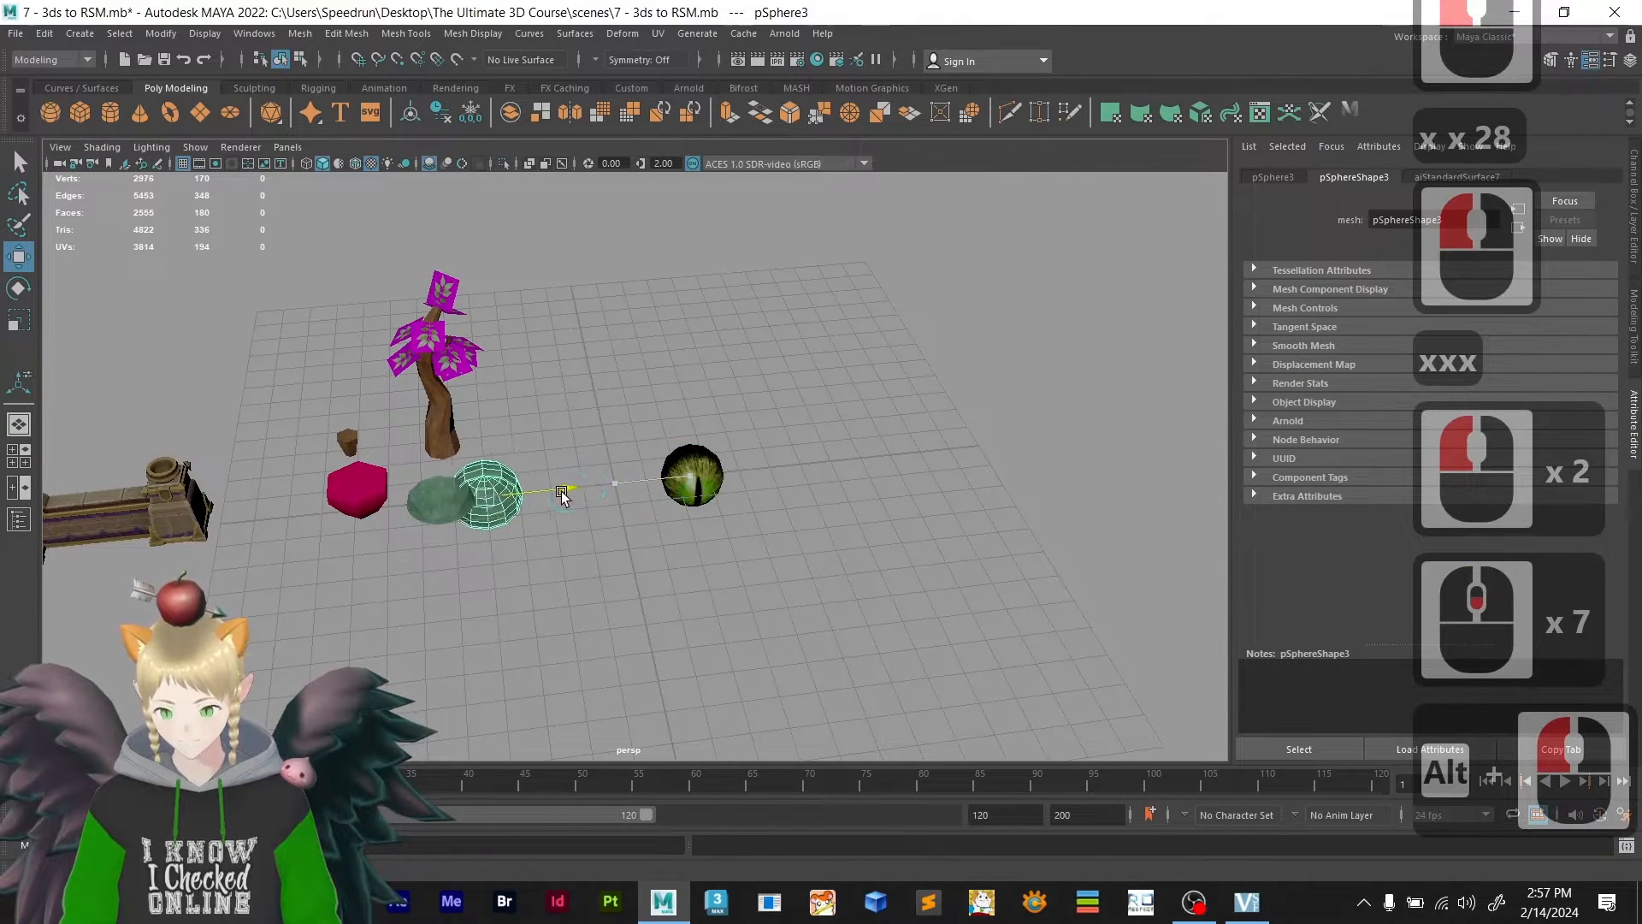
- Select the eyeball (pSphere1) and snap it to the centre of the grid
left_click(688, 473)
scroll(842, 513, "up", 4)
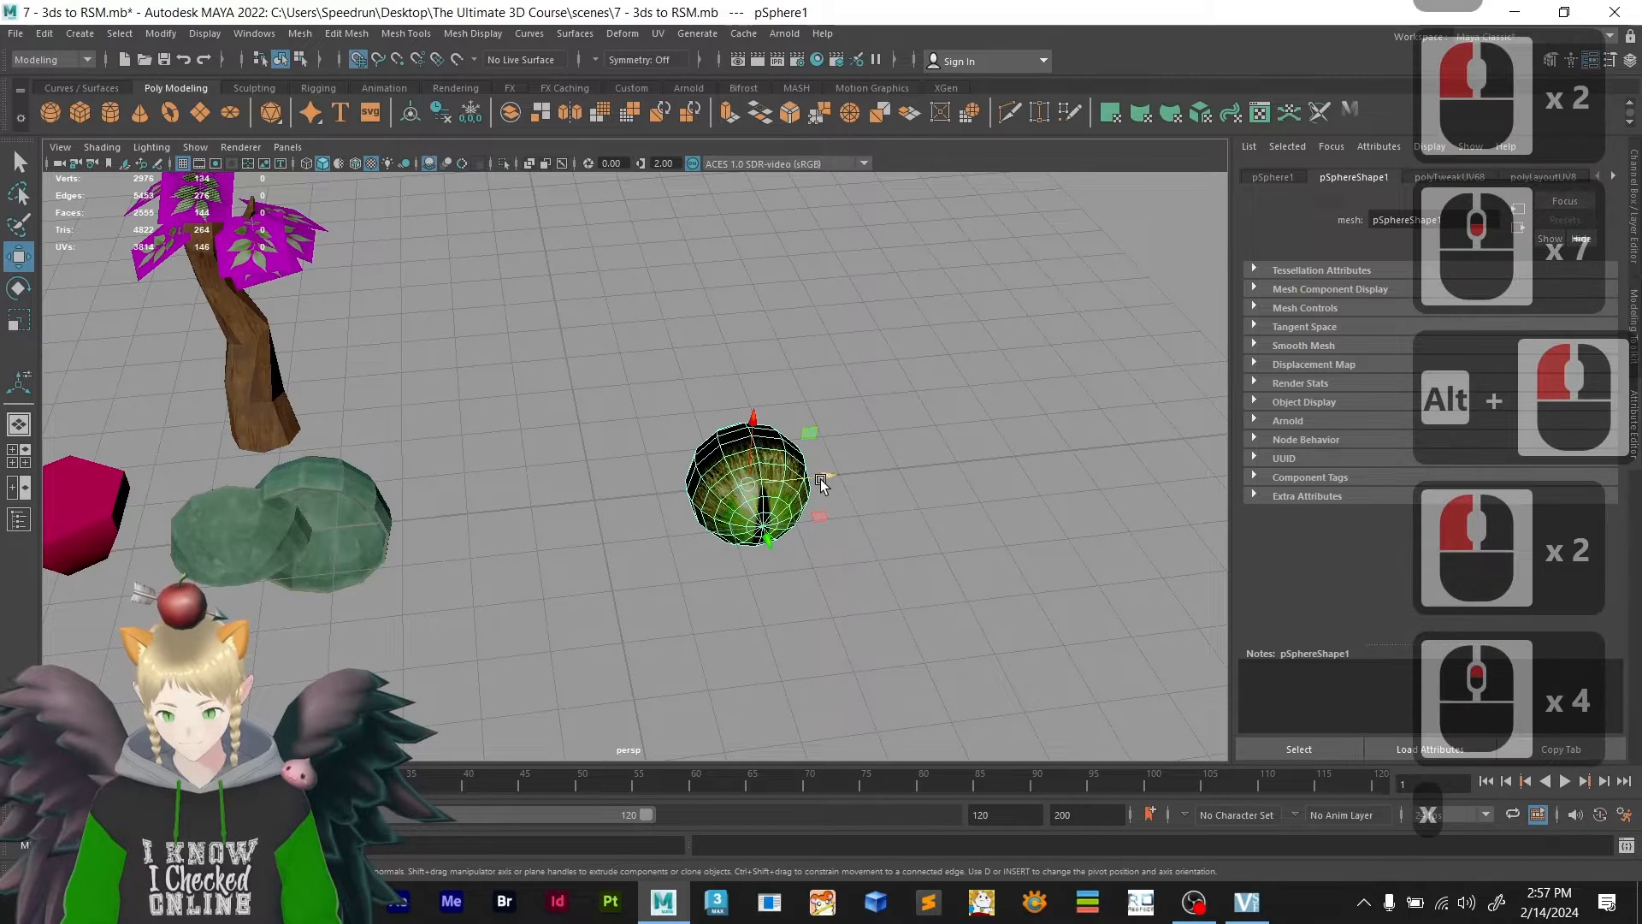
key("x")
left_click_drag(817, 479, 611, 561)
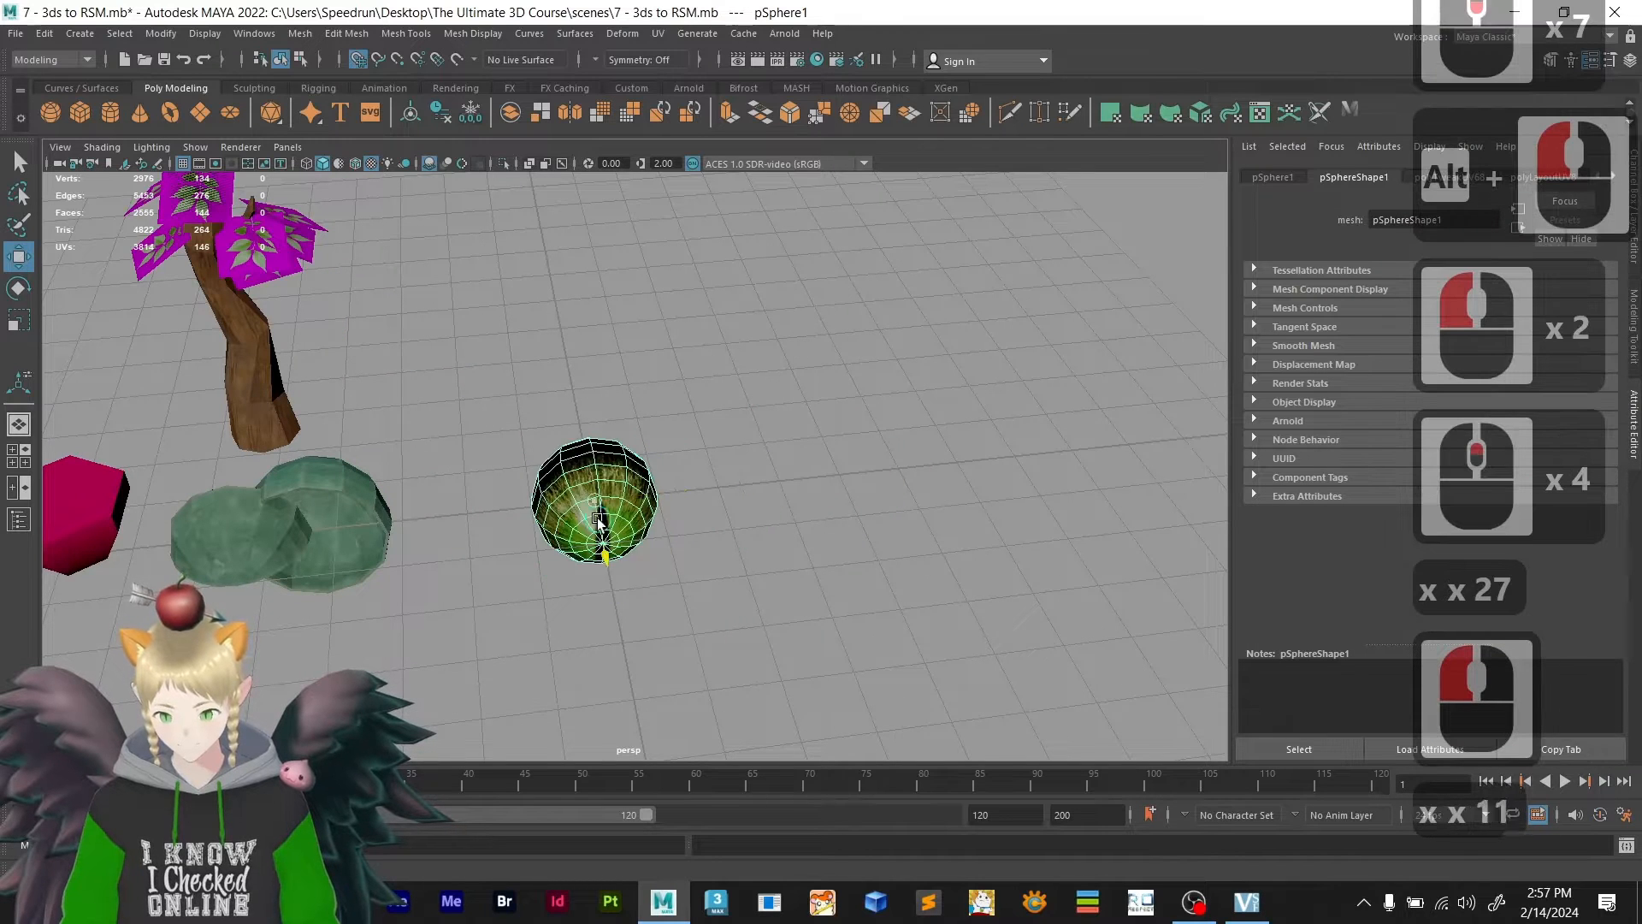
left_click(605, 438)
left_click_drag(592, 435, 588, 488)
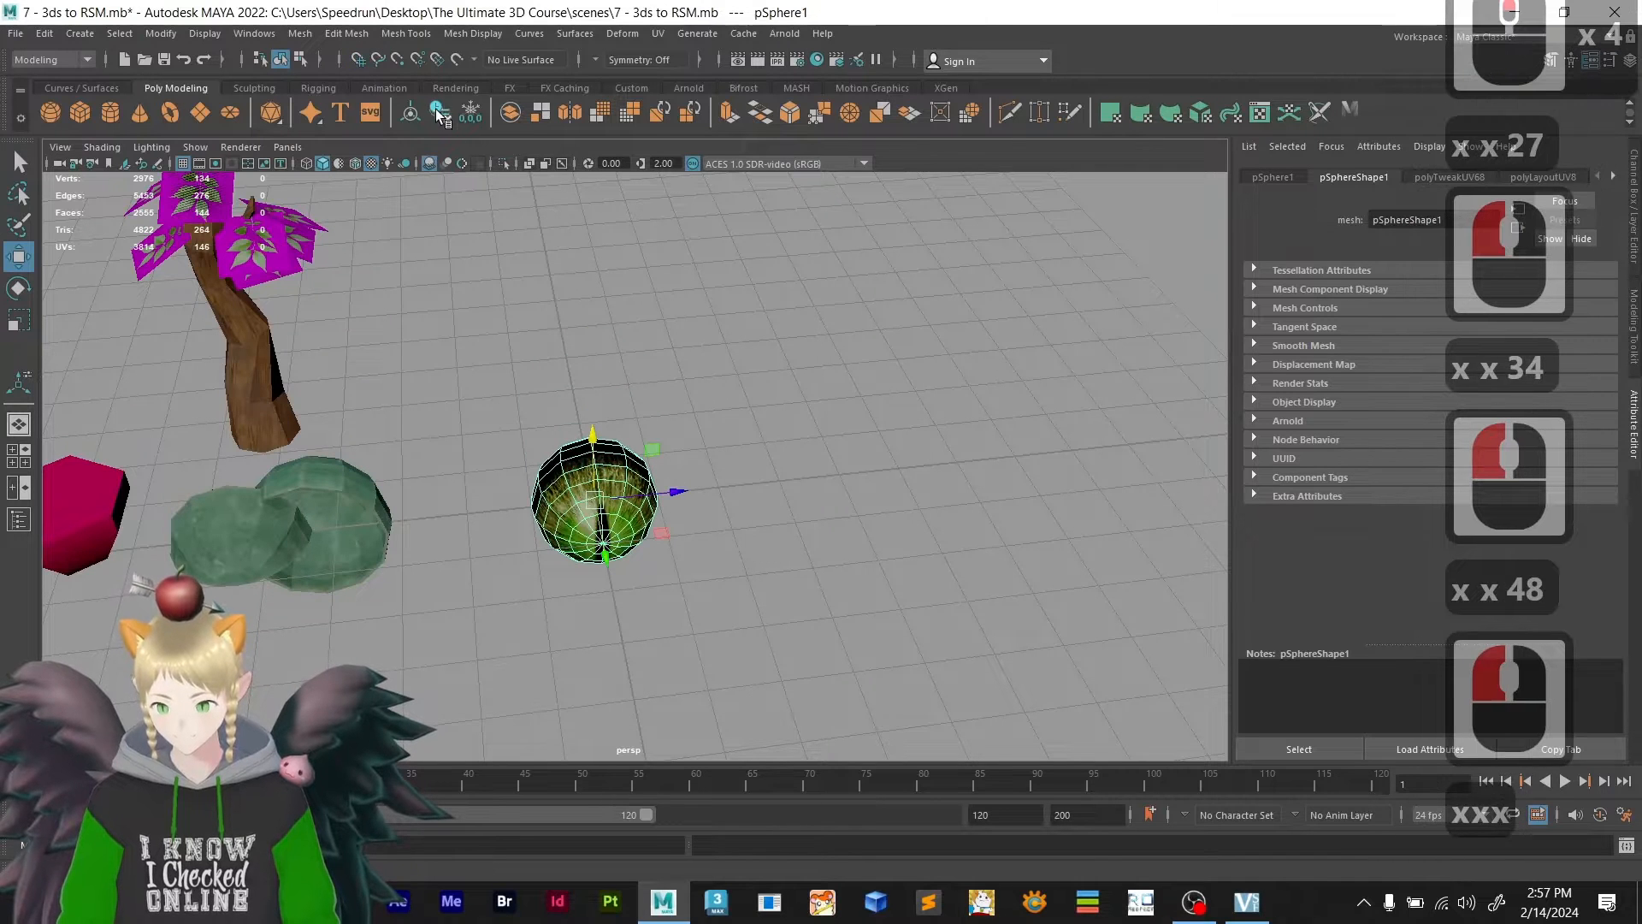
- Clear the eyeball's history and freeze its transformations, placing it back with the green eye parts
scroll(708, 503, "down", 5)
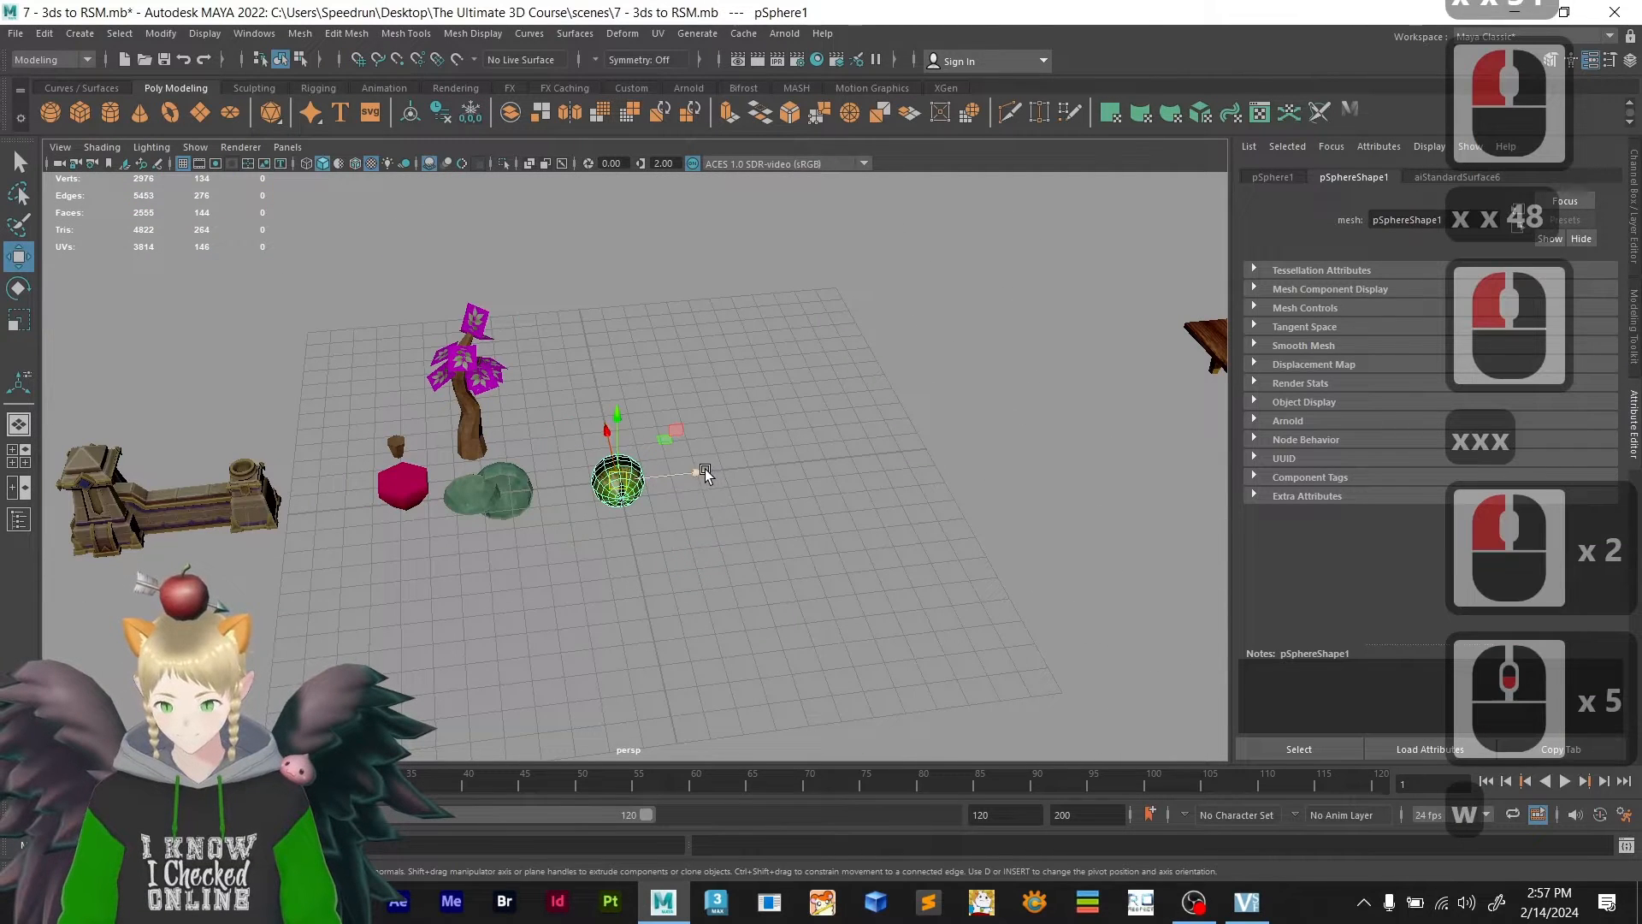
key("w")
left_click_drag(704, 473, 593, 502)
- Select the wooden table with the red runner and snap it to the centre of the grid
scroll(716, 502, "down", 3)
middle_click_drag(717, 502, 511, 539, "alt")
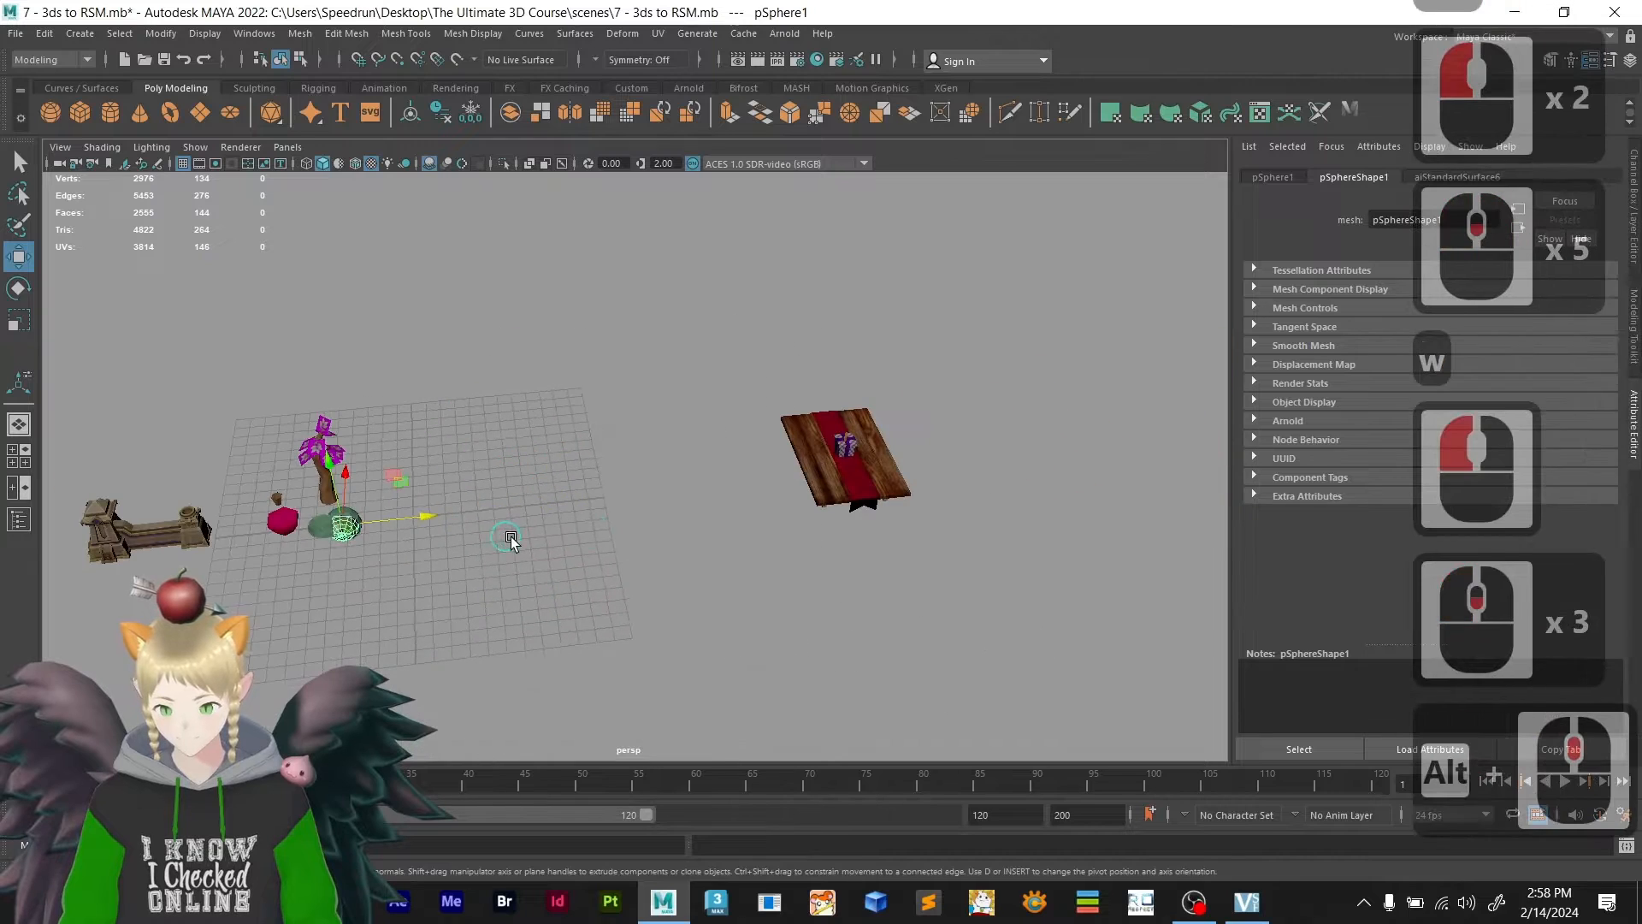
scroll(867, 550, "up", 4)
left_click(1067, 538)
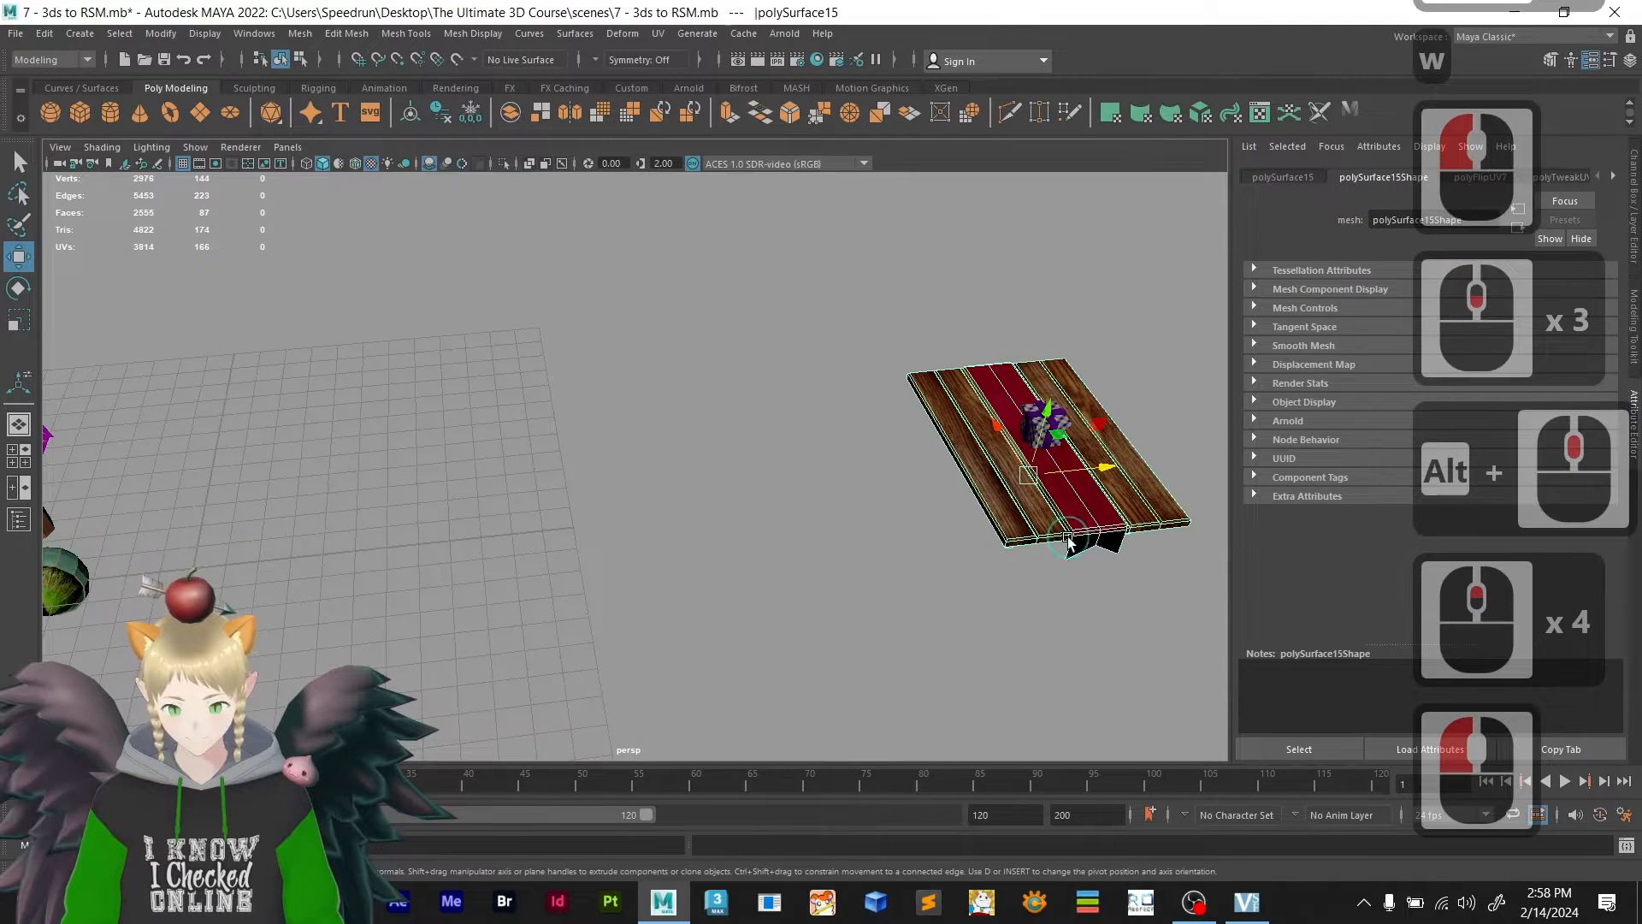
left_click_drag(1102, 470, 796, 503, "alt")
middle_click_drag(795, 503, 811, 498, "alt")
key("x")
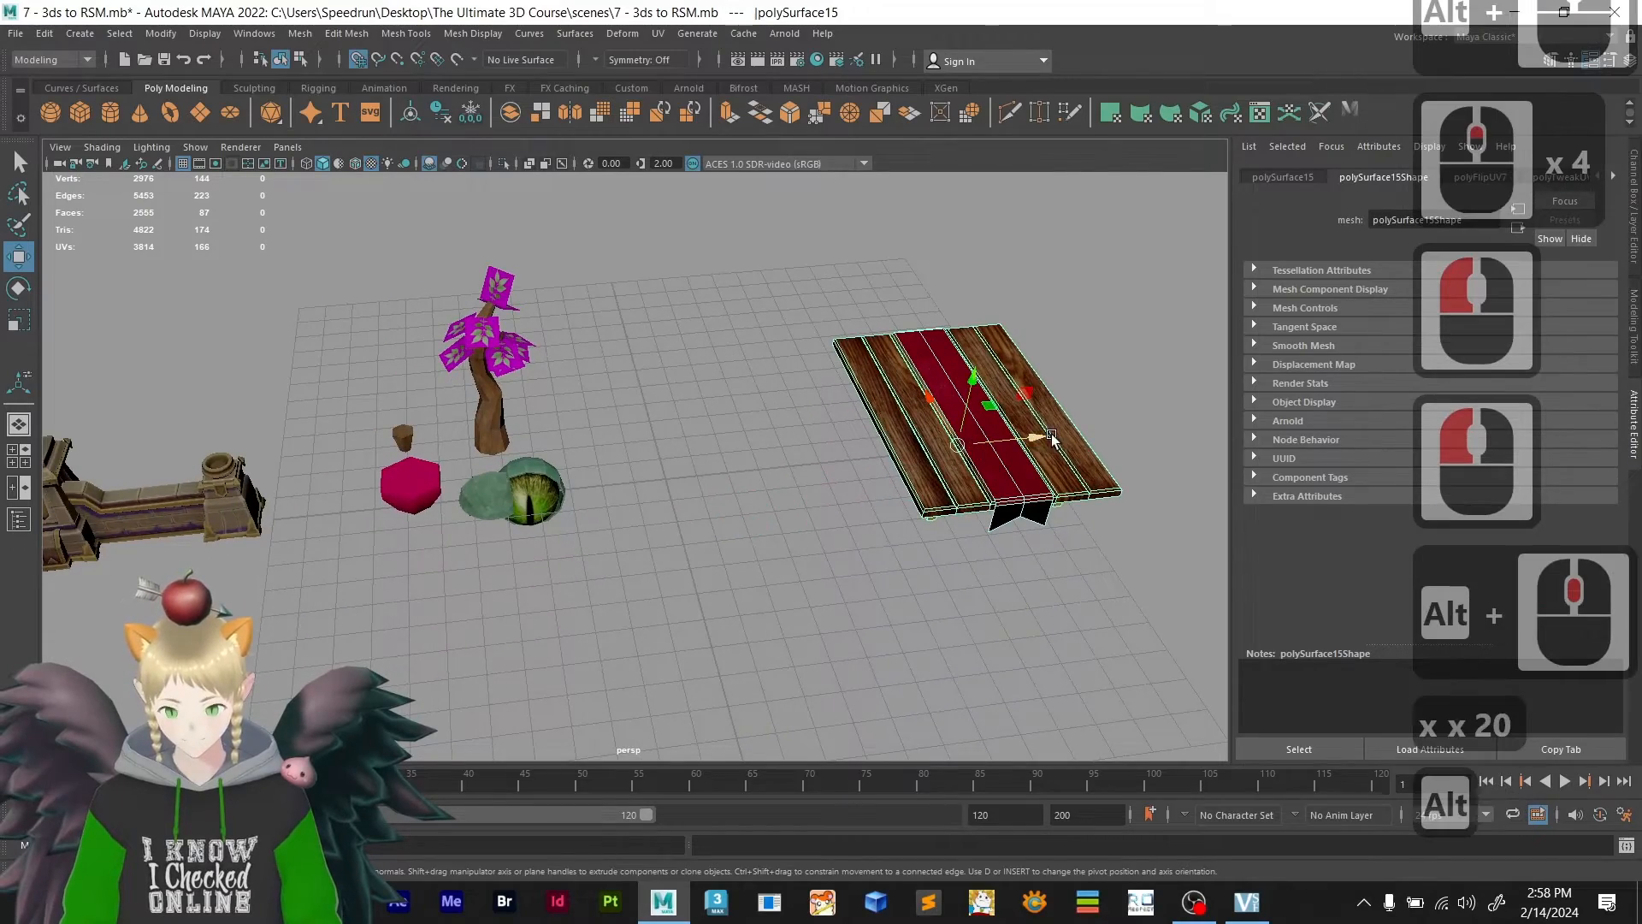
left_click_drag(1050, 440, 696, 502, "alt")
key("x")
scroll(707, 502, "up", 7)
key("x")
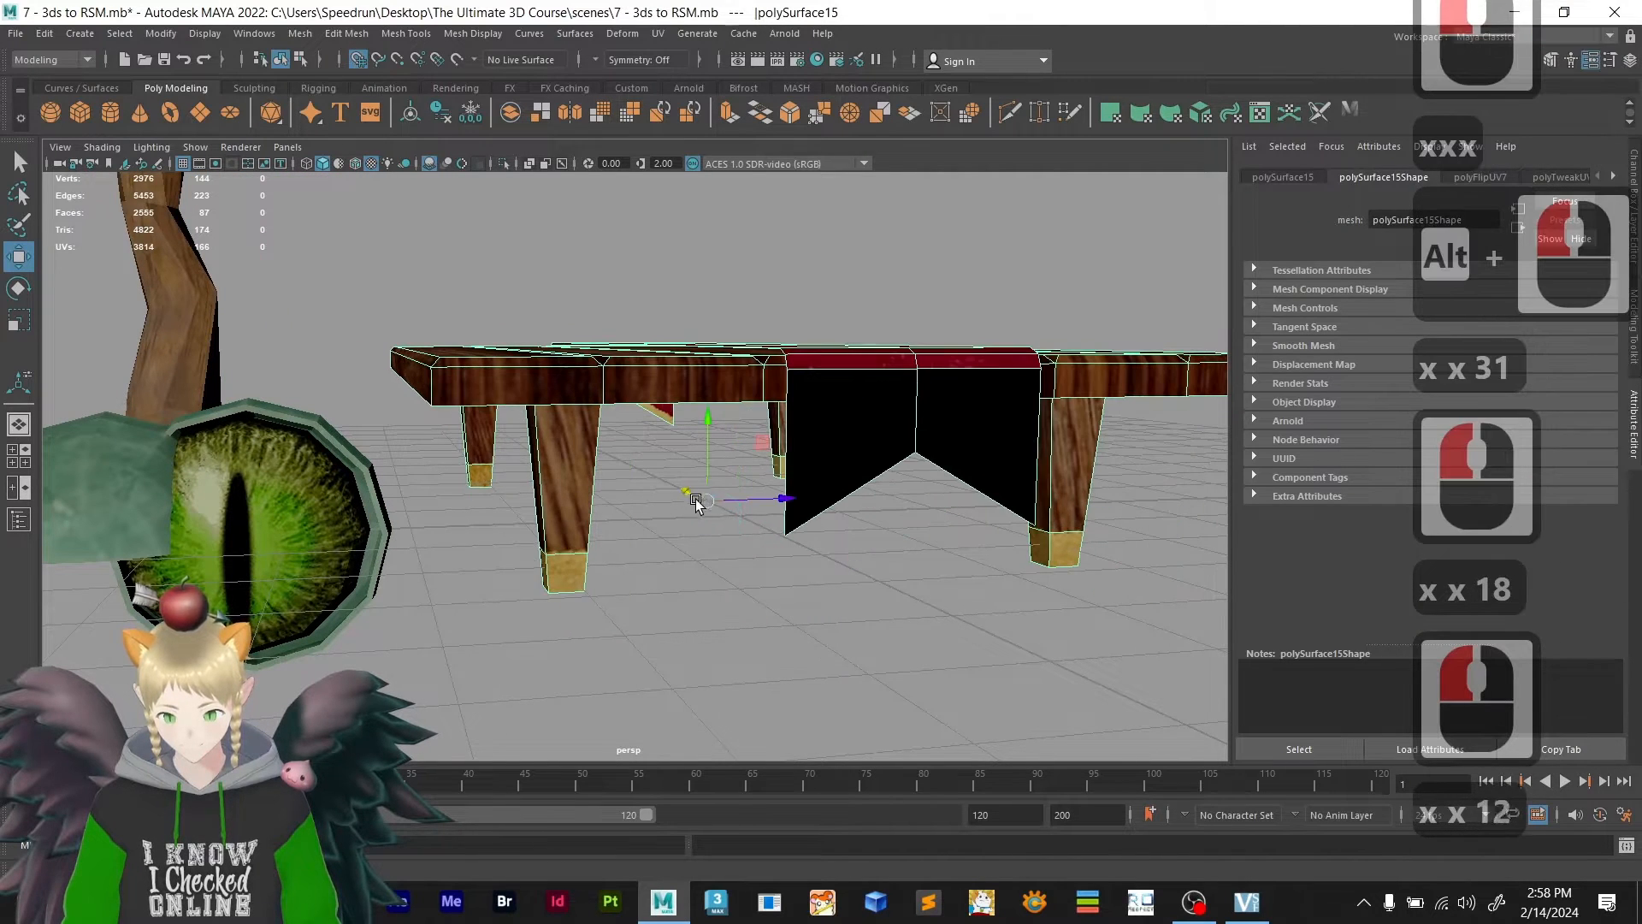
- Clear the table's history and freeze its transformations, placing it at the grid edge away from the other models
scroll(737, 540, "down", 4)
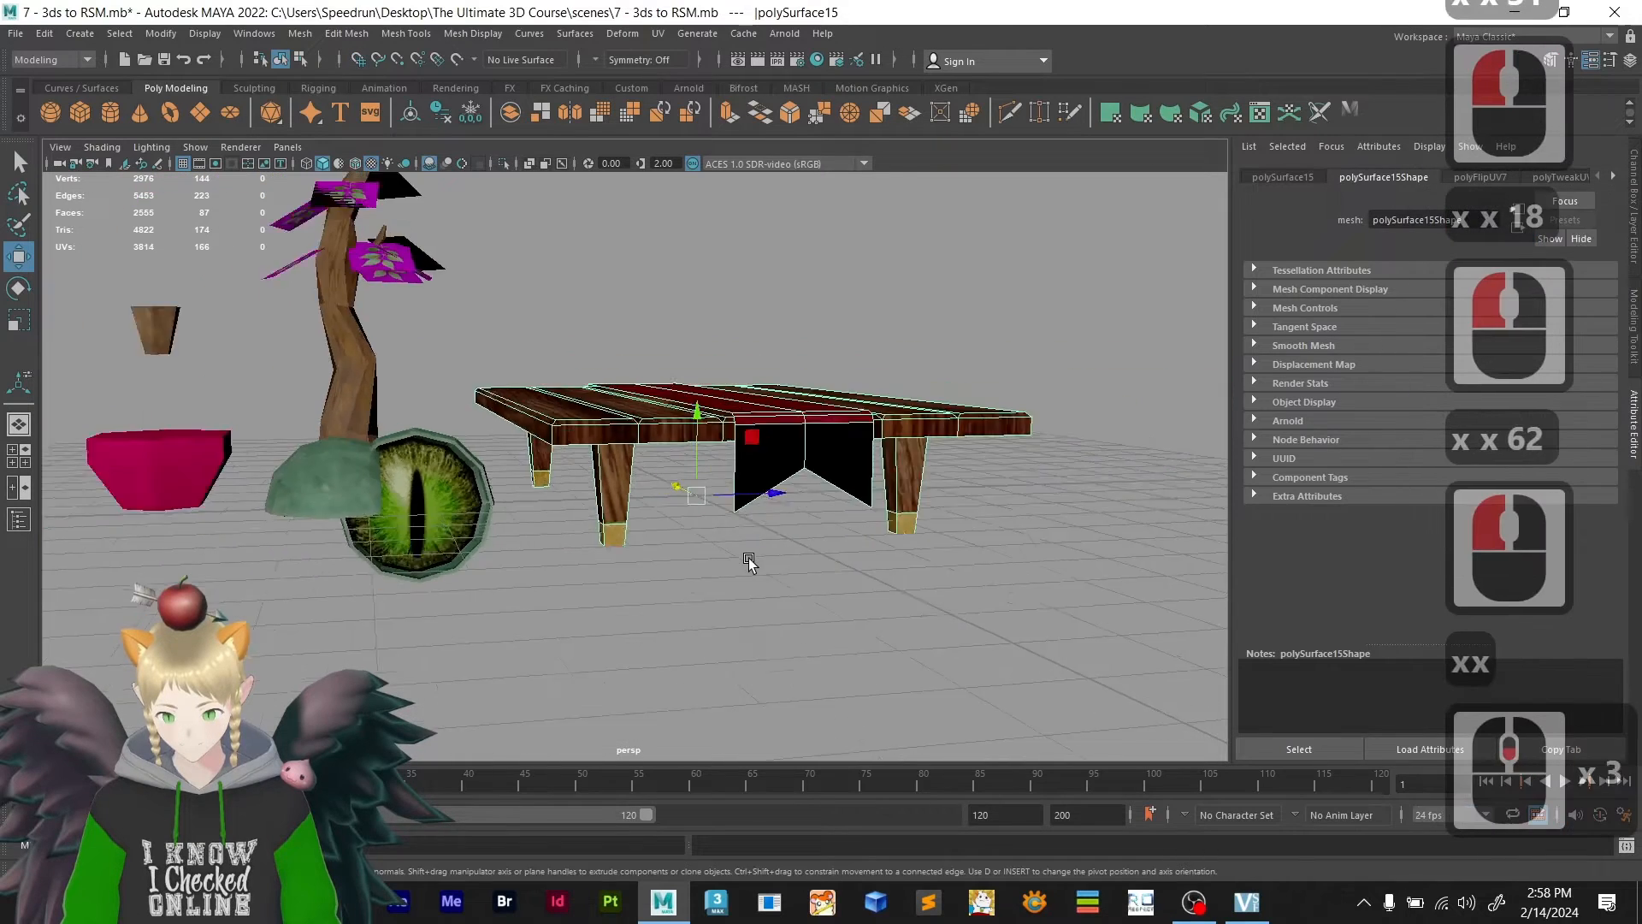
left_click_drag(742, 554, 405, 154, "alt")
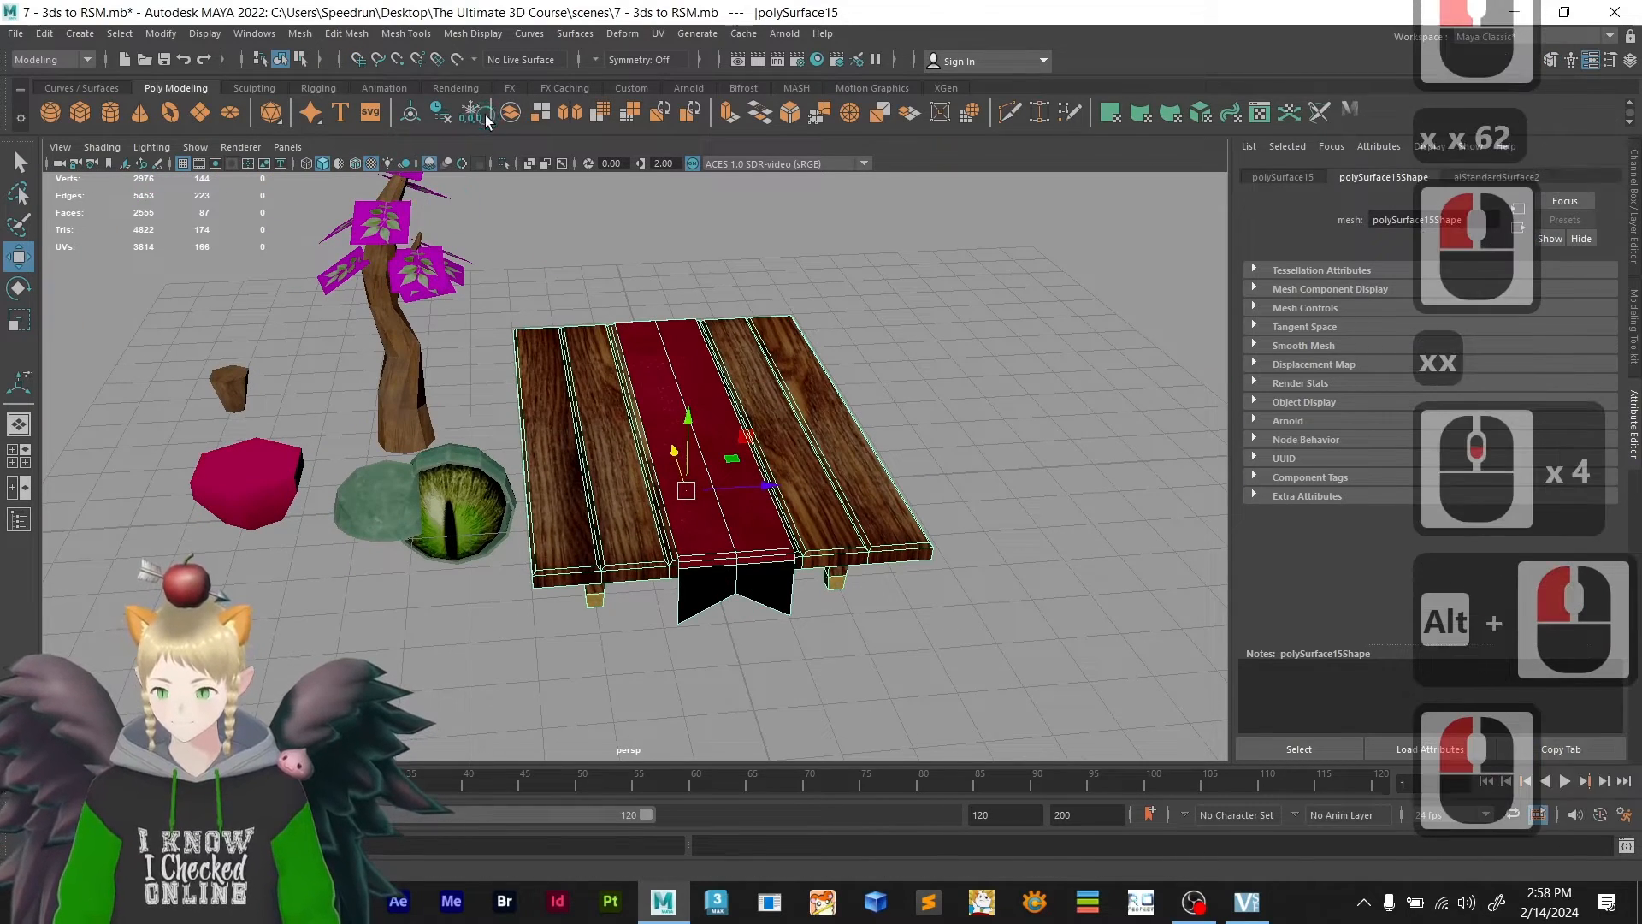
scroll(662, 410, "down", 3)
scroll(712, 477, "down", 2)
key("w")
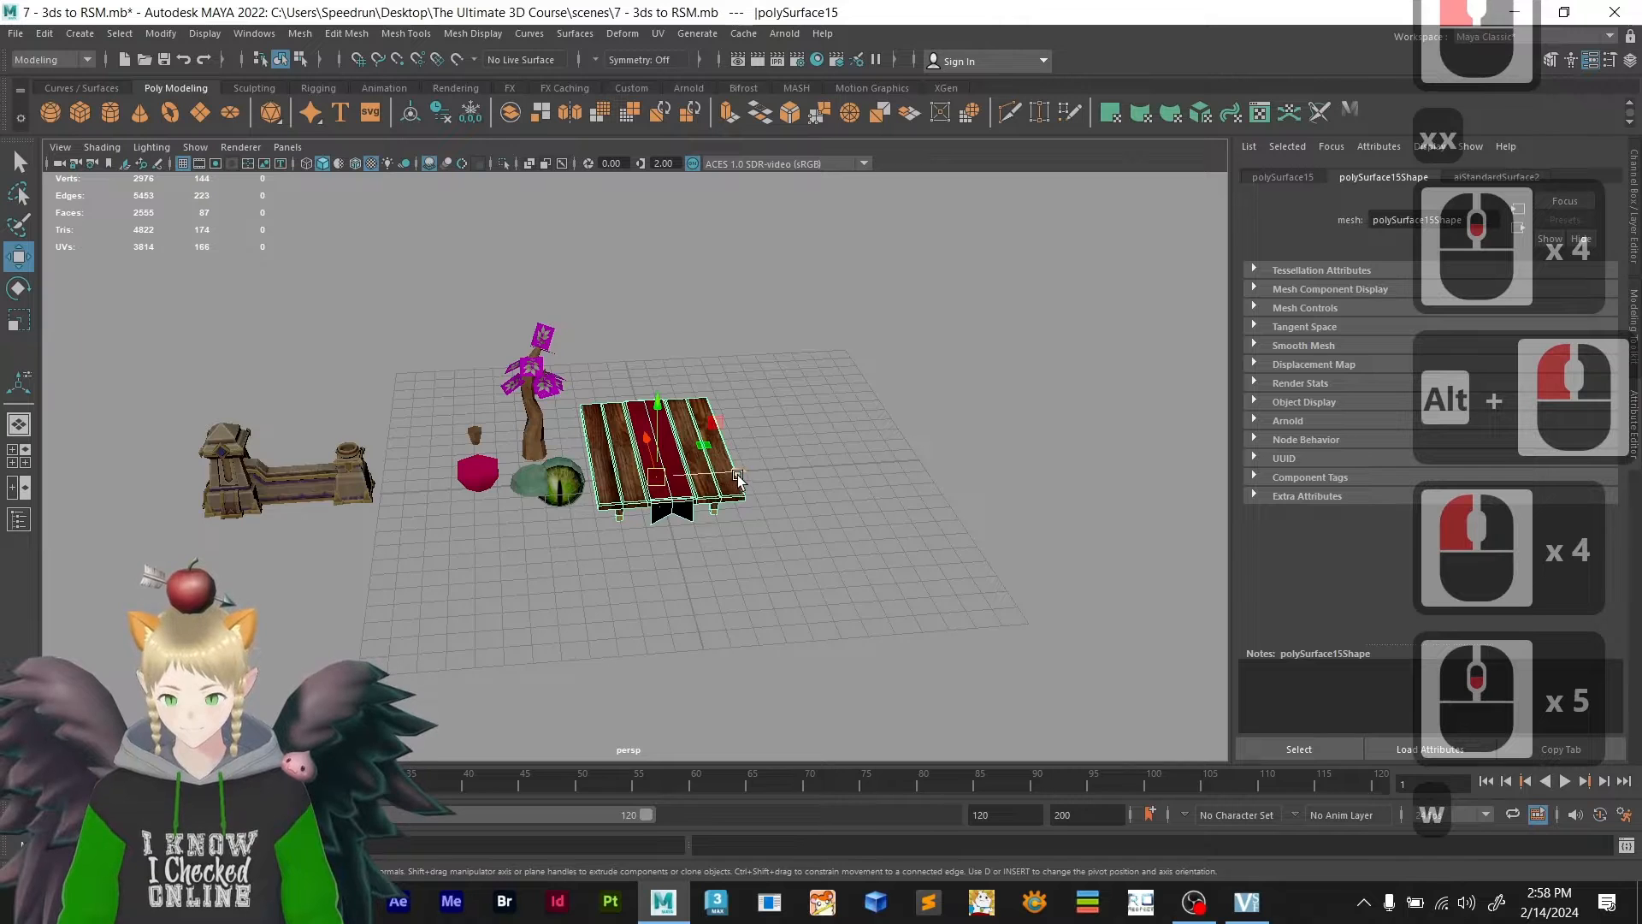
left_click_drag(737, 476, 967, 463)
- Select the purple gift box beyond the table and move it onto the grid near its centre
scroll(857, 536, "down", 6)
middle_click_drag(858, 536, 785, 551, "alt")
scroll(751, 487, "up", 4)
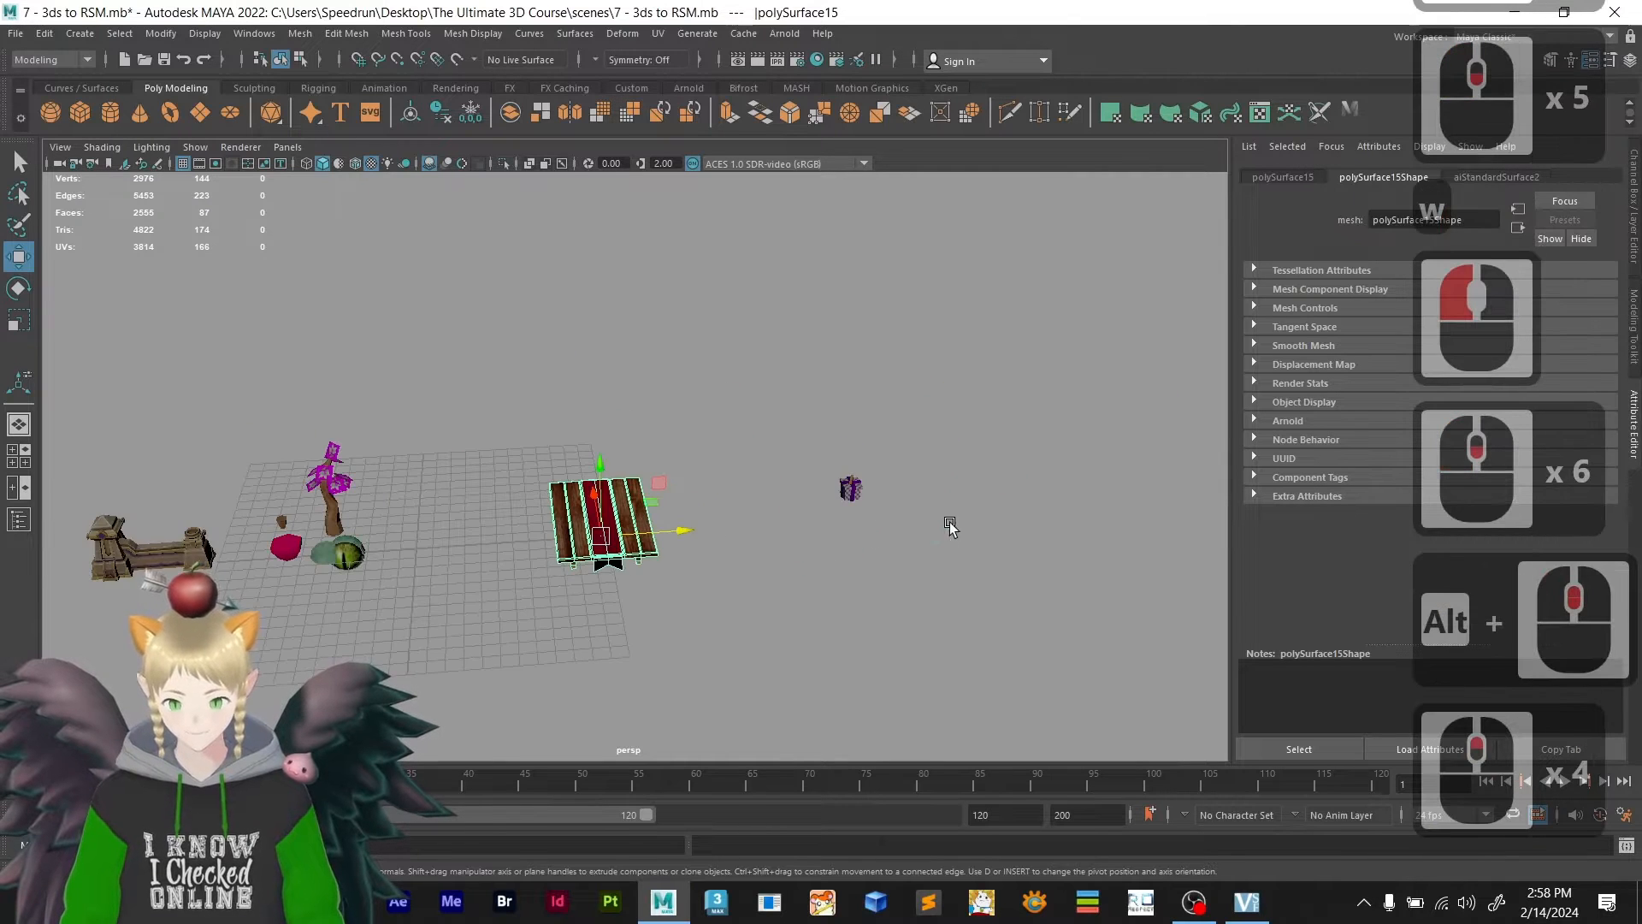
left_click(850, 488)
scroll(950, 539, "up", 3)
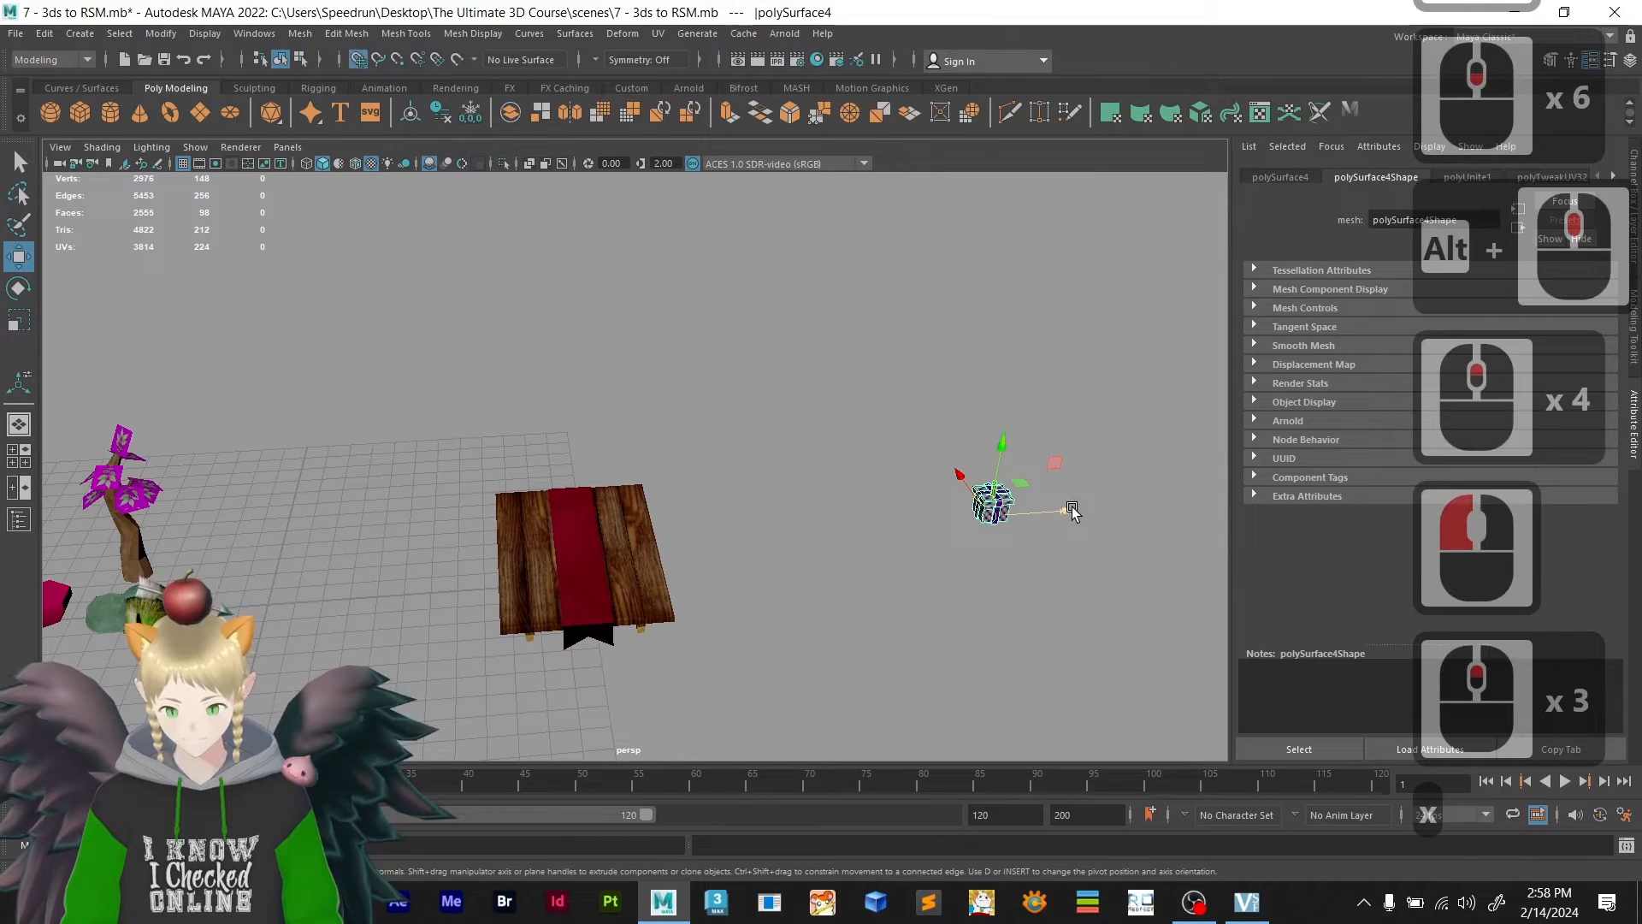
left_click_drag(1072, 512, 267, 612)
scroll(337, 579, "up", 3)
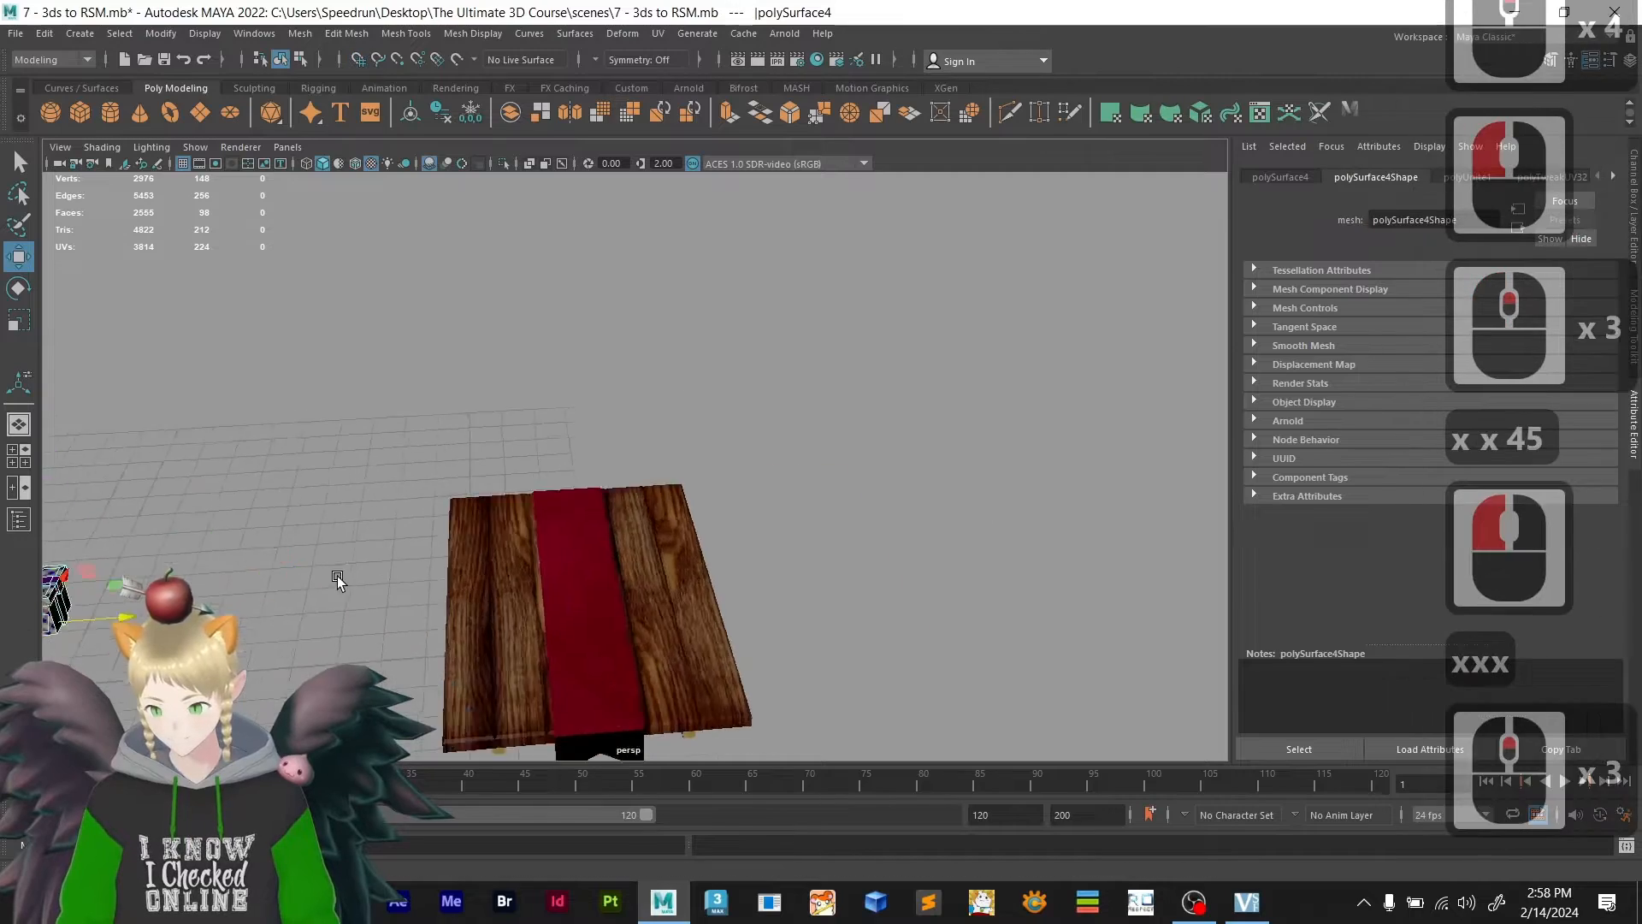
- Snap the gift box to the centre of the grid, then clear its history and freeze its transformations
middle_click_drag(337, 579, 860, 486, "alt")
scroll(592, 588, "up", 6)
left_click_drag(564, 606, 621, 475, "alt")
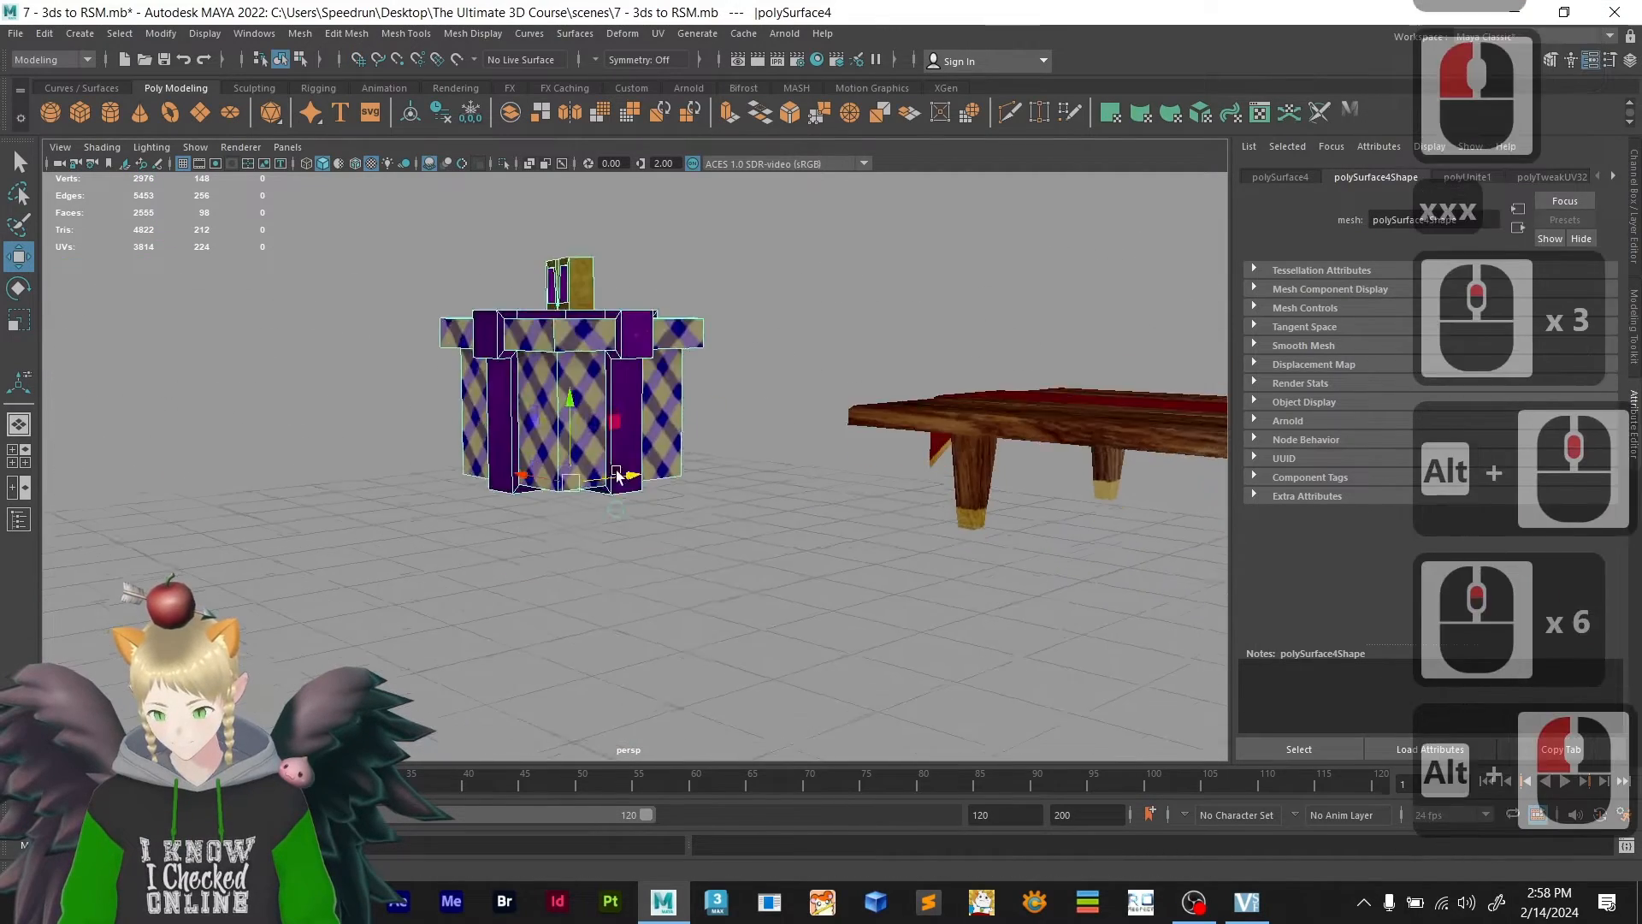
middle_click_drag(622, 476, 627, 508, "alt")
scroll(627, 508, "down", 2)
left_click_drag(627, 508, 576, 598, "alt")
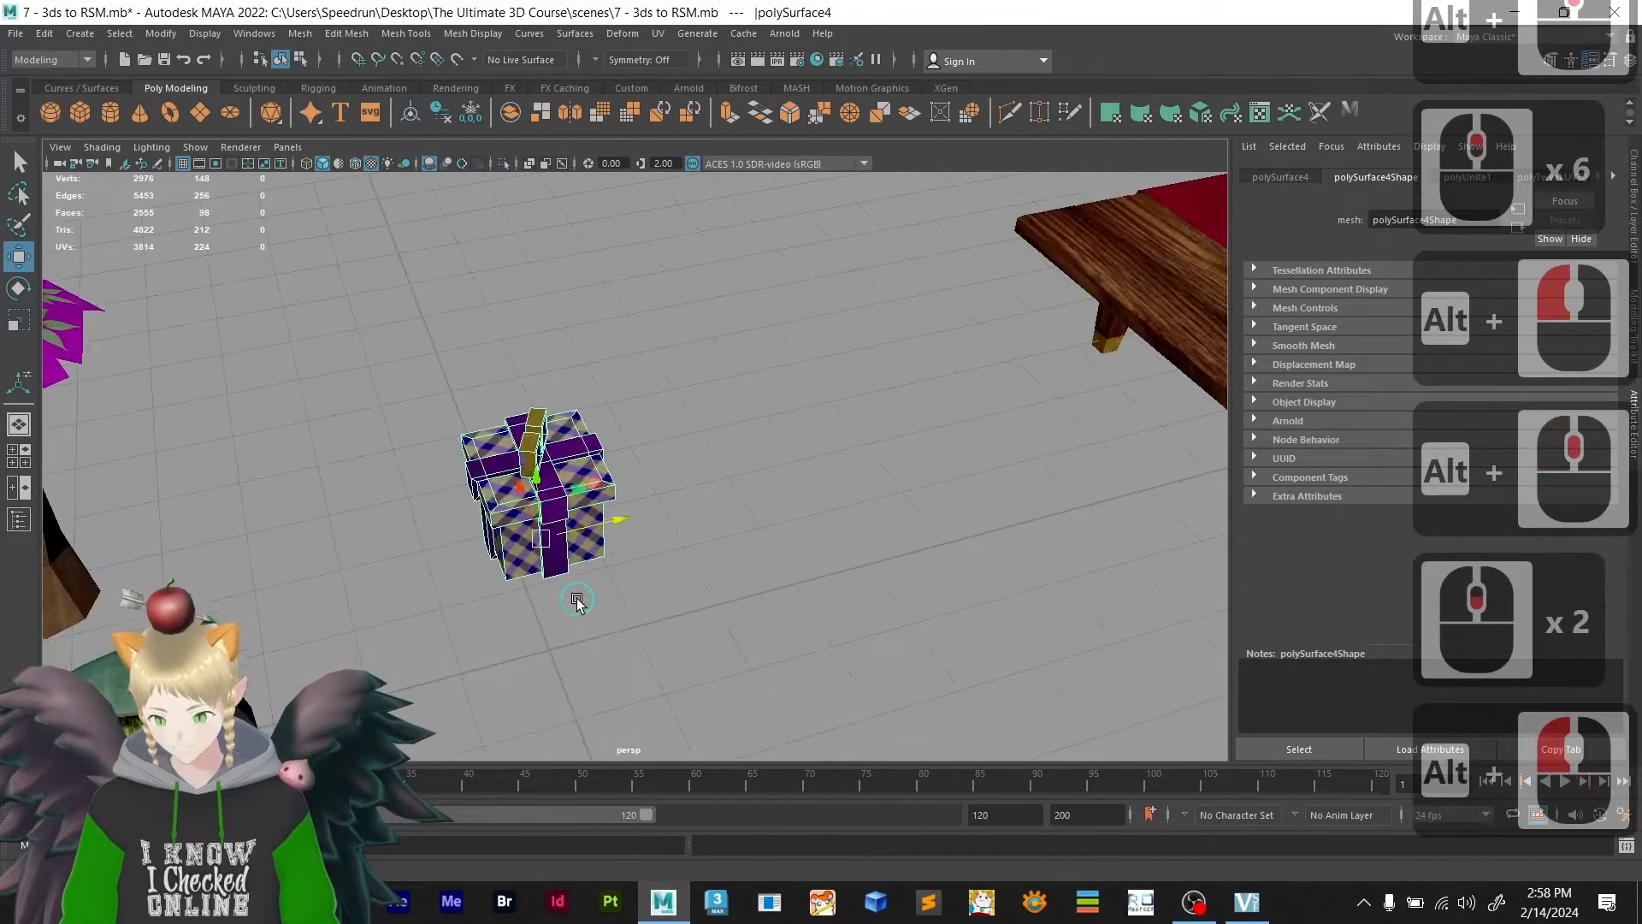
left_click_drag(539, 487, 643, 663)
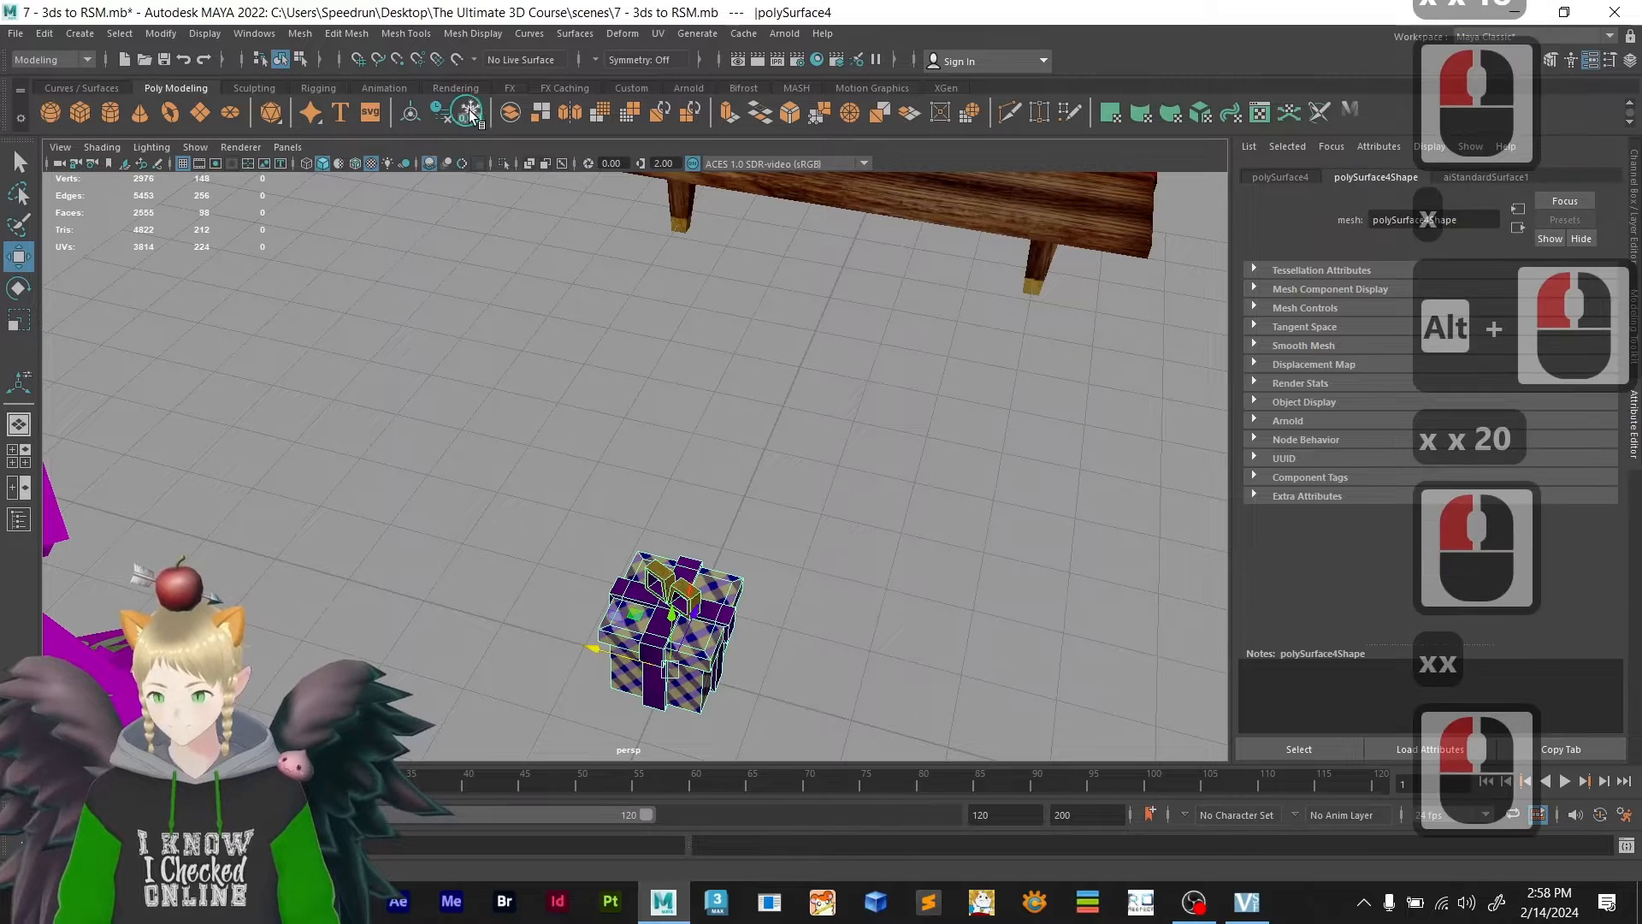
- Move the gift box between the eye and the table, deselect it and save the scene
scroll(641, 505, "down", 7)
left_click_drag(641, 505, 557, 489, "alt")
scroll(709, 577, "down", 3)
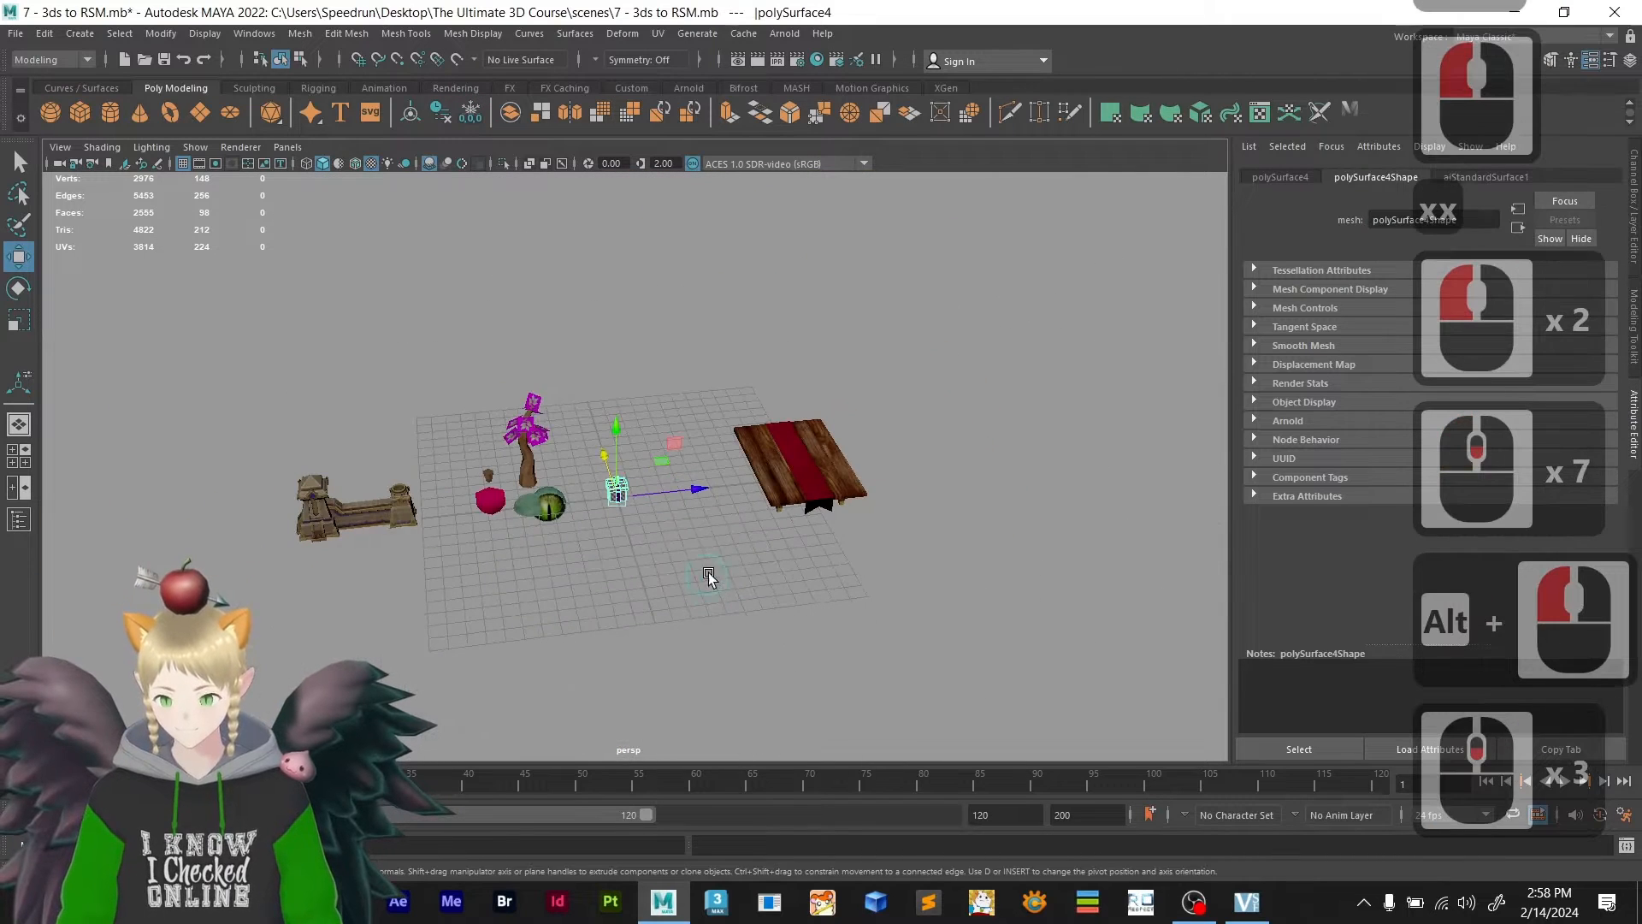
left_click_drag(695, 494, 657, 515)
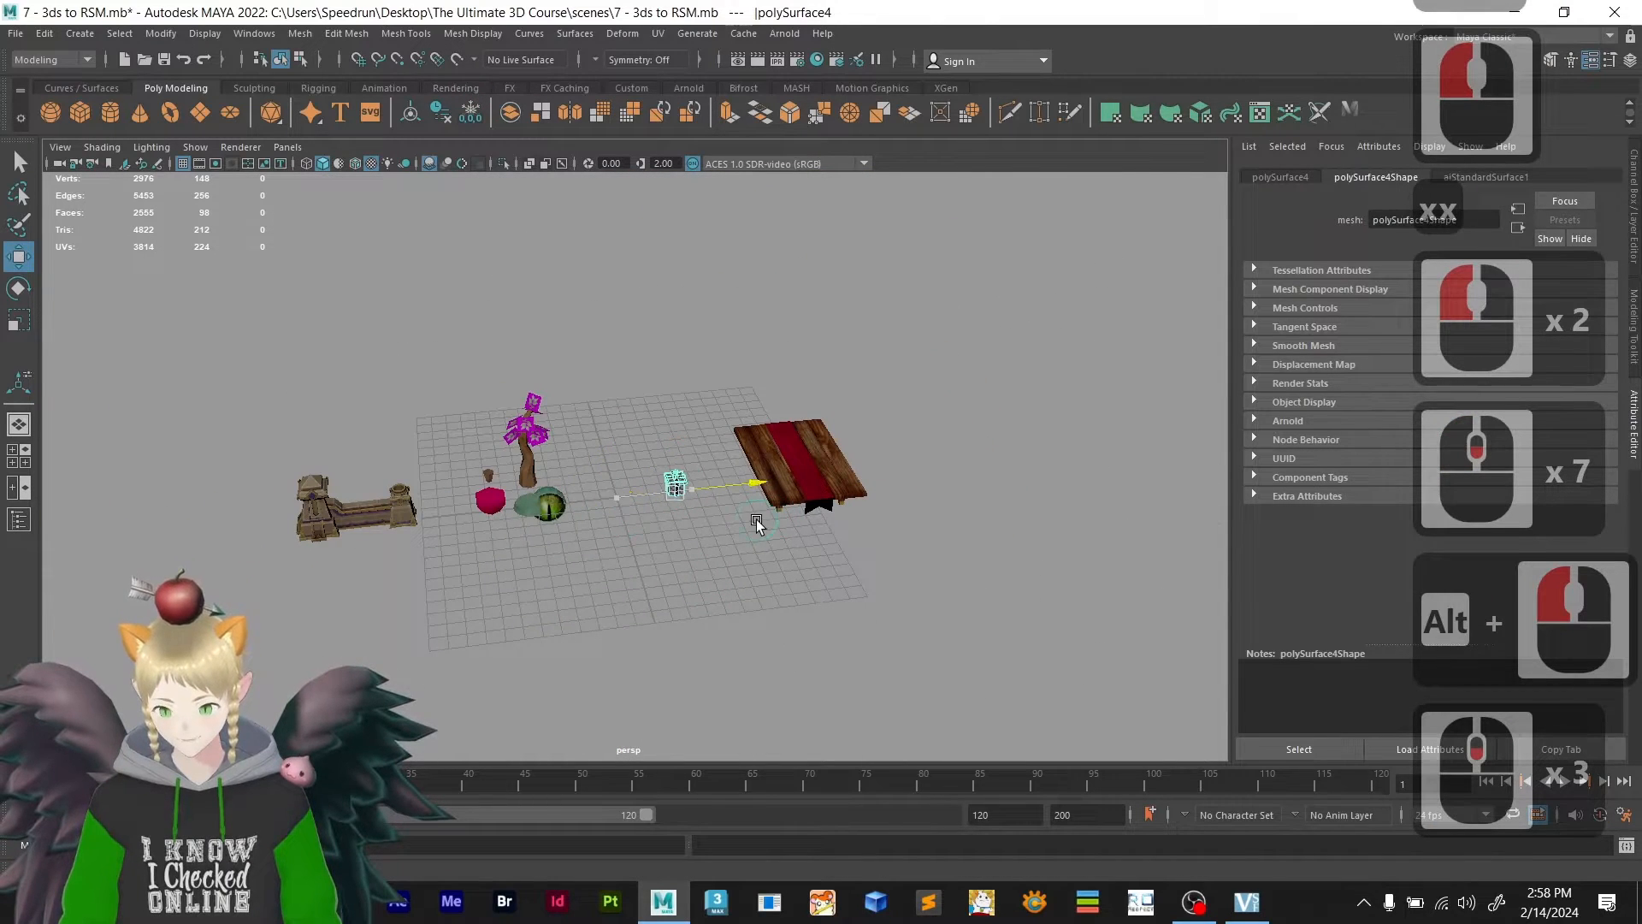
left_click(751, 606)
key("ctrl+s")
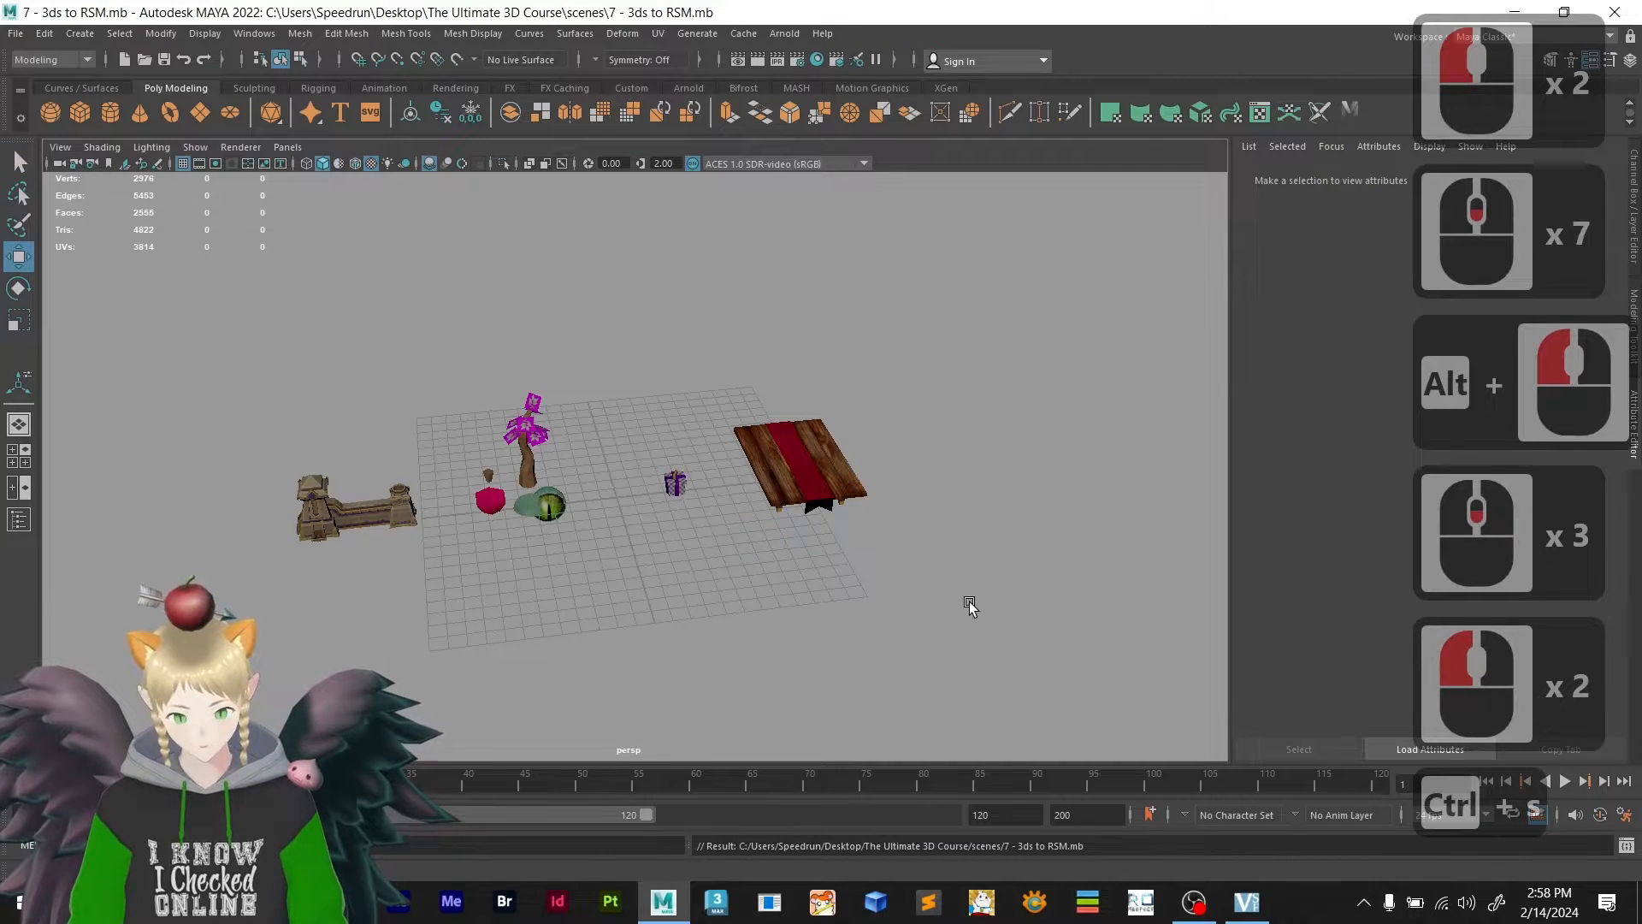
- Select all the models, save the scene again, and launch 3ds Max
left_click_drag(250, 376, 236, 353)
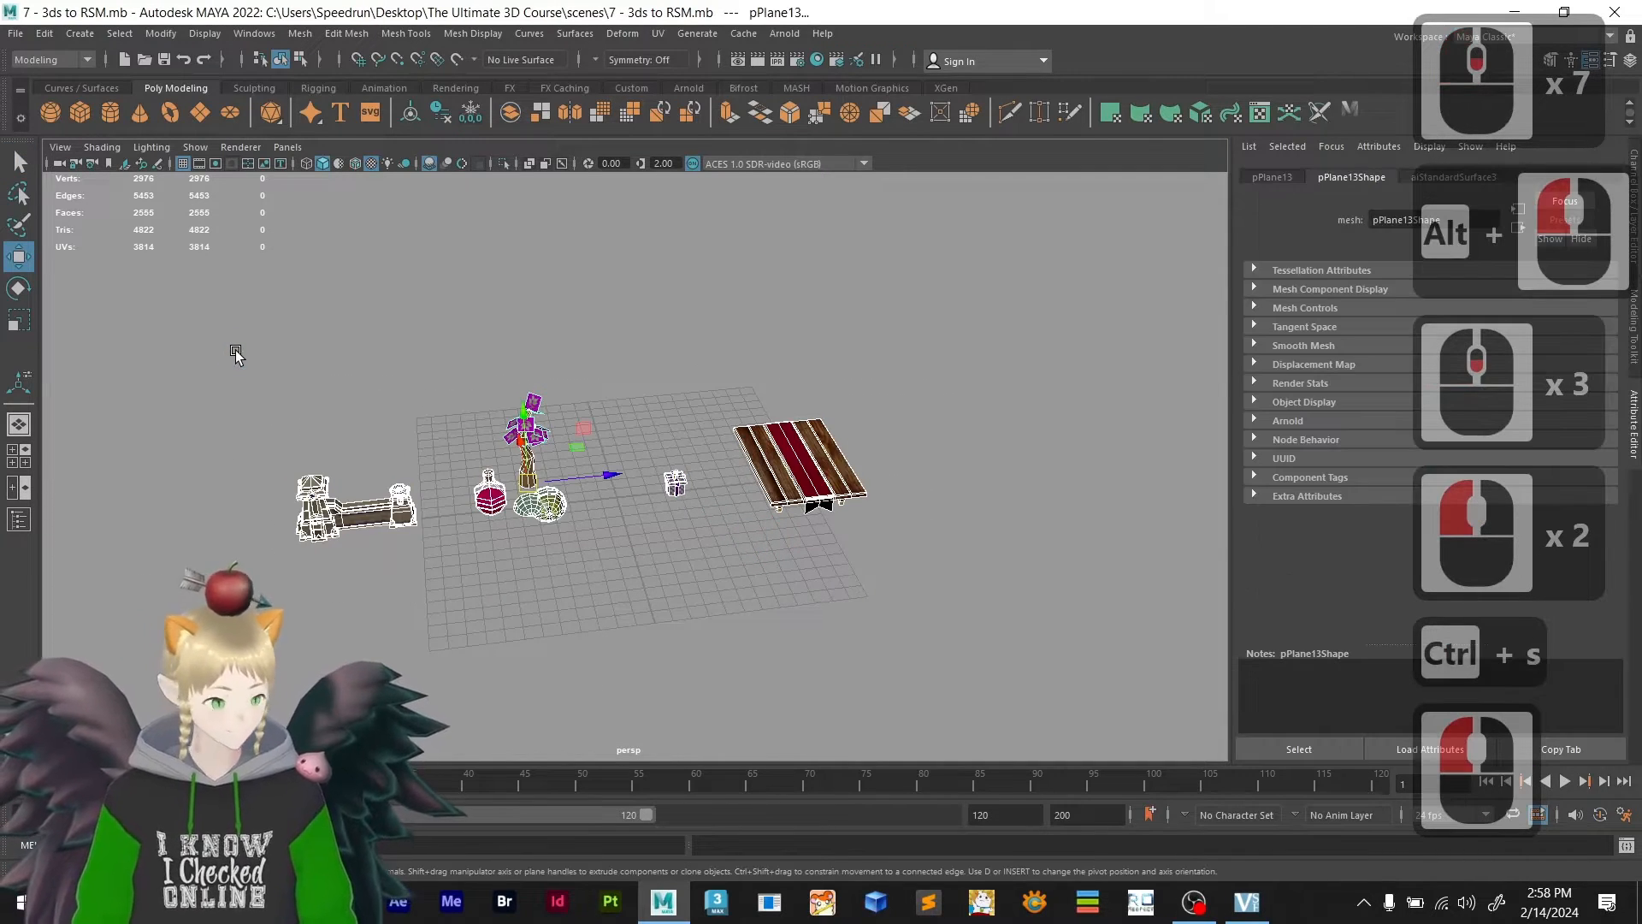
key("ctrl+s")
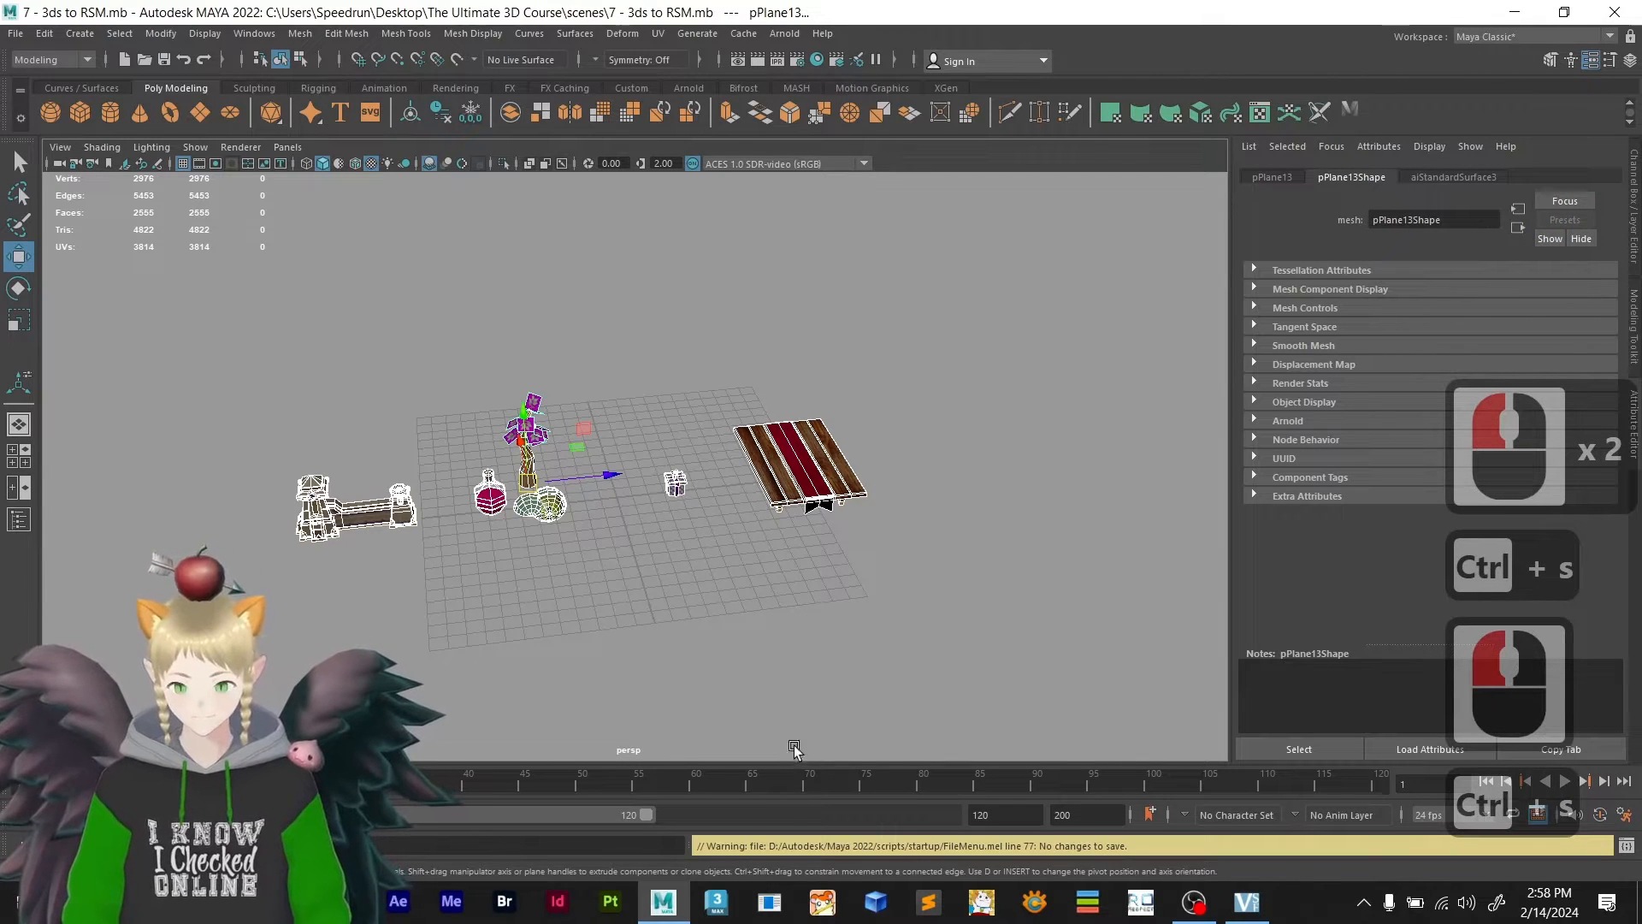
left_click(716, 902)
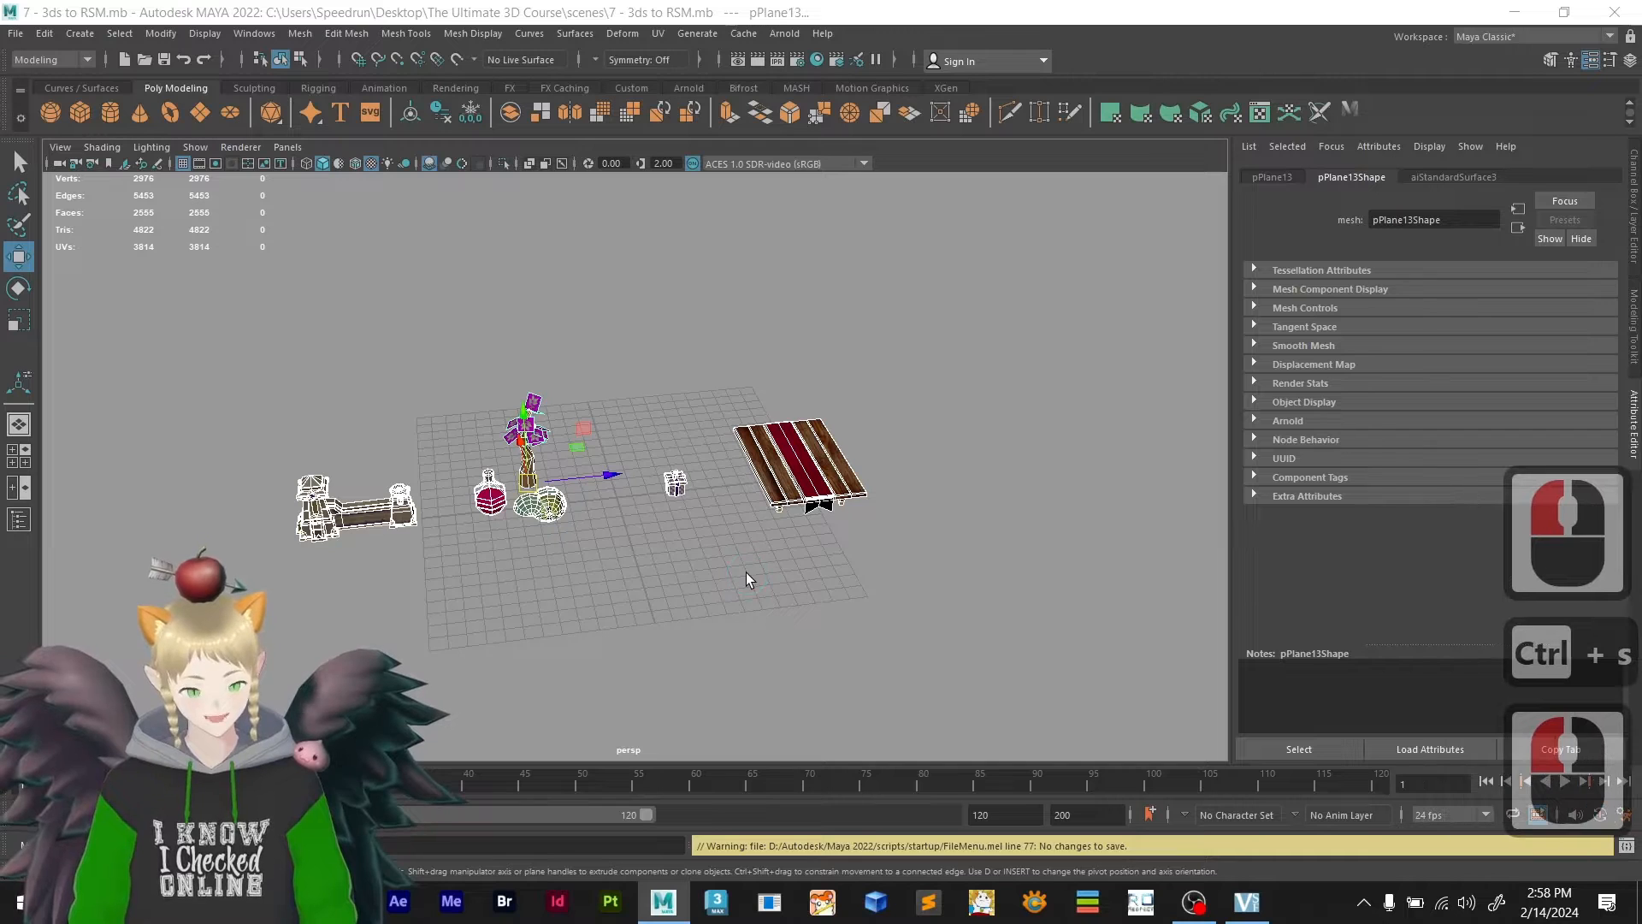
left_click(927, 561)
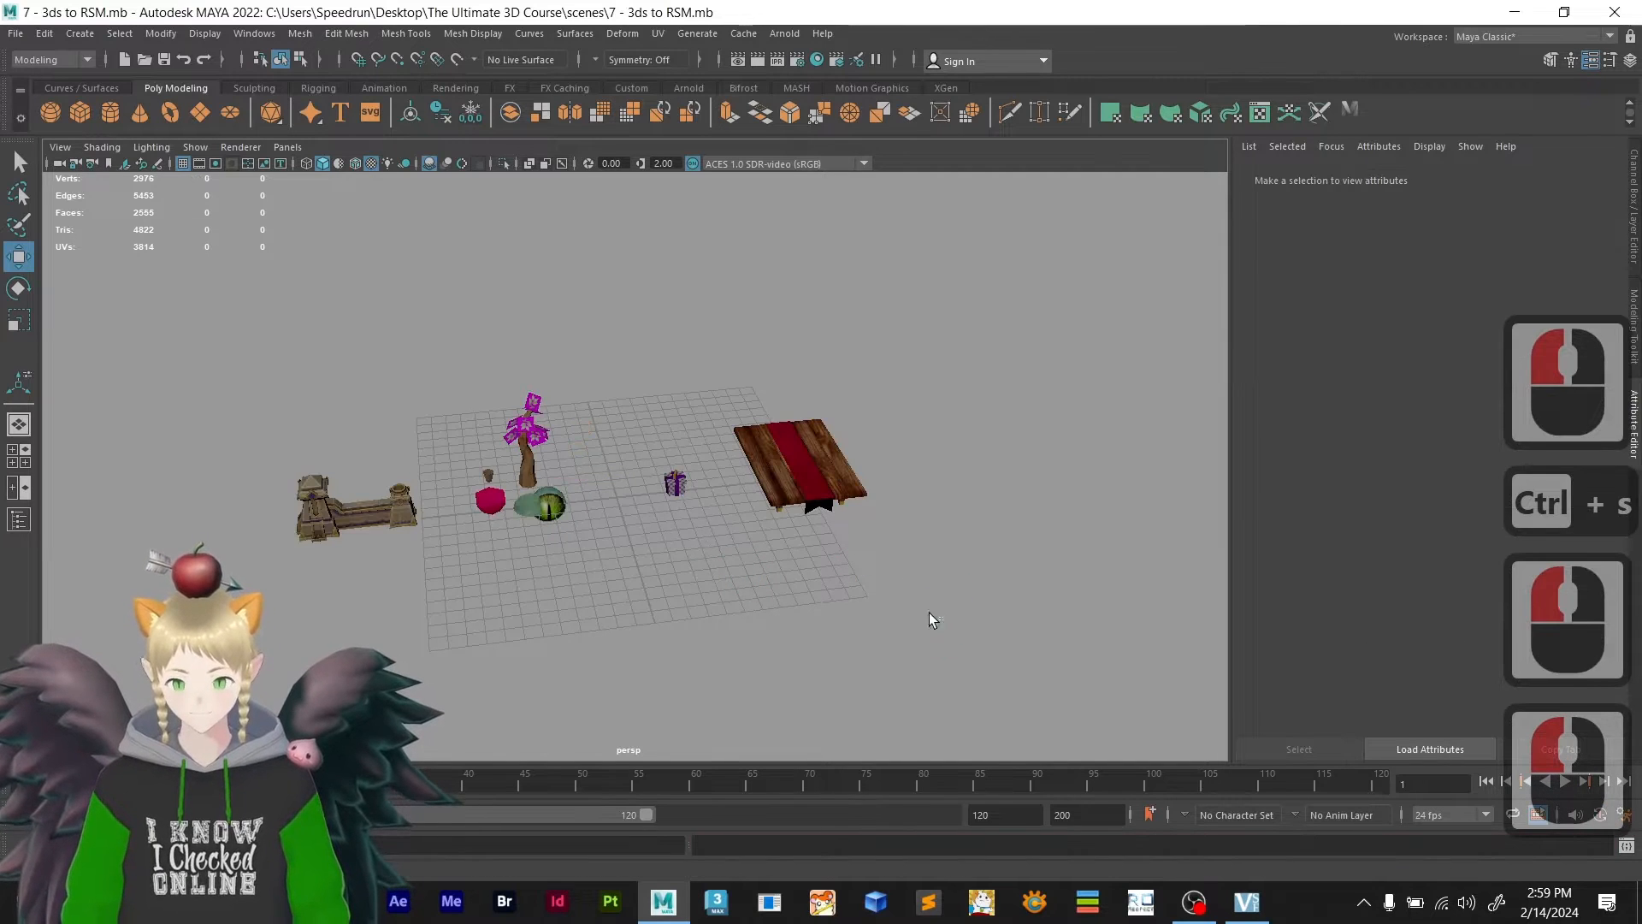
- Select every model in the scene in Object Mode, from the temple wall to the table
left_click_drag(940, 560, 227, 335)
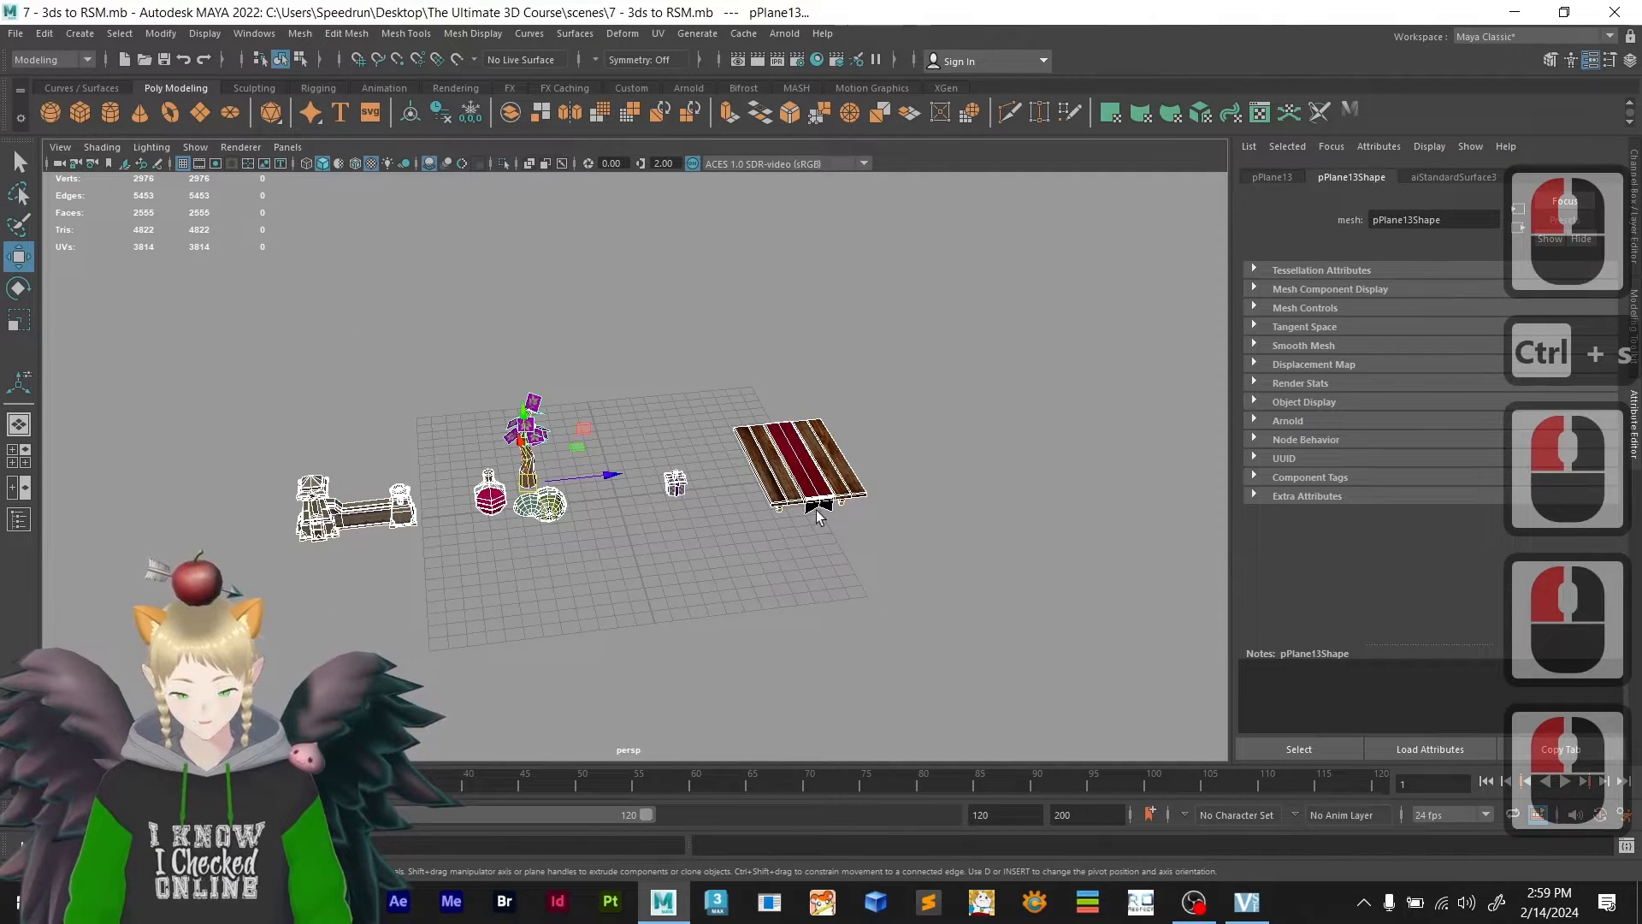
left_click_drag(1042, 685, 166, 278)
right_click(710, 350)
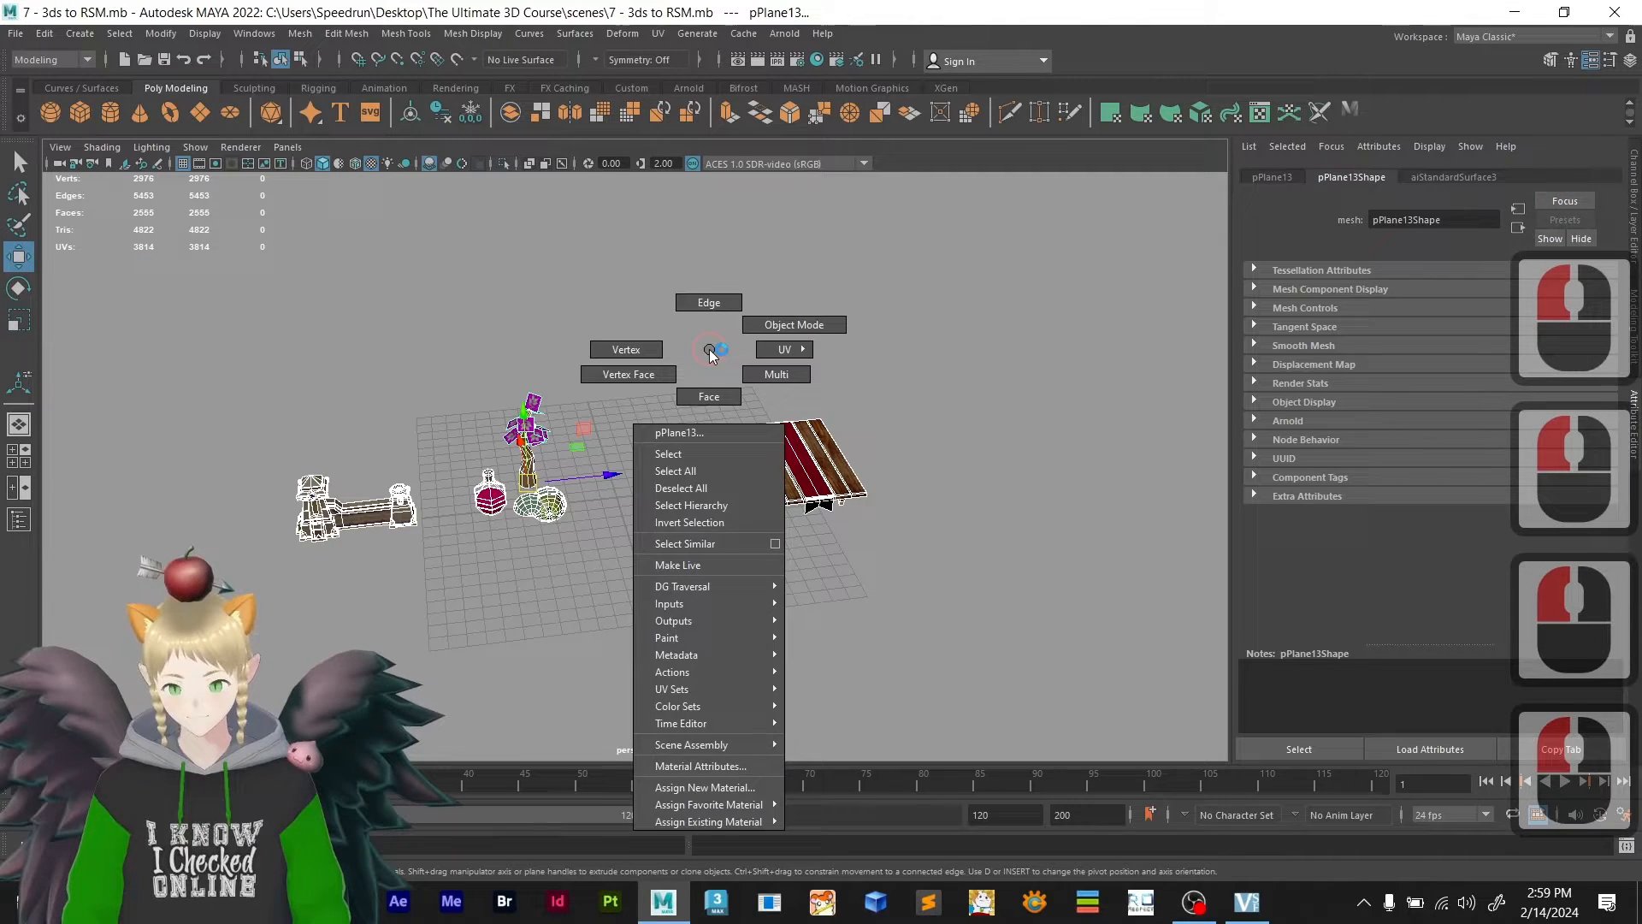
left_click(794, 329)
left_click_drag(374, 457, 184, 309)
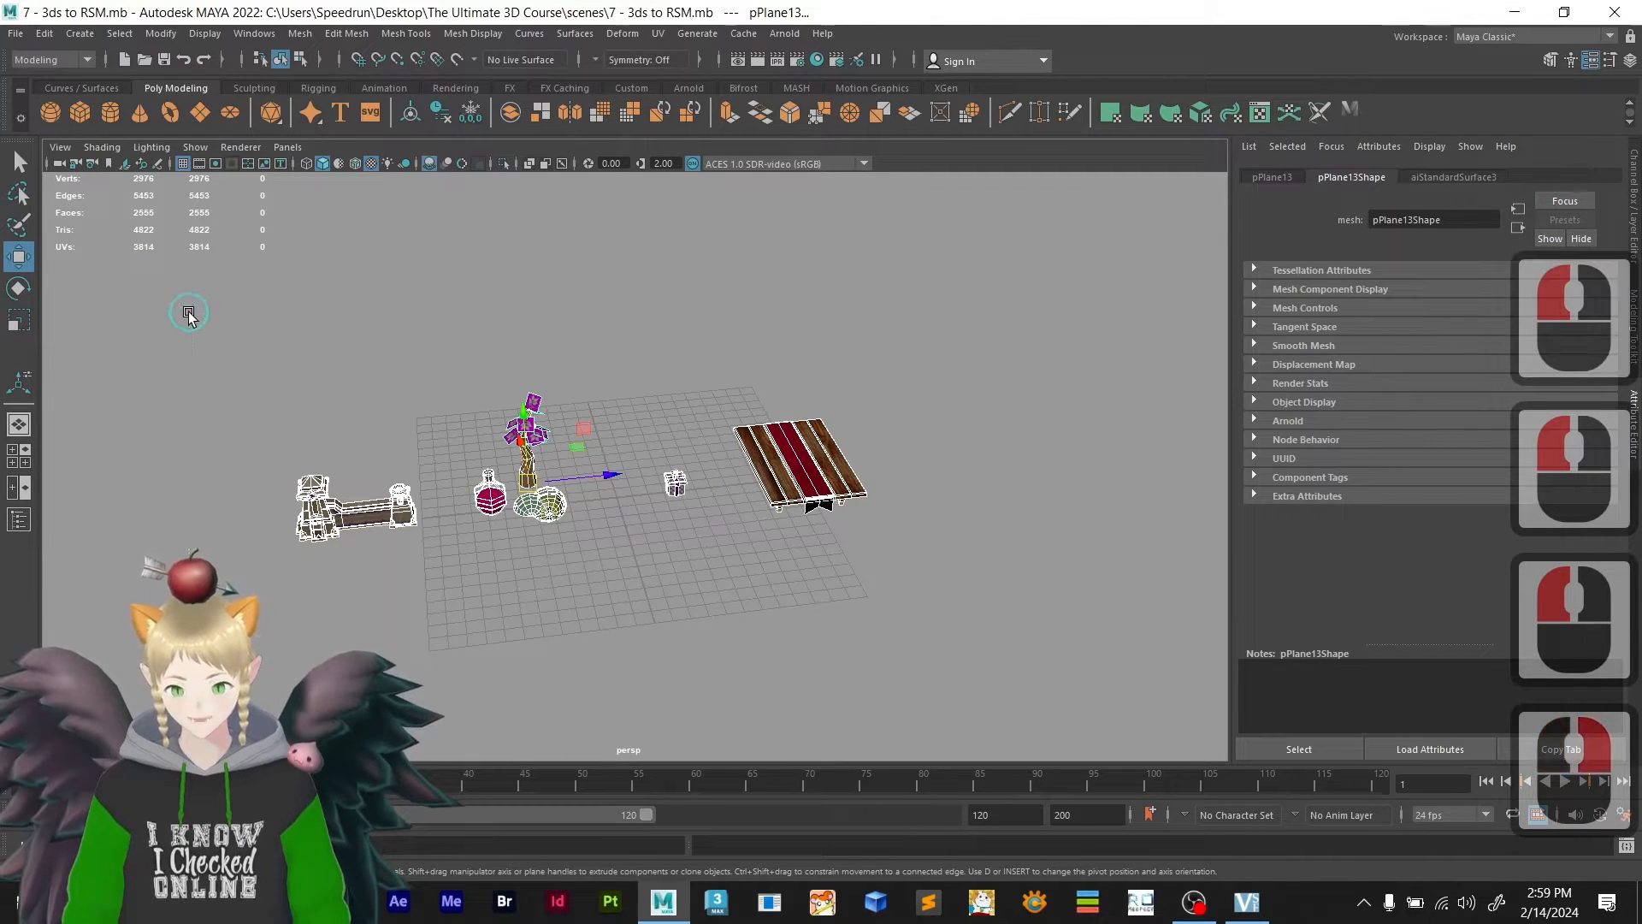
- Export the selected models as an FBX file named "from maya to 3ds max" in the project's scenes folder
left_click(17, 33)
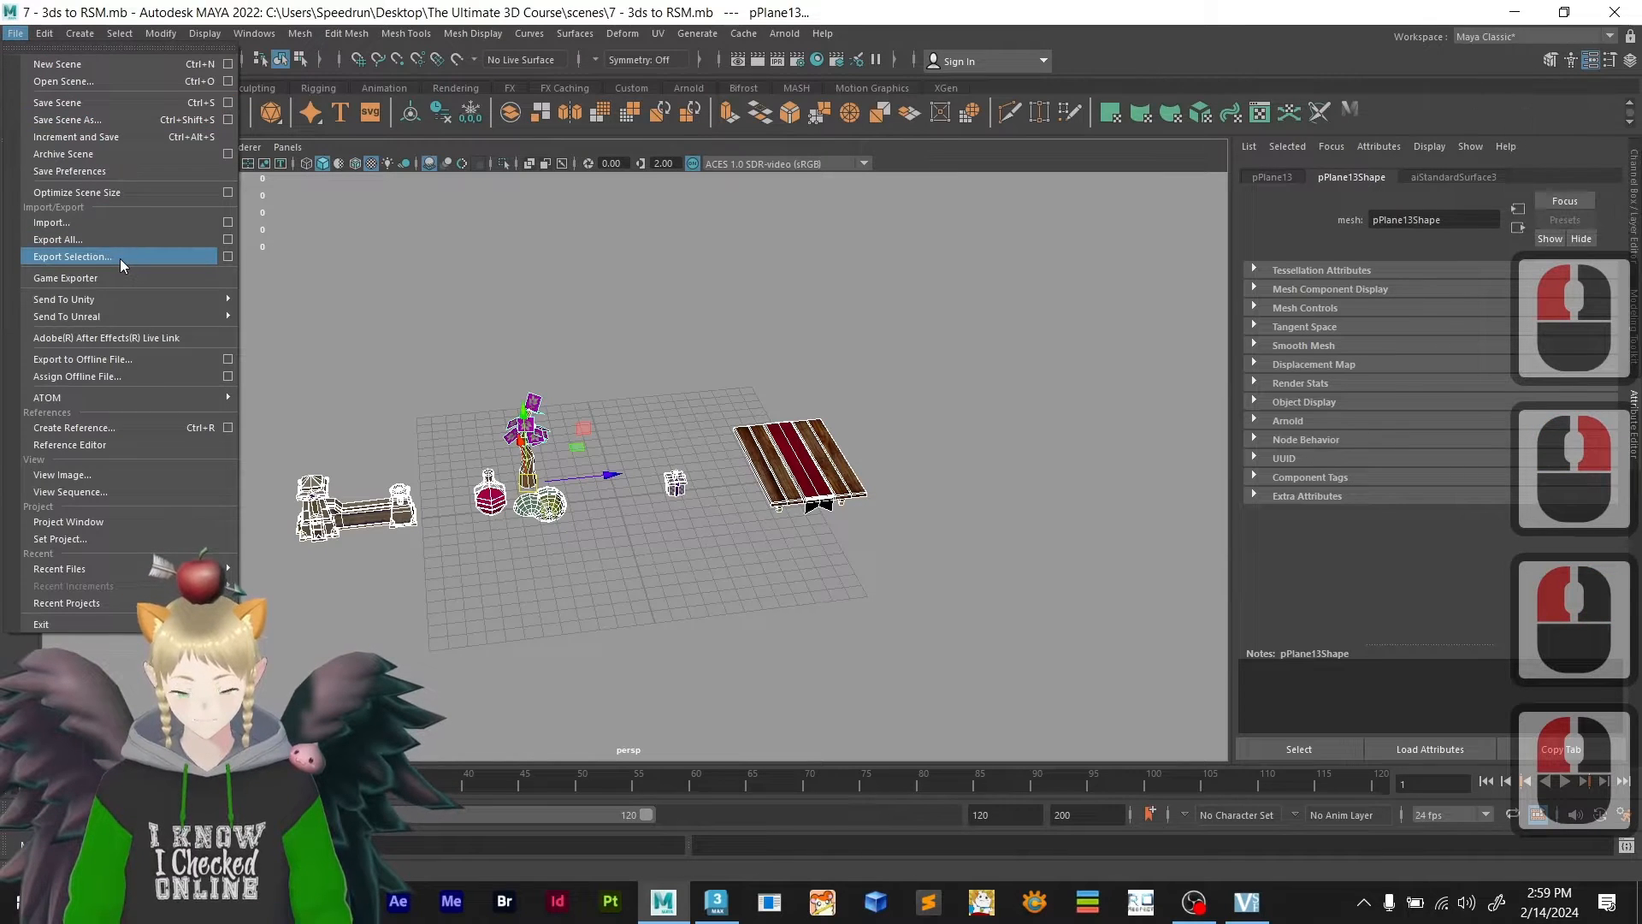
left_click(173, 256)
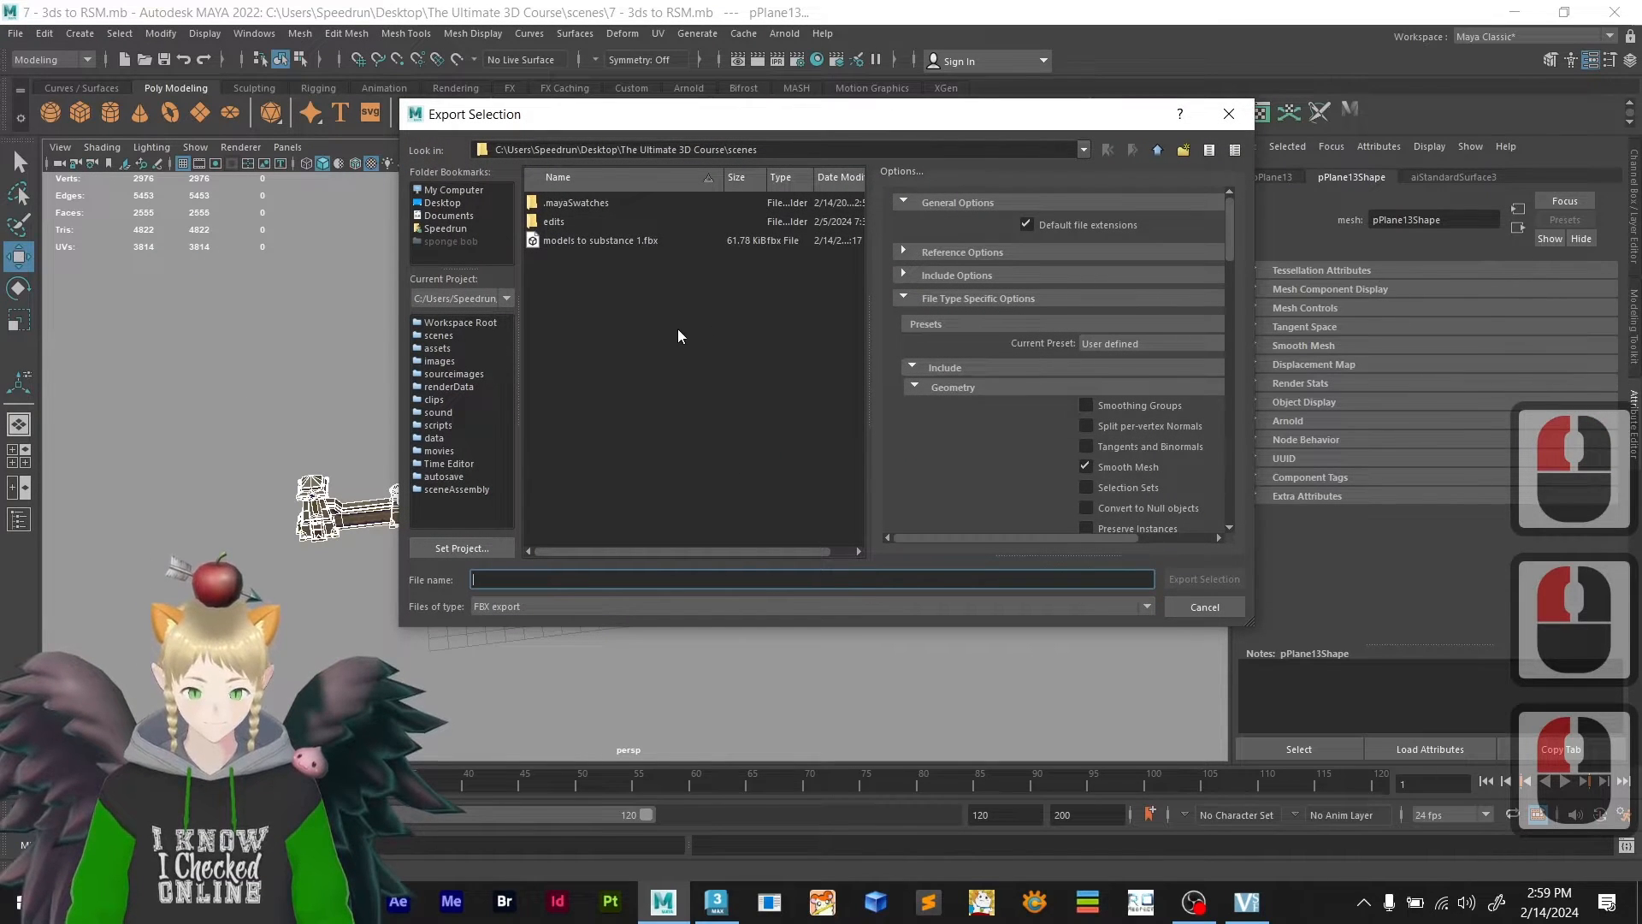
left_click(517, 578)
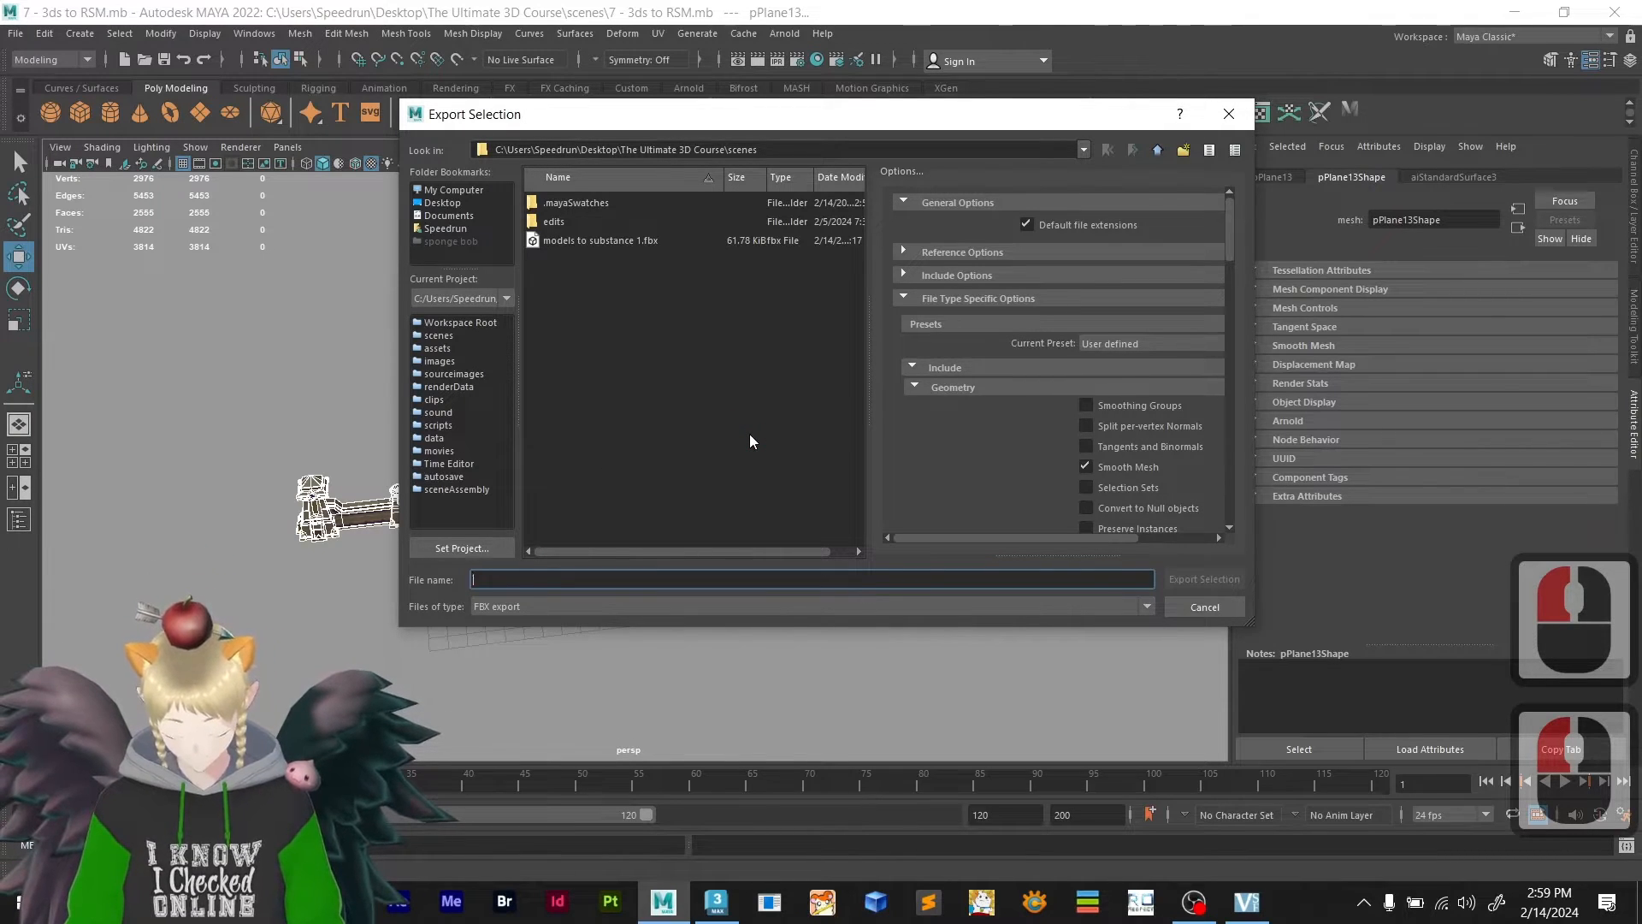
type("from maya t")
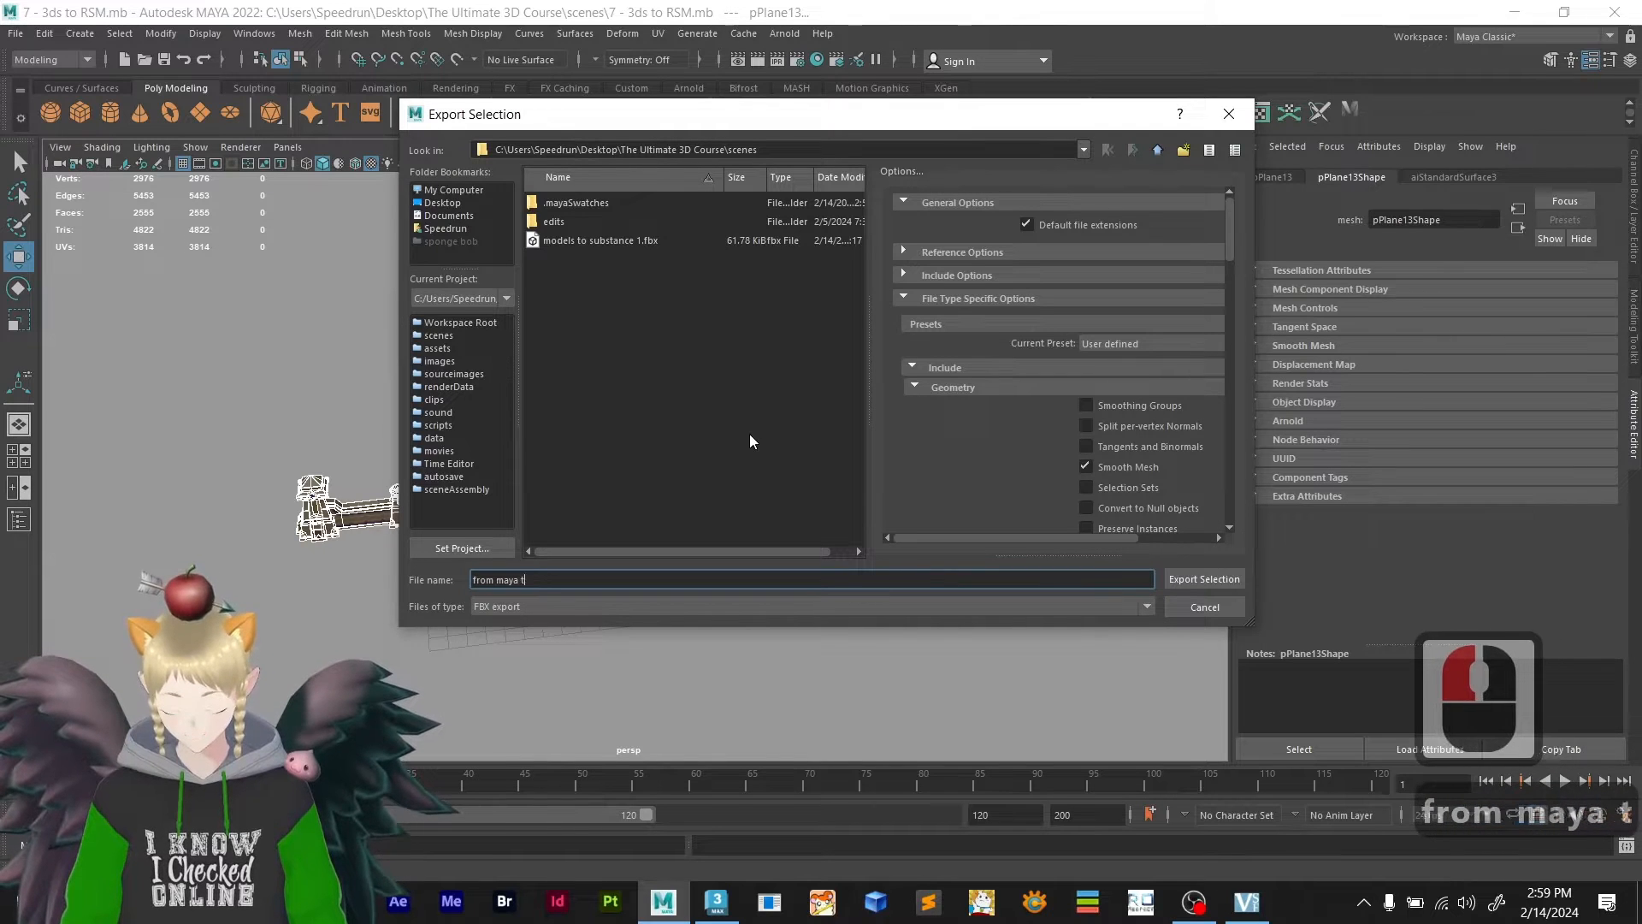
type("o 3ds max")
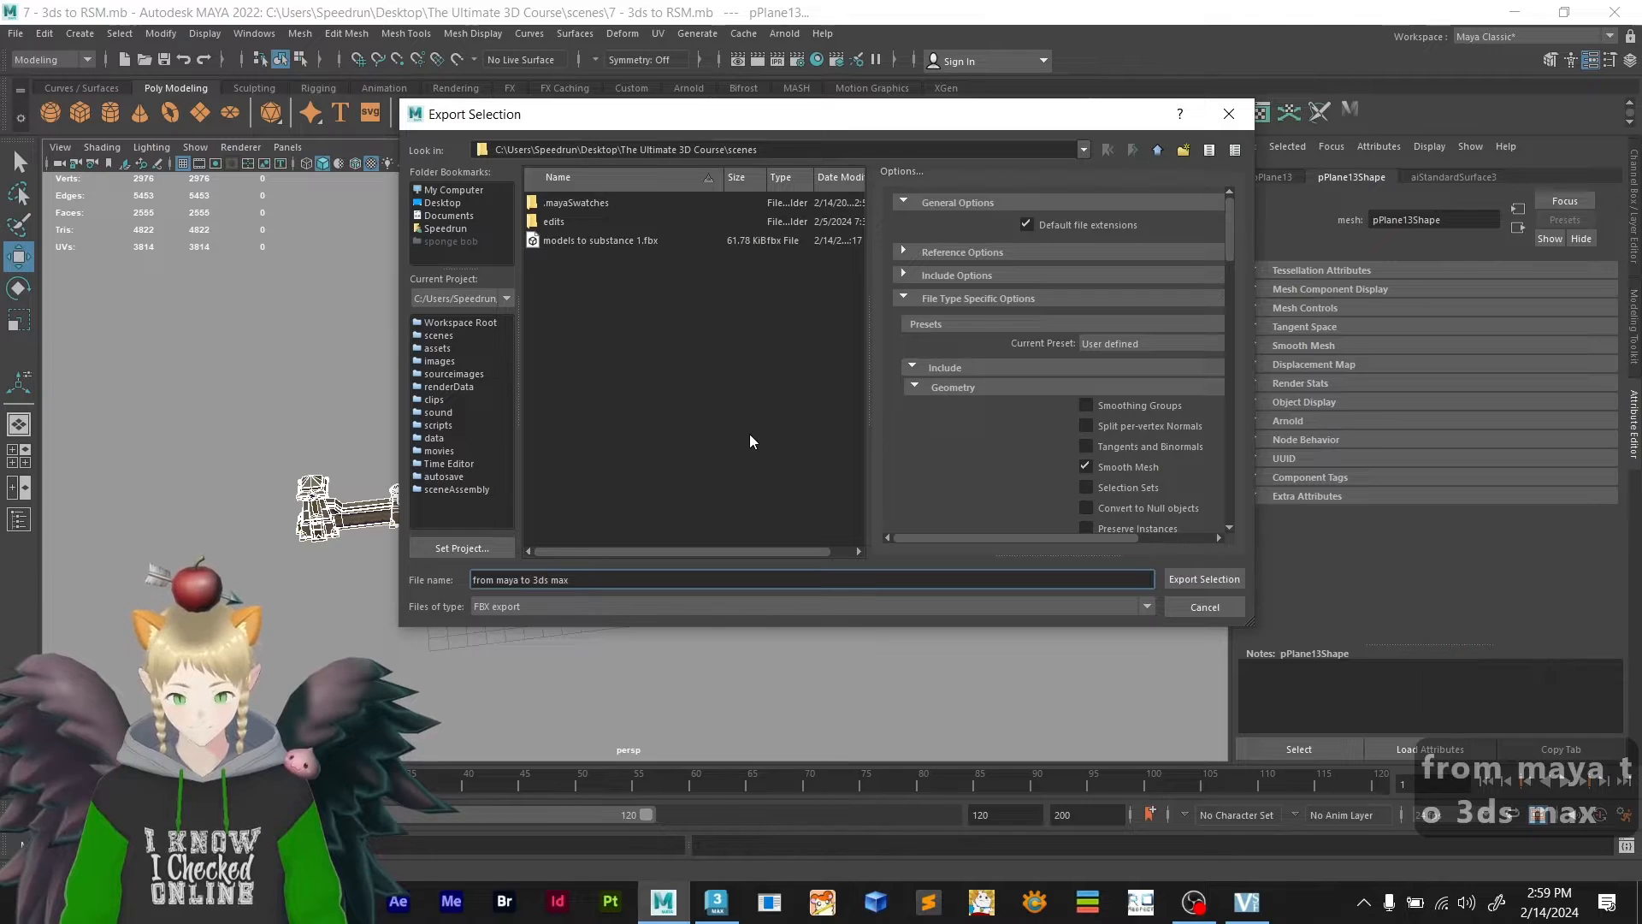
left_click(1232, 577)
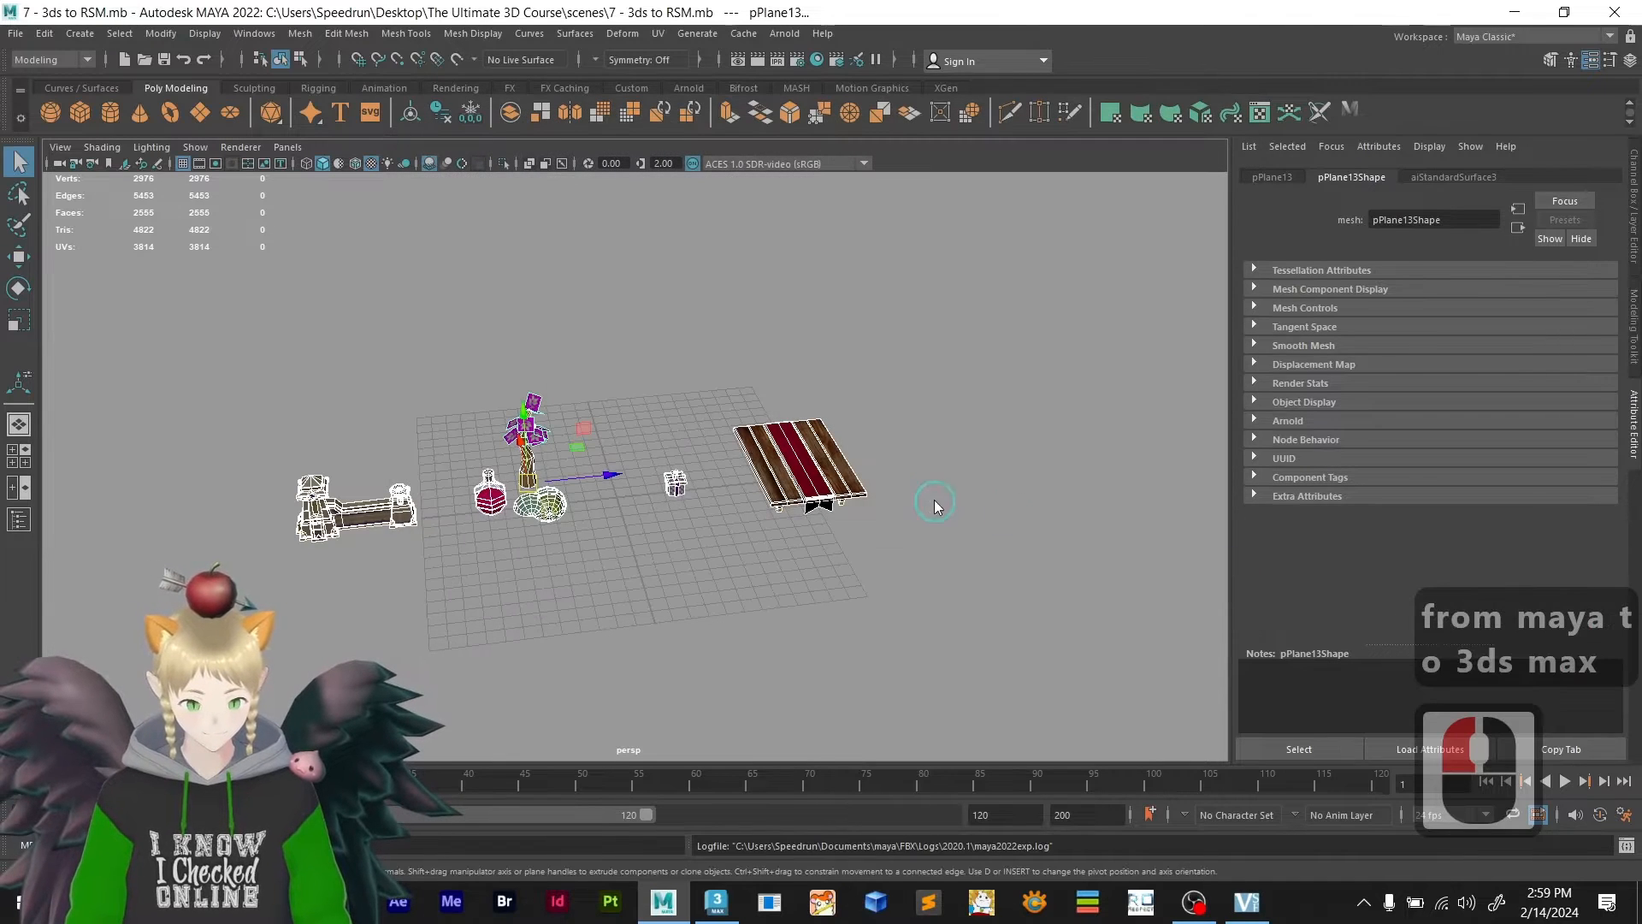
- Deselect the models and switch to the course's images folder in File Explorer
left_click(594, 586)
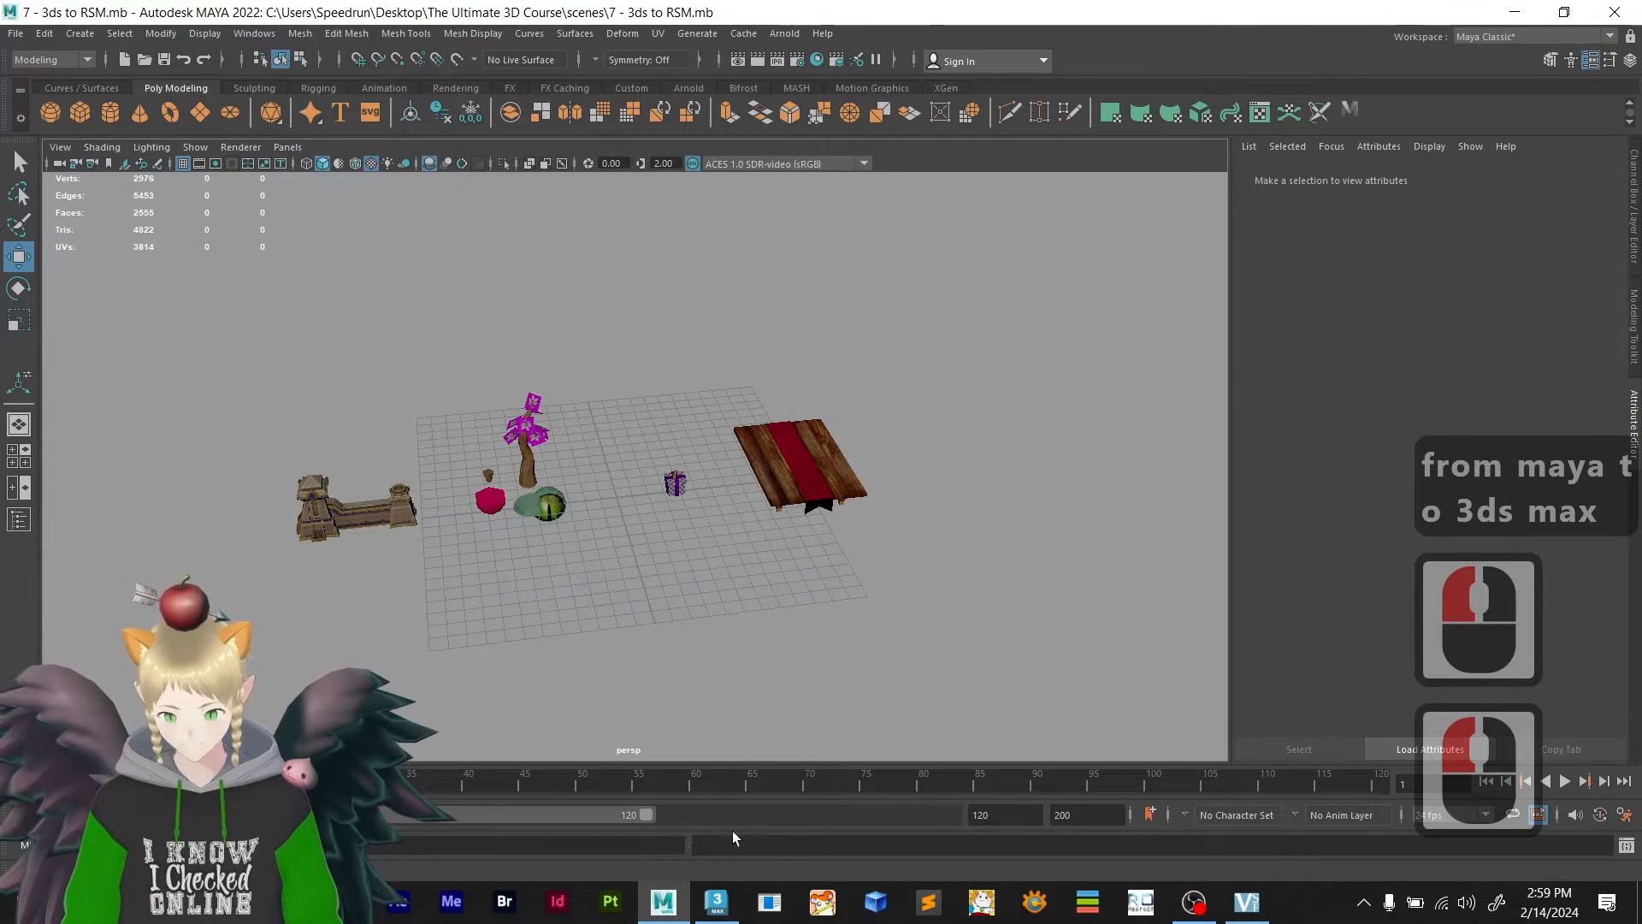
mouse_move(717, 905)
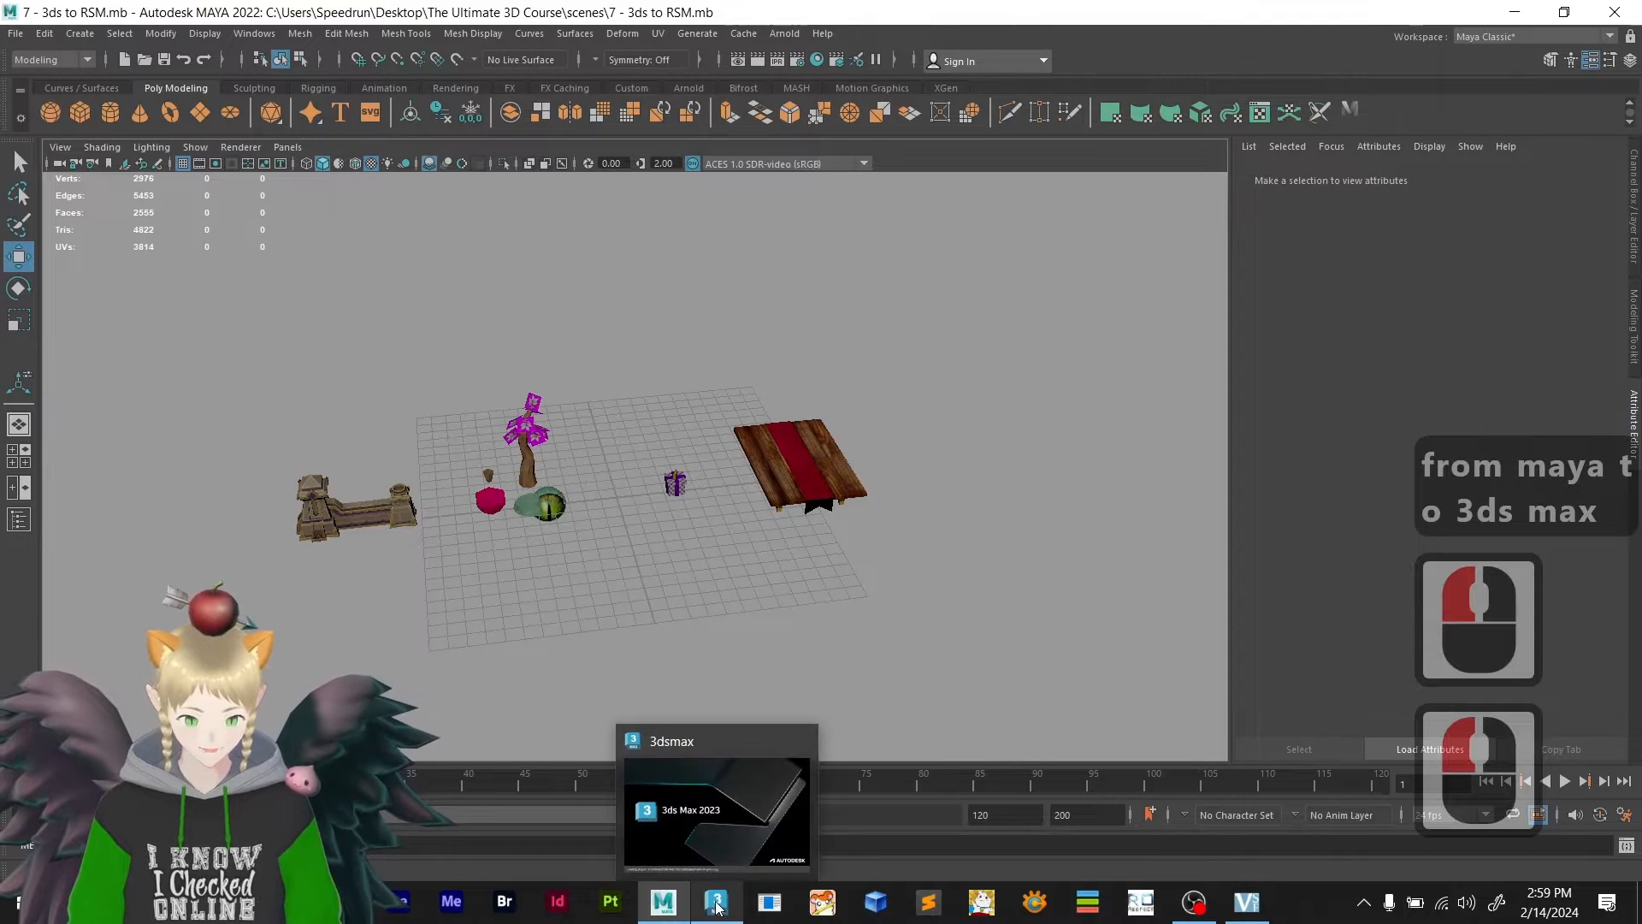
left_click(819, 599)
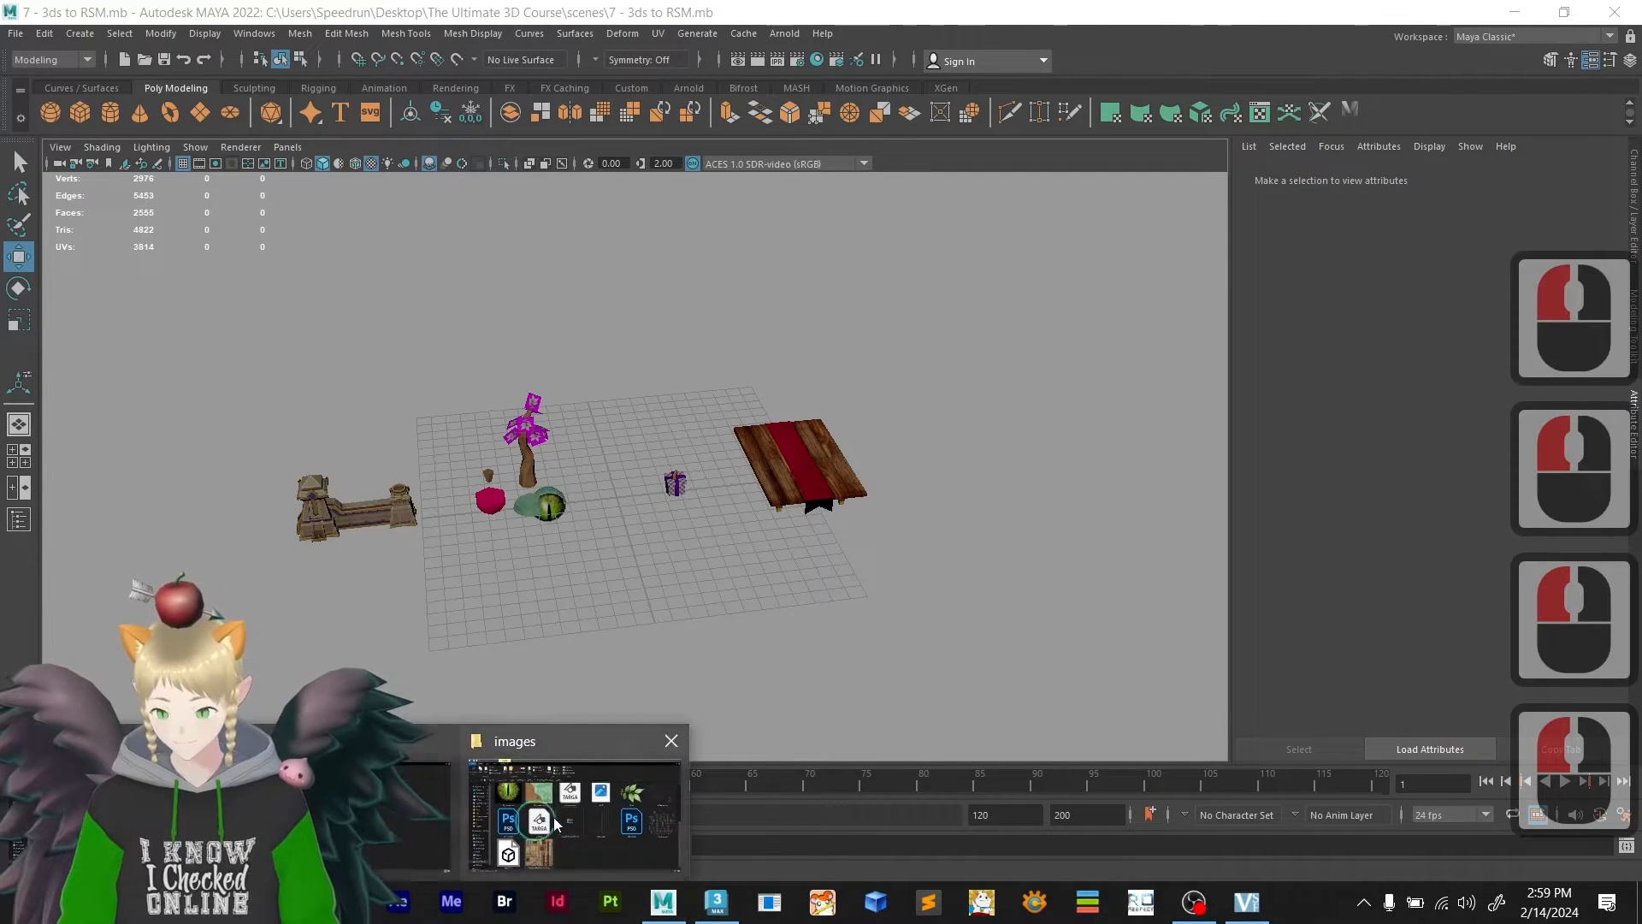
left_click(579, 823)
scroll(909, 721, "up", 9)
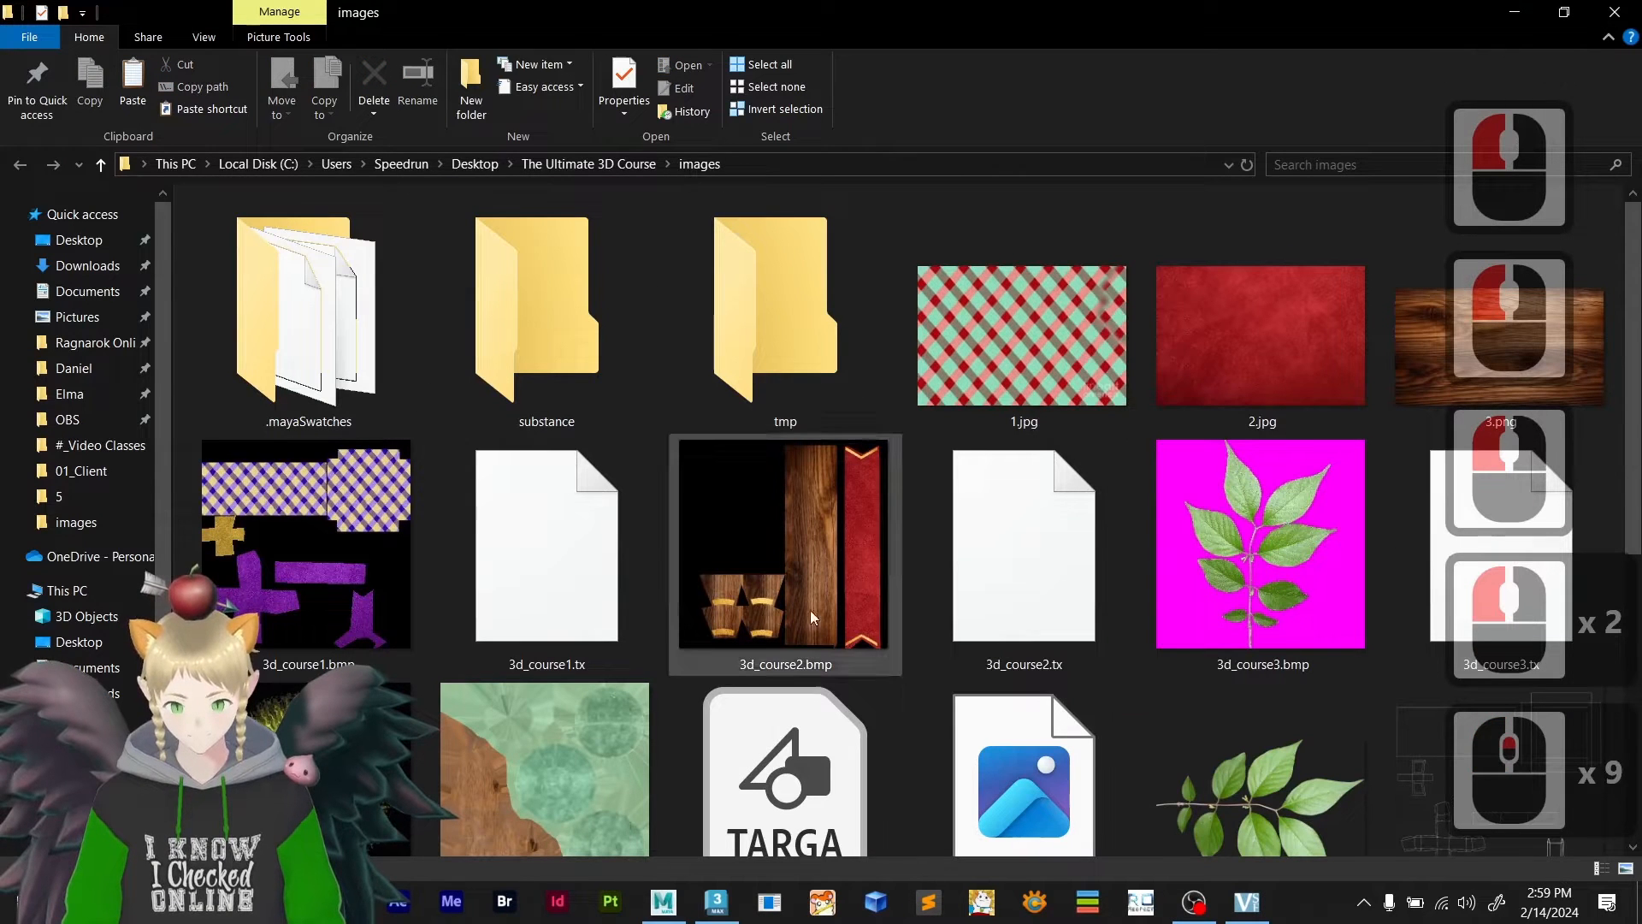
- Create a new folder named "3ds ro rsm" in the images folder
left_click(667, 458)
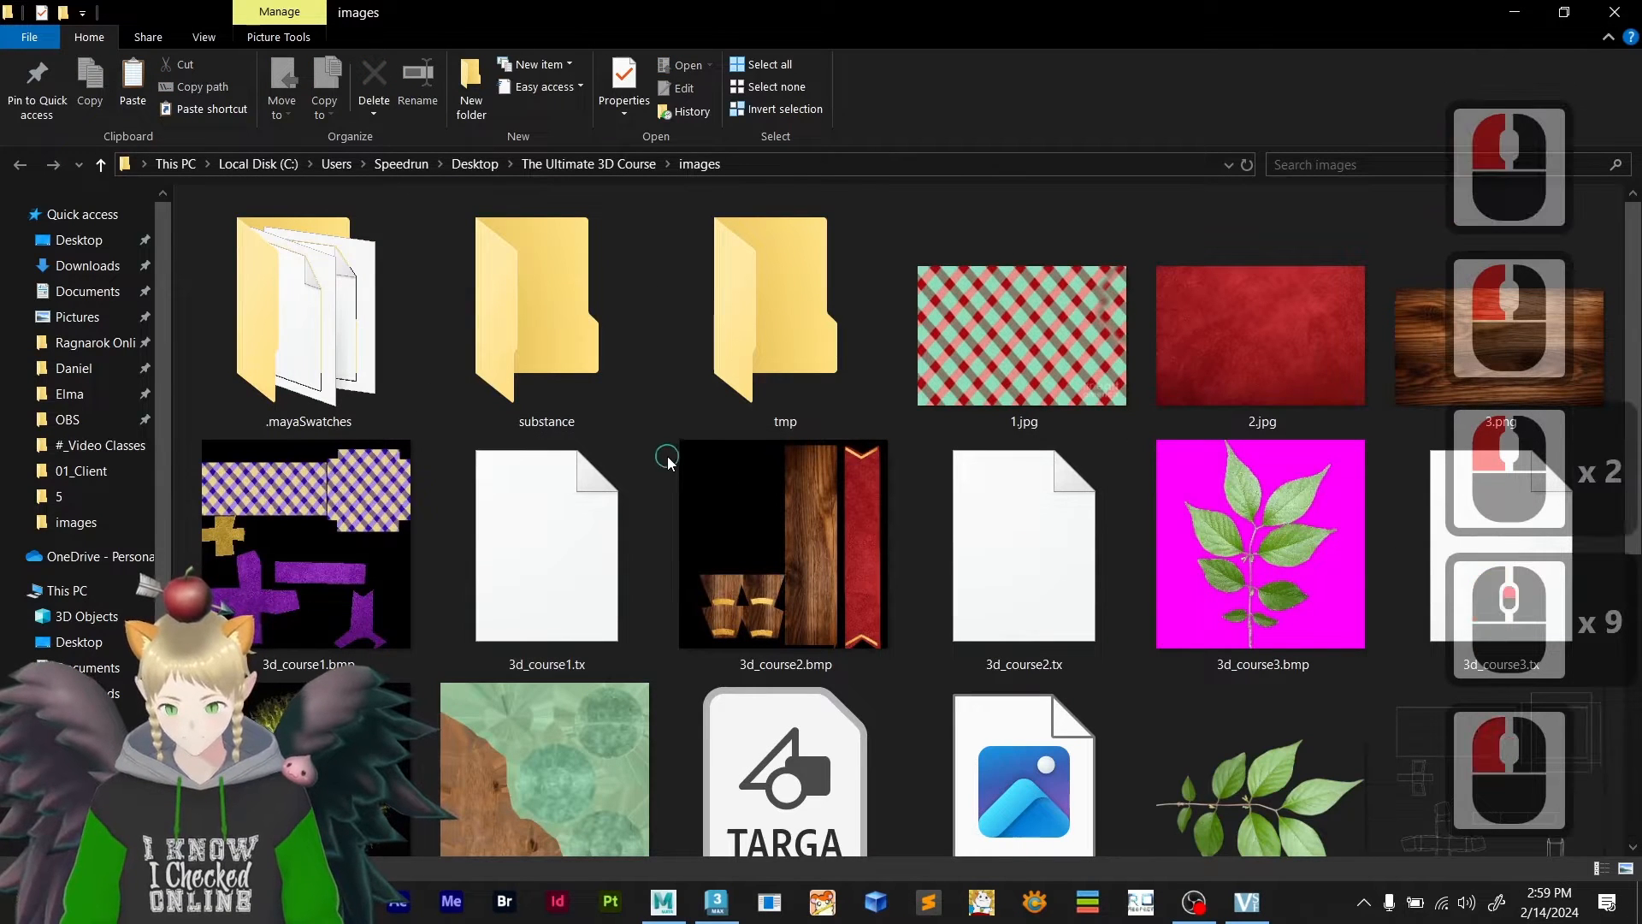
right_click(667, 462)
left_click(770, 832)
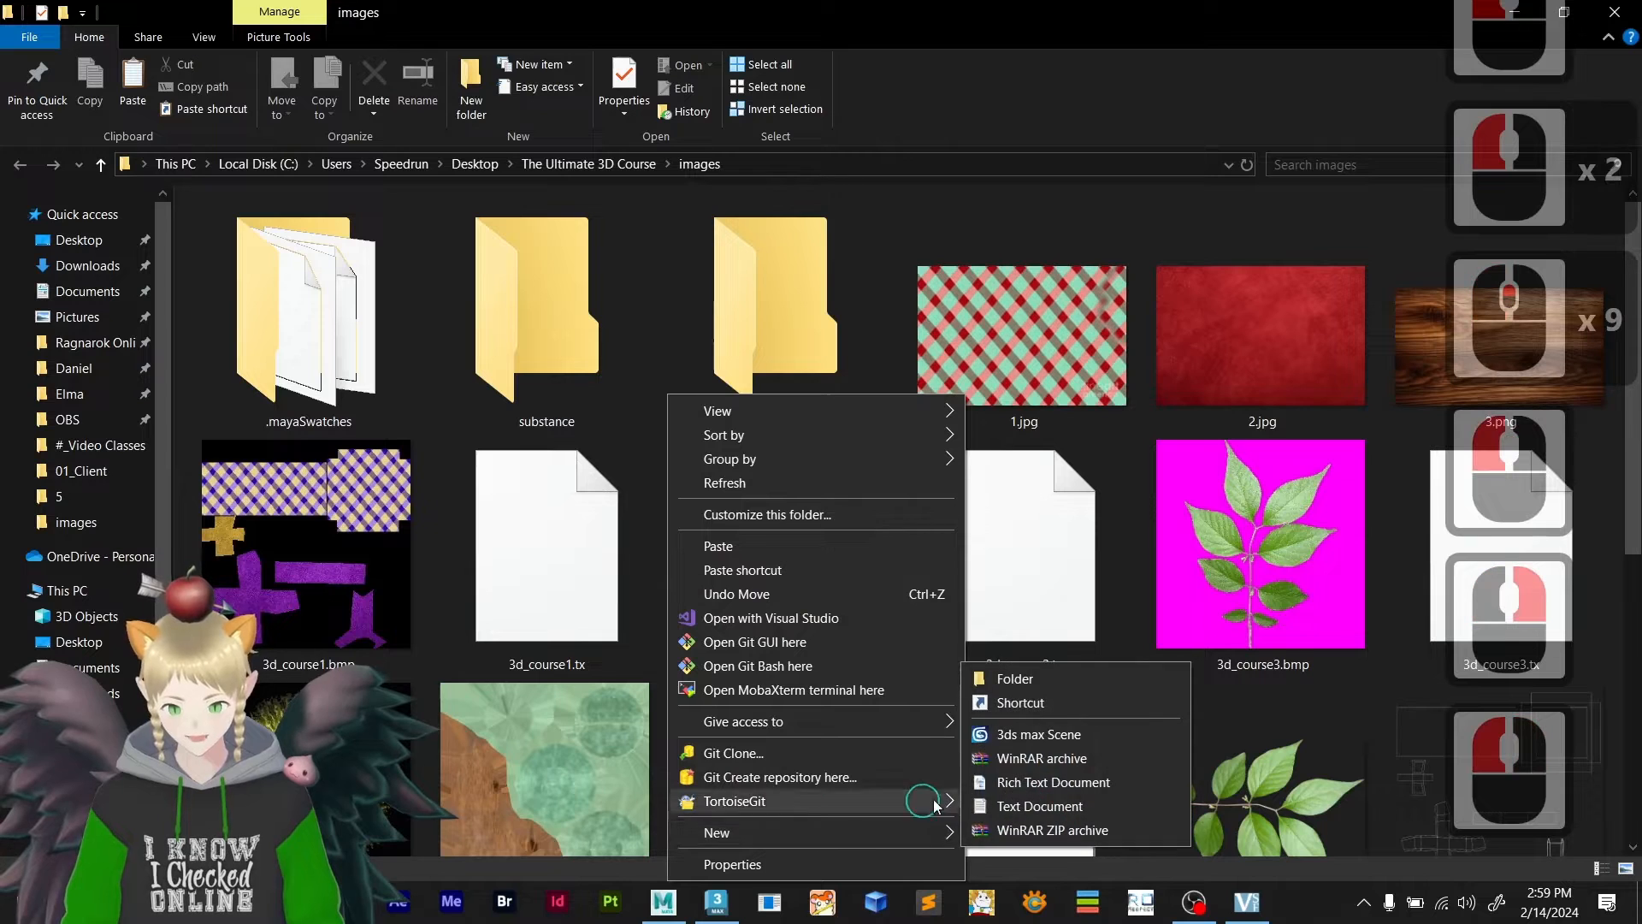
left_click(1004, 679)
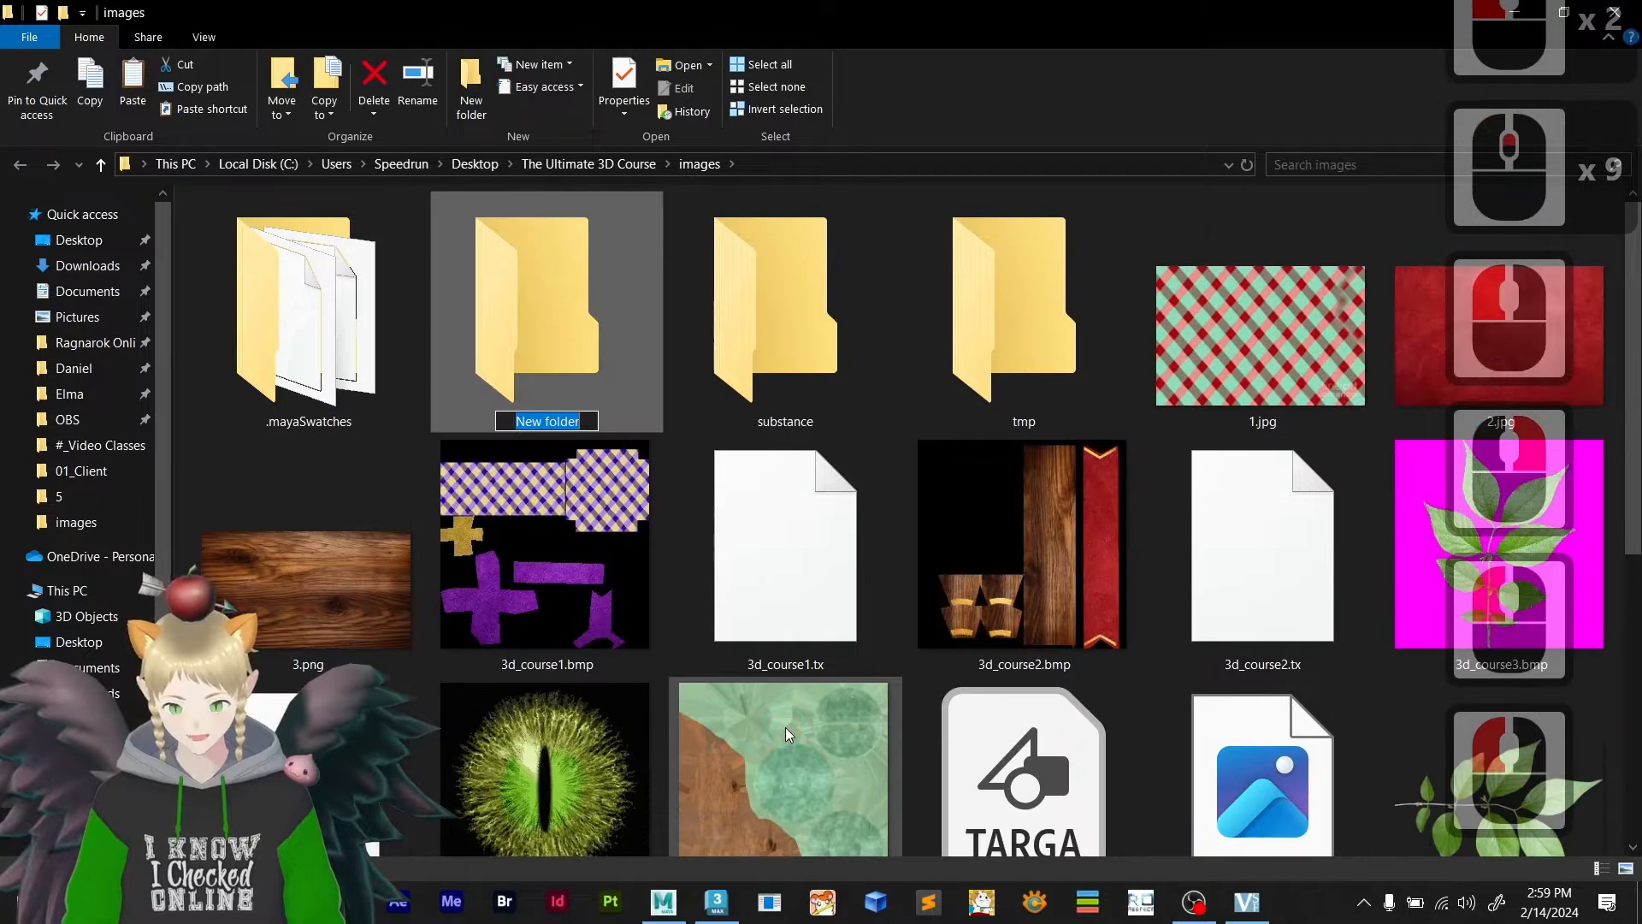
type("3d")
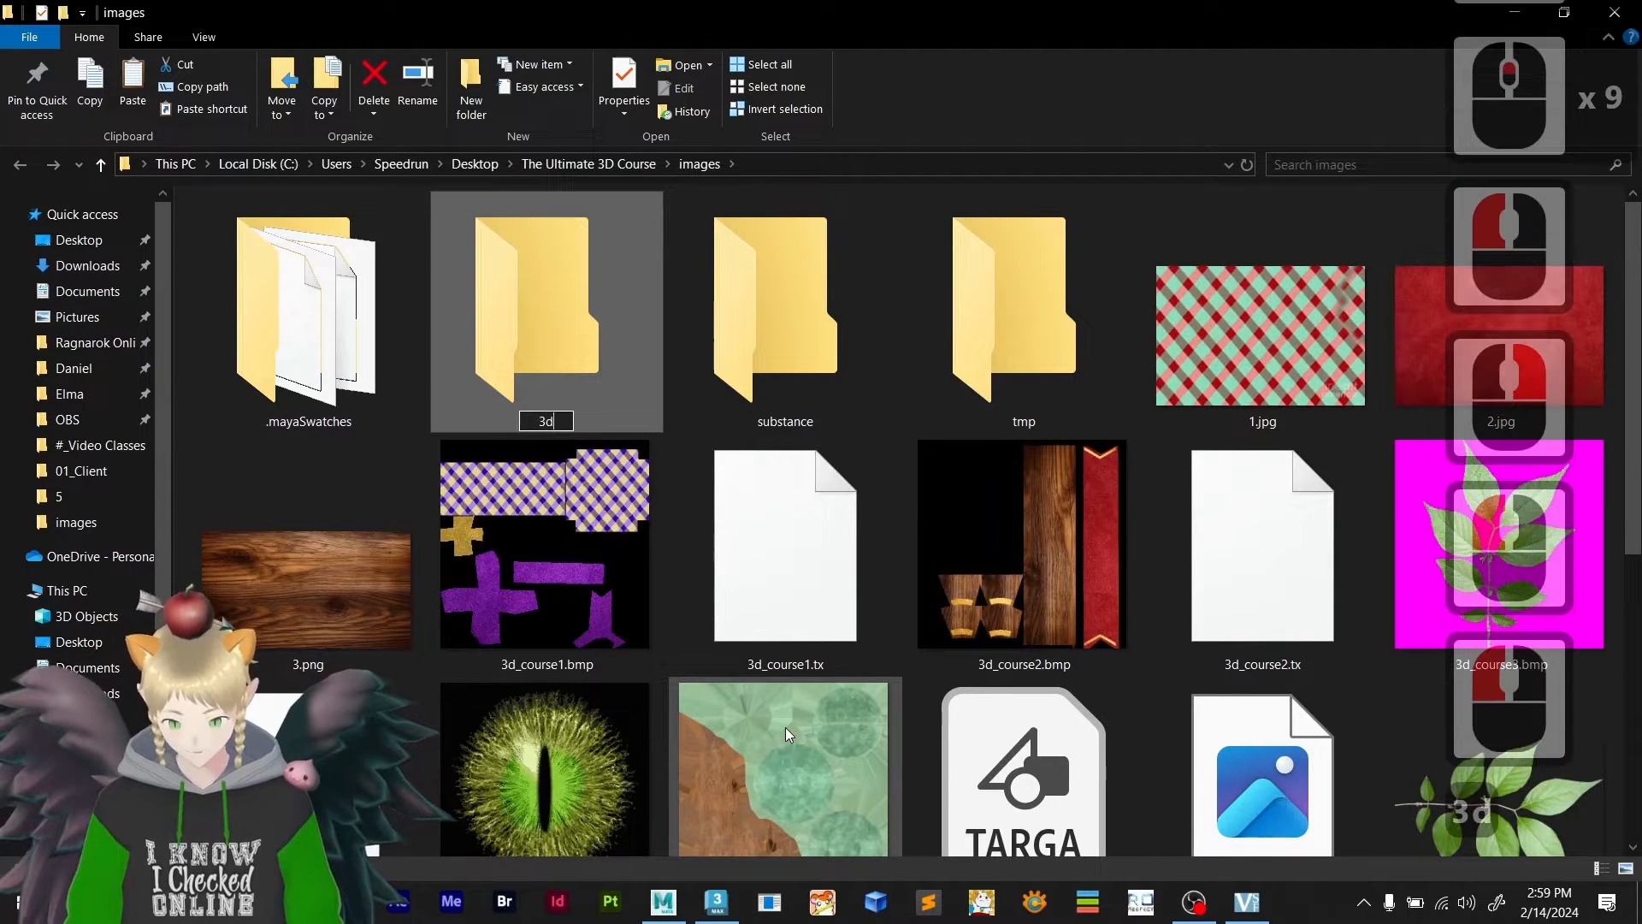
type("s ro rsm")
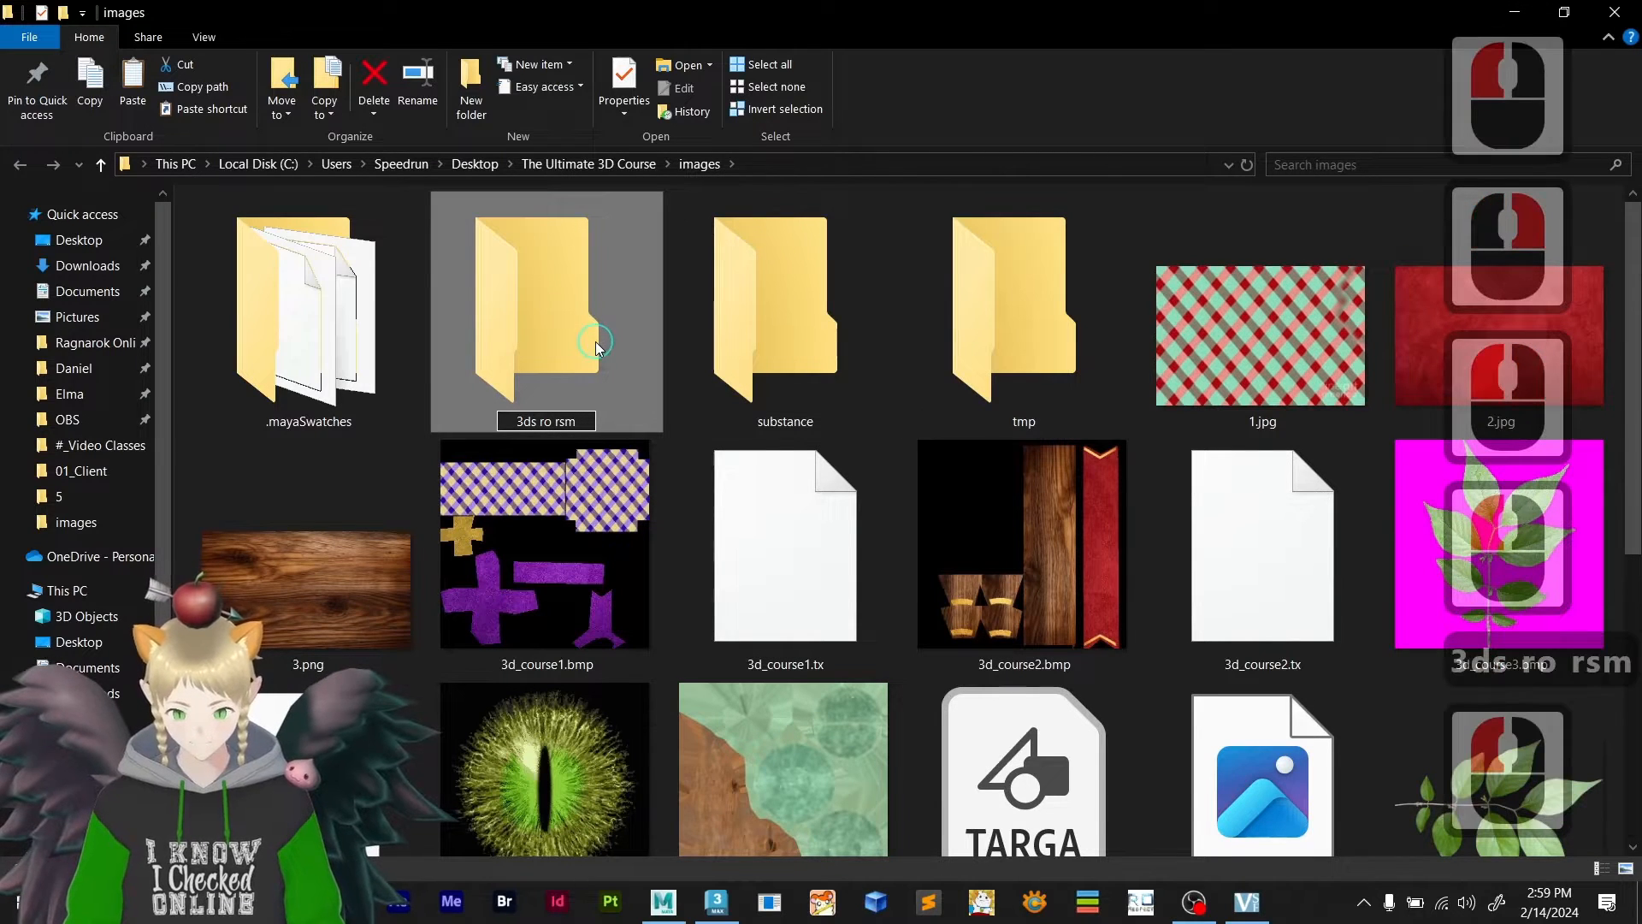
left_click(619, 327)
- Create a folder named "texture" inside the "3ds ro rsm" folder
scroll(749, 418, "down", 1)
scroll(749, 418, "down", 3)
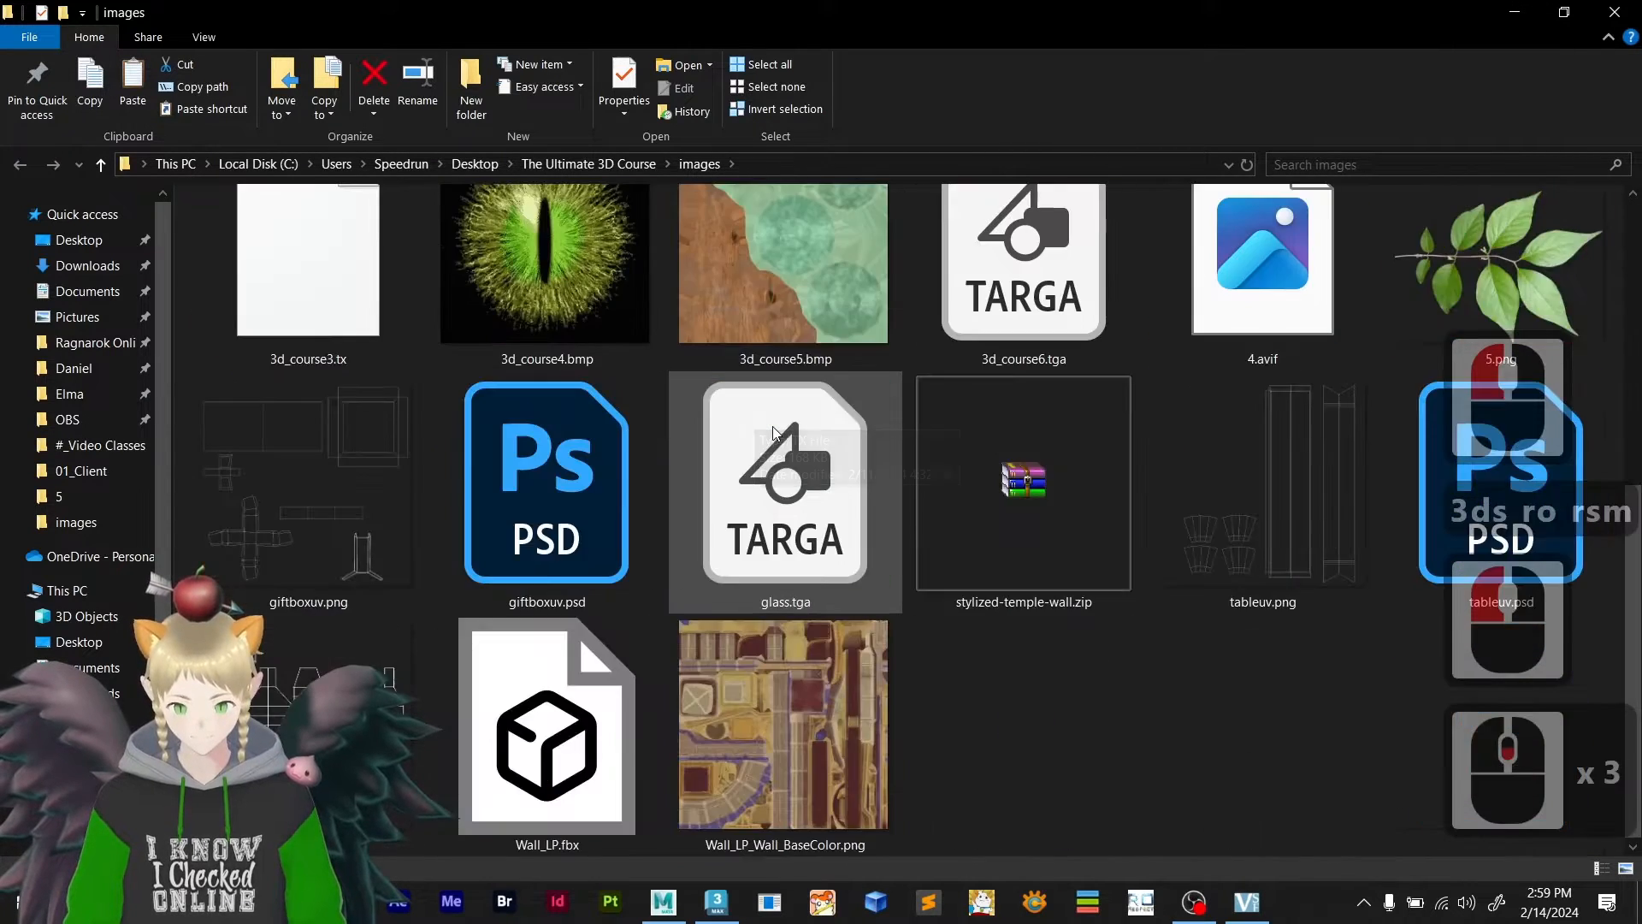
scroll(772, 425, "up", 3)
double_click(532, 331)
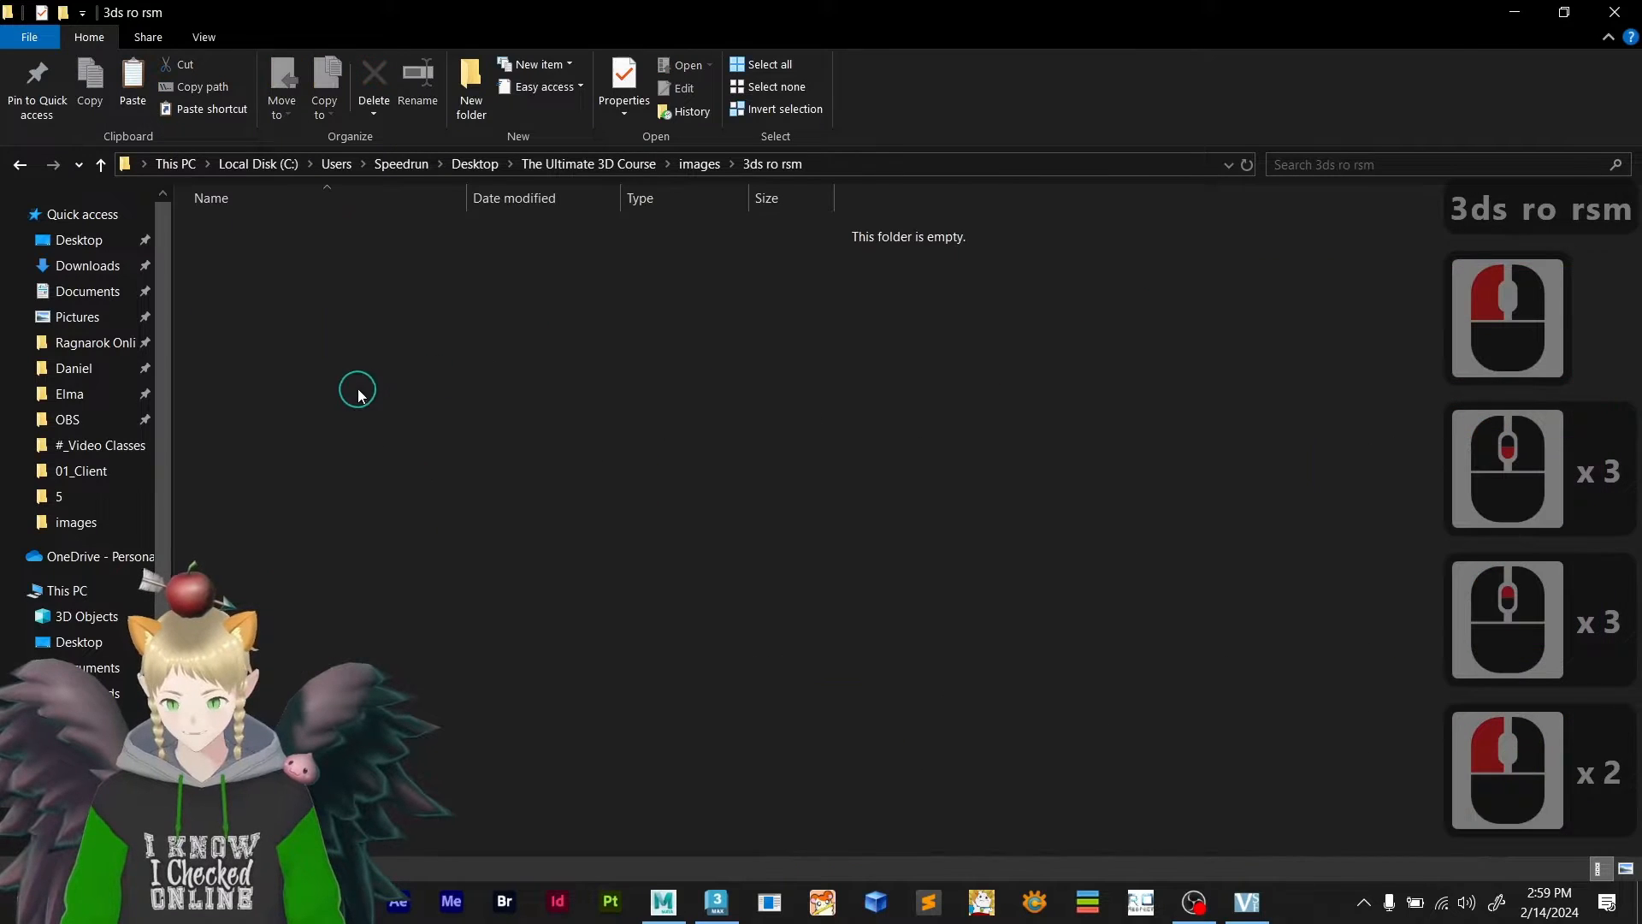
right_click(357, 389)
mouse_move(616, 826)
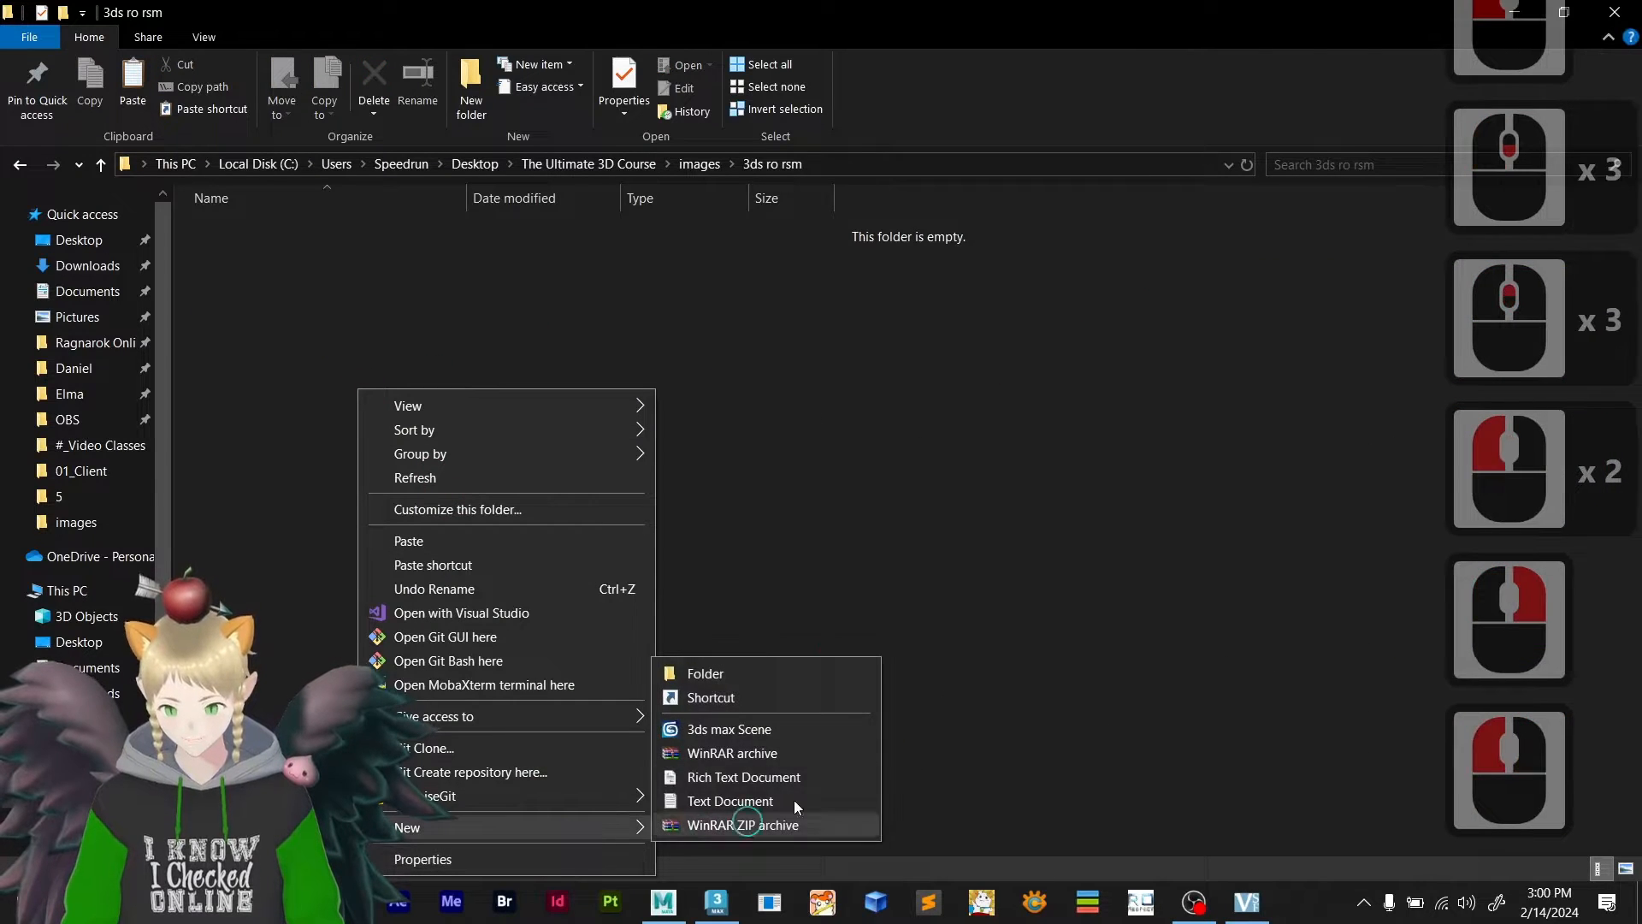
left_click(828, 667)
type("textu")
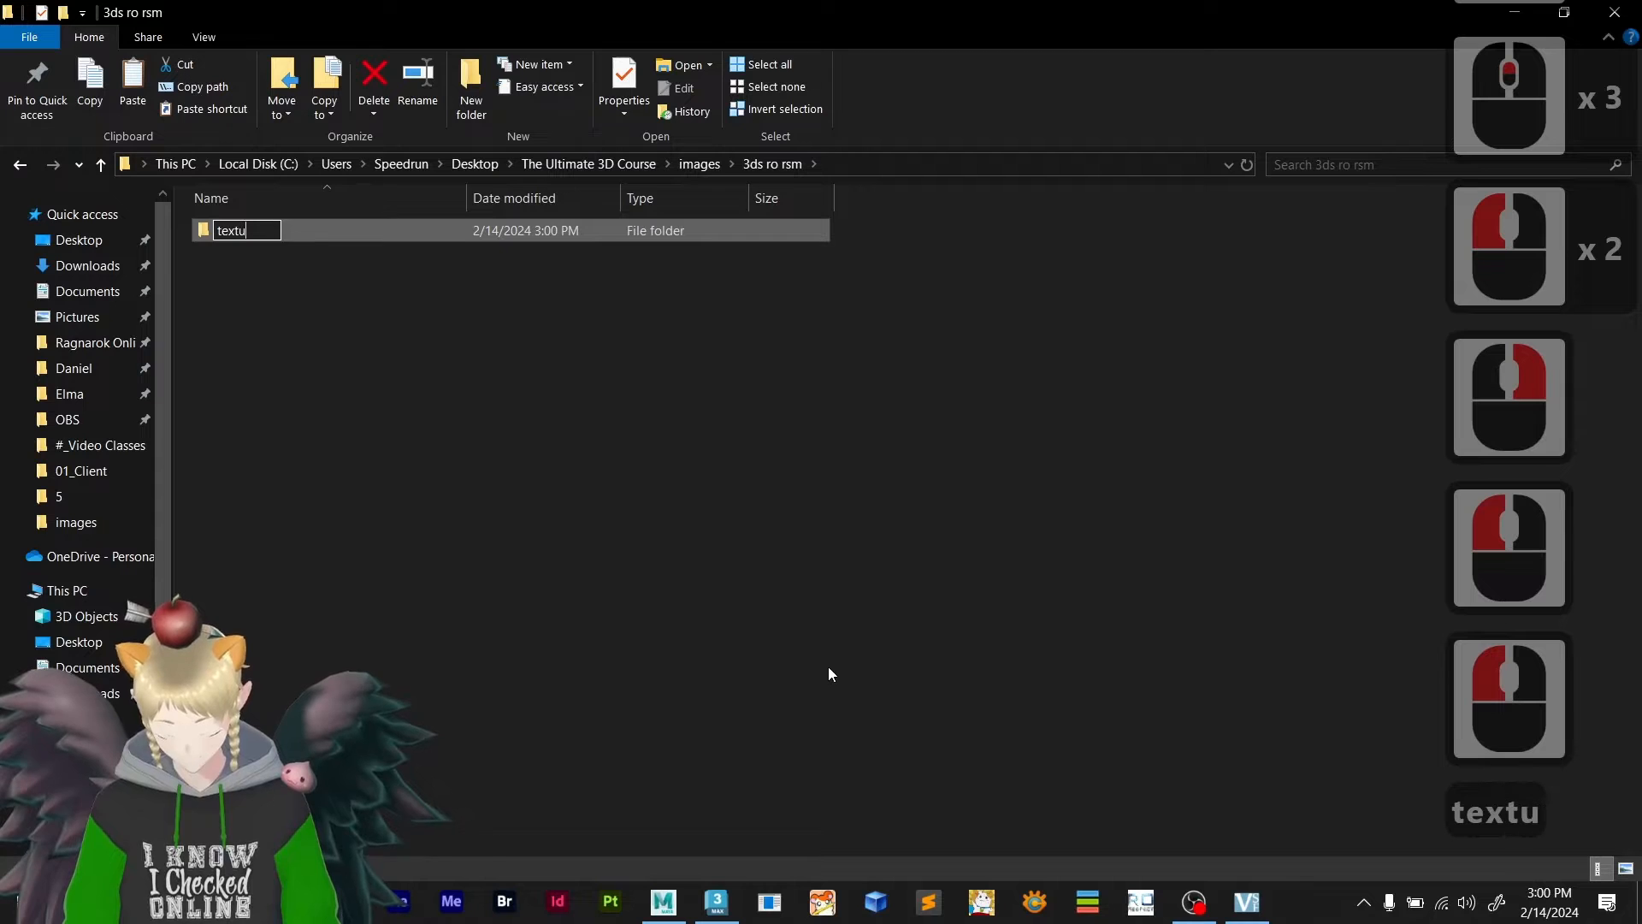
type("re")
left_click(813, 633)
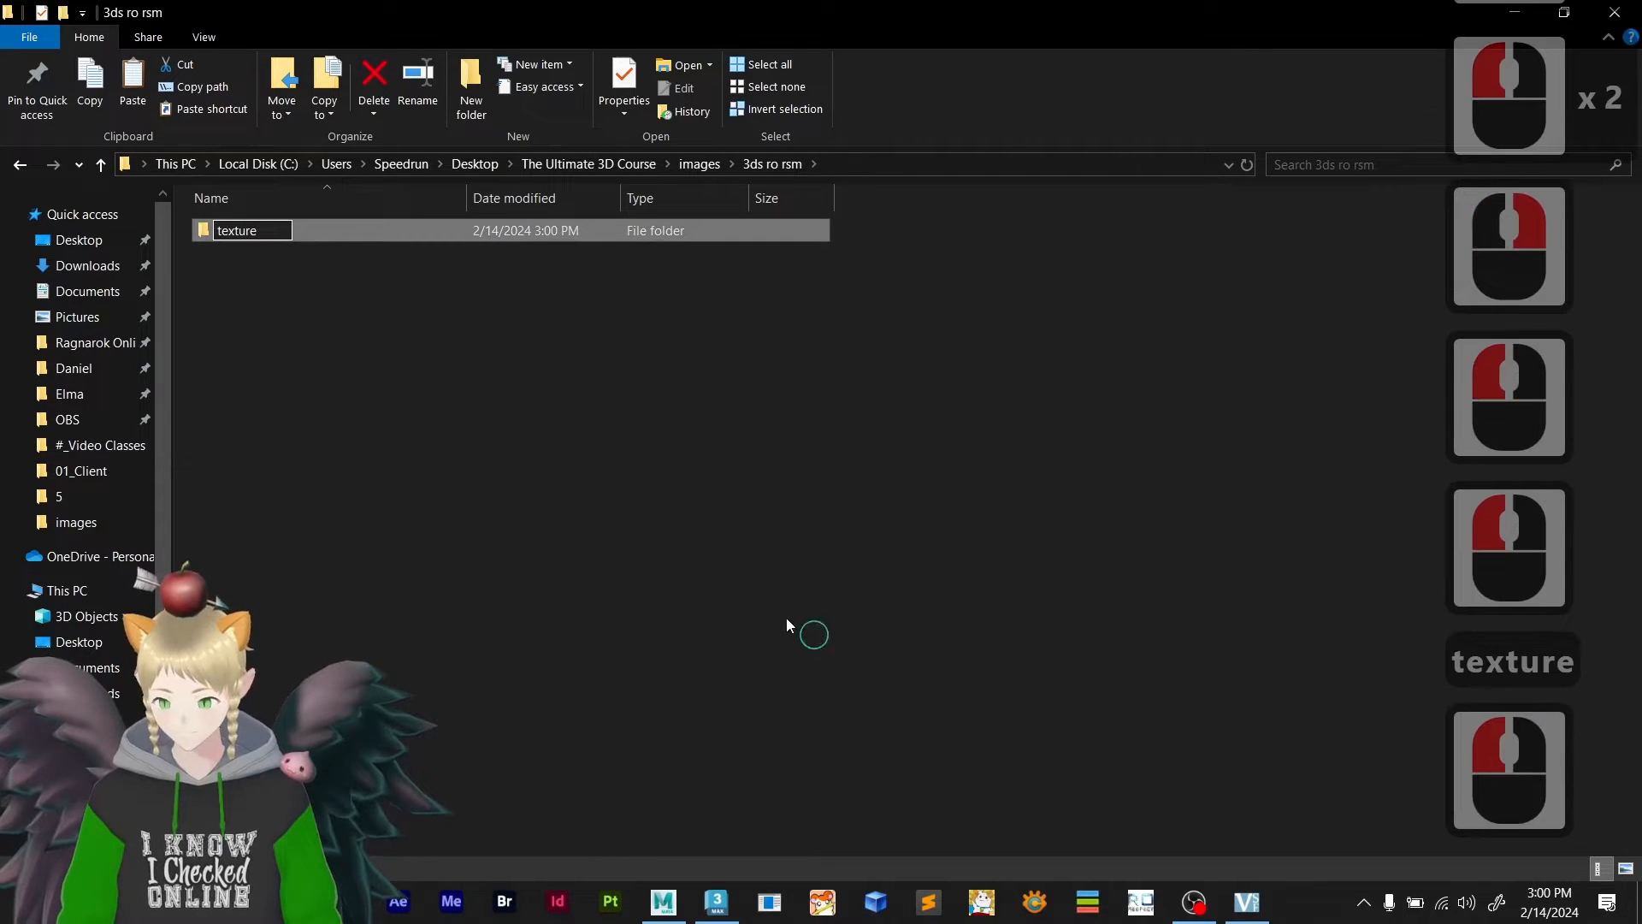
- In the images folder, select 3d_course1.bmp to 3d_course5.bmp, 3d_course6.tga, glass.tga and Wall_LP_Wall_BaseColor.png together
left_click(699, 164)
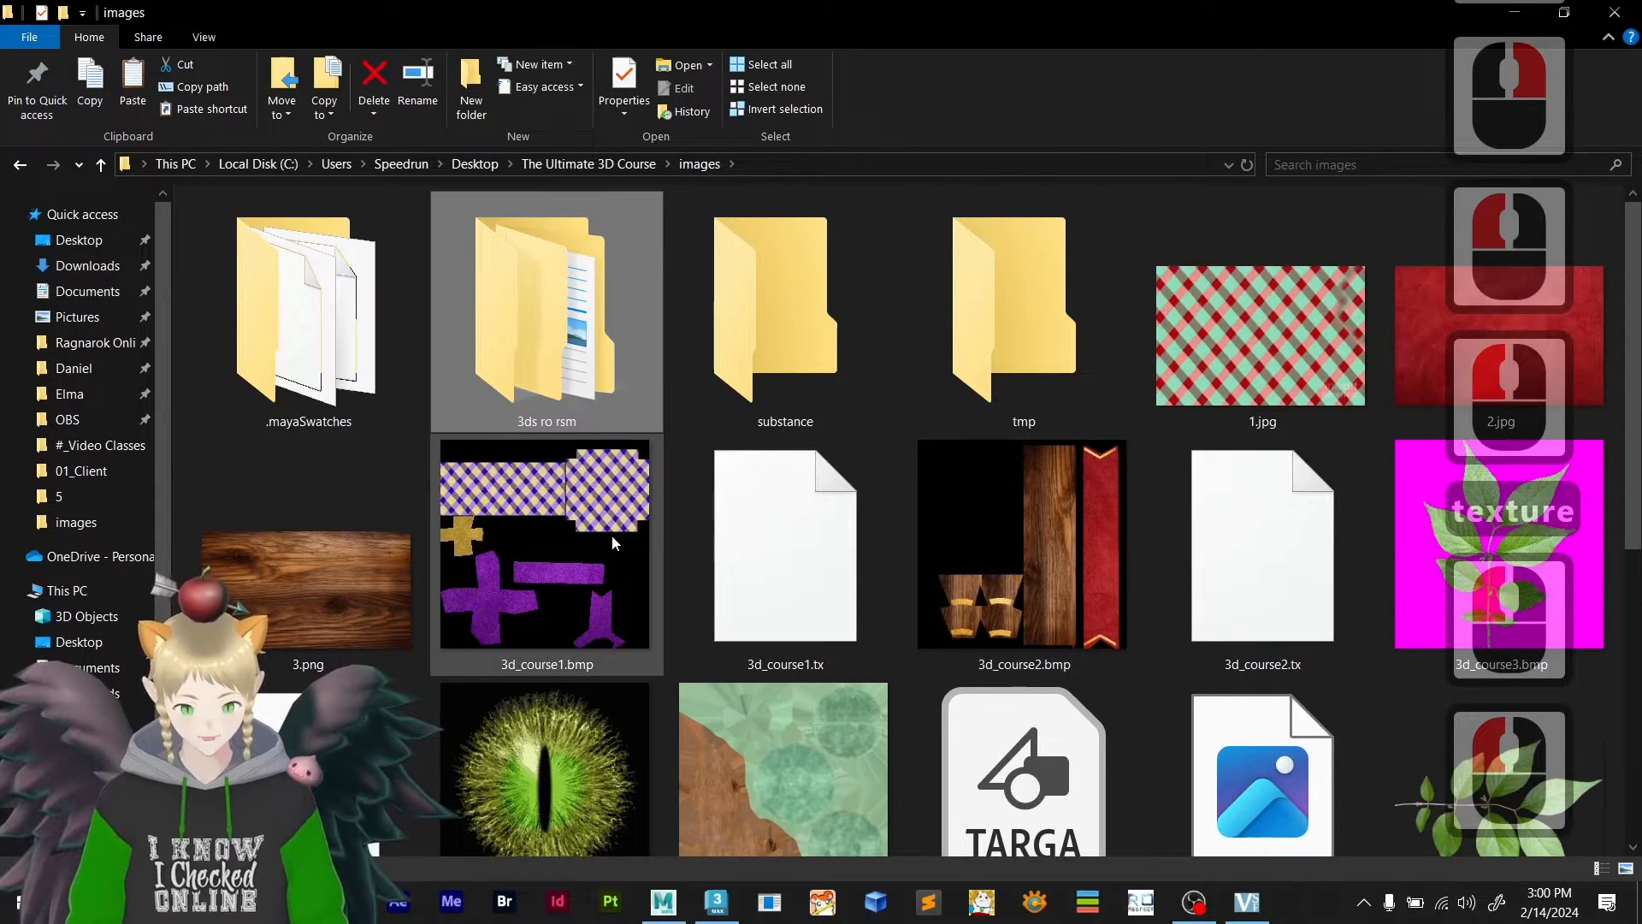
scroll(588, 539, "down", 3)
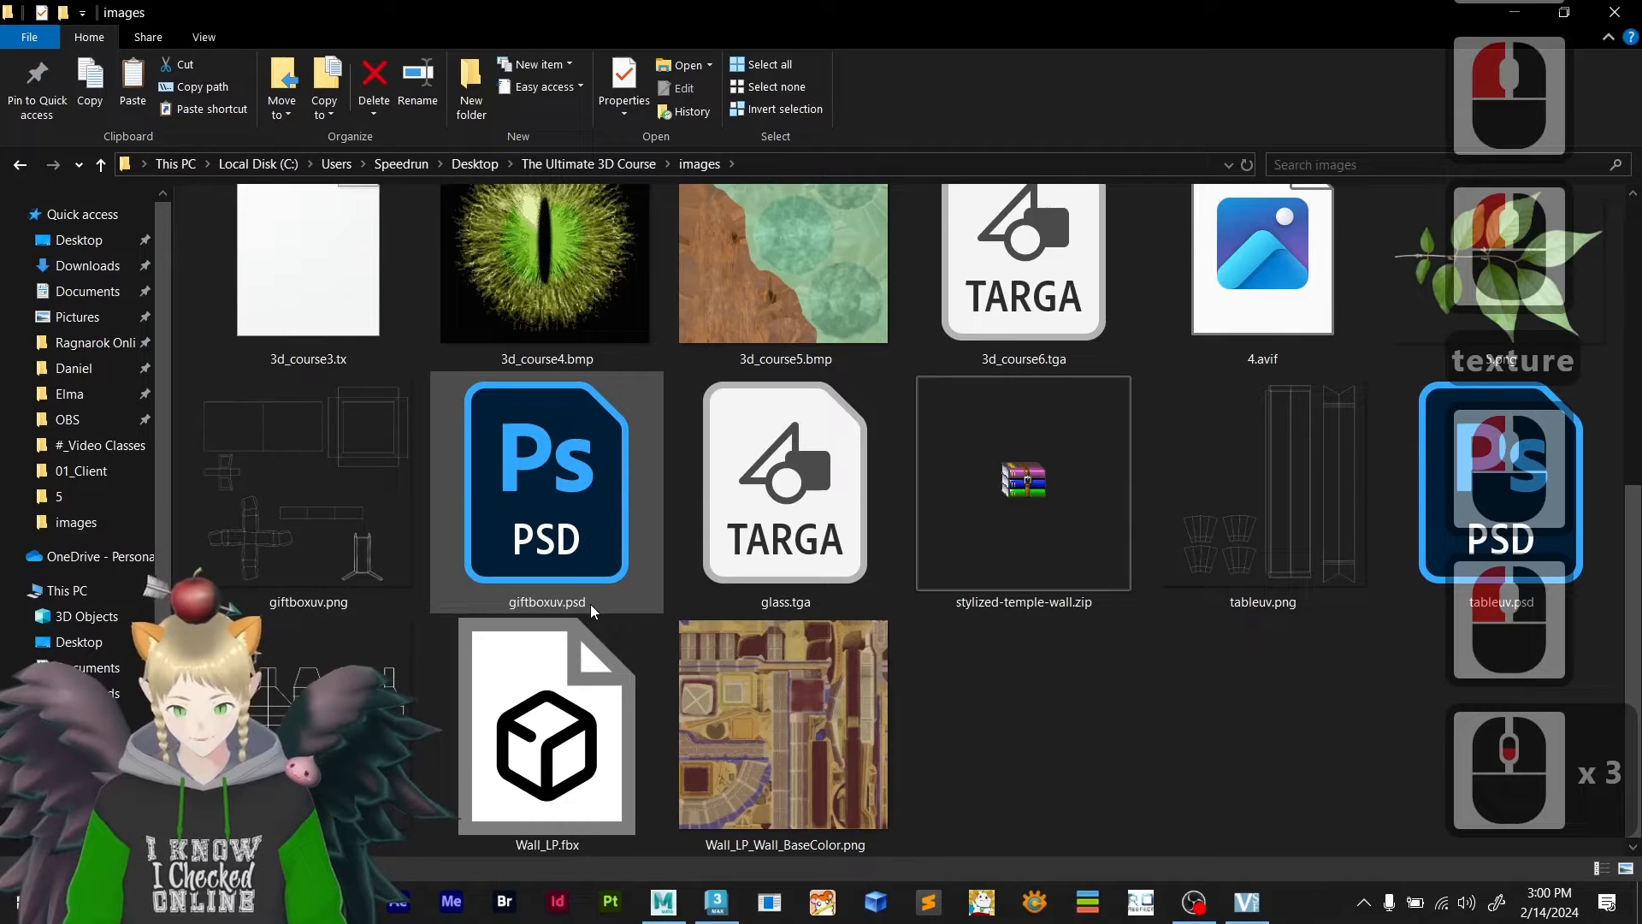
scroll(591, 603, "up", 4)
left_click(558, 549)
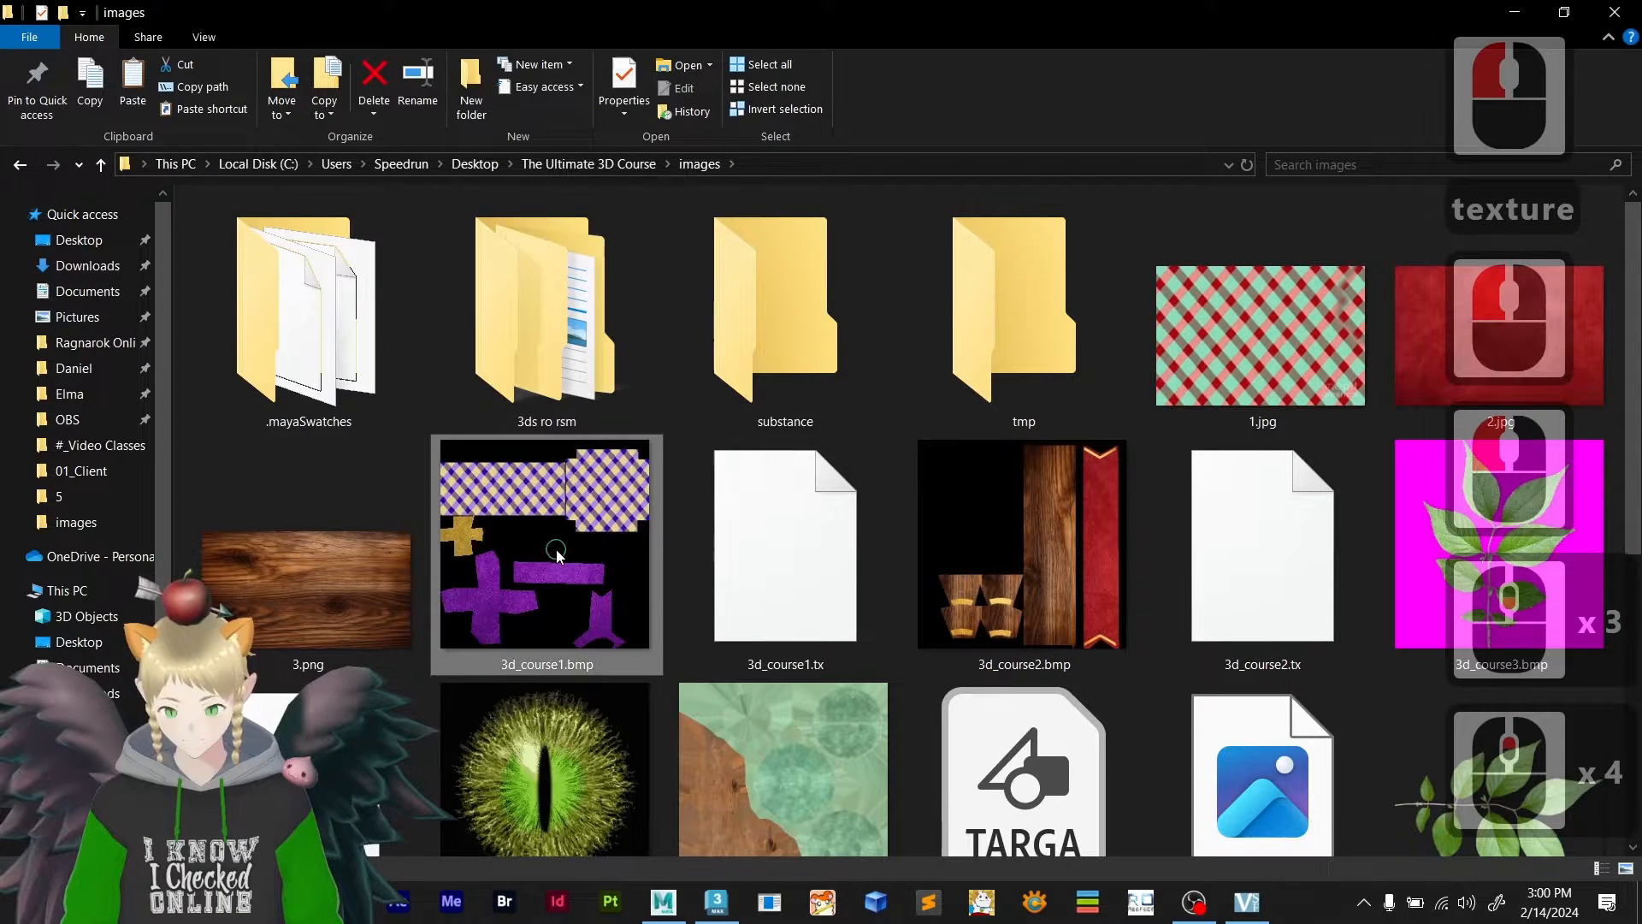
left_click(1036, 521, "ctrl")
left_click(1477, 540, "ctrl")
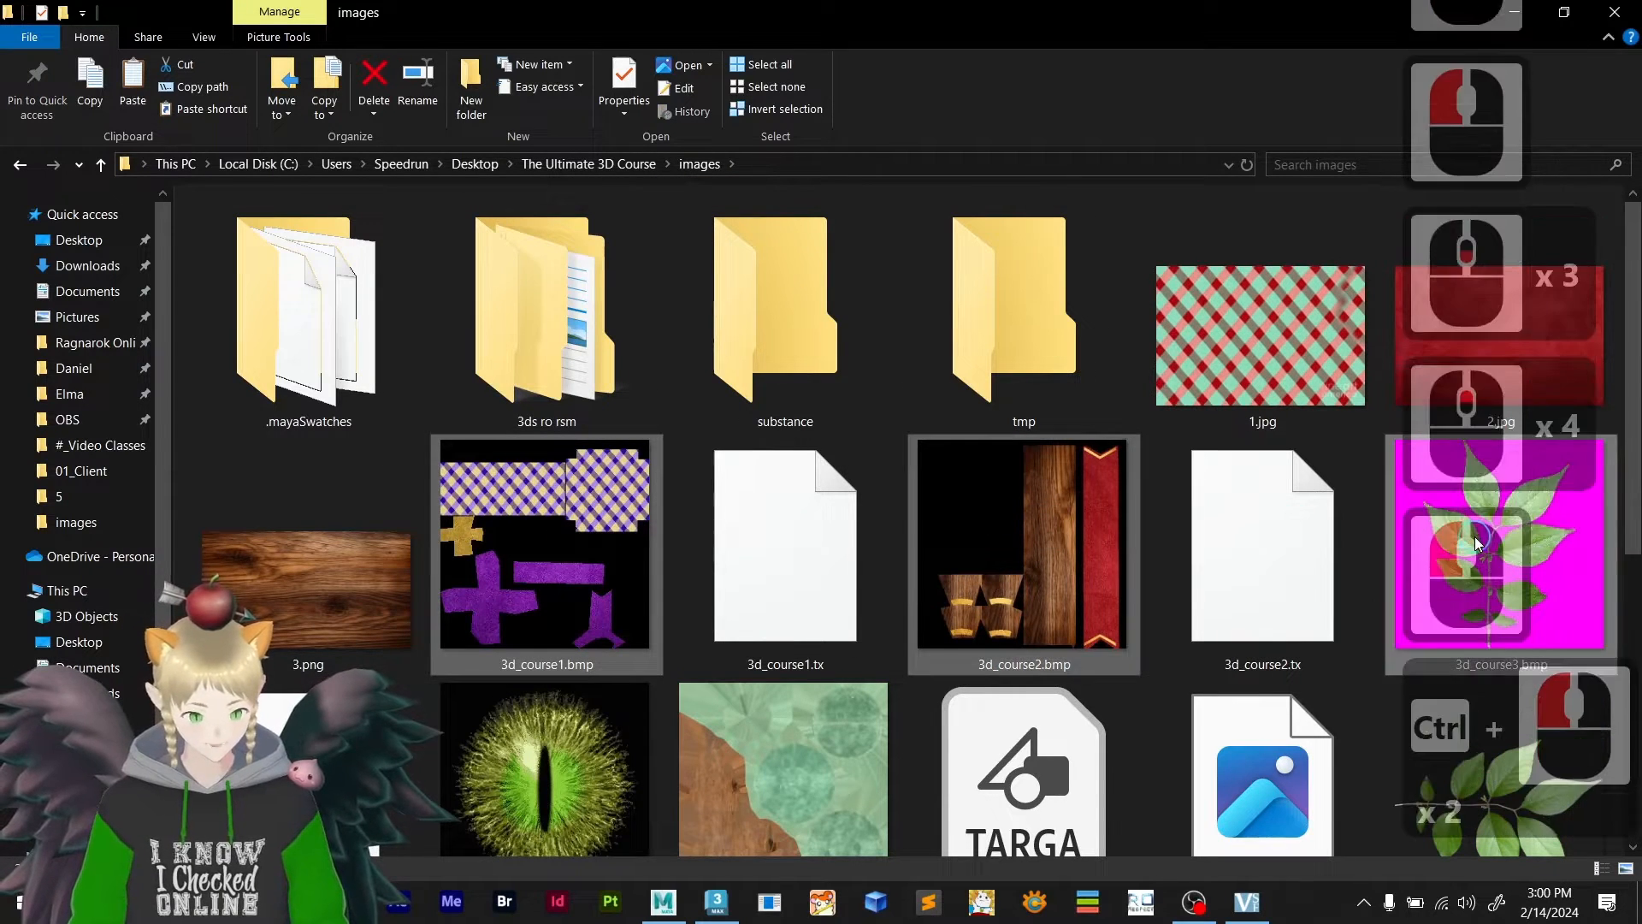
scroll(1477, 540, "down", 2)
left_click(623, 515, "ctrl")
left_click(764, 512, "ctrl")
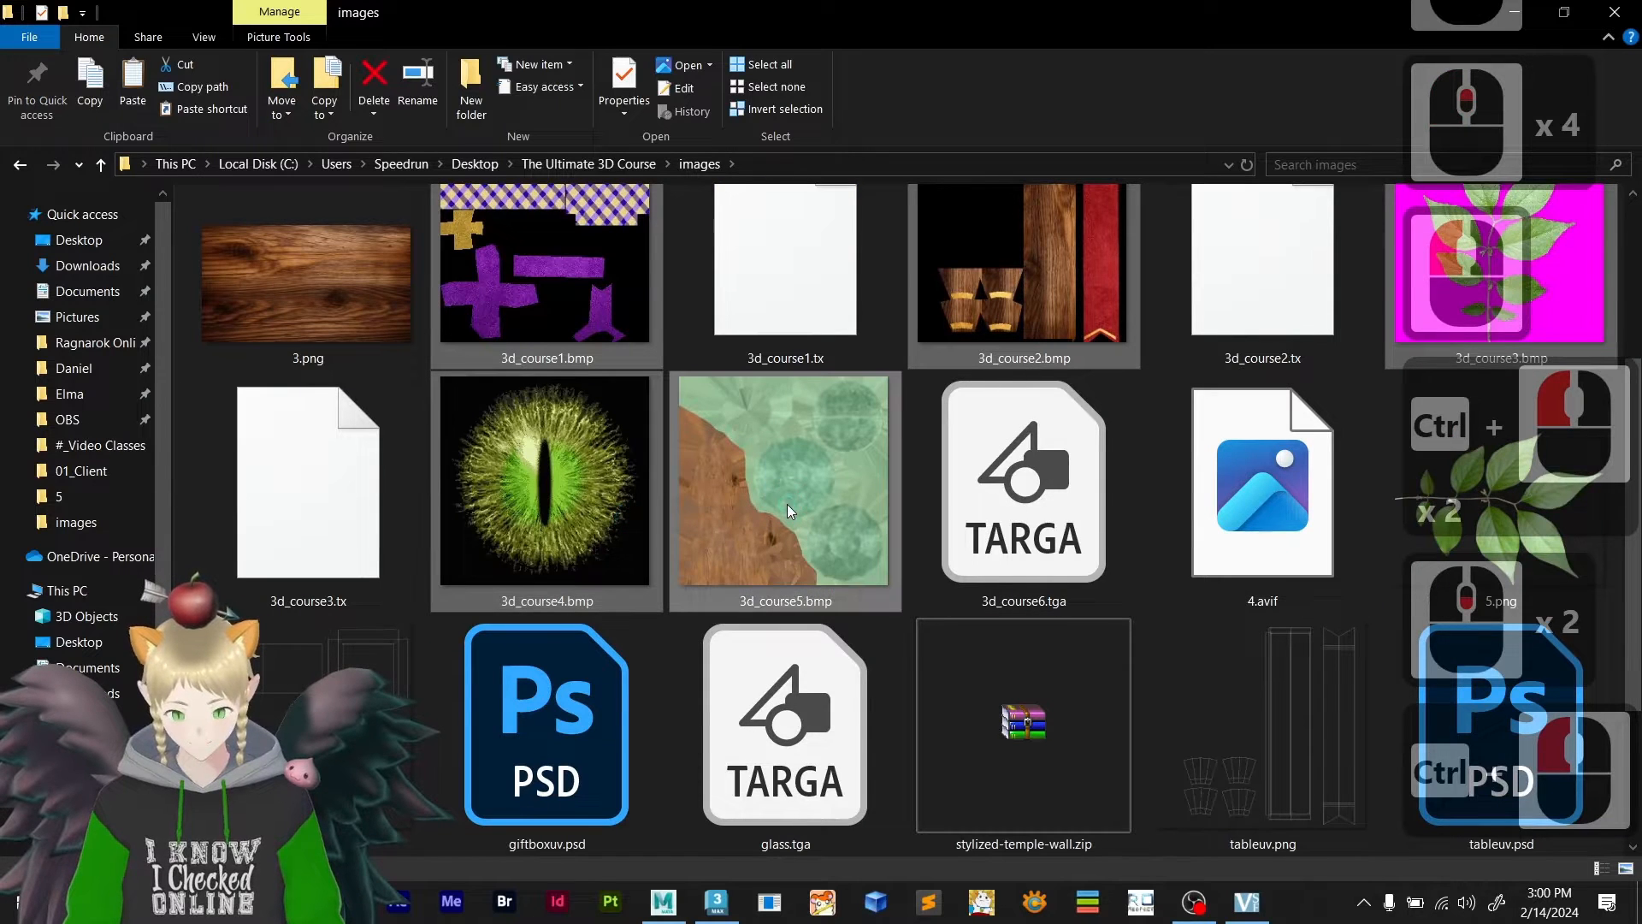
left_click(1005, 502, "ctrl")
left_click(1019, 667, "ctrl")
scroll(1026, 641, "down", 2)
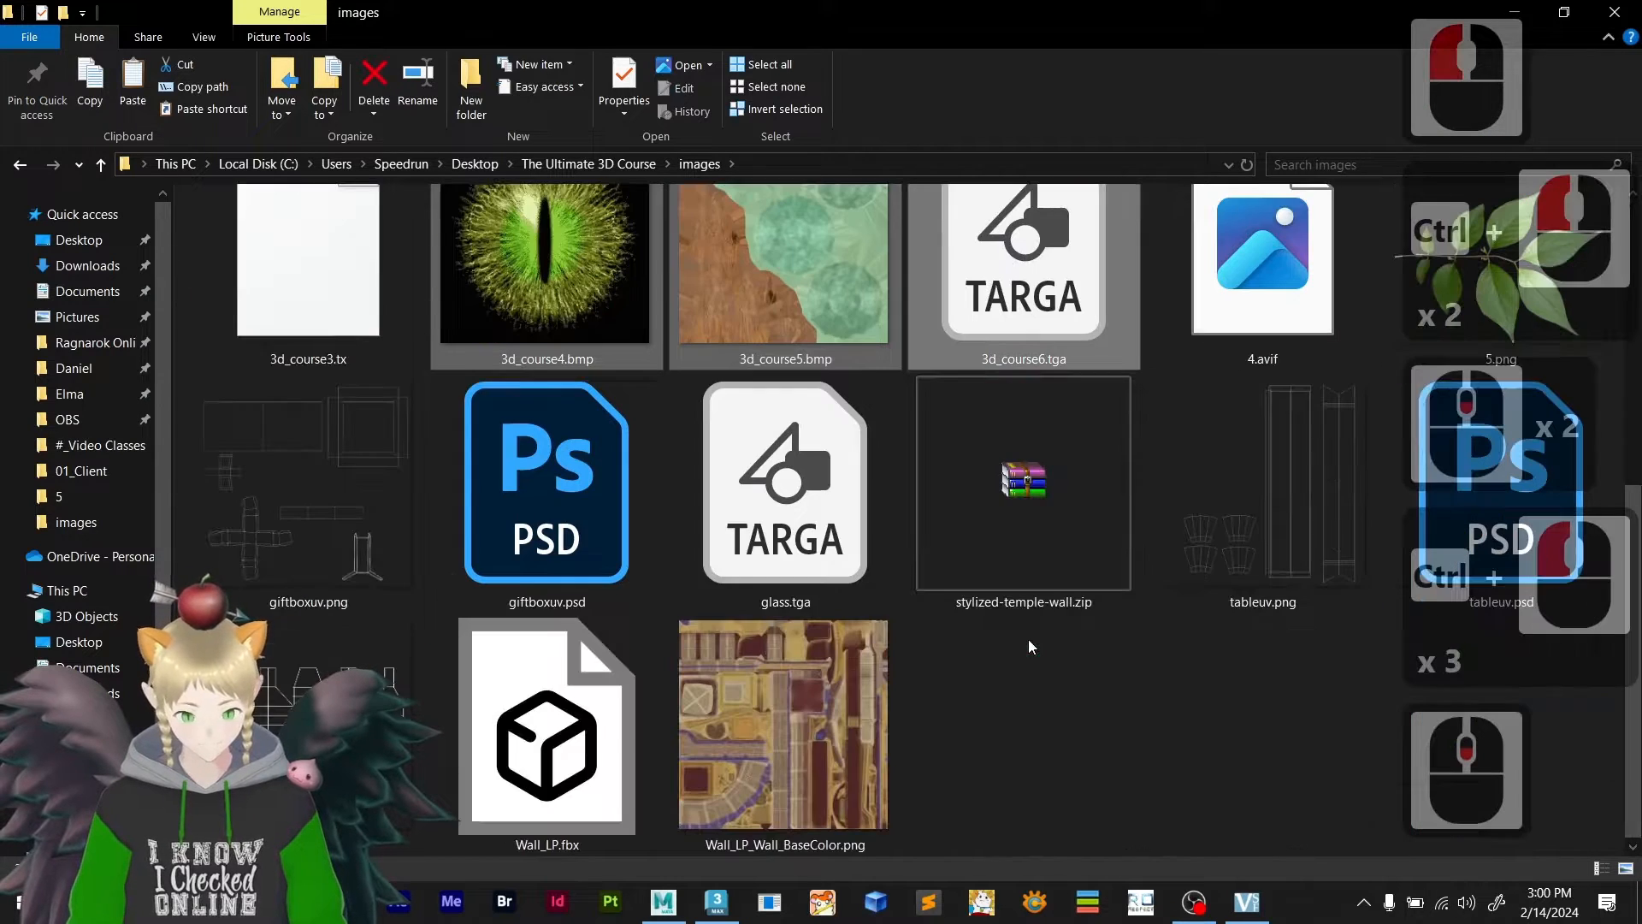
left_click(841, 563, "ctrl")
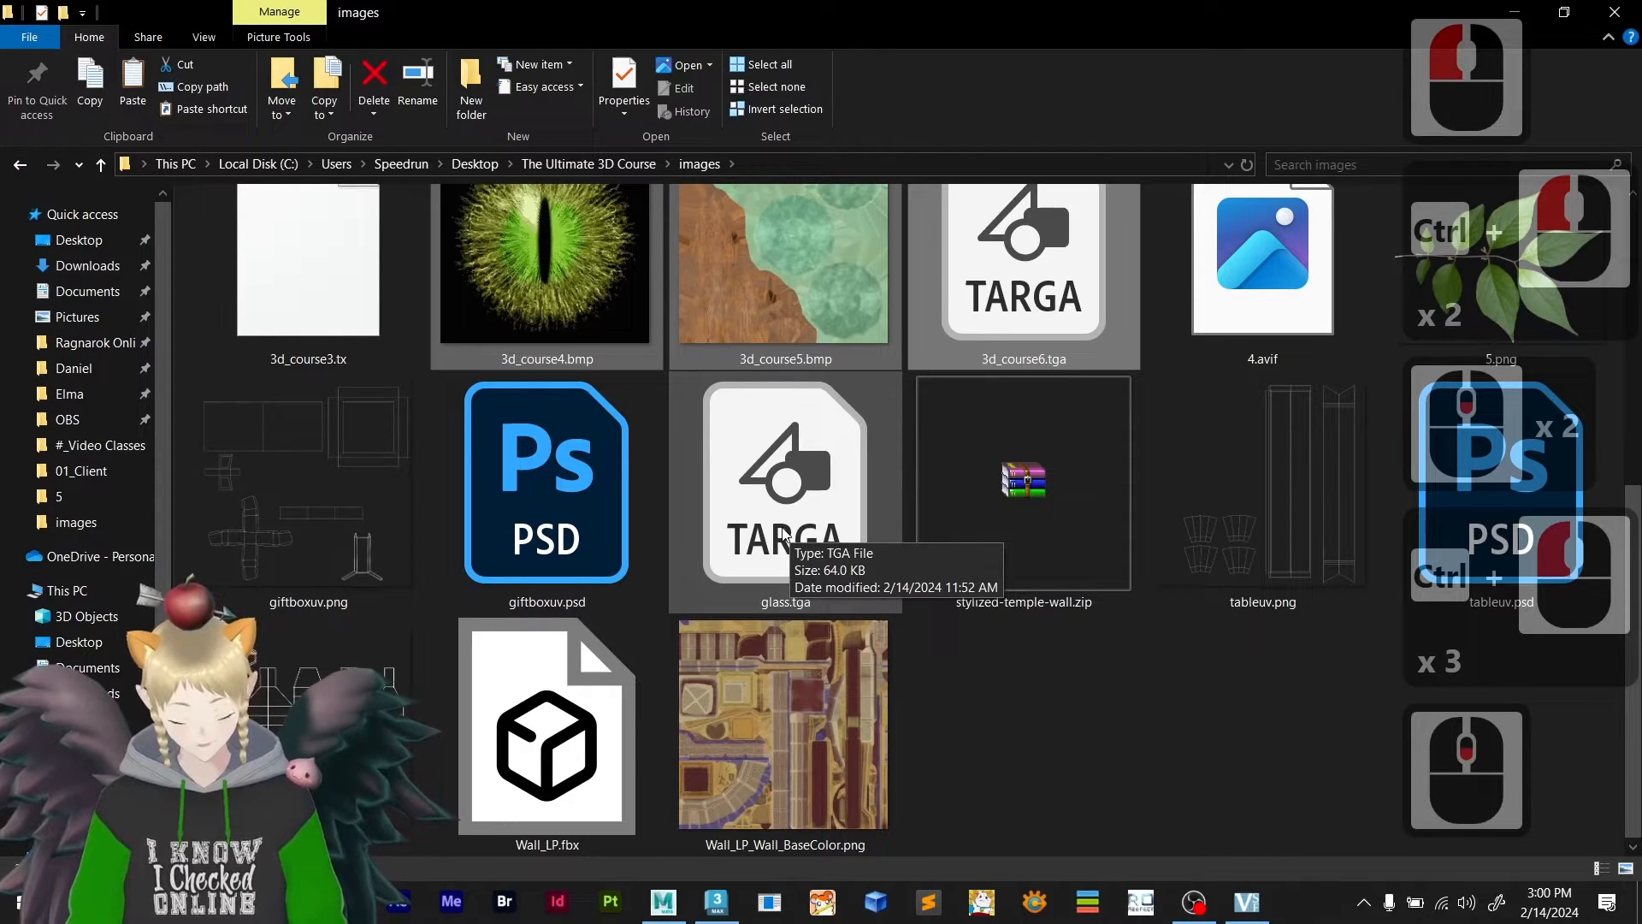
left_click(785, 465, "ctrl")
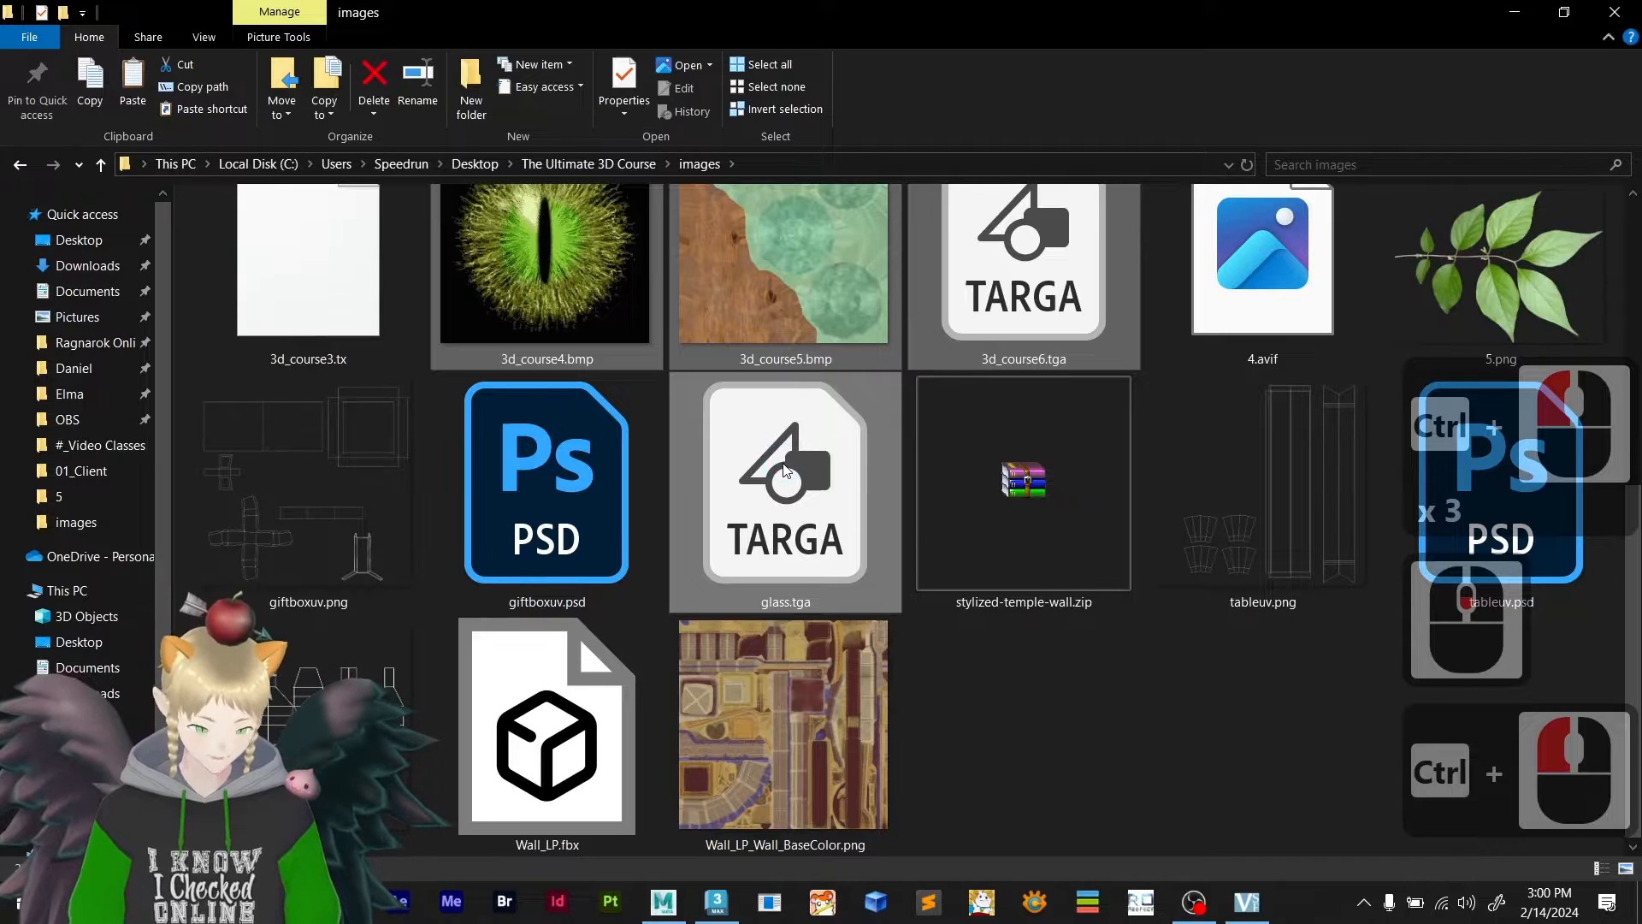
left_click(808, 722, "ctrl")
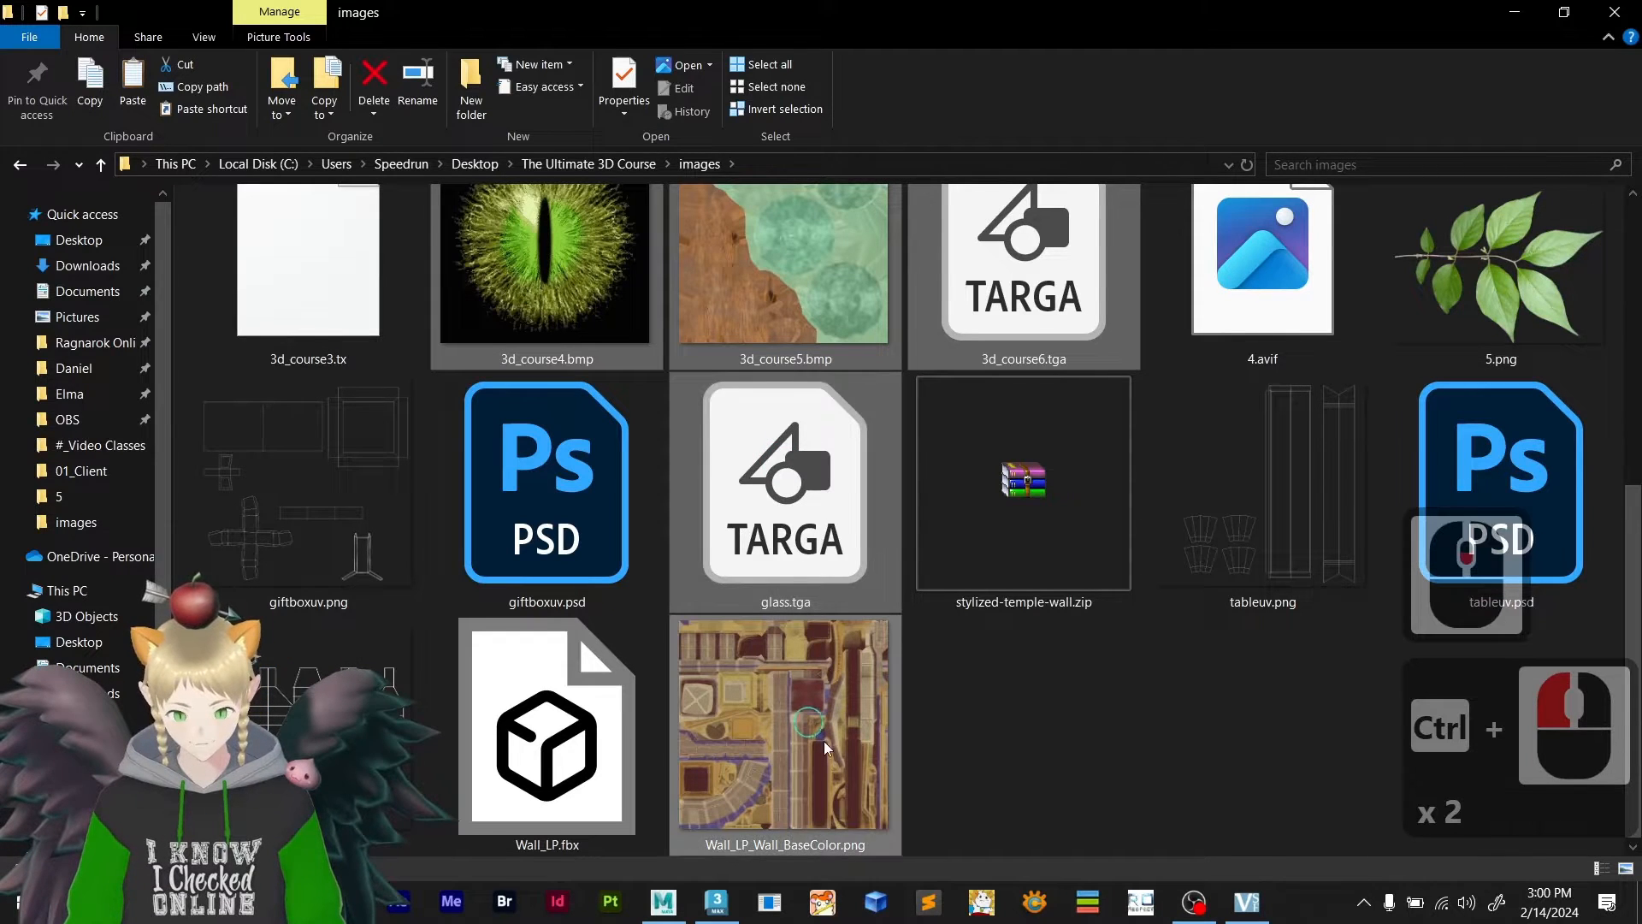
- Move the selected texture files into the "texture" folder inside "3ds ro rsm"
key("ctrl+x")
scroll(849, 696, "up", 9)
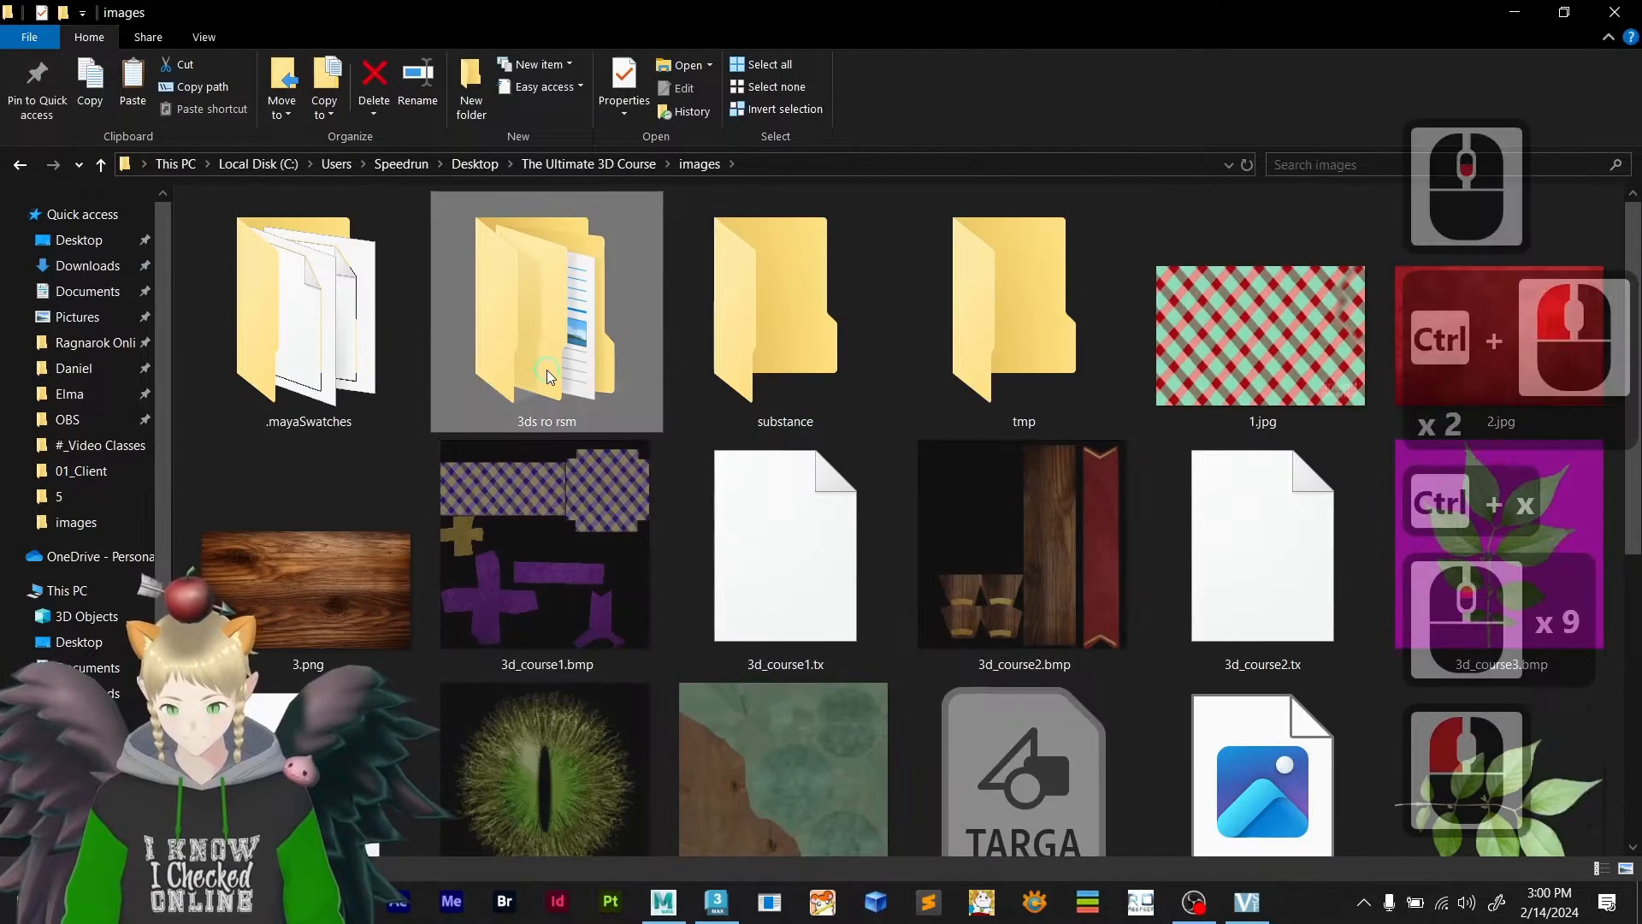
double_click(547, 370)
double_click(448, 248)
left_click(603, 339, "ctrl")
key("ctrl+v")
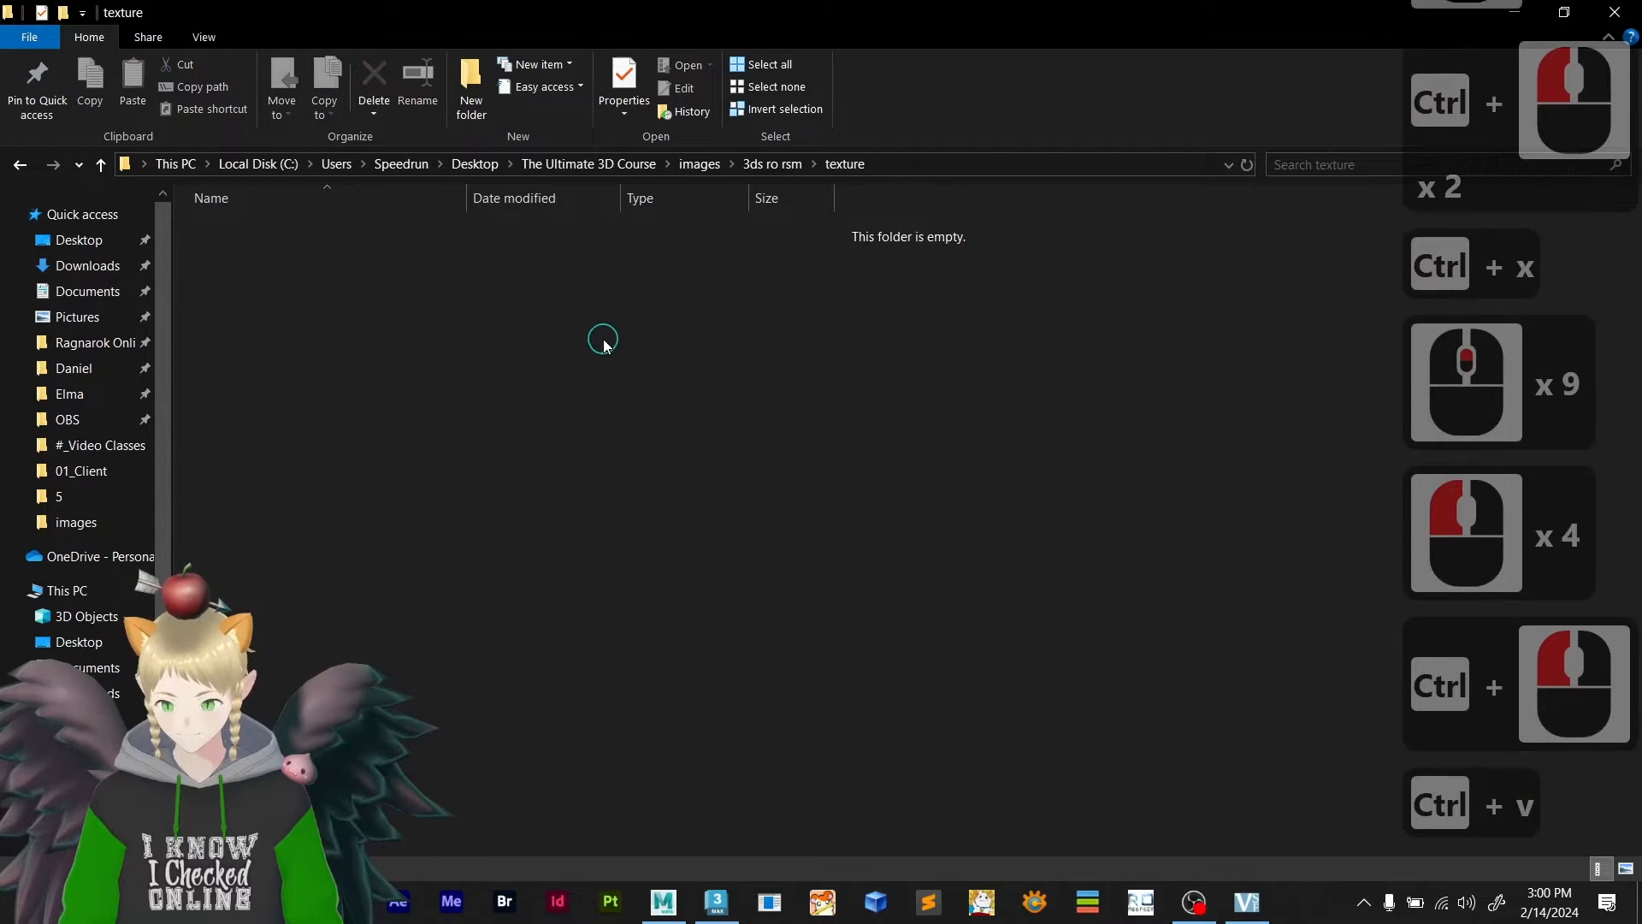
left_click(532, 536)
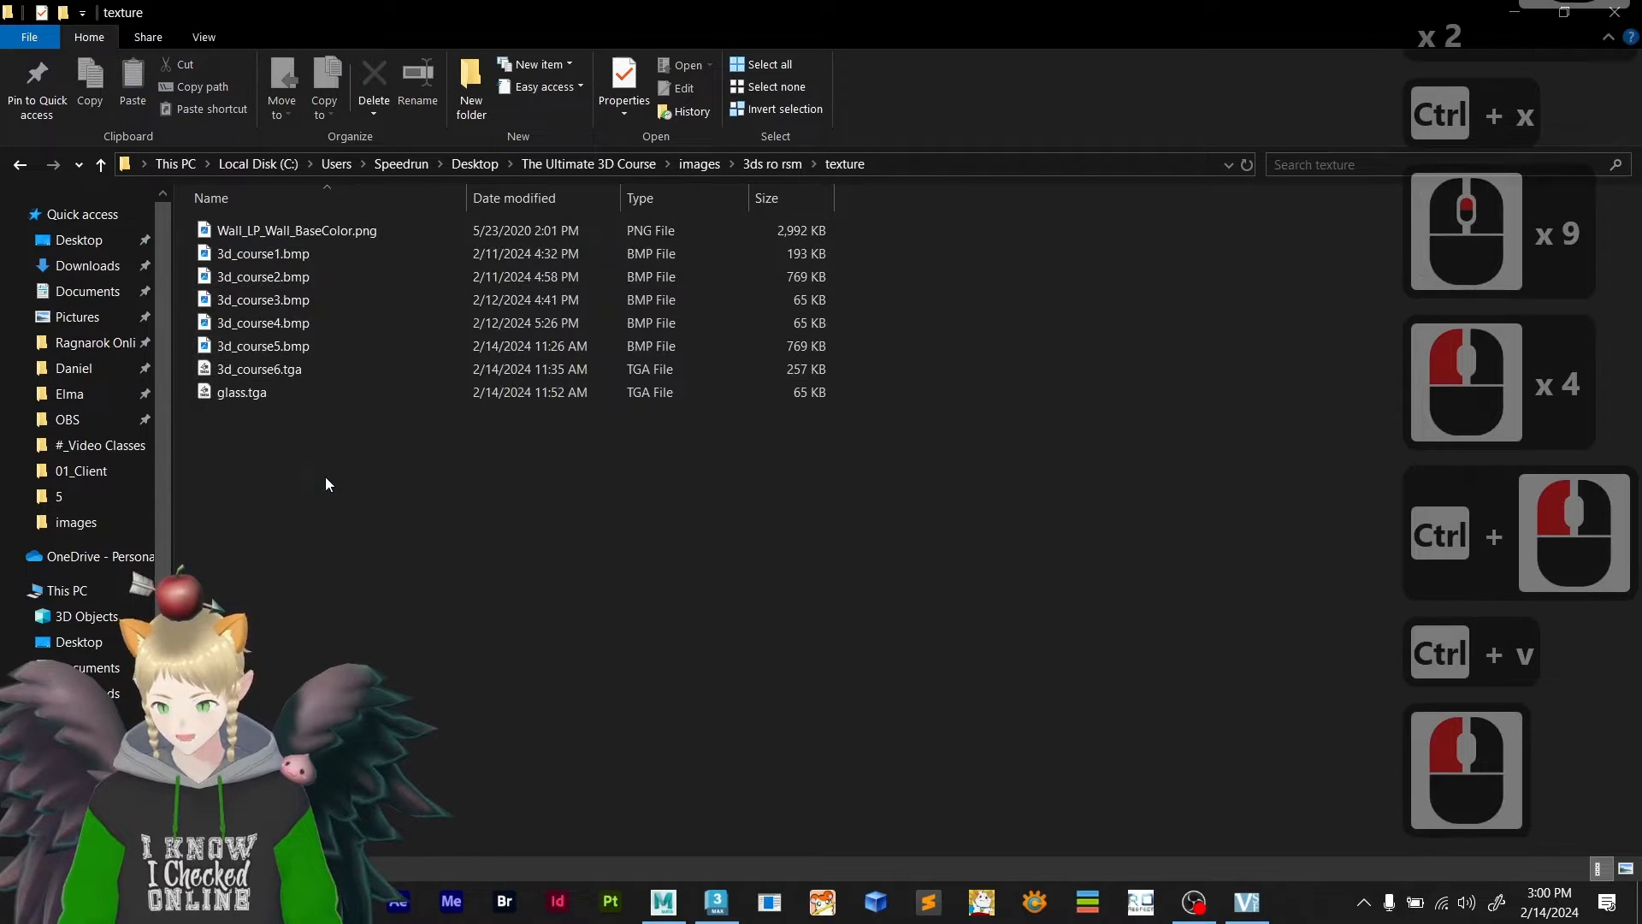
- Display the files in the "texture" folder as large thumbnails
right_click(346, 404)
mouse_move(476, 411)
left_click(688, 410)
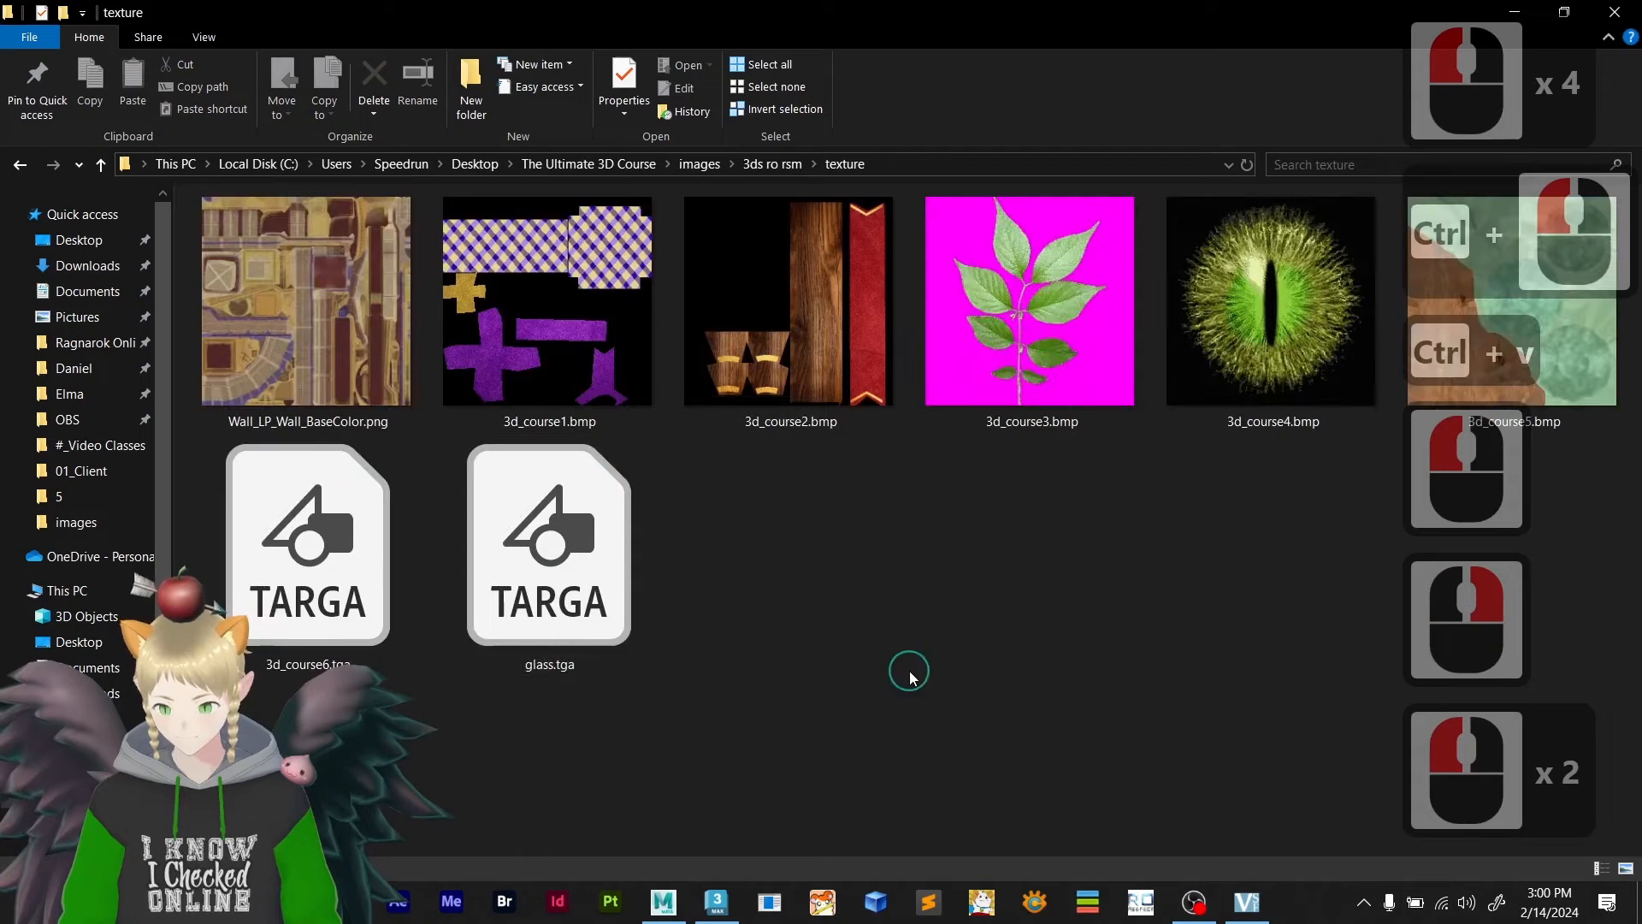
- Close the Sketchfab browser window and open Wall_LP_Wall_BaseColor.png from the "texture" folder in Photoshop
left_click(320, 303)
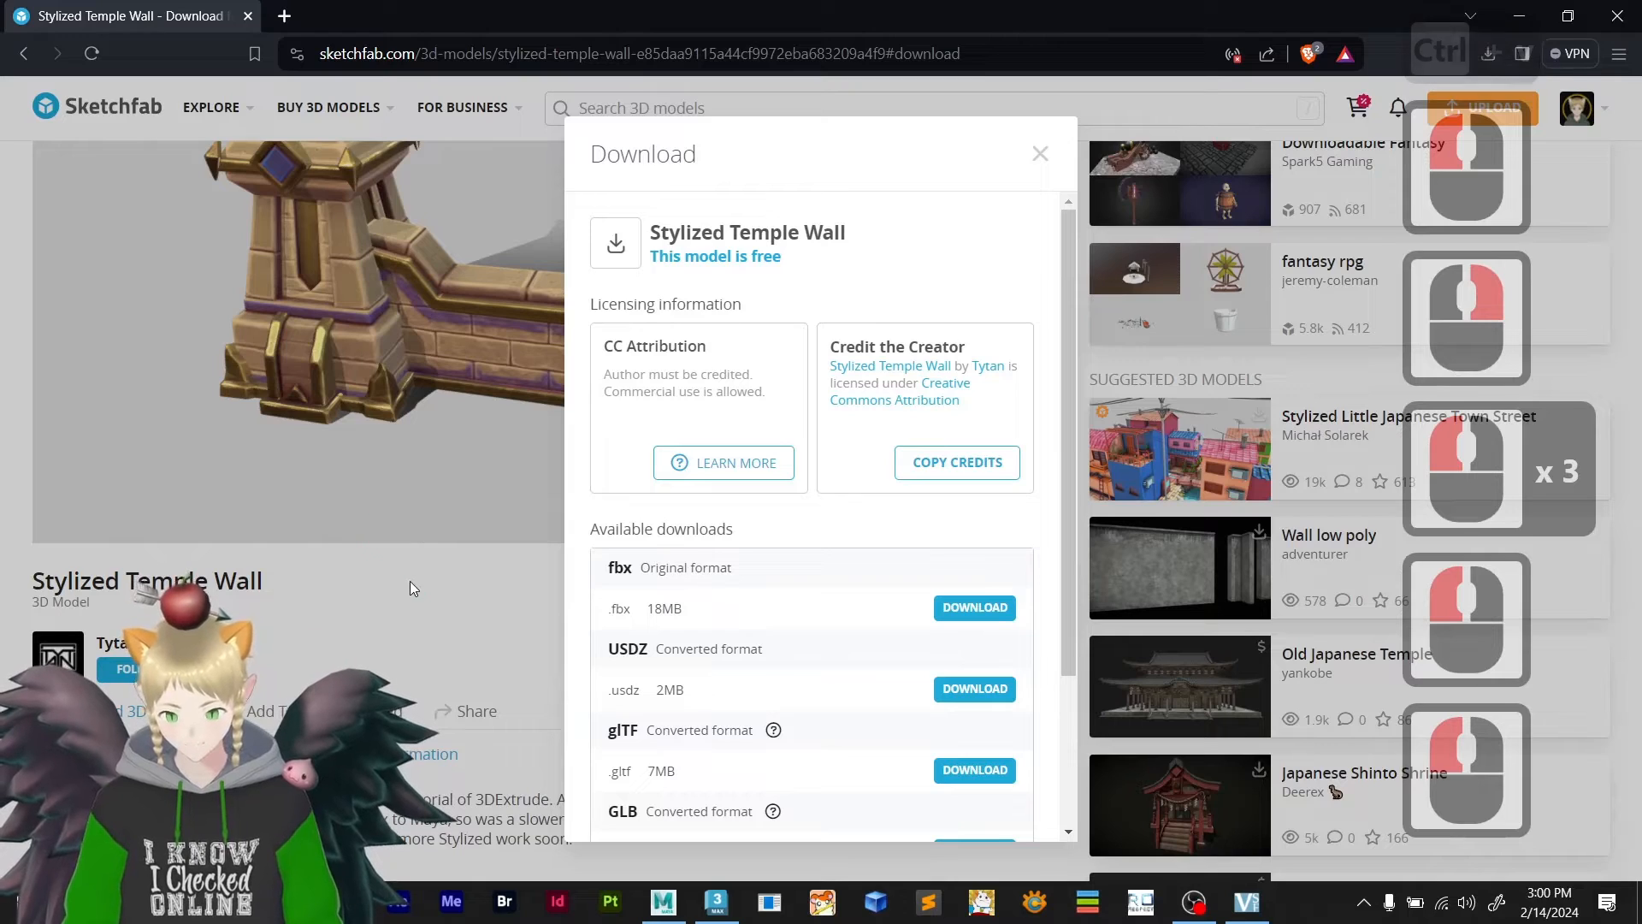
left_click(409, 581)
left_click(1619, 19)
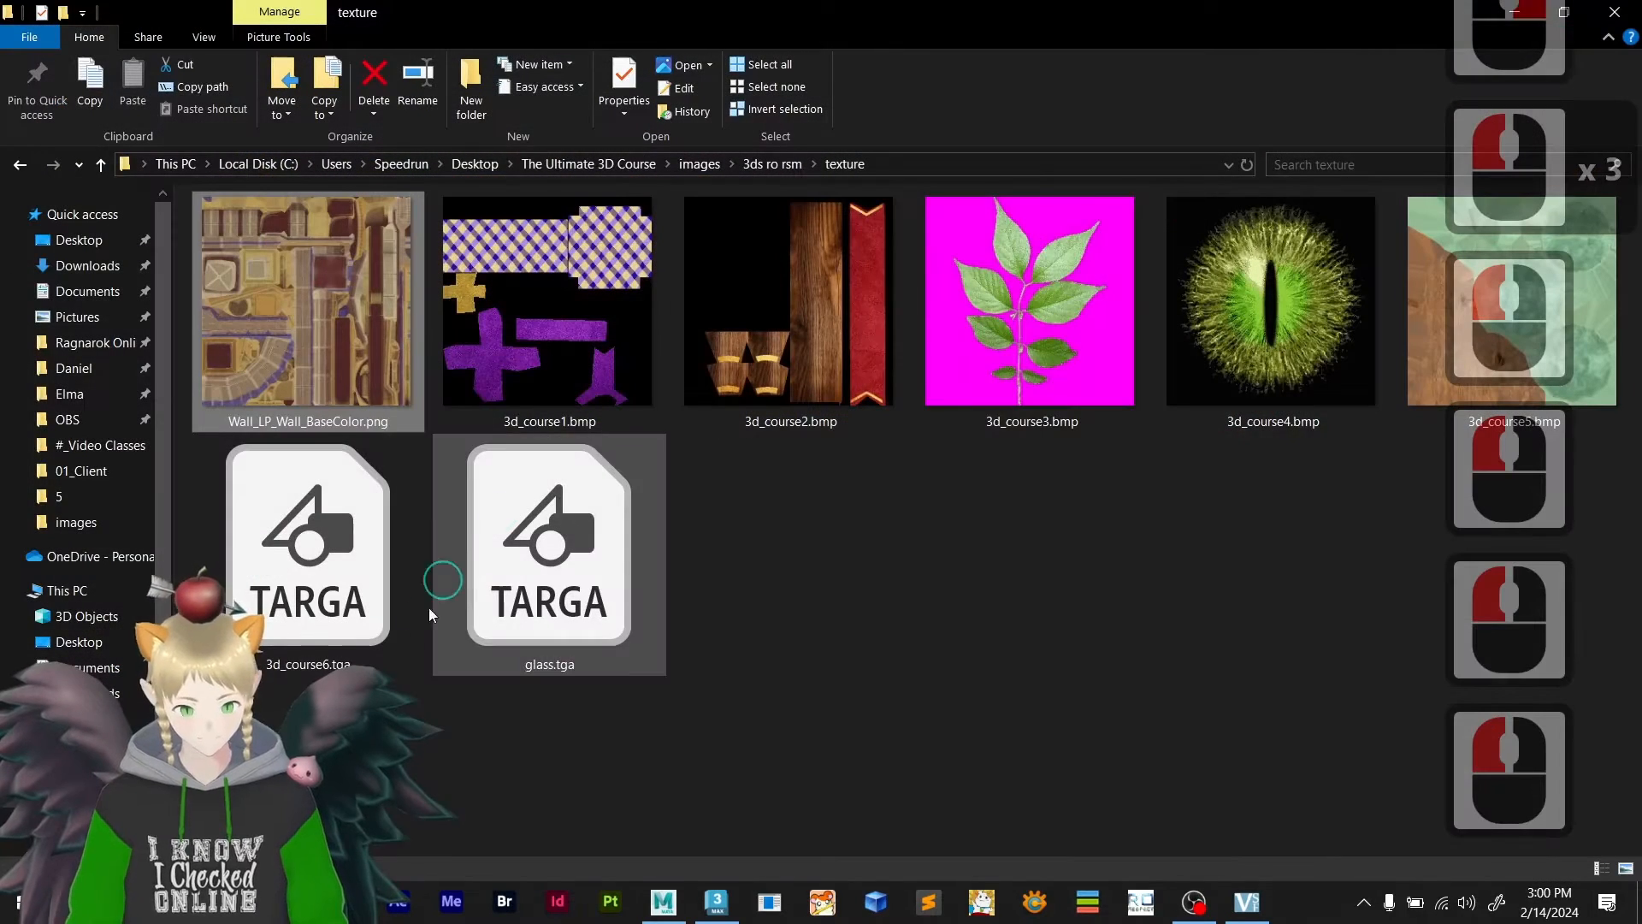
left_click_drag(279, 308, 556, 232)
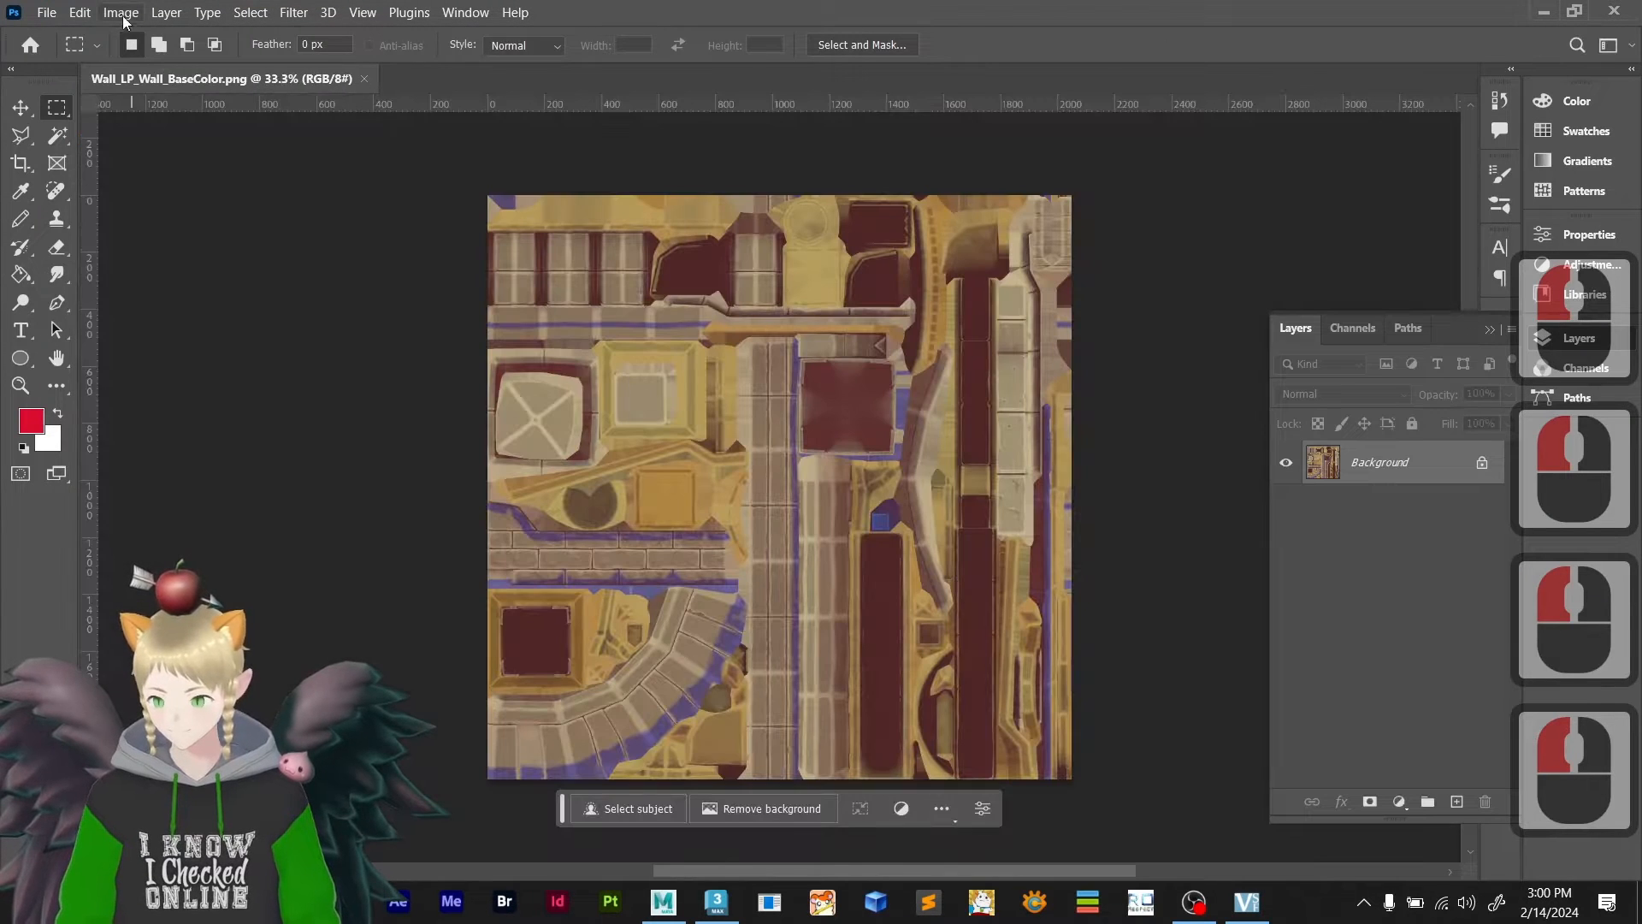
- In the image size settings, halve the wall texture's width to 1024 pixels with proportions linked
left_click(121, 14)
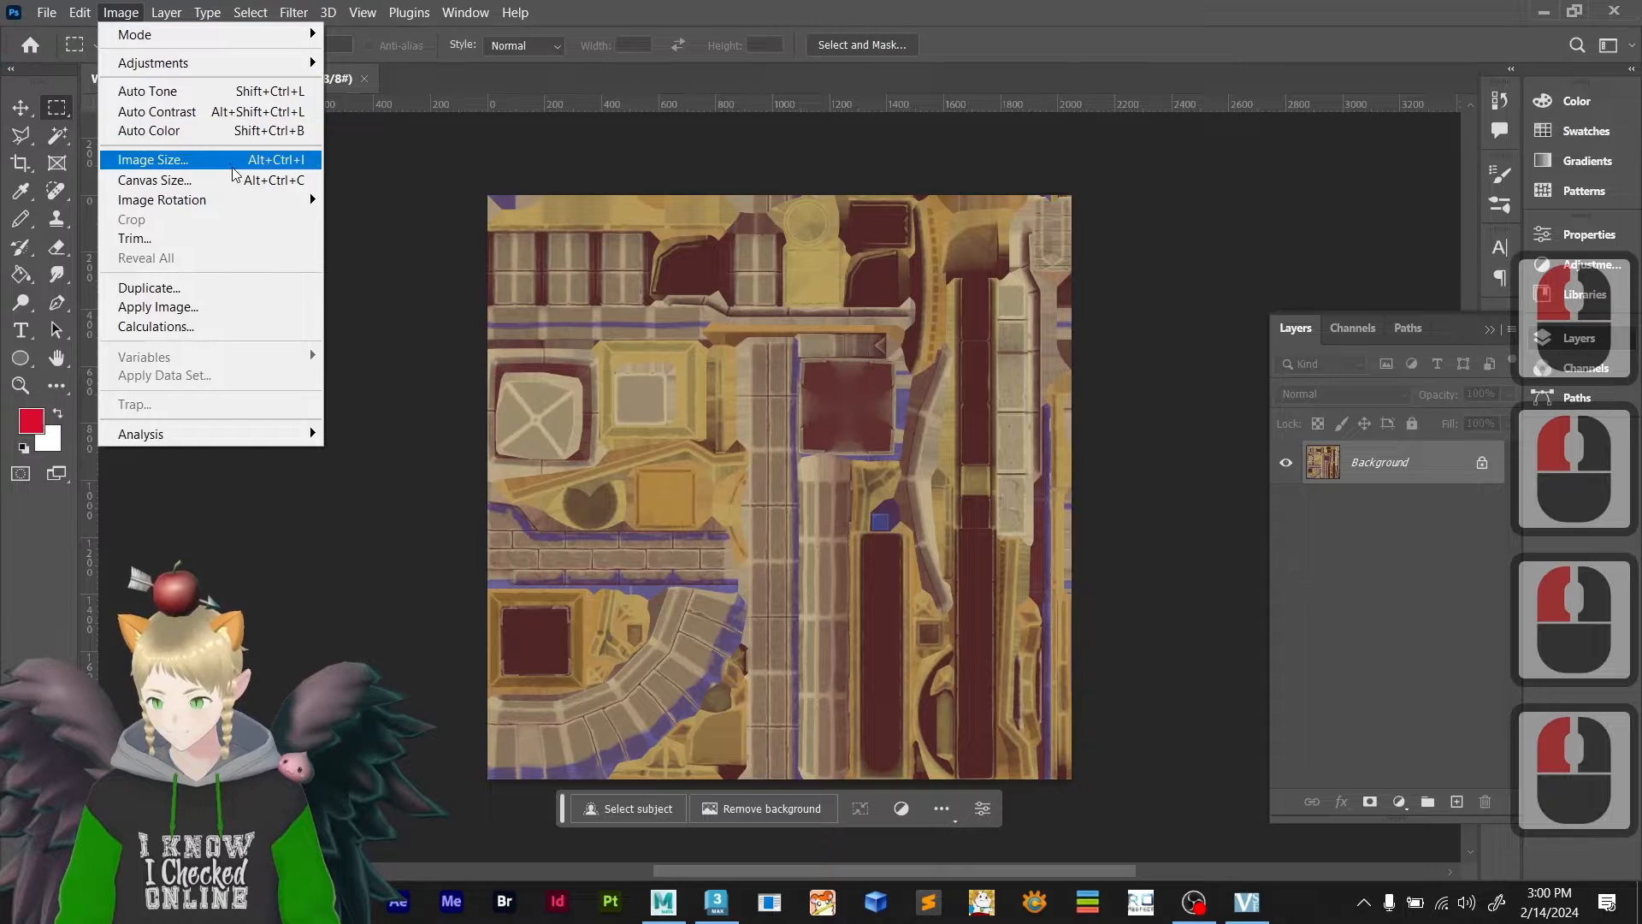
left_click(469, 177)
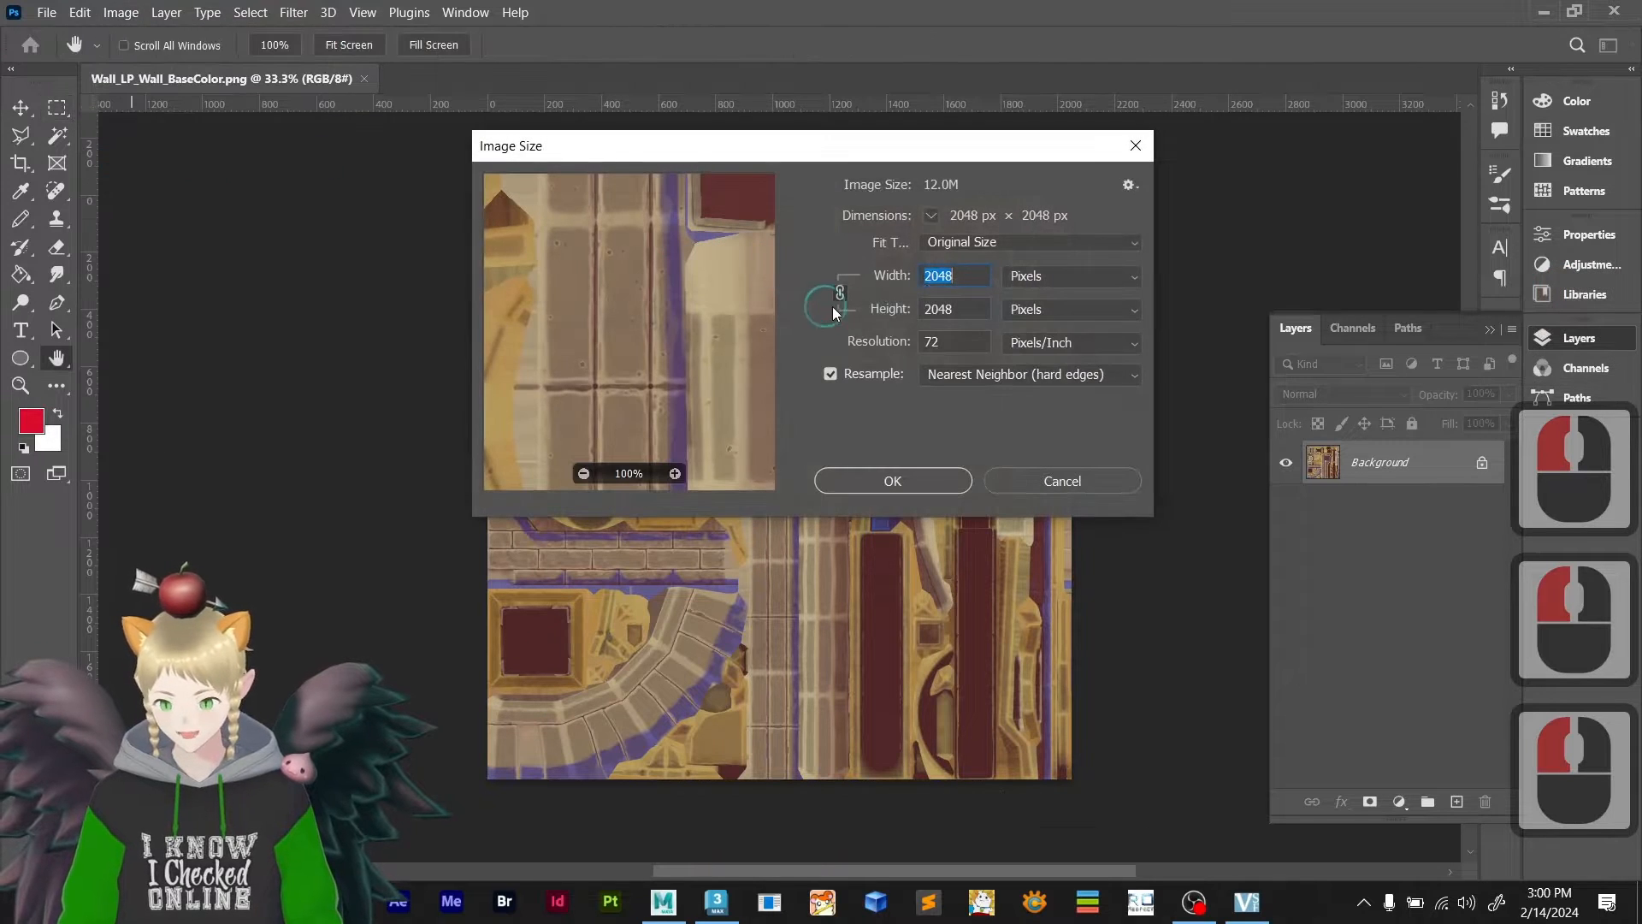
left_click(963, 273)
left_click_drag(973, 268, 891, 268)
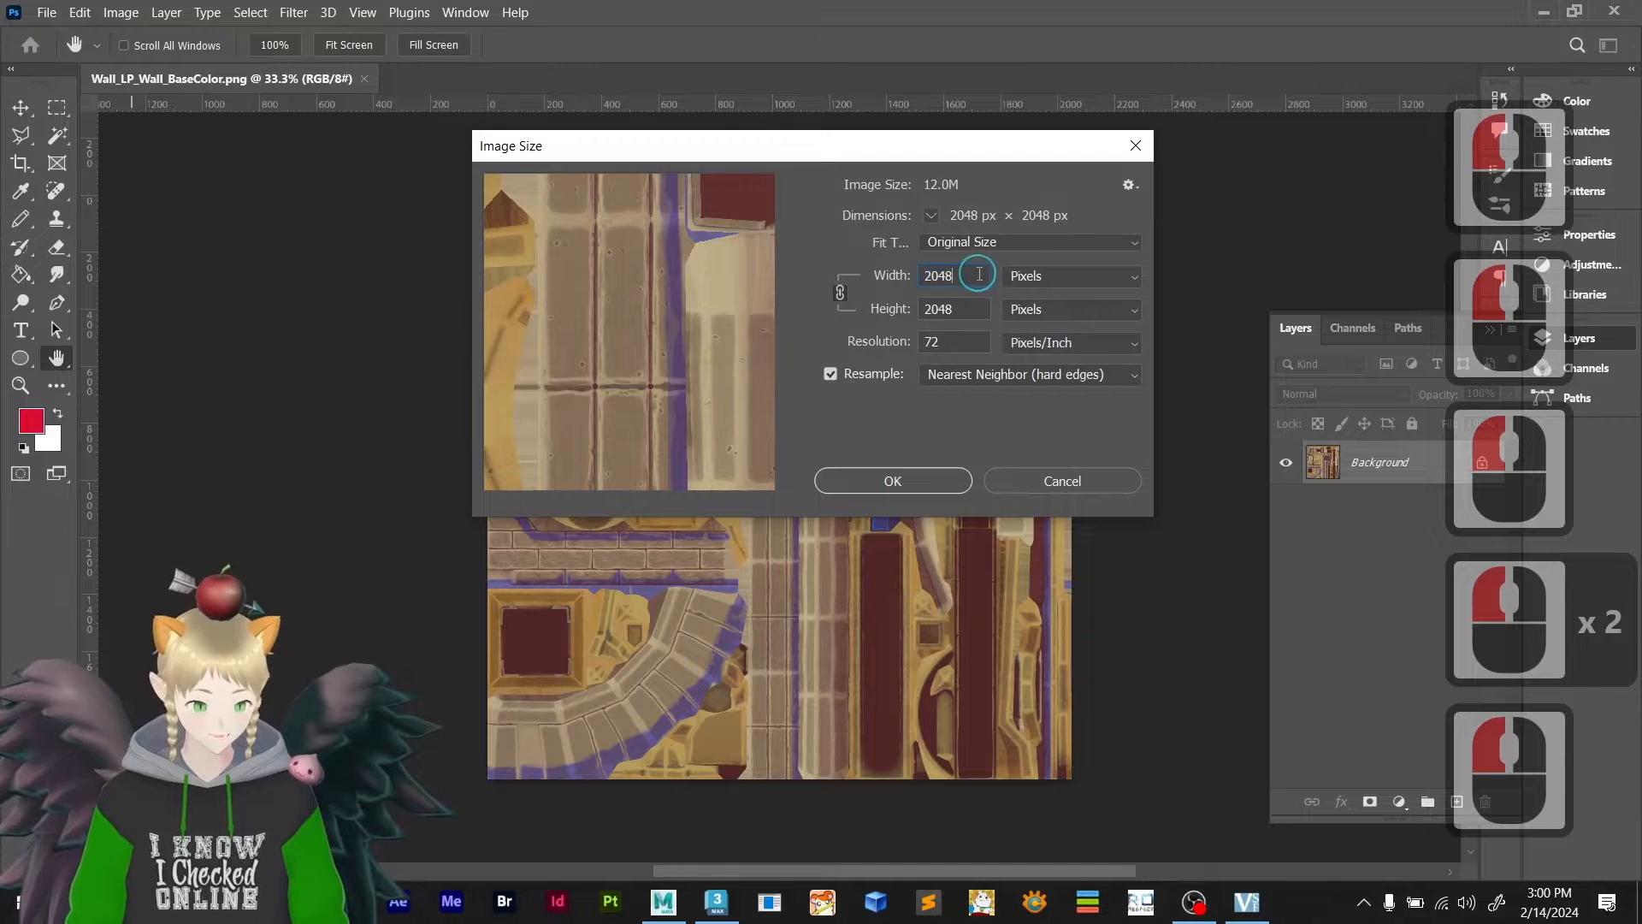
left_click_drag(974, 276, 896, 274)
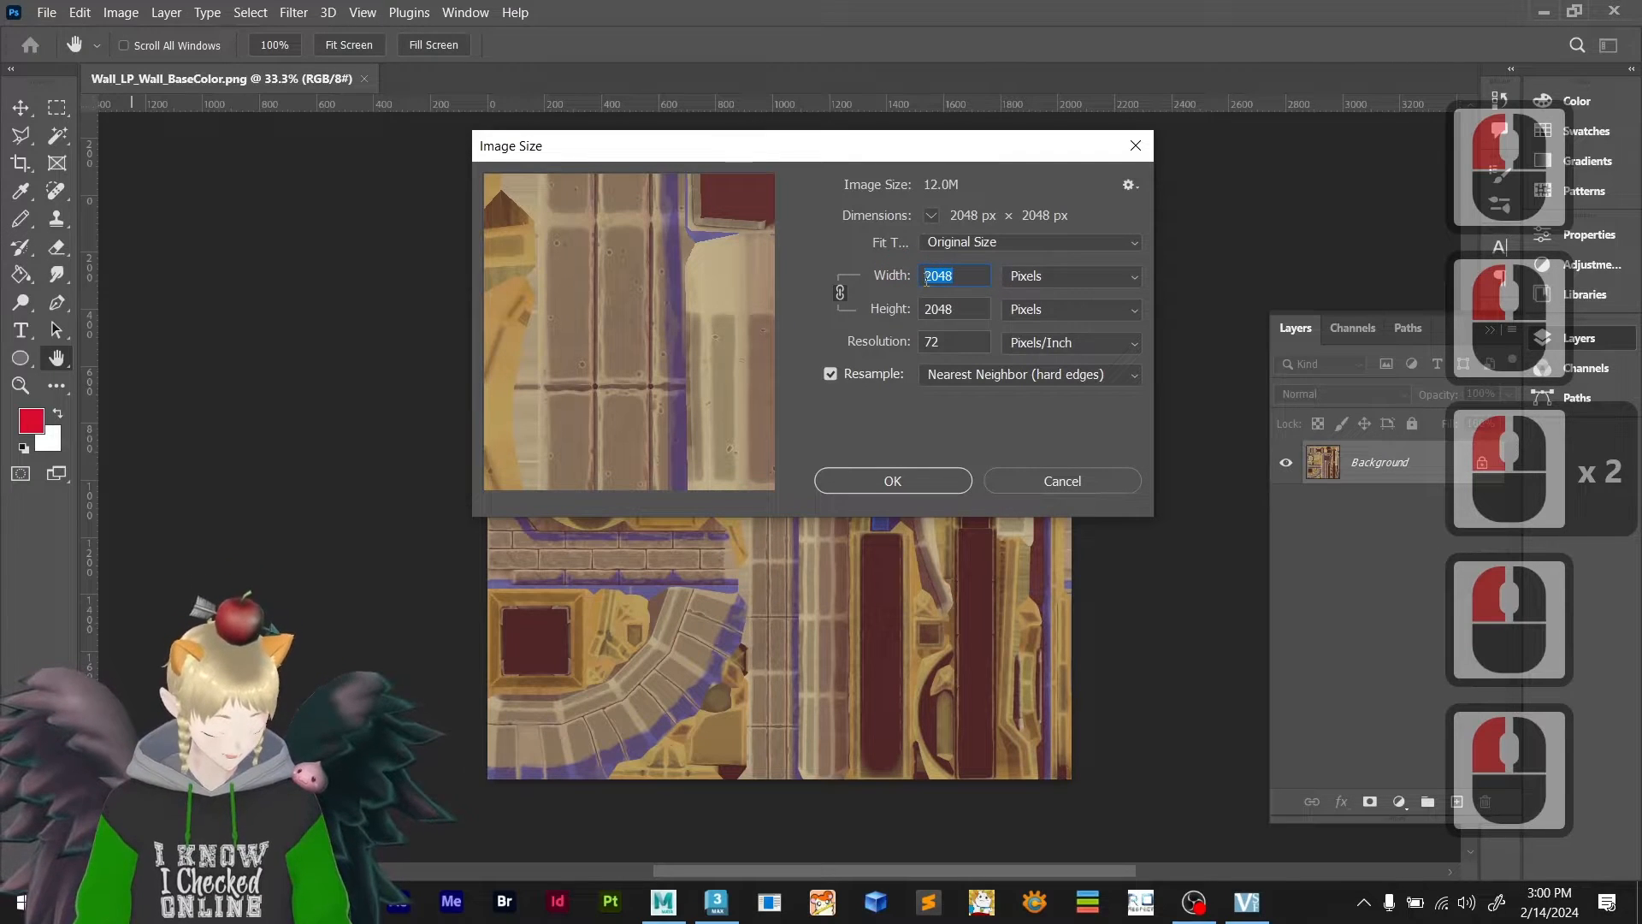
key("Right")
type("/2")
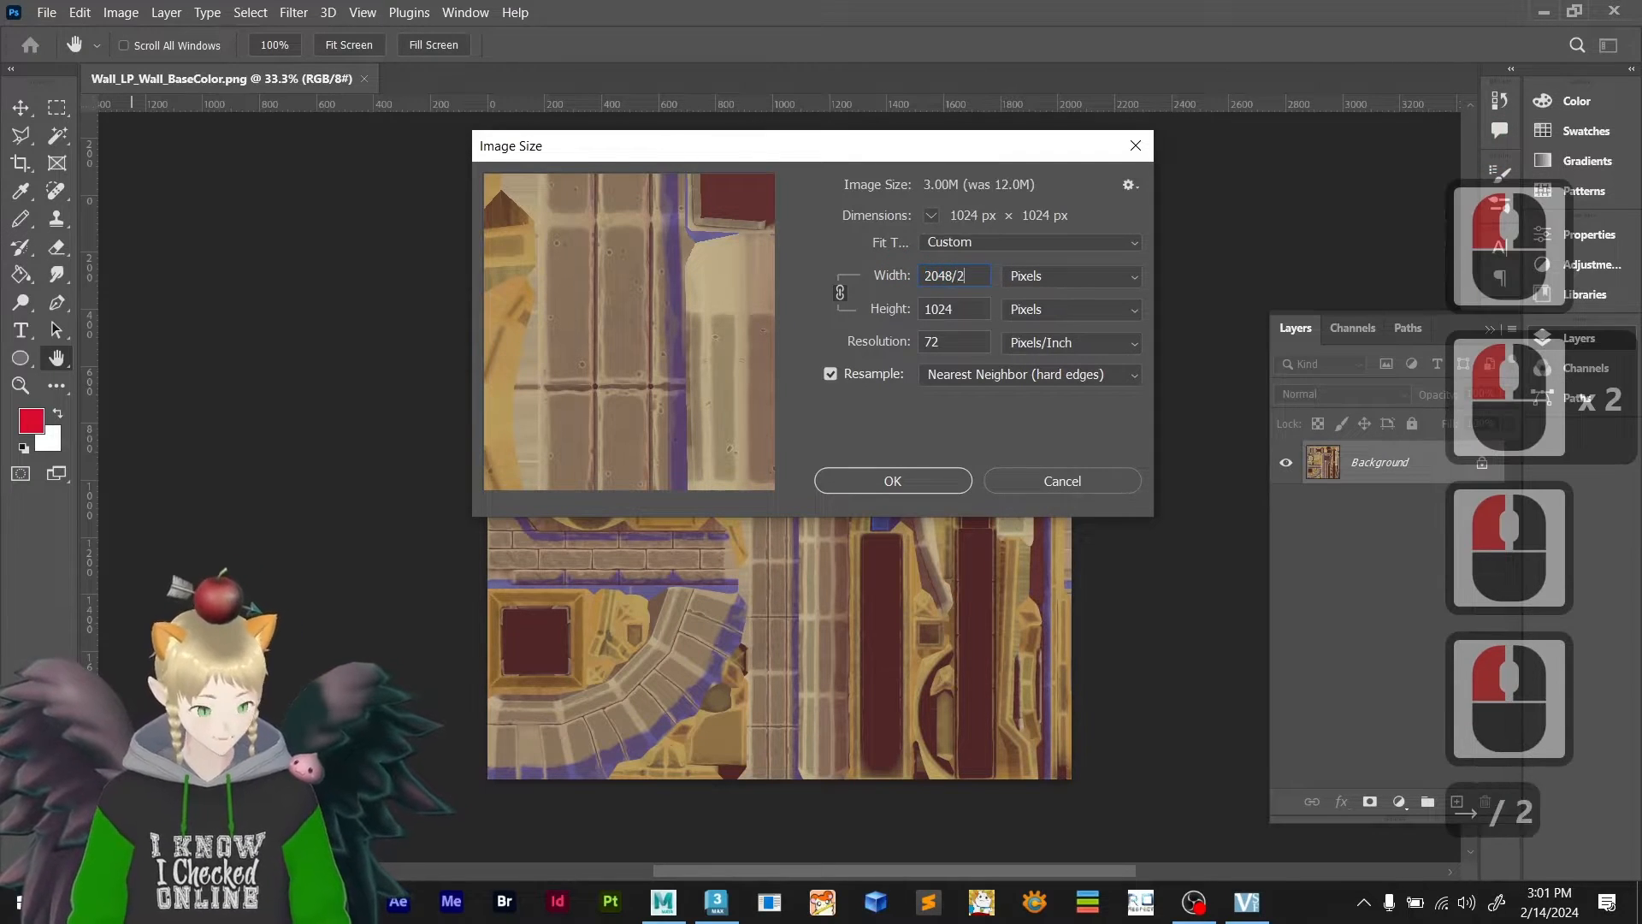
left_click(964, 310)
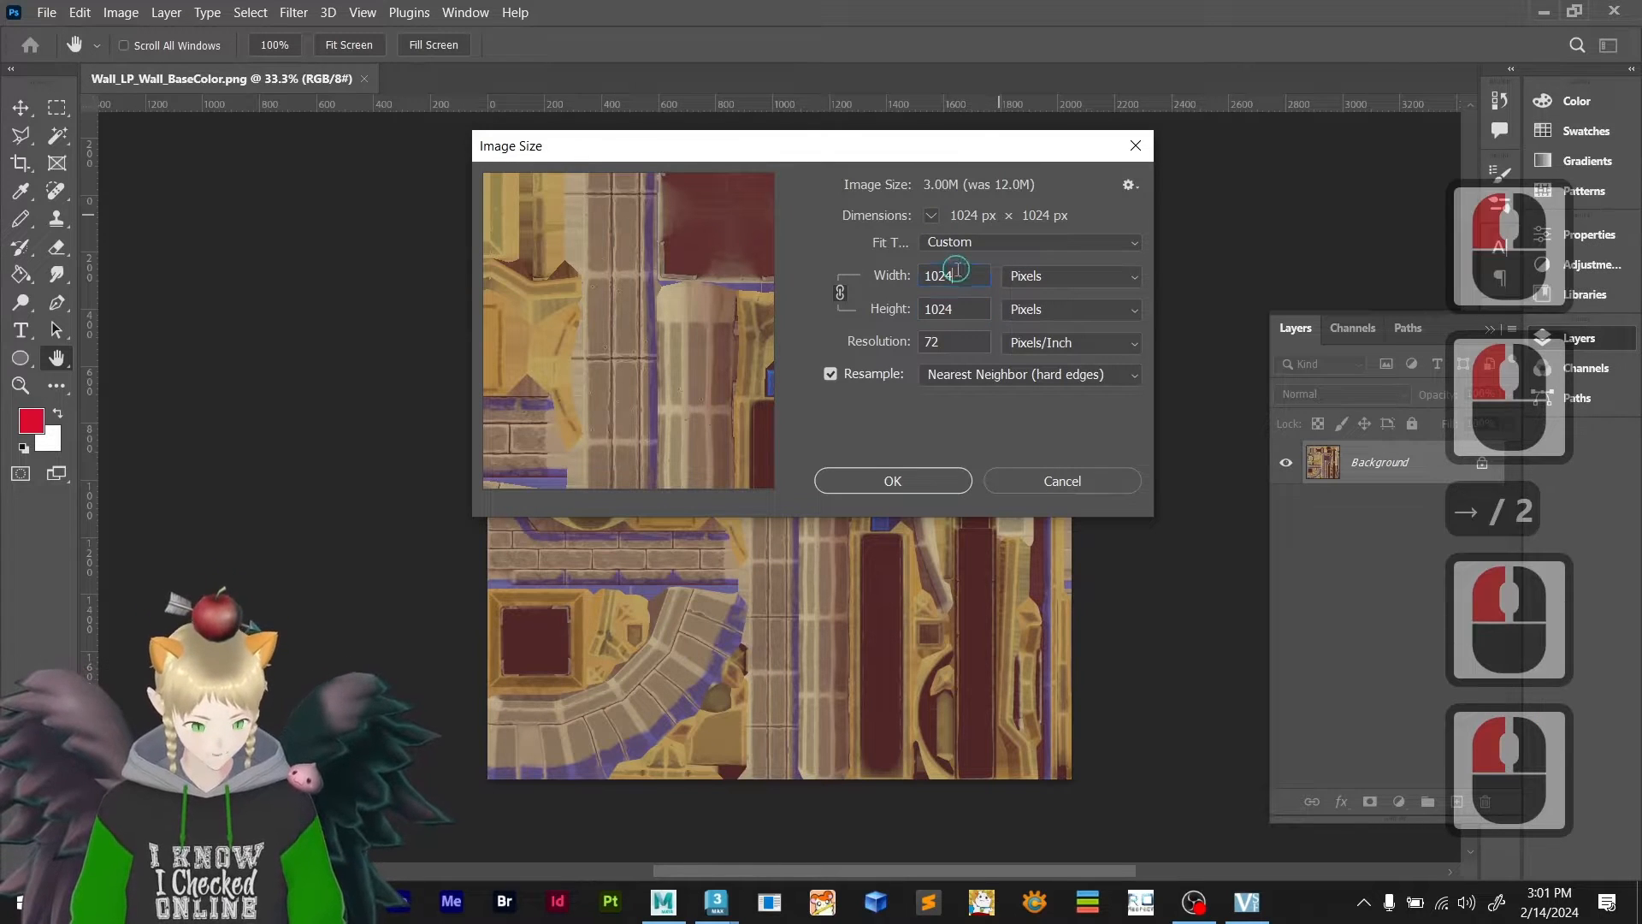
- Halve the wall texture's width again to 512 pixels, apply the 512 × 512 px resize and check the image up close
left_click(988, 278)
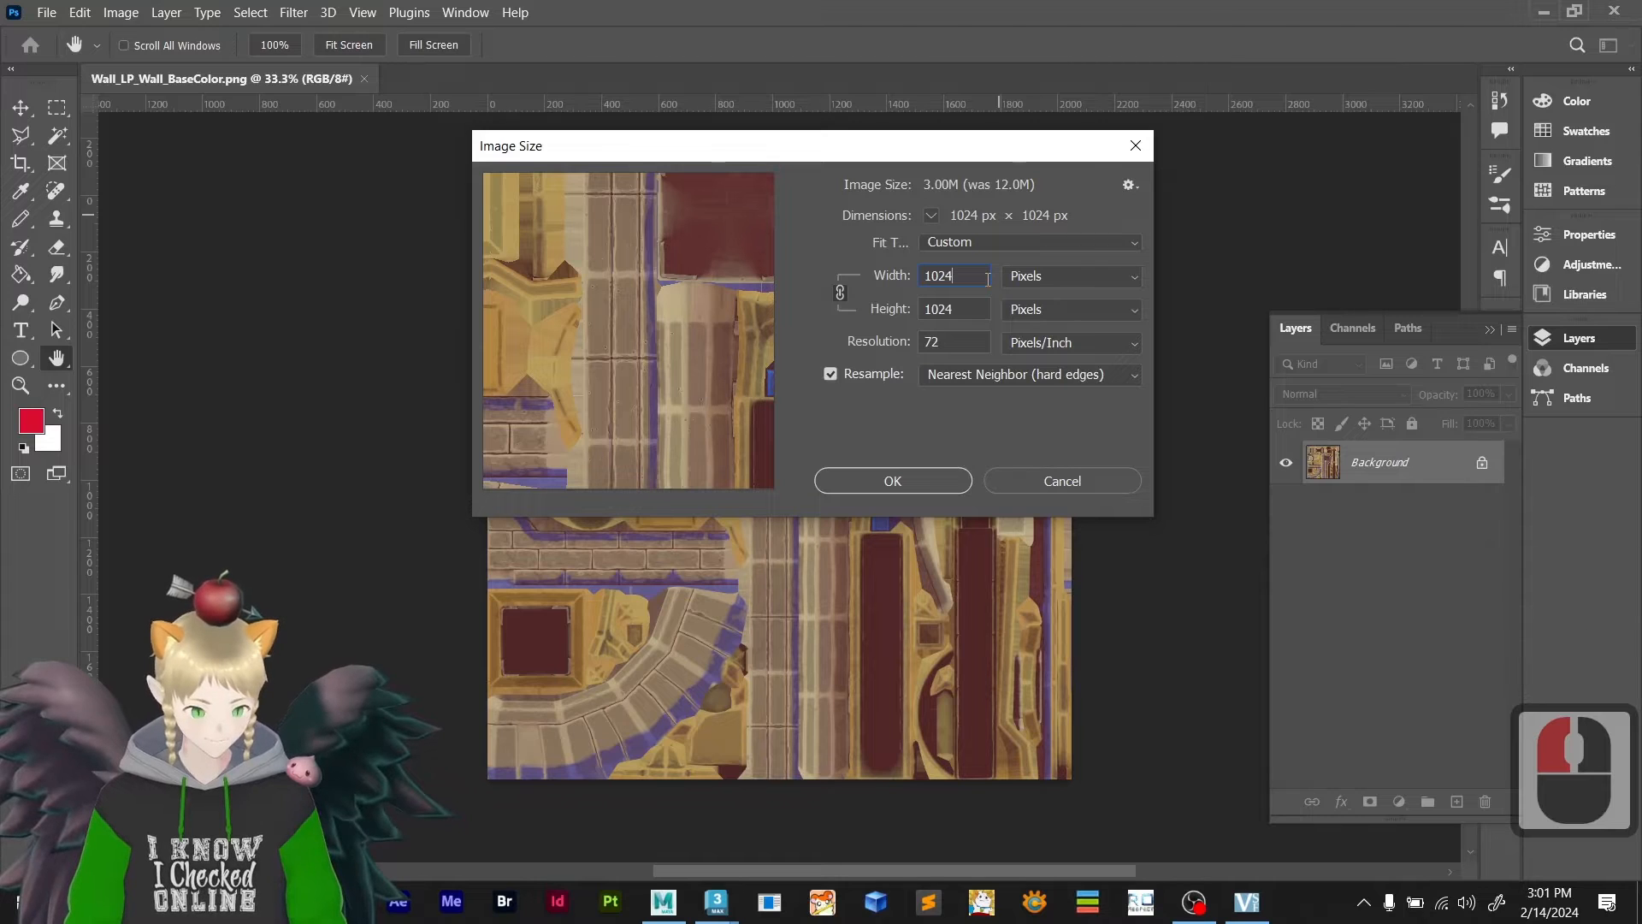
type("/2")
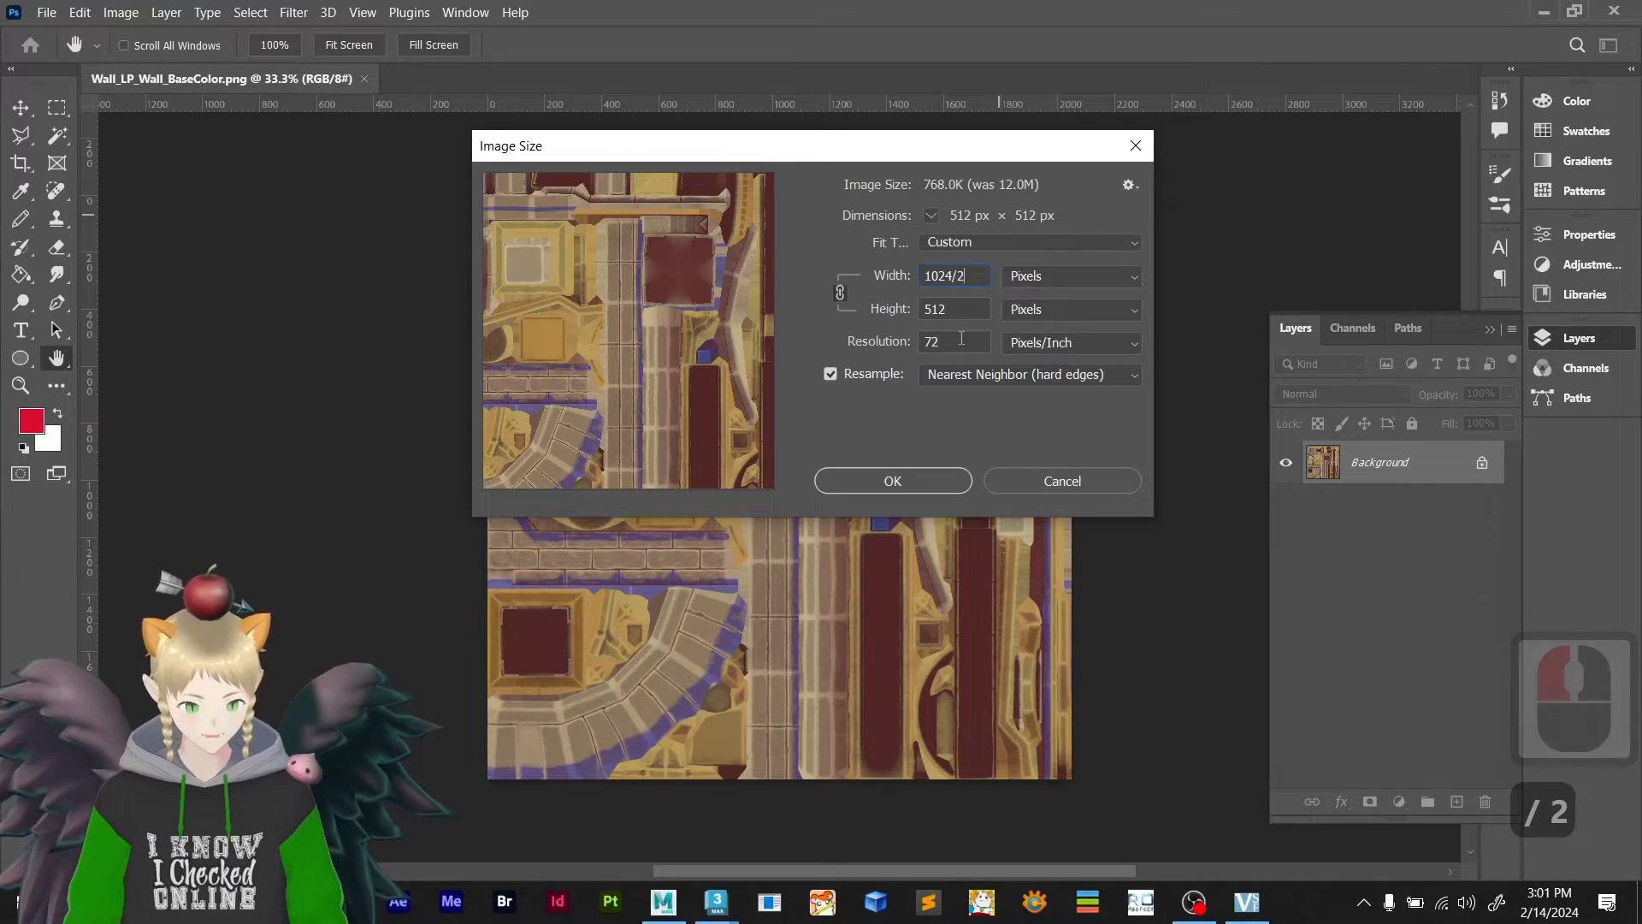
left_click(964, 309)
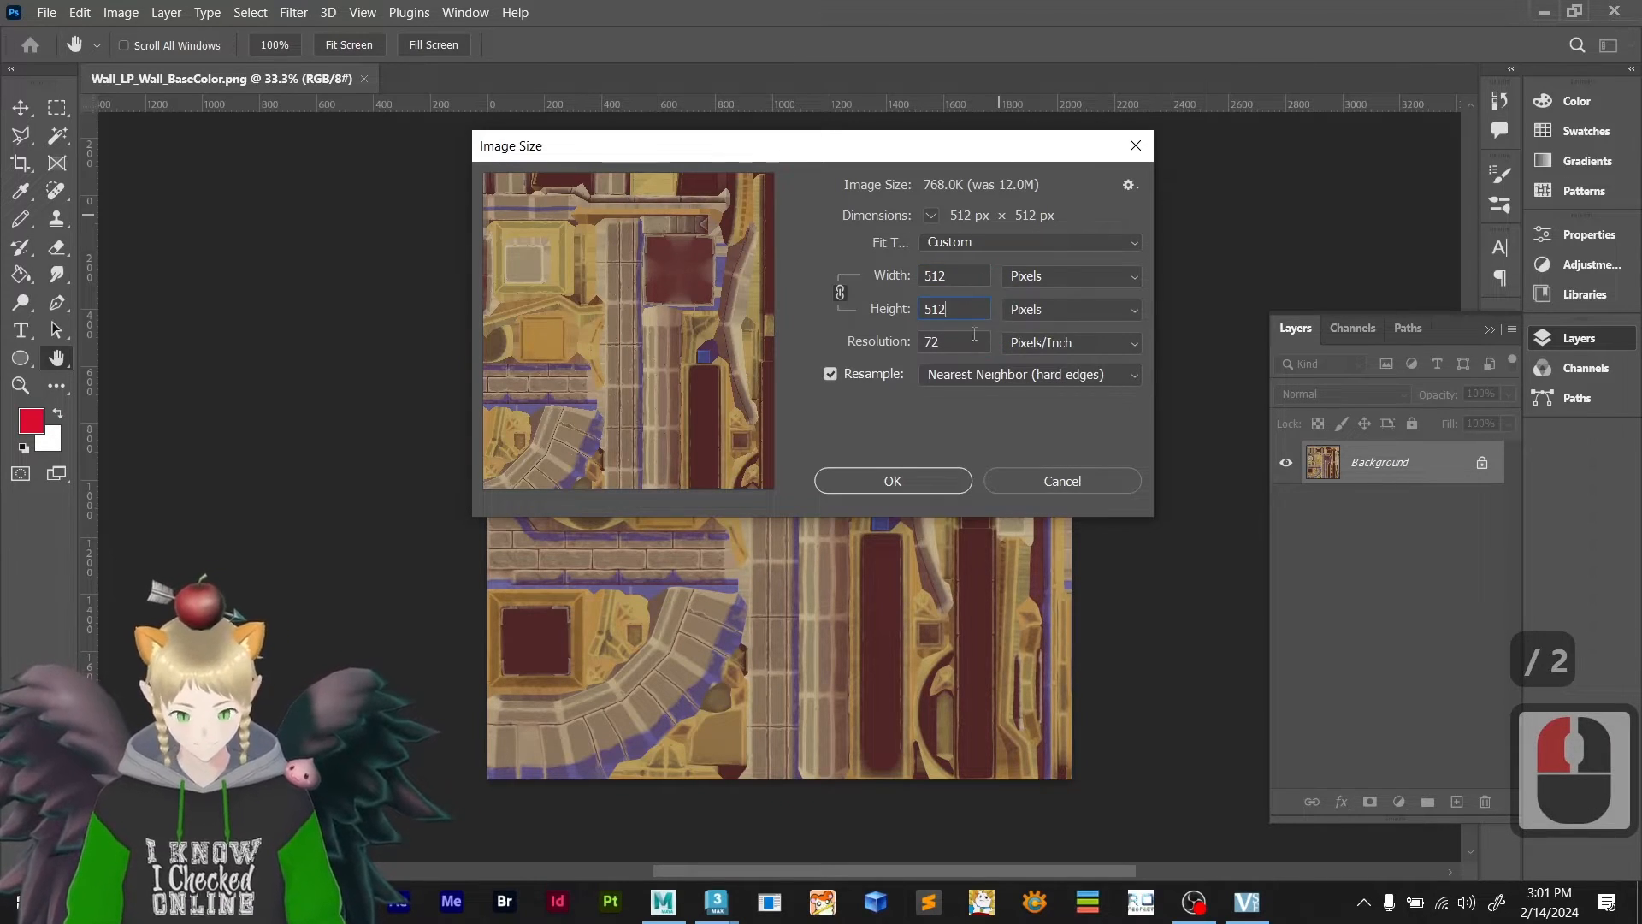
left_click(905, 481)
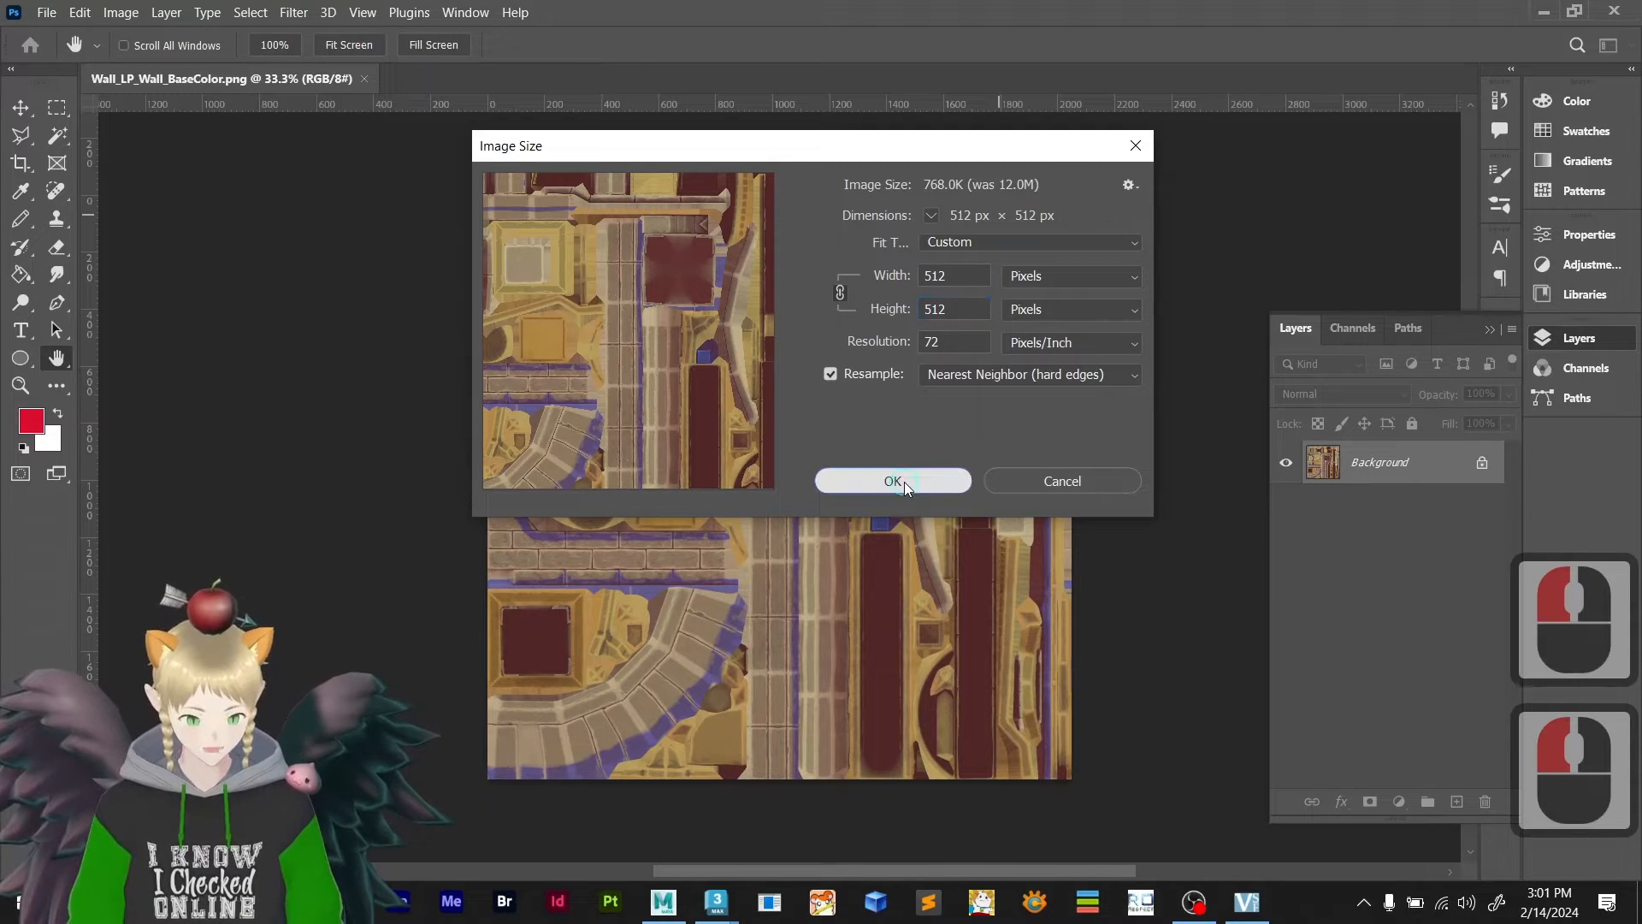
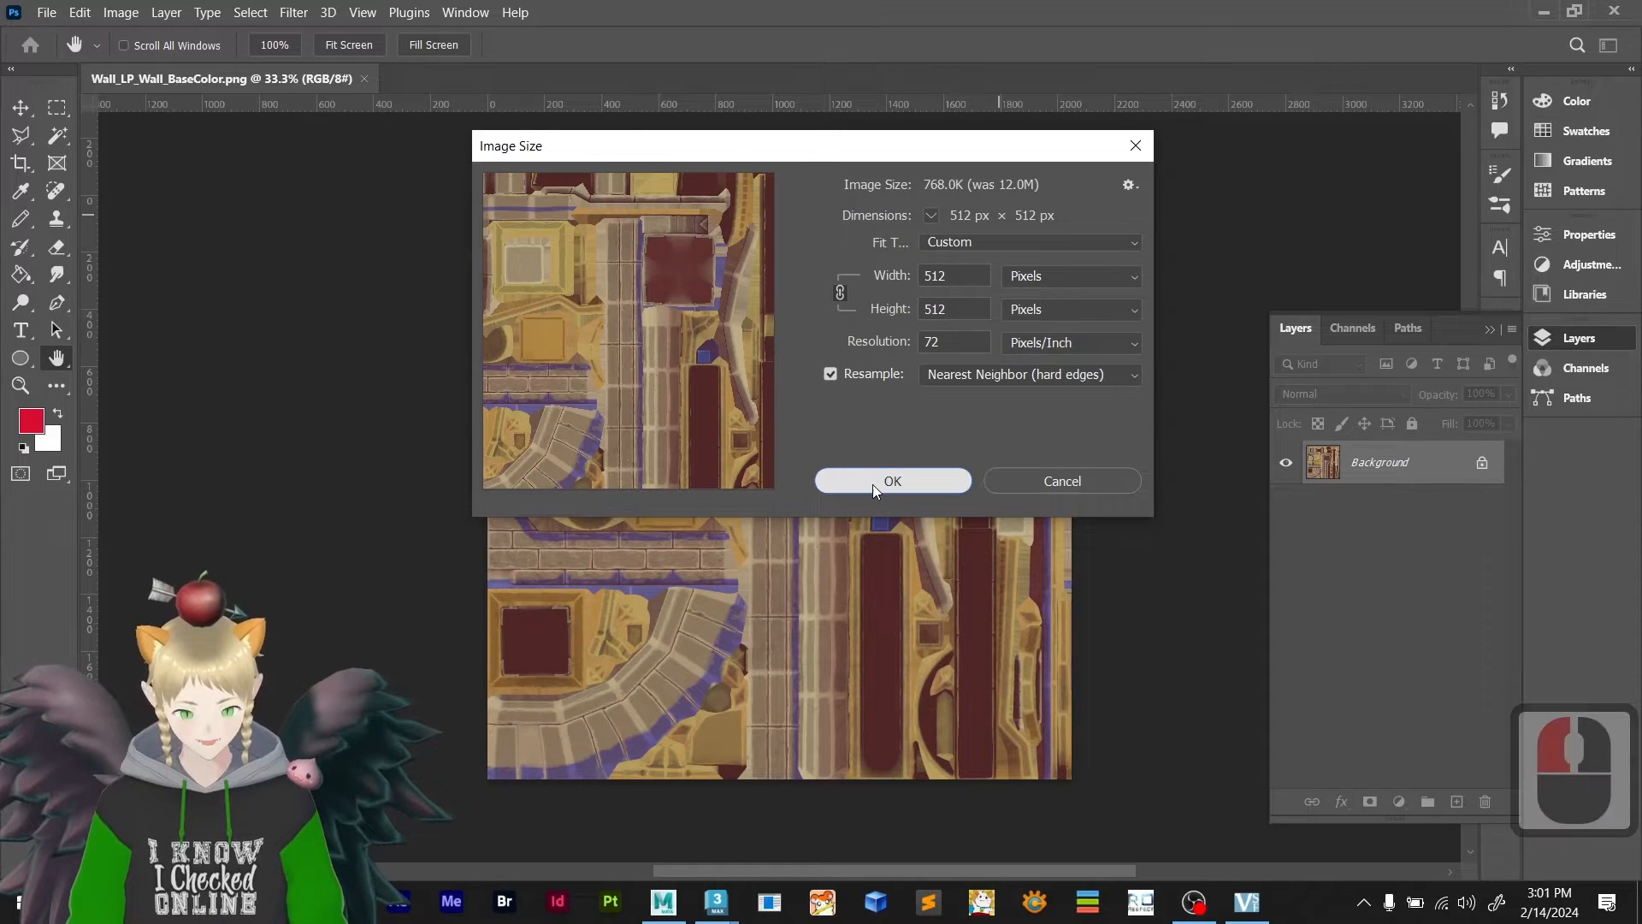
left_click(881, 480)
scroll(519, 256, "up", 20)
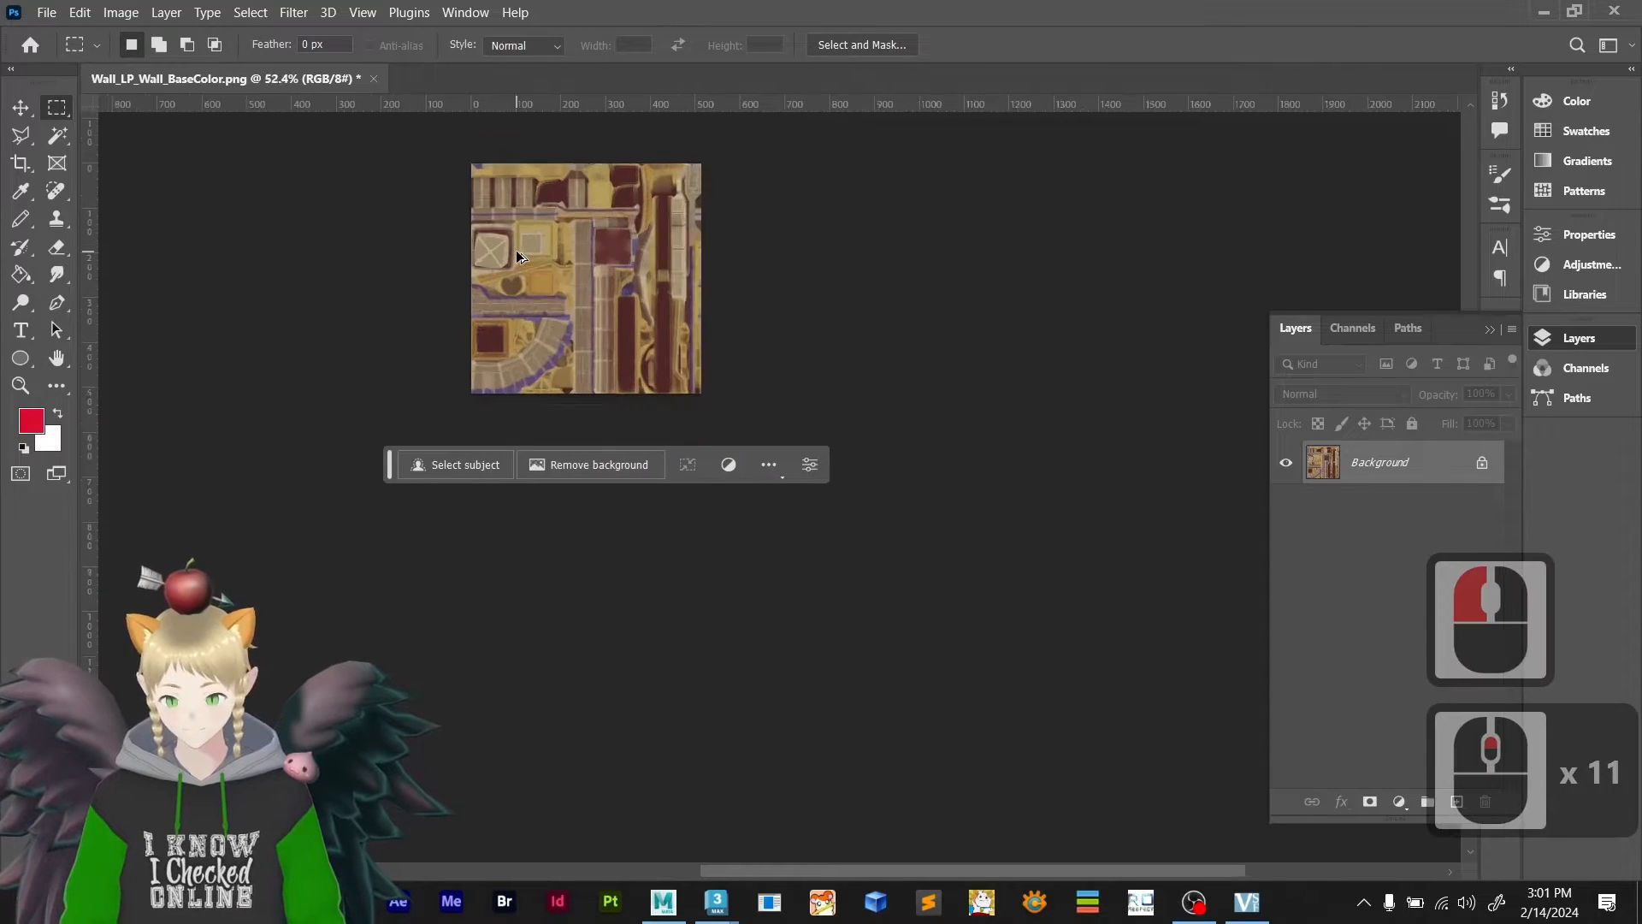
scroll(612, 412, "up", 4)
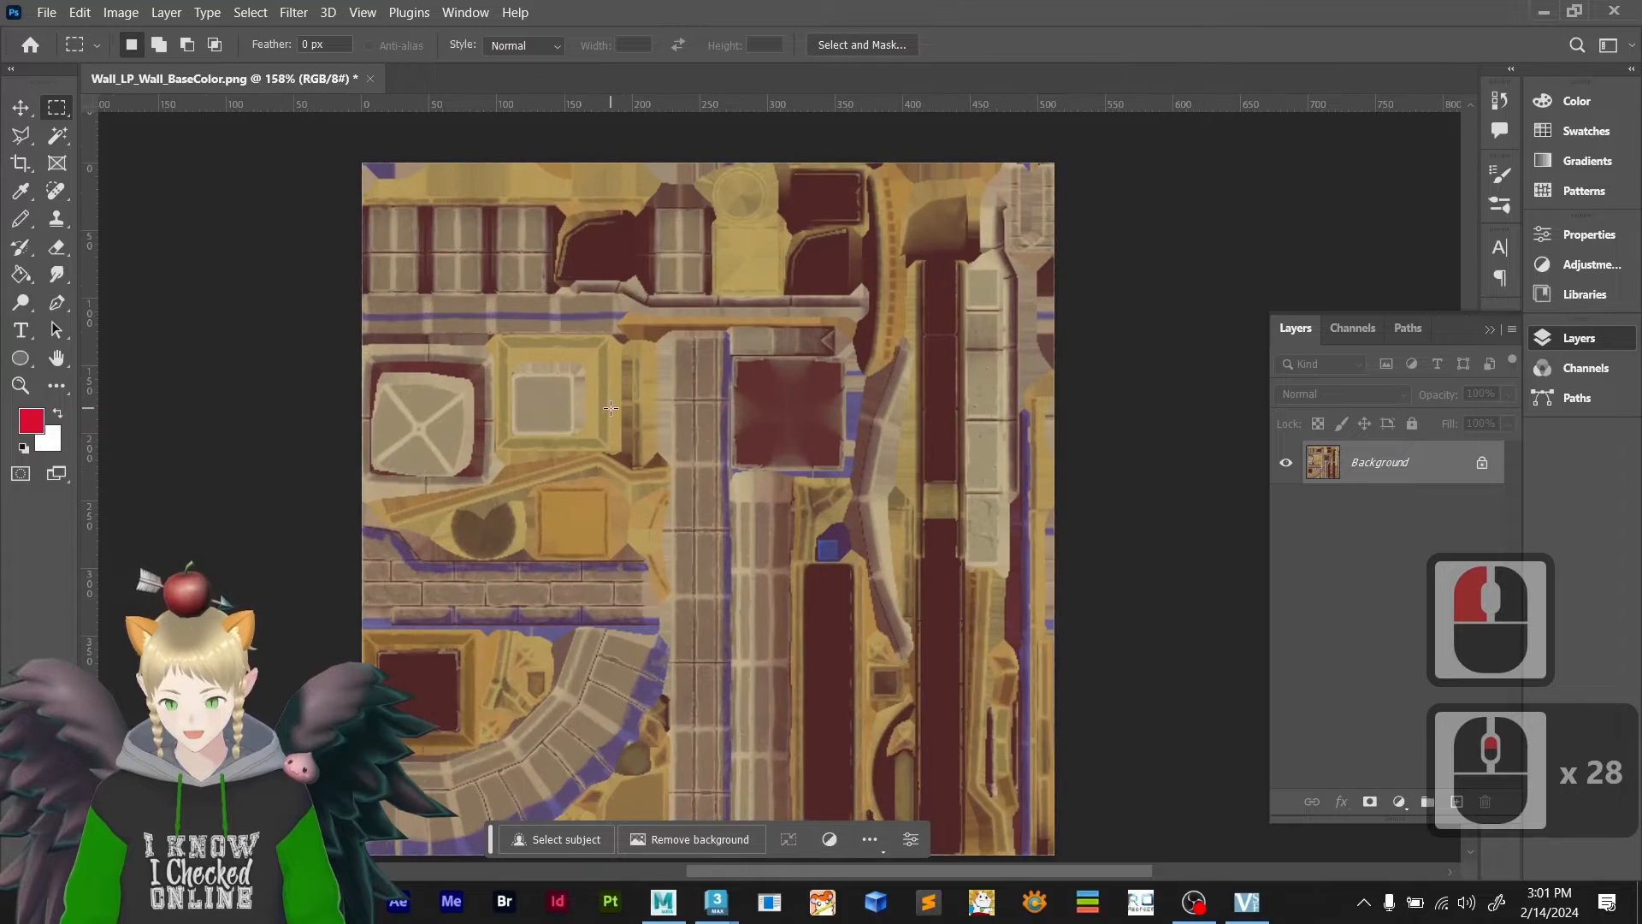
scroll(612, 413, "down", 3)
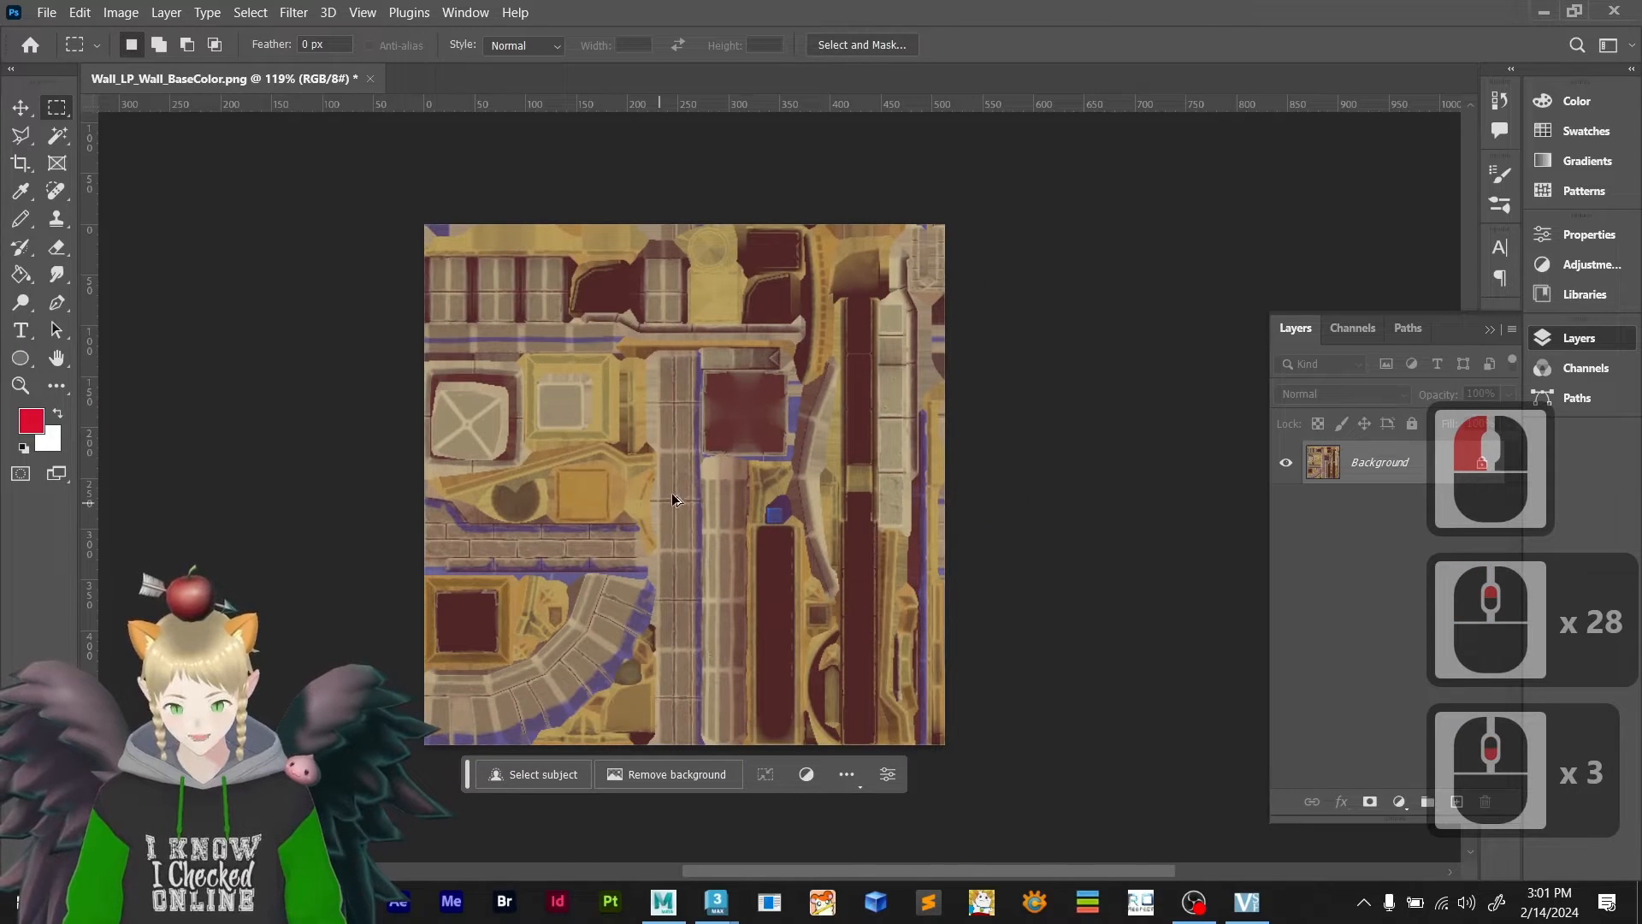
- Save a copy of the resized wall texture as 3d_course6.bmp in the "texture" folder, using 24-bit Windows BMP format
key("ctrl+alt+s")
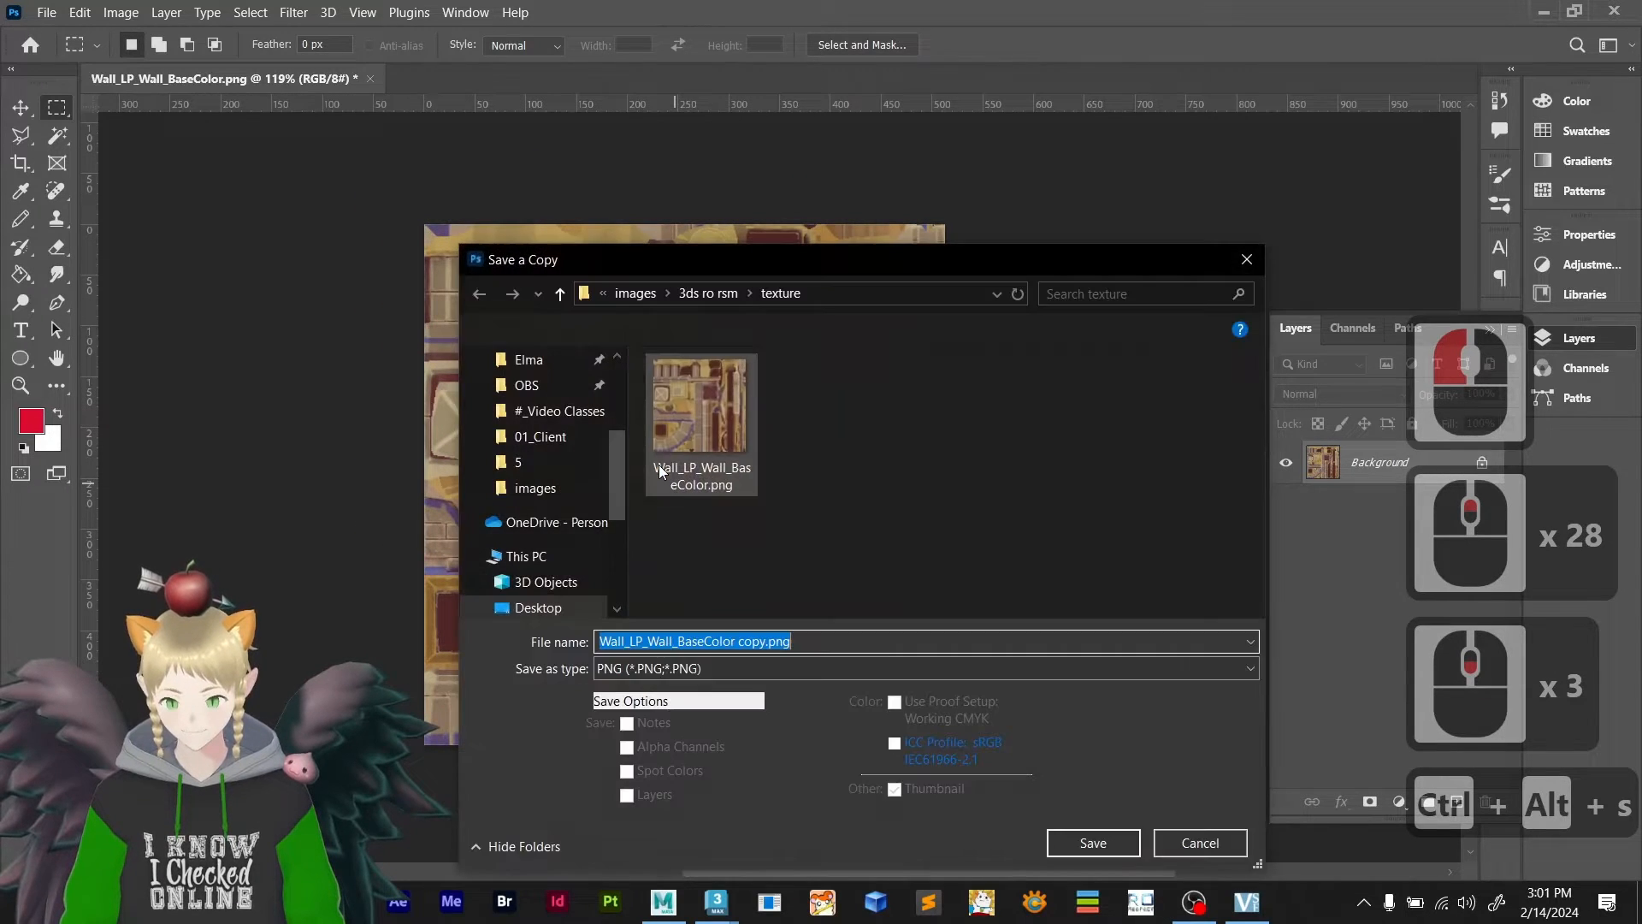
left_click(689, 672)
left_click(658, 305)
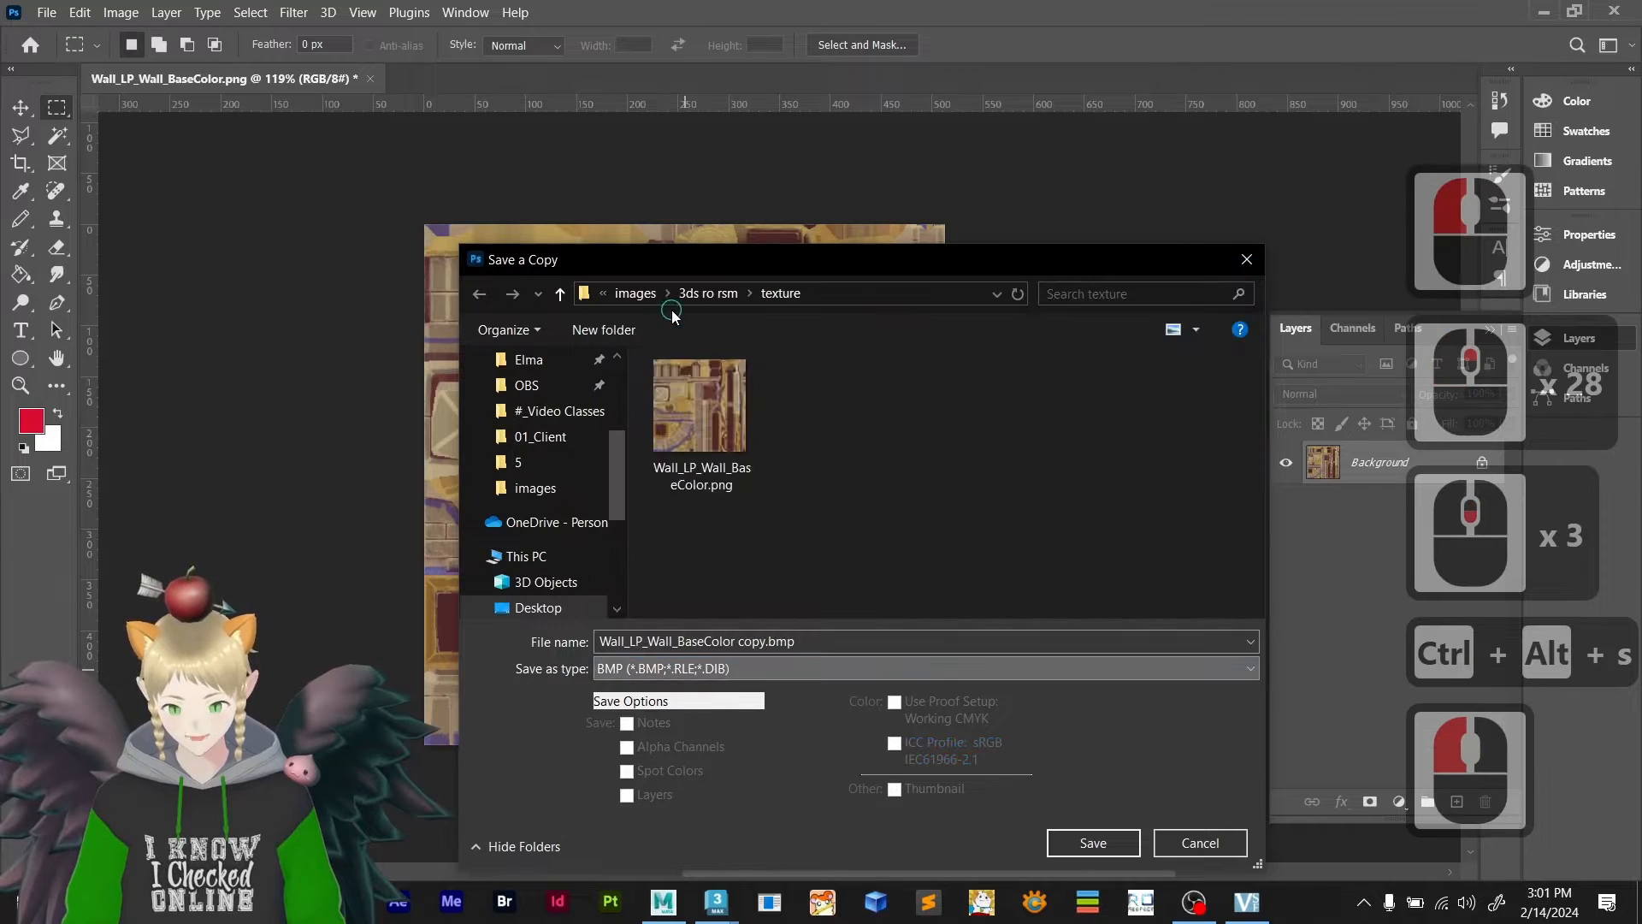
left_click(1147, 430)
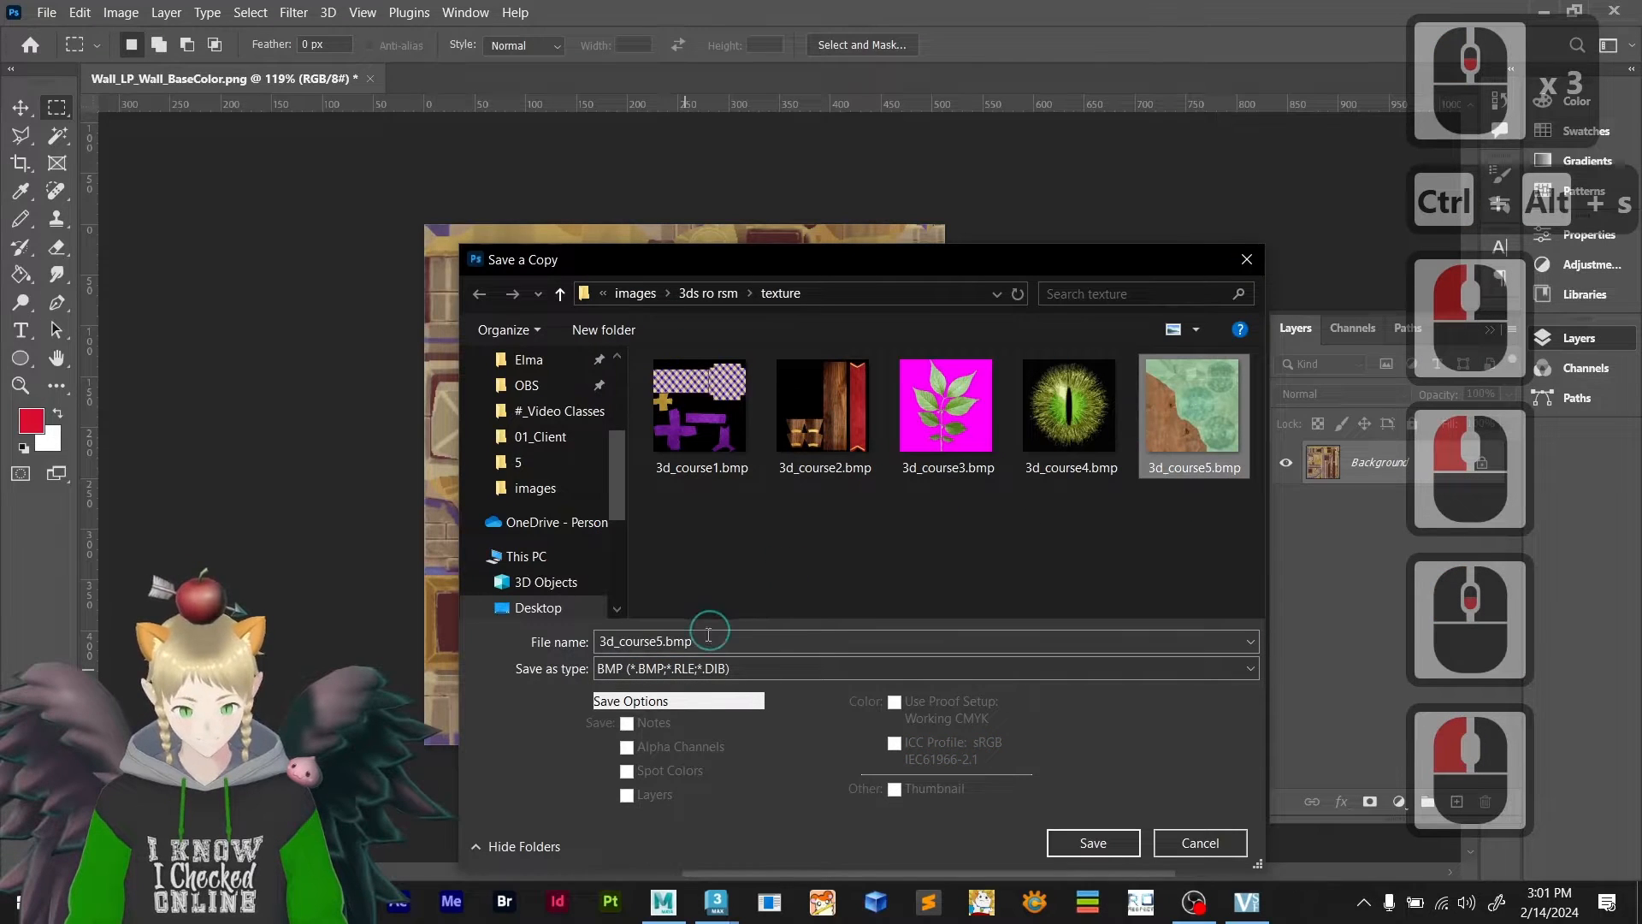
double_click(653, 640)
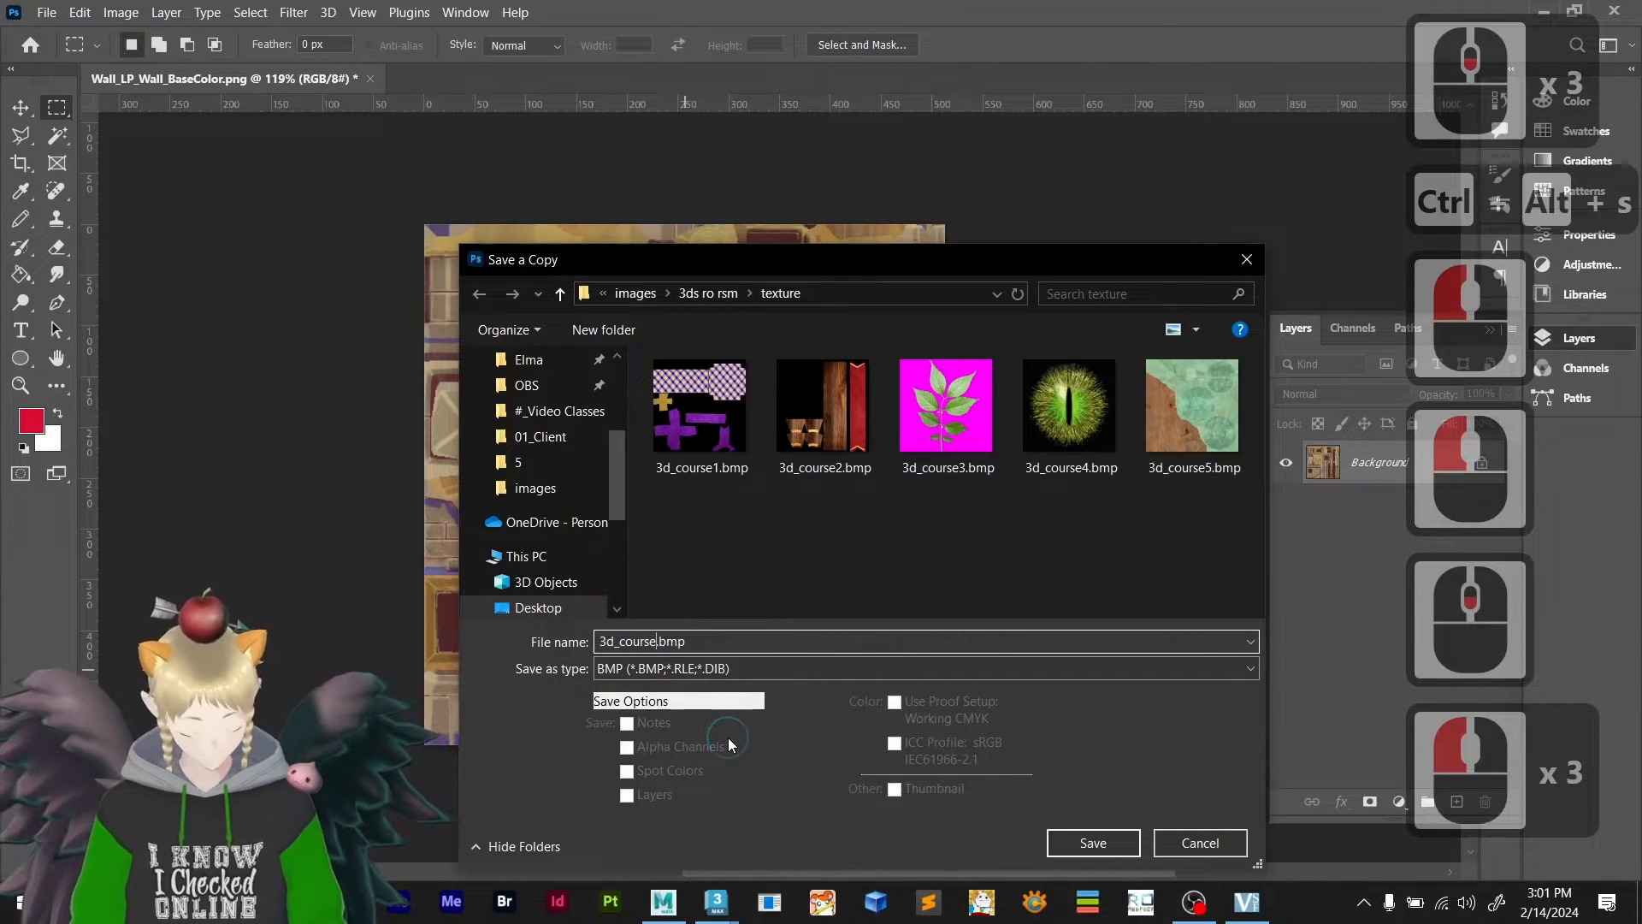
key("BackSpace")
type("6")
key("Return")
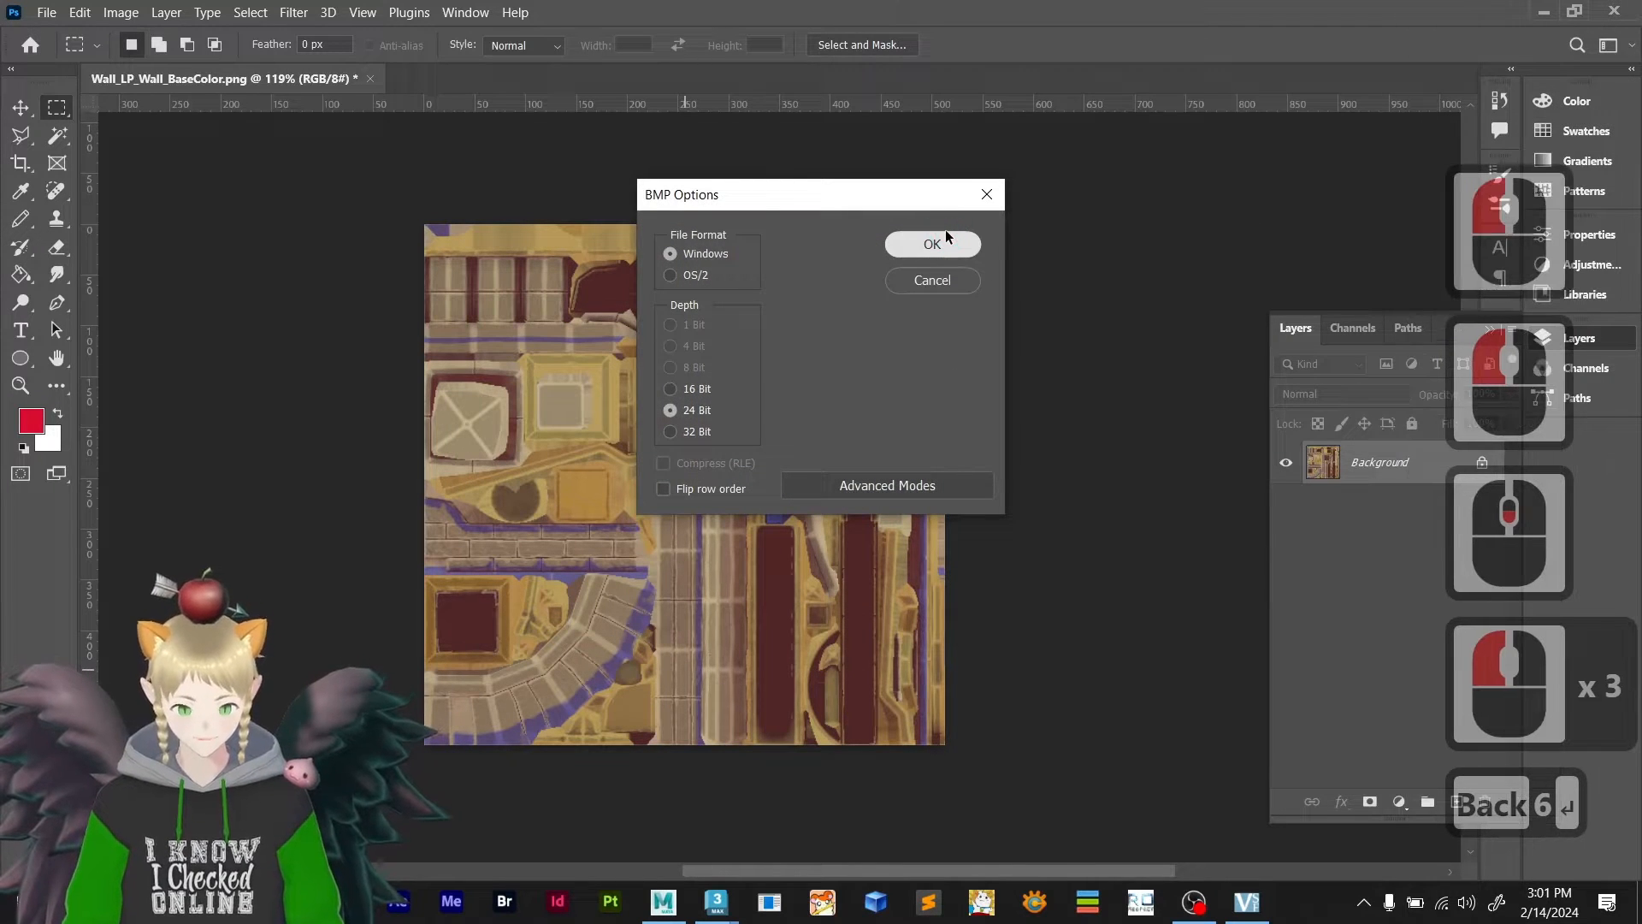
left_click(719, 432)
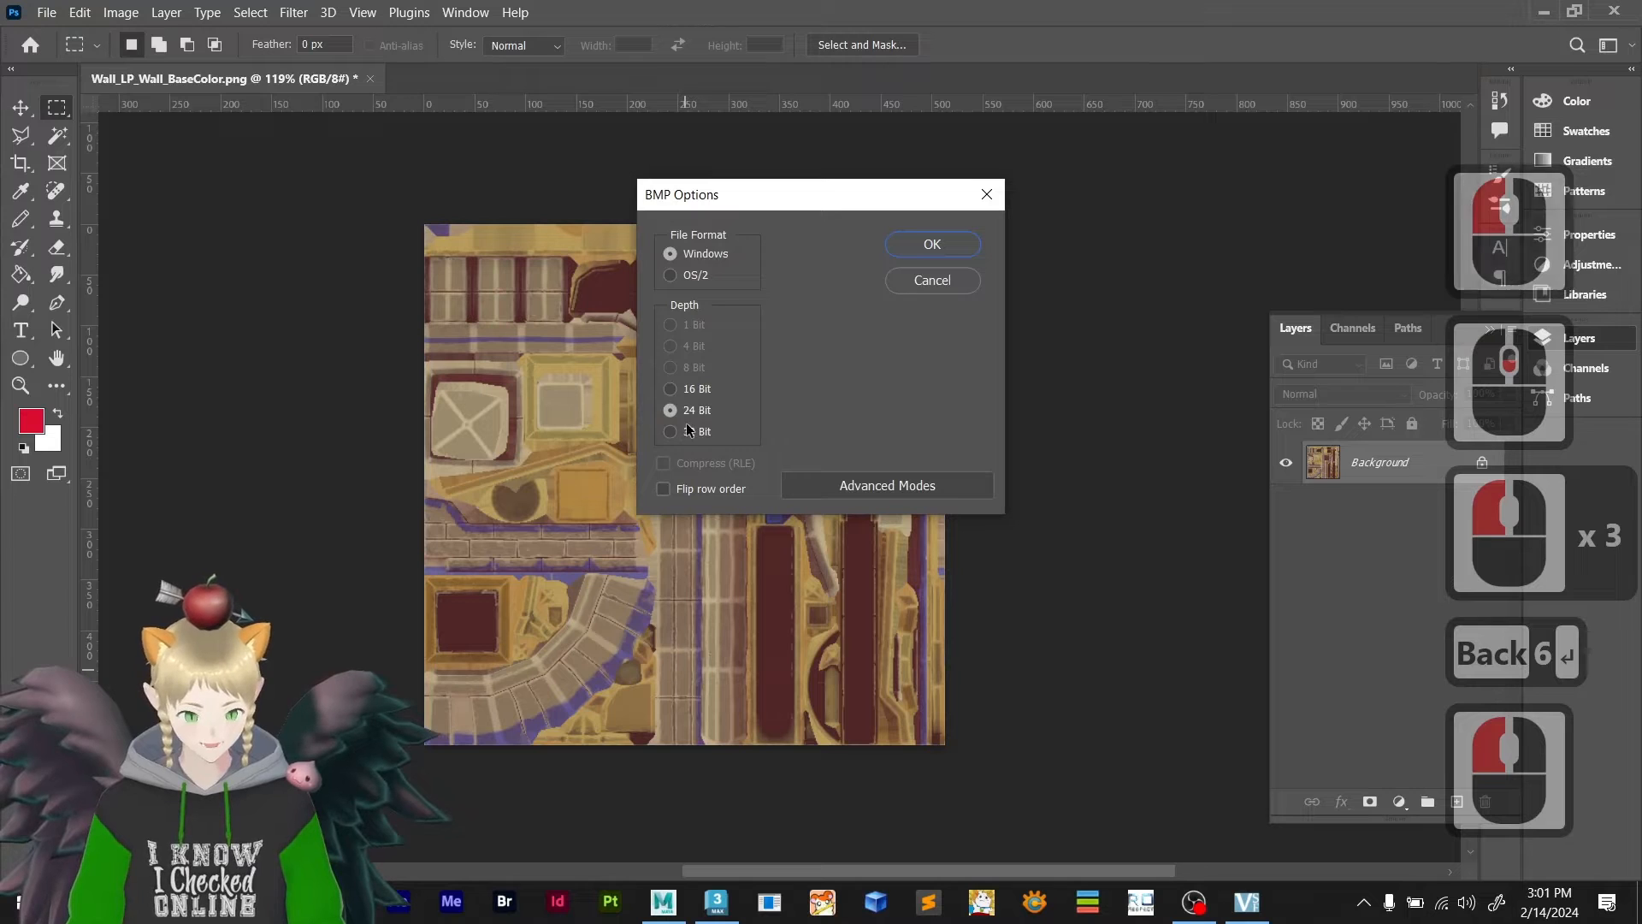
left_click(930, 244)
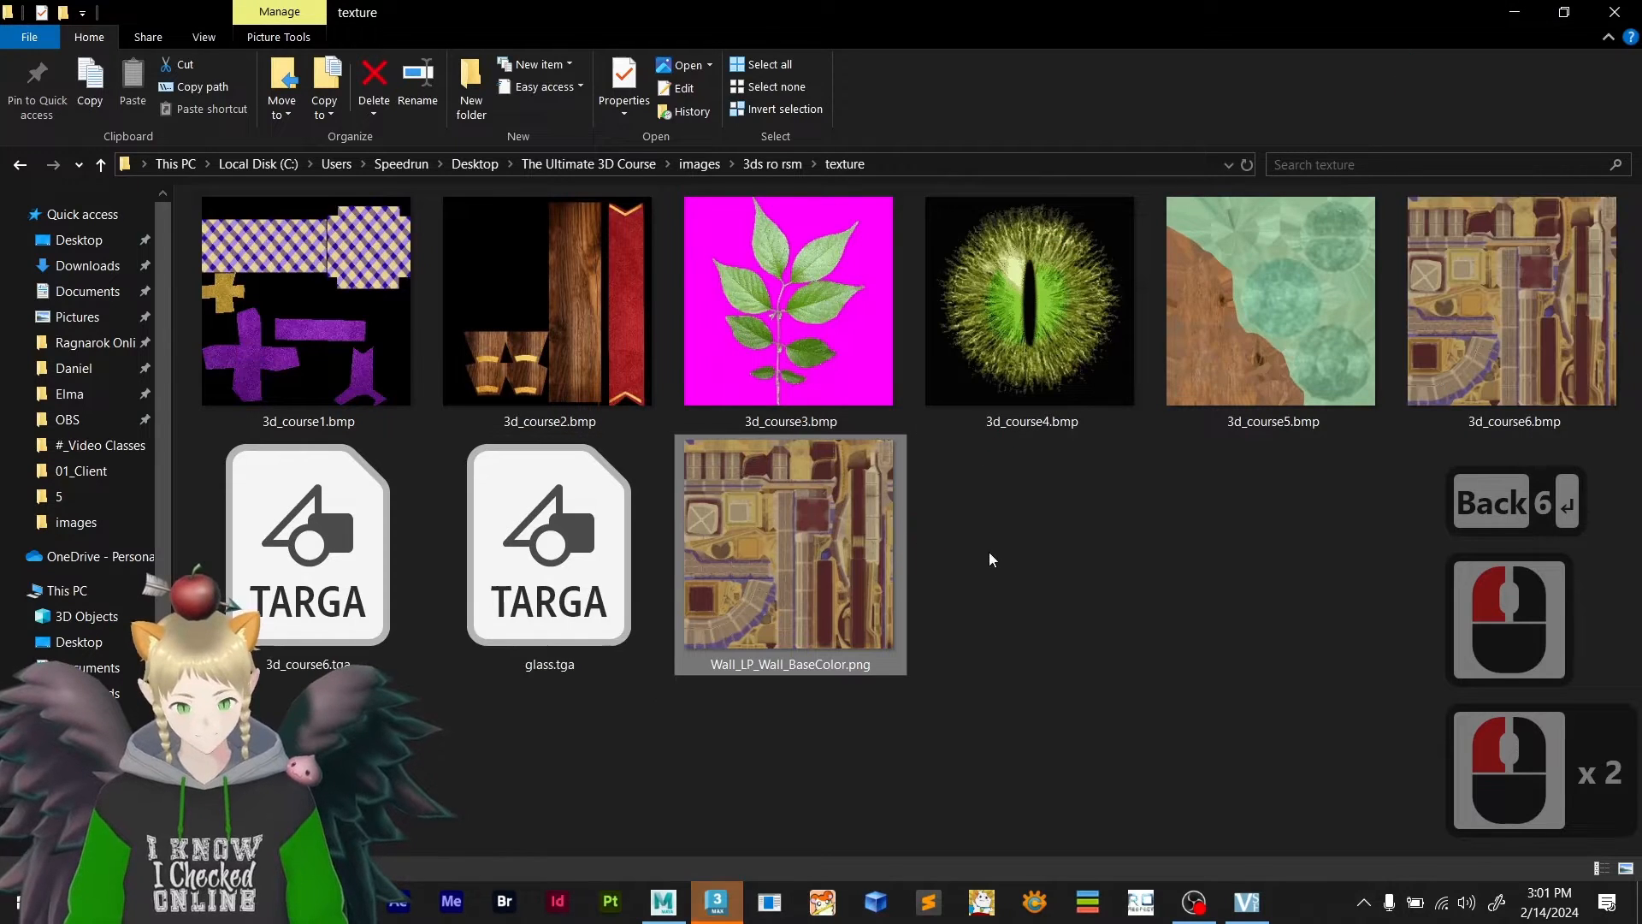
- Switch to File Explorer and permanently delete Wall_LP_Wall_BaseColor.png from the "texture" folder
left_click(1138, 574)
left_click(873, 583)
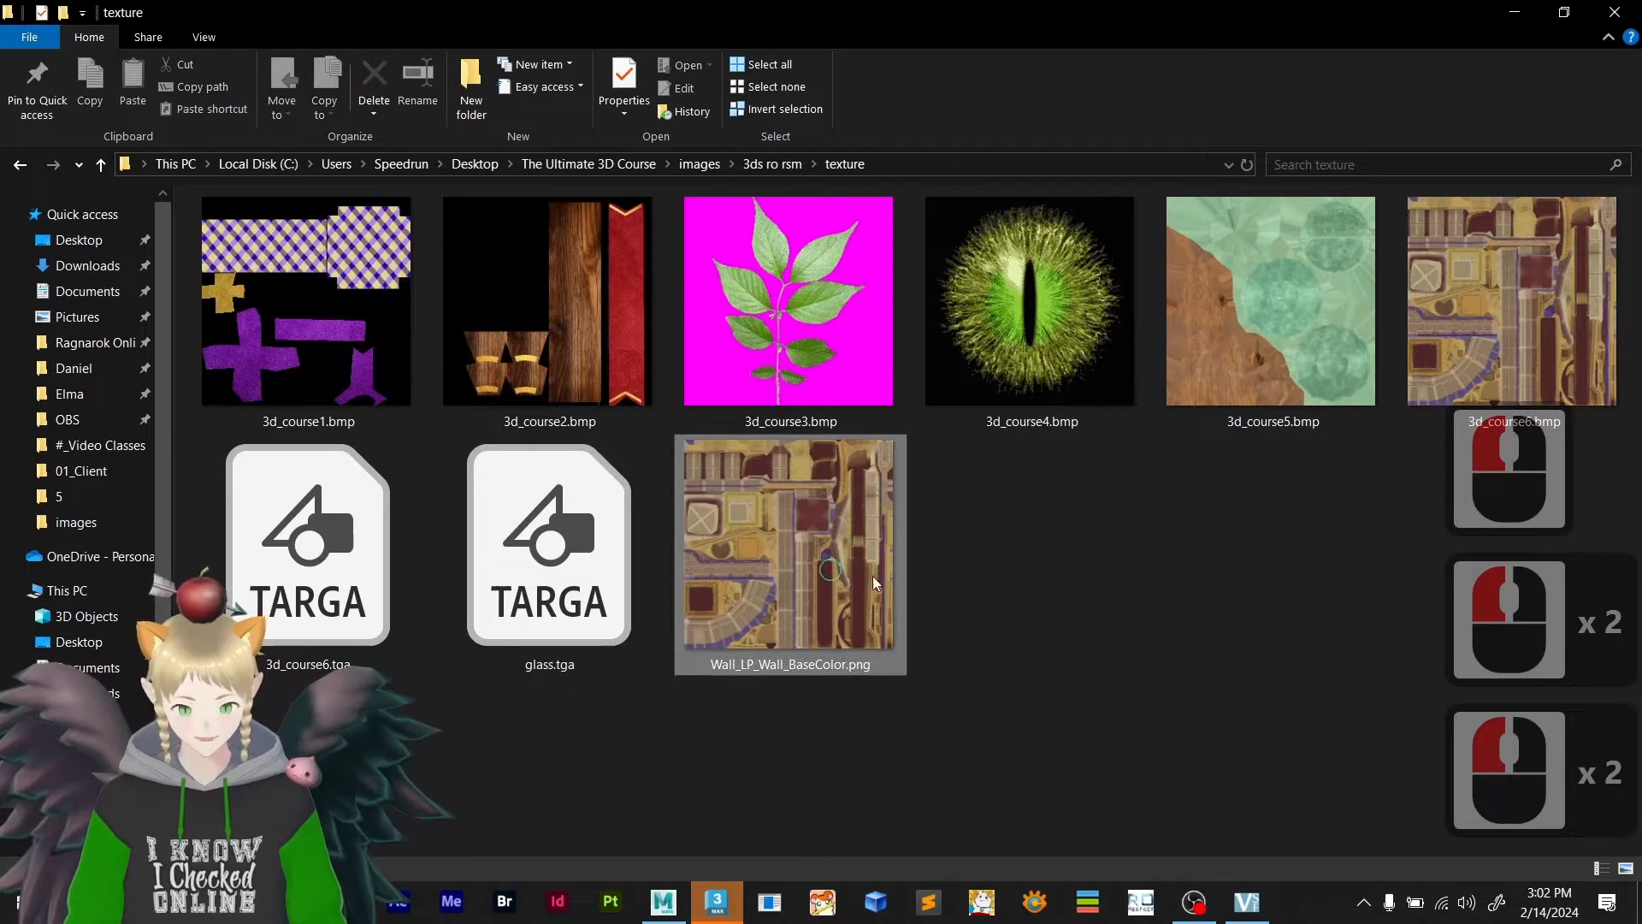
key("shift+Delete")
key("Return")
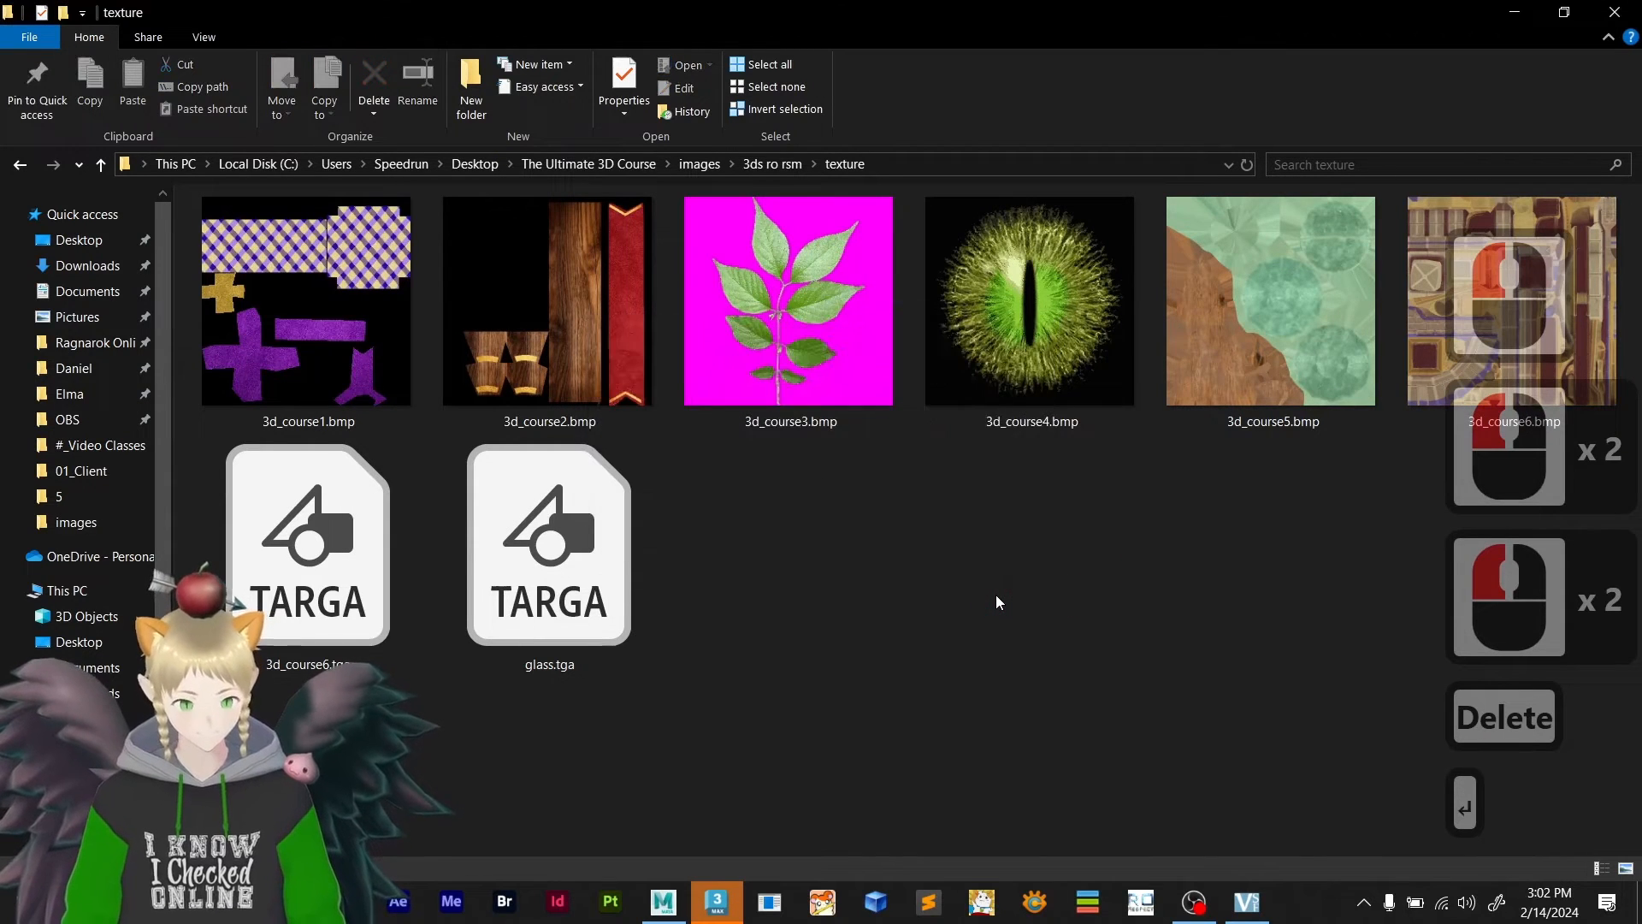
left_click(946, 530)
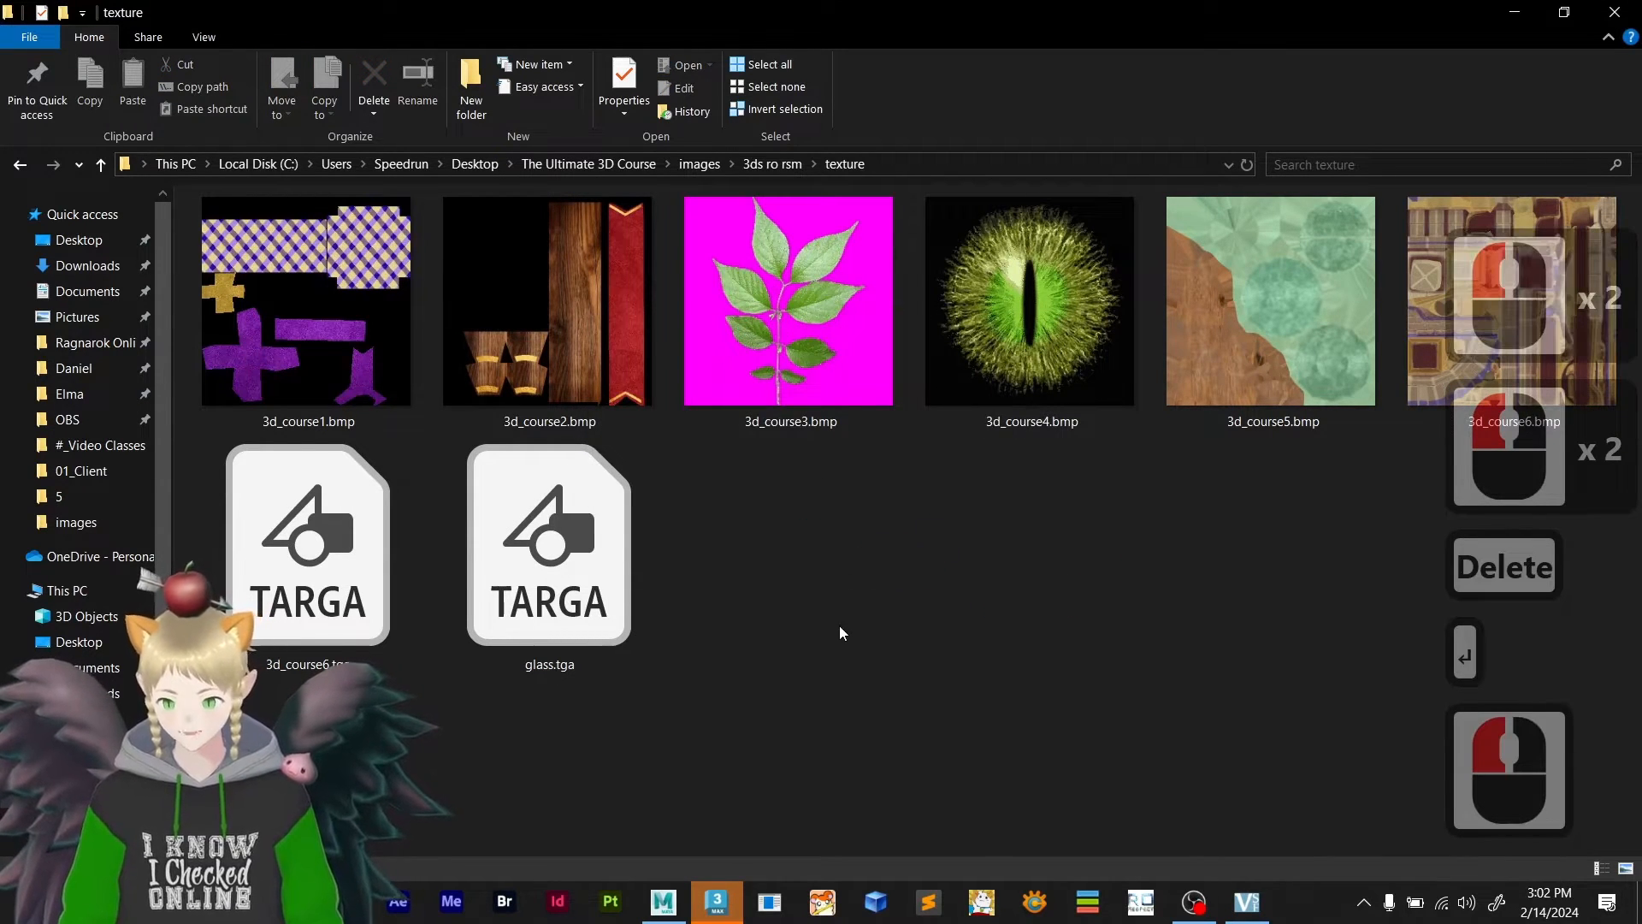
left_click(853, 642)
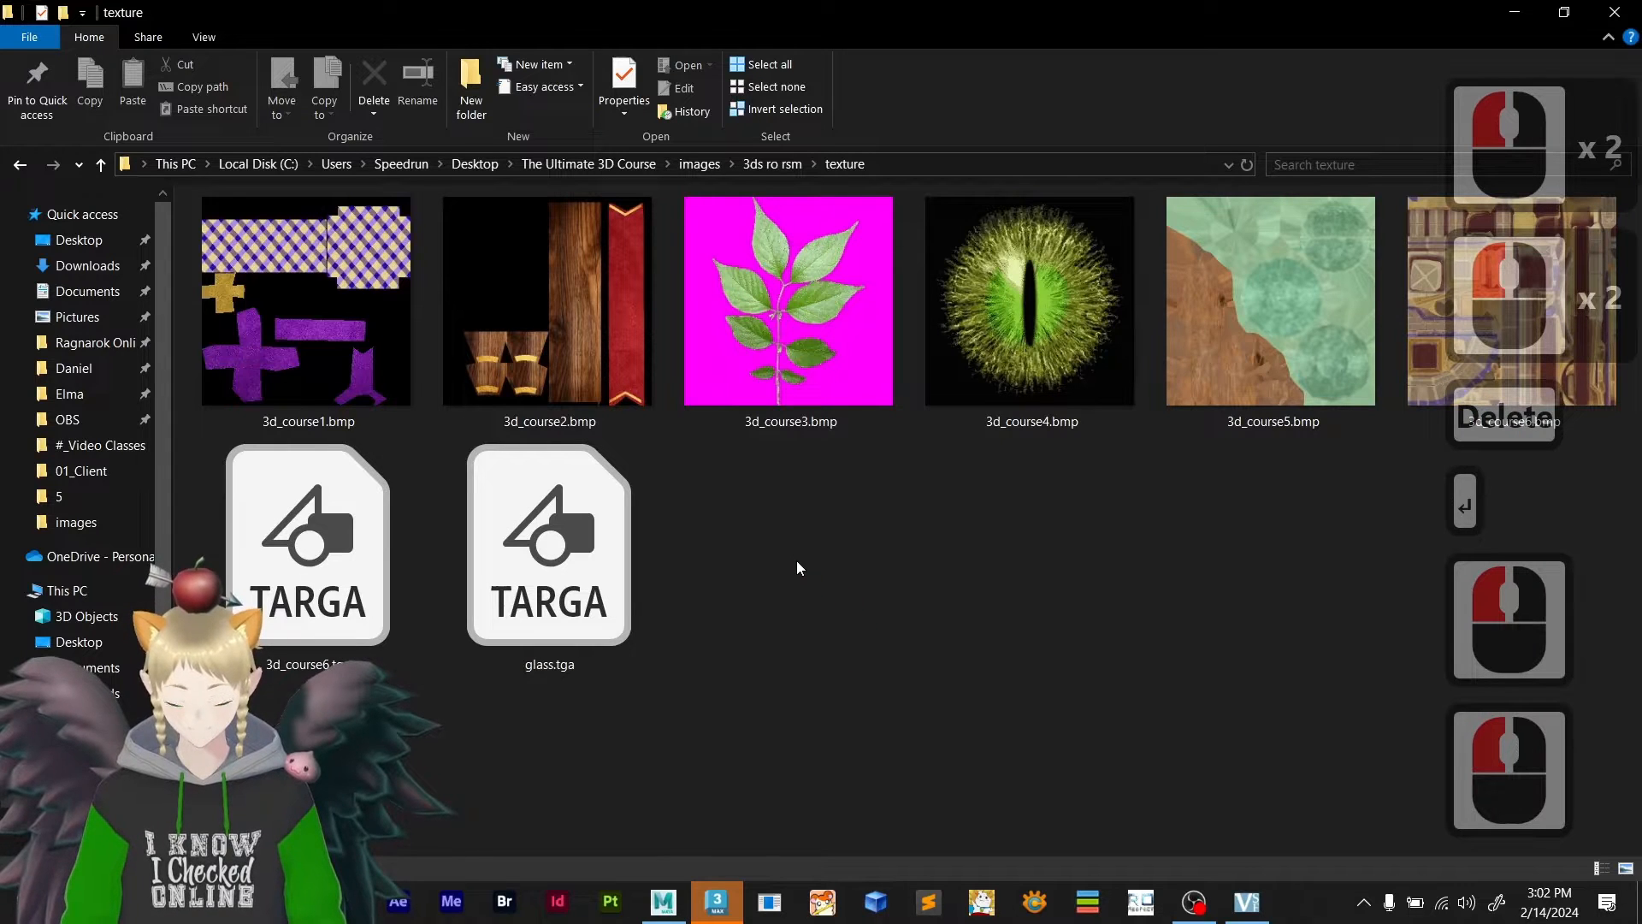
- Create a new folder named "flip" inside the "texture" folder
right_click(742, 565)
double_click(897, 510)
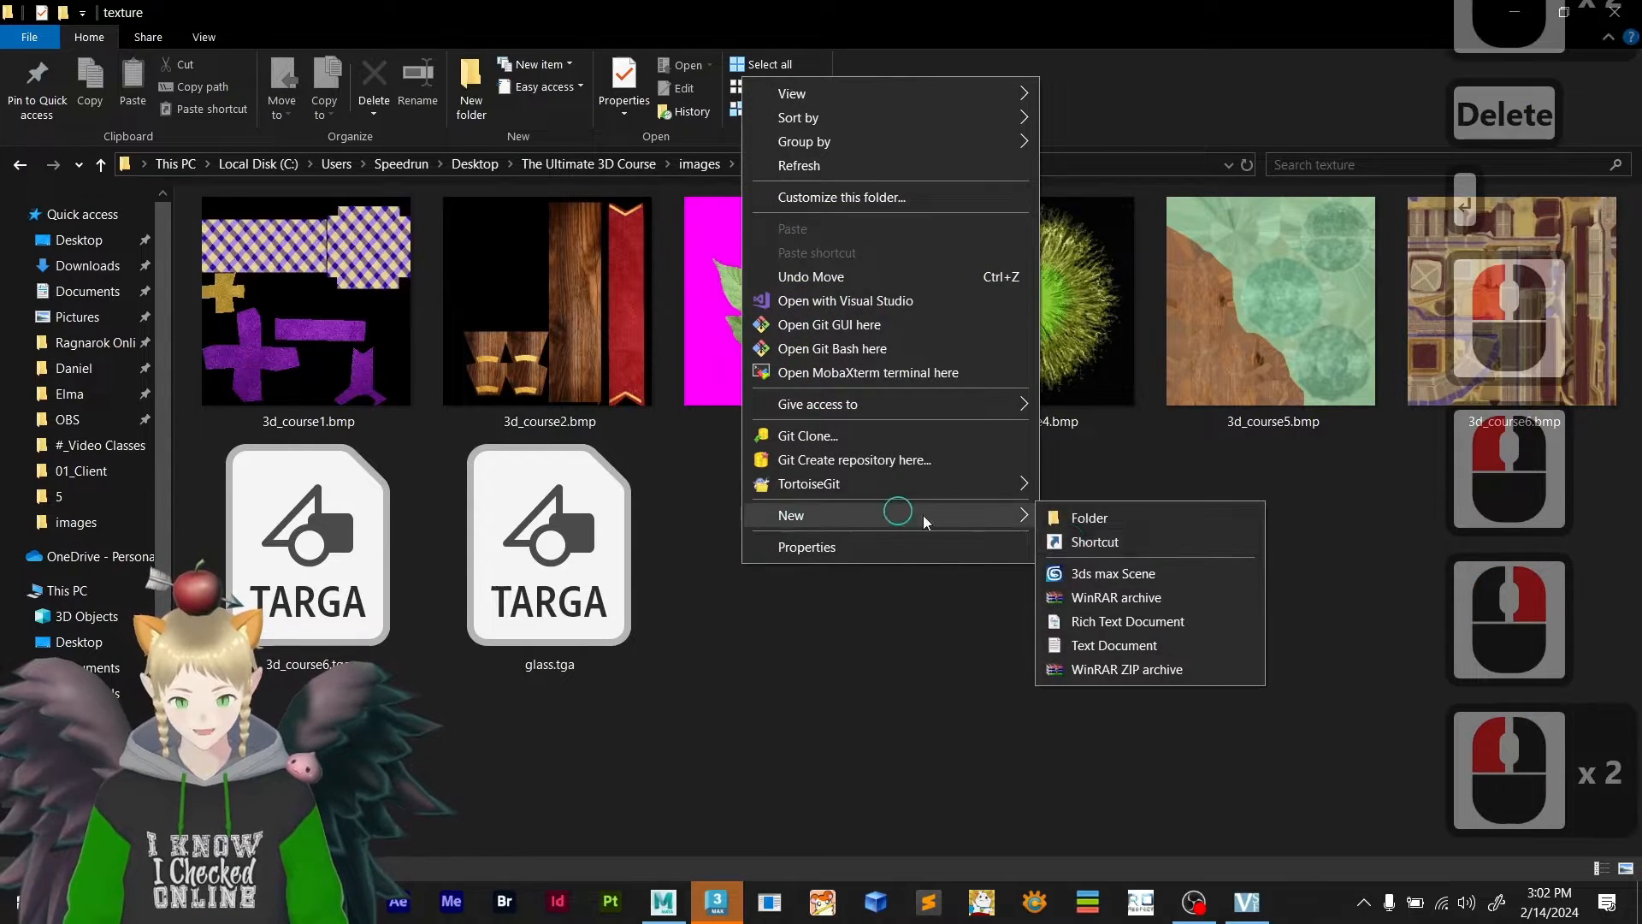
left_click(1090, 517)
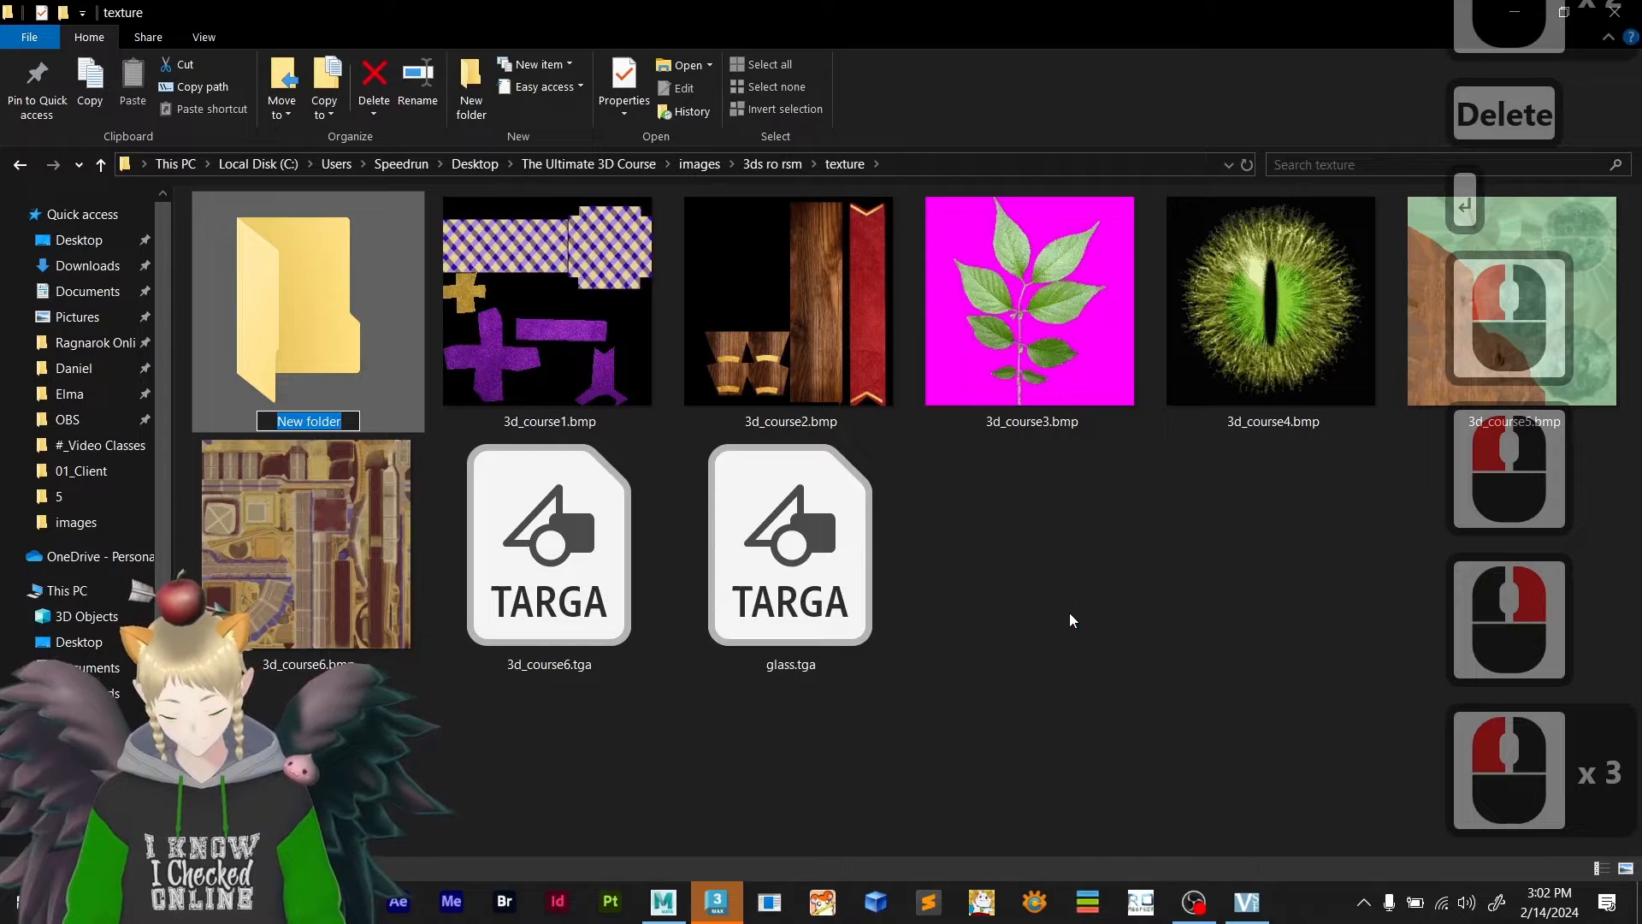
type("flipped")
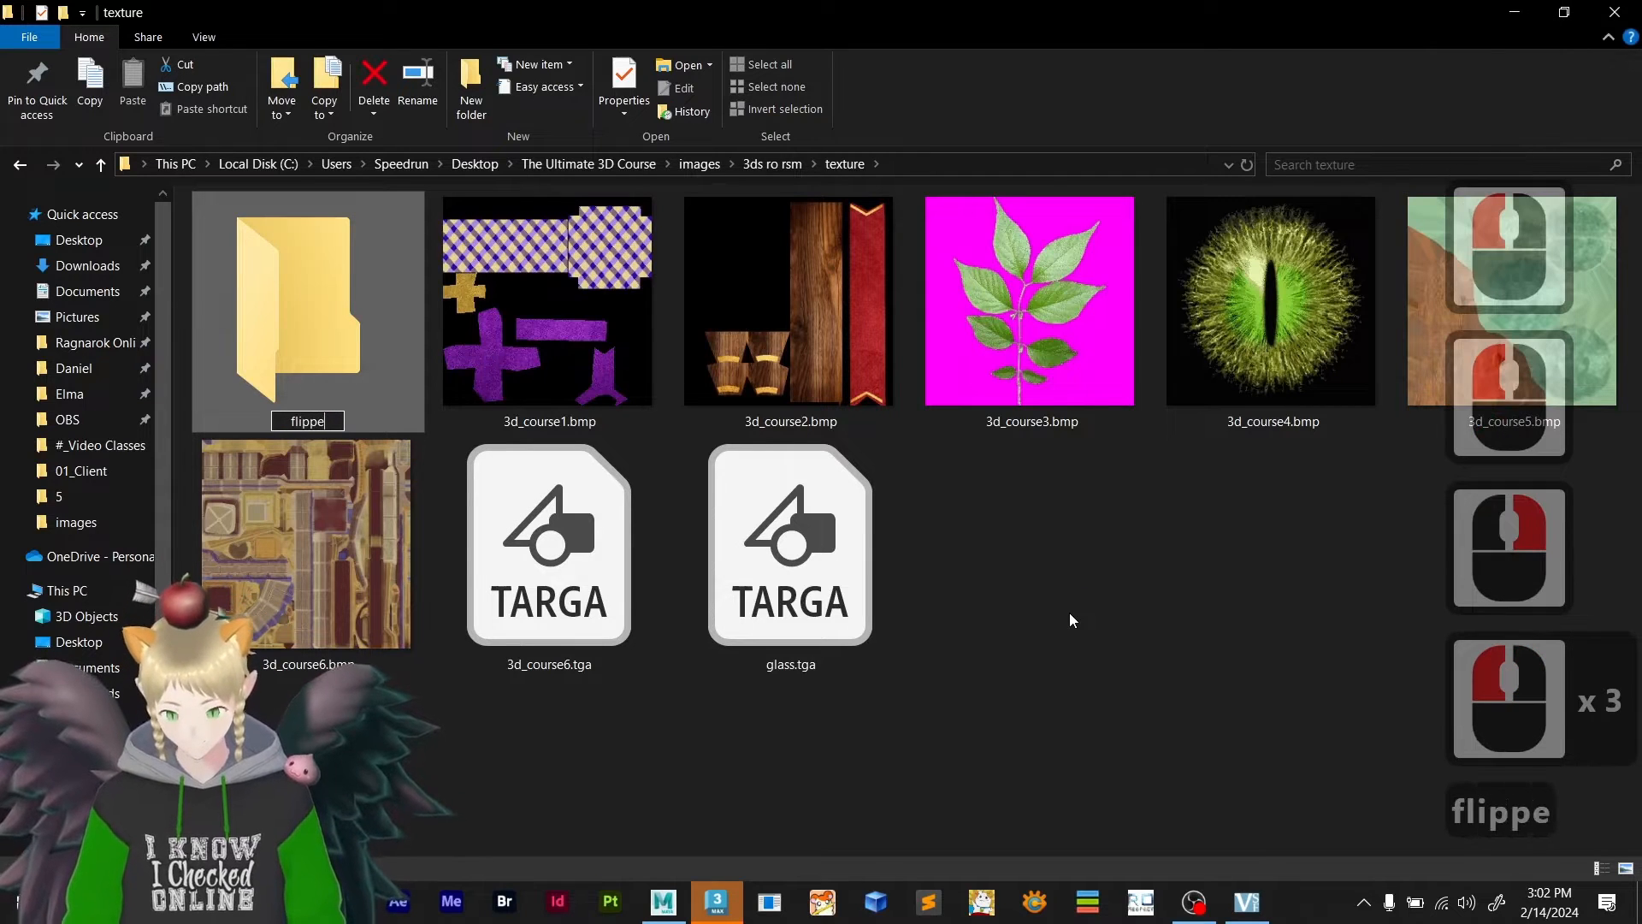
key("BackSpace")
key("BackSpace")
key("BackSpace")
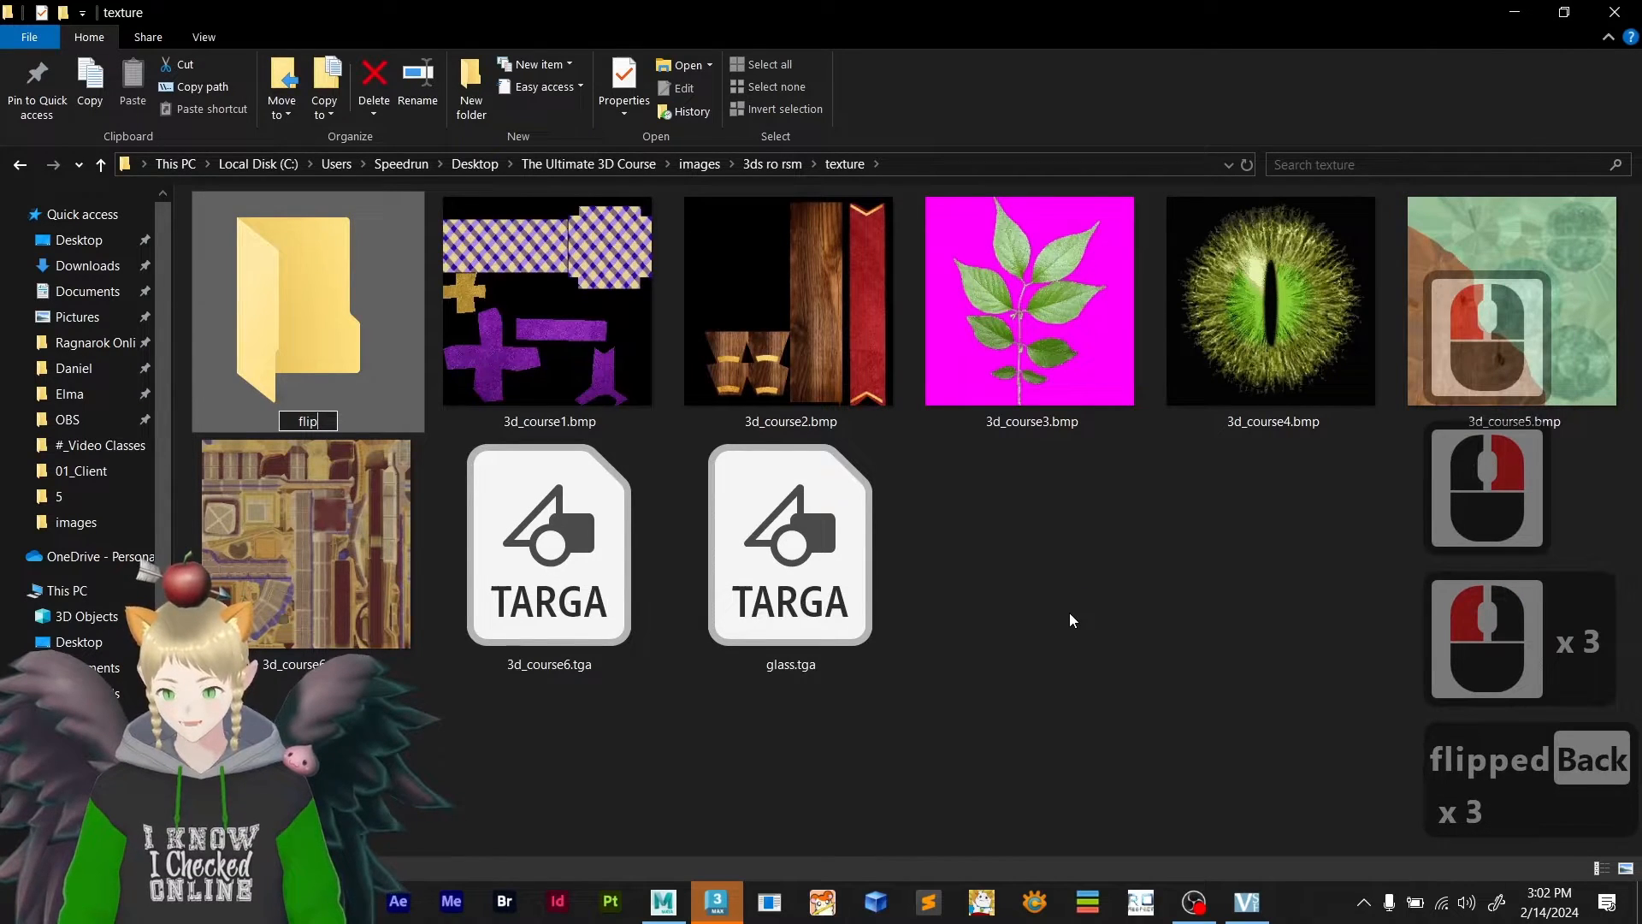
left_click(1041, 622)
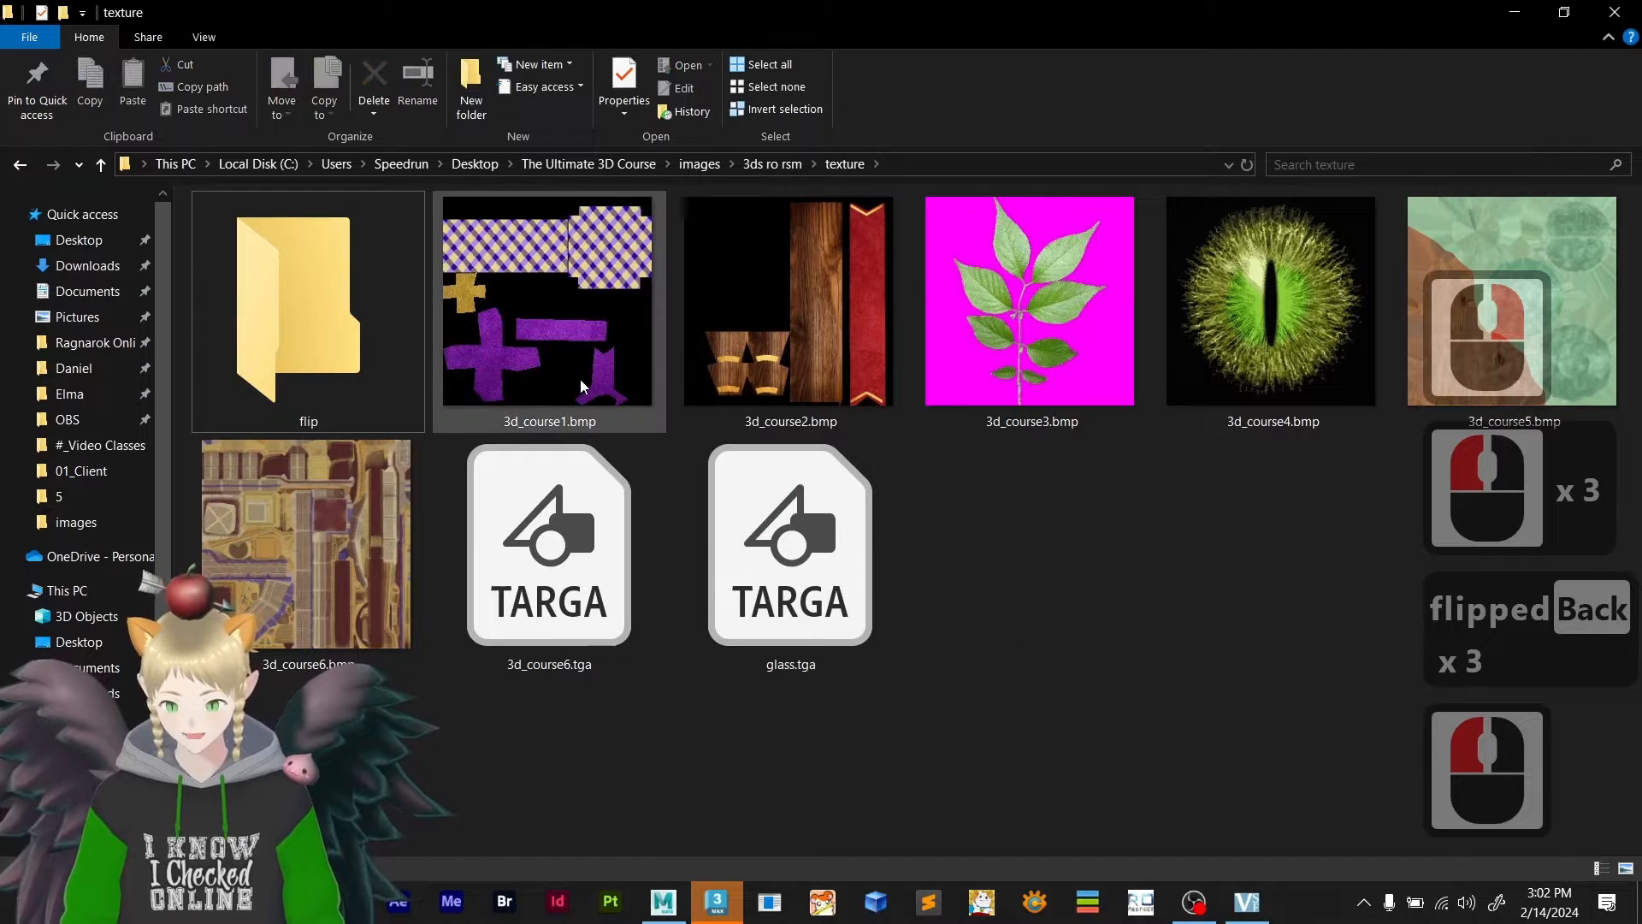
- Copy the textures from 3d_course1.bmp through 3d_course6.tga into the "flip" folder
left_click(568, 310)
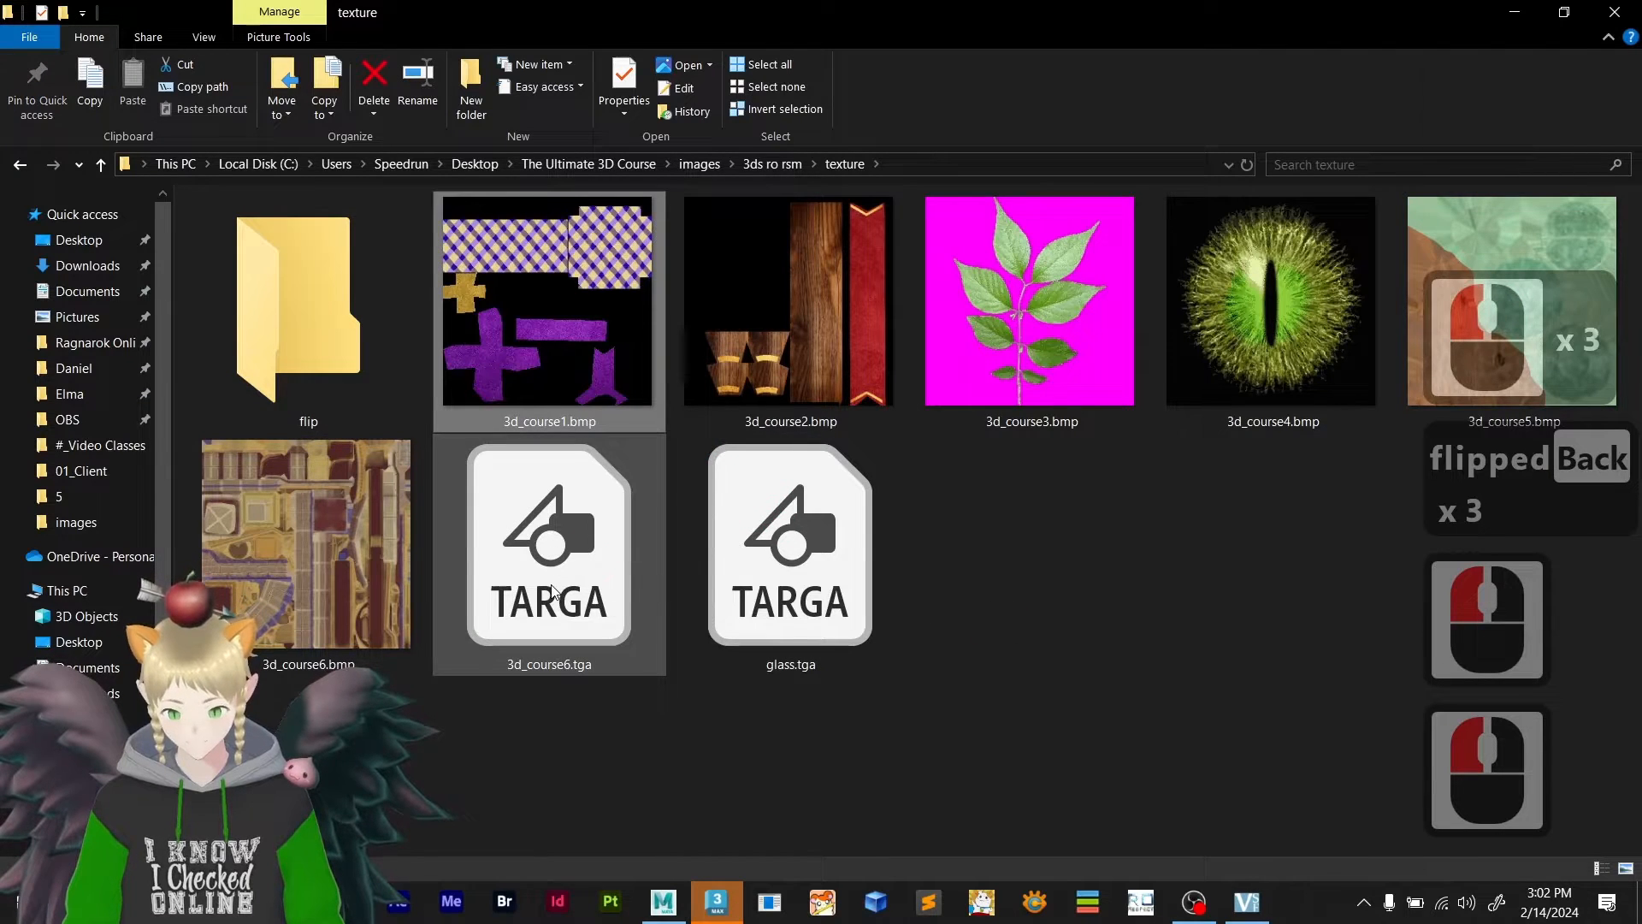
left_click(609, 581, "shift")
key("ctrl+c")
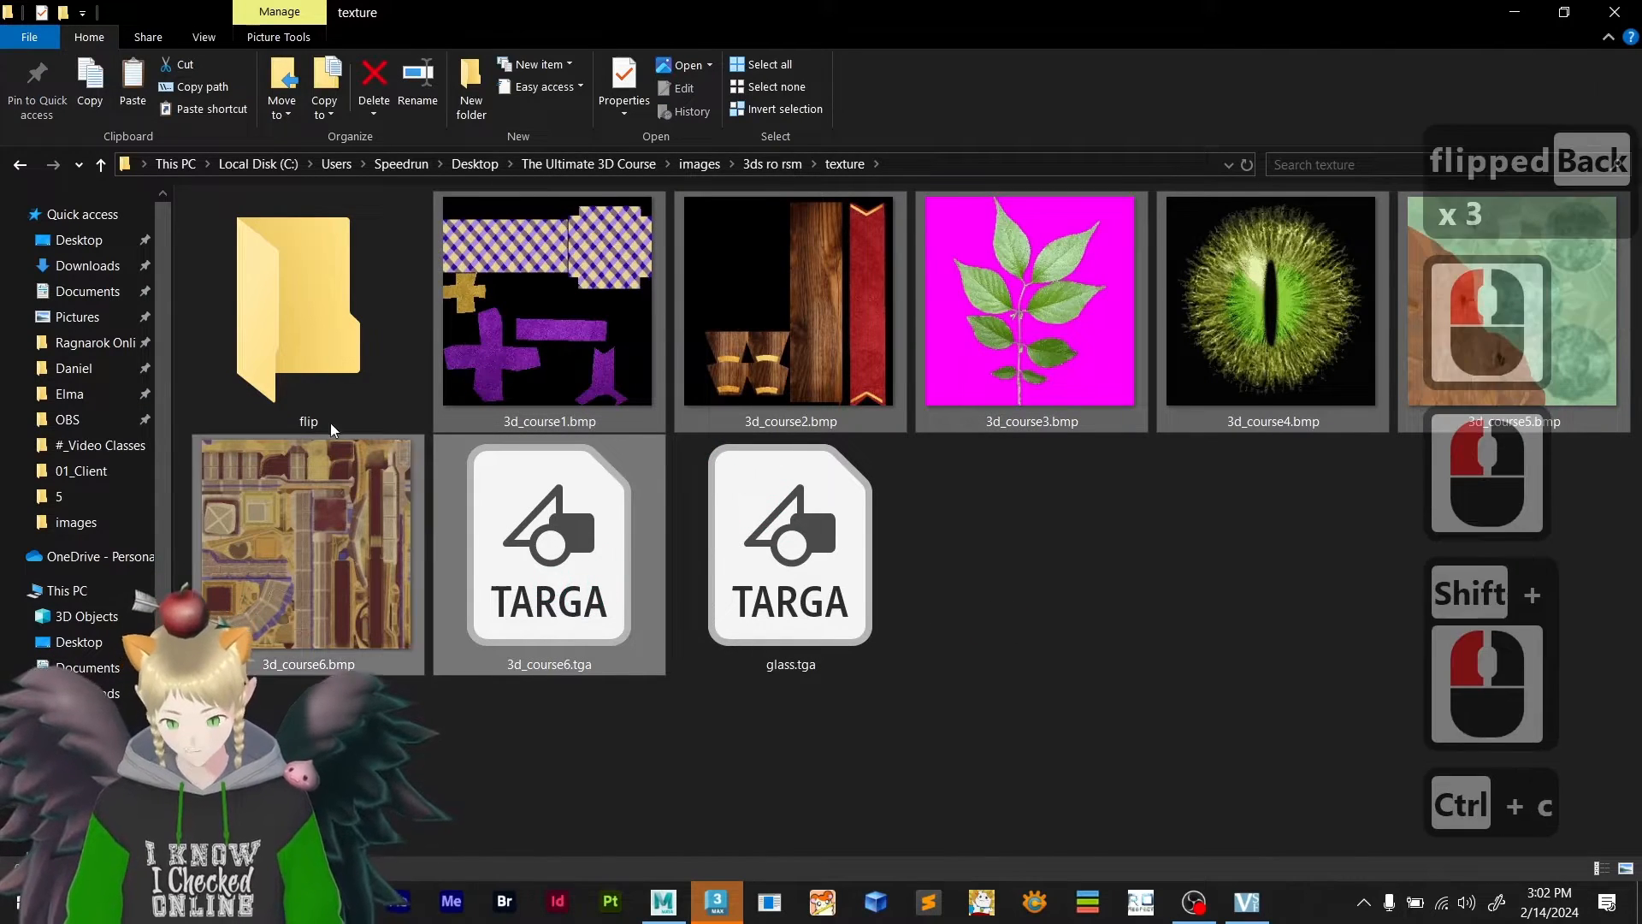
double_click(299, 356)
key("ctrl+v")
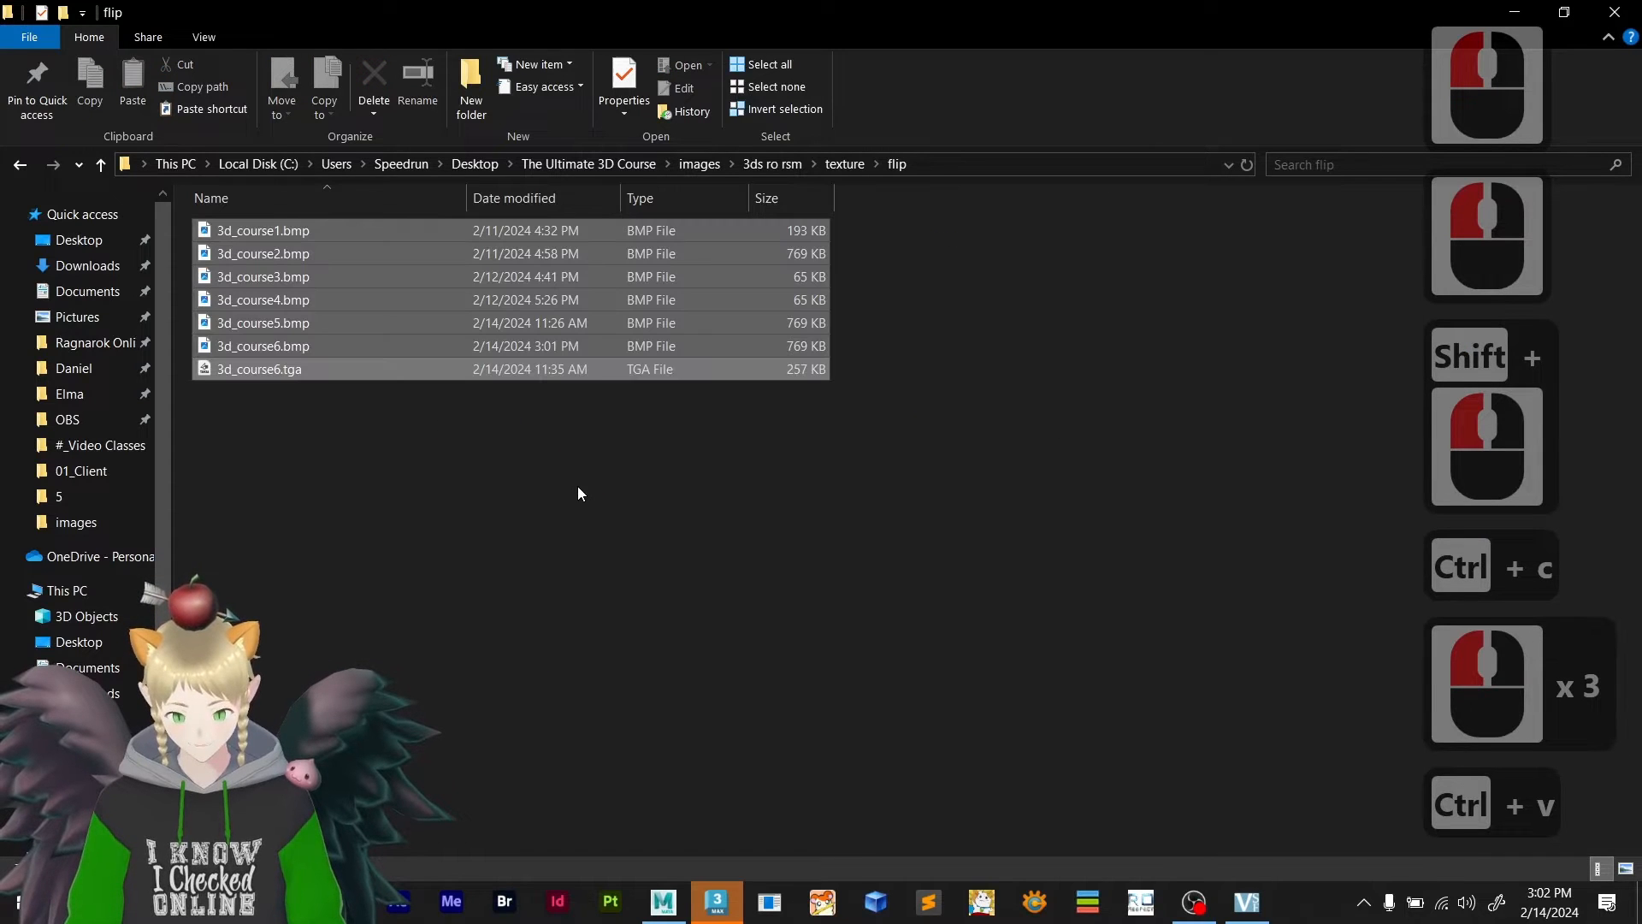
- Close the wall texture in Photoshop without saving and open all seven textures from the "flip" folder there
left_click(239, 902)
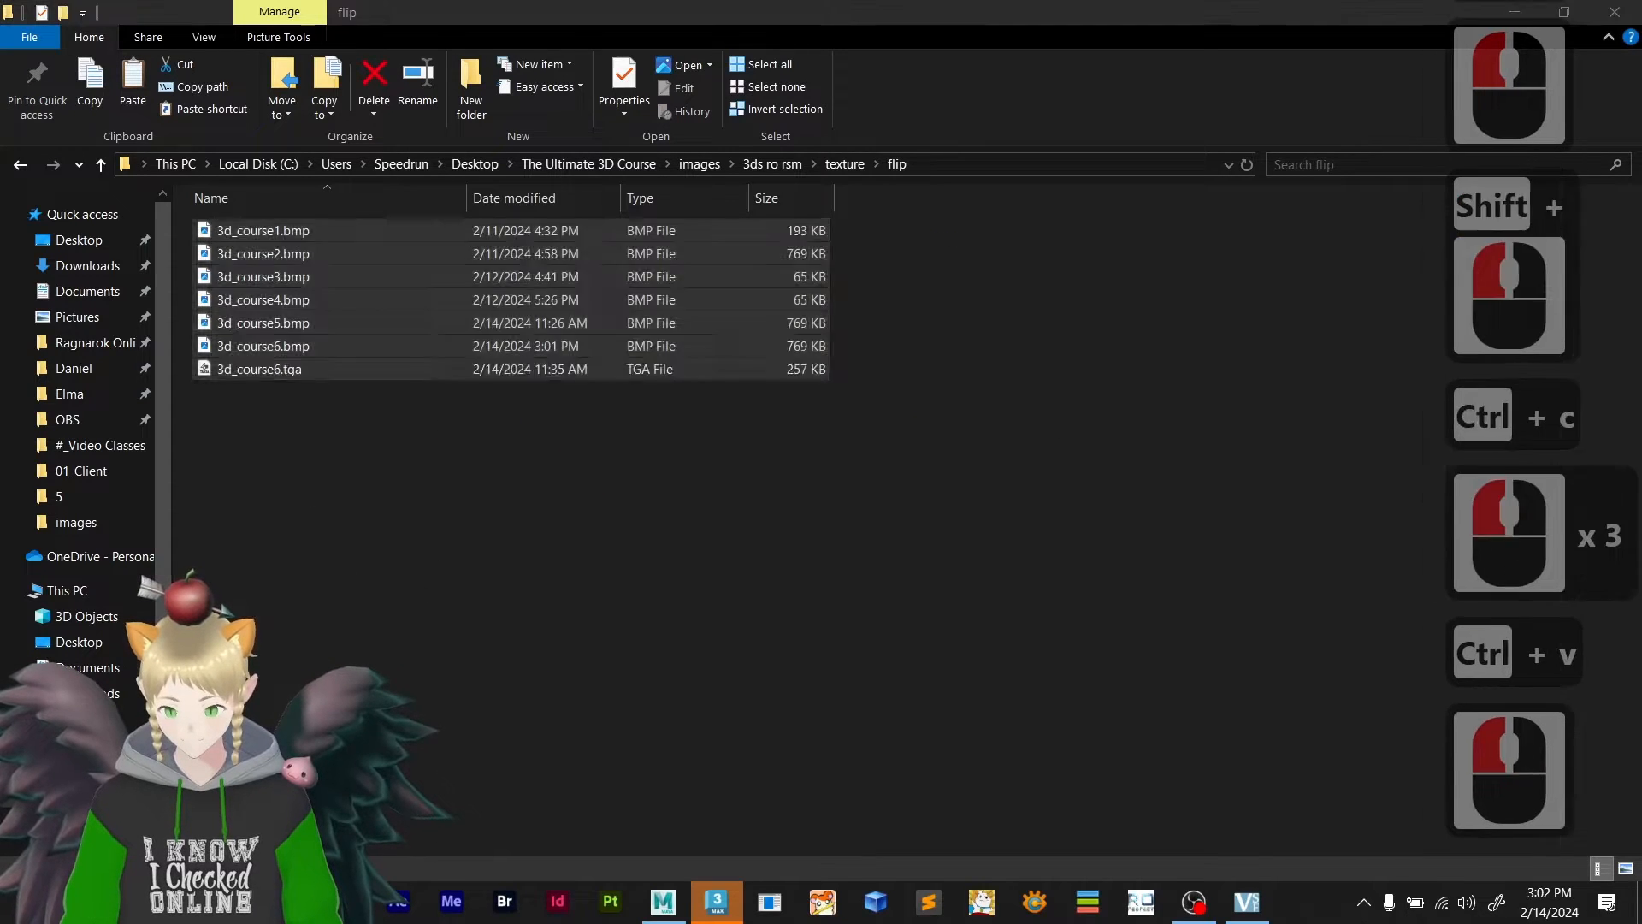
left_click(370, 79)
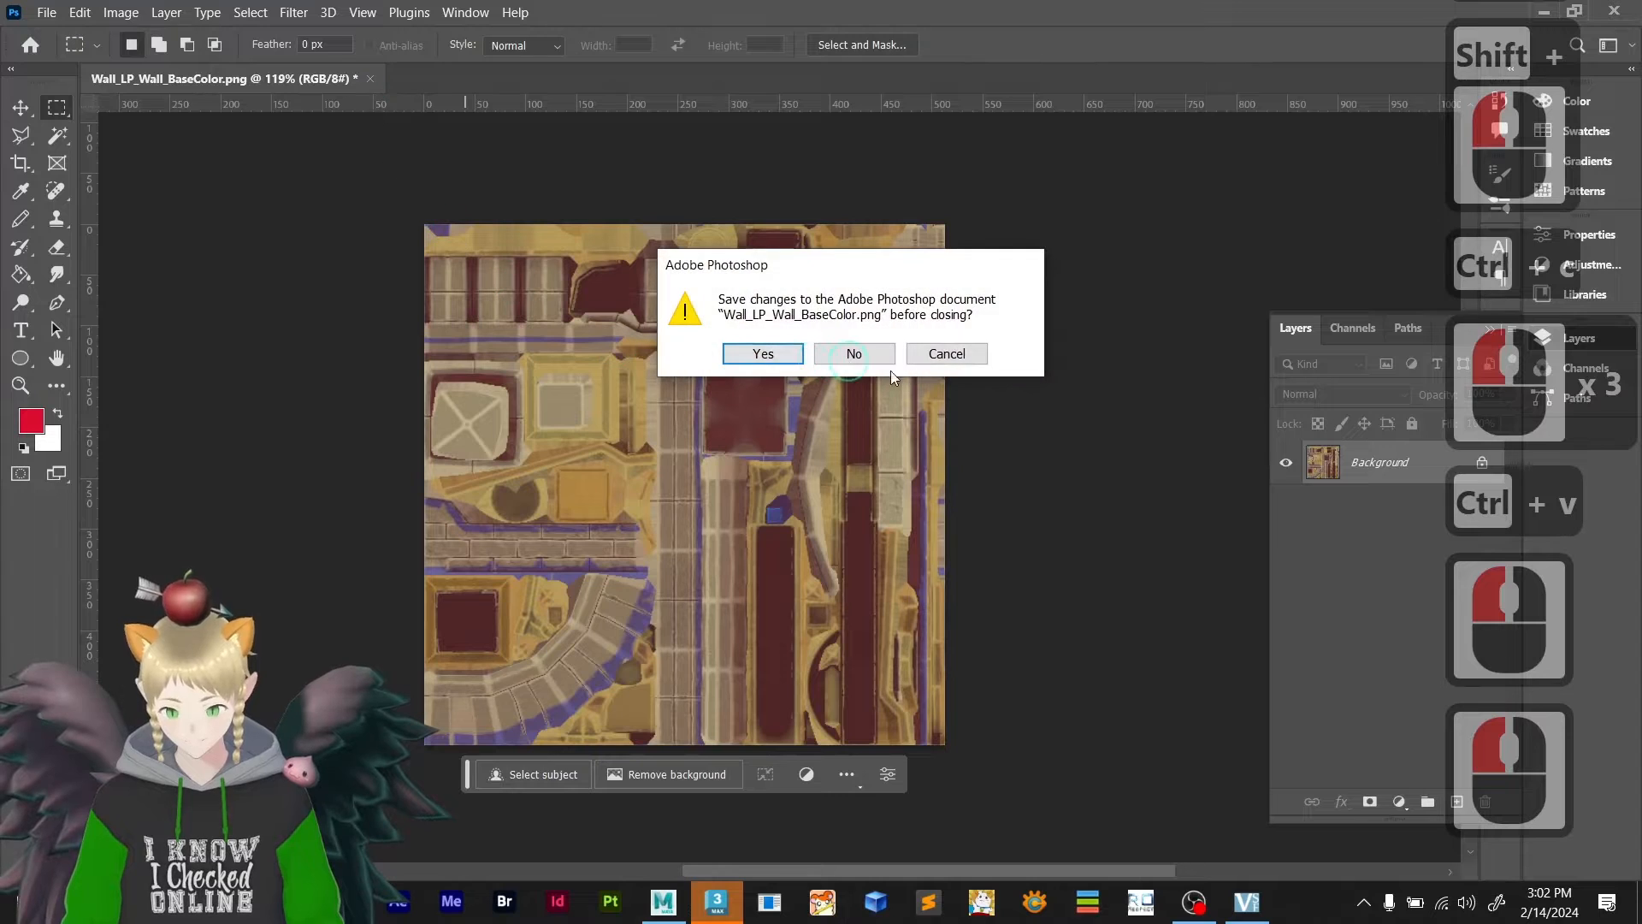
left_click(854, 354)
key("alt+Tab")
left_click_drag(258, 240, 455, 408)
key("alt+Tab")
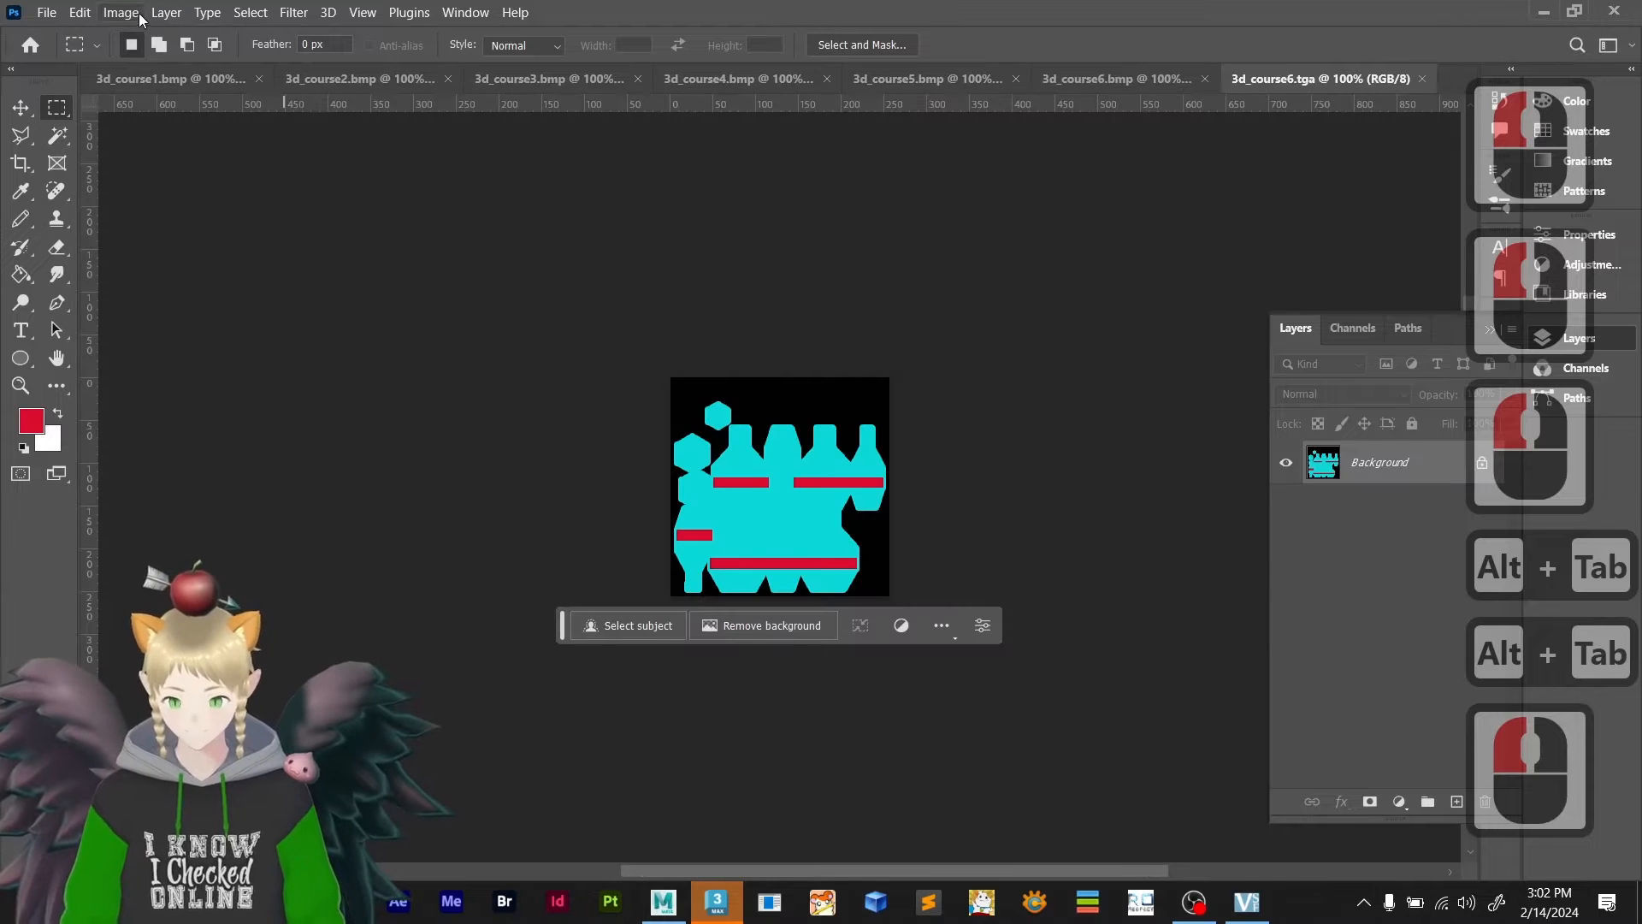
- Flip the canvas of 3d_course6.tga vertically and save the file
left_click(130, 14)
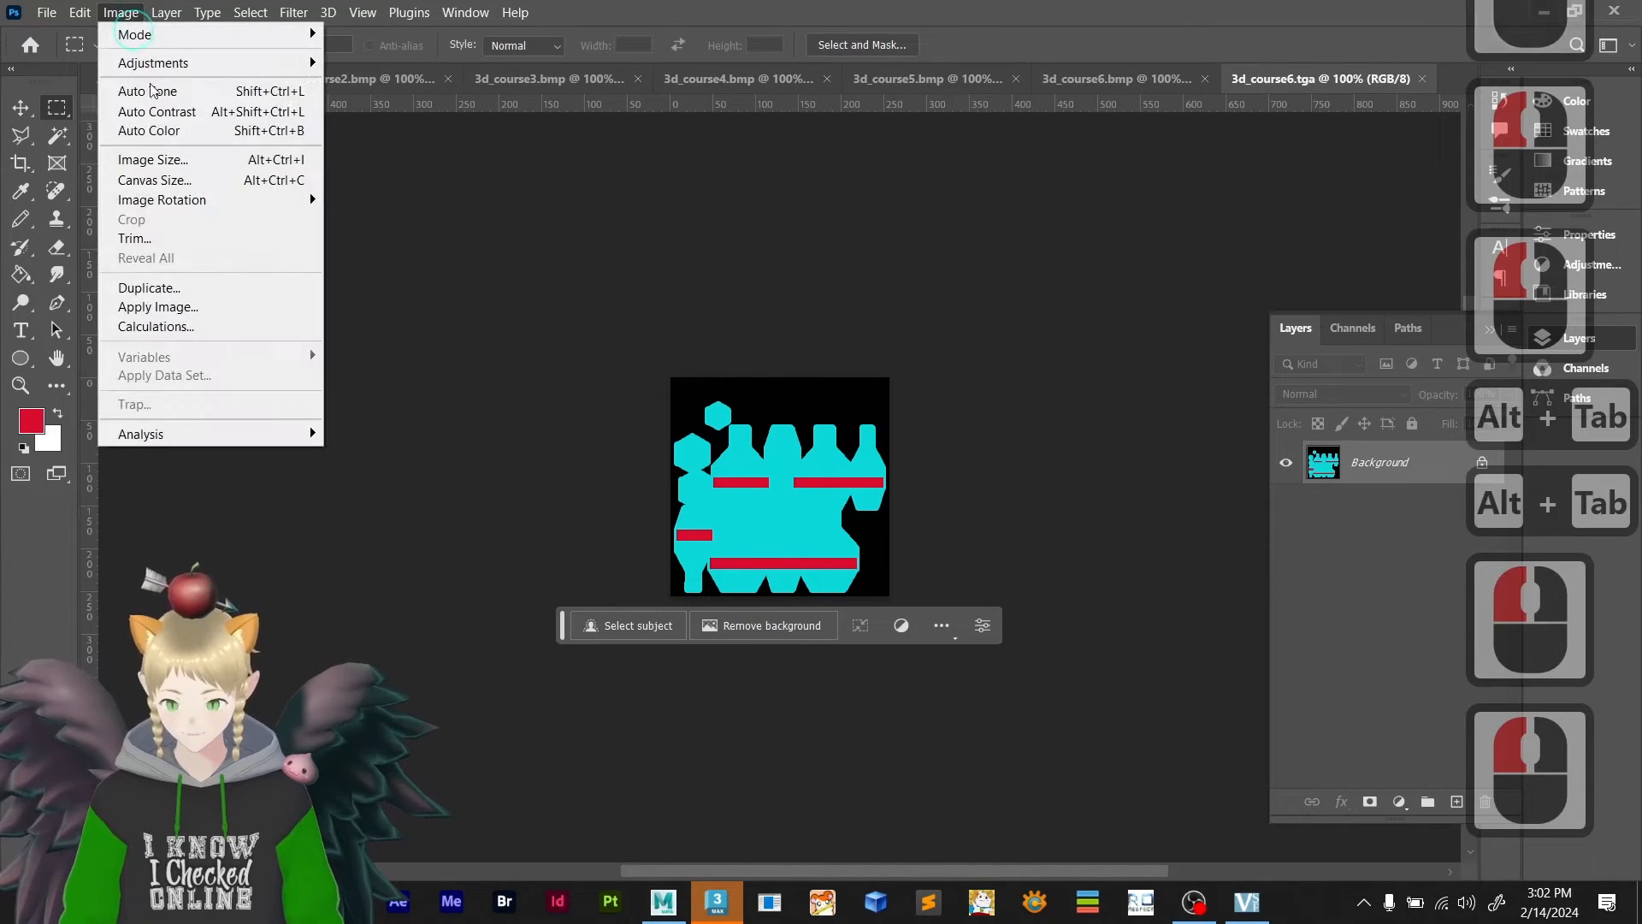
left_click(233, 201)
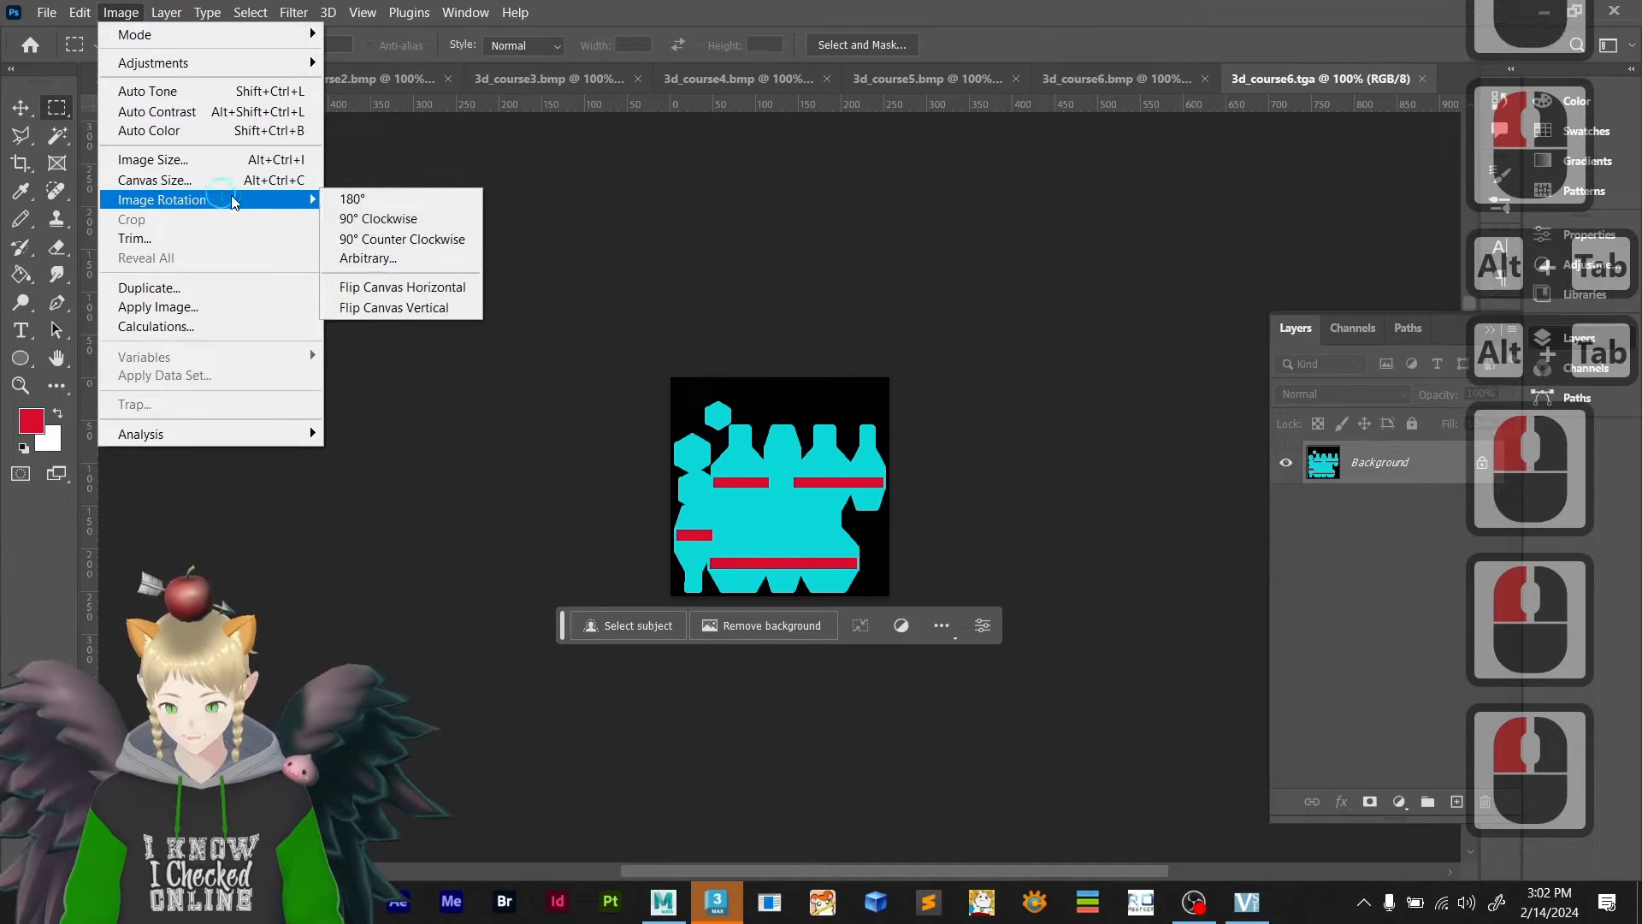
left_click(429, 309)
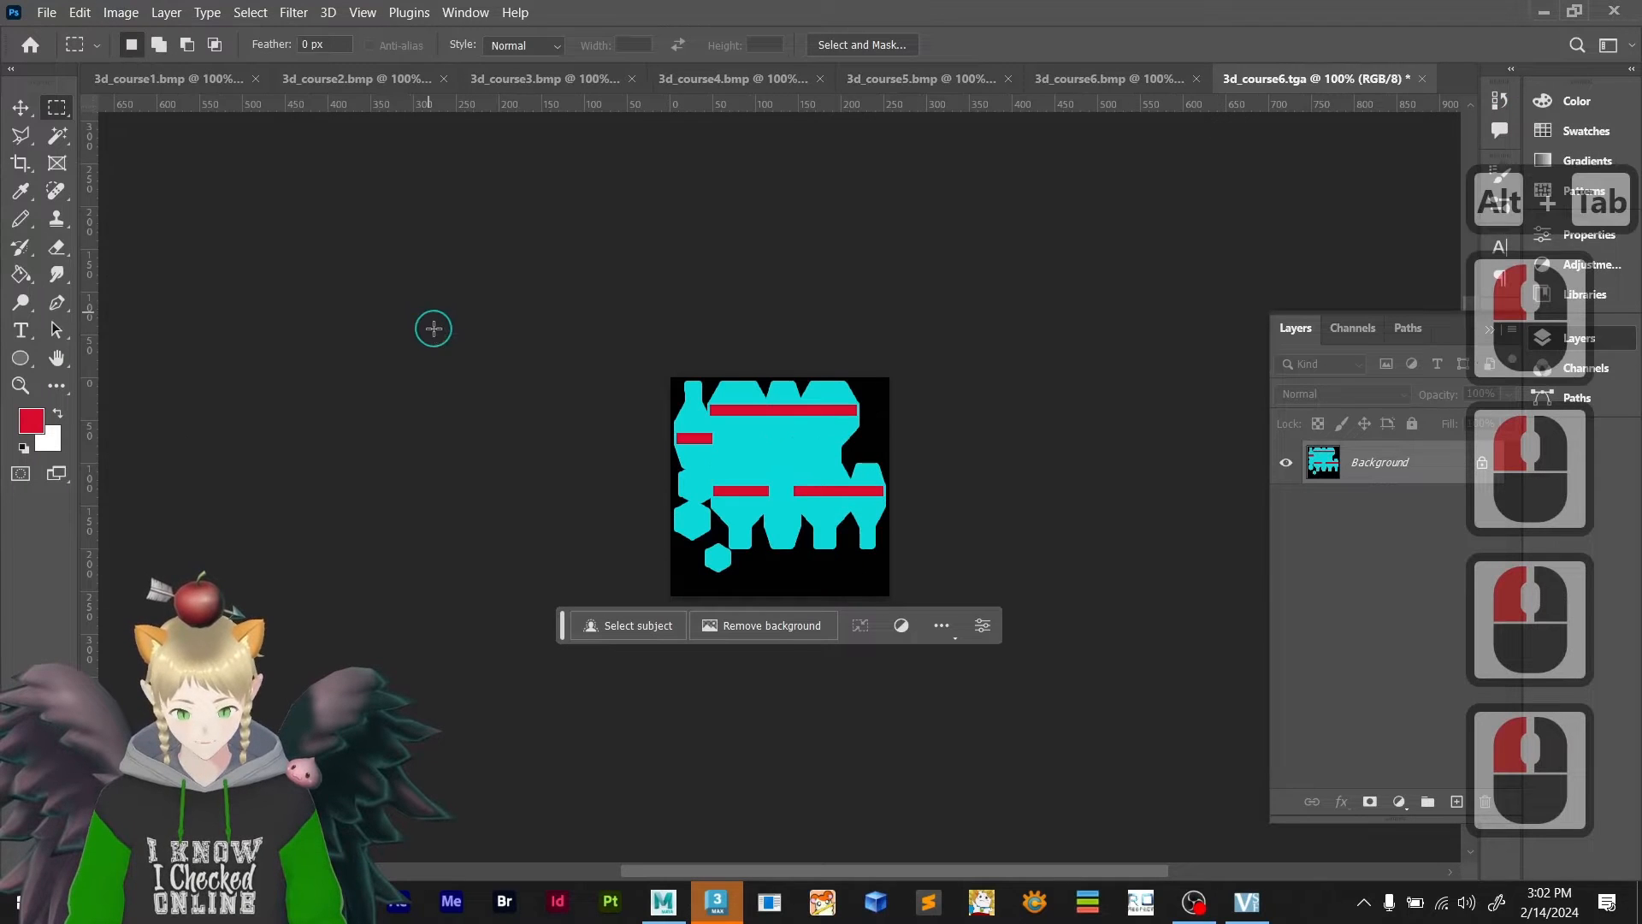
key("ctrl+s")
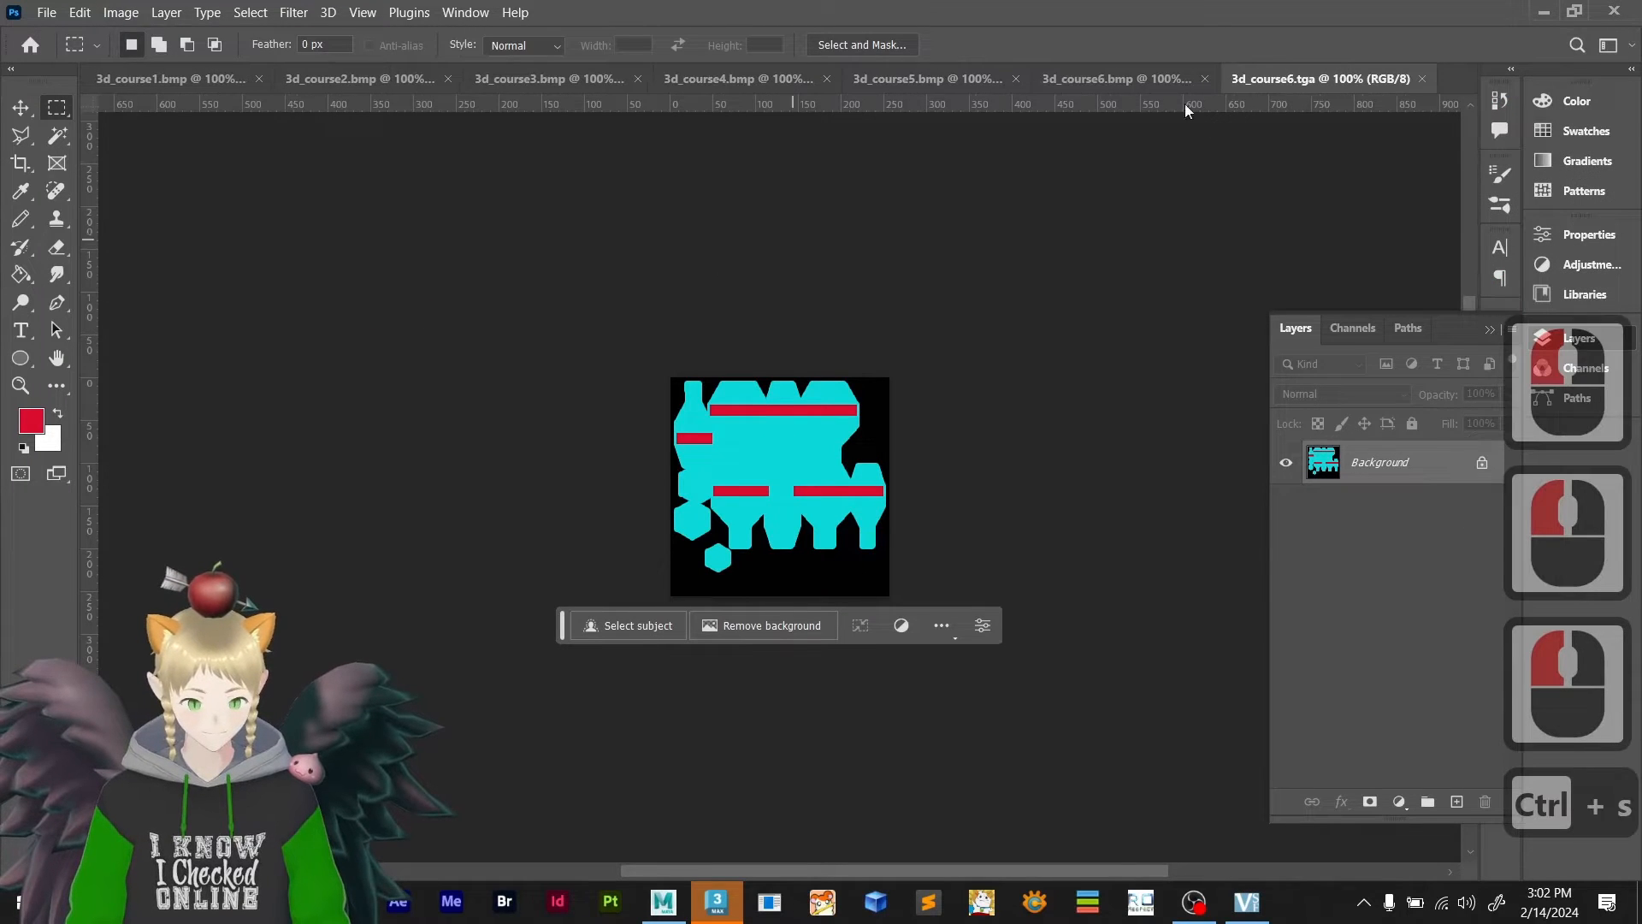
- Flip the canvas of the wall texture 3d_course6.bmp vertically and save the file
left_click(1116, 78)
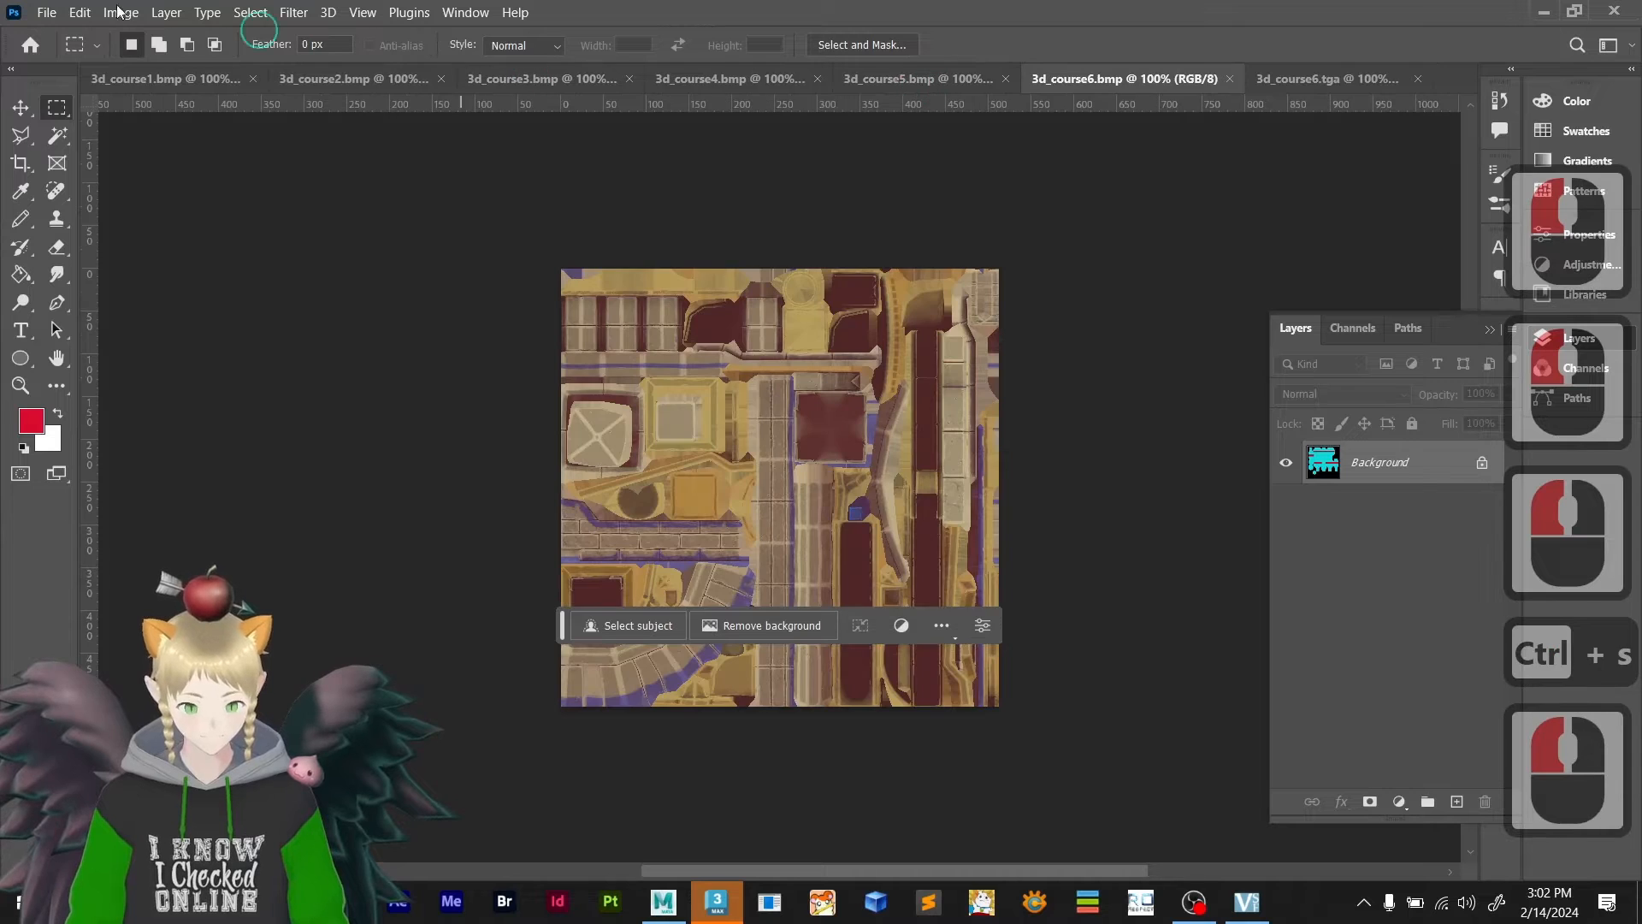
left_click(120, 12)
mouse_move(214, 200)
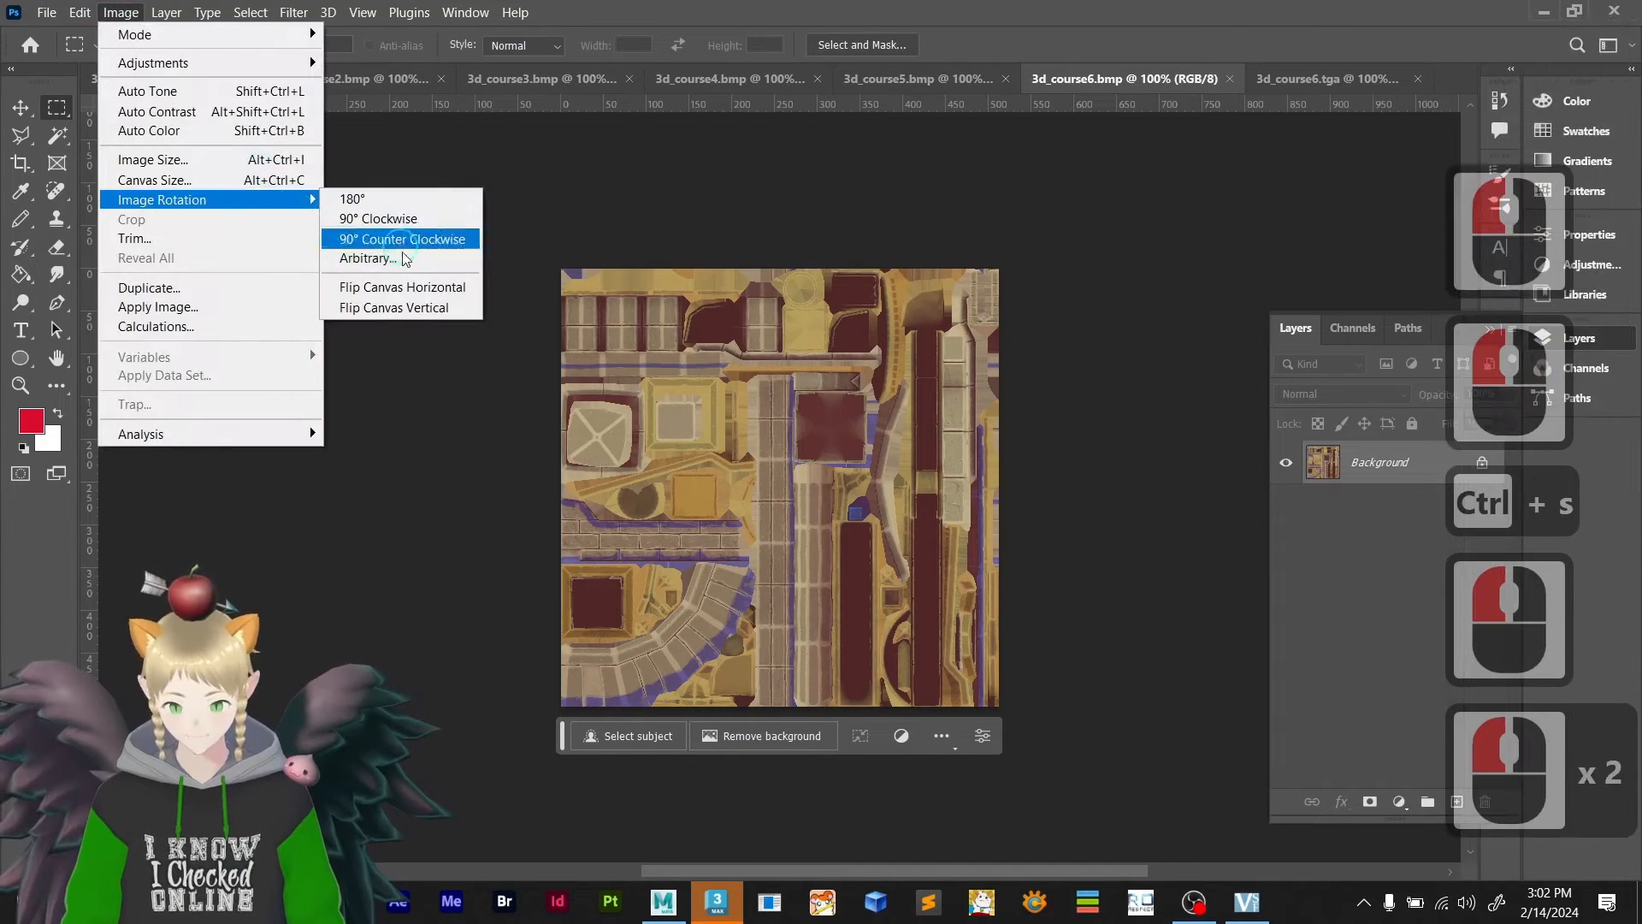
left_click(402, 307)
key("ctrl+s")
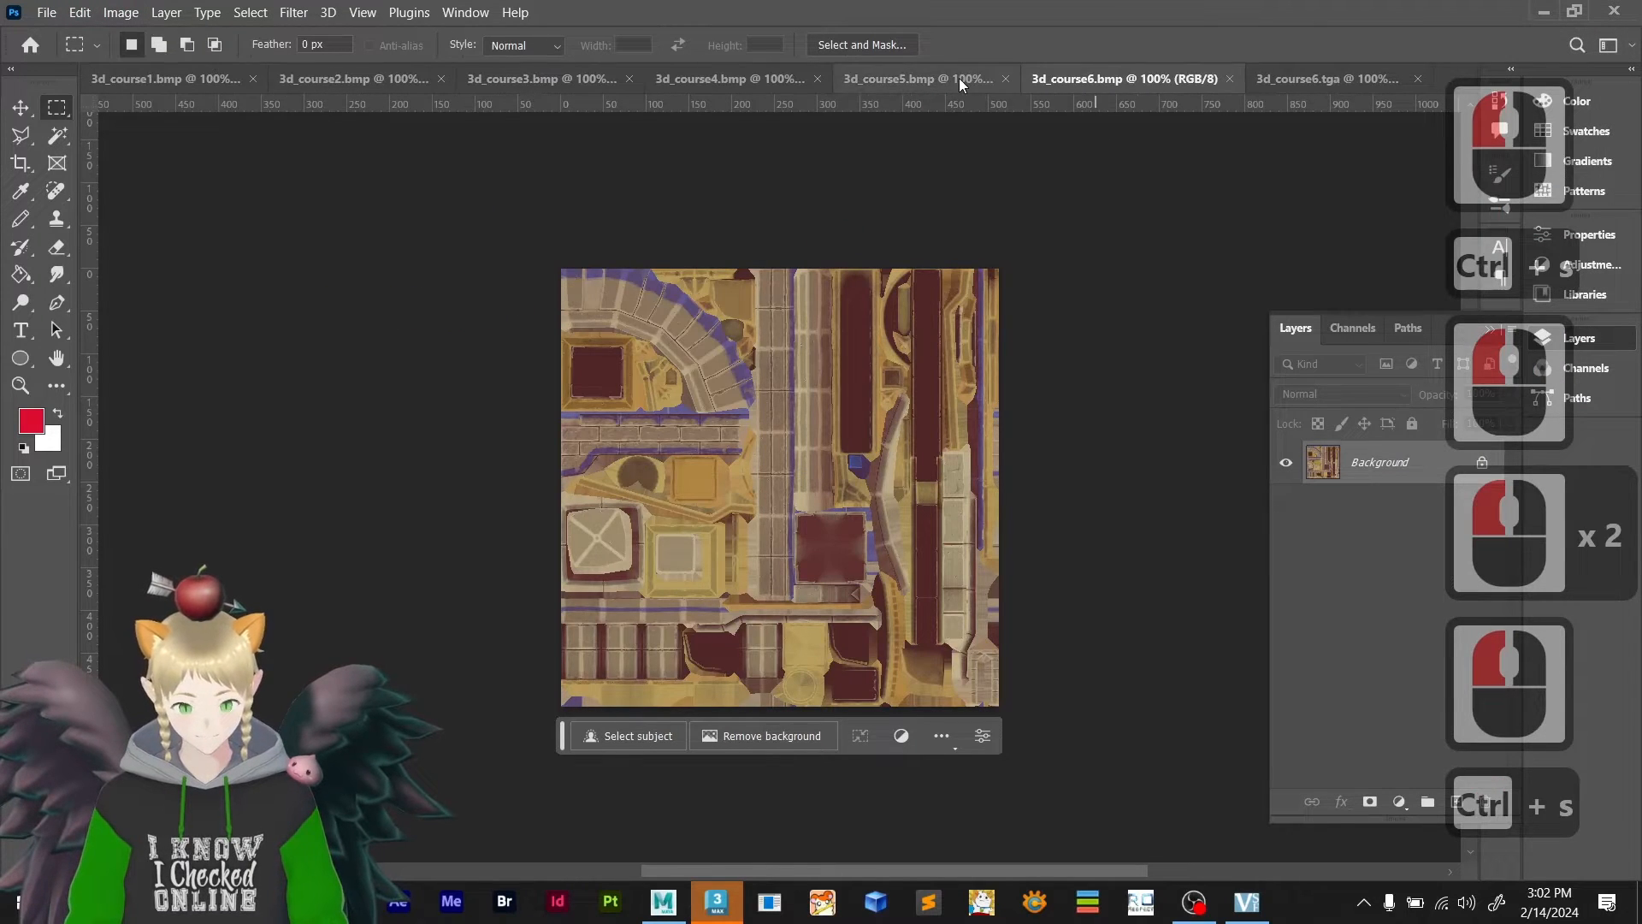
- Flip the canvas of 3d_course5.bmp vertically and save the file
left_click(915, 79)
left_click(120, 12)
mouse_move(268, 202)
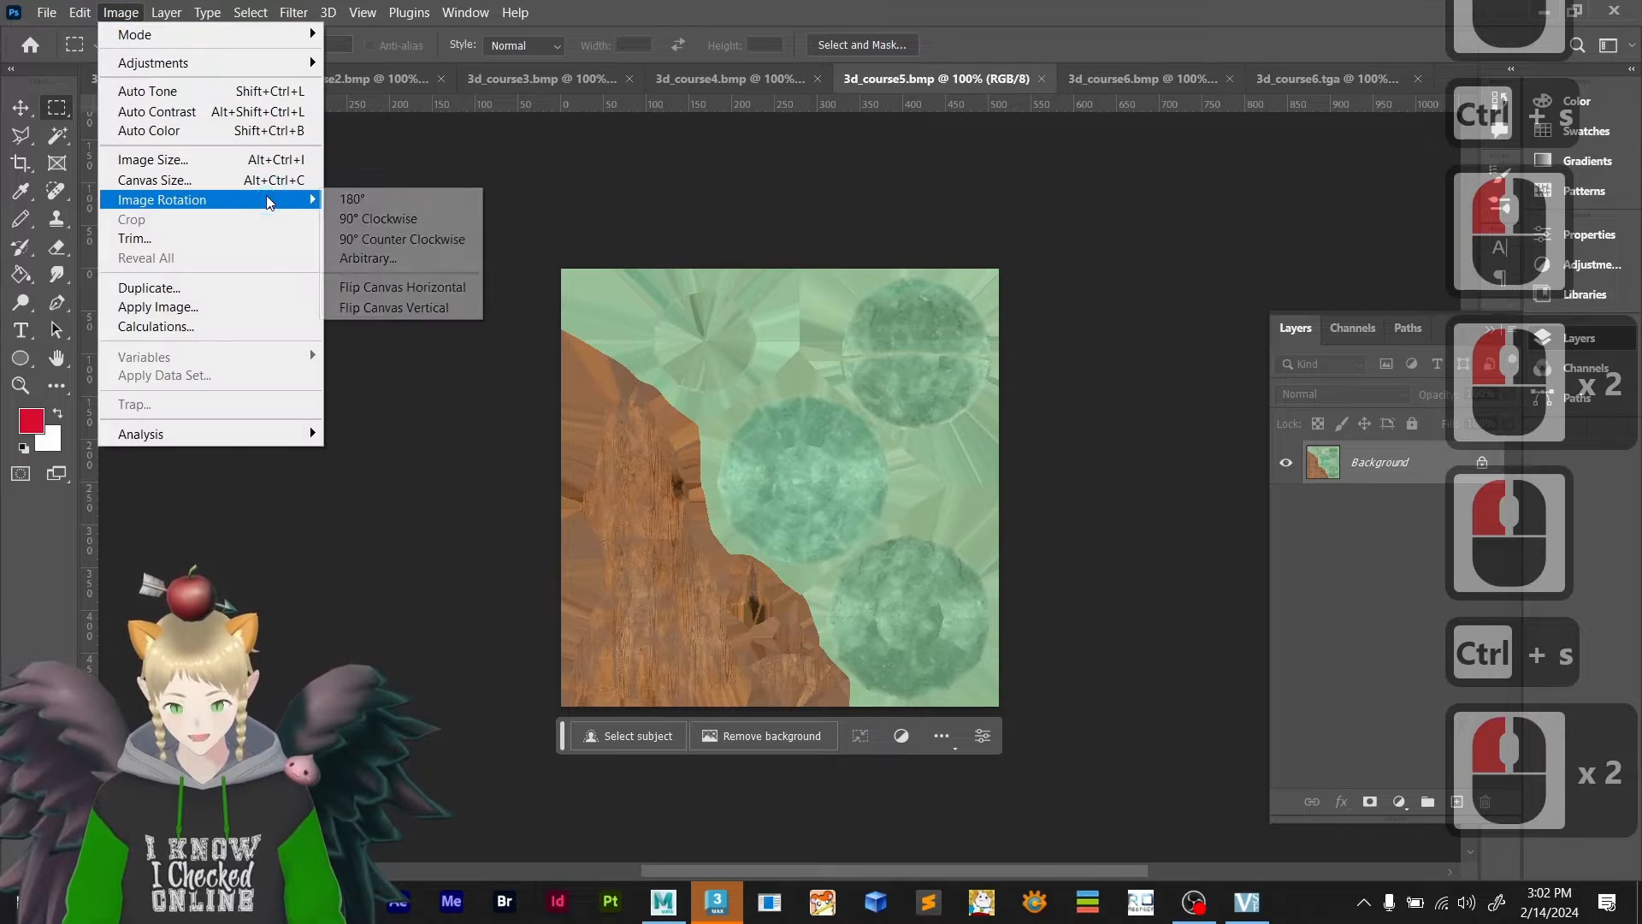
left_click(459, 306)
key("ctrl+s")
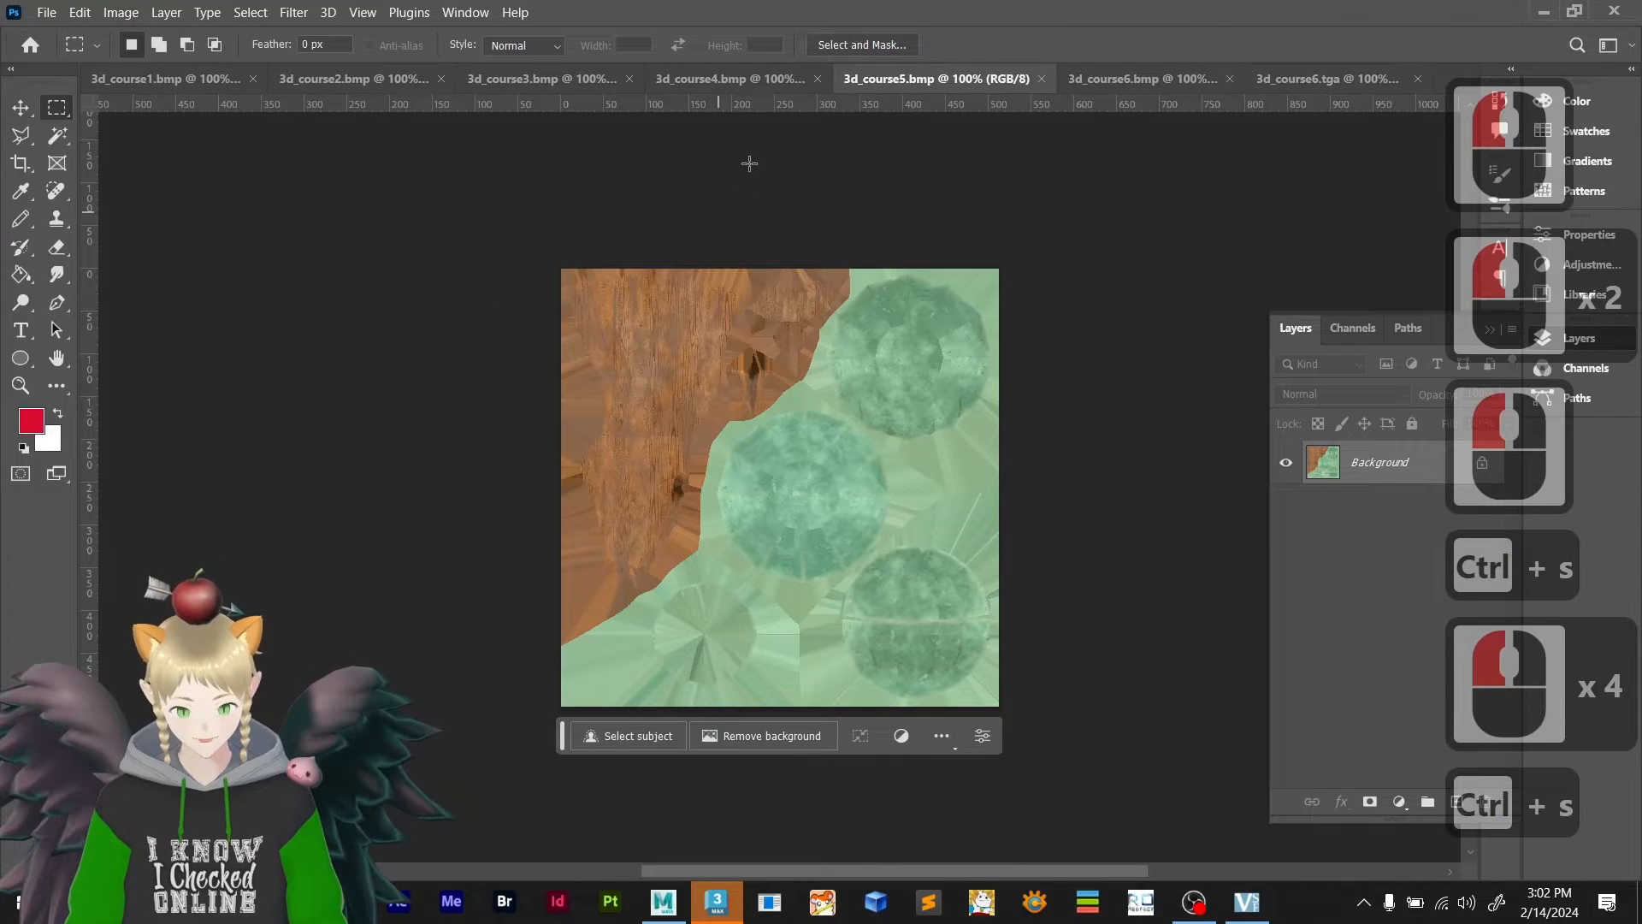
- Flip the canvas of the eye texture 3d_course4.bmp vertically and save the file
left_click(716, 80)
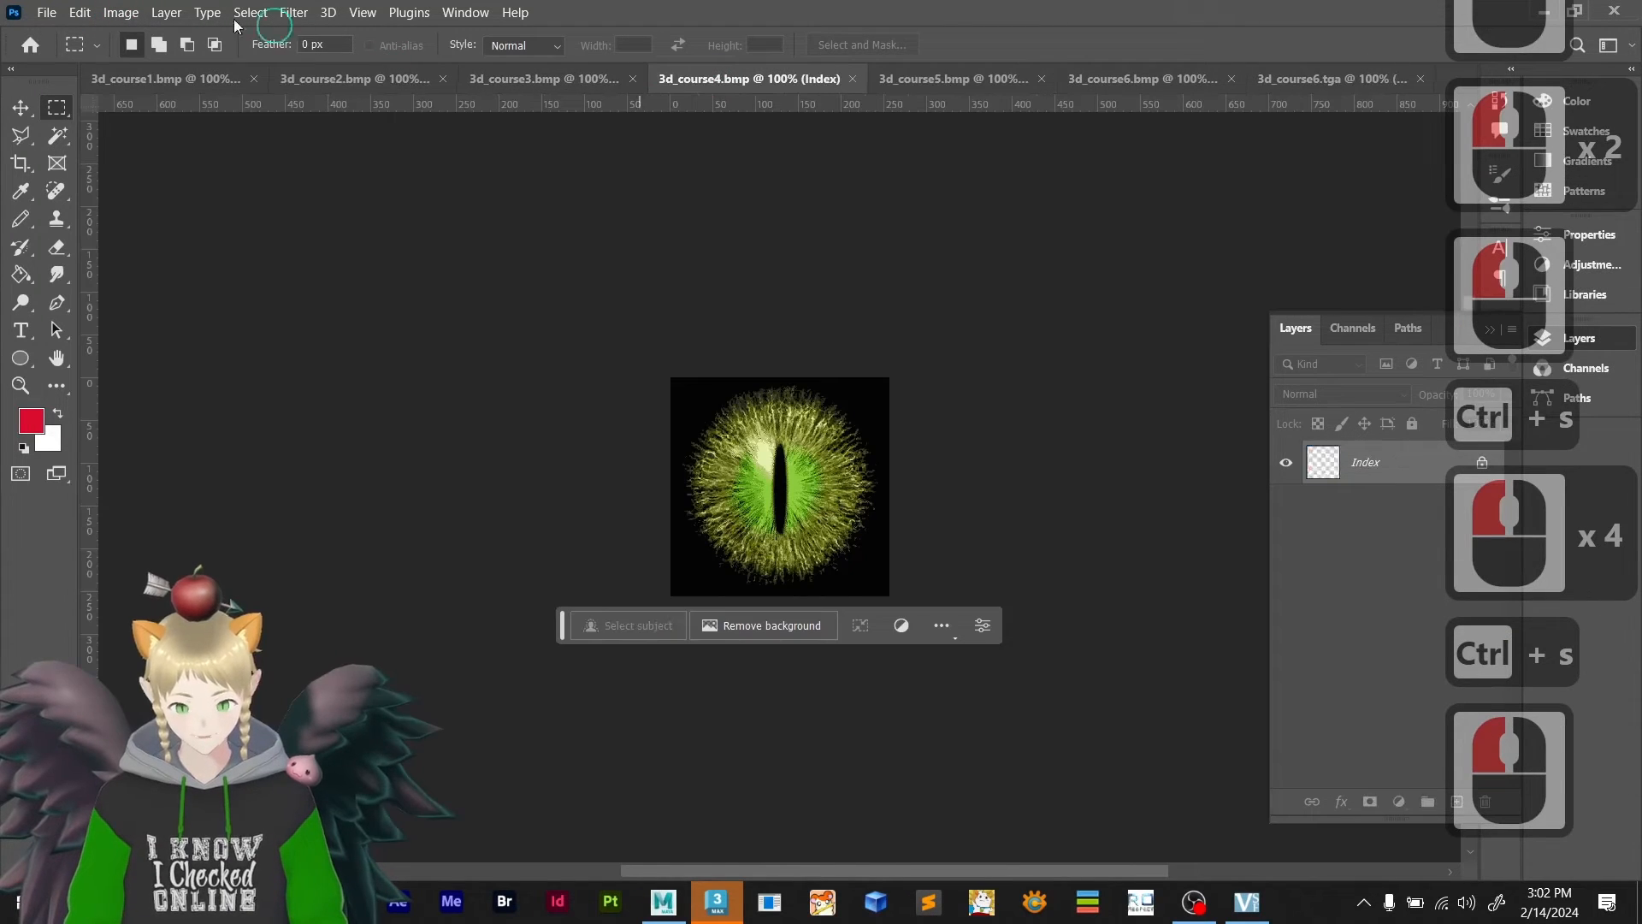
left_click(117, 13)
mouse_move(238, 199)
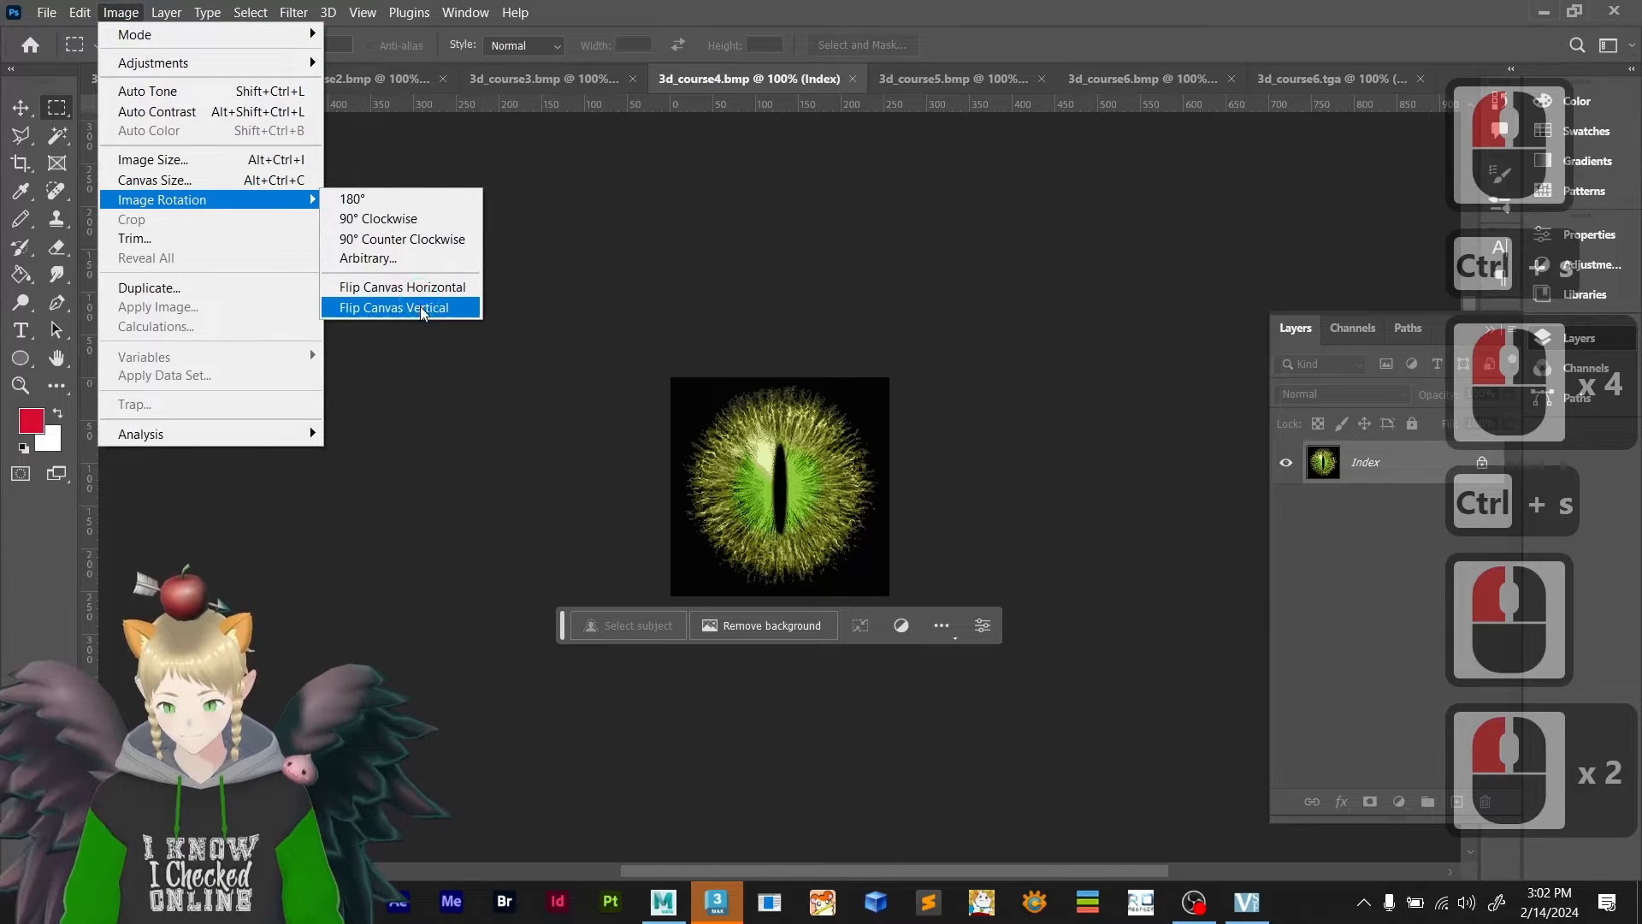
left_click(394, 308)
key("ctrl+s")
- Flip the canvas of the leaf texture 3d_course3.bmp vertically and save the file
left_click(581, 77)
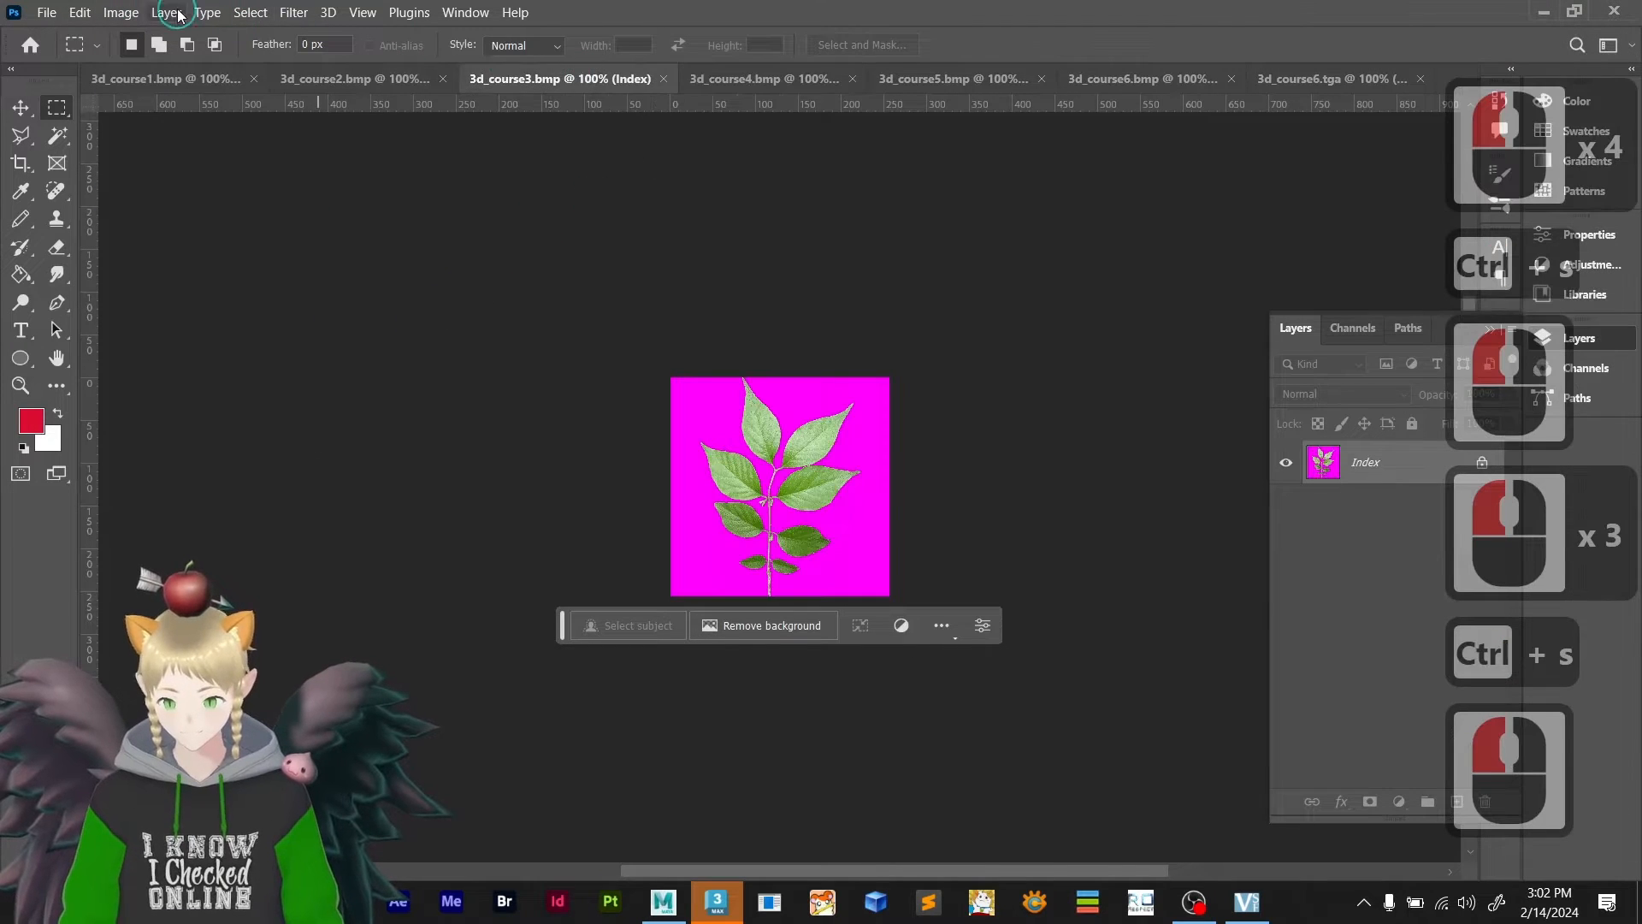
left_click(120, 12)
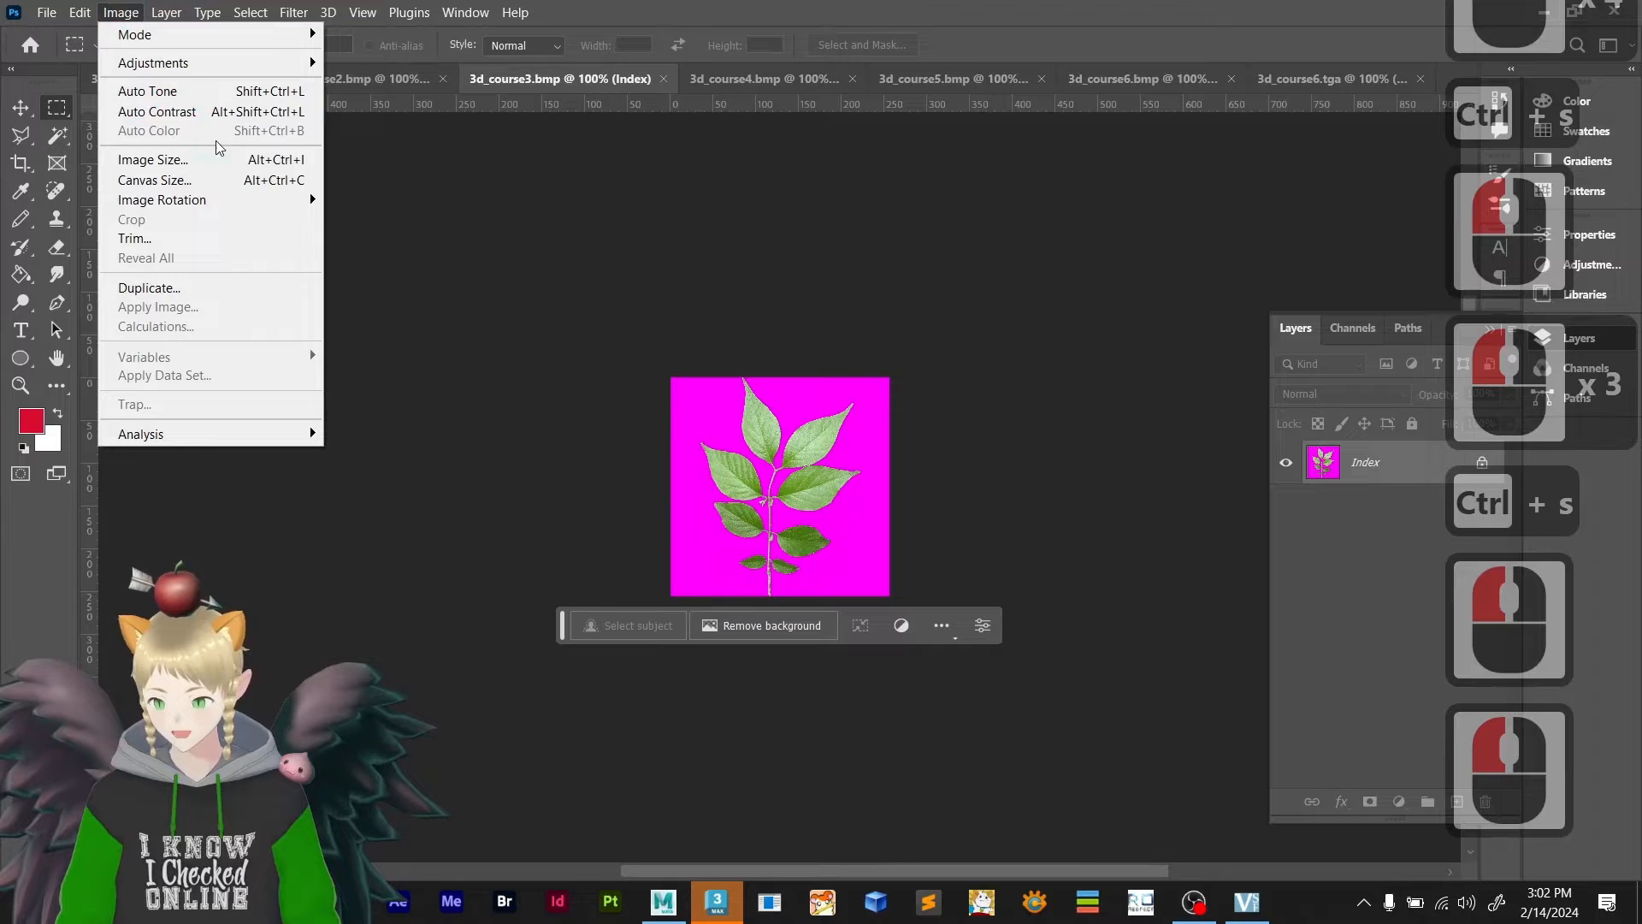
mouse_move(162, 200)
left_click(394, 308)
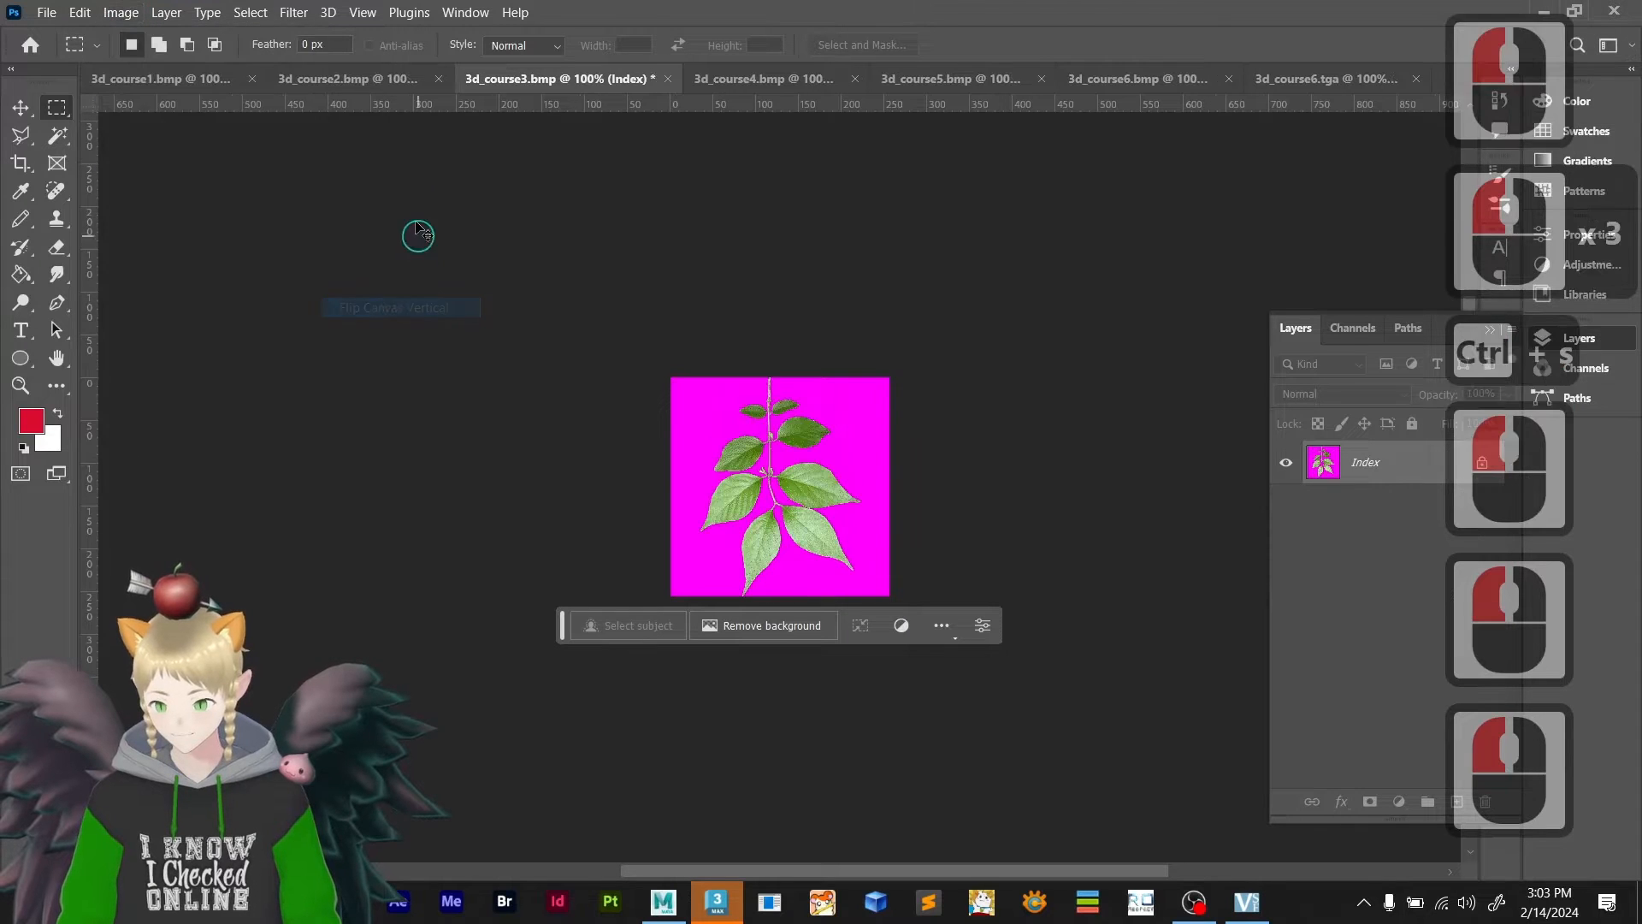
key("ctrl+s")
- Flip the canvas of the table texture 3d_course2.bmp vertically and save the file
left_click(347, 78)
left_click(121, 12)
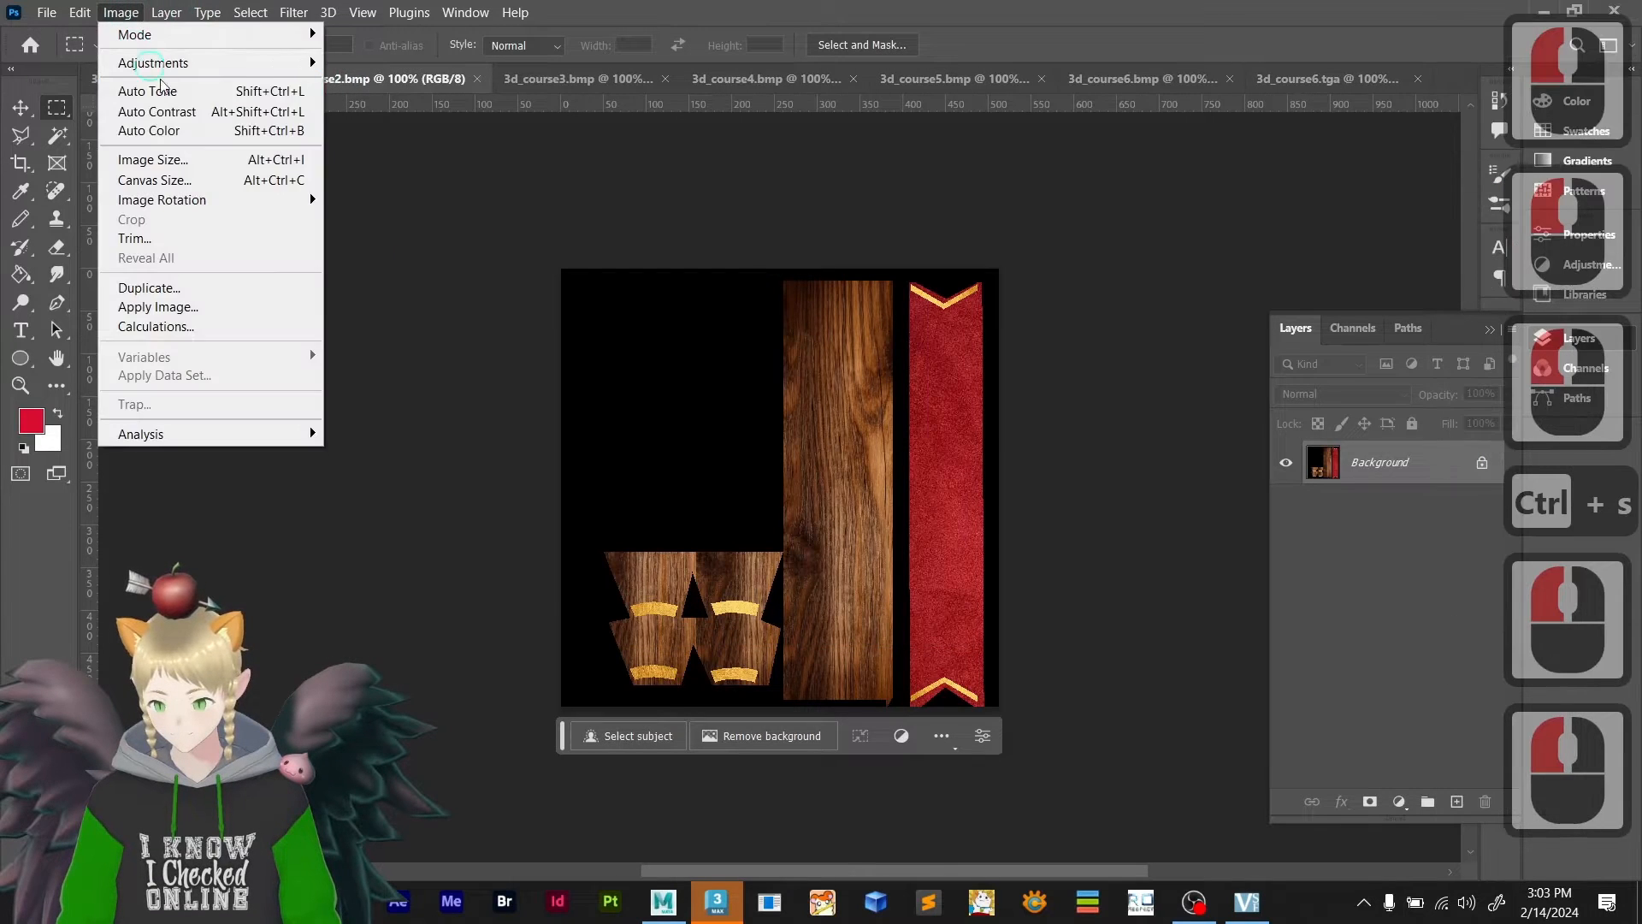
left_click(235, 199)
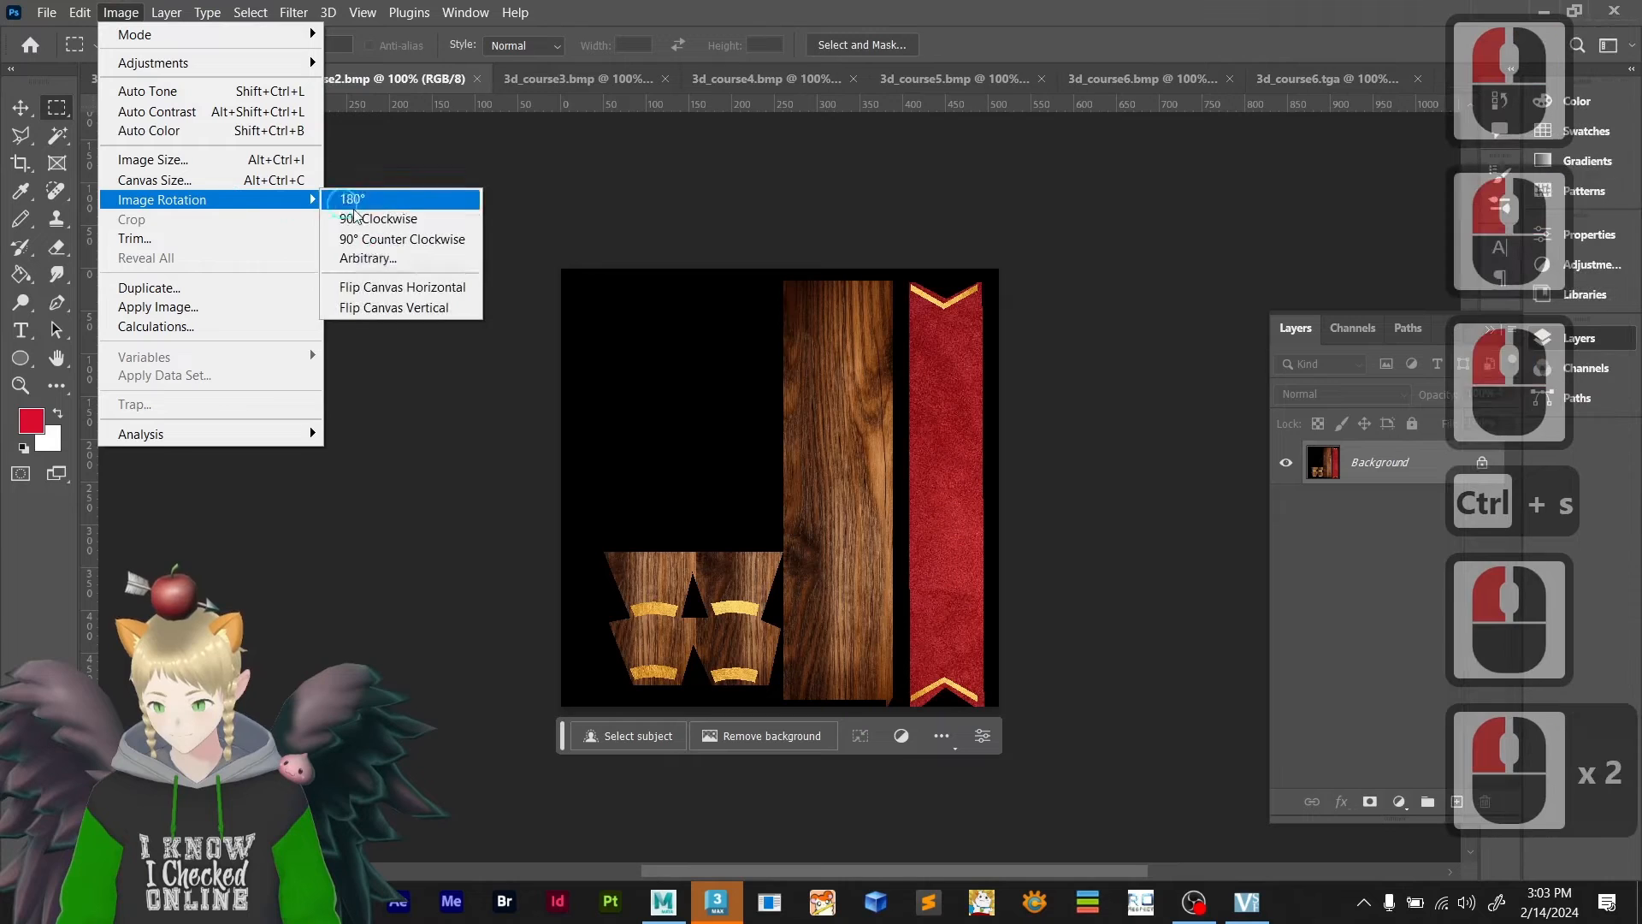
left_click(382, 310)
key("ctrl+s")
- Flip the canvas of the gift box texture 3d_course1.bmp vertically and save the file
left_click(157, 57)
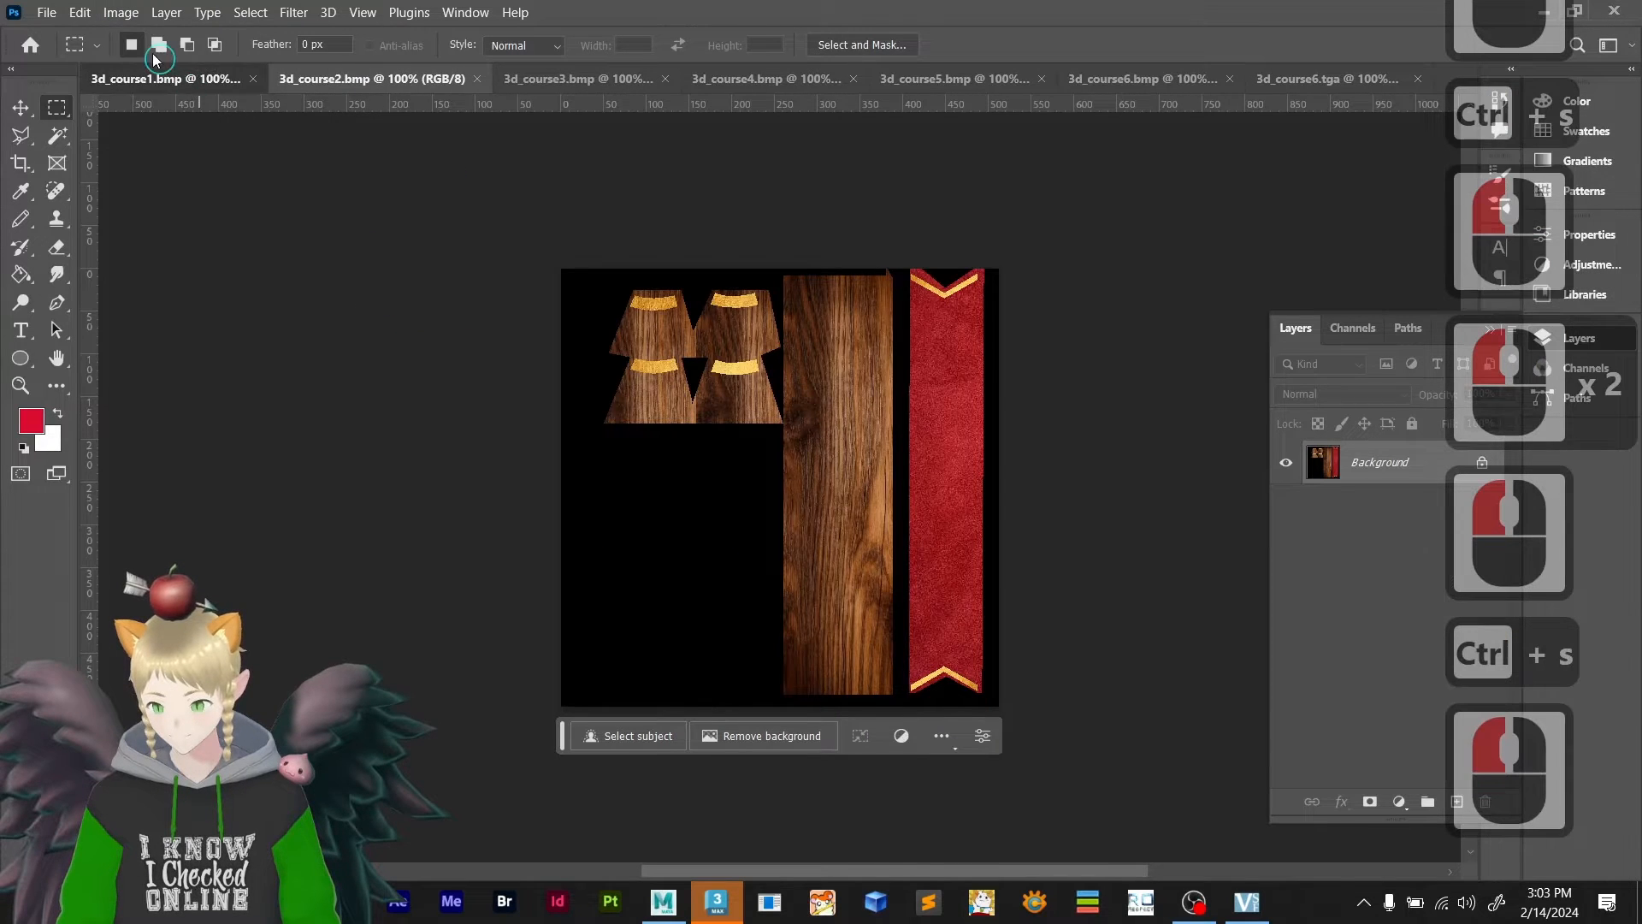
left_click(121, 12)
mouse_move(235, 200)
left_click(388, 291)
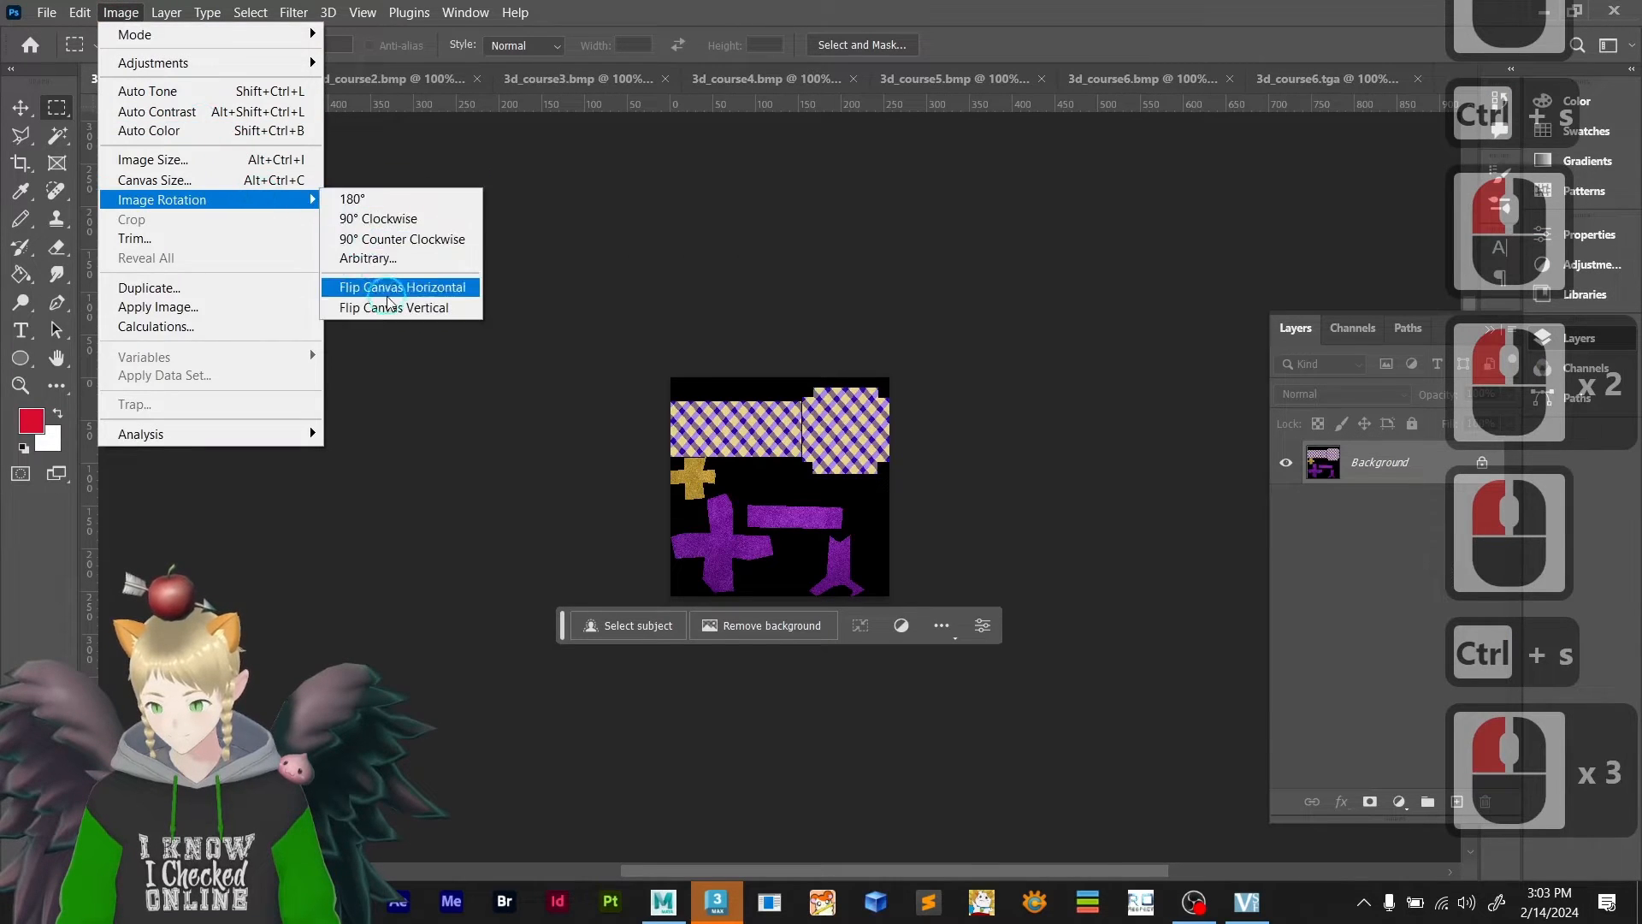
left_click(389, 307)
key("ctrl+s")
- Close every open document except 3d_course1.bmp and minimize Photoshop to return to the flip folder
right_click(273, 81)
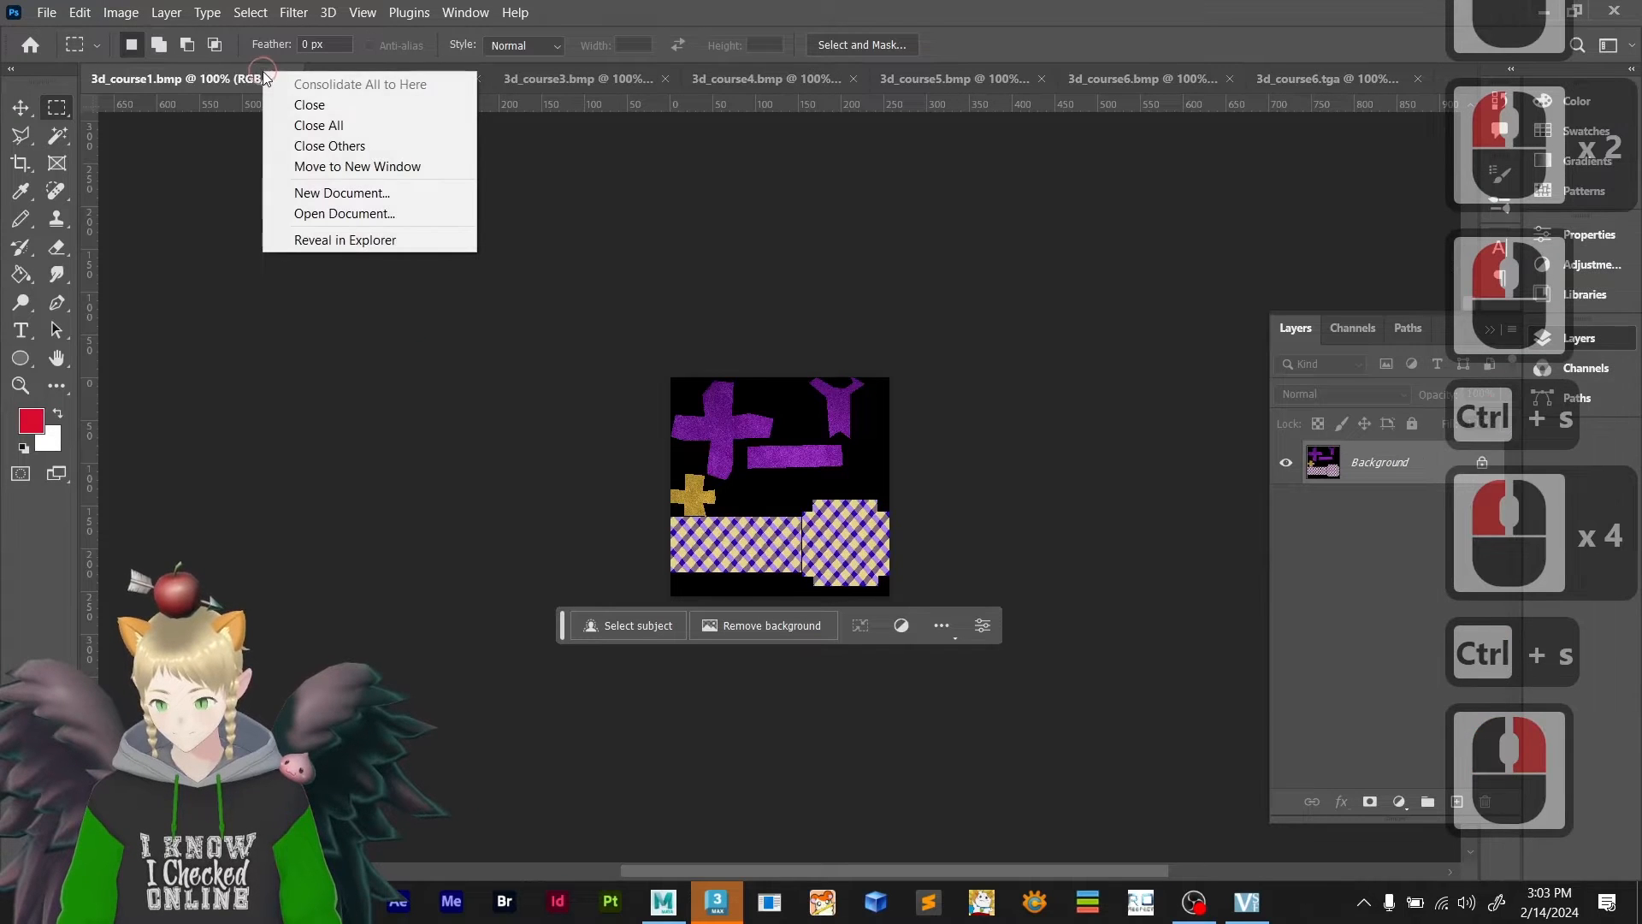
left_click(354, 148)
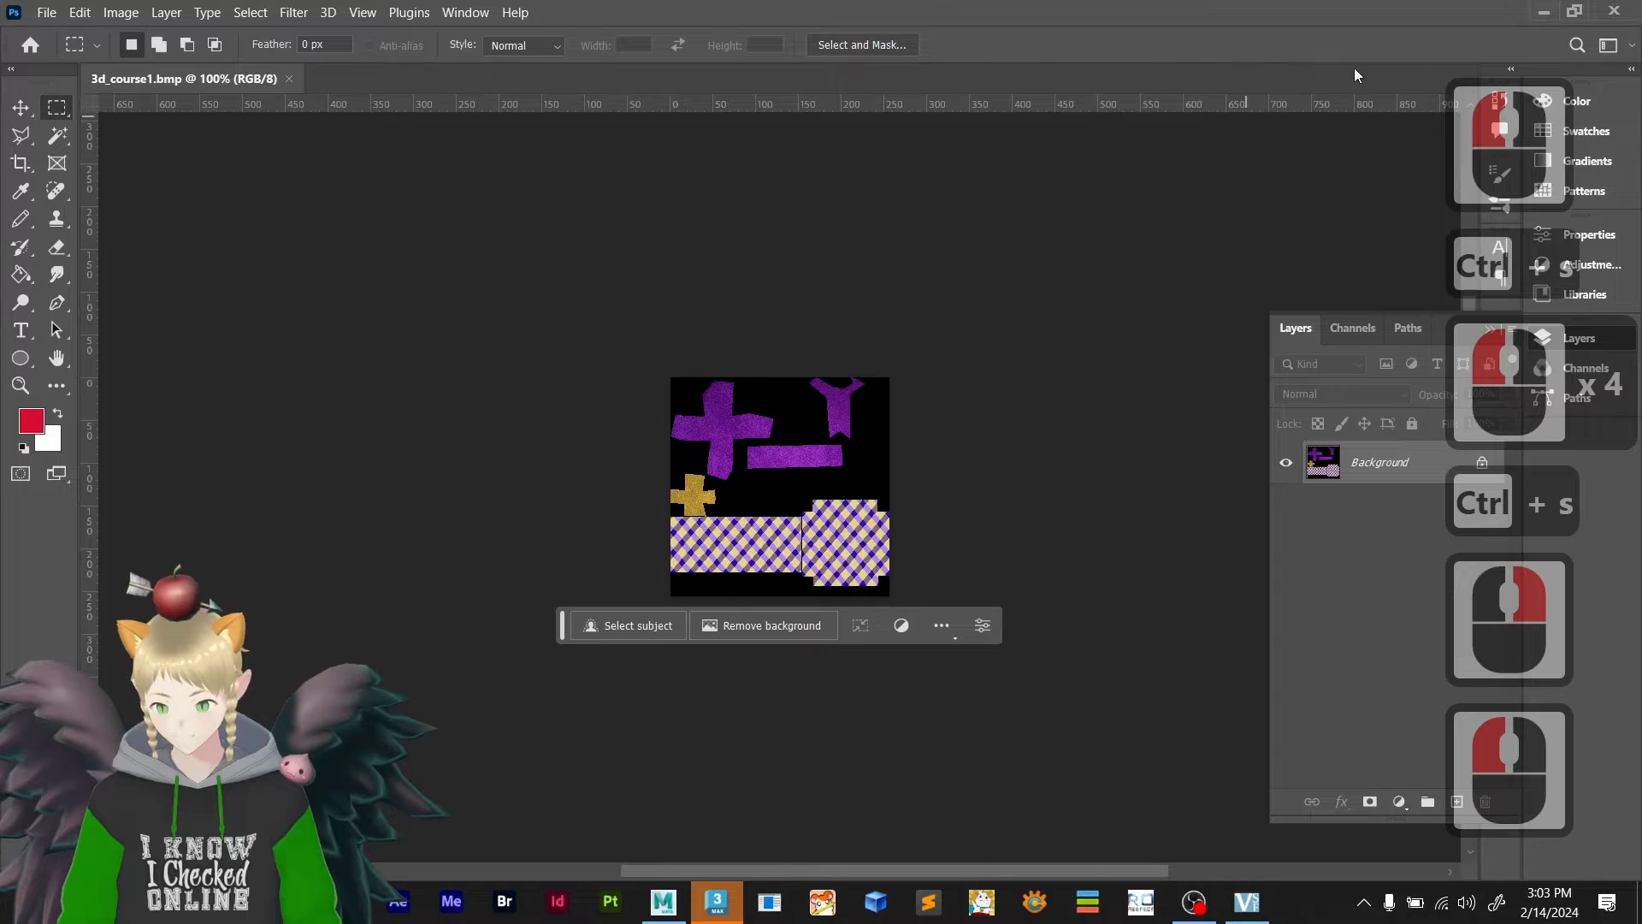
left_click(1543, 12)
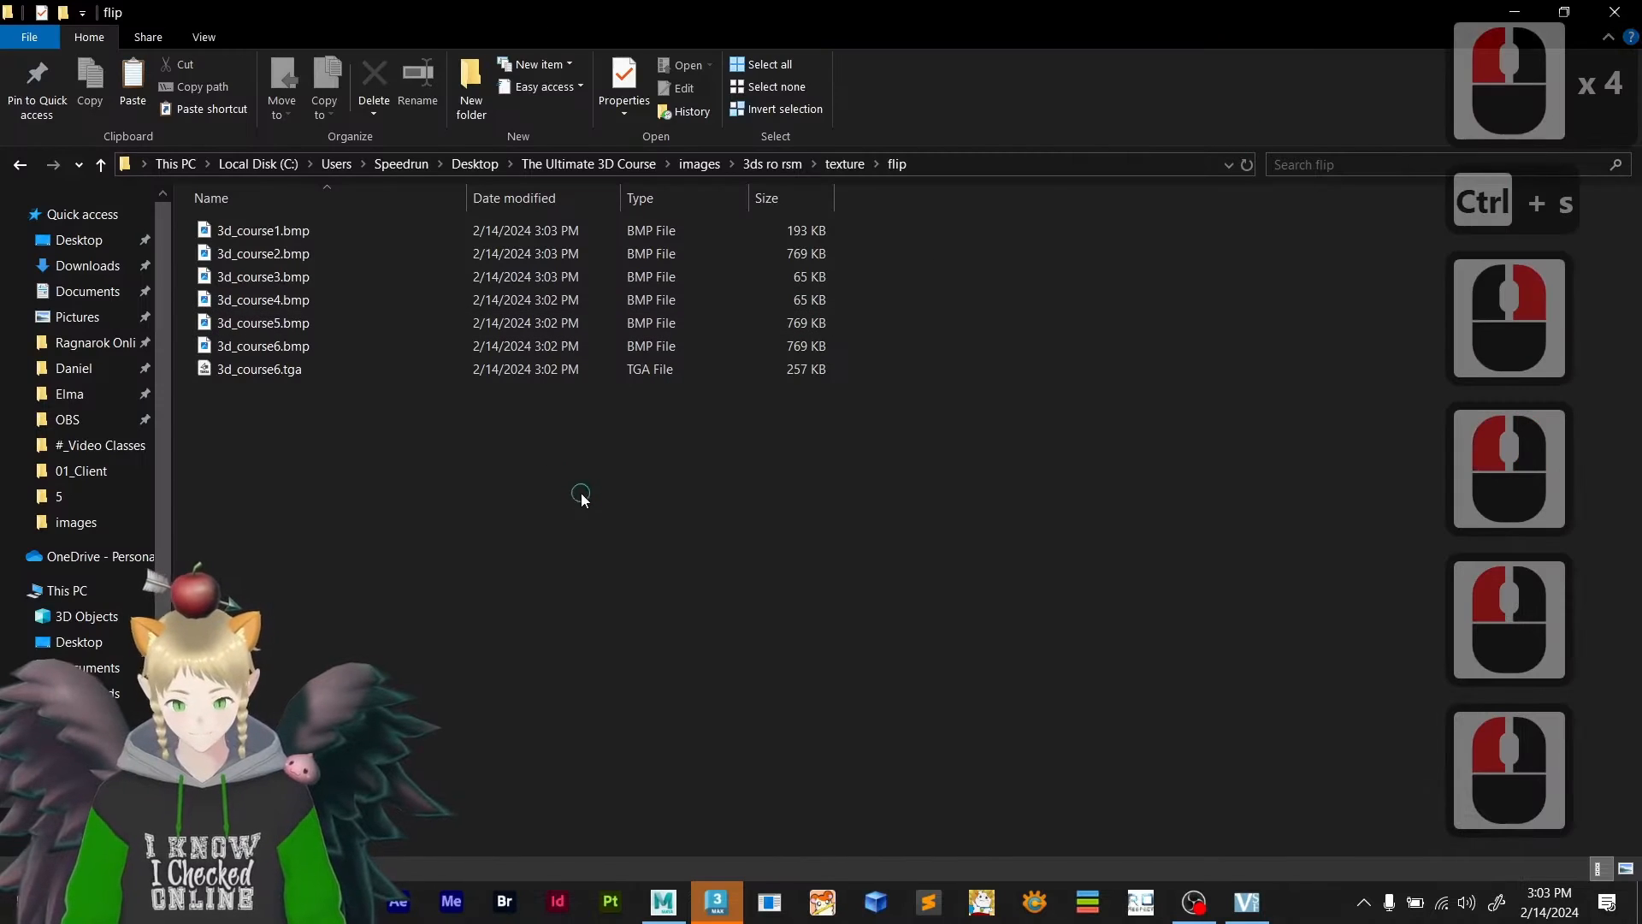
- Display the textures in the flip folder as extra large icons
right_click(452, 440)
mouse_move(592, 409)
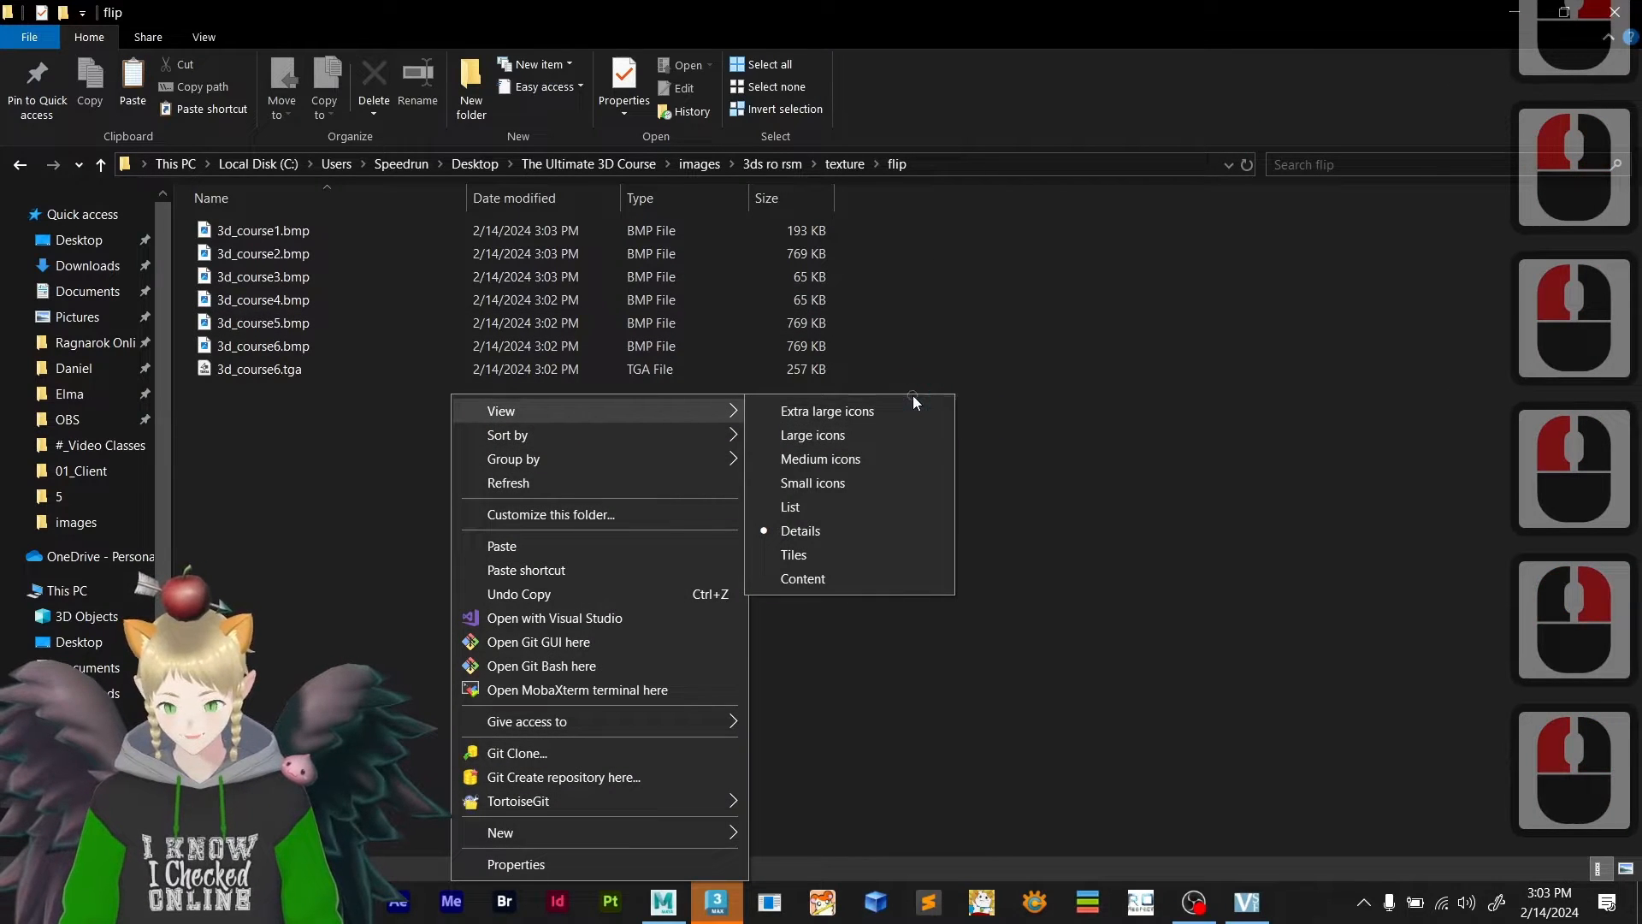
left_click(869, 410)
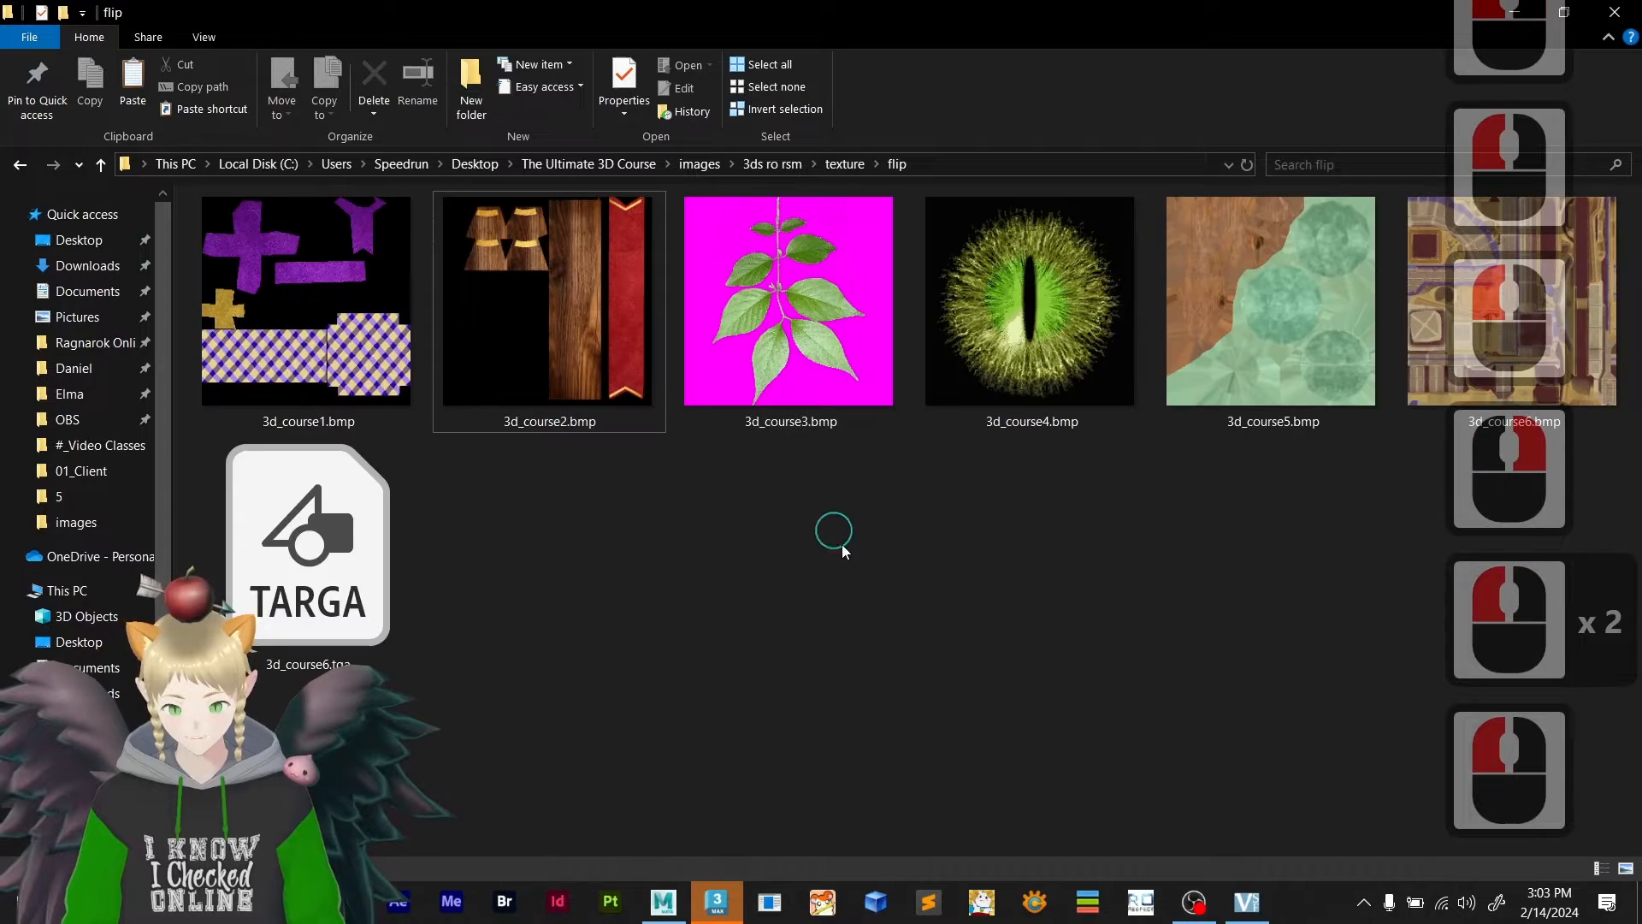
left_click(916, 602)
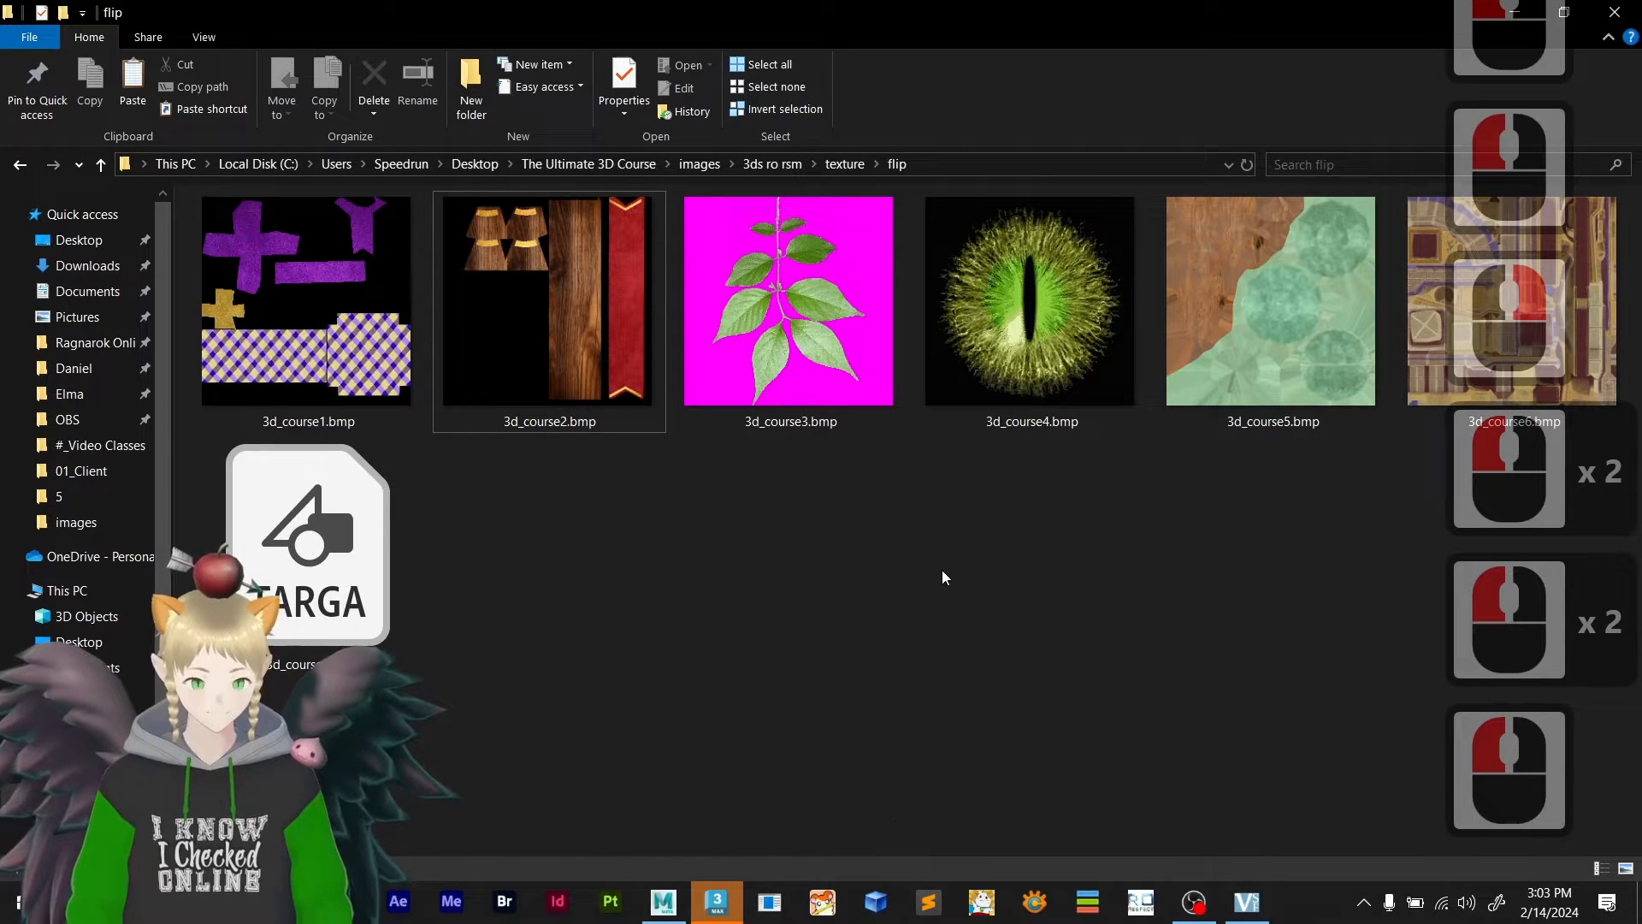
- Look through the contents of The Ultimate 3D Course project folder, its images folder and the 3ds ro rsm subfolder
key("alt+Left")
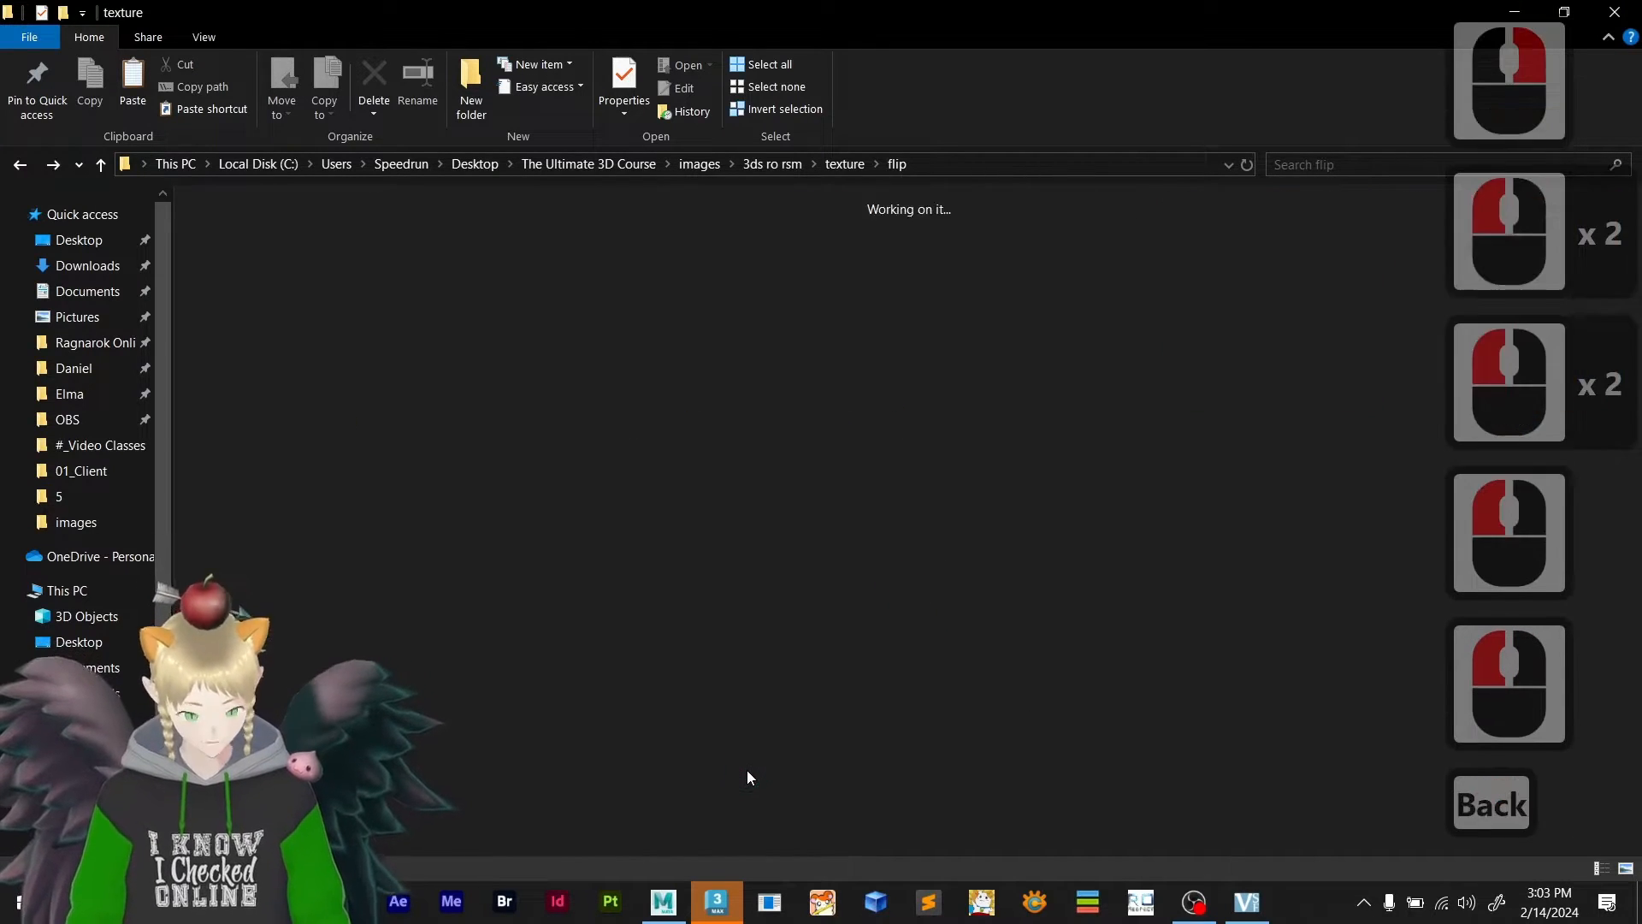
key("alt+Left")
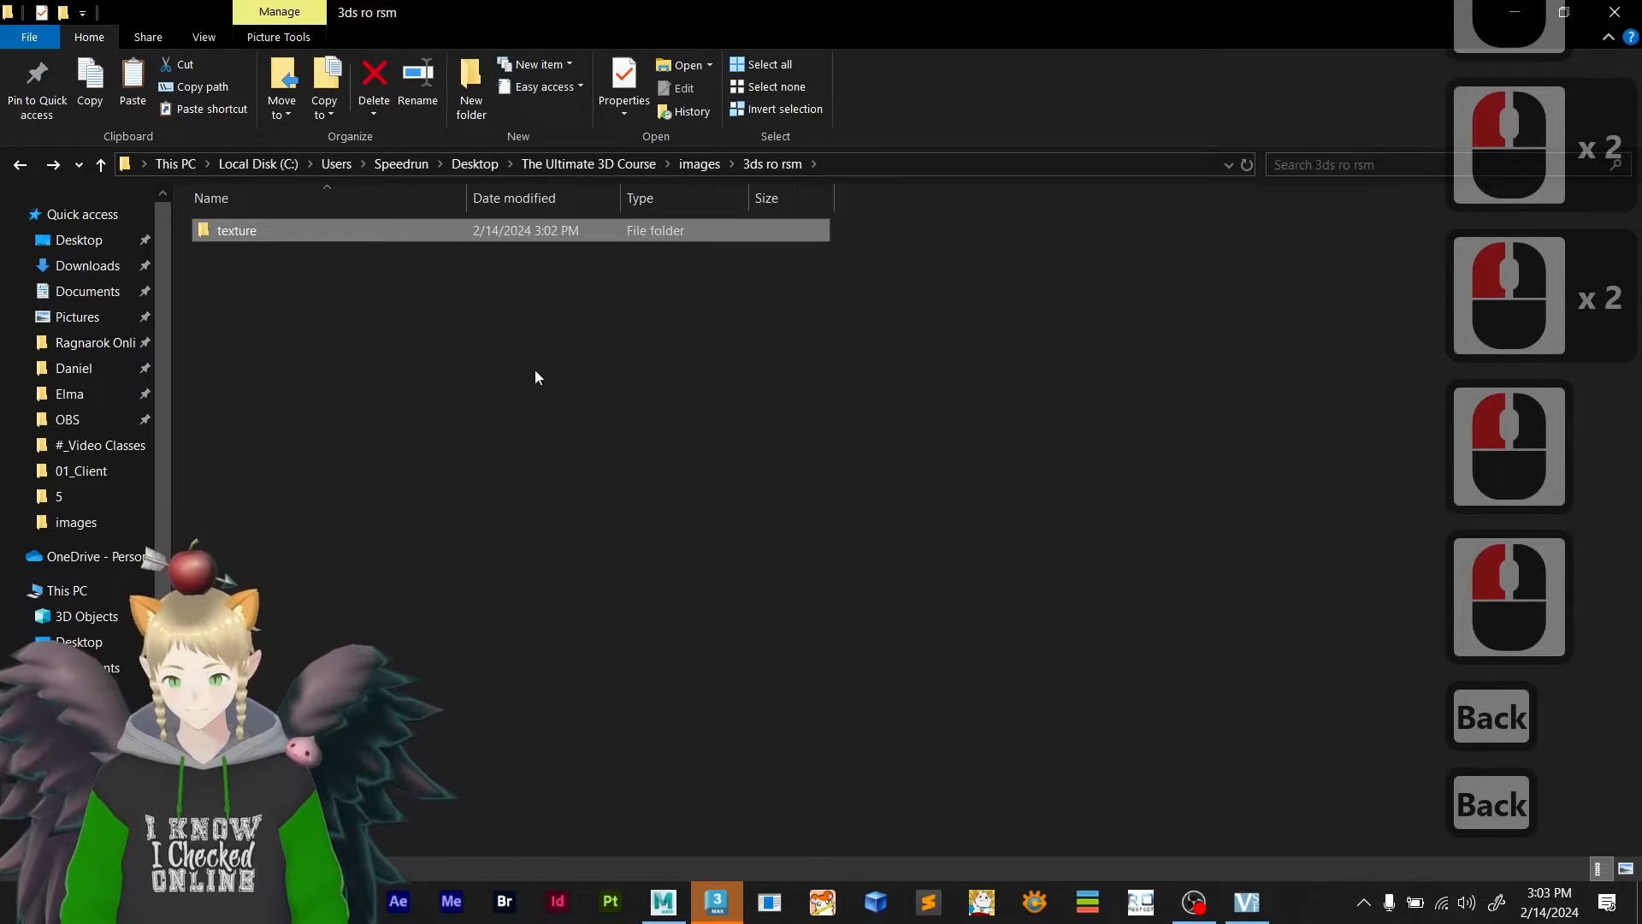
left_click(618, 163)
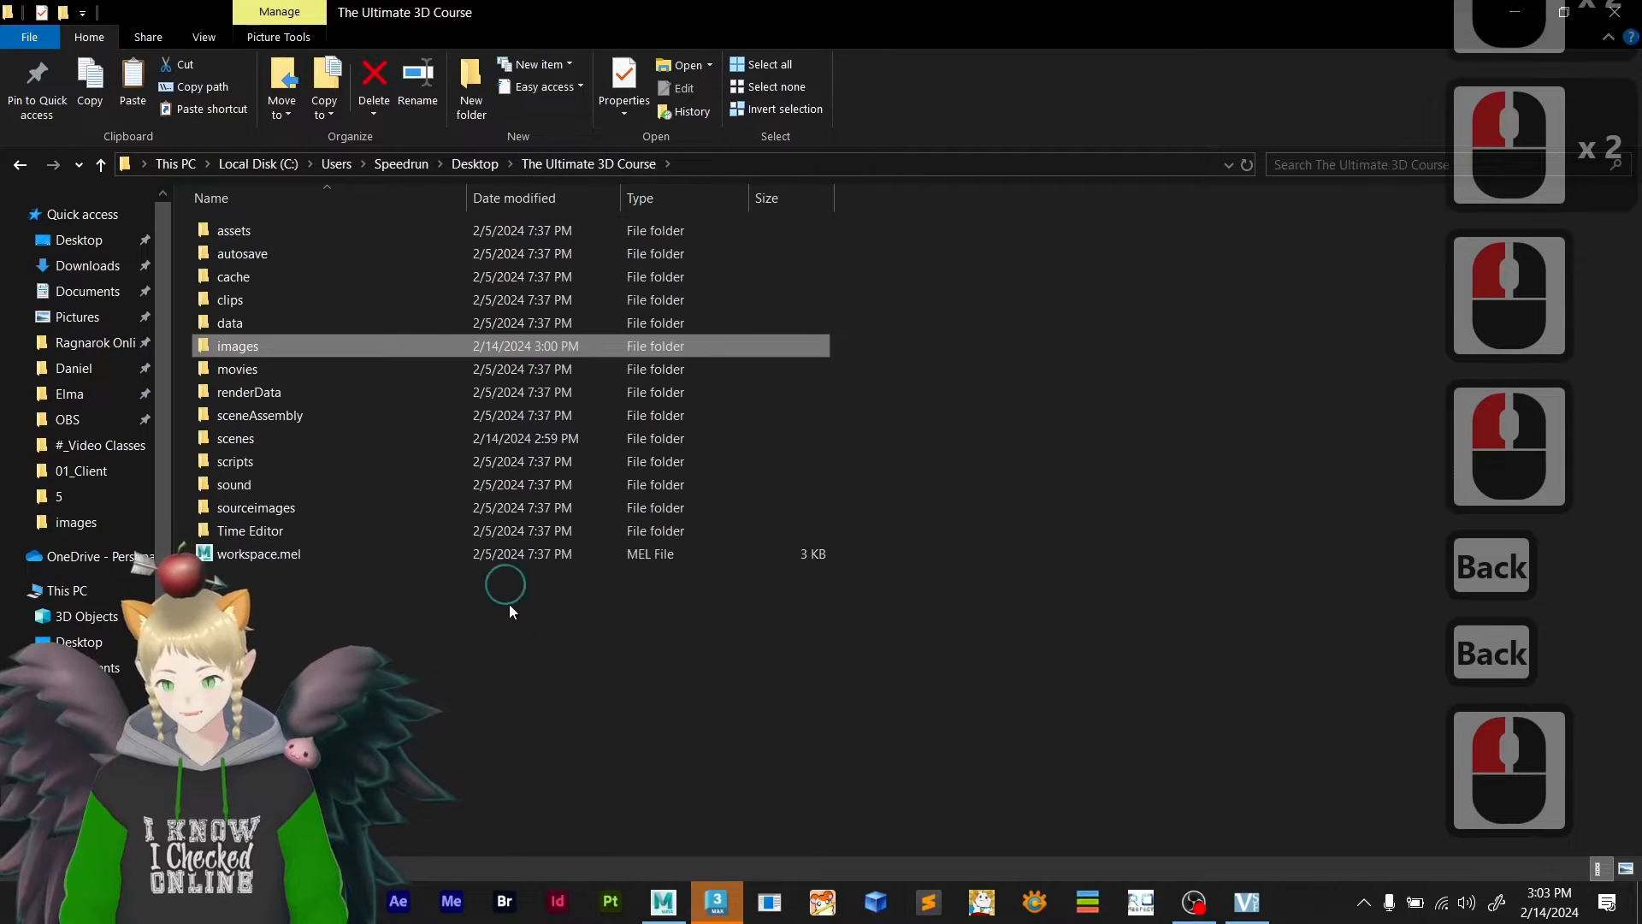
left_click(406, 676)
left_click(260, 328)
double_click(264, 347)
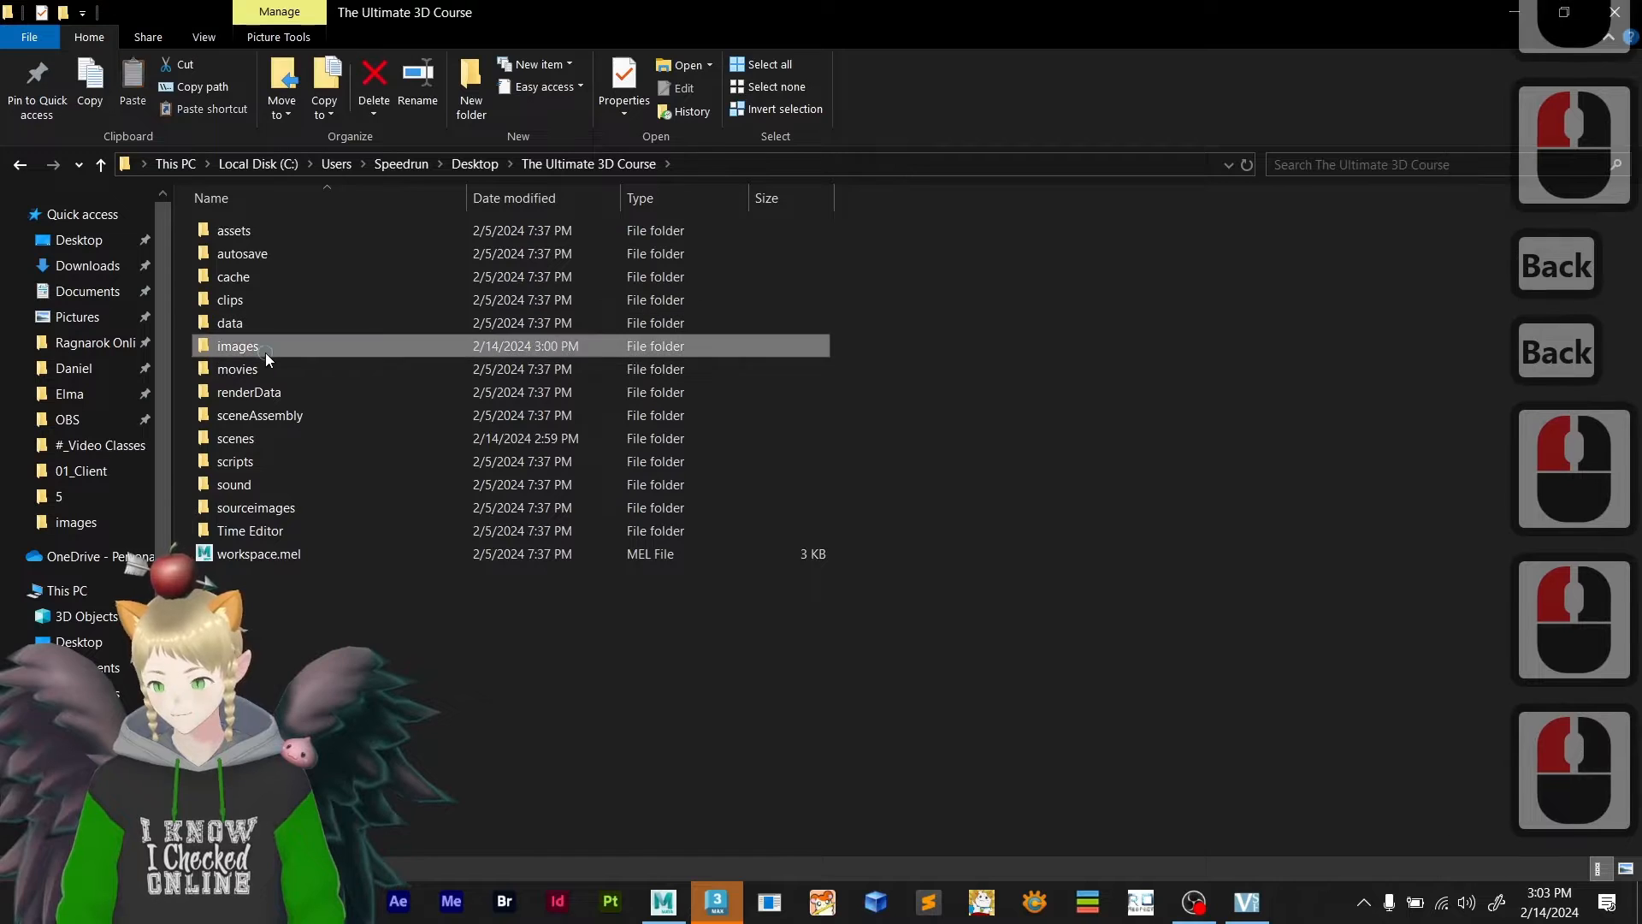
scroll(768, 580, "down", 3)
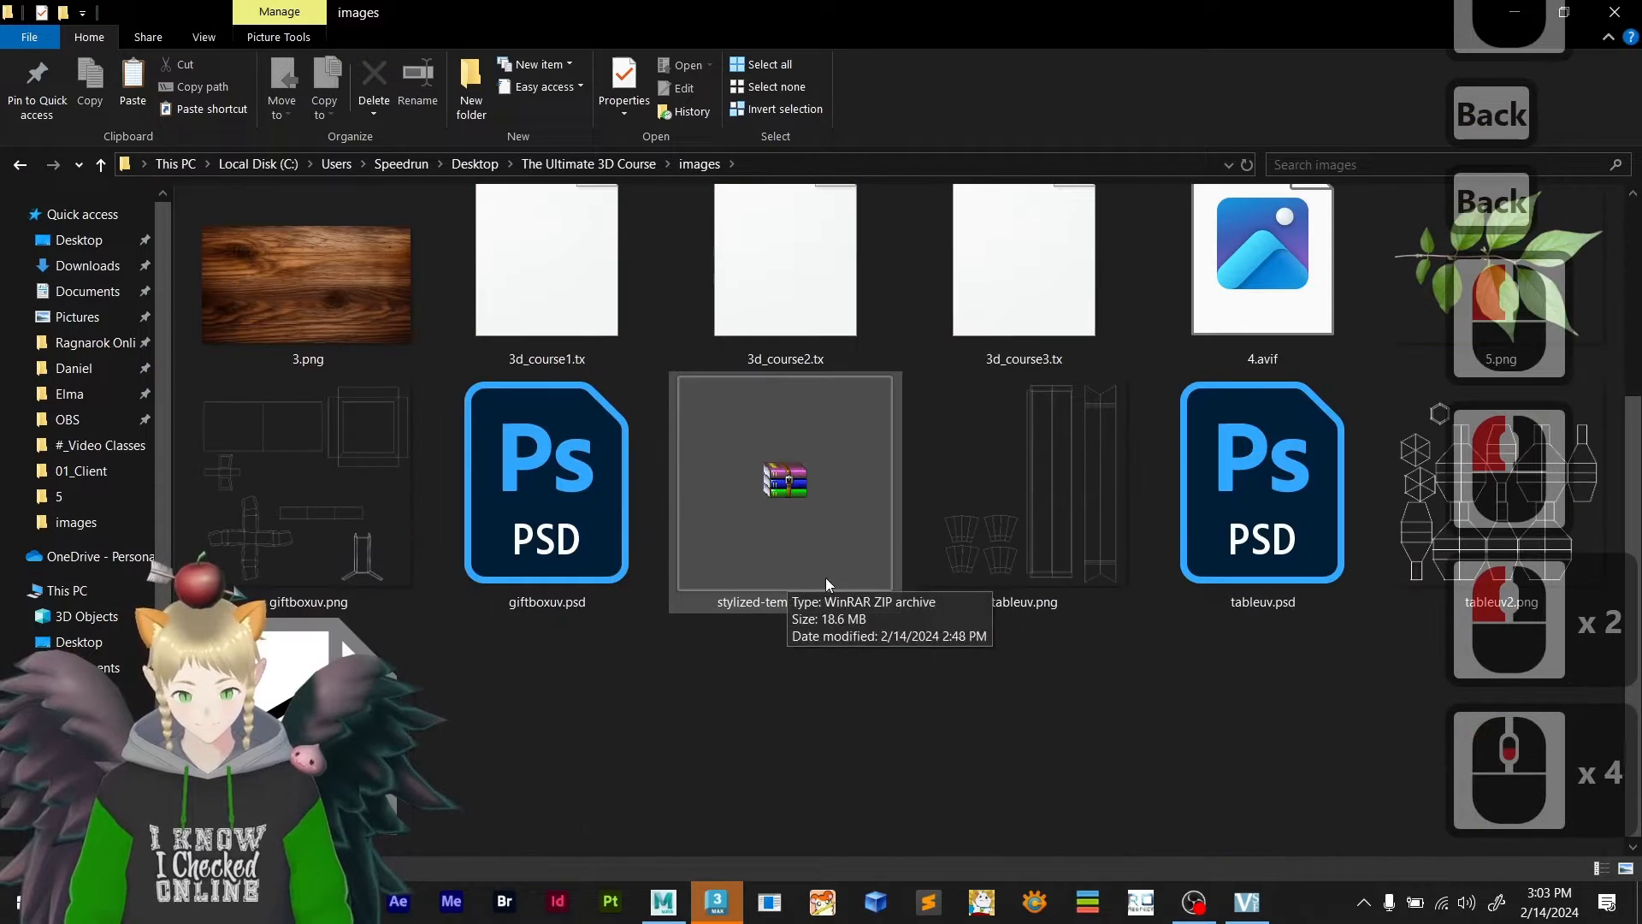
scroll(769, 685, "up", 4)
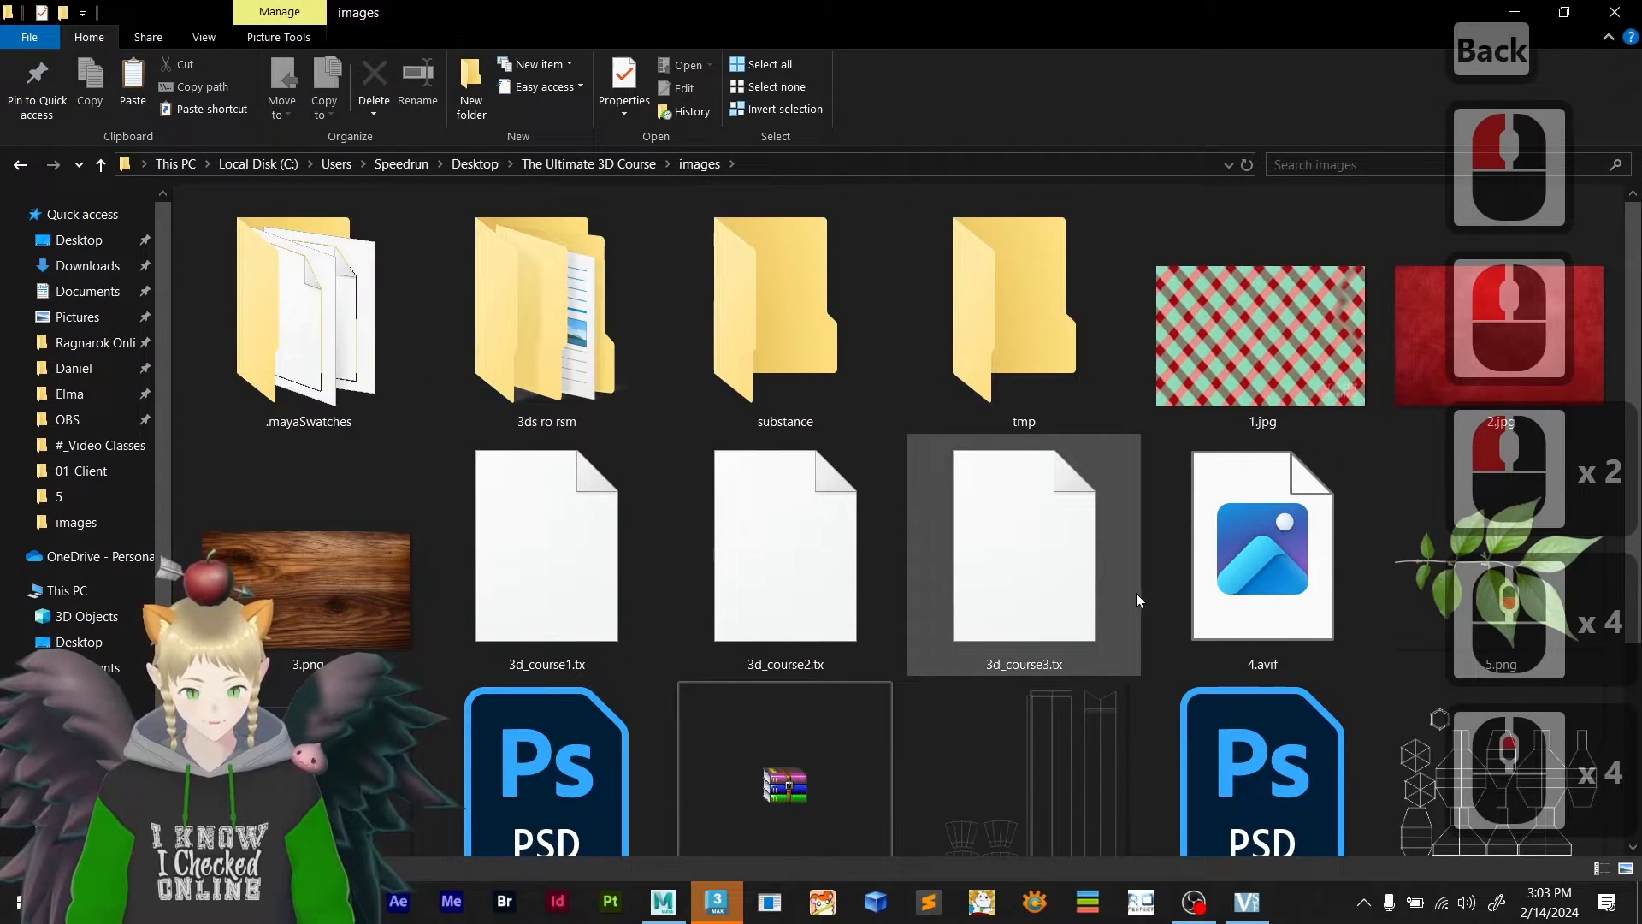
double_click(529, 361)
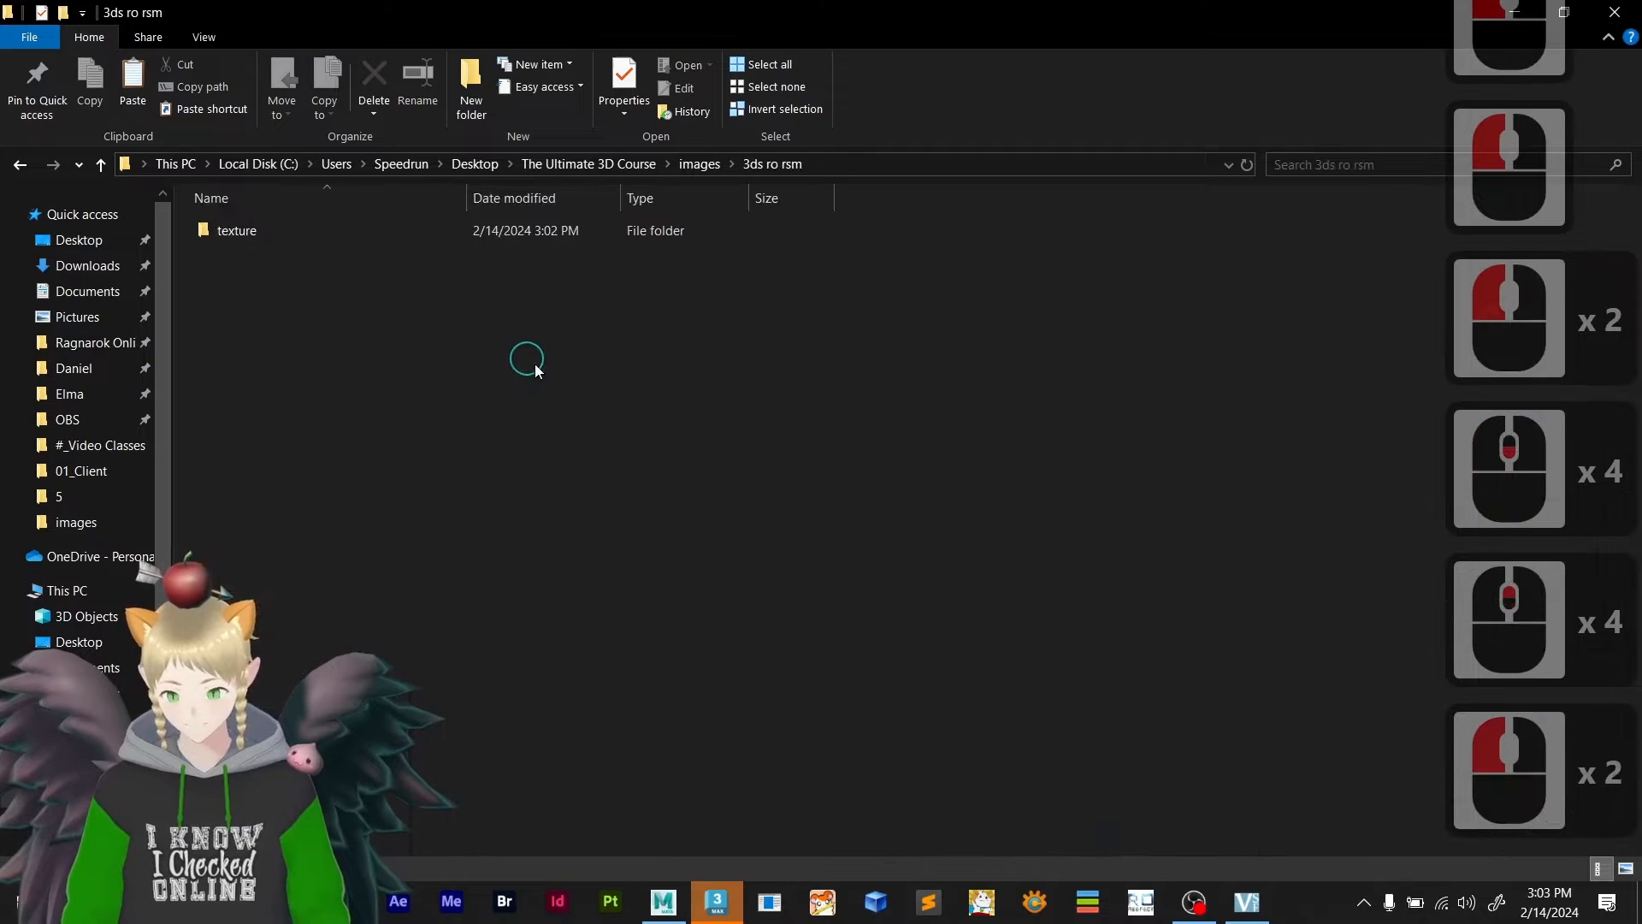
key("alt+Left")
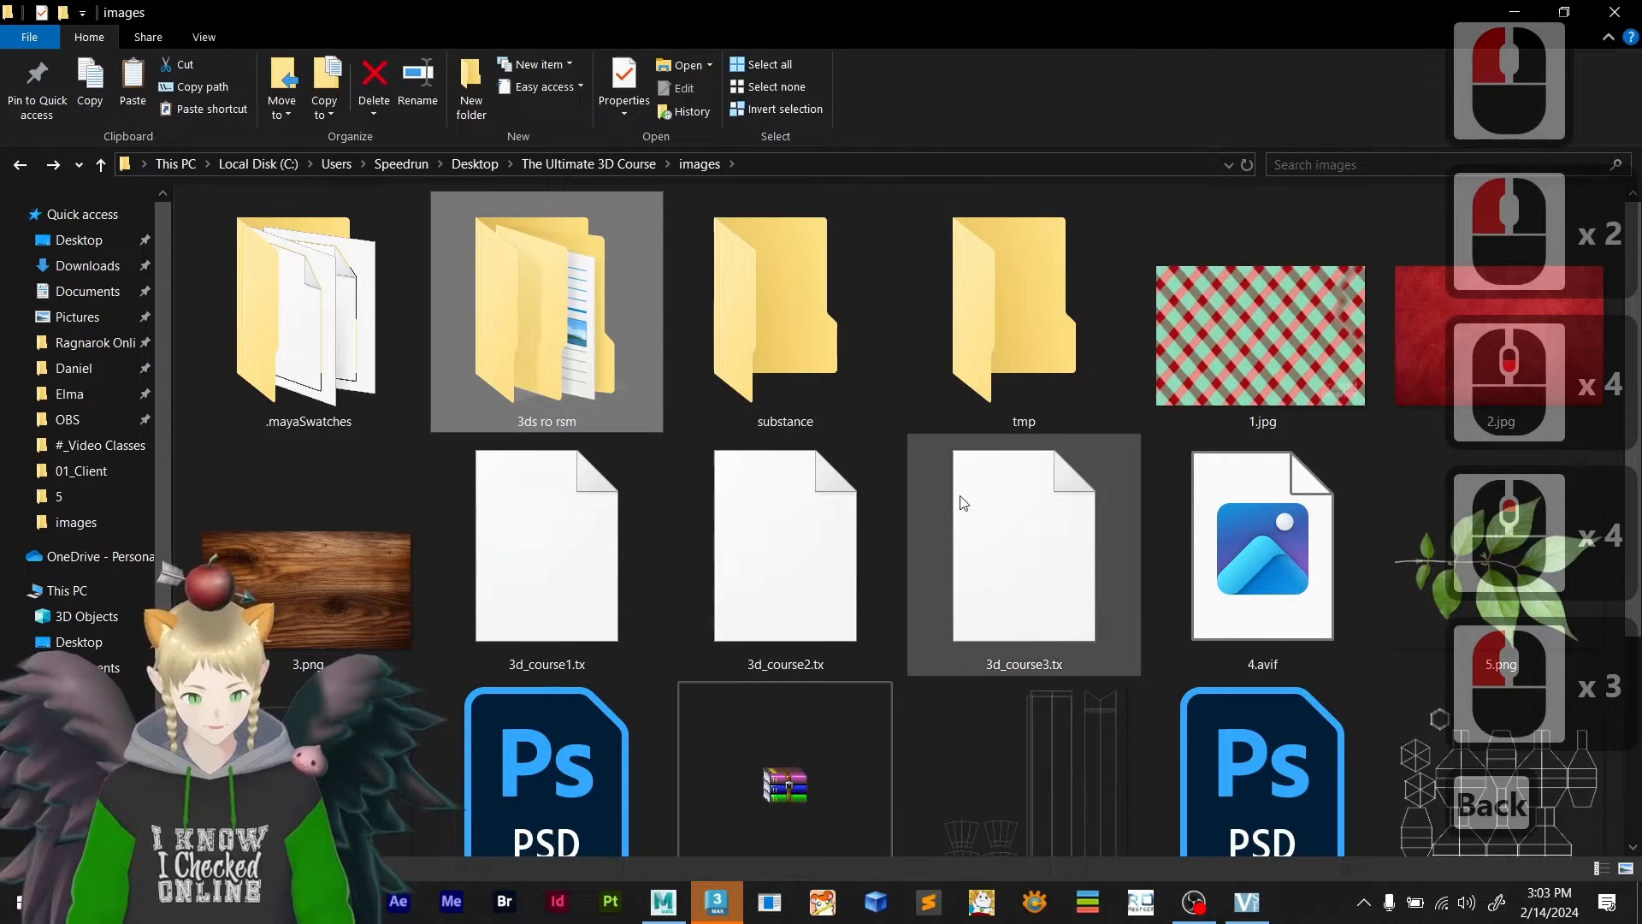
scroll(964, 503, "down", 4)
scroll(975, 532, "up", 4)
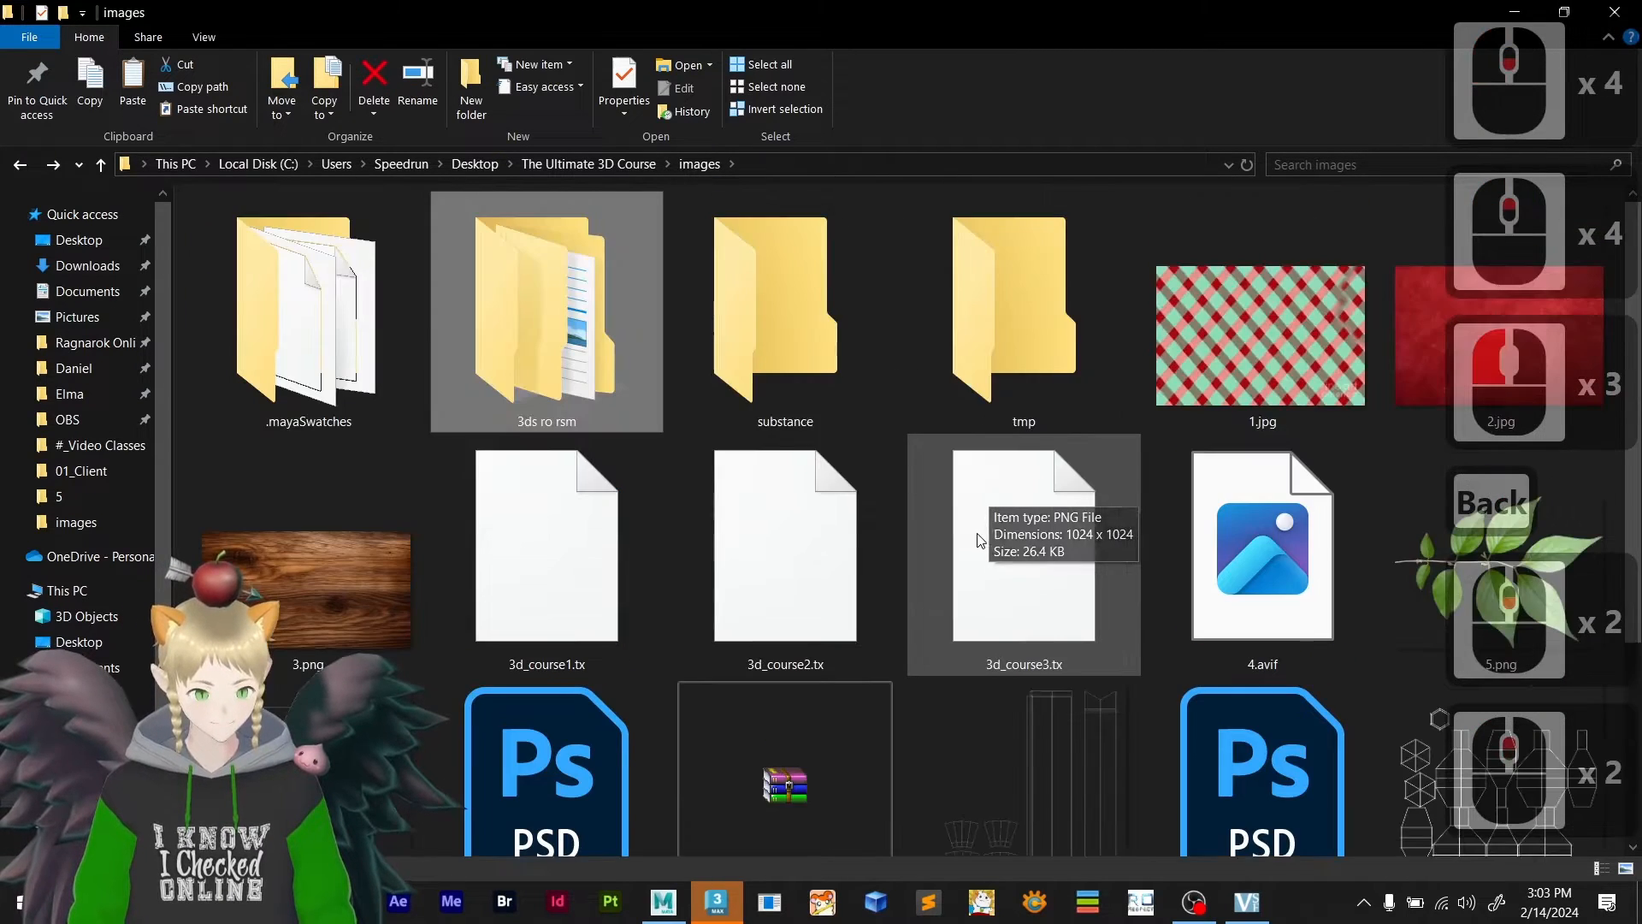
scroll(980, 539, "down", 4)
- Switch to Maya, select all the models in the scene and open the Export Selection dialog
left_click(663, 902)
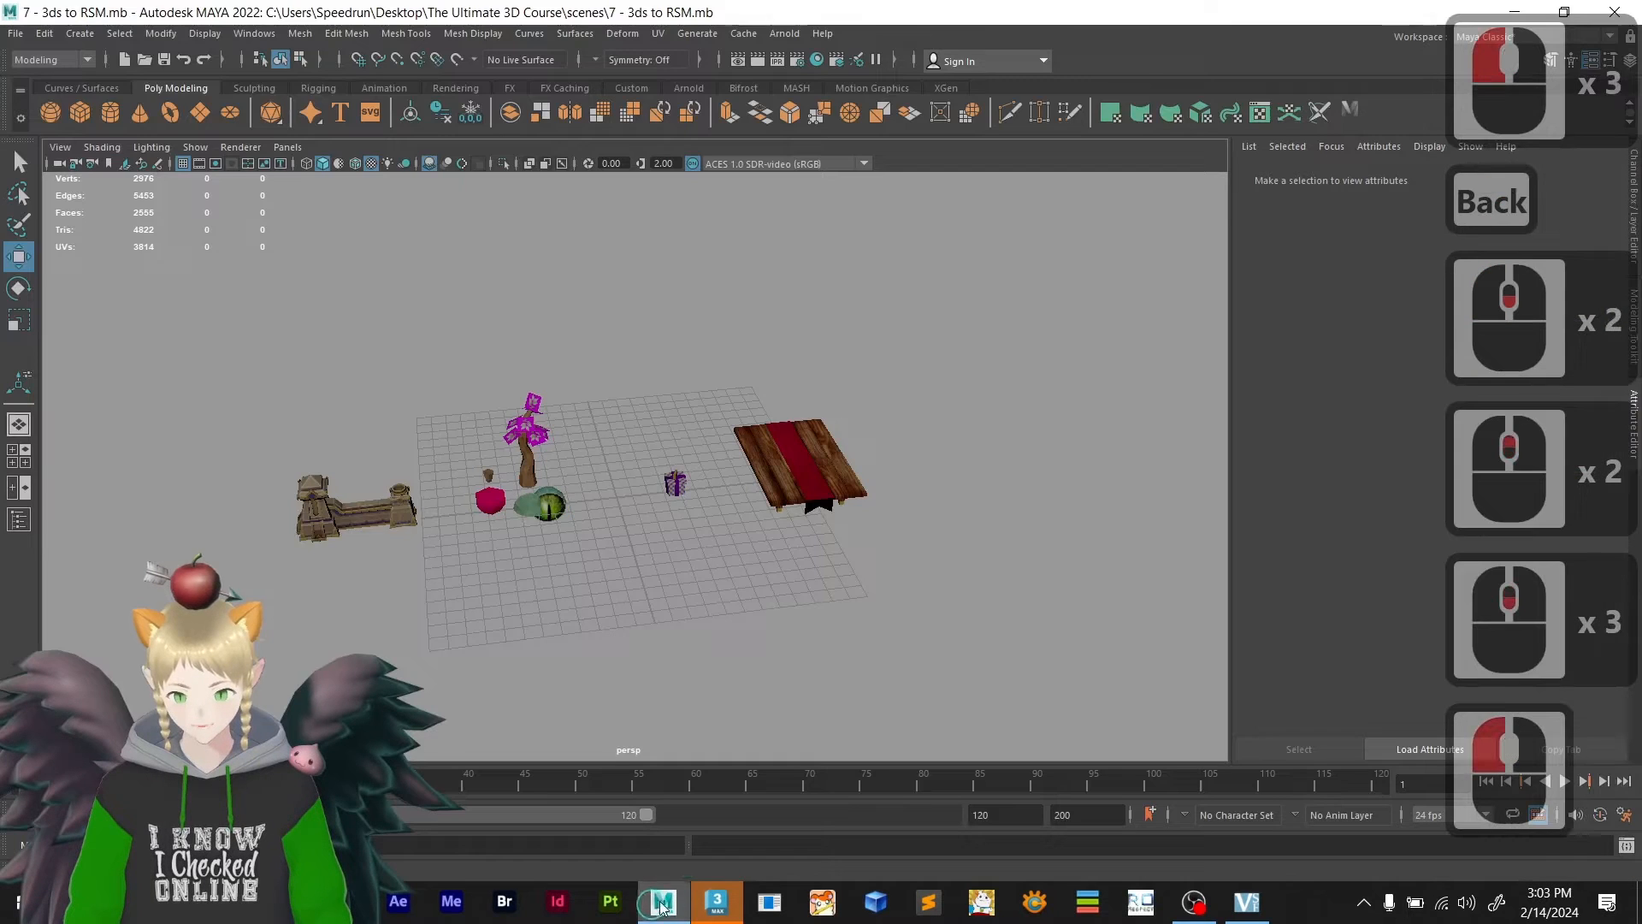
left_click_drag(908, 585, 256, 325)
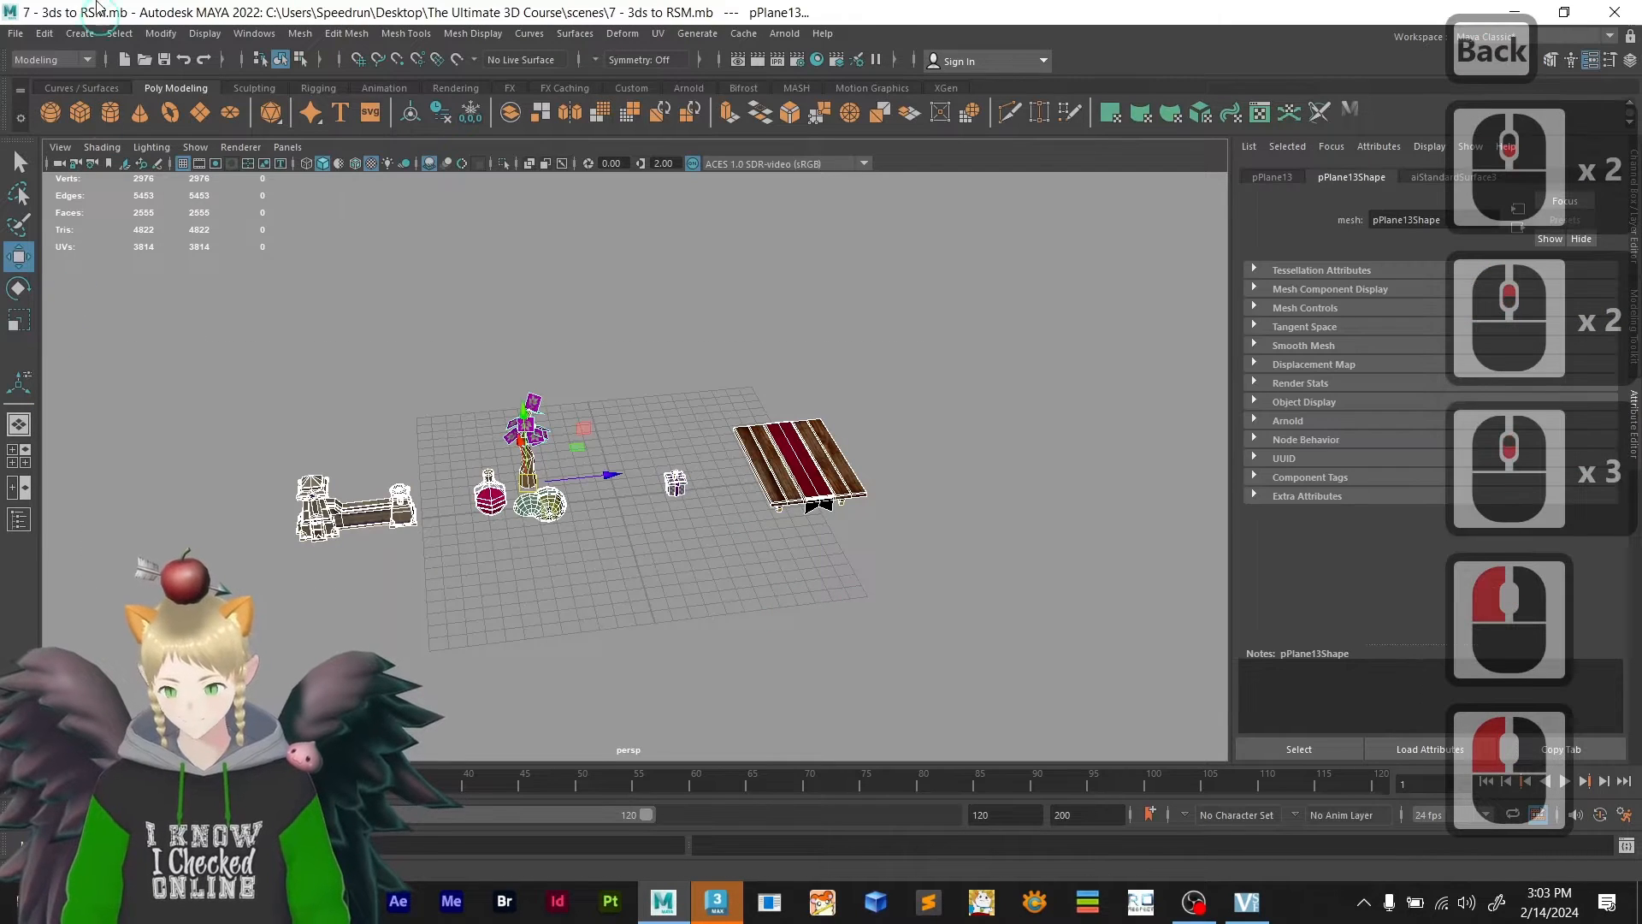
left_click(15, 33)
left_click(165, 259)
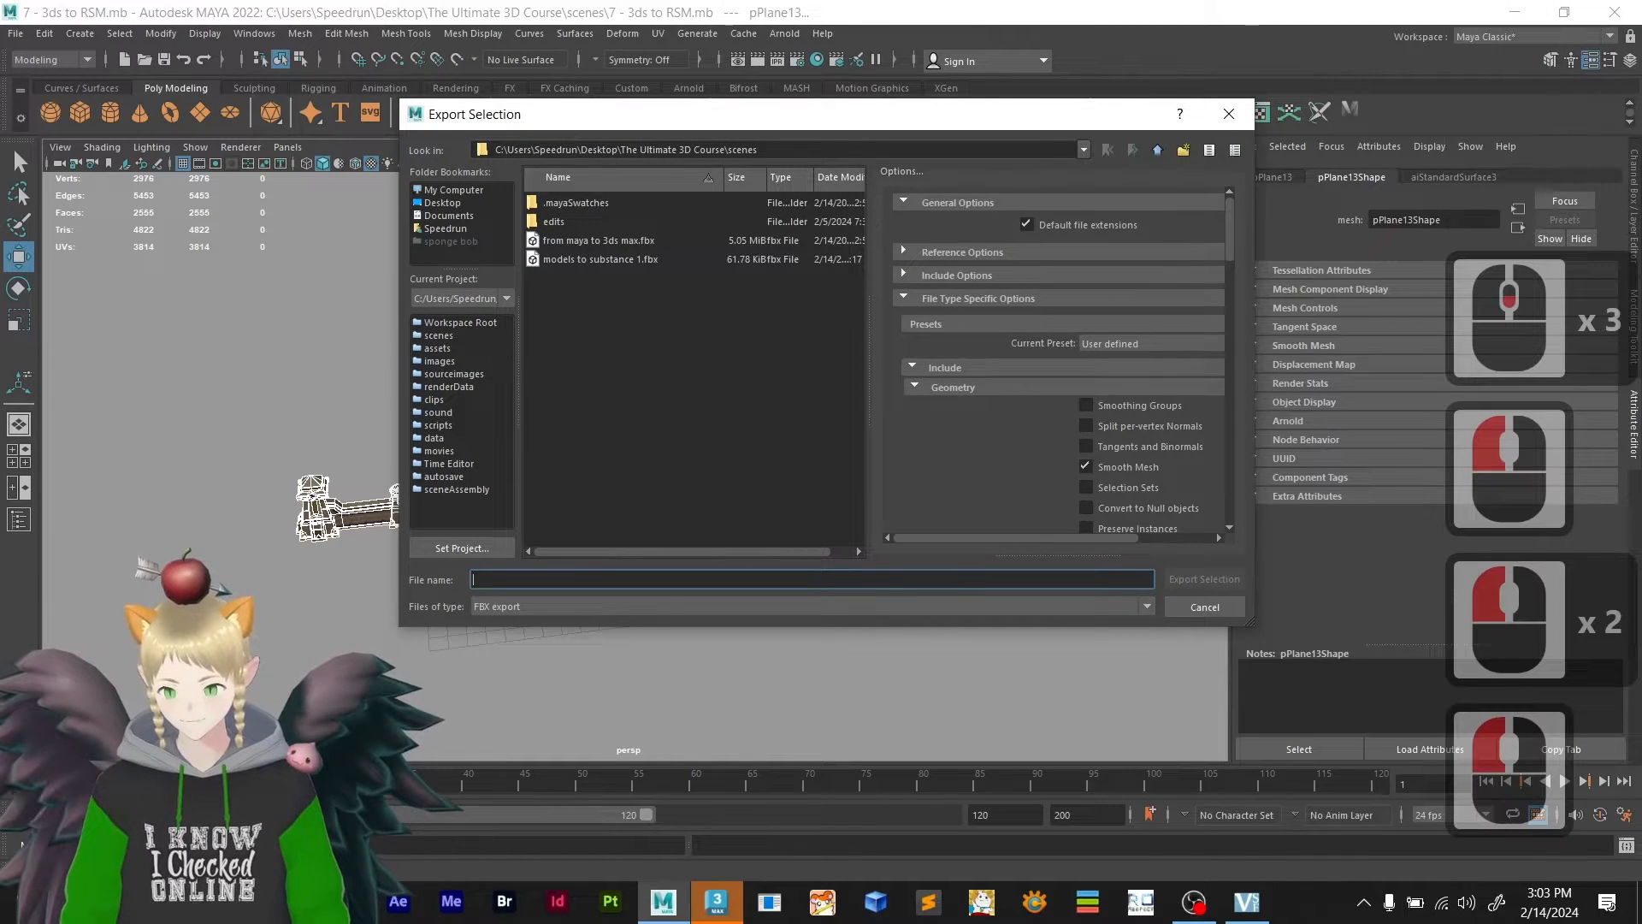
- Switch to File Explorer, open the project's scenes folder and select from maya to 3ds max.fbx
left_click(518, 791)
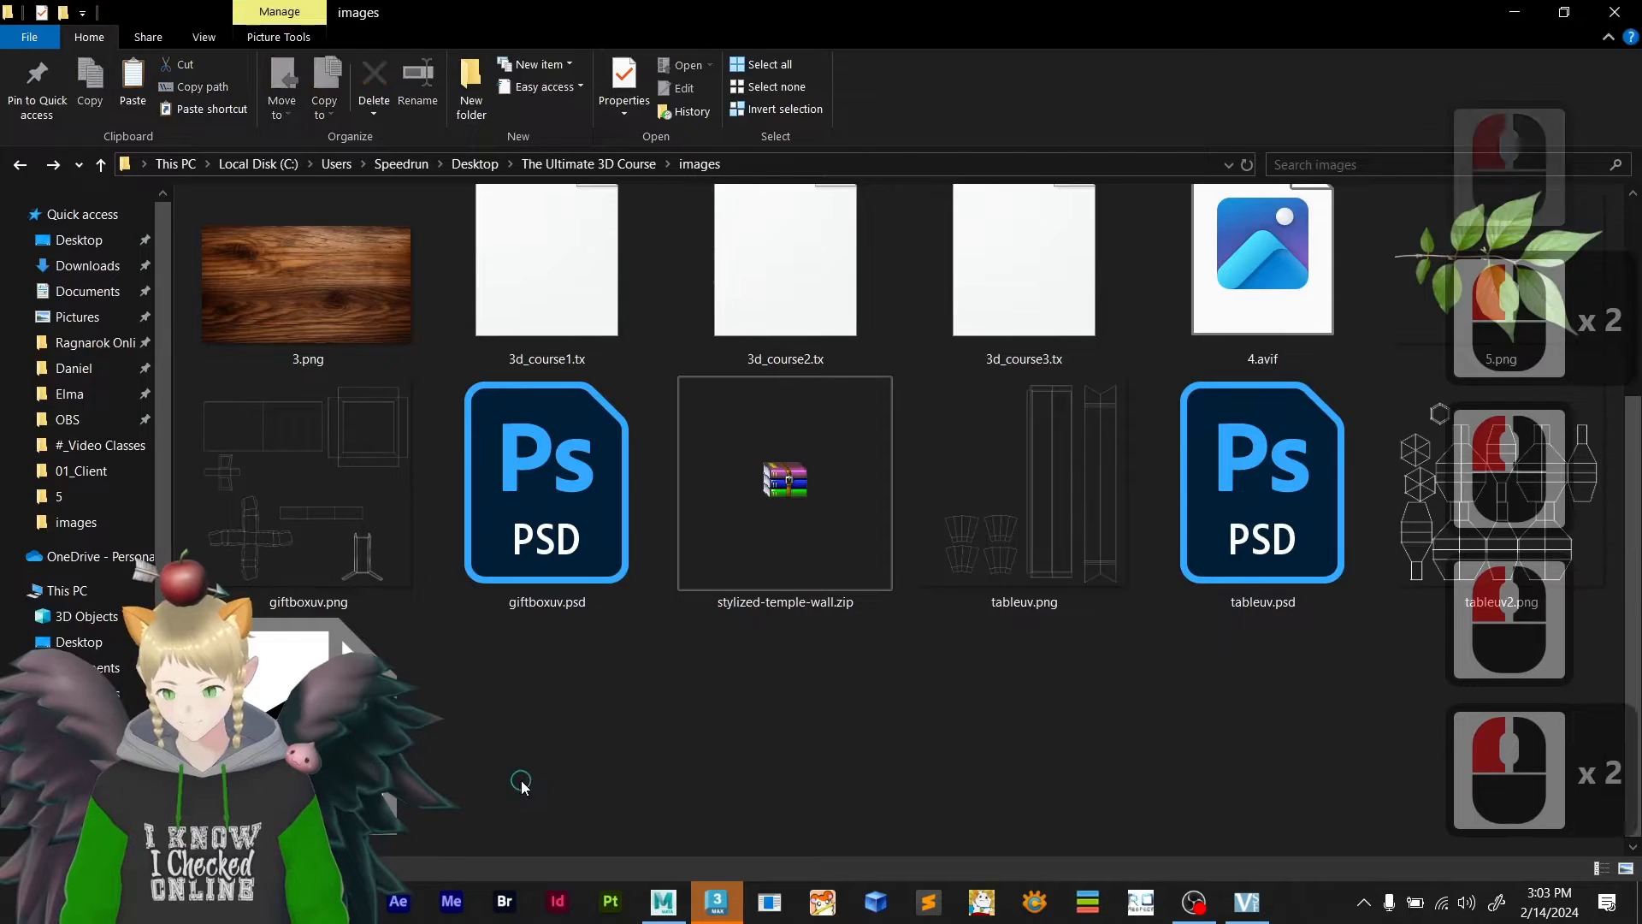
key("alt+Left")
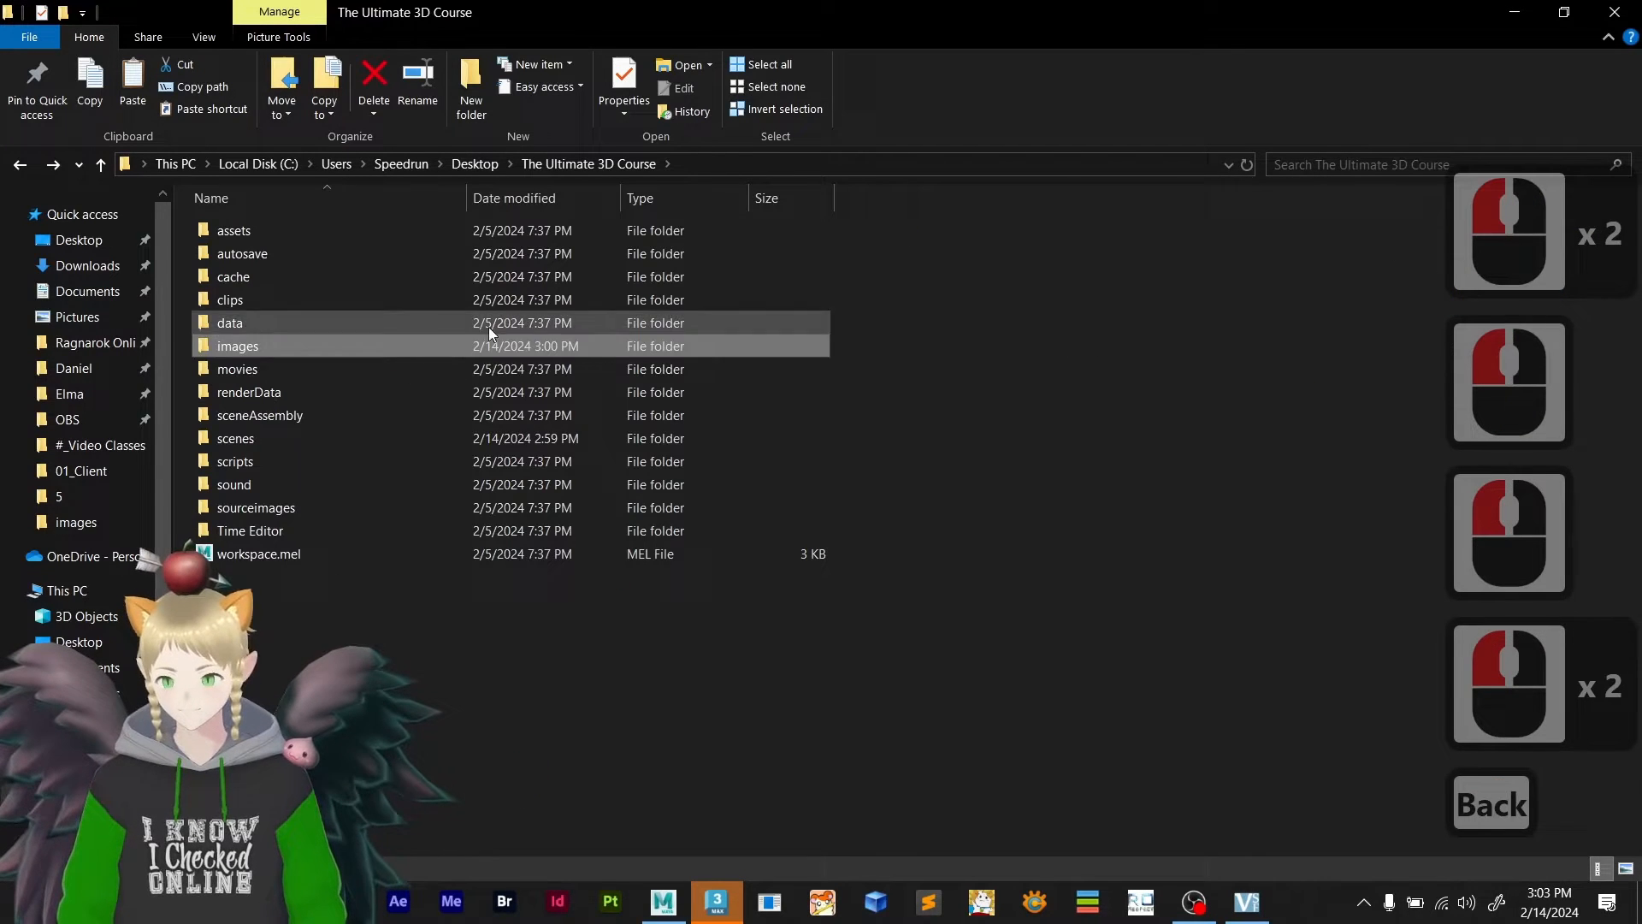
double_click(325, 437)
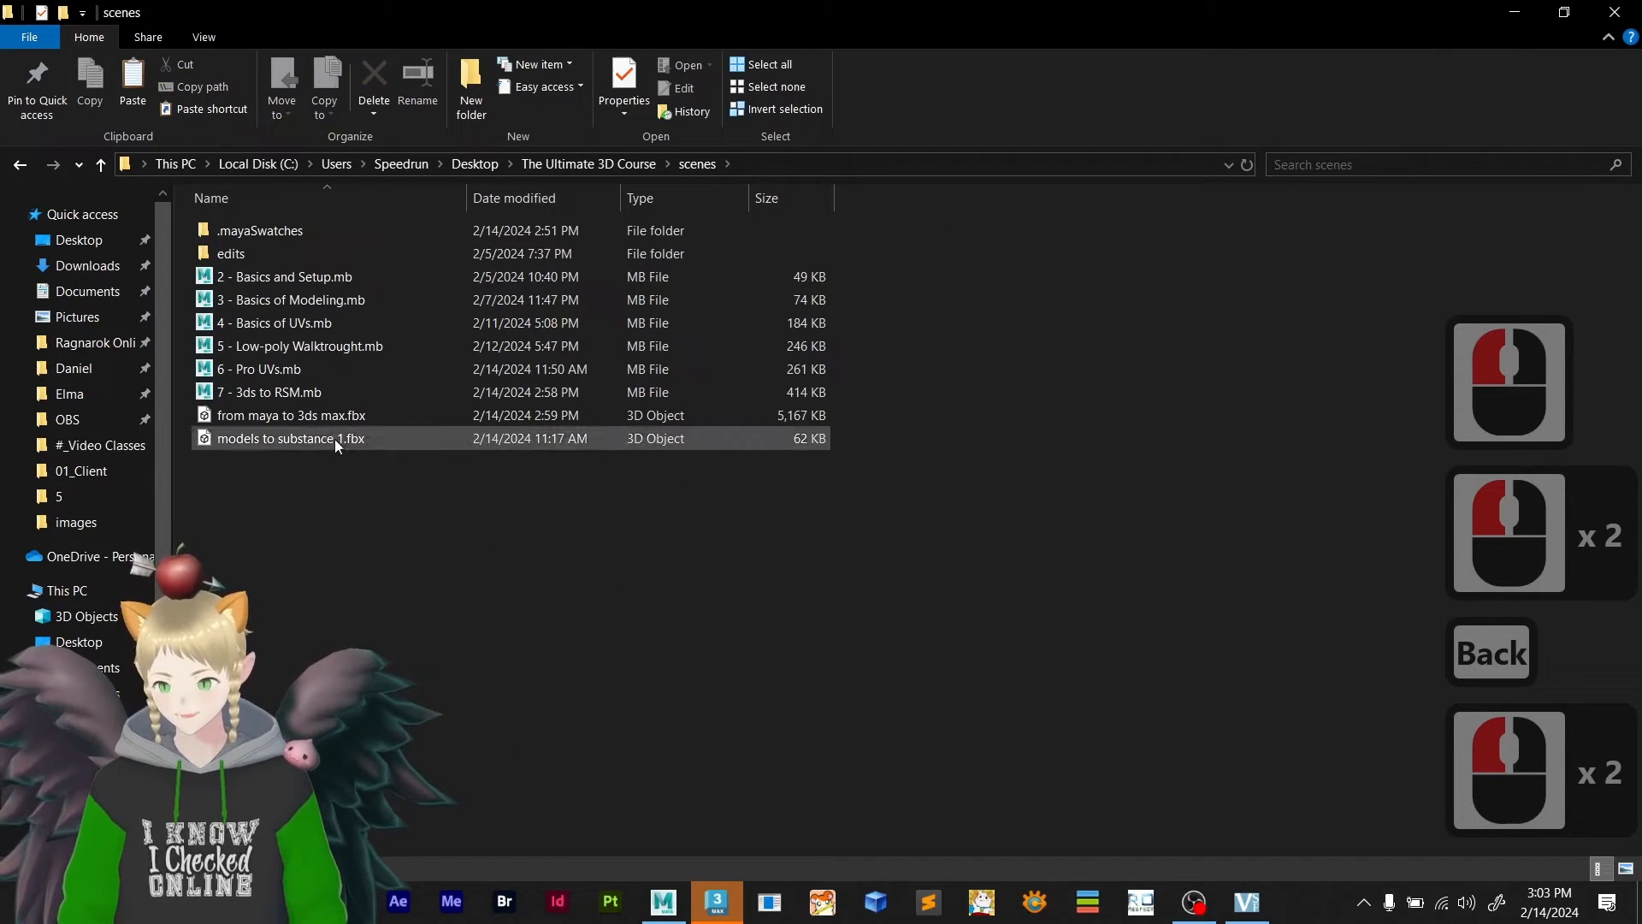
left_click(298, 414)
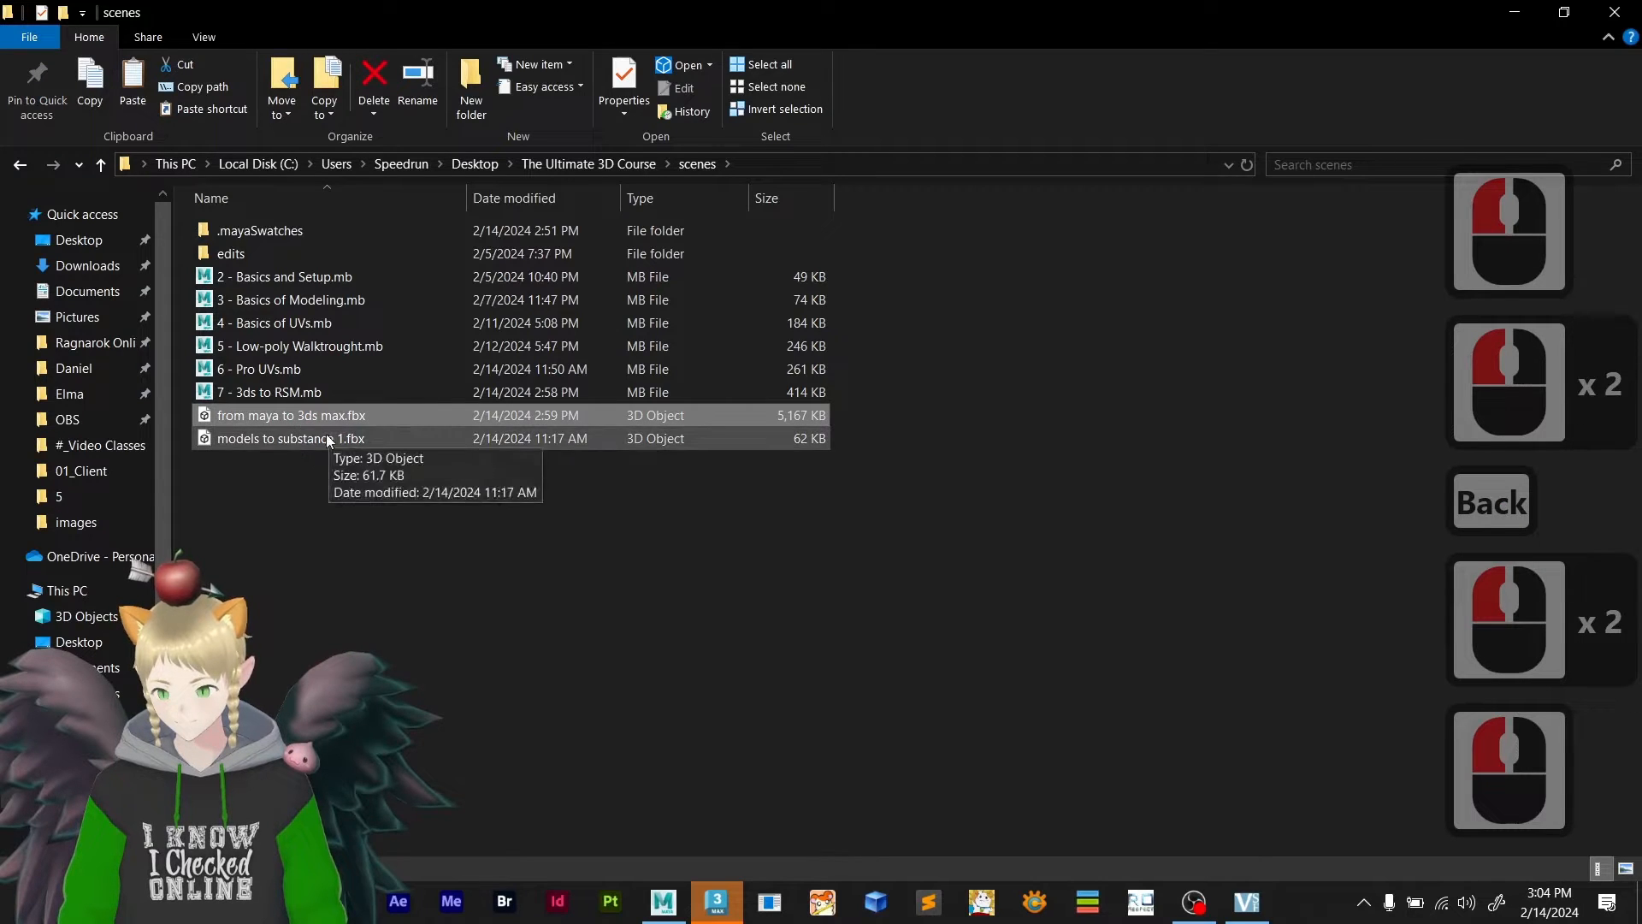
- Move "from maya to 3ds max.fbx" and "models to substance 1.fbx" out of the scenes folder into the project's images folder
left_click(326, 436, "shift")
key("ctrl+x")
left_click(22, 166)
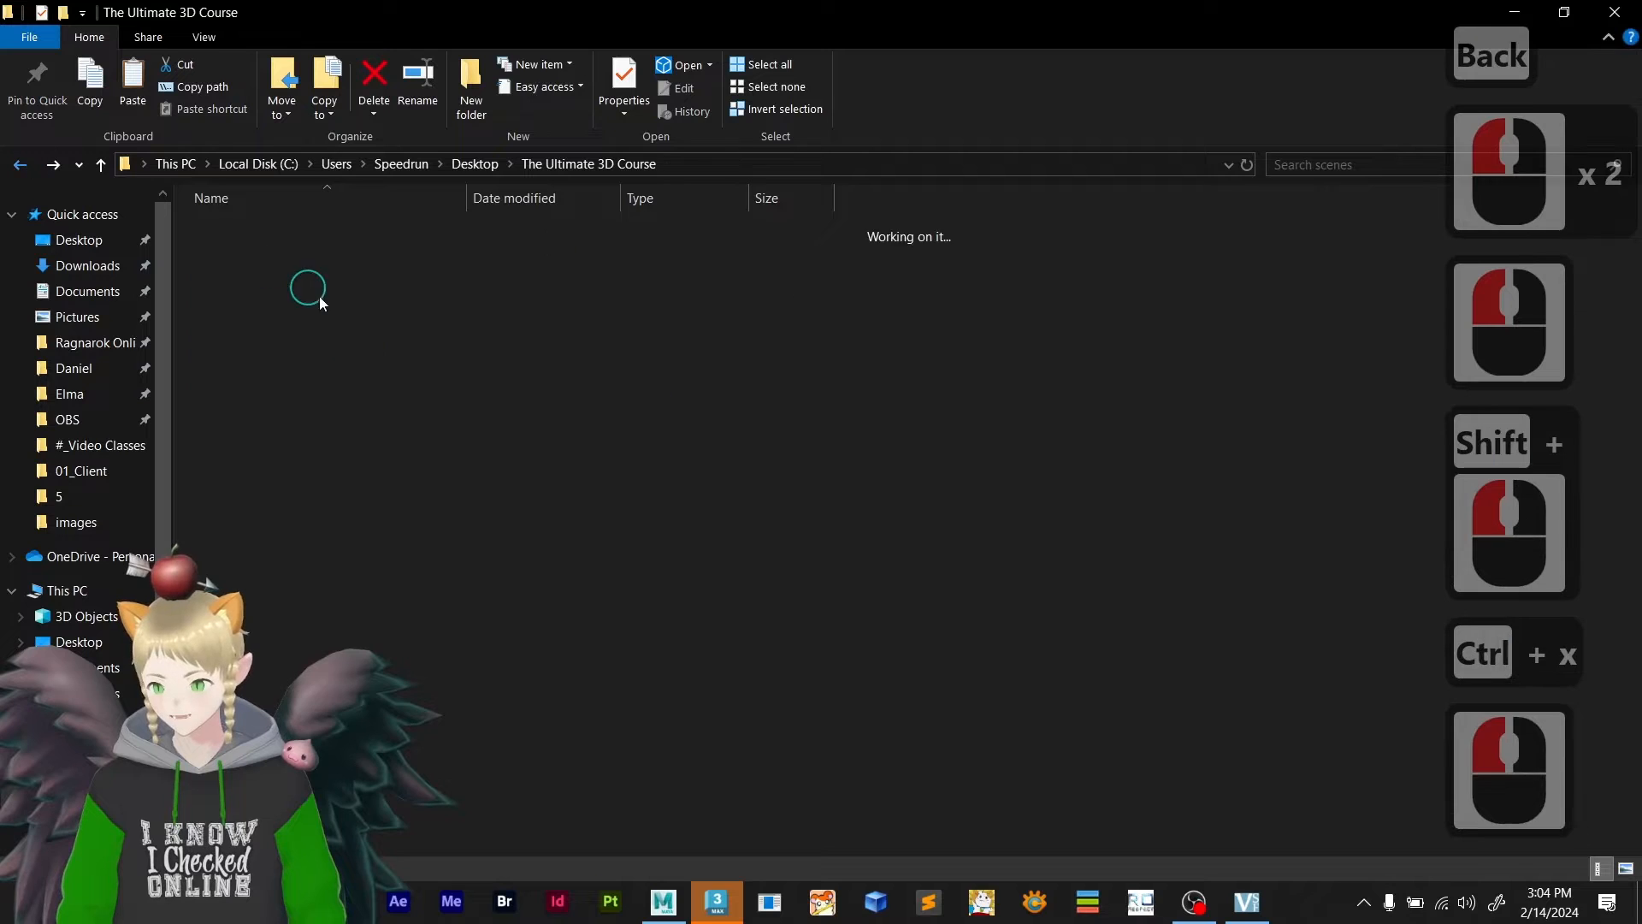
double_click(291, 347)
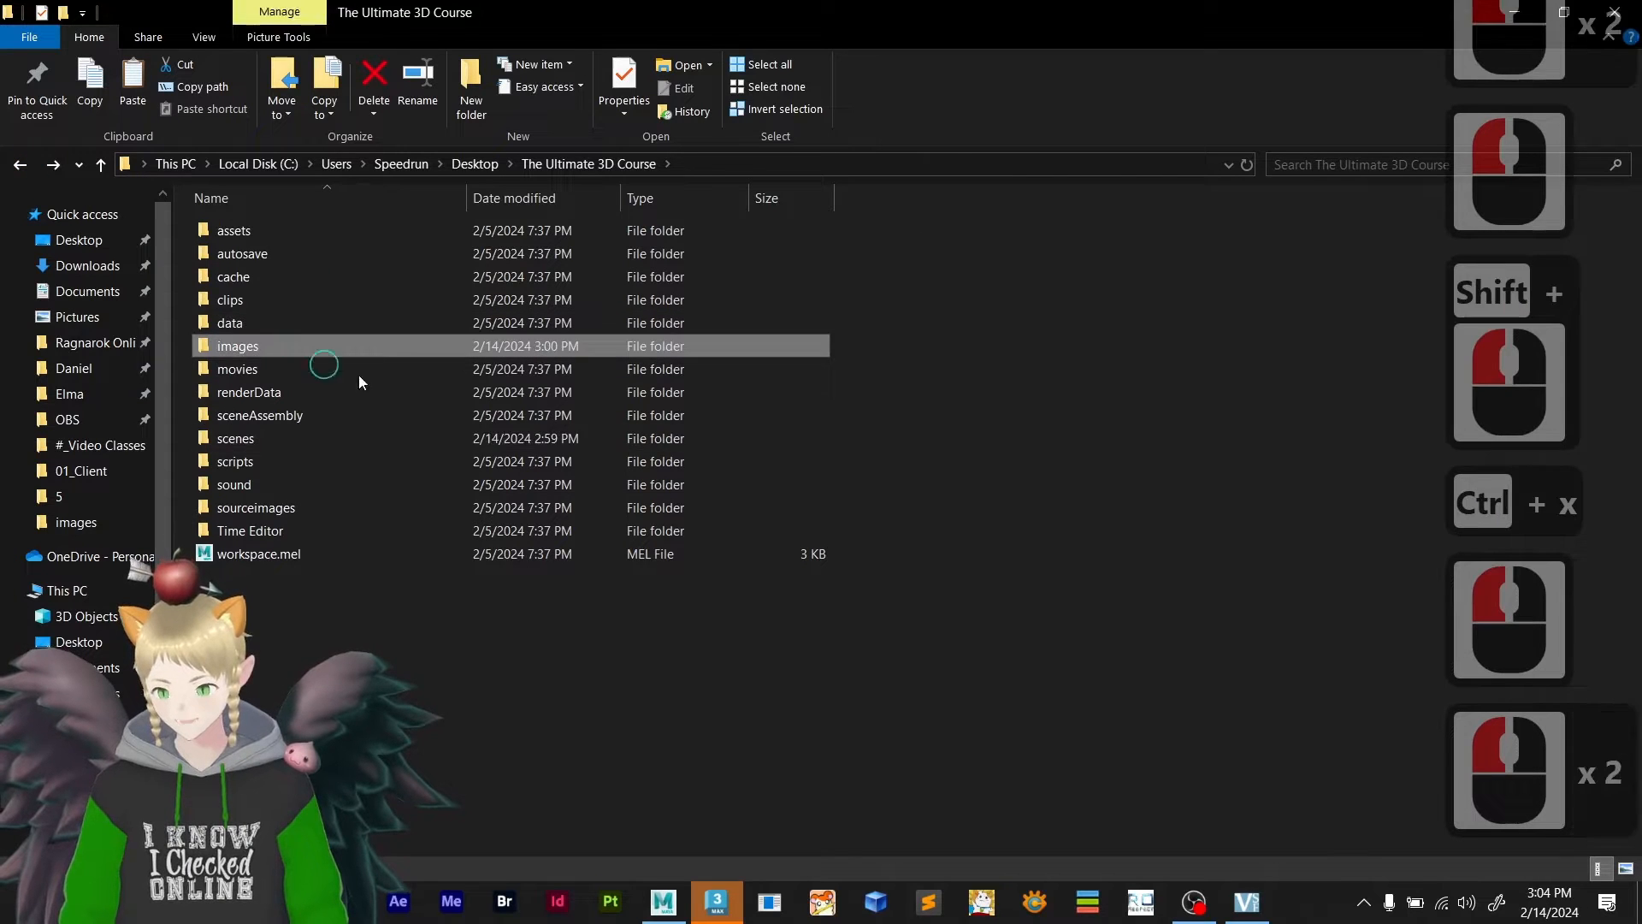
key("ctrl+v")
- Import "from maya to 3ds max.fbx" from the images folder into the Perspective viewport of 3ds Max
scroll(735, 513, "down", 2)
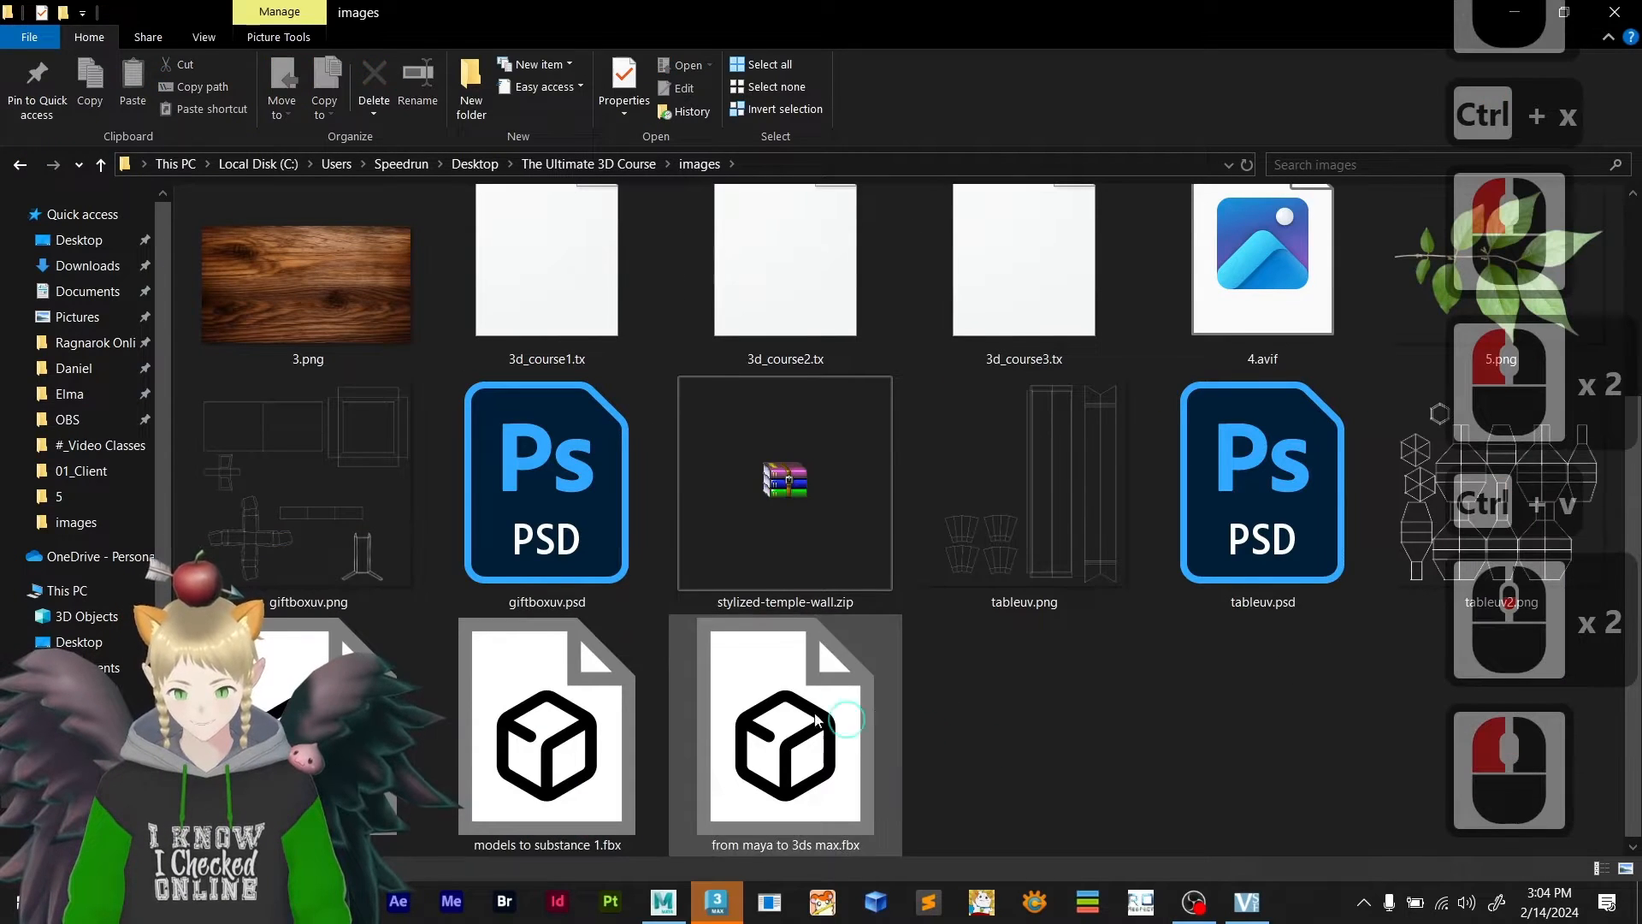
left_click(785, 753)
left_click_drag(787, 783, 1006, 561)
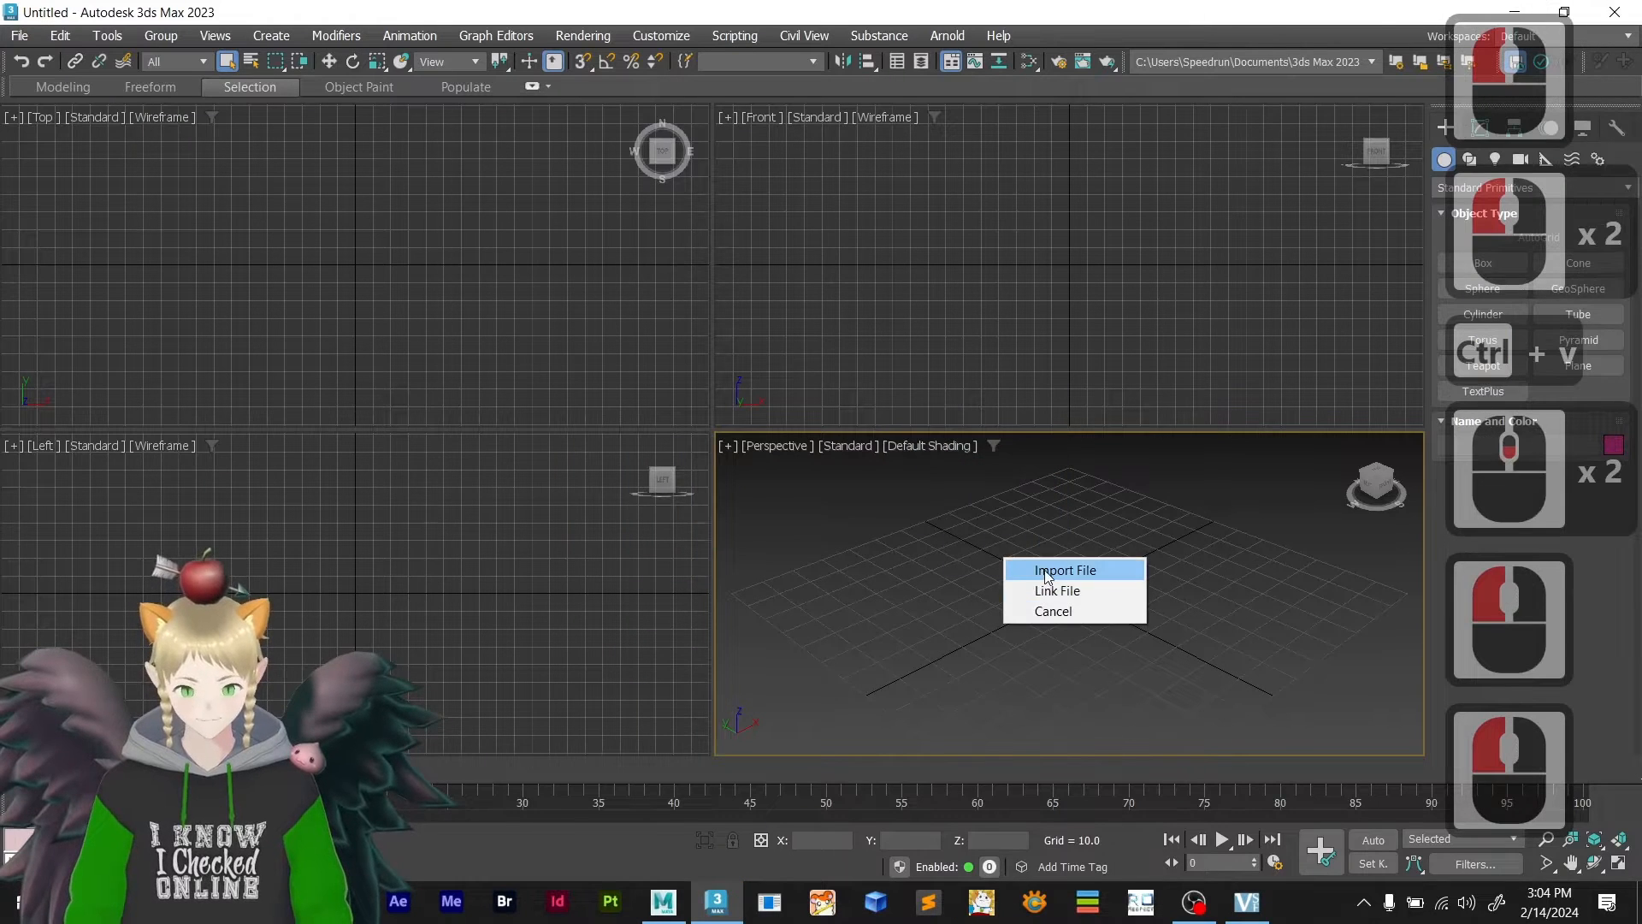
left_click(1041, 569)
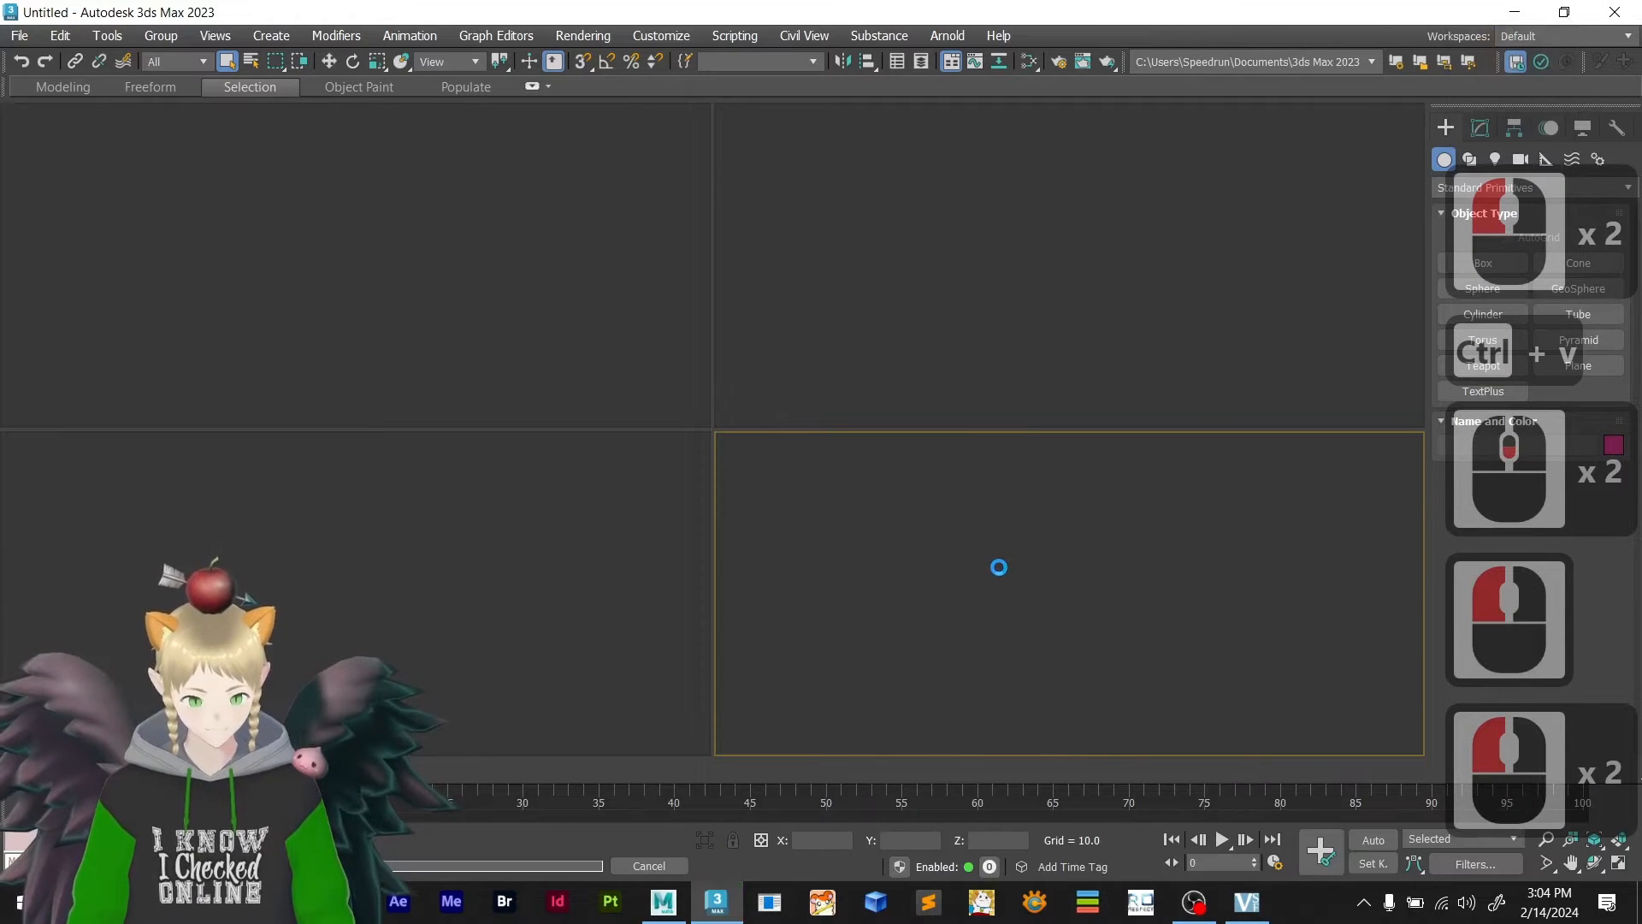
left_click(943, 592)
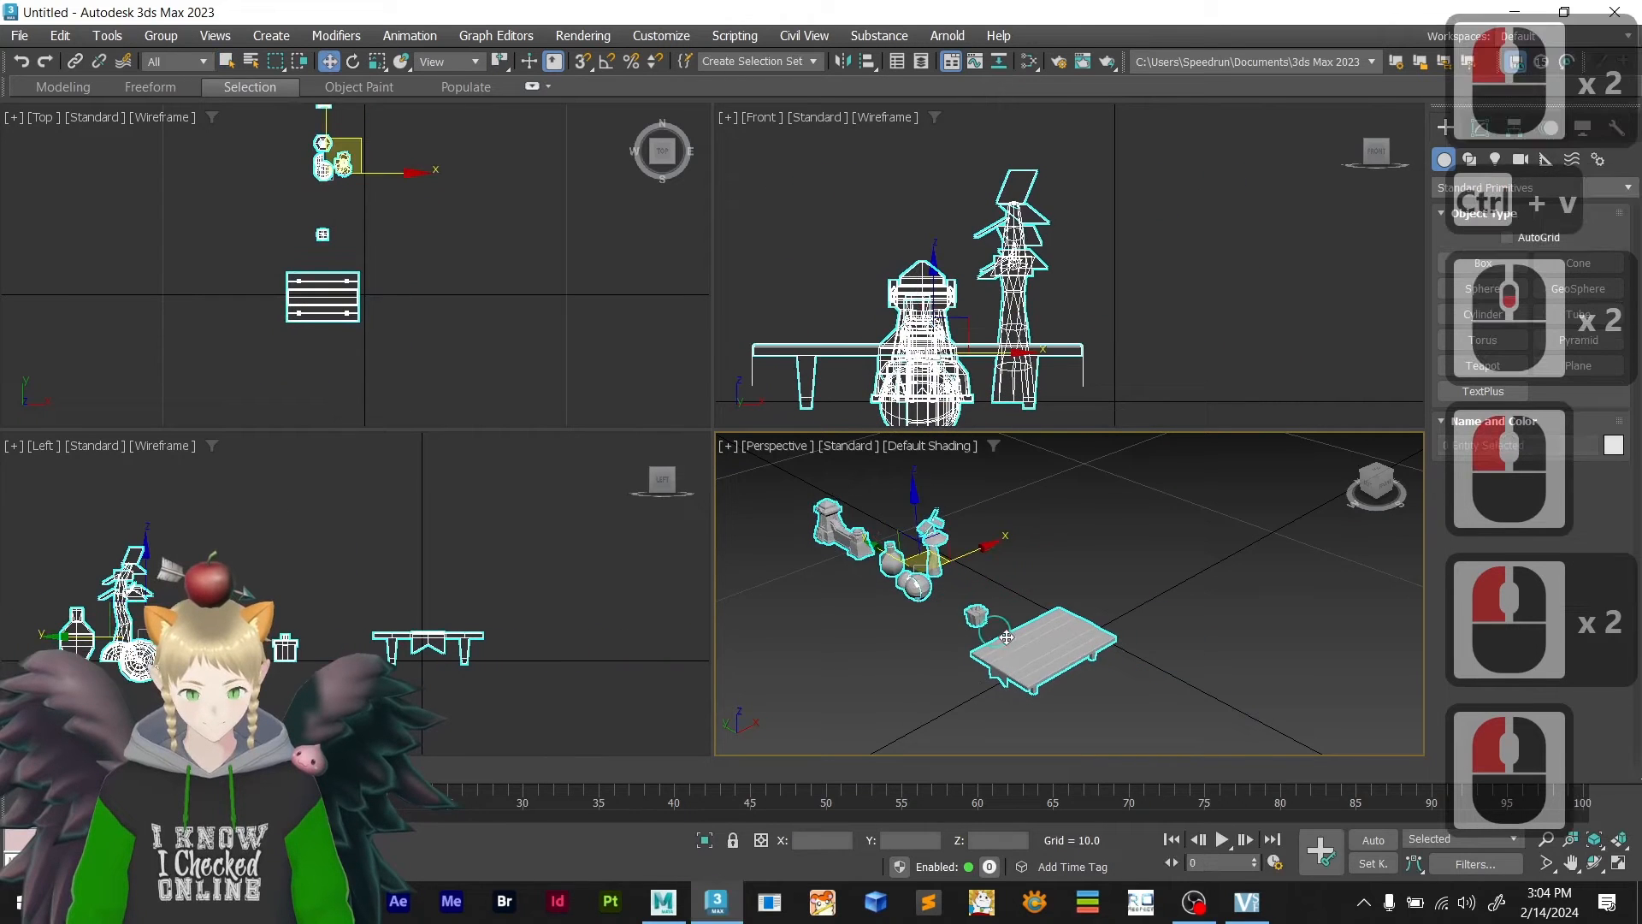
- Scale up all imported models together uniformly in the Perspective view and deselect them
scroll(1031, 652, "down", 3)
key("e")
key("r")
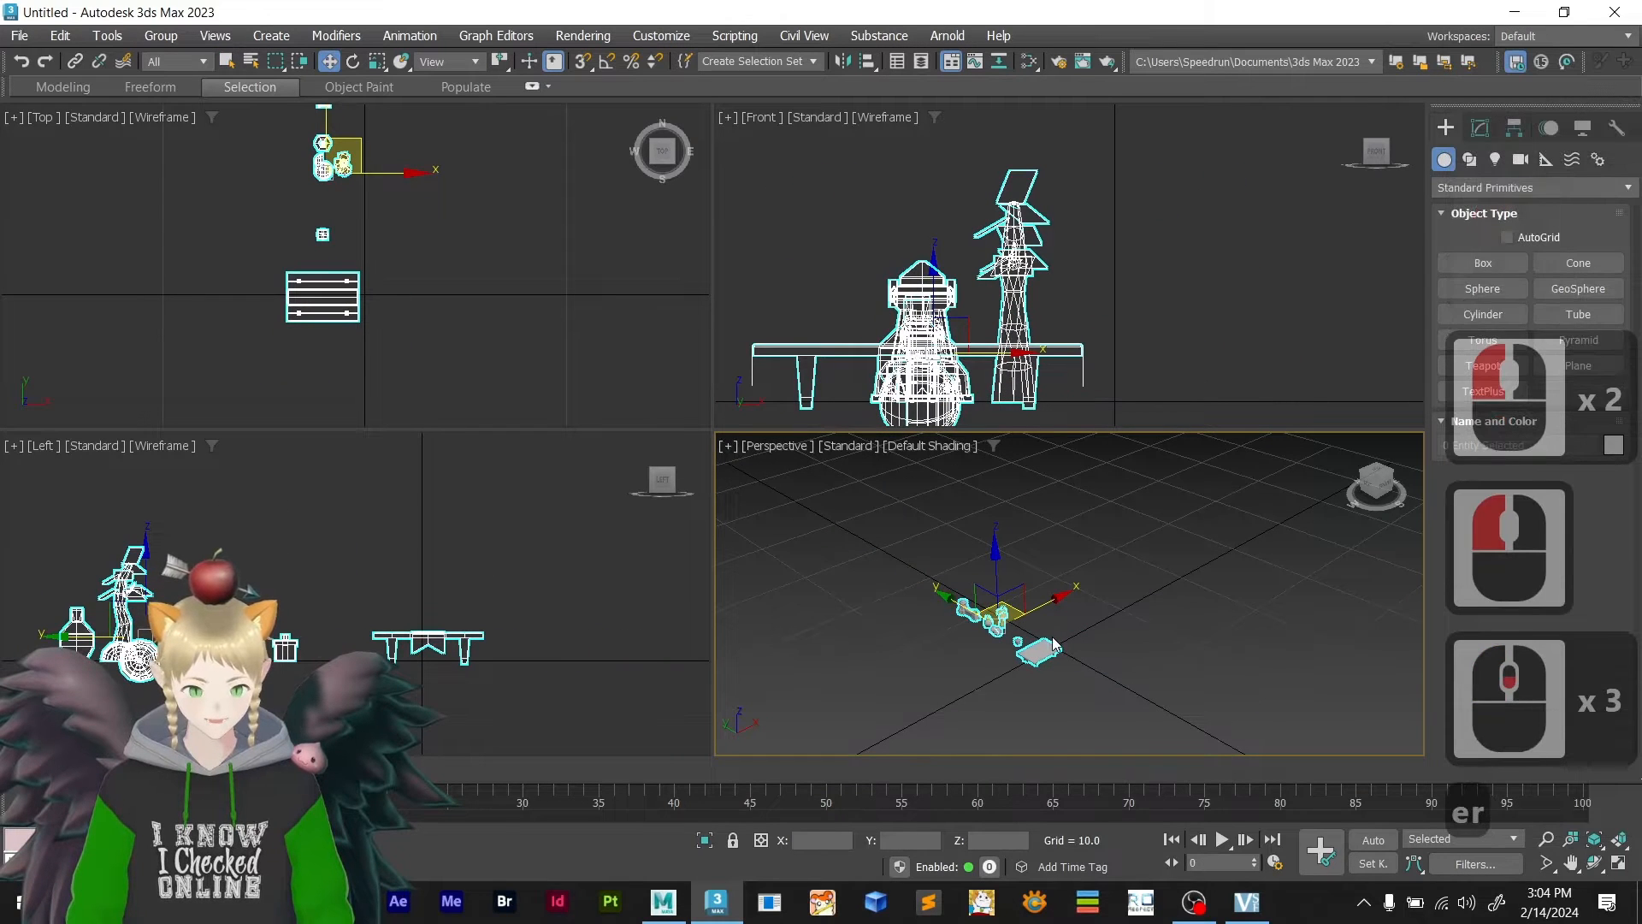
key("r")
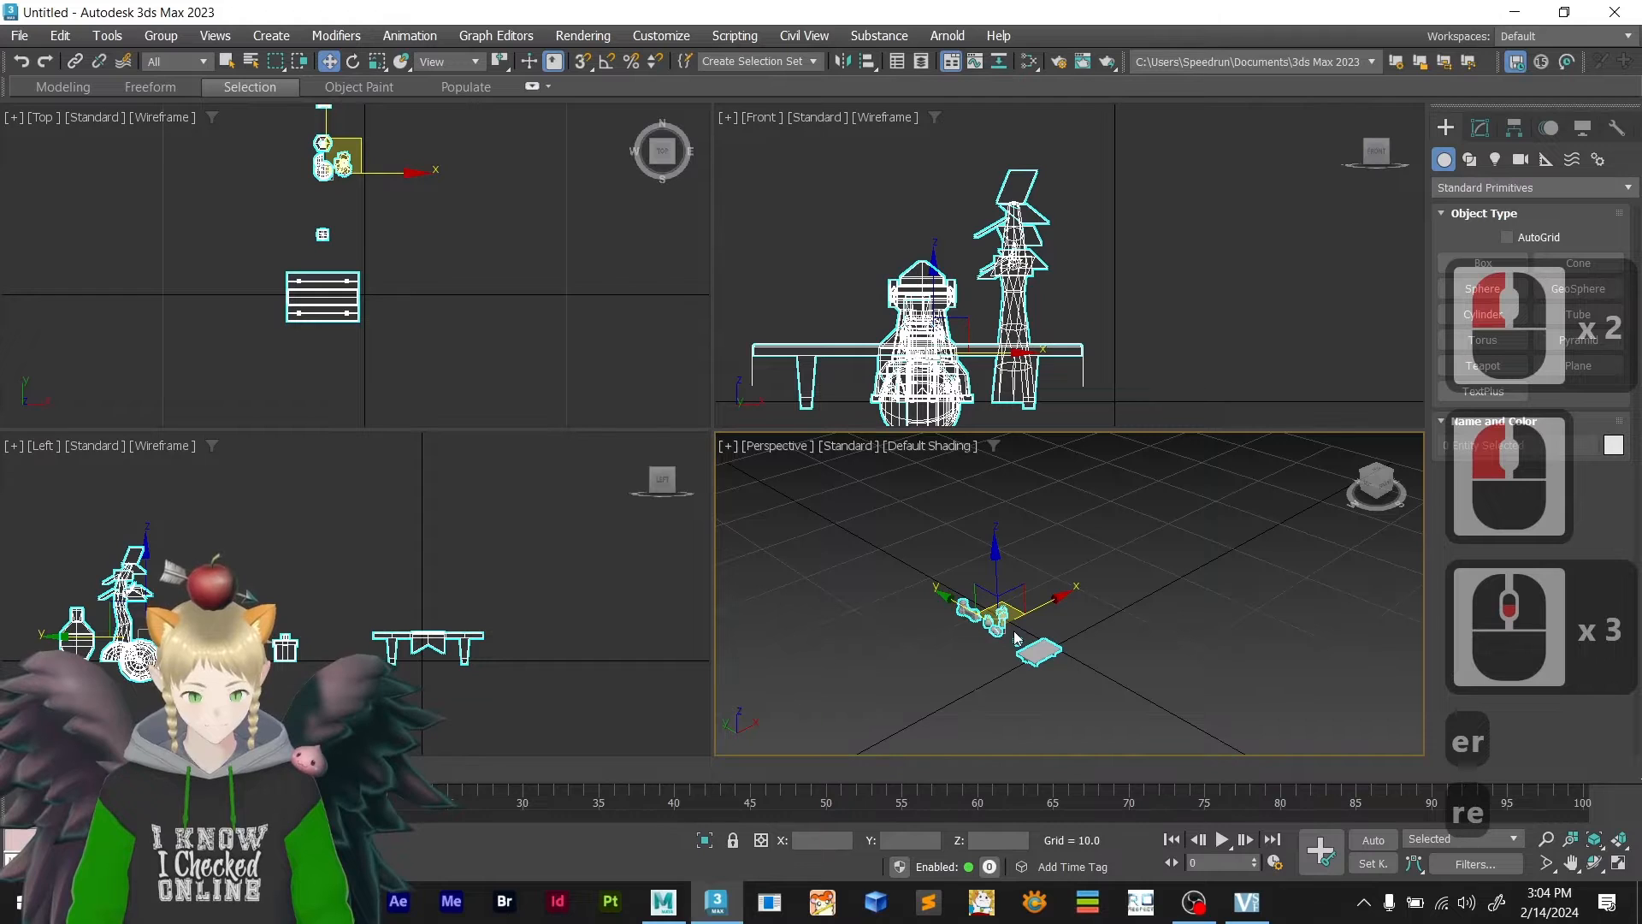
key("e")
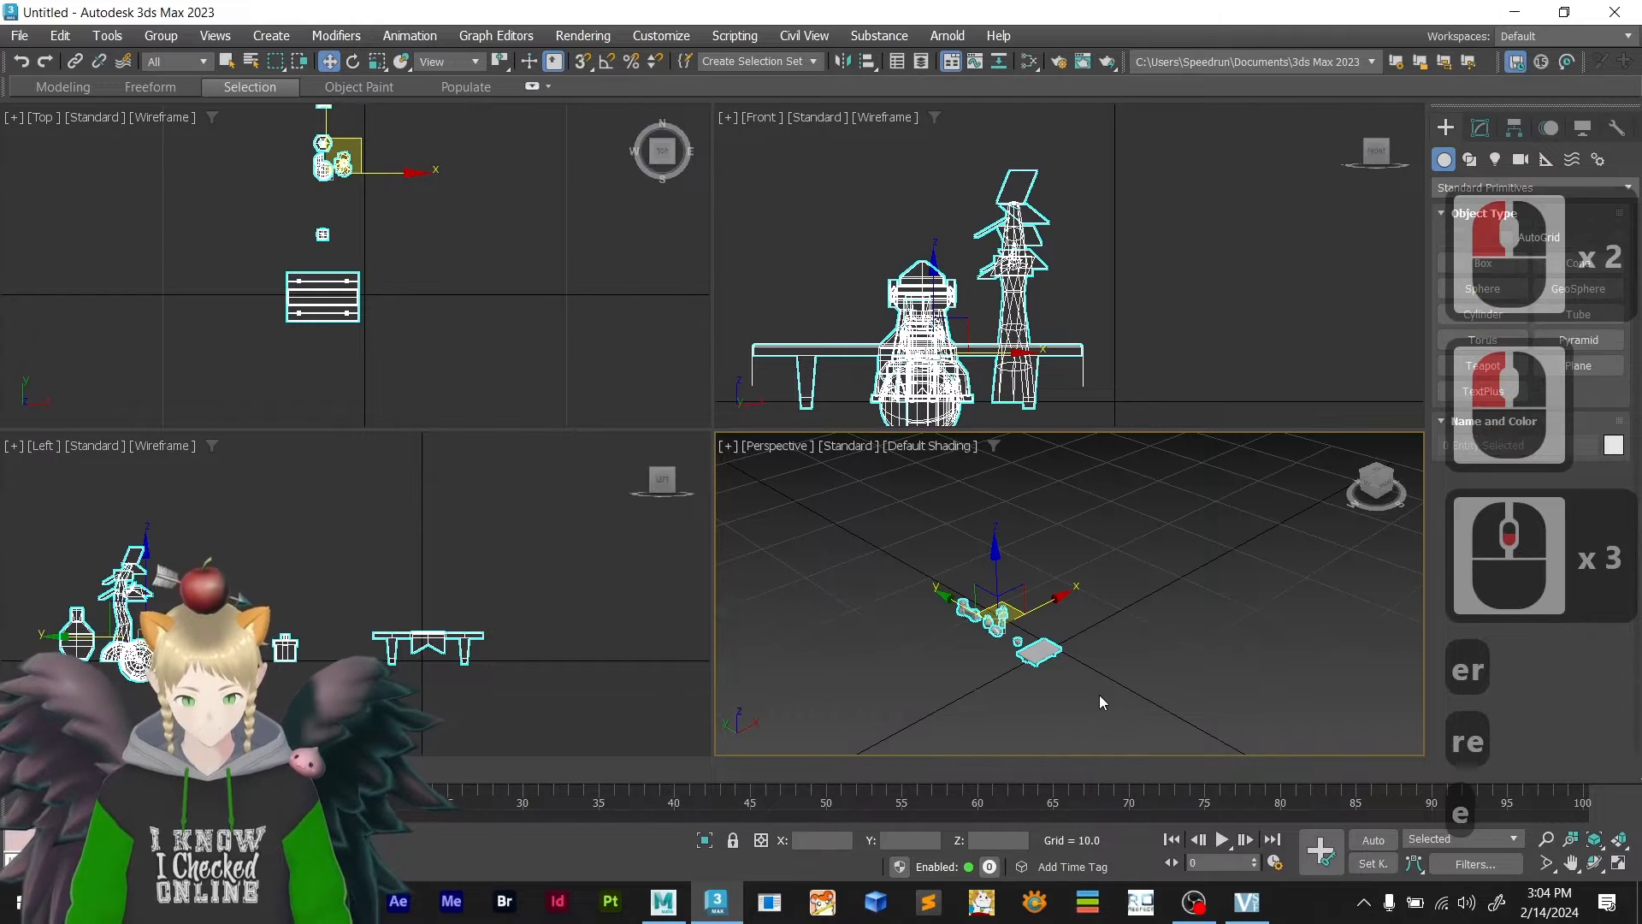
key("r")
left_click(855, 550)
key("e")
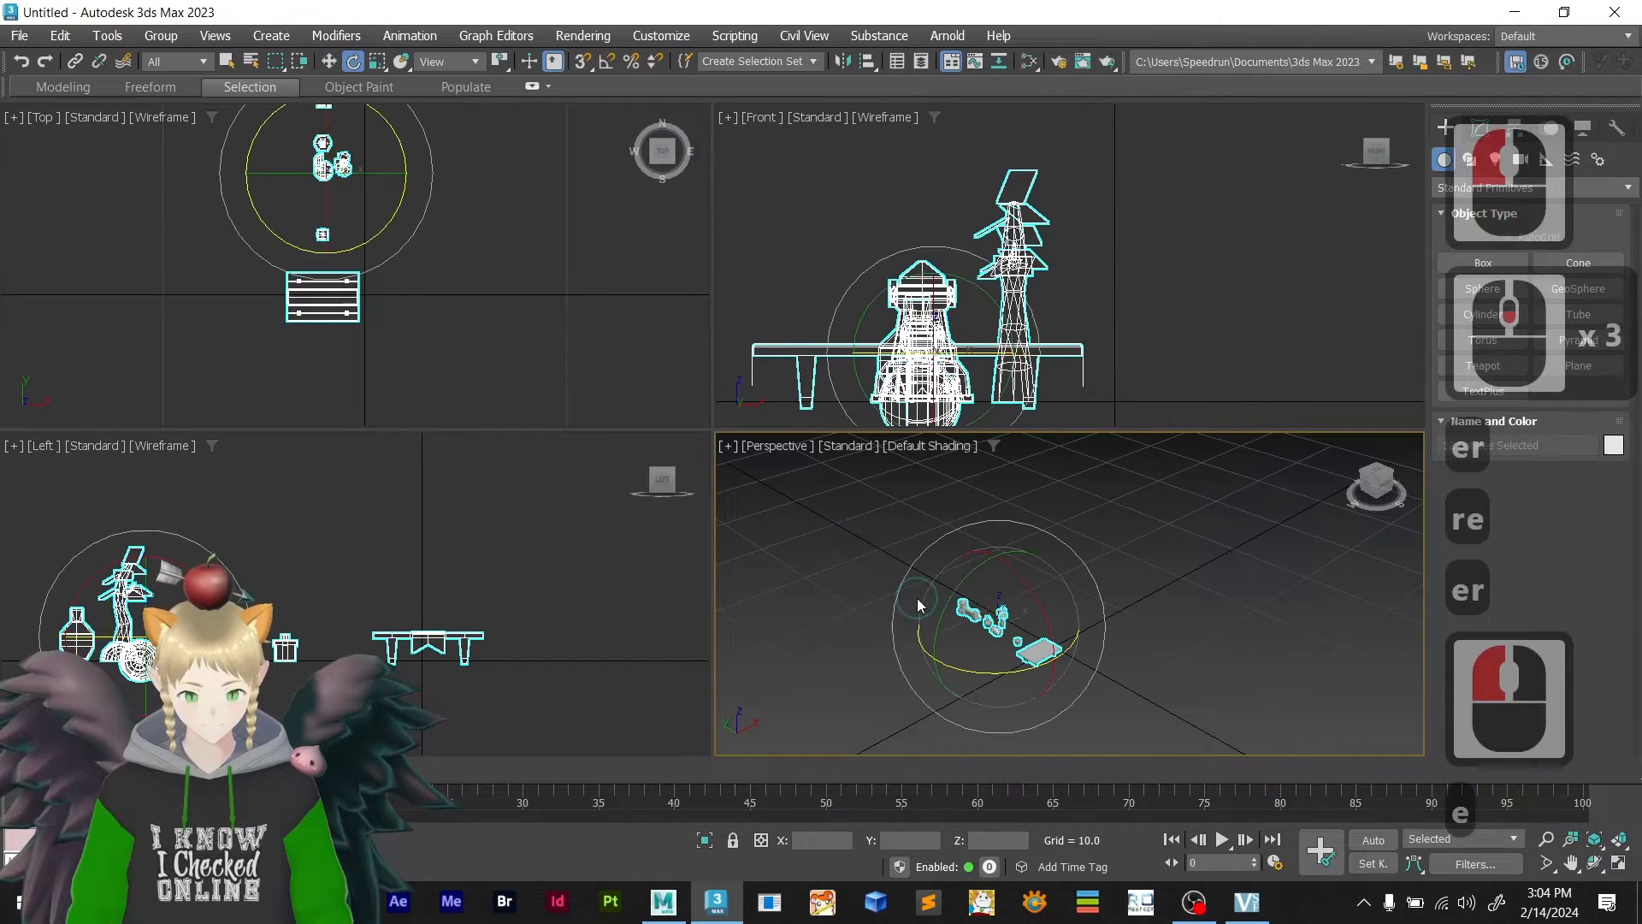
key("r")
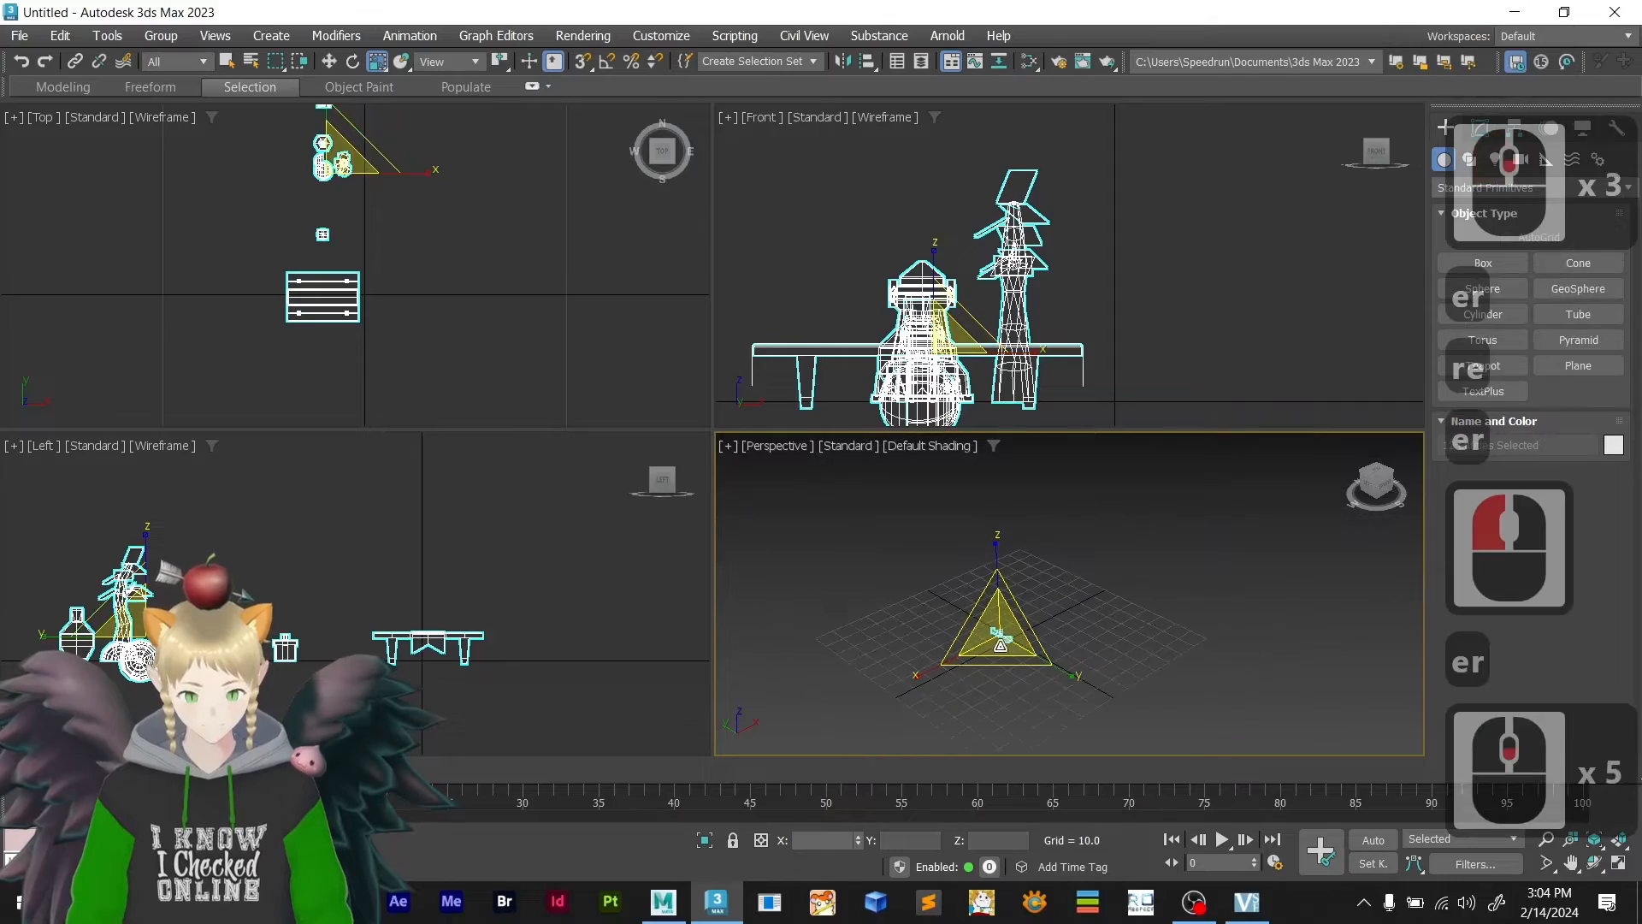
left_click_drag(999, 634, 1366, 695)
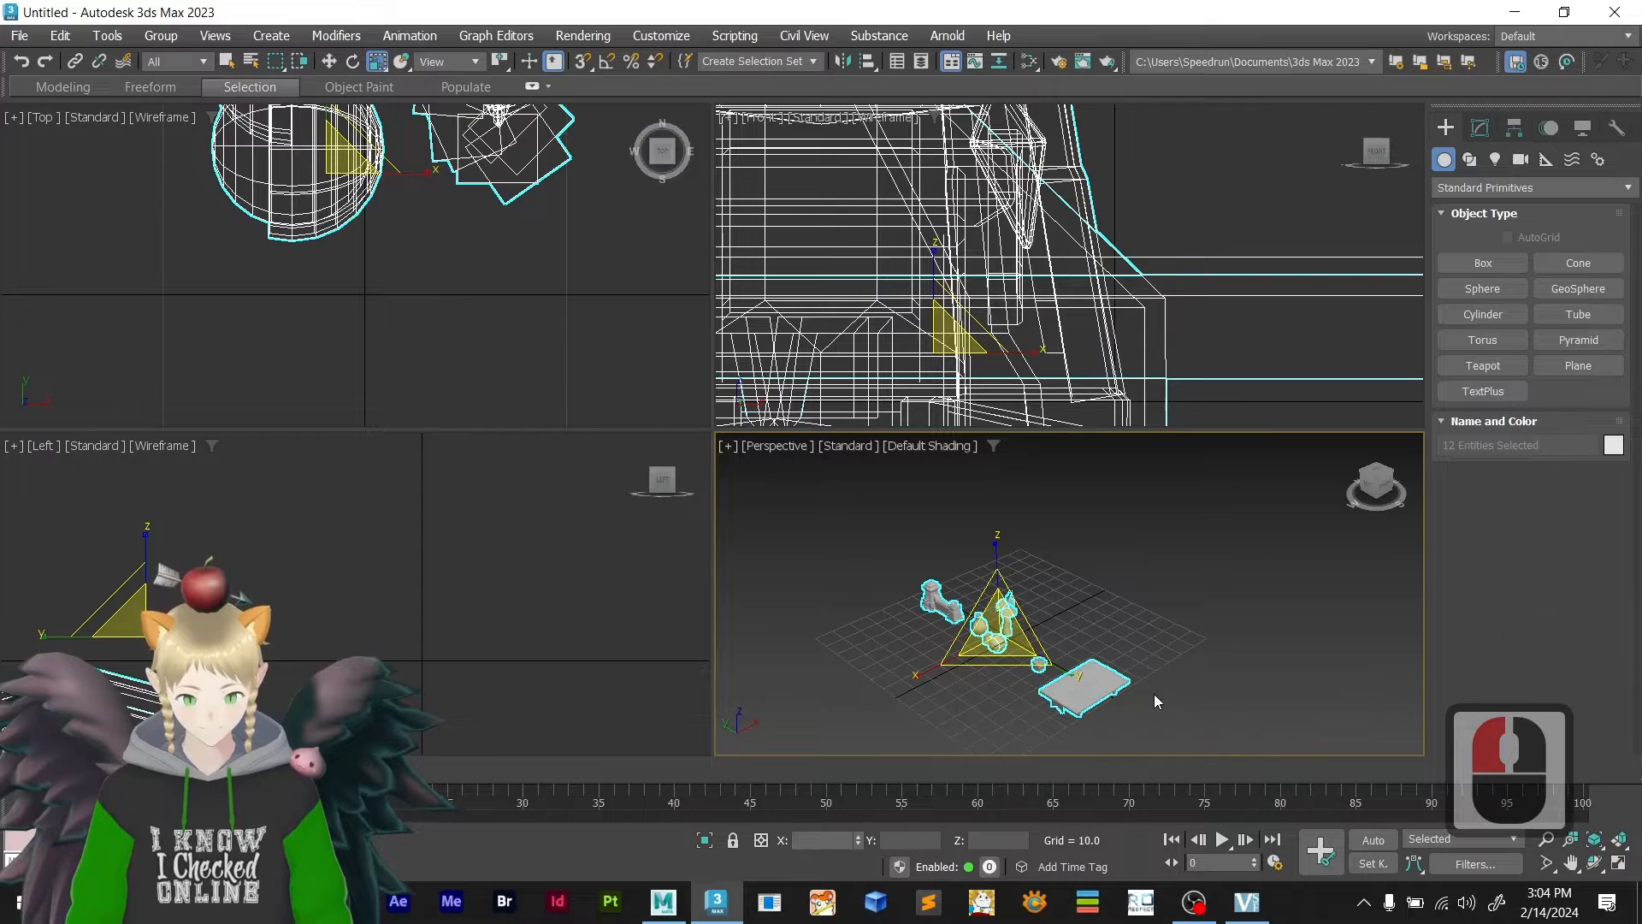
left_click(1164, 624, "alt")
left_click(1095, 615)
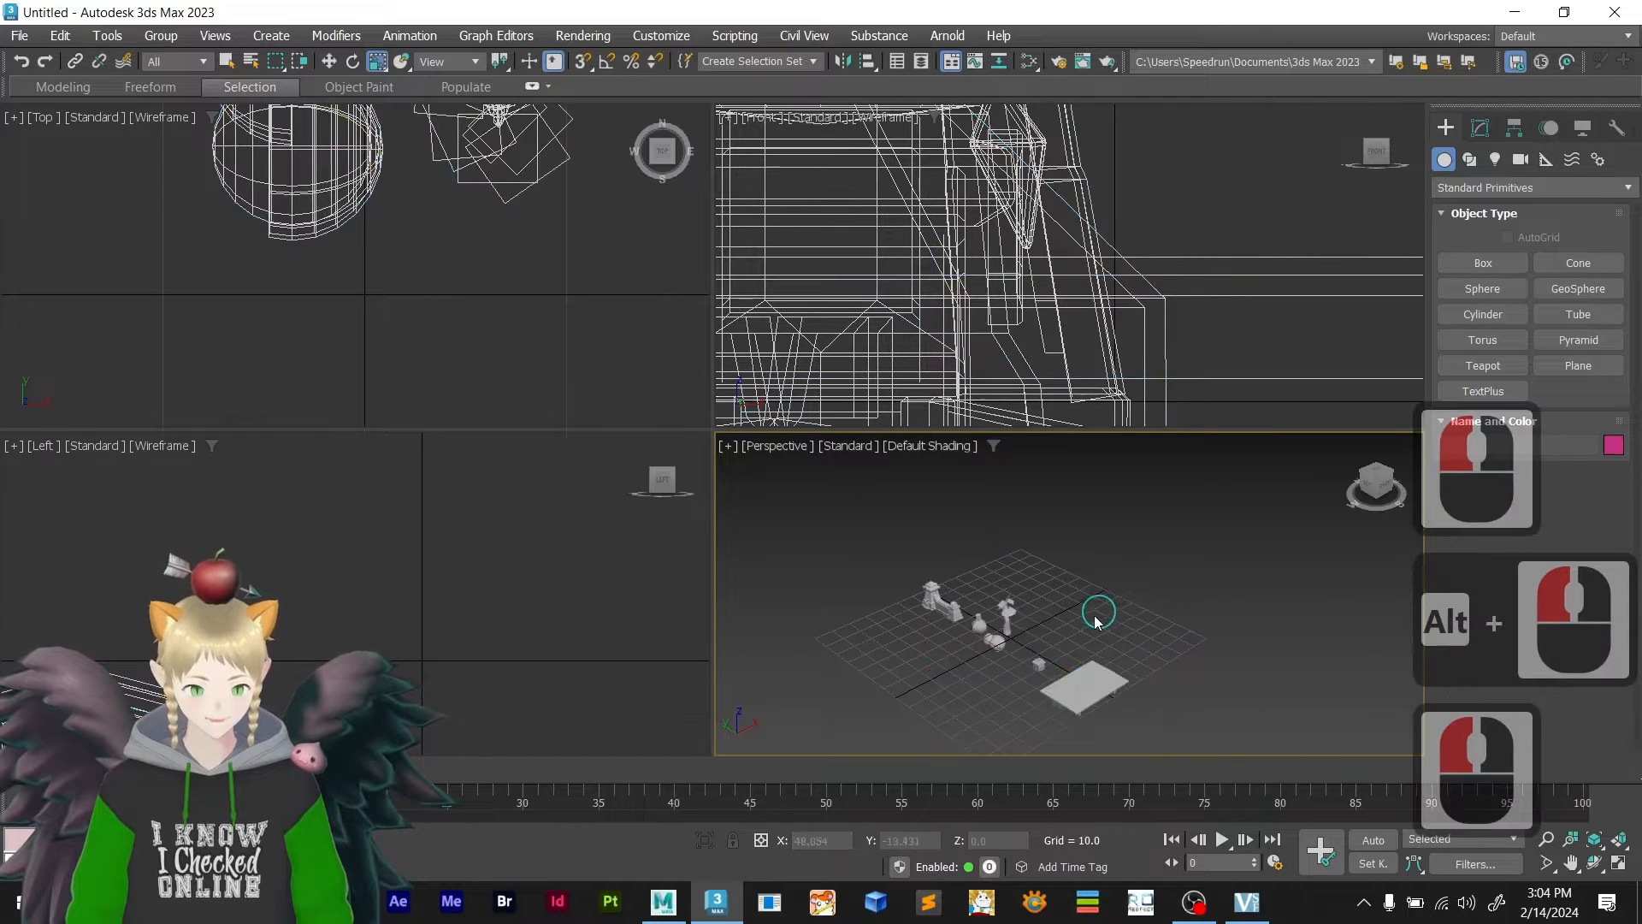
scroll(1066, 662, "up", 3)
scroll(1067, 661, "down", 2)
middle_click_drag(1044, 635, 1170, 549, "alt")
scroll(1231, 660, "down", 2)
scroll(1152, 670, "up", 2)
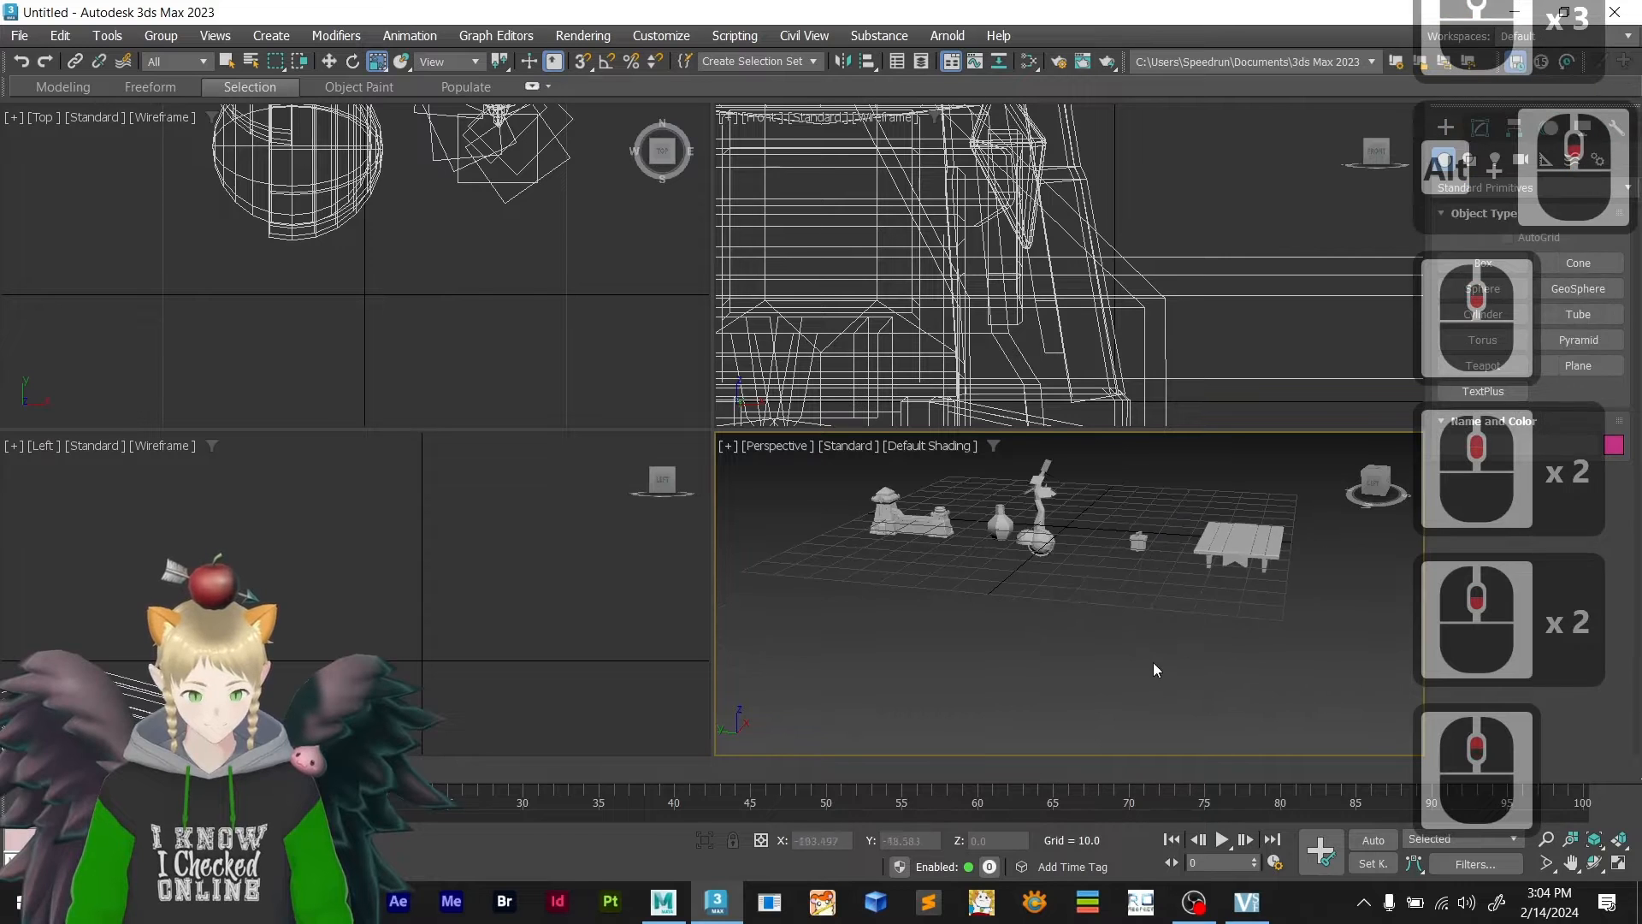
- Start saving the scene and set the save location to the scenes folder of The Ultimate 3D Course, using its path copied from File Explorer
key("ctrl+s")
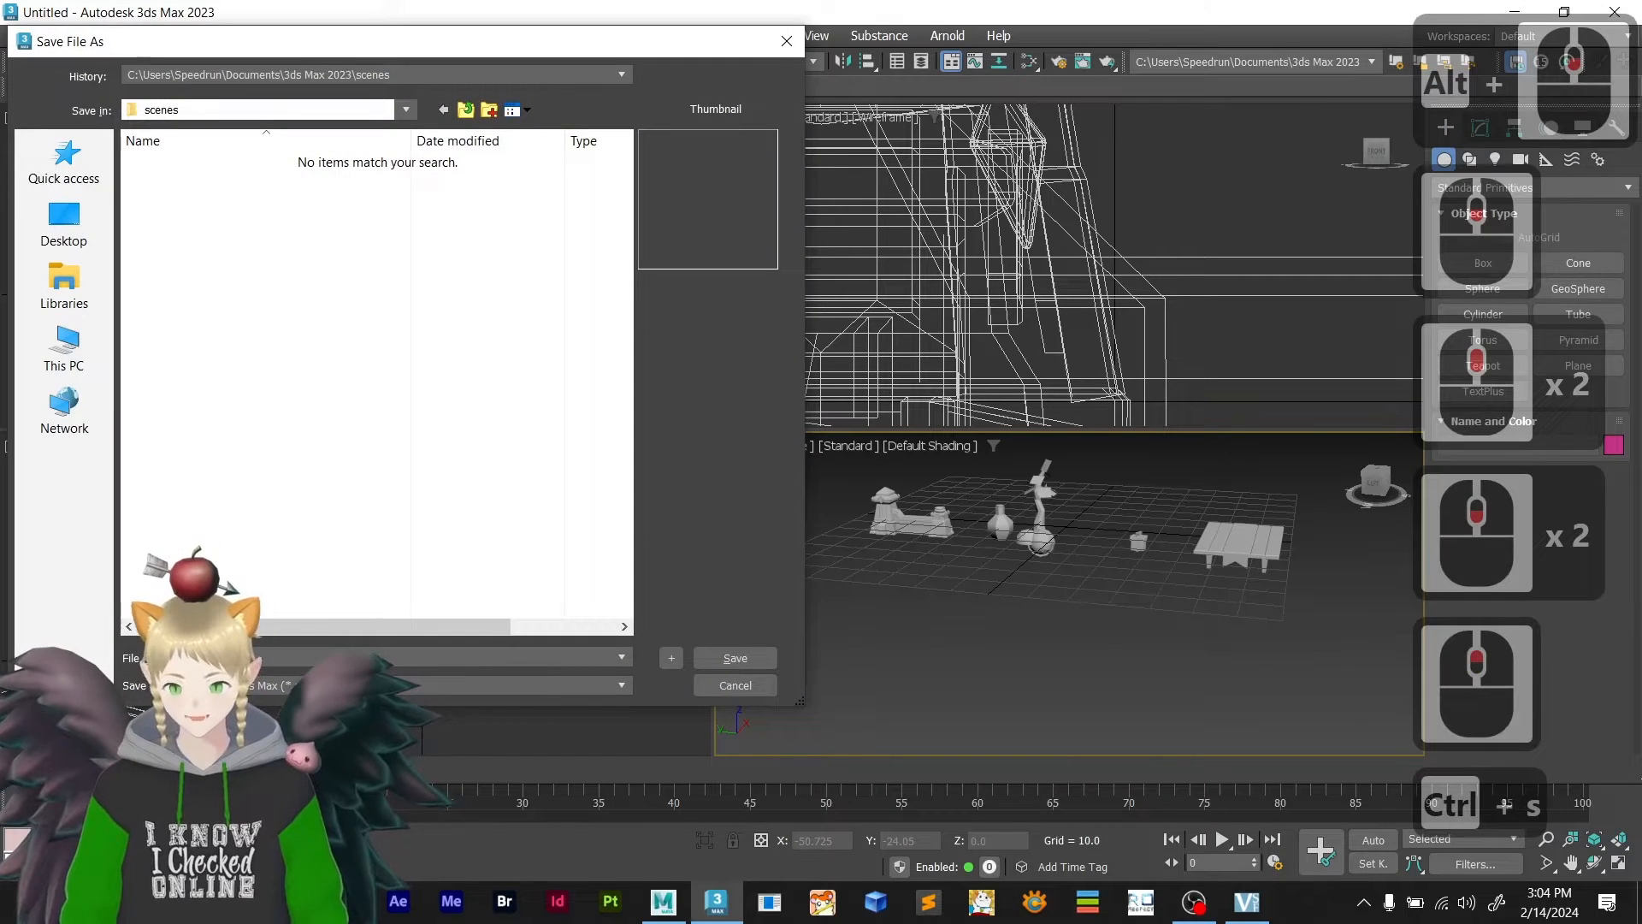
left_click(345, 901)
left_click(649, 810)
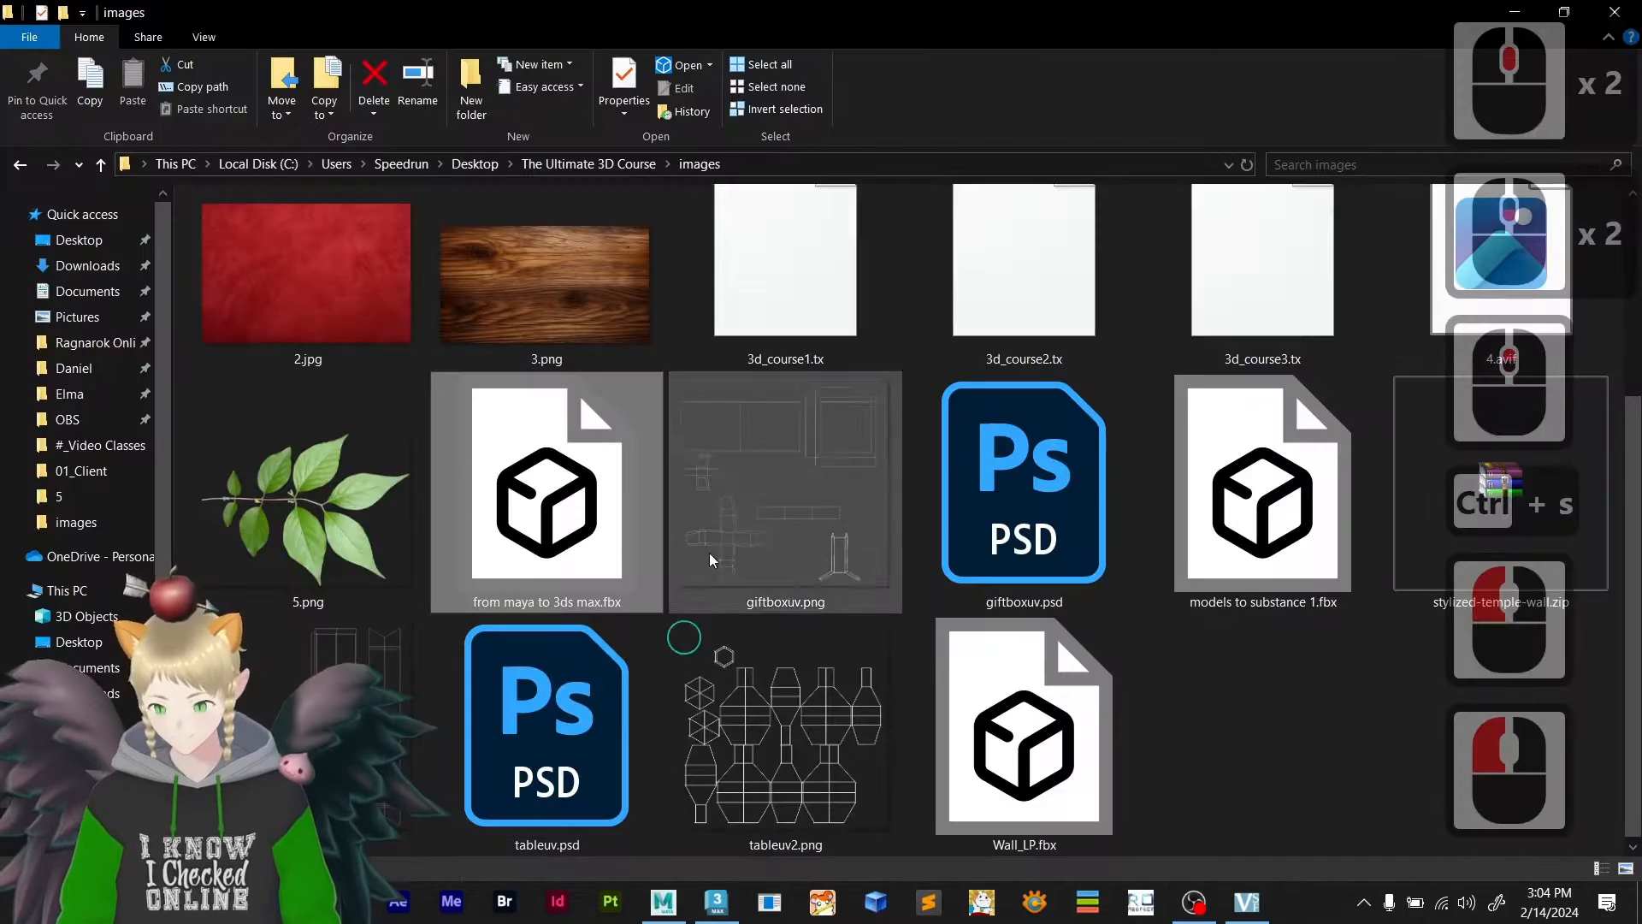
scroll(791, 438, "up", 5)
left_click(563, 164)
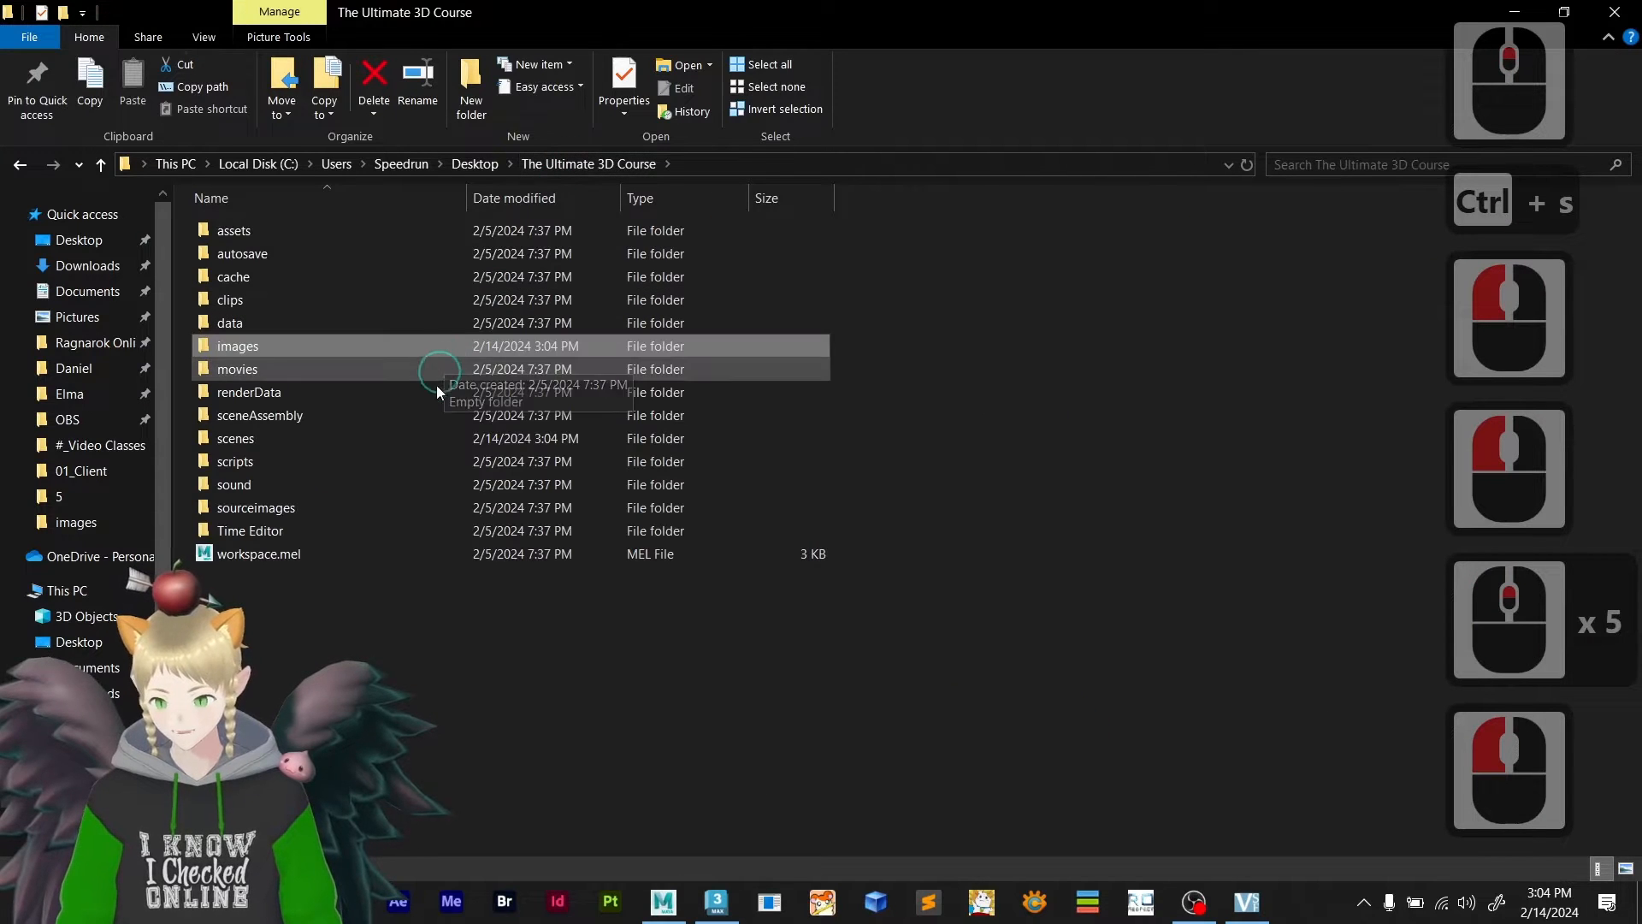
double_click(325, 436)
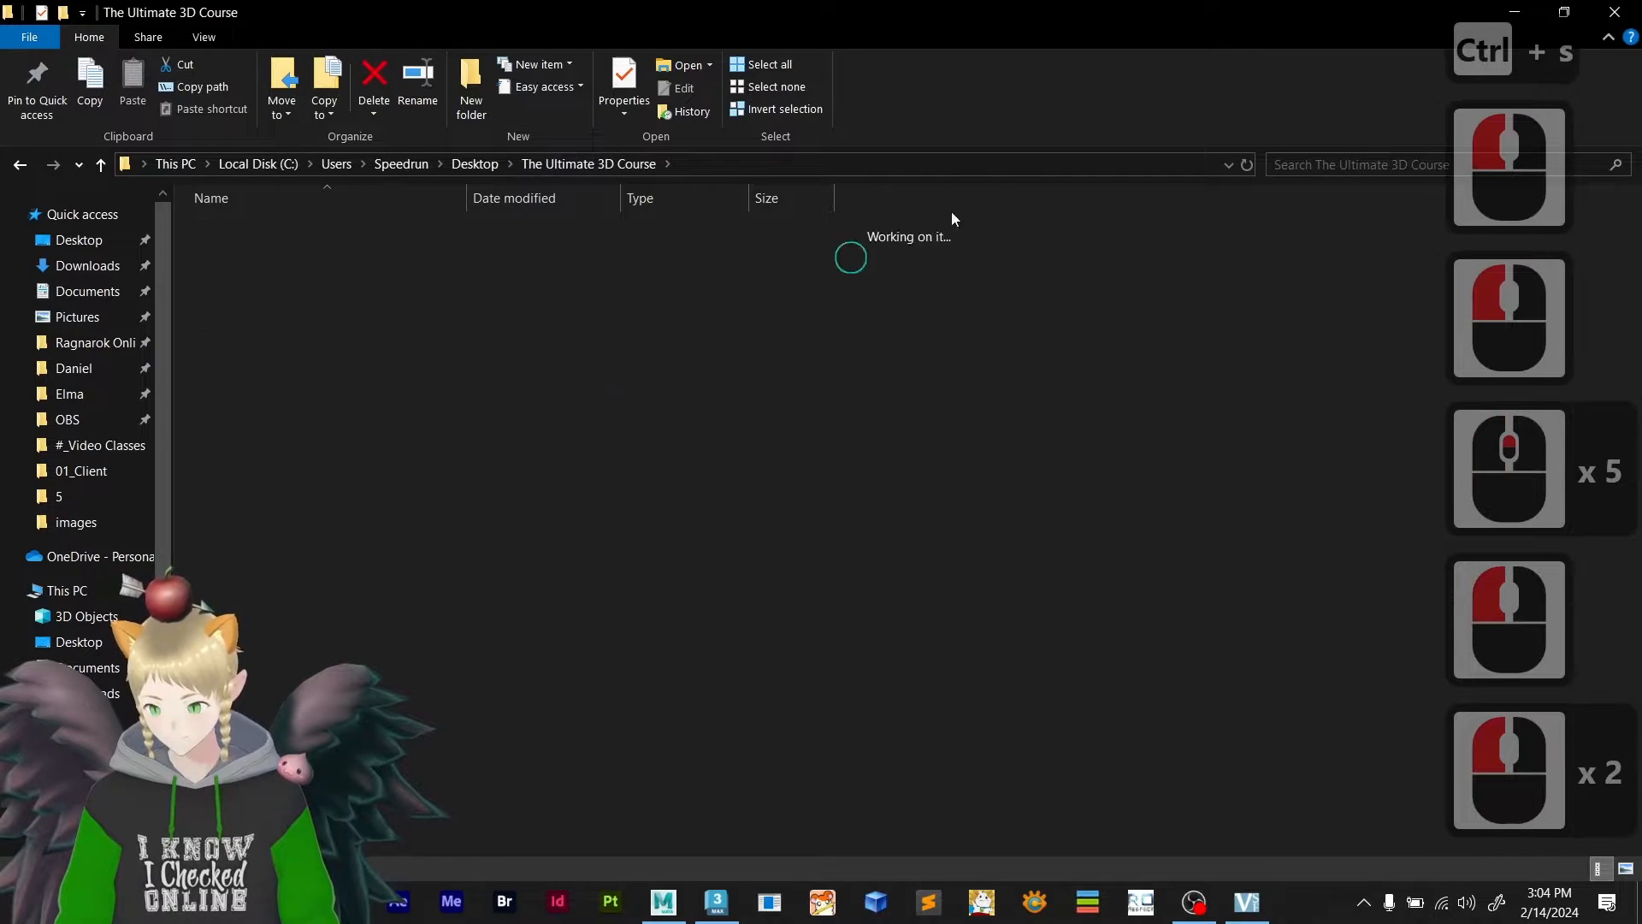
left_click(890, 164)
key("ctrl+c")
key("alt+Tab")
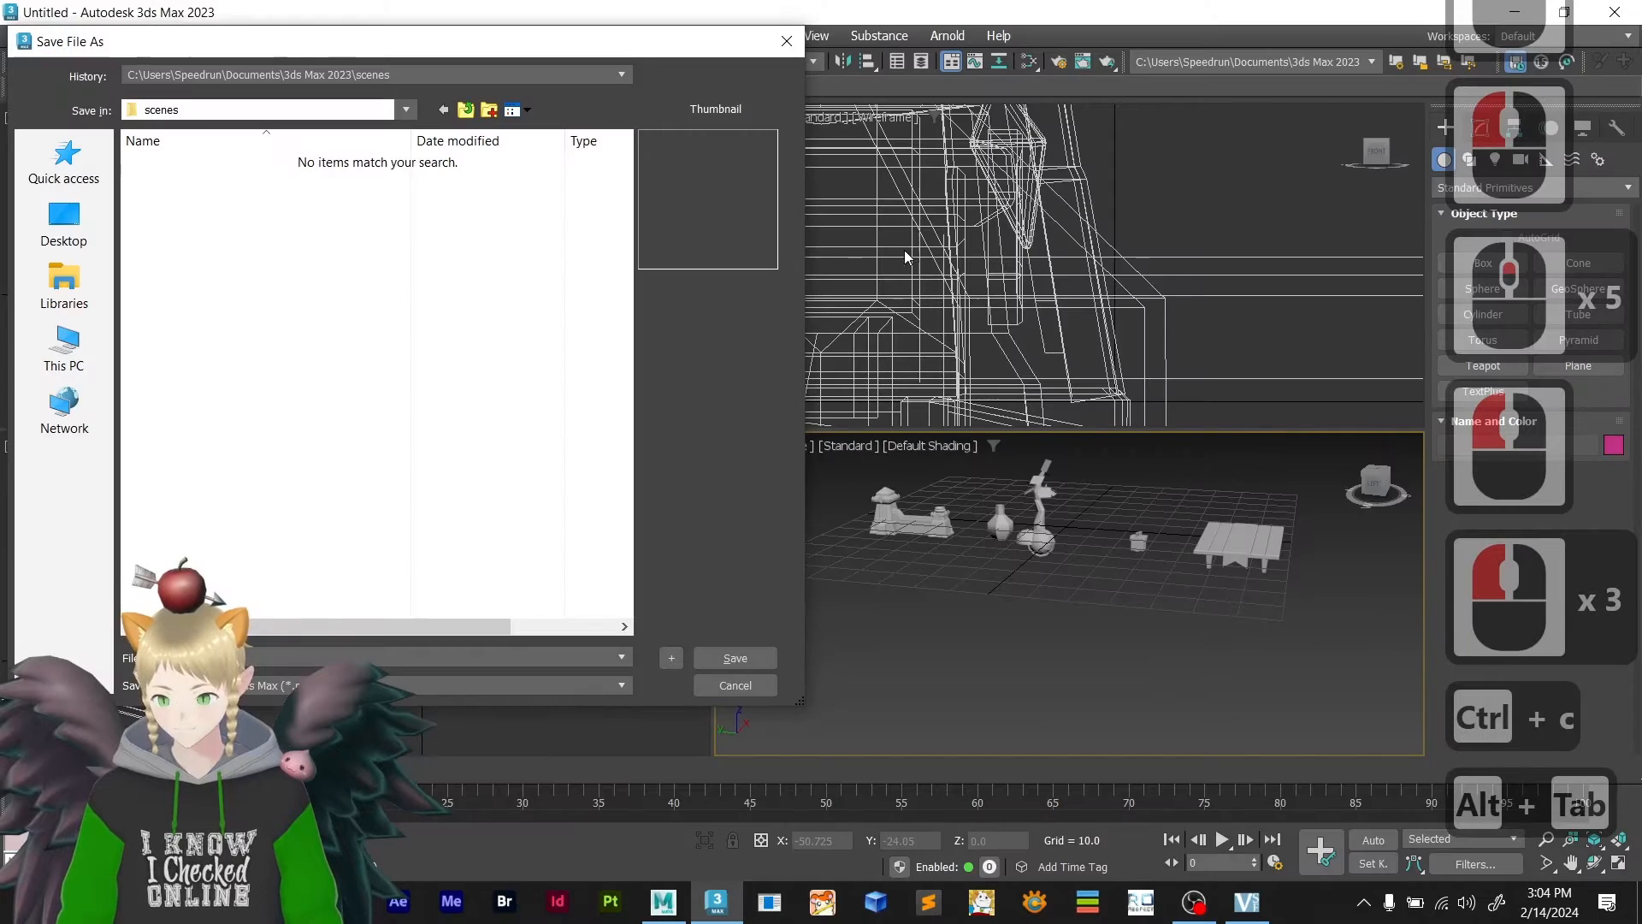
left_click(351, 656)
key("ctrl+v")
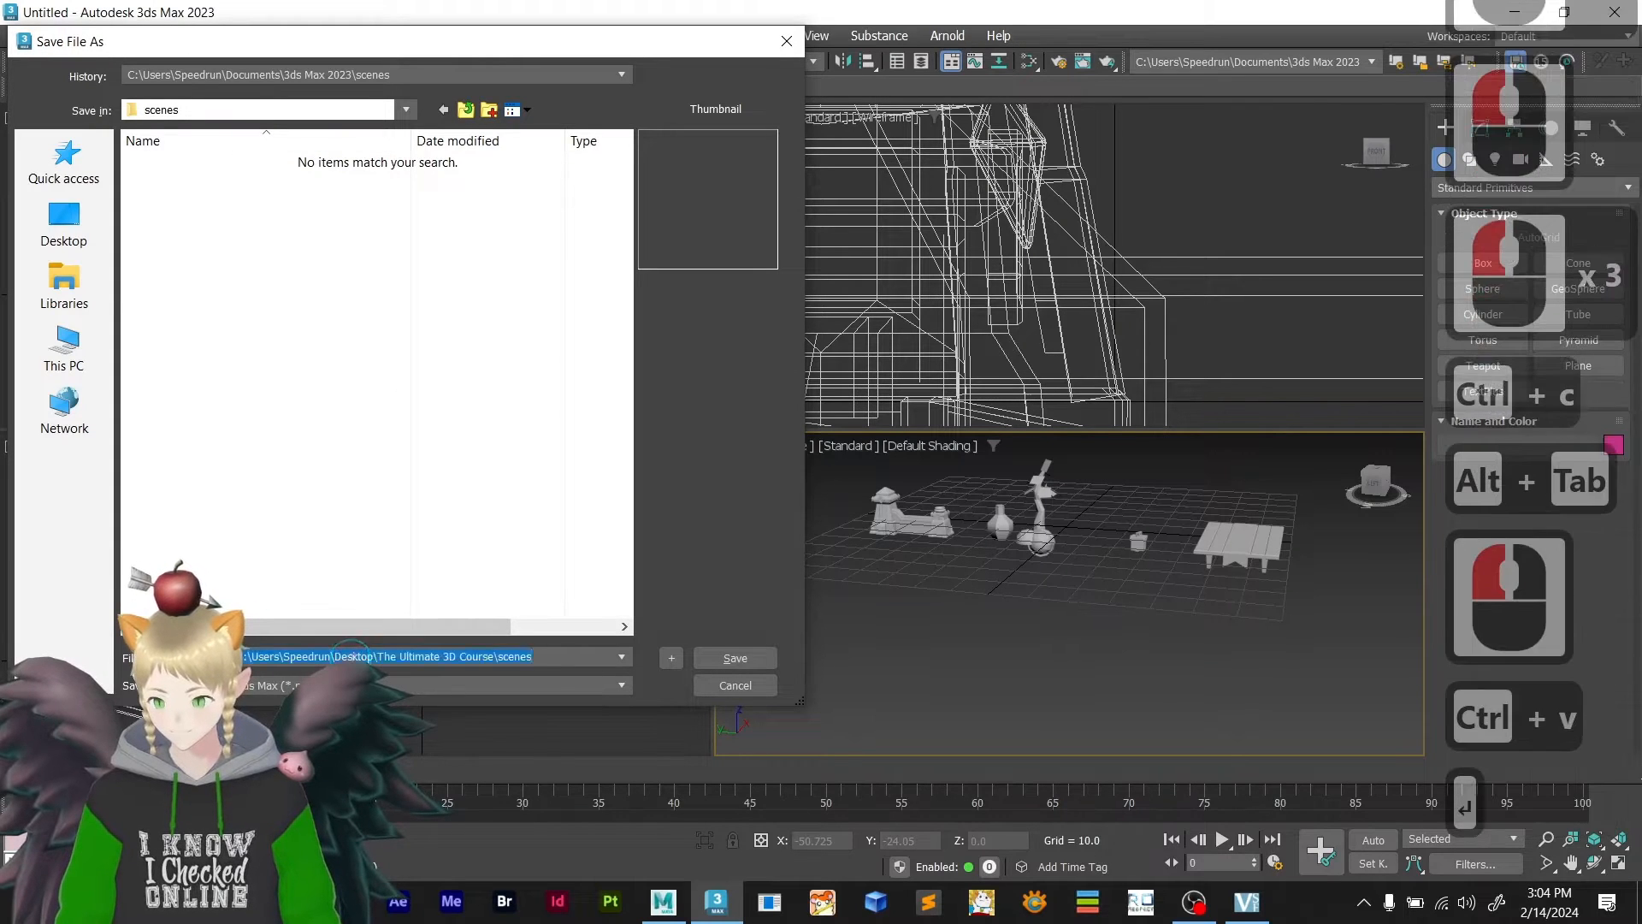
key("Return")
- Copy the name "7 - 3ds to RSM" from the existing Maya file and save the 3ds Max scene under it
key("alt+Tab")
double_click(265, 393)
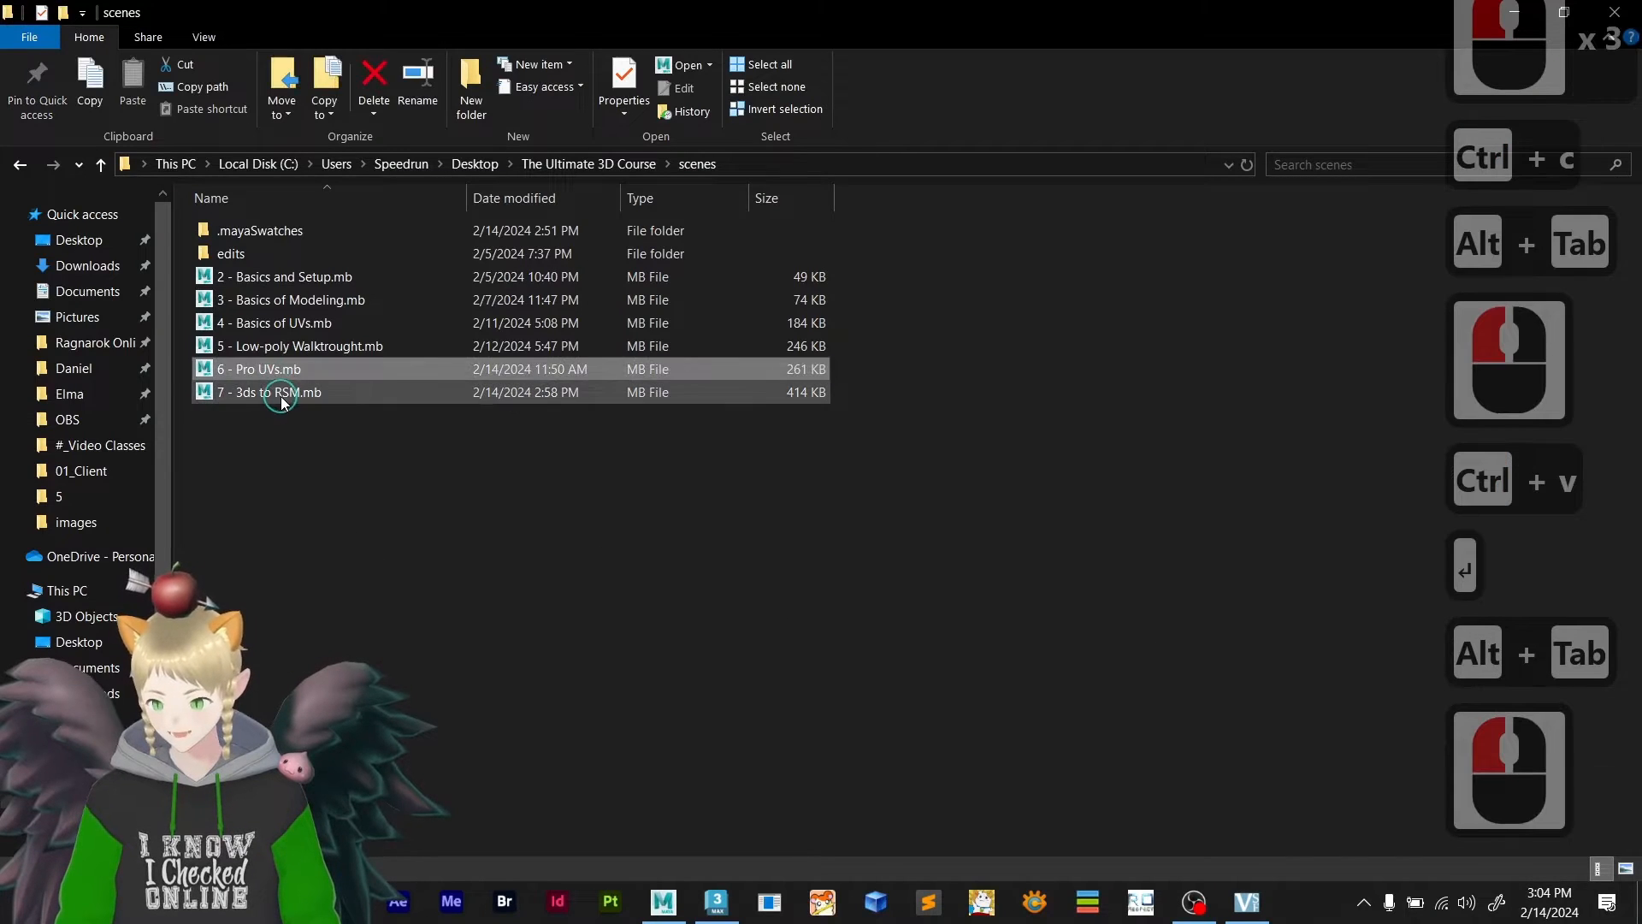
key("ctrl+c")
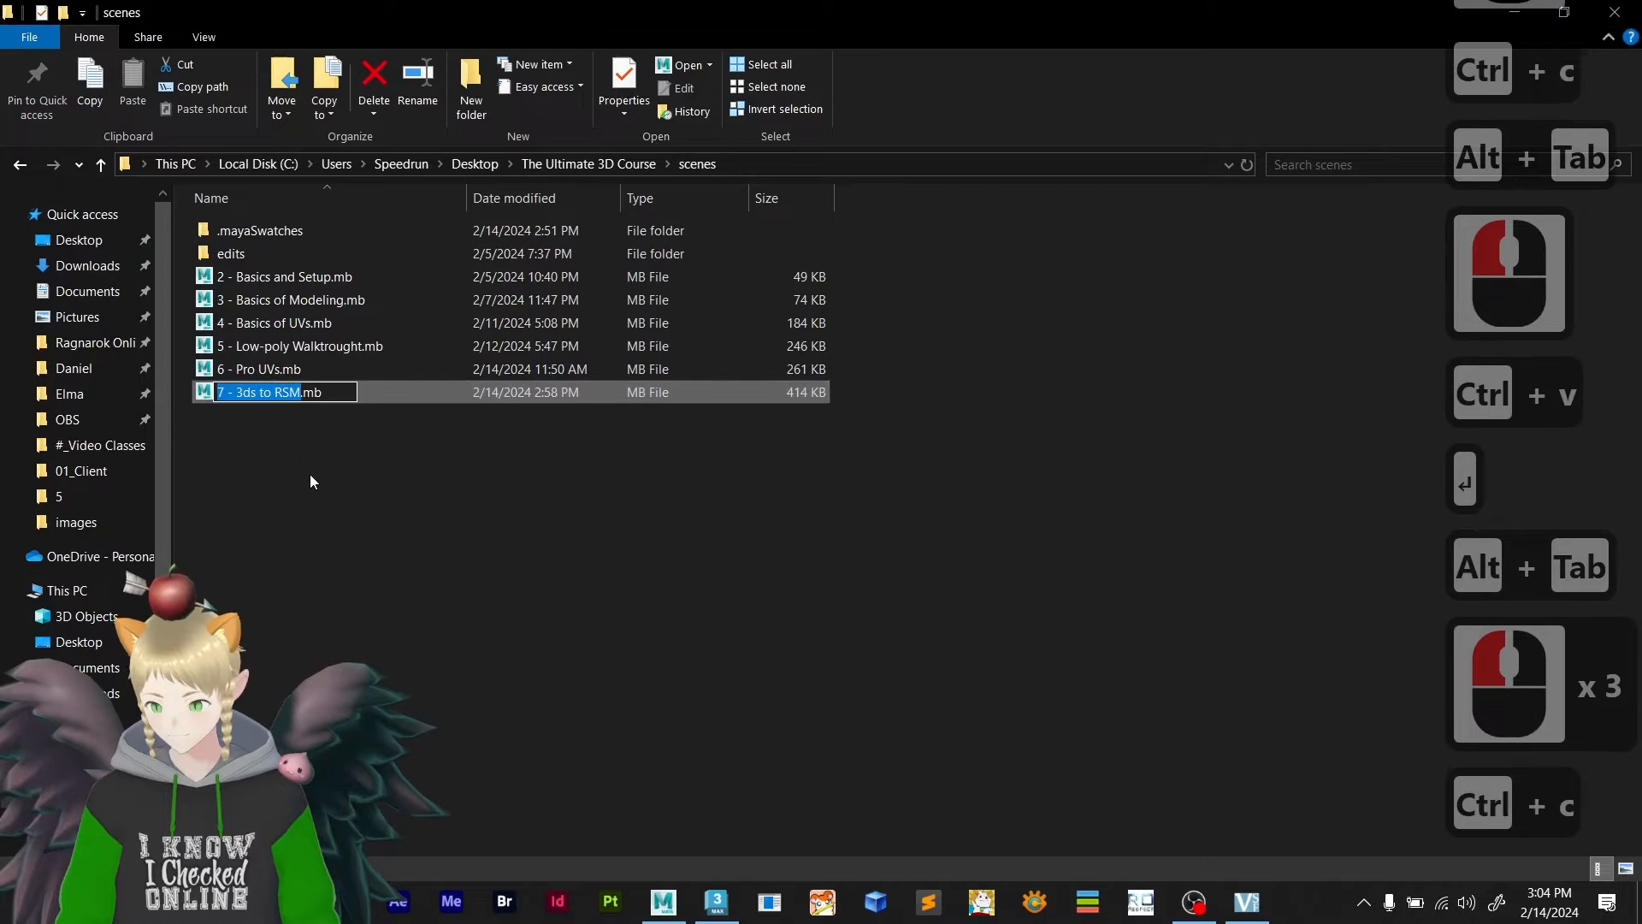
left_click(342, 484)
key("alt+Tab")
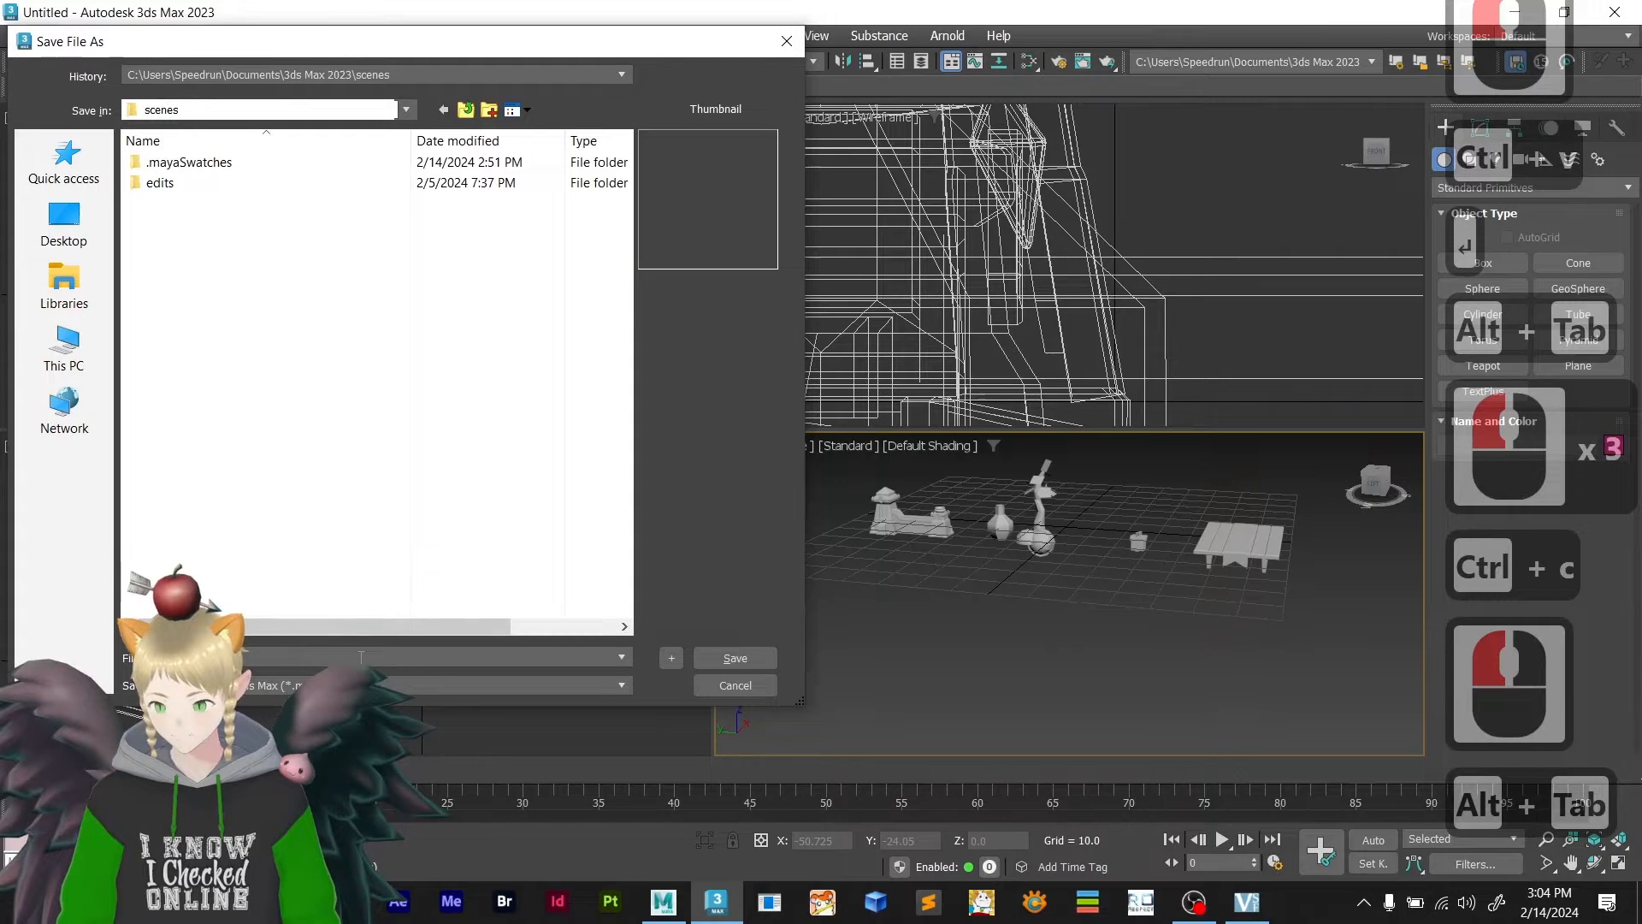
key("ctrl+v")
left_click(732, 660)
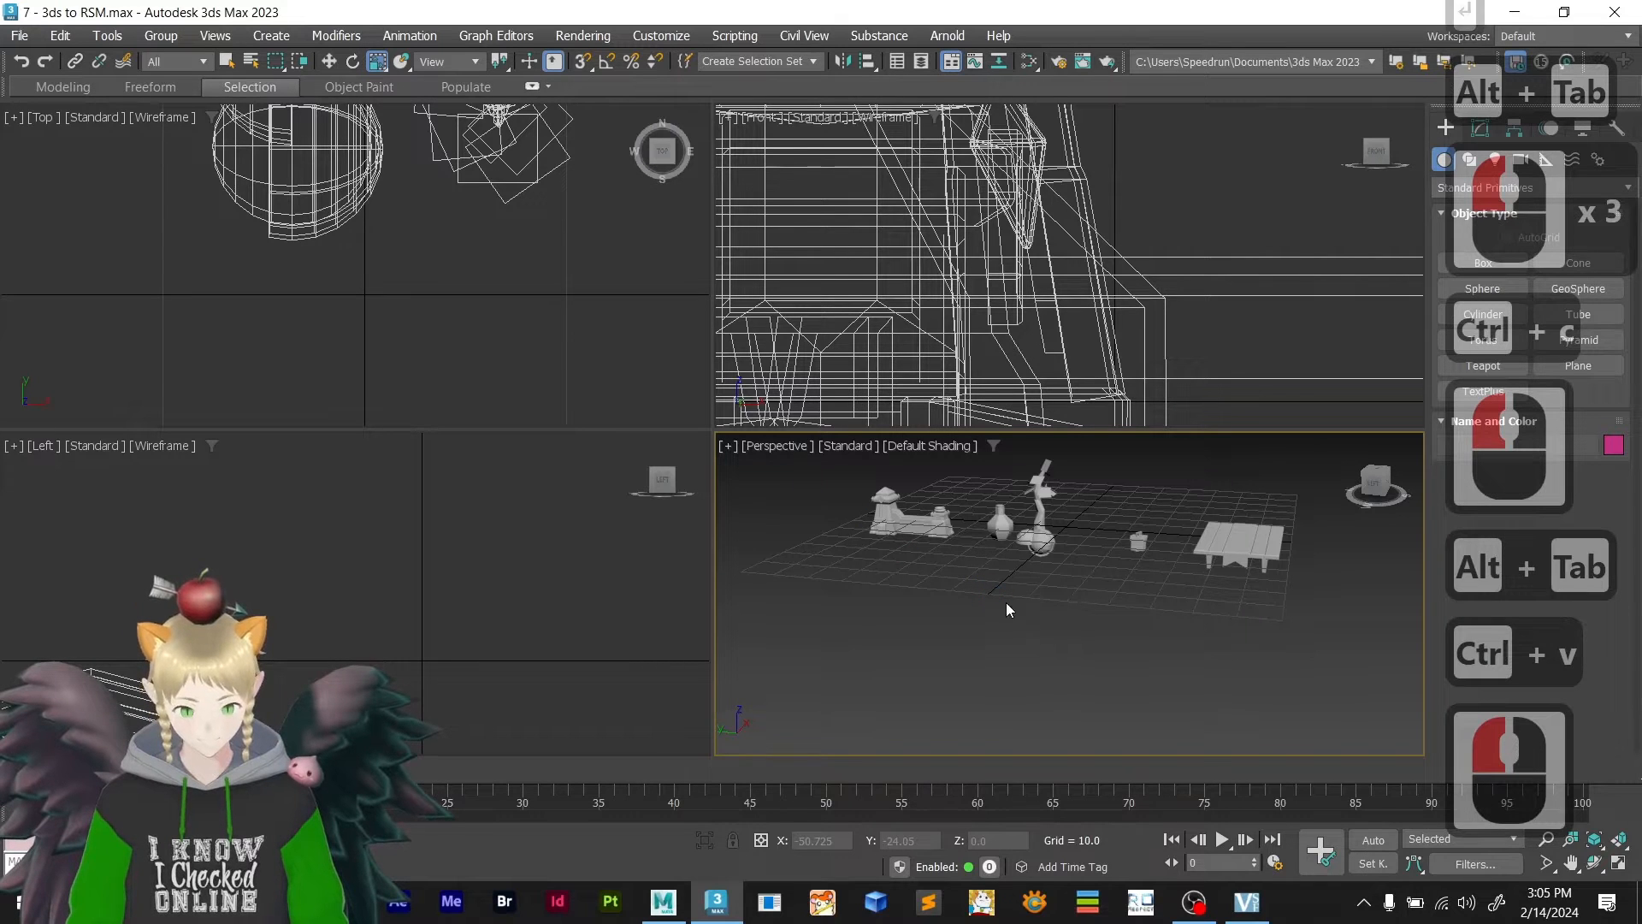
- Enlarge the Perspective viewport to fill most of the workspace and frame all the imported models in it
left_click(764, 480)
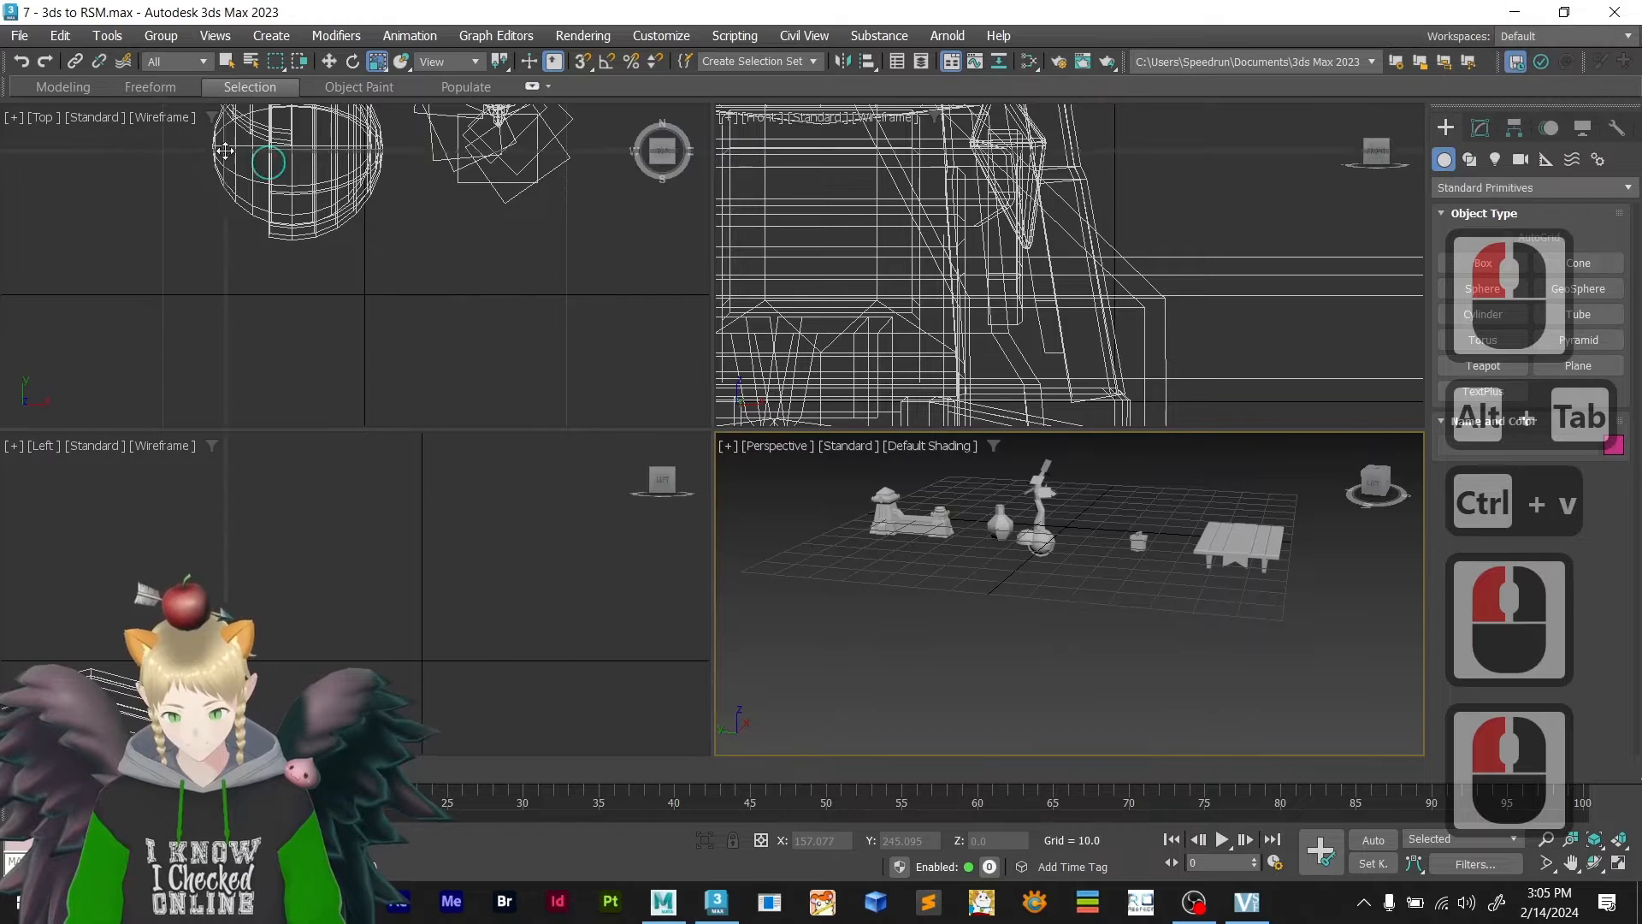
left_click_drag(714, 429, 132, 143)
scroll(1002, 532, "down", 3)
middle_click_drag(867, 471, 913, 467, "alt")
middle_click_drag(914, 467, 906, 547)
scroll(902, 556, "up", 4)
scroll(881, 560, "down", 2)
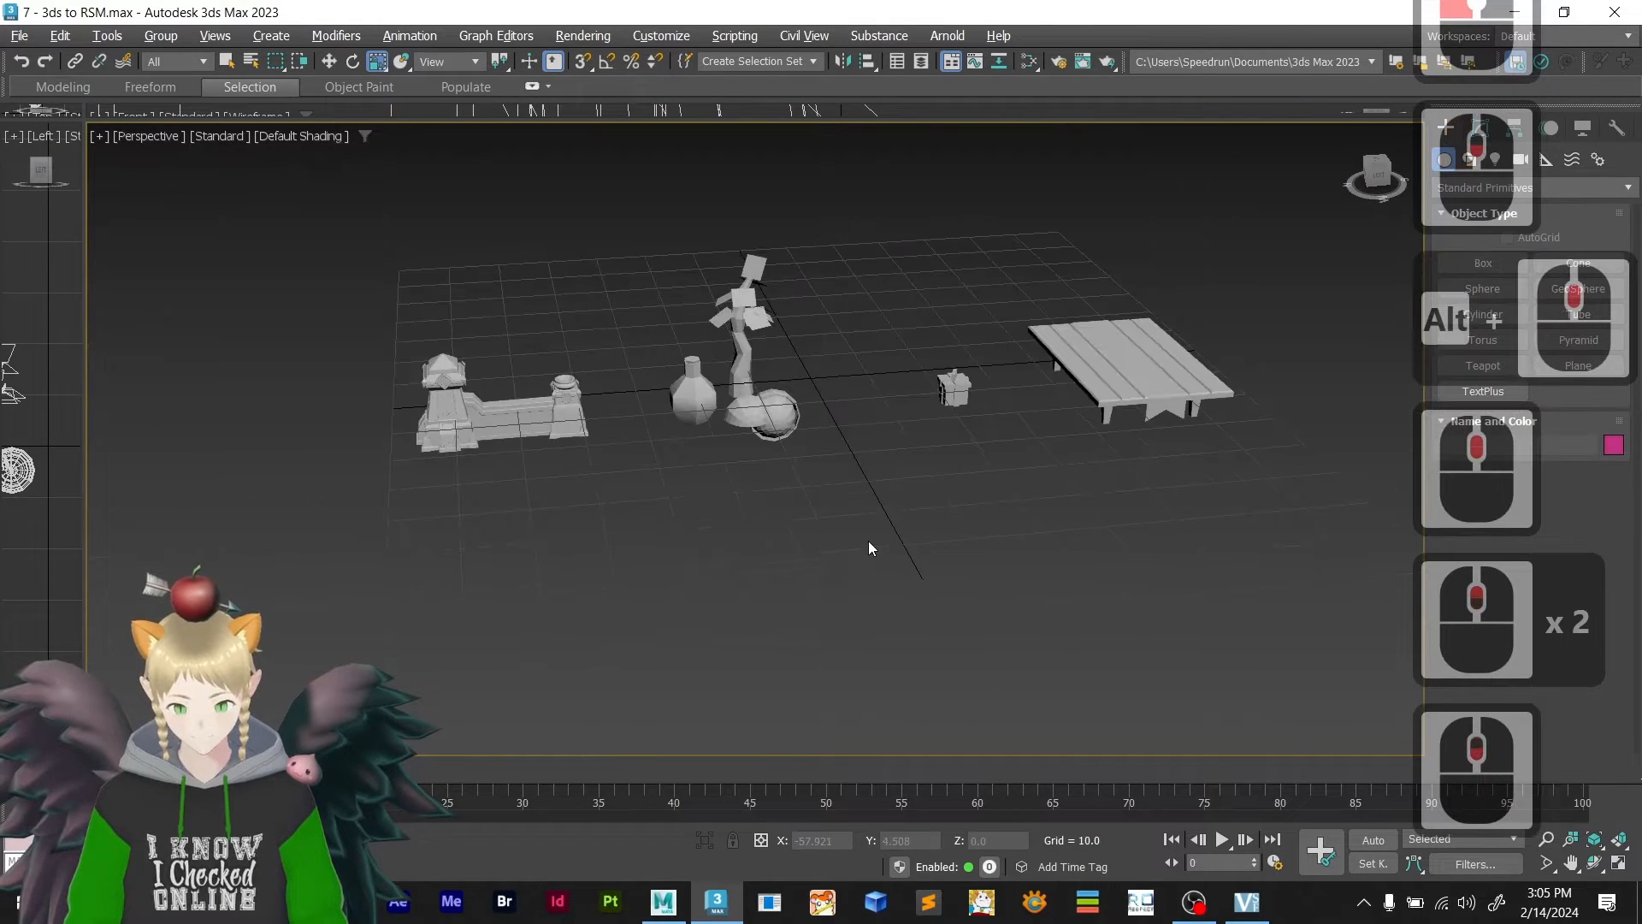
left_click(1038, 487)
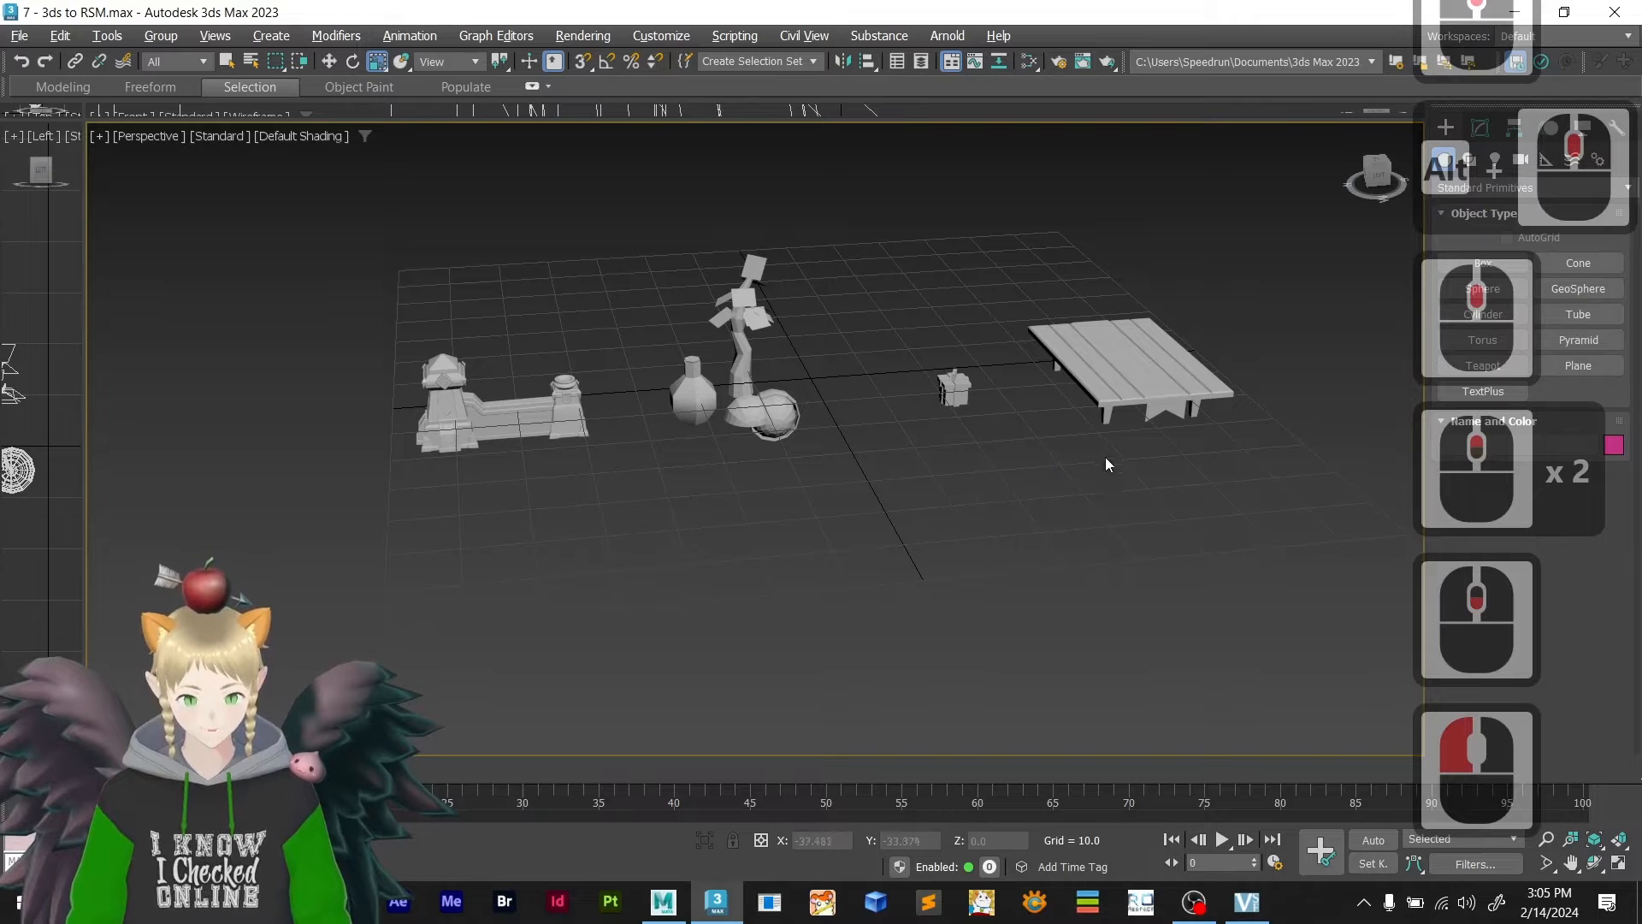
- Change the renderer from Arnold to Scanline Renderer in Render Setup and close the dialog
left_click(1057, 65)
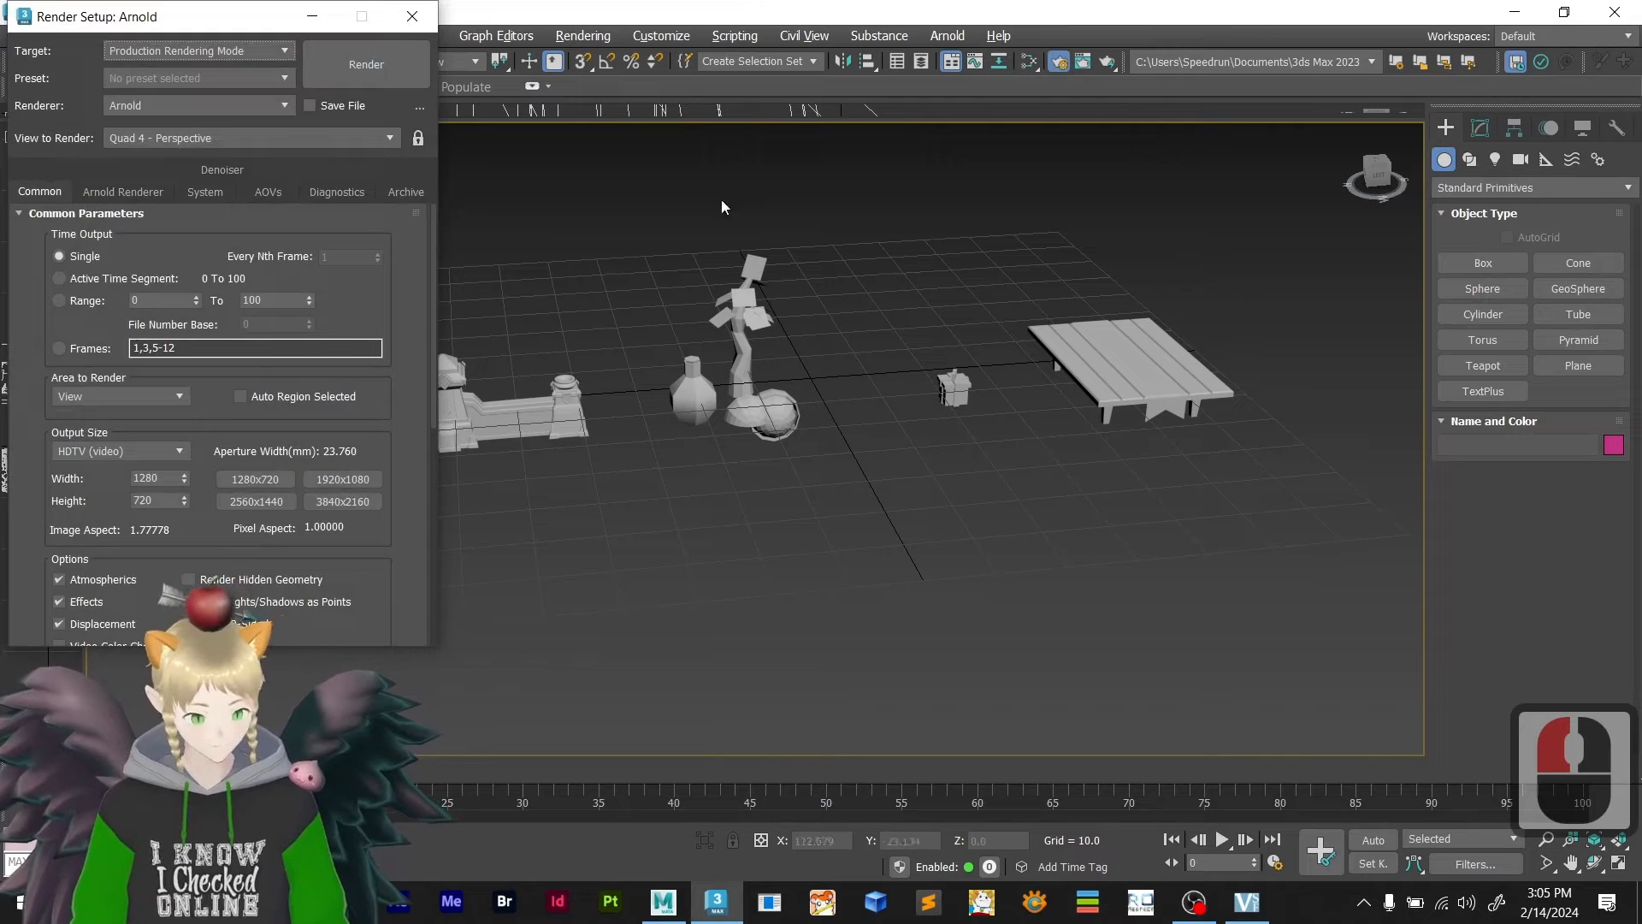
left_click(209, 106)
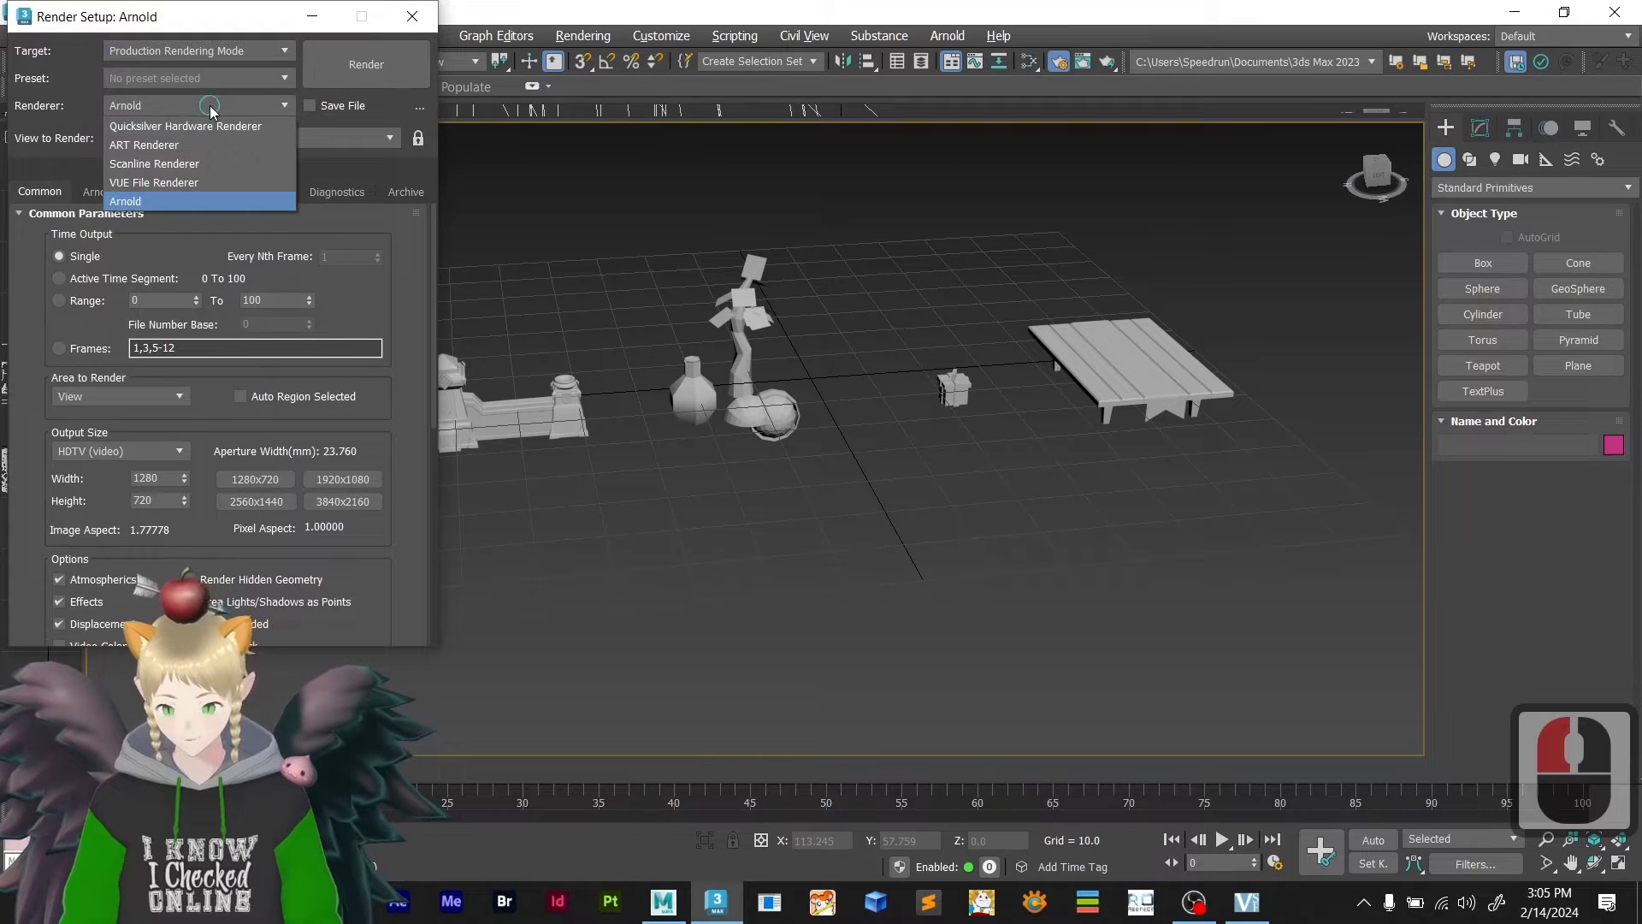
left_click(240, 165)
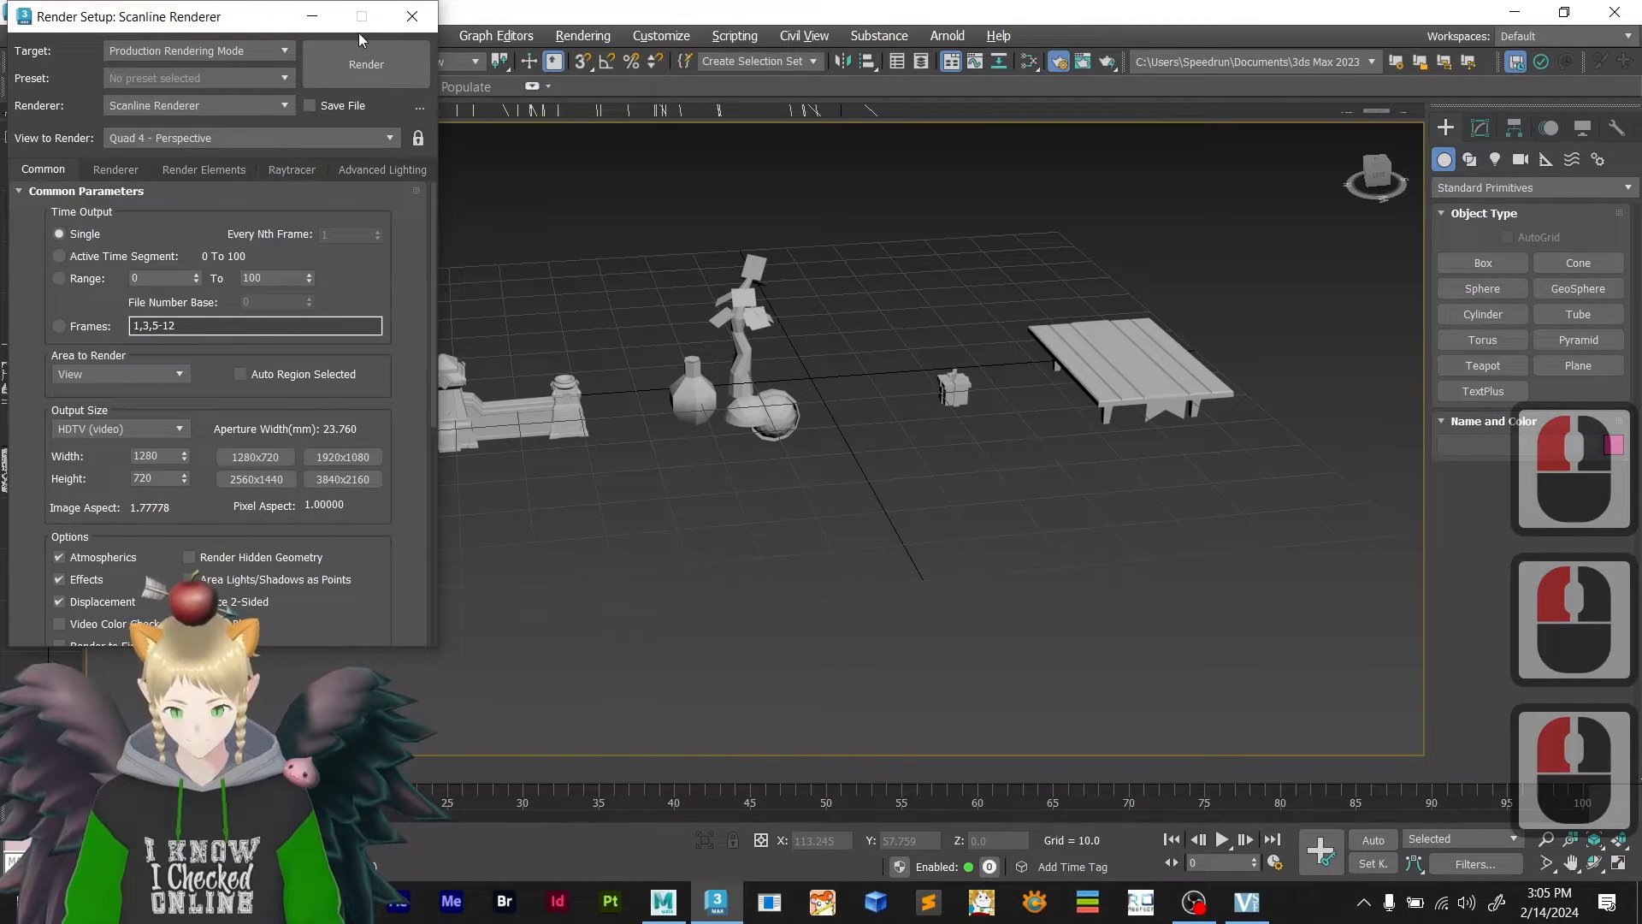
left_click(439, 34)
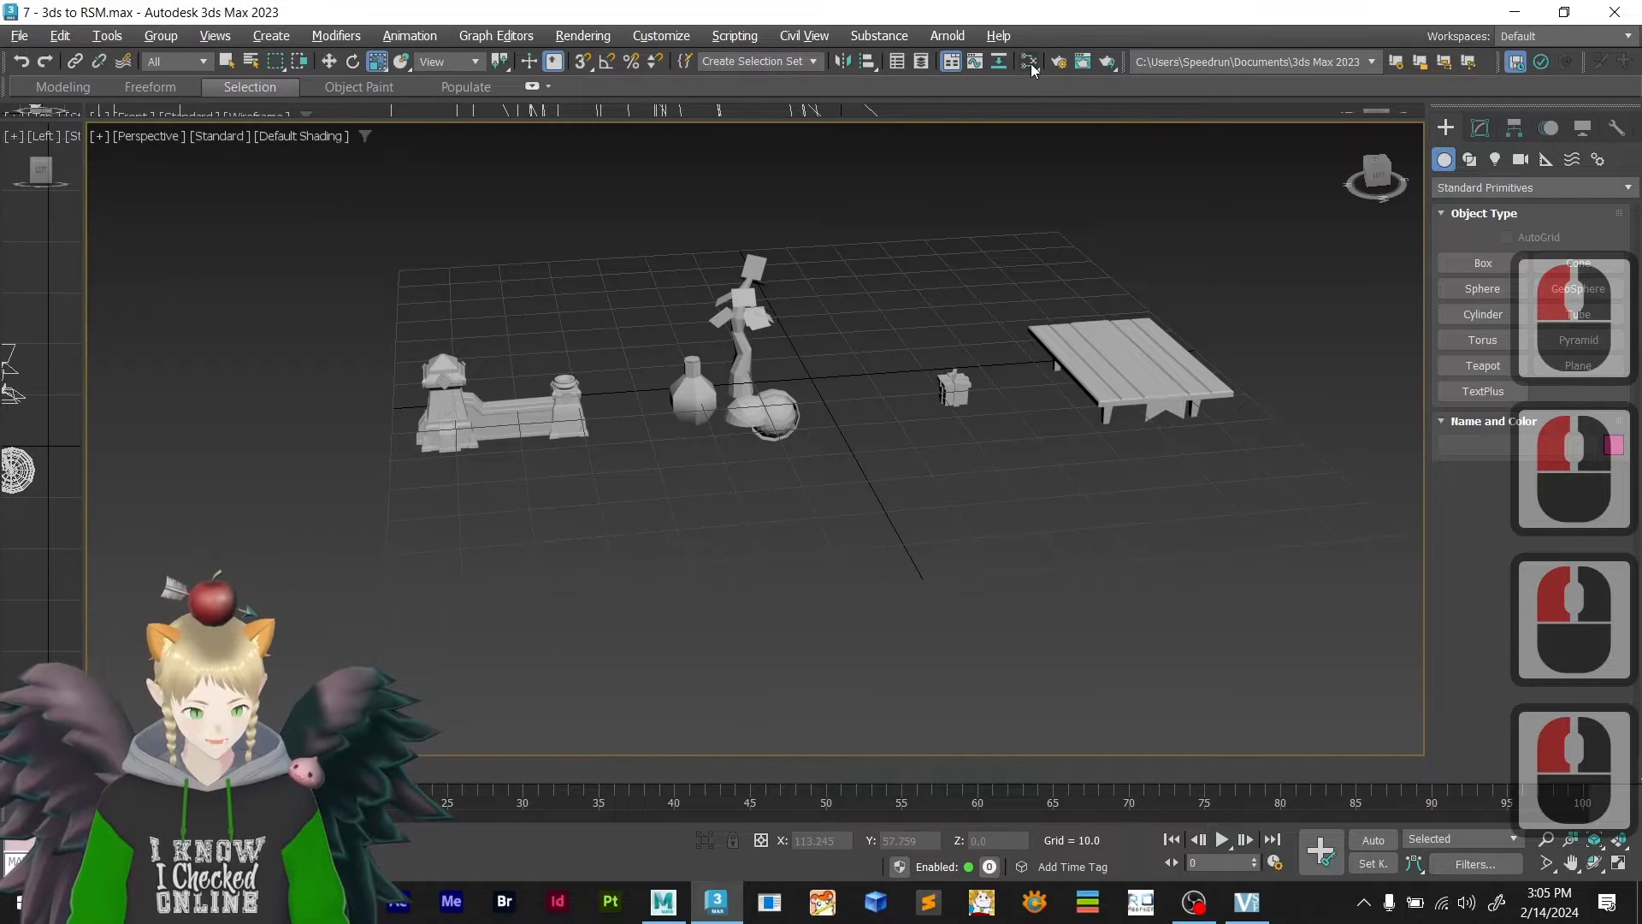
- Open the Slate Material Editor, search the material browser for "lega", and add a Standard (Legacy) material to View1
left_click(1030, 64)
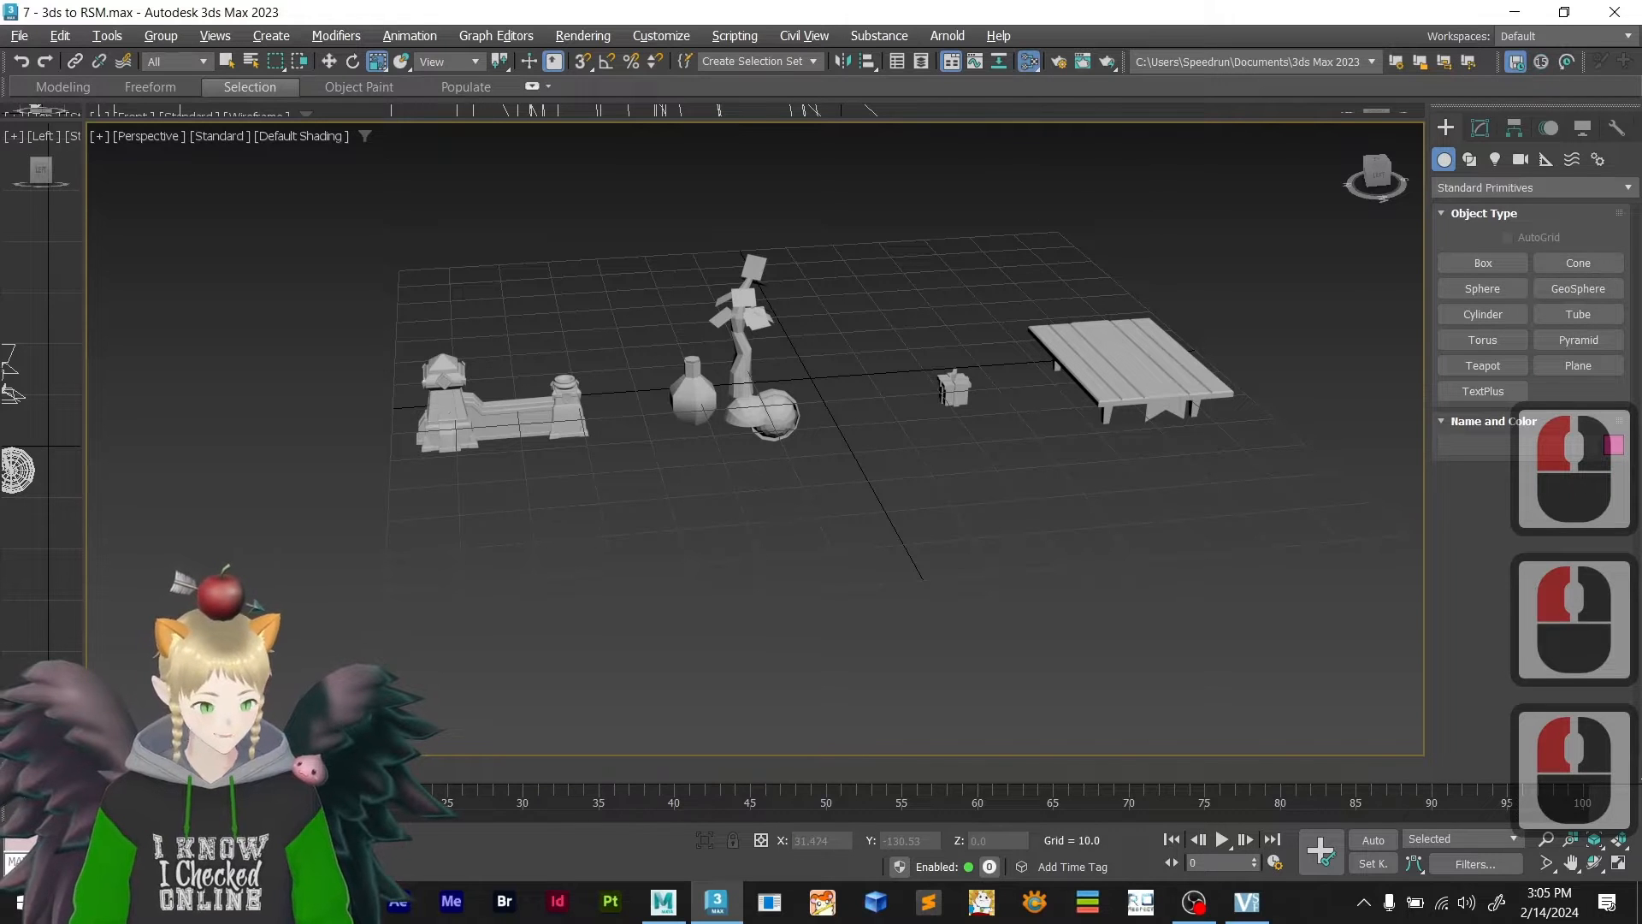
key("m")
left_click_drag(825, 227, 419, 229)
left_click(234, 316)
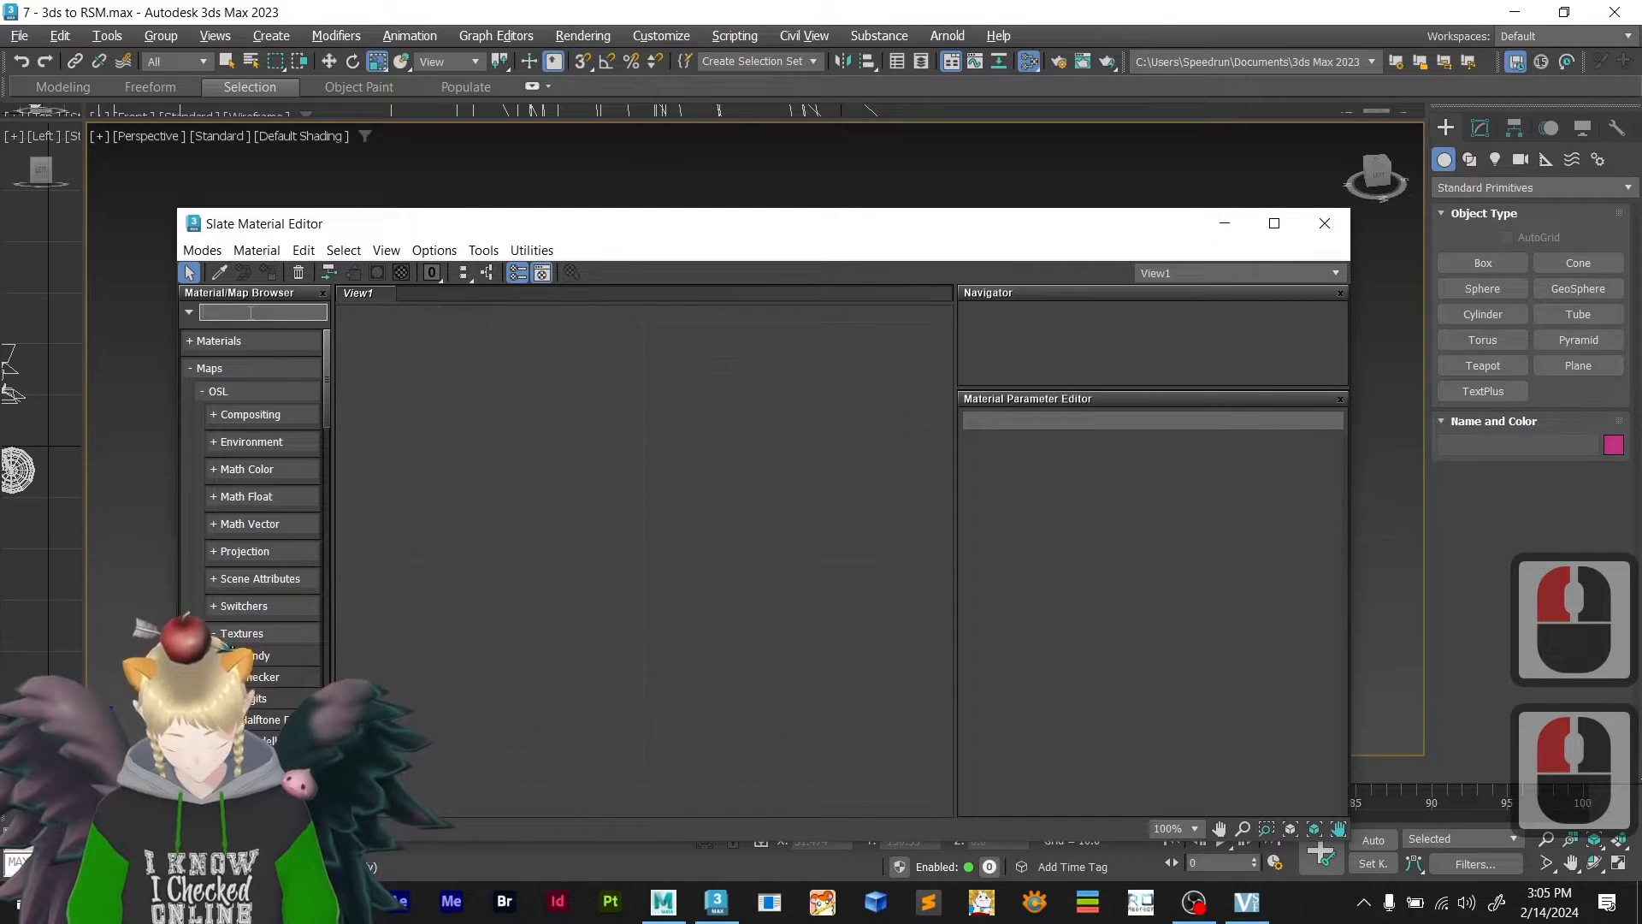
type("lega")
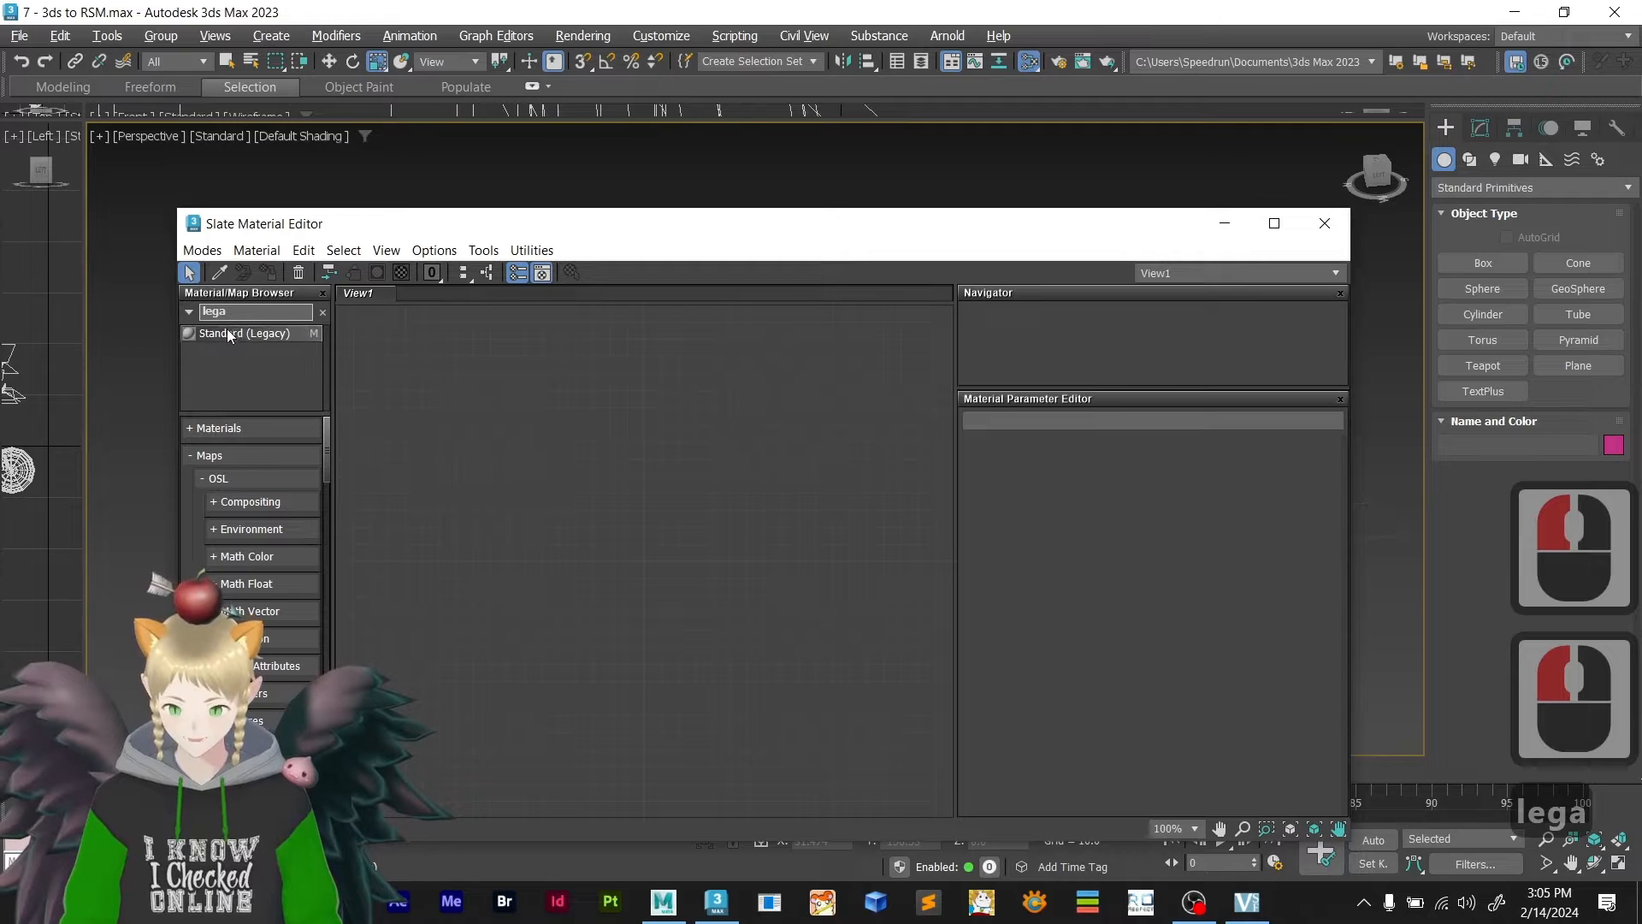
left_click_drag(427, 377, 428, 377)
left_click(418, 669)
middle_click_drag(490, 651, 601, 671)
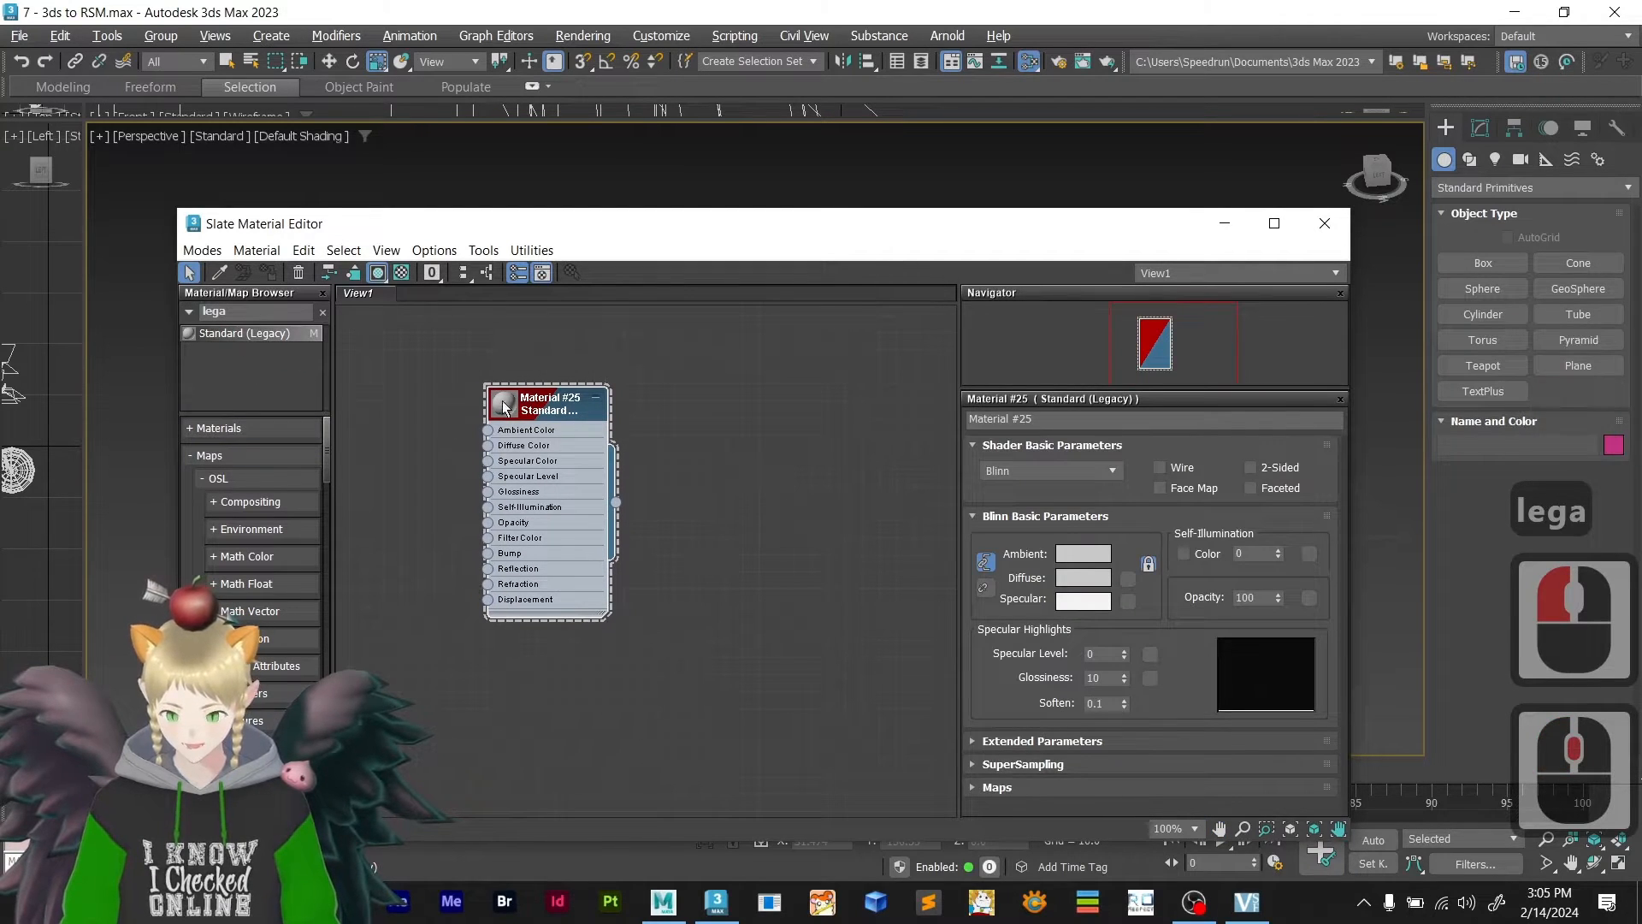
- Switch to File Explorer and open the images folder of The Ultimate 3D Course project
double_click(571, 405)
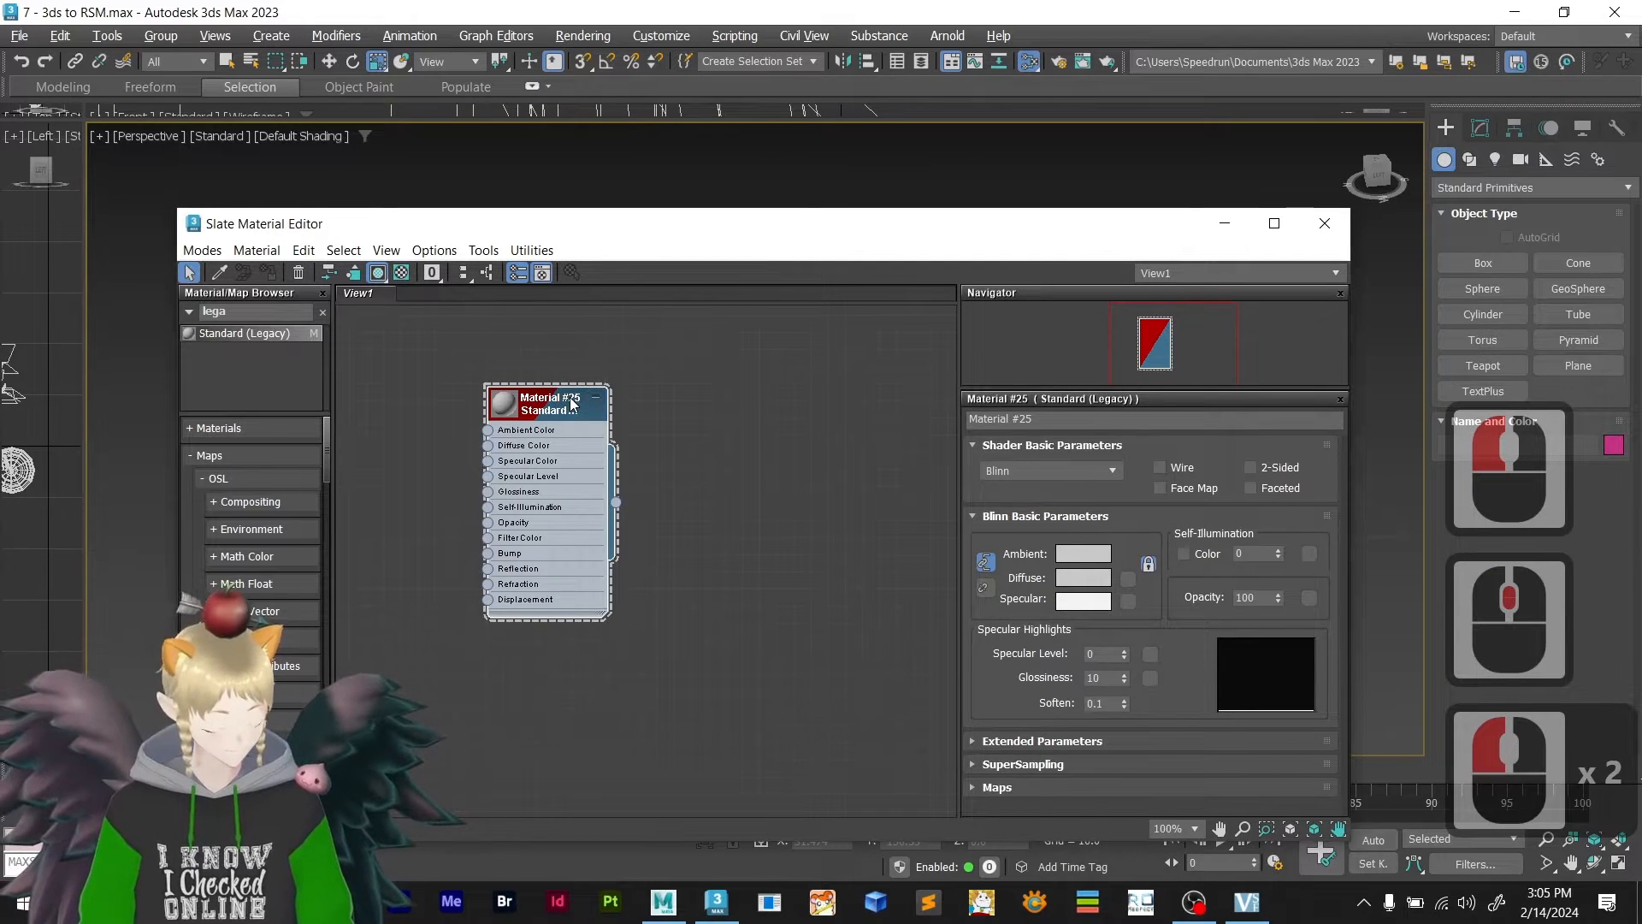
key("alt+Tab")
left_click(474, 453)
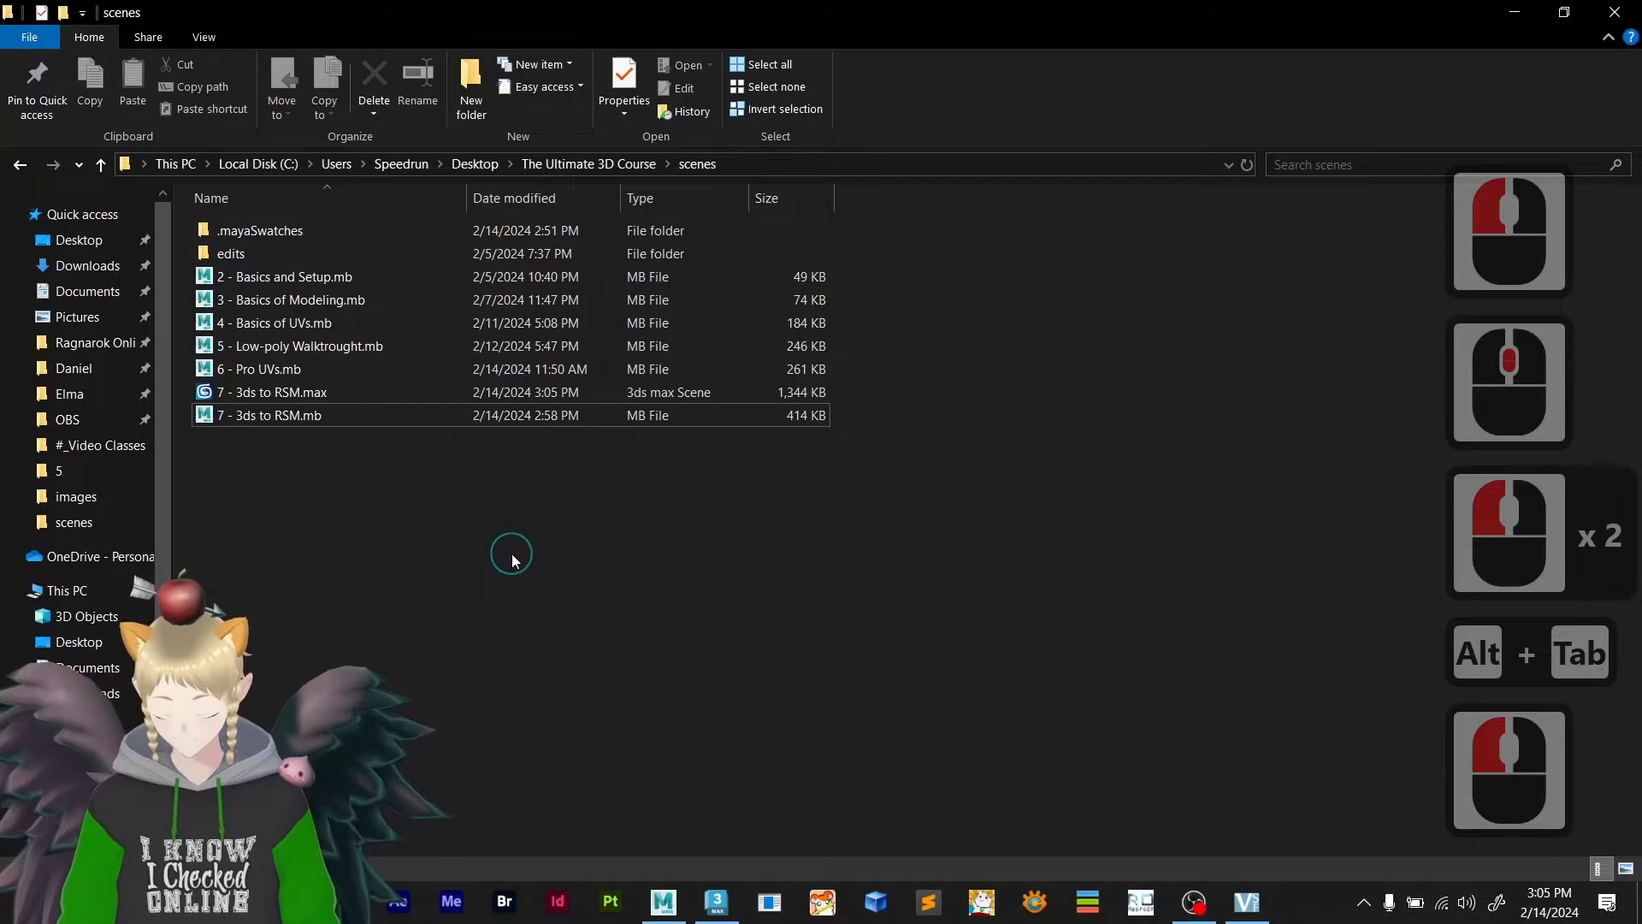
key("BackSpace")
key("Up")
key("Up")
key("Up")
key("Up")
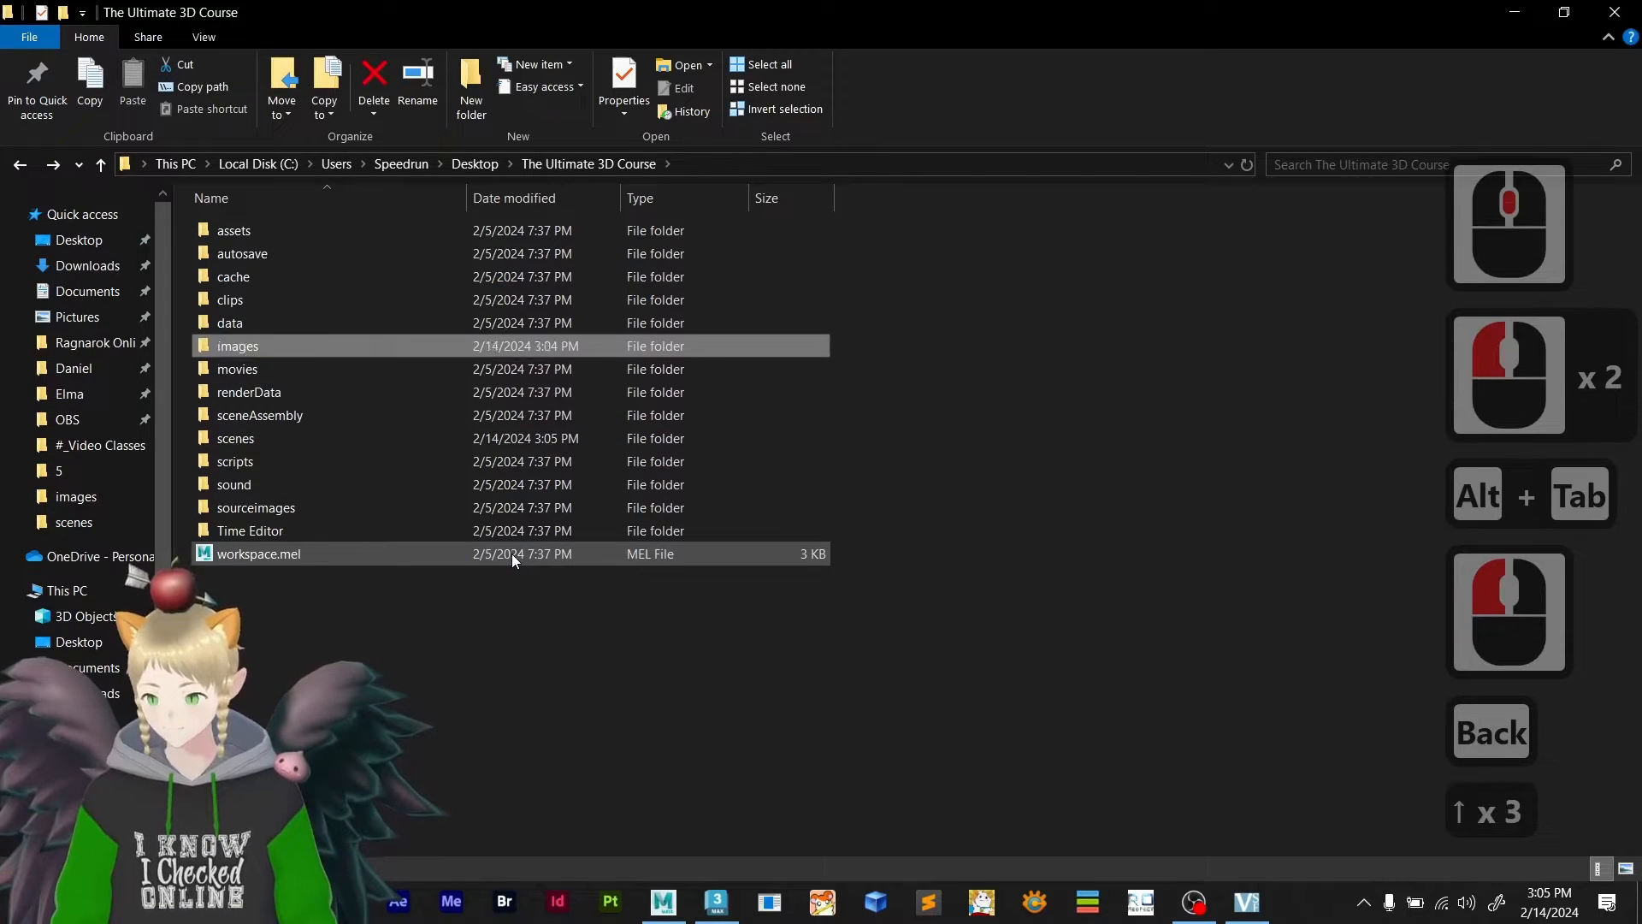
key("Up")
key("Up")
key("Up")
key("Up")
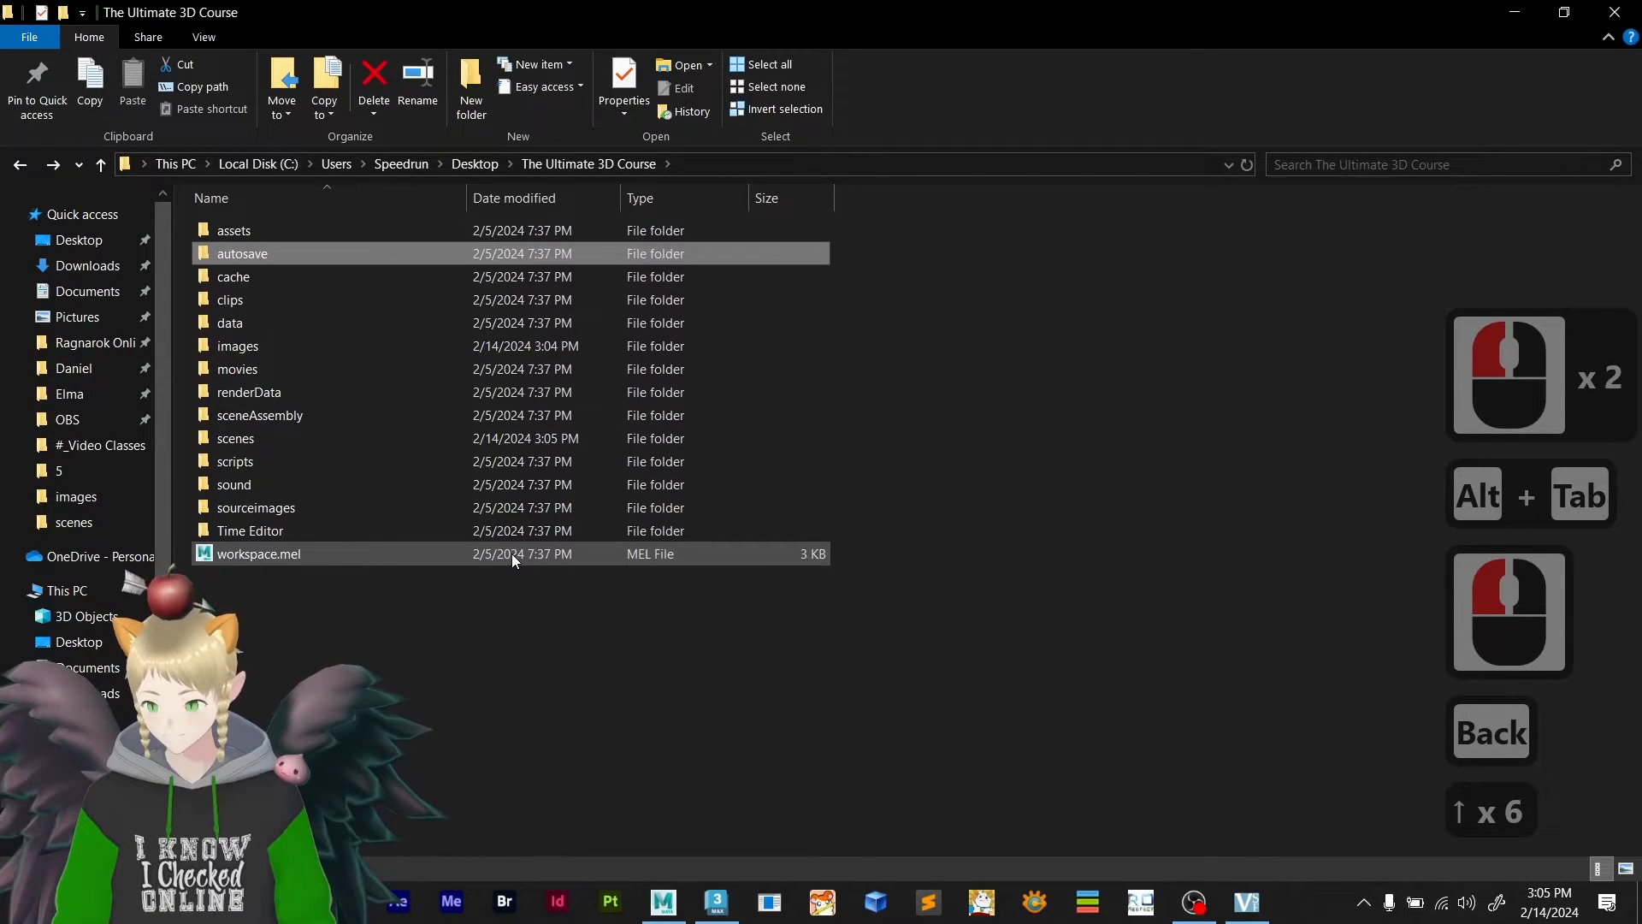
key("Down")
key("Down")
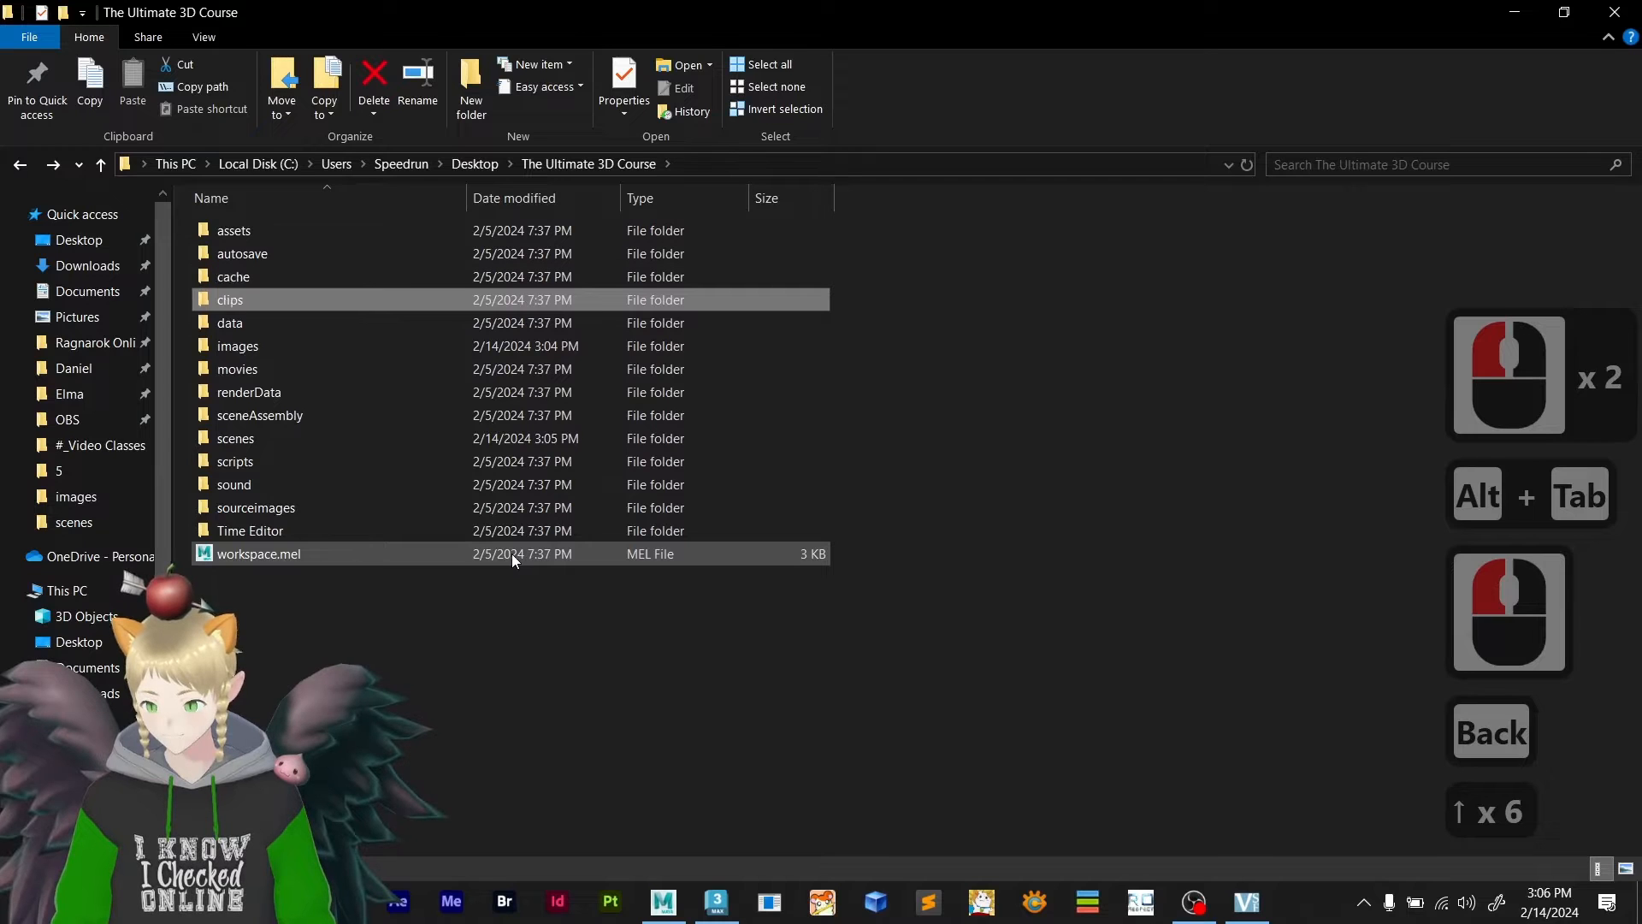
key("Down")
key("Down")
key("Down")
key("Up")
key("Up")
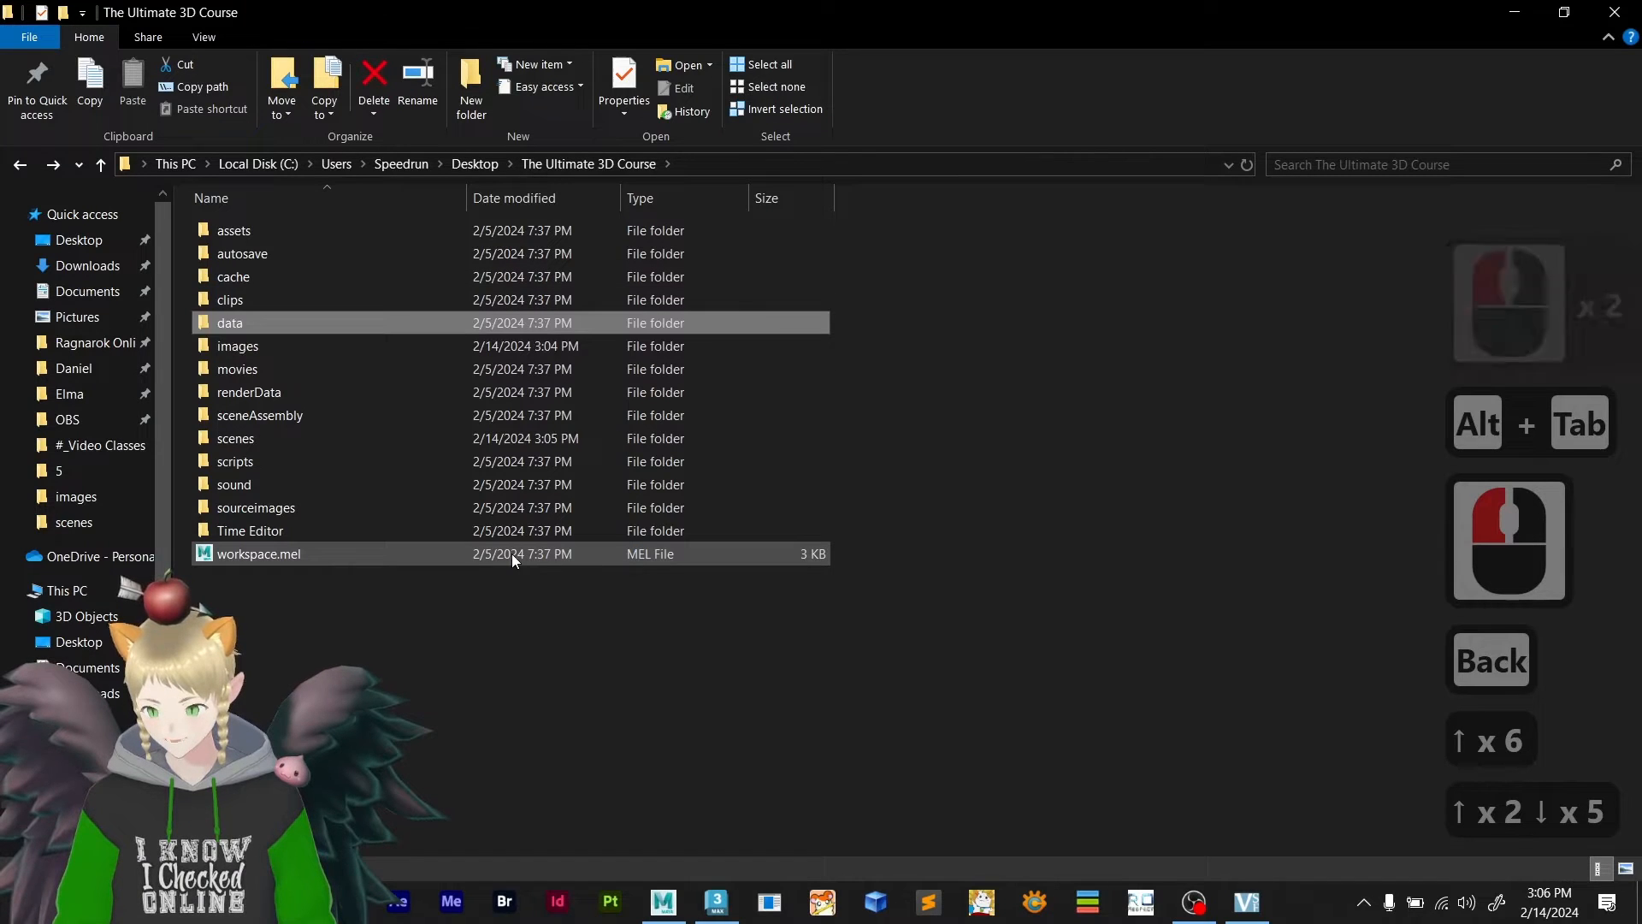
key("Down")
key("Return")
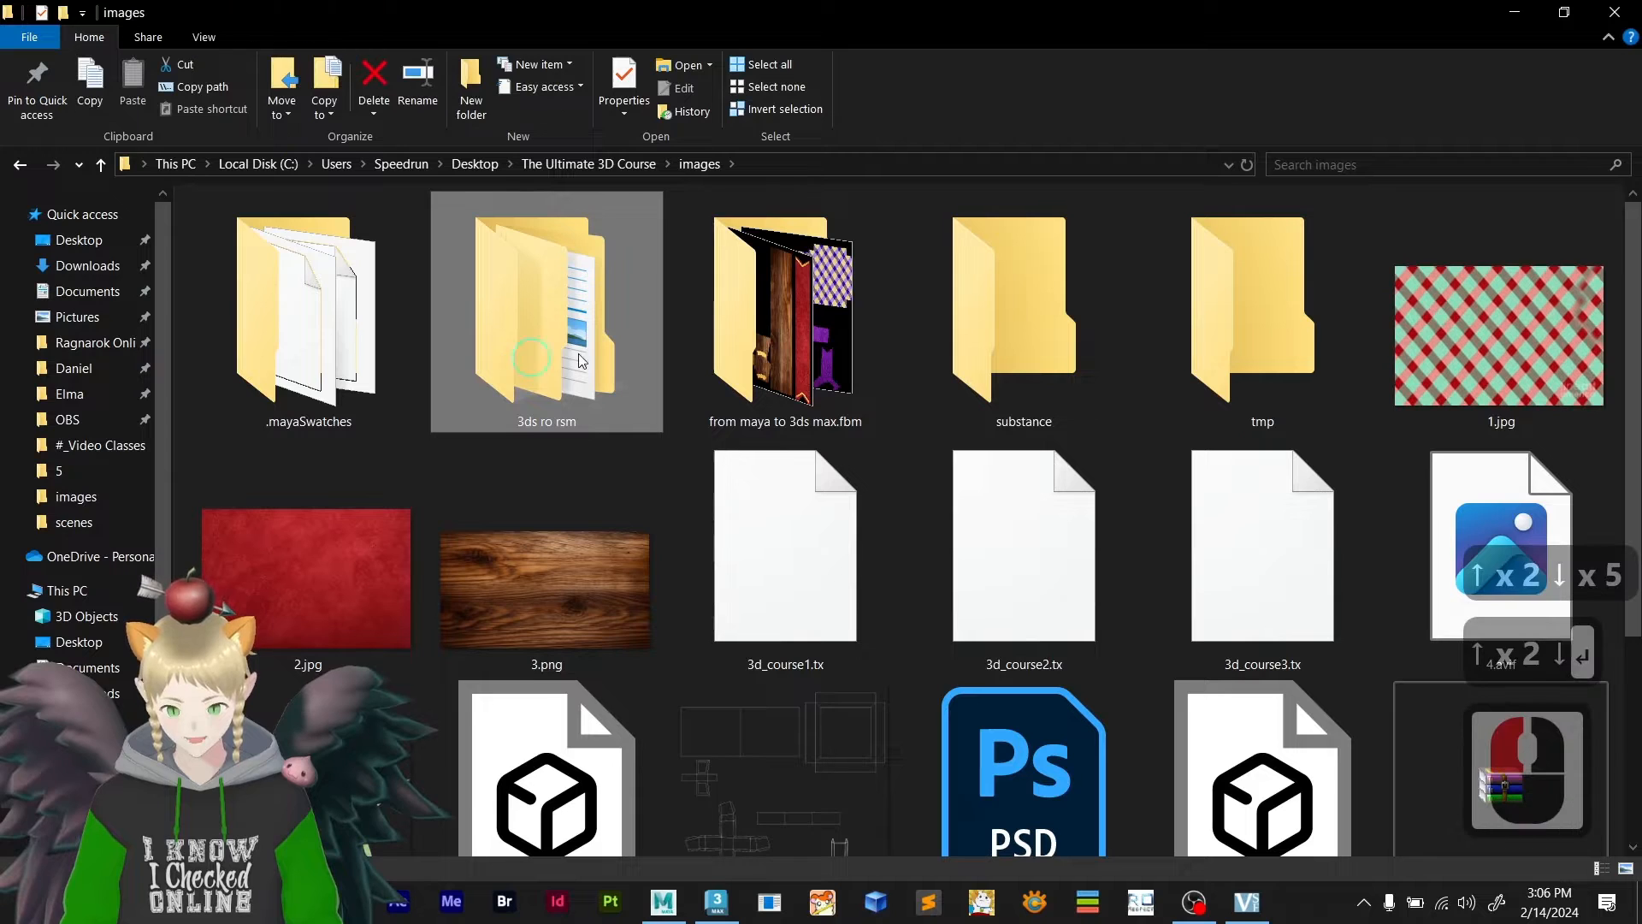
- Look through the textures in the "from maya to 3ds max.fbm" folder and return to the images folder
left_click(778, 349)
double_click(778, 349)
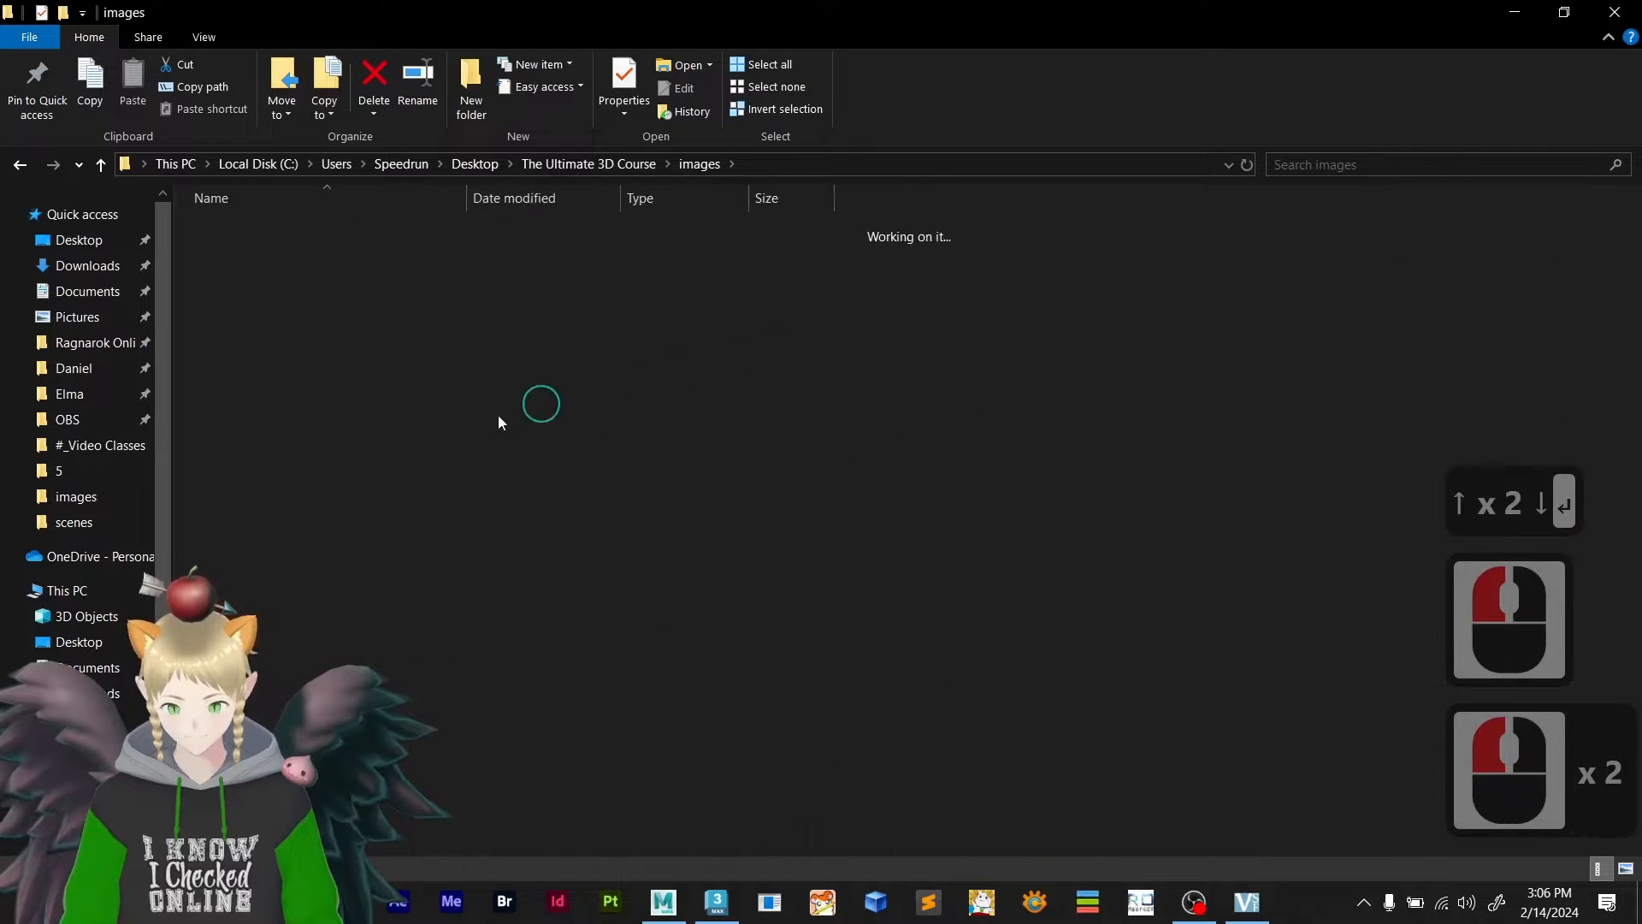
left_click_drag(1019, 477, 208, 221)
left_click(362, 370)
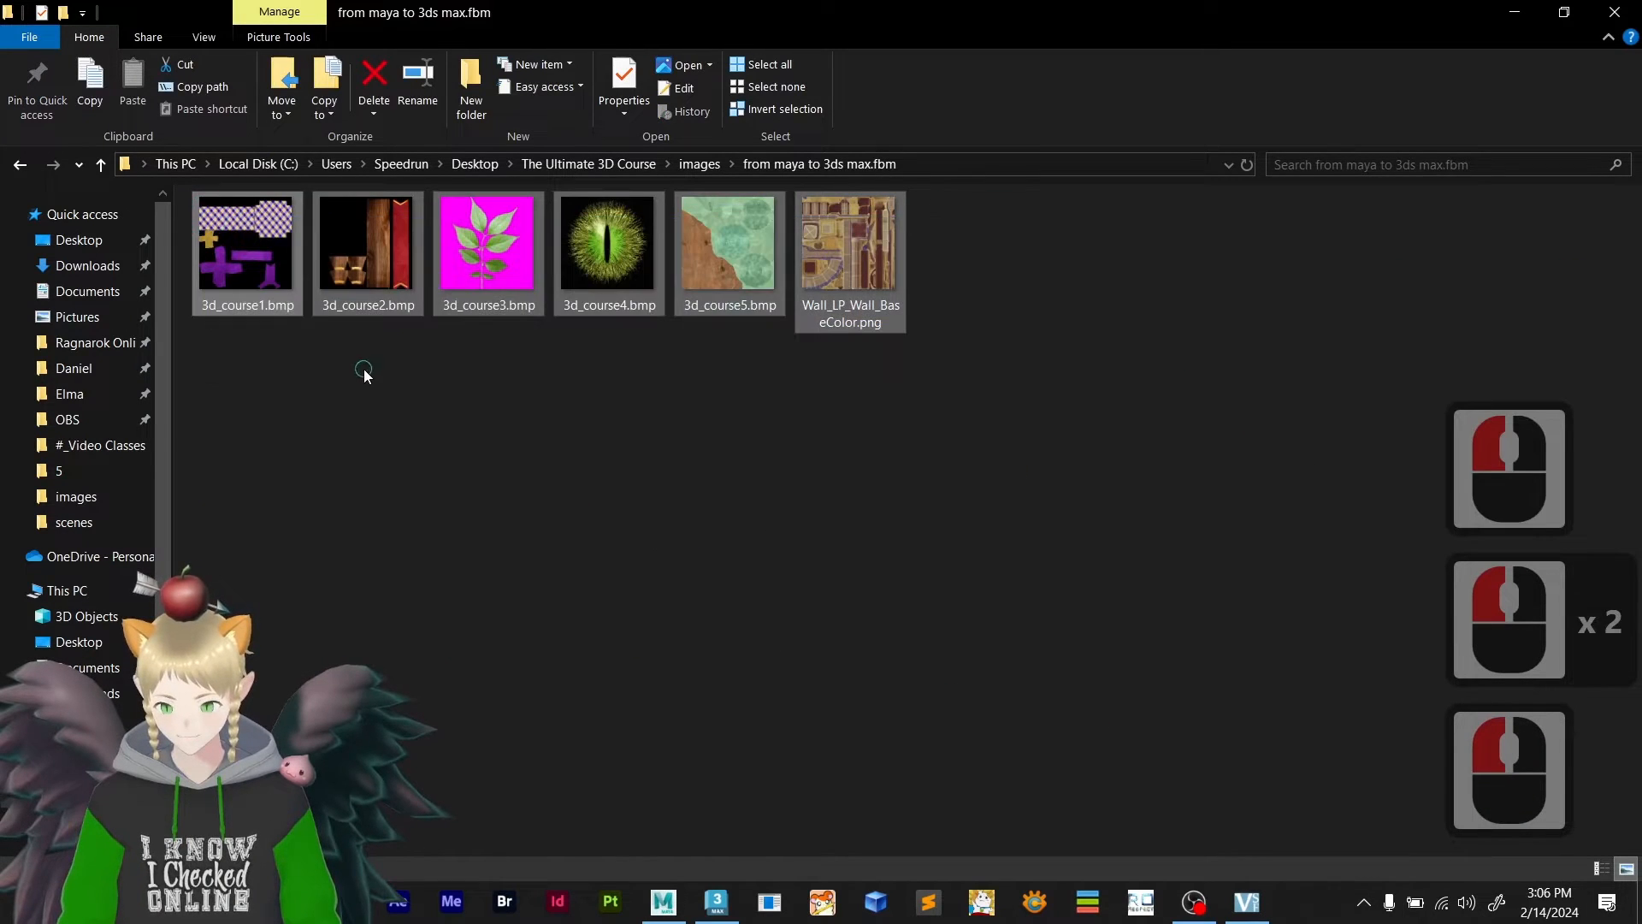
left_click(21, 165)
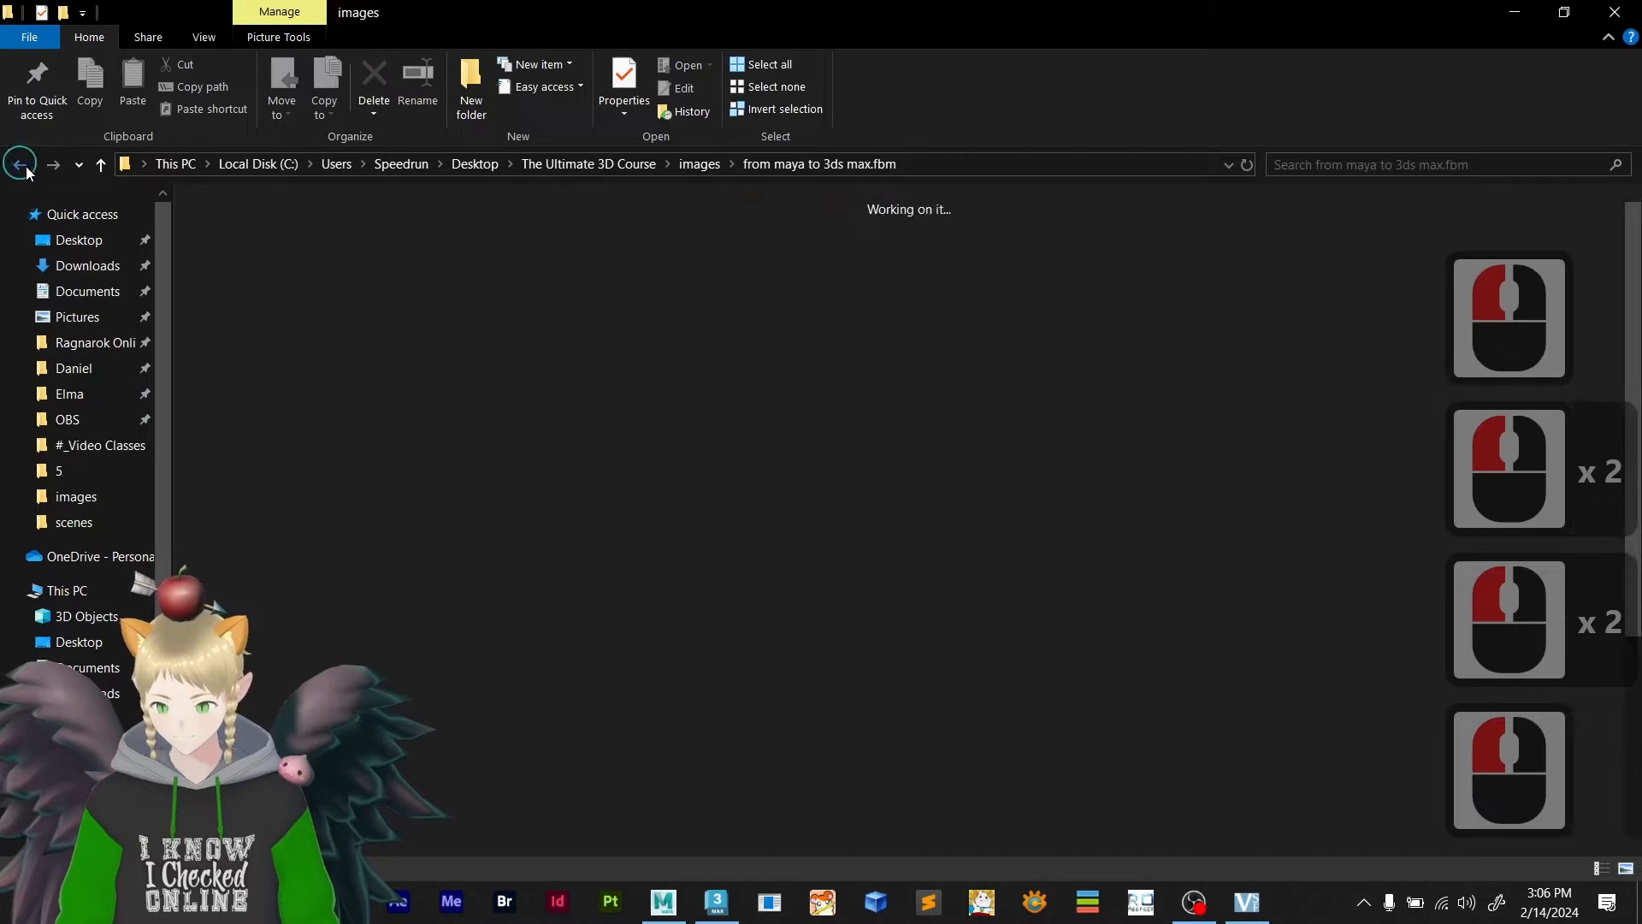
- Open the texture folder inside the "3ds ro rsm" folder
double_click(568, 389)
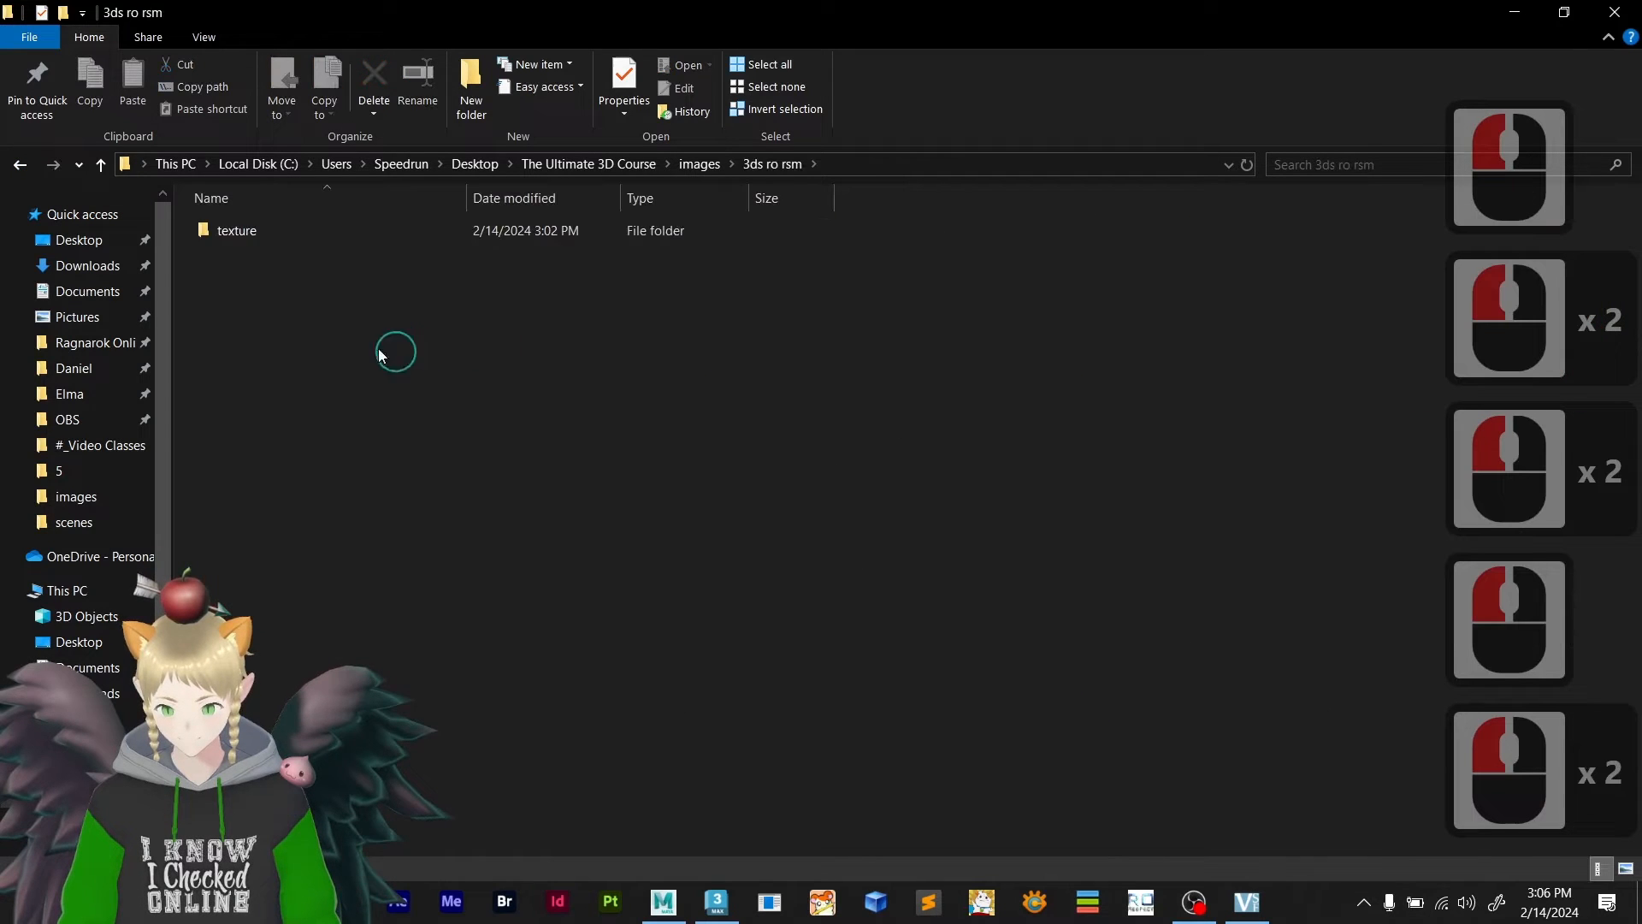
double_click(264, 234)
left_click(920, 409)
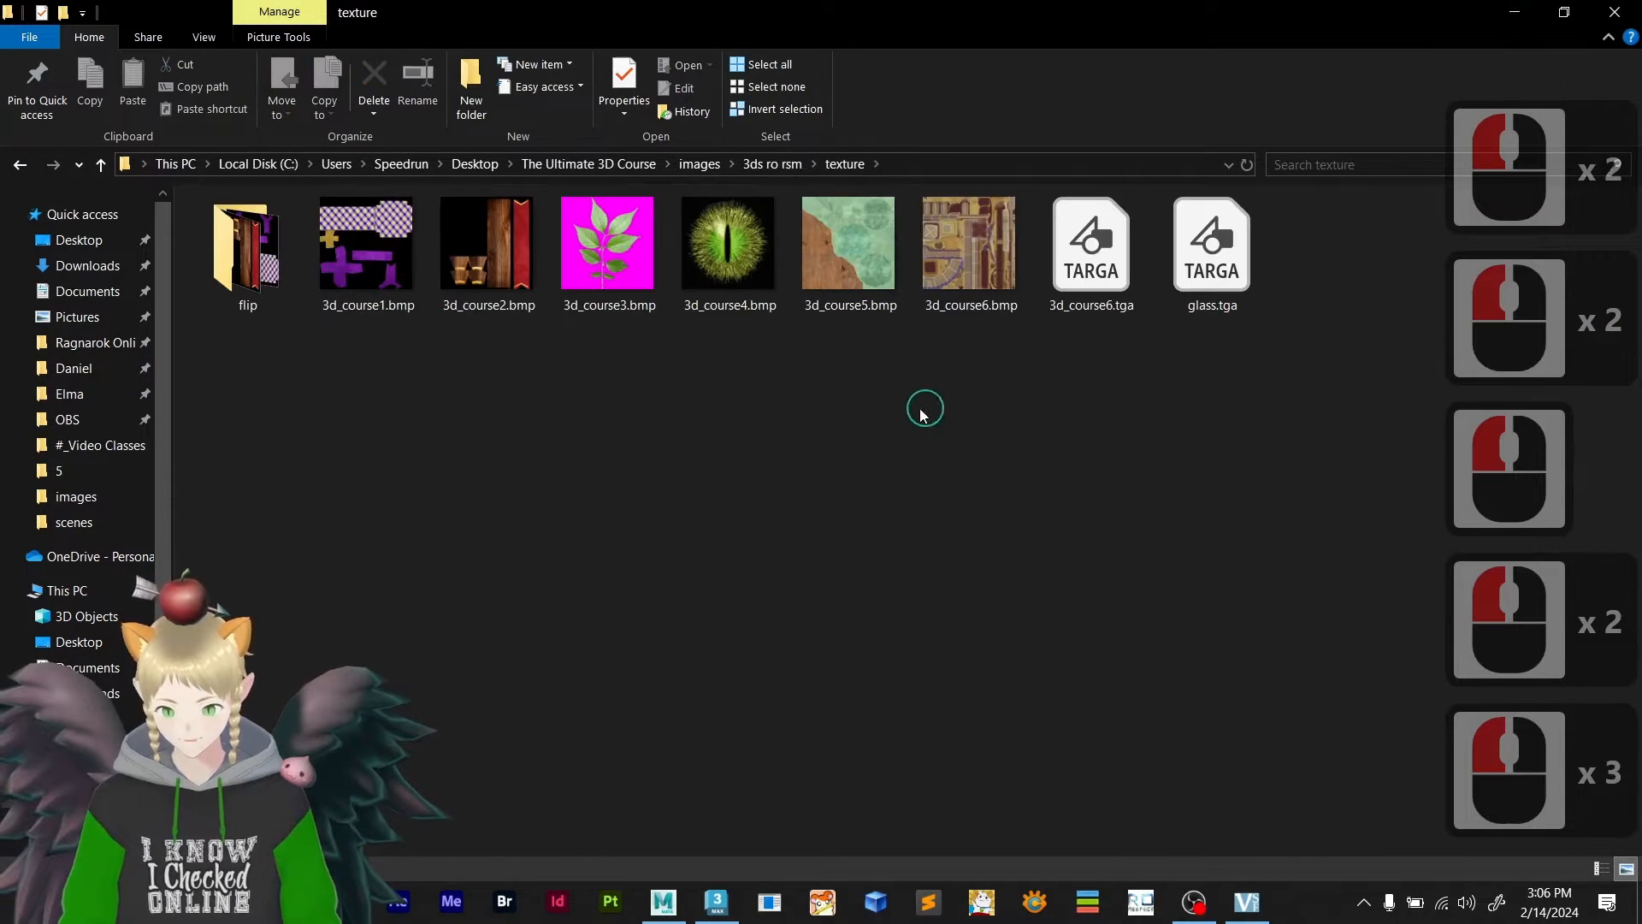
- Bring 3d_course1.bmp from the texture folder into View1 of the 3ds Max Slate Material Editor as a bitmap map
left_click_drag(350, 258, 523, 516)
key("alt+Tab")
left_click_drag(385, 412, 385, 446)
left_click(419, 442)
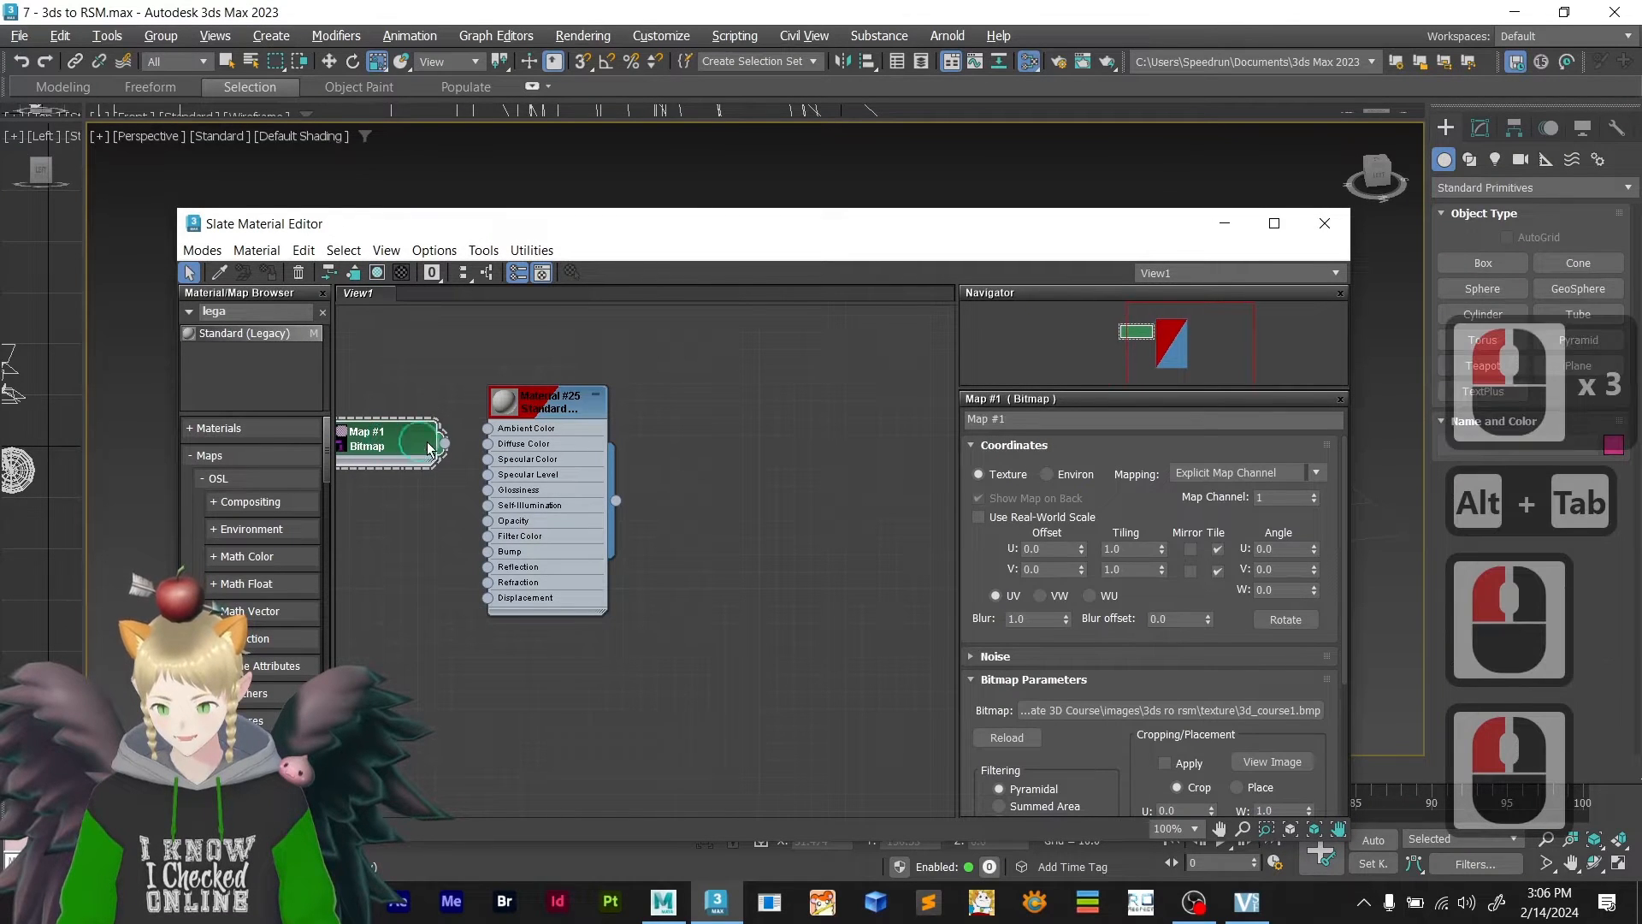
middle_click_drag(449, 377, 514, 367)
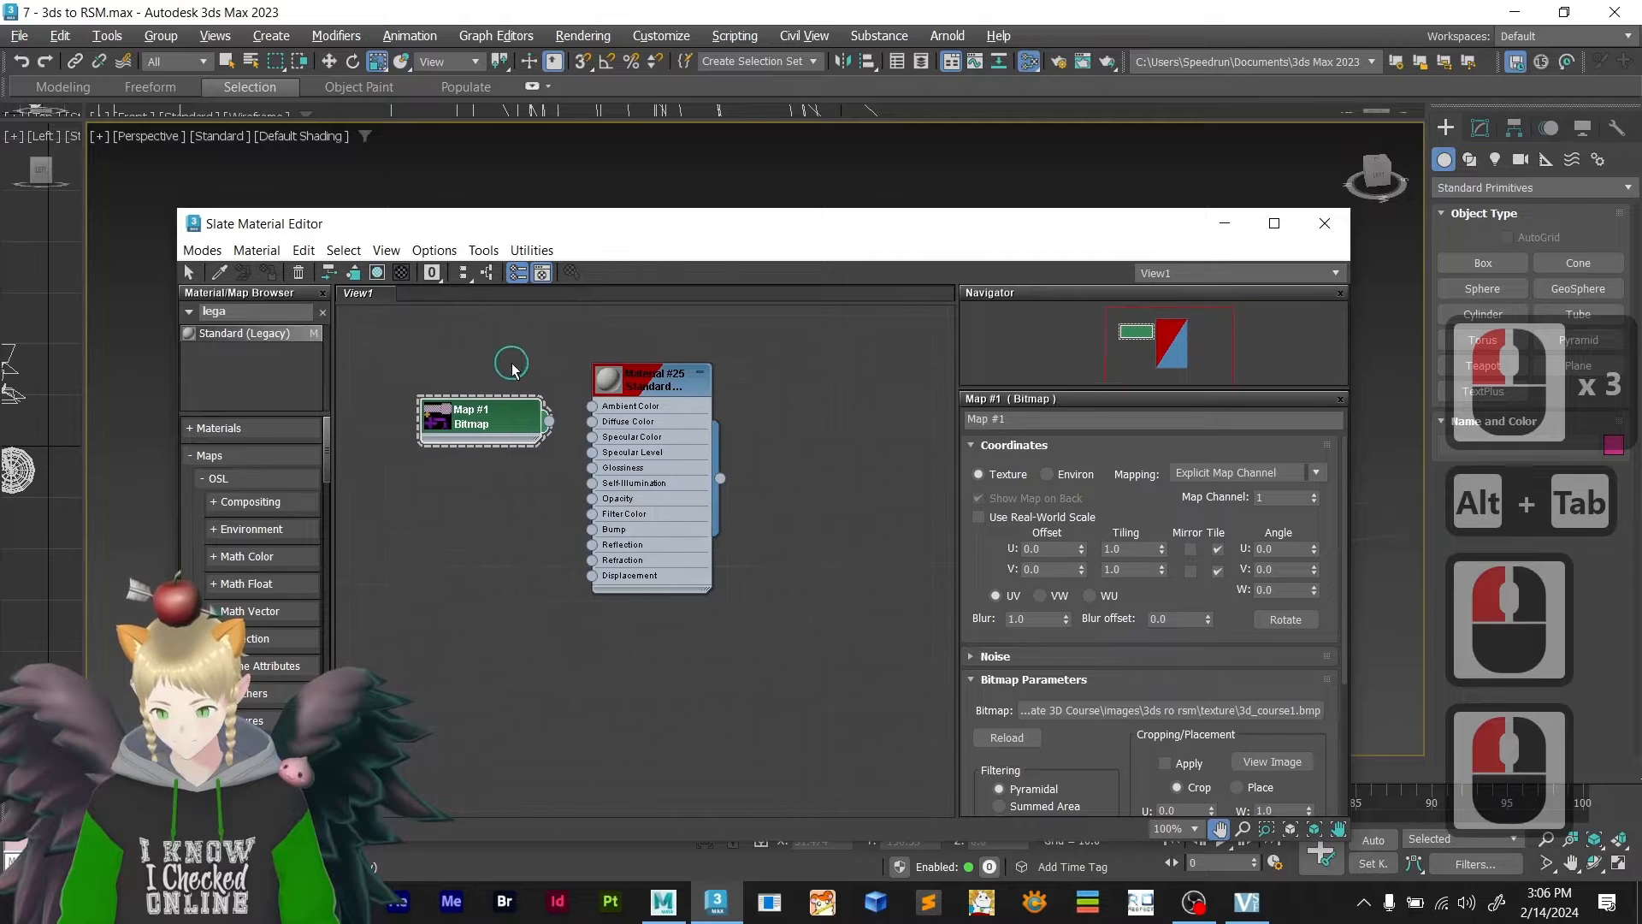
- Enlarge the 3d_course1.bmp node's preview, move the node clear of the material, and connect it to the material's Diffuse Color
double_click(432, 417)
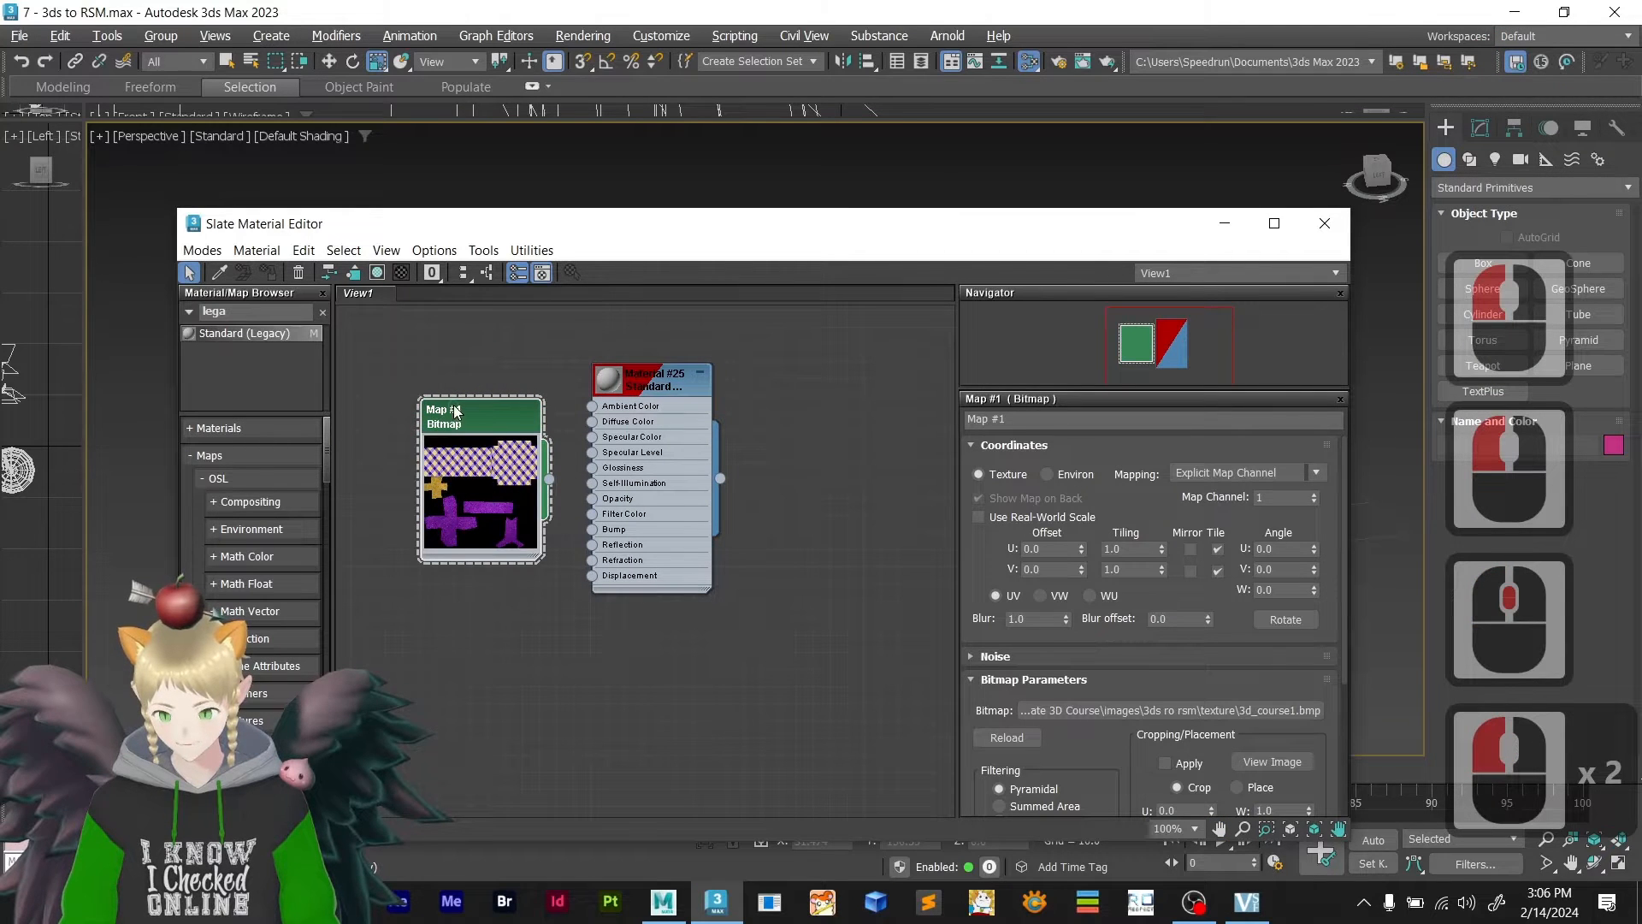
left_click_drag(455, 412, 405, 395)
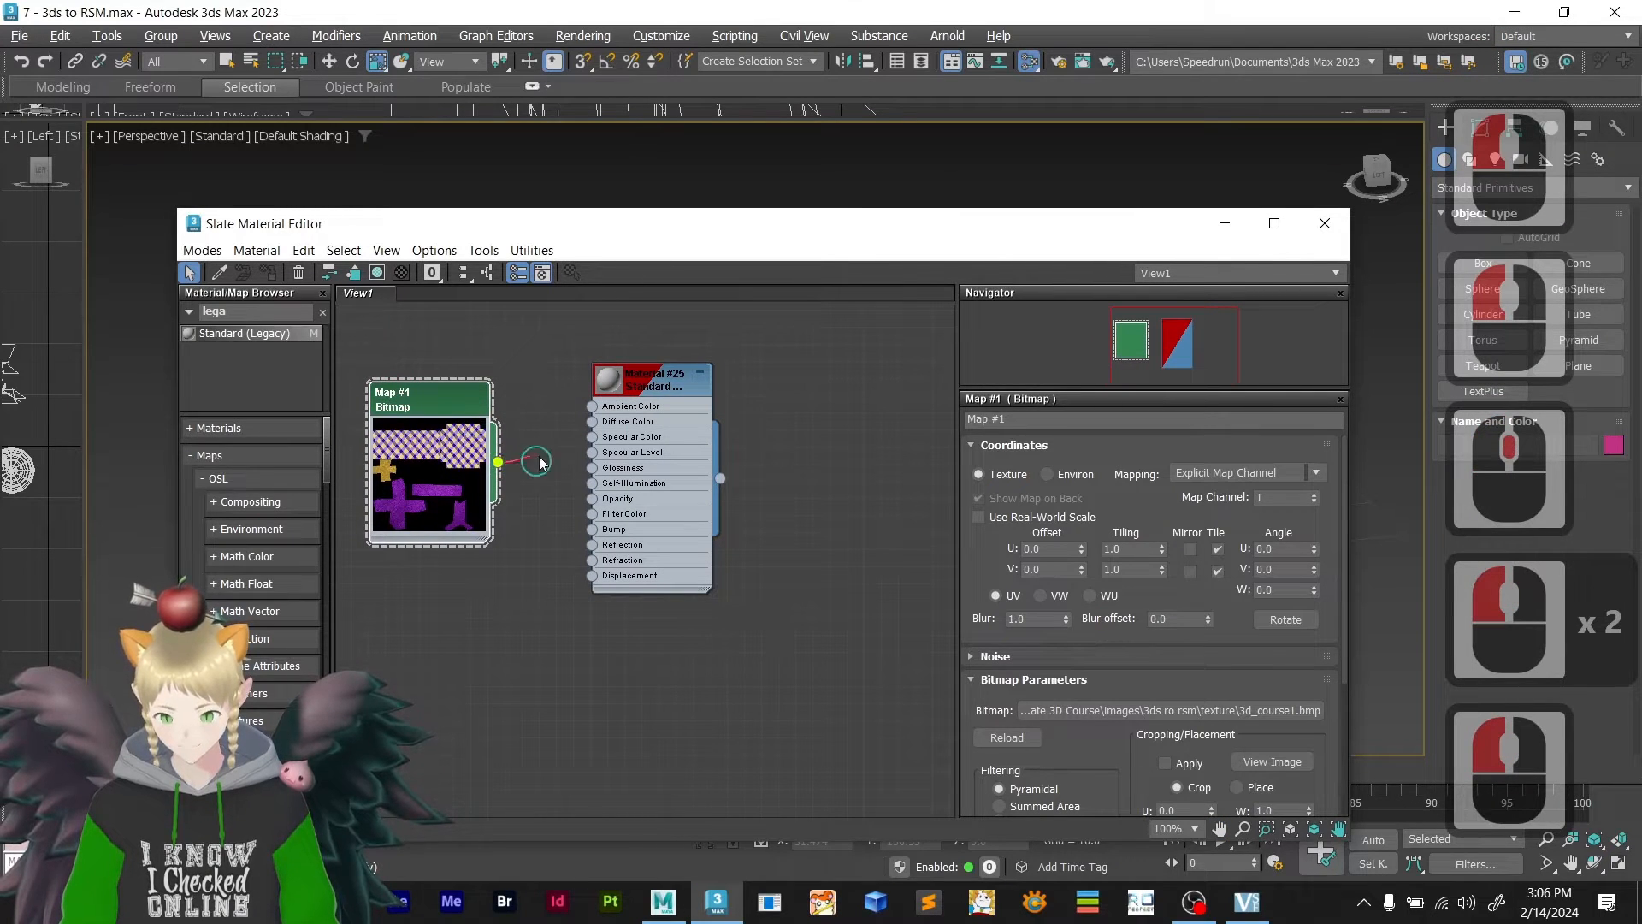
left_click_drag(595, 425, 592, 422)
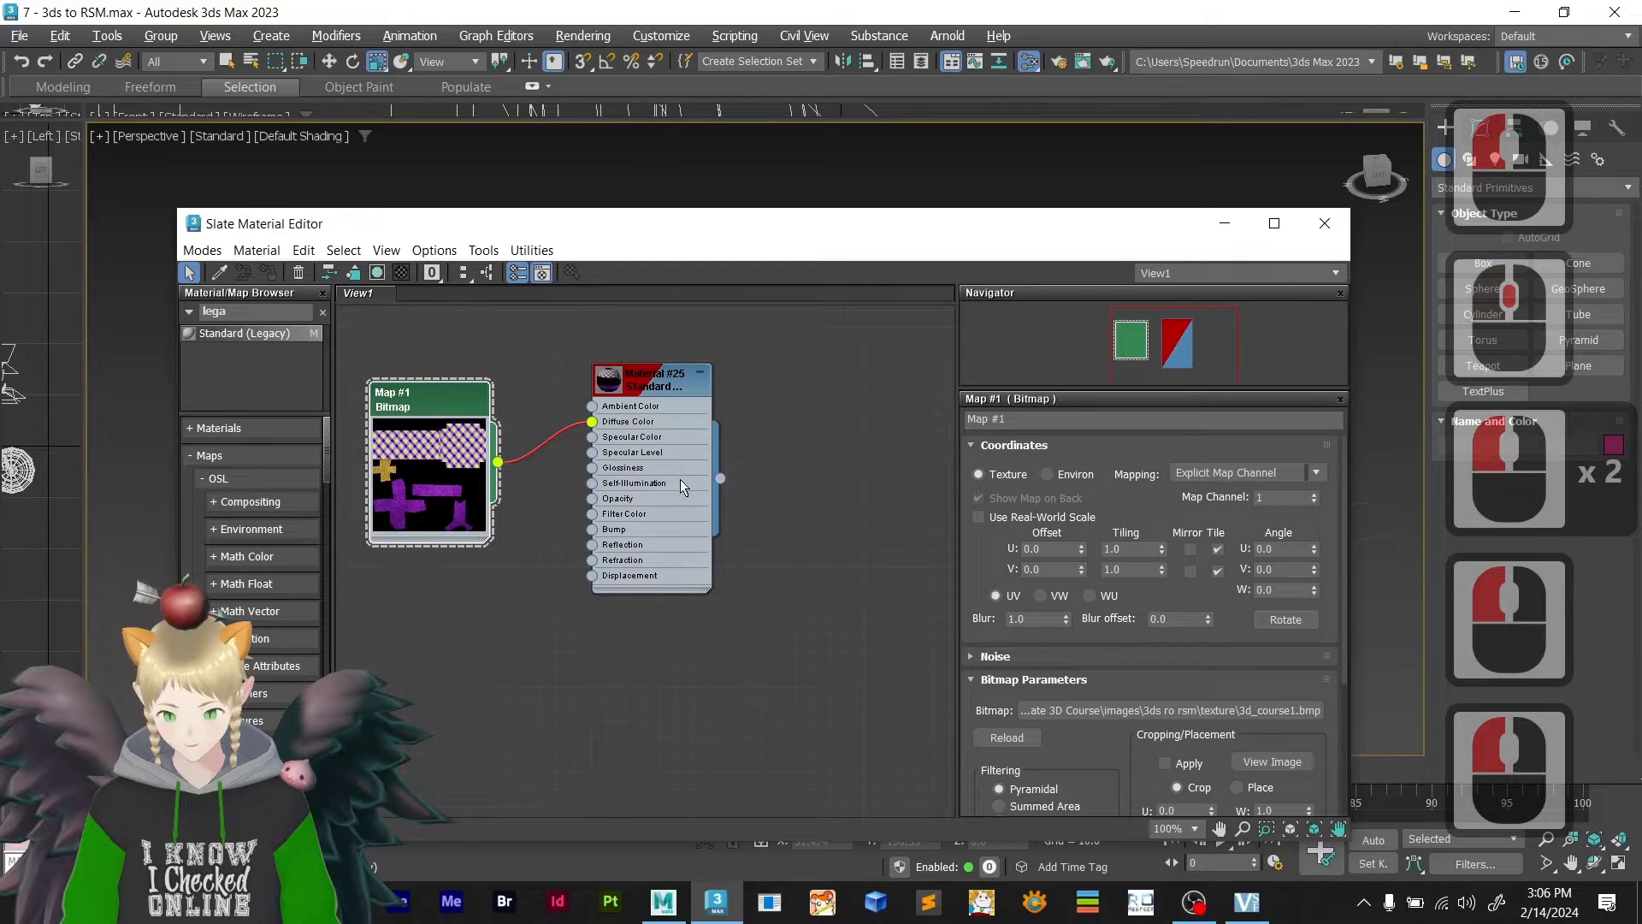
- Move the Slate Material Editor clear of the models and assign the 3d_course1 material to the gift box
left_click(633, 380)
left_click_drag(779, 228, 884, 529)
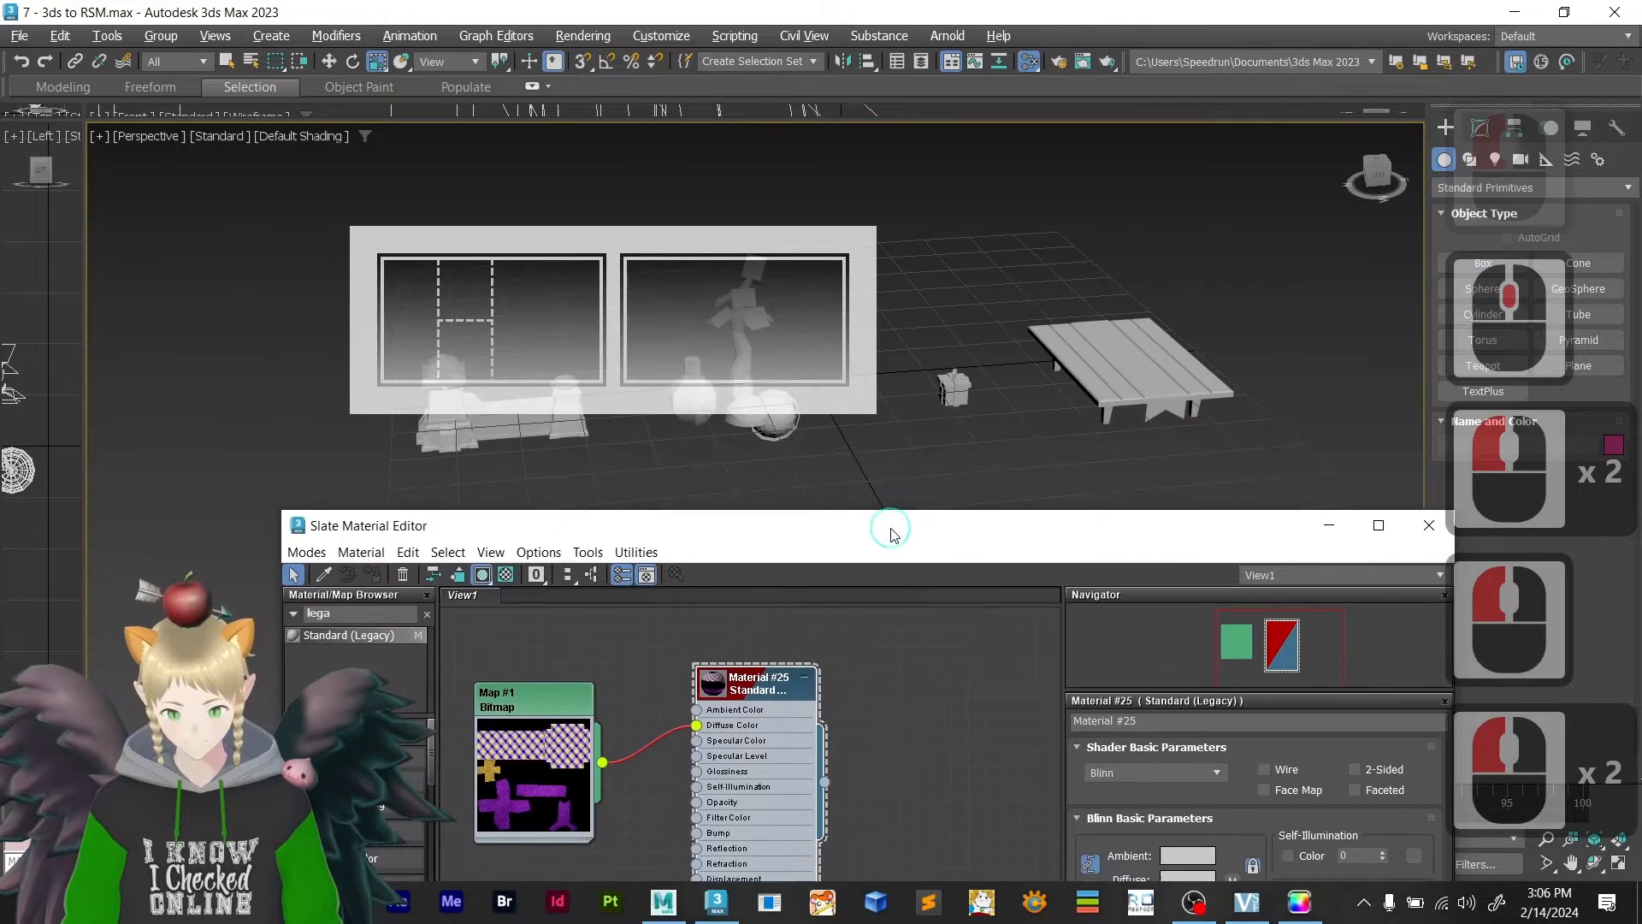
left_click(955, 390)
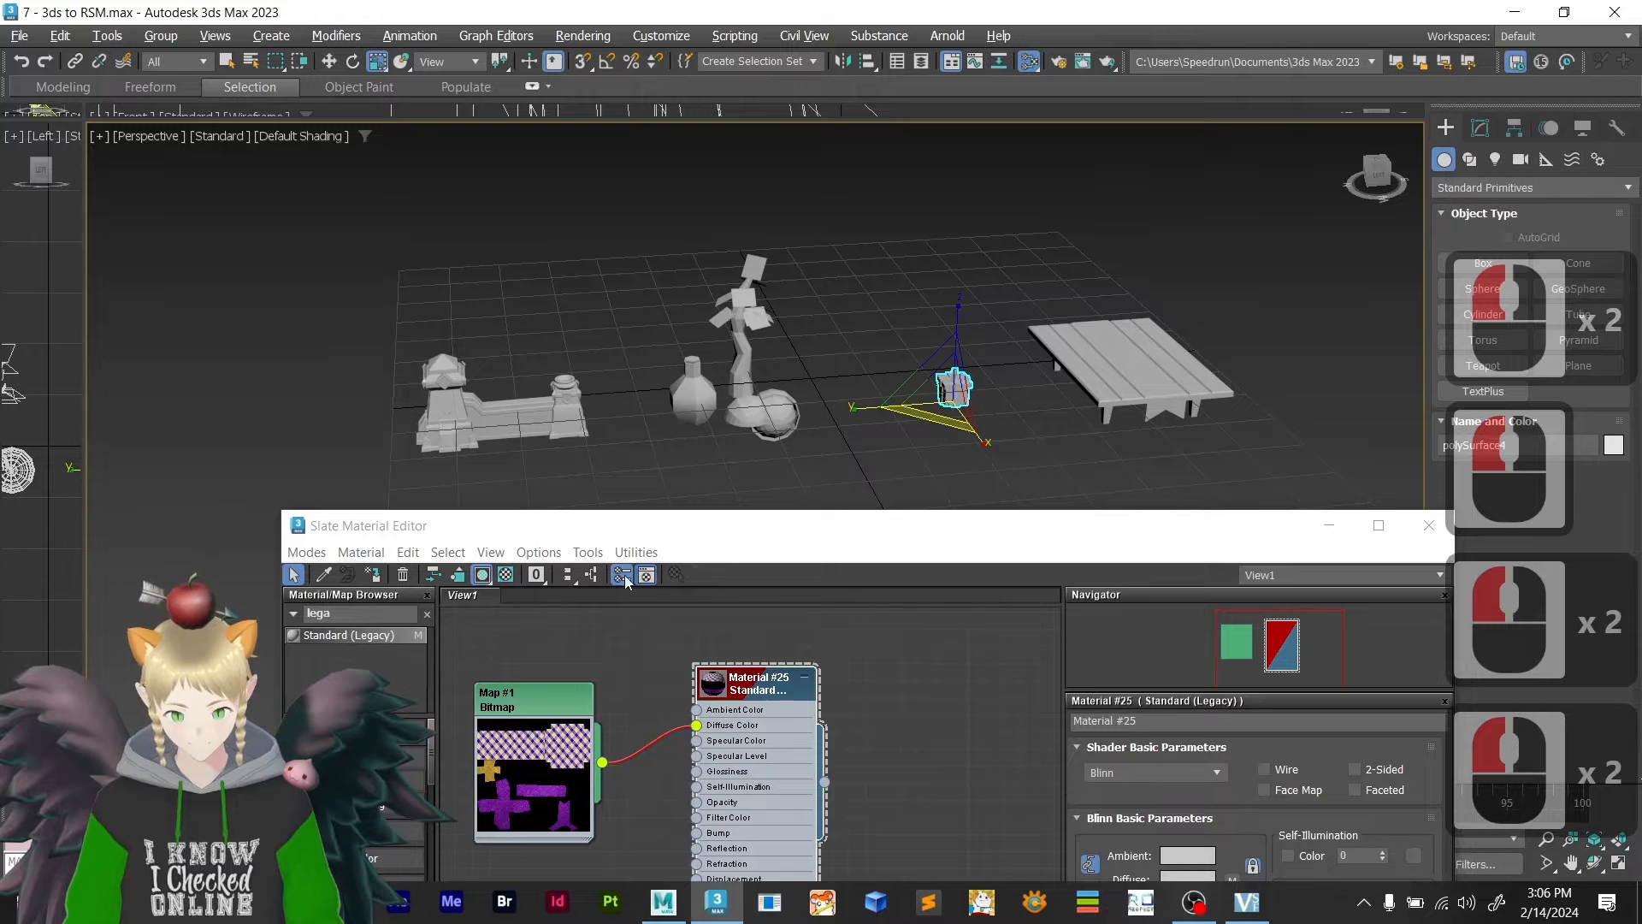
left_click(371, 575)
left_click(987, 500)
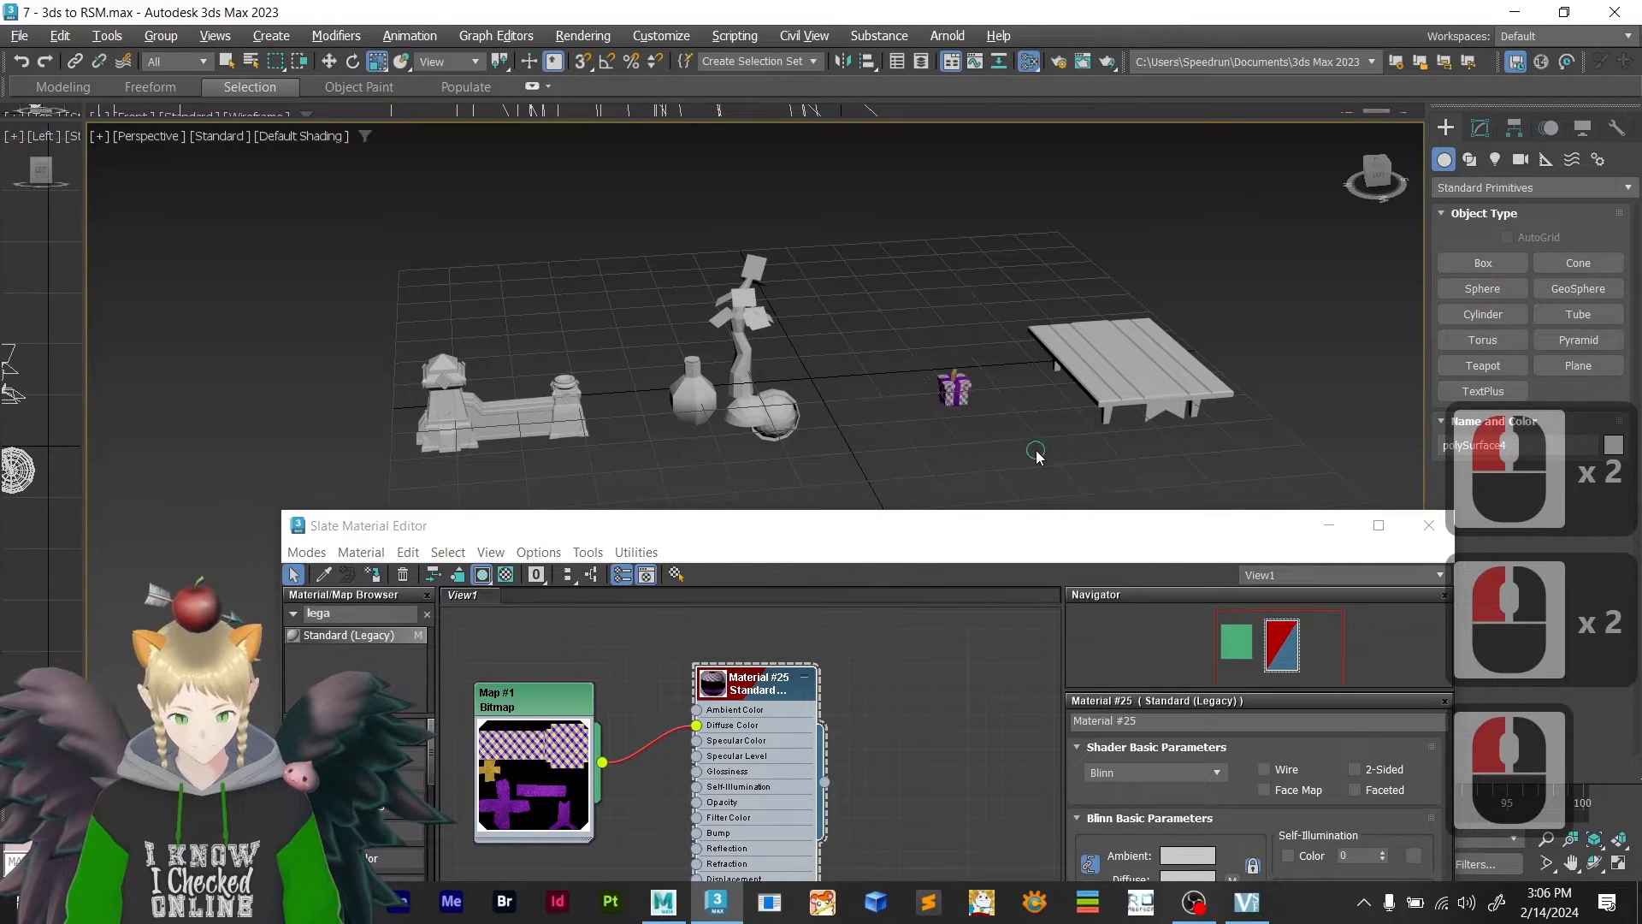
scroll(971, 402, "up", 5)
scroll(873, 360, "down", 2)
scroll(873, 359, "down", 2)
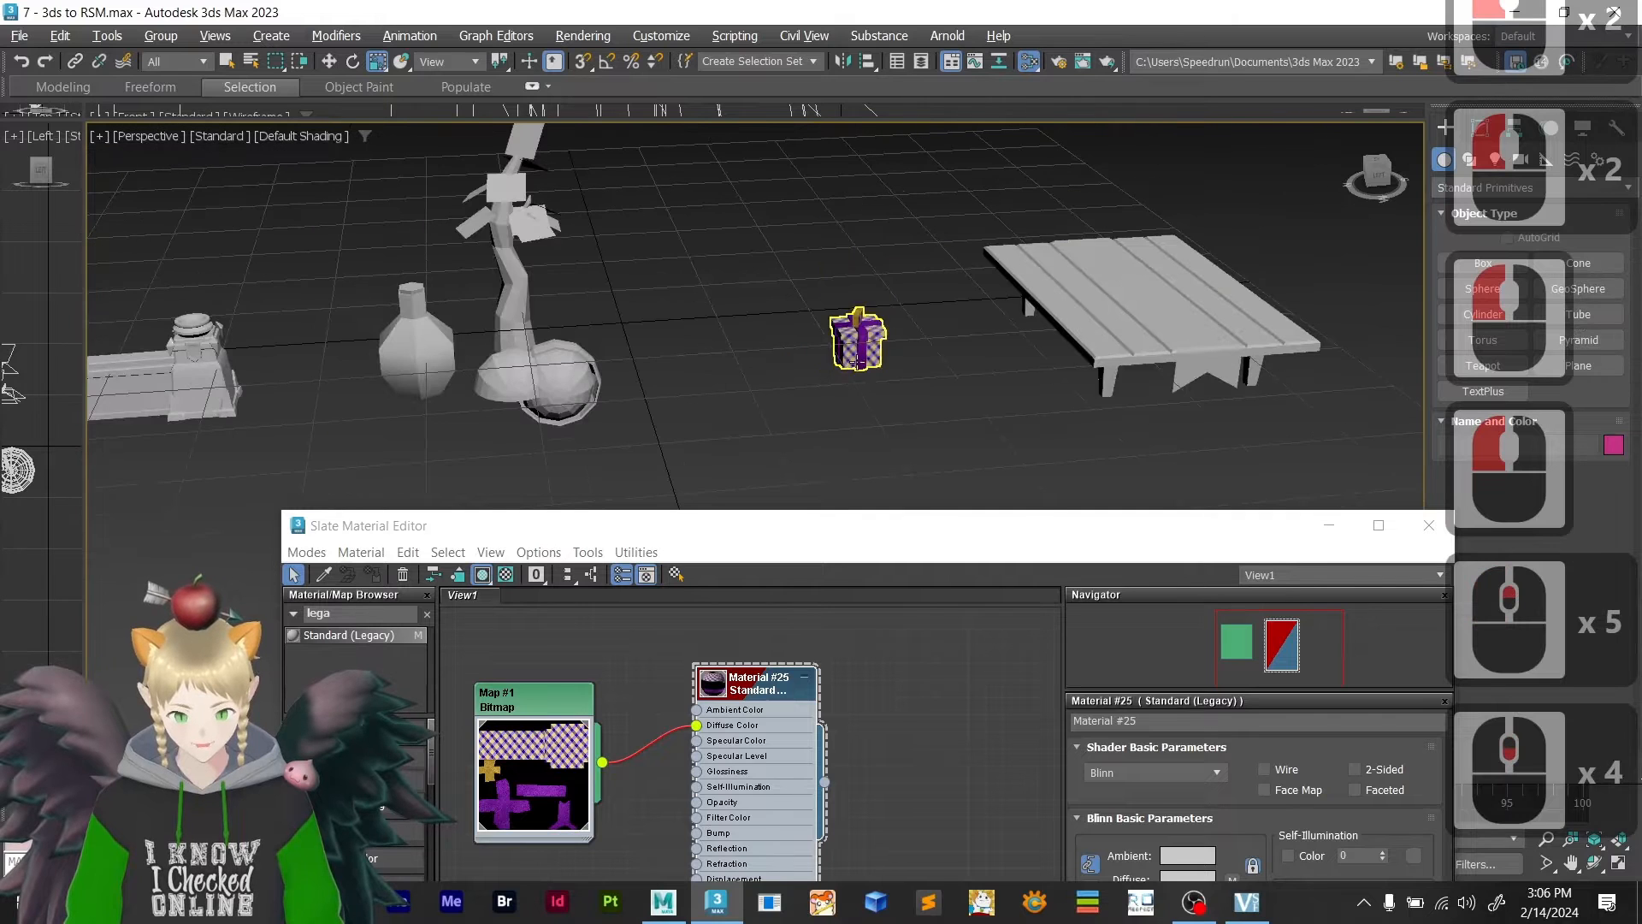
middle_click_drag(617, 449, 761, 420)
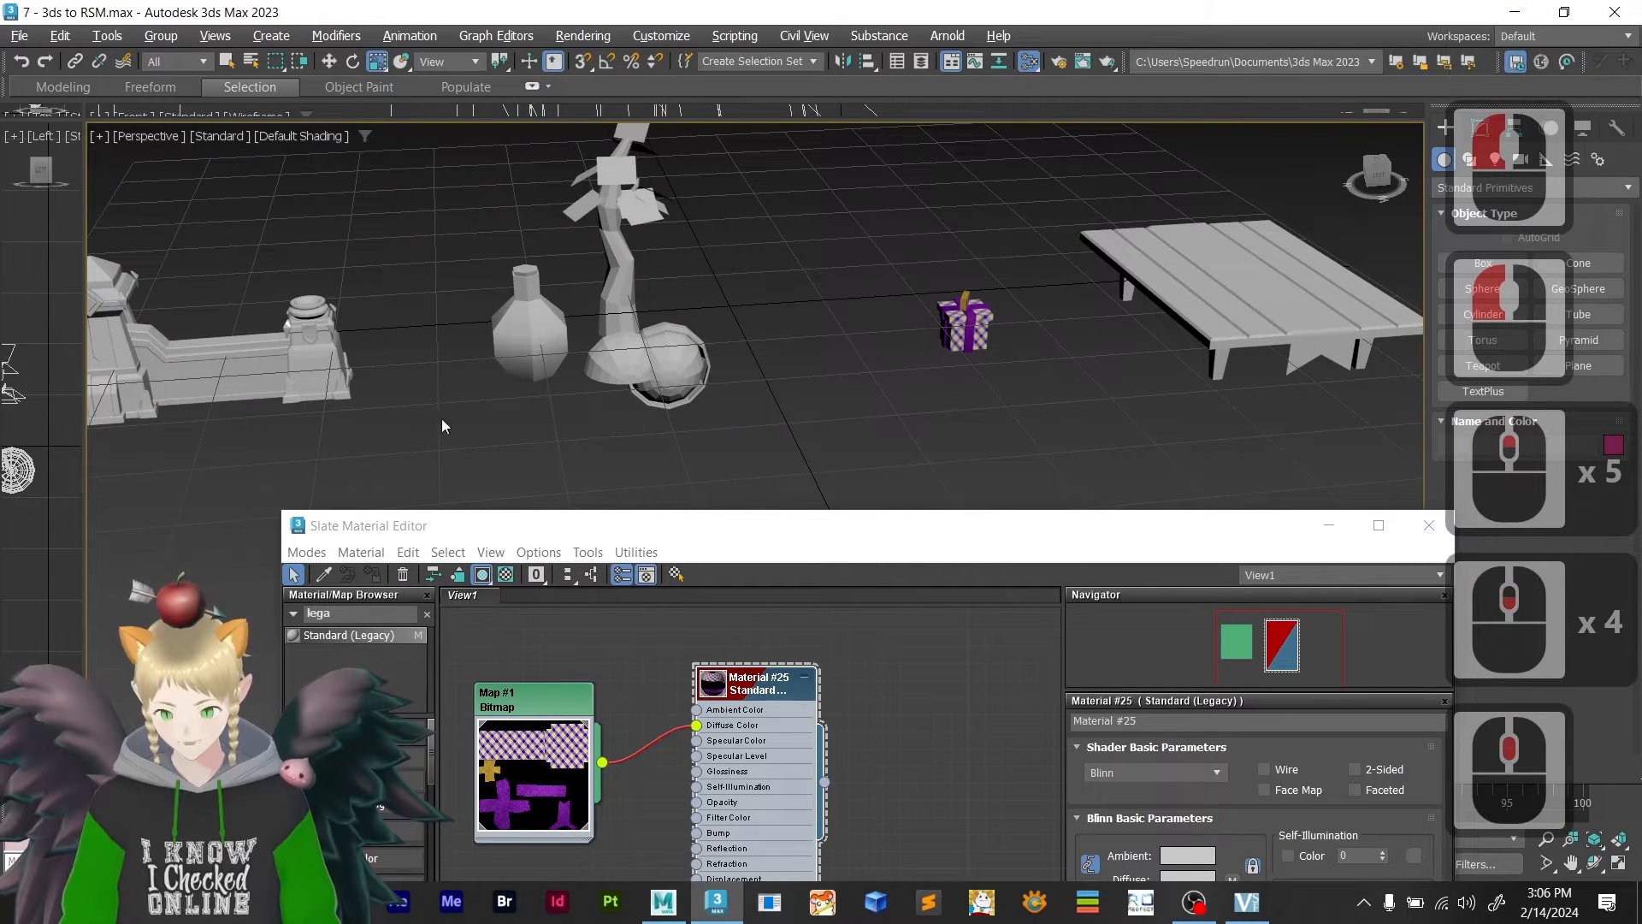
- Add a second Standard (Legacy) material to View1 and bring in 3d_course2.bmp from the texture folder as a bitmap map
left_click_drag(331, 634, 916, 653)
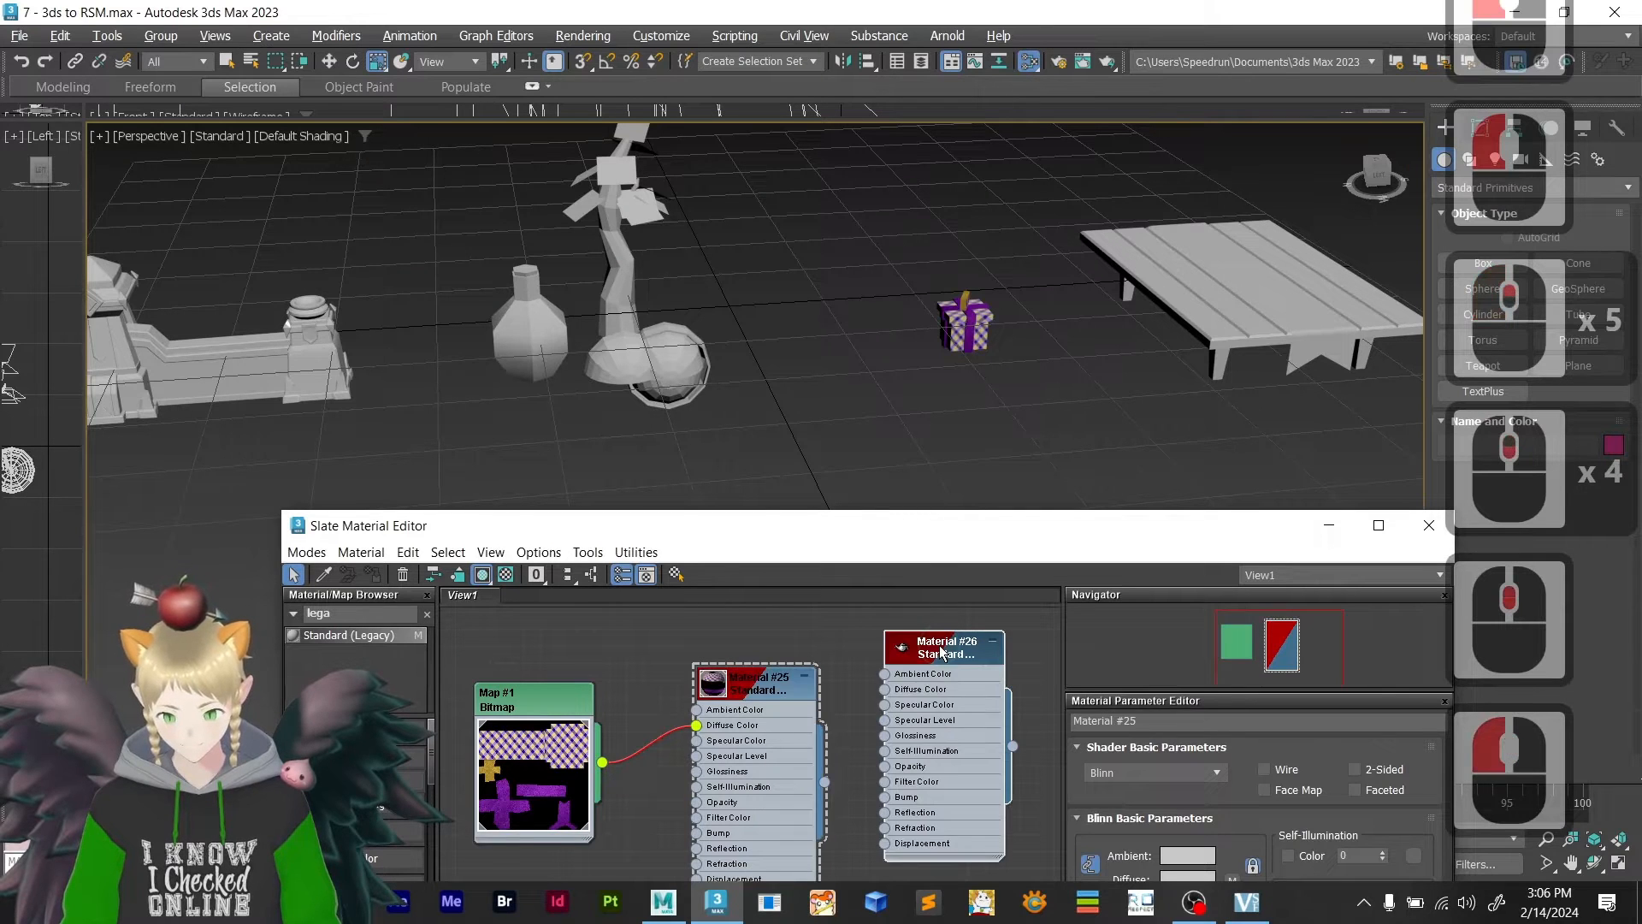
key("alt+Tab")
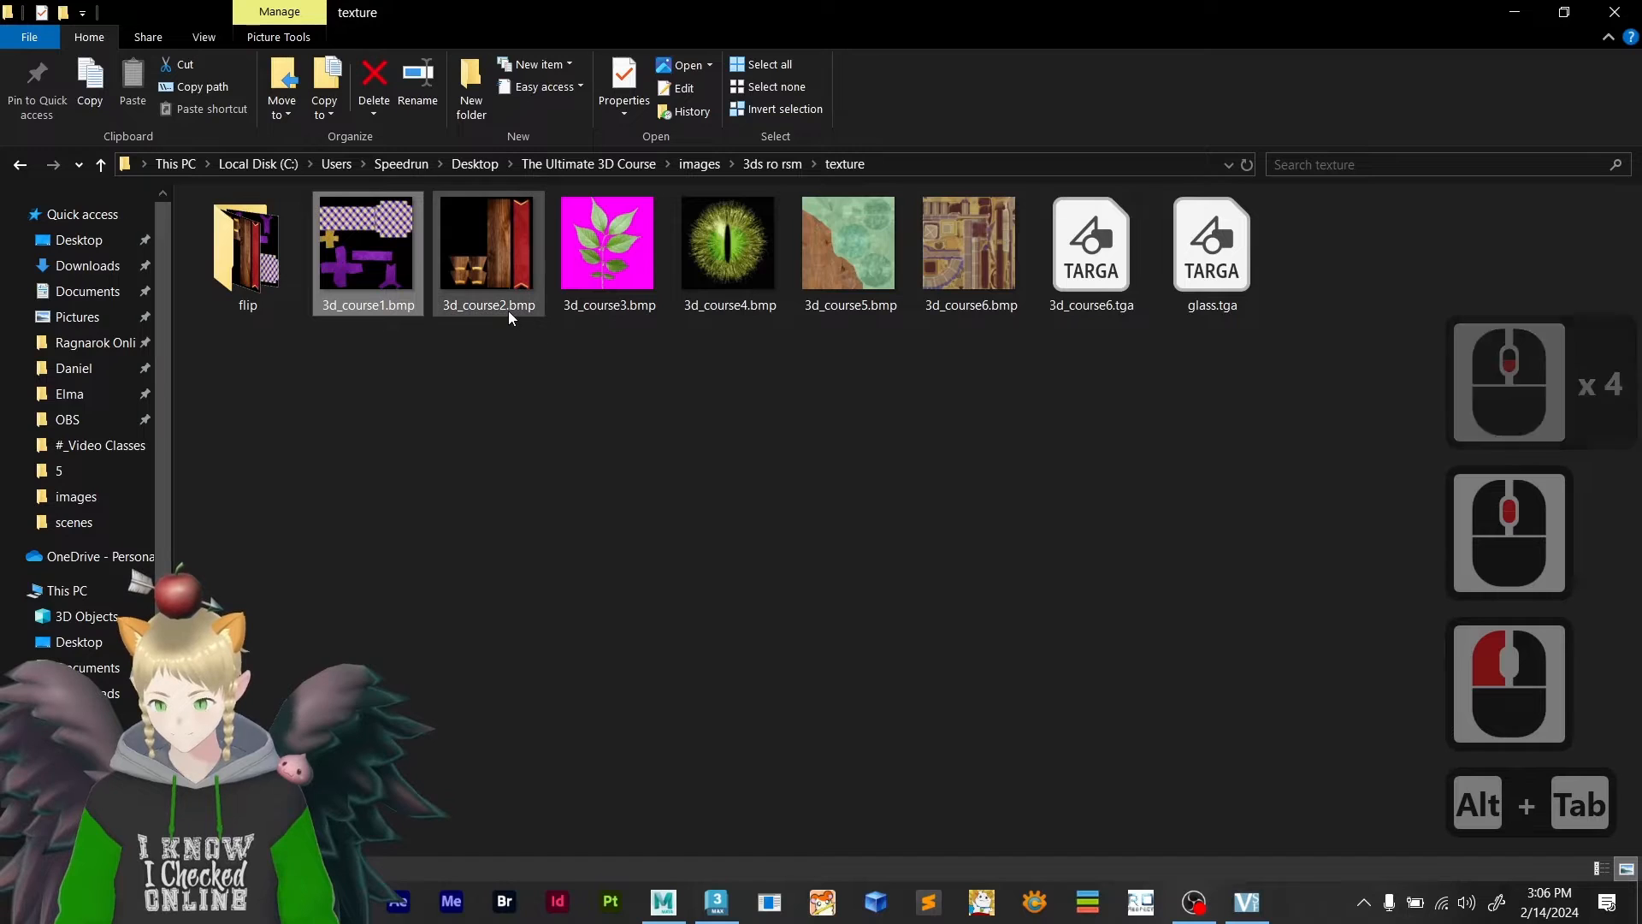
left_click_drag(490, 265, 794, 629)
key("alt+Tab")
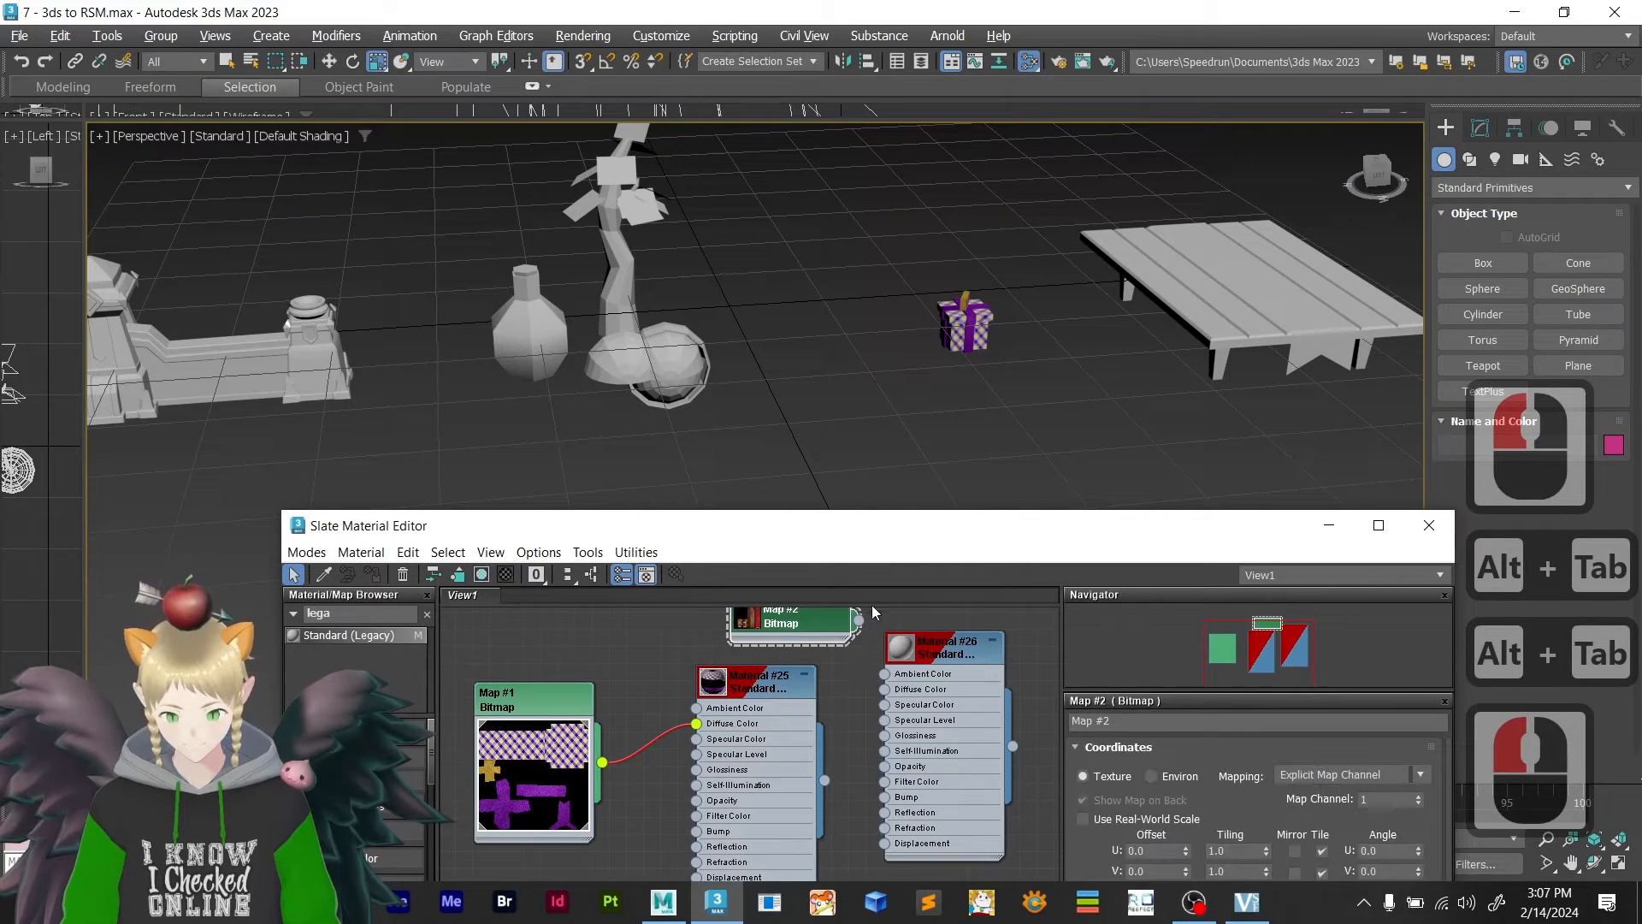
- Connect the 3d_course2.bmp map to the second material's Diffuse Color and assign that material to the table
left_click(952, 650)
left_click(1252, 300)
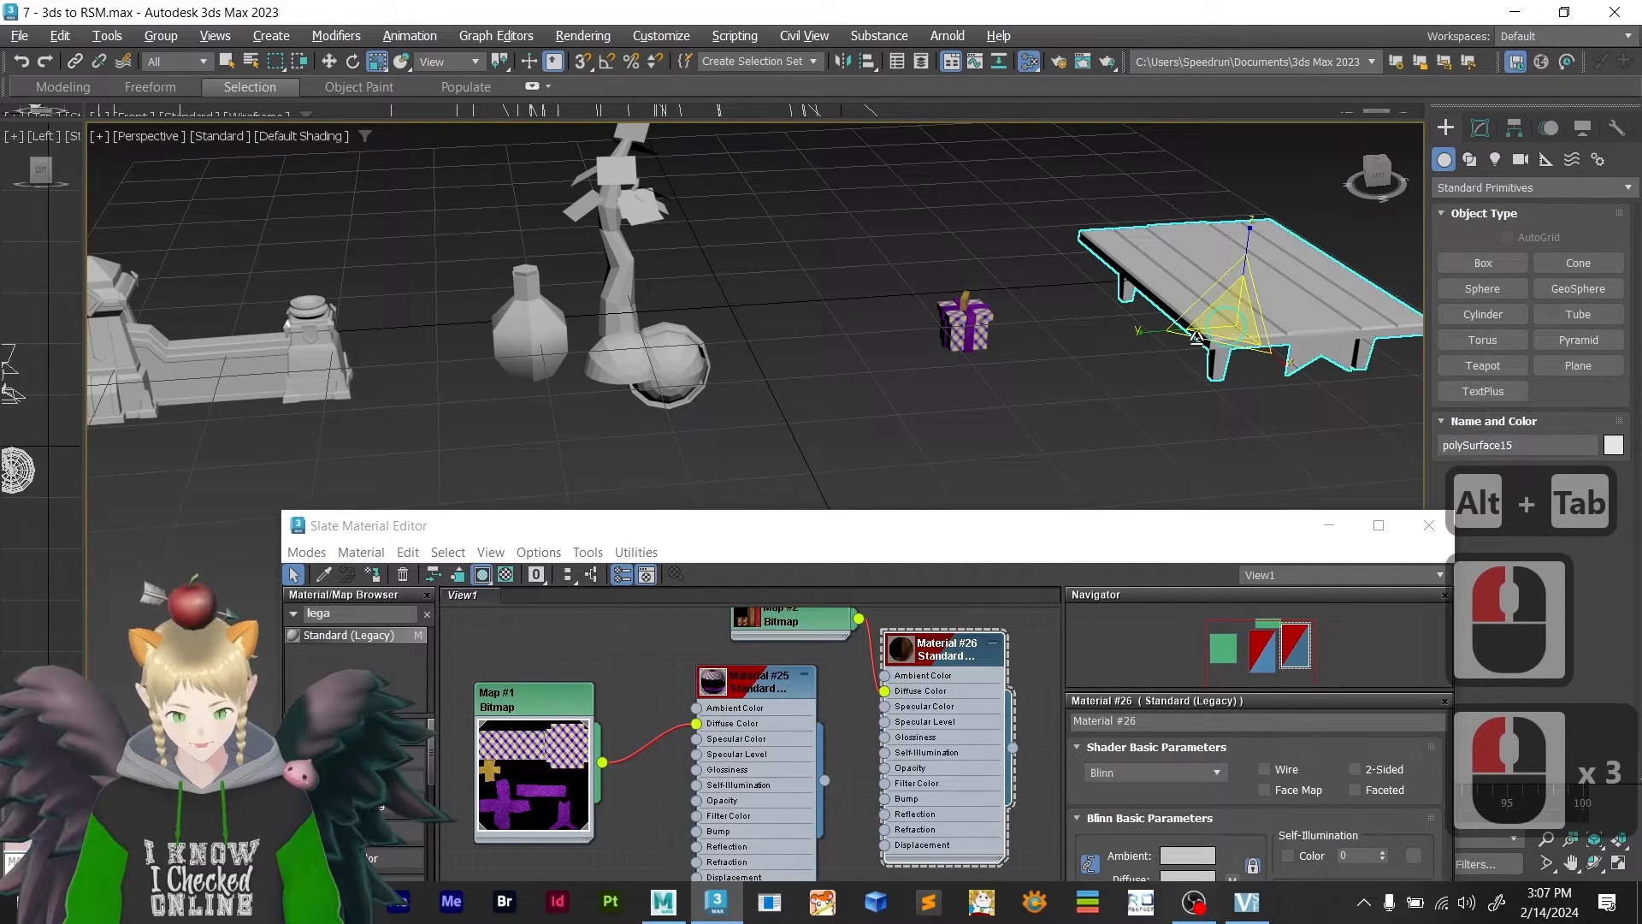
left_click(371, 574)
left_click(1061, 389)
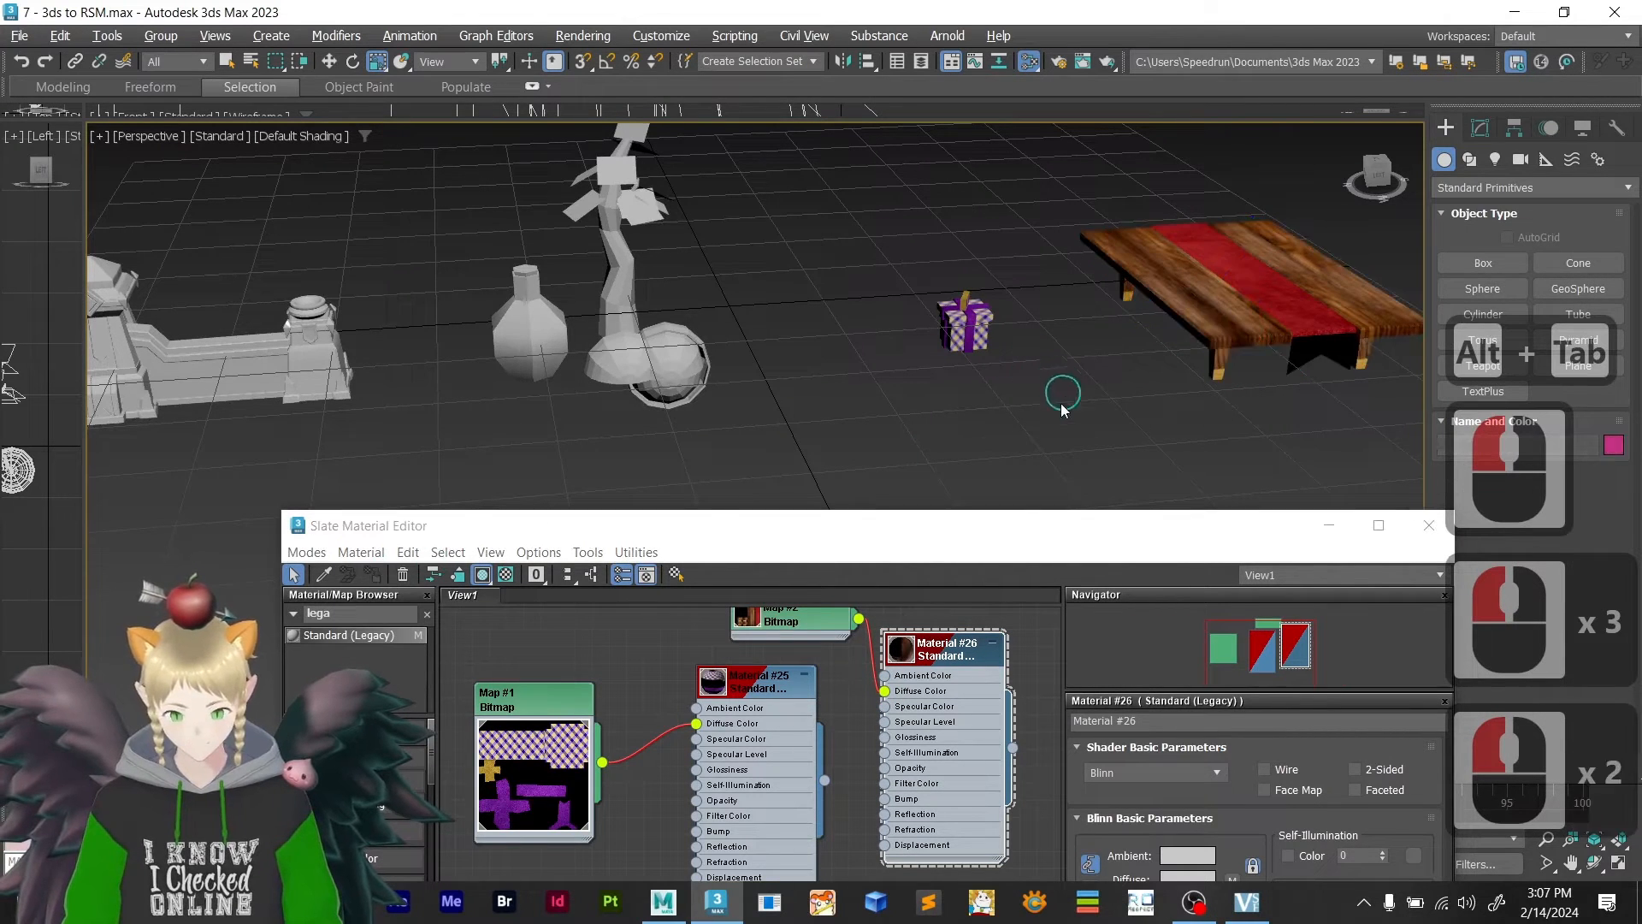
- Bring 3d_course3.bmp into View1 and connect it to the Diffuse Color of a third Standard (Legacy) material
scroll(858, 749, "down", 4)
middle_click_drag(870, 724, 813, 663, "alt")
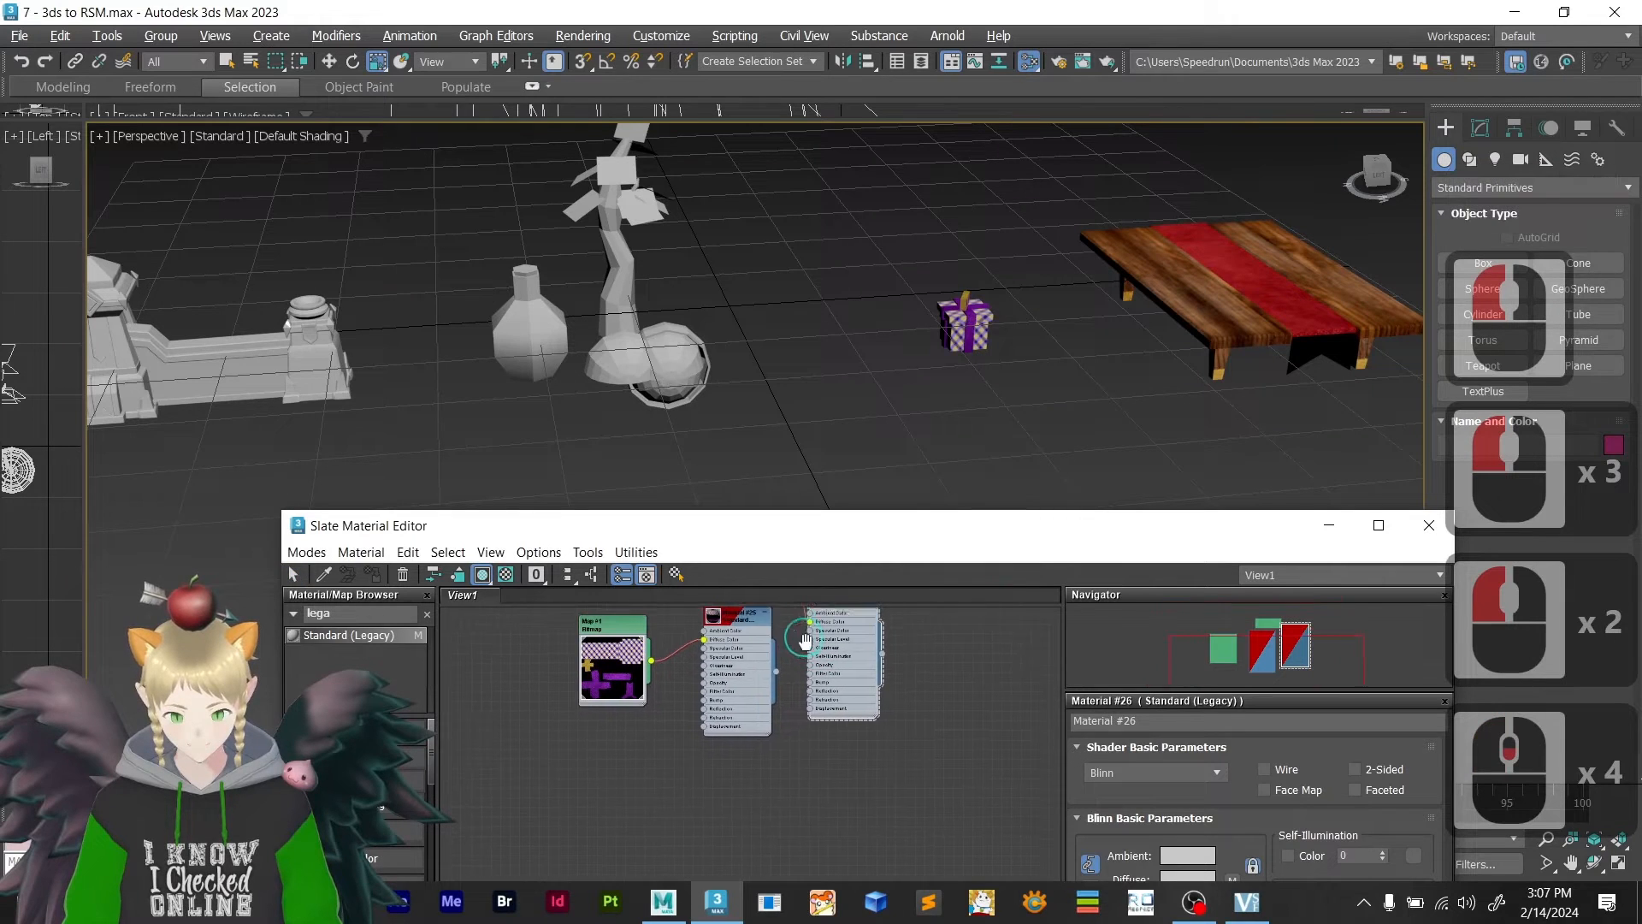
scroll(766, 408, "down", 3)
key("alt+Tab")
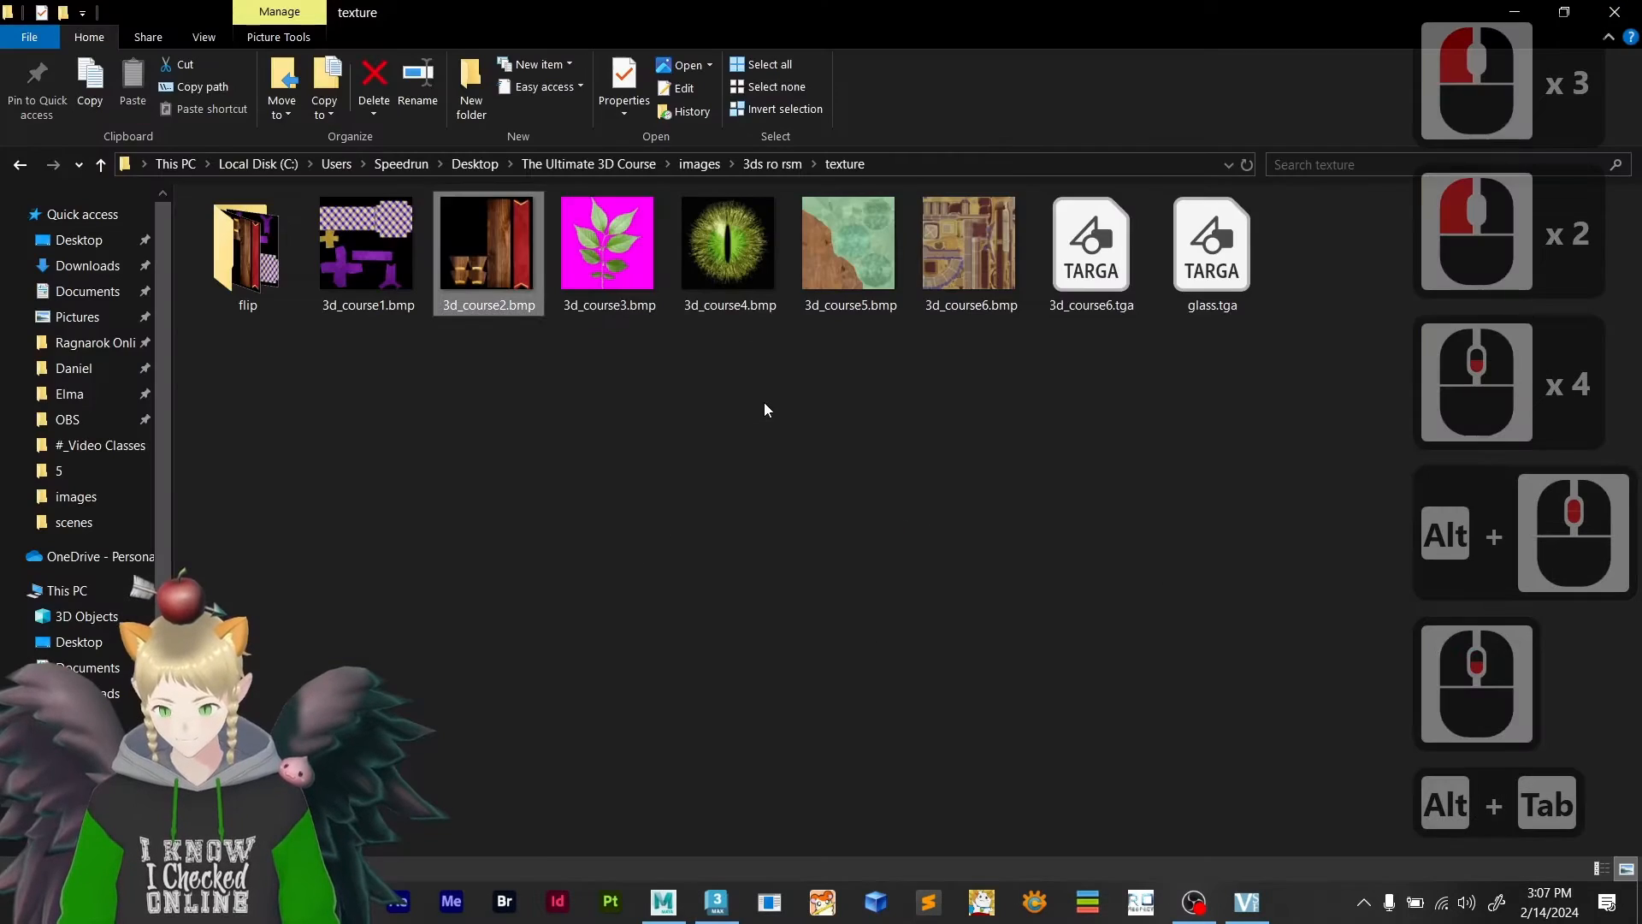
key("alt+Tab")
left_click_drag(617, 255, 623, 818)
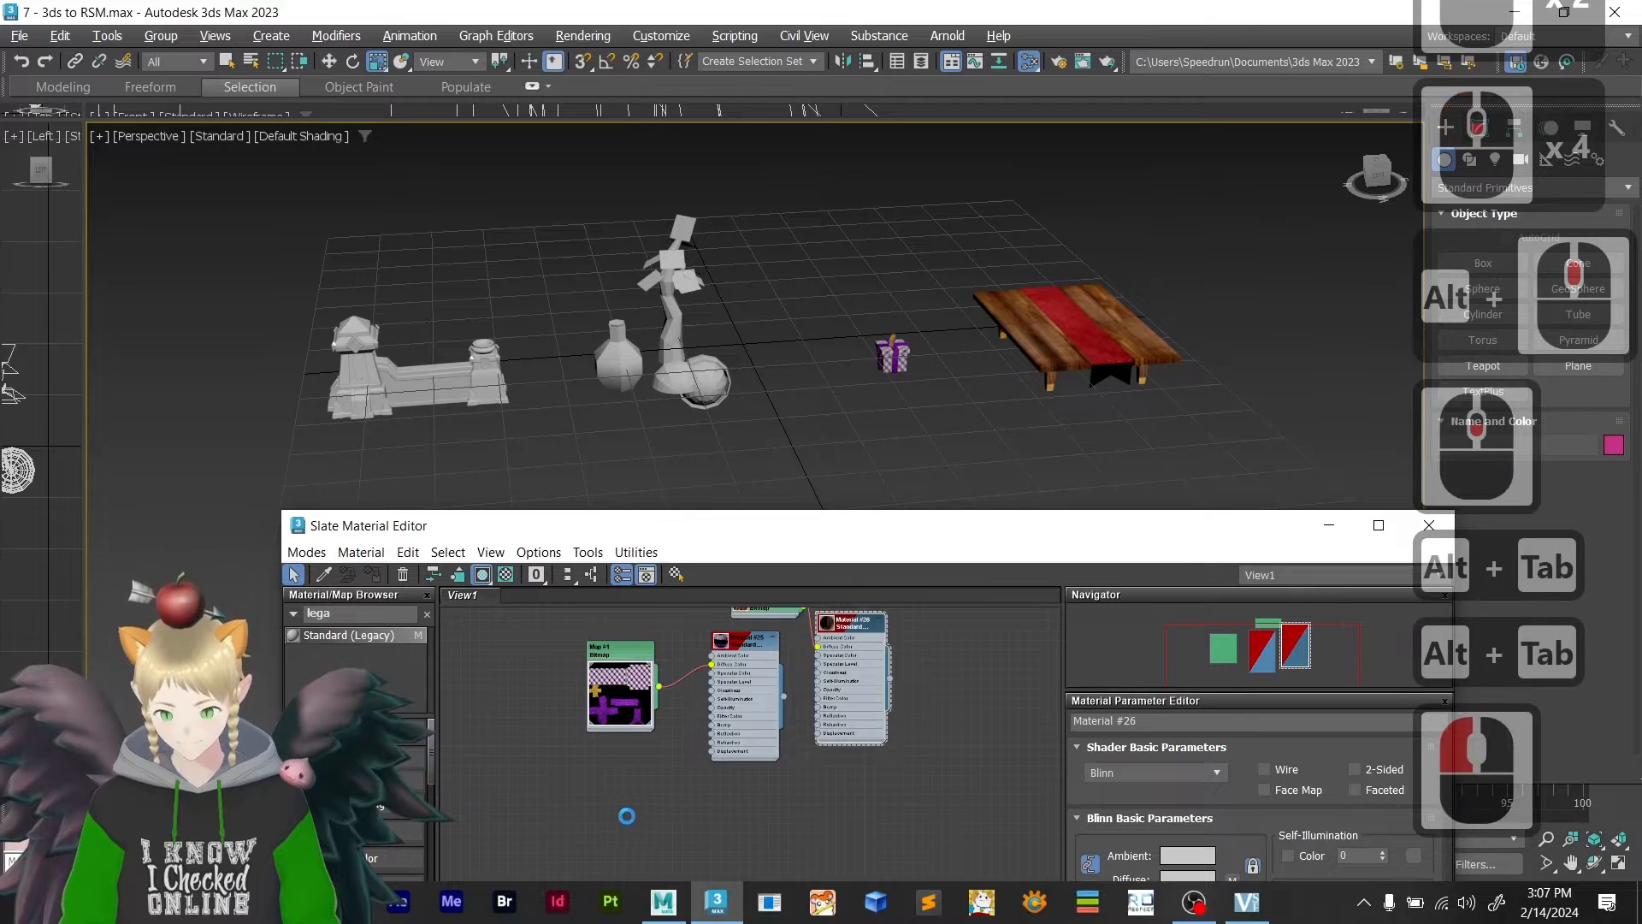
left_click_drag(753, 833, 703, 859)
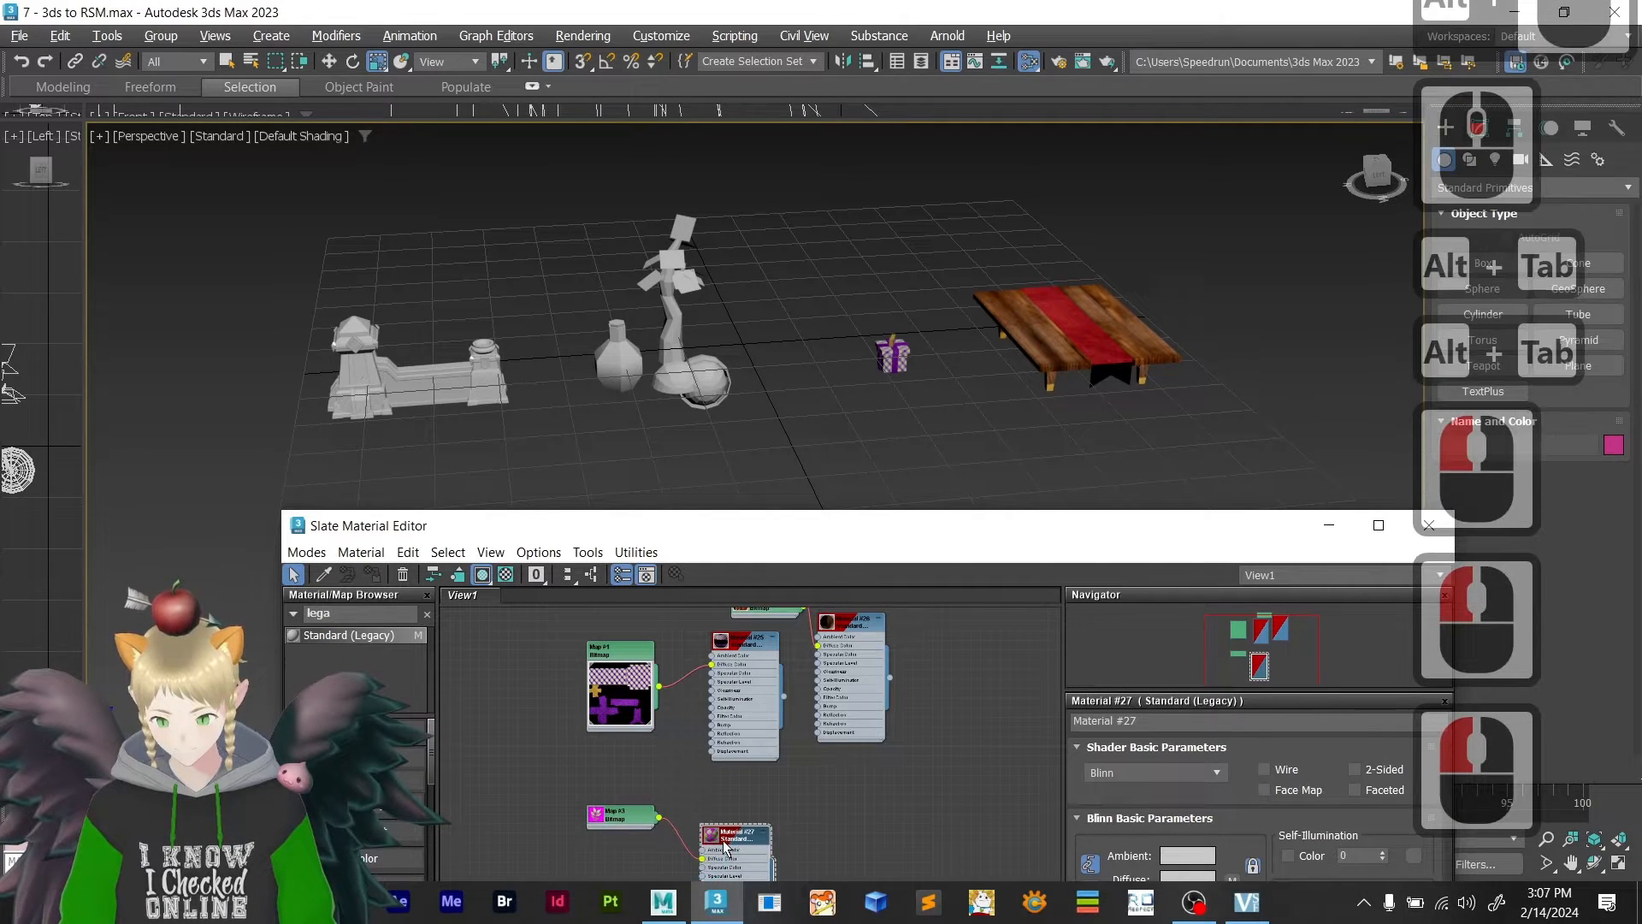
- Select the plant's leaf planes and assign the 3d_course3 material to them
left_click(718, 802)
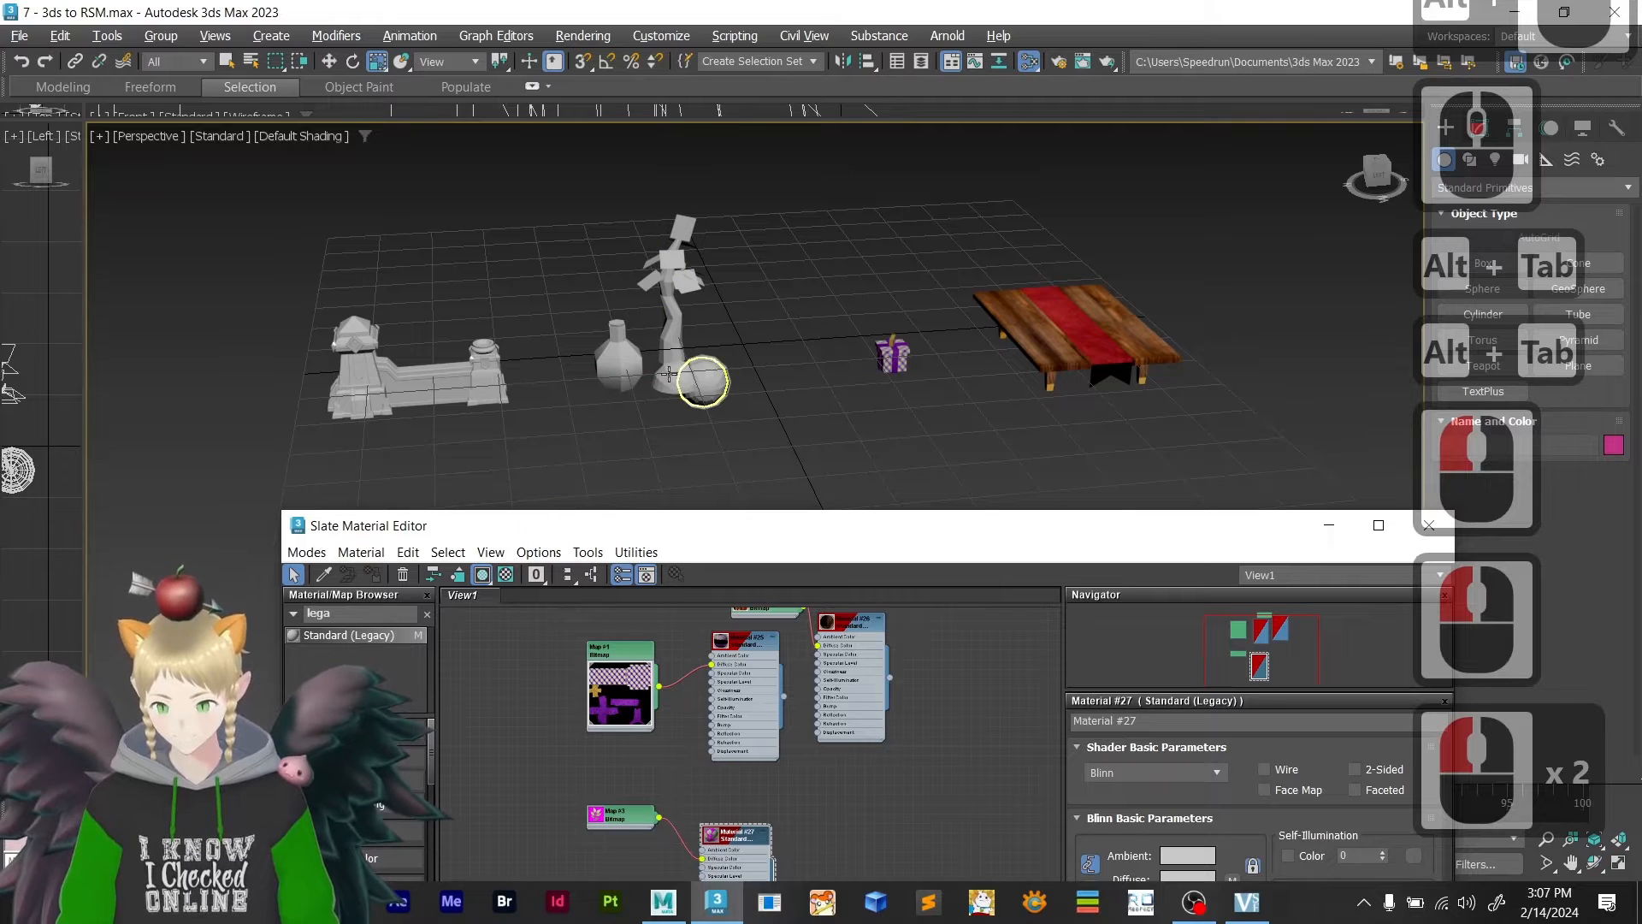
left_click(672, 256)
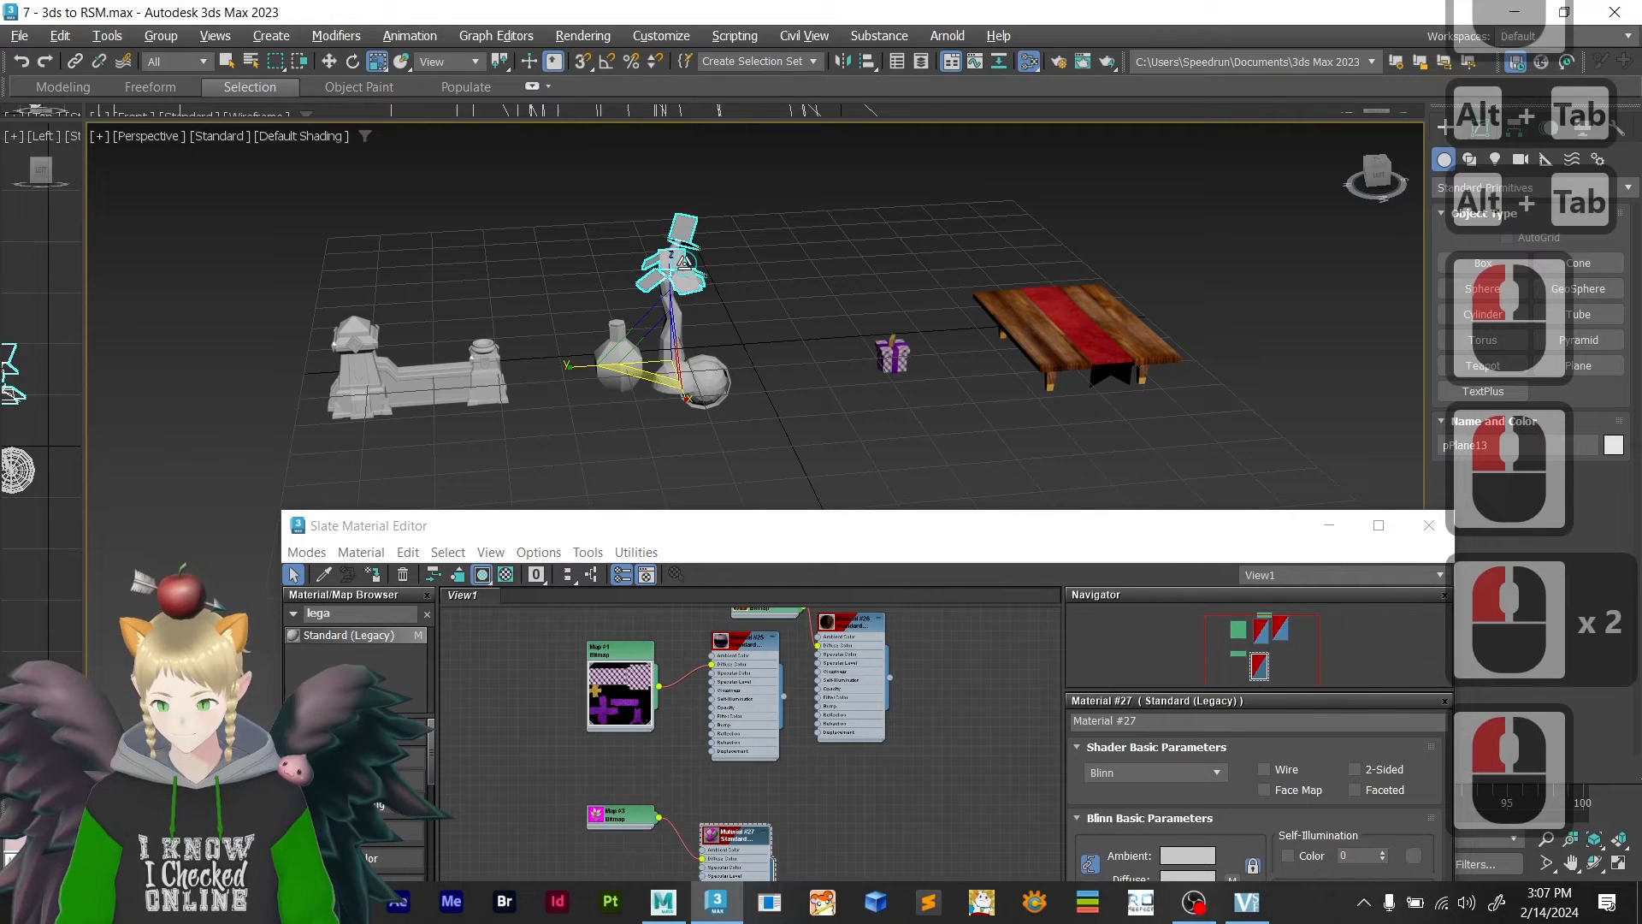
double_click(732, 831)
left_click(377, 574)
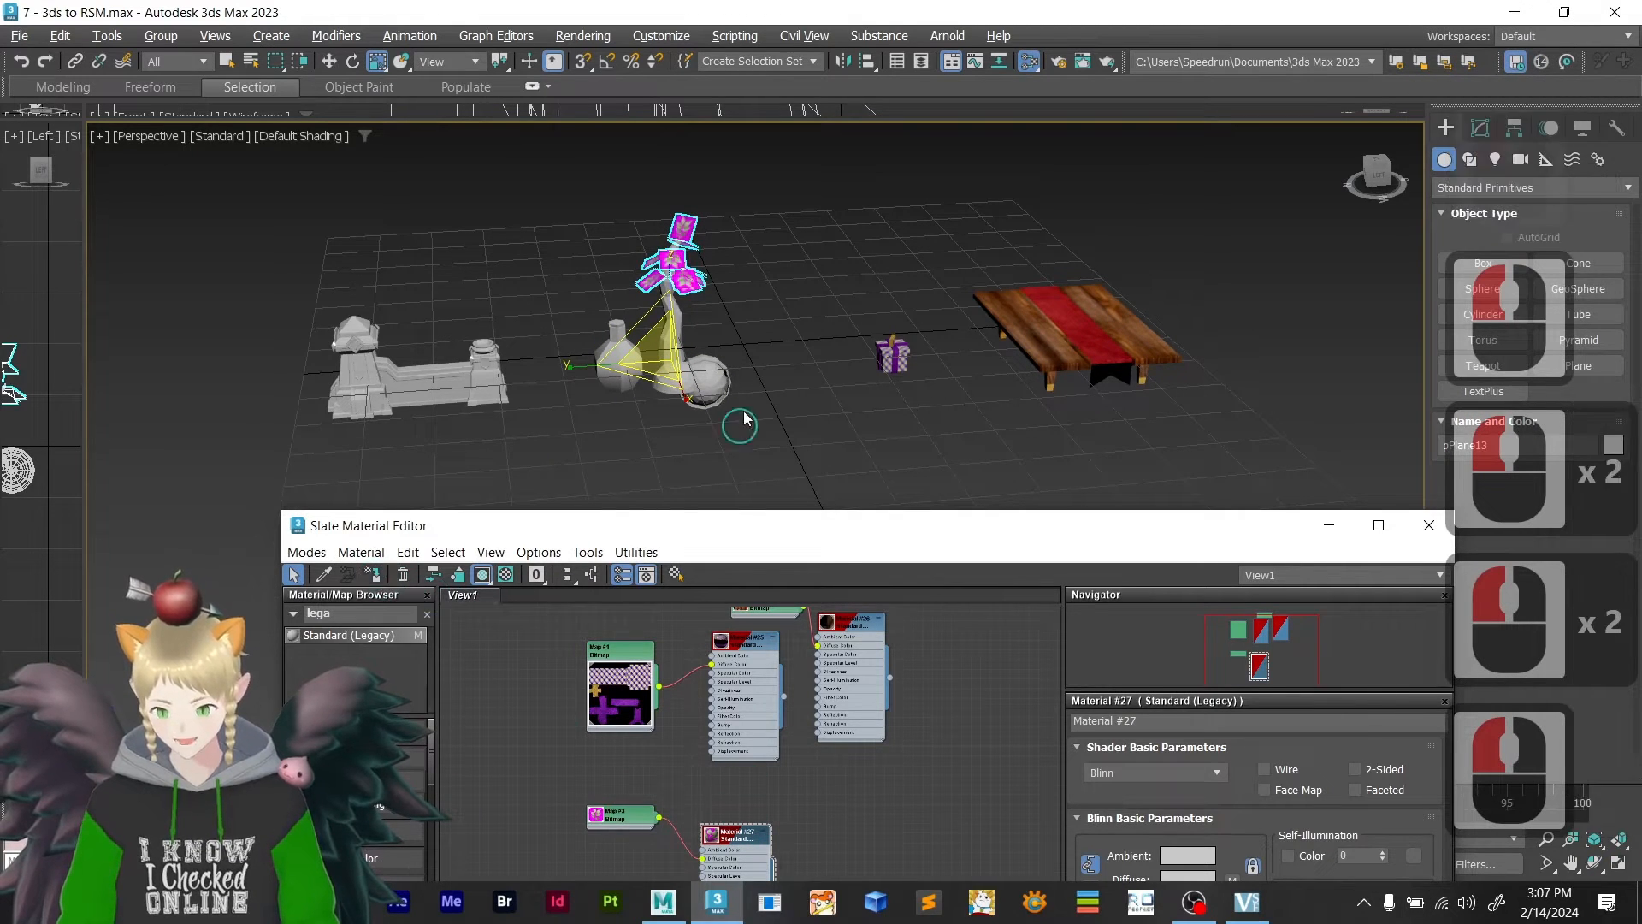
- Bring 3d_course4.bmp from the texture folder into View1 and connect it to the Diffuse Color of a fourth Standard (Legacy) material
scroll(705, 332, "up", 2)
scroll(734, 350, "down", 1)
key("alt+Tab")
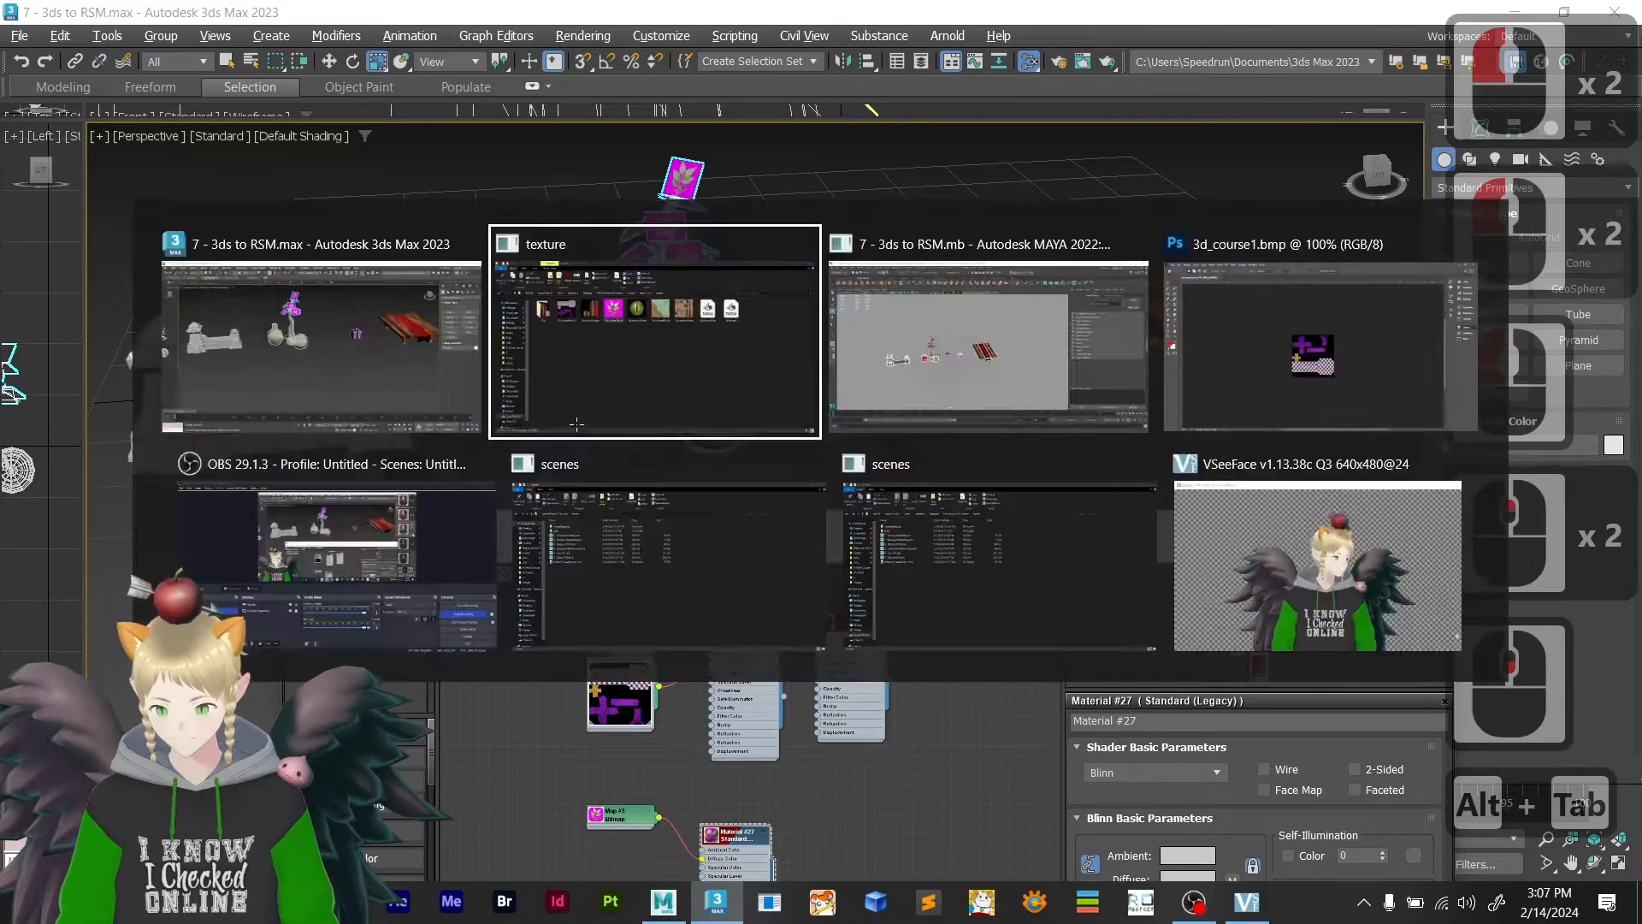
left_click_drag(730, 313, 1016, 776)
key("alt+Tab")
left_click(998, 834)
scroll(983, 796, "up", 6)
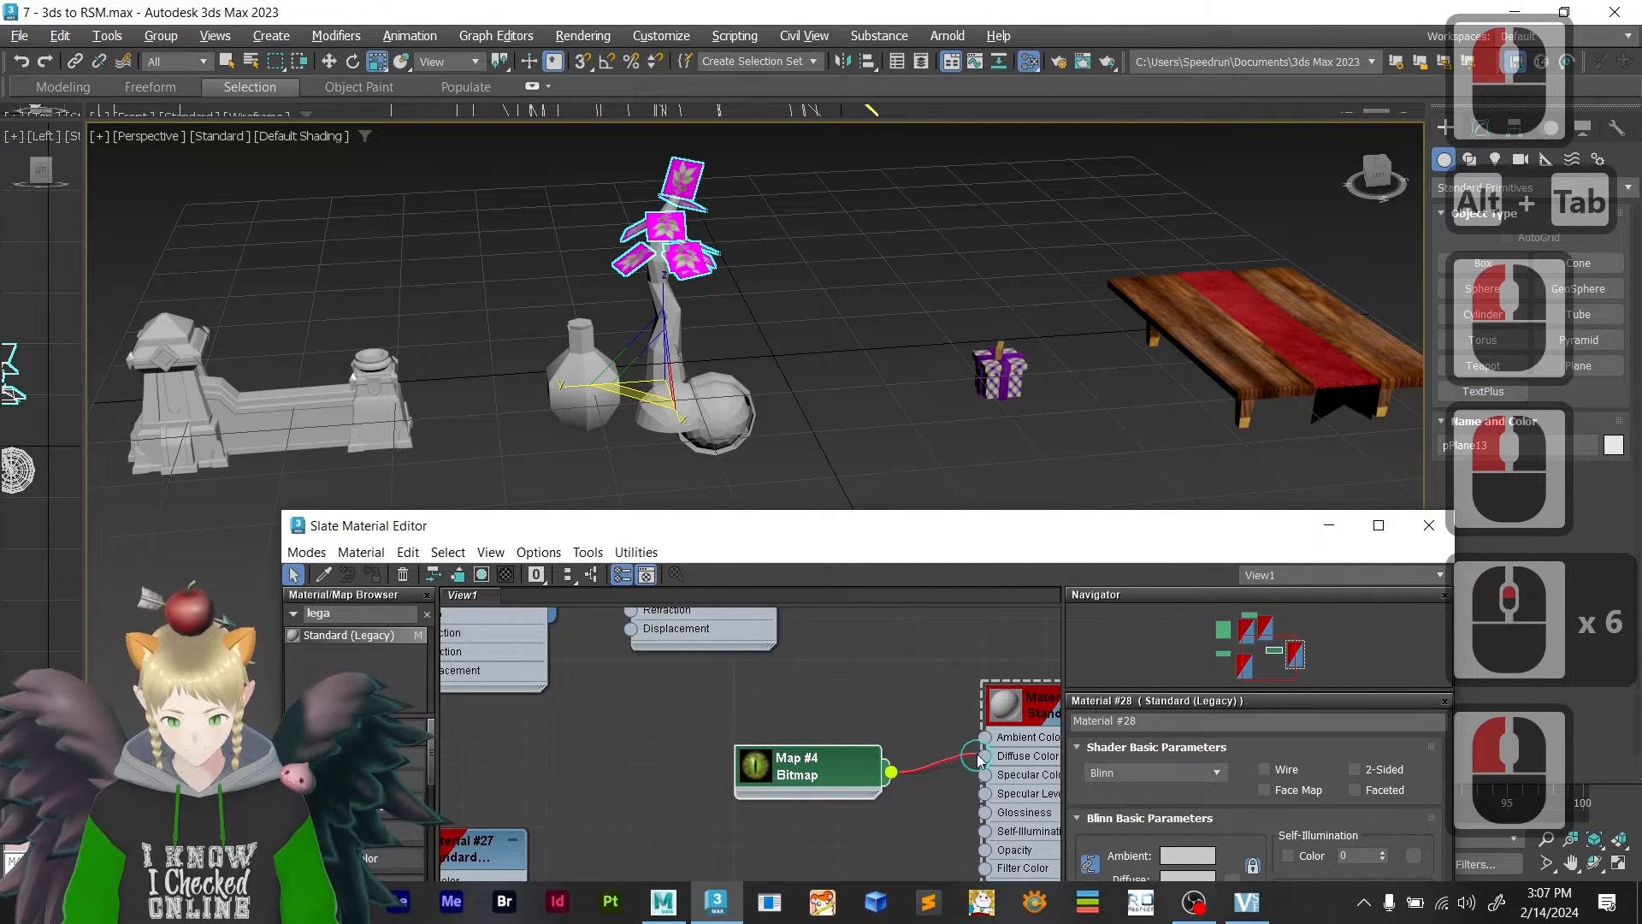
- Select the eyeball sphere beside the plant and assign the 3d_course4 material to it
left_click(738, 419)
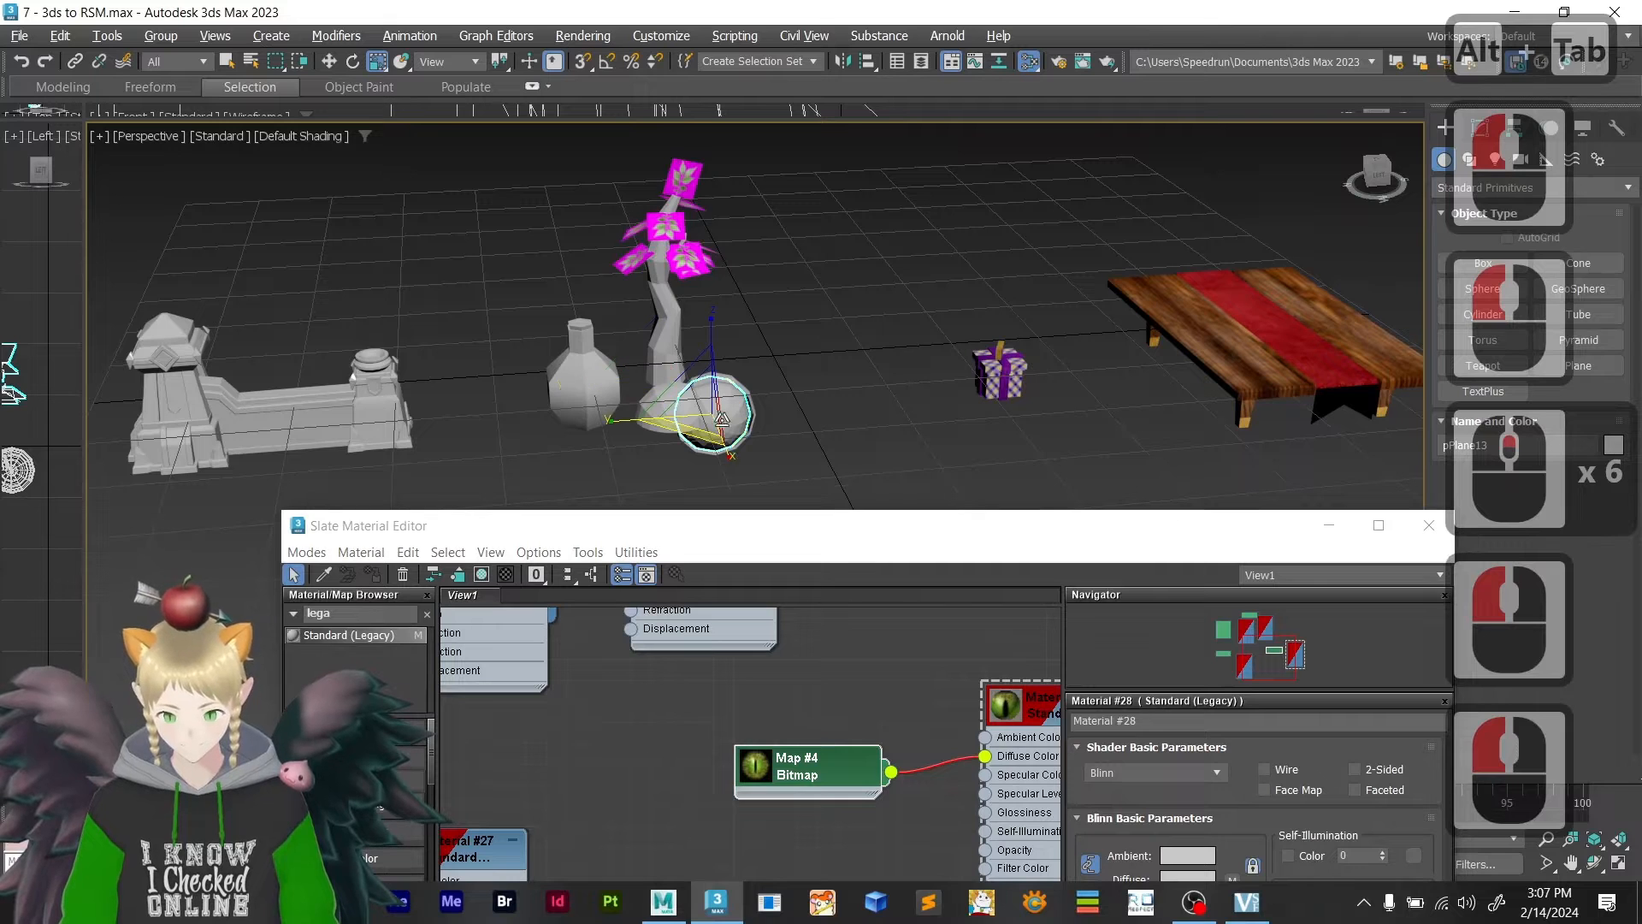
left_click(1022, 709)
left_click_drag(1022, 714, 711, 415)
left_click(781, 395)
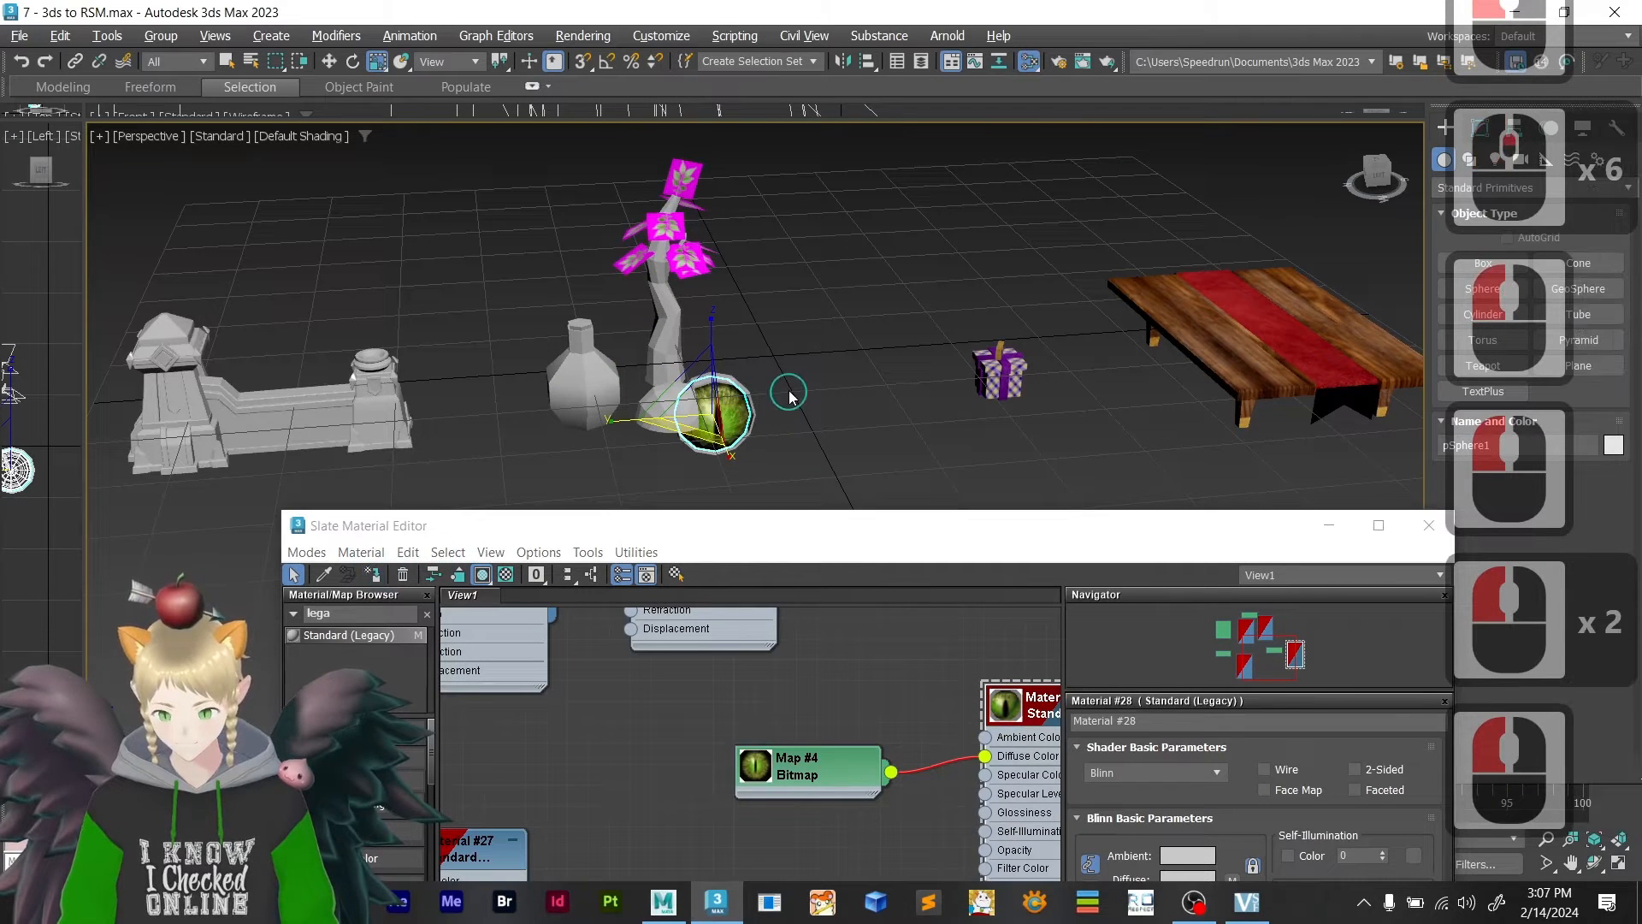
- Bring 3d_course5.bmp into View1 and connect it to the Diffuse Color of a fifth Standard (Legacy) material
key("alt+Tab")
left_click(804, 443)
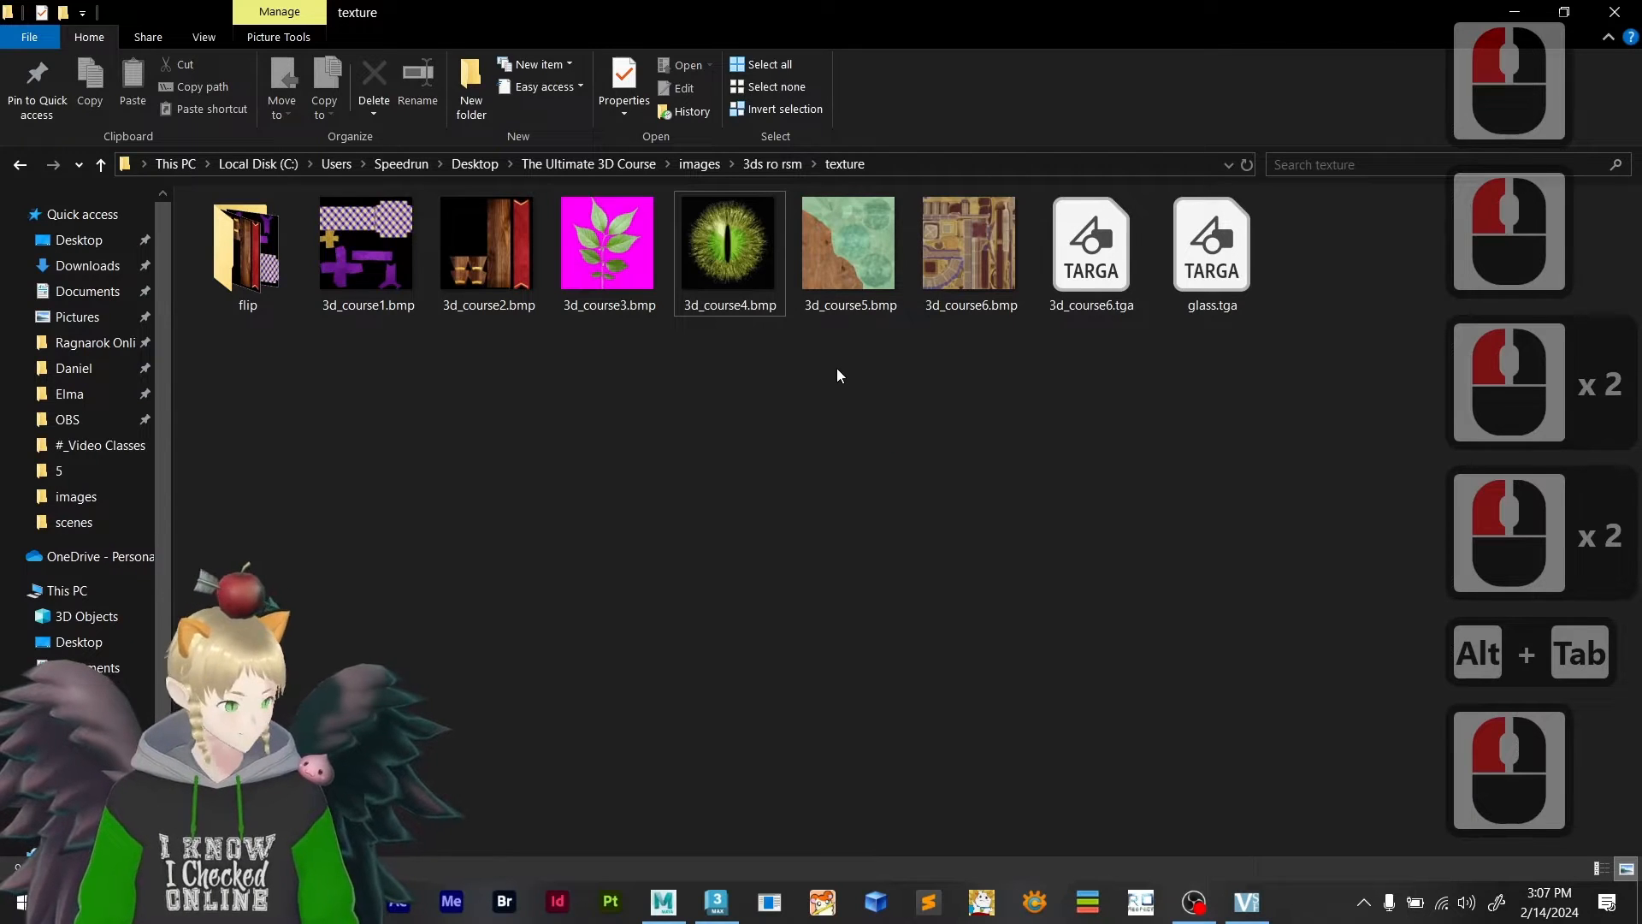
key("alt+Tab")
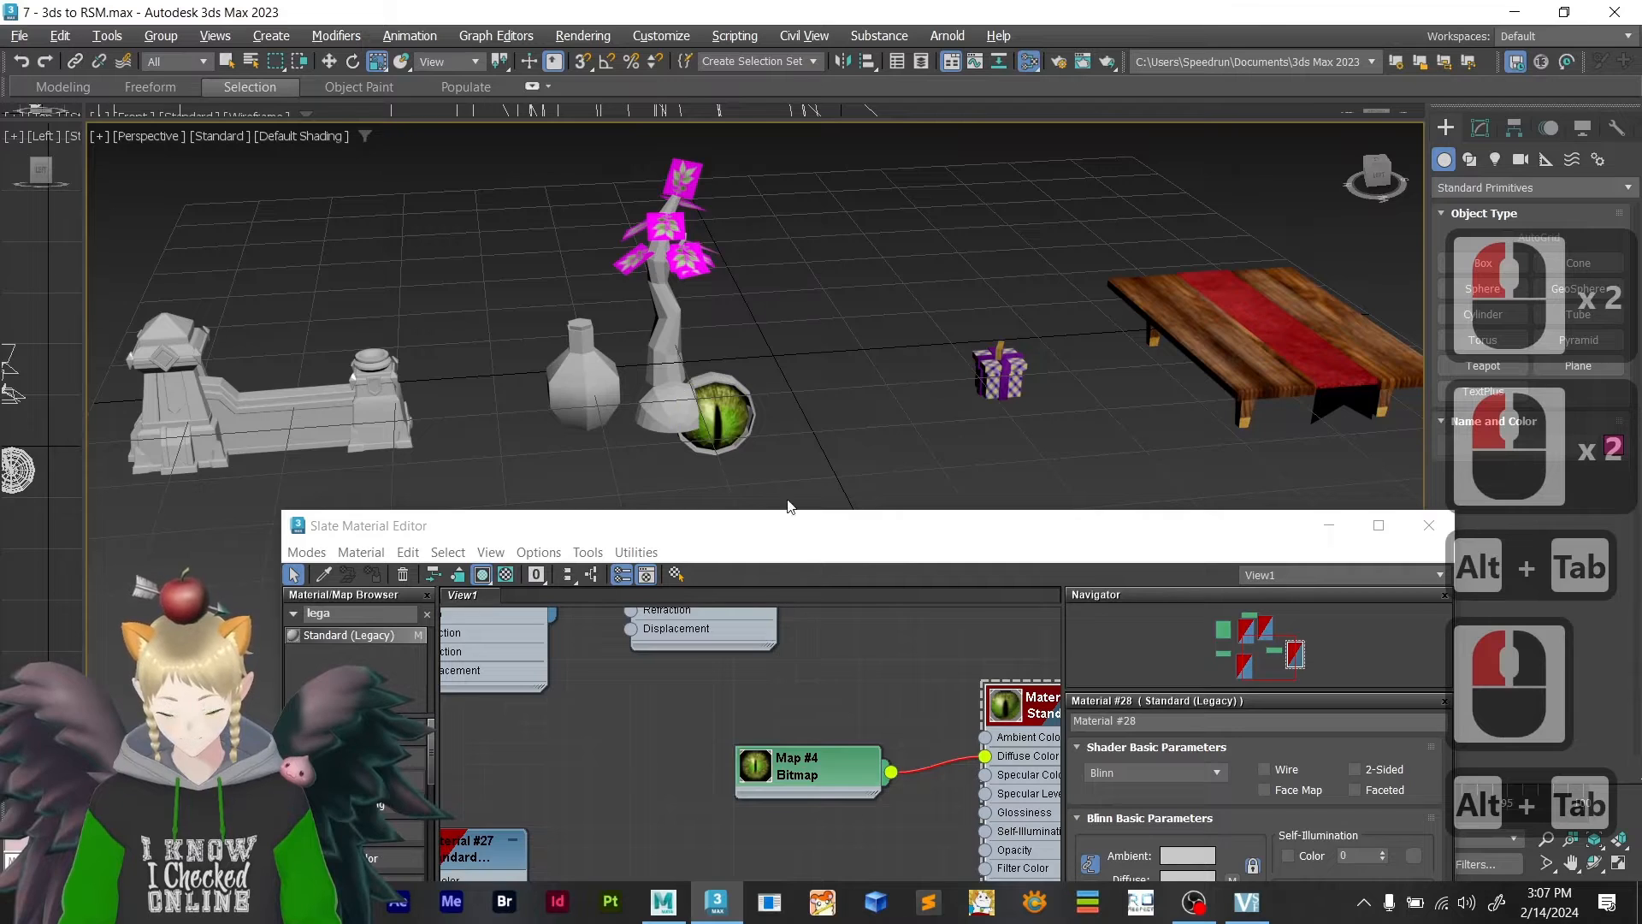
key("alt+Tab")
left_click_drag(855, 258, 867, 656)
key("alt+Tab")
scroll(868, 662, "down", 4)
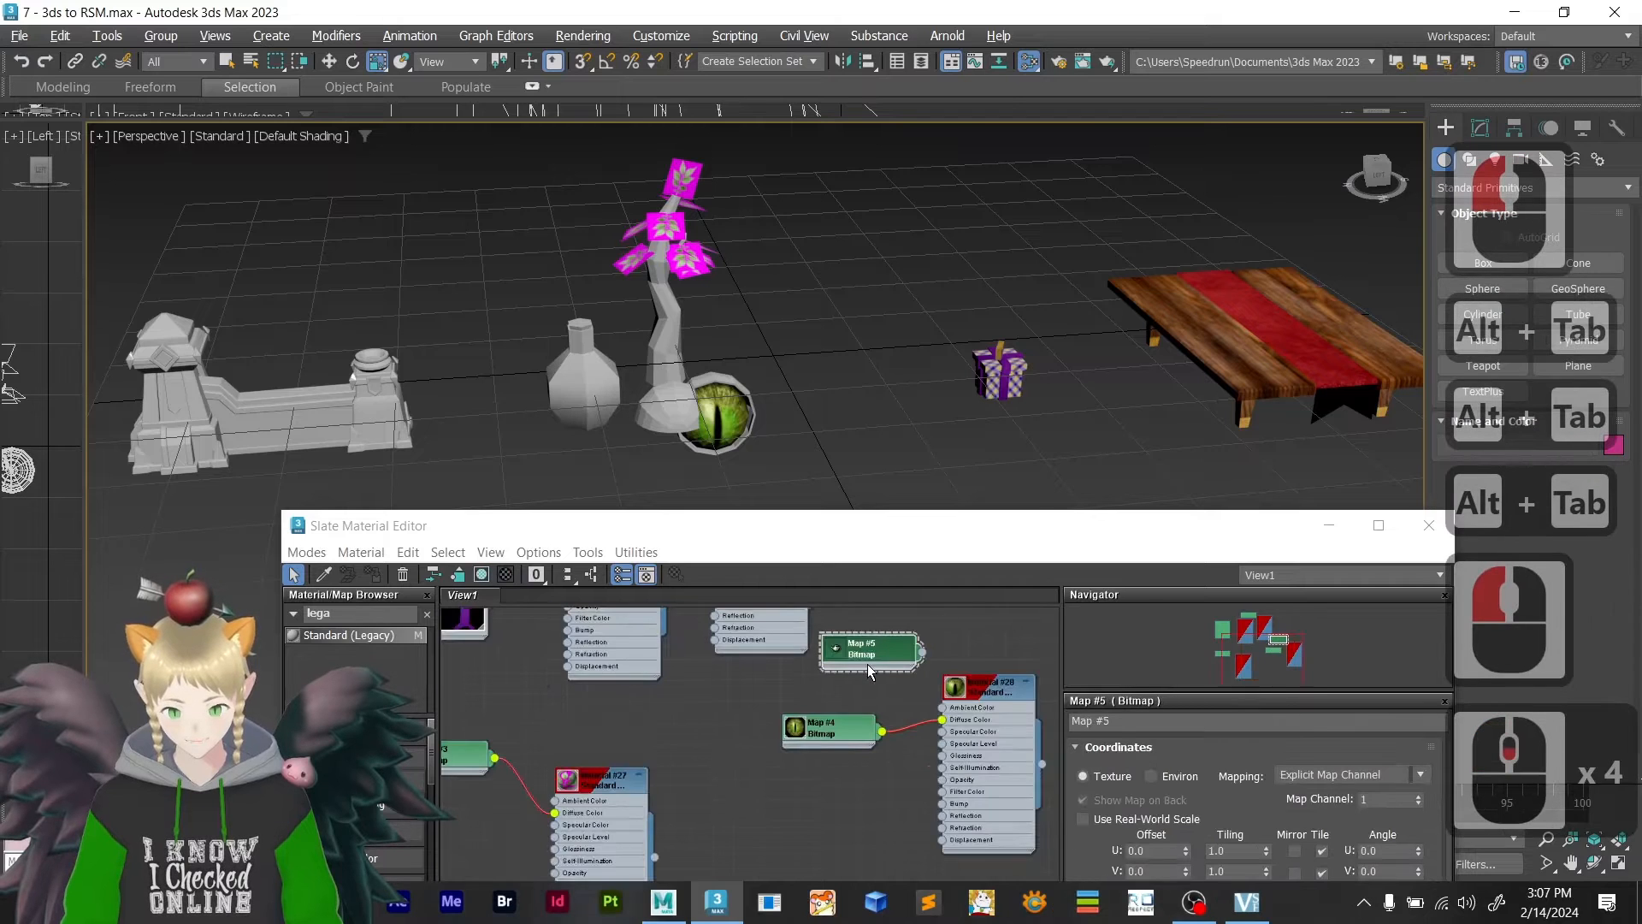
middle_click_drag(868, 671, 723, 718)
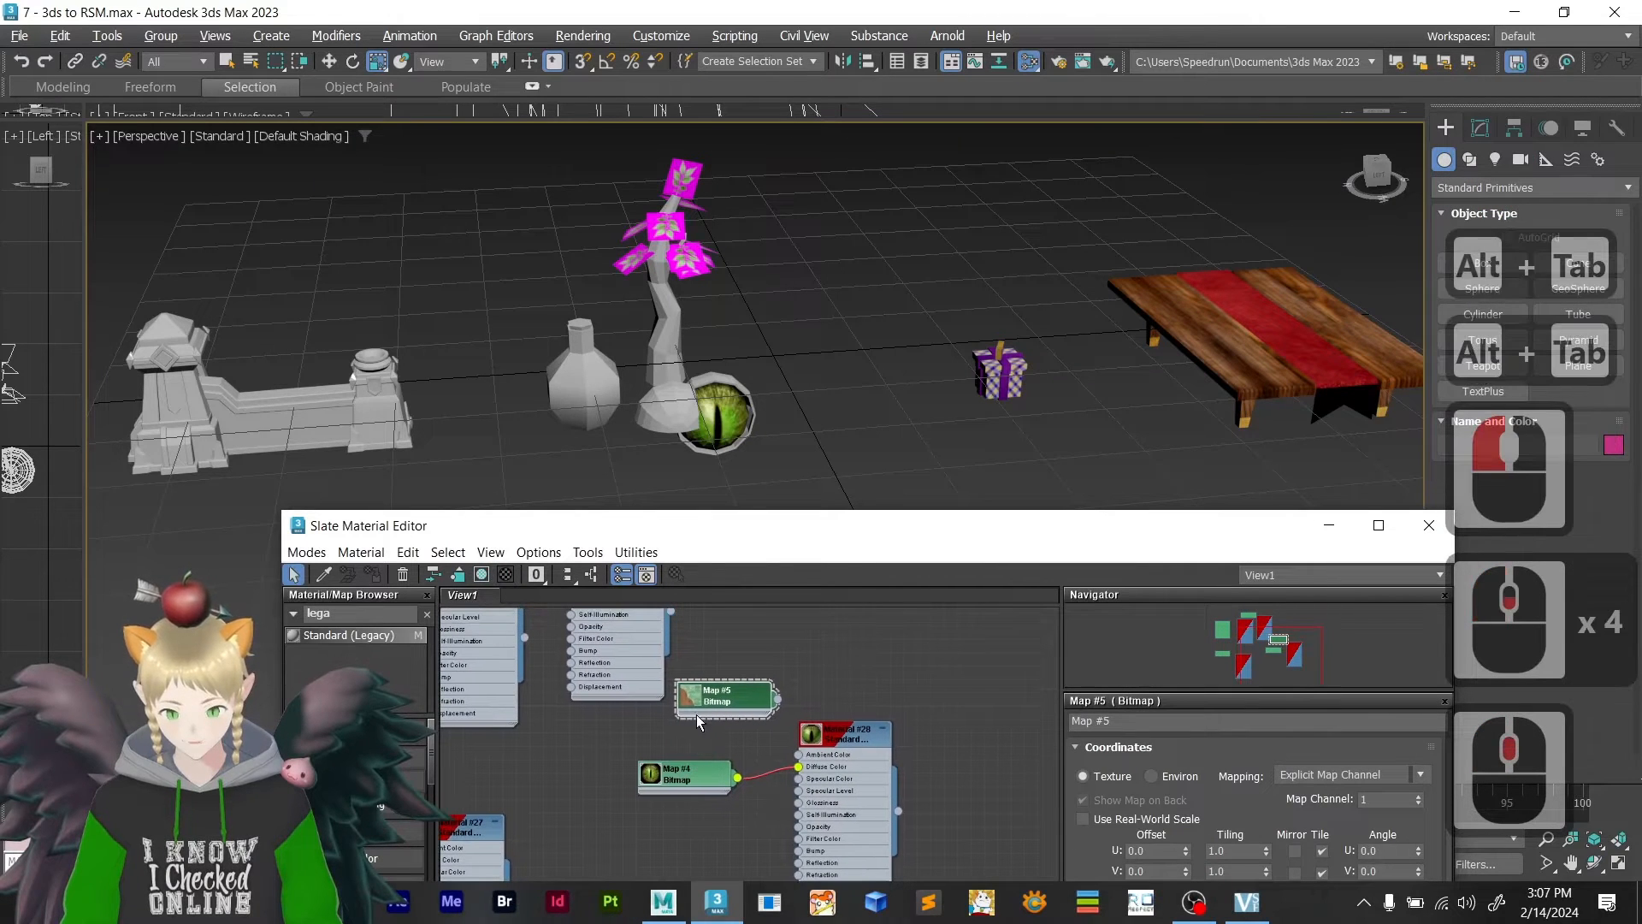
left_click_drag(713, 693, 767, 627)
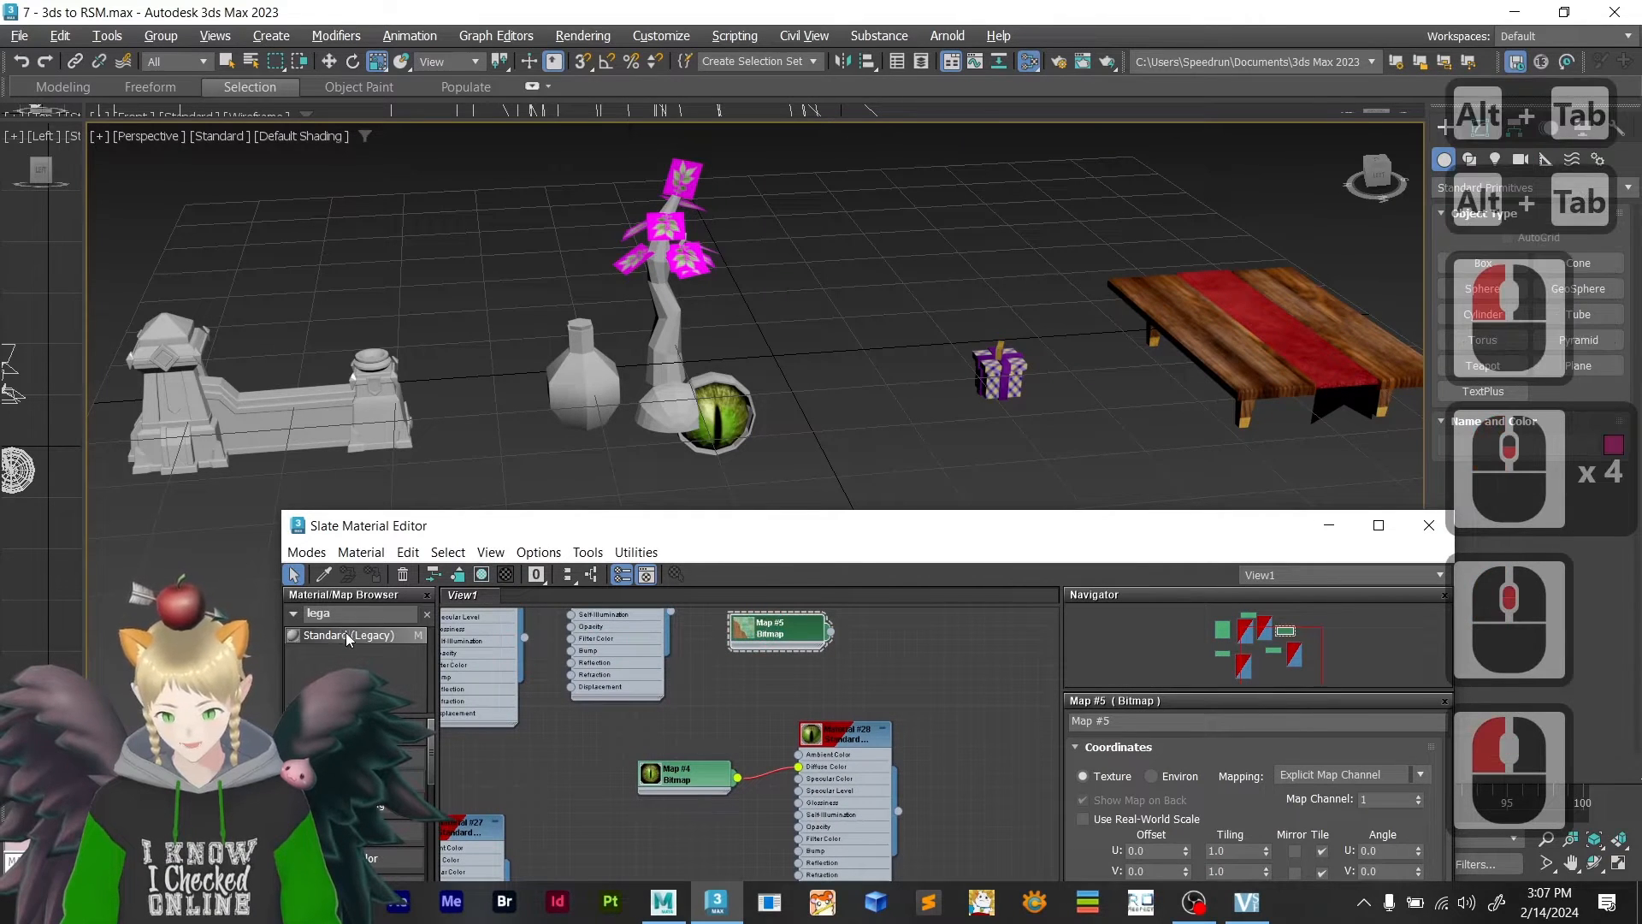
left_click_drag(348, 640, 907, 648)
- Select the eyeball's outer shell, the half sphere, the plant's trunk and the bottle's cork, and assign the 3d_course5 material to them
left_click(716, 385)
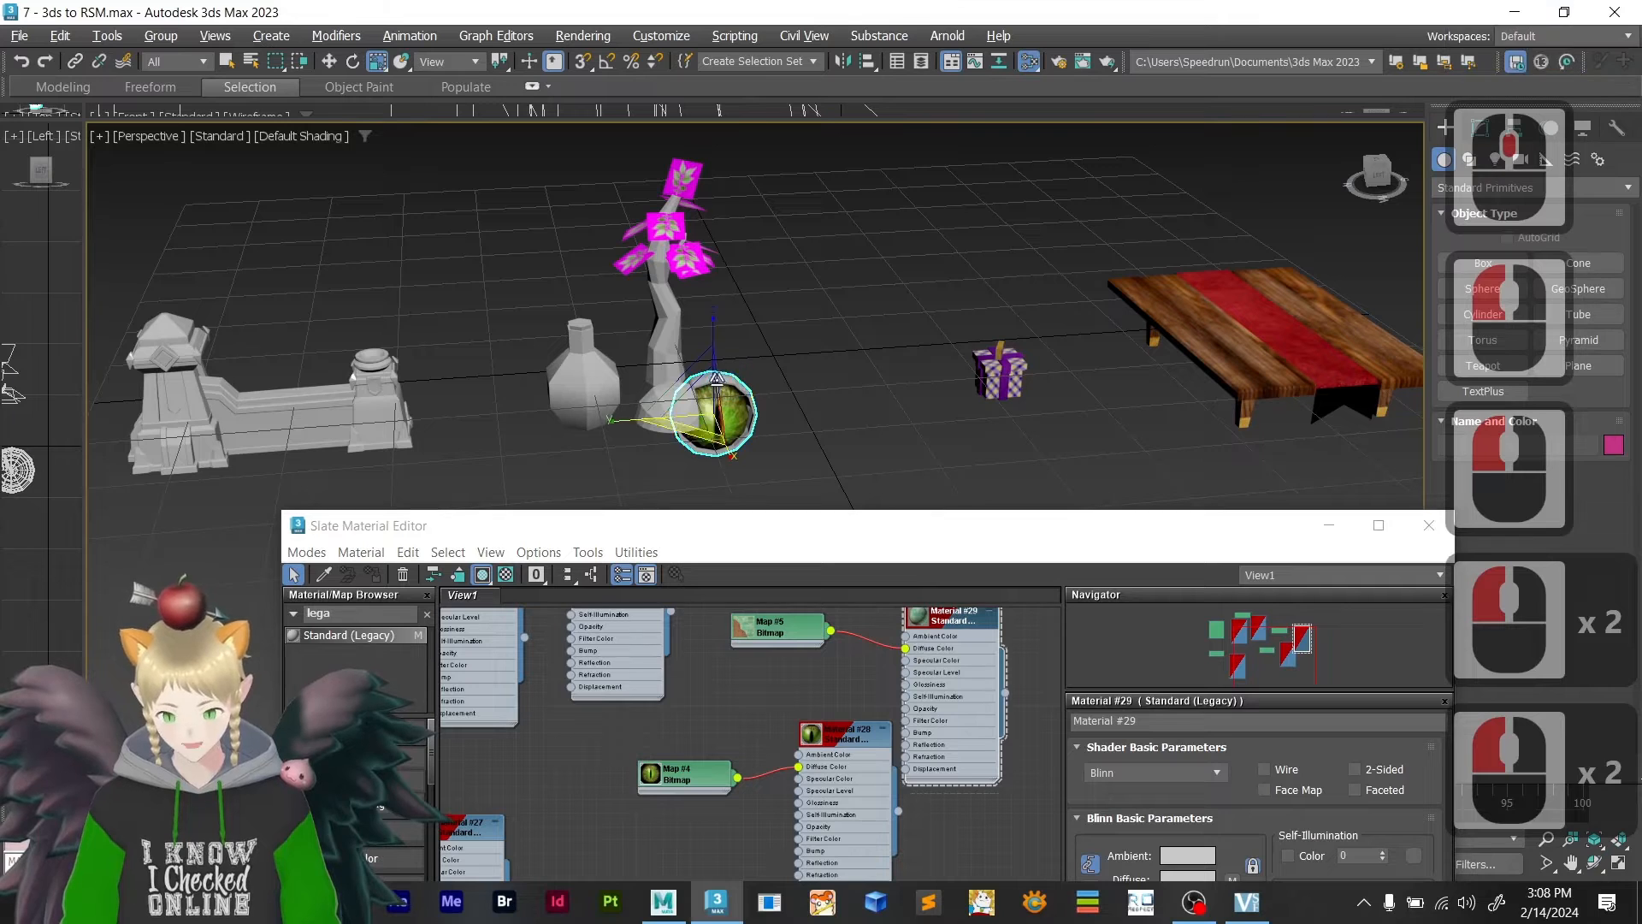
left_click(655, 389)
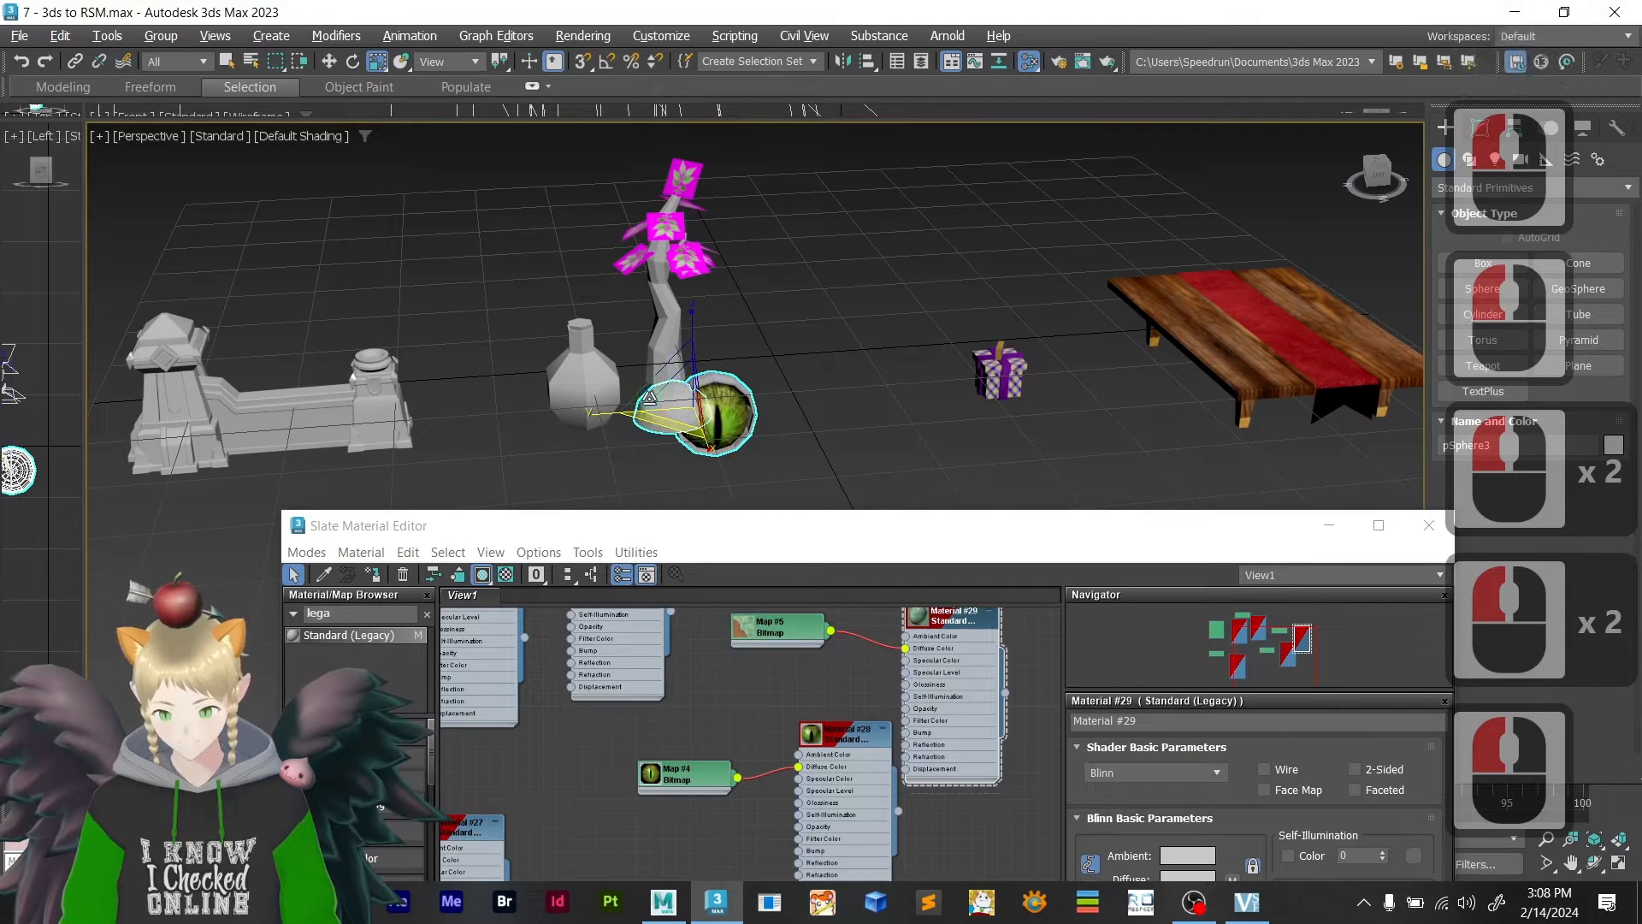
left_click(664, 314, "ctrl")
left_click(590, 326, "ctrl")
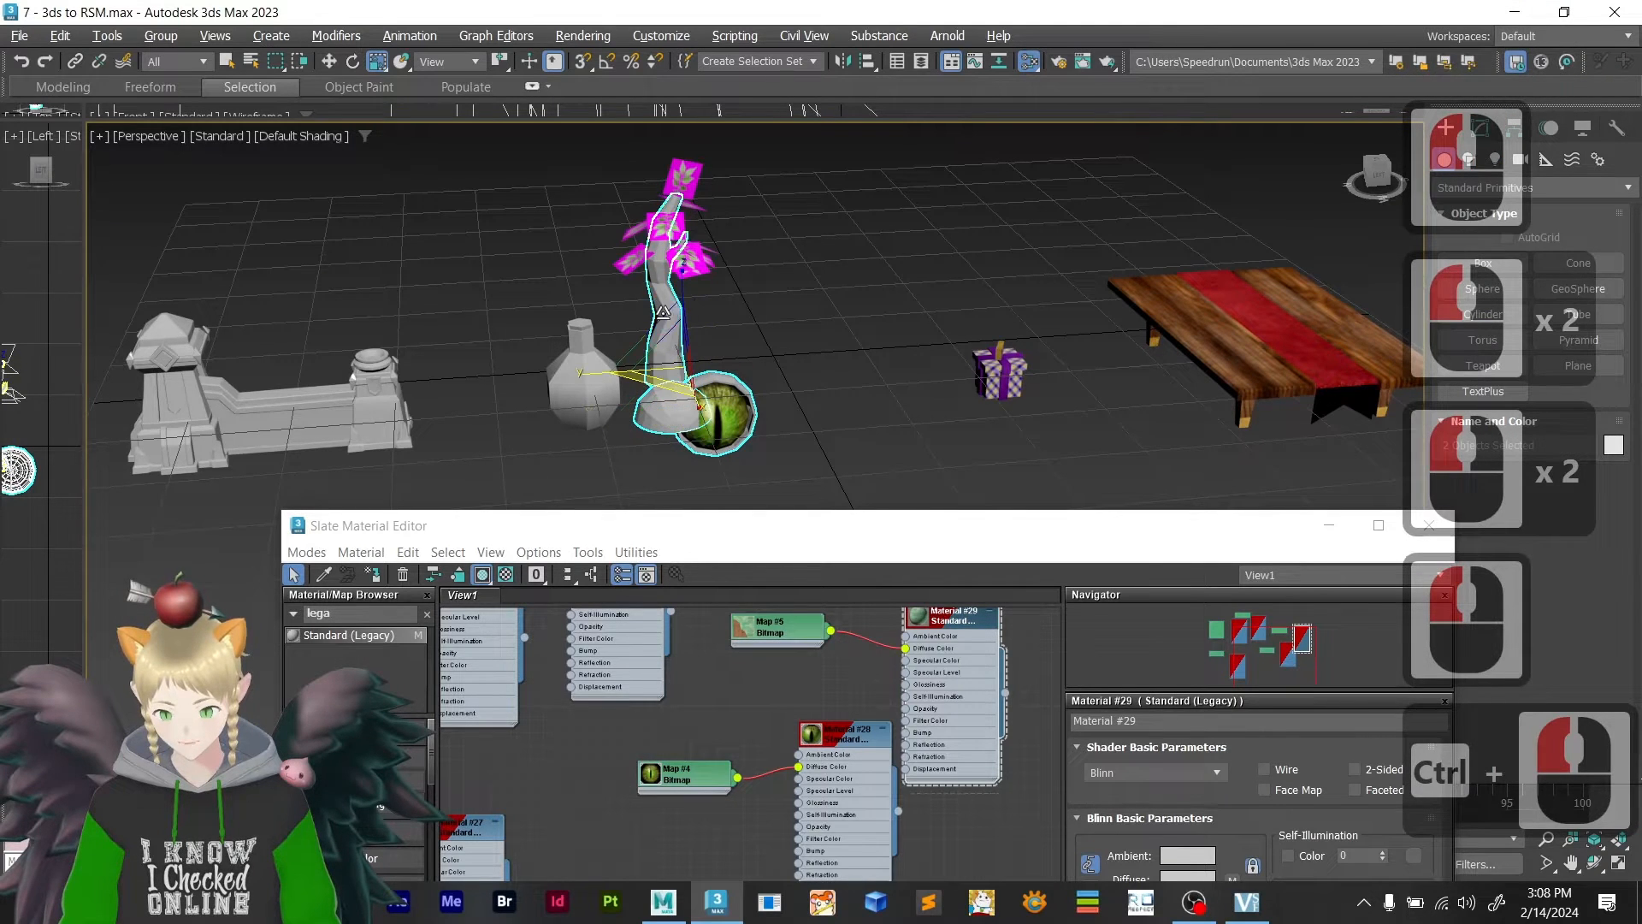
left_click(579, 320, "ctrl")
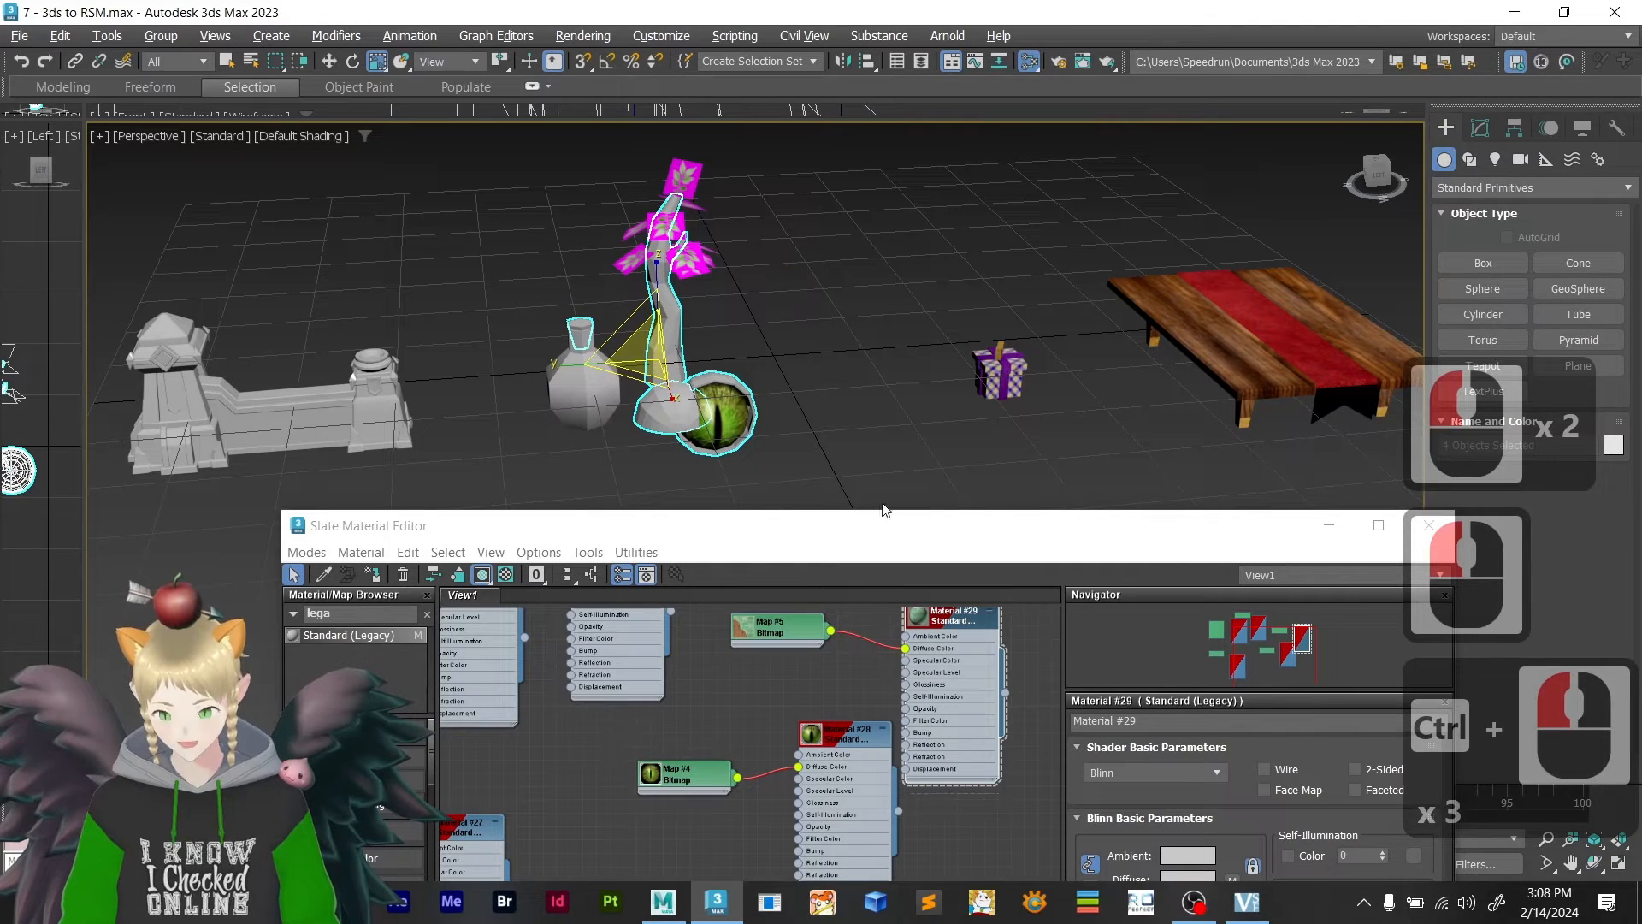
left_click(291, 589)
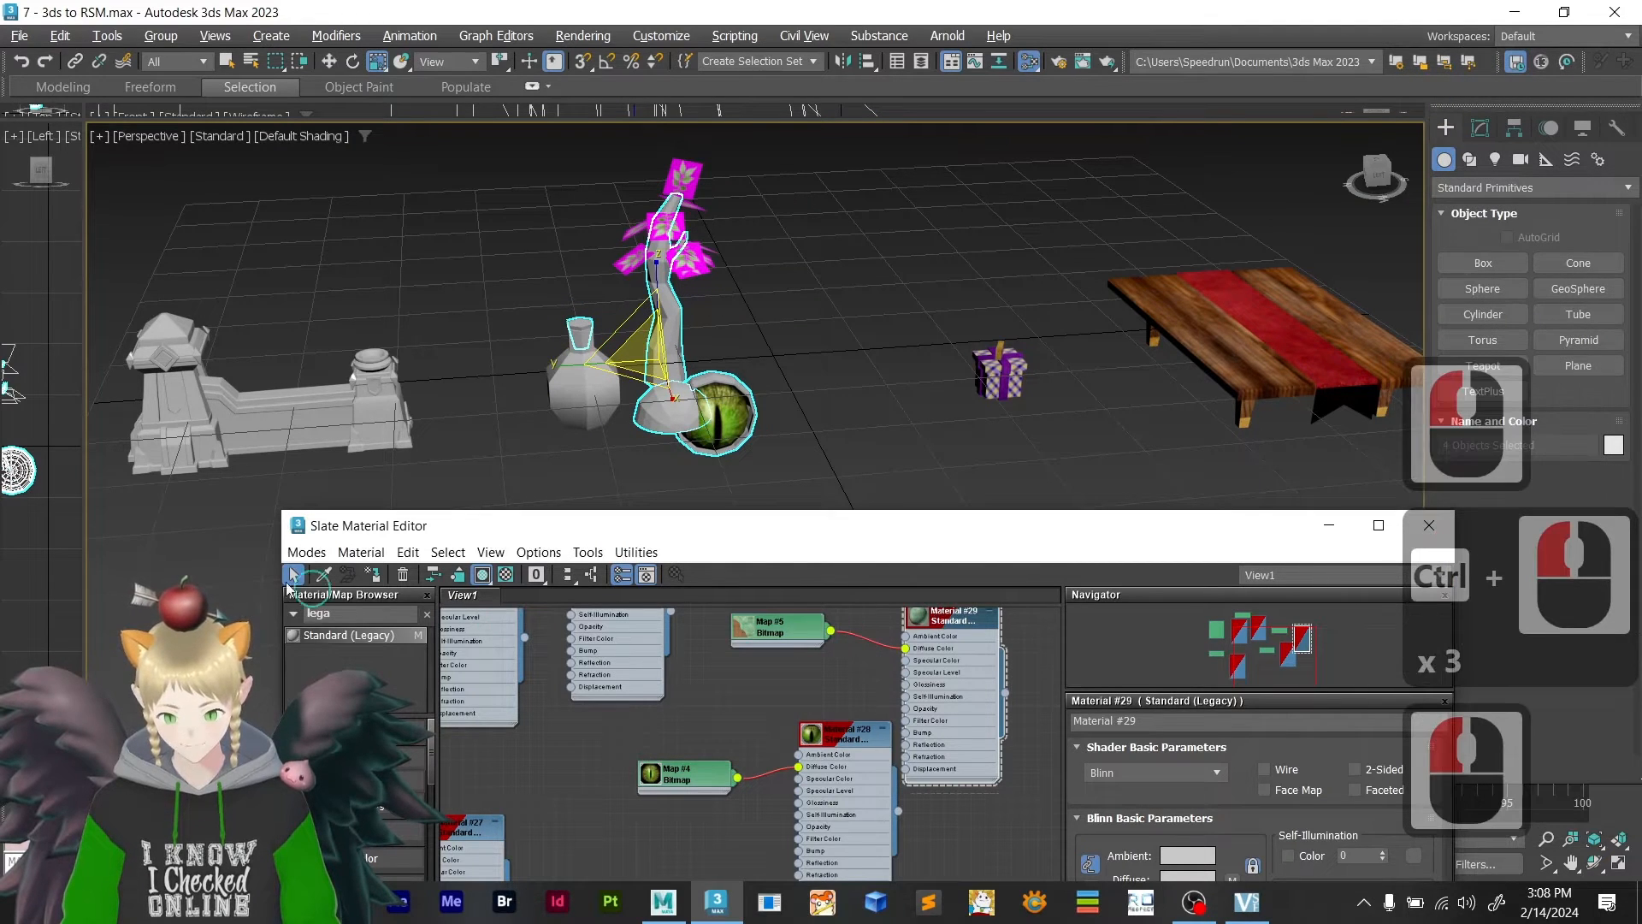
left_click(374, 575)
left_click(828, 370)
scroll(828, 370, "up", 2)
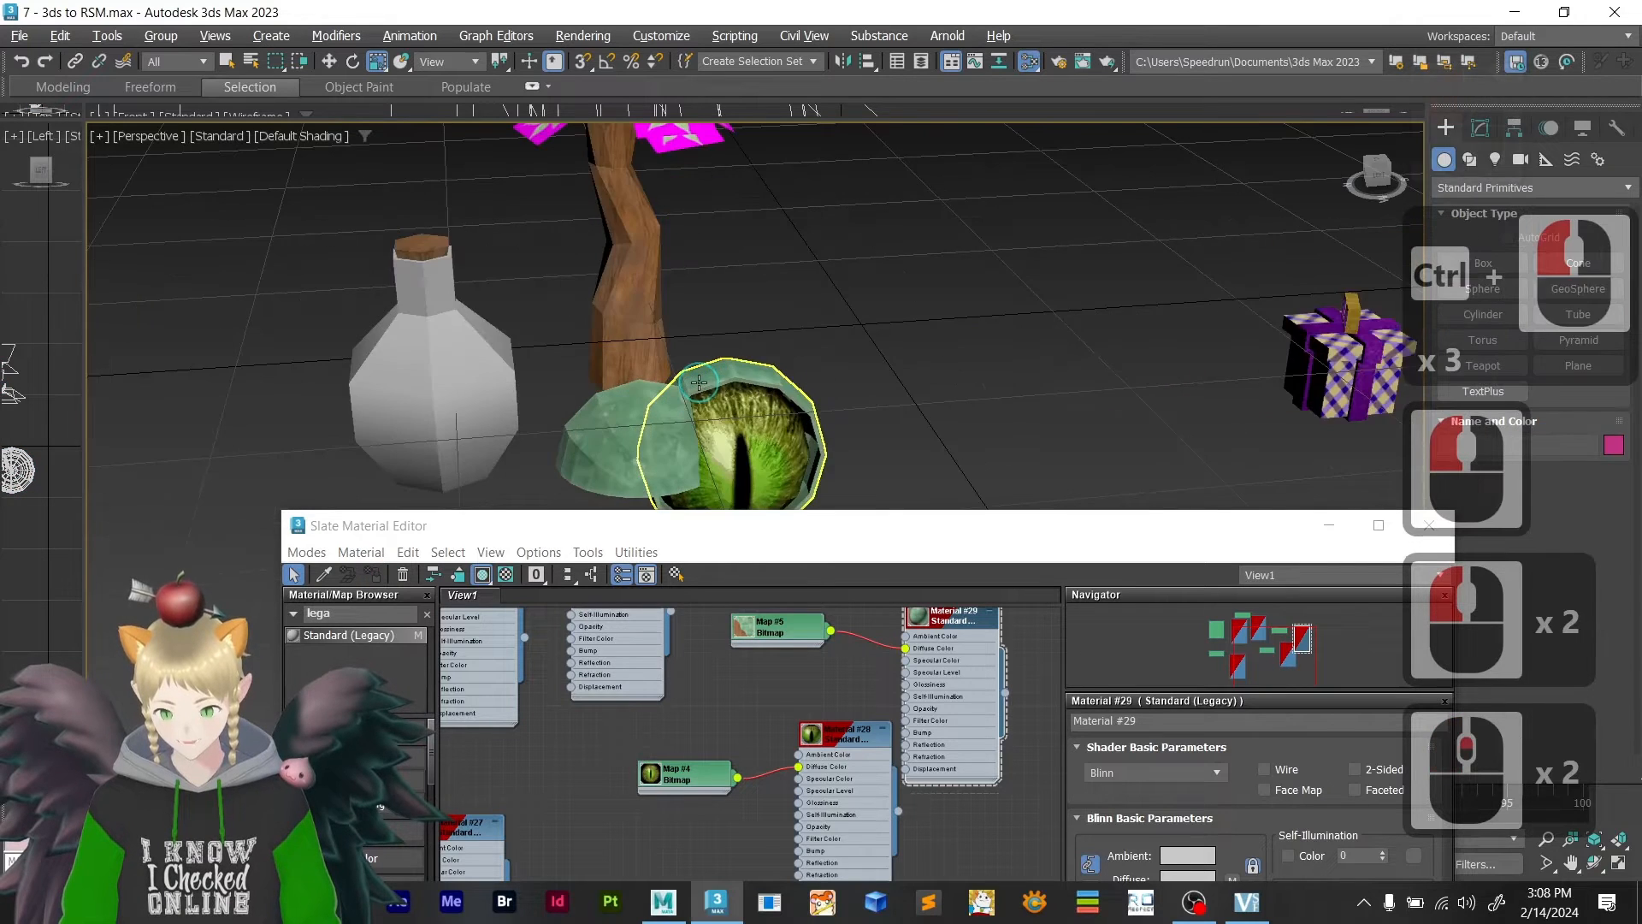
scroll(770, 376, "down", 2)
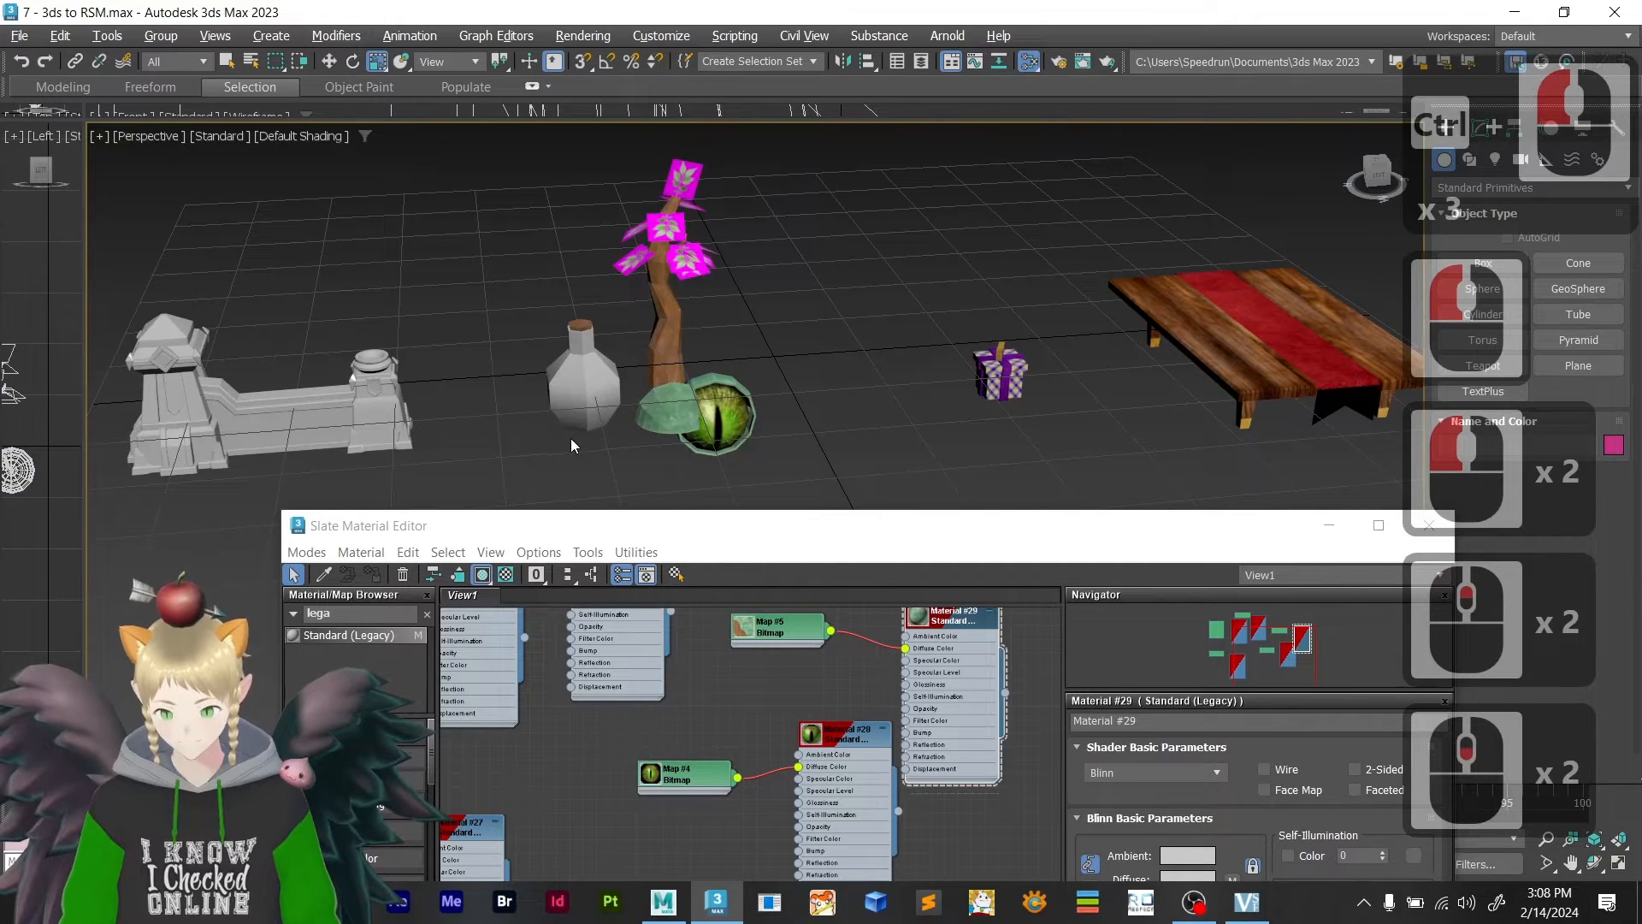
- Connect 3d_course6.bmp to the Diffuse Color of a sixth Standard (Legacy) material and assign it to the wall model
middle_click_drag(571, 437, 624, 356, "alt")
left_click(419, 352)
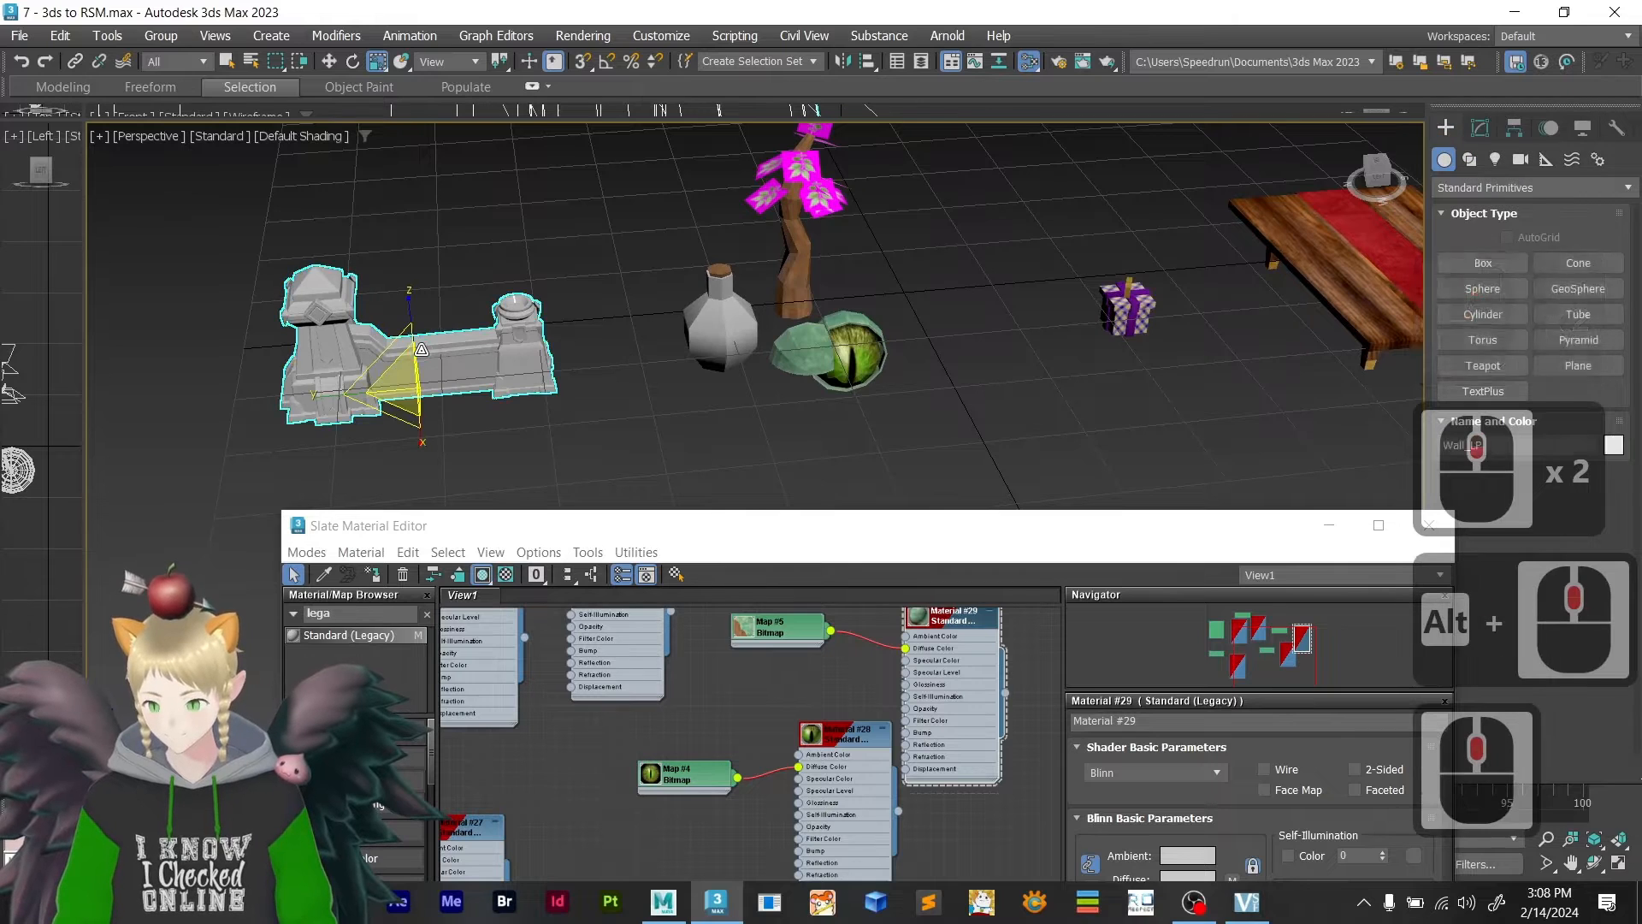
key("alt+Tab")
key("alt+Tab")
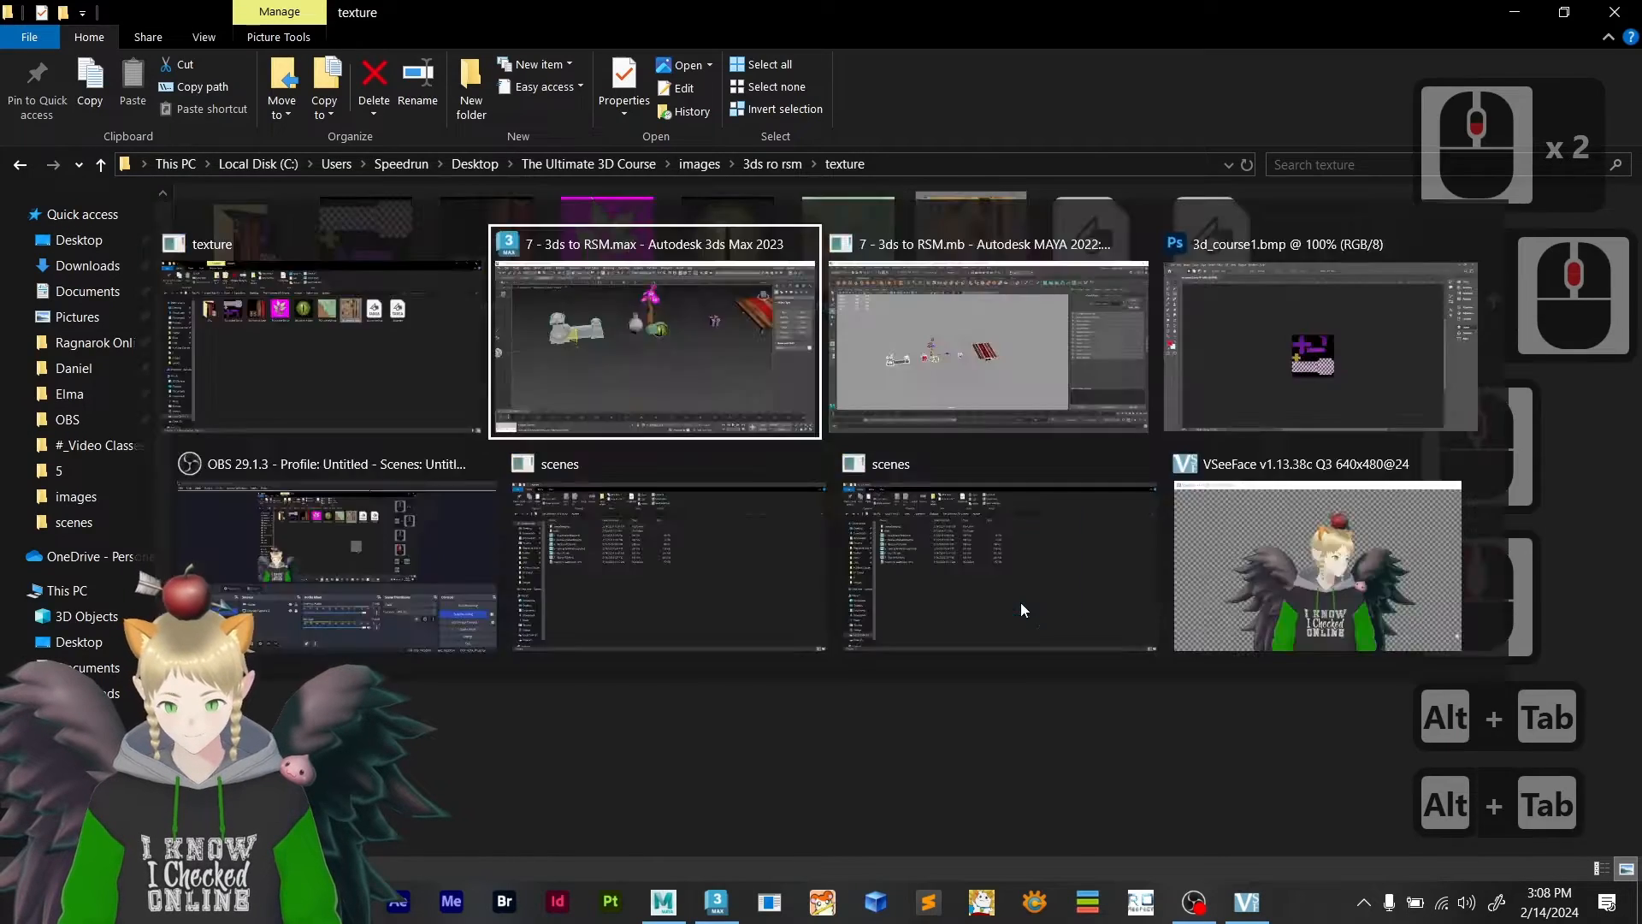
left_click_drag(1010, 828, 963, 817)
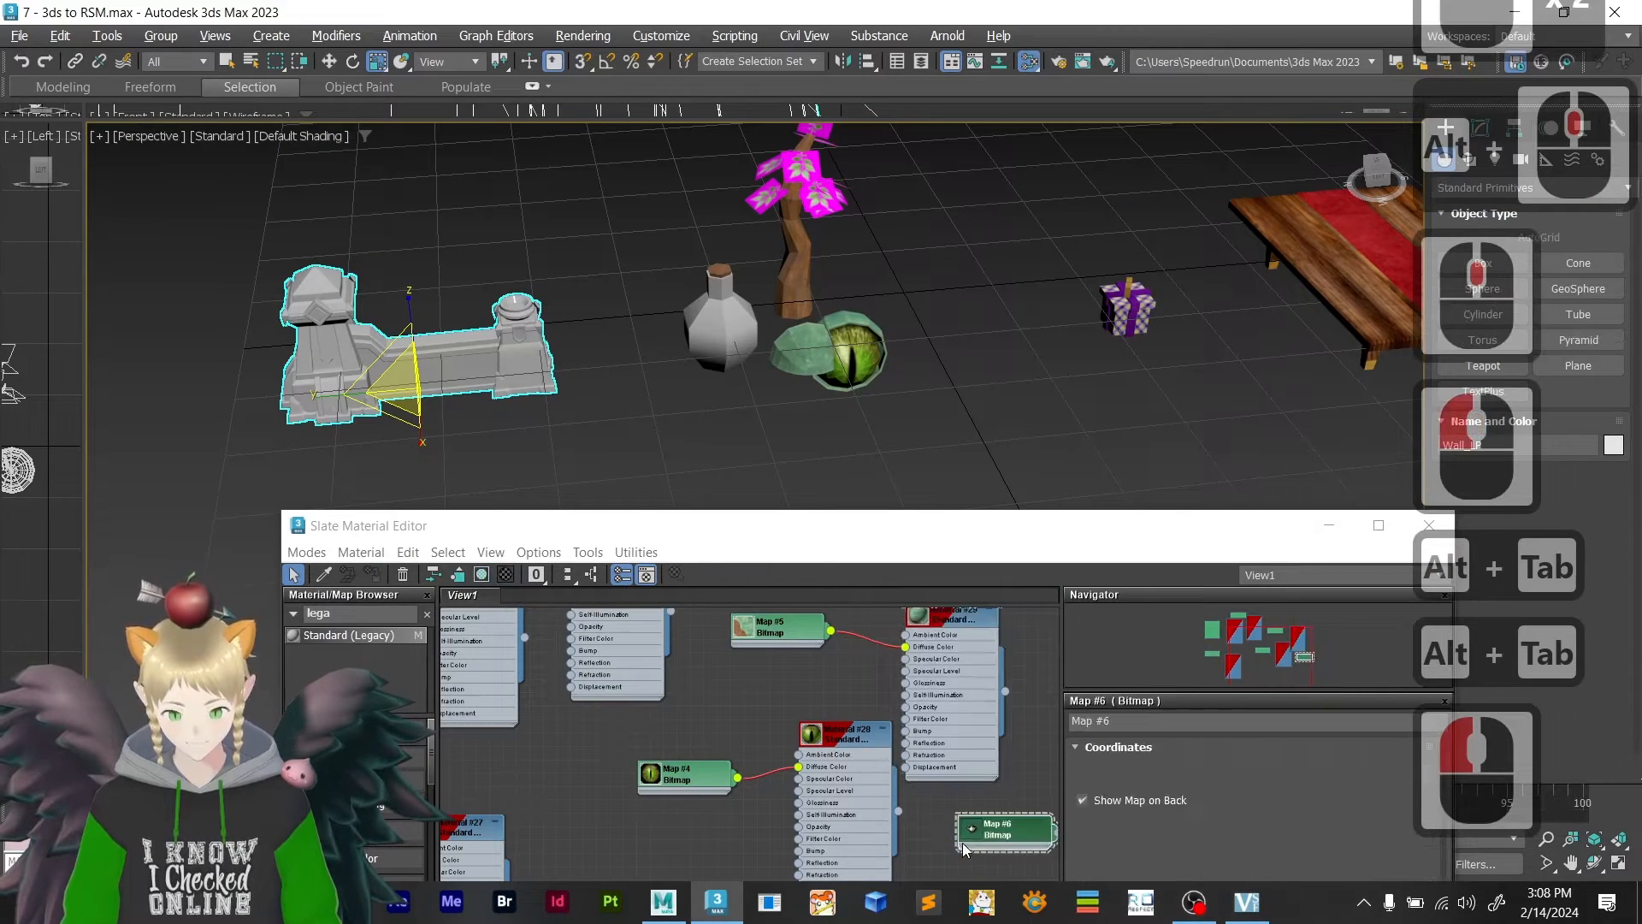
middle_click_drag(961, 860, 715, 724)
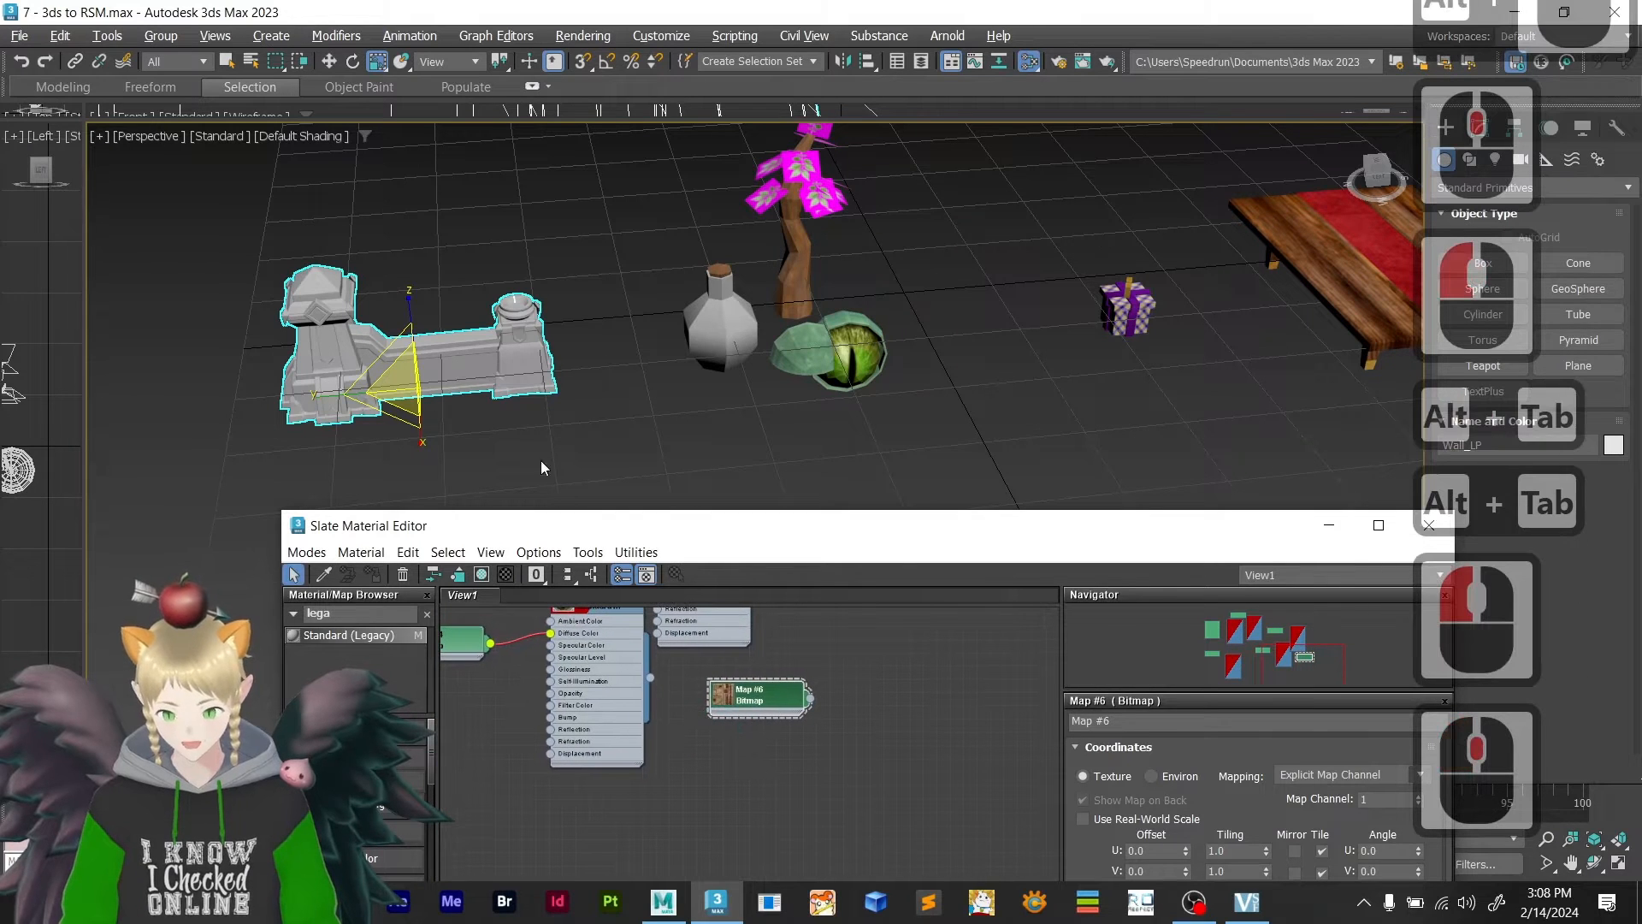
left_click_drag(785, 686, 858, 740)
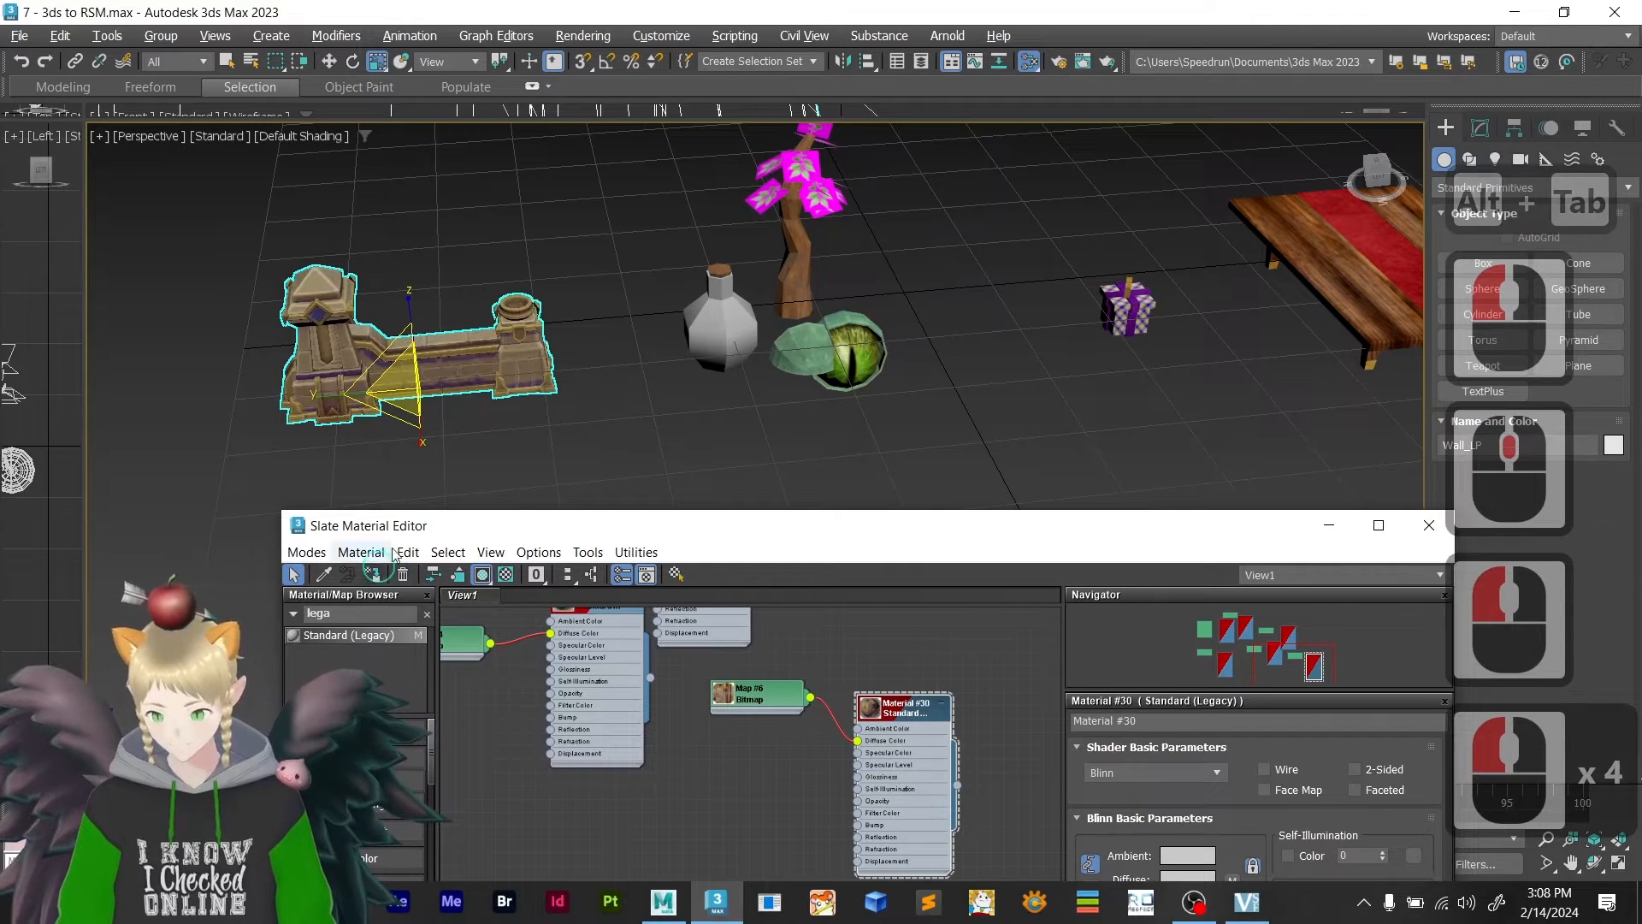
left_click(588, 432)
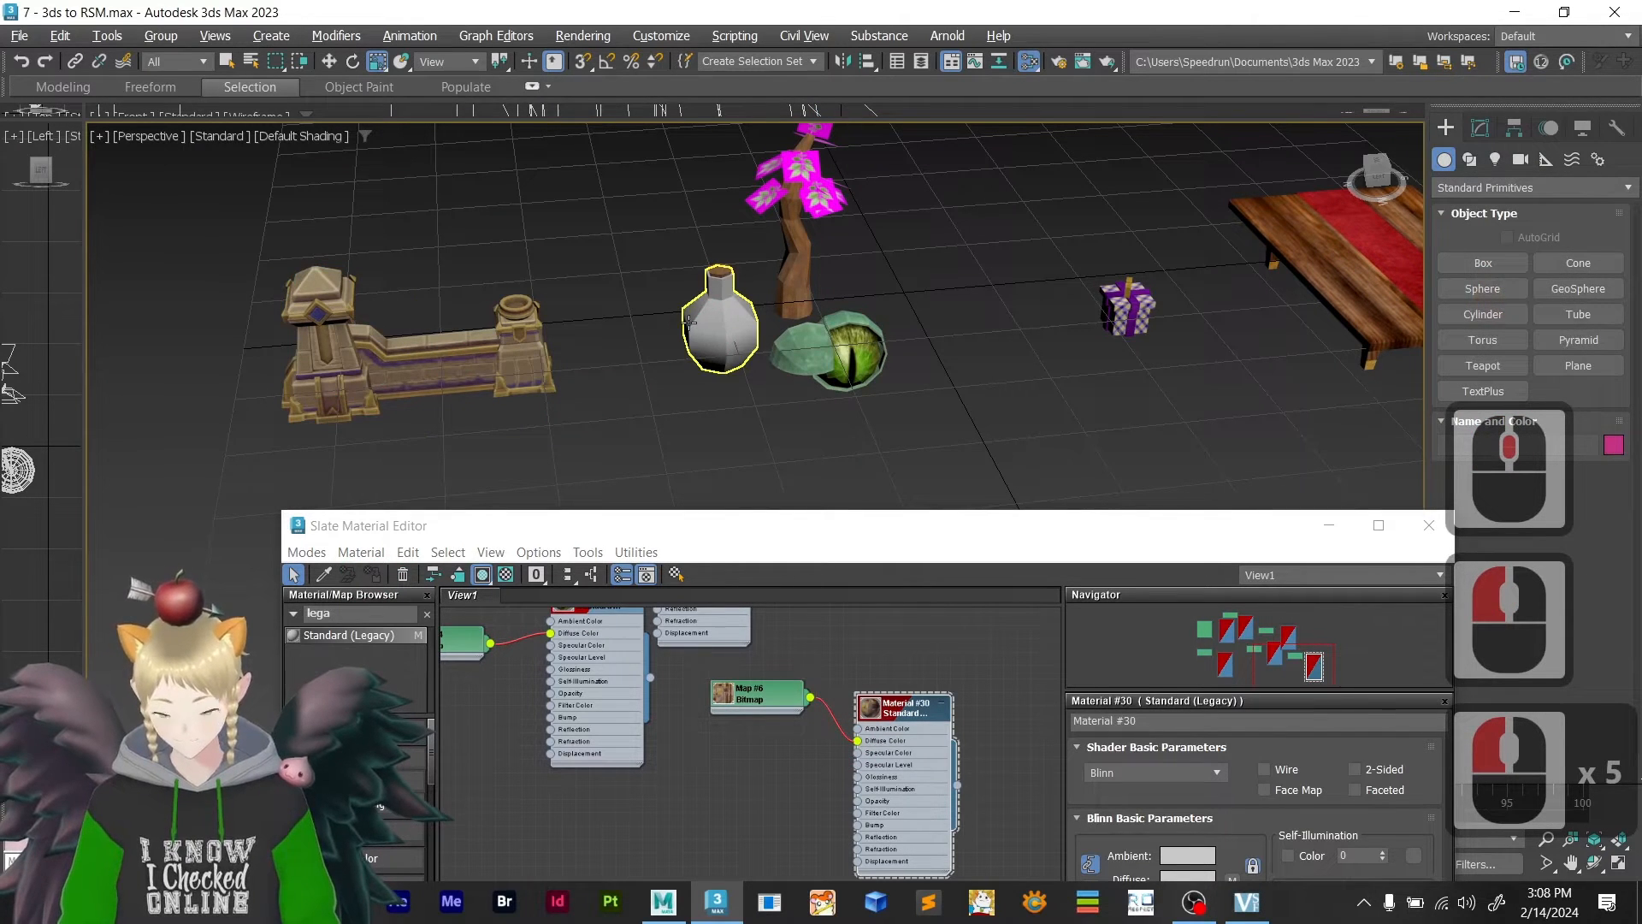
key("alt+Tab")
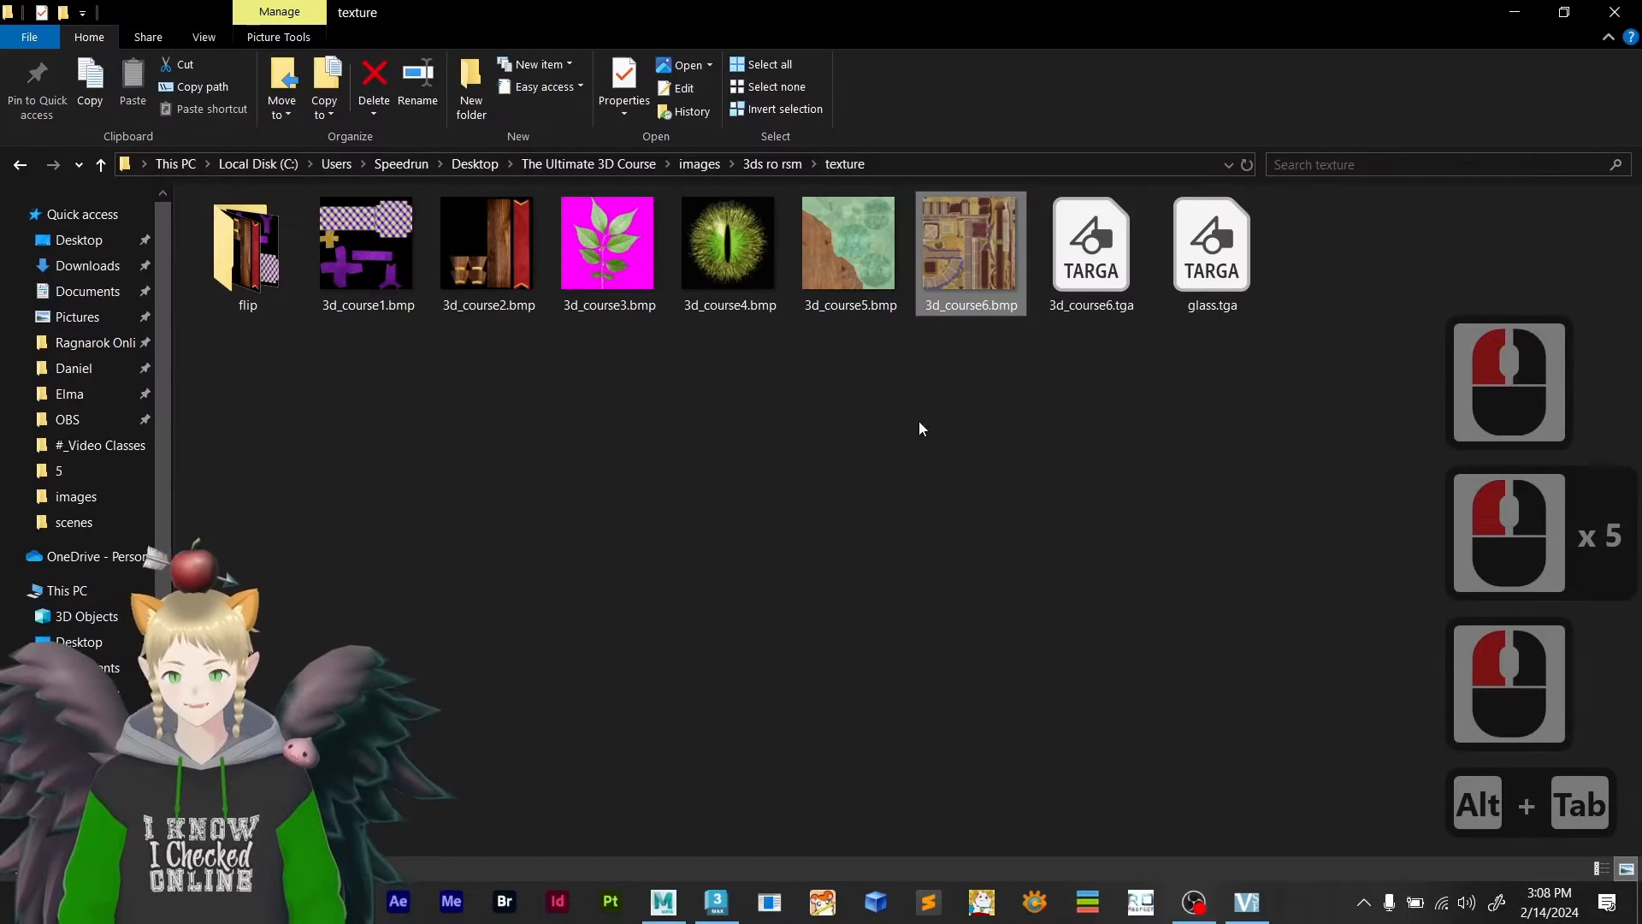
left_click(1094, 256)
left_click(1084, 475)
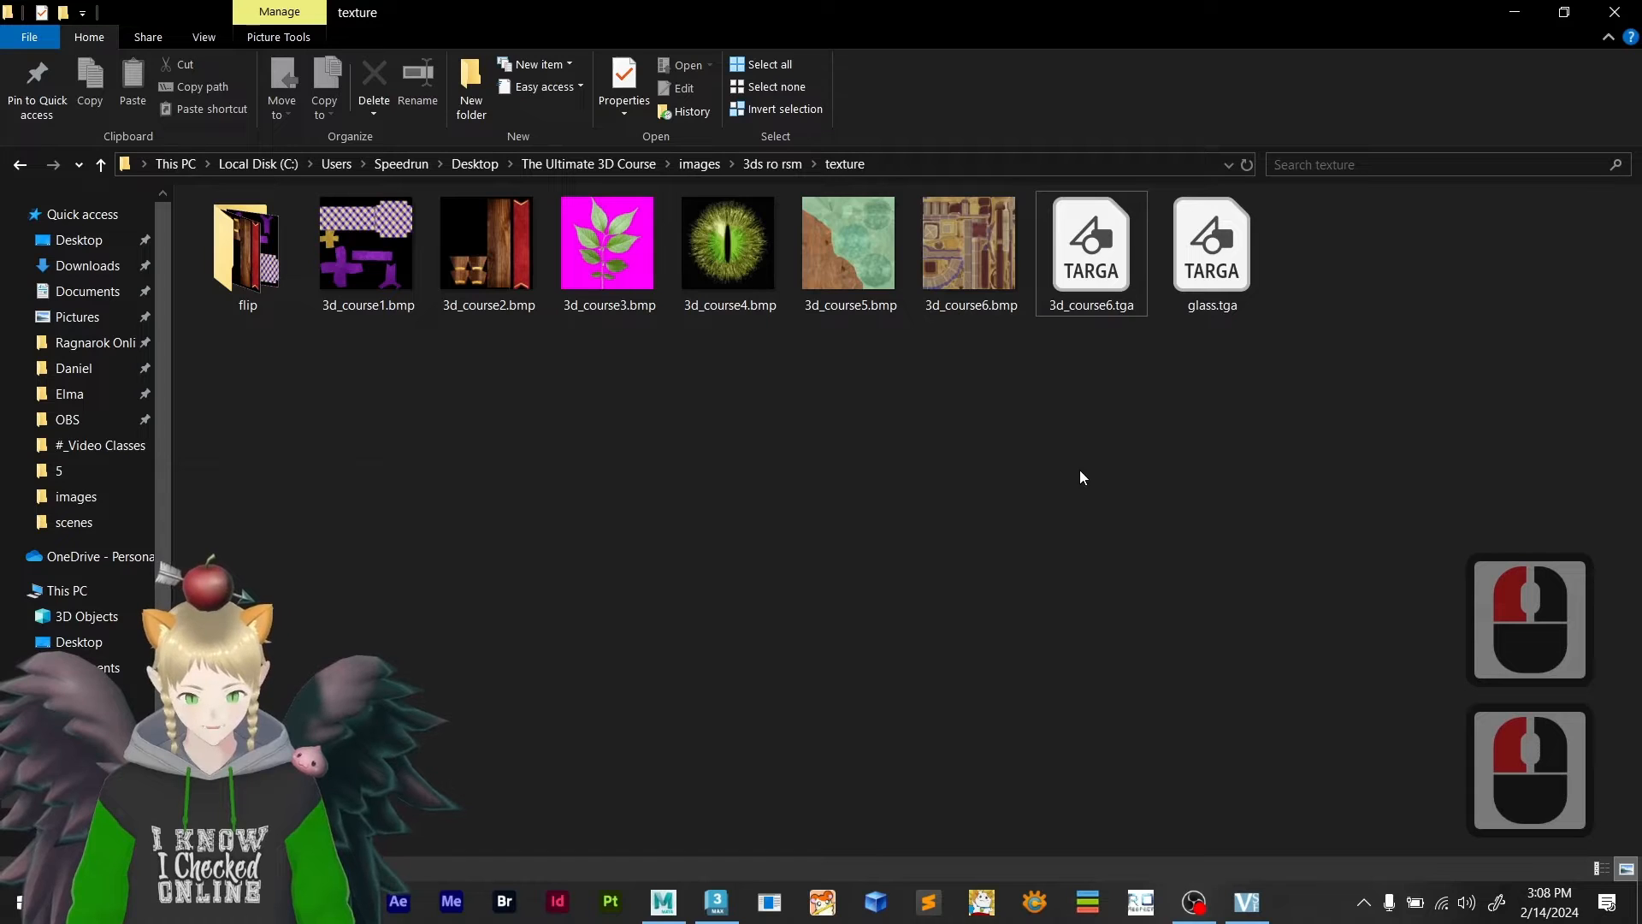
left_click(993, 414)
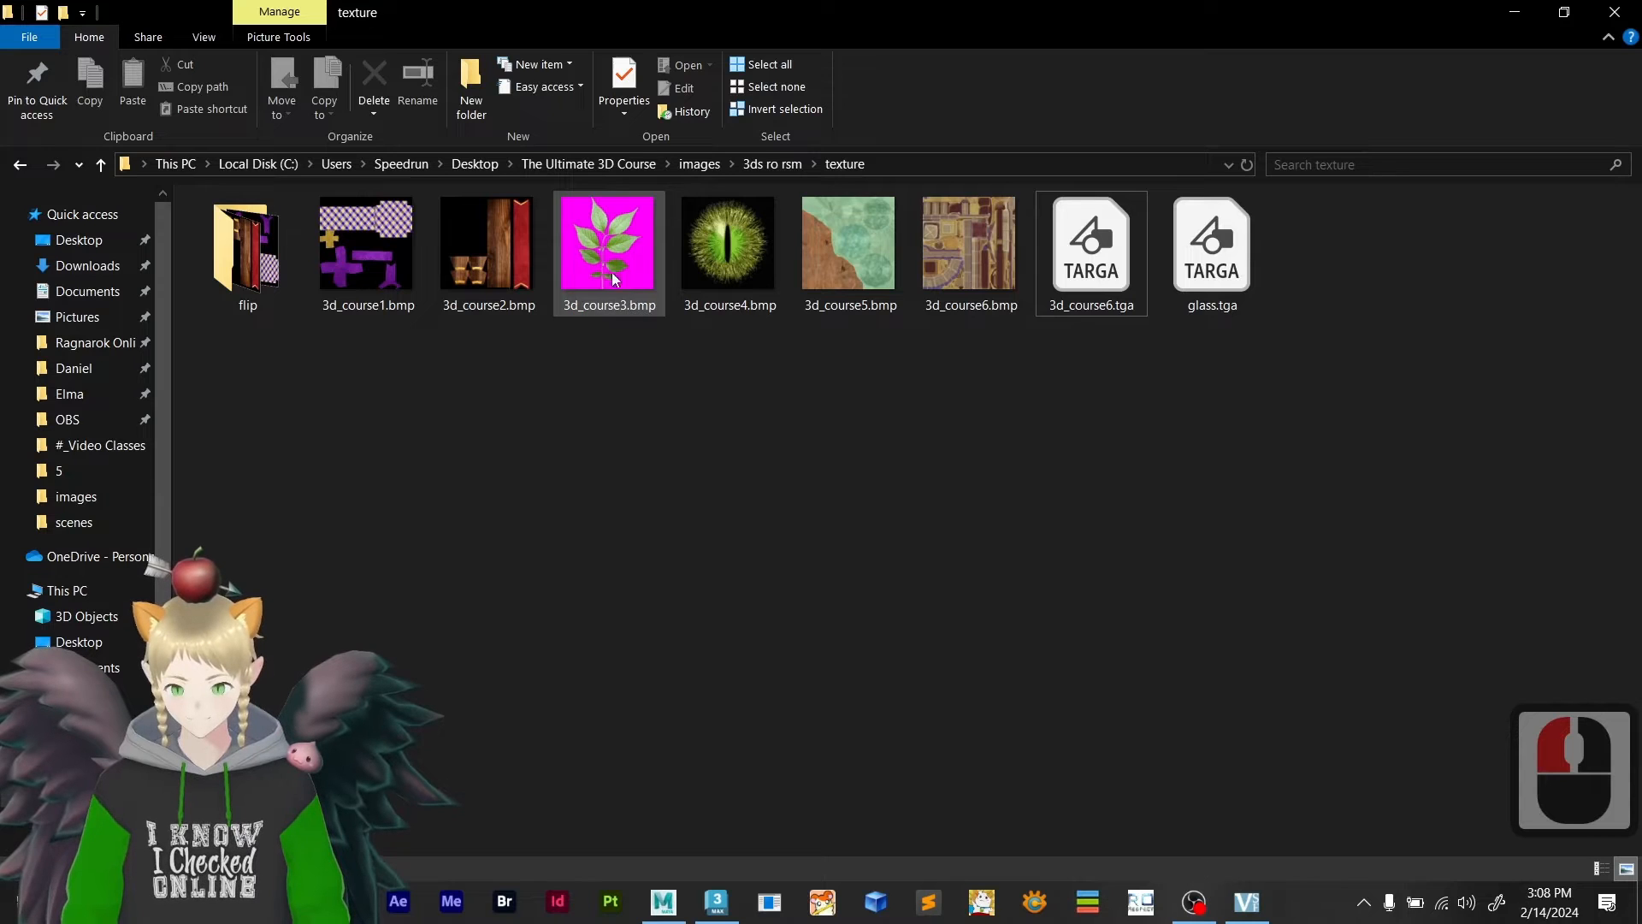
left_click_drag(601, 248, 609, 305)
key("alt+Tab")
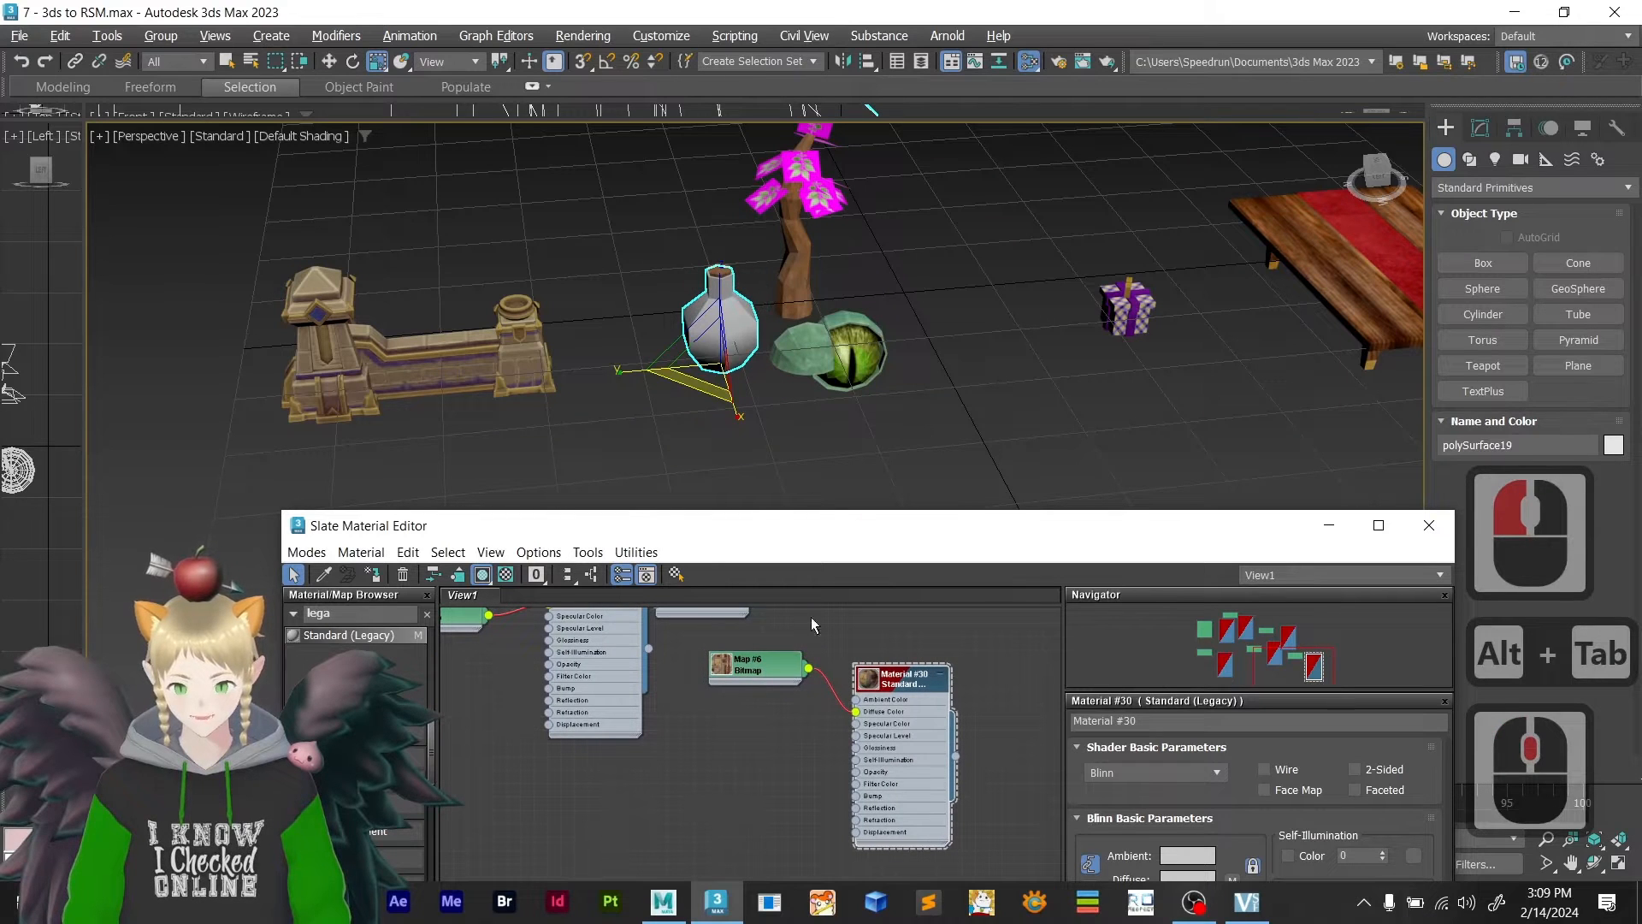
- Assign the 3d_course6 material to the bottle's outer body
middle_click_drag(726, 804, 861, 850)
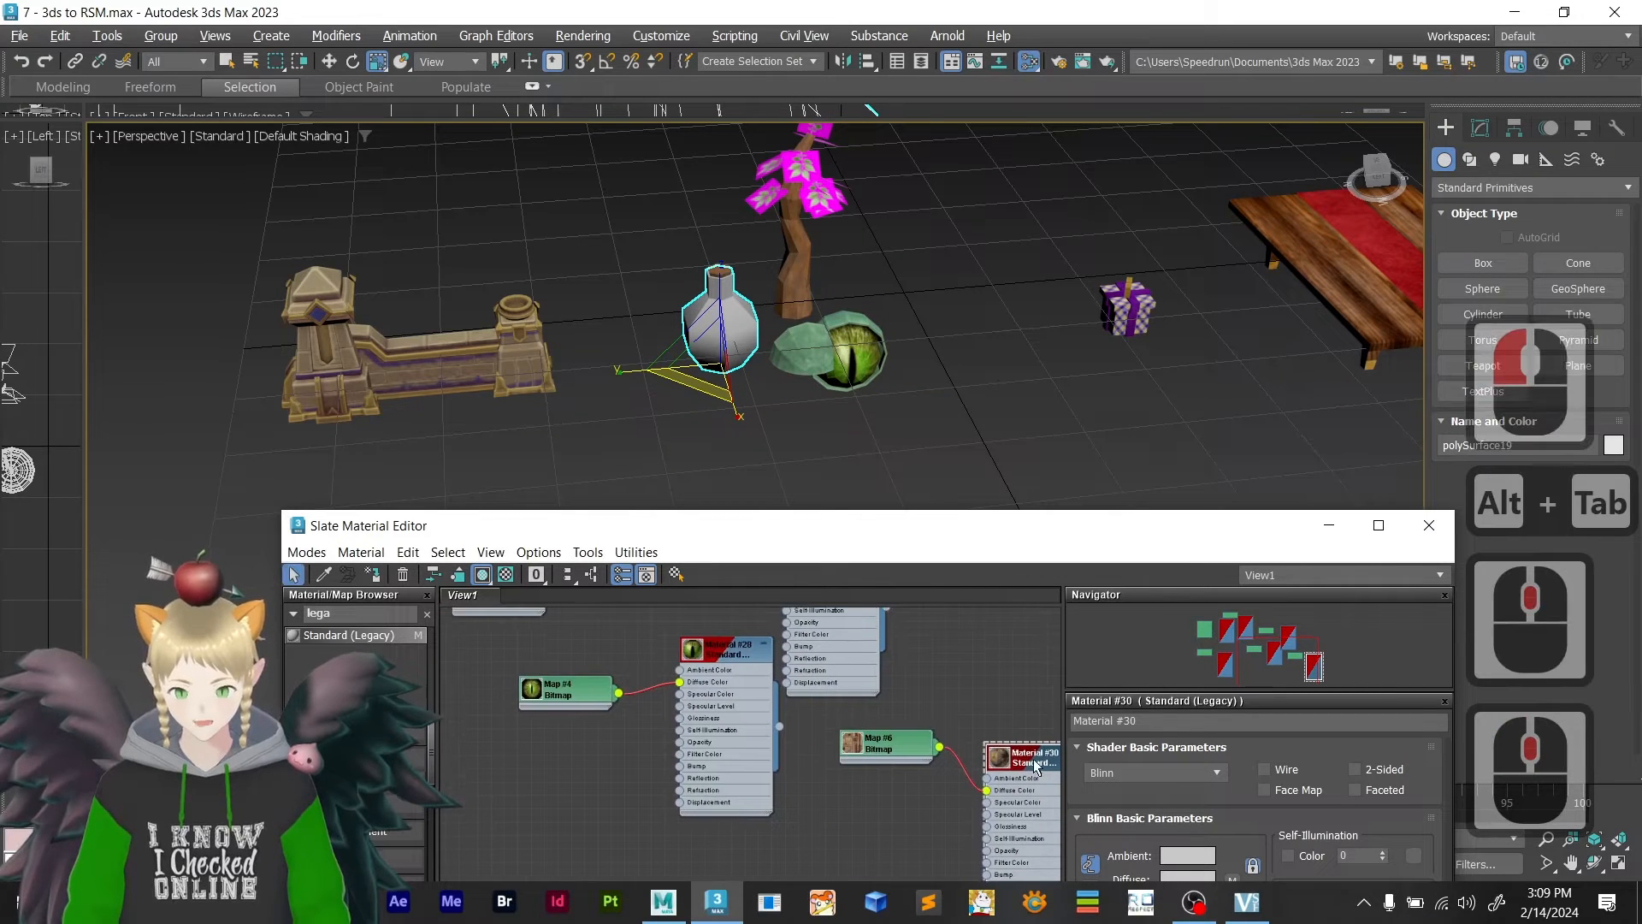
left_click(740, 411)
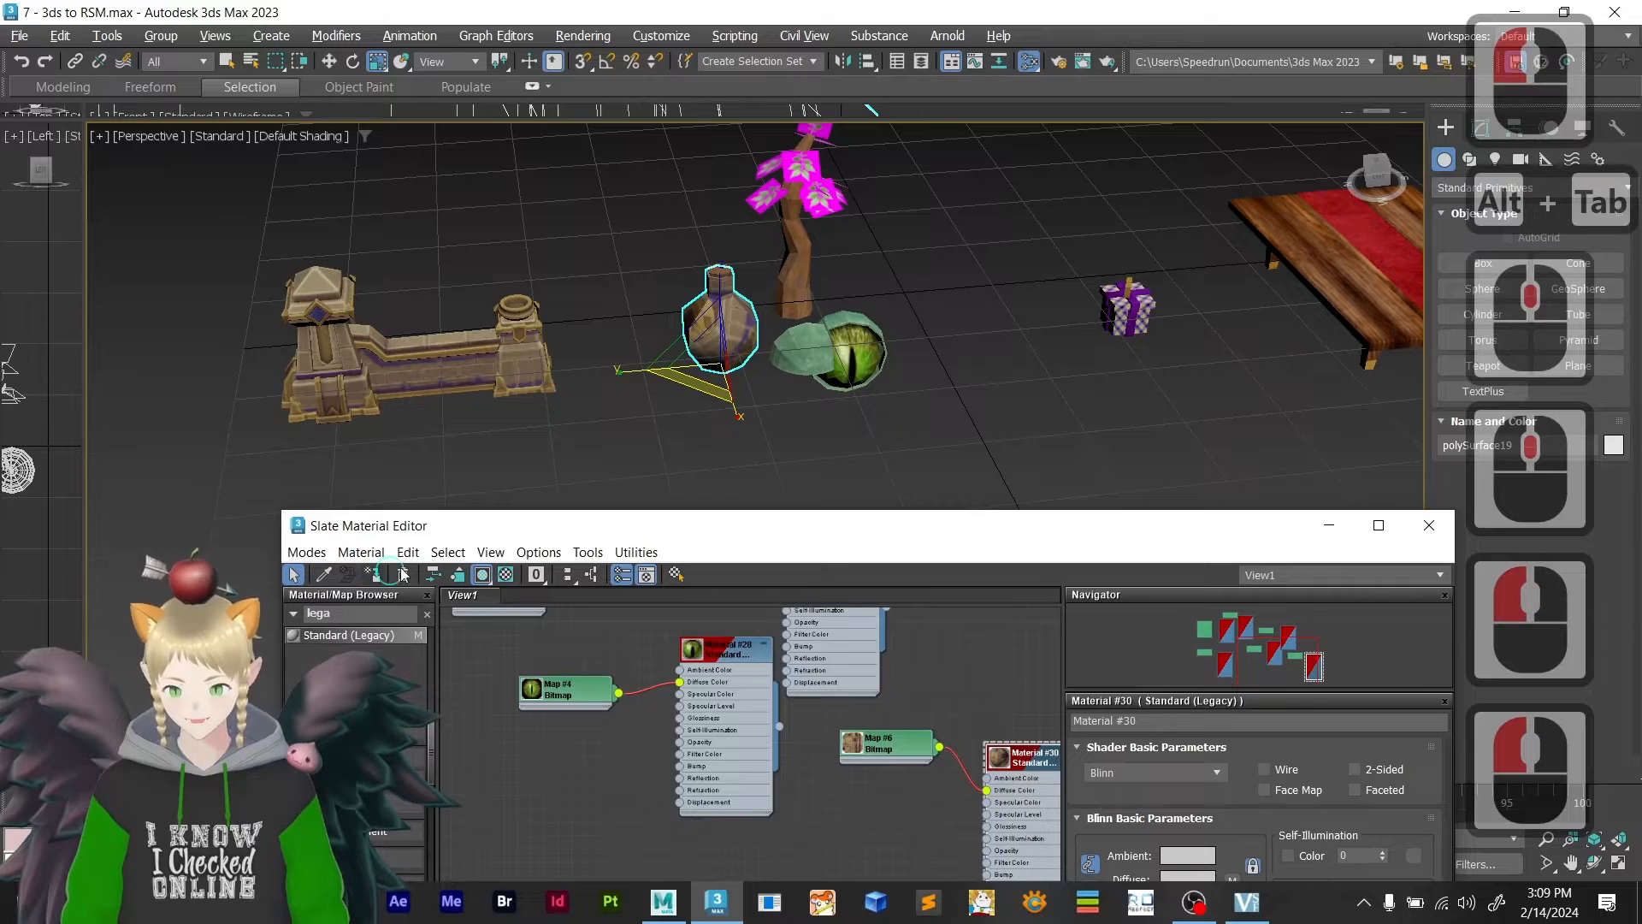
left_click(723, 428)
- Select the liquid mesh inside the lower part of the bottle and assign the 3d_course4 material to it
scroll(725, 425, "up", 4)
middle_click_drag(726, 425, 716, 342, "alt")
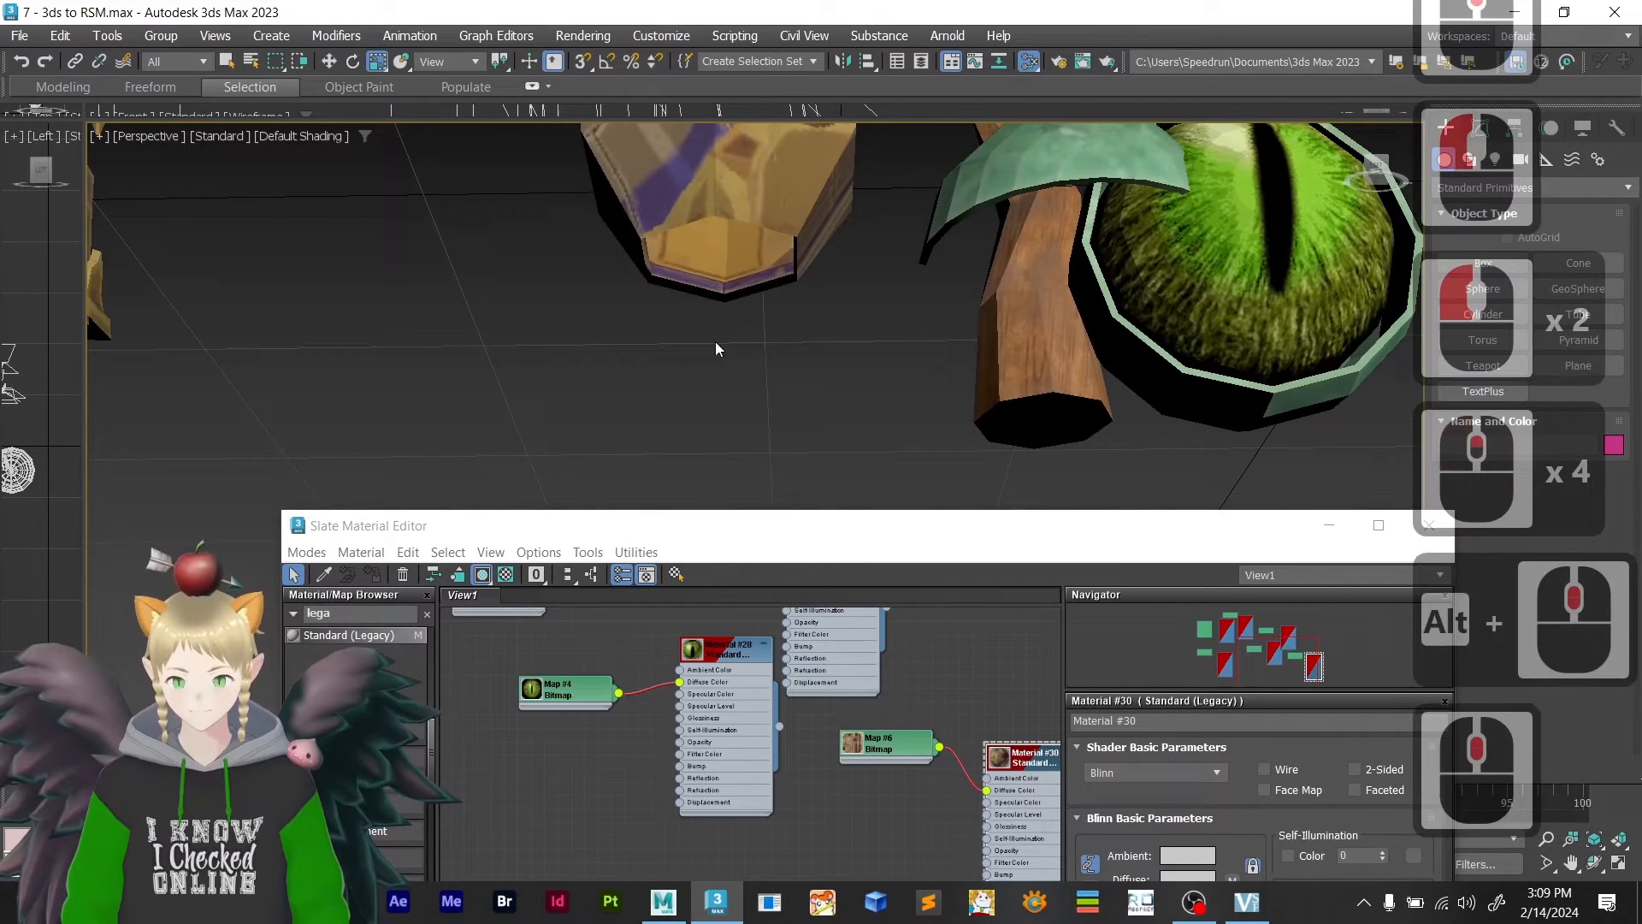
left_click(720, 234)
scroll(720, 235, "down", 2)
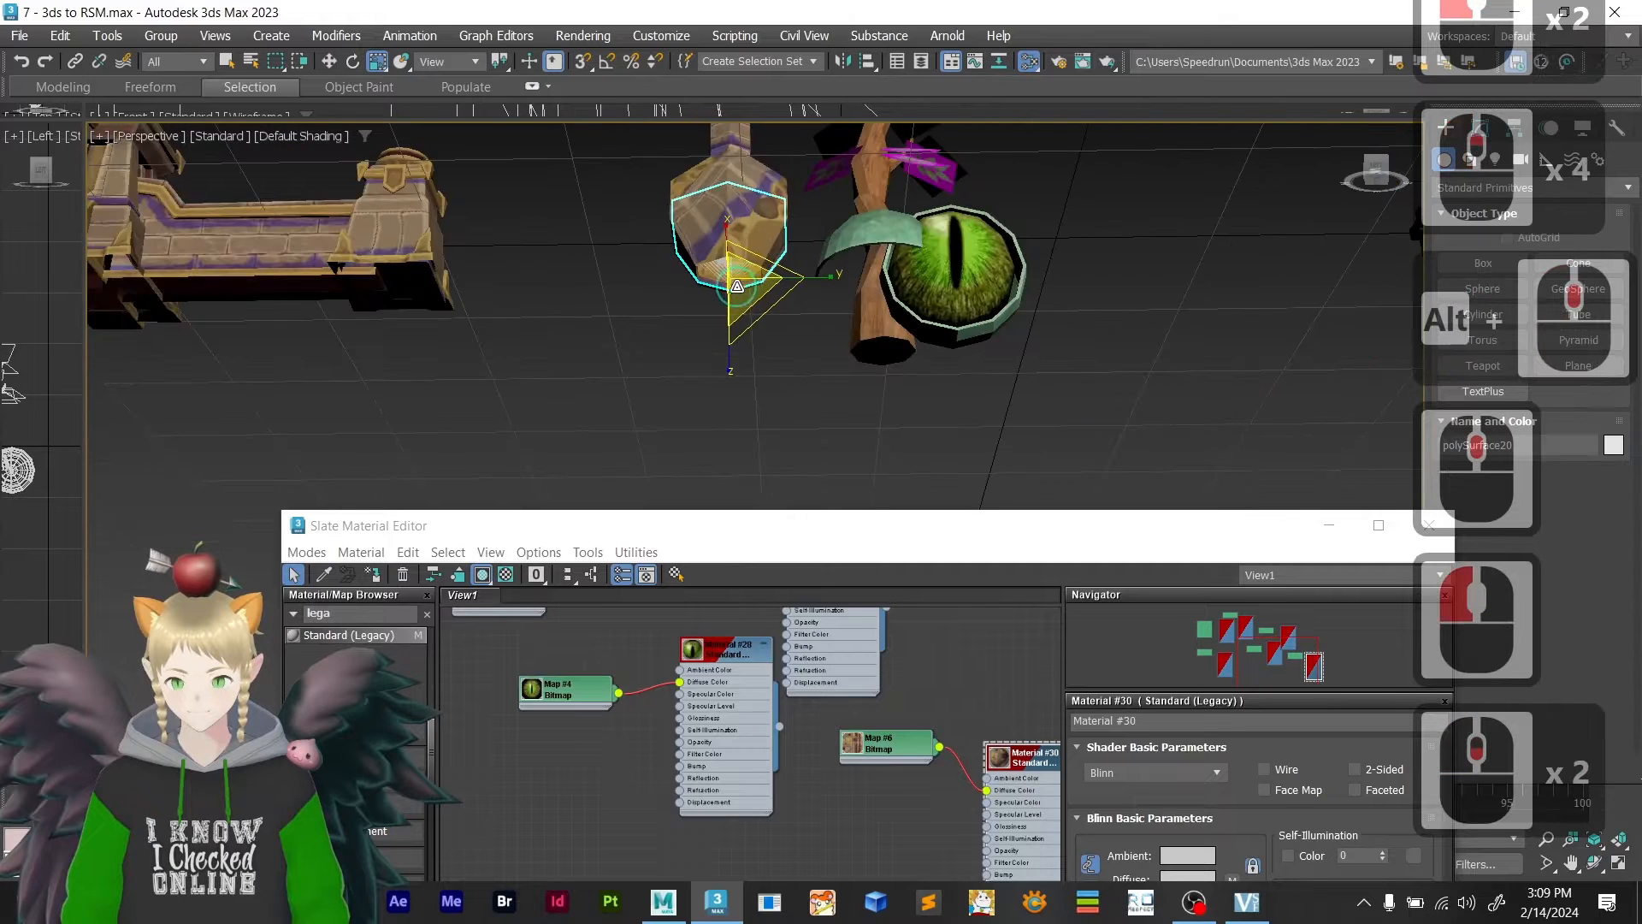
middle_click_drag(770, 346, 787, 425, "alt")
scroll(568, 742, "down", 3)
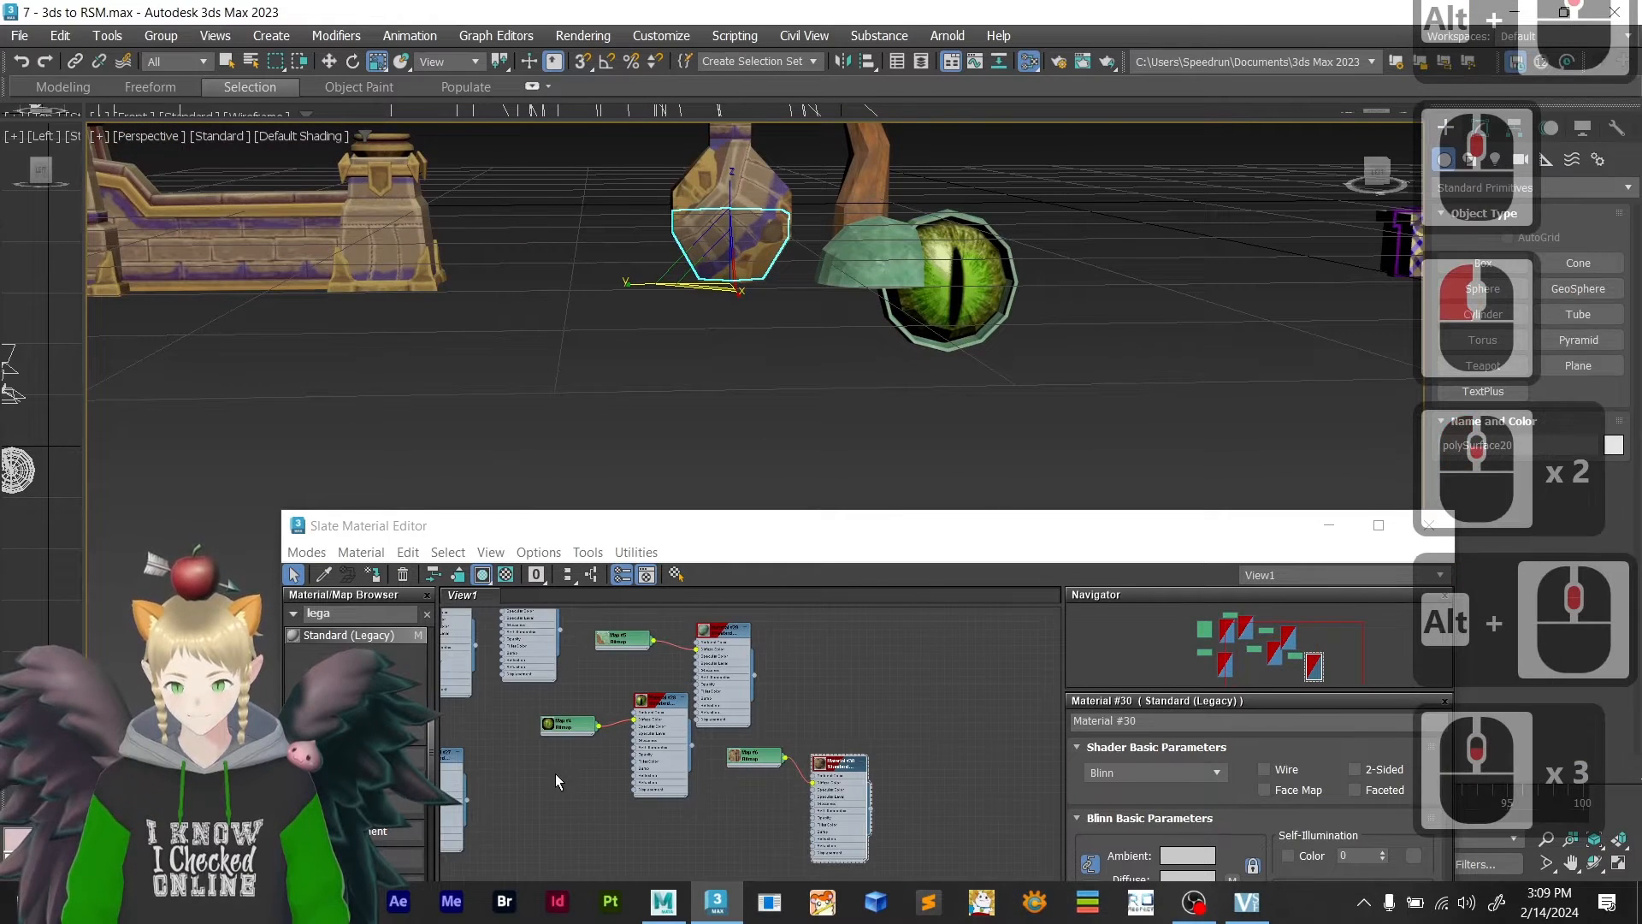
double_click(660, 703)
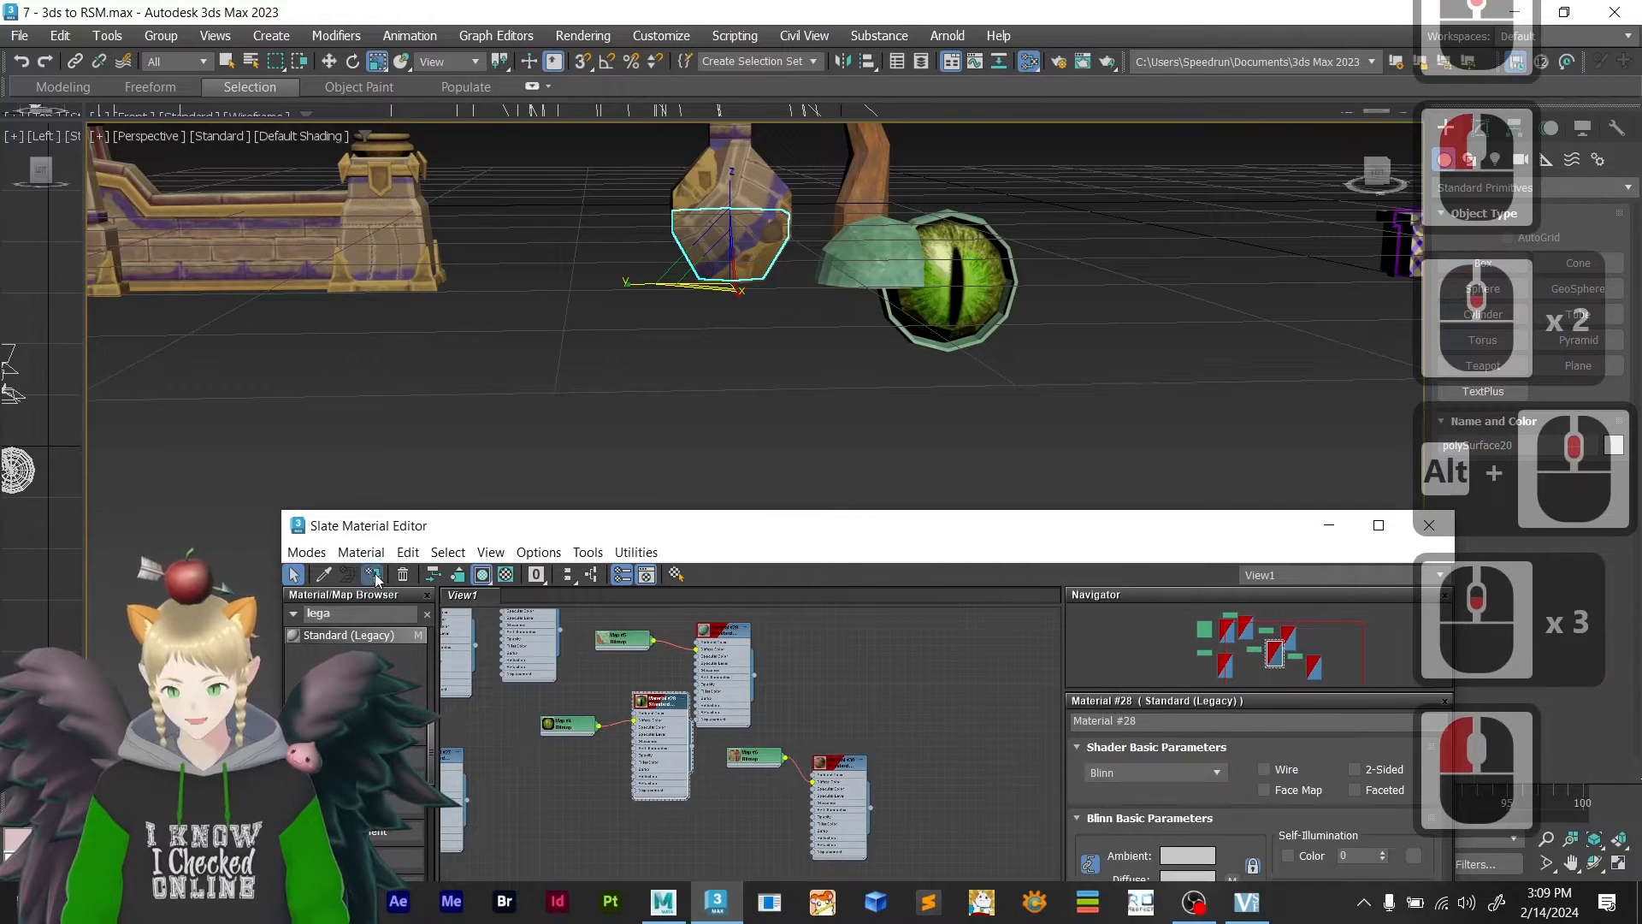
middle_click_drag(682, 351, 675, 195, "alt")
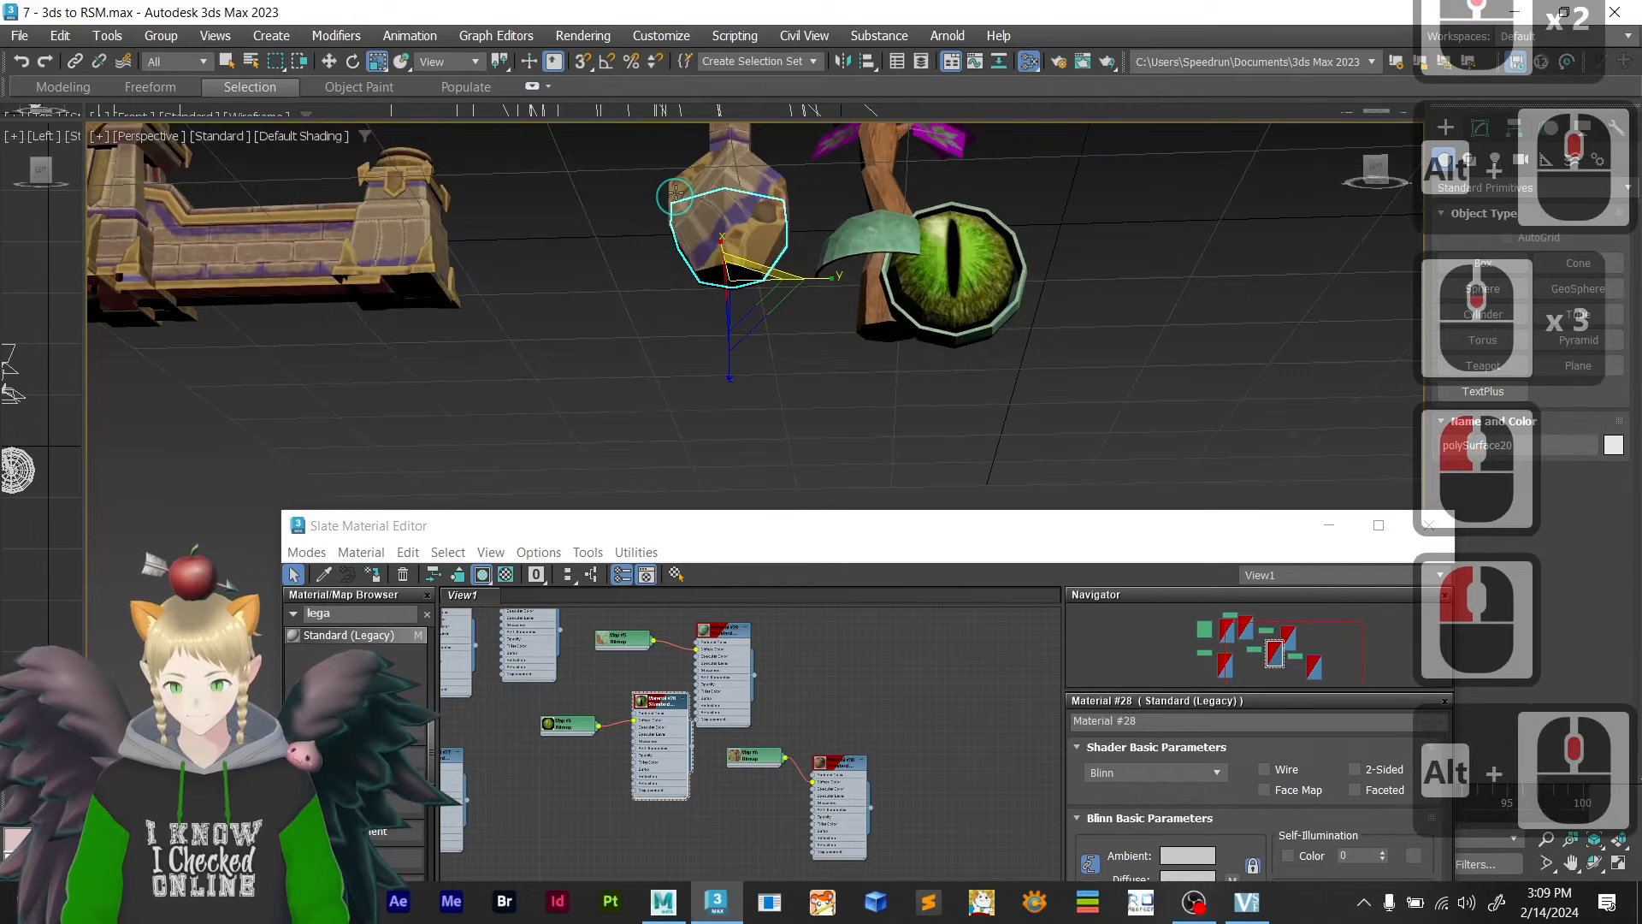
middle_click_drag(693, 281, 722, 291, "alt")
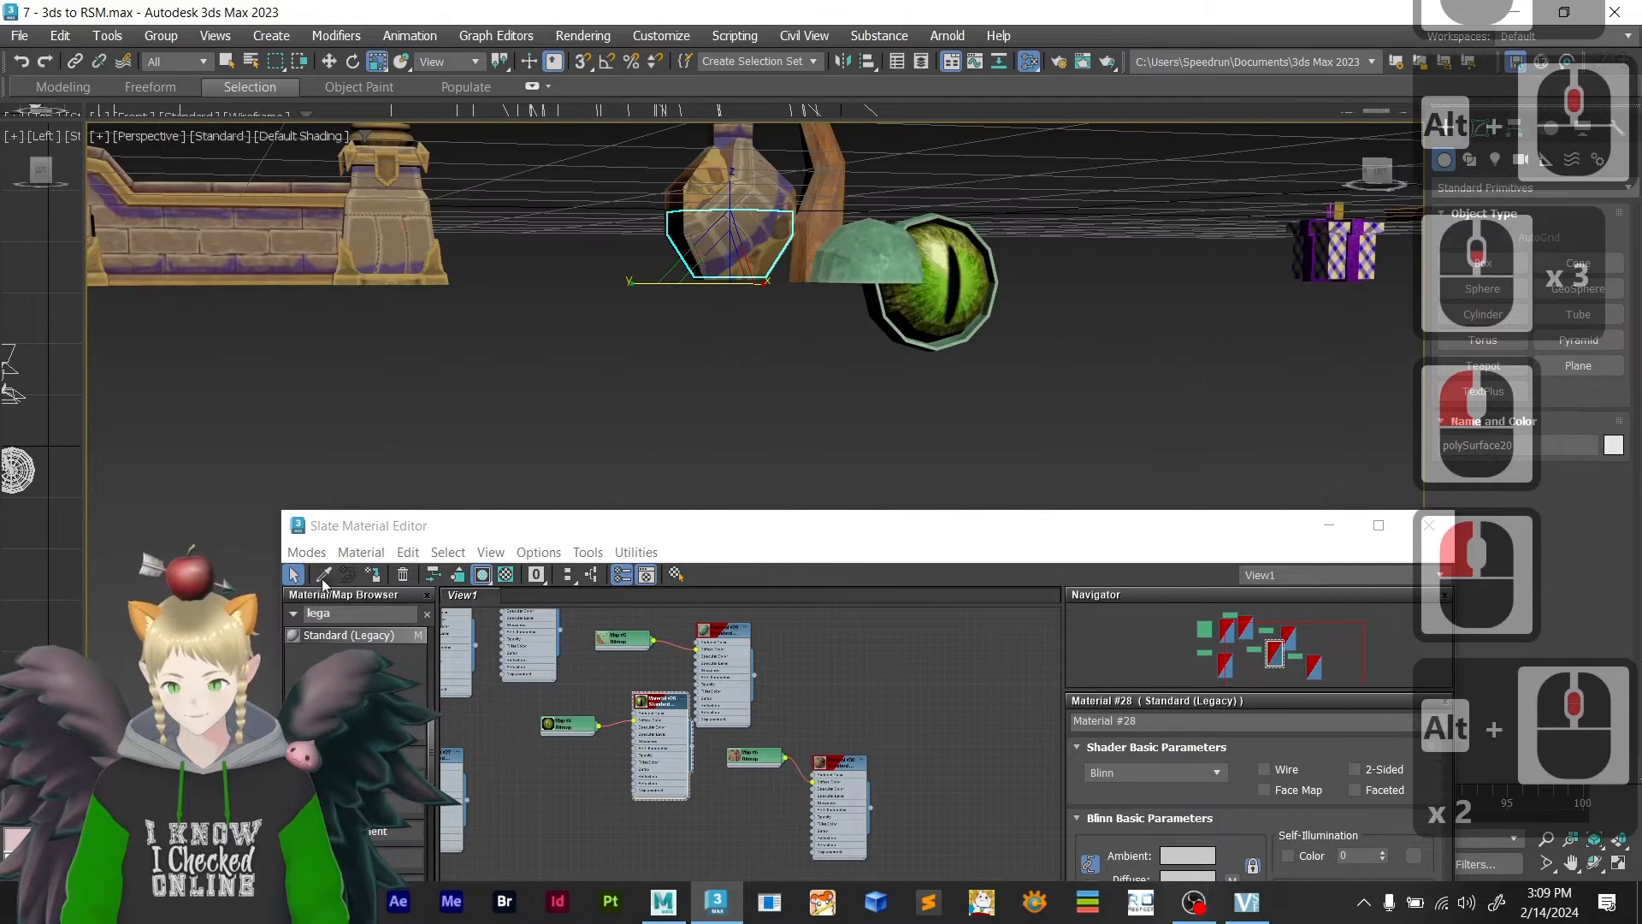
left_click(374, 579)
left_click(656, 387)
scroll(659, 382, "down", 5)
middle_click_drag(660, 381, 697, 429, "alt")
scroll(697, 429, "up", 5)
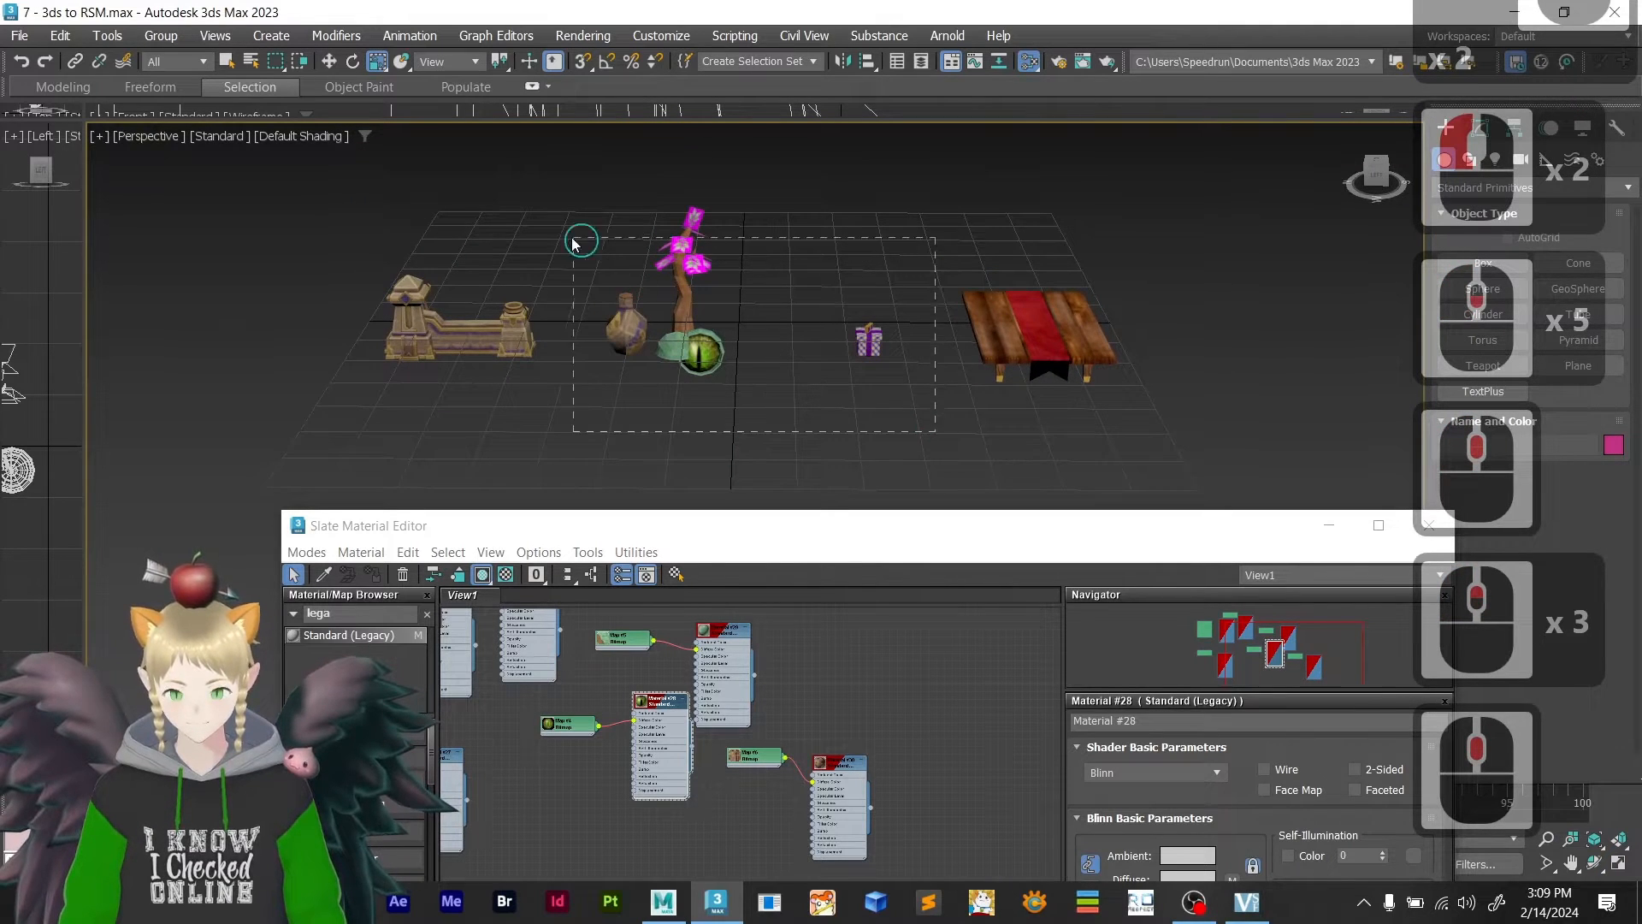
- Move the wall, bottle, plant, eyeball and gift box together along Y, away from the table, and save the scene
left_click_drag(356, 172, 357, 174)
key("w")
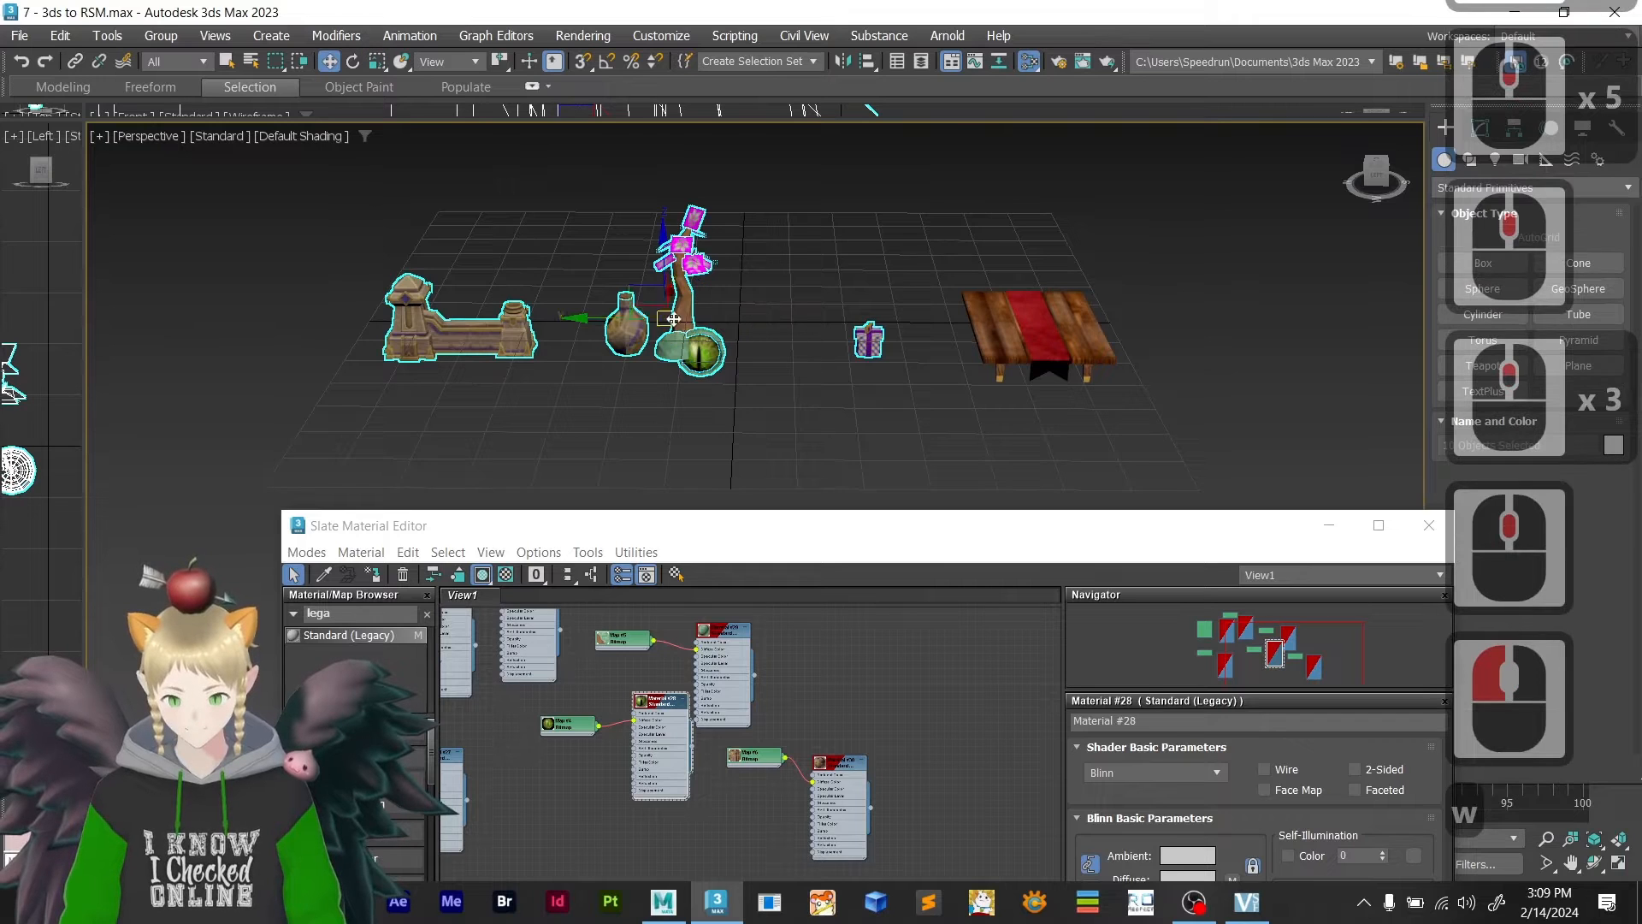
left_click_drag(588, 322, 390, 338)
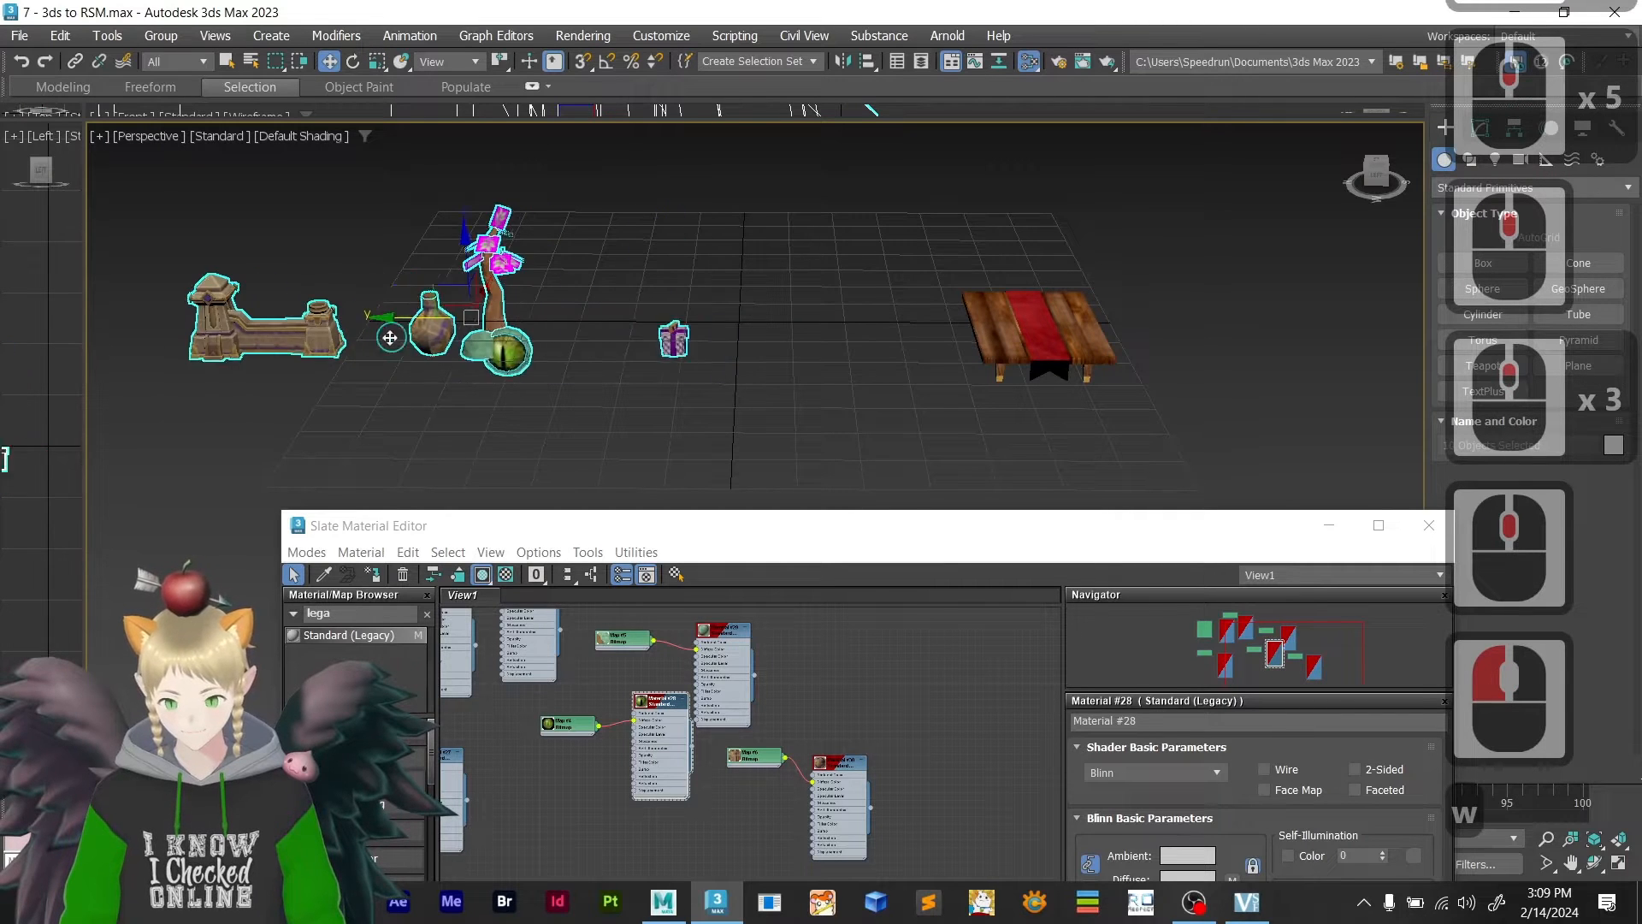
left_click(517, 456)
key("ctrl+s")
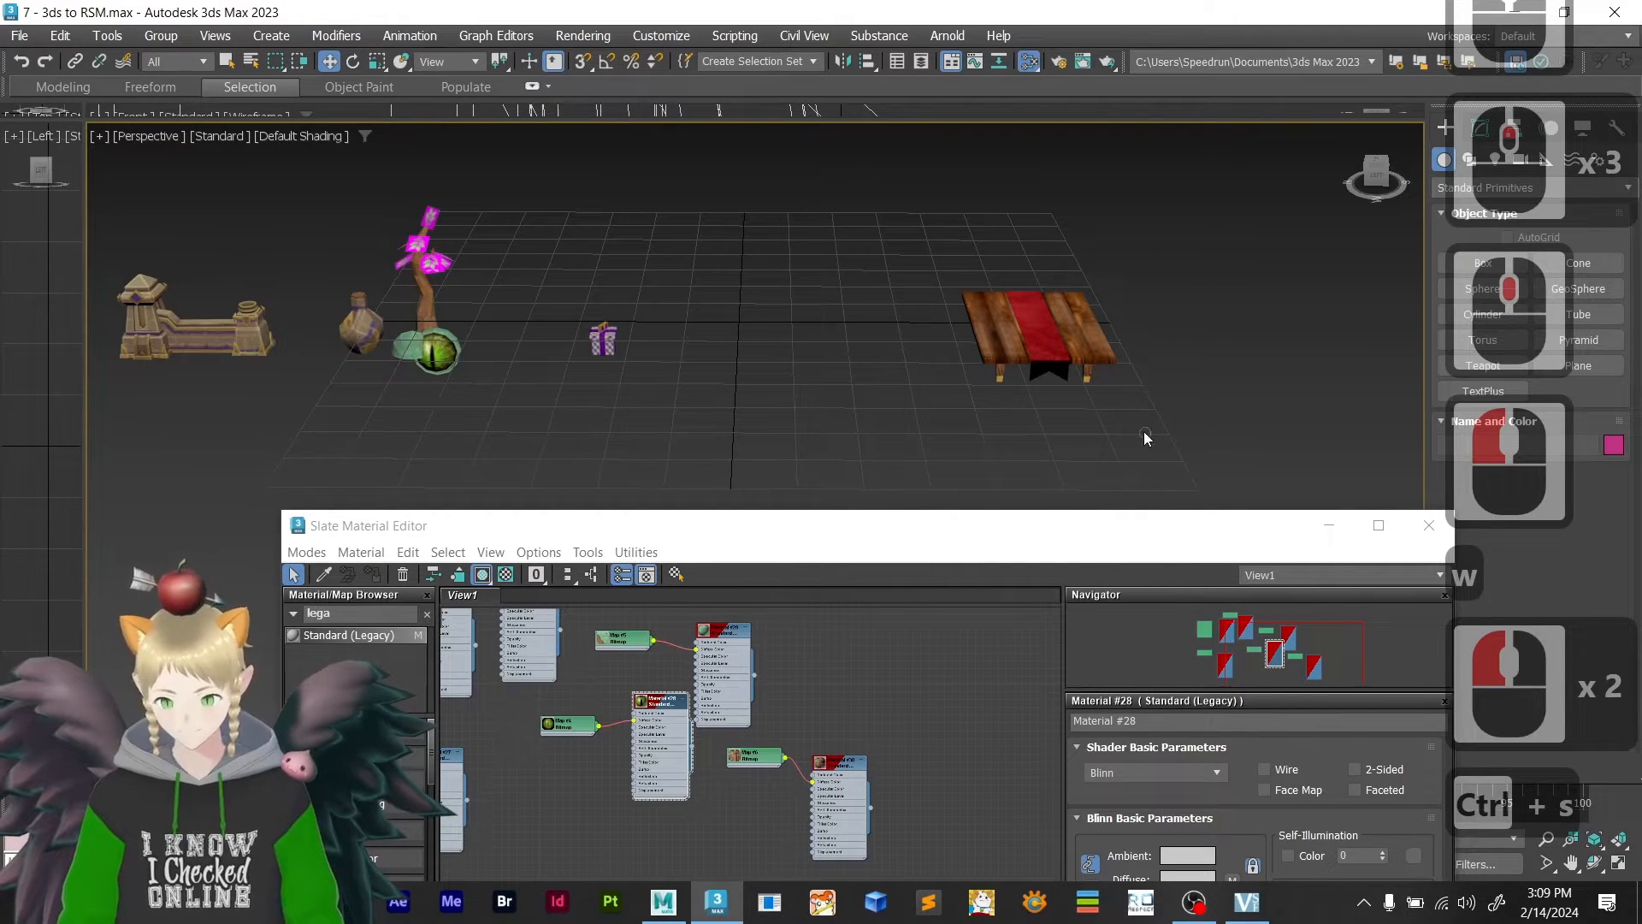
- Close the Slate Material Editor and place the table at the world origin with X, Y and Z set to 0
left_click(1035, 364)
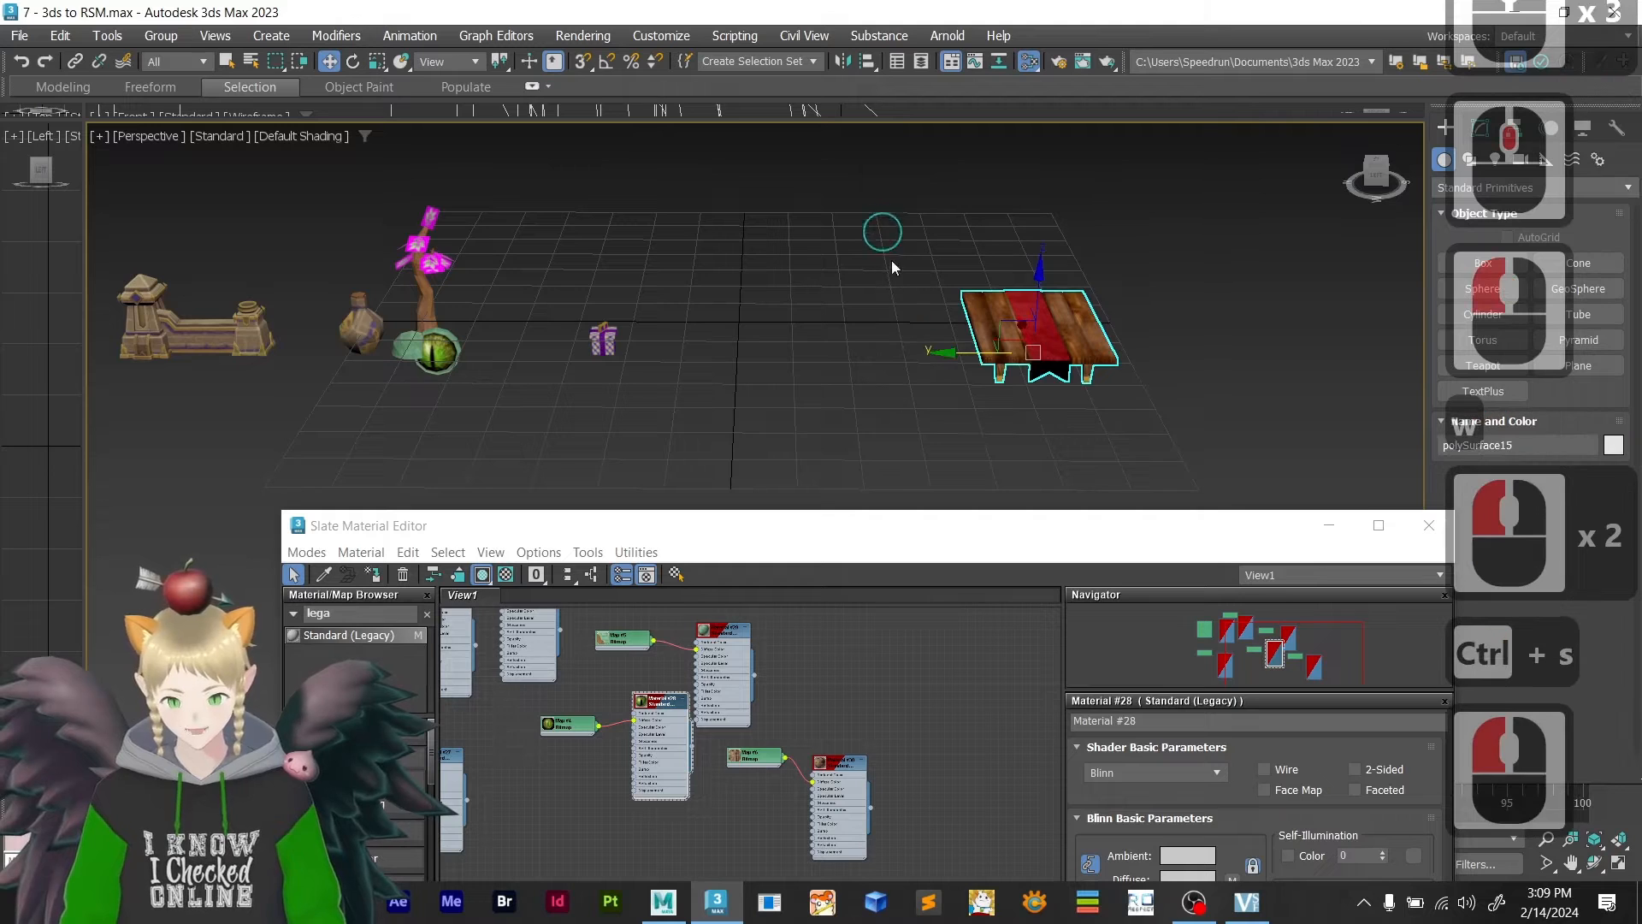
left_click(1426, 524)
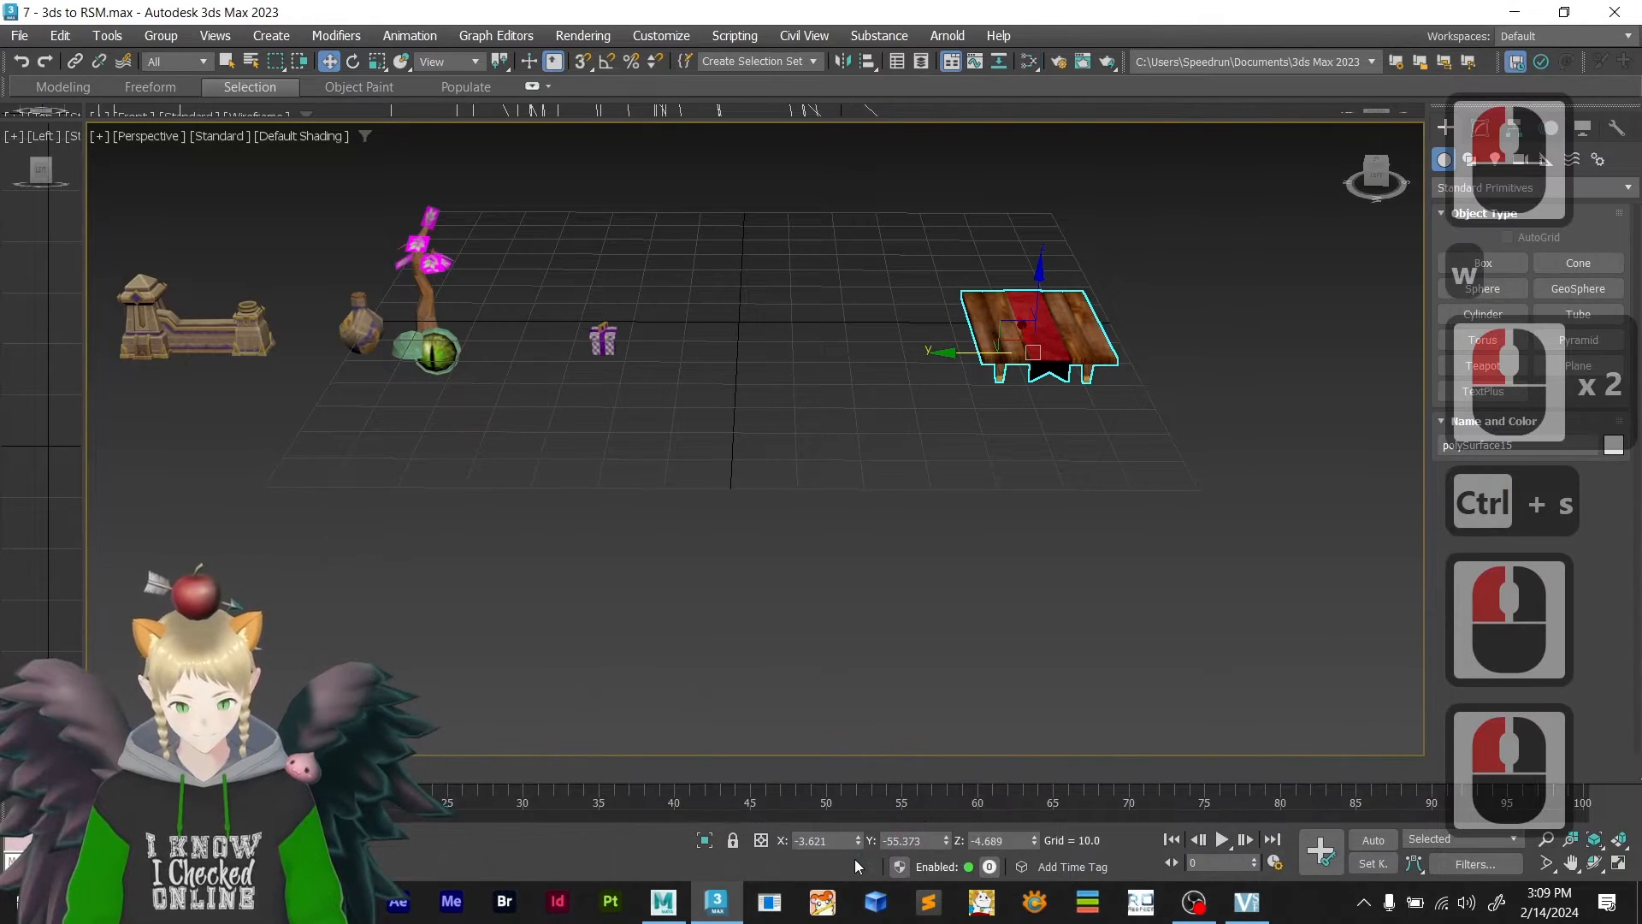
left_click(836, 843)
type("0")
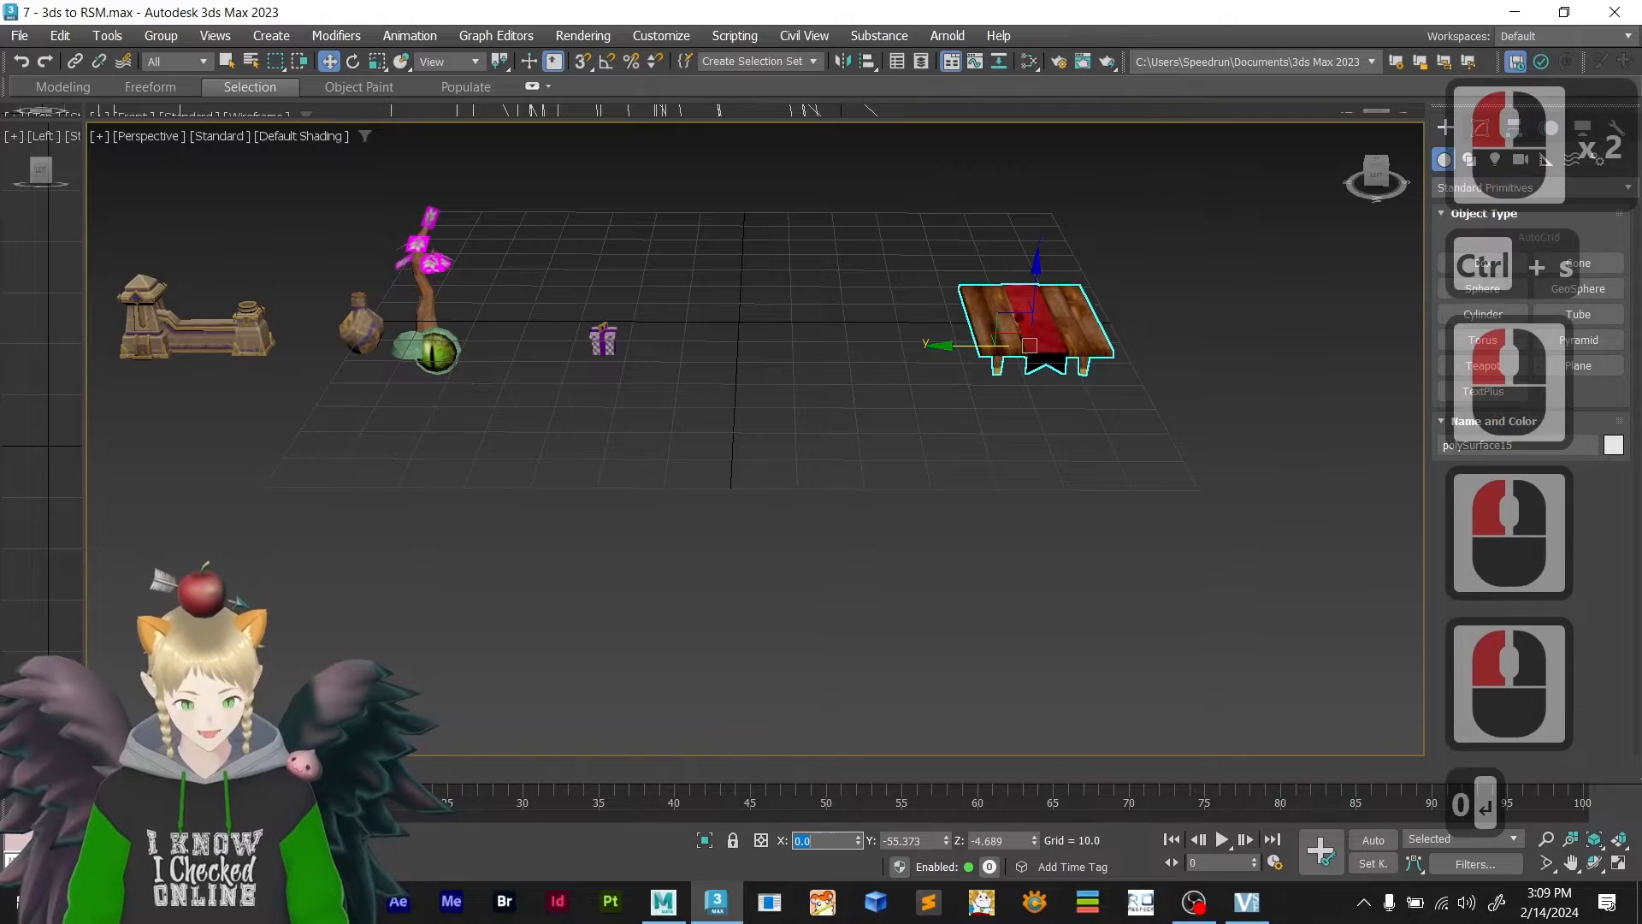
key("Return")
key("Tab")
type("0")
key("Return")
key("Tab")
type("0")
key("Return")
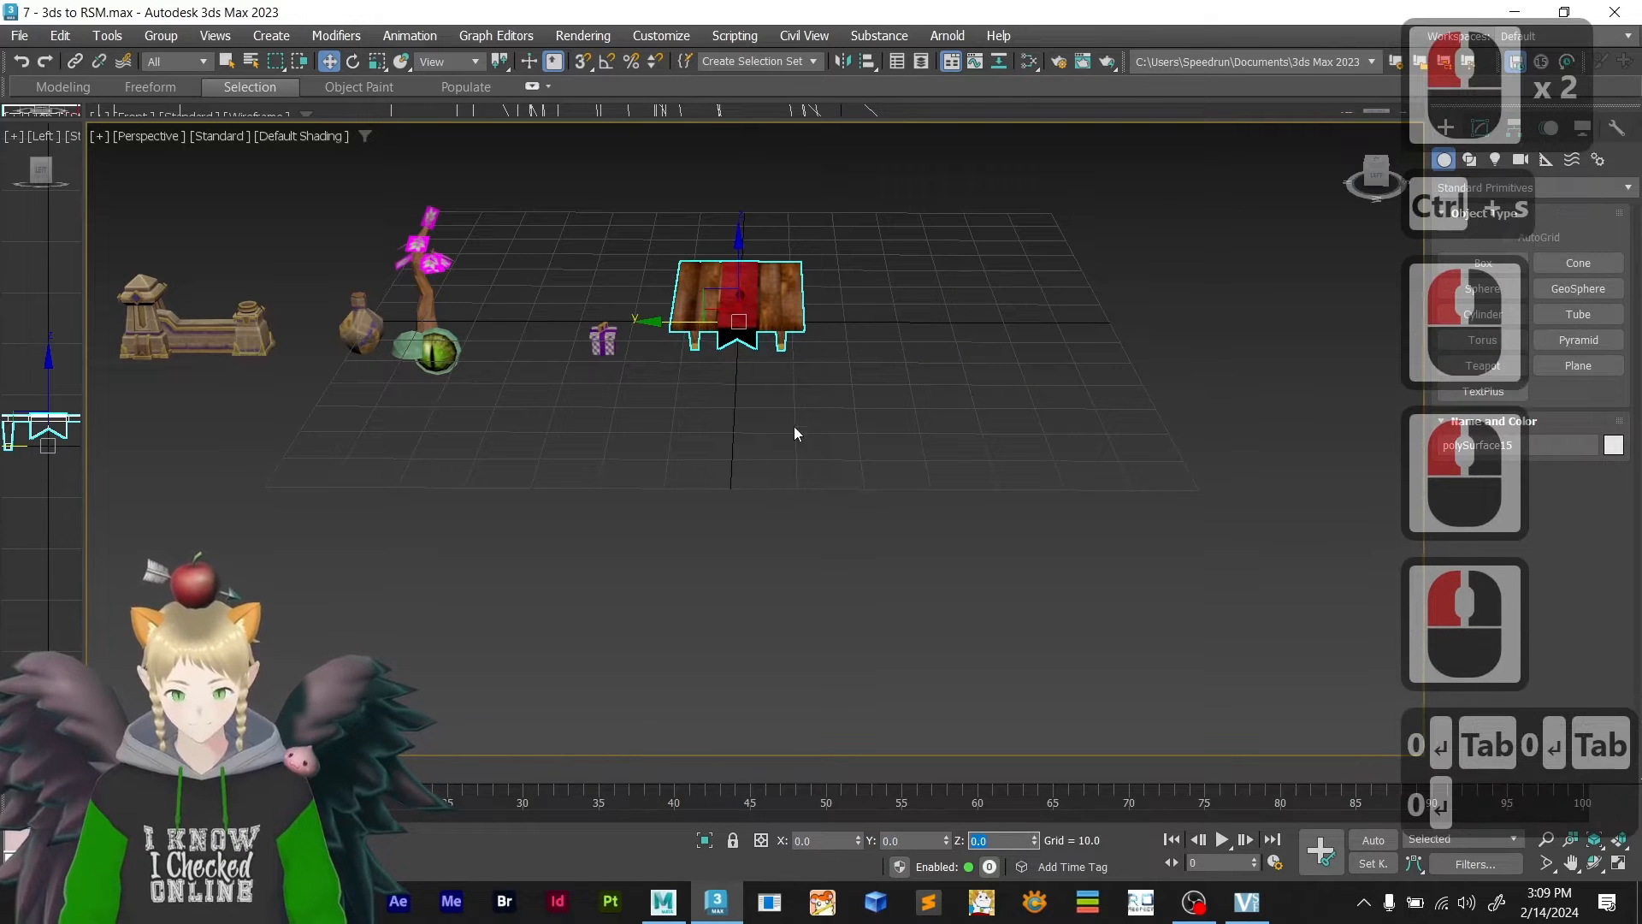
- Start exporting only the selected table, using the images\3ds ro rsm folder of The Ultimate 3D Course as the destination
left_click(794, 426)
left_click(726, 323)
scroll(806, 411, "up", 1)
middle_click_drag(781, 425, 707, 401, "alt")
left_click(19, 36)
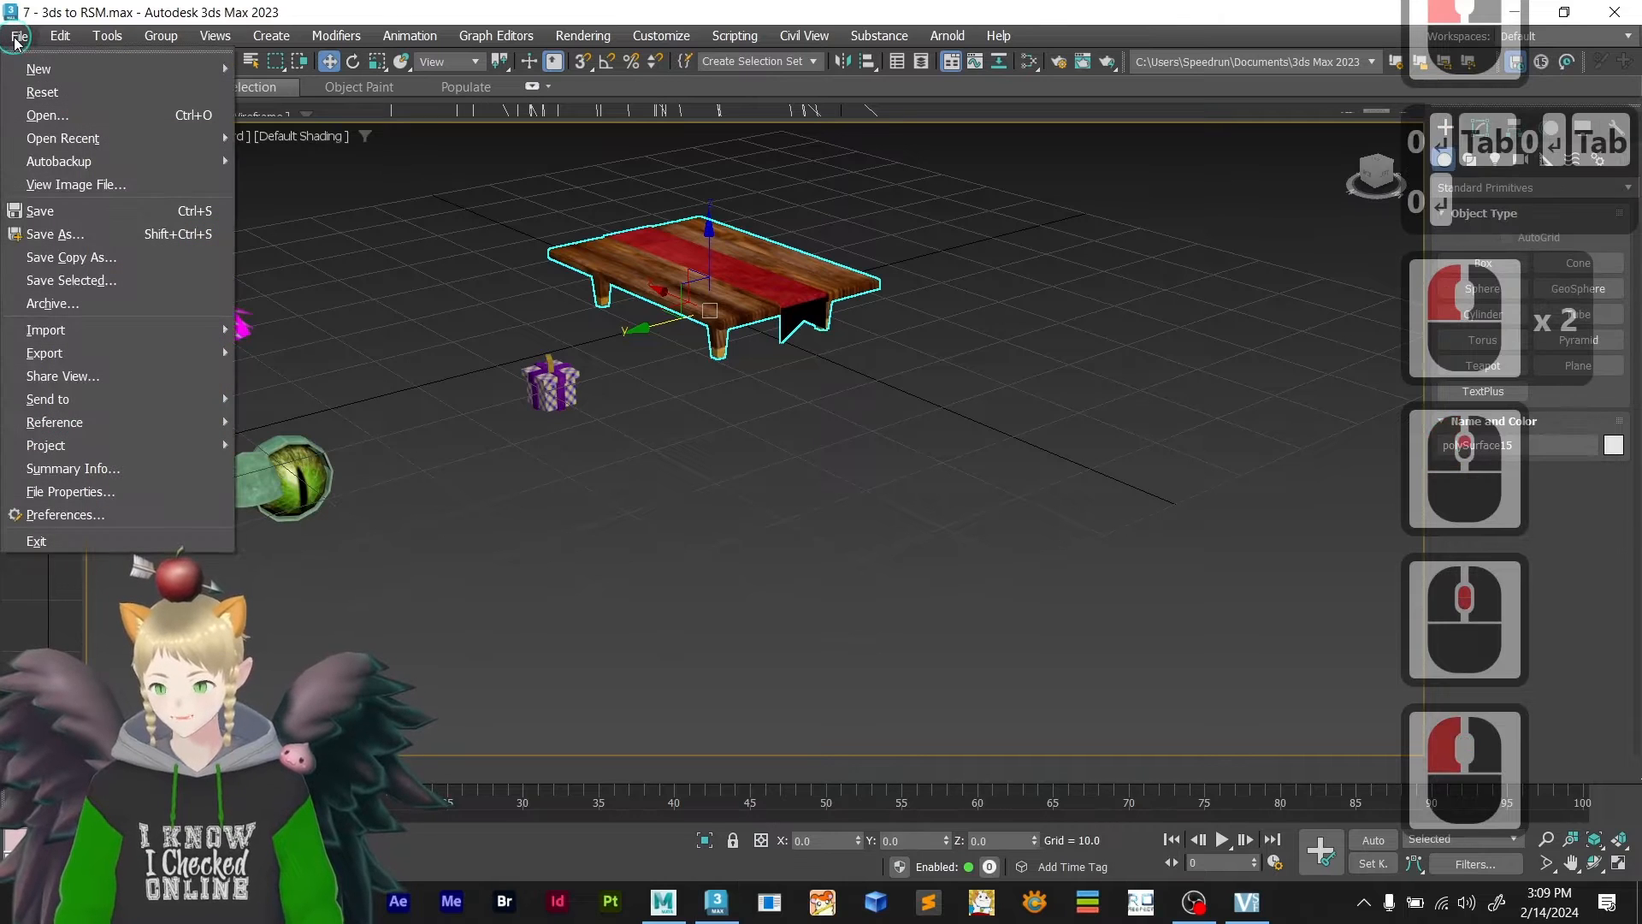
left_click(146, 353)
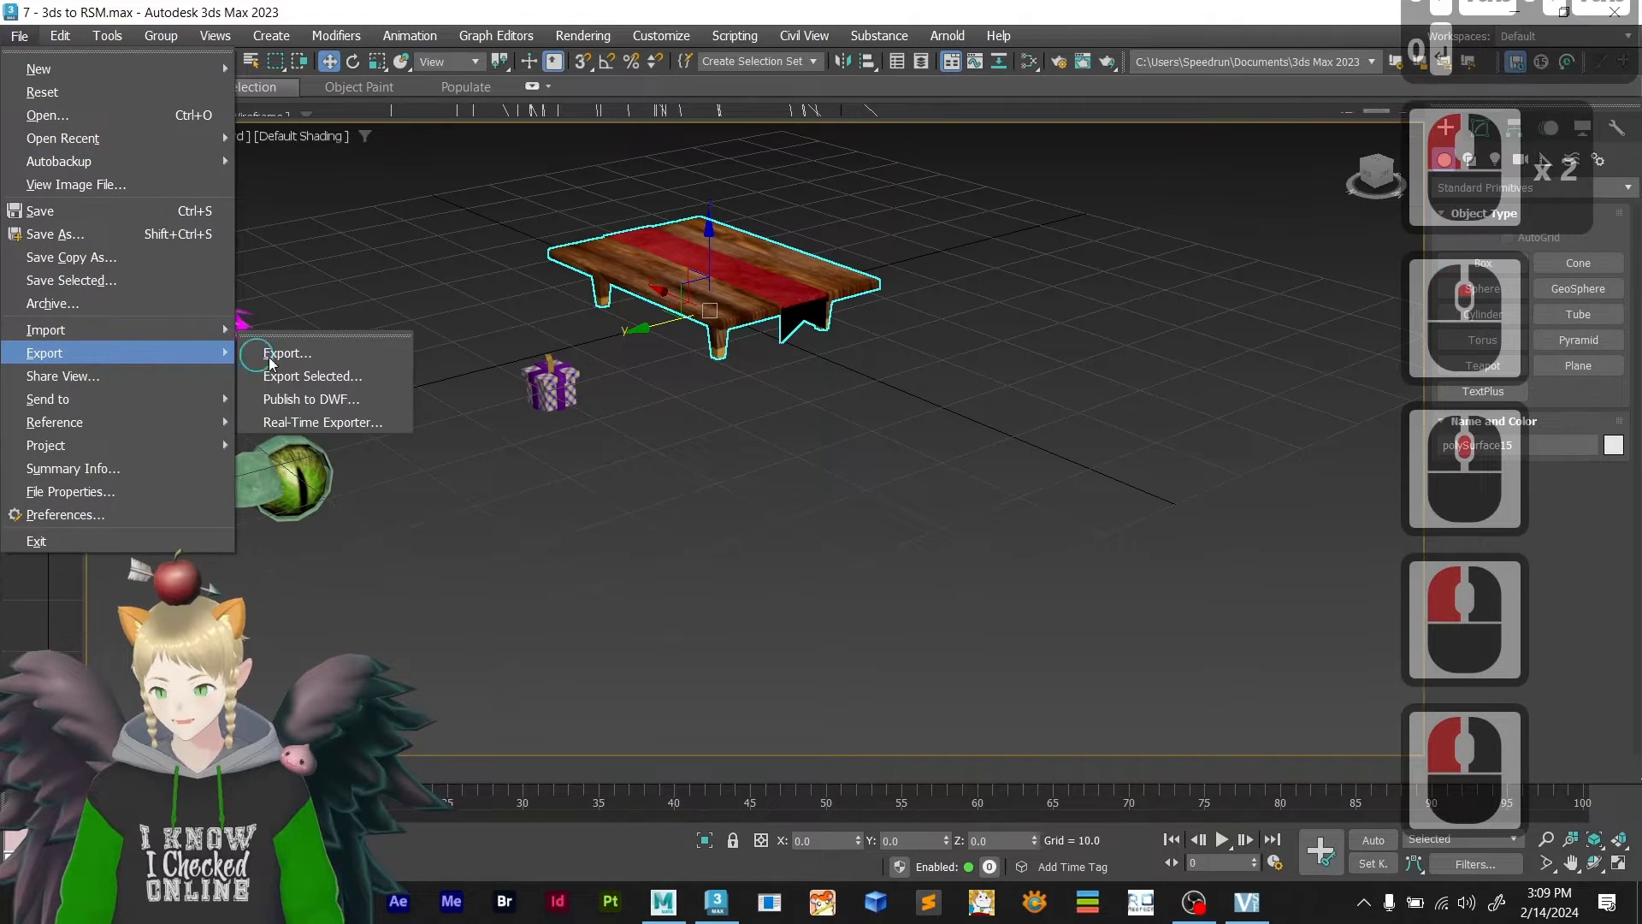
left_click(313, 377)
key("alt+Tab")
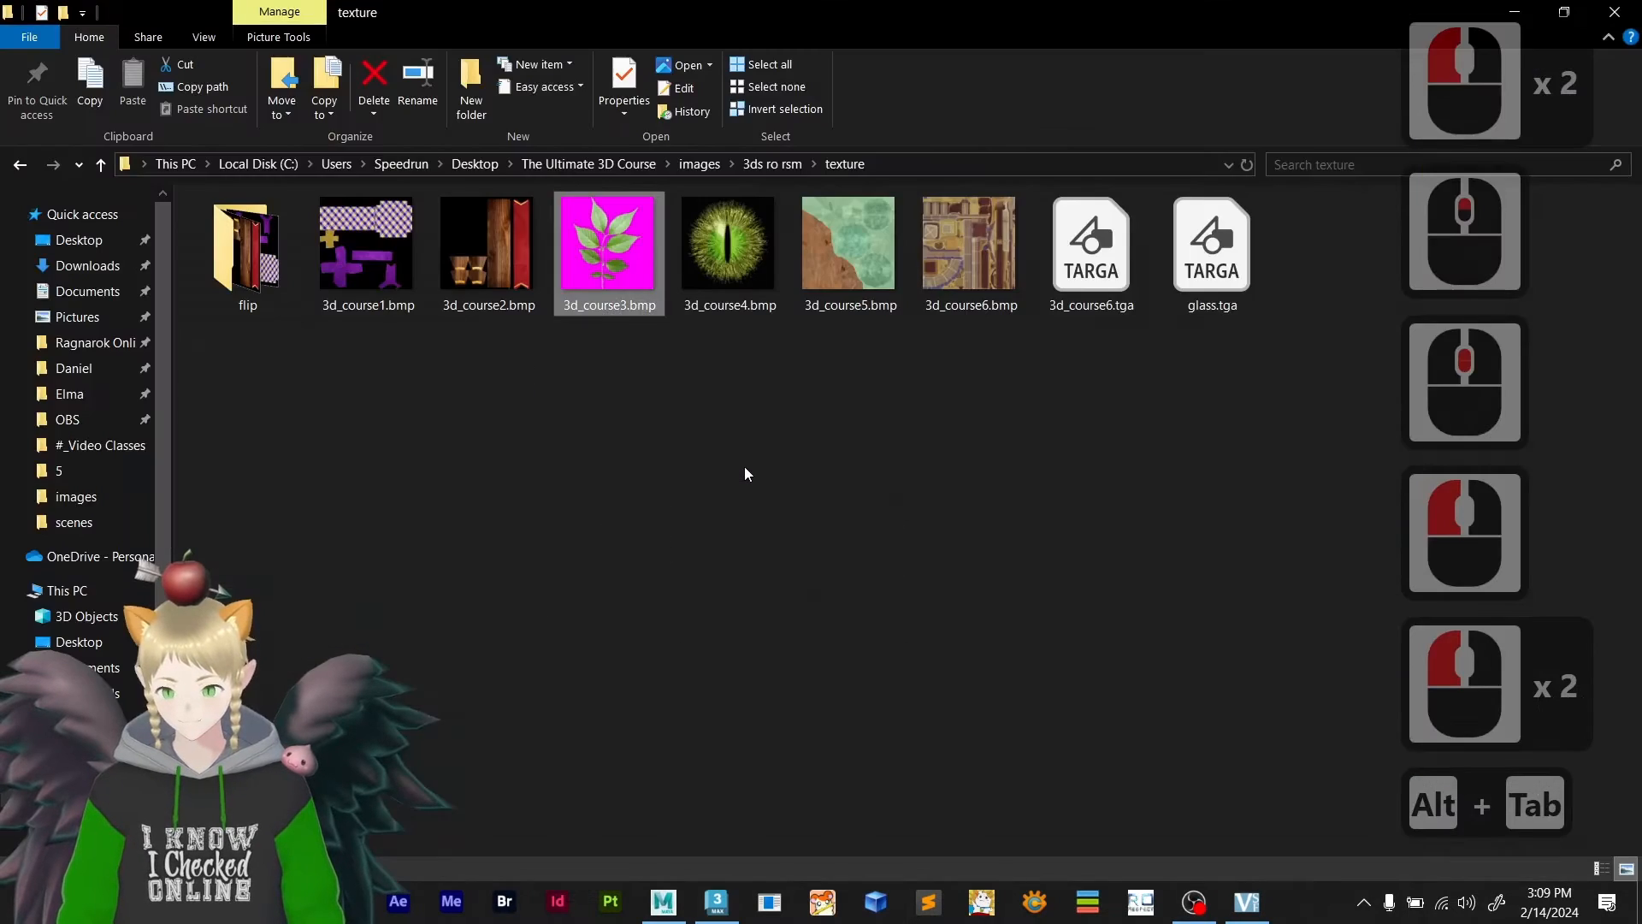
left_click(774, 163)
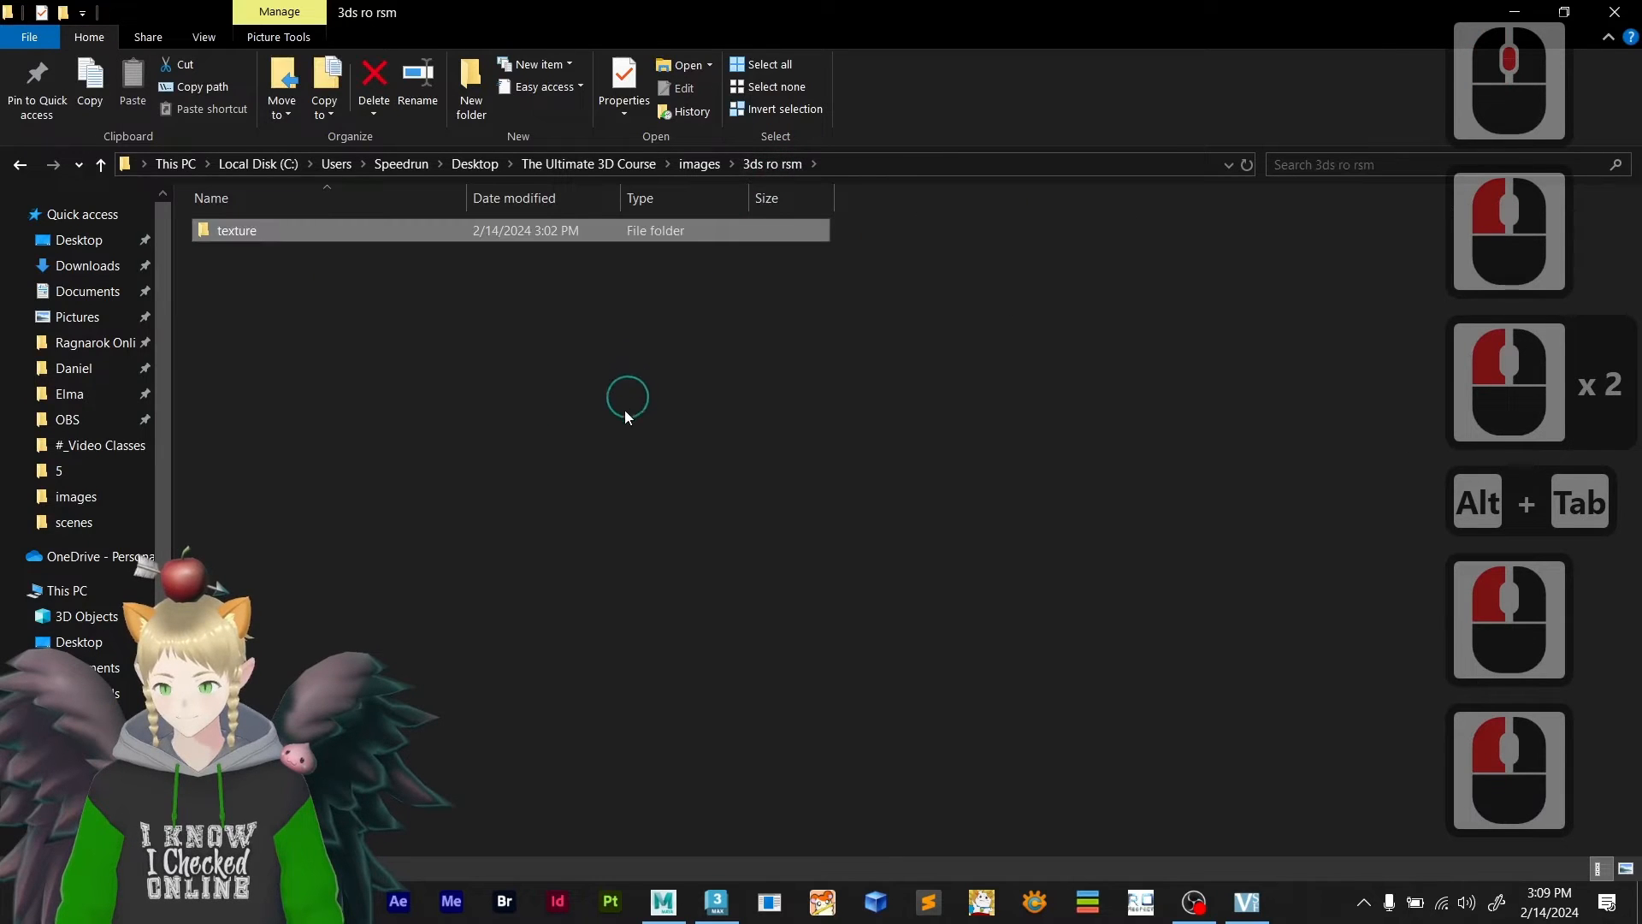
left_click(880, 167)
key("ctrl+c")
key("alt+Tab")
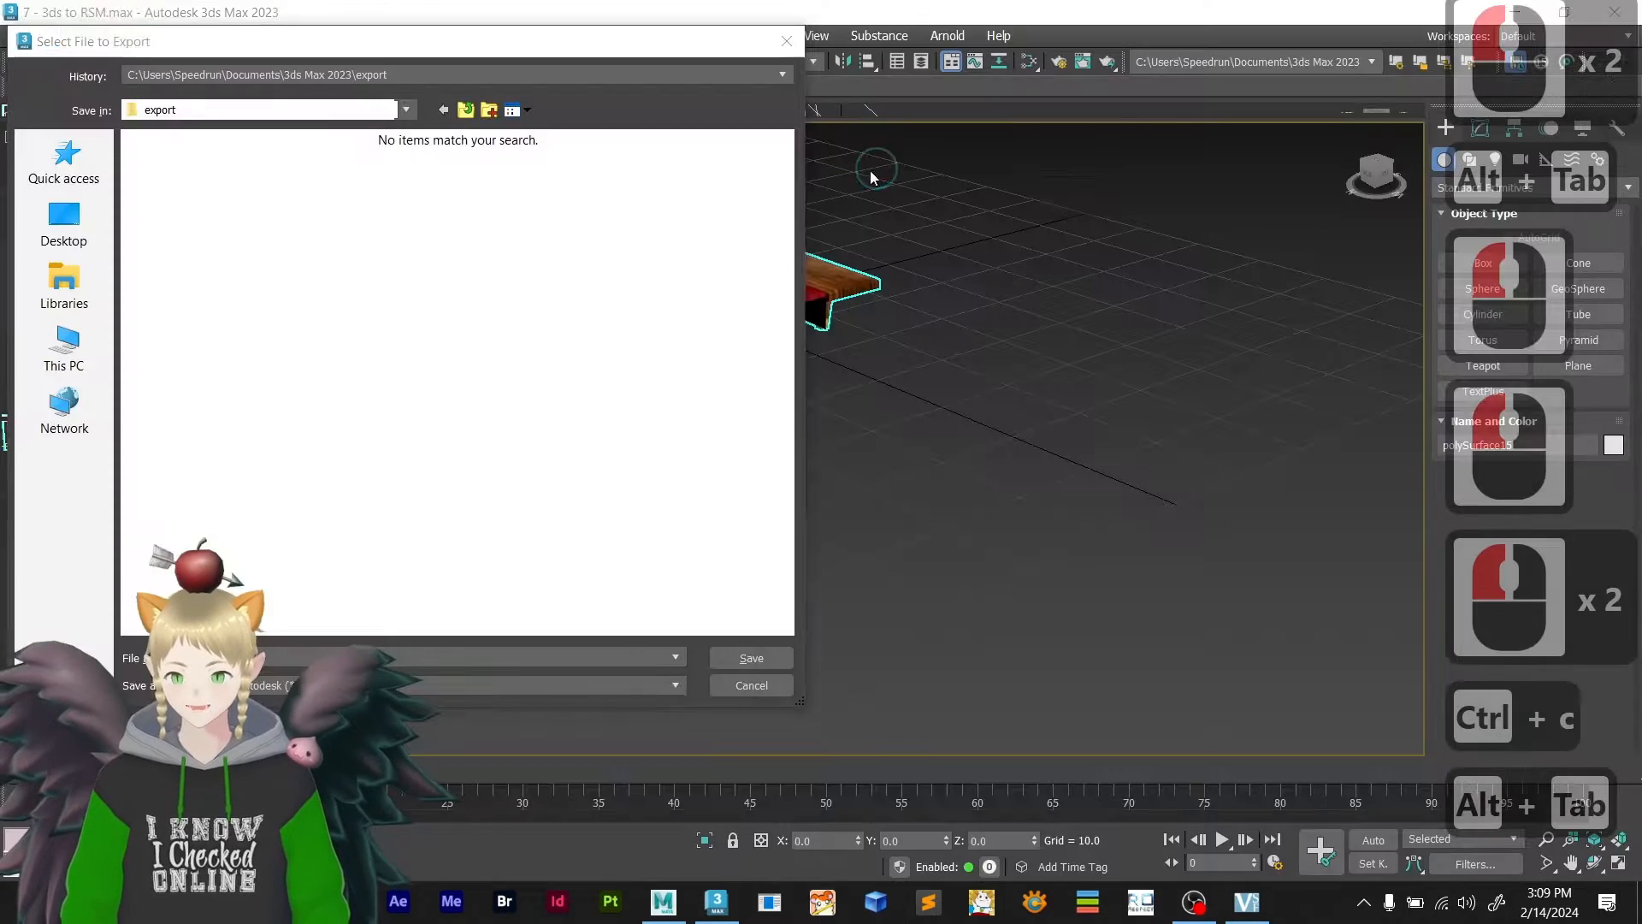
key("ctrl+v")
key("Return")
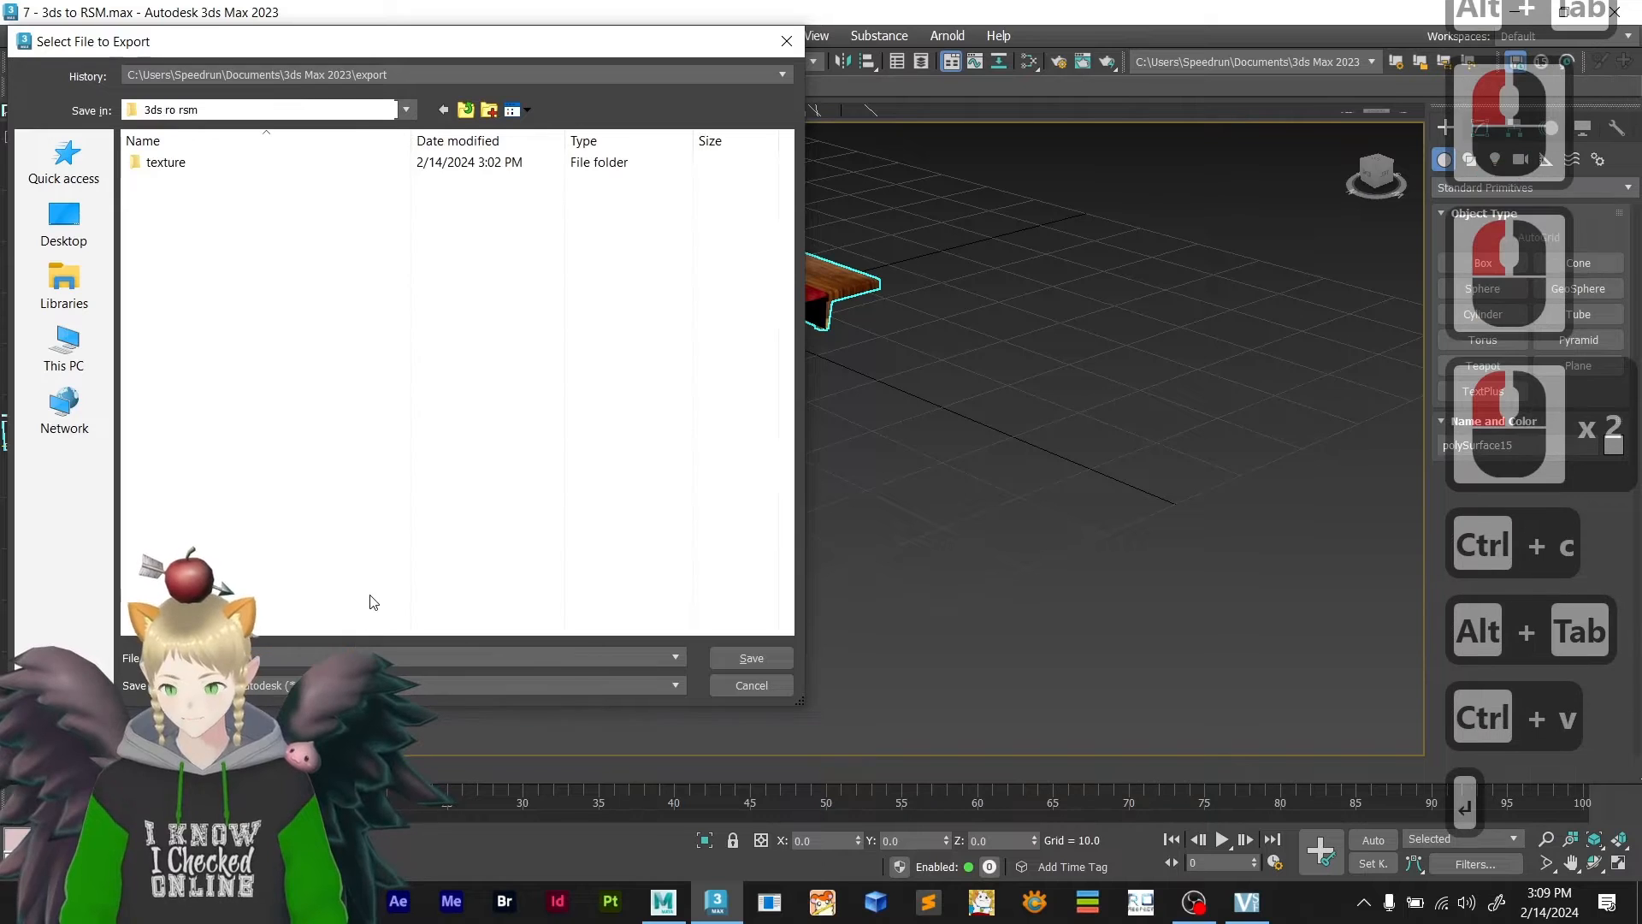
- Name the table's export file 3d_course2, copying the name from its bitmap in the texture folder
left_click(310, 659)
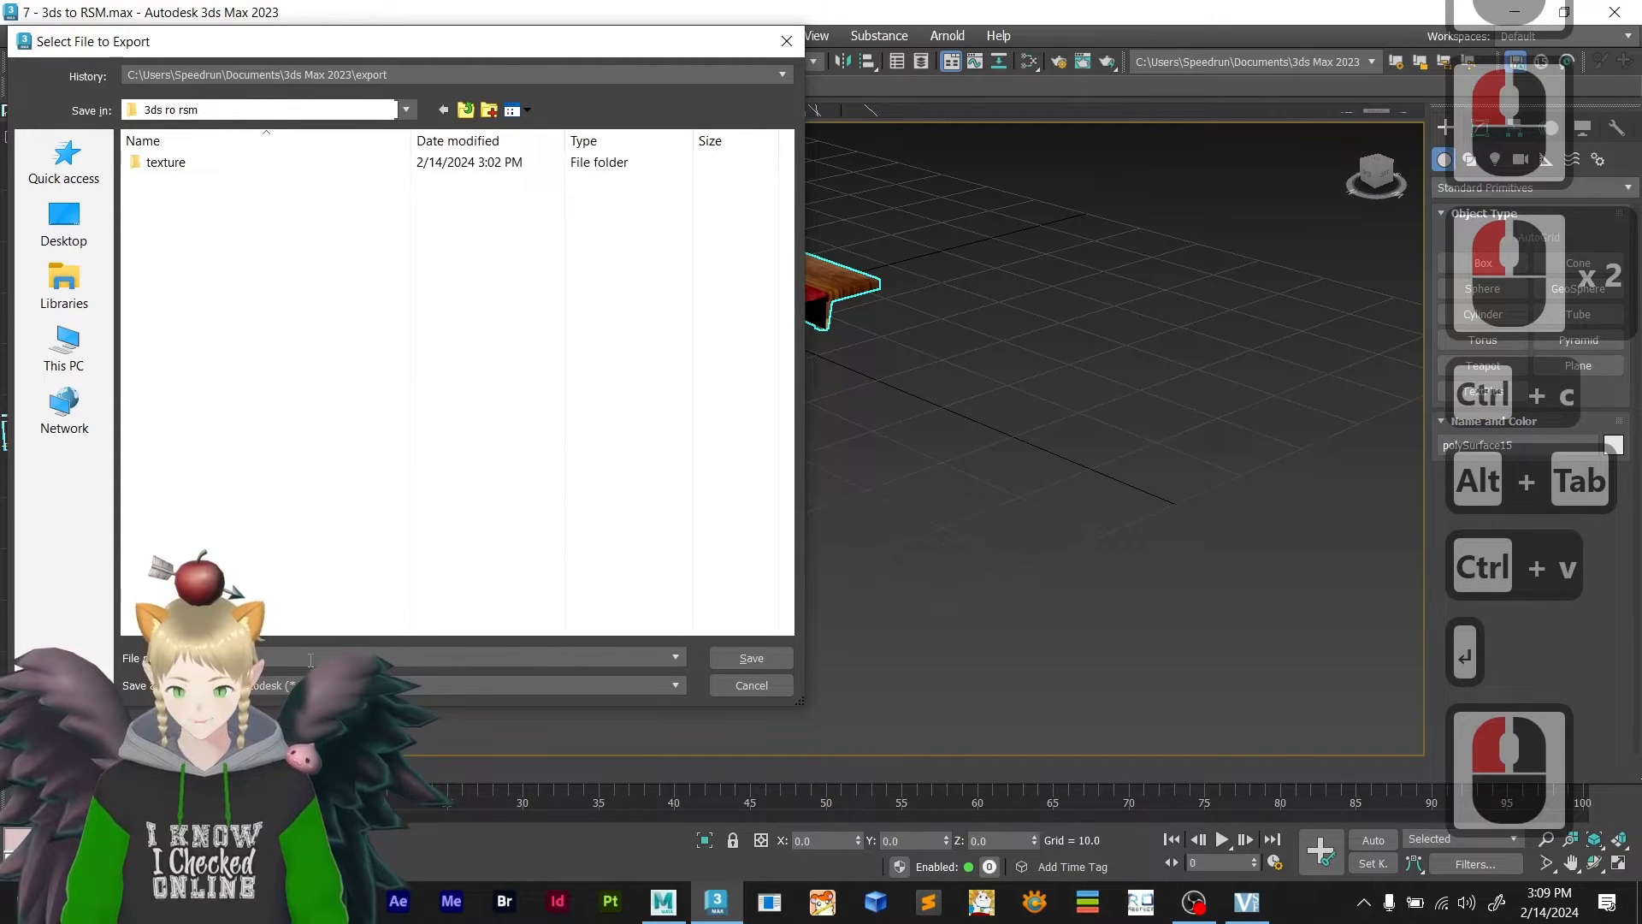
key("alt+Tab")
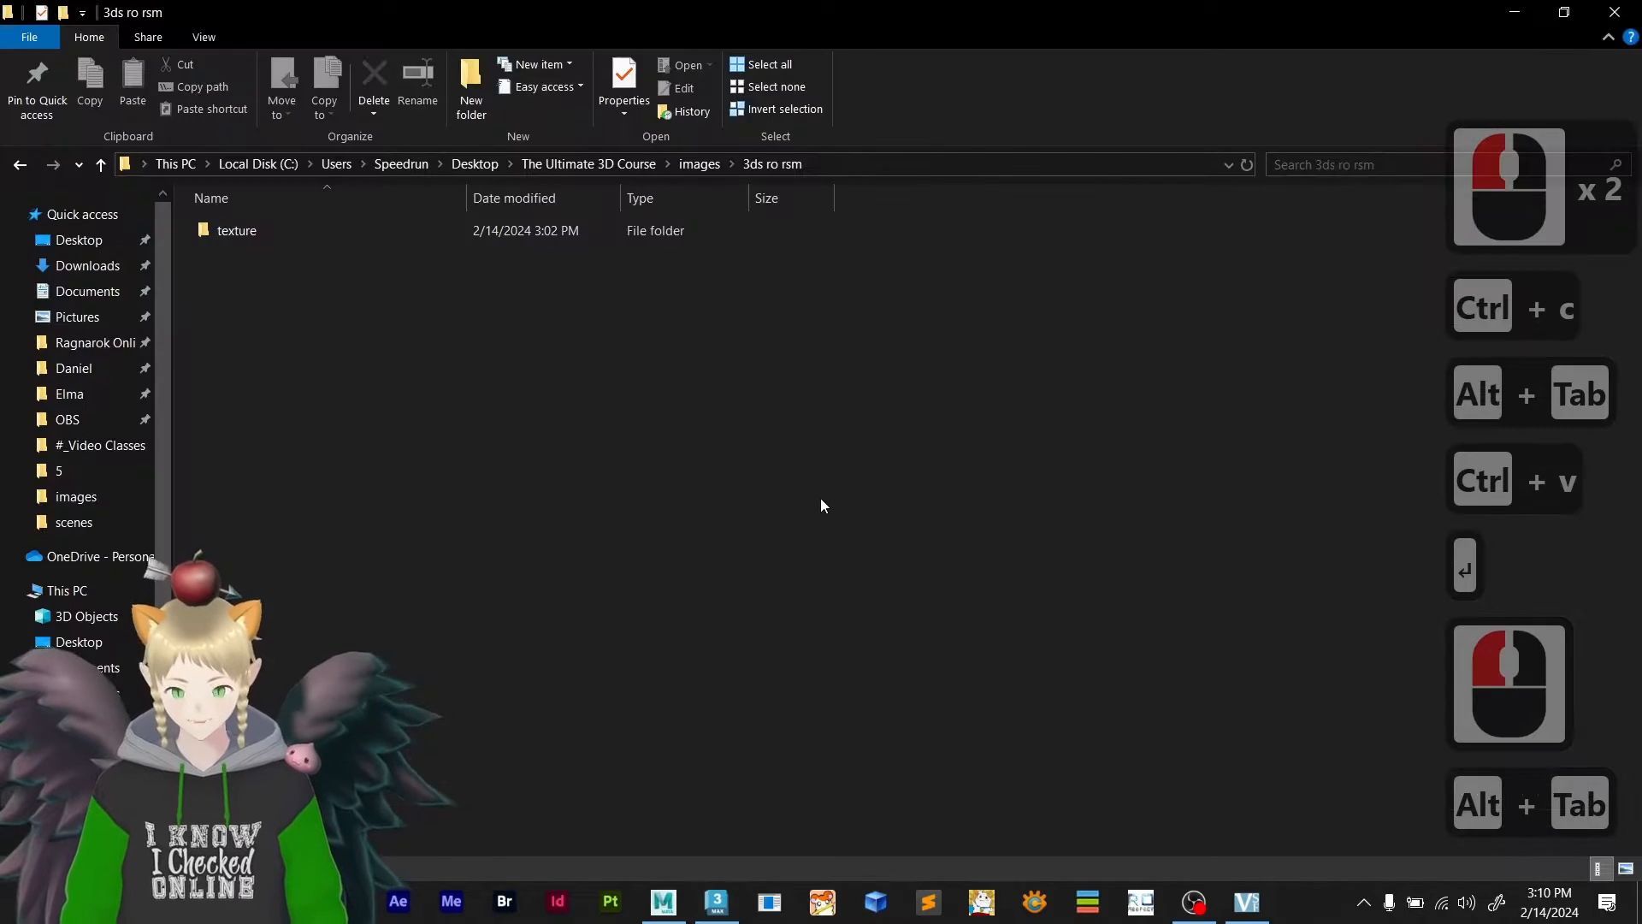
double_click(257, 229)
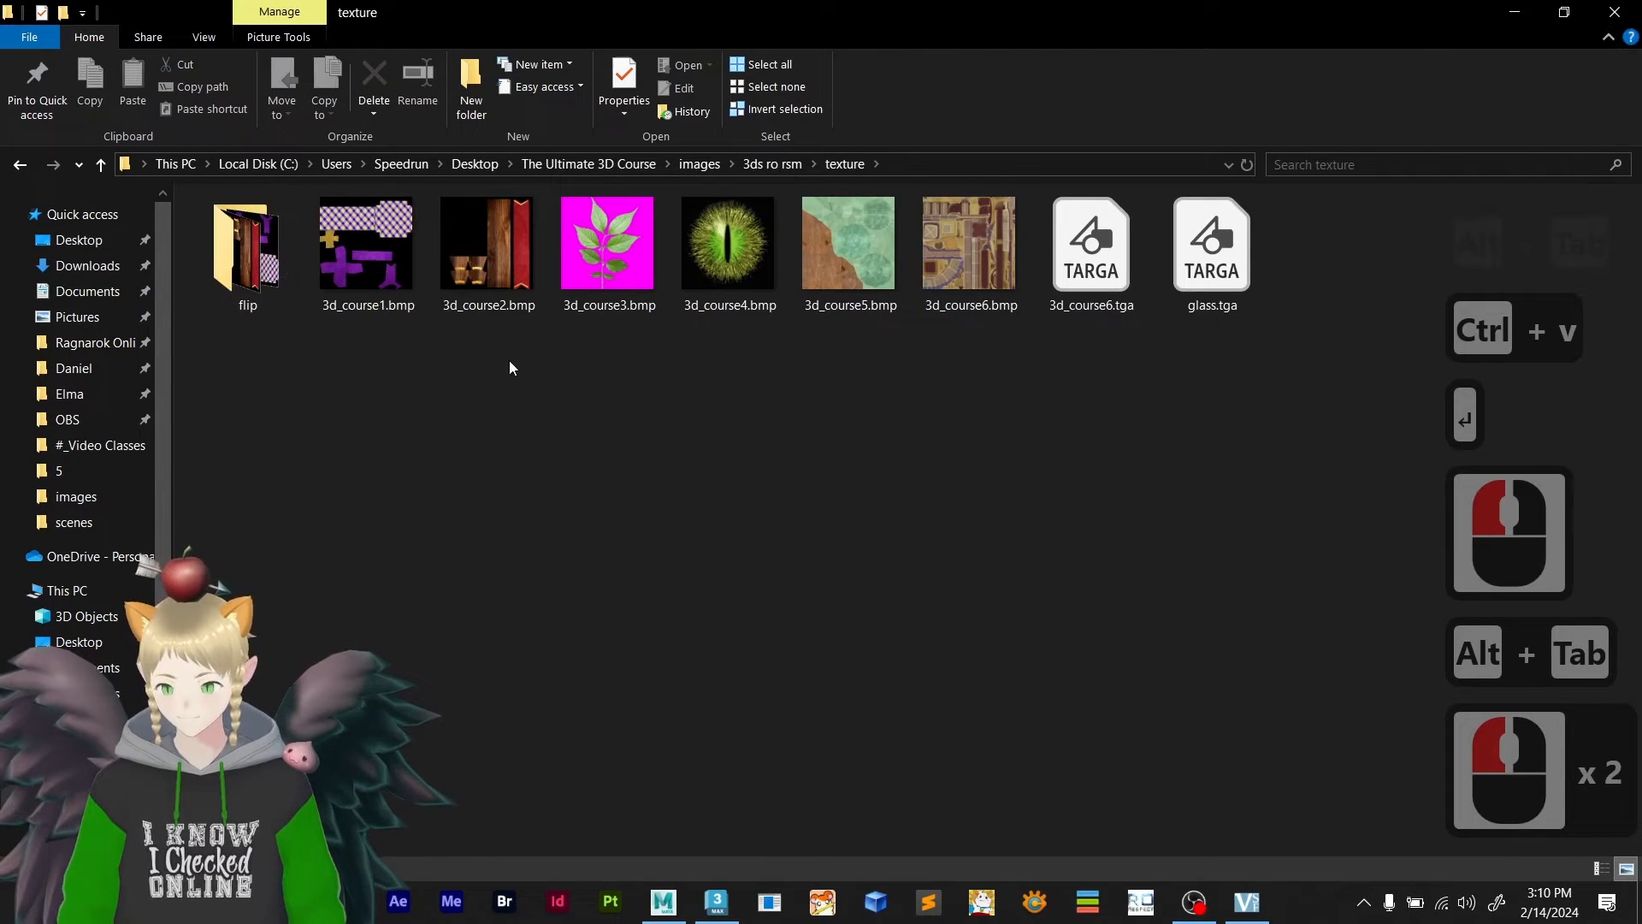
left_click(477, 248)
left_click(476, 309)
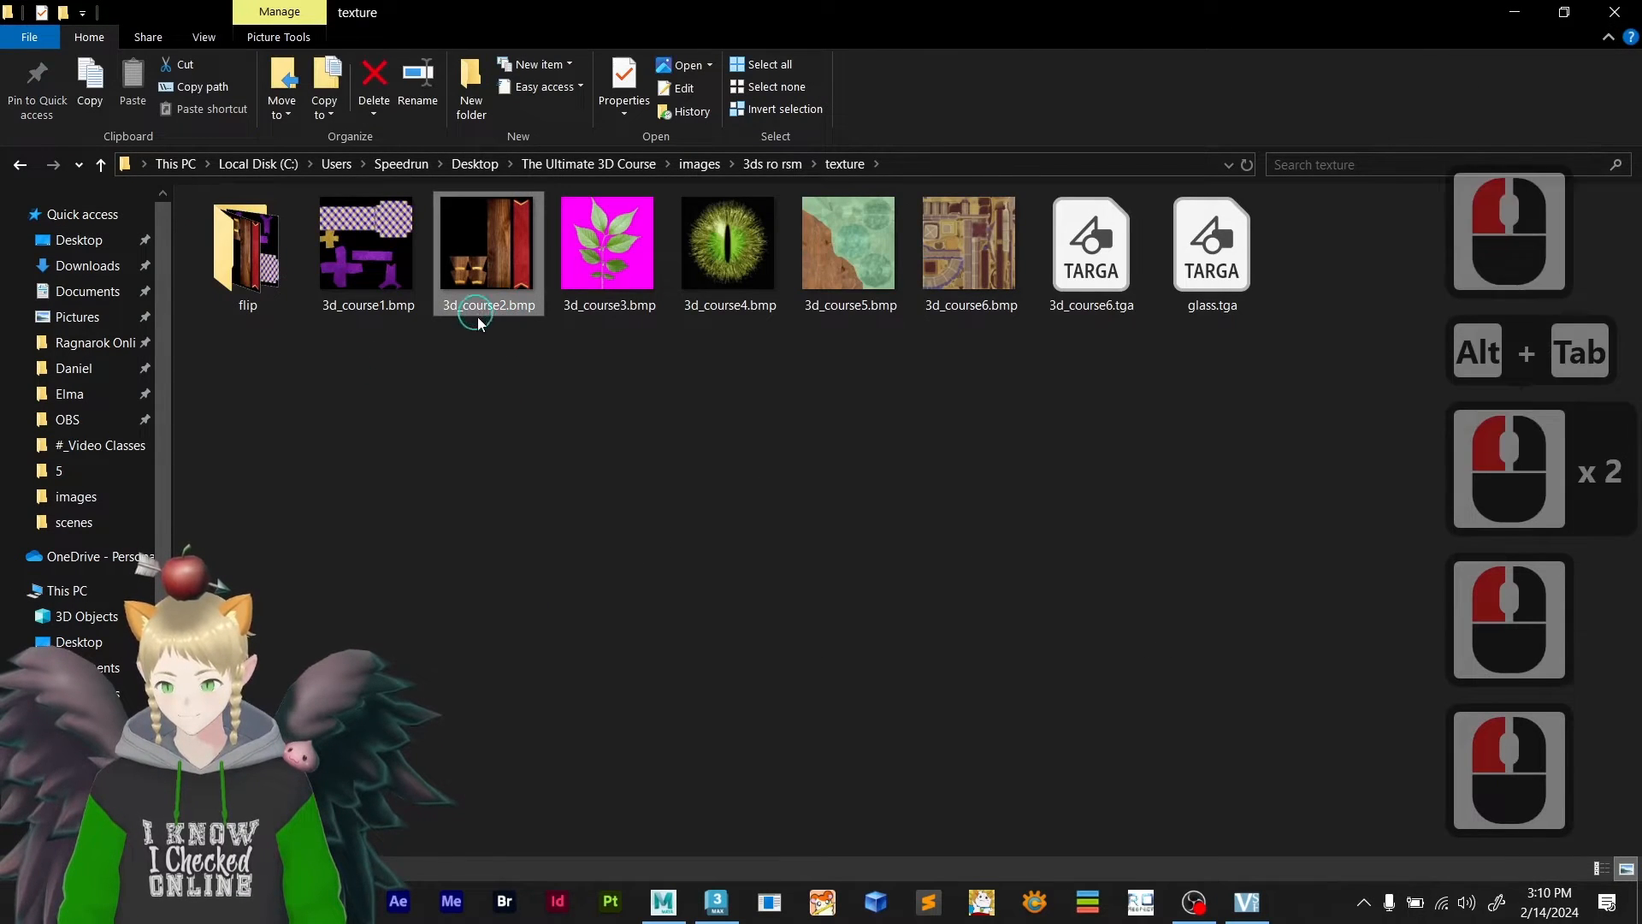
key("ctrl+c")
left_click(521, 395)
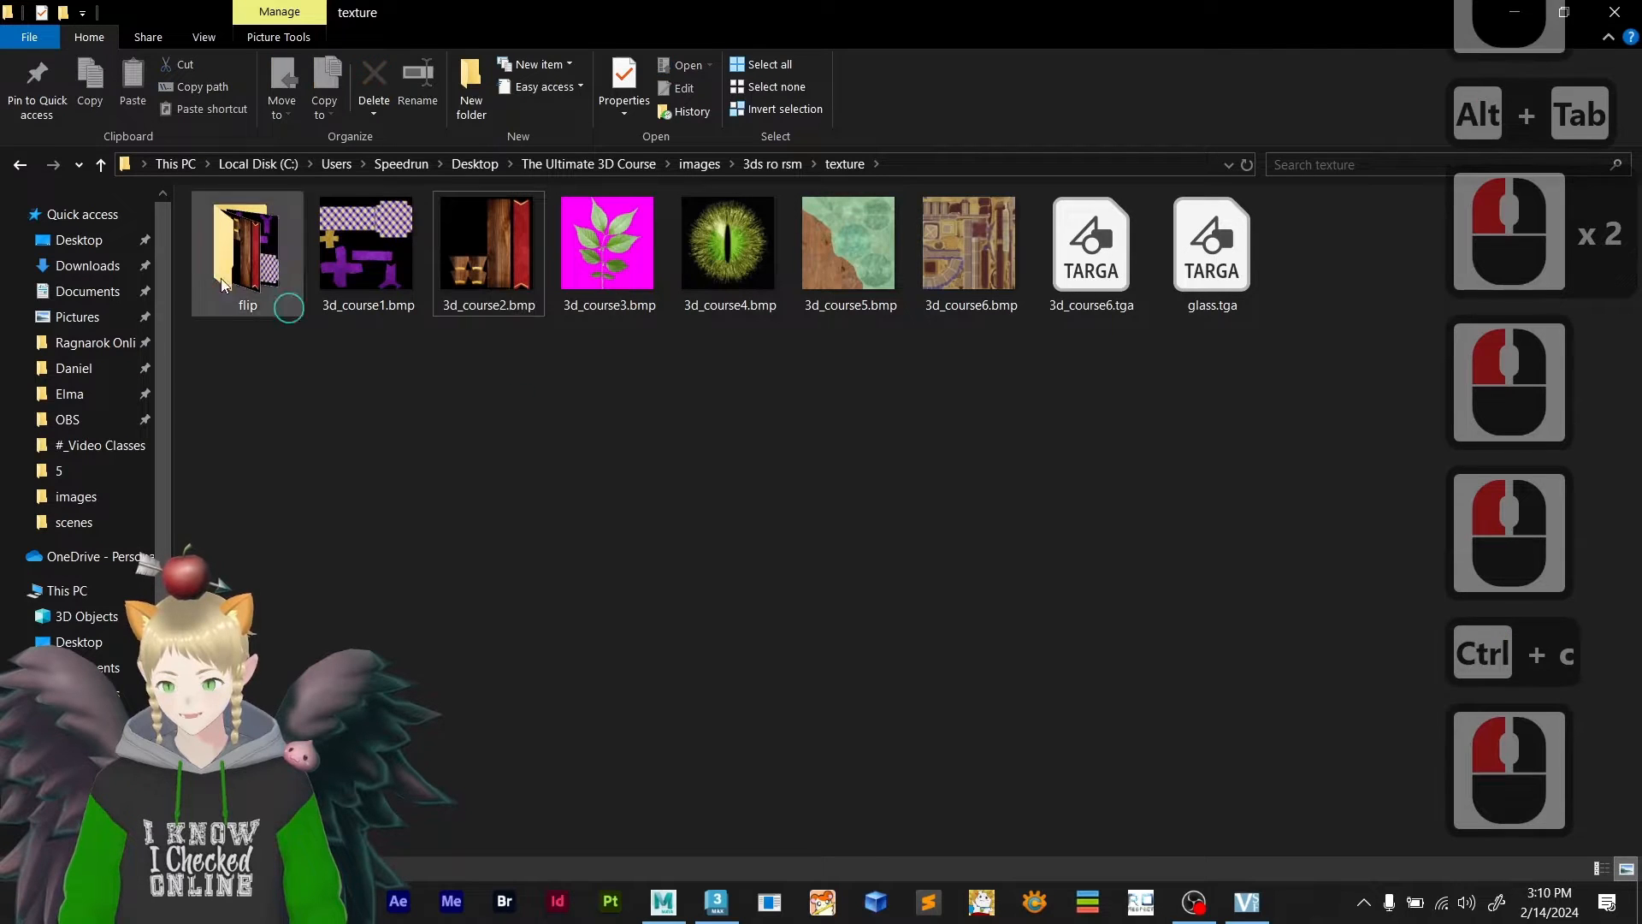
left_click(19, 164)
key("alt+Tab")
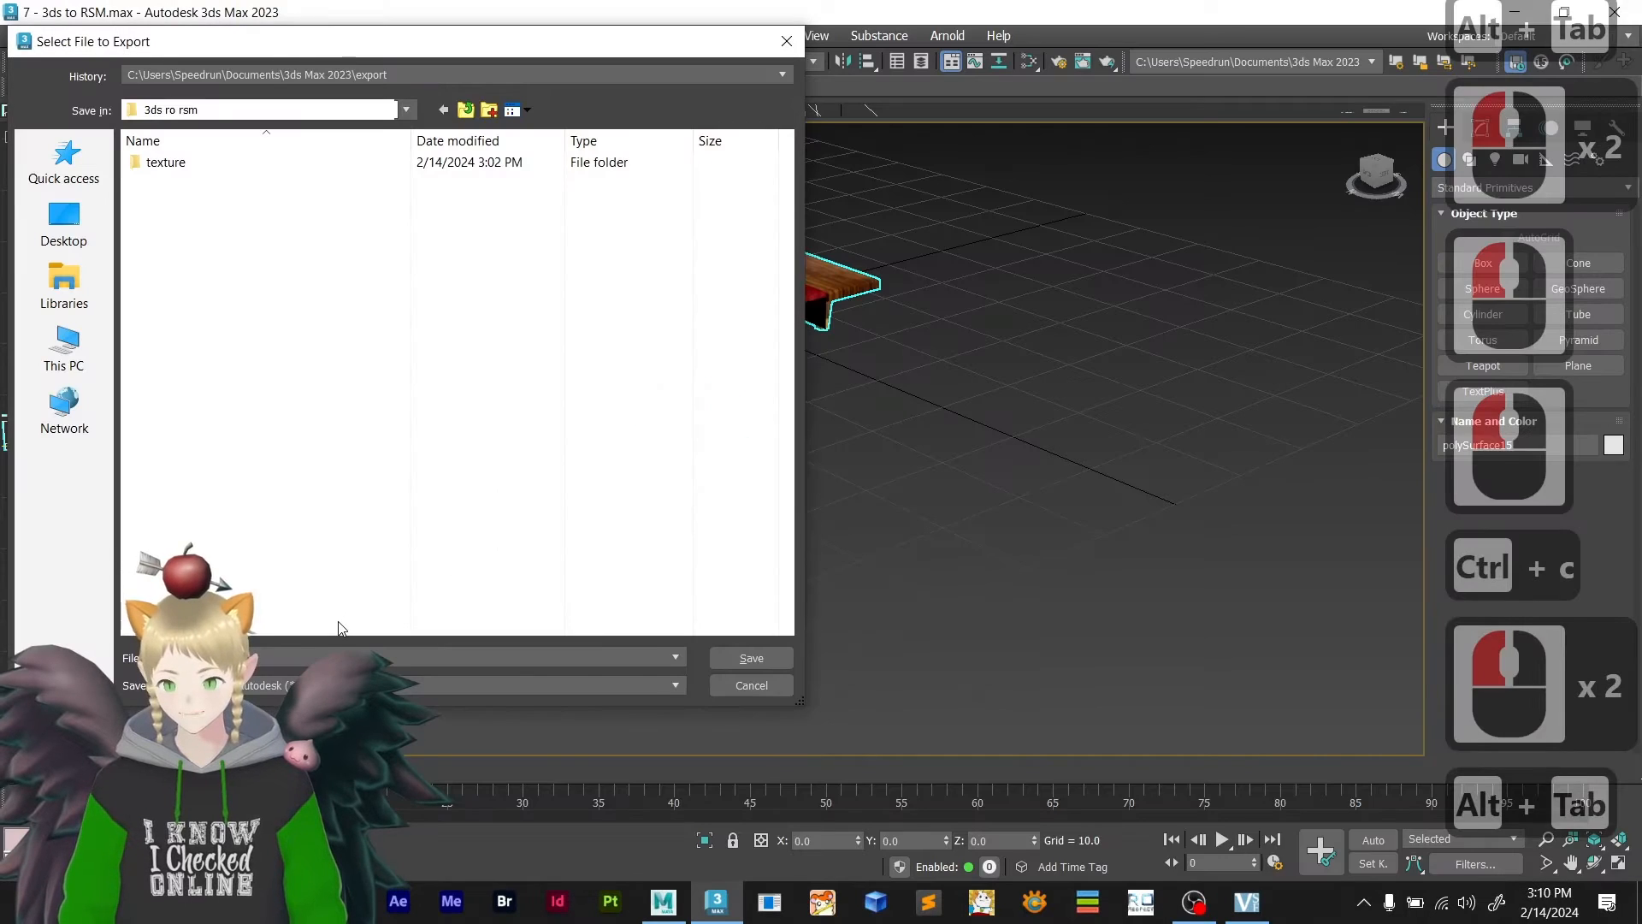
key("ctrl+v")
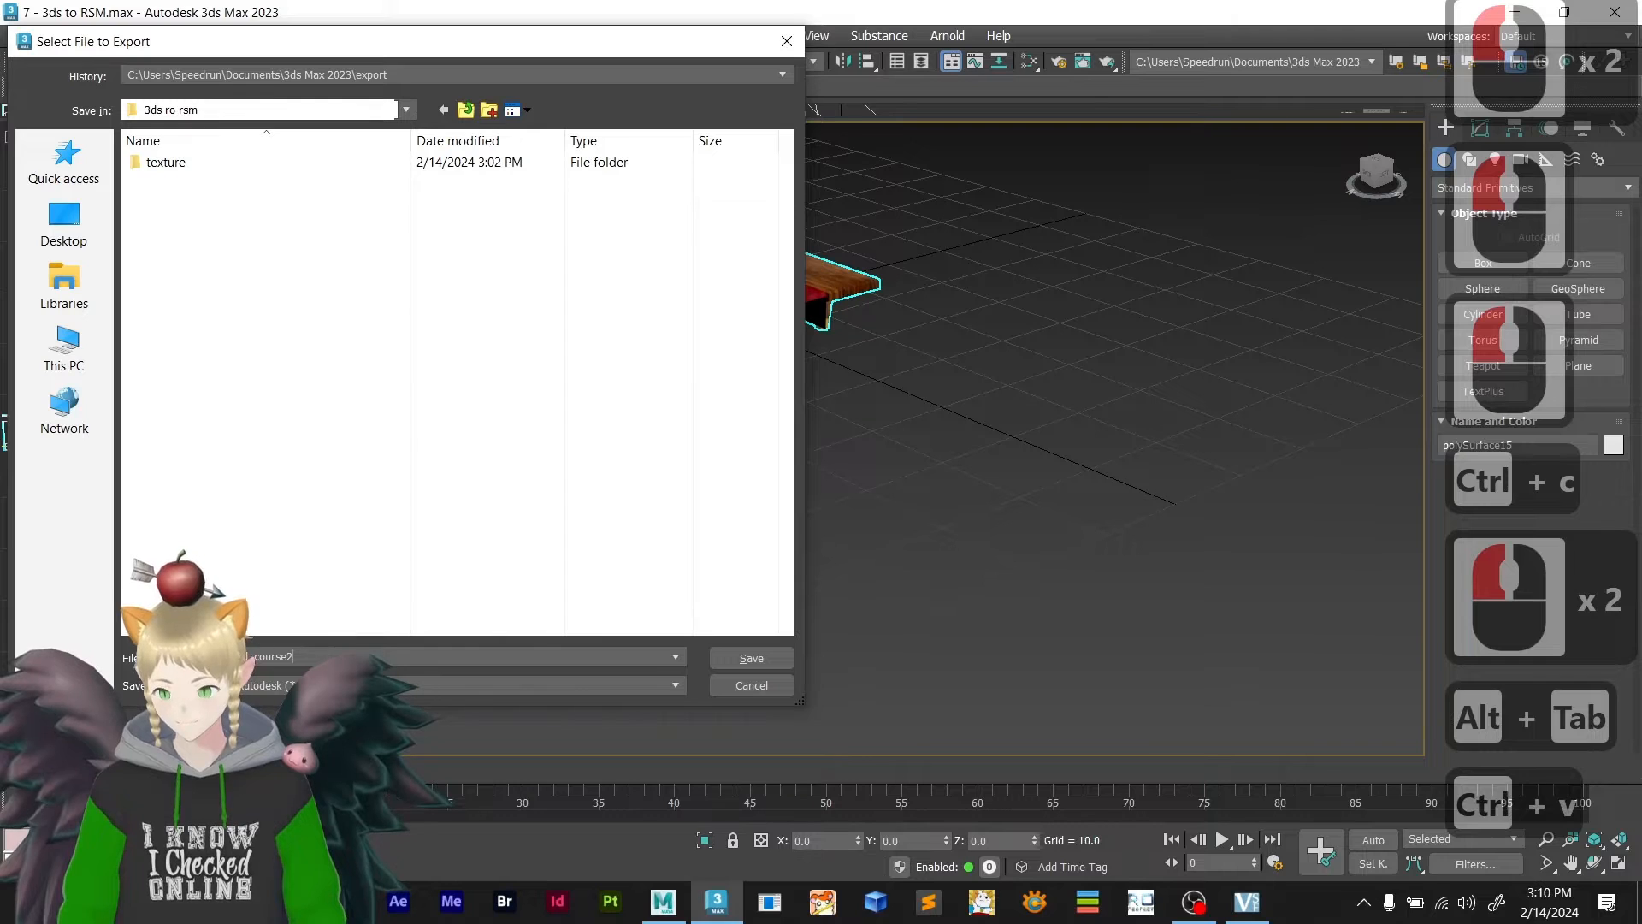
- Export the table in 3D Studio (3DS) format with Preserve MAX's Texture Coordinates enabled, and dismiss the output warnings
left_click(325, 685)
left_click(315, 451)
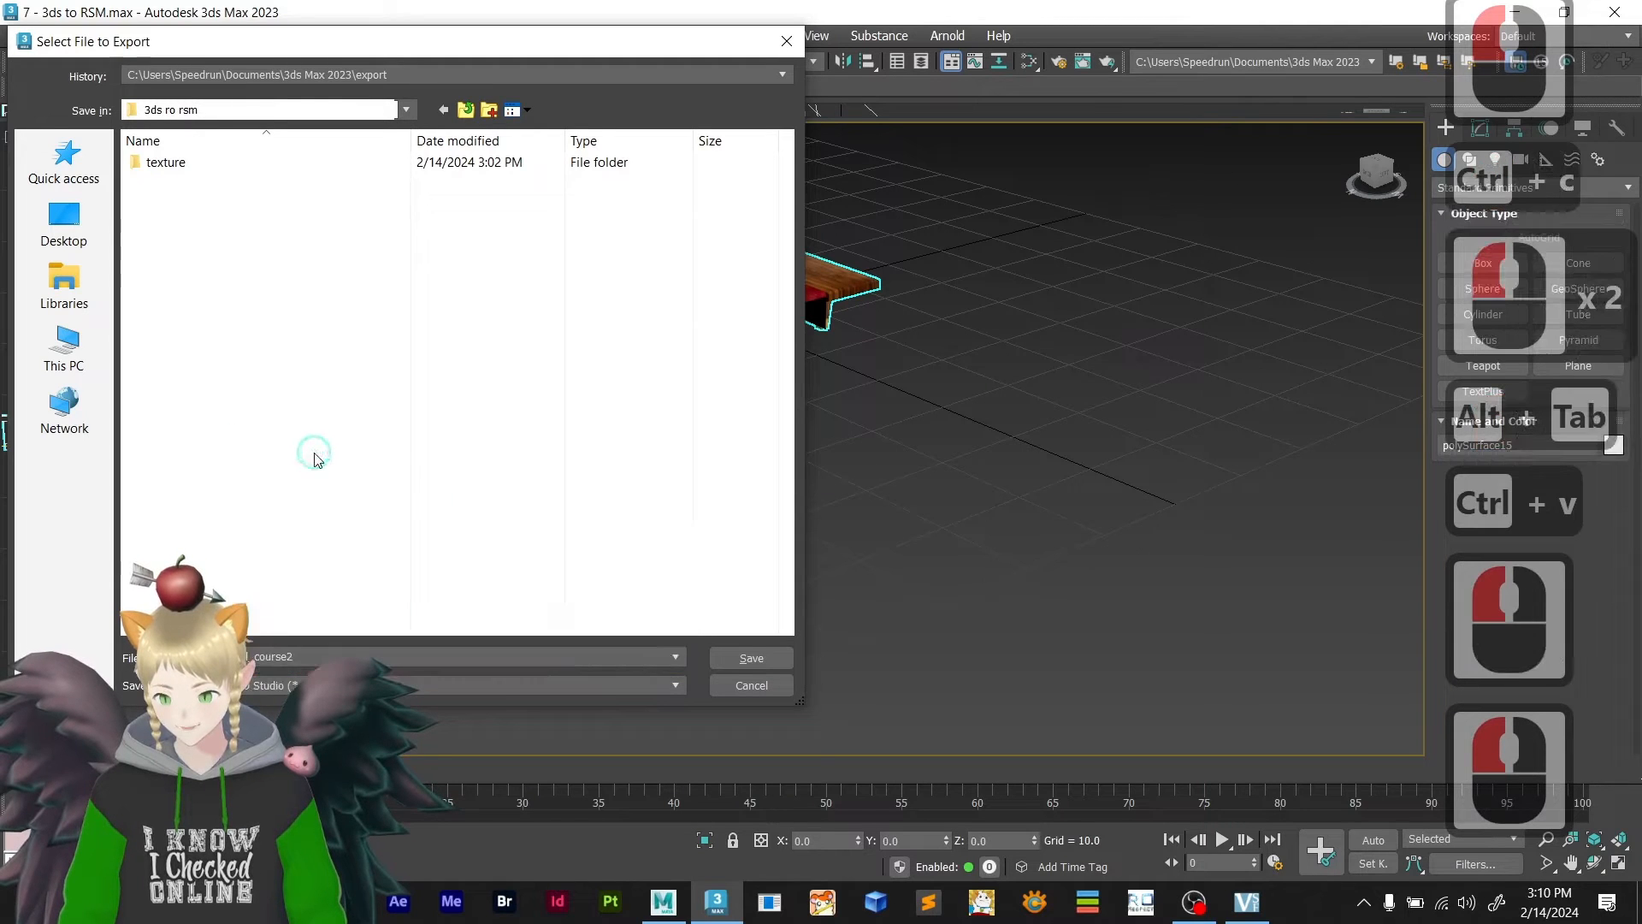
left_click(752, 657)
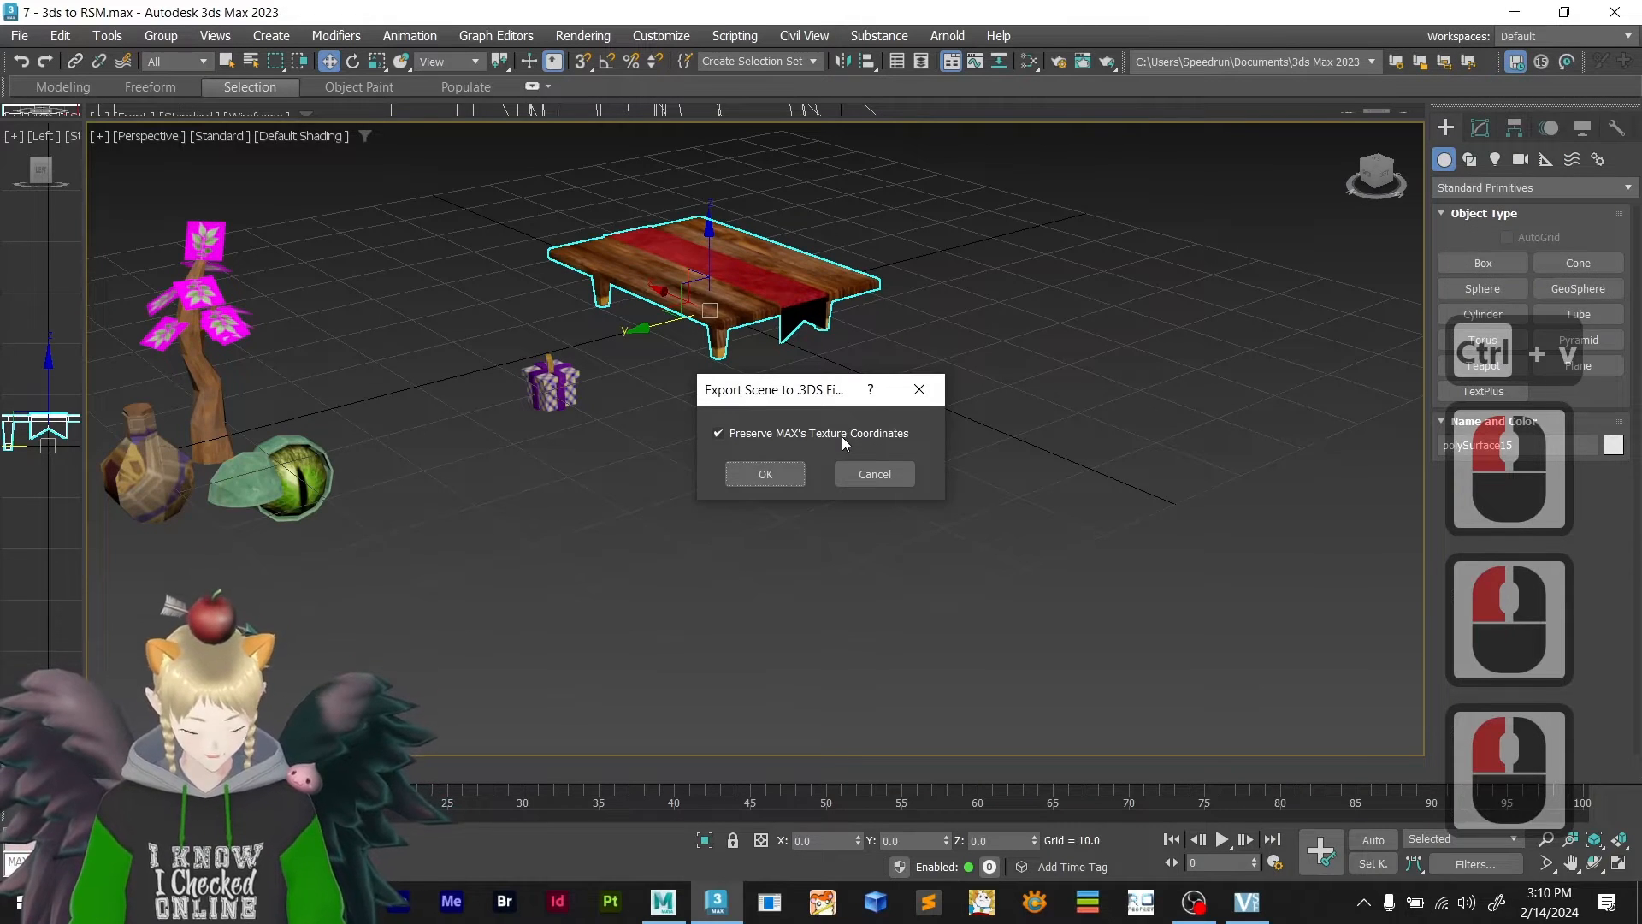
left_click(797, 470)
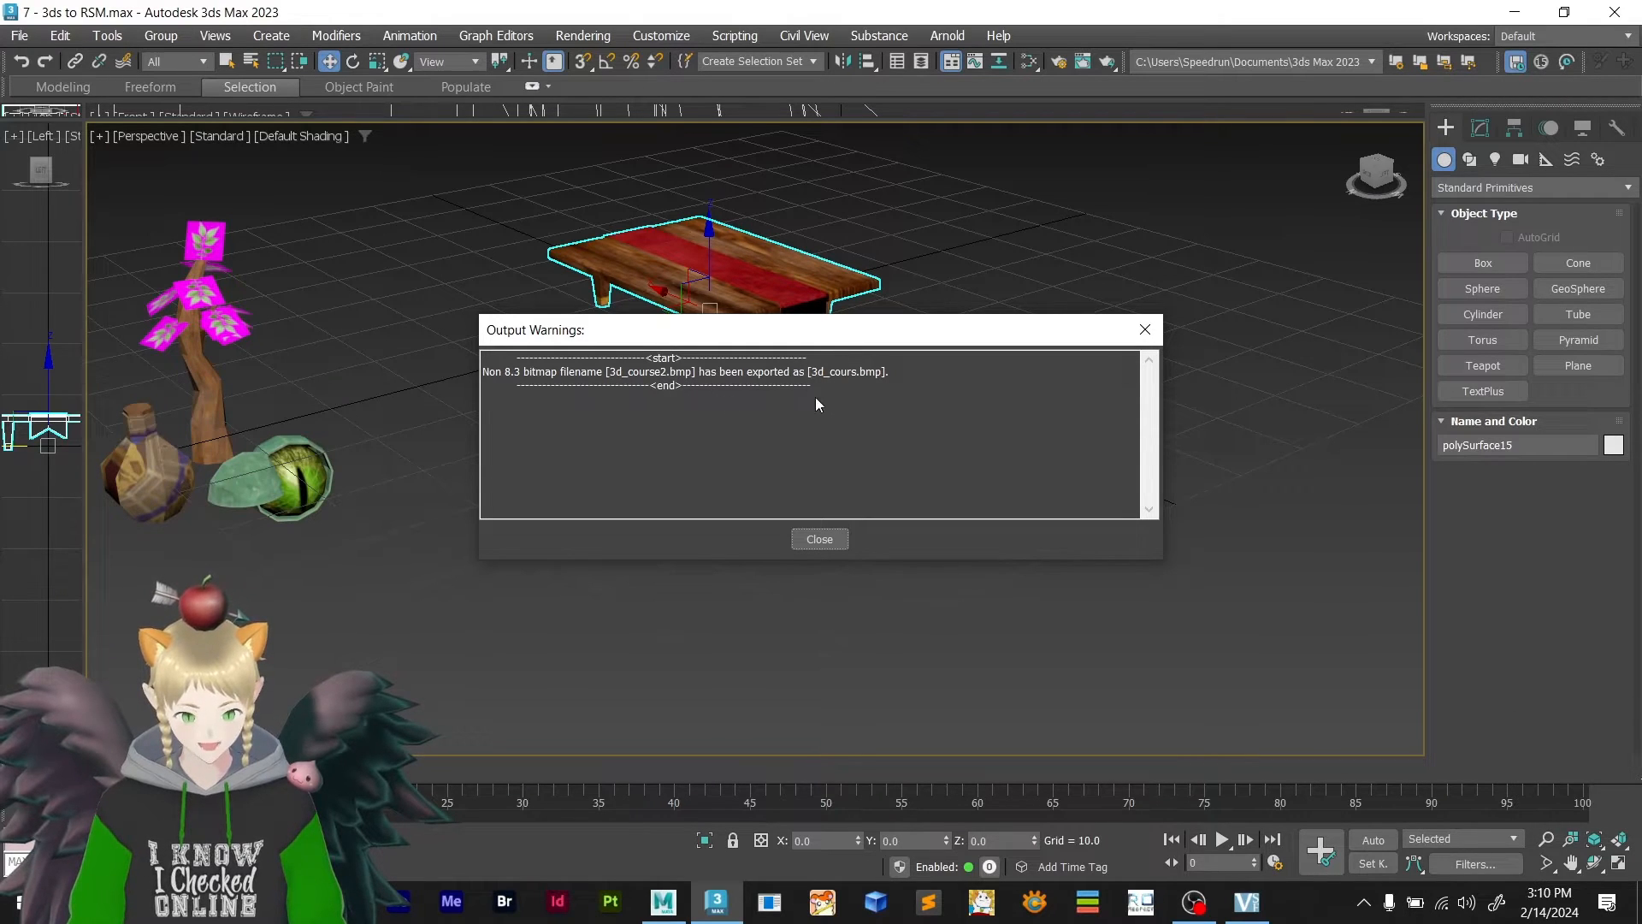
left_click(828, 539)
- Move the table along Y to about -64, clearing the centre of the grid
left_click(817, 452)
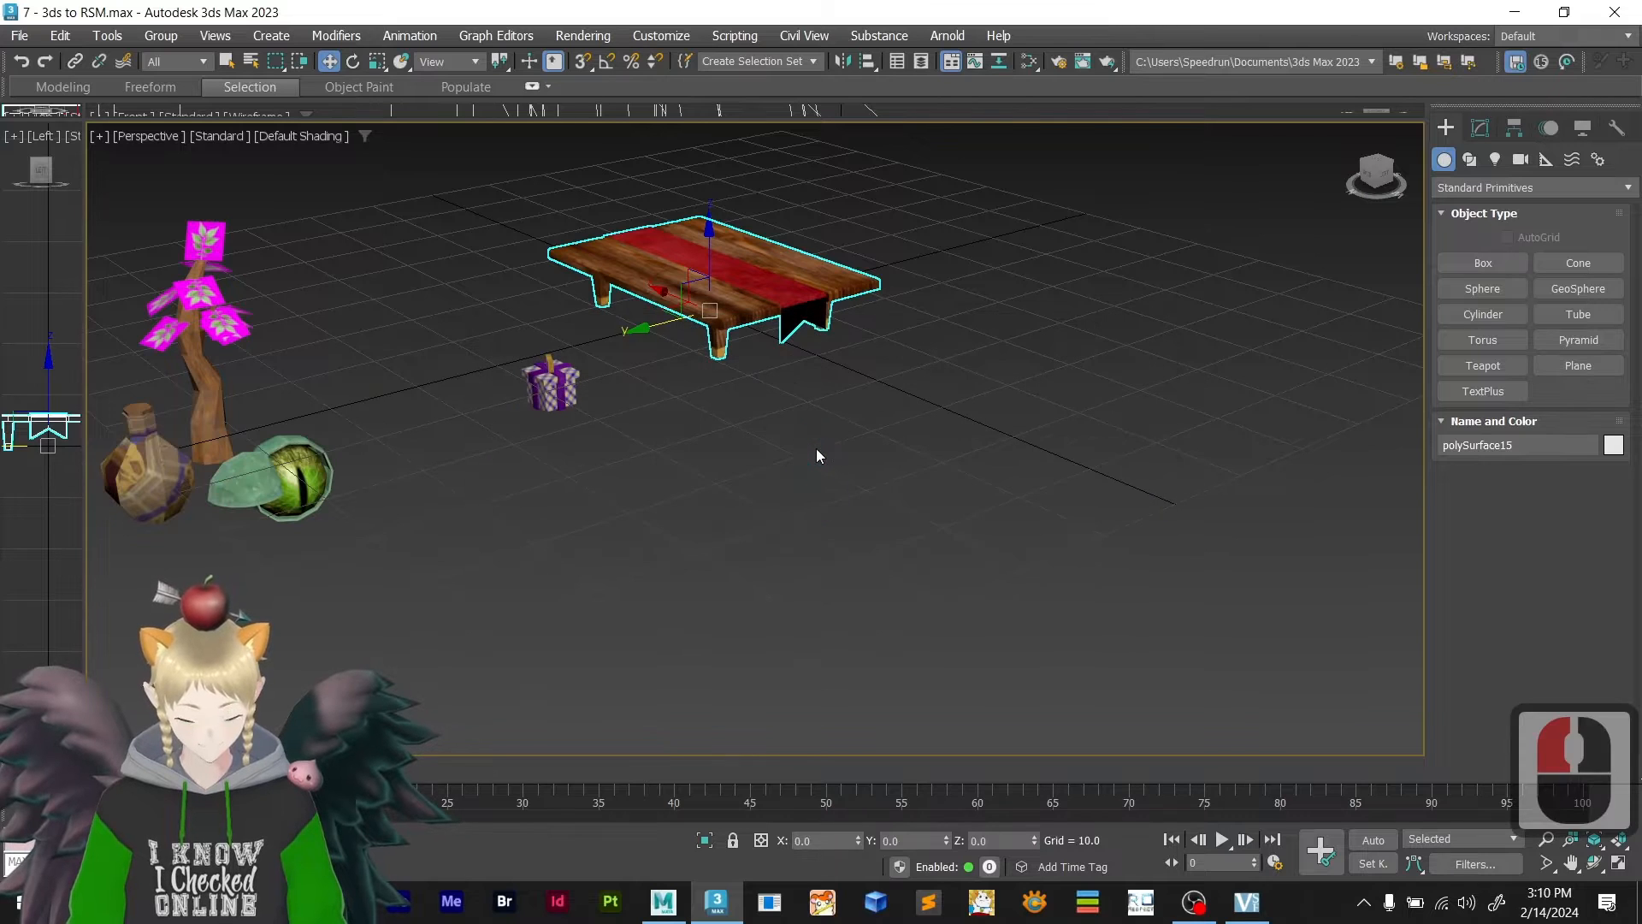
scroll(816, 448, "down", 5)
scroll(855, 488, "up", 2)
left_click(713, 343)
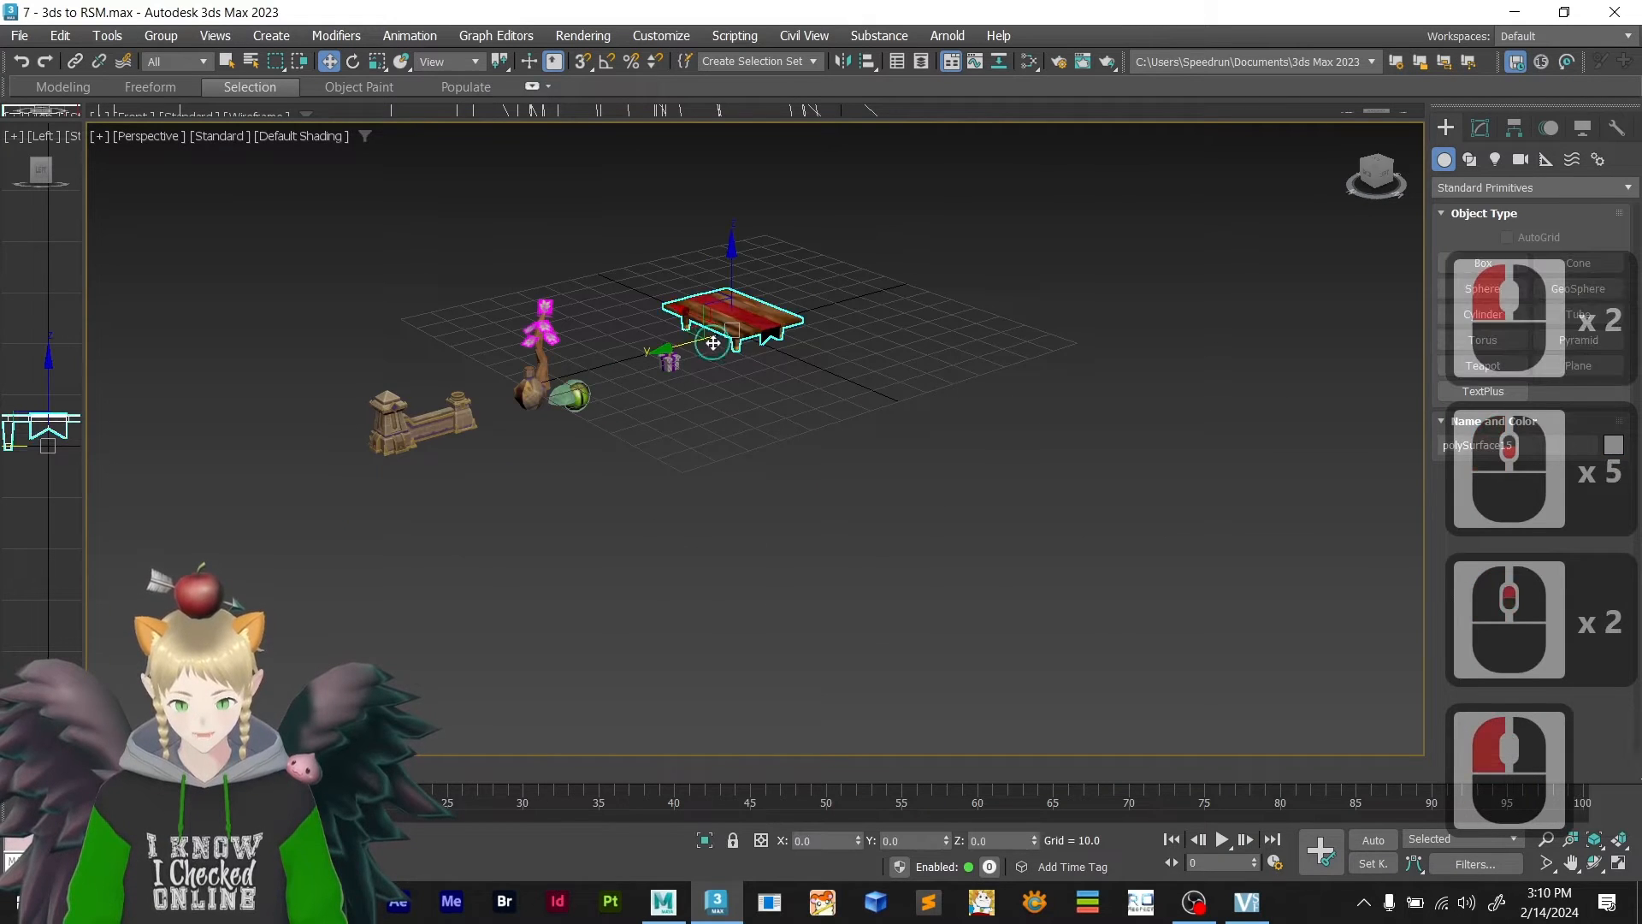
left_click_drag(666, 348, 820, 371)
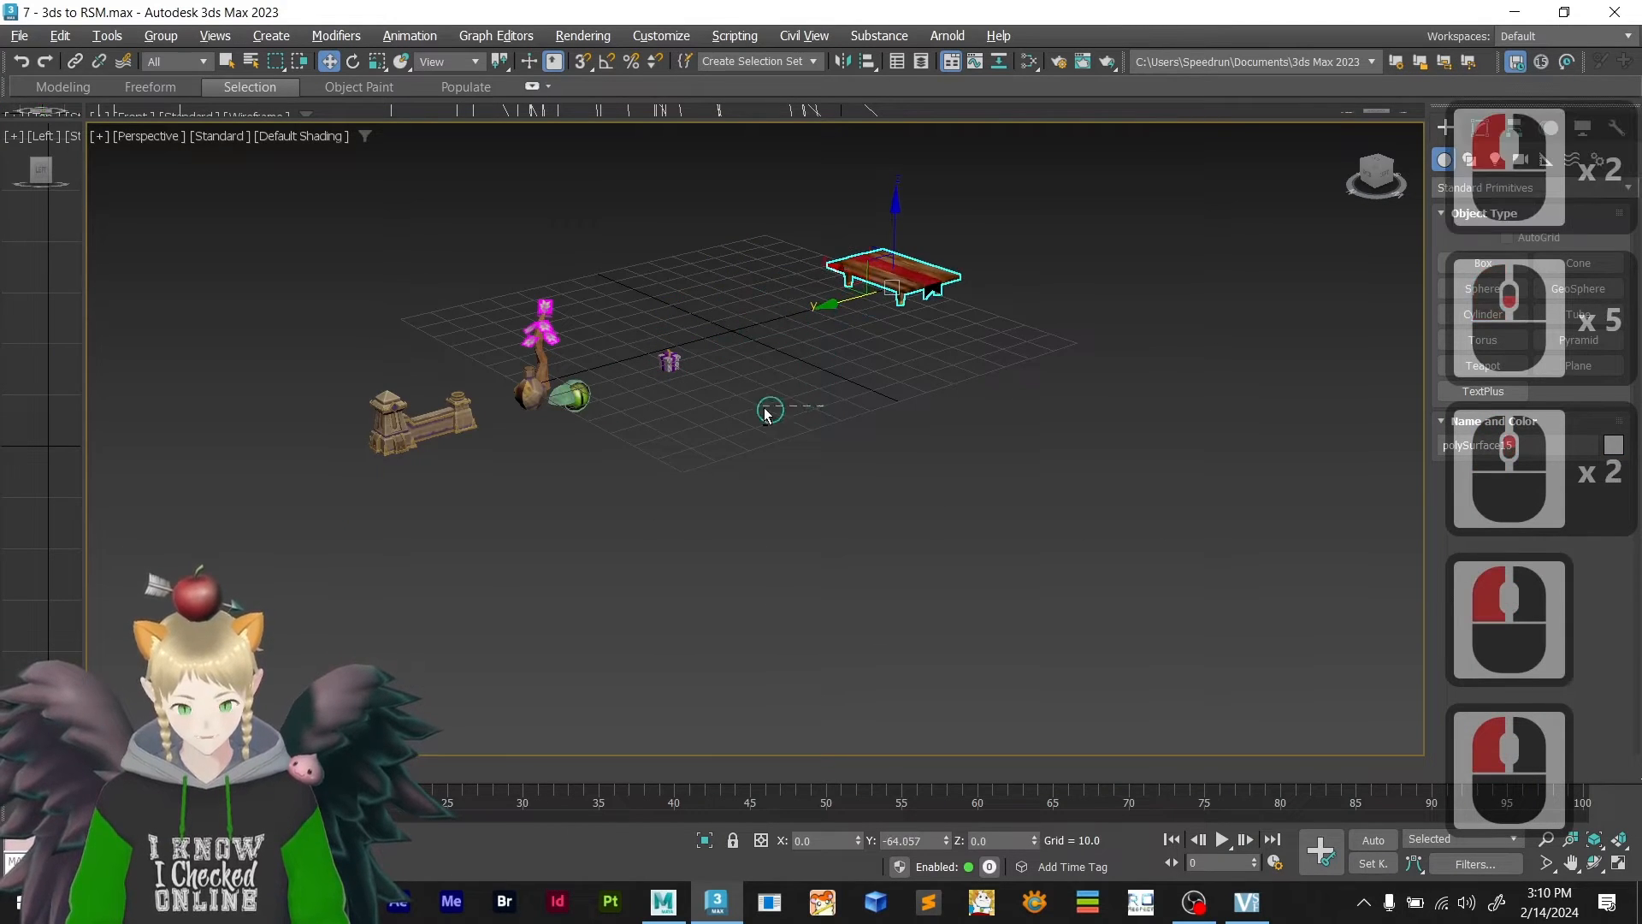
- Place the gift box at the world origin with X, Y and Z set to 0
middle_click_drag(814, 414, 788, 506, "alt")
scroll(656, 439, "up", 4)
scroll(659, 429, "down", 3)
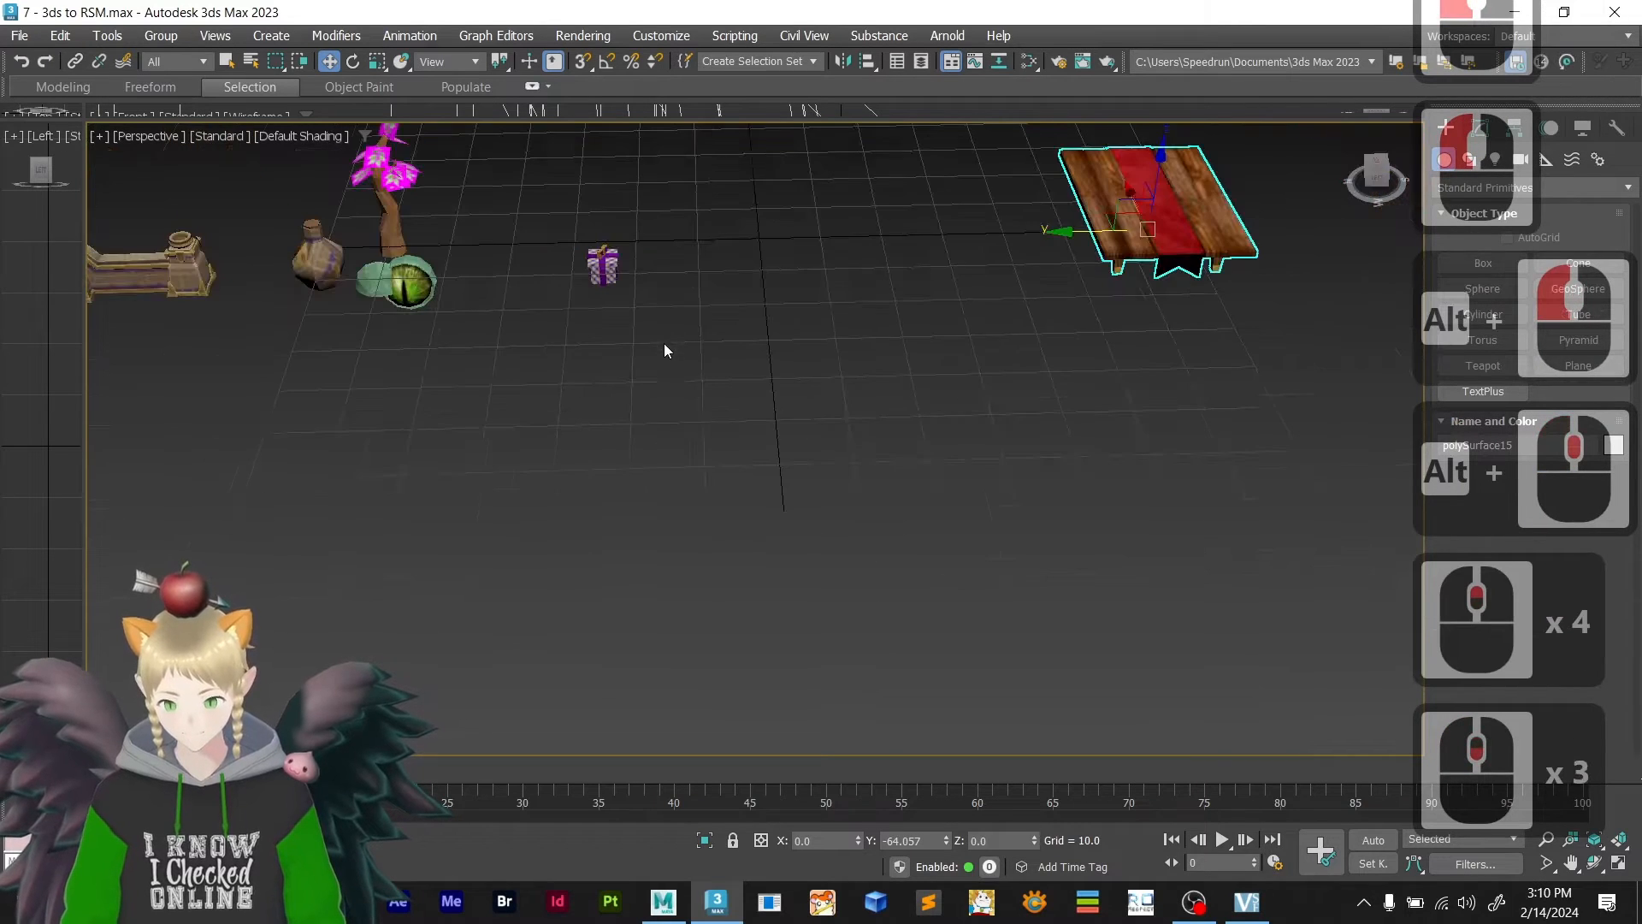
left_click(588, 270)
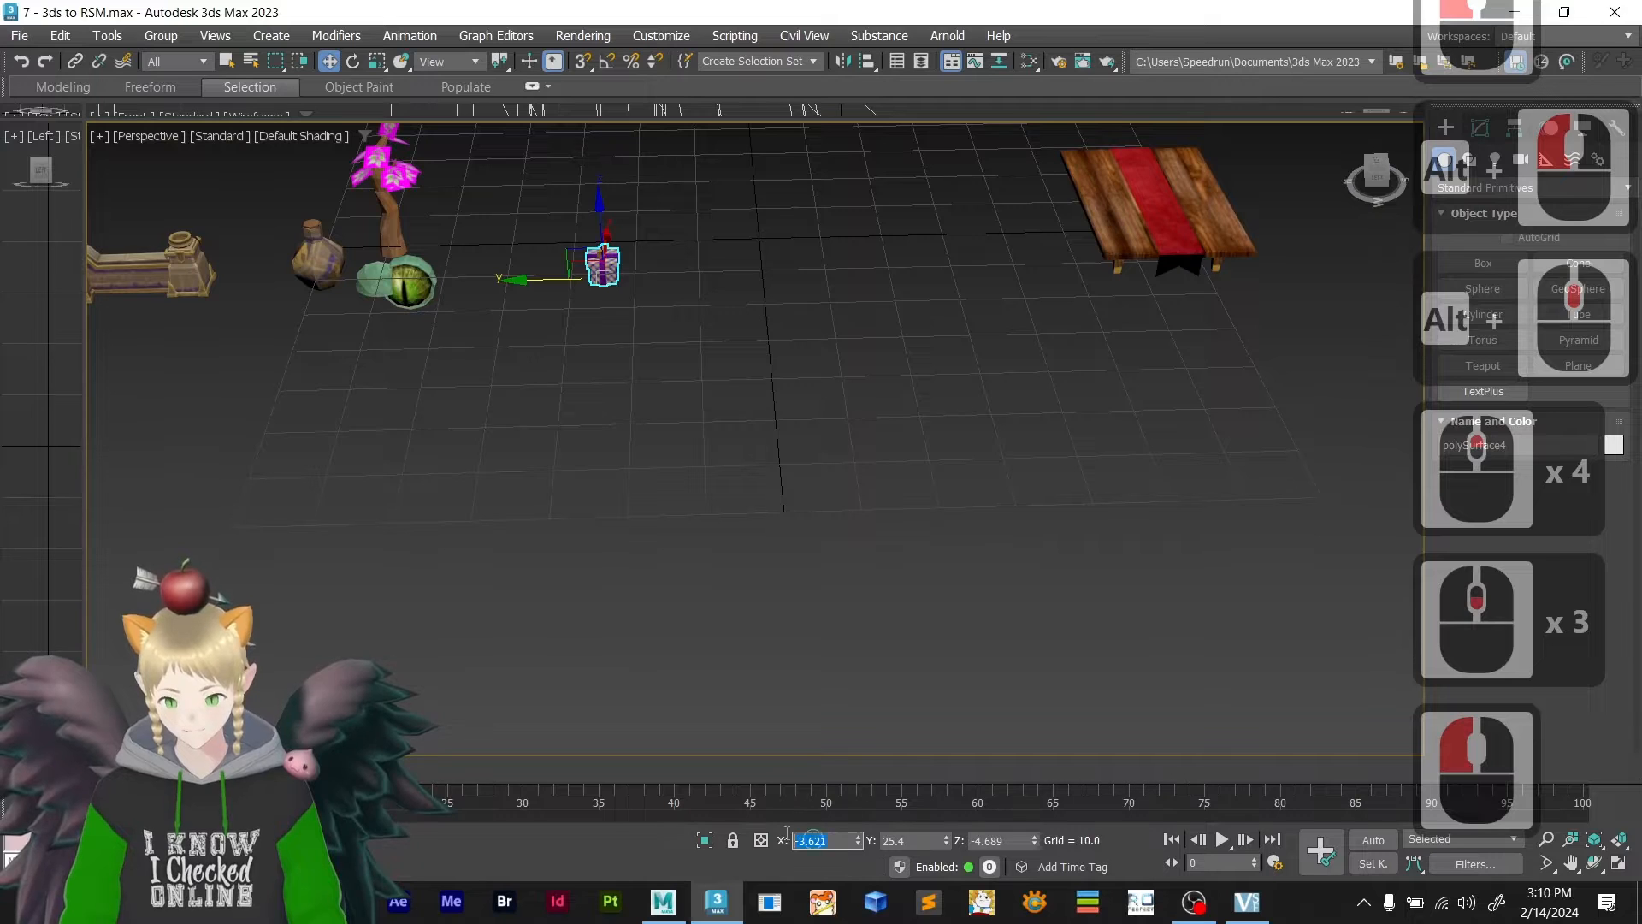
type("0")
key("Return")
key("Tab")
type("0")
key("Return")
key("Tab")
type("0")
key("Return")
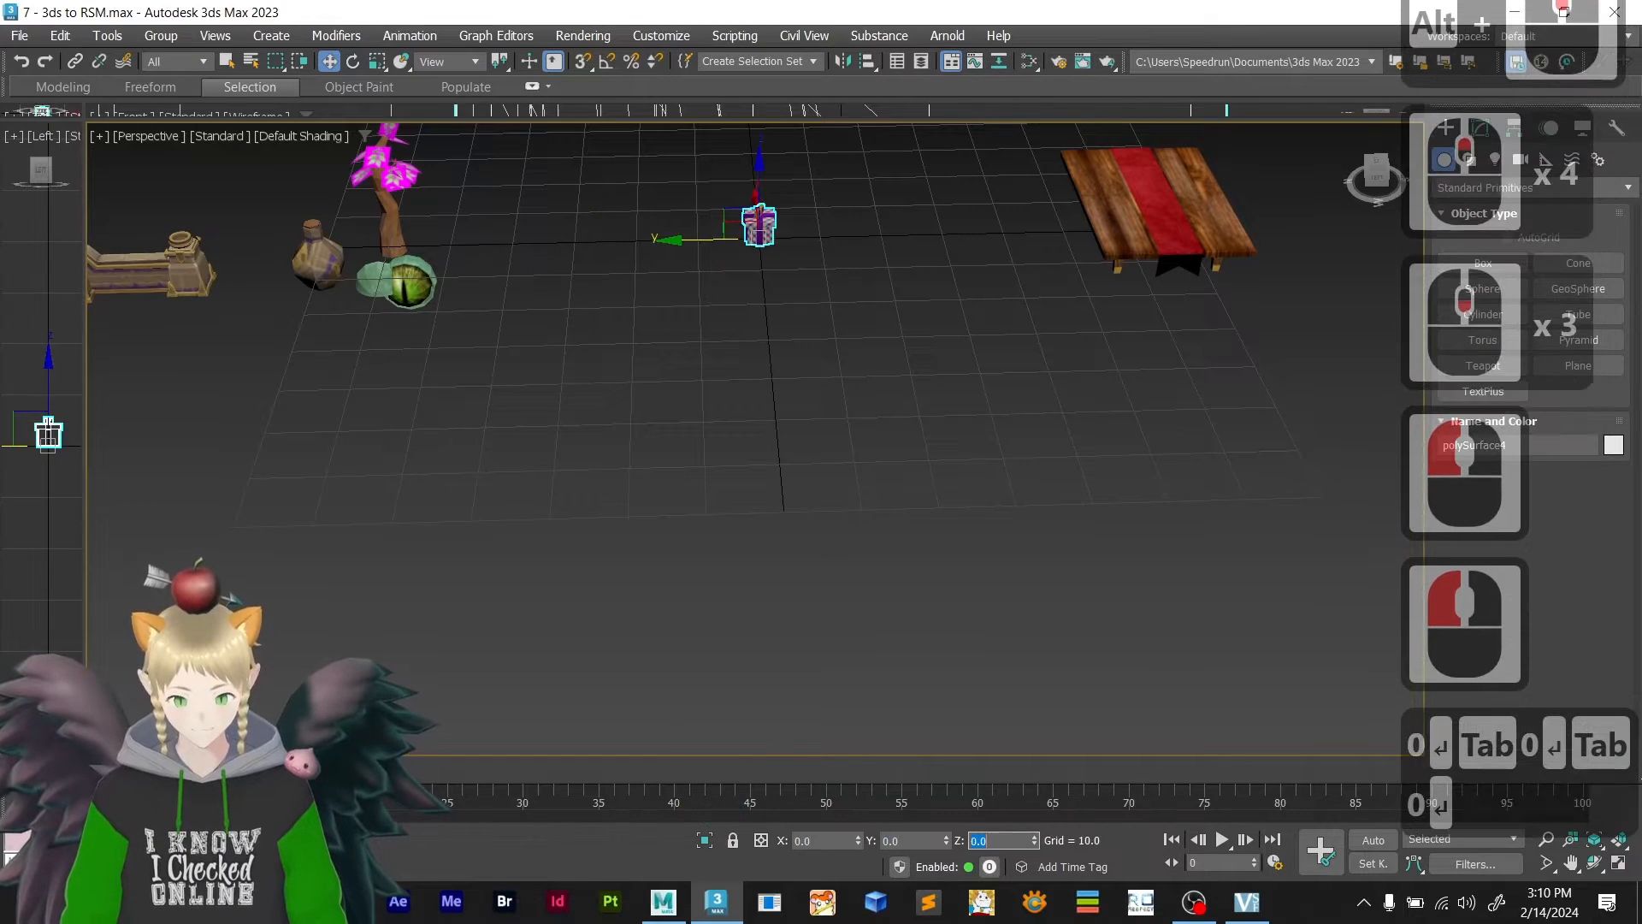
- Copy the name 3d_course1 from the gift box's bitmap in the texture folder and return to 3ds Max
key("alt+Tab")
left_click(744, 411)
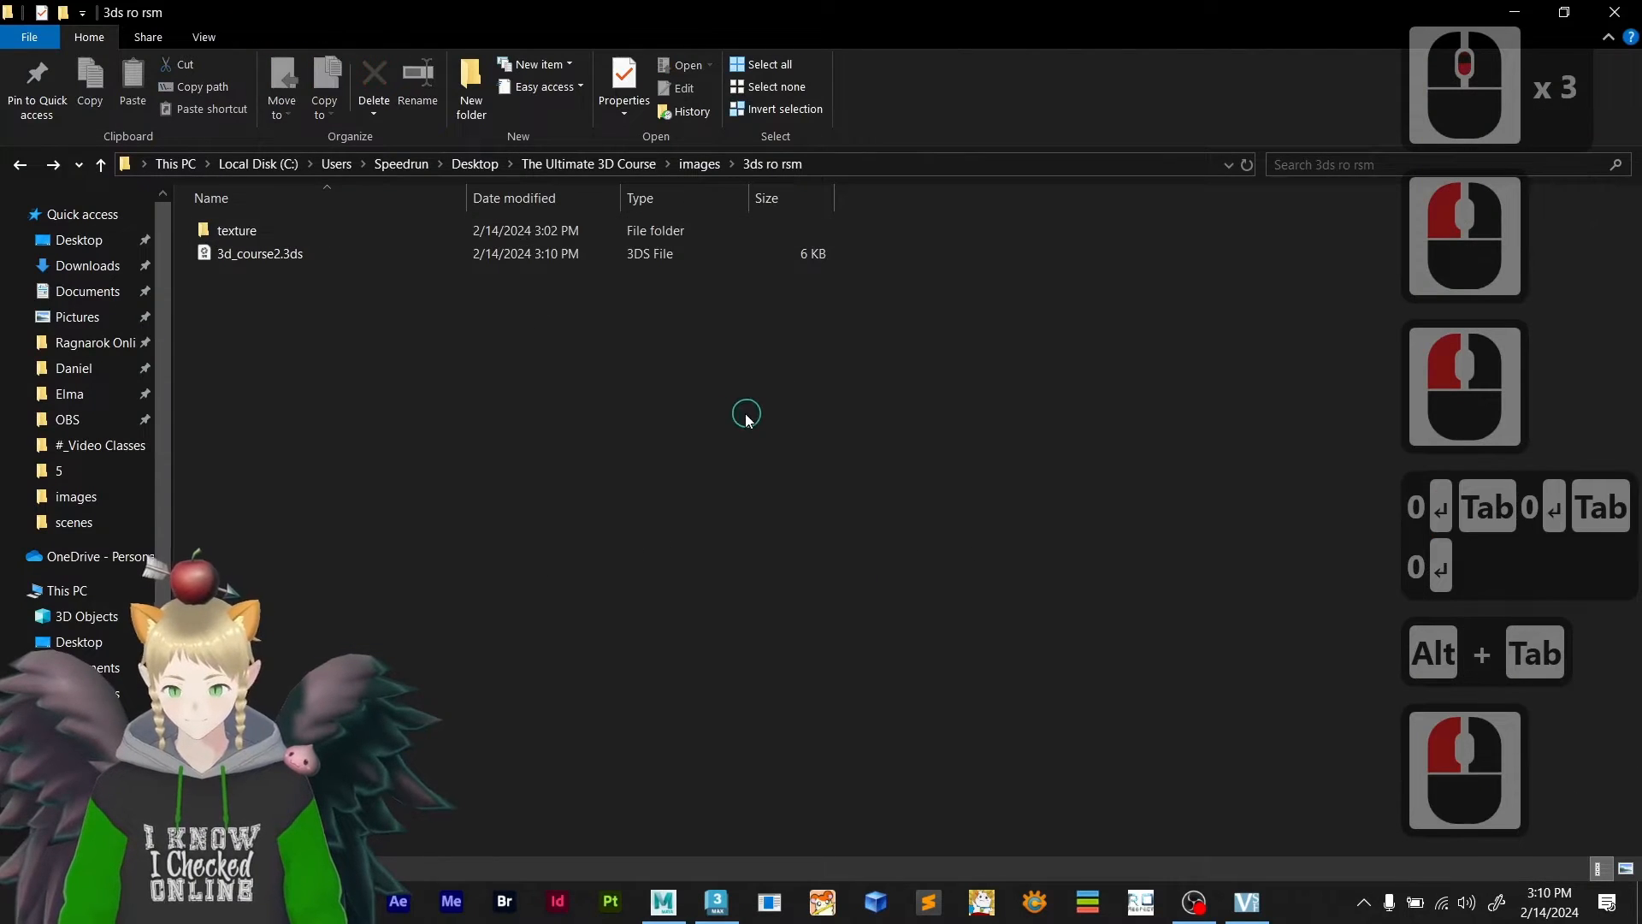
double_click(265, 229)
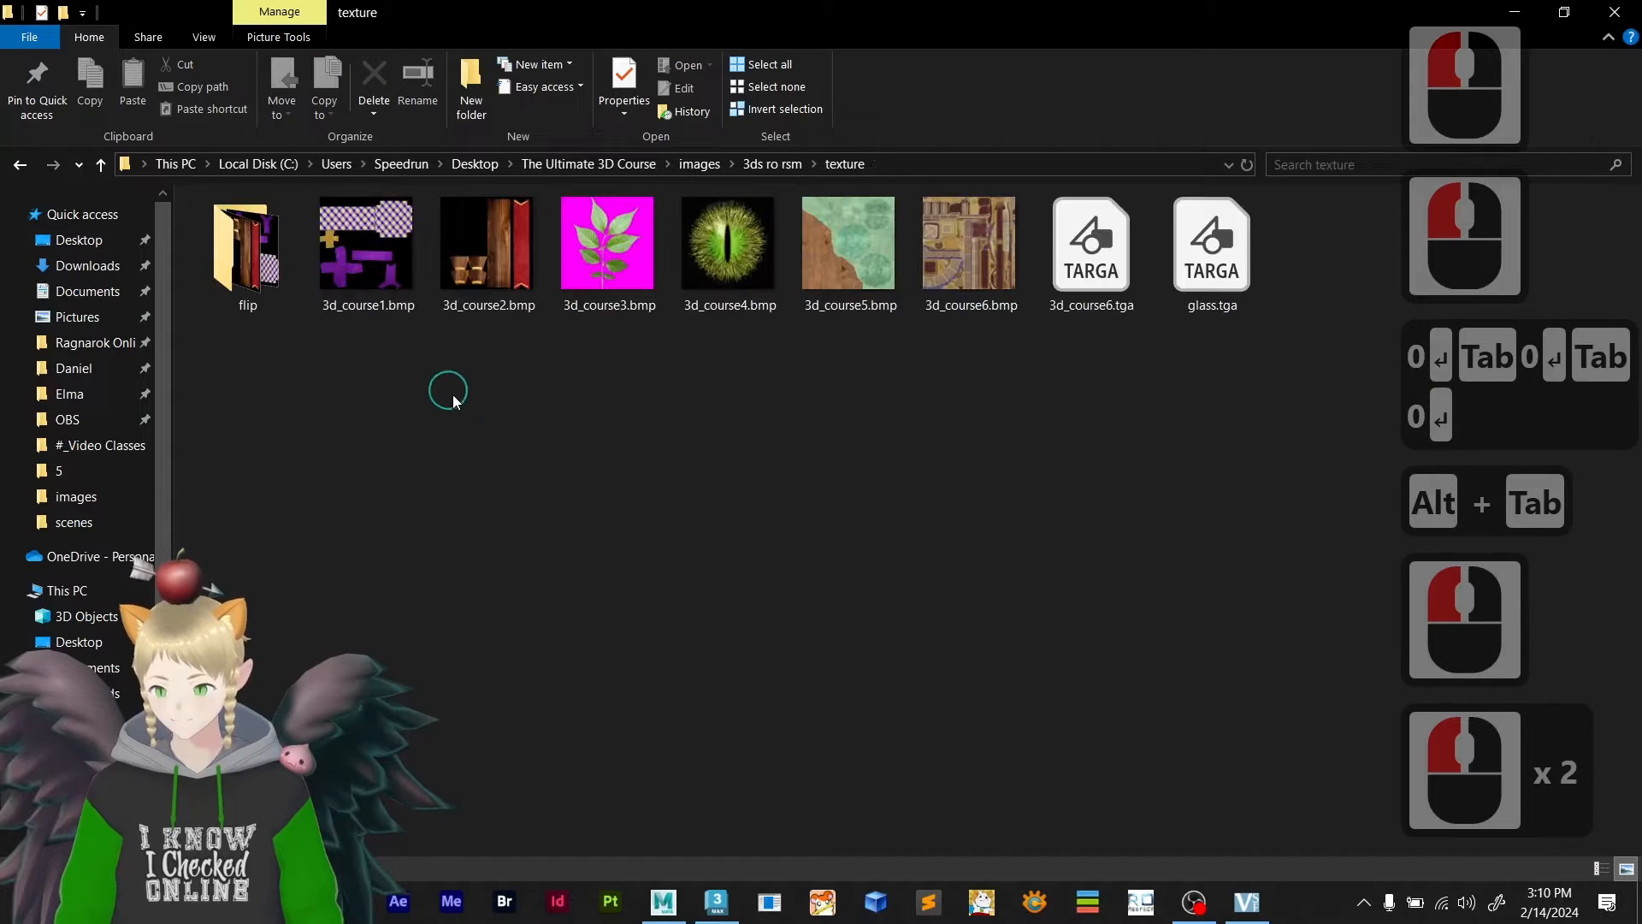
left_click(356, 303)
left_click(356, 304)
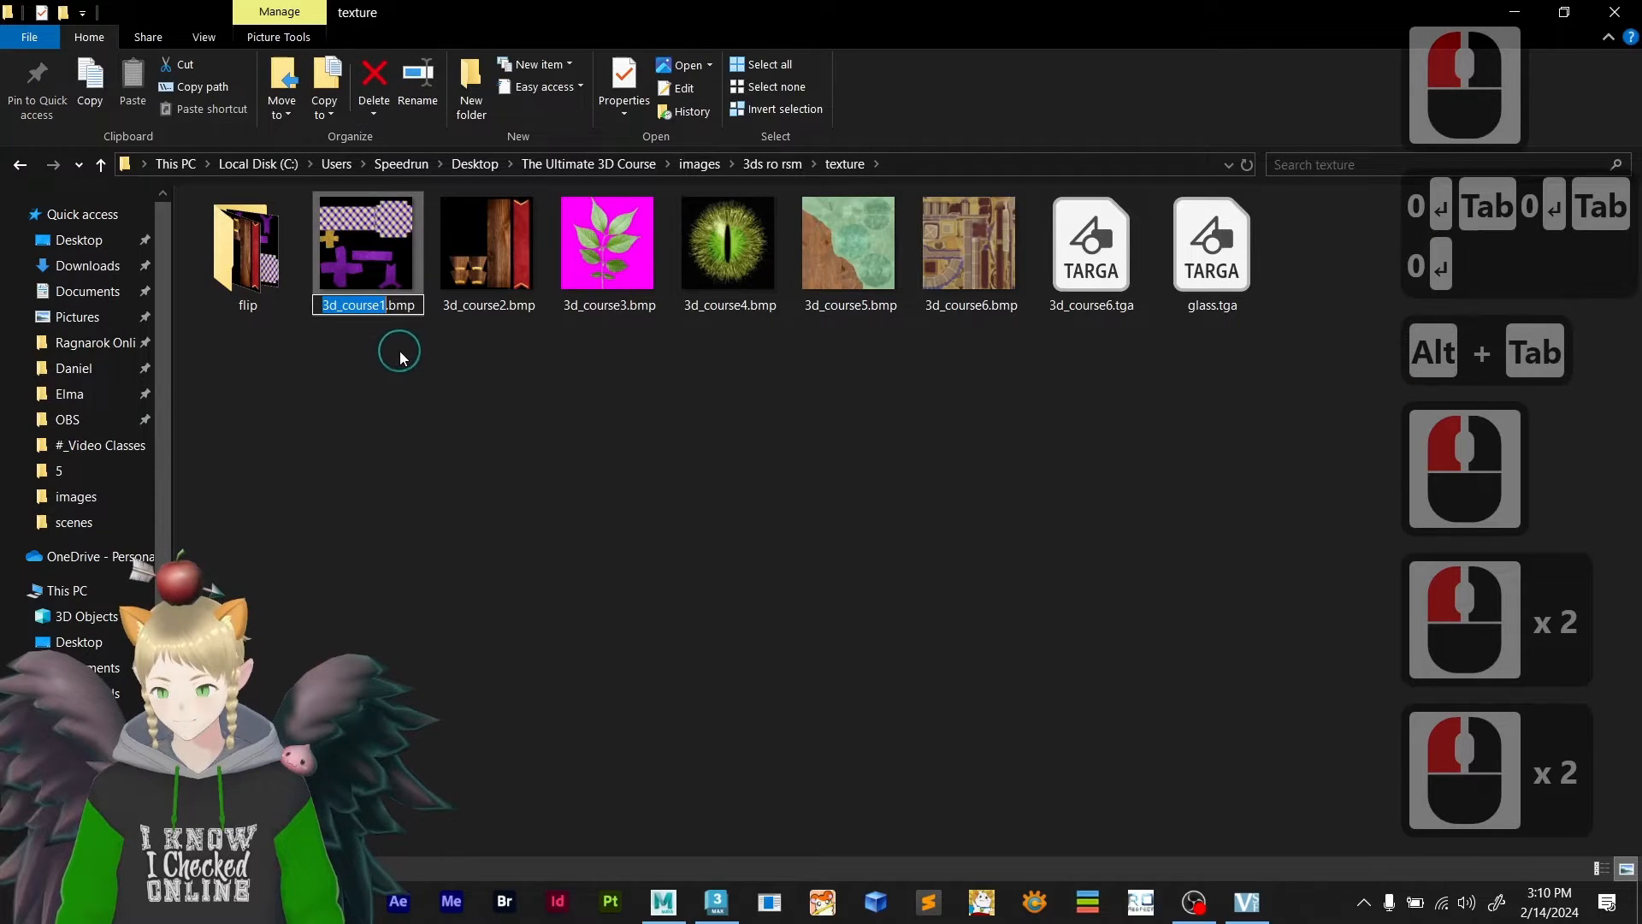
key("ctrl+c")
key("alt+Tab")
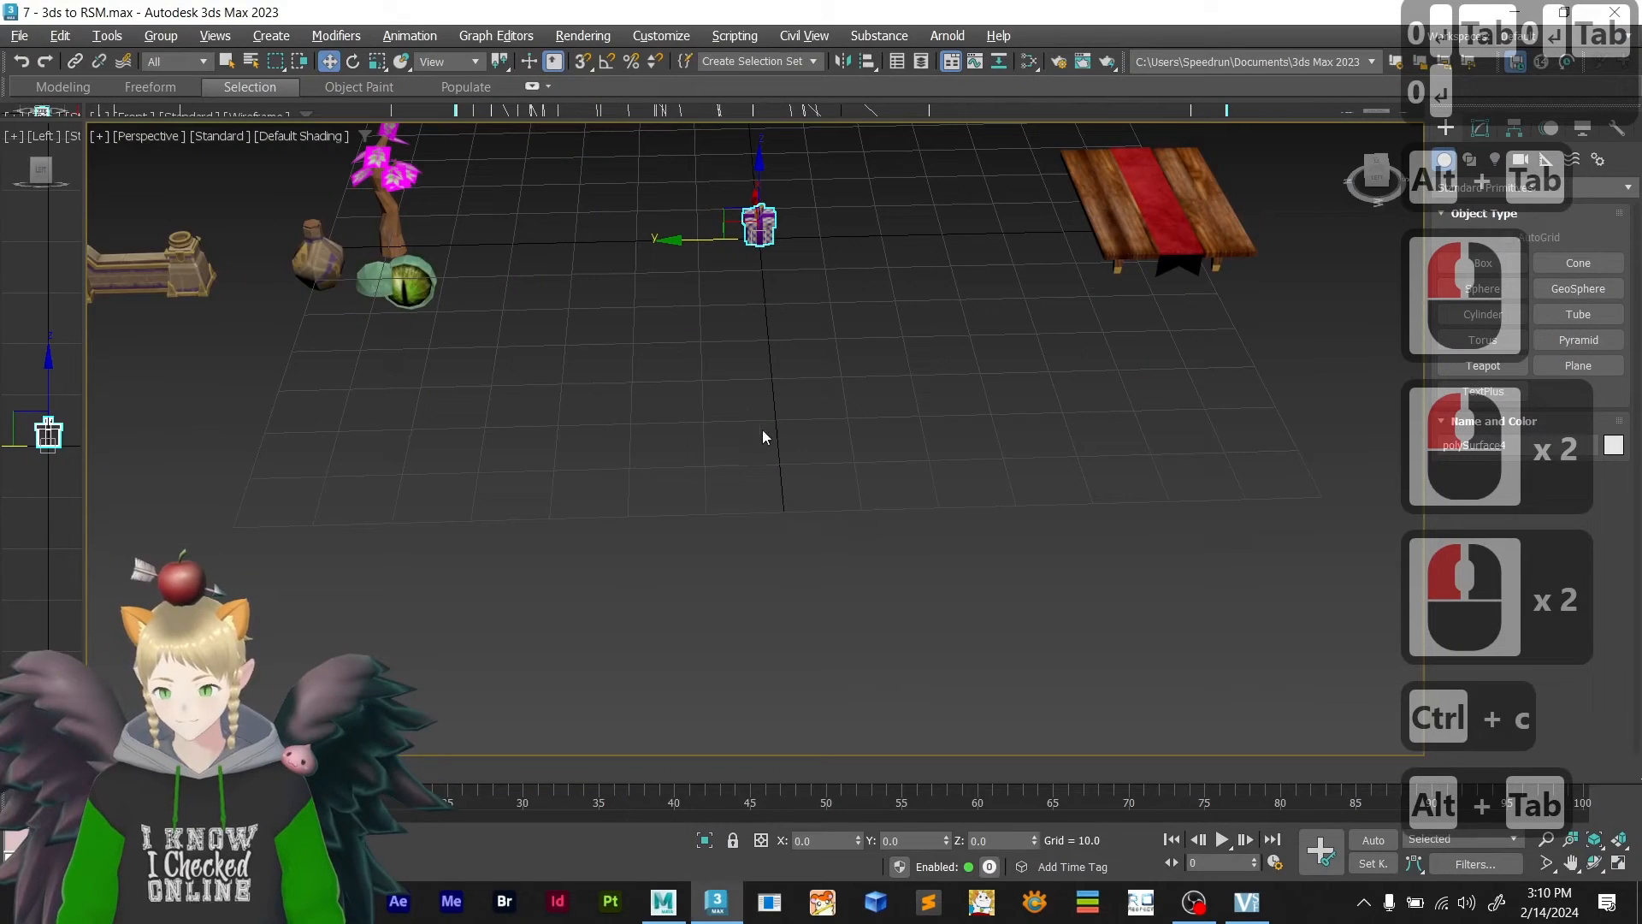
left_click(18, 38)
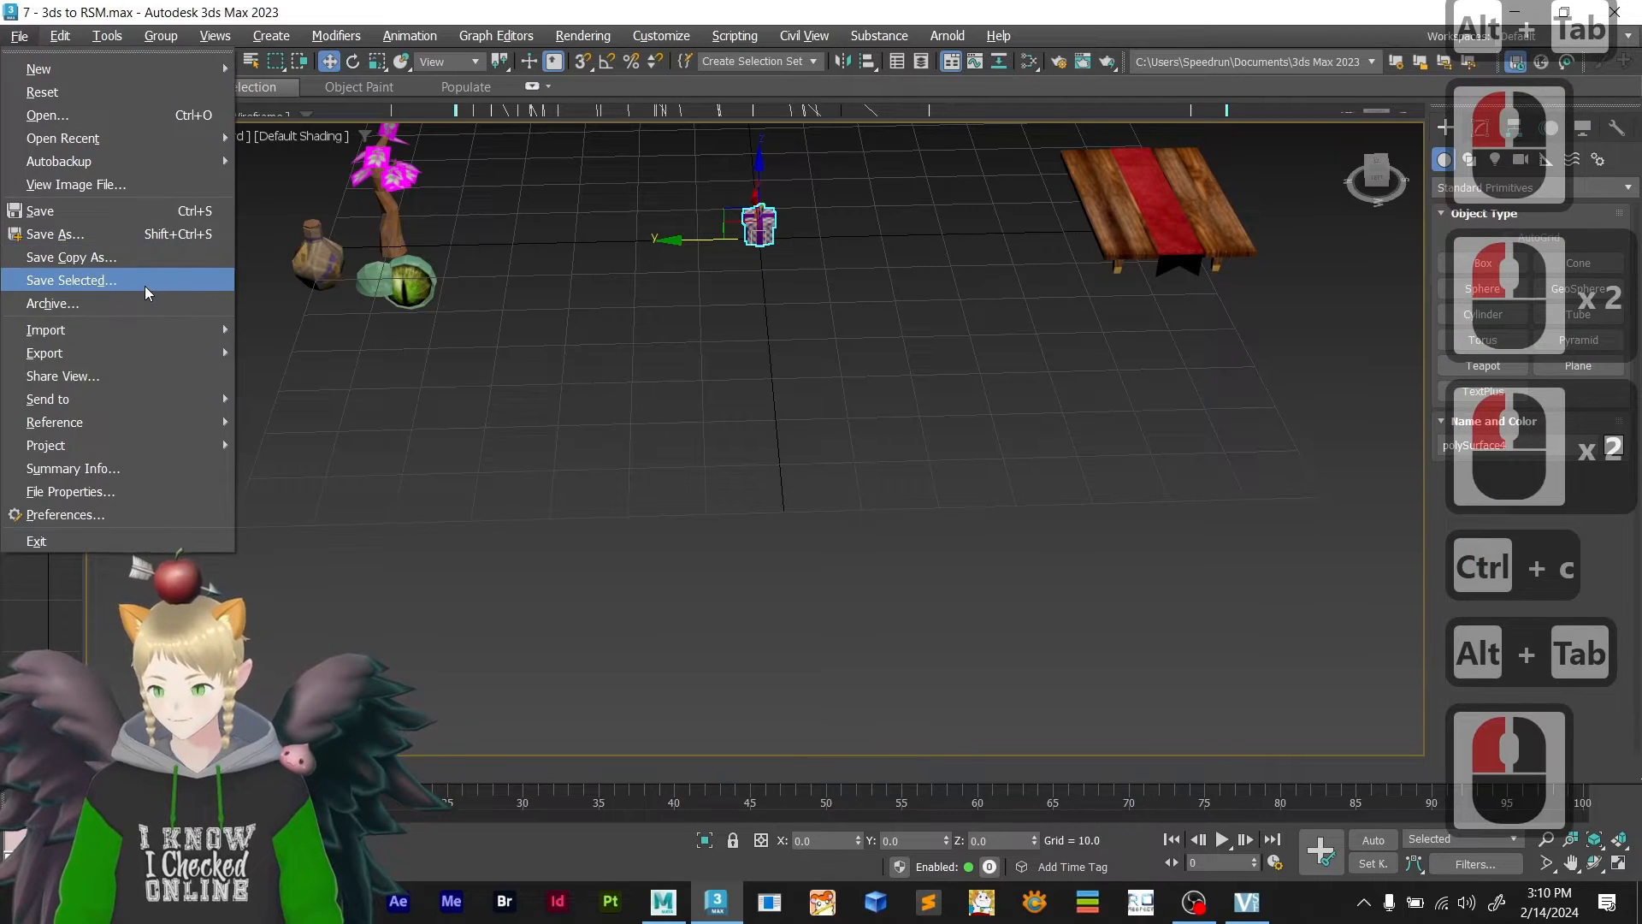
left_click(760, 427)
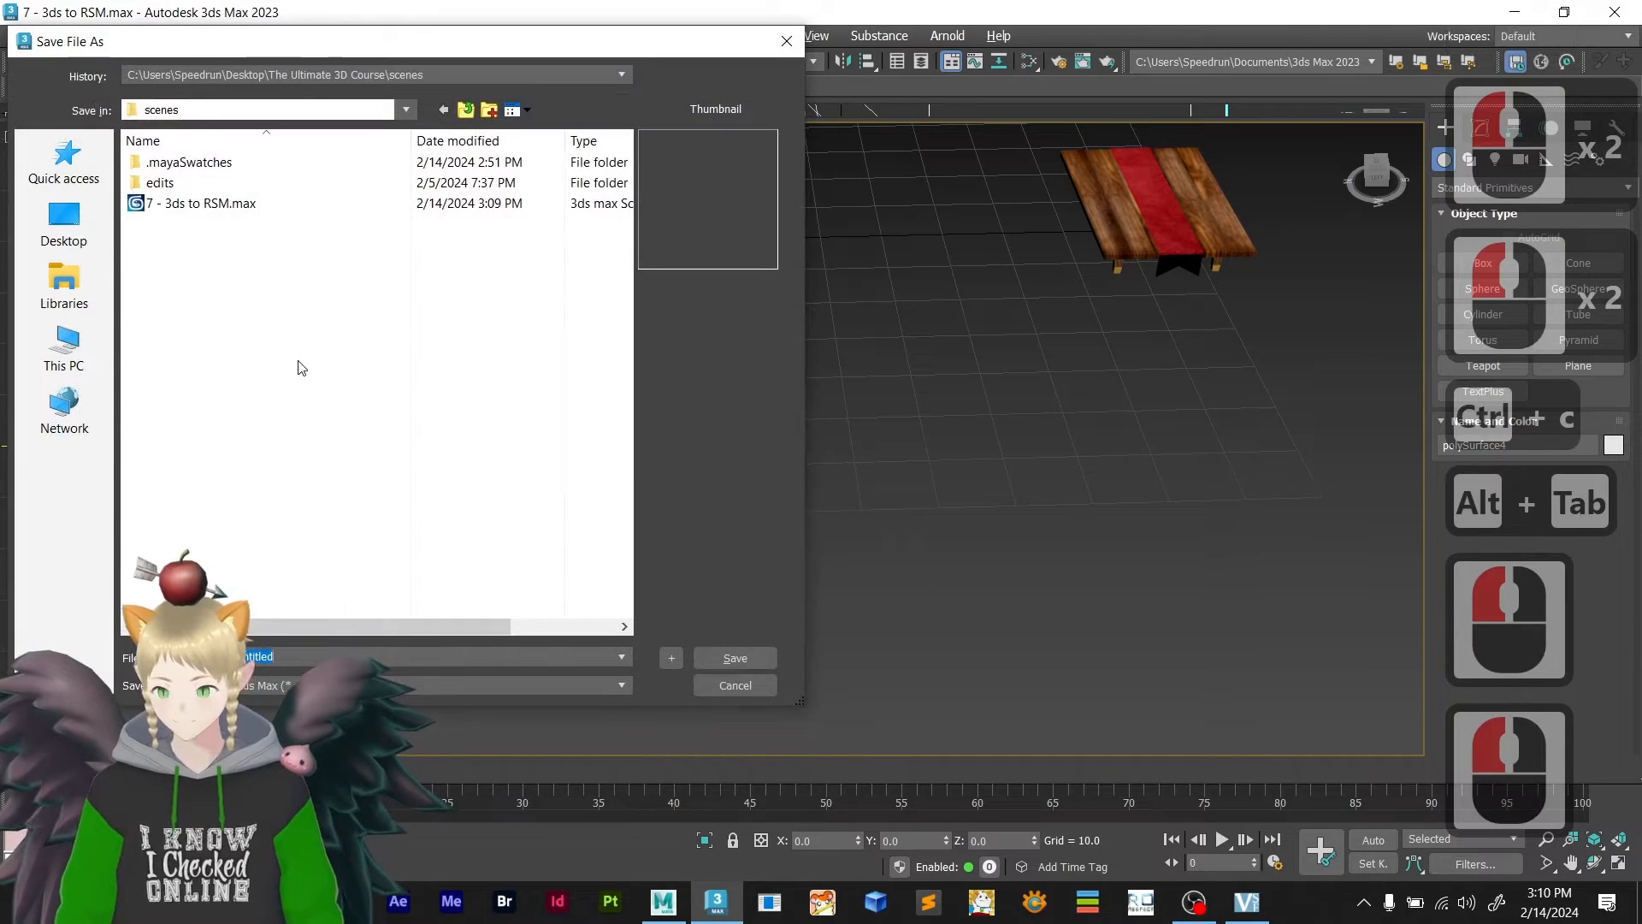
left_click(280, 686)
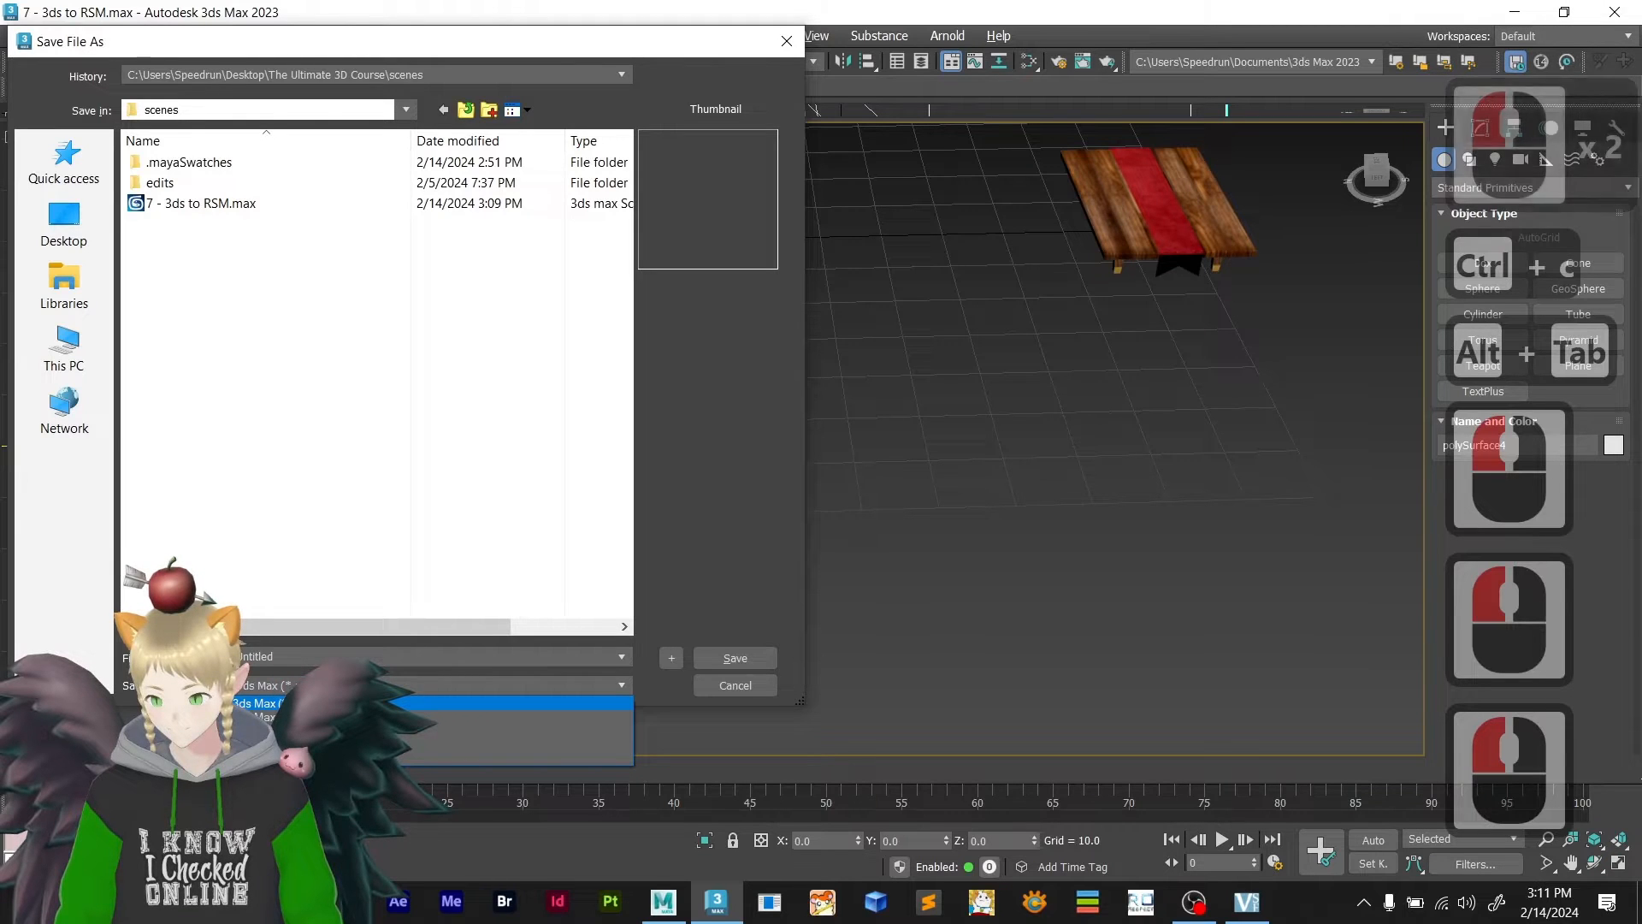
left_click(661, 669)
left_click(735, 685)
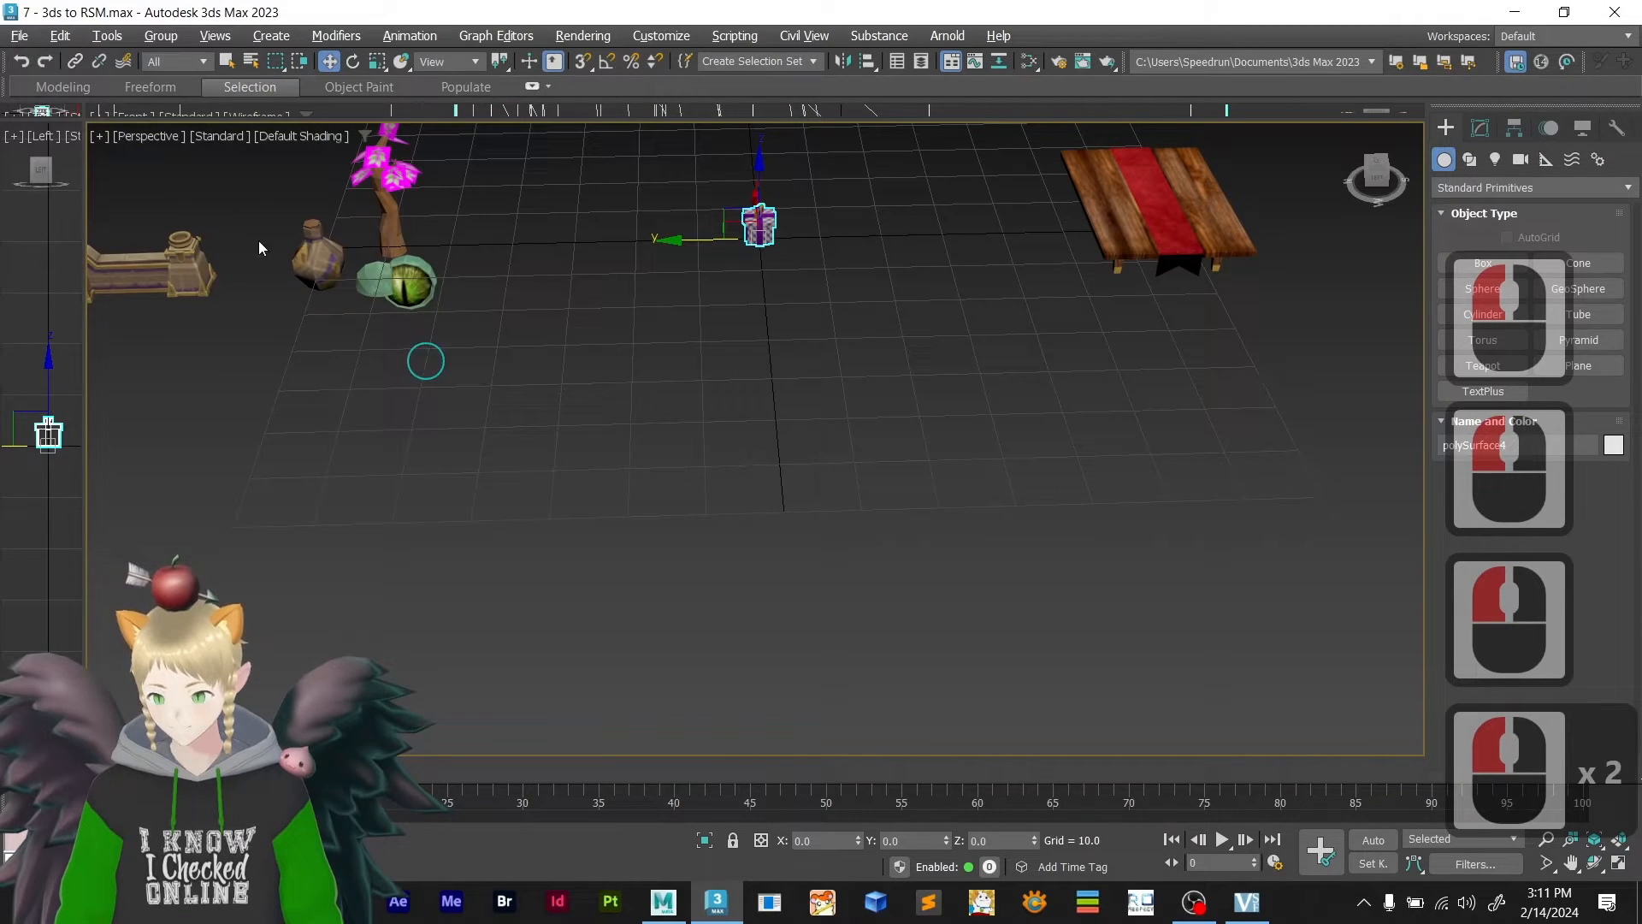
- Export only the selected gift box to the 3ds ro rsm folder as 3d_course1 in 3DS format, and dismiss the output warnings
left_click(28, 36)
mouse_move(180, 356)
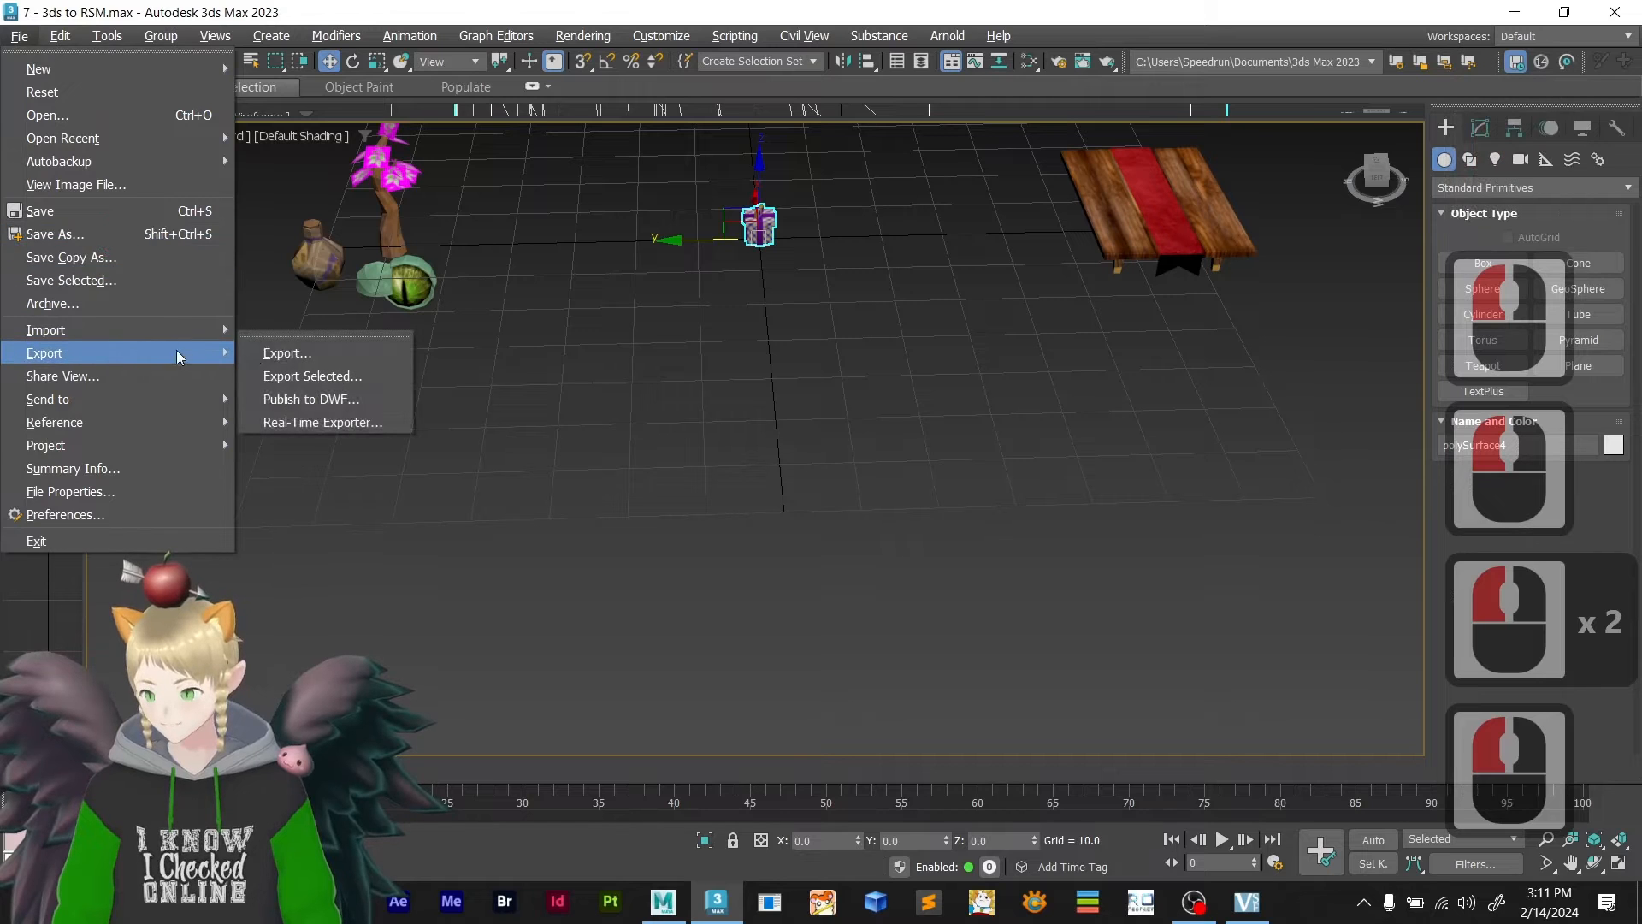
left_click(284, 376)
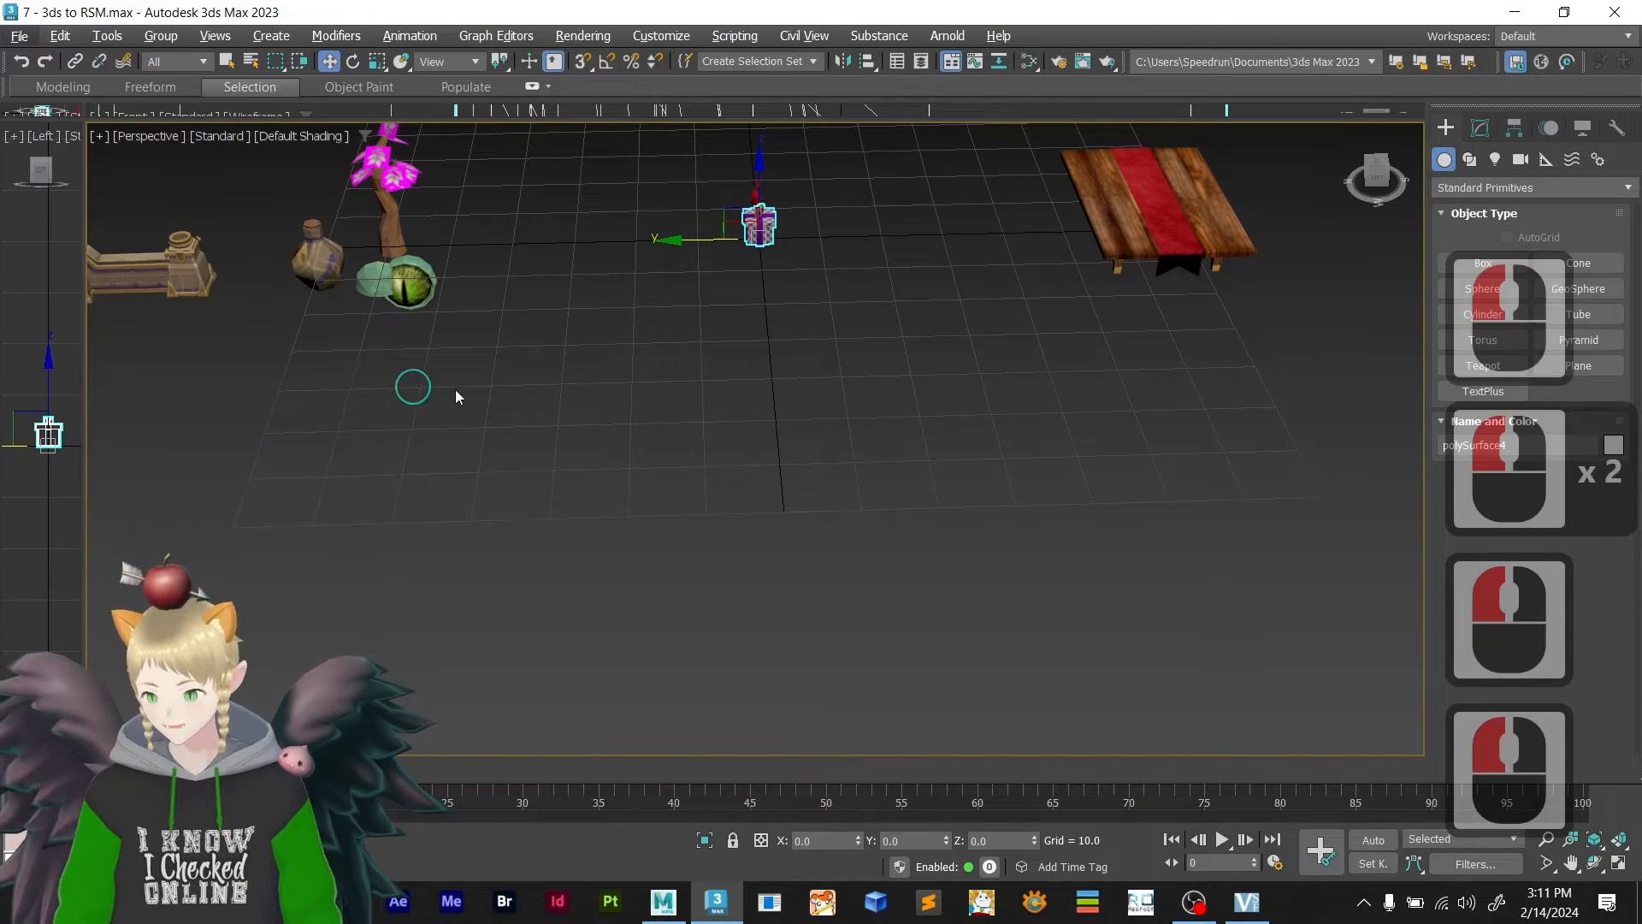
left_click(332, 195)
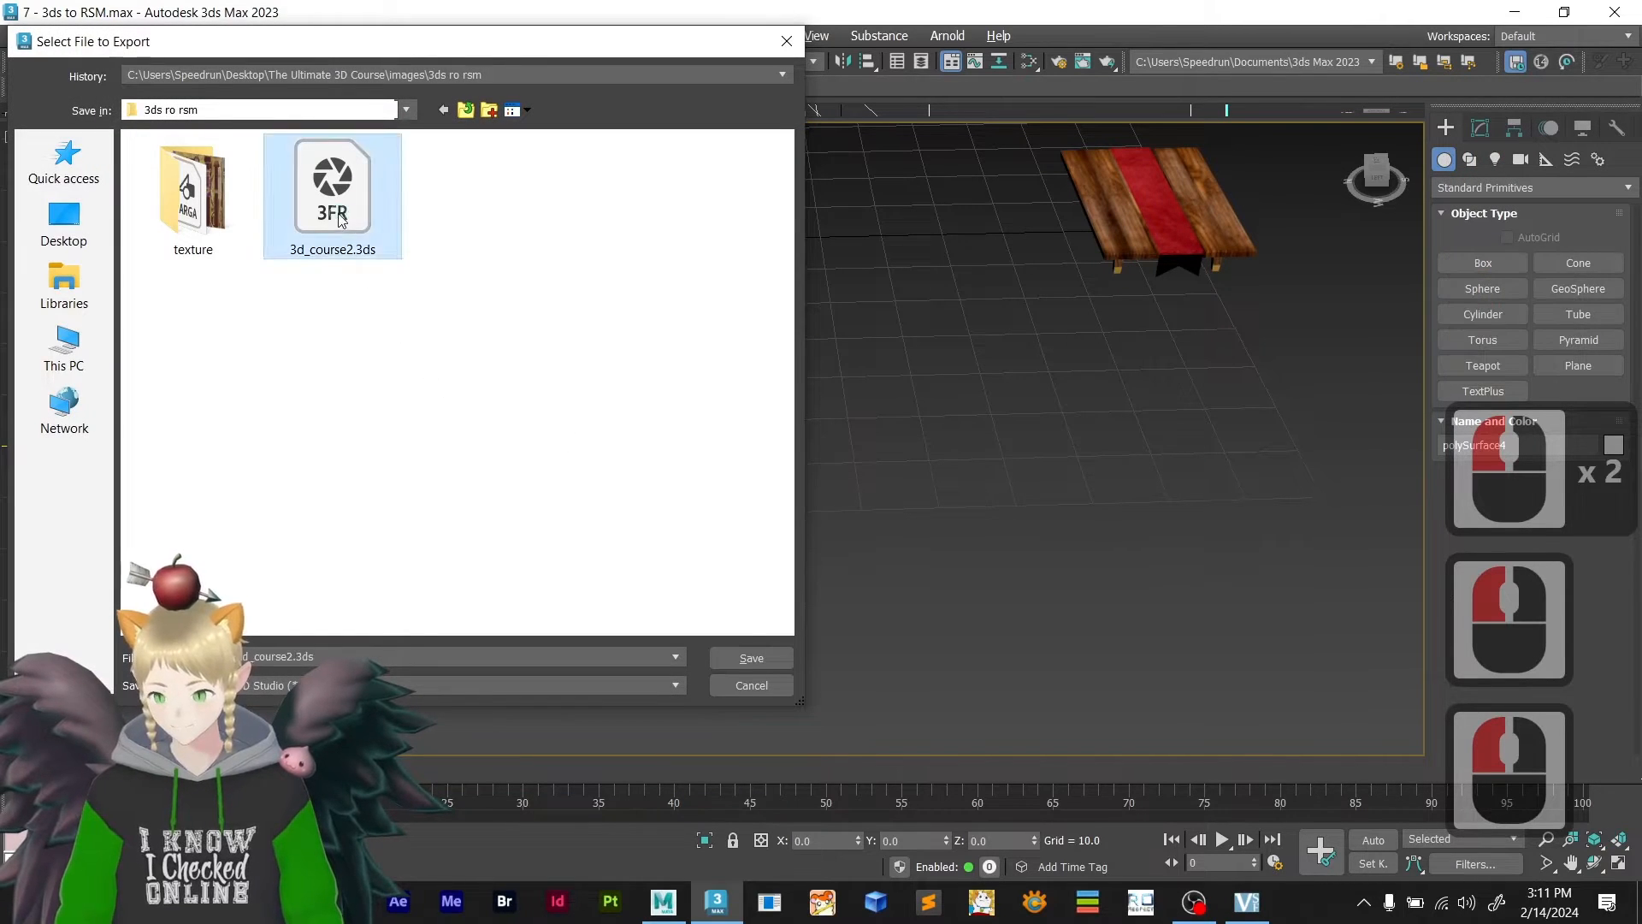
double_click(356, 656)
key("ctrl+v")
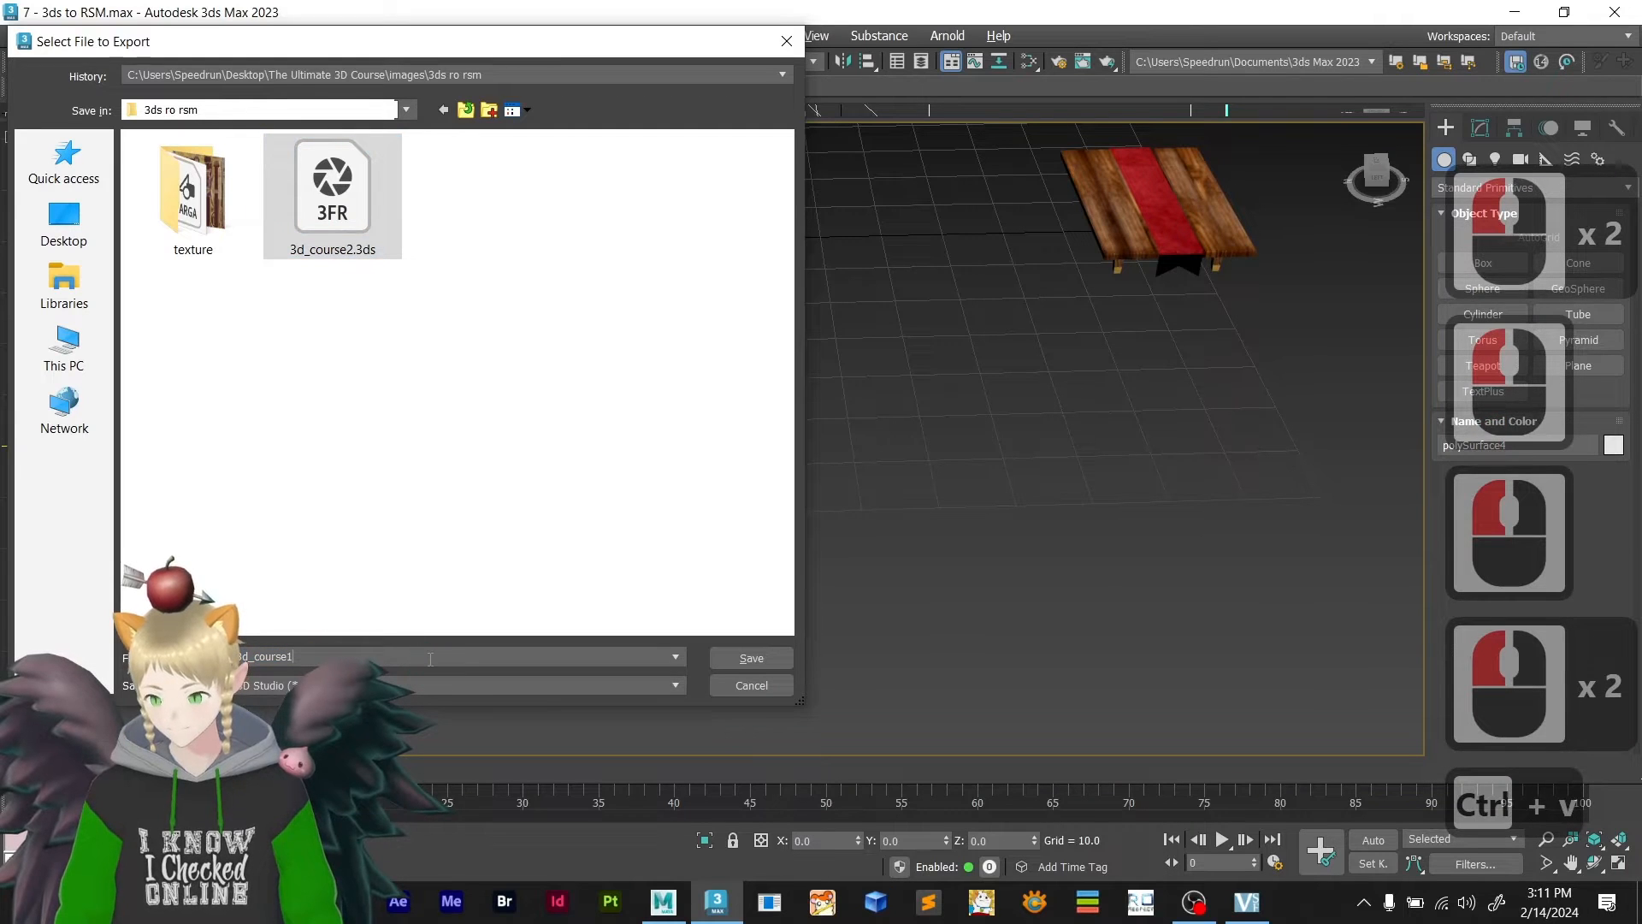
key("Return")
key("Return")
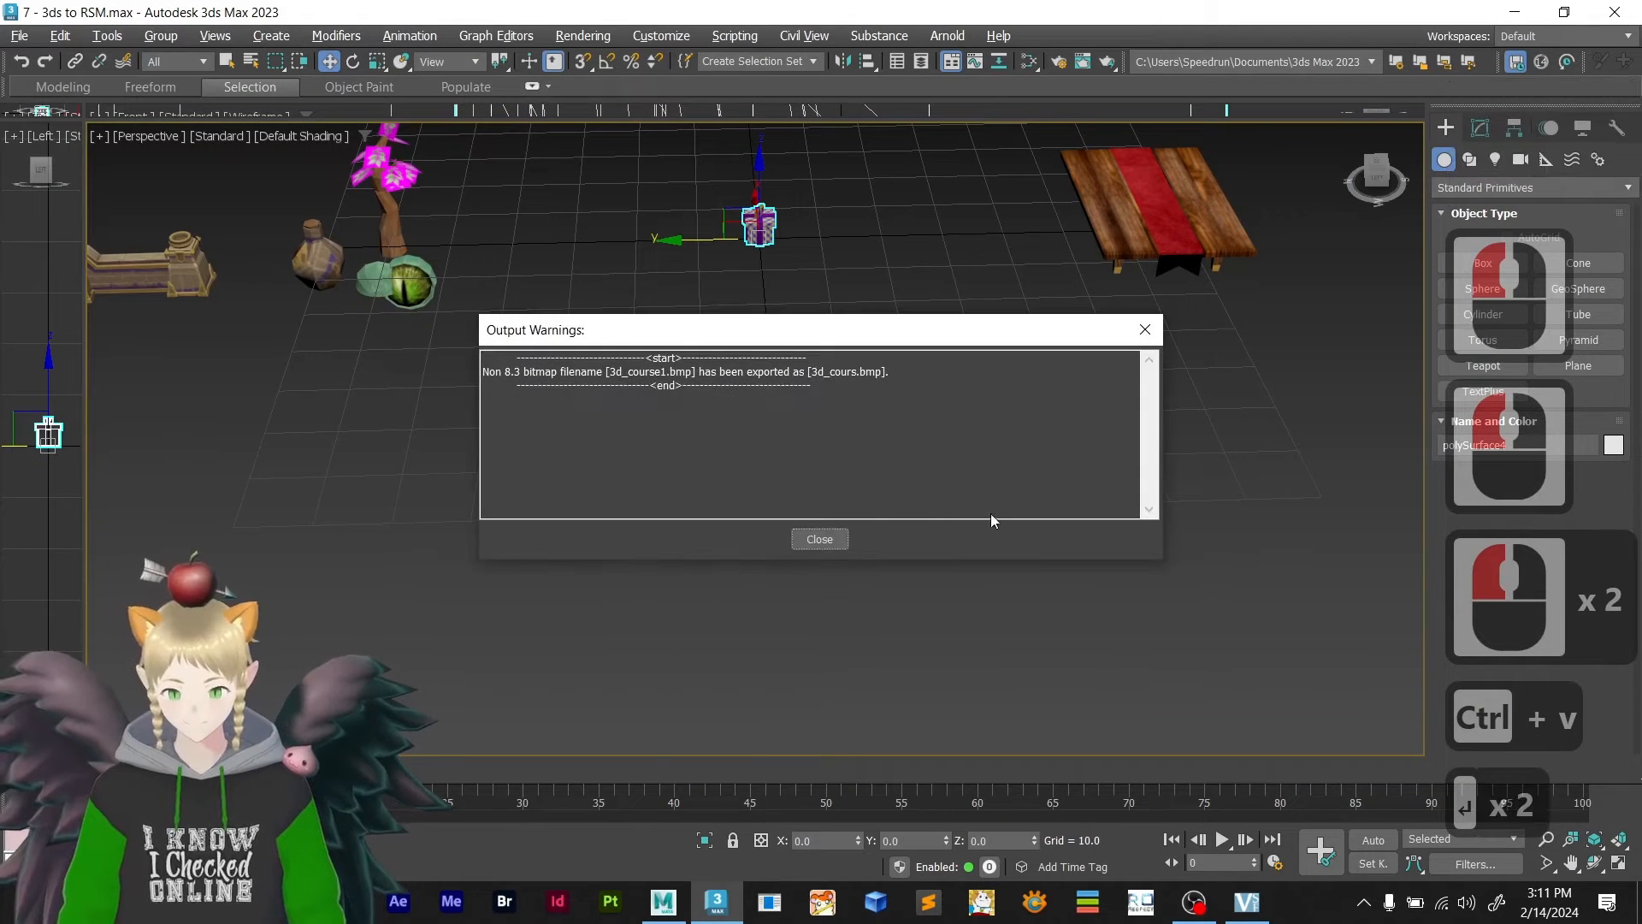
left_click(819, 539)
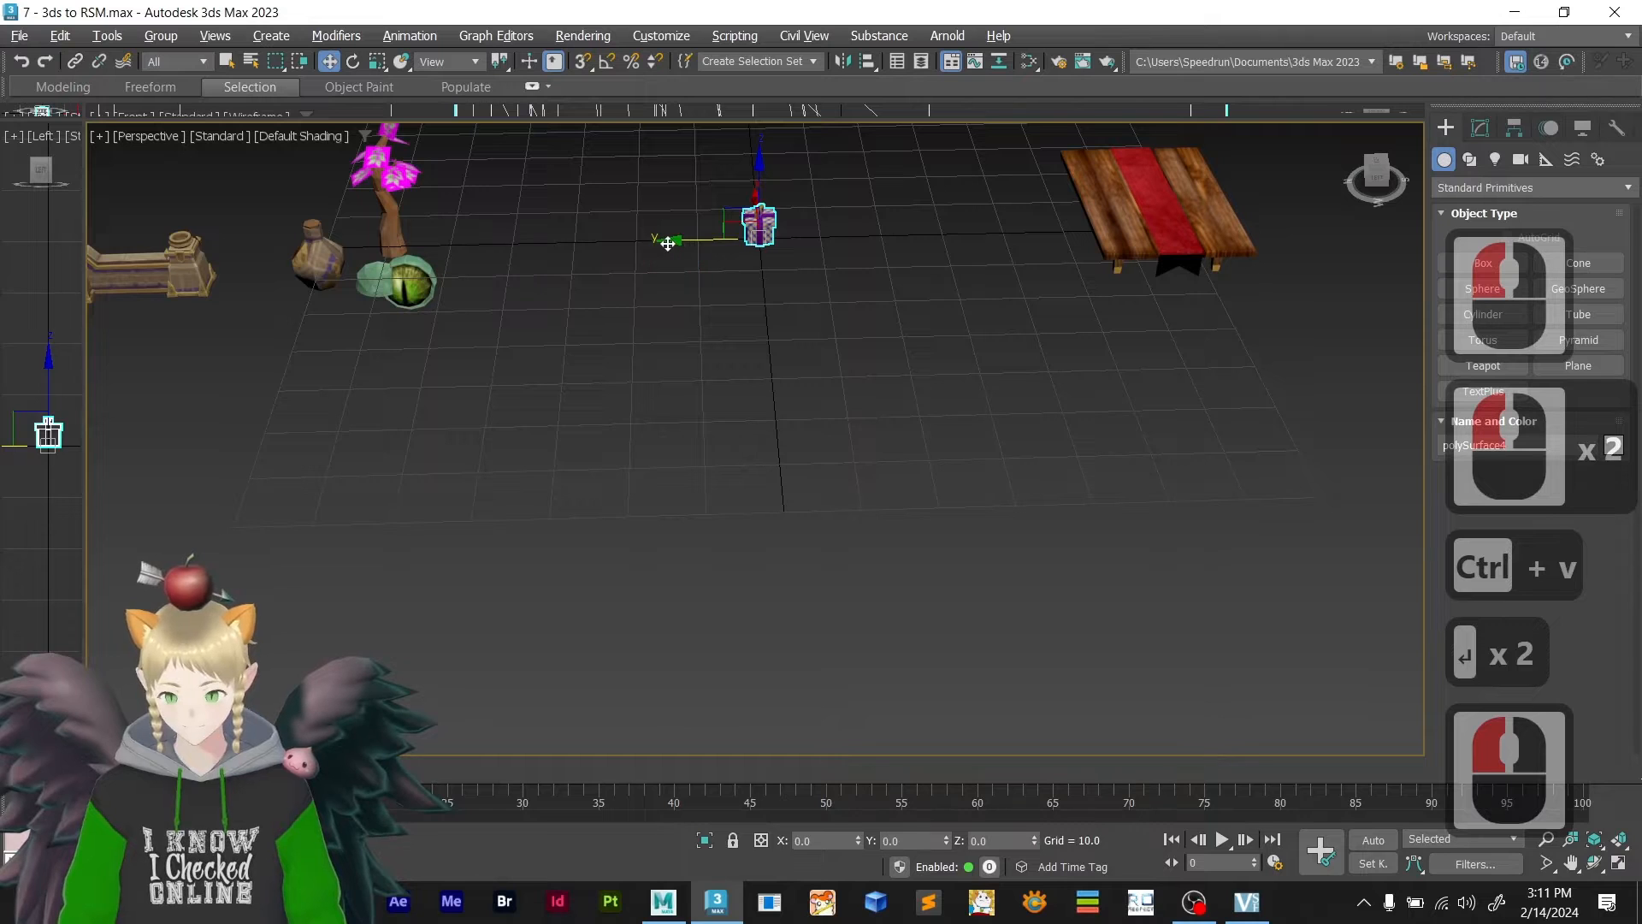
- Move the gift box along Y from the origin to beside the table, and deselect it
left_click_drag(668, 244, 901, 254)
left_click(821, 356)
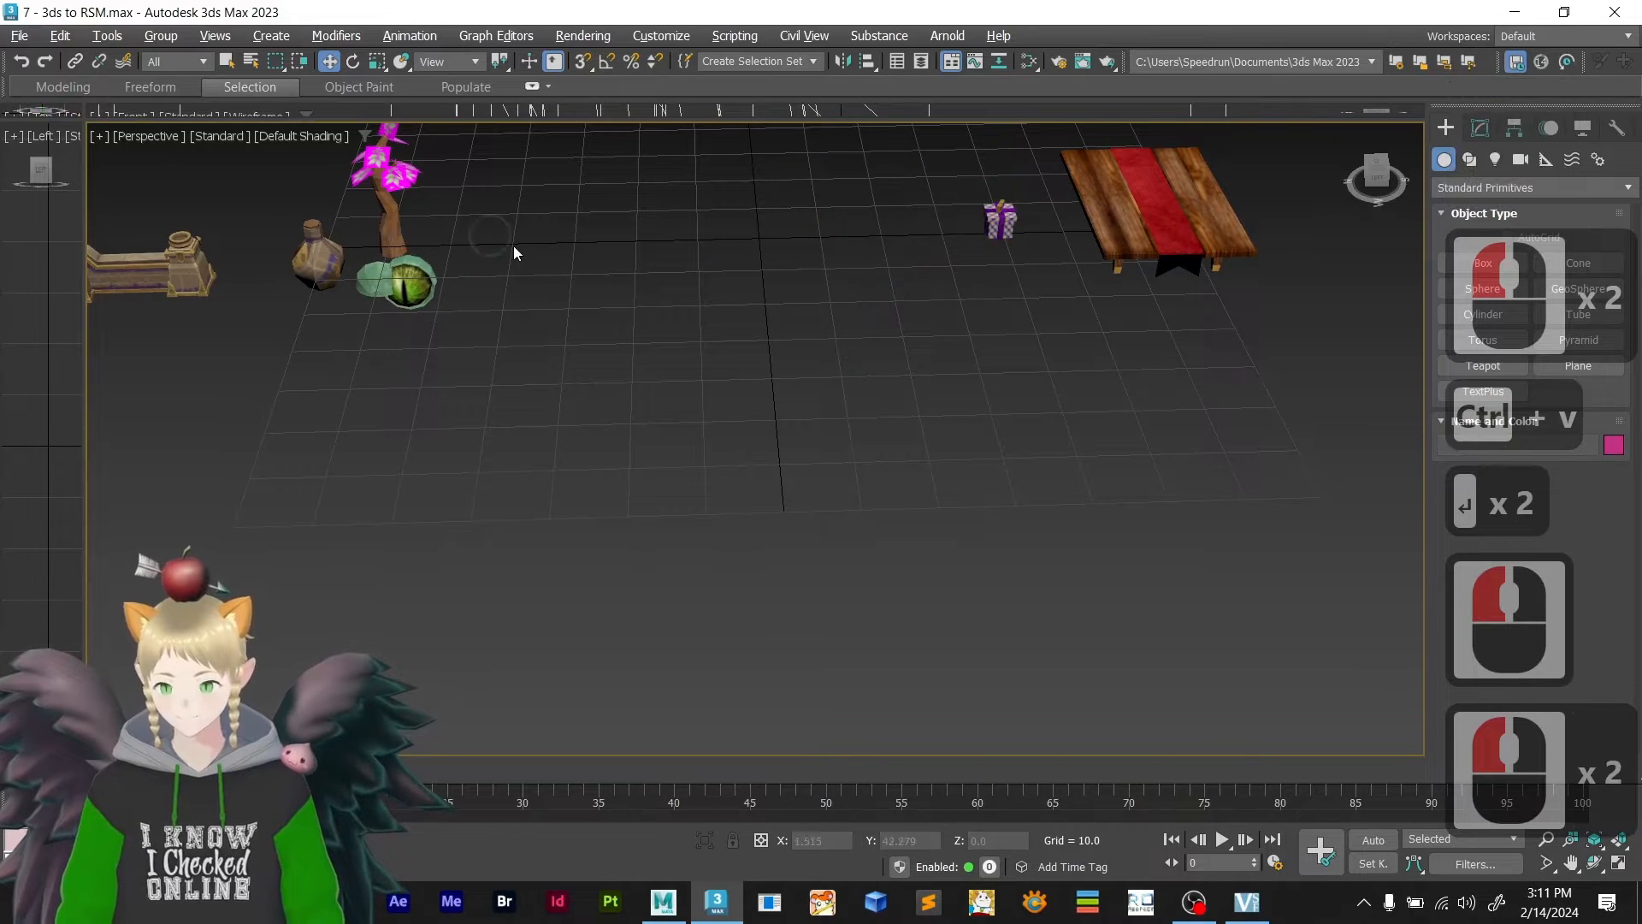
middle_click_drag(513, 244, 563, 234, "alt")
- Check the texture folder for the flowering tree's bitmap, 3d_course3.bmp, and return to 3ds Max
key("alt+Tab")
left_click(692, 413)
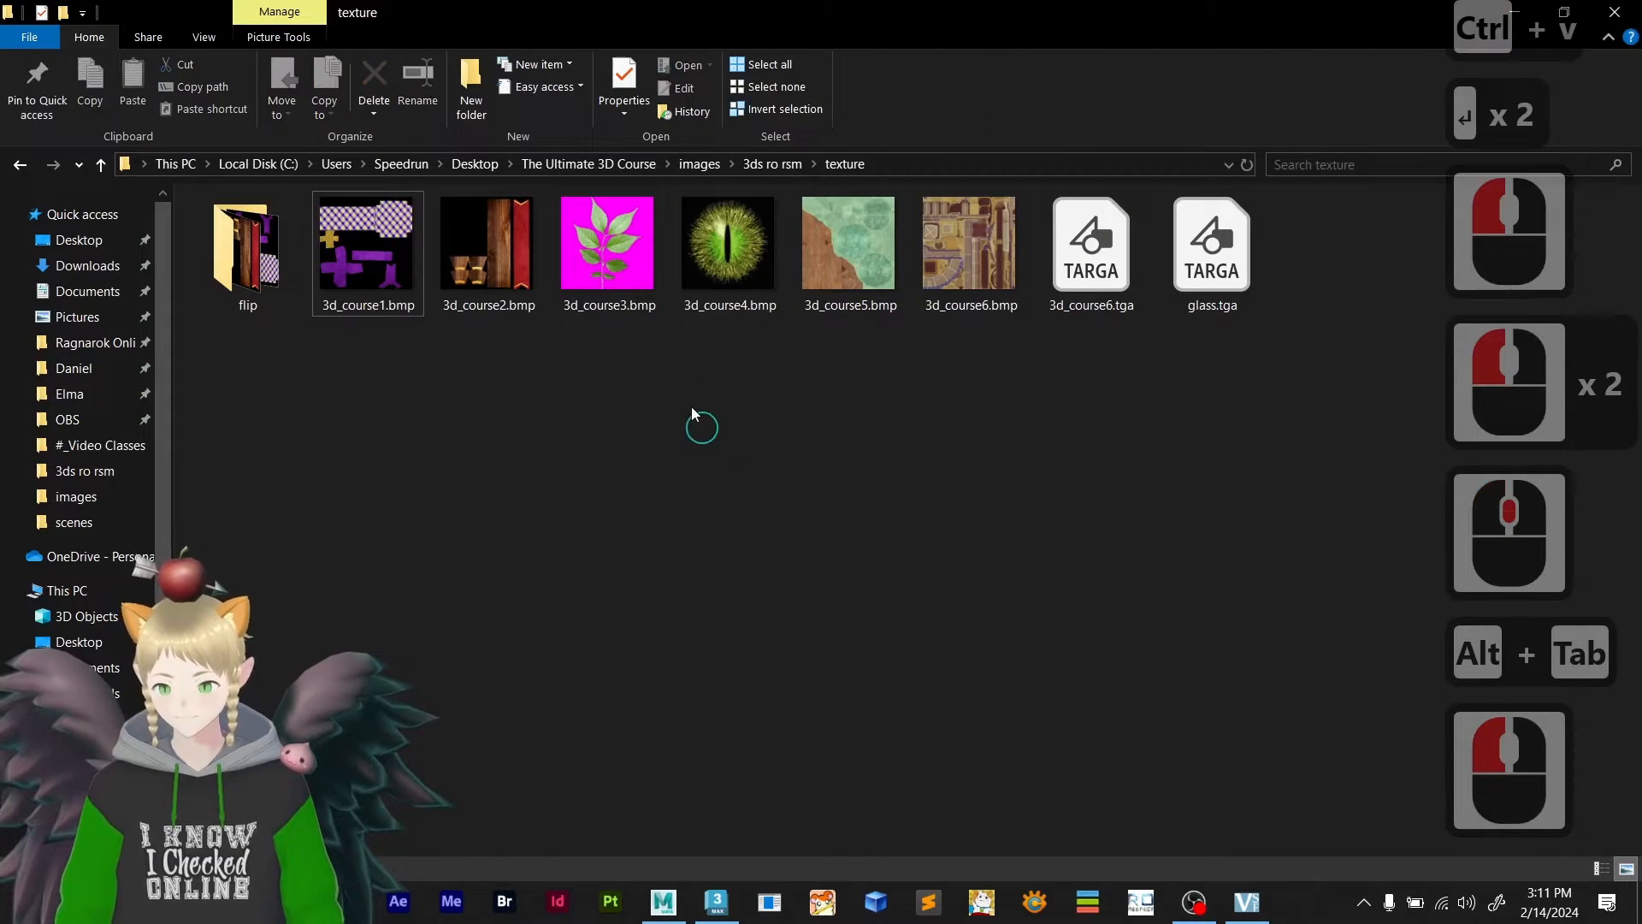
left_click(604, 284)
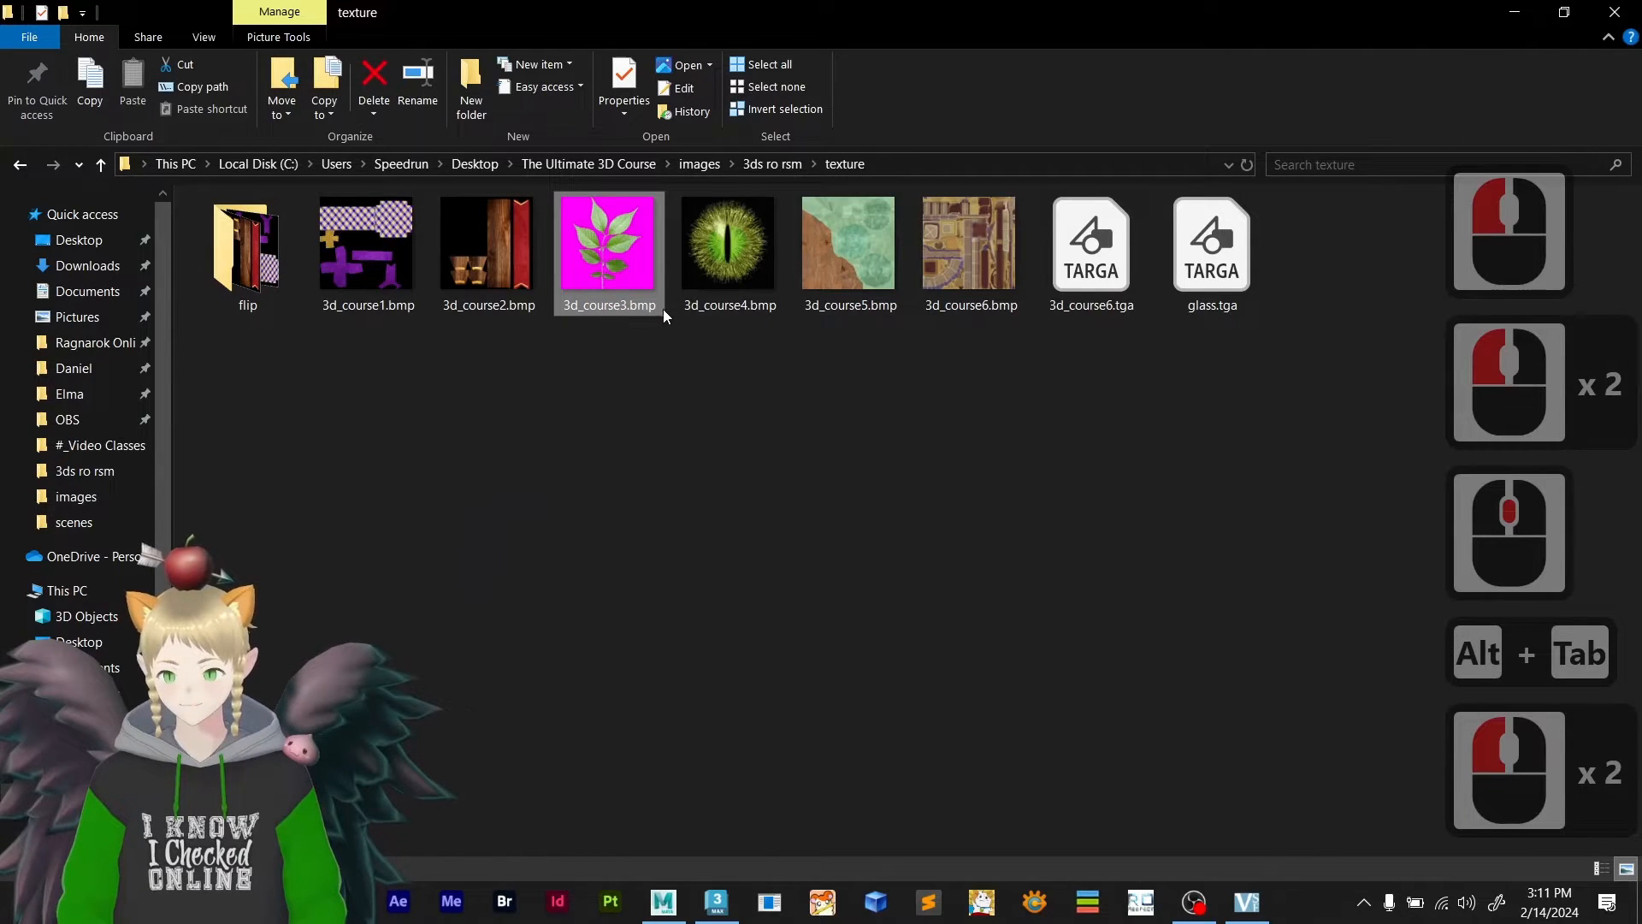
key("alt+Tab")
- Select all parts of the flowering tree and place them at the world origin with X, Y and Z set to 0
left_click_drag(232, 278, 232, 278)
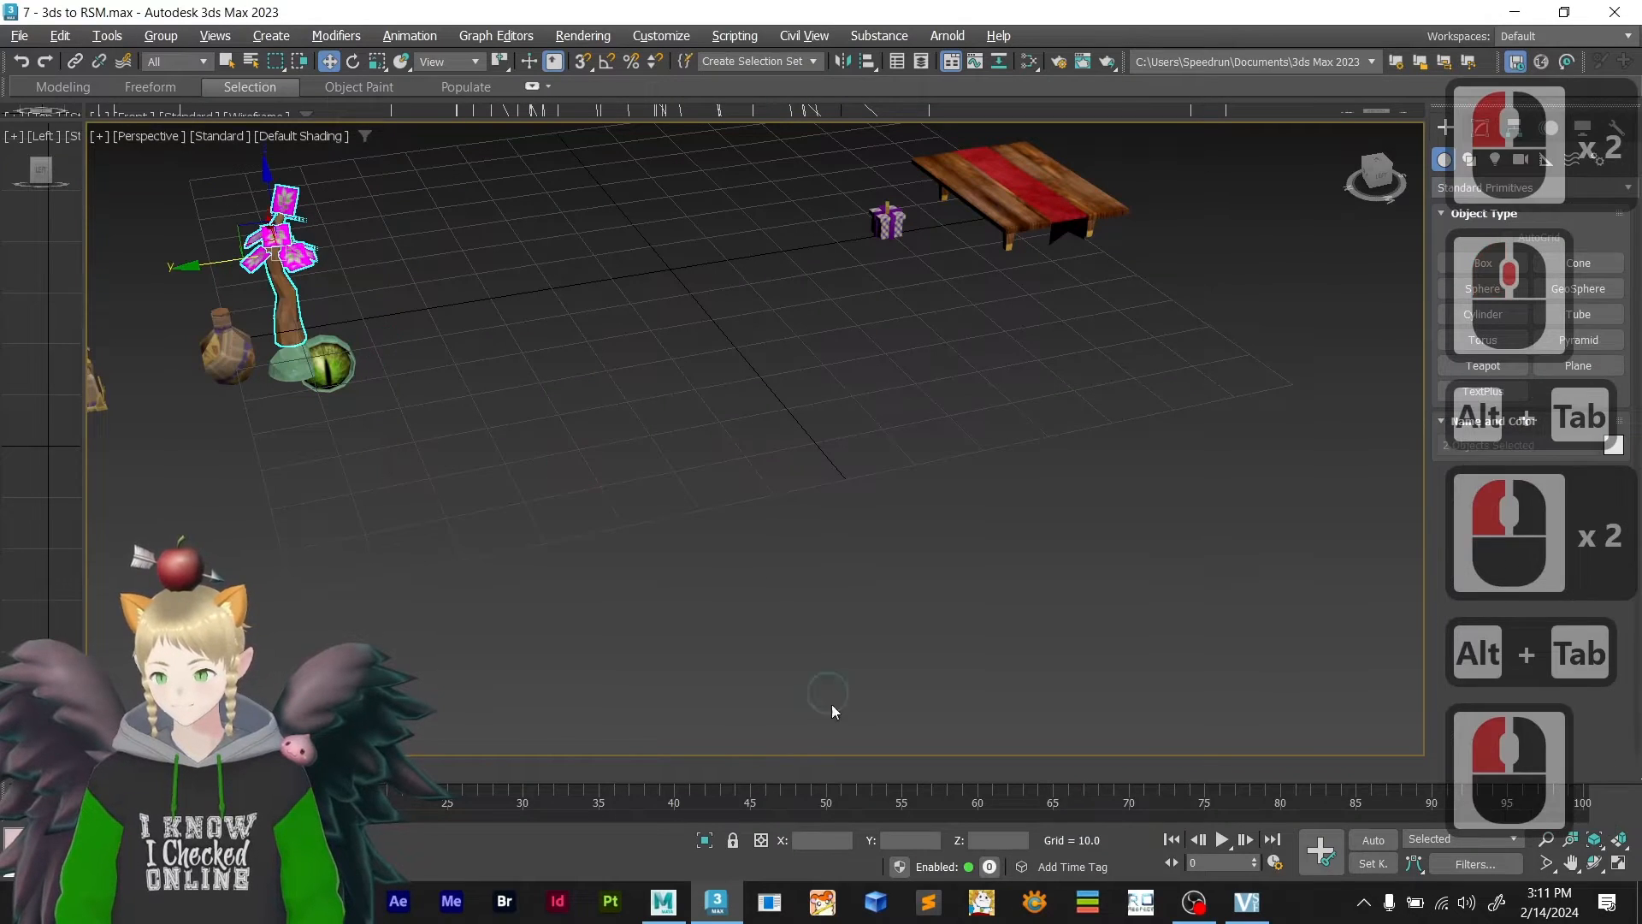
left_click(818, 840)
left_click(821, 839)
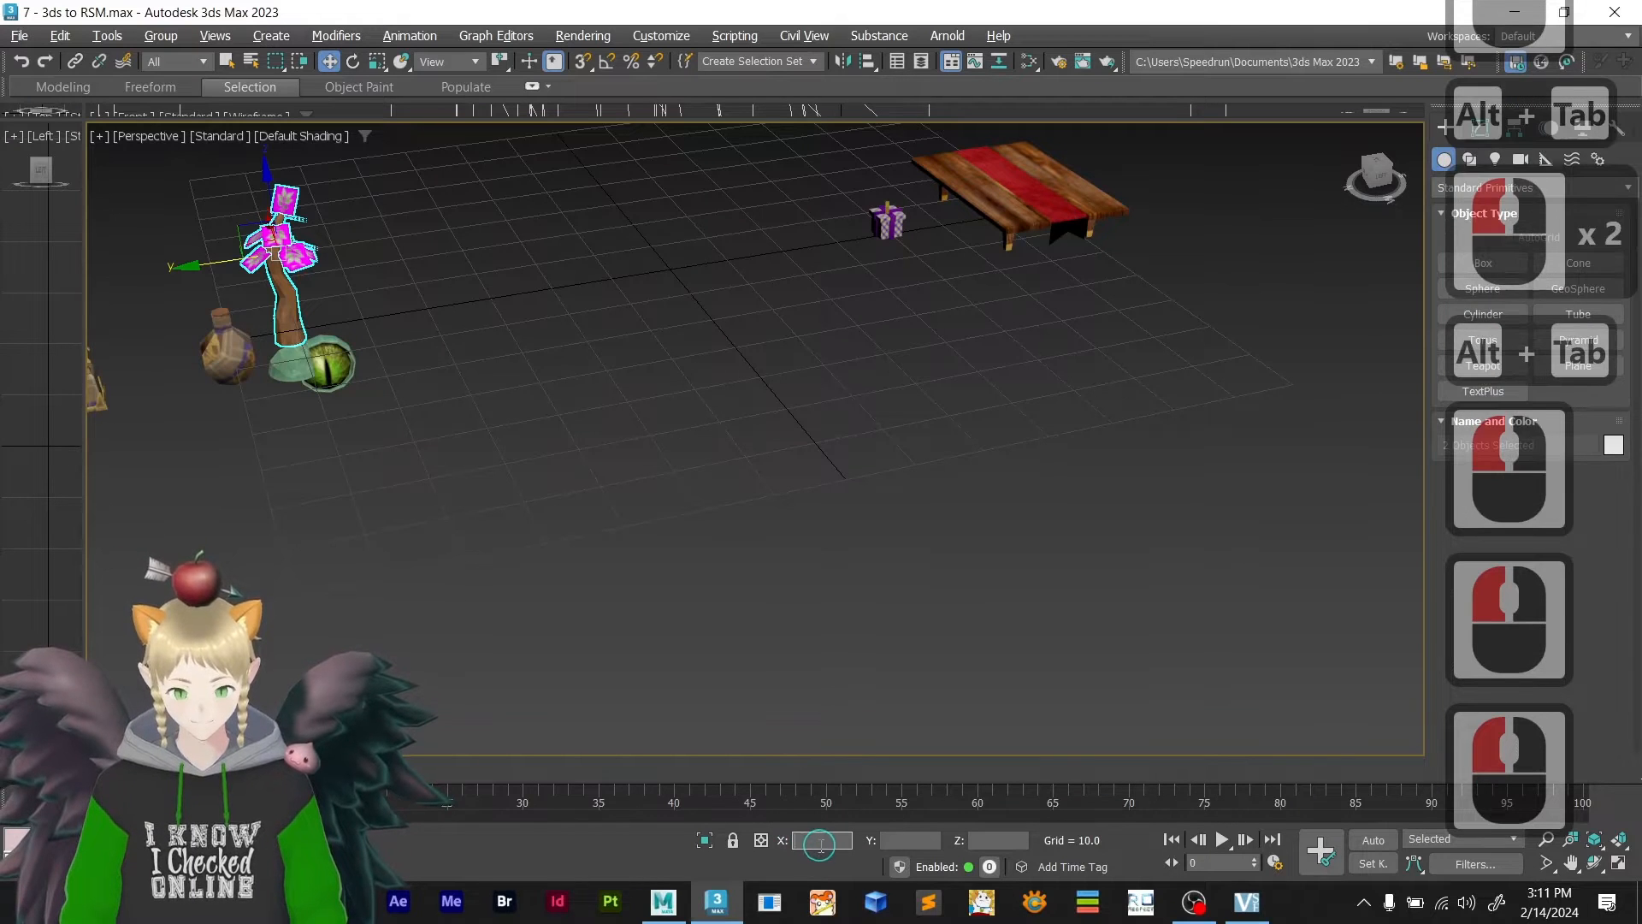
type("00")
key("Return")
key("Tab")
type("0")
key("Return")
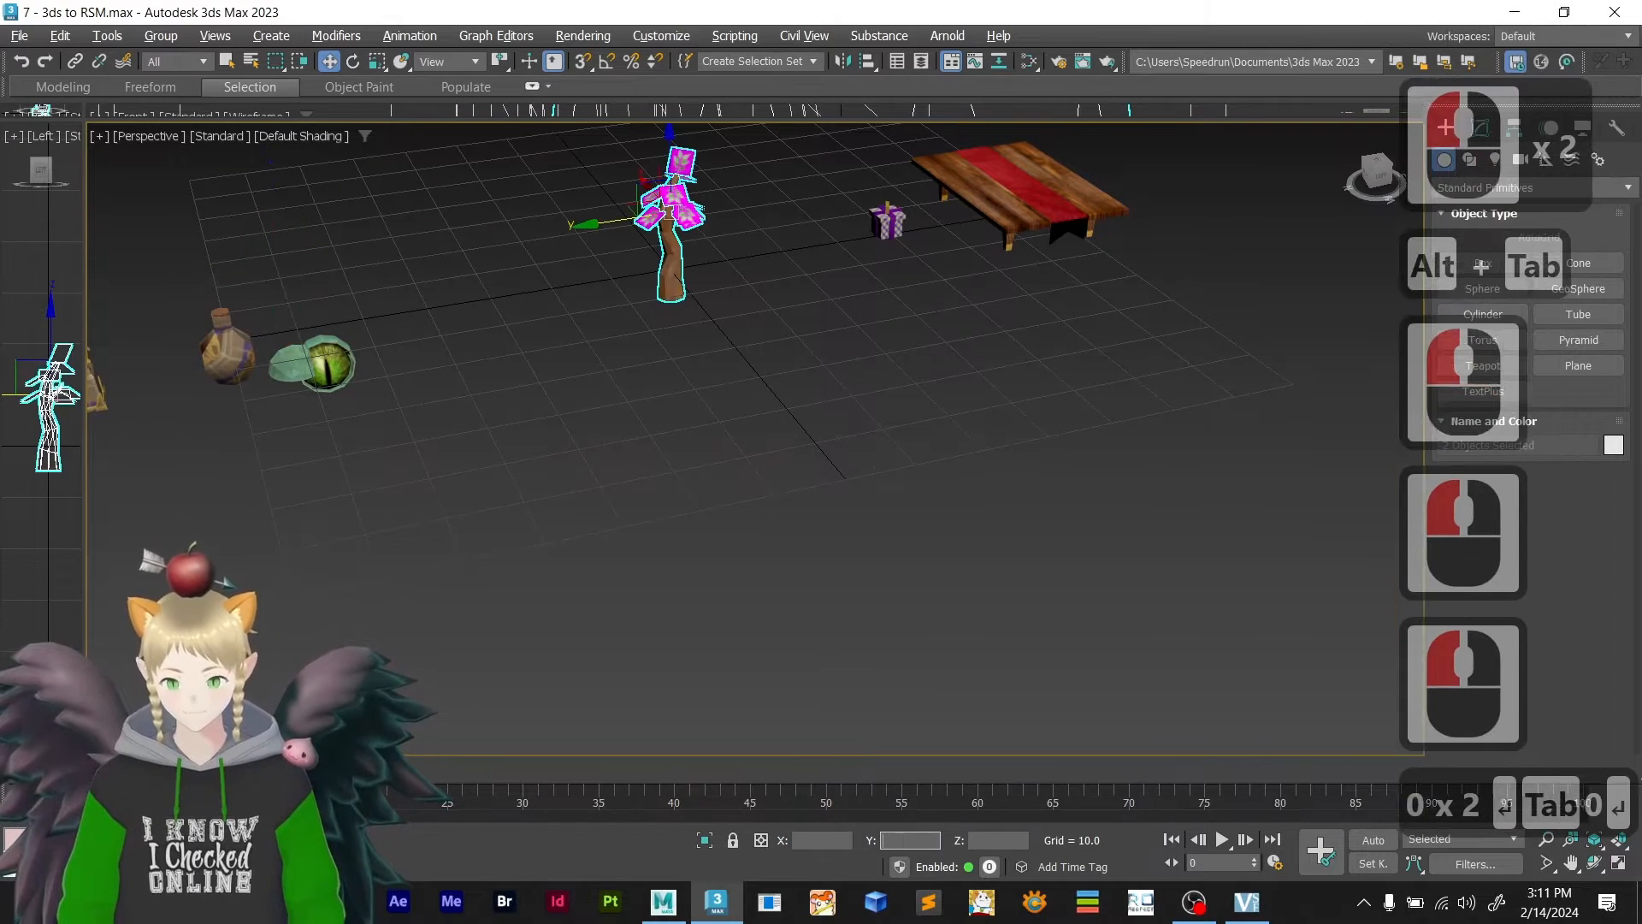
key("Tab")
type("0")
key("Return")
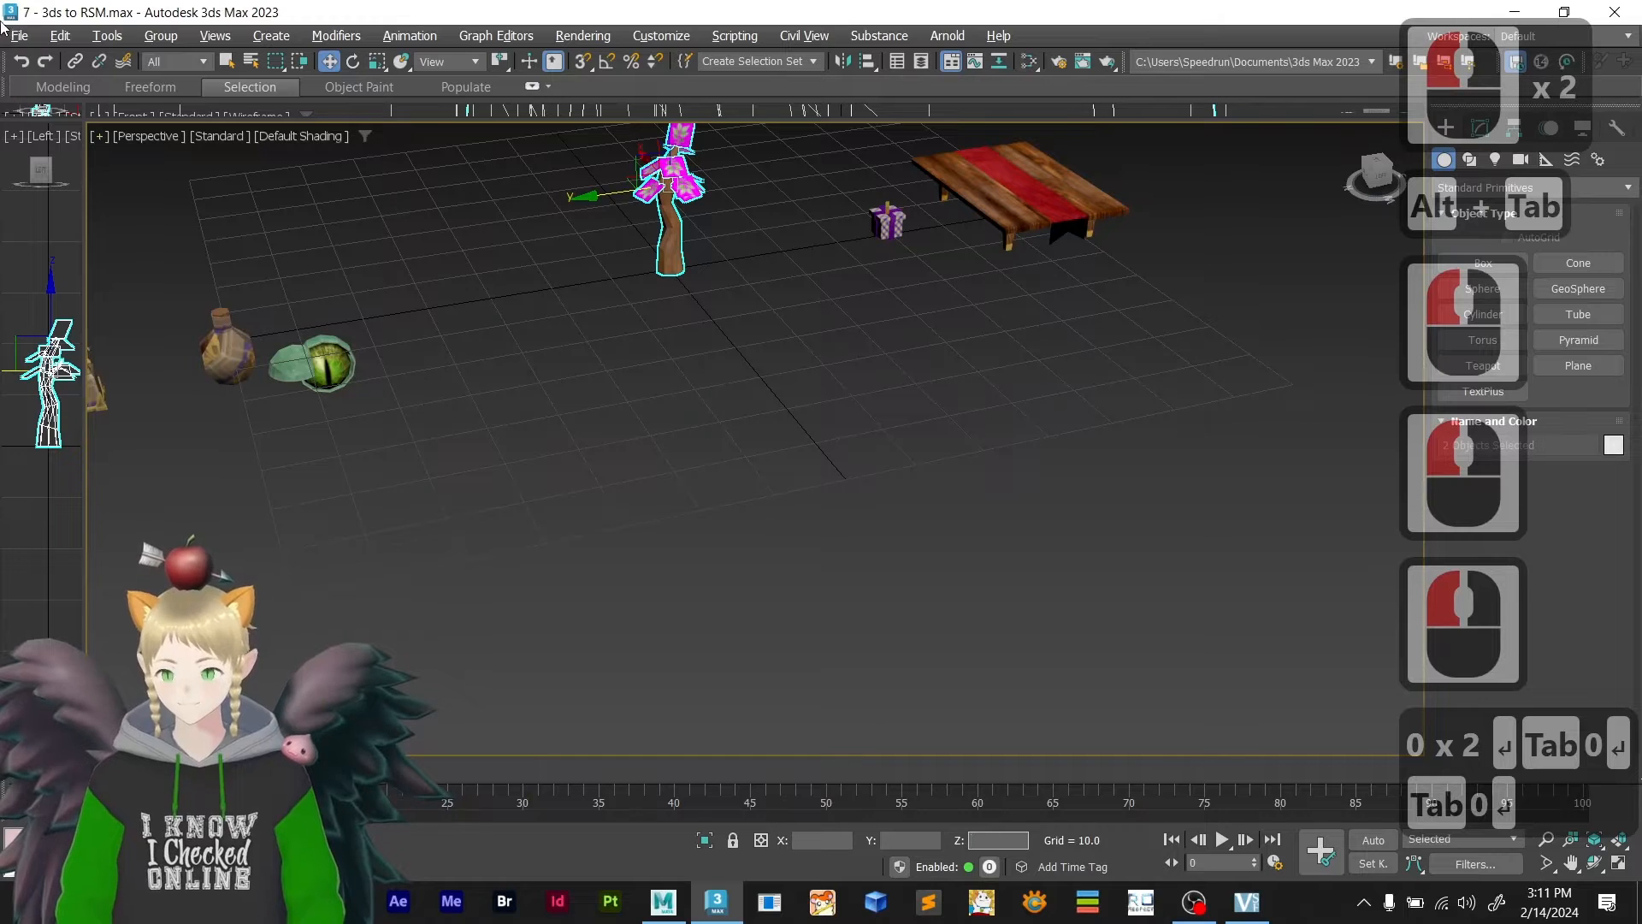
- Export the selected tree as 3d_course3.3ds with Preserve MAX's Texture Coordinates enabled, and dismiss the output warnings
left_click(29, 36)
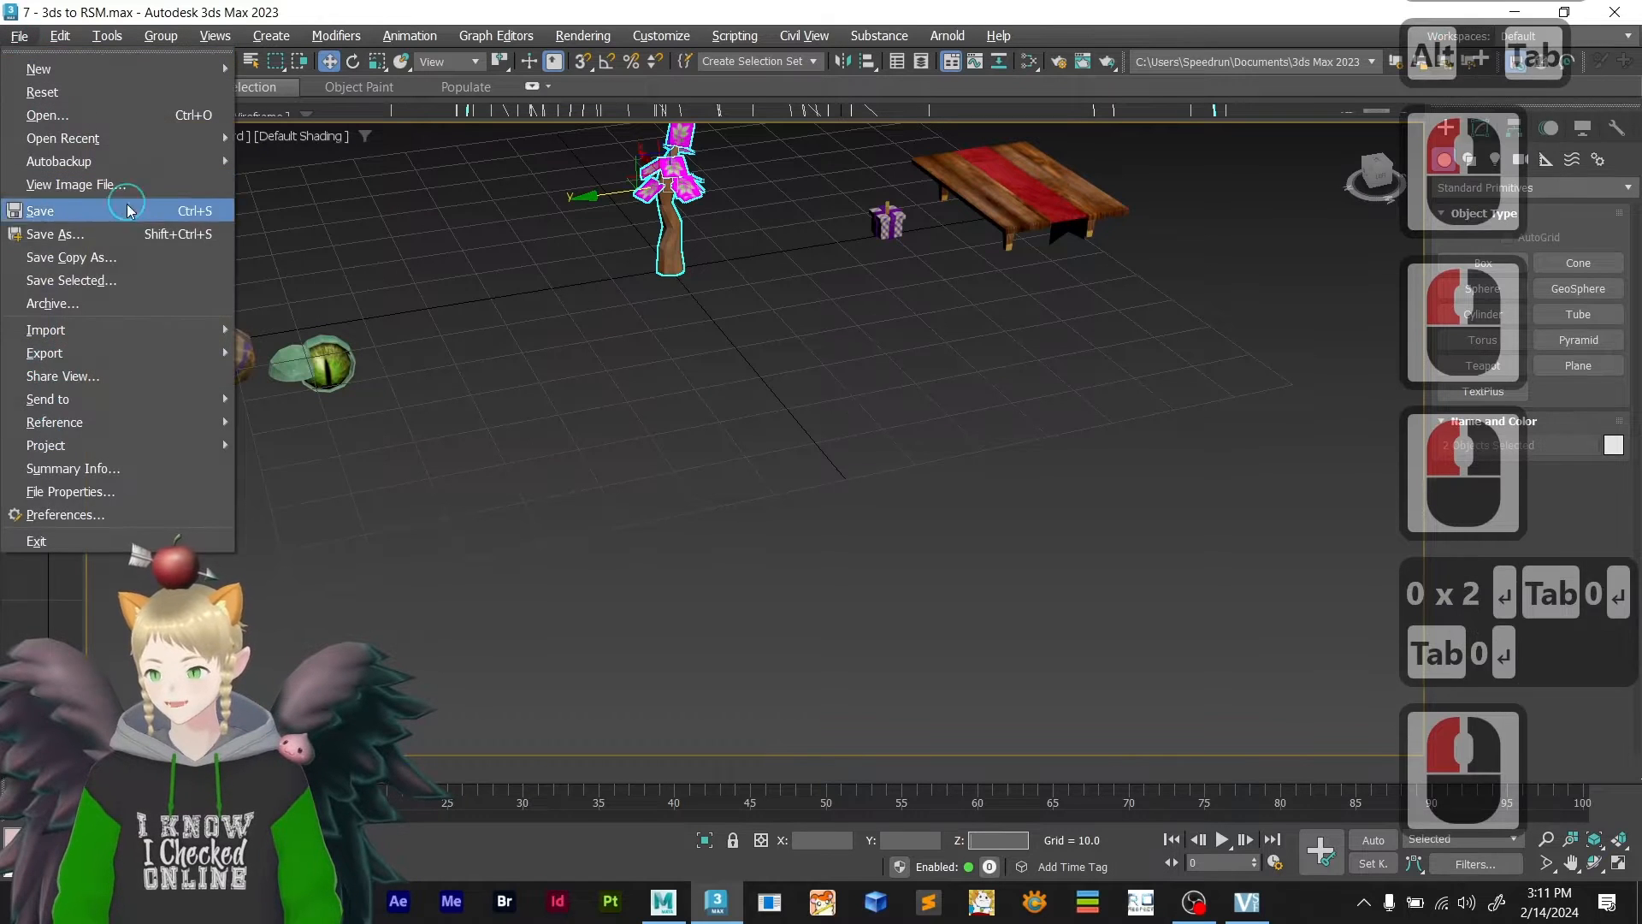
mouse_move(146, 352)
left_click(272, 354)
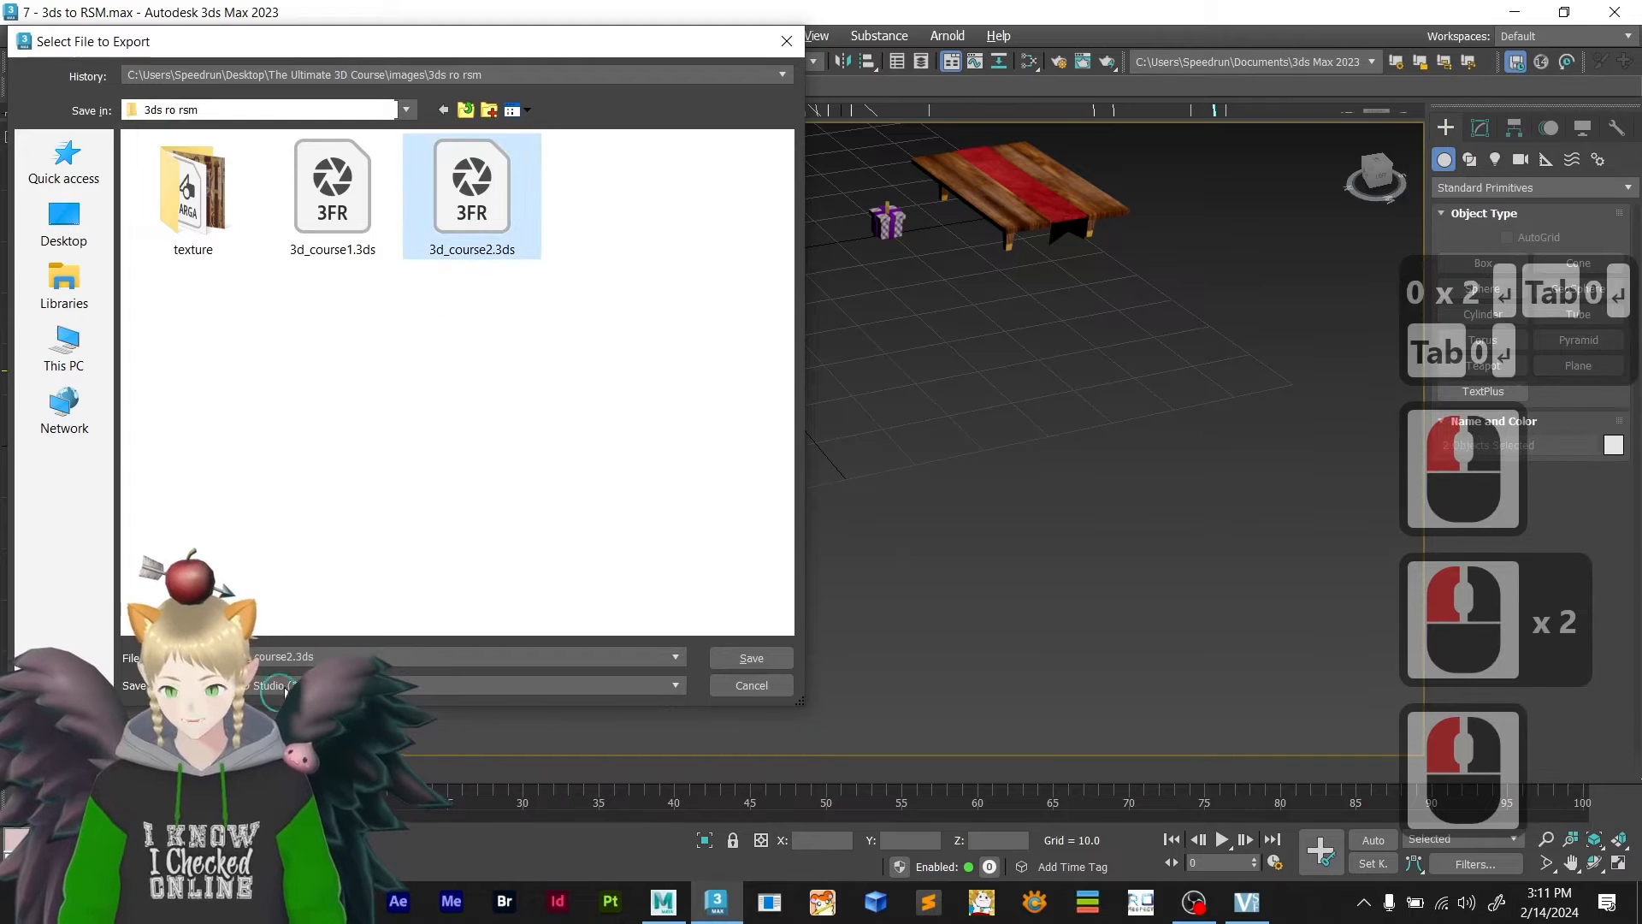
double_click(456, 190)
key("BackSpace")
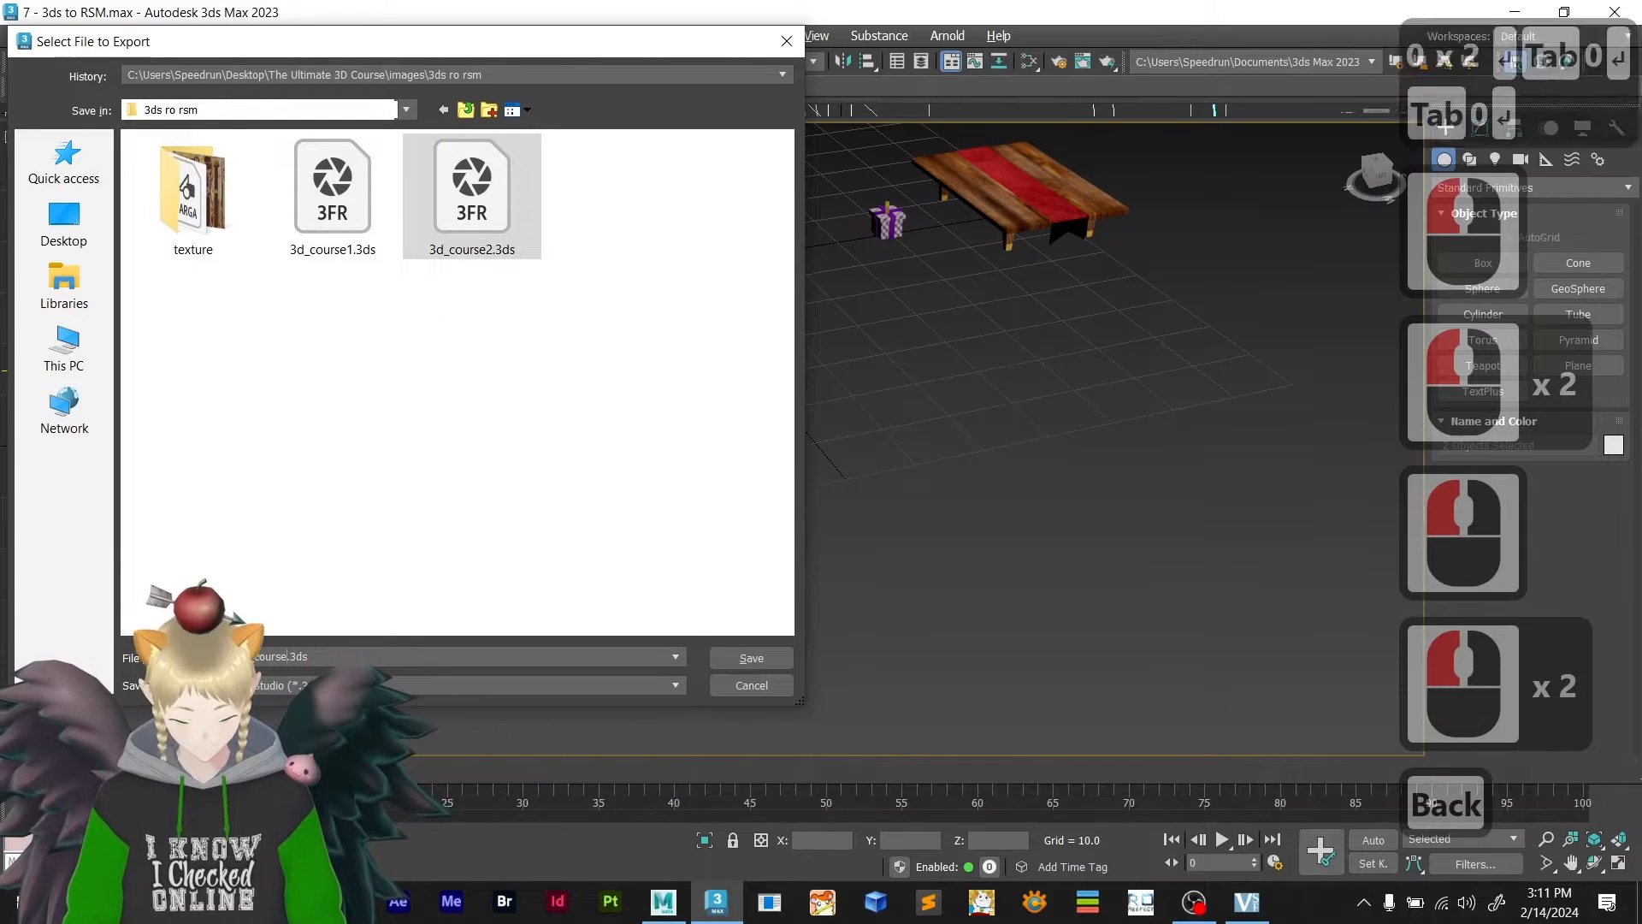
key("Return")
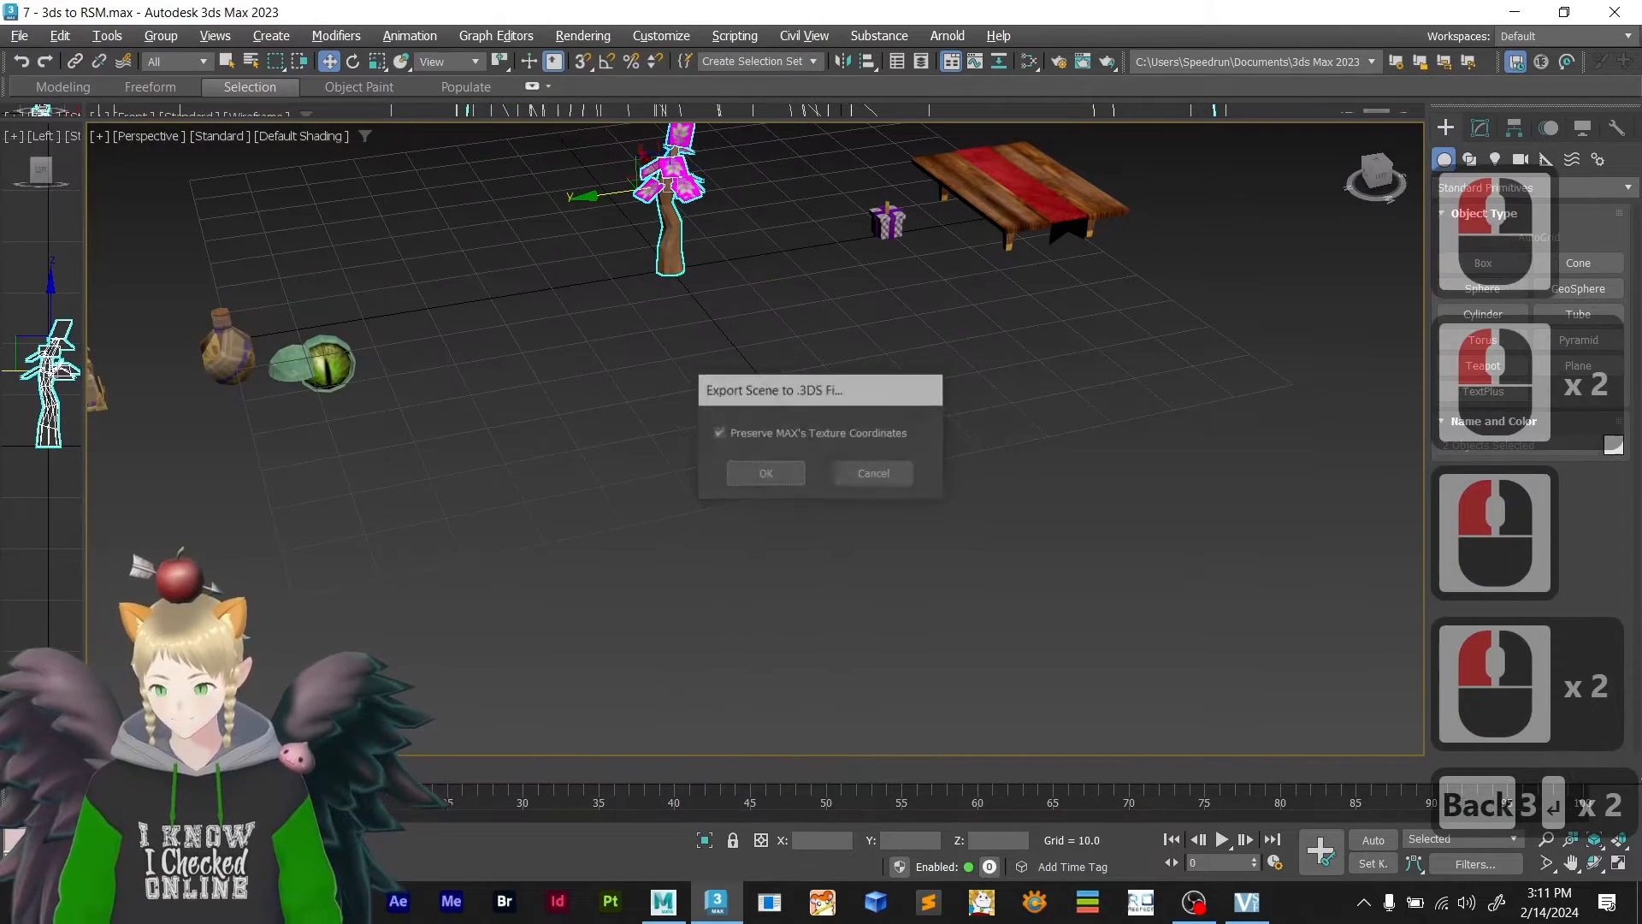
key("Return")
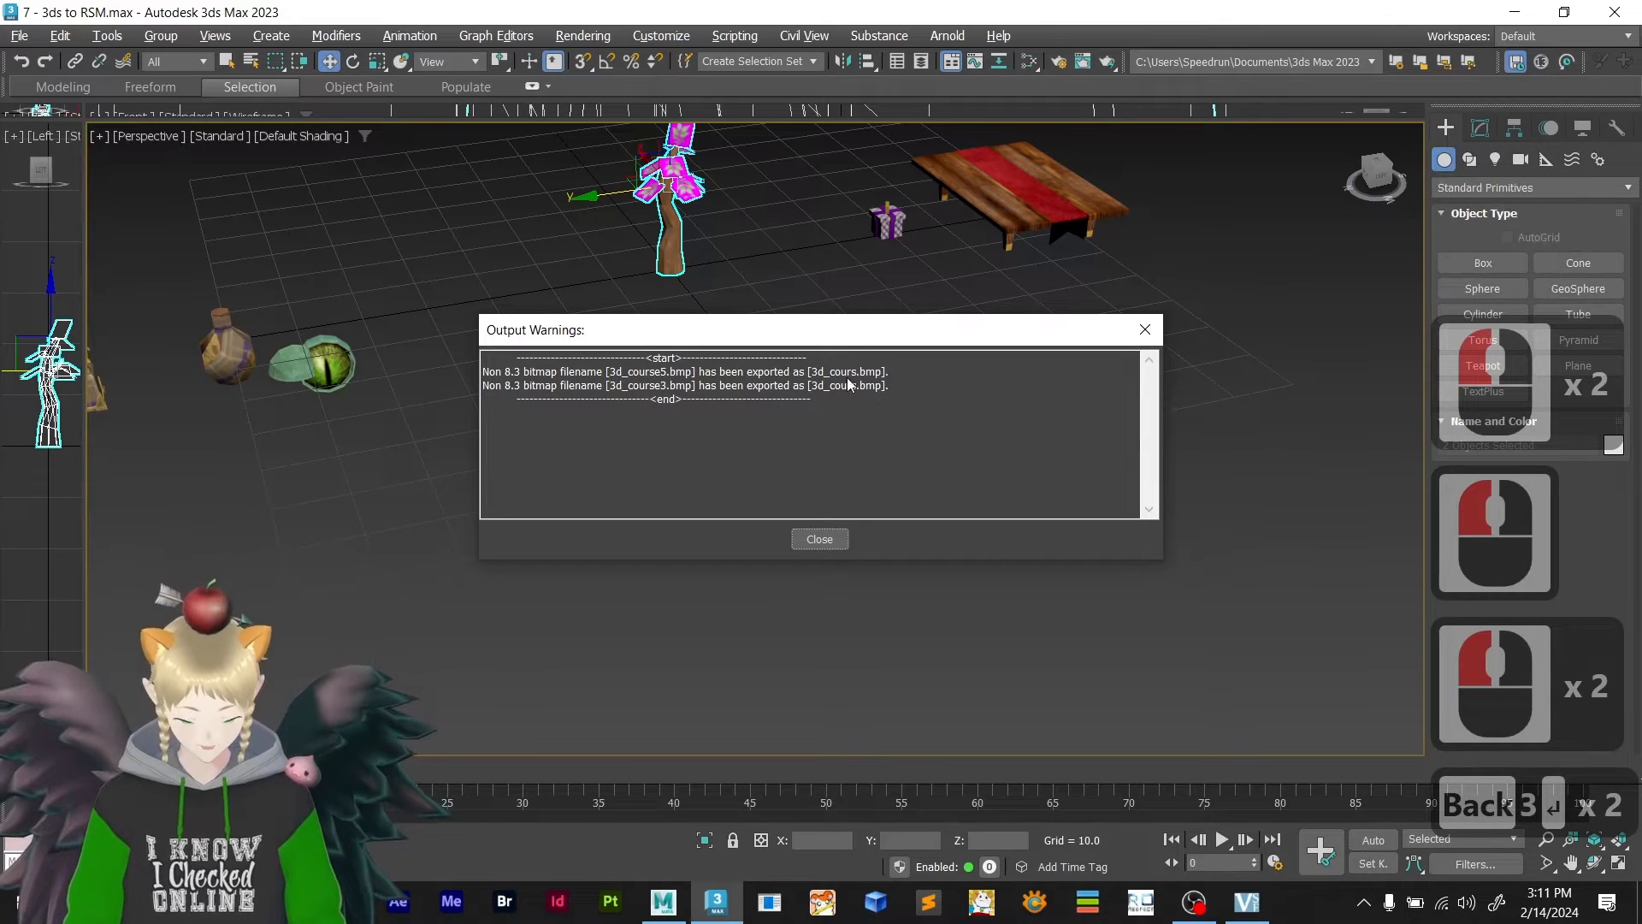
left_click(817, 538)
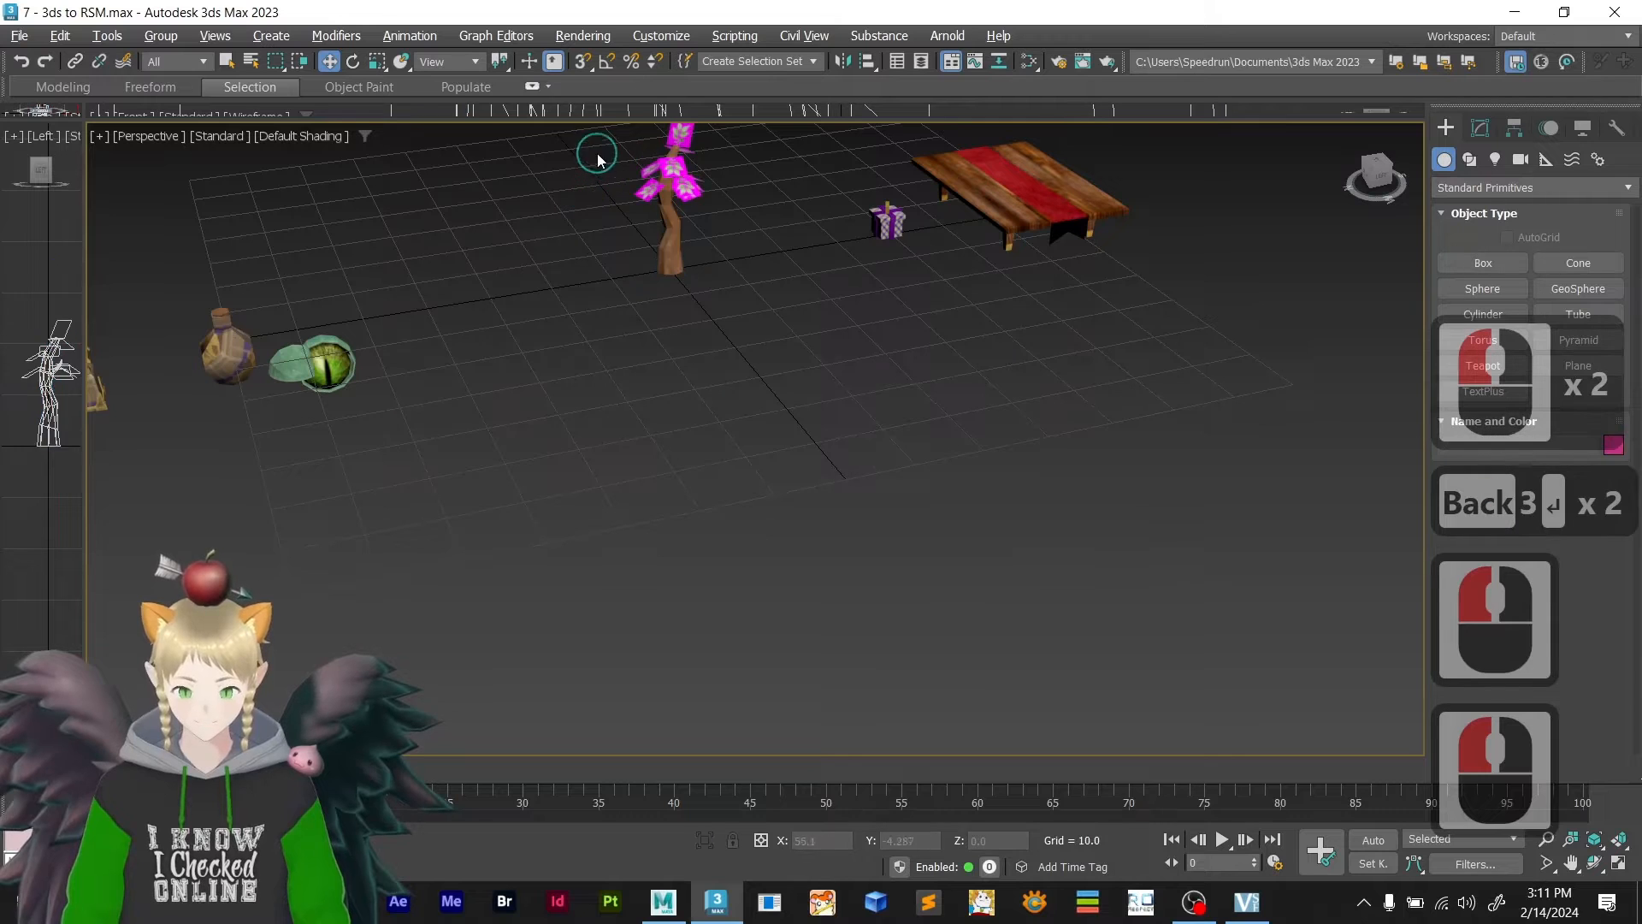
- Move the whole tree along Y from the origin toward the gift box
double_click(647, 227)
left_click_drag(591, 194, 729, 200)
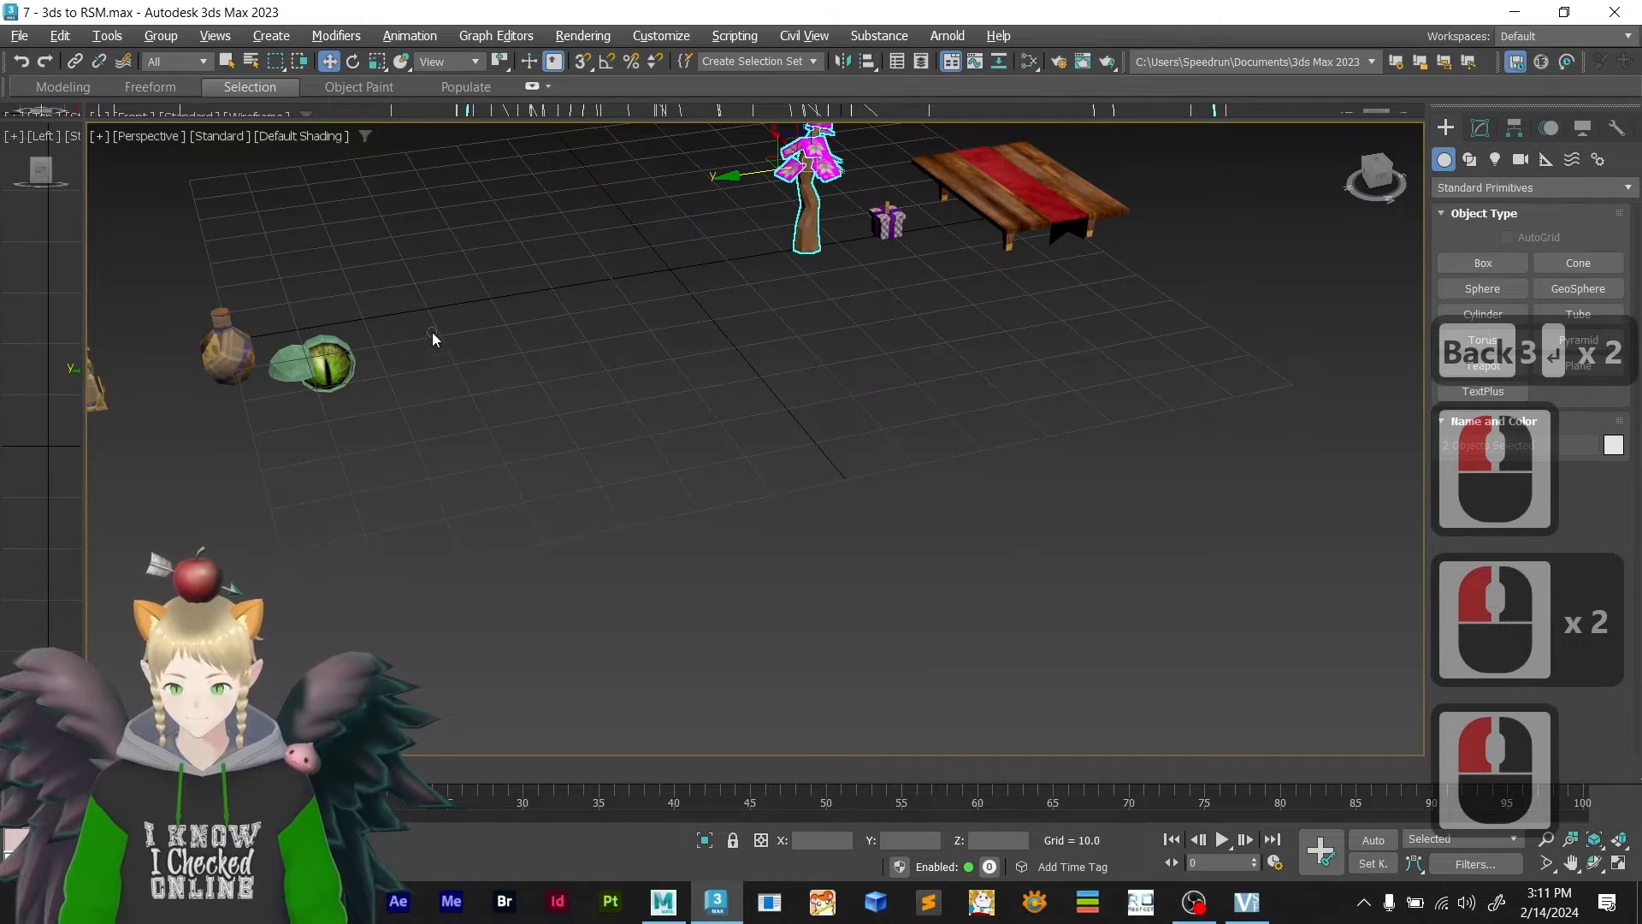
- Check the eyeball's bitmap name in the texture folder and return to 3ds Max
left_click(335, 361)
key("alt+Tab")
left_click(800, 440)
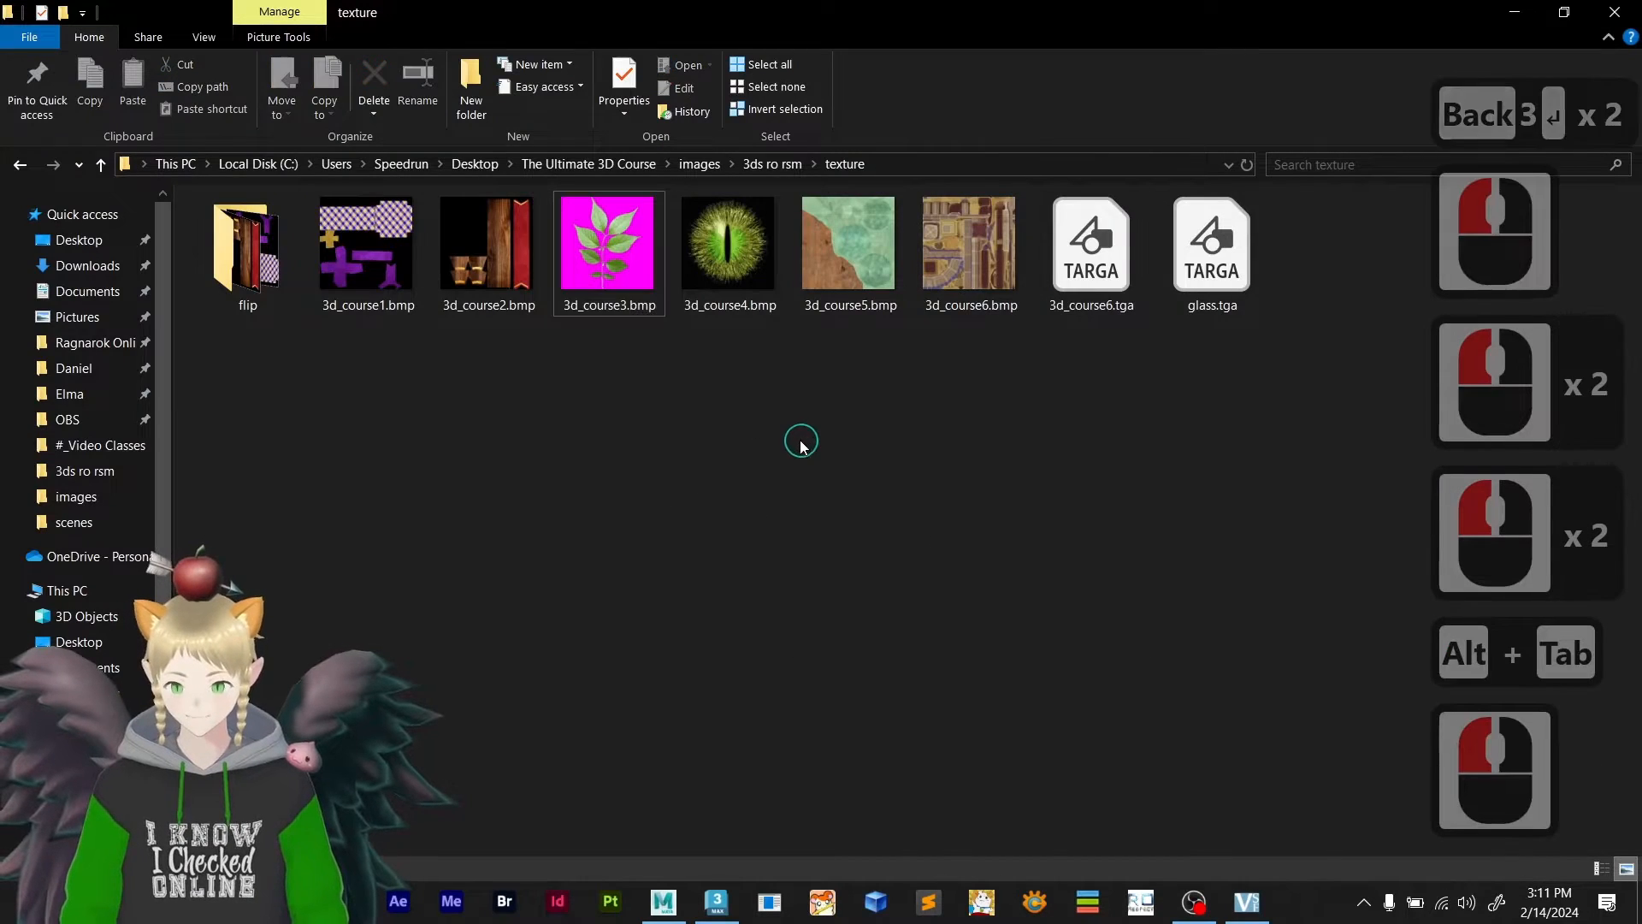
key("alt+Tab")
- Place the eyeball sphere at the world origin with X, Y and Z set to 0
left_click(321, 365)
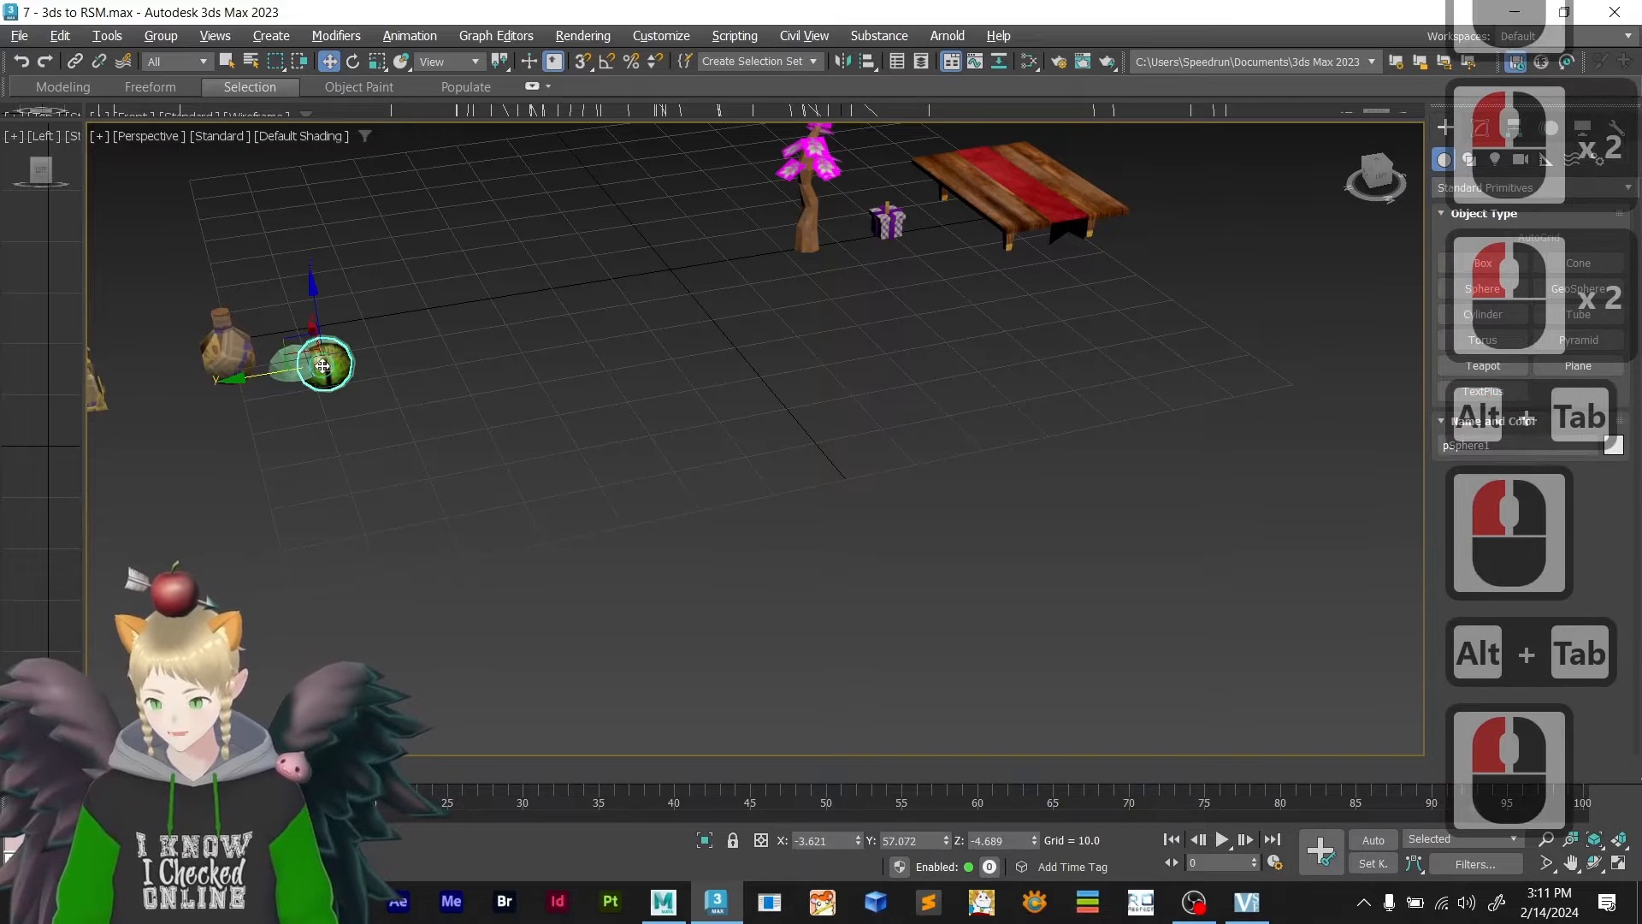
left_click(834, 838)
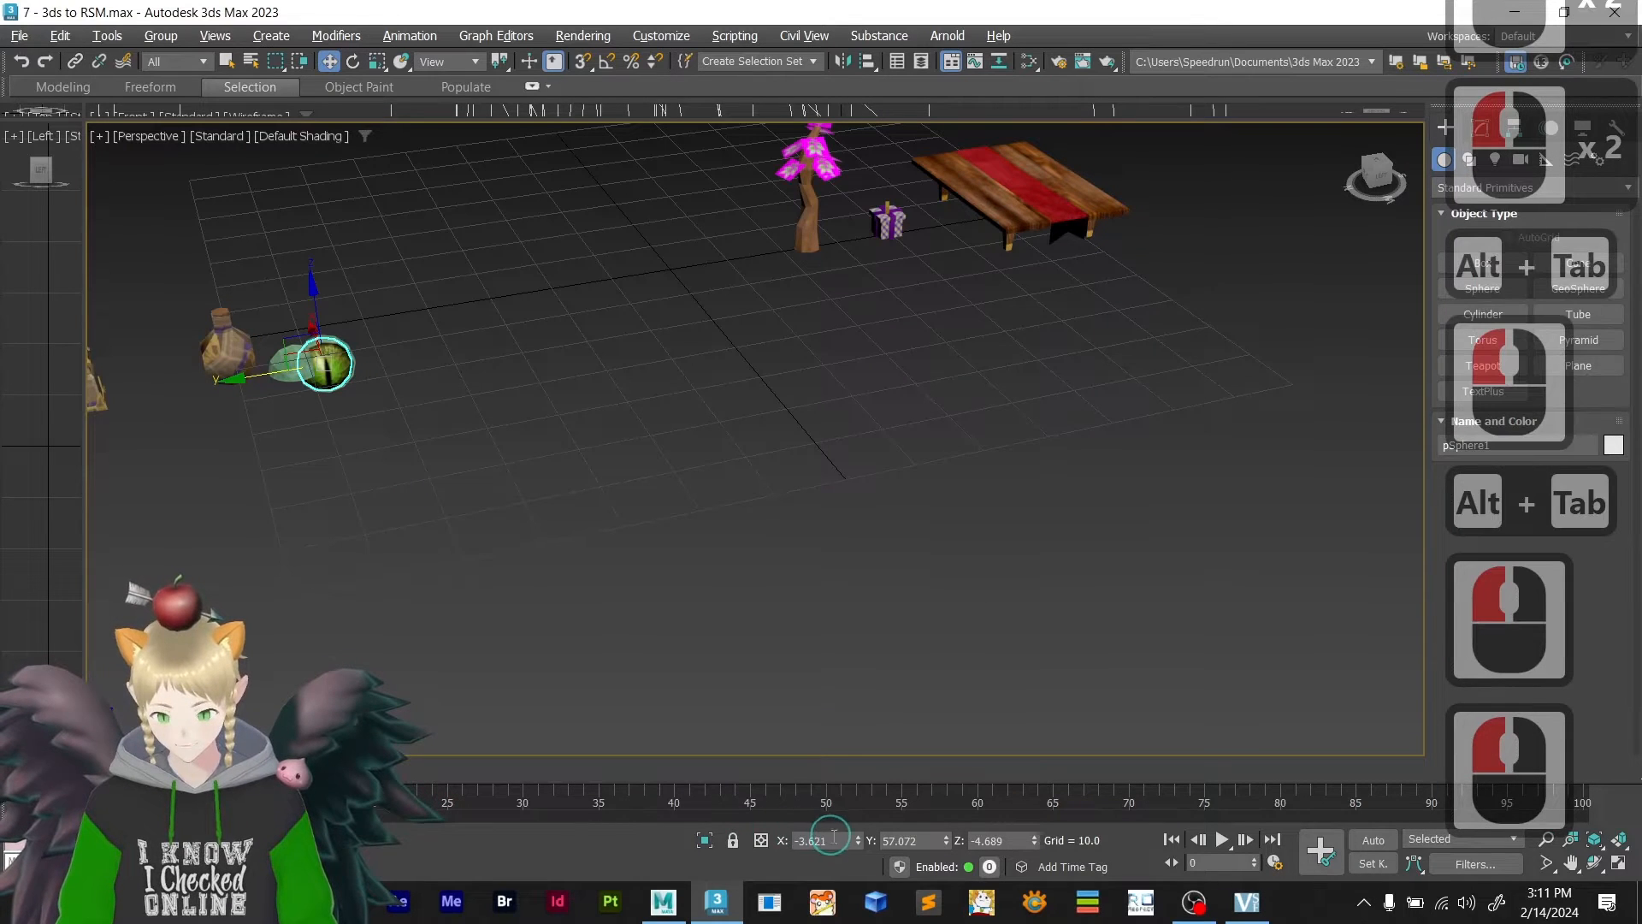
type("0")
key("Return")
key("Tab")
type("0")
key("Return")
key("Tab")
type("0")
key("Return")
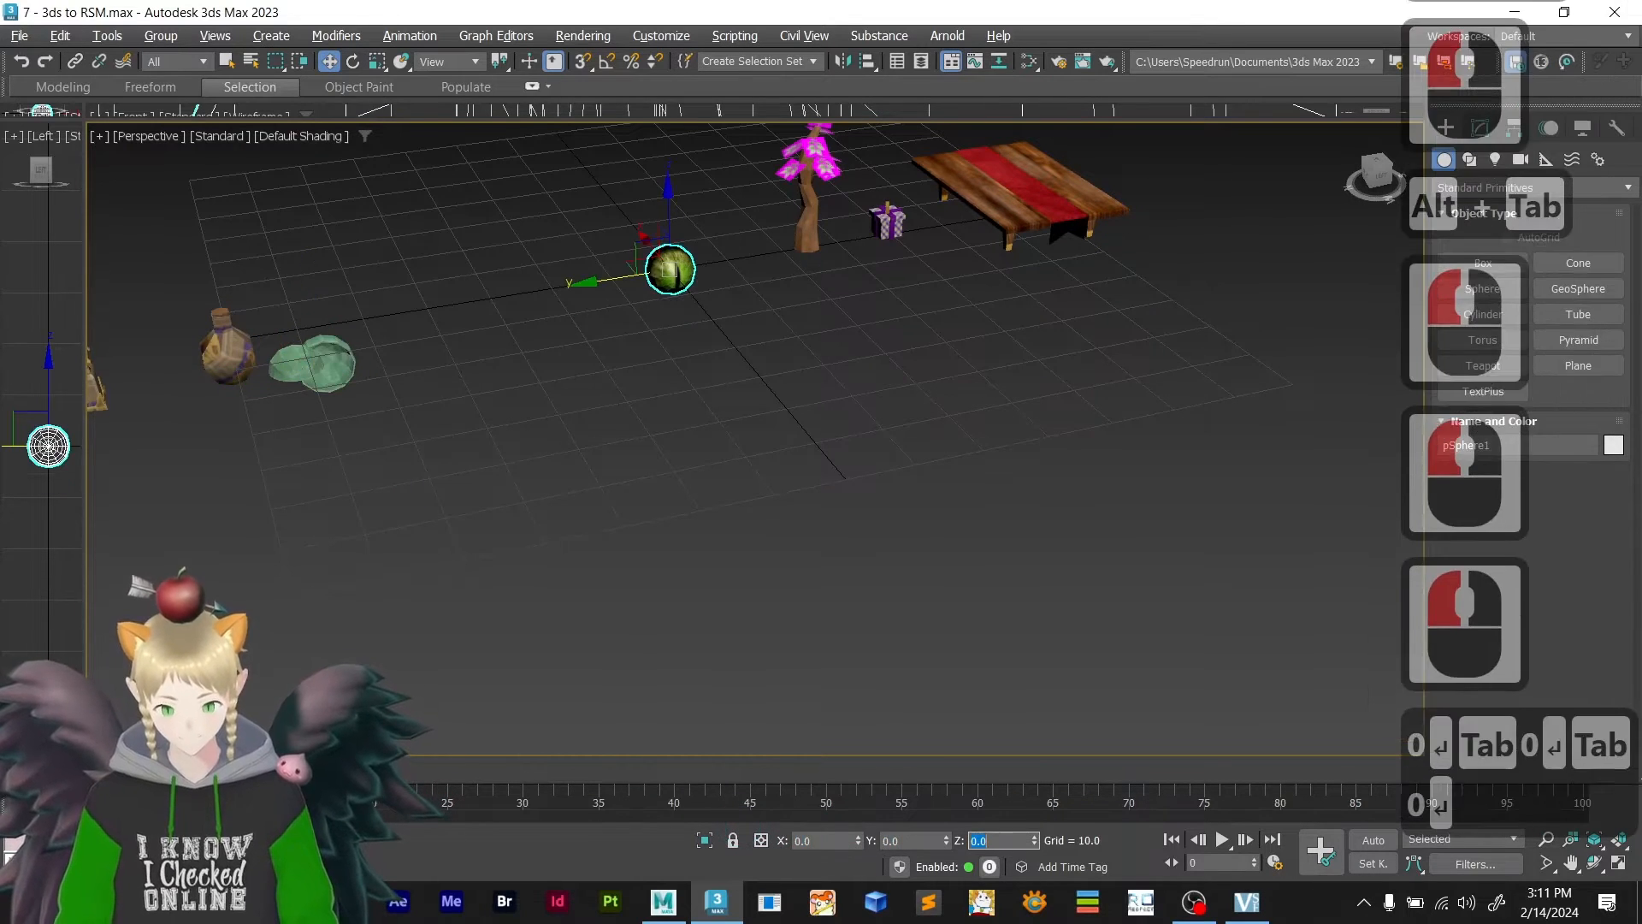
- Export only the selected eyeball as 3d_course4.3ds in the 3ds ro rsm folder, and dismiss the output warnings
left_click(17, 36)
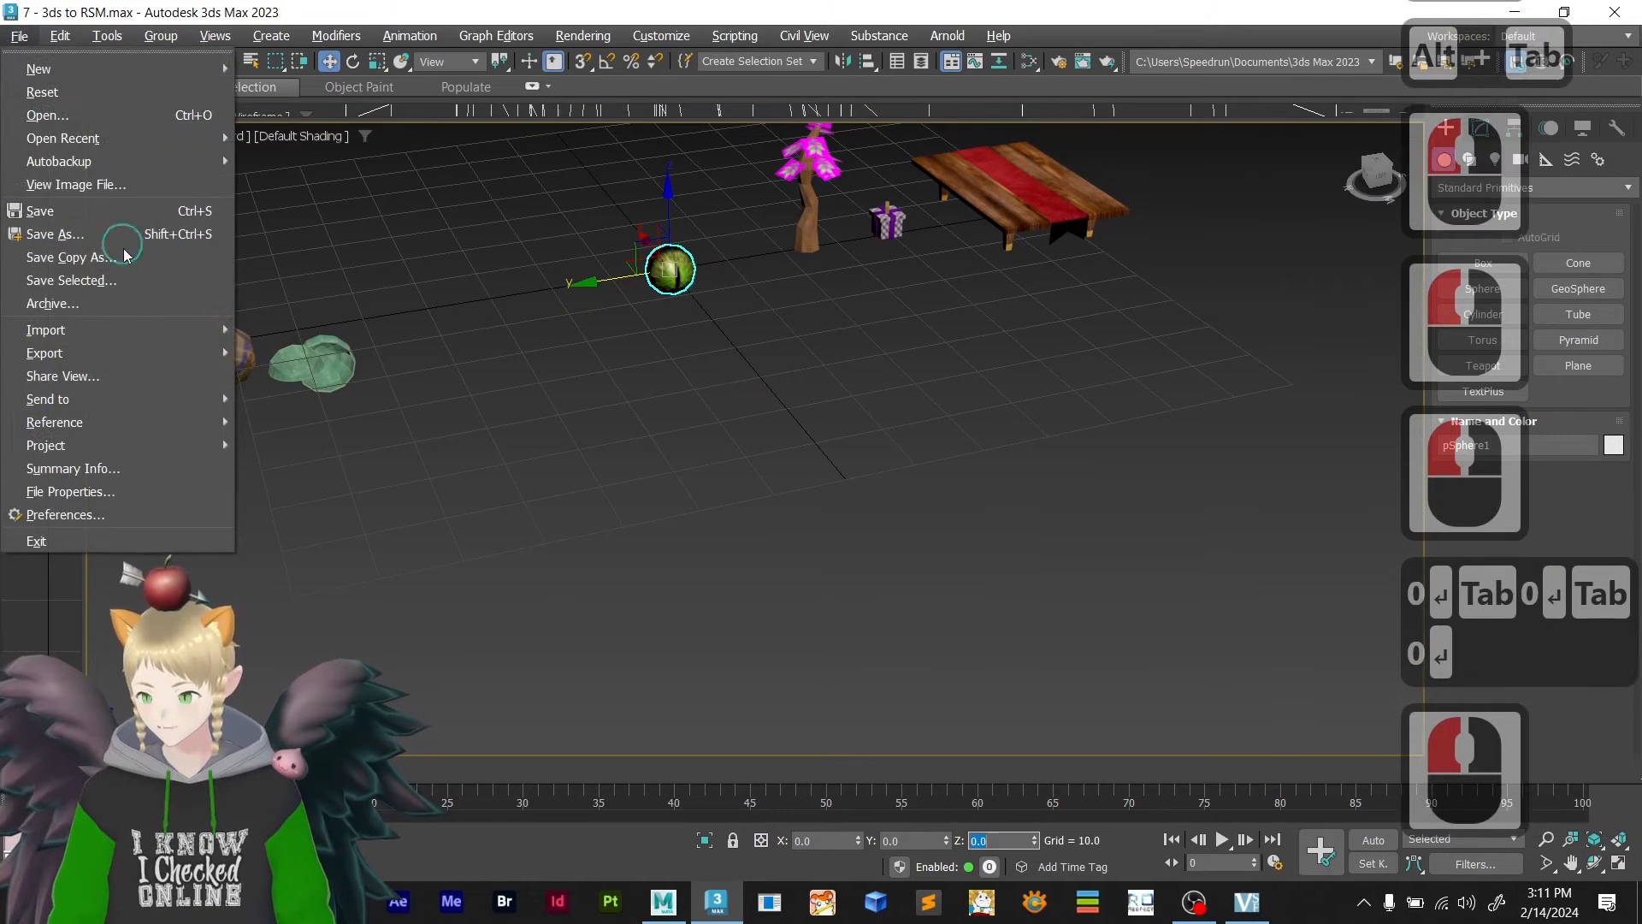
left_click(238, 361)
left_click(312, 376)
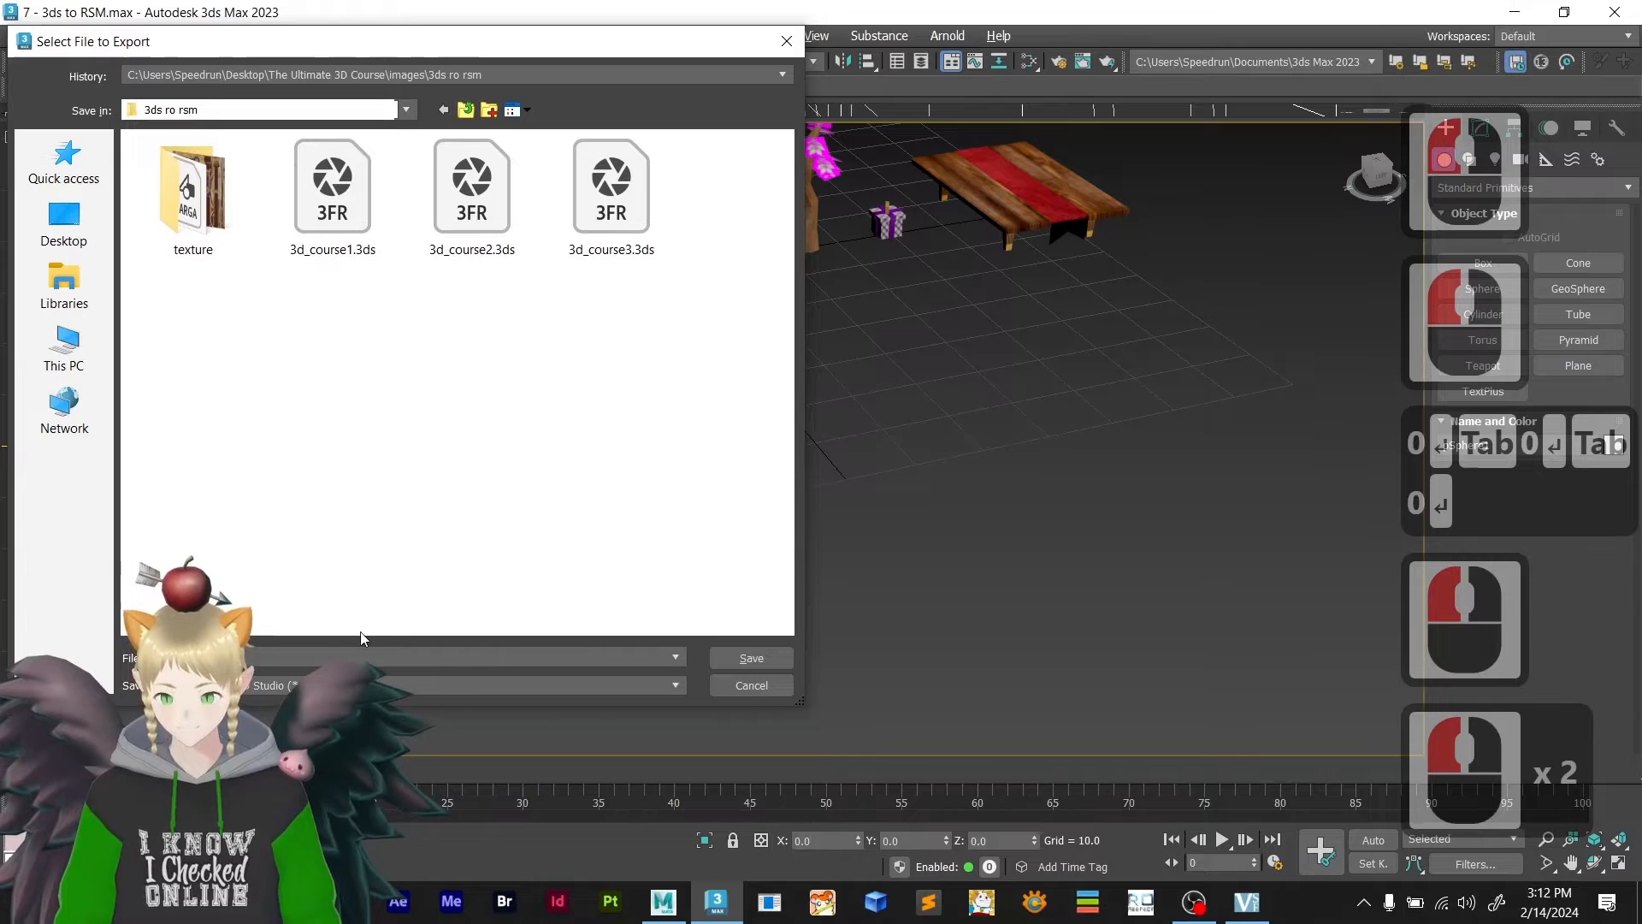
left_click(611, 248)
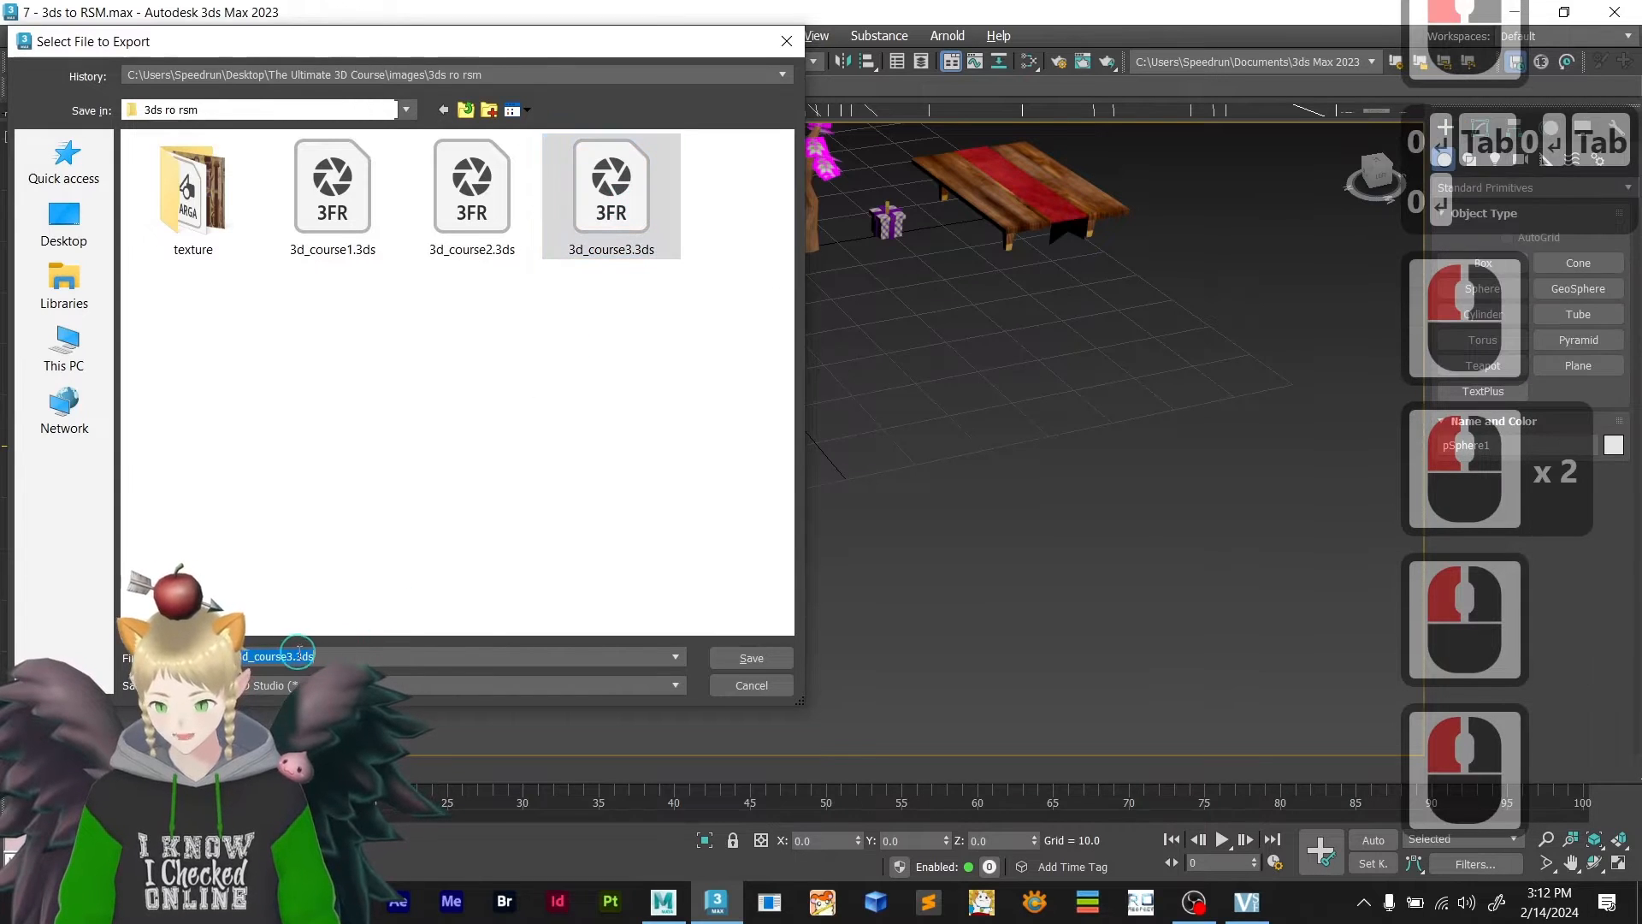
left_click(289, 656)
key("BackSpace")
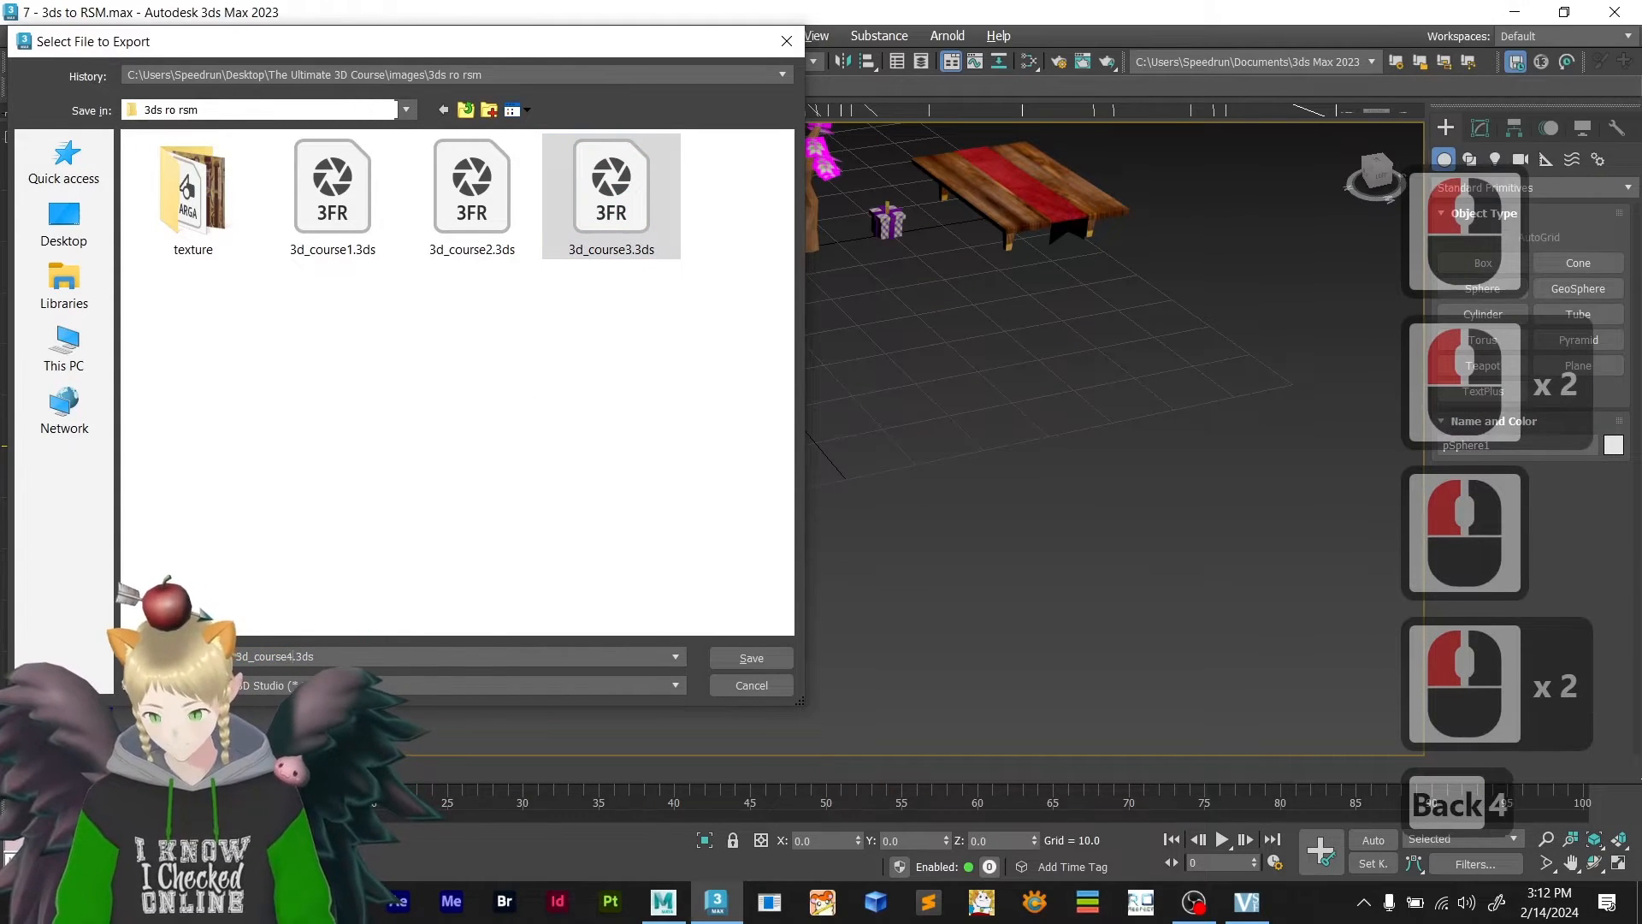
type("4")
key("Return")
key("Return")
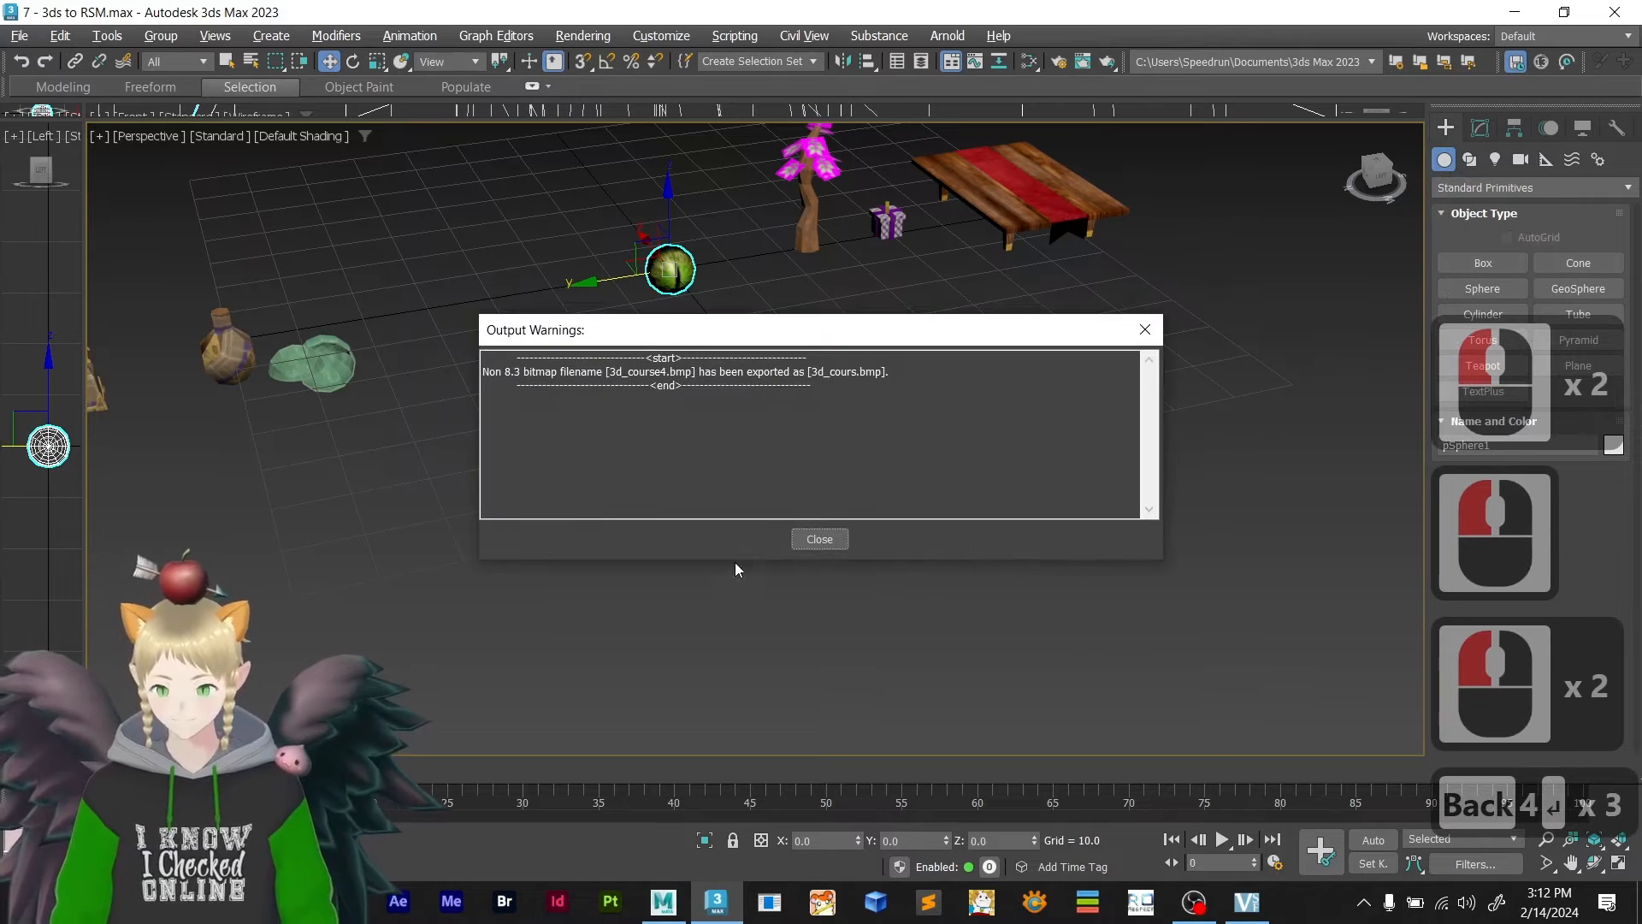
left_click(820, 539)
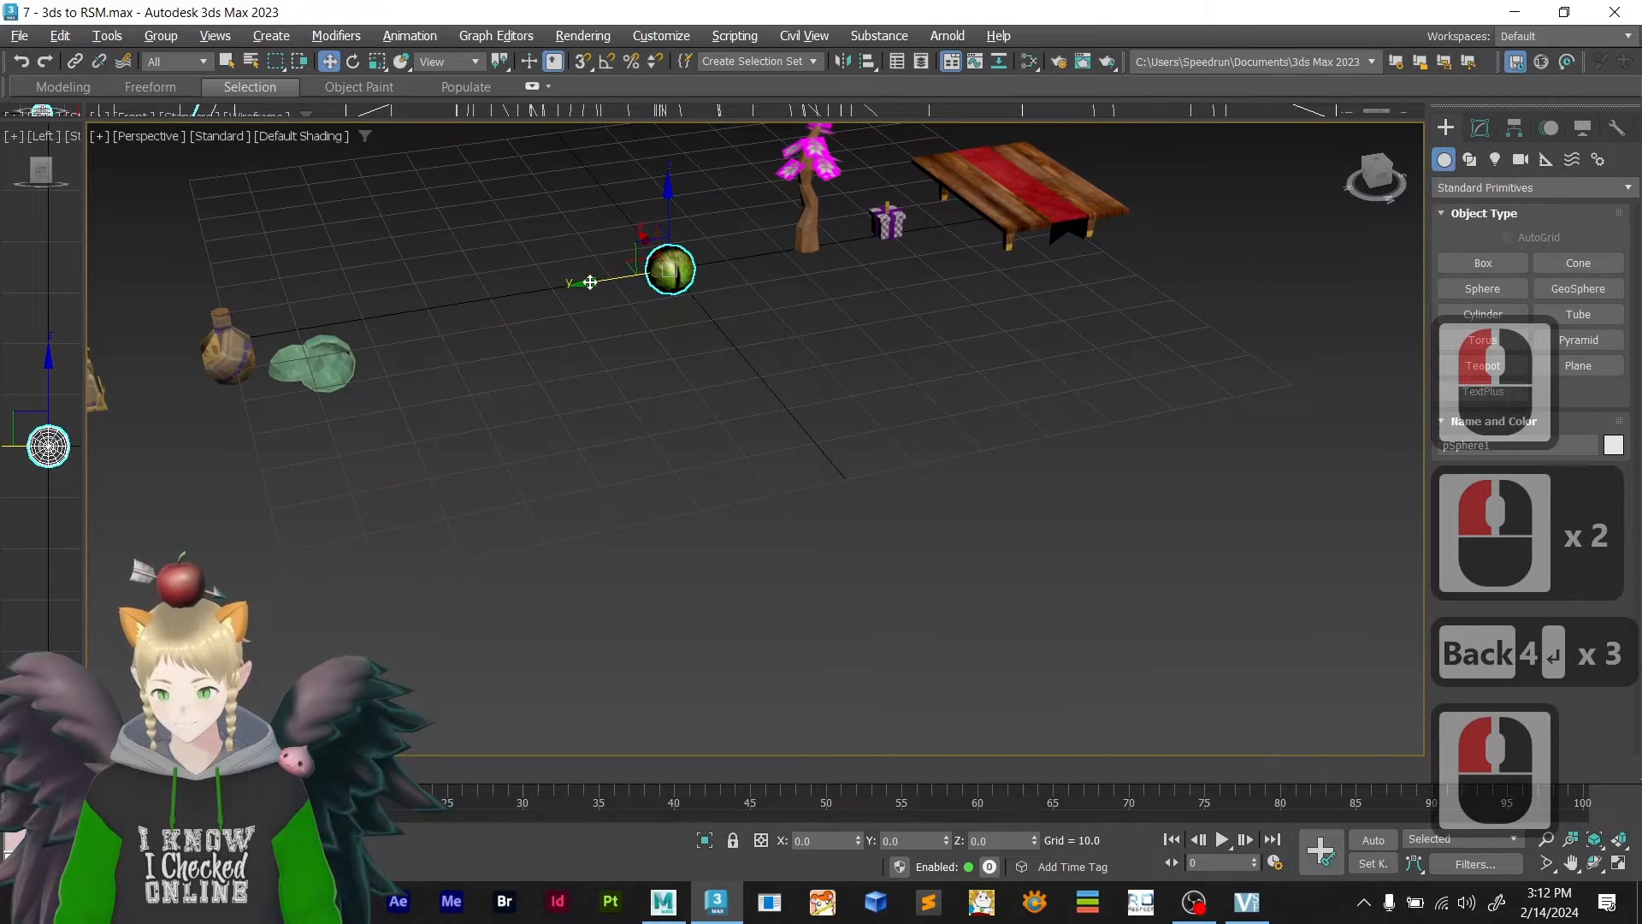
- Move the eyeball along Y to about -50, between the gift box and the table
left_click_drag(578, 282, 857, 308)
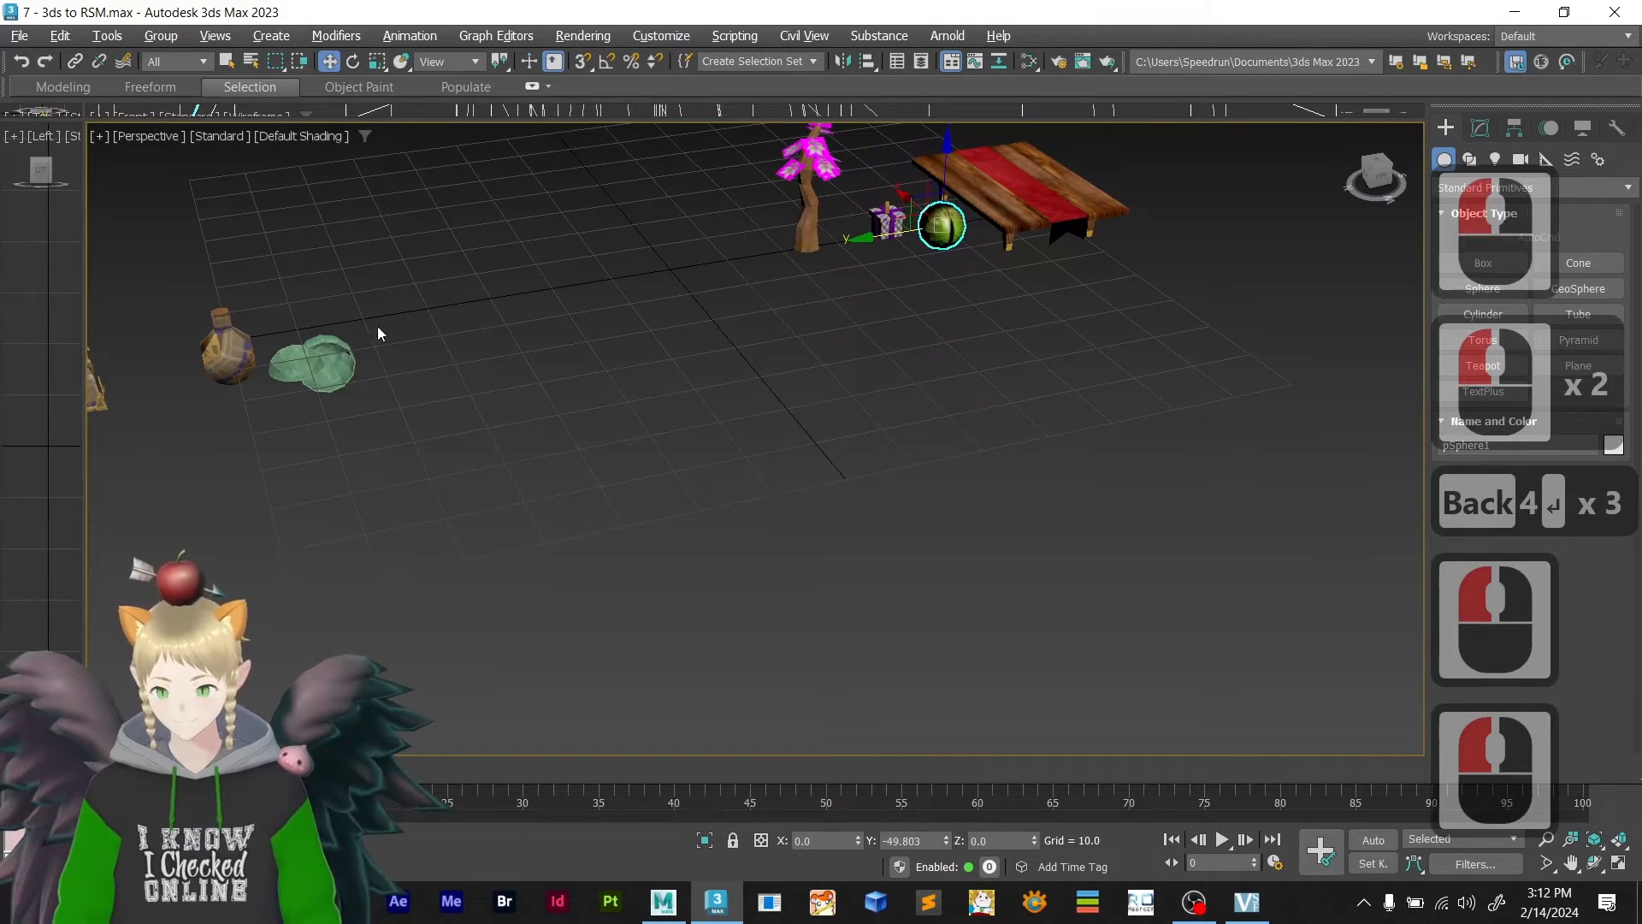
- Place the full green textured sphere at the world origin with X, Y and Z set to 0
left_click(352, 360)
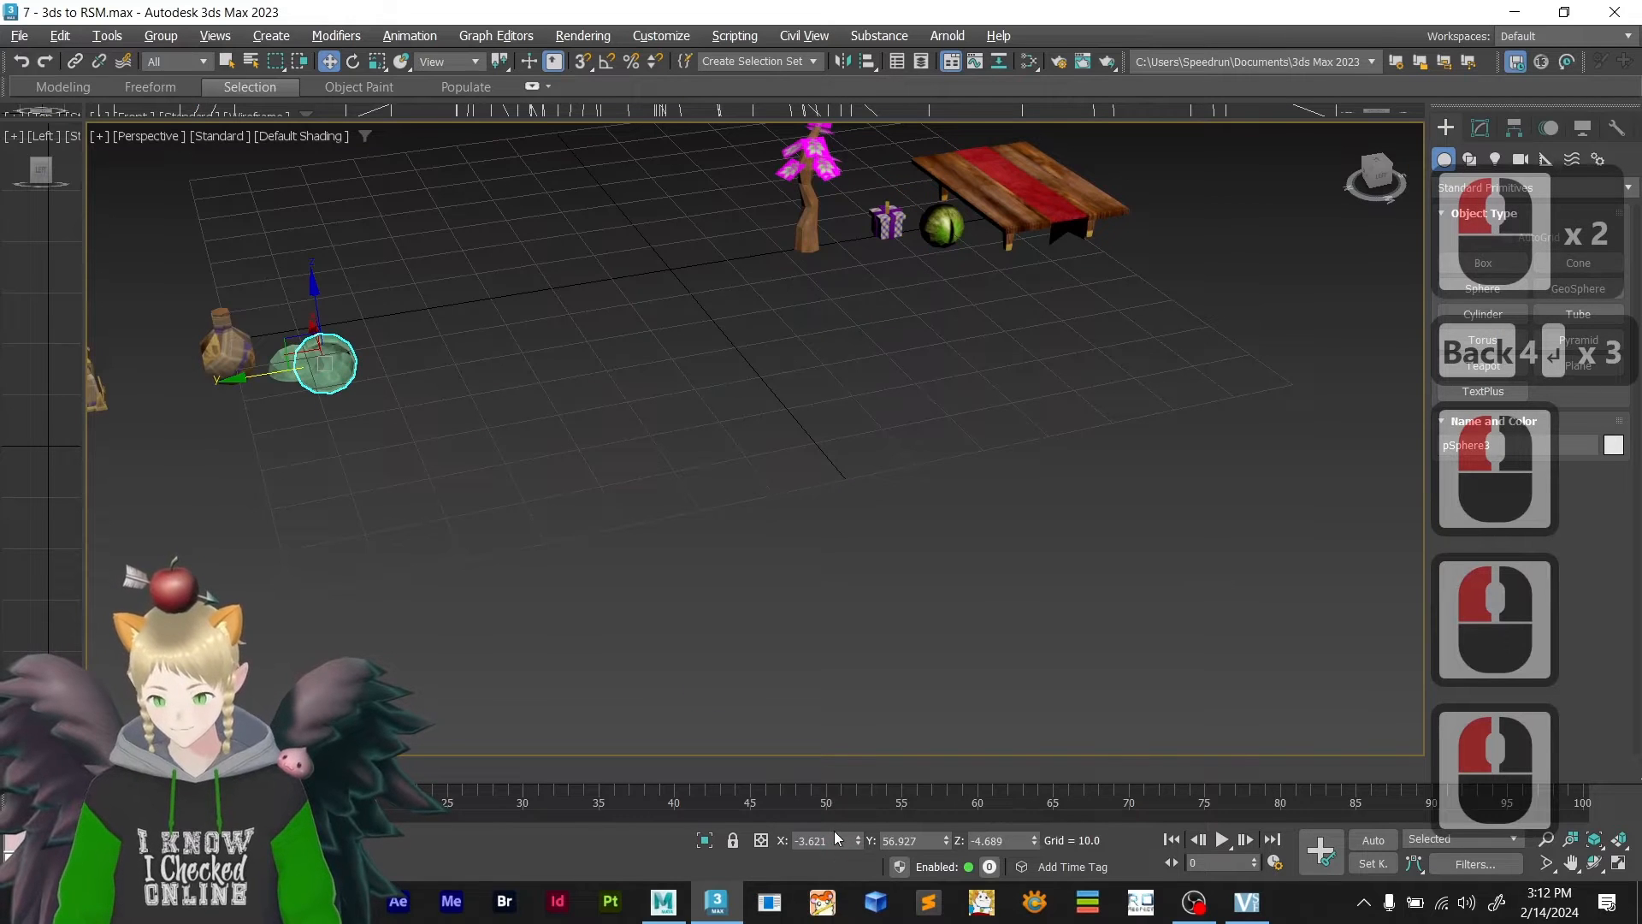
type("0")
key("Return")
key("Tab")
type("0")
key("Return")
key("Tab")
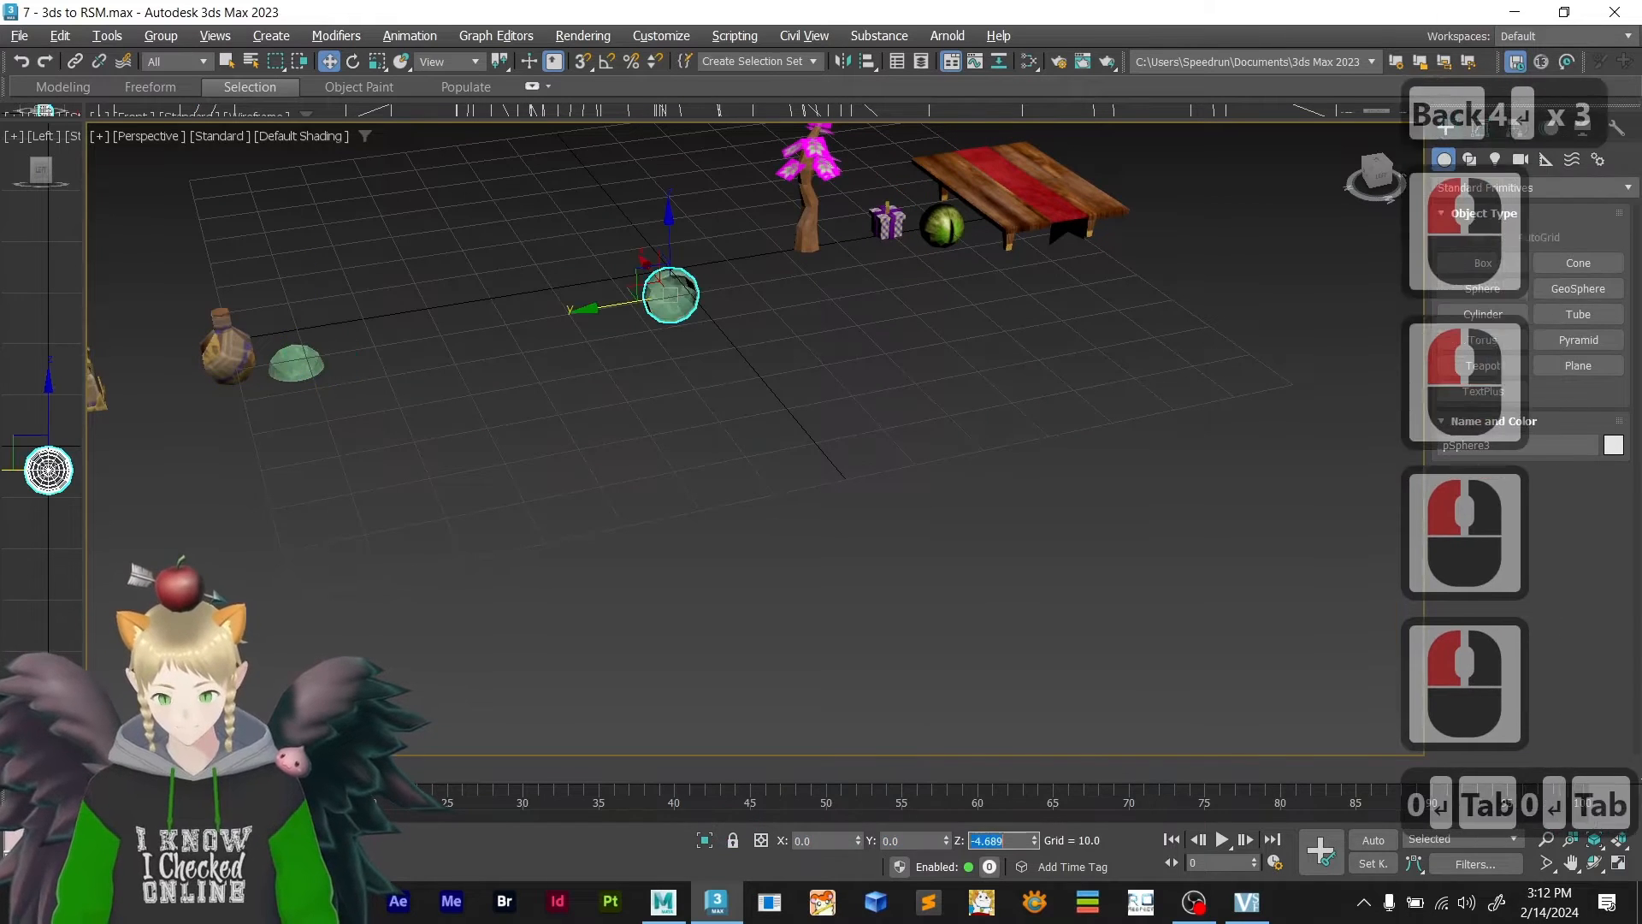
type("0")
key("Return")
- Open the export file selection for only the selected green sphere
left_click(19, 36)
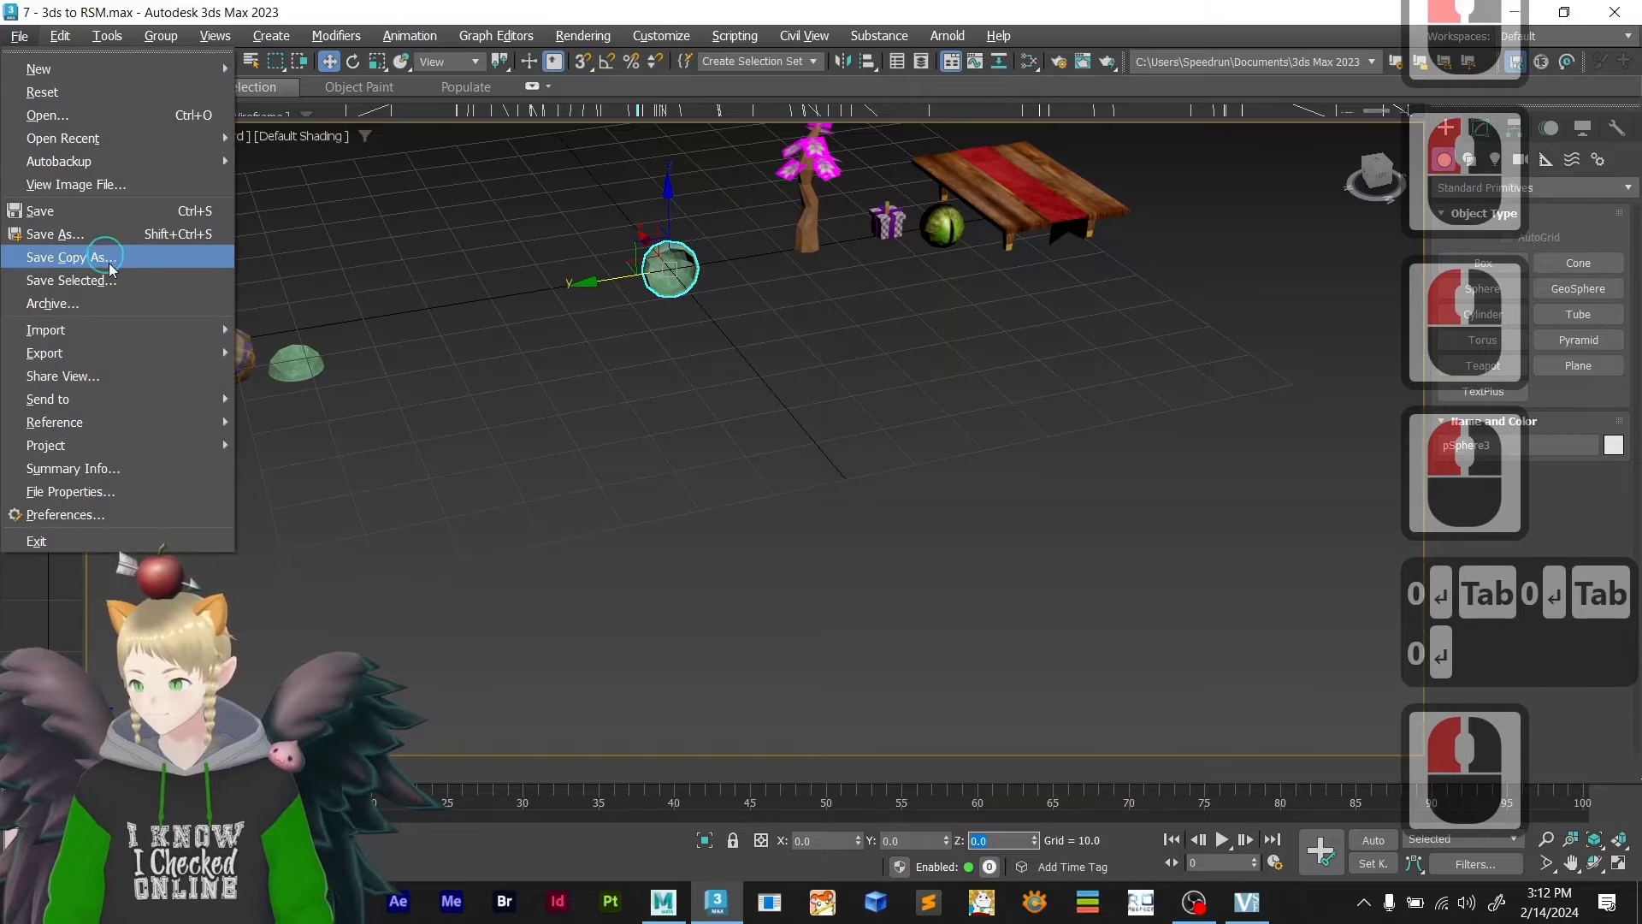
mouse_move(158, 354)
left_click(308, 378)
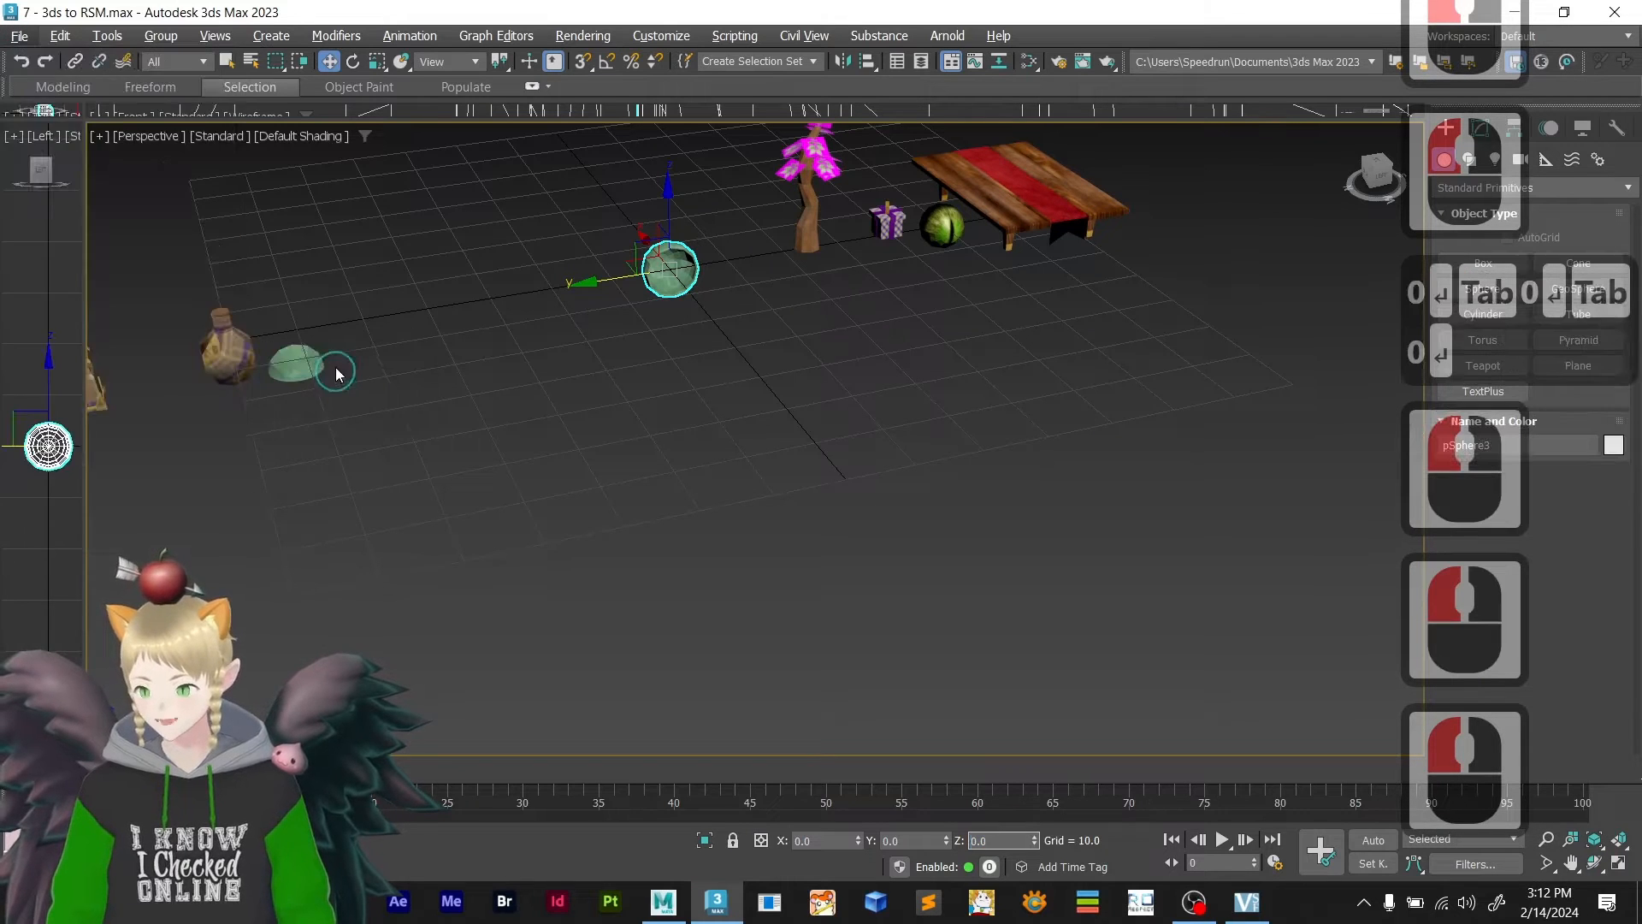
left_click(224, 391)
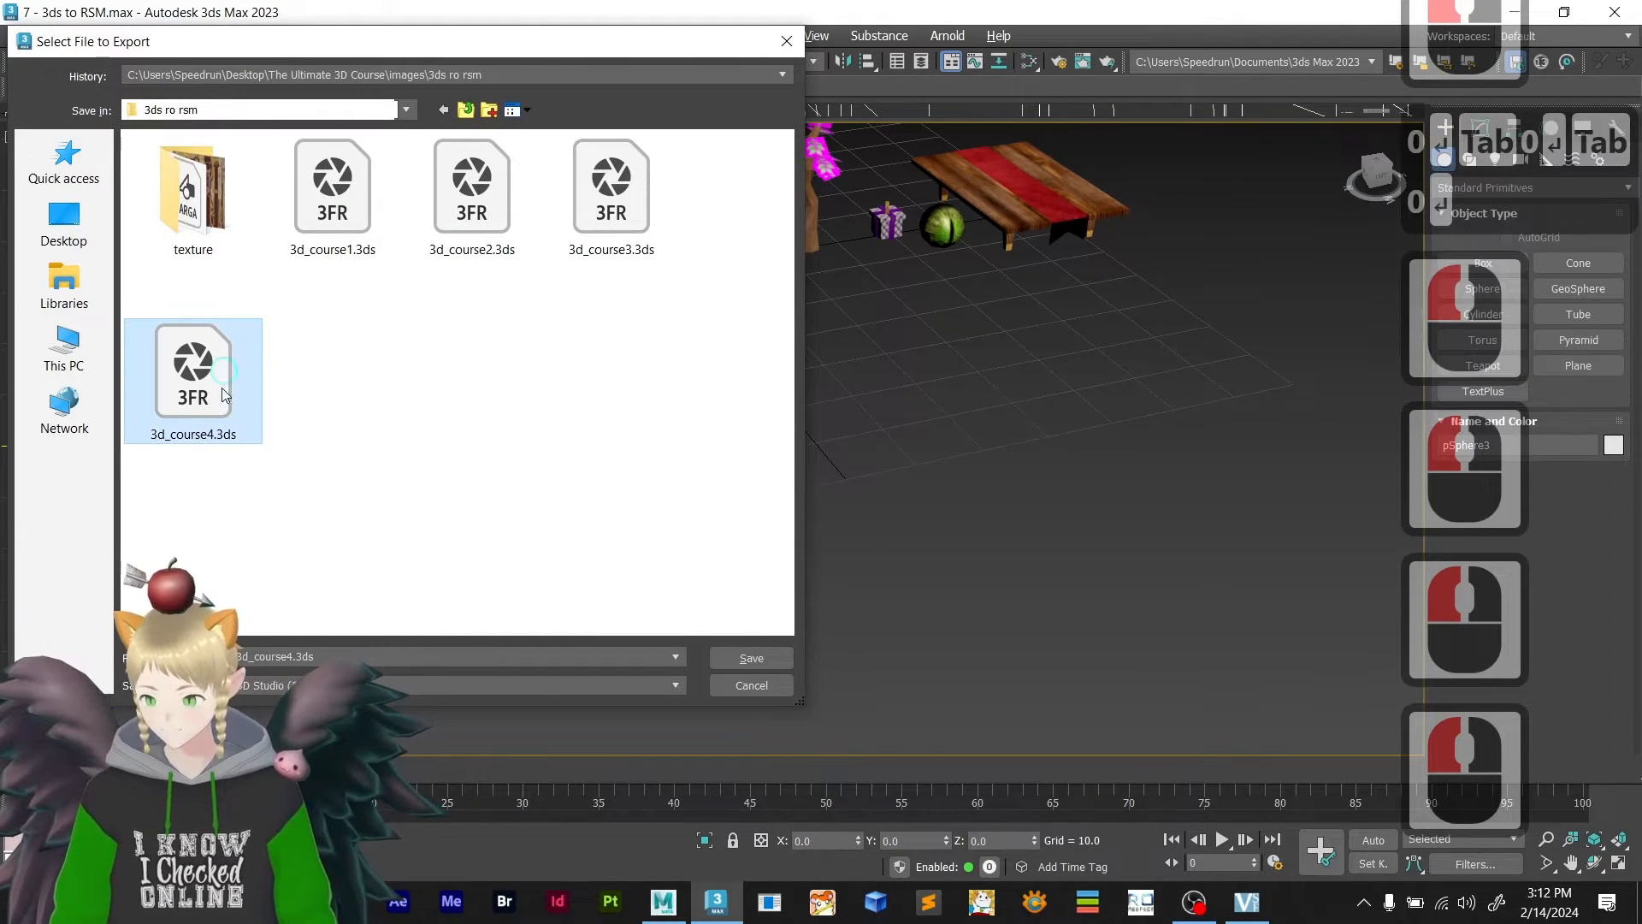
left_click(261, 495)
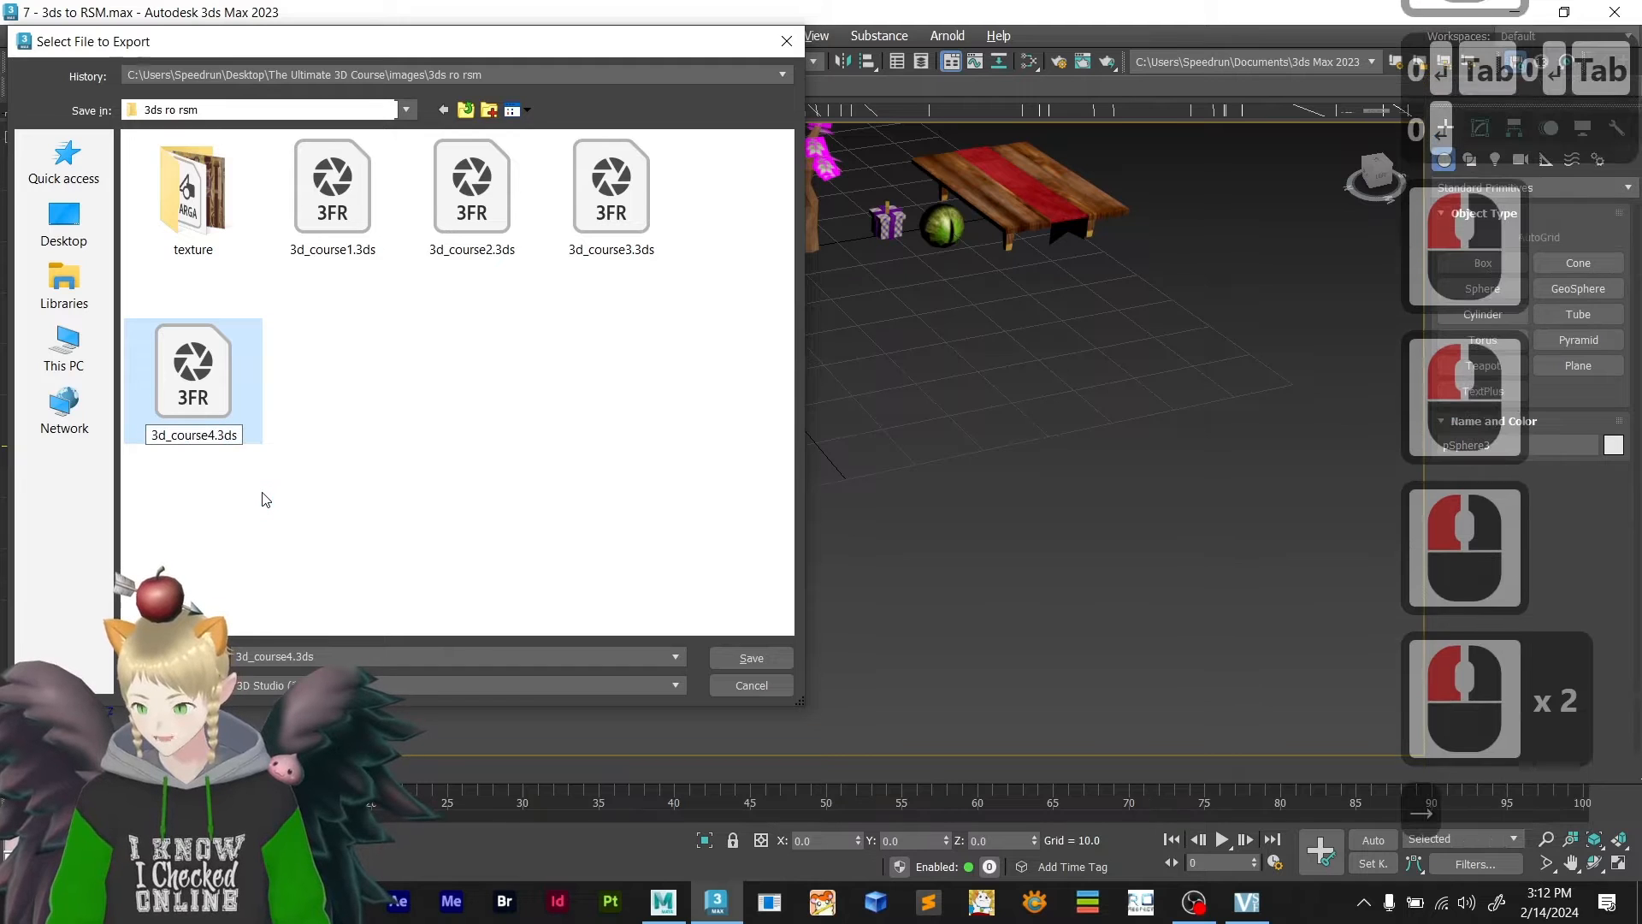
key("Right")
key("shift+Left")
key("shift+Left")
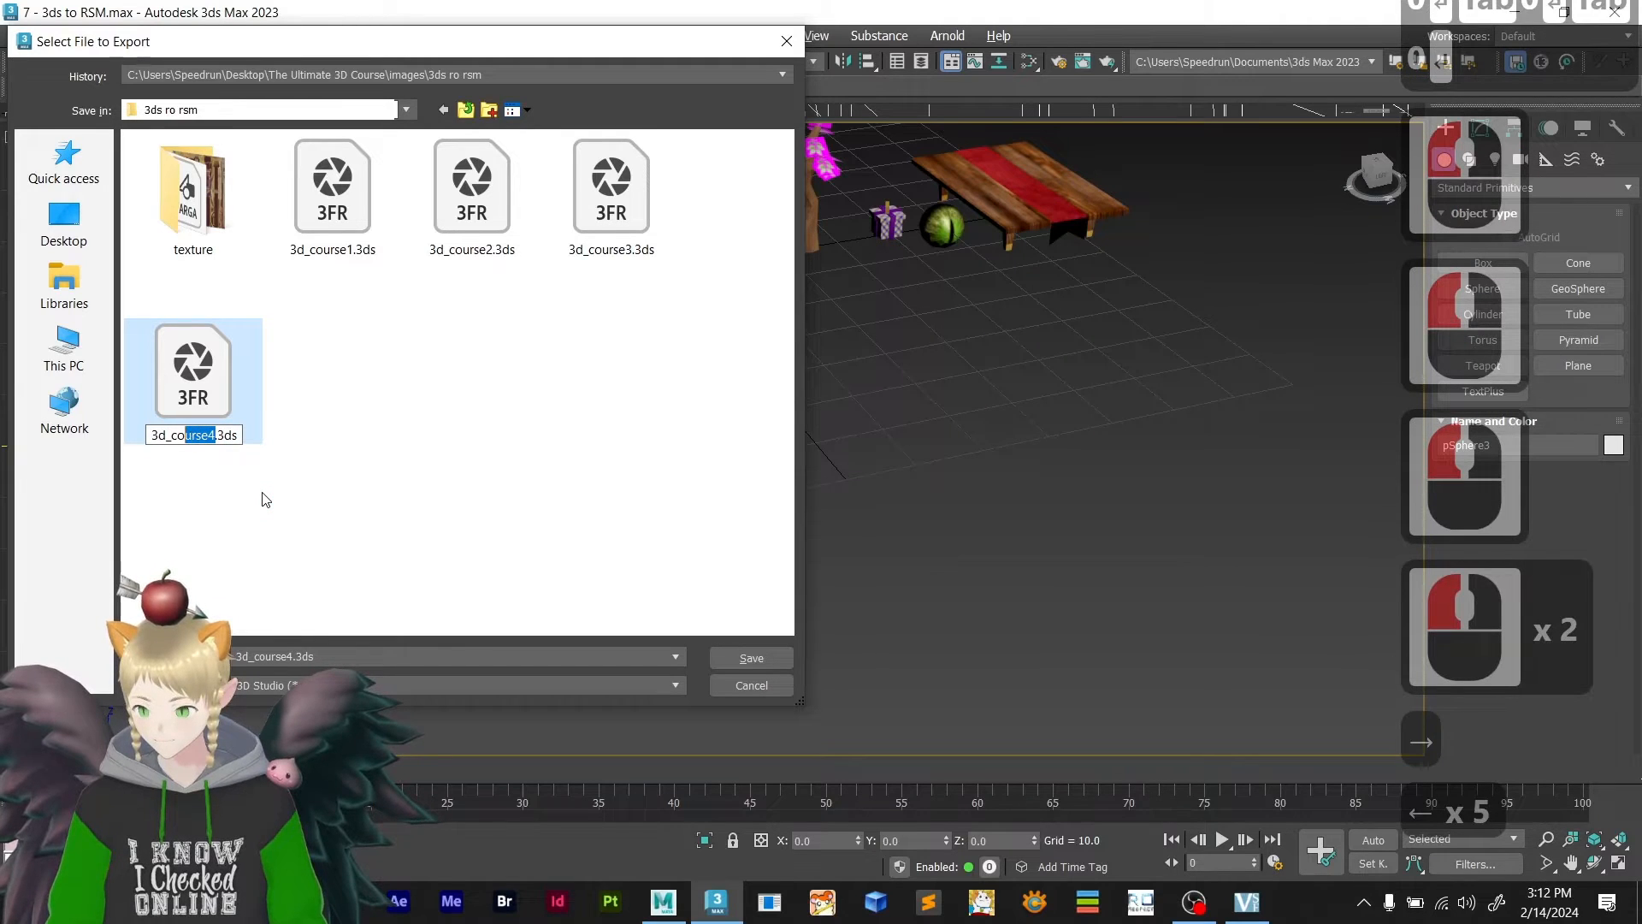
key("shift+Left")
key("shift+Left")
key("shift+Left")
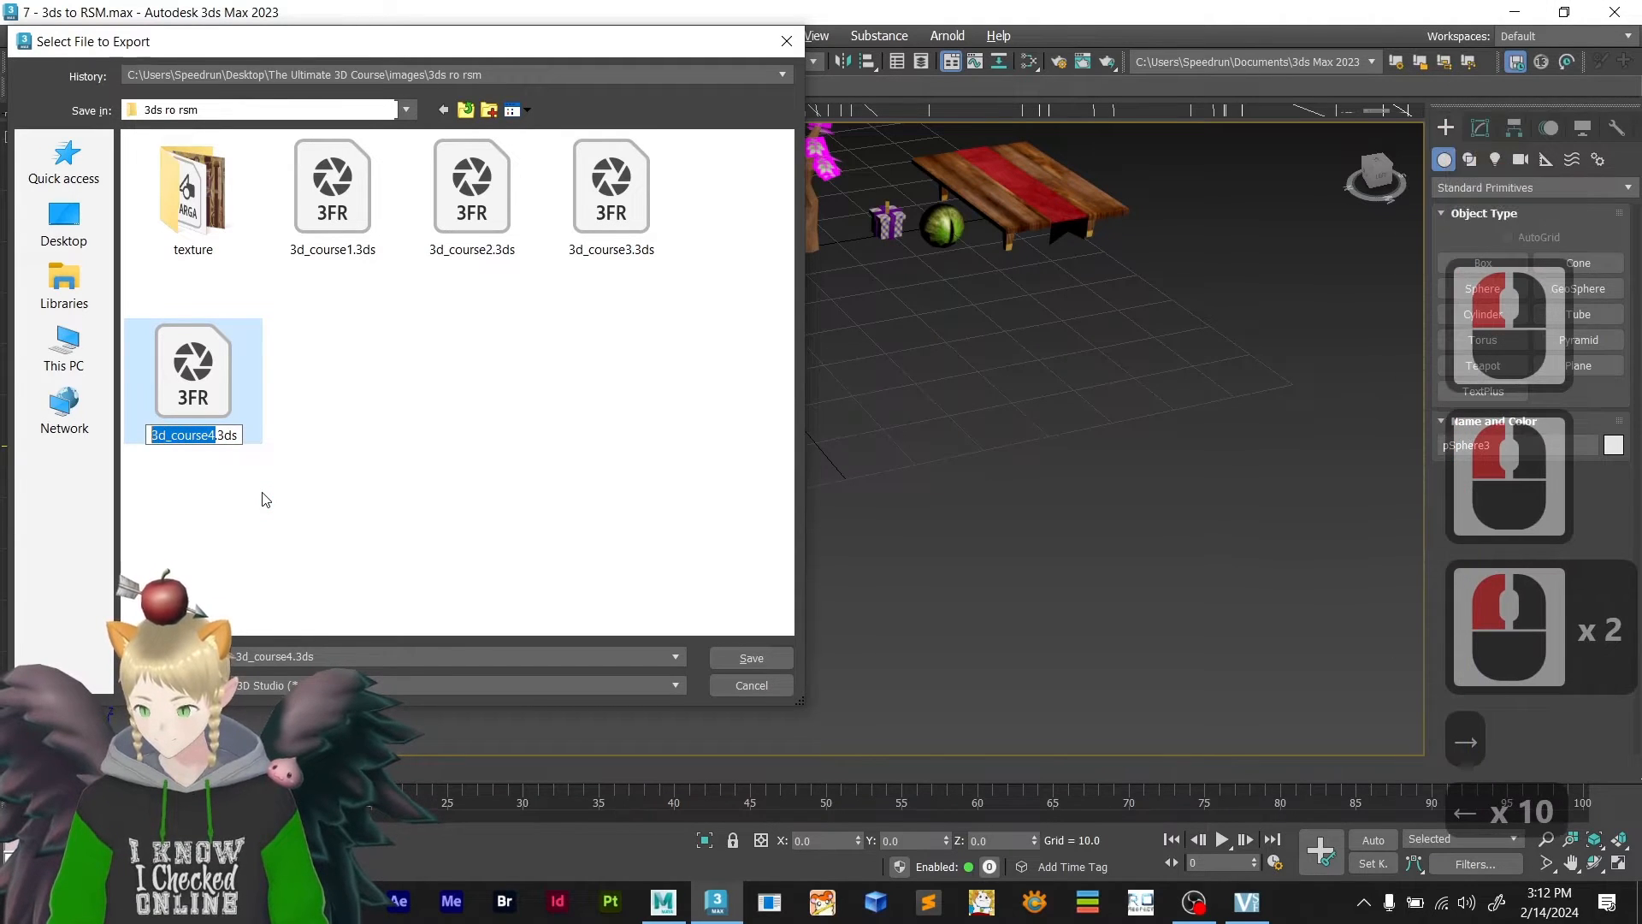
left_click(458, 393)
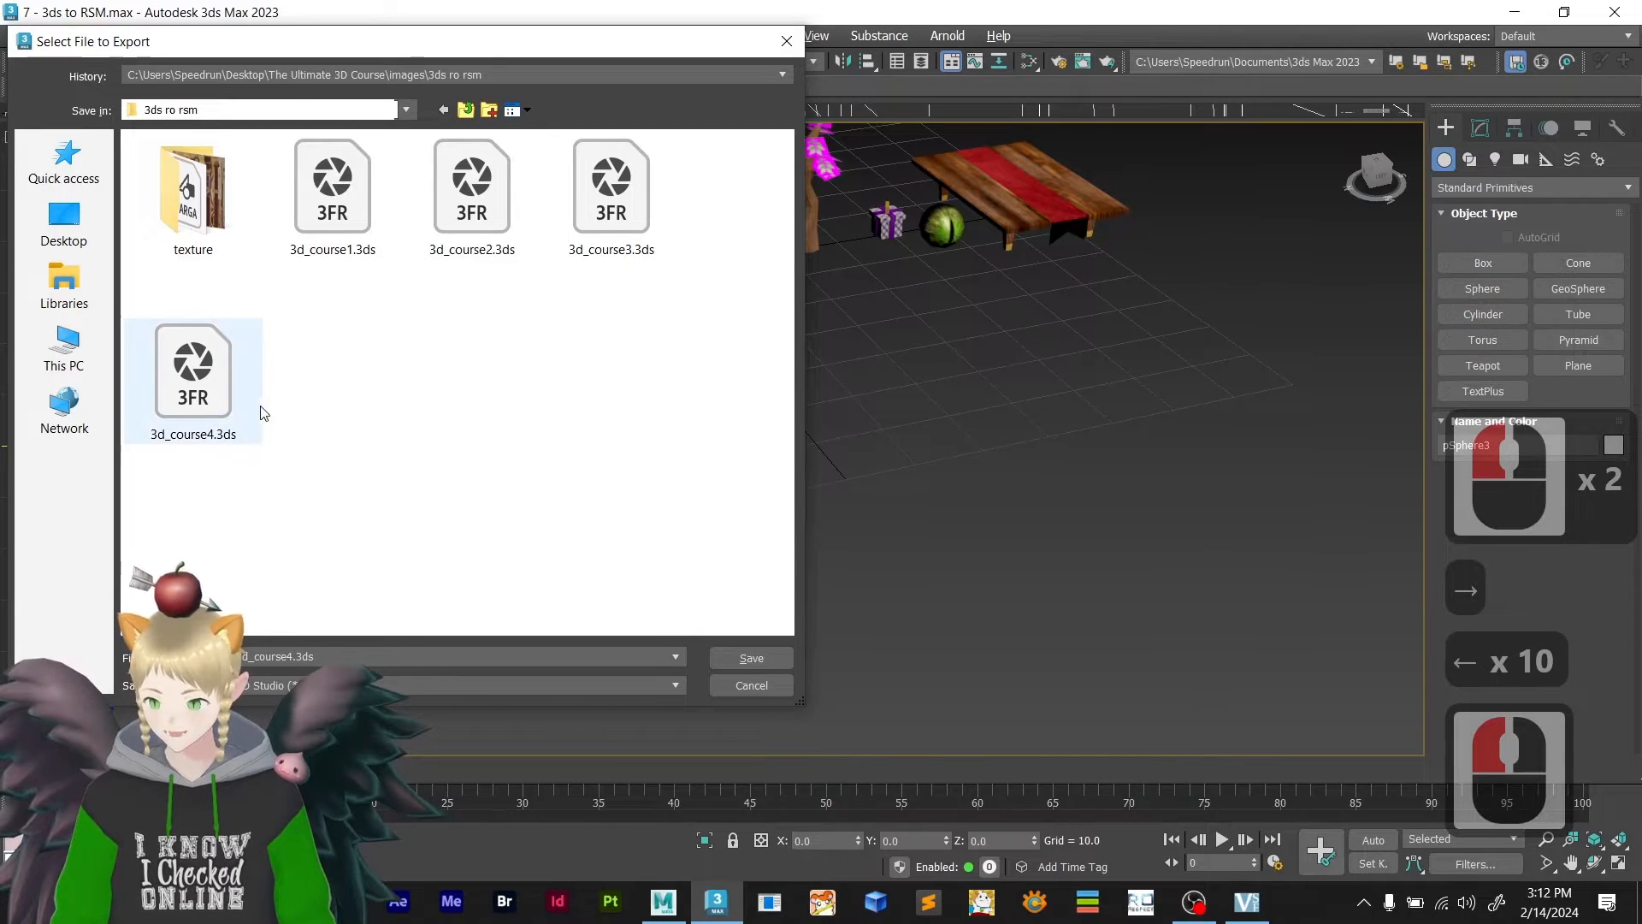
double_click(290, 657)
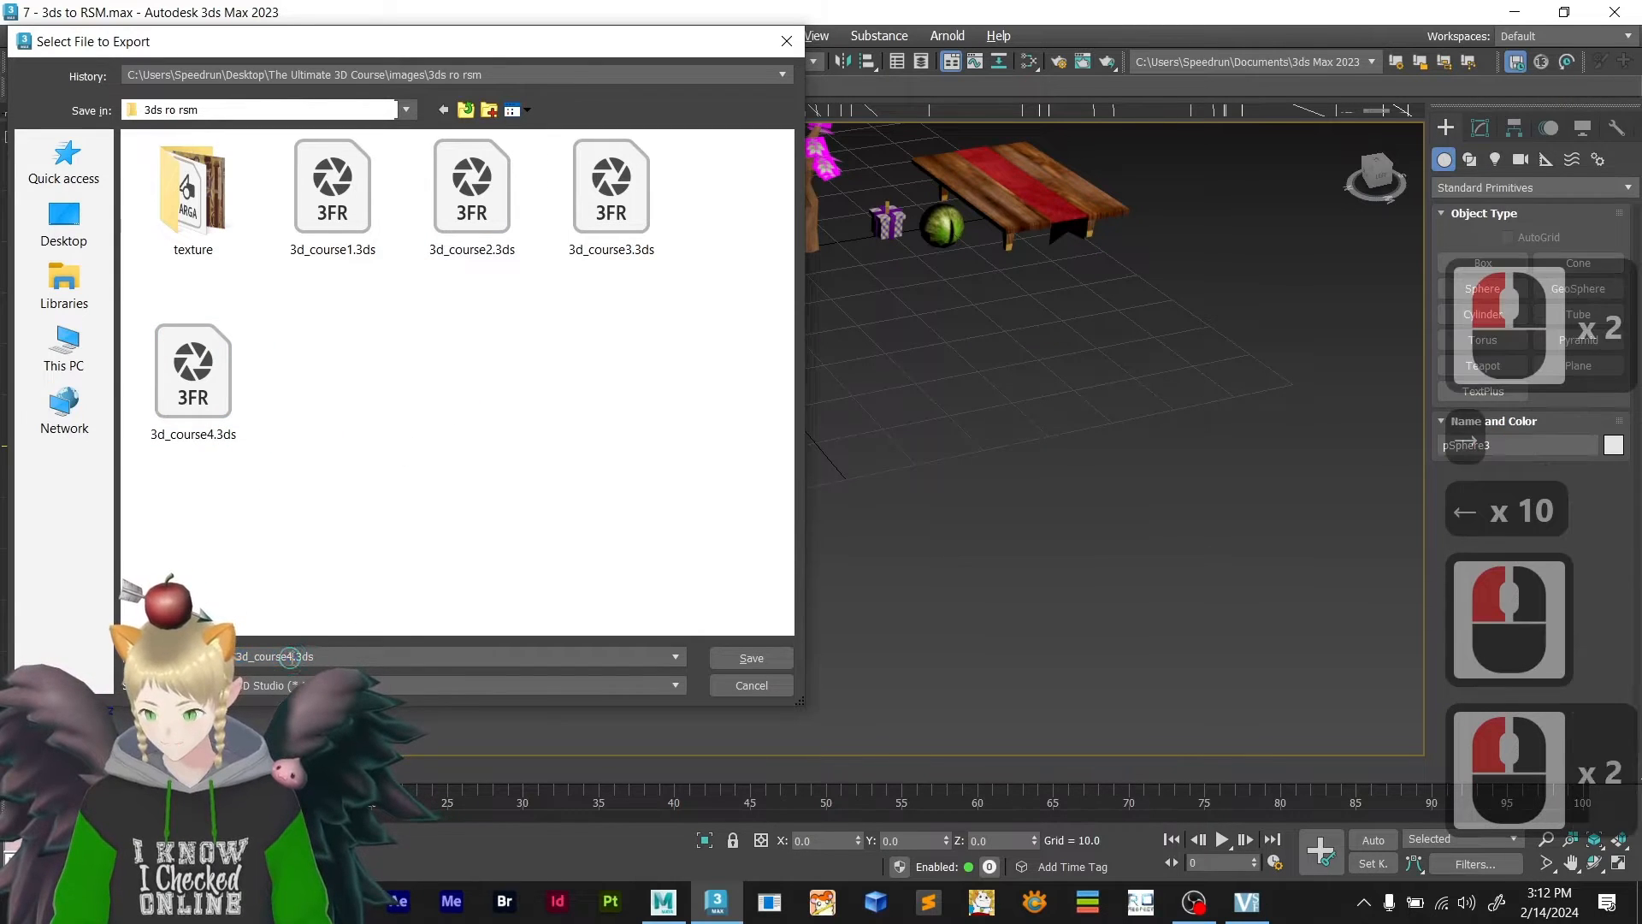
type("a")
- Rename the existing 3d_course4.3ds in the 3ds ro rsm folder as 3d_course4a.3ds from the export dialog
left_click(193, 376)
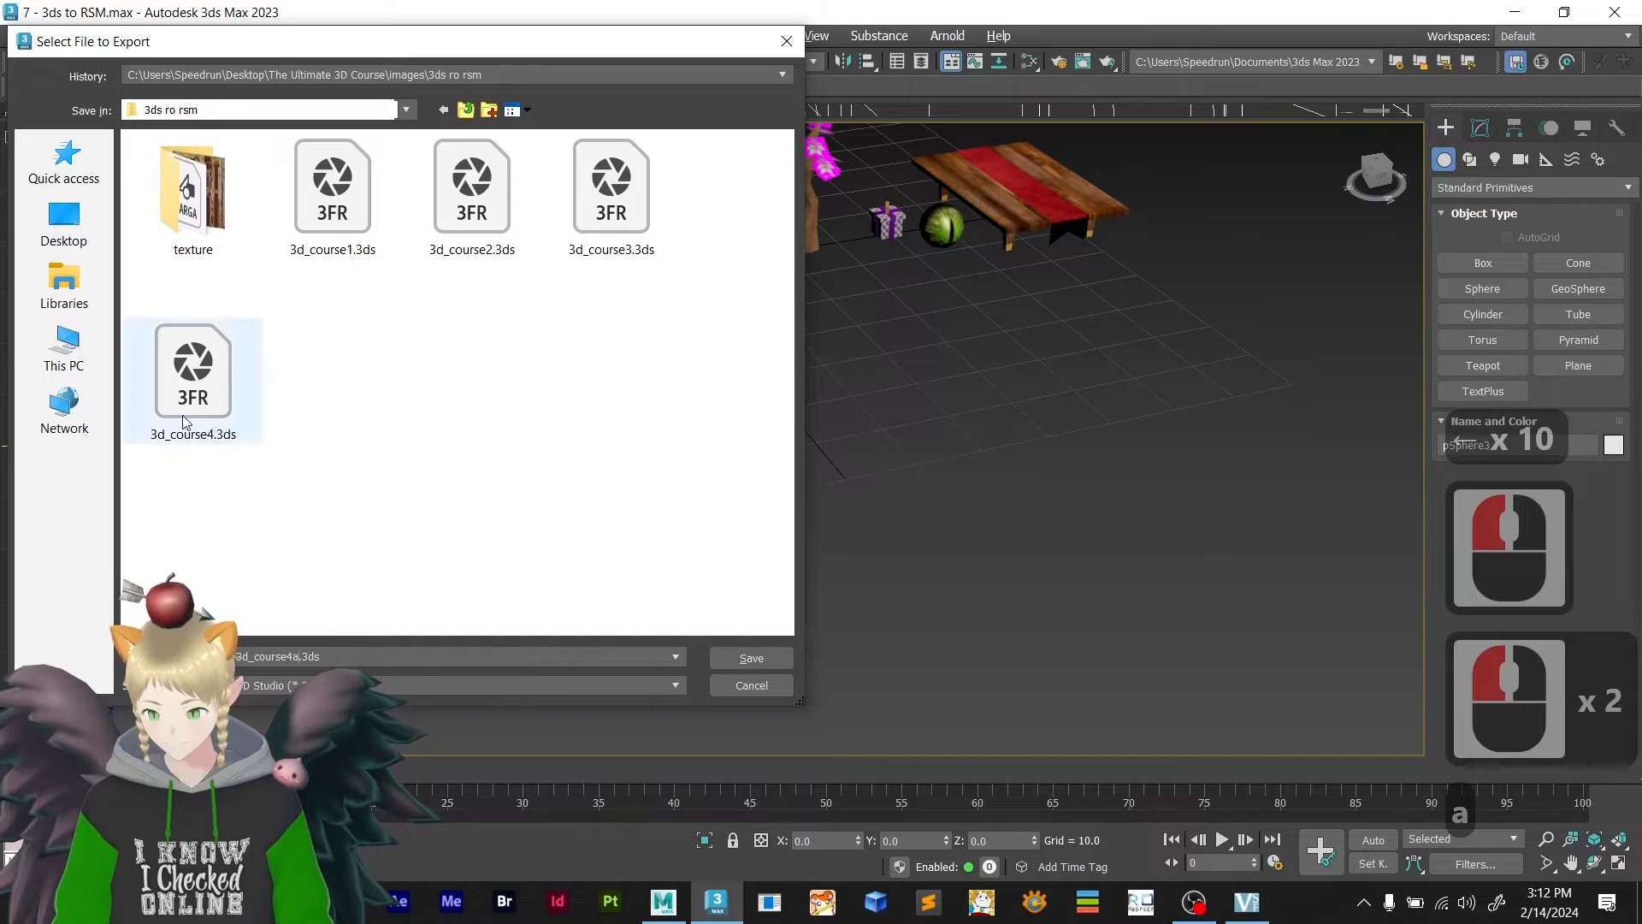
left_click(195, 435)
key("Right")
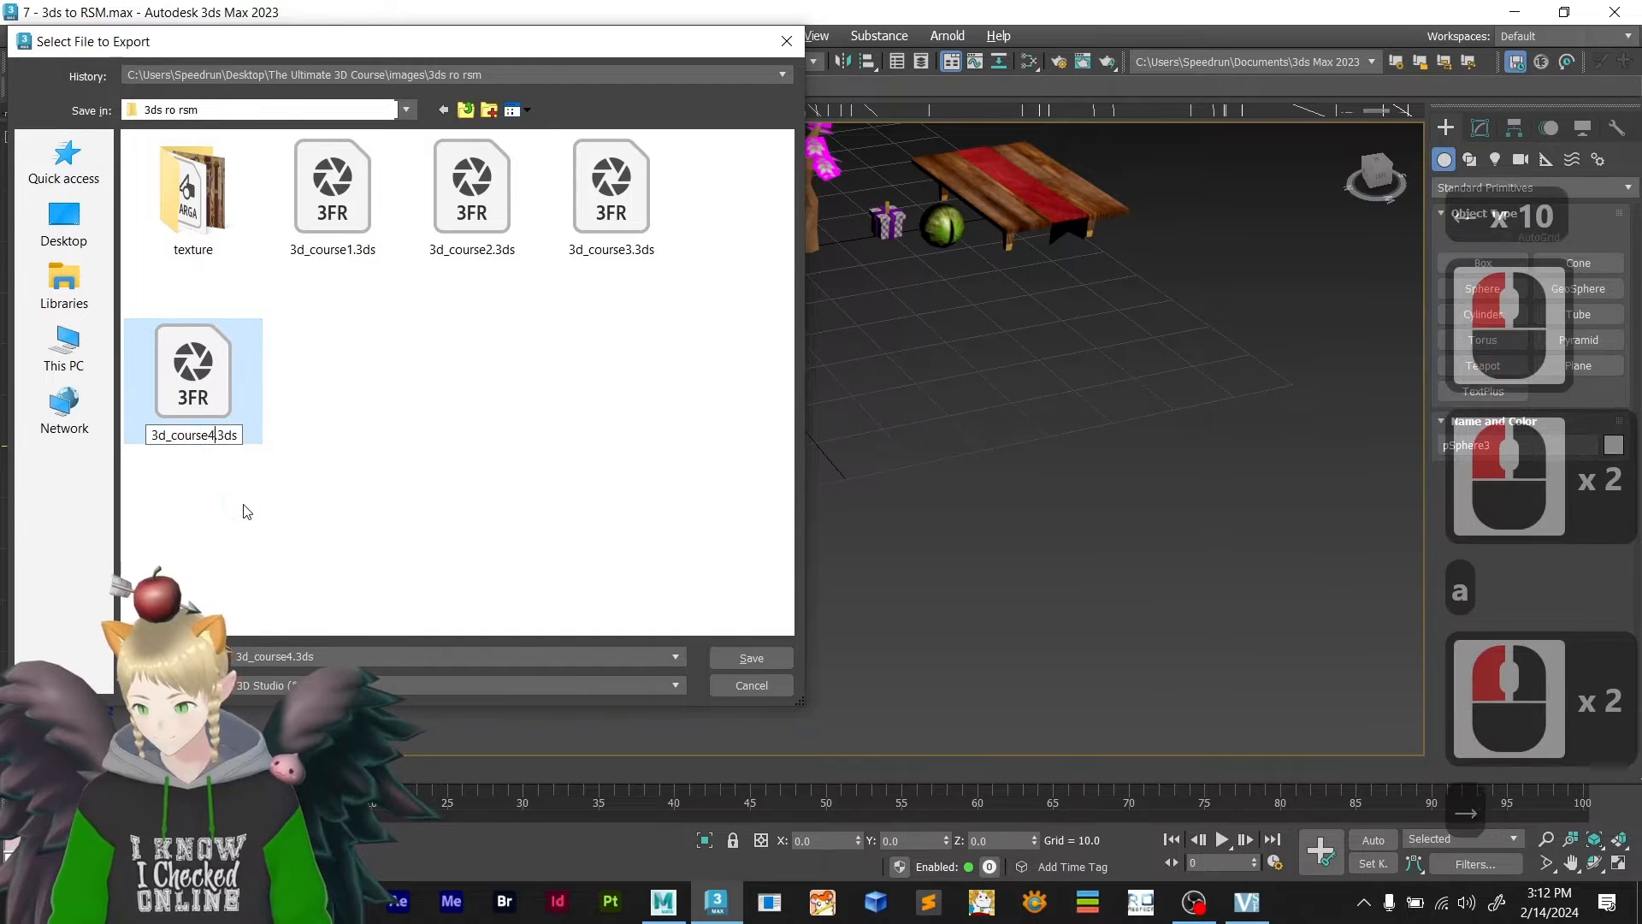
left_click(287, 521)
- Export the selected sphere as 3d_course4b.3ds with texture coordinates preserved, and move it along Y to about -22, beside the tree
left_click(372, 664)
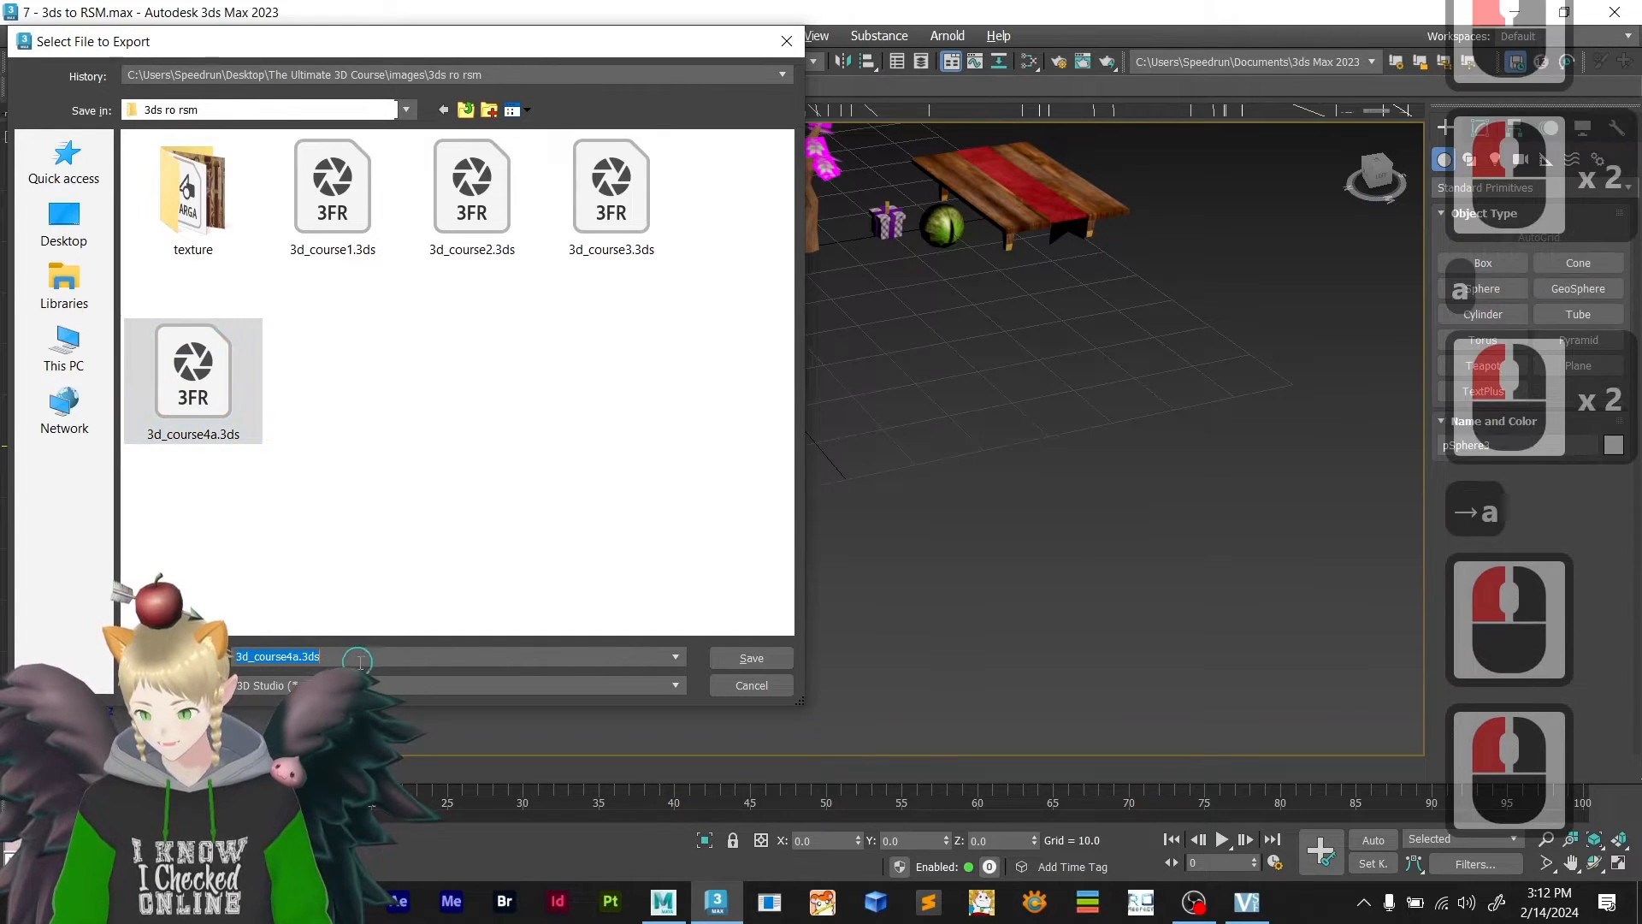
key("Right")
key("Left")
key("Left")
key("Left")
key("Left")
key("Left")
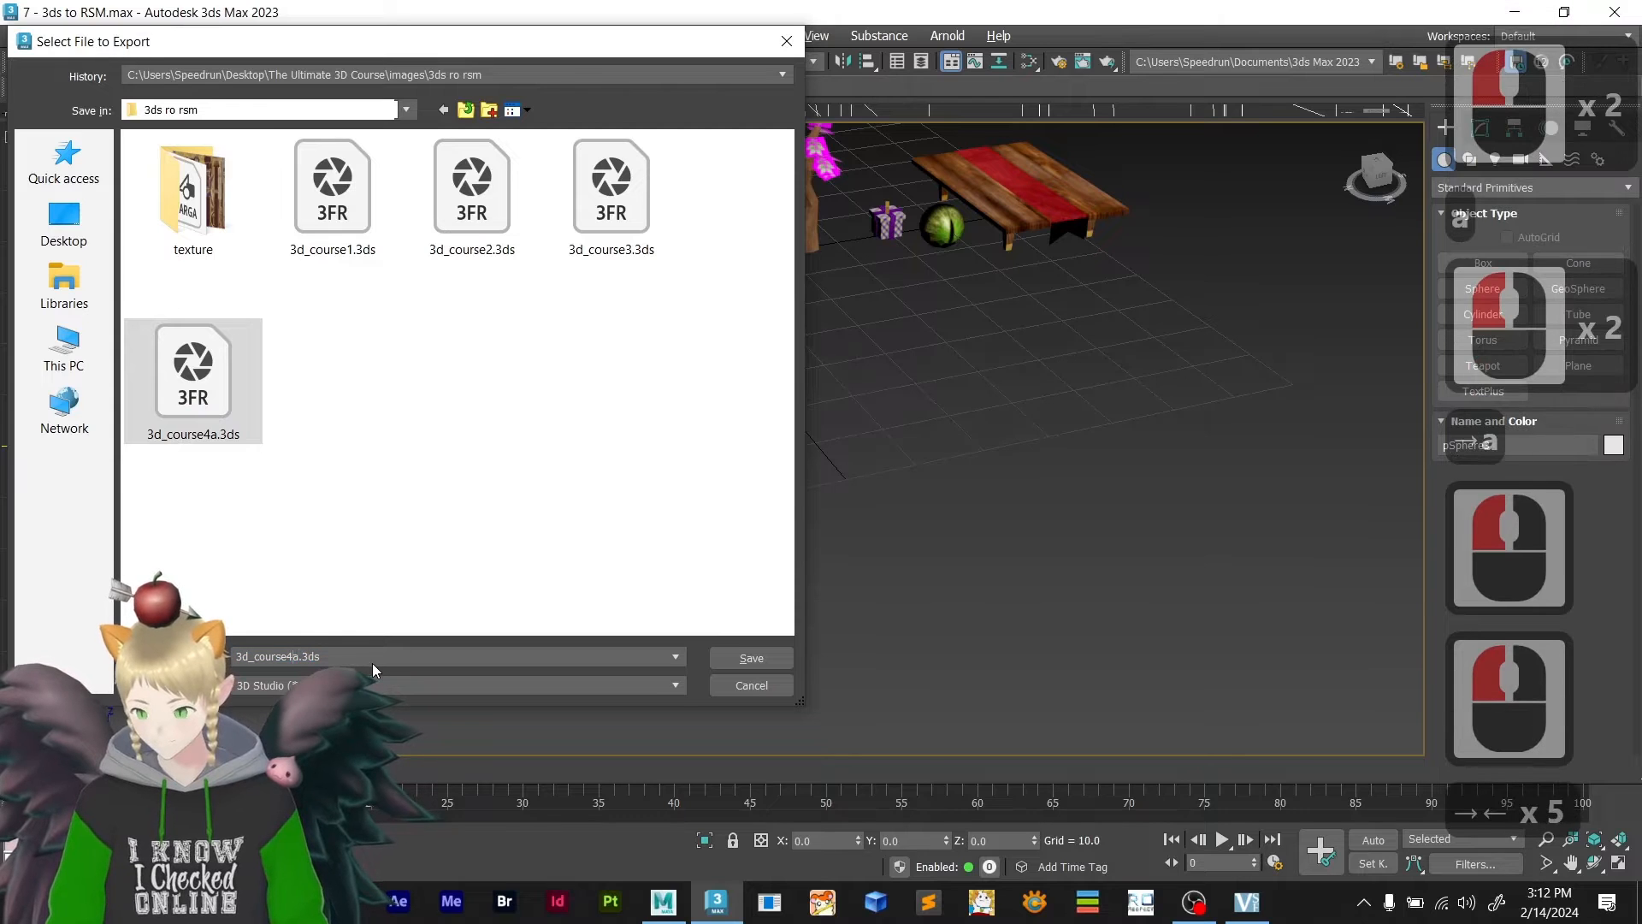
key("Right")
key("BackSpace")
type("b")
key("Return")
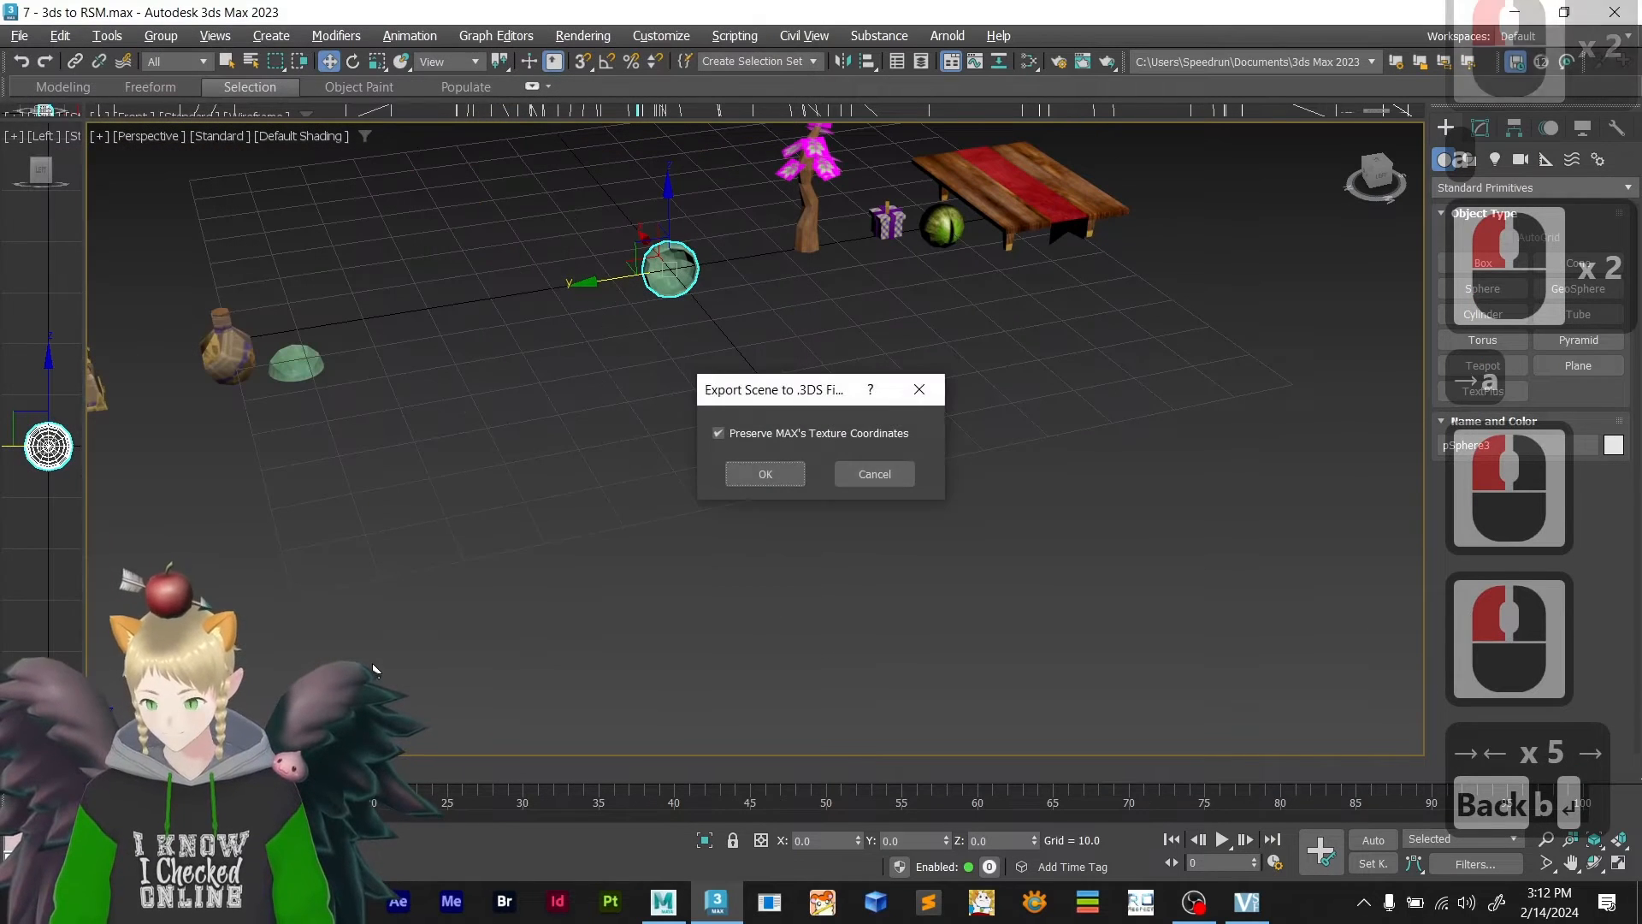
key("Return")
left_click(819, 538)
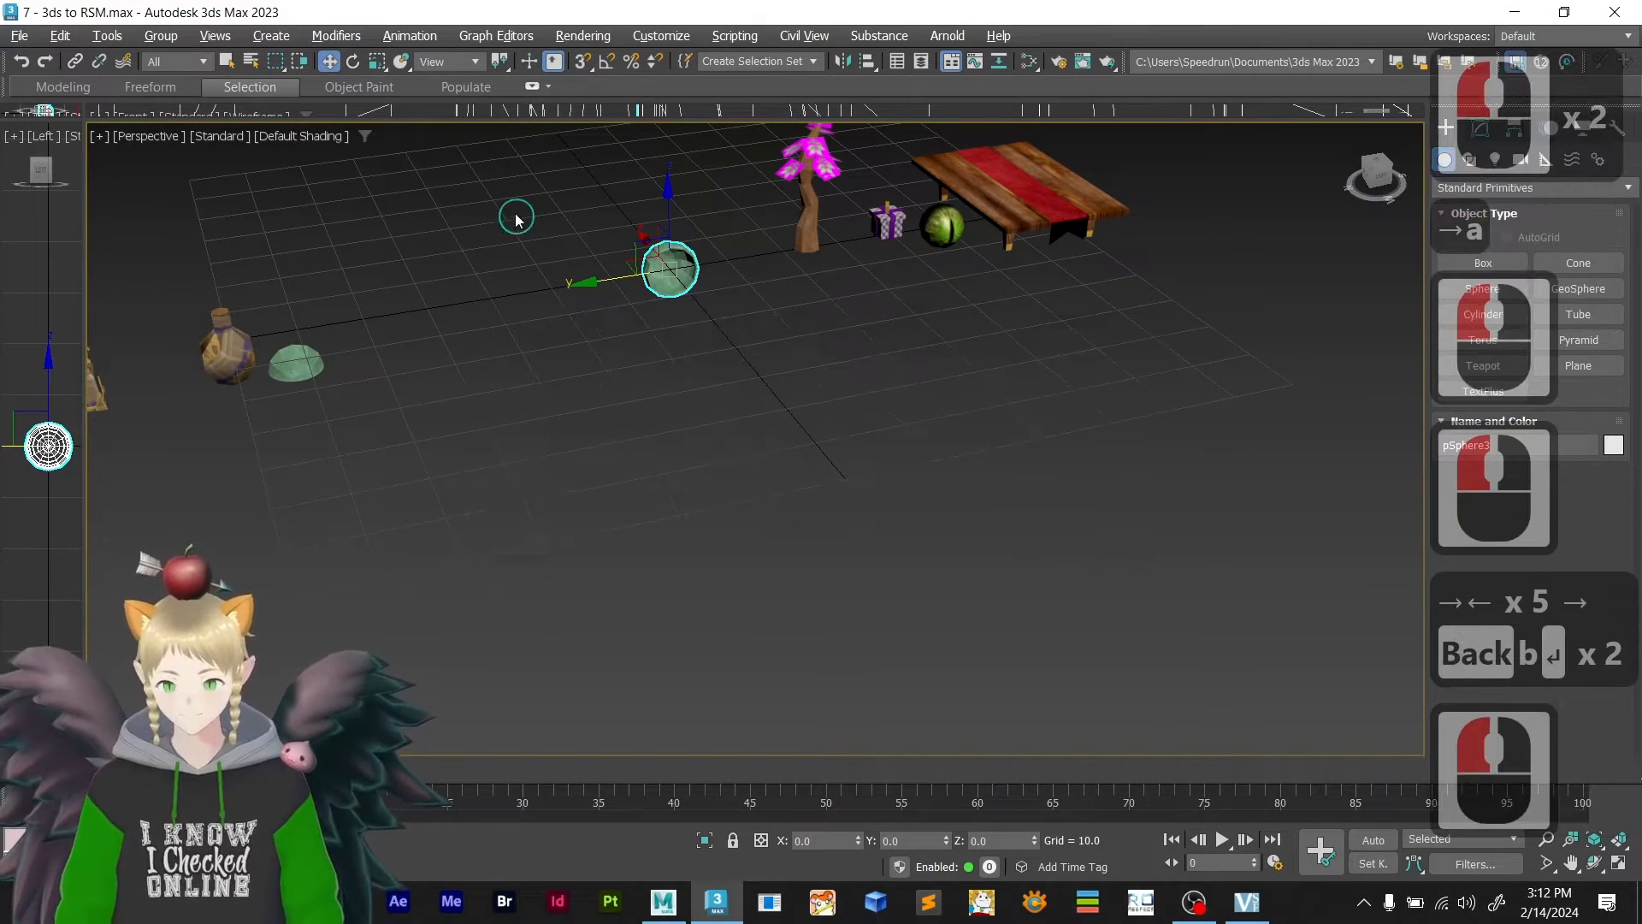
left_click_drag(589, 280, 709, 266)
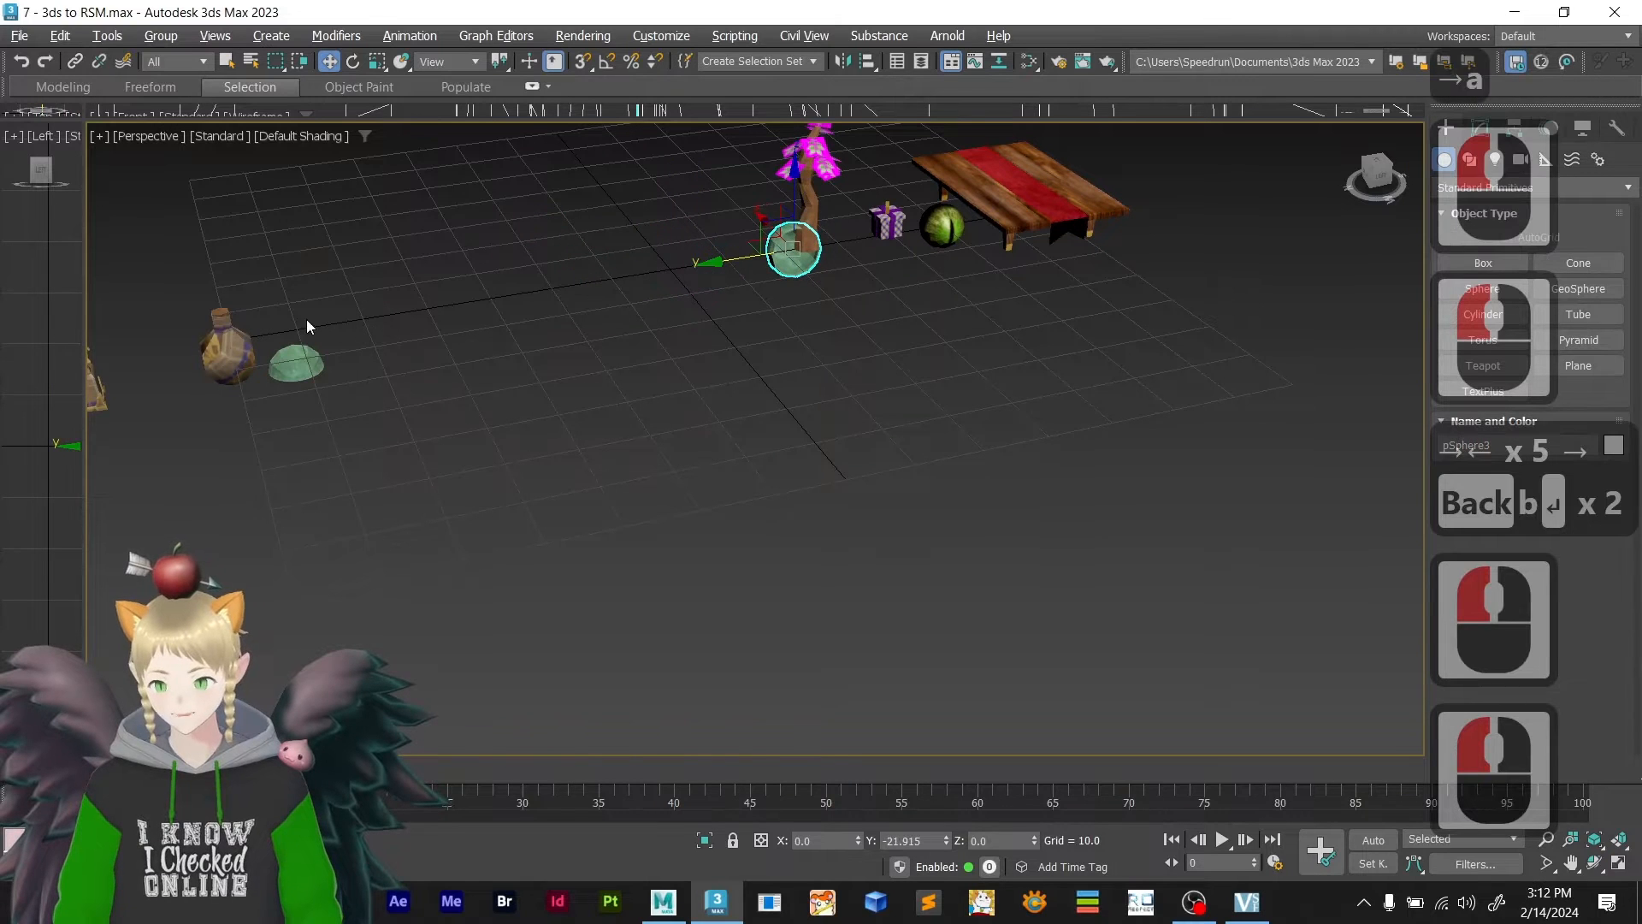
- Place the green half sphere at the world origin with X, Y and Z set to 0
left_click_drag(356, 323, 309, 418)
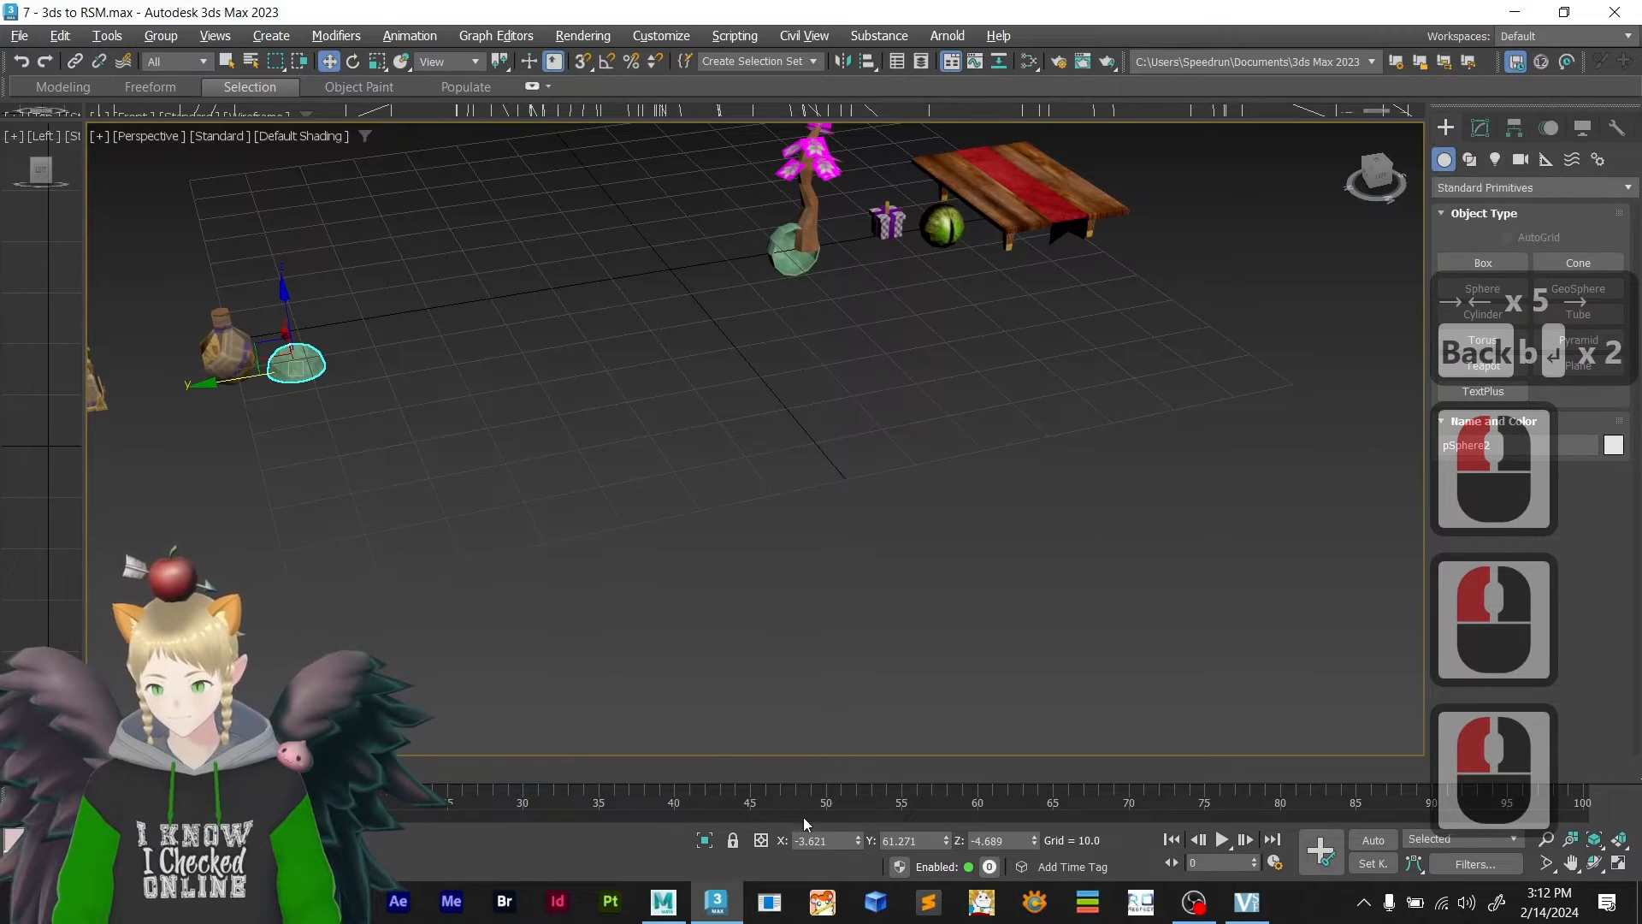
left_click(843, 840)
type("0")
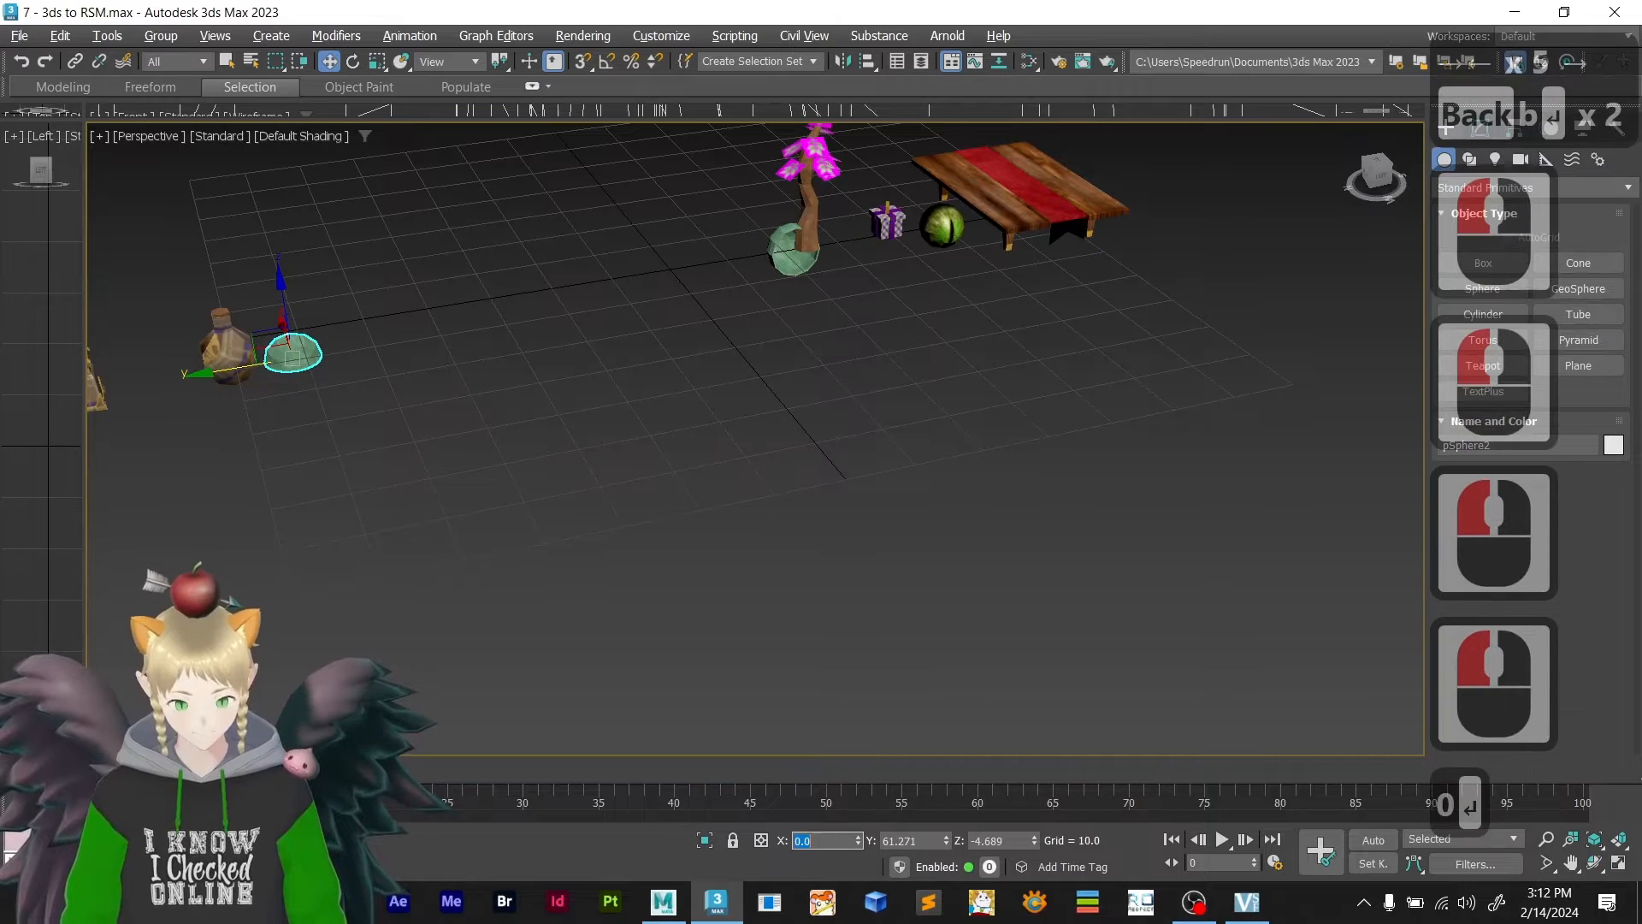
key("Return")
key("Tab")
type("0")
key("Return")
key("Tab")
type("0")
key("Return")
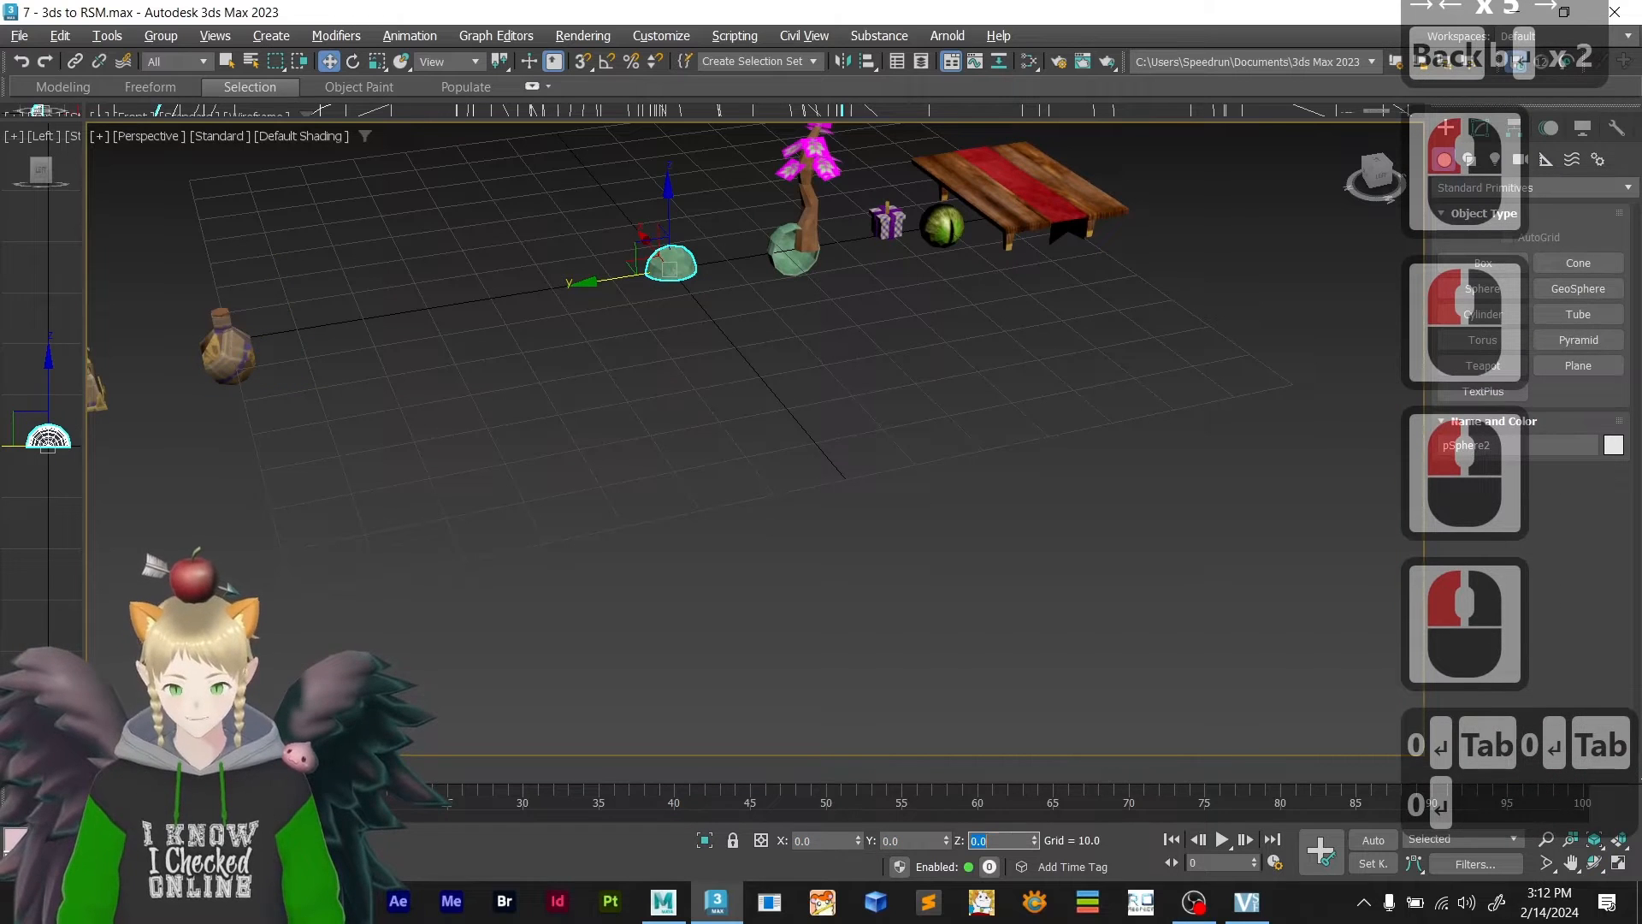
- Export only the selected half sphere as 3d_course4c.3ds in the 3ds ro rsm folder, preserving its texture coordinates
left_click(19, 35)
mouse_move(125, 352)
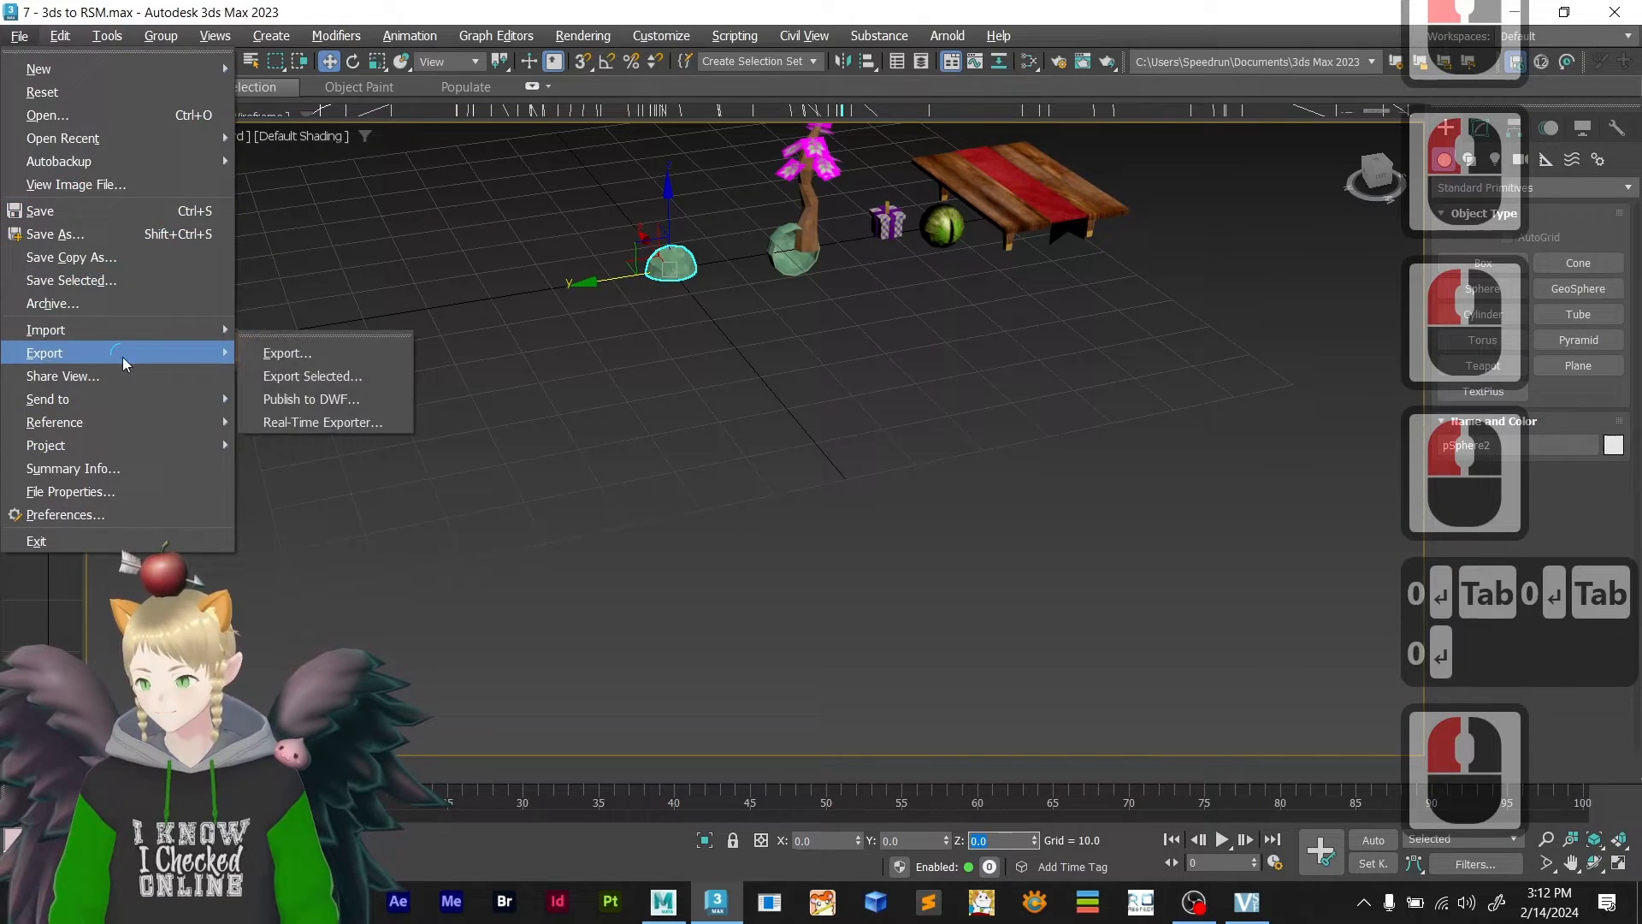
left_click(299, 376)
left_click(350, 400)
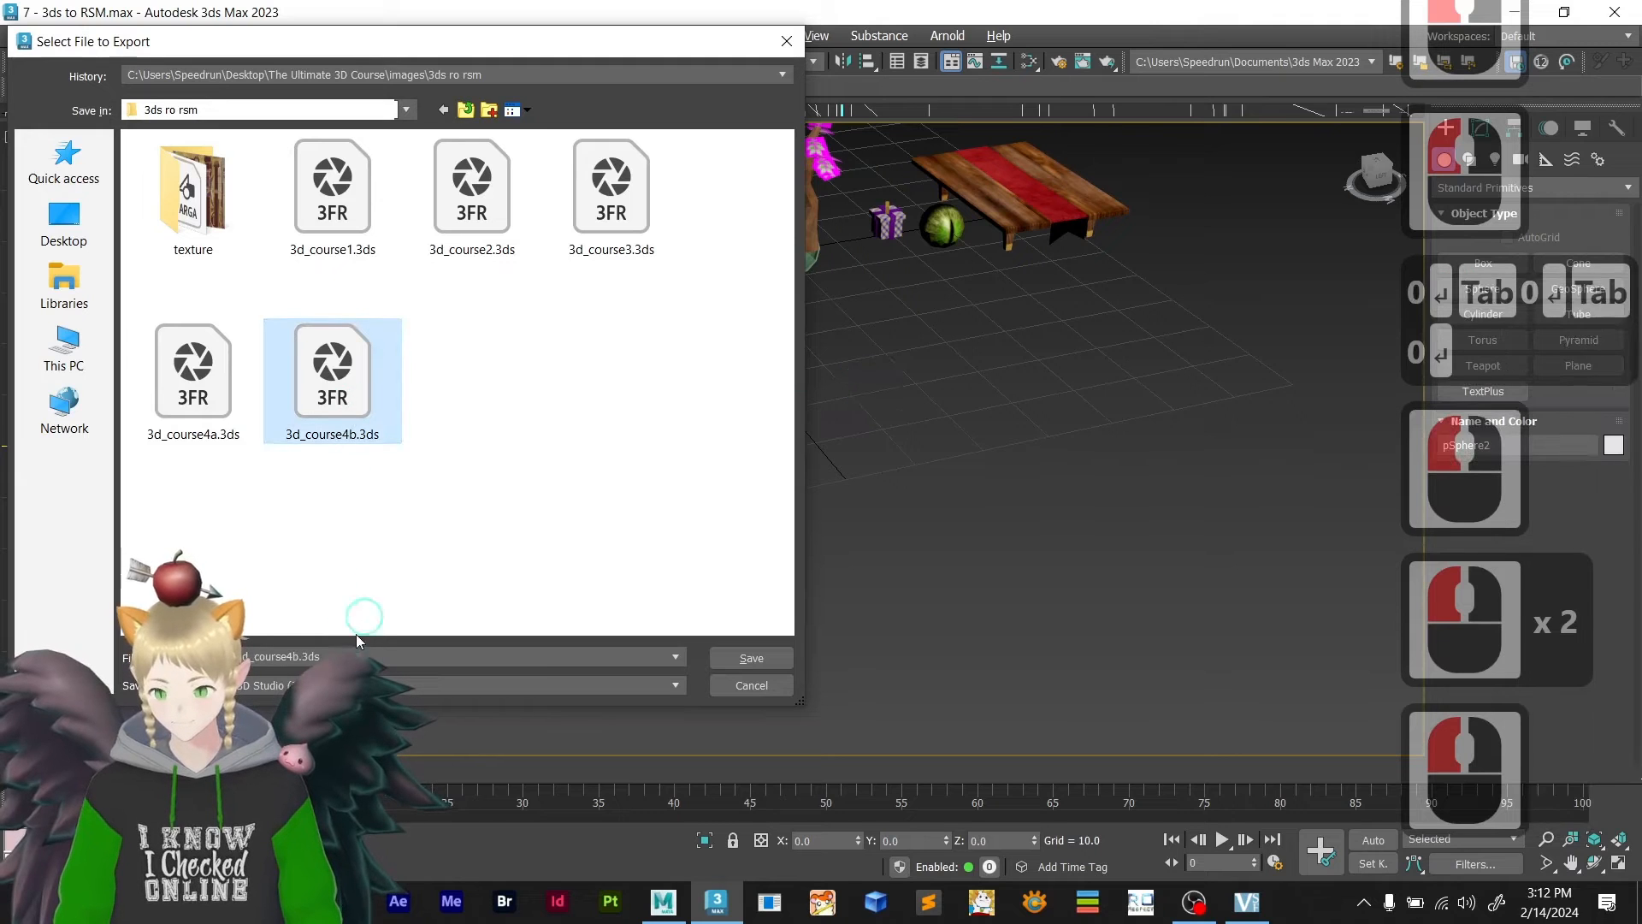
double_click(290, 655)
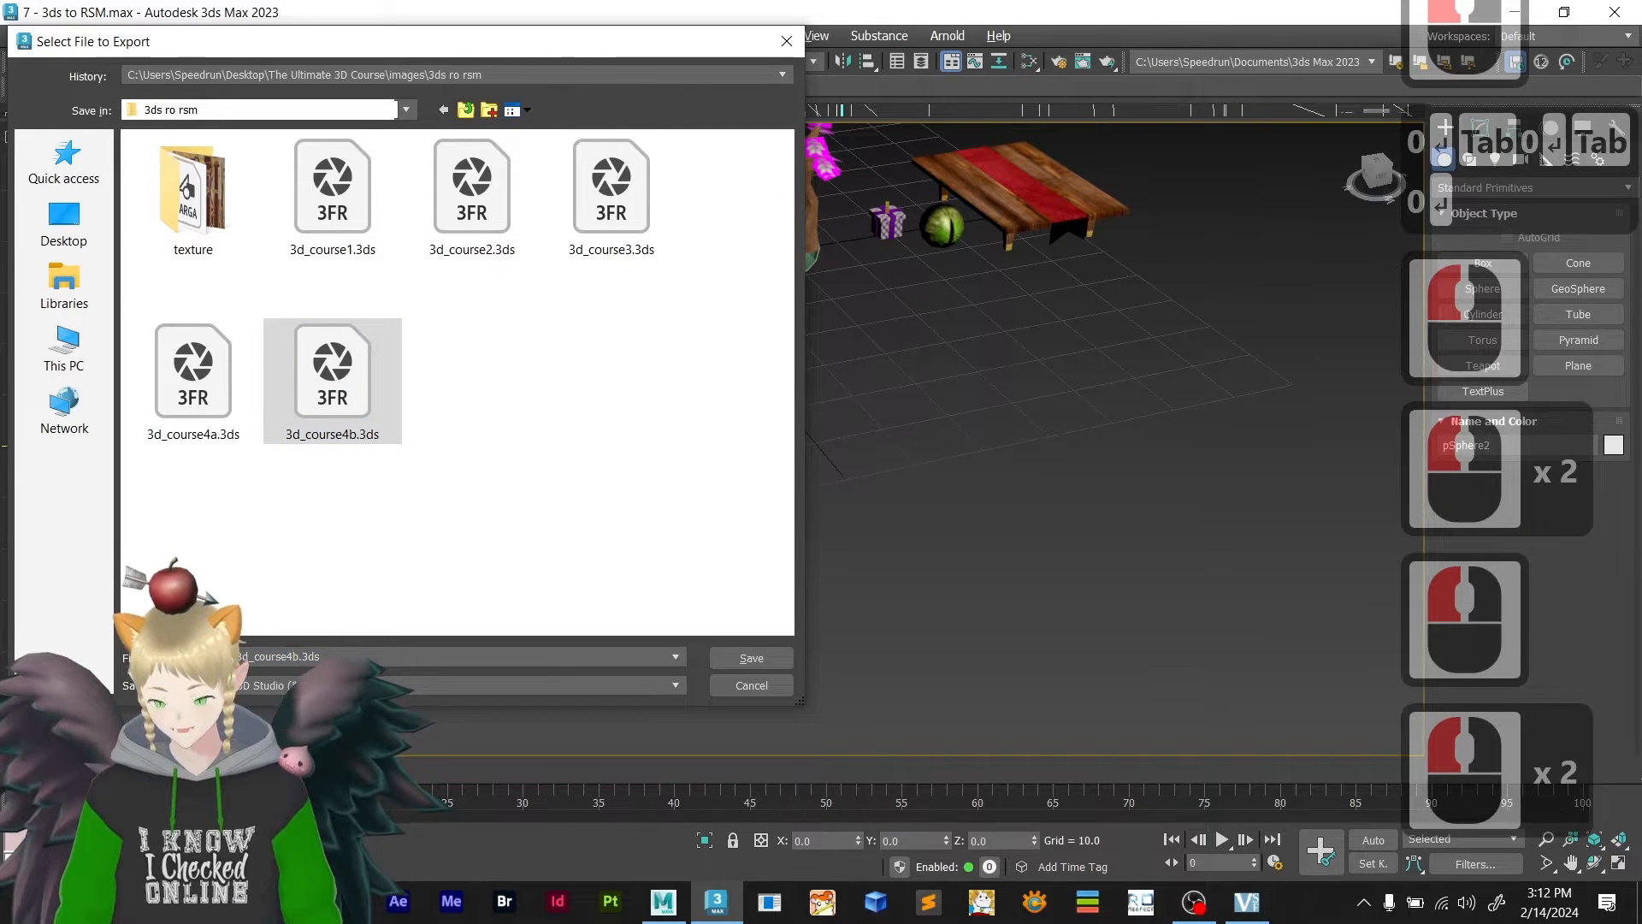
key("BackSpace")
type("c")
key("Return")
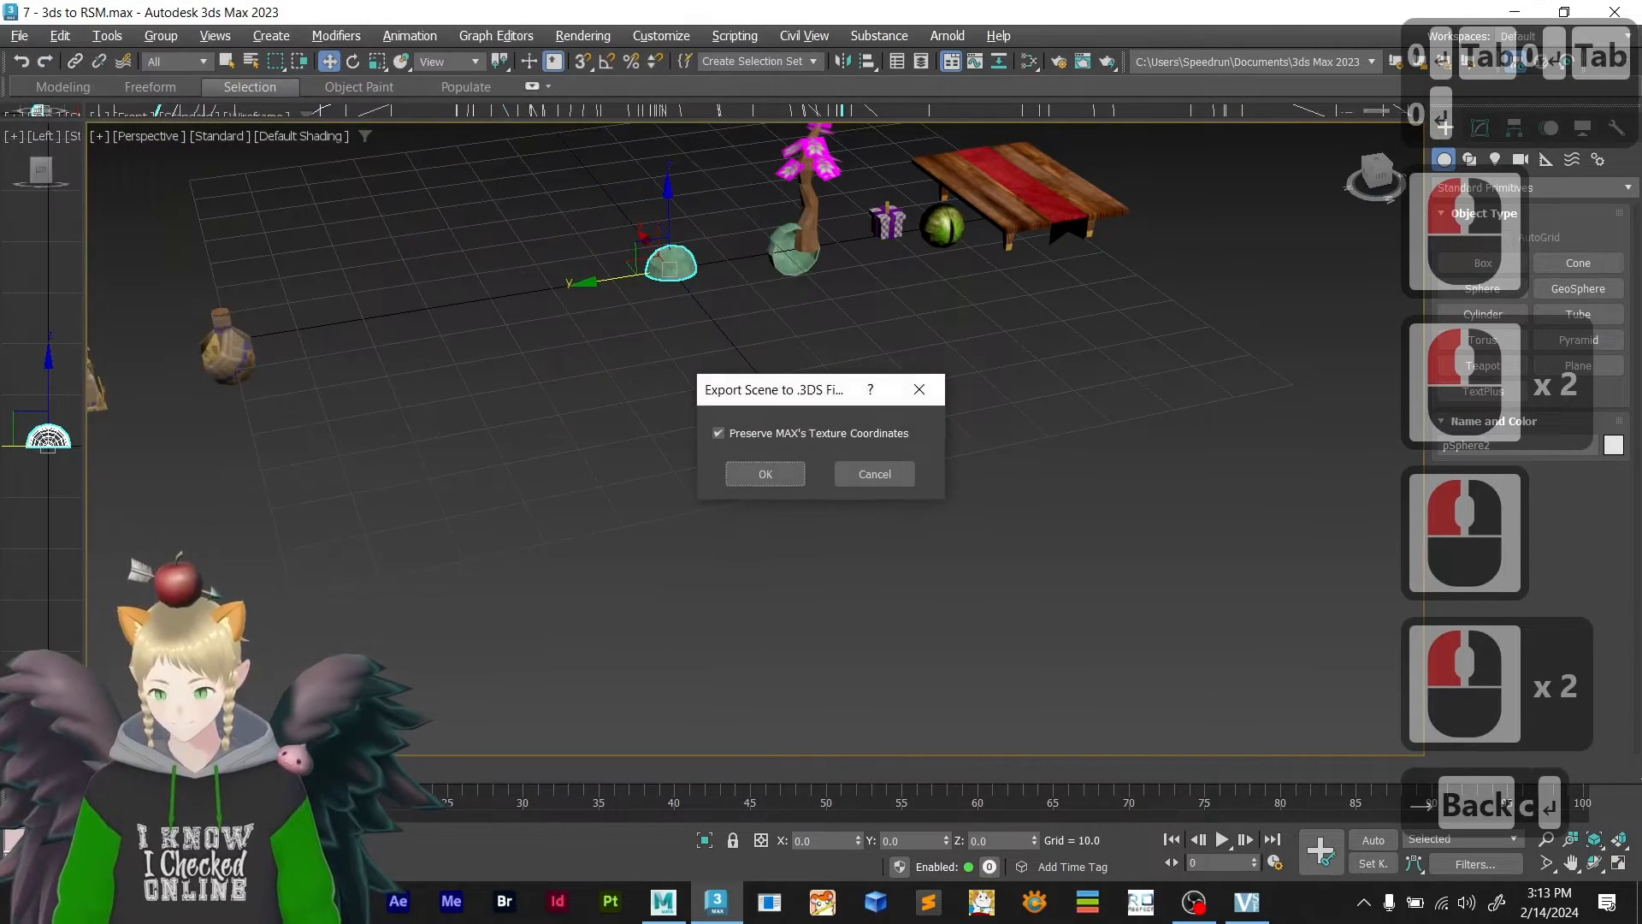
key("Return")
left_click(815, 541)
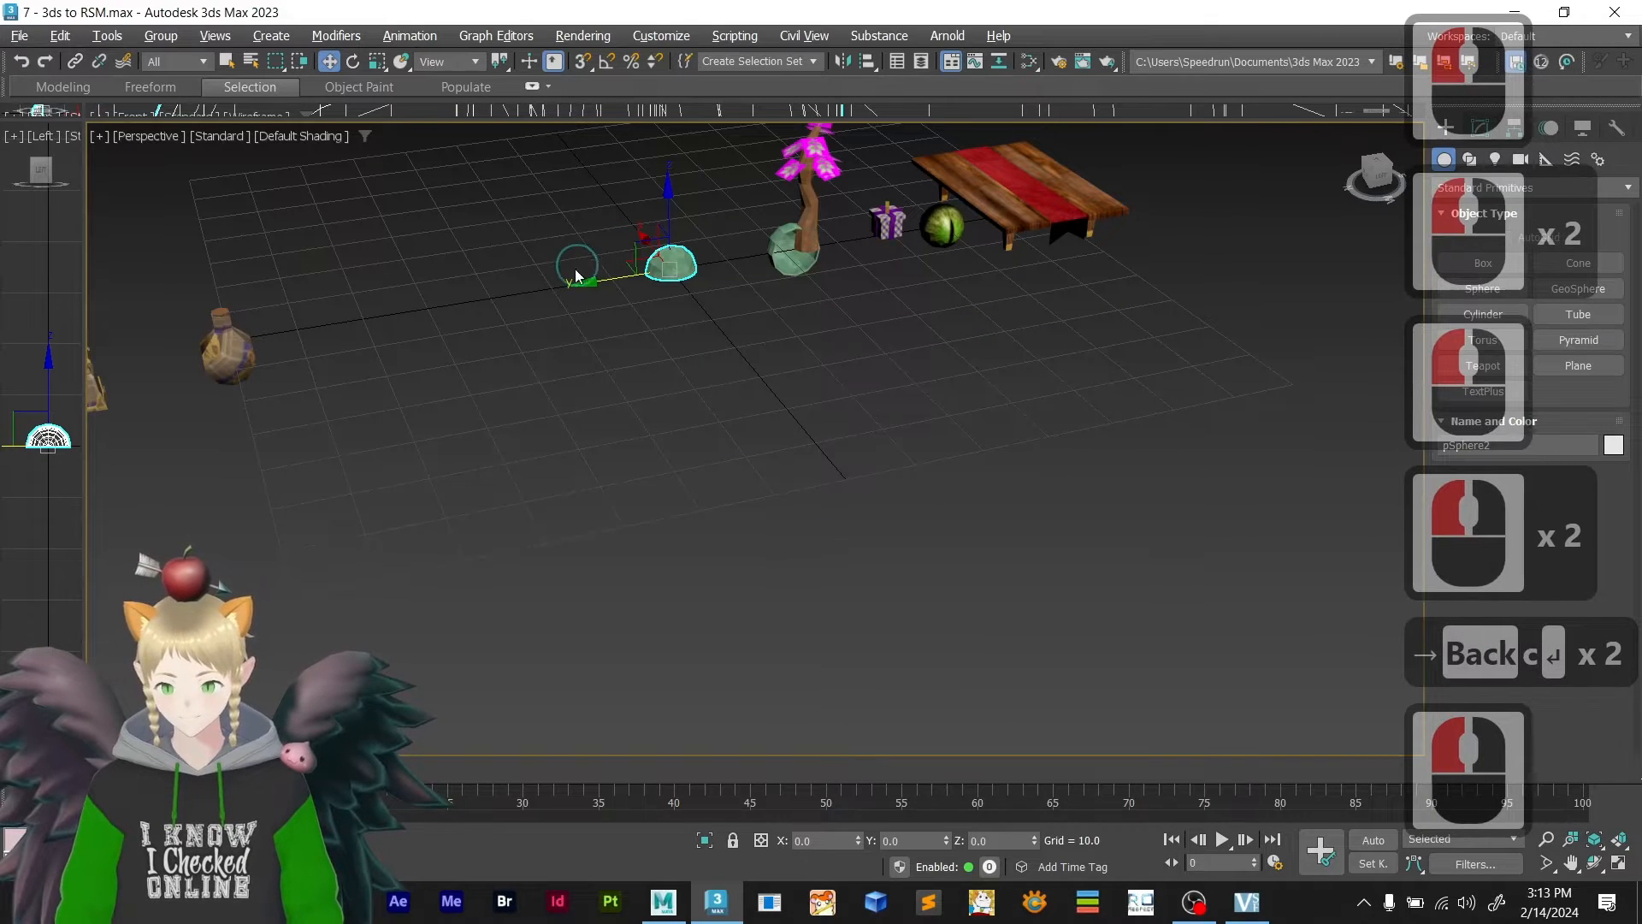
- Move the half sphere along Y to sit beside the full sphere, and check the bitmap names in the texture folder
left_click(623, 306)
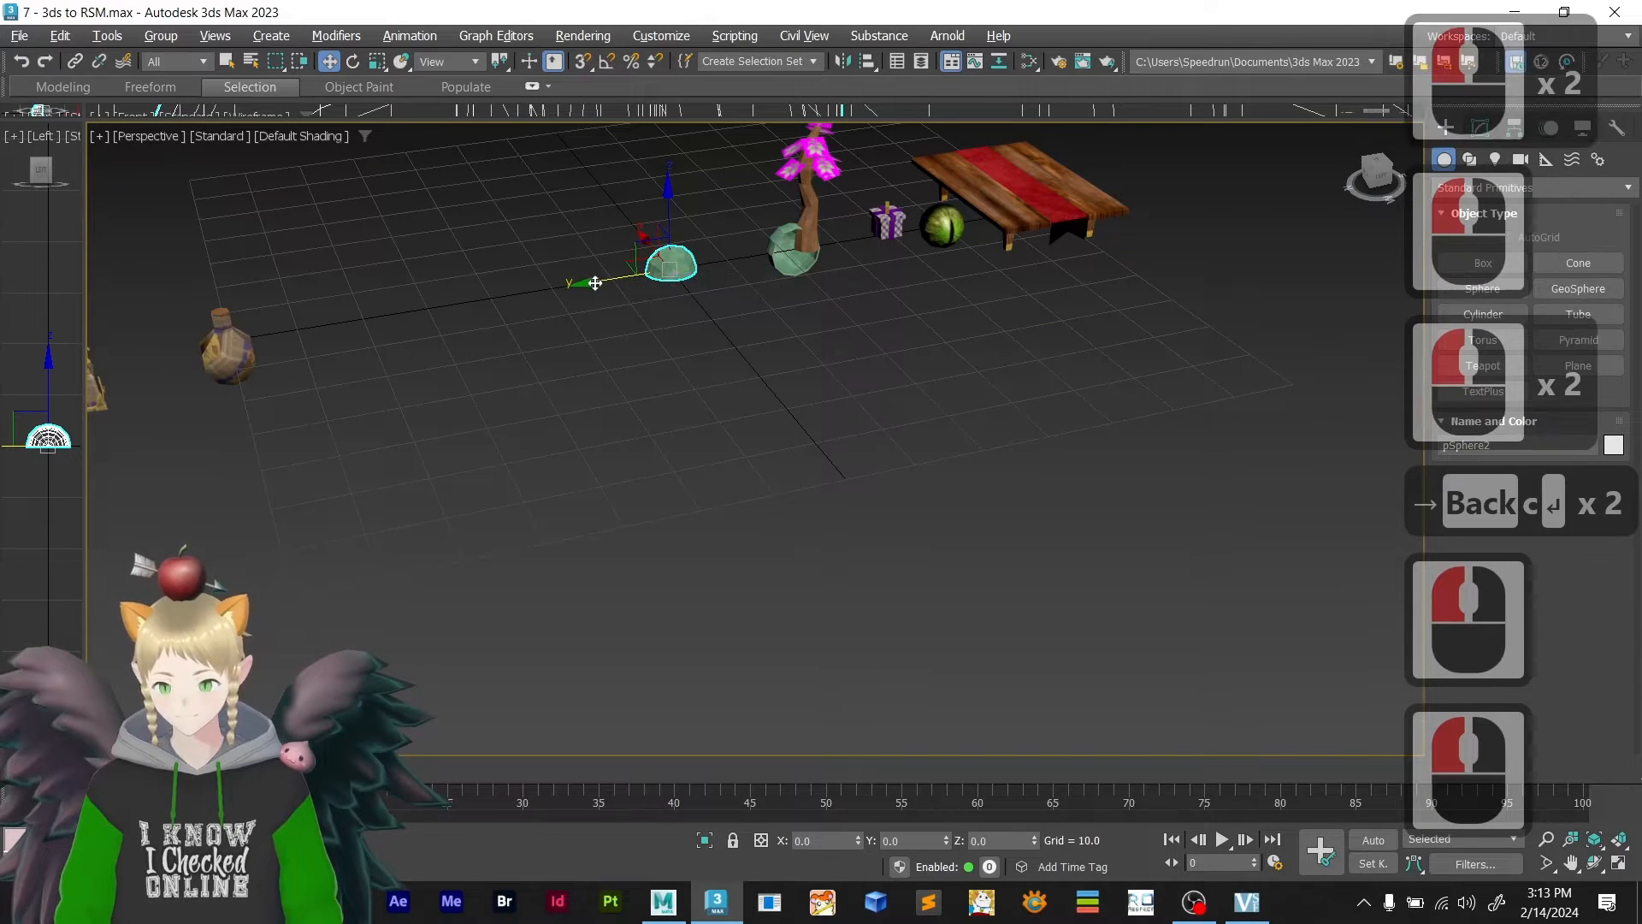
left_click(674, 316)
key("alt+Tab")
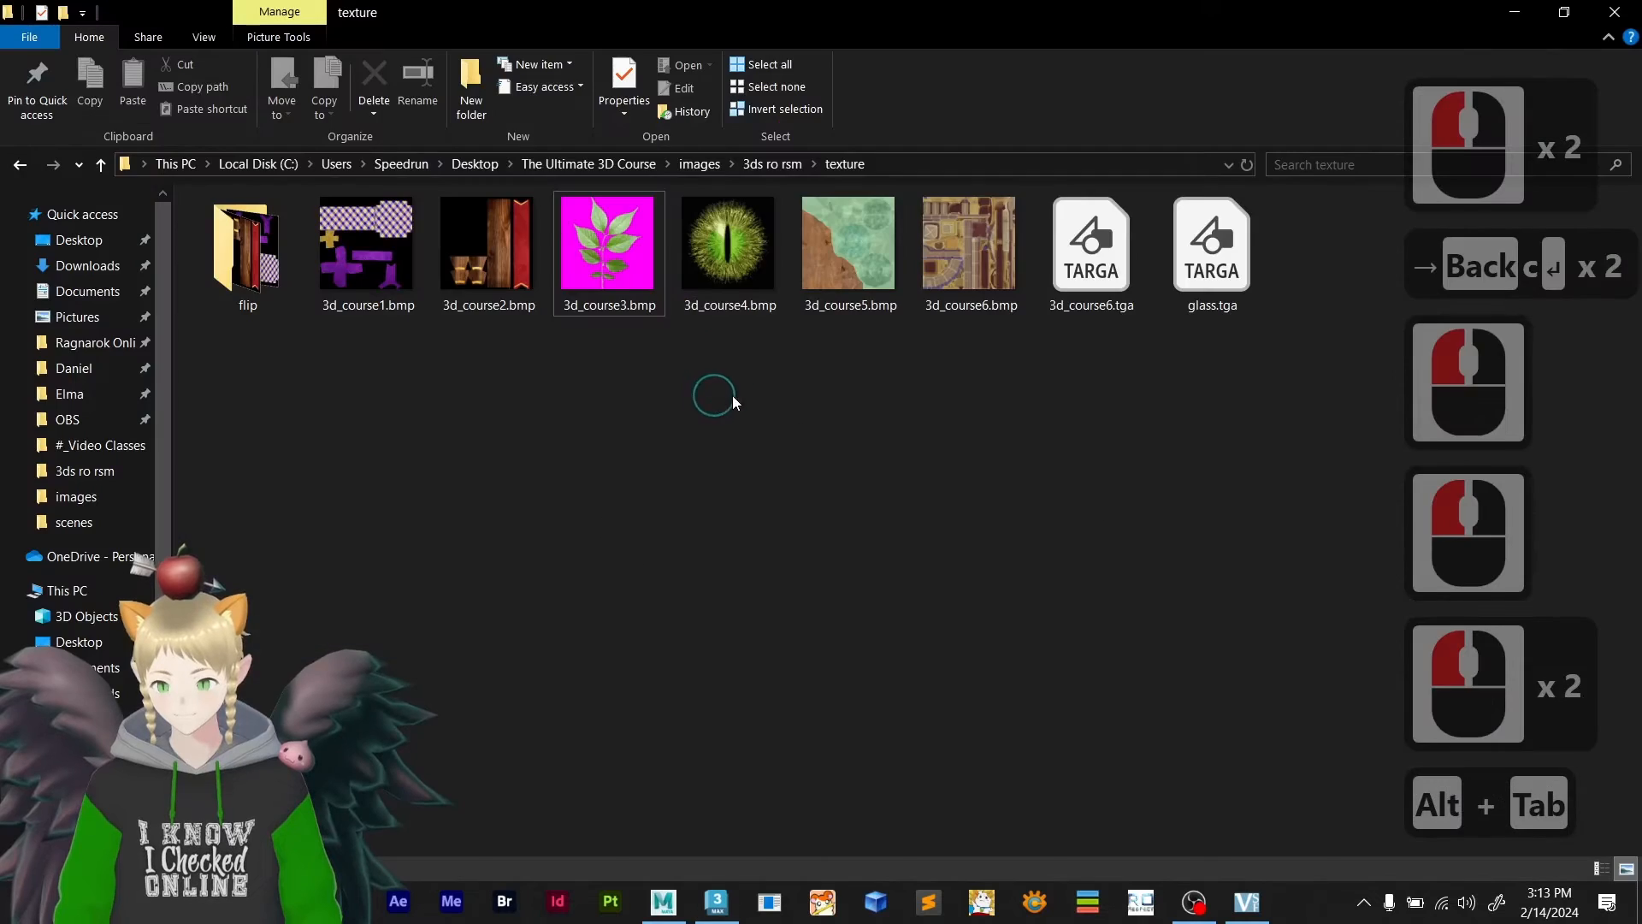
key("alt+Tab")
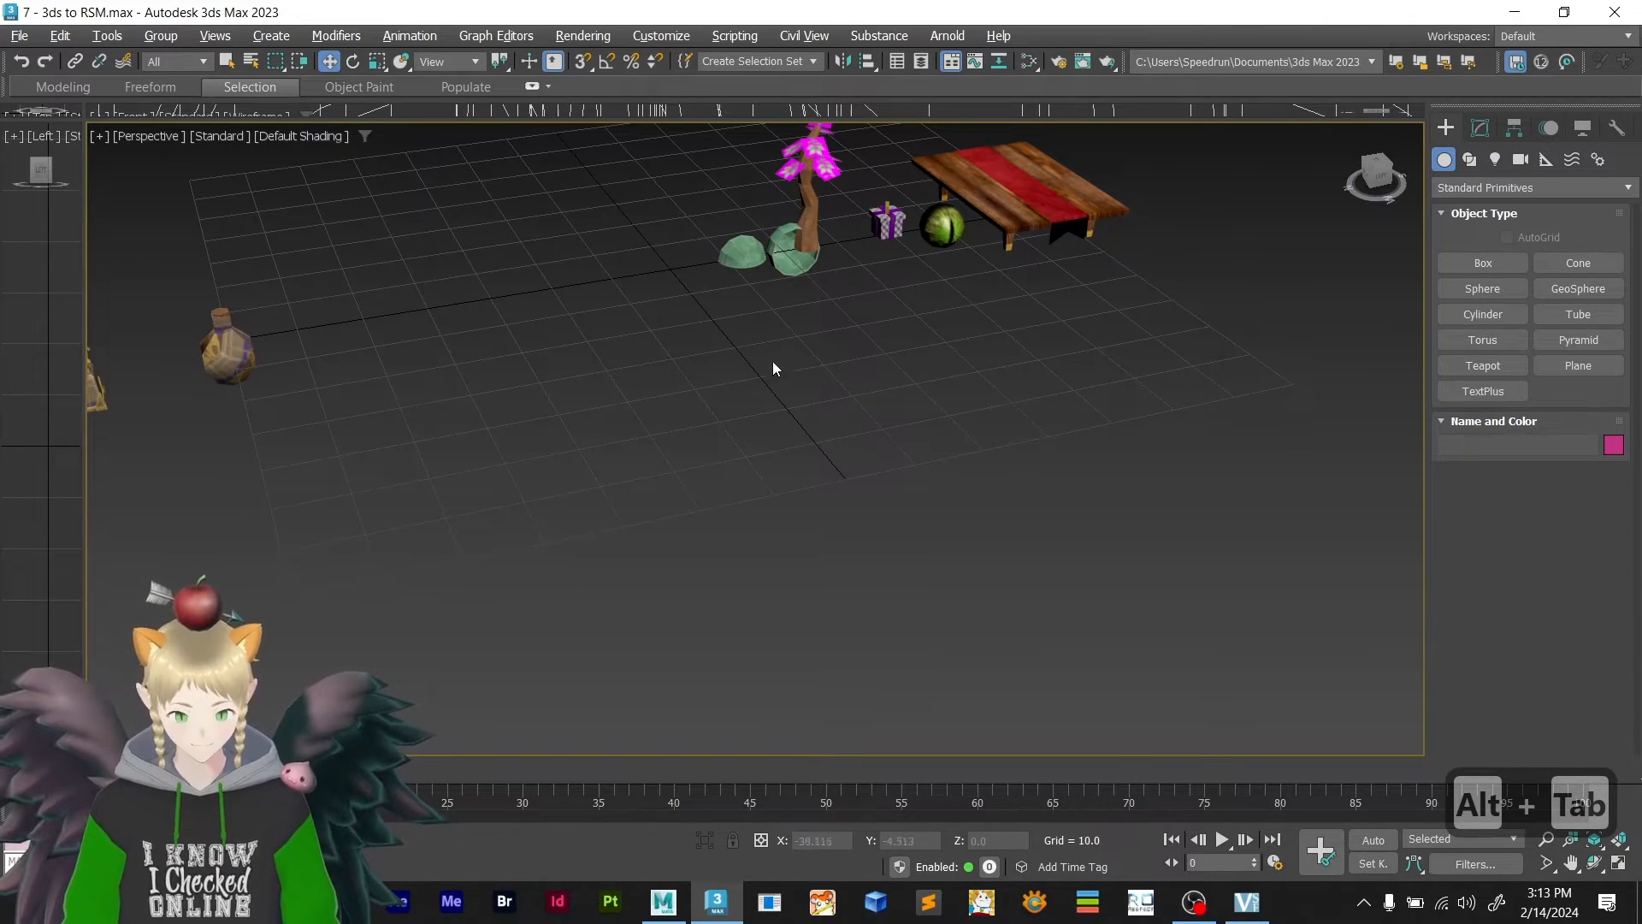
- Select all three parts of the bottle and place them at the world origin with X, Y and Z set to 0
scroll(376, 316, "down", 3)
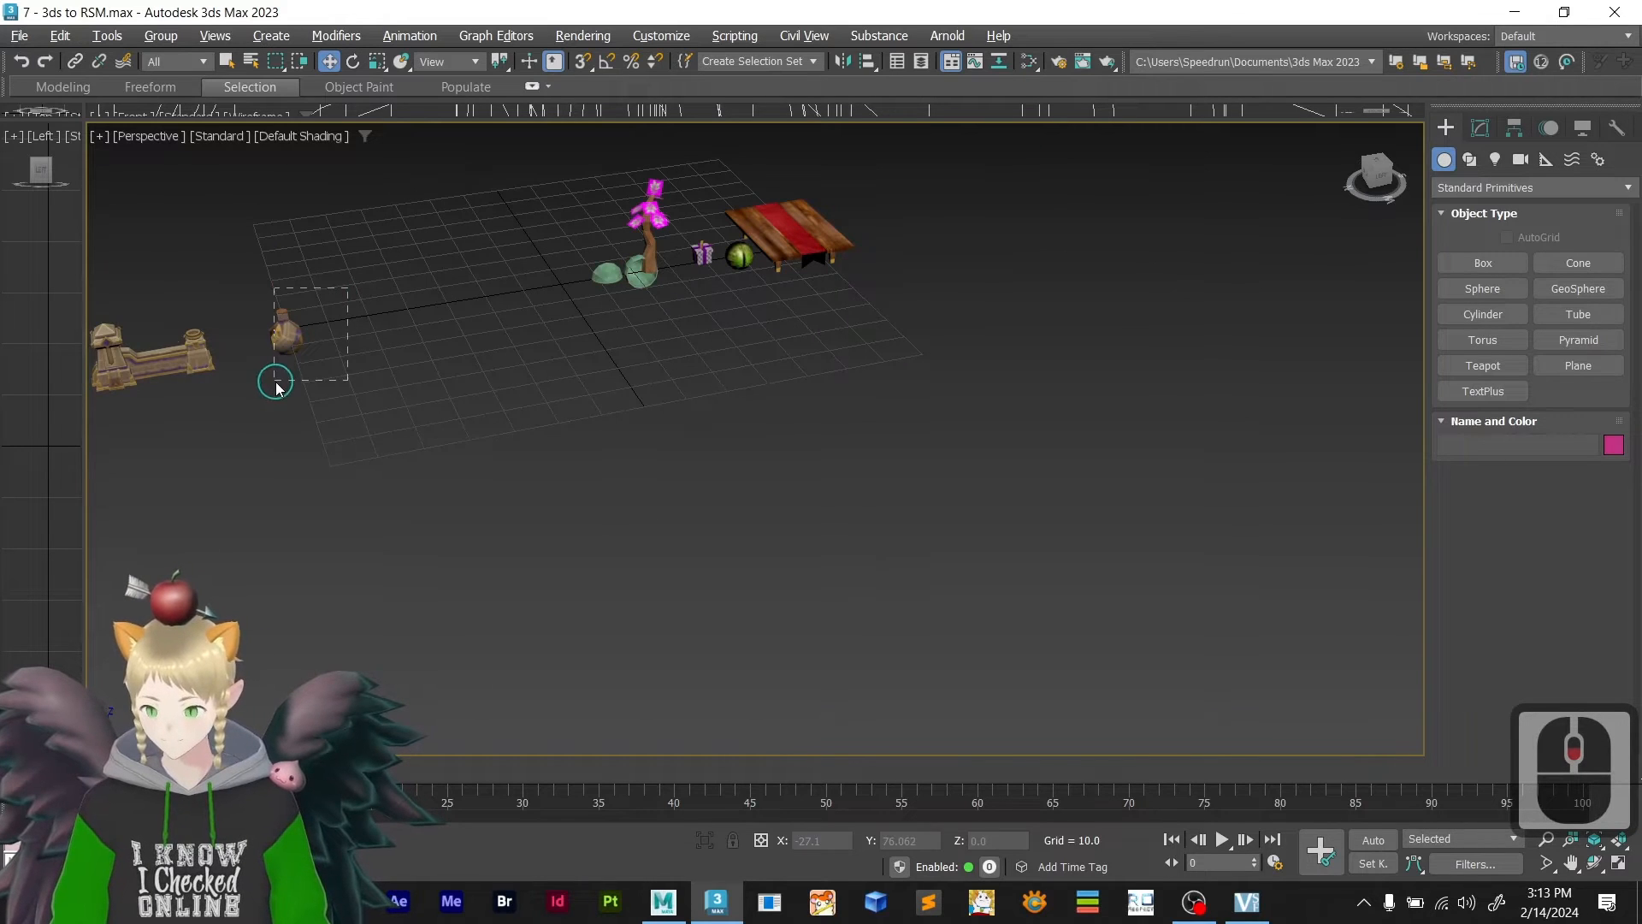
left_click_drag(276, 387, 278, 385)
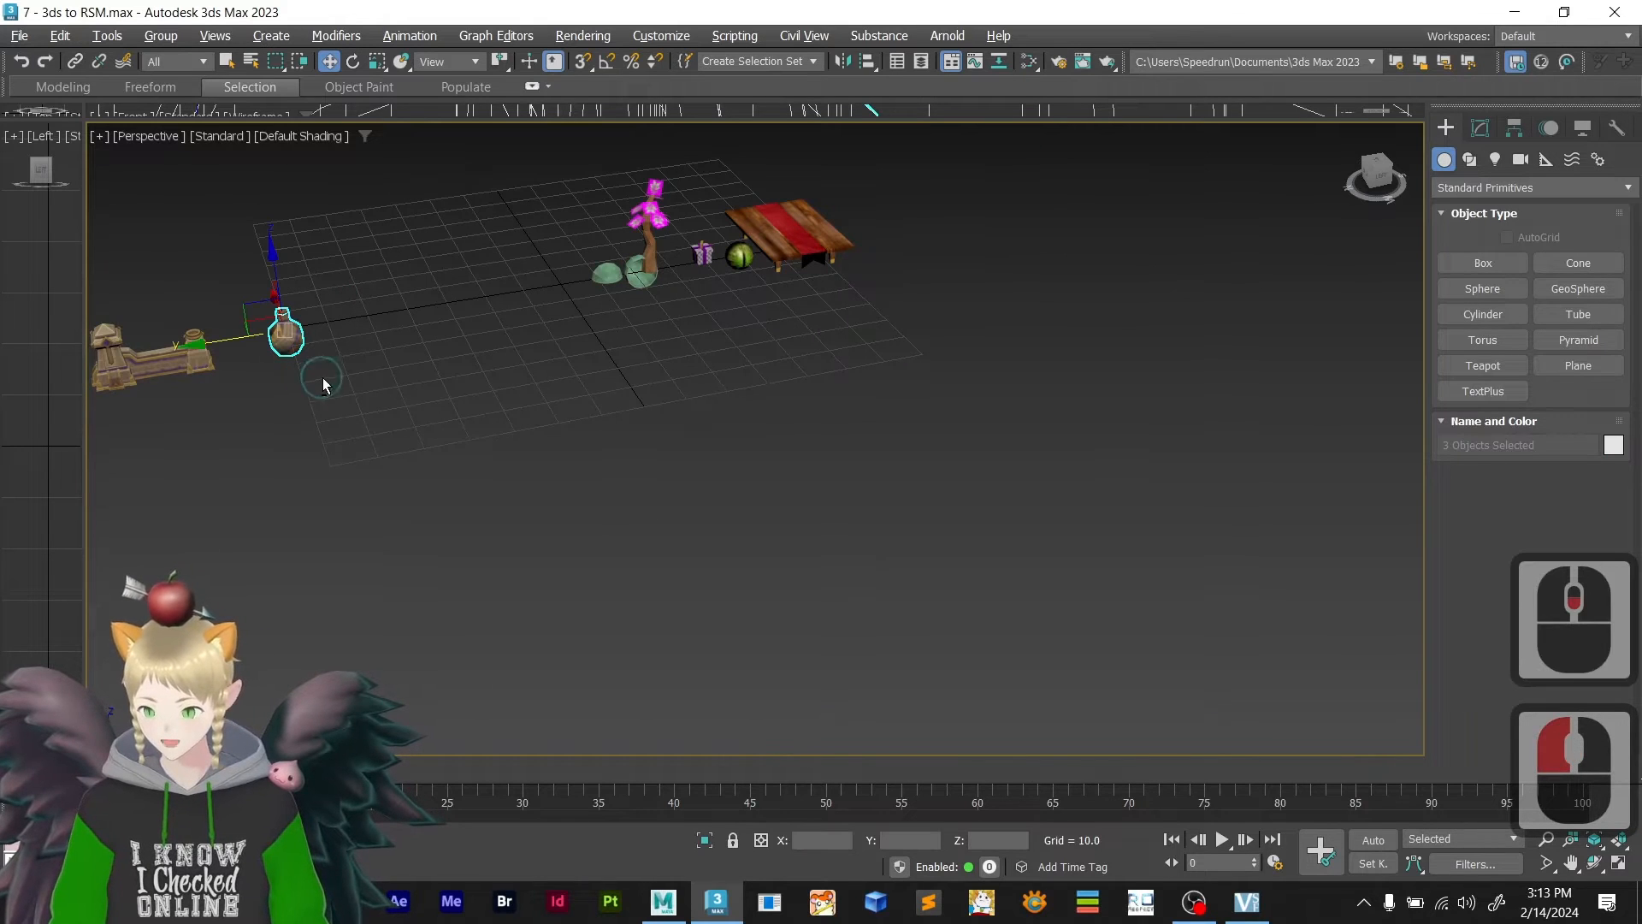
left_click(812, 832)
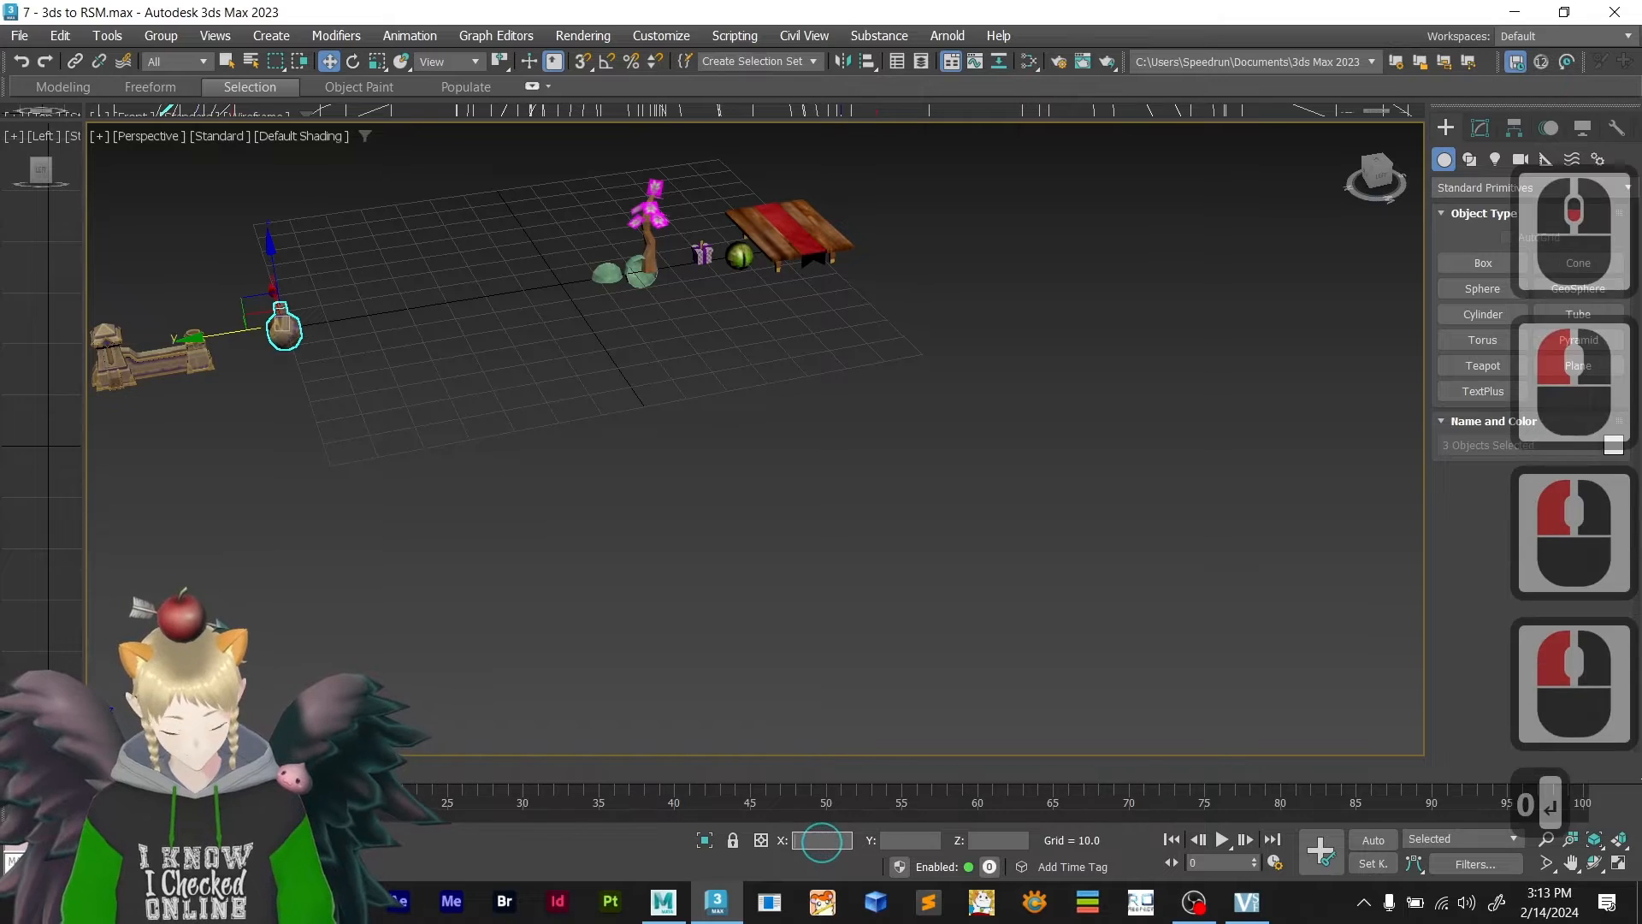
type("0")
key("Return")
key("Tab")
type("0")
key("Return")
key("Tab")
type("0")
key("Return")
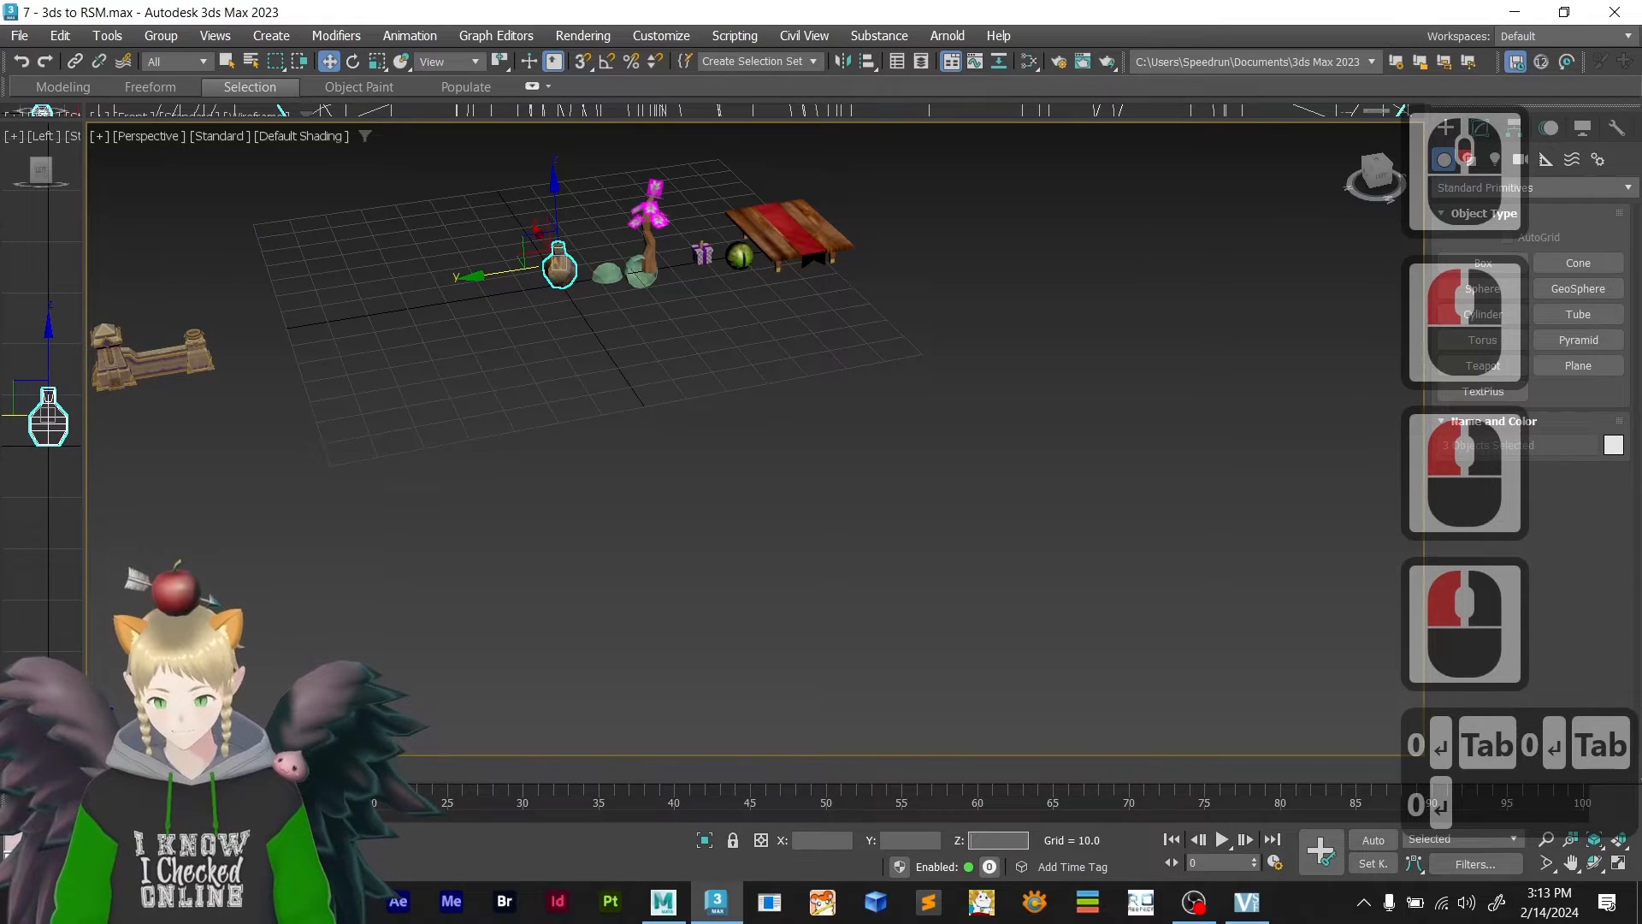
- Export only the selected bottle parts as 3d_course5.3ds in the 3ds ro rsm folder, preserving texture coordinates
left_click(17, 37)
mouse_move(147, 354)
left_click(346, 384)
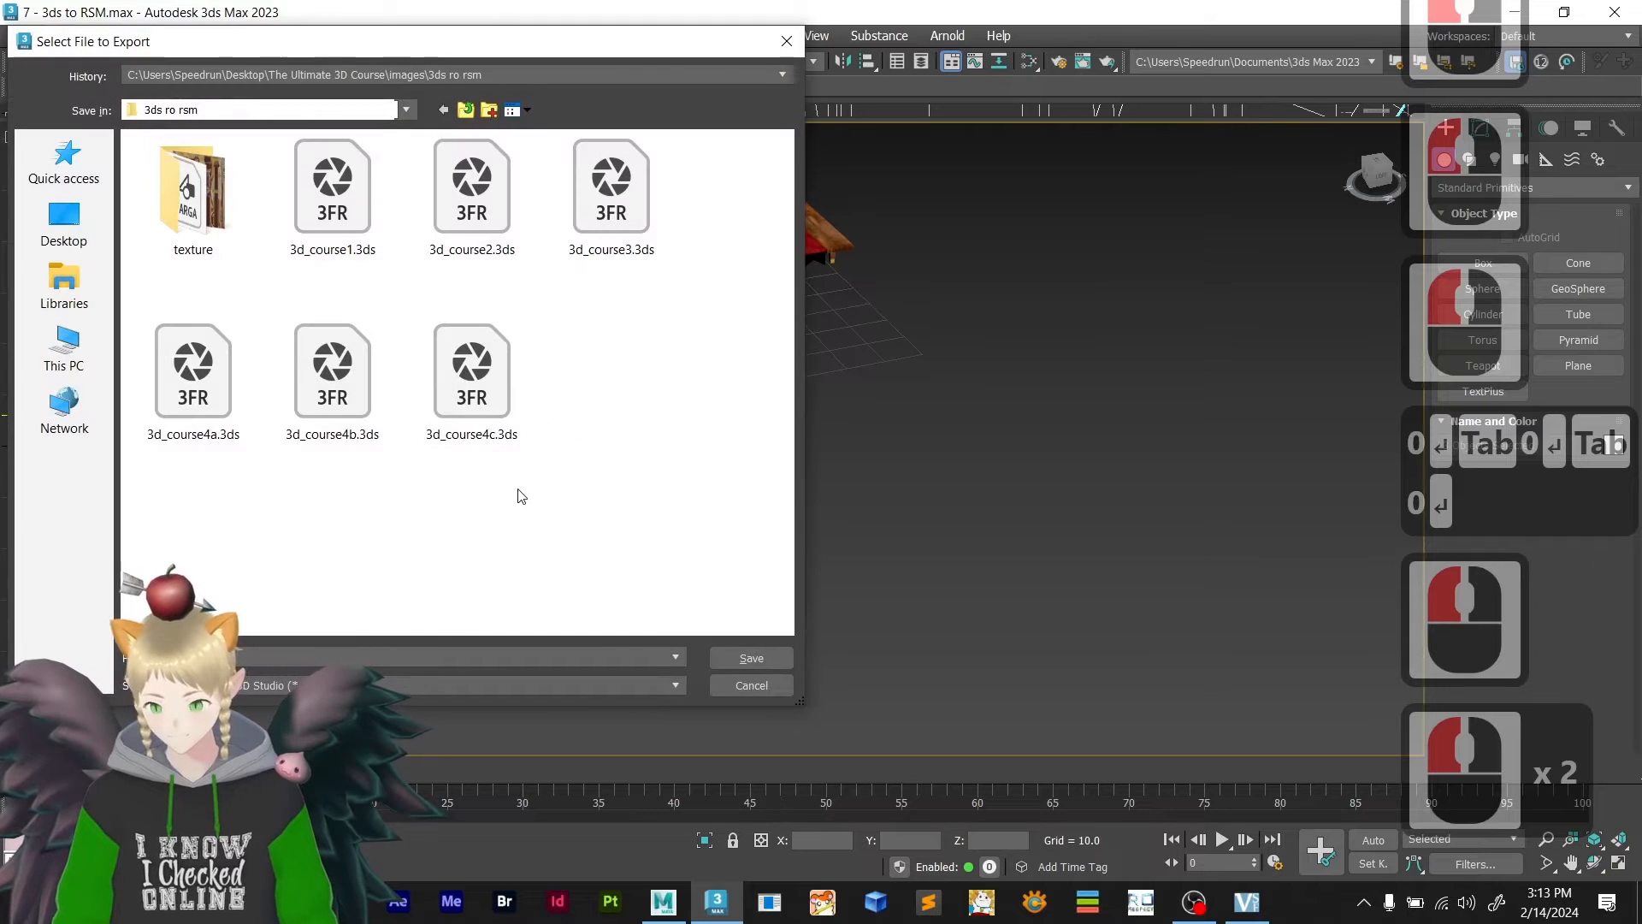
left_click(487, 427)
double_click(299, 660)
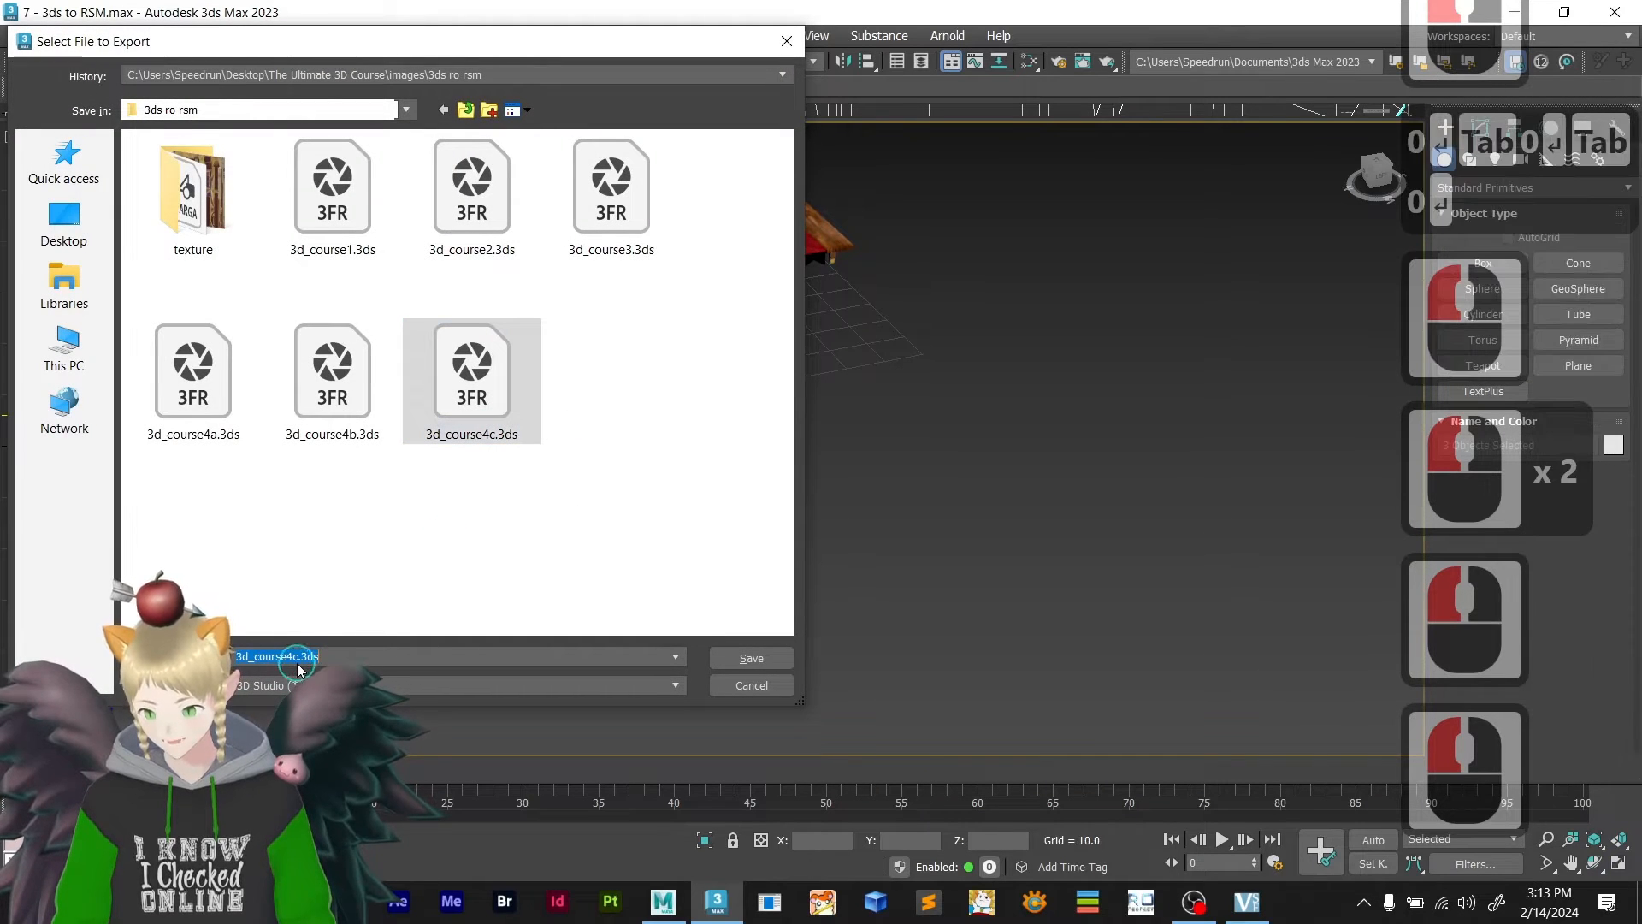
key("BackSpace")
key("BackSpace")
key("BackSpace")
type("5")
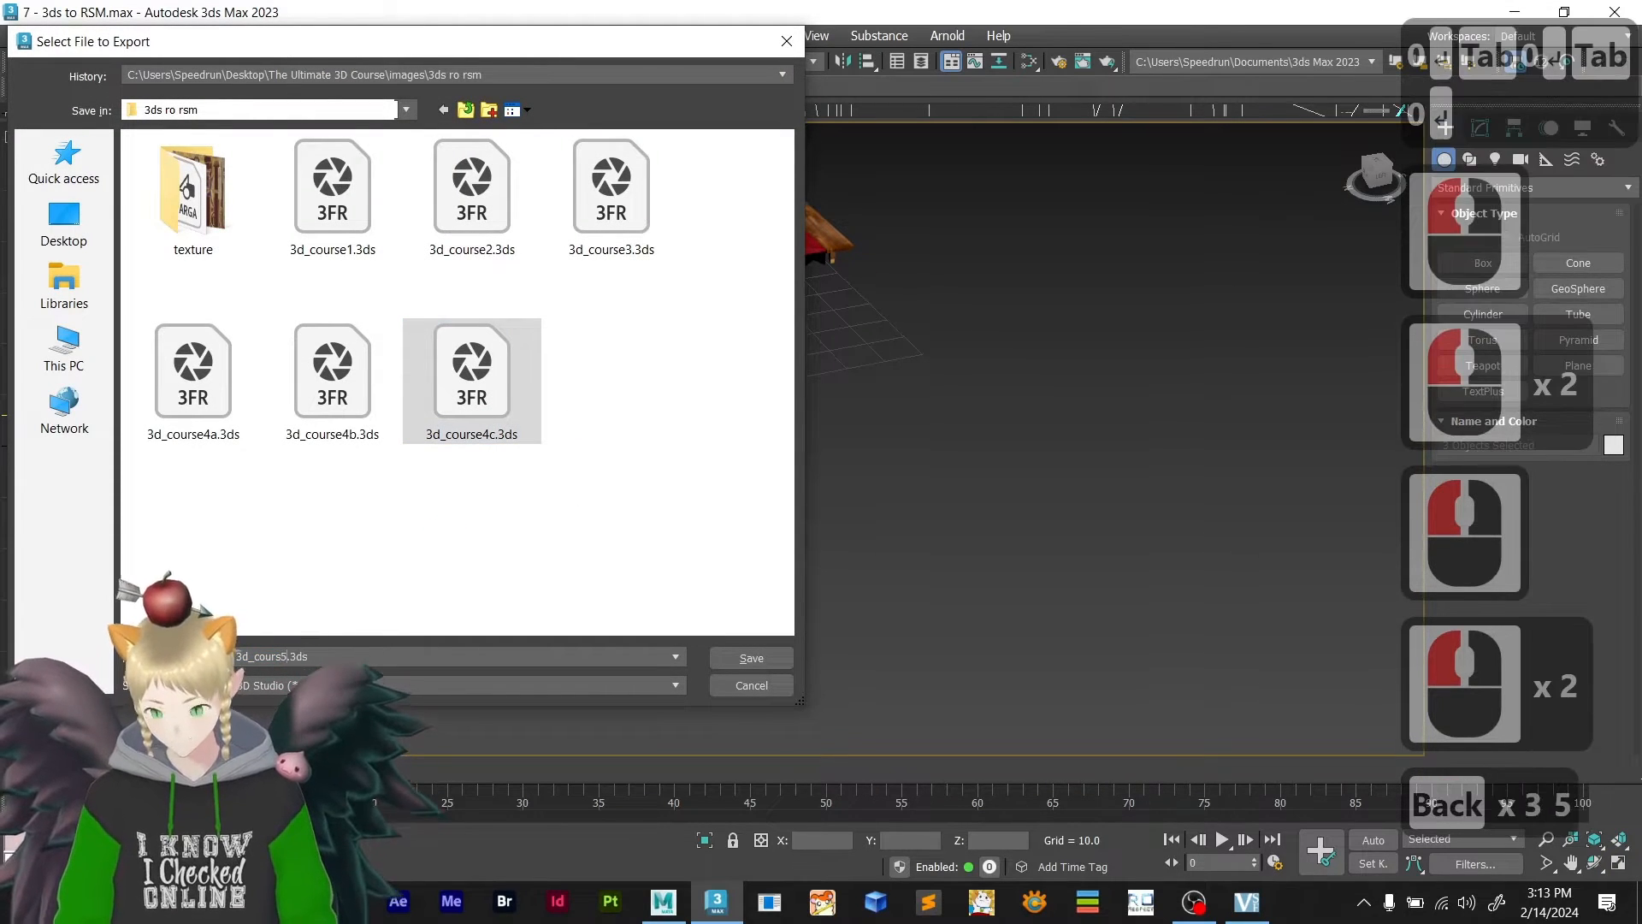
key("Left")
type("e")
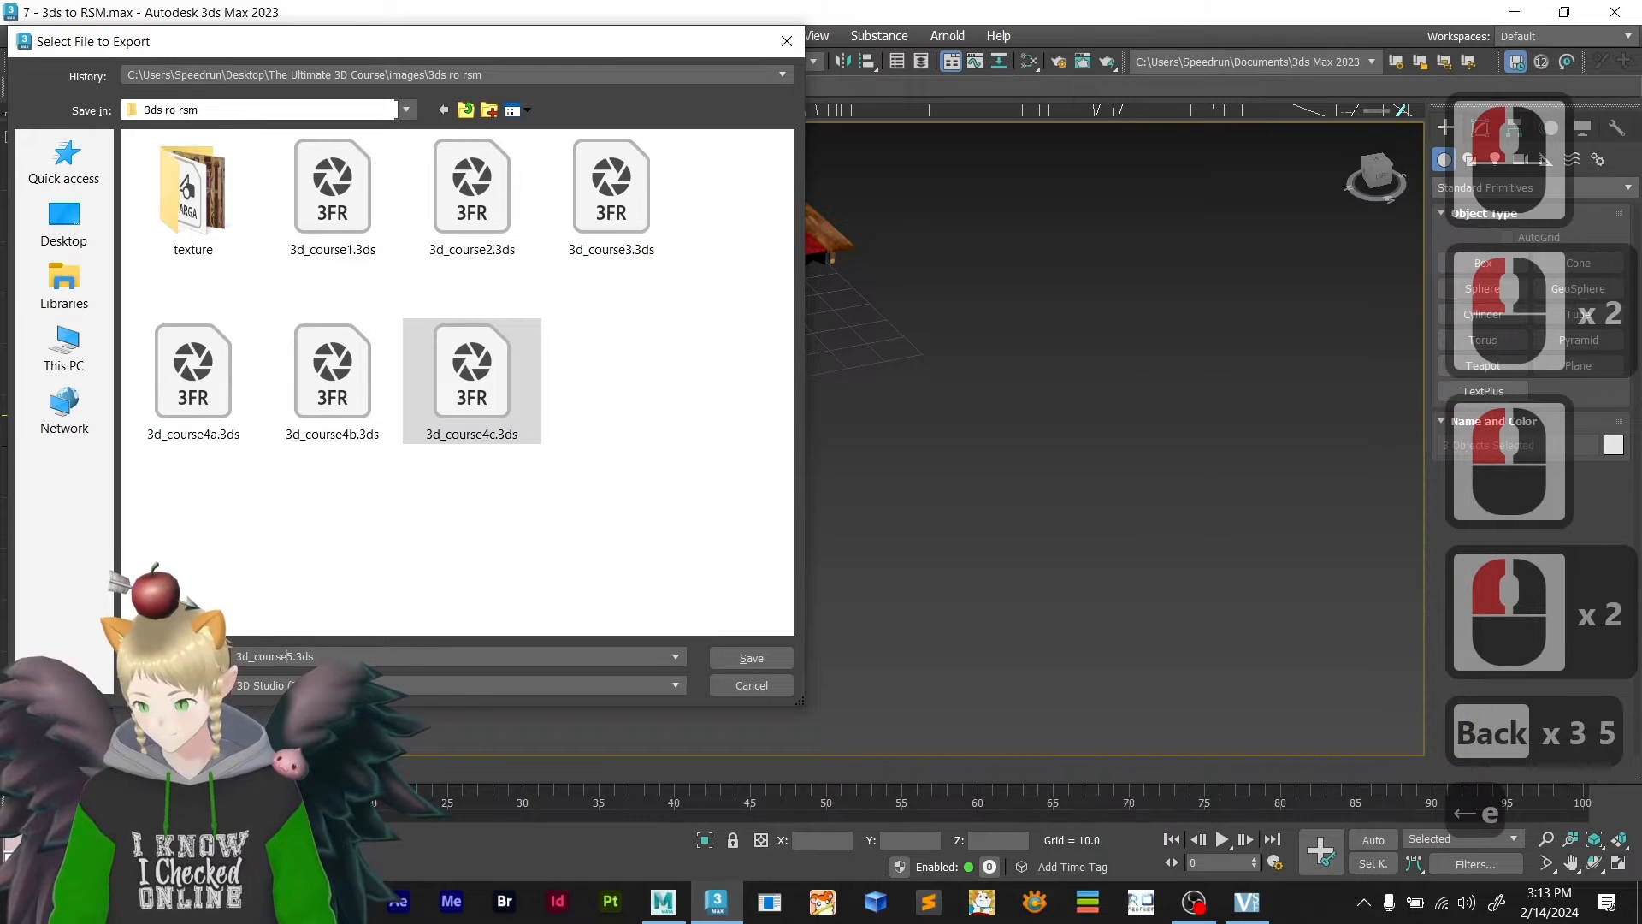
key("Return")
key("Return")
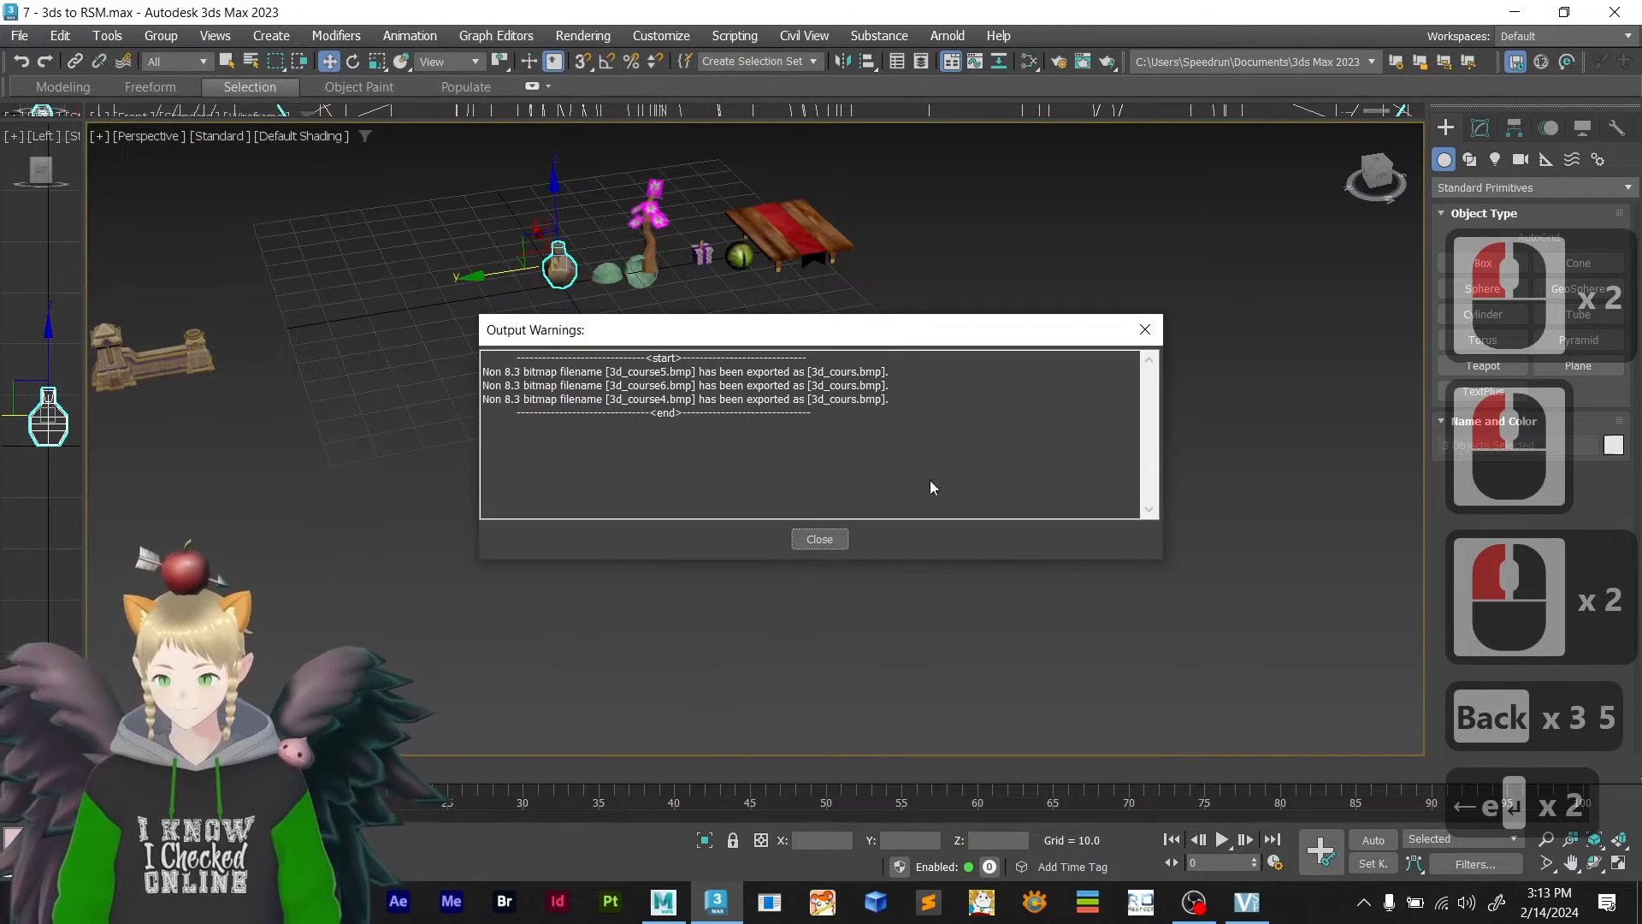
left_click(819, 538)
- Select the bottle together with the other exported models and move them all along Y away from the world origin
left_click(454, 355)
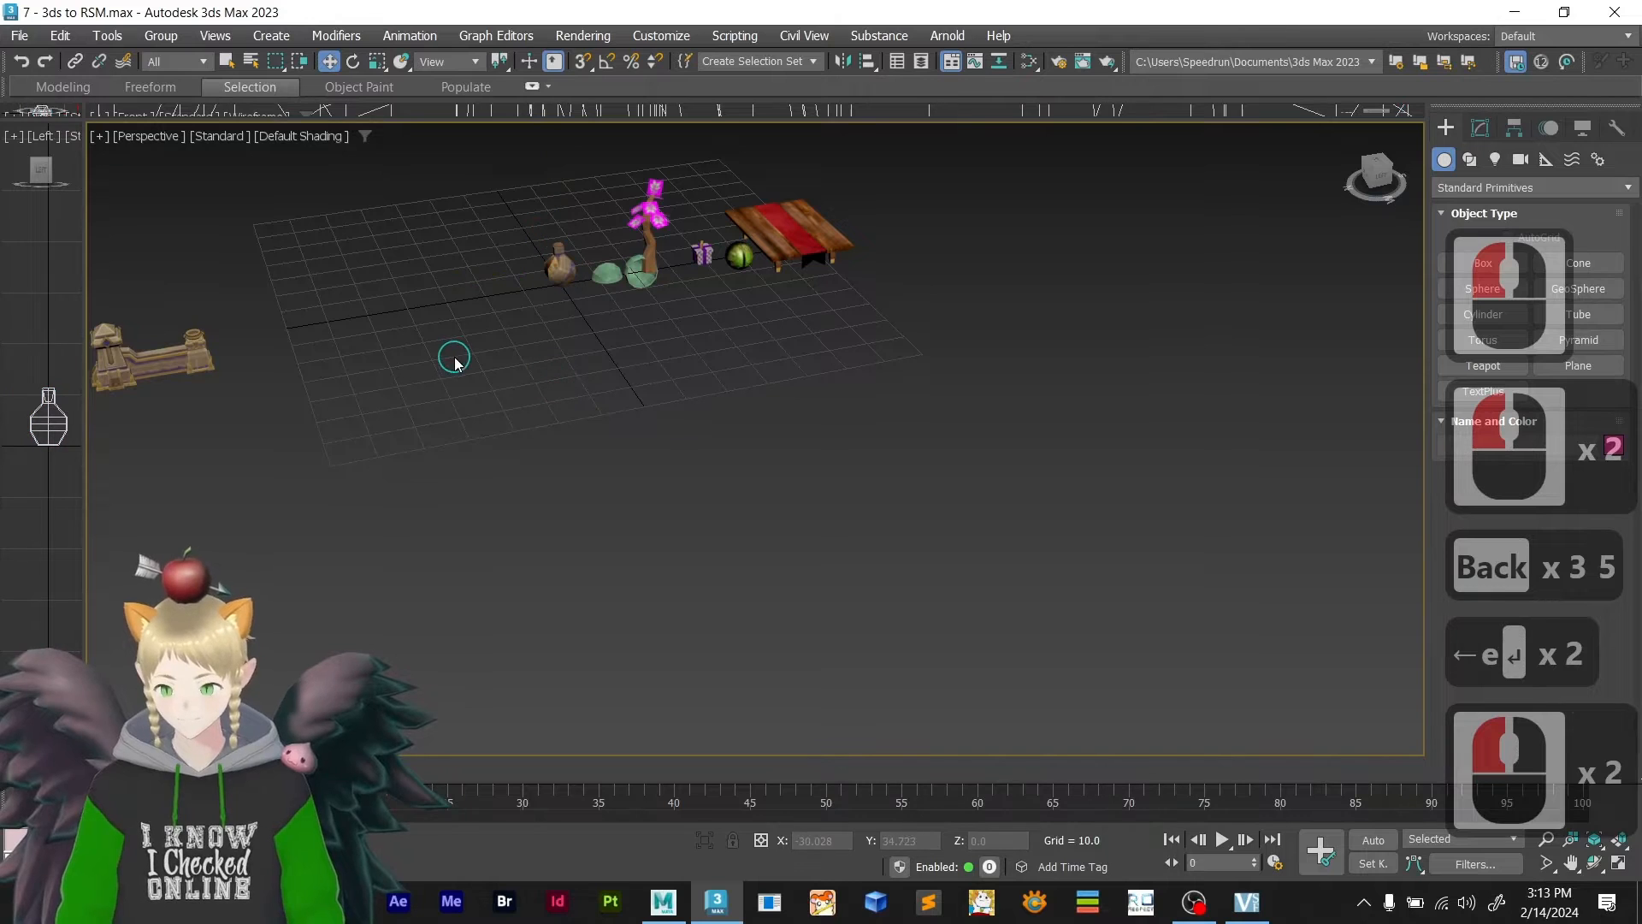
left_click(402, 130)
left_click_drag(402, 133, 856, 358)
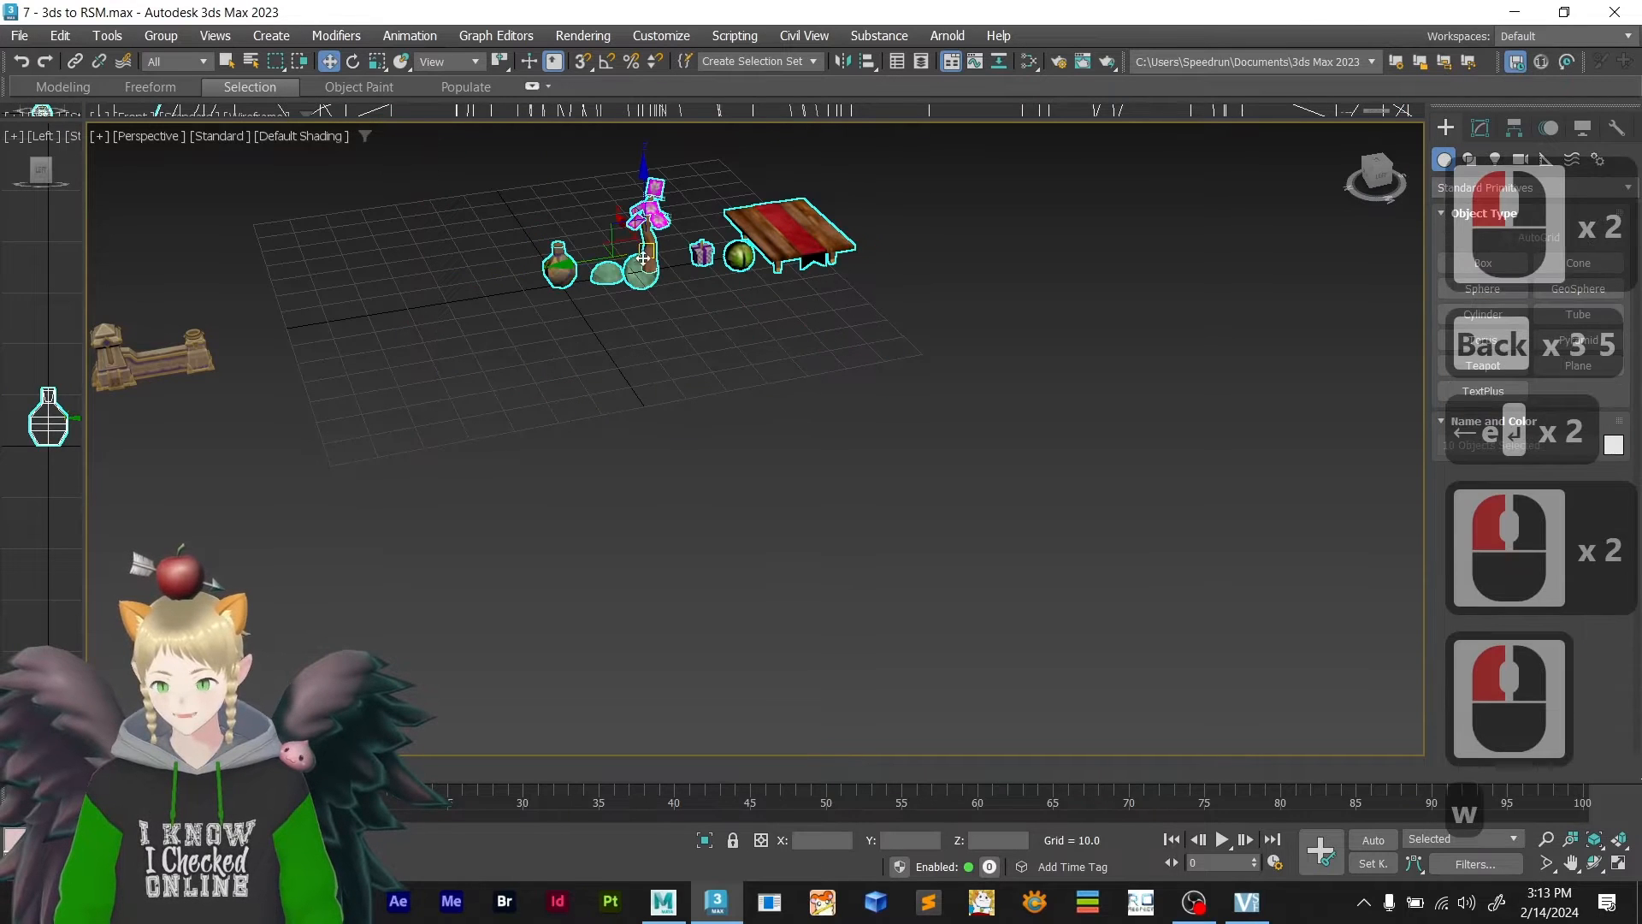
key("w")
left_click_drag(570, 267, 682, 248)
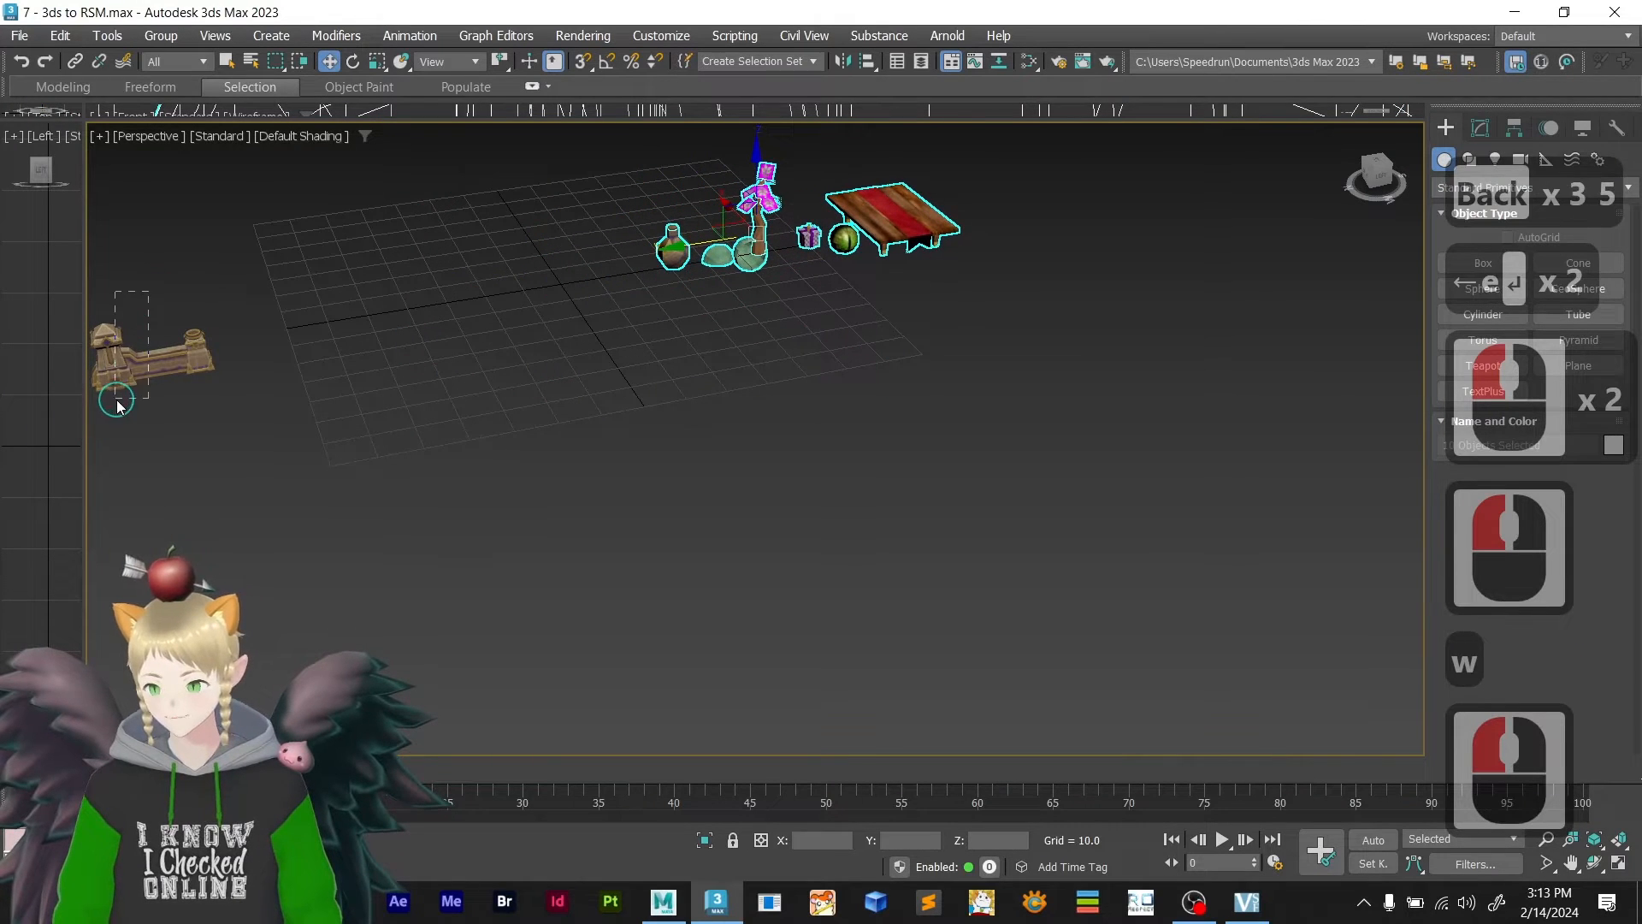
- Select the stone wall model and place it at the world origin with X, Y and Z set to 0
left_click_drag(118, 405, 117, 402)
left_click(733, 842)
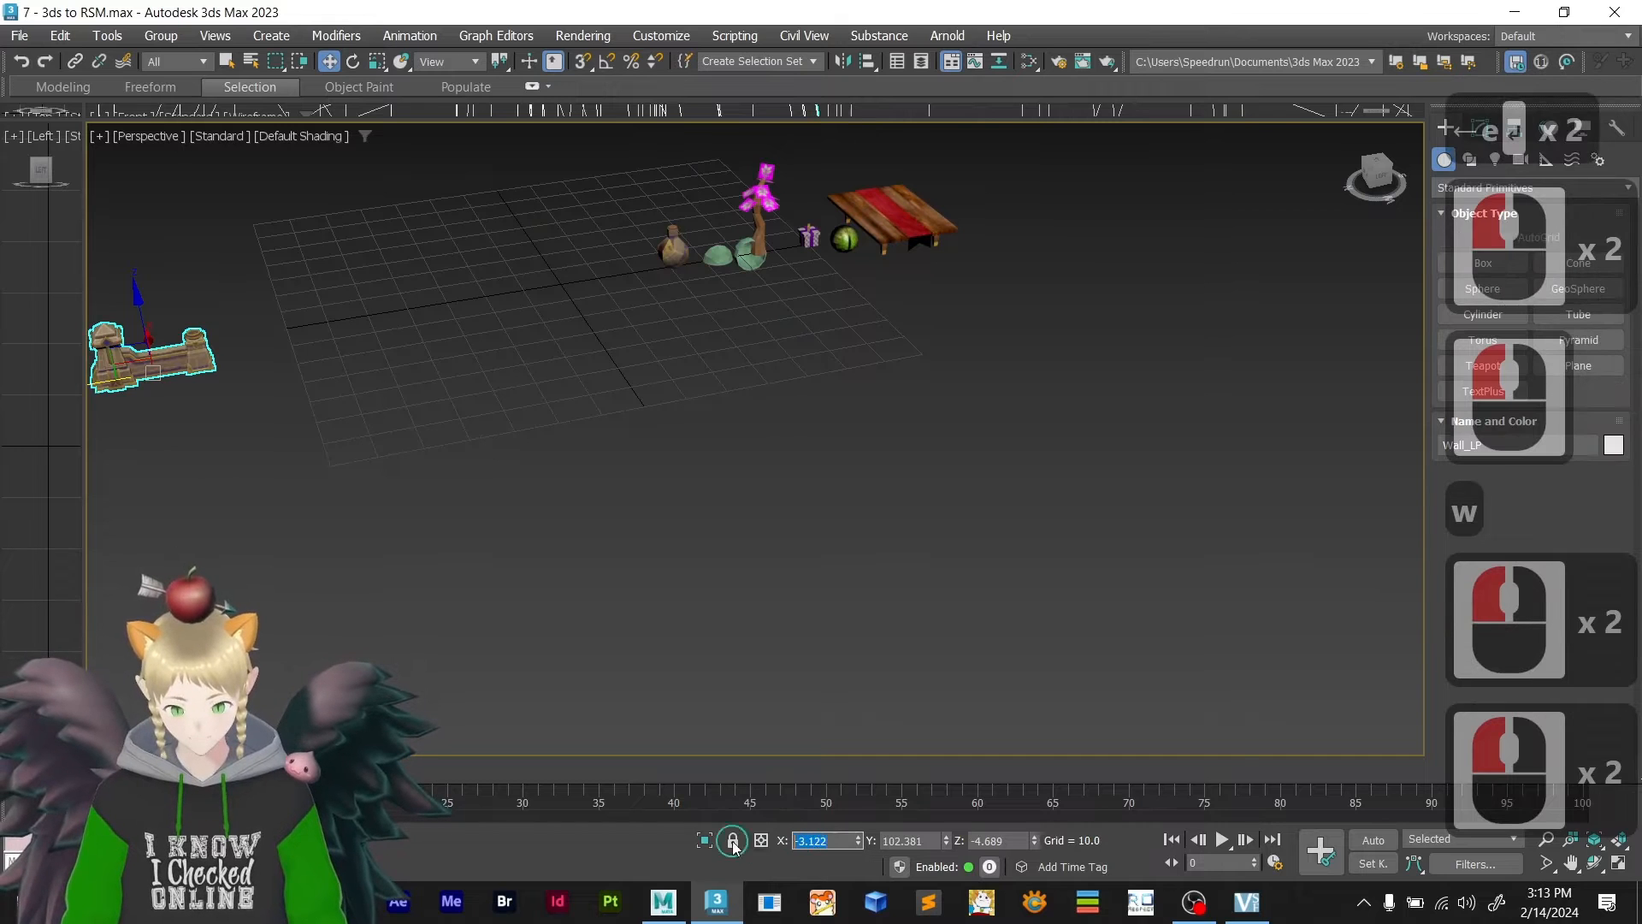
type("0")
key("Return")
key("Tab")
type("0")
key("Return")
key("Tab")
type("0")
key("Return")
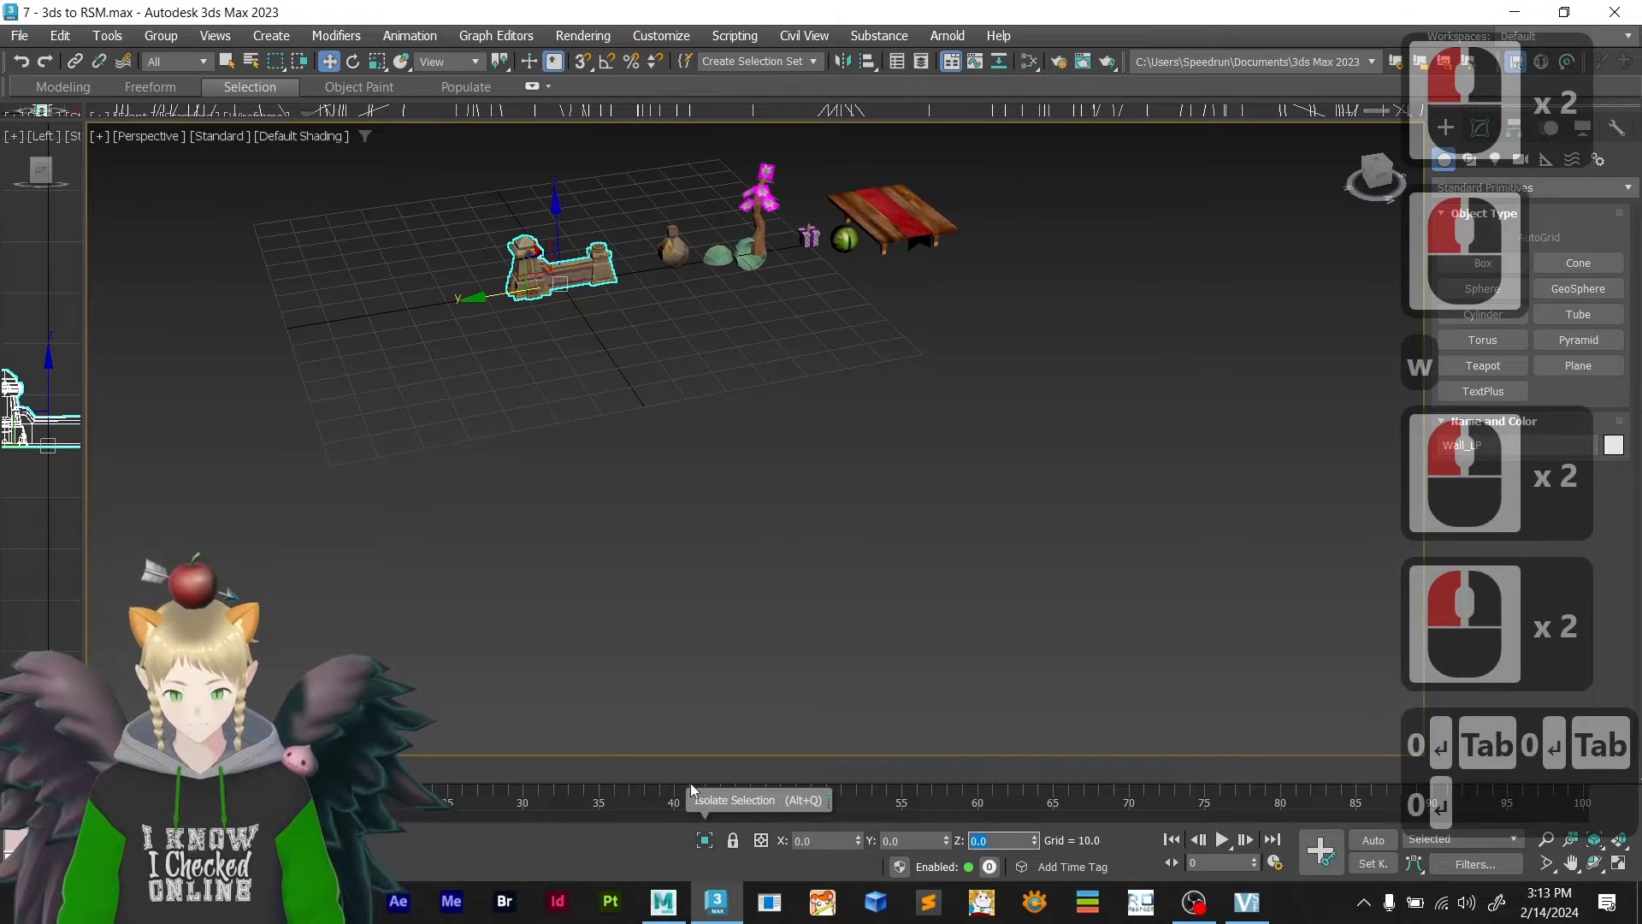
- Export only the selected wall as 3d_course6.3ds in the 3ds ro rsm folder, preserving its texture coordinates
left_click(19, 35)
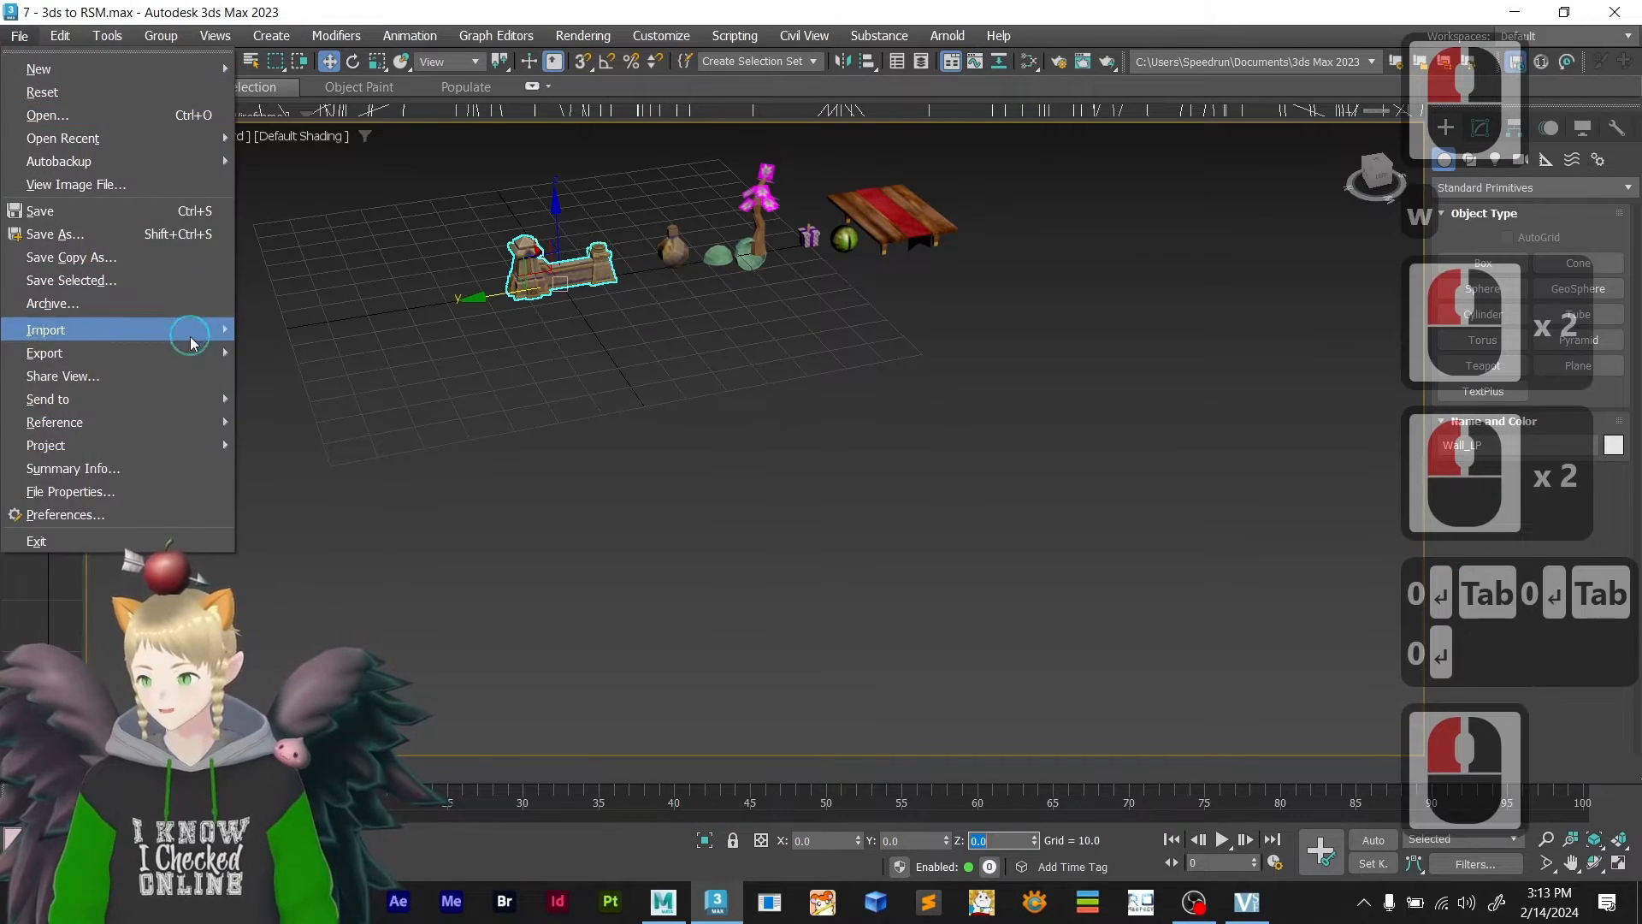
mouse_move(201, 354)
left_click(326, 381)
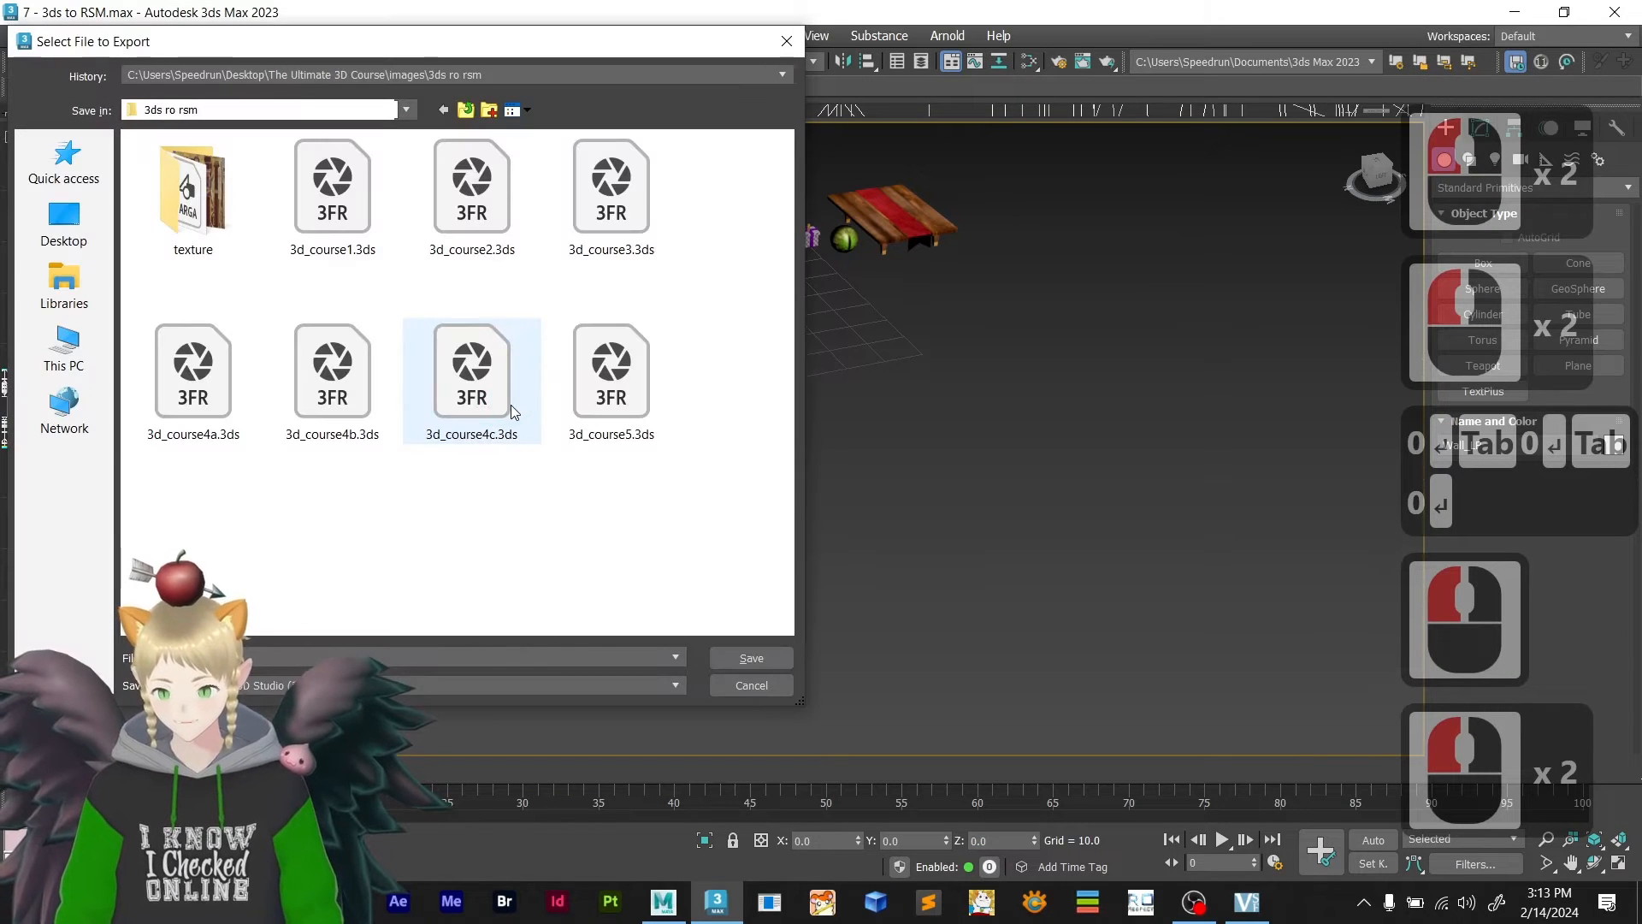
left_click(611, 393)
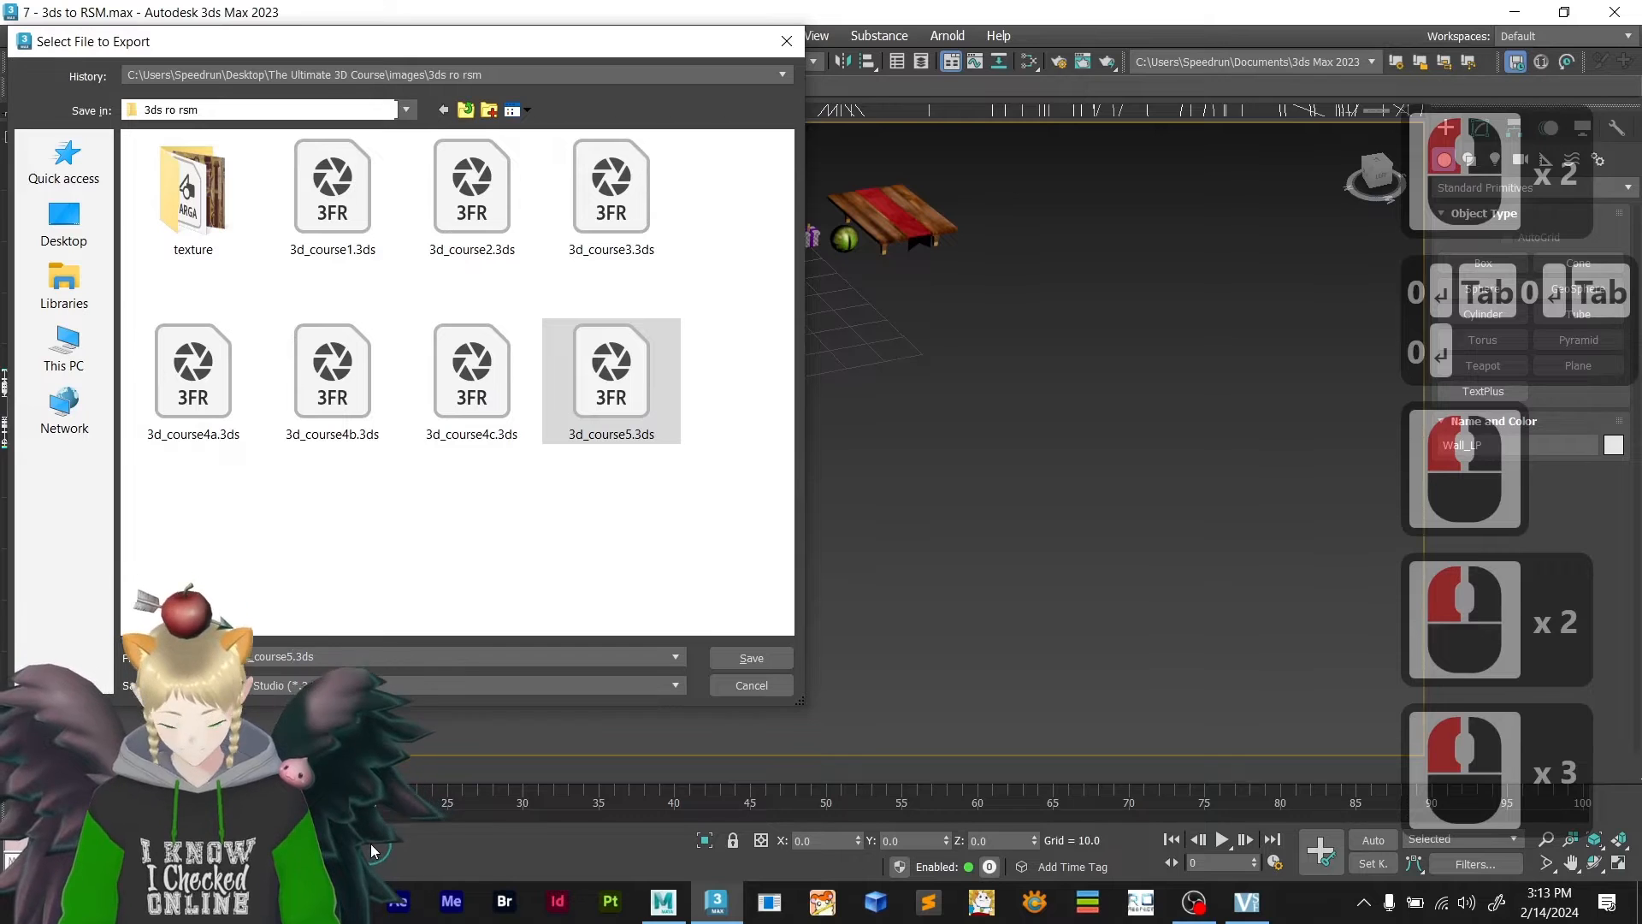
key("BackSpace")
type("6")
key("Return")
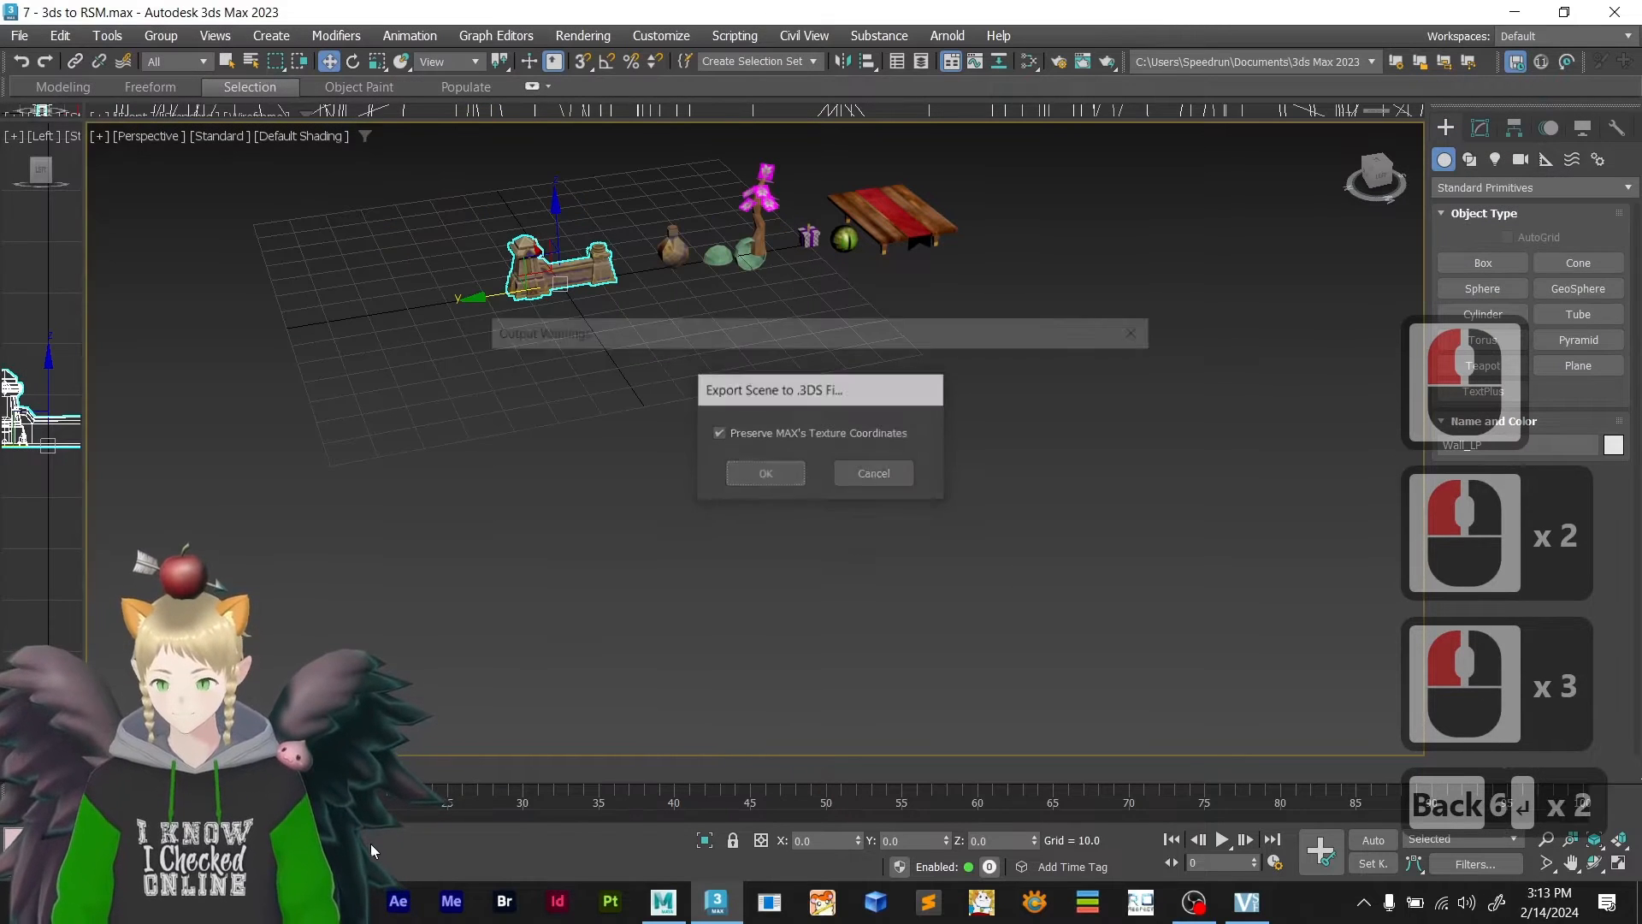
key("Return")
left_click(821, 537)
- Switch to File Explorer and check the exported 3DS files in the 3ds ro rsm folder
key("alt+Tab")
left_click(821, 535)
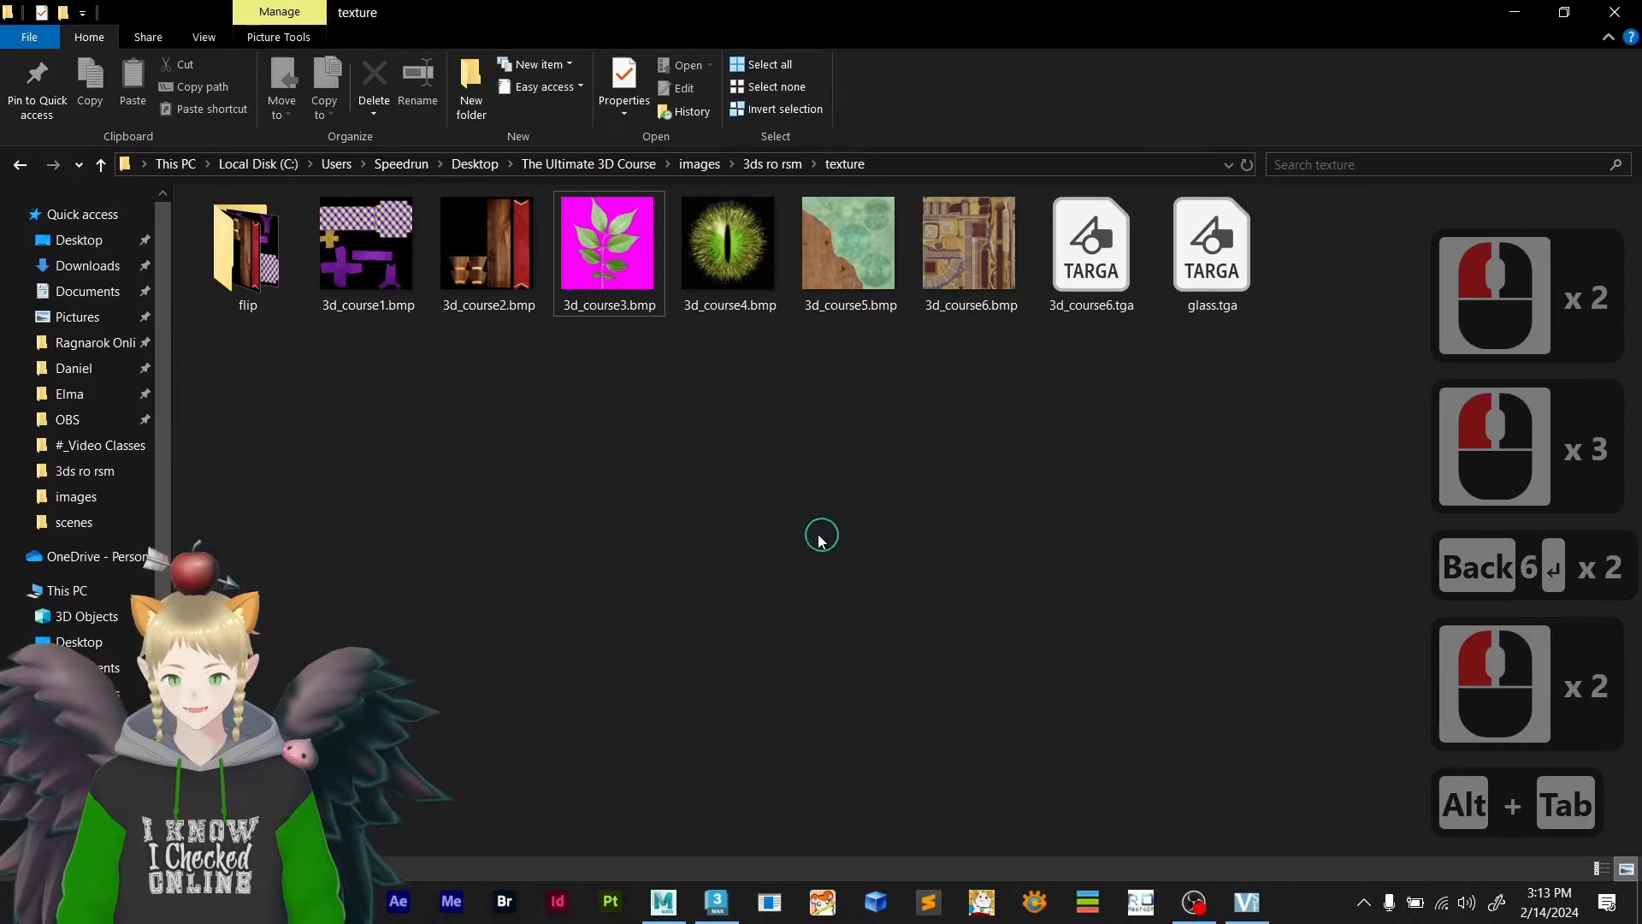
left_click(773, 164)
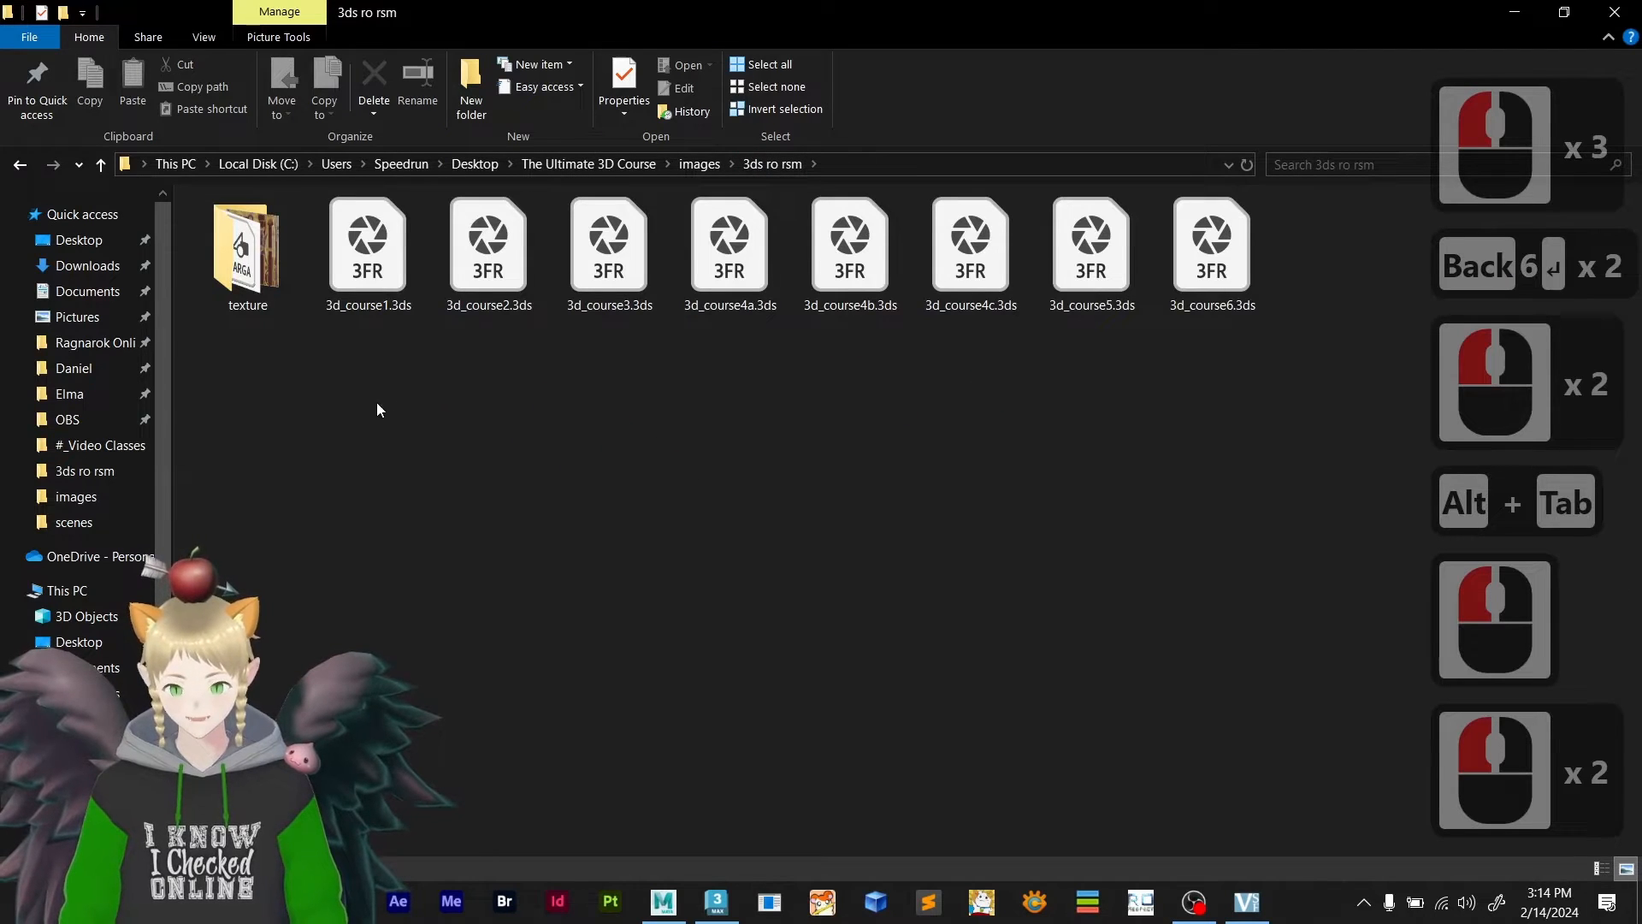
left_click_drag(321, 404, 1300, 210)
left_click(1103, 476)
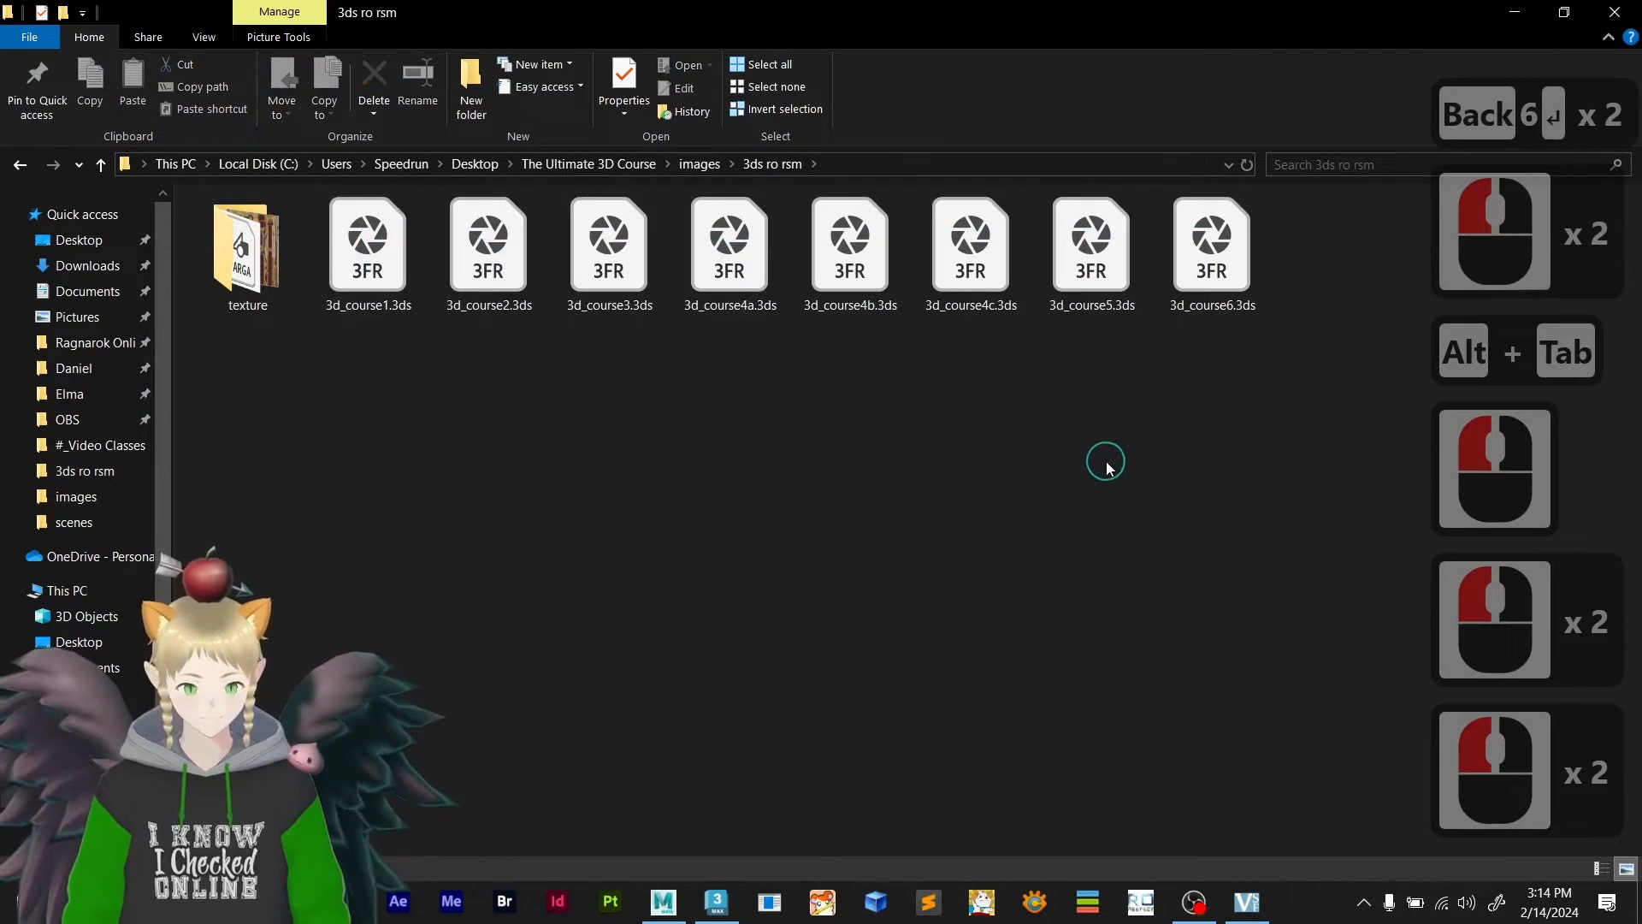
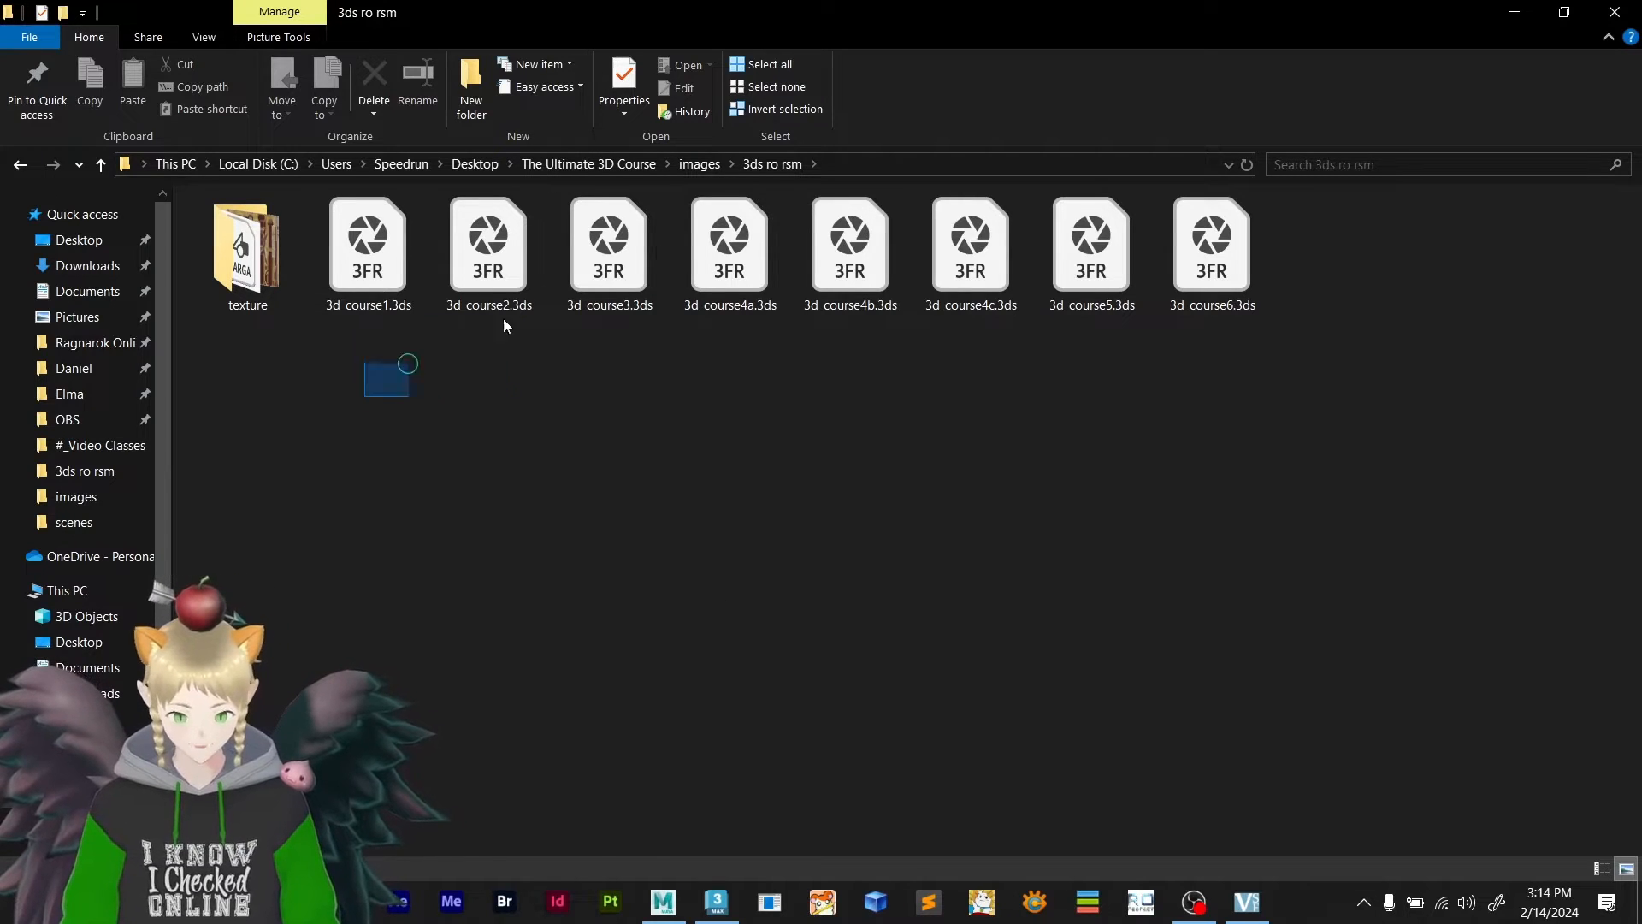
left_click_drag(503, 324, 1232, 190)
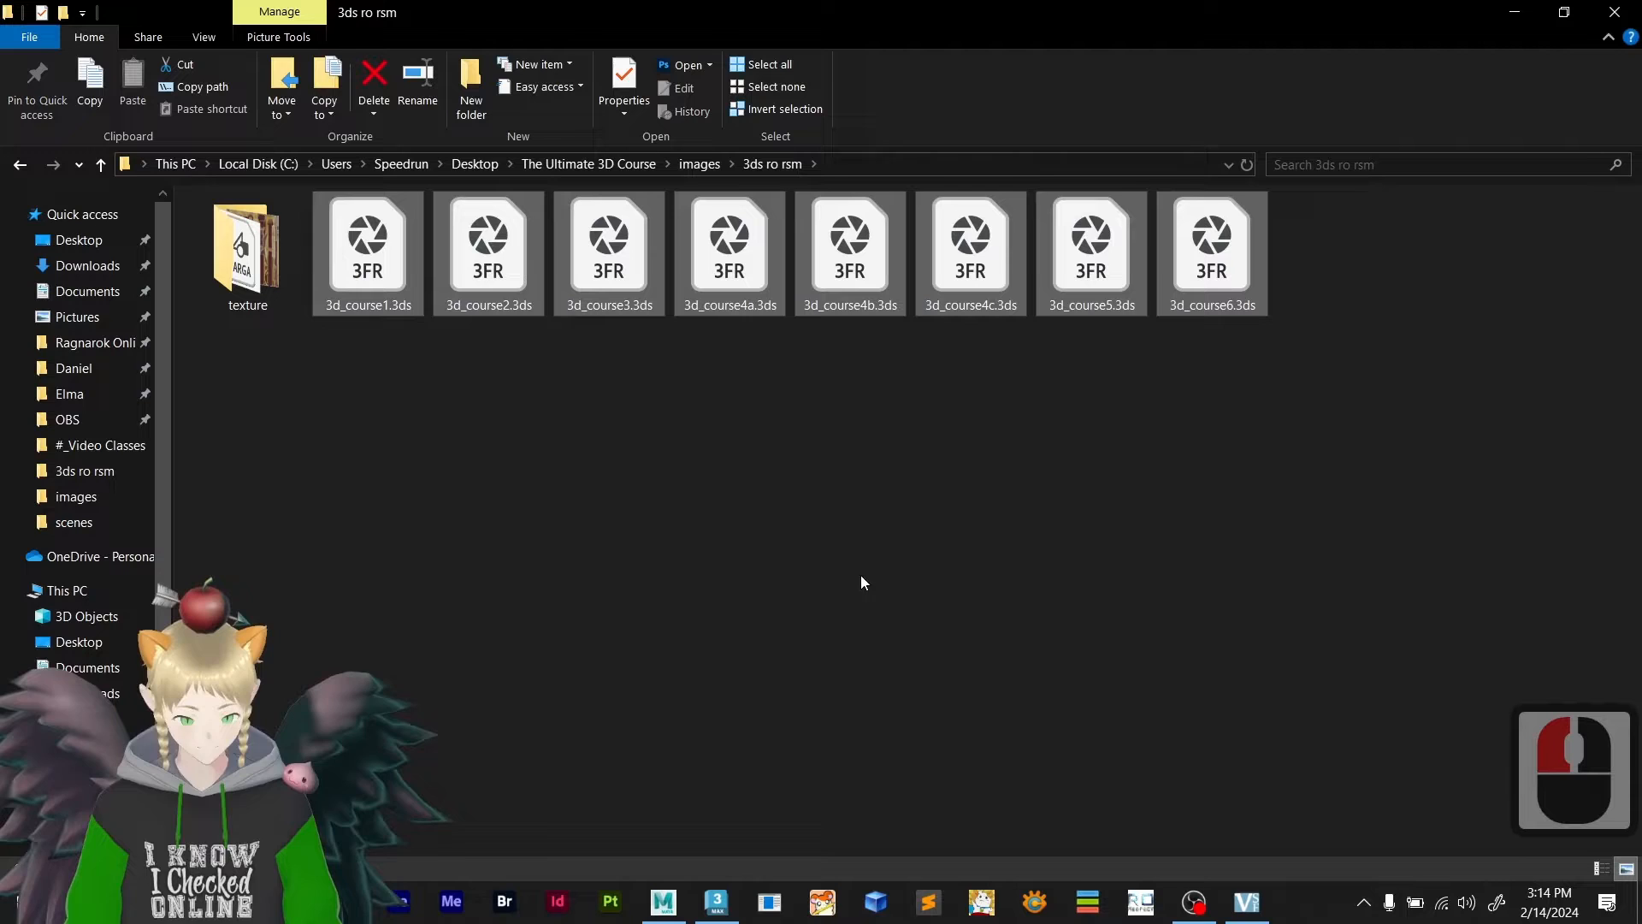
left_click(875, 680)
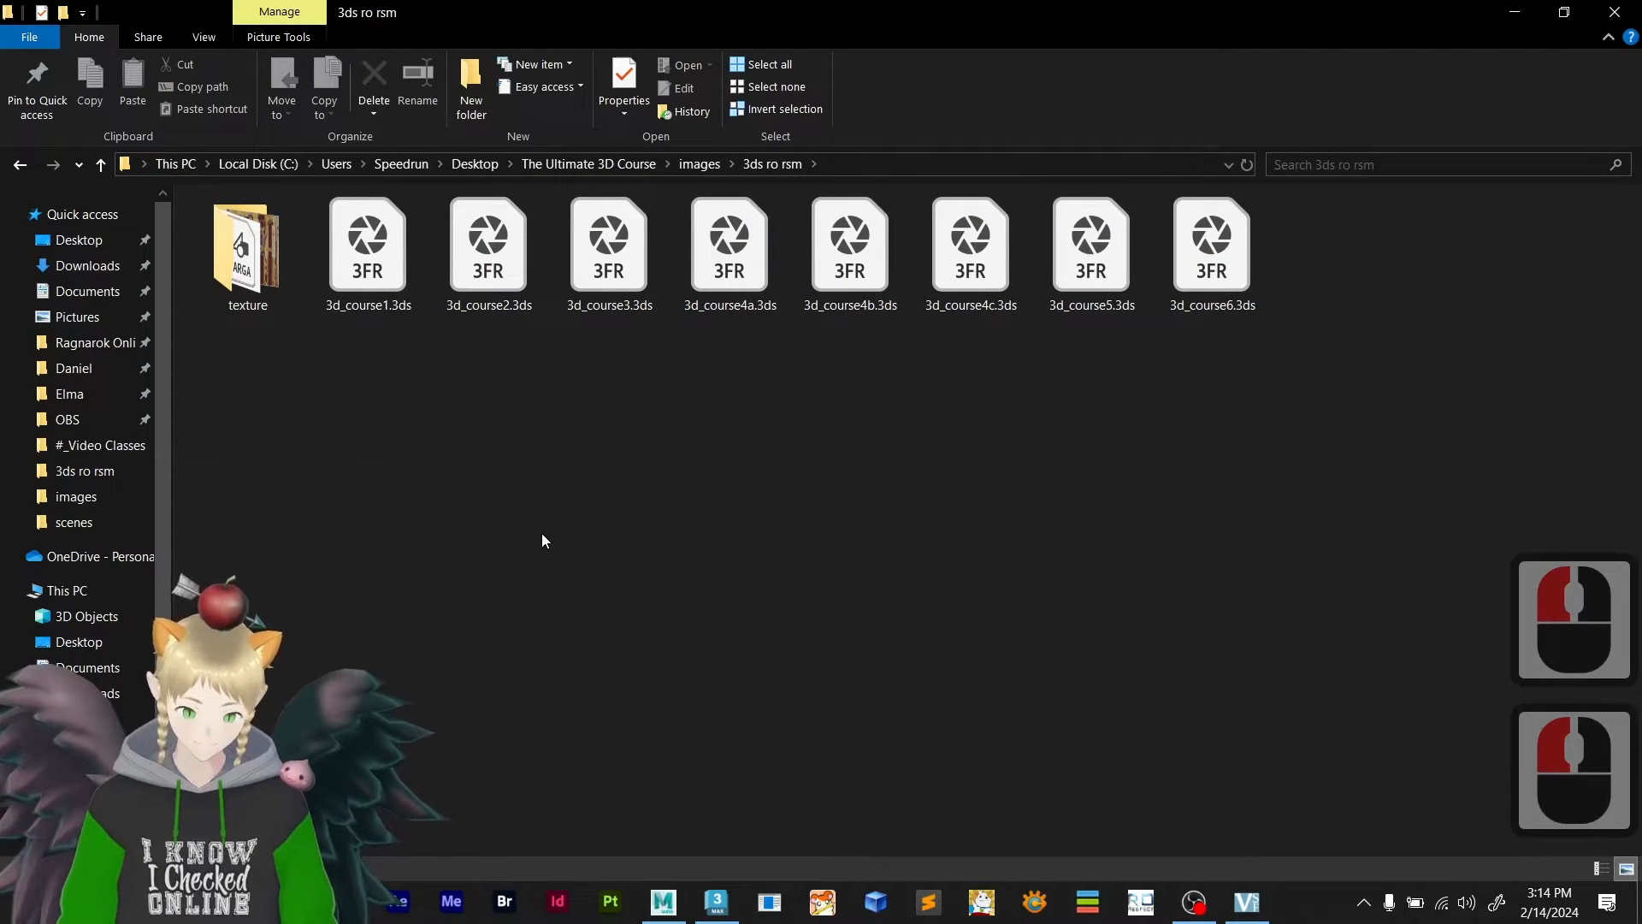
left_click_drag(362, 395, 1317, 275)
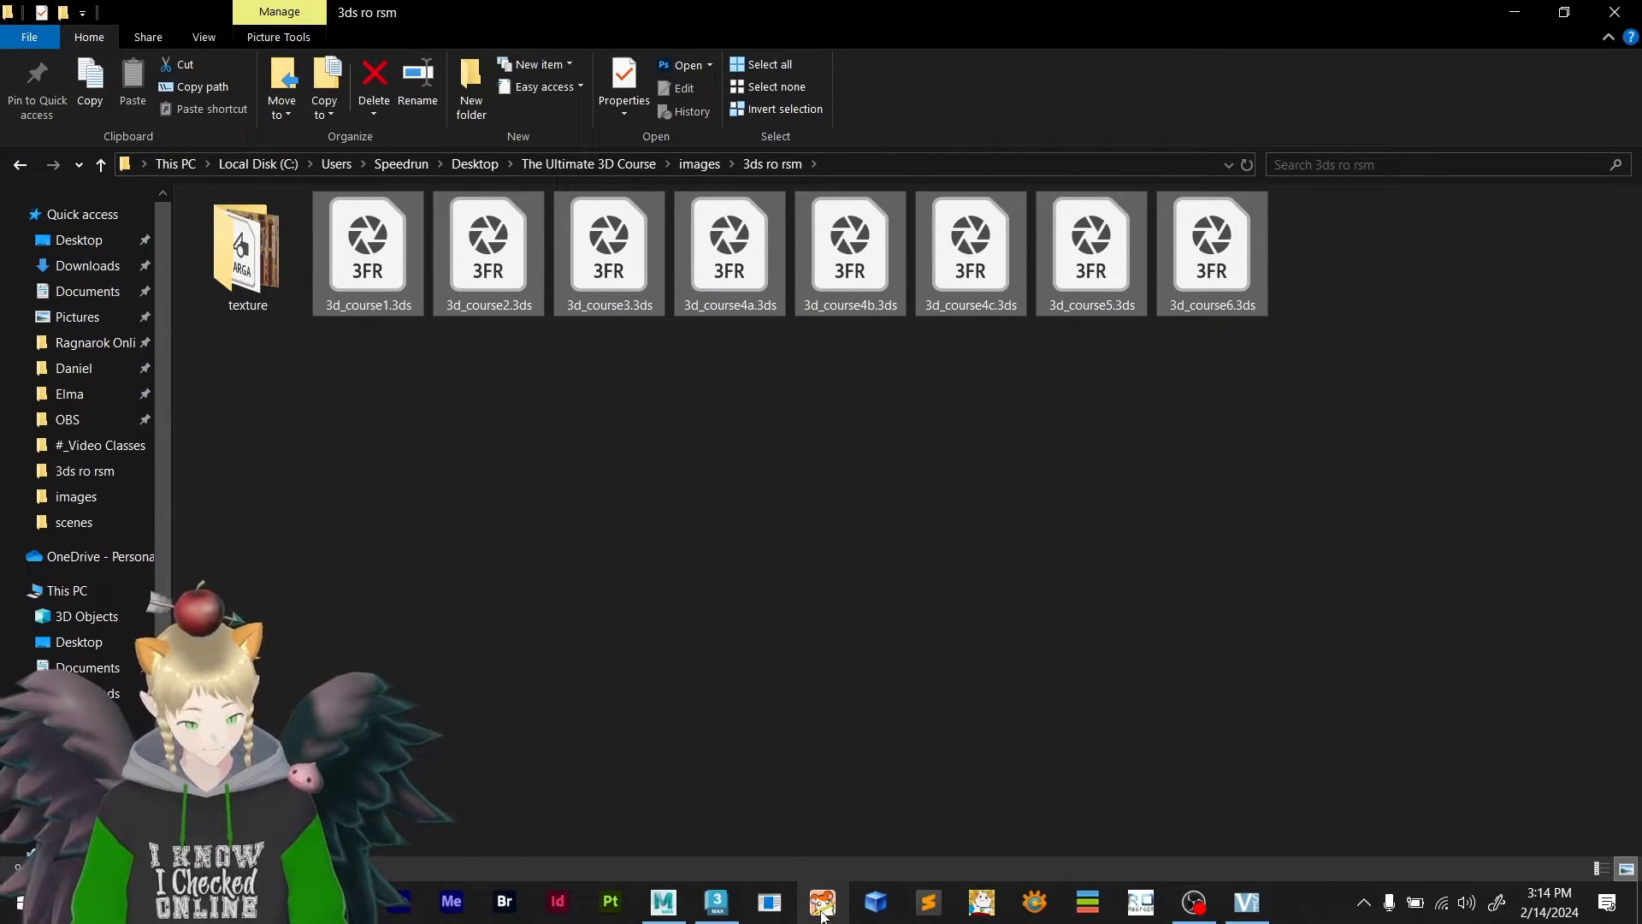
left_click(535, 579)
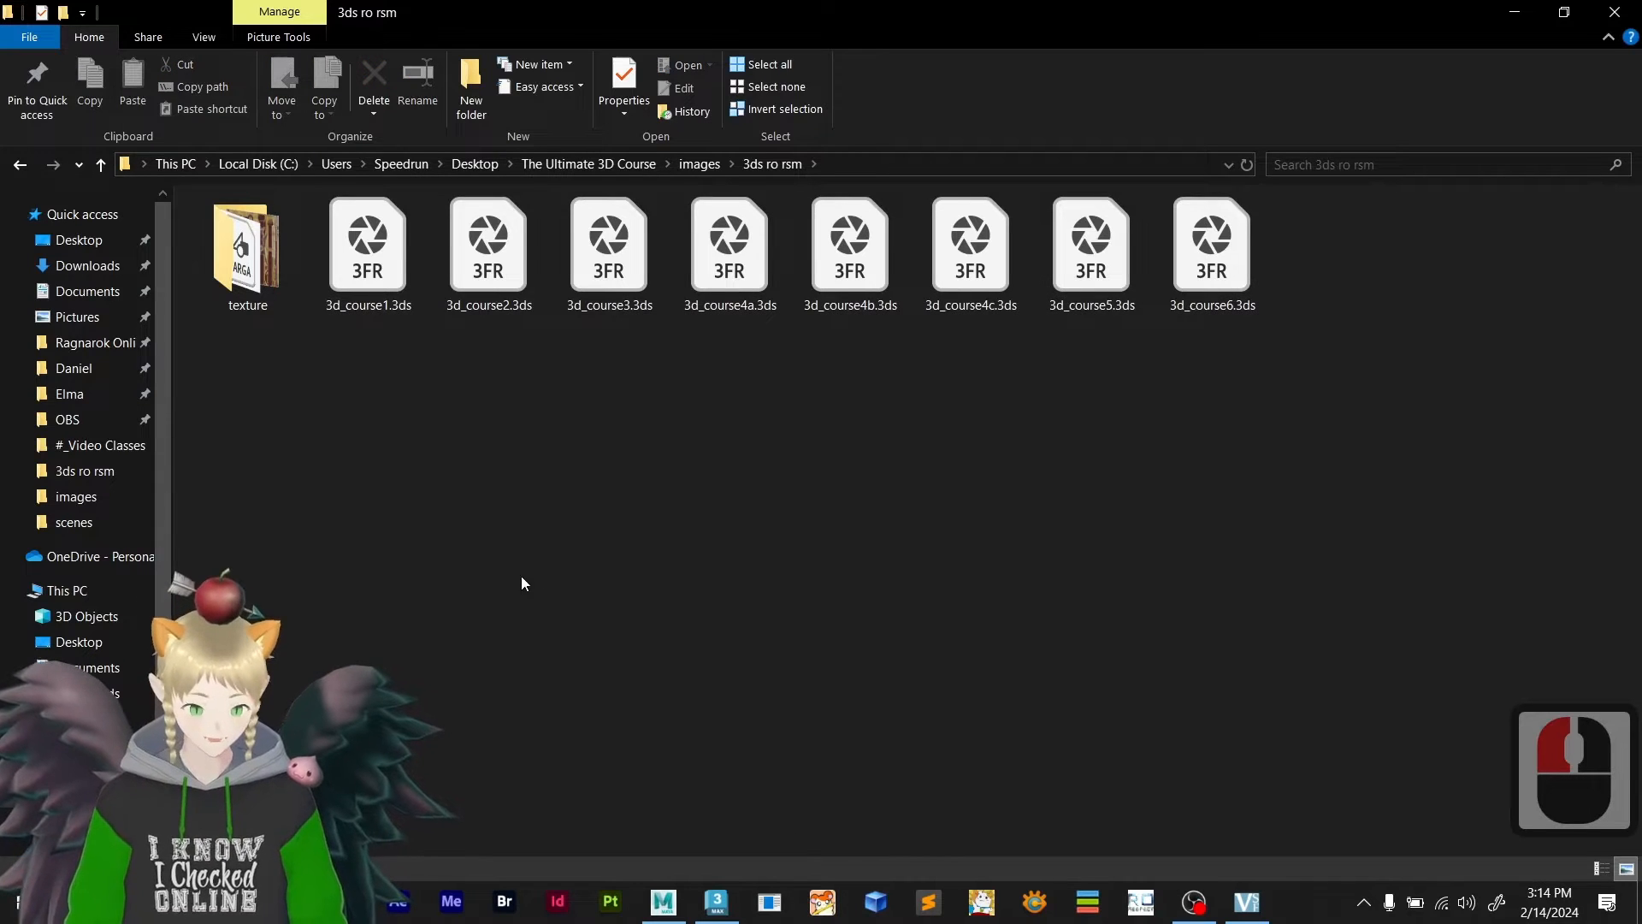
- Open the 01_Browedit 586 folder inside Ragnarok Online\03_Browedit and narrow the folder navigation area
left_click(89, 344)
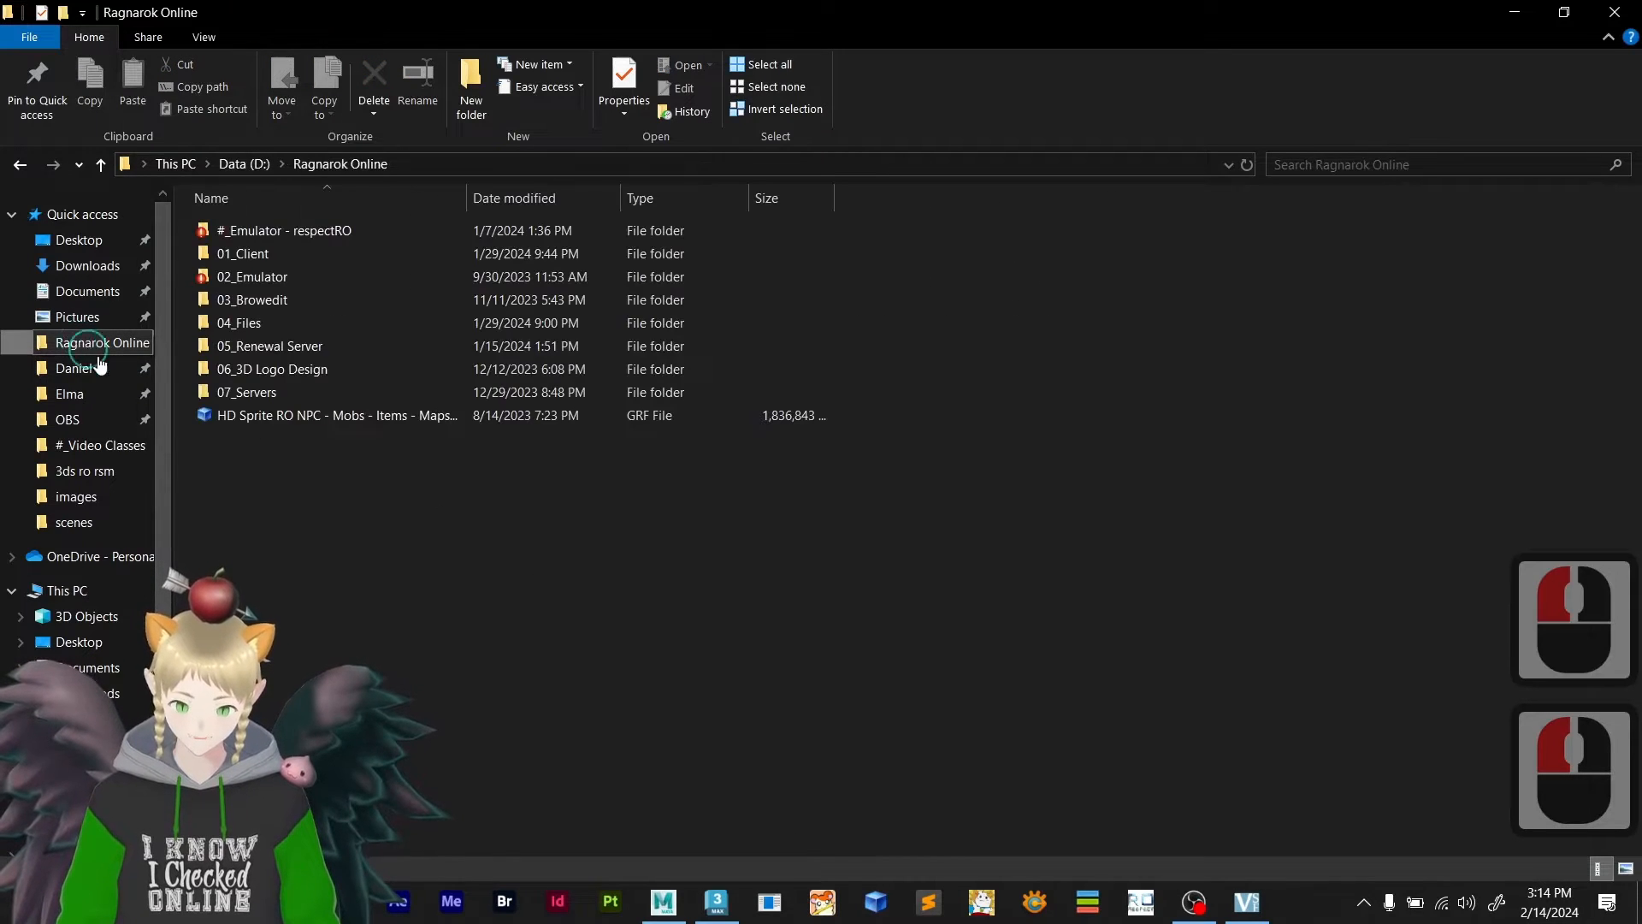
left_click(329, 538)
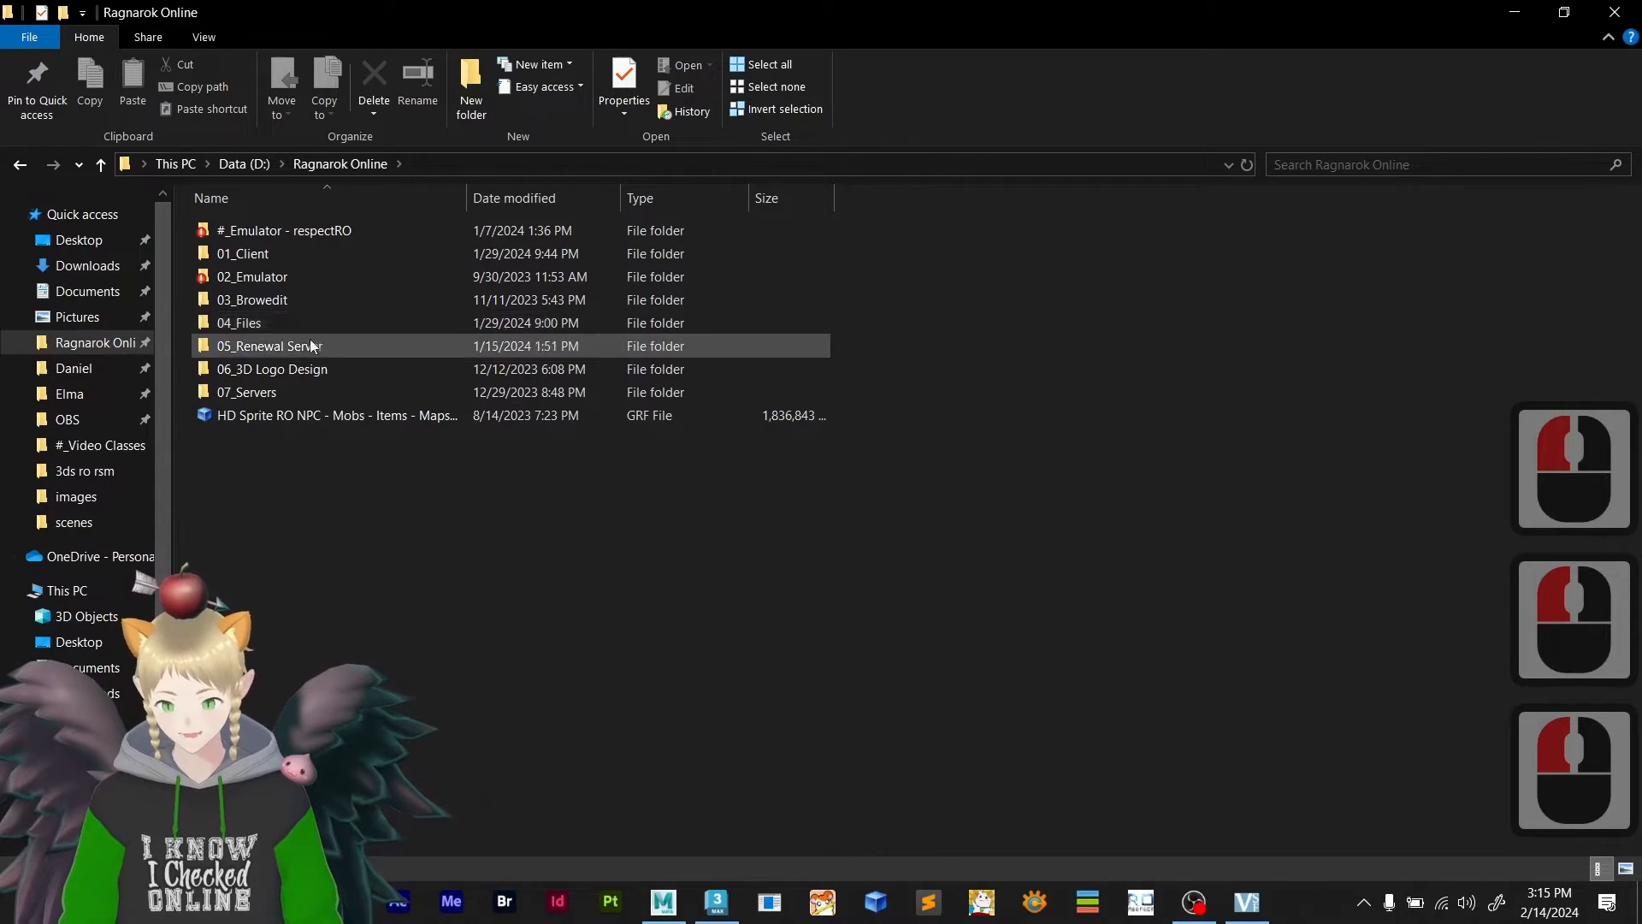
left_click(285, 296)
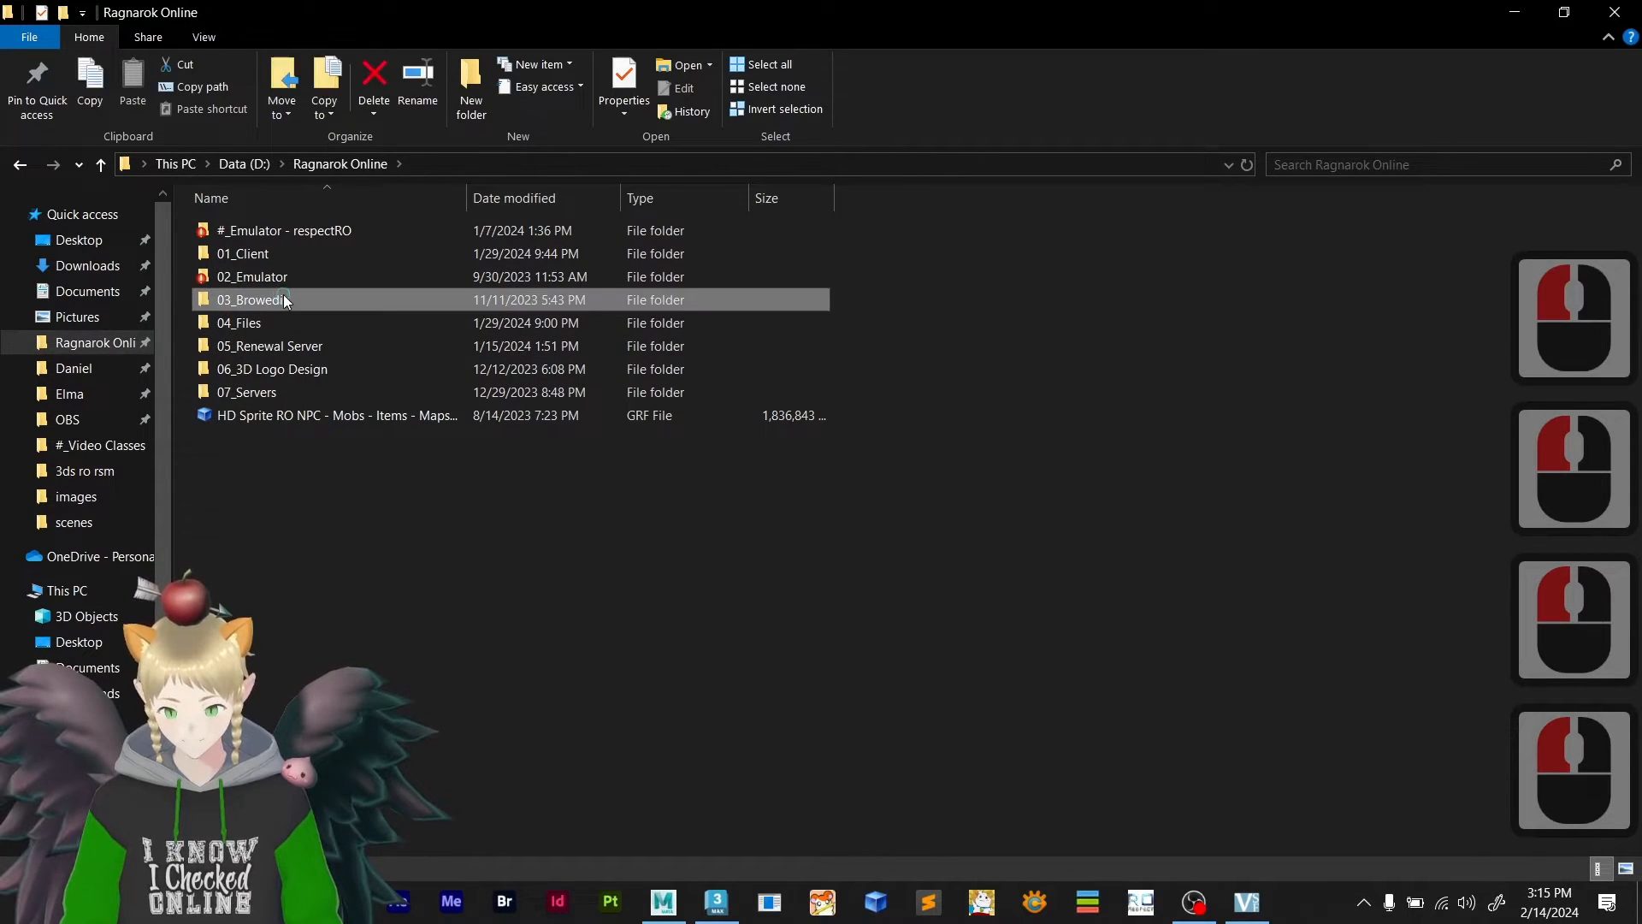
double_click(284, 298)
left_click(350, 447)
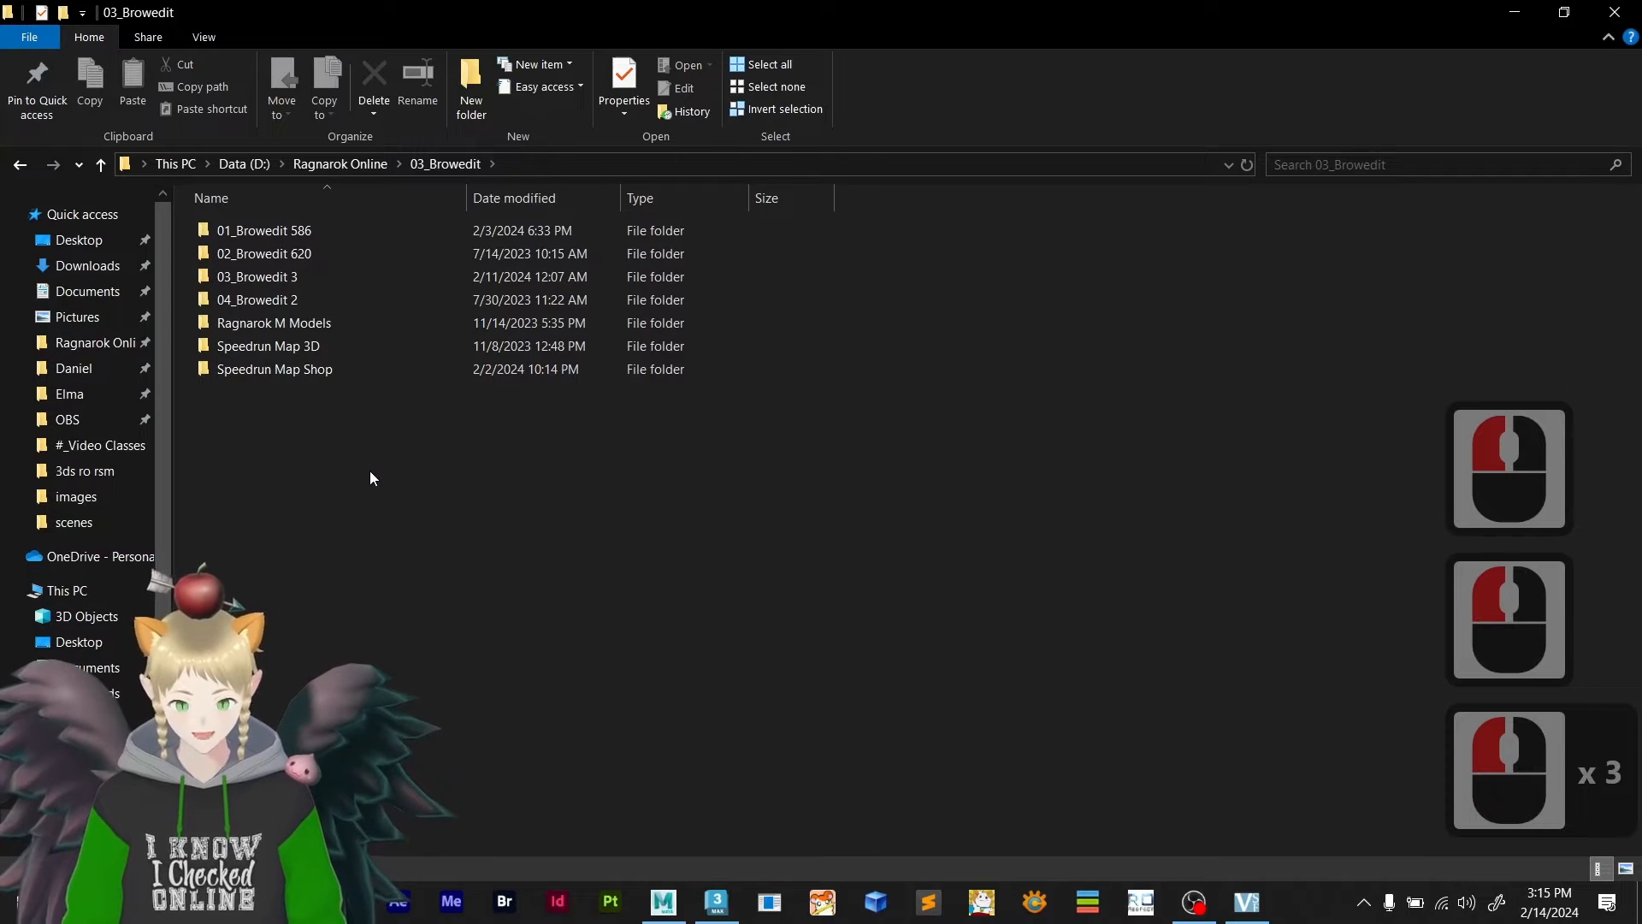
double_click(300, 230)
left_click(974, 401)
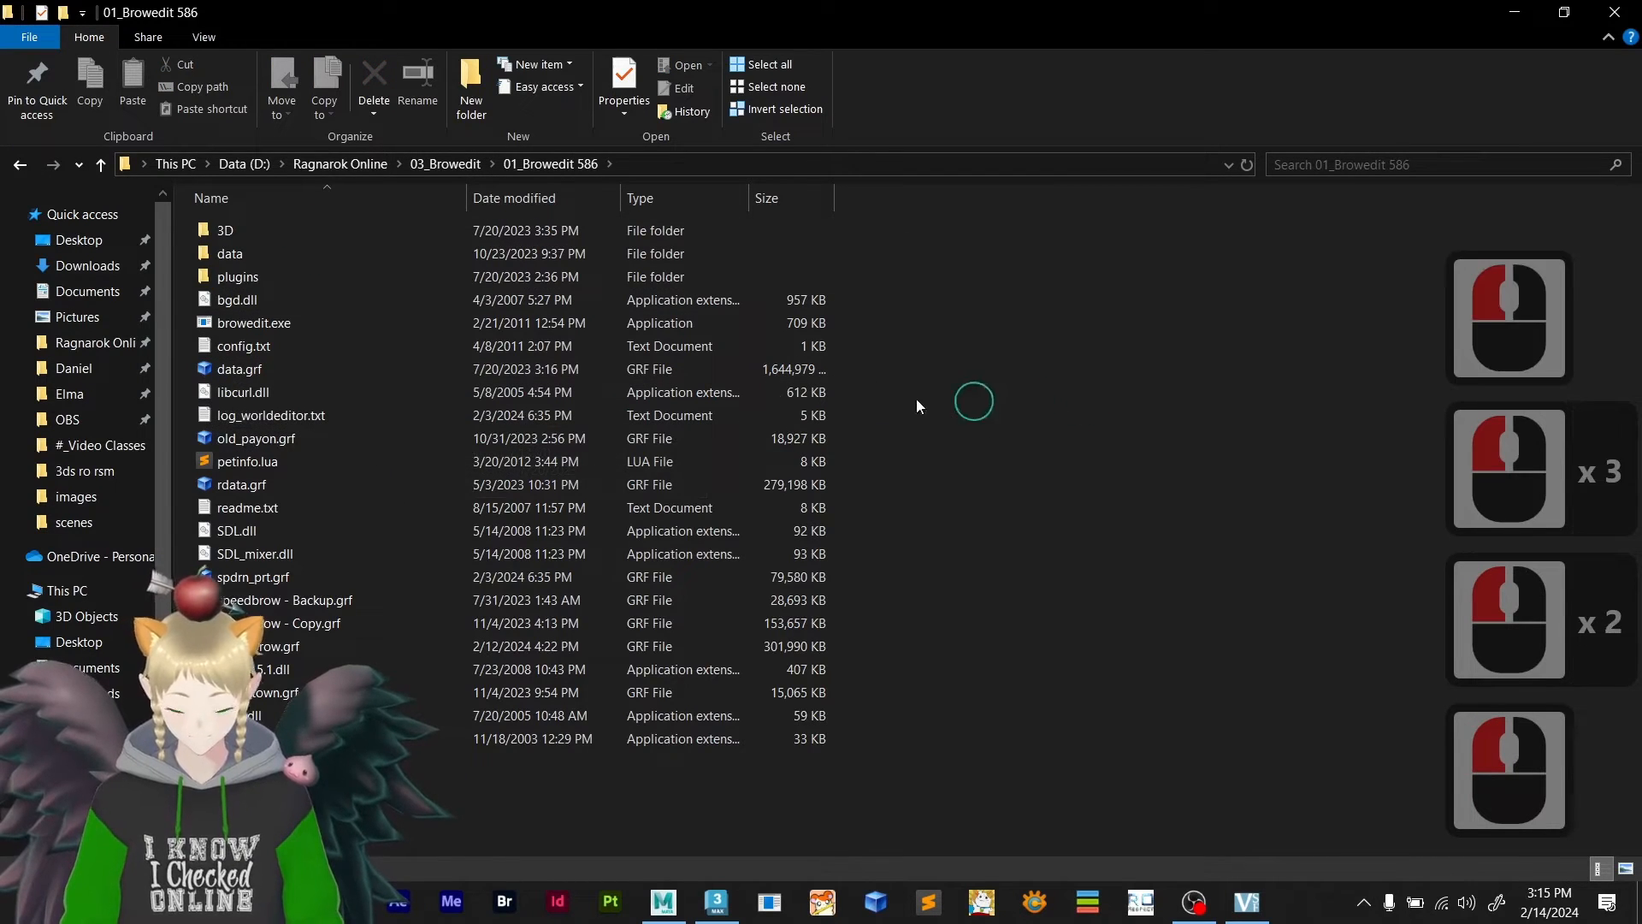
left_click_drag(168, 404, 49, 414)
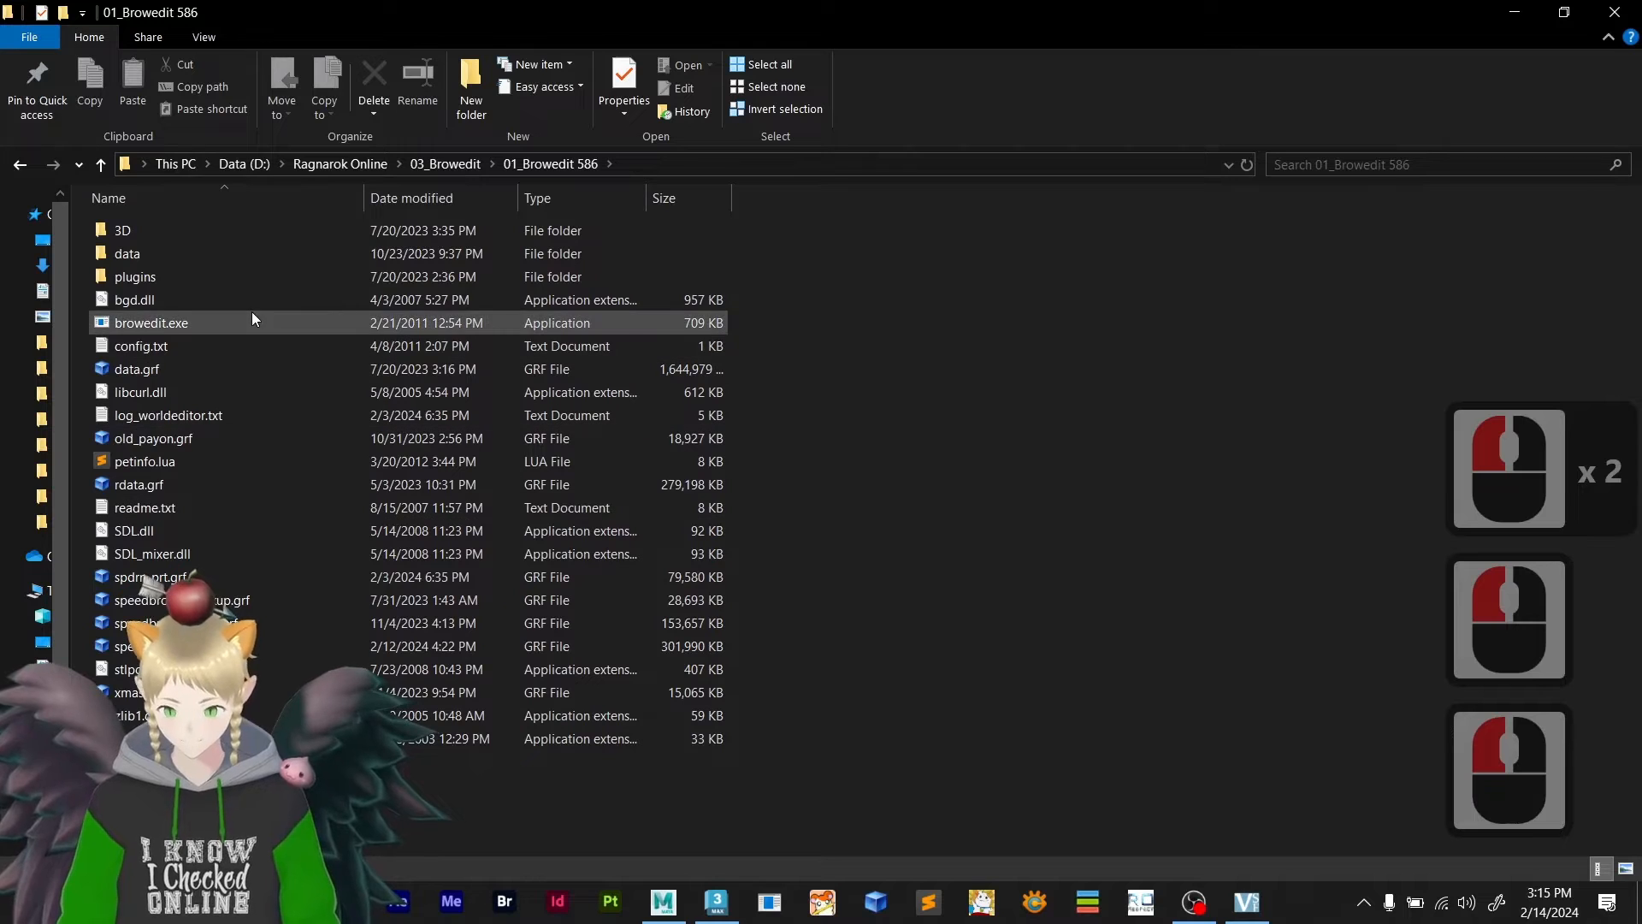
- Open ro.xml from the data\configs folder in Notepad and examine its GRF path entries
double_click(151, 253)
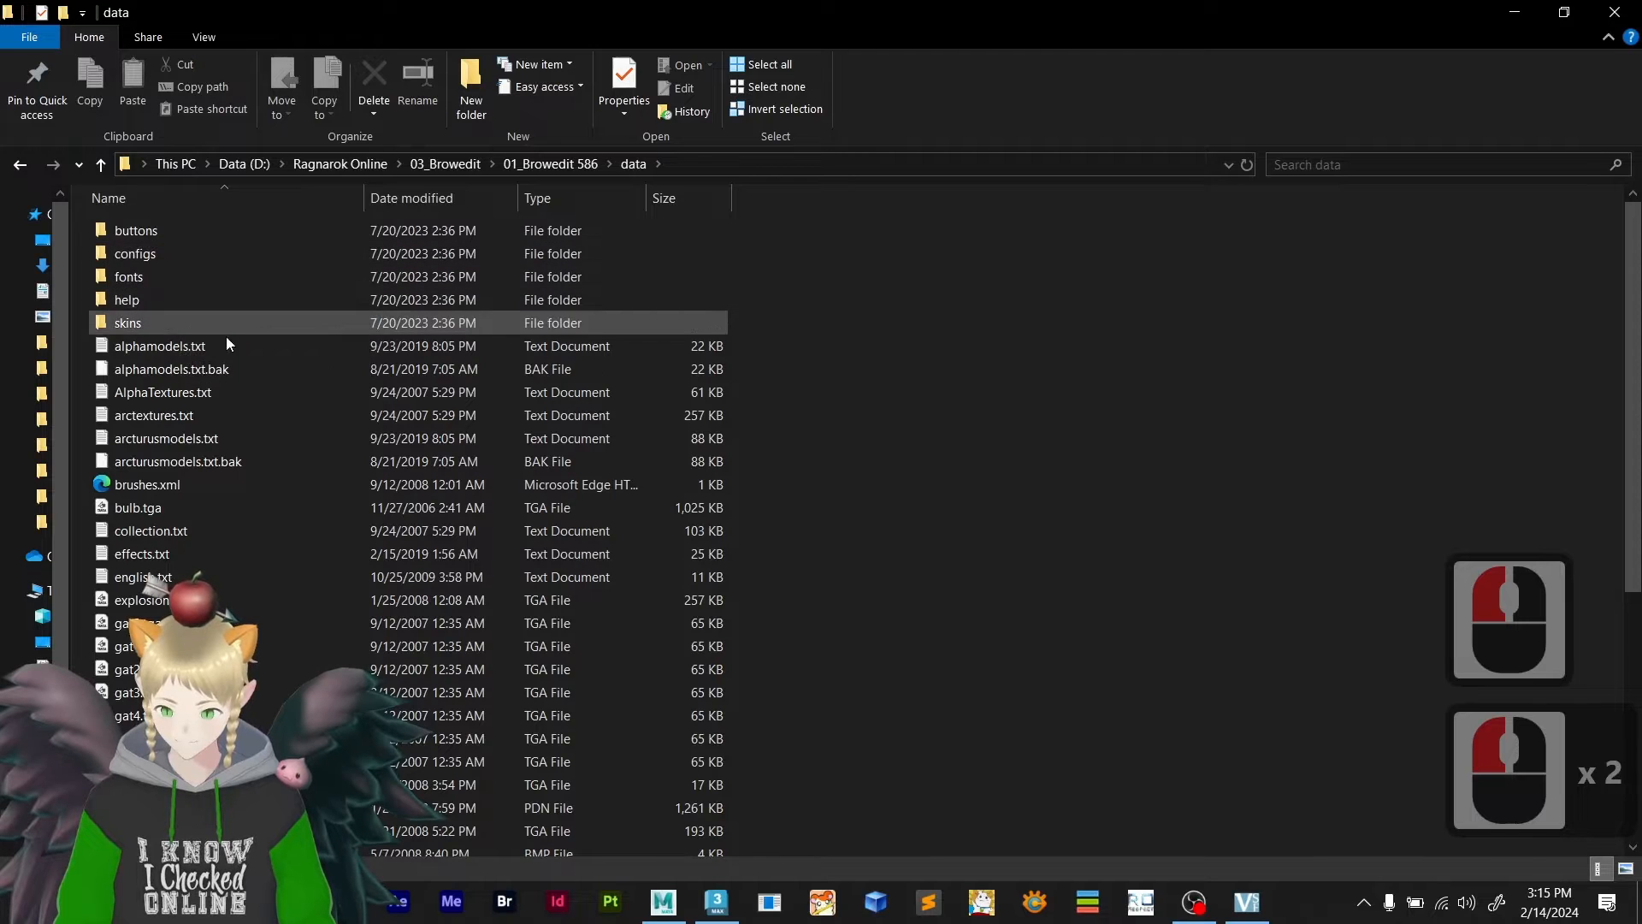
double_click(182, 255)
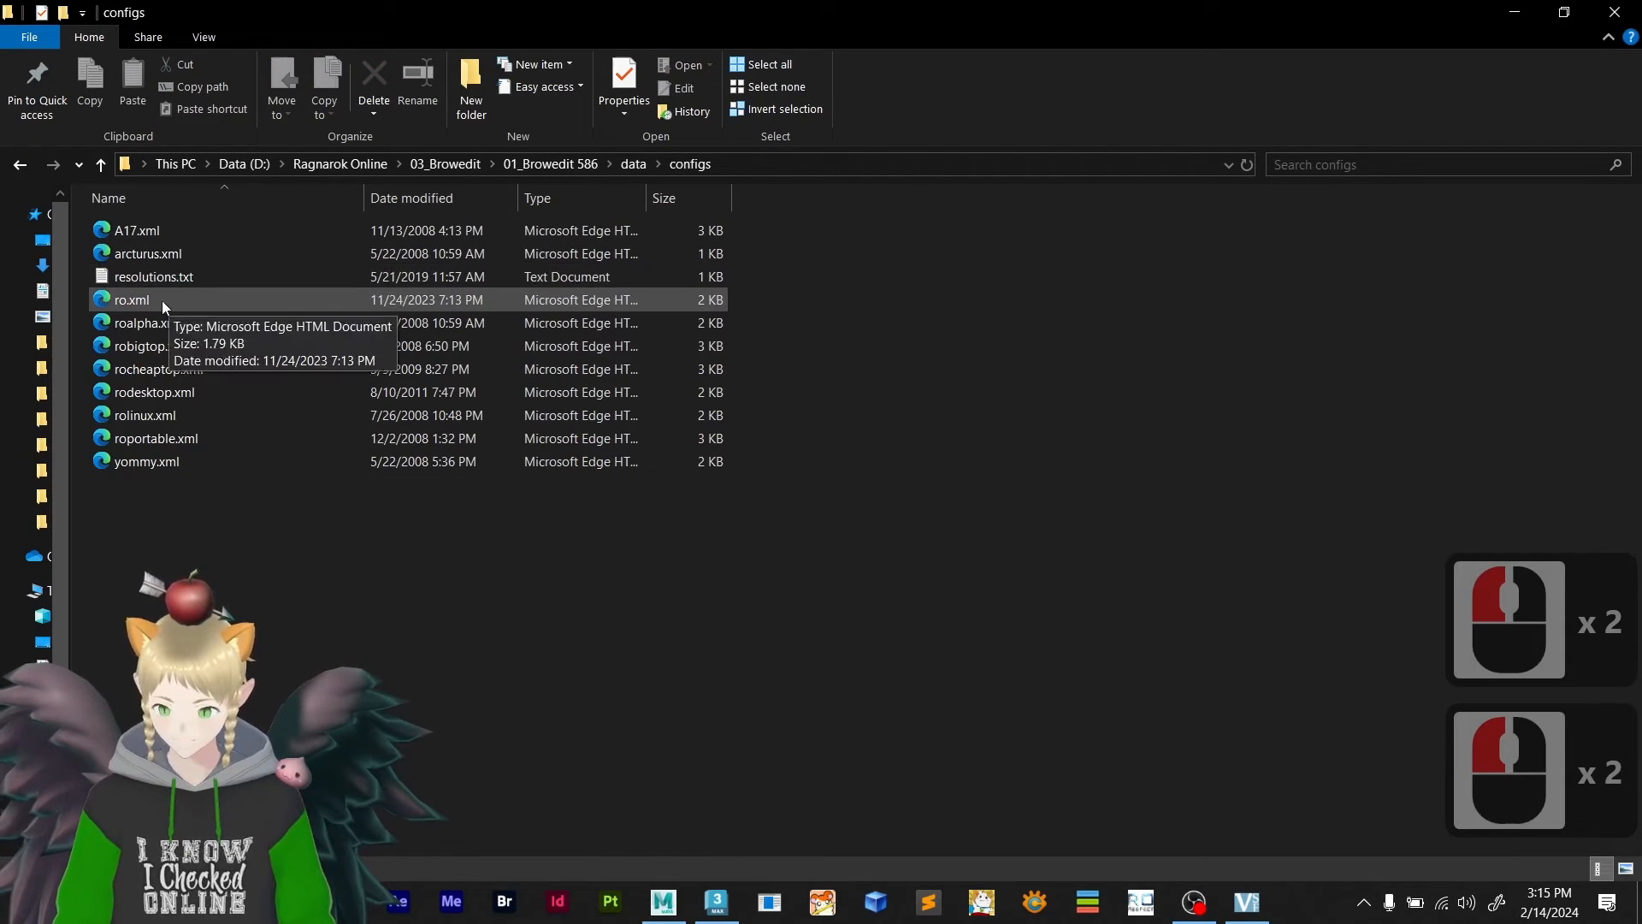
left_click(141, 299)
right_click(135, 300)
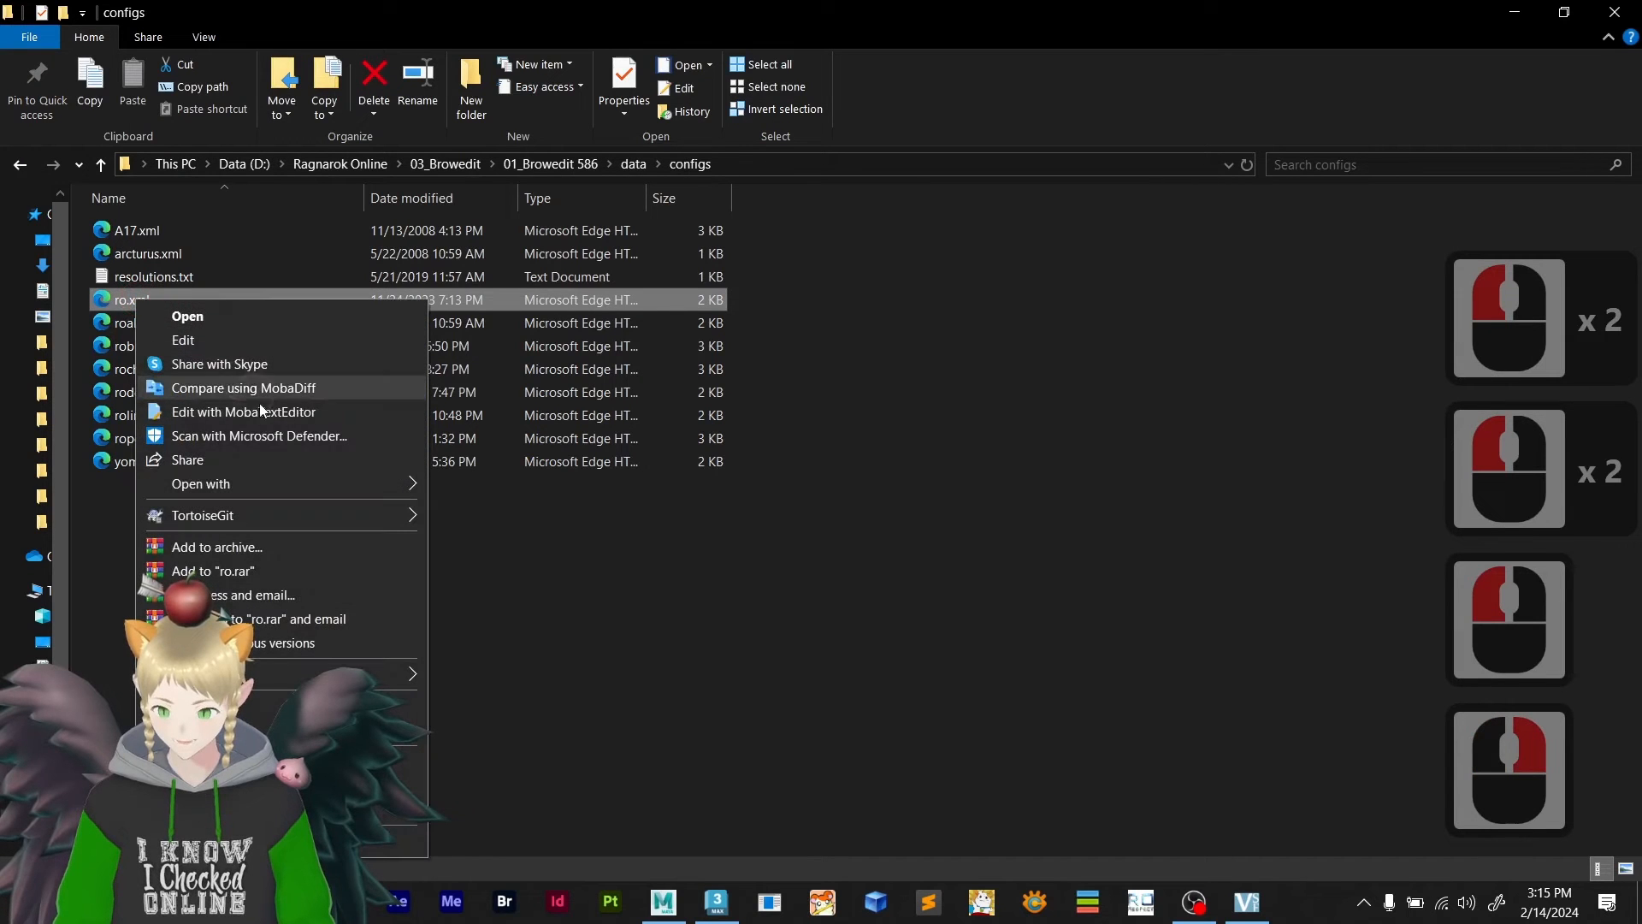
left_click(412, 484)
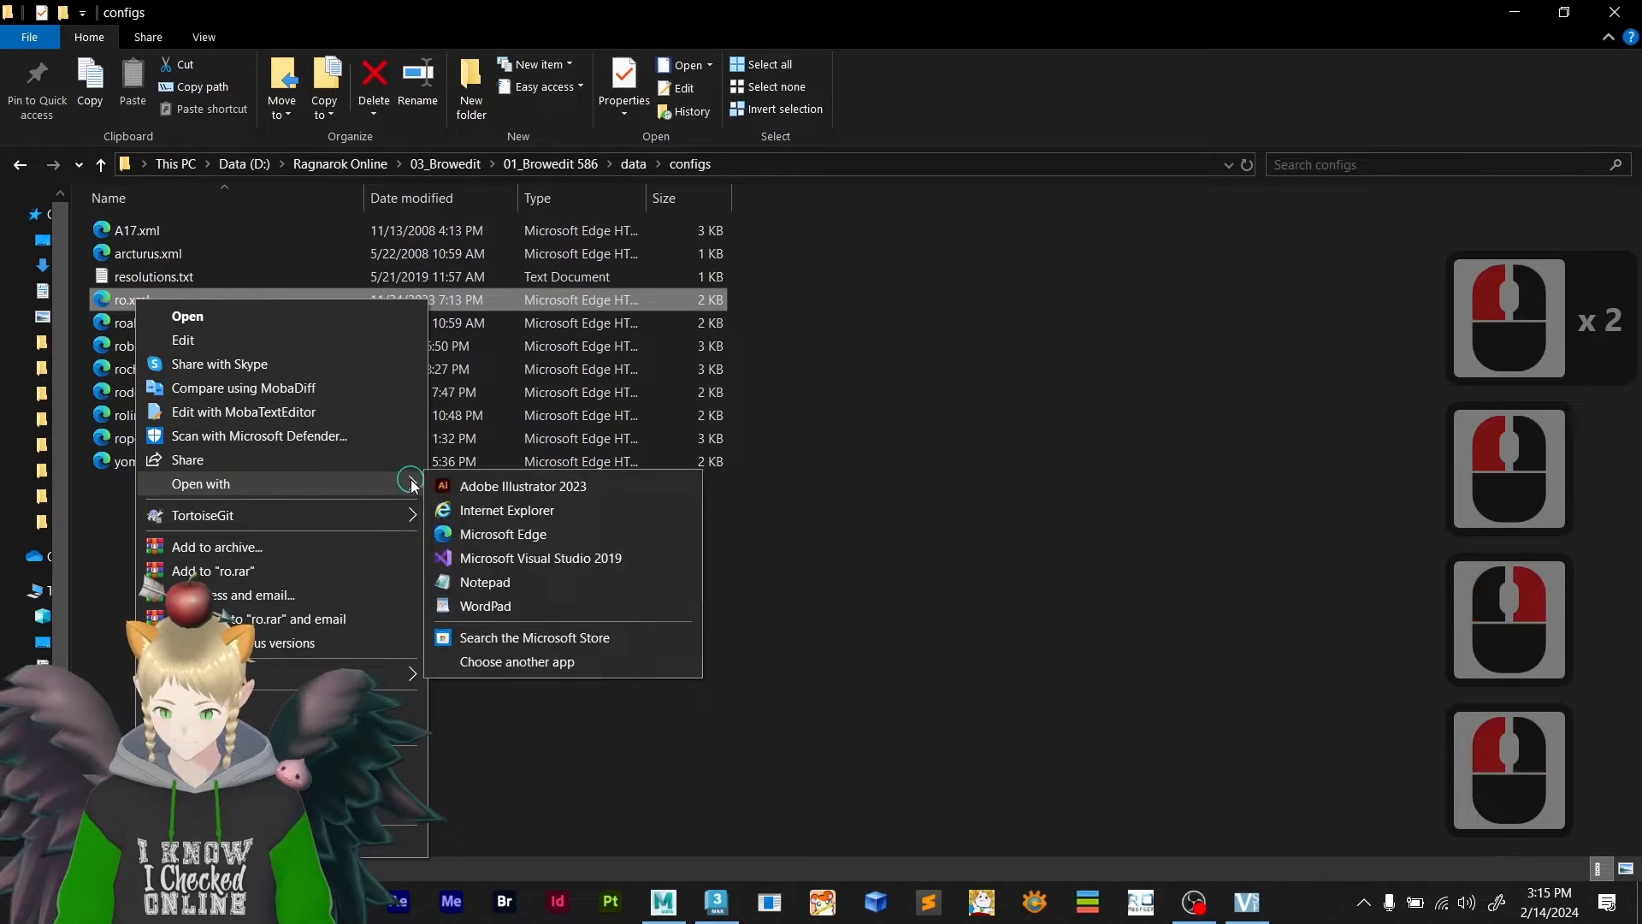
left_click(511, 583)
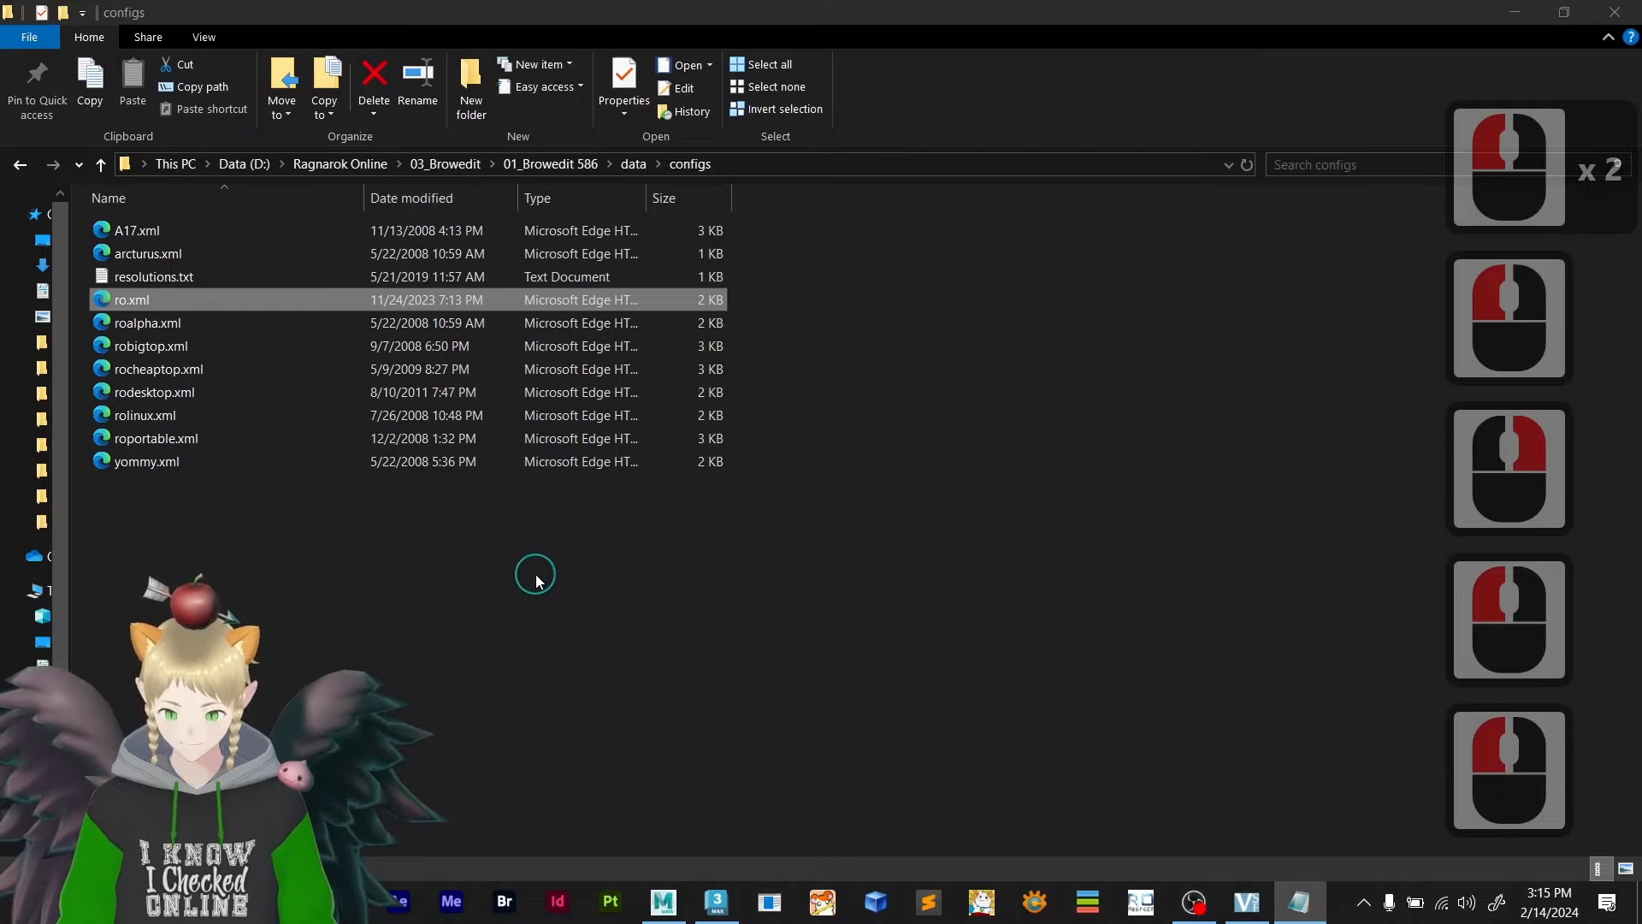
left_click_drag(1017, 188, 693, 7)
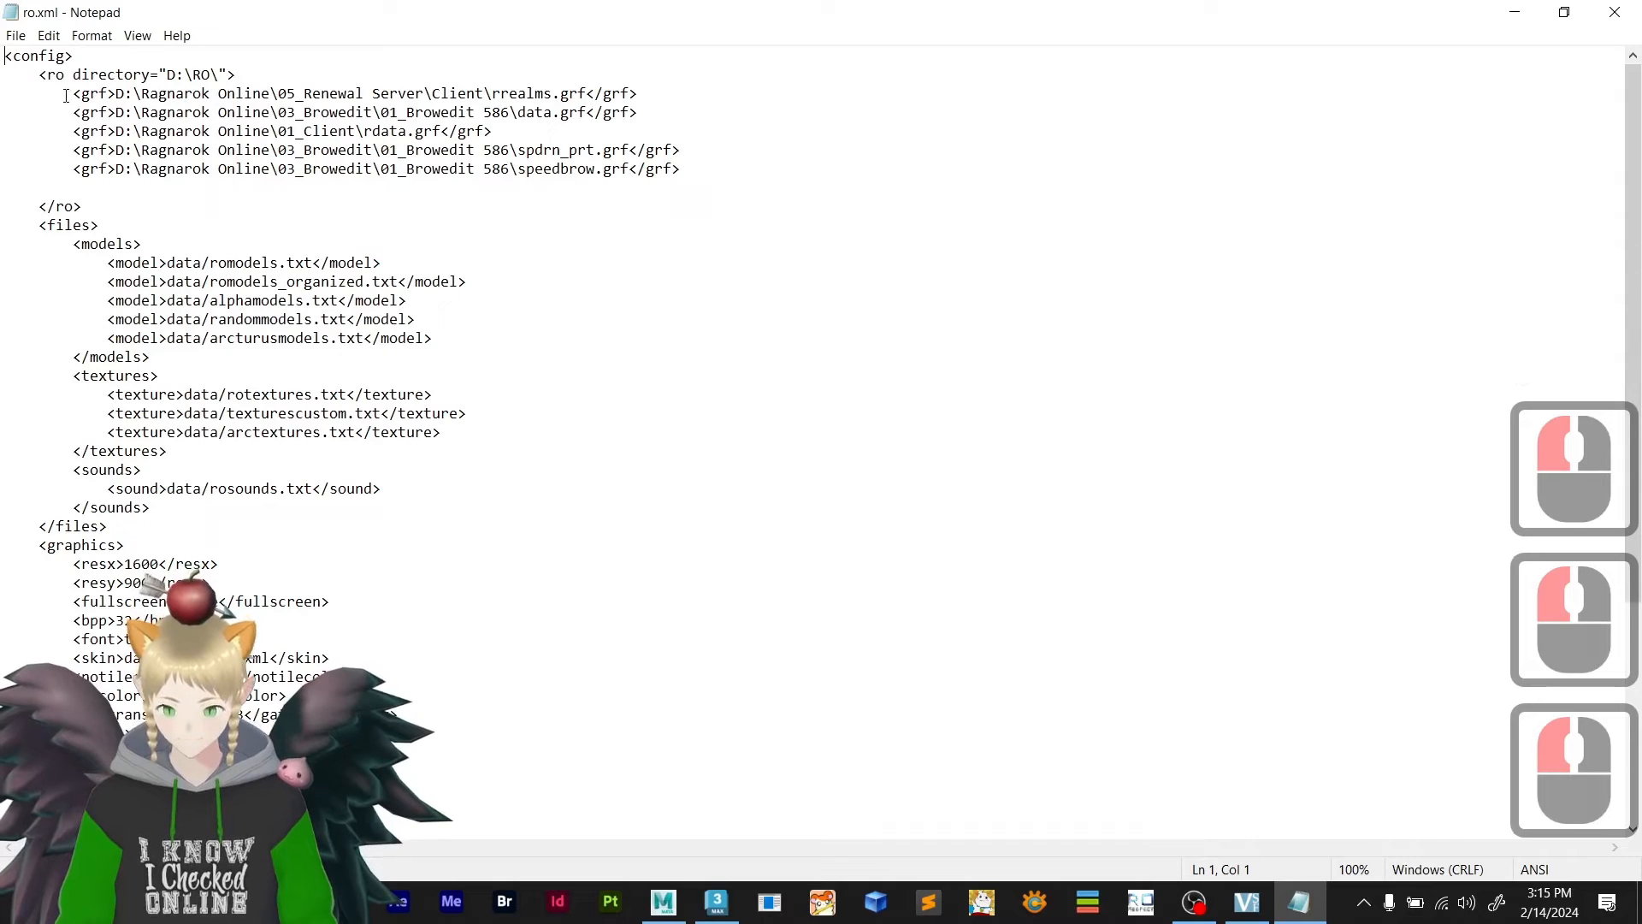
left_click_drag(78, 94, 484, 94)
left_click(346, 112)
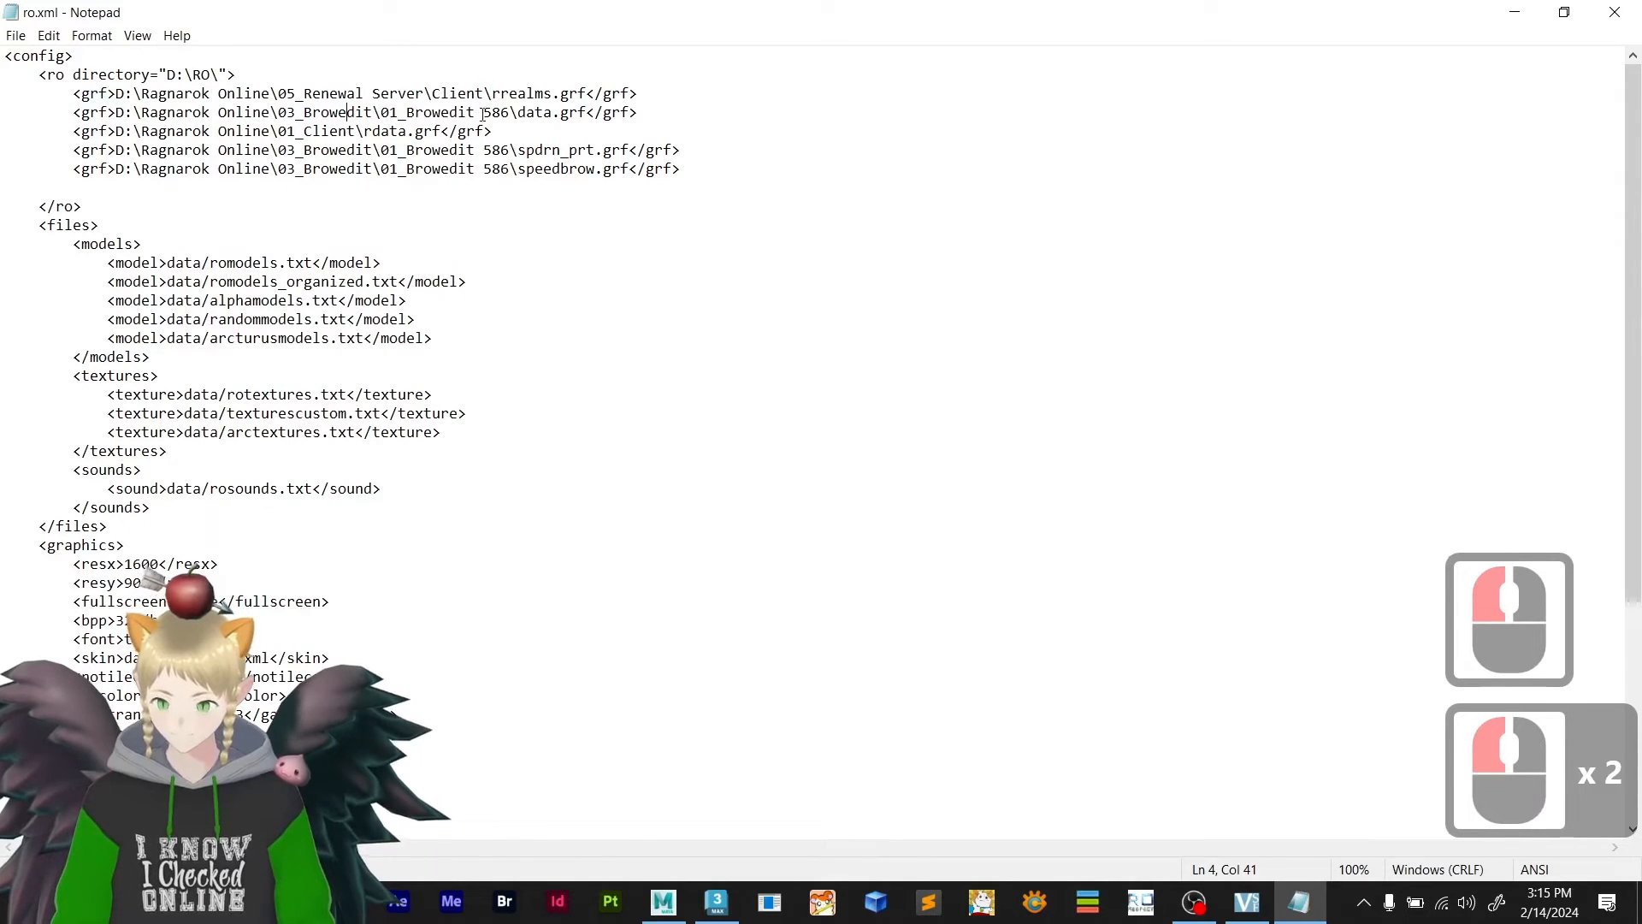
- Examine the data.grf path entry in ro.xml, then close the file
left_click(516, 113, "shift")
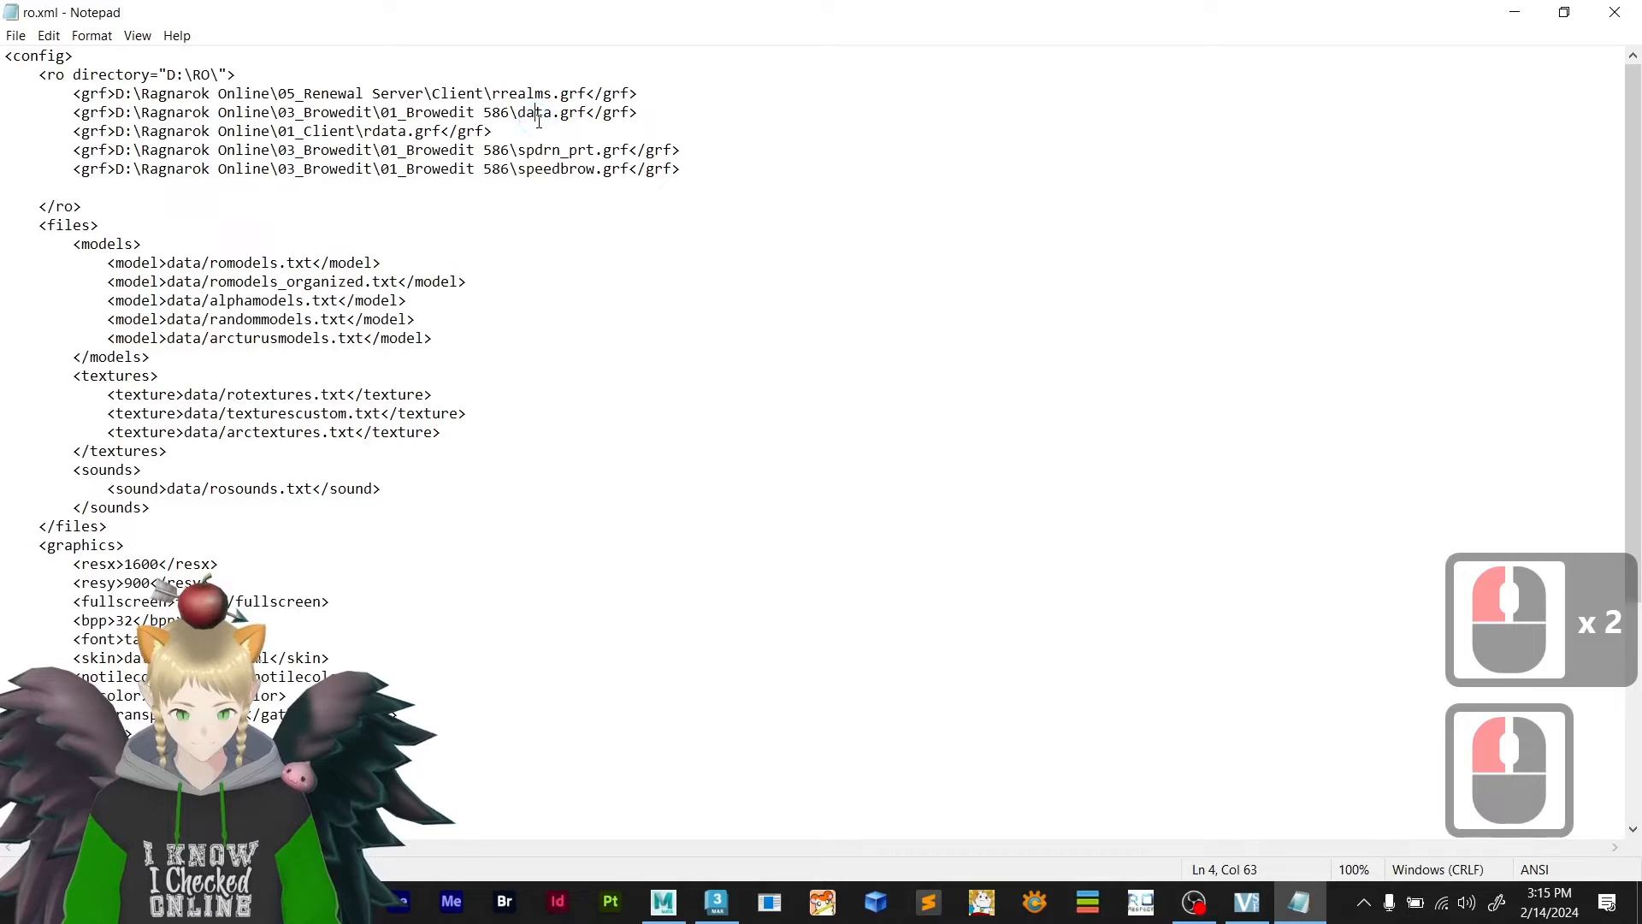
double_click(540, 120)
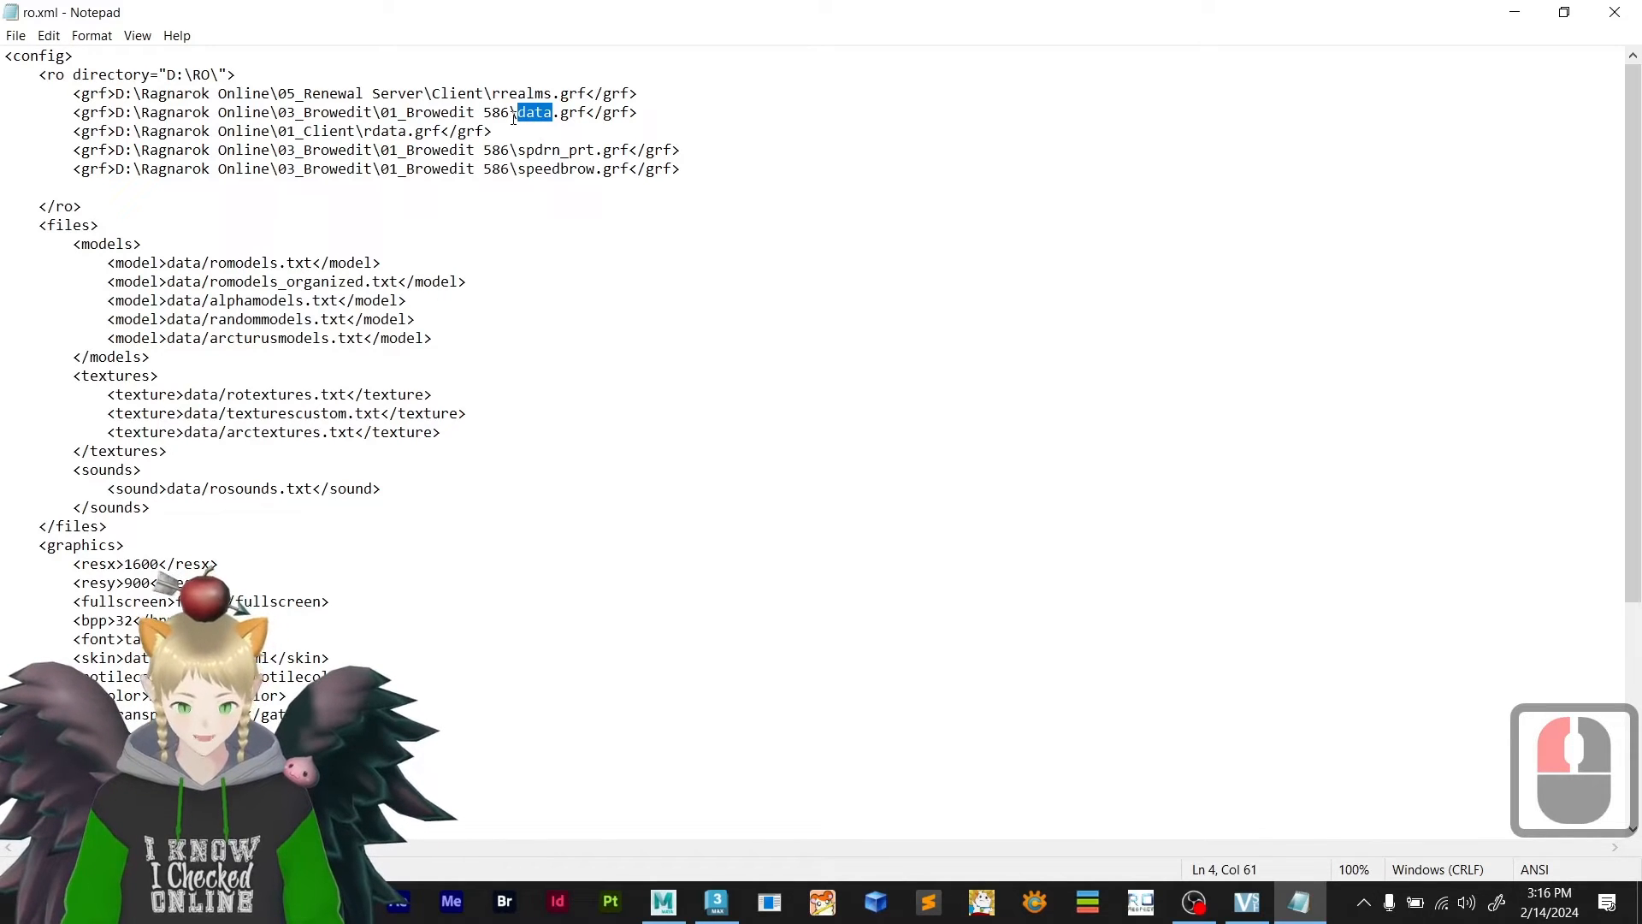
left_click(521, 115)
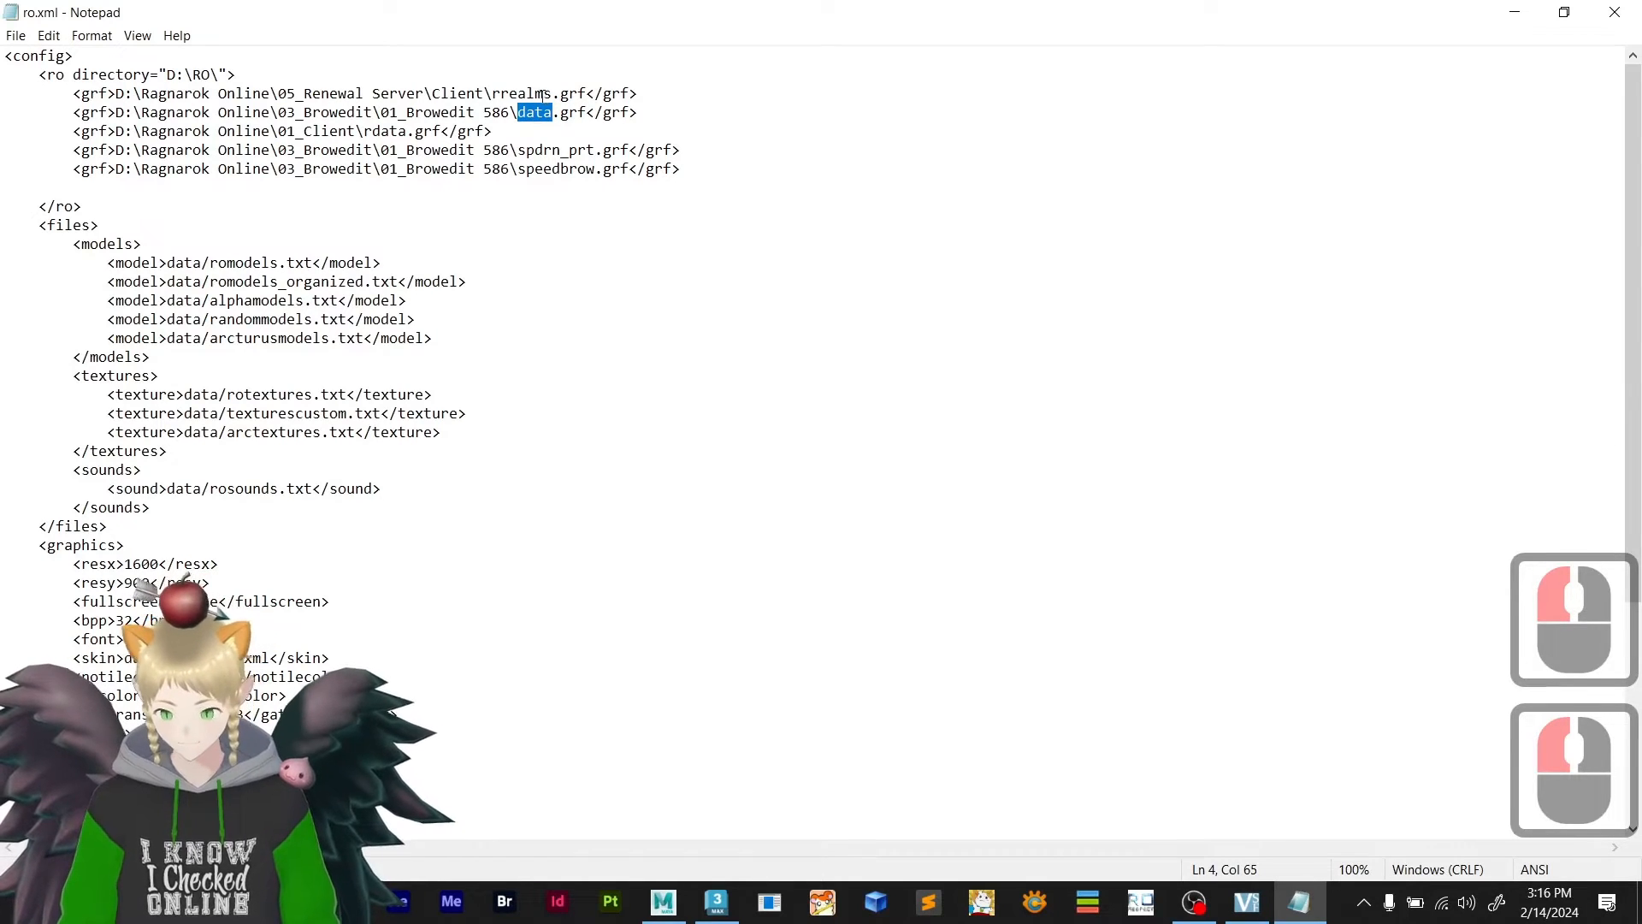
left_click(1614, 12)
- Return to Browedit's data folder and look through its model and texture list files
left_click(957, 511)
key("alt+Left")
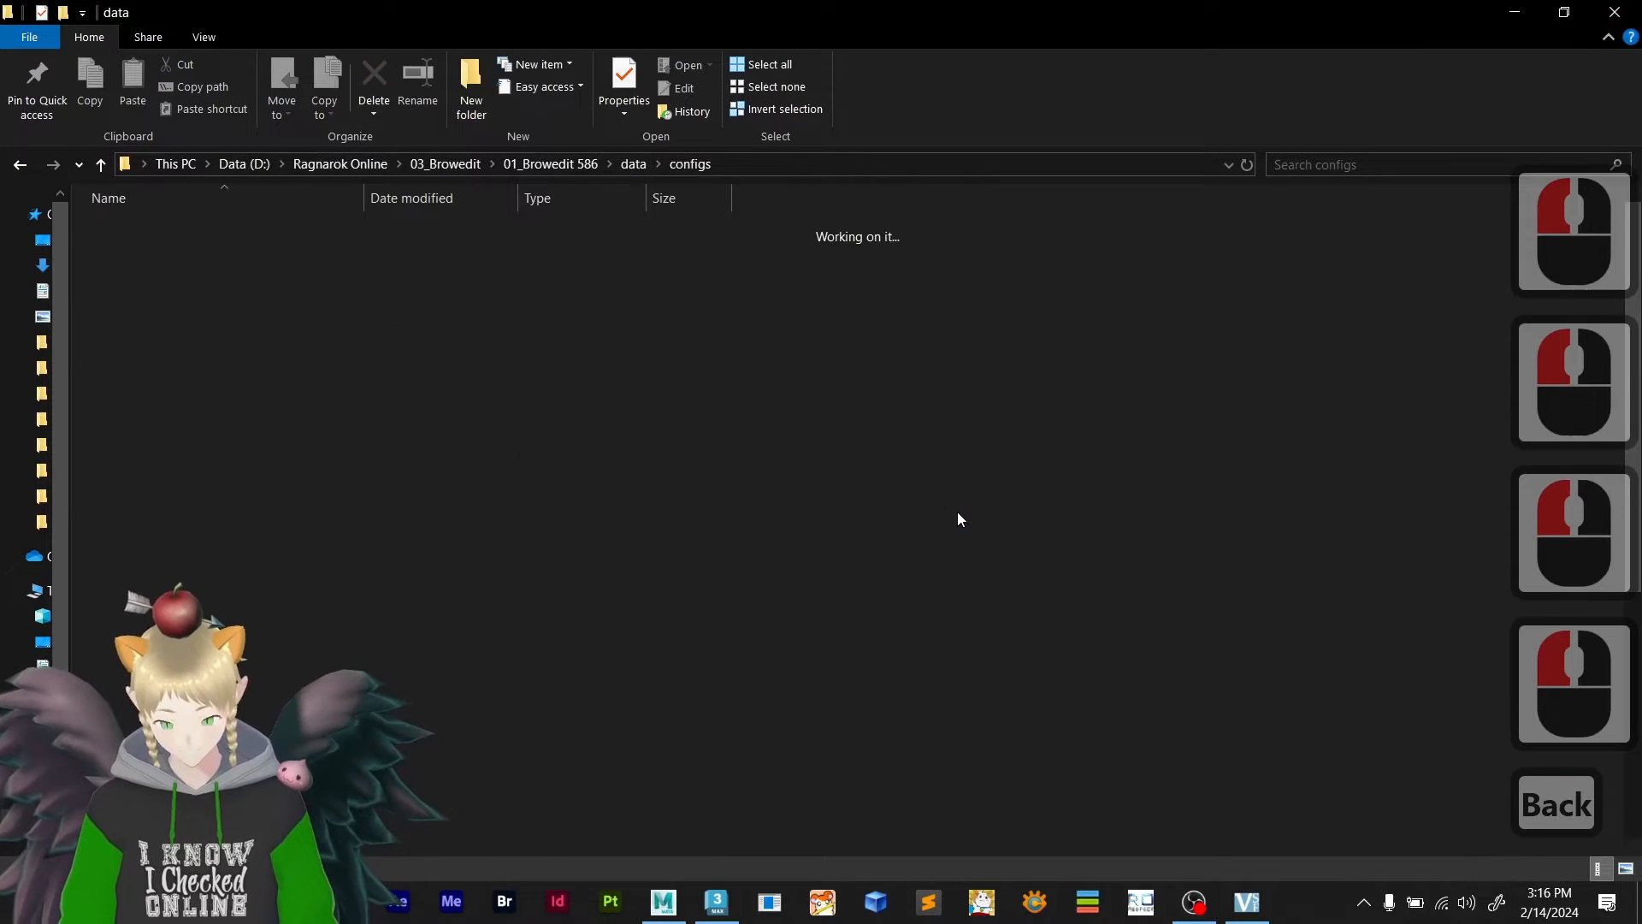
scroll(306, 392, "down", 4)
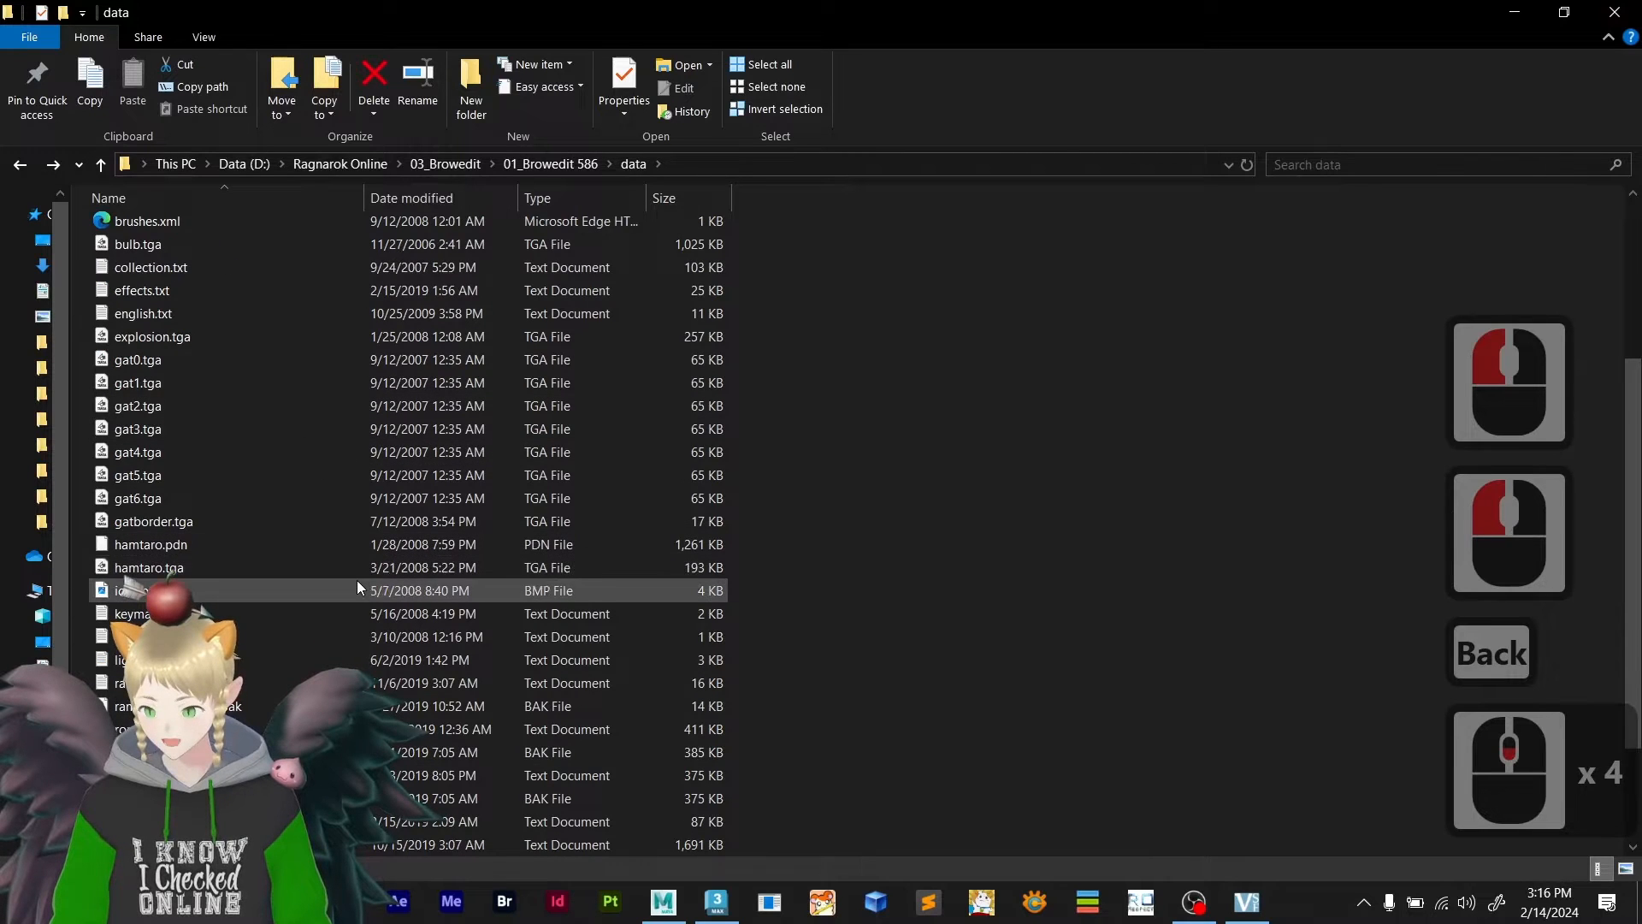
scroll(357, 582, "down", 2)
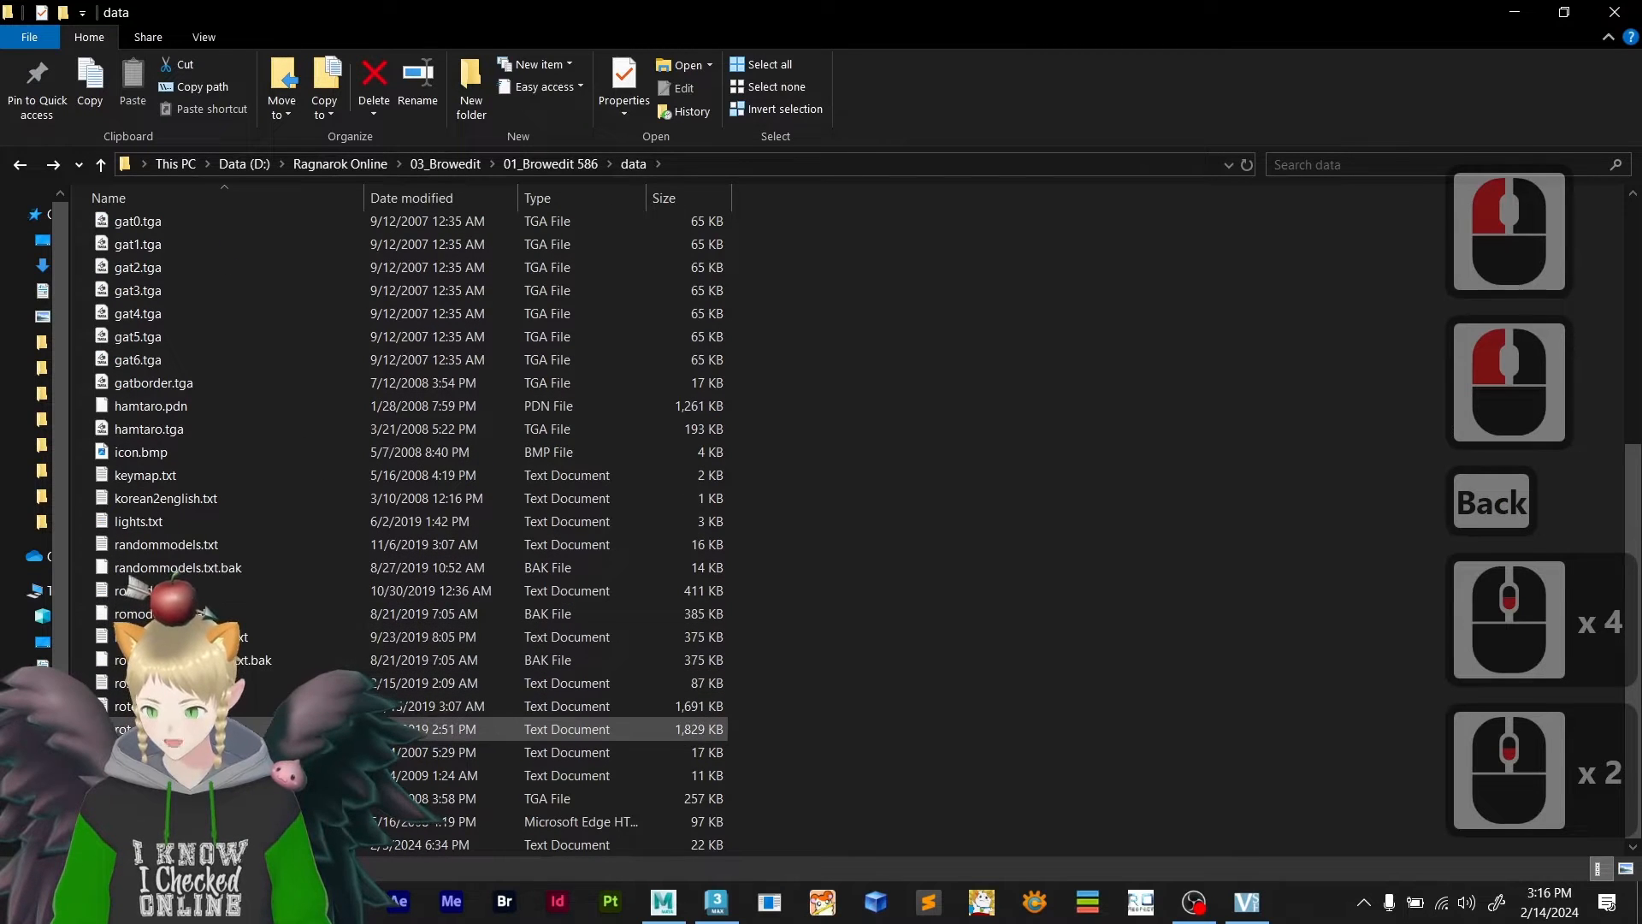
left_click(266, 705)
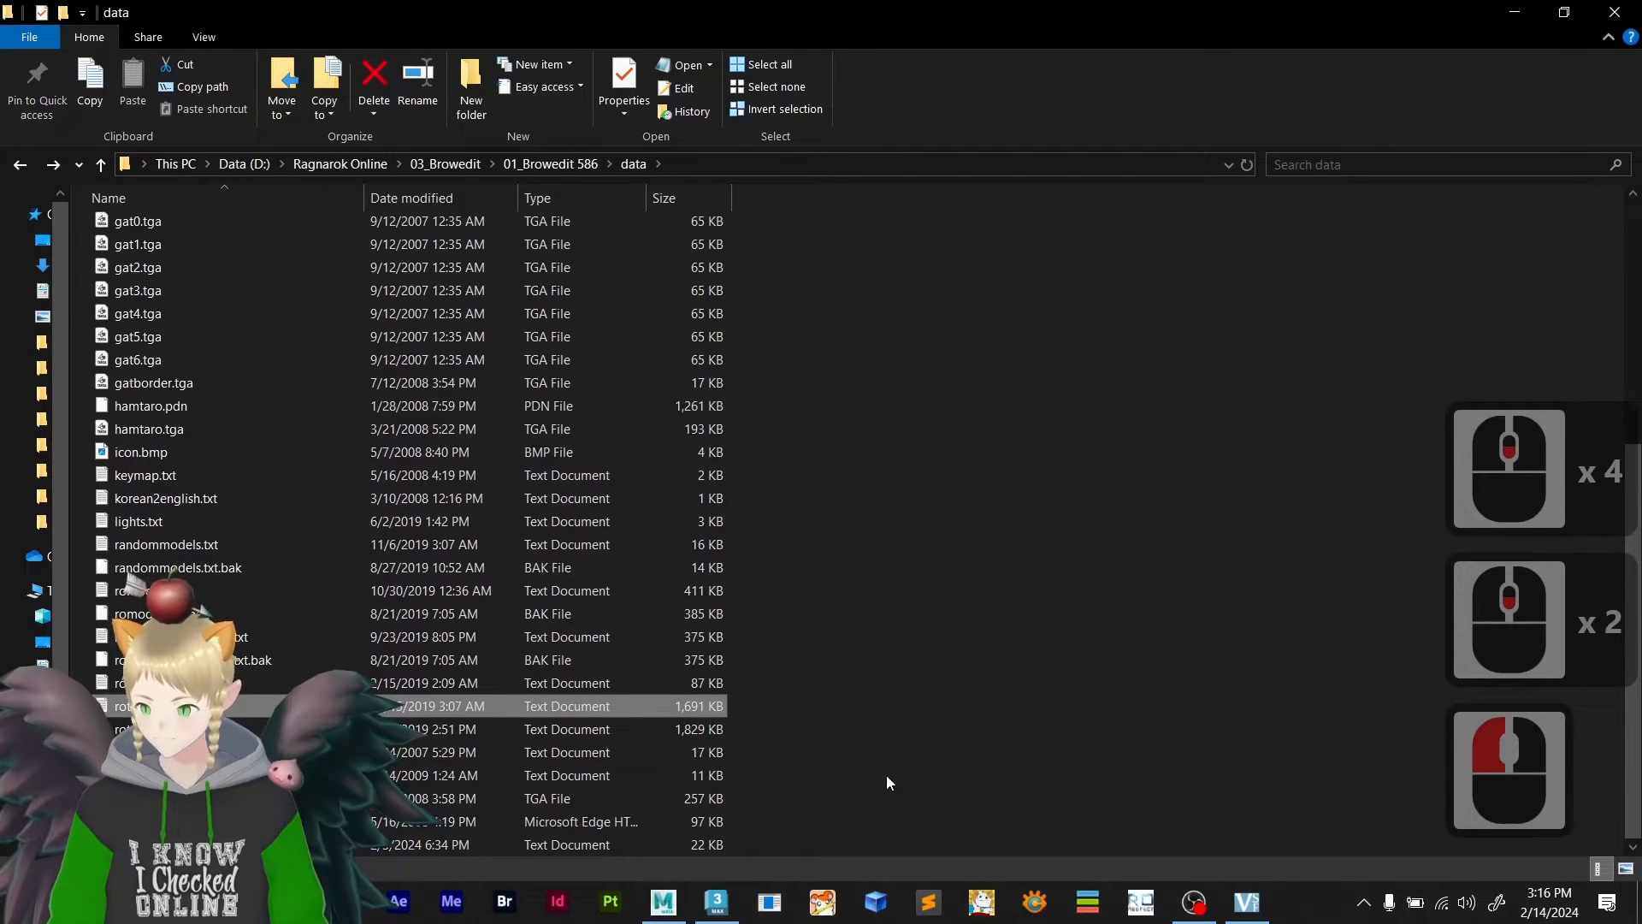
- Switch to Sublime Text, dismiss the update notice, check the open texturescustom.txt, and minimise the editor
left_click(931, 901)
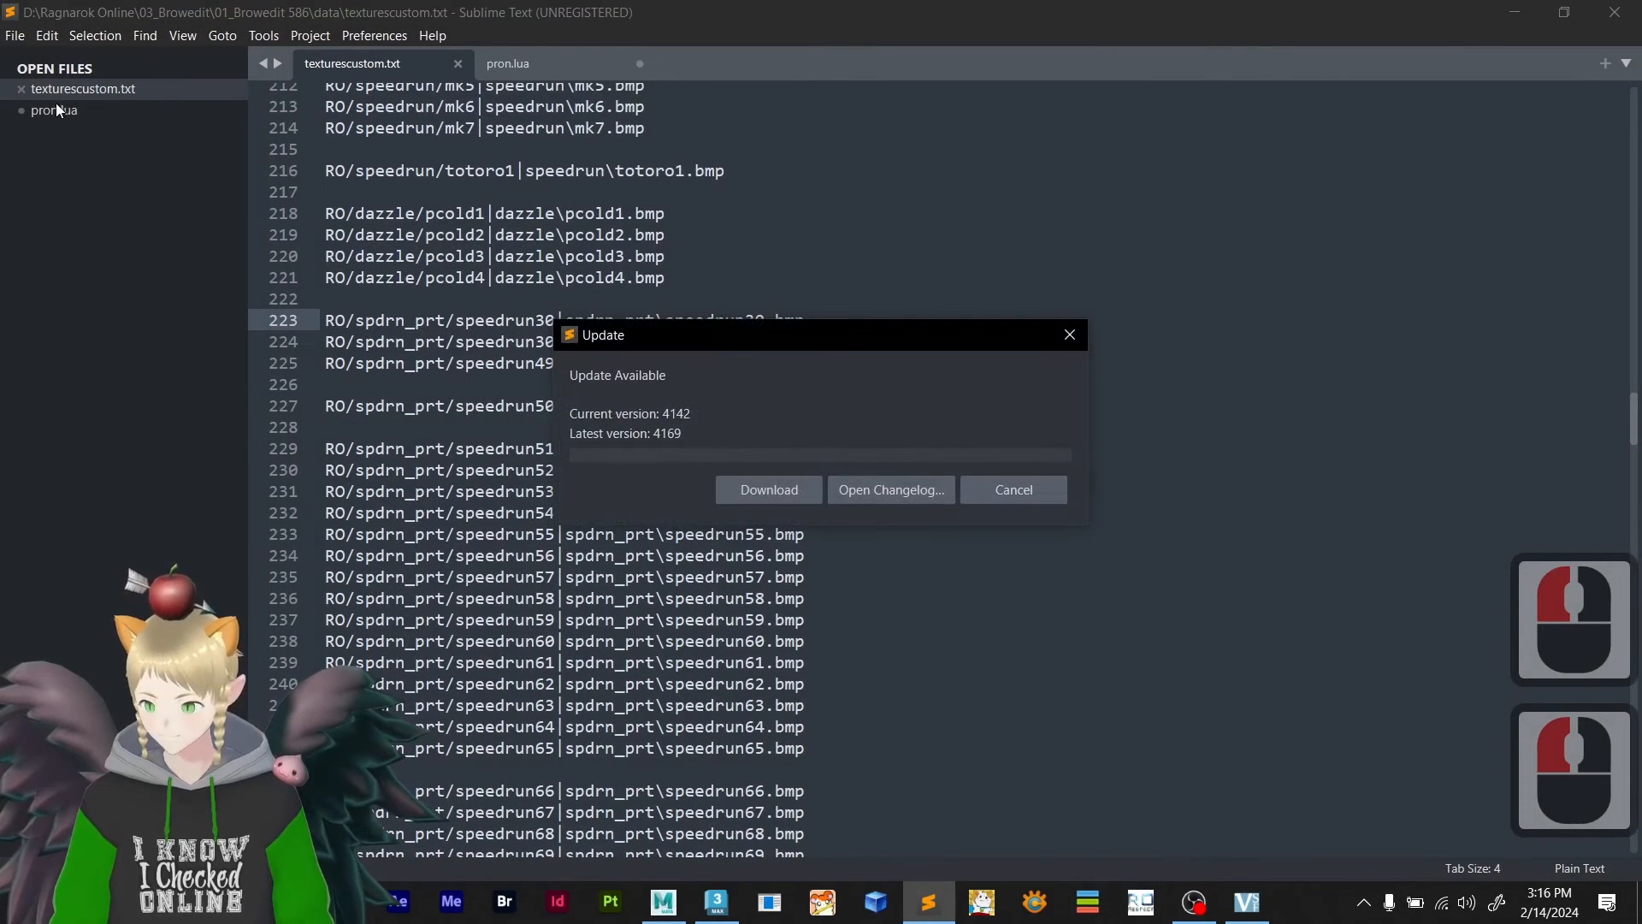
left_click(1069, 335)
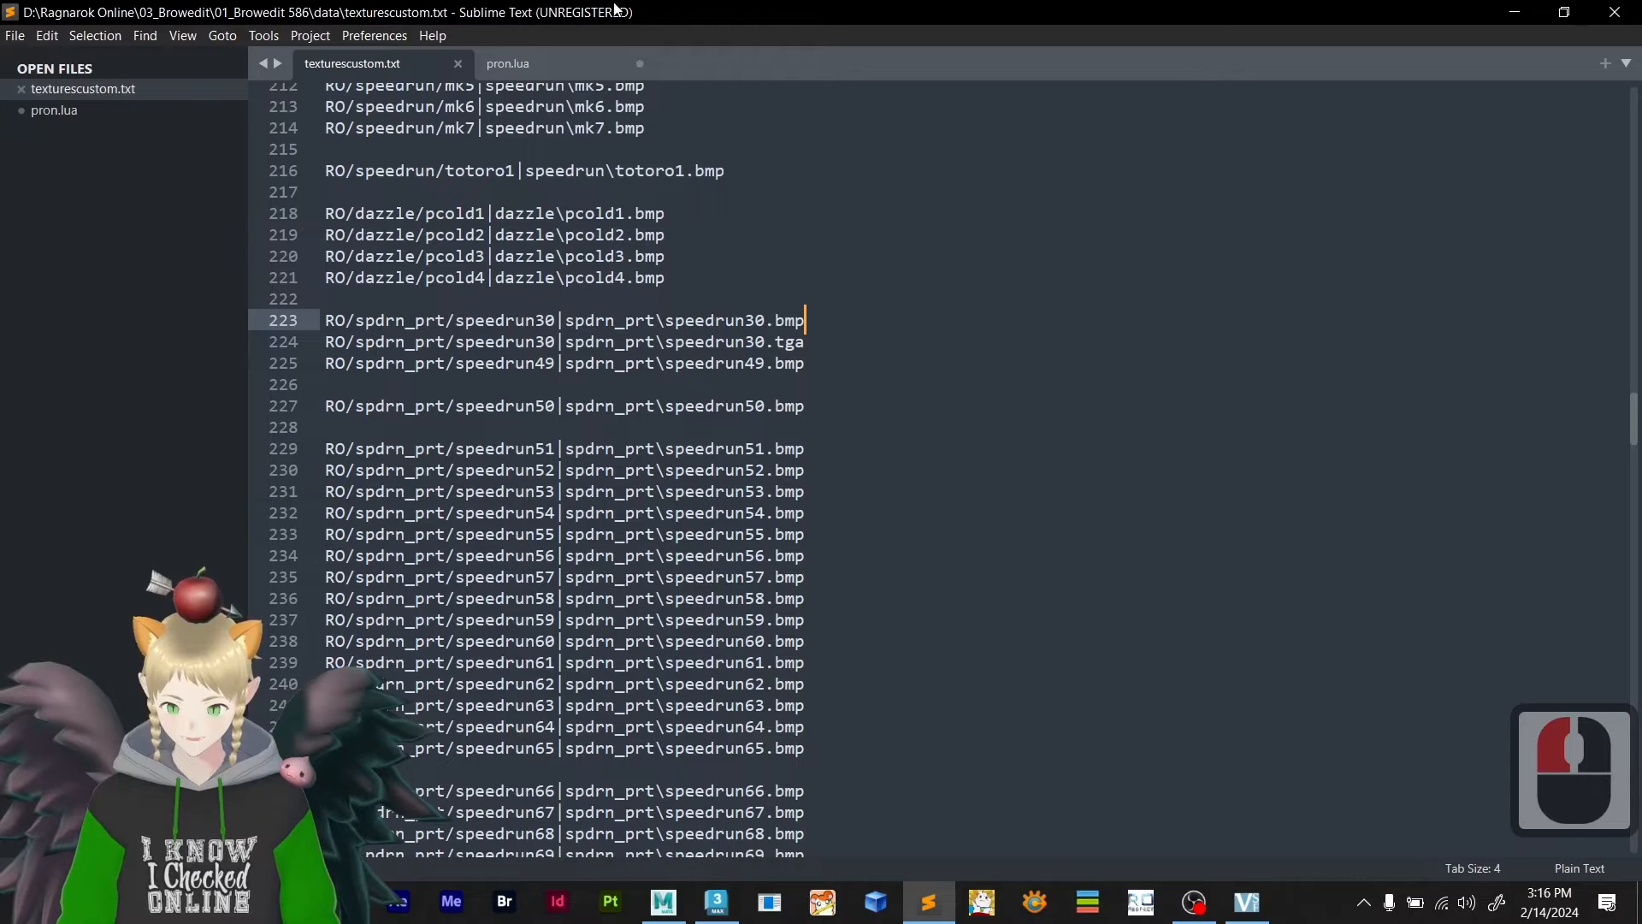
left_click(1514, 12)
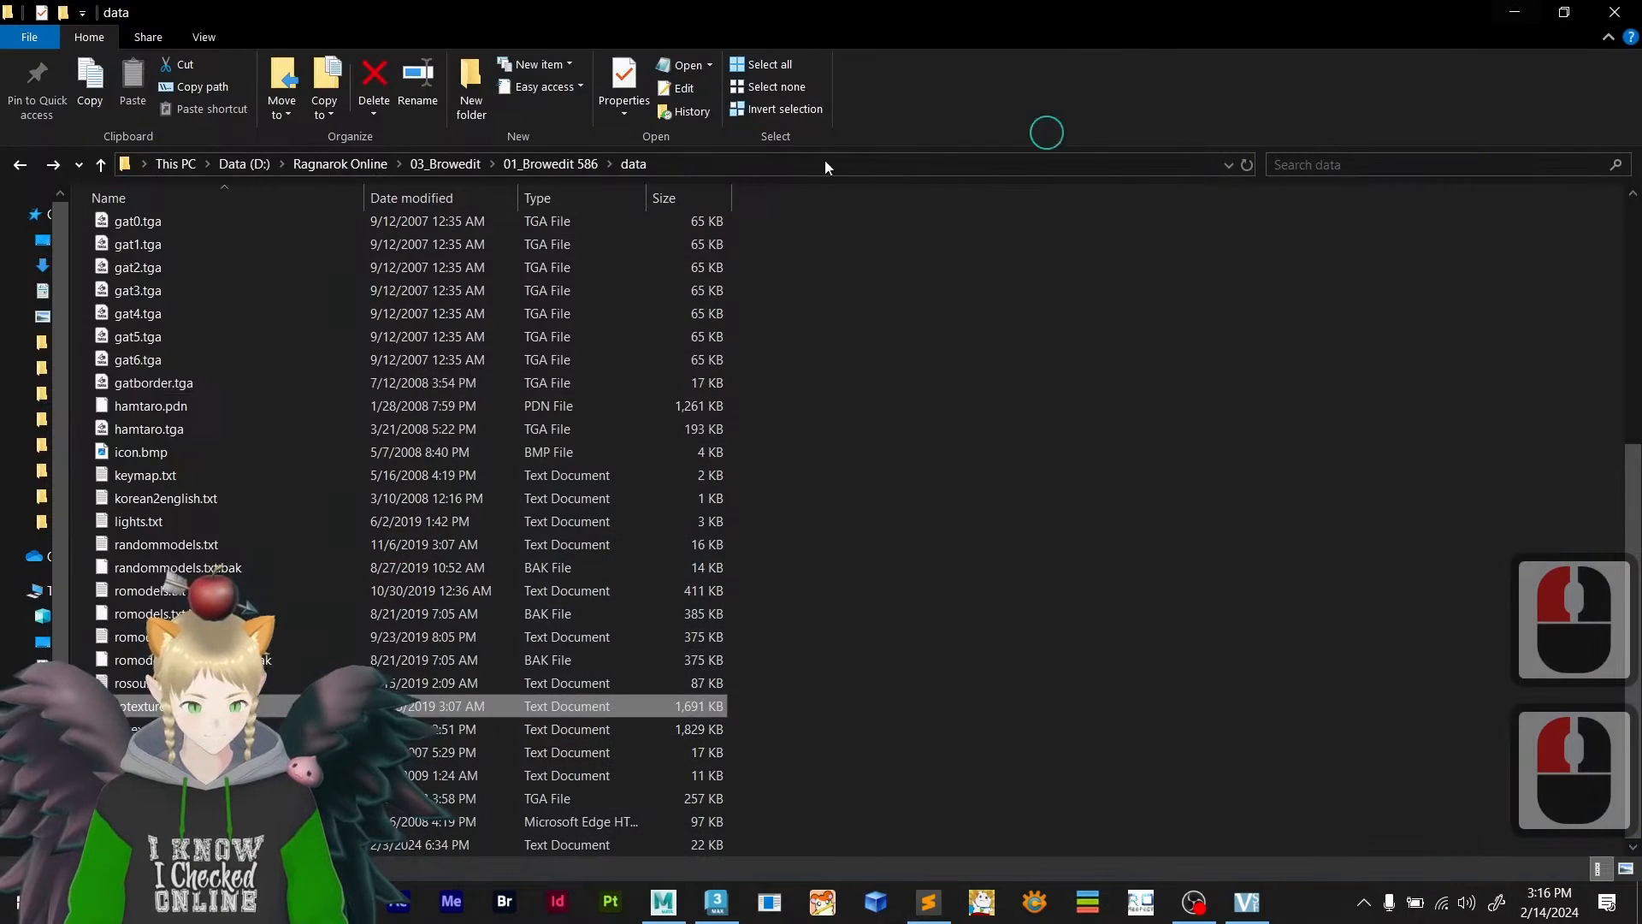
- Locate texturescustom.txt in the data folder and go back up to the 01_Browedit 586 folder
left_click(271, 395)
key("t")
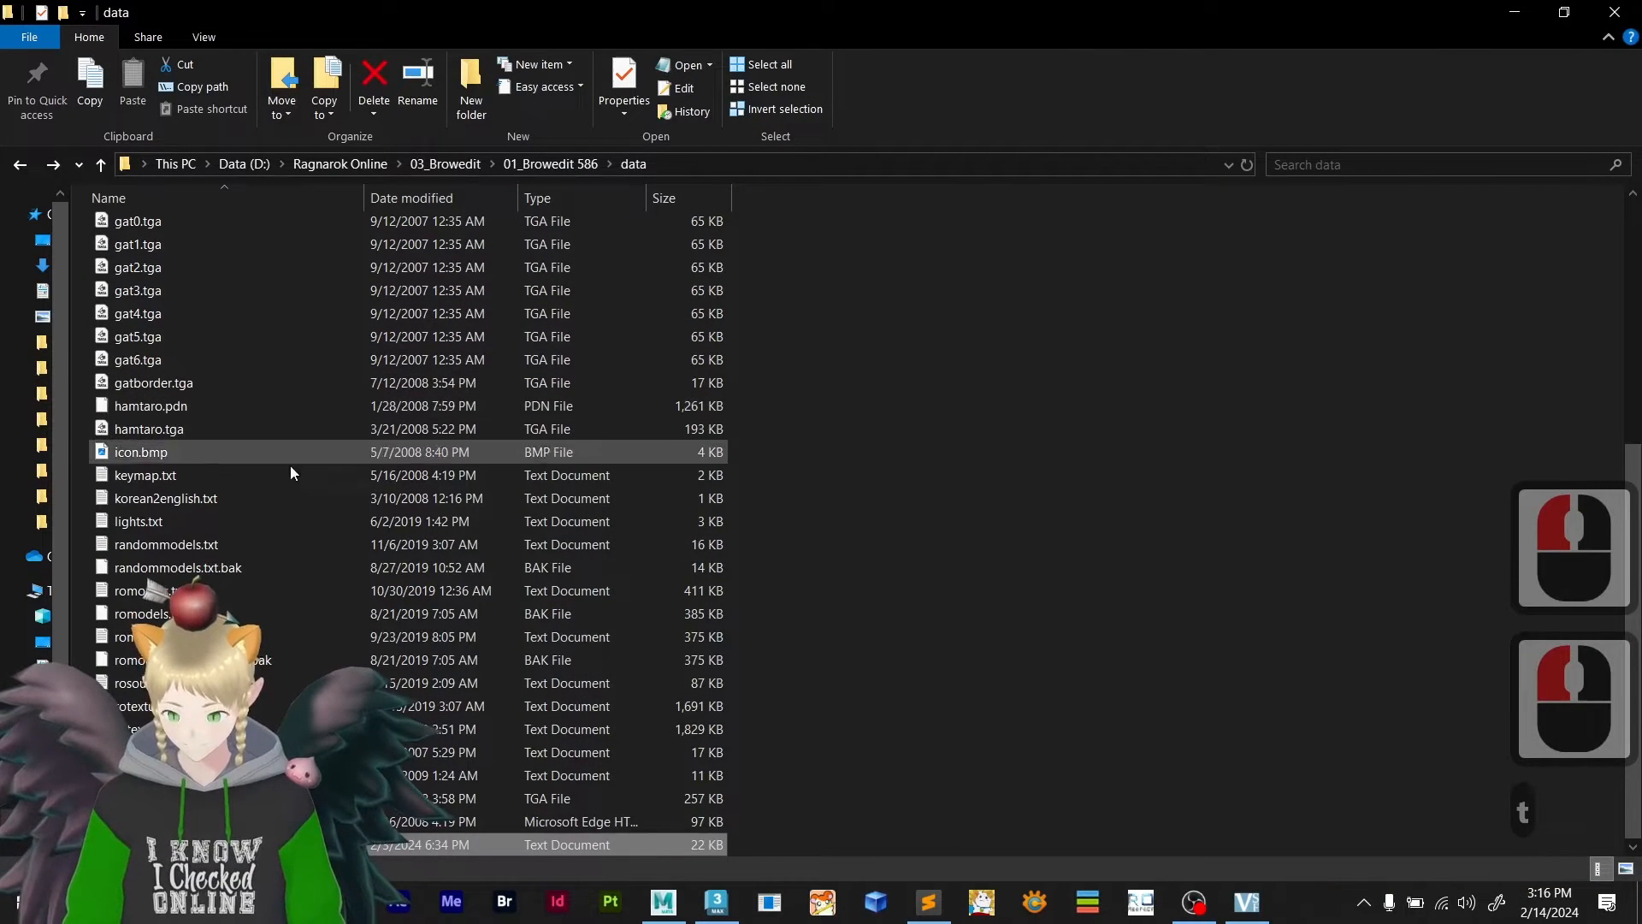
scroll(252, 703, "down", 2)
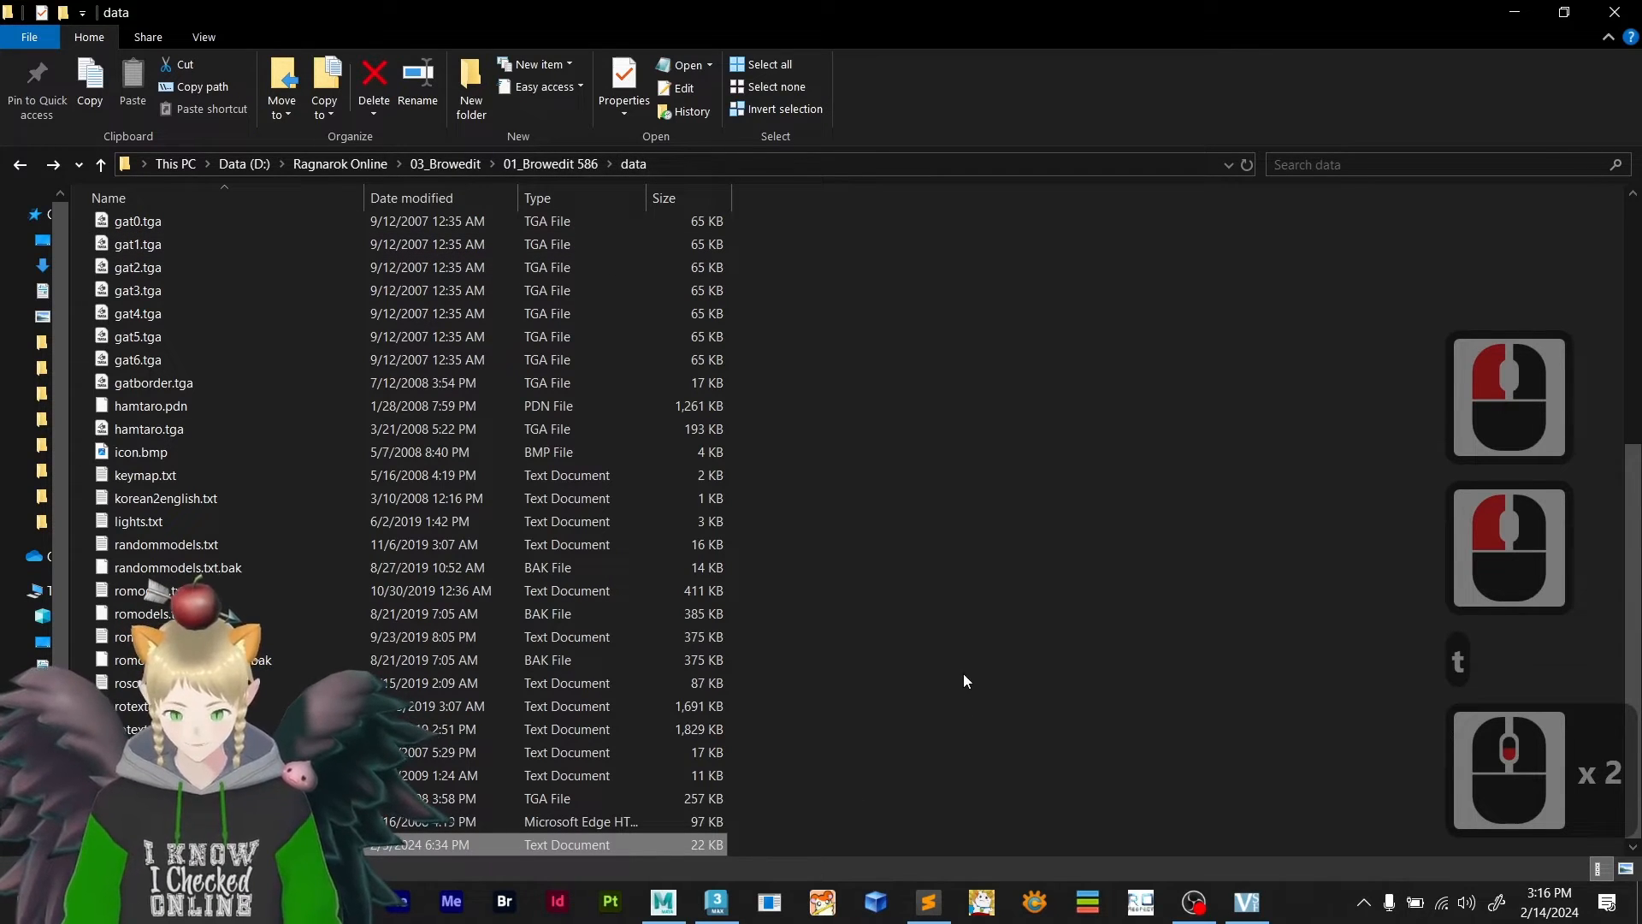
left_click(552, 164)
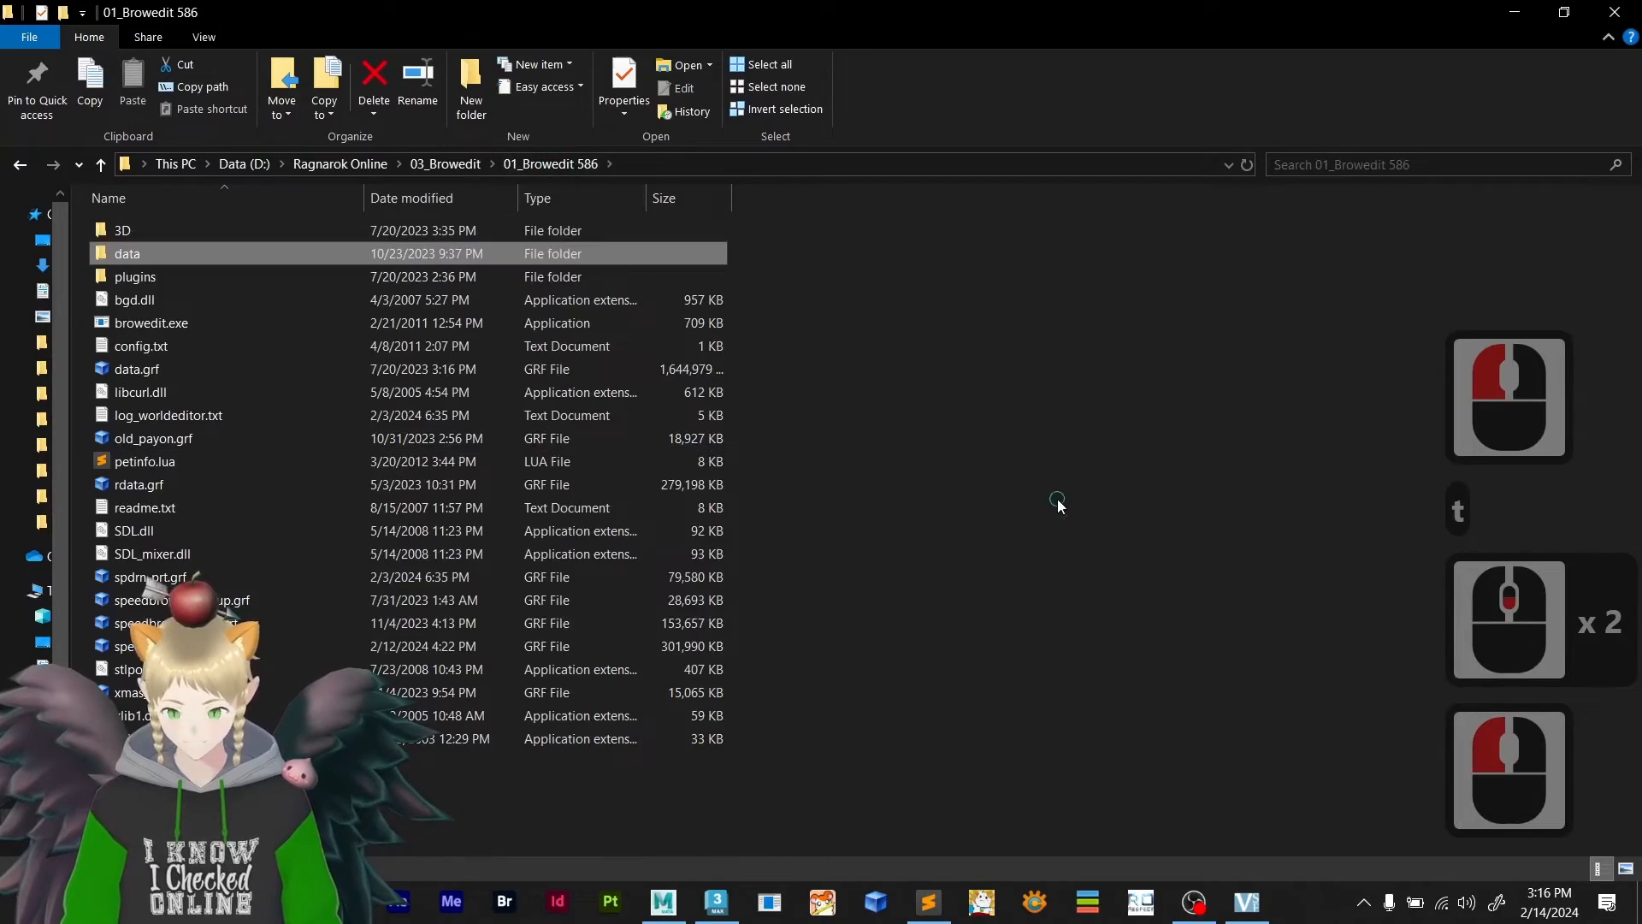
- In Sublime Text, duplicate the final c_prontera/2speedrun.bmp line of texturescustom.txt below it, leaving one blank line between them
key("alt+Tab")
scroll(914, 609, "down", 20)
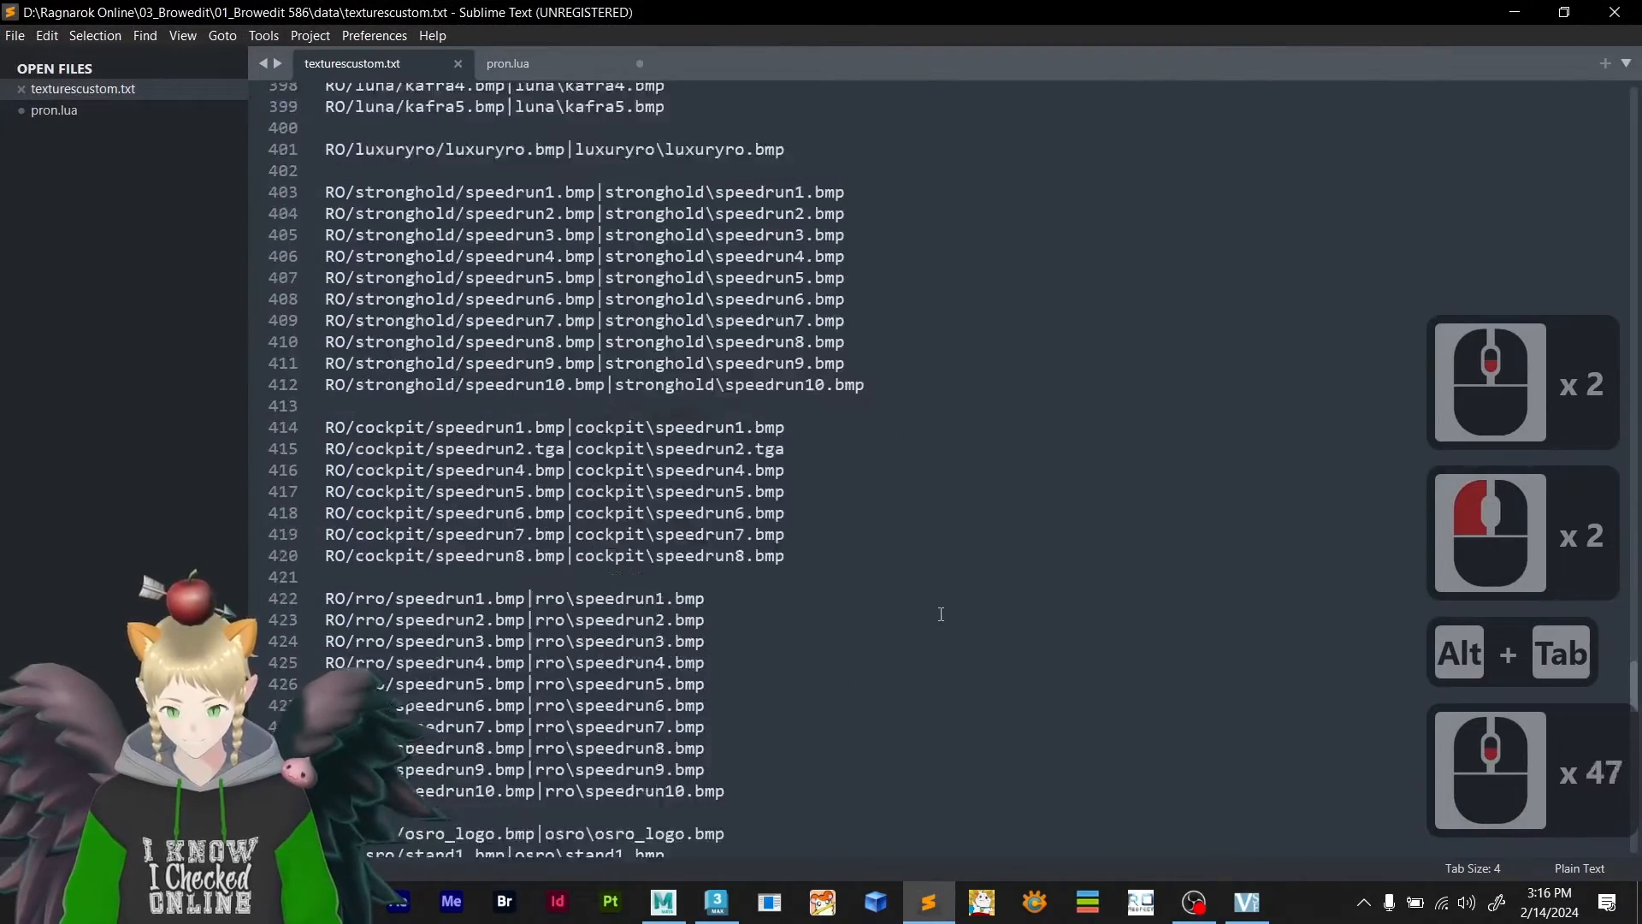
scroll(902, 596, "up", 5)
scroll(864, 581, "up", 3)
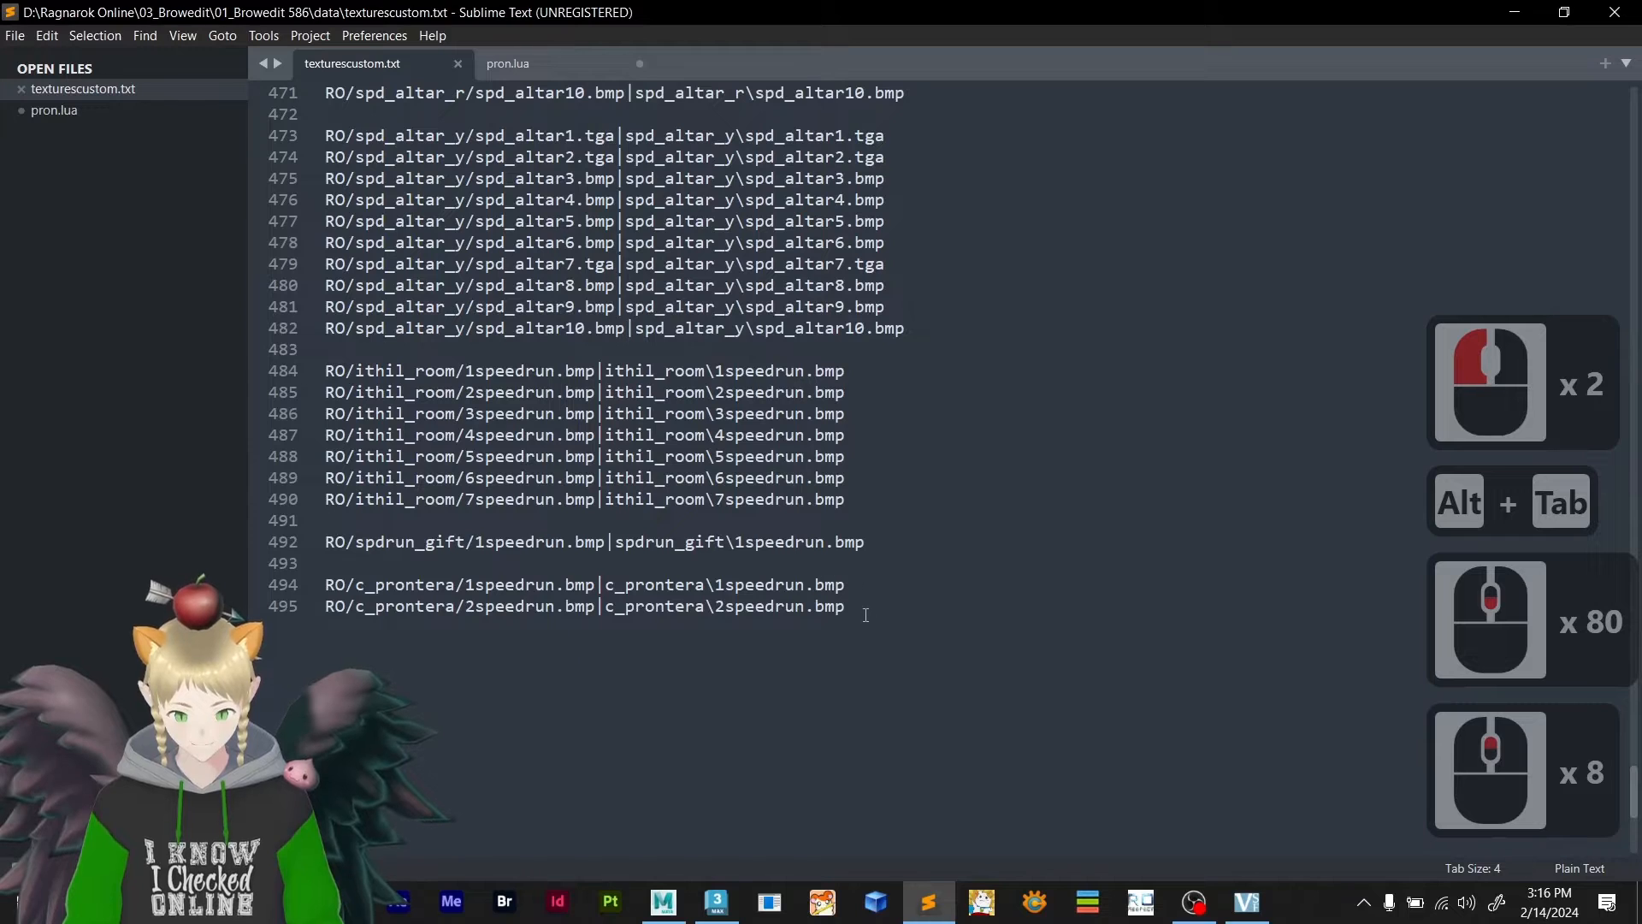
left_click_drag(866, 615, 327, 609)
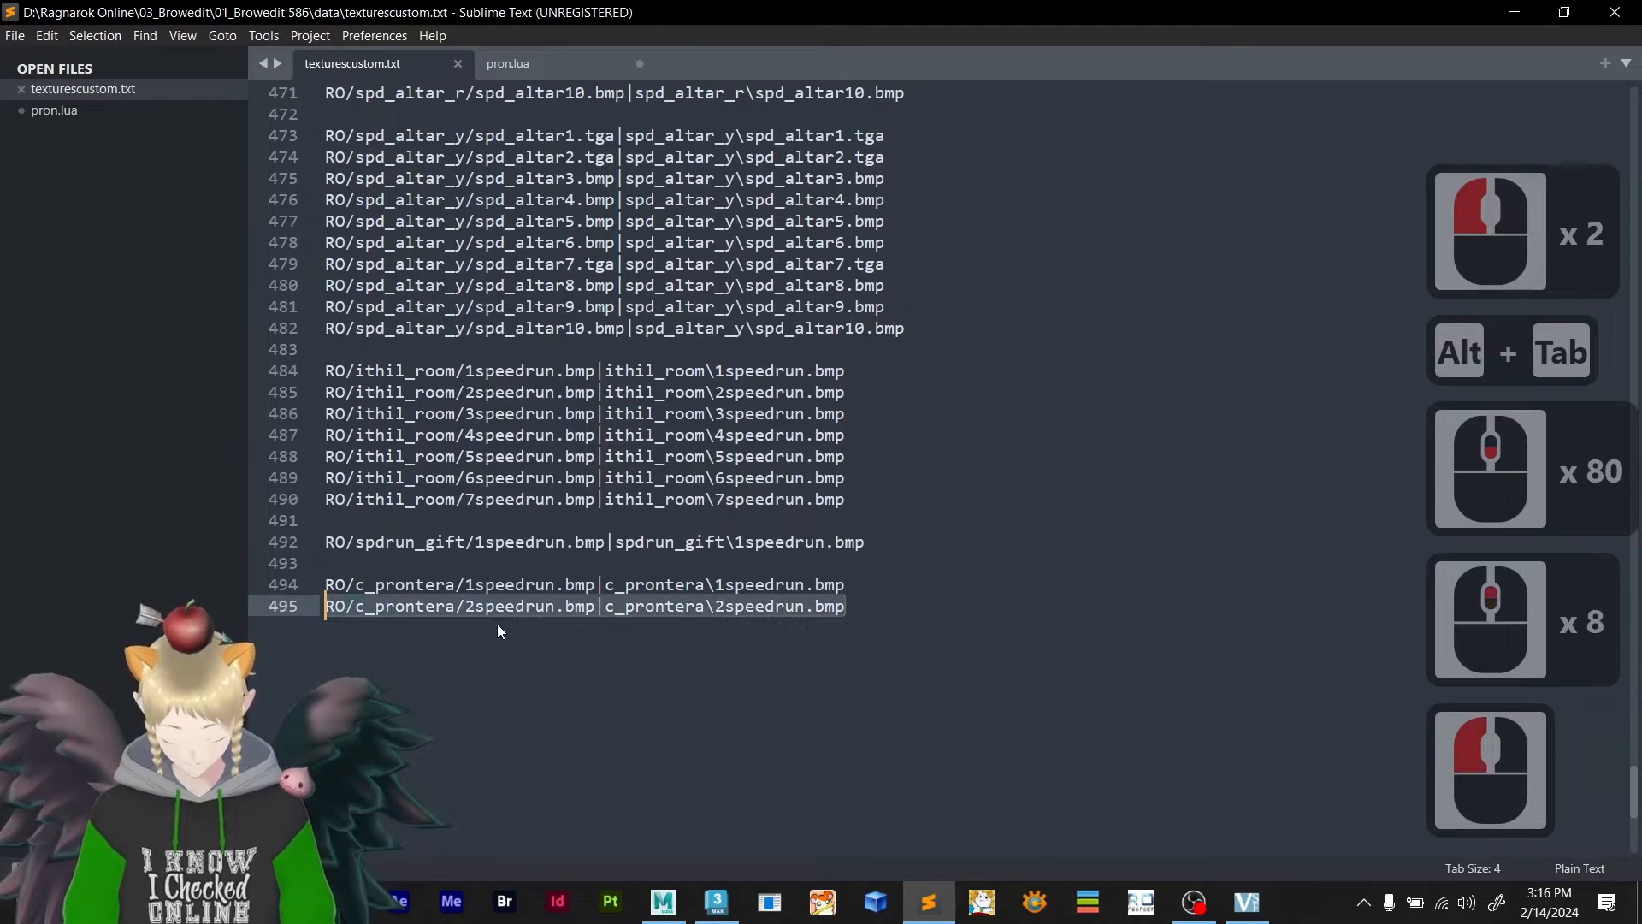
key("ctrl+c")
left_click(866, 610)
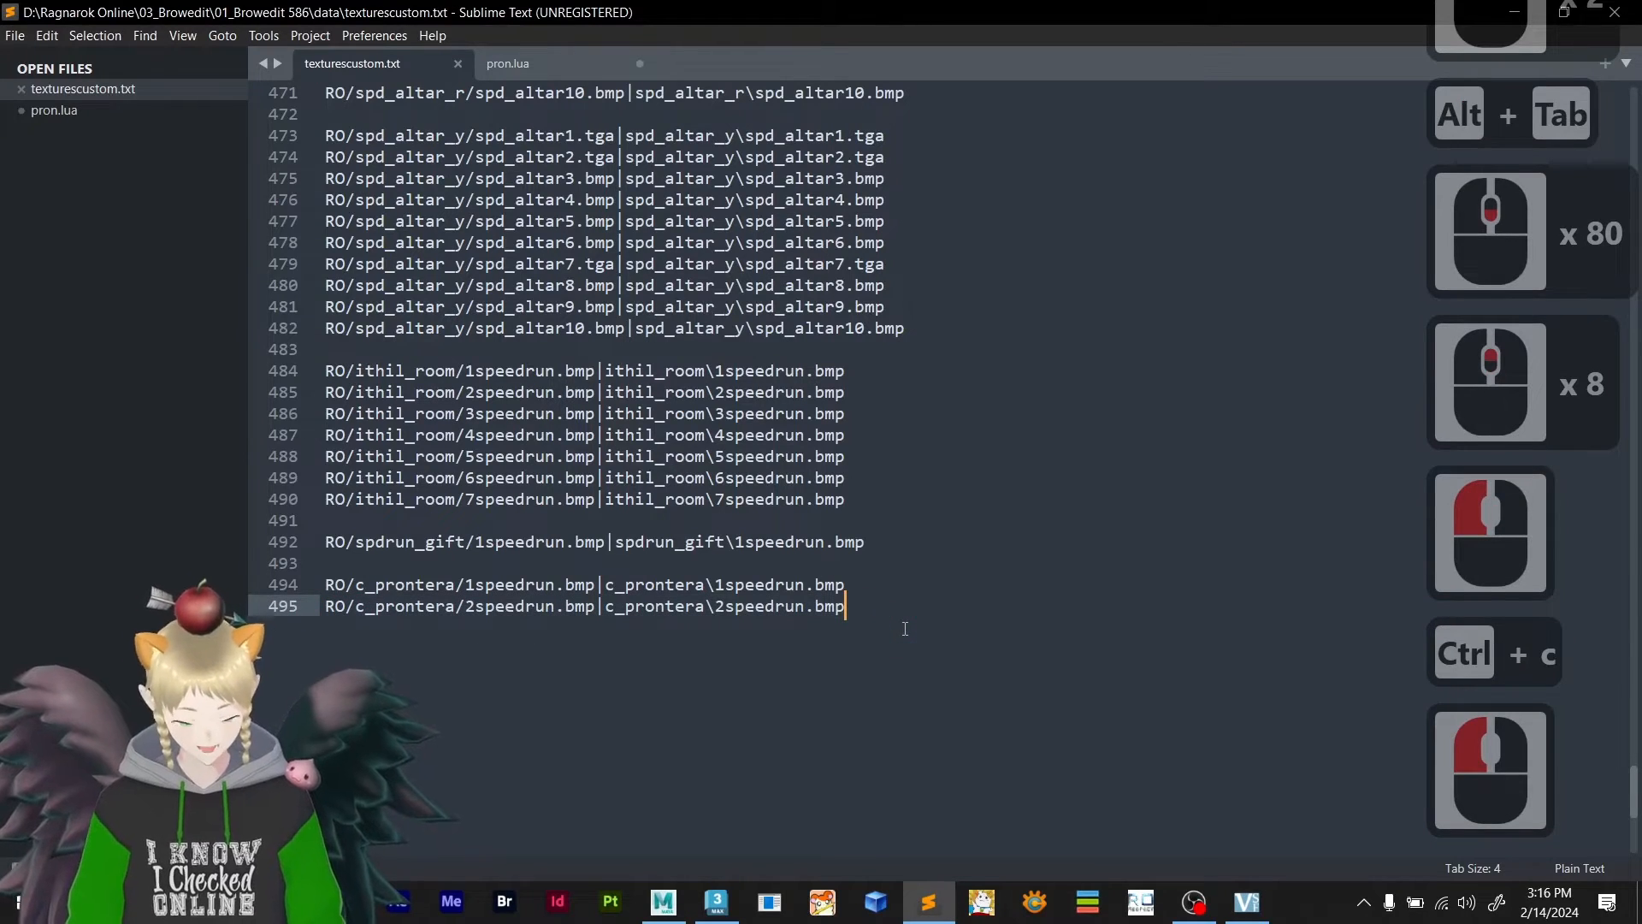
key("Return")
key("Return")
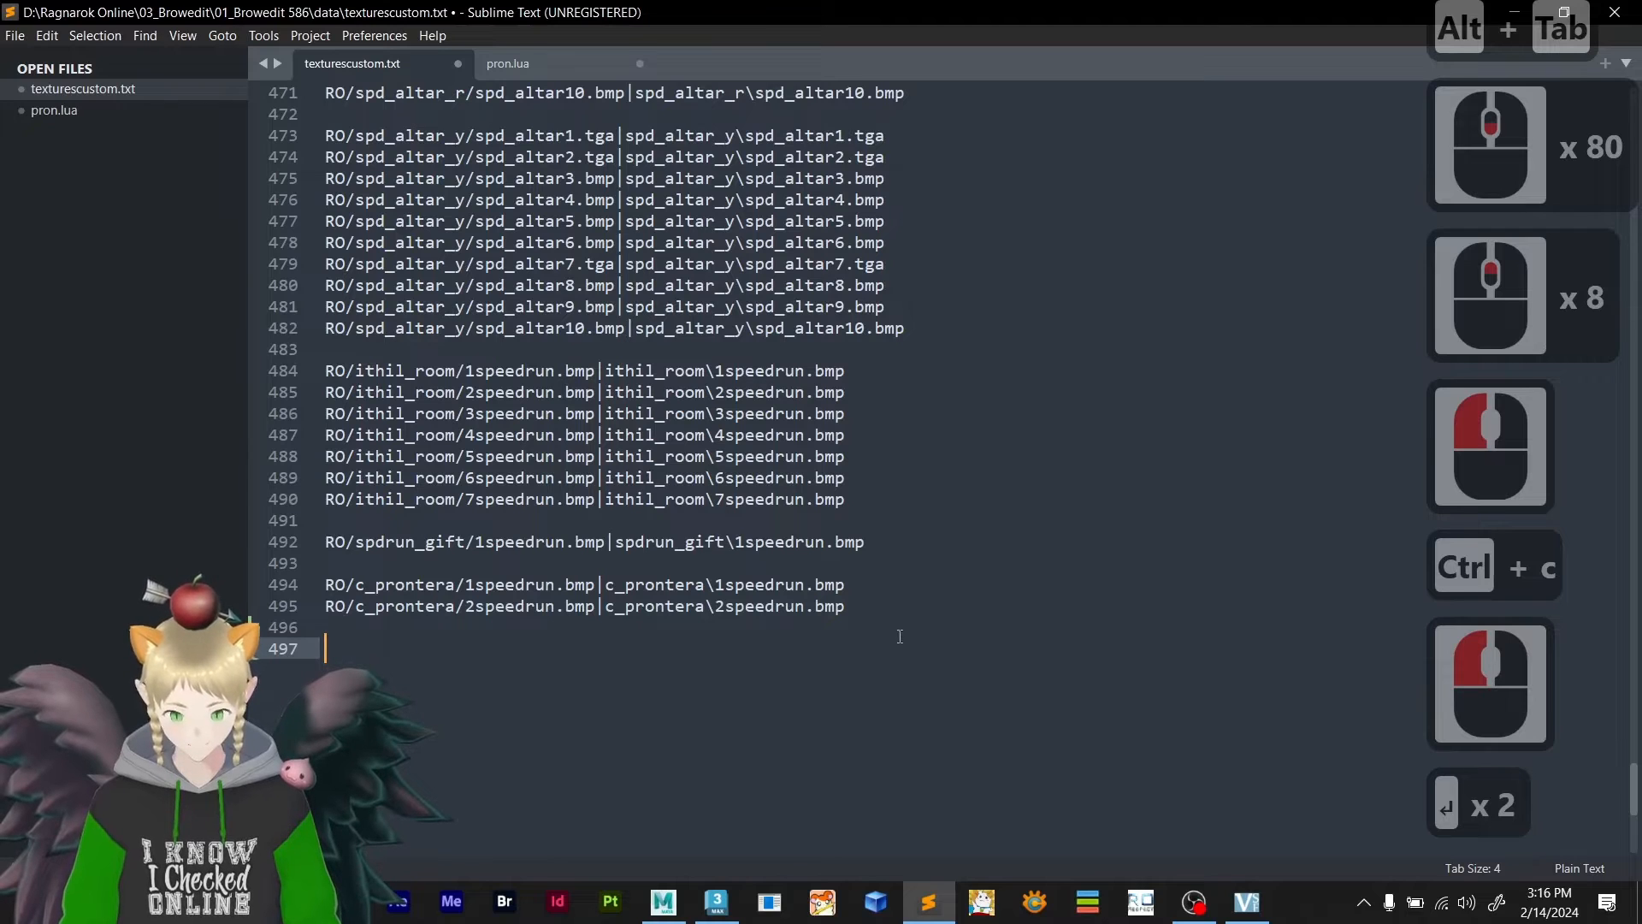
key("ctrl+v")
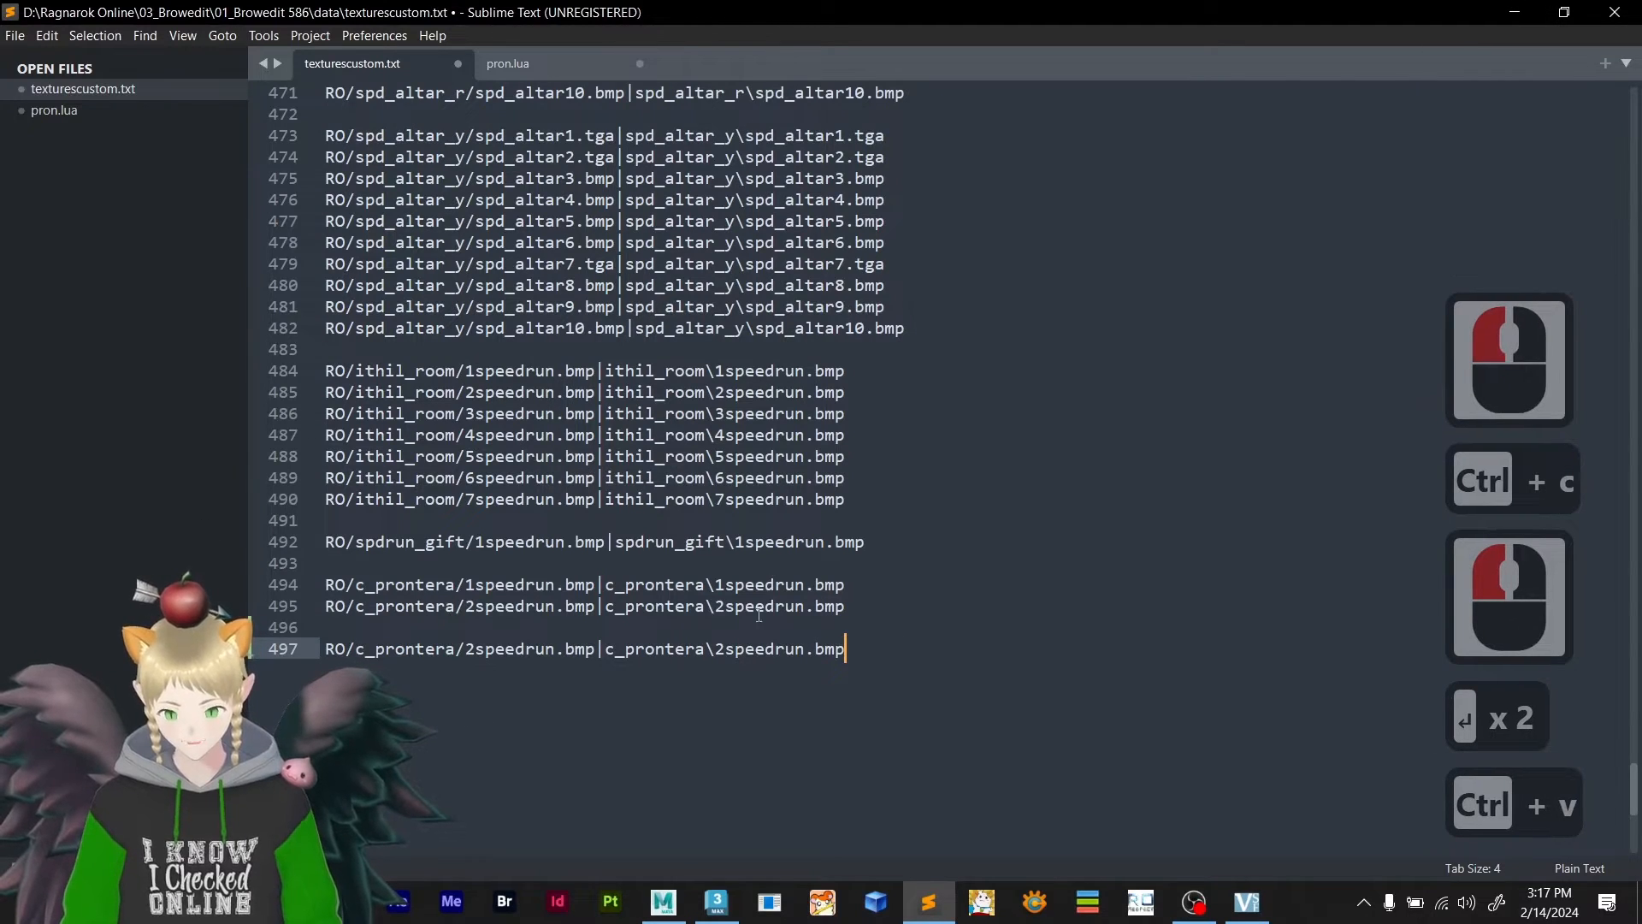
- Examine the slash, vertical bar and backslash separators between the folder and file names in the duplicated texture entry
left_click(347, 649)
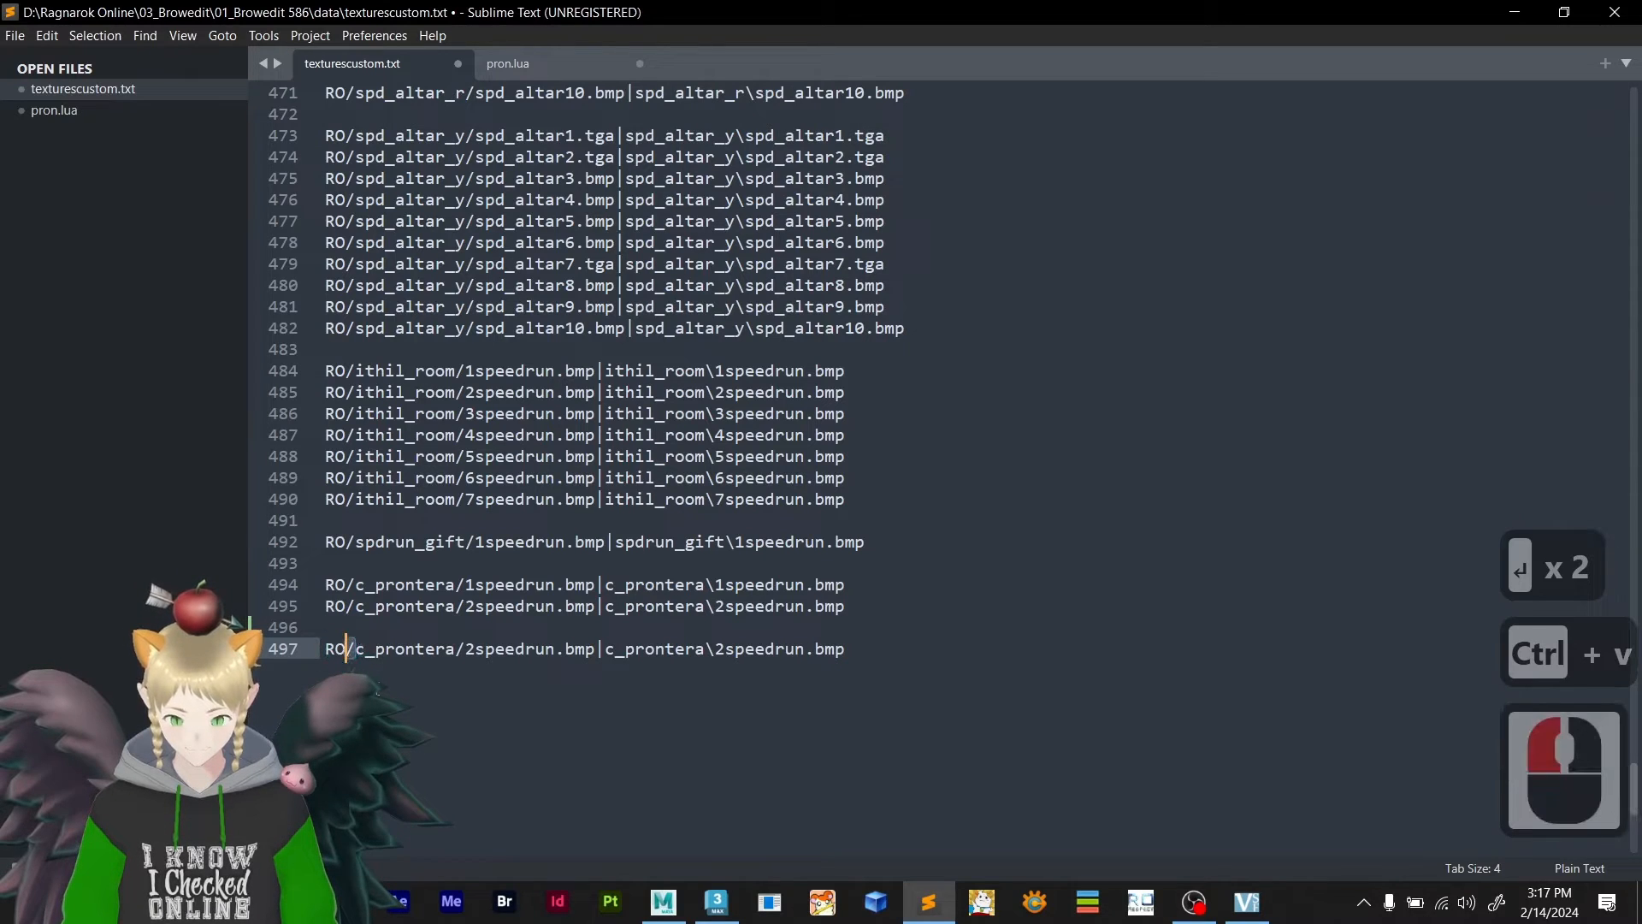
left_click(454, 653)
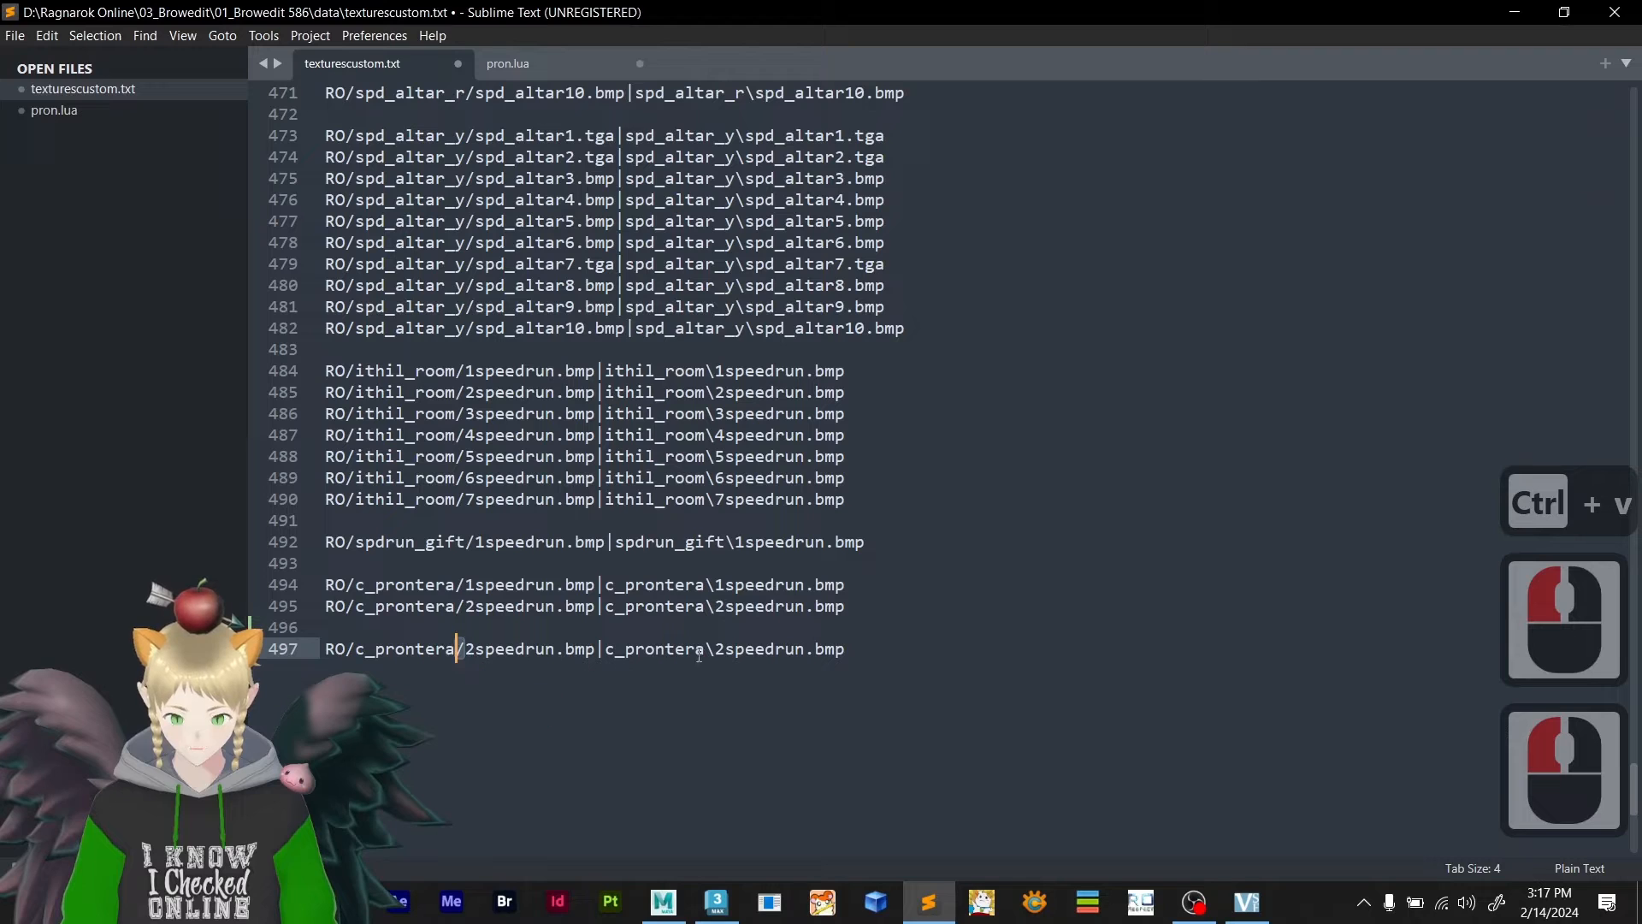
left_click(708, 664)
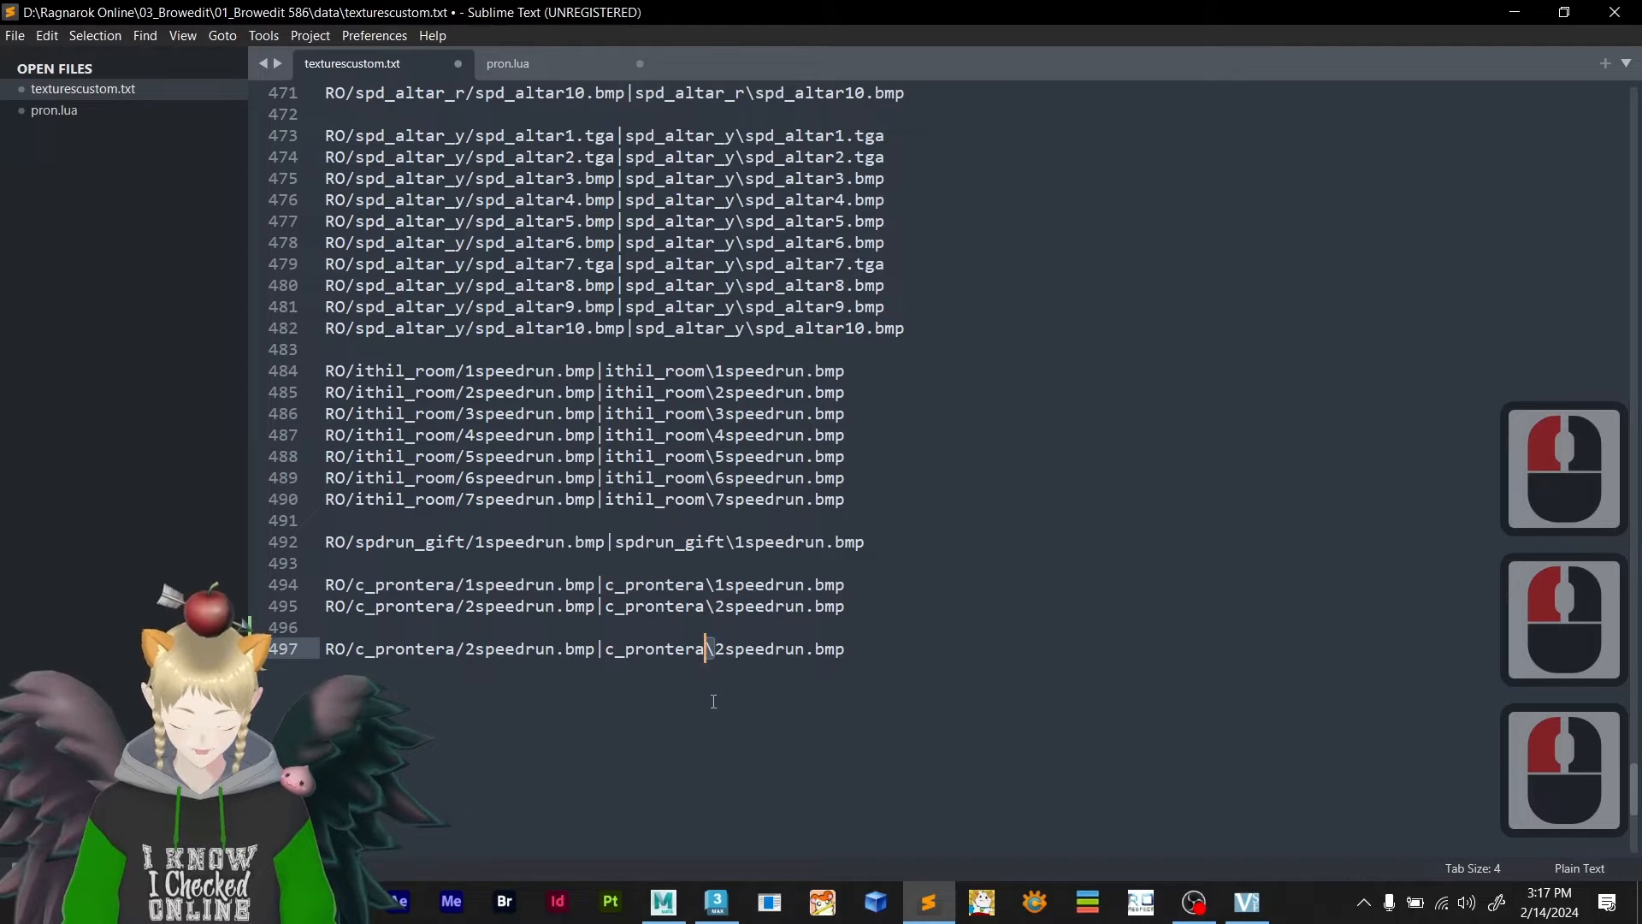
left_click(594, 653)
left_click(644, 648)
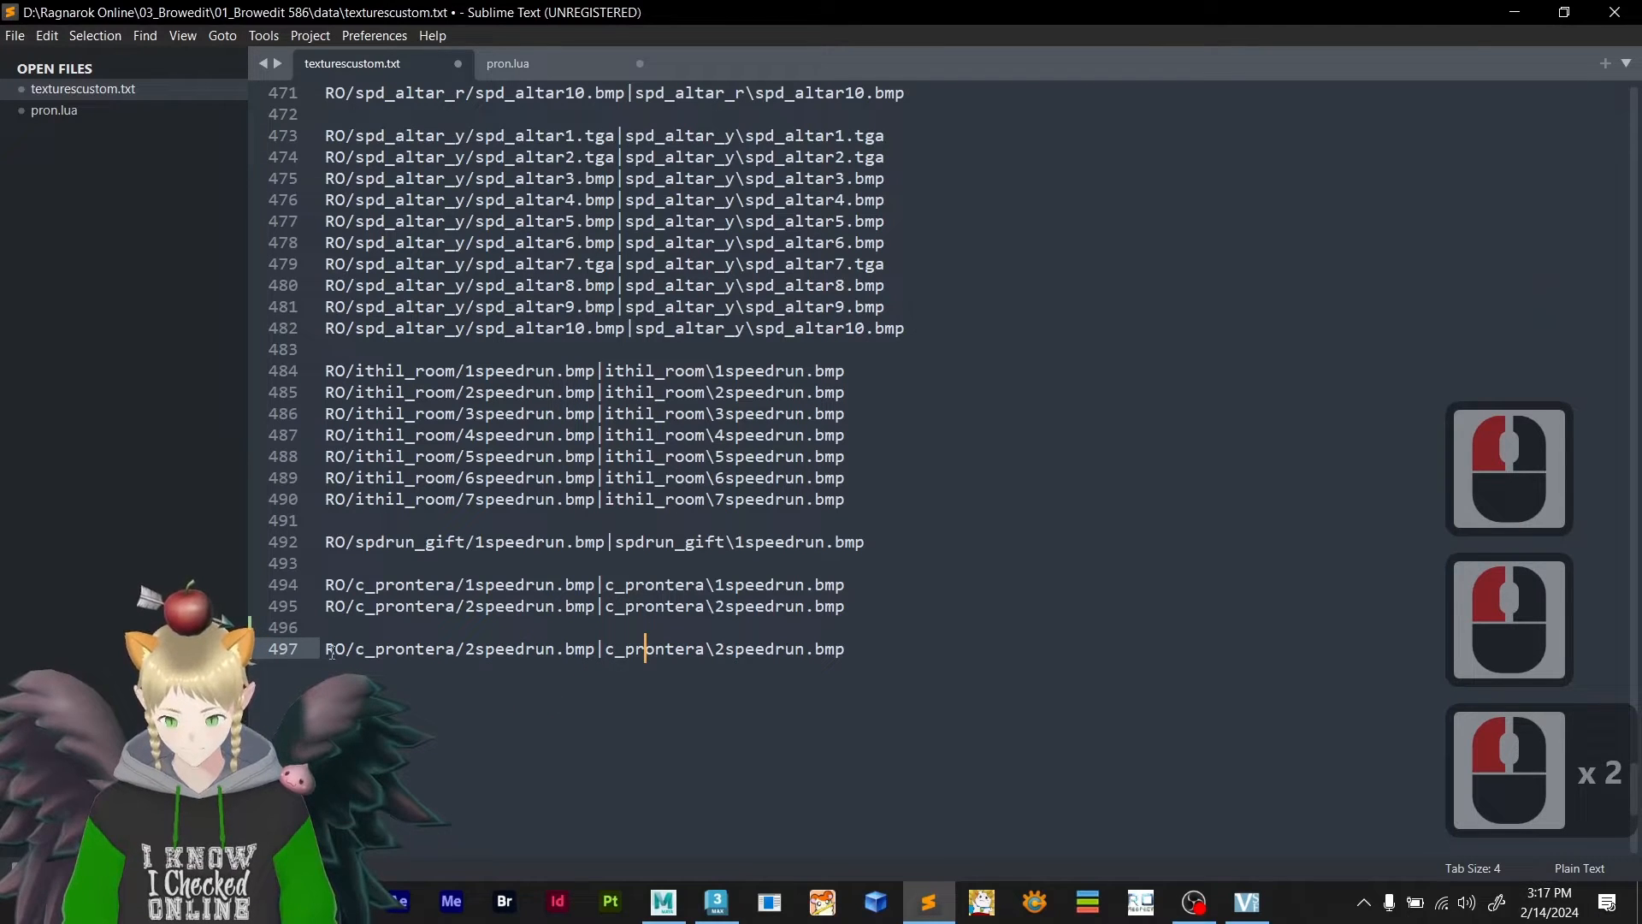
- Select the first c_prontera folder name in the new entry and open the 3ds ro rsm\texture folder in File Explorer
left_click_drag(356, 650, 454, 650)
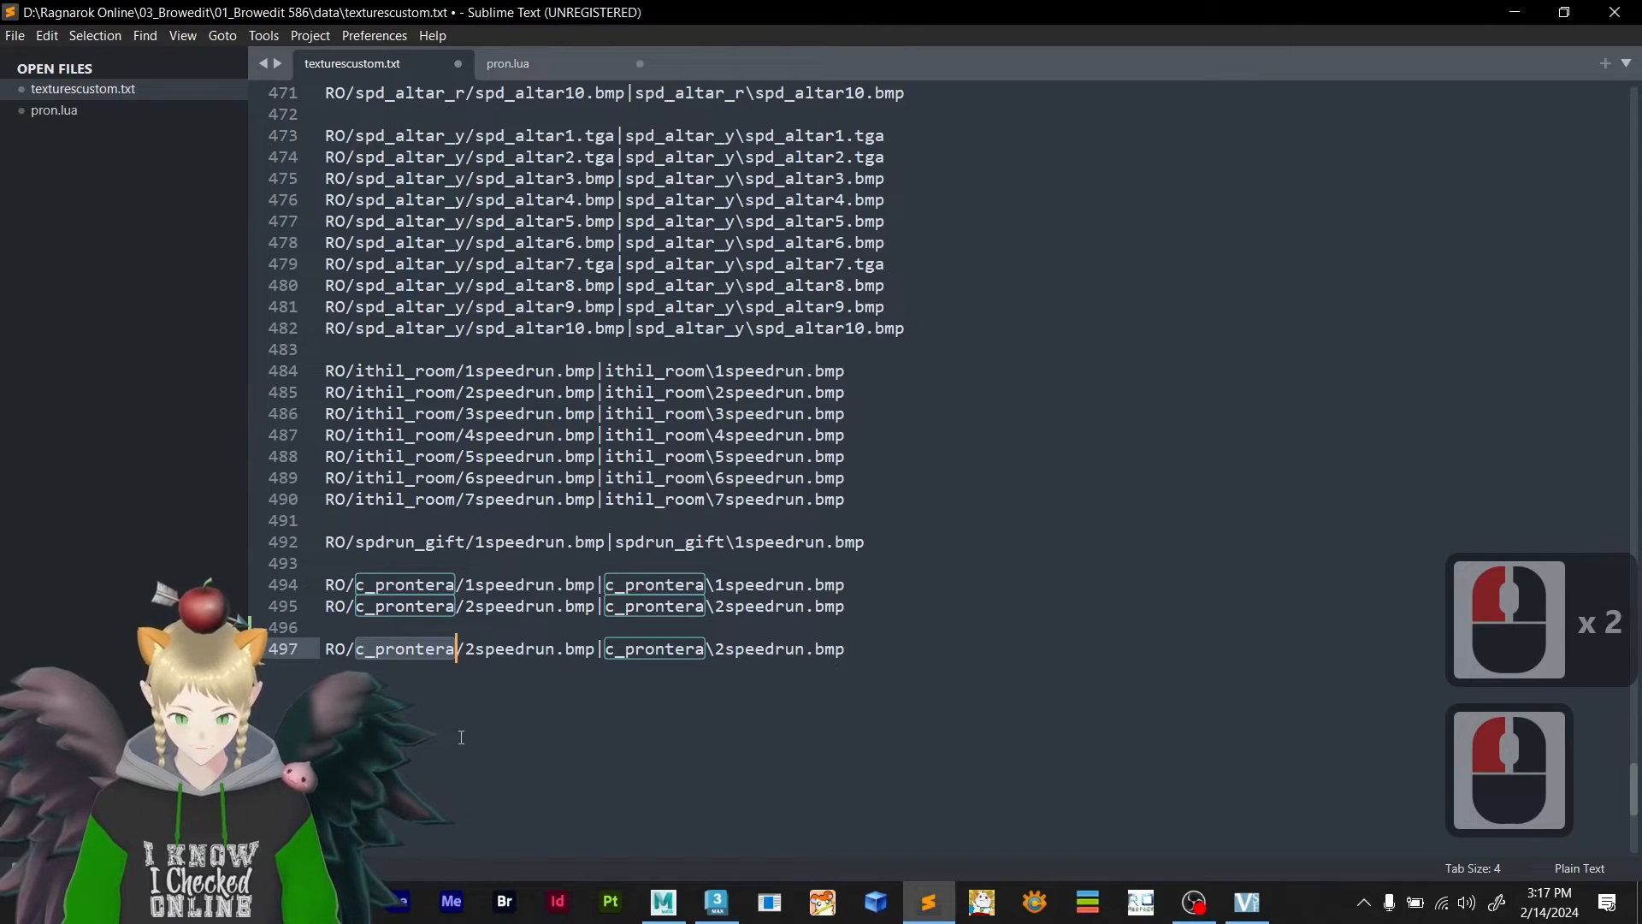
key("alt+Tab")
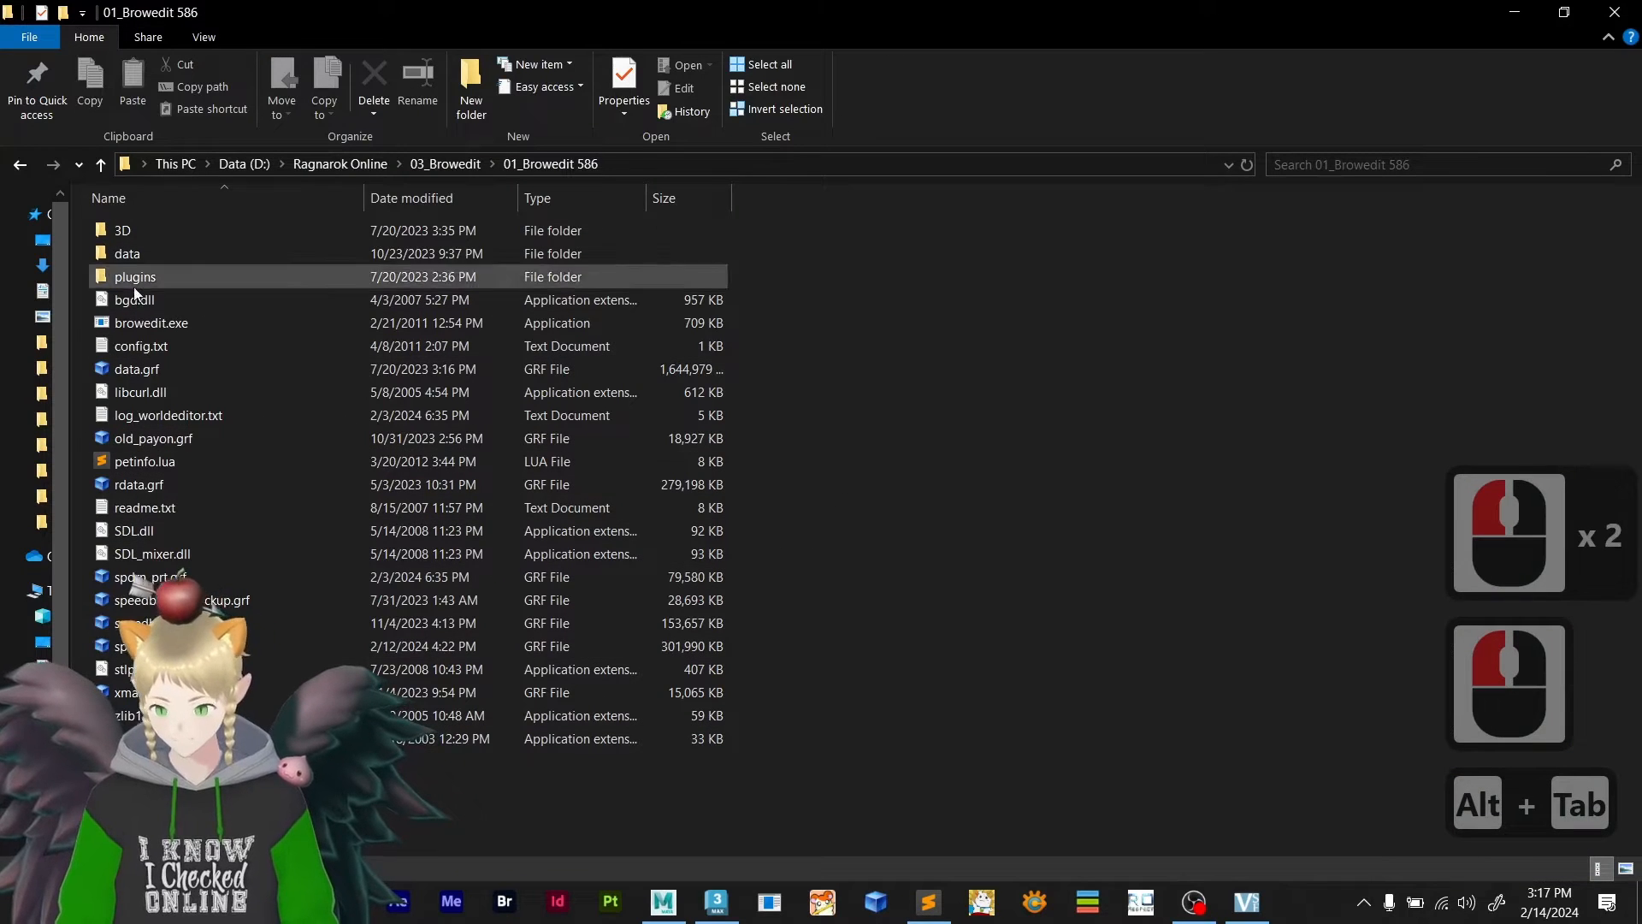
left_click(15, 165)
left_click(16, 165)
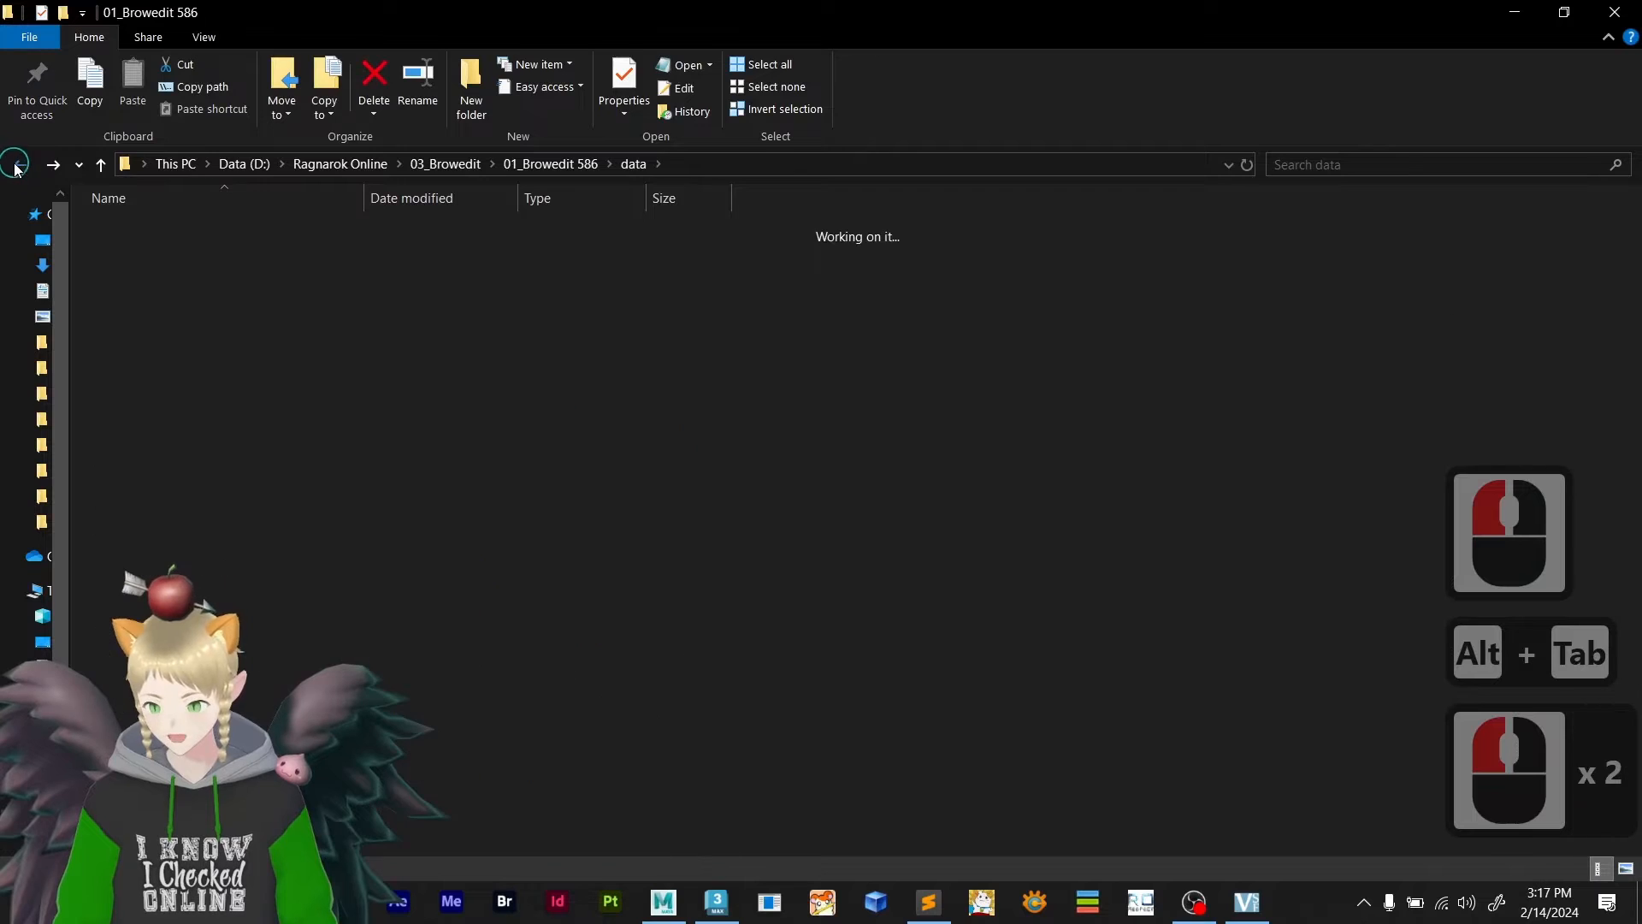
left_click(17, 165)
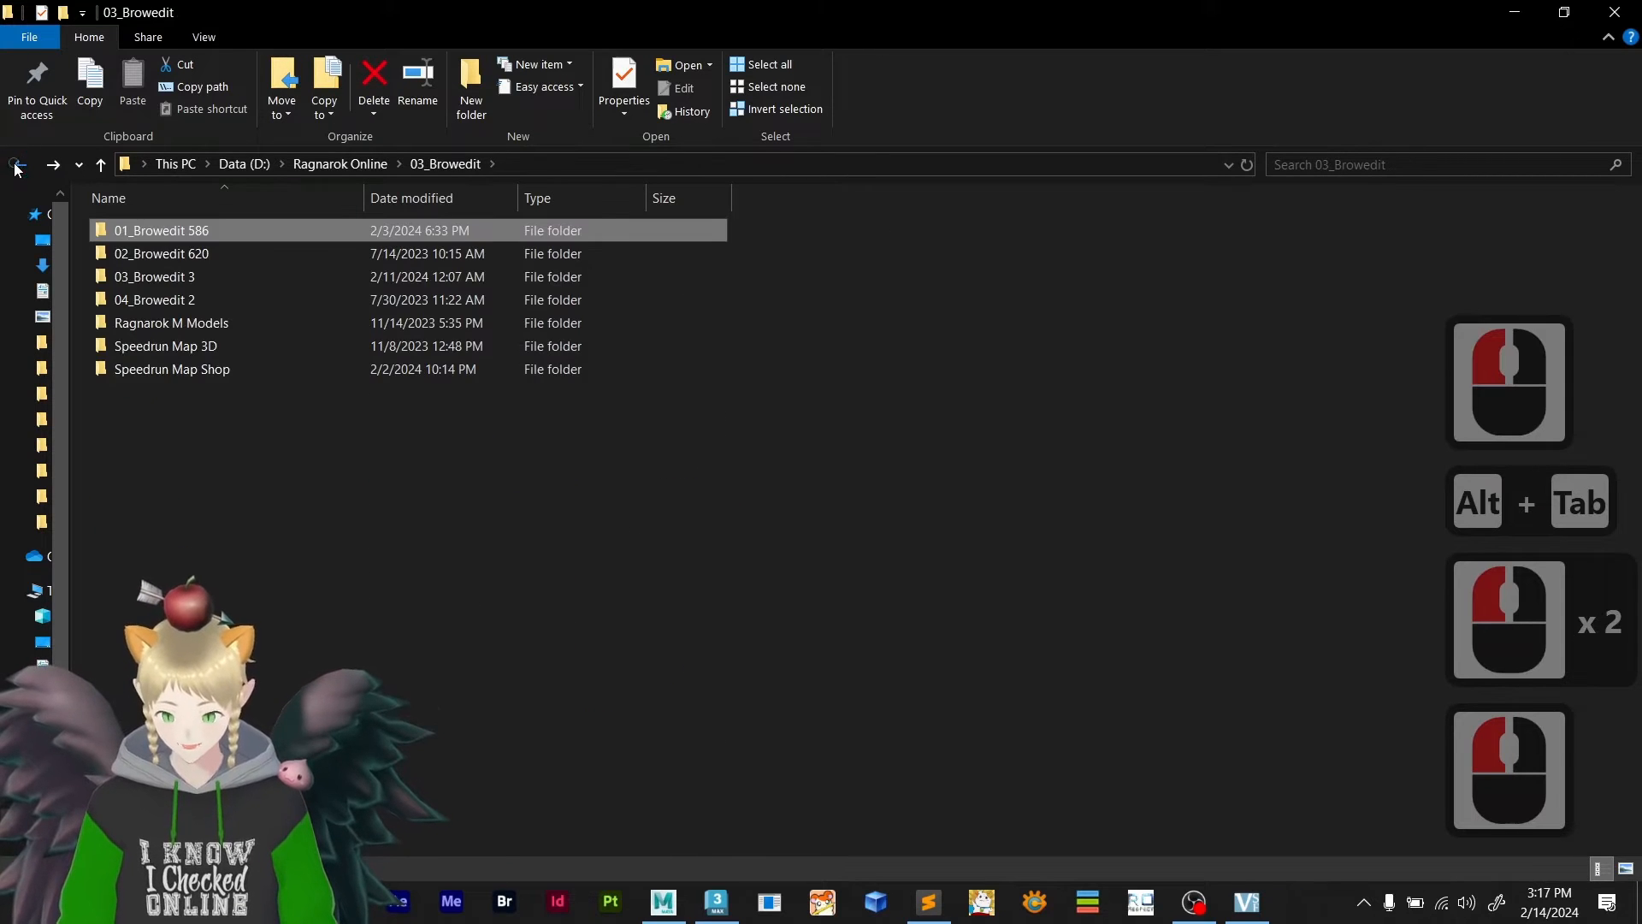
left_click(15, 165)
left_click(15, 165)
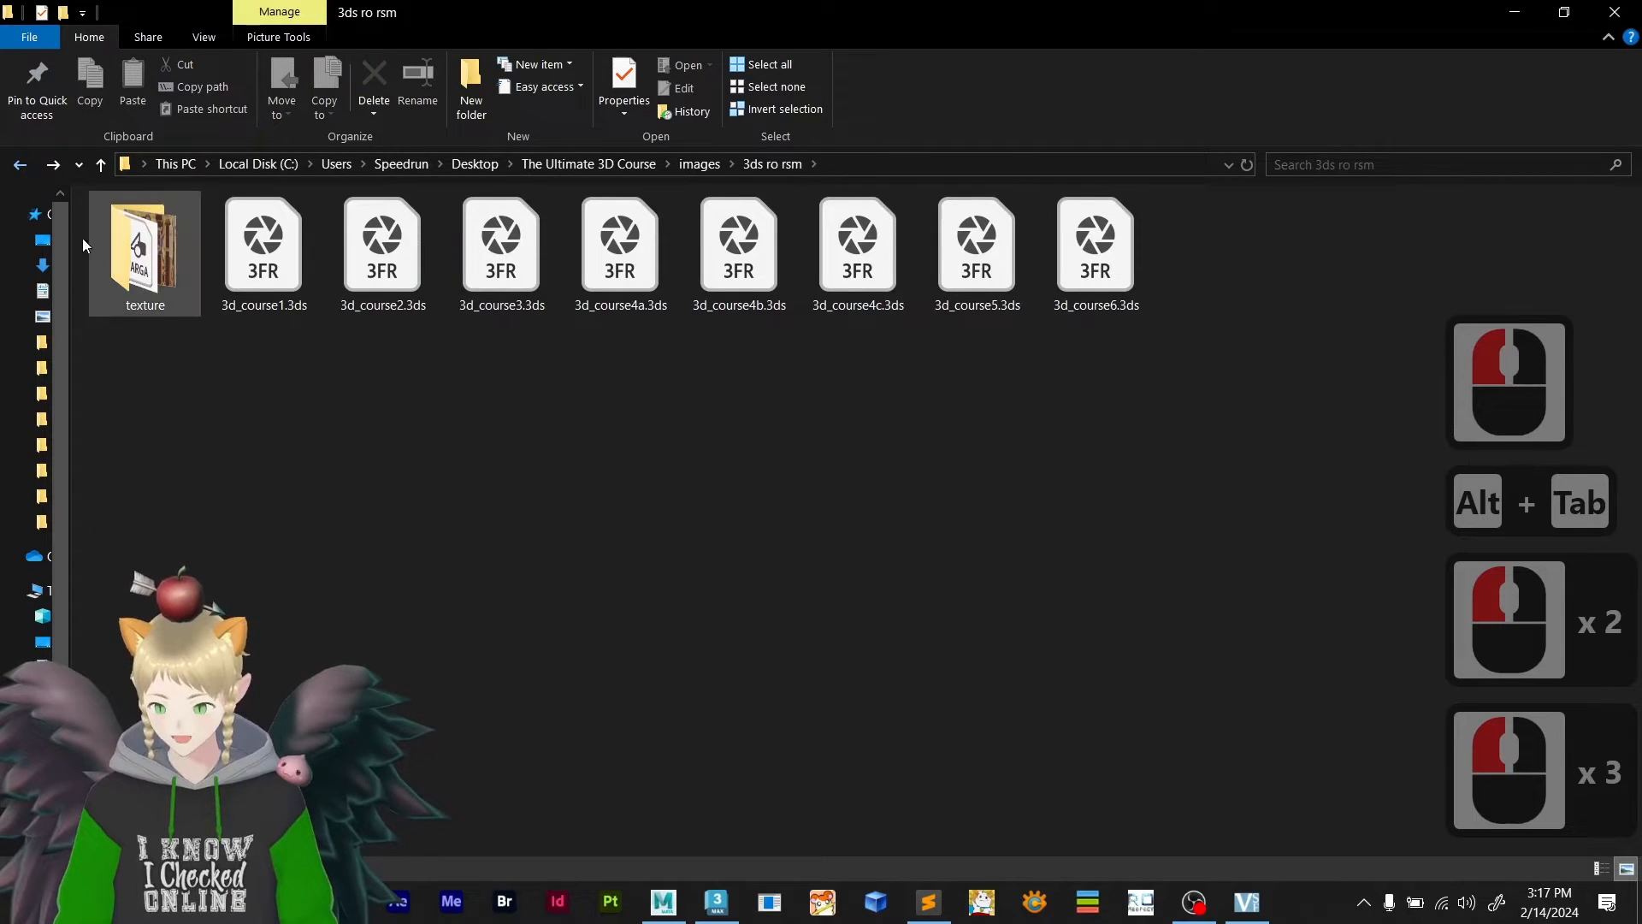
left_click(299, 364)
- Copy 3d_course from the name of 3d_course1.bmp and replace both c_prontera folder names in the new texture entry with it
left_click(261, 300)
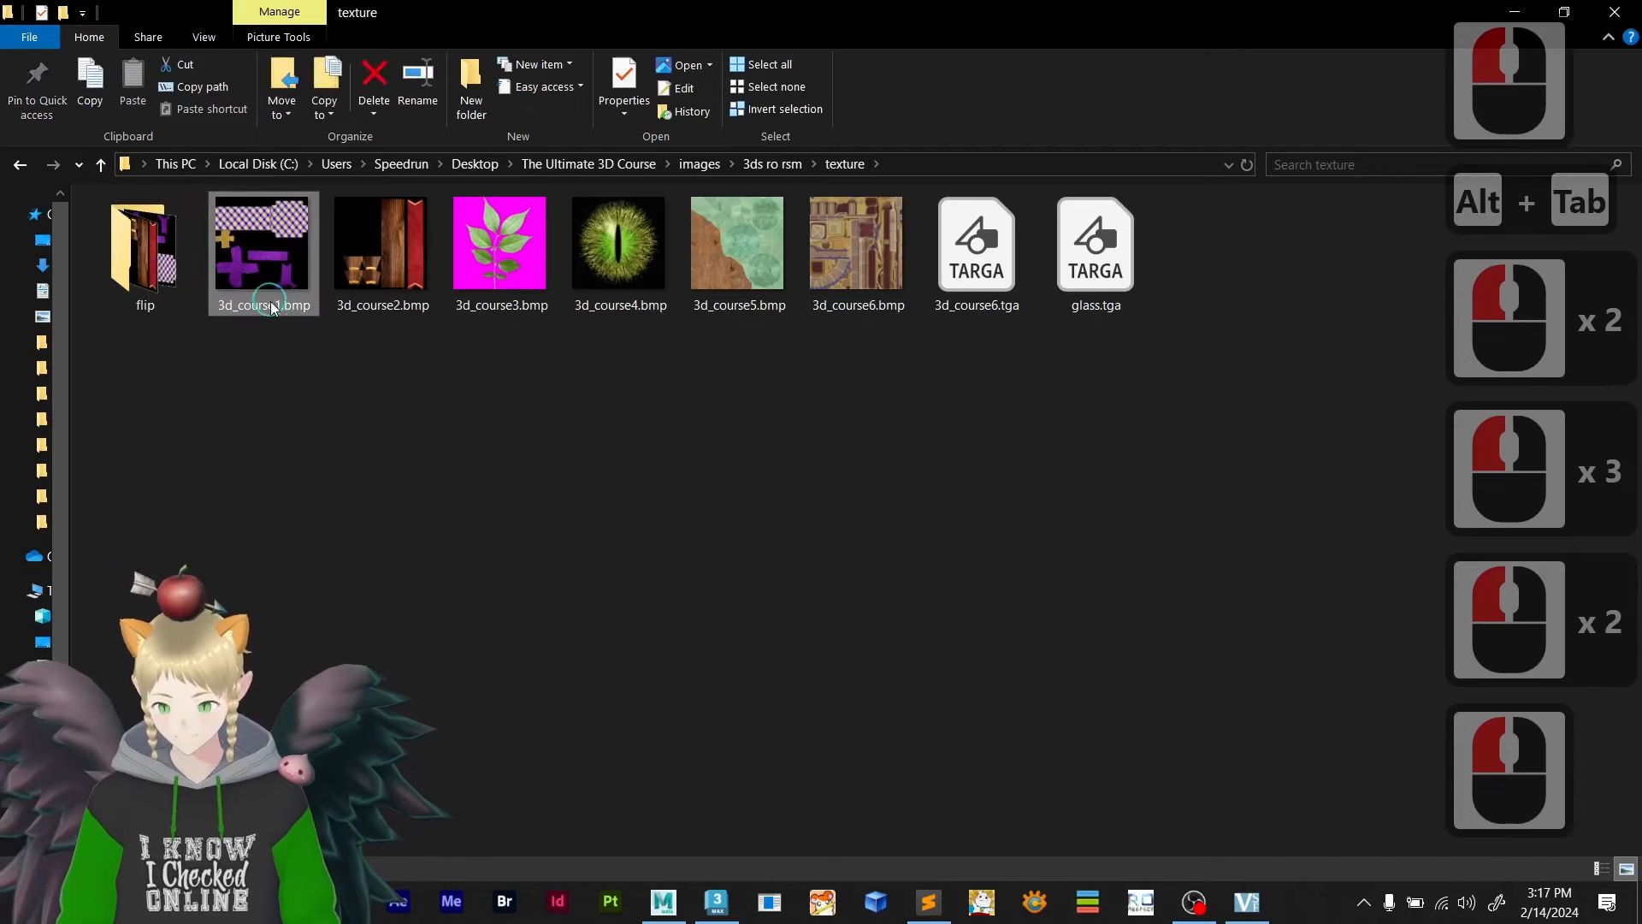
left_click(247, 308)
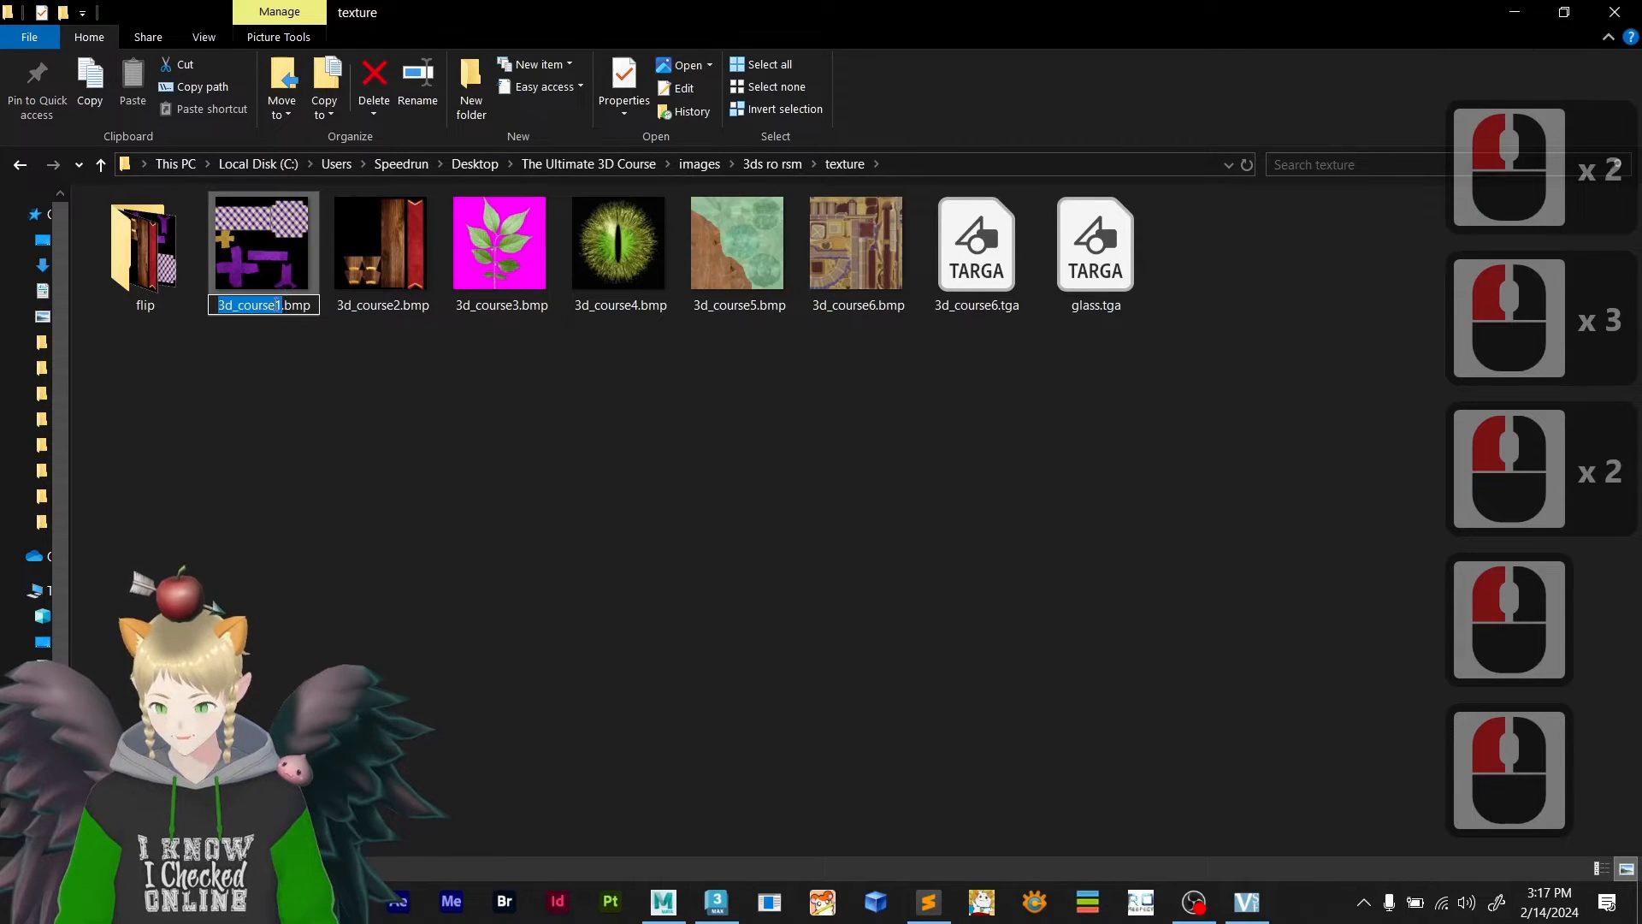
key("ctrl+c")
left_click(351, 446)
key("alt+Tab")
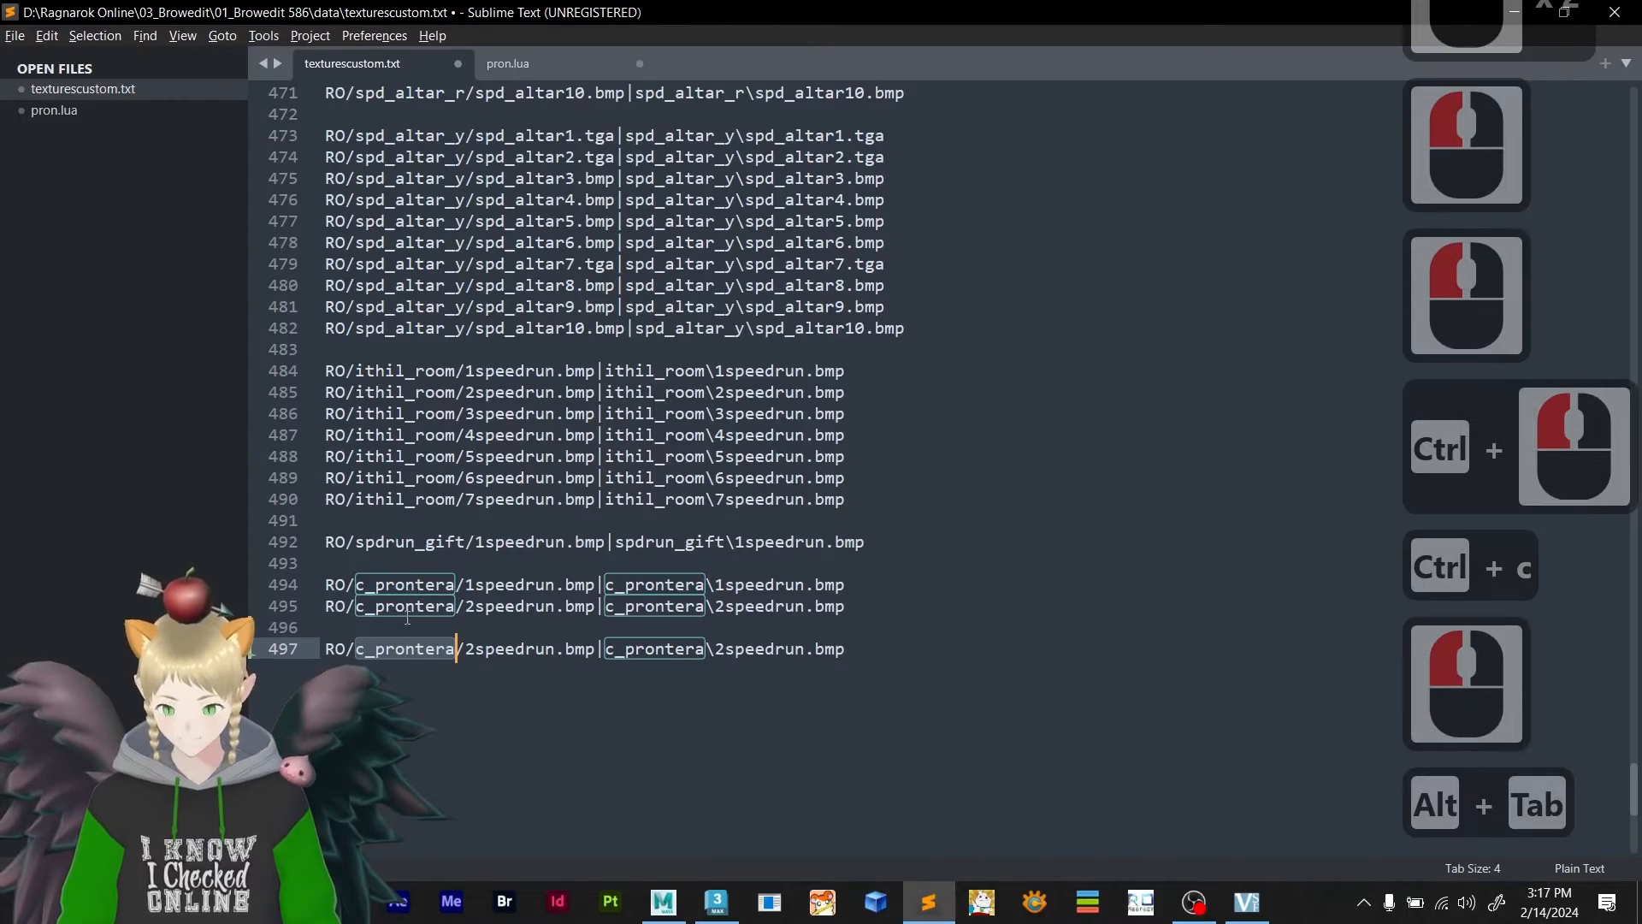
key("ctrl+v")
double_click(633, 652)
key("ctrl+v")
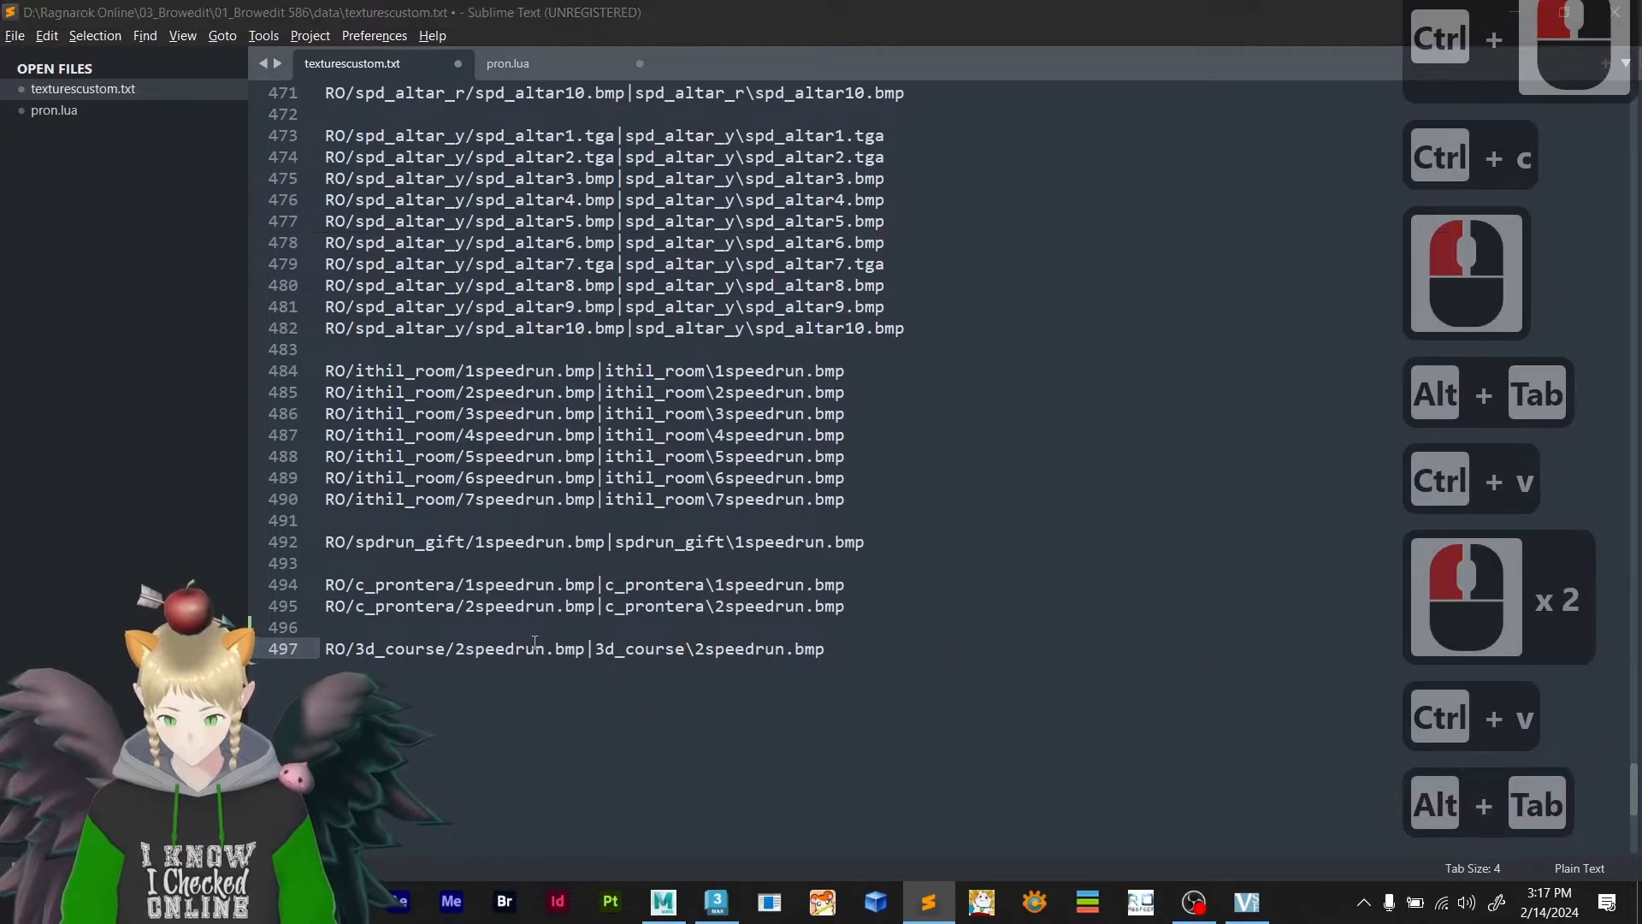
- Copy 3d_course1 from the texture's file name and replace both 2speedrun names in the new texturescustom.txt entry with it
key("alt+Tab")
left_click(258, 259)
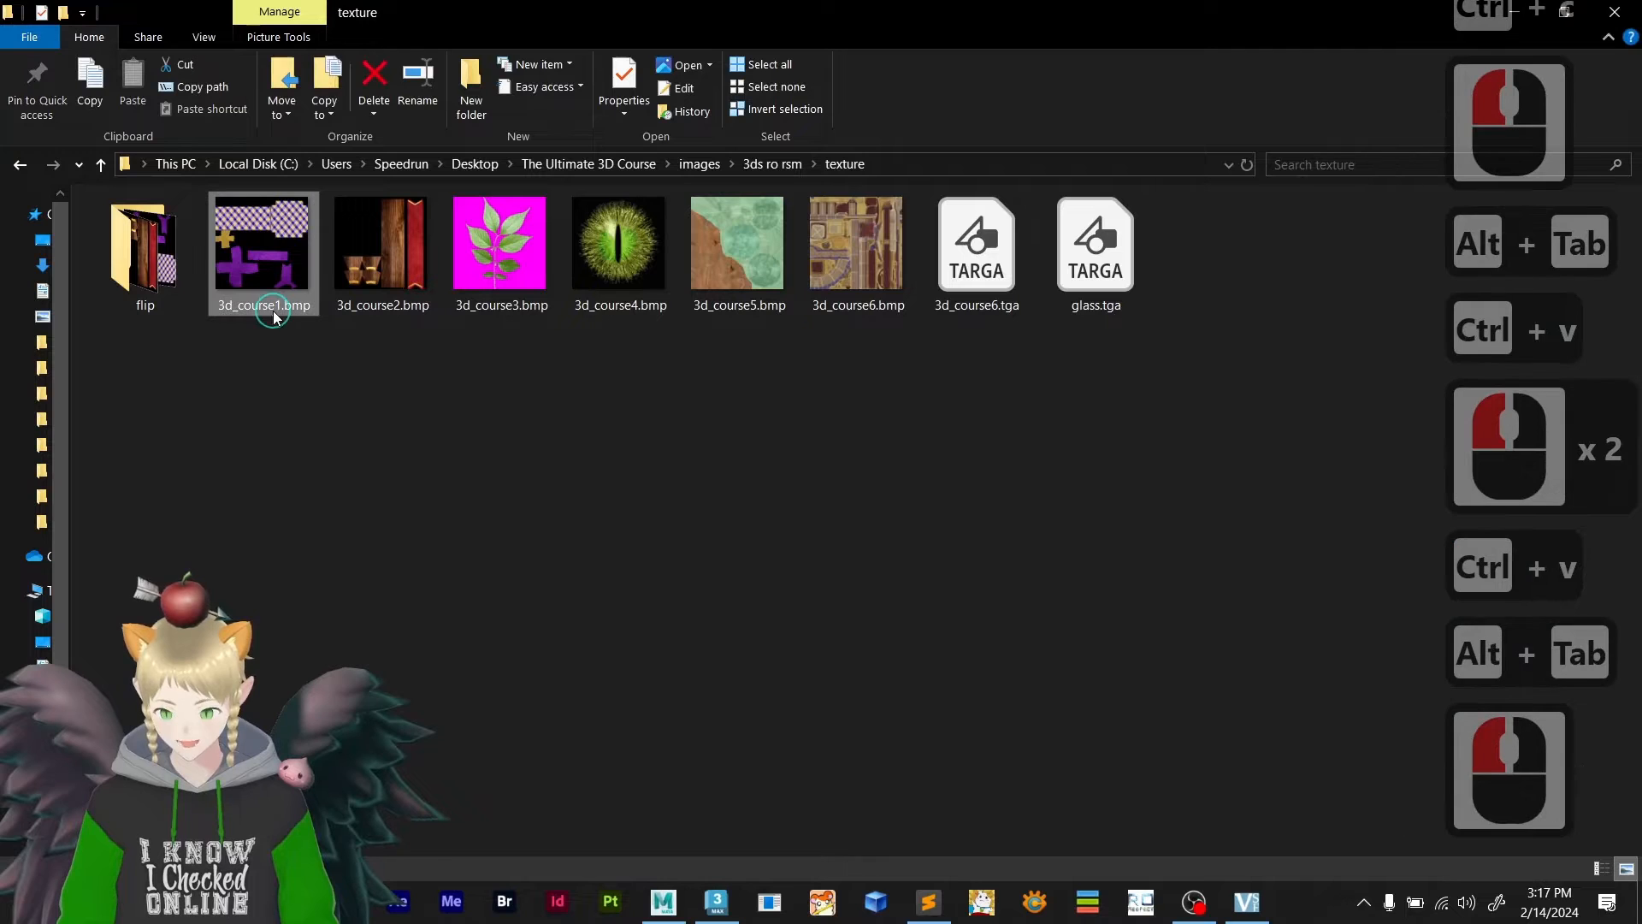
left_click(267, 308)
key("ctrl+c")
key("alt+Tab")
left_click(346, 381)
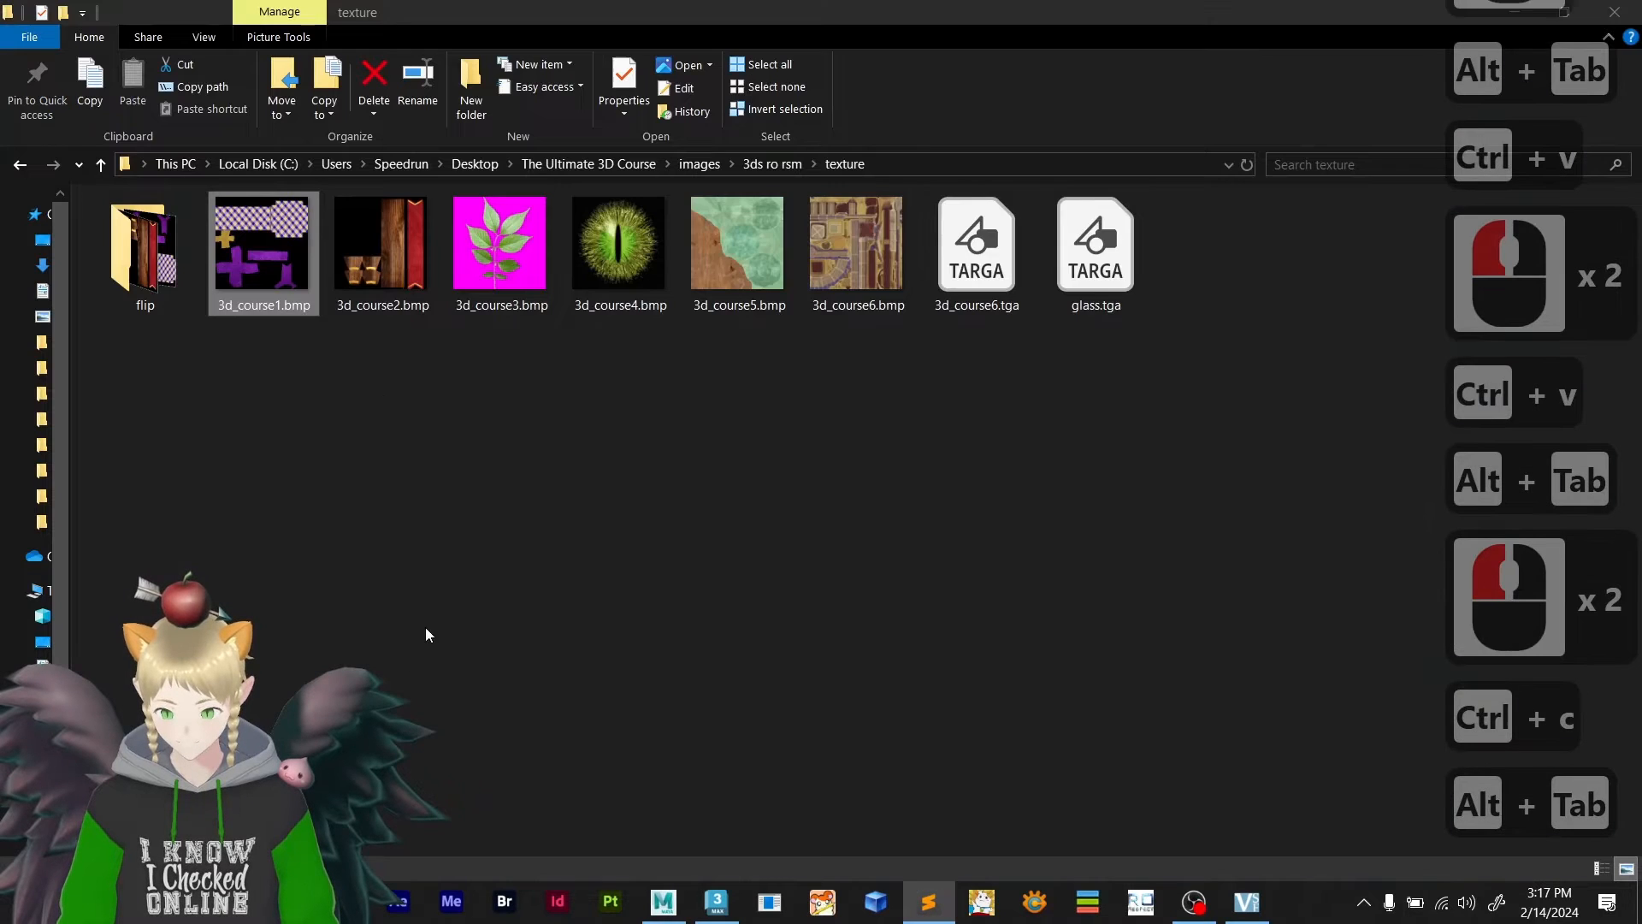
key("alt+Tab")
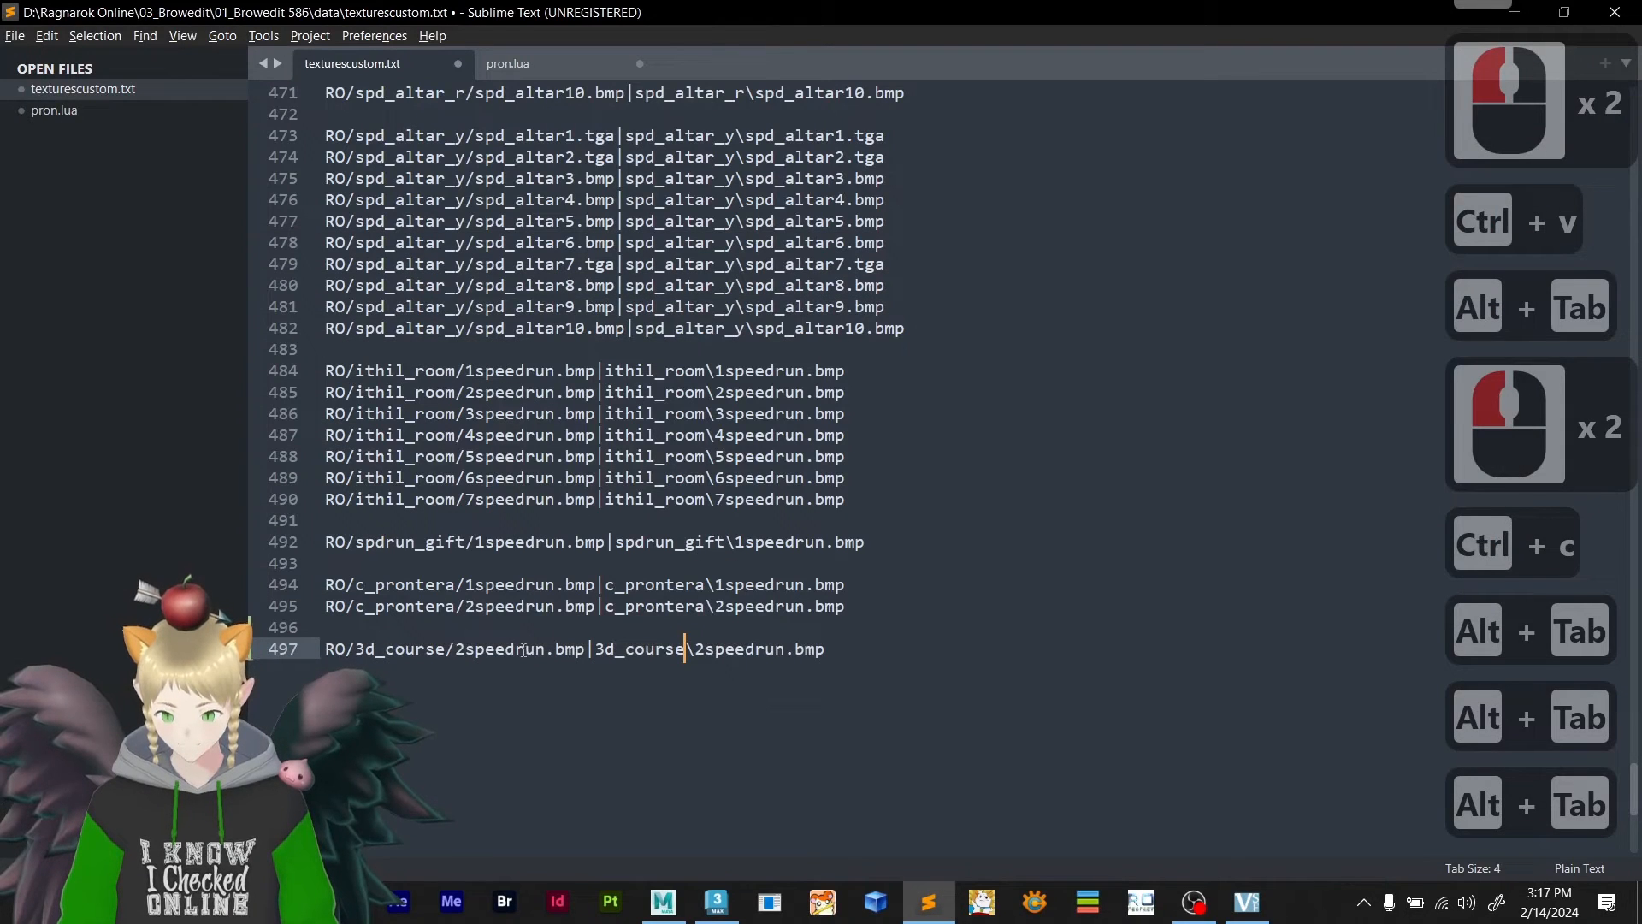
double_click(513, 648)
key("ctrl+v")
double_click(726, 649)
key("ctrl+v")
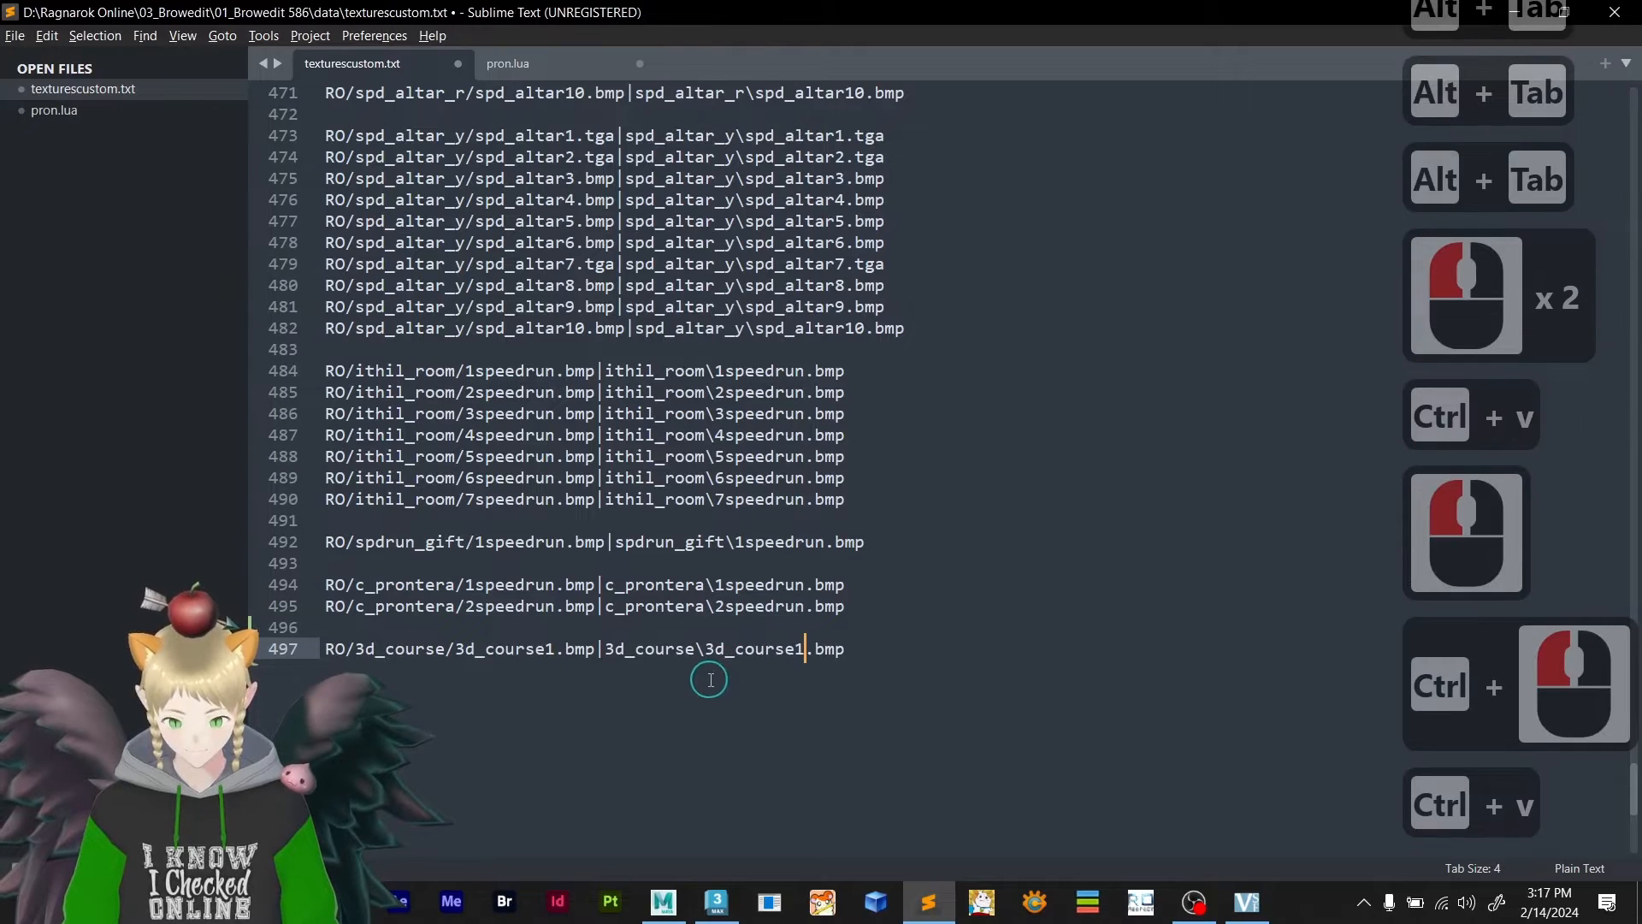
- Check the textures 3d_course2.bmp to 3d_course6.bmp in the texture folder and copy the whole 3d_course1.bmp entry in texturescustom.txt
key("alt+Tab")
left_click(397, 285)
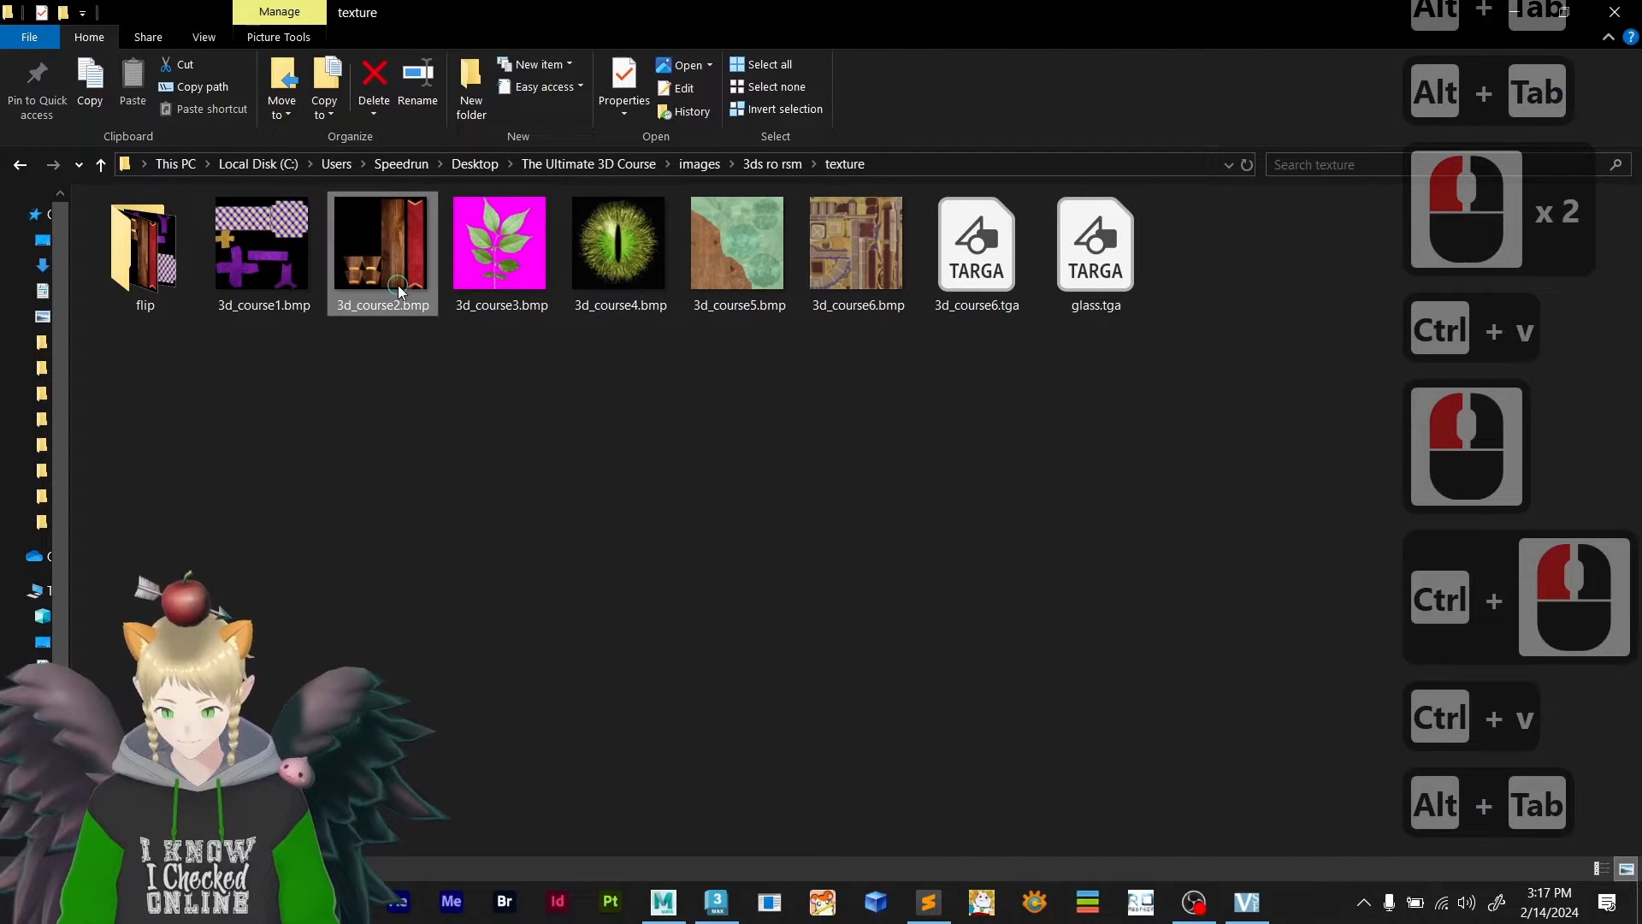
left_click(505, 270)
left_click(618, 261)
left_click(736, 260)
left_click(824, 259)
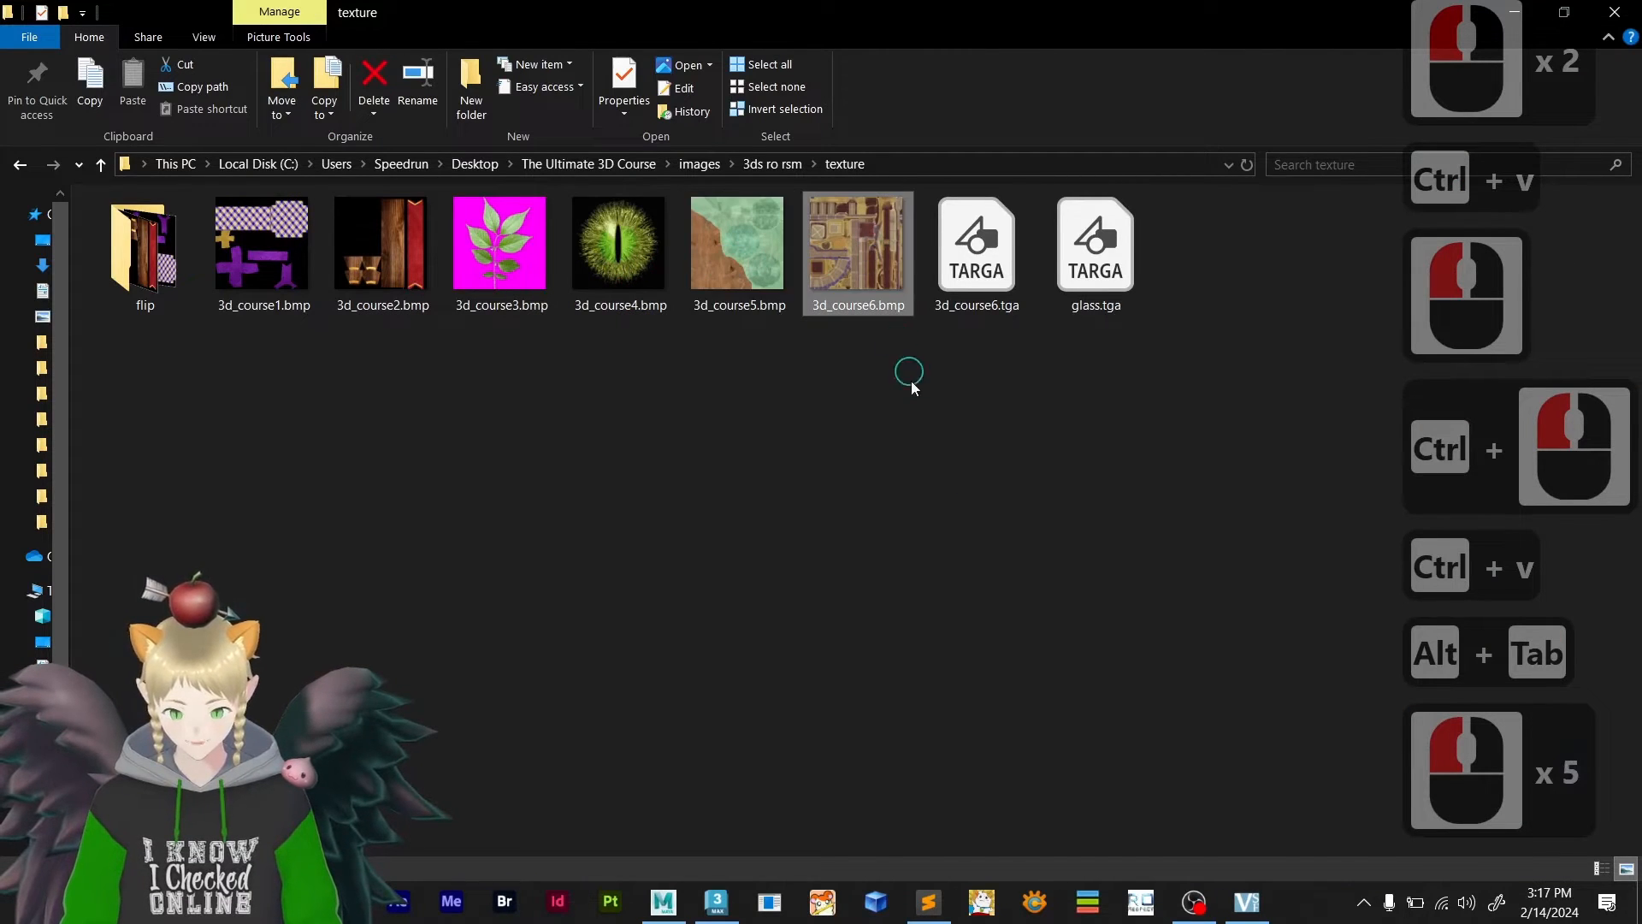
key("alt+Tab")
left_click_drag(847, 648, 308, 719, "ctrl")
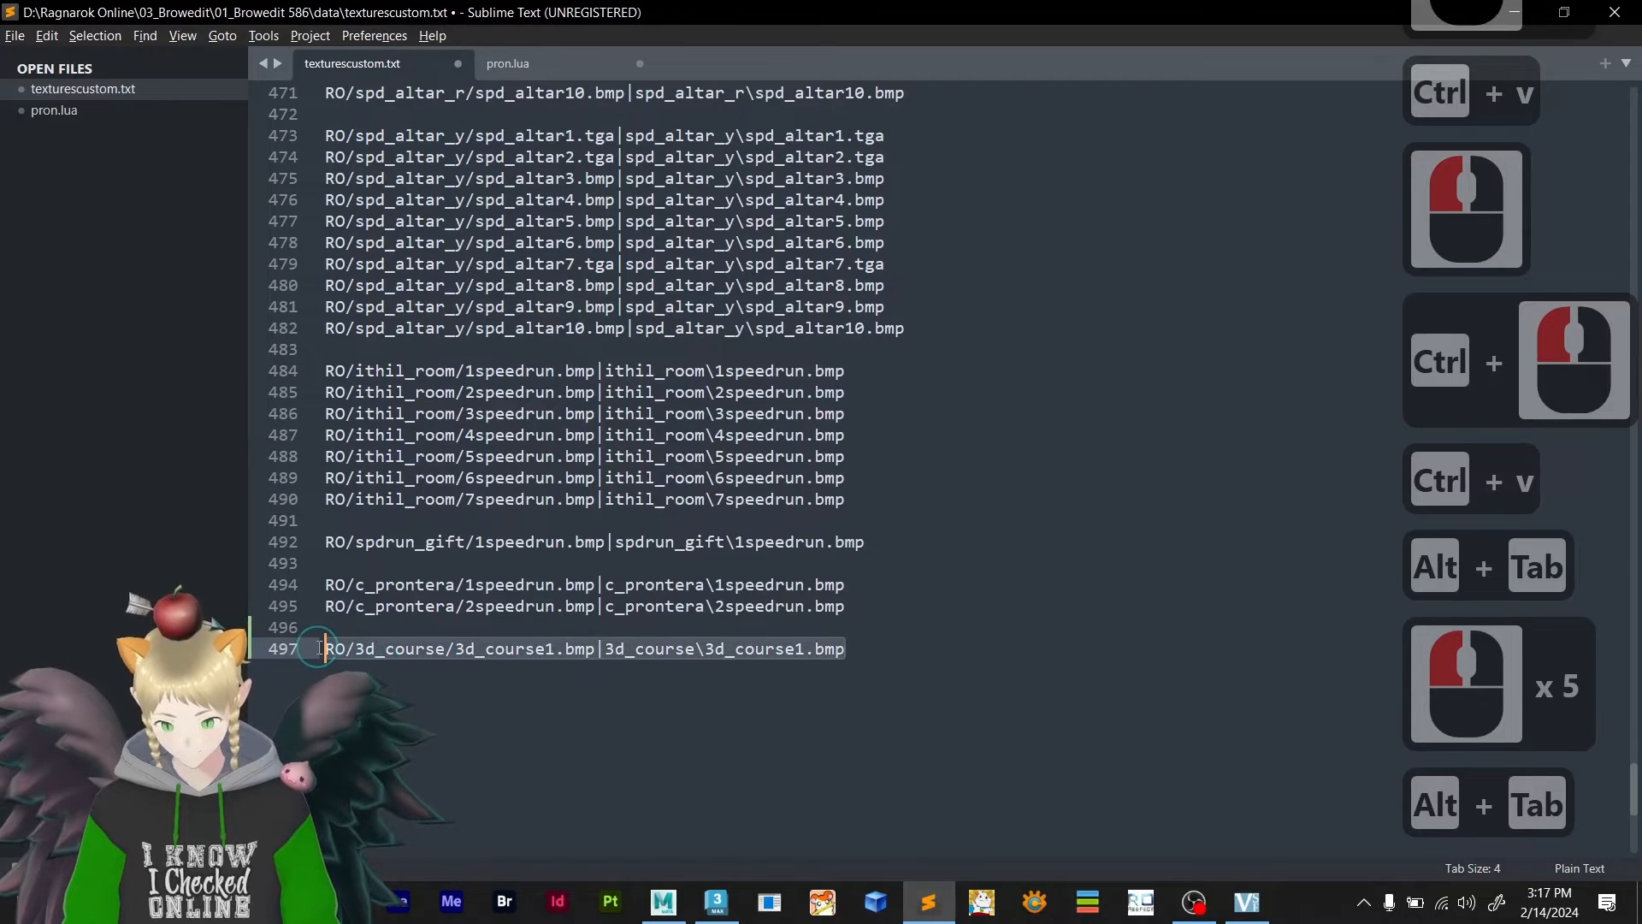
key("ctrl+c")
- Paste the 3d_course1.bmp entry six times below the original, each on its own line
left_click(883, 648)
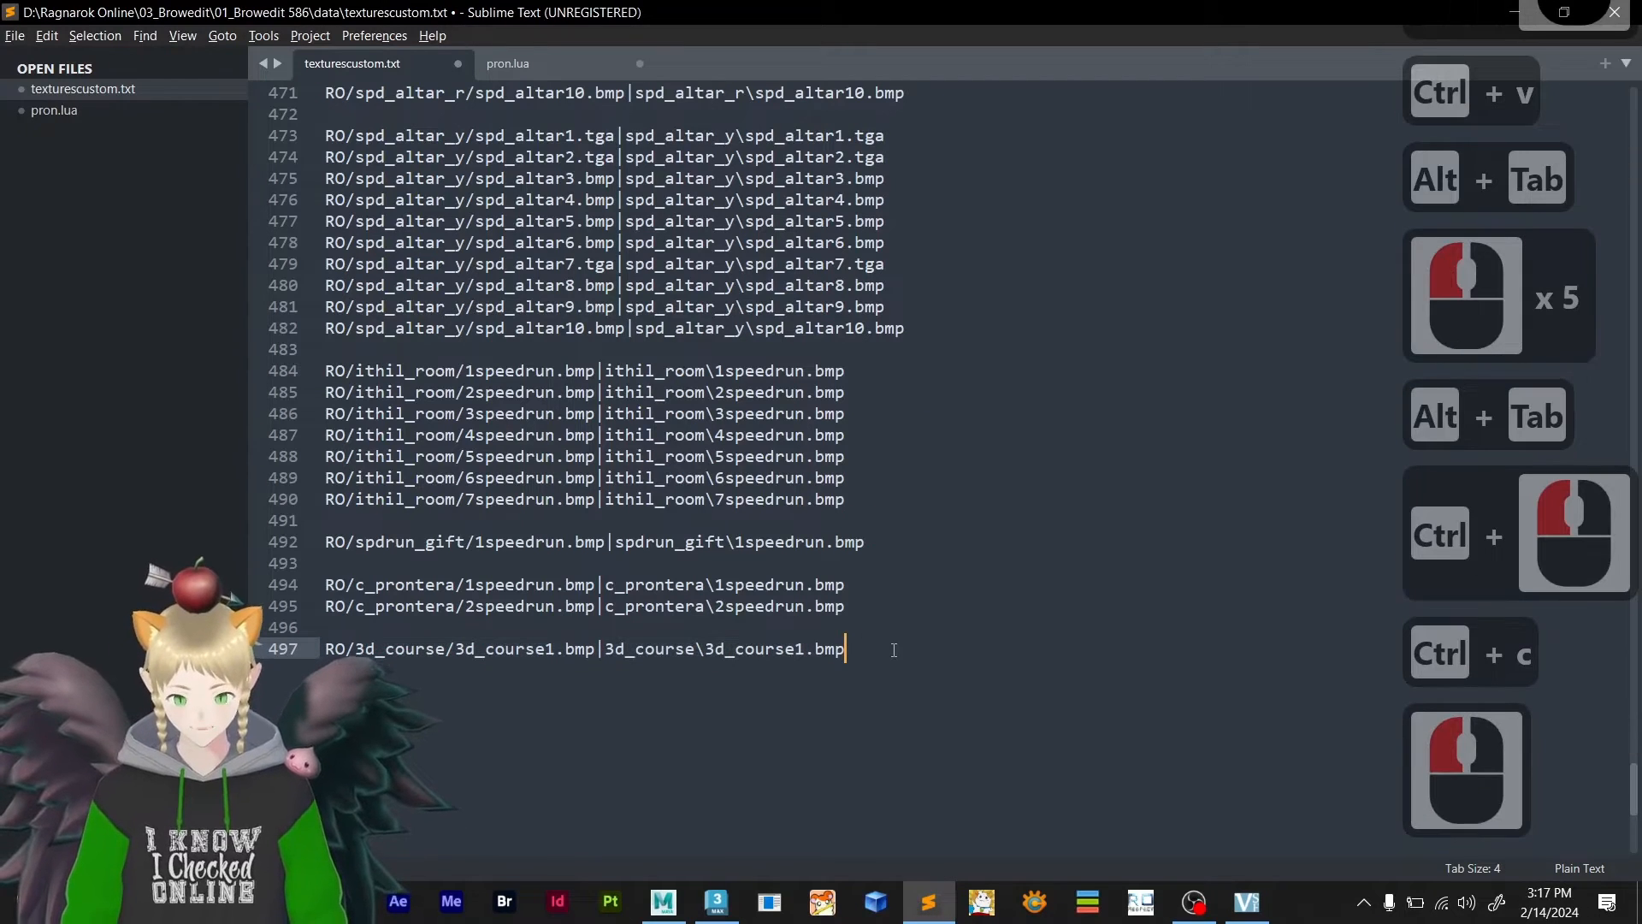
key("Return")
key("ctrl+v")
key("Return")
key("ctrl+v")
key("Return")
key("ctrl+v")
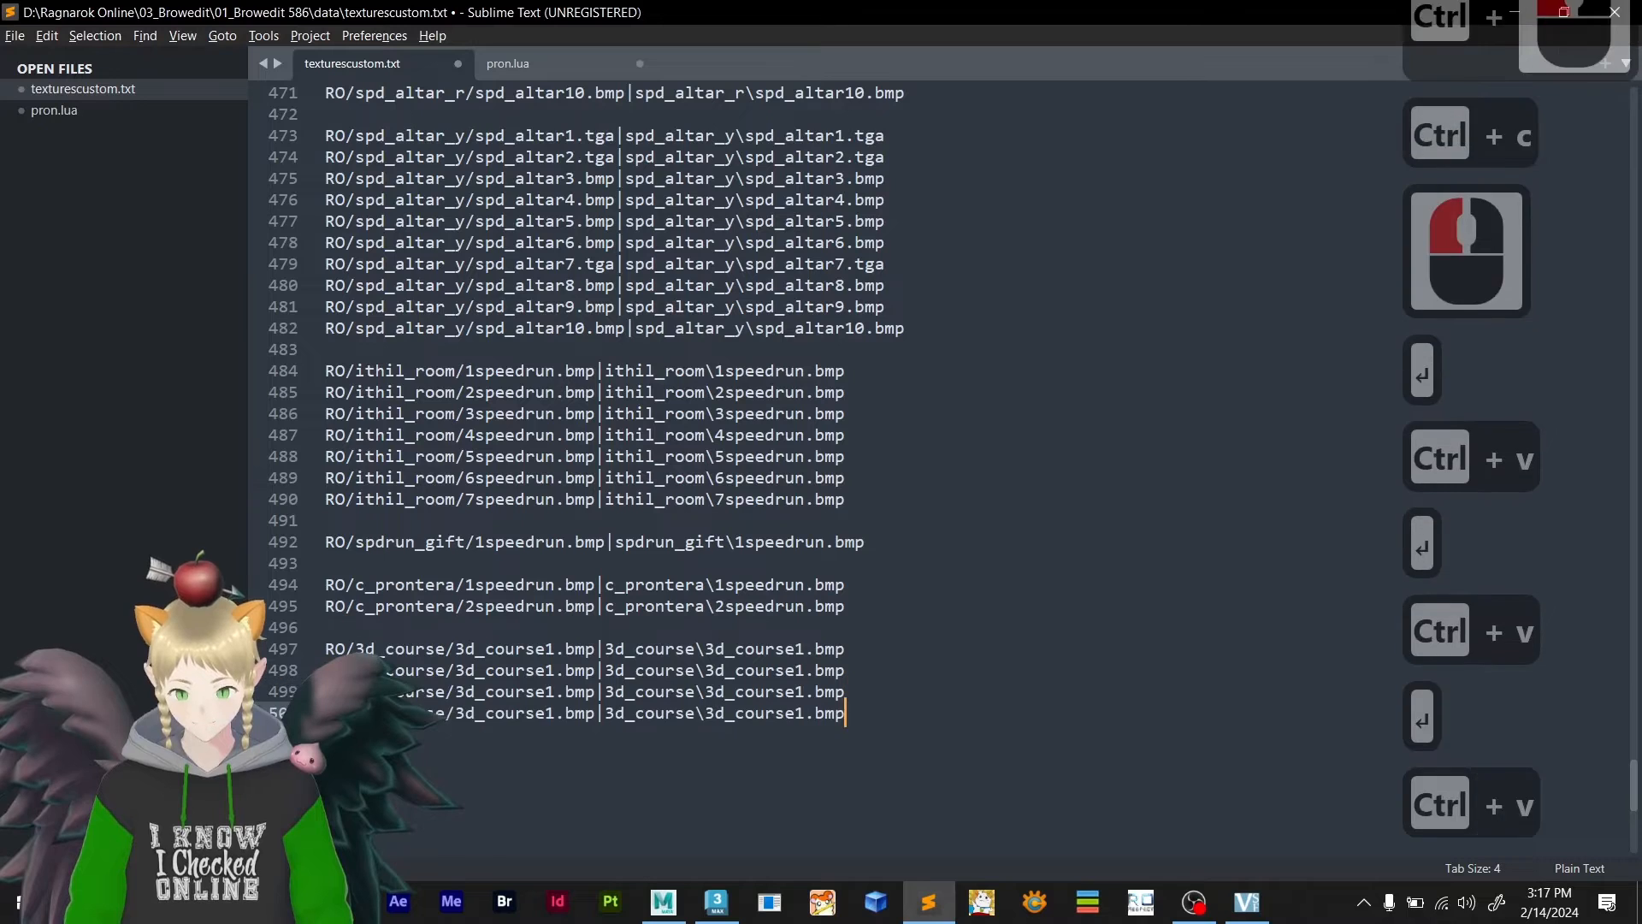
key("Return")
key("ctrl+v")
key("Return")
key("ctrl+v")
key("Return")
key("ctrl+v")
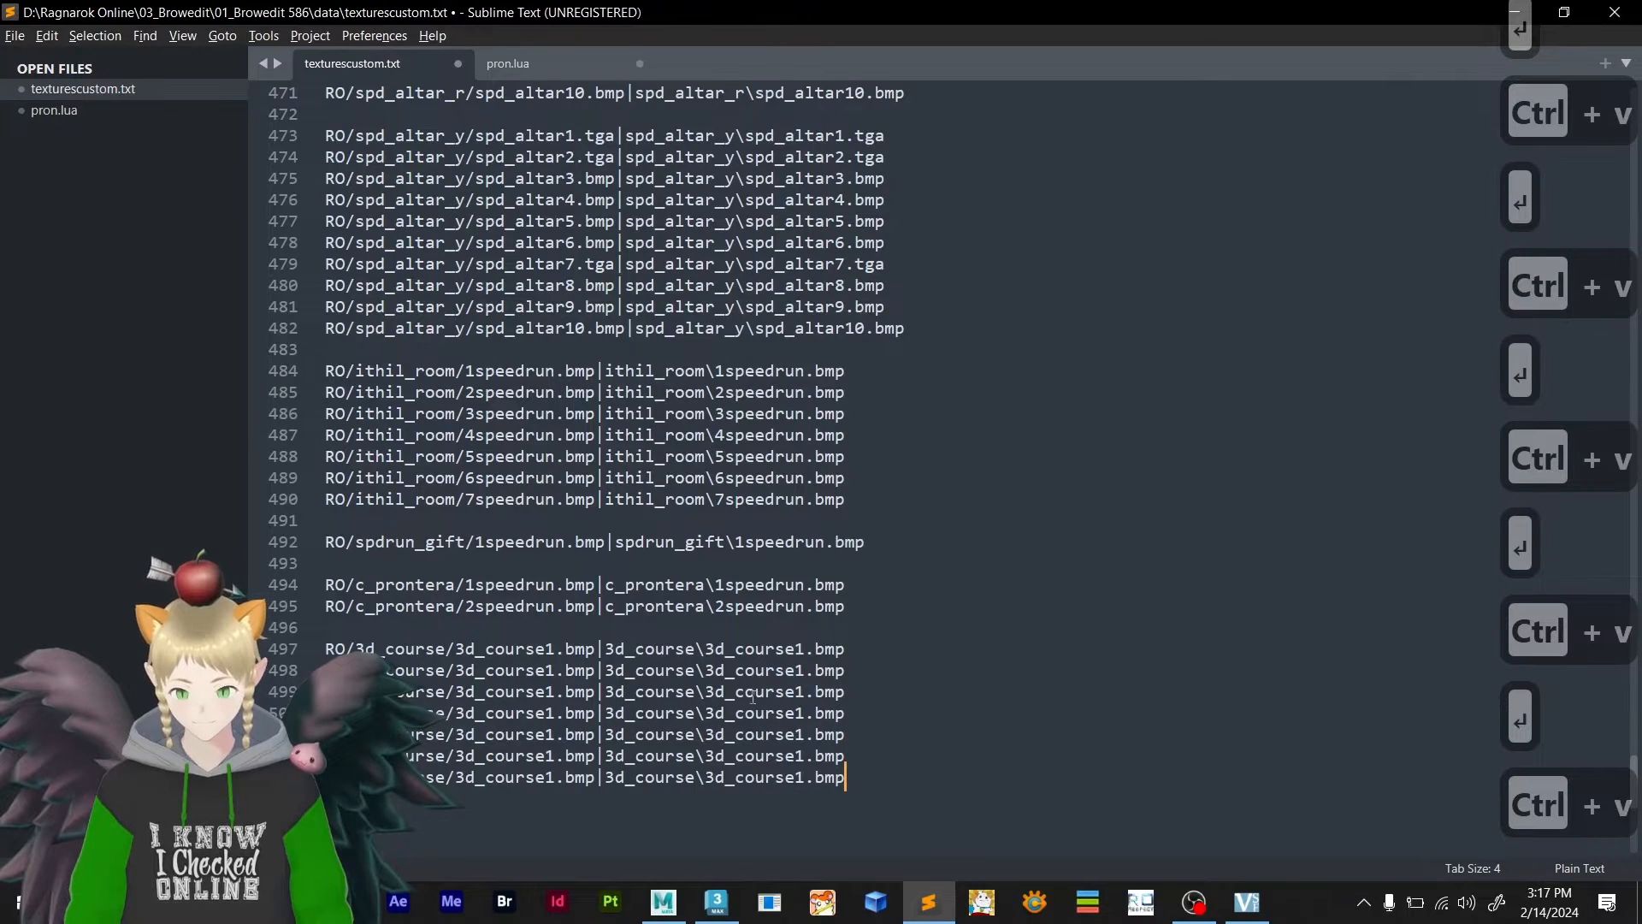
- Change both file names in the second 3d_course entry to 3d_course2.bmp
left_click(555, 670)
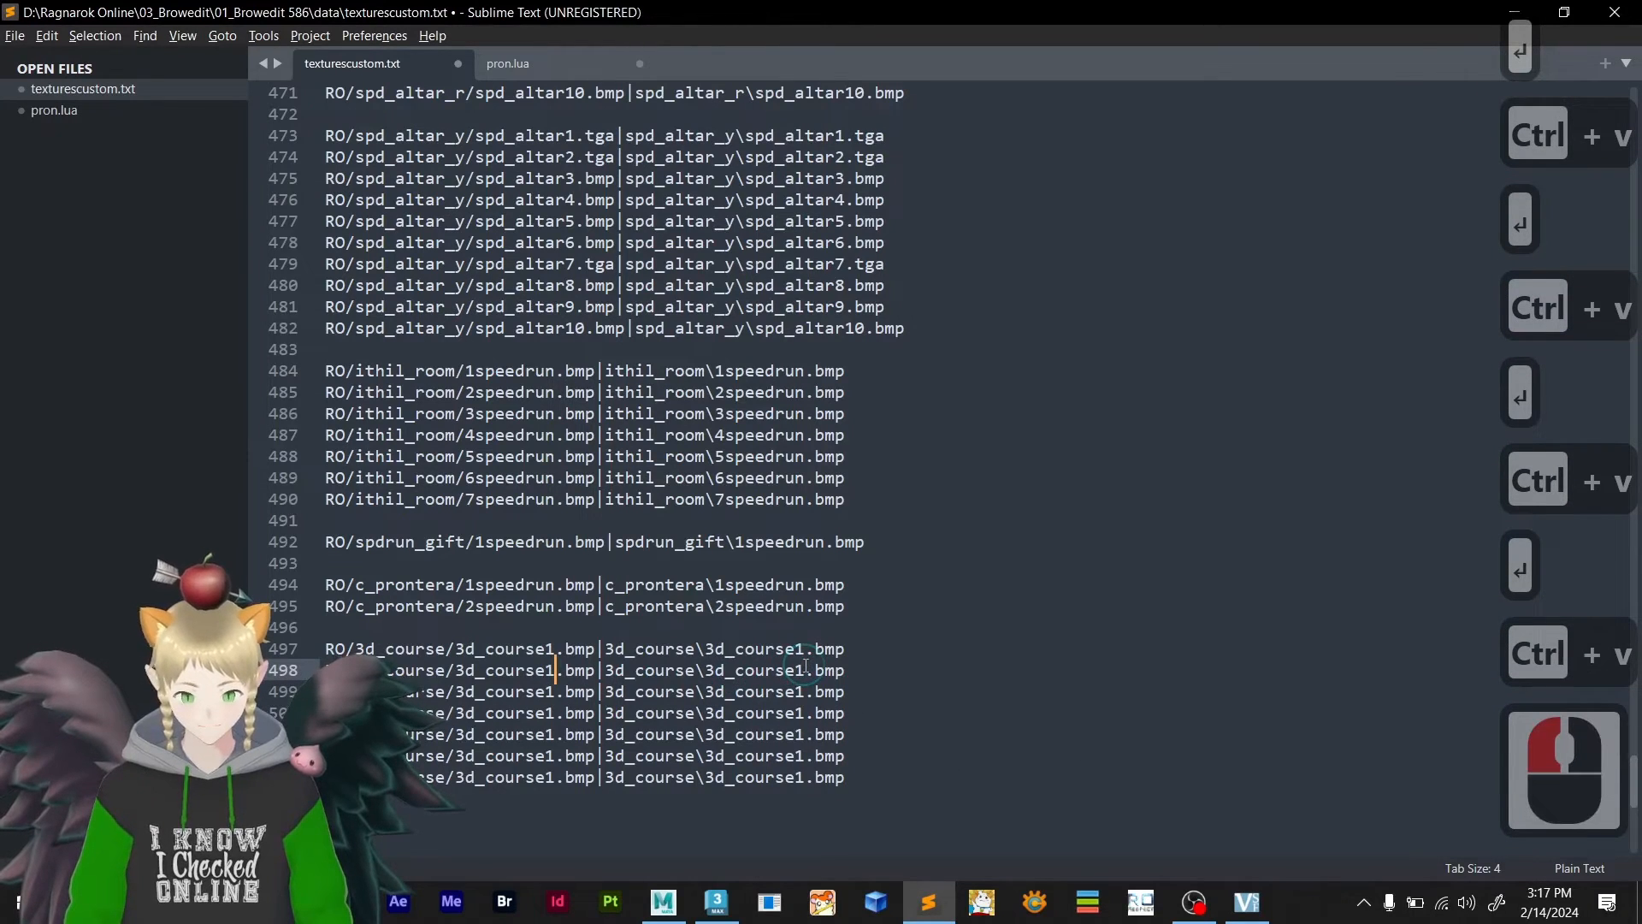
left_click(805, 669, "ctrl")
key("BackSpace")
type("2")
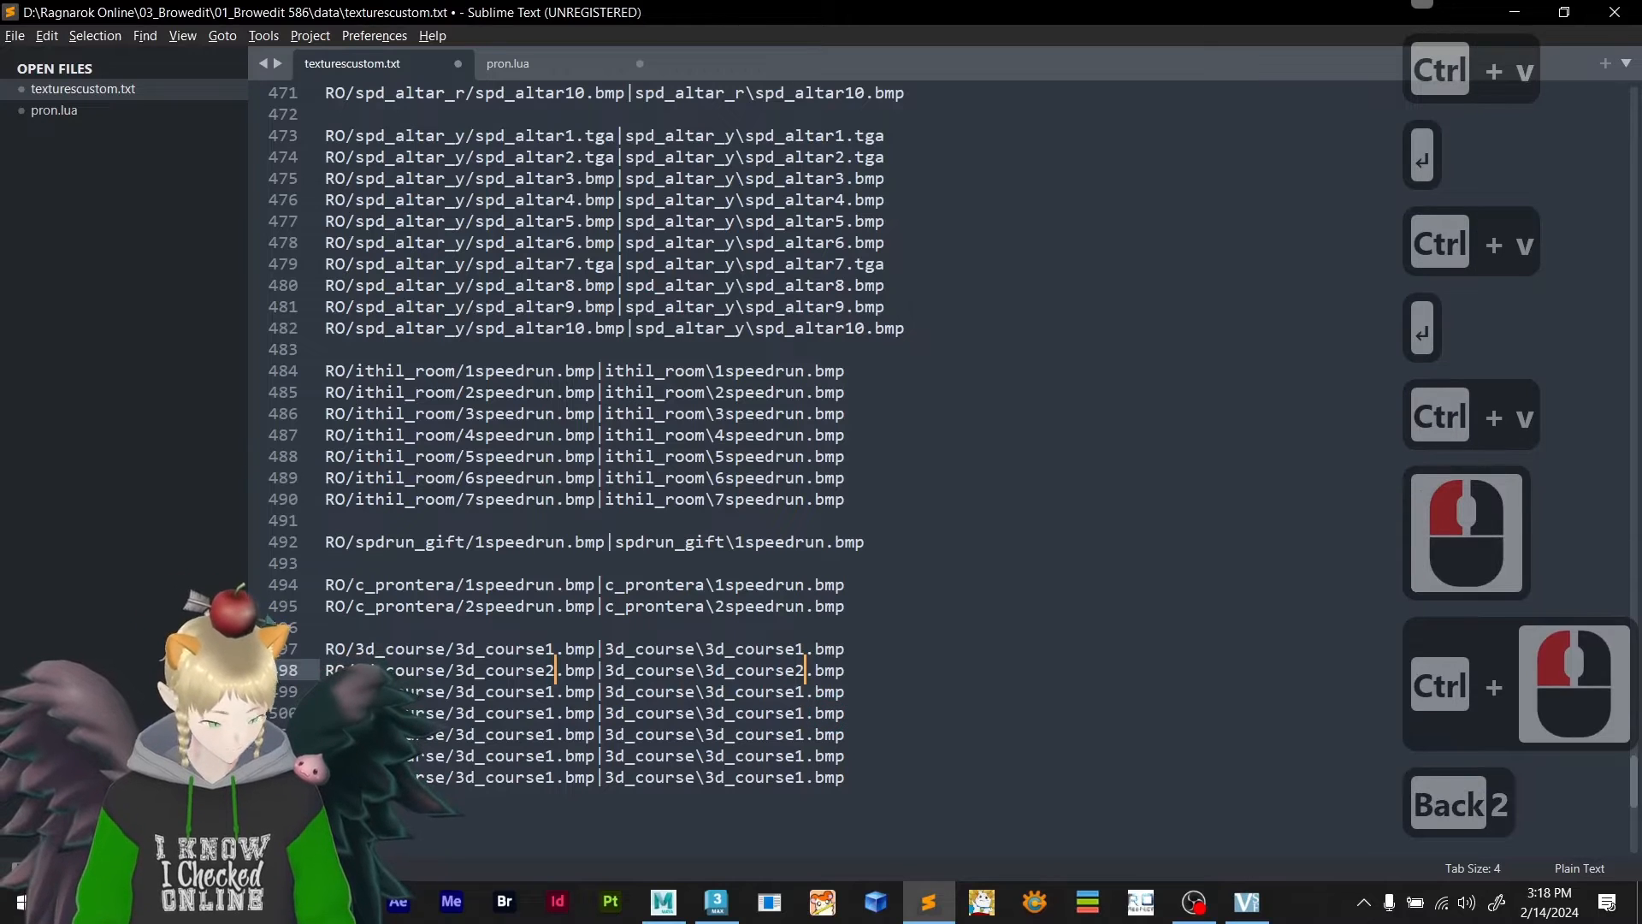
key("Left")
key("Right")
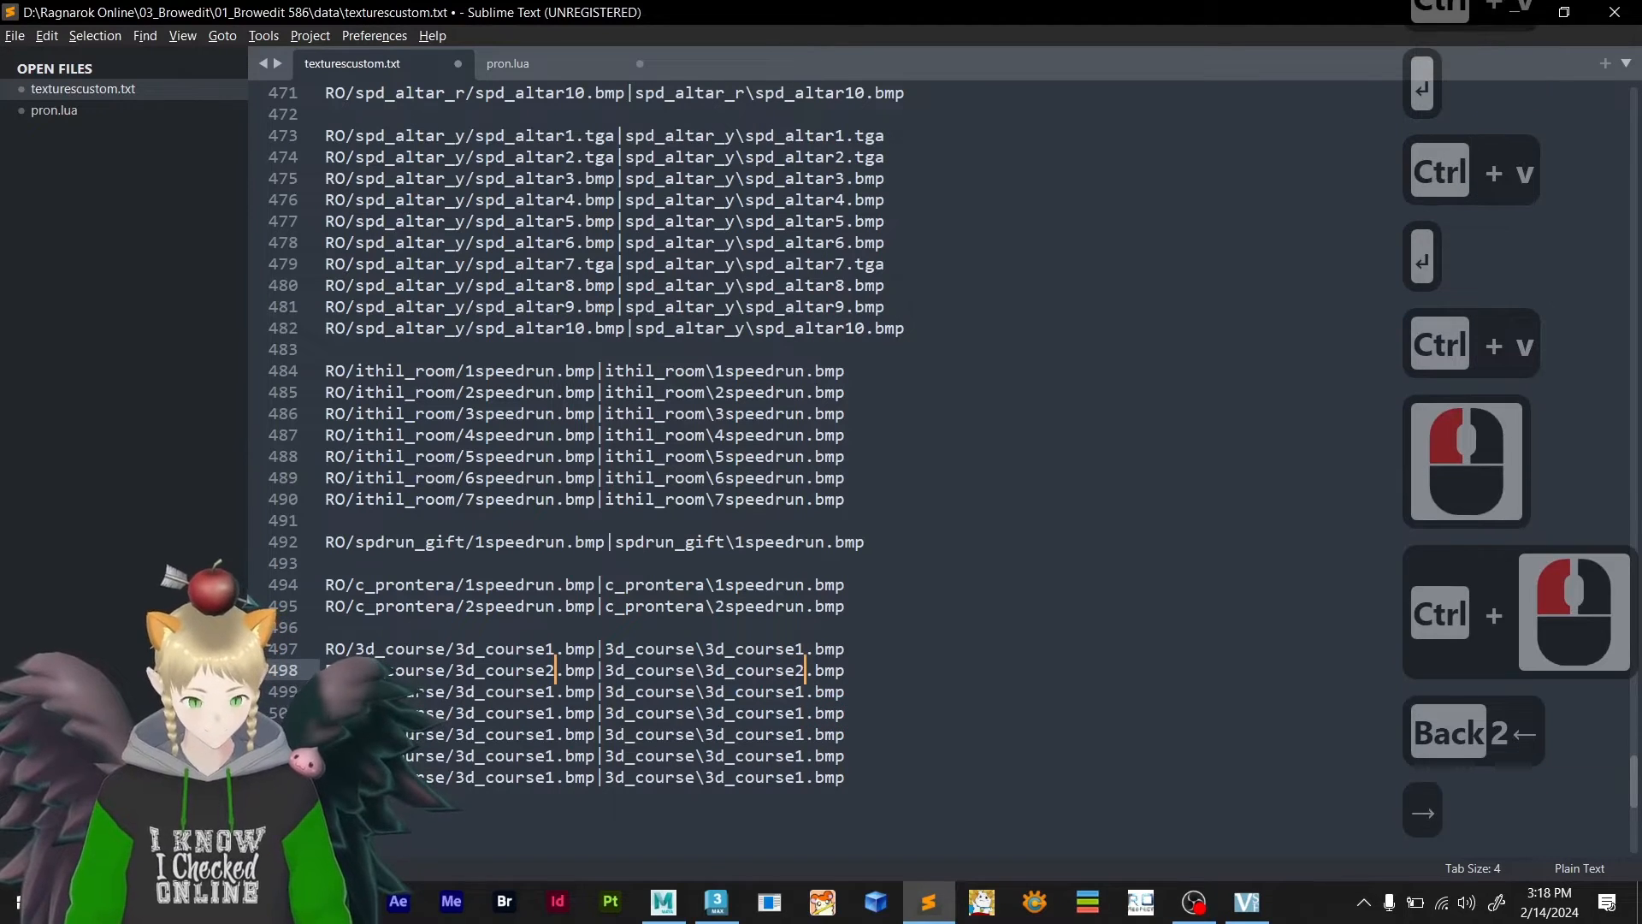
- Renumber both file names in each of the remaining five entries consecutively, from 3d_course3.bmp to 3d_course7.bmp
key("Down")
key("BackSpace")
type("3")
key("Down")
key("BackSpace")
type("4")
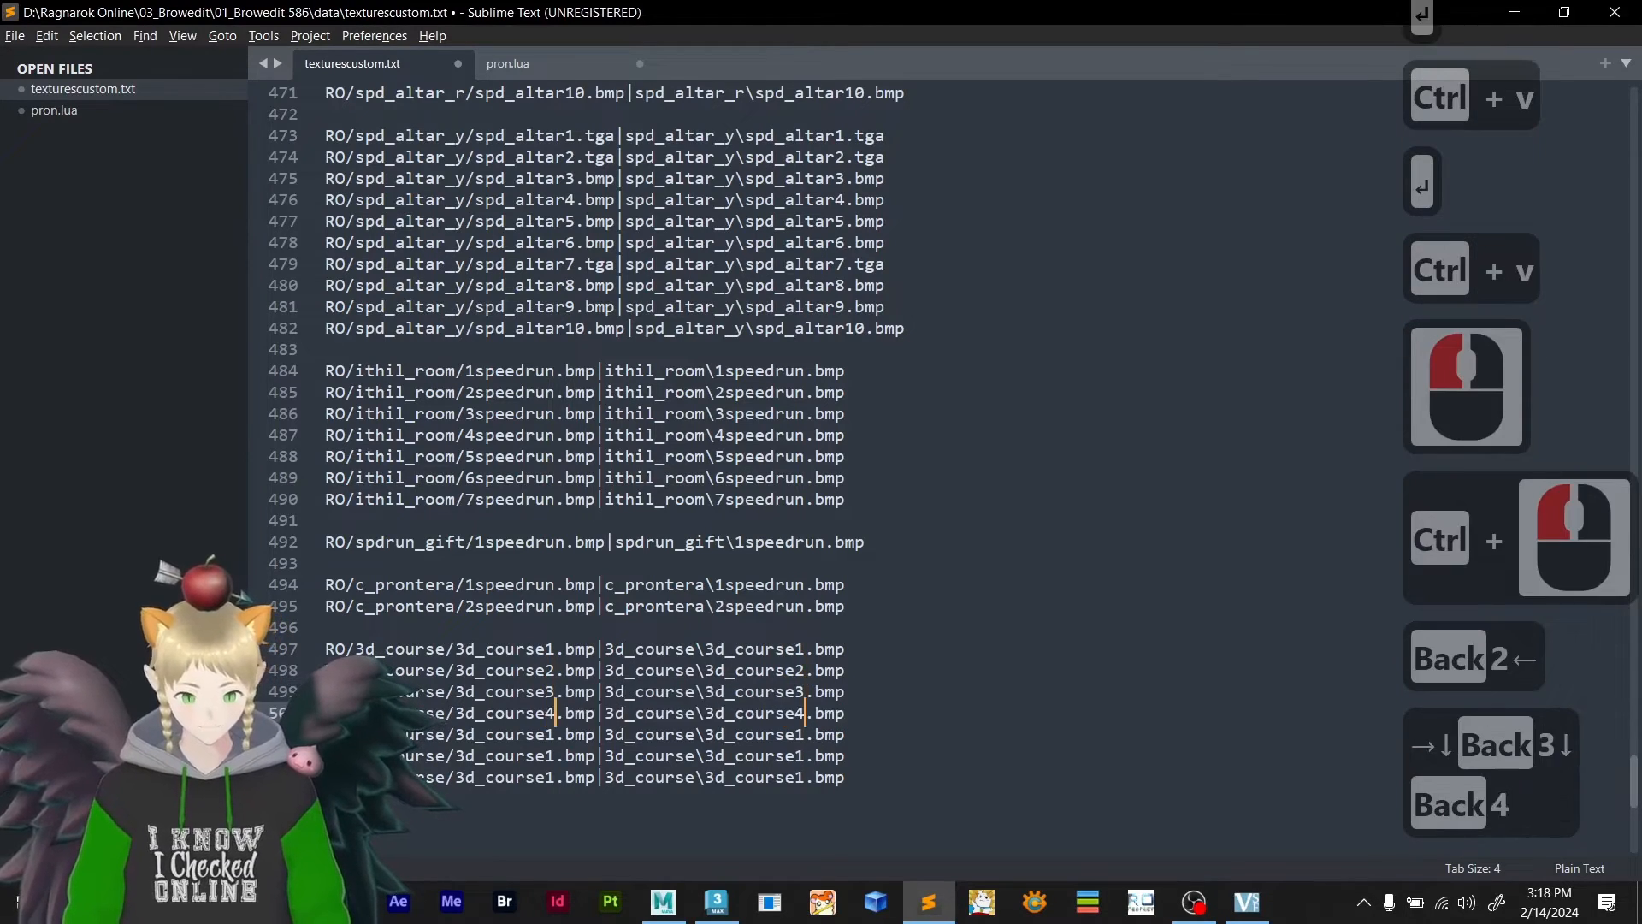
key("Down")
key("BackSpace")
type("5")
key("Down")
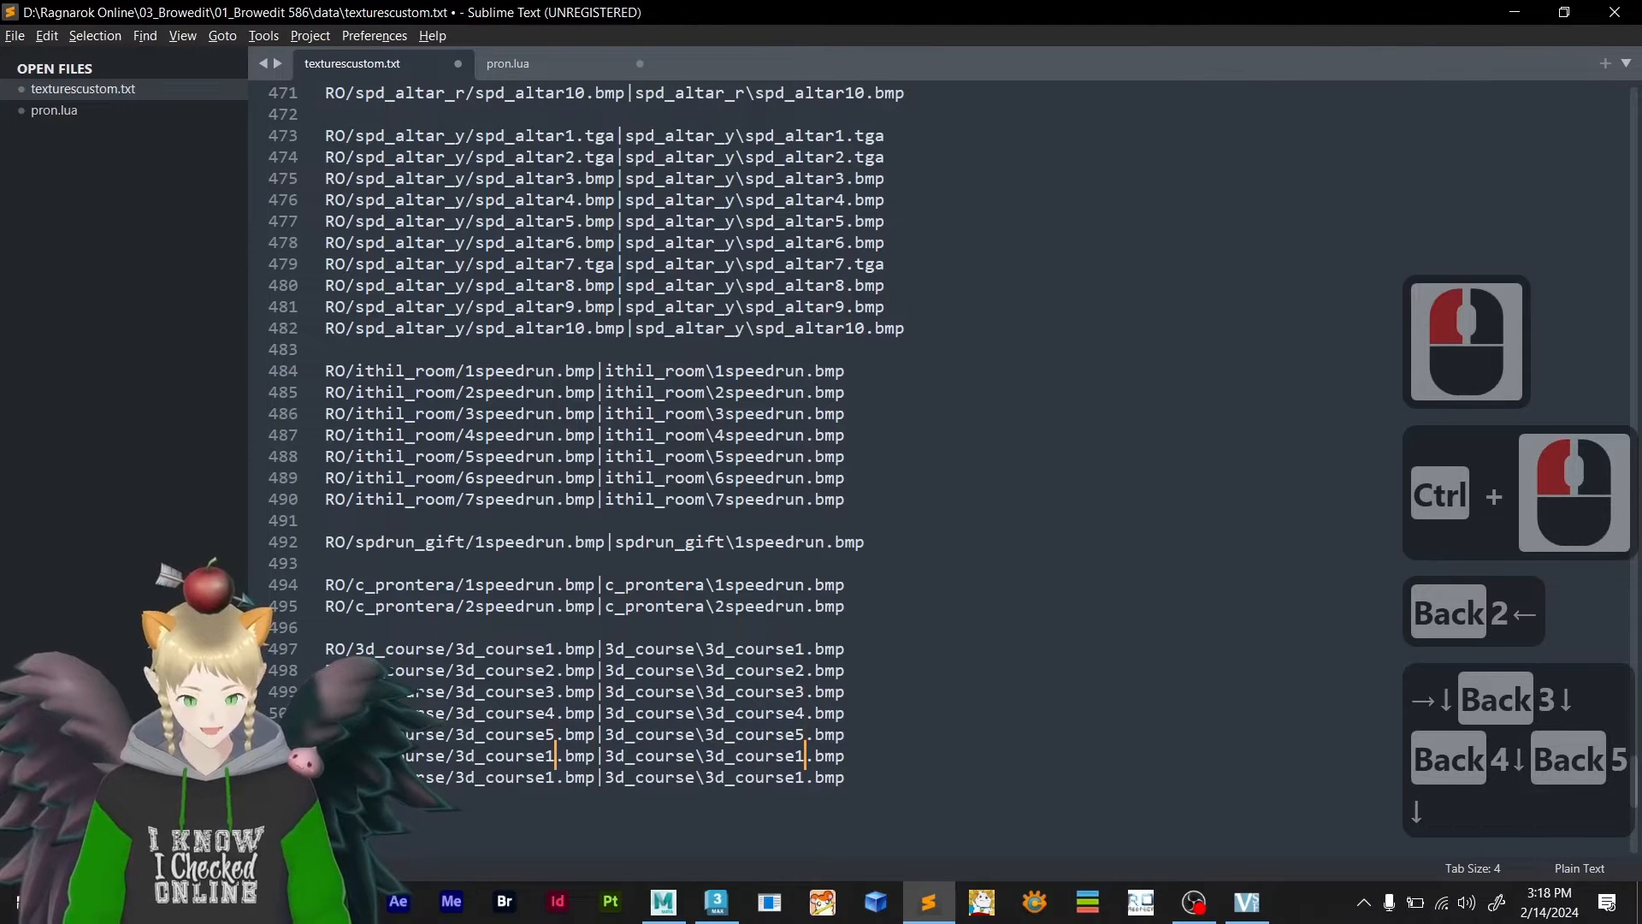
key("BackSpace")
type("6")
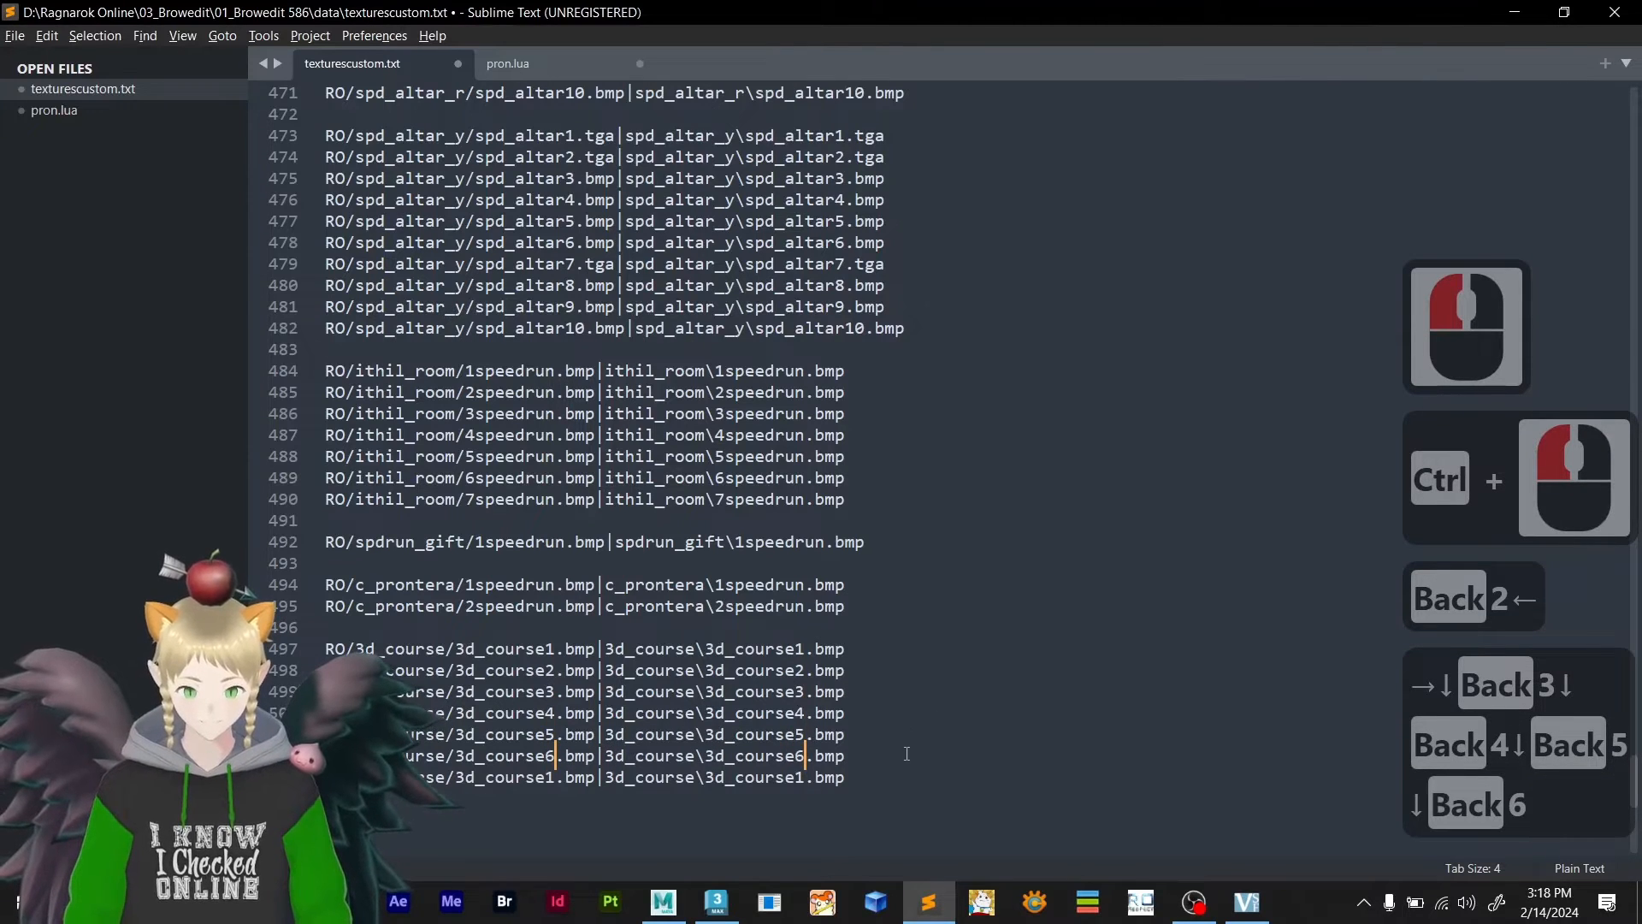
key("Down")
key("BackSpace")
type("7")
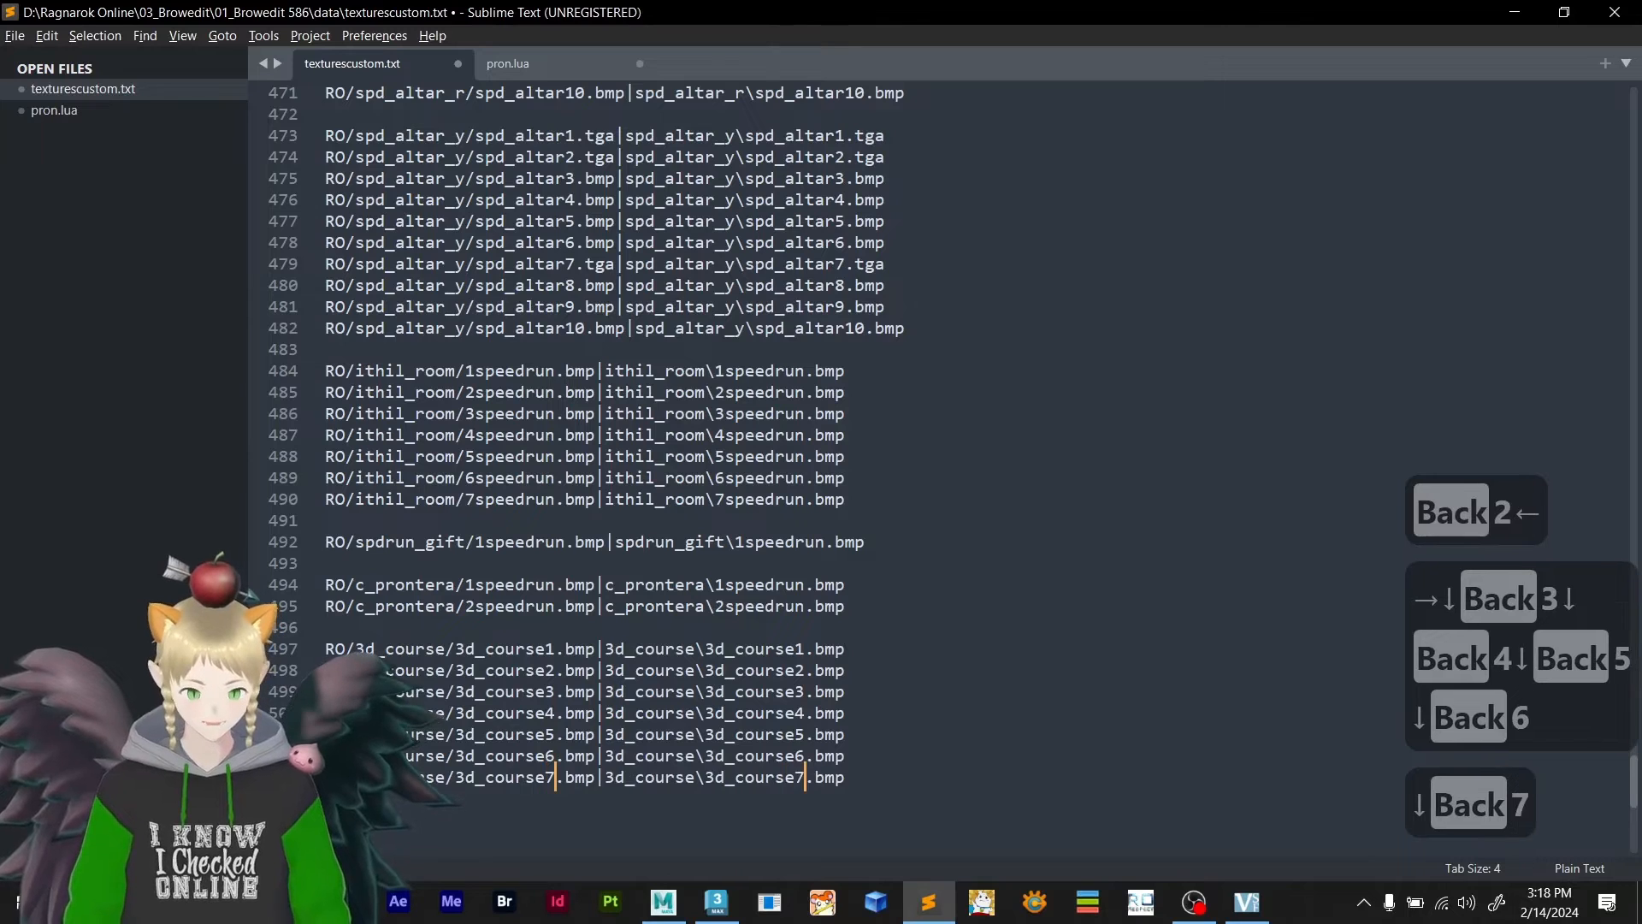
- In the texture folder in File Explorer, rename 3d_course6.tga as 3d_course7.tga
key("alt+Tab")
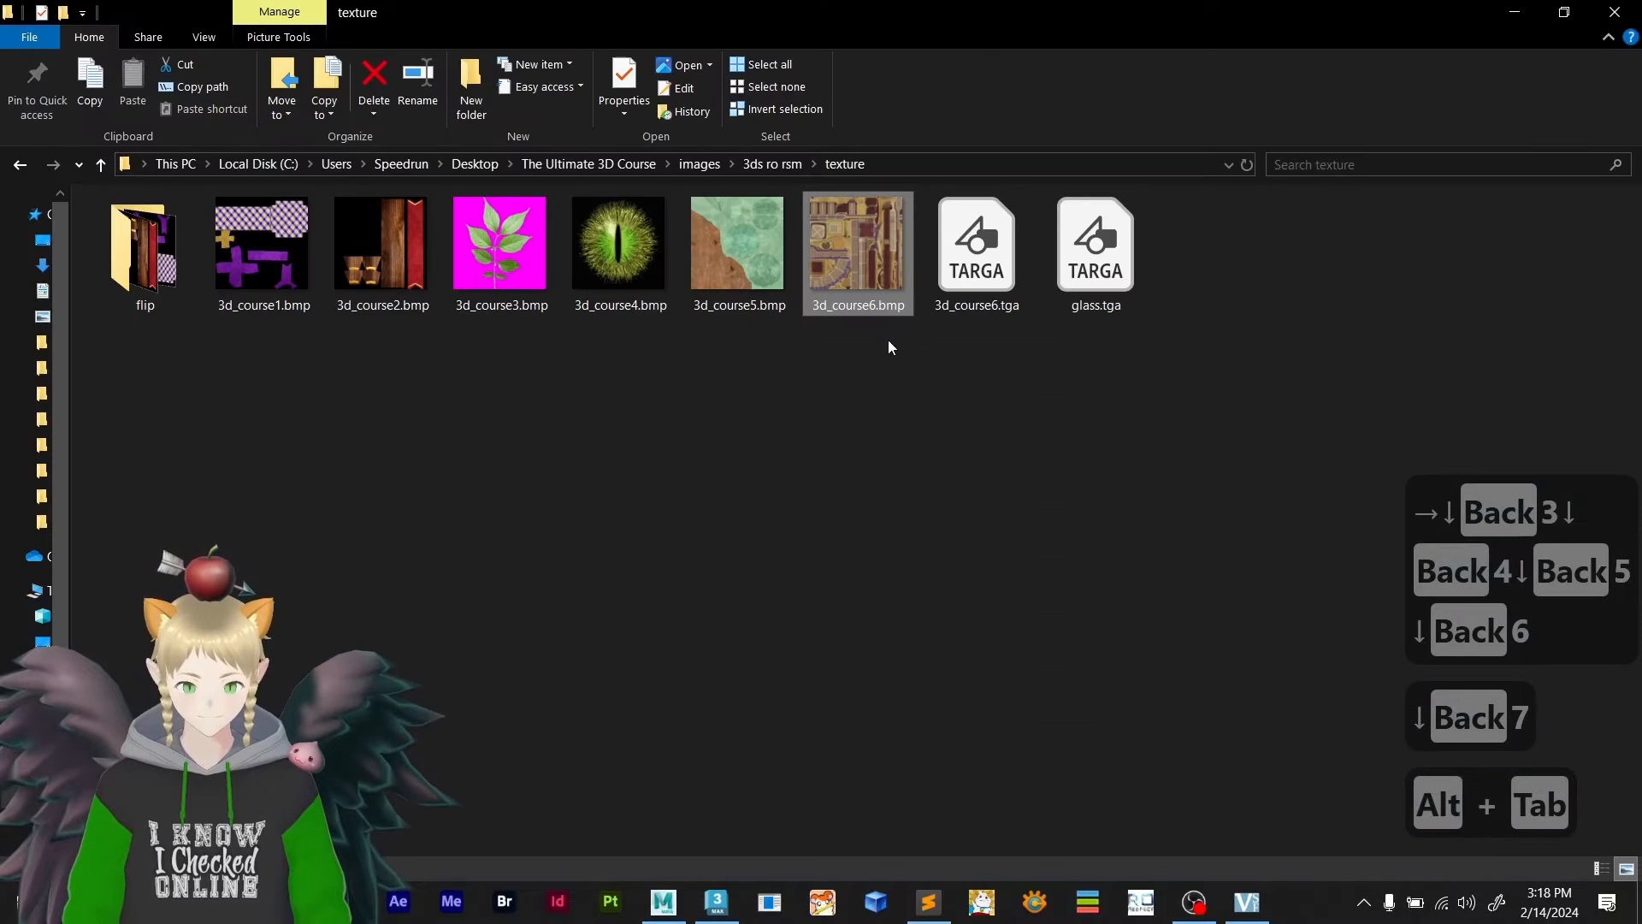
left_click(981, 249)
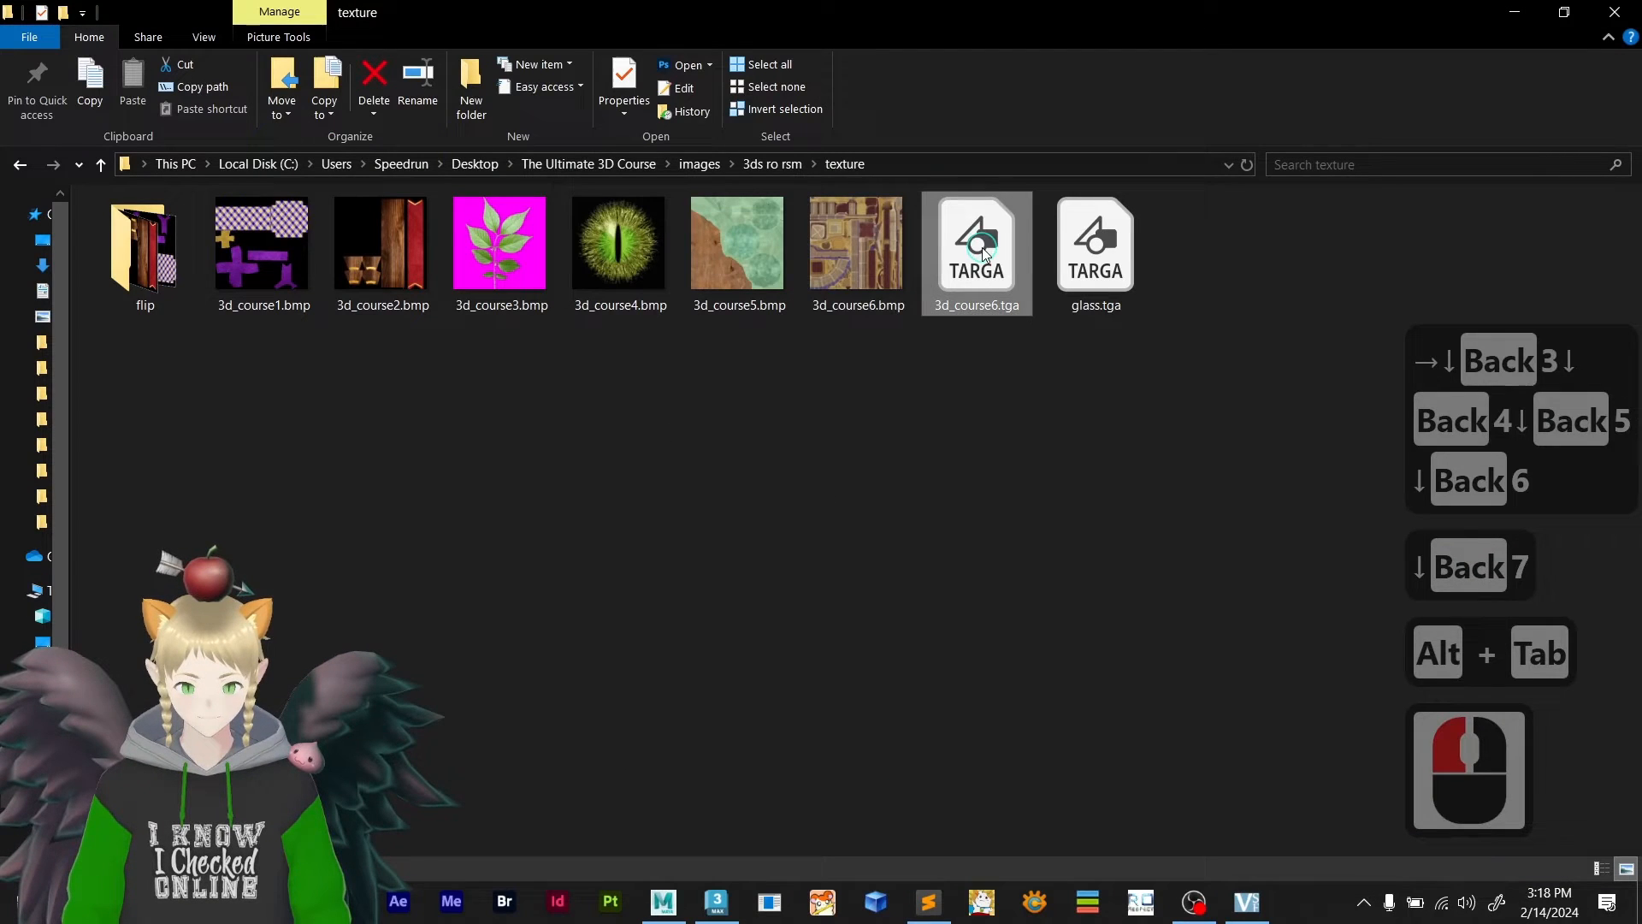
left_click(995, 306)
key("Right")
key("BackSpace")
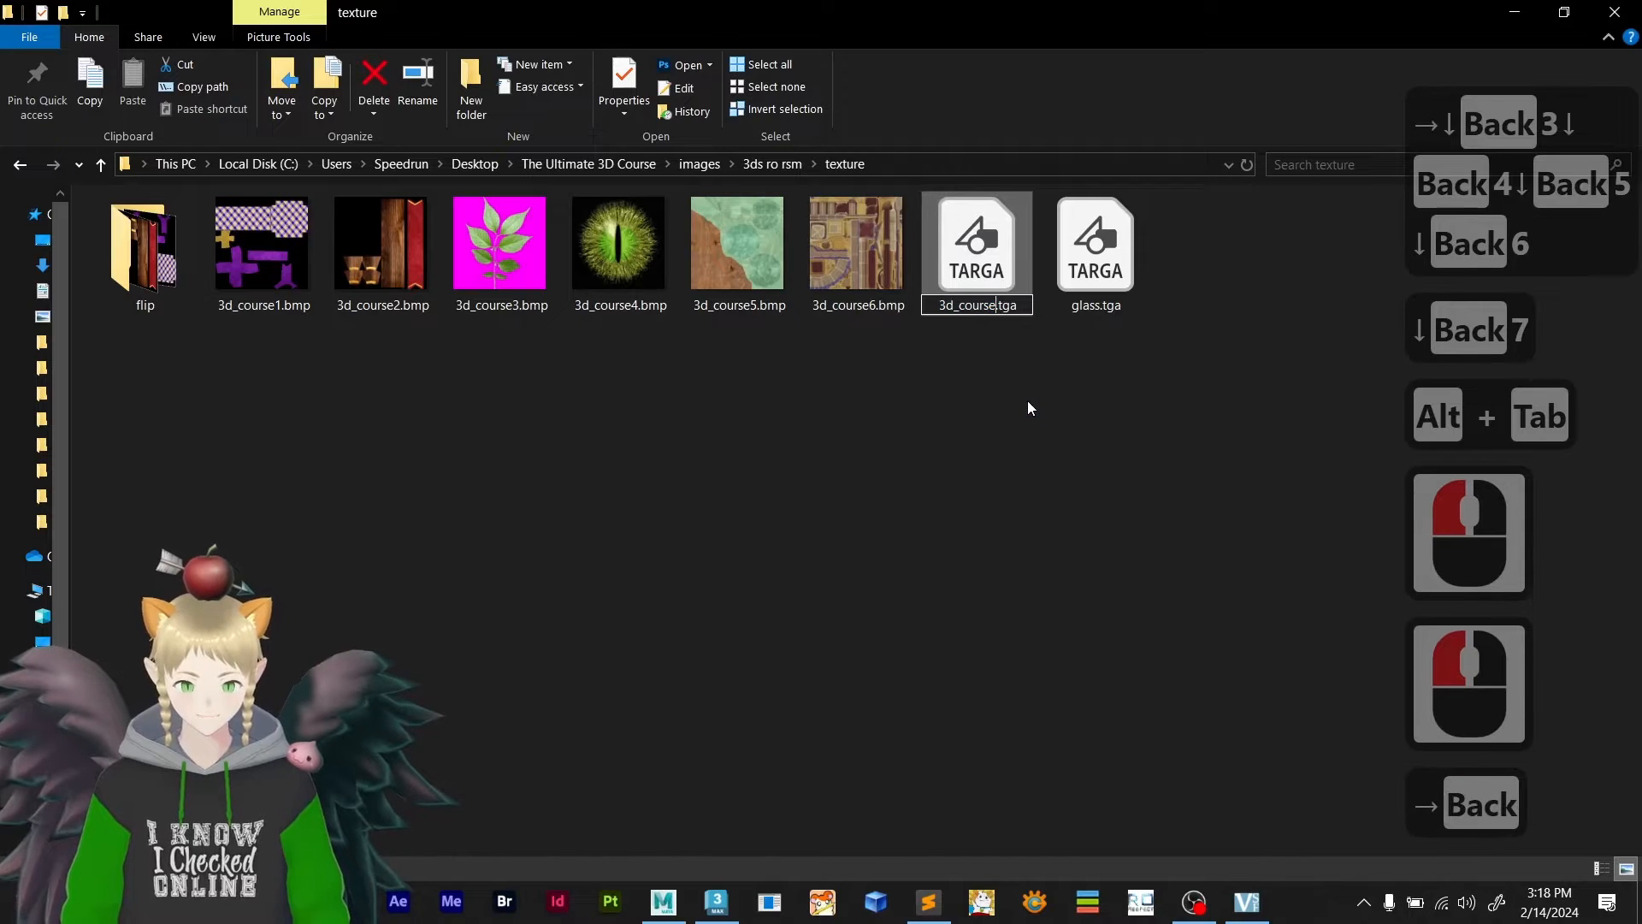
type("7")
left_click(1097, 256)
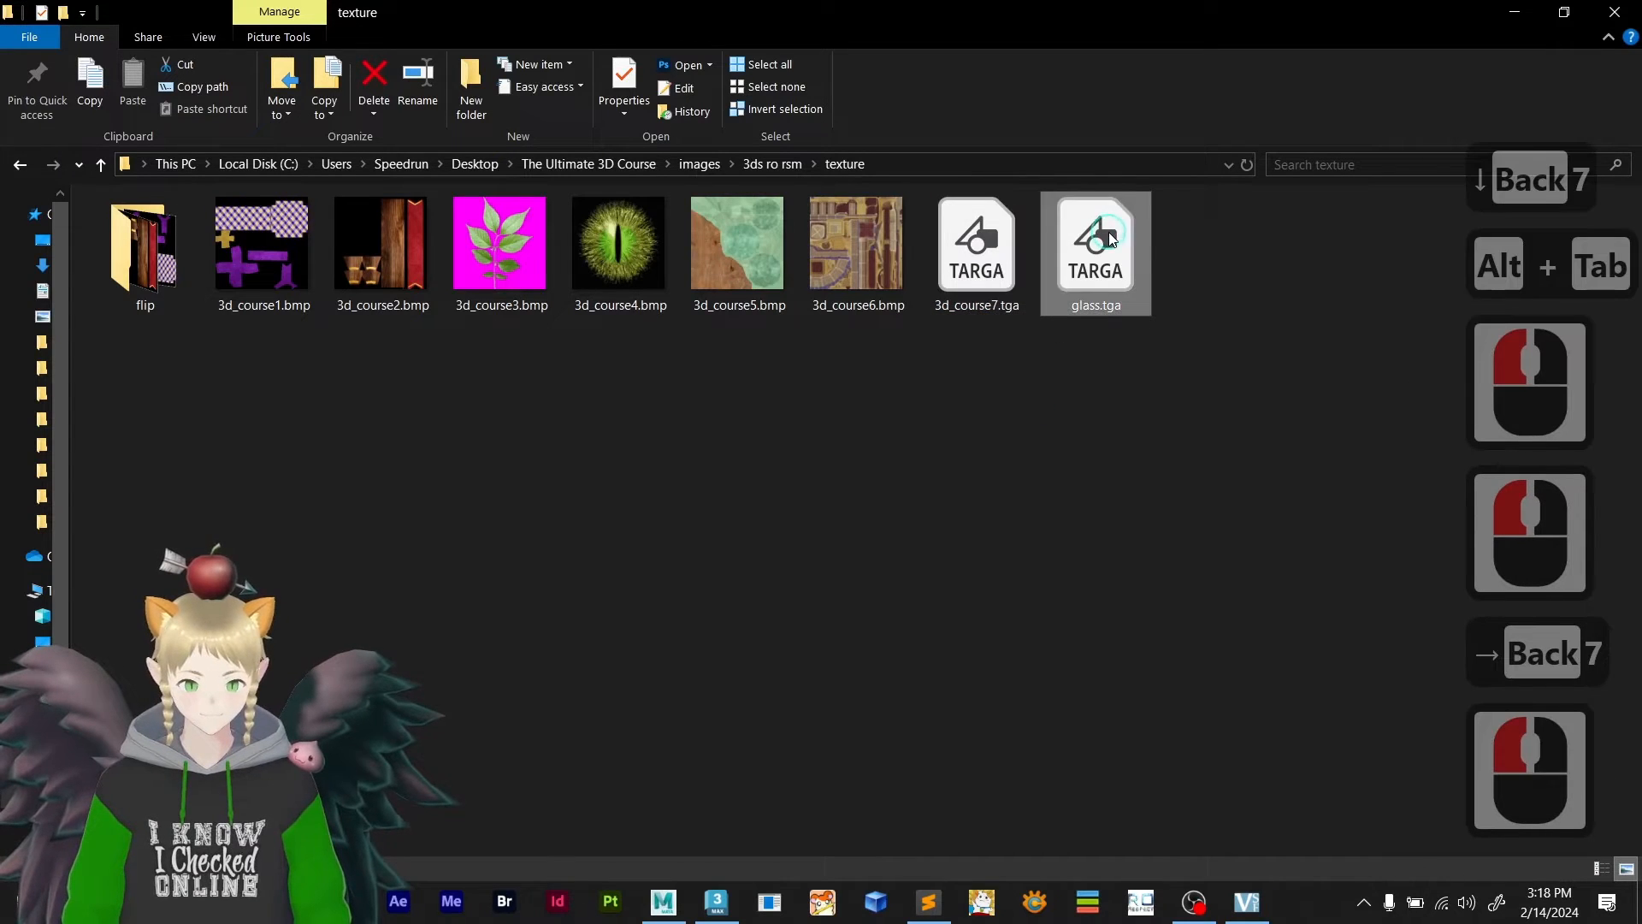
- Rename glass.tga as 3d_course8.tga, reusing the name copied from 3d_course7.tga
left_click(983, 305)
left_click(982, 305)
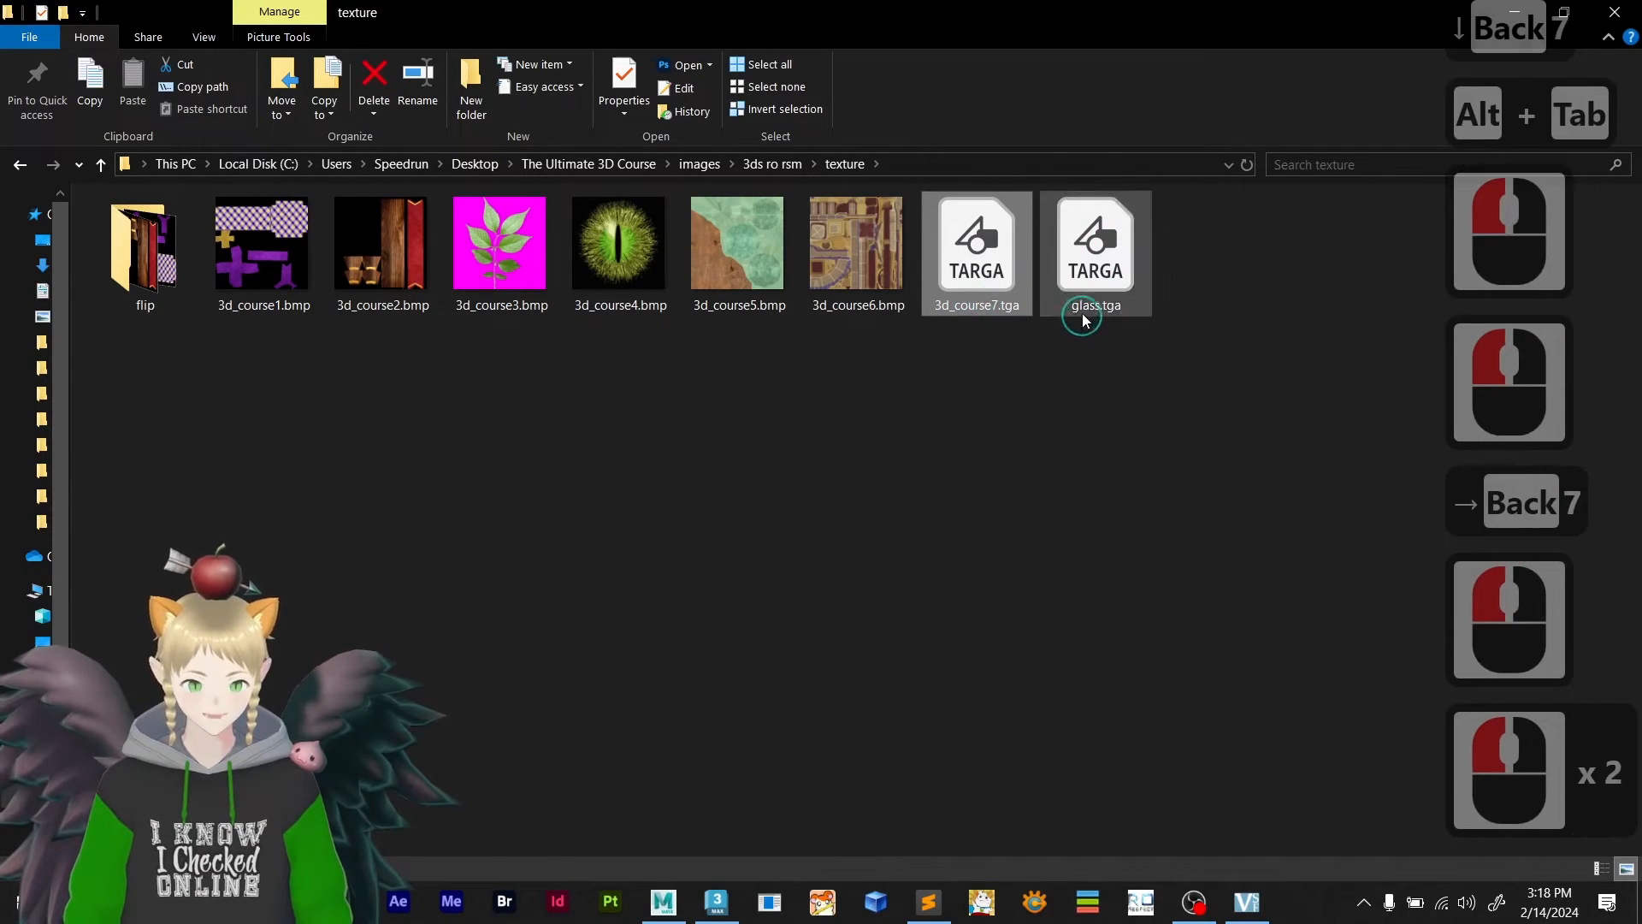
key("ctrl+c")
left_click(974, 303)
key("ctrl+c")
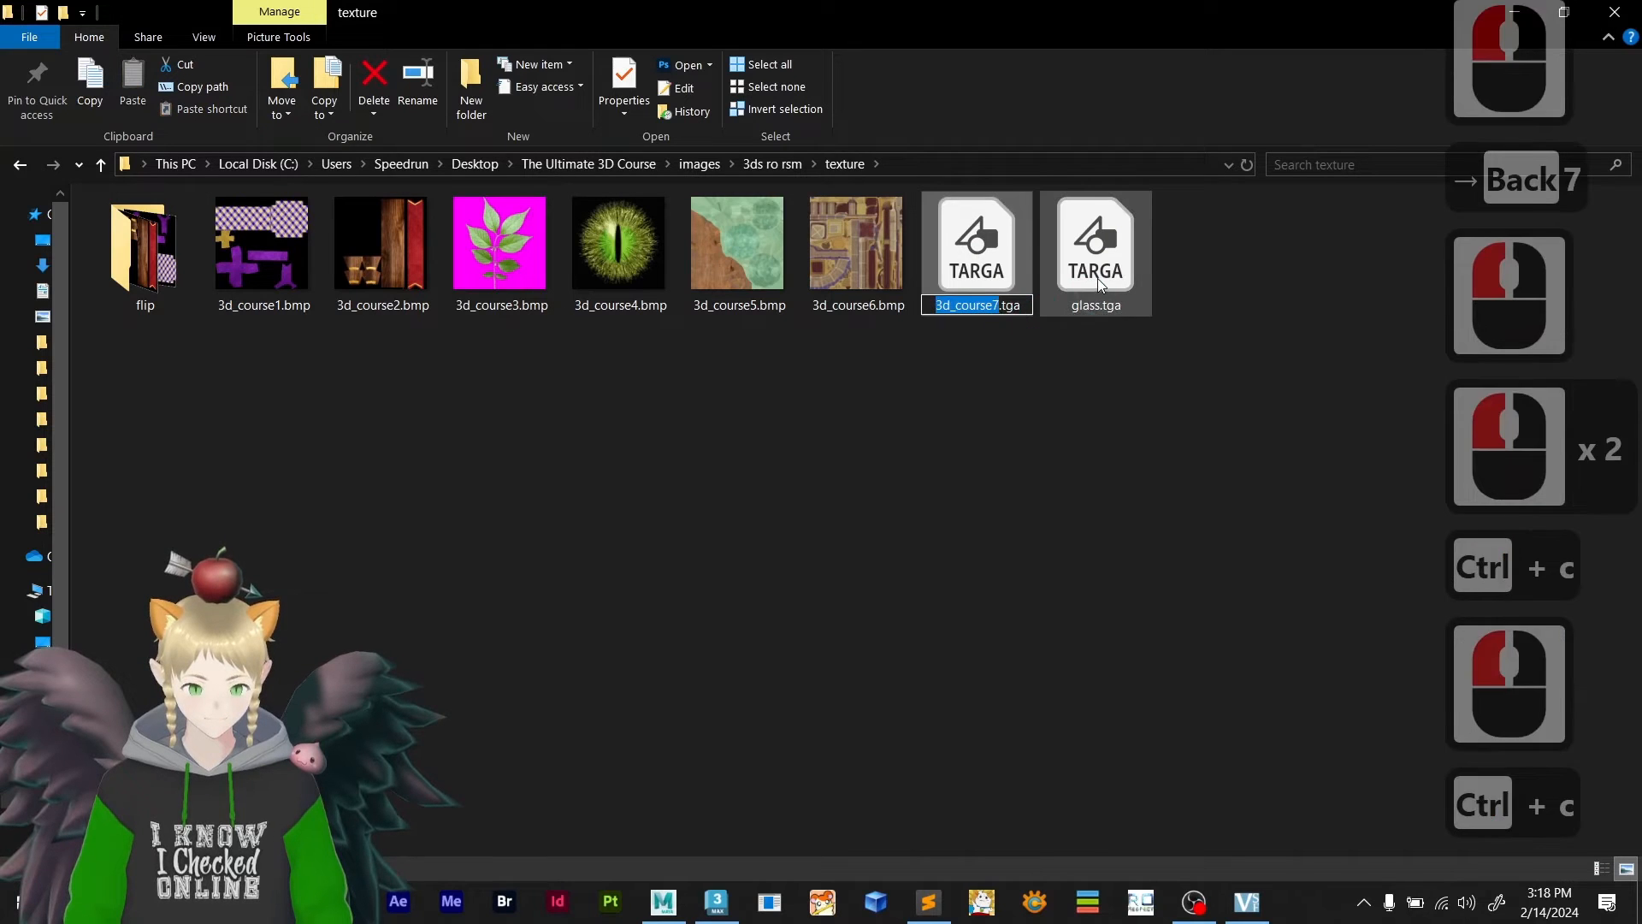
left_click(1102, 309)
left_click(1103, 309)
key("ctrl+v")
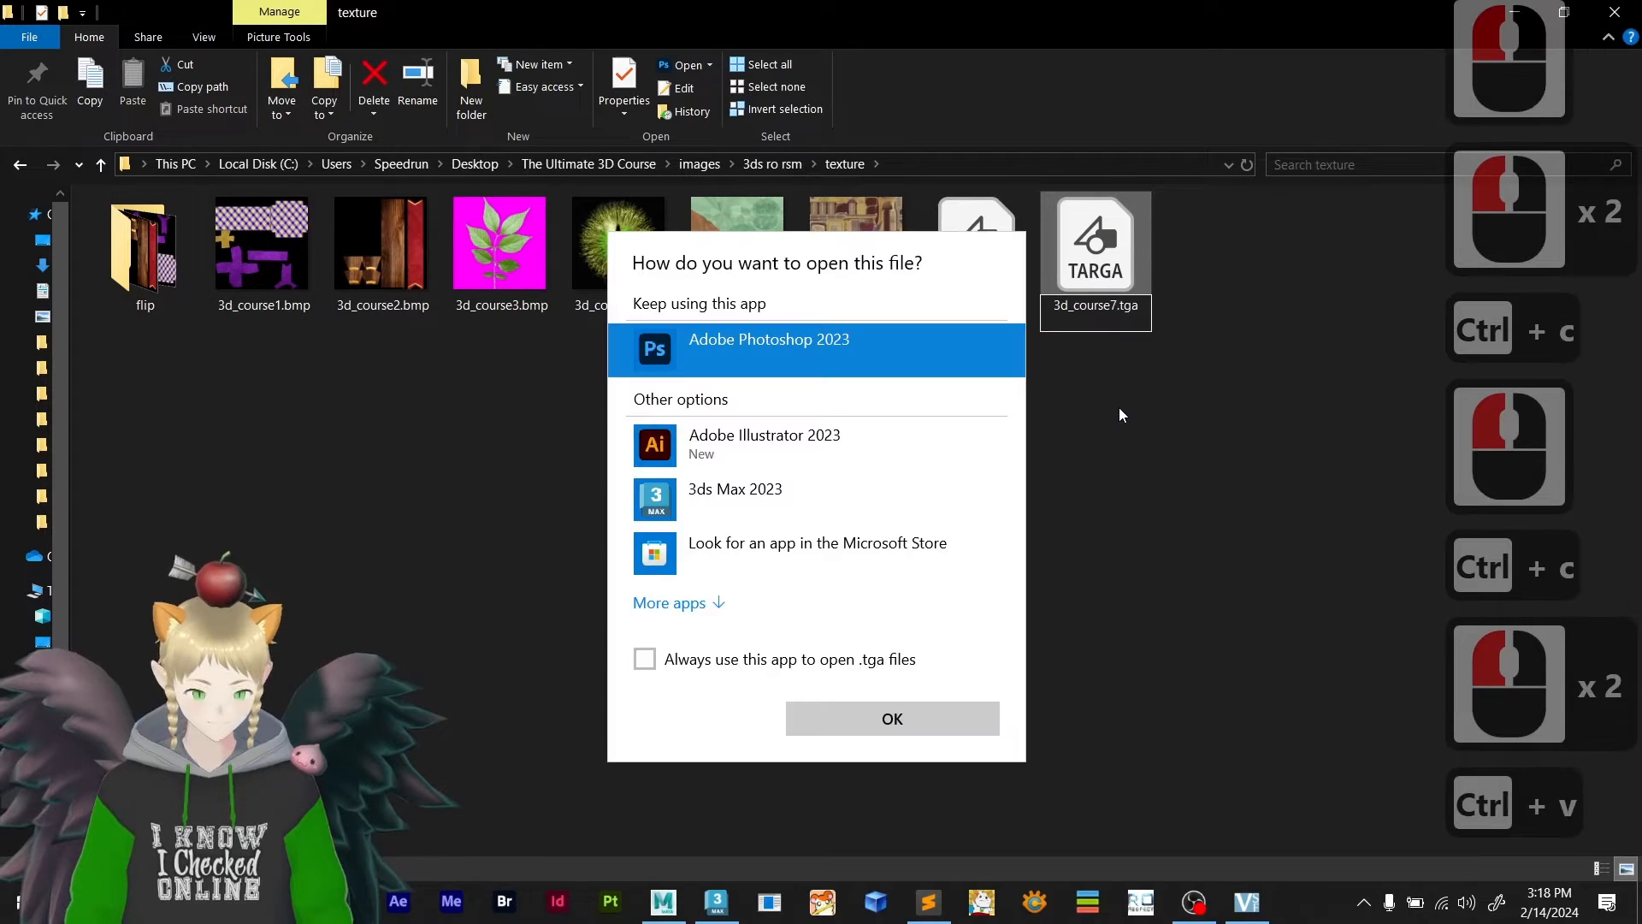
key("BackSpace")
type("8")
left_click(1115, 339)
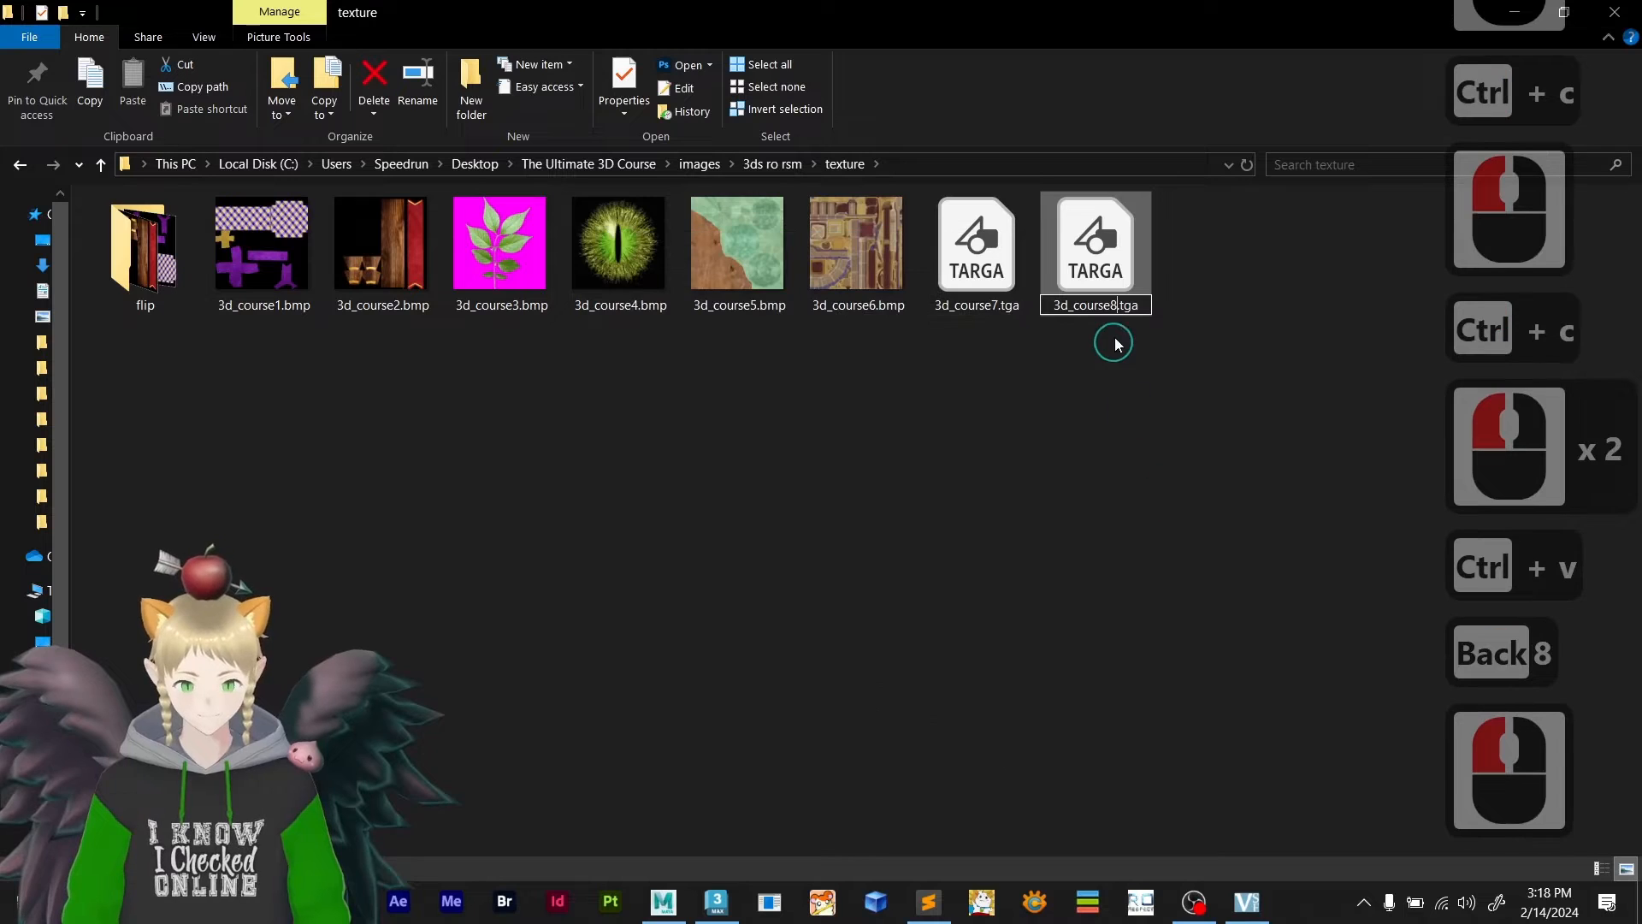
- Open 3d_course8.tga in Photoshop and check its colour and alpha channels
left_click(1127, 273)
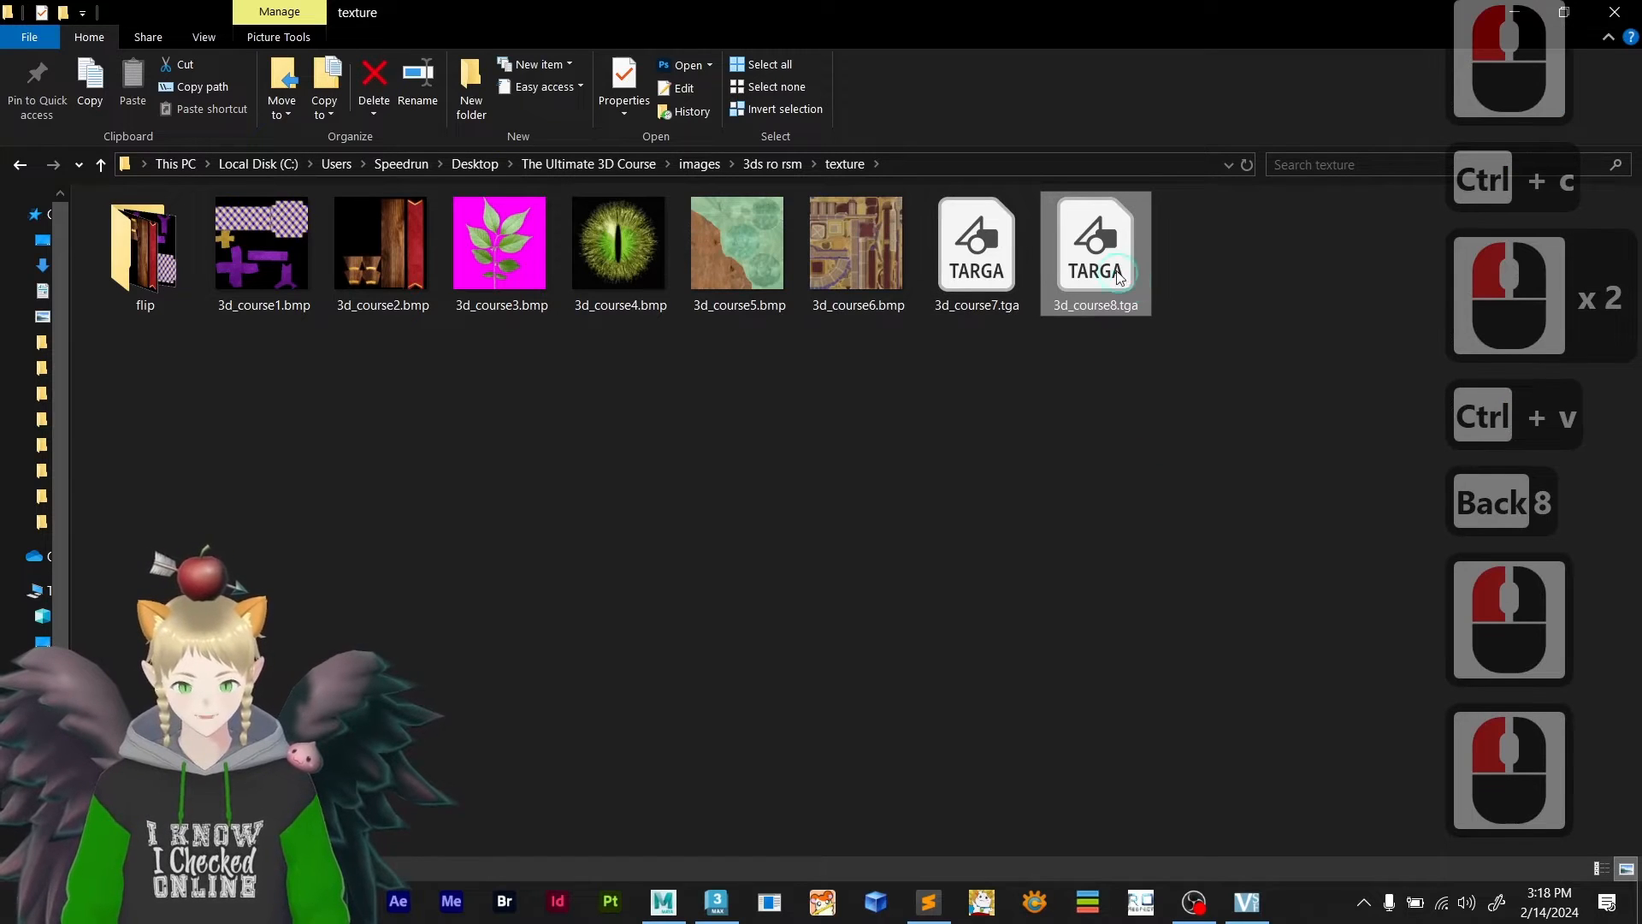
left_click_drag(355, 662, 547, 81)
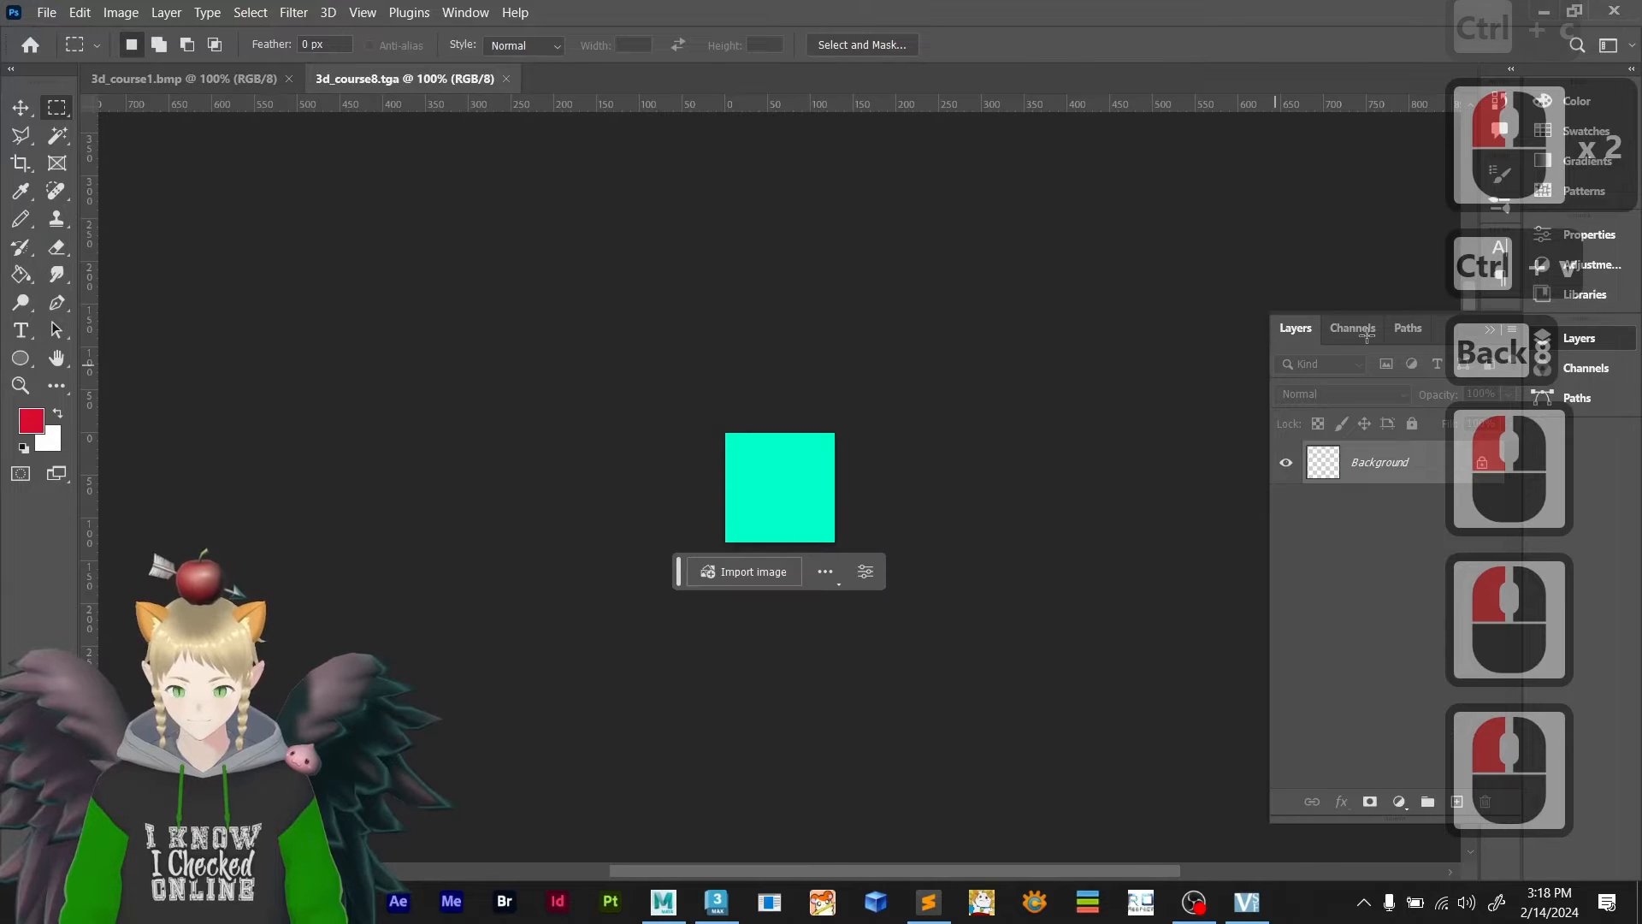
left_click(1353, 325)
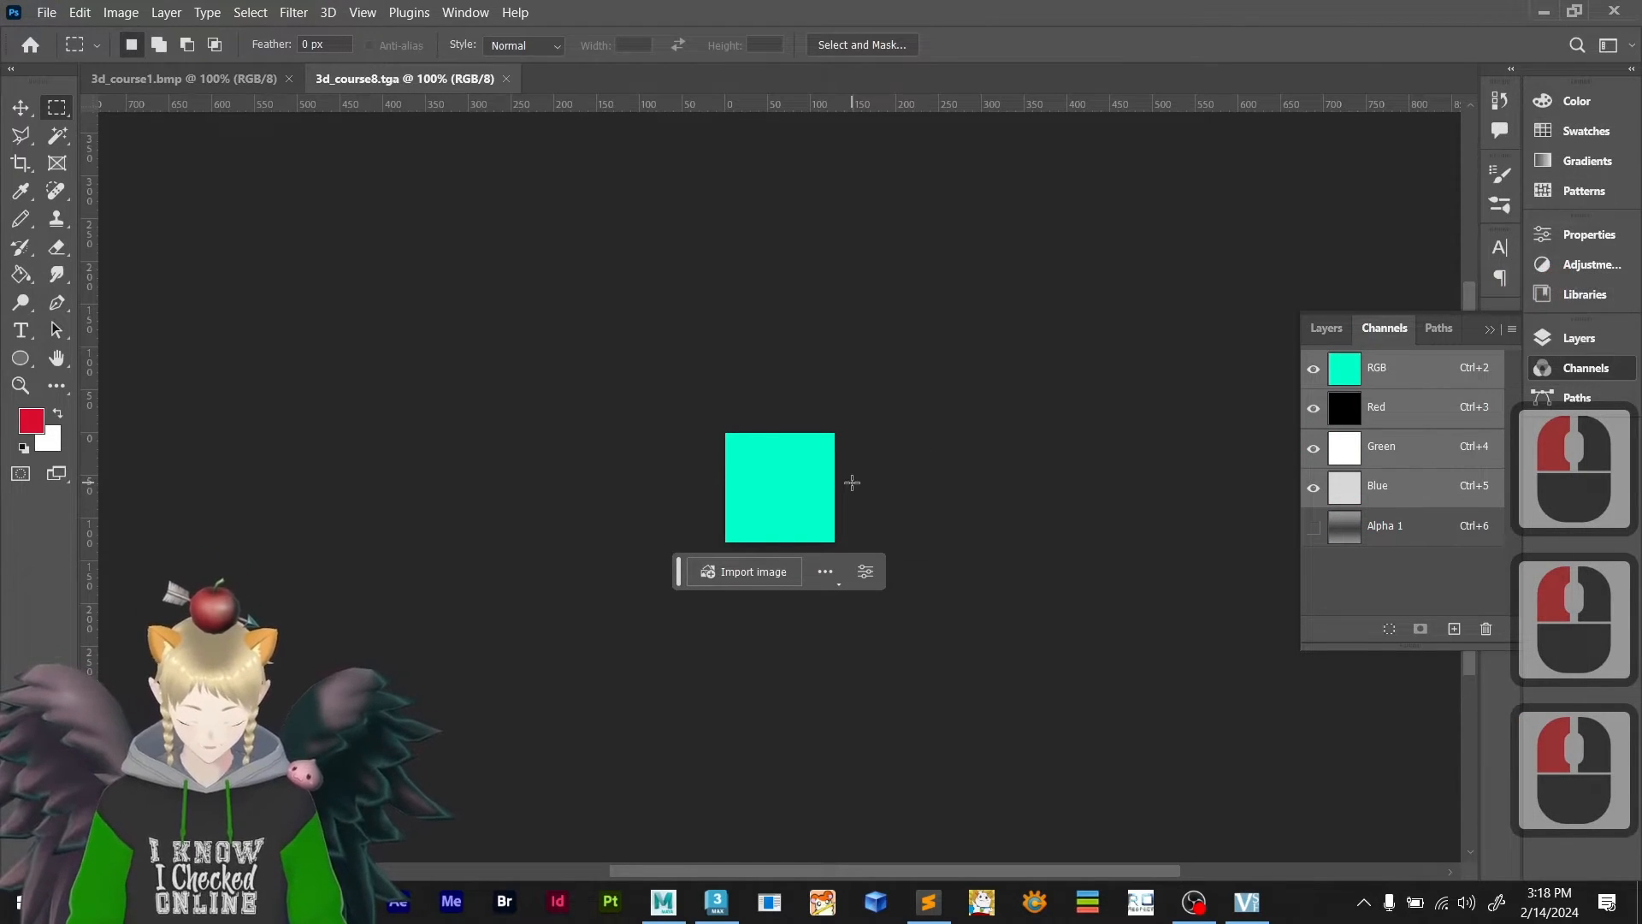
left_click(1326, 327)
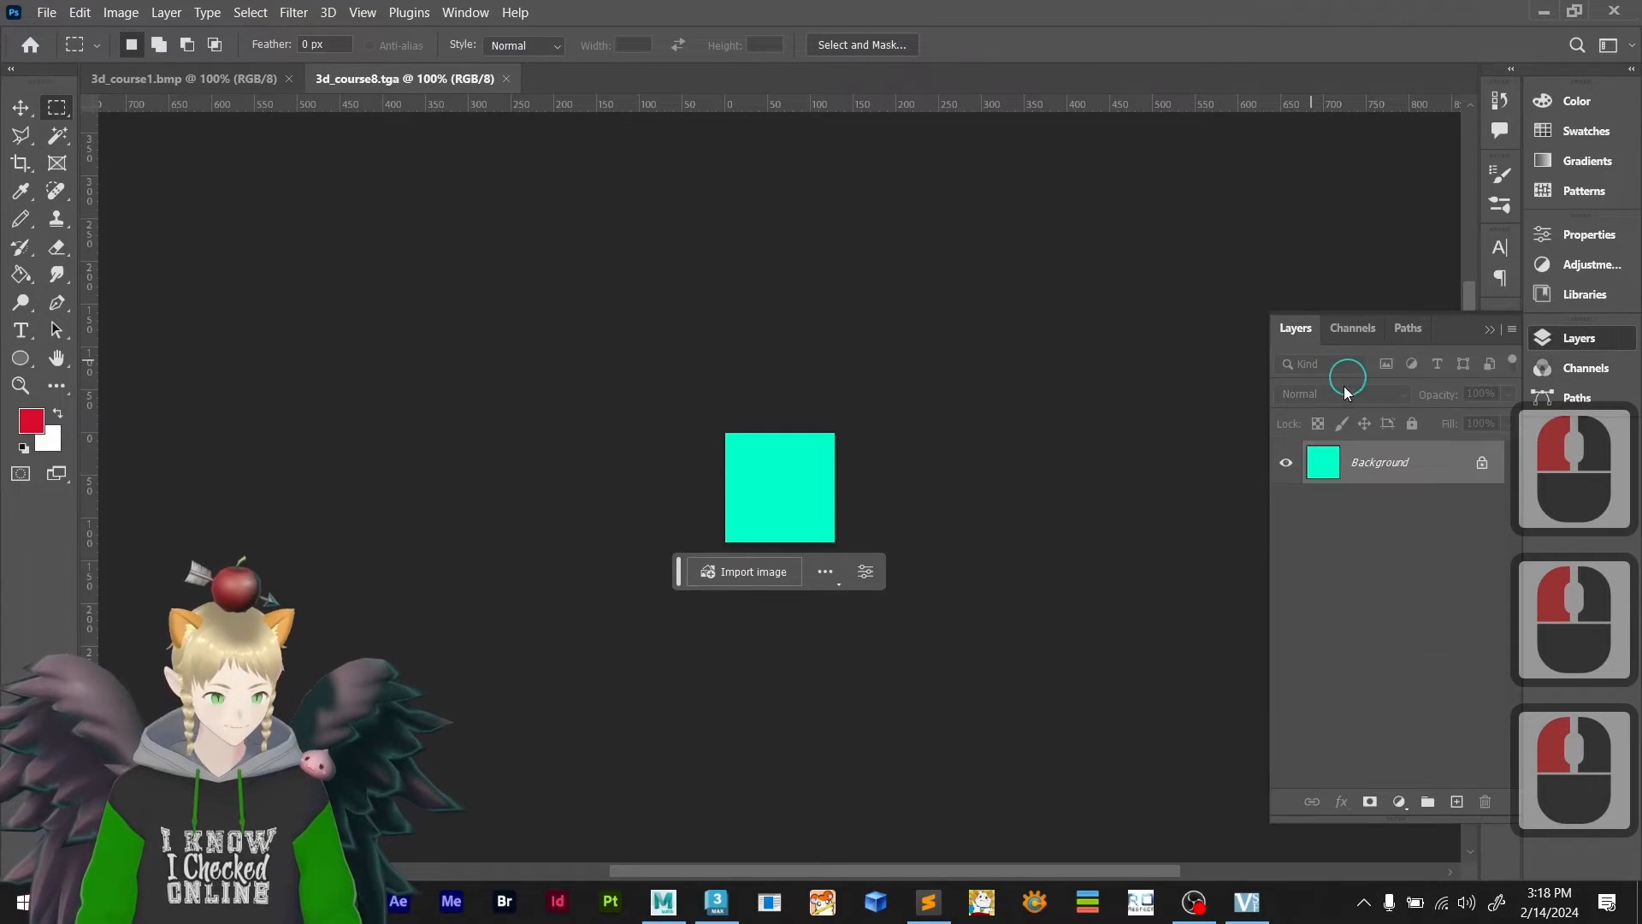
- Shift the Background layer's colour to red with Hue/Saturation, save 3d_course8.tga and return to the texture folder
left_click(1310, 467, "ctrl")
key("ctrl+u")
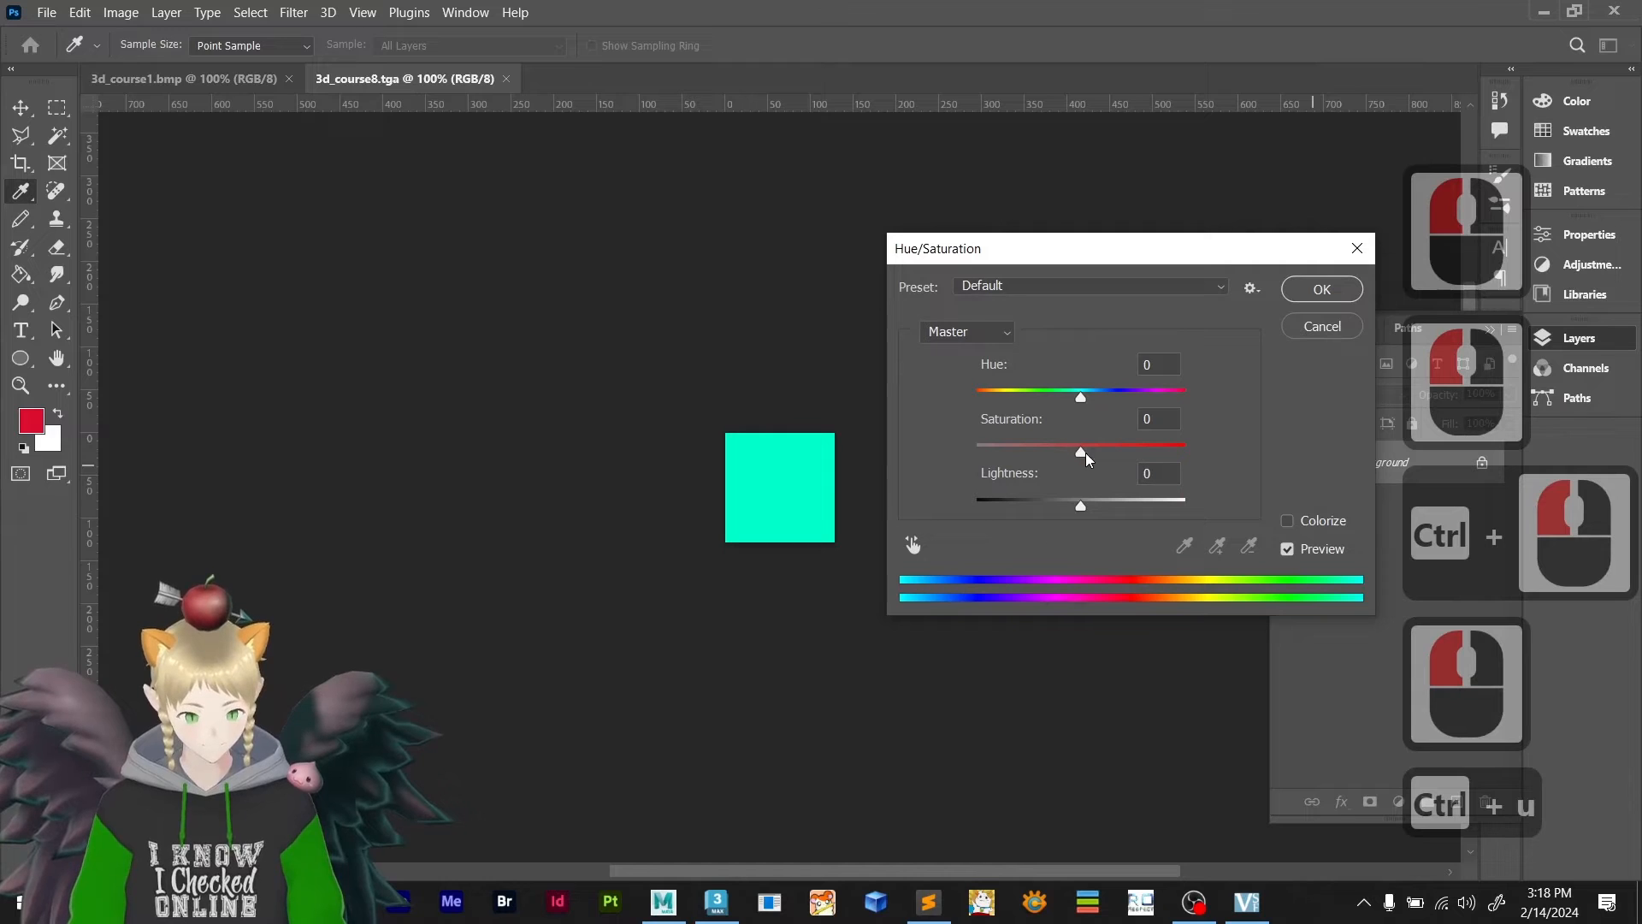
left_click_drag(1082, 452, 1092, 458)
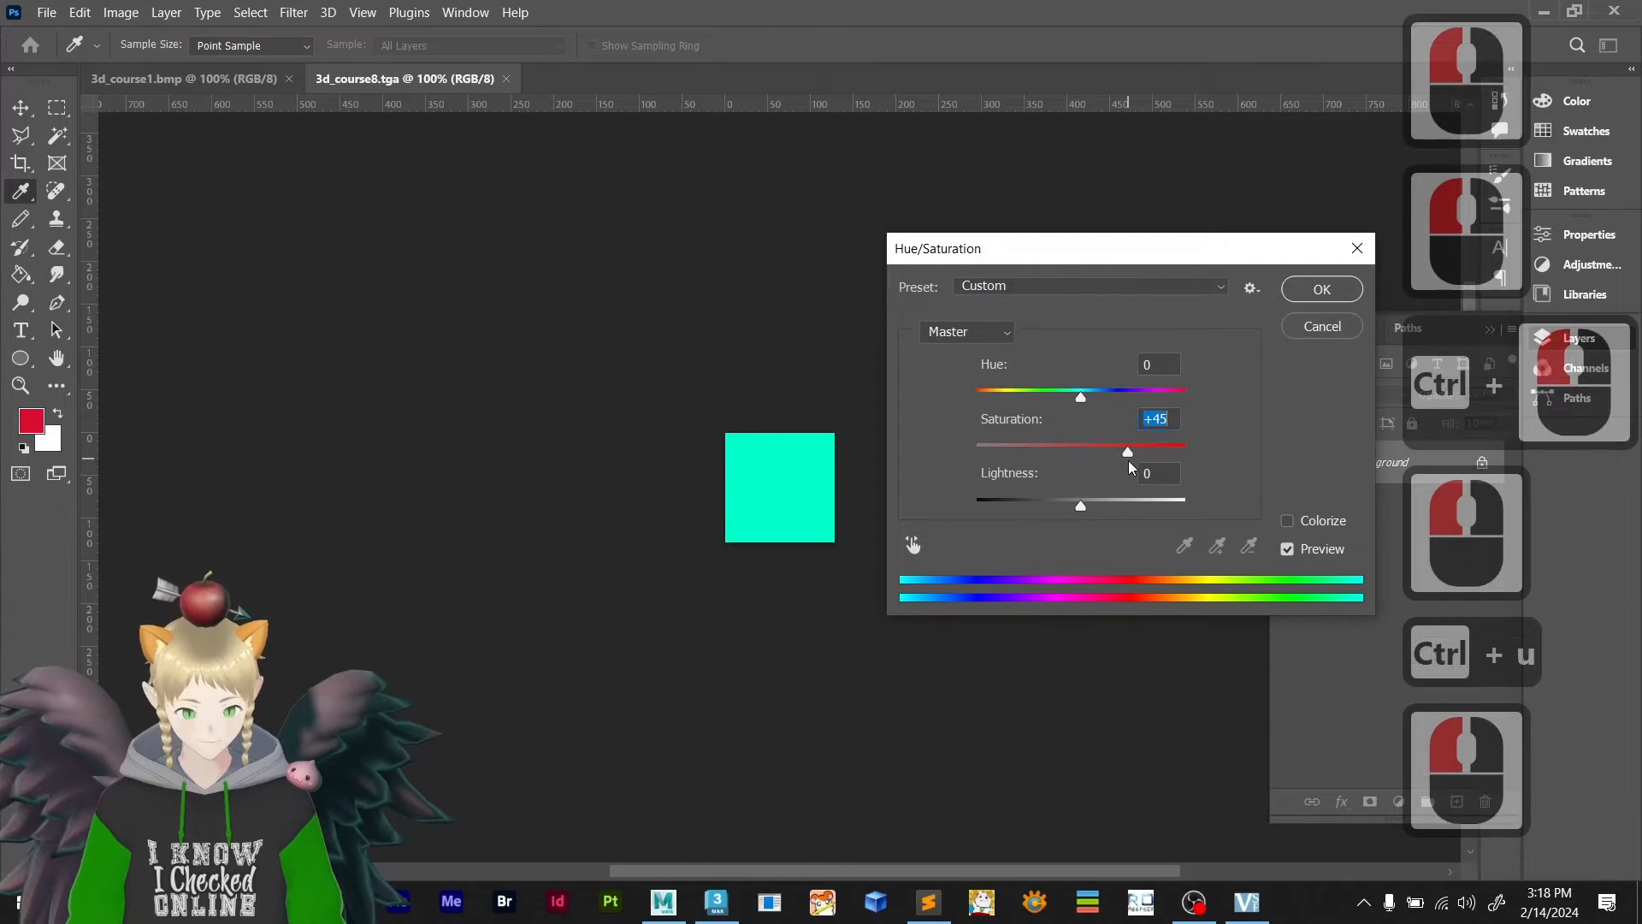
key("ctrl+z")
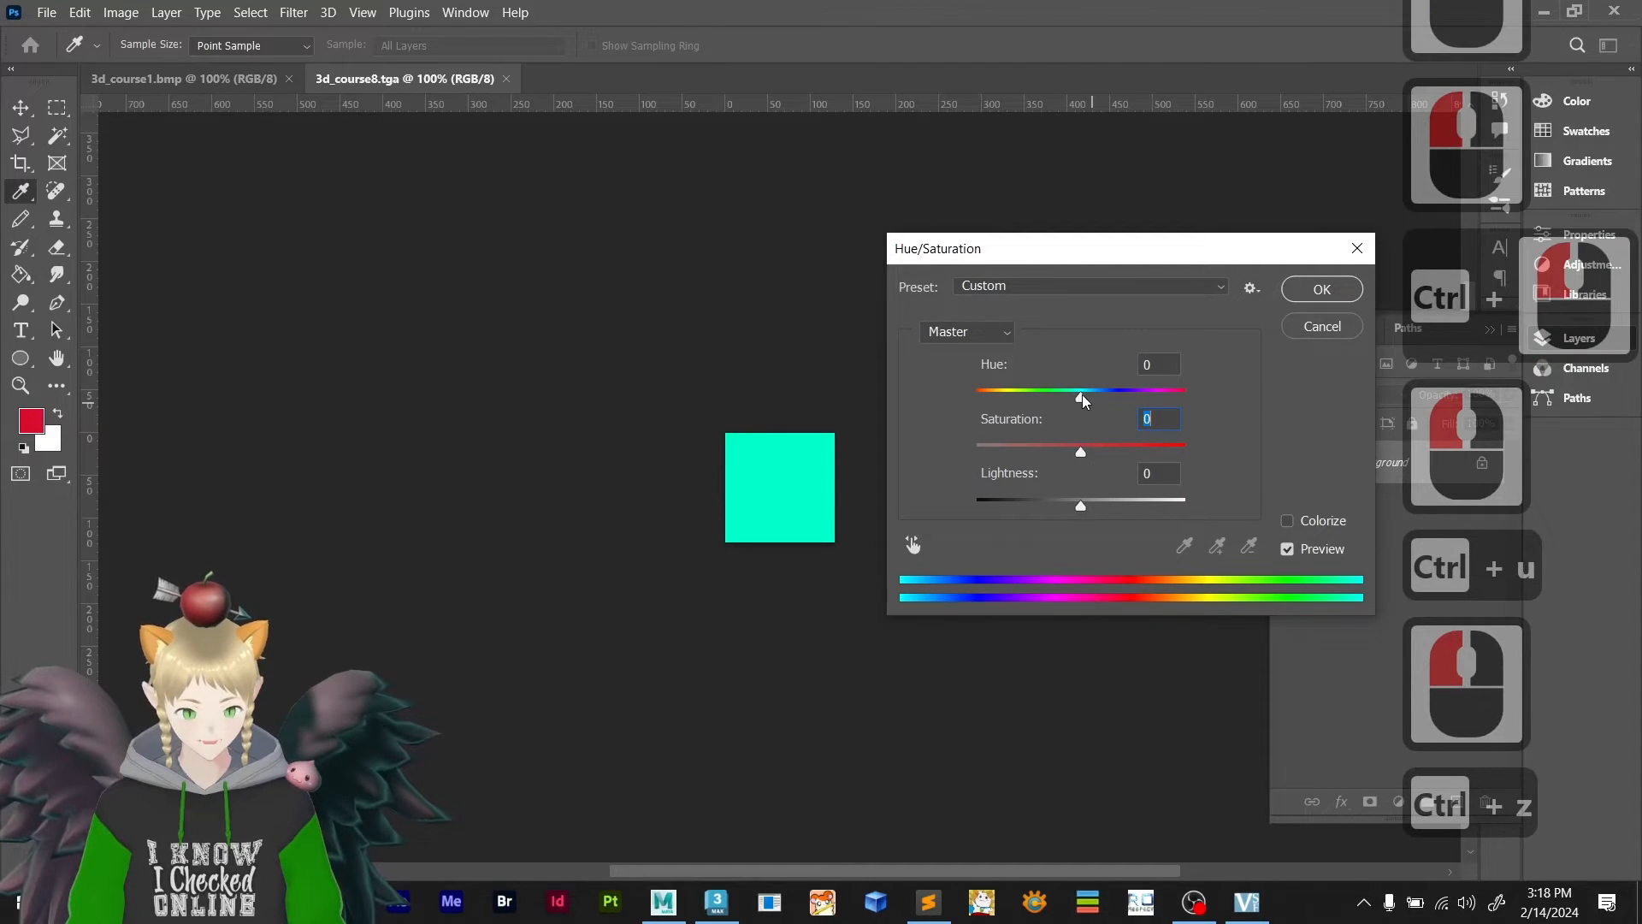
left_click_drag(1081, 393, 1197, 412)
left_click(1324, 288)
key("m")
left_click(1111, 360)
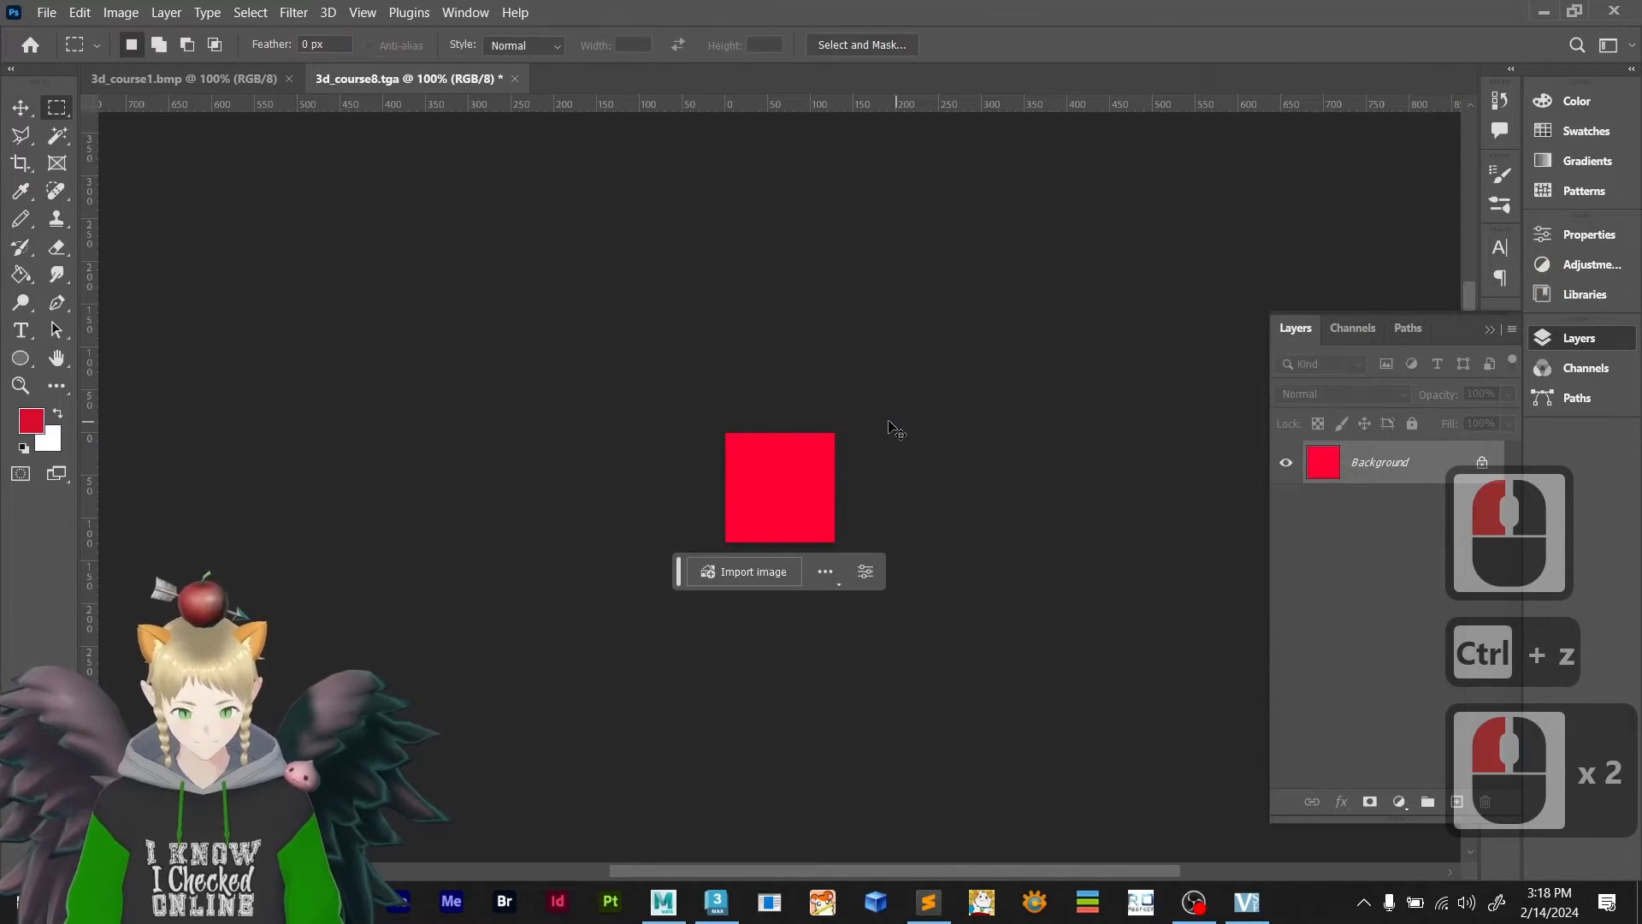
key("ctrl+s")
left_click(1544, 11)
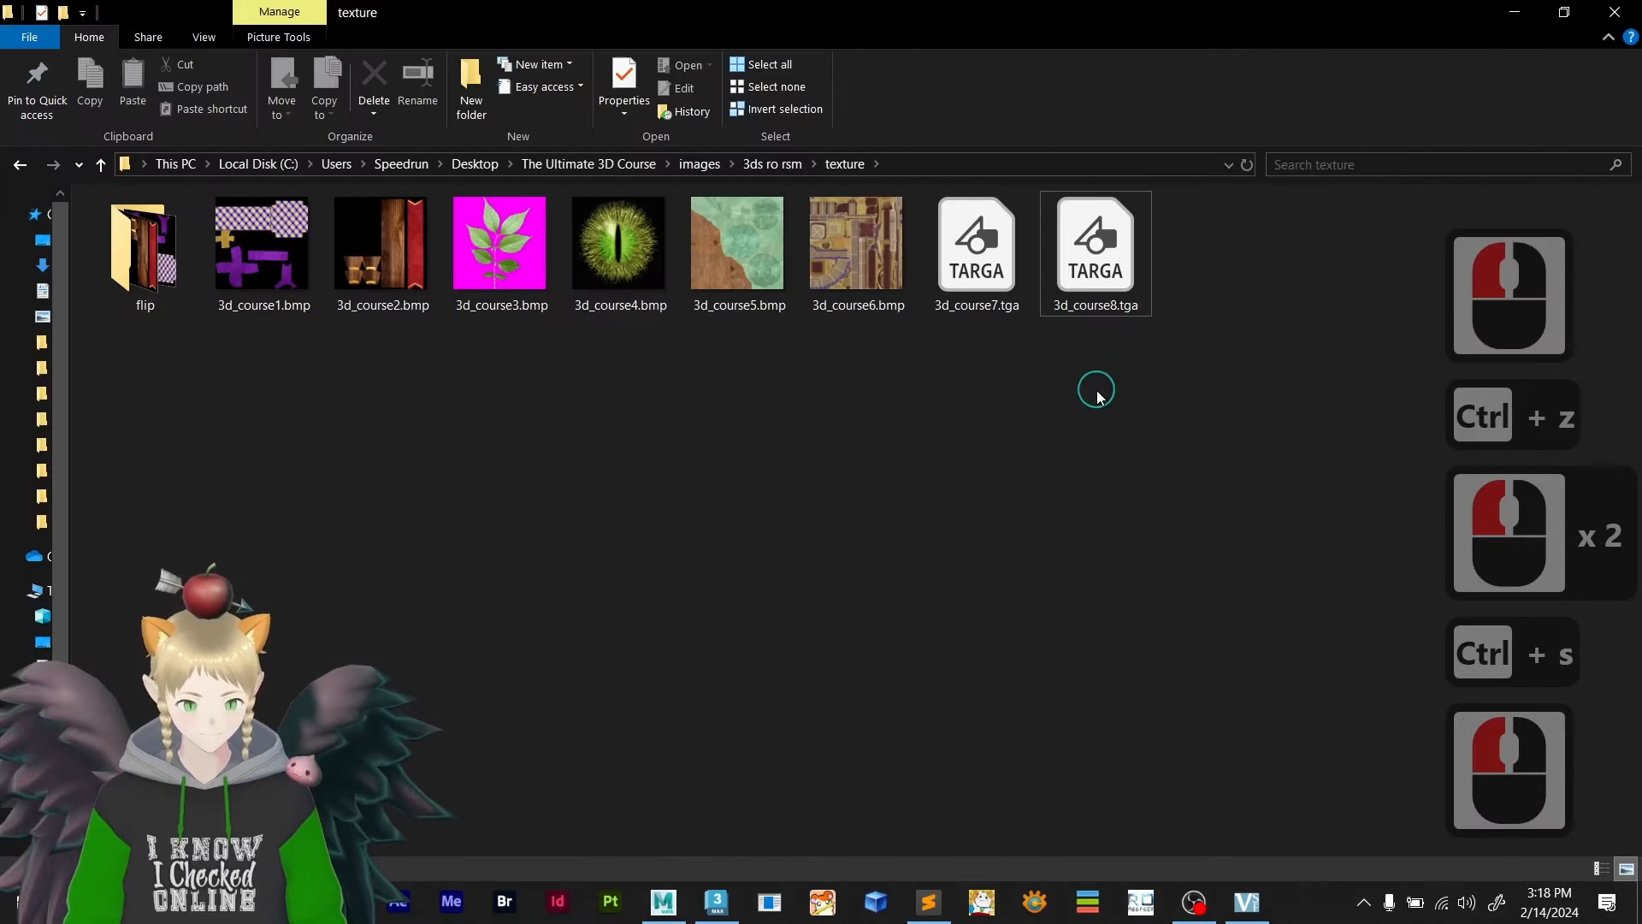
- Check the renamed TGA textures in the texture folder, ending on 3d_course7.tga
left_click_drag(1185, 431, 1100, 240)
left_click(1152, 402)
left_click(982, 284)
left_click(981, 286)
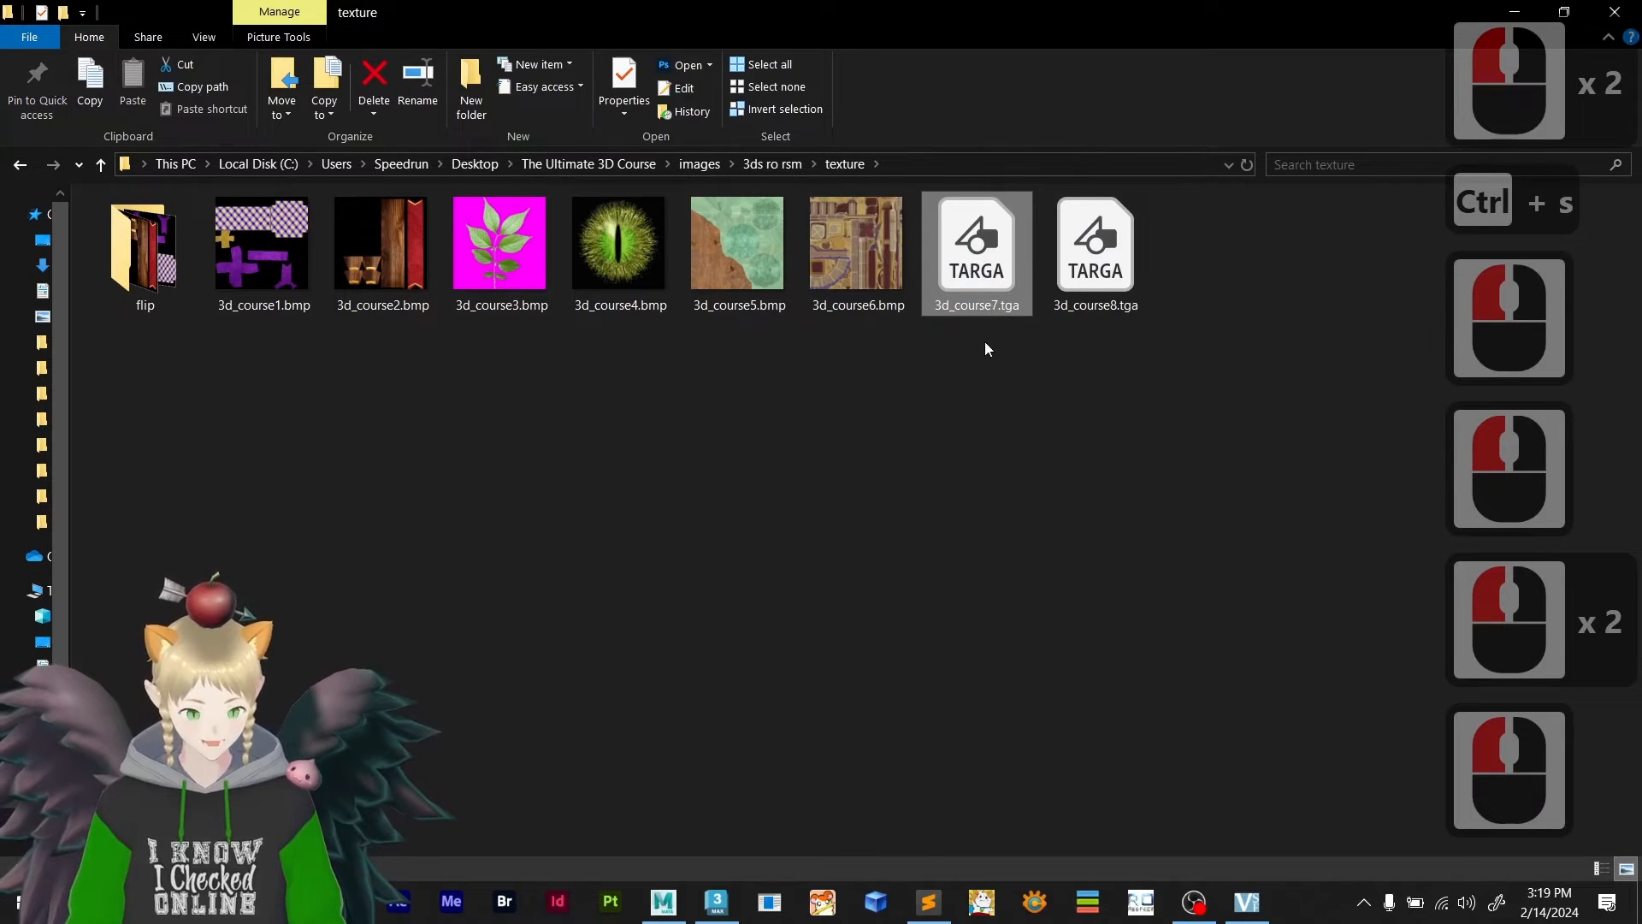
left_click(1085, 372)
left_click_drag(1180, 443, 289, 265)
left_click(698, 583)
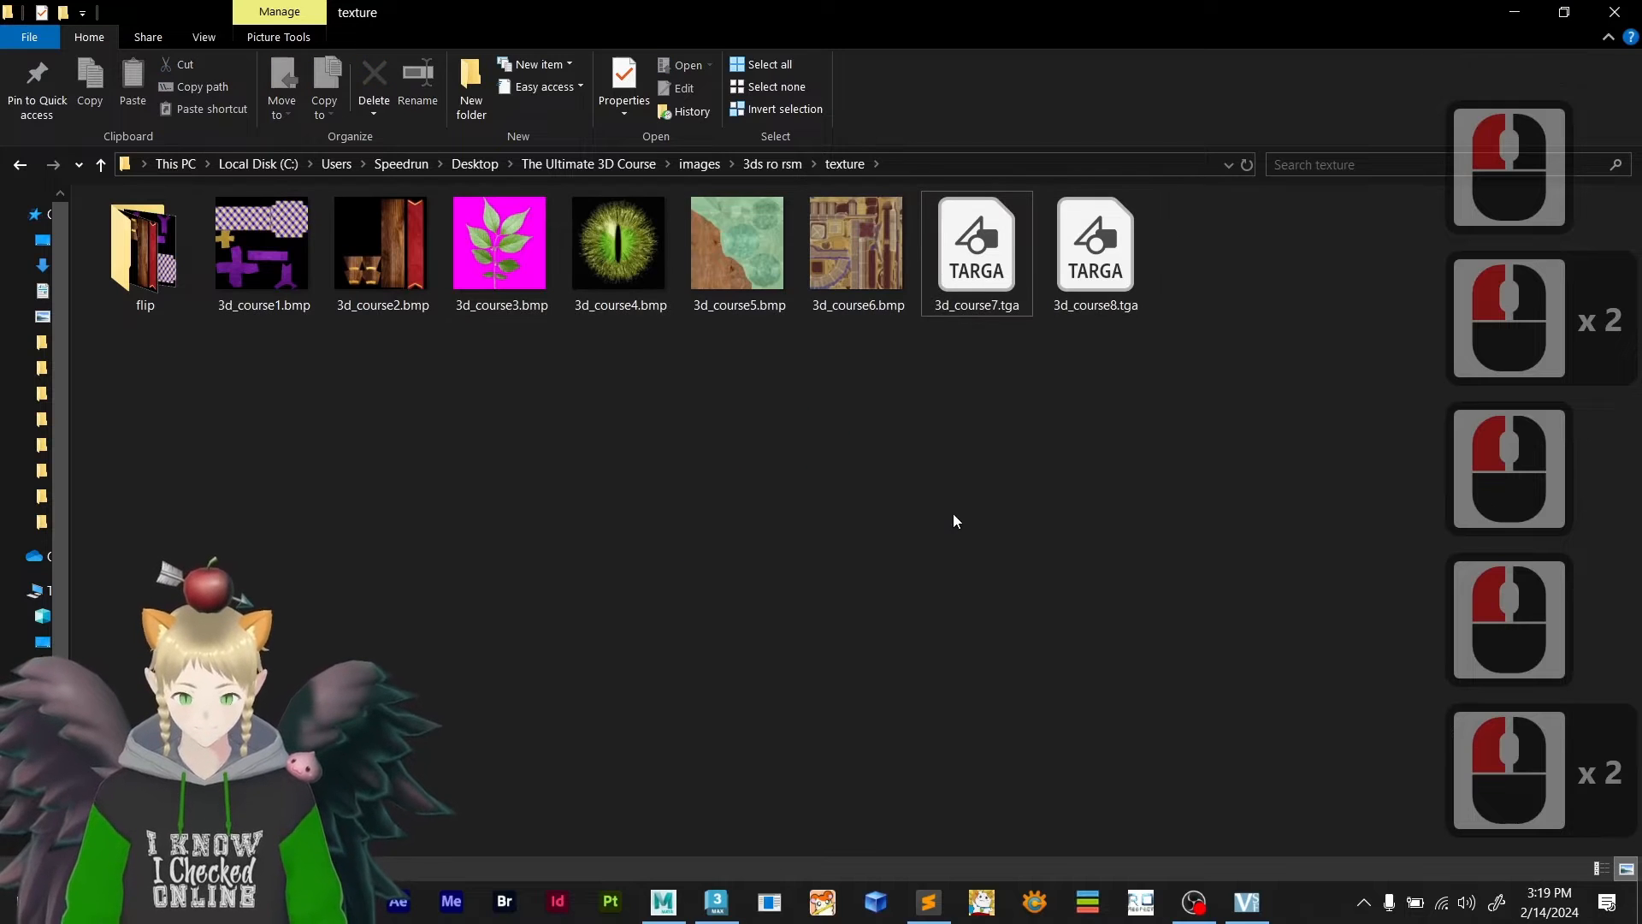
- Switch to texturescustom.txt in Sublime Text and copy the whole 3d_course7 entry line
left_click(922, 889)
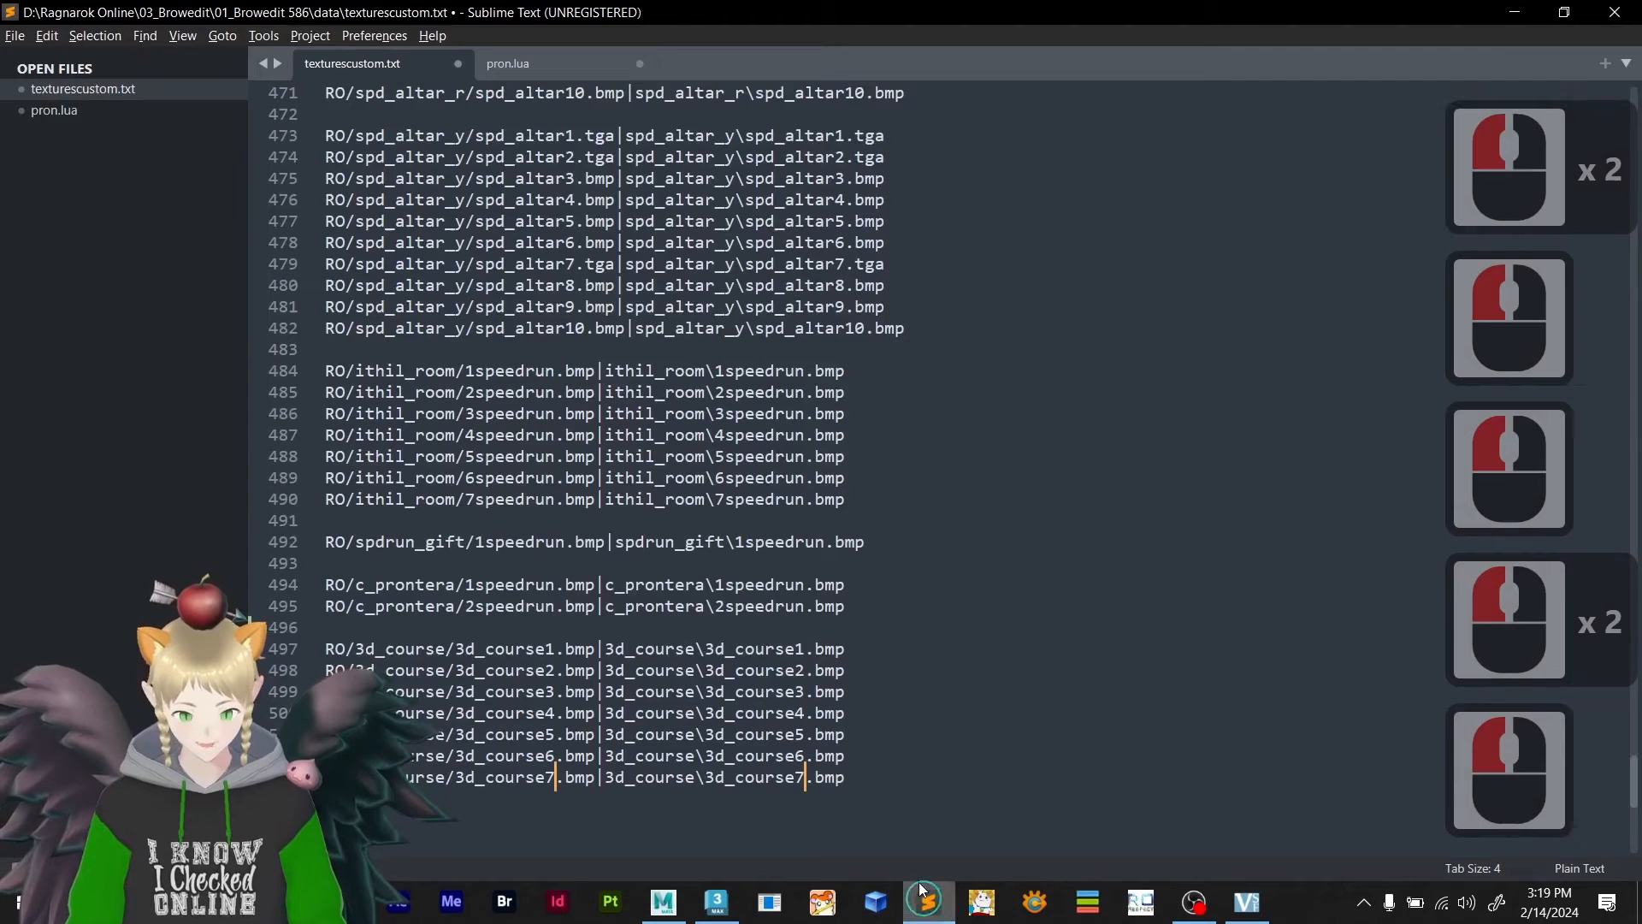
left_click(888, 768)
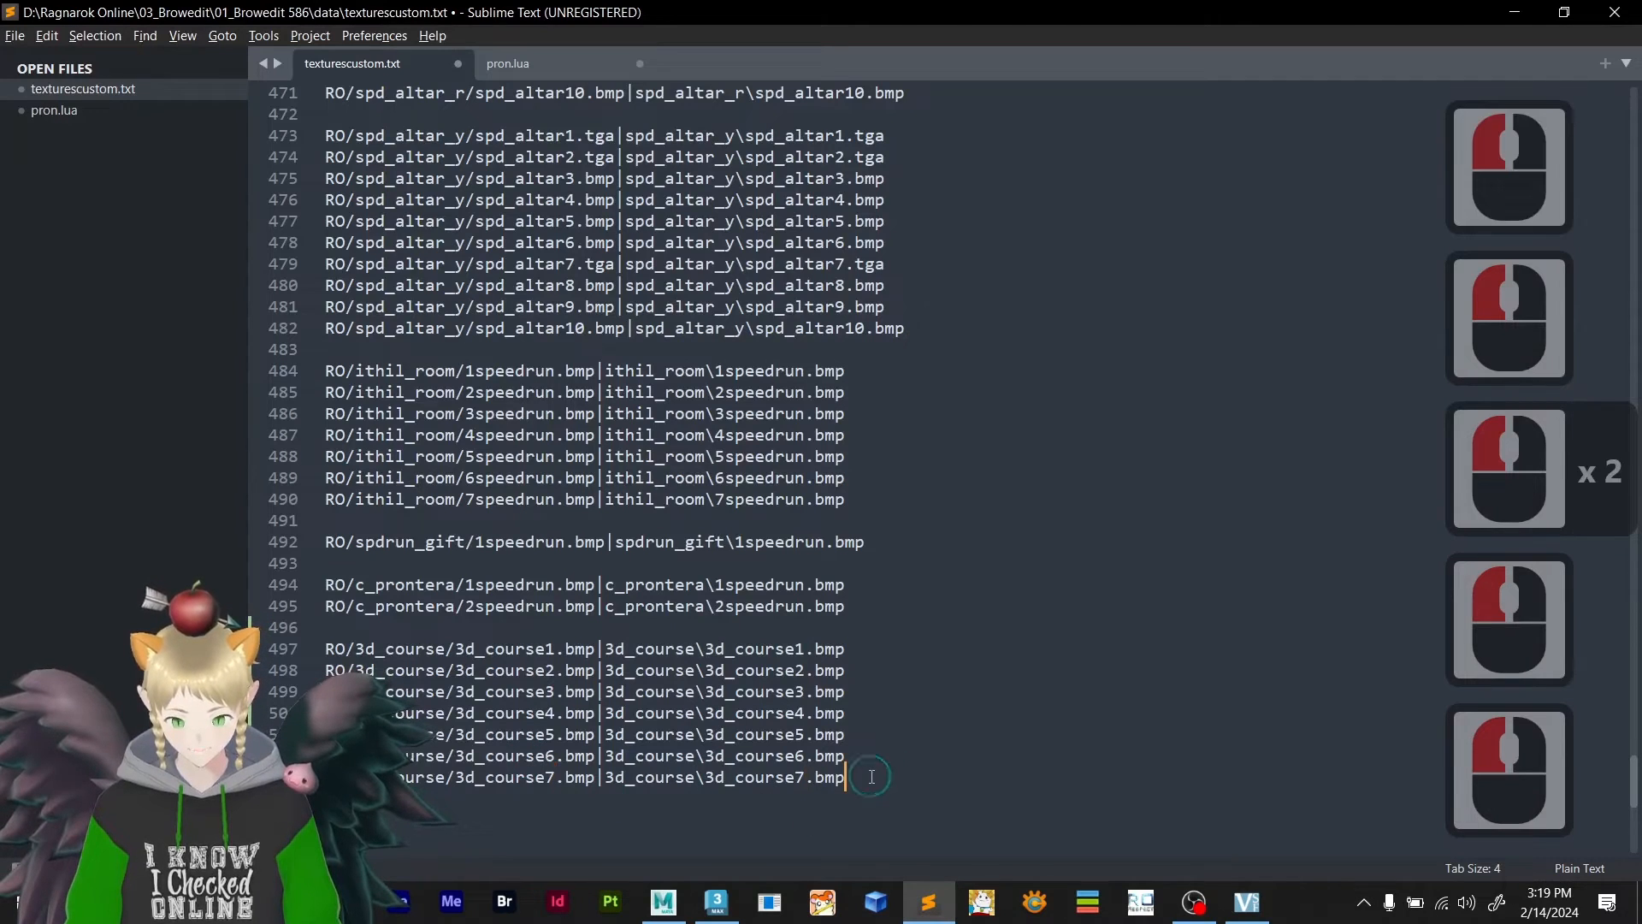
key("alt+Tab")
key("alt+Tab")
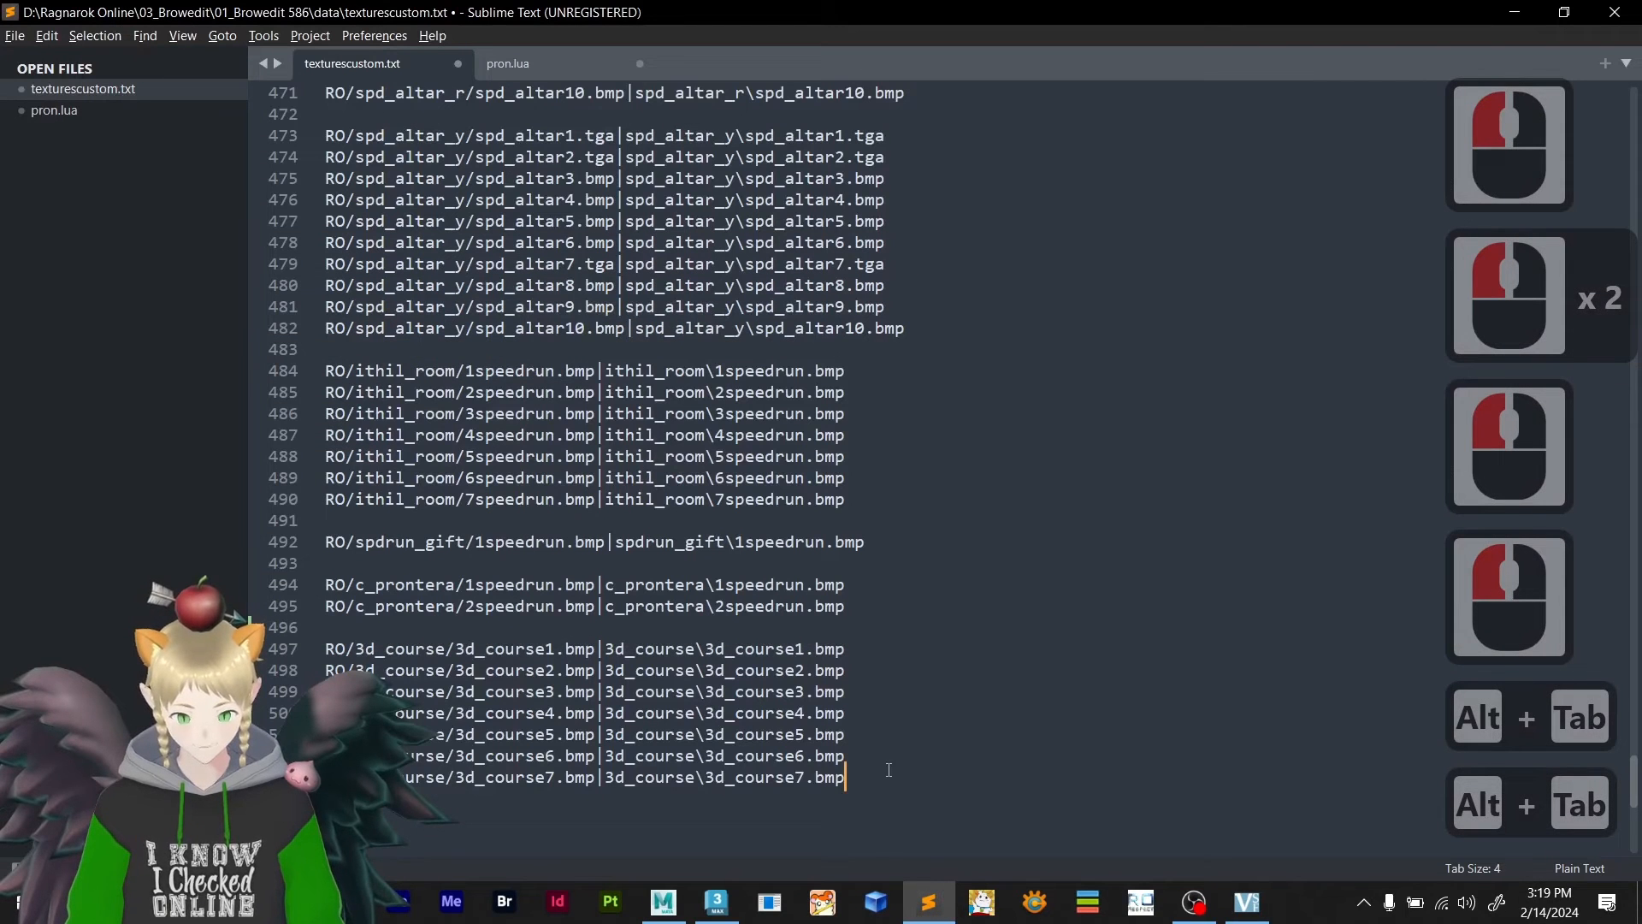
left_click_drag(888, 768, 326, 777, "ctrl")
key("ctrl+c")
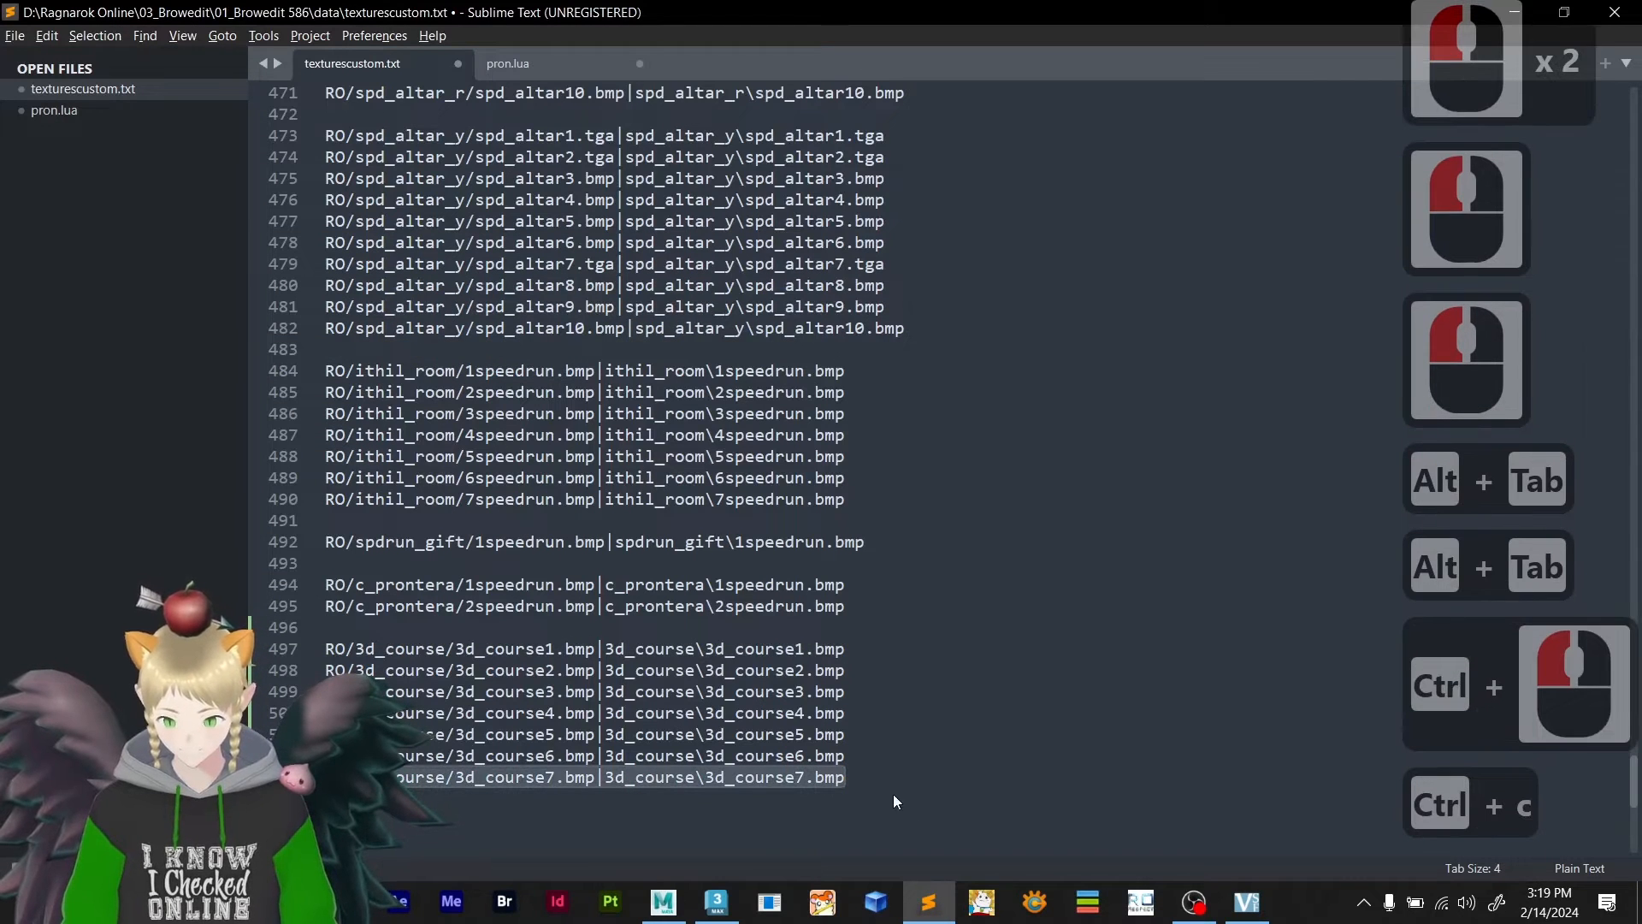
left_click(891, 776)
type(".")
key("ctrl+v")
key("ctrl+shift+z")
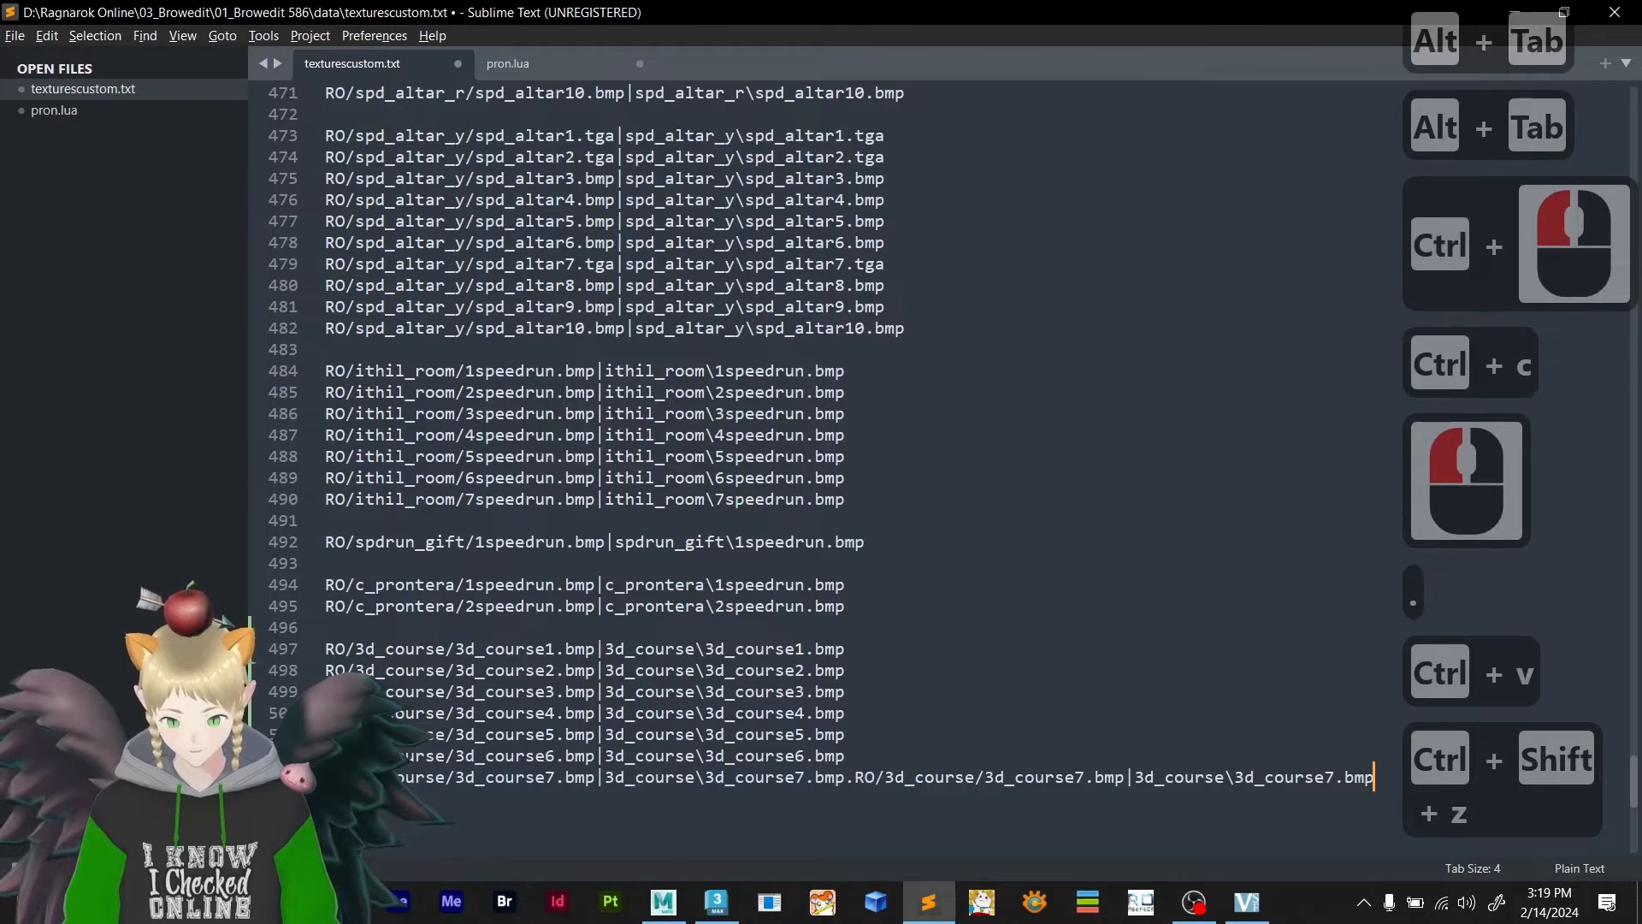
key("ctrl+z")
key("Return")
key("BackSpace")
key("BackSpace")
- Paste the copied entry as a new line, change every extension in the last two lines to tga, and save texturescustom.txt
key("Return")
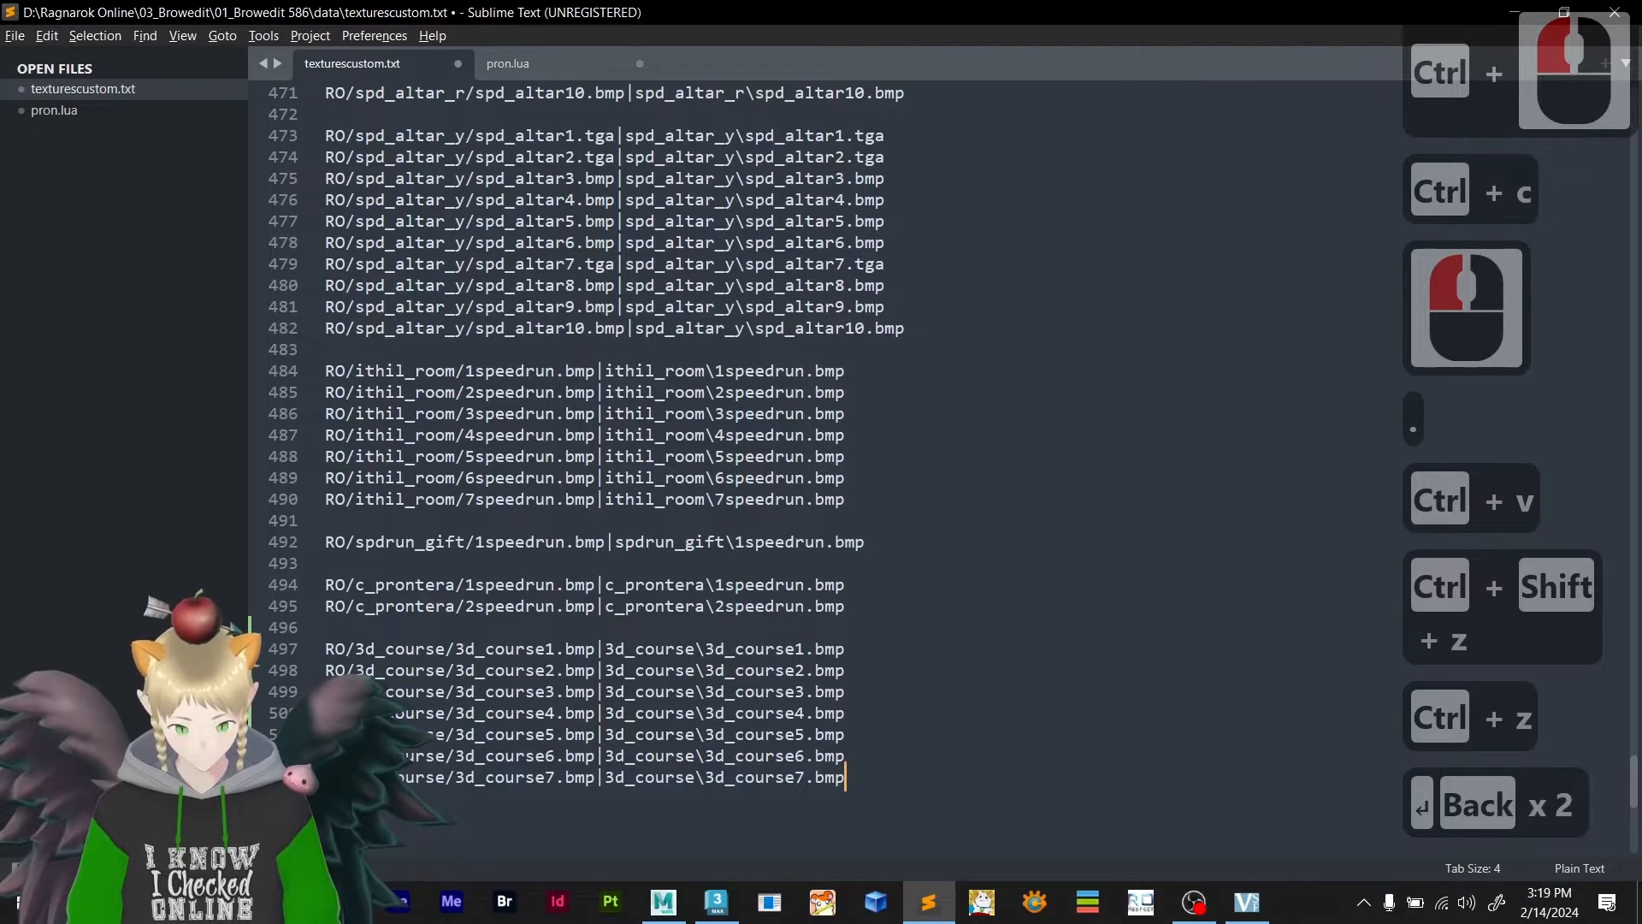
key("ctrl+v")
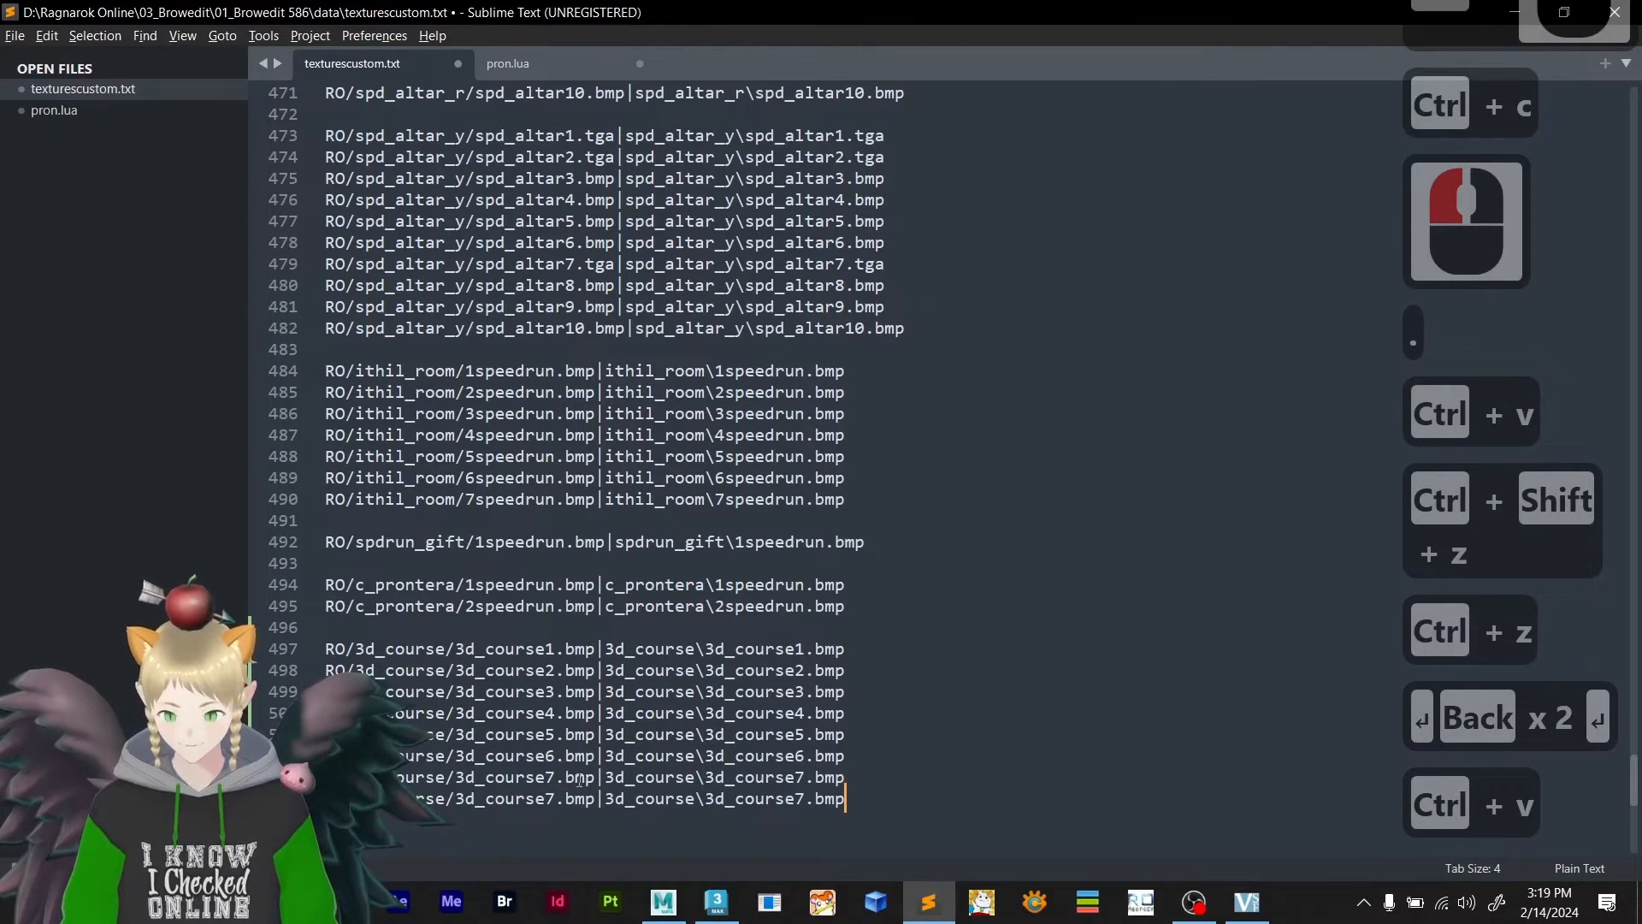
double_click(580, 778)
double_click(832, 778, "ctrl")
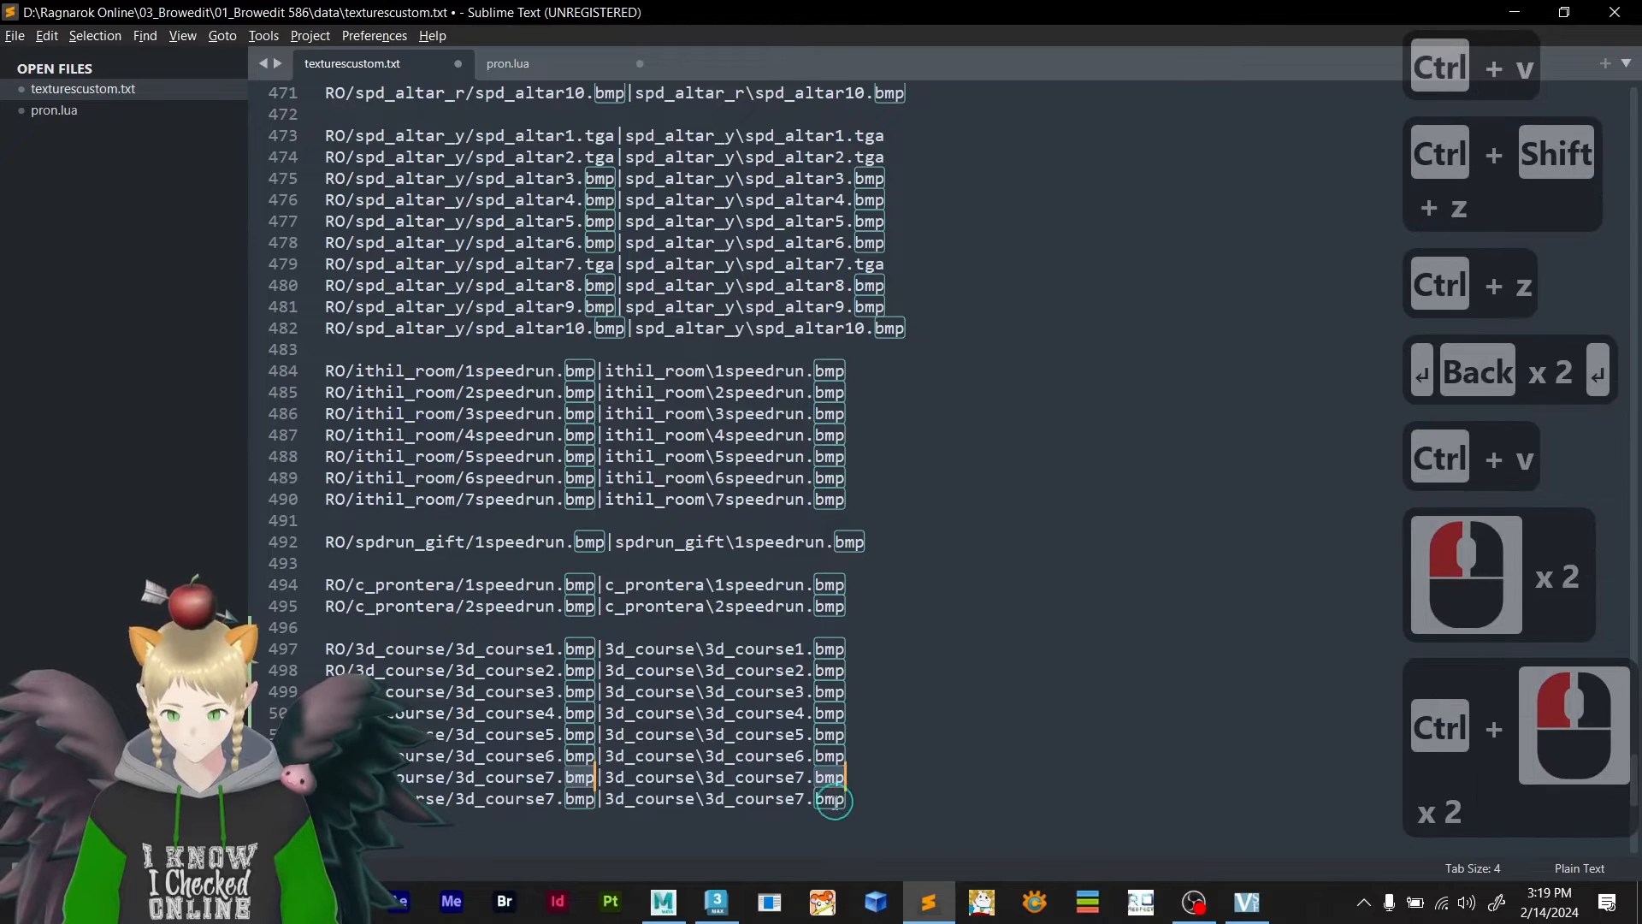
type("tga")
left_click(725, 796)
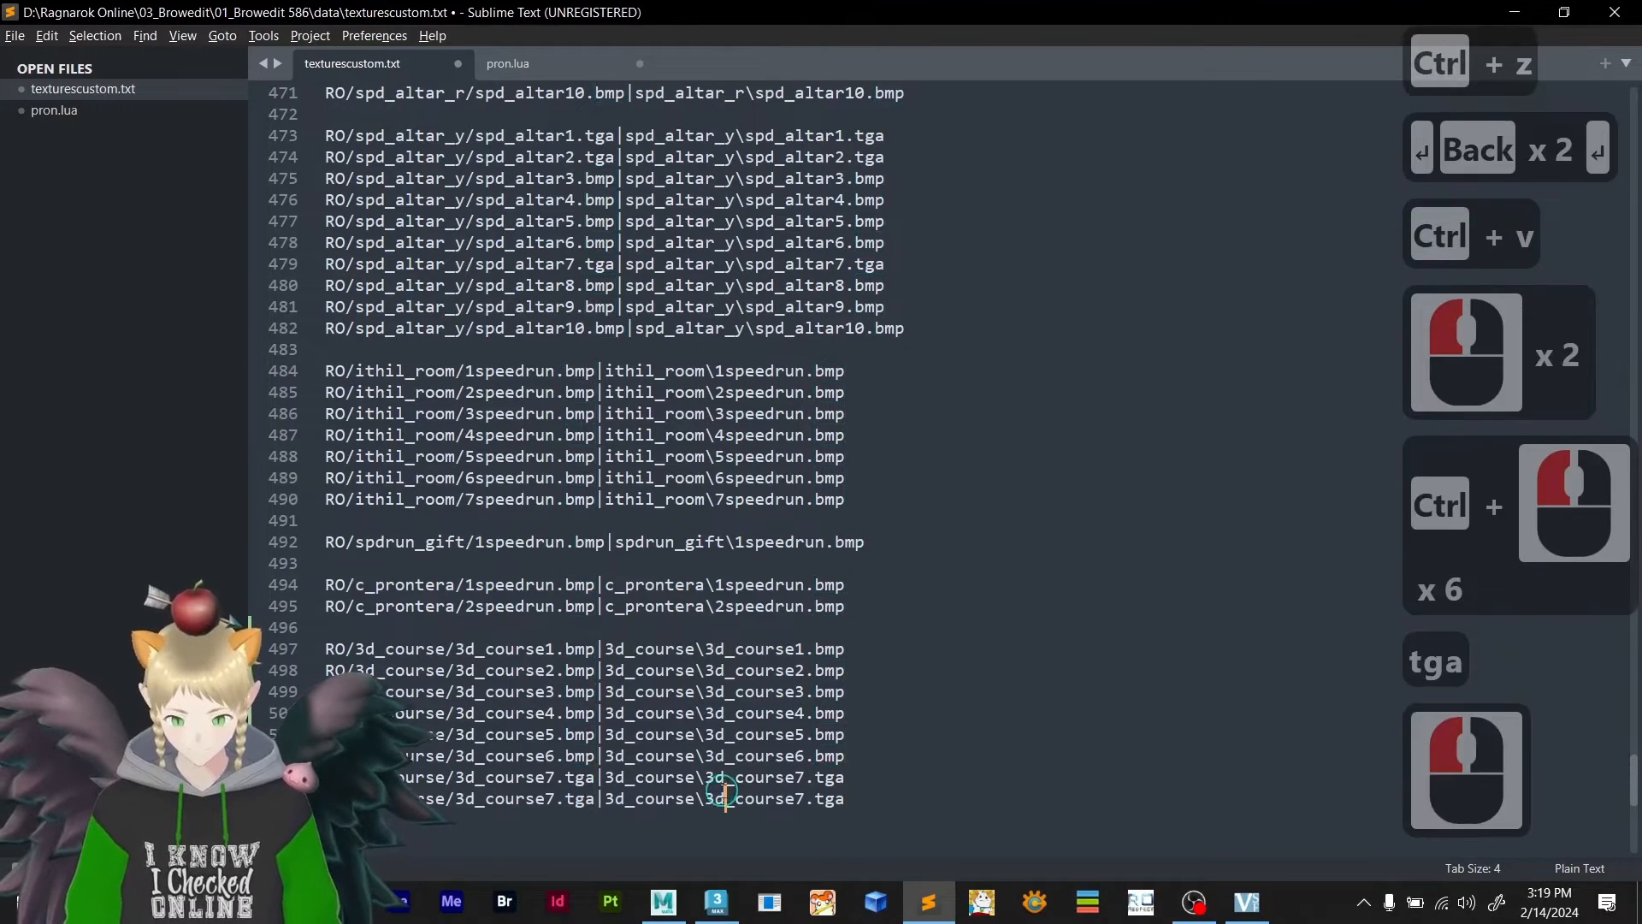
key("ctrl+s")
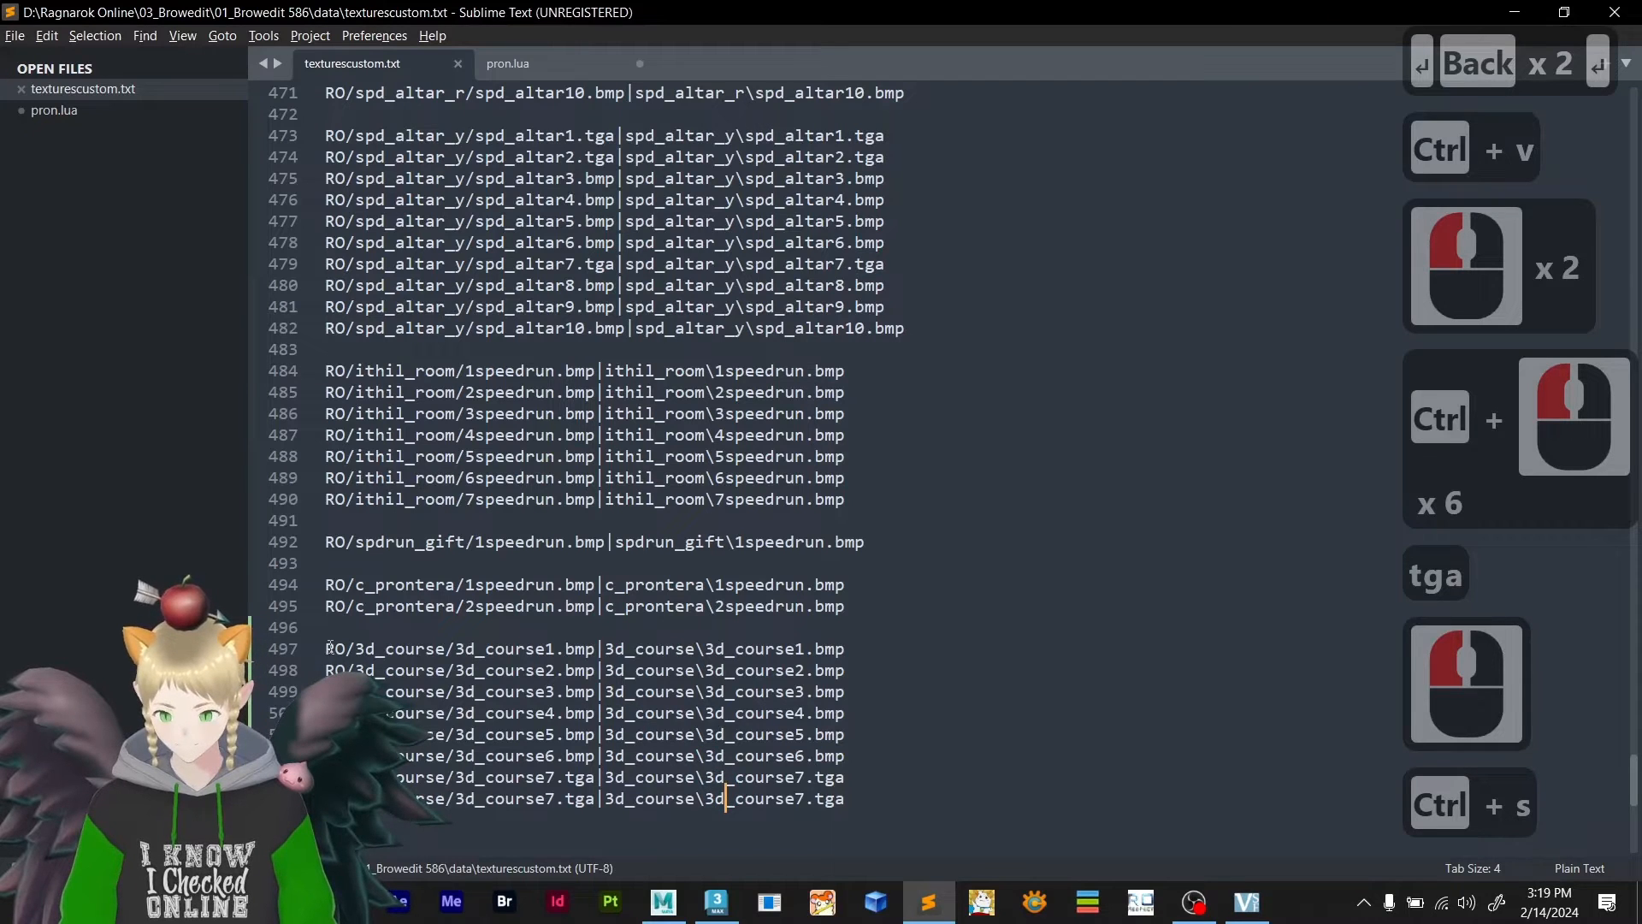
- Highlight the block of 3d_course entries for review, and return to the texture folder
left_click_drag(322, 649, 889, 810)
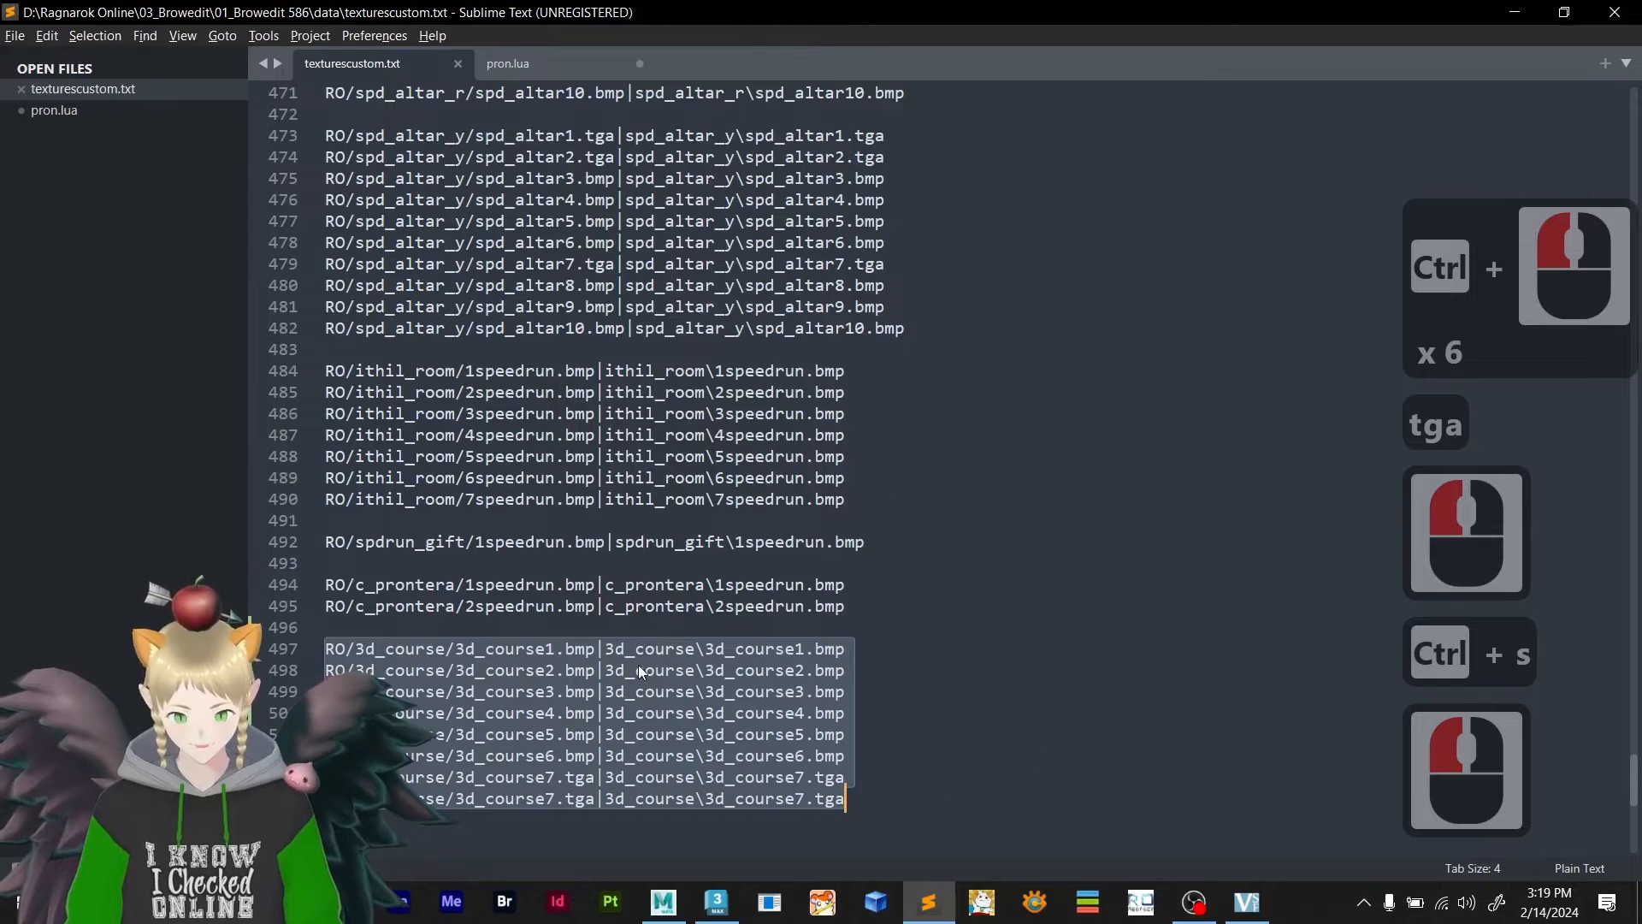
left_click(1514, 14)
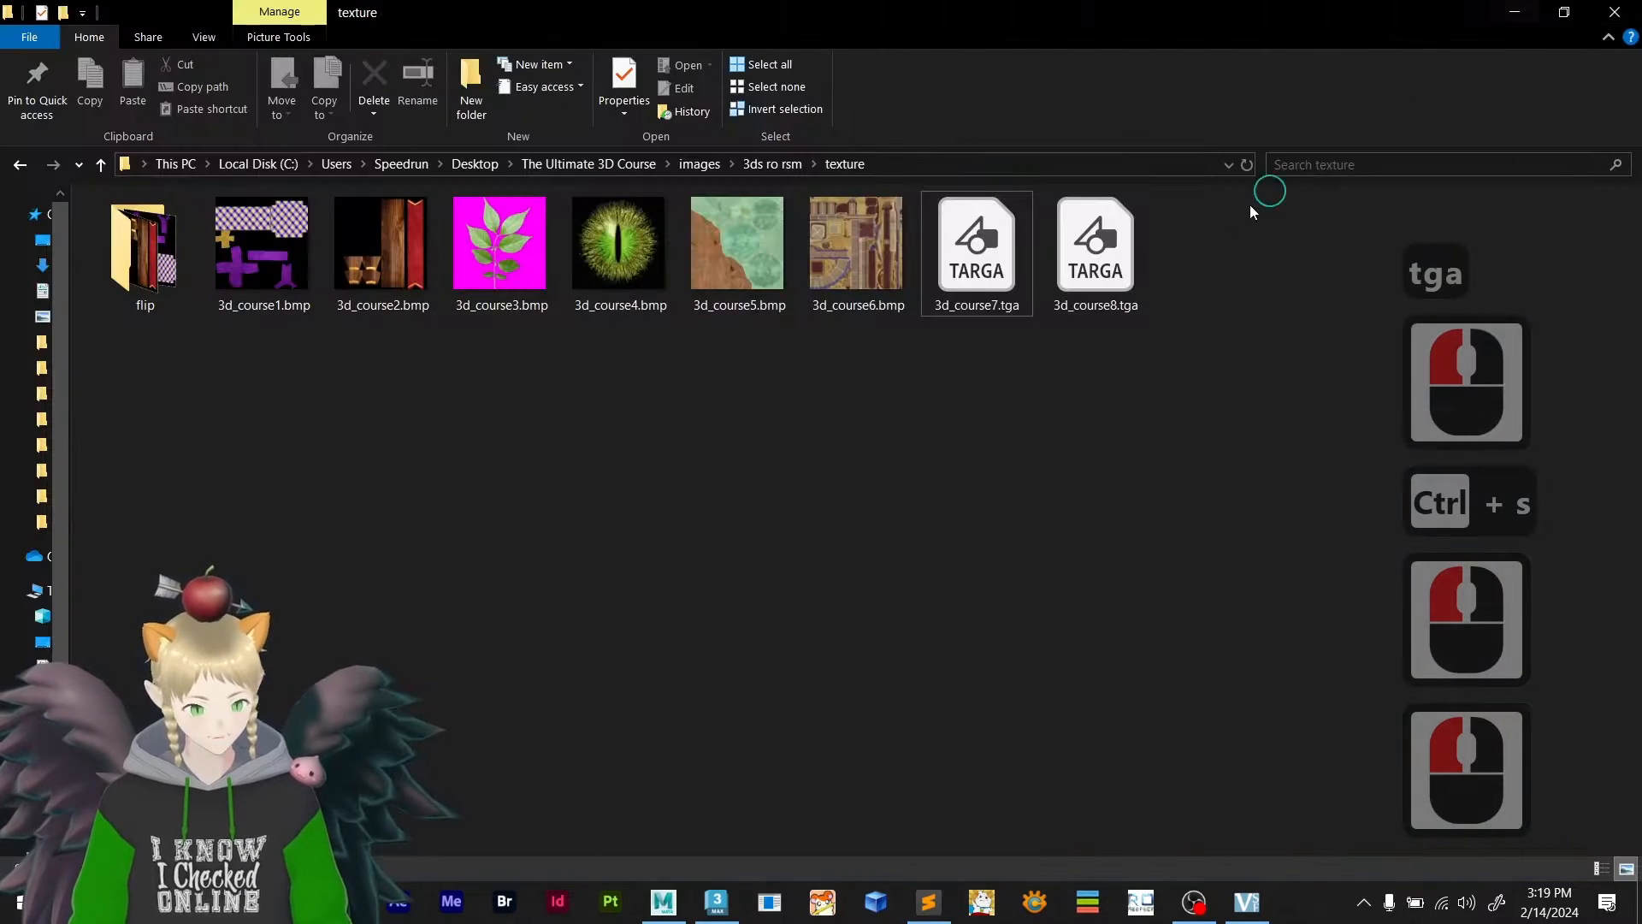
left_click(941, 462)
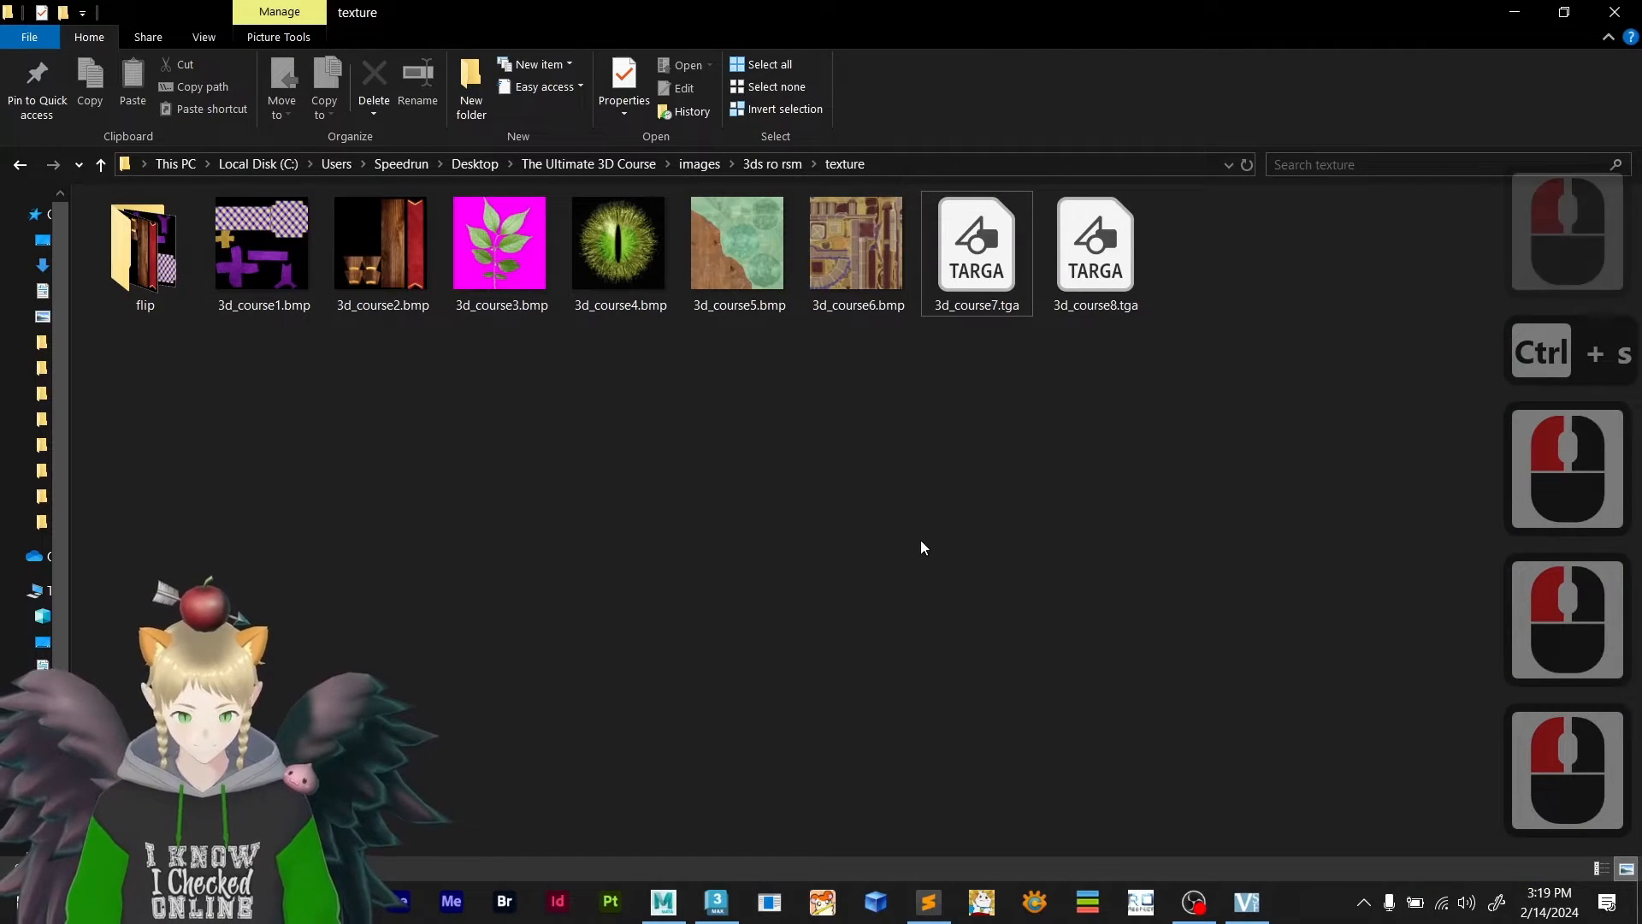
left_click(817, 627)
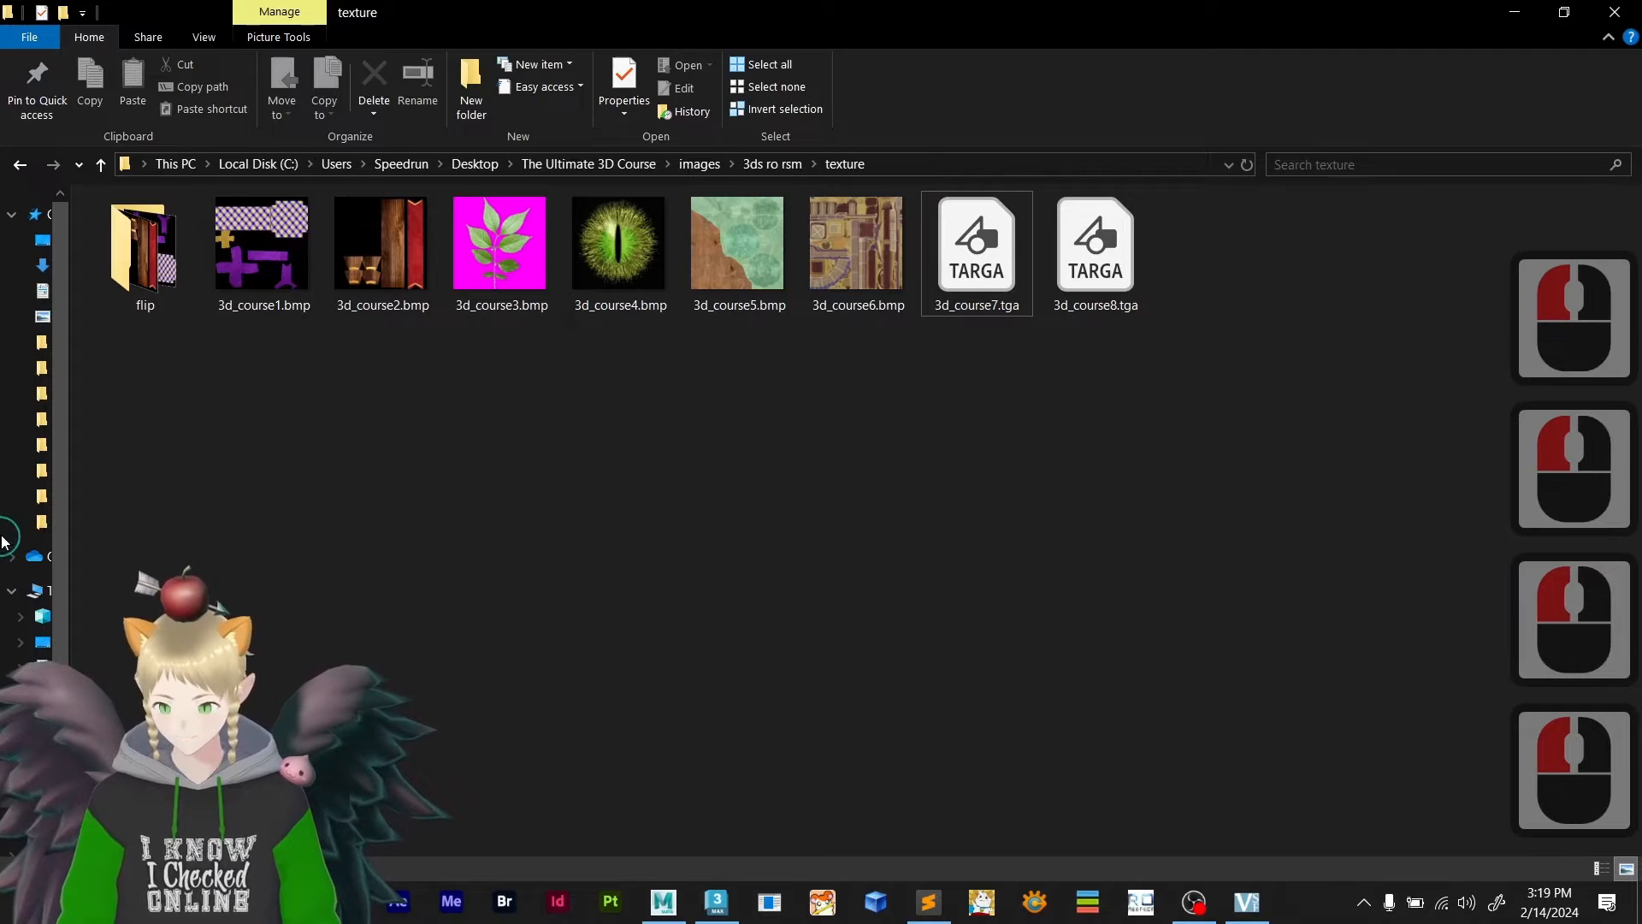
- Browse to Ragnarok Online\03_Browedit\01_Browedit 586\data\configs and locate ro.xml
left_click_drag(71, 504, 232, 539)
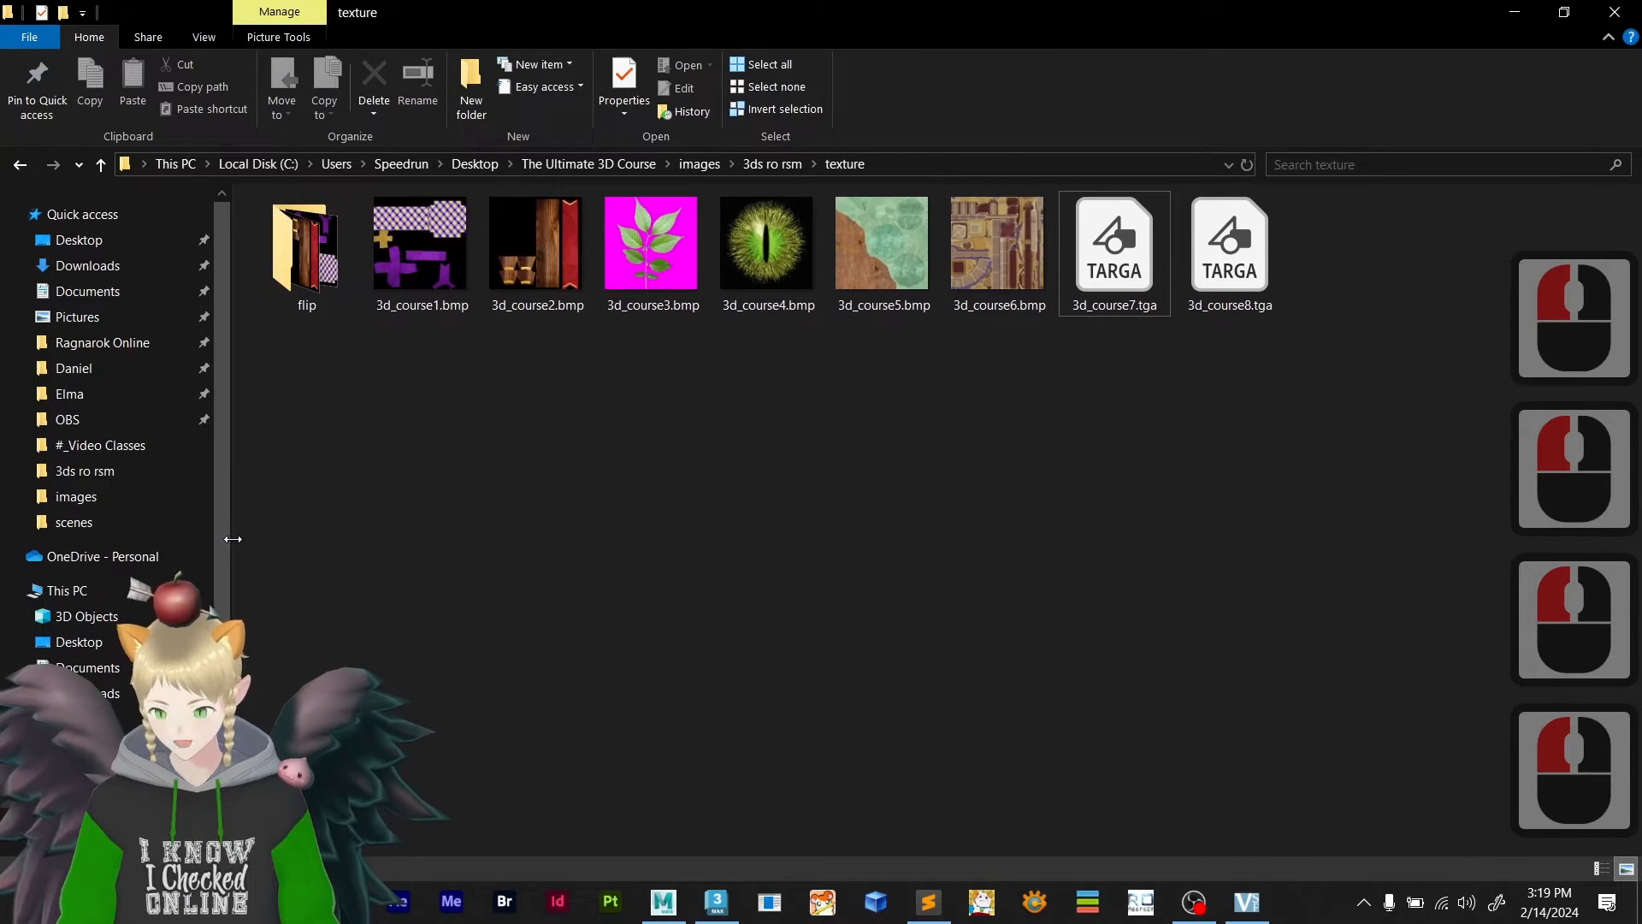
left_click(119, 342)
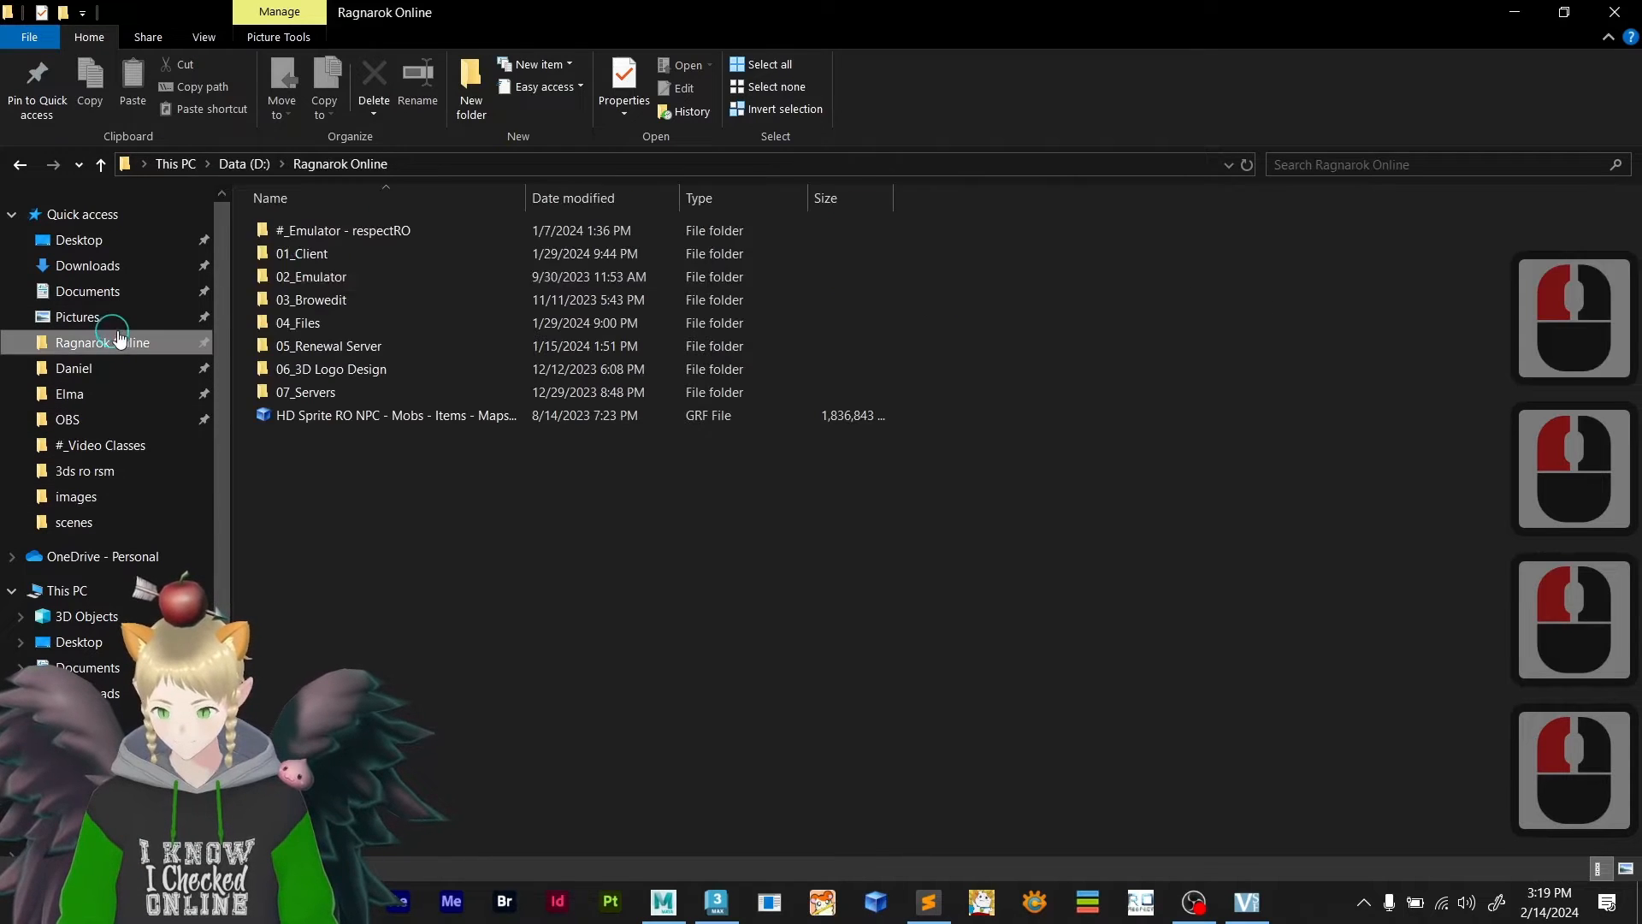
double_click(326, 300)
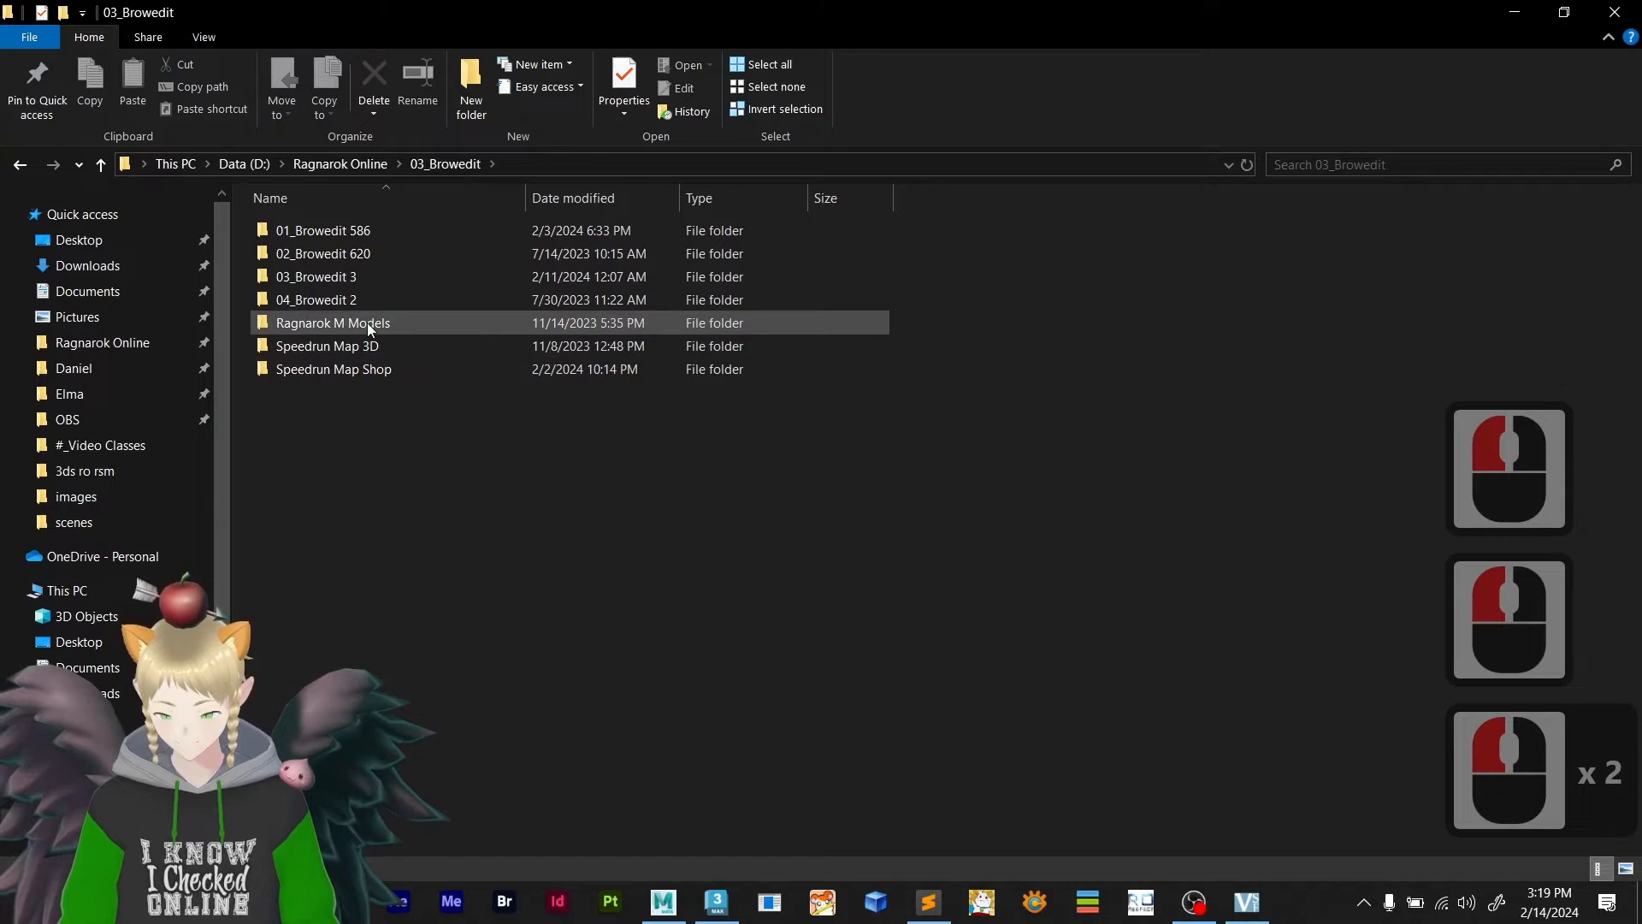
left_click(390, 467)
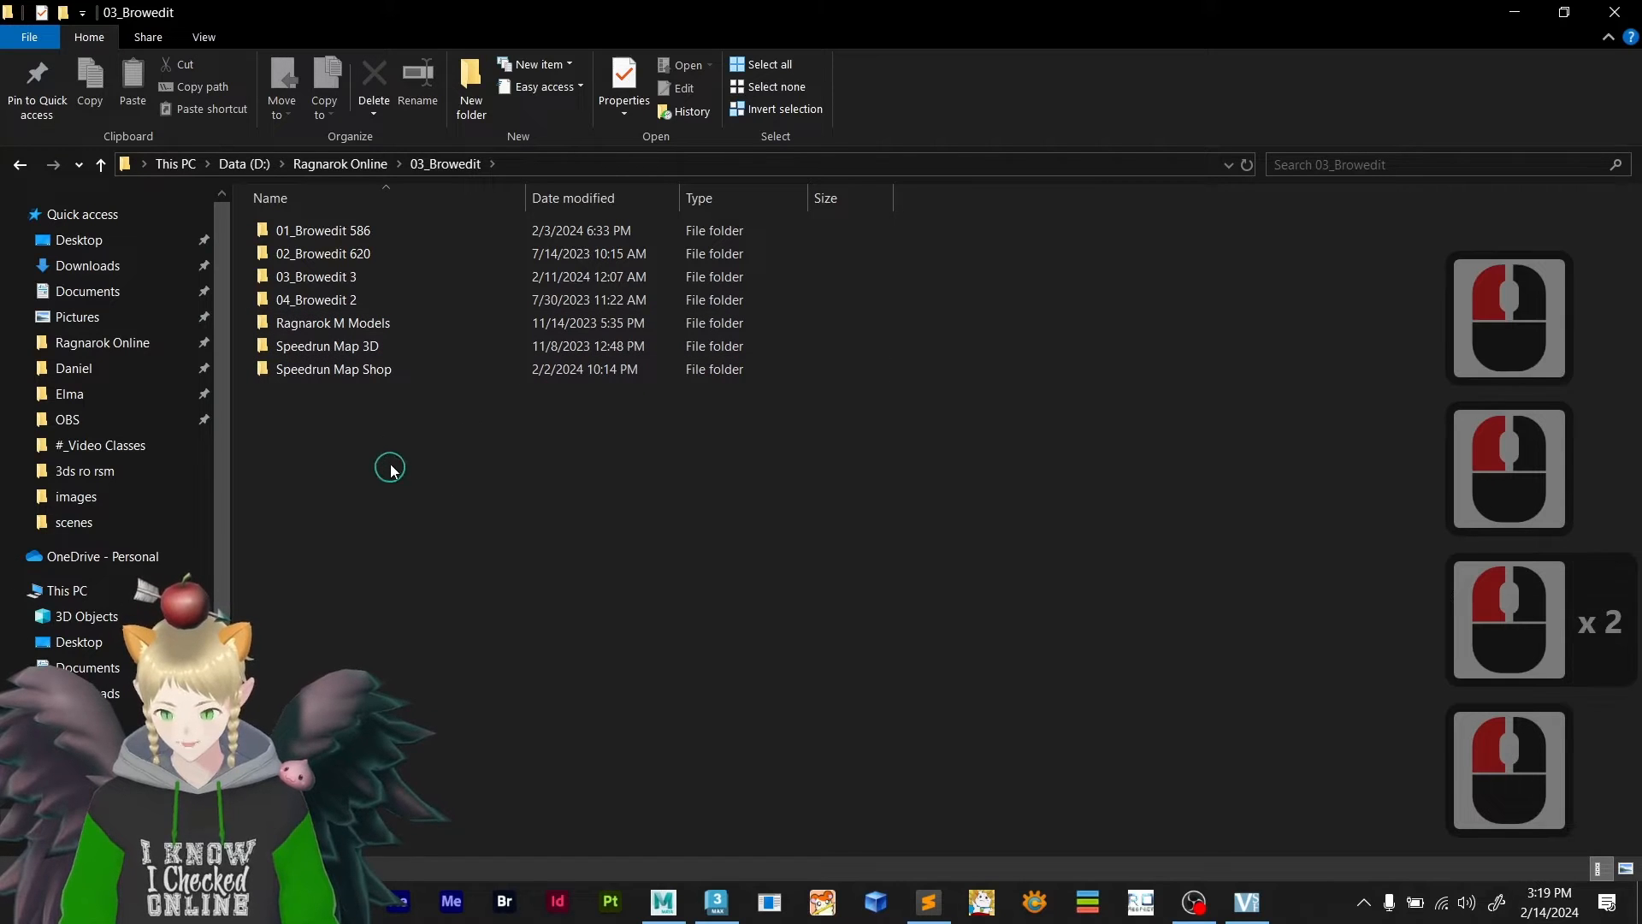
double_click(330, 231)
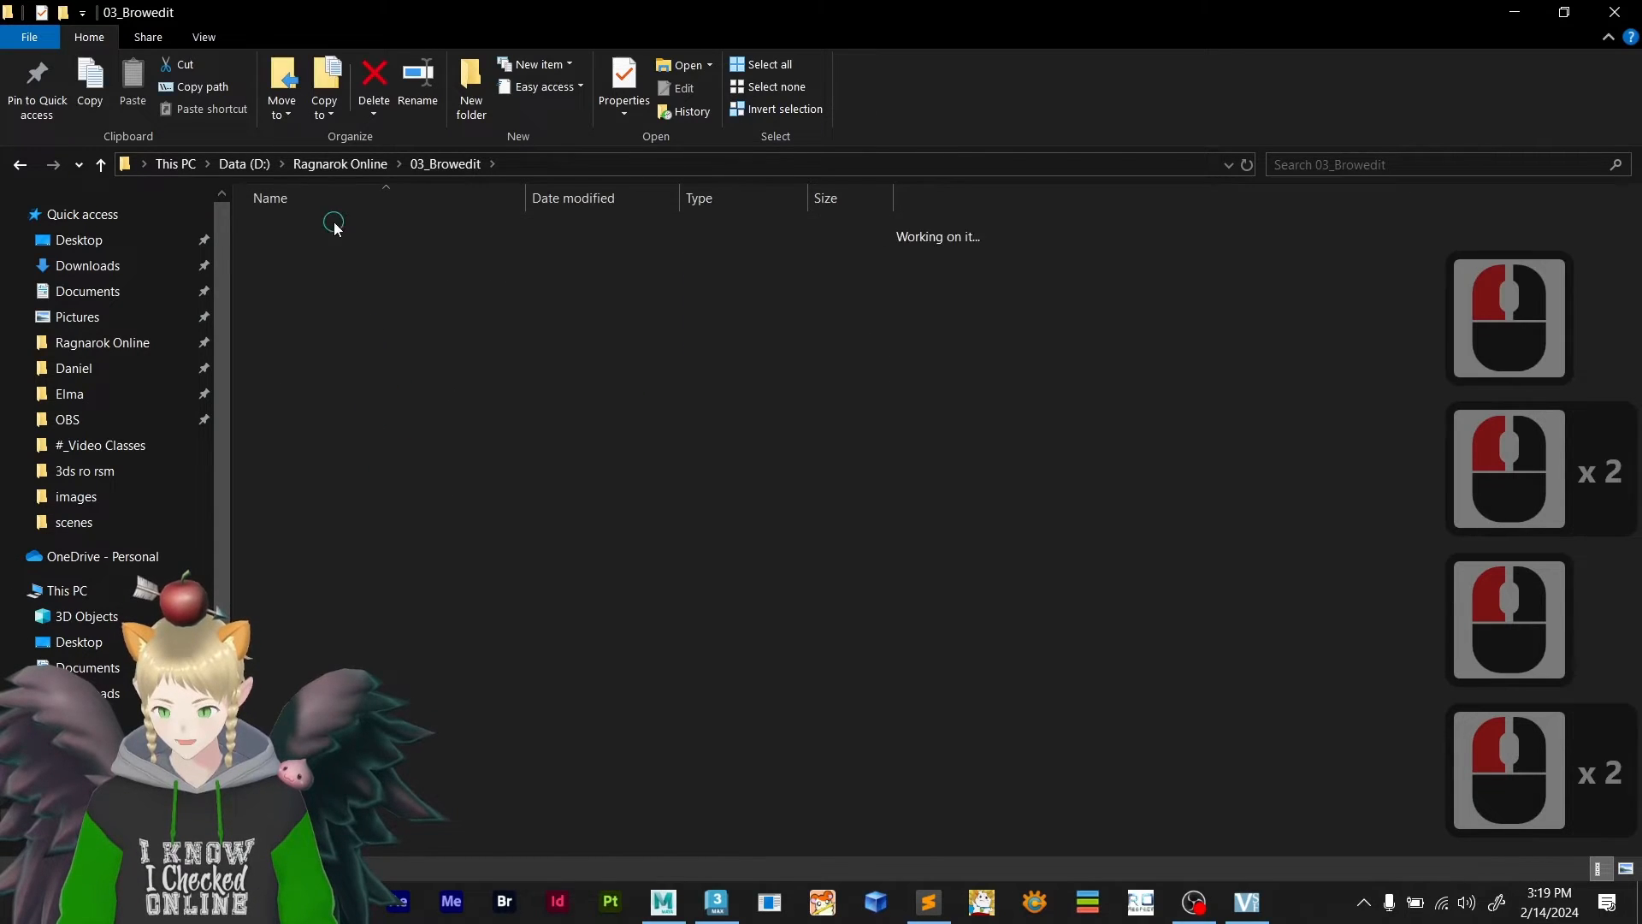
double_click(335, 253)
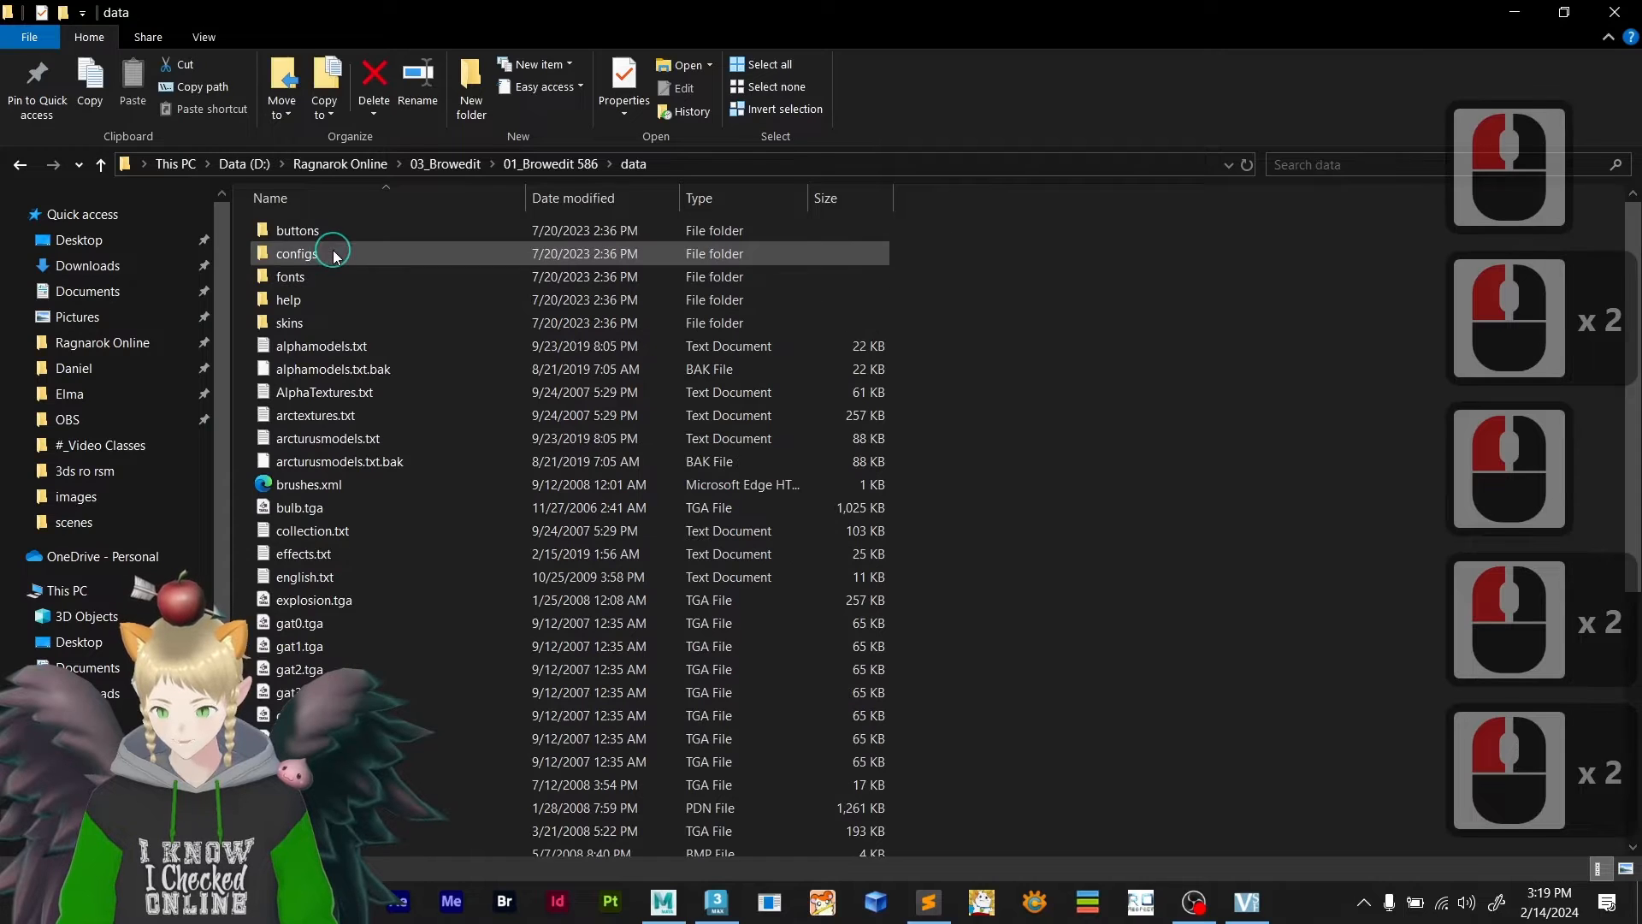
double_click(321, 256)
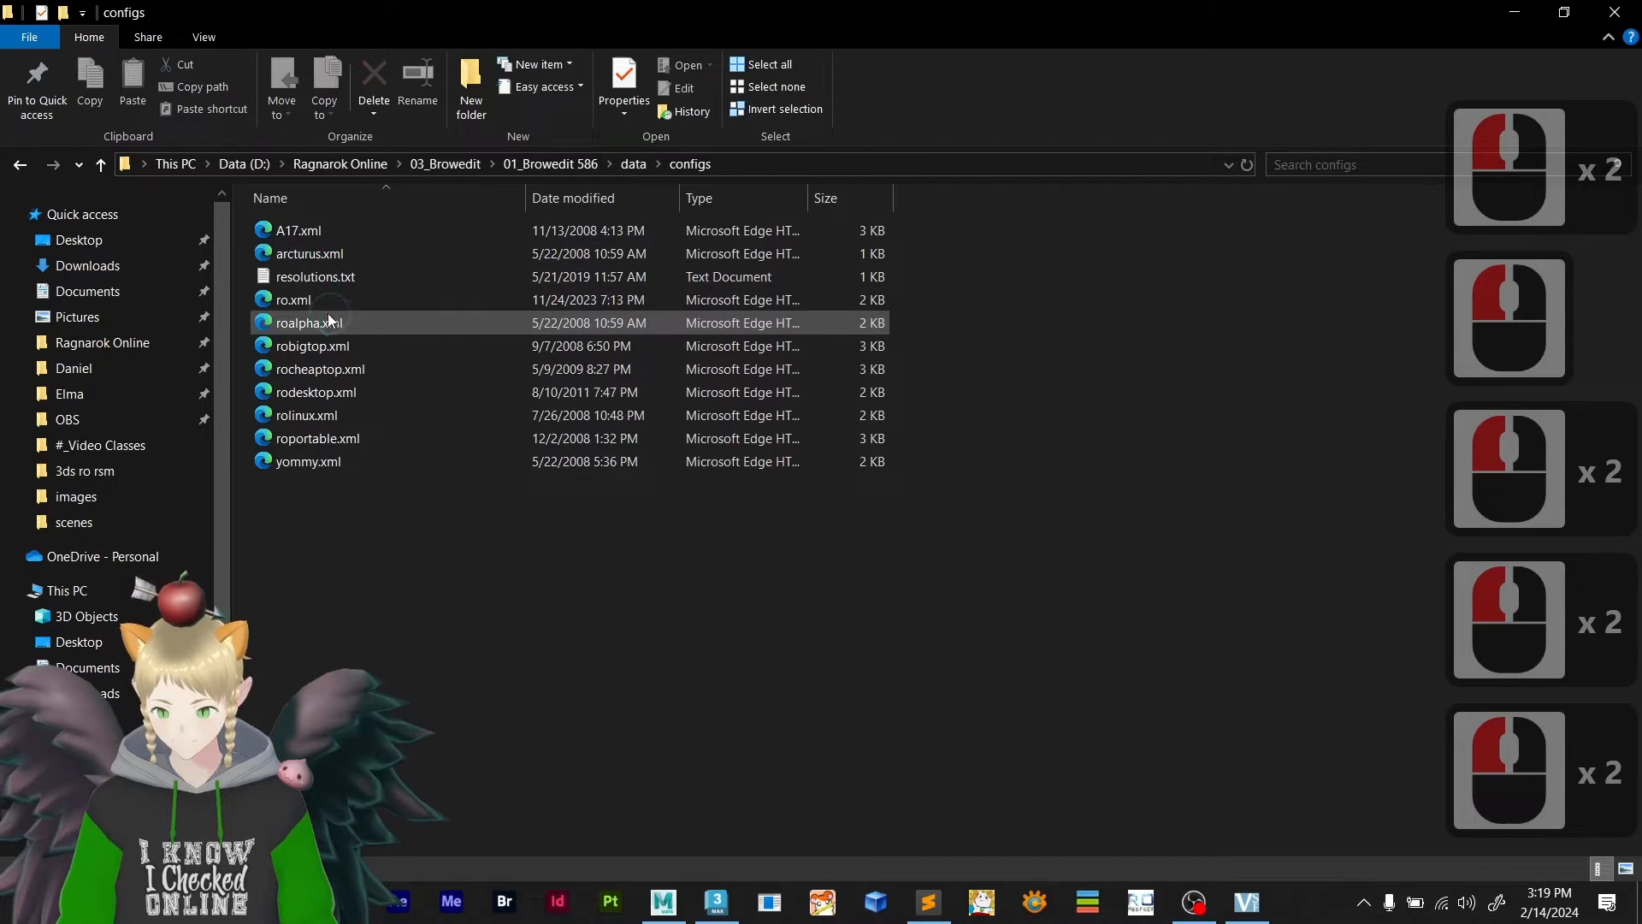
left_click(307, 302)
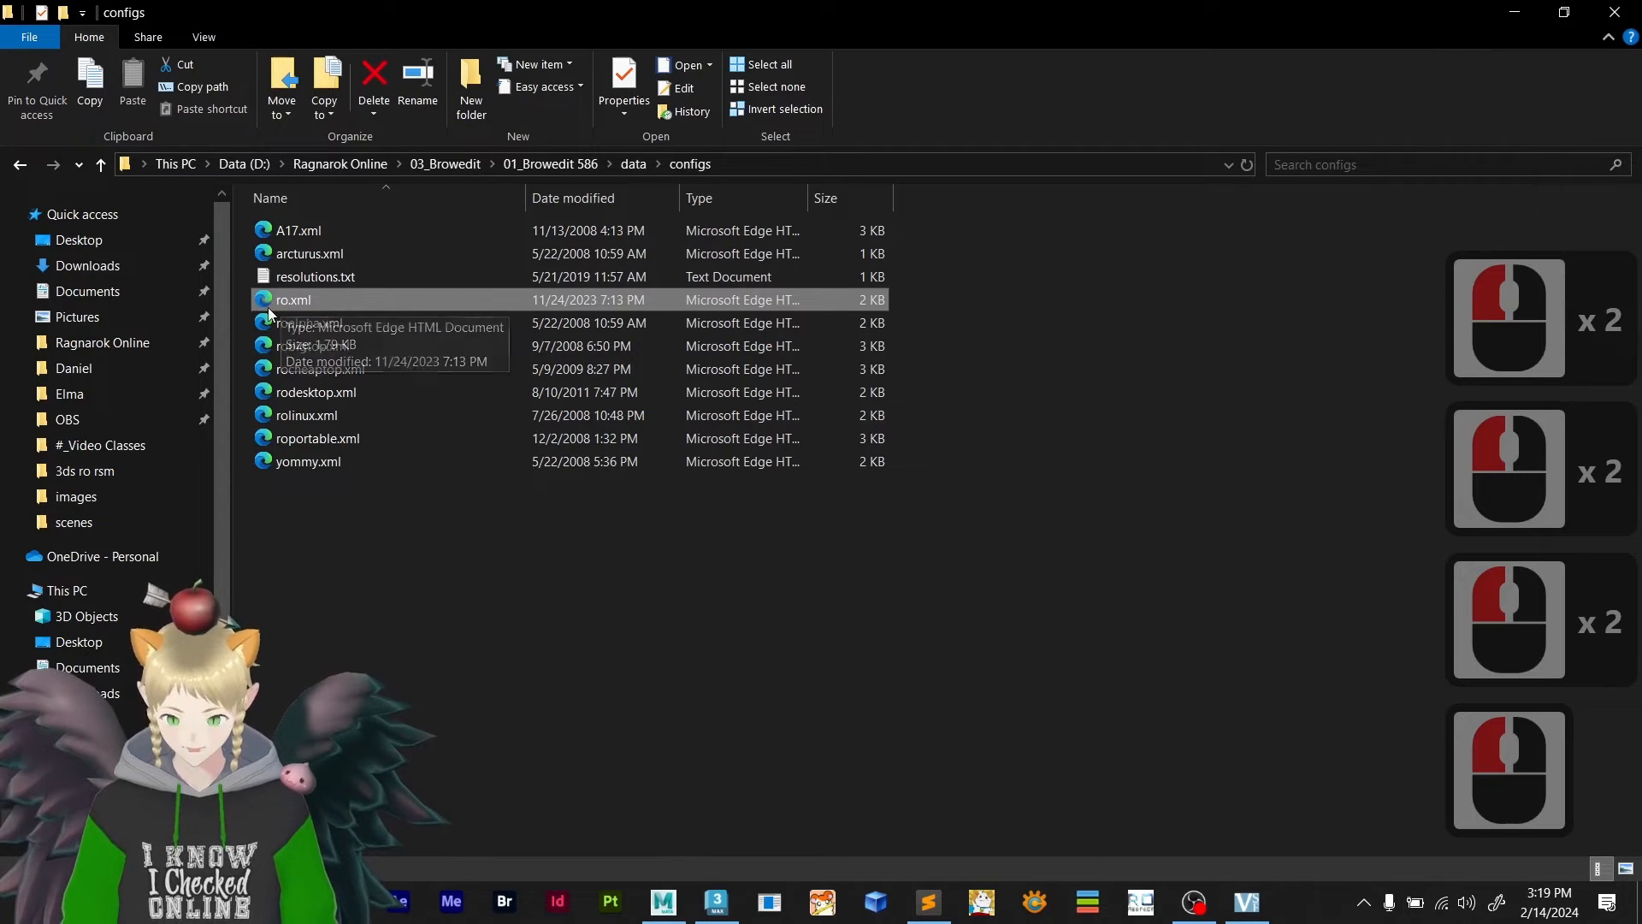
- Go back to the 01_Browedit 586 folder, open speedbrow.grf in GRF Editor and expand its data\texture folder
left_click(20, 166)
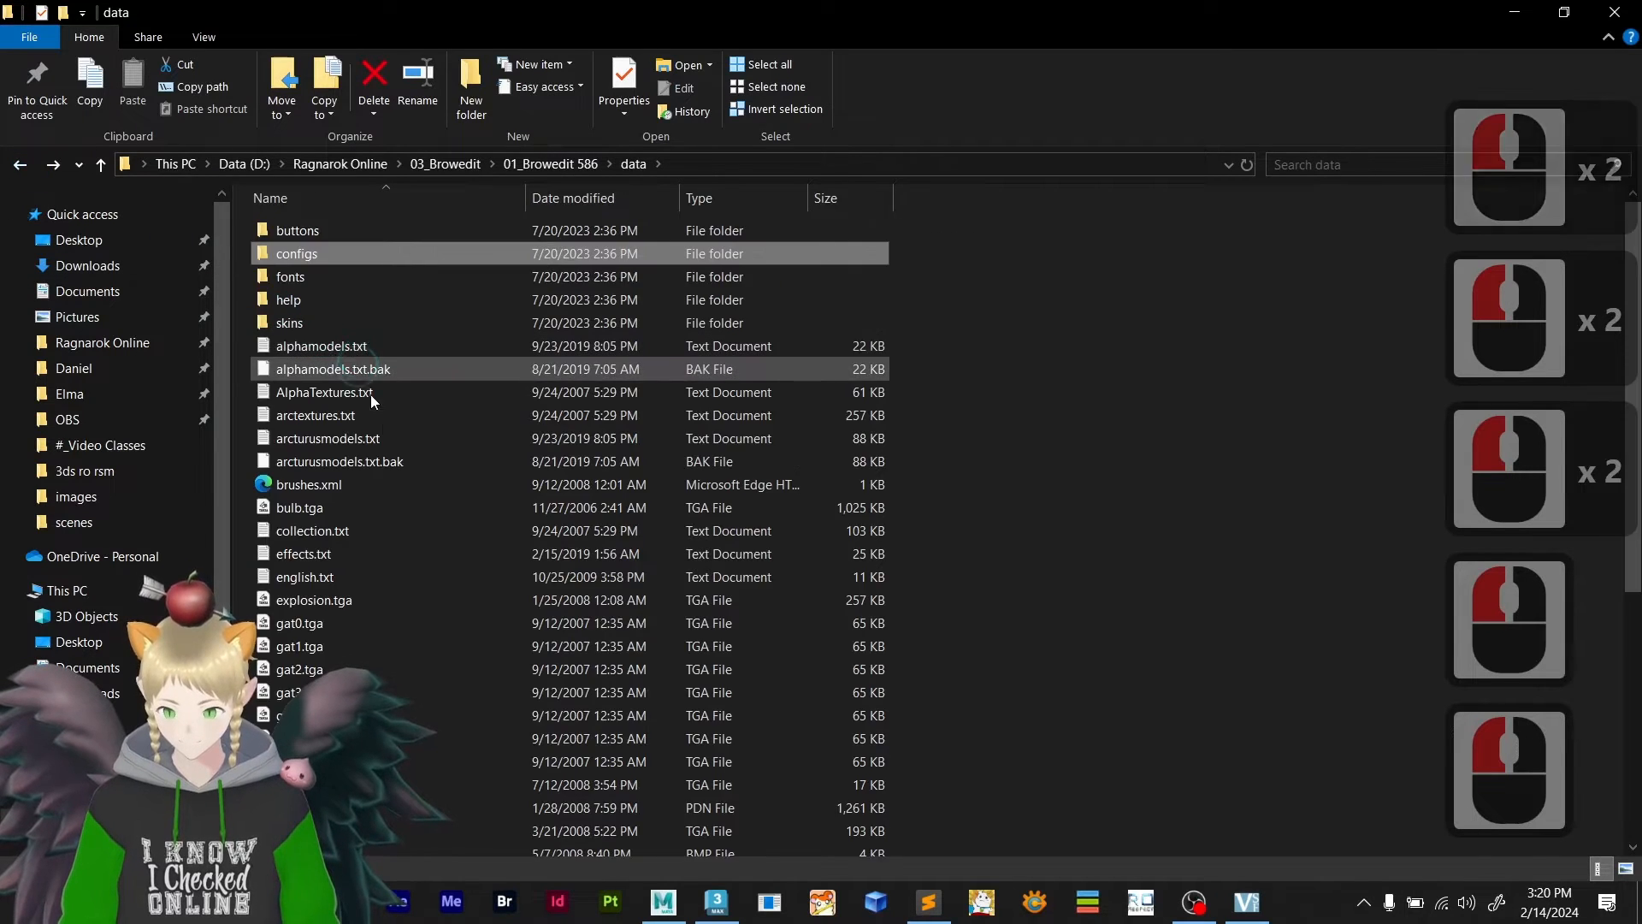
scroll(383, 428, "down", 7)
left_click(547, 164)
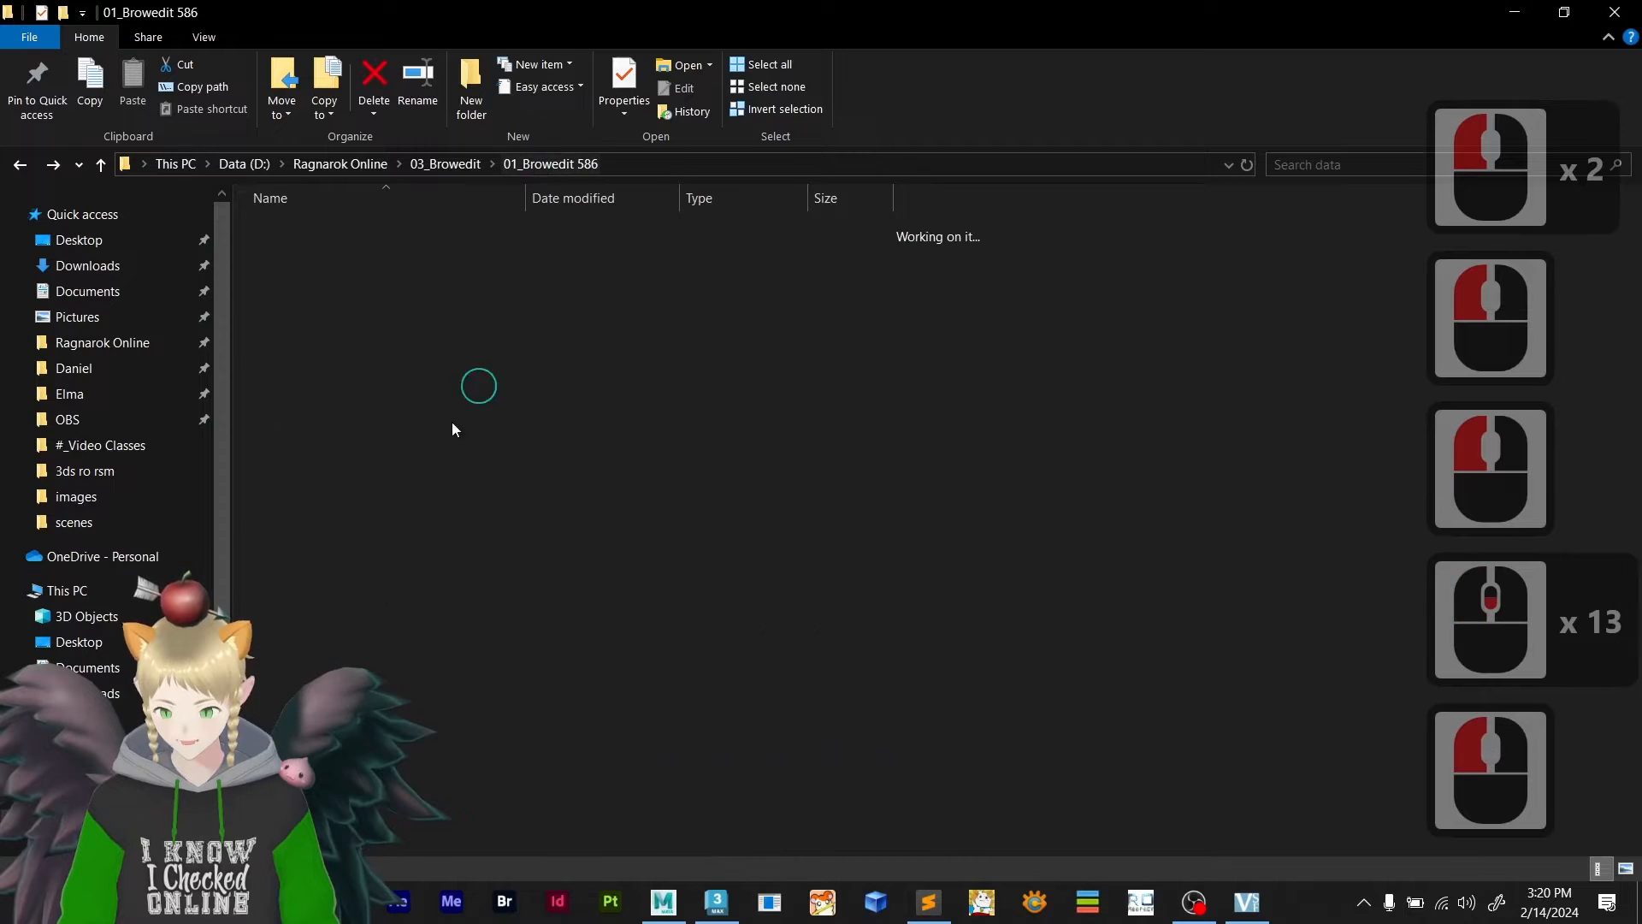
scroll(418, 535, "down", 10)
double_click(315, 646)
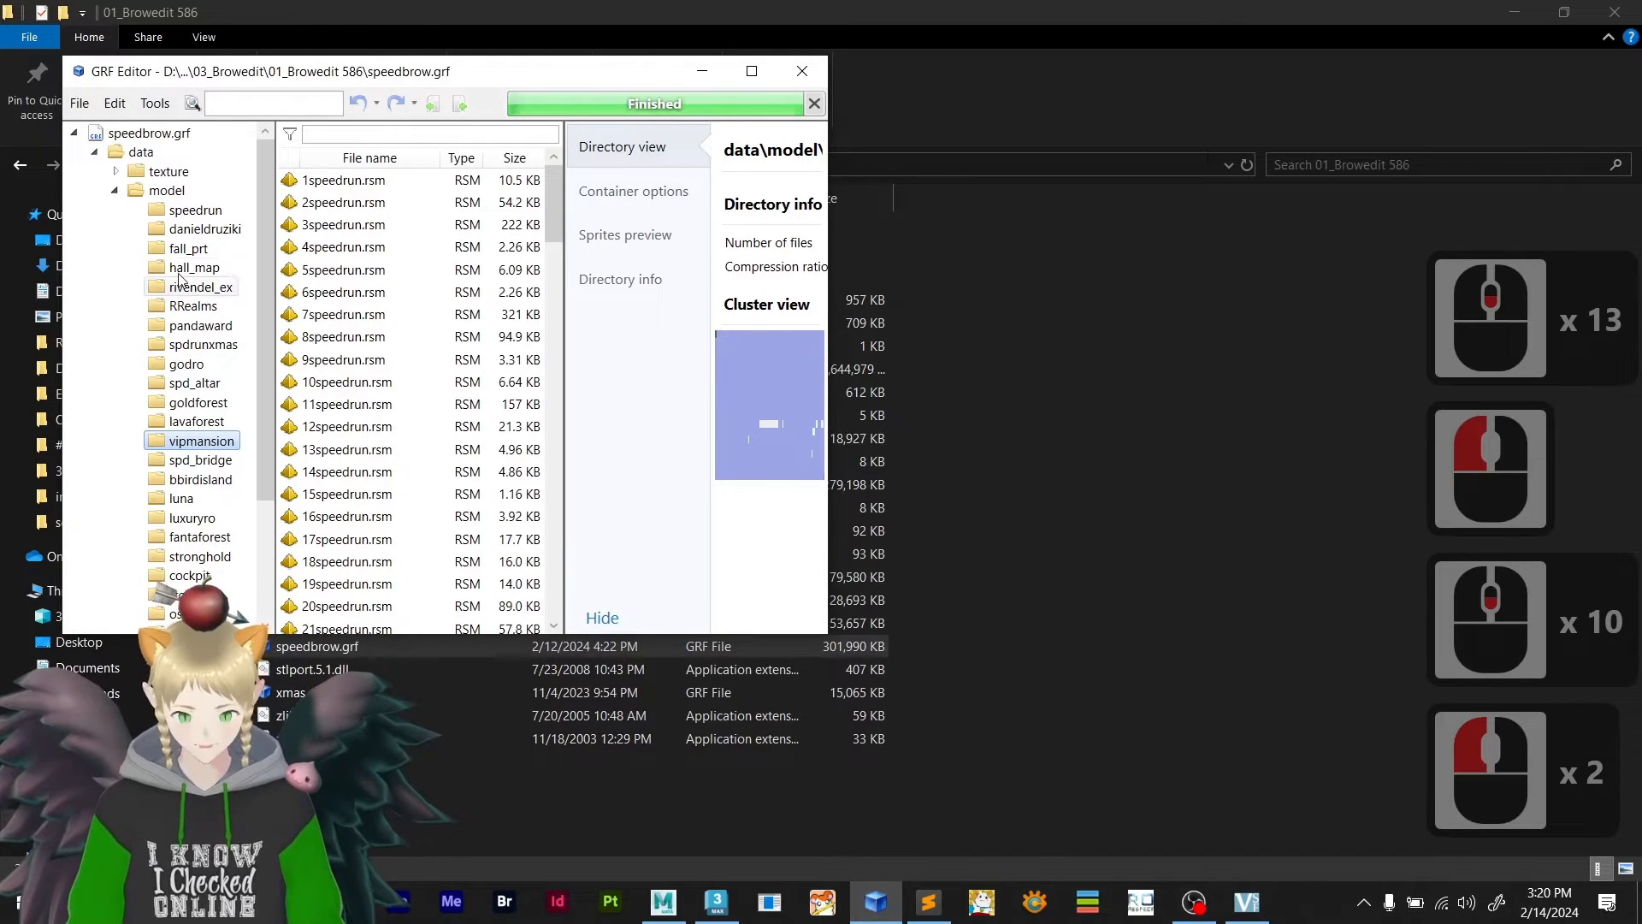
left_click(114, 190)
left_click(159, 175)
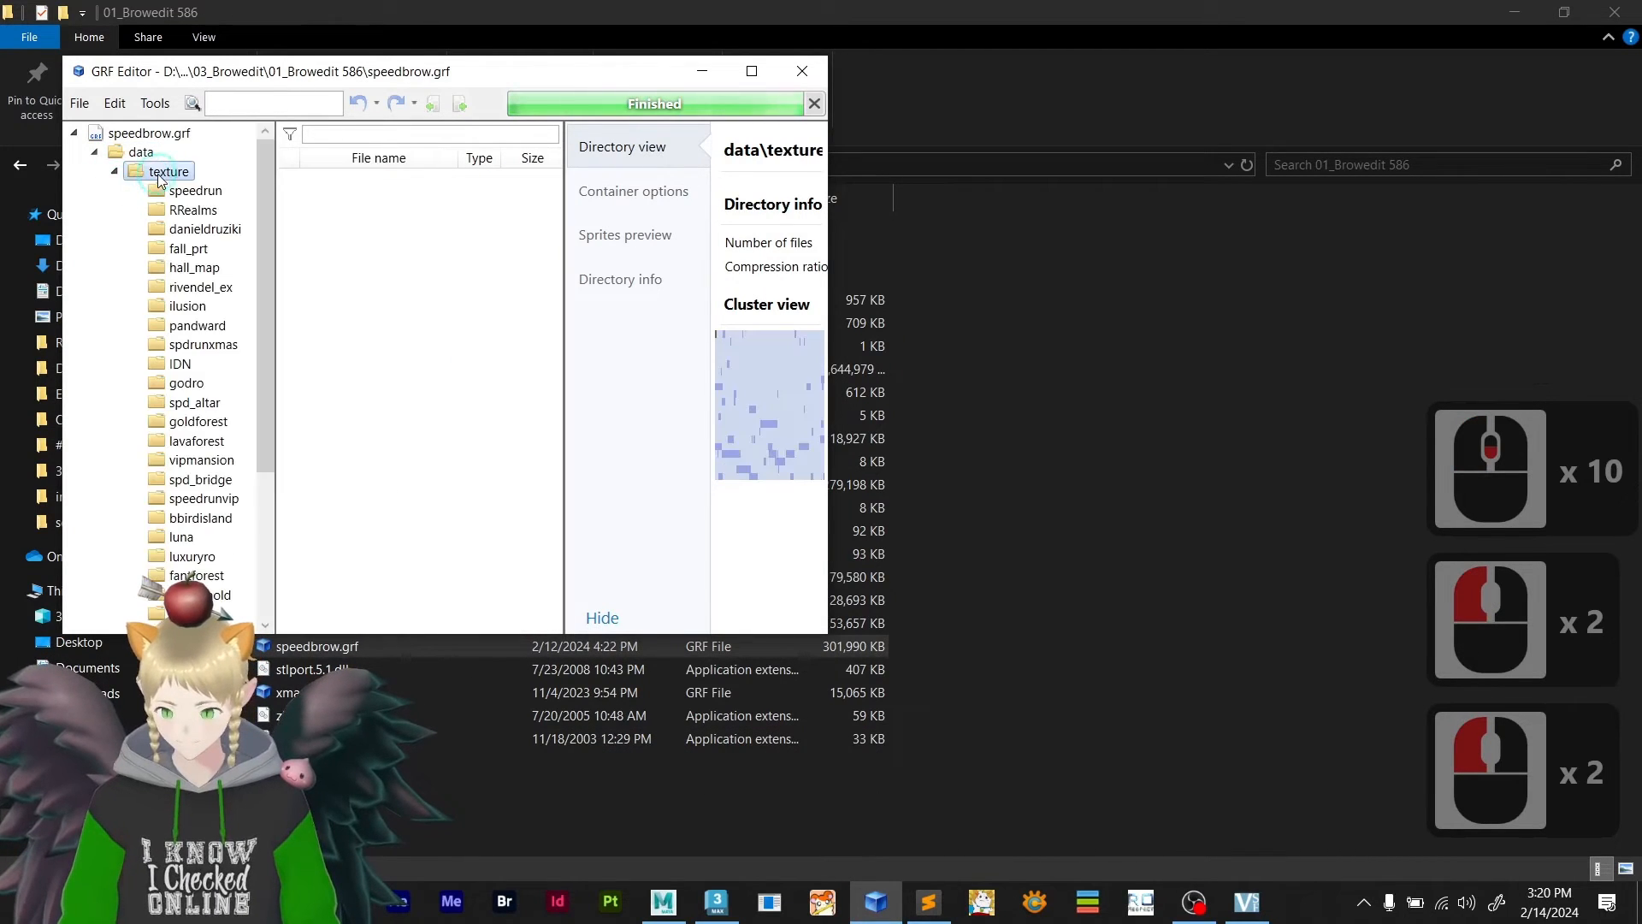
scroll(179, 216, "down", 1)
scroll(181, 218, "up", 2)
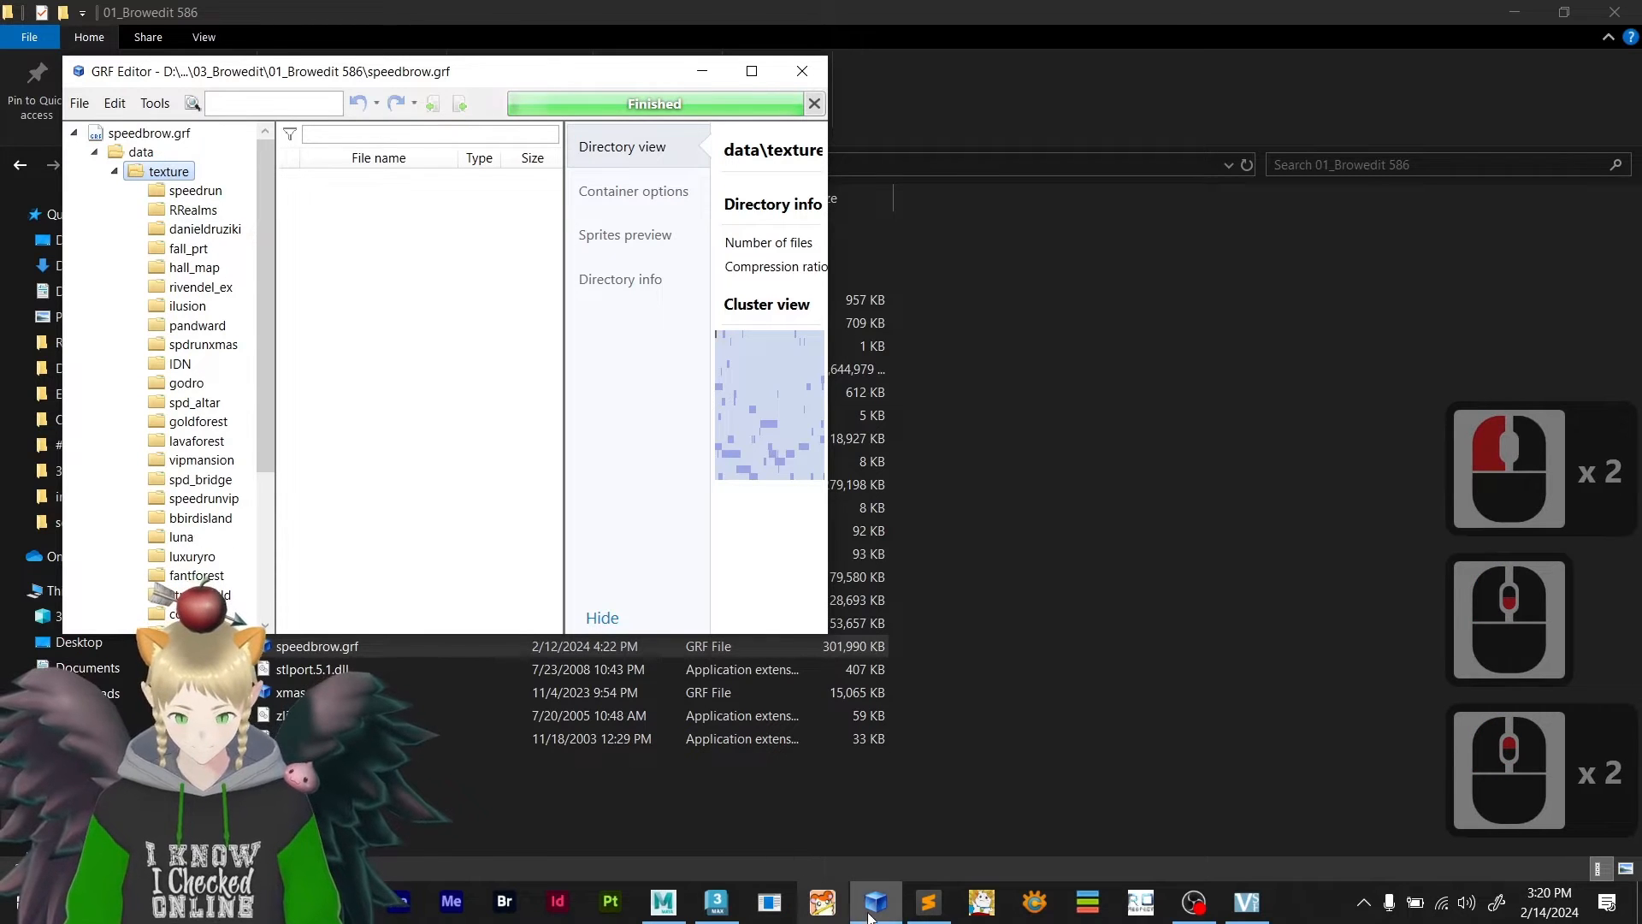
- Copy the folder name 3d_course from texturescustom.txt and create a folder with that name under data\texture in speedbrow.grf
left_click(929, 901)
left_click(474, 734)
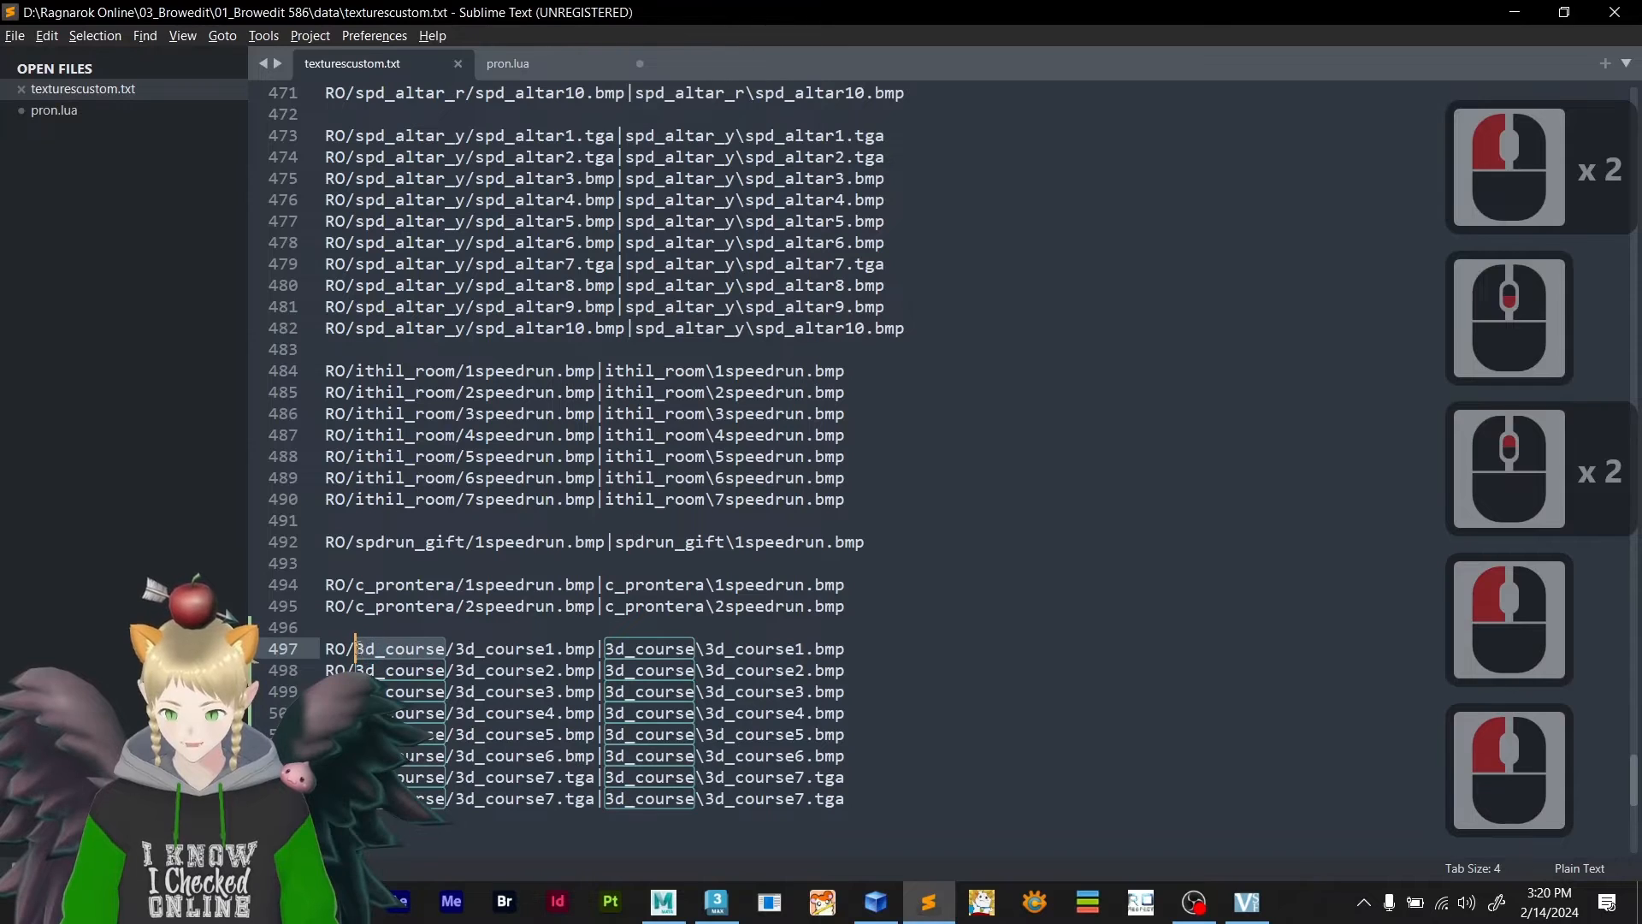
key("ctrl+c")
key("alt+Tab")
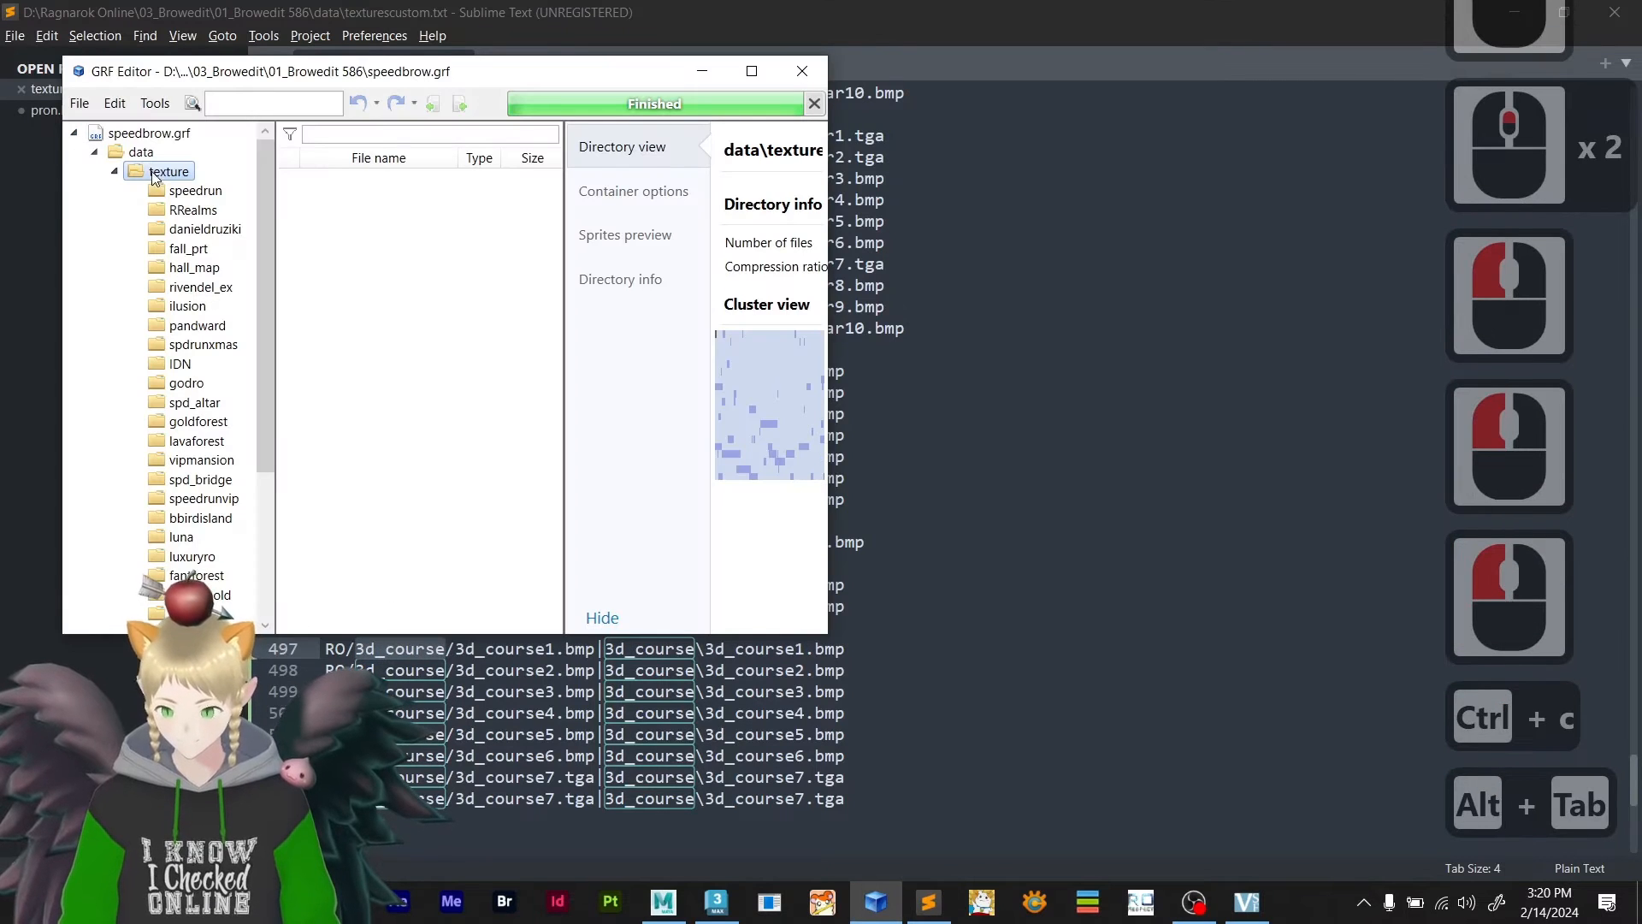
right_click(155, 173)
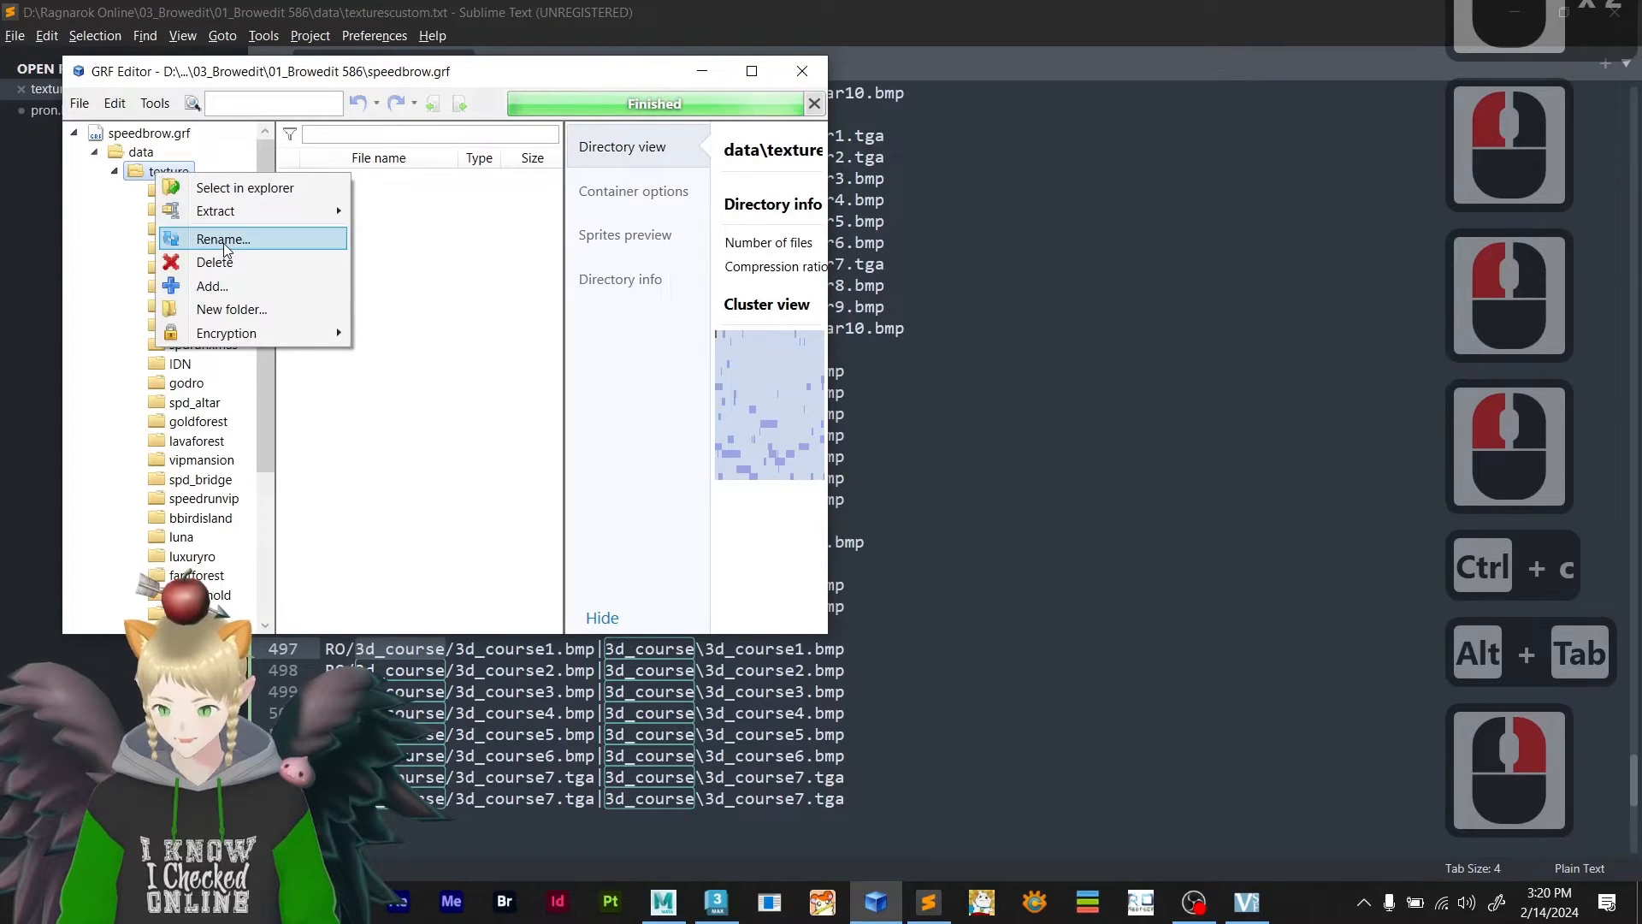
left_click(229, 309)
key("ctrl+v")
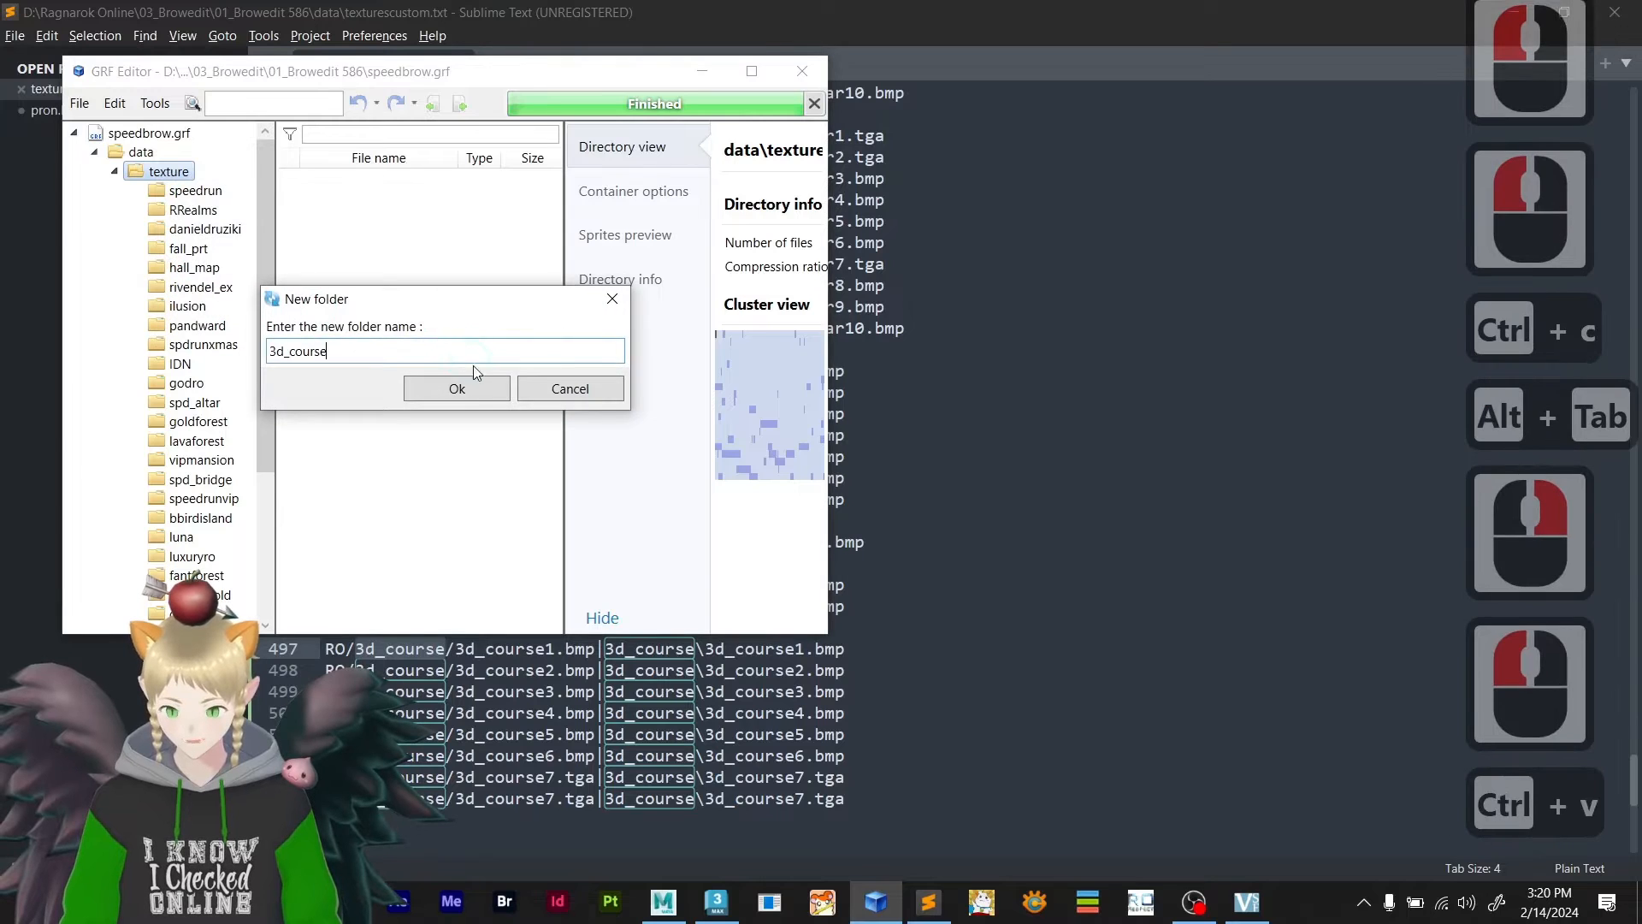
left_click(450, 395)
- Select the new 3d_course texture folder and save speedbrow.grf
scroll(253, 352, "down", 5)
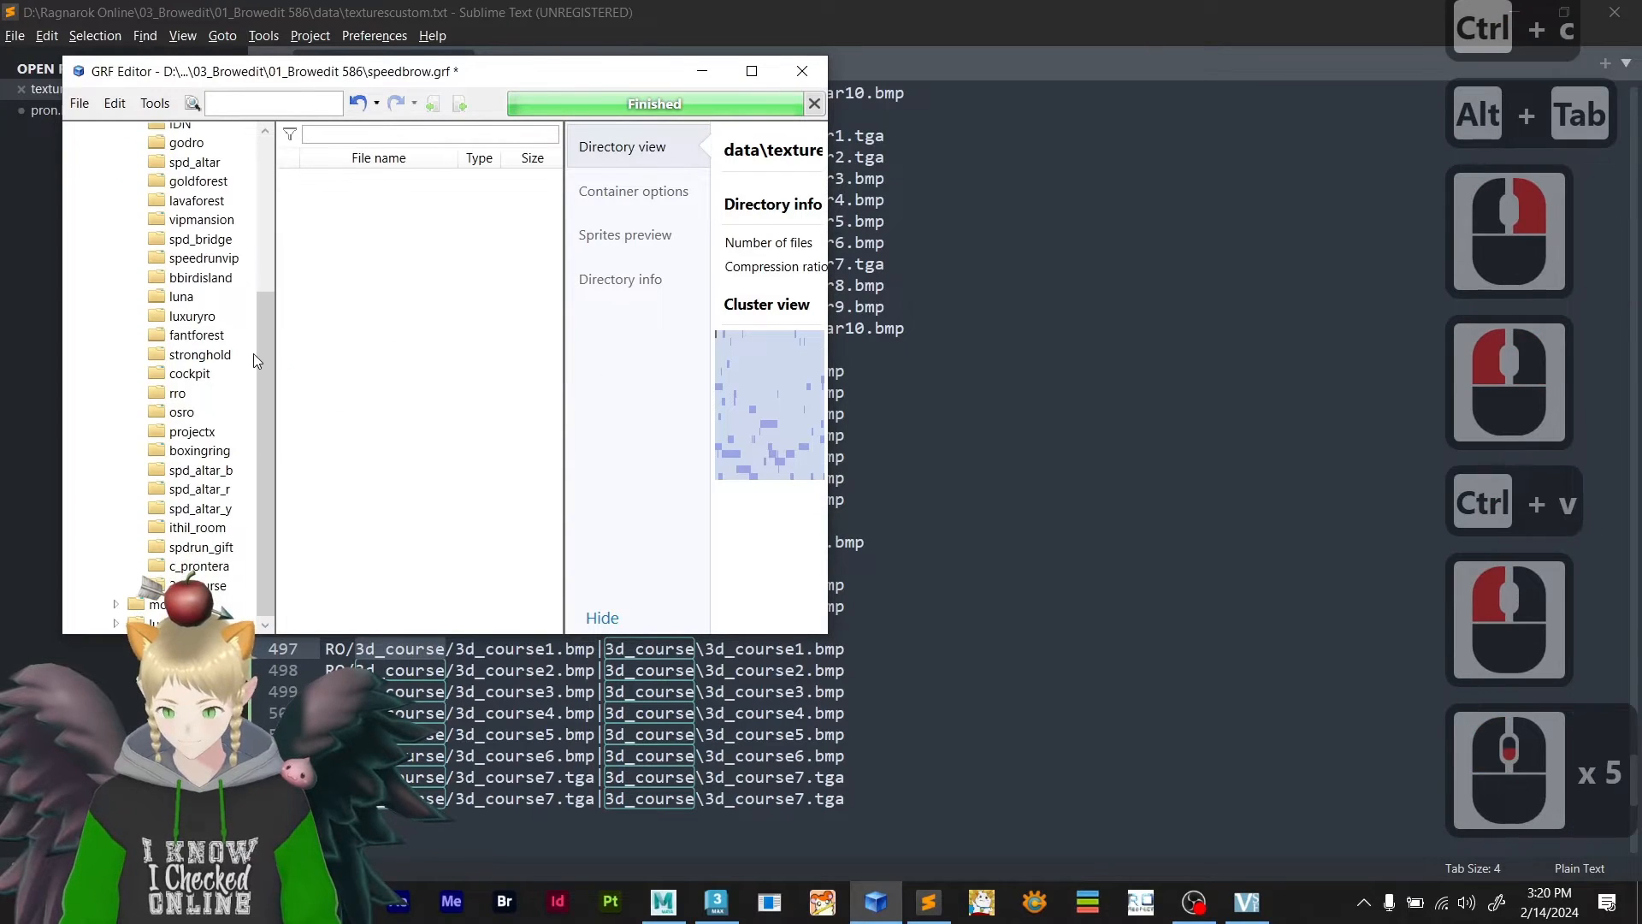
scroll(253, 352, "down", 4)
left_click(197, 585)
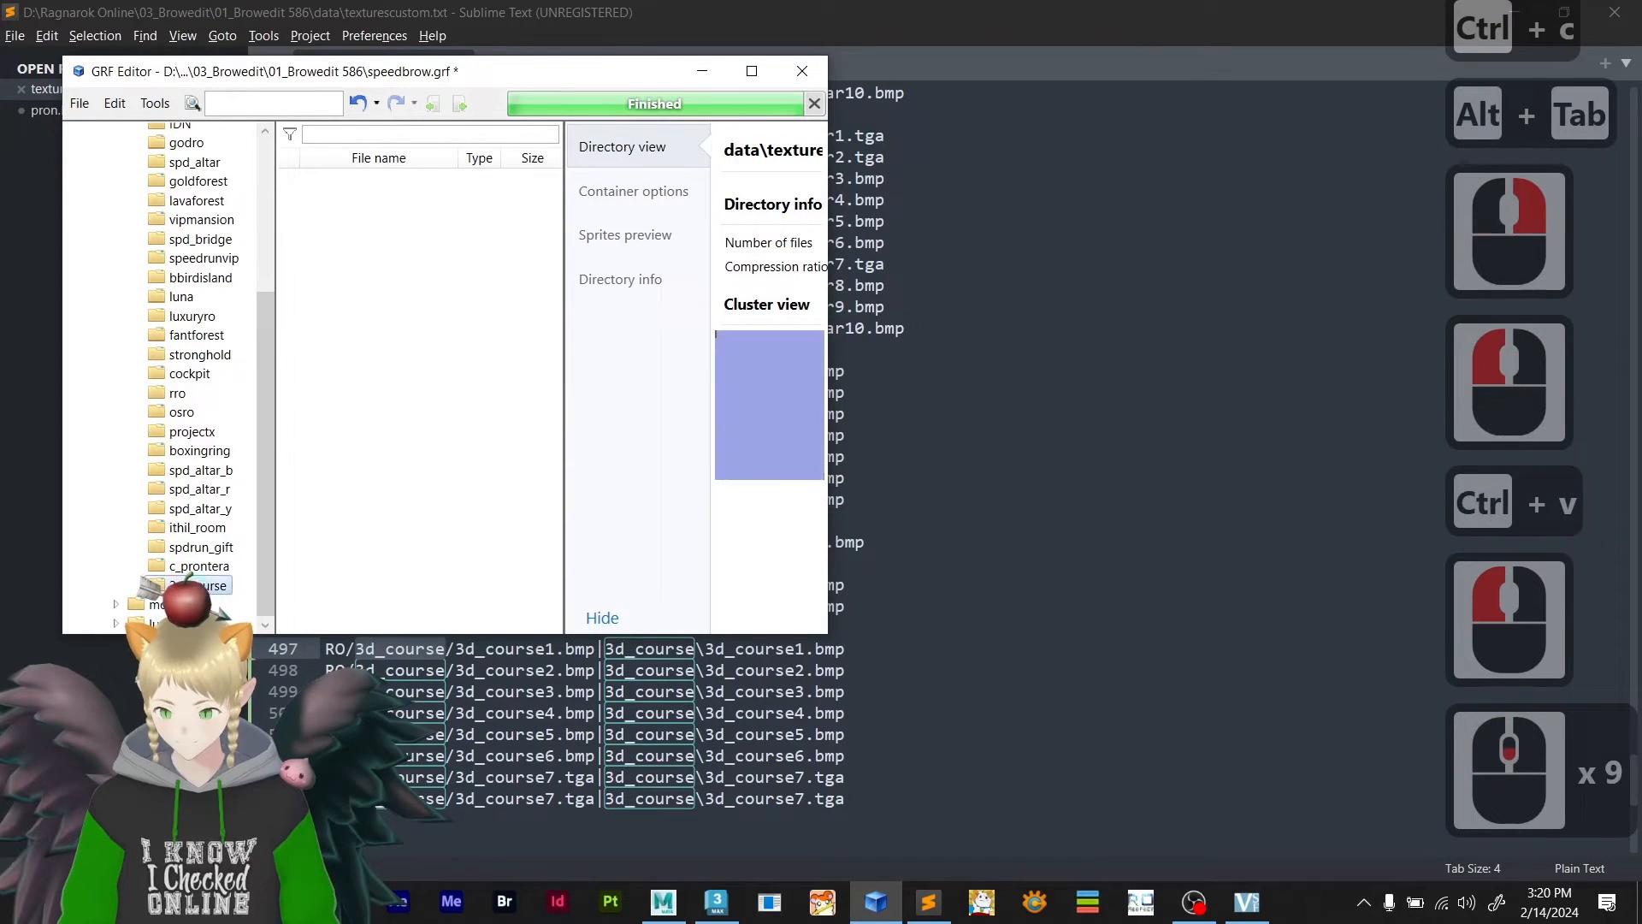
left_click(79, 104)
left_click(137, 244)
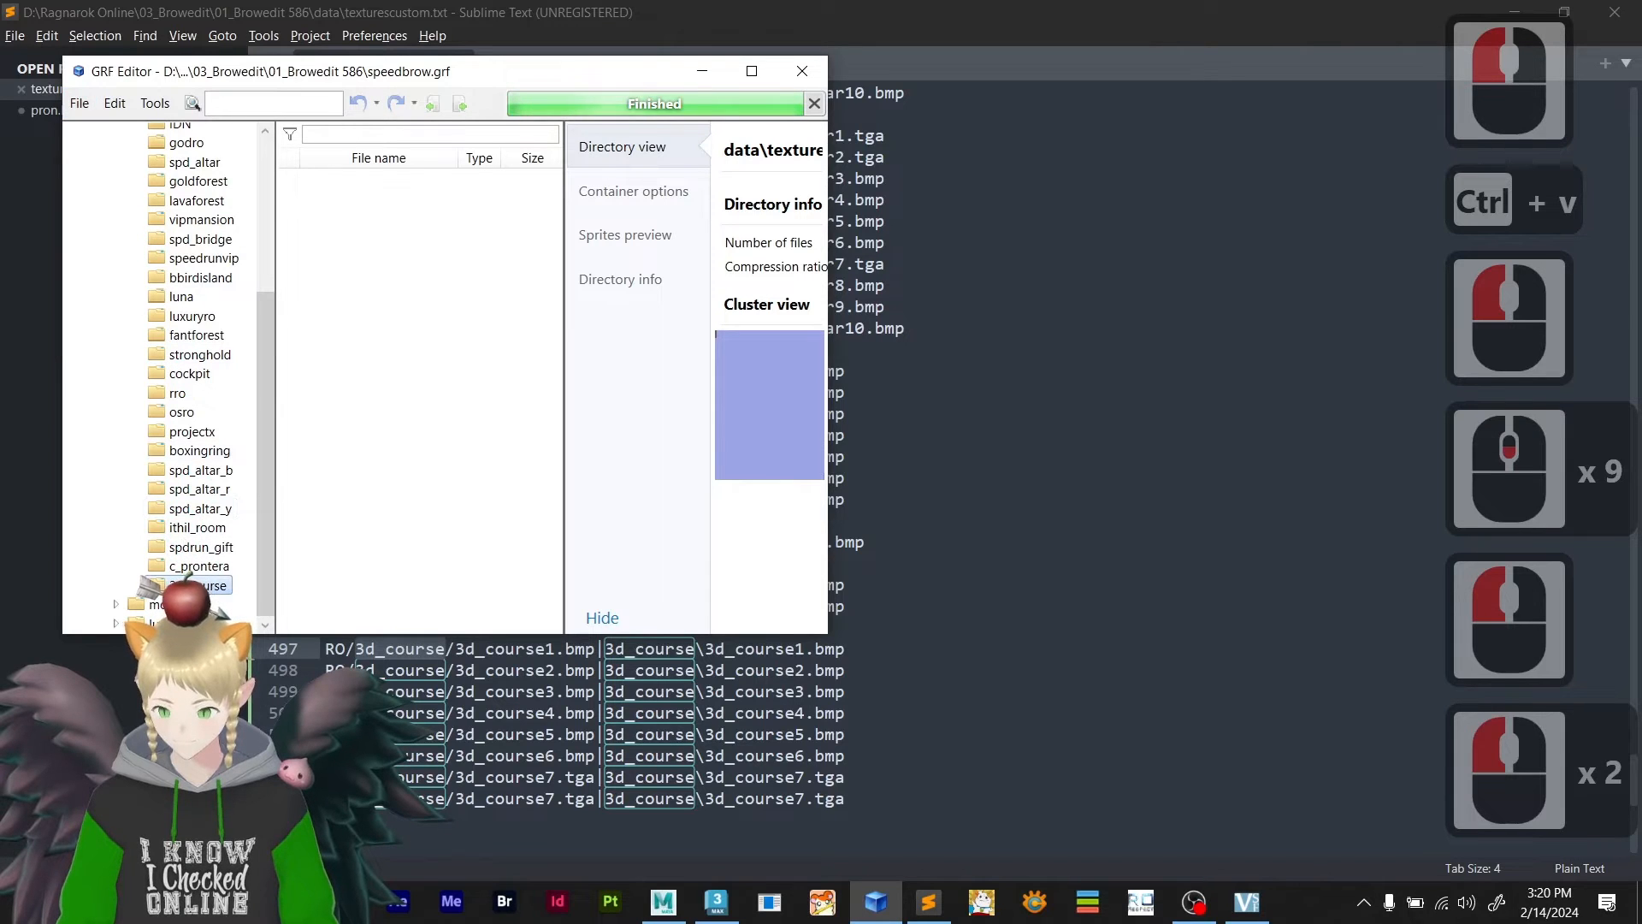
- Switch to the File Explorer window showing The Ultimate 3D Course\scenes, go up one level and open the images folder
left_click(344, 901)
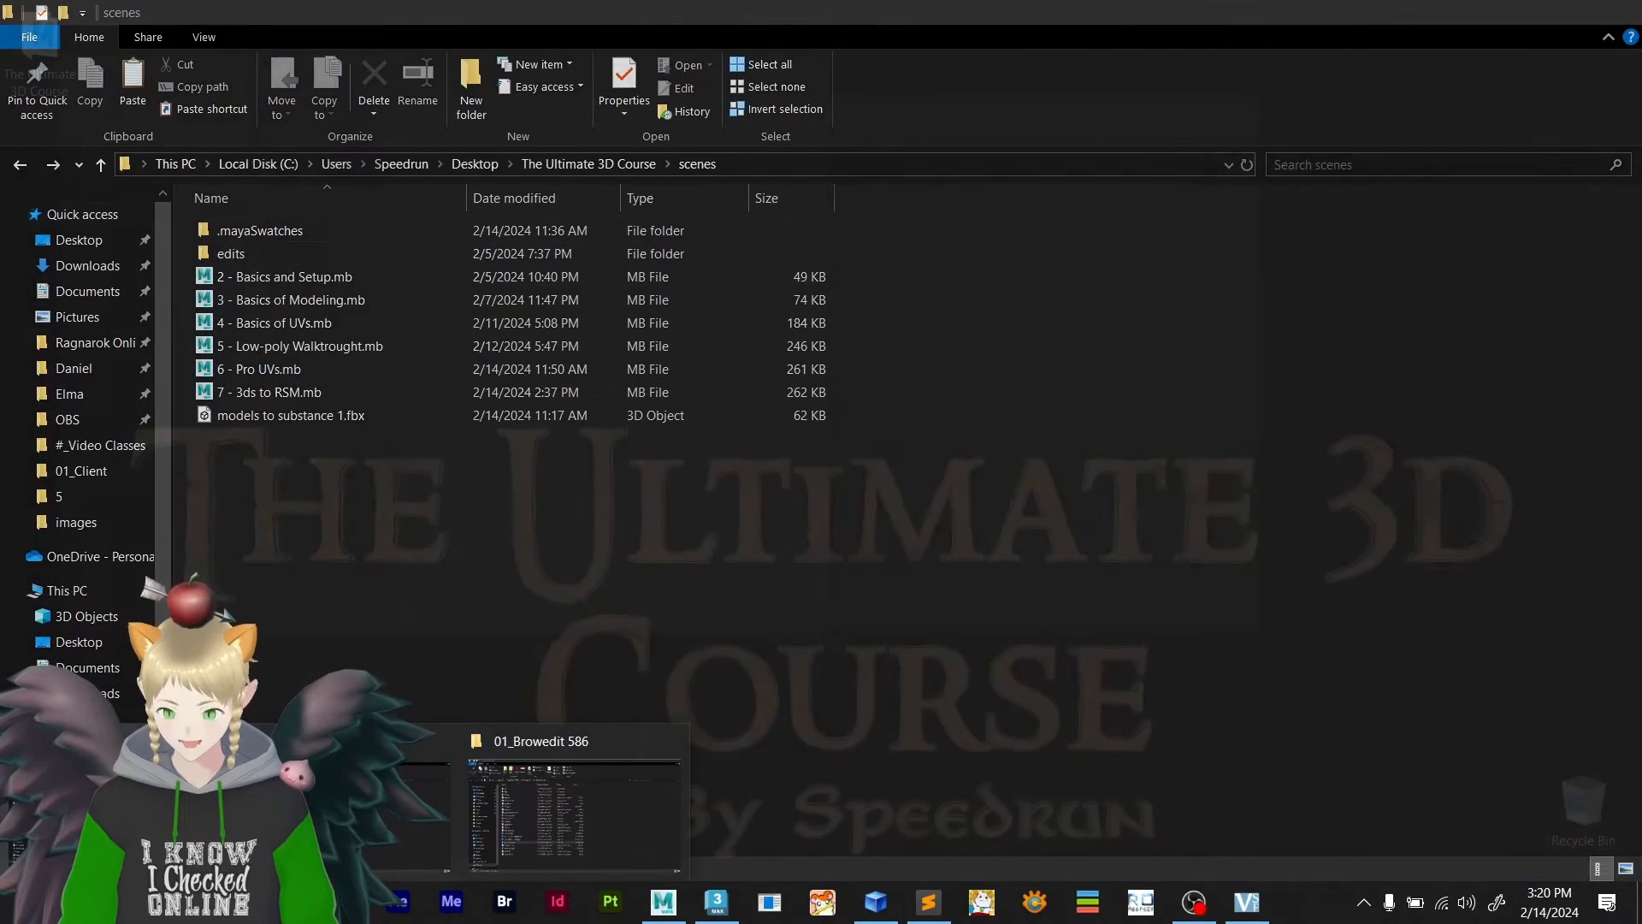
left_click(406, 812)
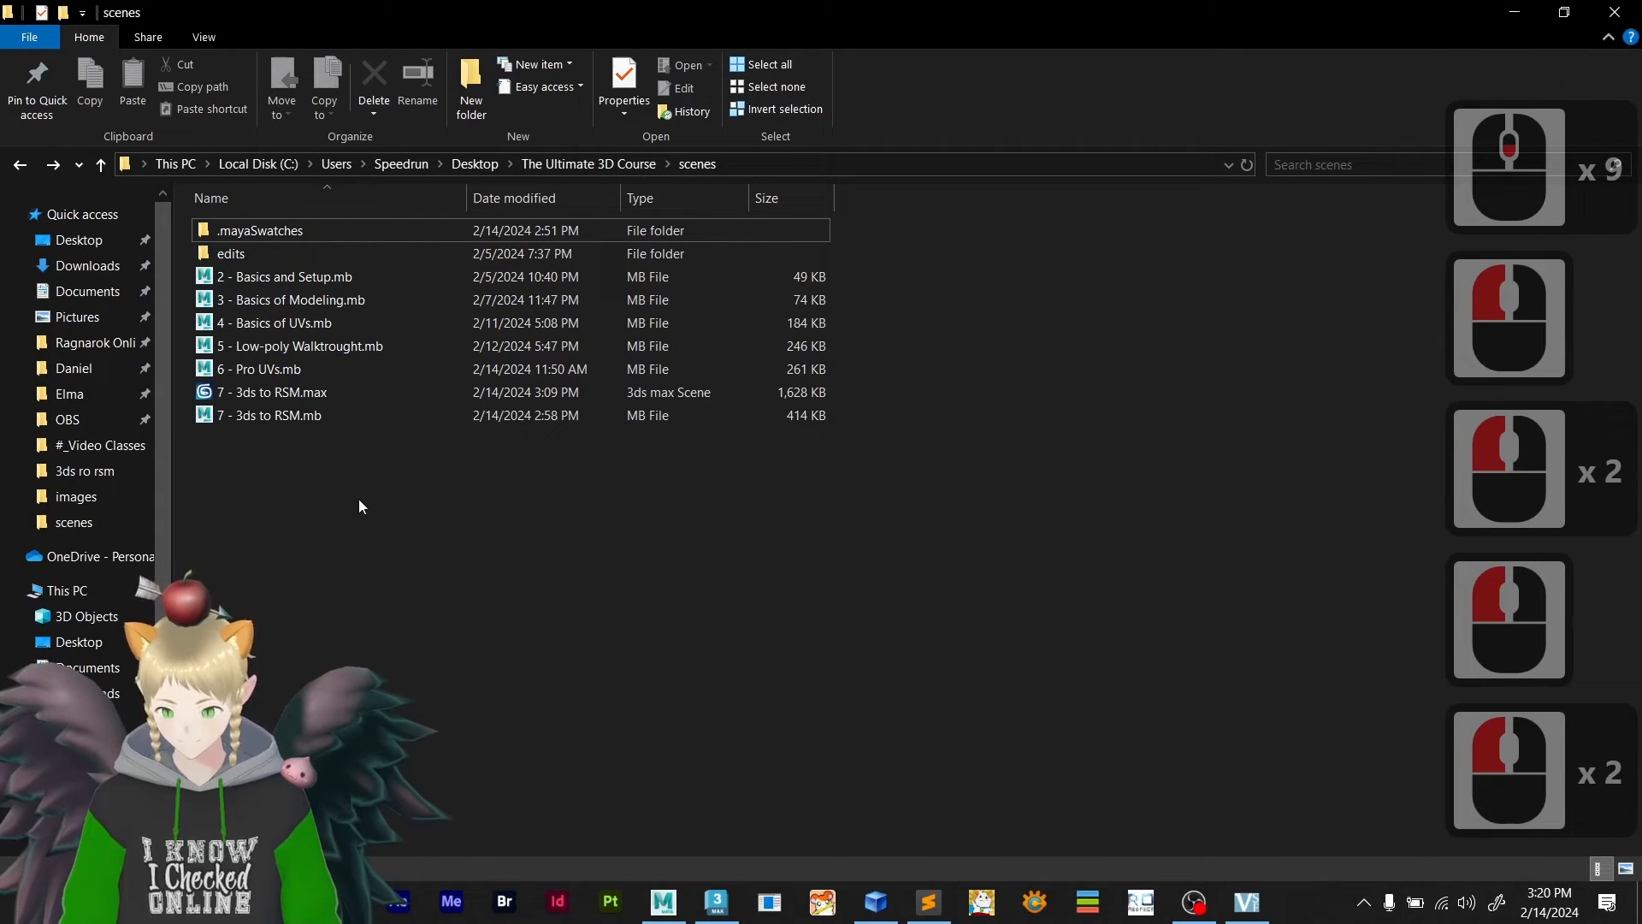
left_click(345, 901)
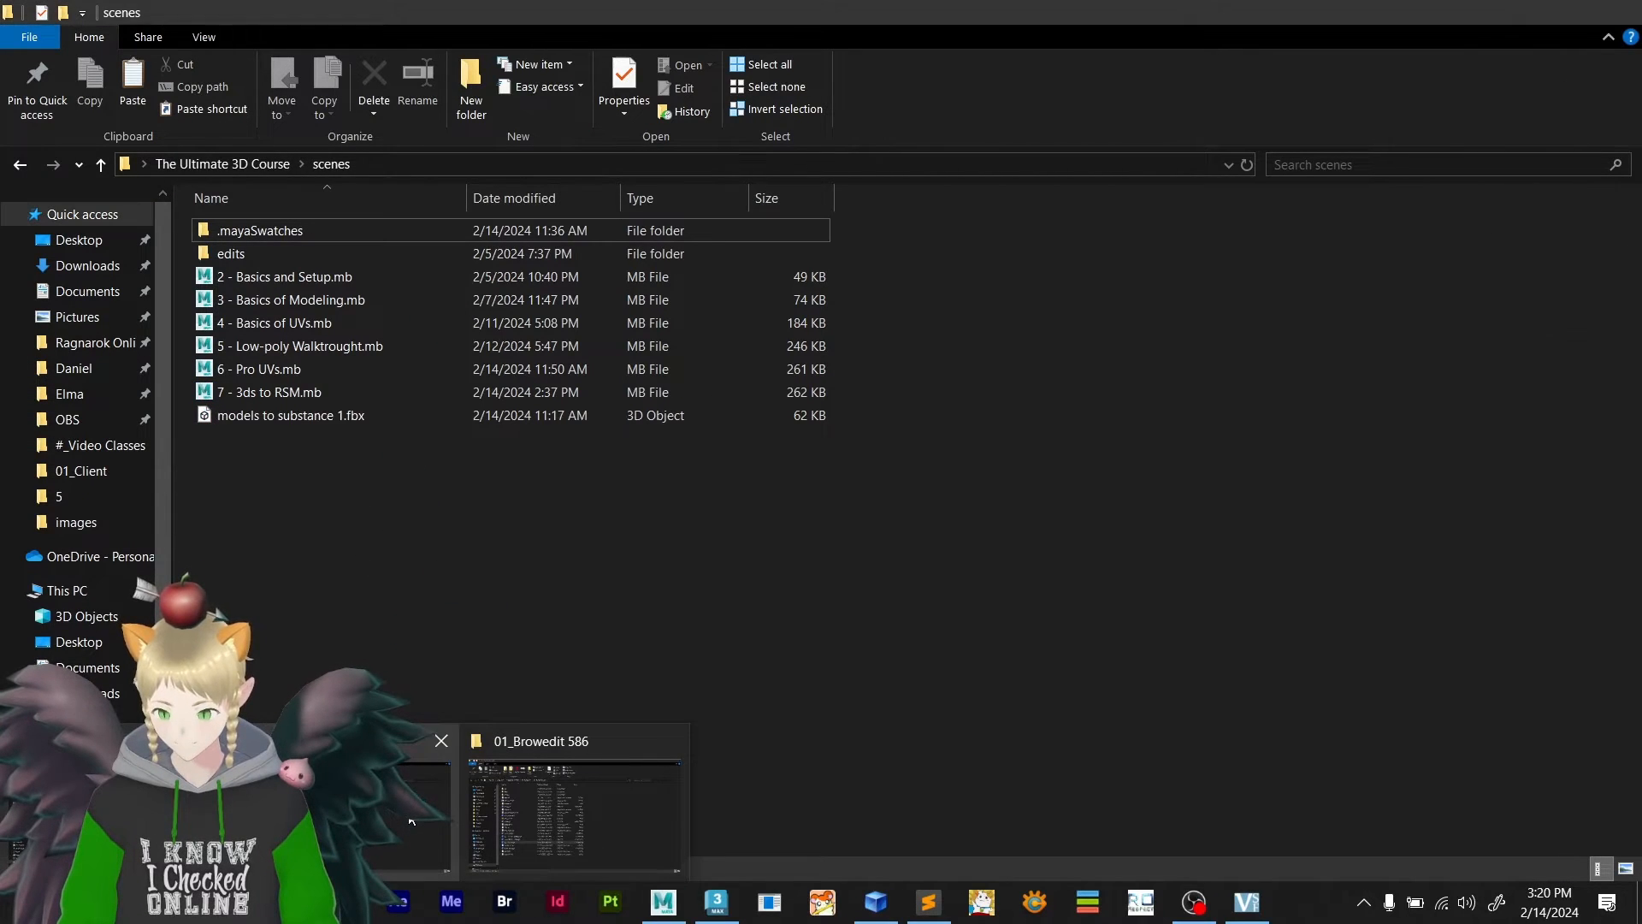
left_click(410, 821)
left_click(235, 164)
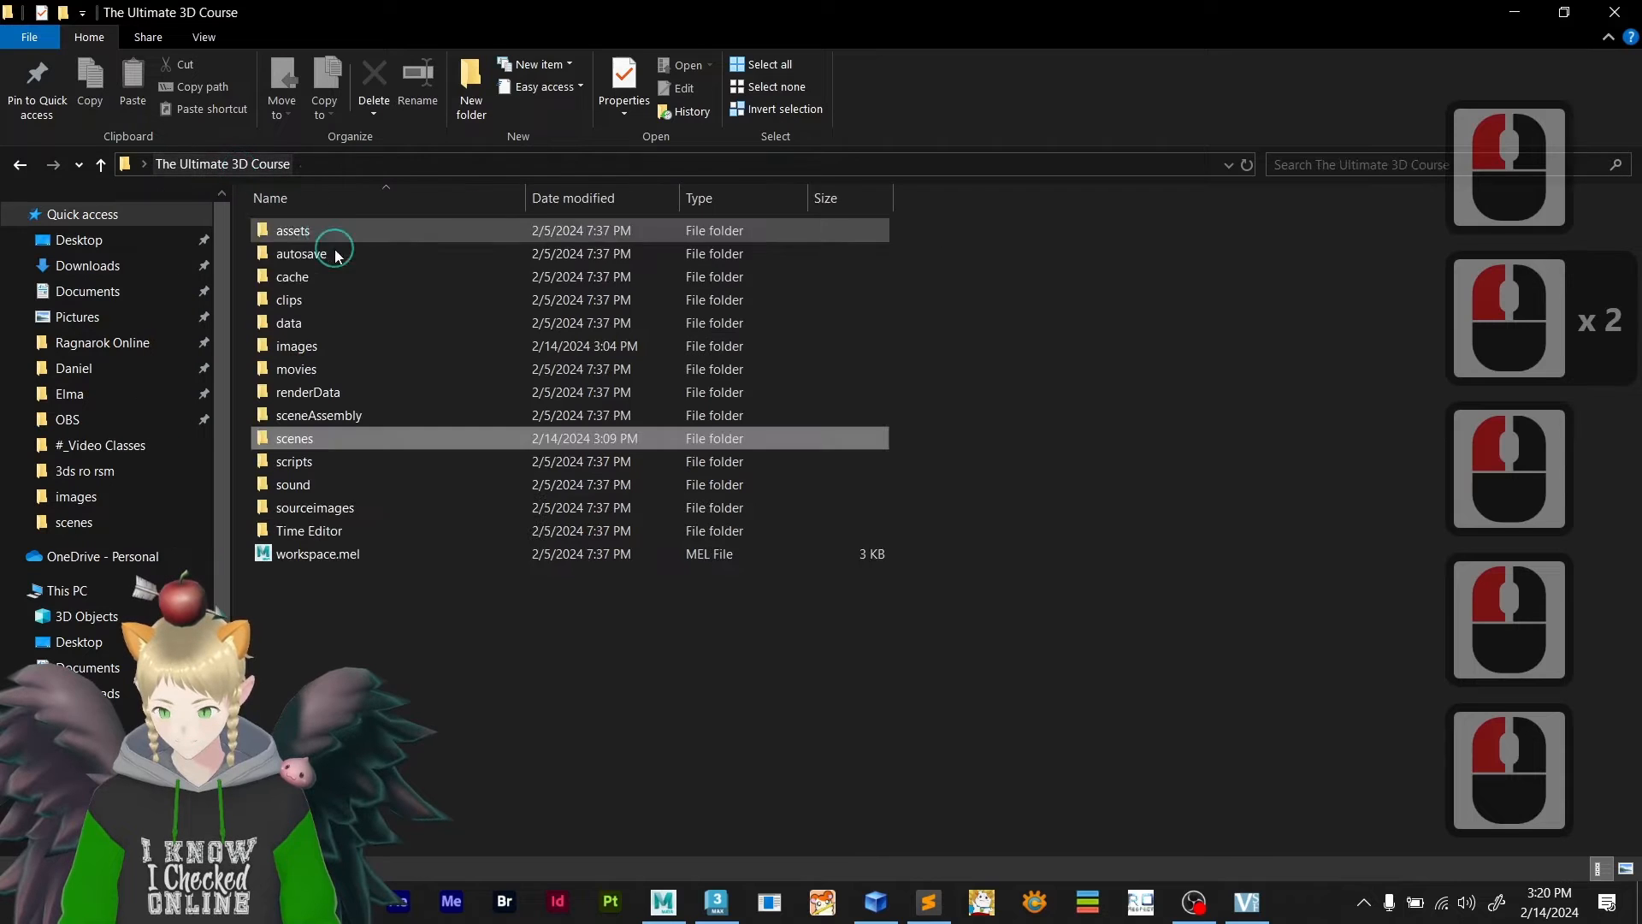
left_click(326, 346)
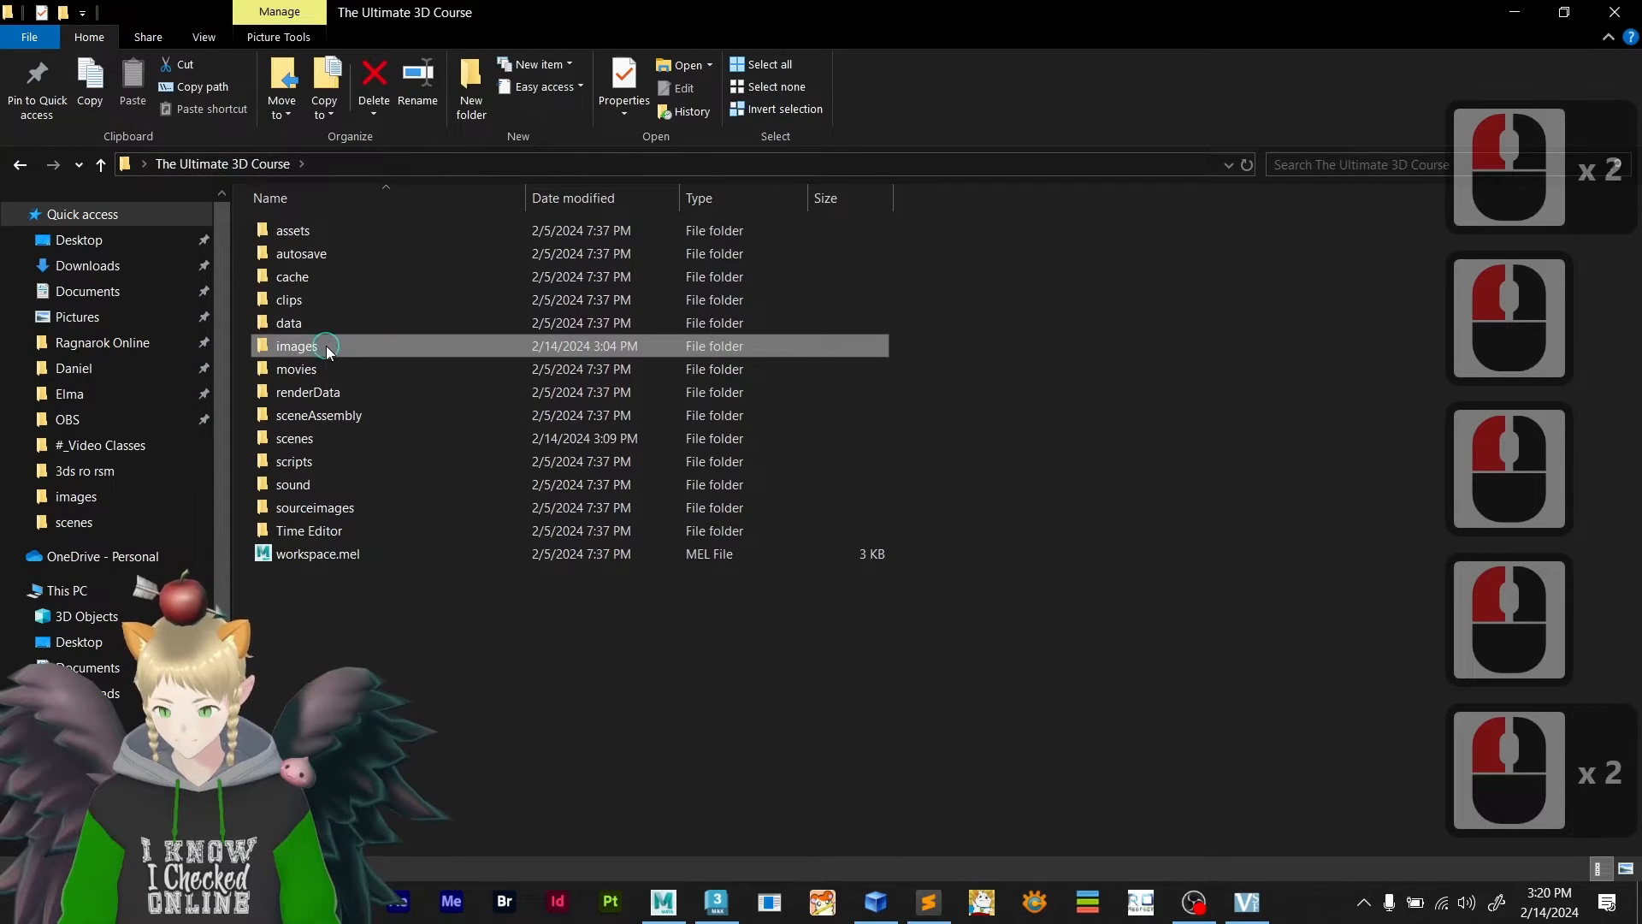
left_click(532, 255)
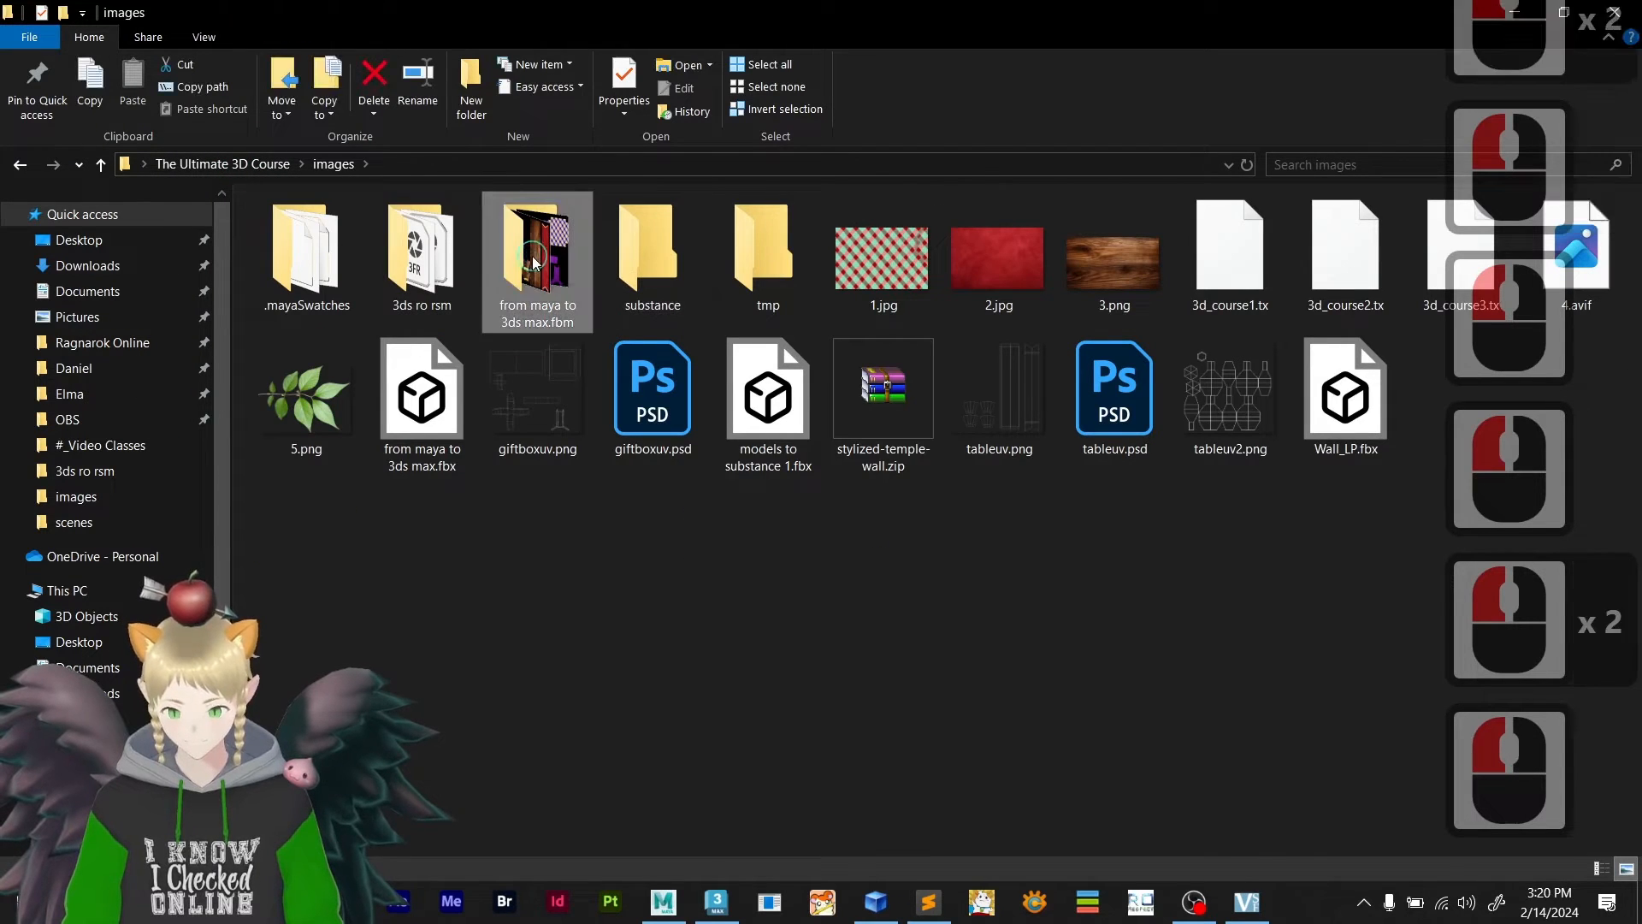
double_click(532, 258)
left_click(257, 246)
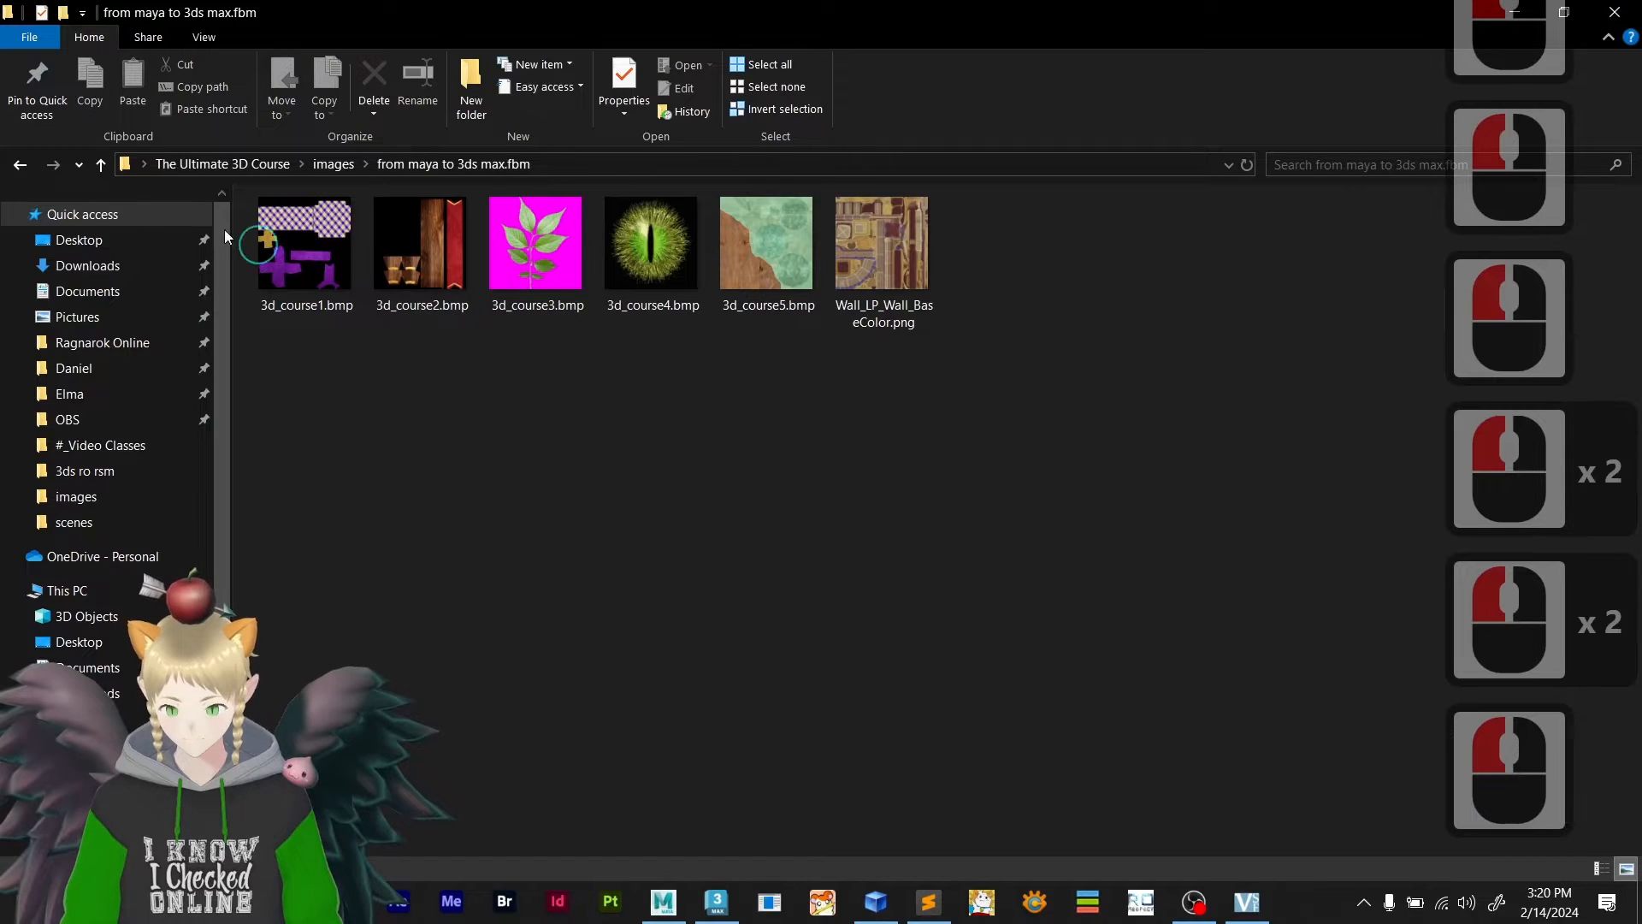
left_click(77, 178)
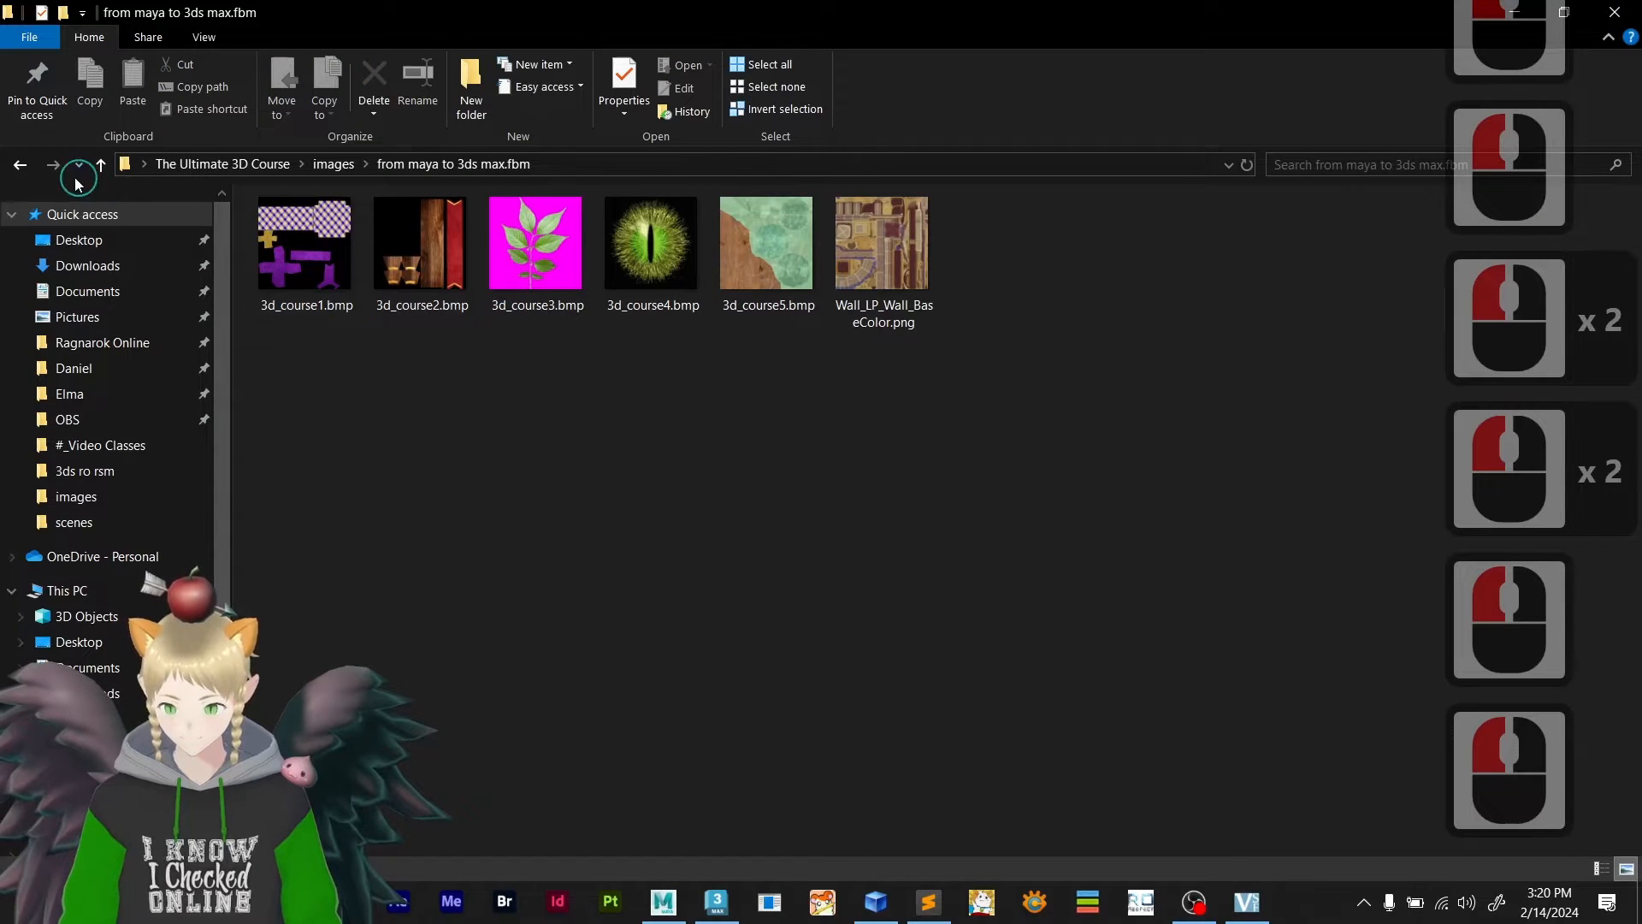
left_click(15, 167)
- Open 3ds ro rsm\texture and add the files 3d_course1.bmp through 3d_course8.tga to the 3d_course texture folder of speedbrow.grf in GRF Editor
left_click(435, 264)
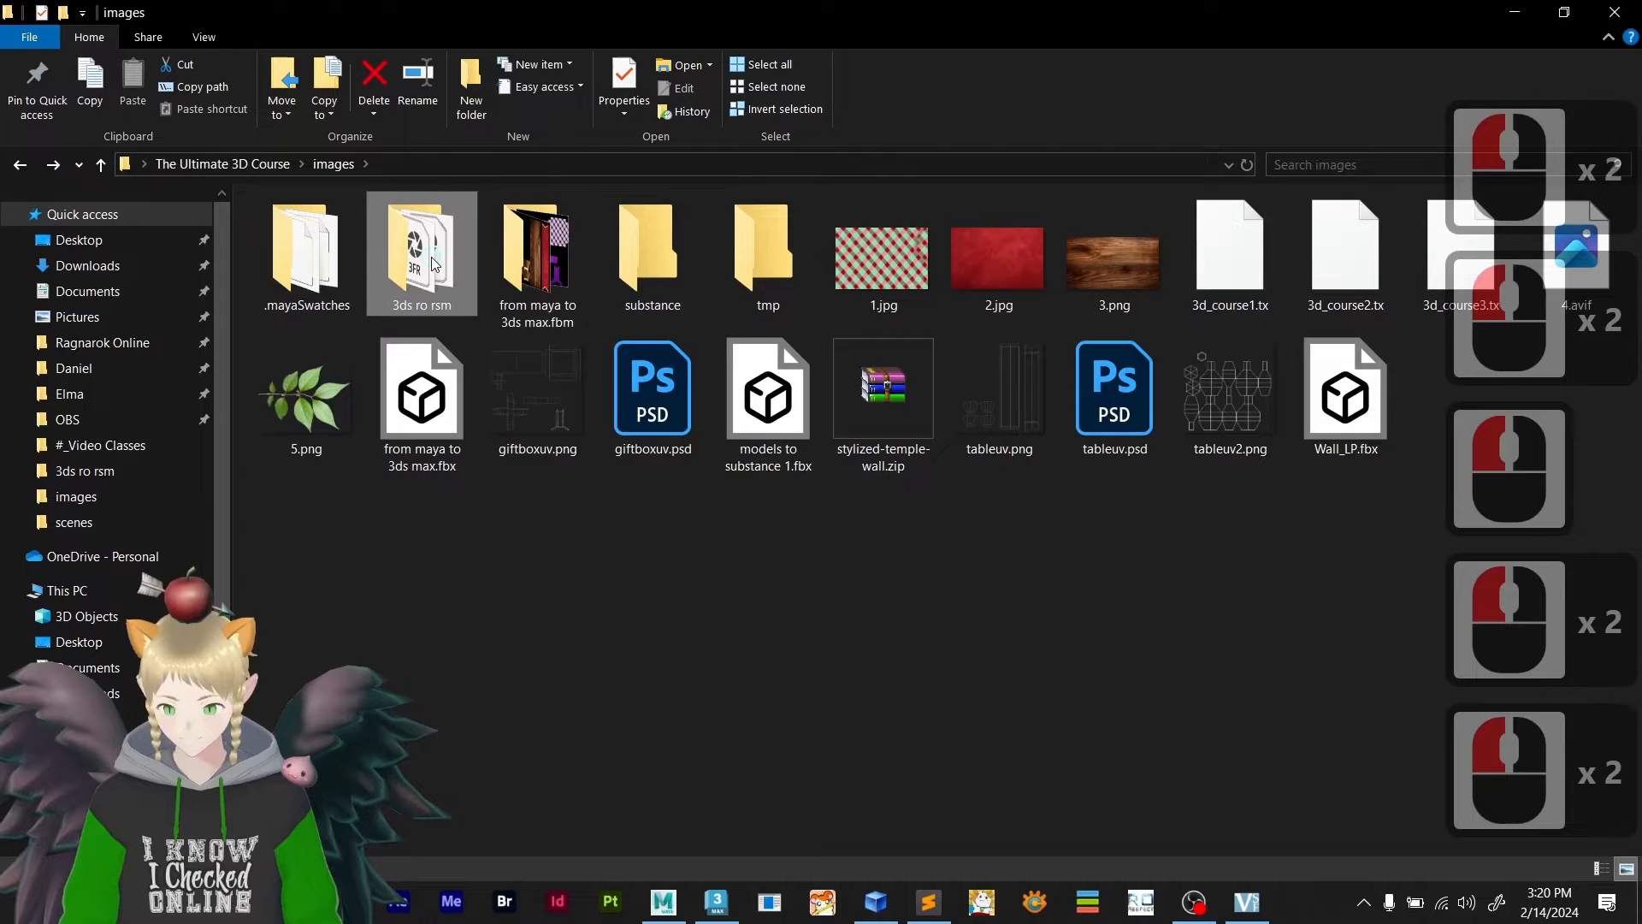
double_click(436, 263)
double_click(306, 252)
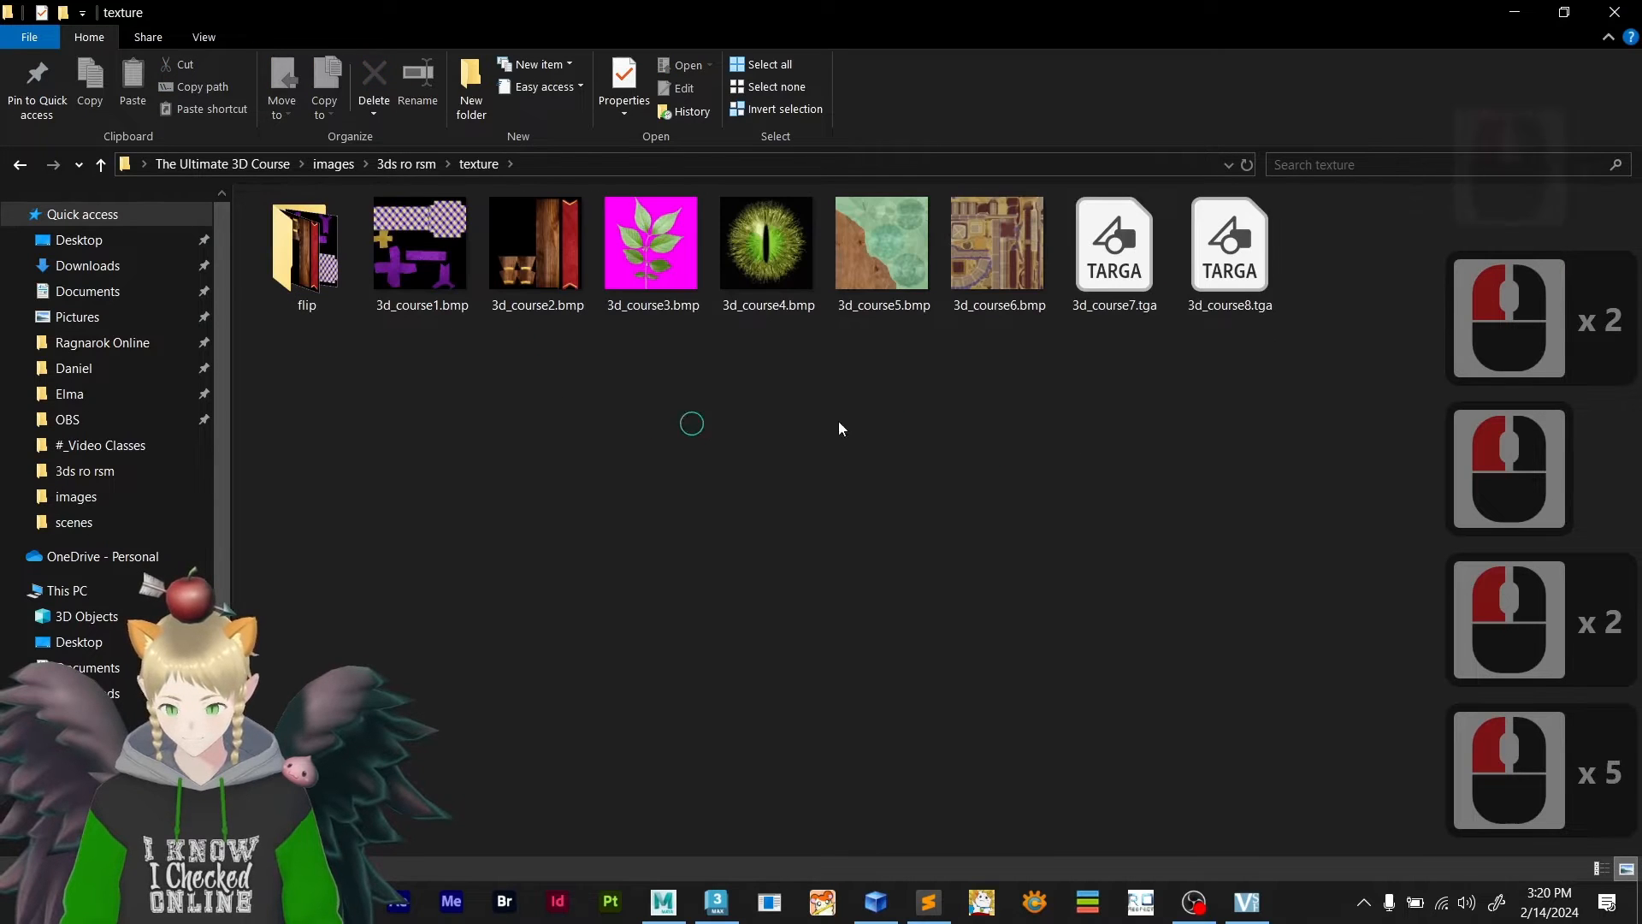
left_click_drag(380, 382, 1291, 195)
left_click_drag(419, 263, 222, 574)
key("alt+Tab")
key("alt+Tab")
key("alt+Tab")
key("Tab")
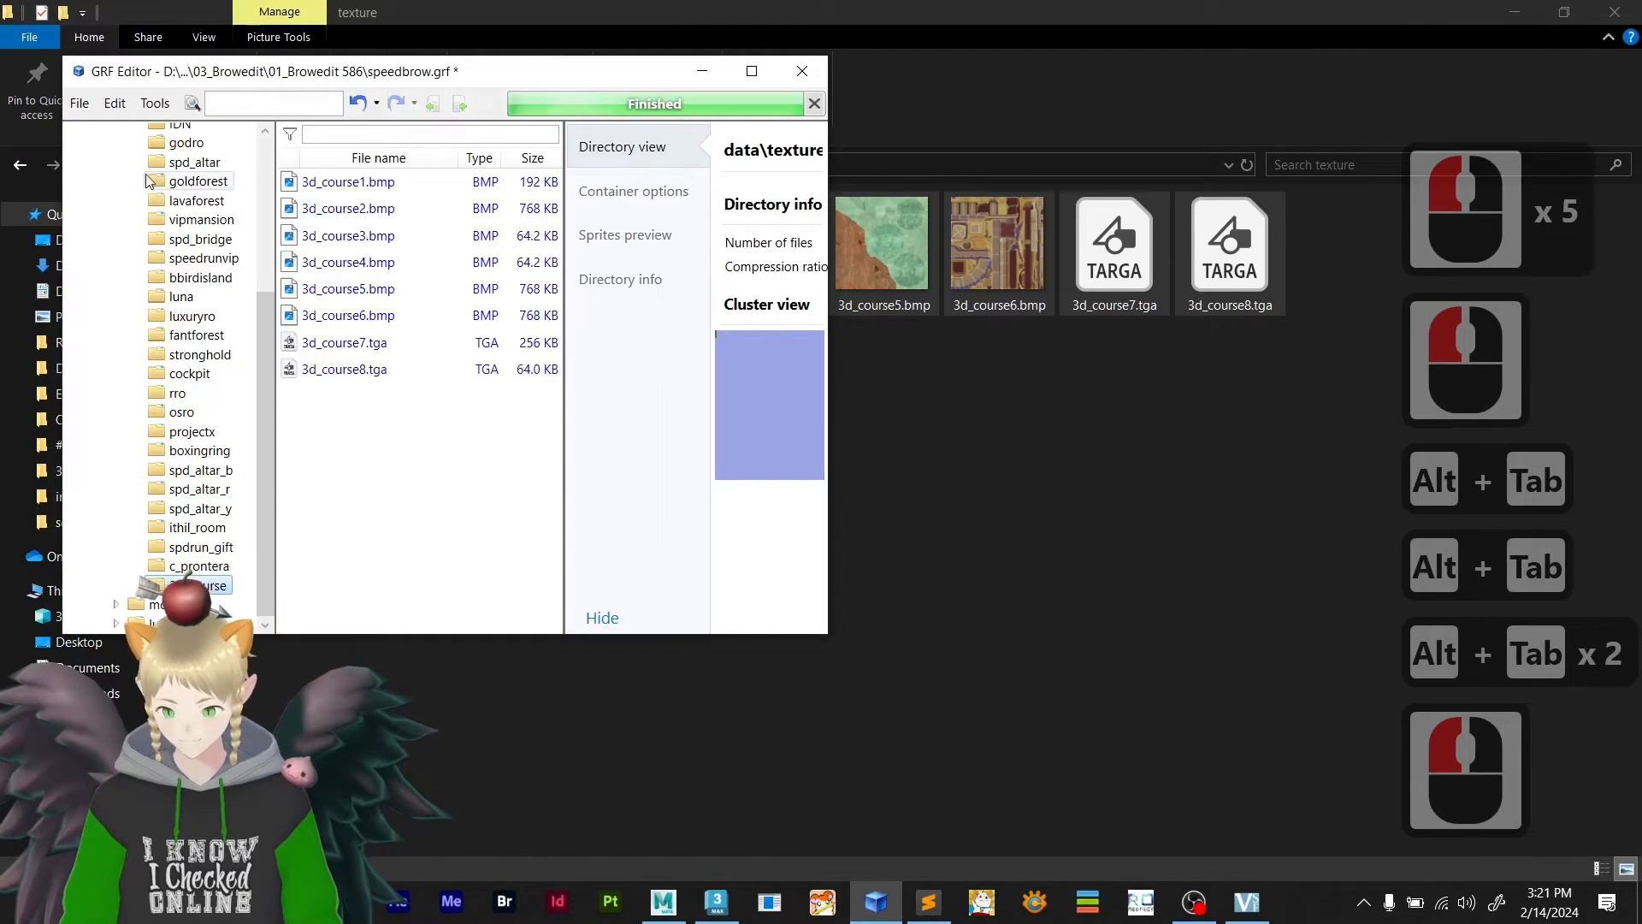
- Save speedbrow.grf with the added textures and close GRF Editor
left_click(80, 103)
left_click(111, 234)
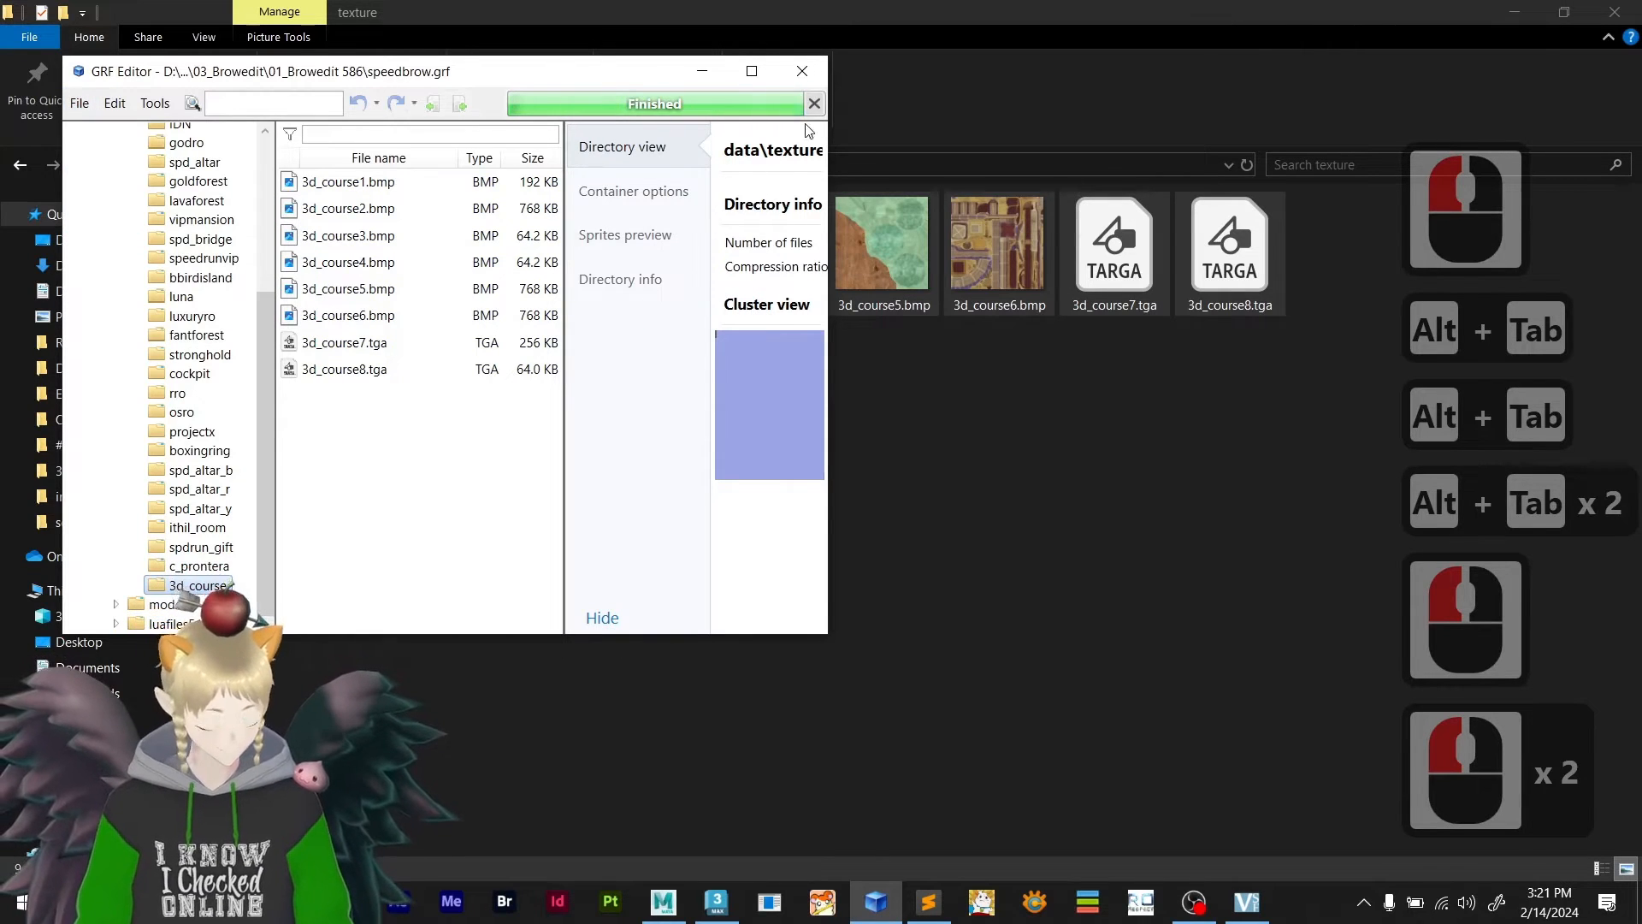
left_click(801, 72)
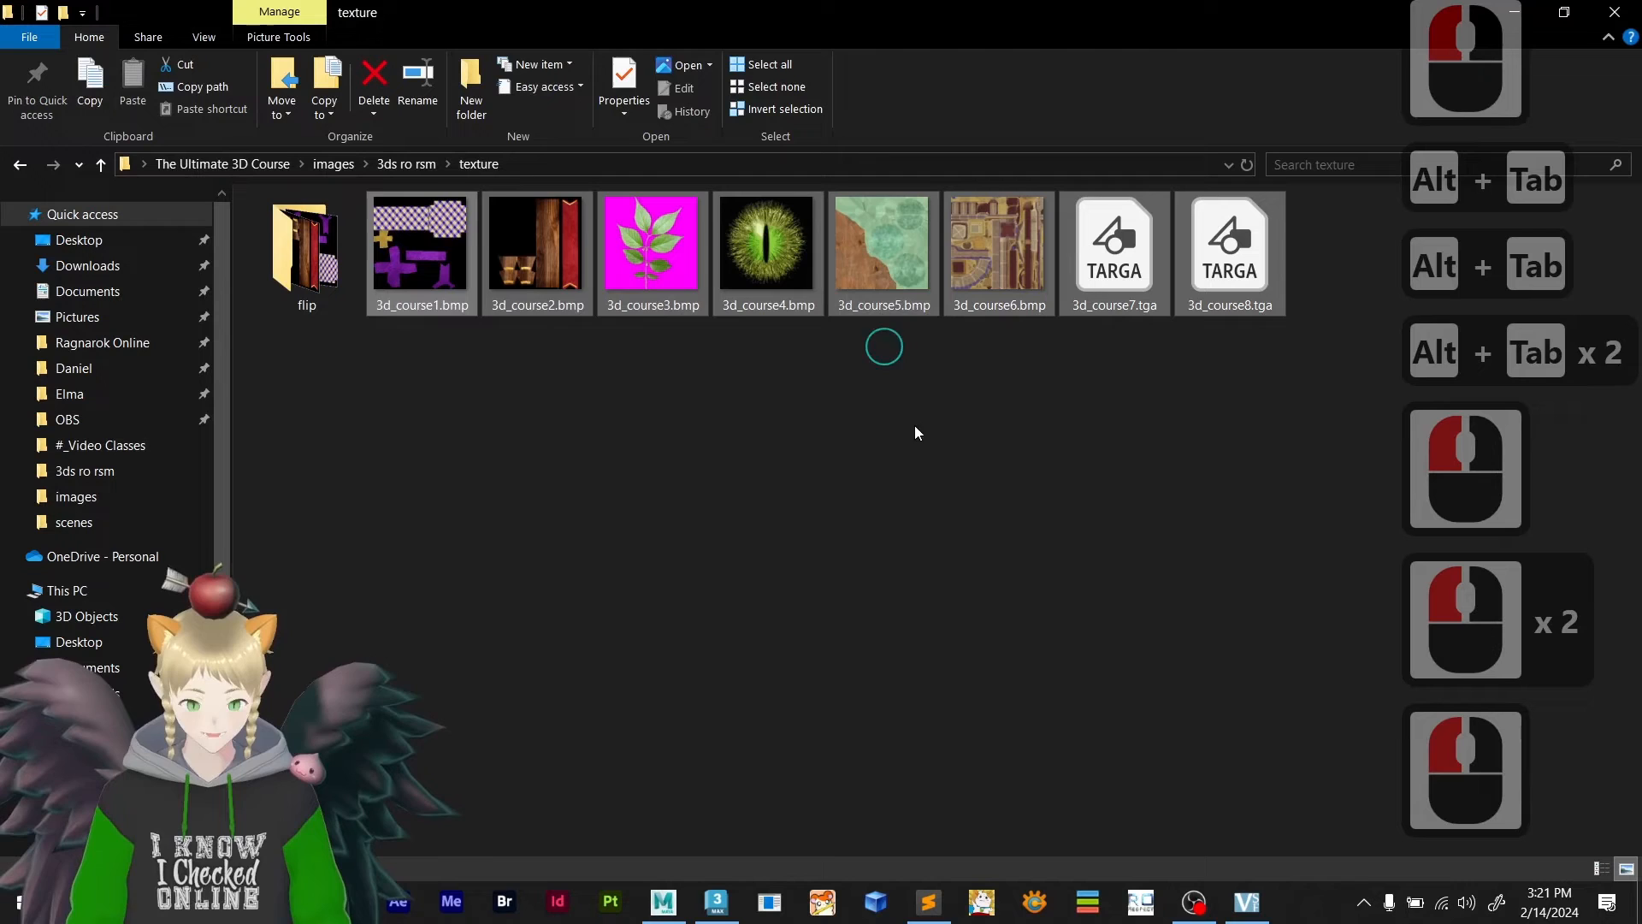
- Switch to Browedit, find the payon maps in the GRF and load data\payon.rsw
left_click(885, 726)
left_click(780, 903)
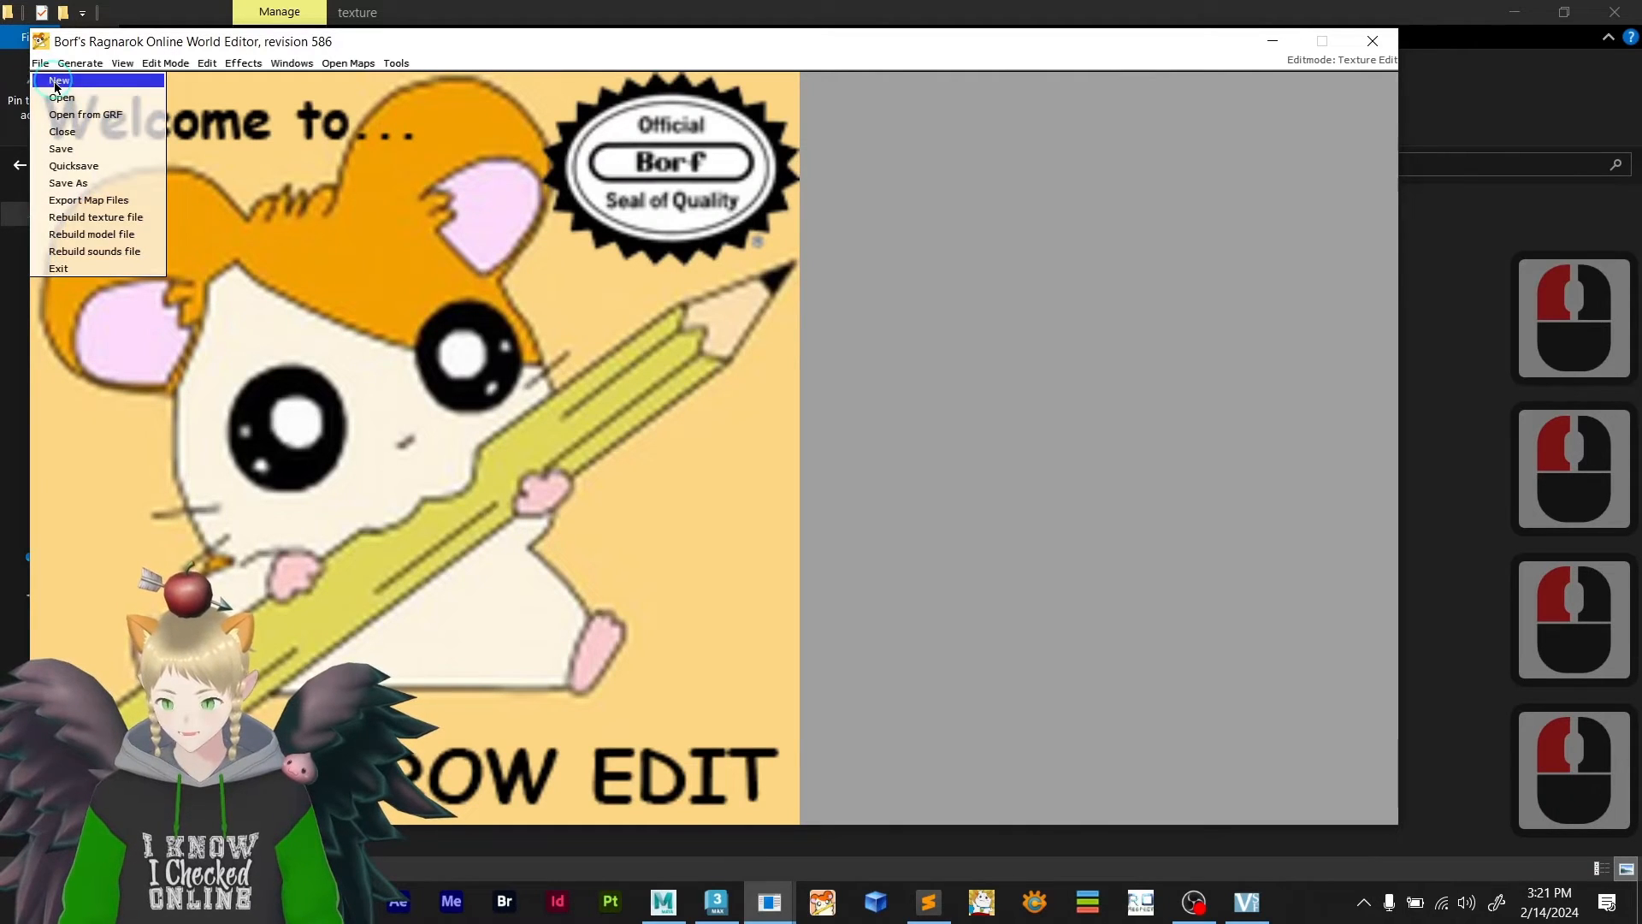
left_click(64, 98)
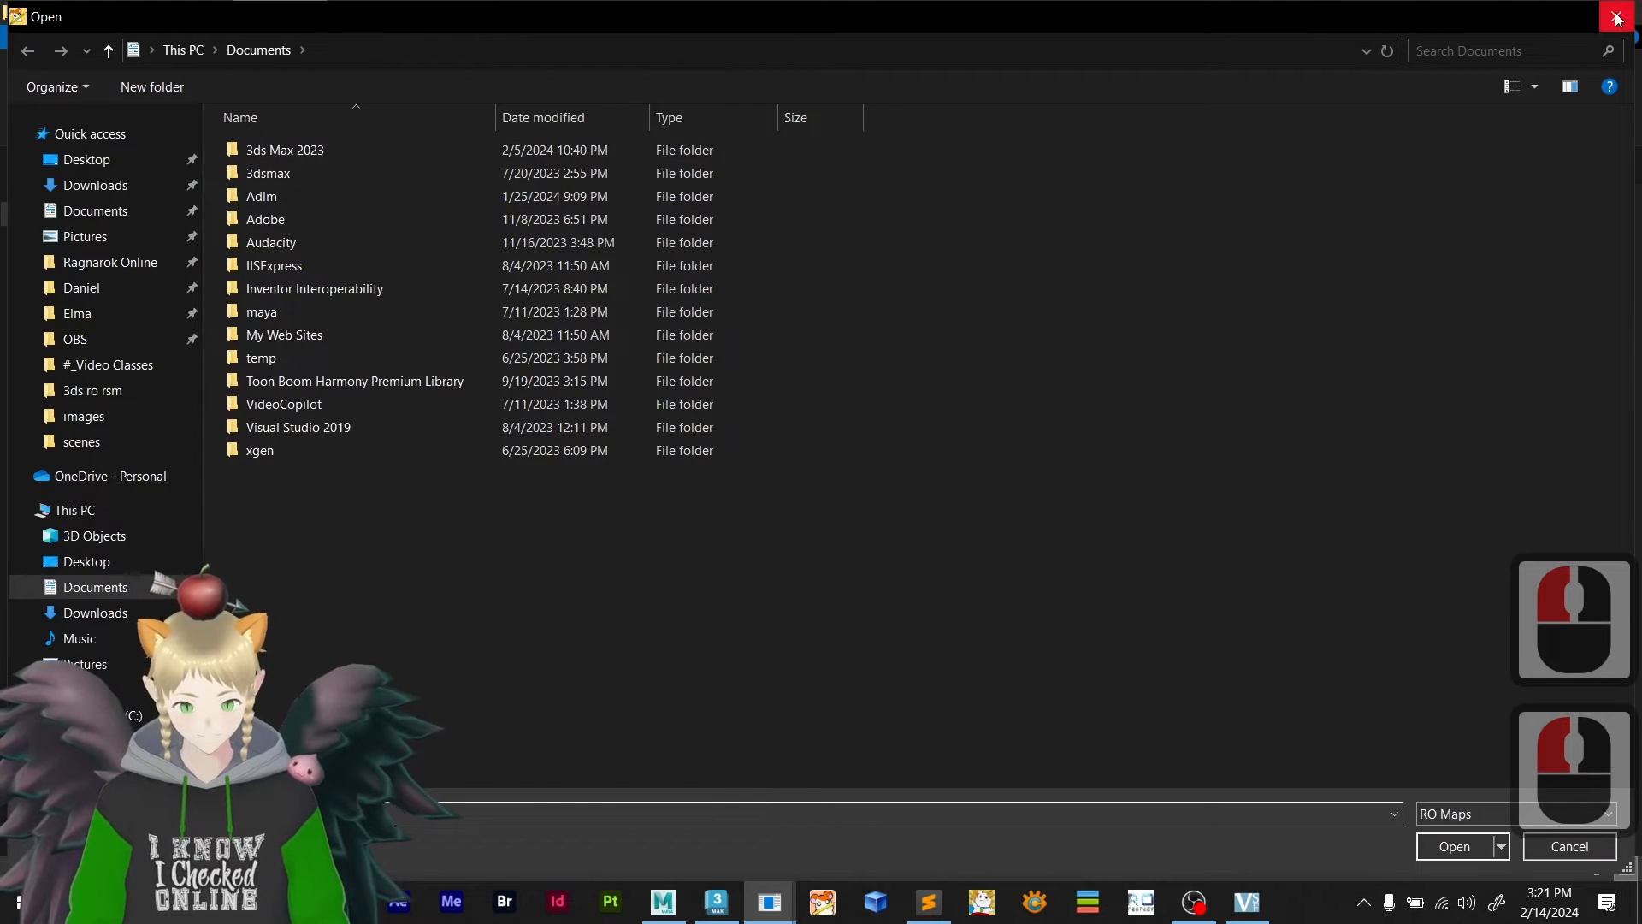
left_click(1616, 18)
left_click(65, 109)
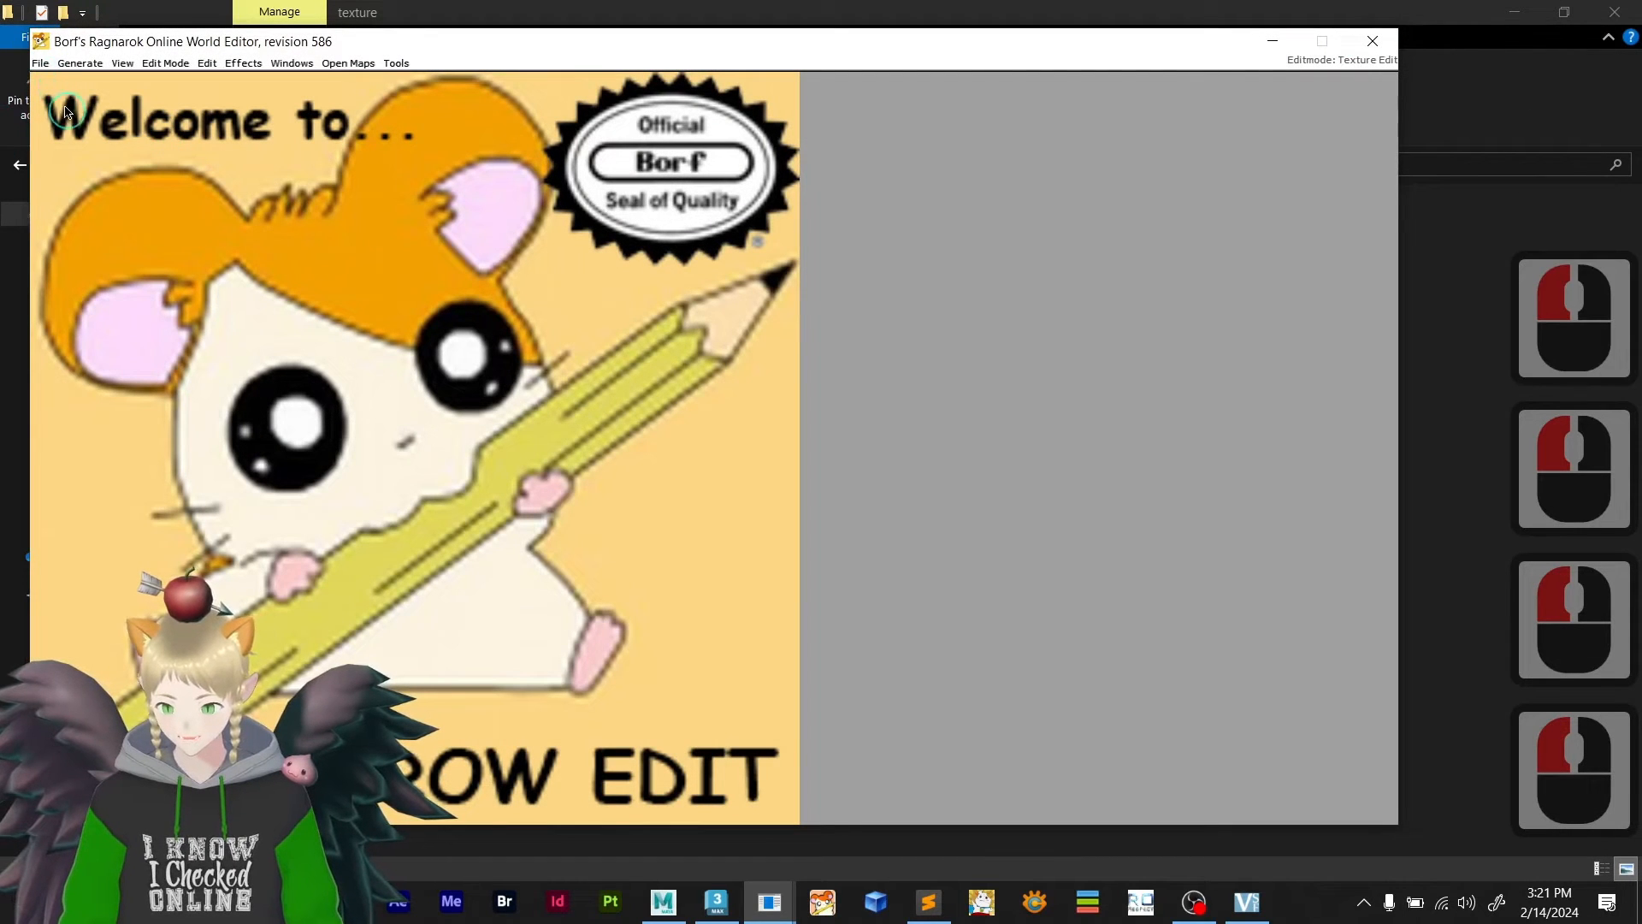
left_click(40, 63)
left_click(74, 110)
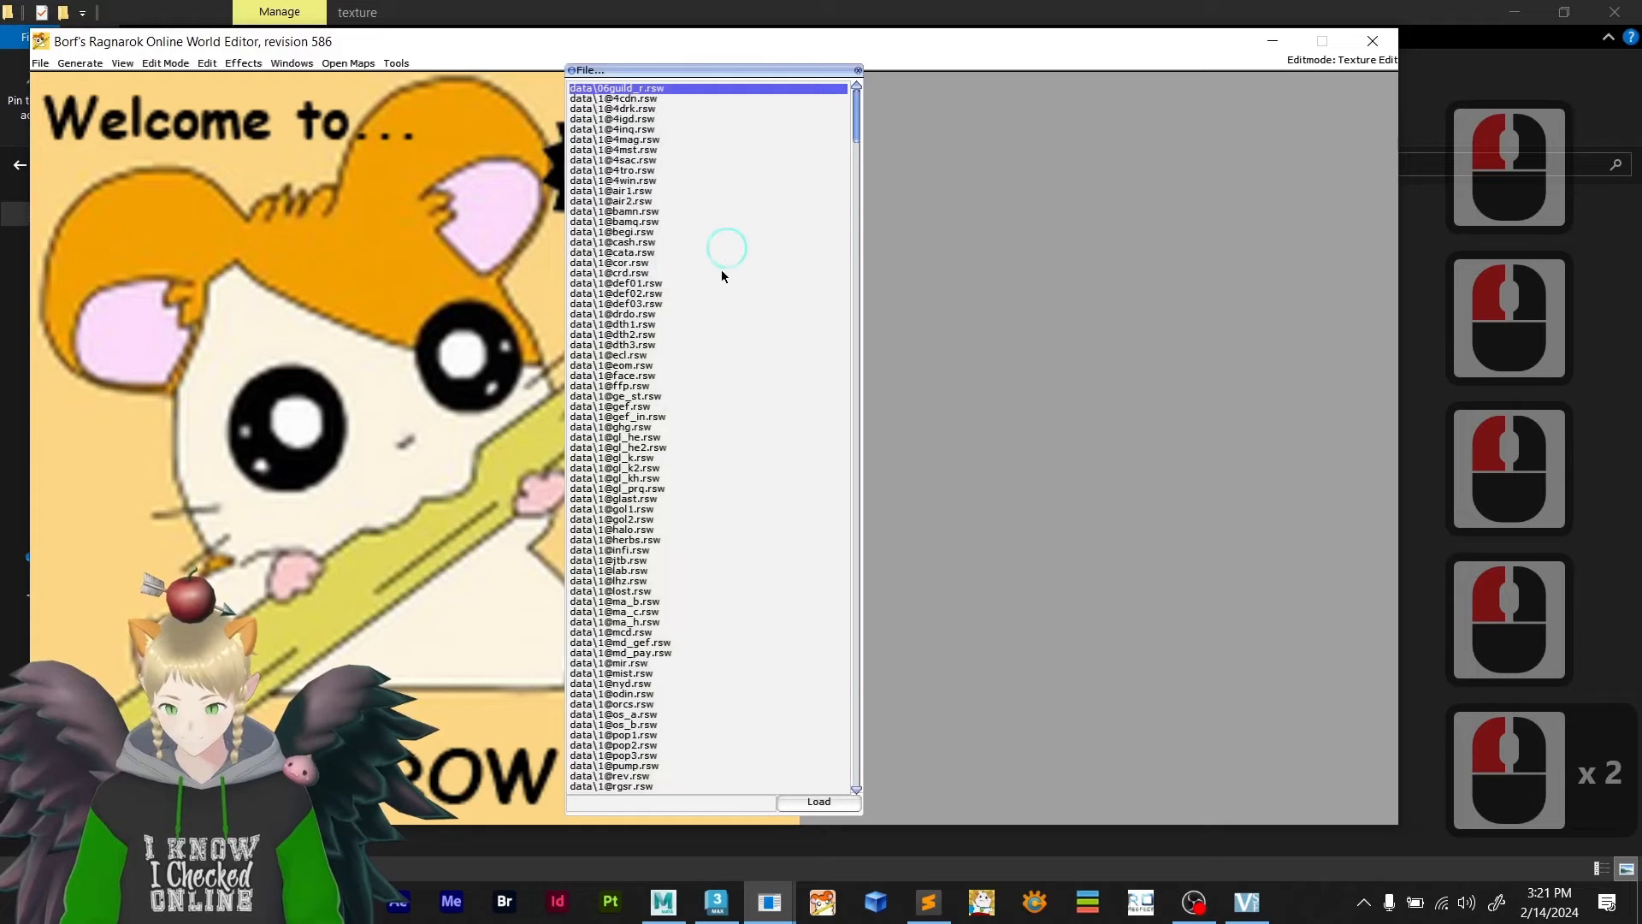
type("payon")
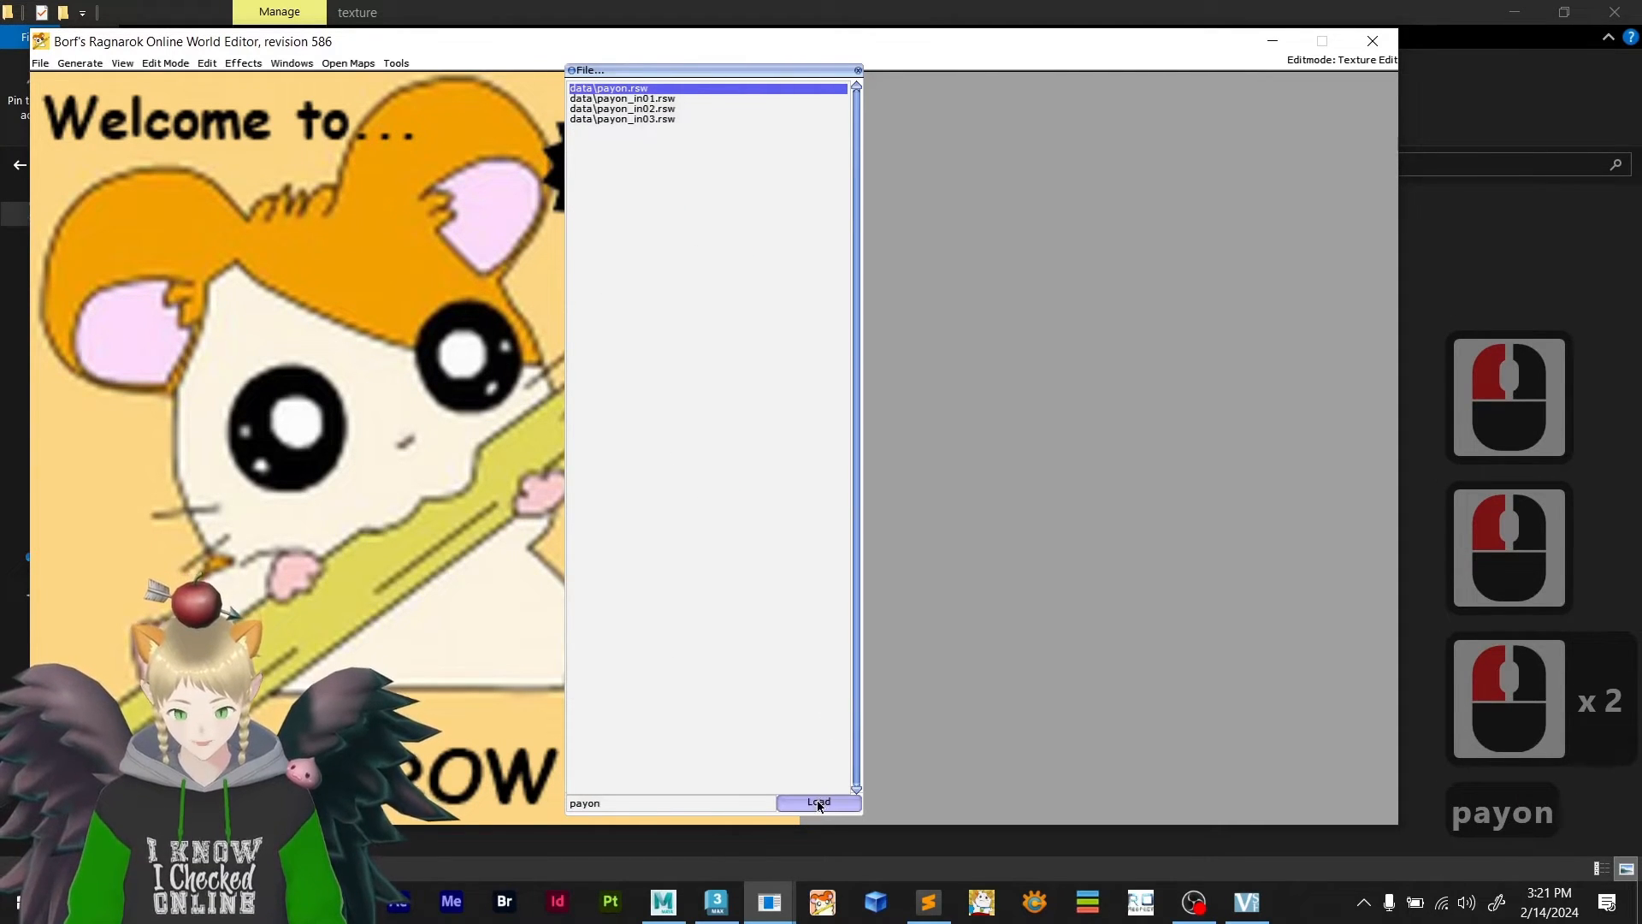
left_click(816, 786)
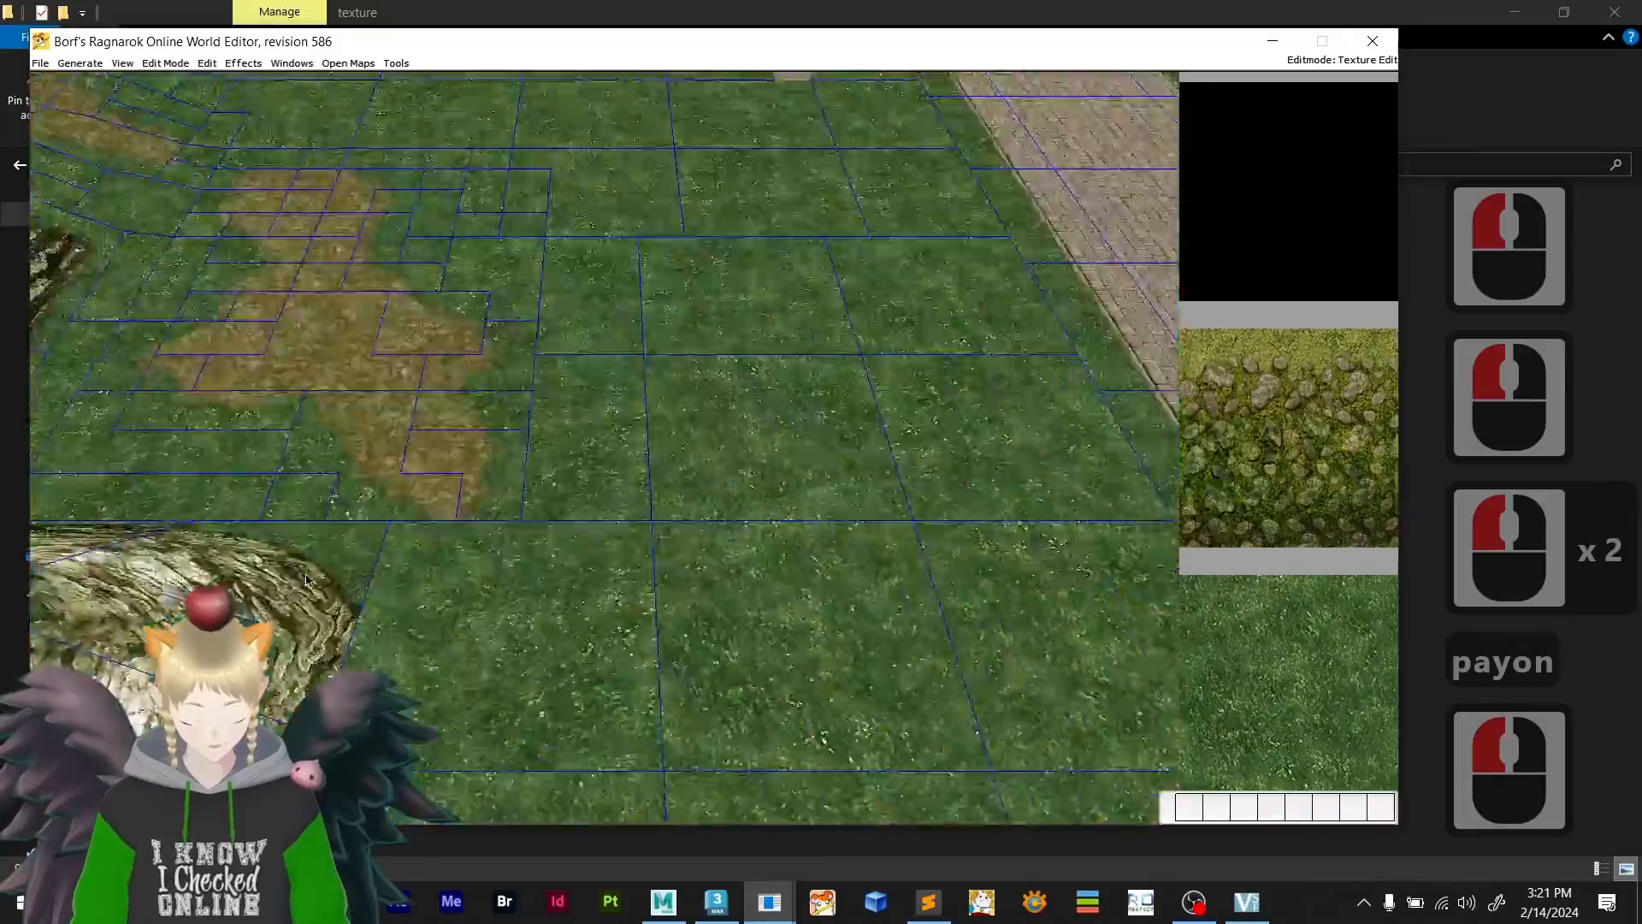
- Turn on the display of the 3D objects on the Payon map around the main buildings and stone path
scroll(602, 548, "down", 20)
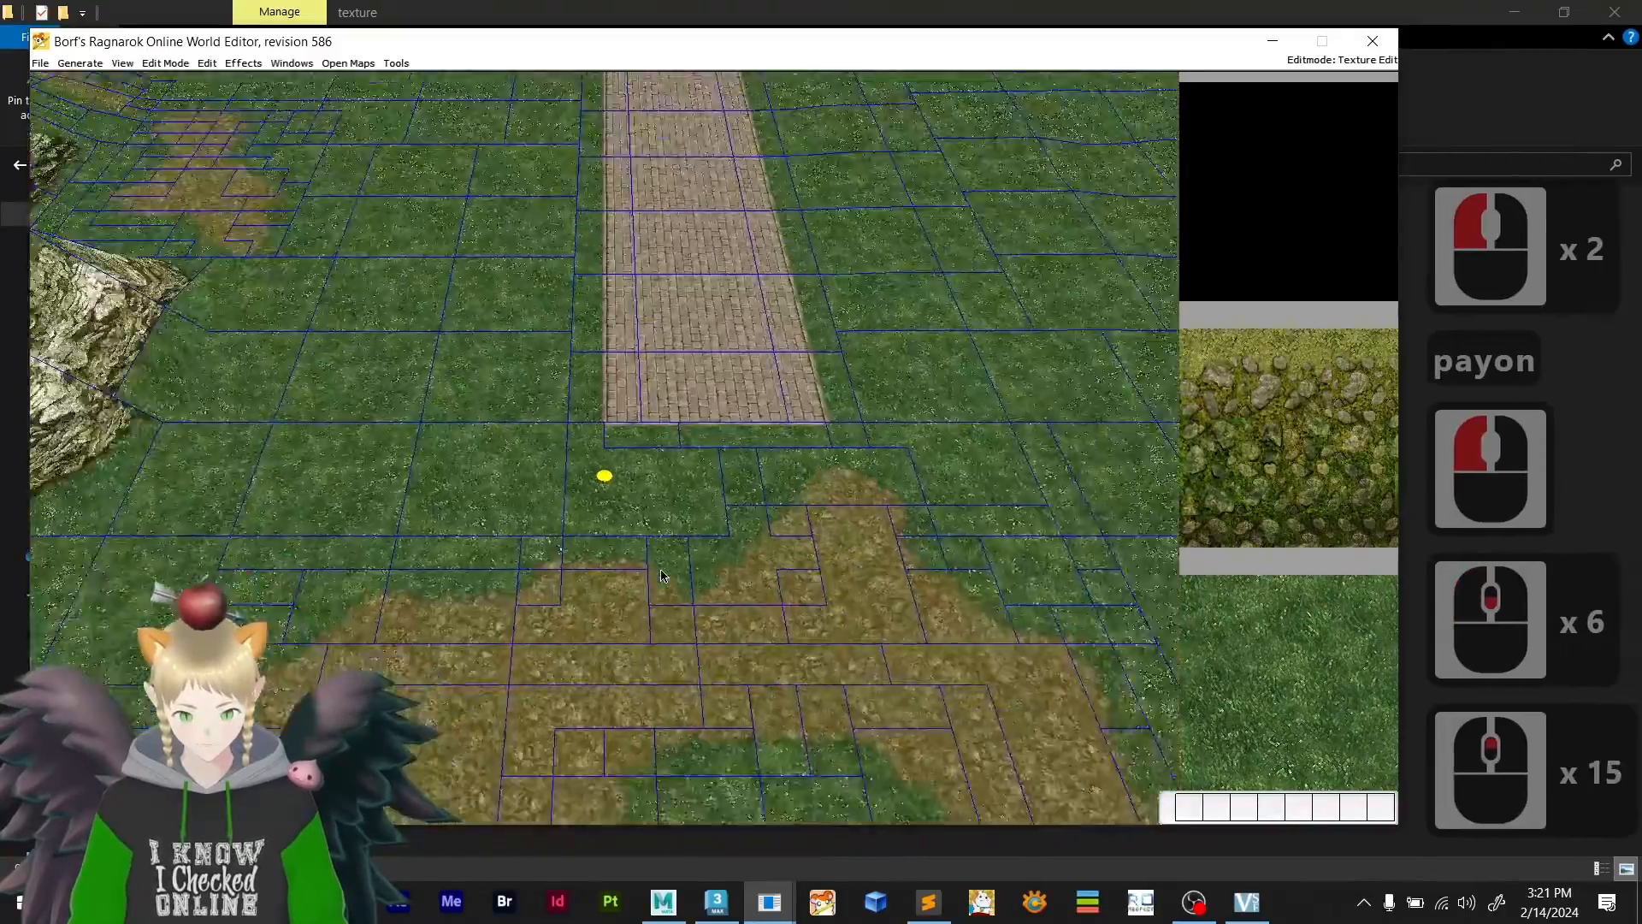
scroll(645, 580, "up", 14)
key("m")
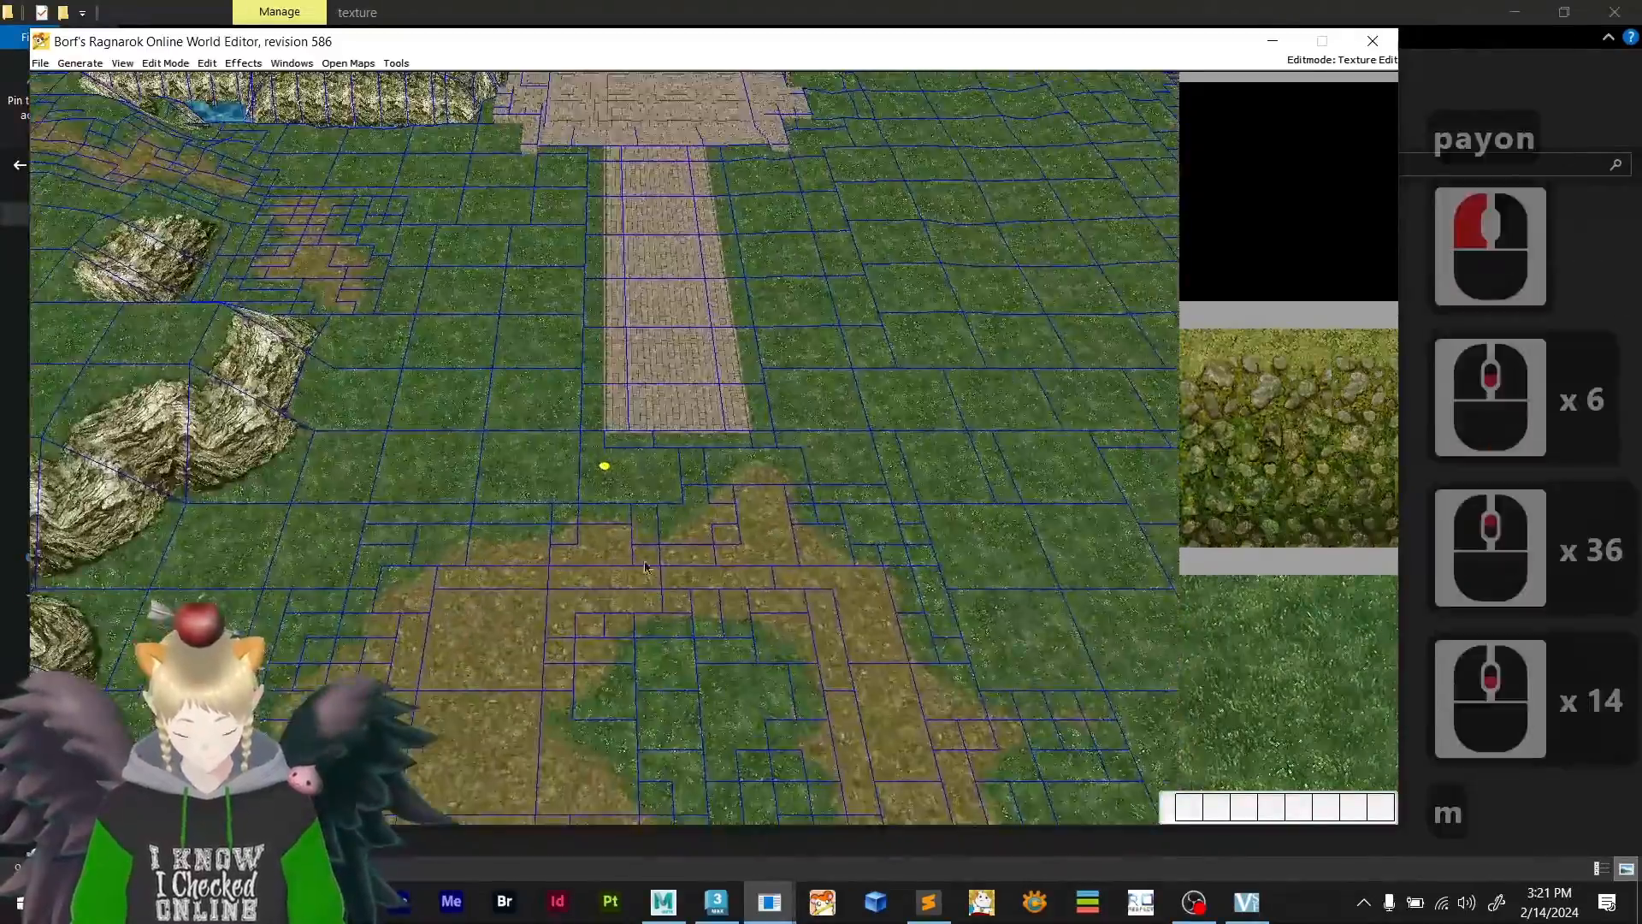
key("m")
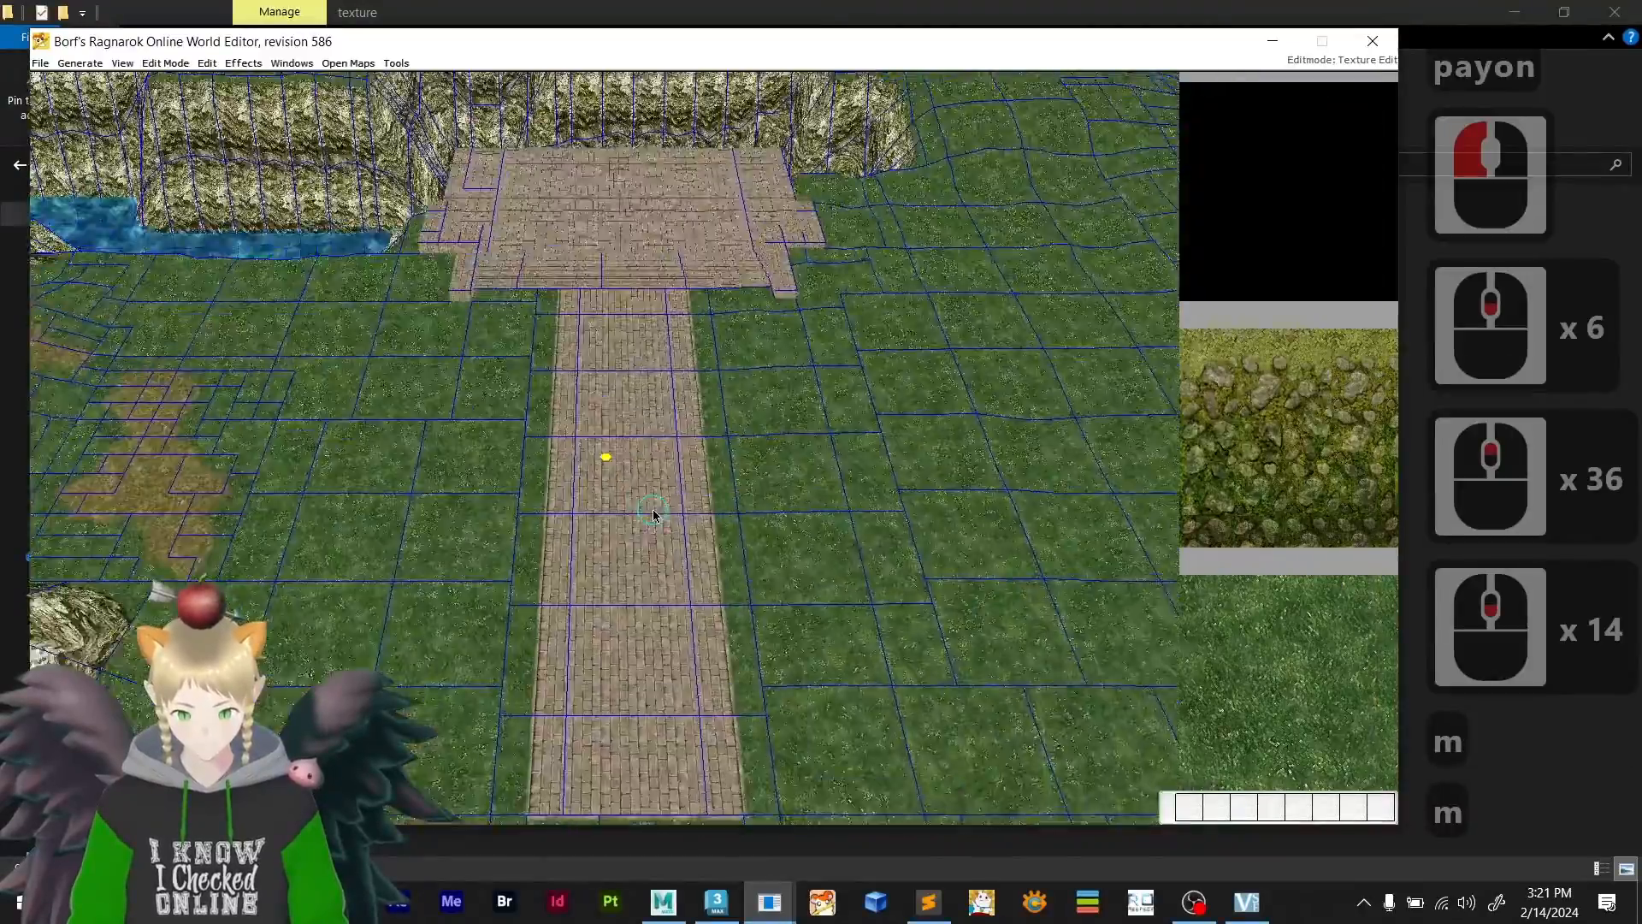
key("o")
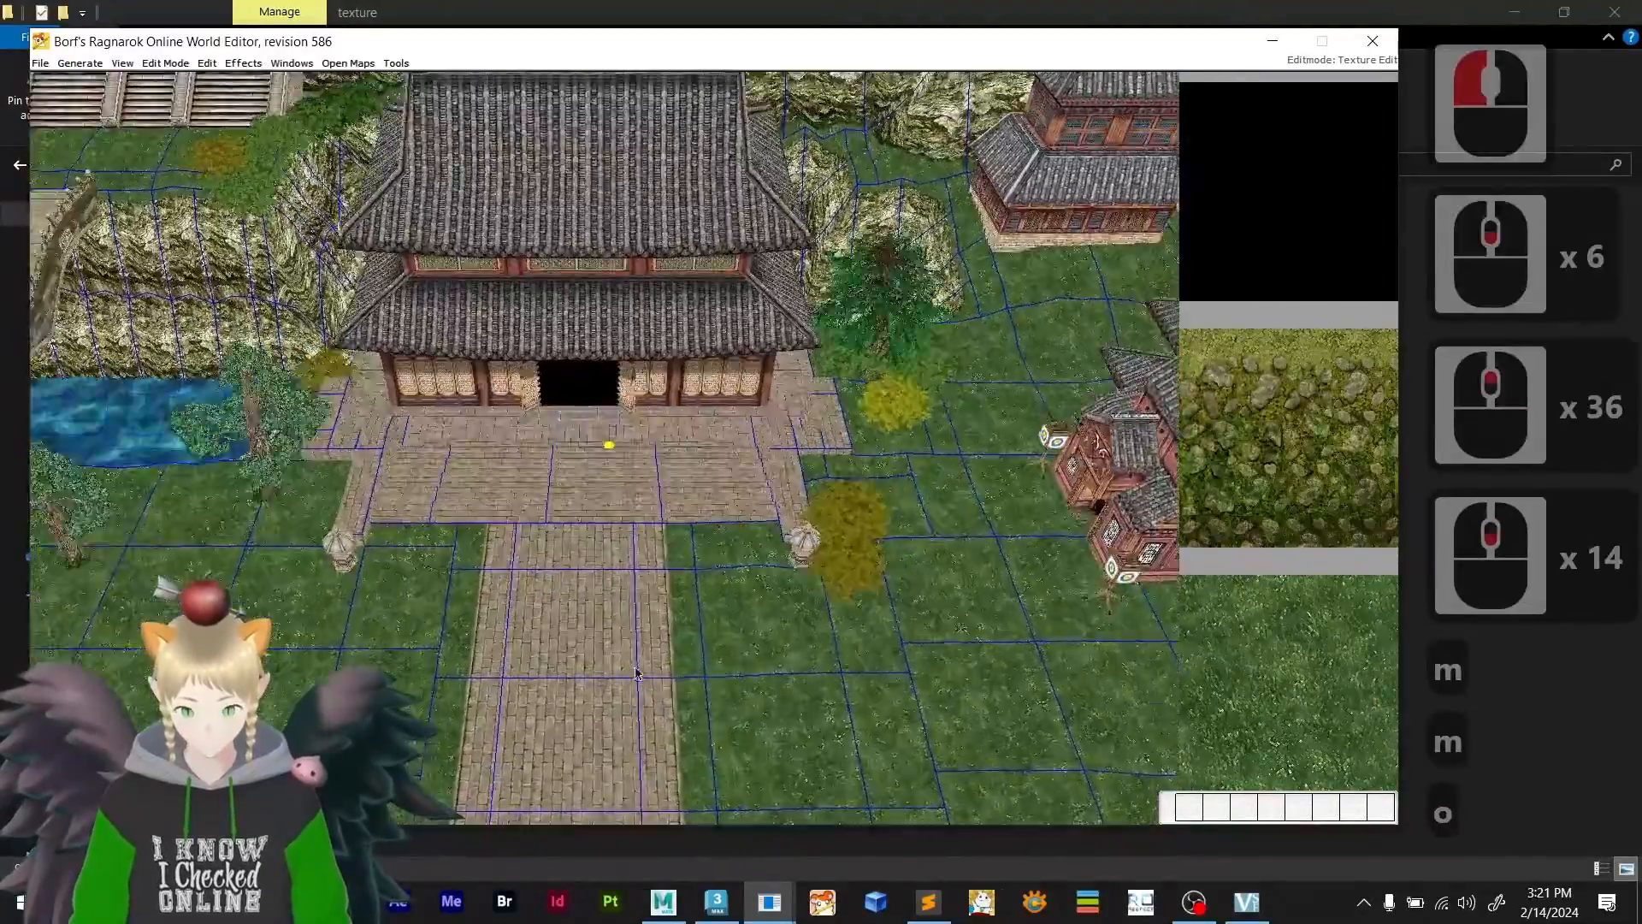
scroll(659, 385, "up", 1)
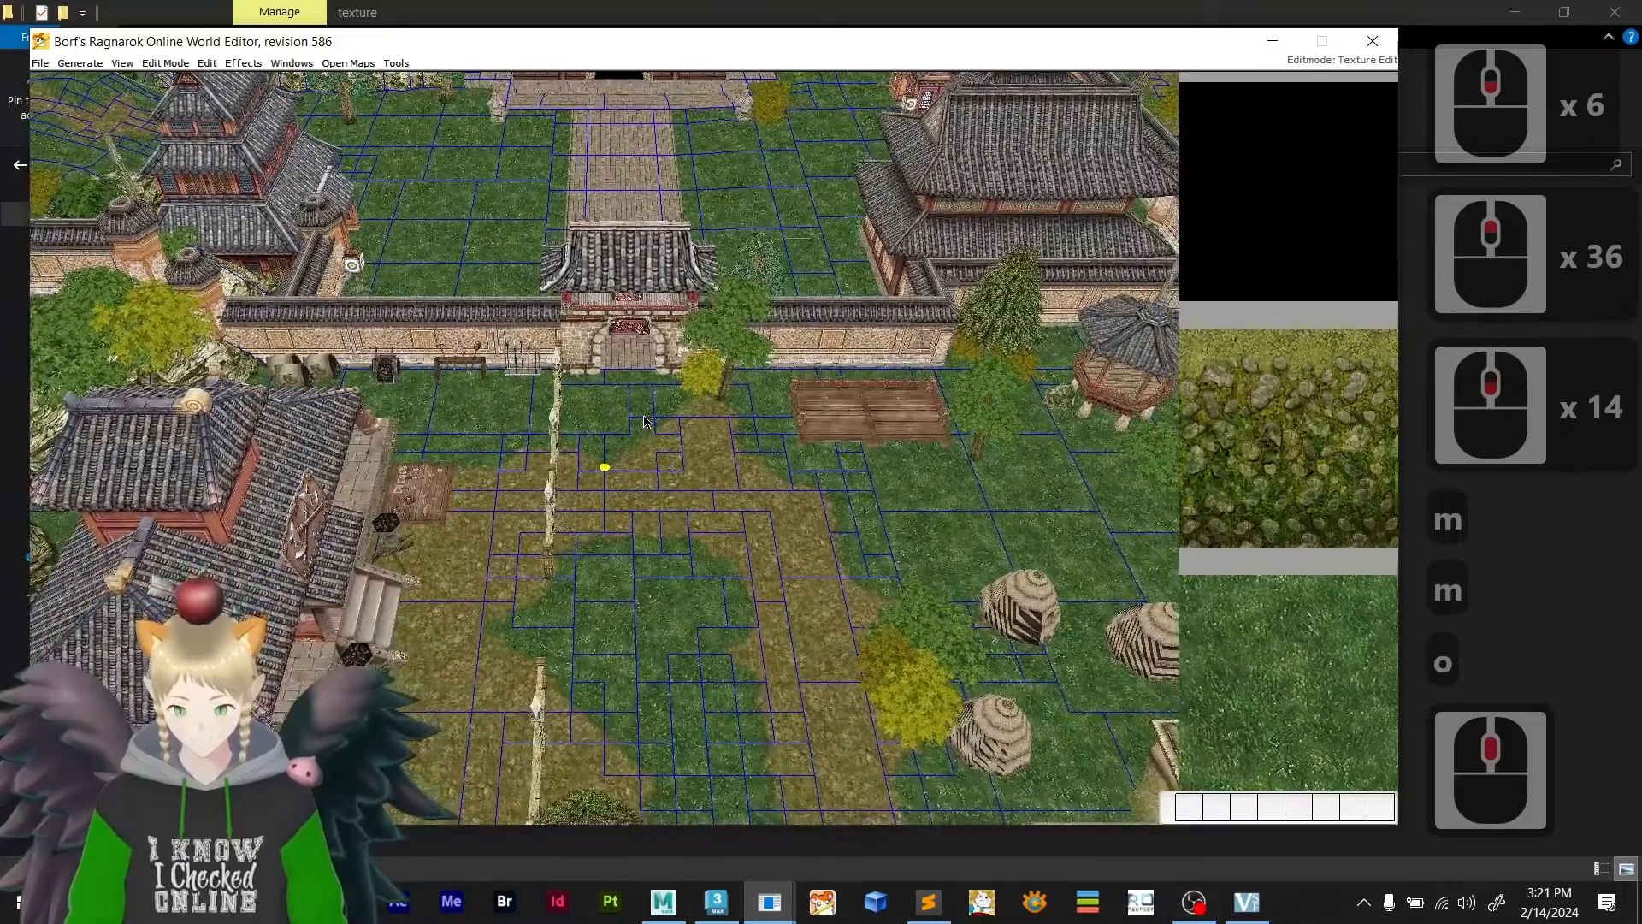
- Start the Convert 3ds to RSM command and switch to The Ultimate 3D Course folder in File Explorer
left_click(409, 70)
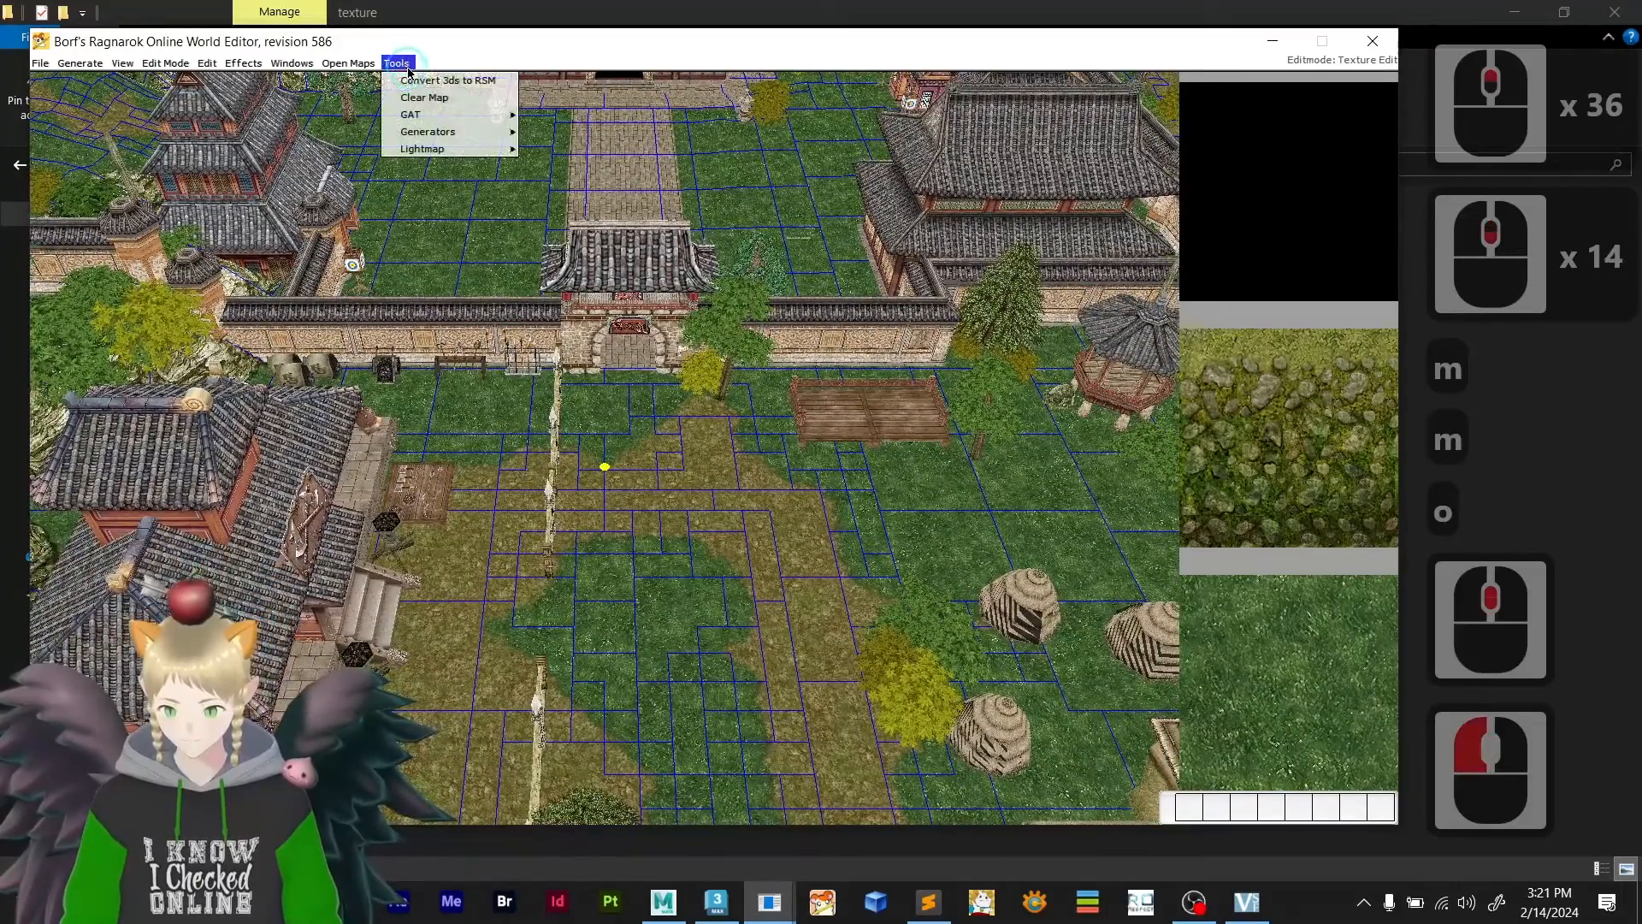
left_click(463, 83)
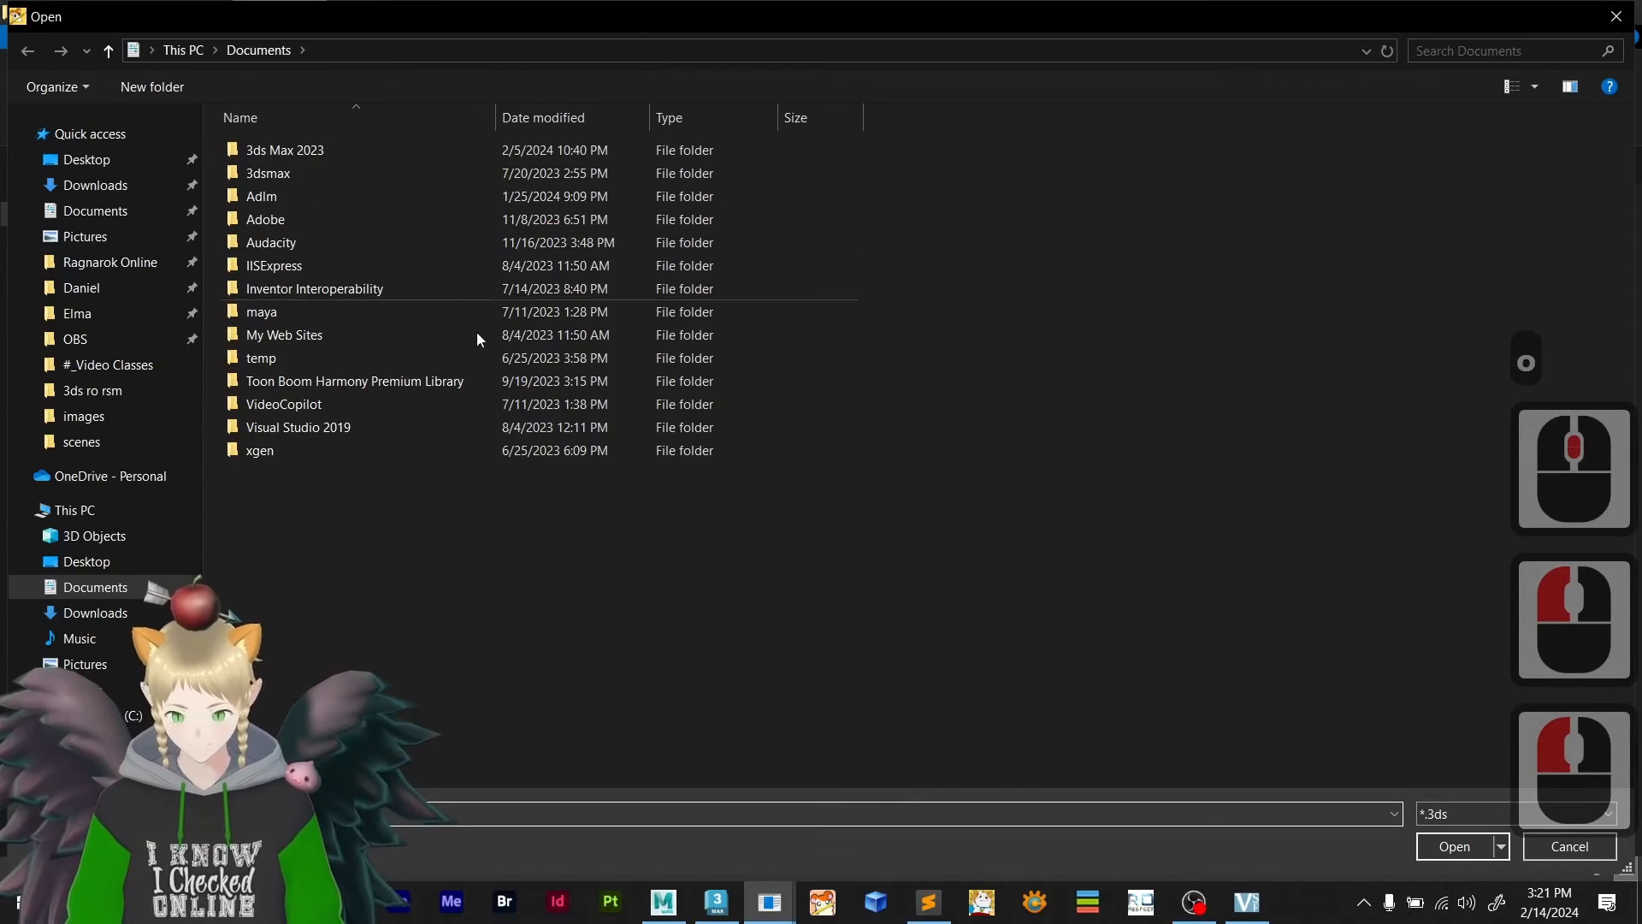
left_click(399, 900)
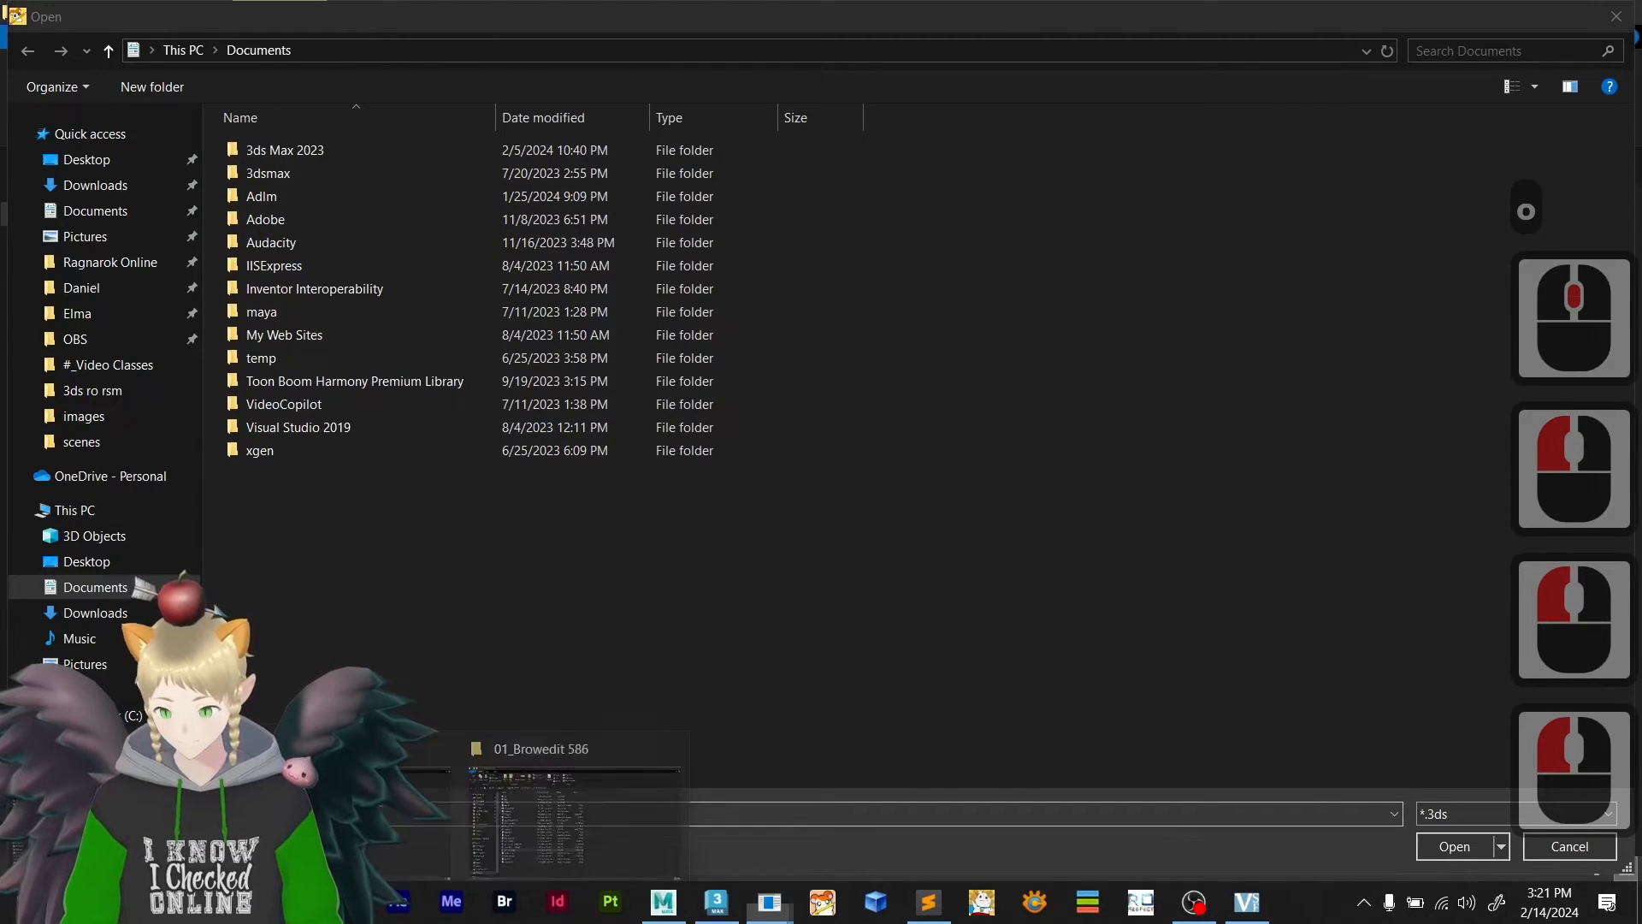
left_click(589, 802)
left_click(346, 901)
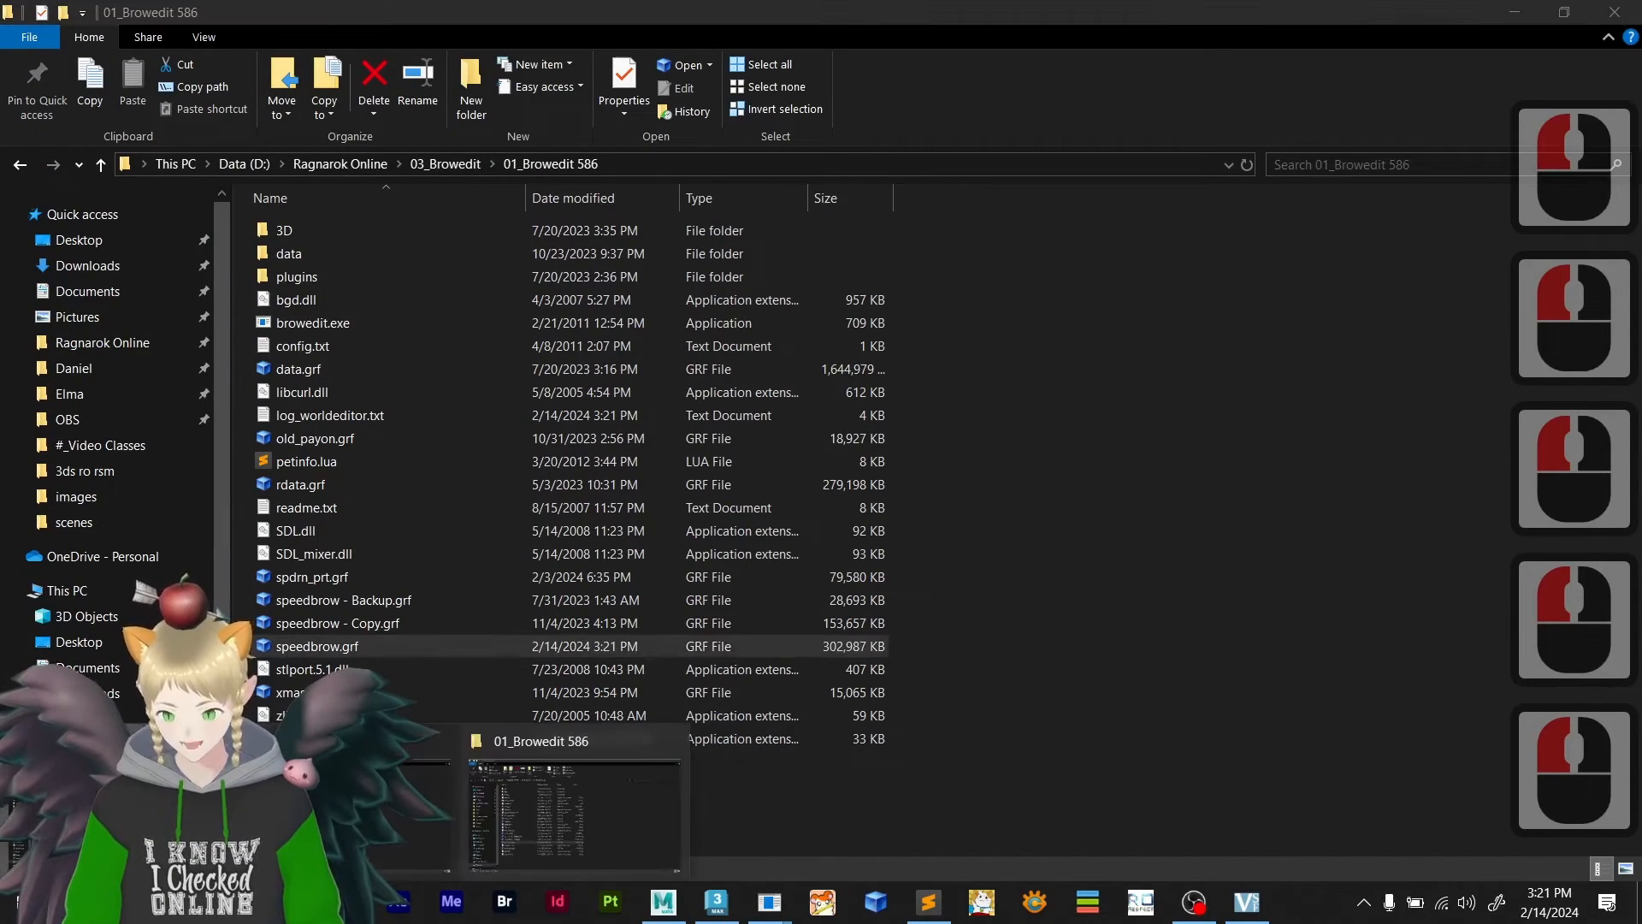
left_click(377, 795)
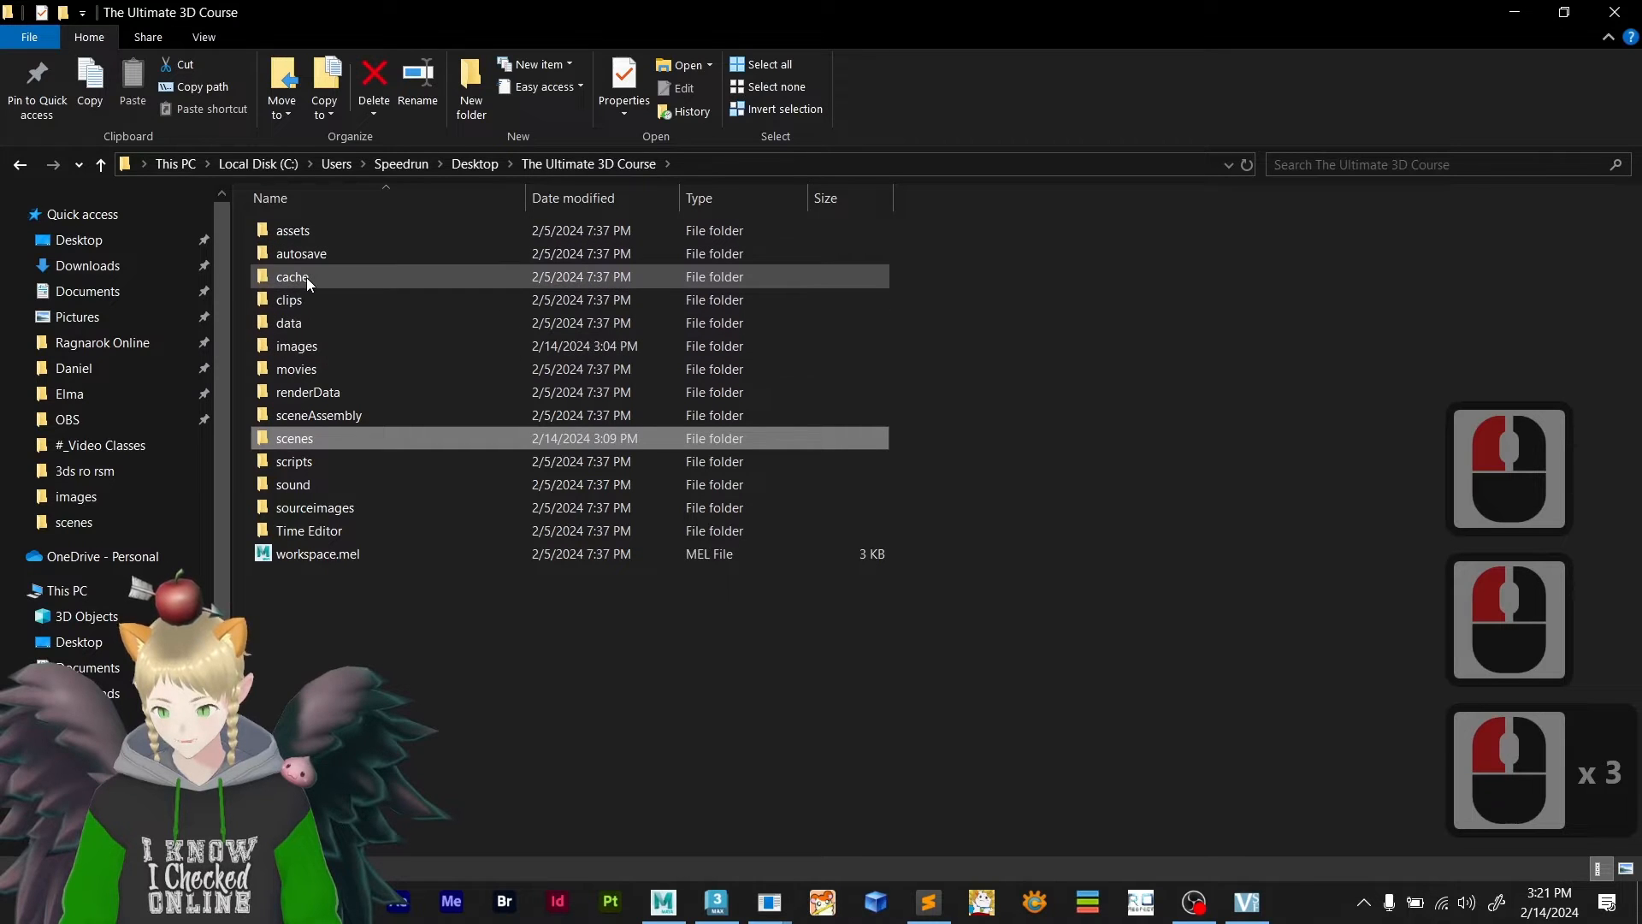
- Open the "3ds ro rsm" folder inside images and copy its folder path
left_click(313, 346)
double_click(313, 346)
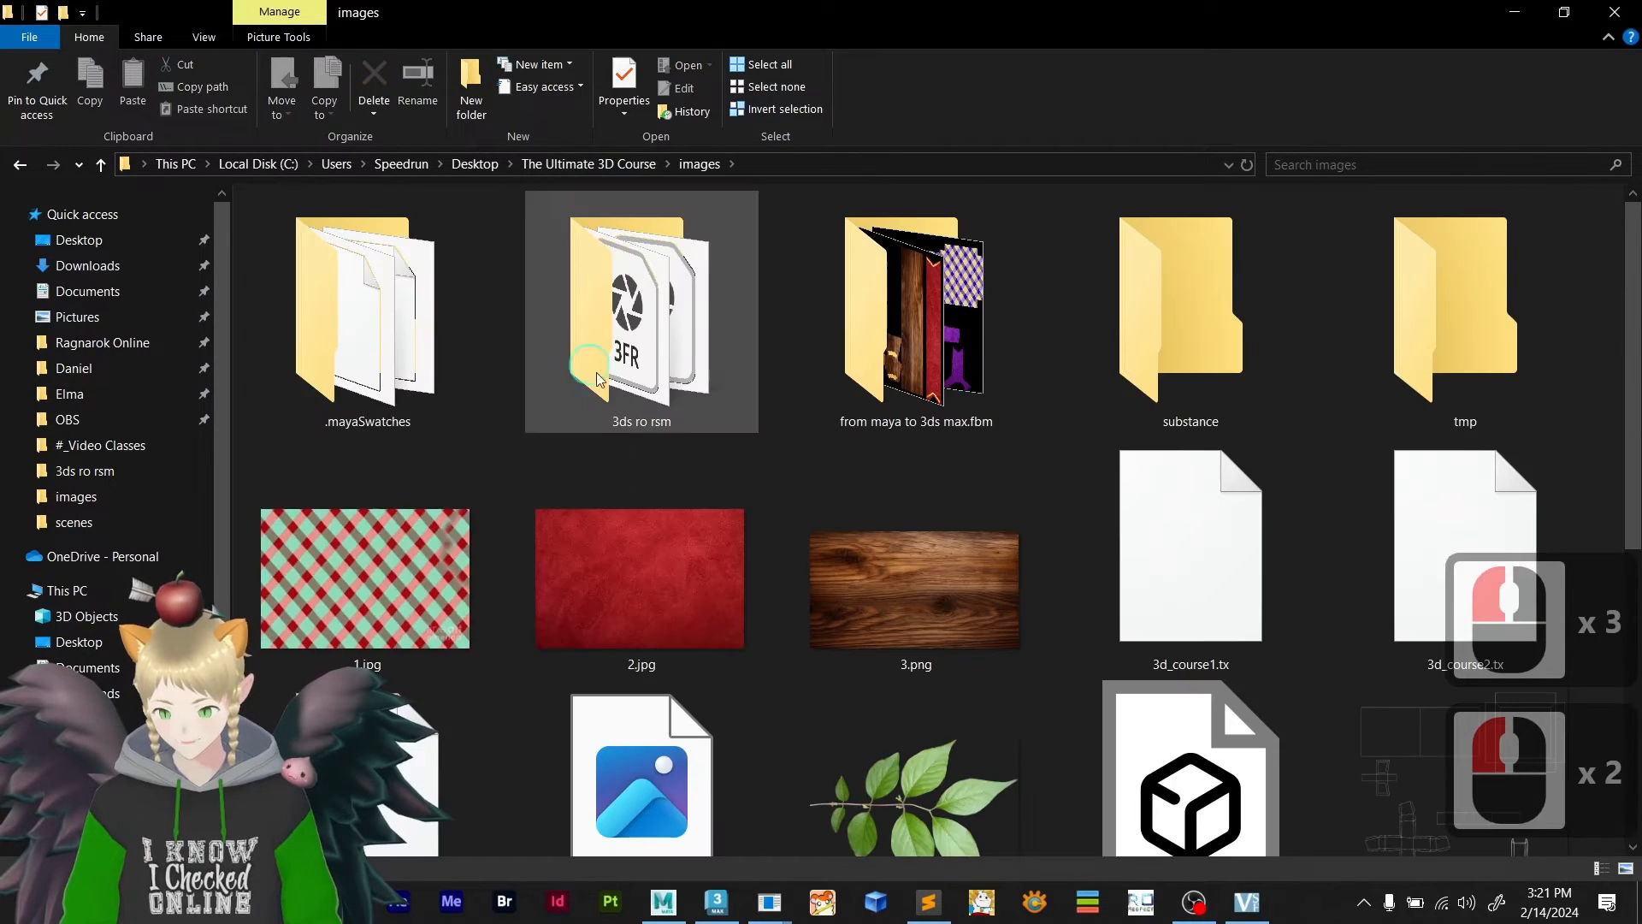
double_click(638, 368)
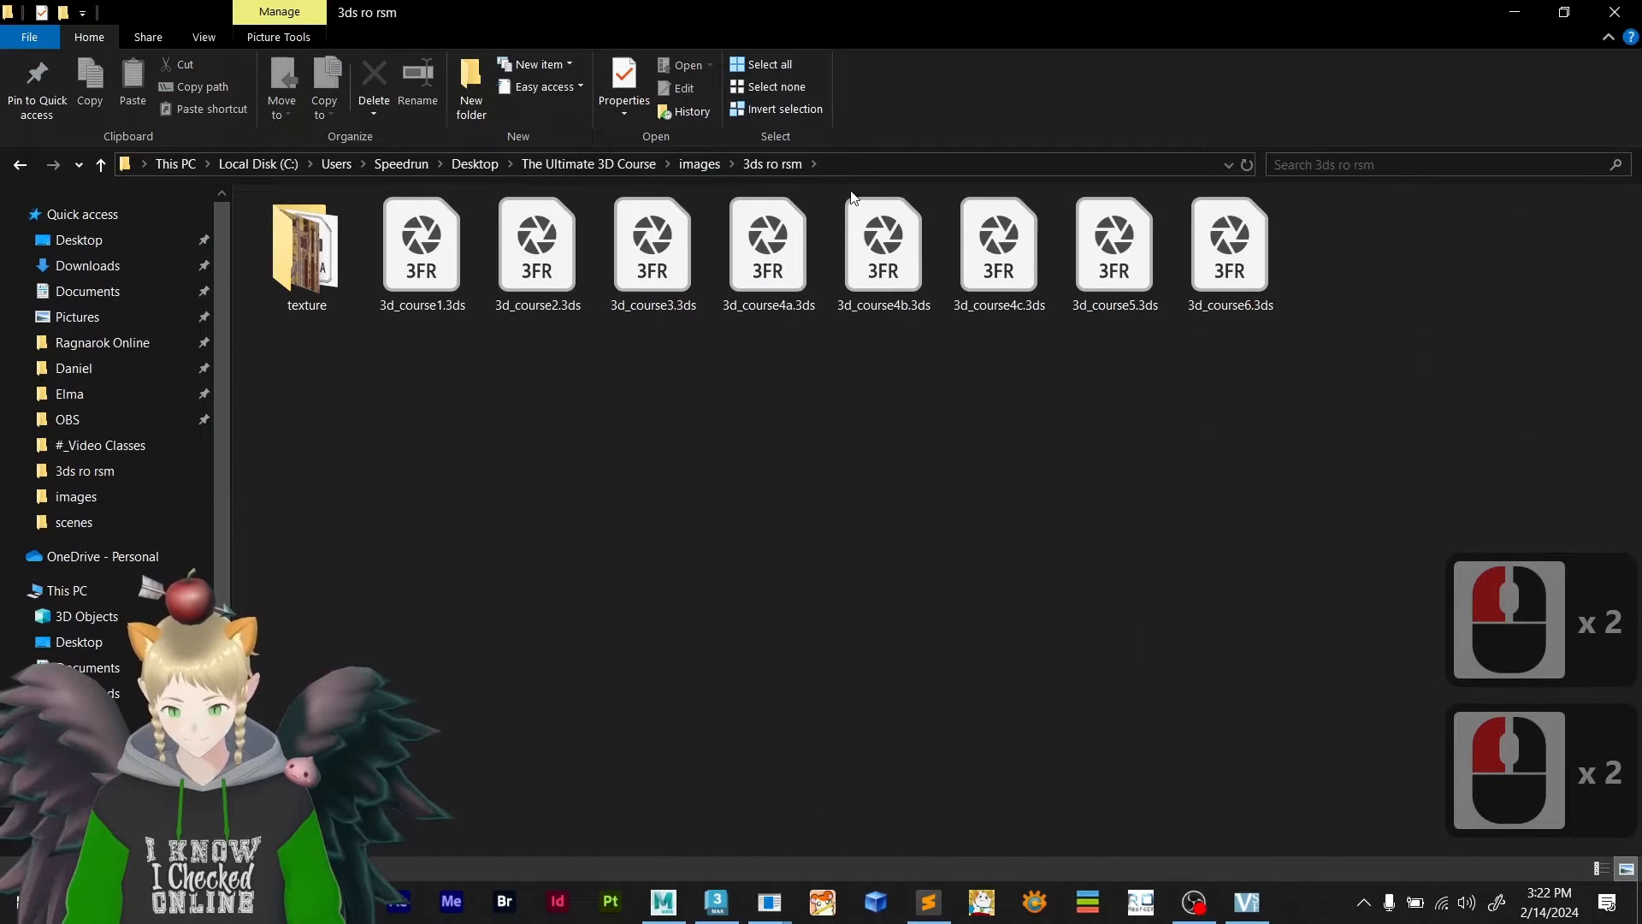
left_click(868, 162)
key("ctrl+c")
- Return to the world editor's Open dialog and go to the copied "3ds ro rsm" folder path
key("alt+Tab")
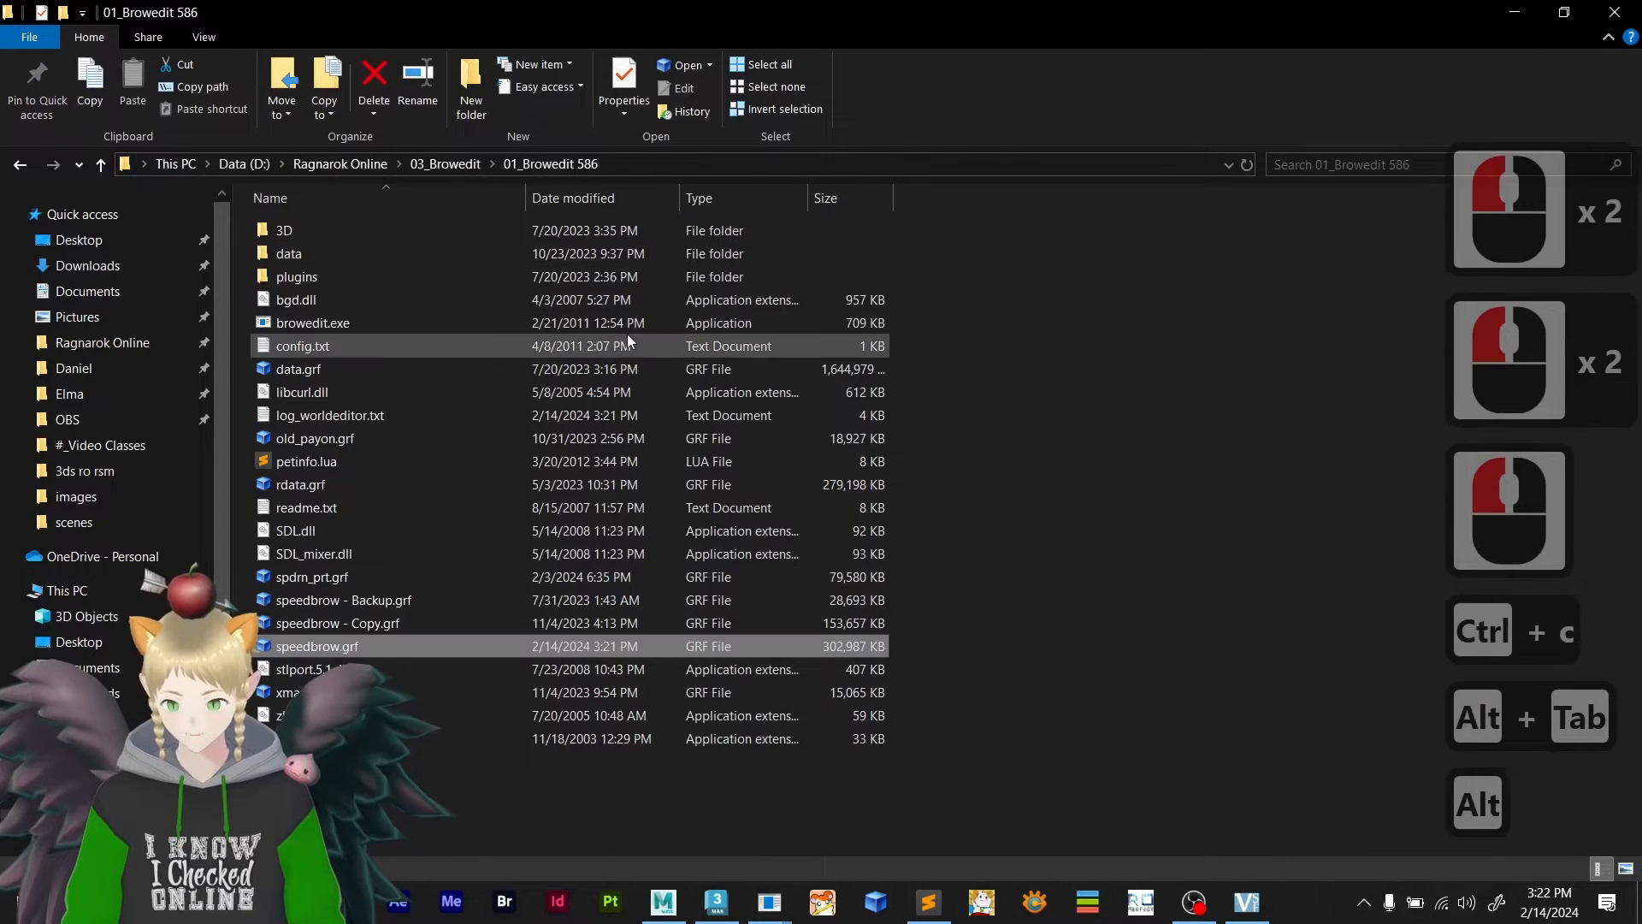
key("alt+Tab")
key("Tab")
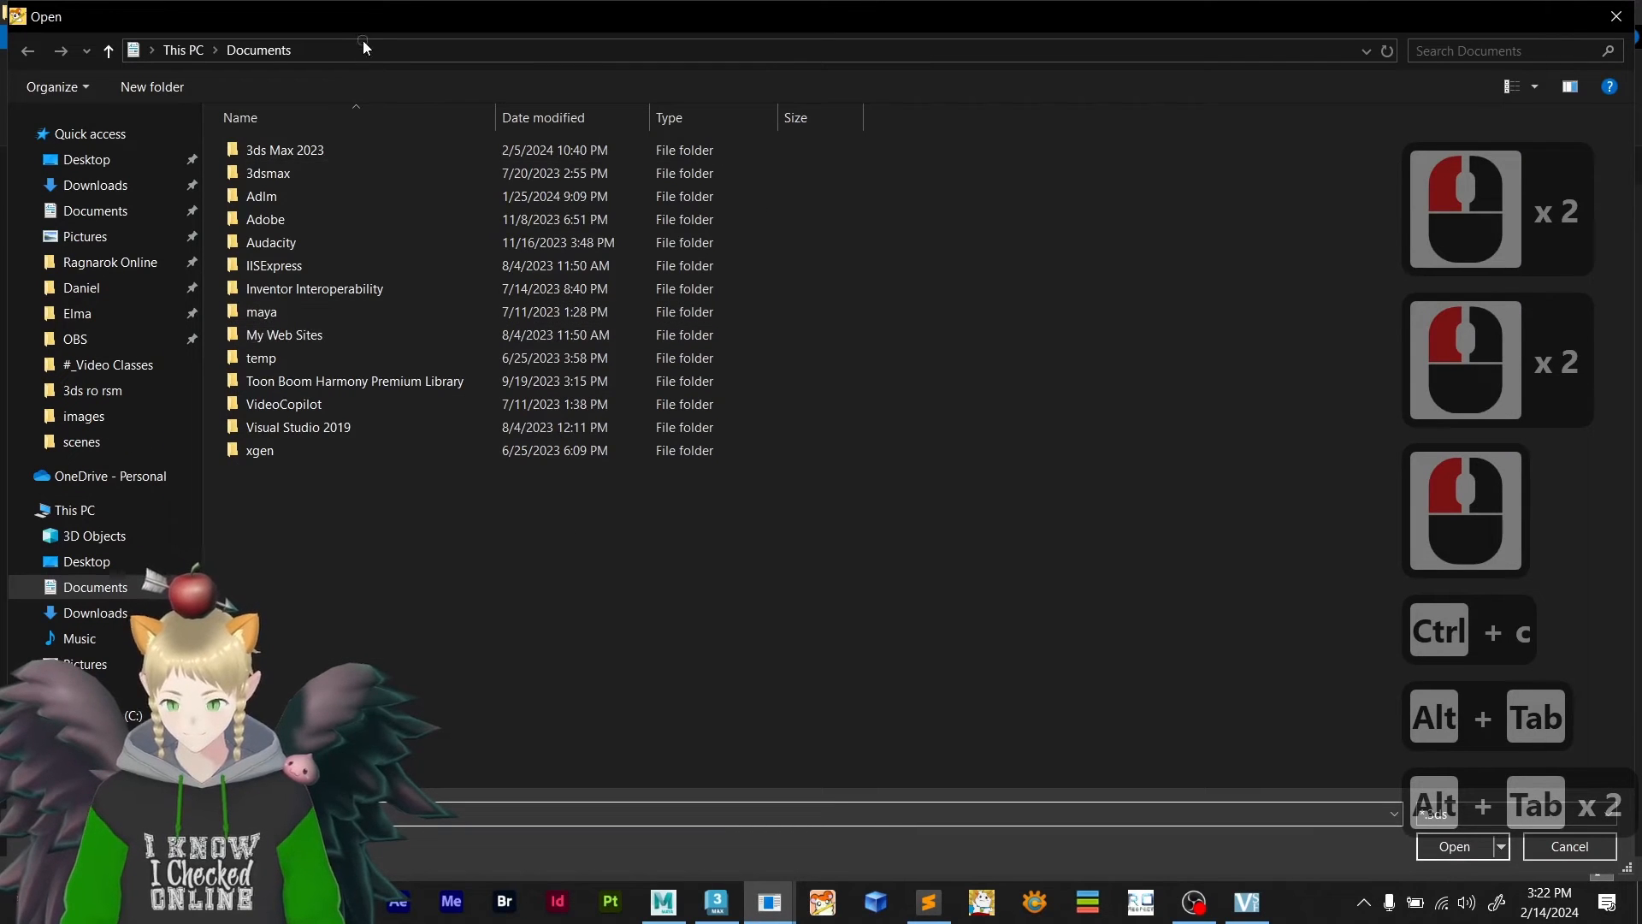
left_click(363, 48)
key("ctrl+v")
key("Return")
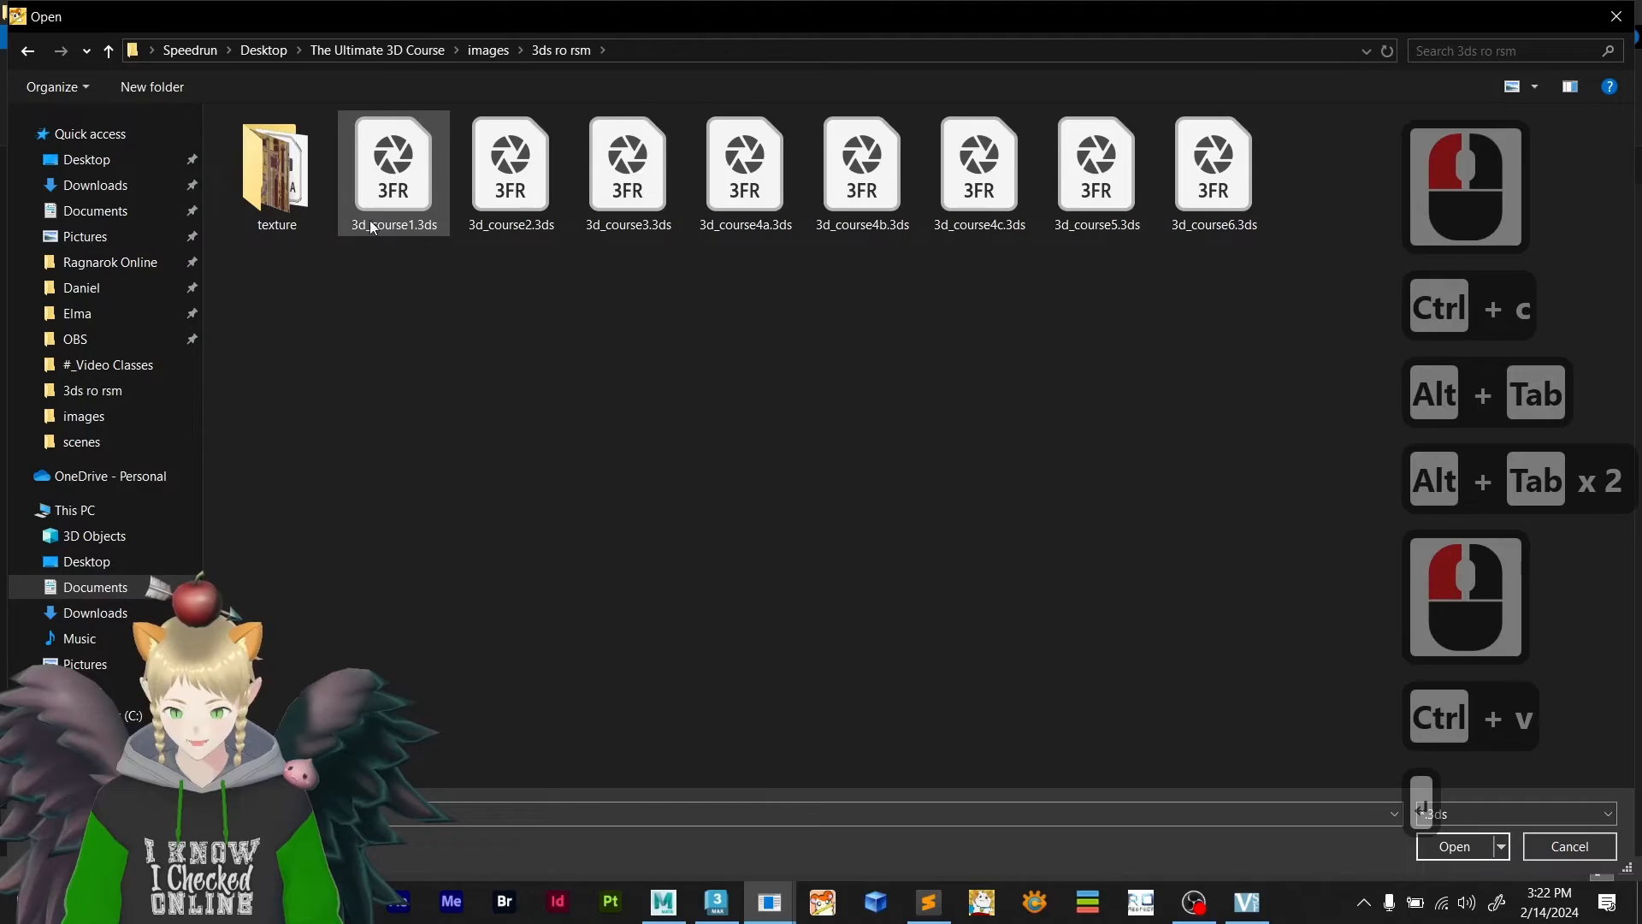
- Convert 3d_course1.3ds and save it as 3d_course1.rsm in the same folder
double_click(398, 179)
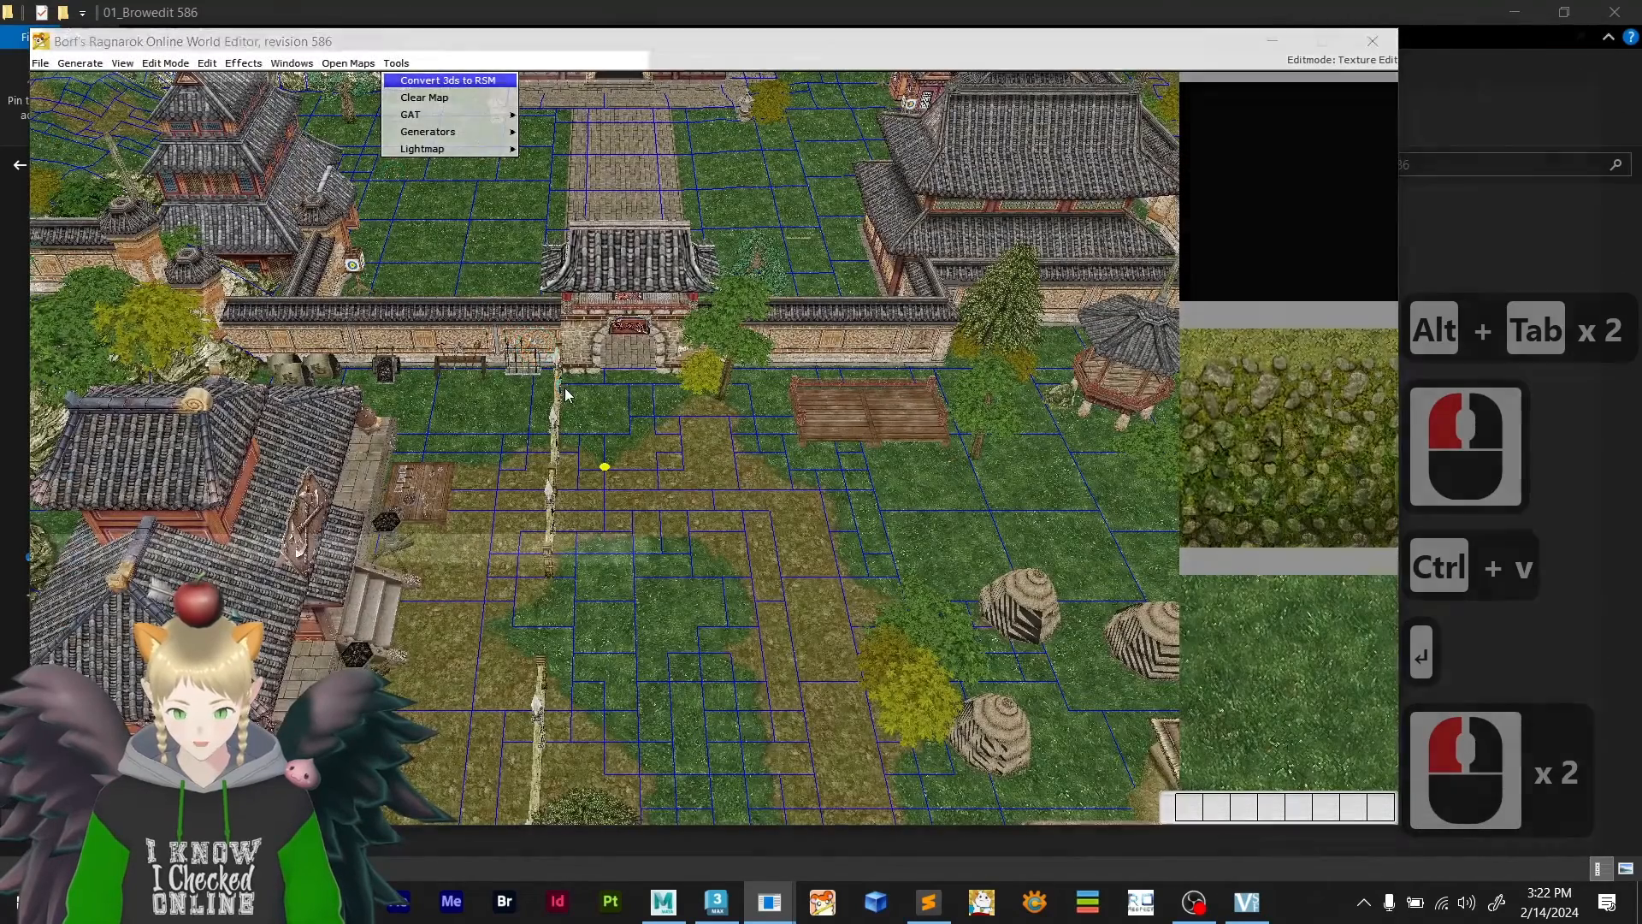
key("Right")
key("Left")
key("Left")
key("Left")
key("Left")
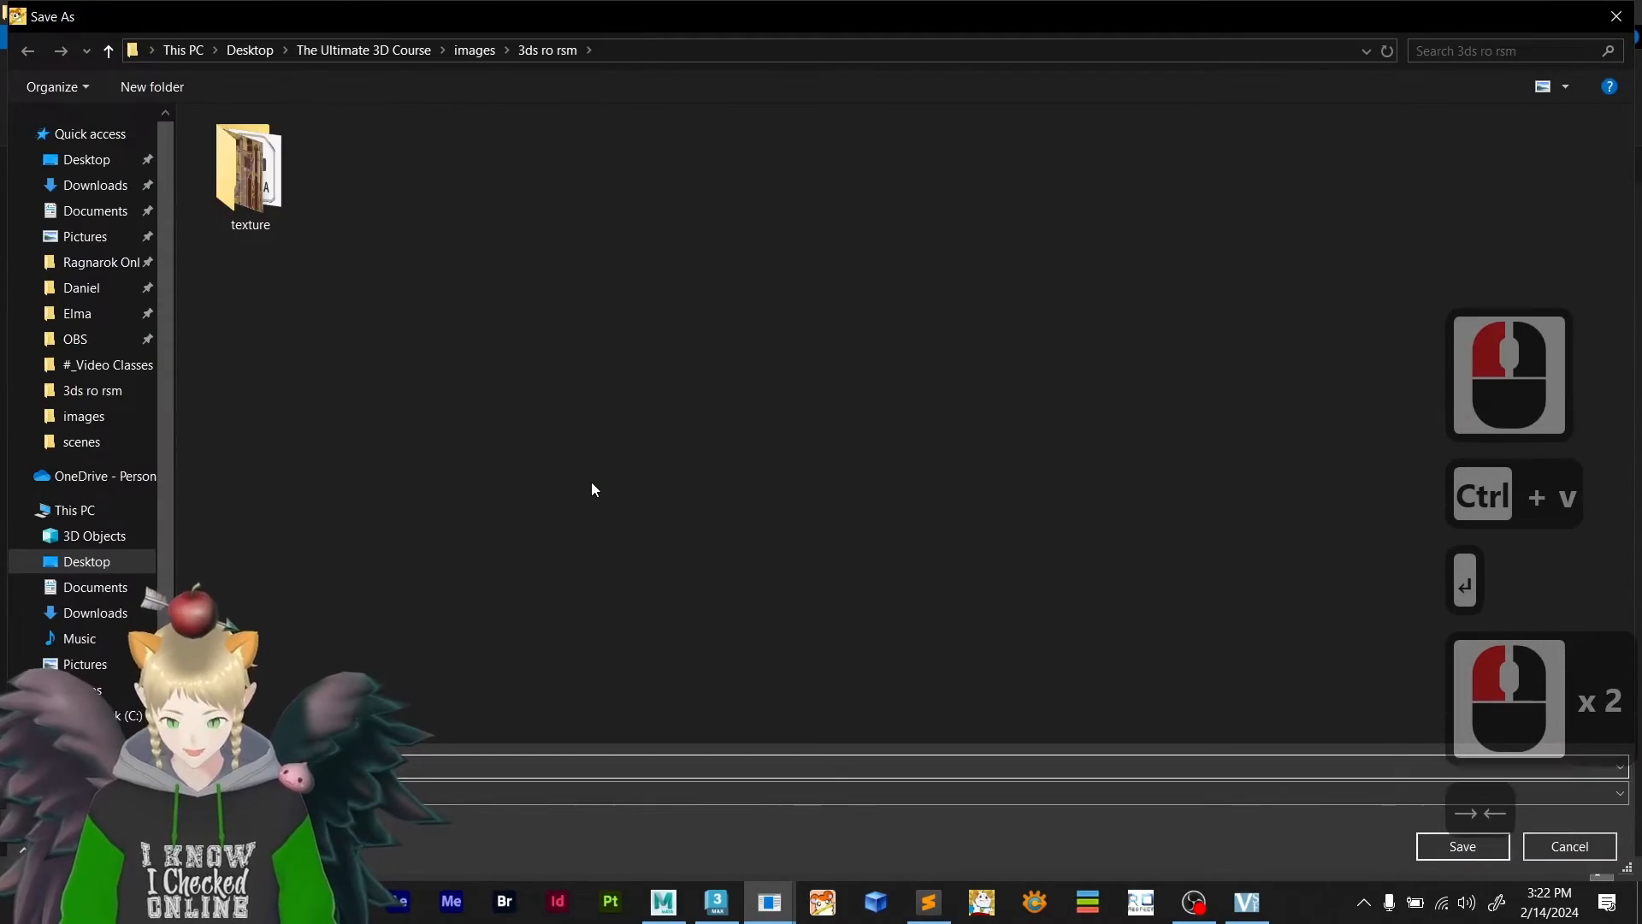
key("BackSpace")
key("BackSpace")
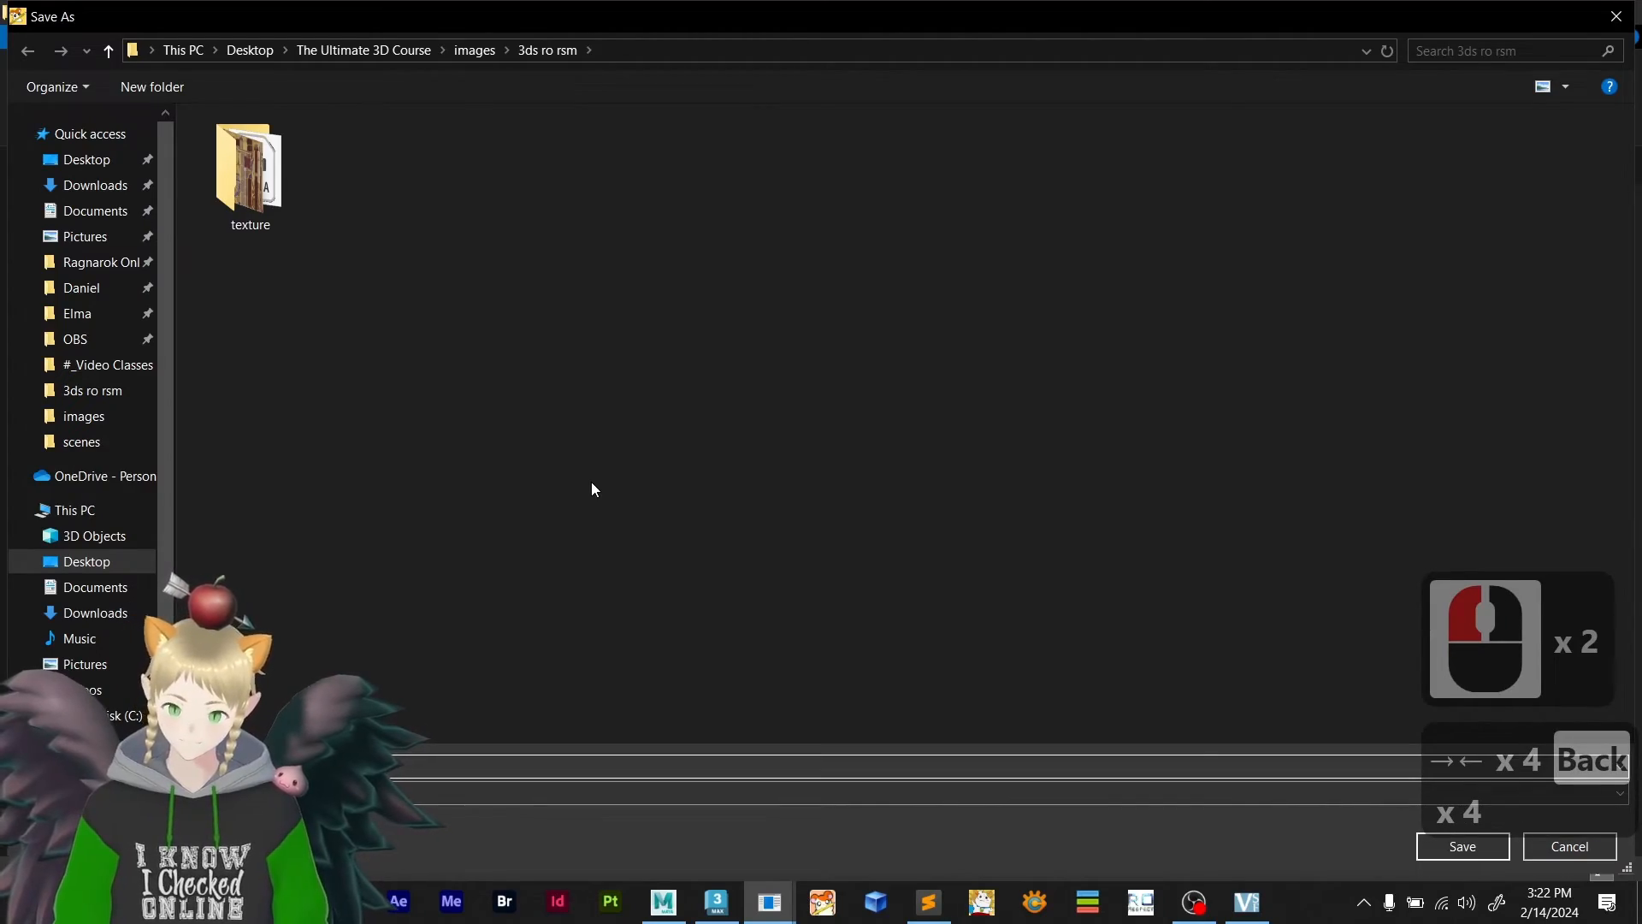
key("Return")
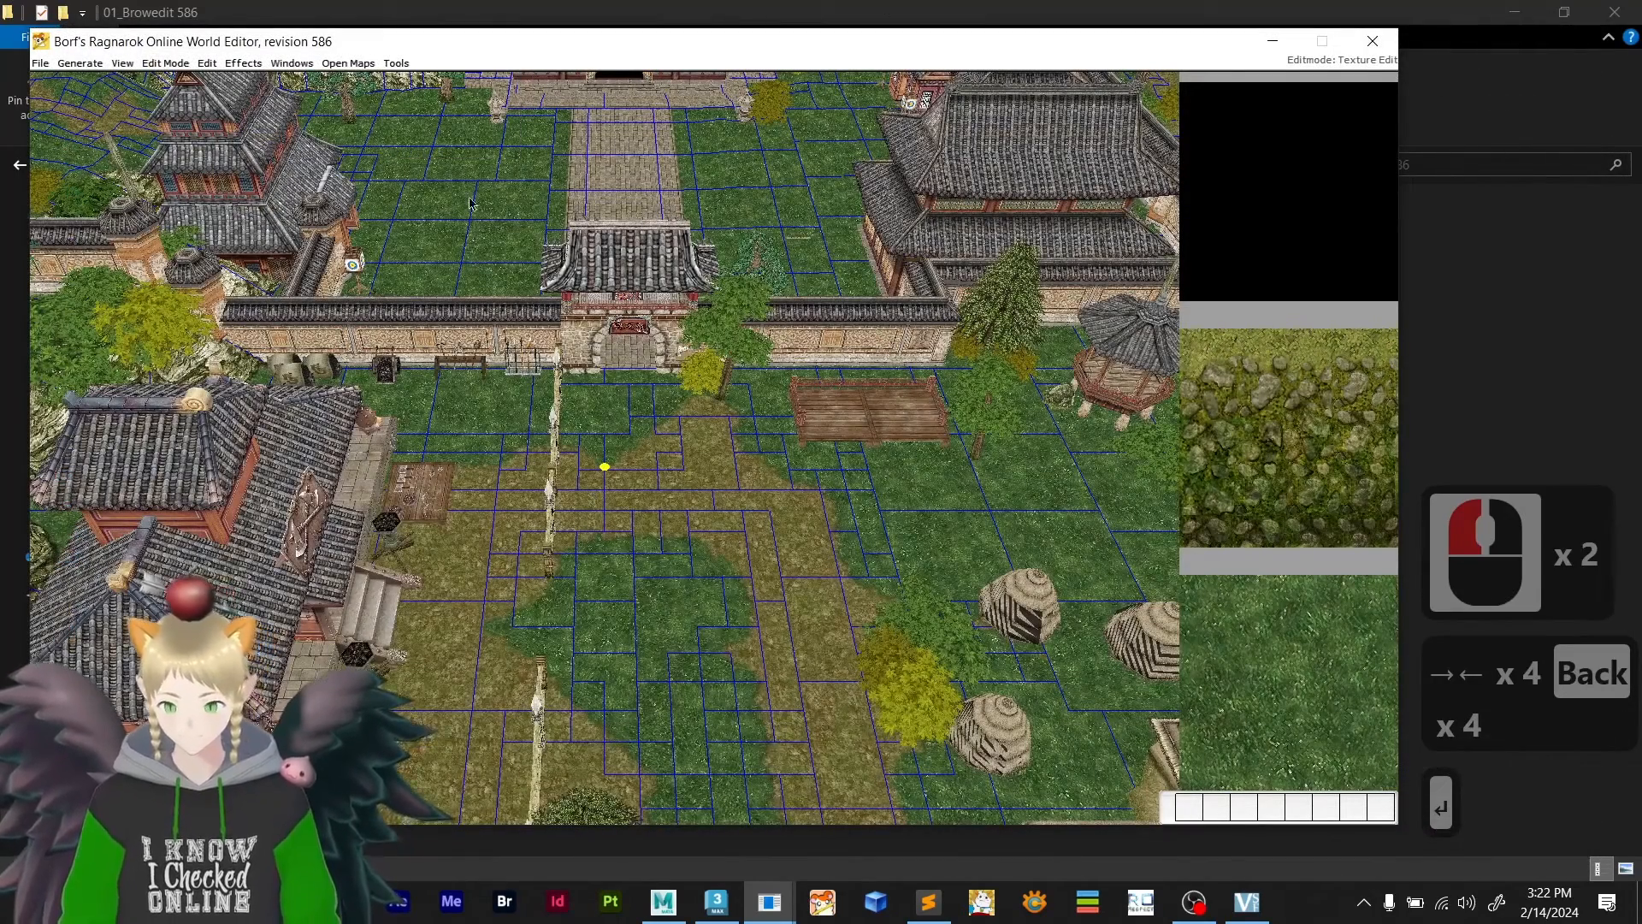
- Convert 3d_course2.3ds to RSM and save it as 3d_course2.rsm in the same folder
left_click(397, 68)
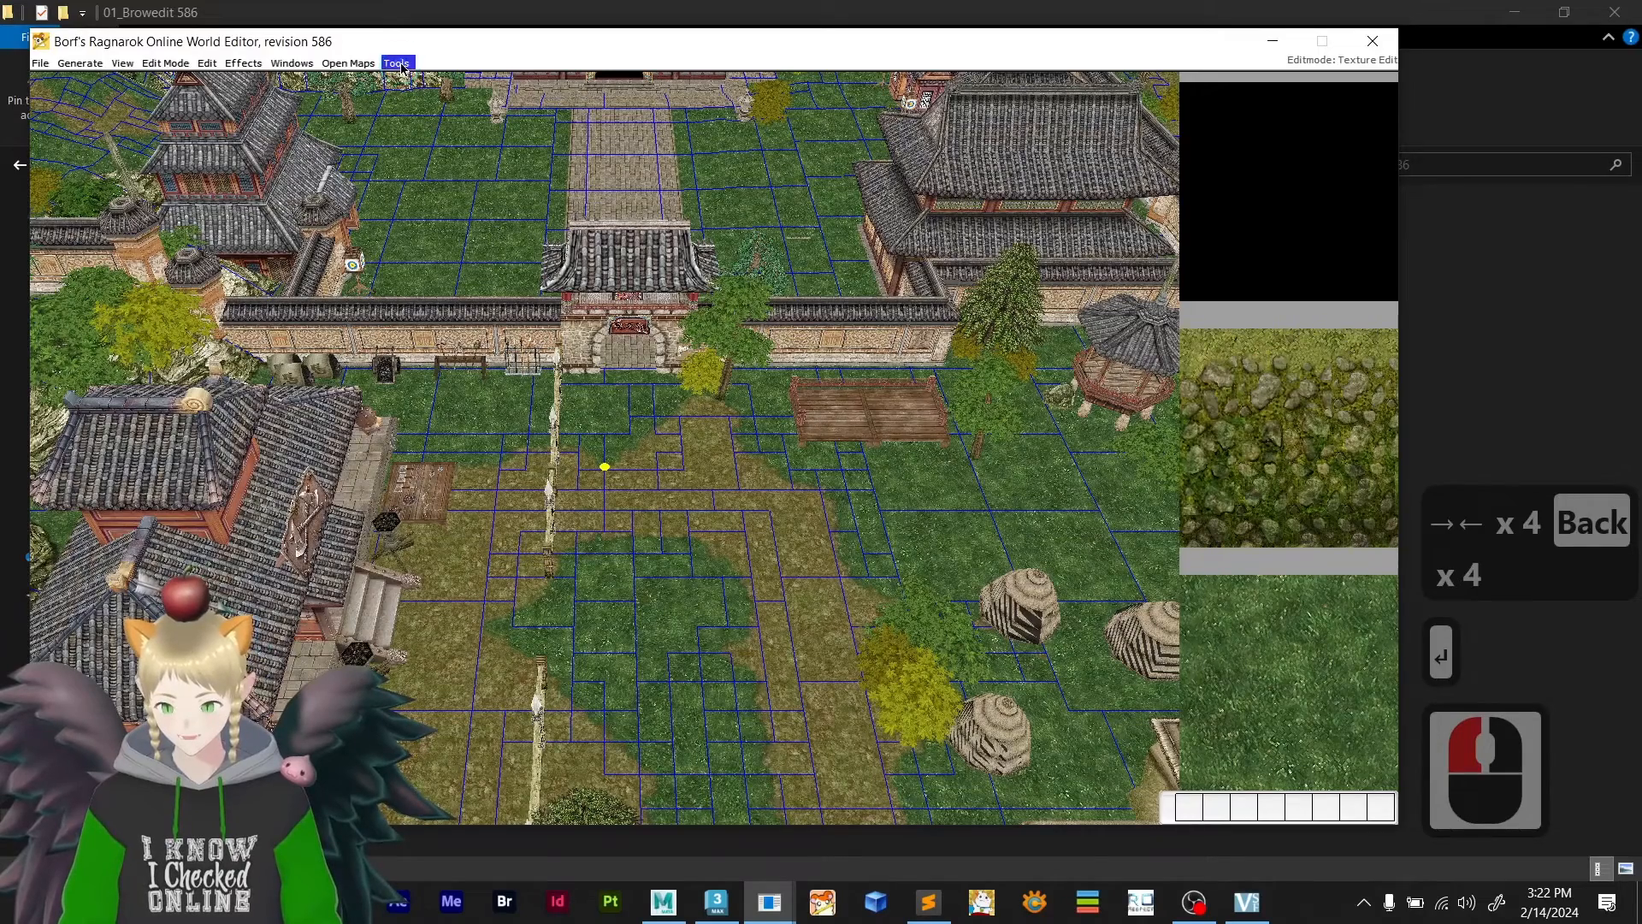
left_click(401, 67)
left_click(414, 82)
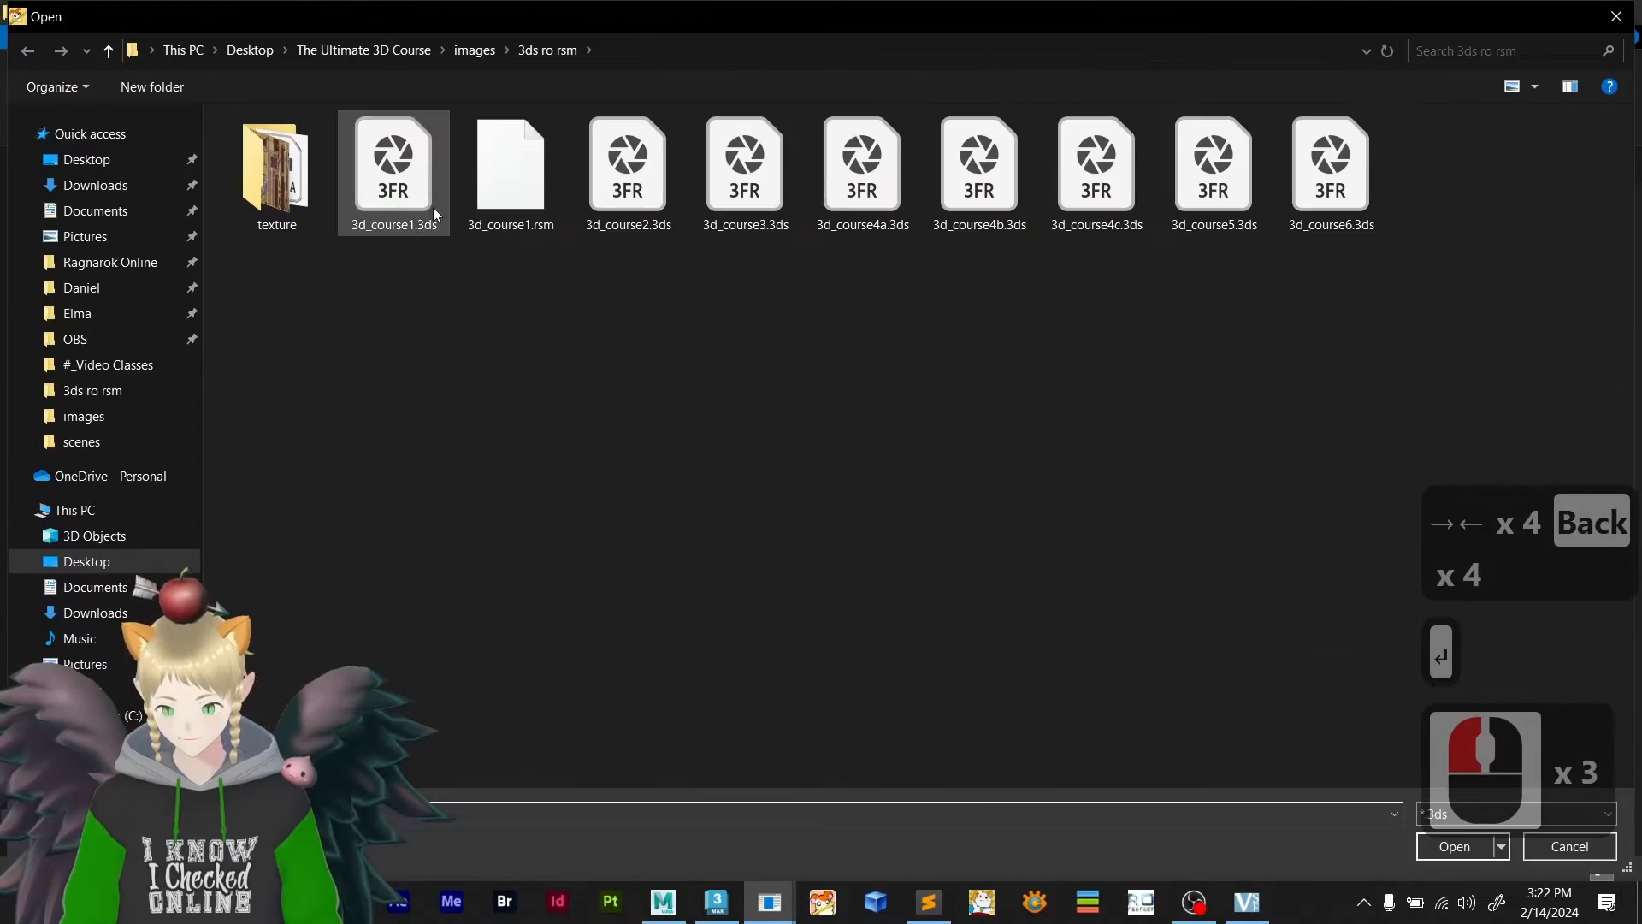
double_click(623, 195)
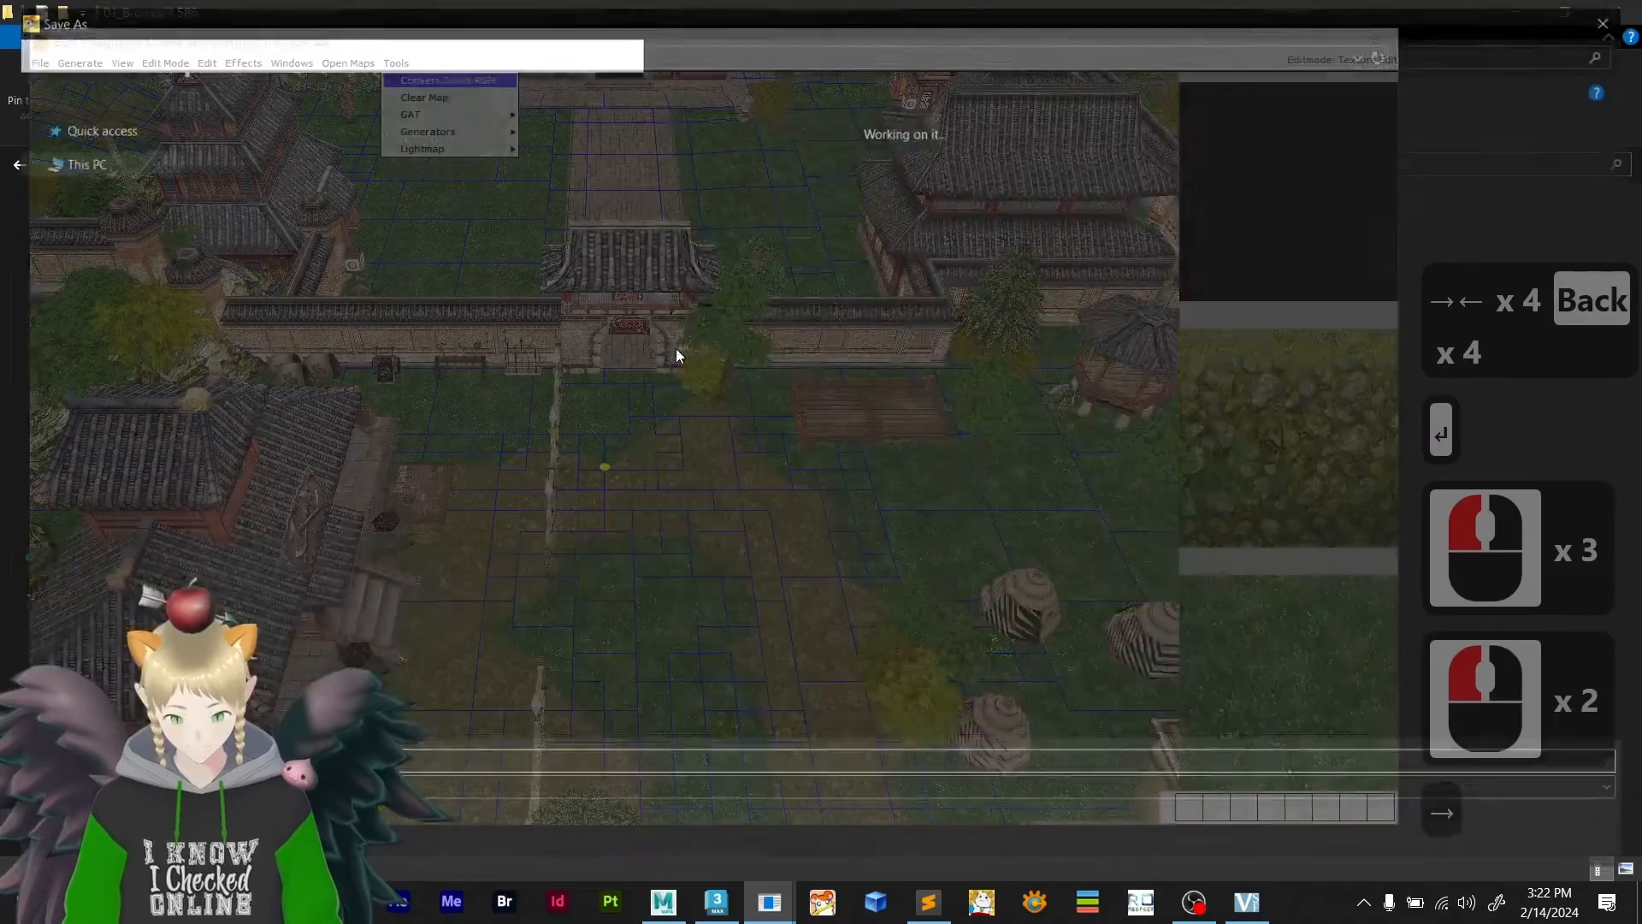
key("BackSpace")
key("BackSpace")
key("BackSpace")
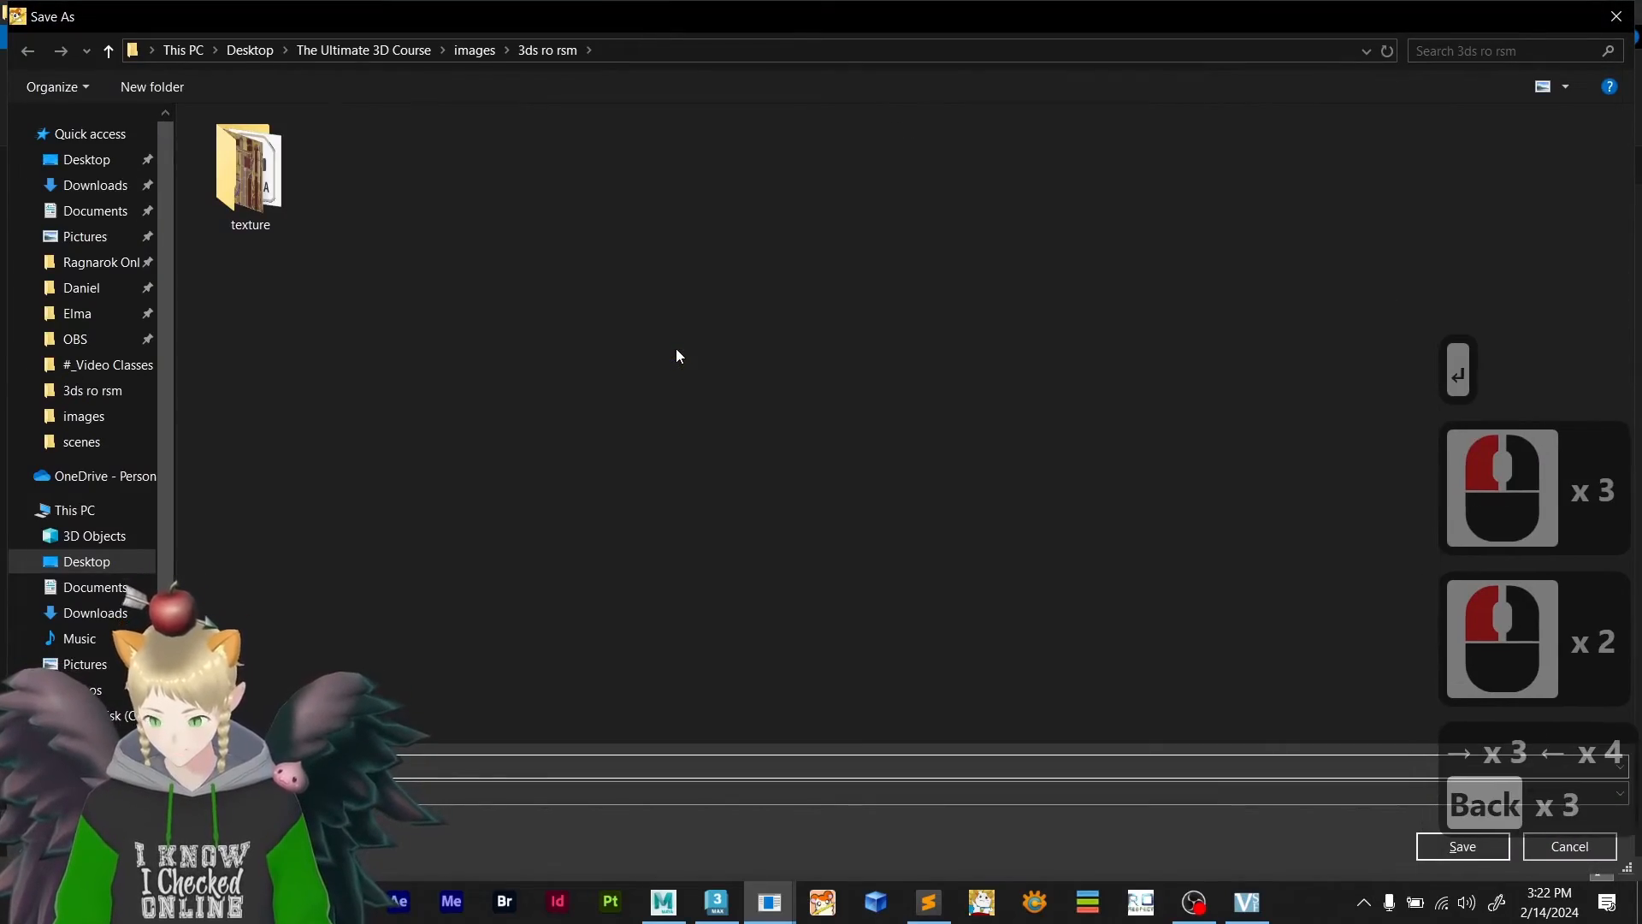
key("Return")
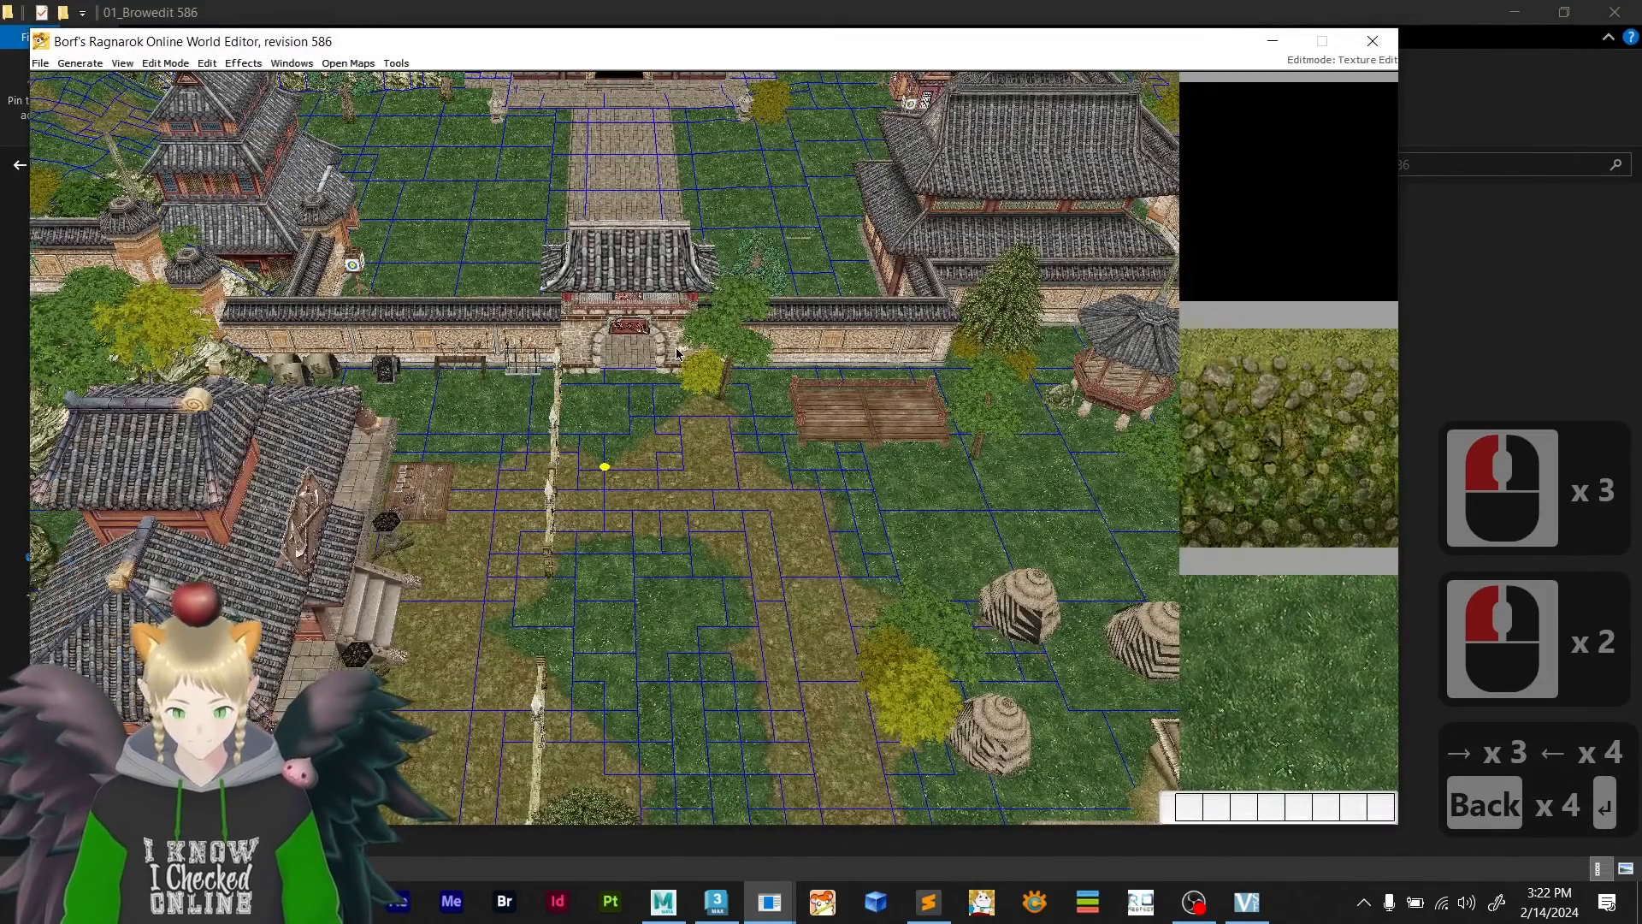
- Convert 3d_course3.3ds to RSM and save it as 3d_course3.rsm in the same folder
left_click(397, 64)
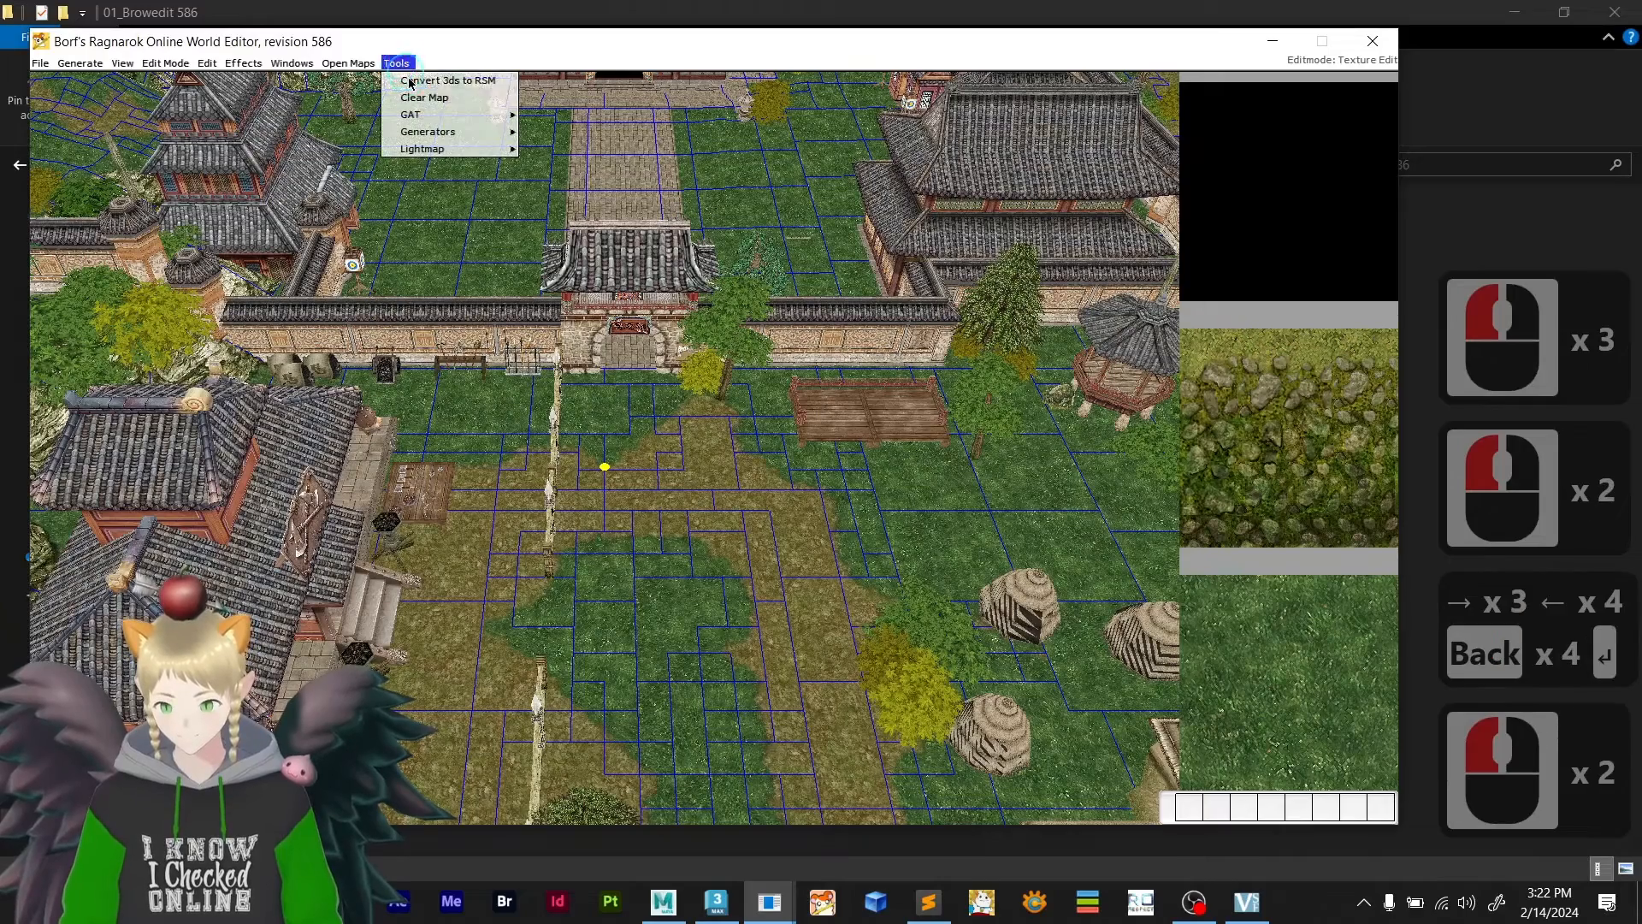
left_click(411, 81)
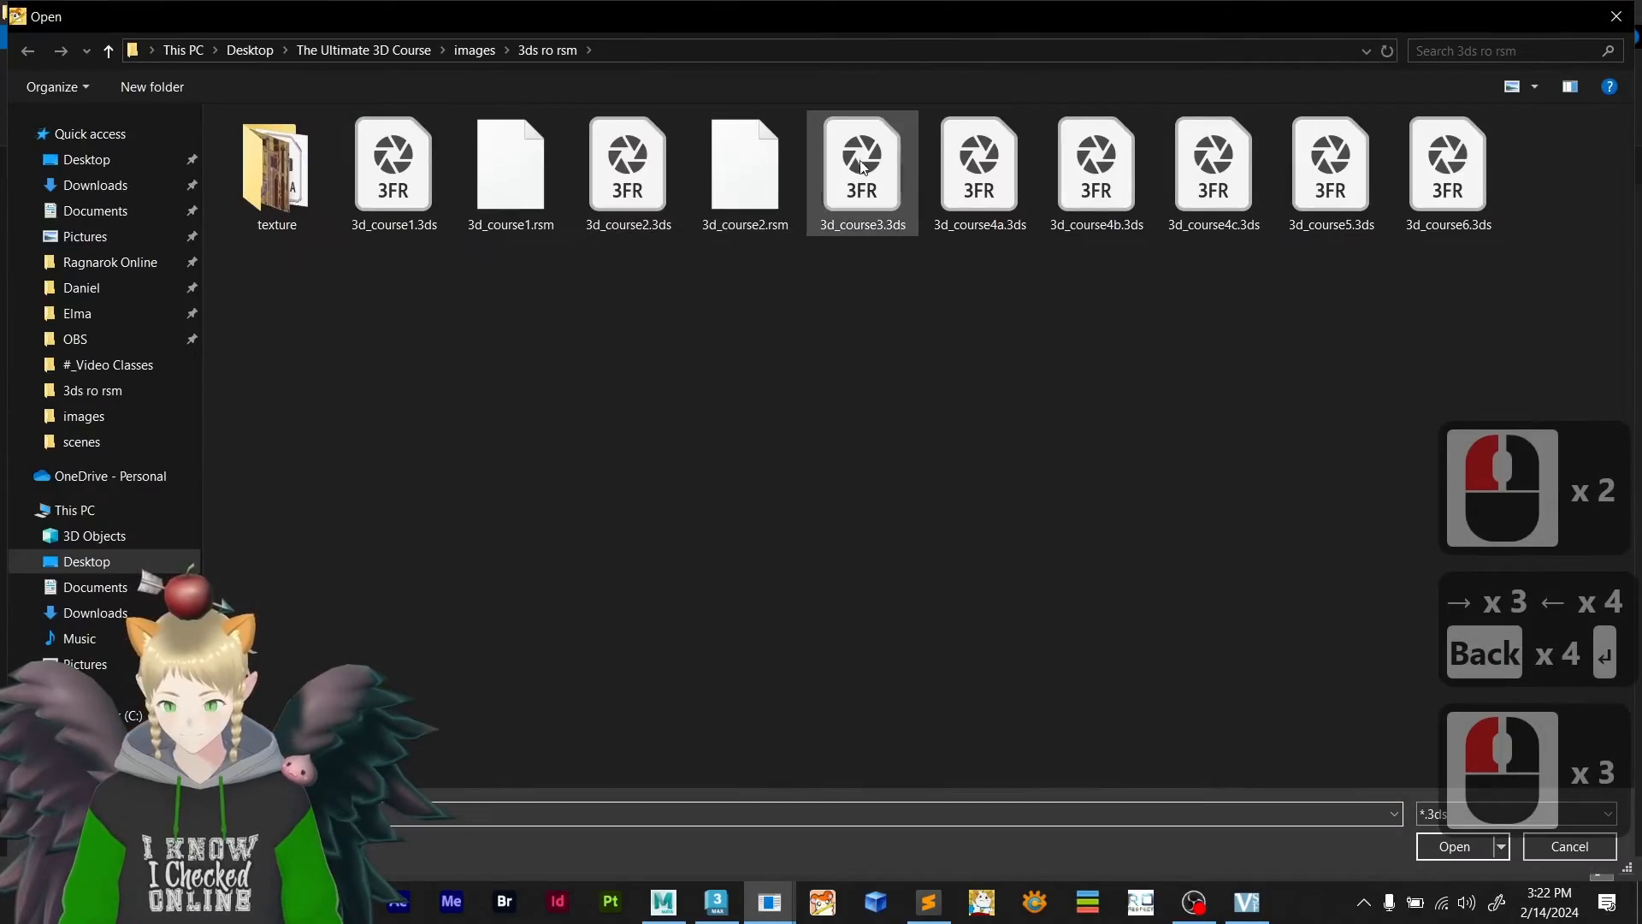
double_click(864, 159)
key("Right")
key("Right")
key("Right")
key("Left")
key("Left")
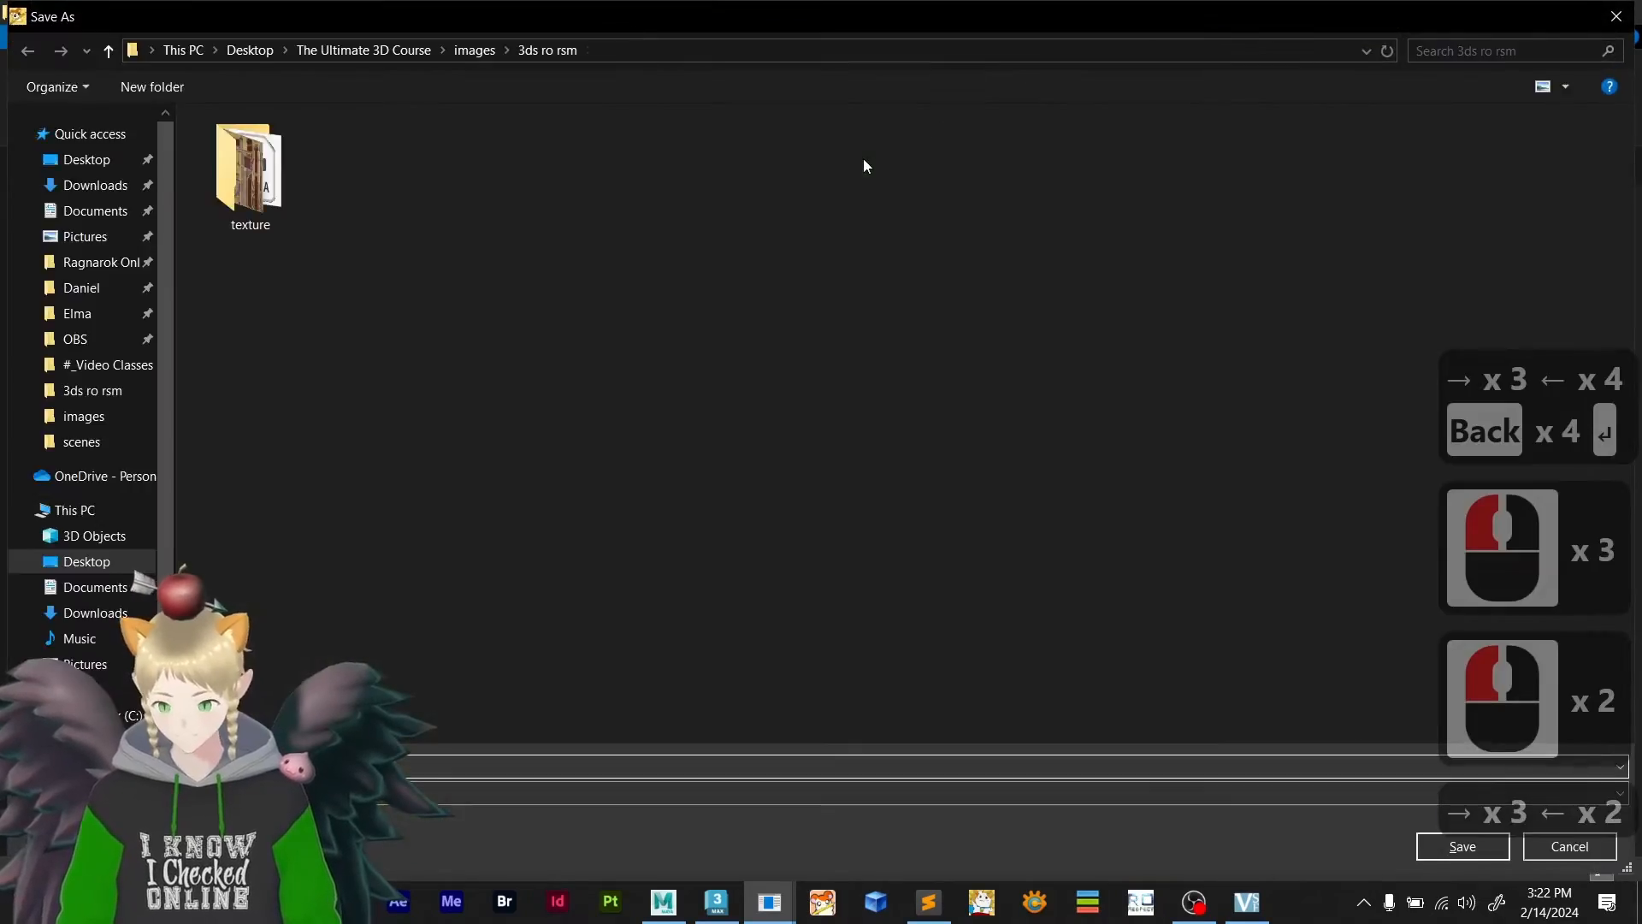
key("BackSpace")
key("BackSpace")
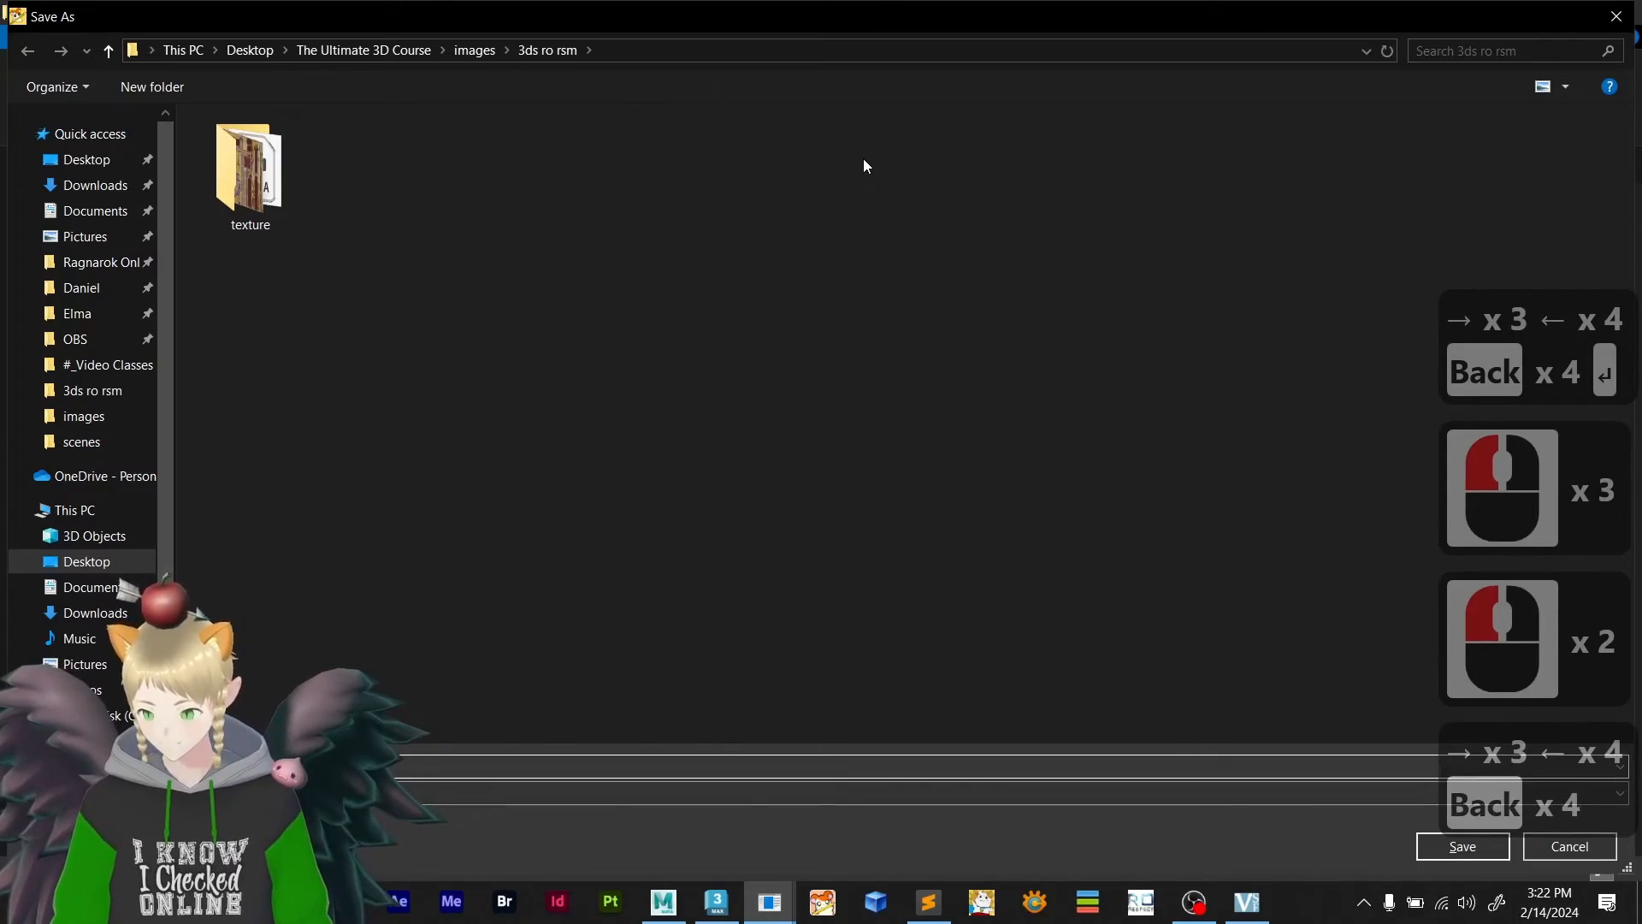
key("Return")
- Convert 3d_course4a.3ds to RSM and save it as 3d_course4a.rsm in the same folder
left_click(395, 63)
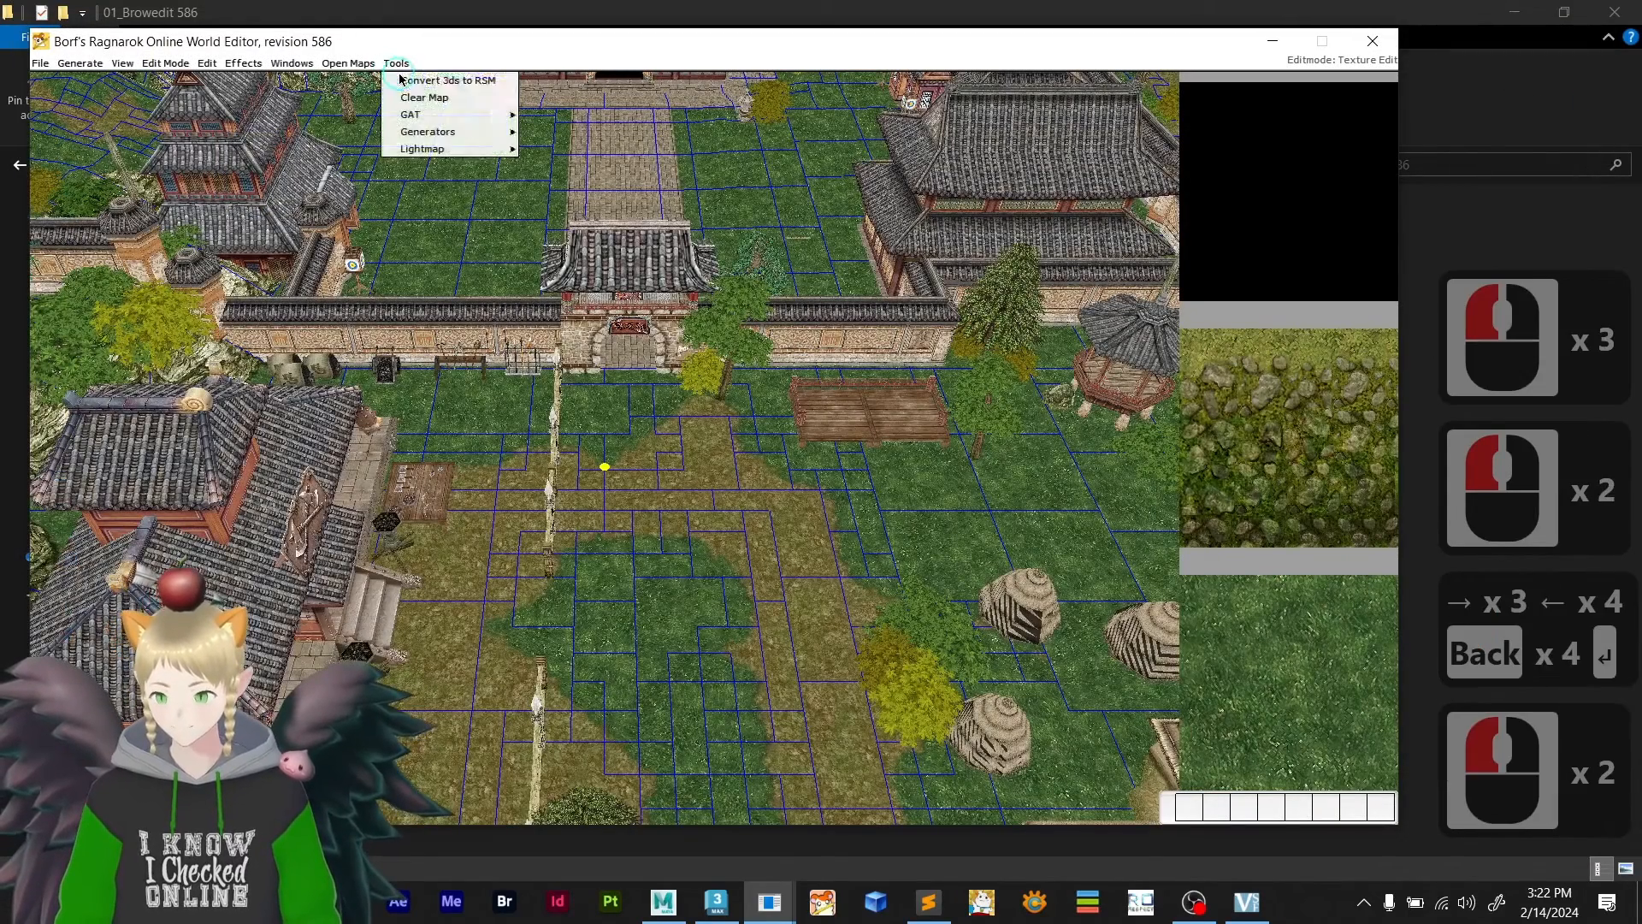
left_click(417, 81)
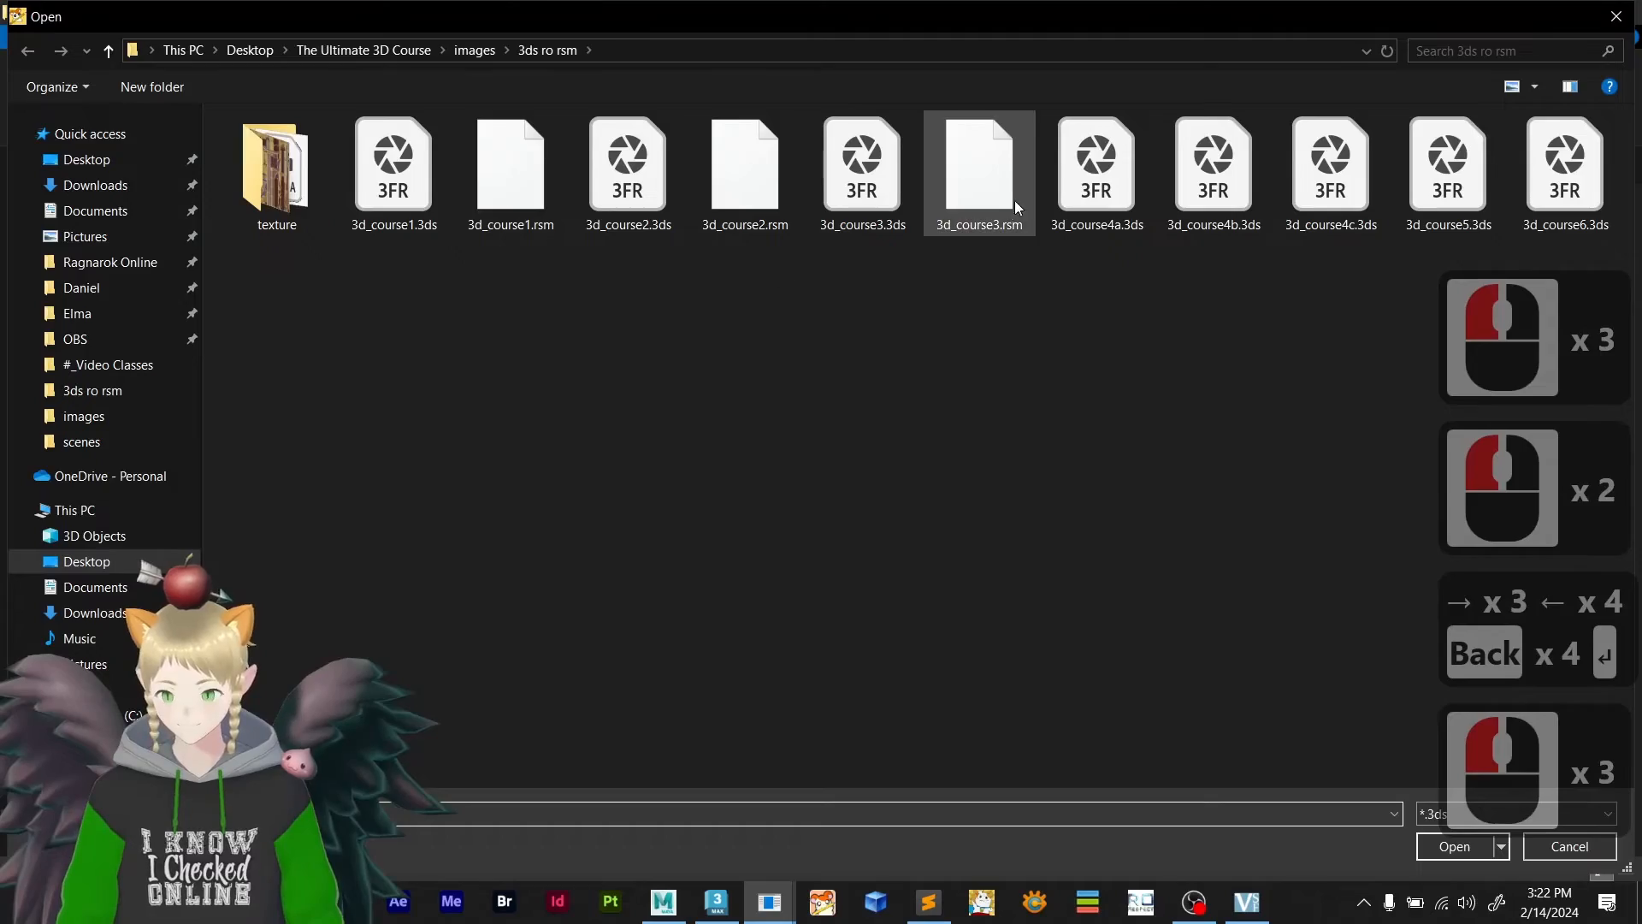
double_click(1065, 200)
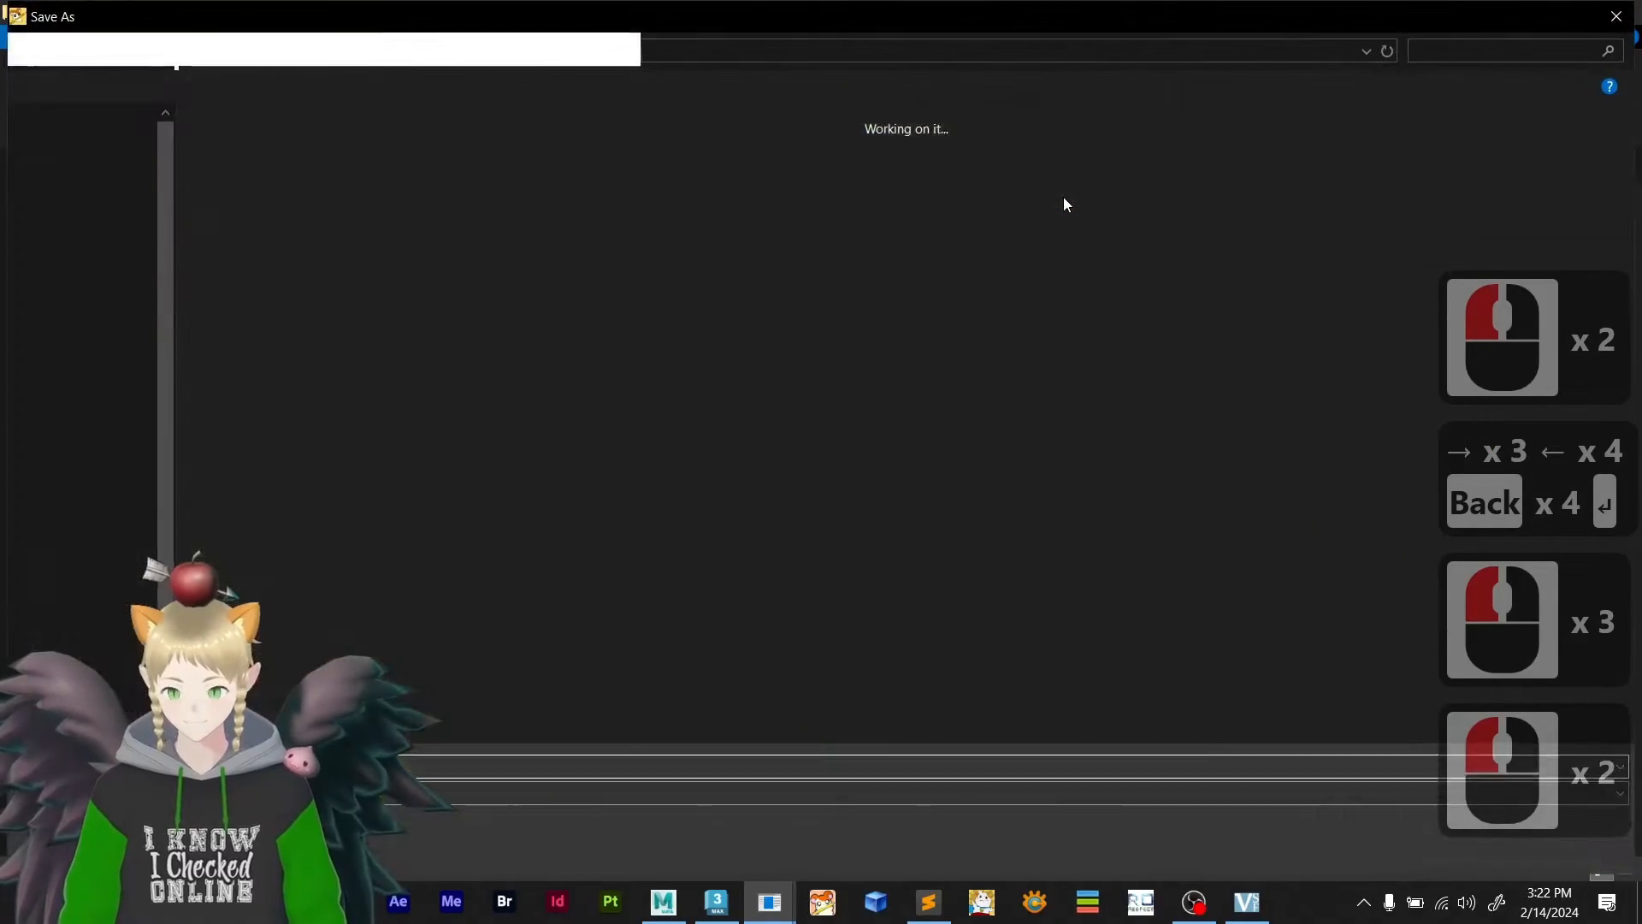
key("Right")
key("Left")
key("BackSpace")
key("BackSpace")
key("BackSpace")
key("BackSpace")
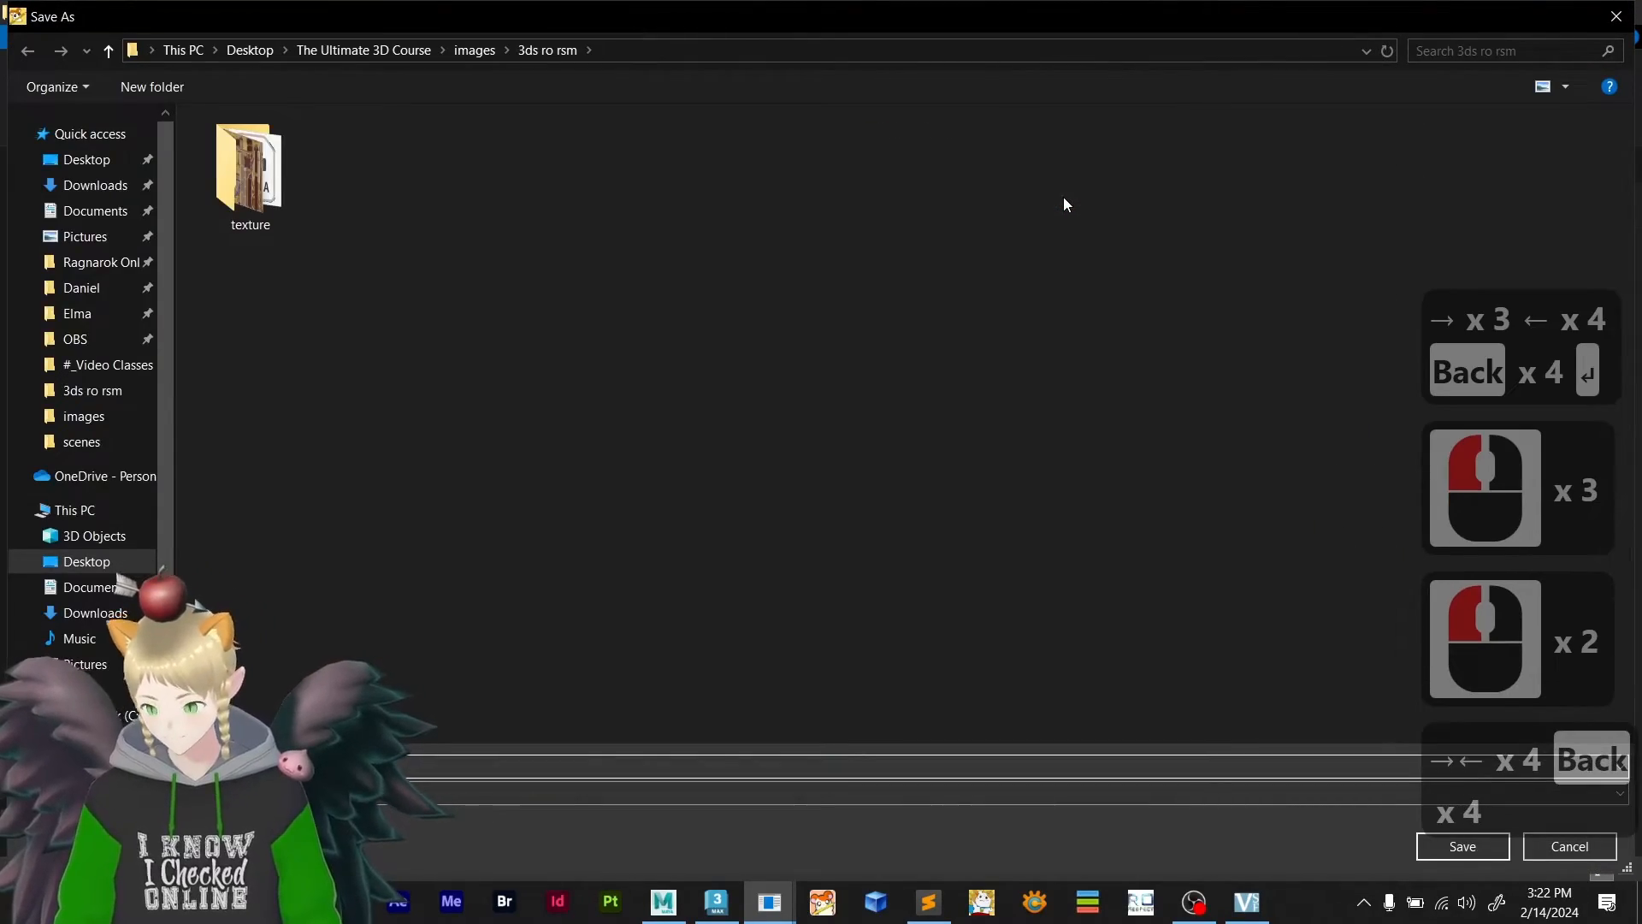
key("Return")
- Convert 3d_course4b.3ds to RSM and save it as 3d_course4b.rsm in the same folder
left_click(396, 64)
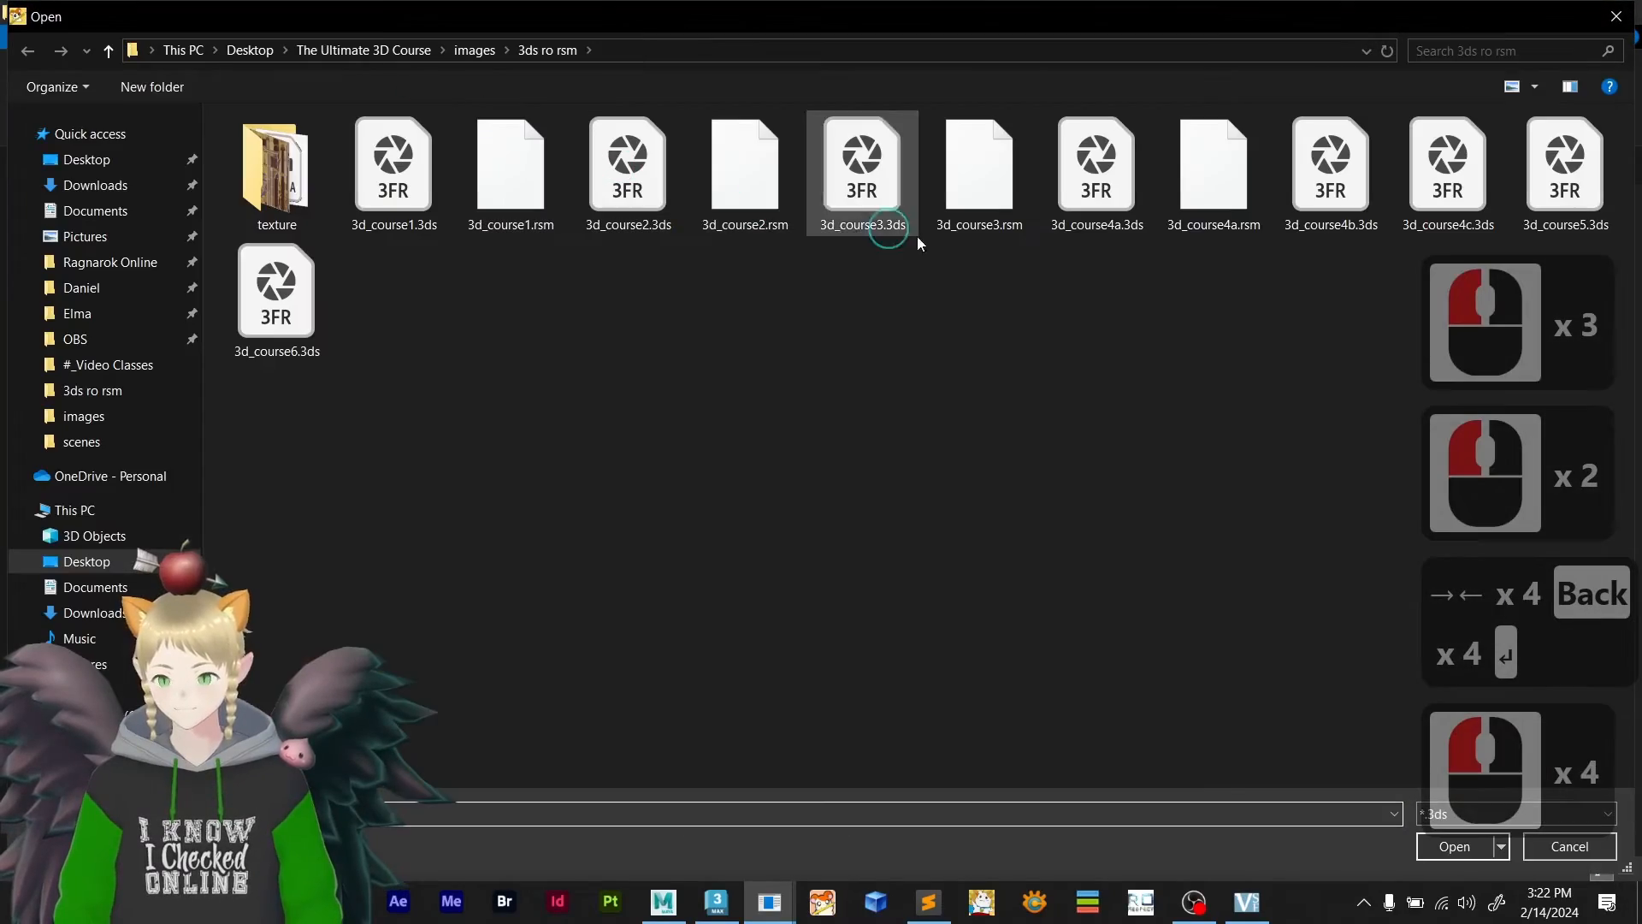
double_click(1291, 184)
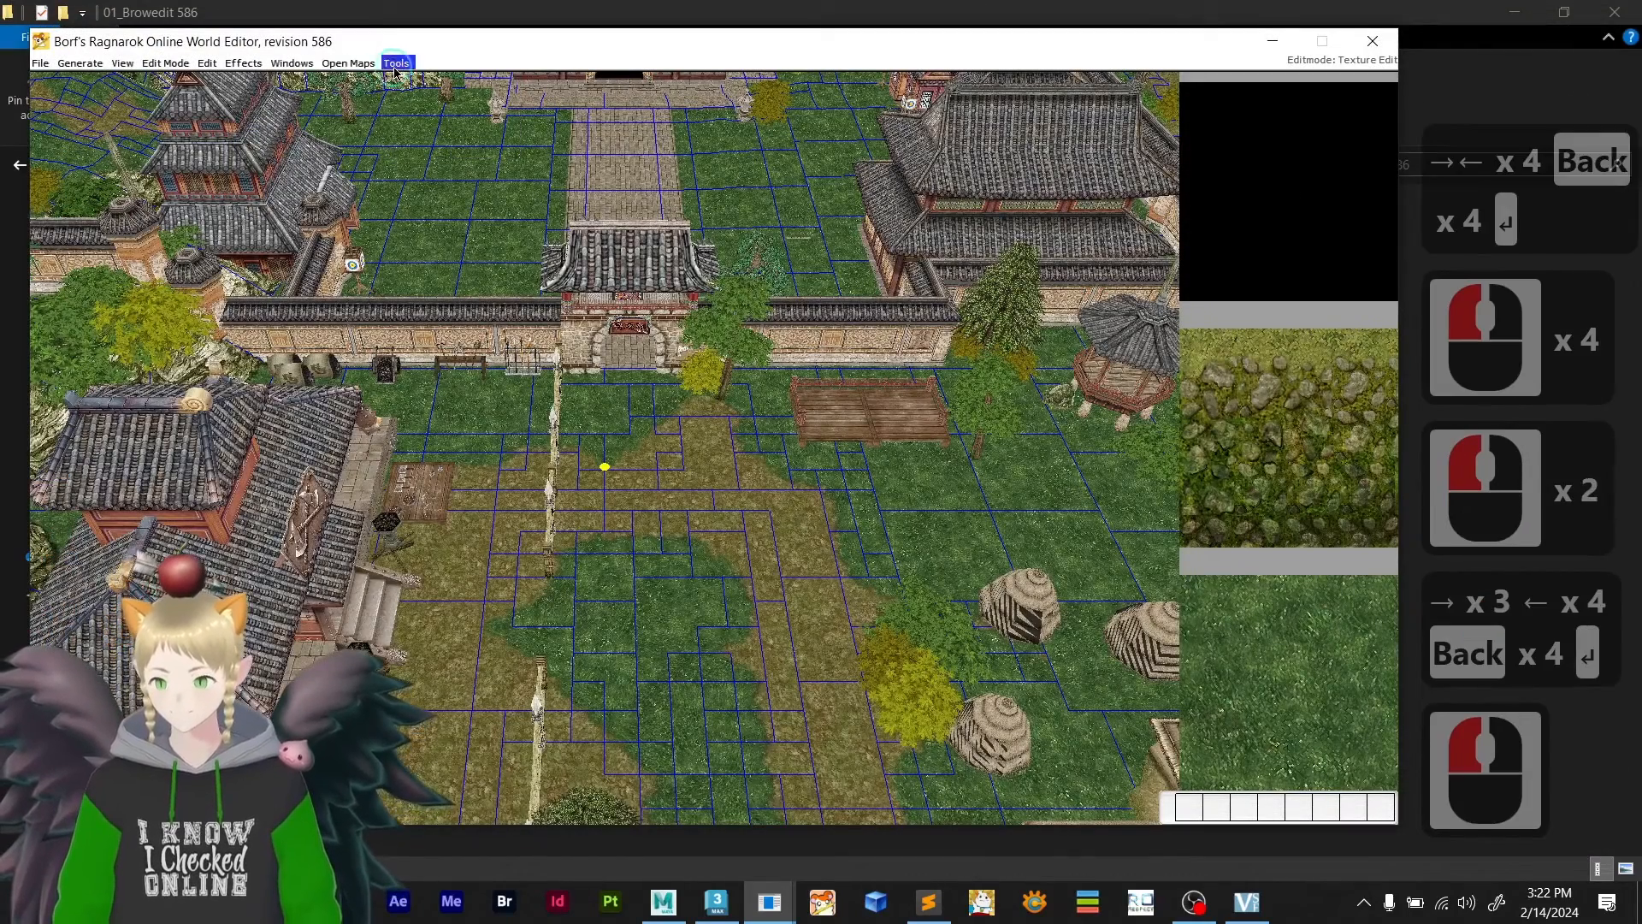
- Convert 3d_course4c.3ds to RSM and save it as 3d_course4c.rsm in the same folder
left_click(397, 65)
left_click(413, 80)
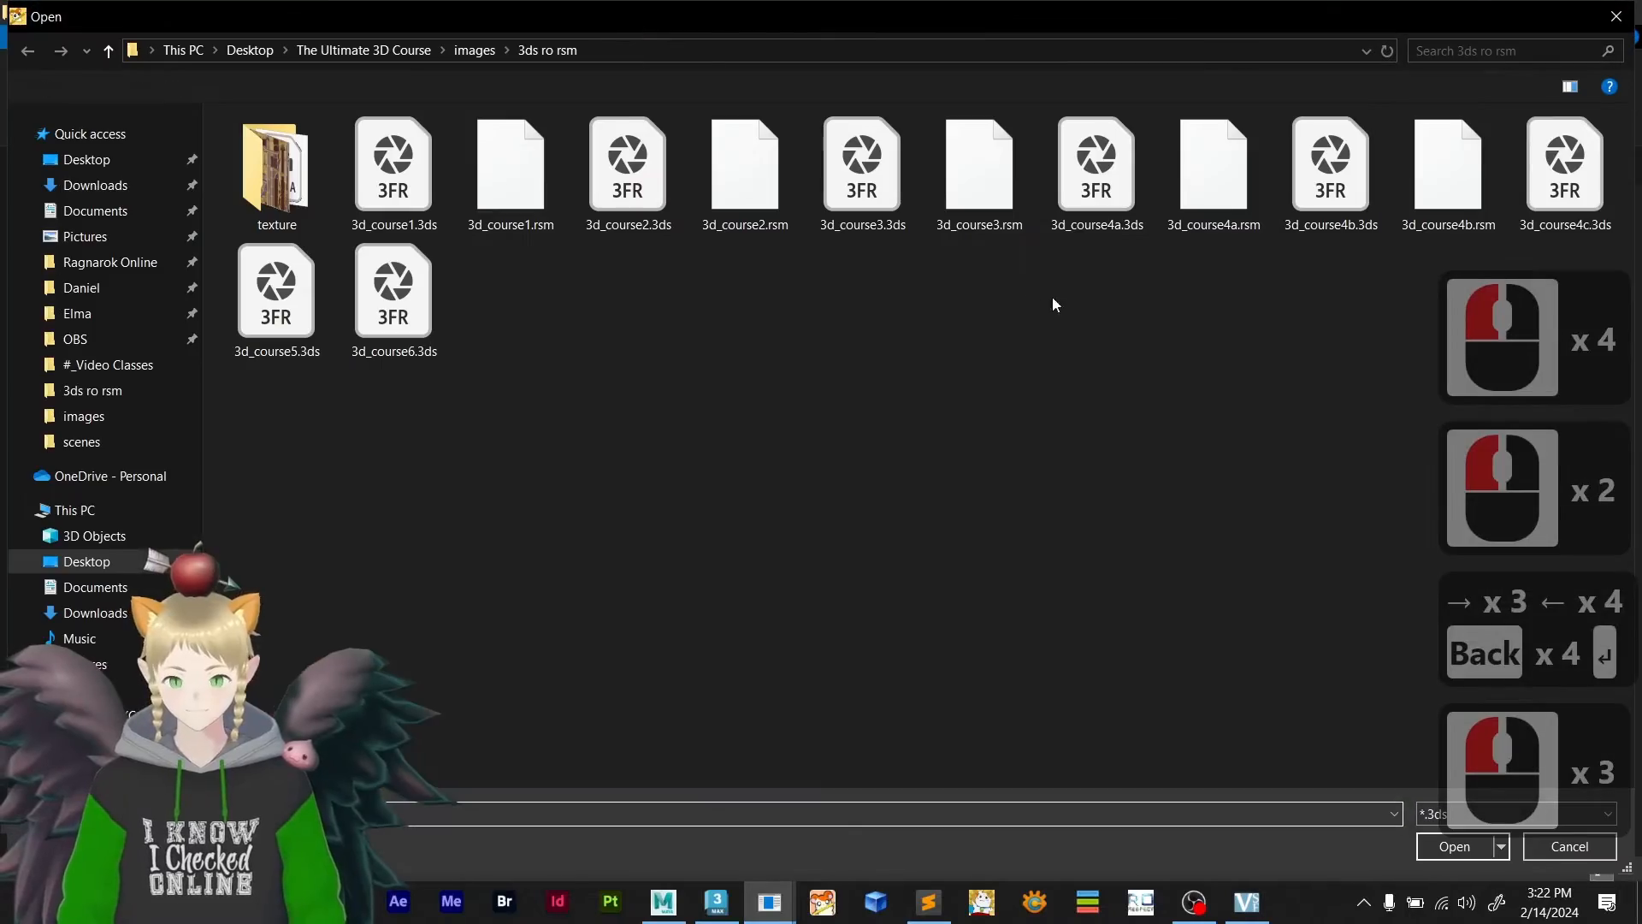
left_click(1589, 142)
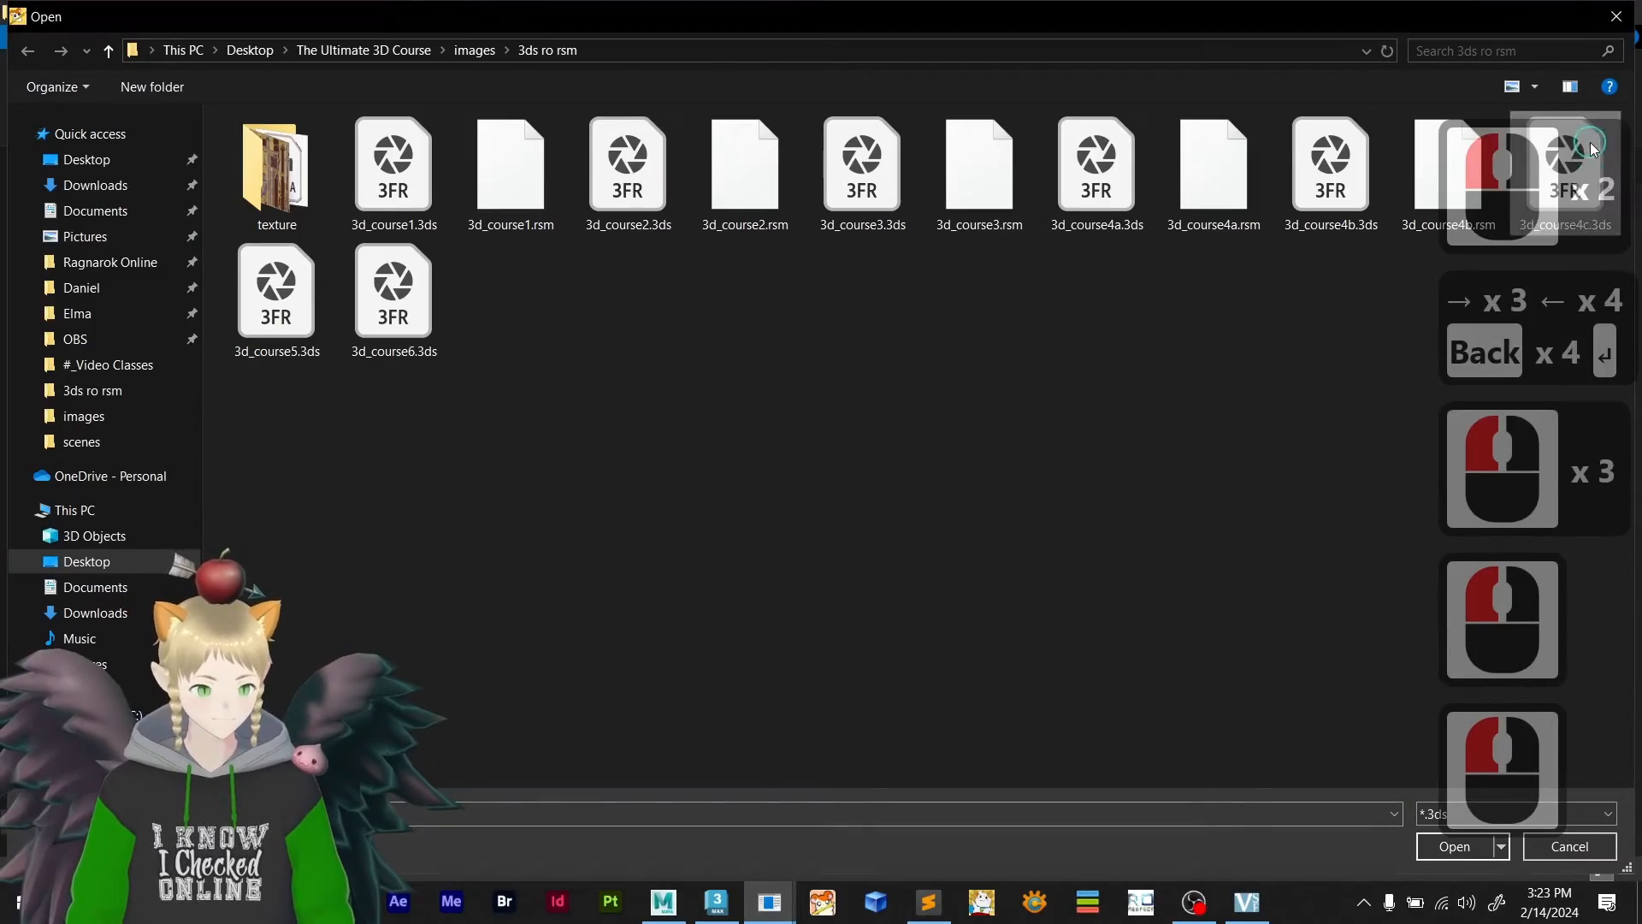
left_click(1583, 168)
key("Right")
key("Right")
key("Right")
key("Left")
key("Left")
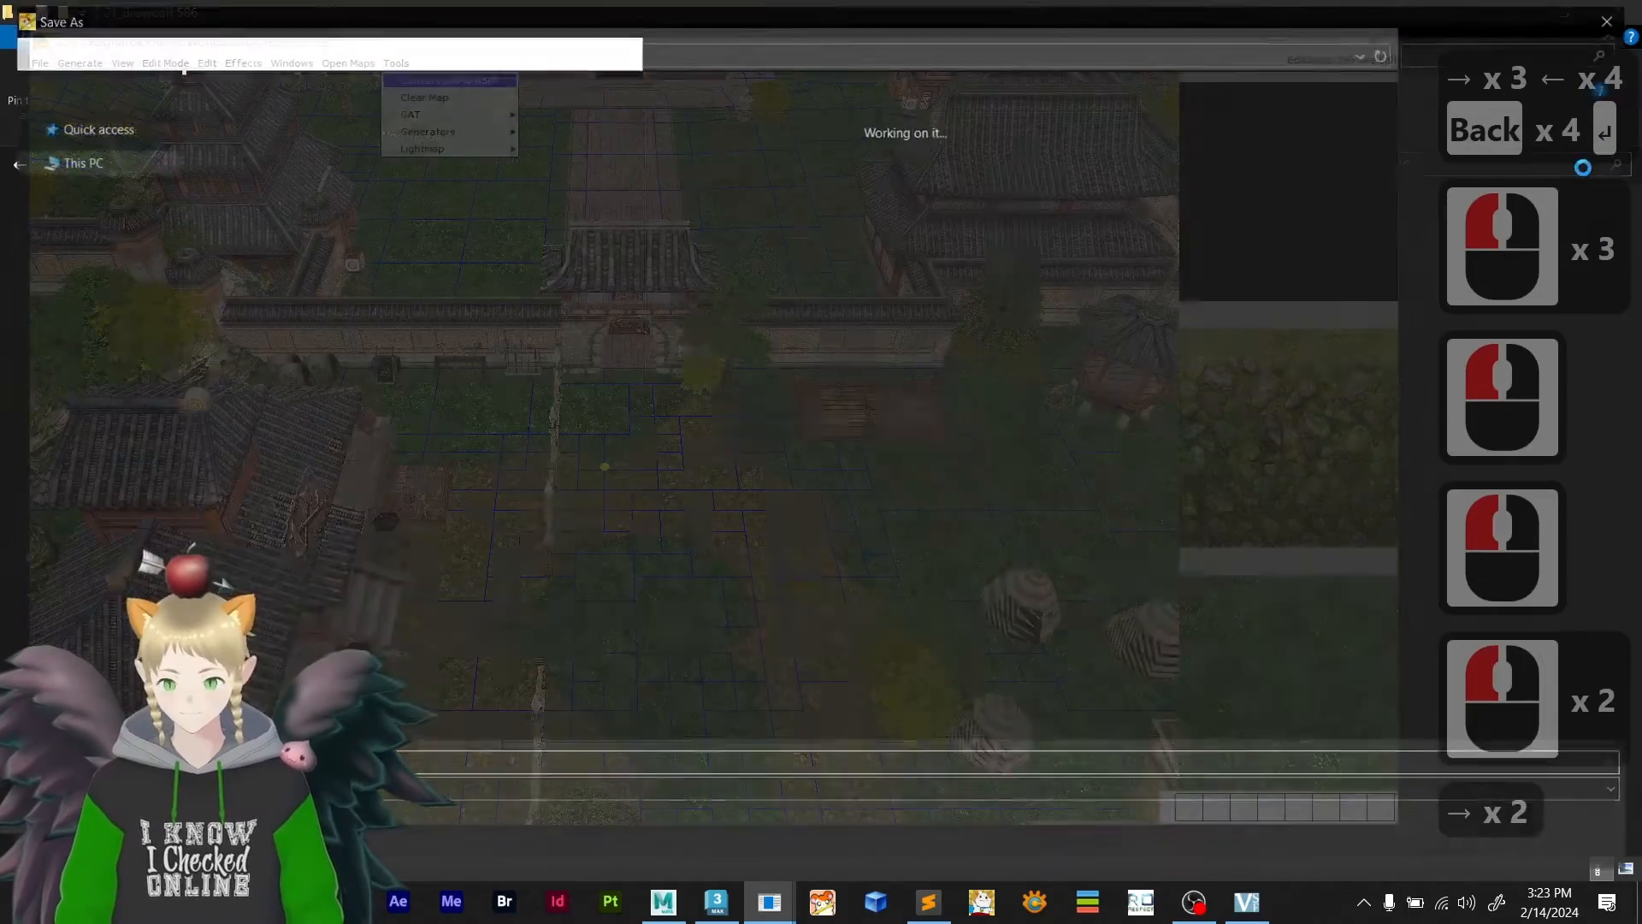
key("BackSpace")
key("BackSpace")
key("BackSpace")
key("BackSpace")
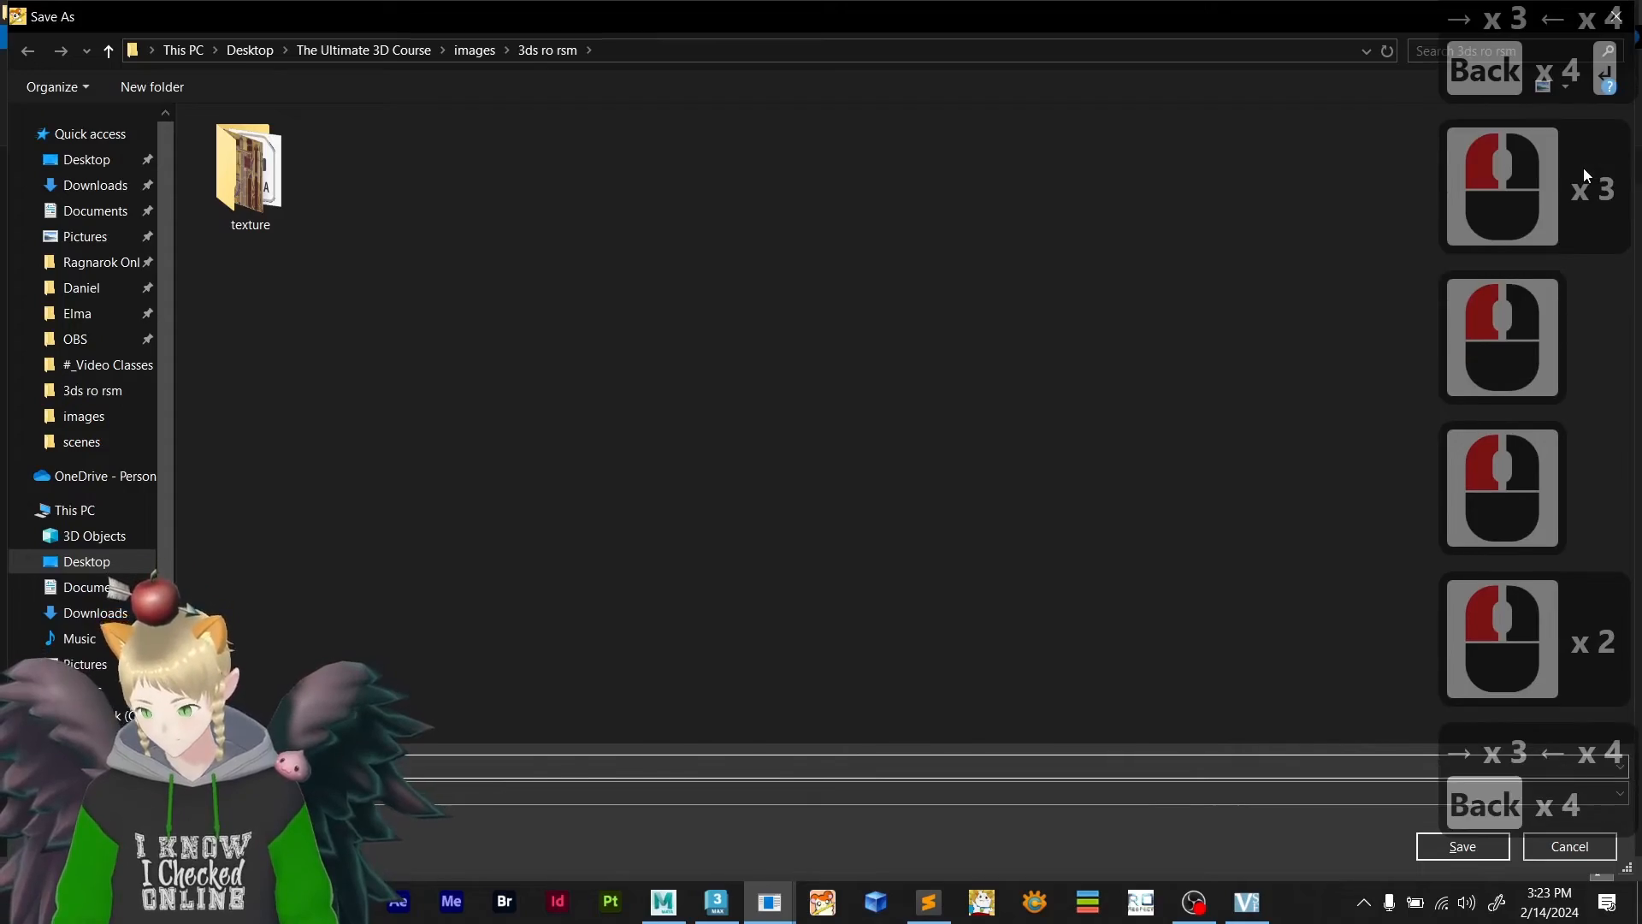
key("Return")
- Convert 3d_course5.3ds to RSM and save it as 3d_course5.rsm in the same folder
left_click(410, 64)
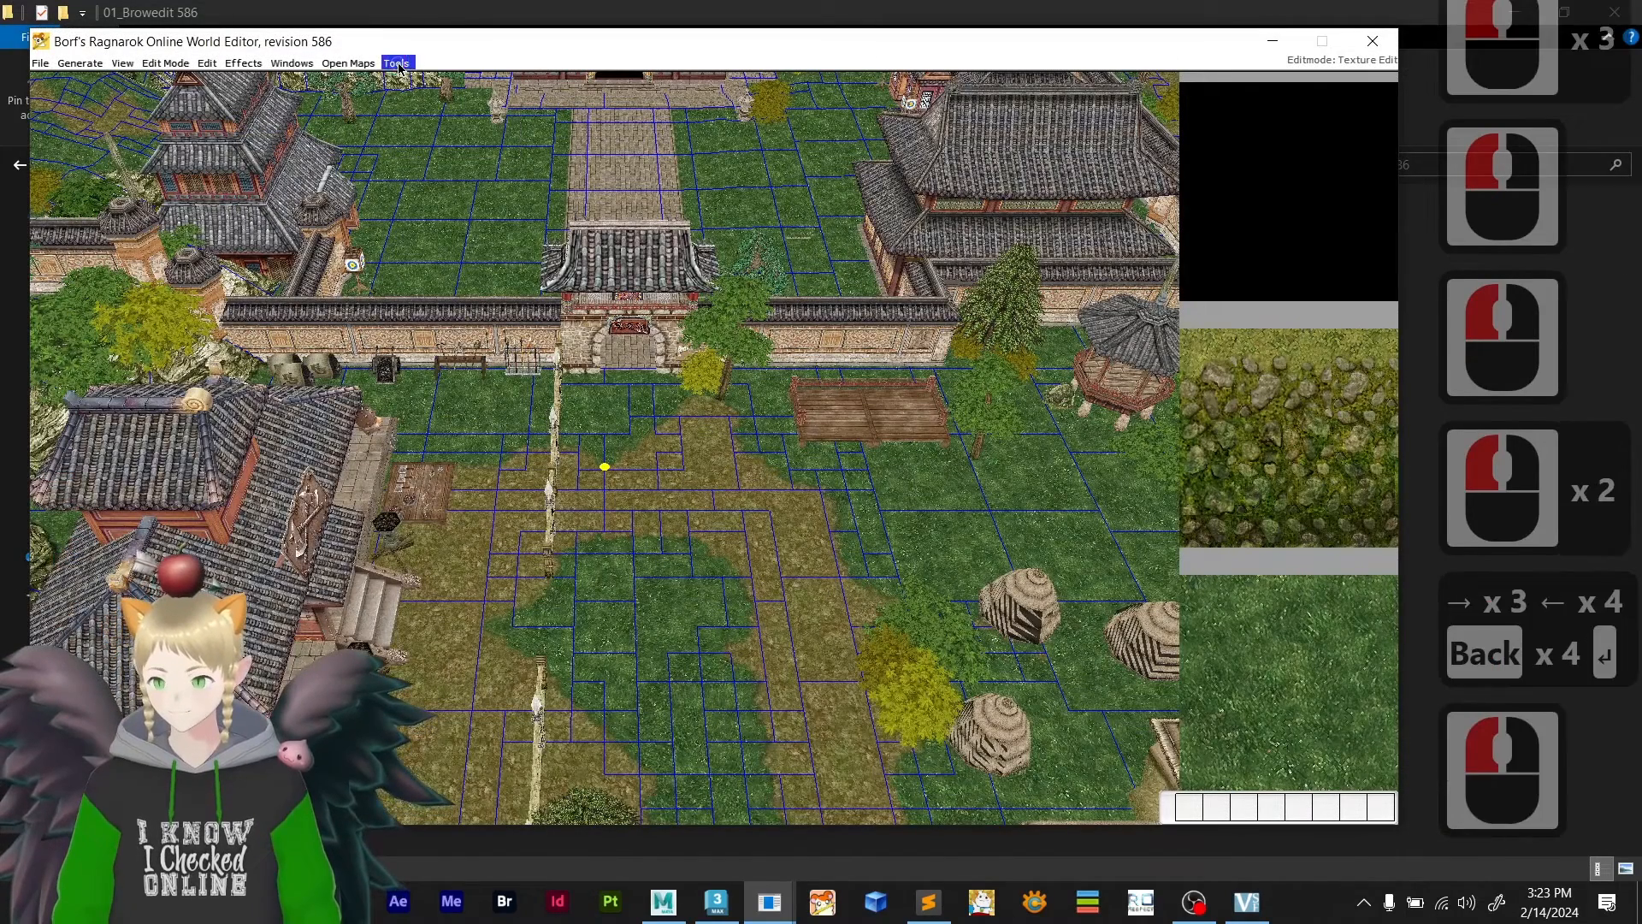
left_click(446, 86)
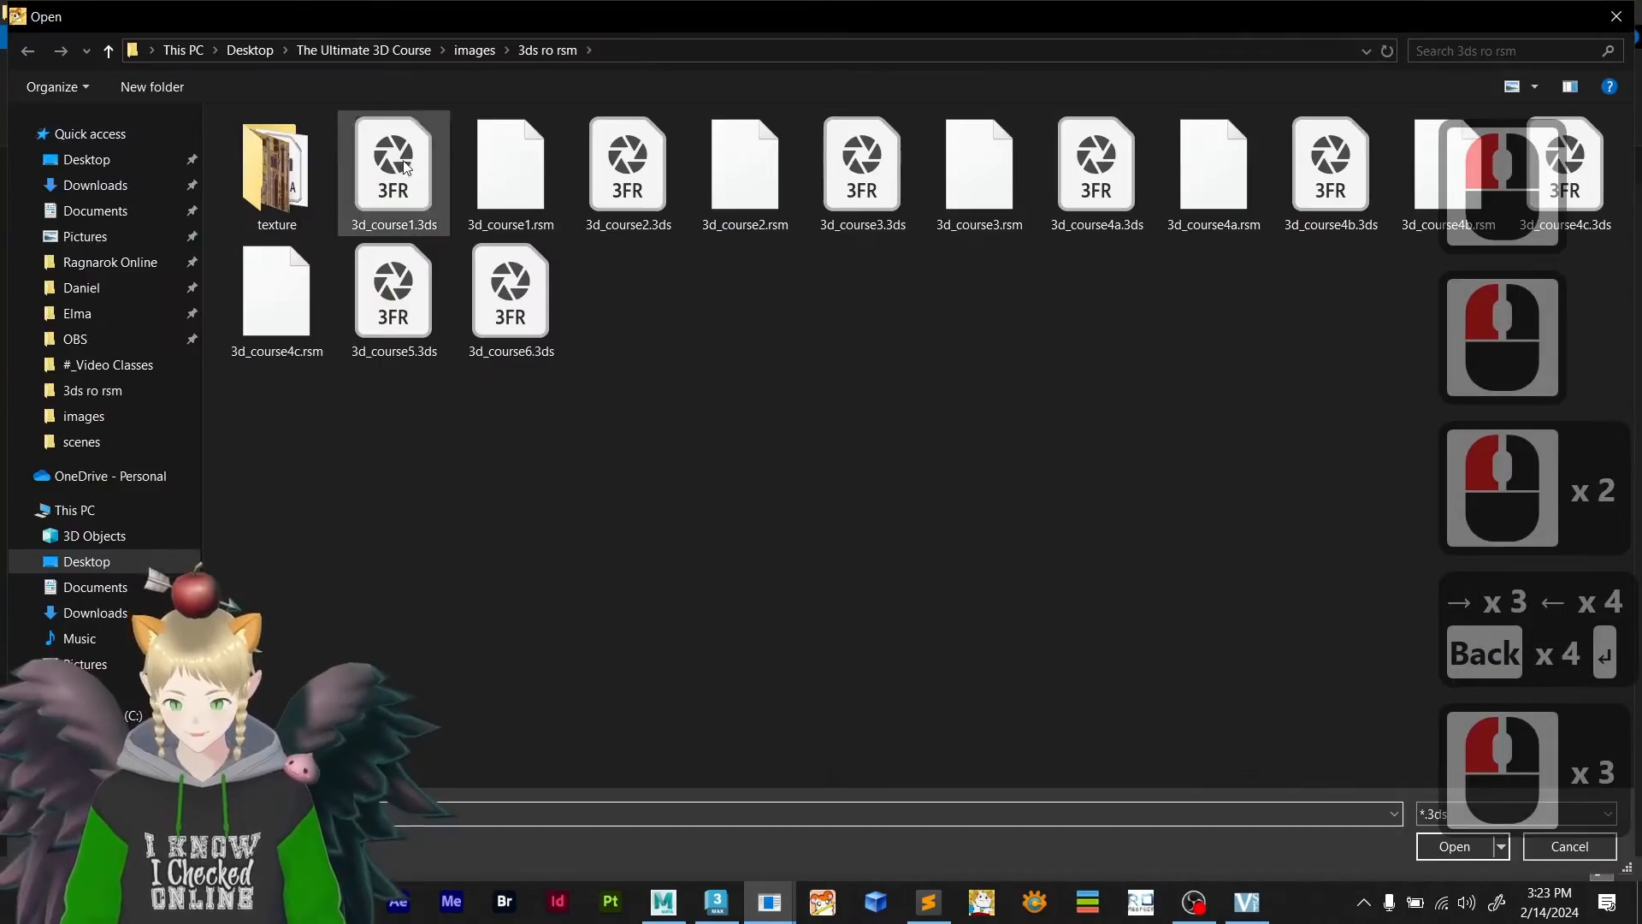
double_click(366, 293)
key("Right")
key("Right")
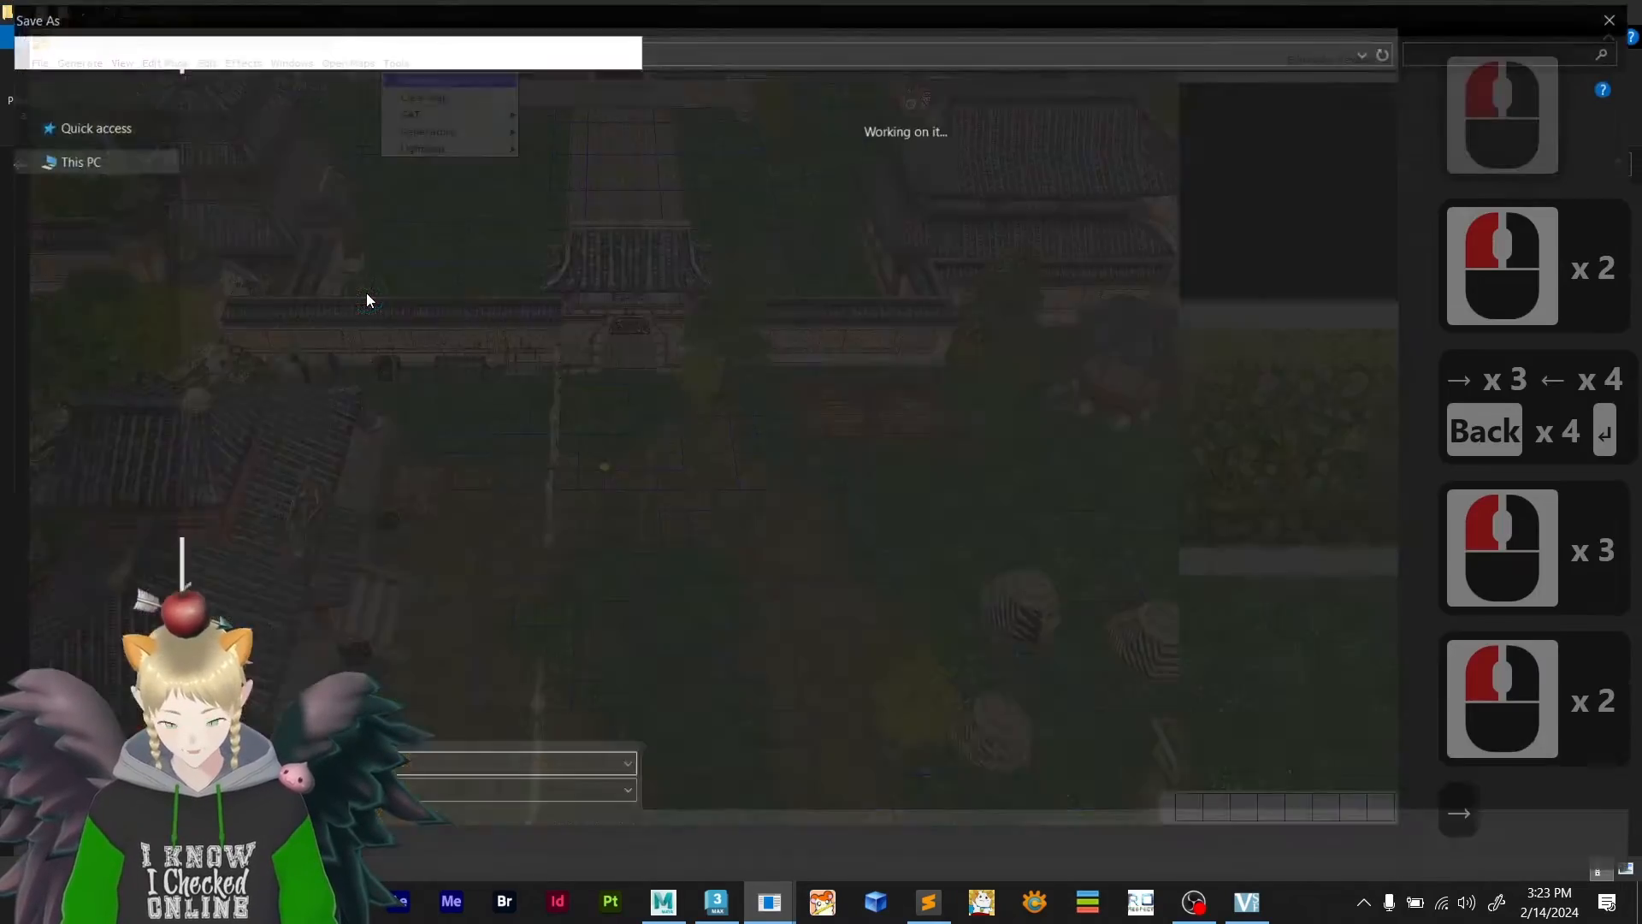
key("Left")
key("Left")
key("Left")
key("Left")
key("BackSpace")
key("BackSpace")
key("BackSpace")
key("BackSpace")
key("Return")
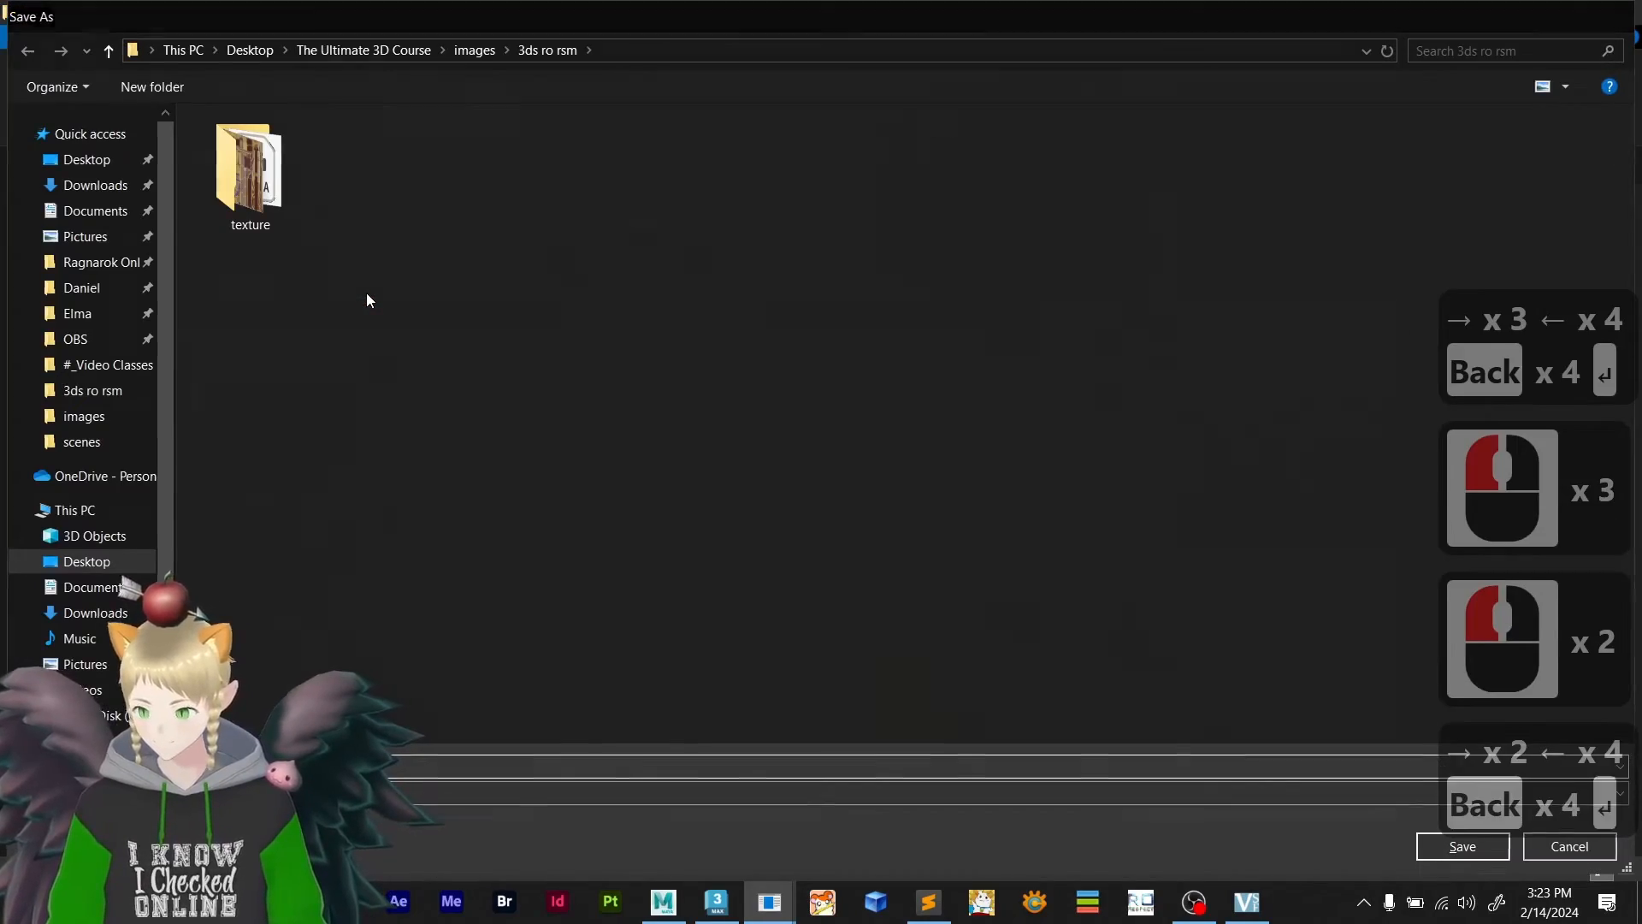
- Convert 3d_course6.3ds to RSM and save it as 3d_course6.rsm in the same folder
left_click(401, 65)
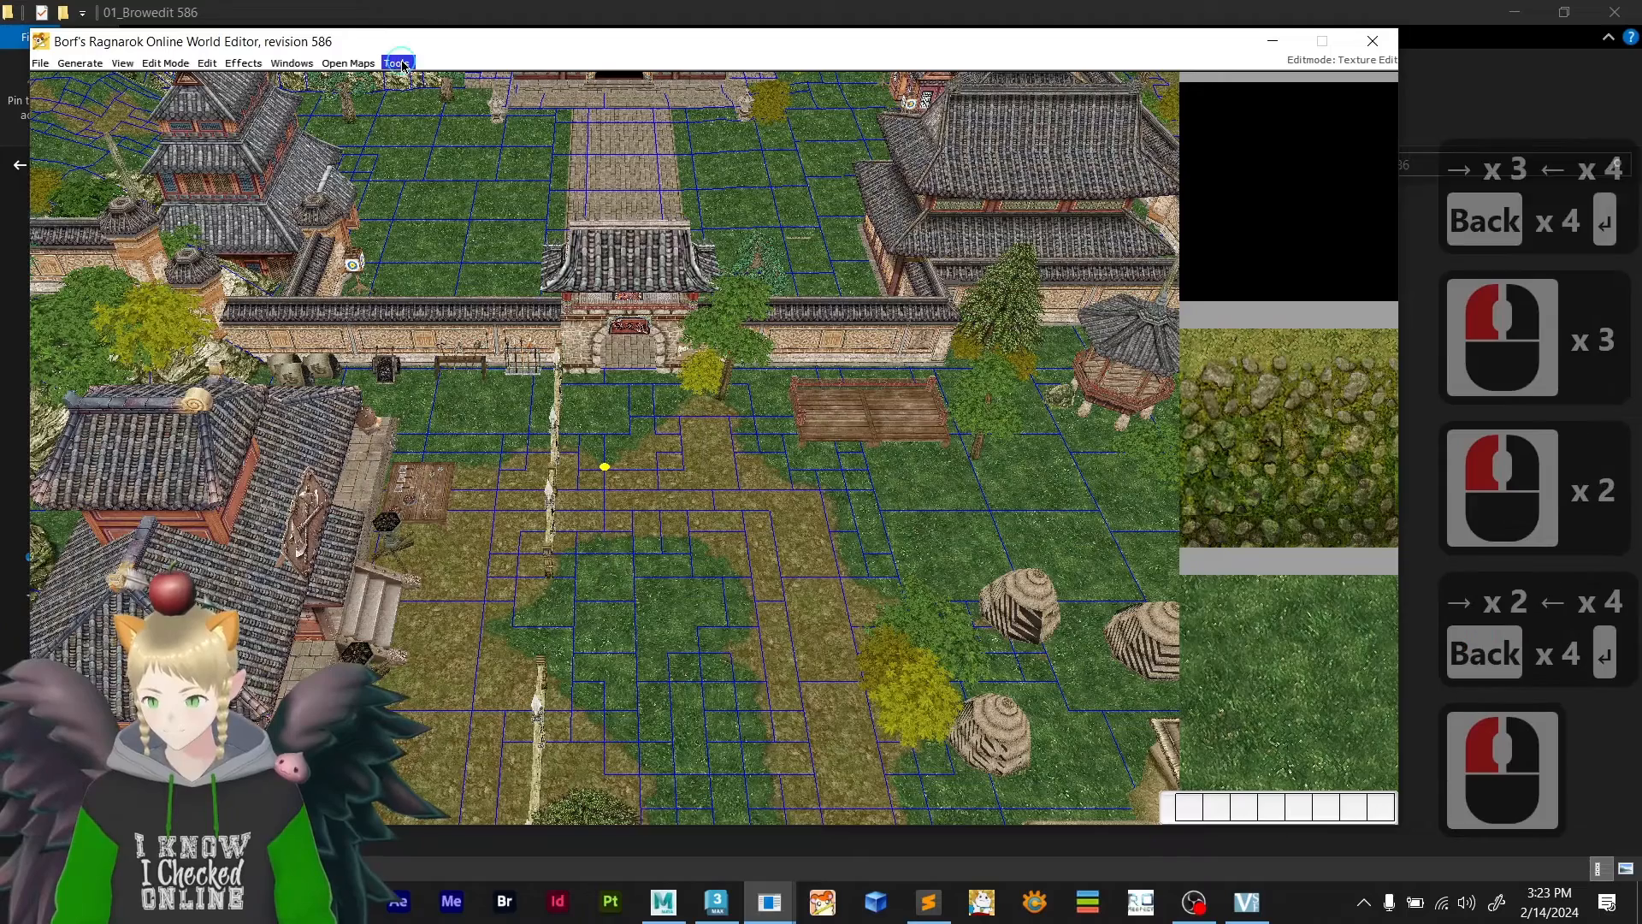
left_click(403, 66)
left_click(414, 80)
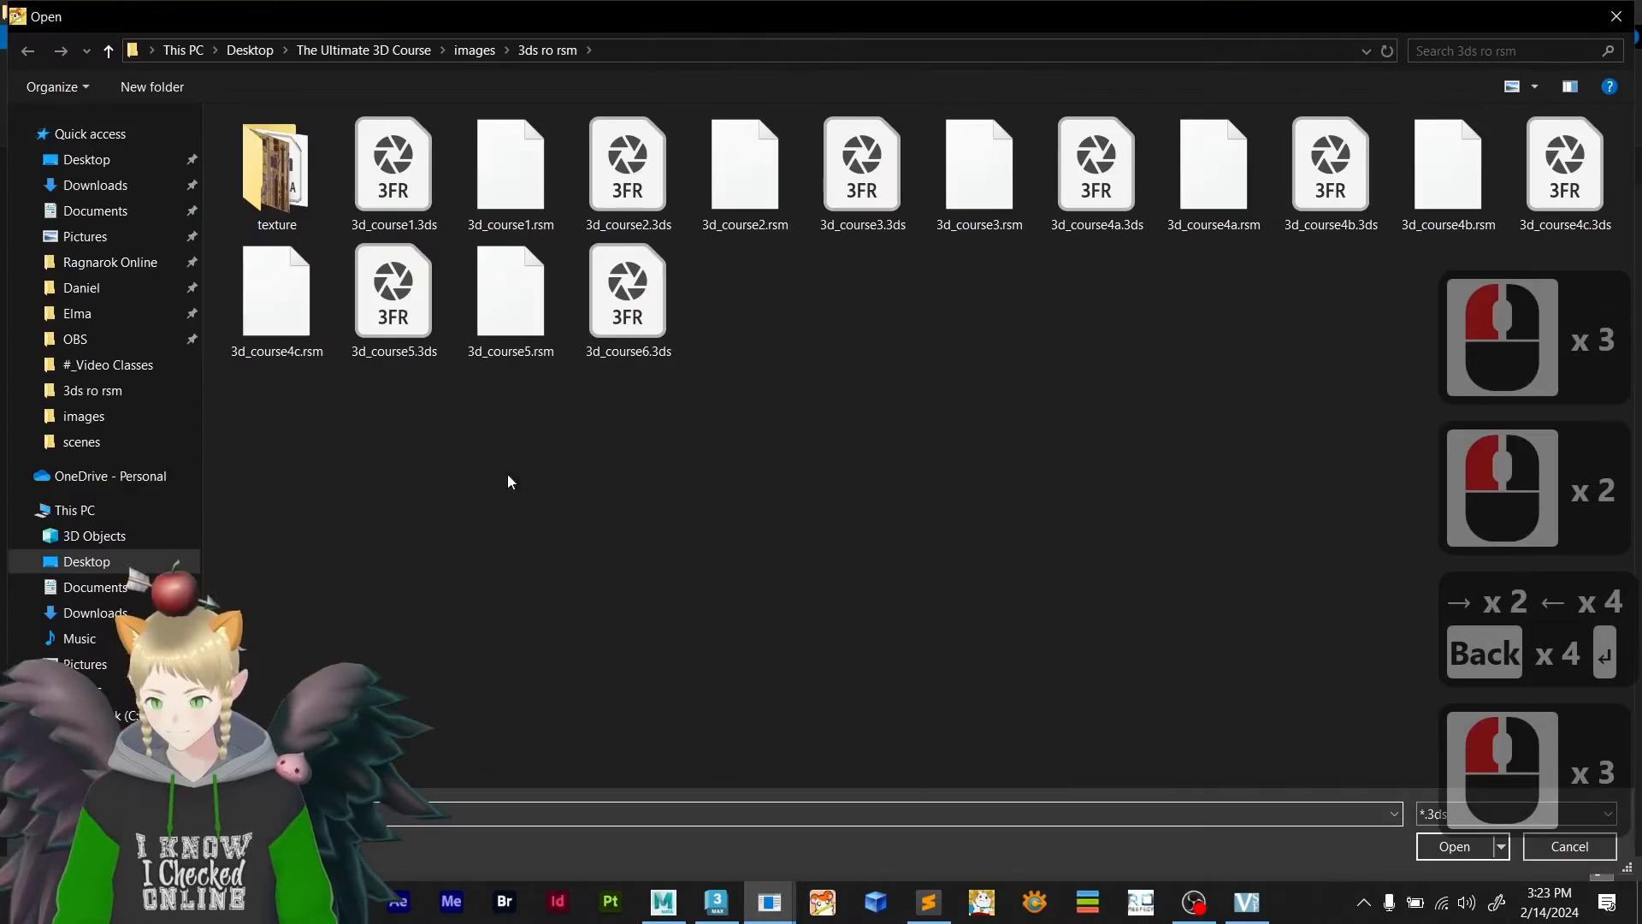
double_click(614, 330)
key("Right")
key("Right")
key("Right")
key("Right")
key("Right")
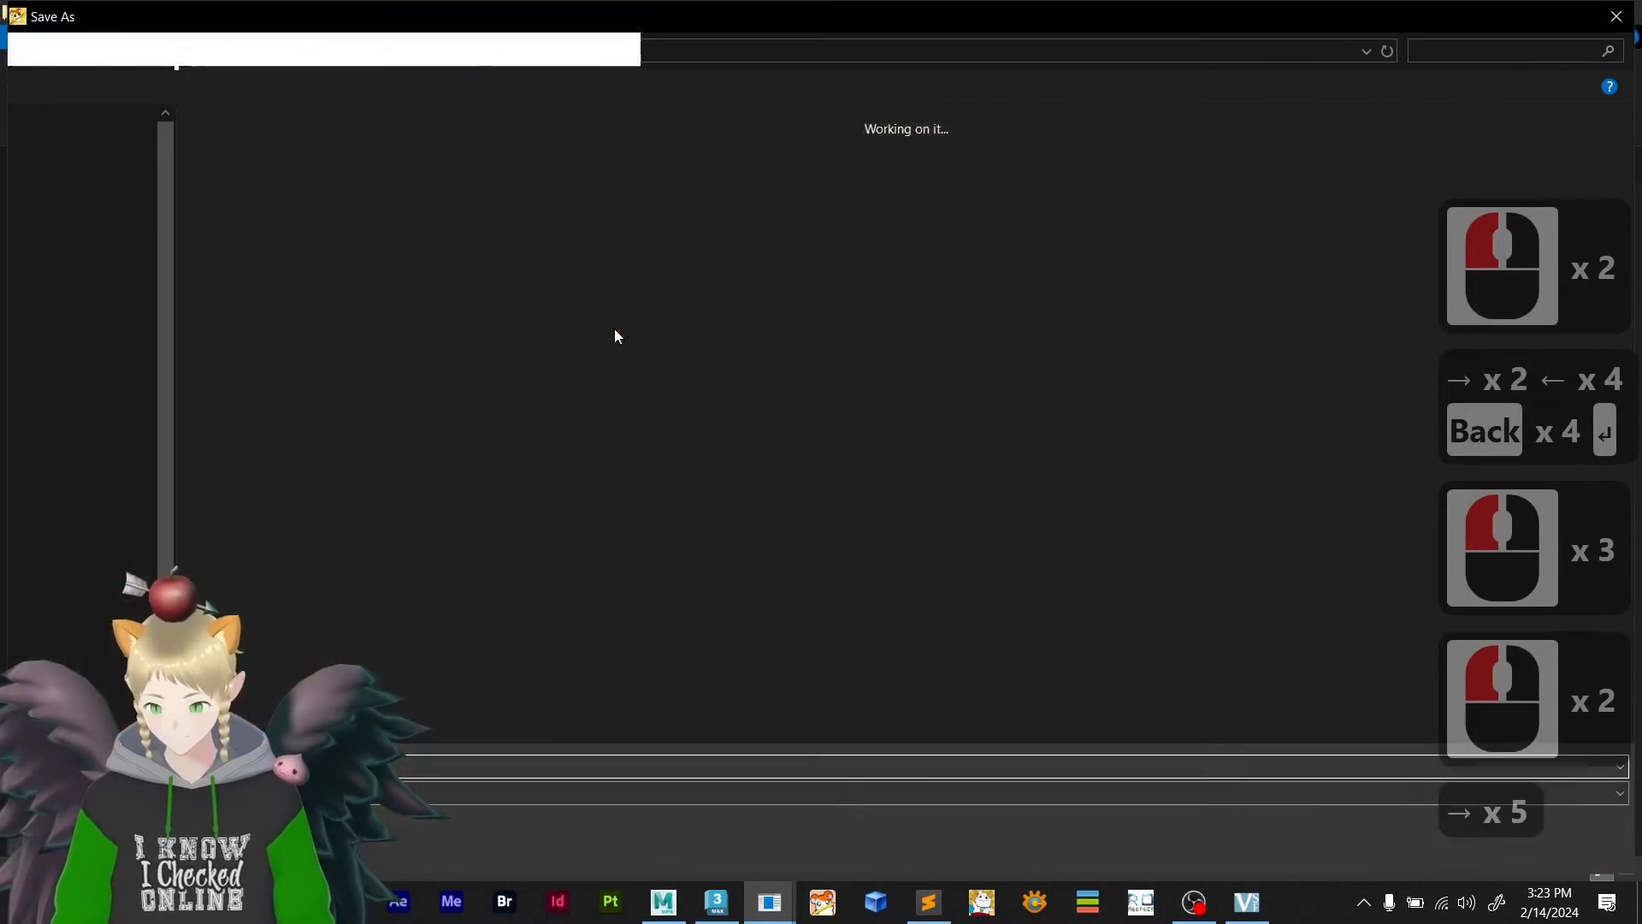
key("Left")
key("Left")
key("Left")
key("Left")
key("BackSpace")
key("BackSpace")
key("BackSpace")
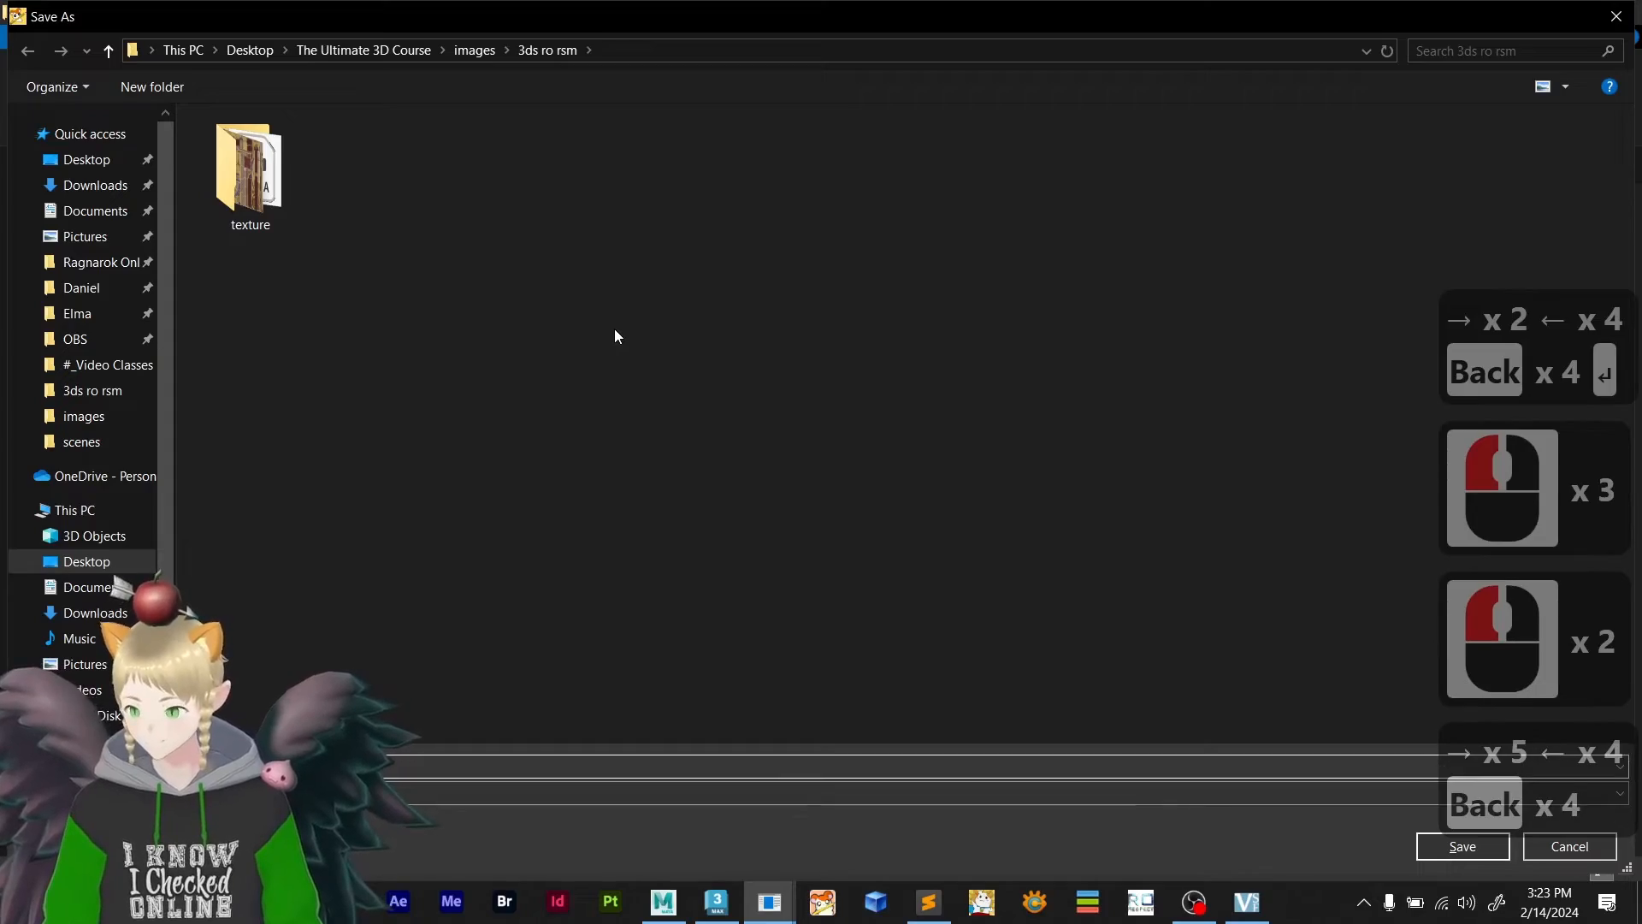
key("Return")
- Bring up the RSM Editor and open 3d_course1.rsm from the "3ds ro rsm" folder
left_click(287, 65)
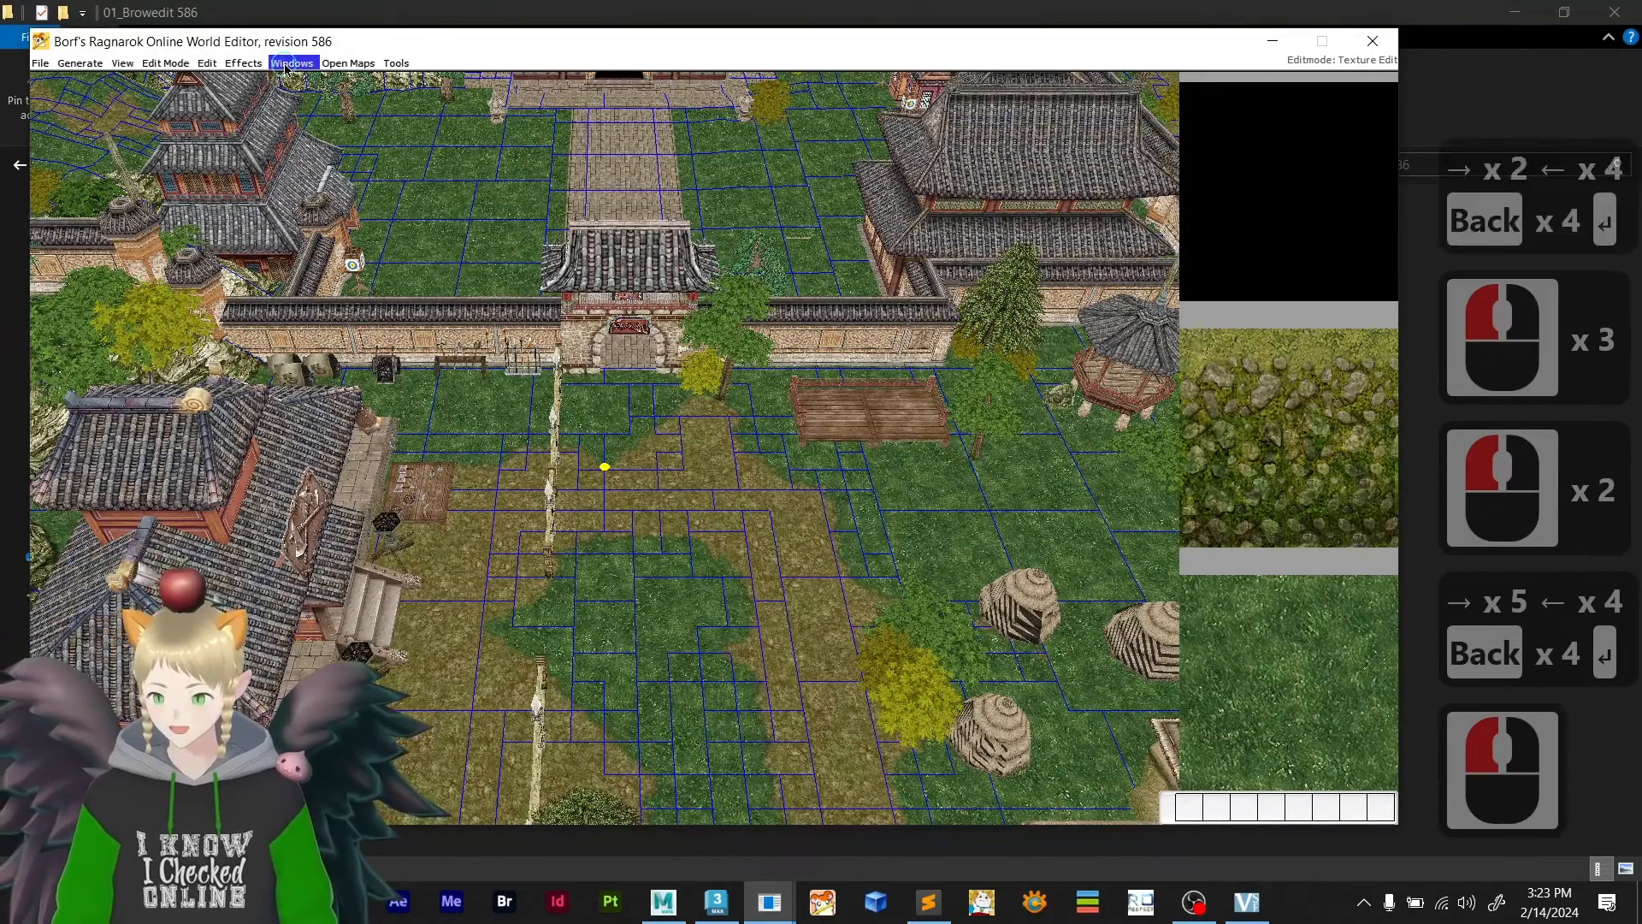
left_click(288, 65)
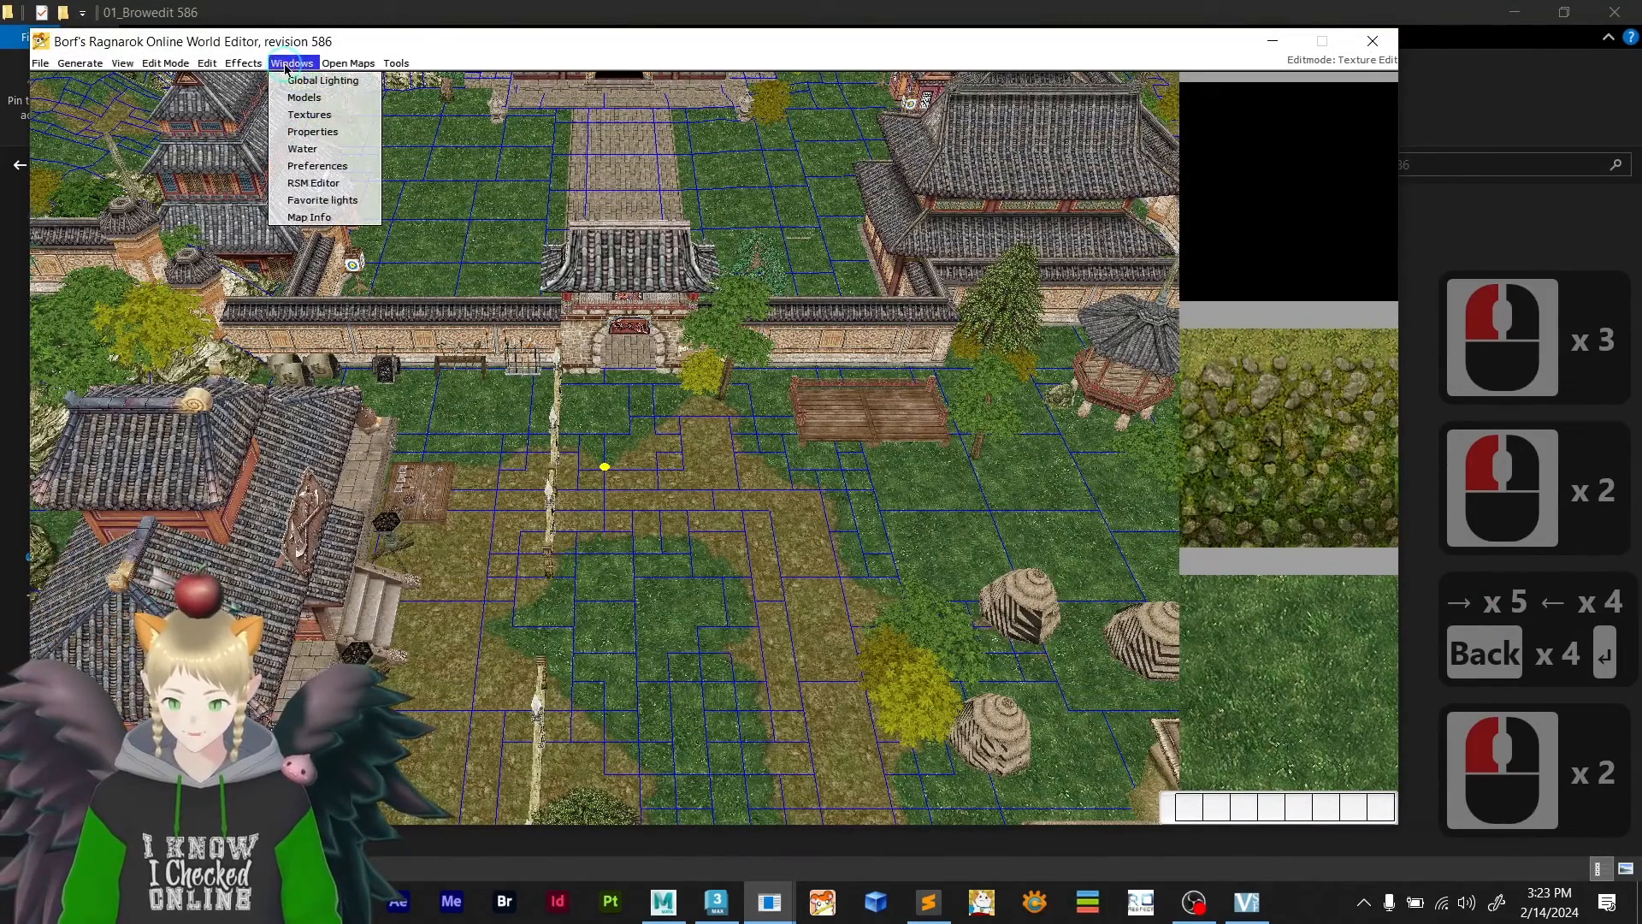
left_click(313, 184)
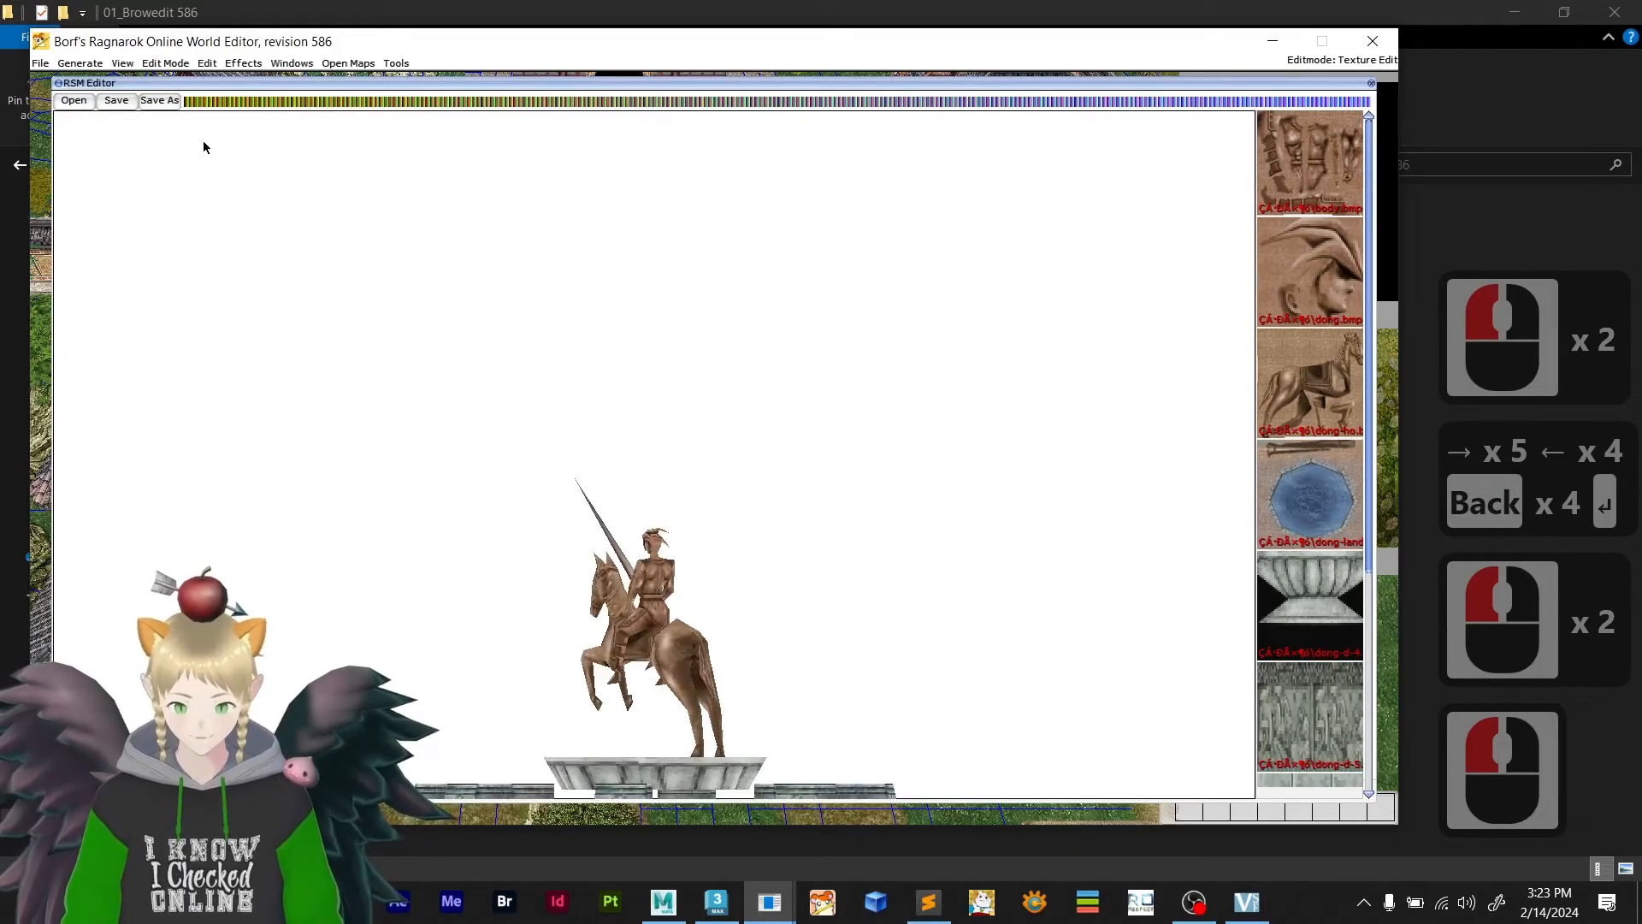
left_click(73, 101)
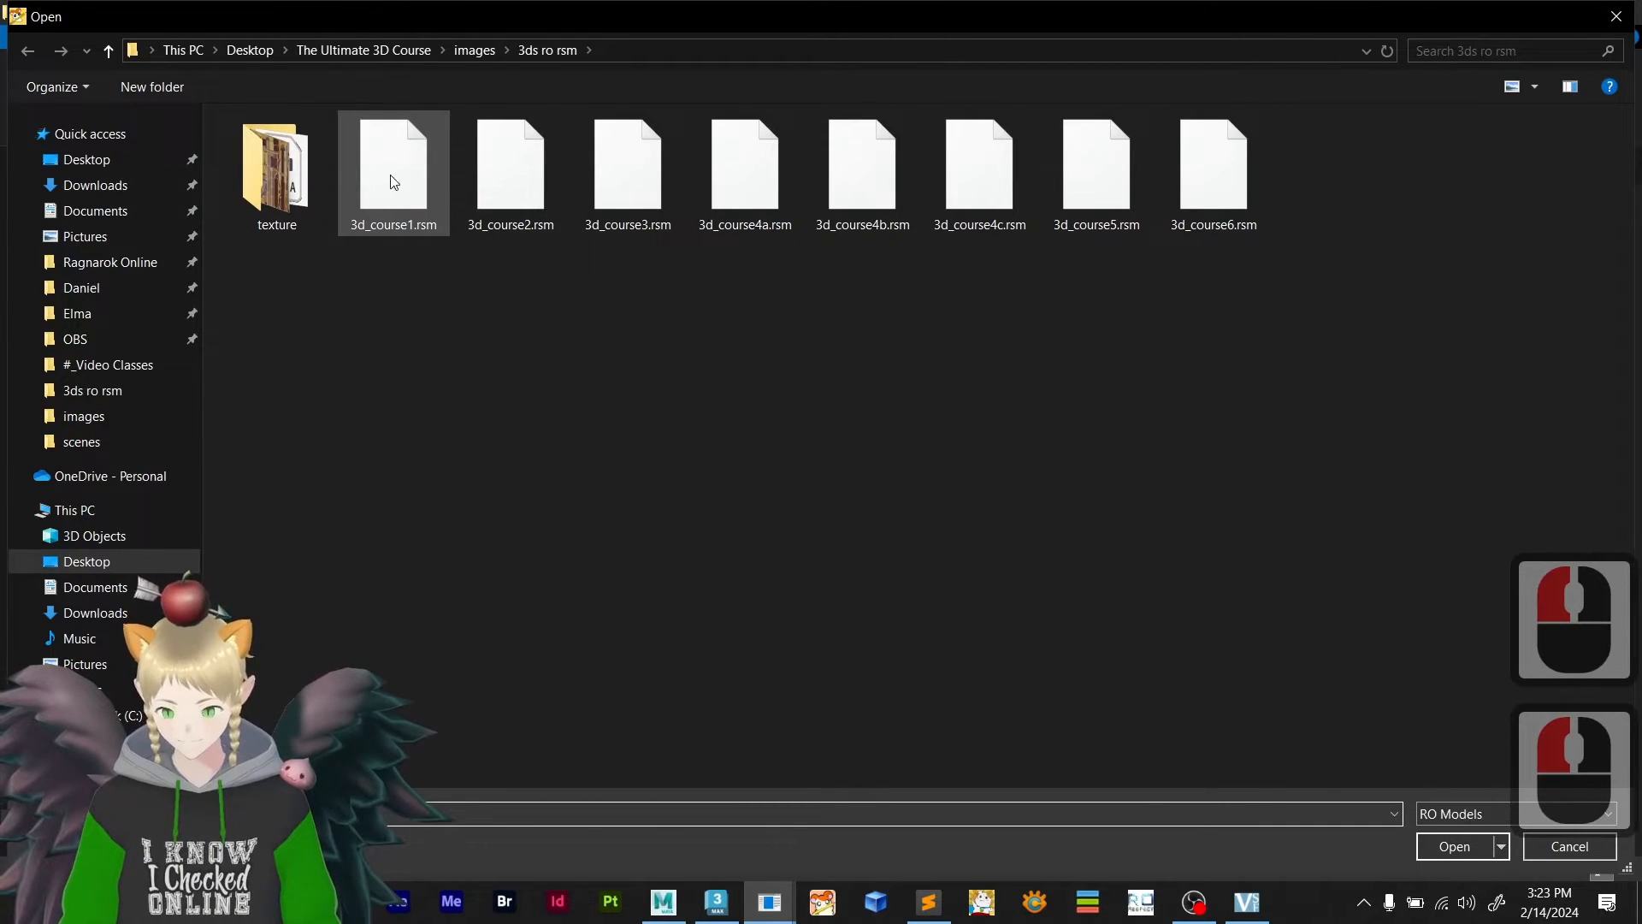
double_click(384, 211)
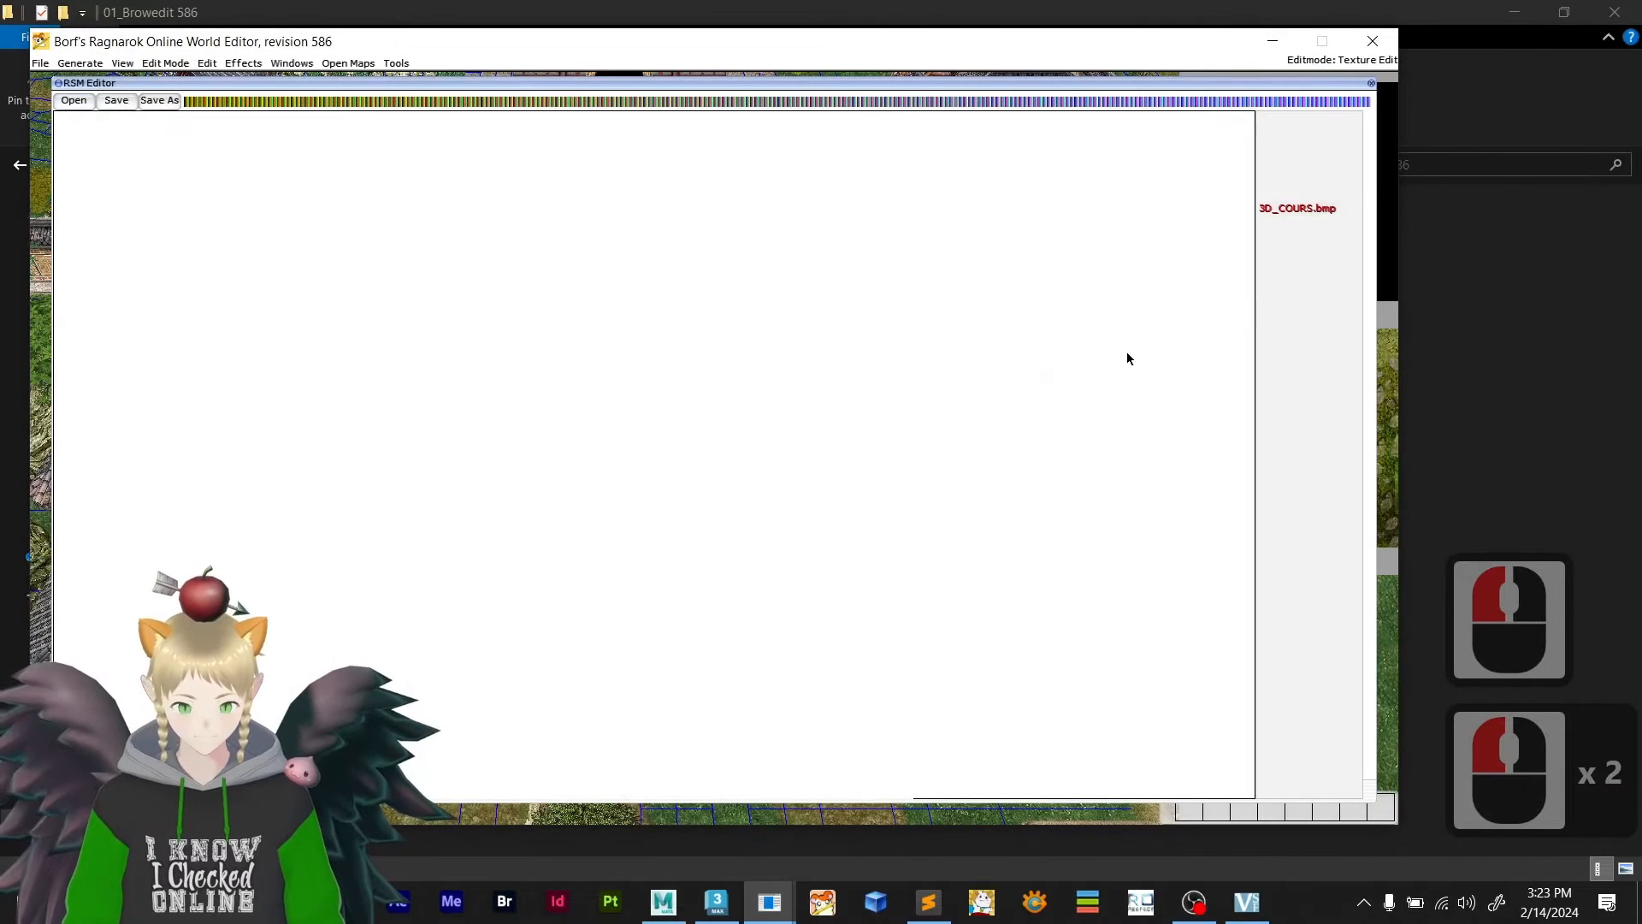
- Replace the model's 3D_COURS.bmp texture with 3d_course1.bmp from the RO texture library
left_click(1295, 174)
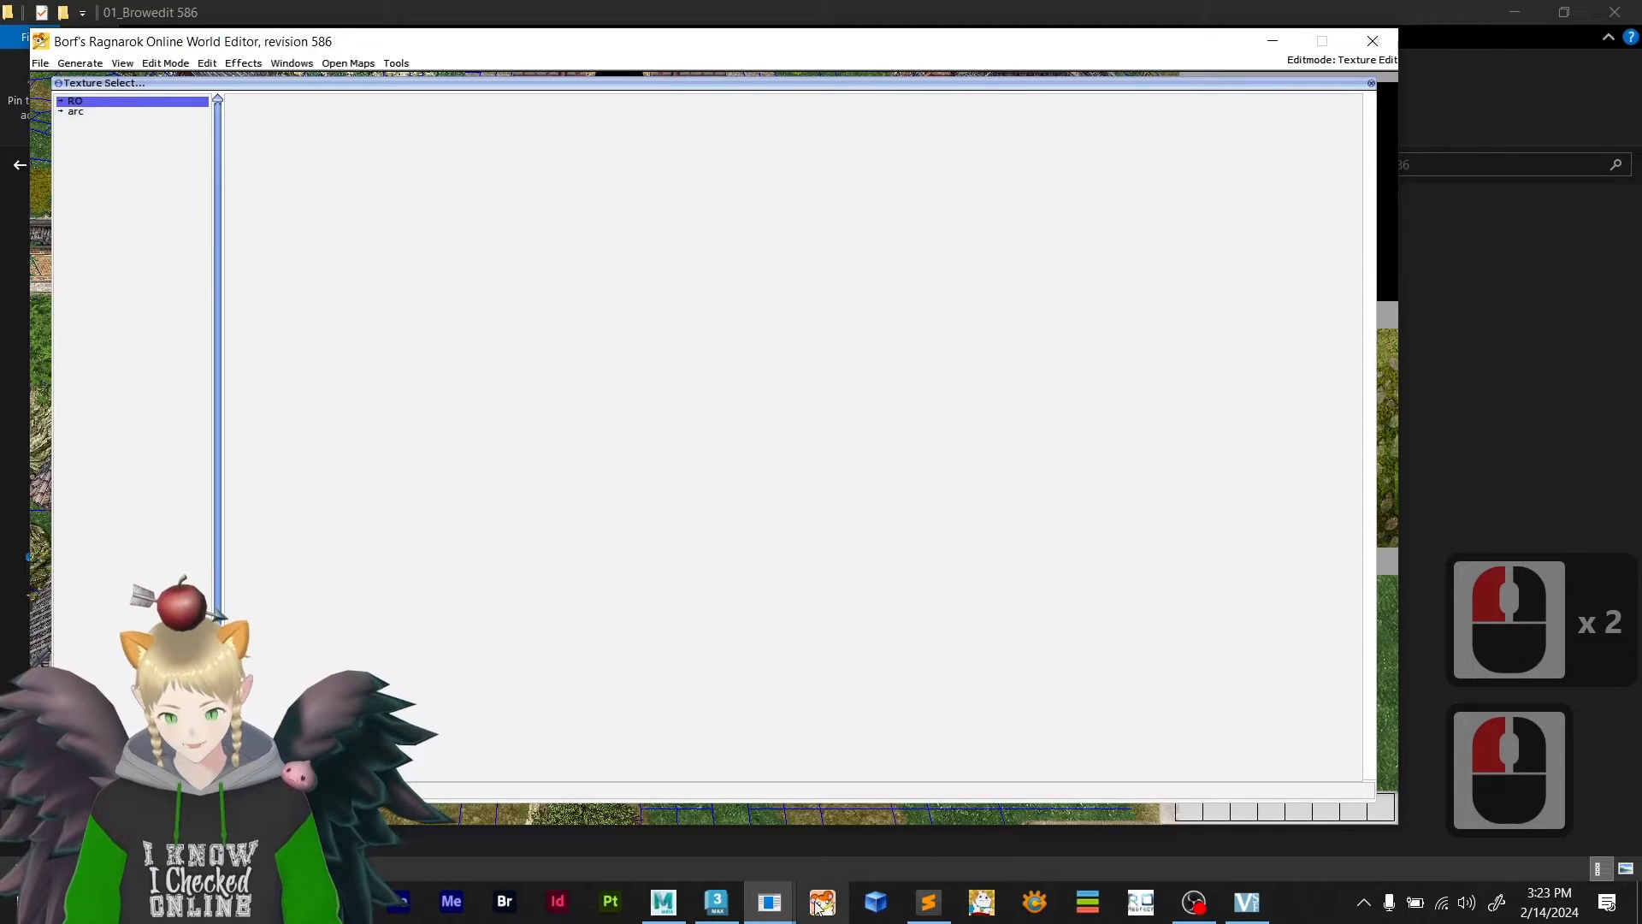
left_click(77, 104)
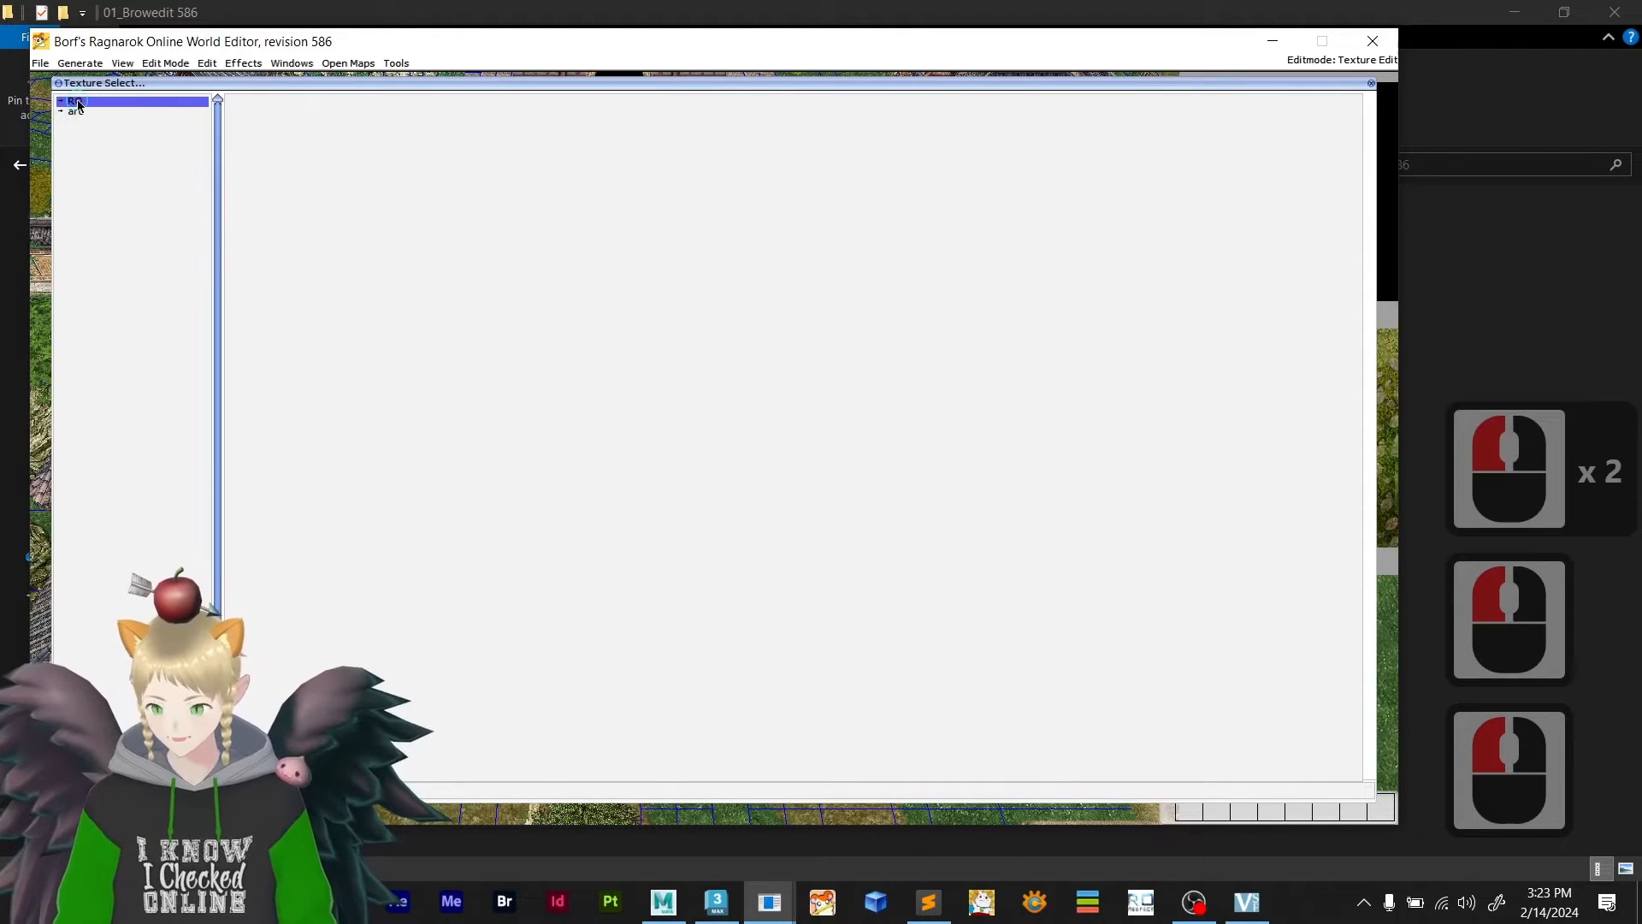
scroll(171, 598, "down", 12)
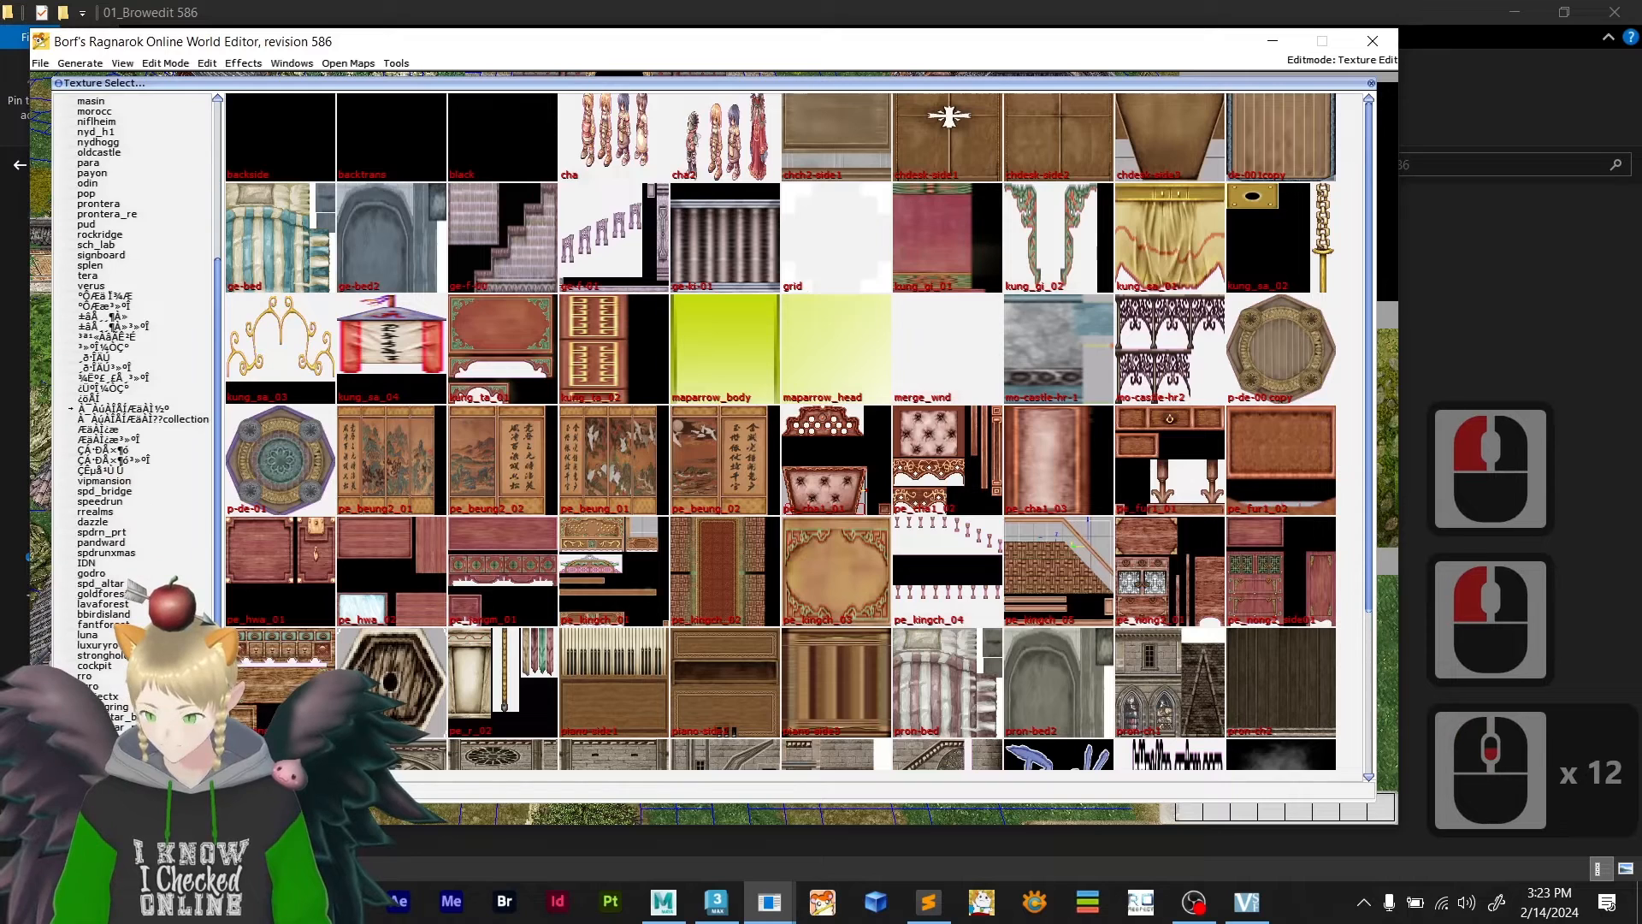
left_click(94, 758)
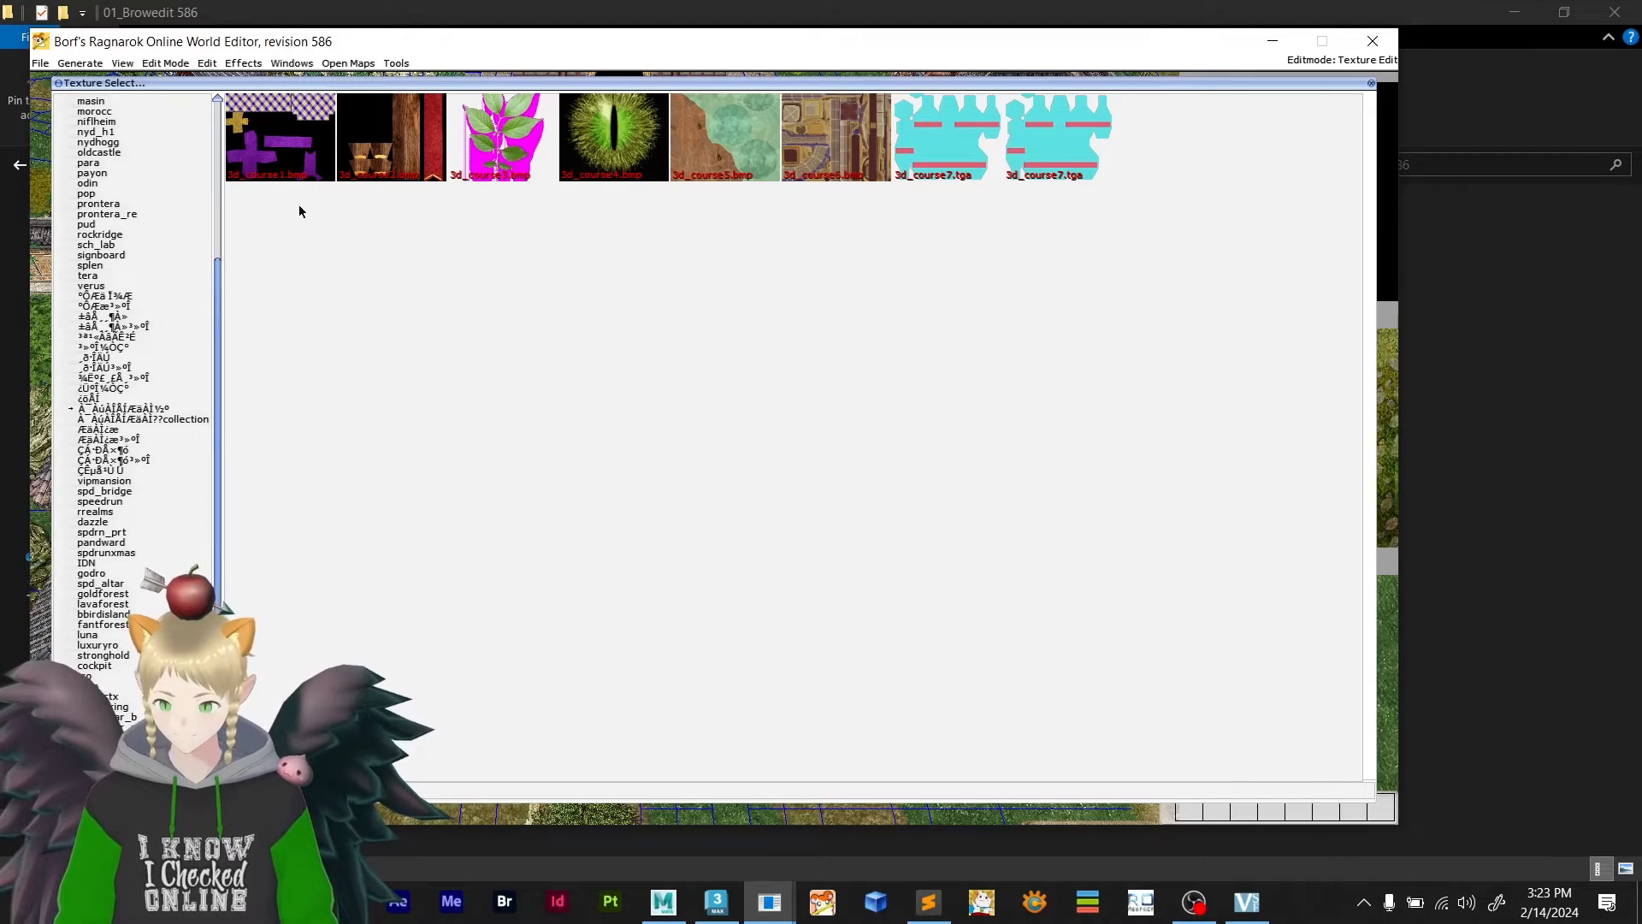
left_click(286, 152)
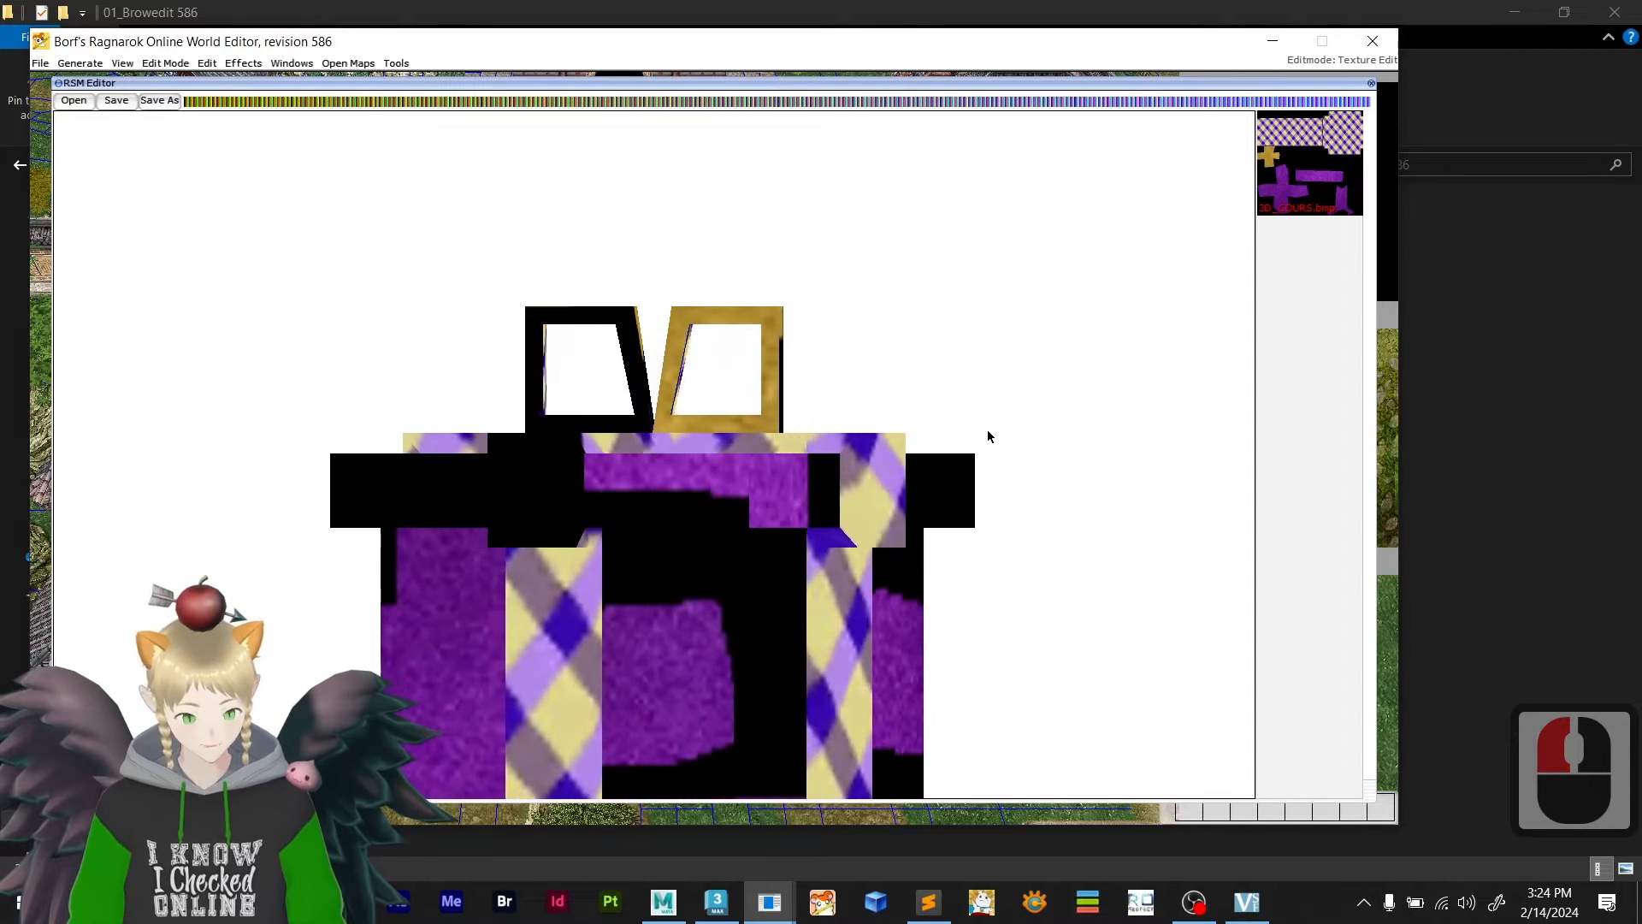
- Quit the world editor and go to the flip folder inside the "3ds ro rsm" texture folder in File Explorer
left_click(1371, 83)
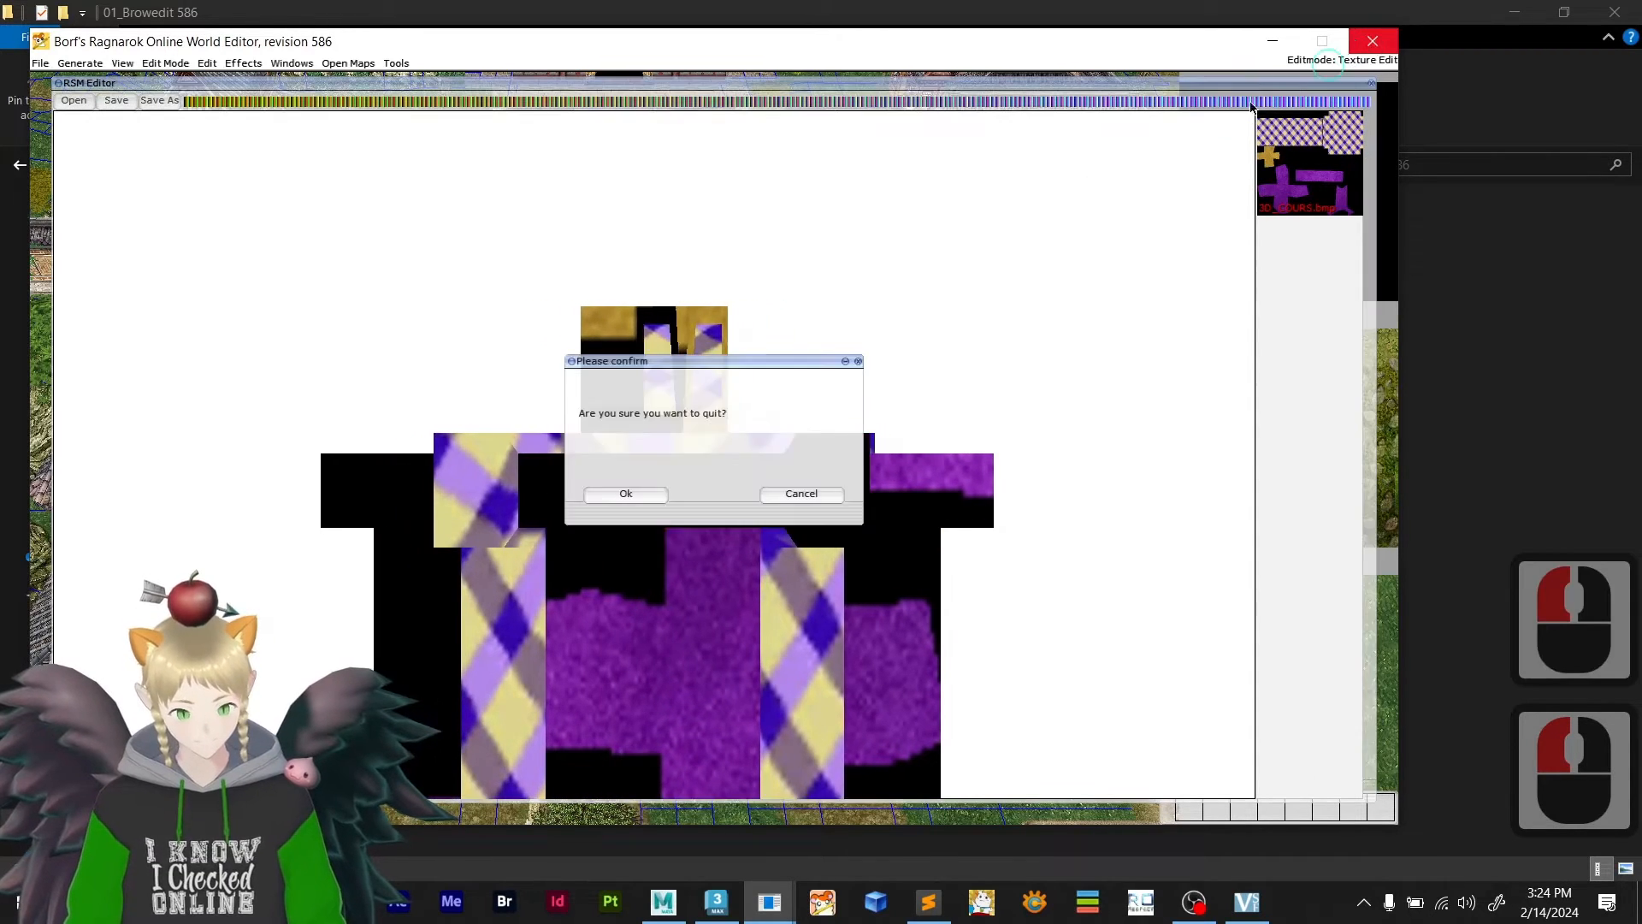
left_click(636, 493)
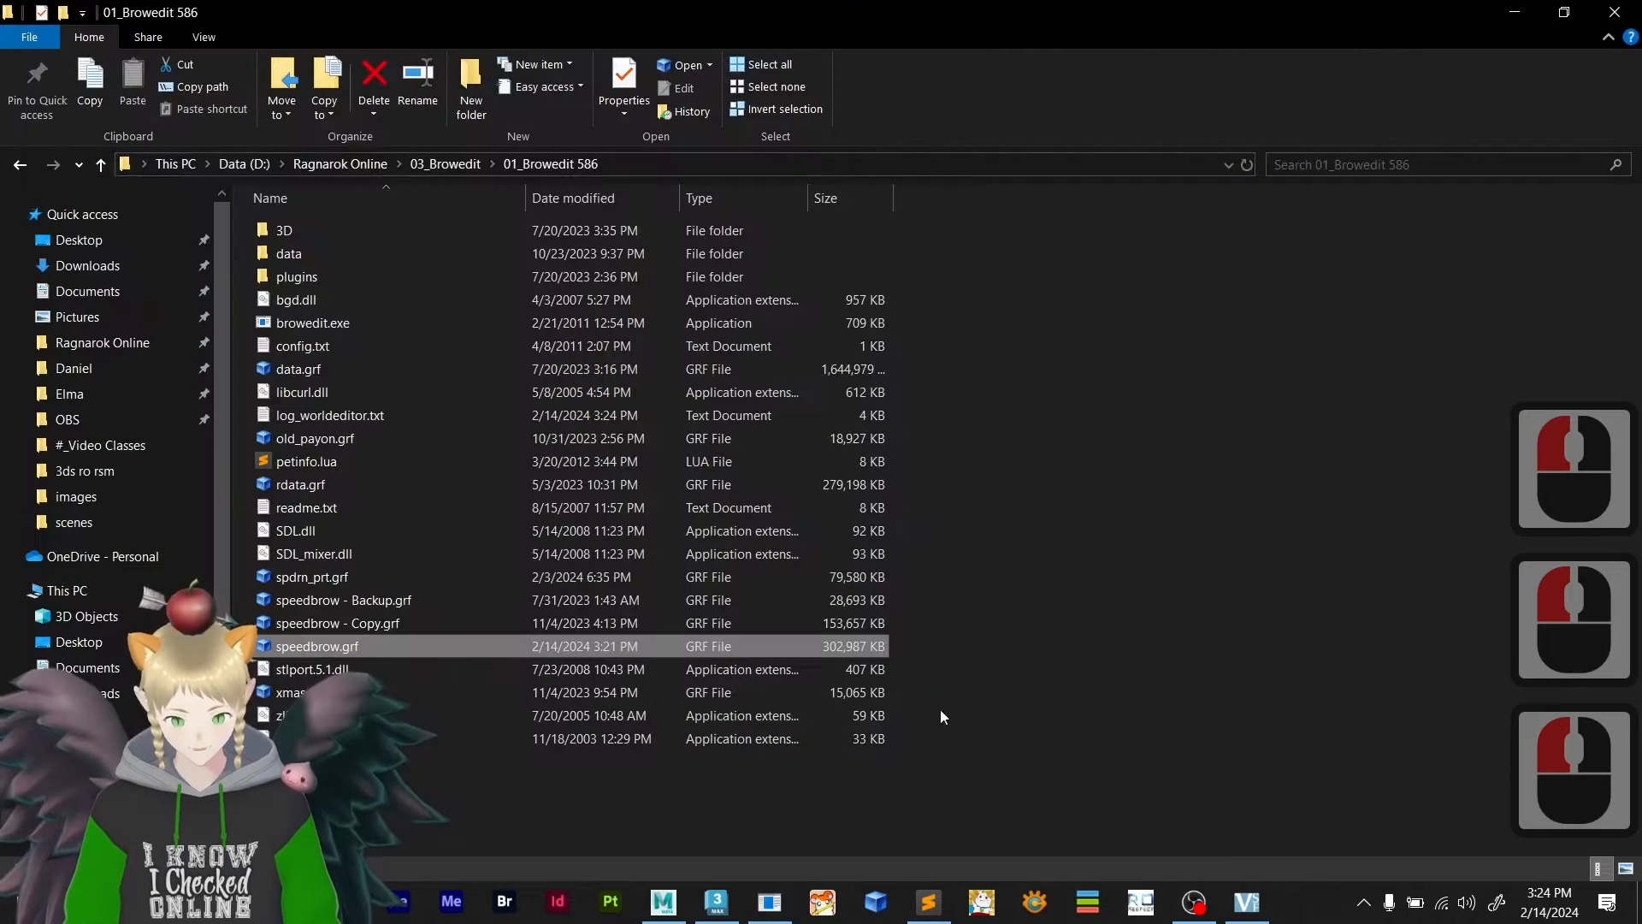
left_click(881, 908)
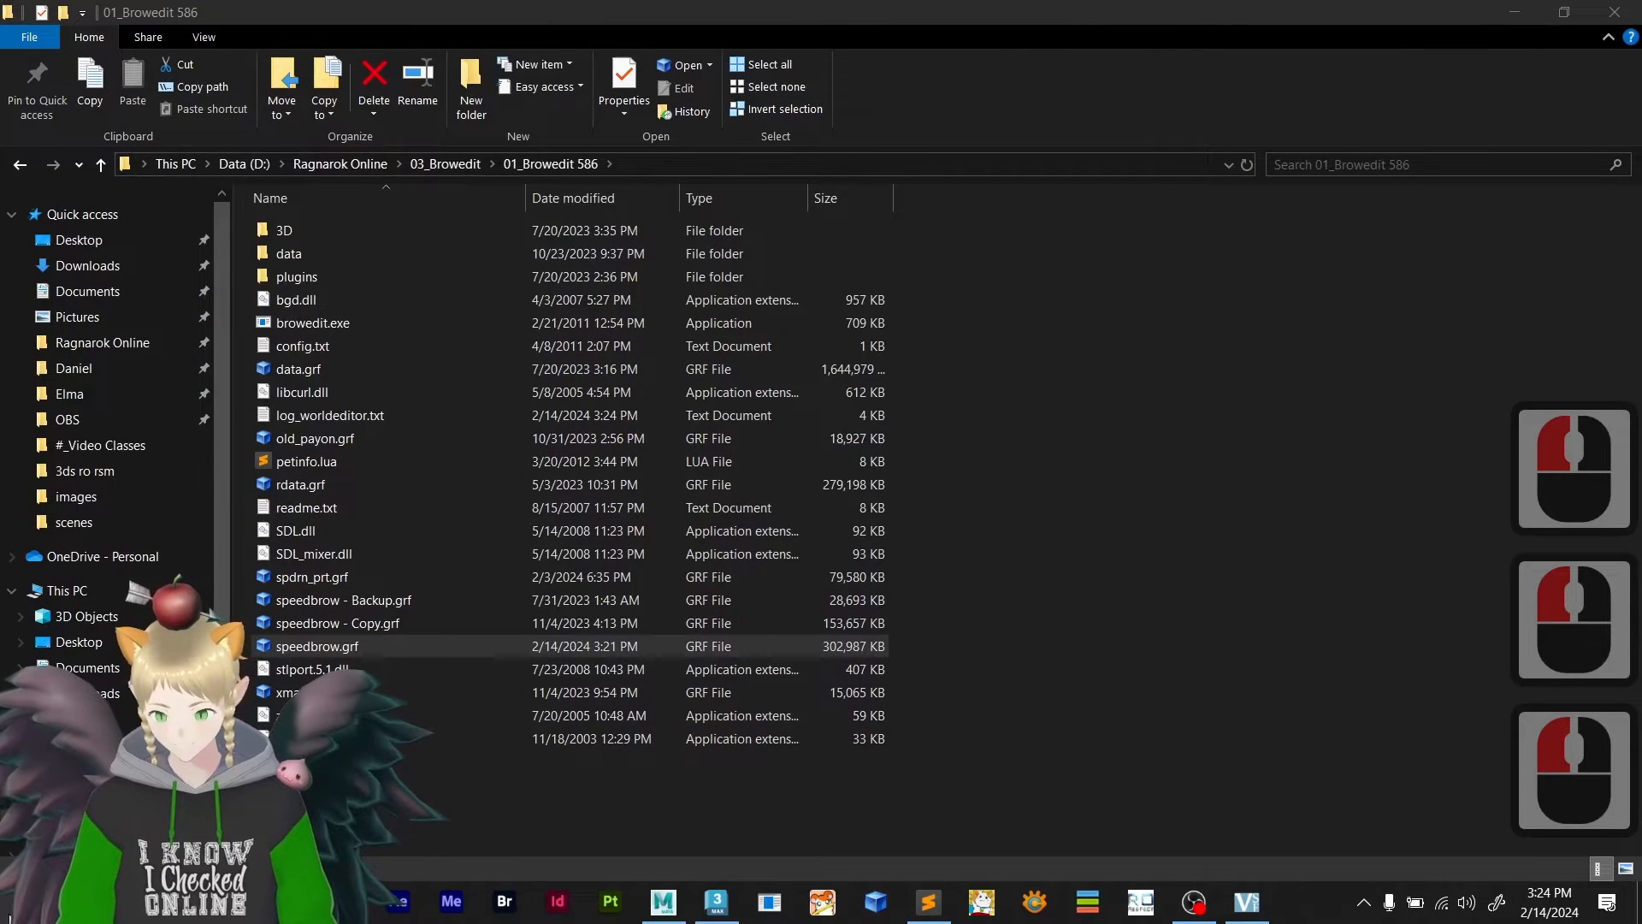
left_click(346, 902)
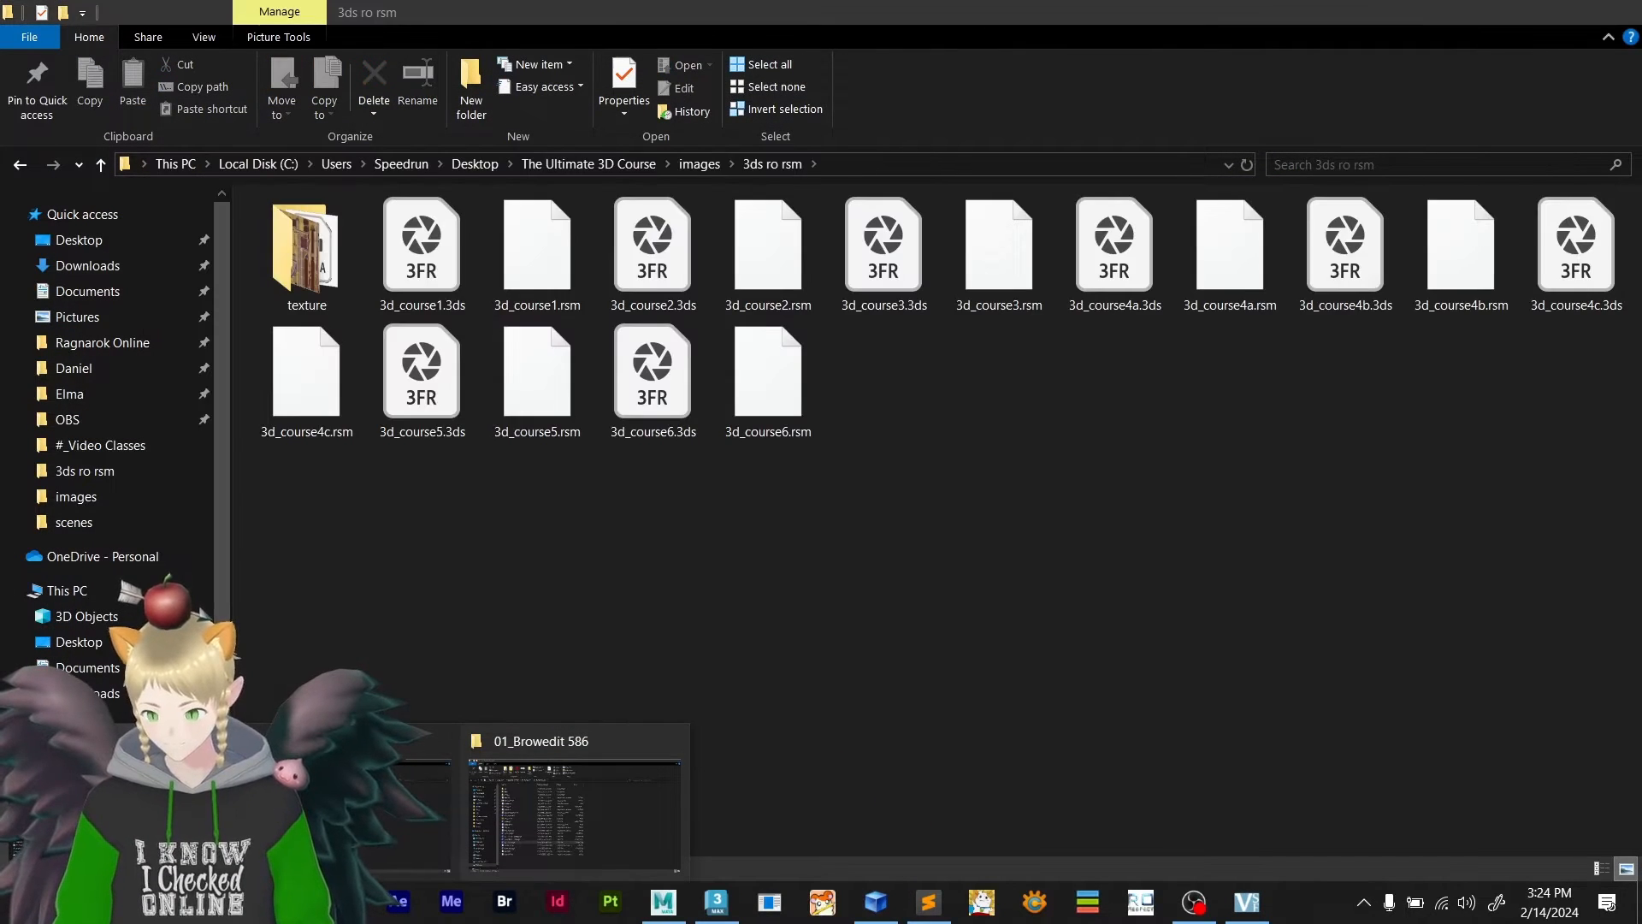
left_click(351, 810)
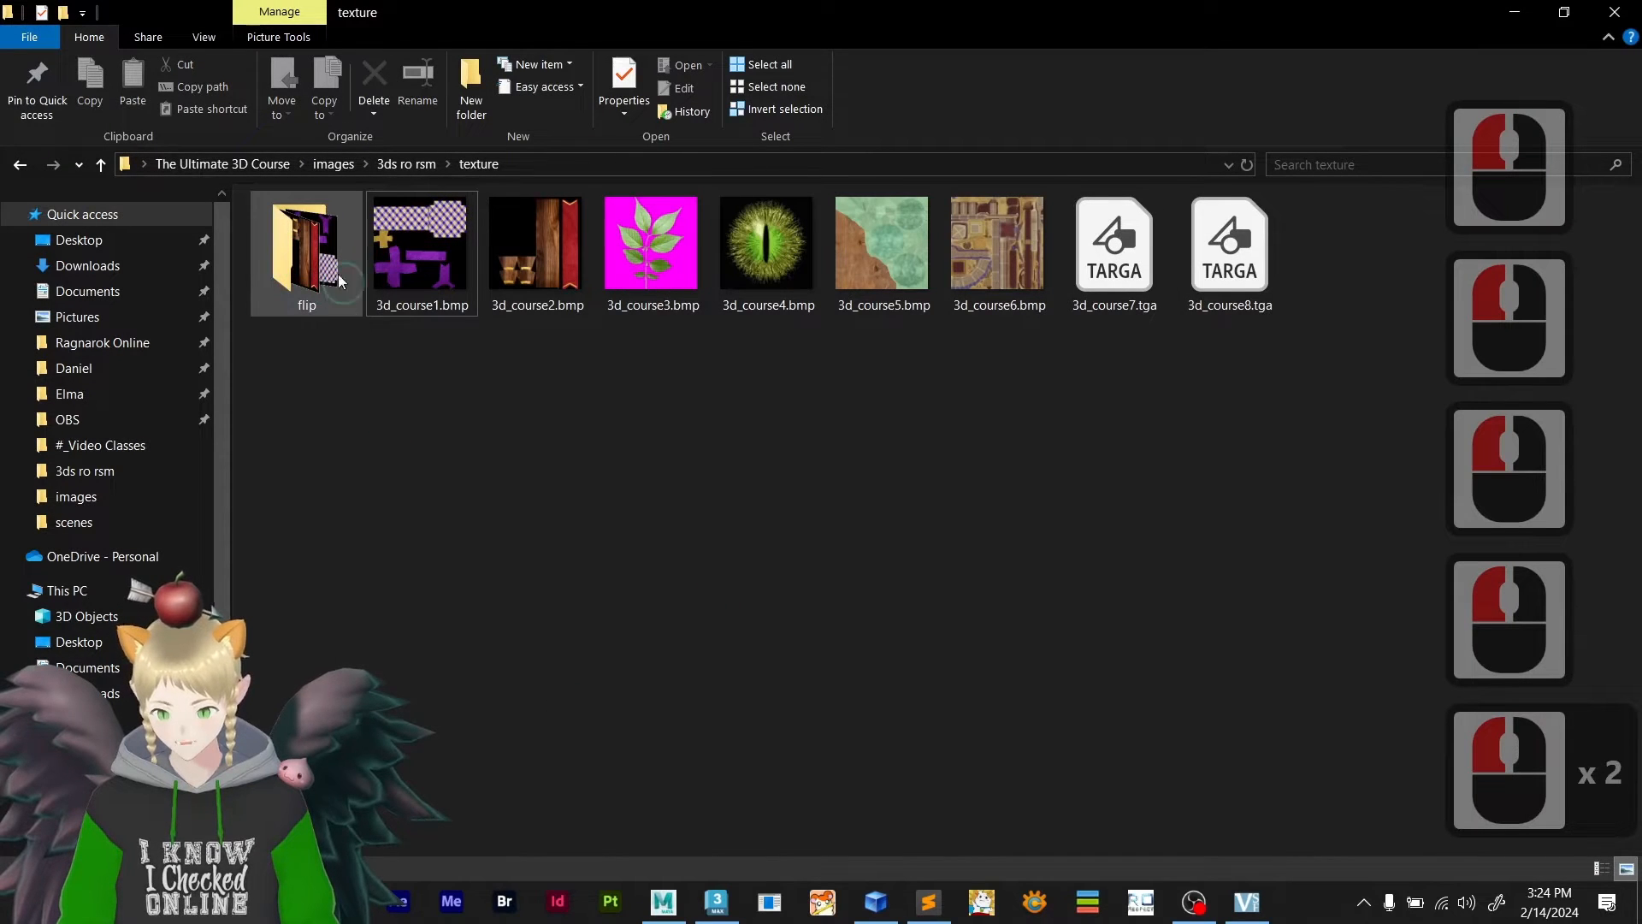
double_click(295, 283)
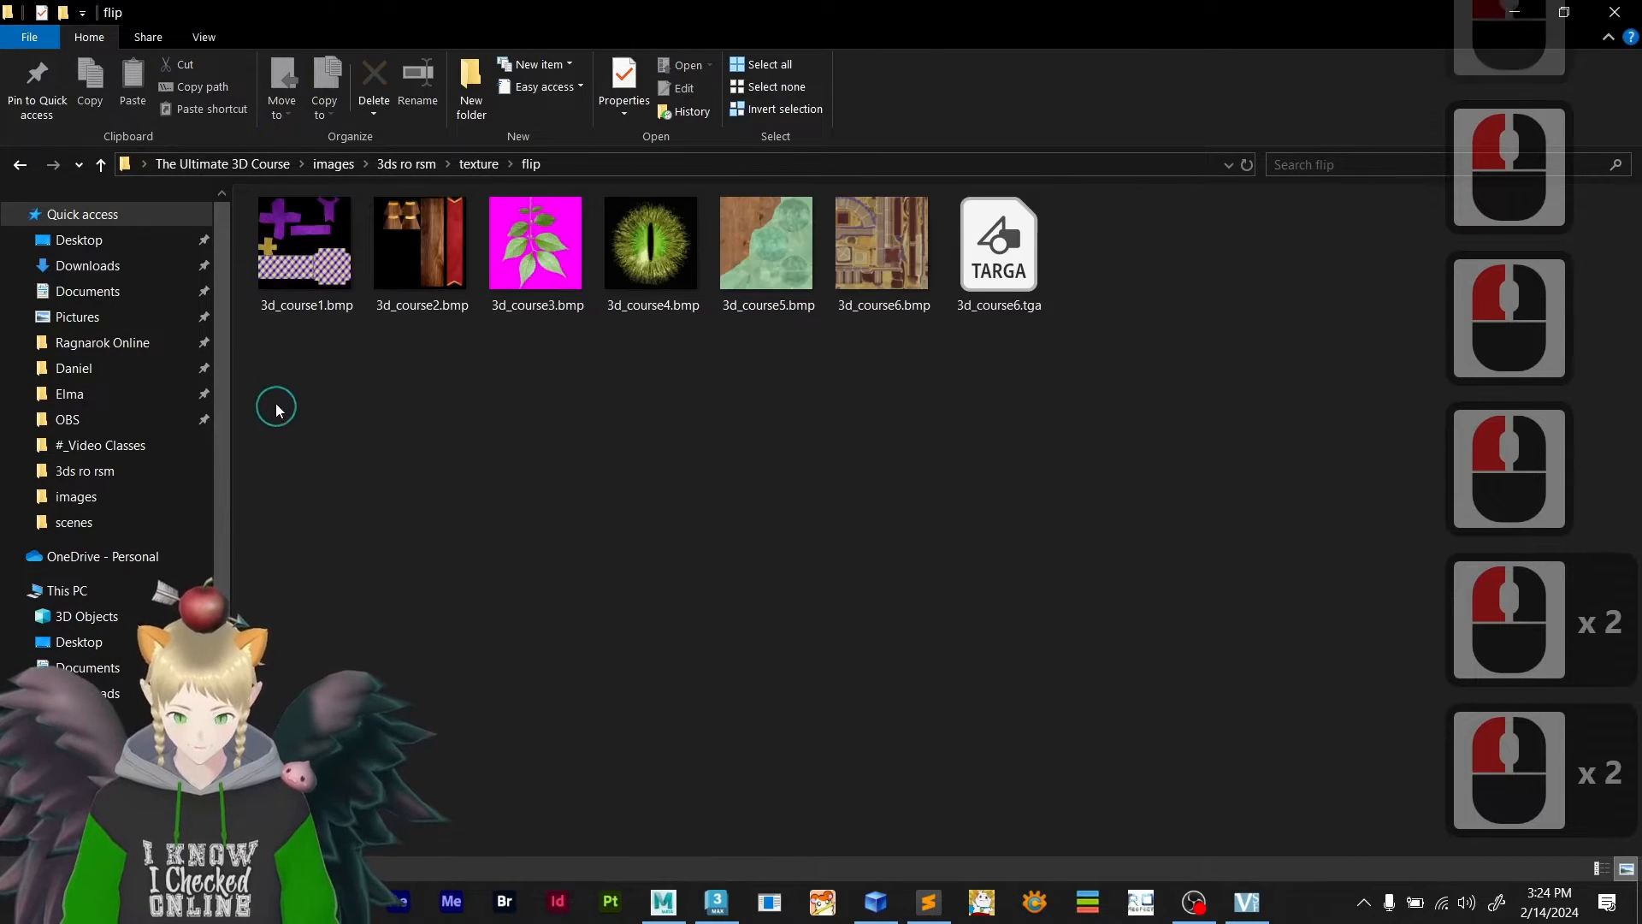
- Add all the flipped 3d_course textures from the flip folder to data\texture\3d_course in speedbrow.grf using GRF Editor
left_click_drag(275, 403, 1167, 199)
left_click(847, 440)
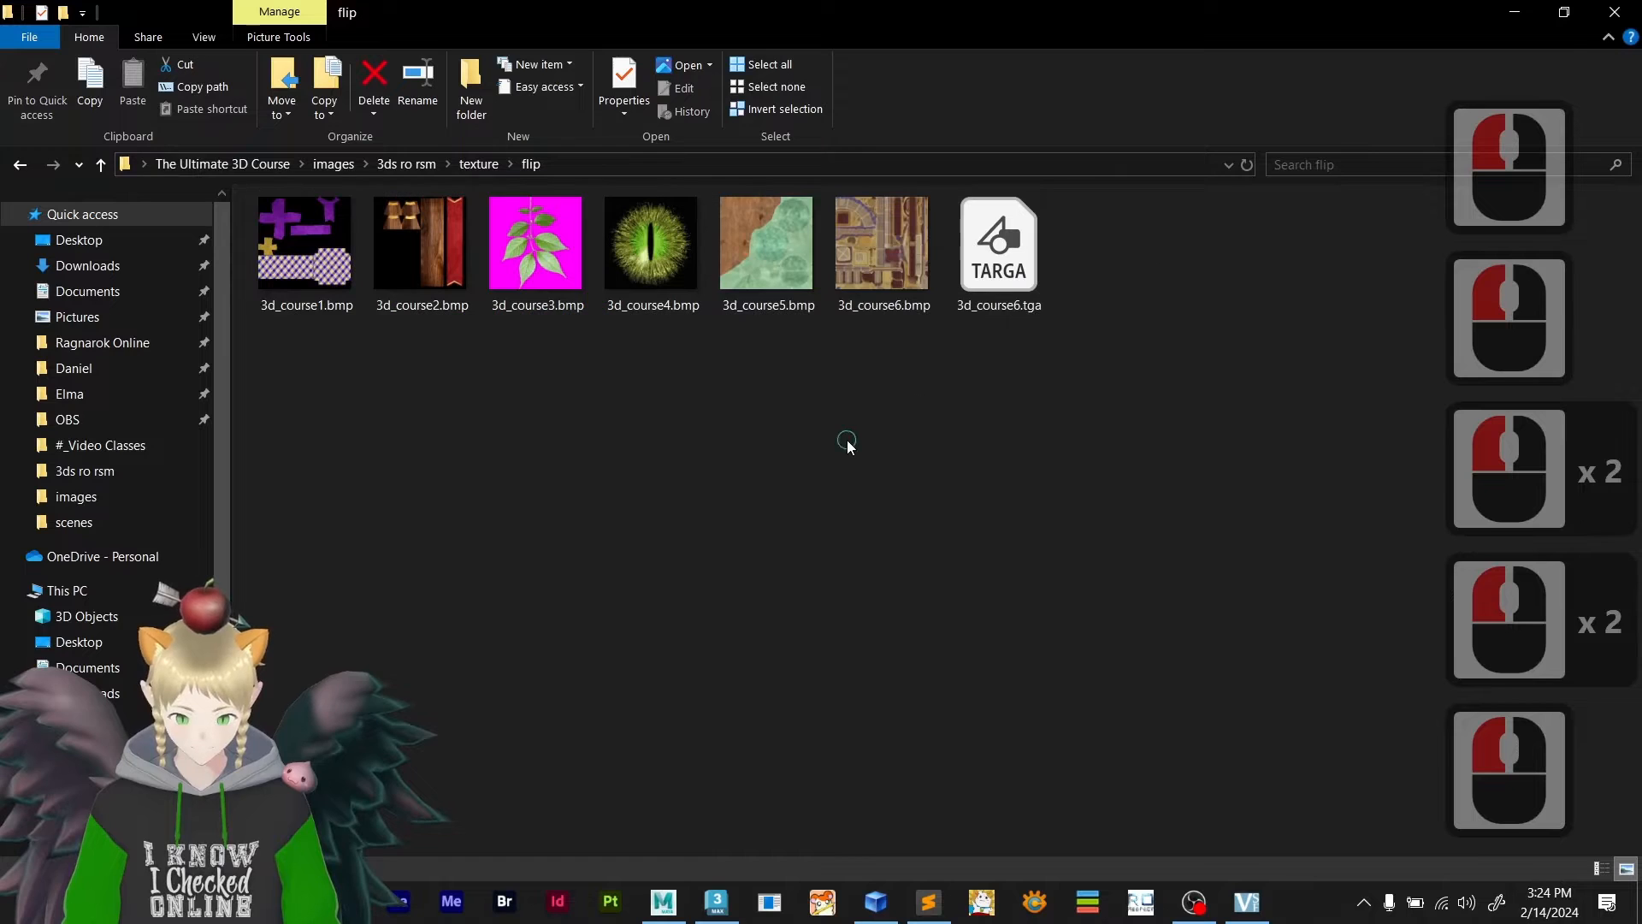
left_click_drag(282, 450, 1250, 213)
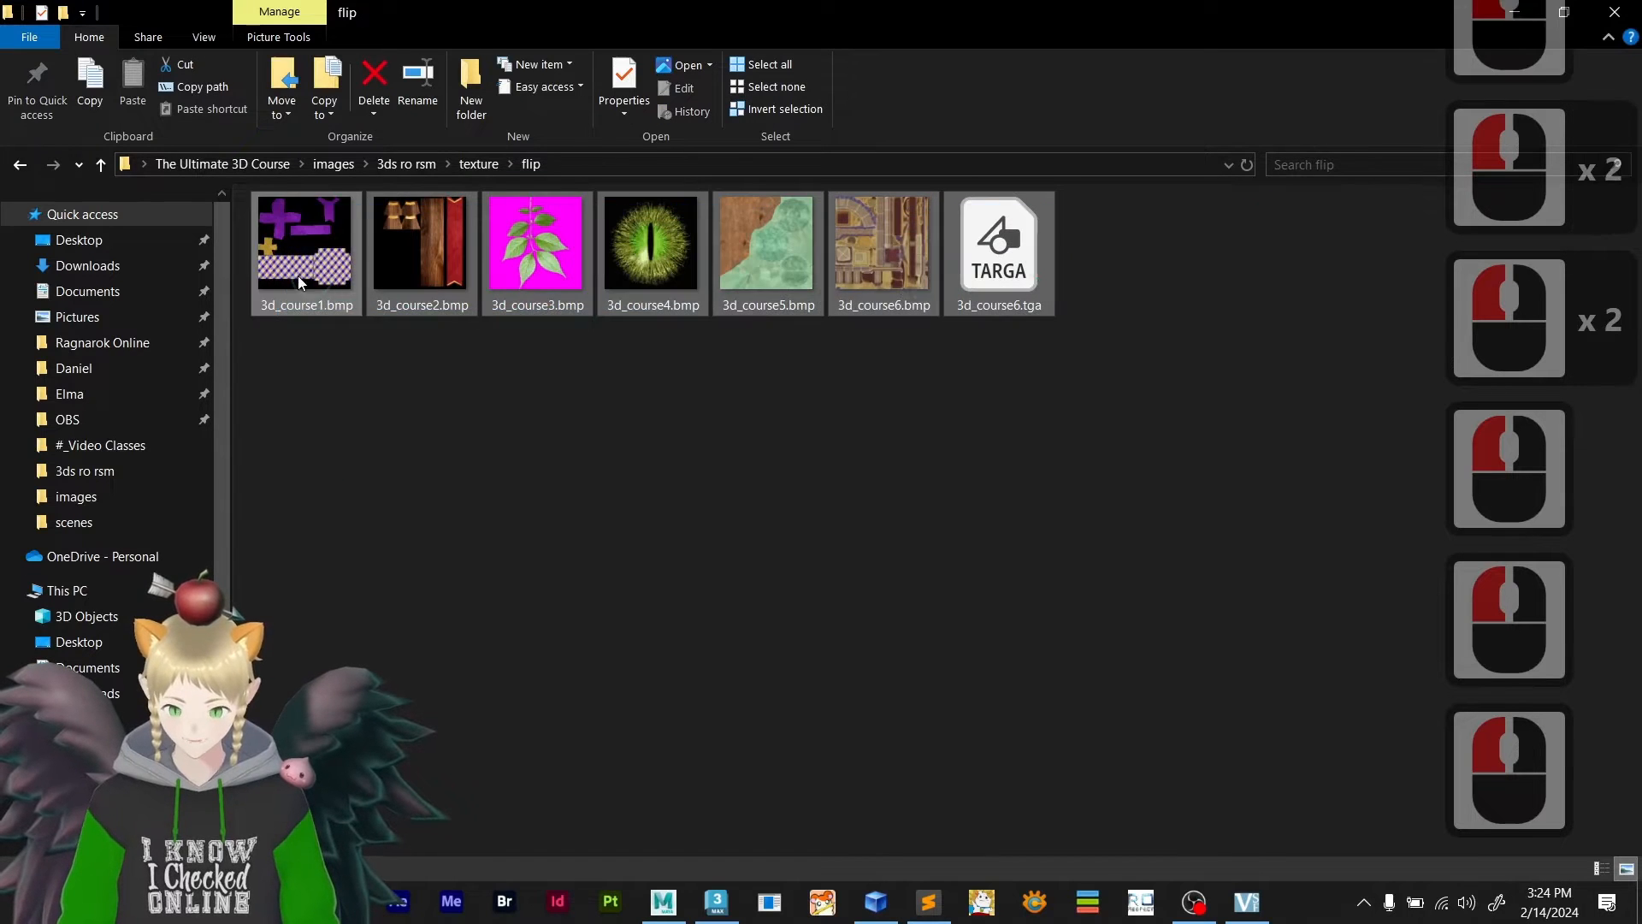
left_click_drag(299, 282, 1202, 763)
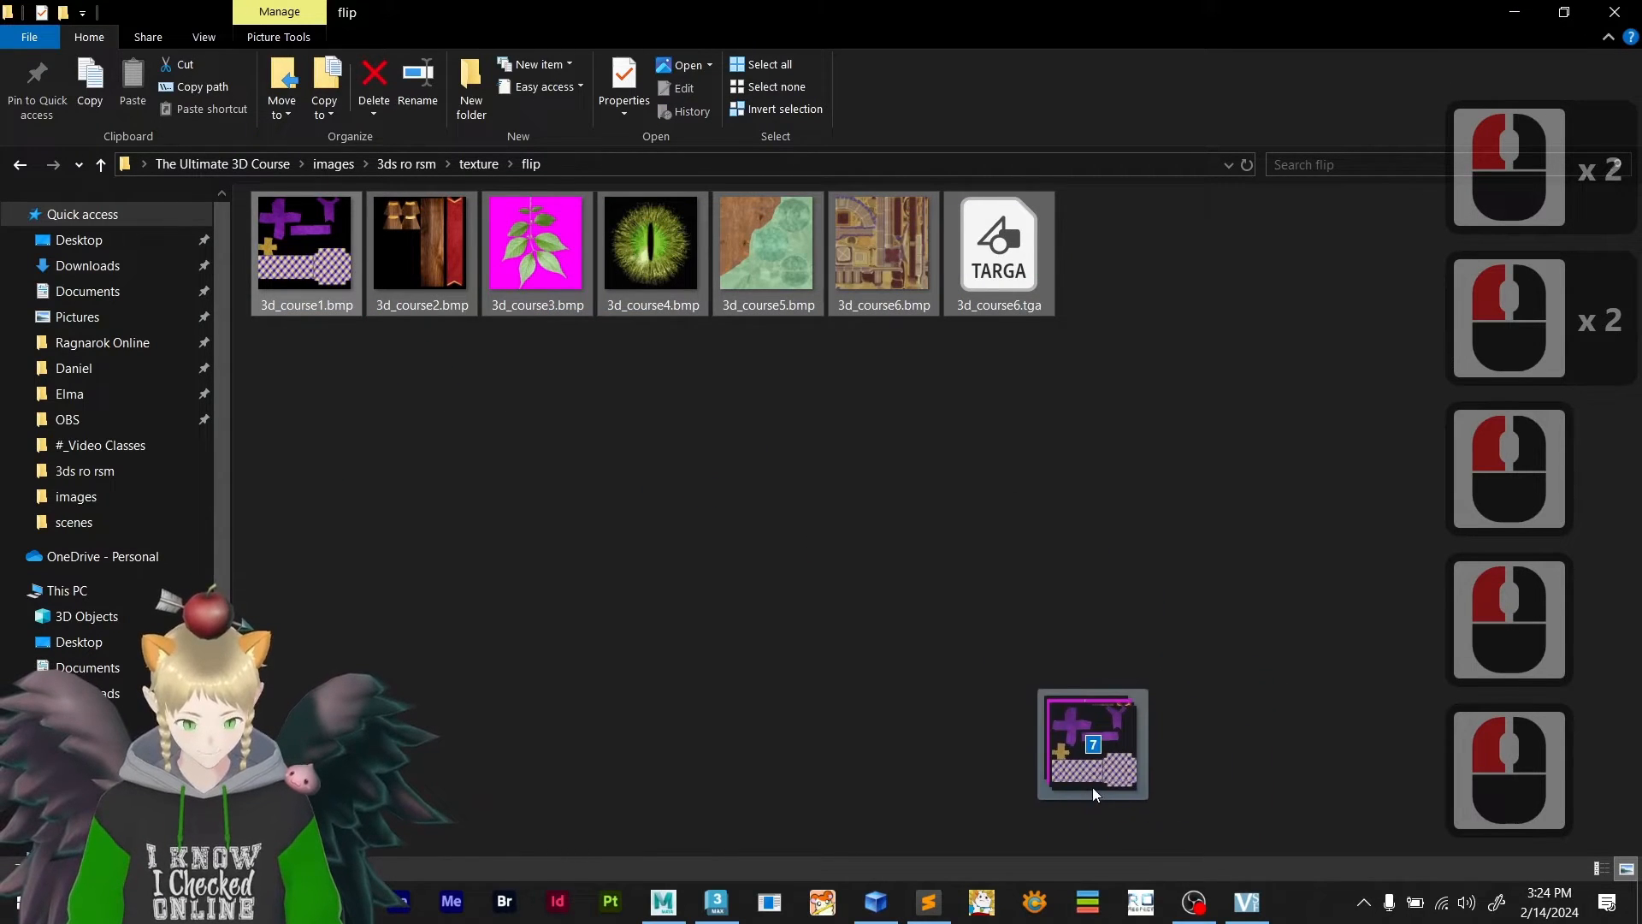
left_click_drag(895, 903, 493, 608)
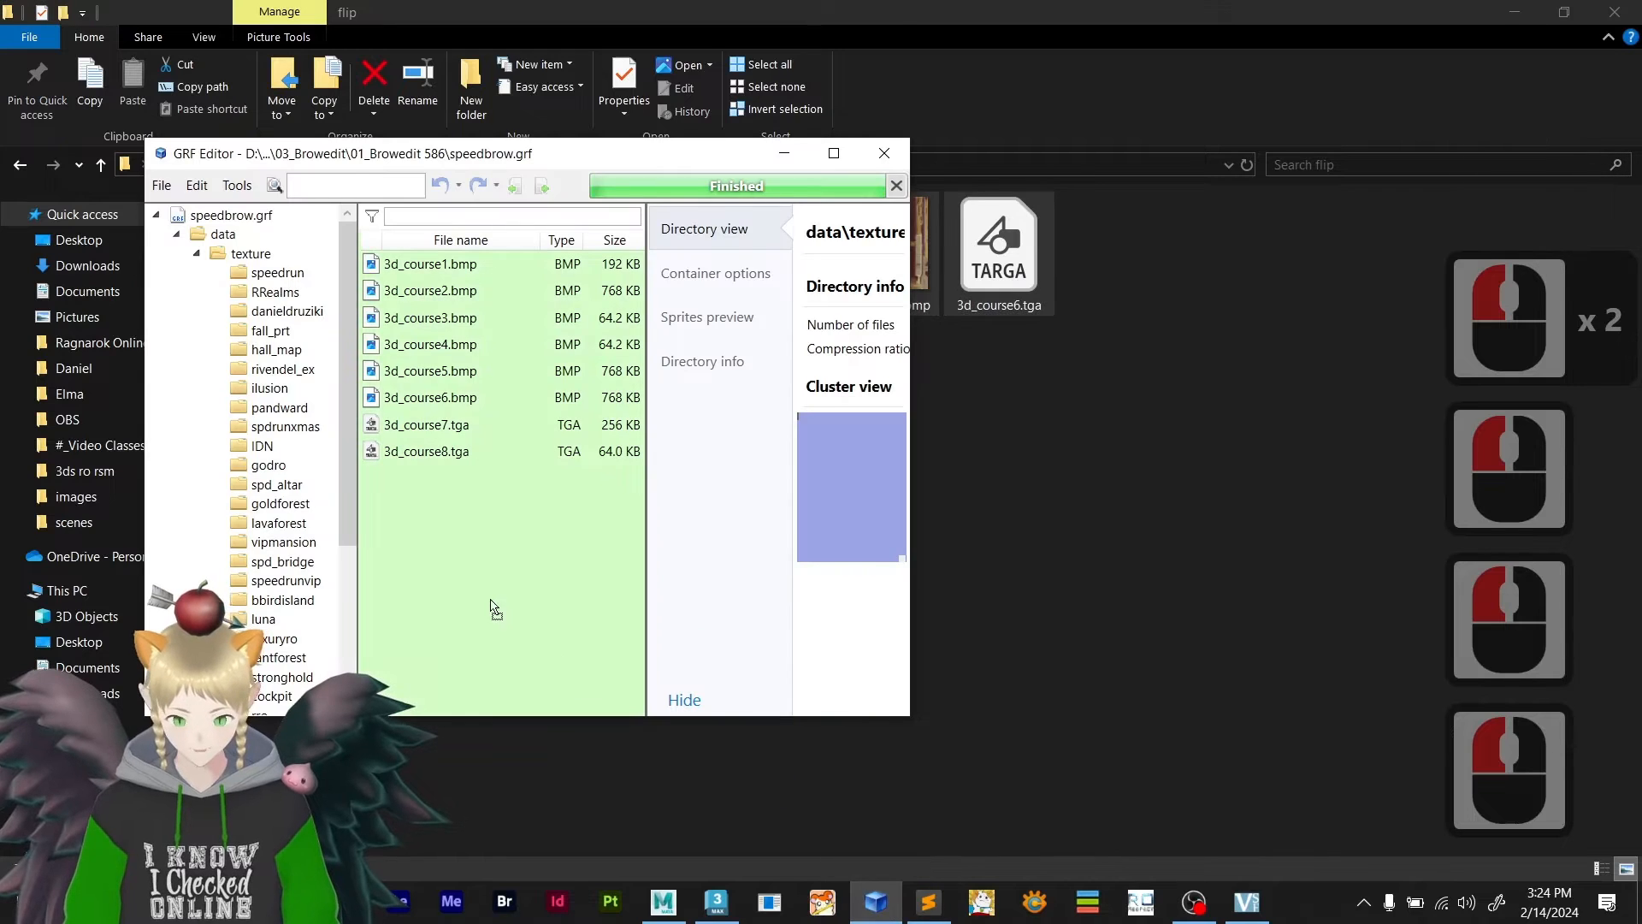
scroll(313, 616, "down", 6)
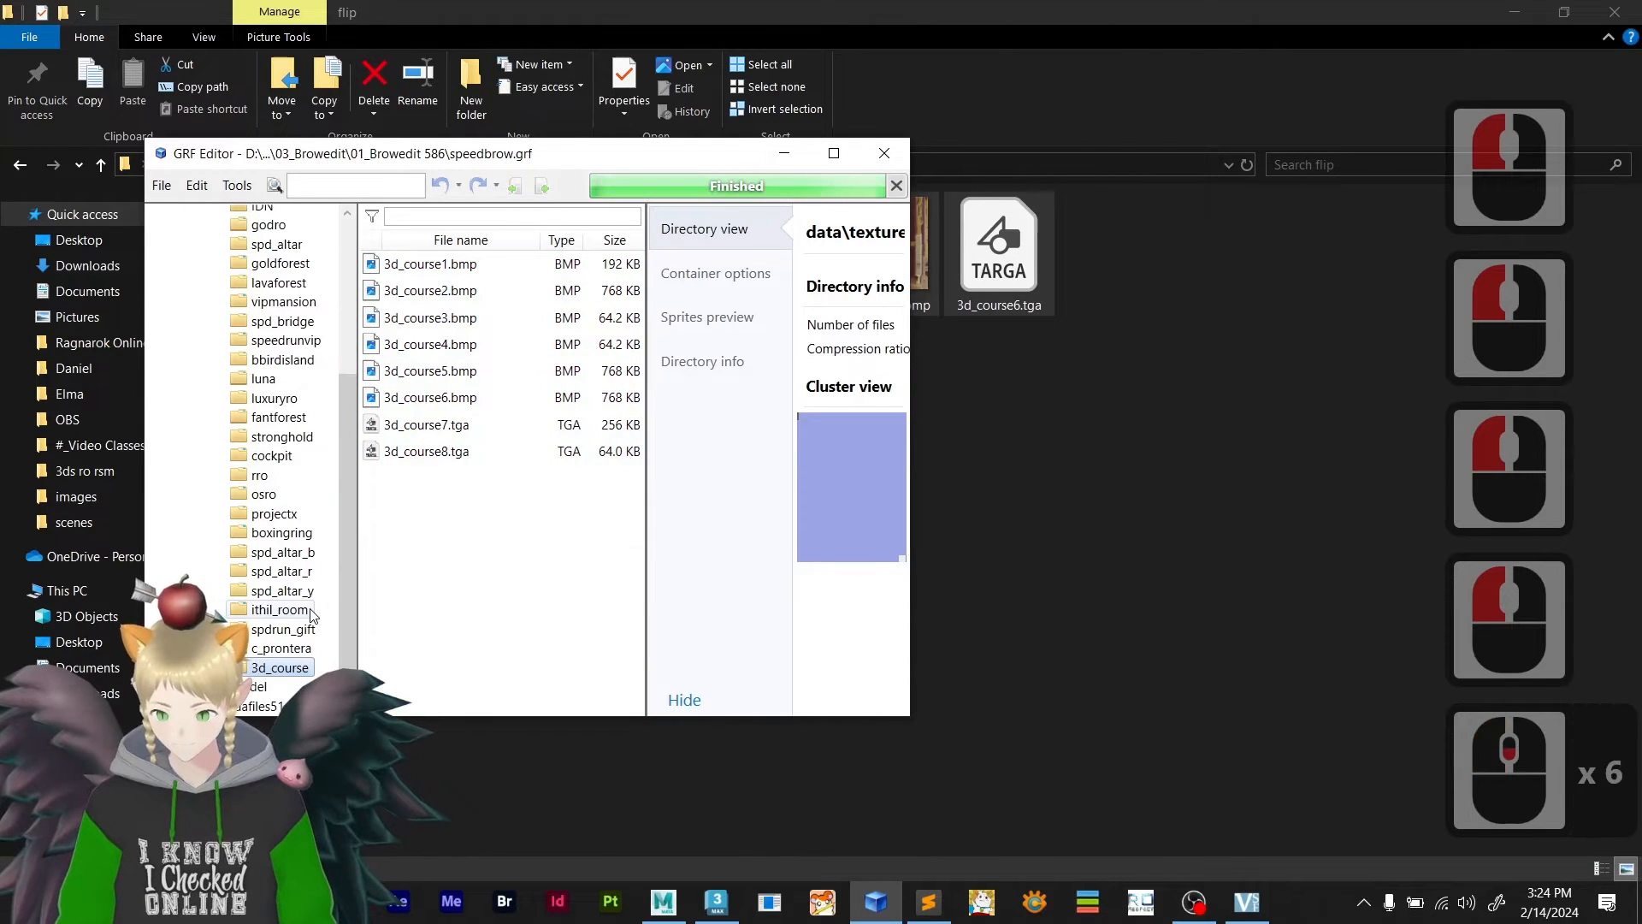
left_click_drag(442, 153, 637, 312)
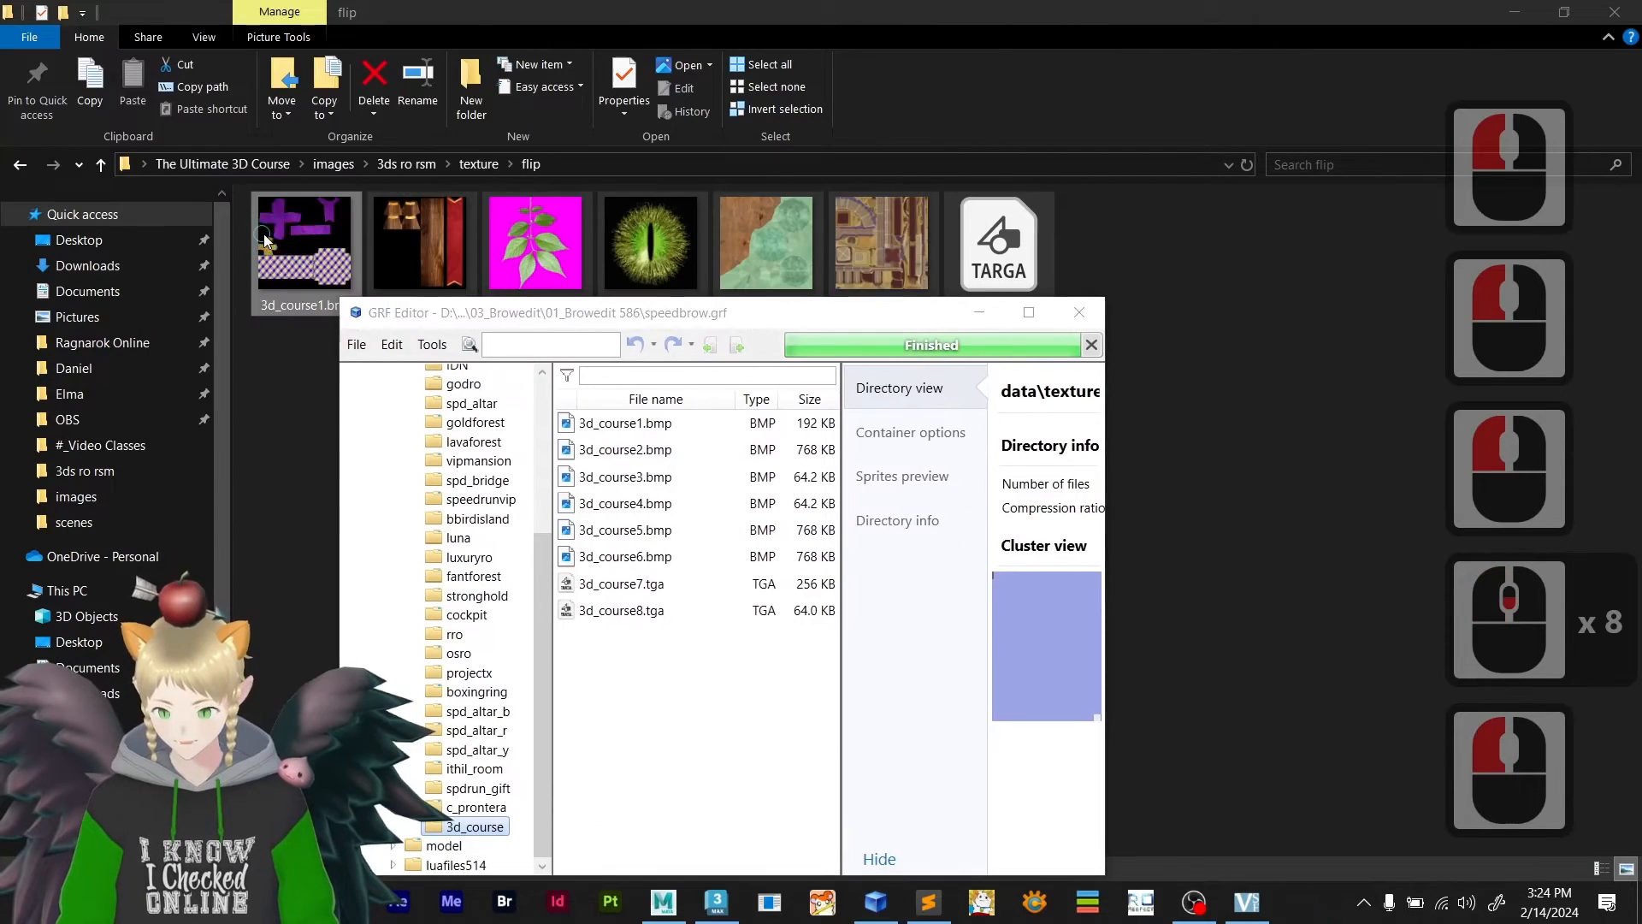
left_click_drag(484, 832, 485, 832)
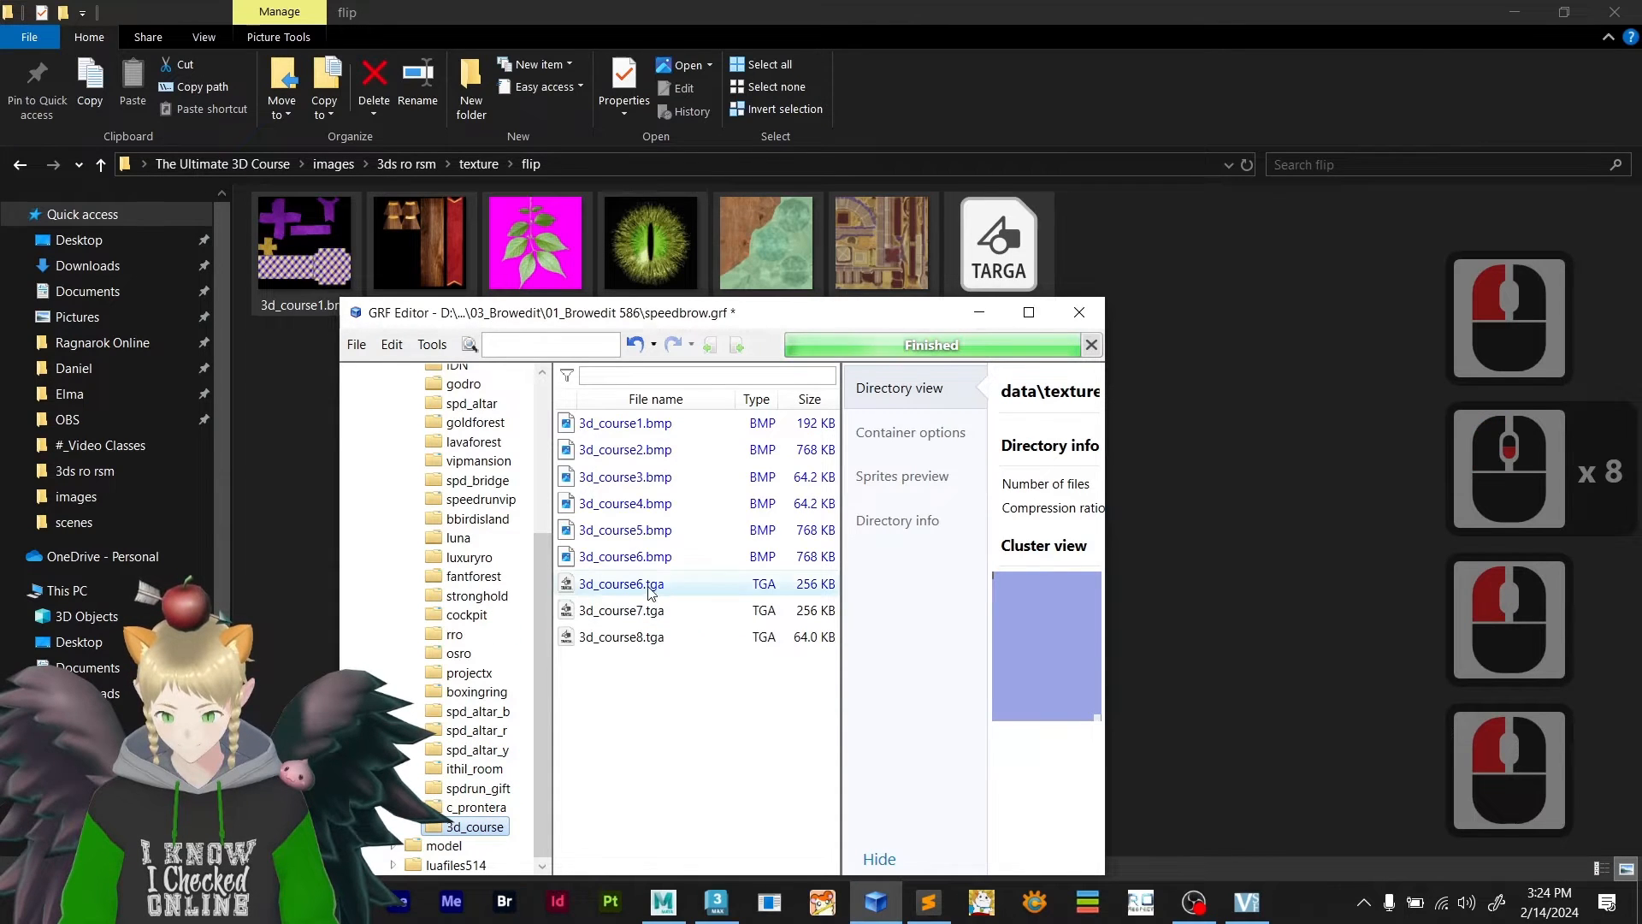
- Delete 3d_course7.tga from the 3d_course texture folder and rename 3d_course6.tga to 3d_course7.tga
left_click(645, 612)
key("Delete")
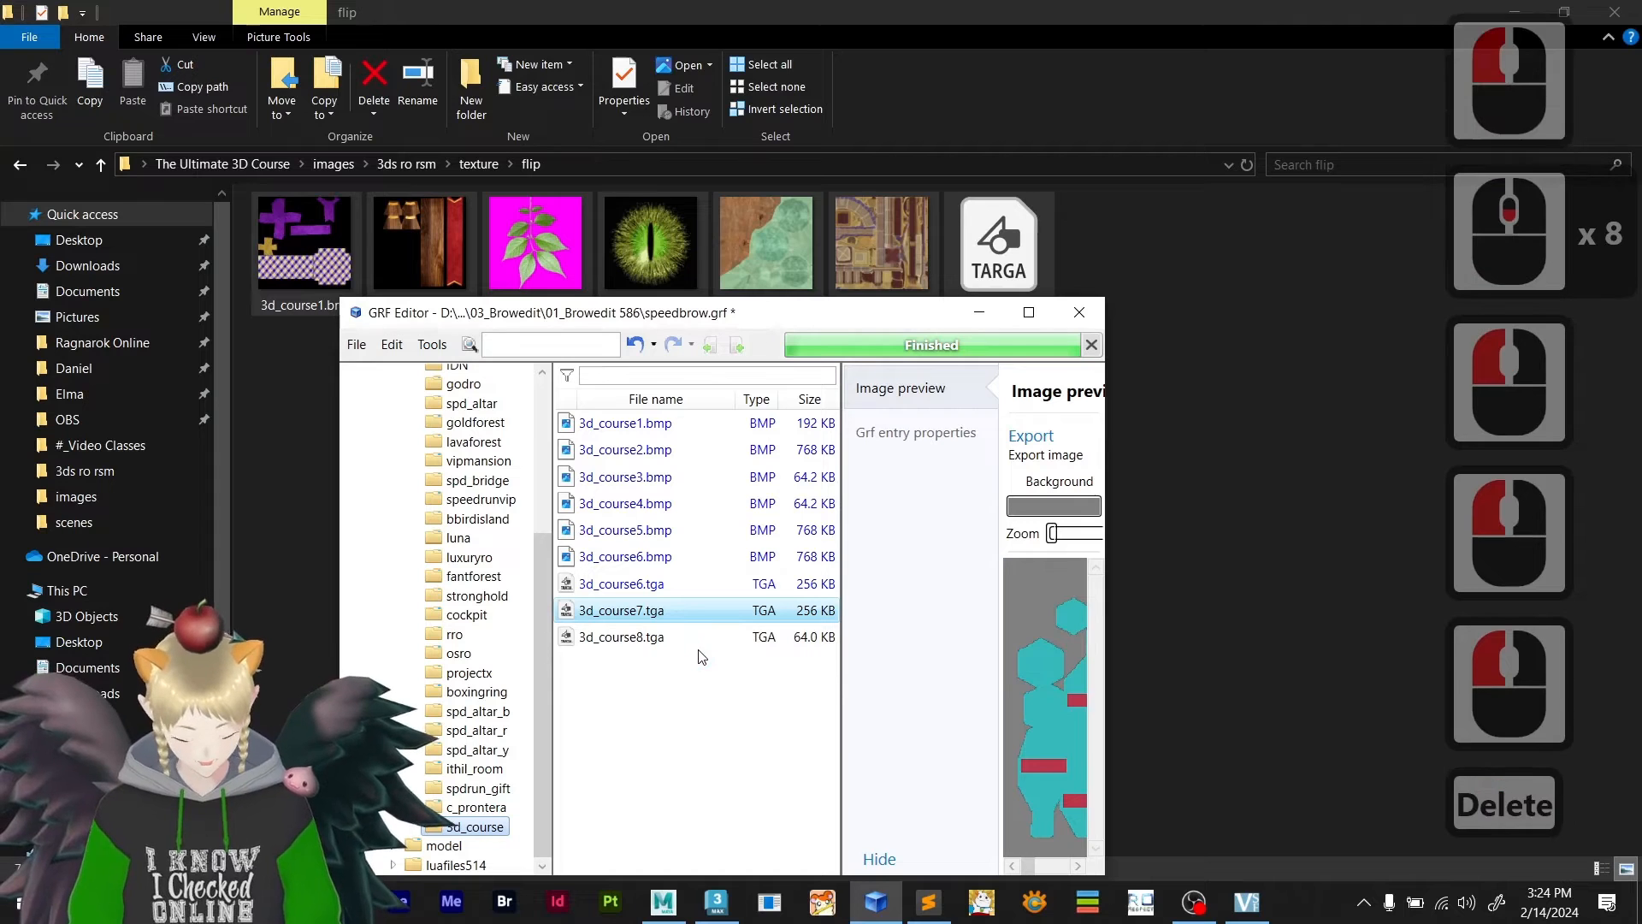
left_click(642, 583)
right_click(642, 583)
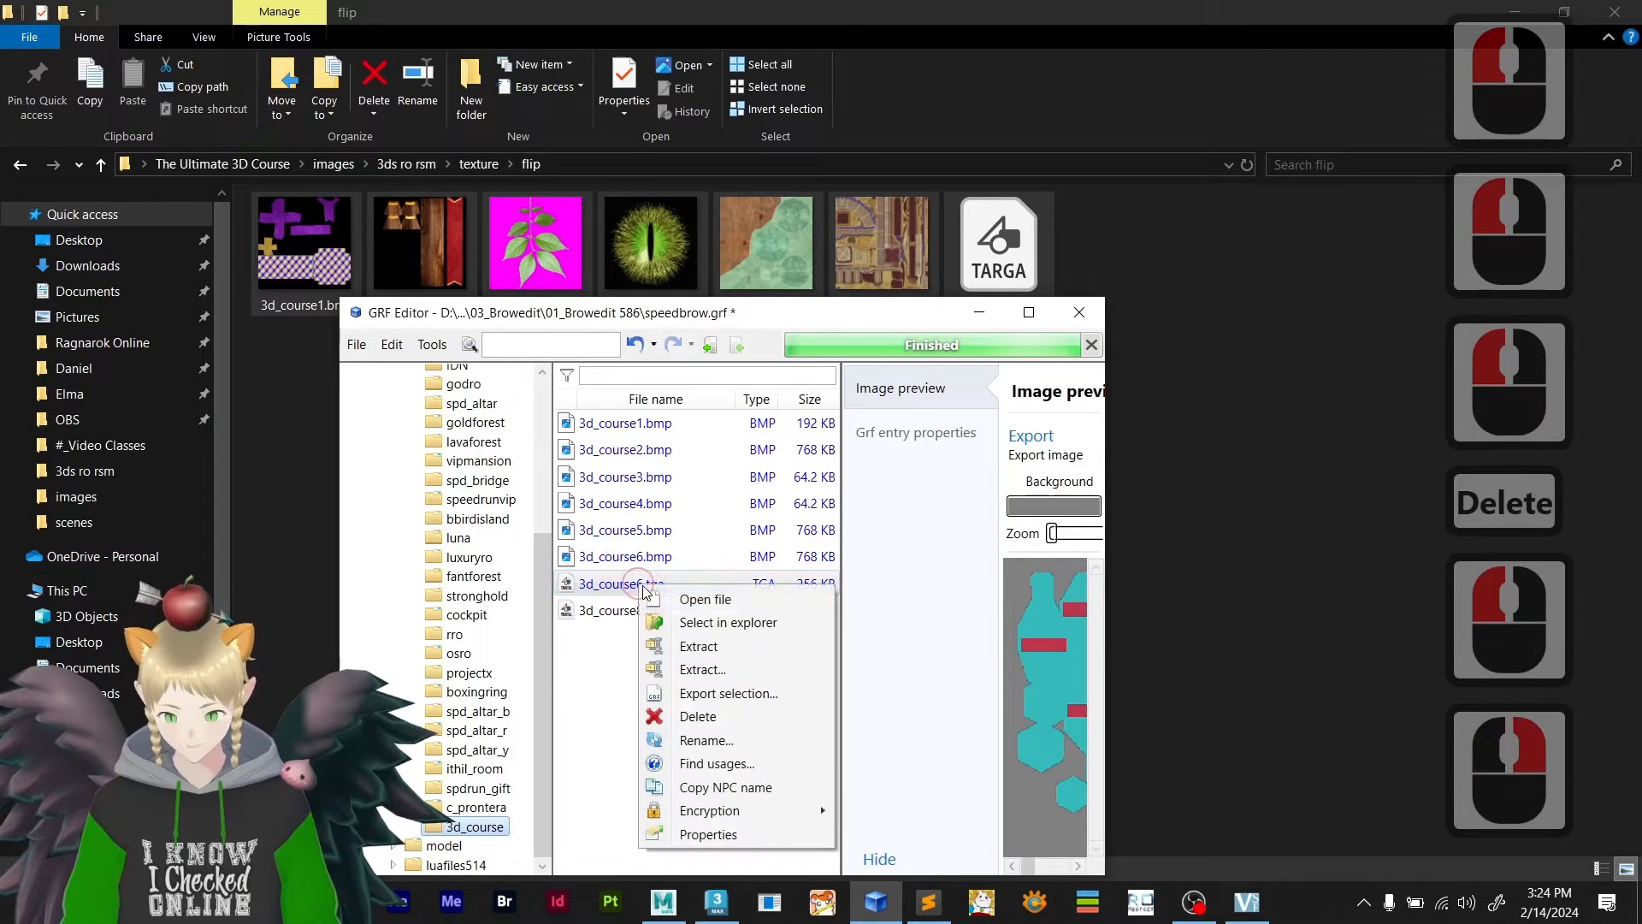
left_click(740, 741)
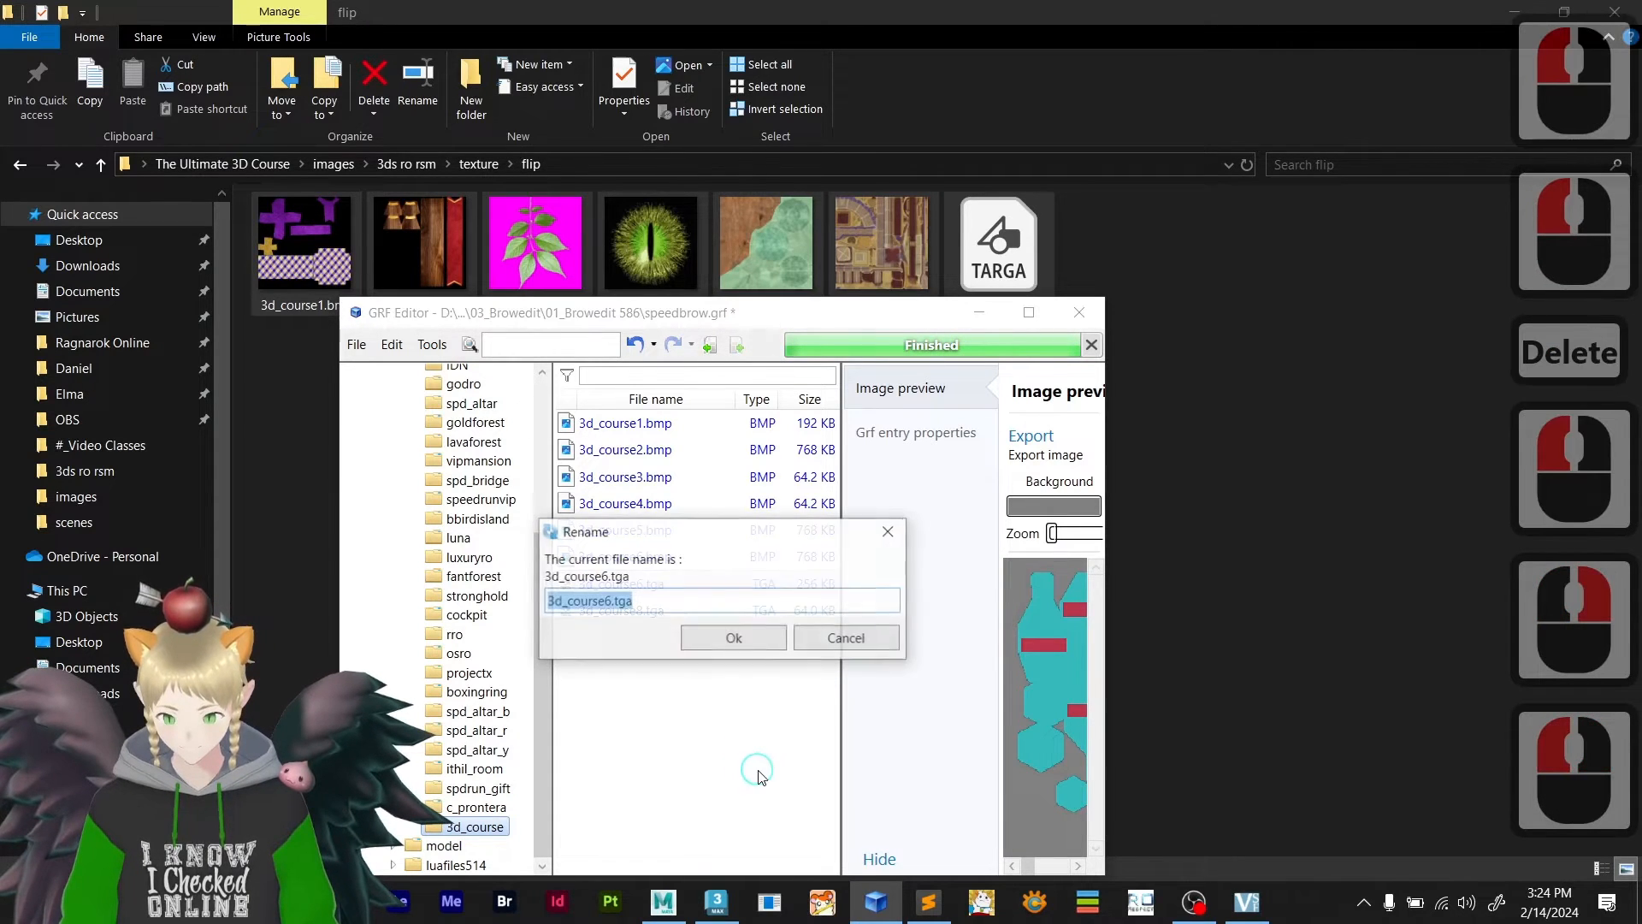
key("Right")
key("Left")
key("Left")
key("Left")
key("Left")
key("BackSpace")
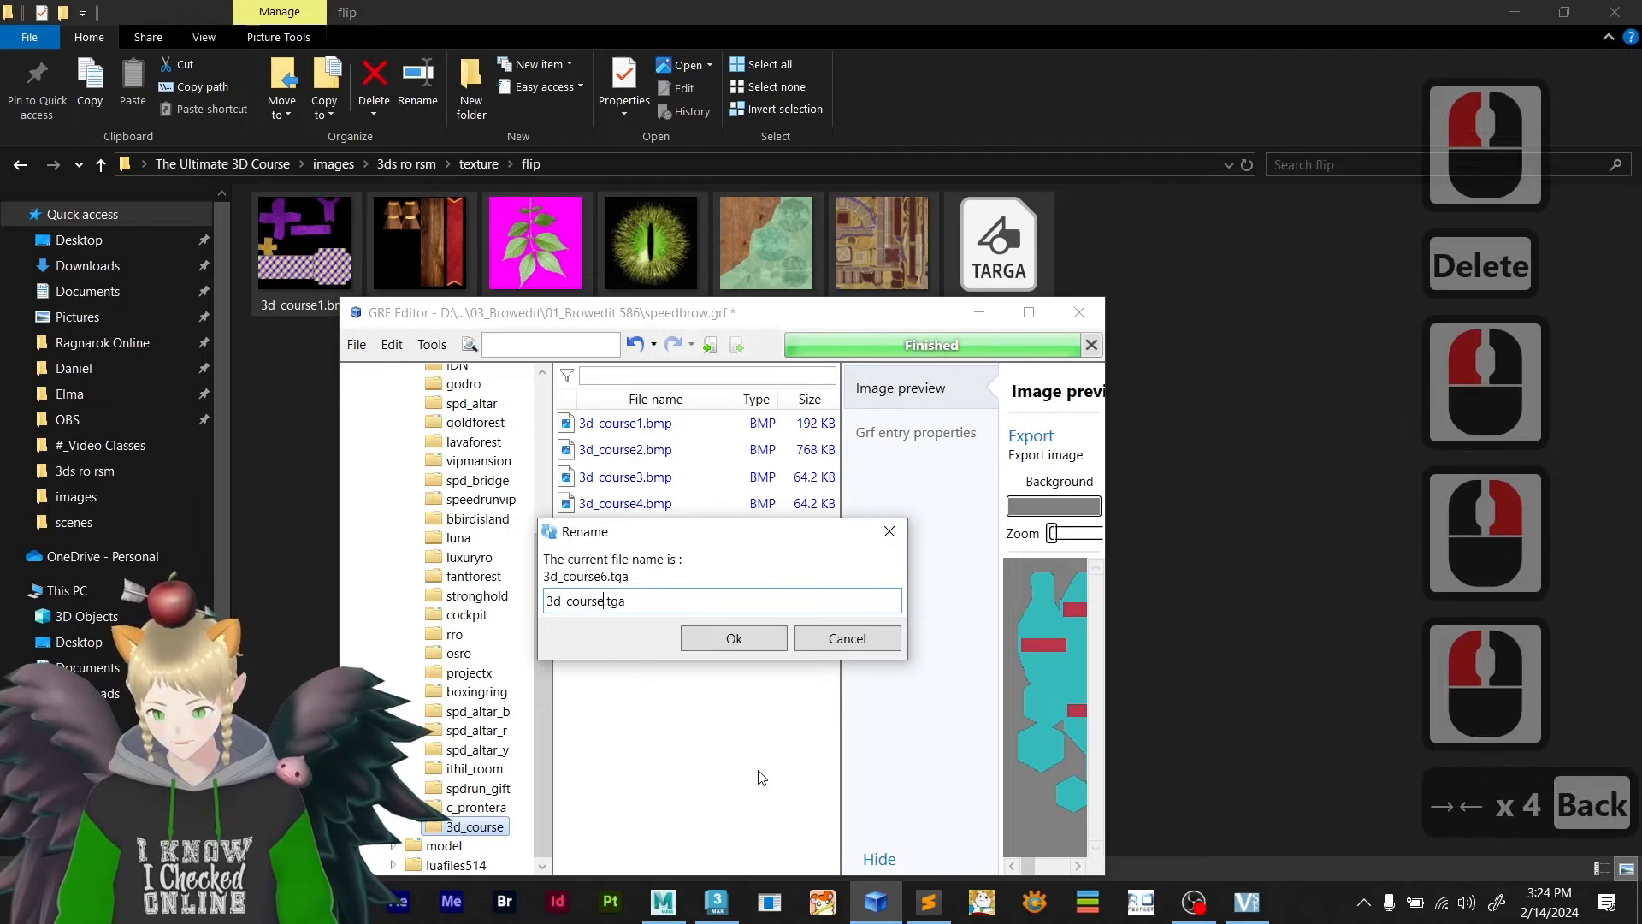
type("7")
key("Return")
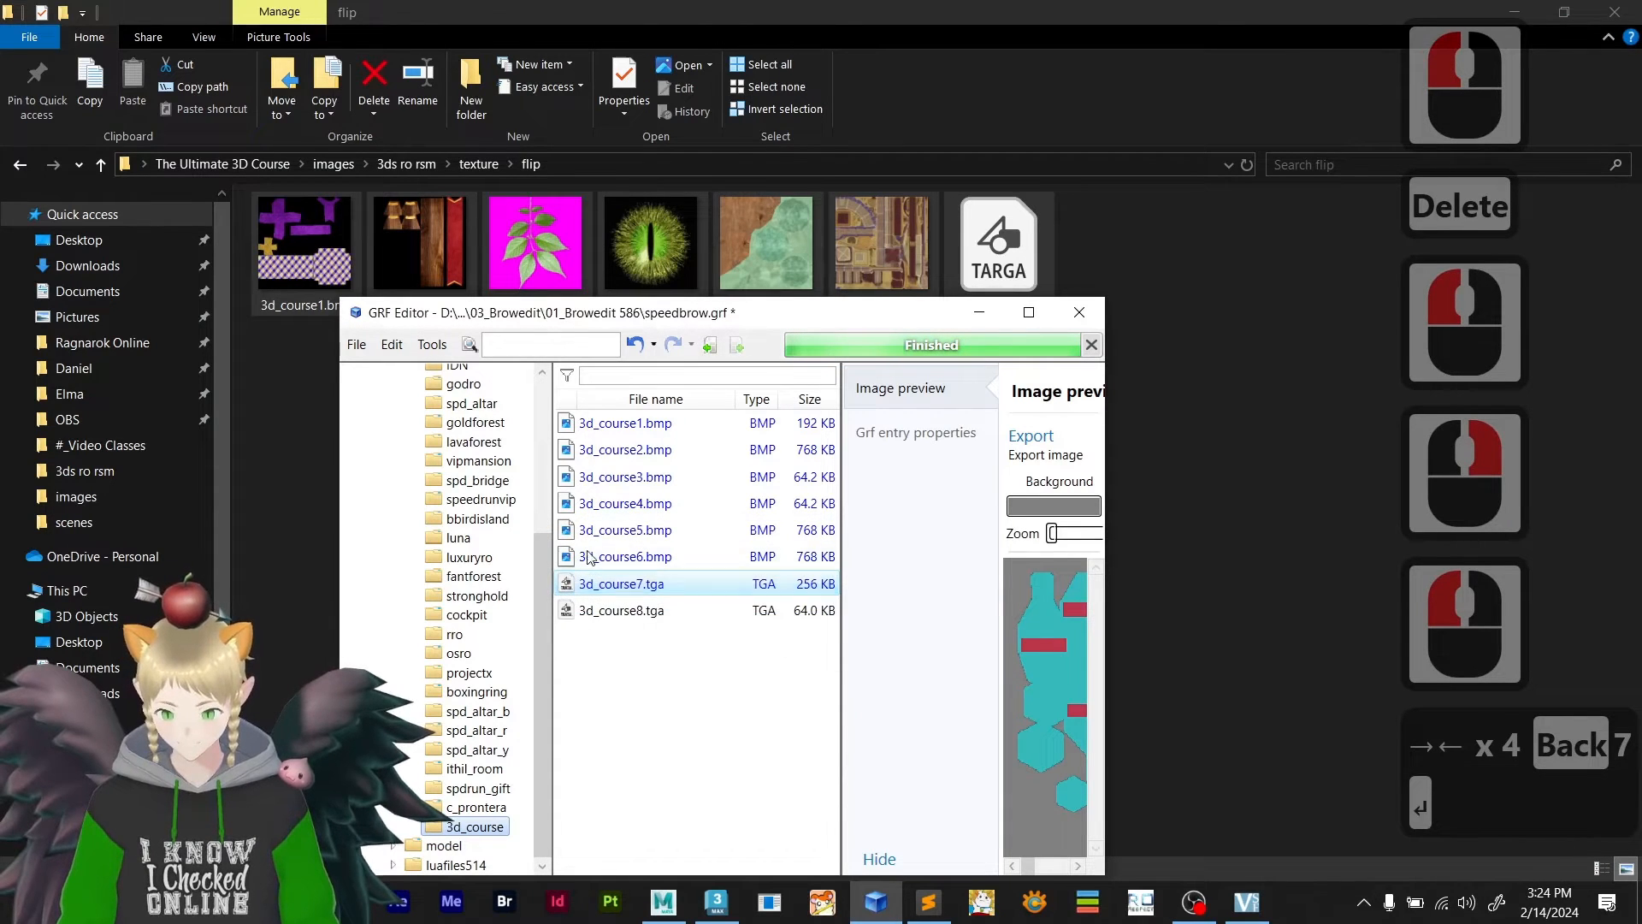
- Save speedbrow.grf and preview the 3d_course8.tga, 3d_course7.tga, 3d_course6.bmp and 3d_course5.bmp textures
left_click(356, 344)
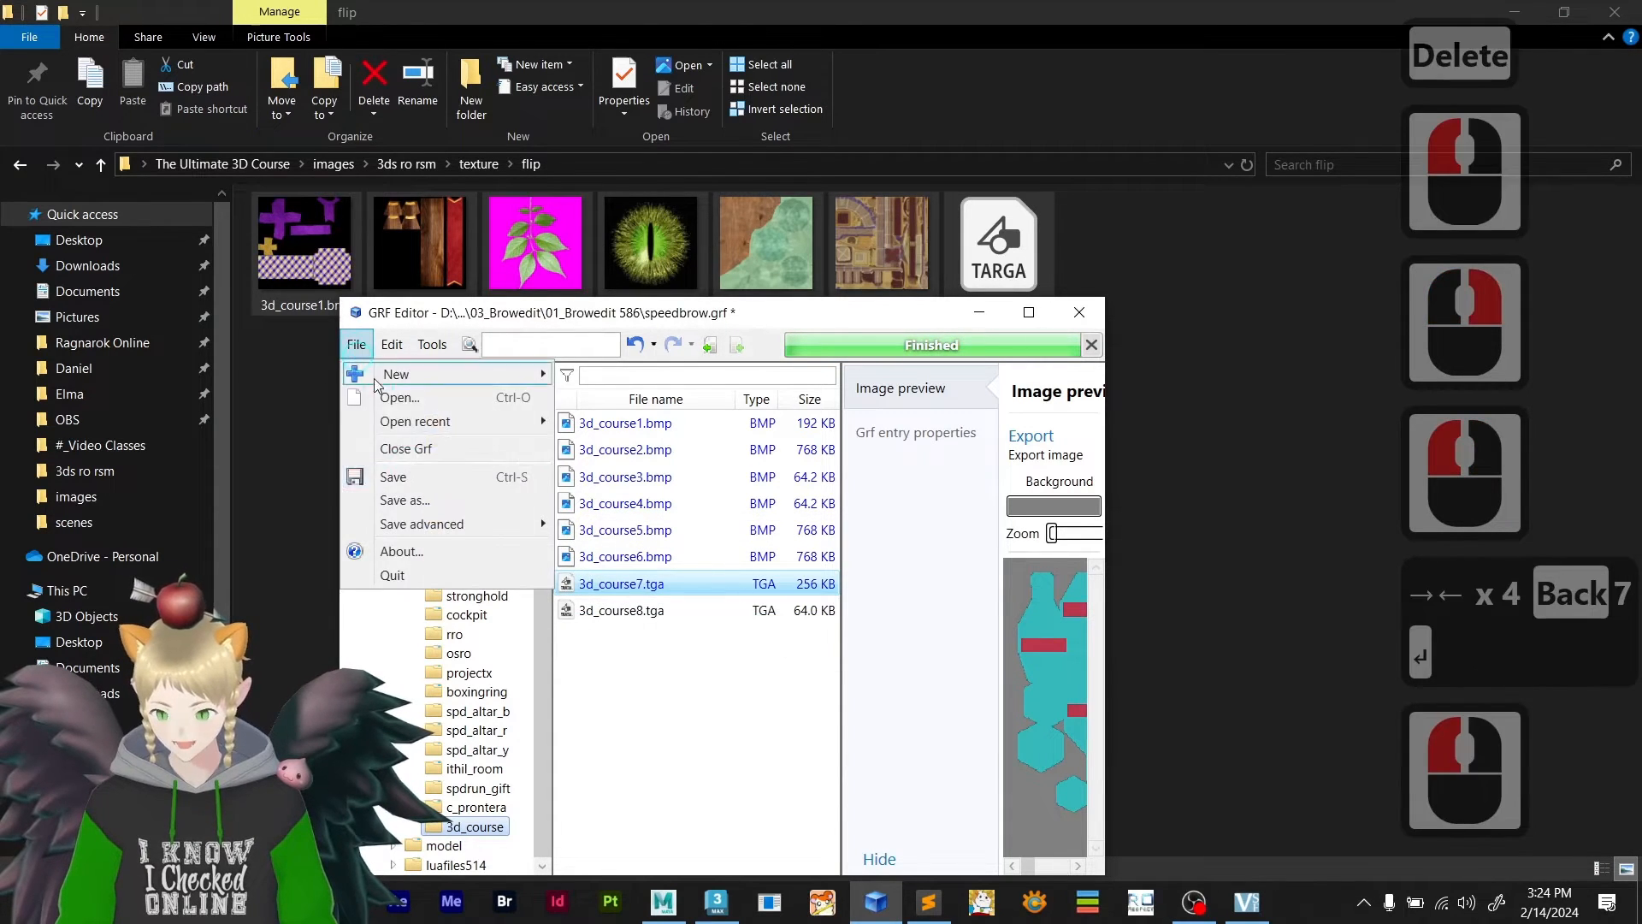
left_click(413, 480)
left_click(650, 610)
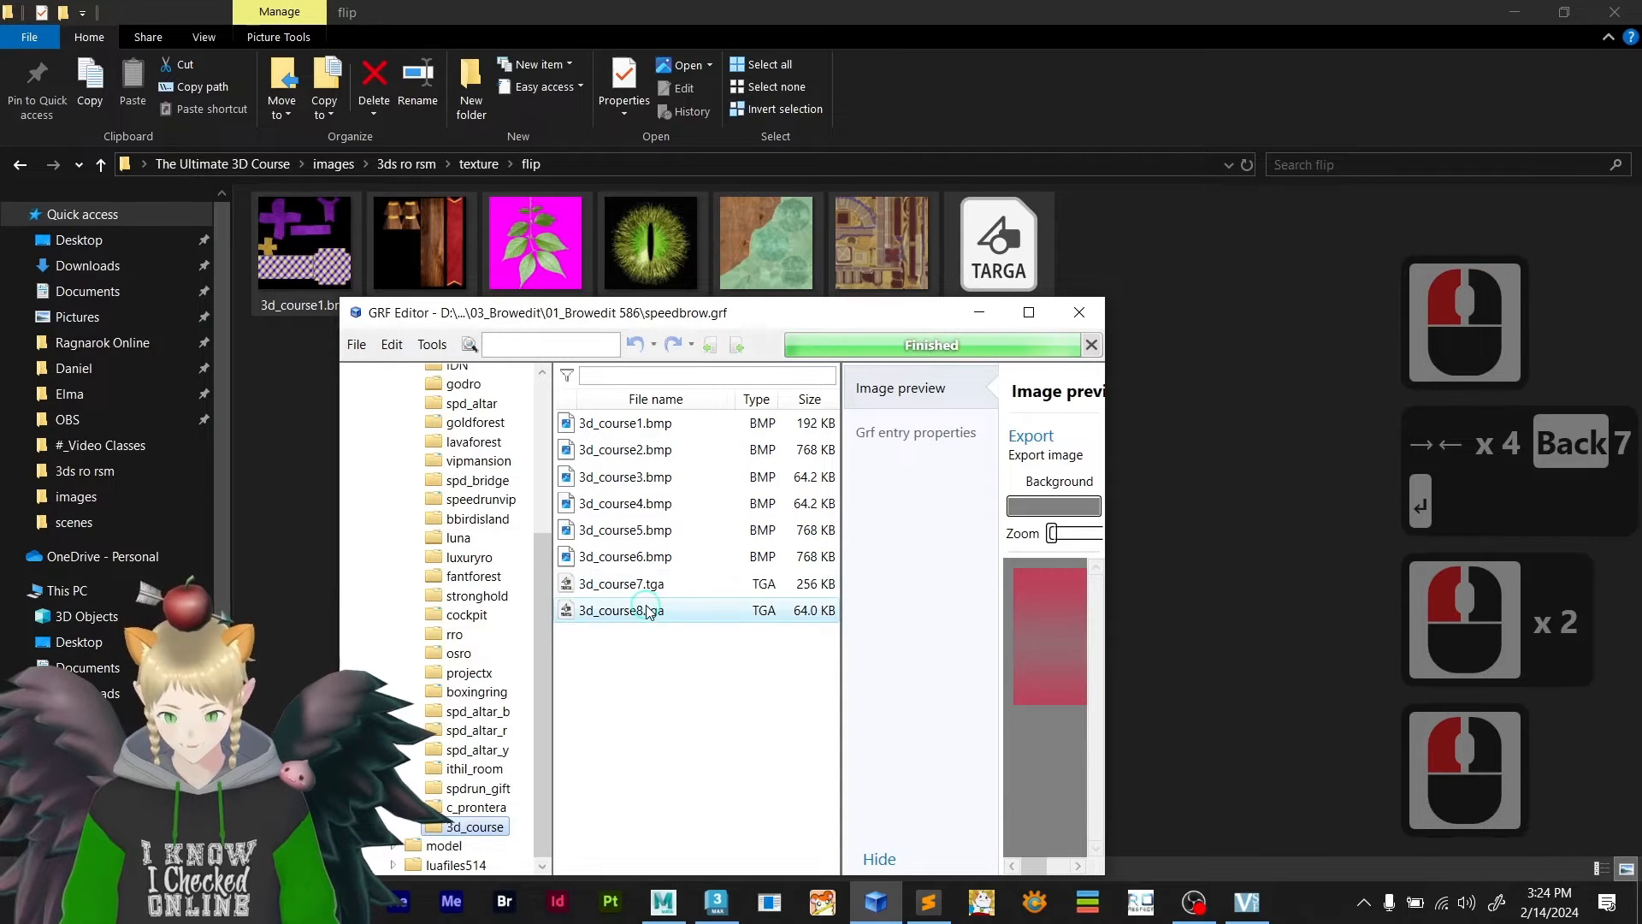
left_click(621, 583)
left_click(625, 556)
left_click(626, 529)
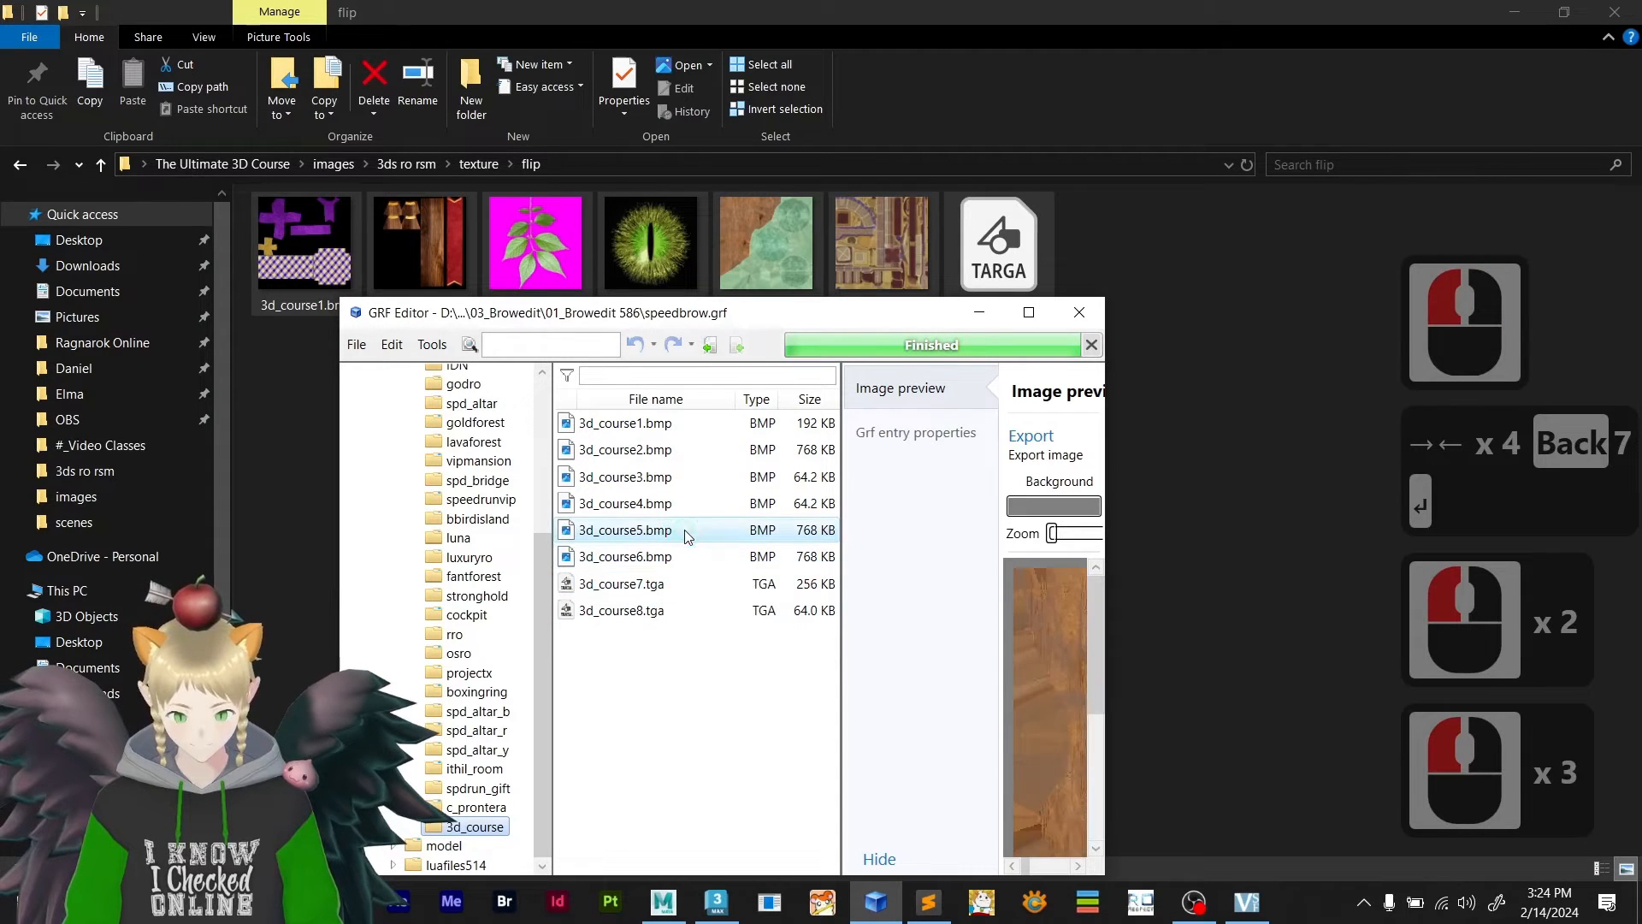
- Close GRF Editor and open the payon.rsw map from the GRF in Borf's Ragnarok Online World Editor
left_click(1100, 310)
left_click(871, 766)
left_click(786, 904)
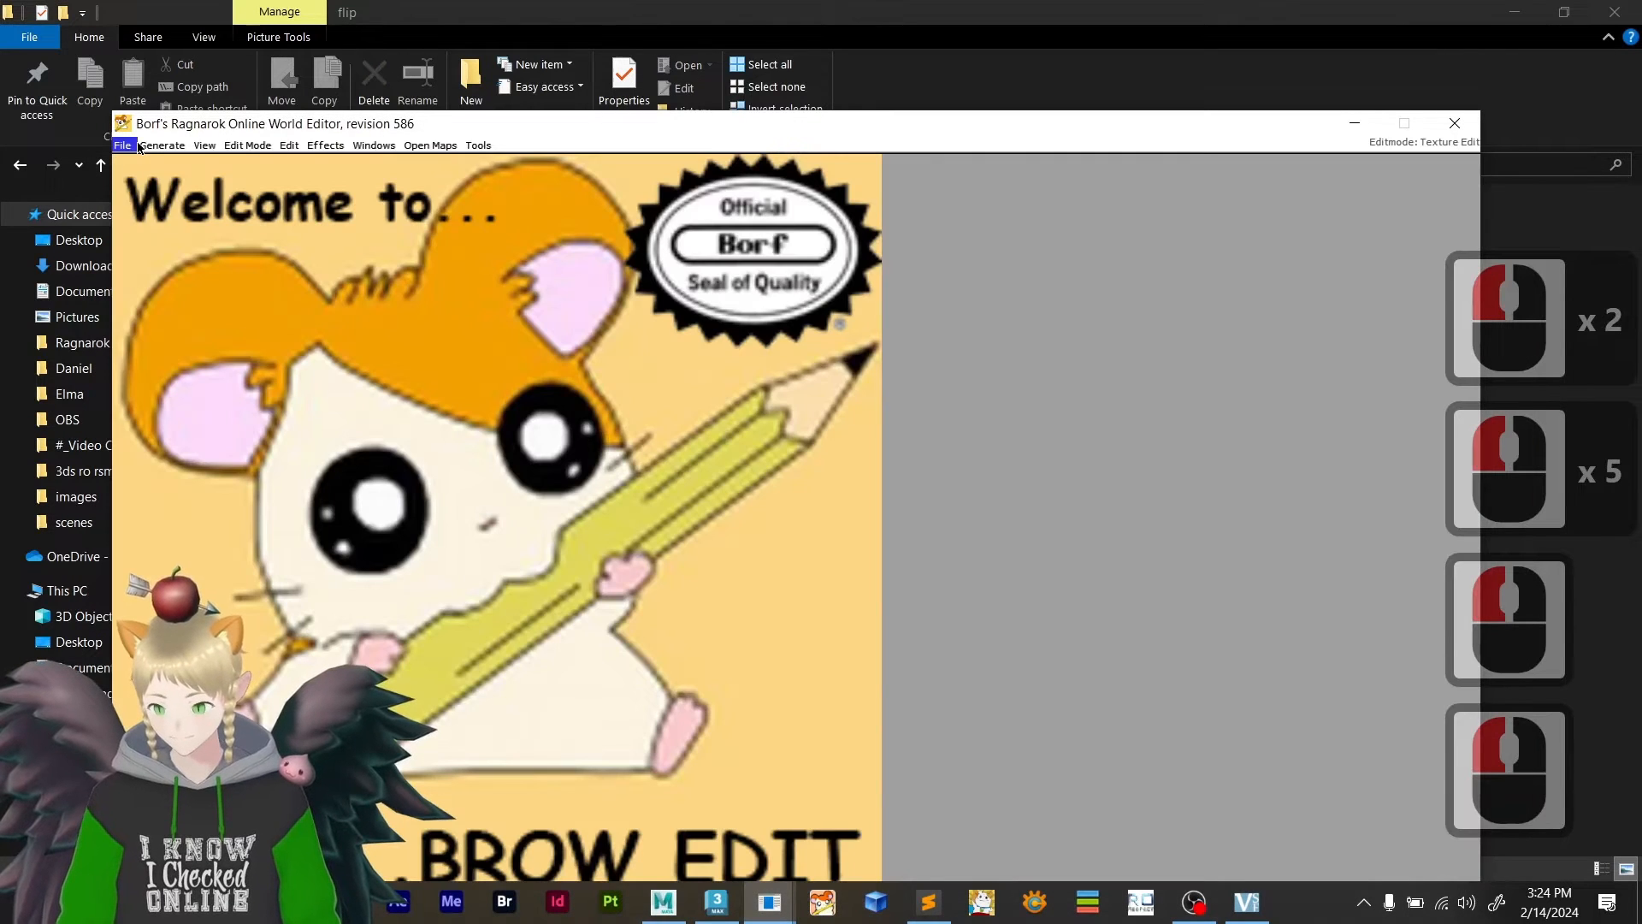
left_click(122, 144)
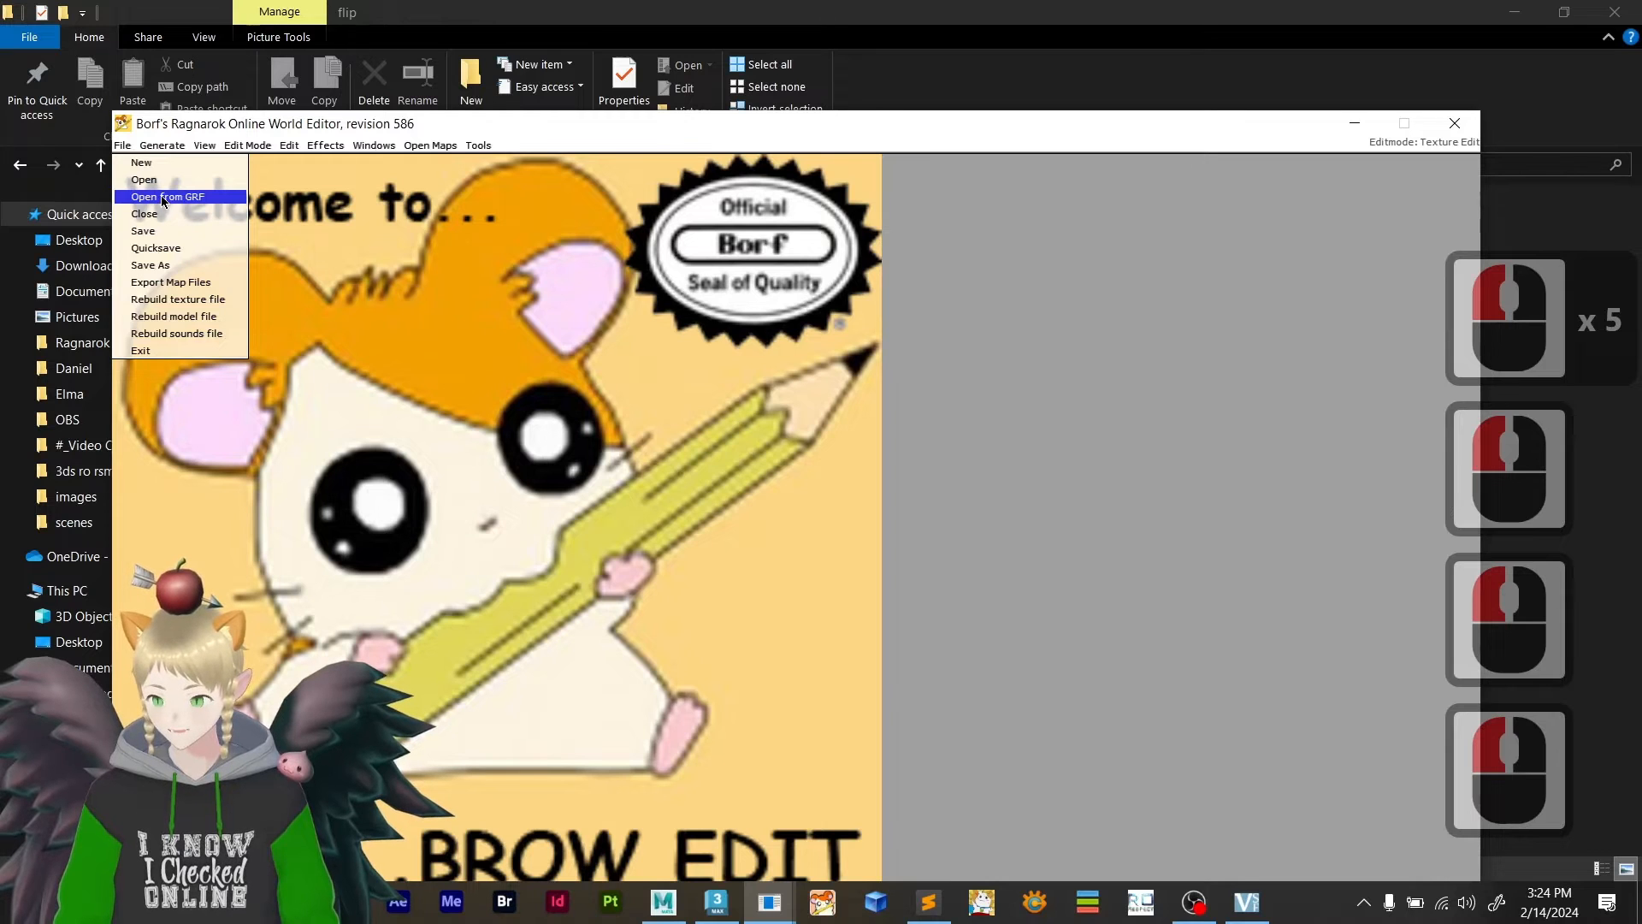
left_click(158, 196)
type("pay")
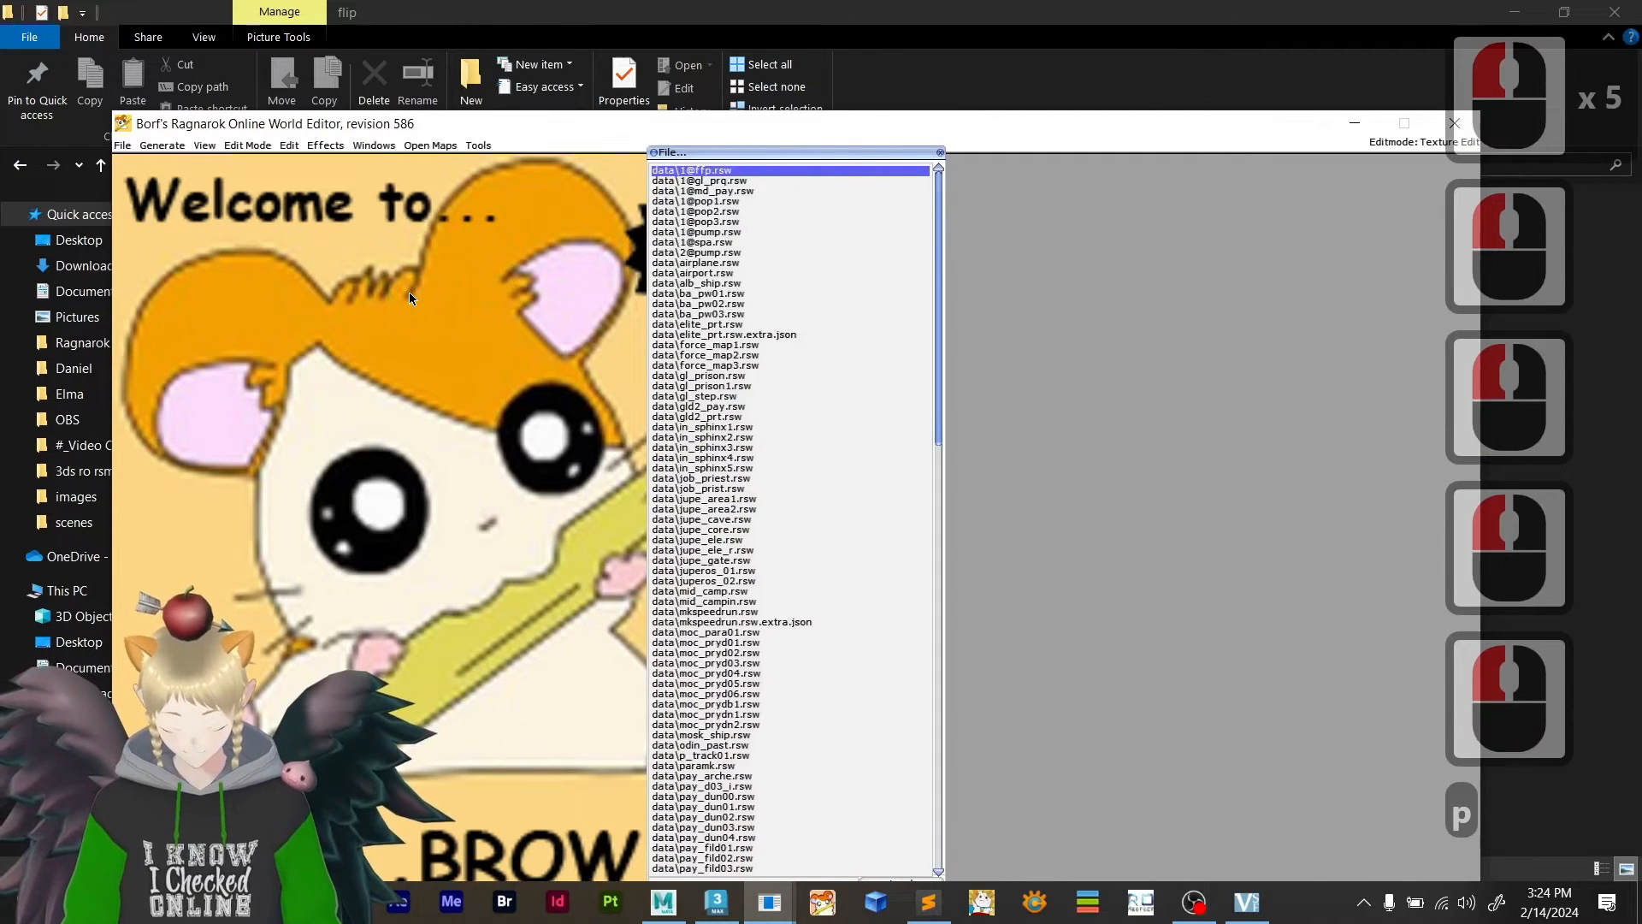
type("o")
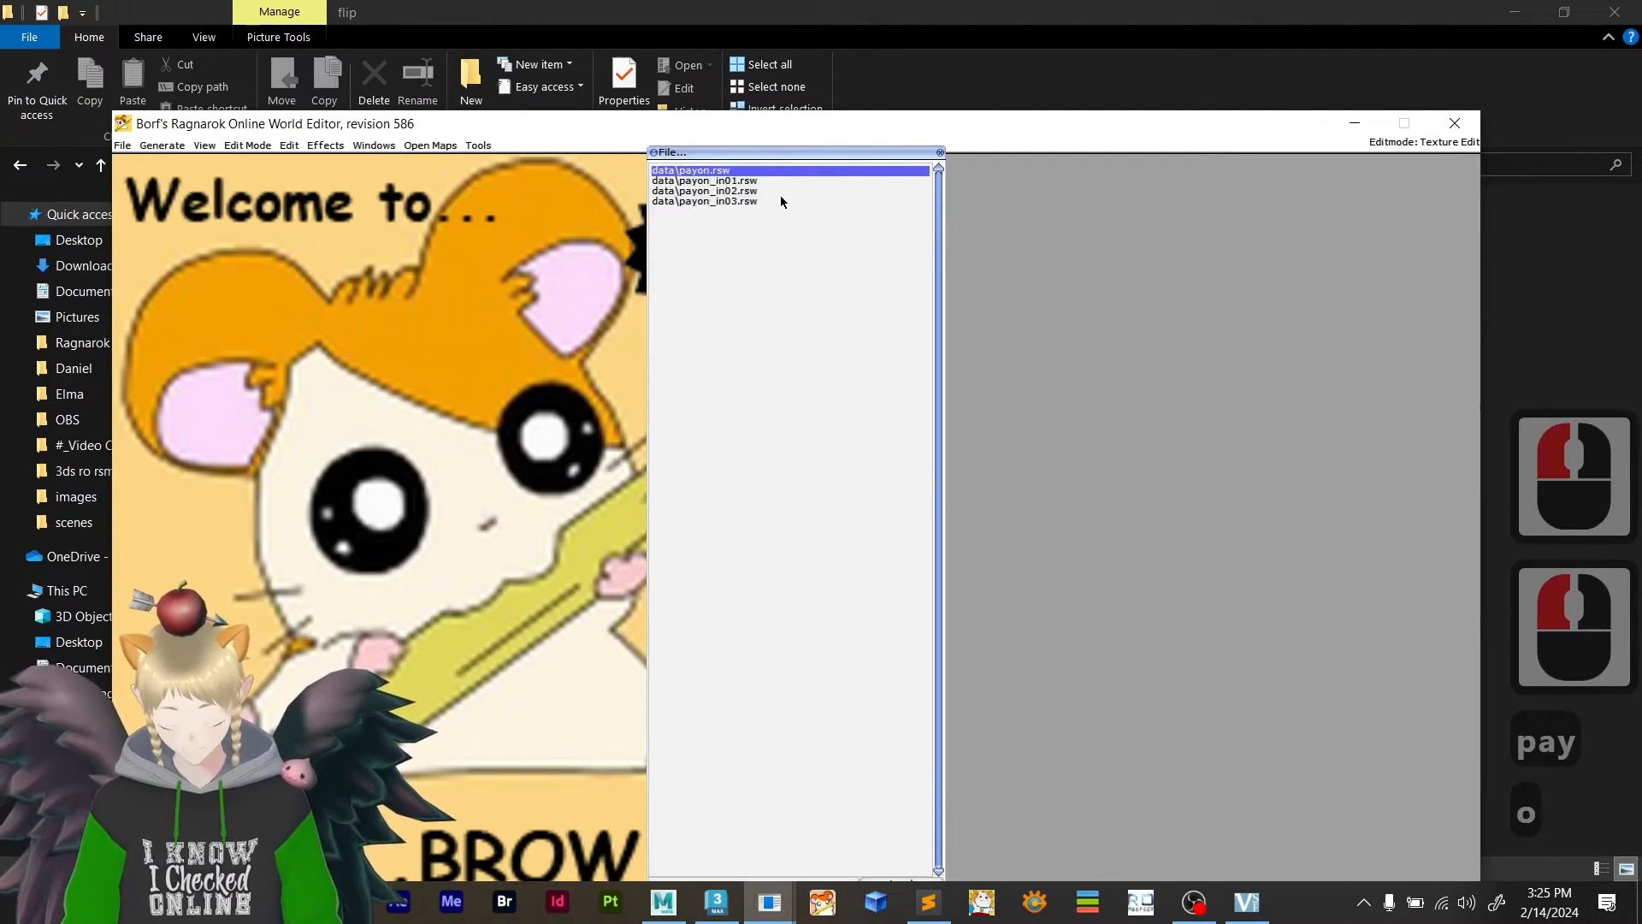
double_click(692, 172)
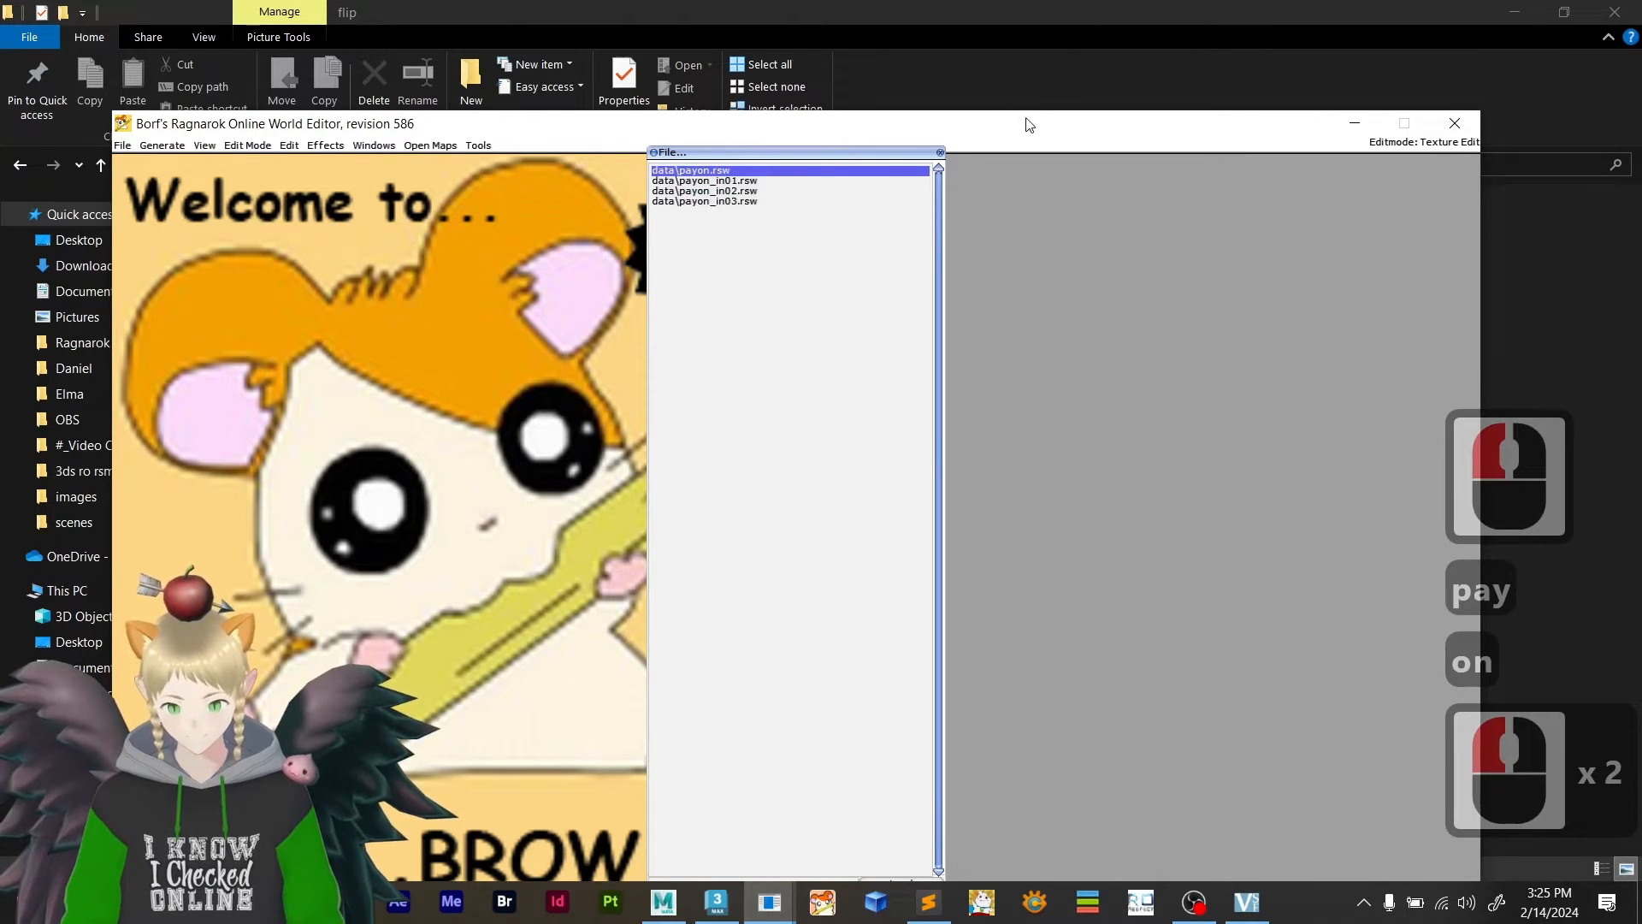
left_click_drag(1028, 125, 1033, 64)
left_click(903, 824)
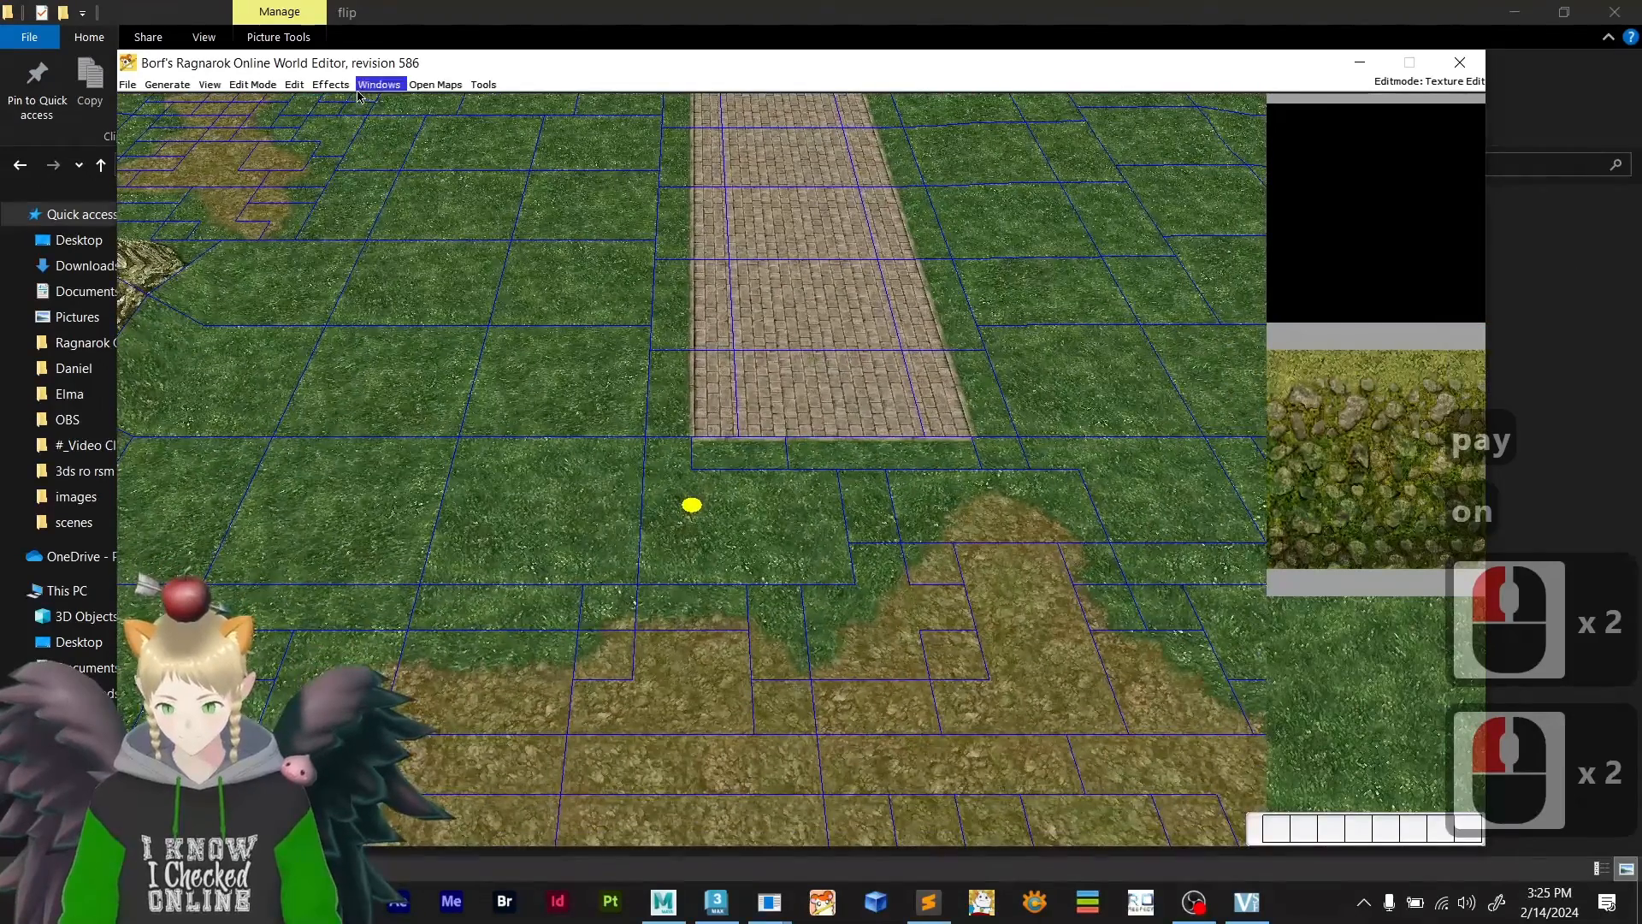
- Bring up the RSM Editor and load 3d_course1.rsm from the "3ds ro rsm" folder
left_click(351, 87)
mouse_move(381, 86)
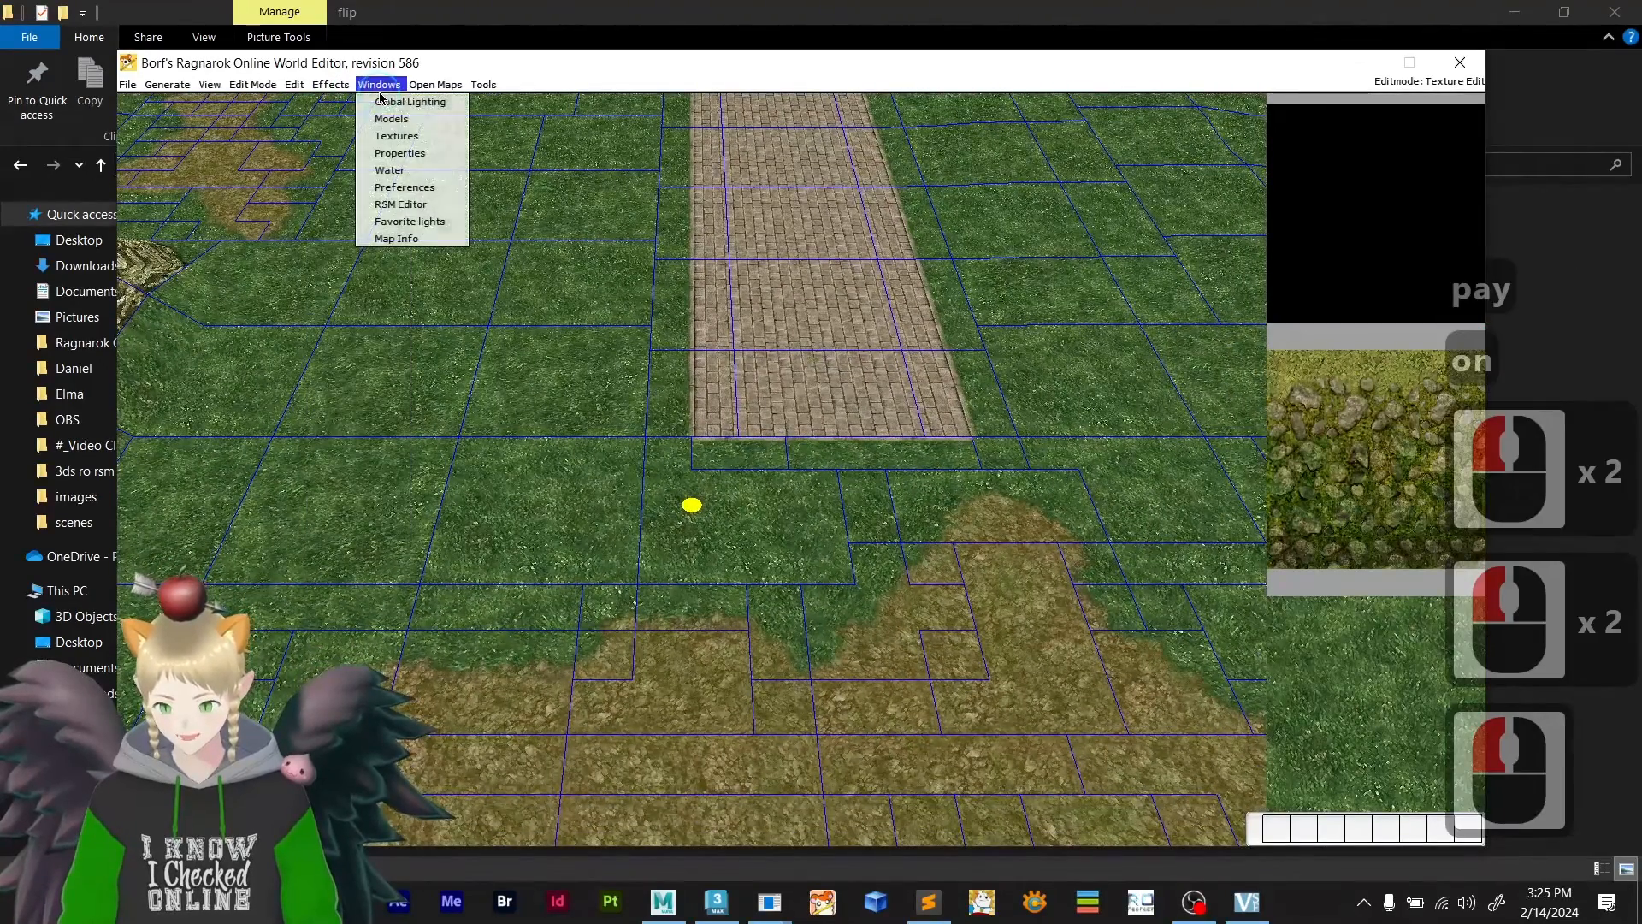
left_click(408, 204)
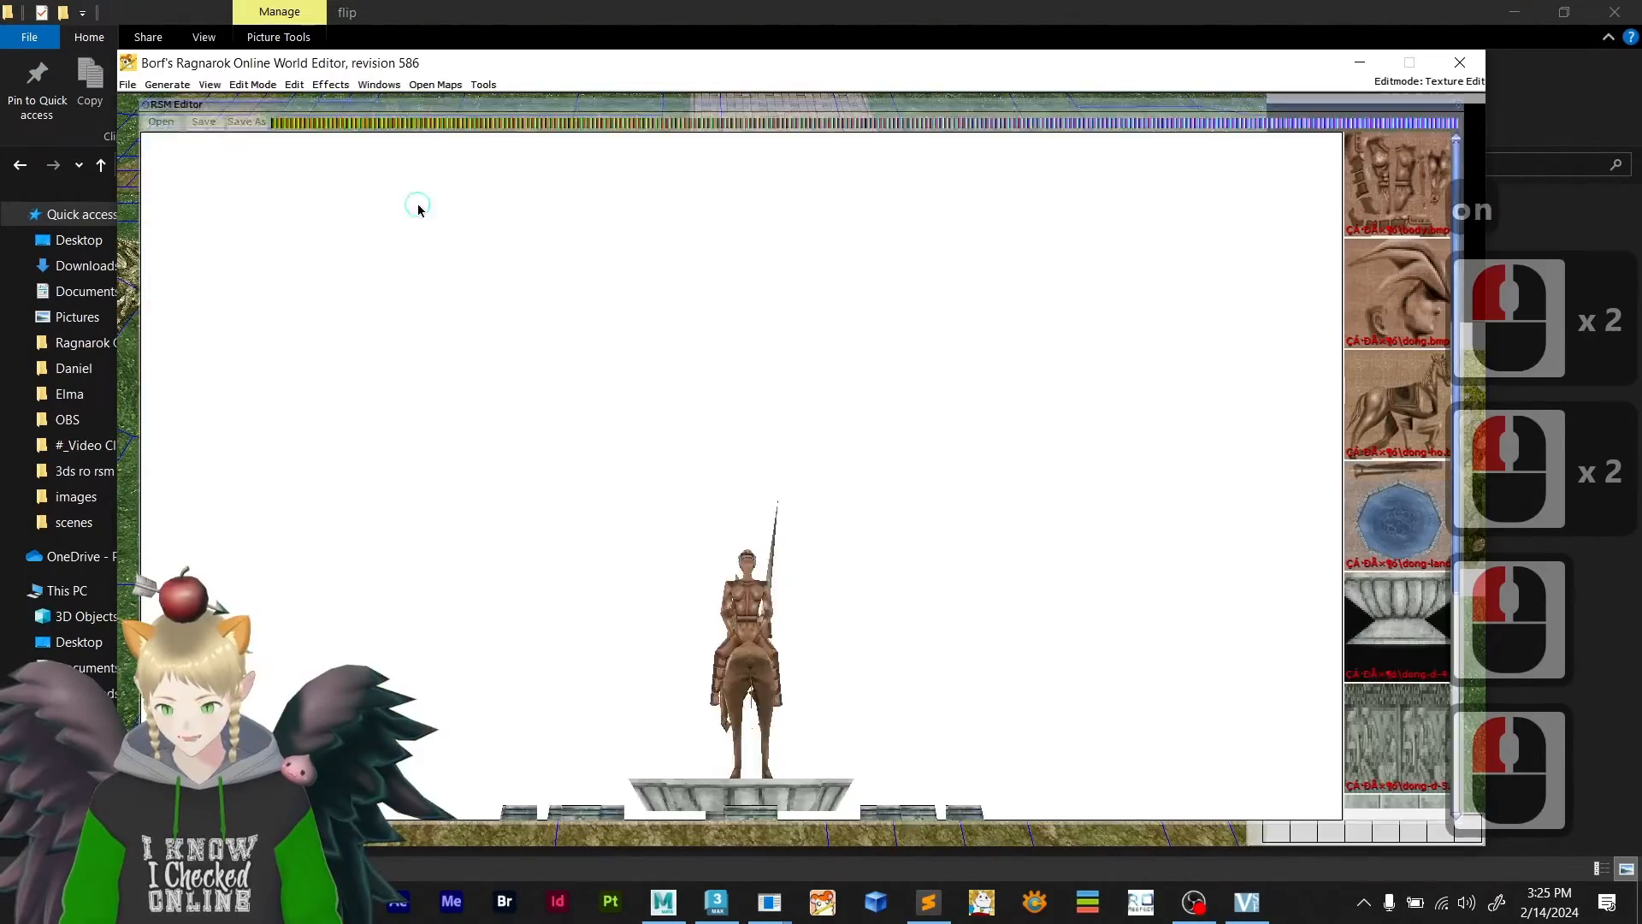
left_click(178, 124)
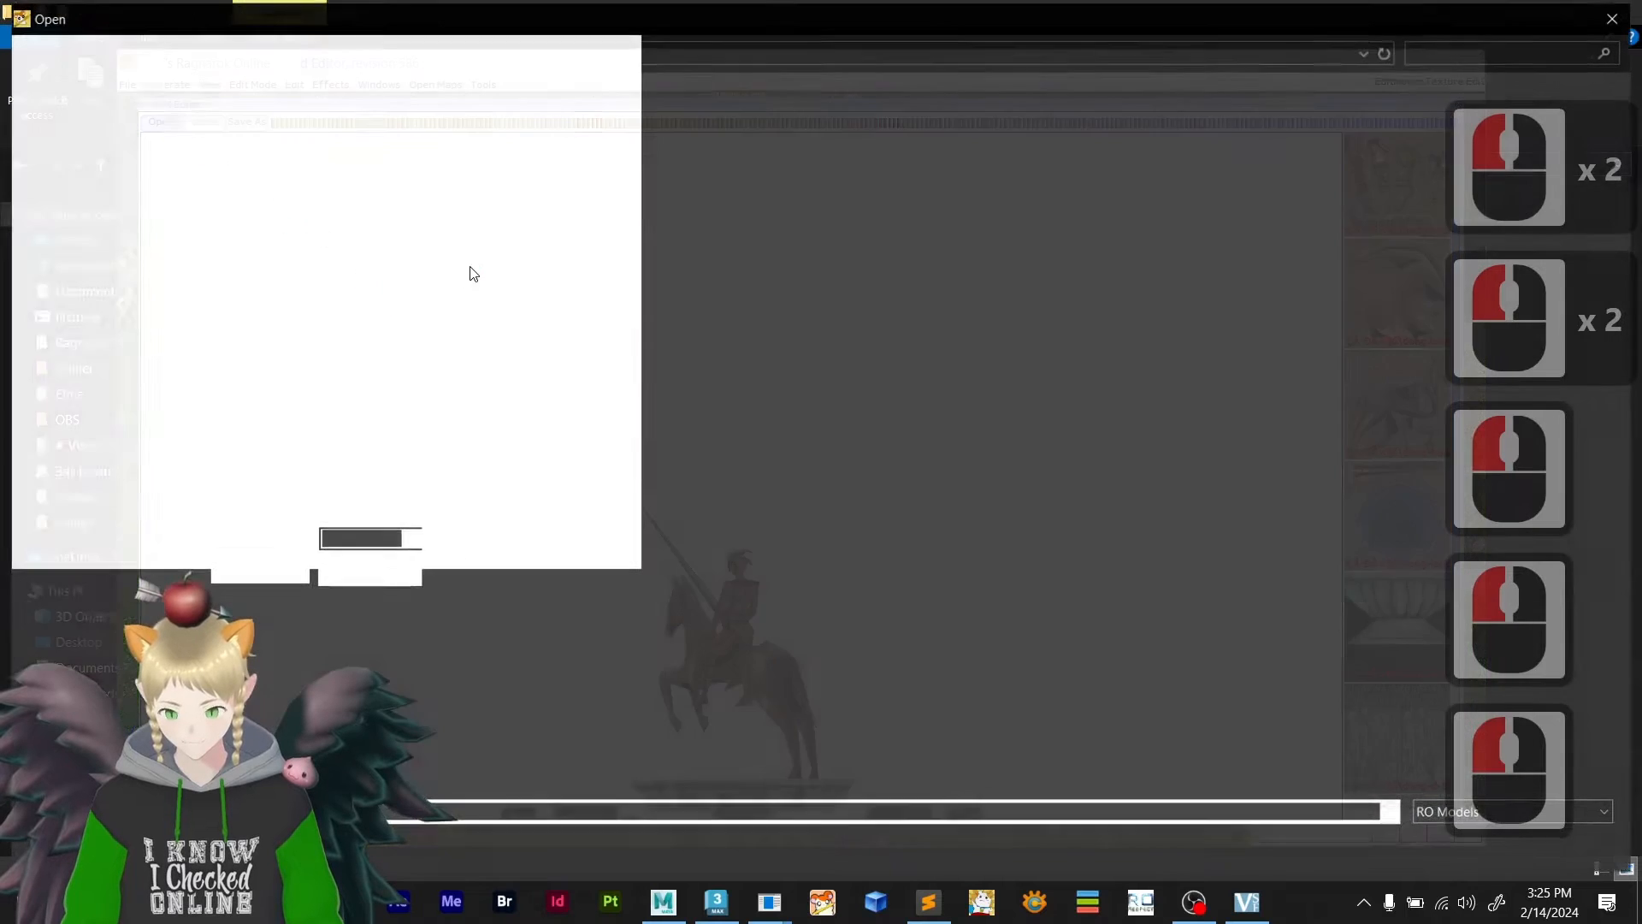
double_click(405, 185)
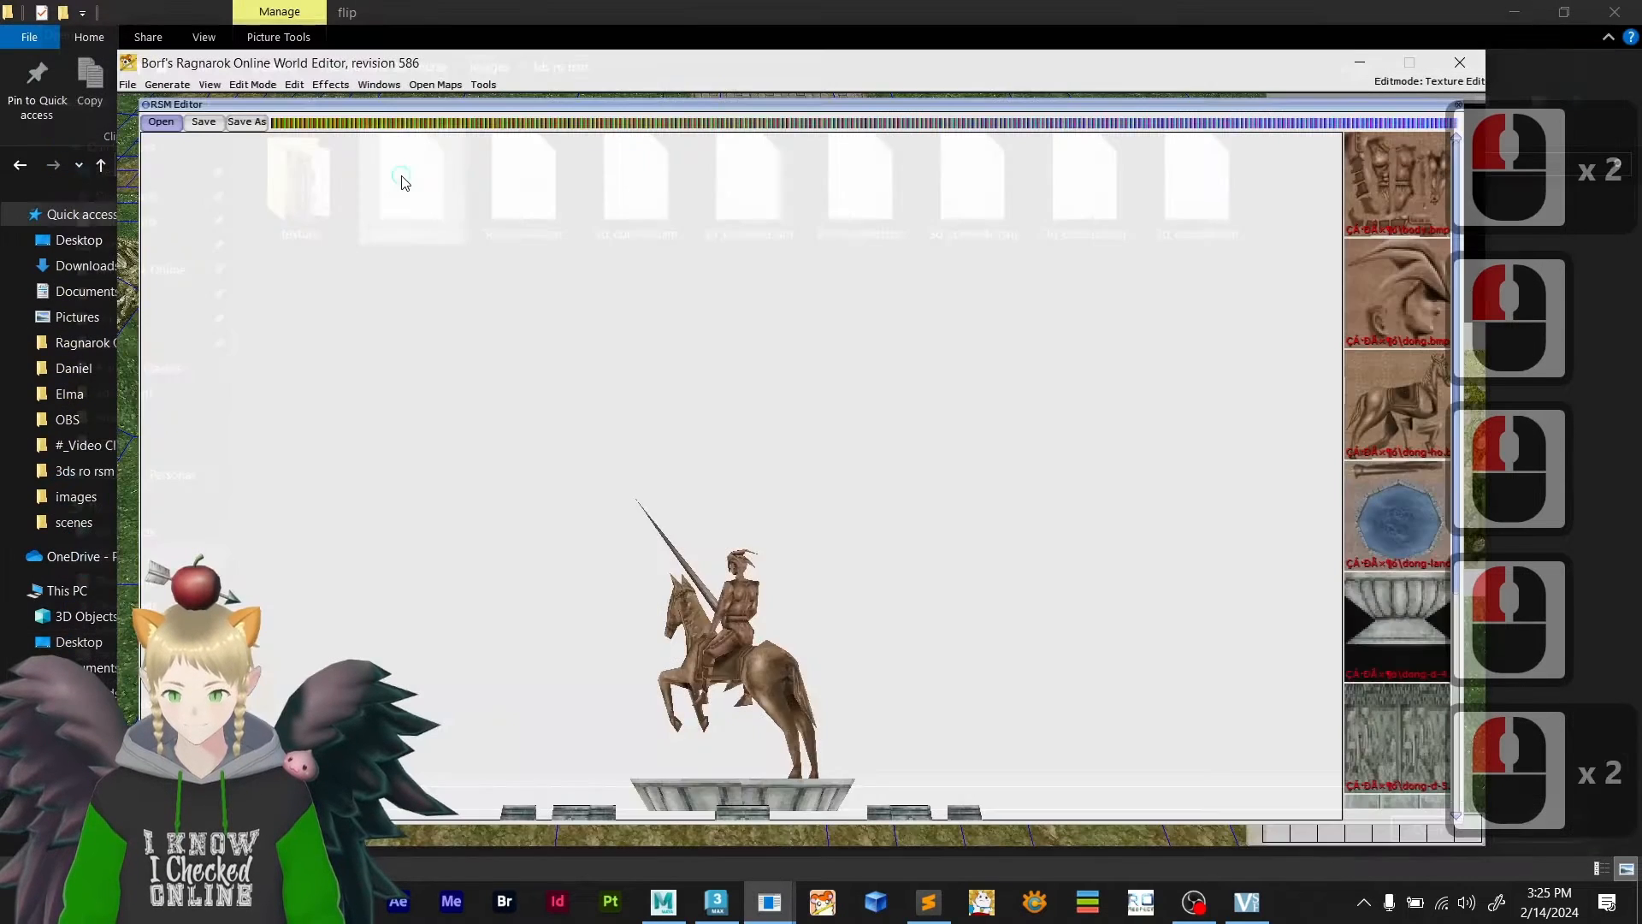
- Replace the model's texture with 3d_course1.bmp from the RO 3d_course folder and save over the existing RSM file
left_click(1393, 190)
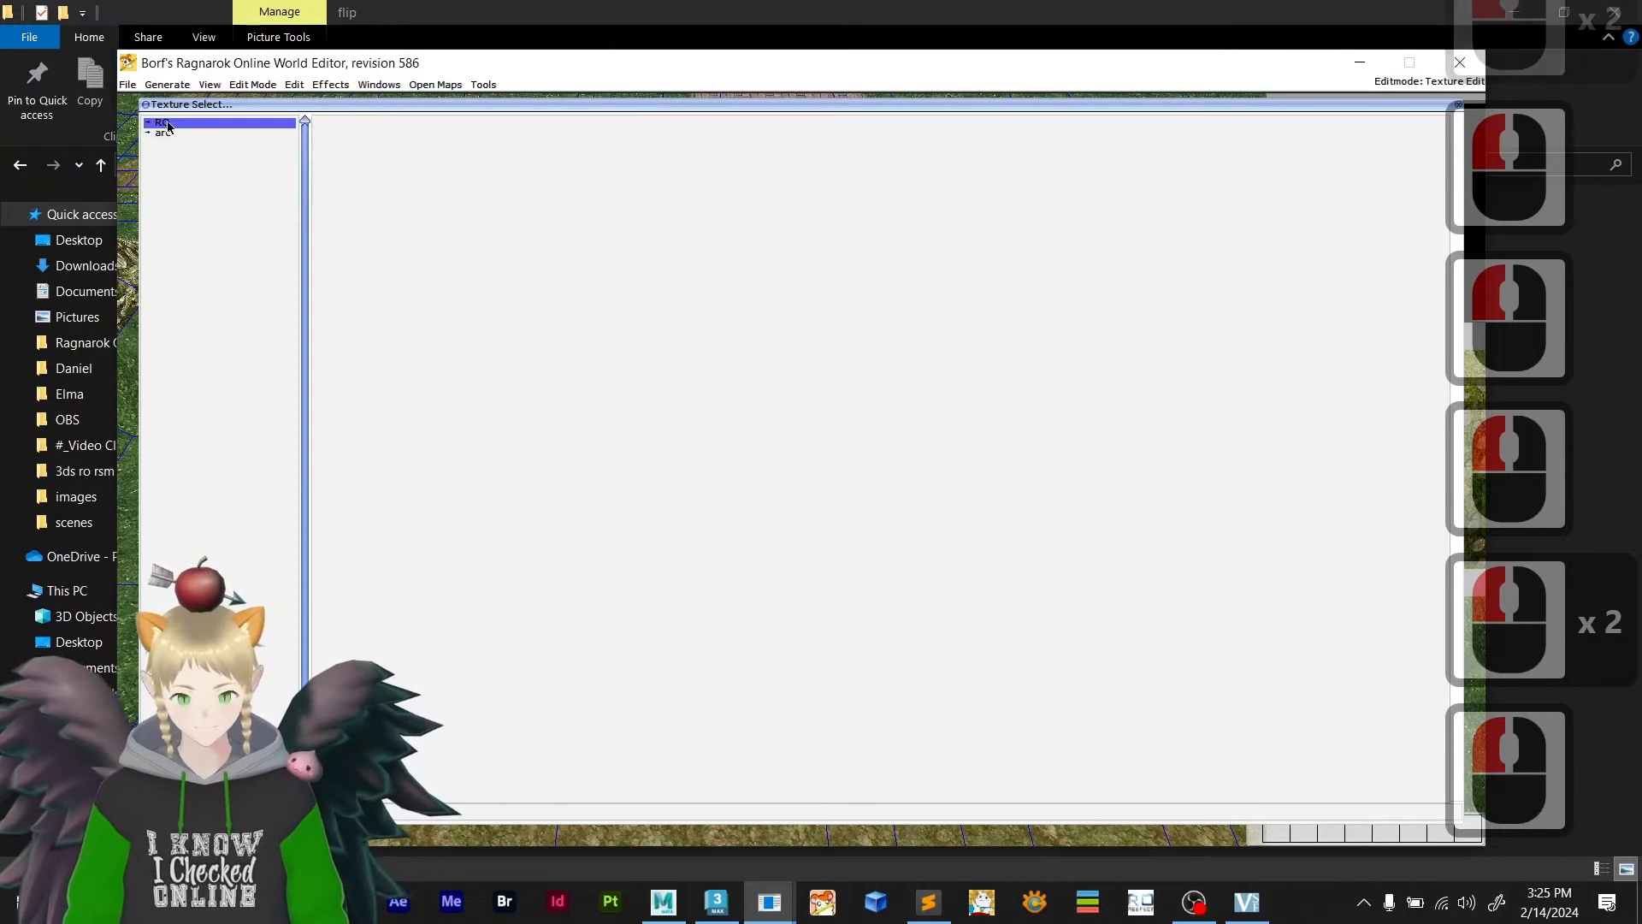
double_click(167, 127)
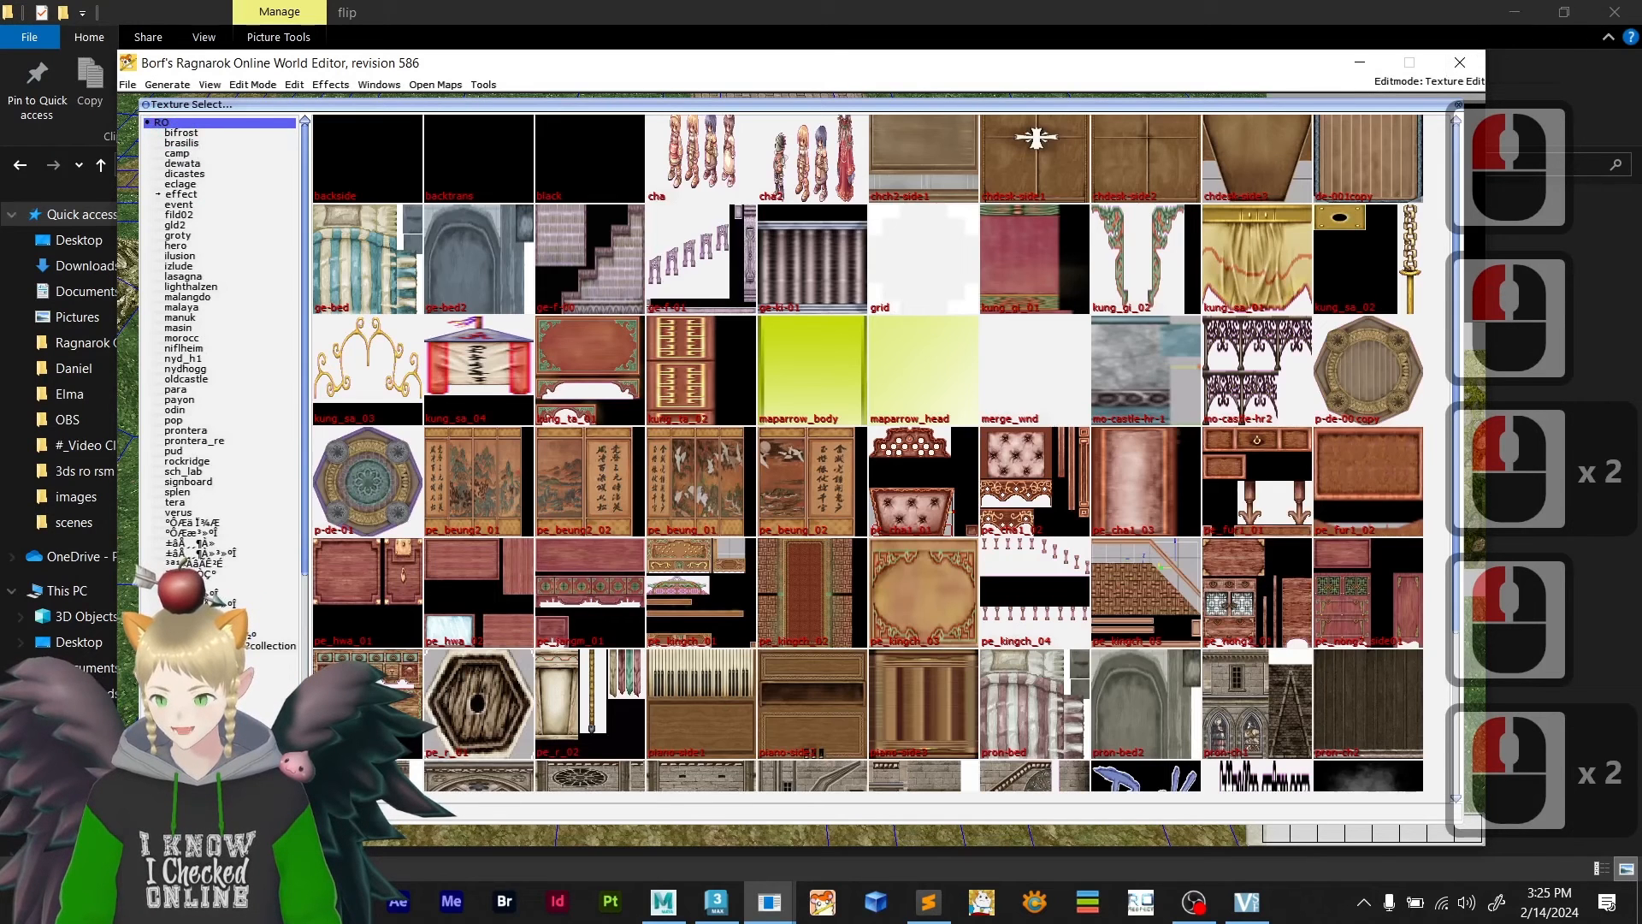
scroll(222, 342, "down", 14)
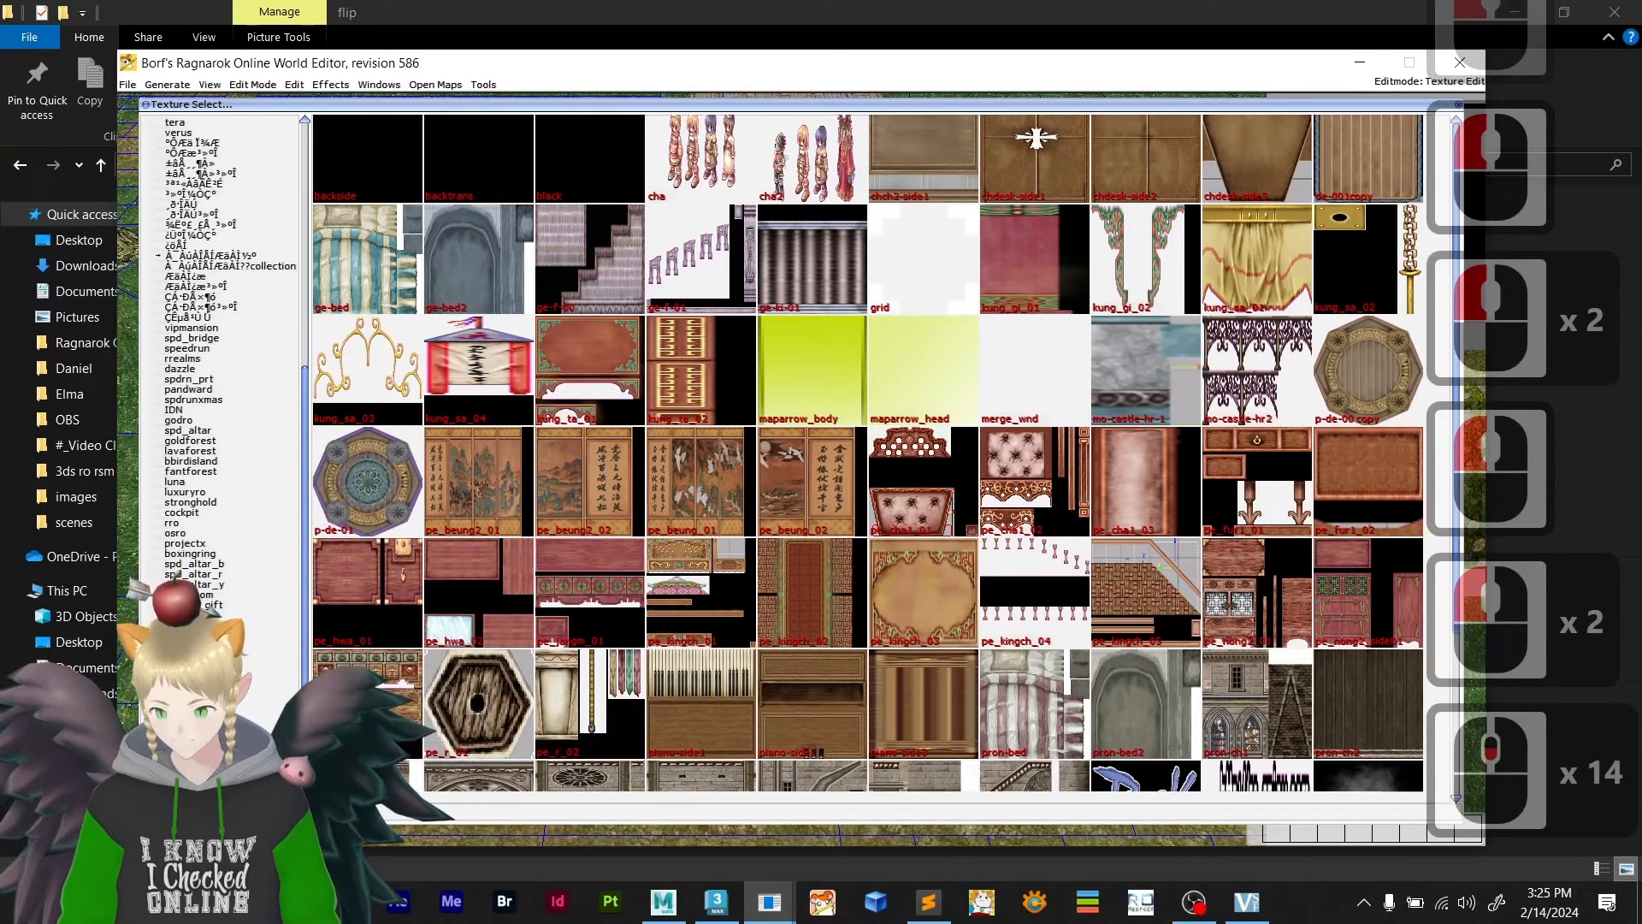
left_click(220, 625)
left_click(376, 173)
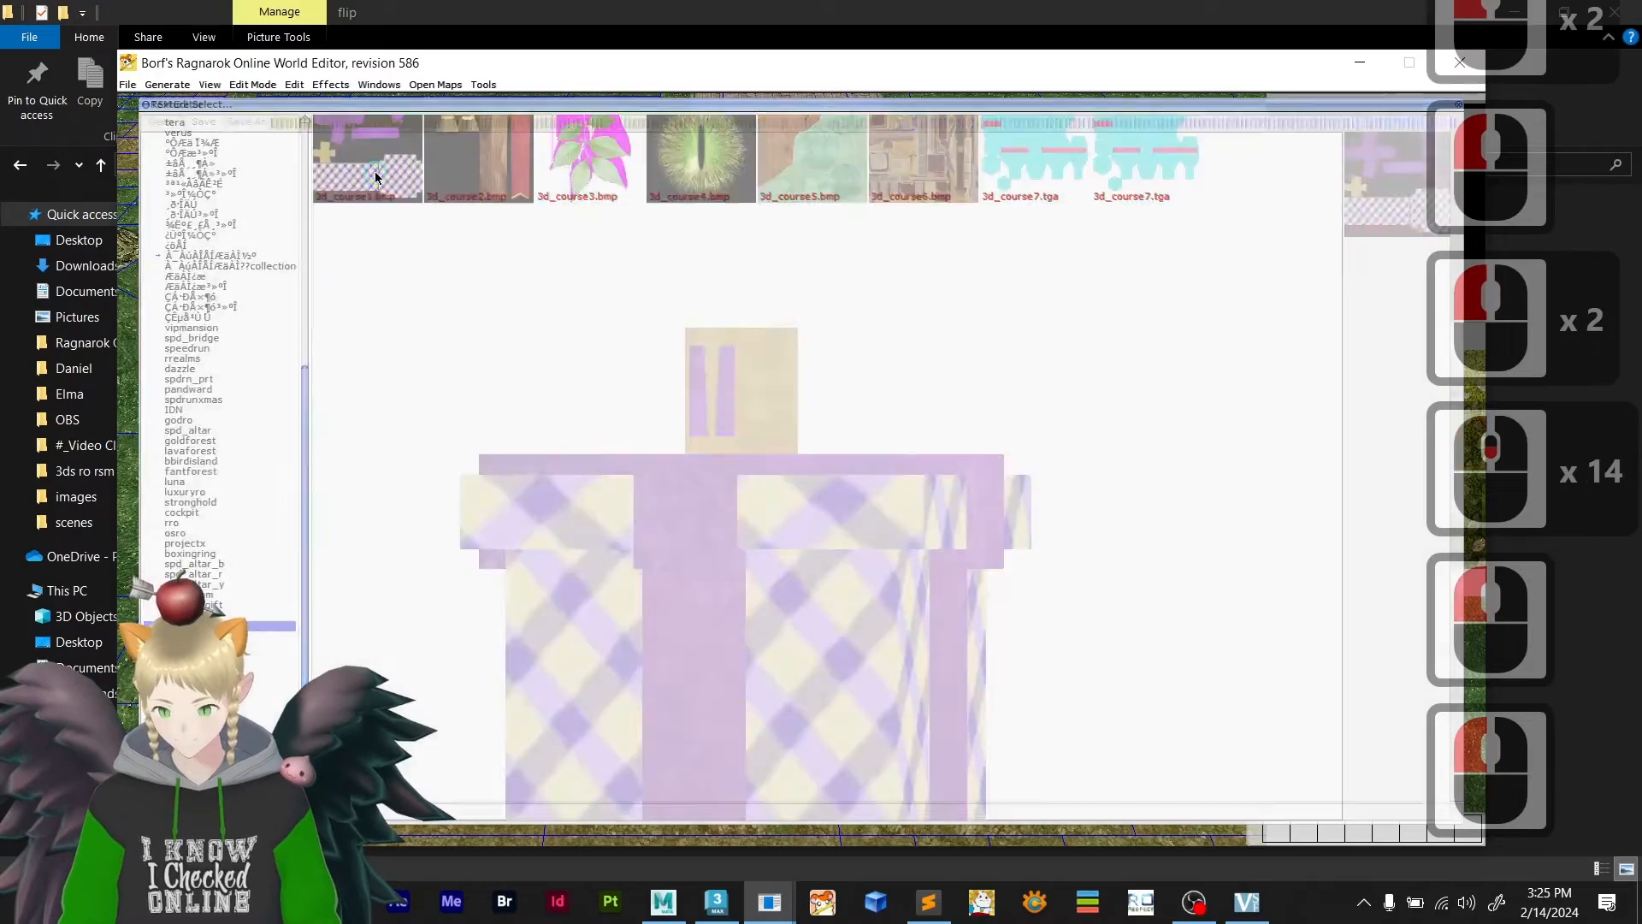
left_click_drag(740, 663, 815, 689, "shift")
scroll(743, 560, "down", 6)
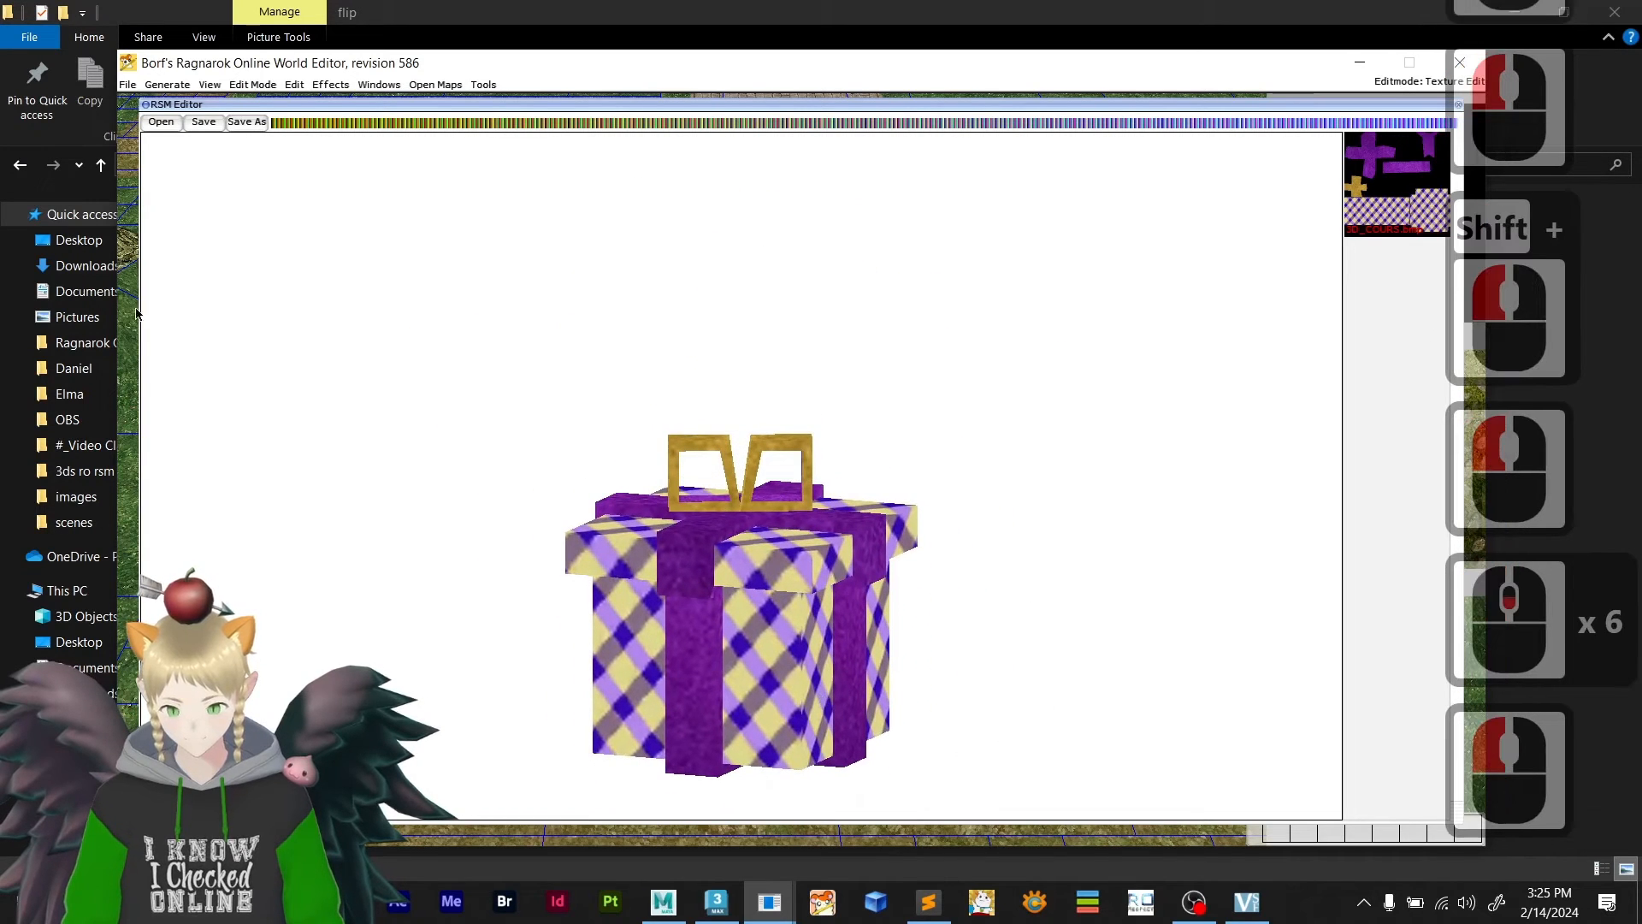
left_click(203, 122)
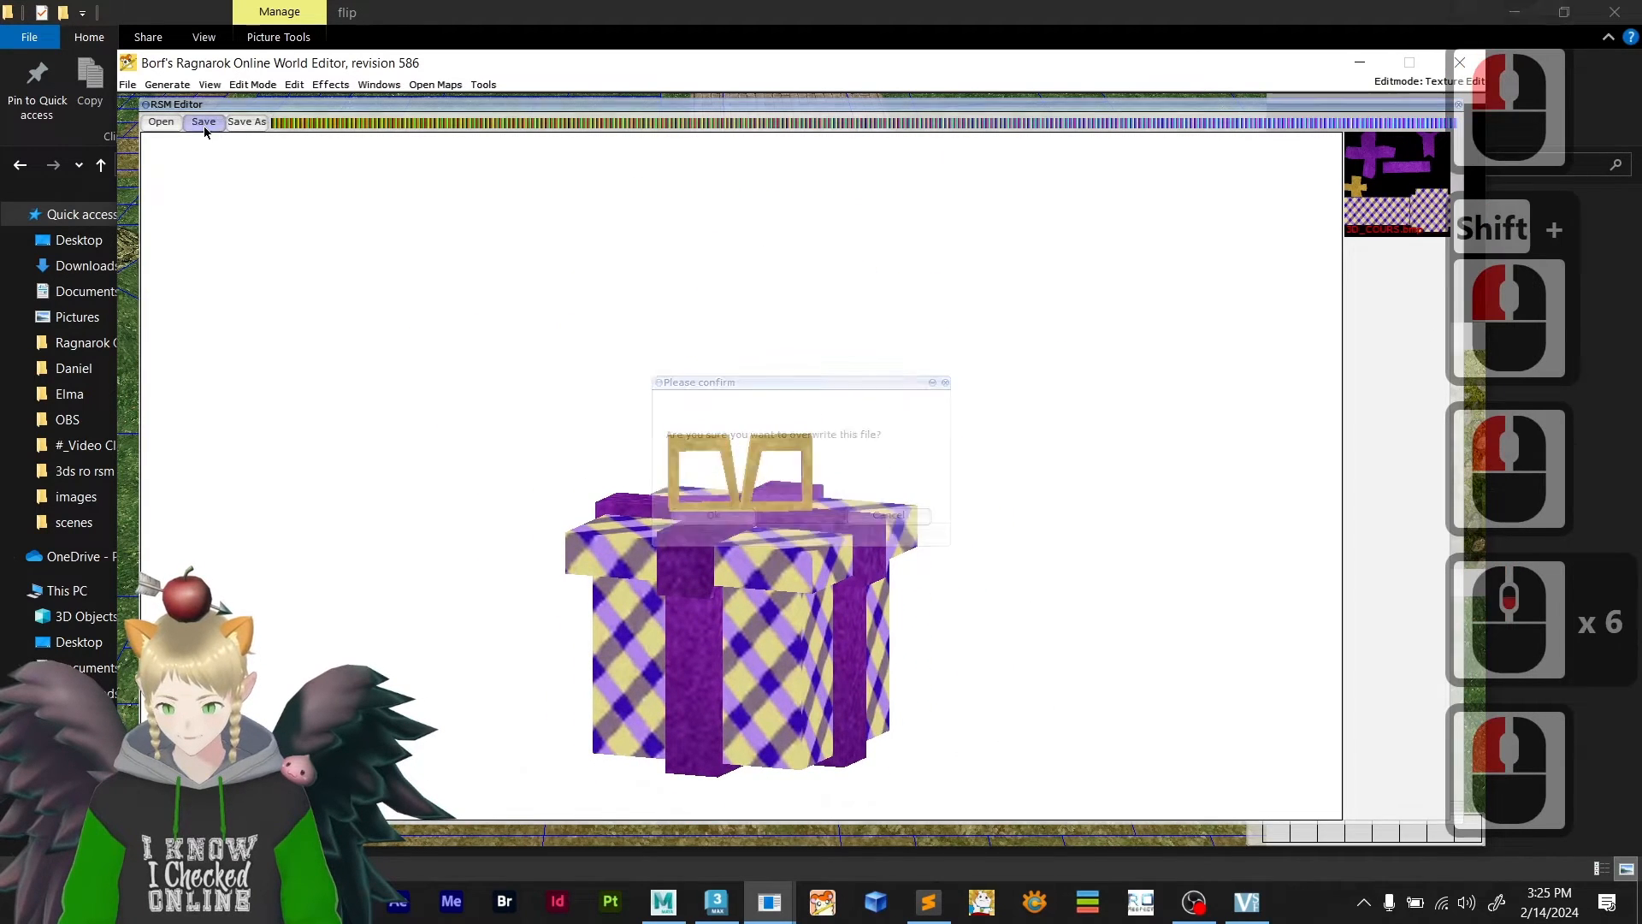
left_click(713, 517)
- Retexture 3d_course2.rsm with 3d_course2.bmp and save over the existing RSM file
left_click(147, 125)
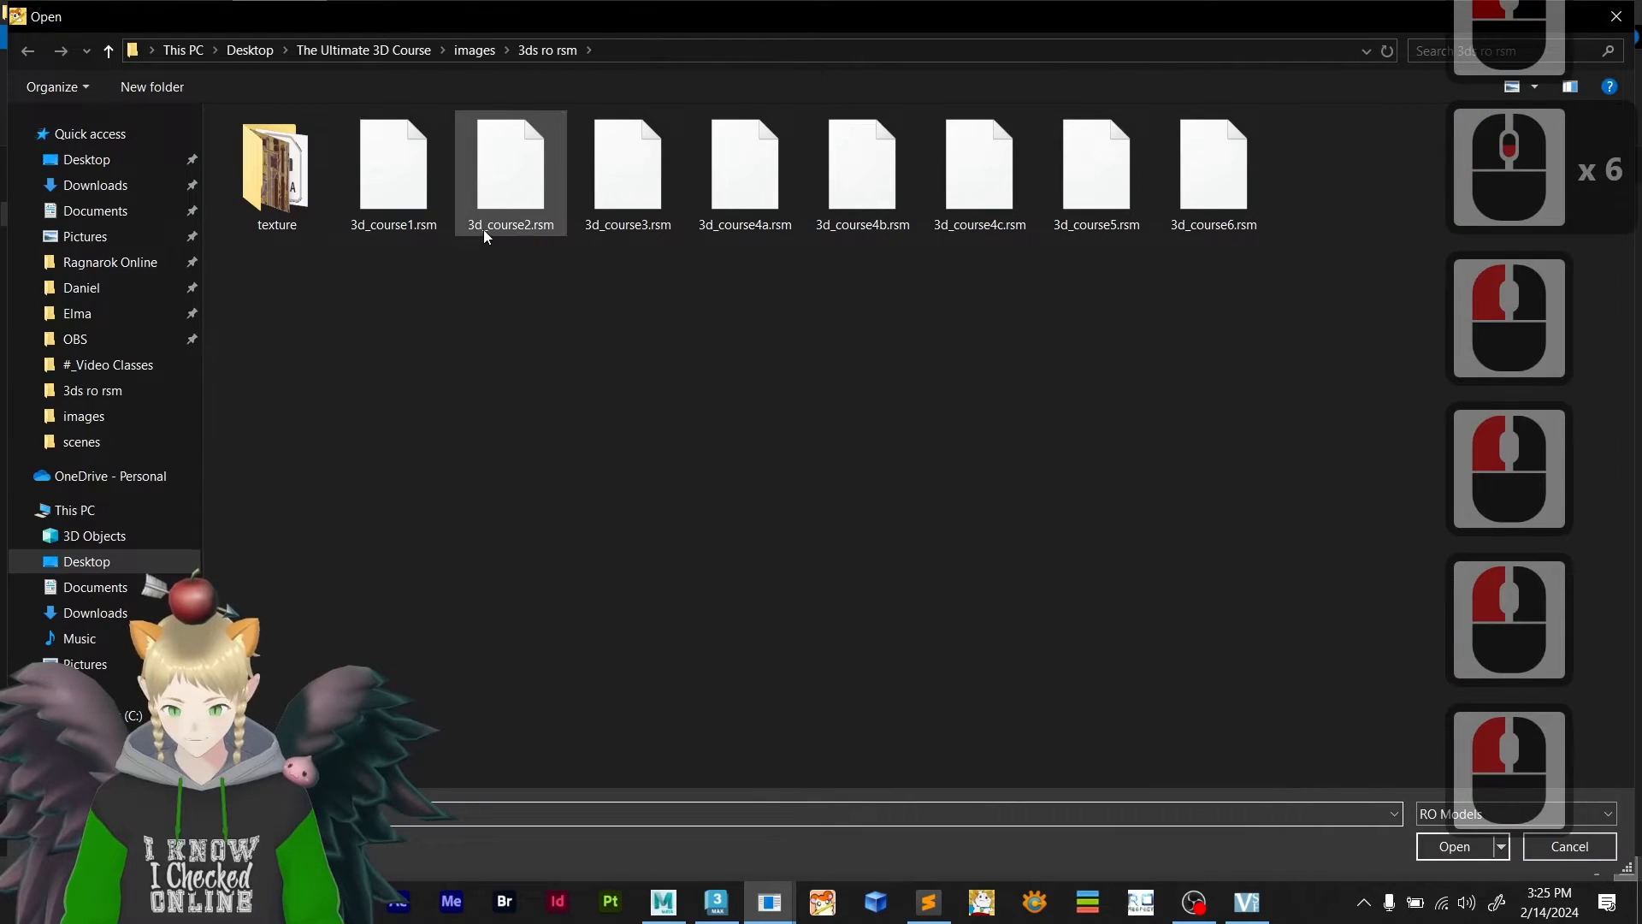
double_click(484, 227)
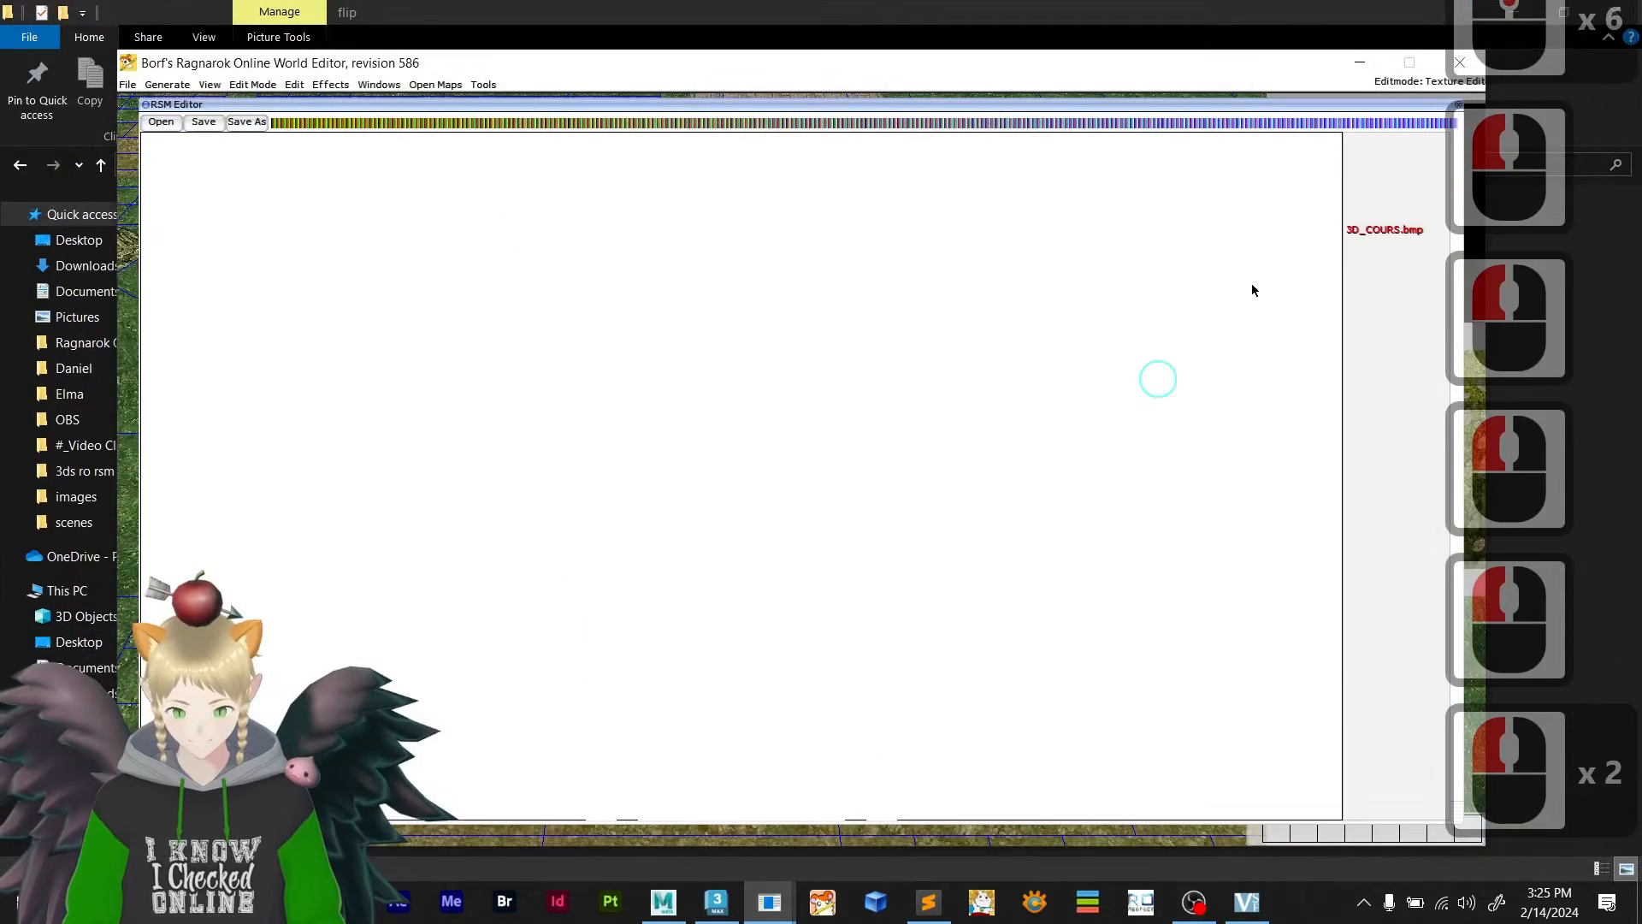
left_click(1419, 195)
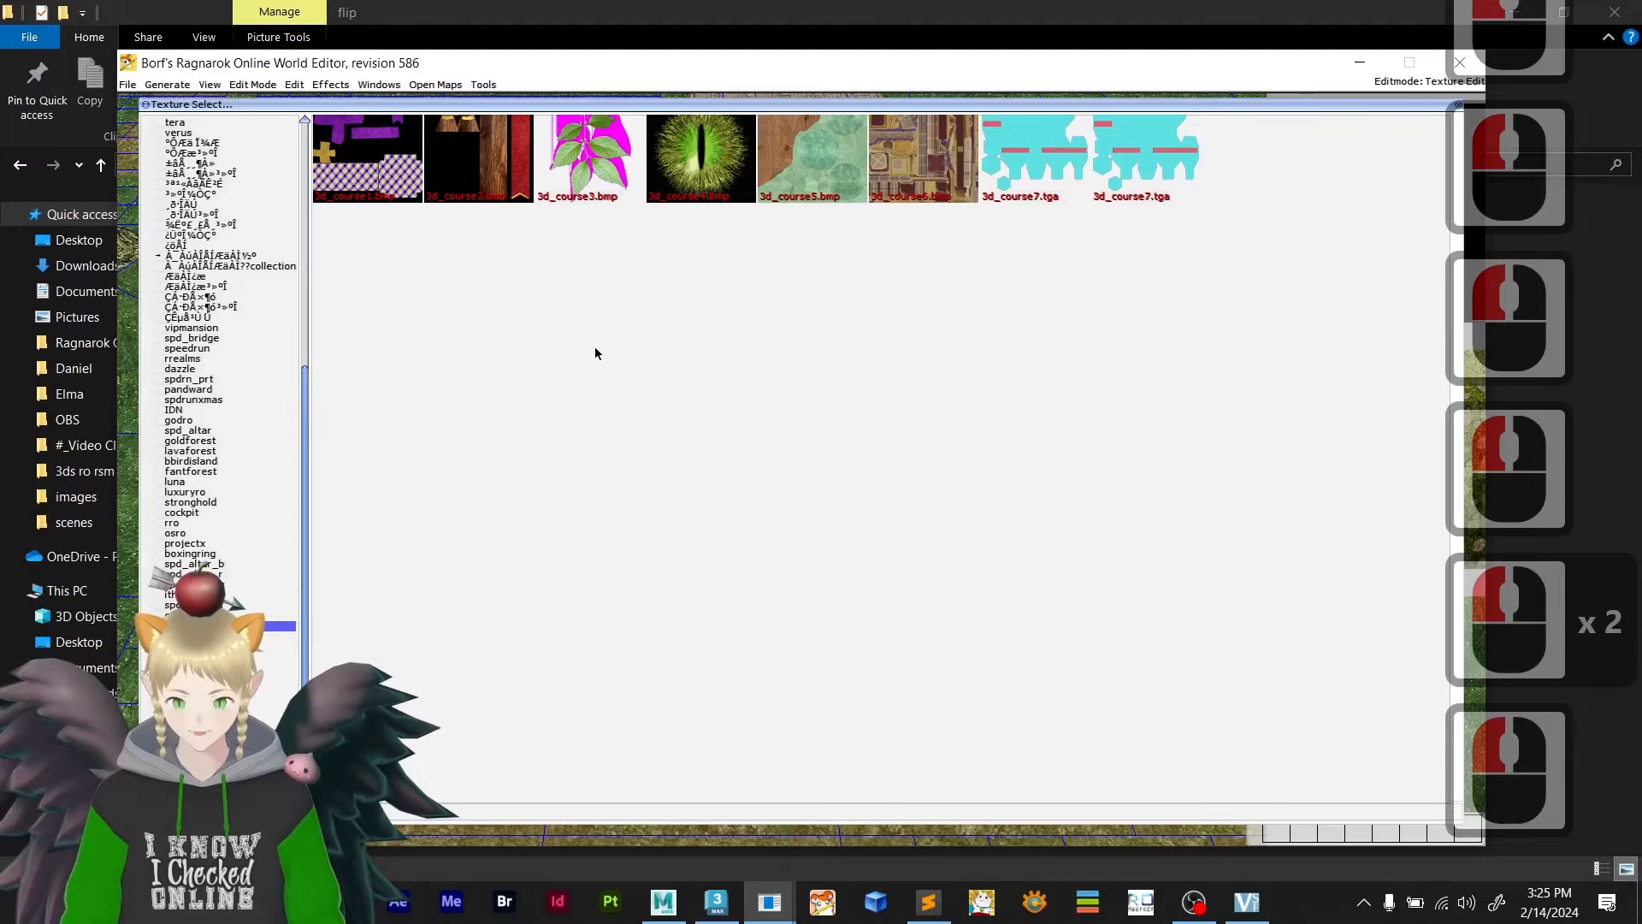
left_click(500, 171)
left_click_drag(801, 714, 838, 550, "shift")
left_click_drag(838, 550, 618, 624)
left_click(205, 125)
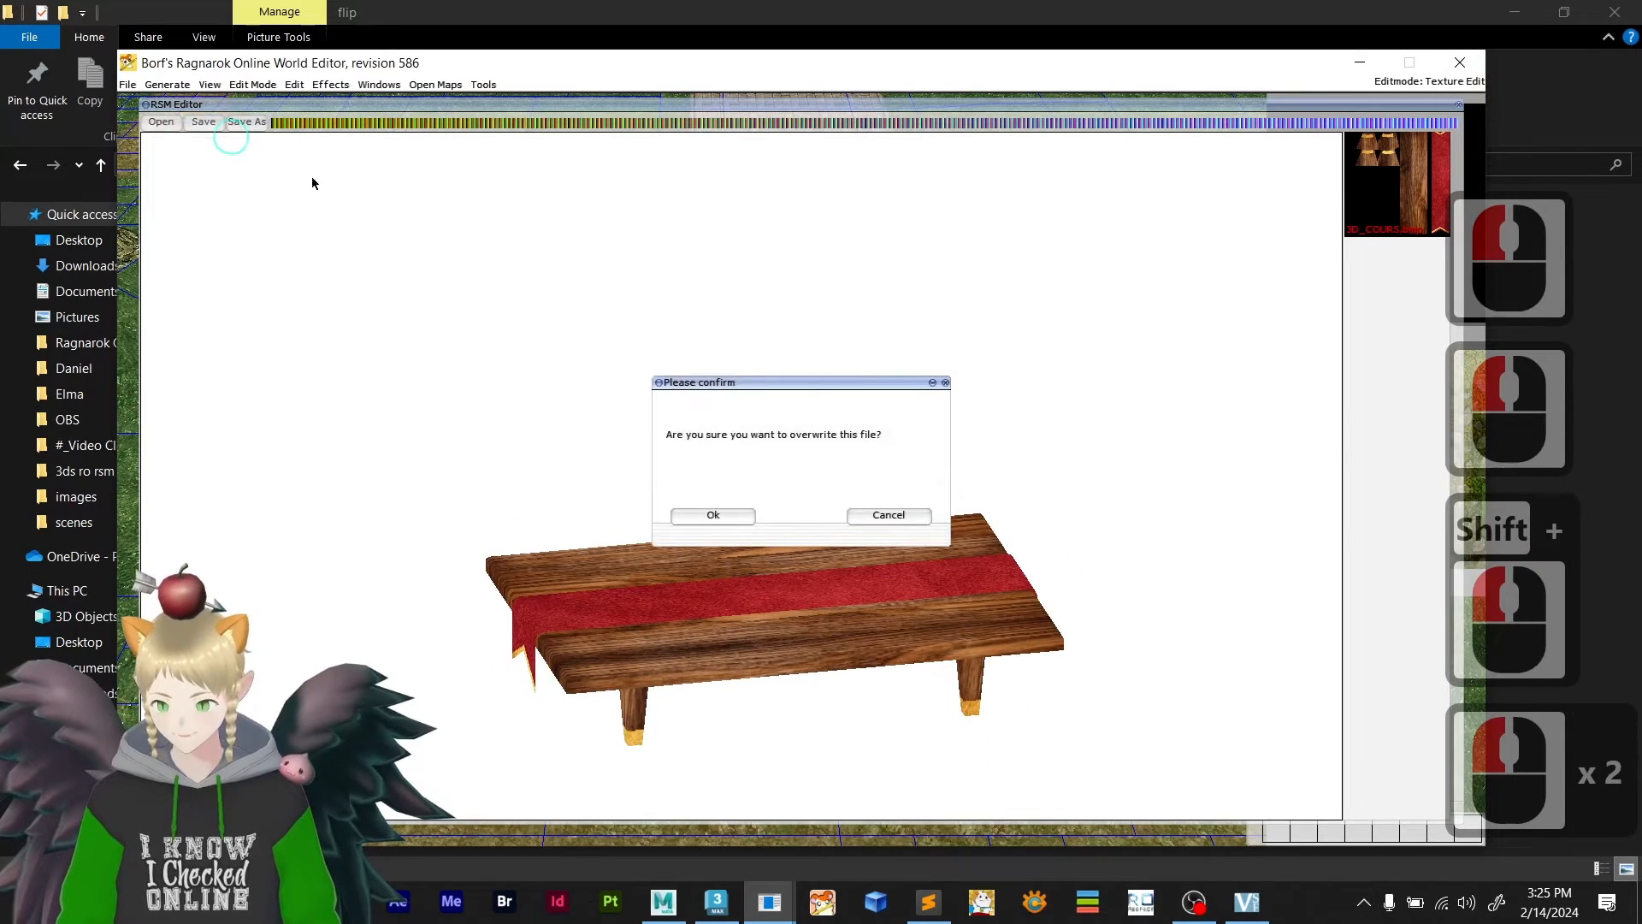
left_click(727, 523)
- Open 3d_course3.rsm and set its first texture, used on the trunk, to 3d_course5.bmp
left_click(154, 121)
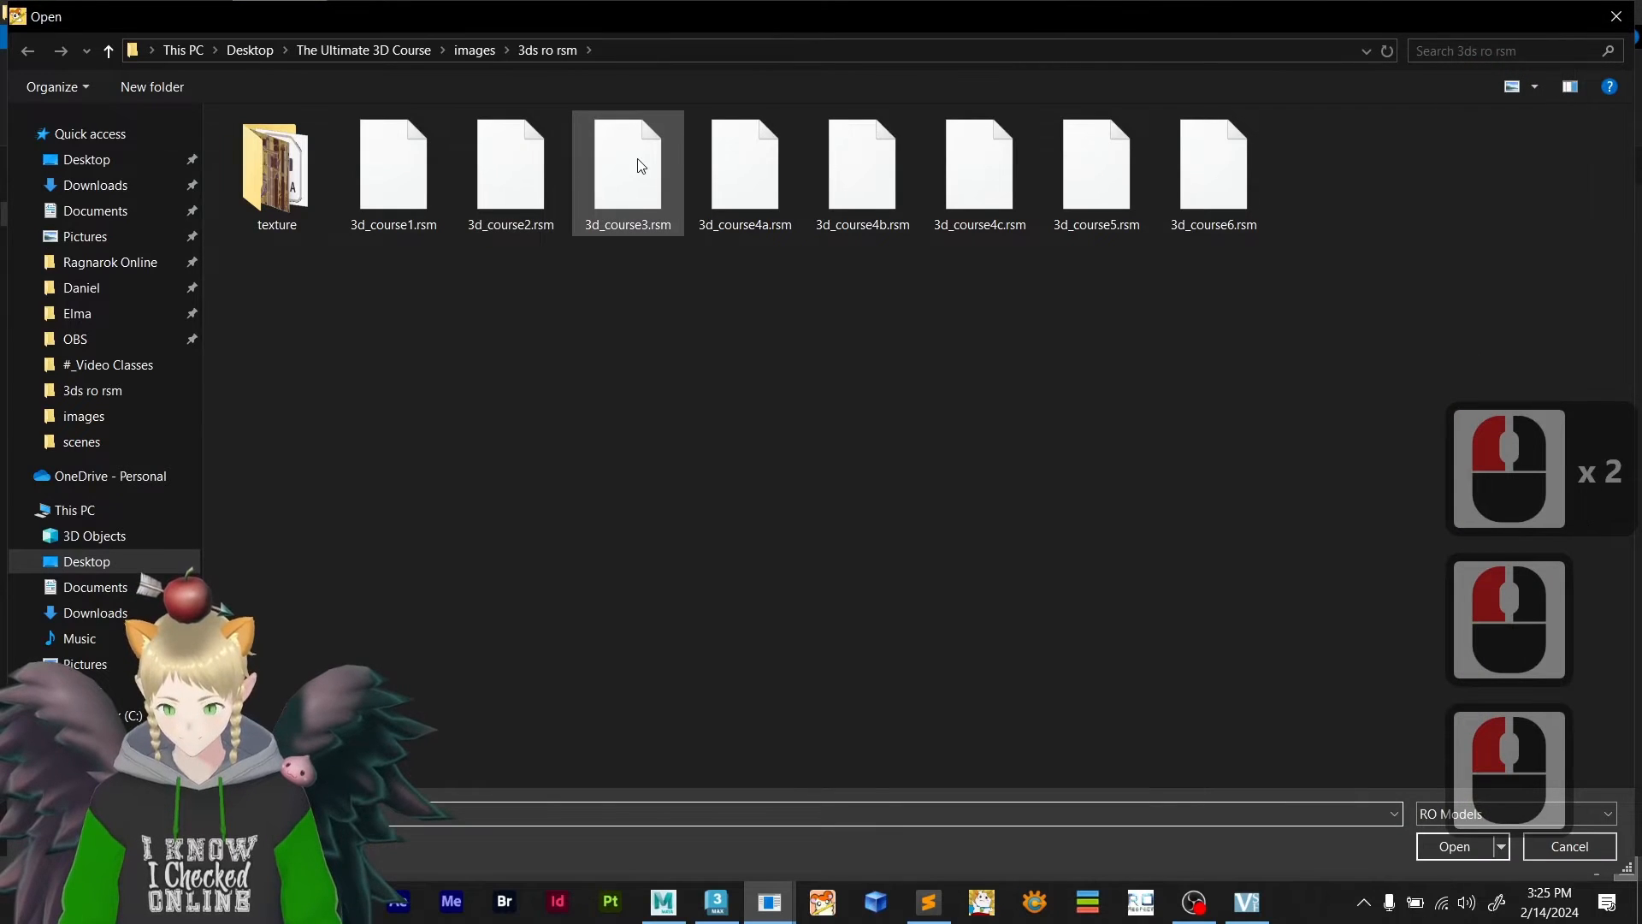
double_click(635, 170)
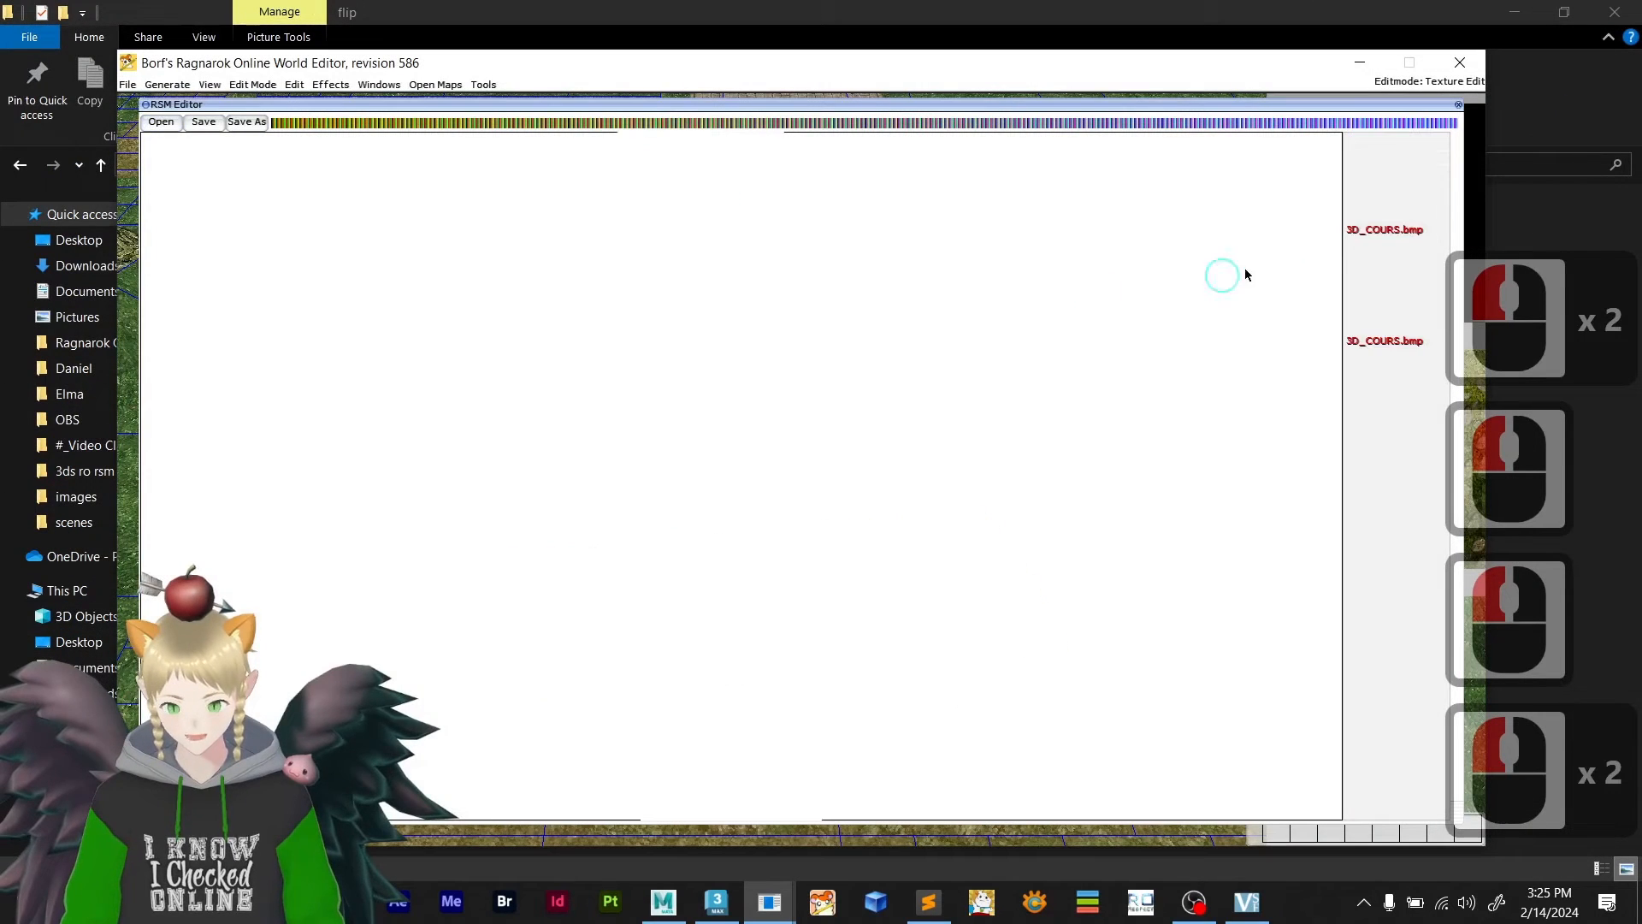
left_click(1423, 186)
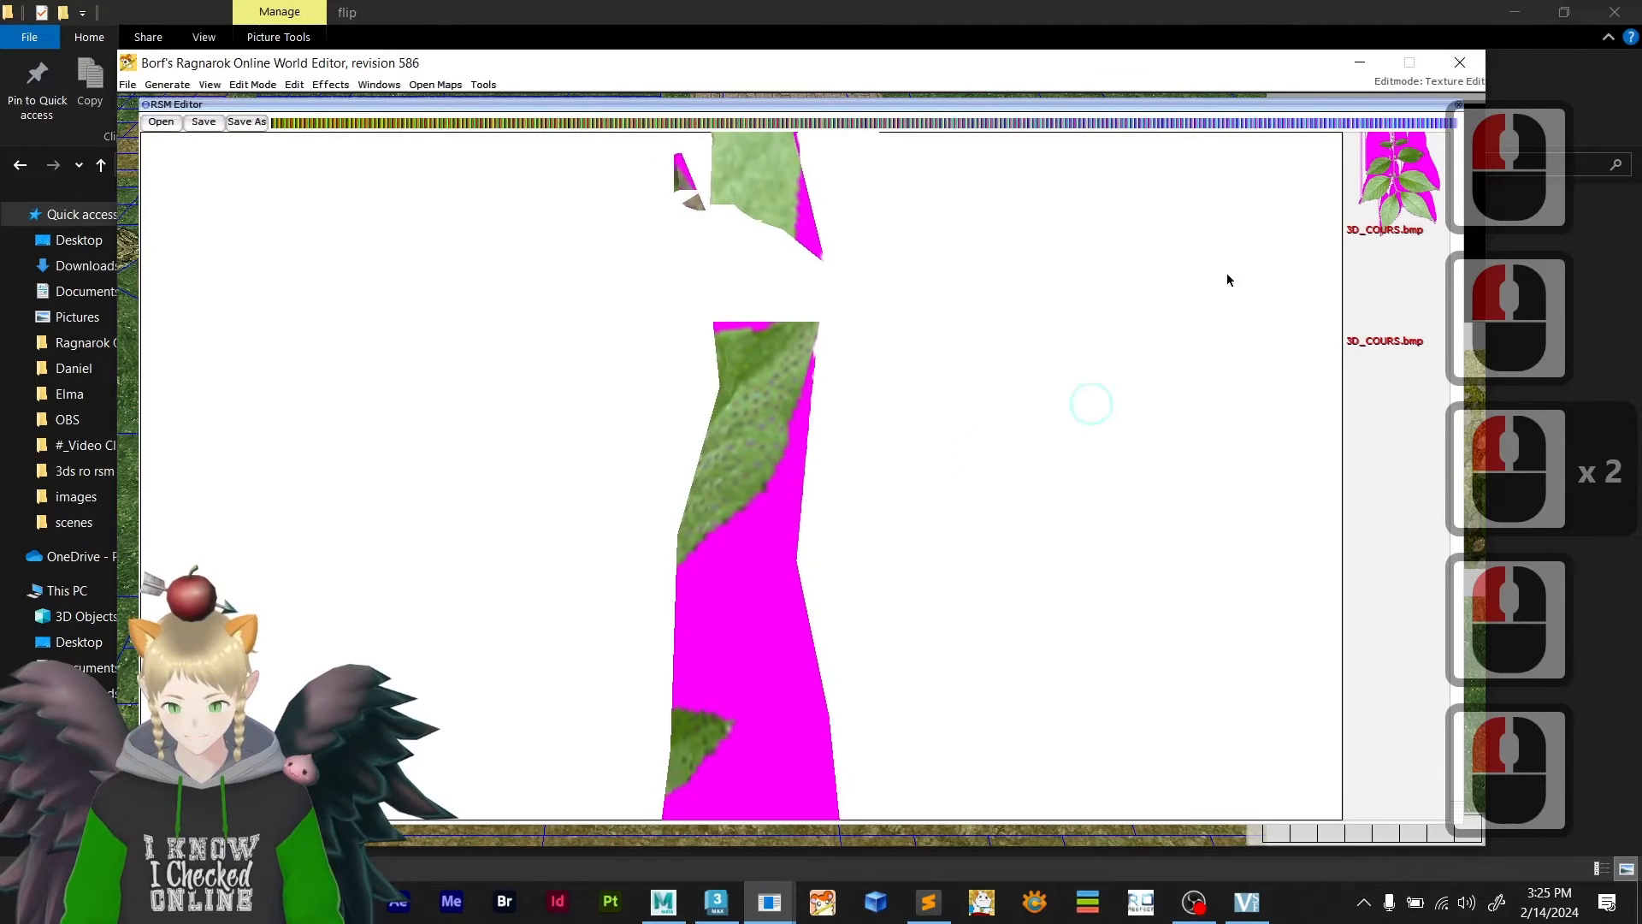
left_click(1397, 189)
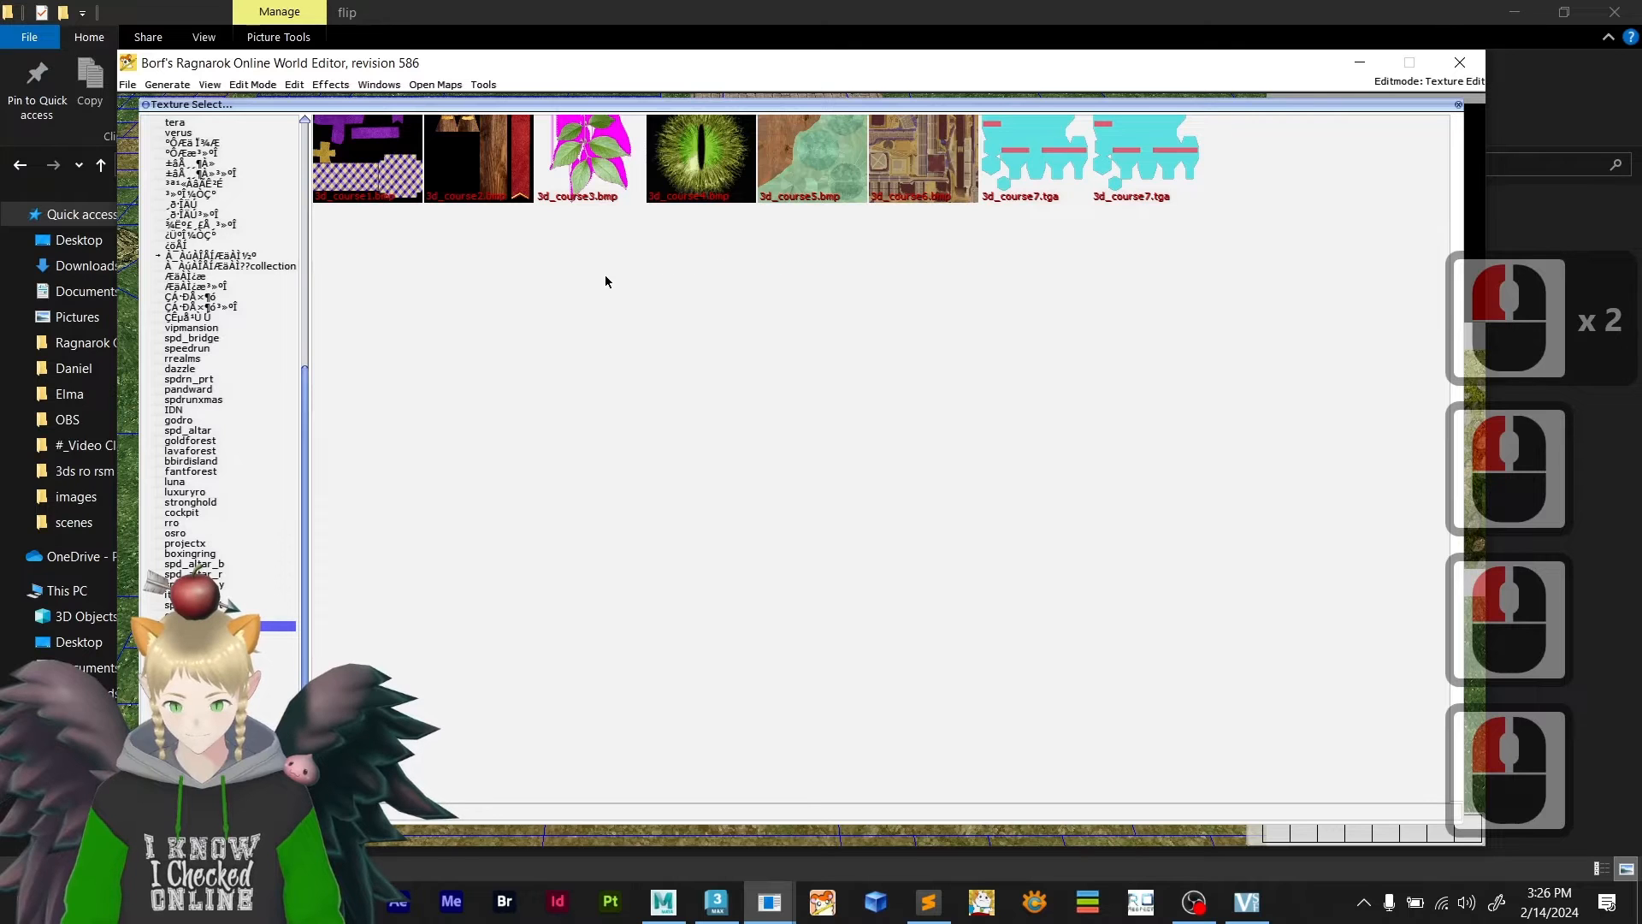
left_click(814, 157)
left_click(865, 466)
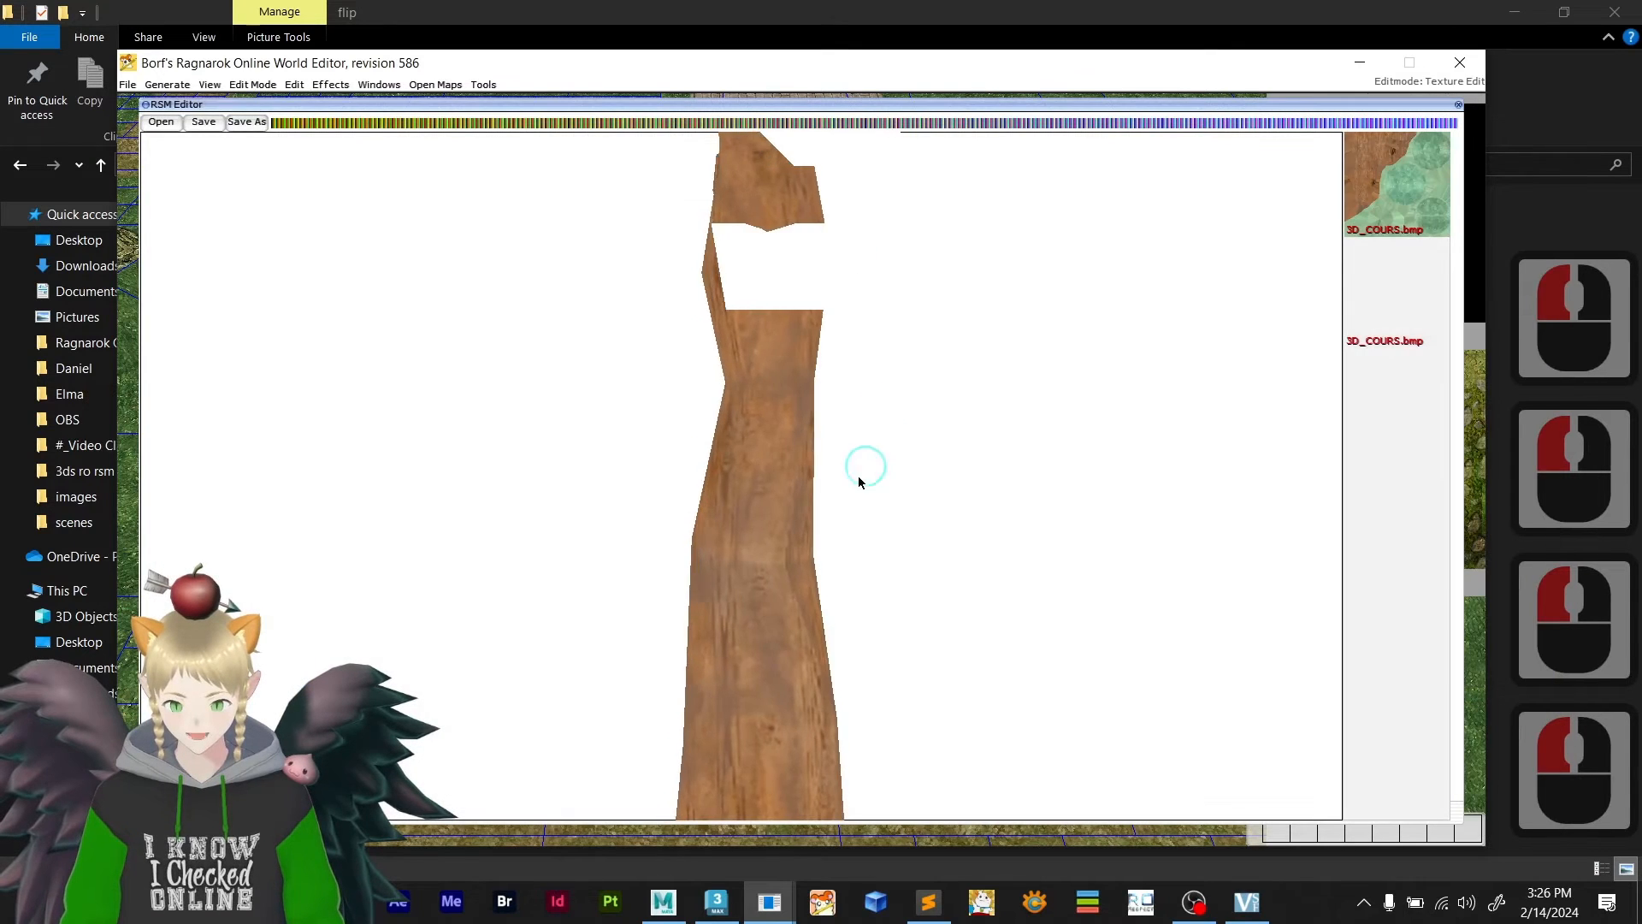
- Set the second texture of 3d_course3.rsm, used on the leaves, to 3d_course3.bmp
scroll(797, 499, "down", 5)
scroll(797, 503, "down", 1)
left_click(1399, 301)
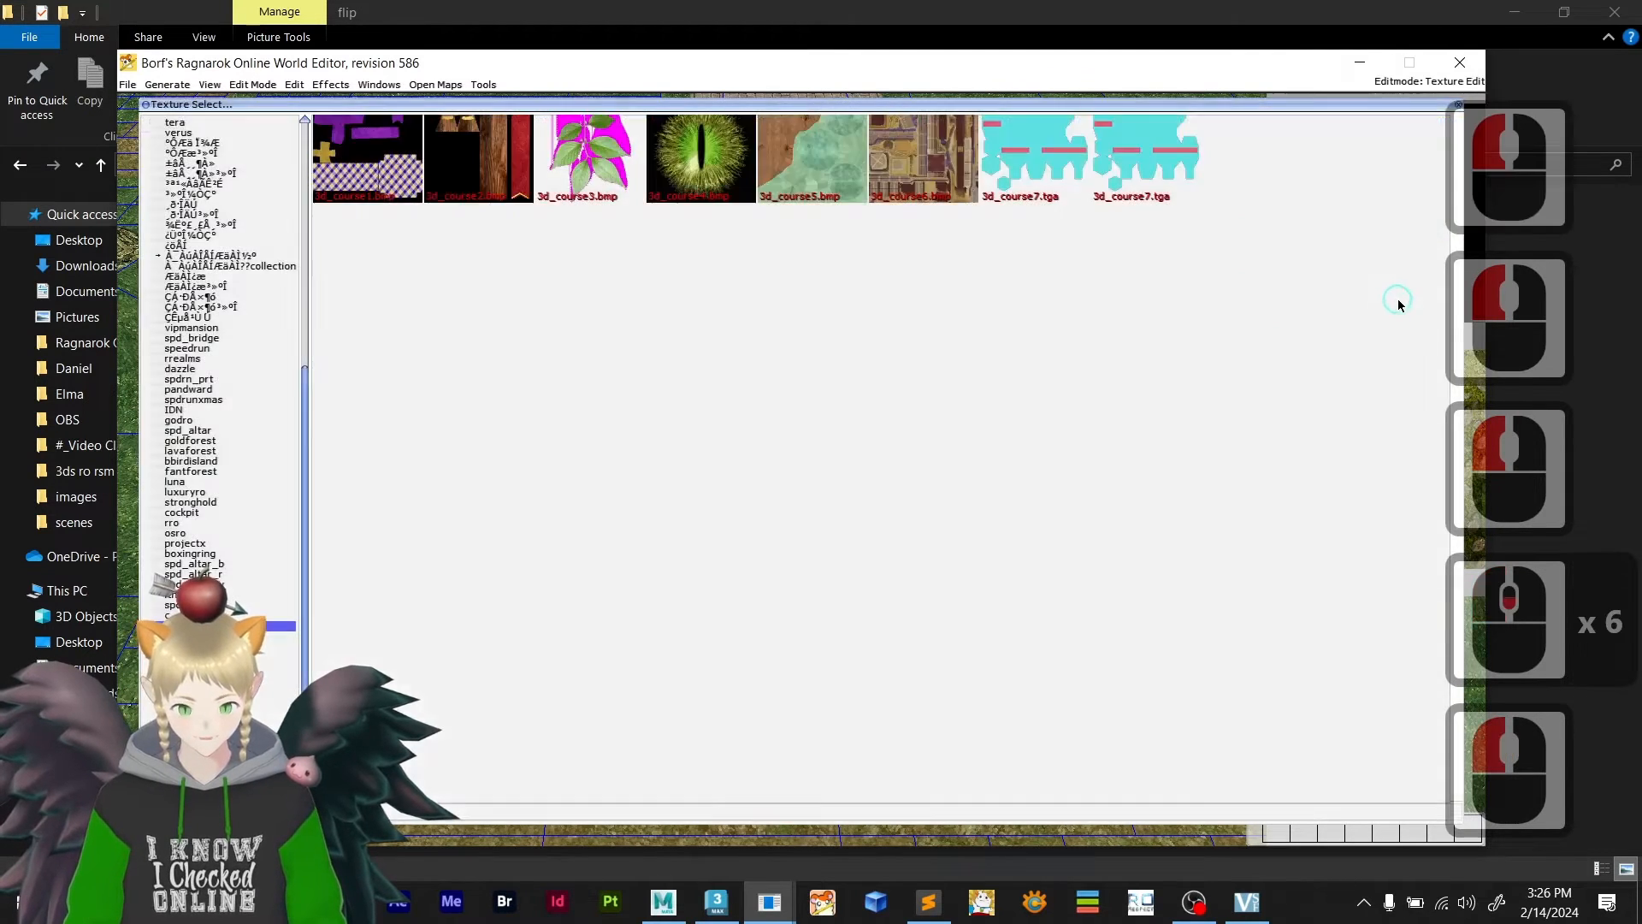
left_click(589, 168)
left_click_drag(725, 433, 854, 545, "shift")
left_click_drag(724, 493, 721, 488)
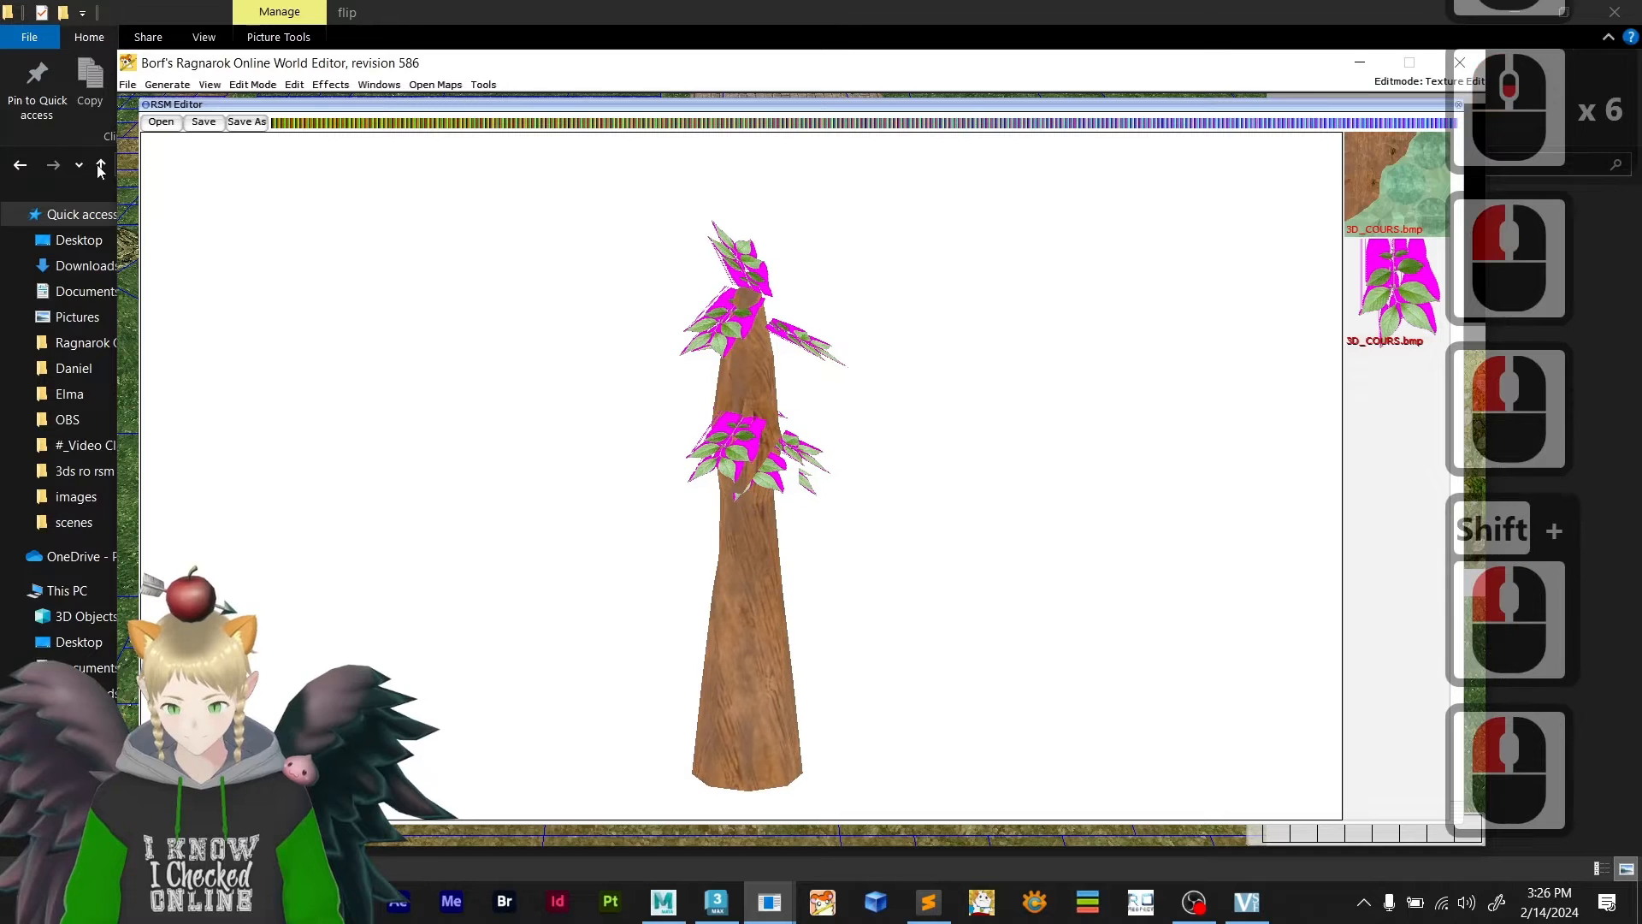
- Save over the existing 3d_course3.rsm and open 3d_course4a.rsm from the 3ds ro rsm folder
left_click(195, 123)
left_click(722, 511)
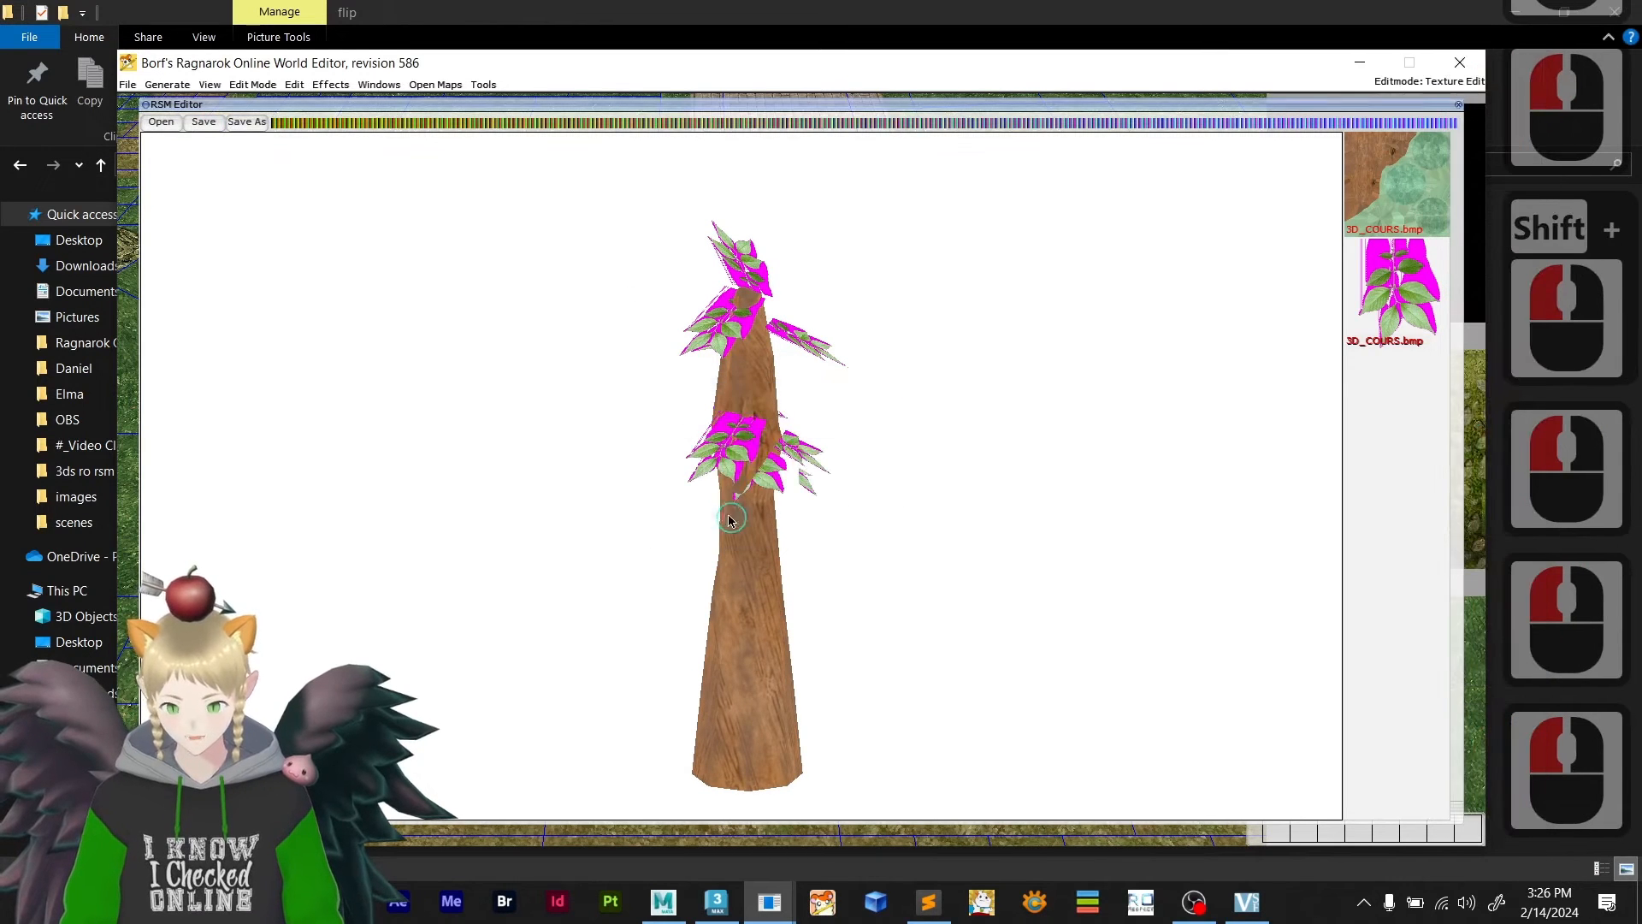
left_click(163, 122)
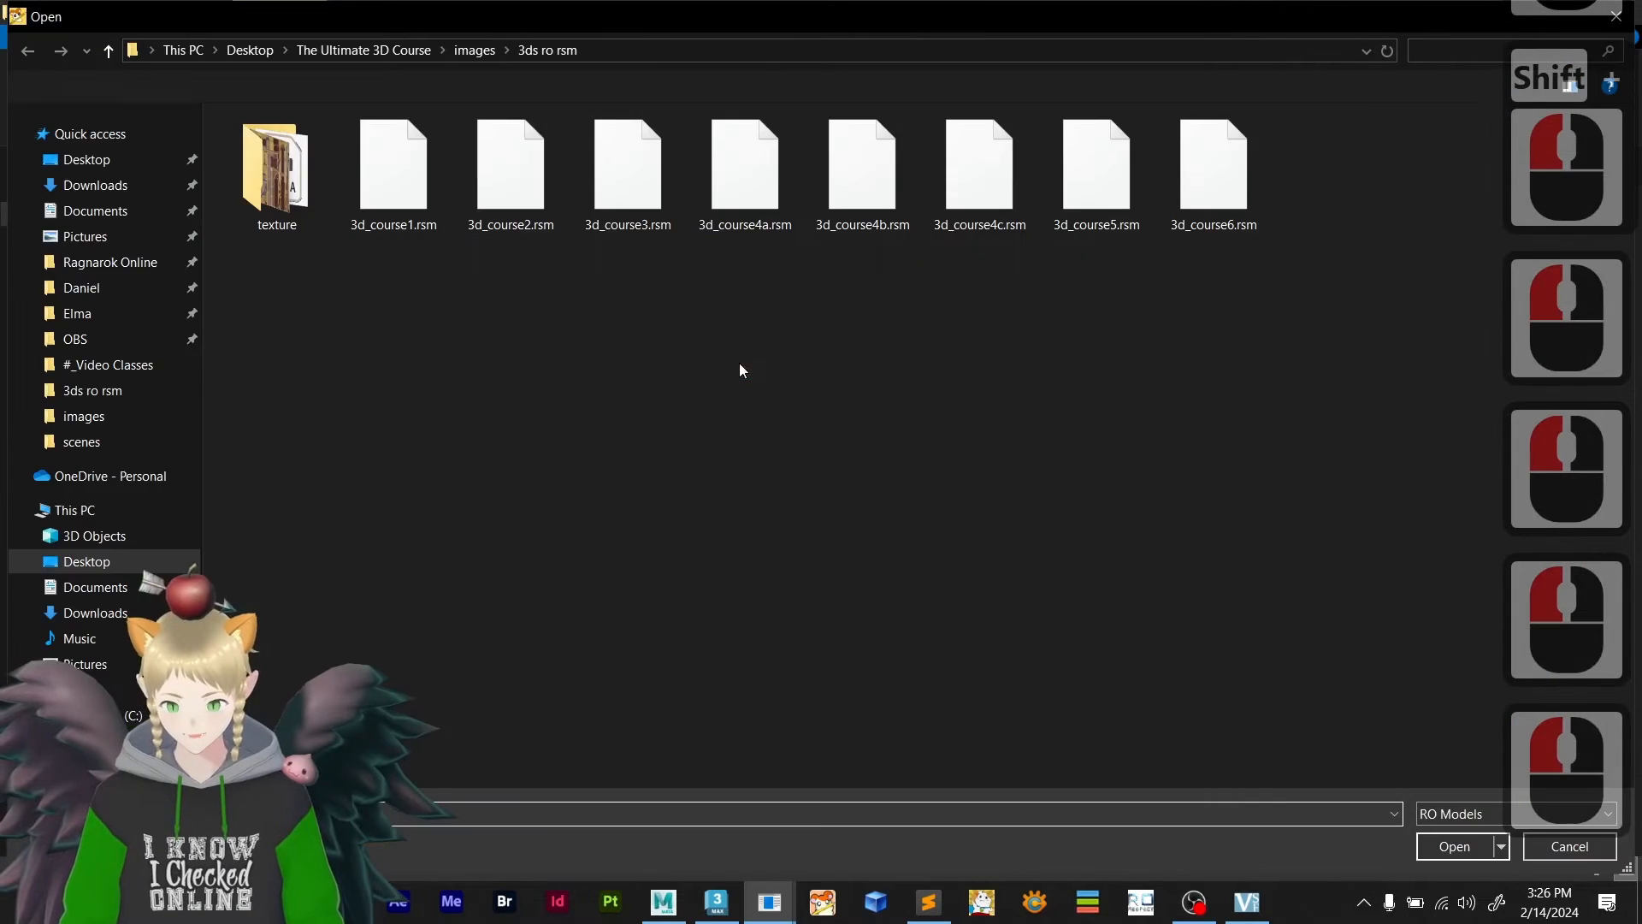
double_click(733, 181)
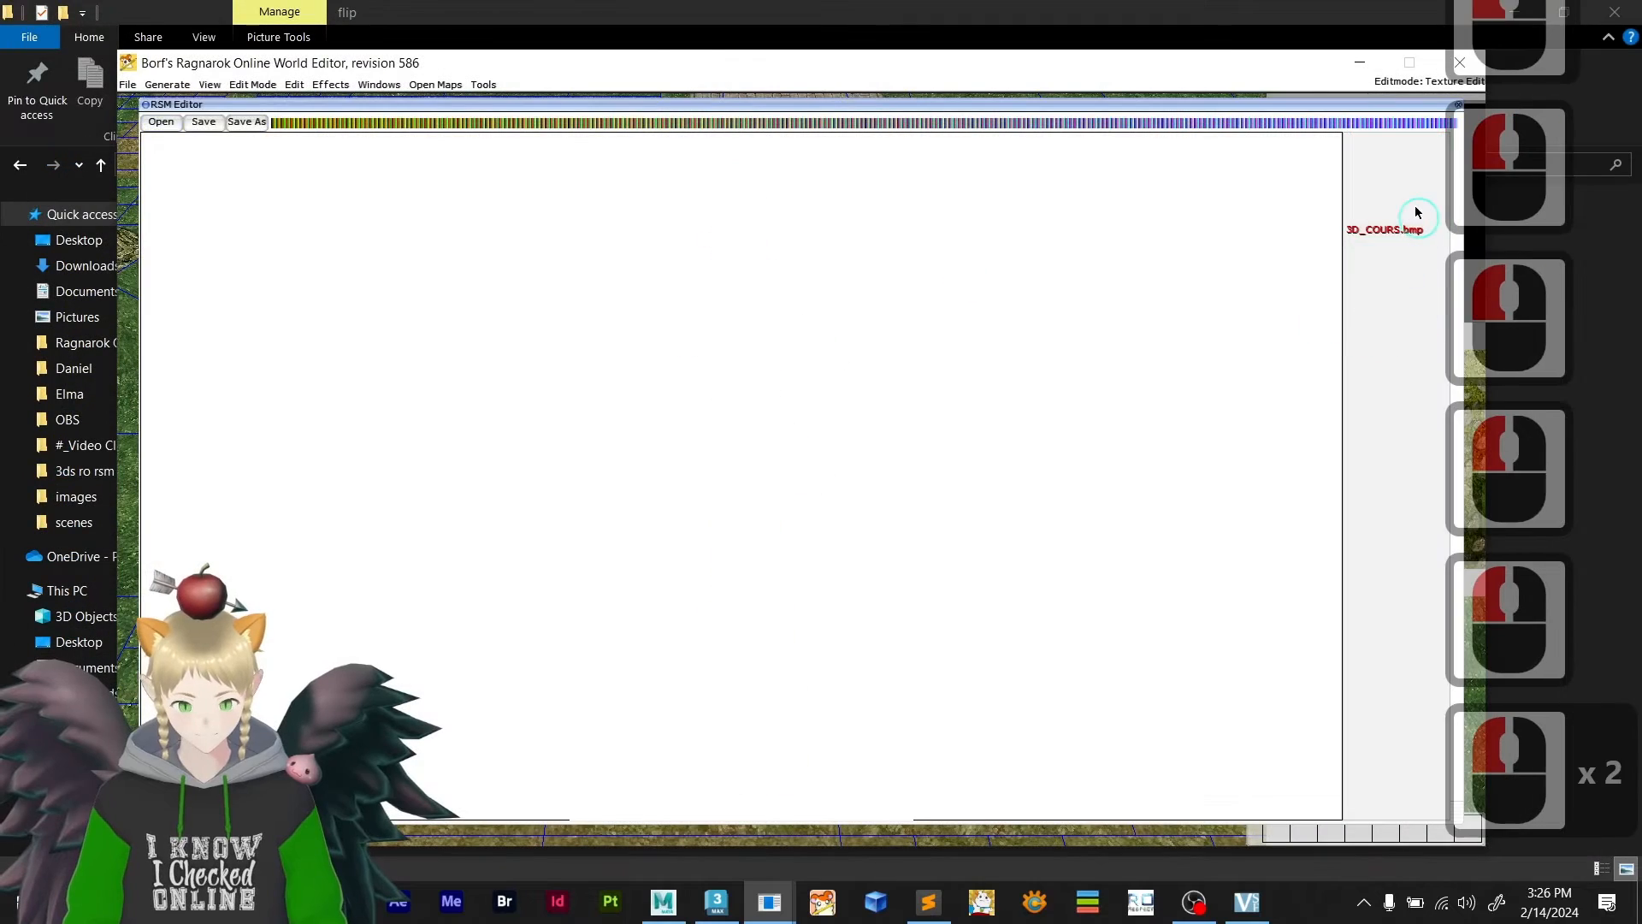
- Set the texture of 3d_course4a.rsm to 3d_course4.bmp, check the eyeball model and save over the existing file
left_click(1388, 216)
left_click(705, 175)
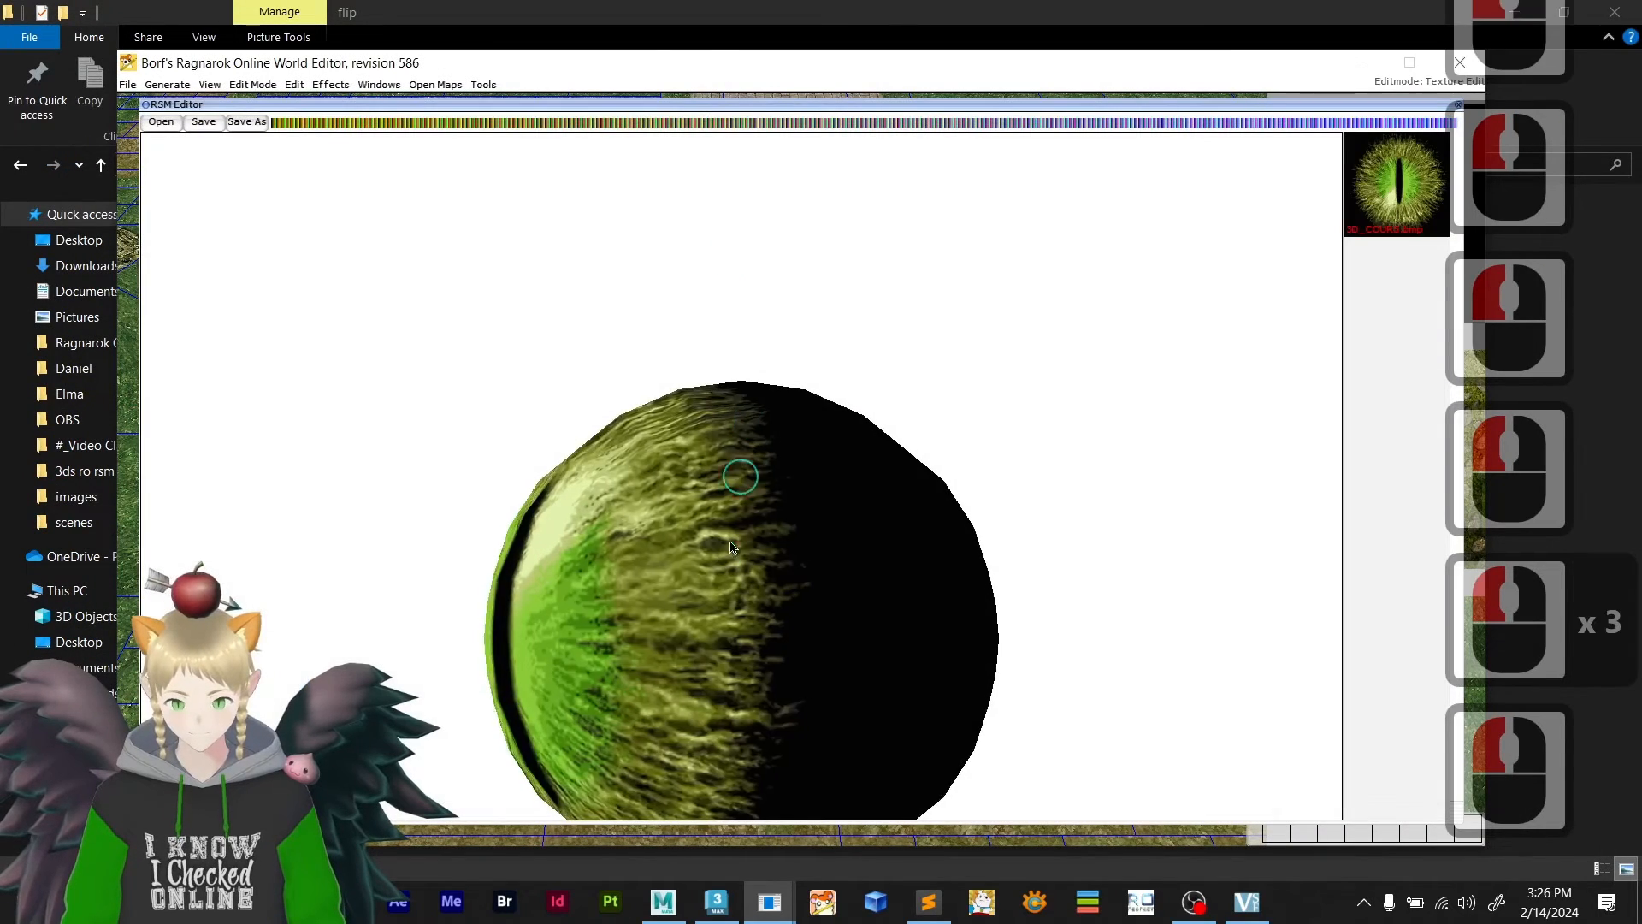
left_click_drag(741, 477, 738, 359, "shift")
left_click(204, 123)
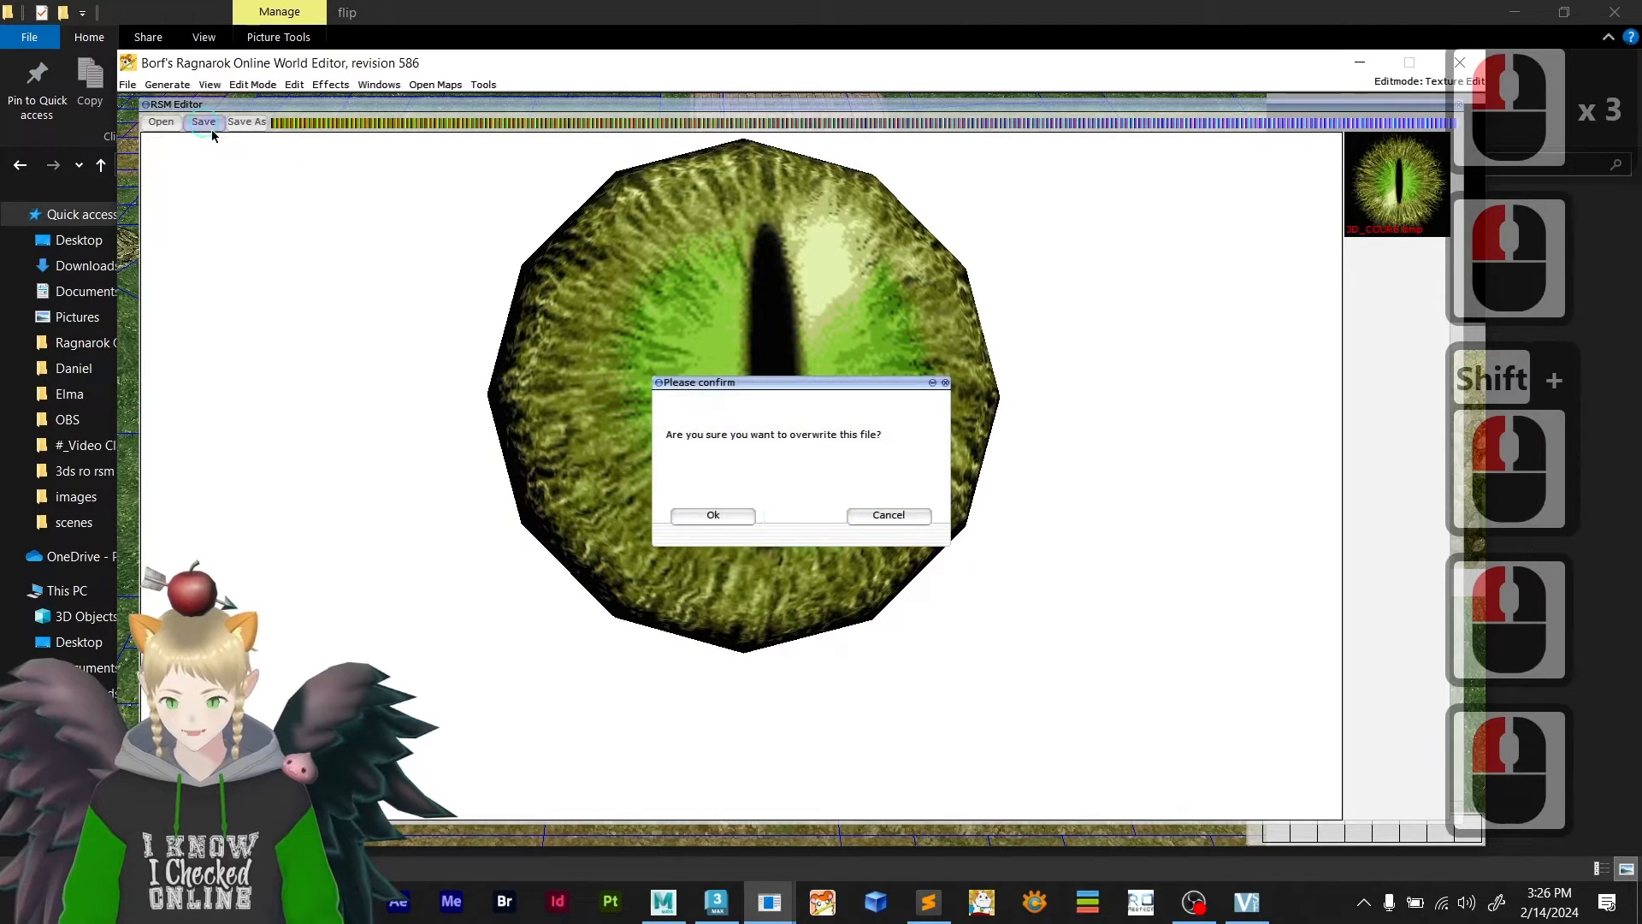
left_click(756, 519)
- Retexture 3d_course4b.rsm with 3d_course5.bmp and save over the existing RSM file
left_click(157, 126)
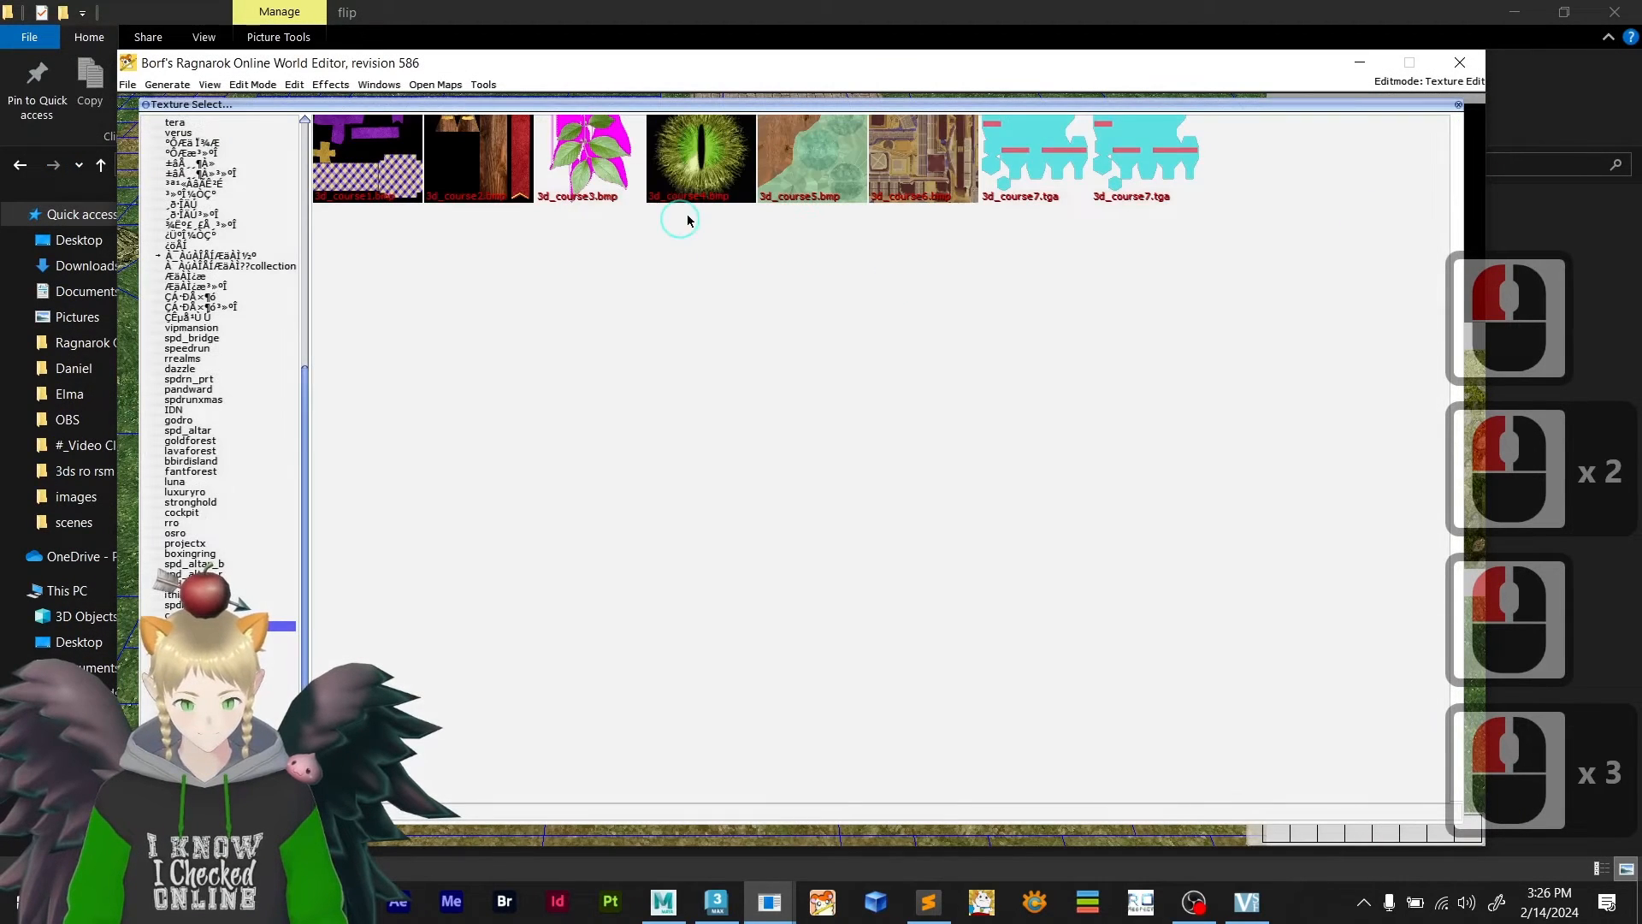
left_click(803, 150)
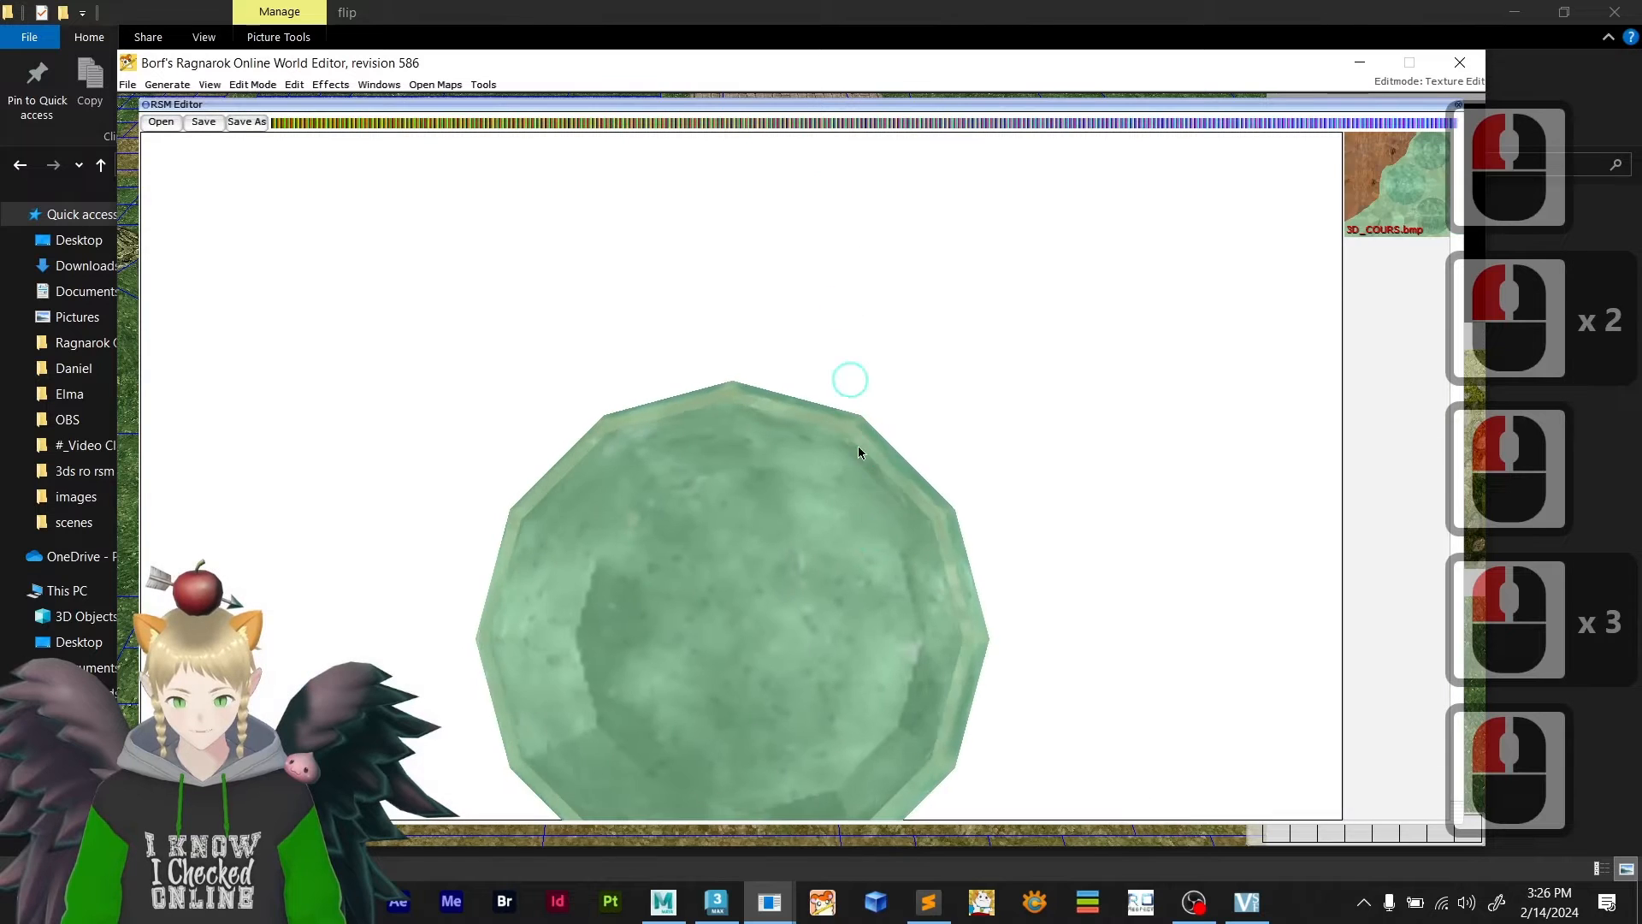
left_click_drag(855, 539, 851, 412, "shift")
left_click(203, 122)
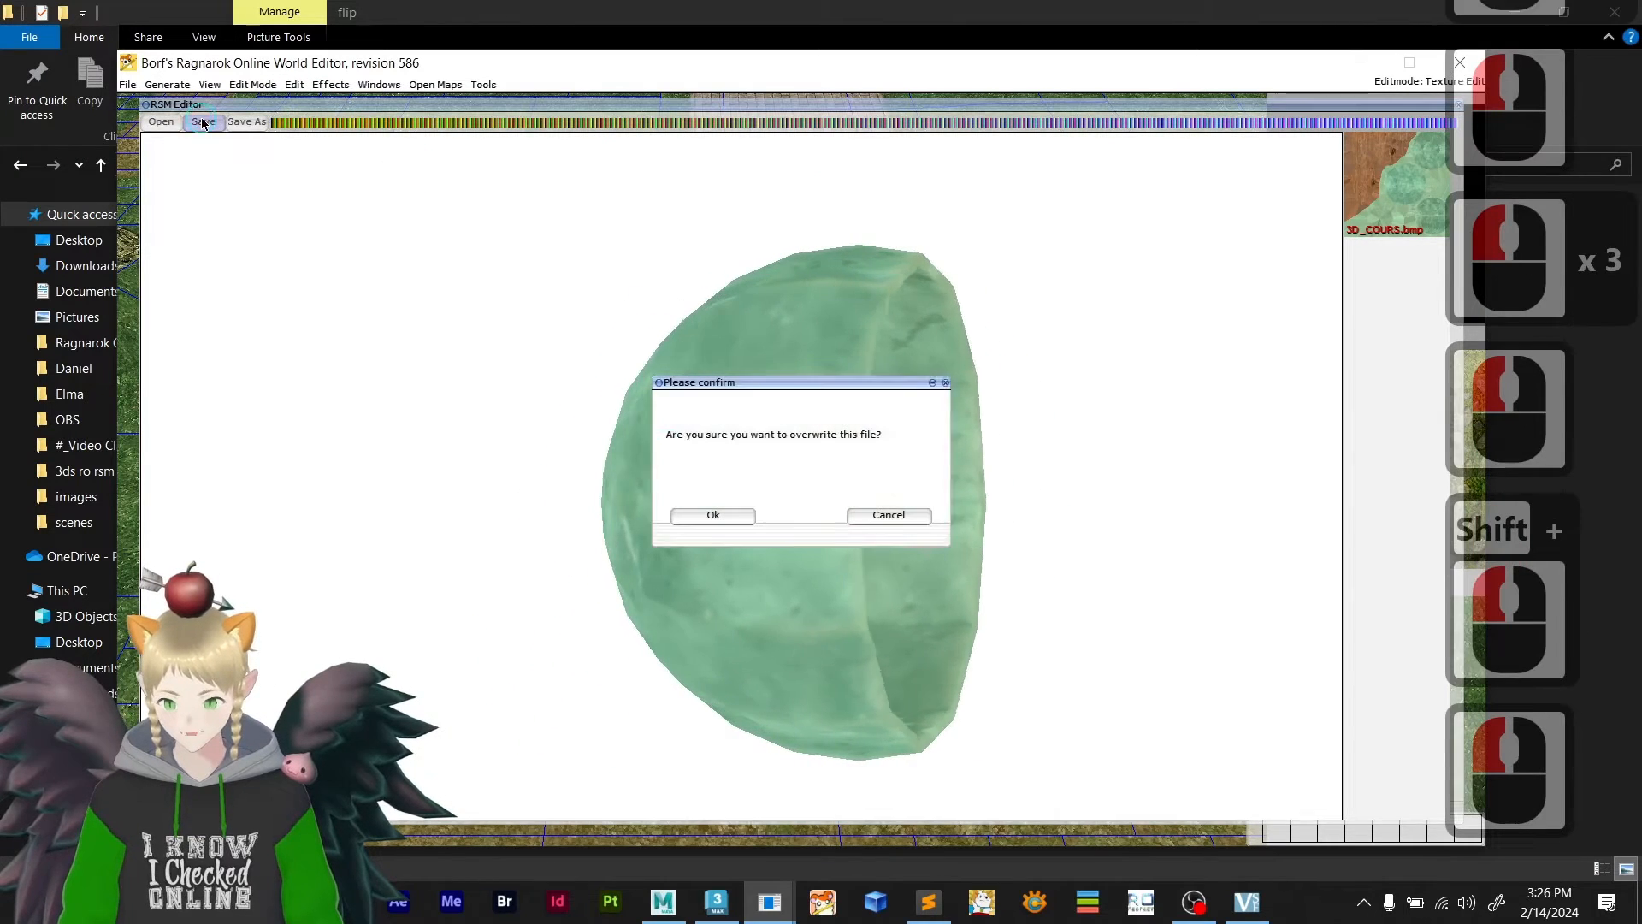
left_click(713, 515)
- Open 3d_course4c.rsm, set its texture to 3d_course5.bmp and save over the existing RSM file
left_click(160, 121)
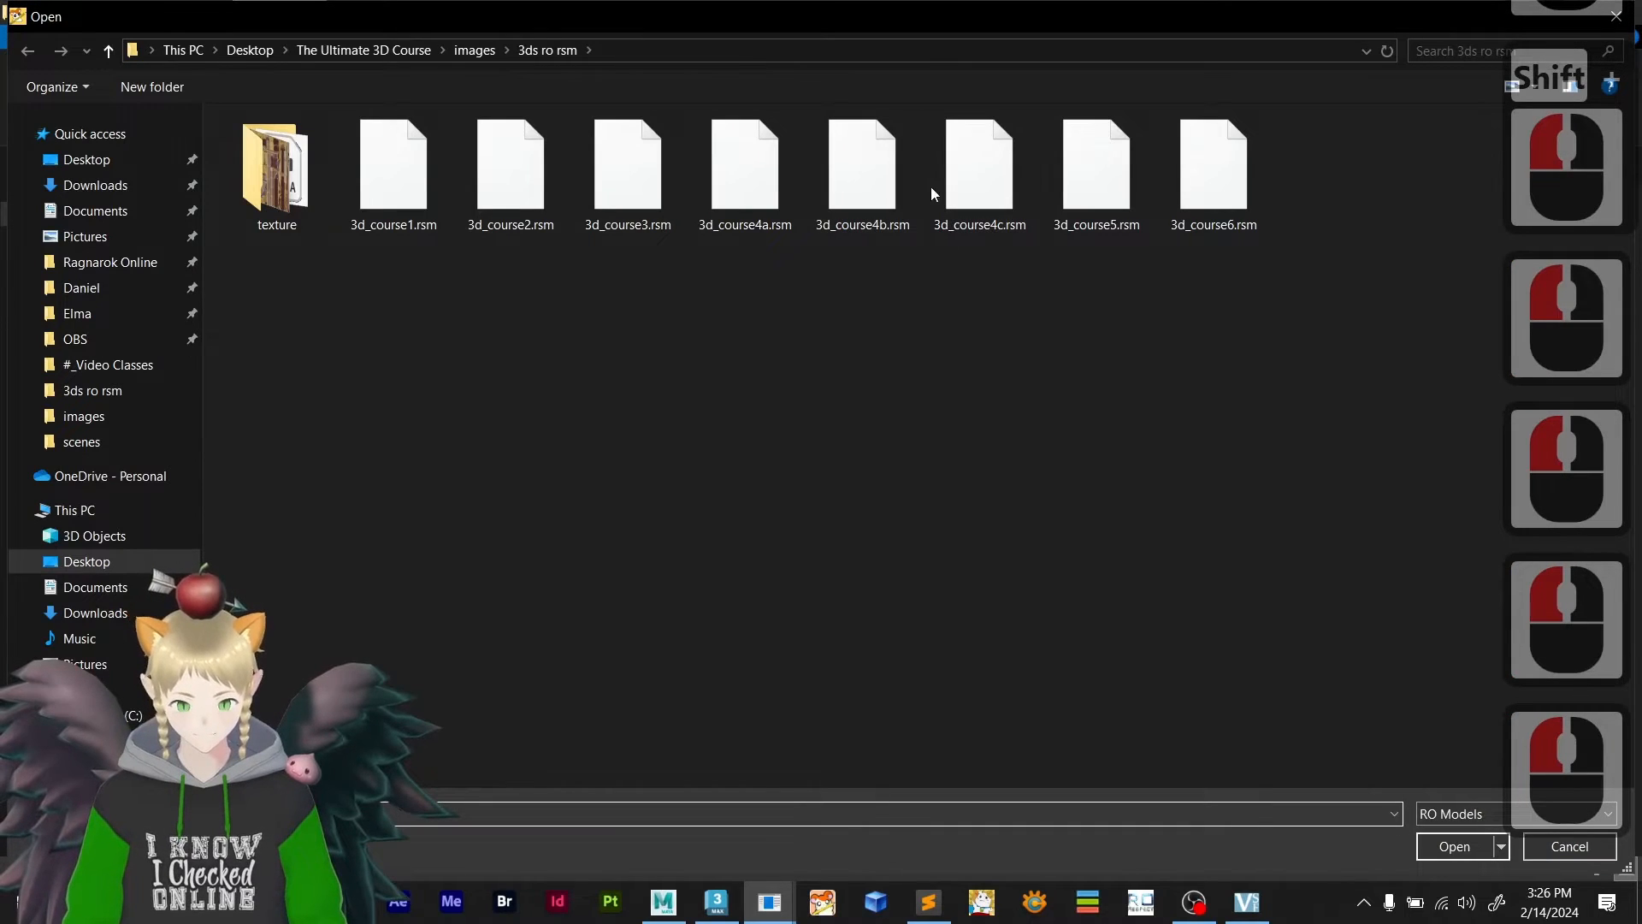
double_click(949, 191)
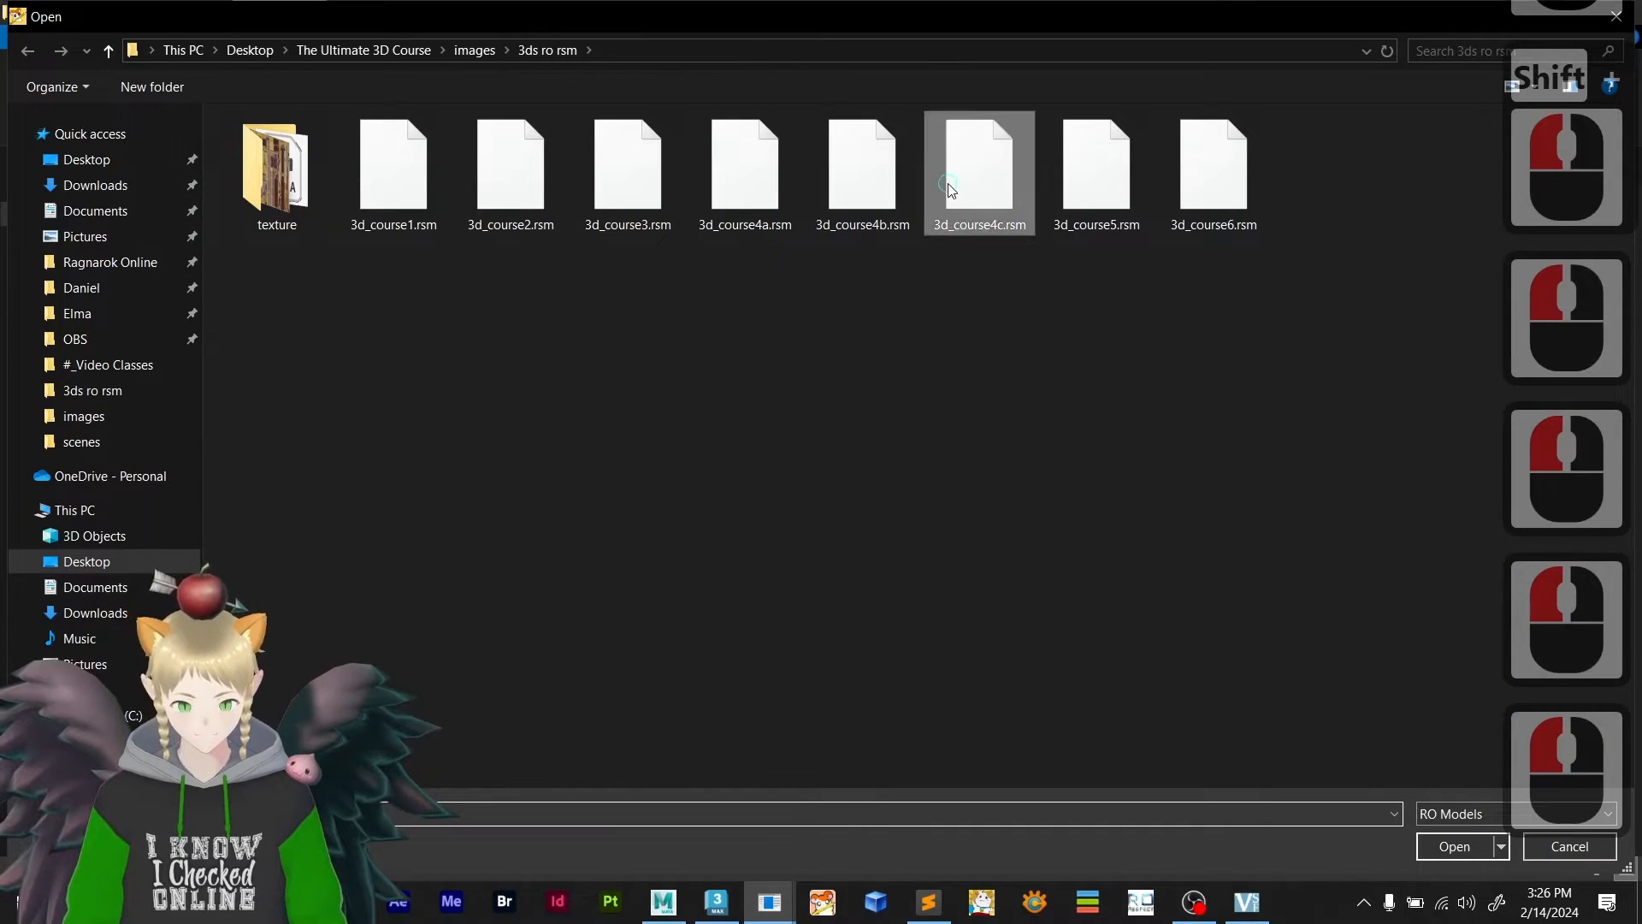
left_click(1420, 164)
left_click(876, 157)
left_click(826, 161)
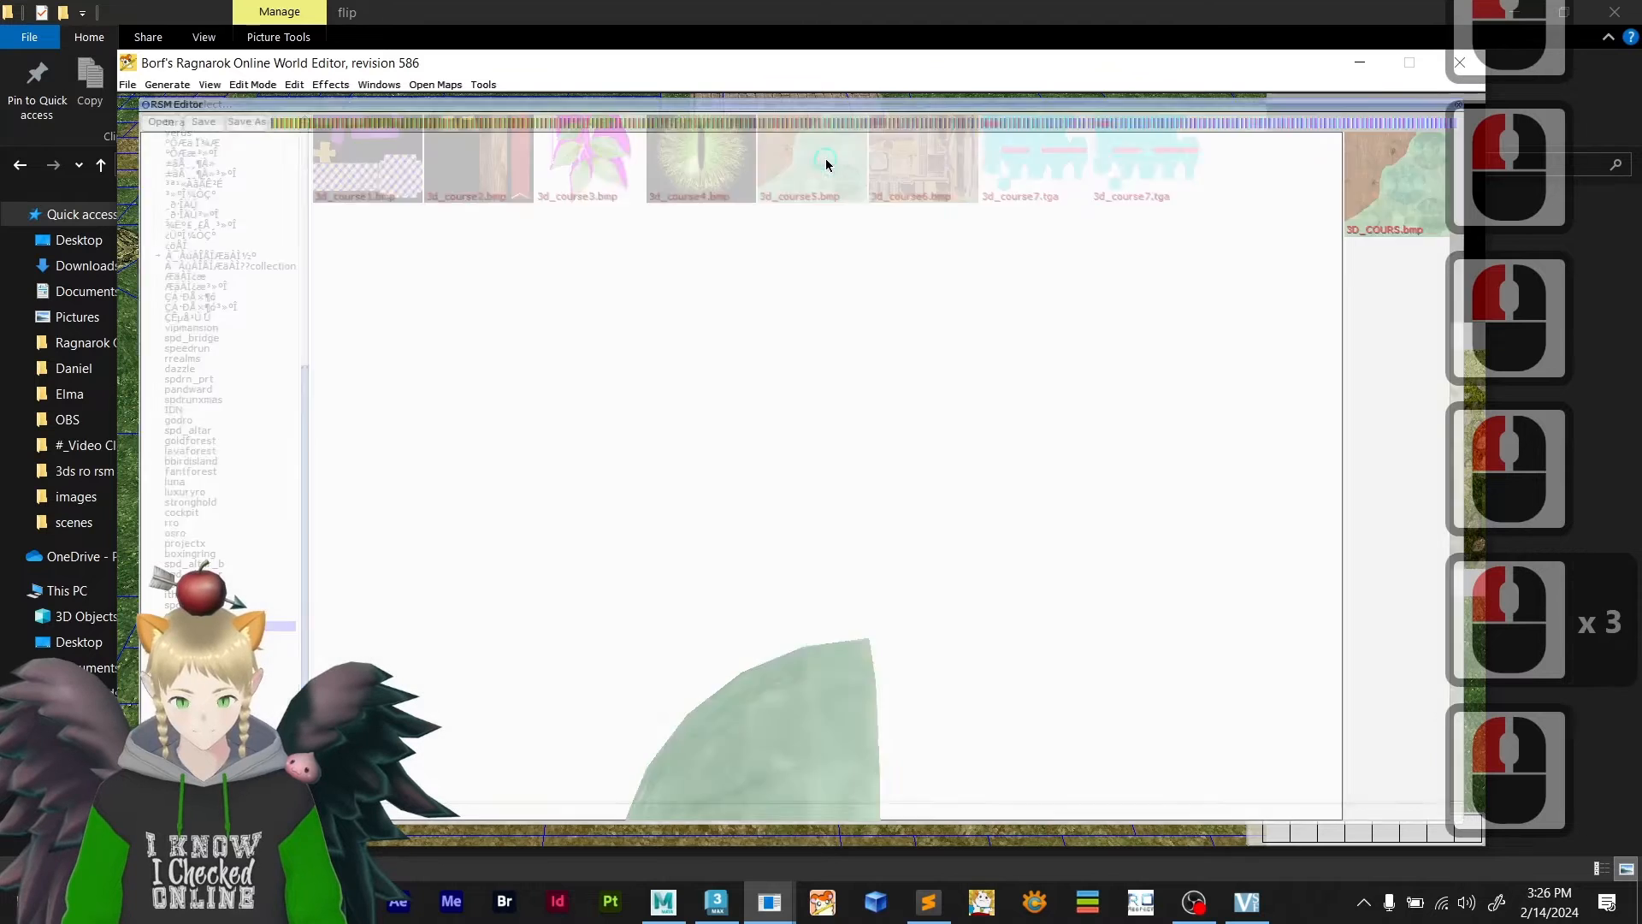
left_click_drag(898, 573, 568, 269, "shift")
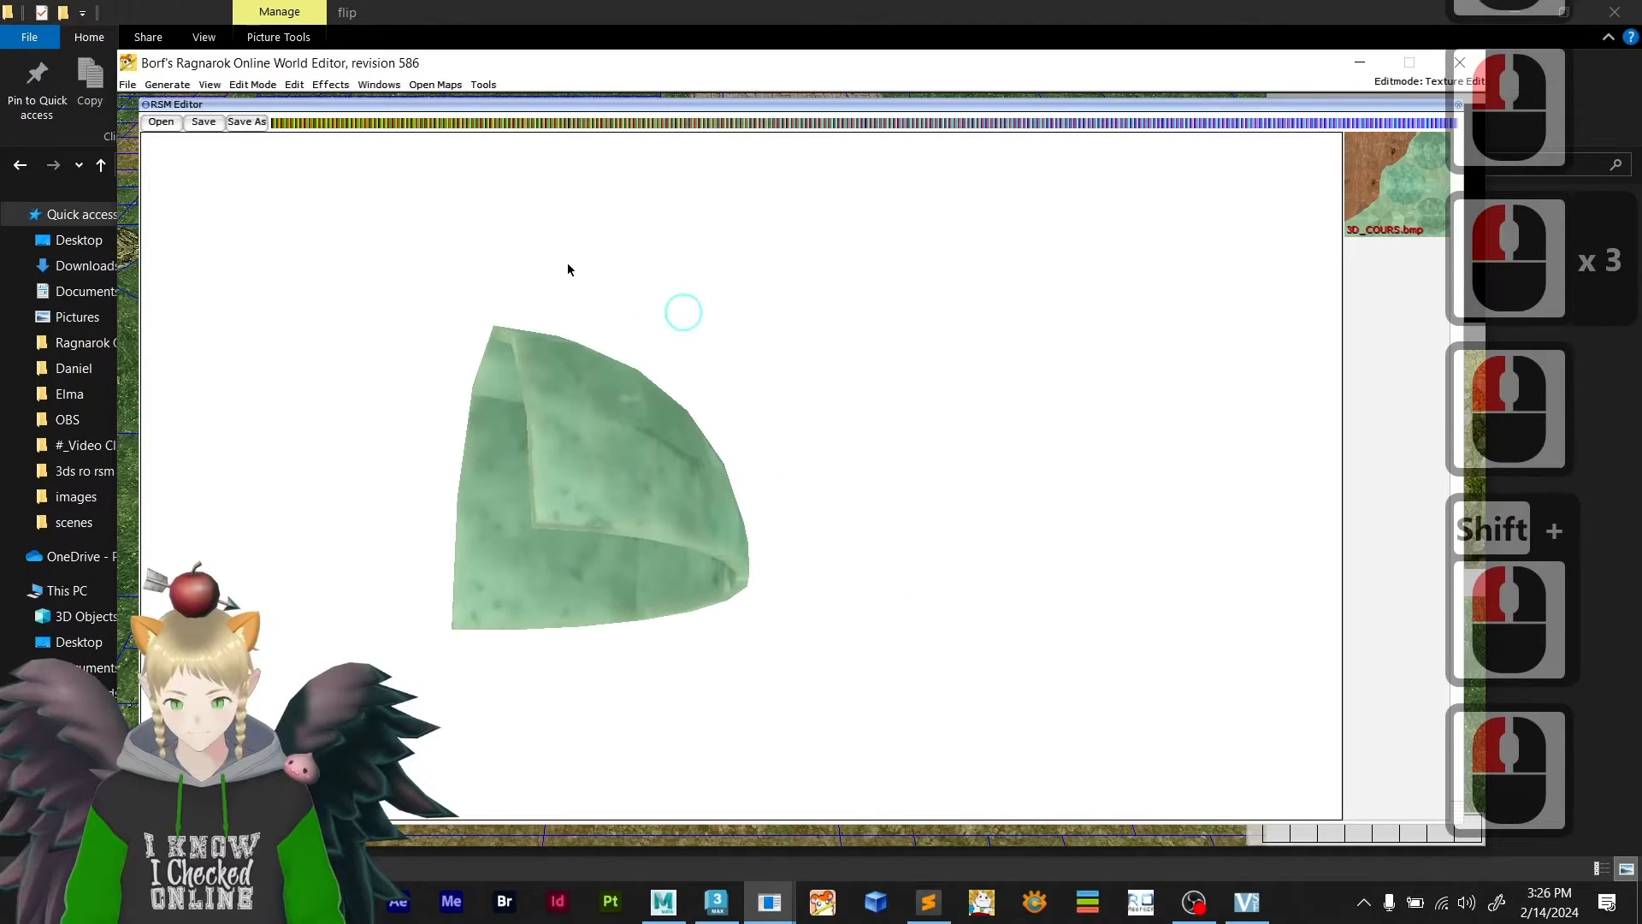
left_click(204, 122)
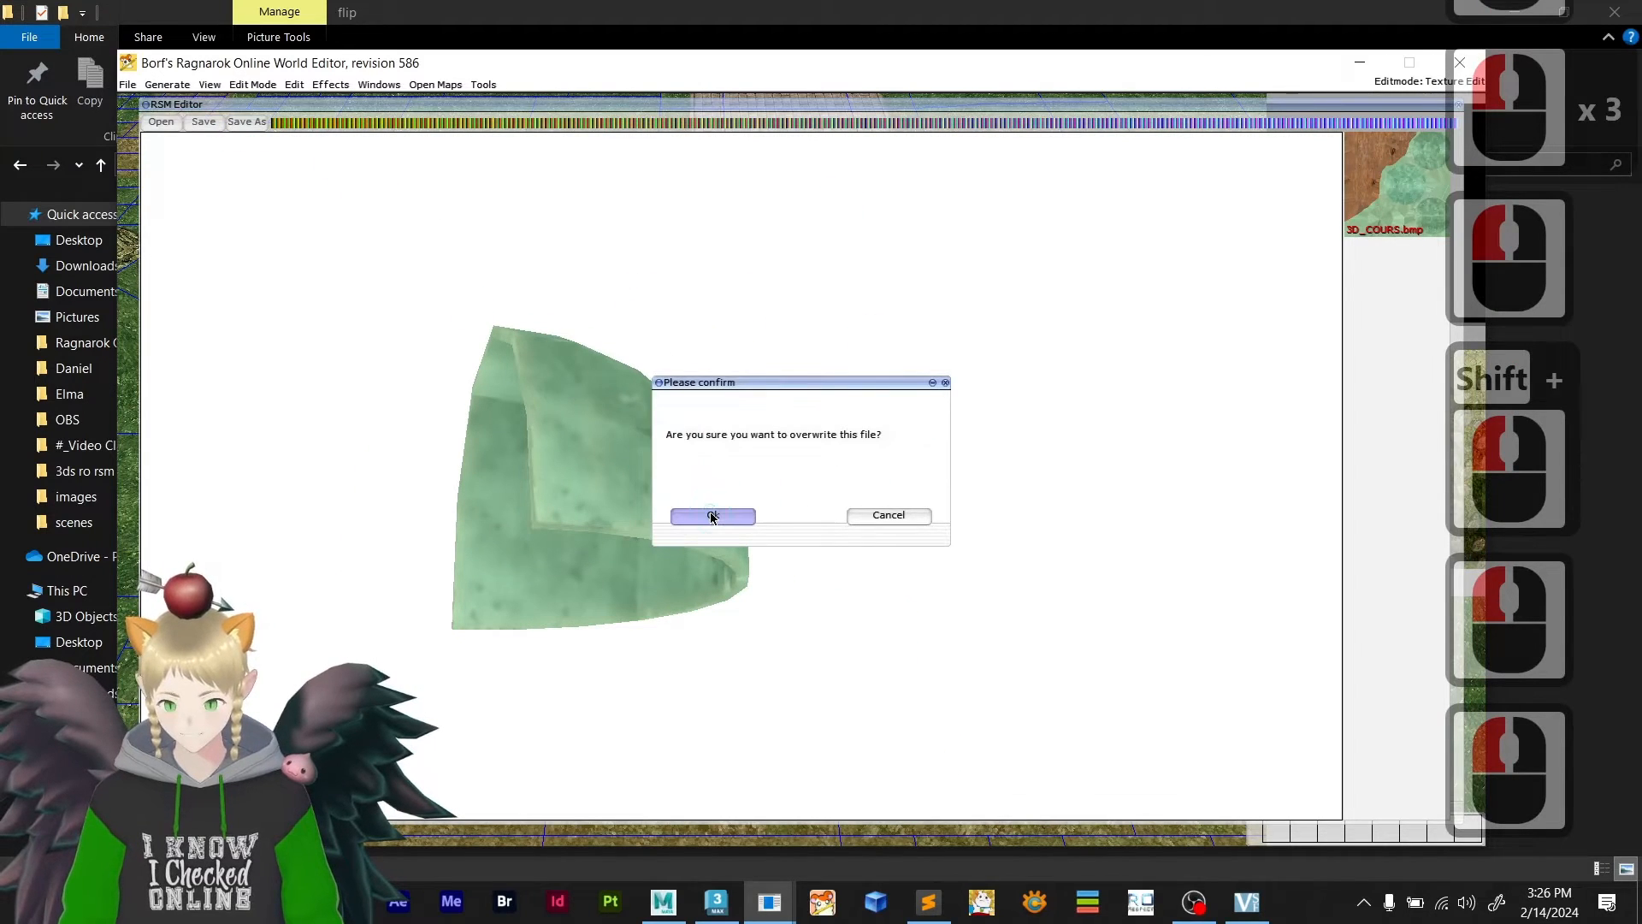
left_click(712, 517)
left_click(162, 123)
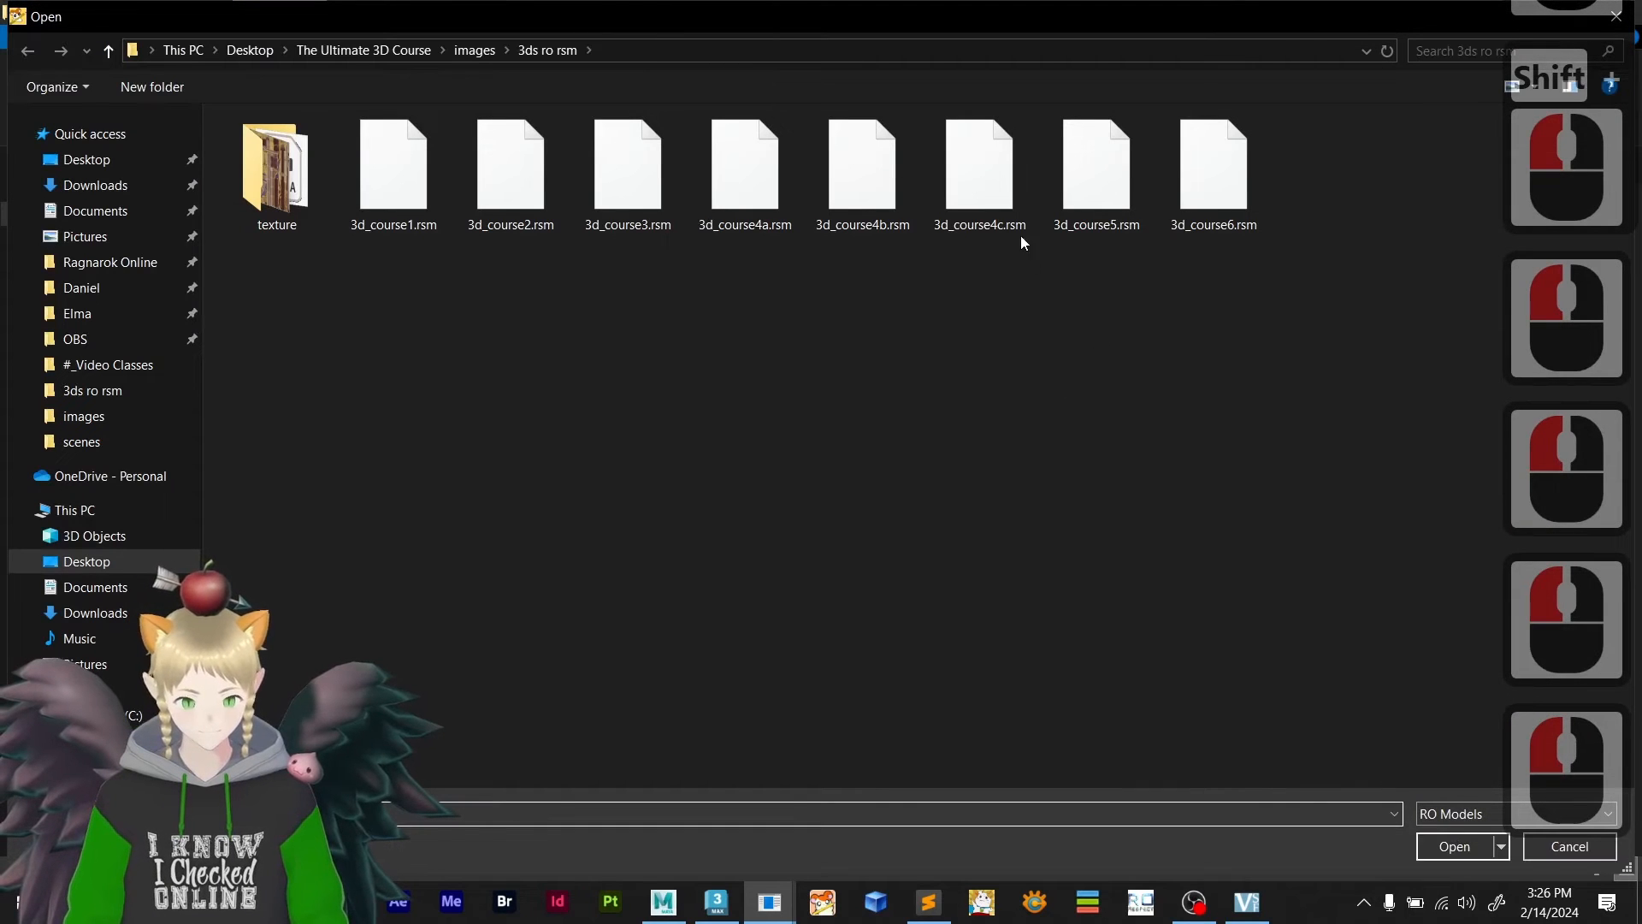
double_click(1085, 177)
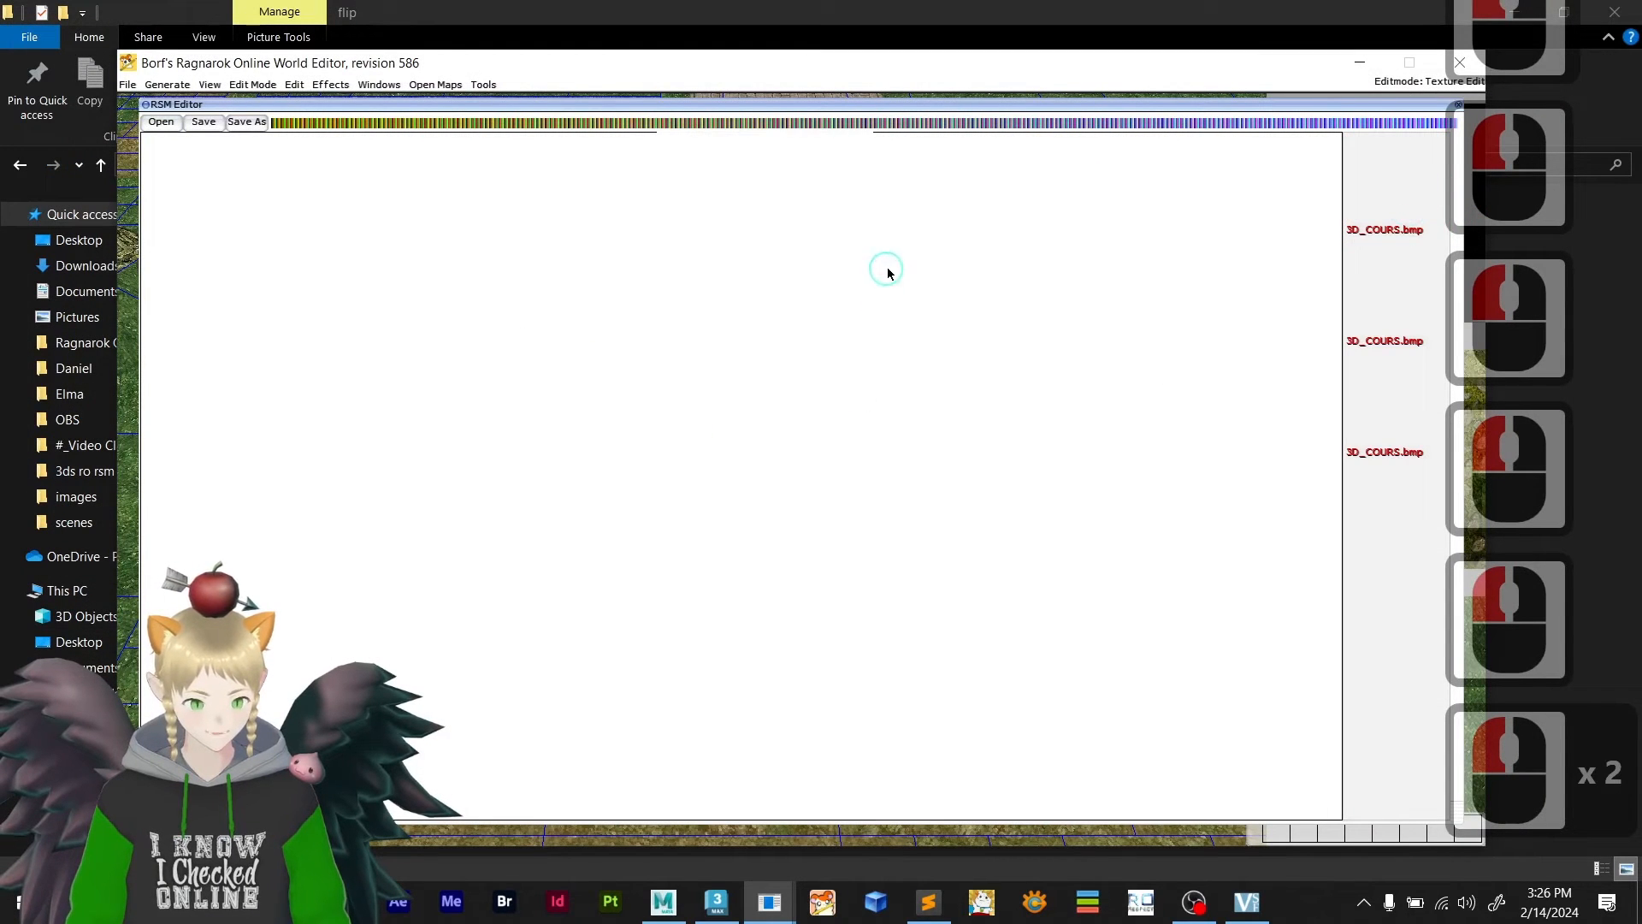
left_click(1337, 187, "shift")
left_click(1410, 192)
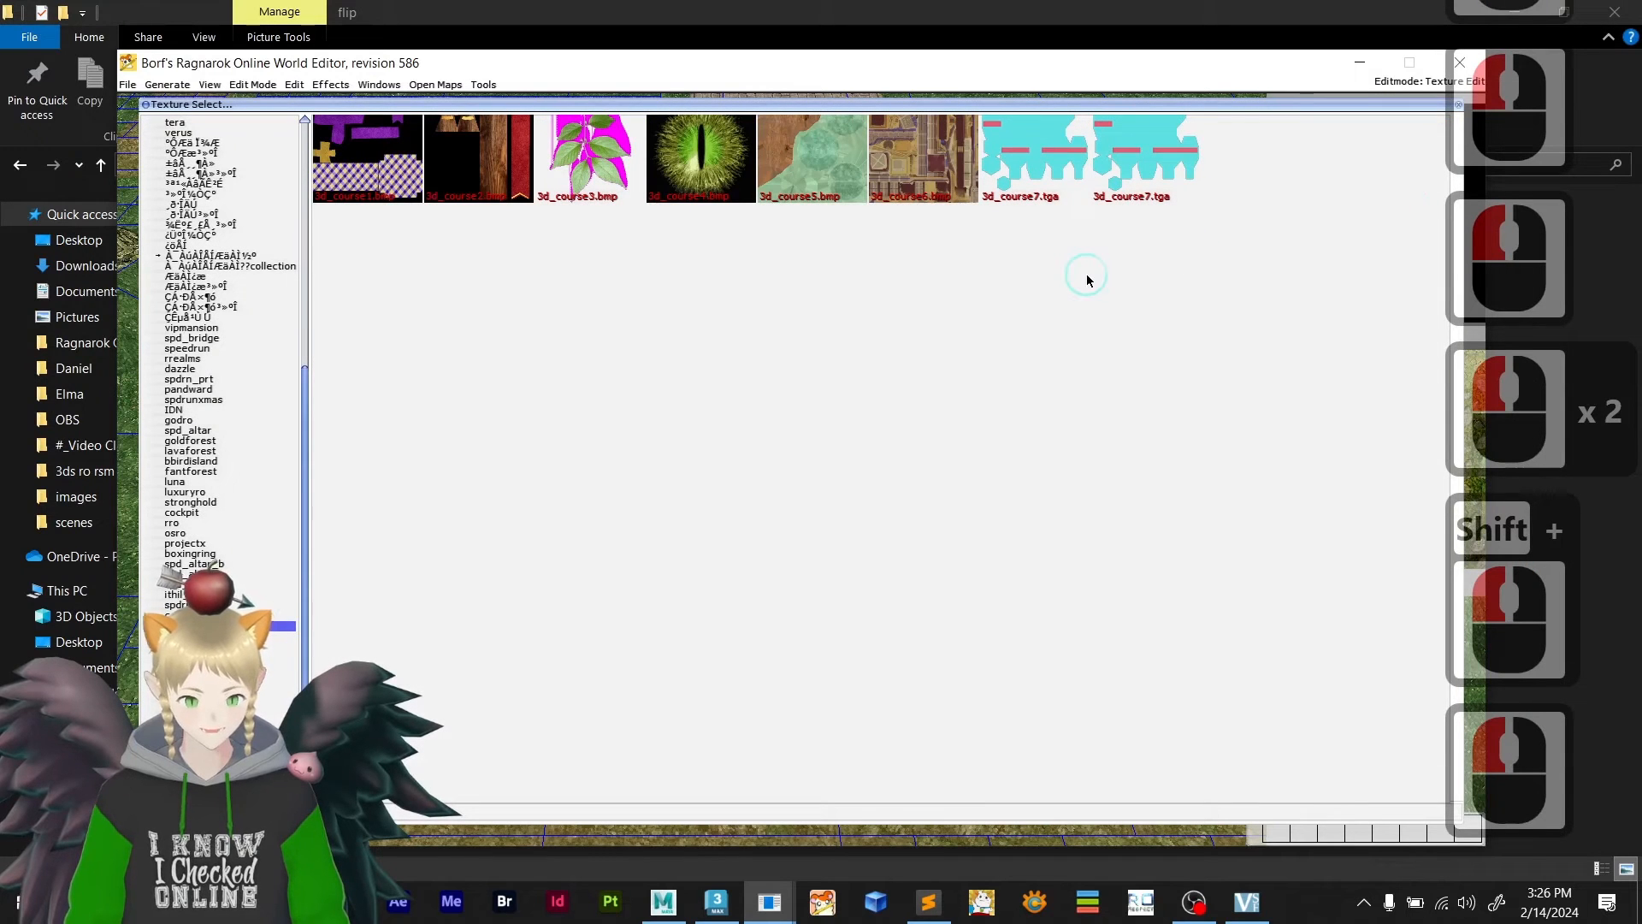
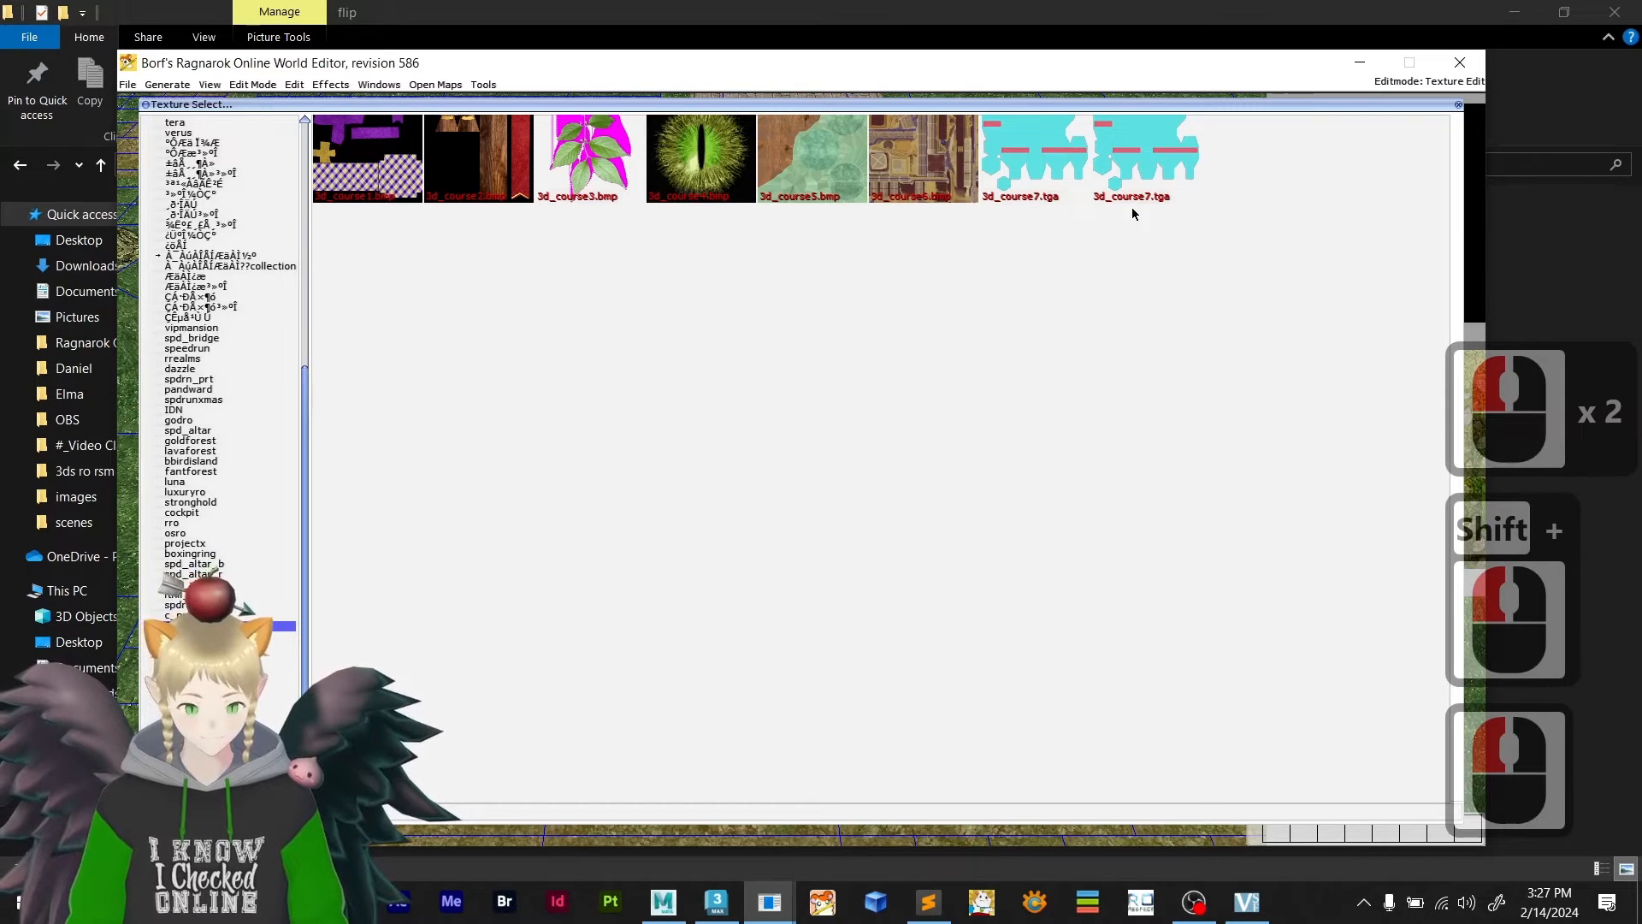
- Switch to texturescustom.txt in Sublime Text, change both file names in the last, duplicated 3d_course7.tga entry to 3d_course8.tga, and save
left_click(929, 900)
left_click(727, 798)
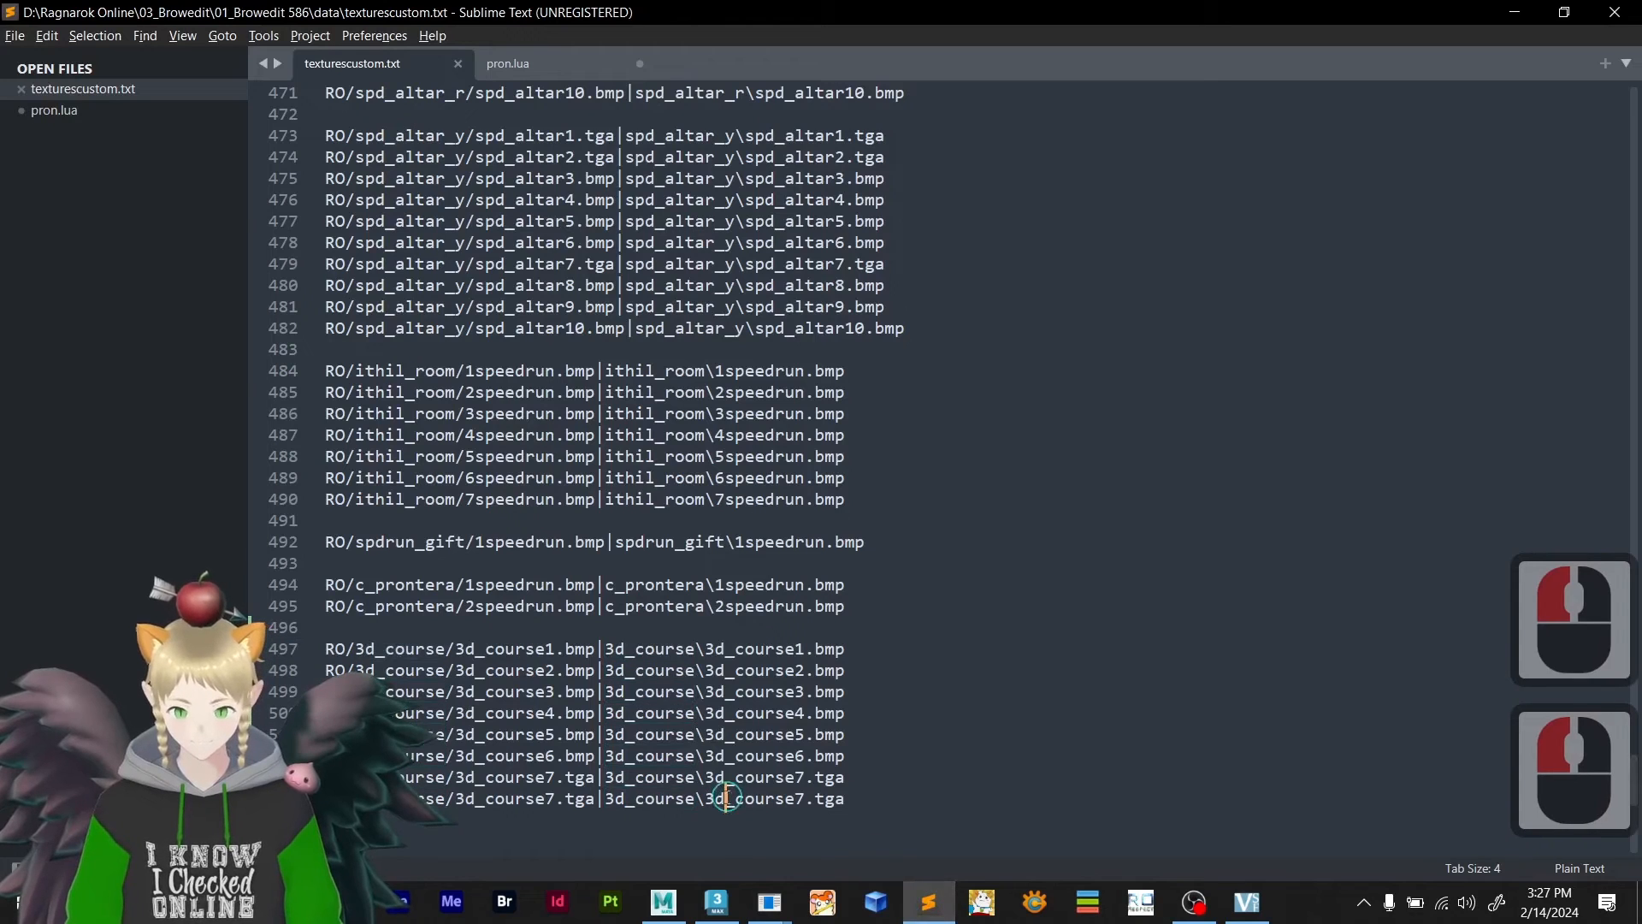
left_click(555, 800)
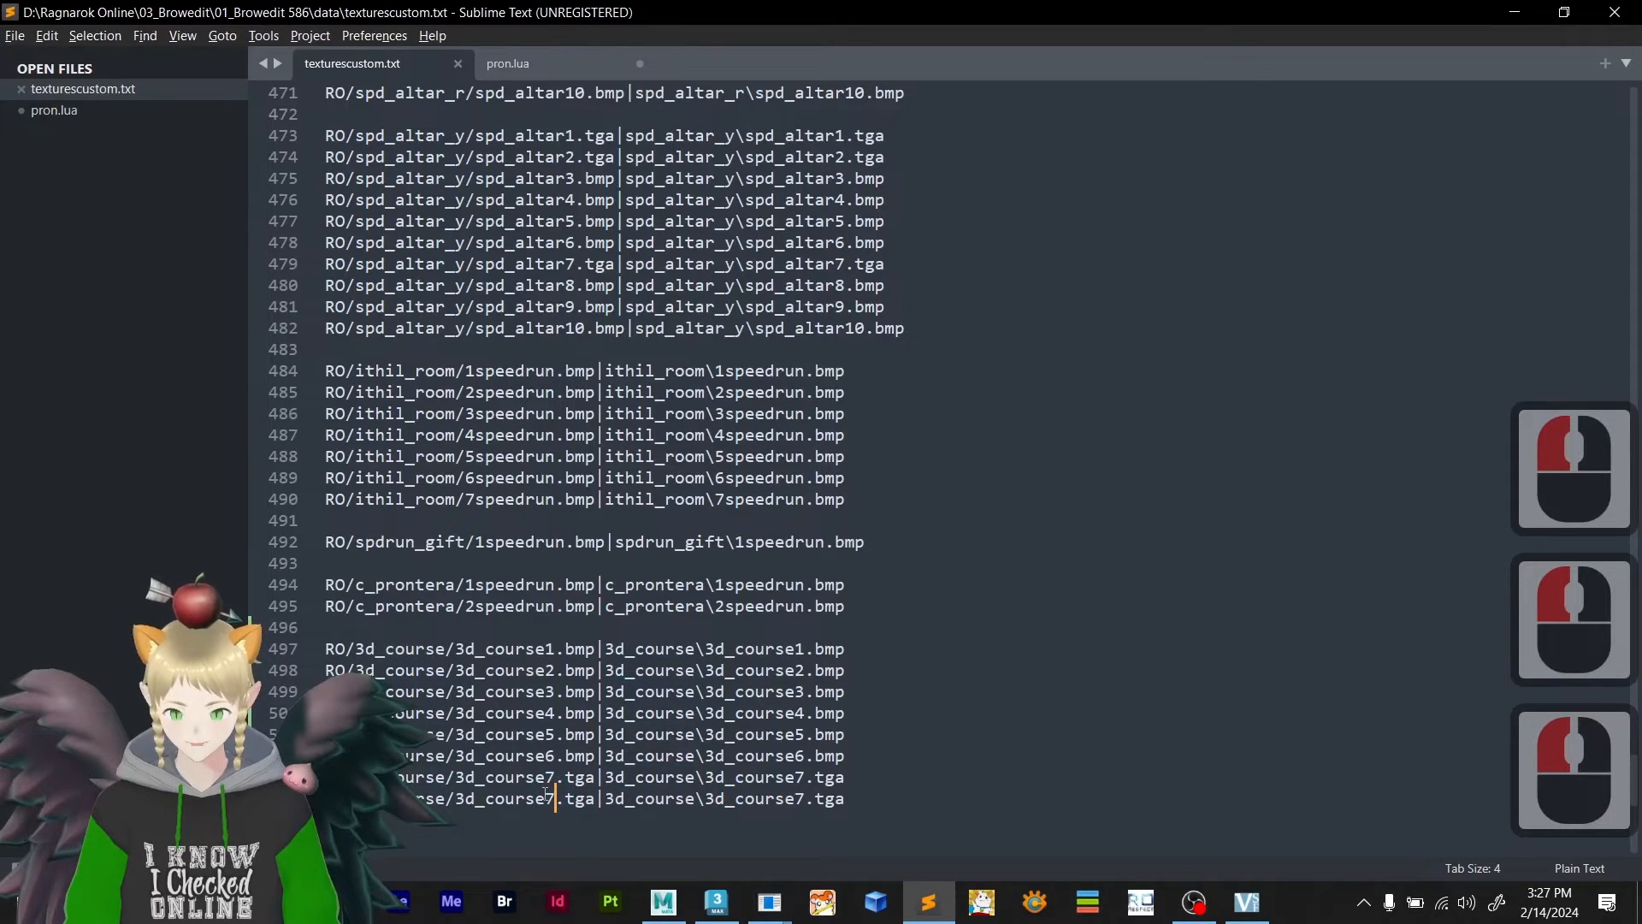
left_click(798, 800, "ctrl")
left_click(552, 800)
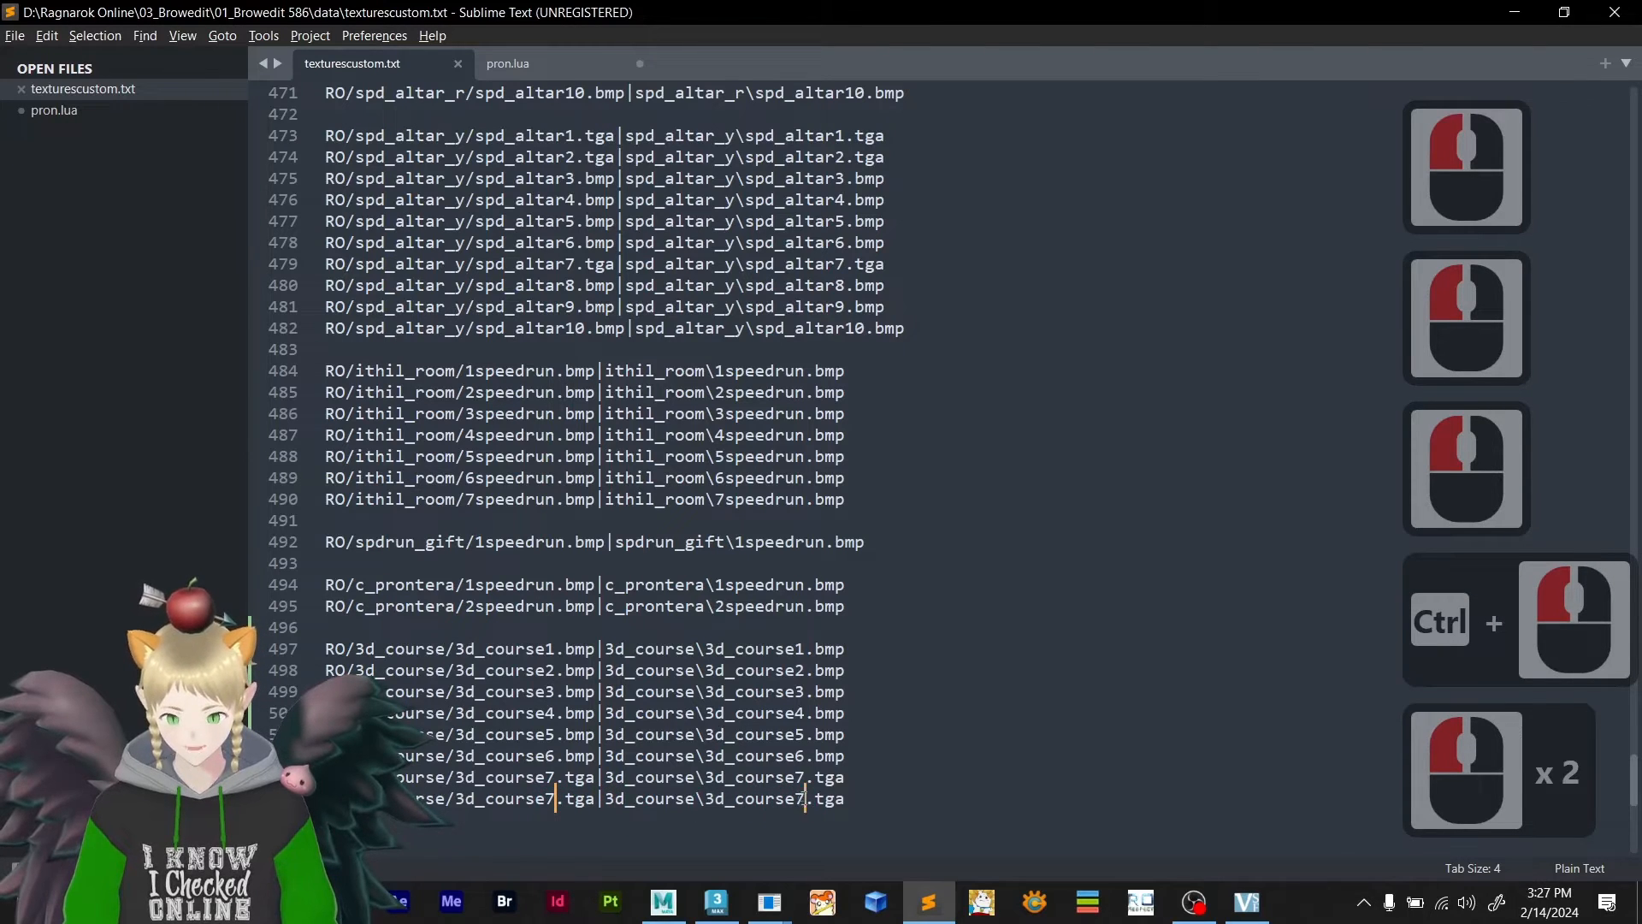
left_click(805, 800, "ctrl")
key("BackSpace")
type("8")
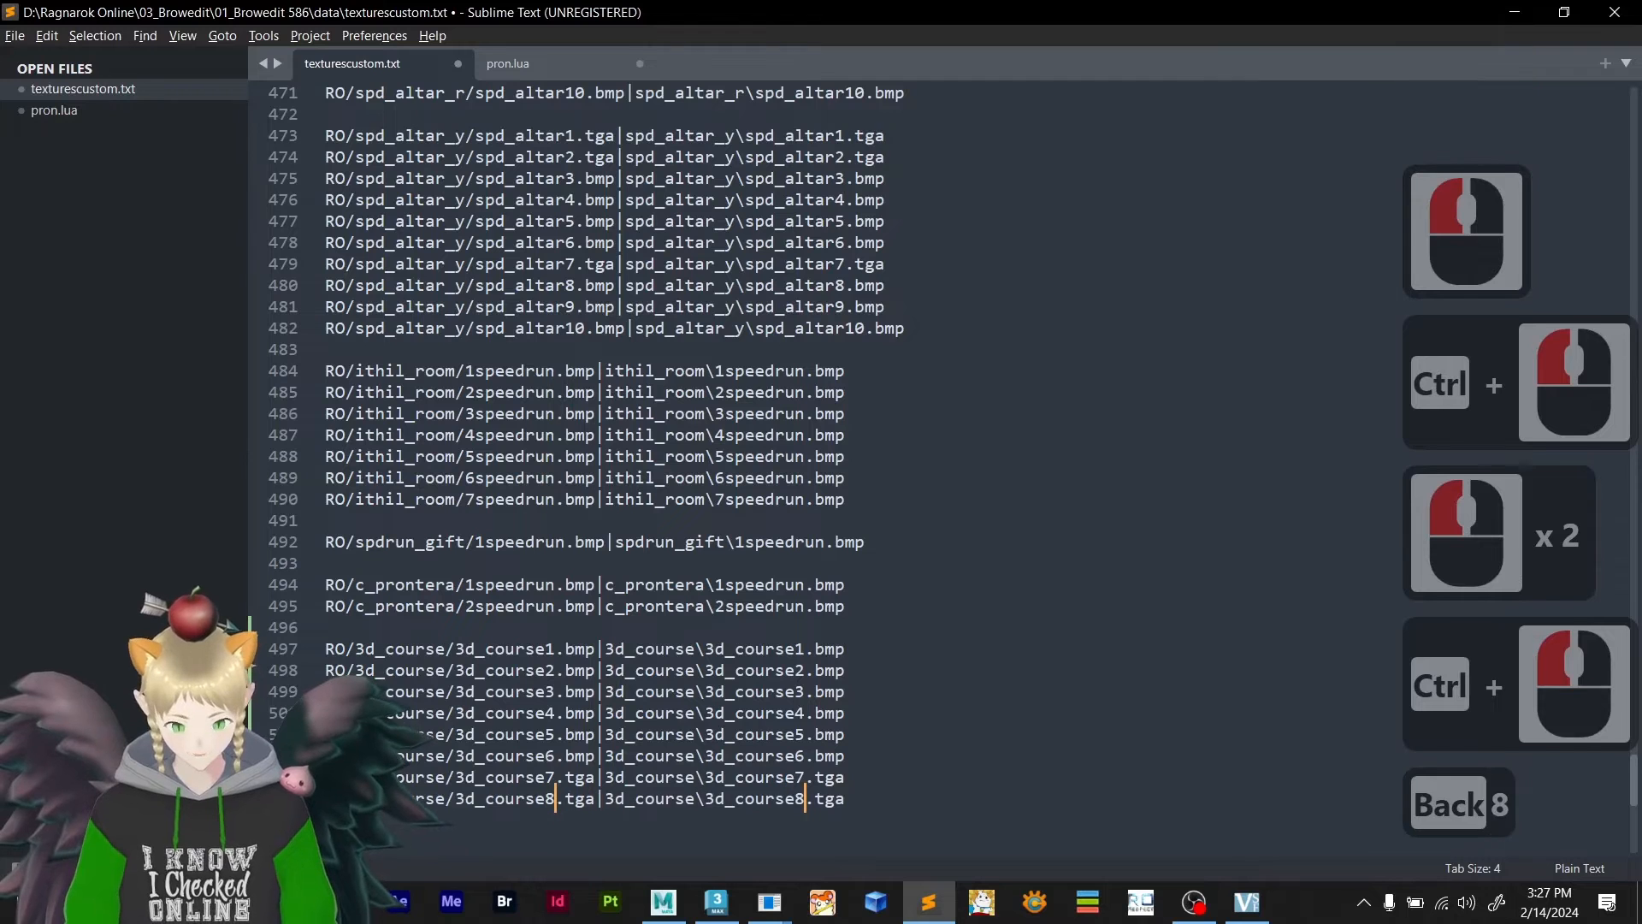
key("ctrl+s")
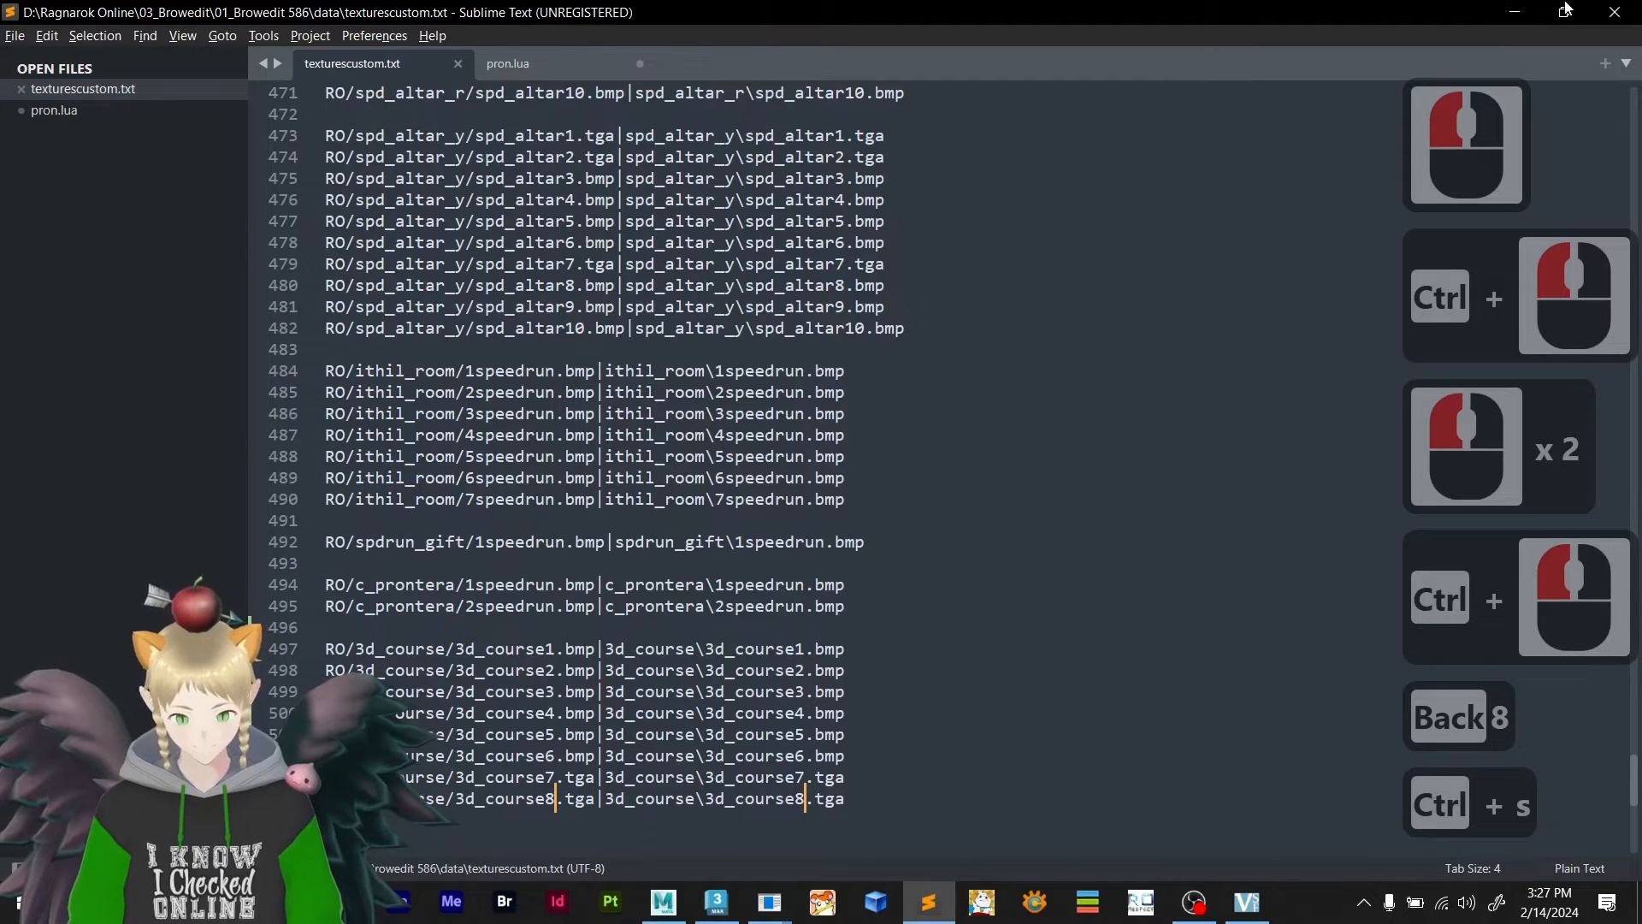
left_click(1515, 12)
- Quit and restart Borf's Ragnarok Online World Editor to reload the custom texture list
left_click(1462, 65)
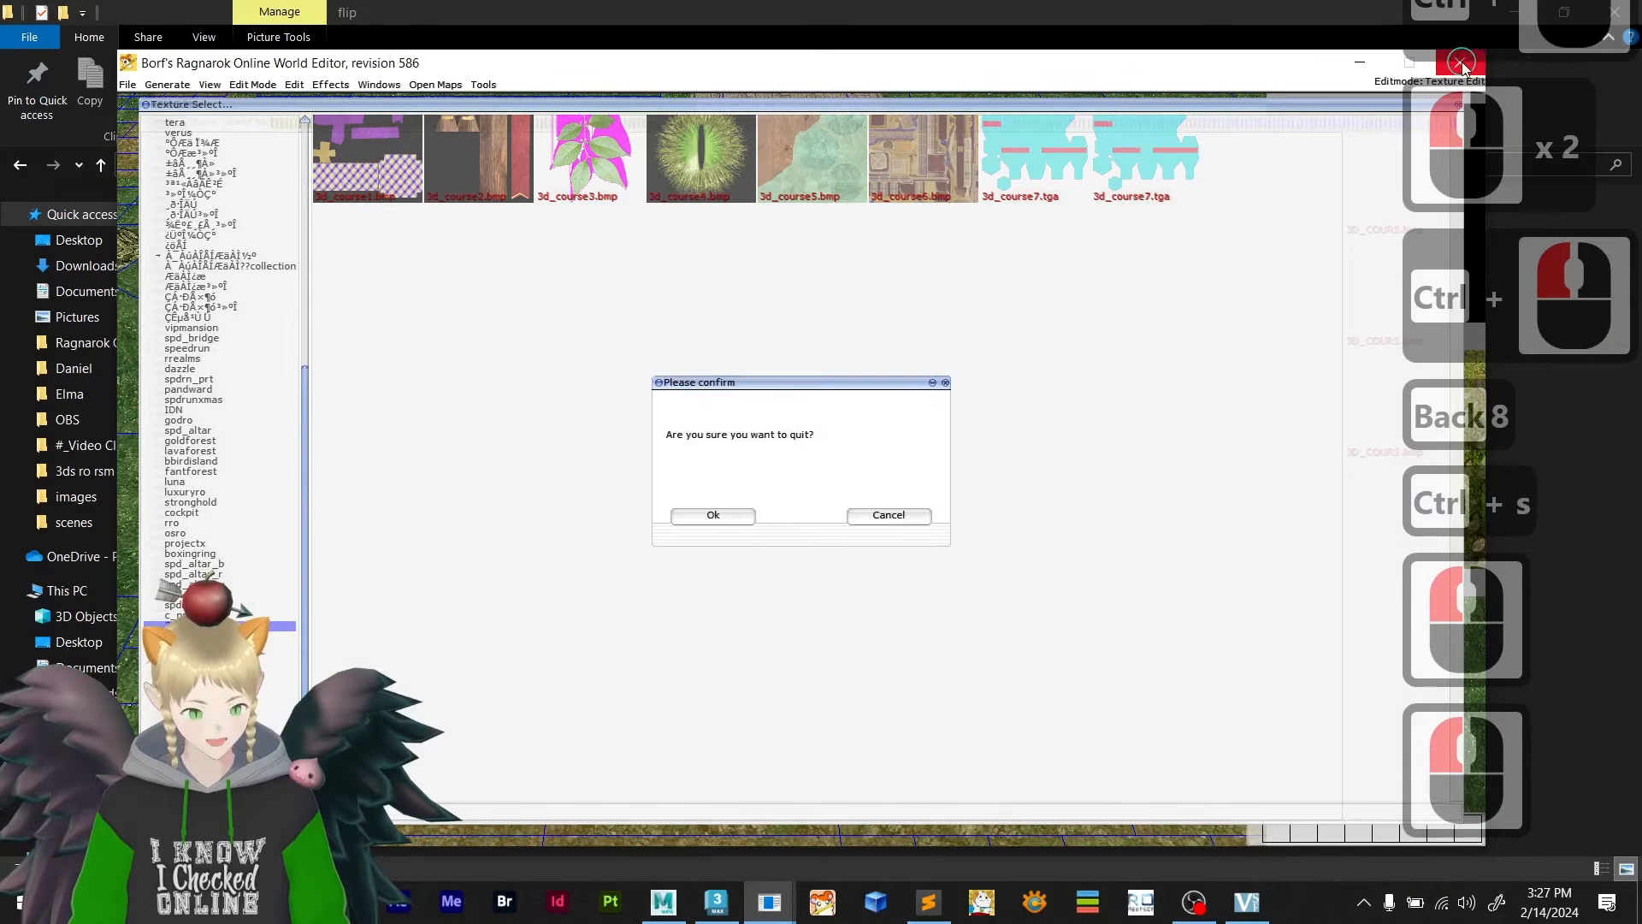
left_click(713, 514)
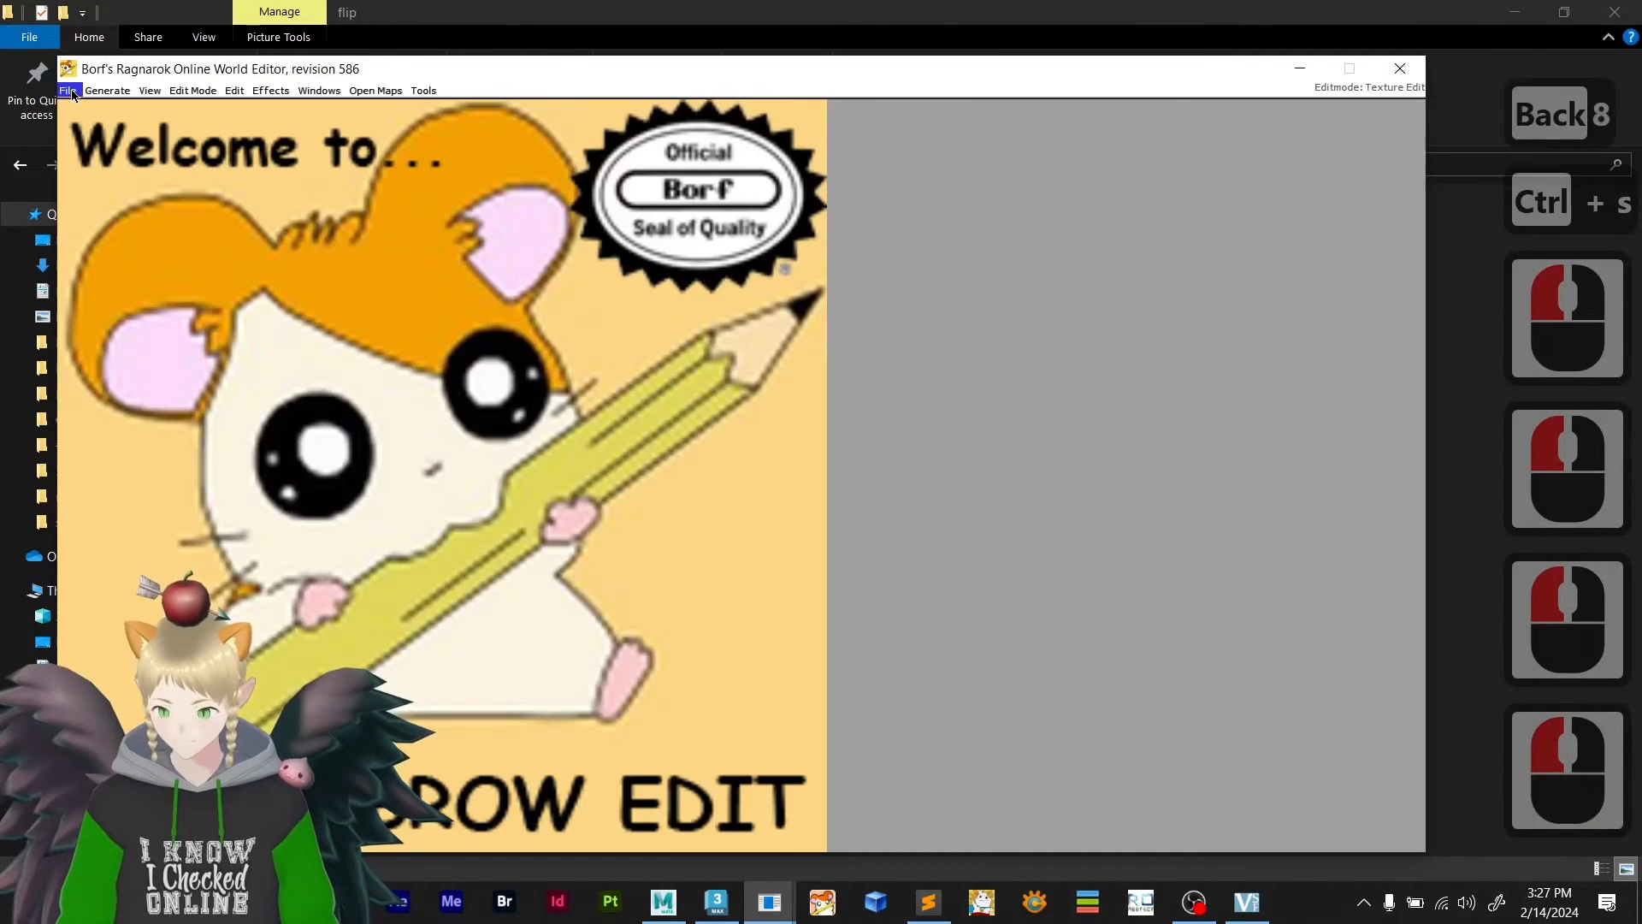
left_click(68, 89)
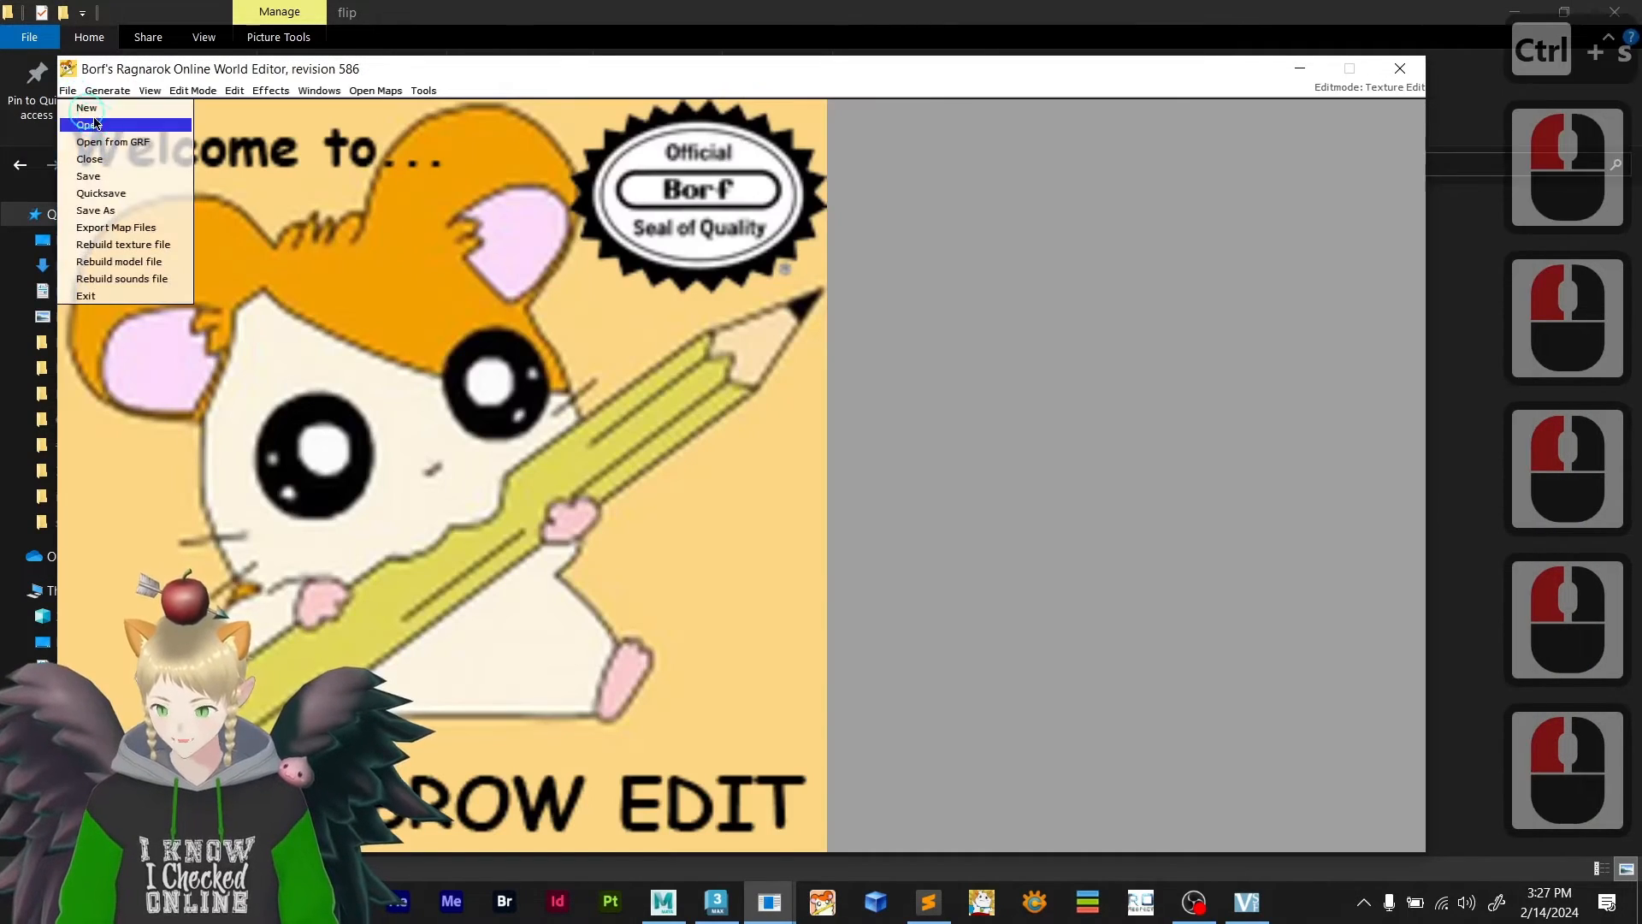
left_click(98, 125)
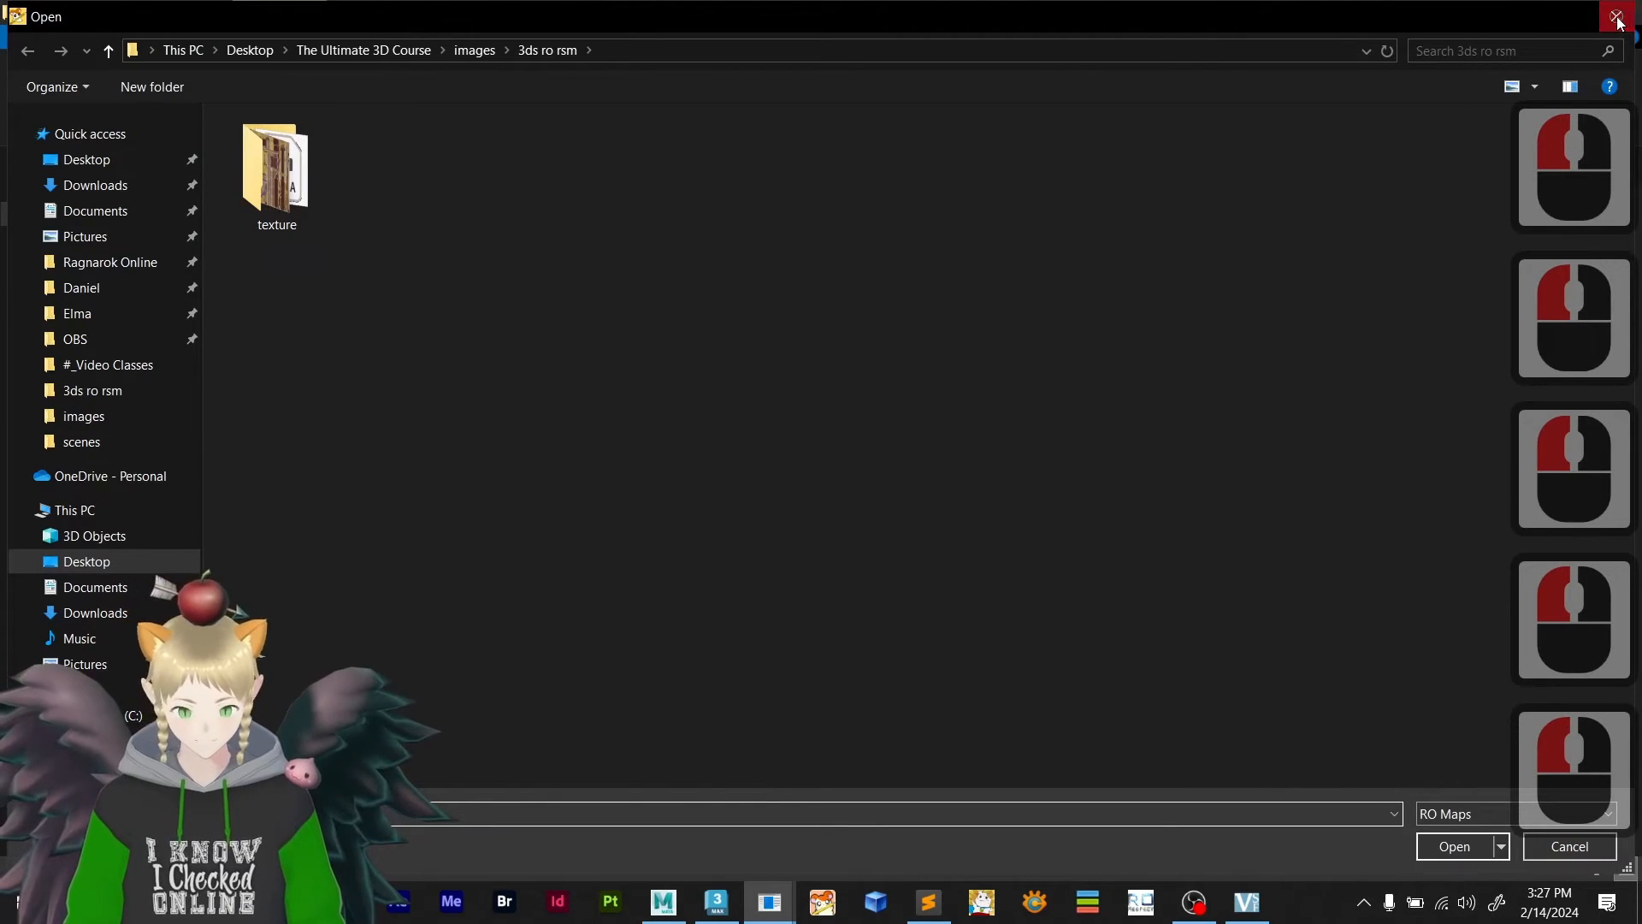
left_click(1617, 16)
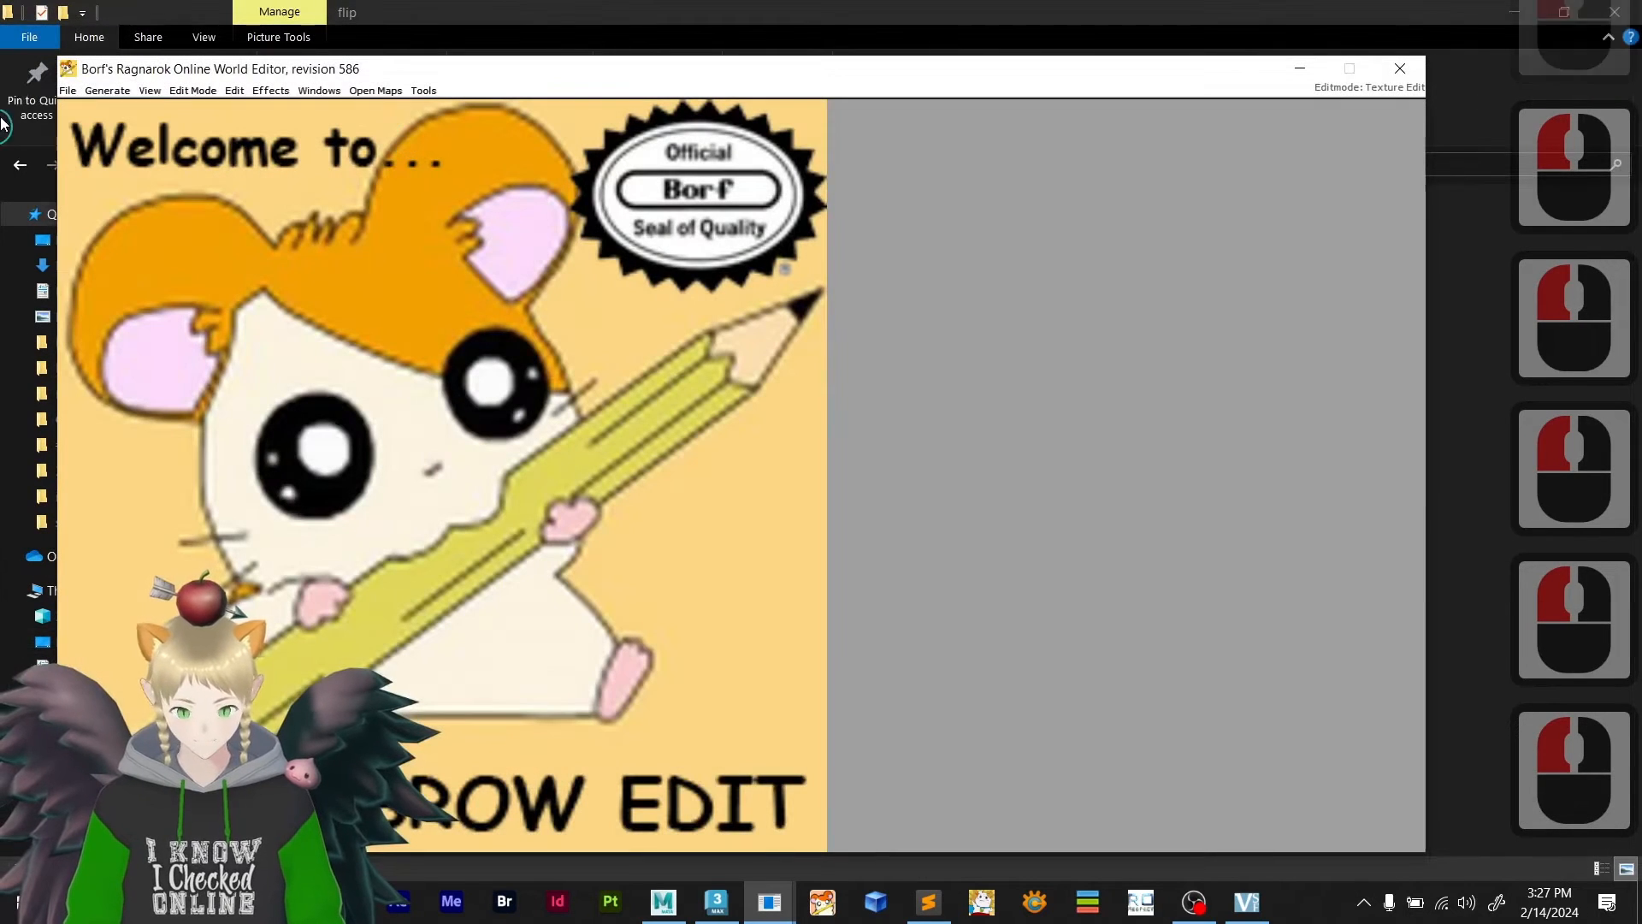
- Load the map data\payon.rsw from the GRF, filtering the map list with "payo"
left_click(68, 91)
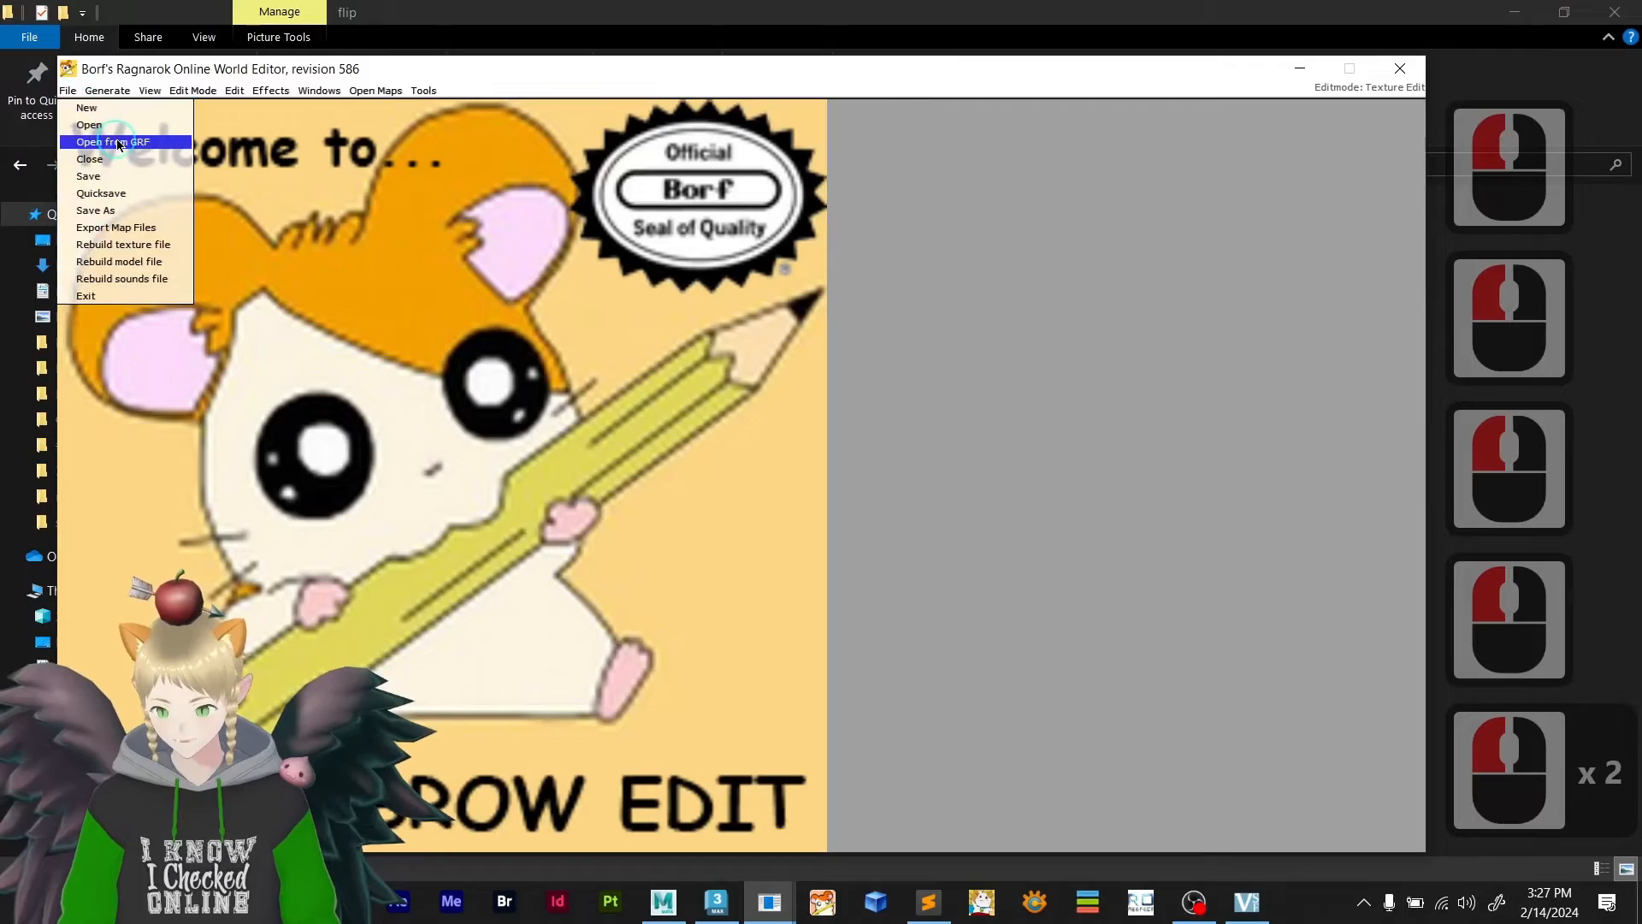
left_click(101, 140)
type("payo")
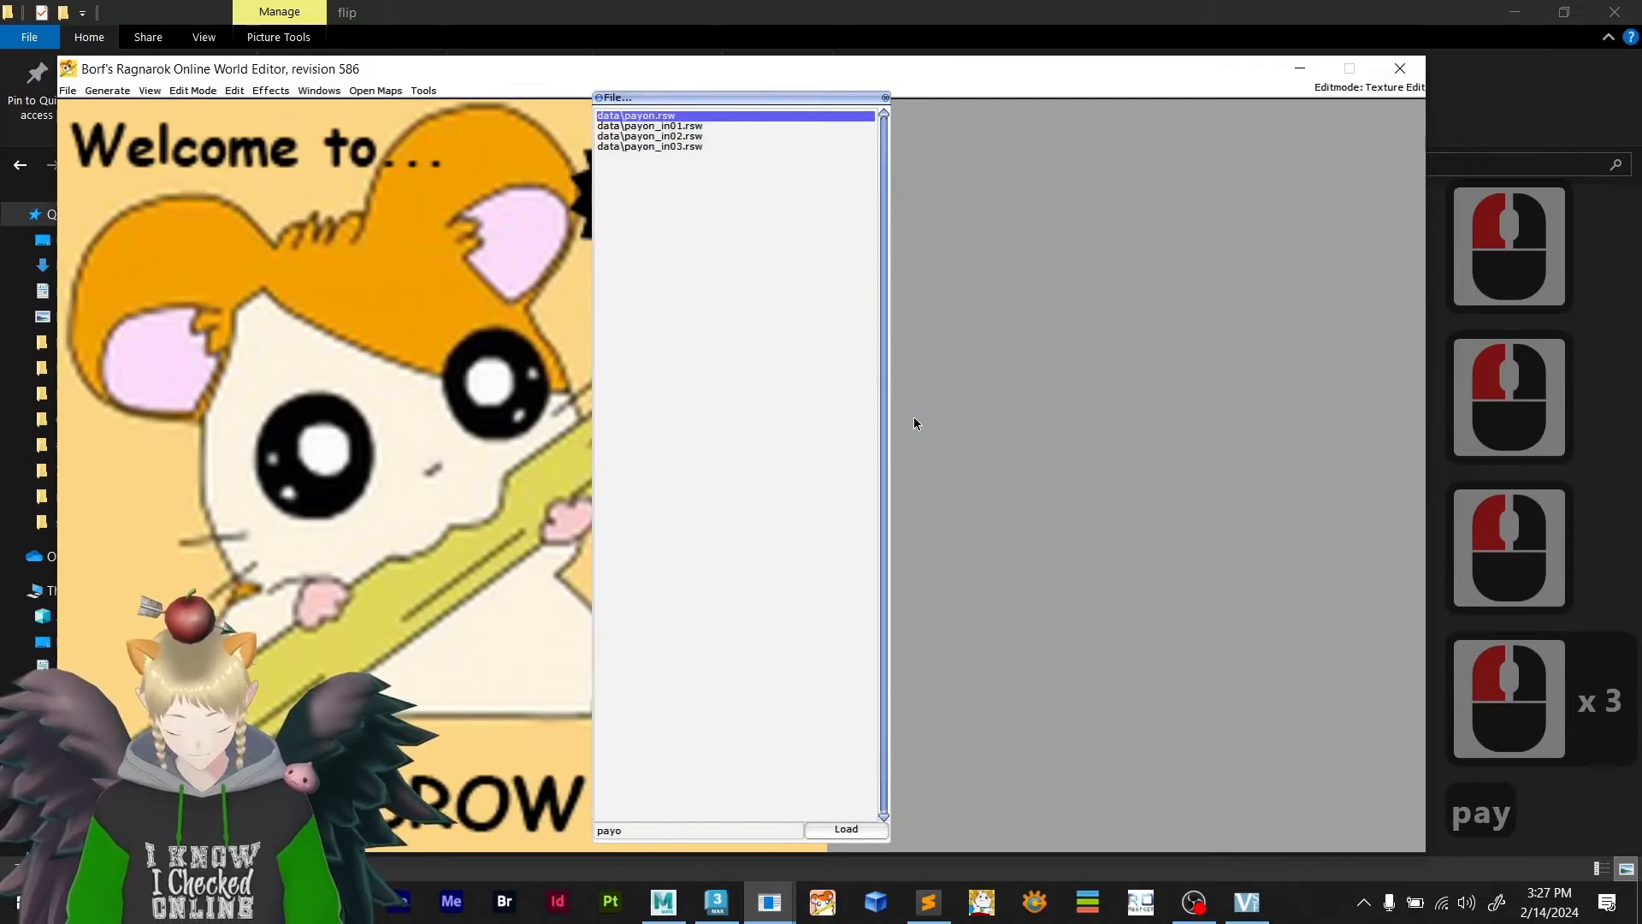
left_click(868, 830)
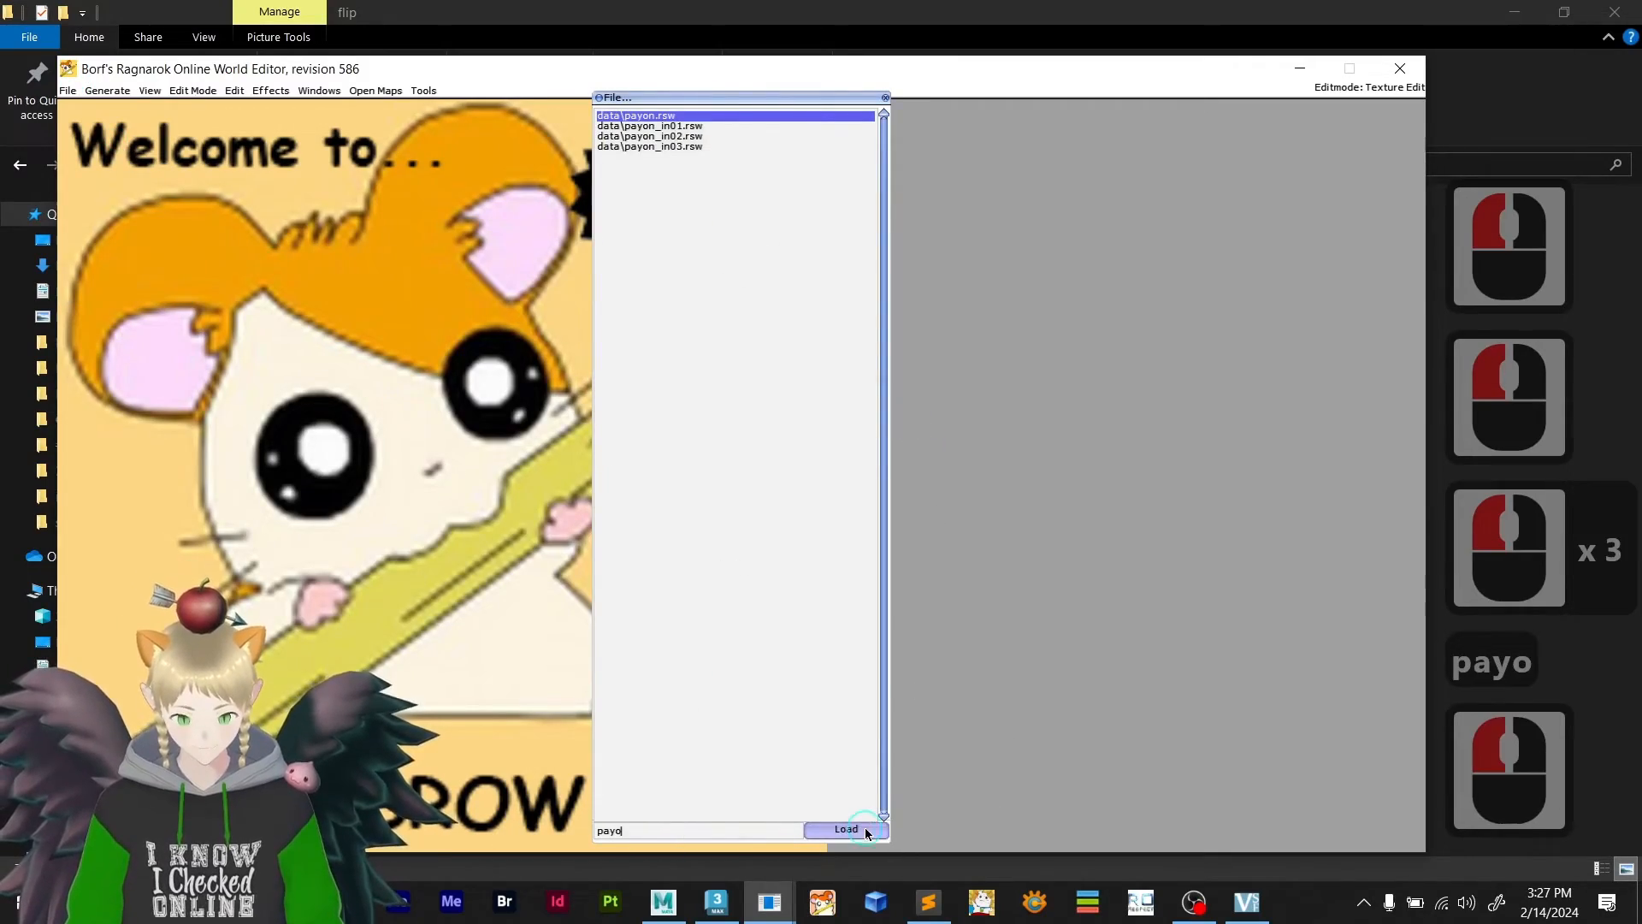
- Open 3d_course5.rsm from the 3ds ro rsm folder in the RSM Editor
left_click(319, 90)
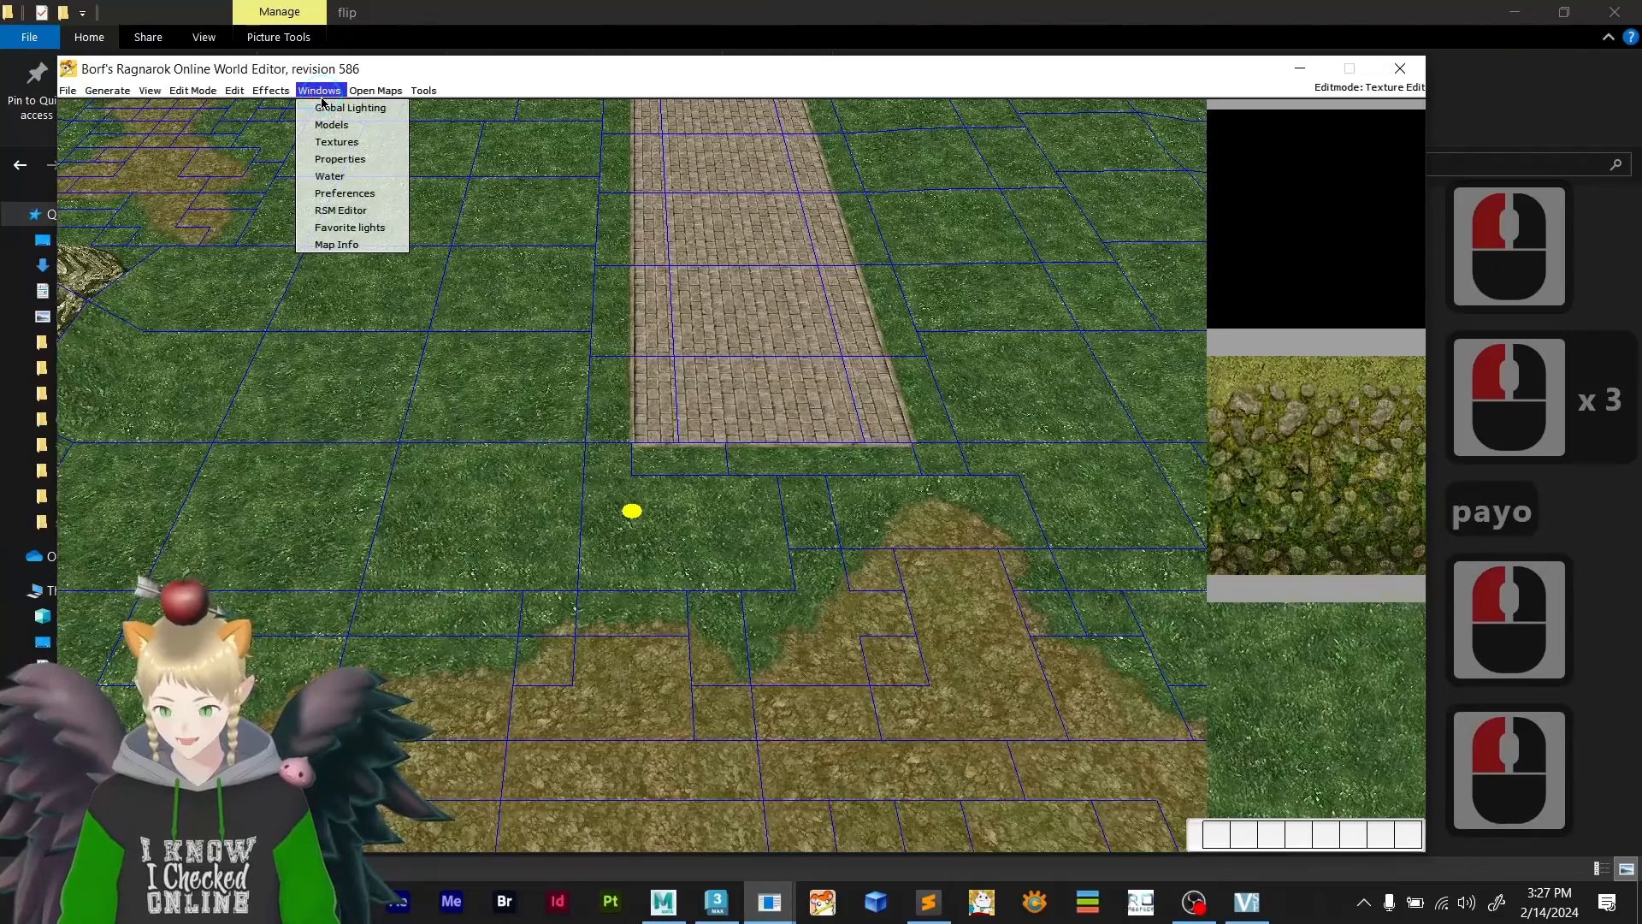
left_click(337, 211)
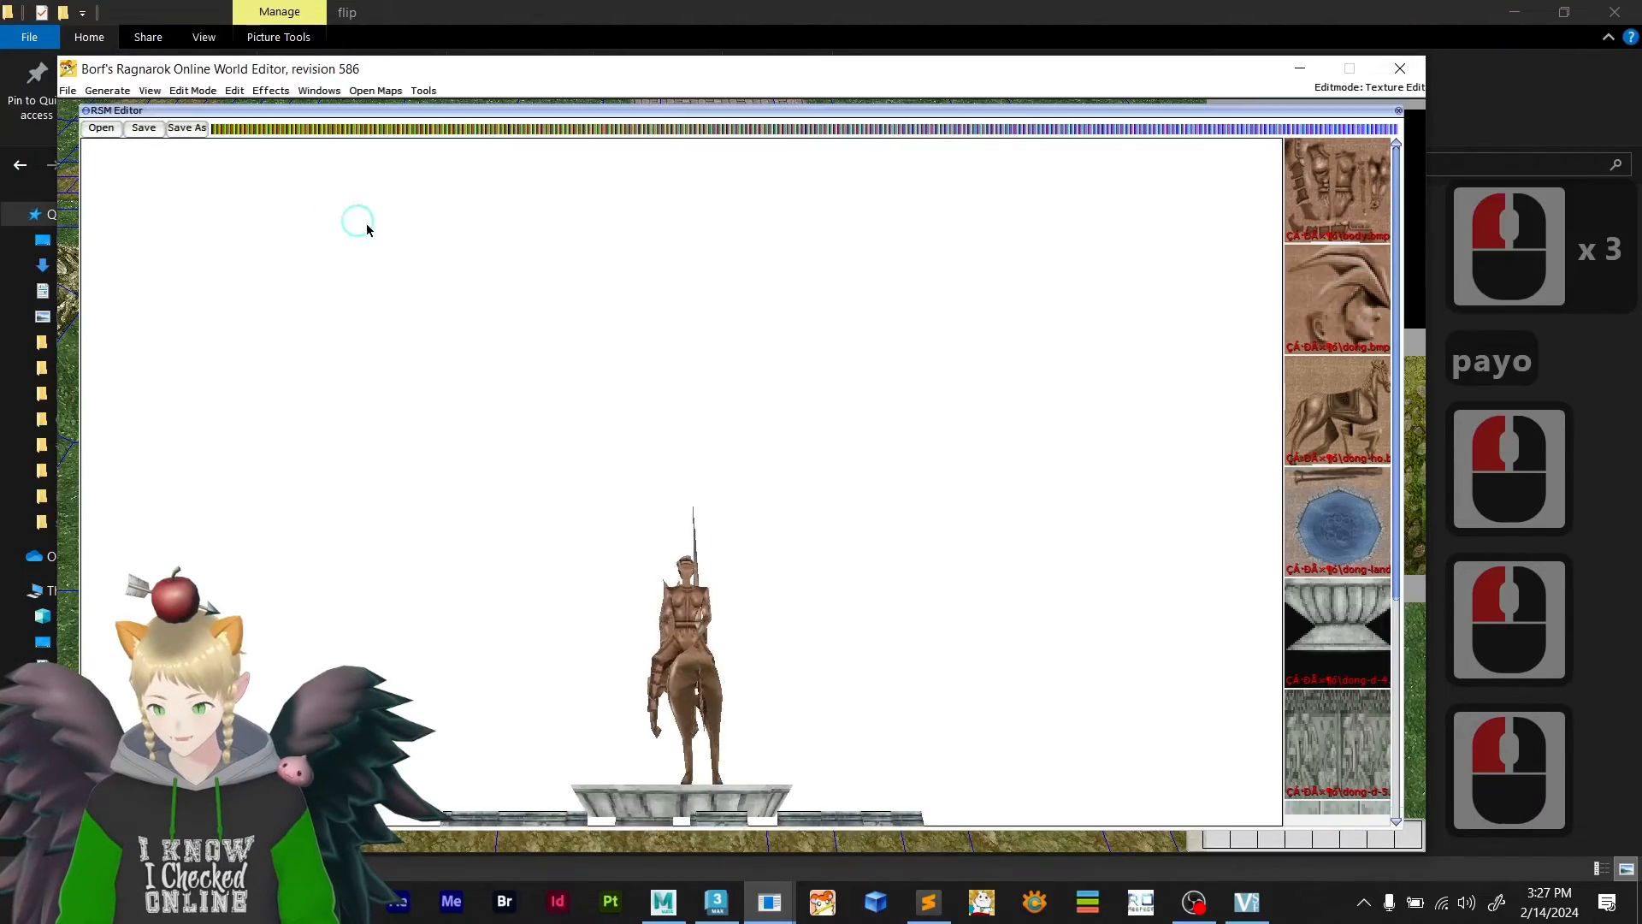
left_click(103, 128)
left_click(107, 143)
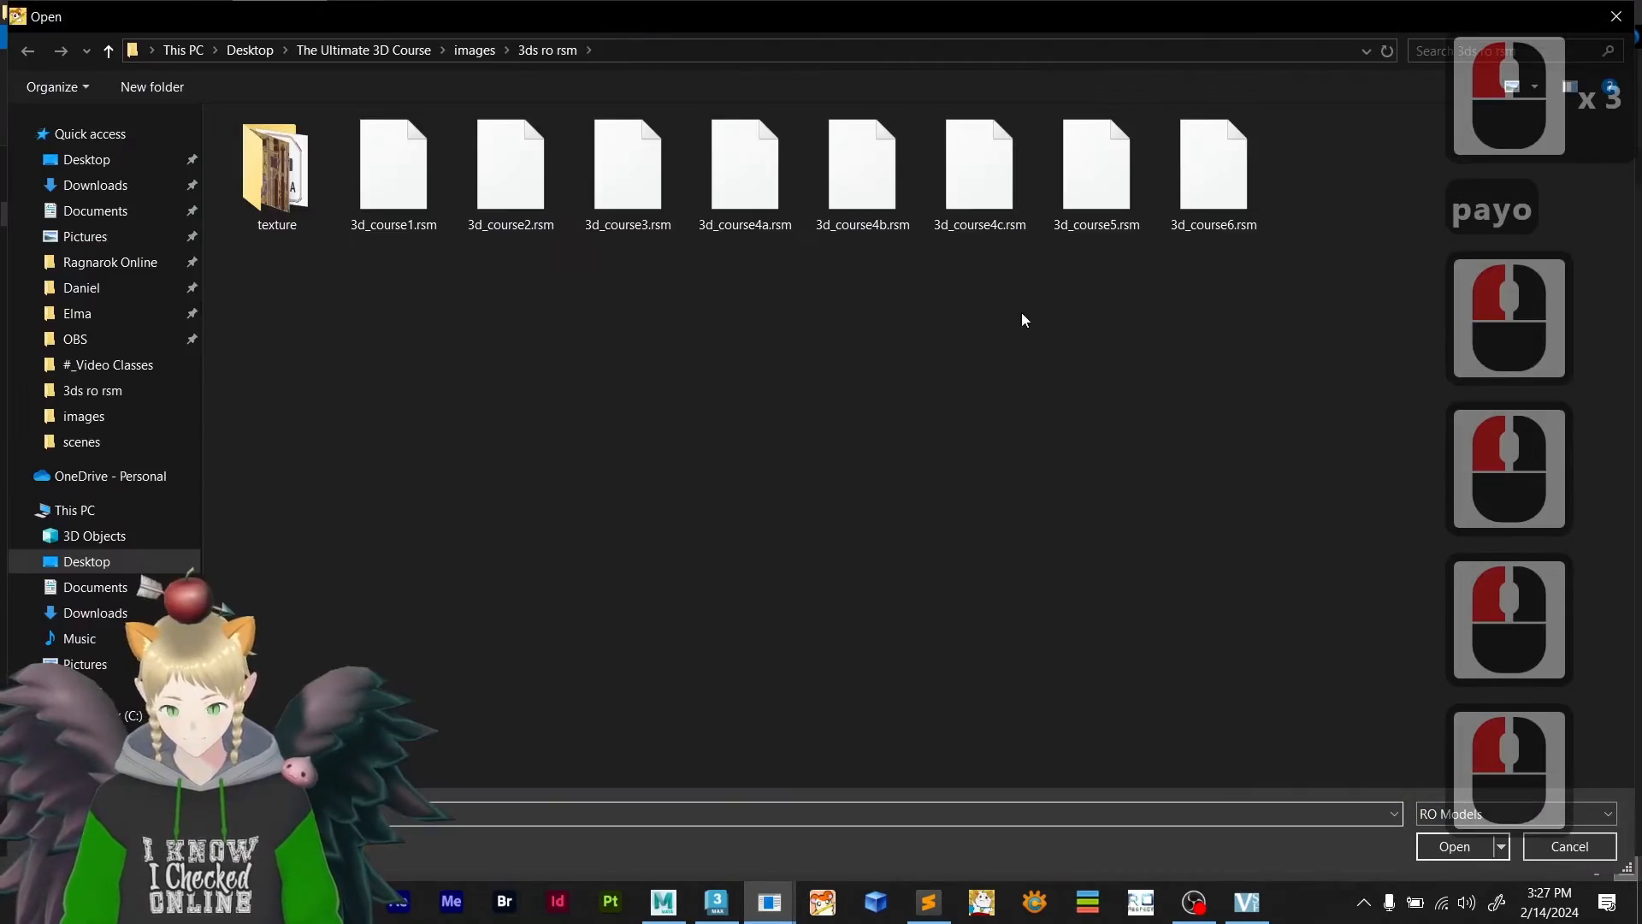
double_click(1098, 197)
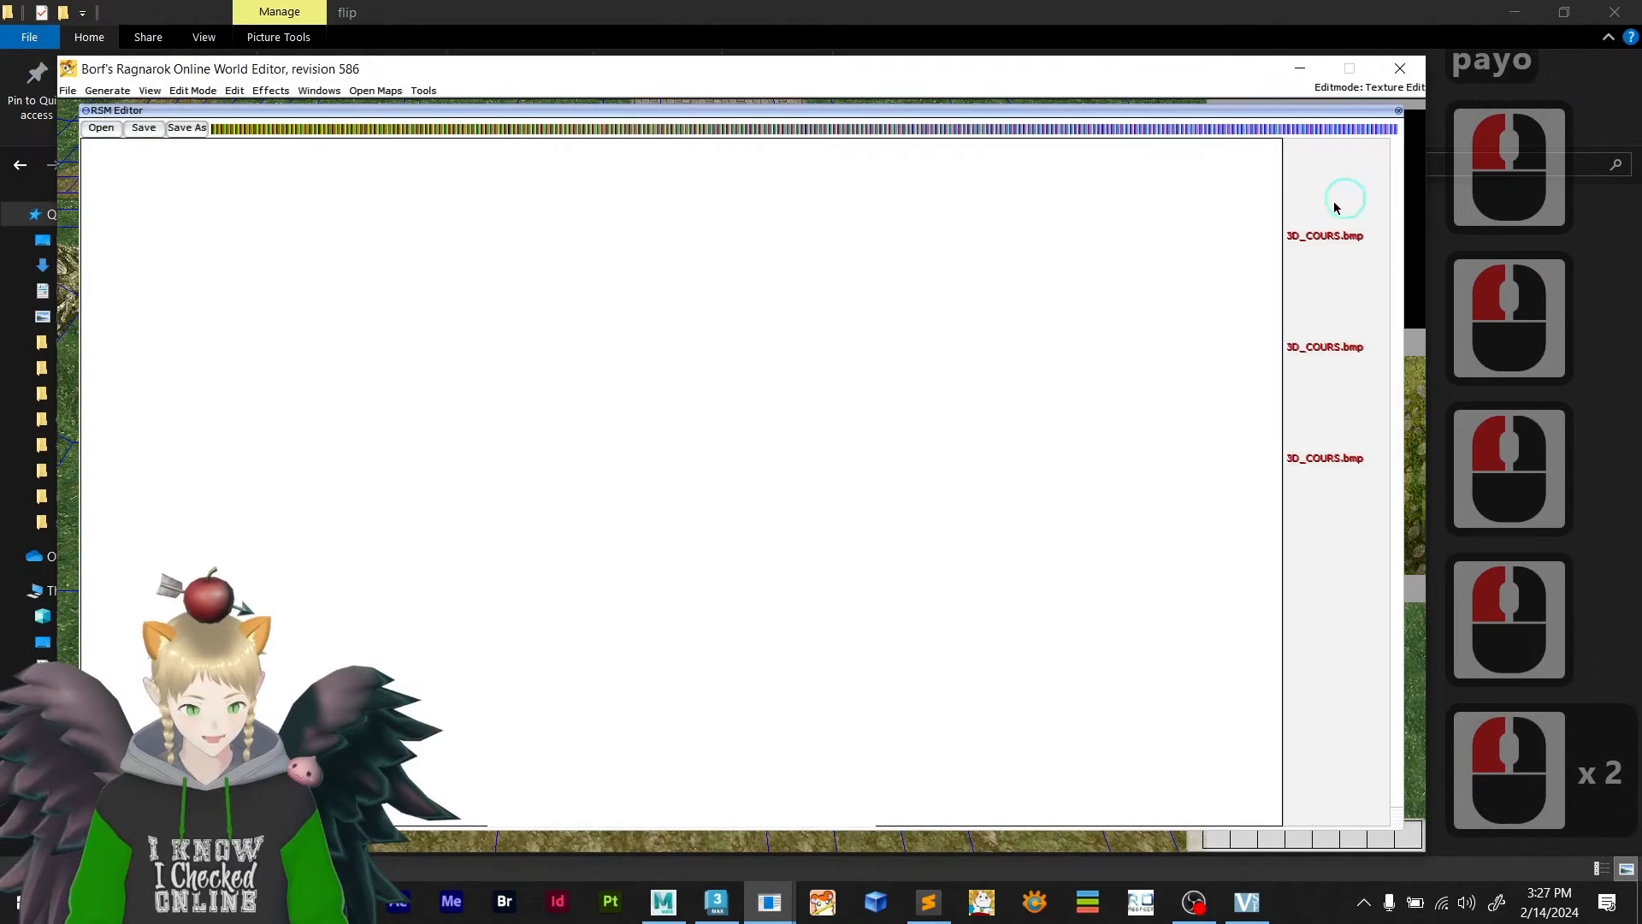
- Assign 3d_course5.bmp from the RO 3d_course texture folder to the first texture slot of 3d_course5.rsm
left_click(1339, 207)
left_click(111, 129)
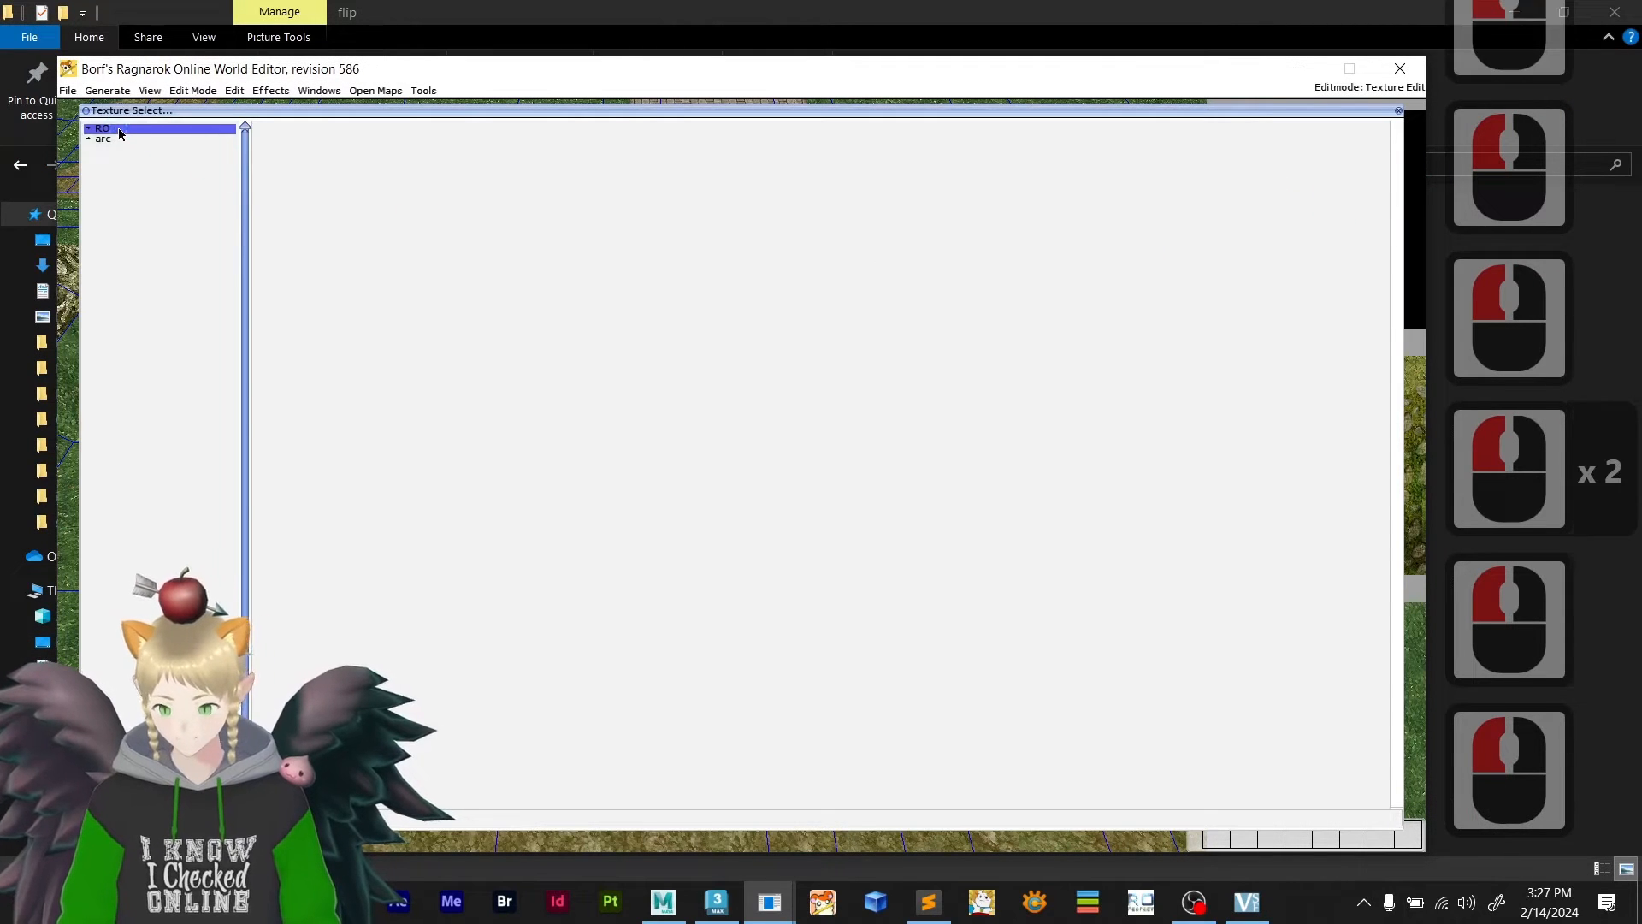
scroll(137, 585, "down", 7)
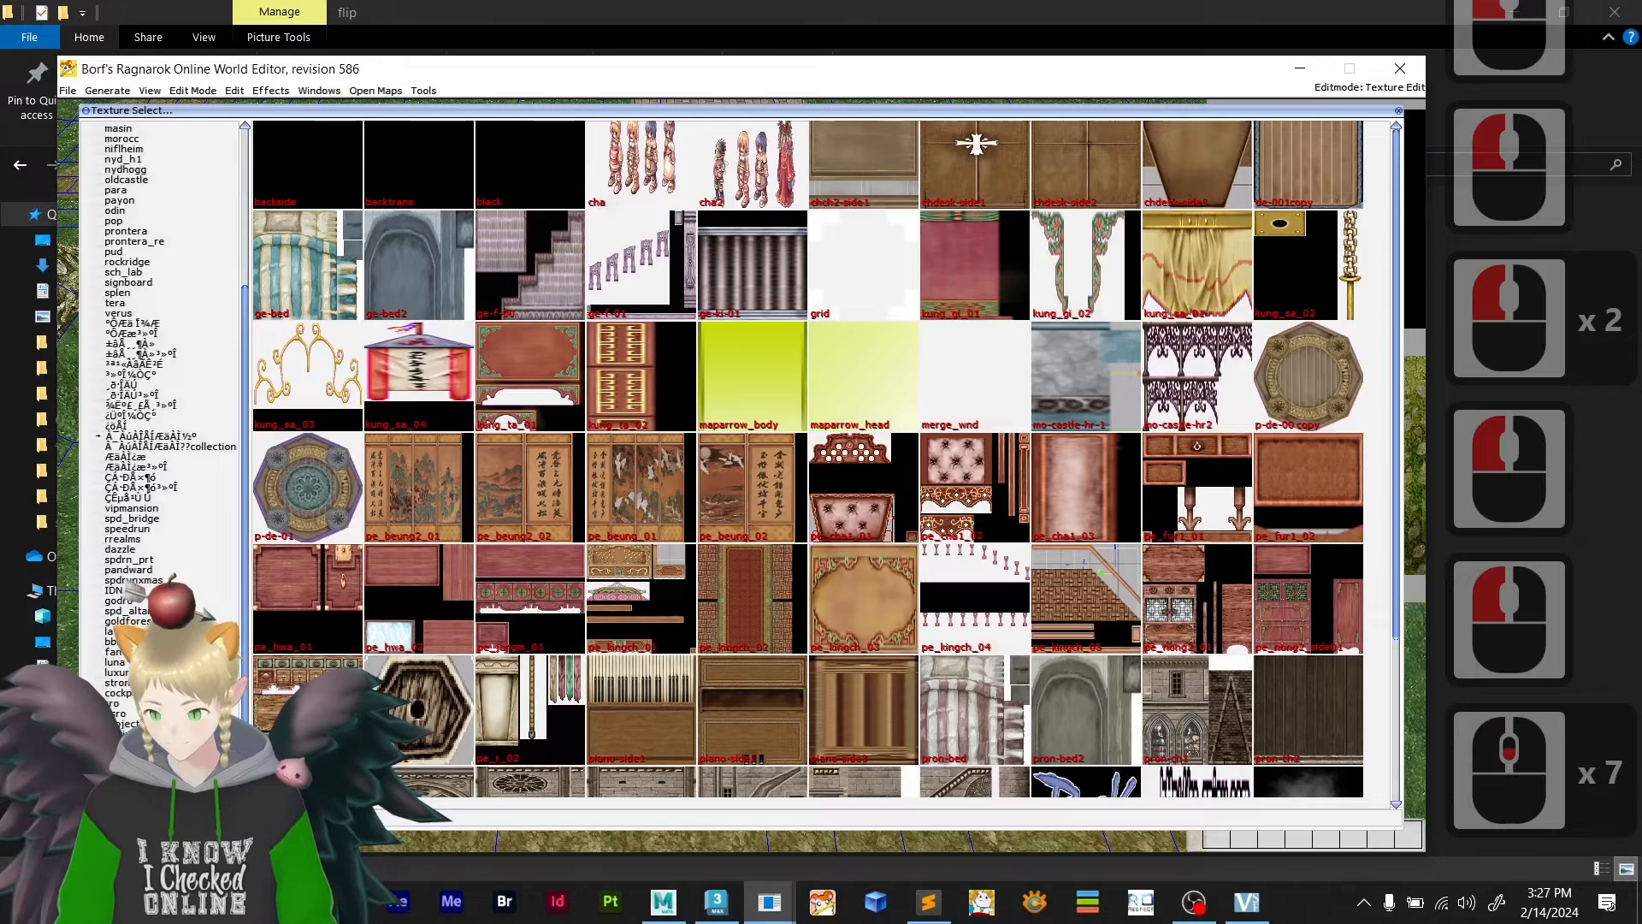
left_click(133, 581)
left_click(742, 213)
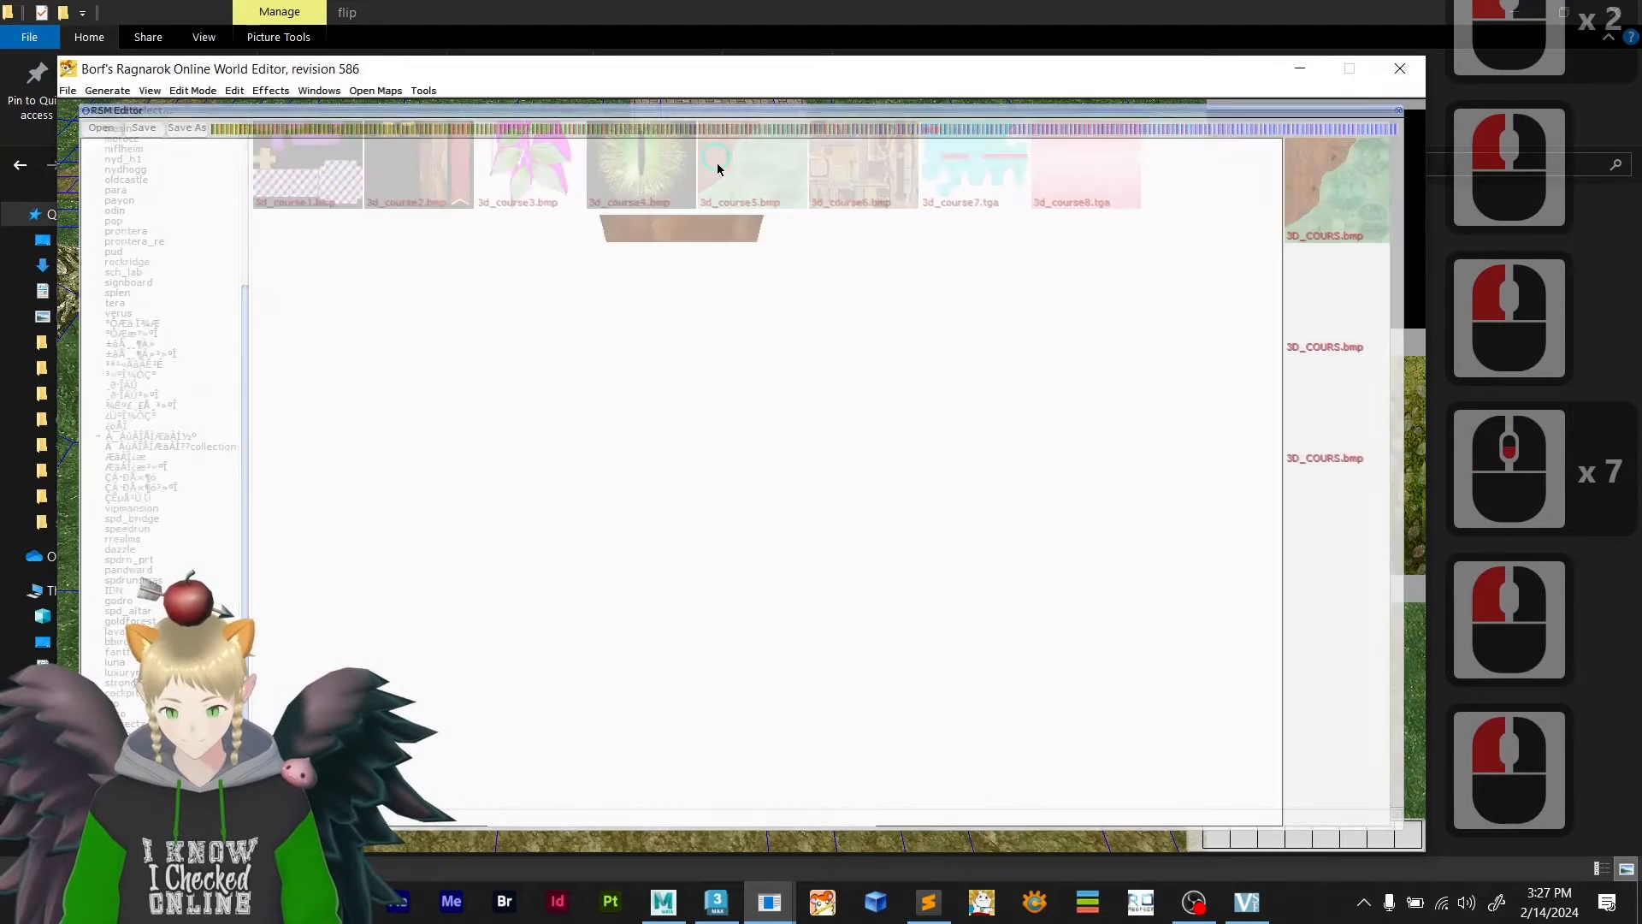
left_click_drag(689, 605, 725, 397, "shift")
- Assign 3d_course7.tga to the second texture slot of the bottle model and inspect the textured bottle
left_click(1337, 228)
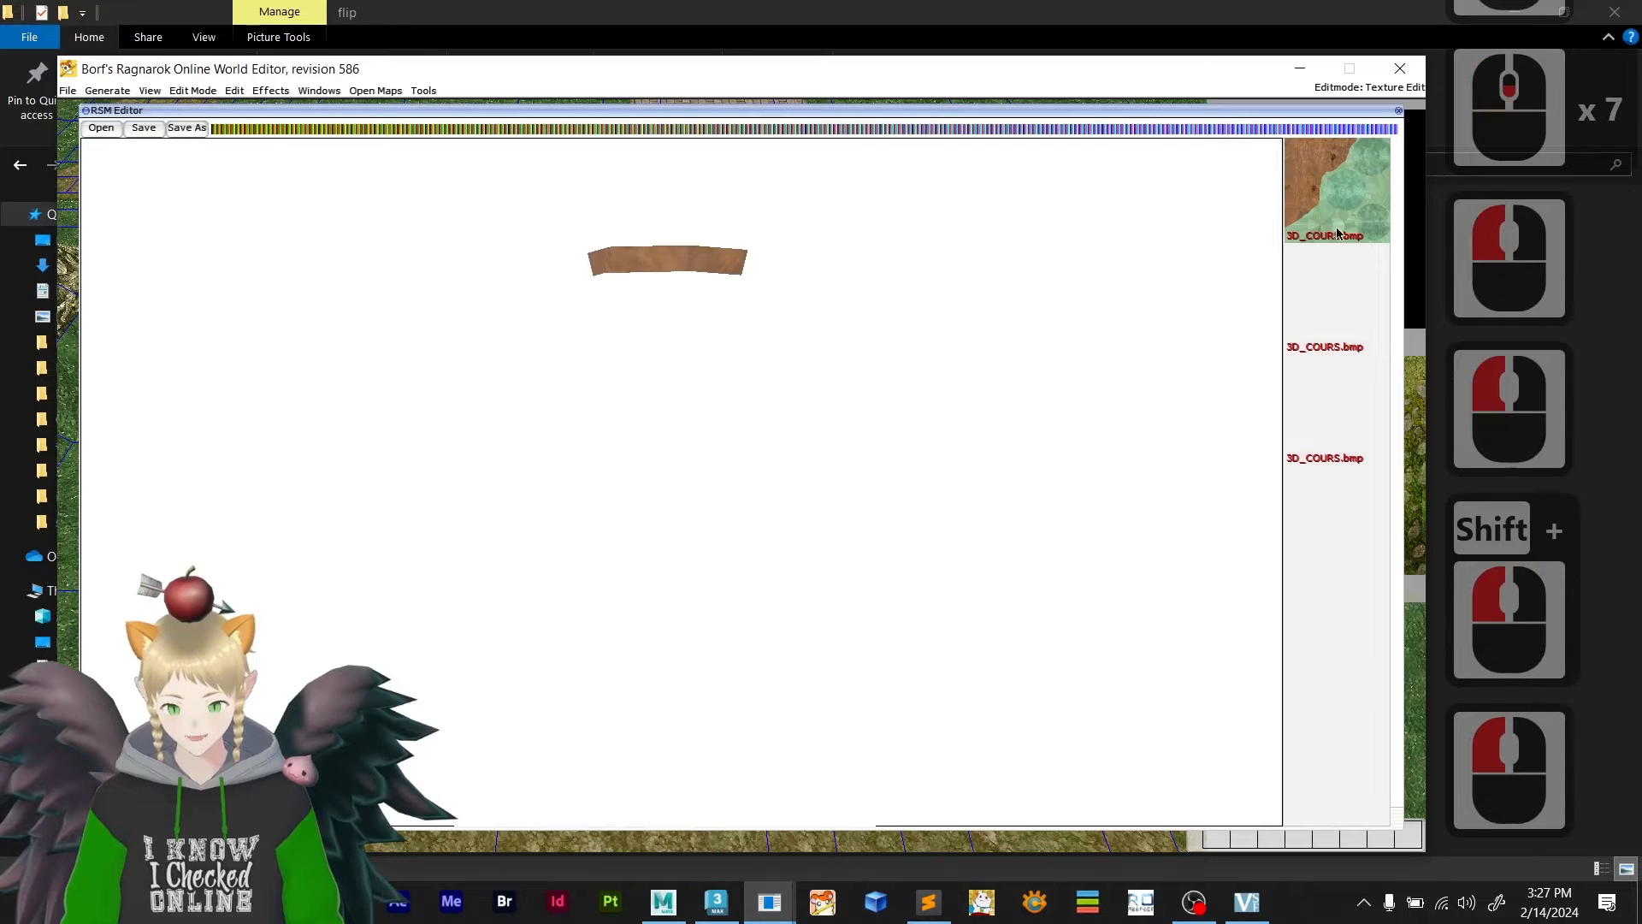
left_click(1334, 313)
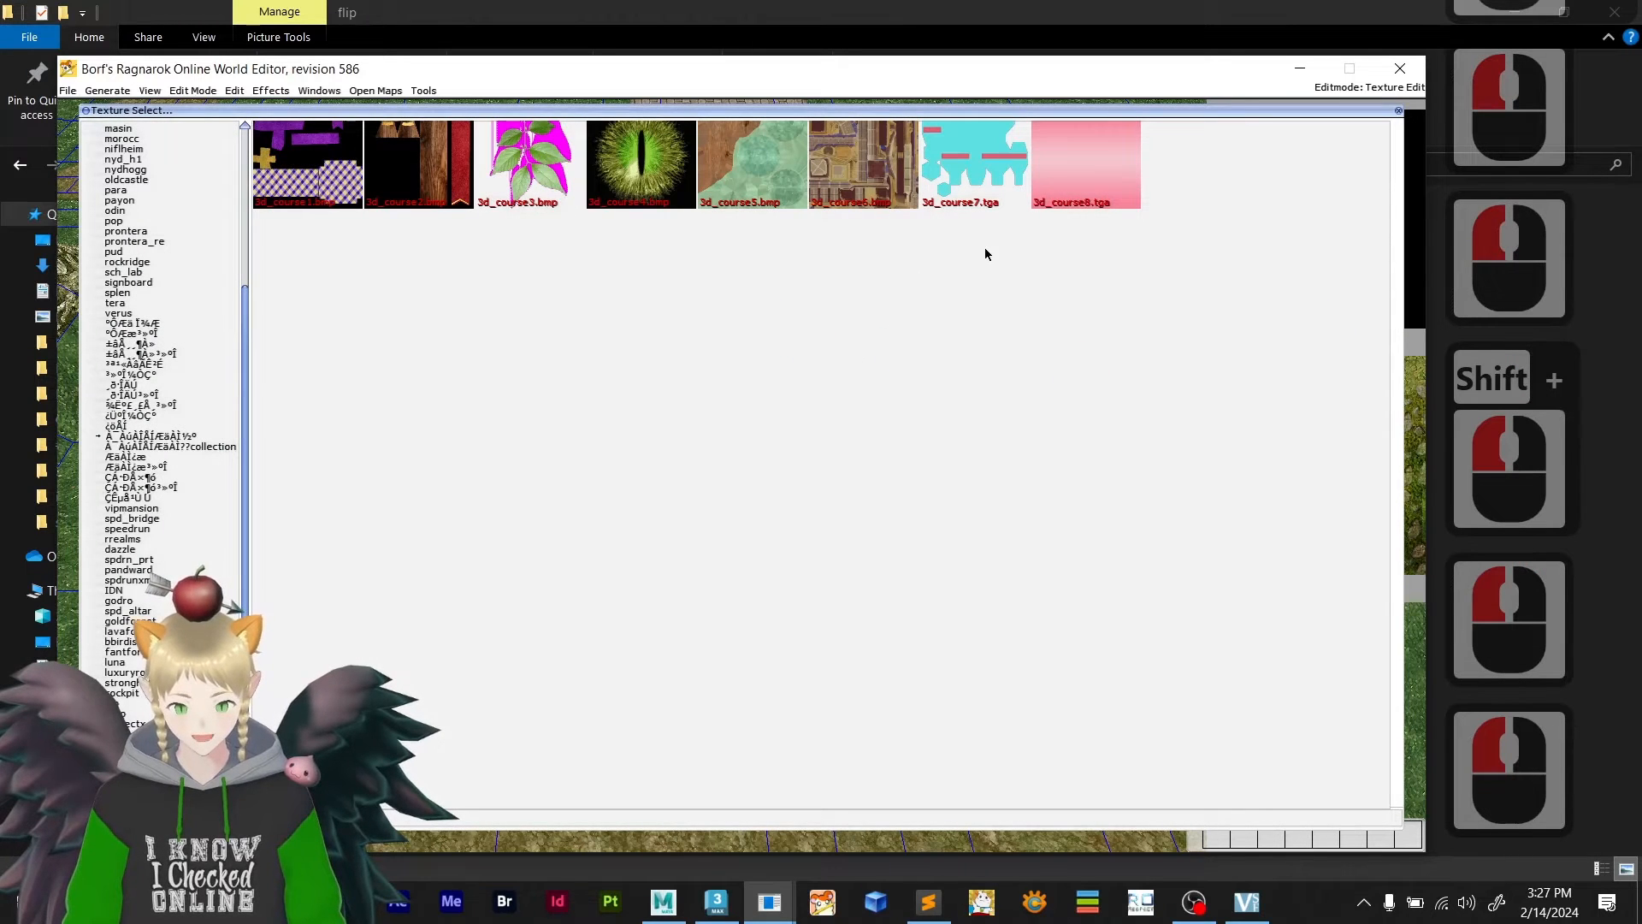
left_click(973, 186)
left_click_drag(775, 473, 701, 407, "shift")
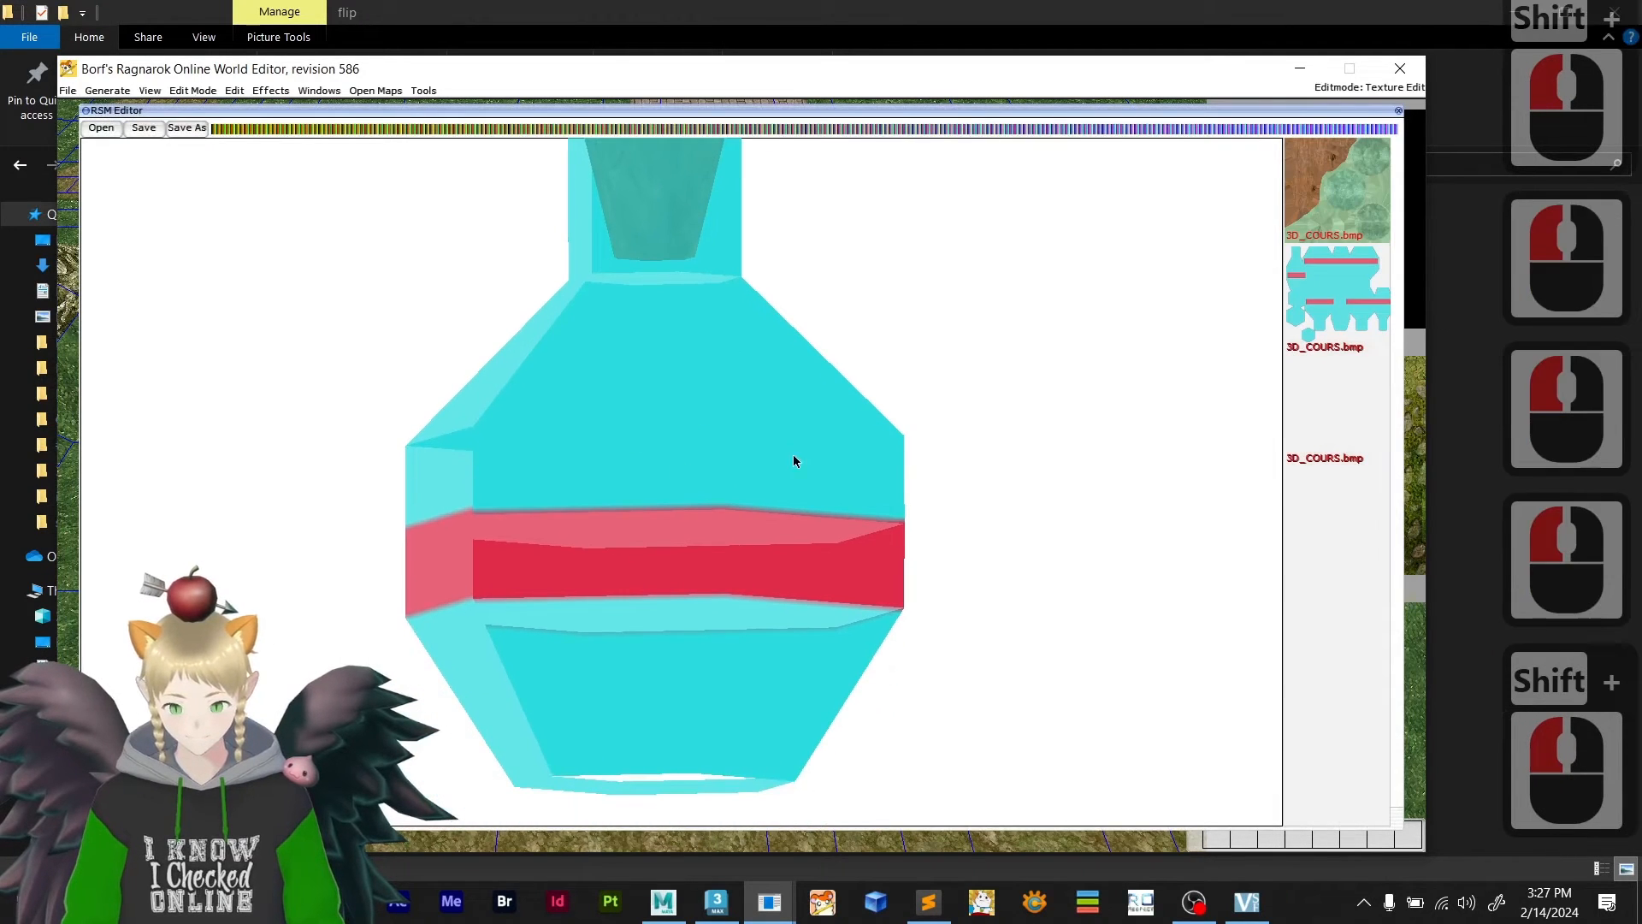
scroll(633, 529, "up", 3)
left_click_drag(633, 532, 502, 455)
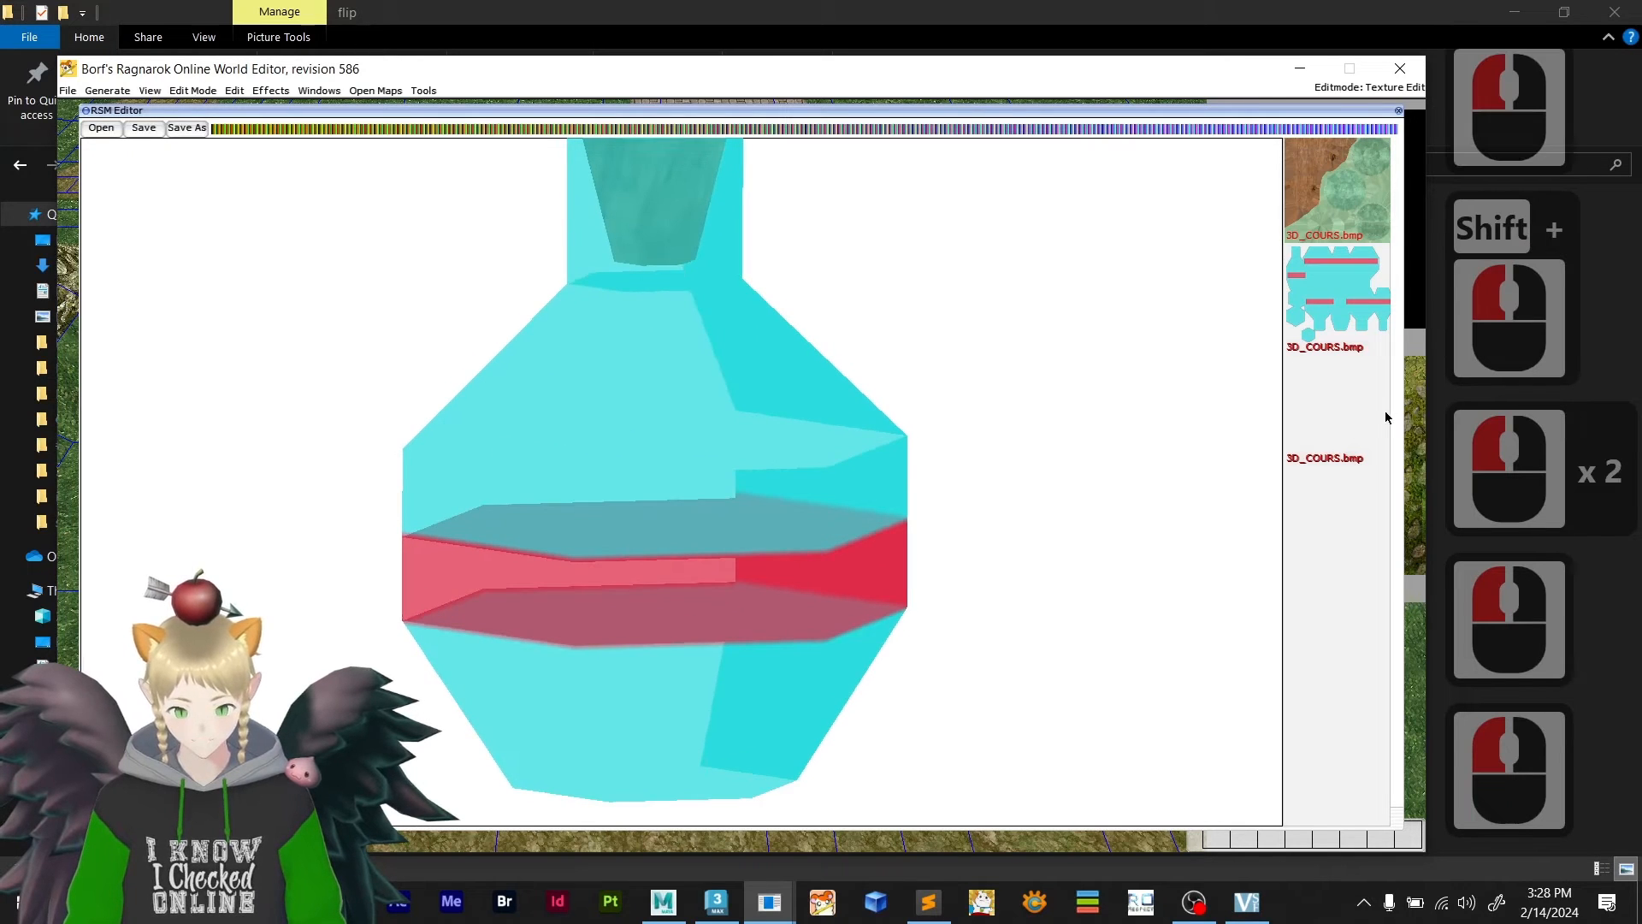
- Assign 3d_course8.tga to the bottle's third texture slot and save the model, overwriting the existing file
double_click(1327, 425)
left_click_drag(1117, 195, 747, 542)
scroll(709, 473, "down", 6)
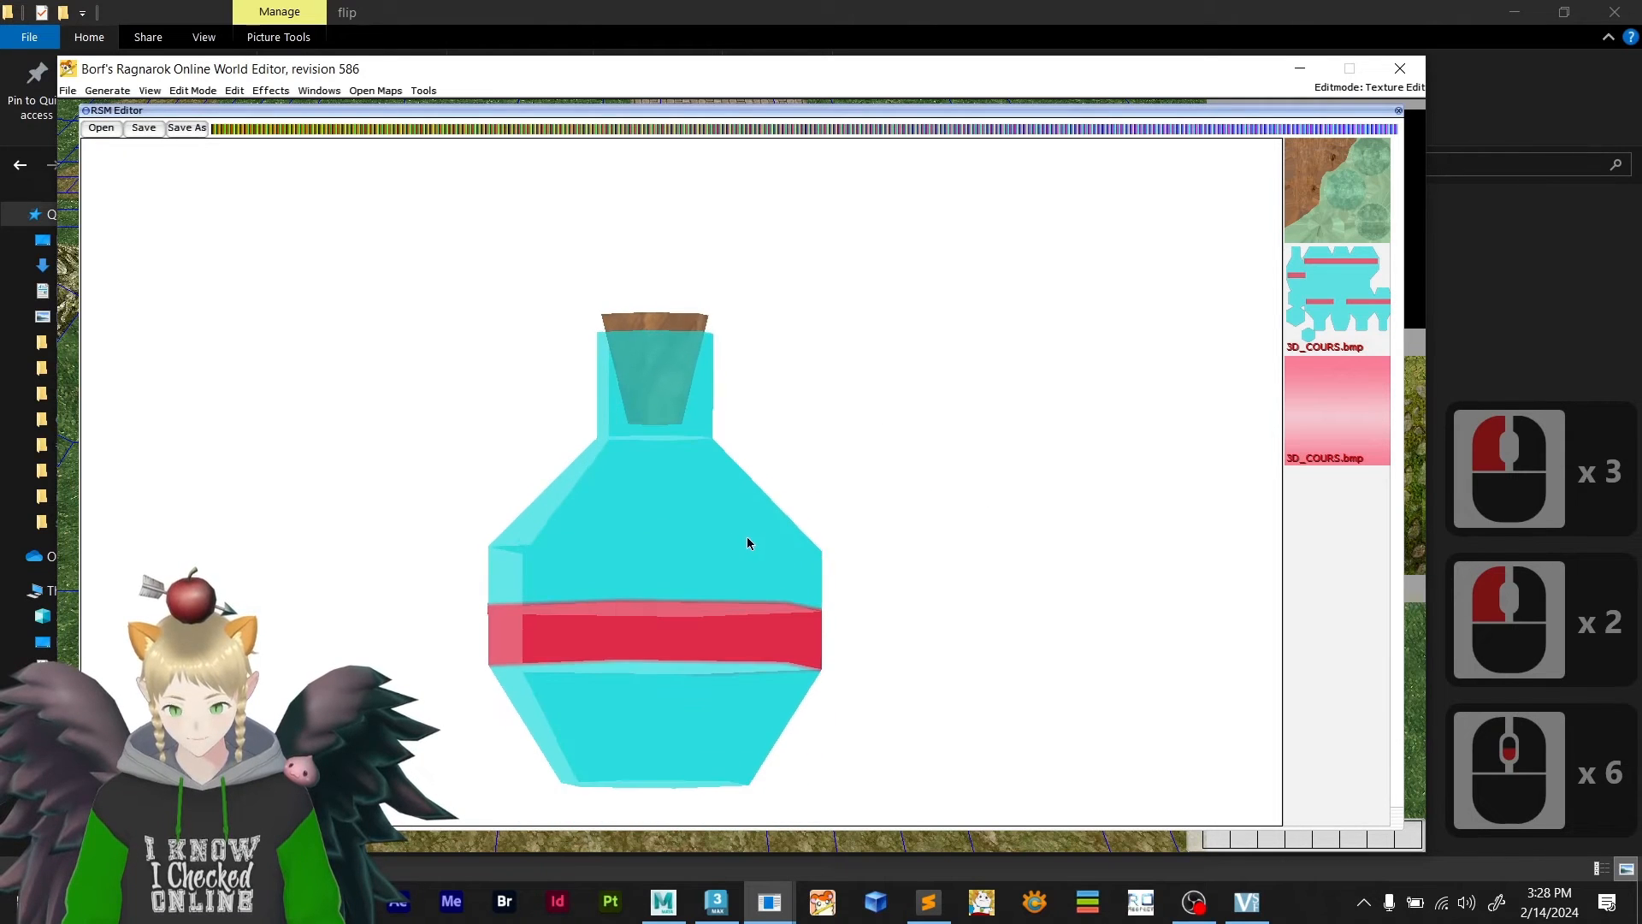
left_click(140, 129)
left_click(721, 477)
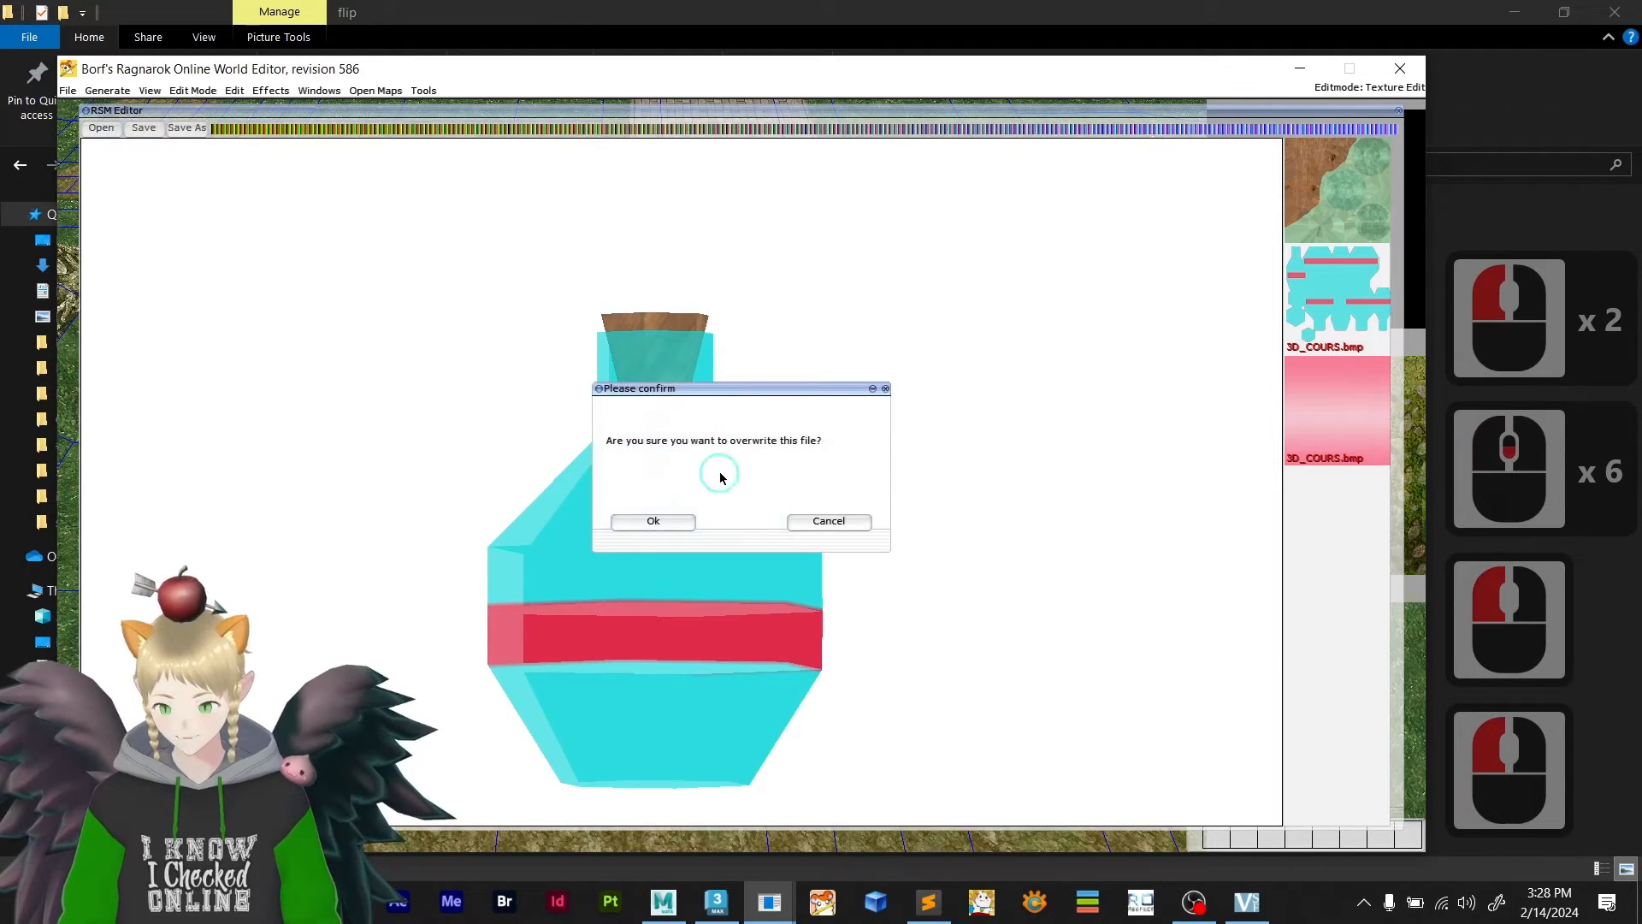
left_click(675, 527)
- Open 3d_course6.rsm in the RSM Editor and try the 3d_course8.tga texture on it
left_click(103, 130)
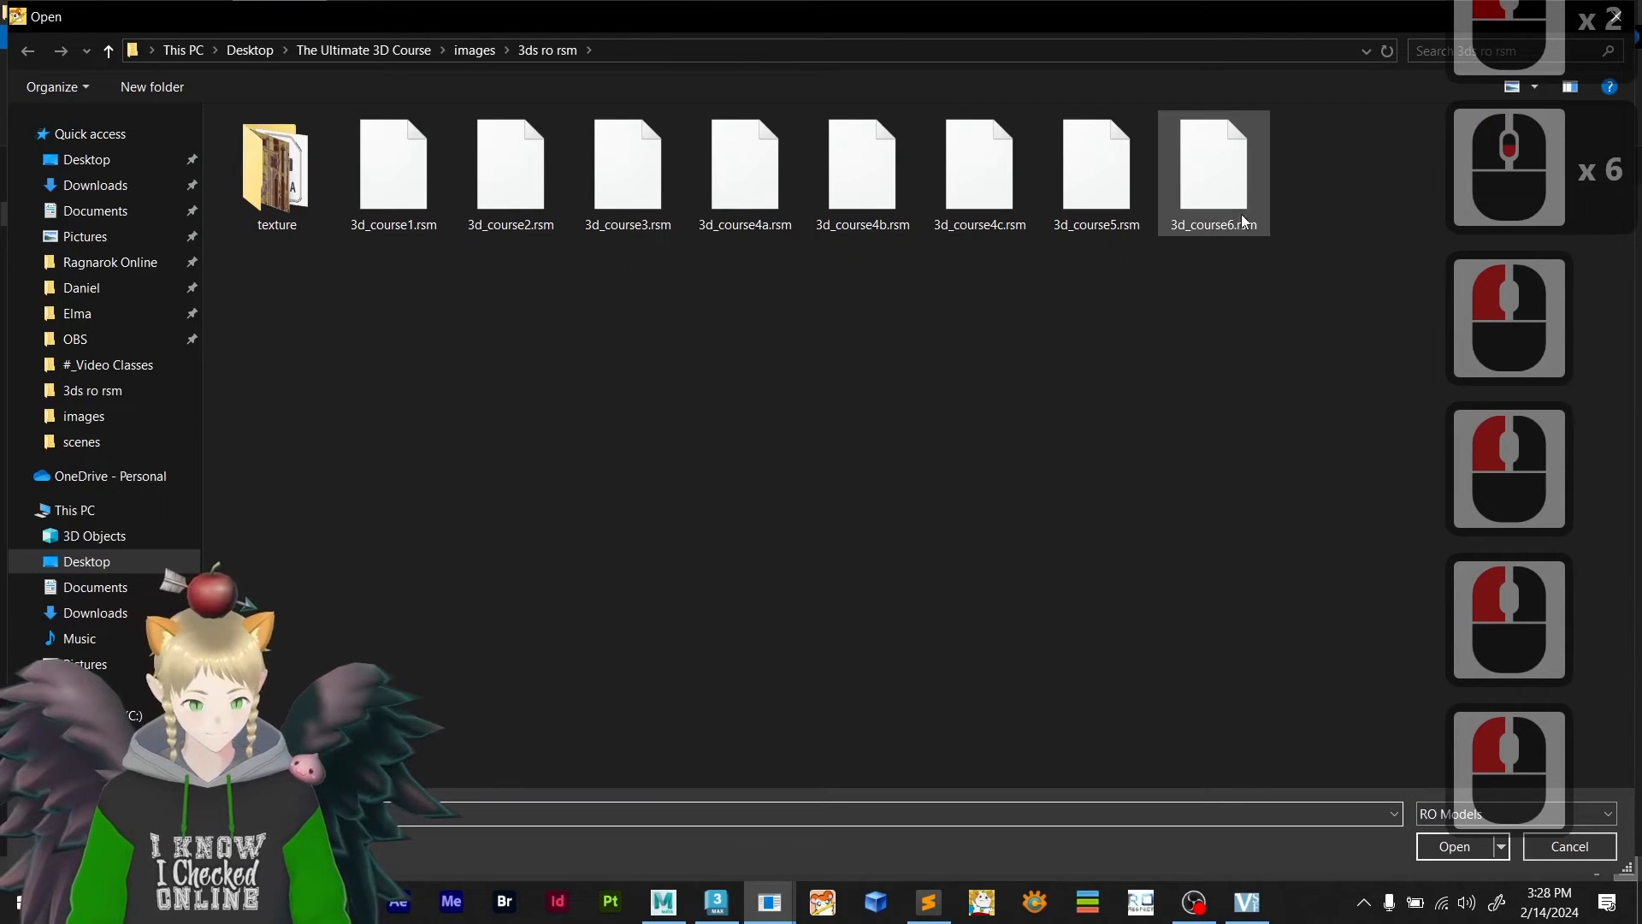
double_click(1239, 186)
left_click(1332, 200)
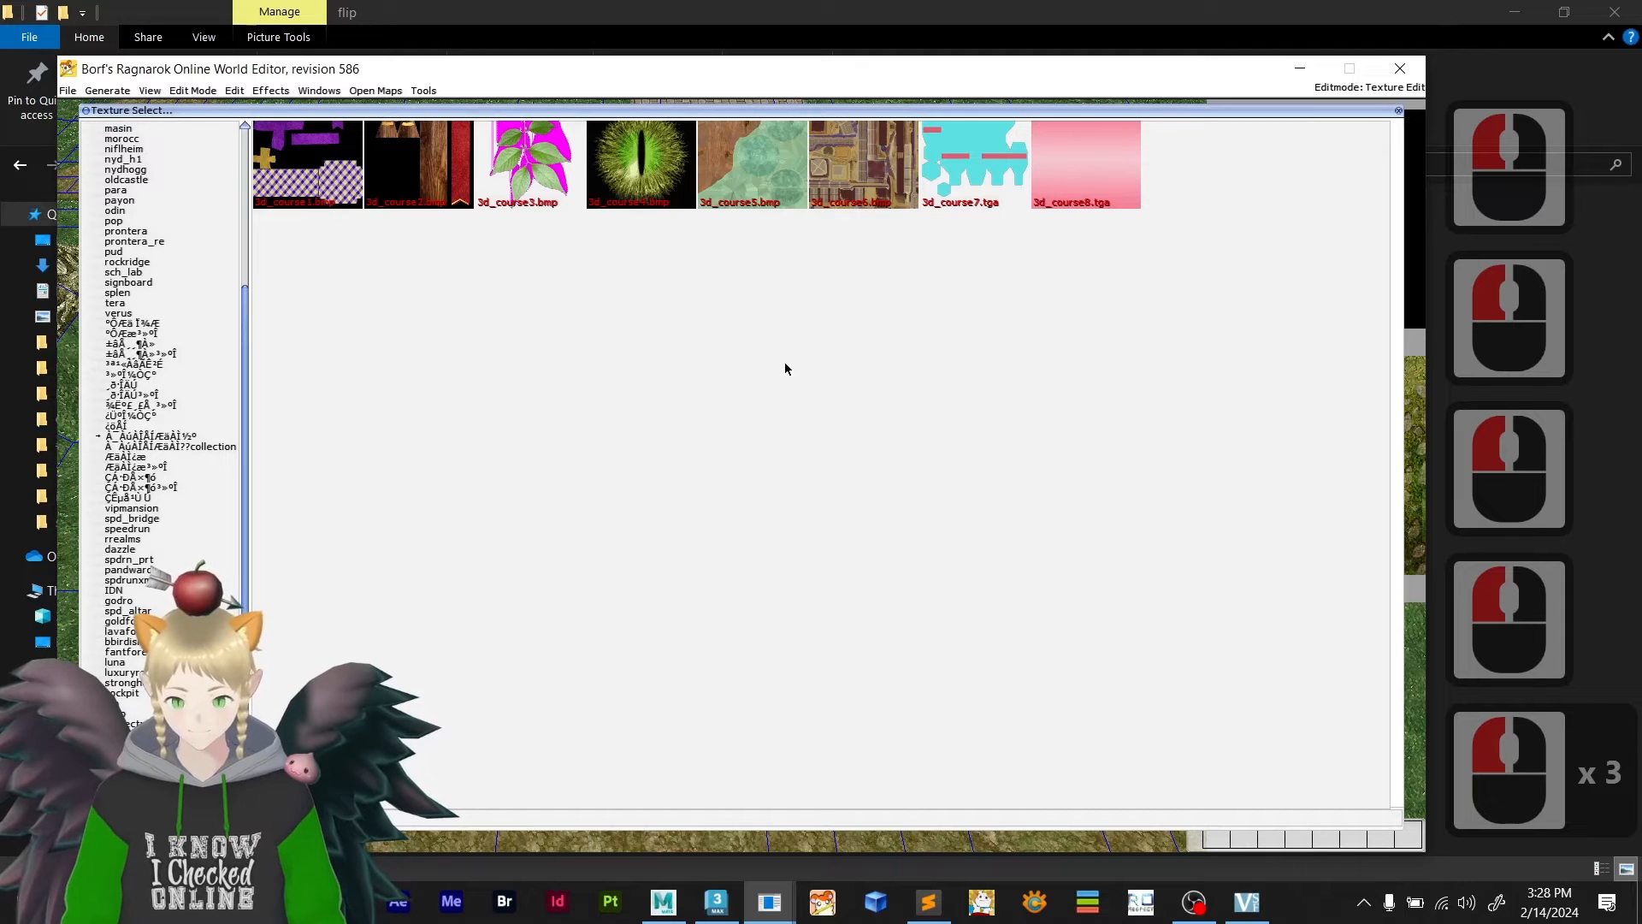
left_click(1074, 176)
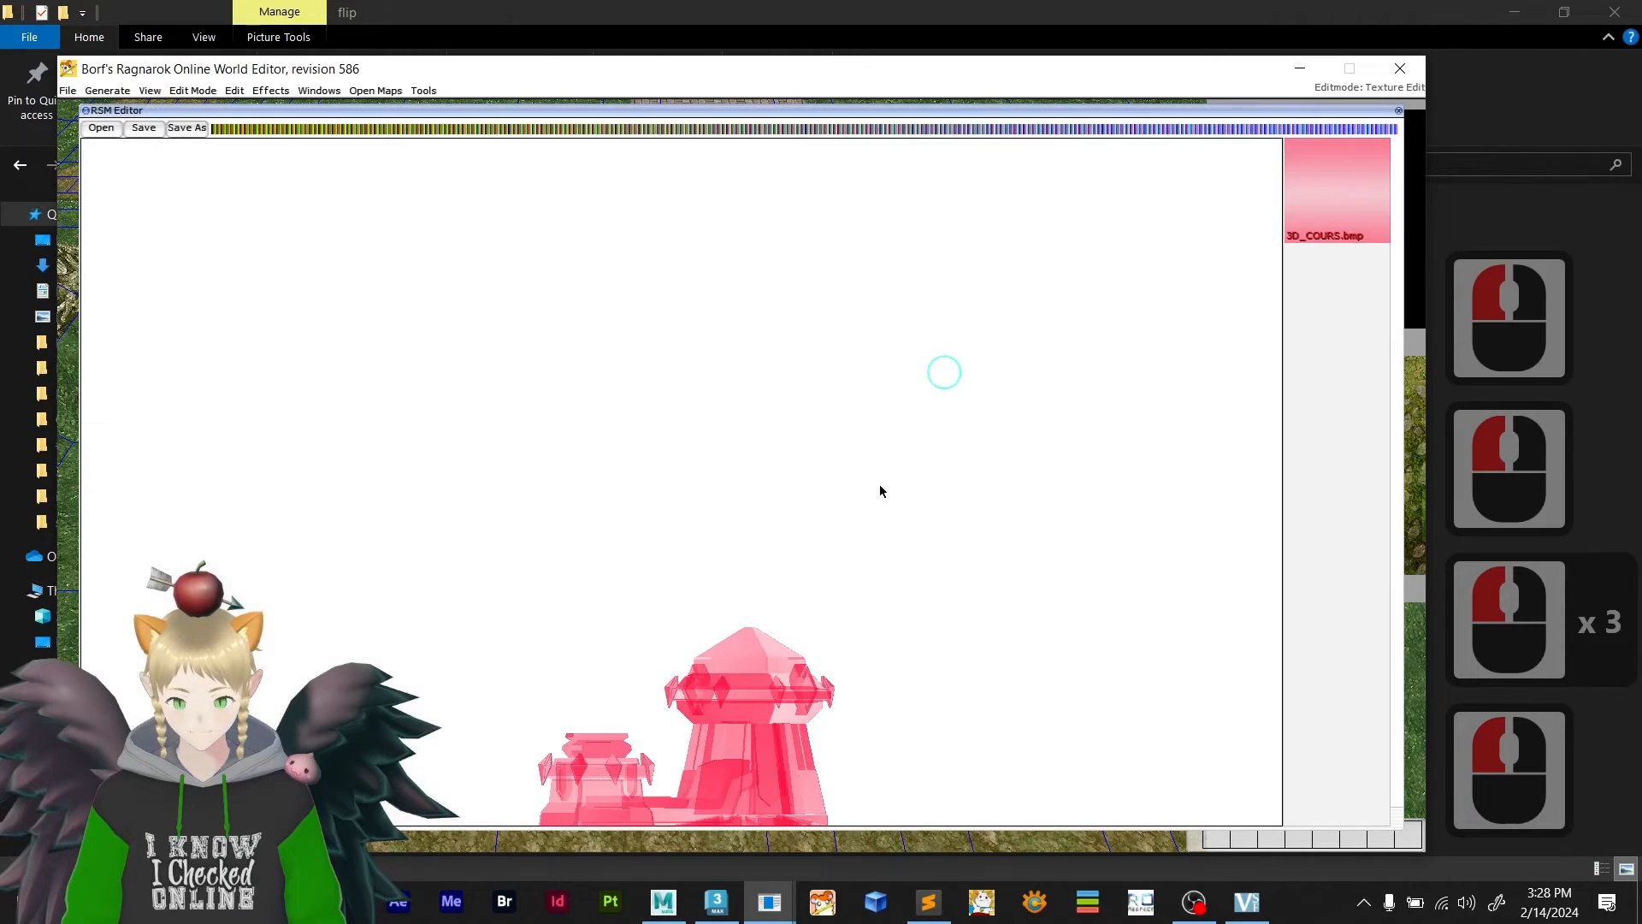
- Replace the texture of the 3d_course6 model with 3d_course6.bmp and inspect the textured building
left_click(1302, 224, "shift")
left_click(1304, 221)
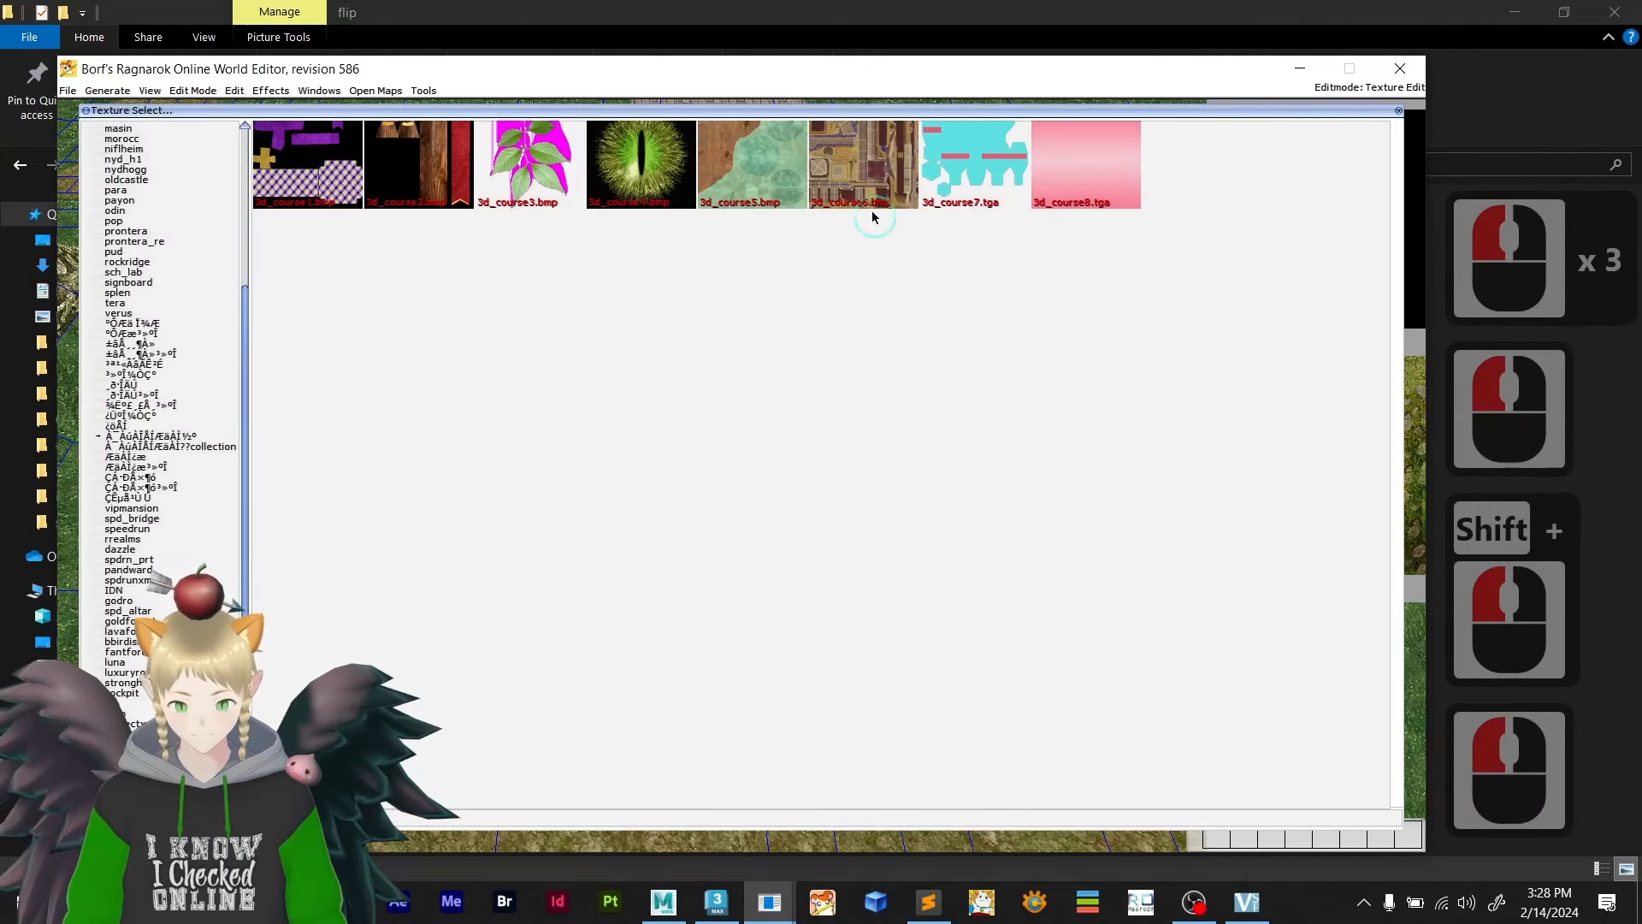
left_click(840, 193)
left_click_drag(647, 614, 556, 638, "shift")
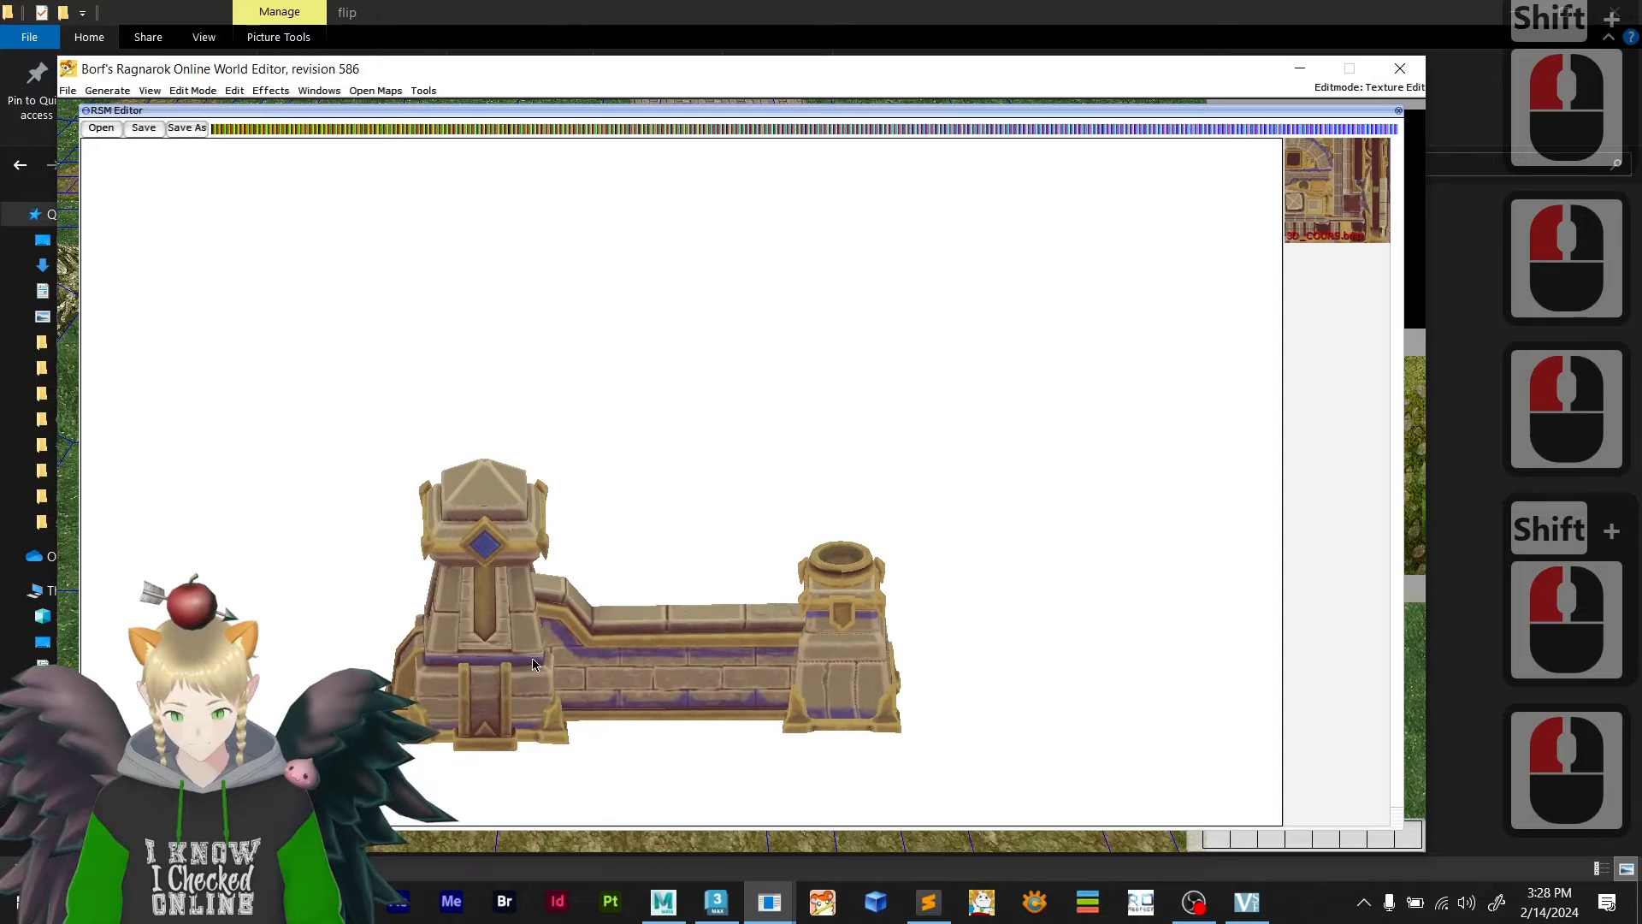
- Save 3d_course6.rsm over the existing file and quit the World Editor
left_click(147, 129)
left_click(653, 486)
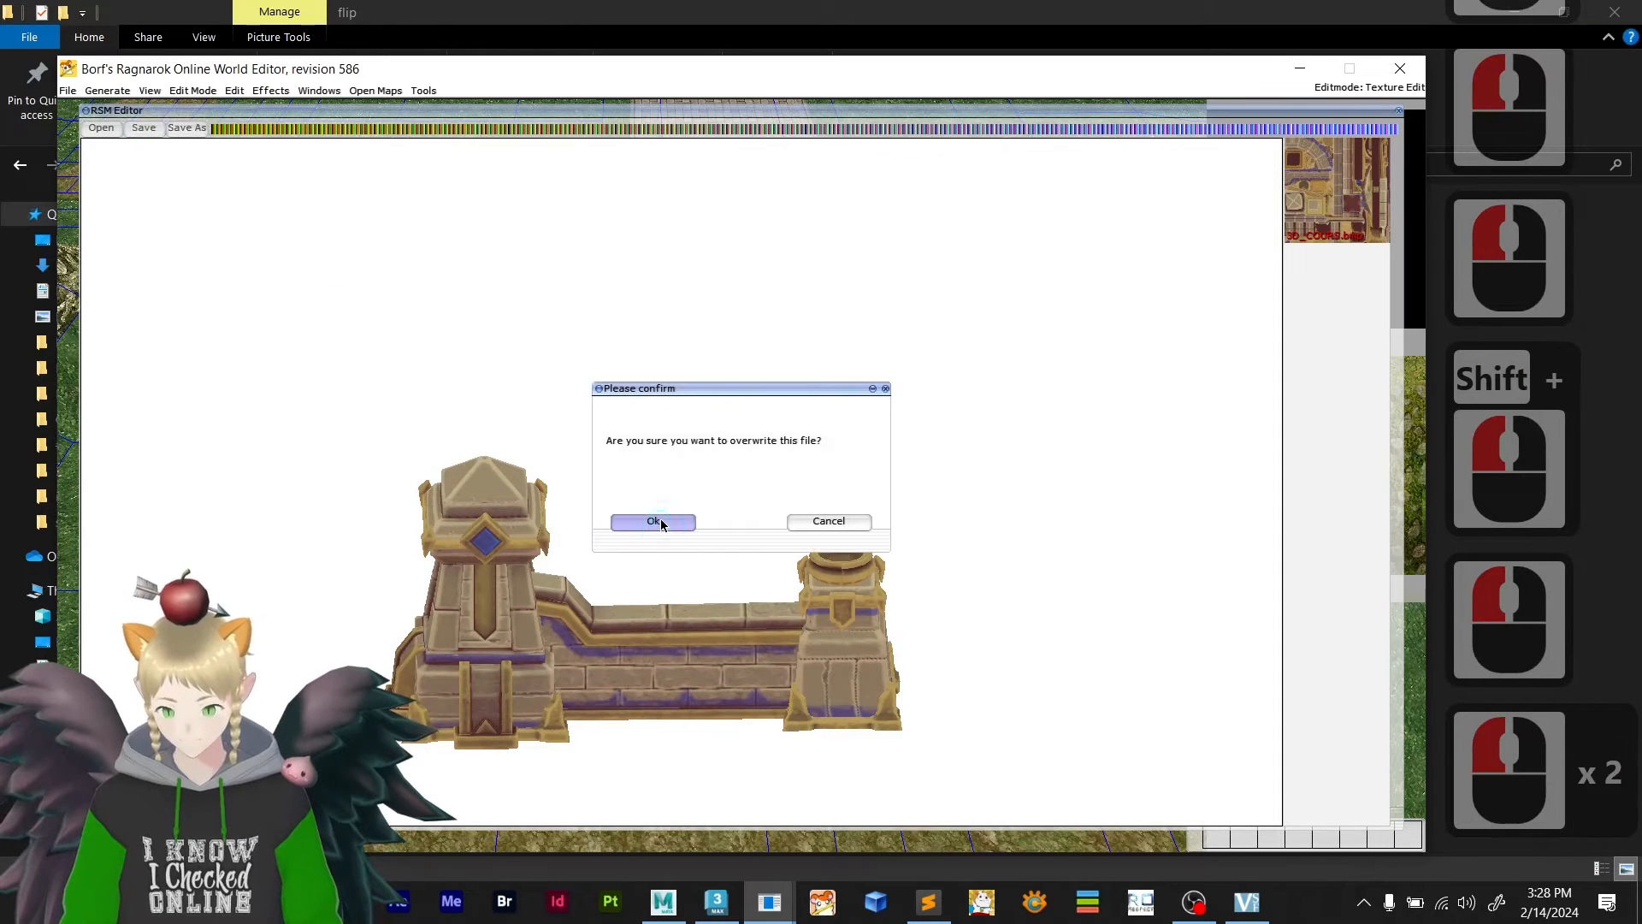
left_click(654, 522)
left_click(1399, 68)
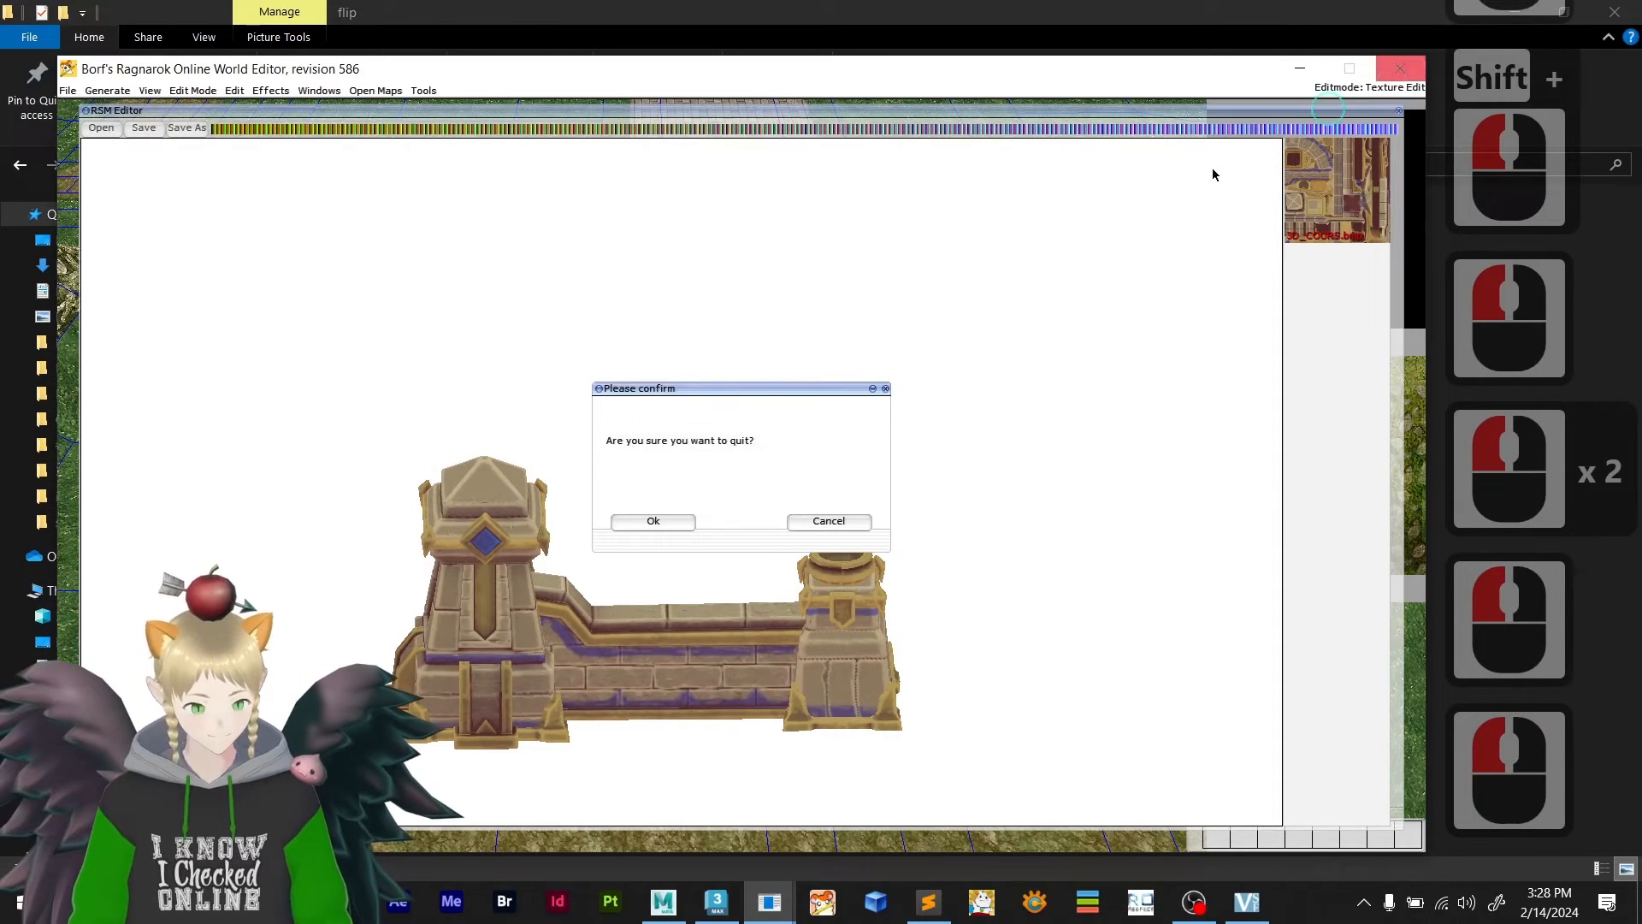
left_click(651, 523)
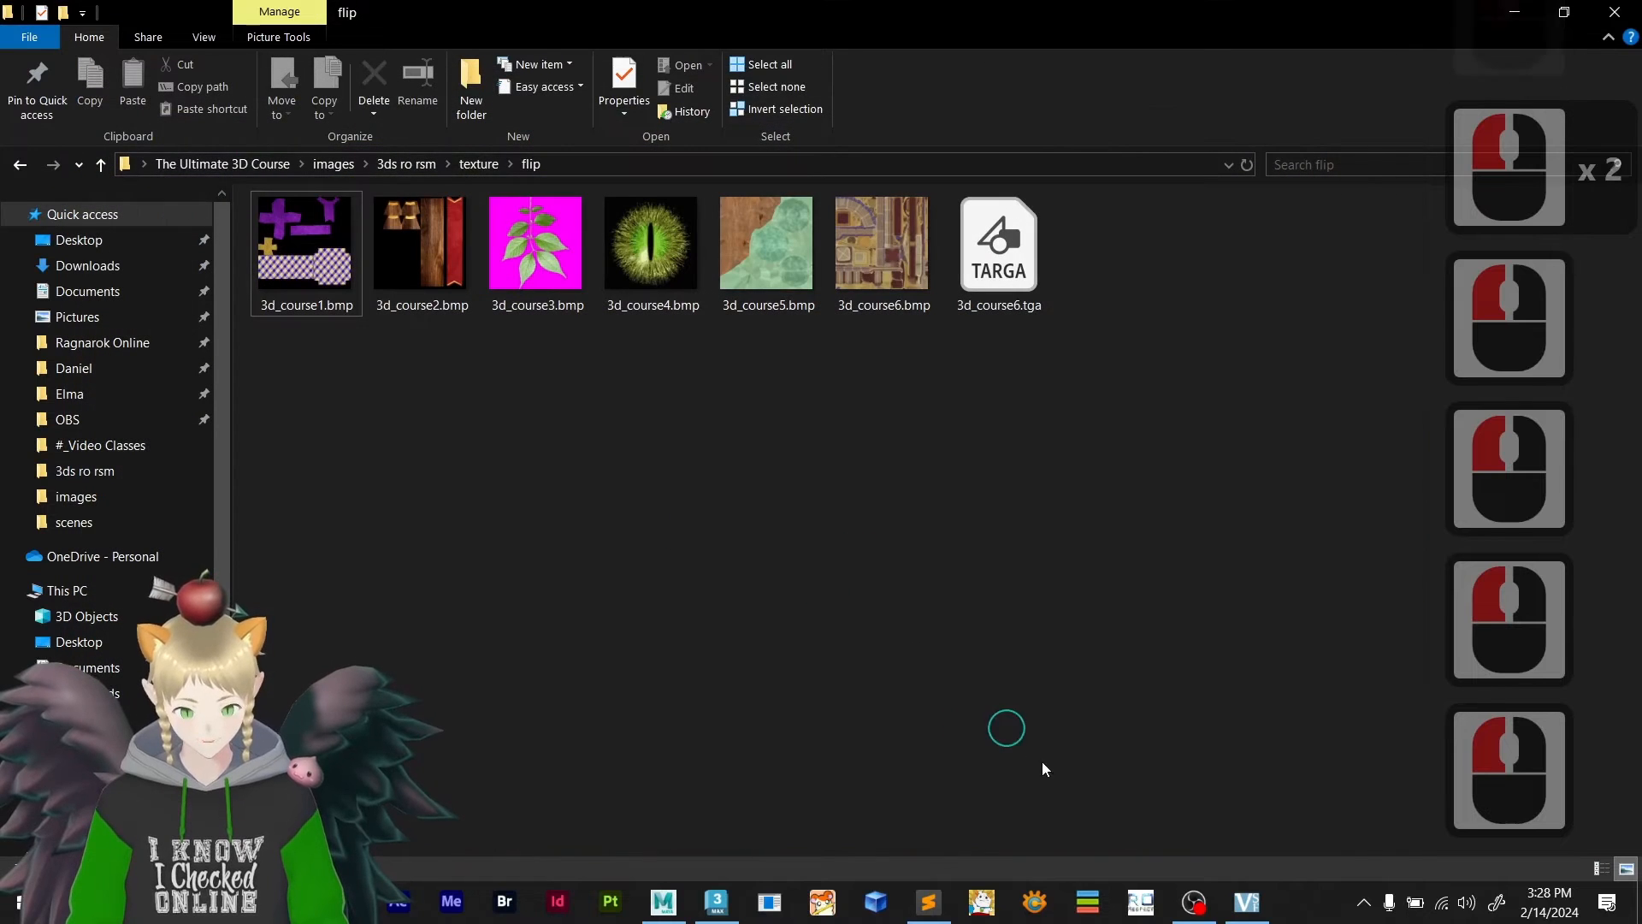
- Go to the 3ds ro rsm folder in File Explorer and copy the 3d_course part of the 3d_course1.rsm file name
left_click(881, 900)
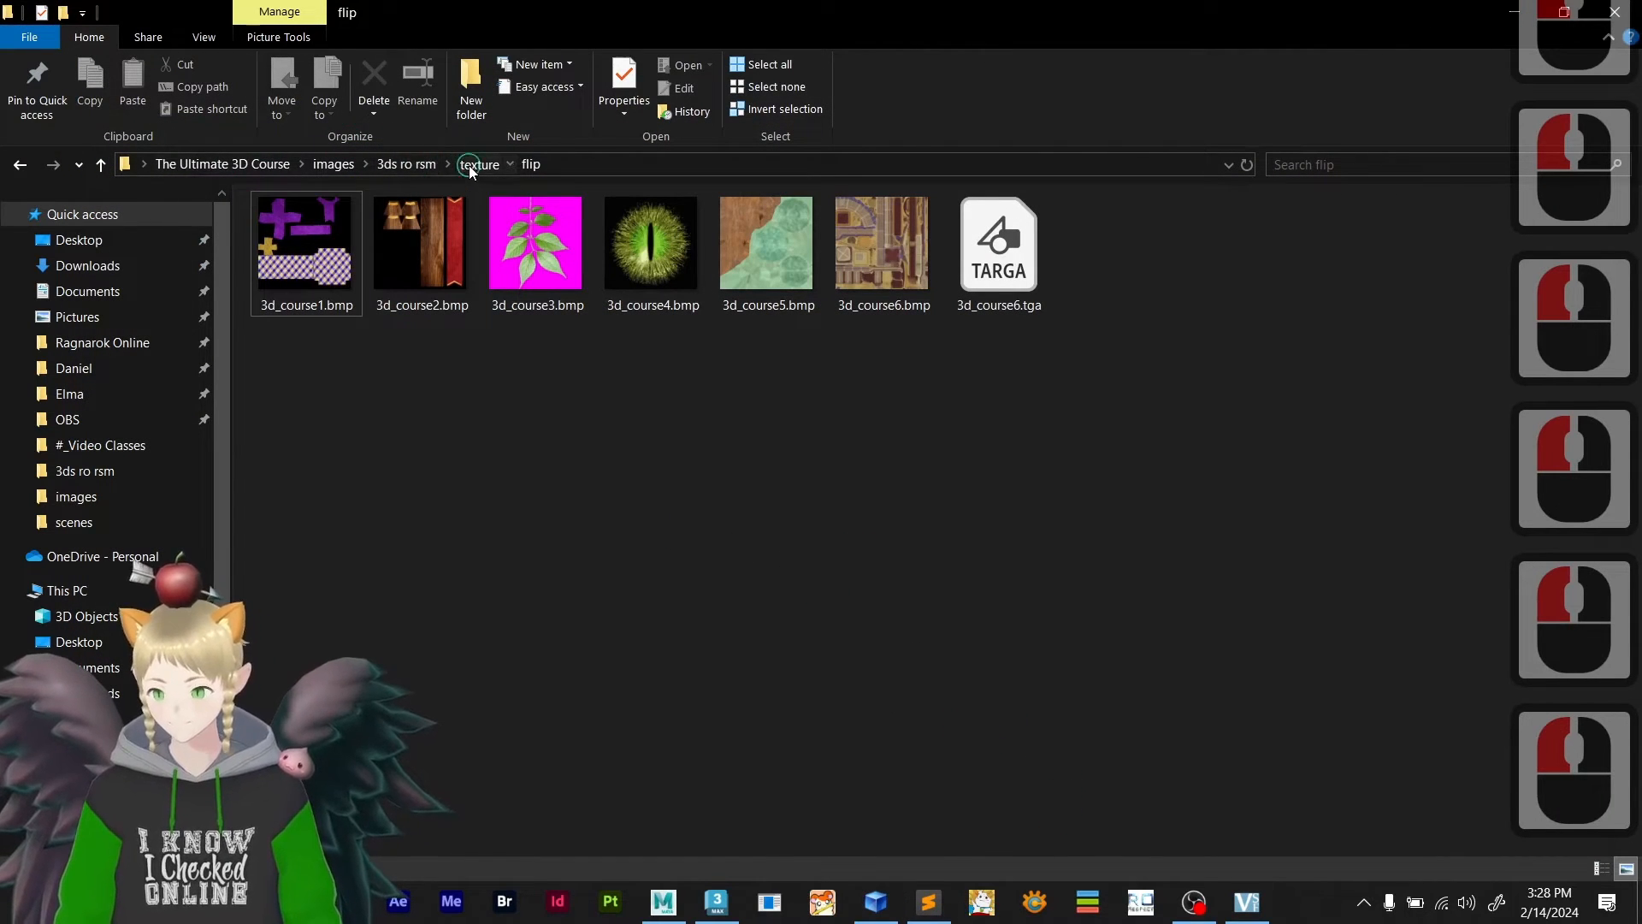
left_click(469, 166)
left_click(417, 165)
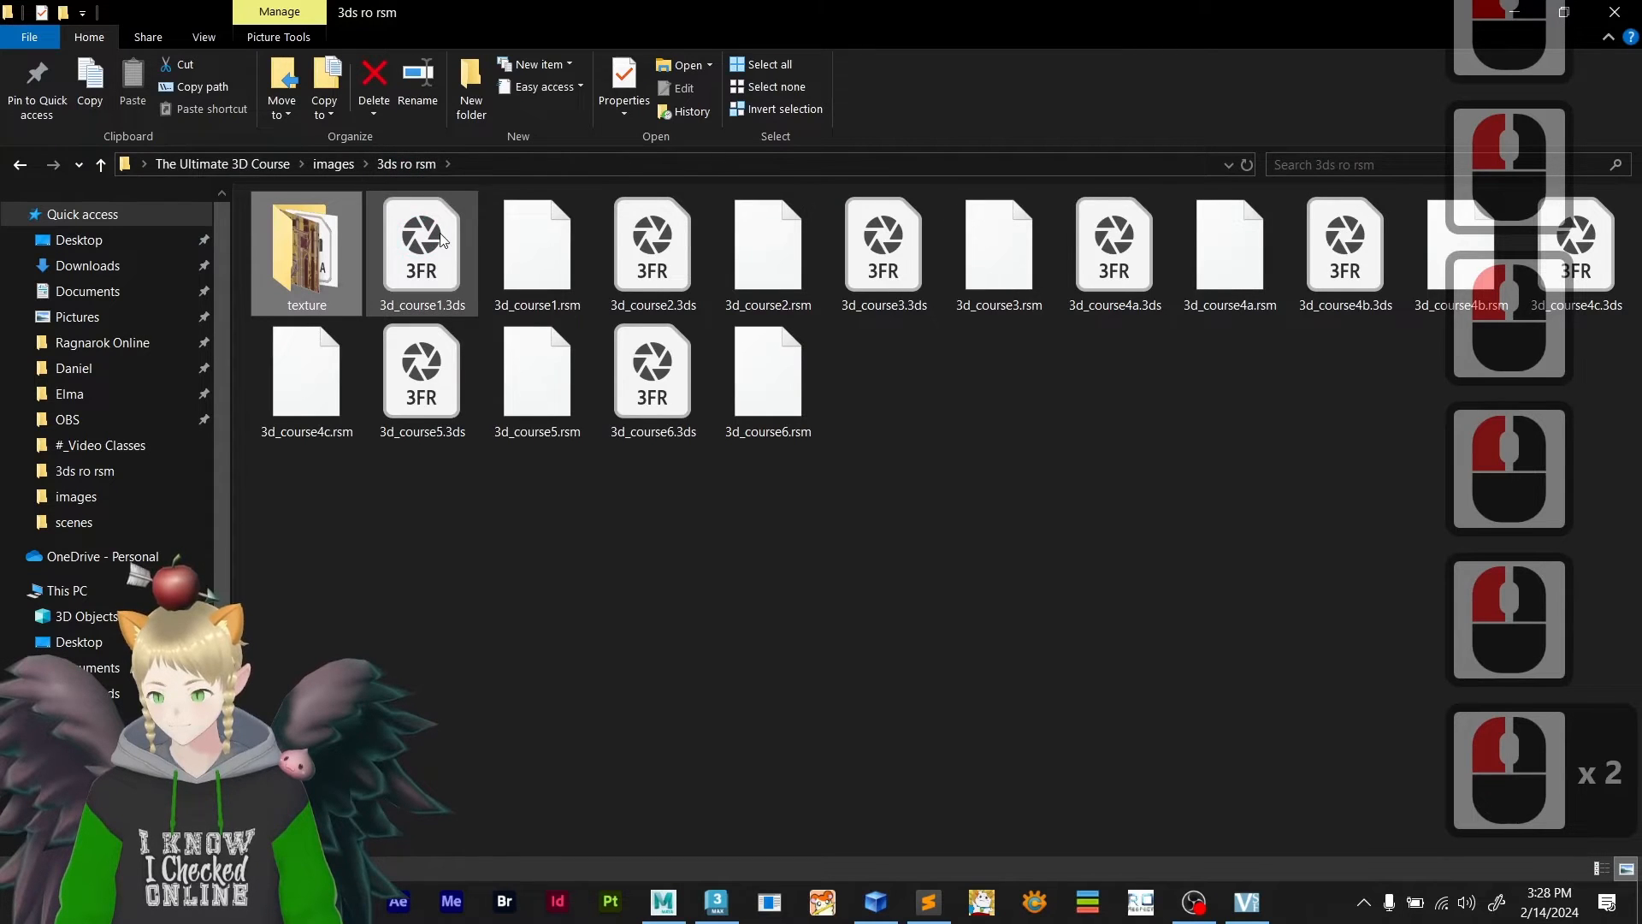
double_click(537, 257)
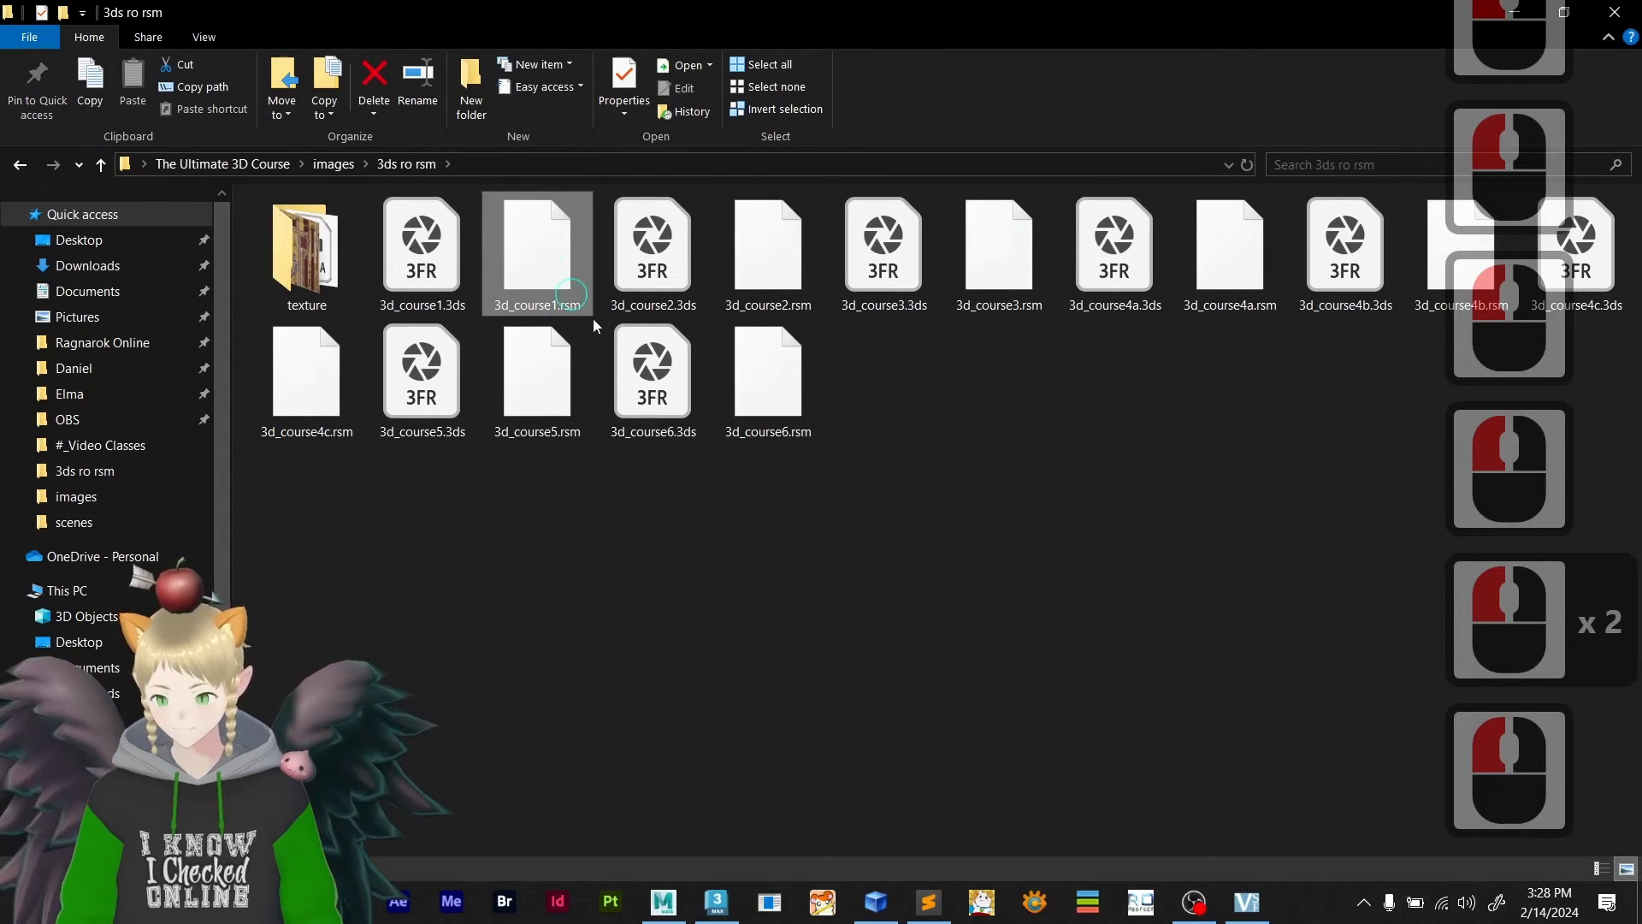
left_click(548, 303)
key("ctrl+c")
left_click(892, 707)
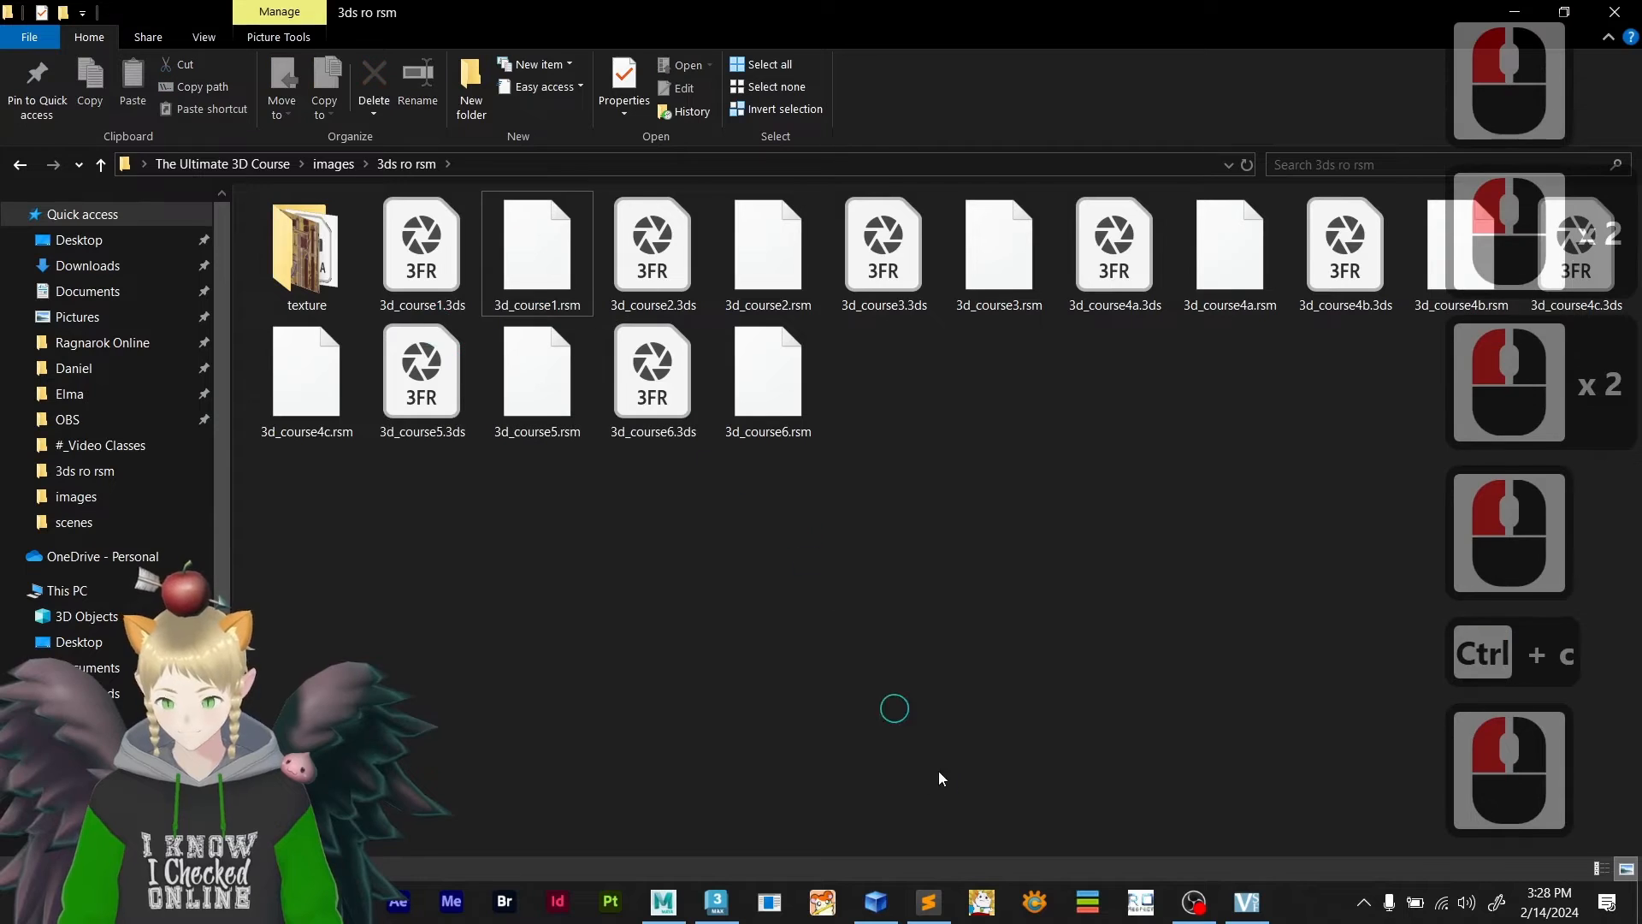
- Switch to GRF Editor, create a folder named 3d_course under data\model in speedbrow.grf, and select it
left_click(876, 901)
scroll(323, 540, "down", 9)
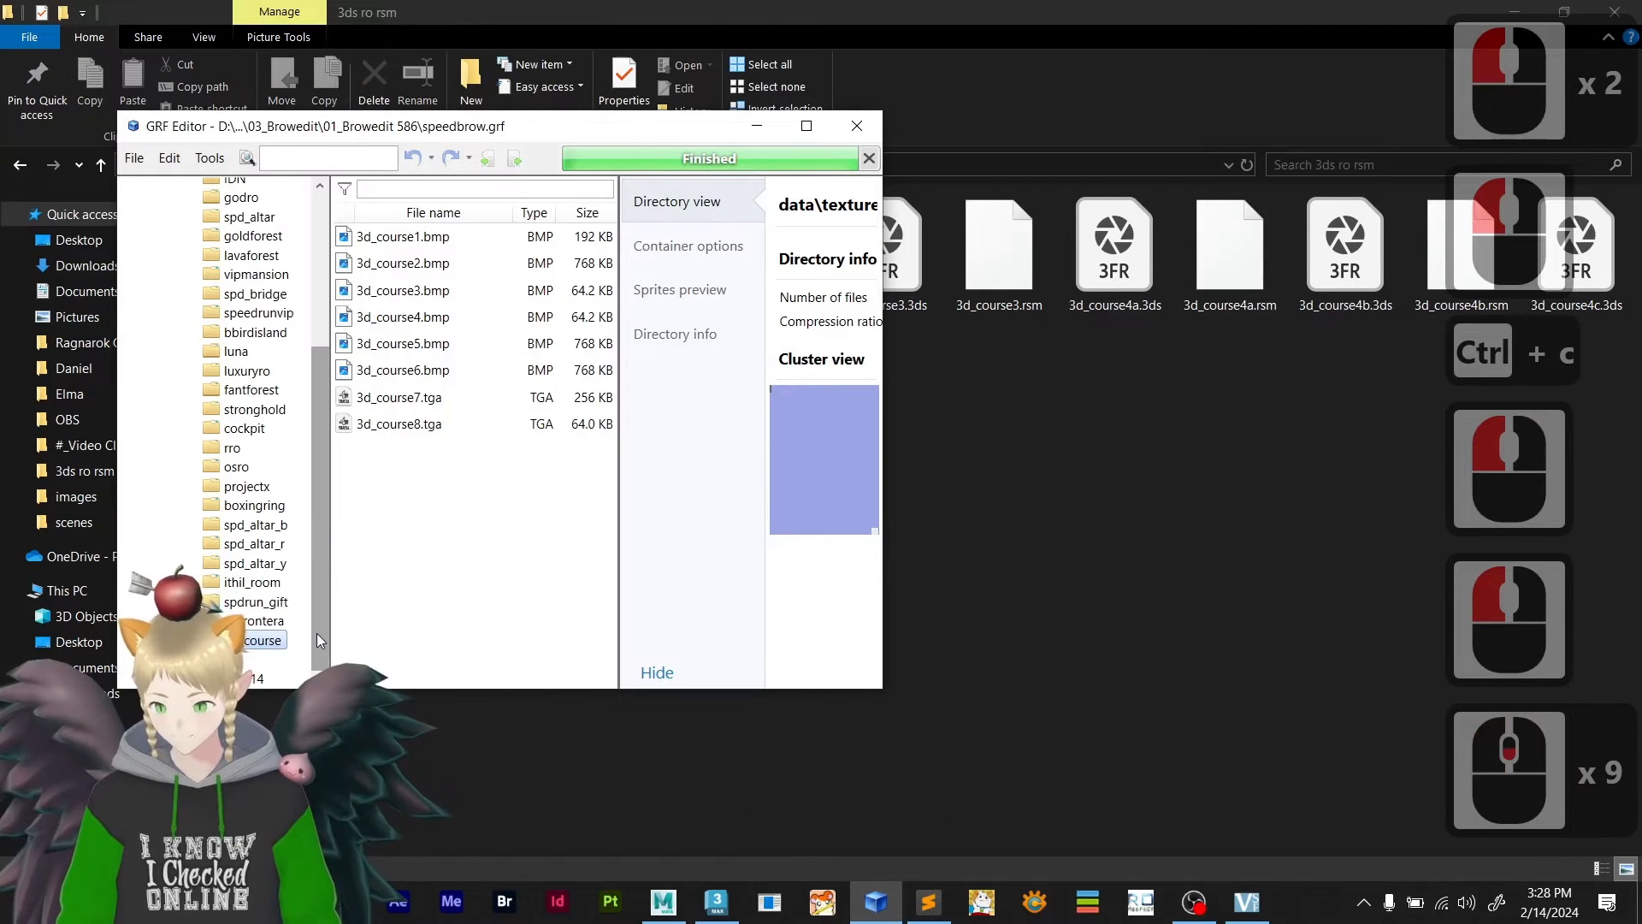
left_click(222, 659)
scroll(297, 587, "down", 4)
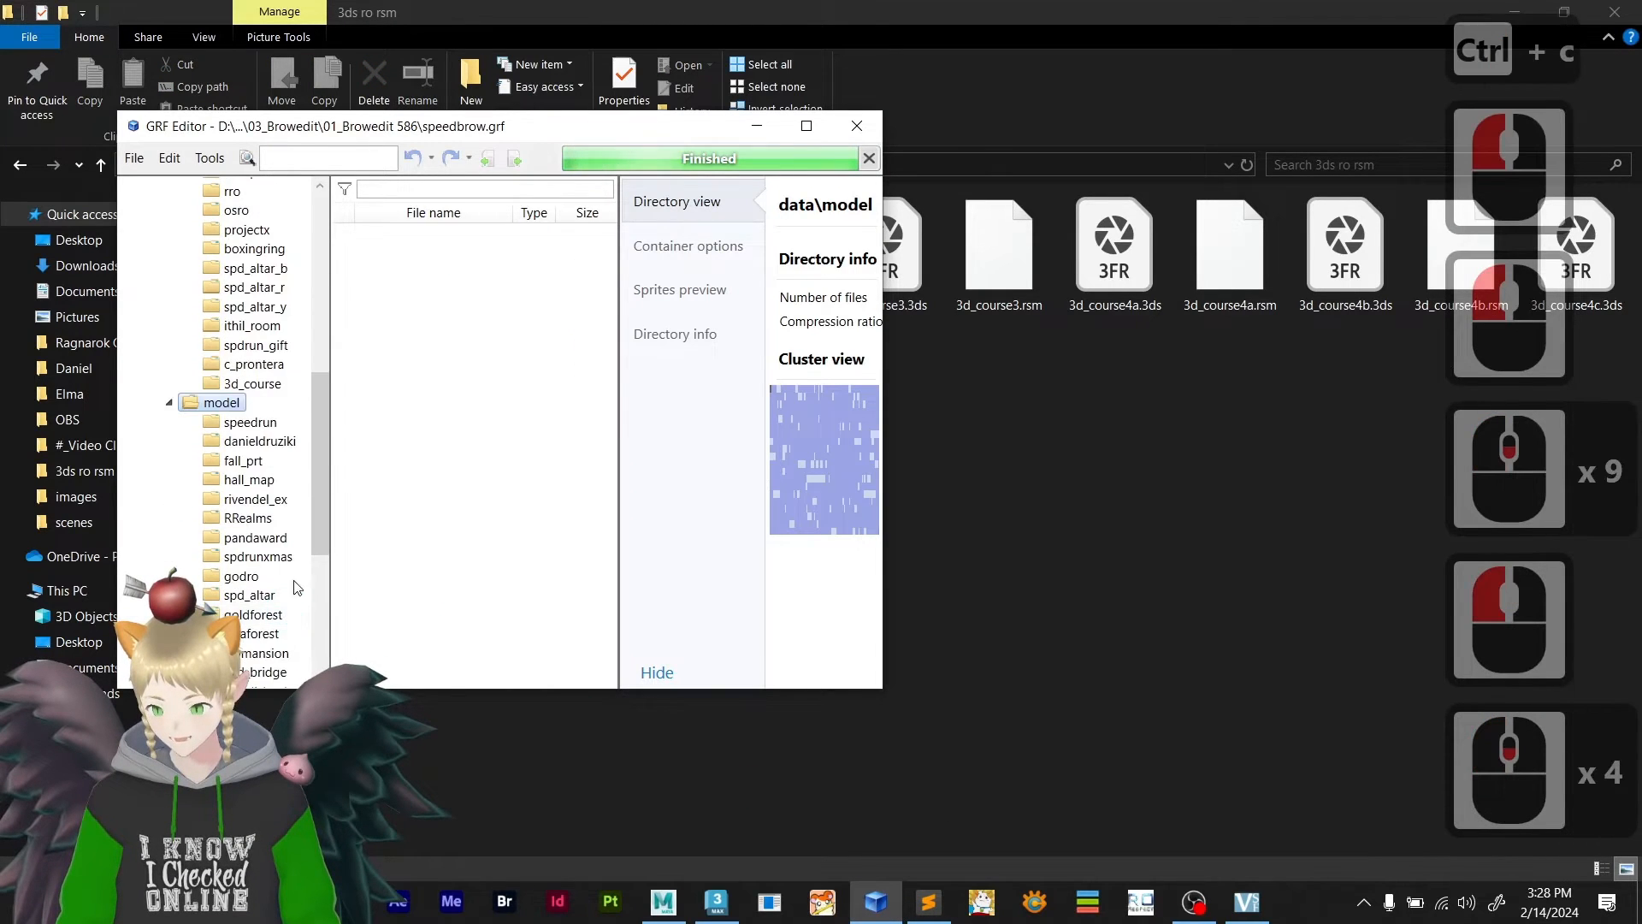
right_click(221, 407)
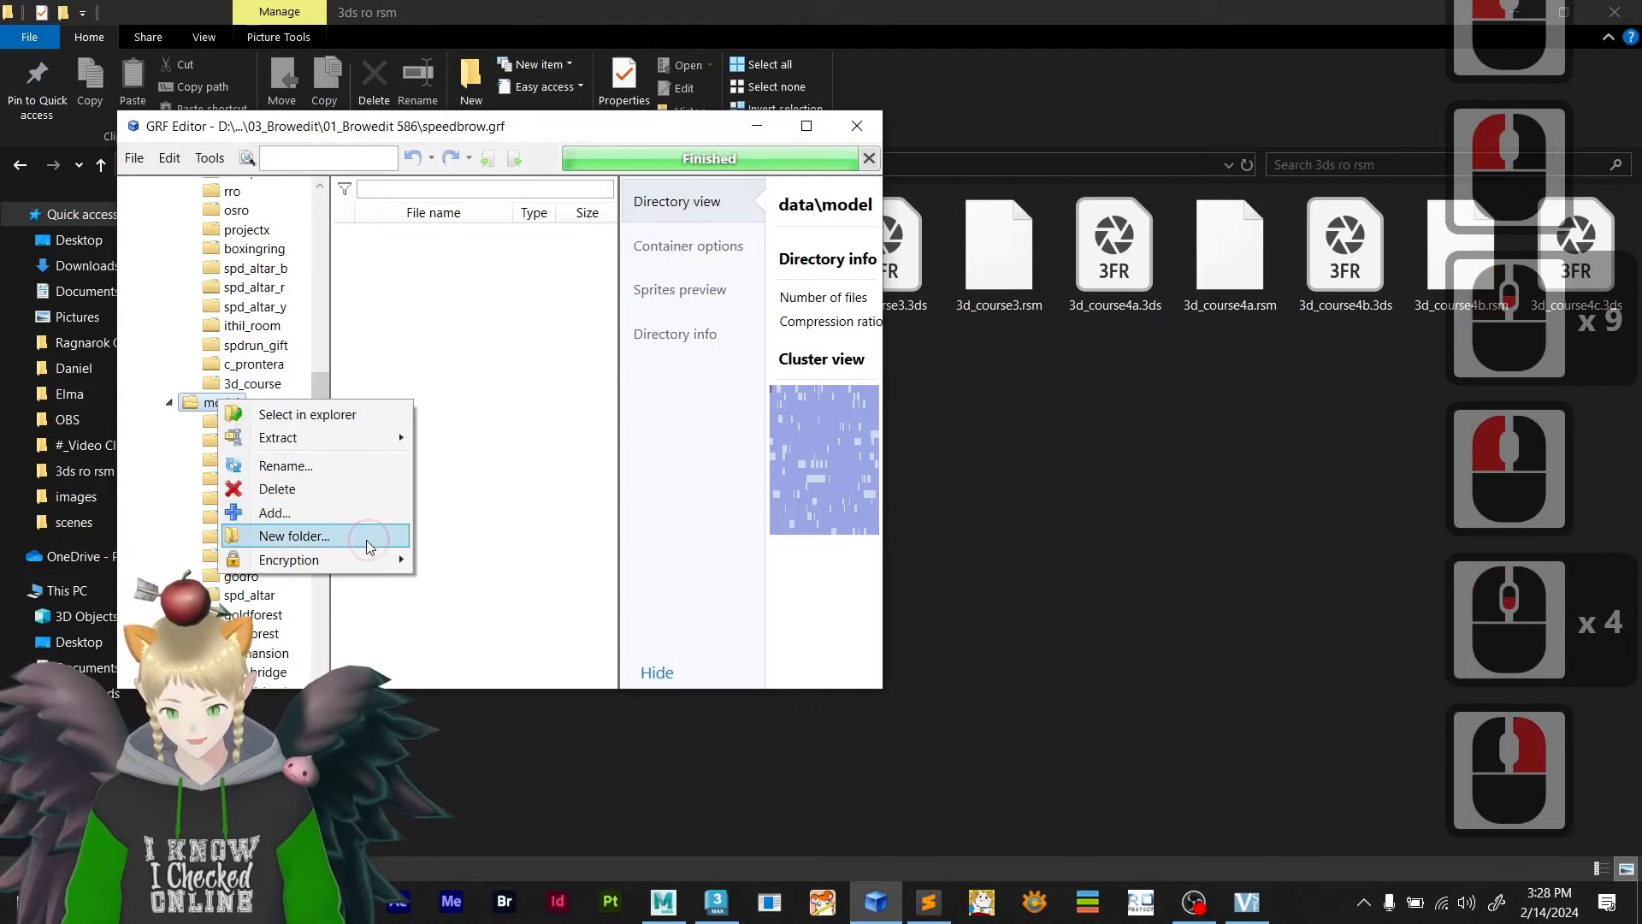
left_click(330, 535)
key("ctrl+v")
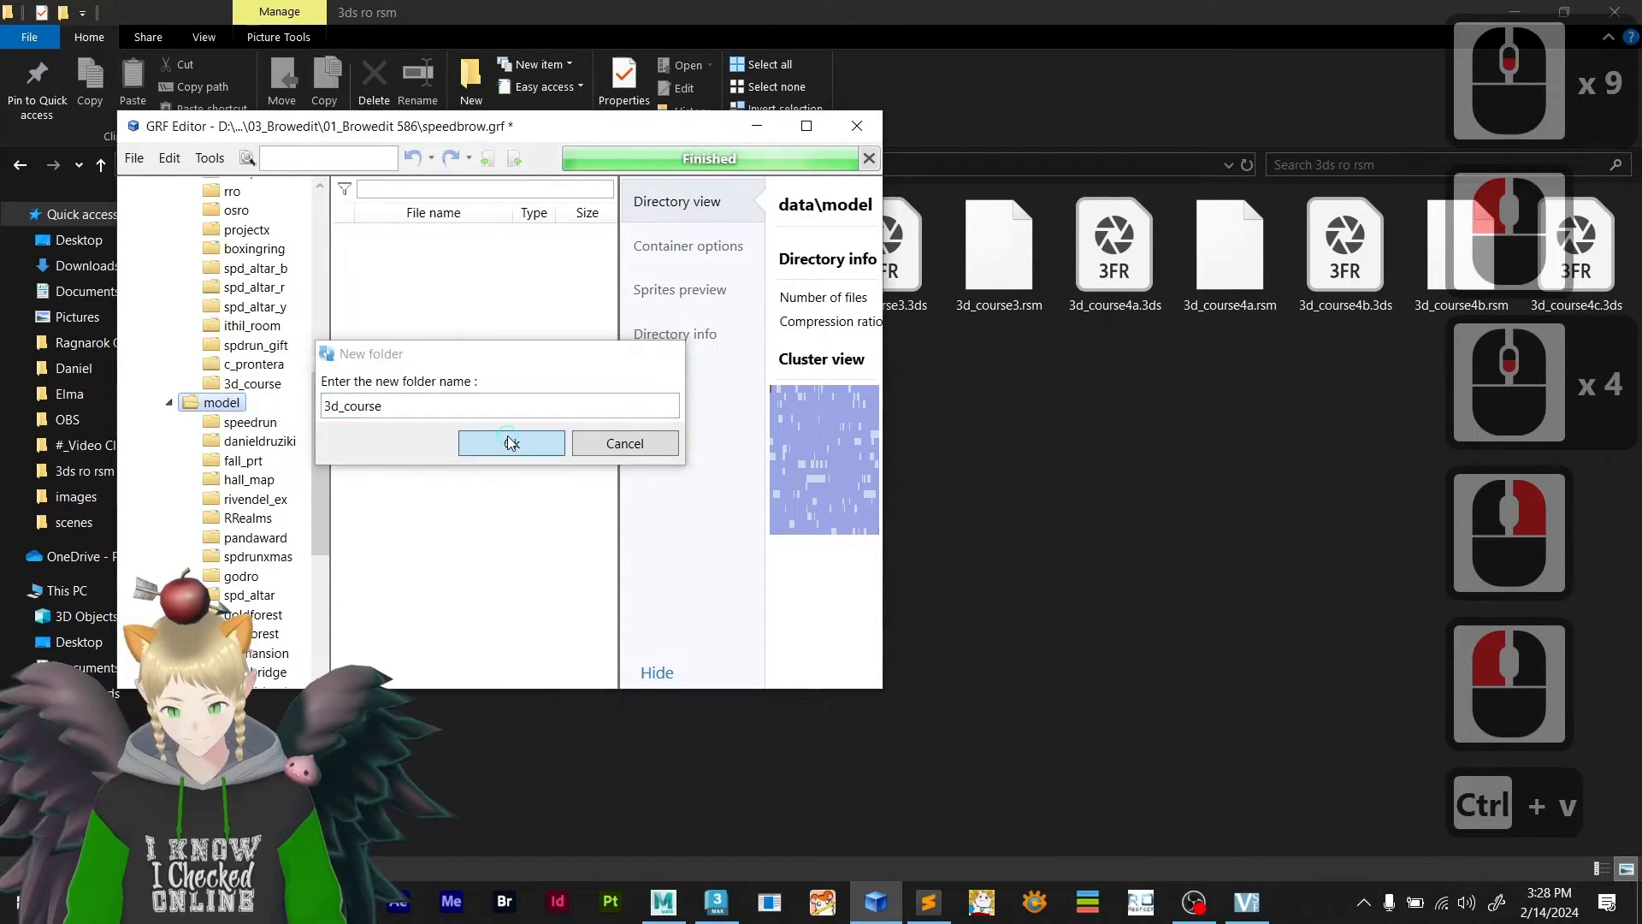
left_click(511, 443)
scroll(307, 529, "down", 8)
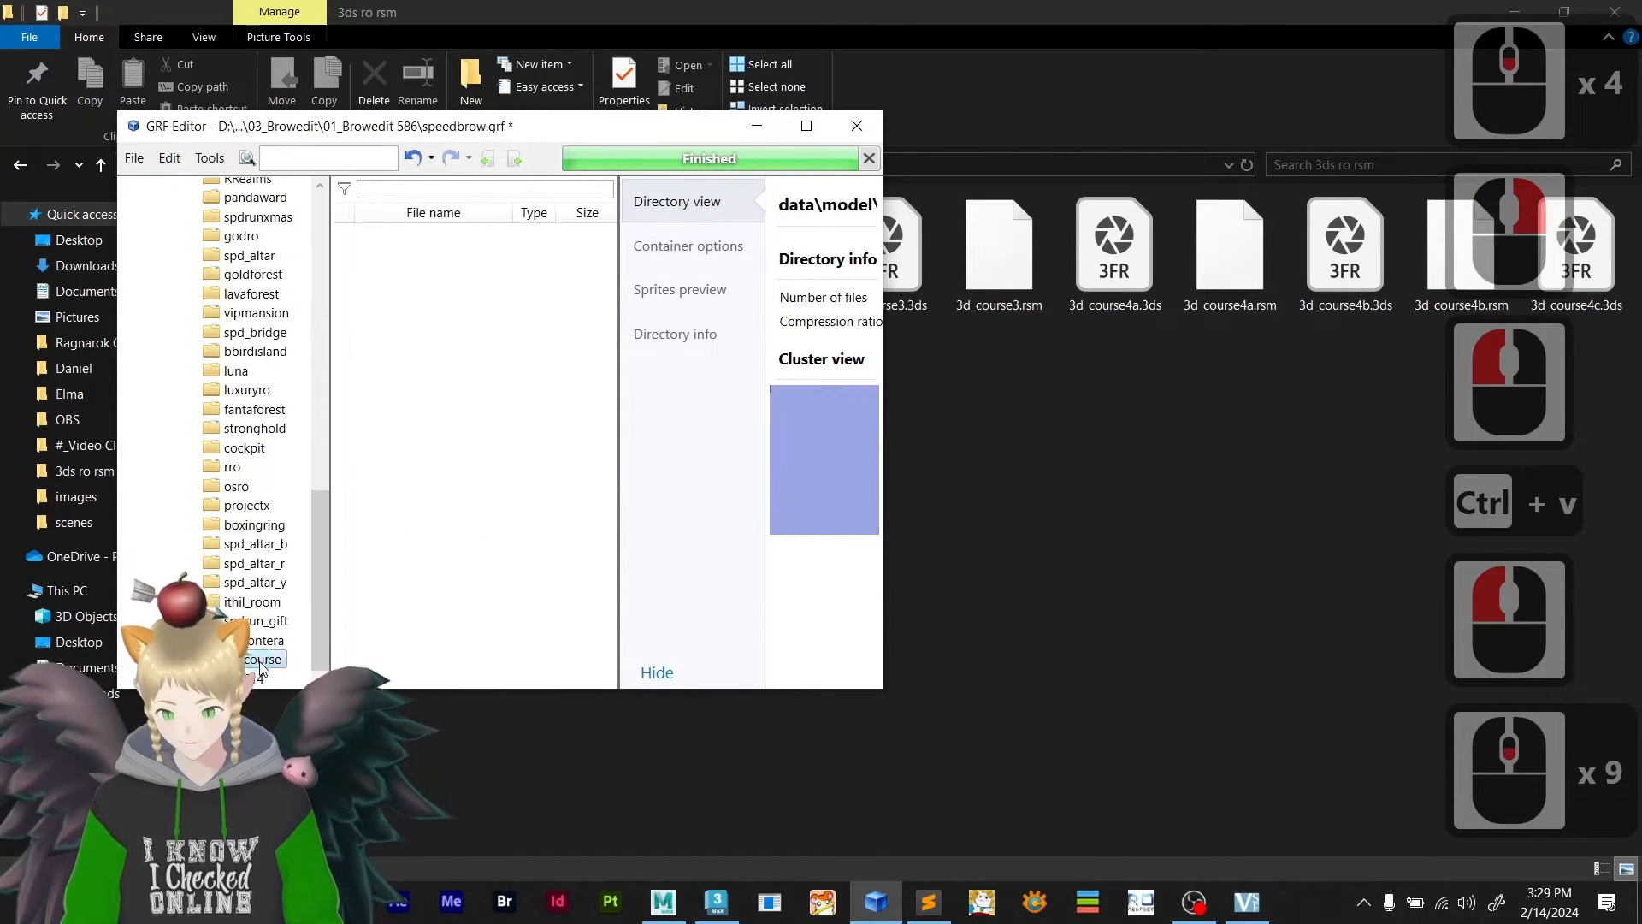
- Check the 3d_course folder name in the last entries of texturescustom.txt in Sublime Text, and return to File Explorer
left_click(901, 462)
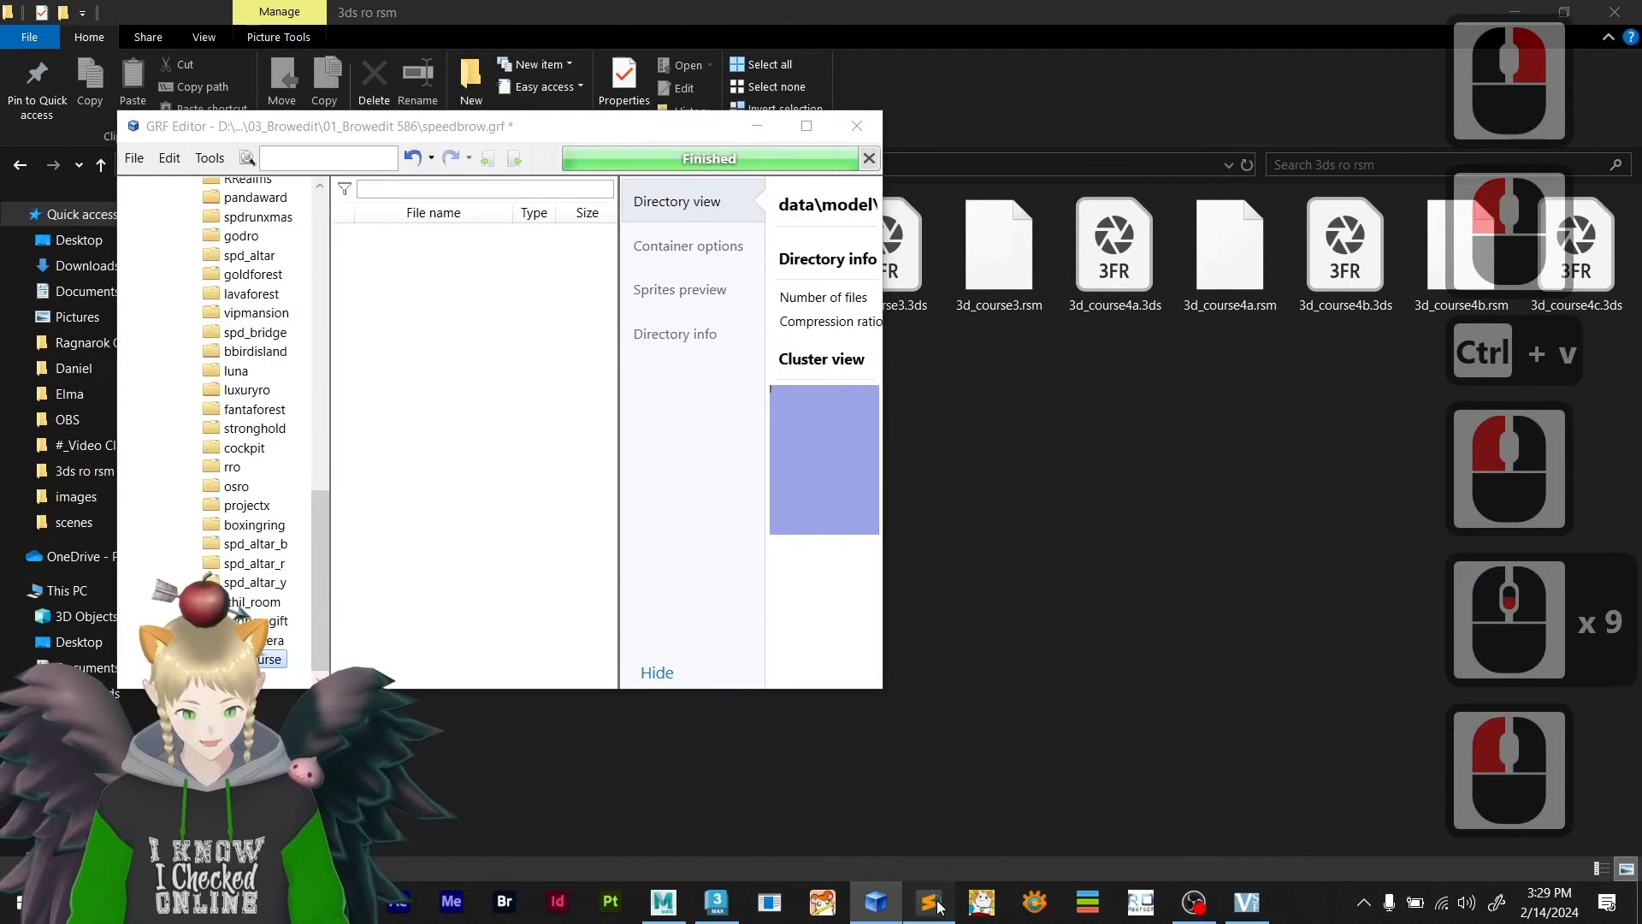
left_click(929, 902)
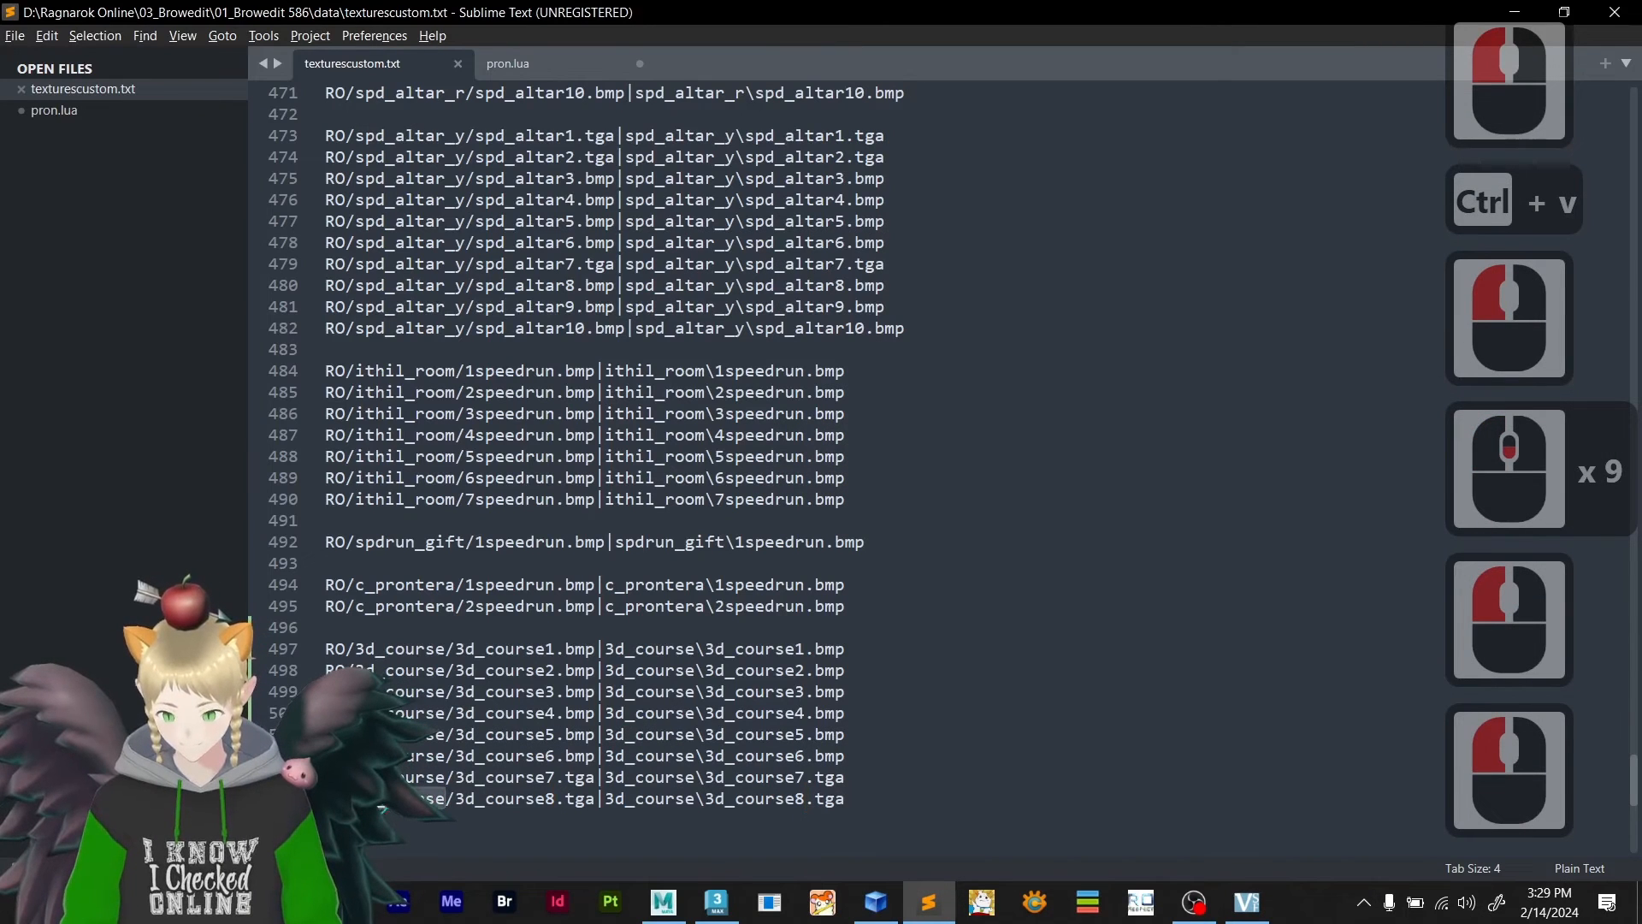
left_click_drag(445, 798, 356, 798)
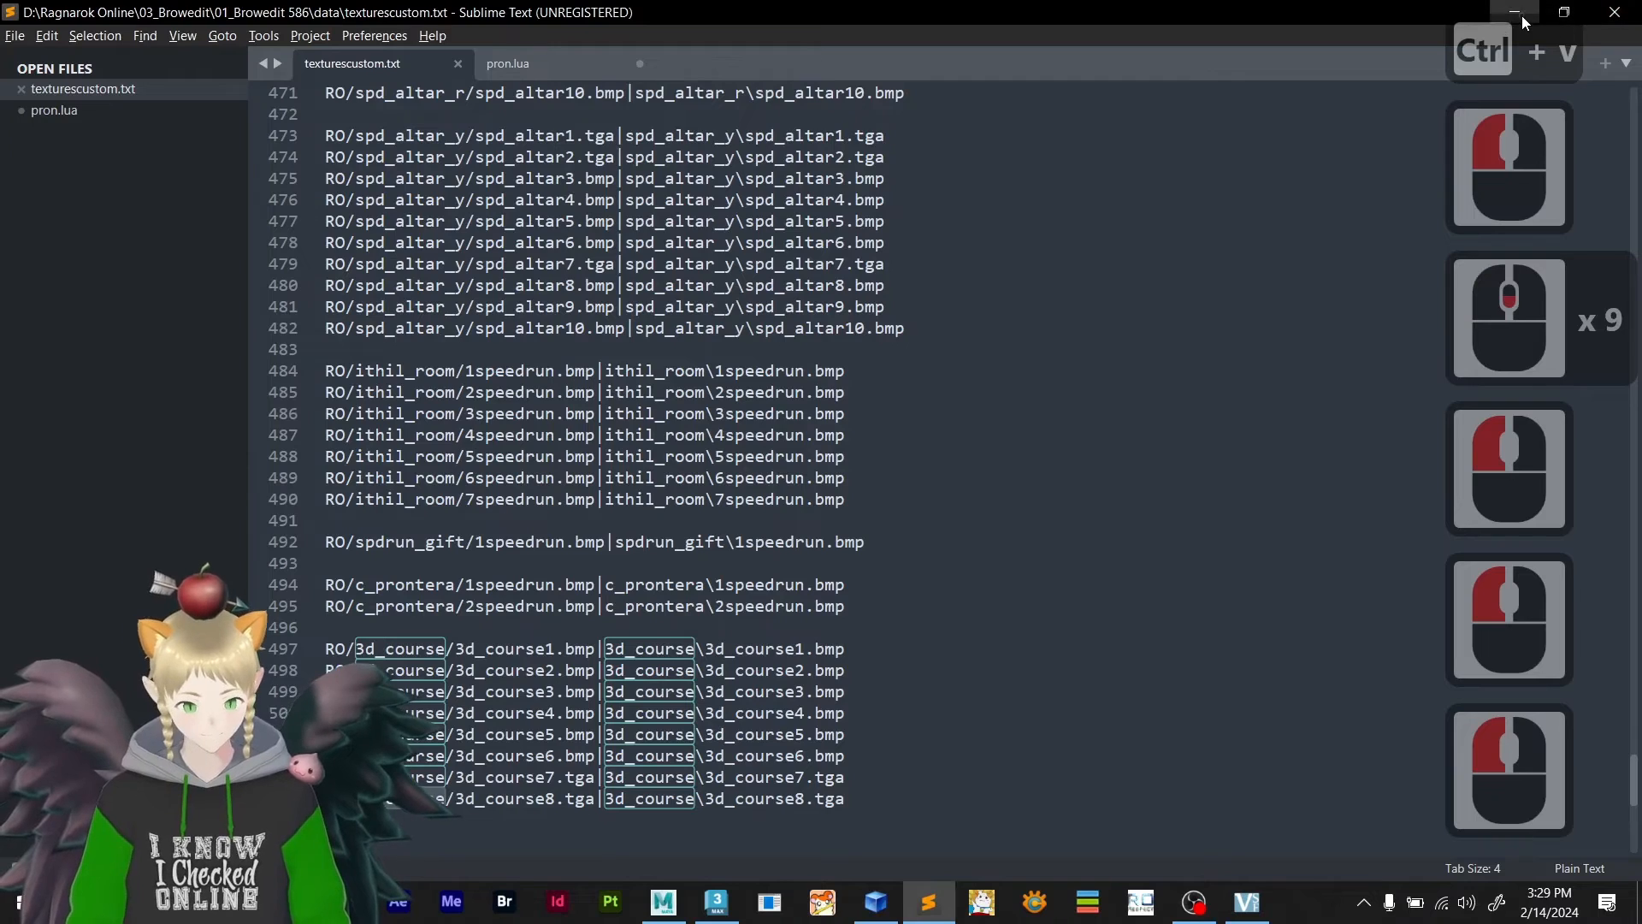
left_click(1521, 16)
left_click(1000, 12)
- Add all eight RSM files, 3d_course1.rsm through 3d_course6.rsm, from the 3ds ro rsm folder to data\model\3d_course in the GRF
left_click(562, 248)
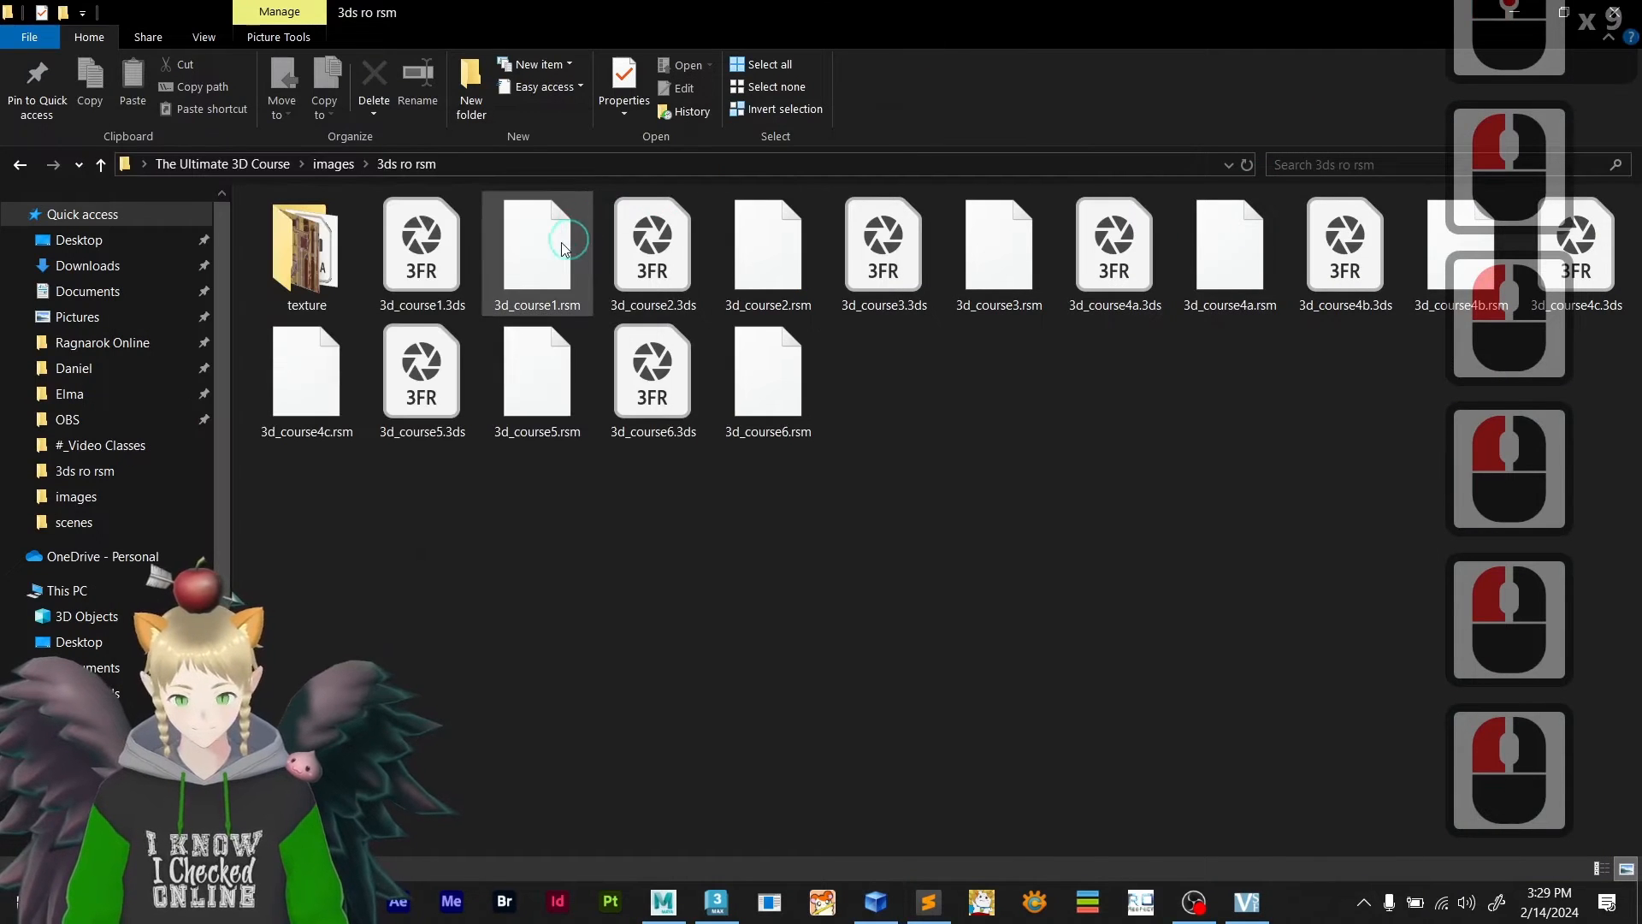
left_click(768, 248, "ctrl")
left_click(999, 248, "ctrl")
left_click(1263, 246, "ctrl")
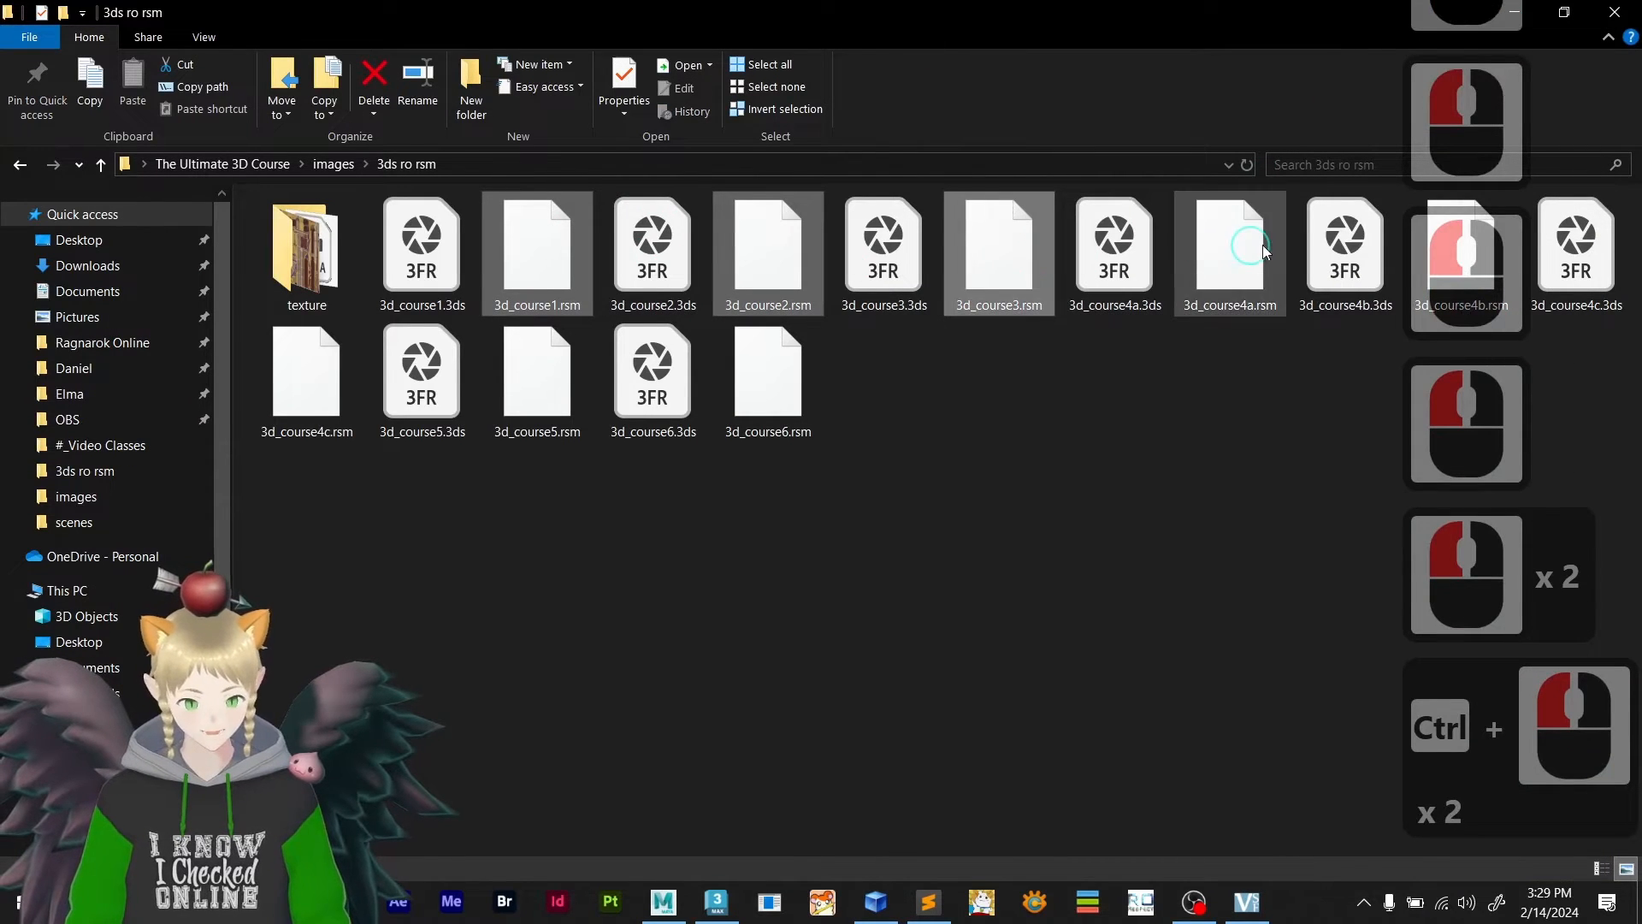
left_click(1447, 224, "ctrl")
left_click(308, 379, "ctrl")
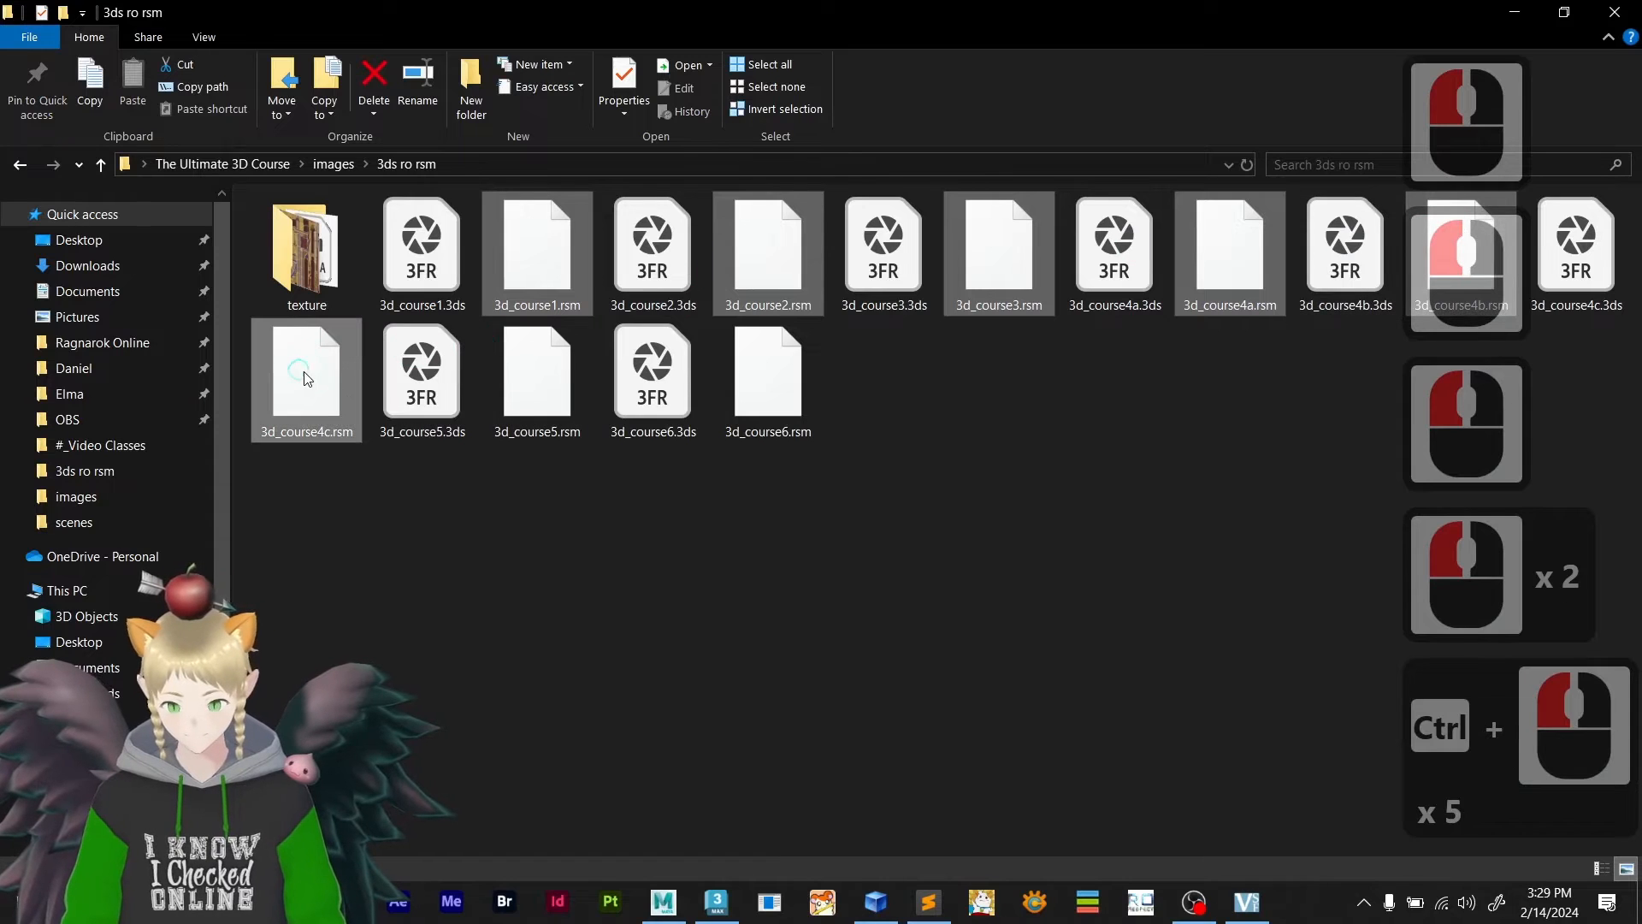
left_click(537, 376, "ctrl")
left_click(733, 376, "ctrl")
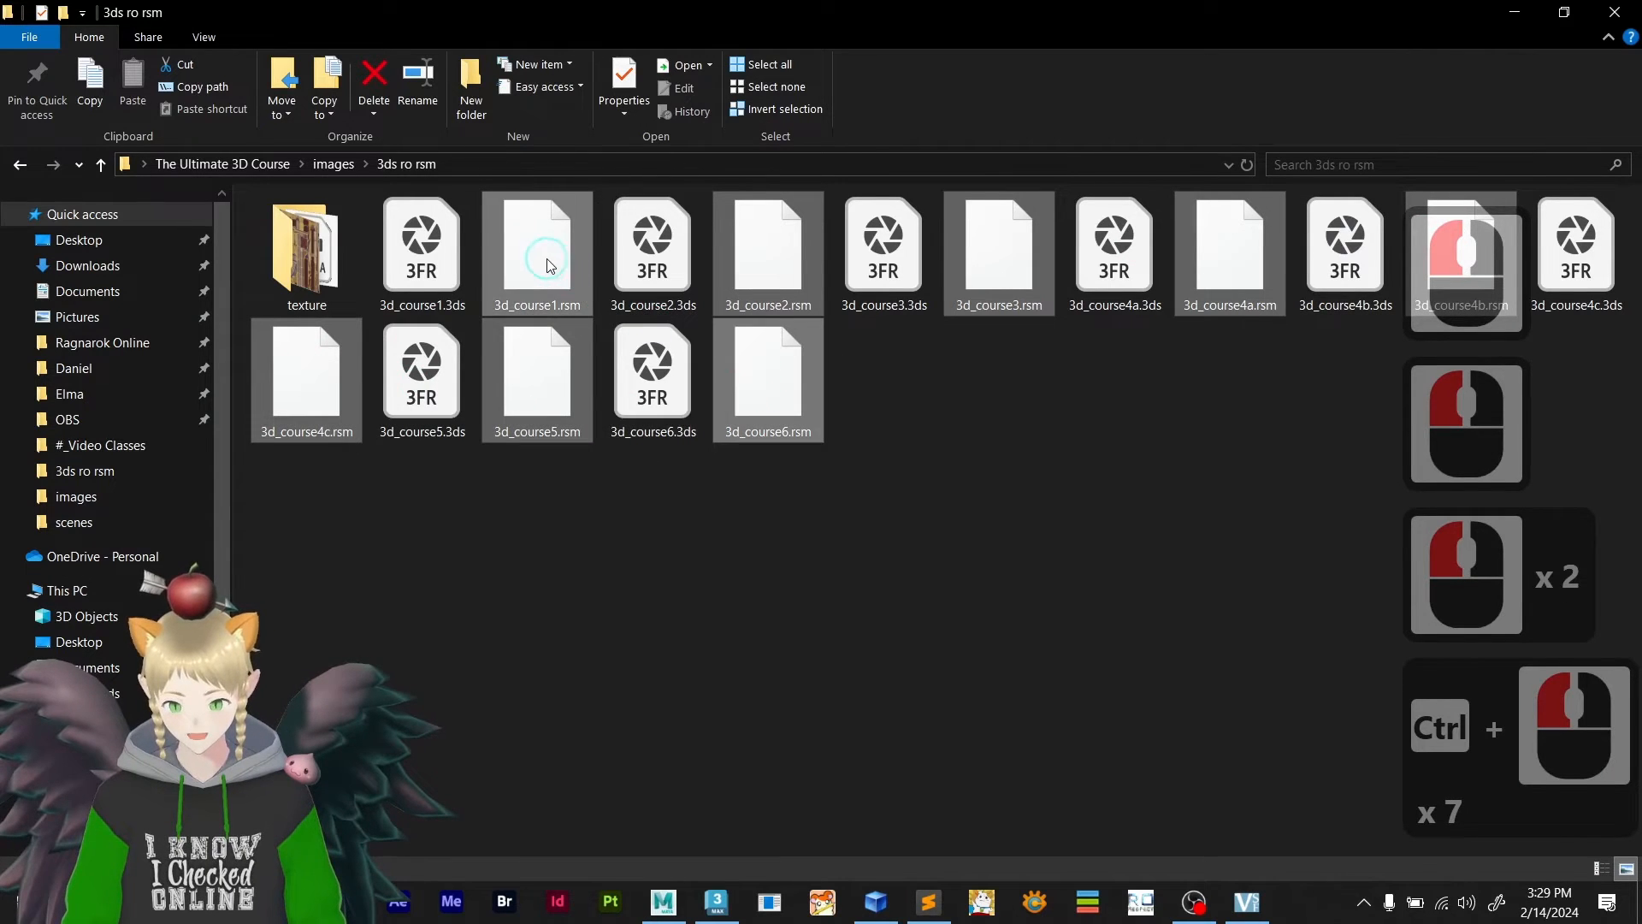
key("alt+Tab")
left_click_drag(547, 259, 261, 658)
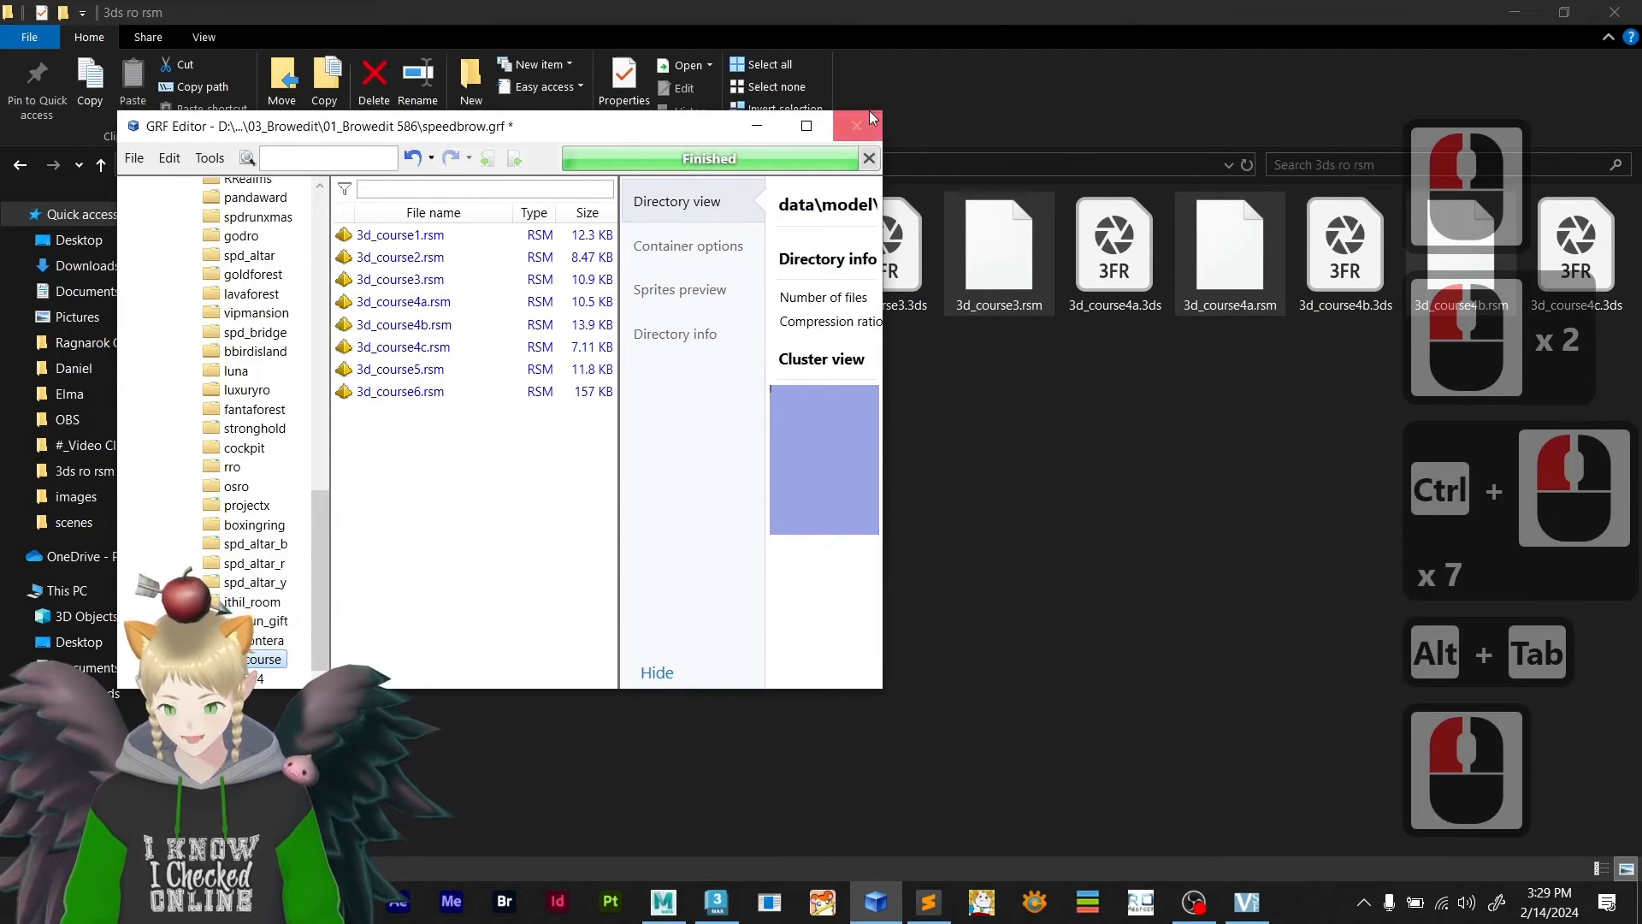
- Maximize the GRF Editor window and save speedbrow.grf with the newly added models
left_click(806, 126)
left_click(16, 41)
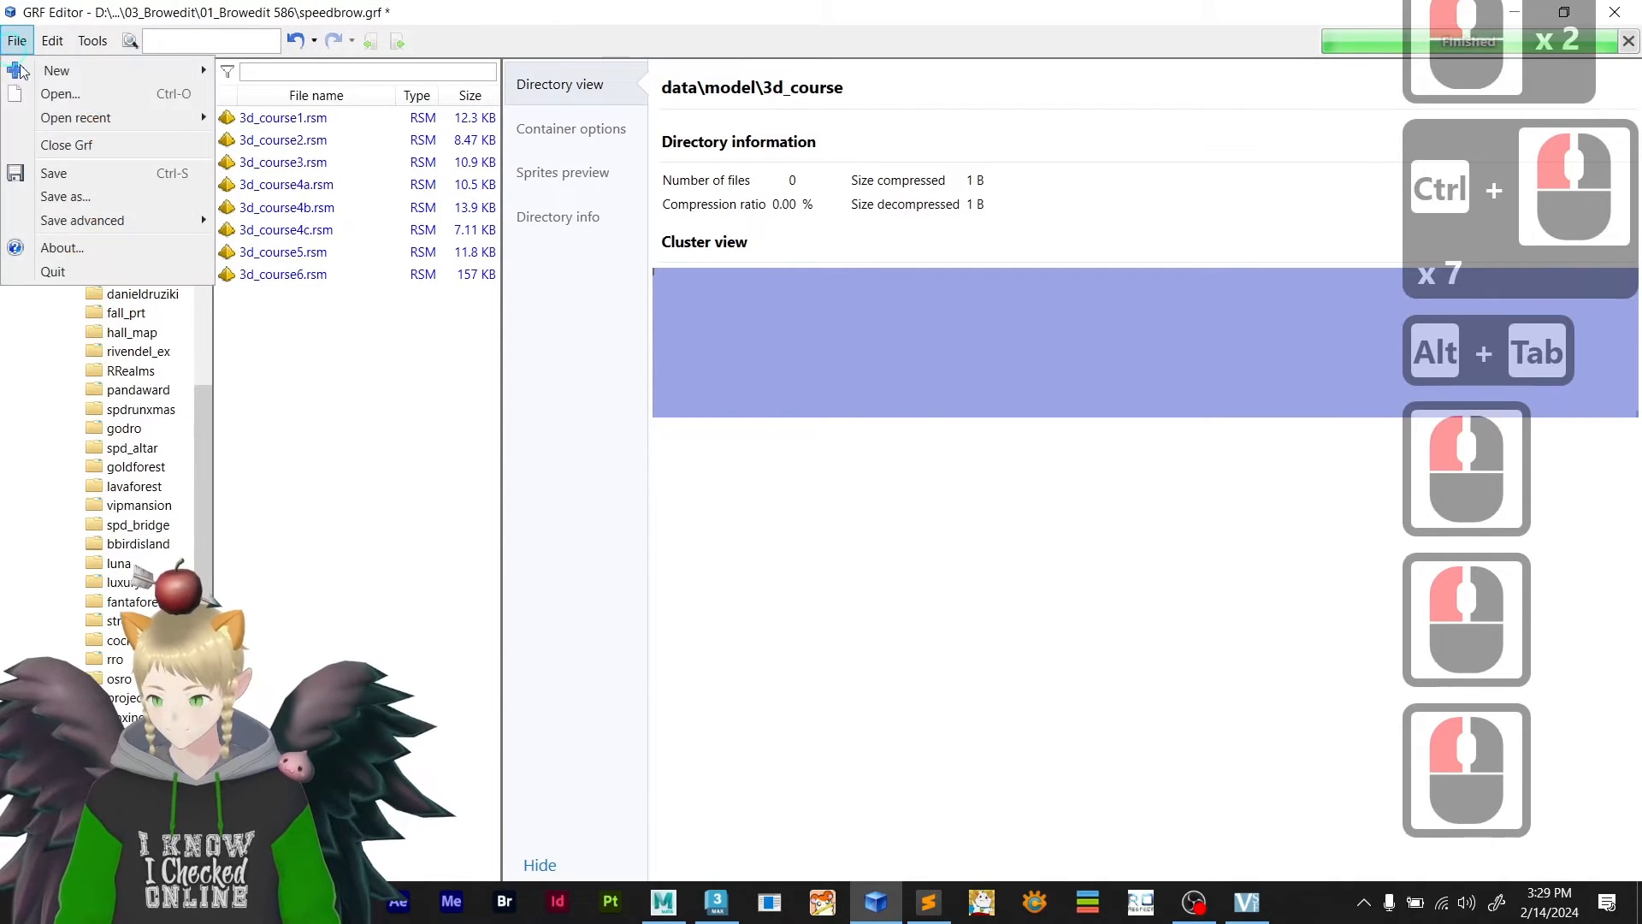
left_click(84, 175)
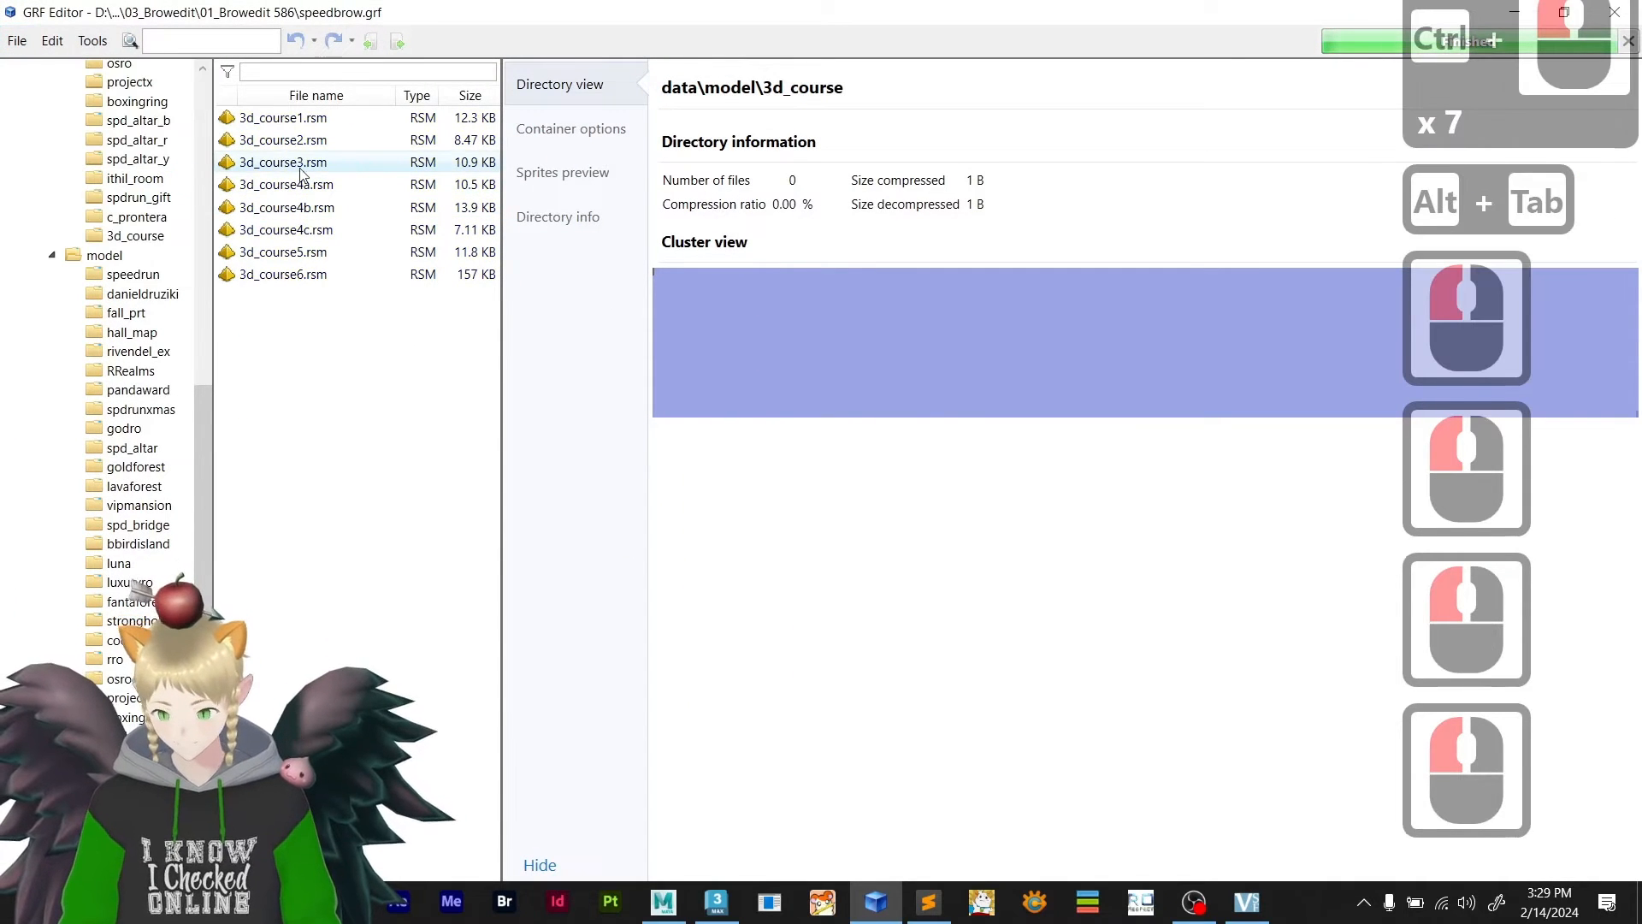
- Preview the 3d_course1.rsm gift box model in full
left_click(687, 142)
left_click(431, 120)
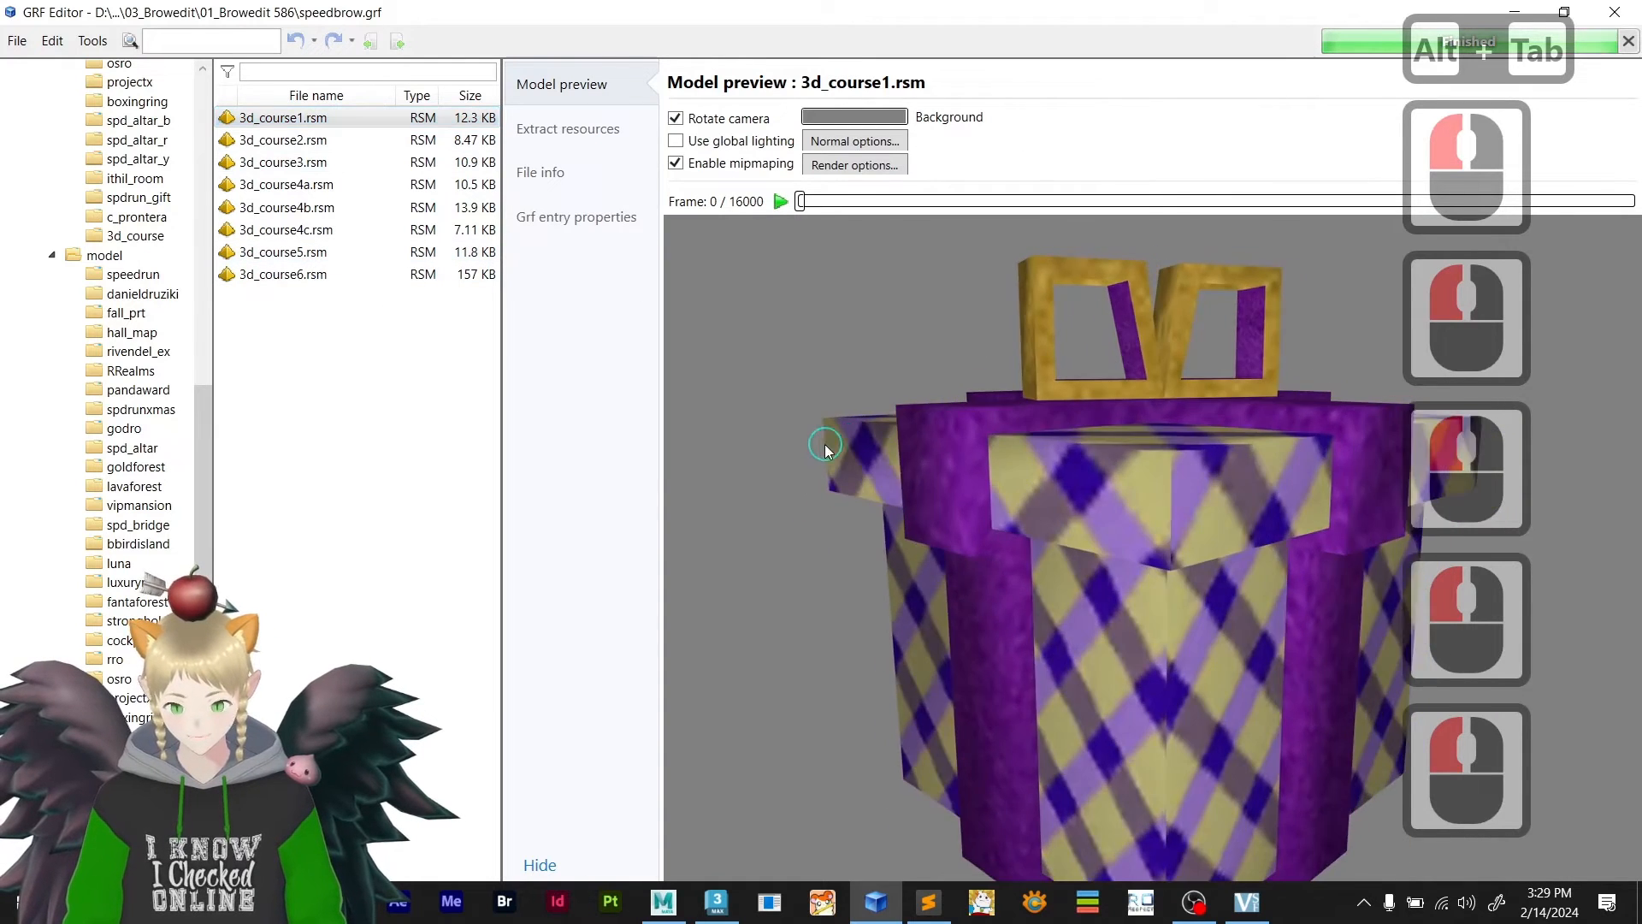
scroll(939, 590, "down", 12)
left_click(727, 251)
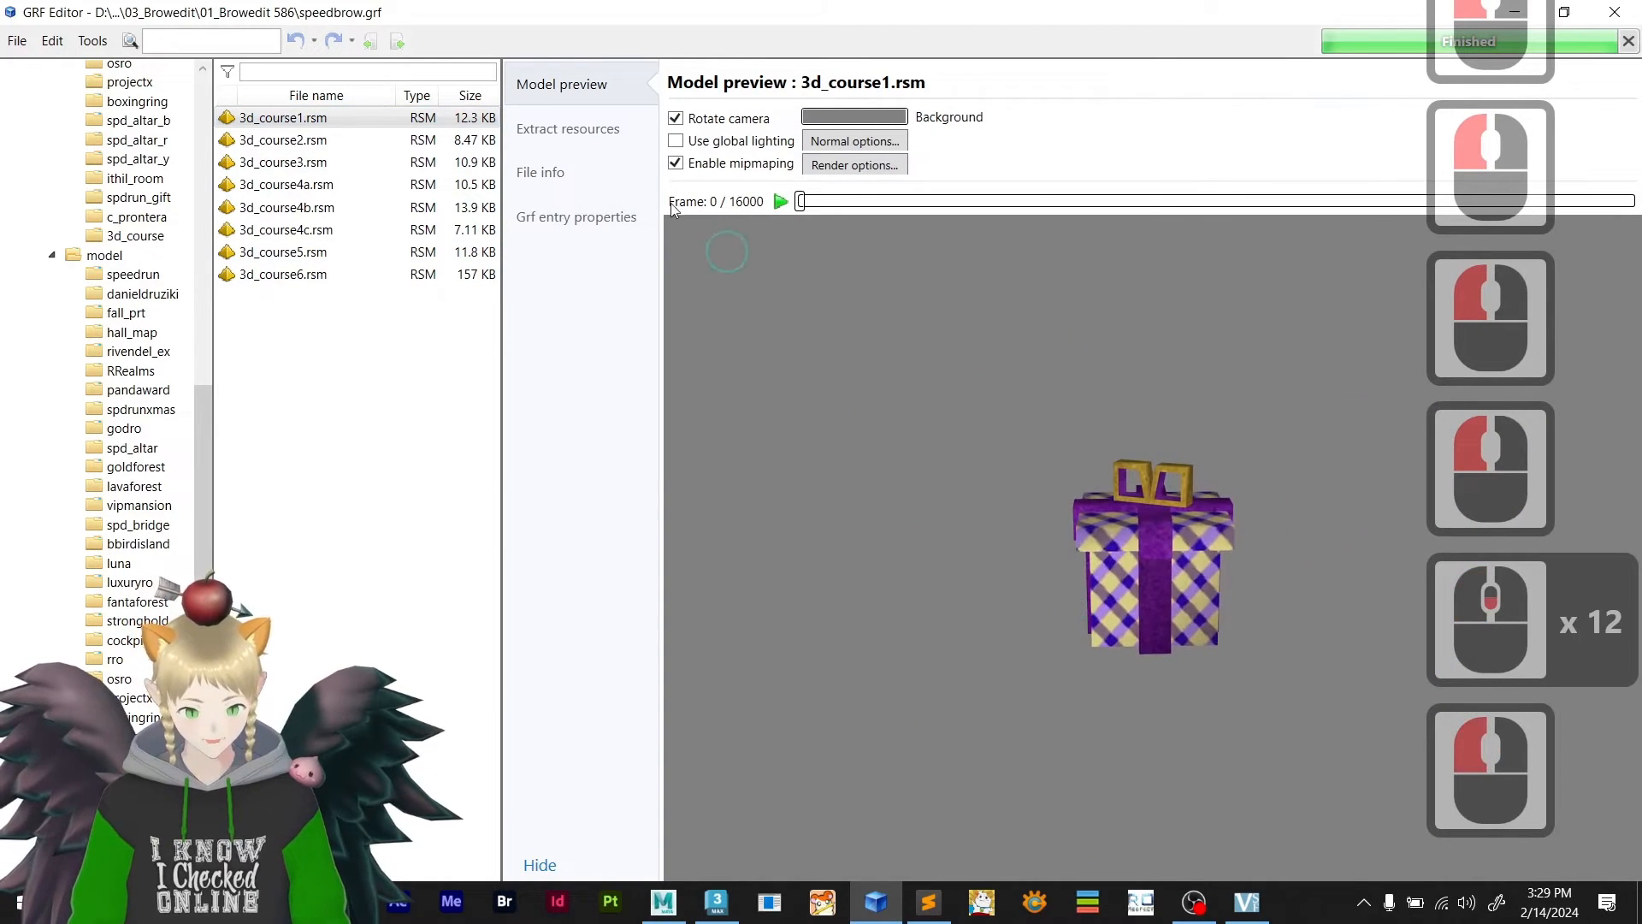
- Check the texture path listed in the resources of 3d_course1.rsm against the 3d_course entries of texturescustom.txt in Sublime Text, and return to GRF Editor
left_click(568, 130)
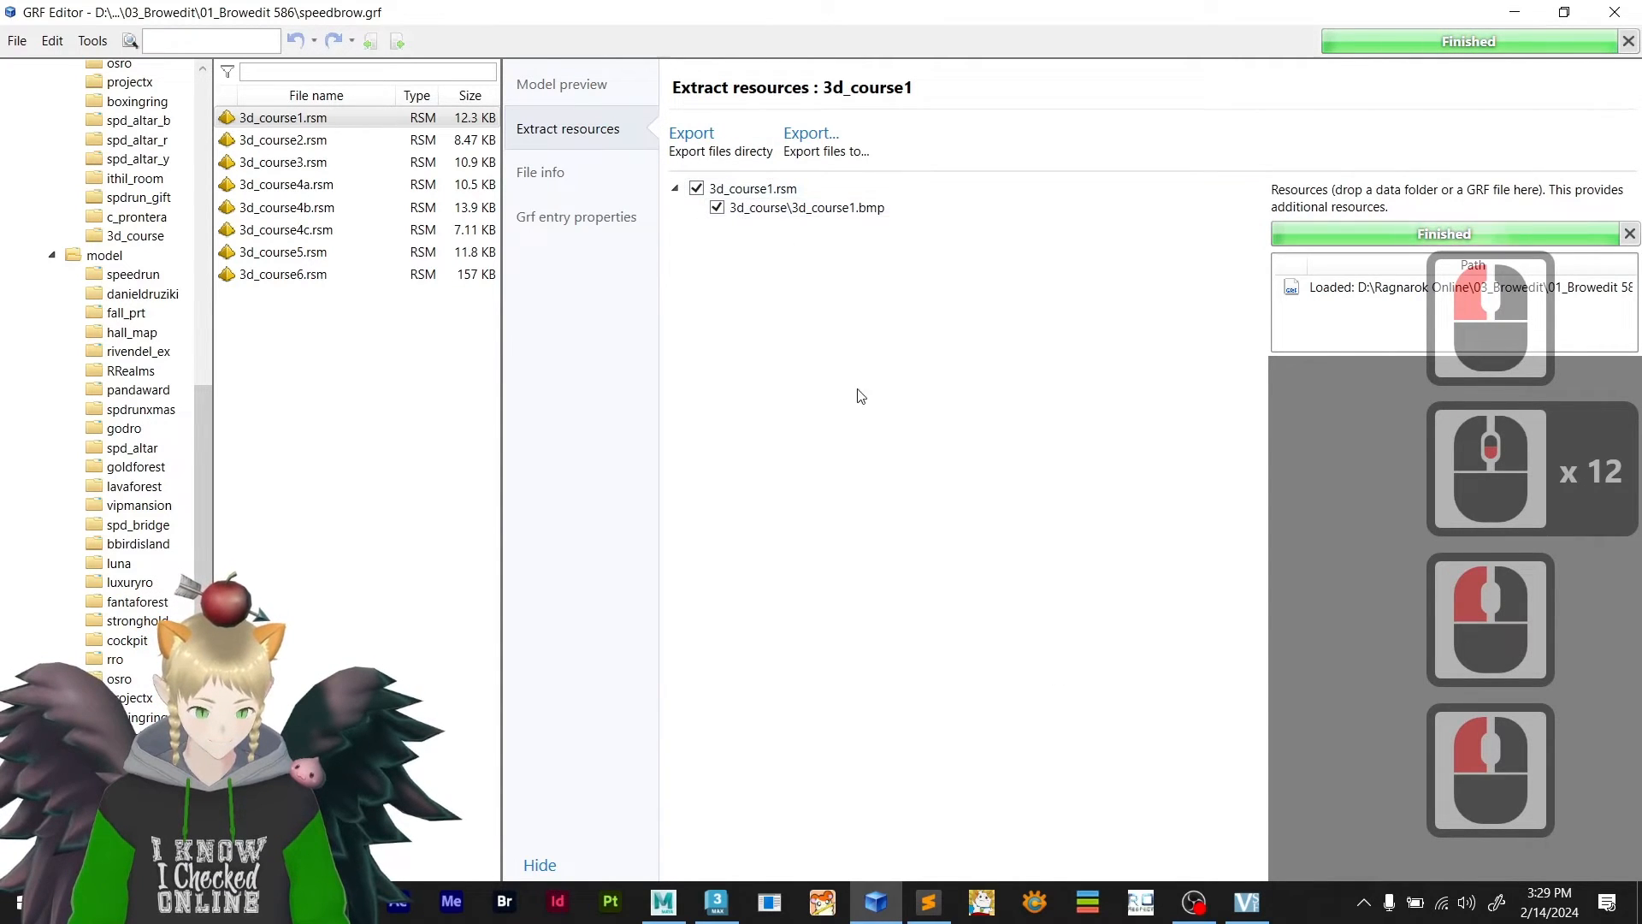
left_click(927, 903)
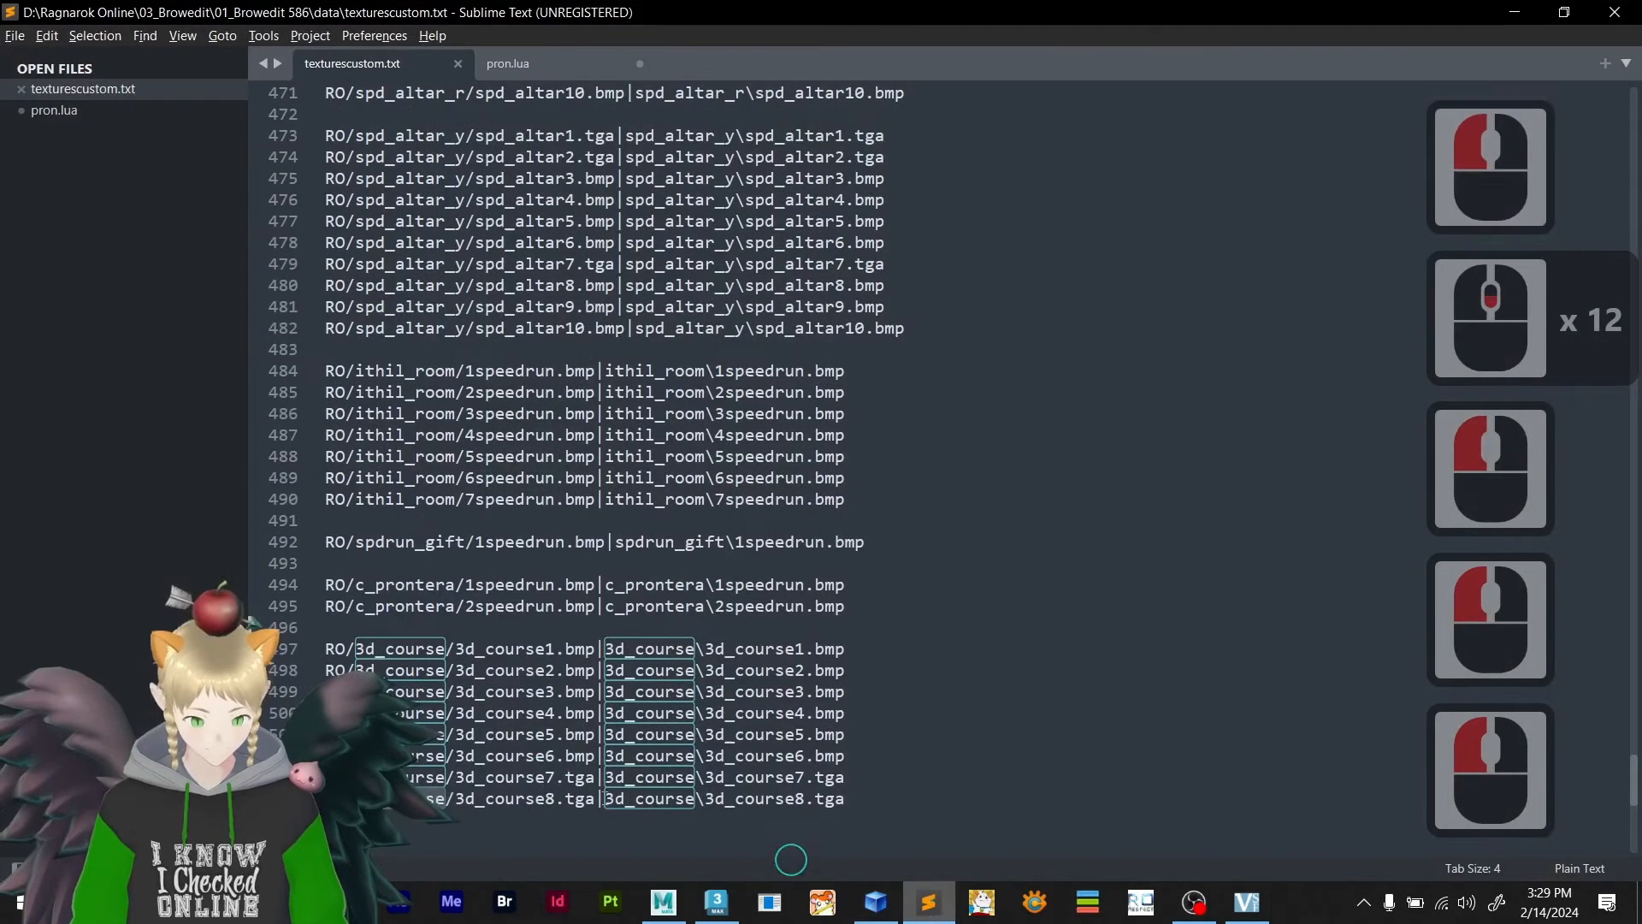
left_click_drag(326, 798, 594, 798)
left_click(1514, 12)
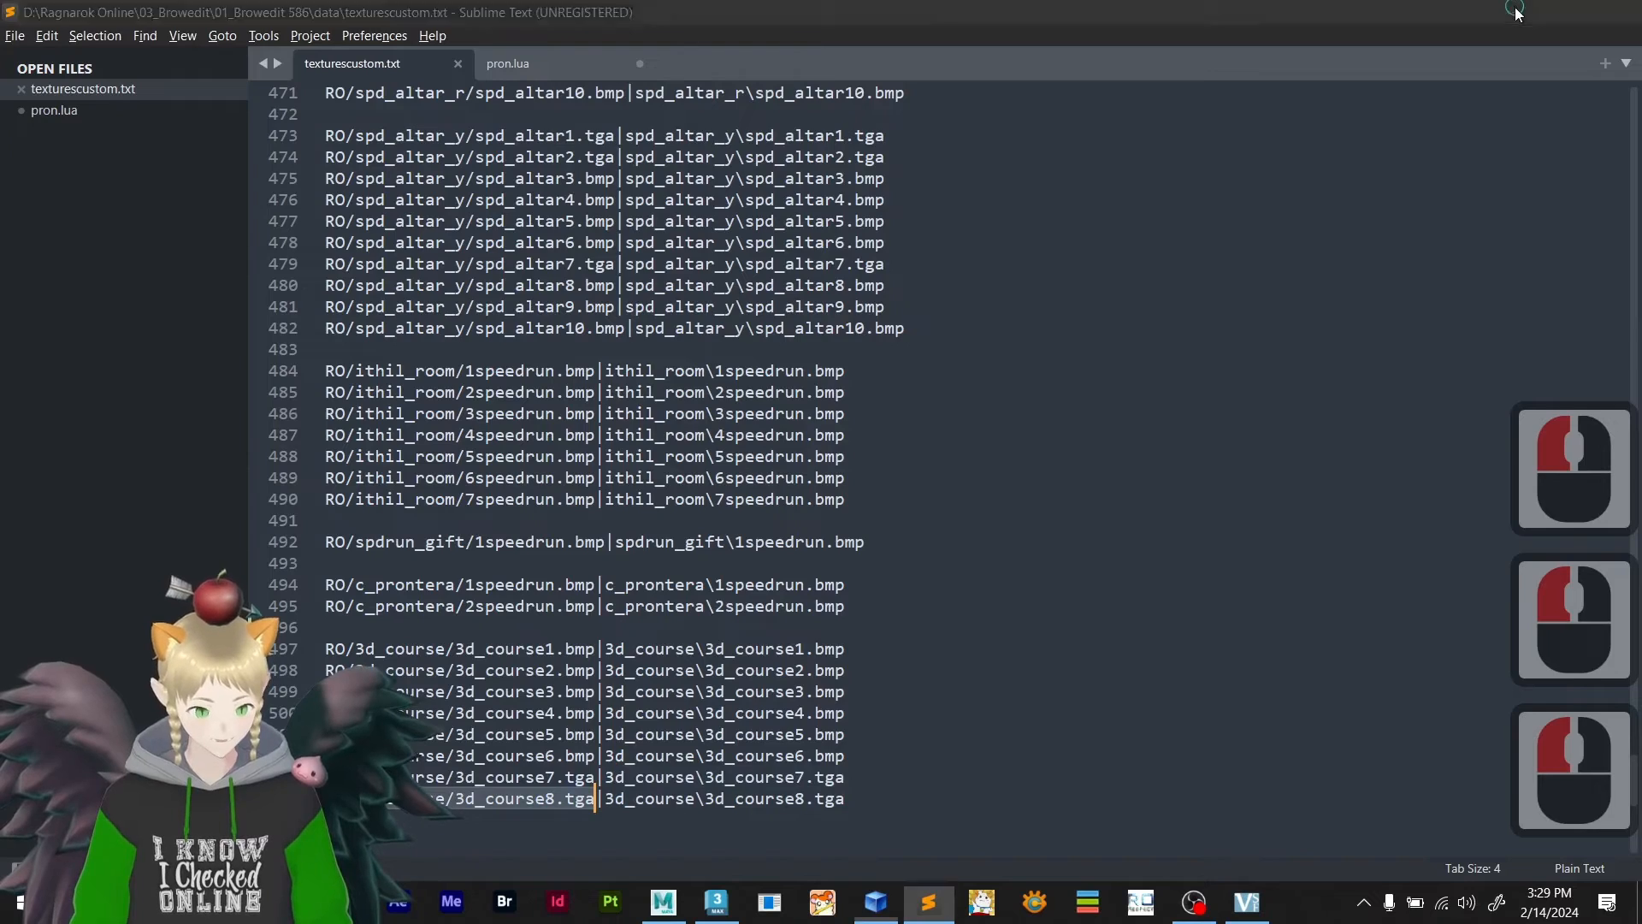
left_click(749, 250)
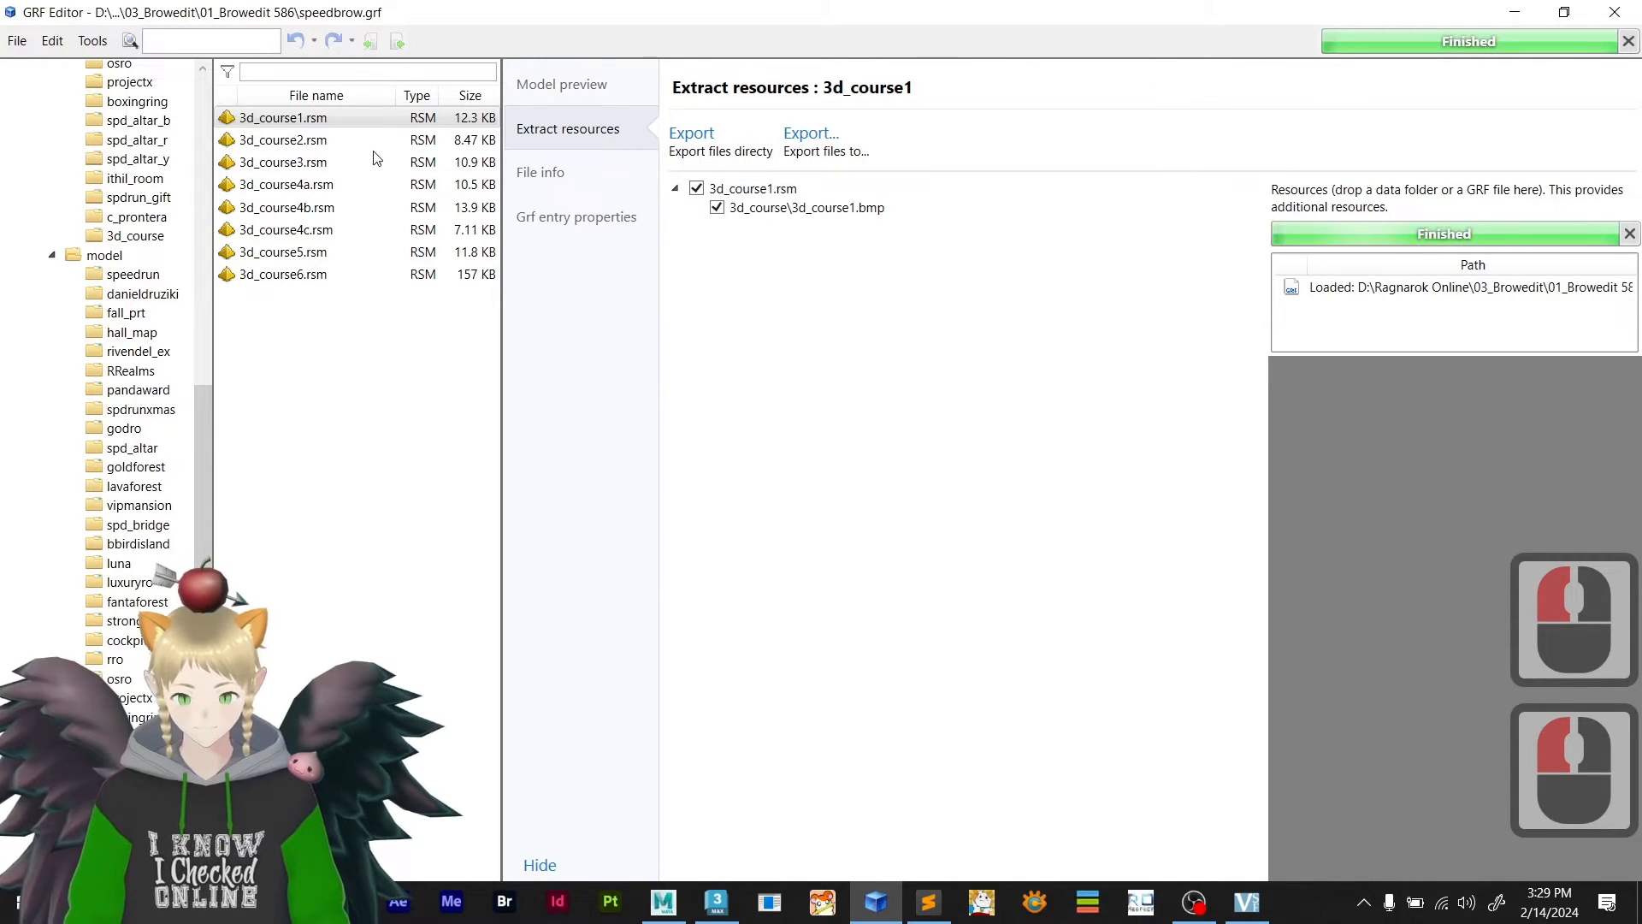
- Return to the model preview and view 3d_course2.rsm and 3d_course3.rsm from different angles
left_click(550, 84)
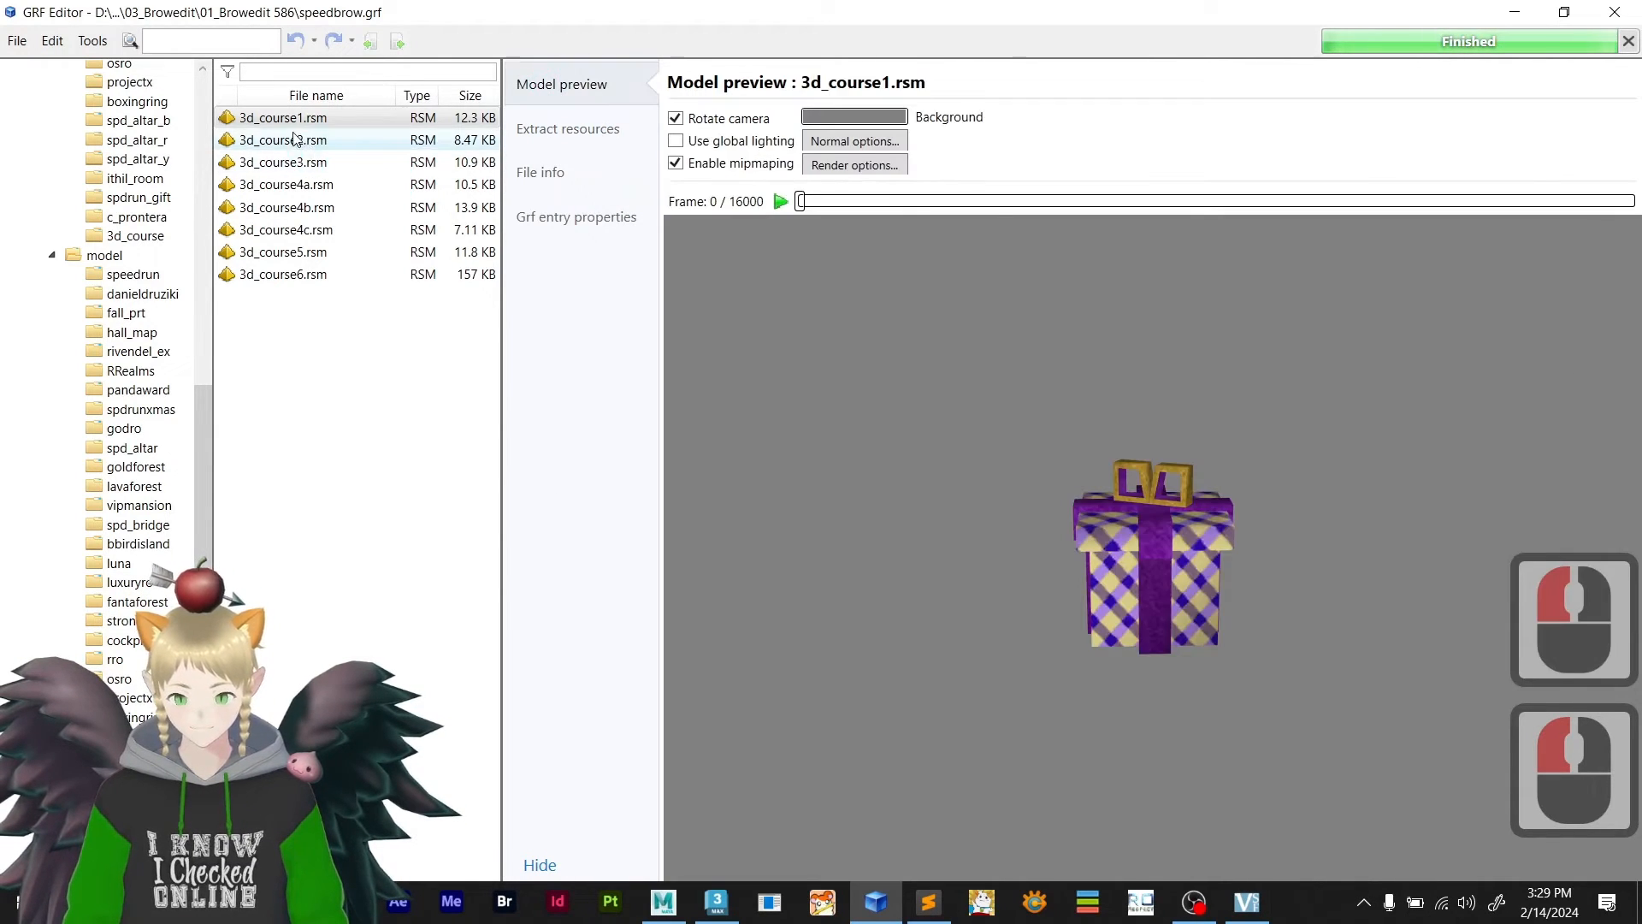
left_click(294, 139)
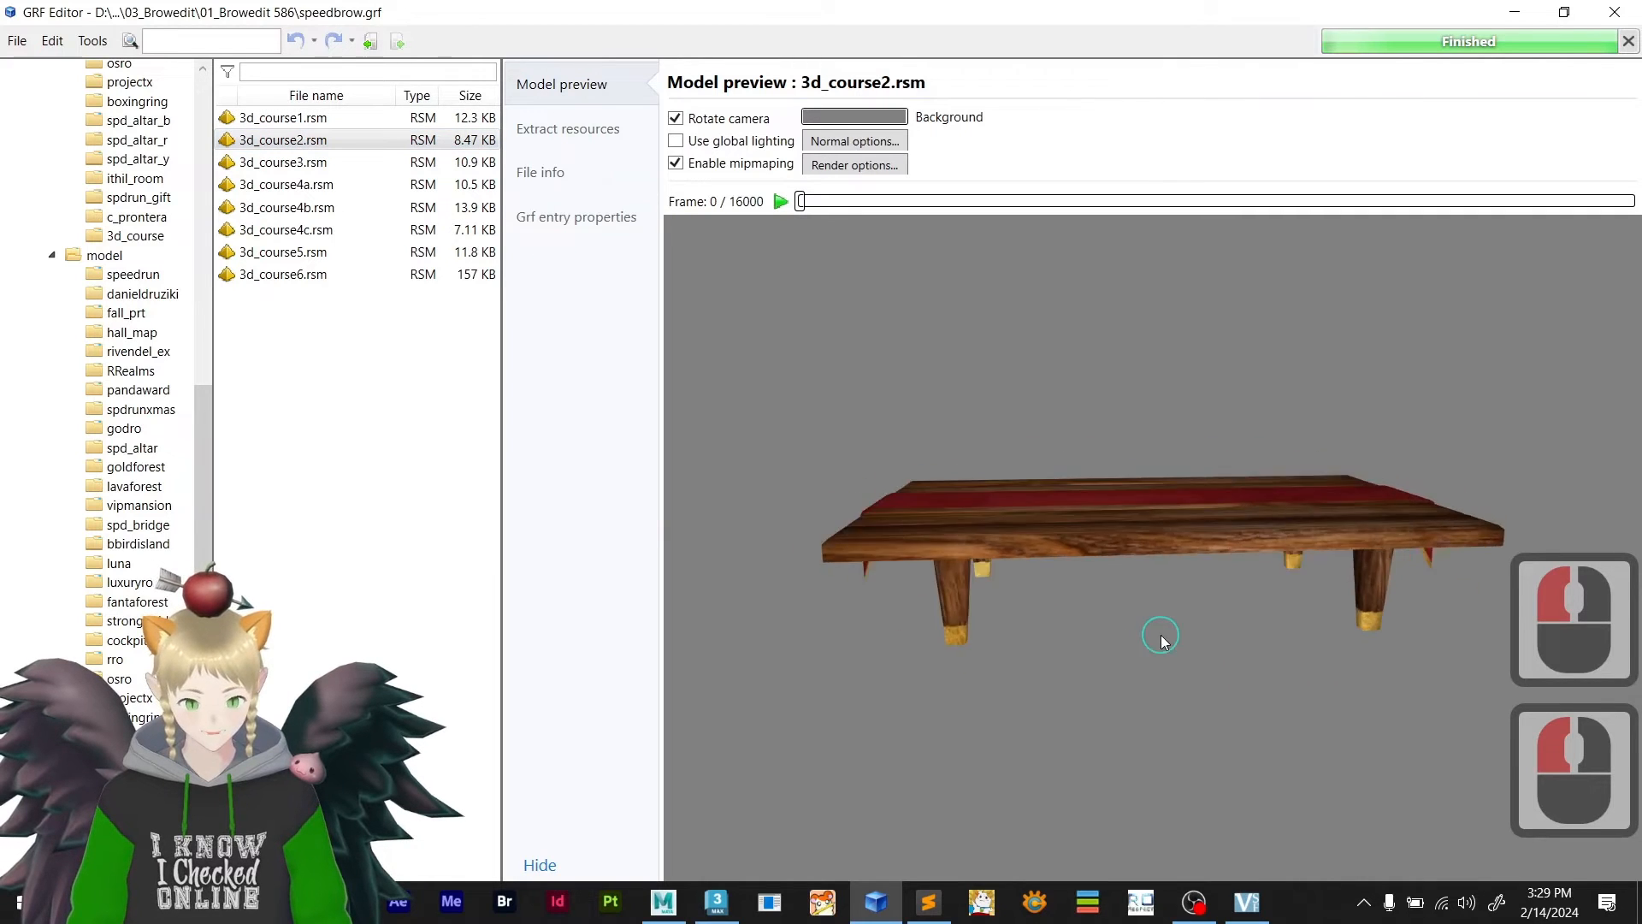
left_click(1239, 644)
left_click(304, 164)
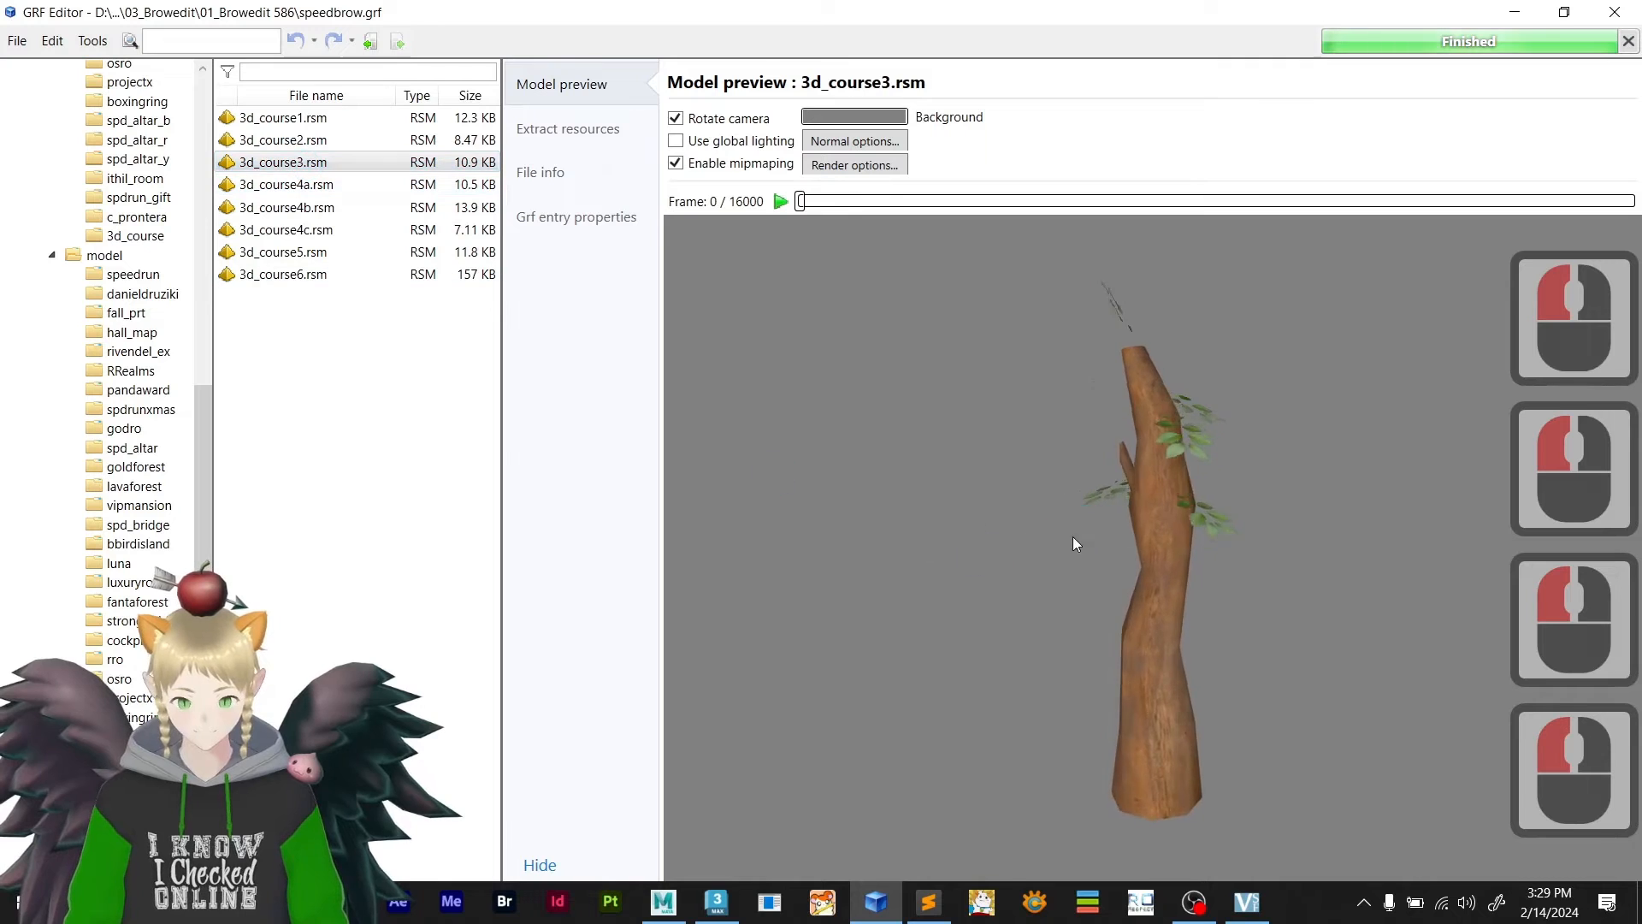
left_click(1015, 534)
left_click_drag(1015, 534, 1221, 577)
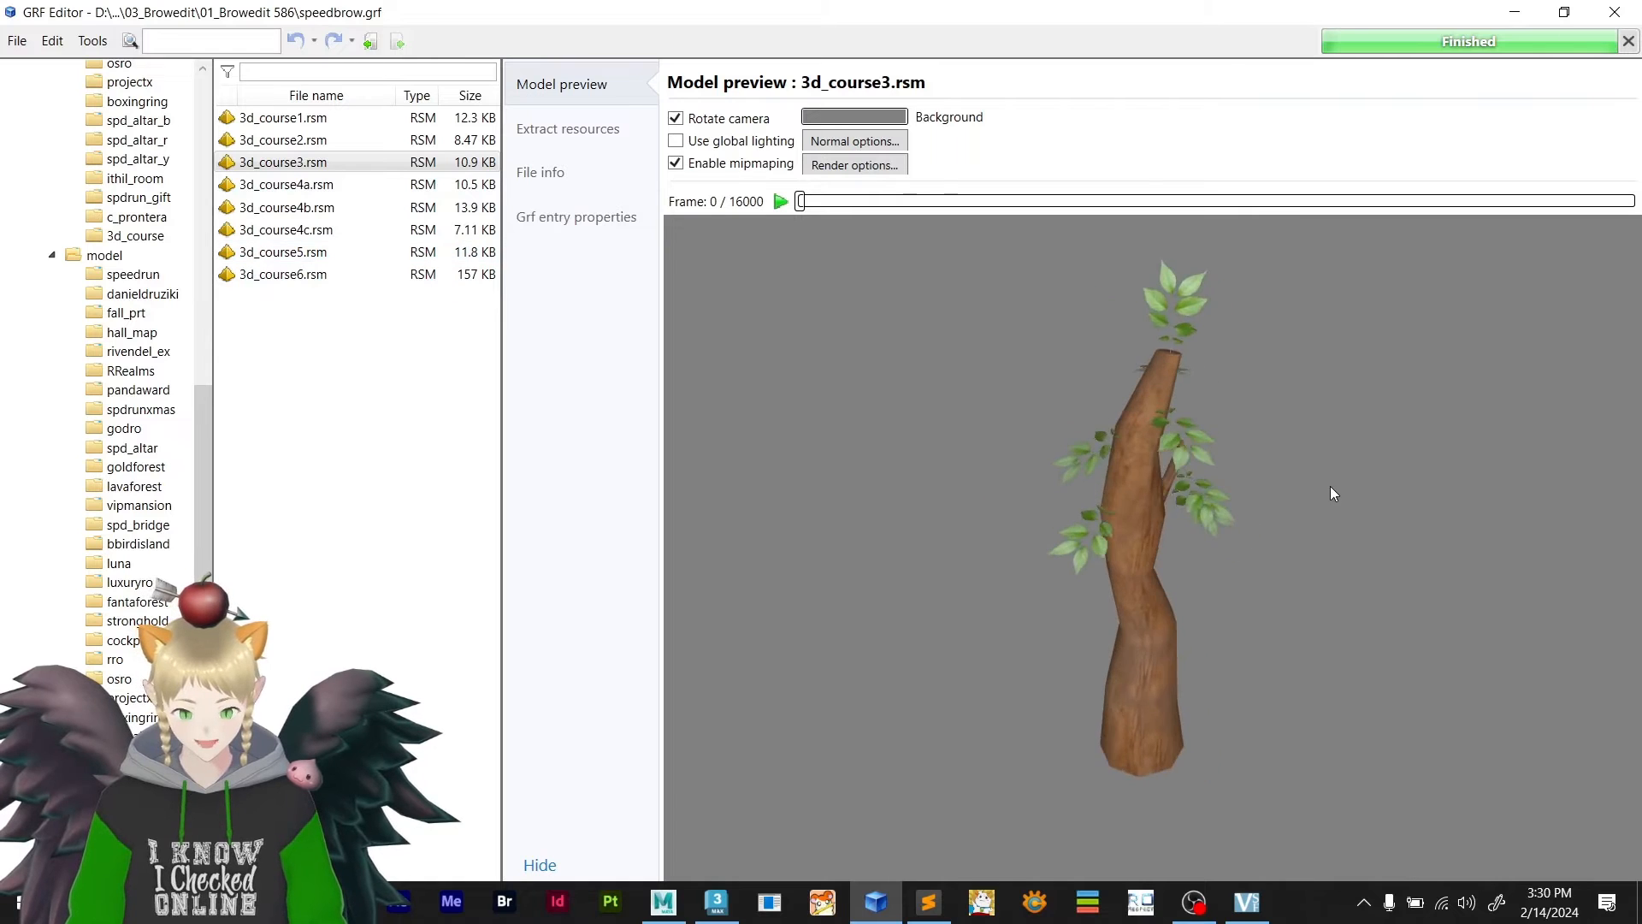
- Examine the leaves and trunk of the 3d_course3.rsm tree model up close and from several sides
left_click(1162, 423)
scroll(1158, 396, "up", 5)
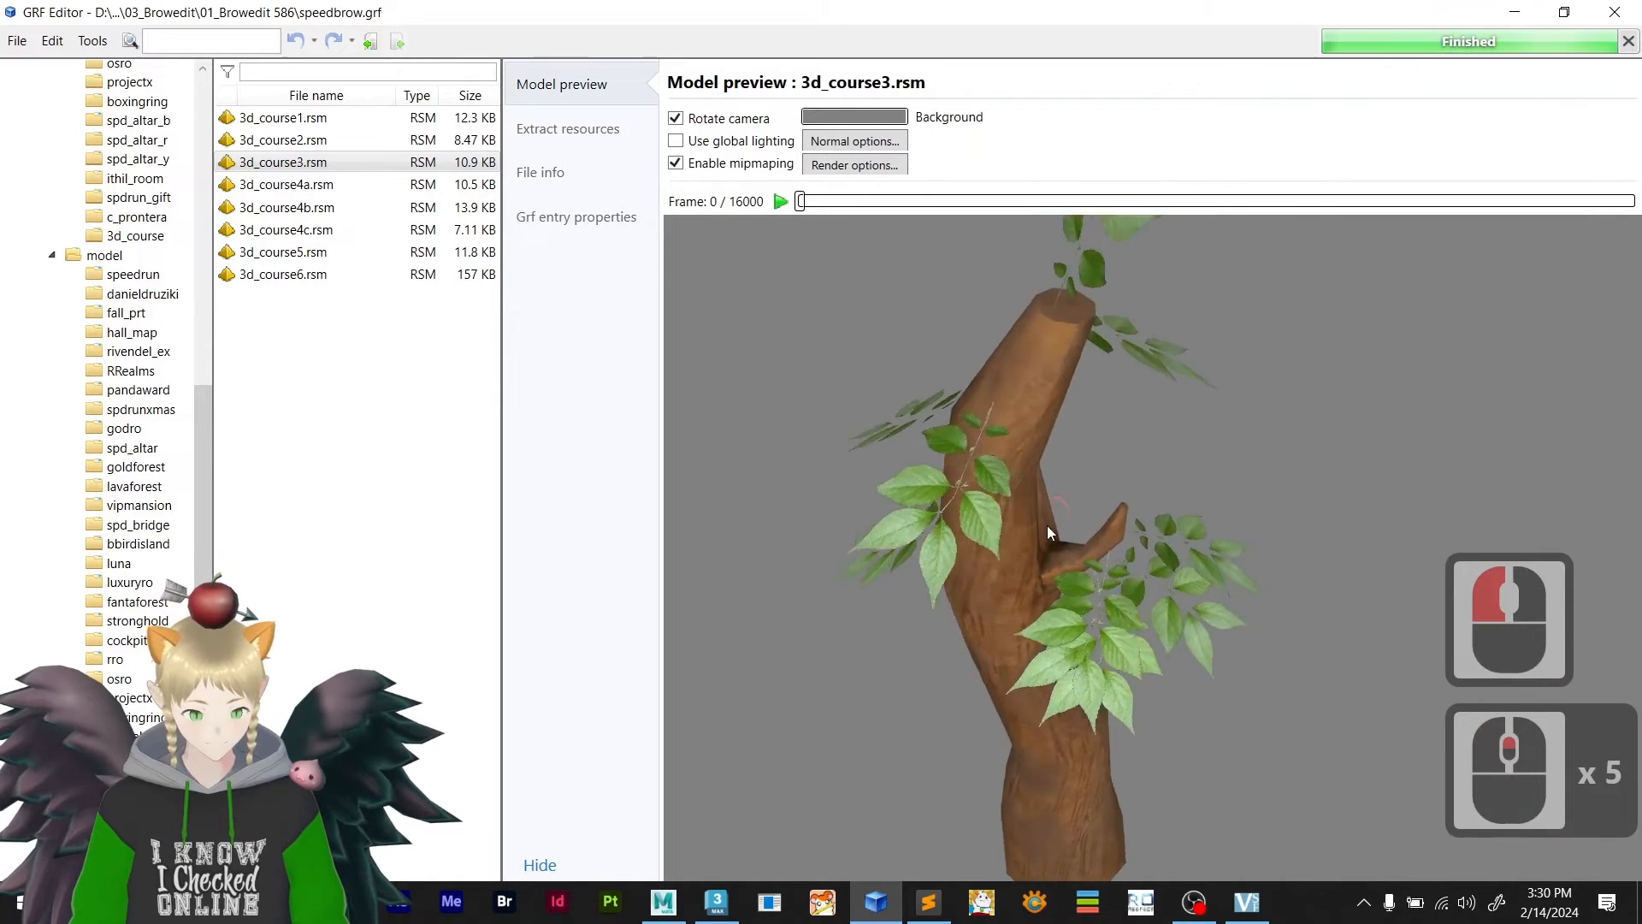
right_click(1047, 650)
scroll(1062, 588, "down", 6)
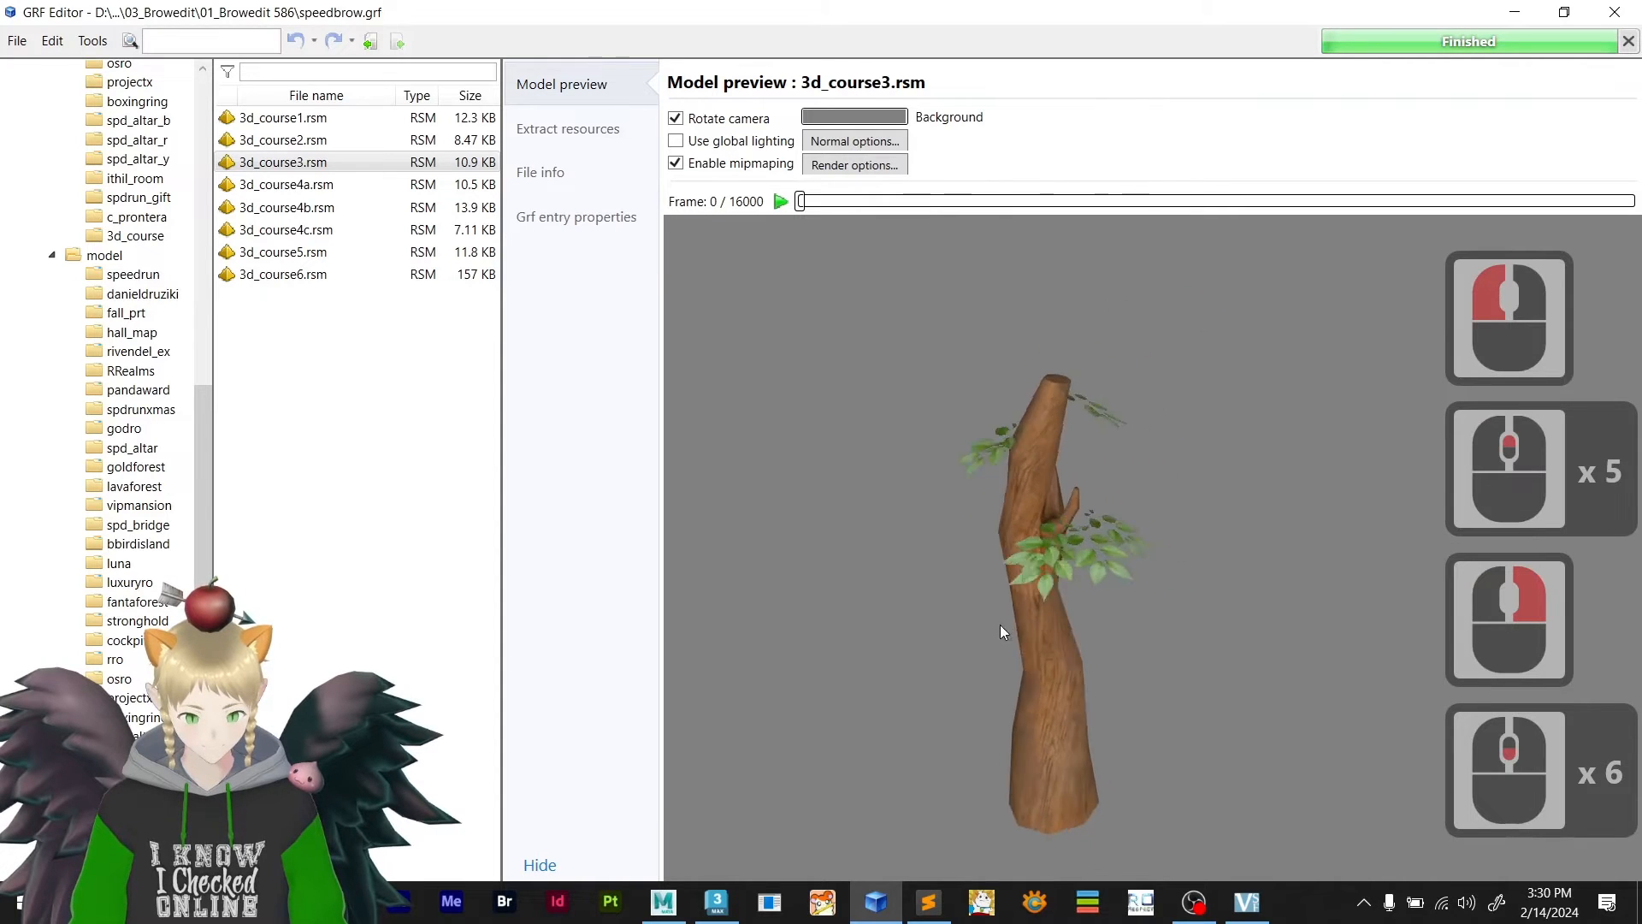
left_click(1438, 362)
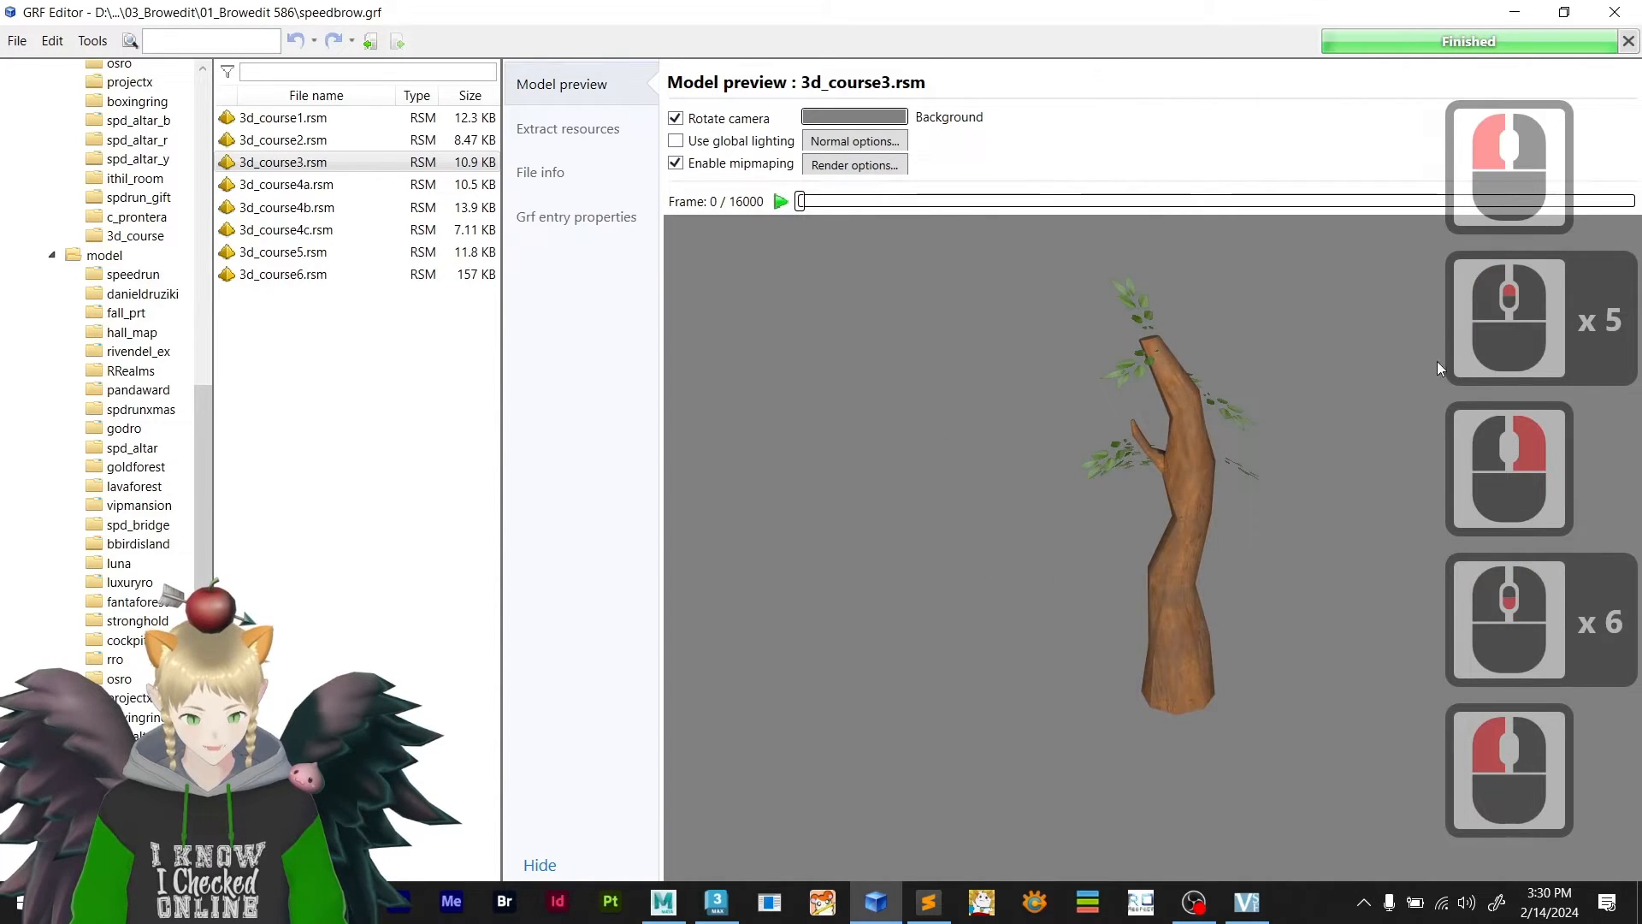
- Preview 3d_course4a.rsm, 3d_course4b.rsm, 3d_course4c.rsm and 3d_course5.rsm one after another, viewing them from different angles
left_click(263, 187)
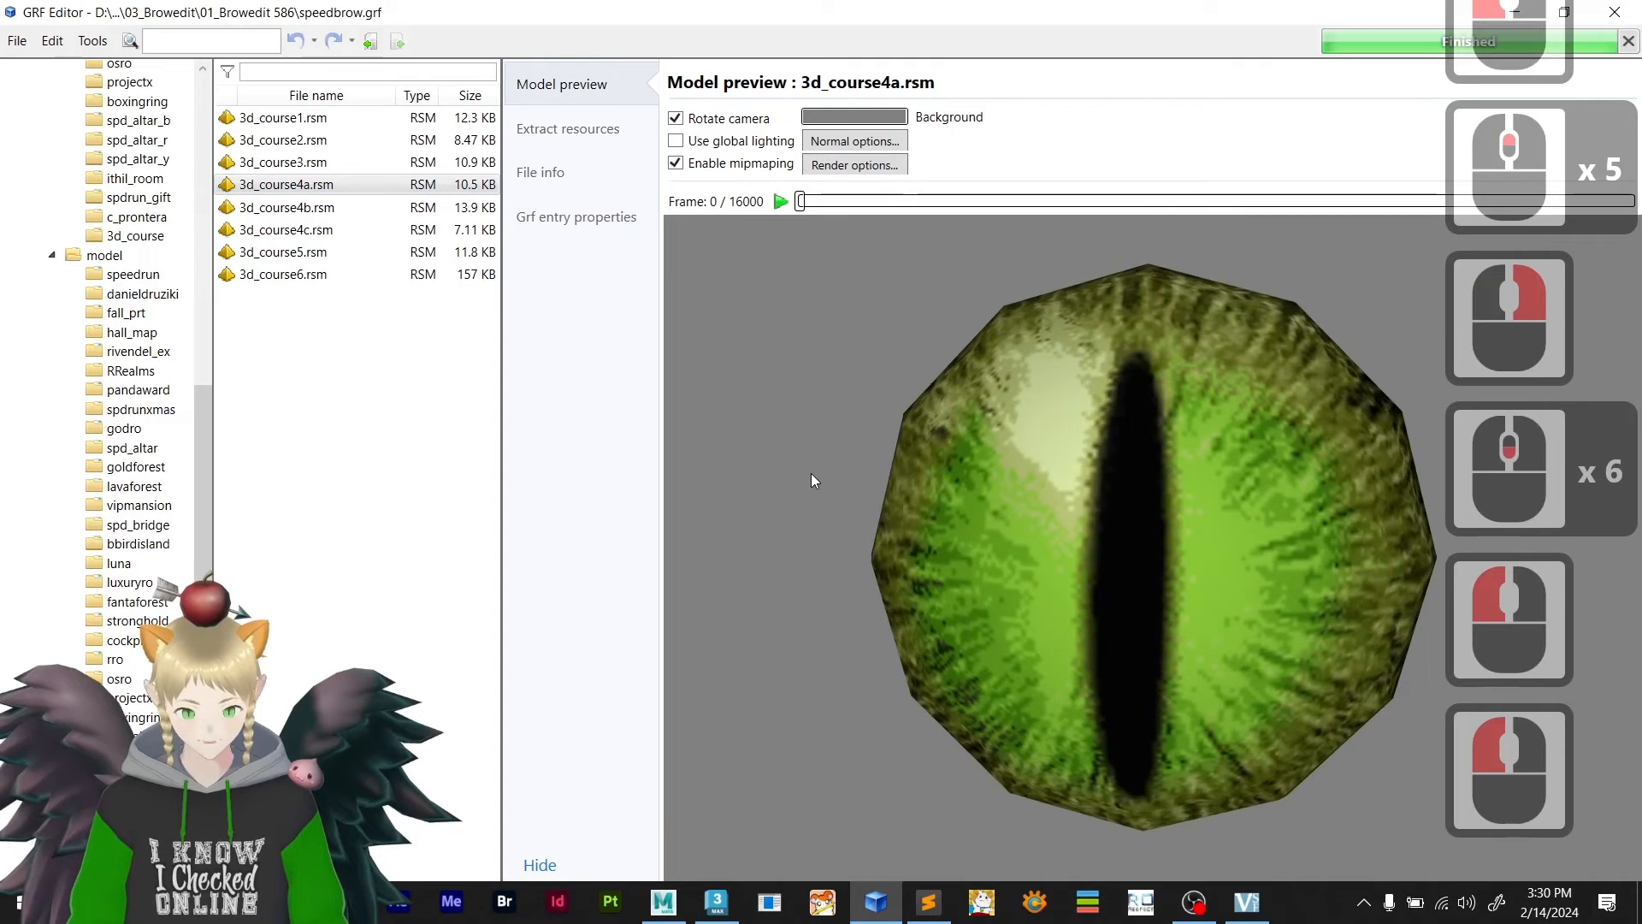
left_click(360, 207)
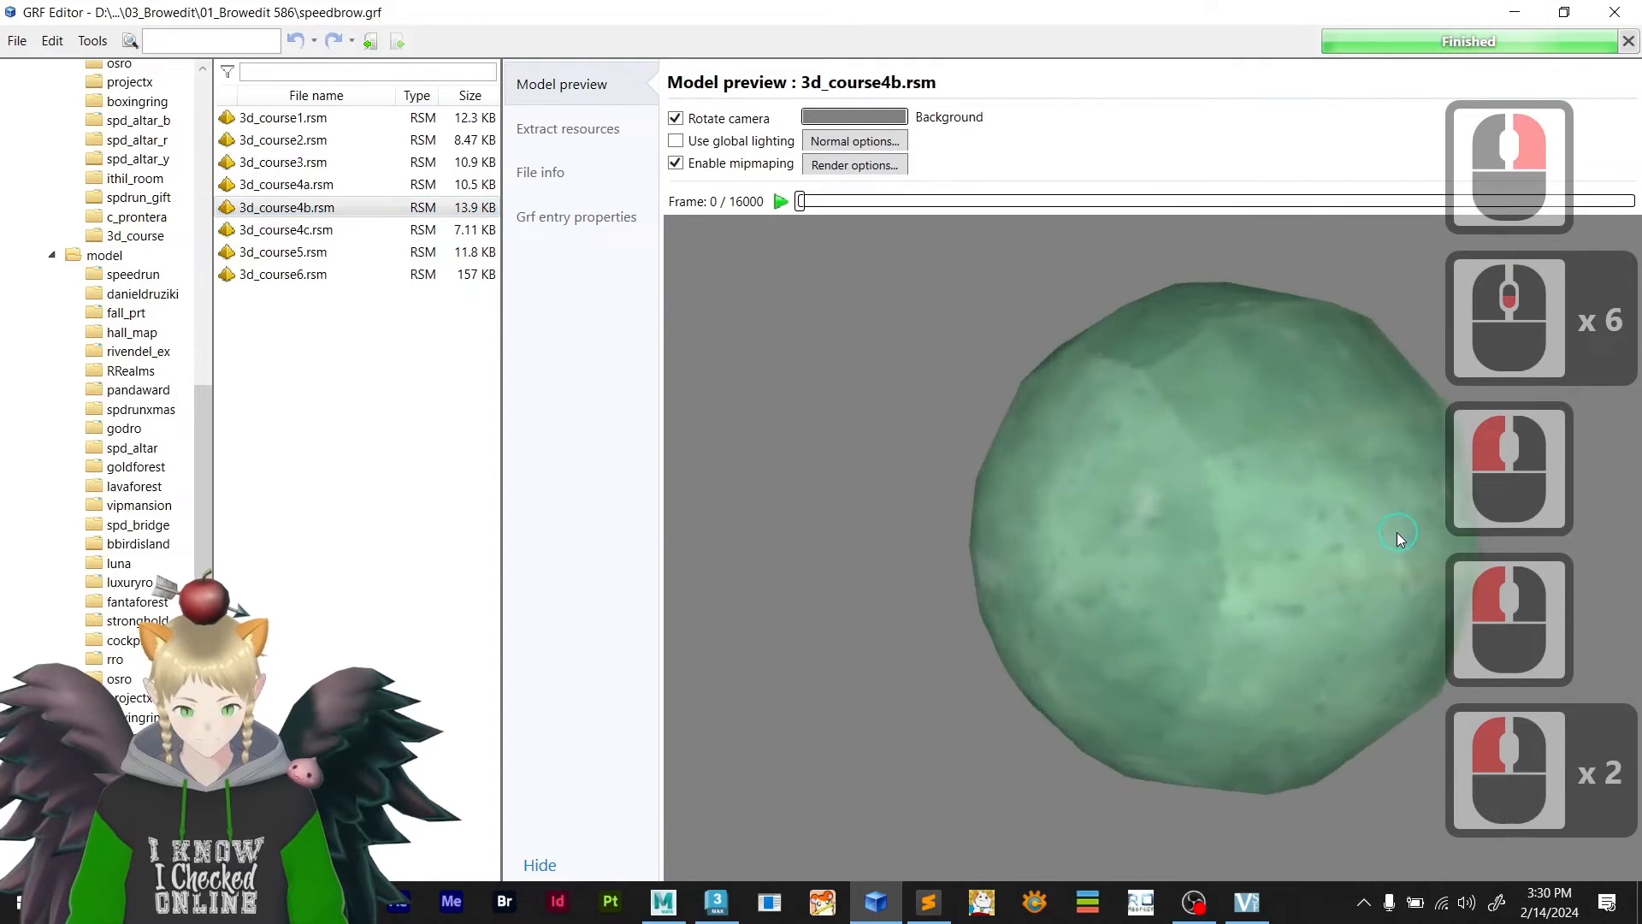
left_click_drag(1397, 539, 890, 560)
left_click(285, 231)
left_click_drag(1240, 551, 929, 569)
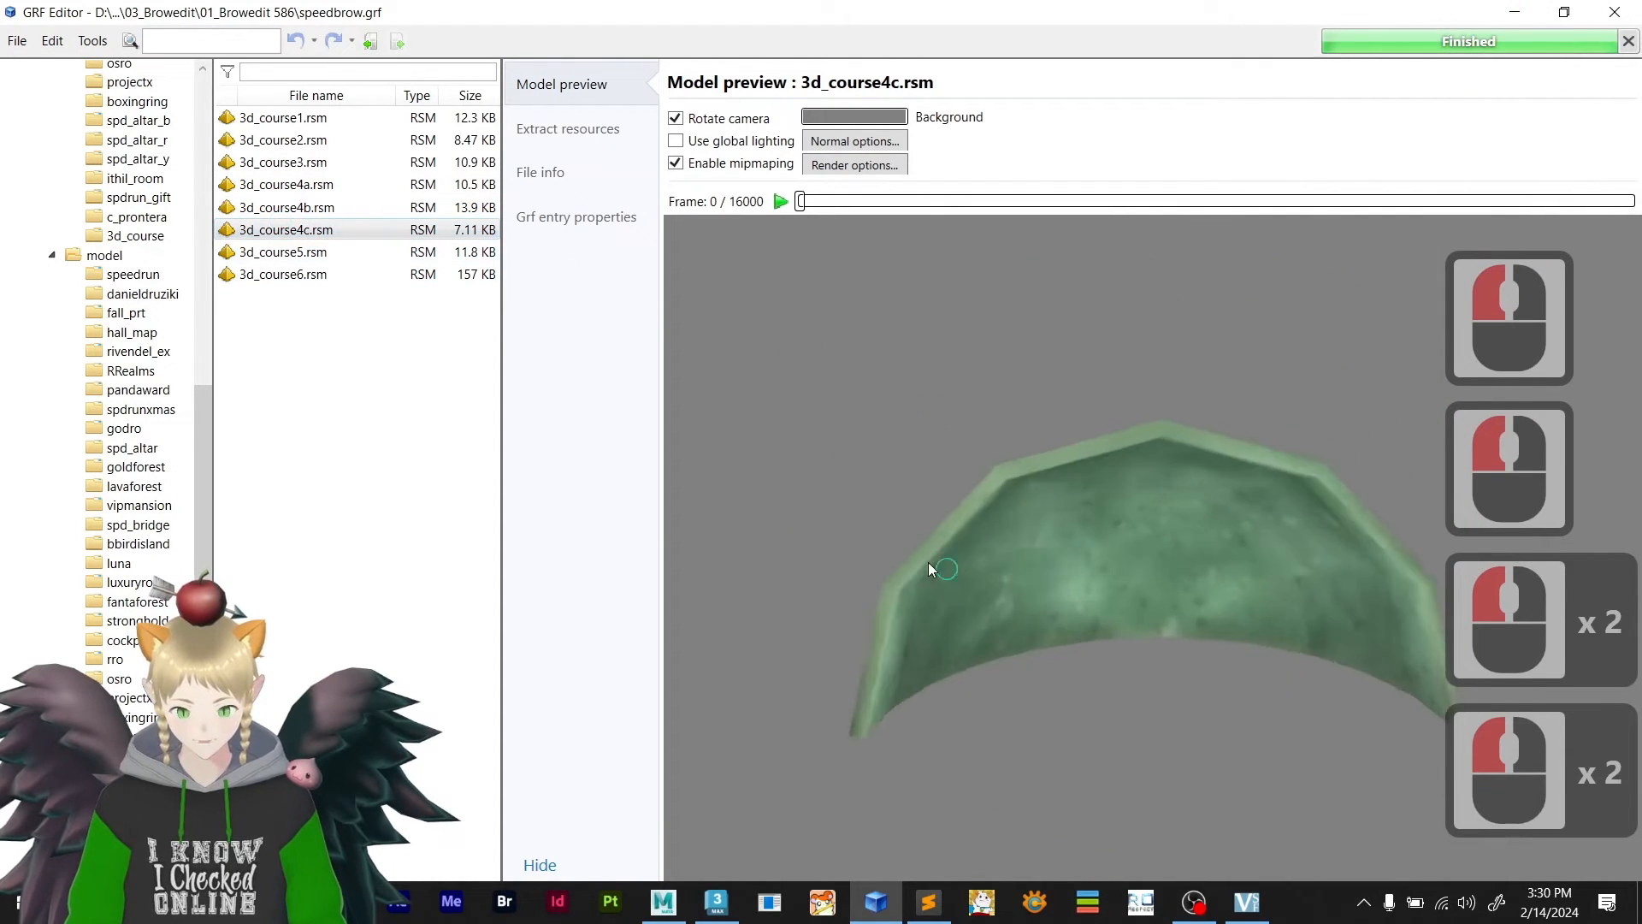
left_click(341, 253)
left_click_drag(1230, 567, 1048, 746)
scroll(1194, 758, "down", 5)
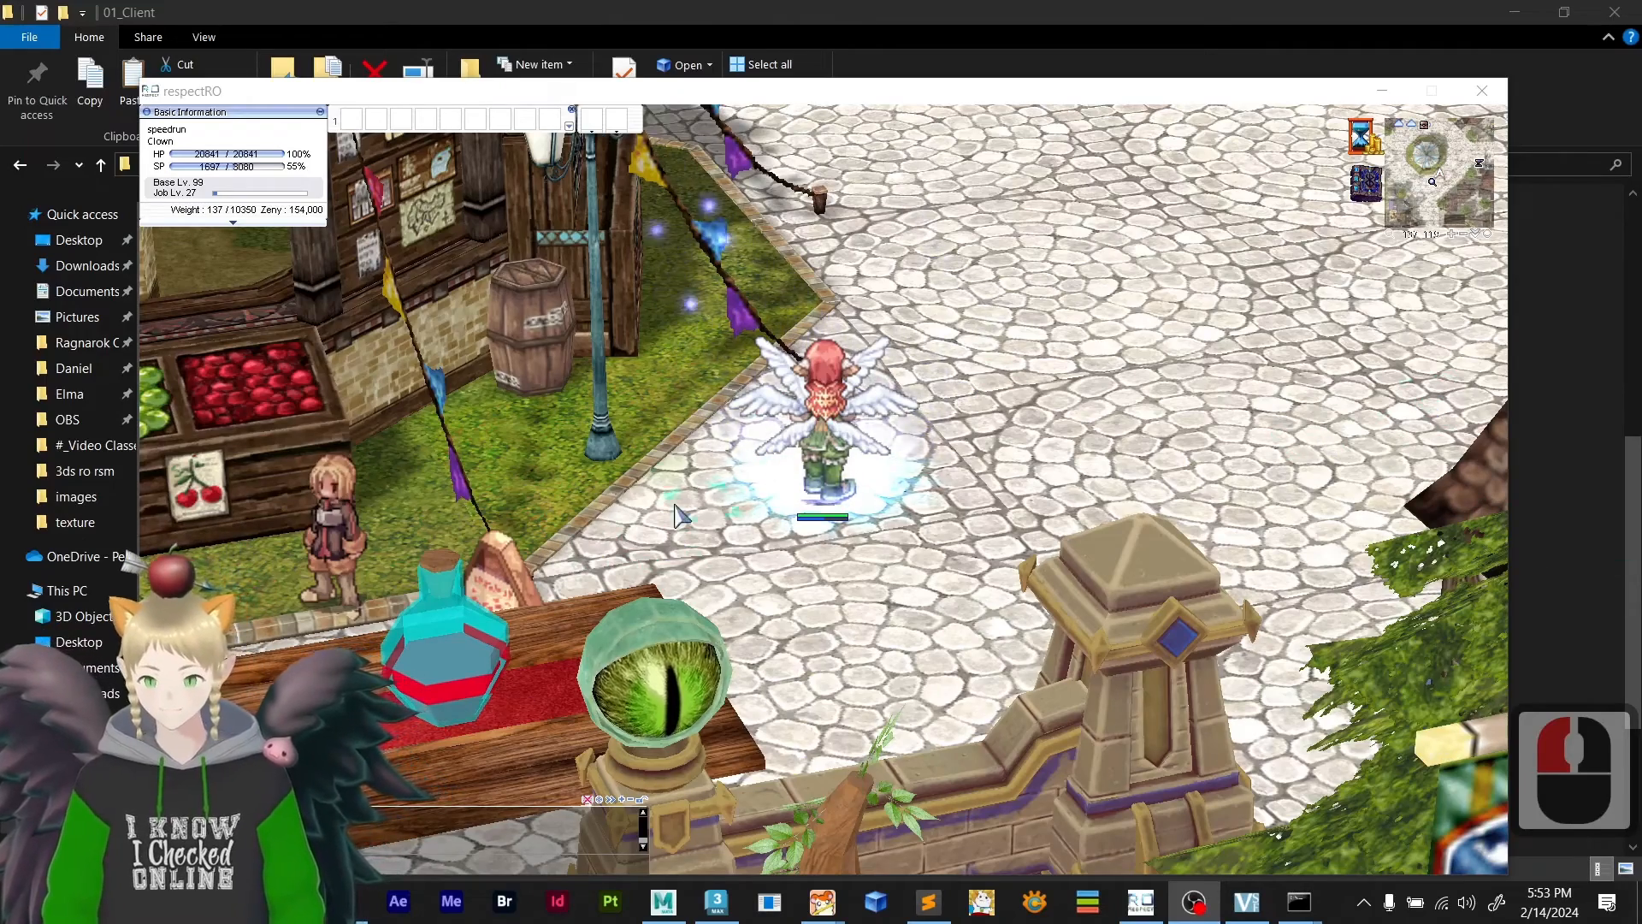
- View the potion bottle on the table in the respectRO game client, and switch to 3ds Max to examine its model up close
right_click_drag(676, 513, 981, 662)
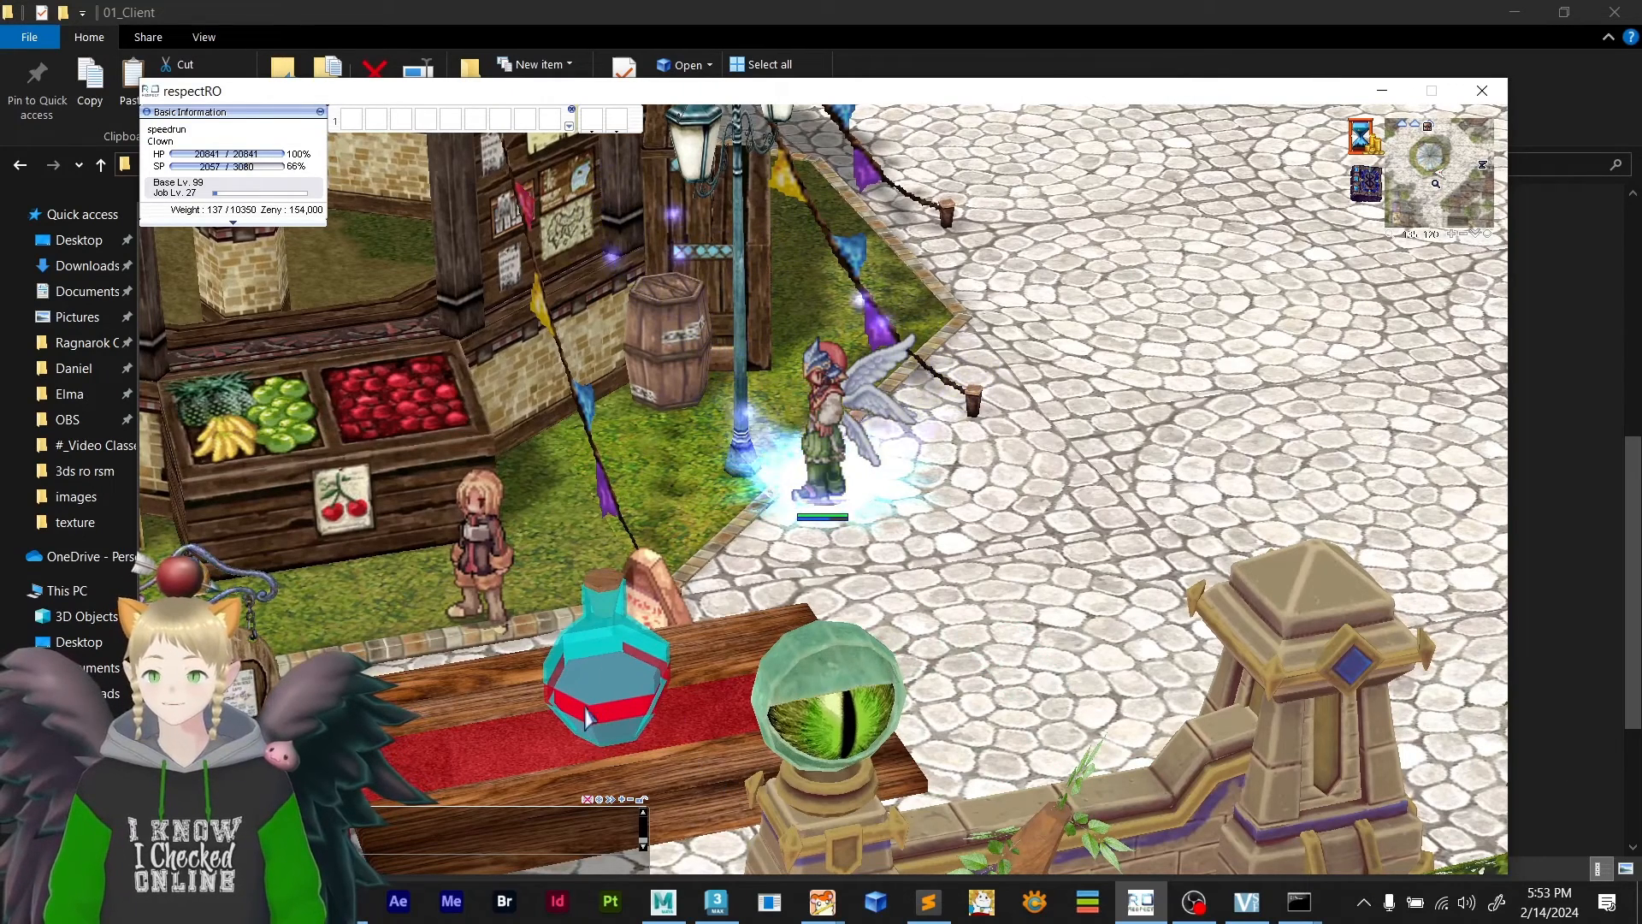
left_click(717, 903)
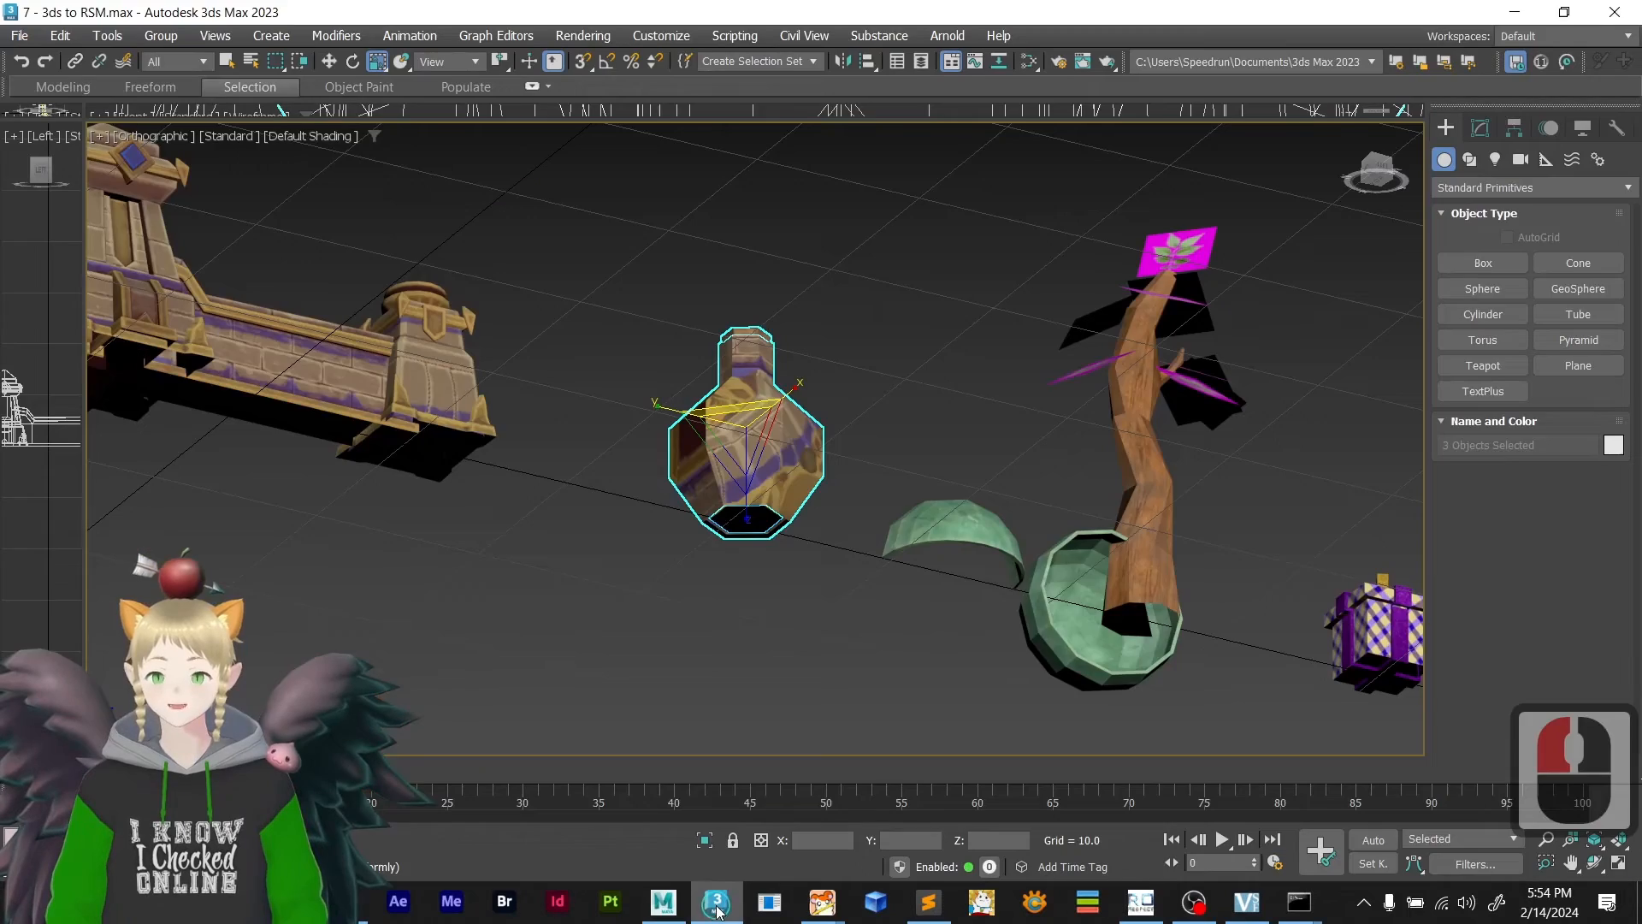
scroll(716, 487, "up", 8)
scroll(728, 258, "down", 3)
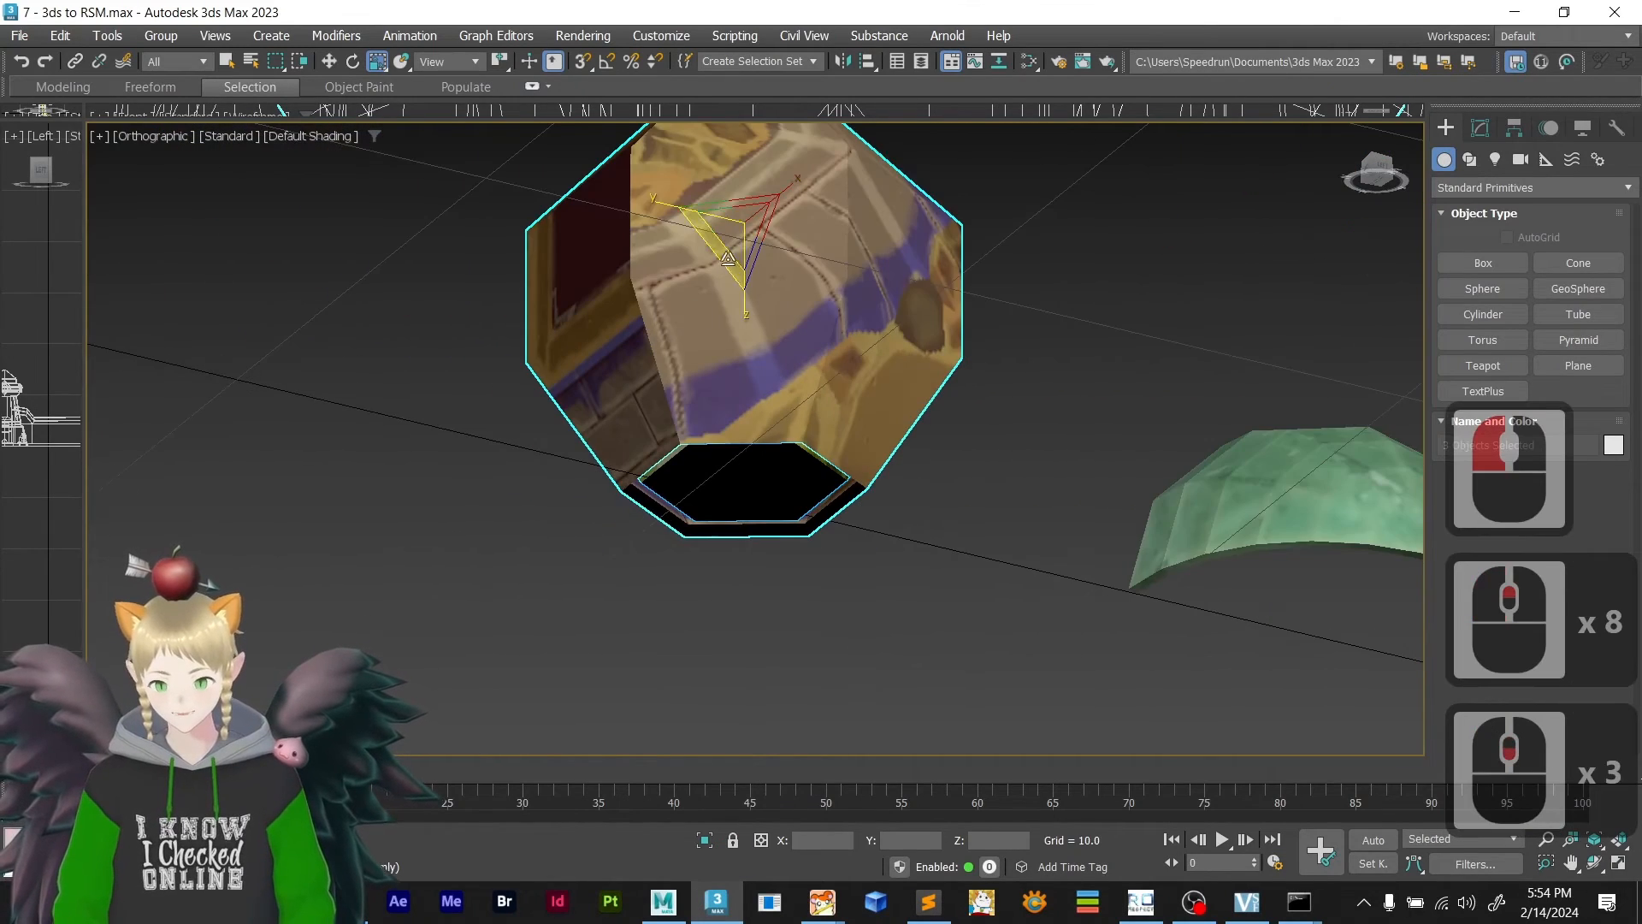
- Examine the bottle's nested mesh parts, undo the trial changes, and switch back to respectRO to view the bottle from another angle
left_click_drag(735, 232, 734, 199)
key("ctrl+z")
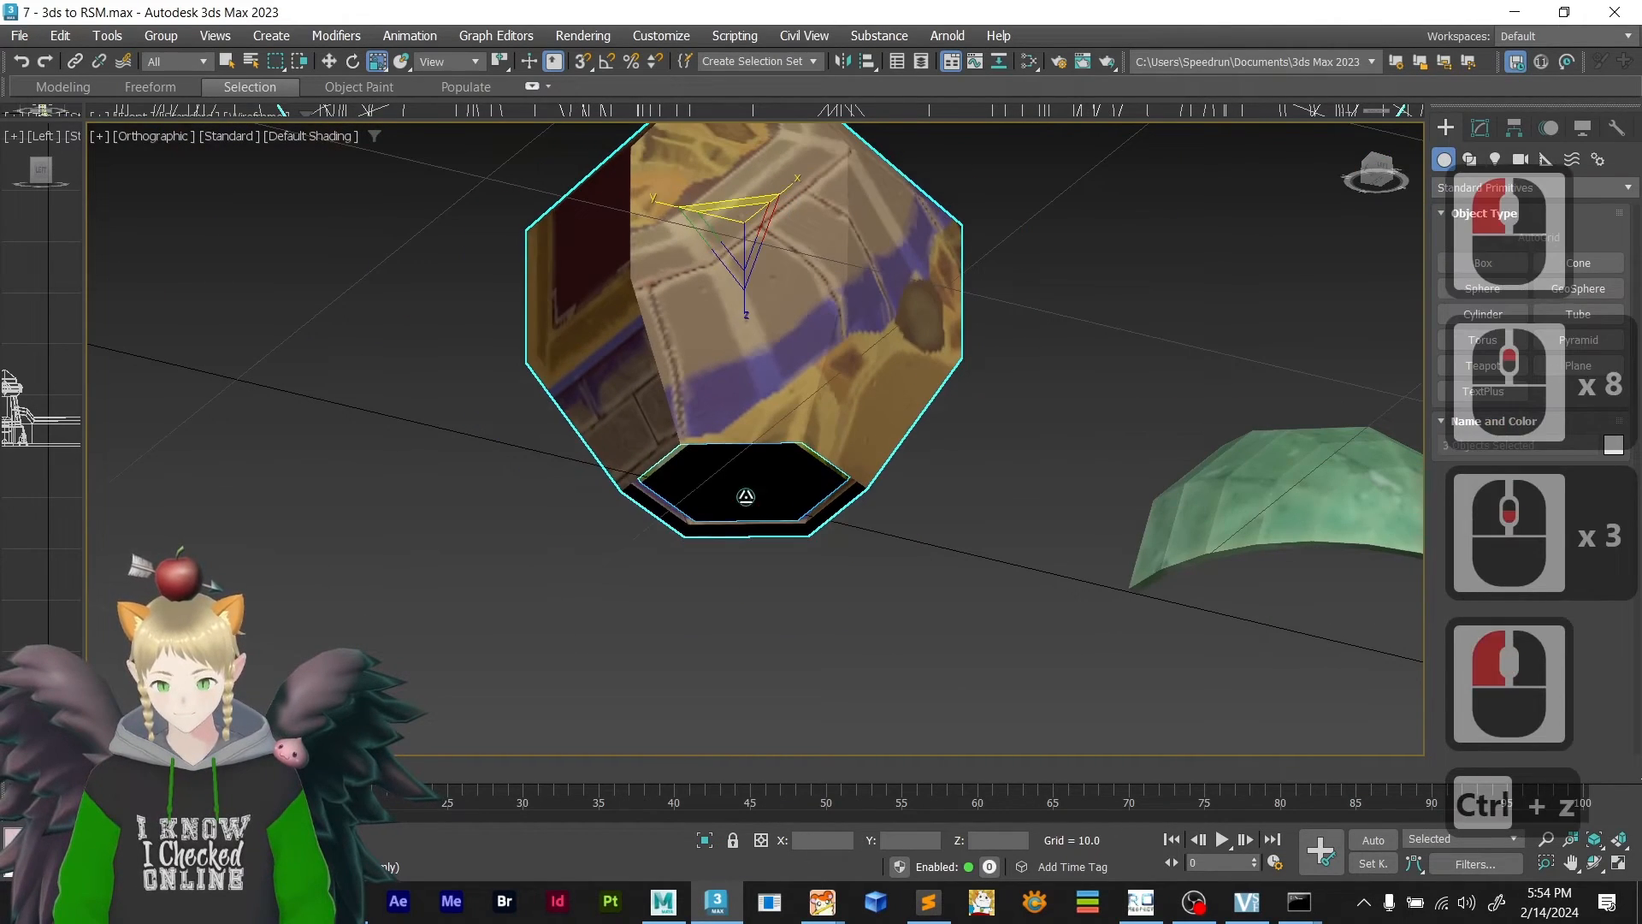
left_click(745, 496)
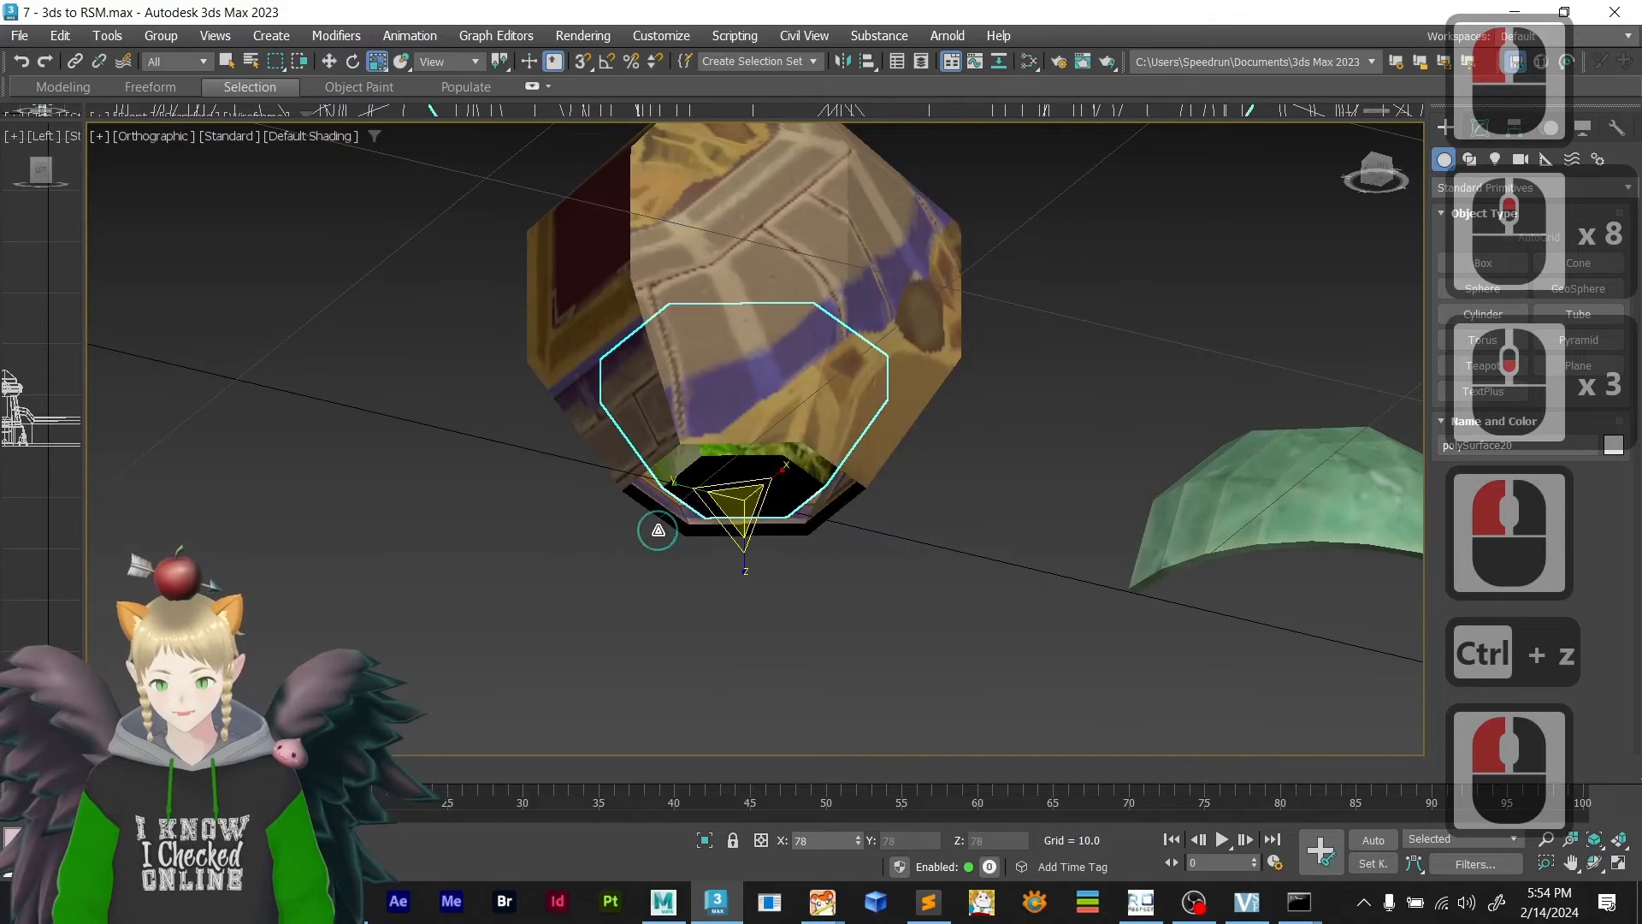
left_click(747, 519, "ctrl")
key("ctrl+z")
key("alt+Tab")
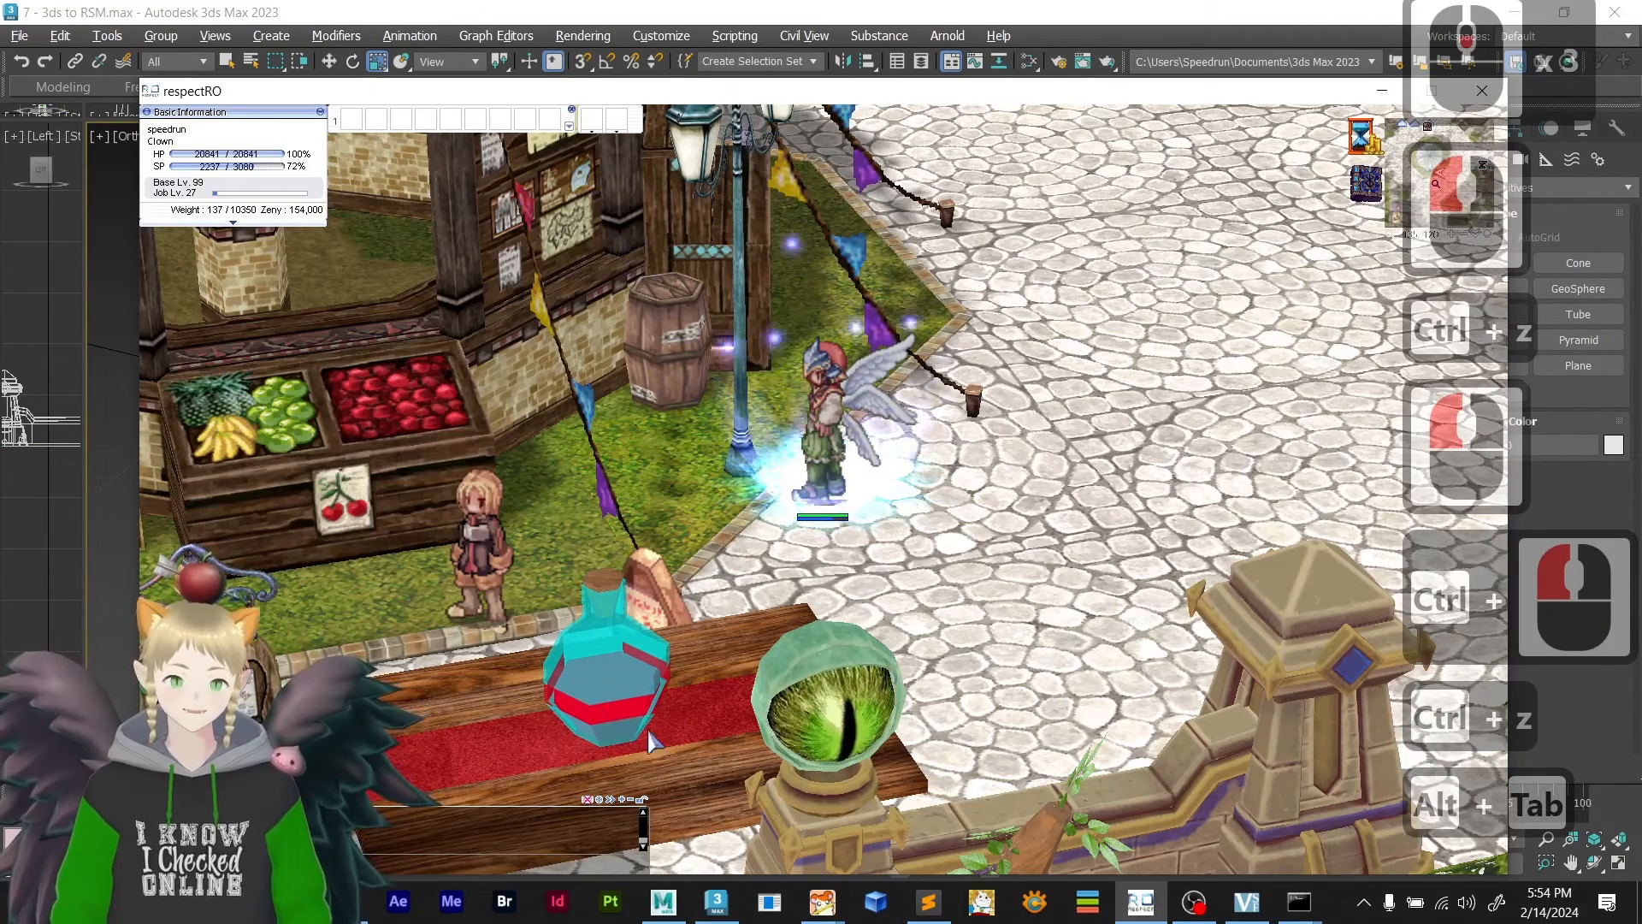
right_click_drag(654, 737, 981, 697)
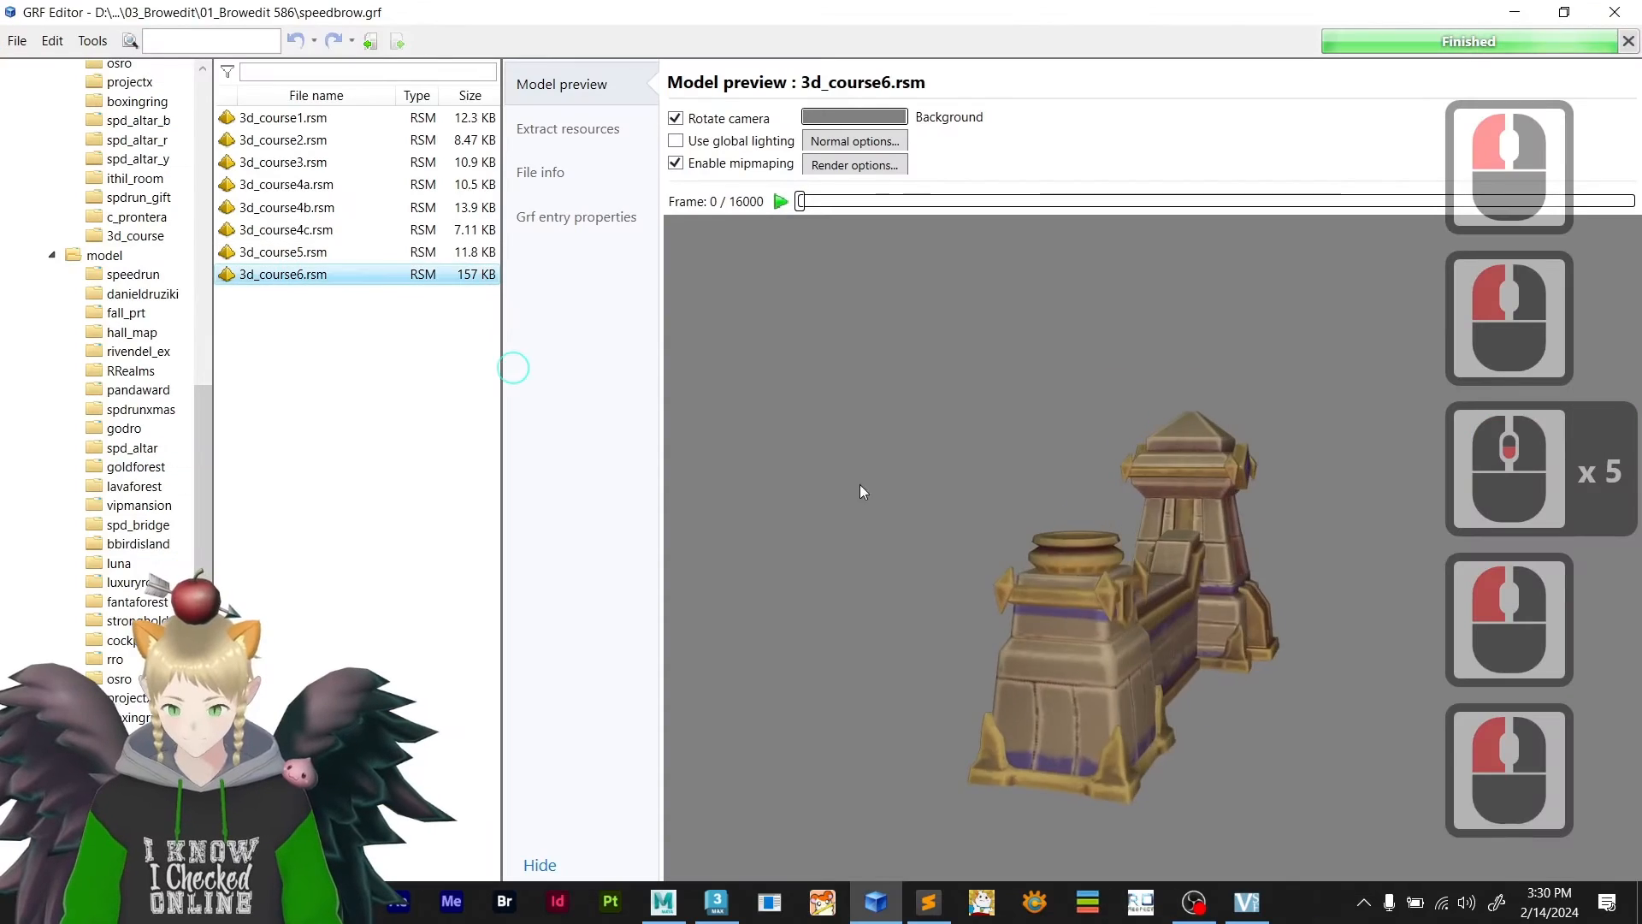
- Examine the 3d_course6.rsm wall and tower model from several sides in the GRF Editor preview
left_click_drag(861, 486, 743, 643)
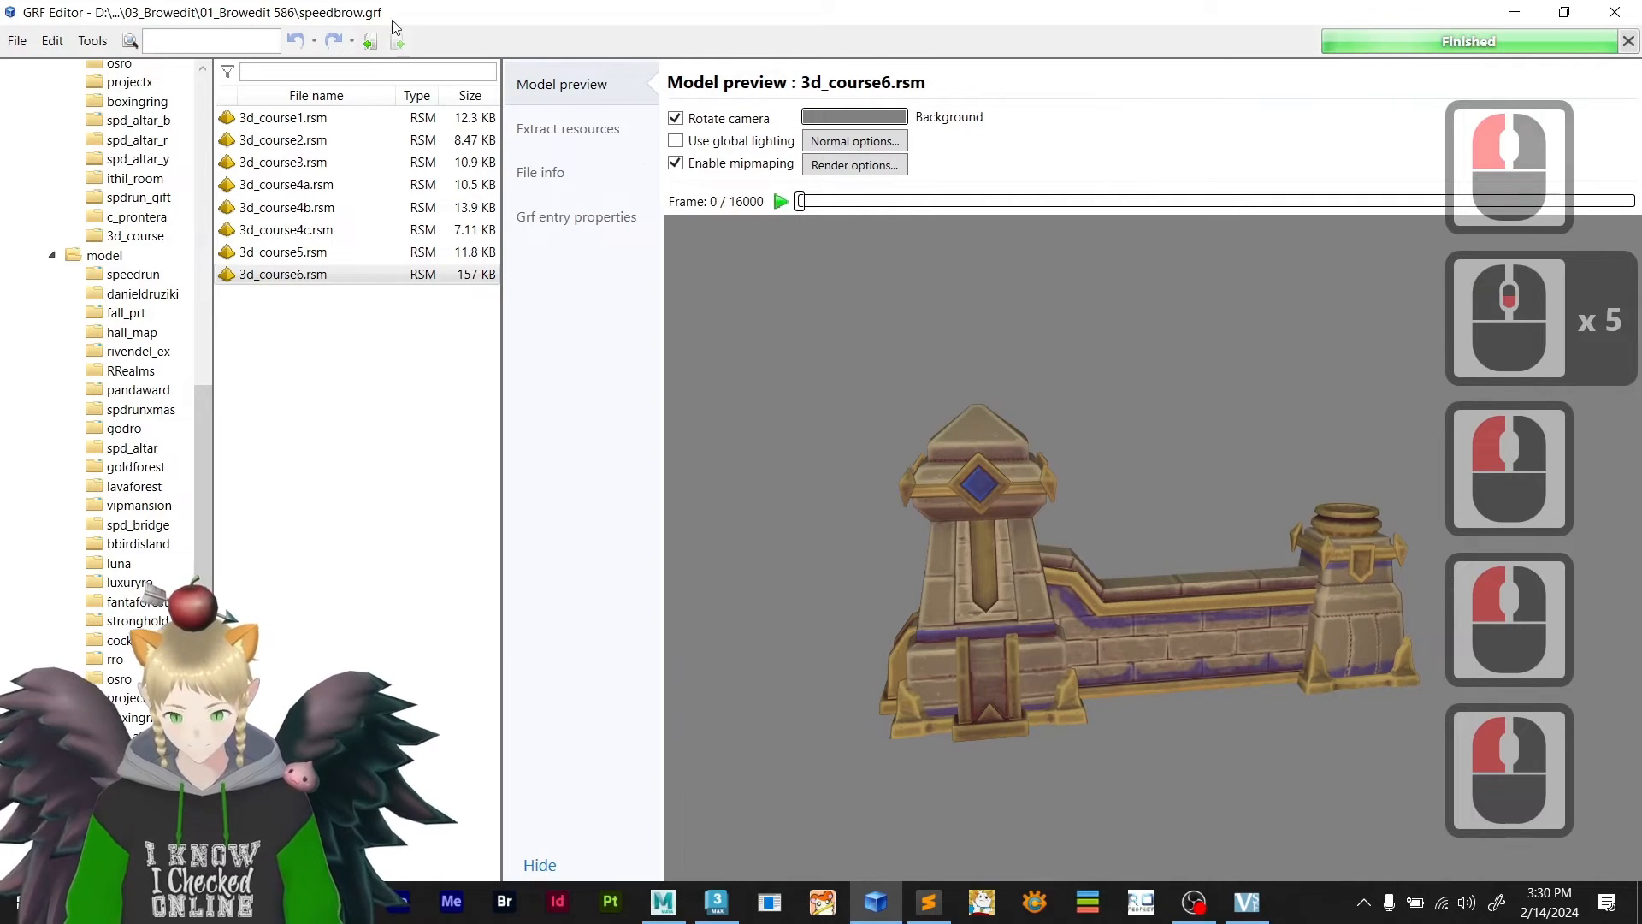
left_click_drag(1078, 682, 964, 747)
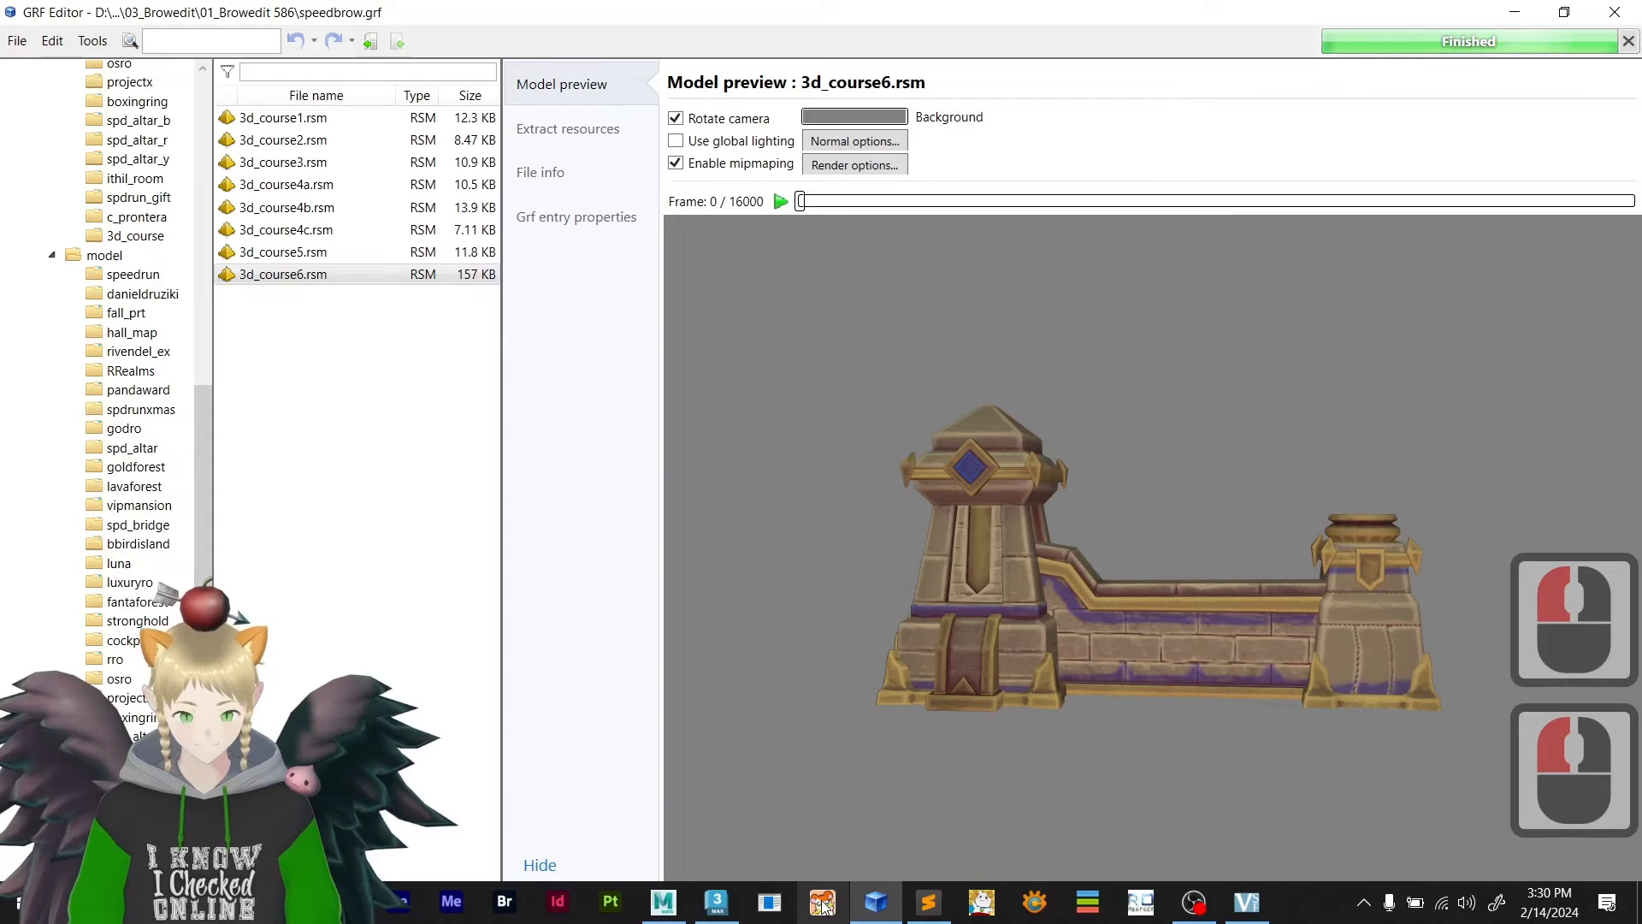
- Launch BrowEdit and open the data\izlude.rsw map, filtering the map list by izlud
left_click(823, 903)
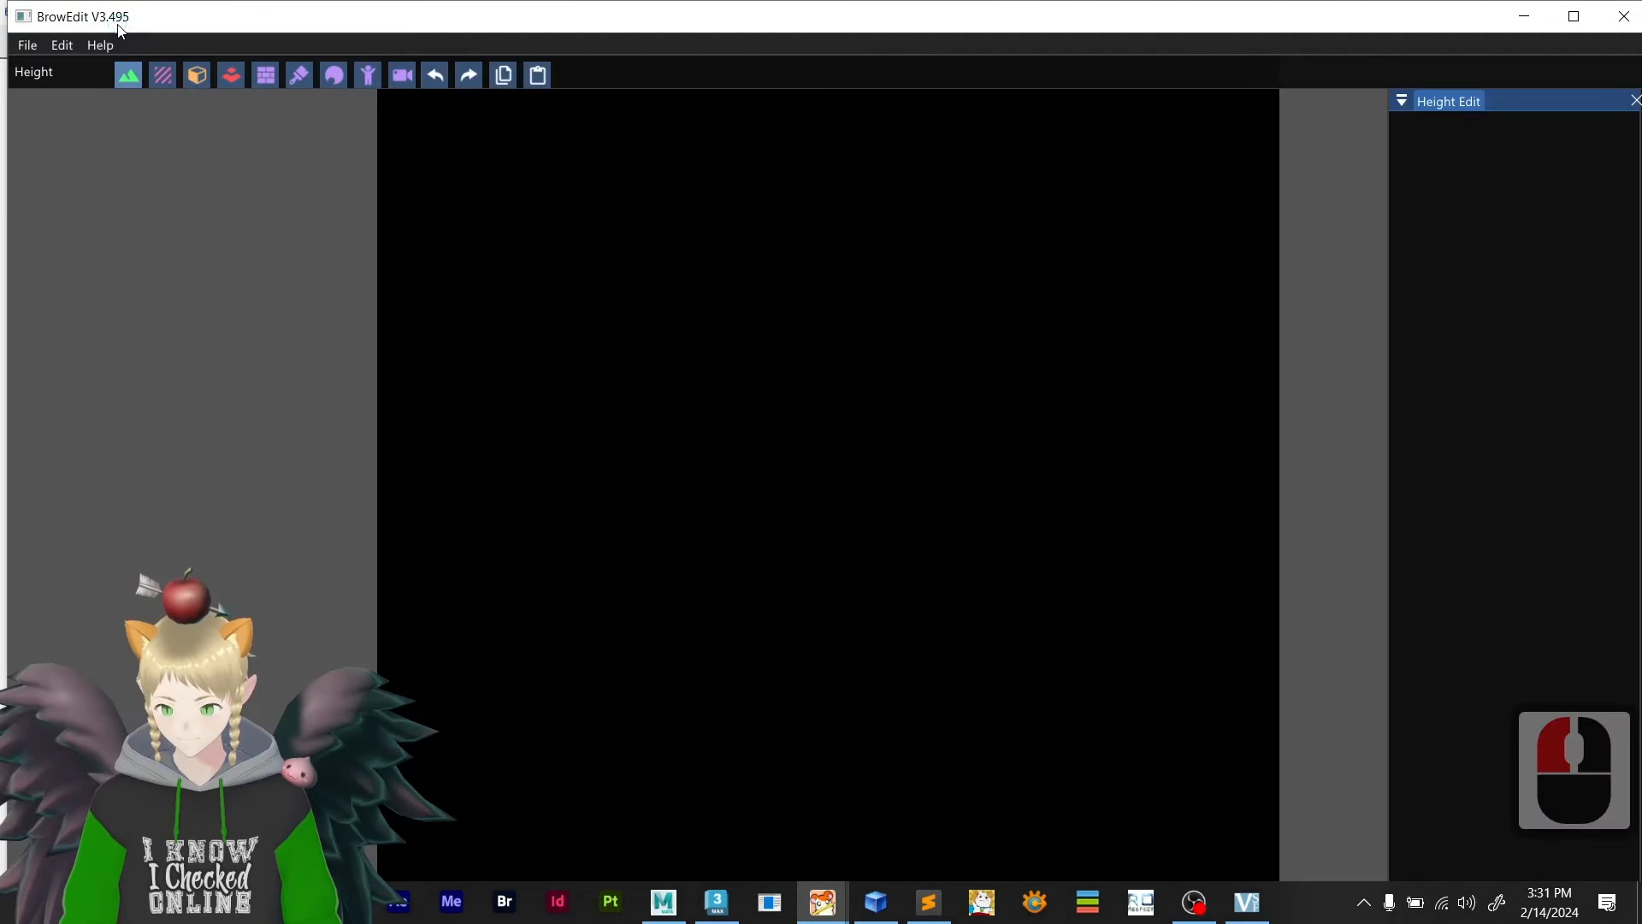
left_click(22, 40)
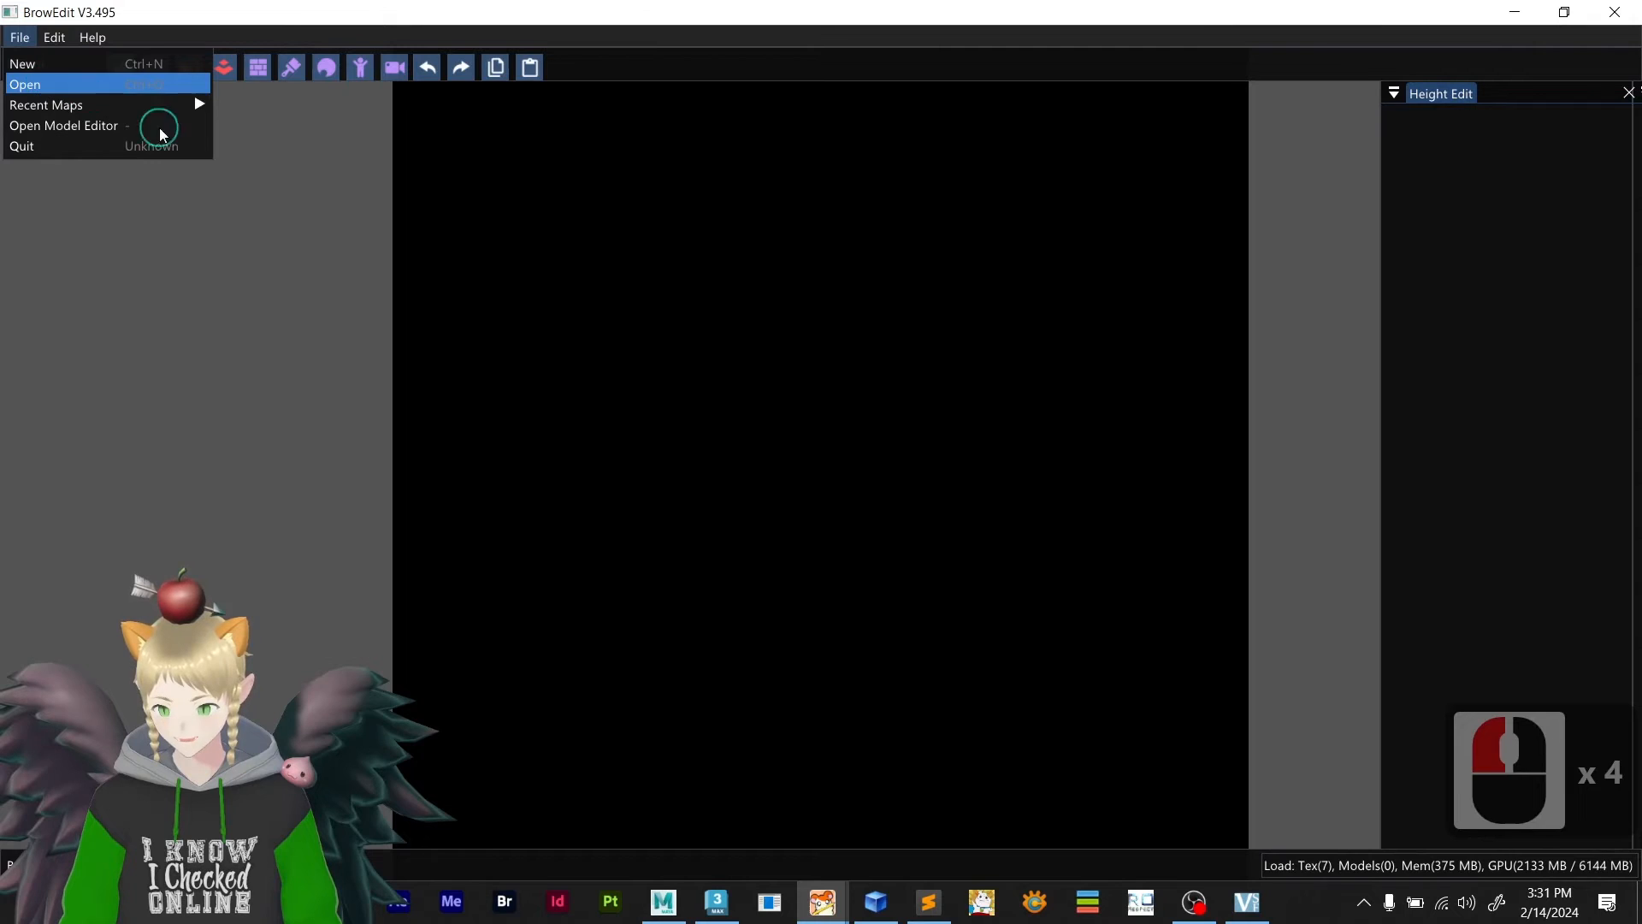
type("iz")
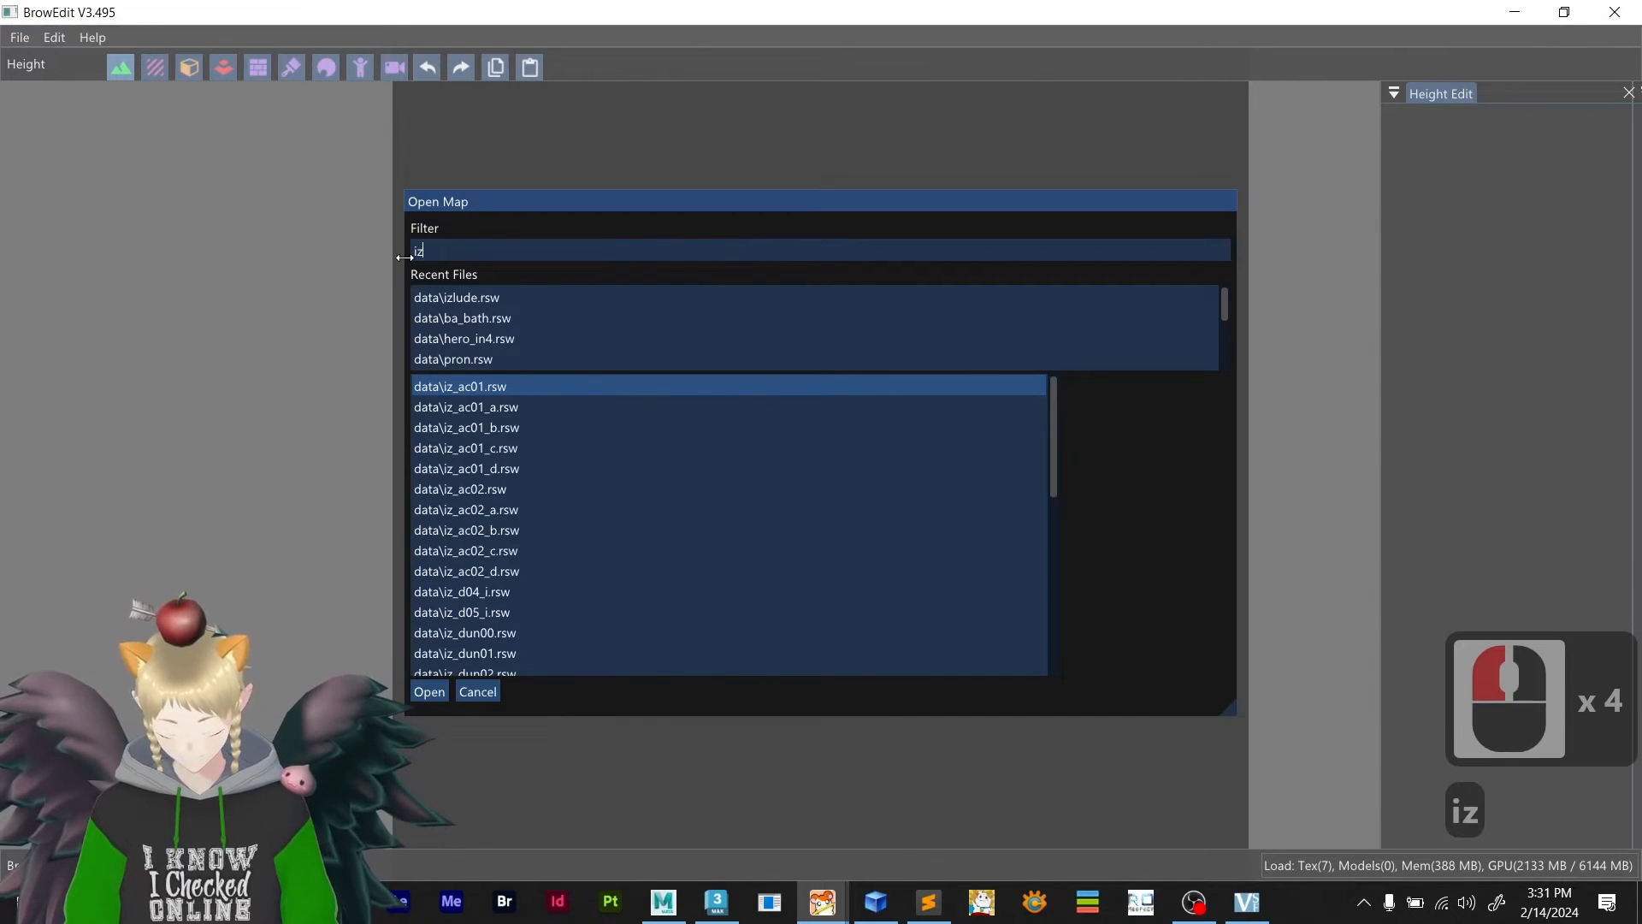
type("lud")
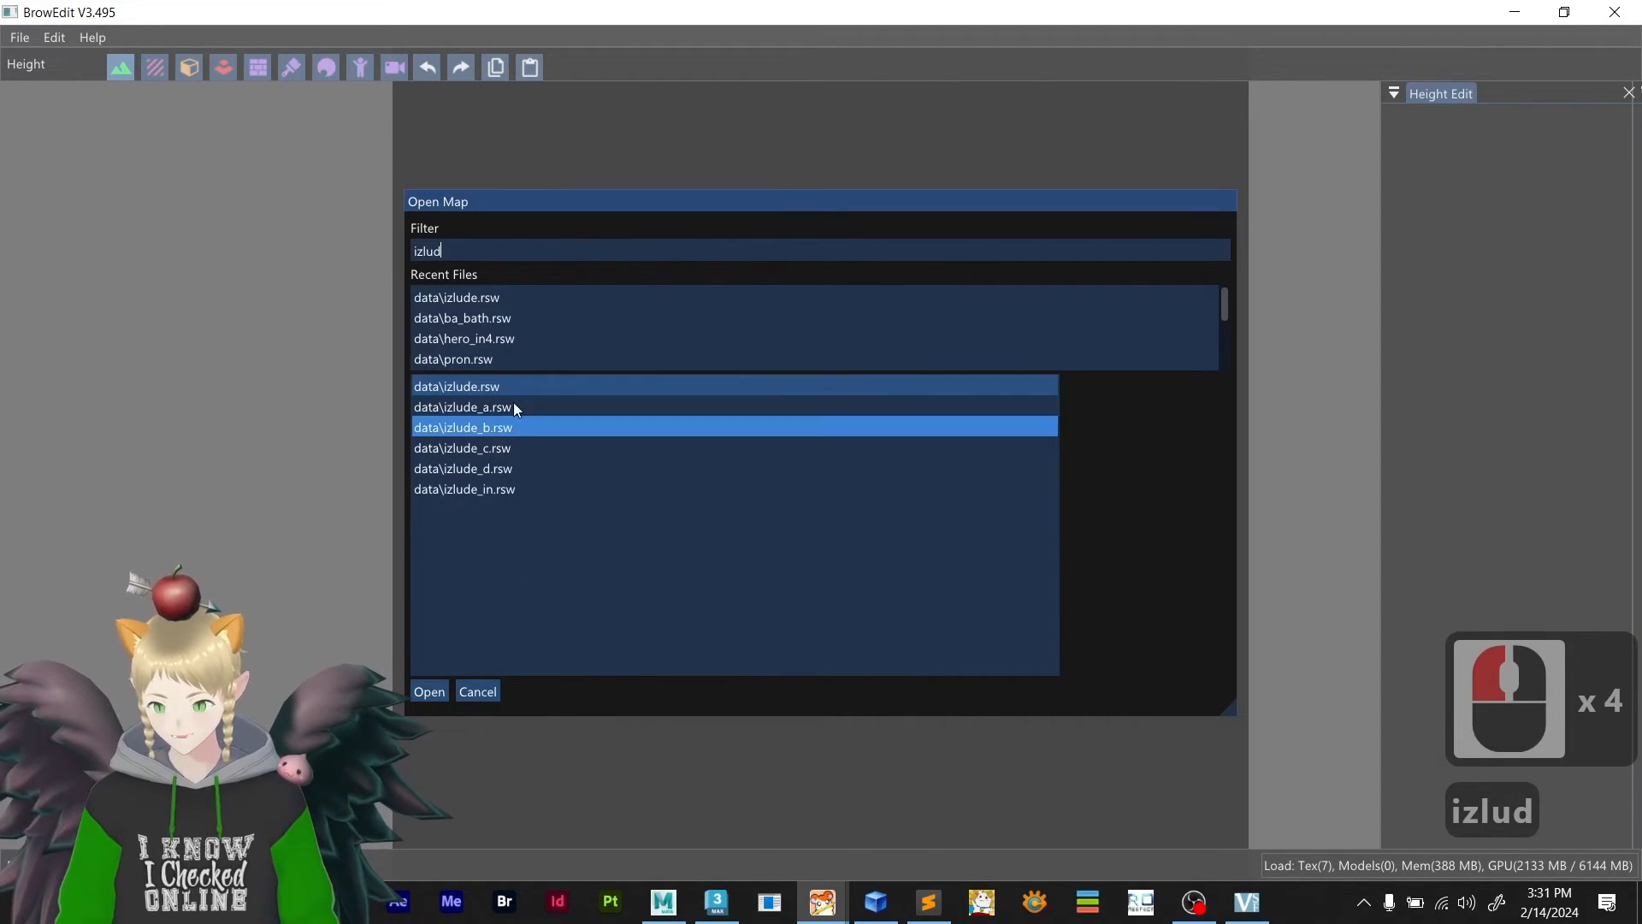
left_click(429, 689)
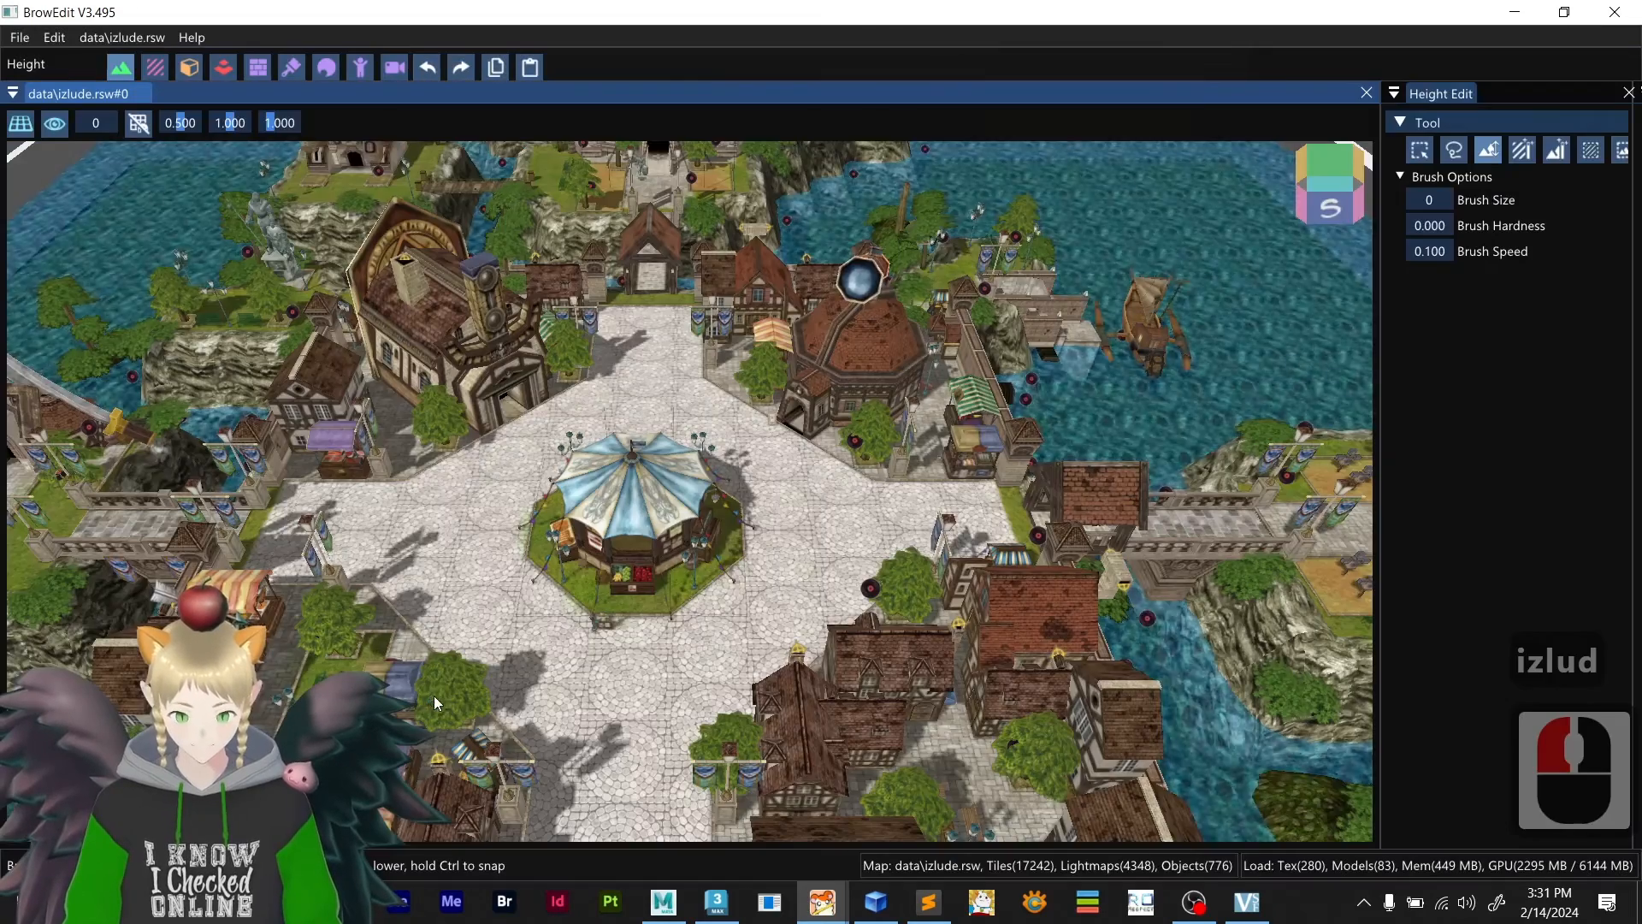
- Look over the izlude town map and switch the editor to Object mode
scroll(643, 547, "up", 4)
scroll(643, 551, "down", 4)
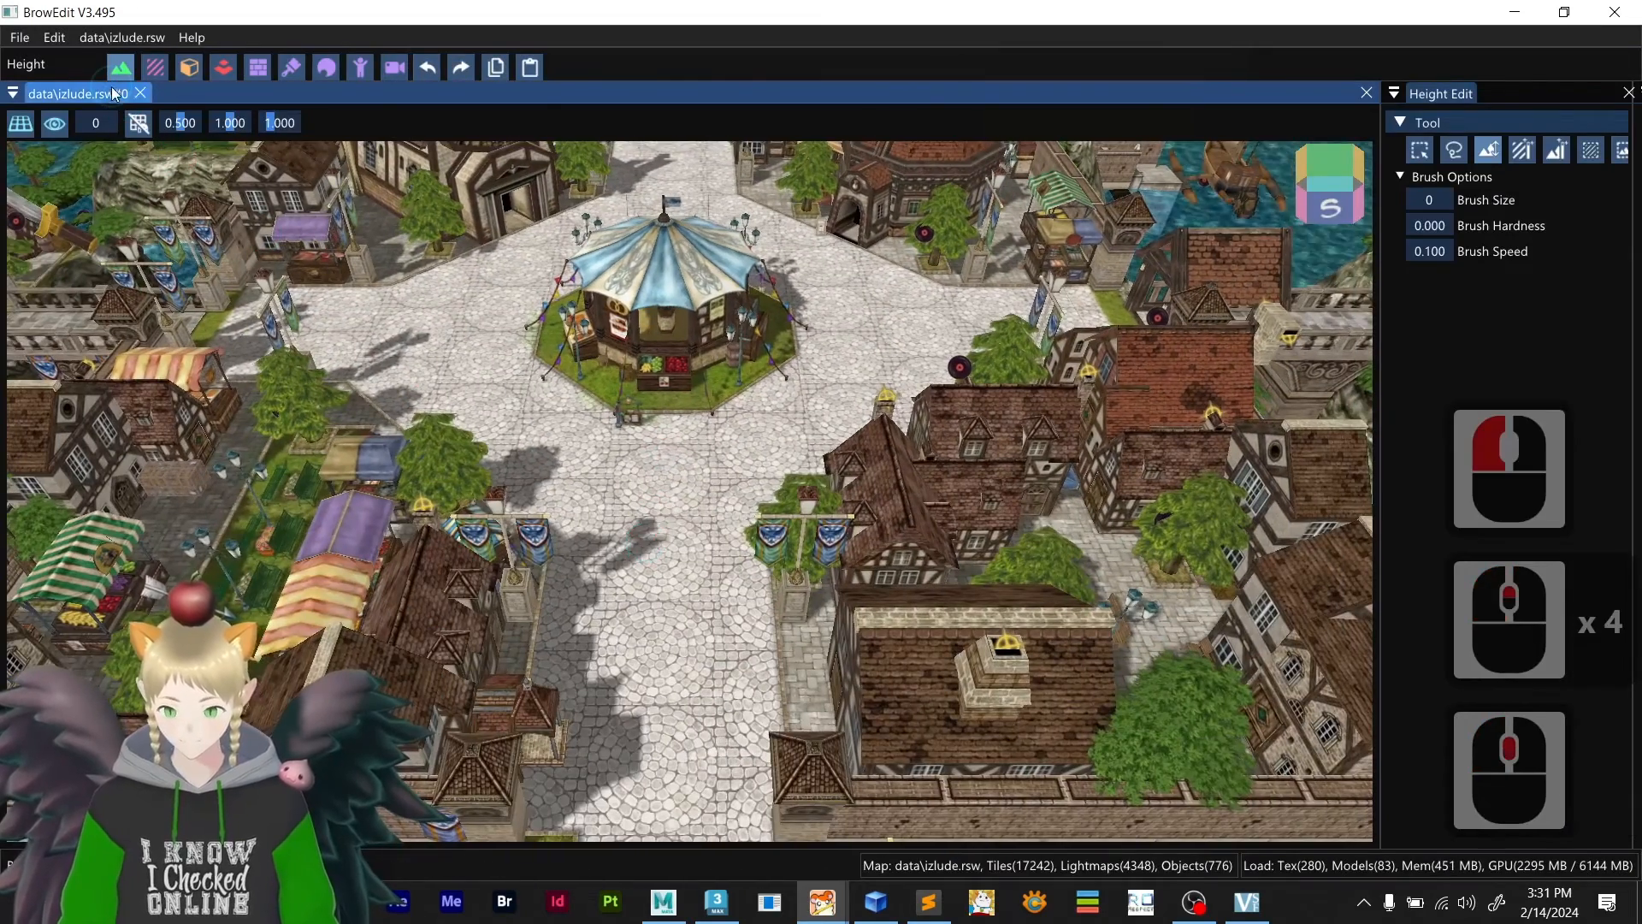
left_click(189, 67)
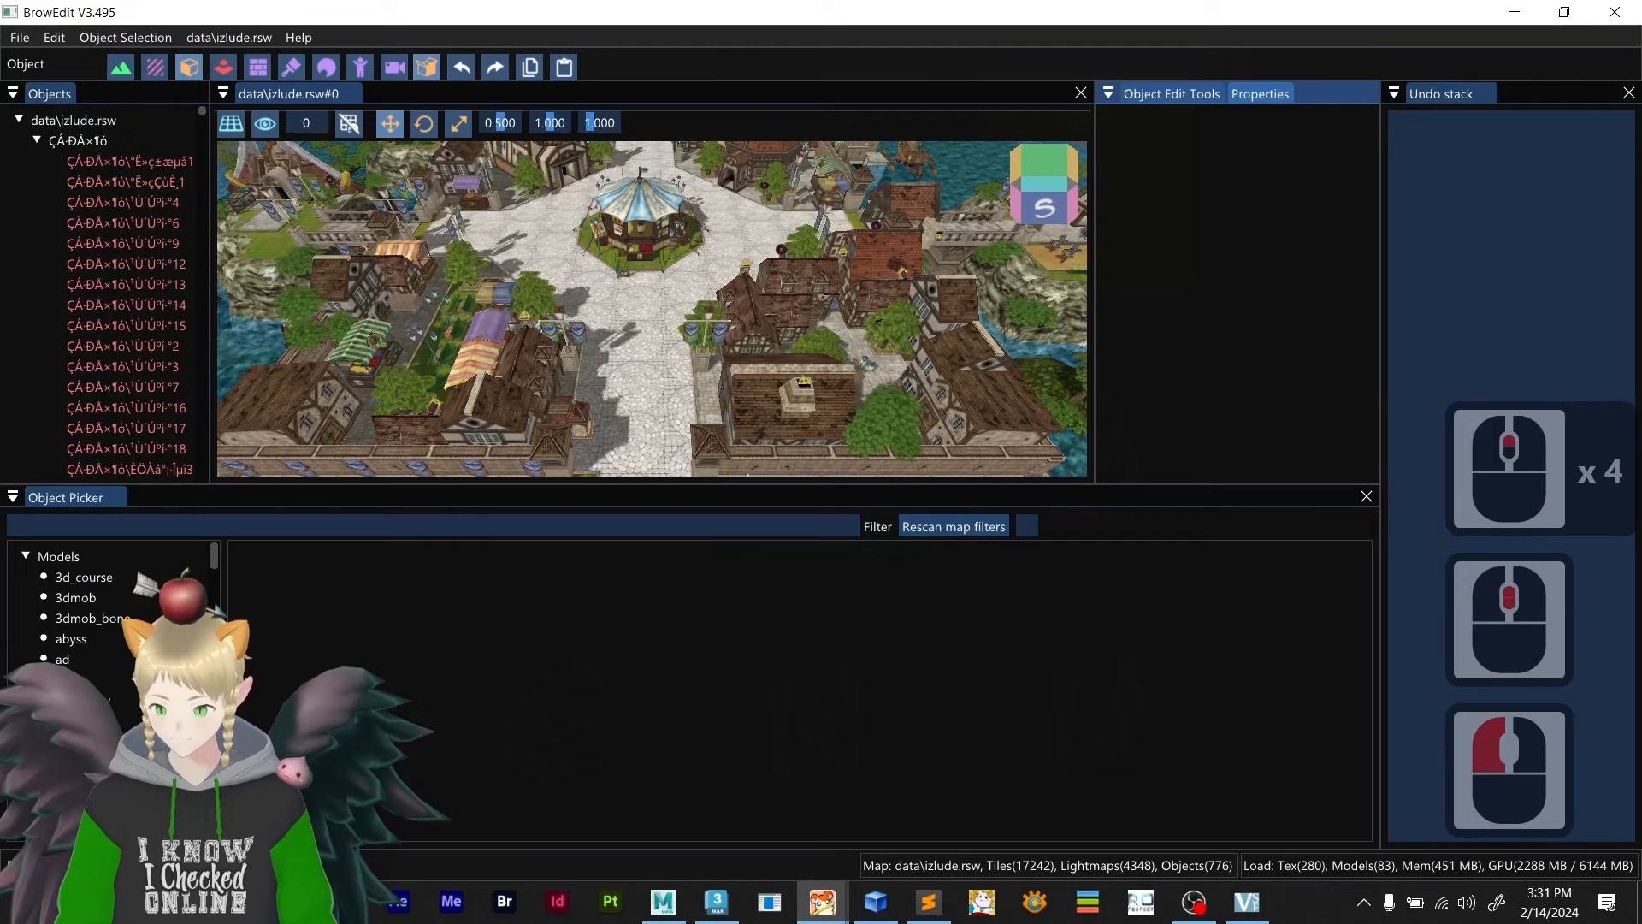
- Look through the model folder list in the Object Picker
scroll(124, 723, "down", 3)
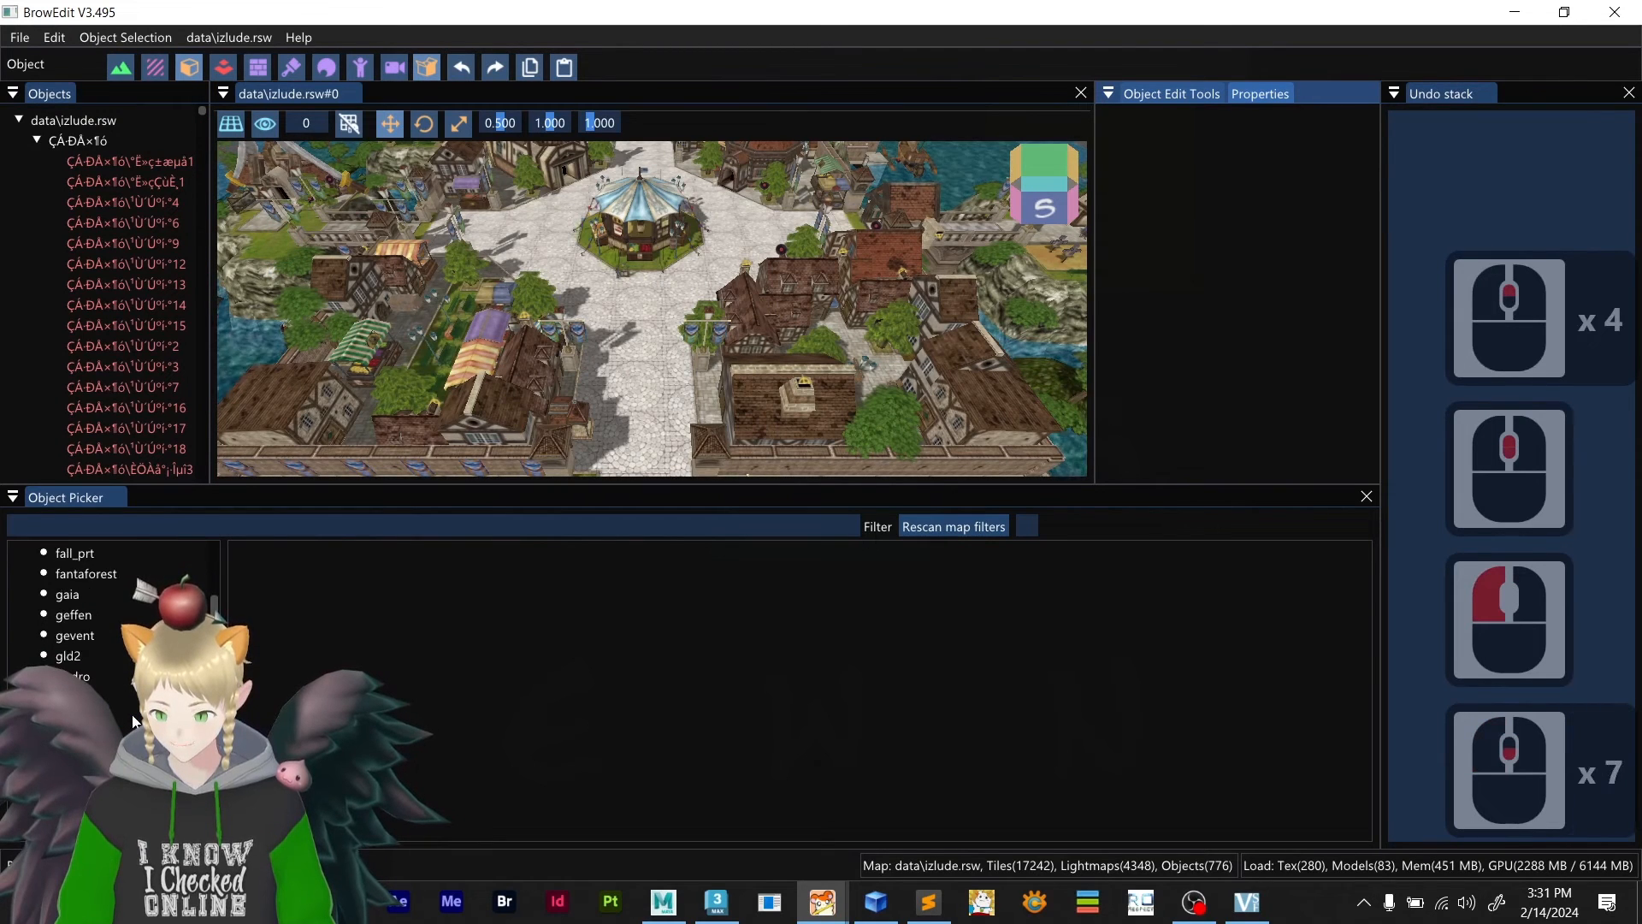
left_click(925, 898)
left_click(926, 898)
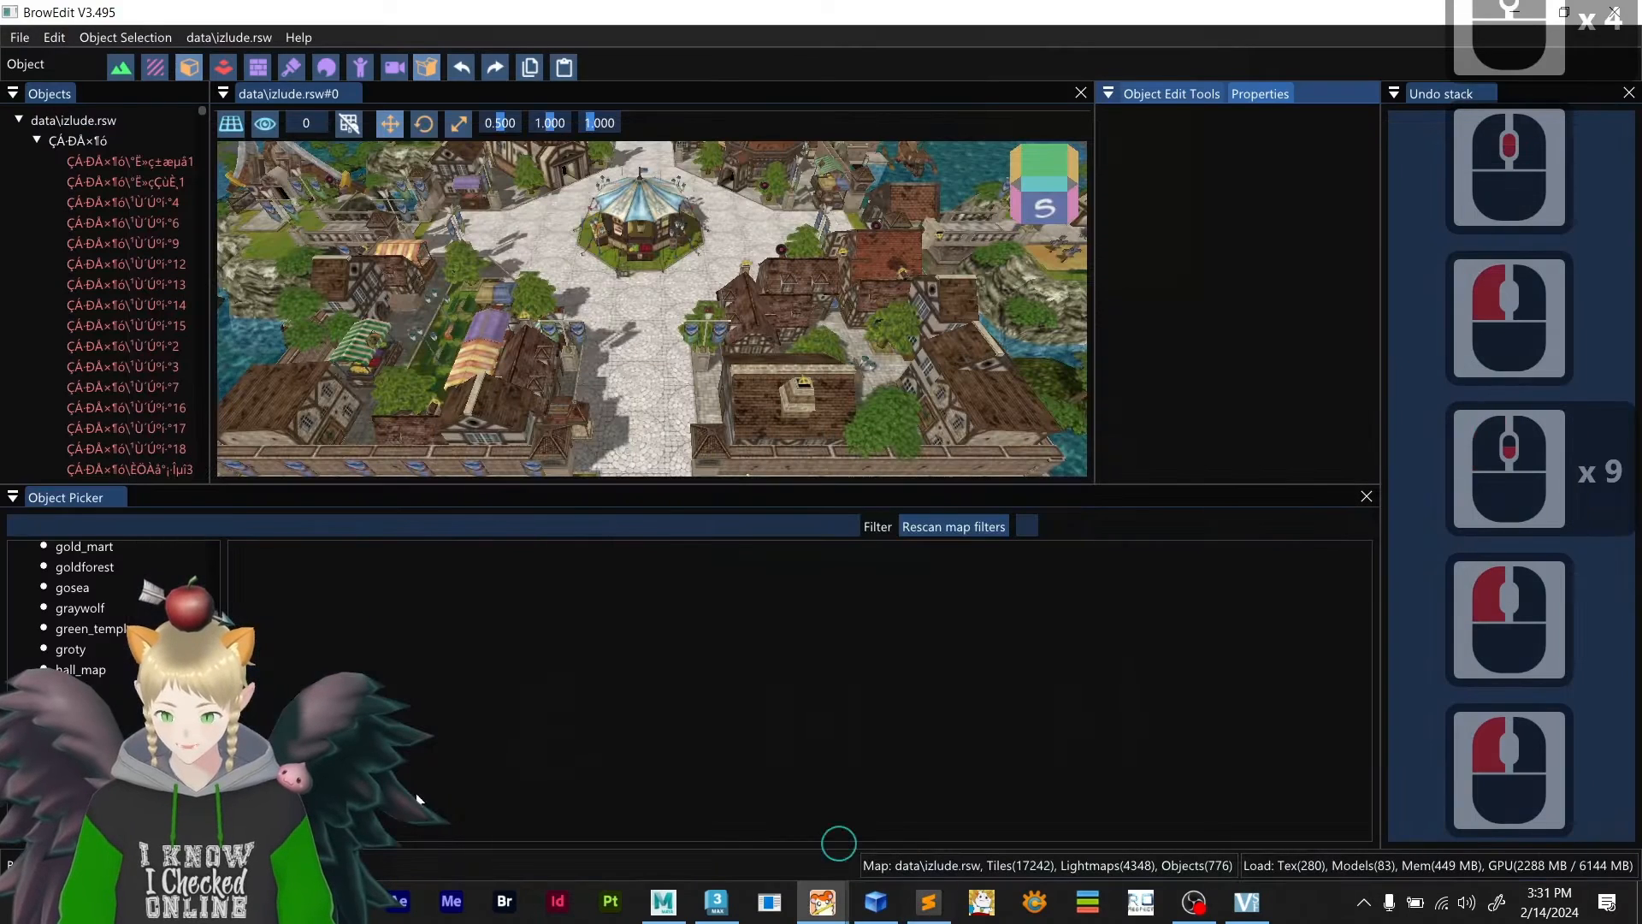
scroll(124, 684, "down", 17)
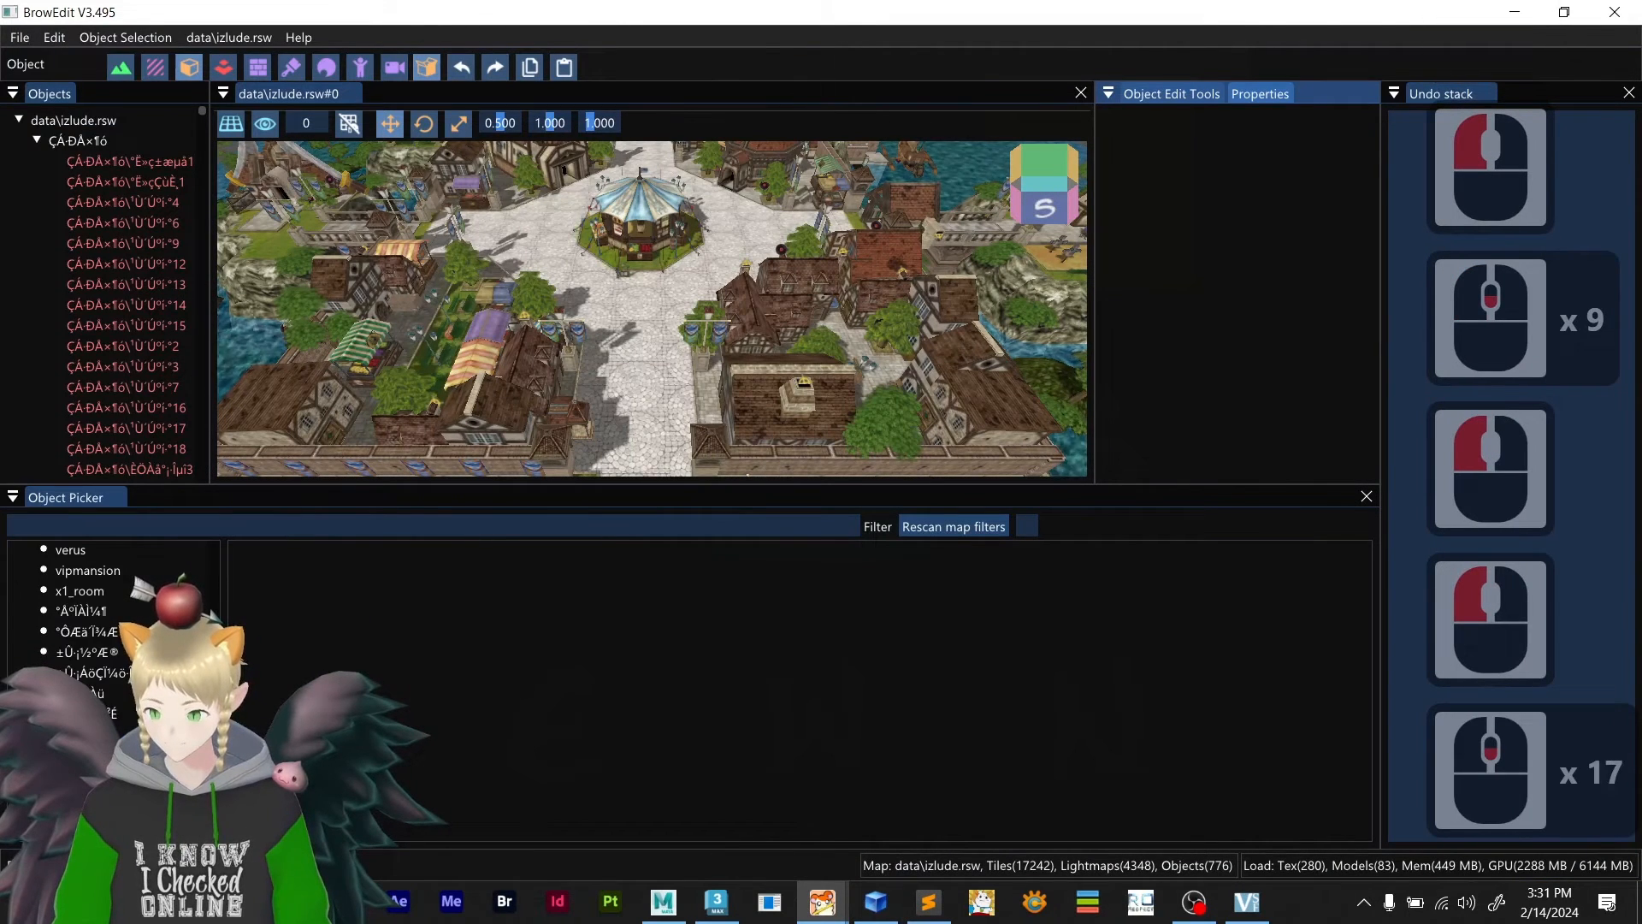
scroll(111, 616, "up", 2)
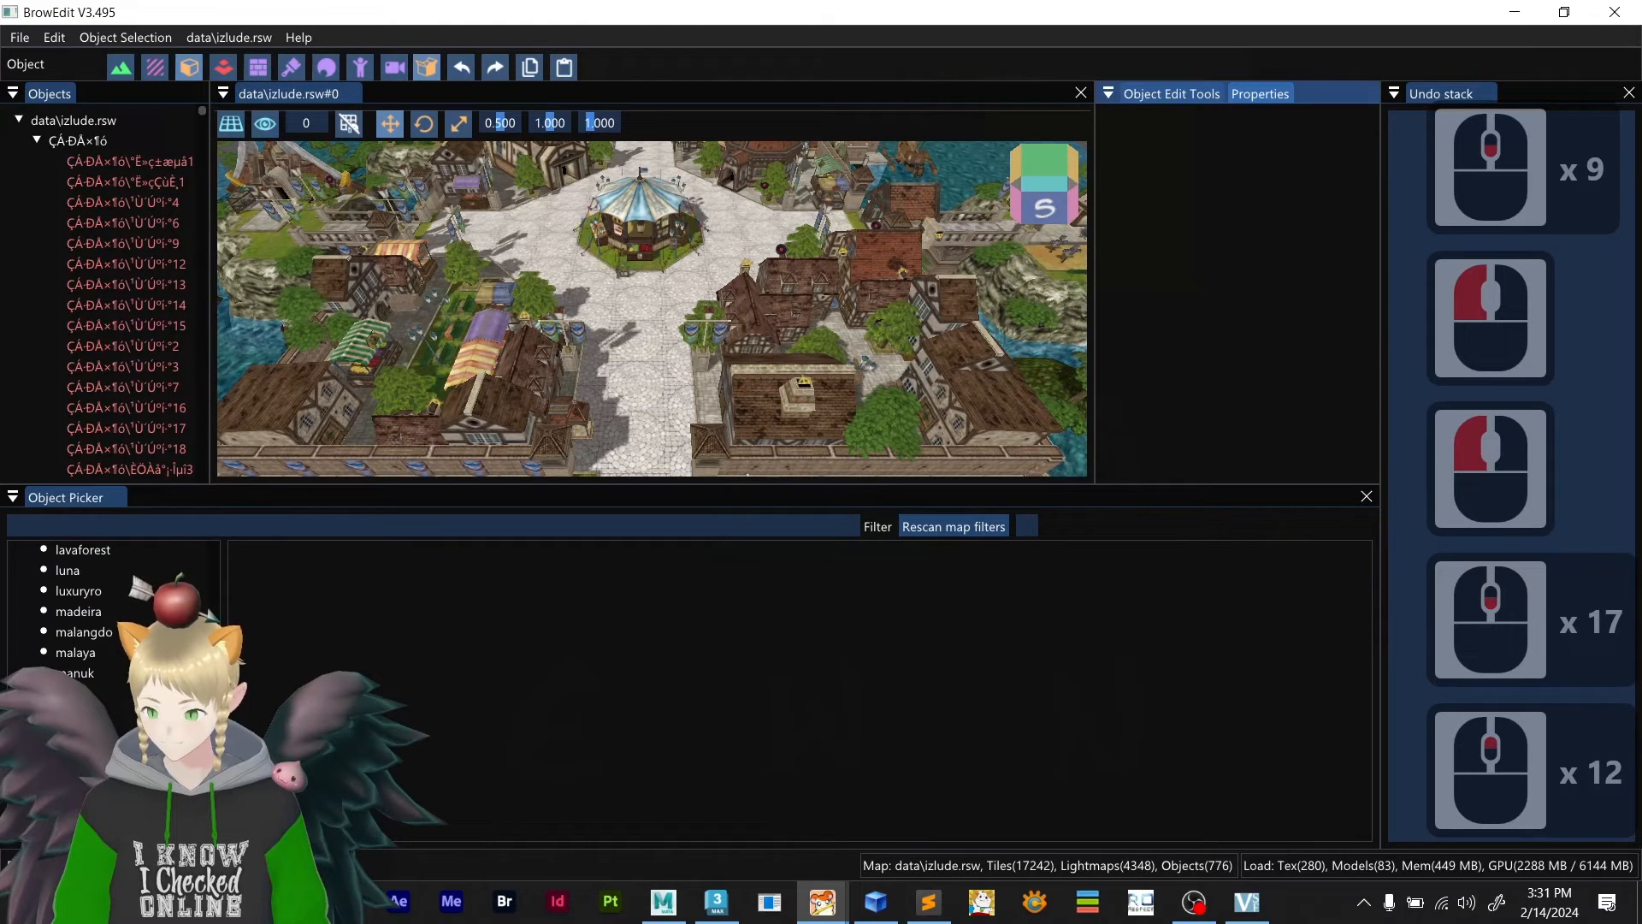
scroll(111, 608, "up", 5)
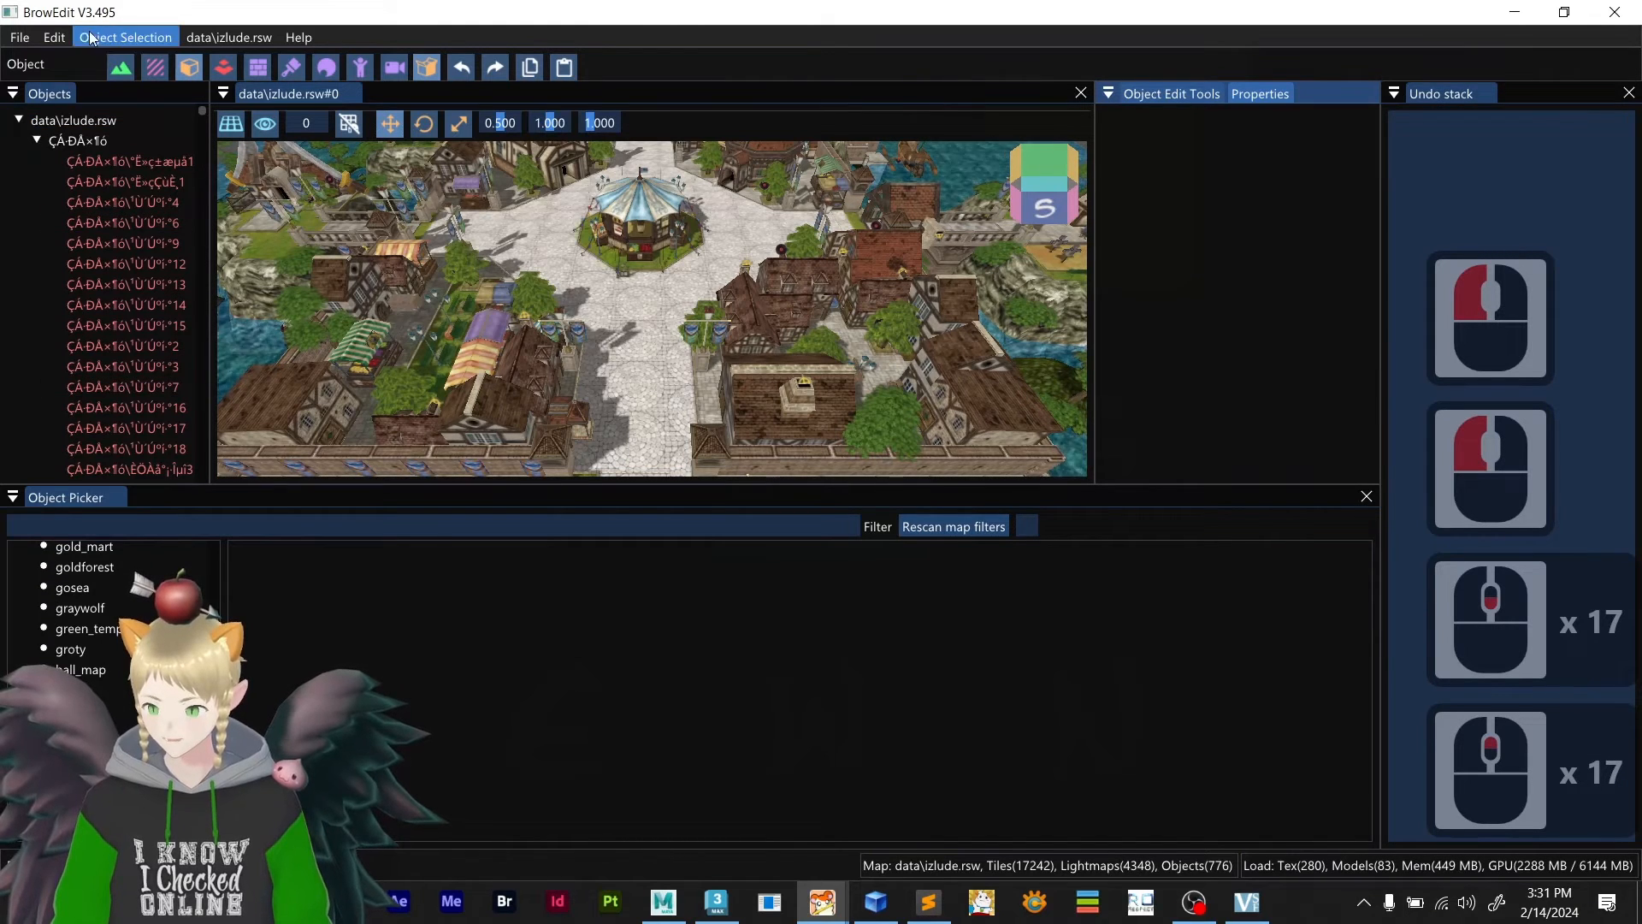
- Check the GRF file list and the remaining options in the global settings, leaving them as they are
left_click(60, 36)
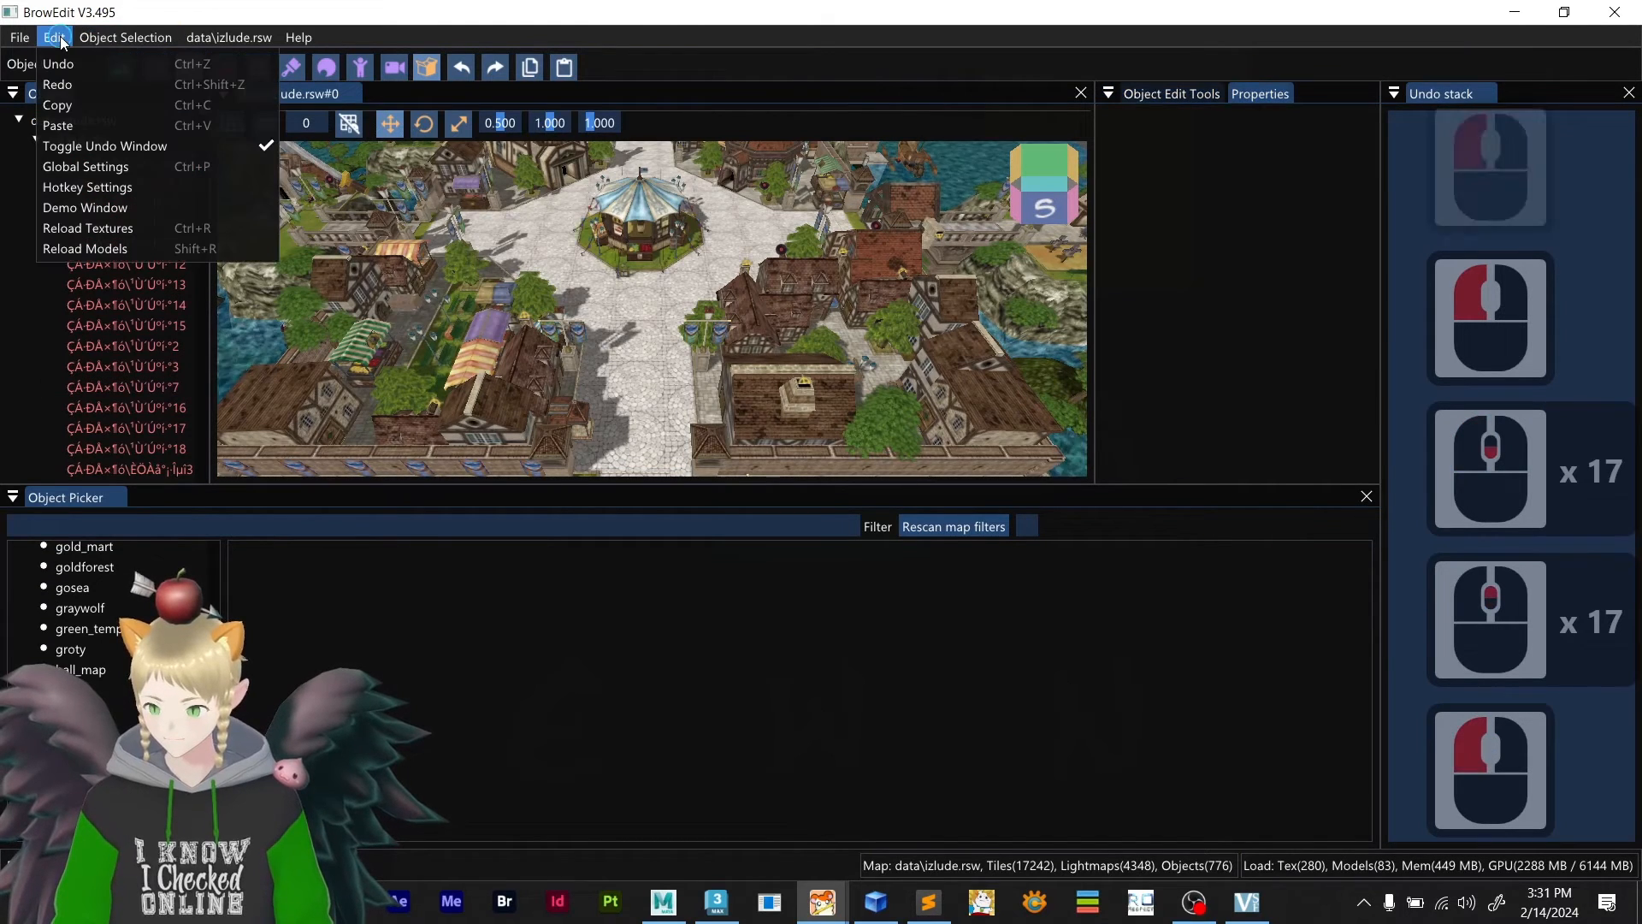
left_click(93, 167)
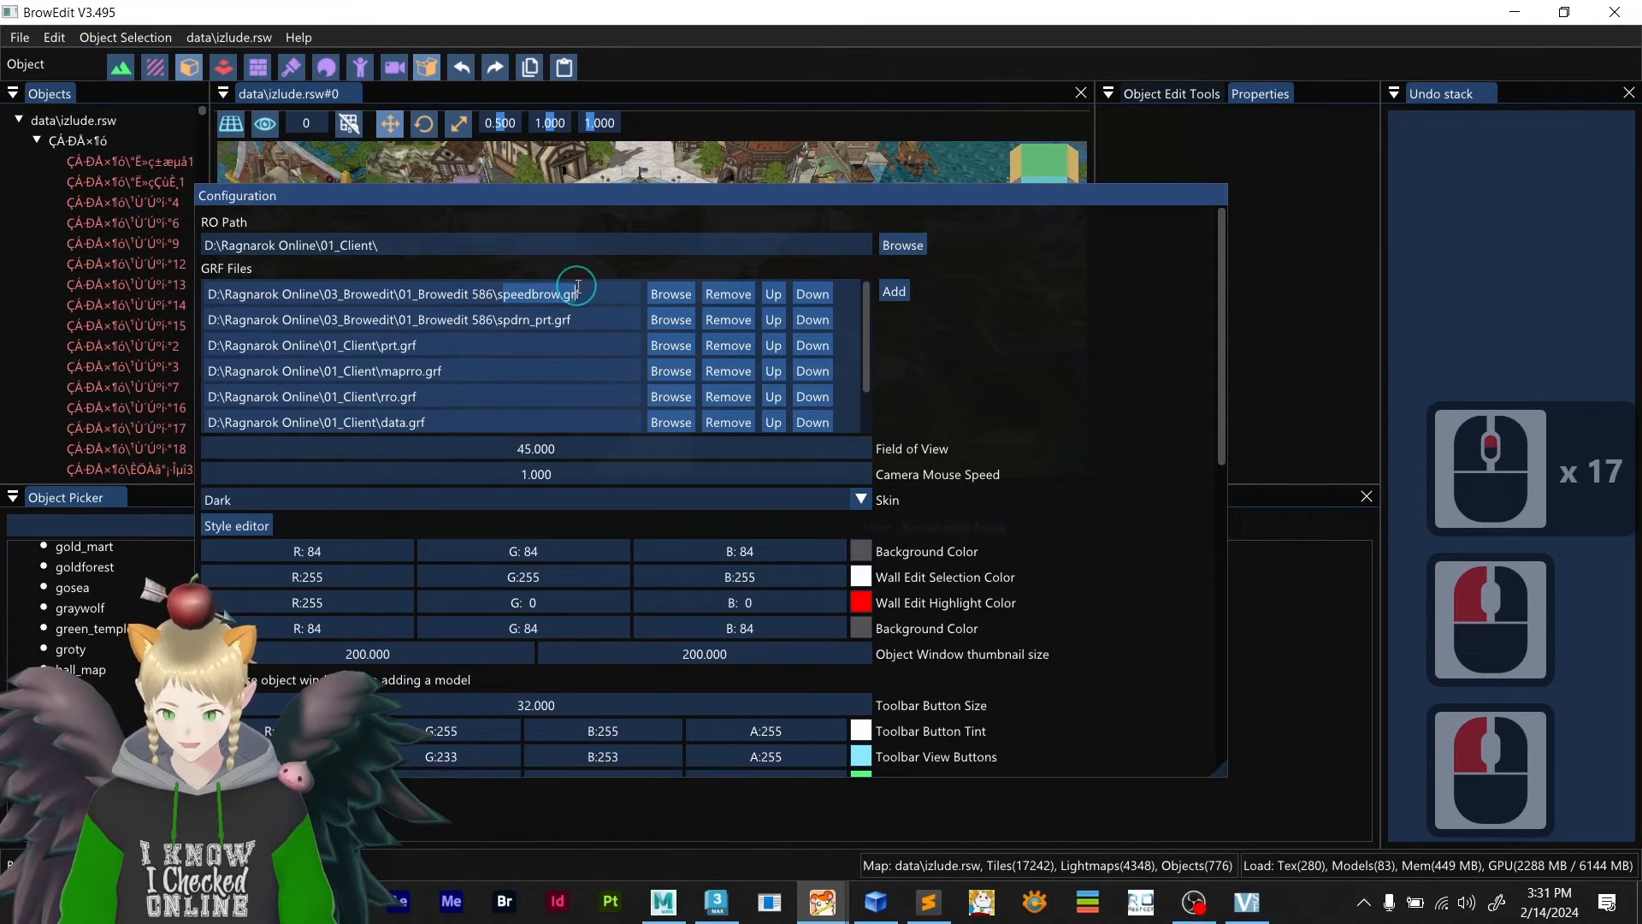
scroll(1212, 602, "down", 14)
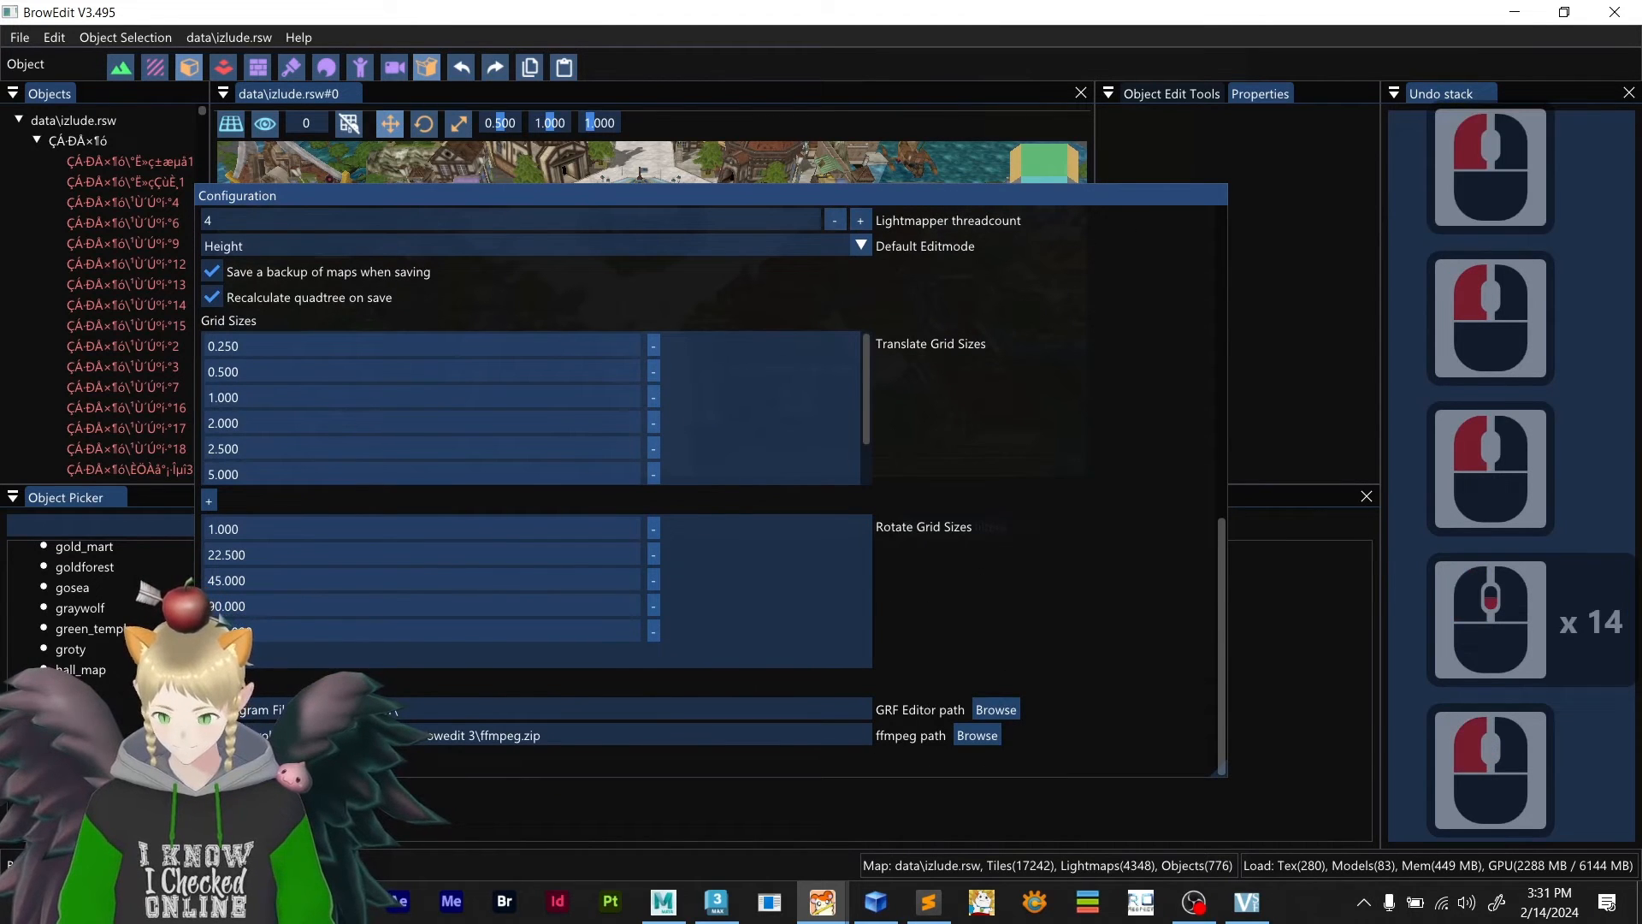
left_click(627, 542)
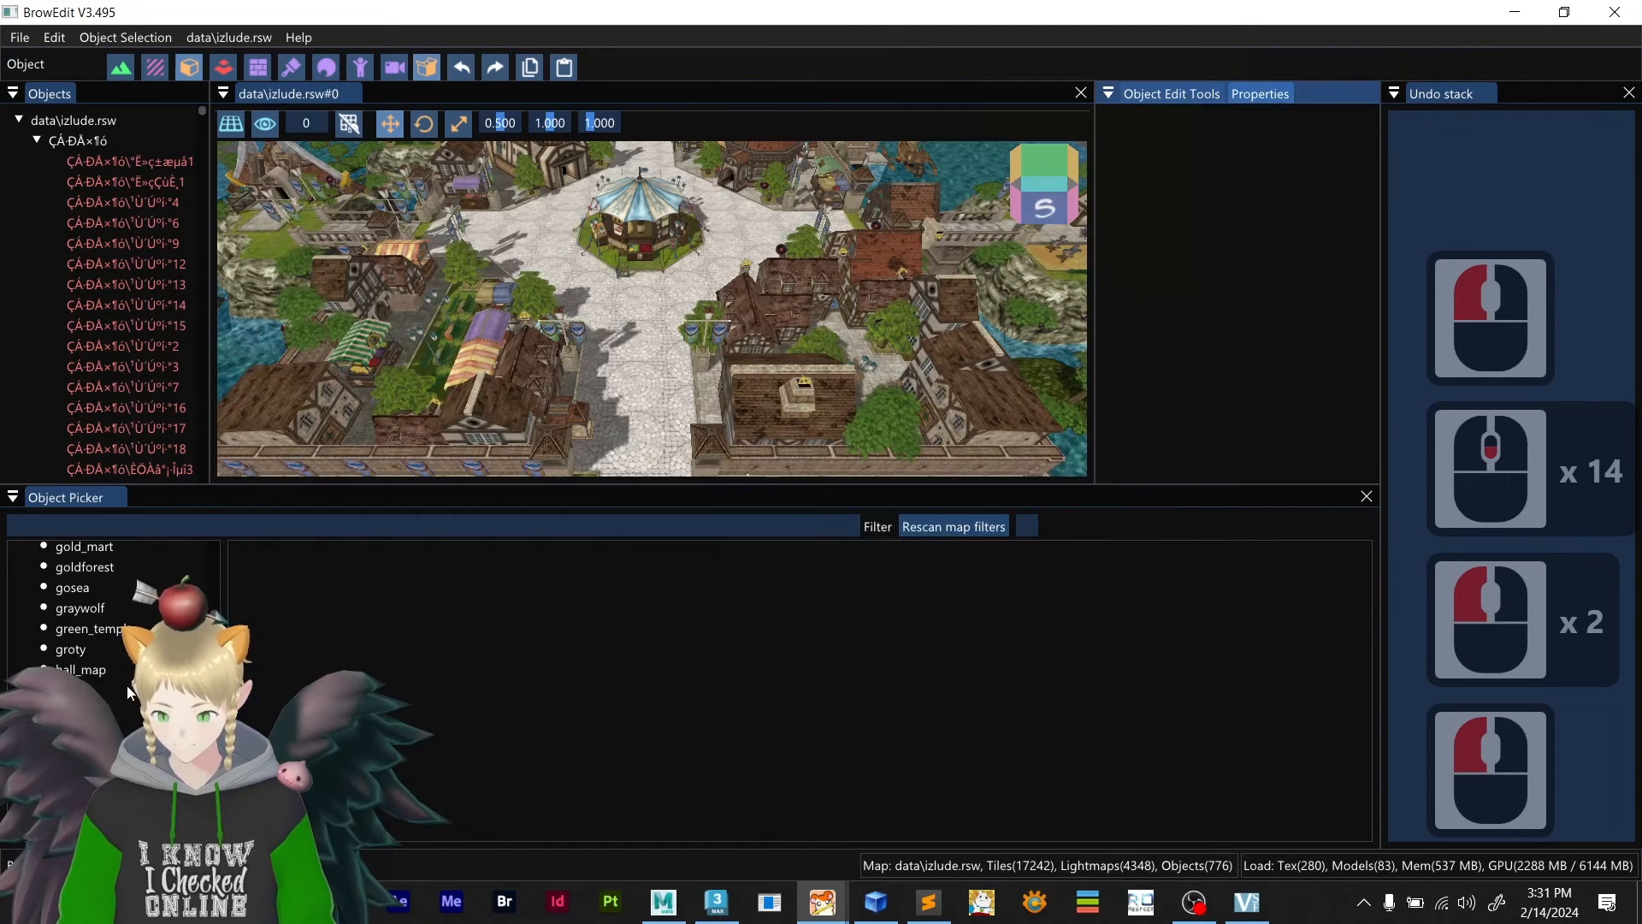
- Show the 3d_course folder's models in the Object Picker
scroll(129, 704, "down", 9)
scroll(125, 697, "down", 11)
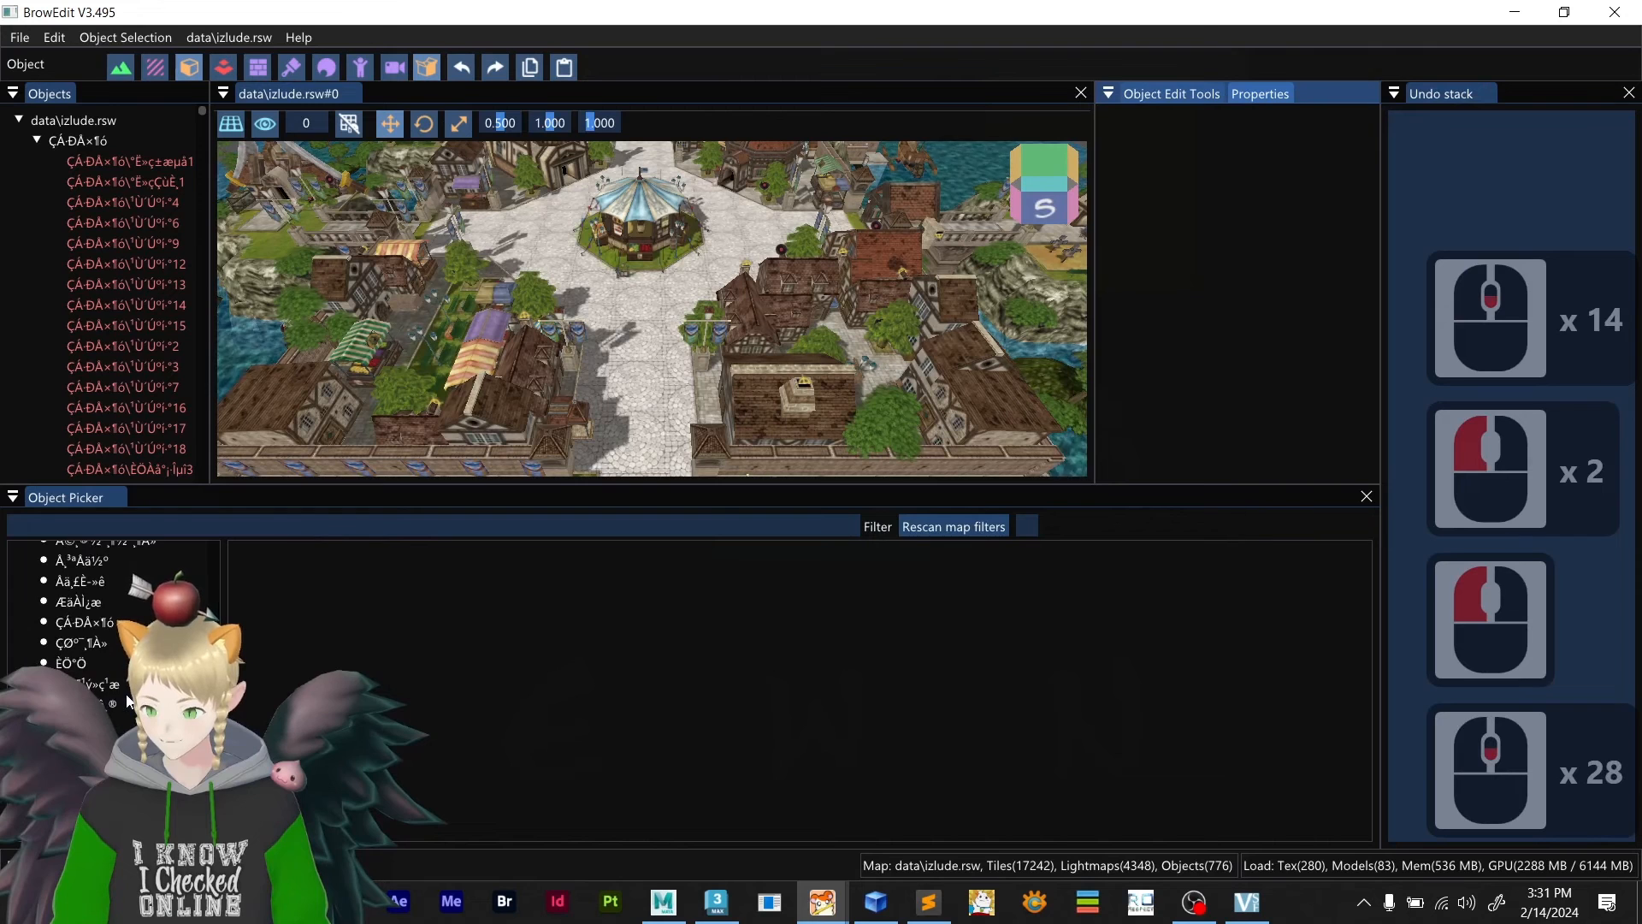
scroll(128, 701, "down", 14)
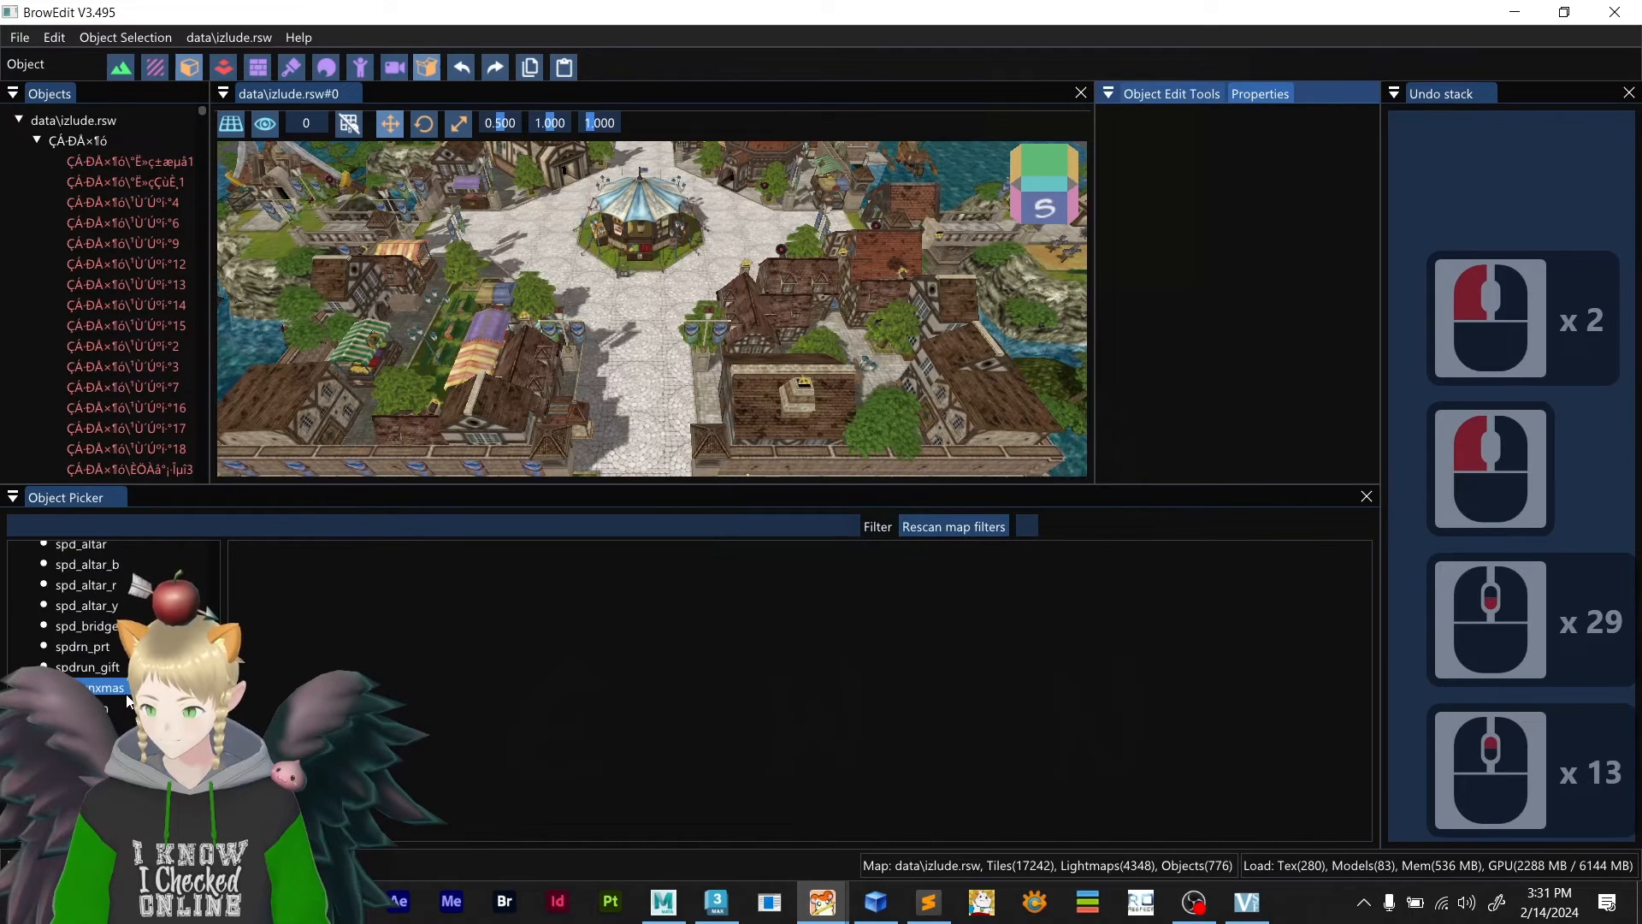
scroll(128, 701, "up", 9)
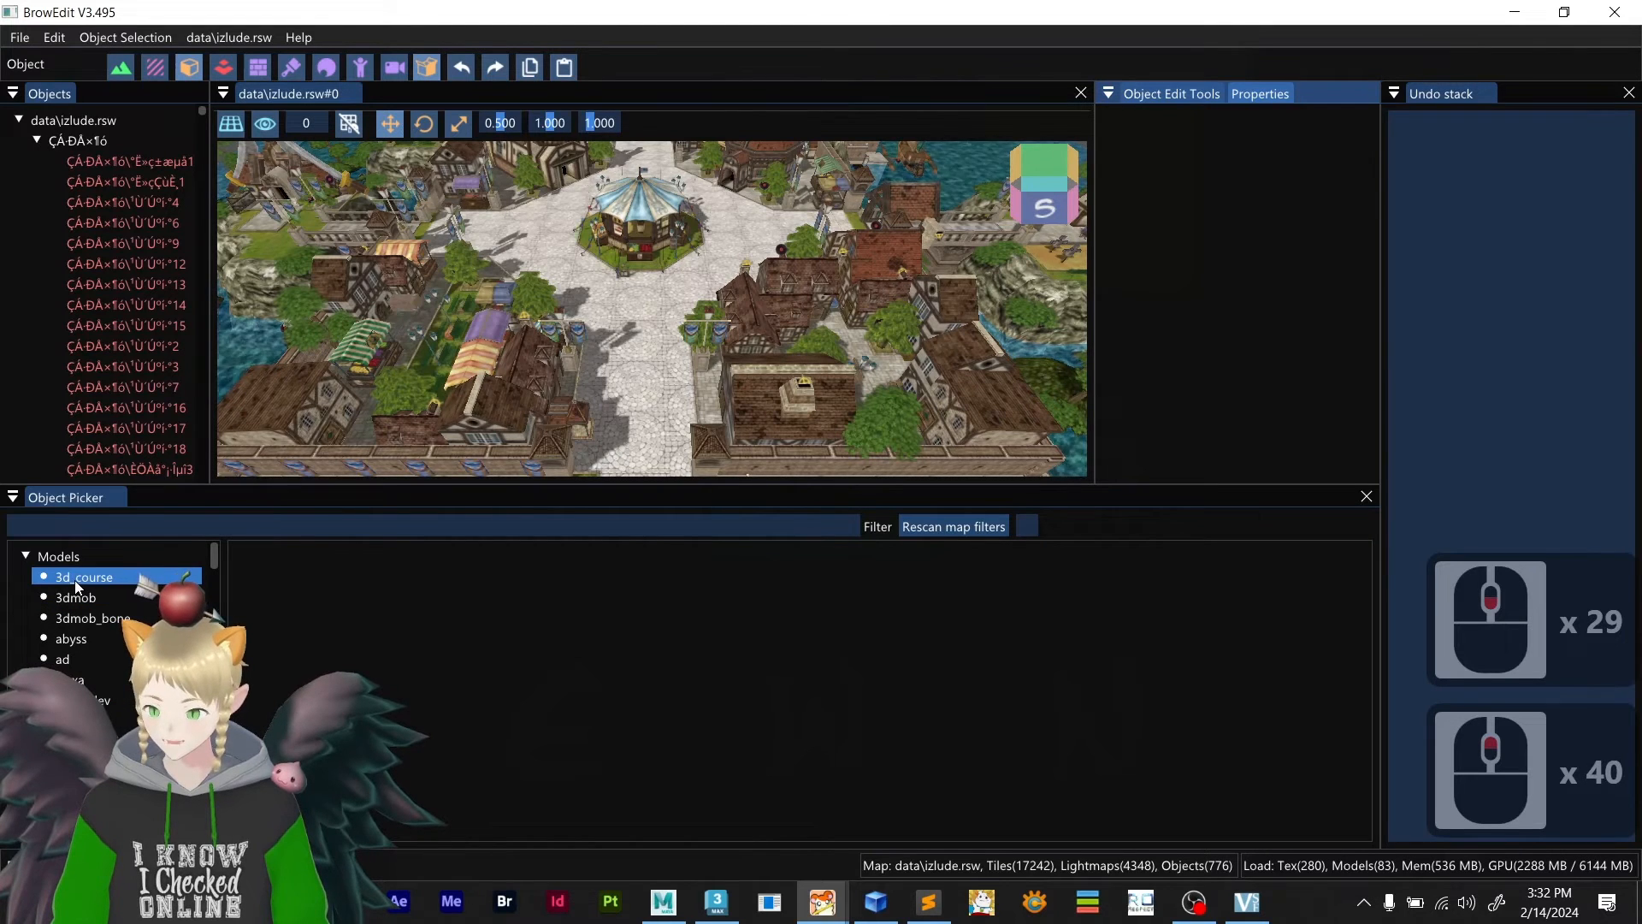
left_click(75, 577)
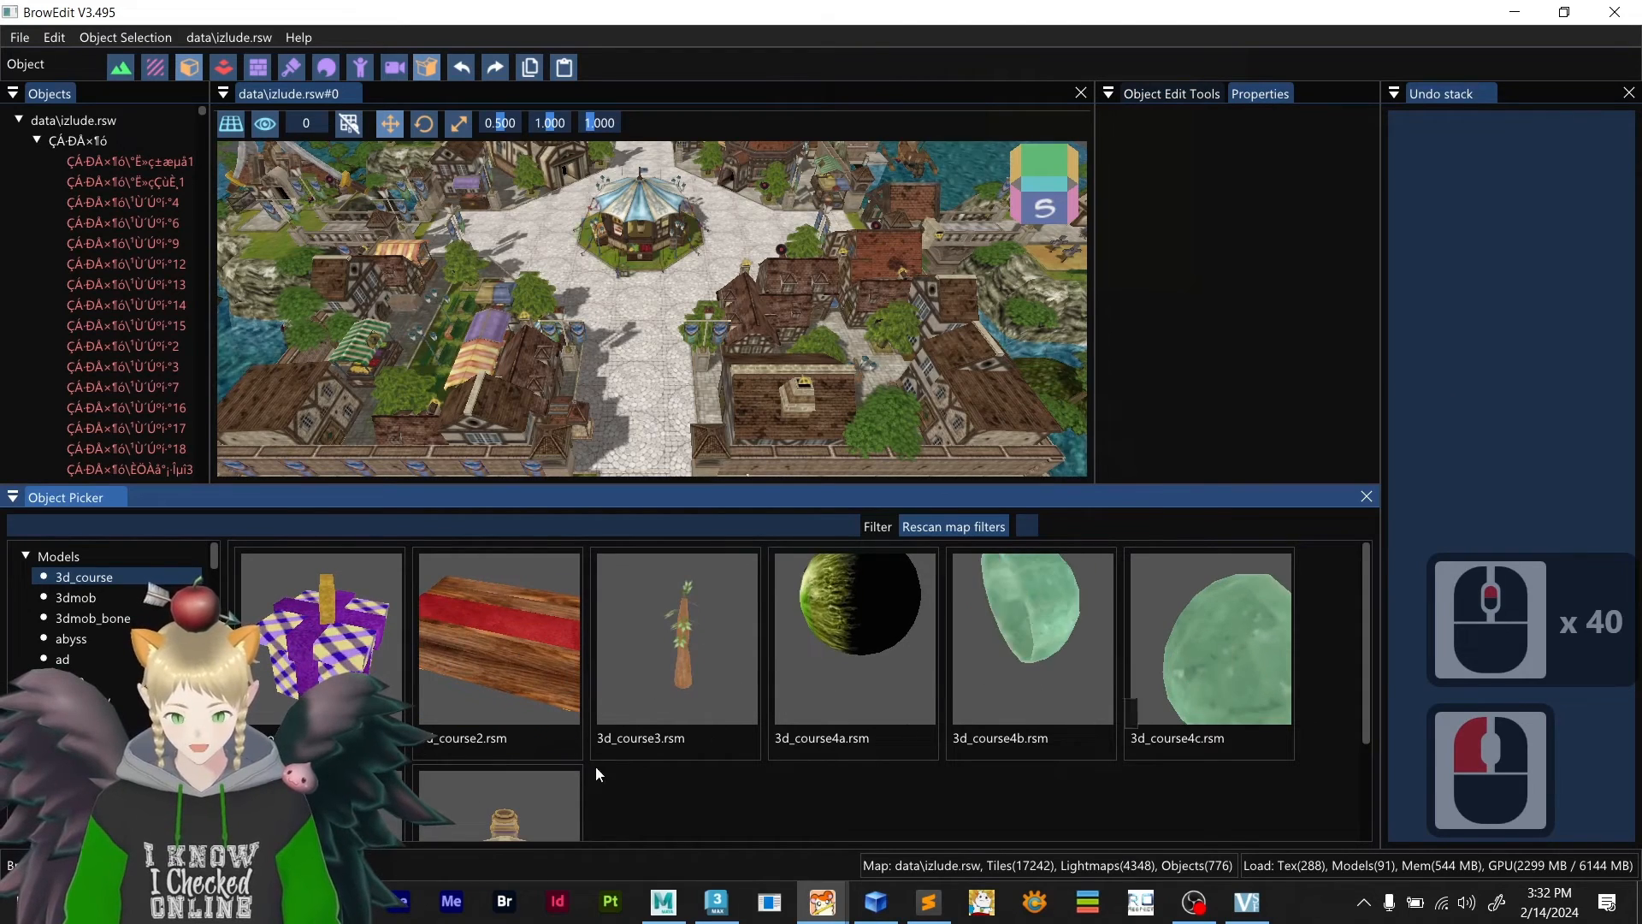
scroll(556, 753, "down", 3)
- Place the 3d_course6.rsm wall model on the stone plaza in front of the striped tent, at about -45, 1, -125
scroll(576, 391, "up", 8)
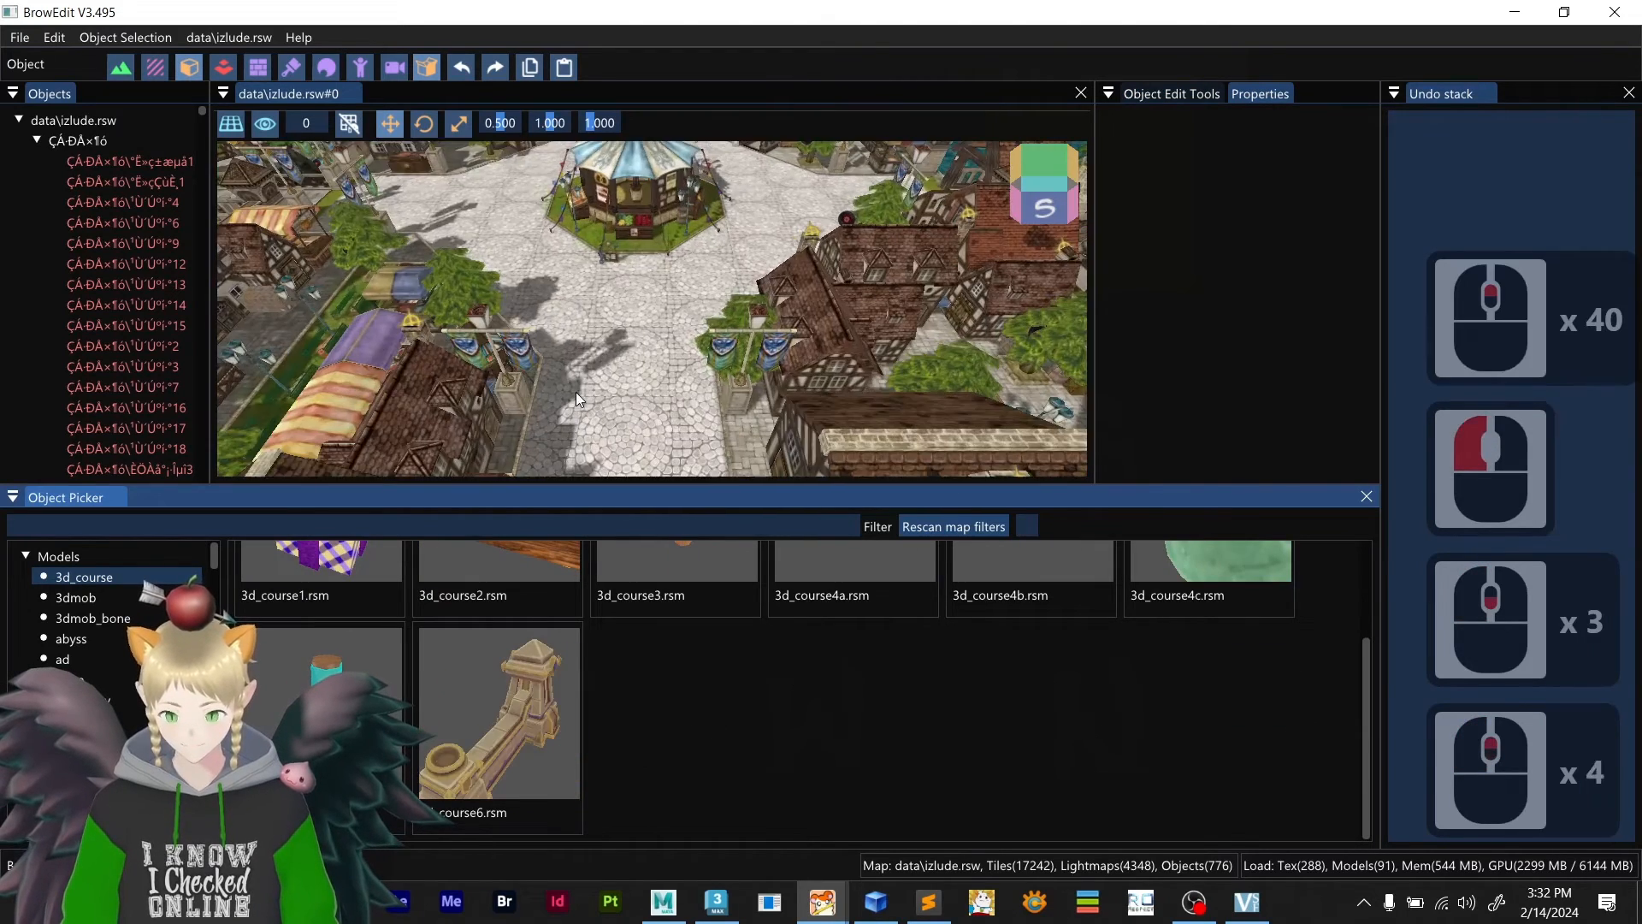
scroll(737, 427, "up", 1)
middle_click_drag(737, 427, 691, 354)
scroll(479, 753, "up", 4)
scroll(588, 681, "down", 2)
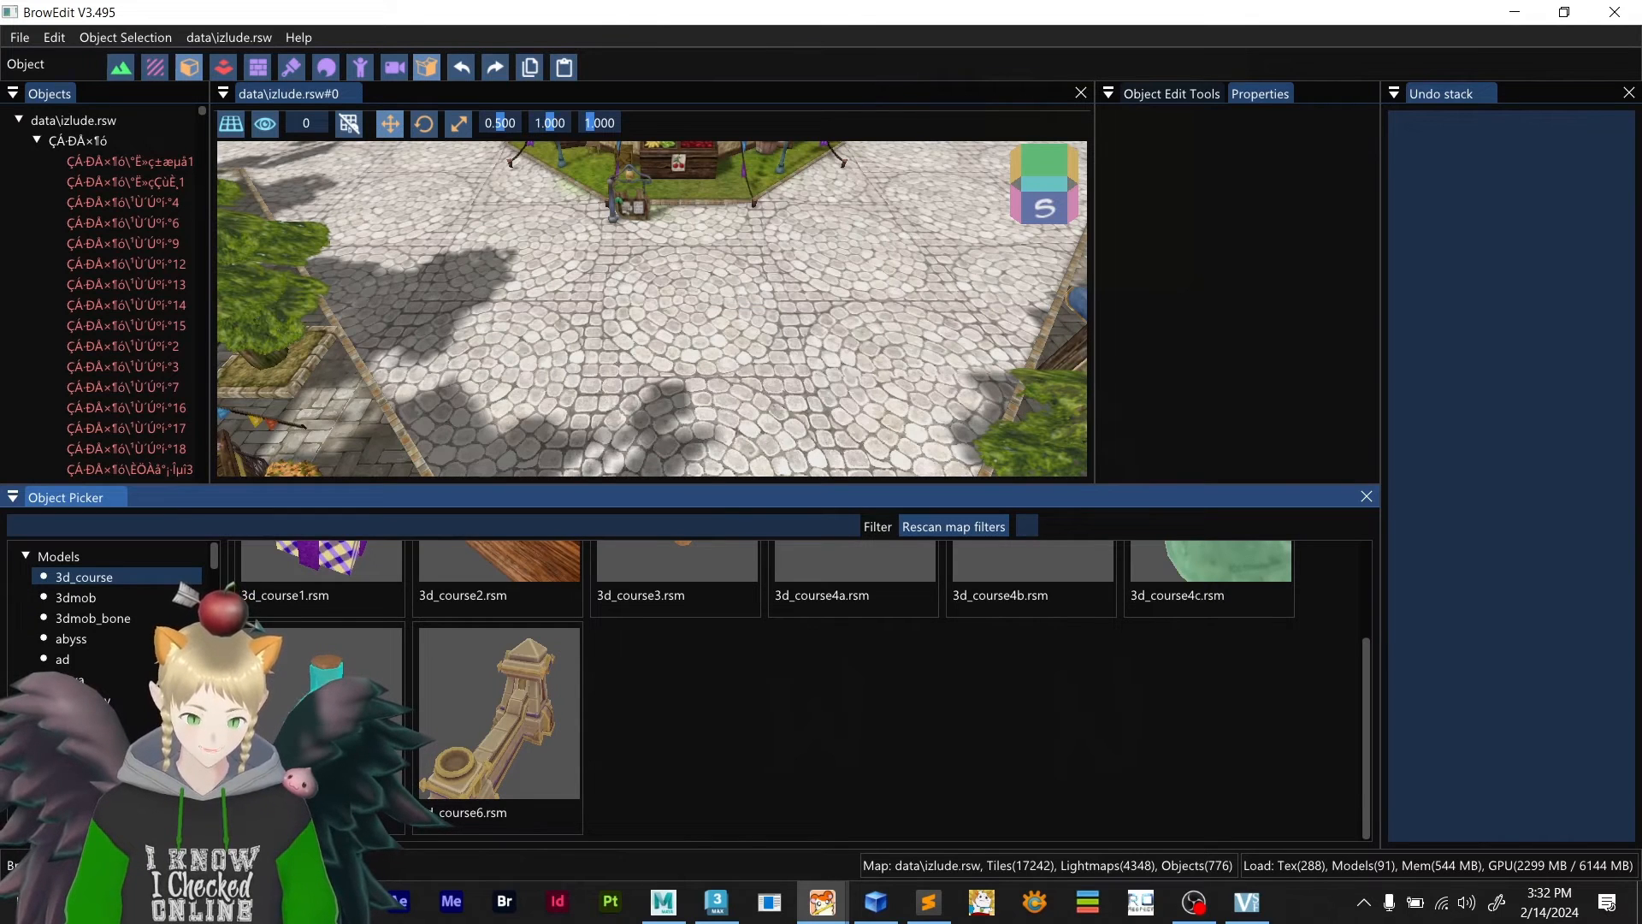
scroll(684, 761, "up", 2)
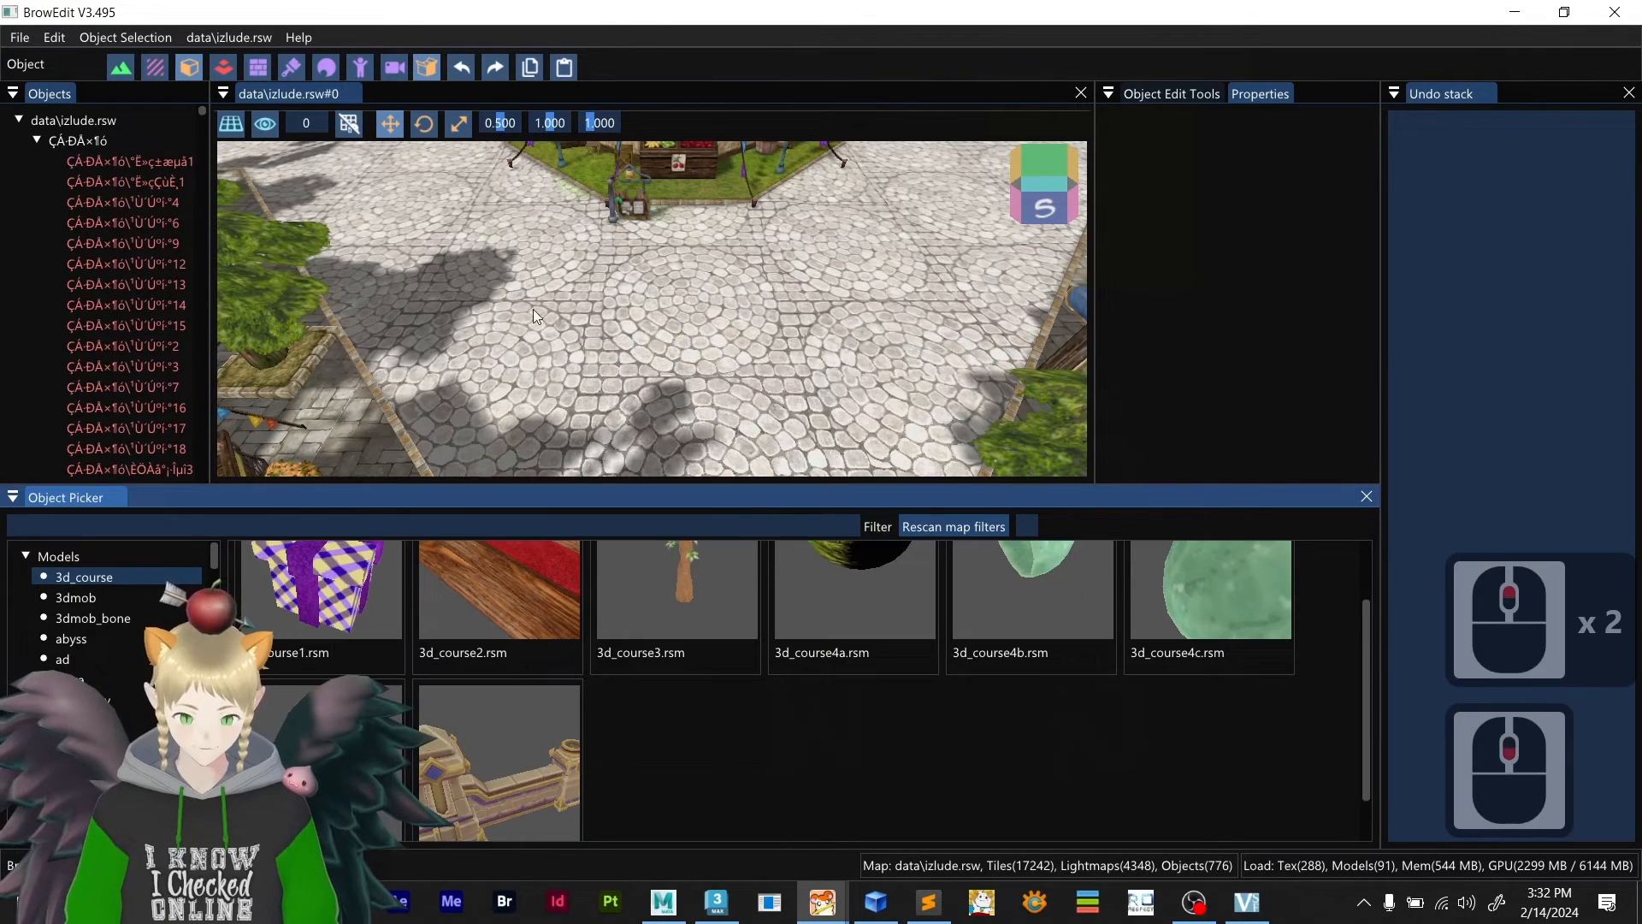
left_click_drag(517, 765, 628, 325)
left_click(629, 325, "shift")
scroll(680, 365, "up", 4)
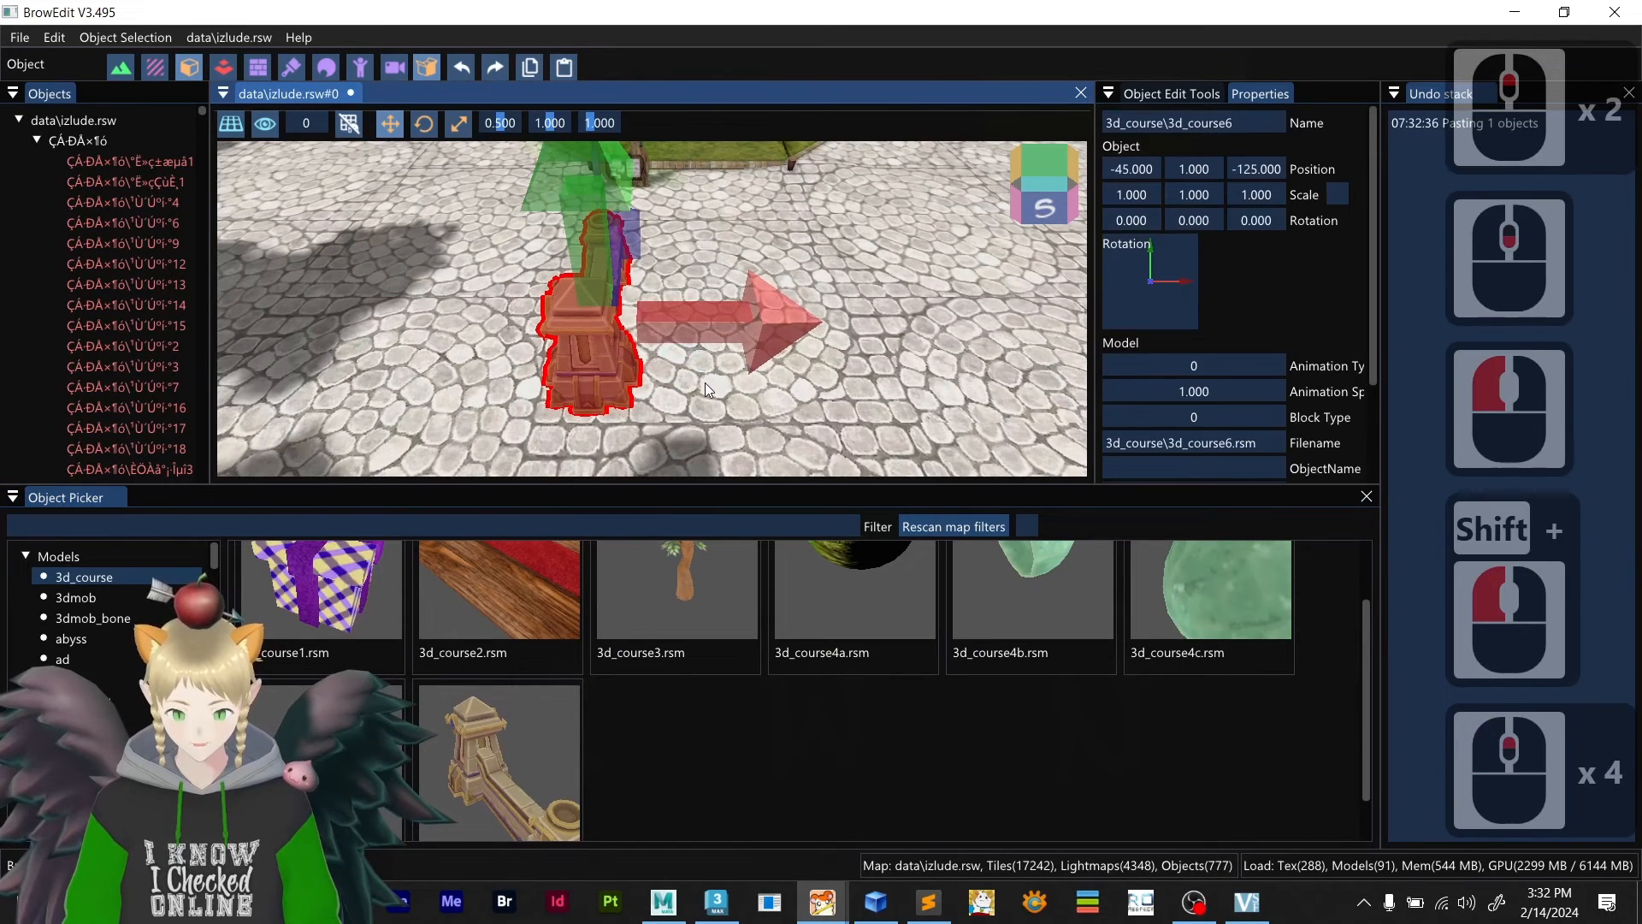
- Set the placed 3d_course6 wall's Y rotation to 90
double_click(1197, 220)
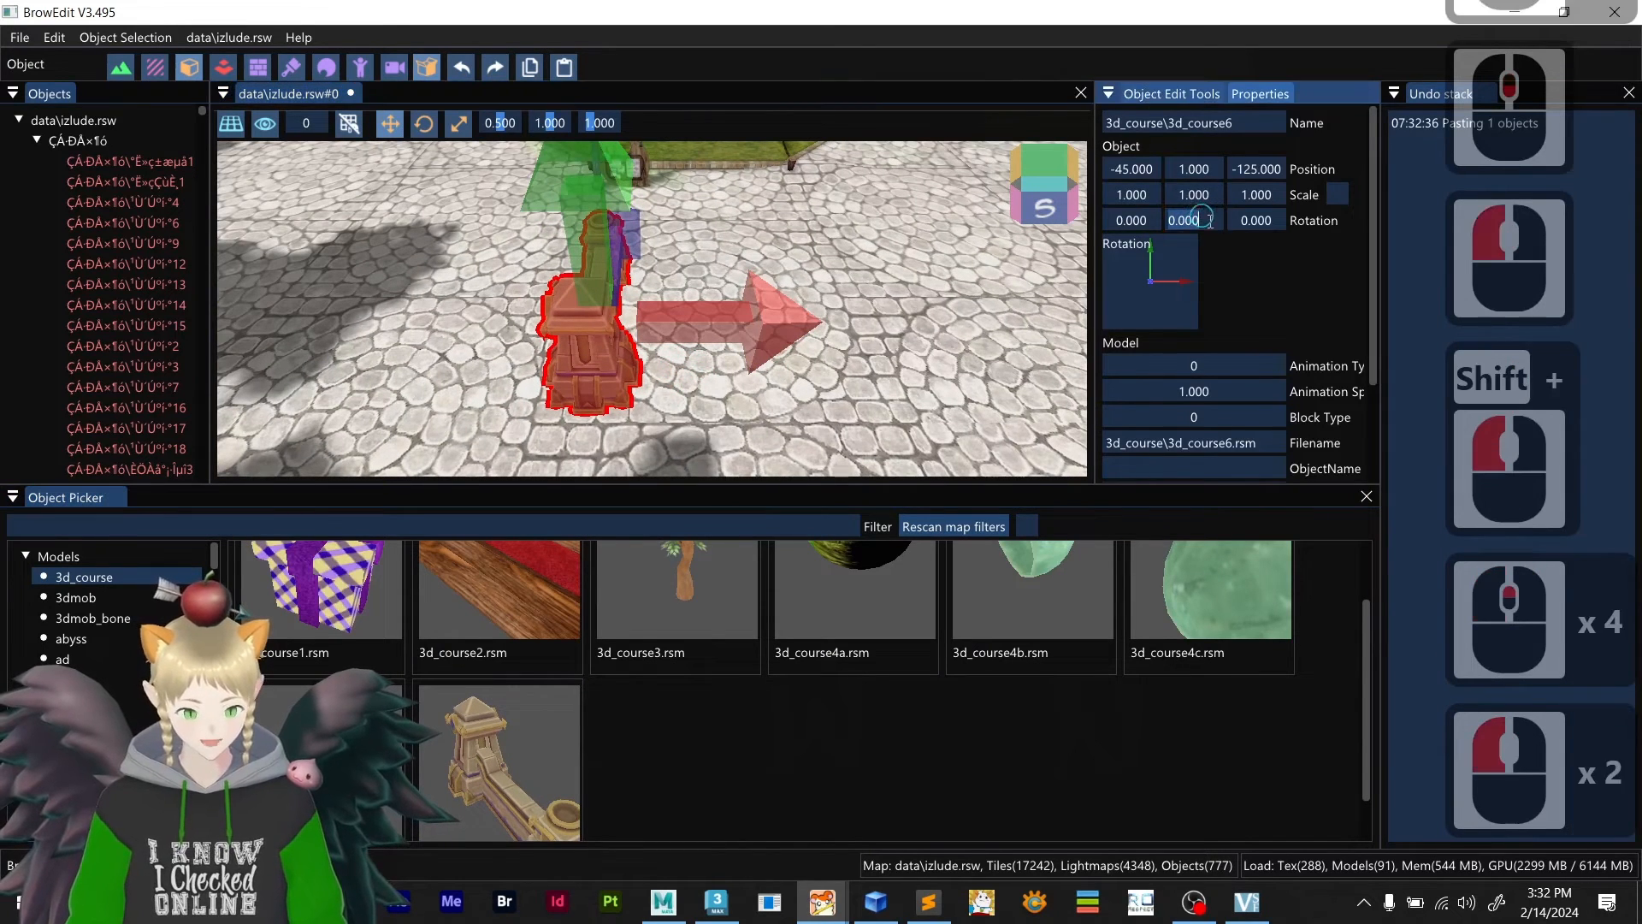
type("90")
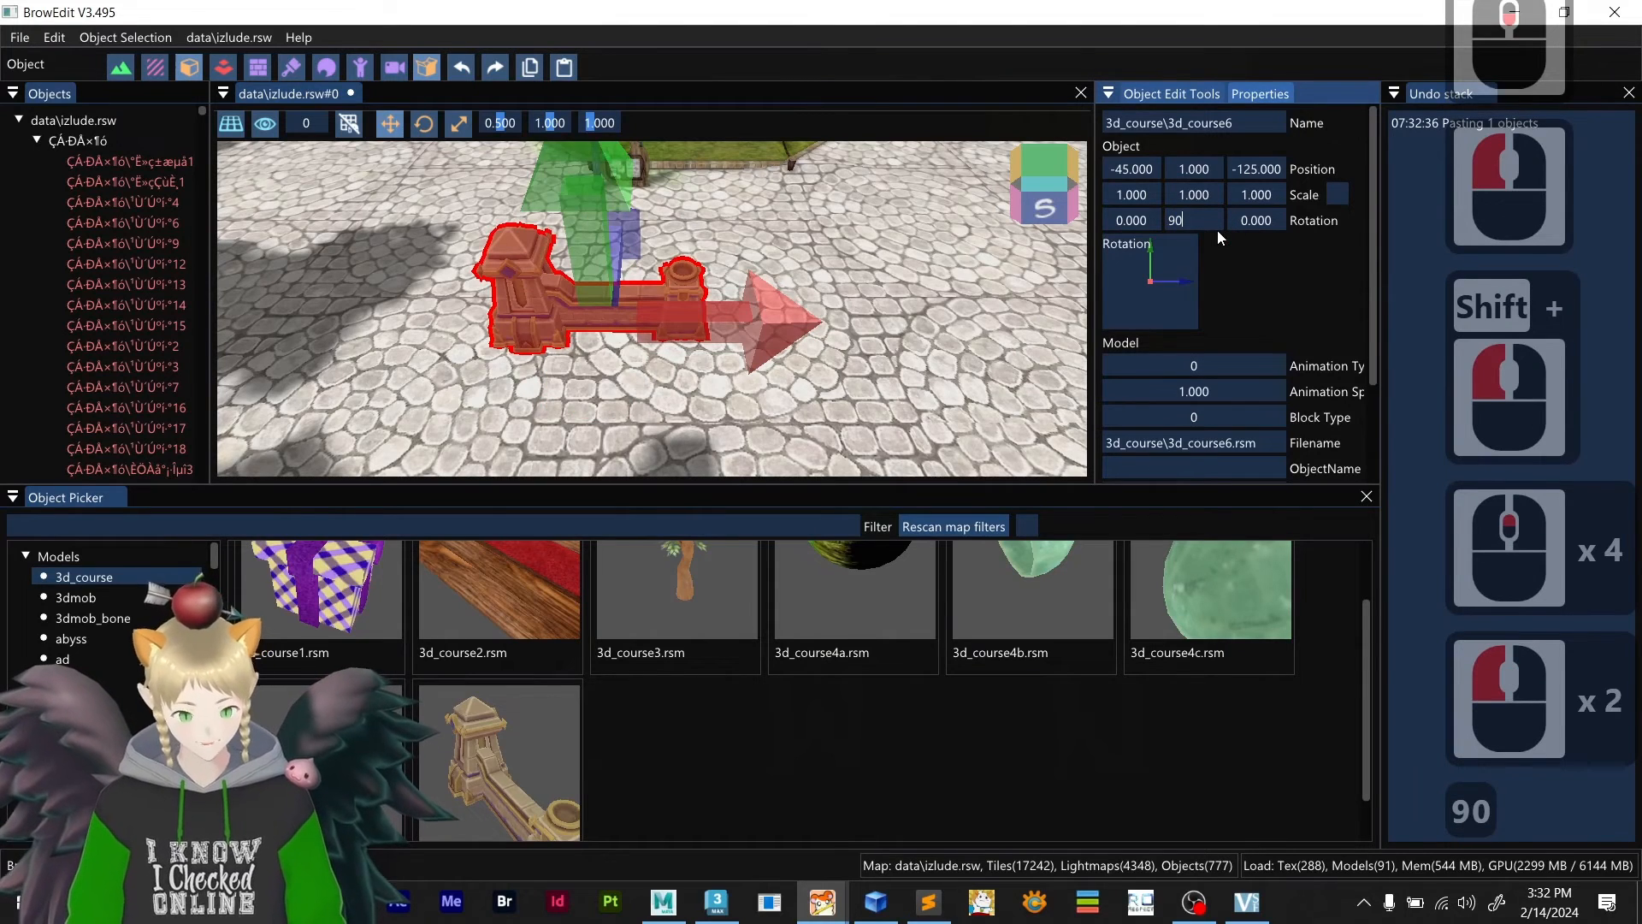
key("Return")
- Turn on uniform scaling for the 3d_course6 wall and set its scale to 1.6 on all axes
scroll(743, 321, "down", 7)
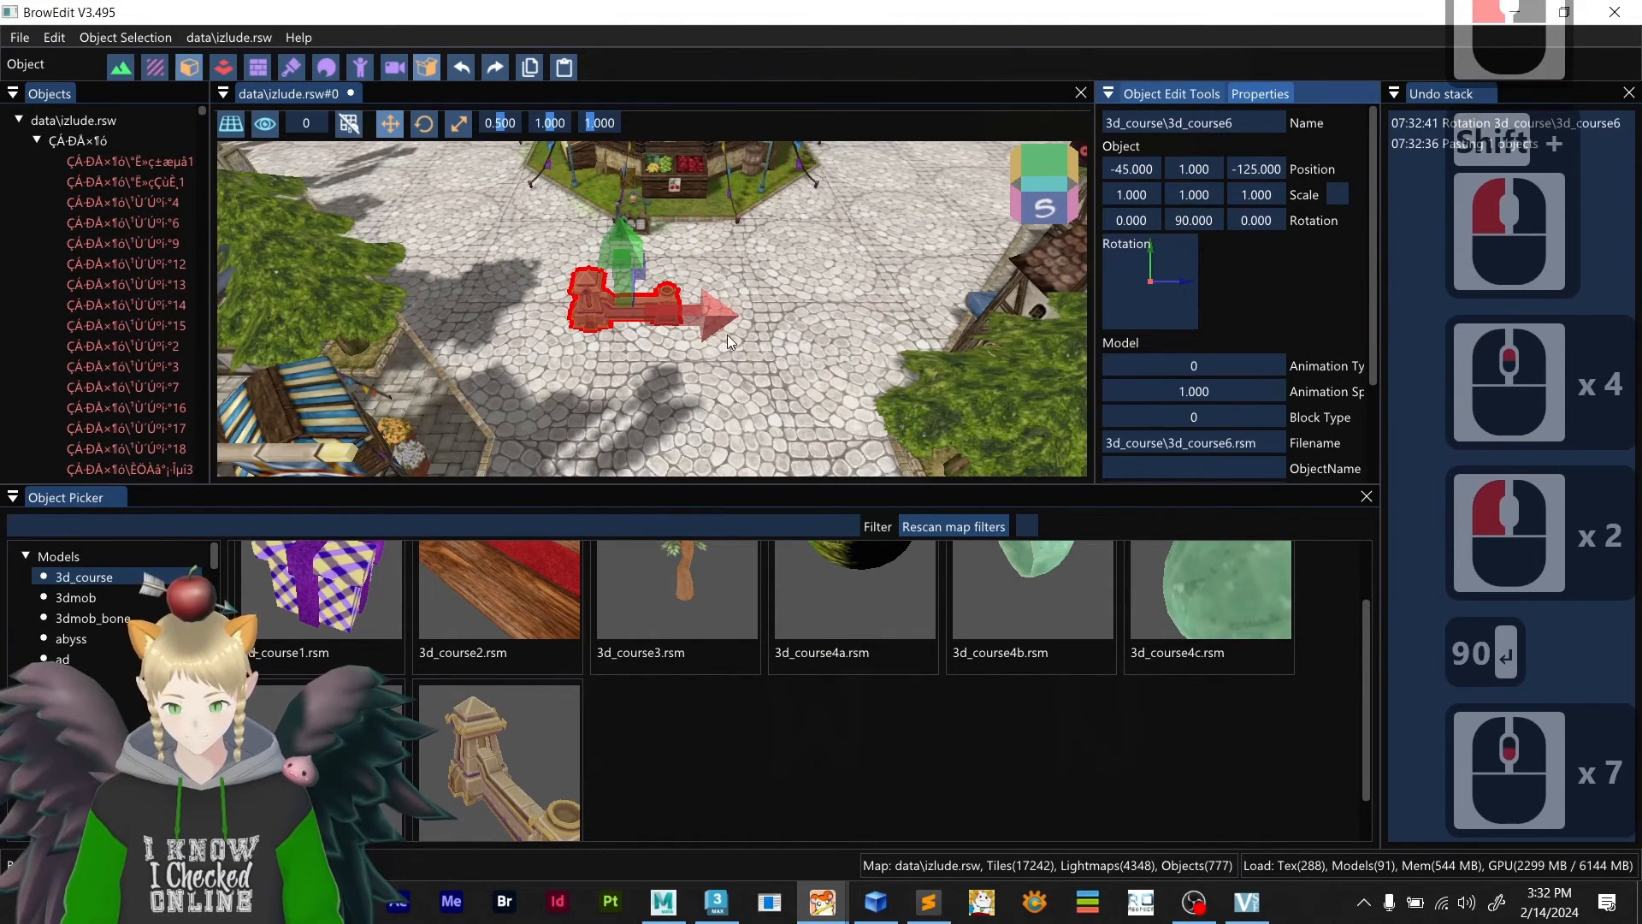
right_click_drag(818, 325, 697, 382)
middle_click_drag(696, 374, 682, 308)
scroll(668, 311, "up", 5)
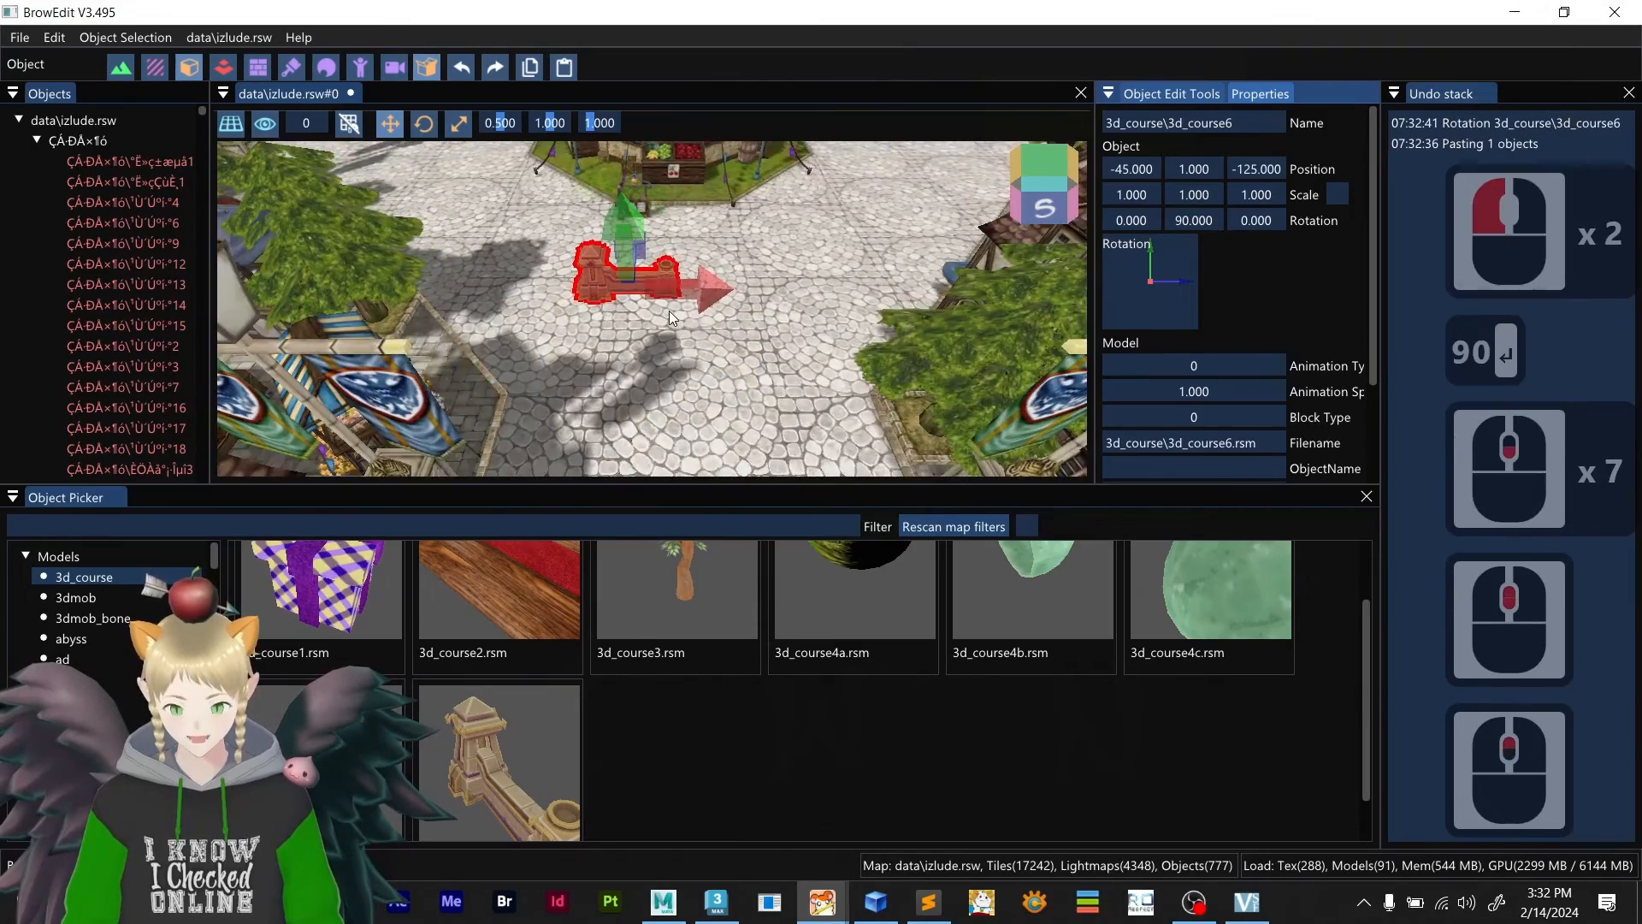
scroll(669, 310, "up", 1)
scroll(823, 322, "down", 3)
scroll(806, 315, "up", 3)
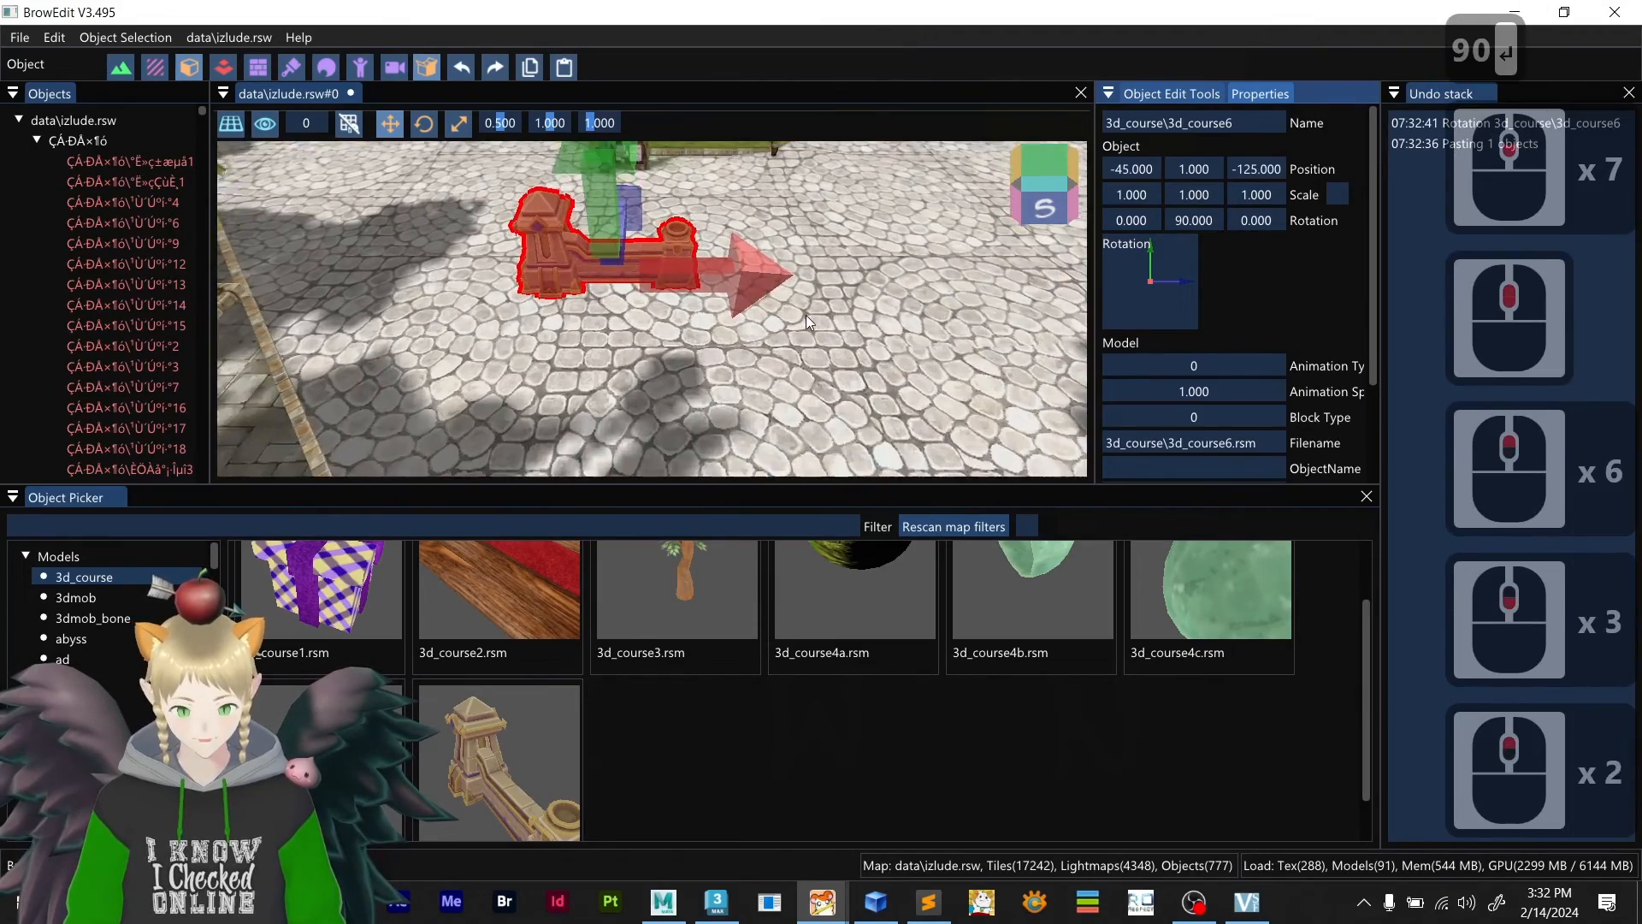
double_click(1191, 195)
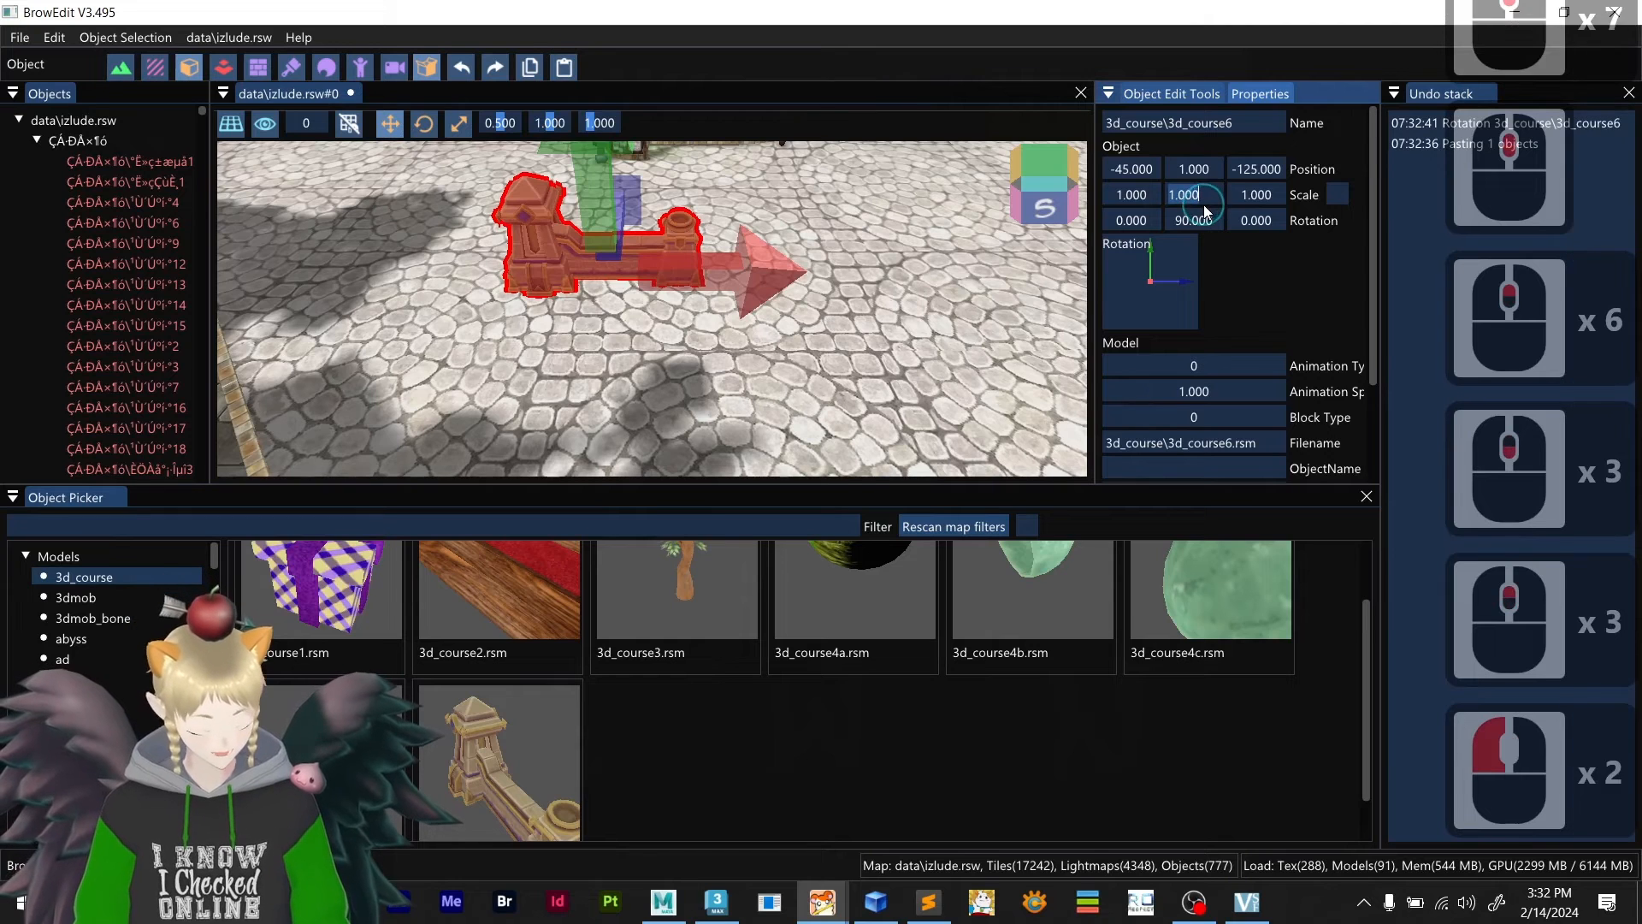
type("1.6")
key("Return")
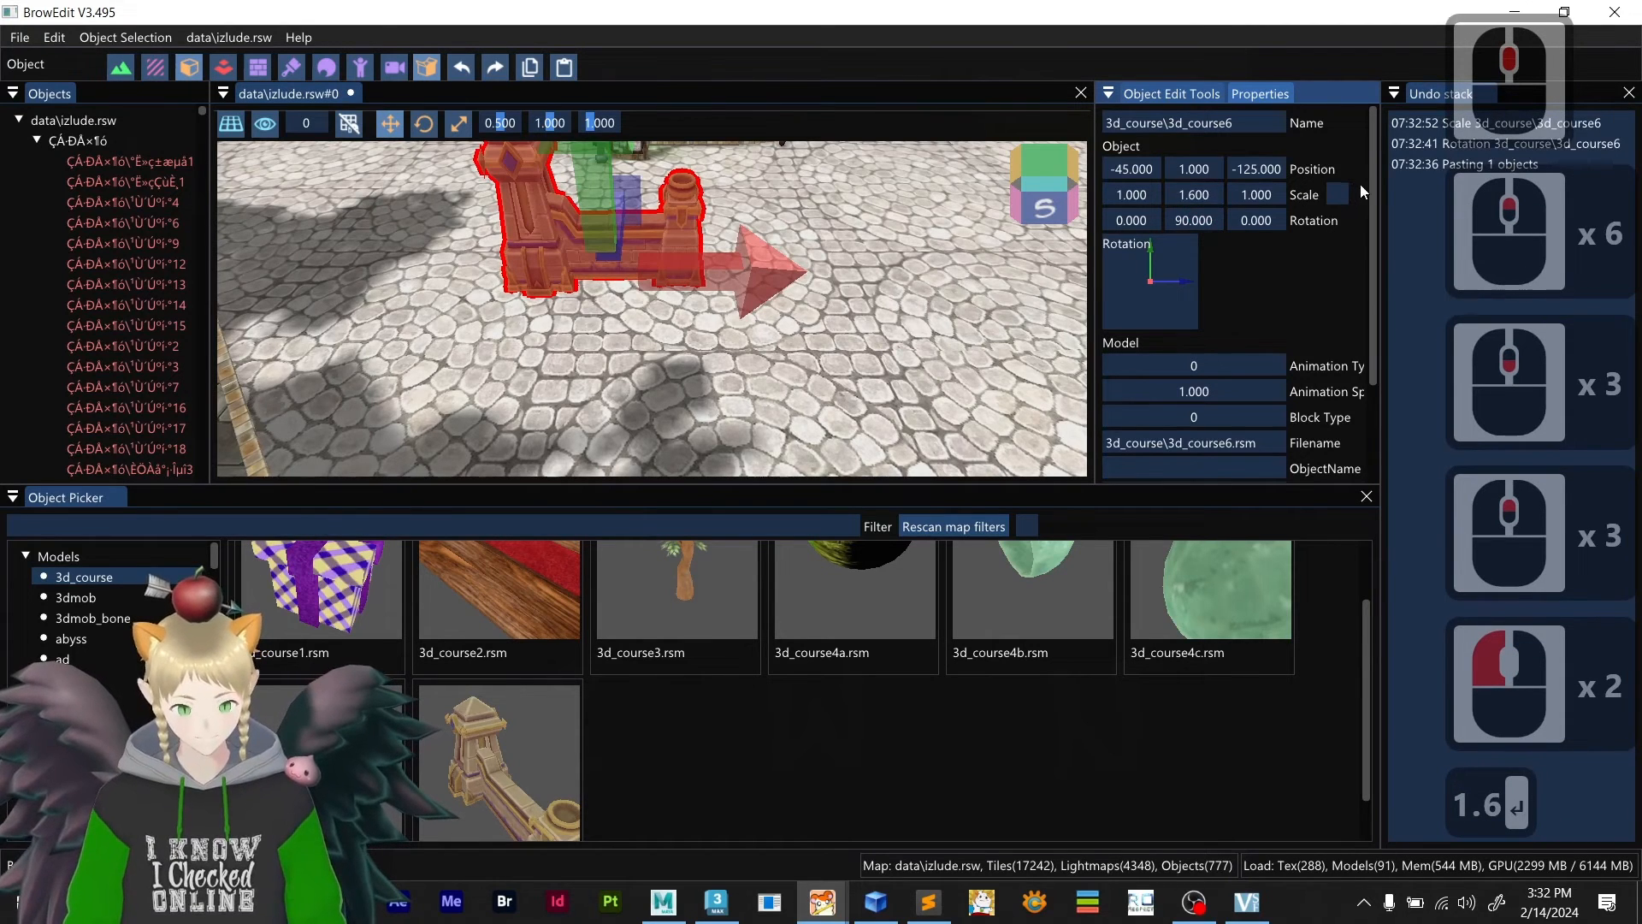
left_click(1334, 194)
double_click(1251, 196)
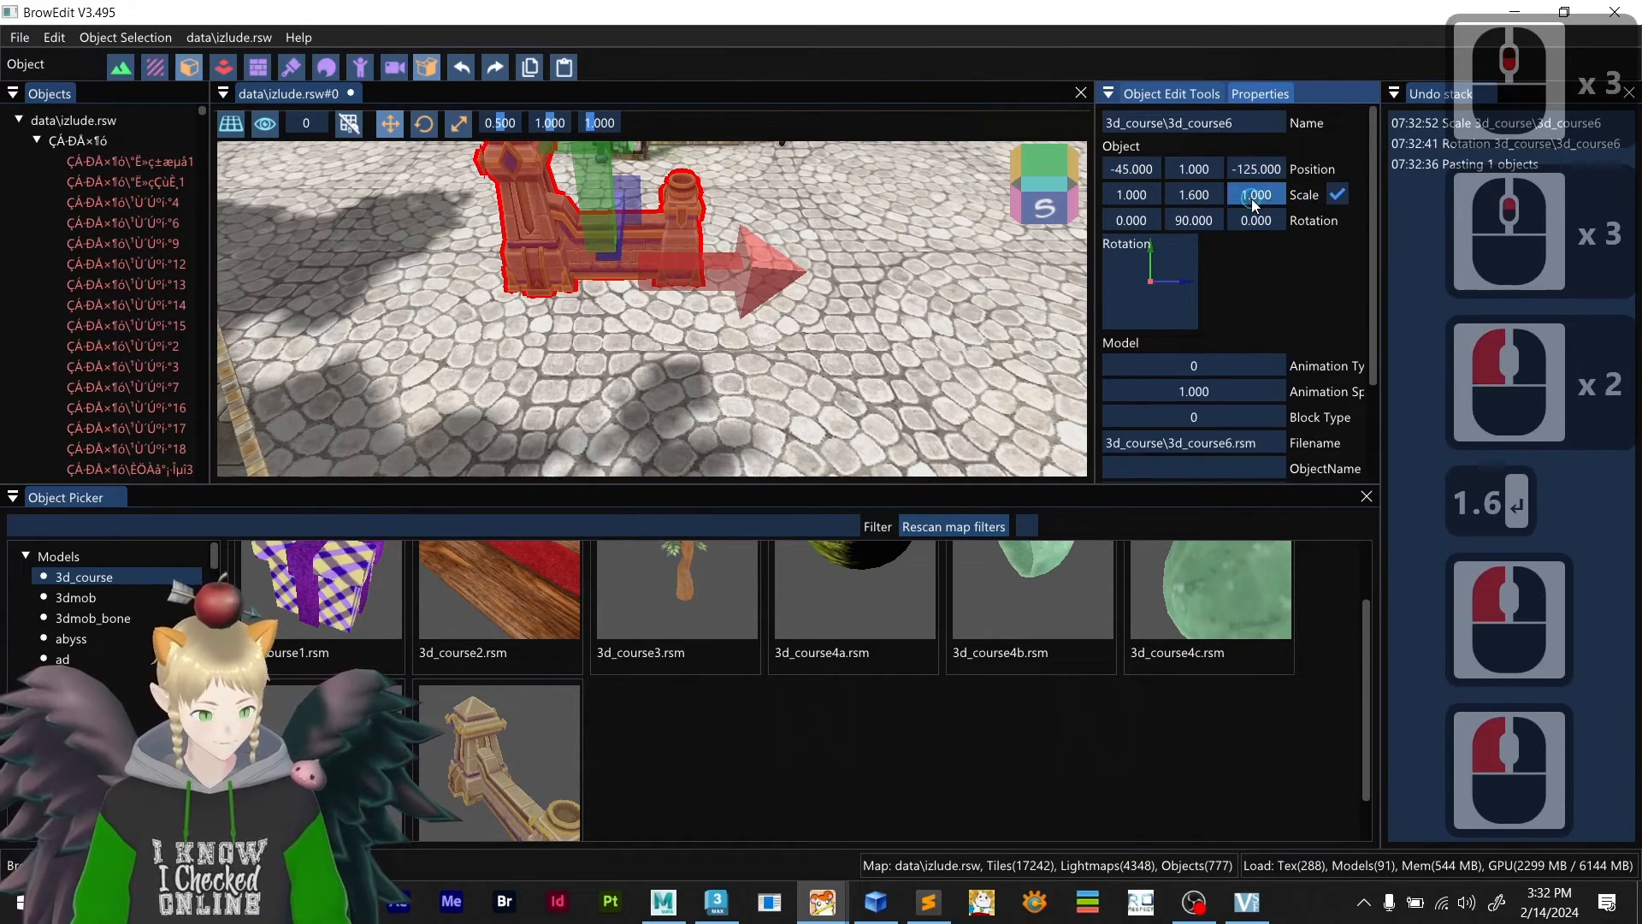
type("1.6")
key("Return")
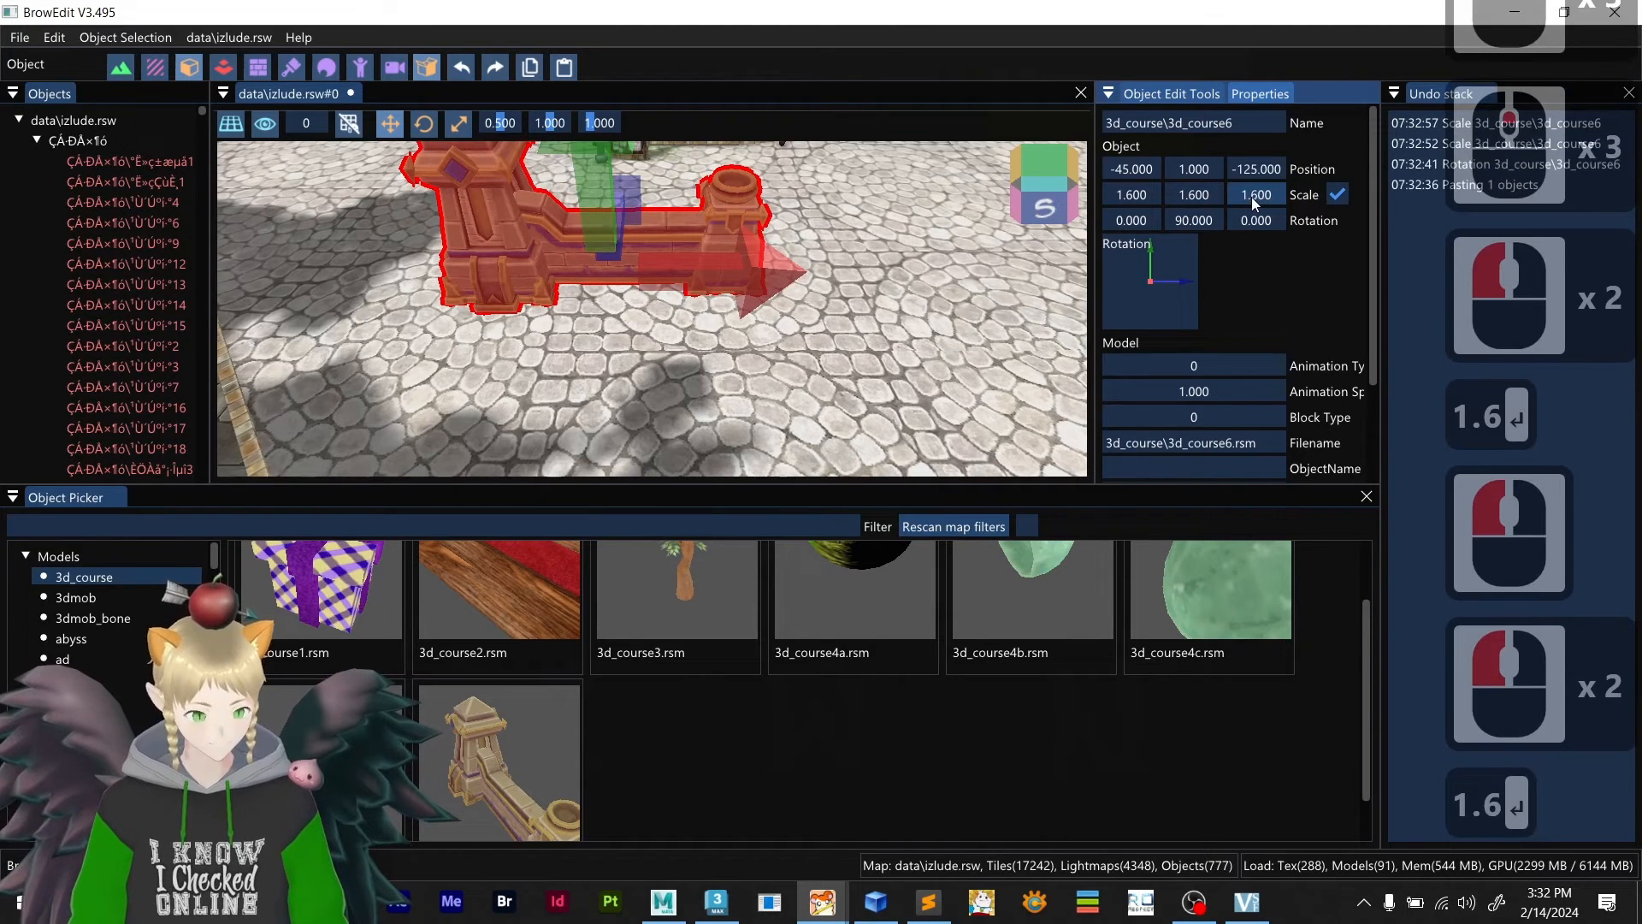
- Move the wall along the X axis to -65, and paste a copy of it to its east on the plaza
scroll(708, 198, "down", 3)
left_click_drag(748, 291, 679, 317)
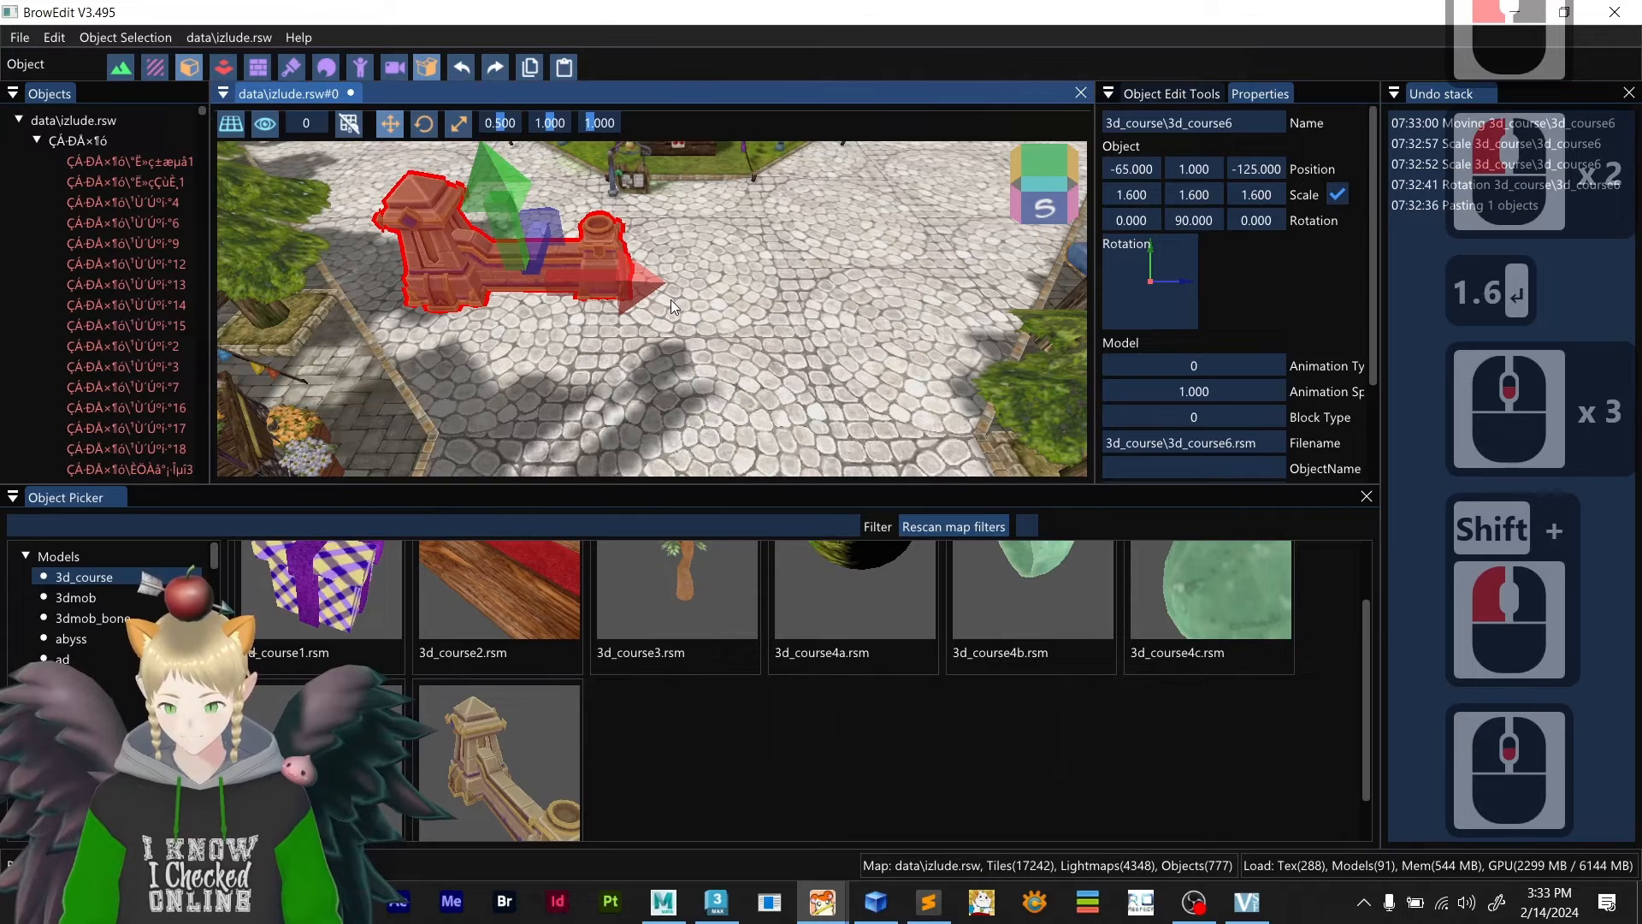
key("ctrl+c")
key("ctrl+v")
key("ctrl+v")
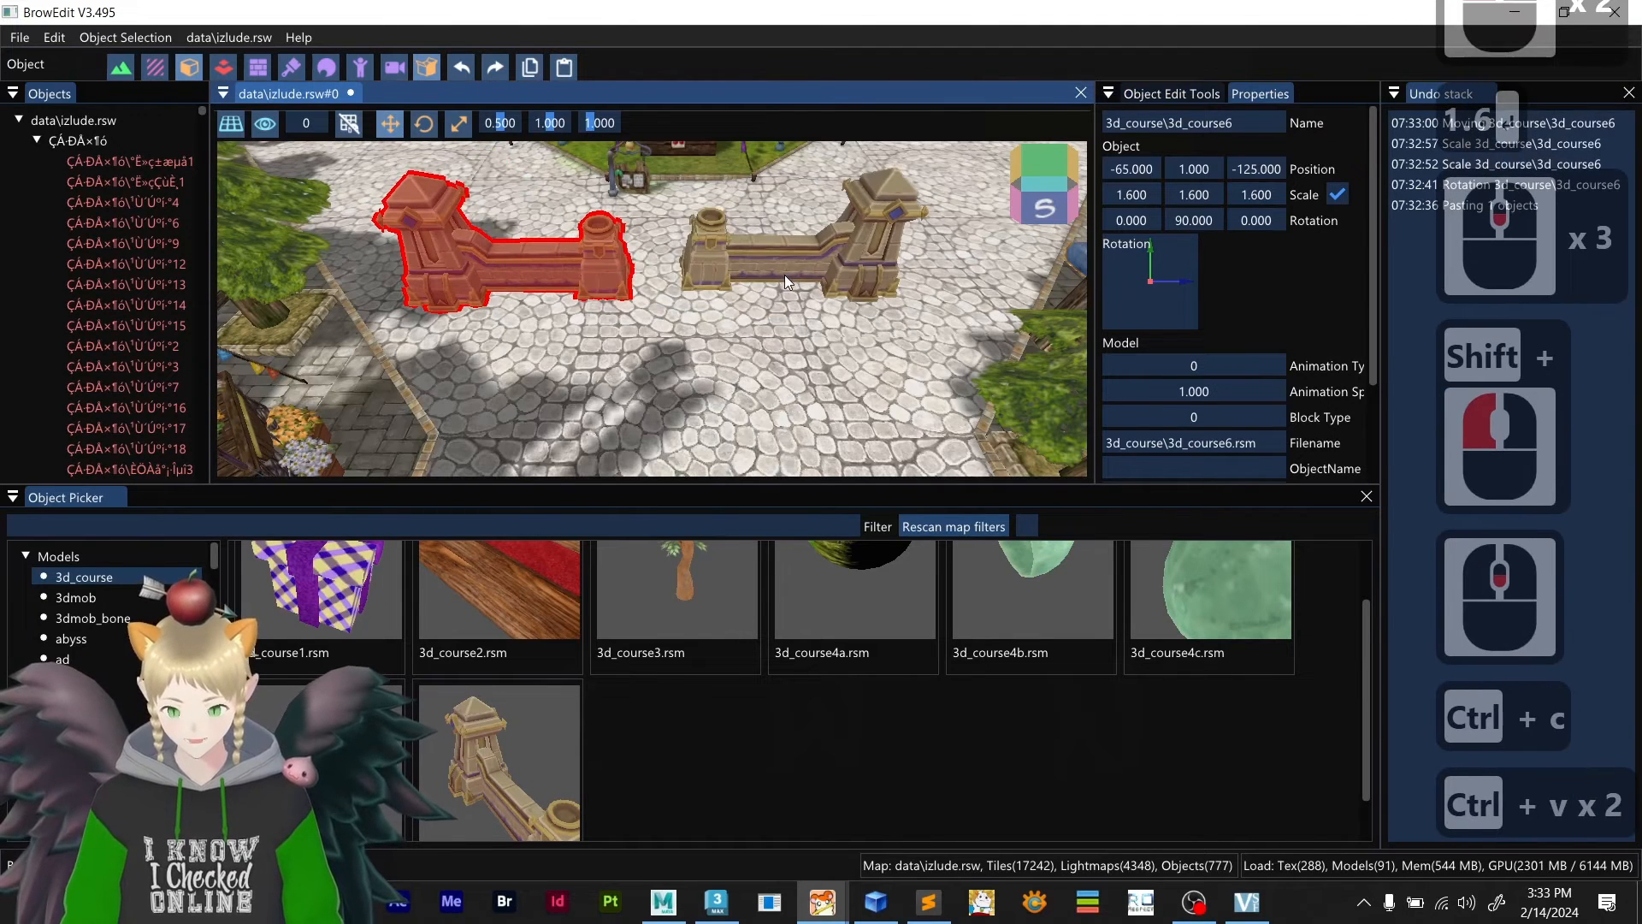
key("shift")
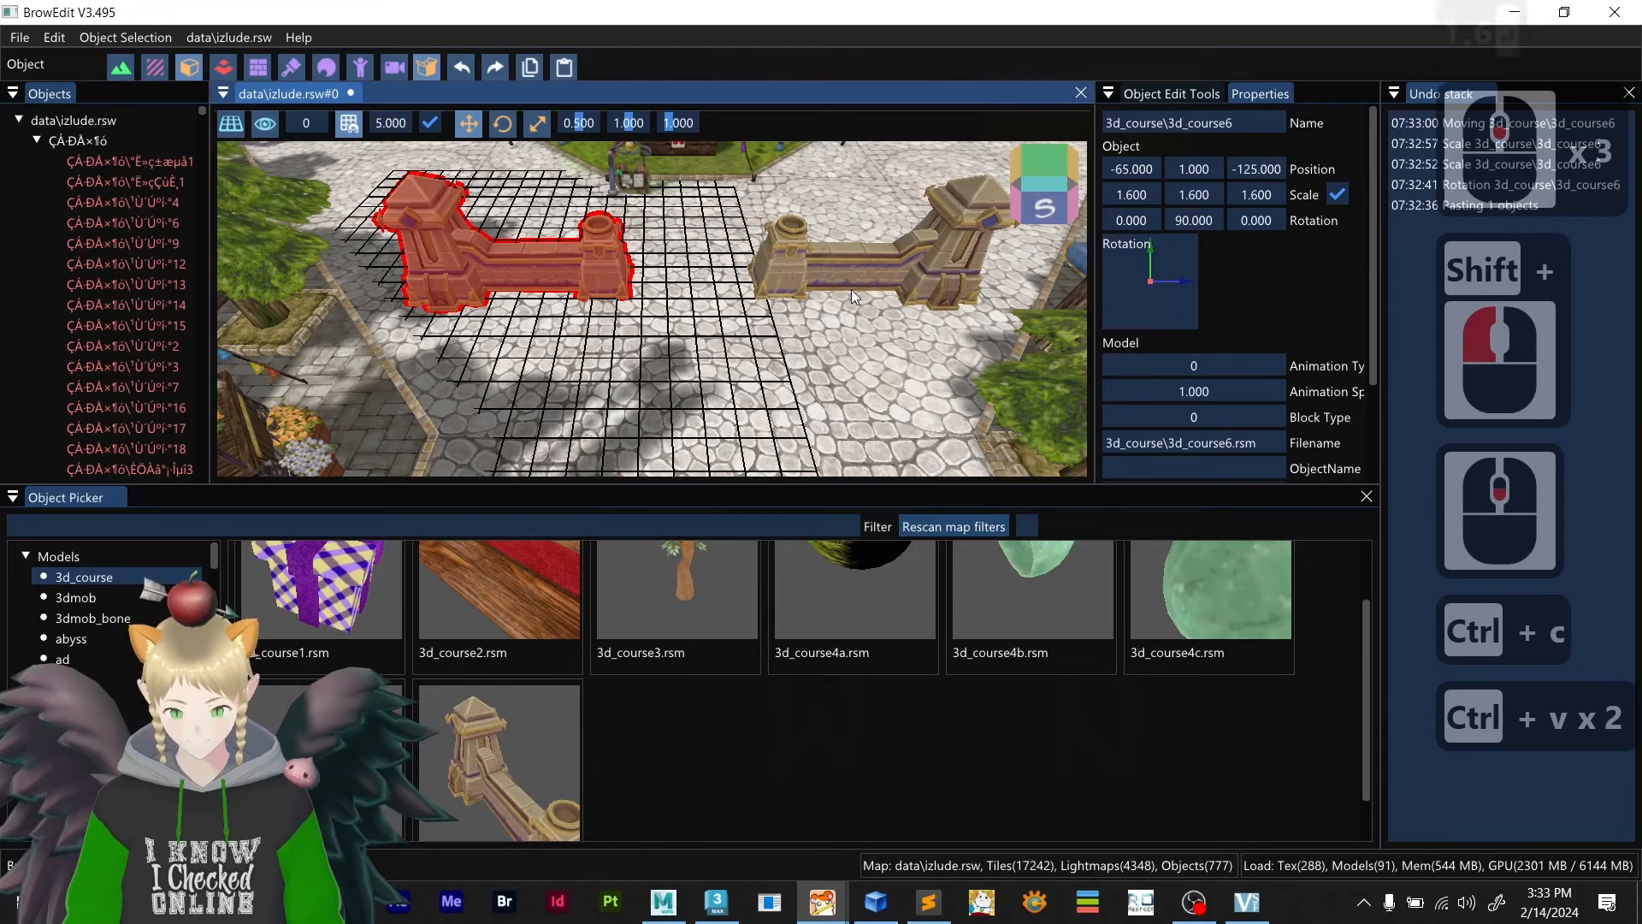
left_click(852, 291, "shift")
- Mirror the pasted wall copy along its length by inverting its Z scale
left_click(1171, 93)
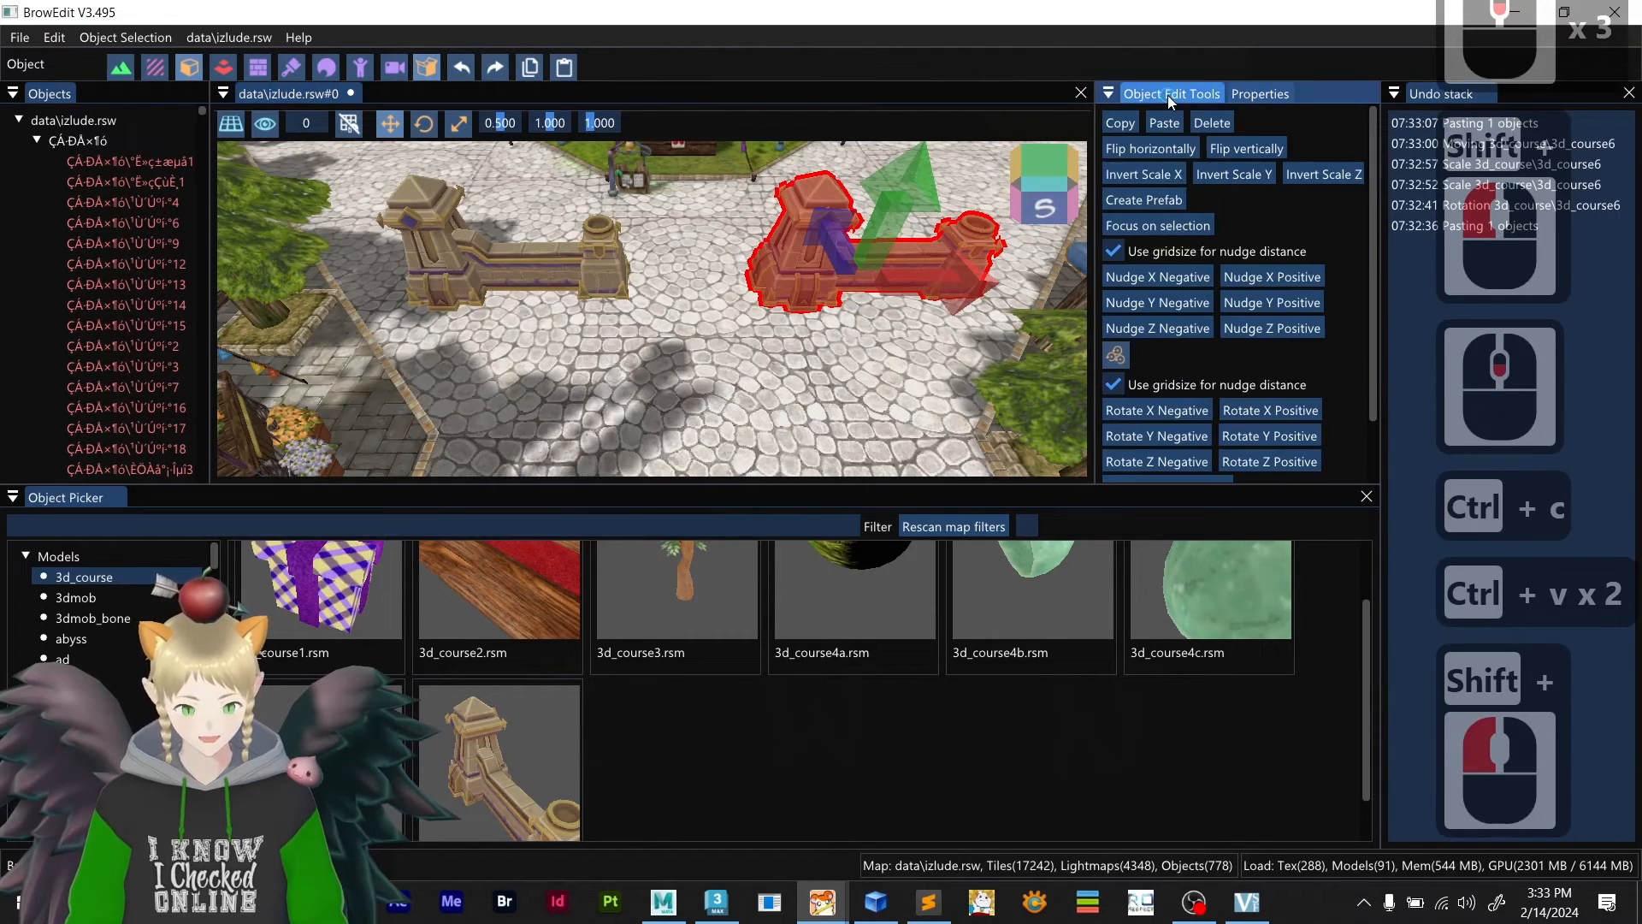
left_click(1154, 175)
left_click(1322, 175)
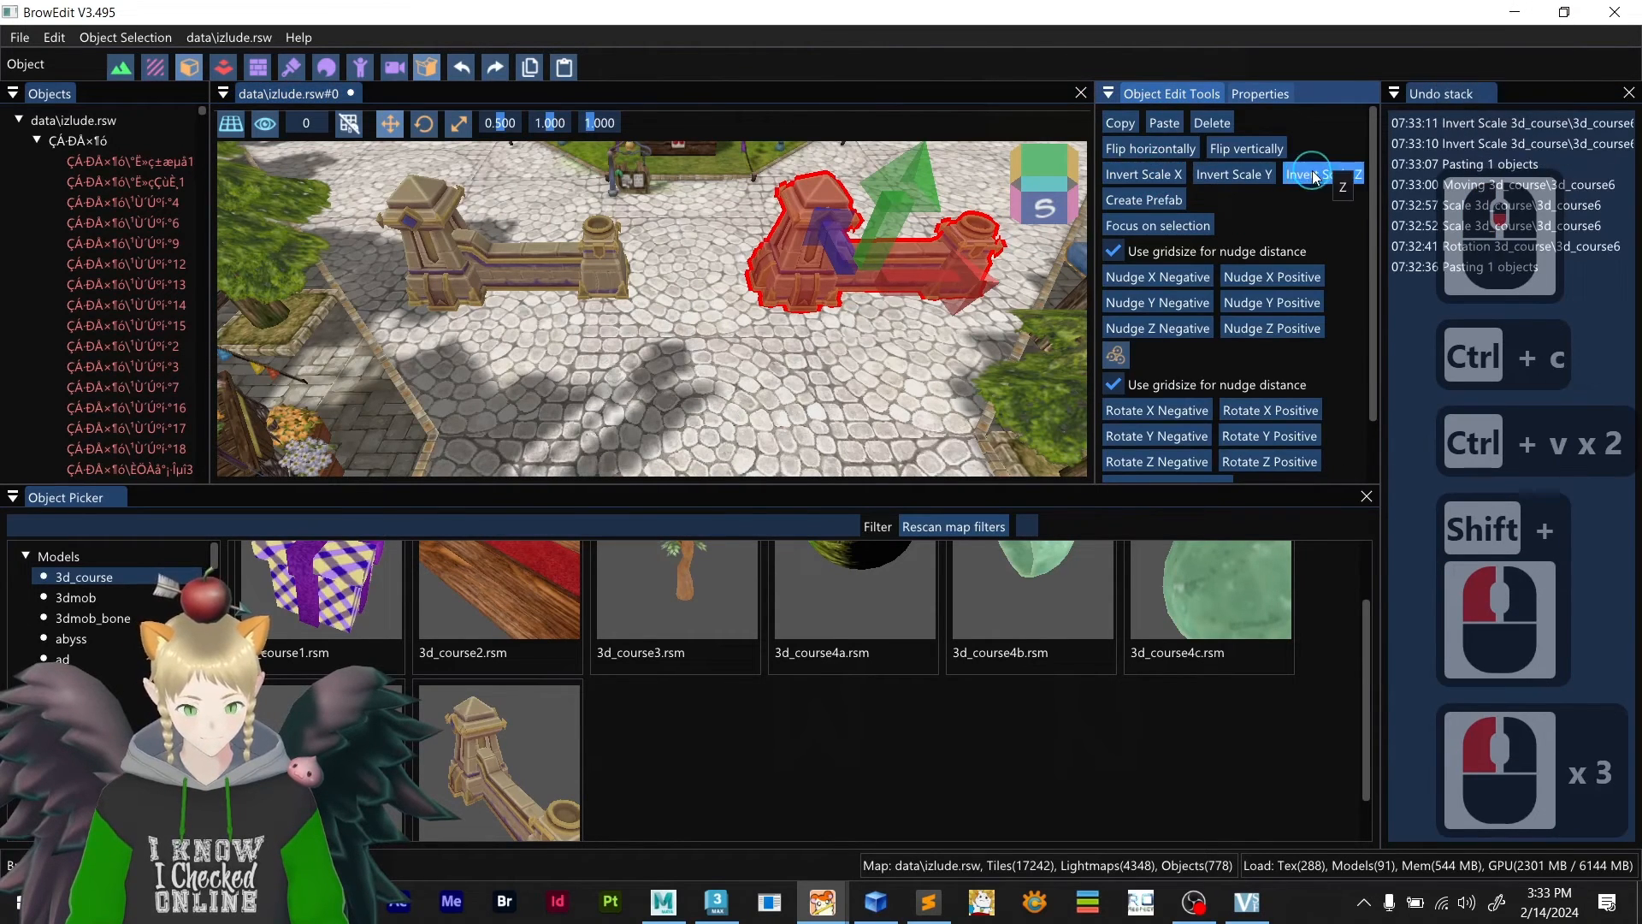
left_click(1321, 174)
- Place the 3d_course4a.rsm sphere at the first wall's inner pillar and raise it onto the pillar, at -50, -9, -125
mouse_move(706, 393)
middle_mouse_down("shift")
mouse_move(703, 363)
mouse_move(709, 423)
mouse_move(694, 373)
middle_mouse_up("shift")
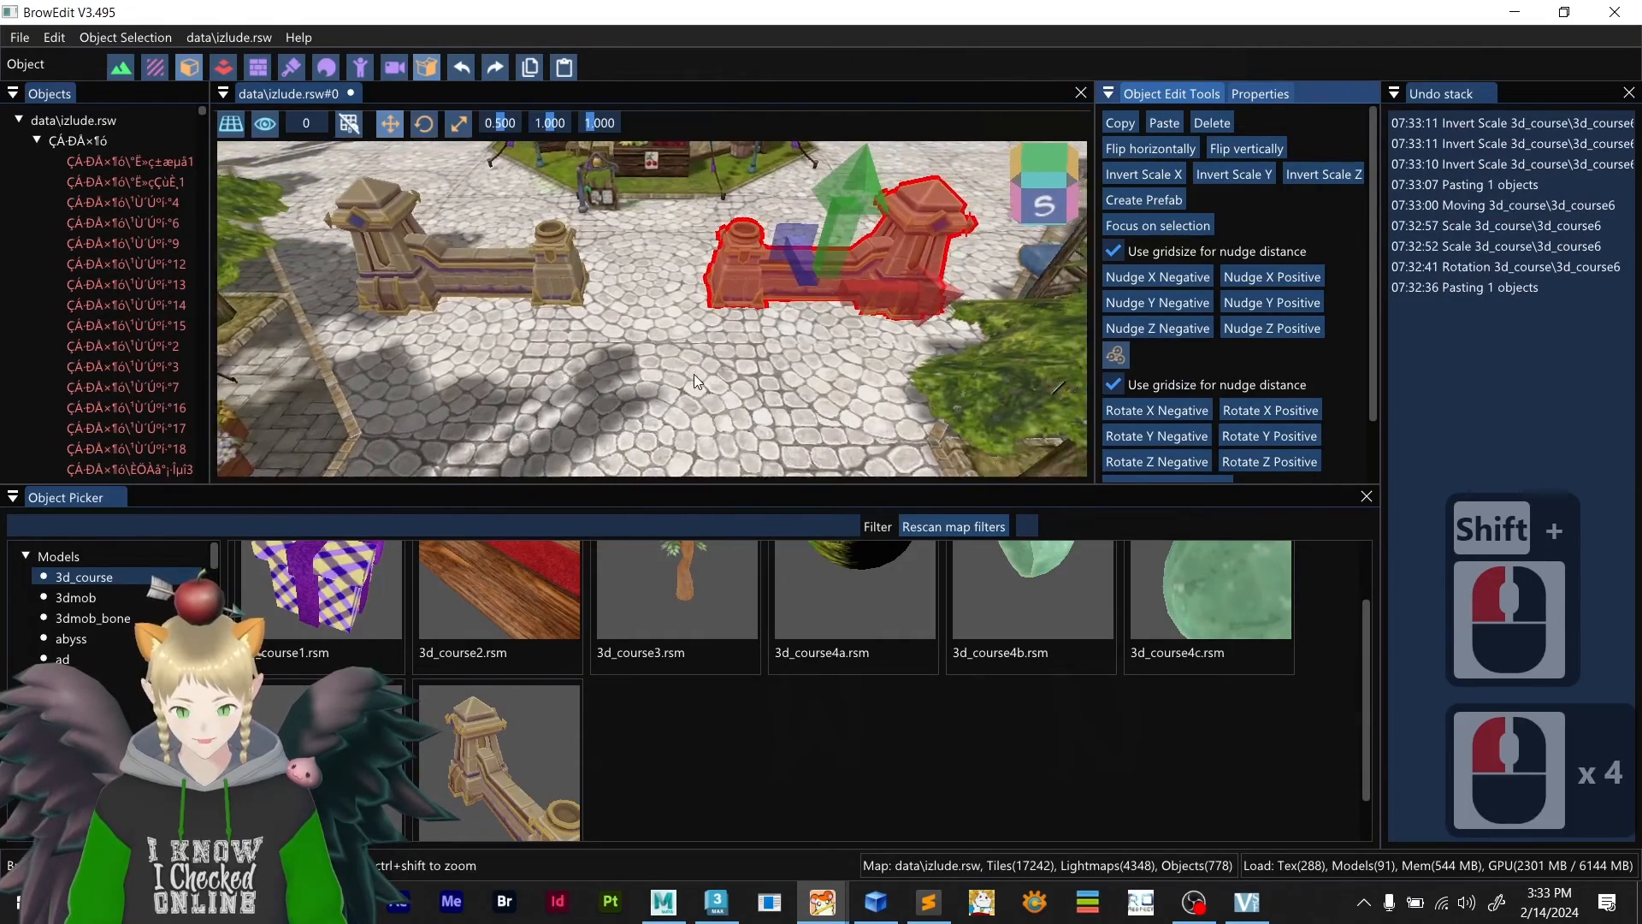
scroll(820, 674, "up", 2)
left_click_drag(845, 650, 544, 295)
scroll(543, 297, "up", 5)
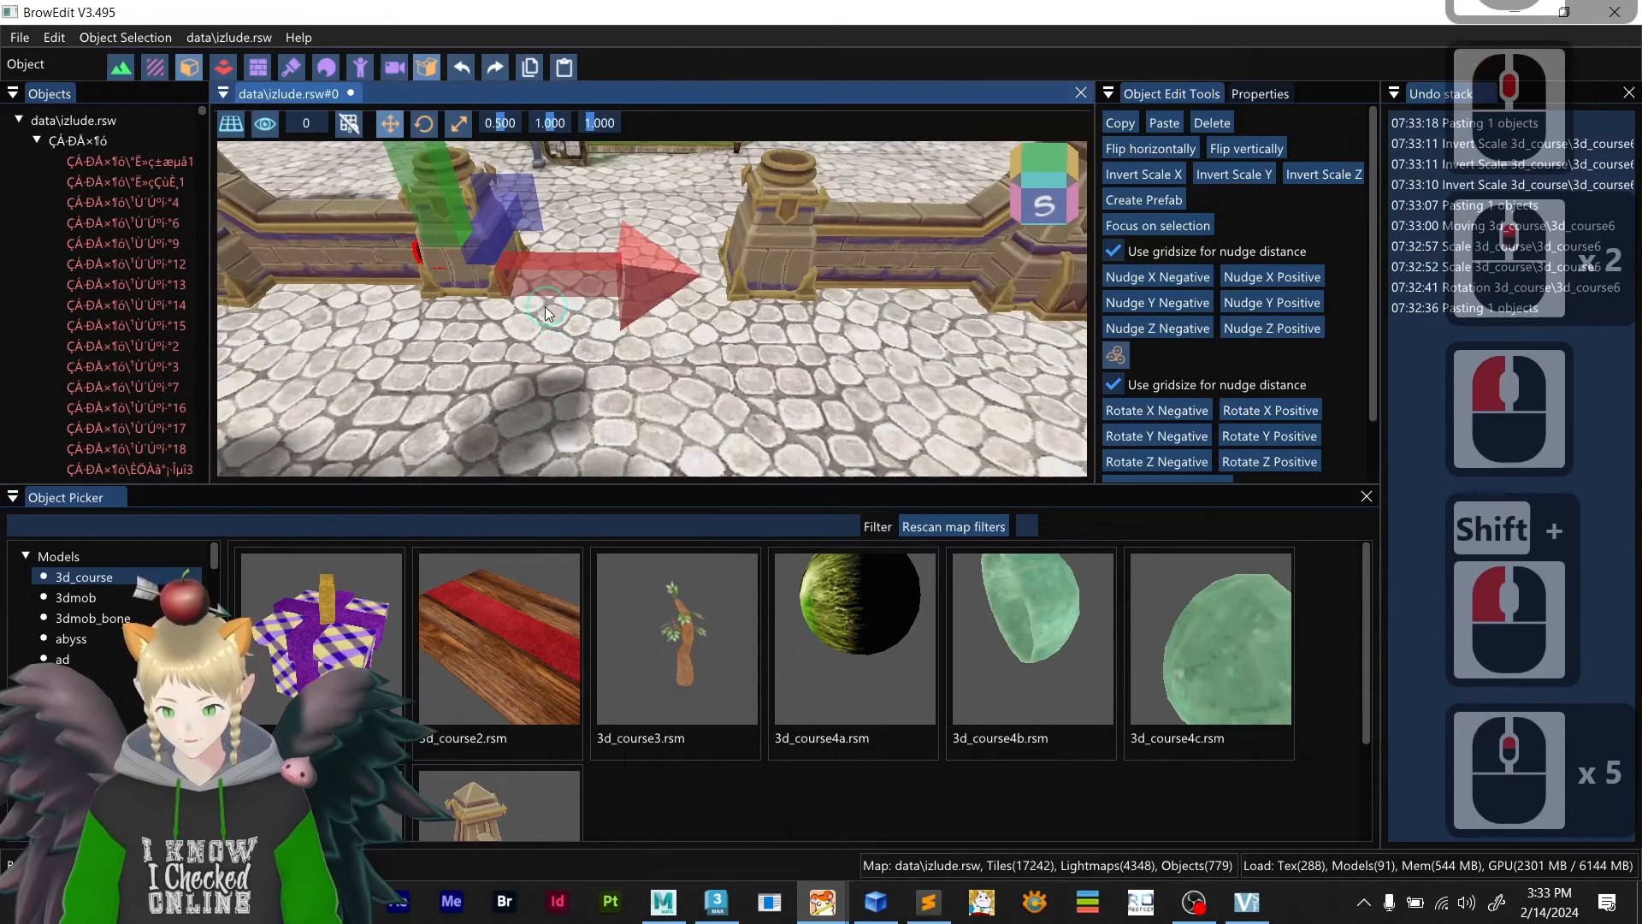
middle_click_drag(546, 306, 592, 330)
left_click_drag(766, 261, 771, 143)
left_click(1260, 93)
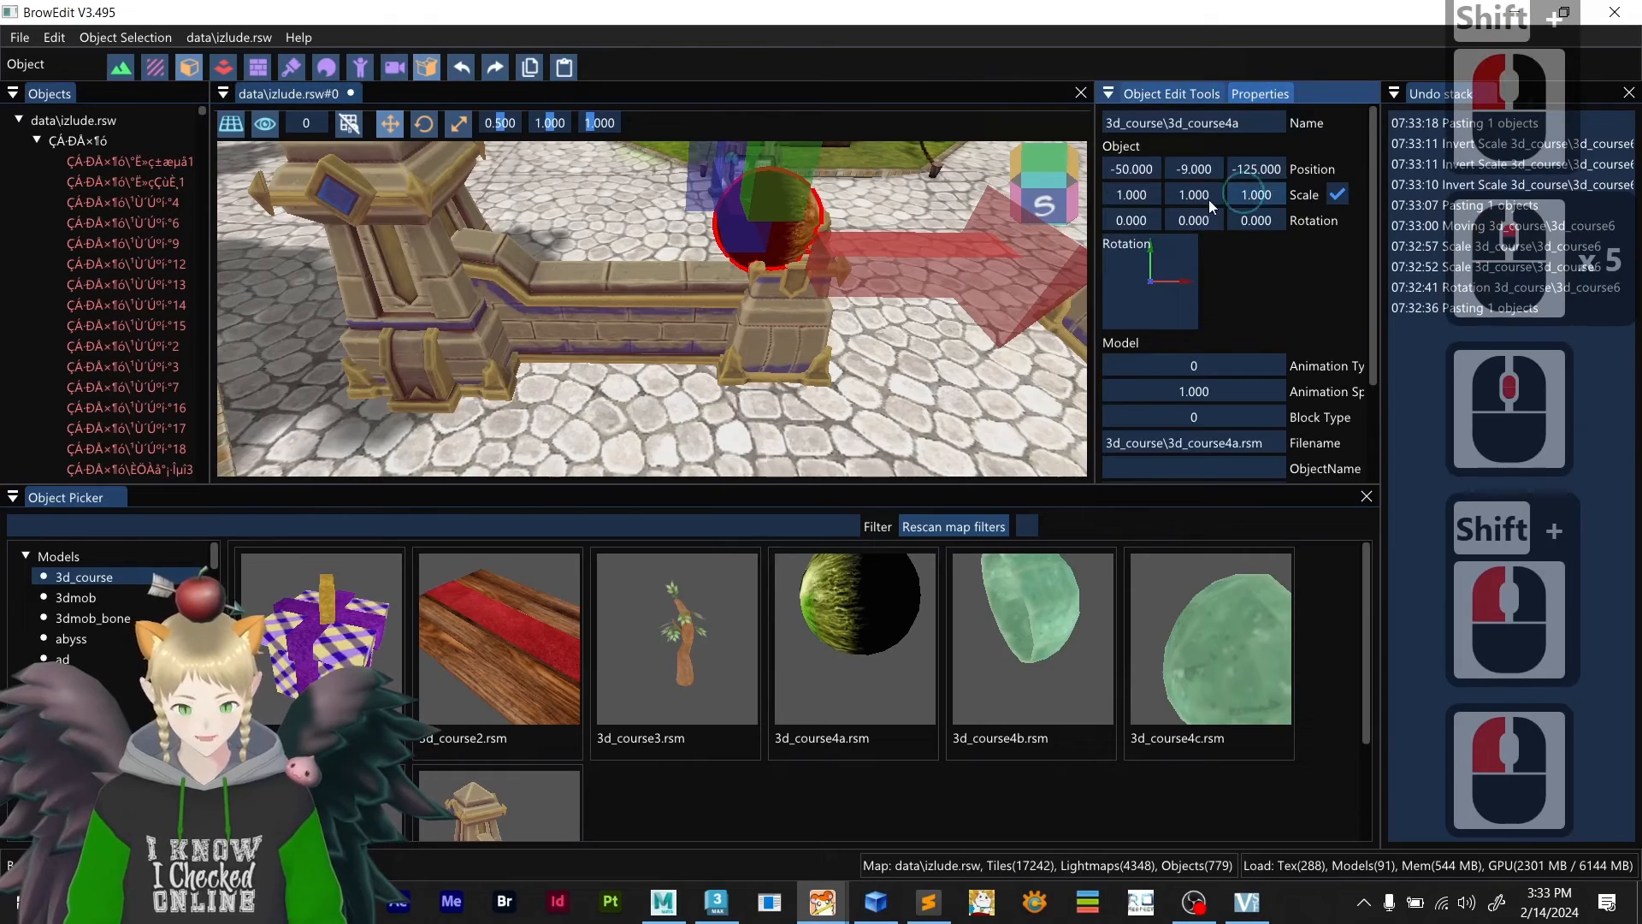
scroll(838, 323, "down", 3)
middle_click_drag(836, 324, 590, 427)
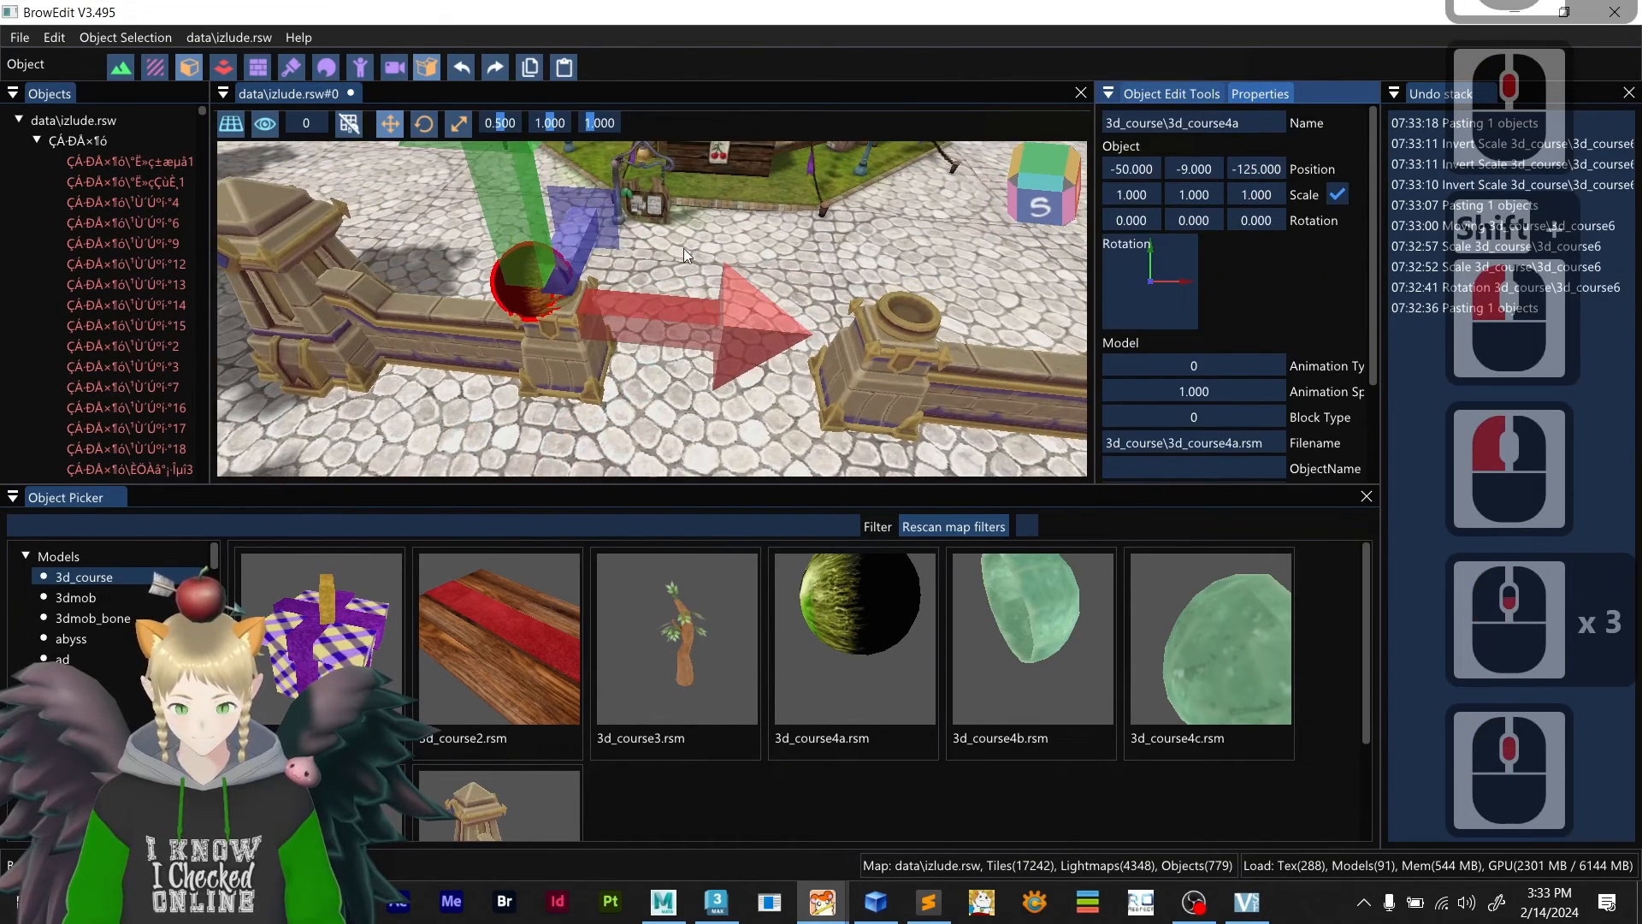
- Rotate the 3d_course4a sphere 90 degrees about Y and seat it on top of the pillar at about -47.843, -14, -125
double_click(1194, 220)
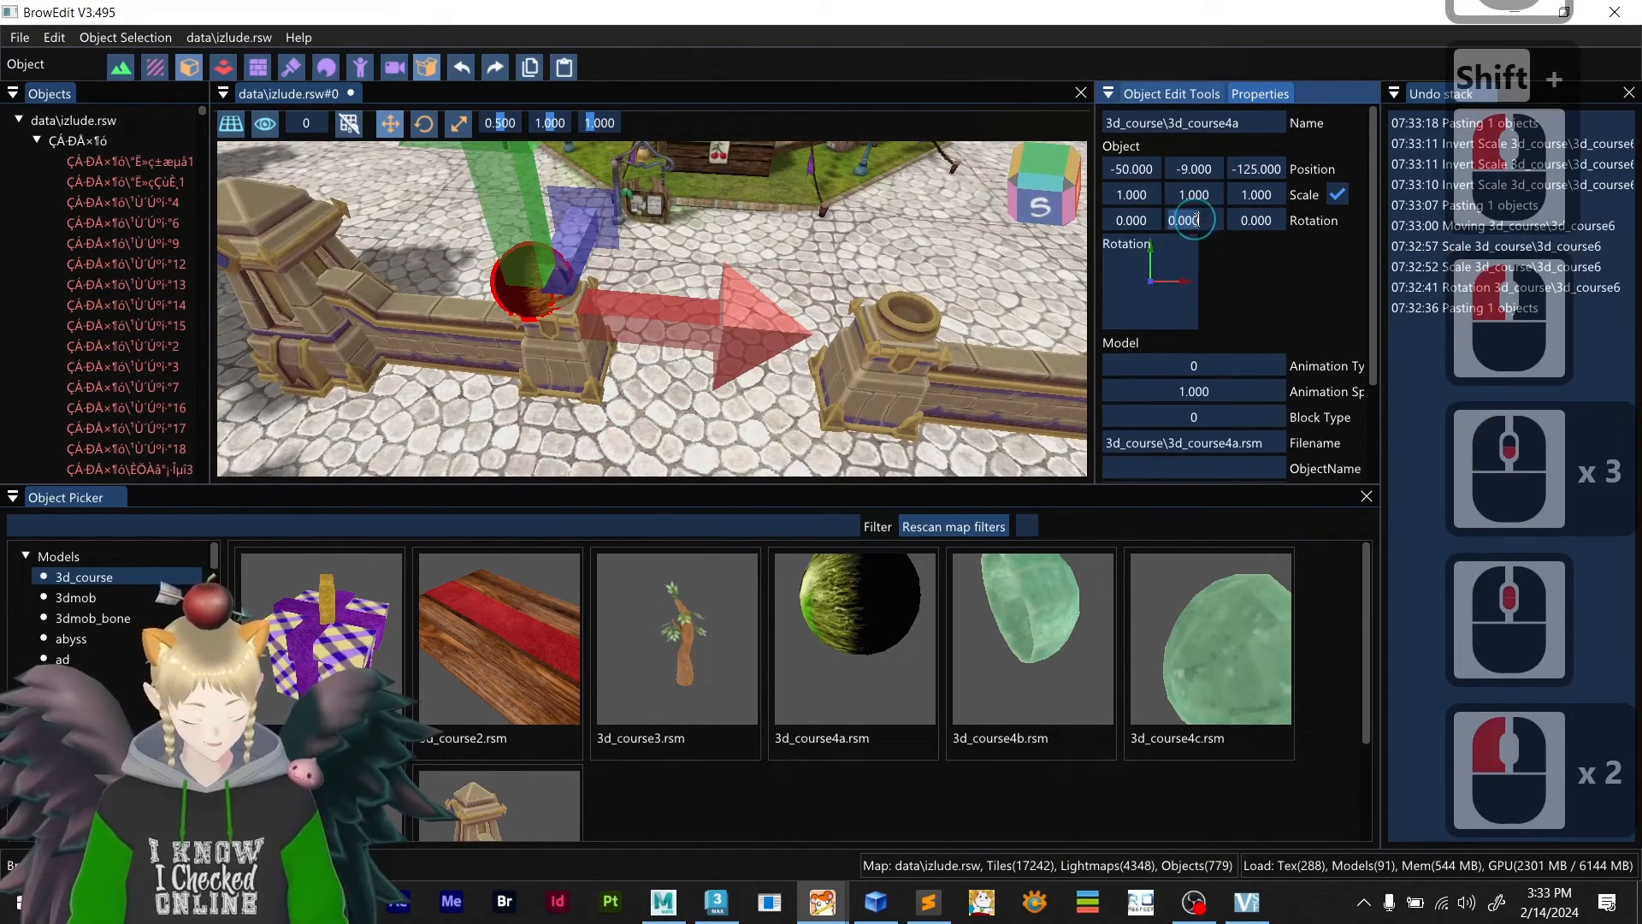
type("90")
key("Return")
left_click_drag(542, 286, 499, 164, "shift")
left_click_drag(658, 276, 679, 279)
middle_click_drag(566, 299, 713, 307, "shift")
left_click(655, 188, "shift")
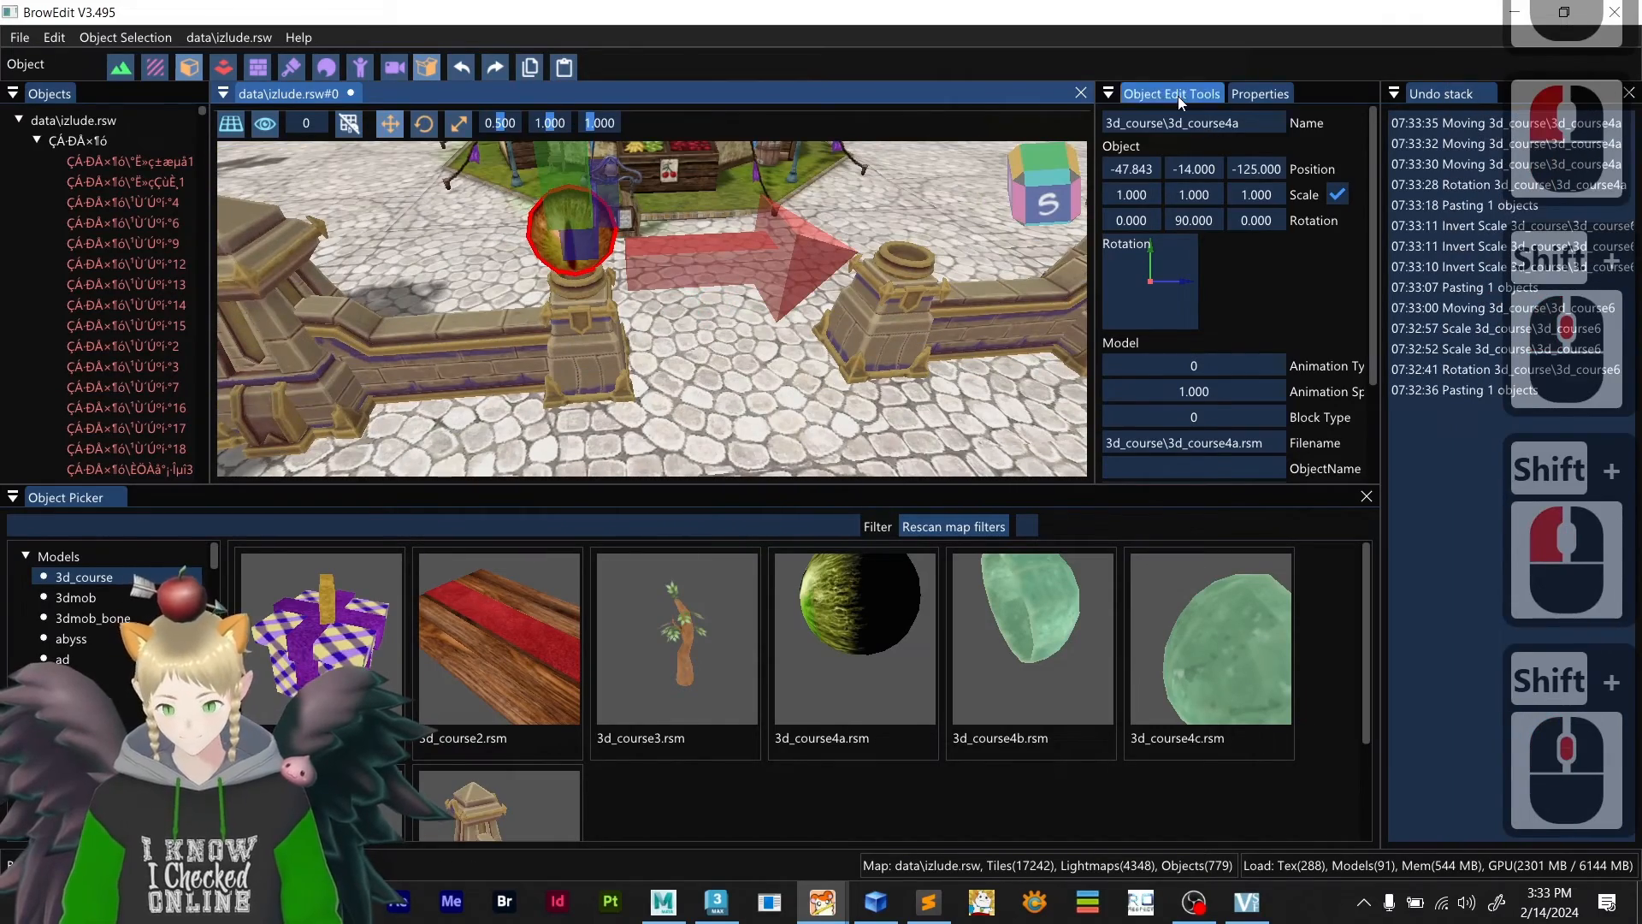
left_click(1178, 96)
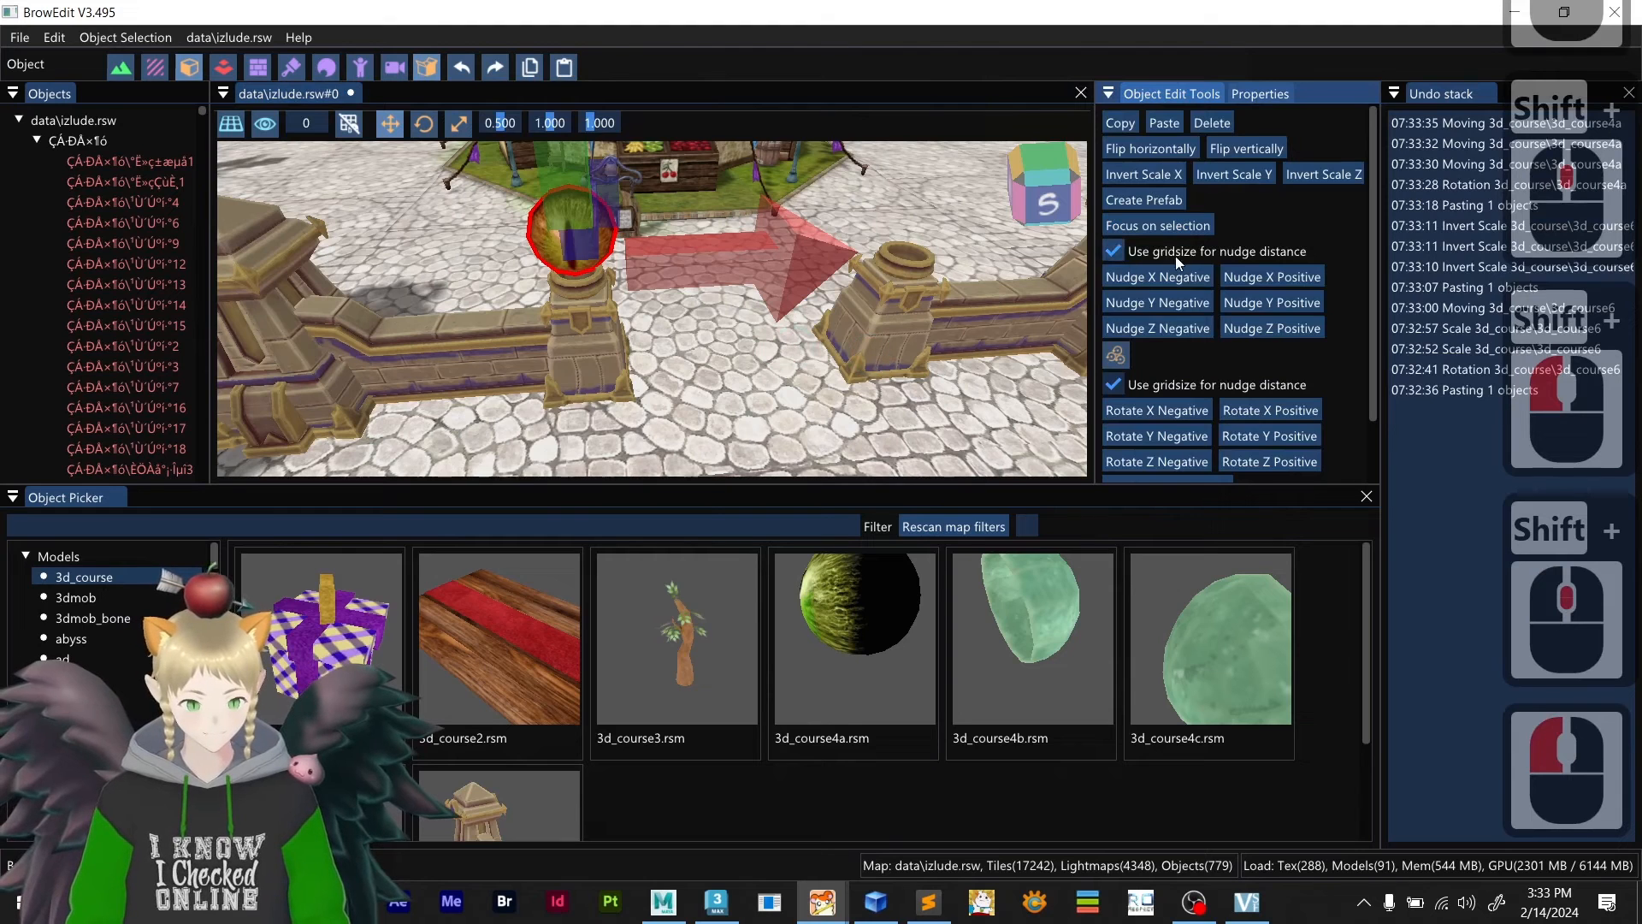
left_click(1254, 91)
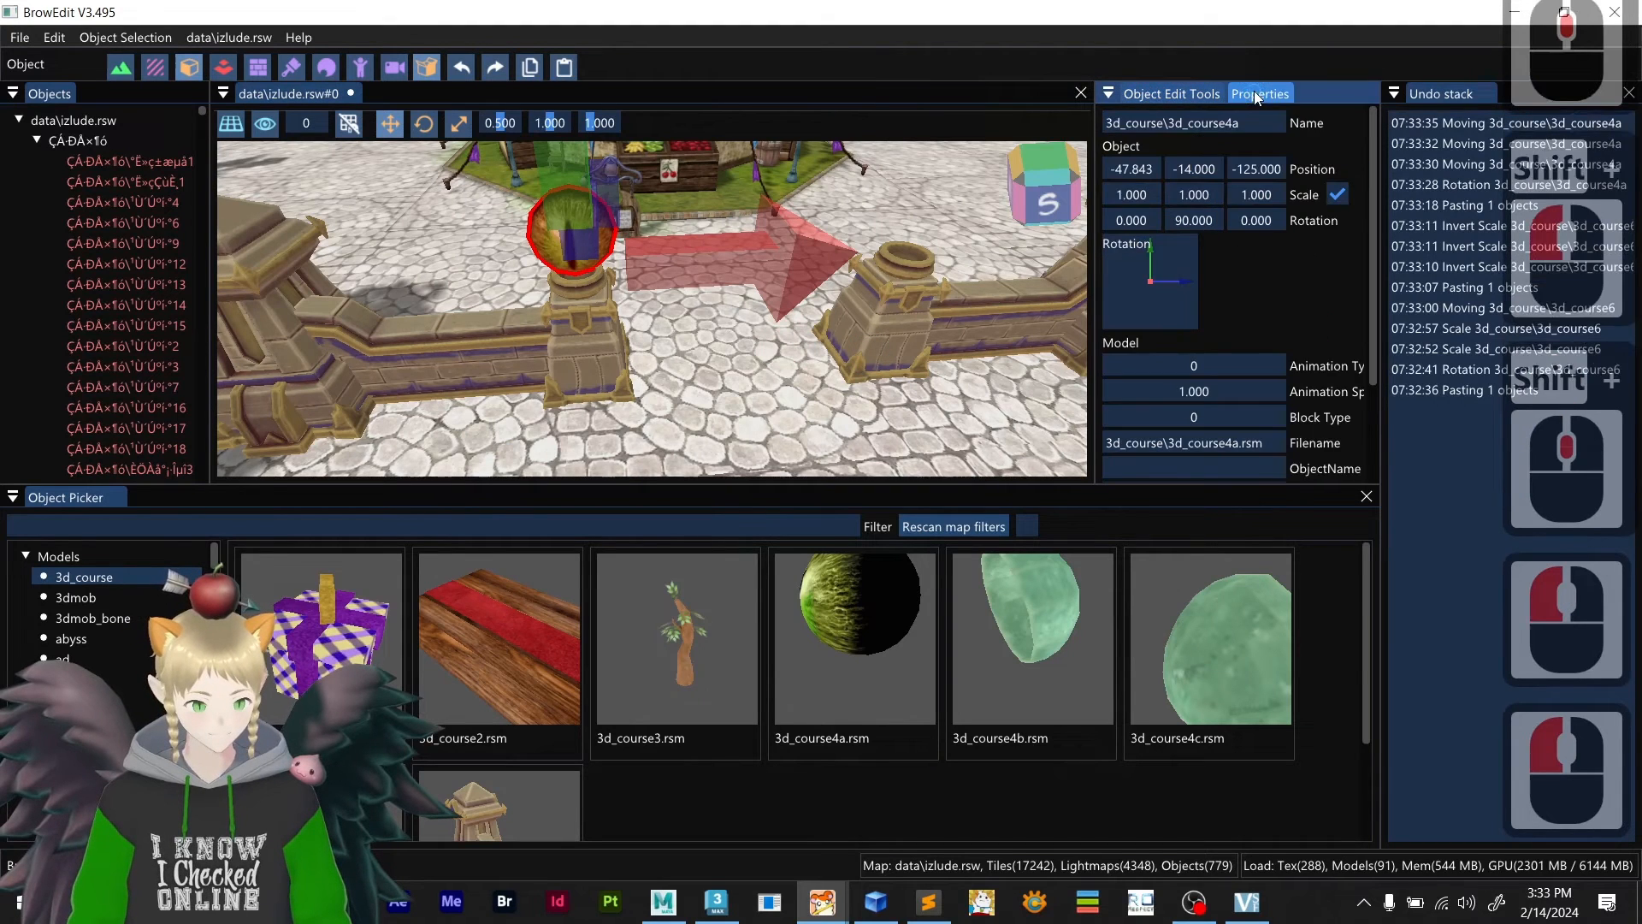
left_click(698, 258)
key("ctrl+z")
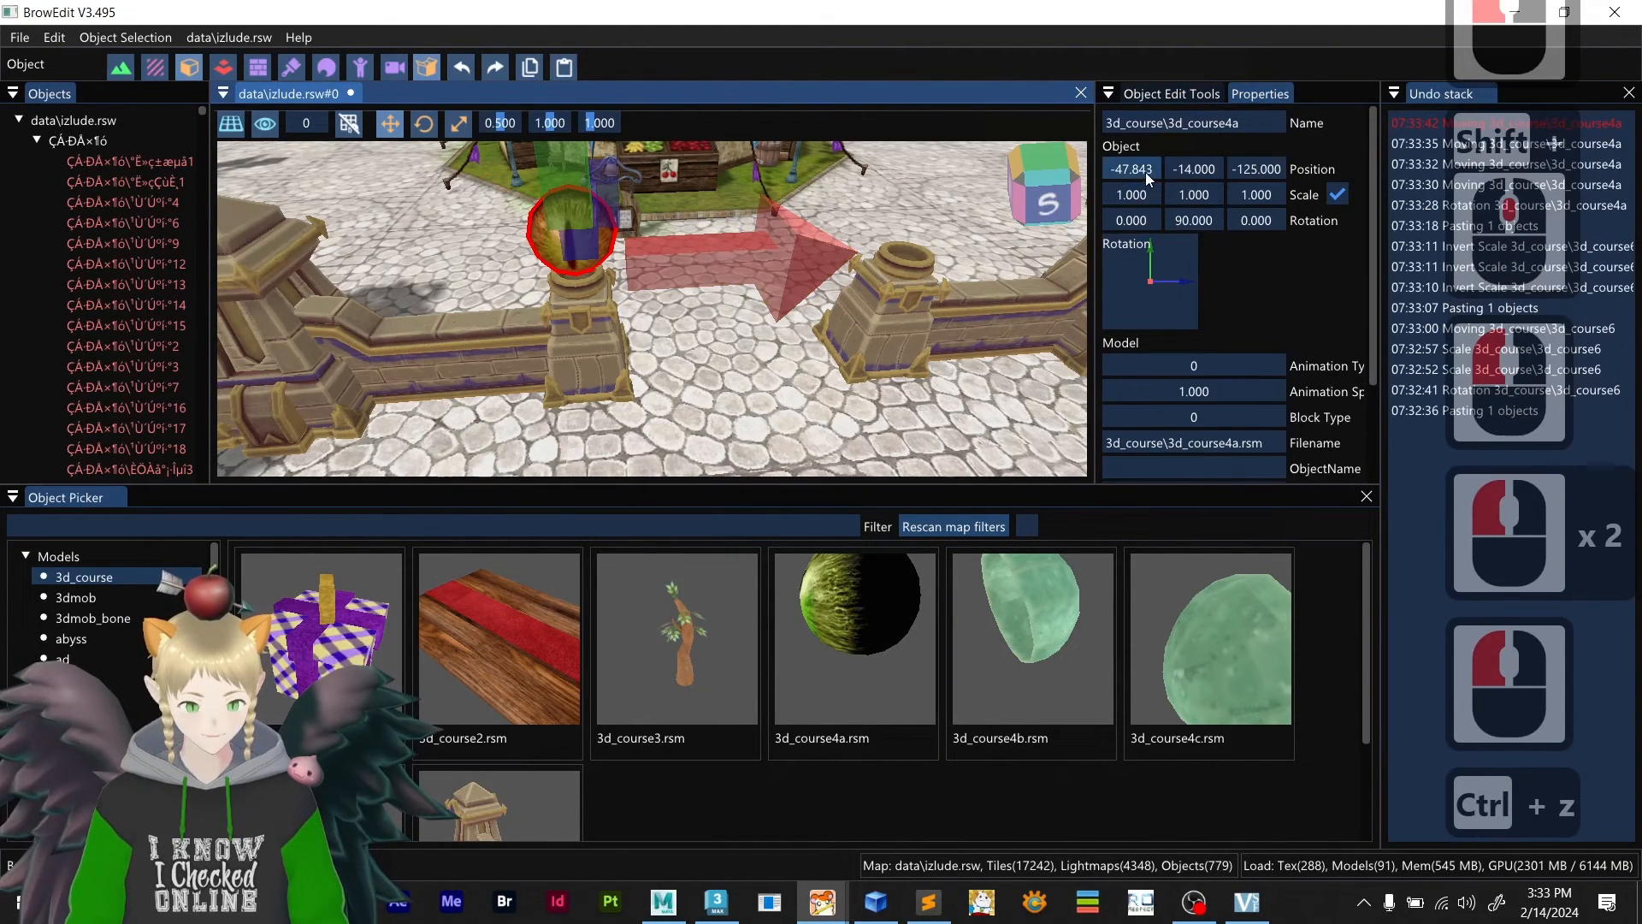
- Switch the view to an orthographic top view over the sphere and reduce the gizmo size to 0.333
left_click(1043, 163)
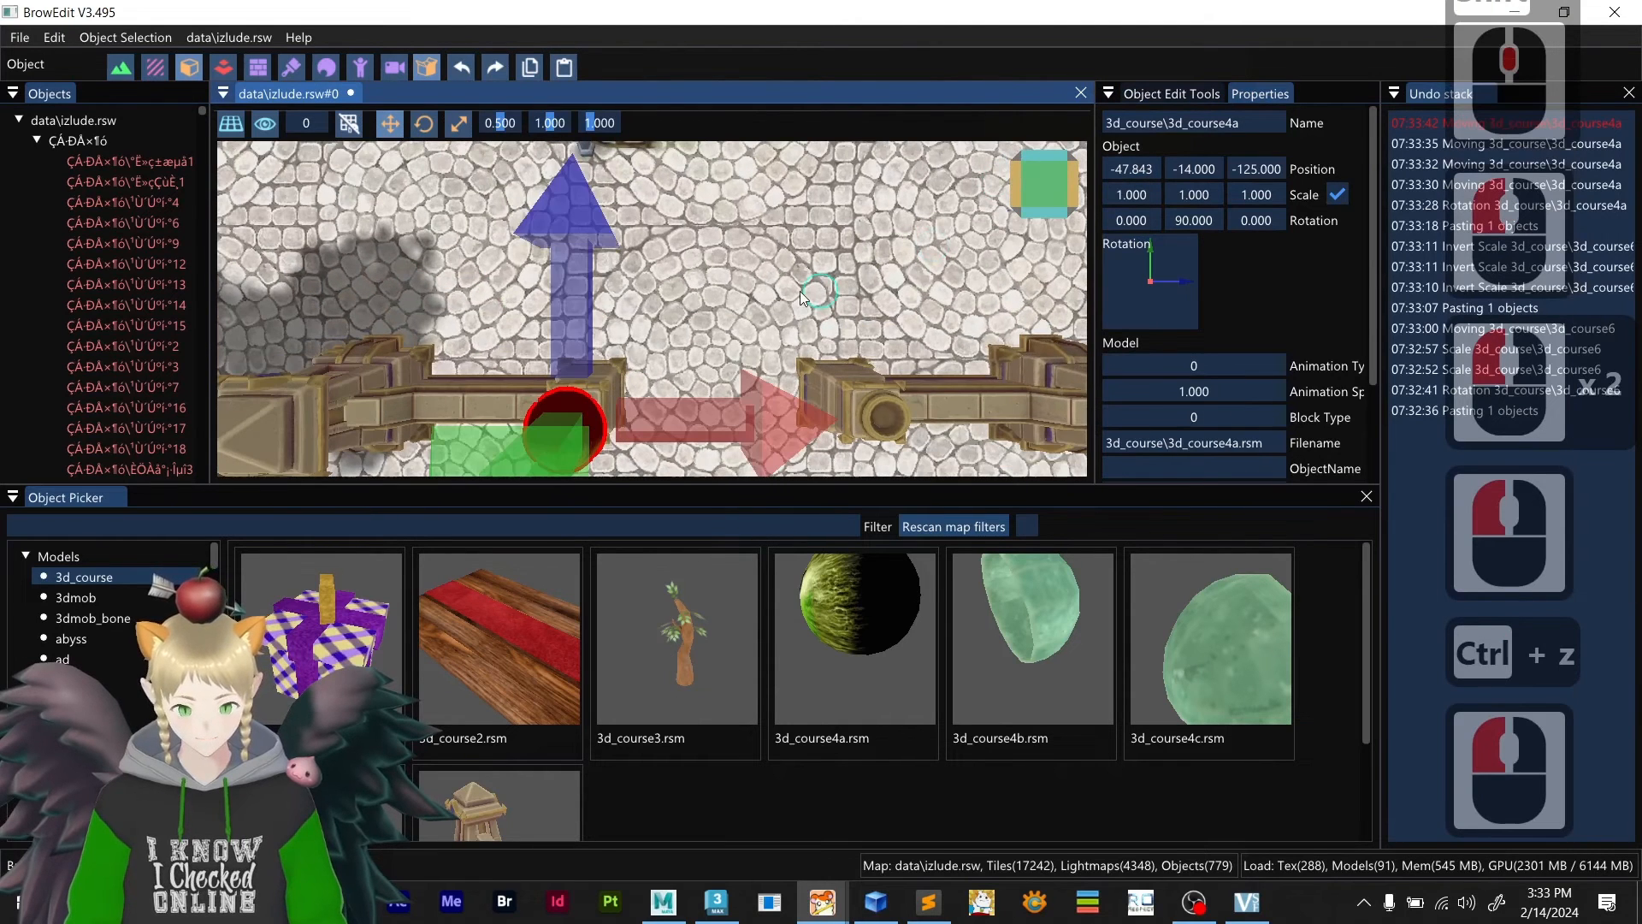
left_click(229, 128)
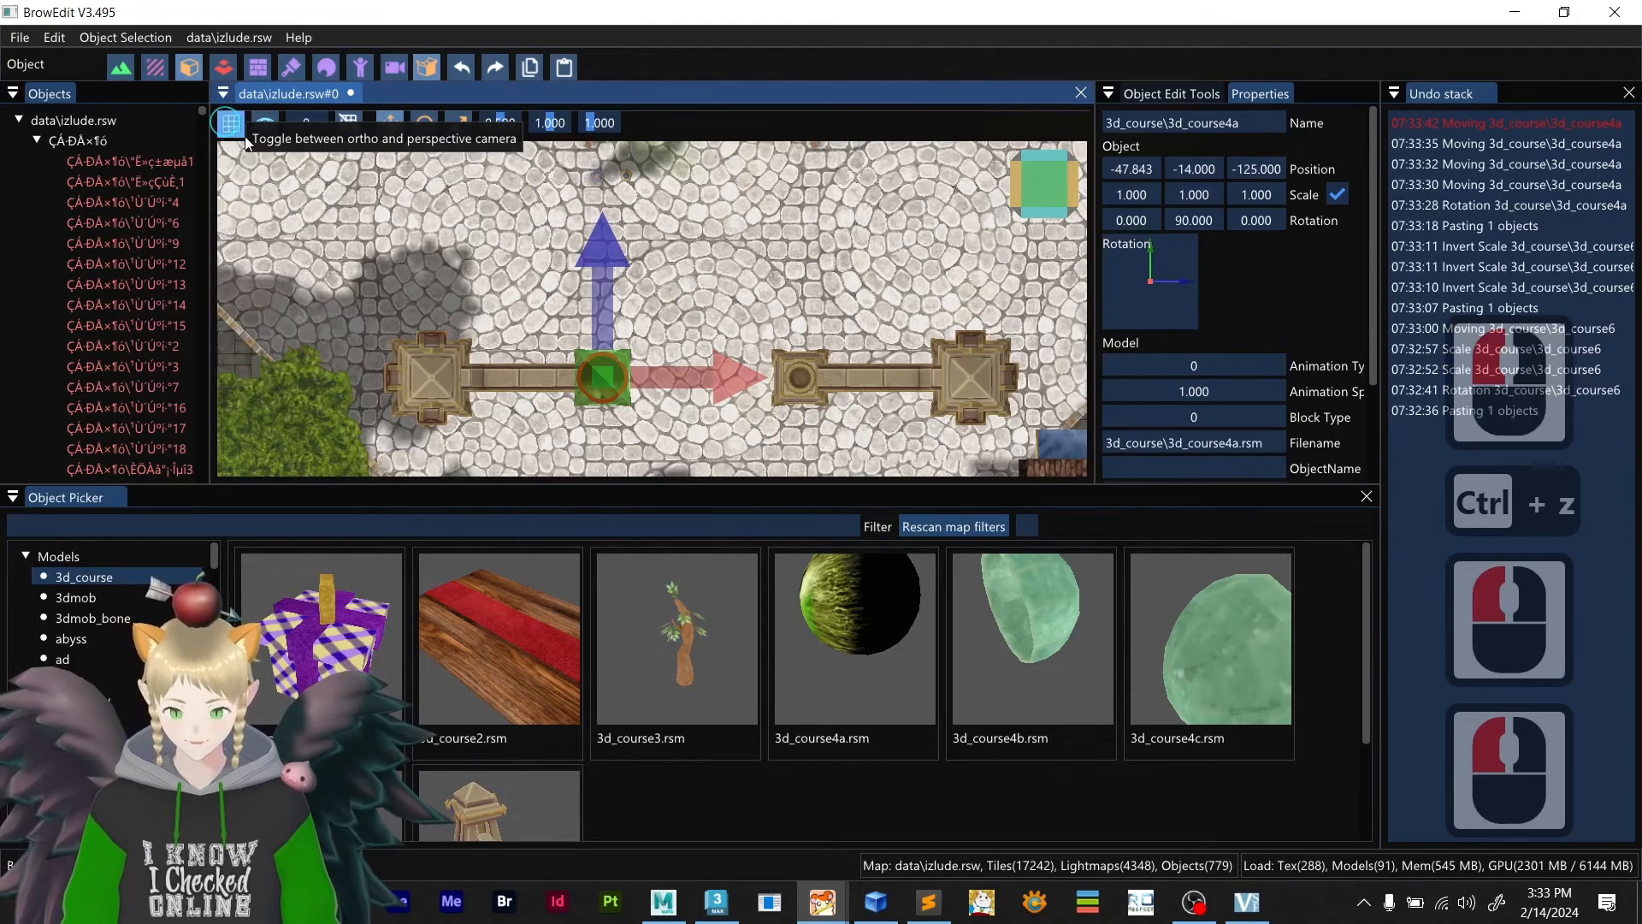
scroll(599, 402, "up", 2)
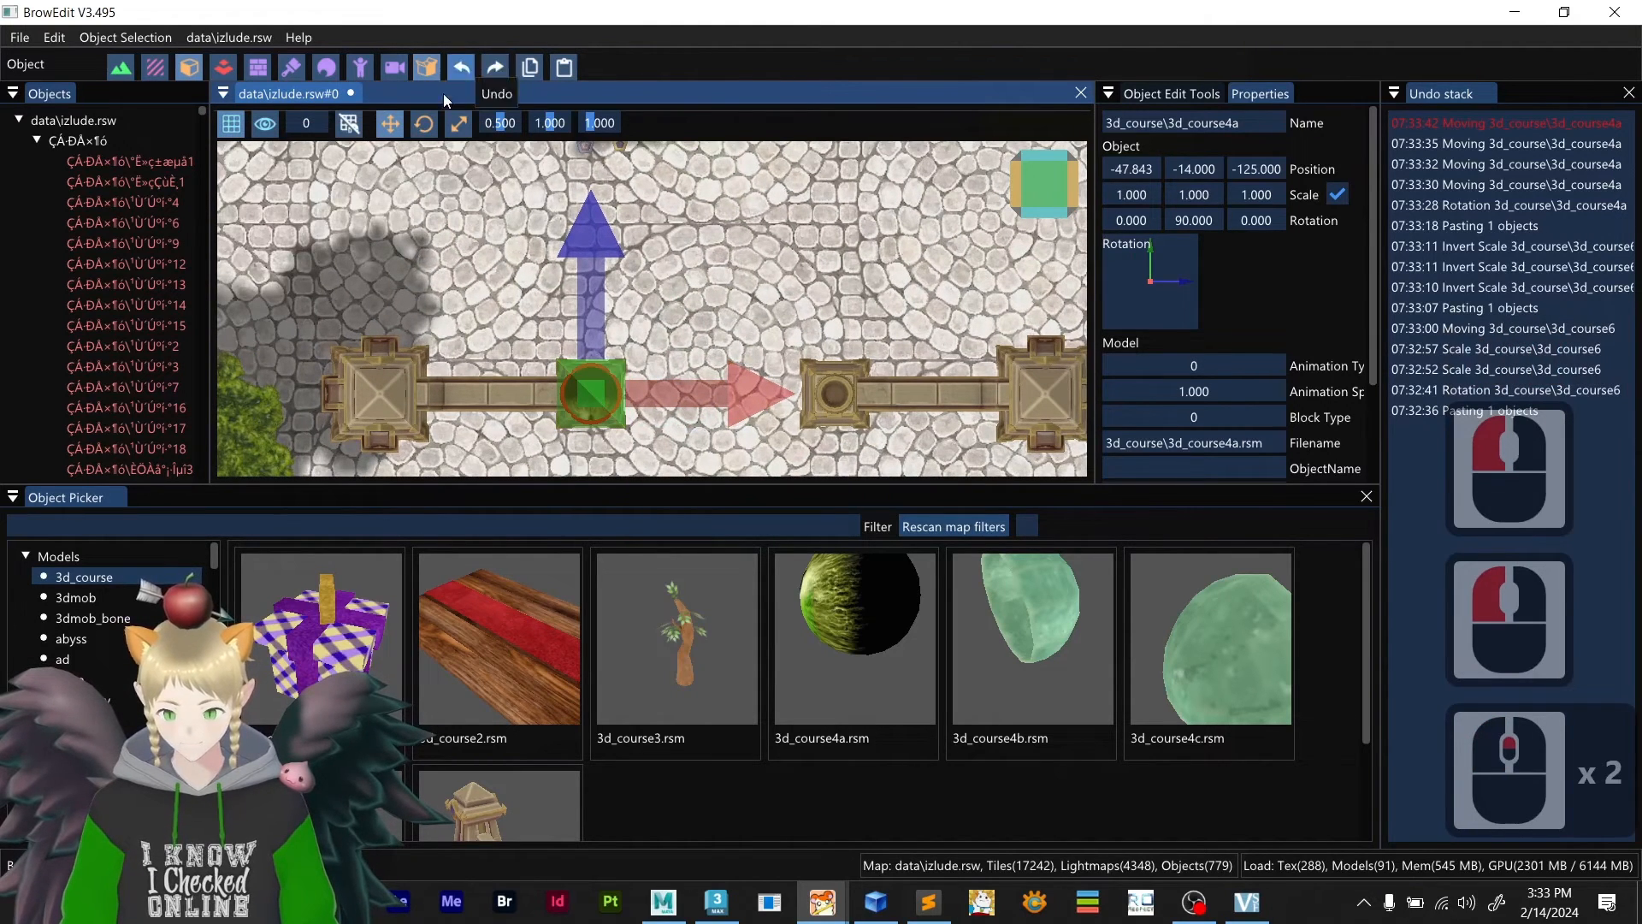
left_click_drag(549, 122, 541, 125)
scroll(654, 376, "up", 3)
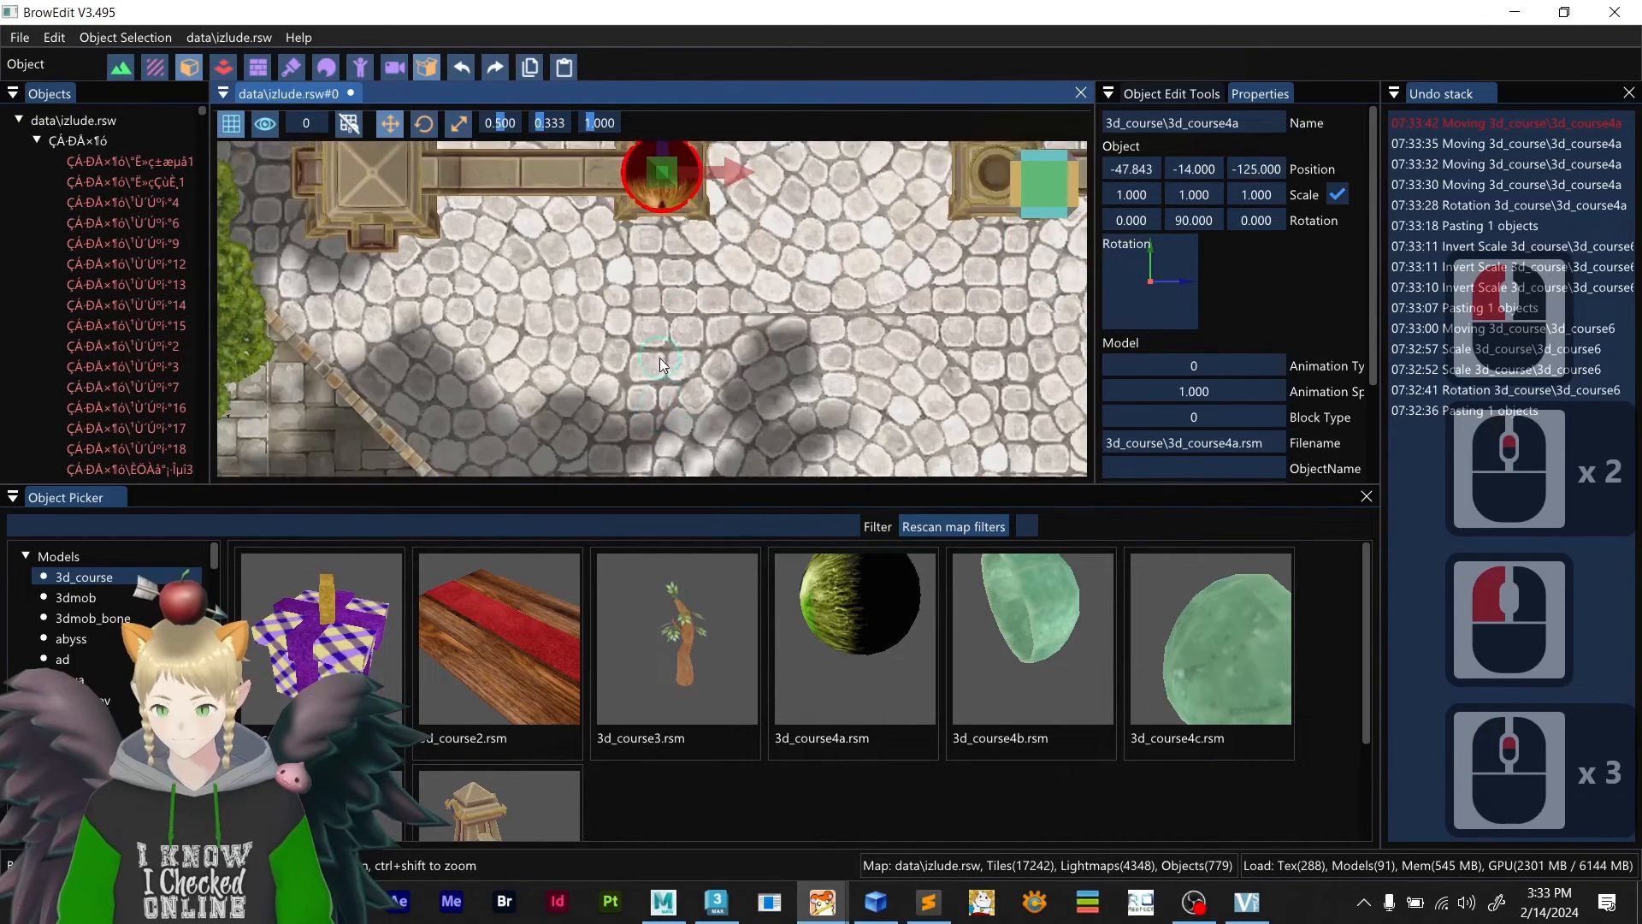
scroll(660, 366, "up", 2)
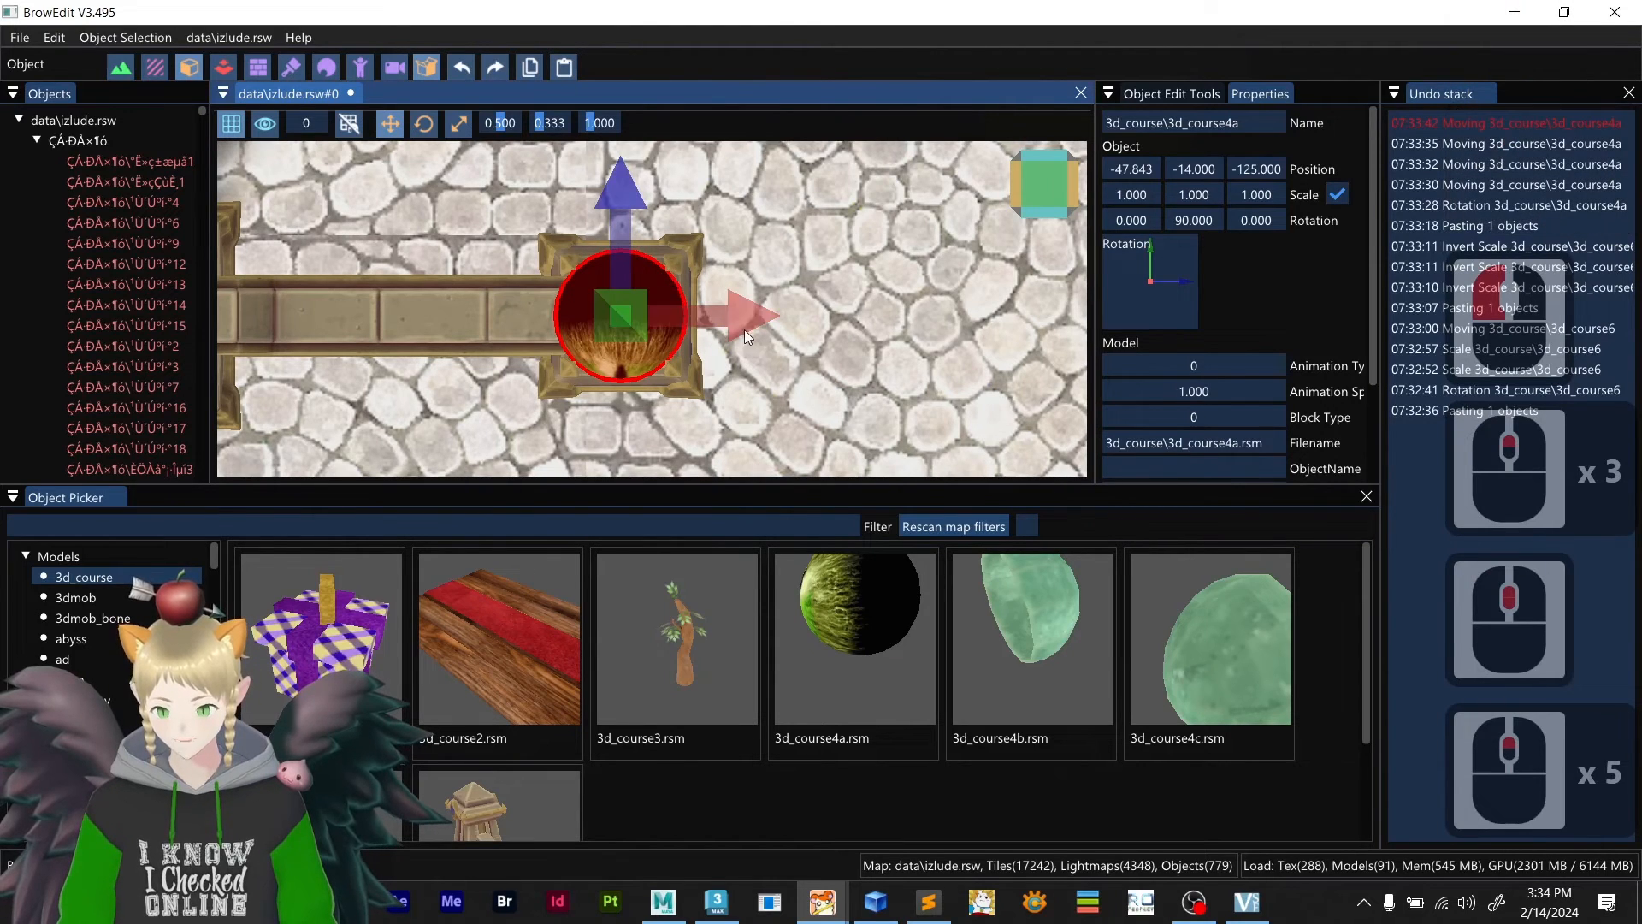
- Paste a grid-snapped copy of the sphere at the second wall's inner pillar, at -10, -14, -125
scroll(828, 366, "down", 2)
middle_click_drag(846, 346, 552, 304)
key("ctrl+c")
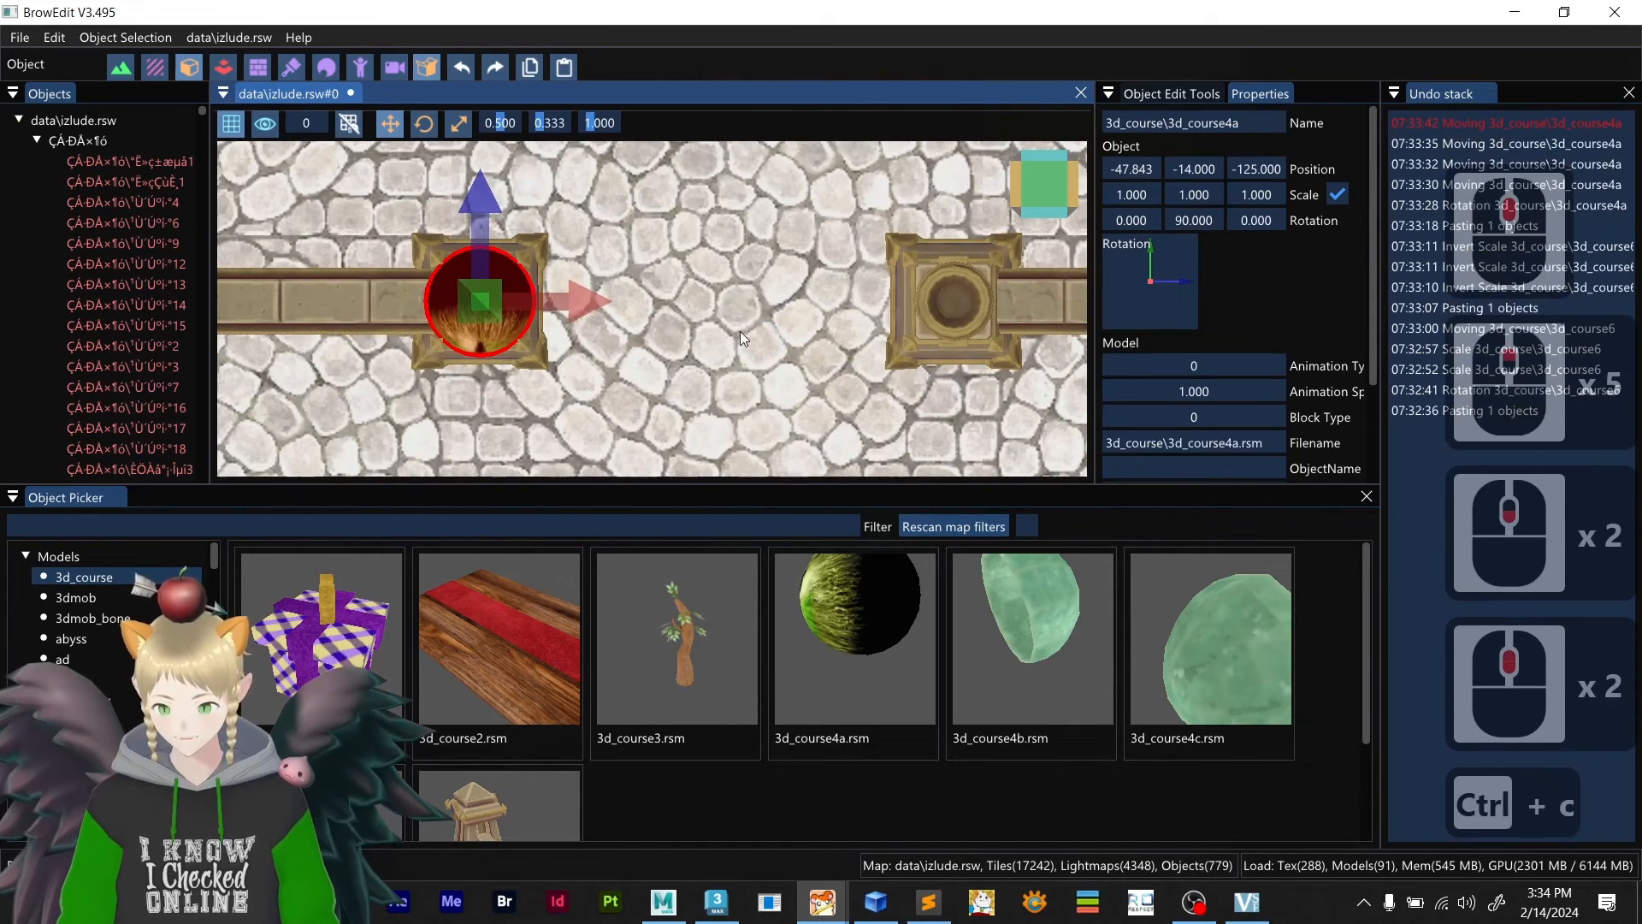
key("ctrl+v")
key("v")
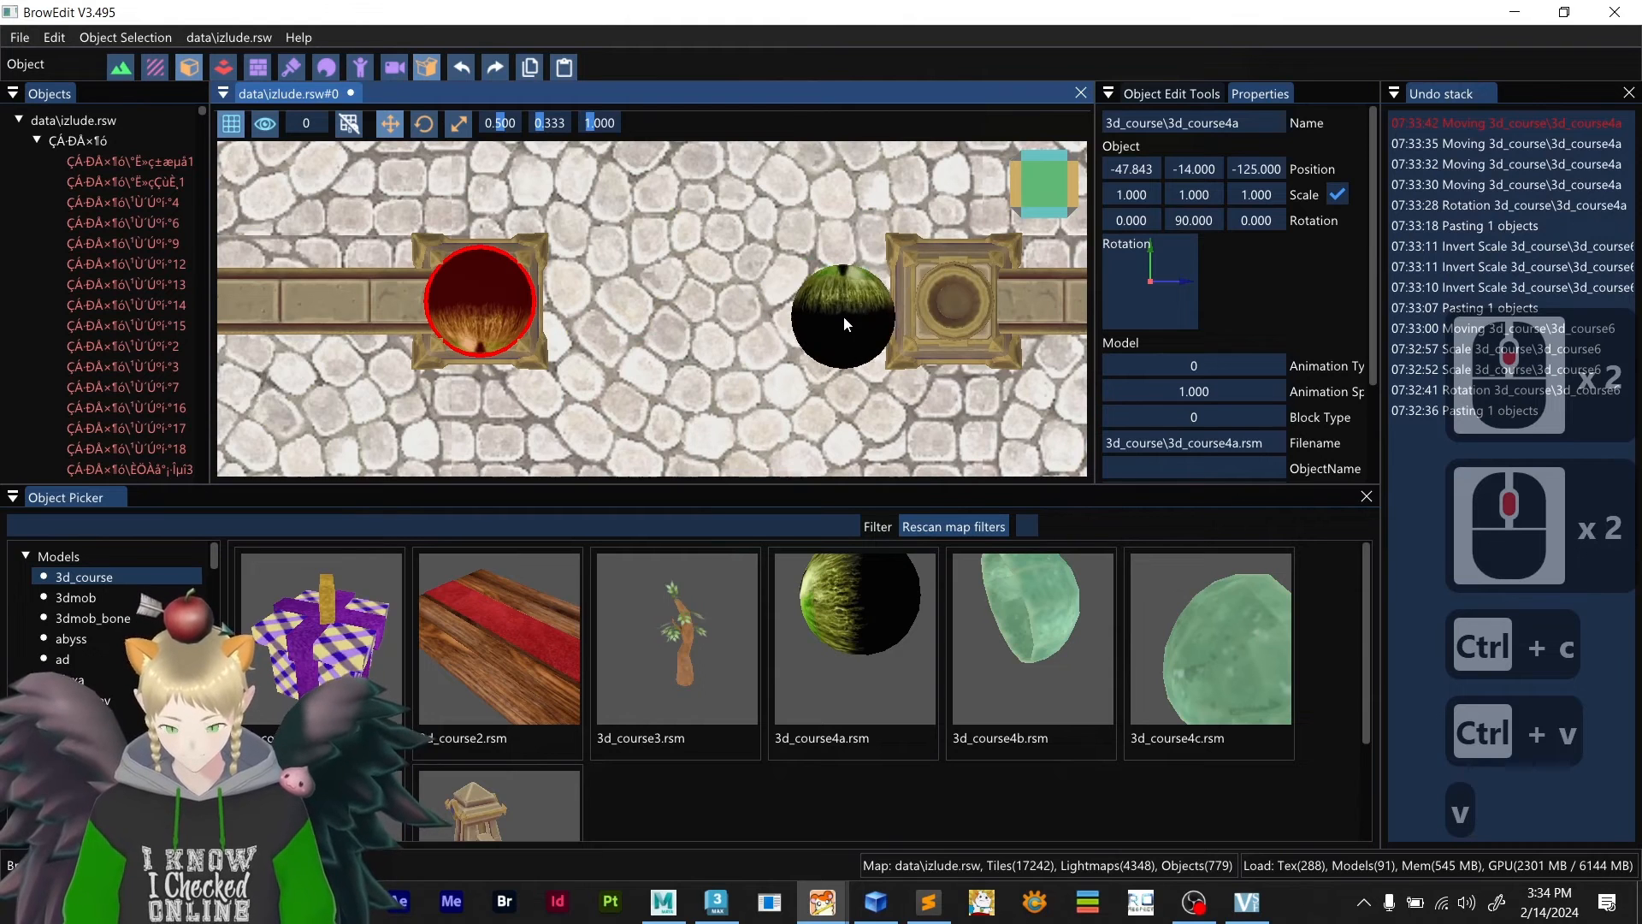
key("shift")
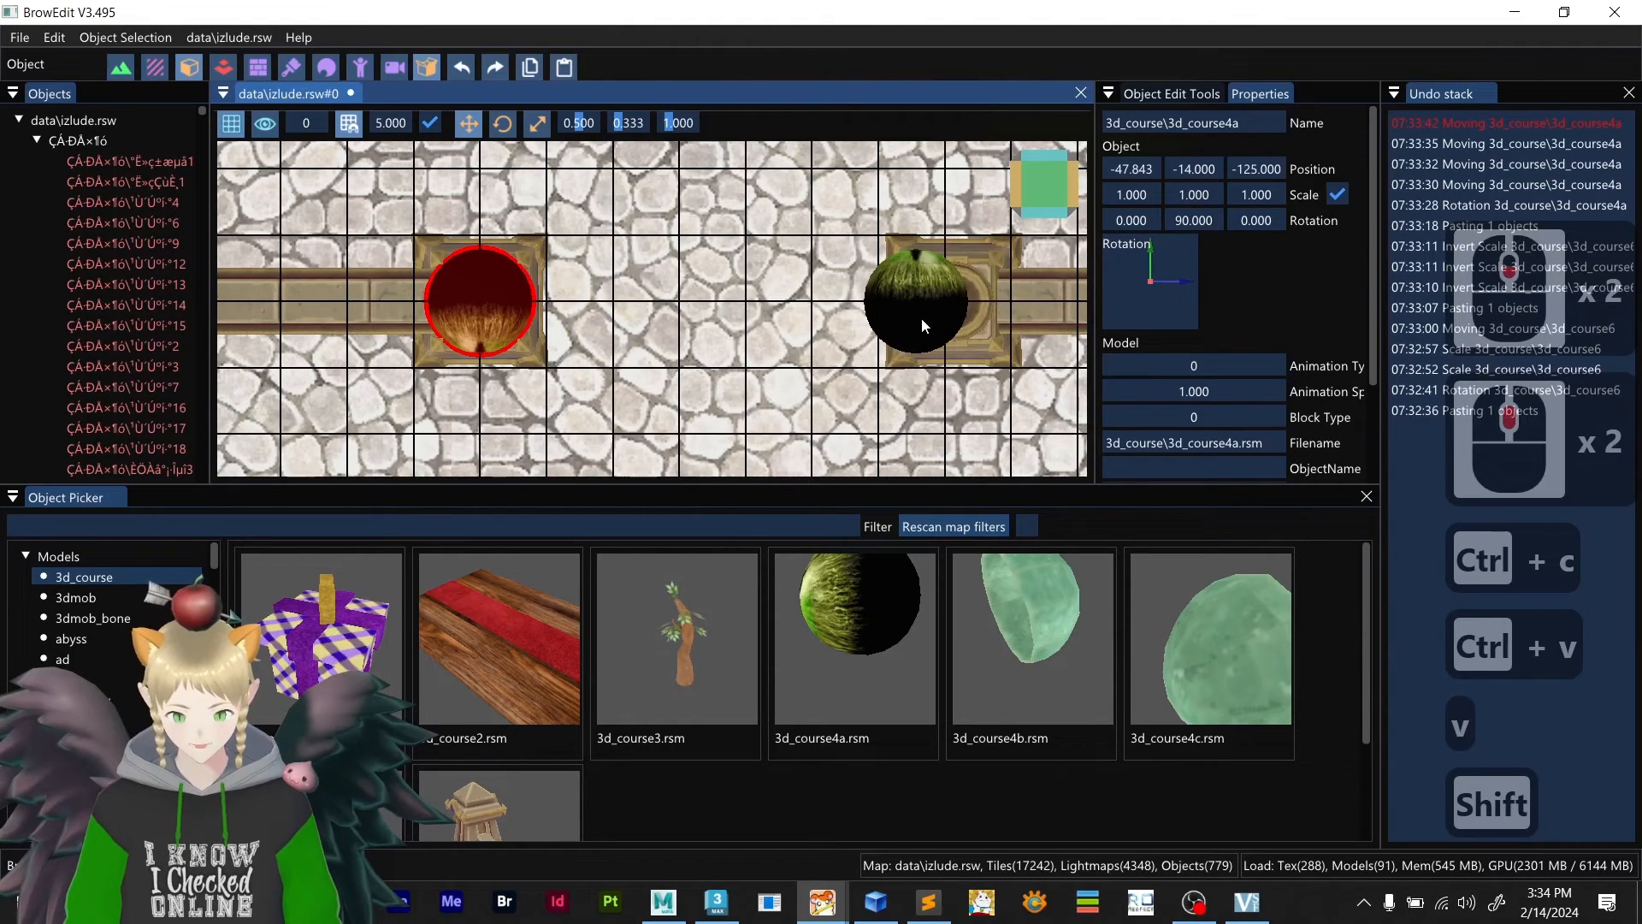
left_click(949, 313, "shift")
middle_click_drag(767, 330, 784, 297, "shift")
scroll(784, 297, "down", 5)
scroll(785, 302, "down", 4)
key("ctrl+c")
key("ctrl+v")
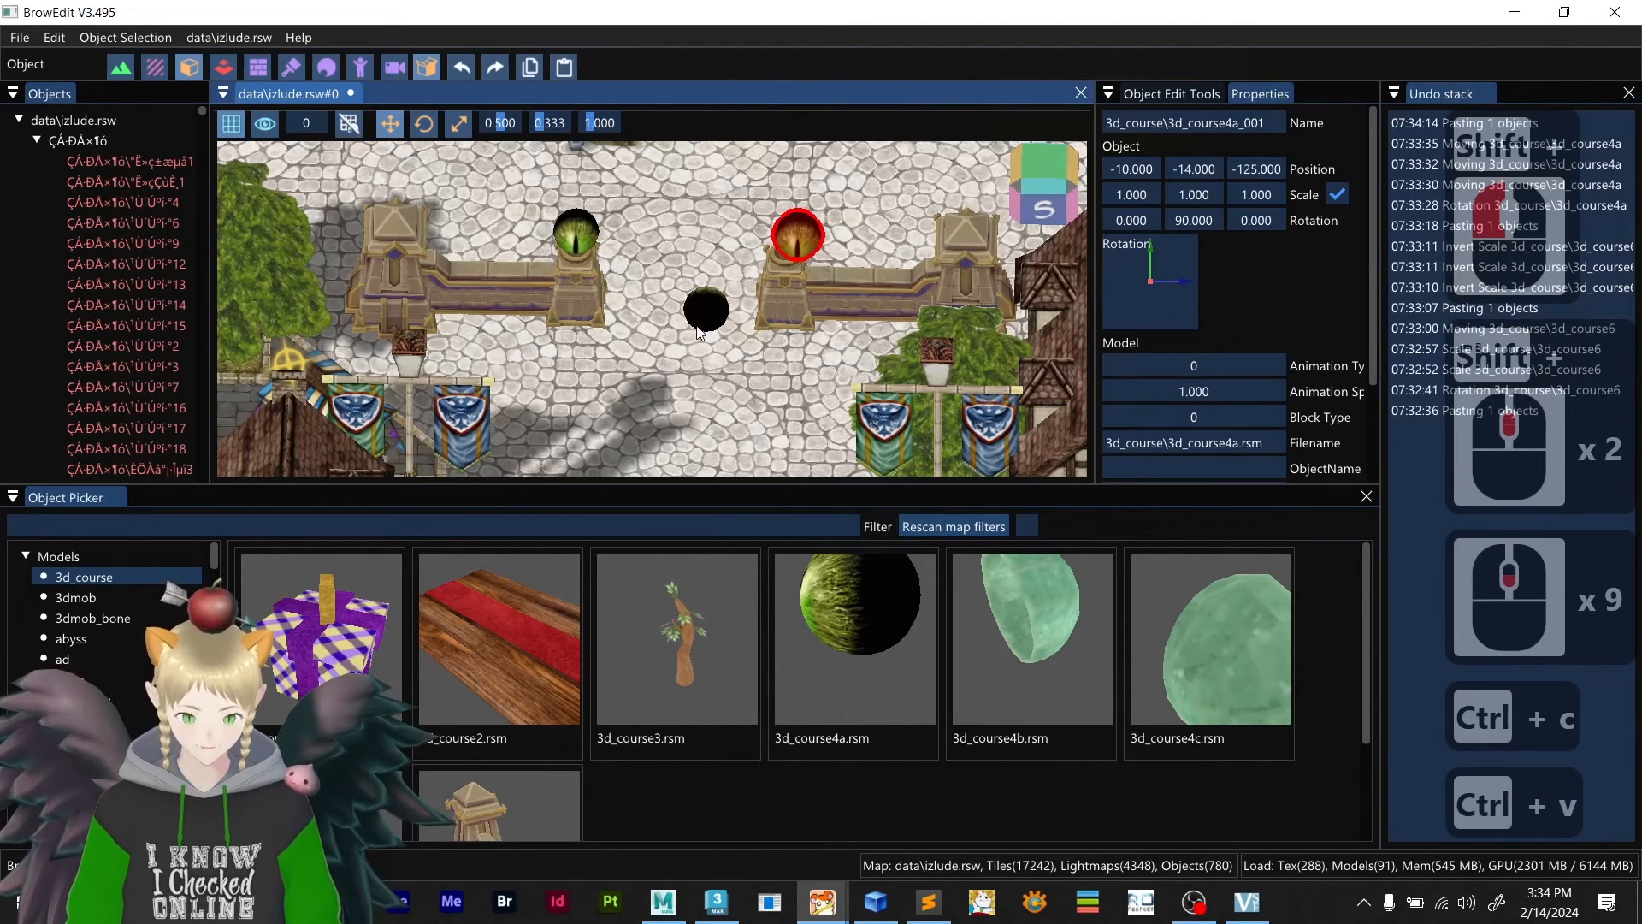
key("v")
key("c")
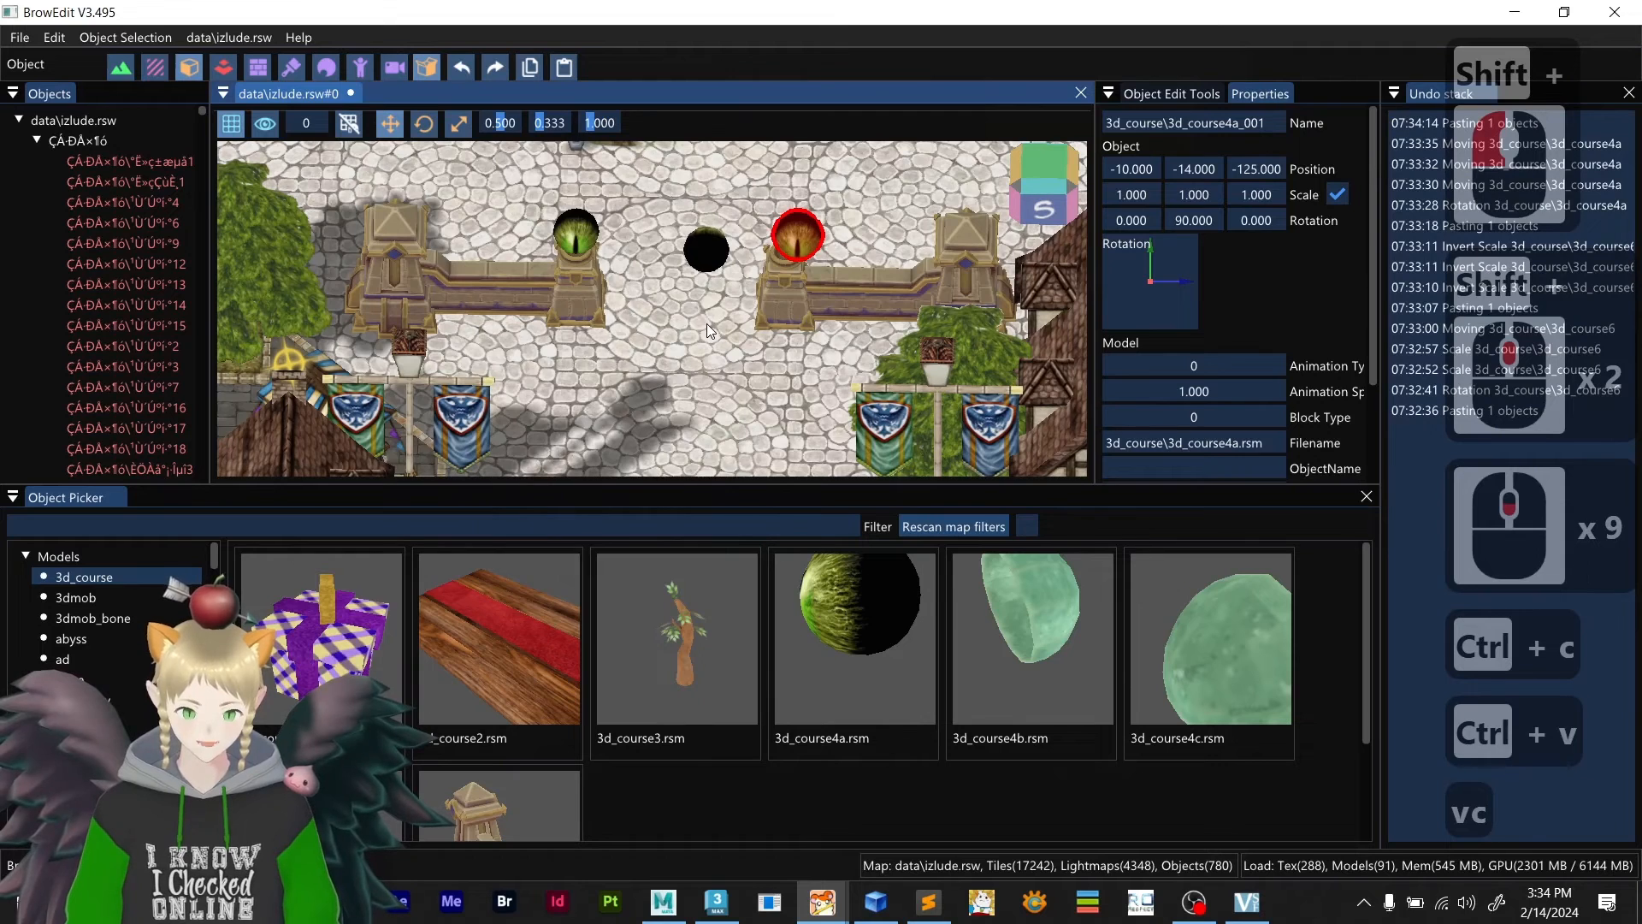
key("shift")
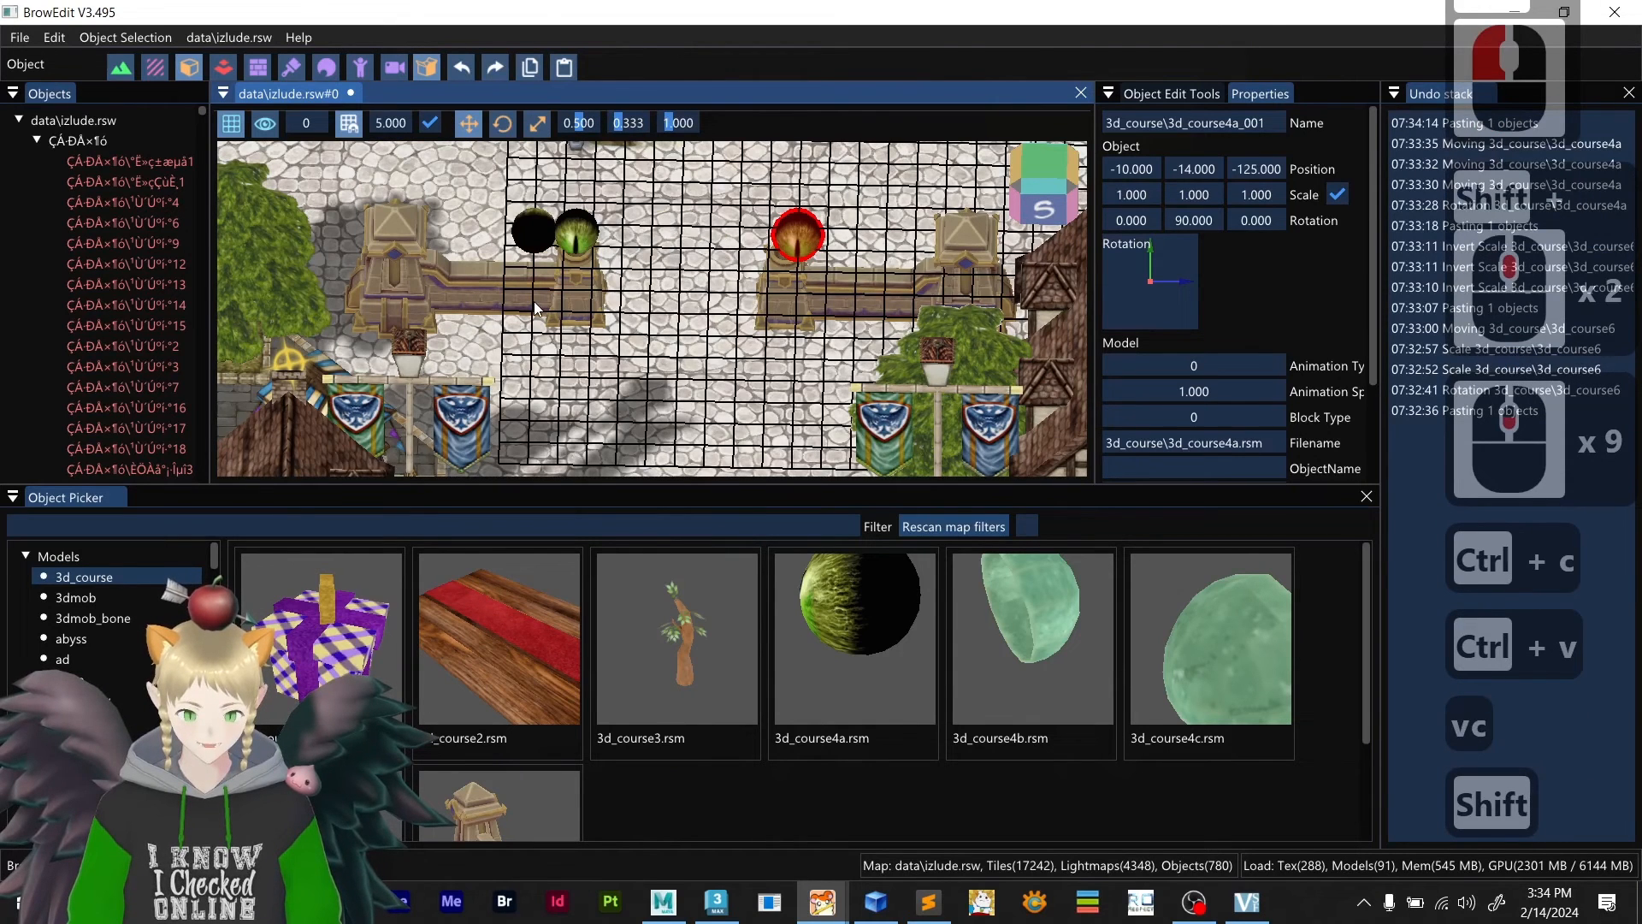
left_click(721, 311, "shift")
key("Delete")
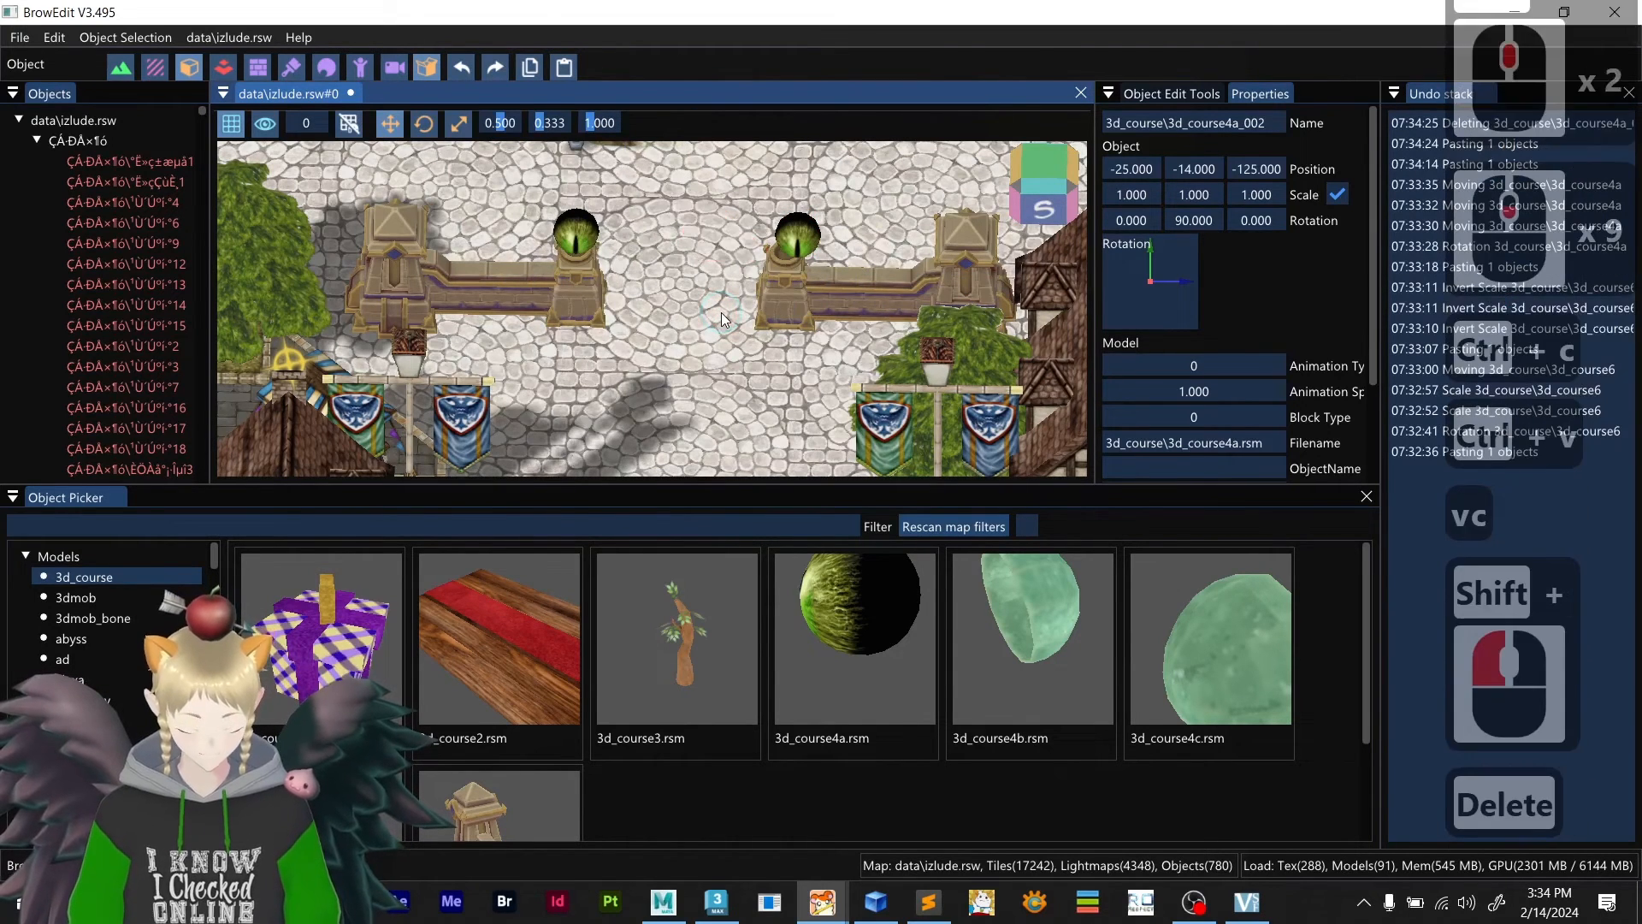
- Try moving the first wall's sphere east along the X axis, and undo the move
left_click(576, 231)
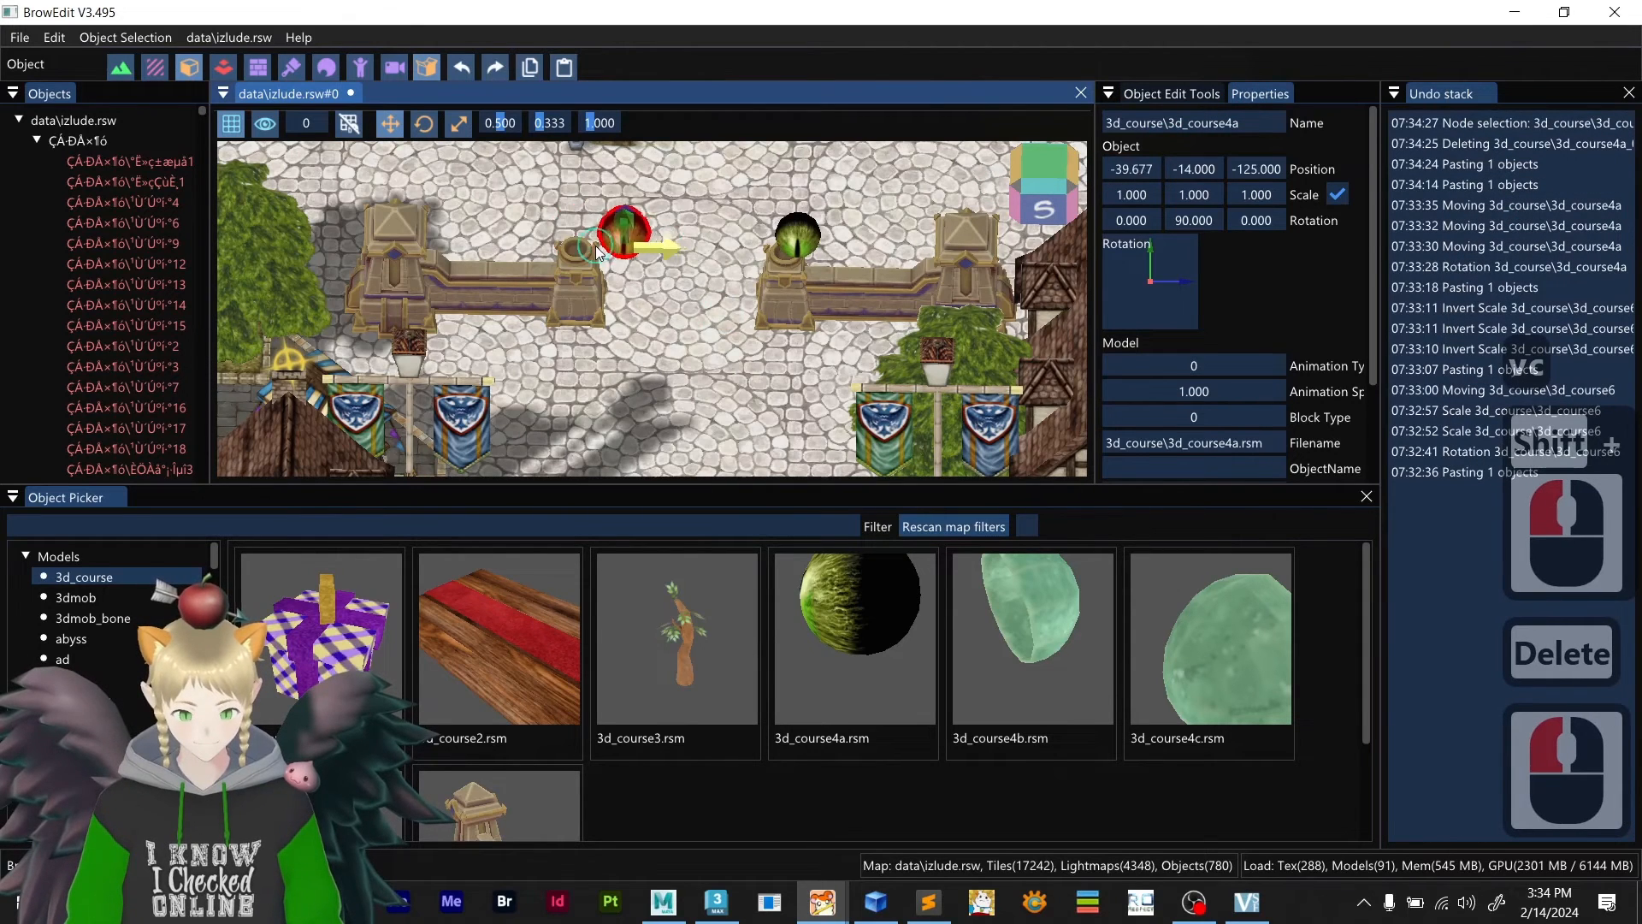
left_click_drag(717, 260, 665, 266)
key("ctrl+z")
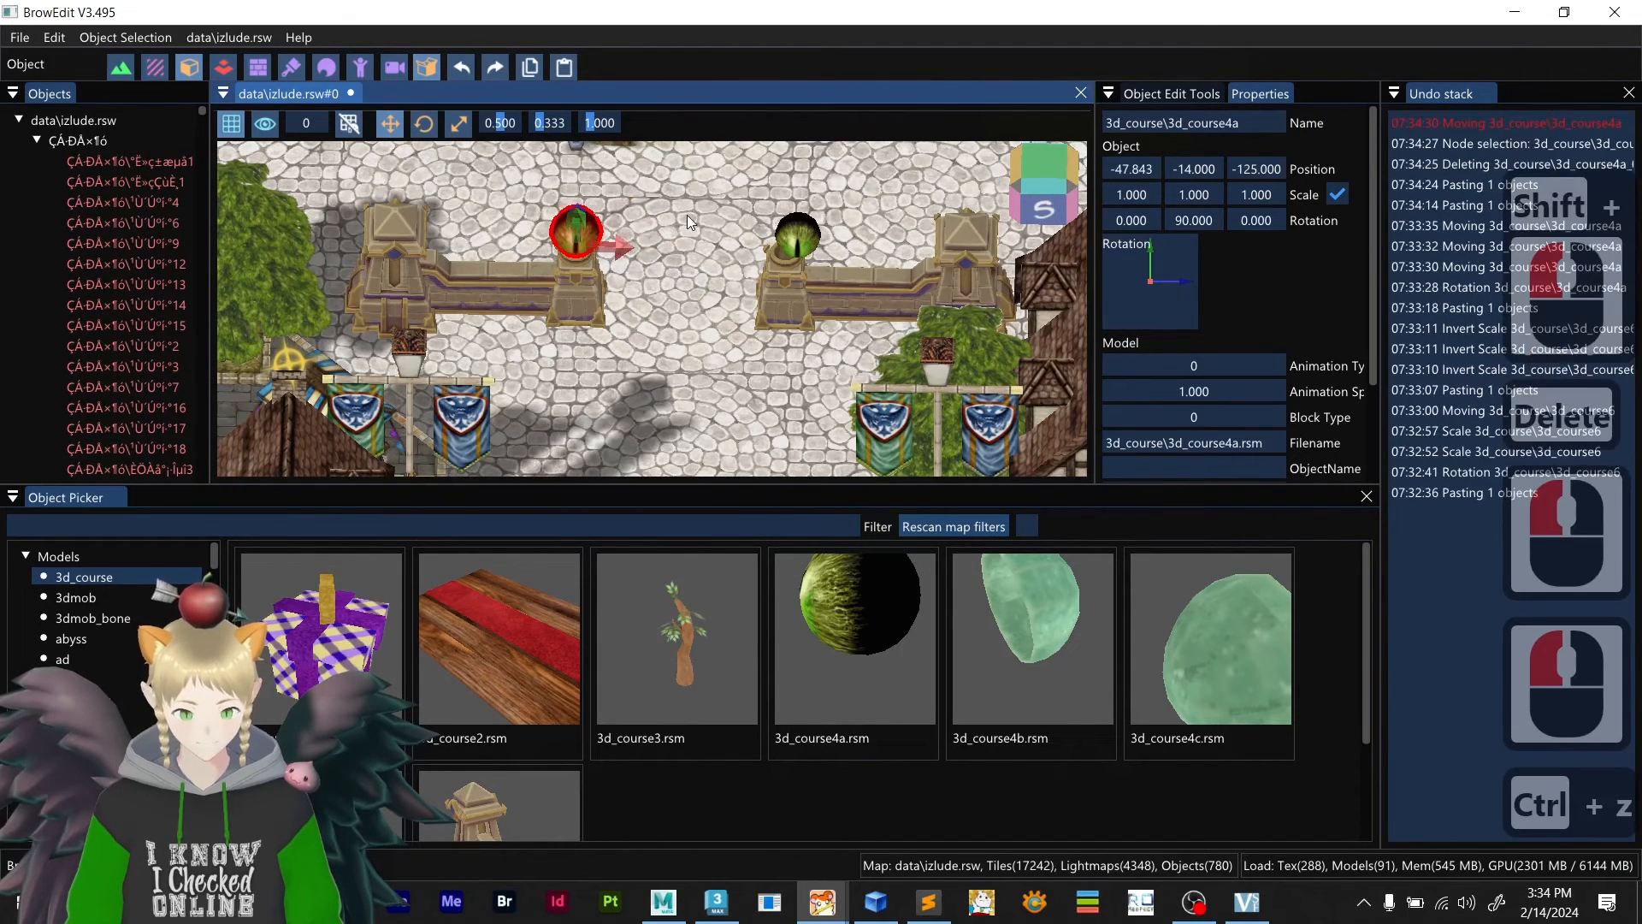
- Compare the X positions of the two spheres on the inner pillars
double_click(1128, 171)
double_click(1141, 167)
key("ctrl+c")
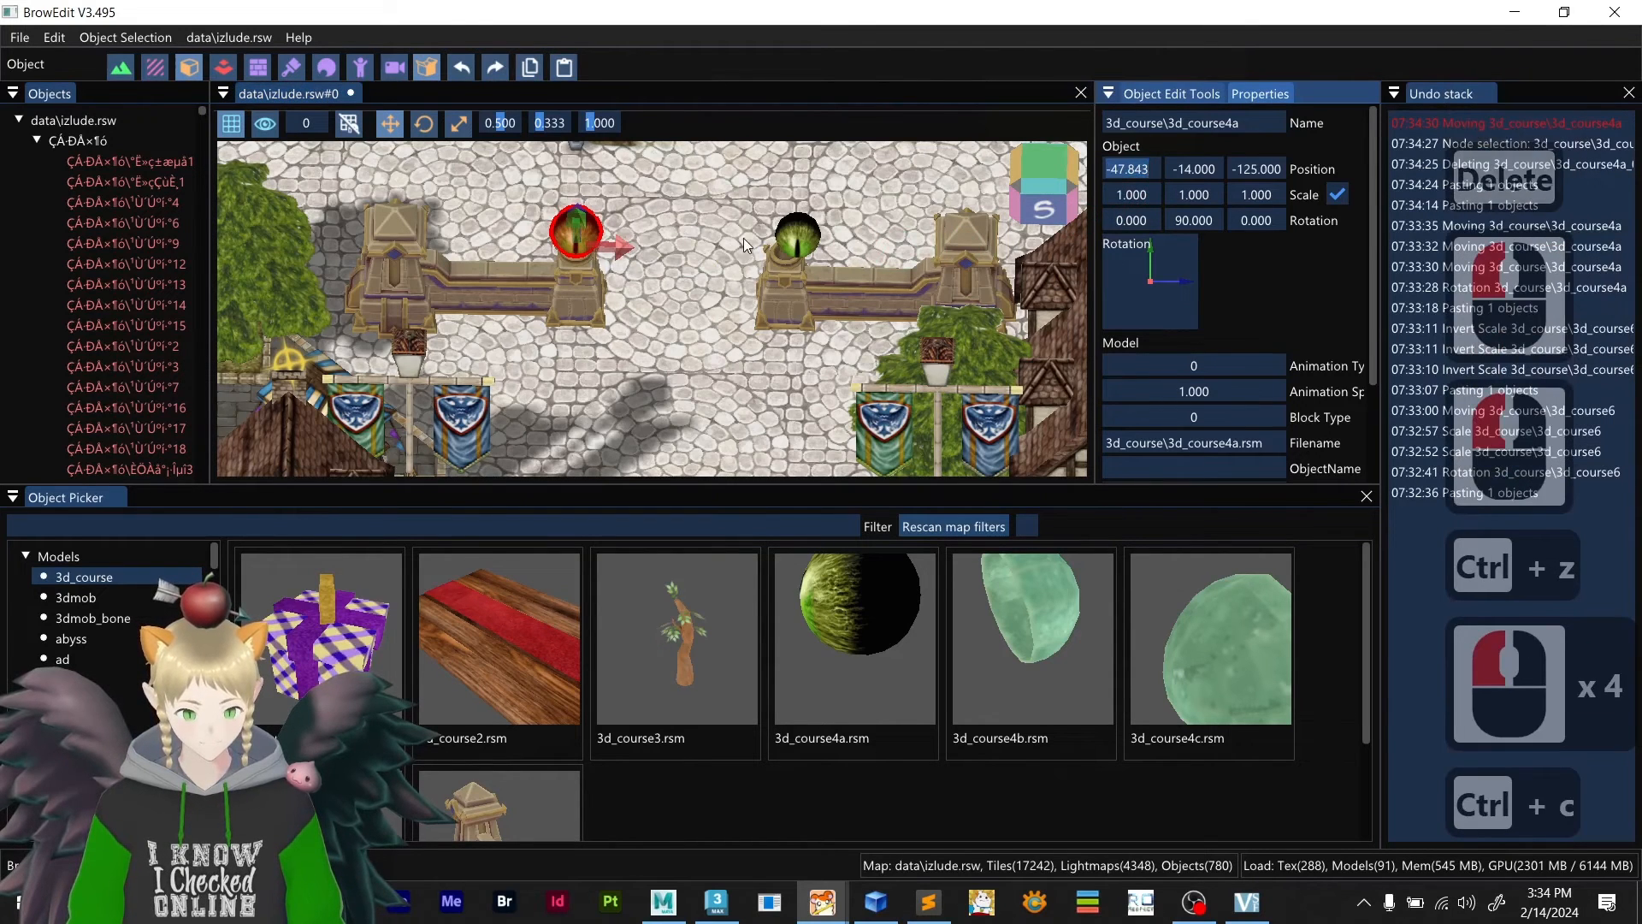
left_click(800, 237)
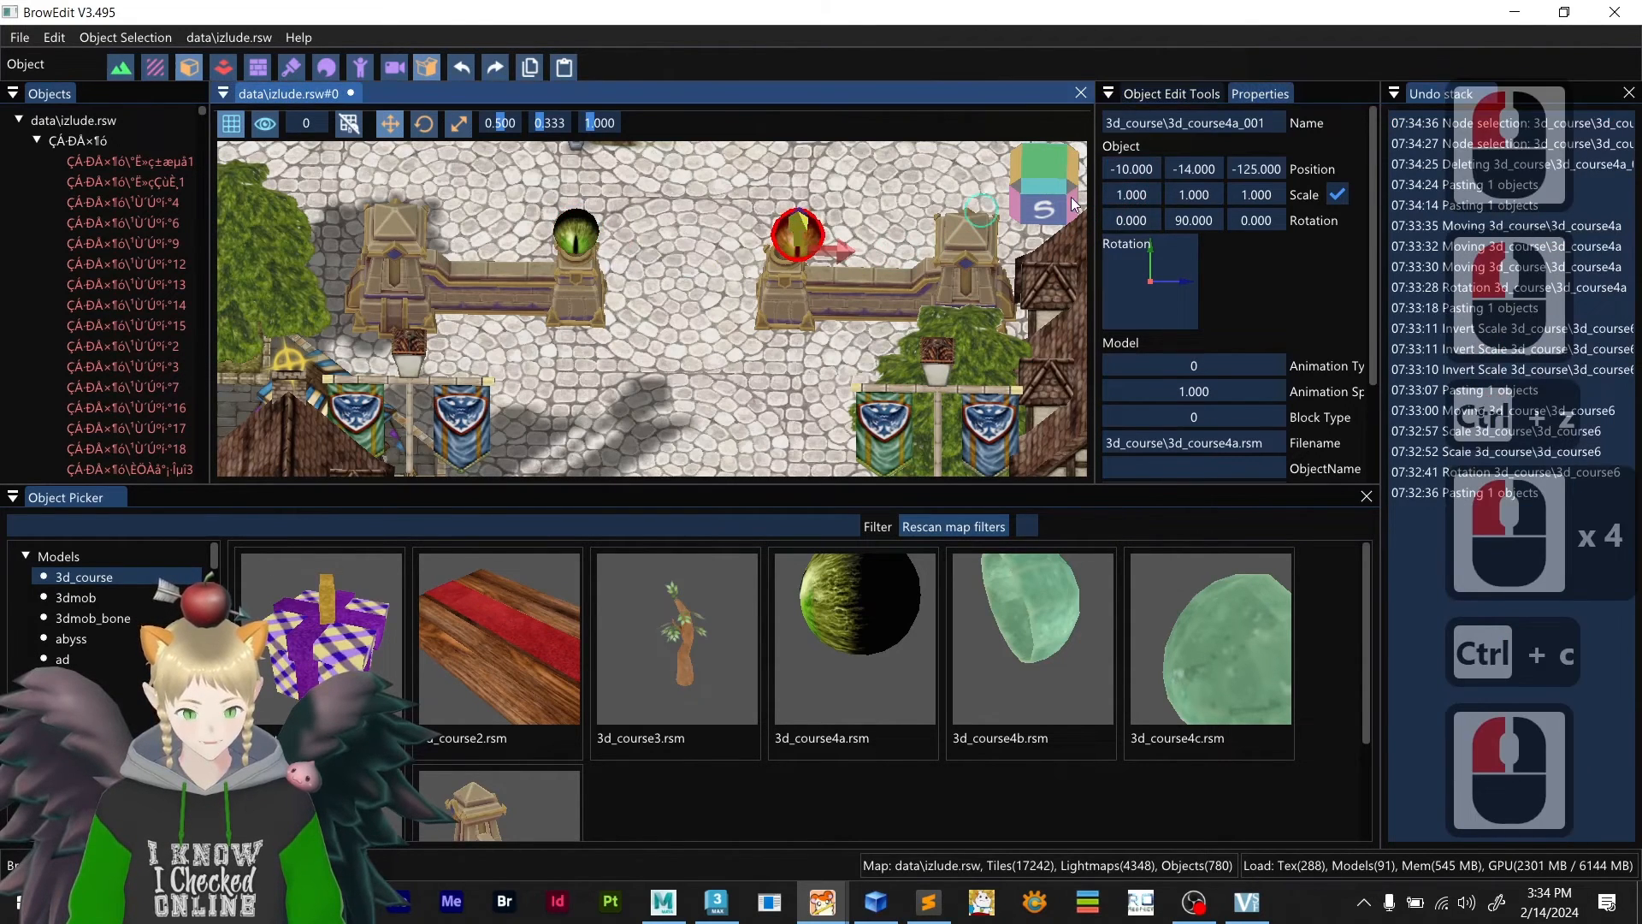
double_click(1127, 171)
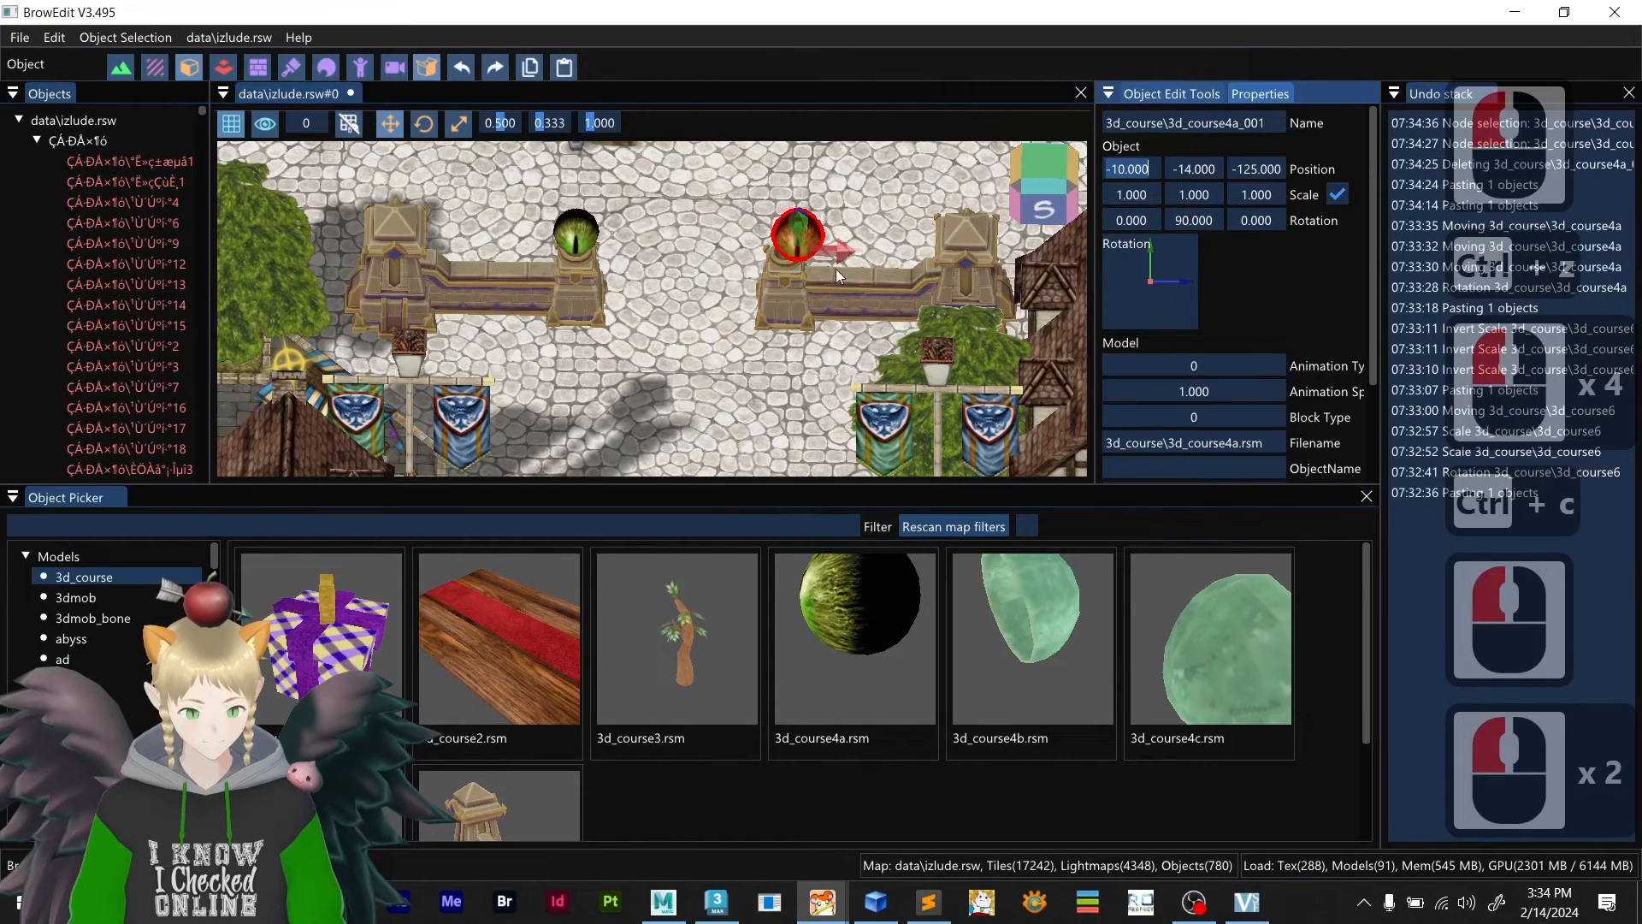
scroll(710, 315, "down", 4)
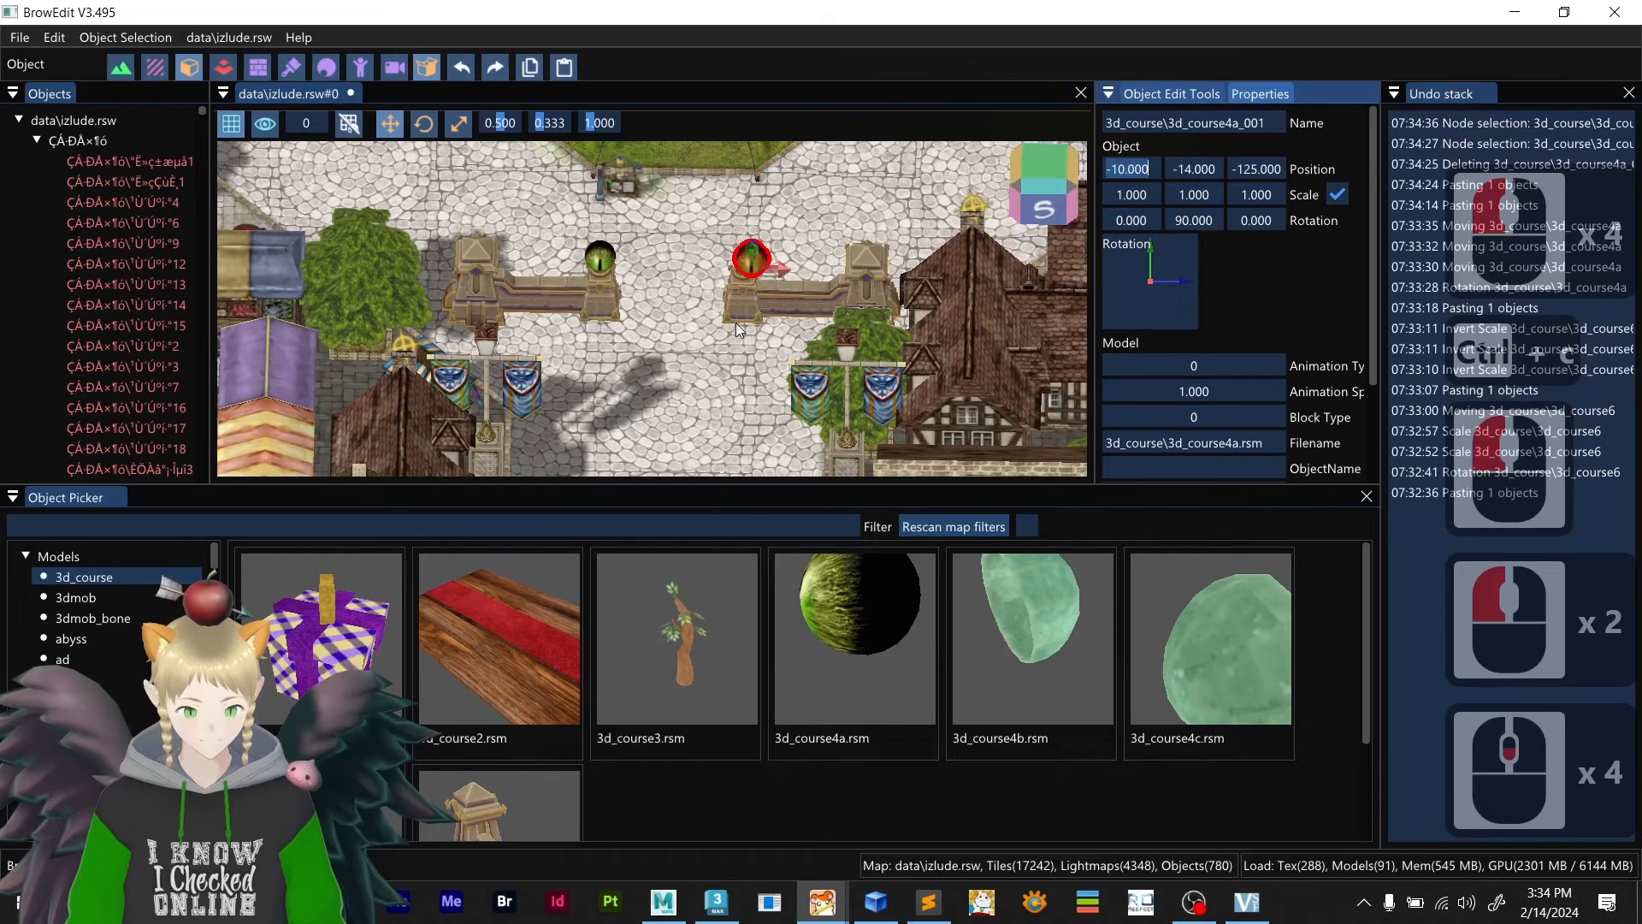
scroll(725, 314, "up", 2)
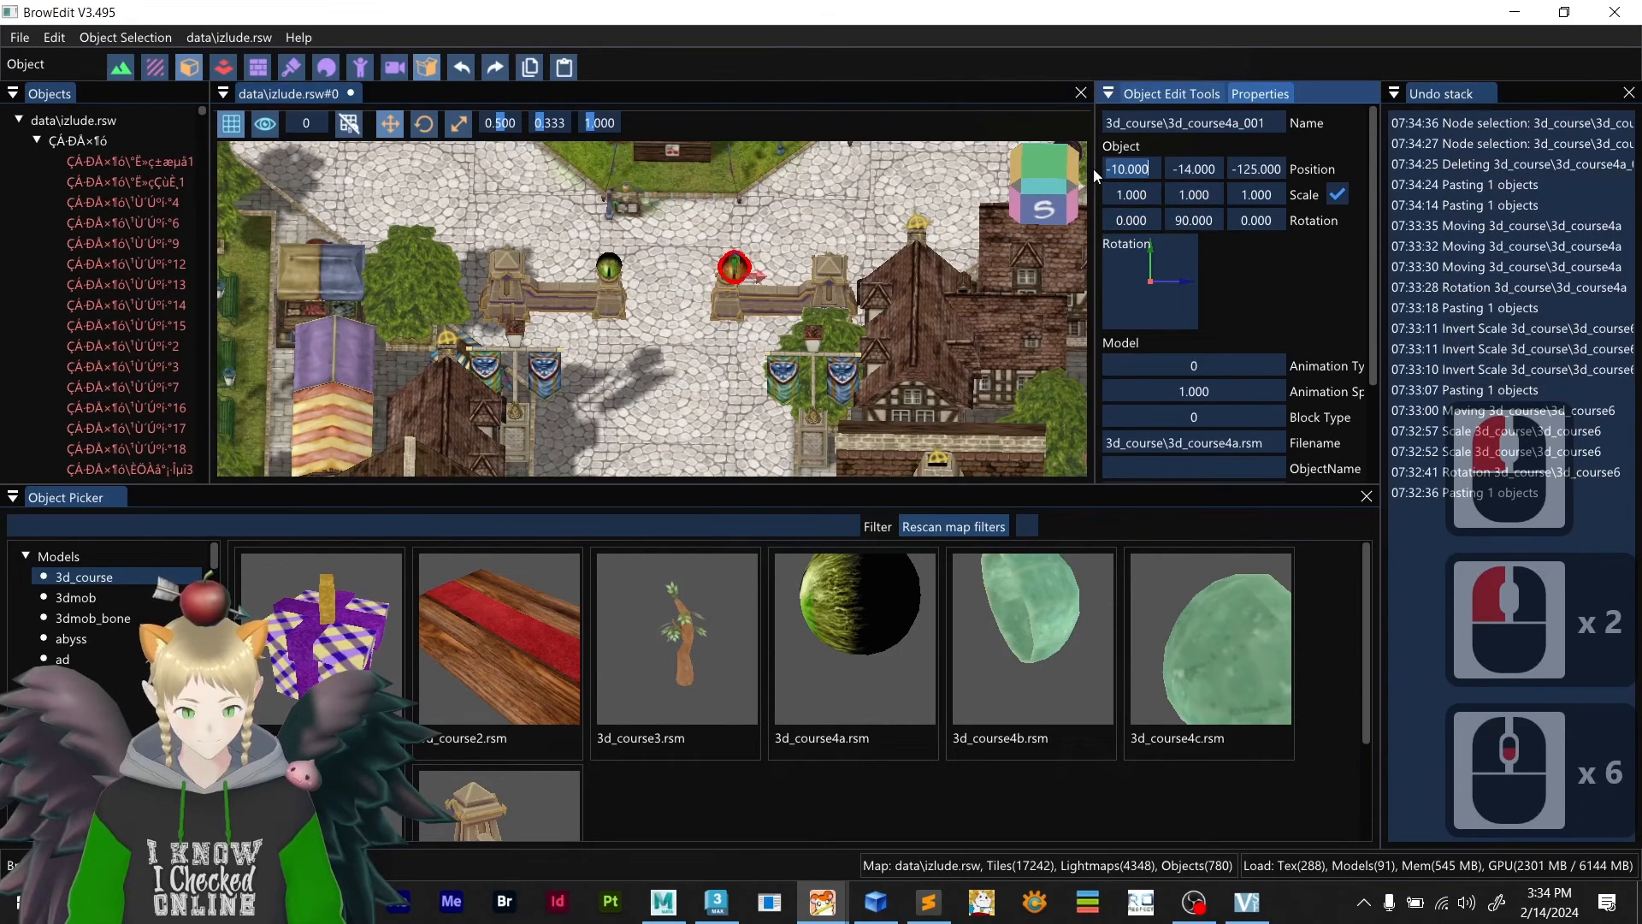
left_click(609, 266)
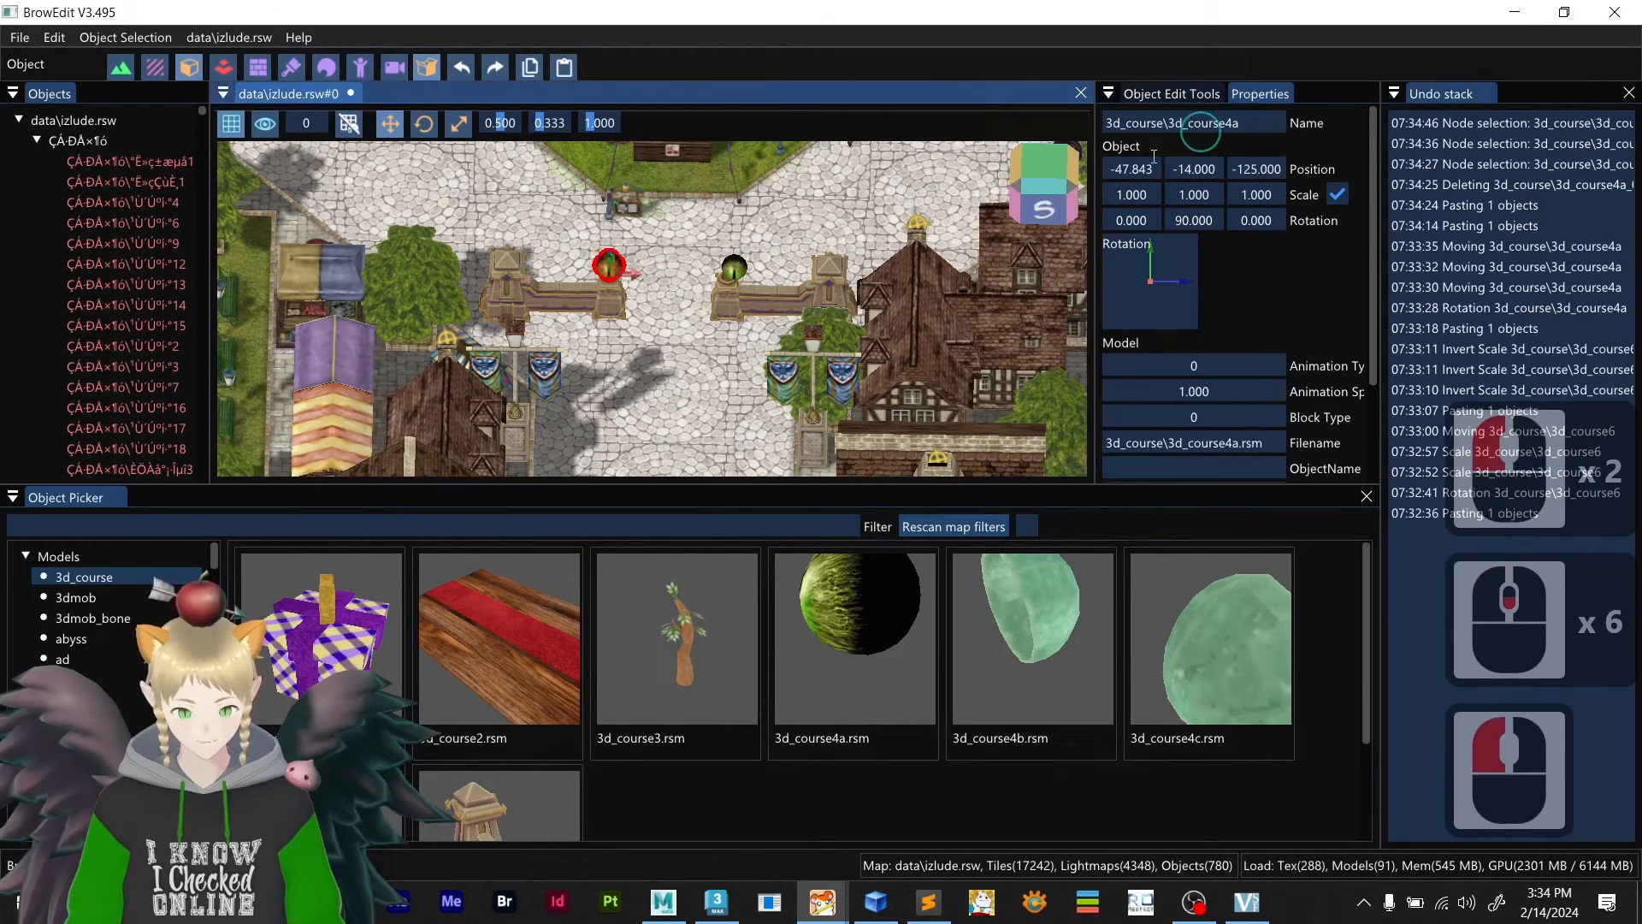
double_click(1115, 169)
type("0")
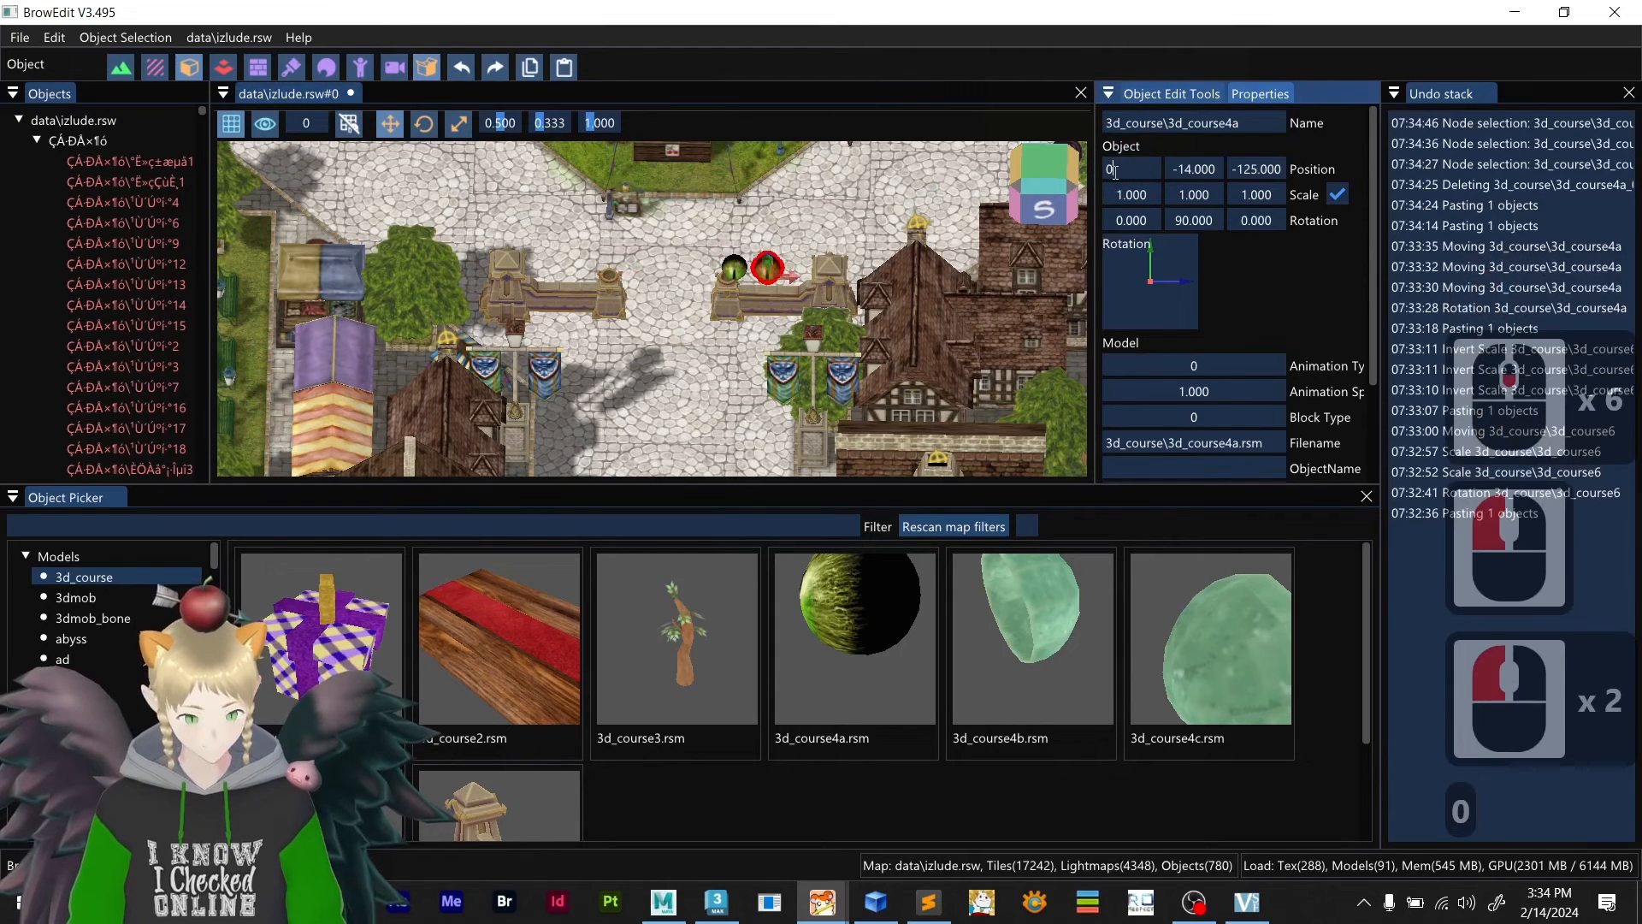
scroll(789, 226, "up", 10)
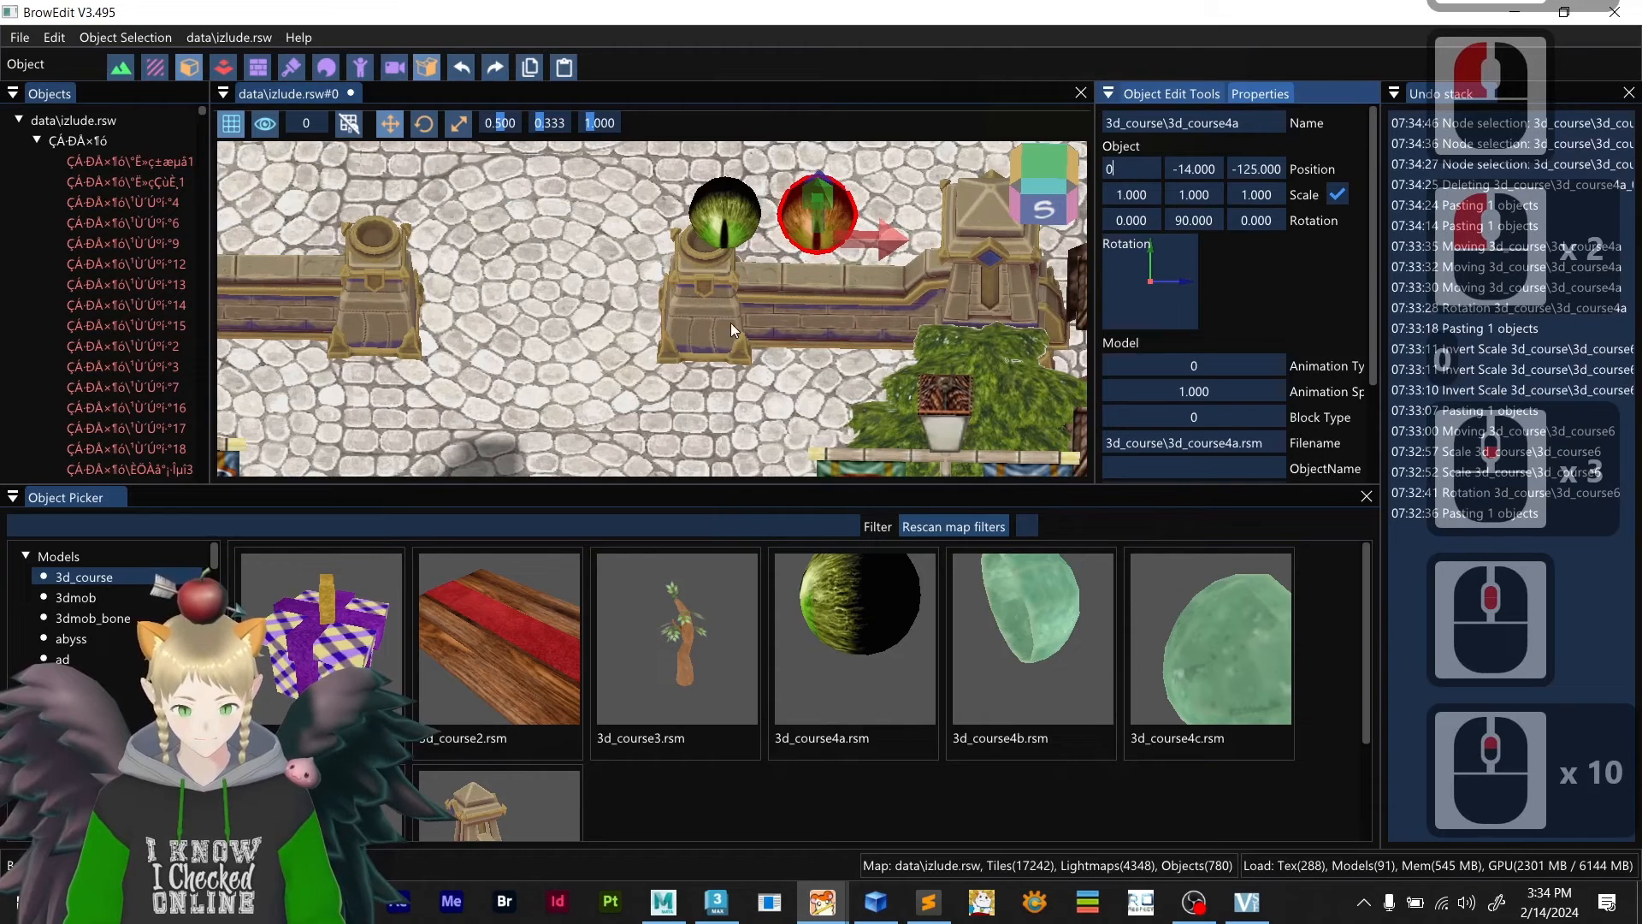
key("ctrl+z")
key("ctrl+z")
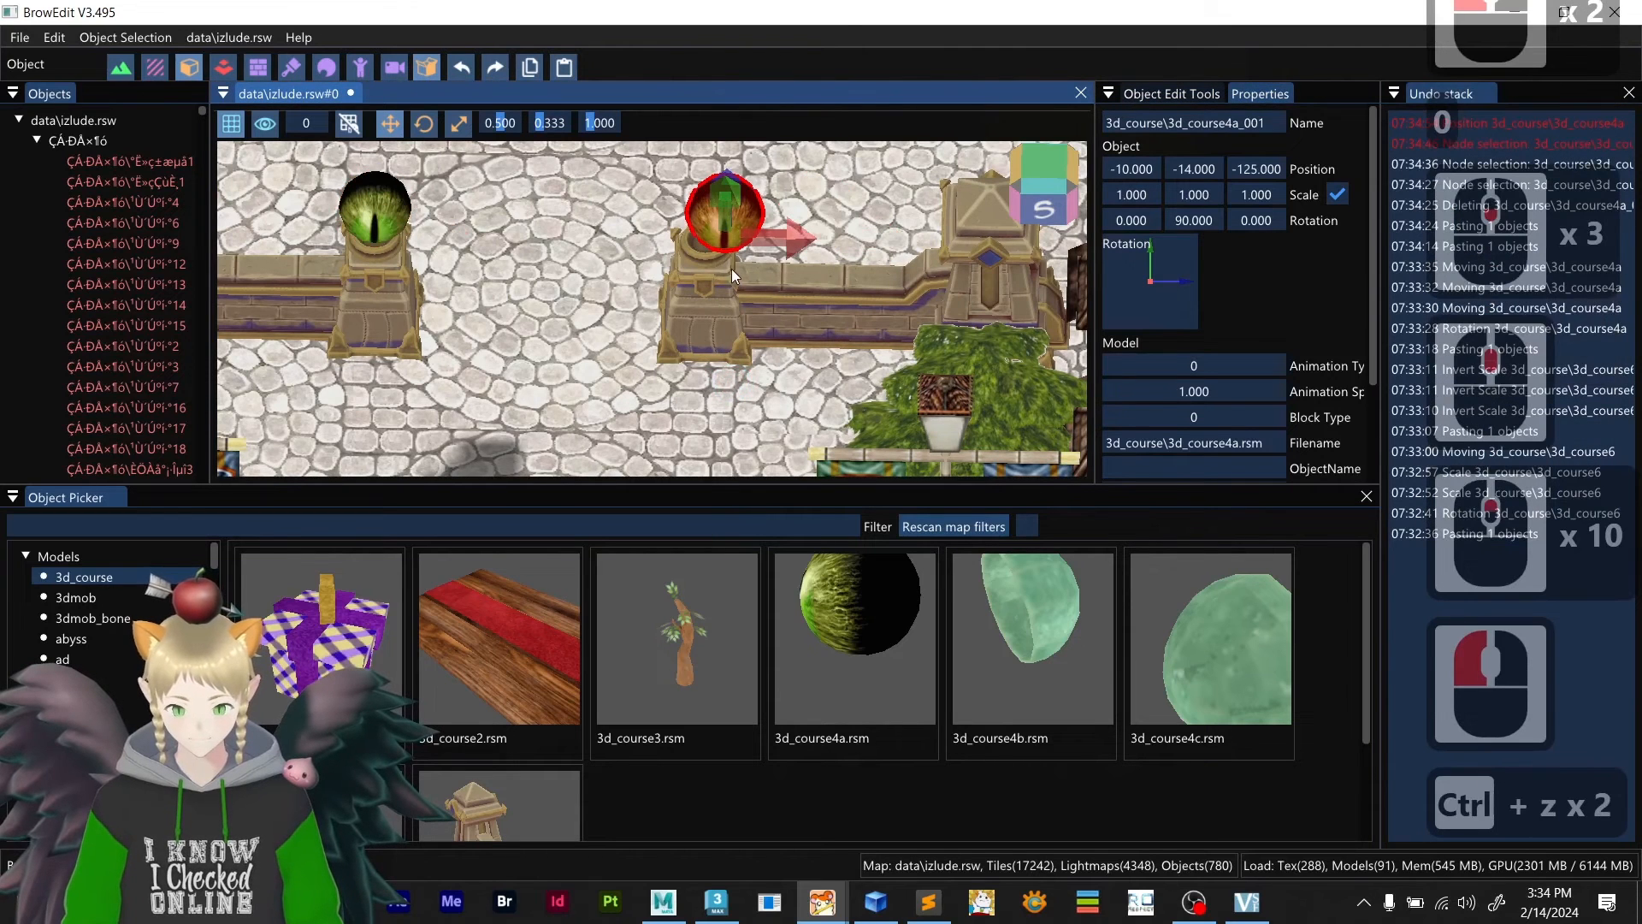
- From the top view, move the second sphere along the X axis to about -12.035 to centre it on its pillar
left_click(1032, 181)
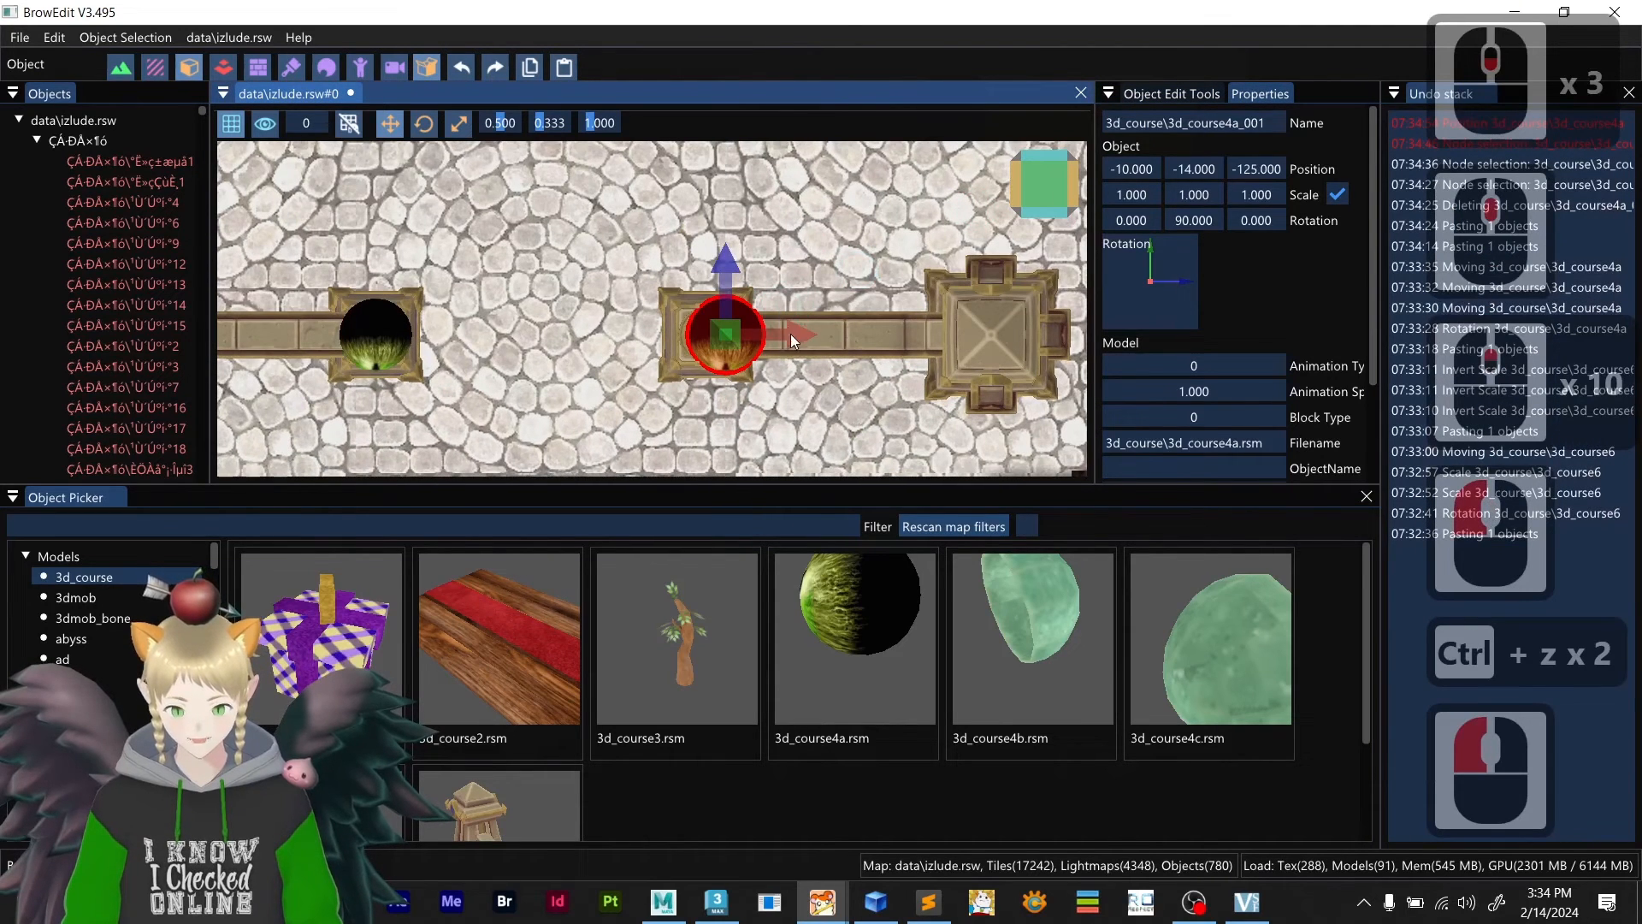
left_click_drag(792, 338, 673, 363)
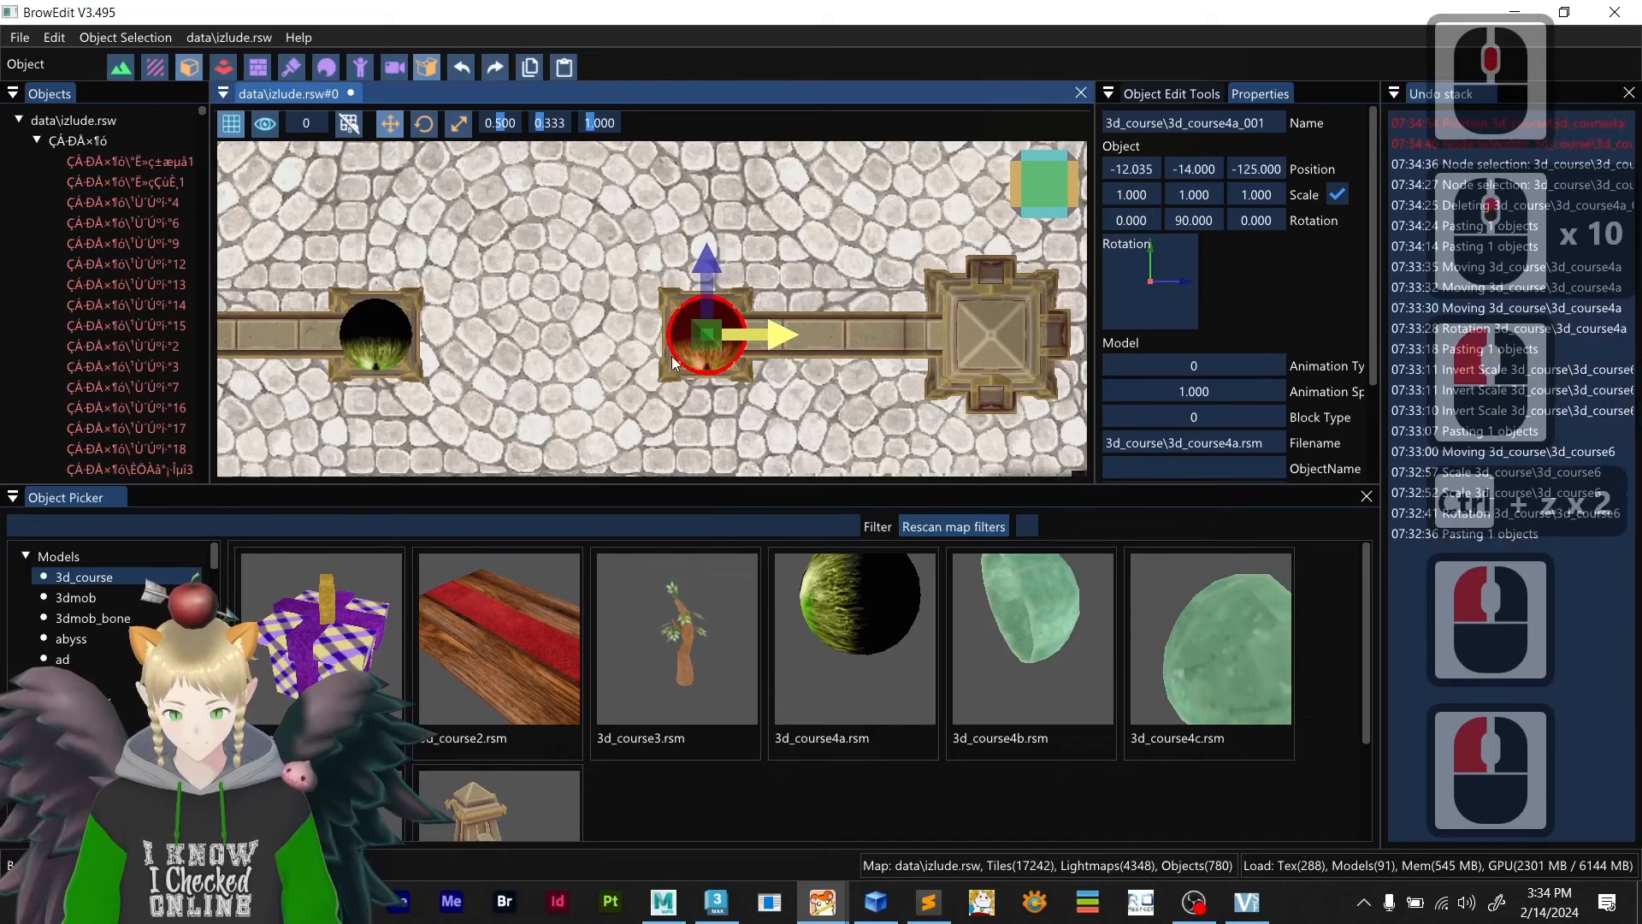
middle_click_drag(561, 318, 602, 342, "shift")
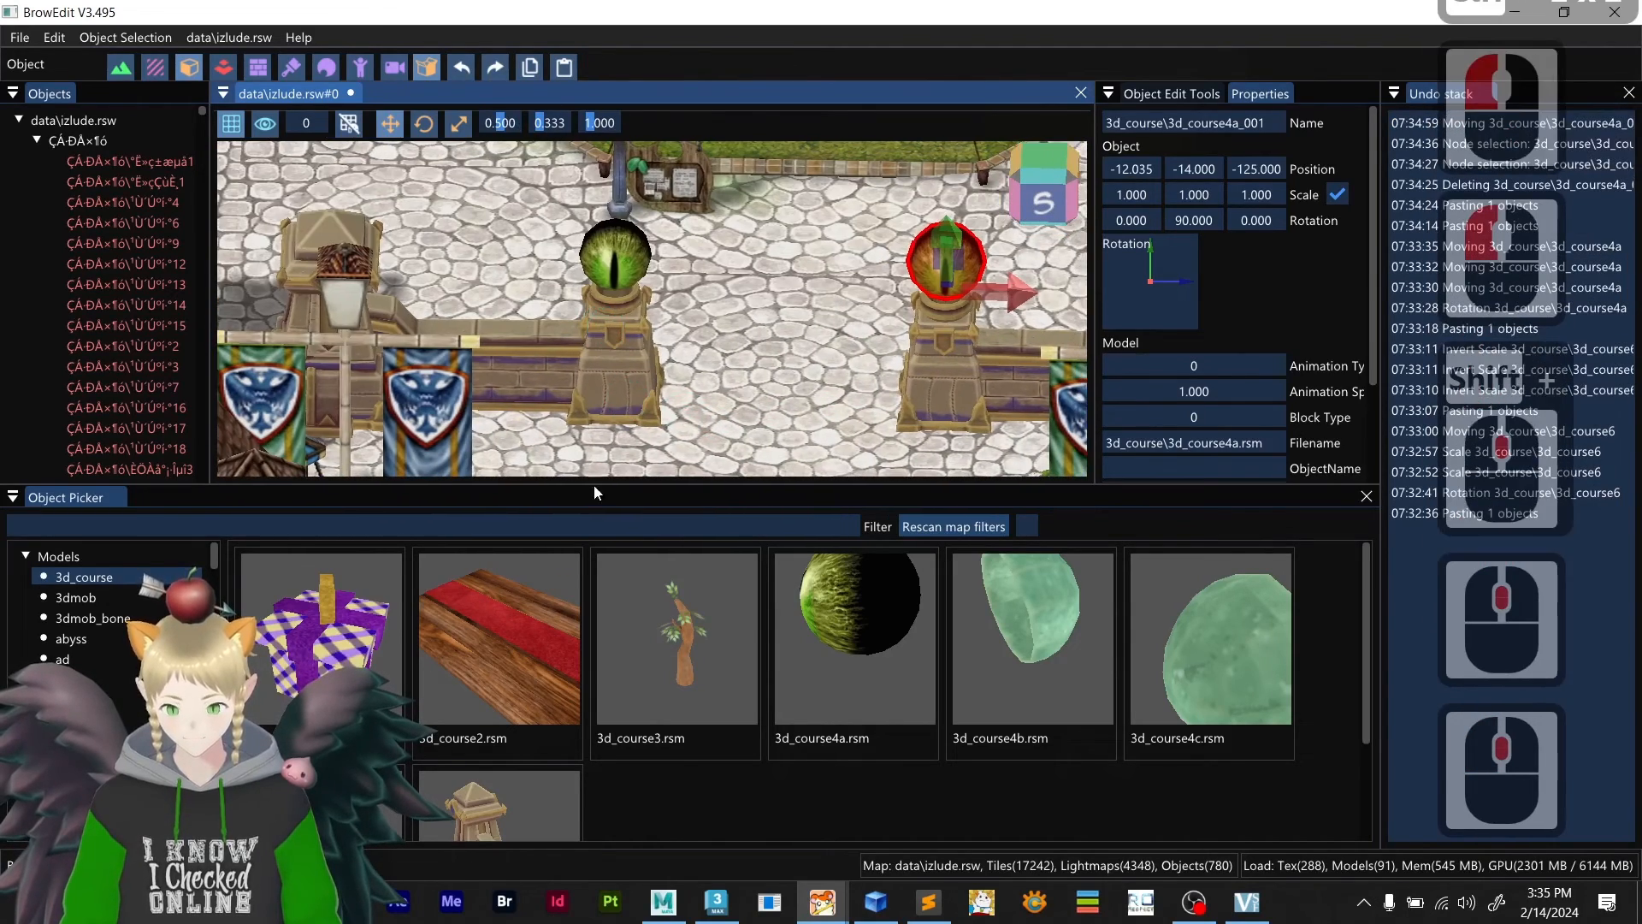
- Place the 3d_course2.rsm table north of the gap between the walls at -35, 1, -100, and return to the perspective camera
left_click_drag(545, 610, 763, 289)
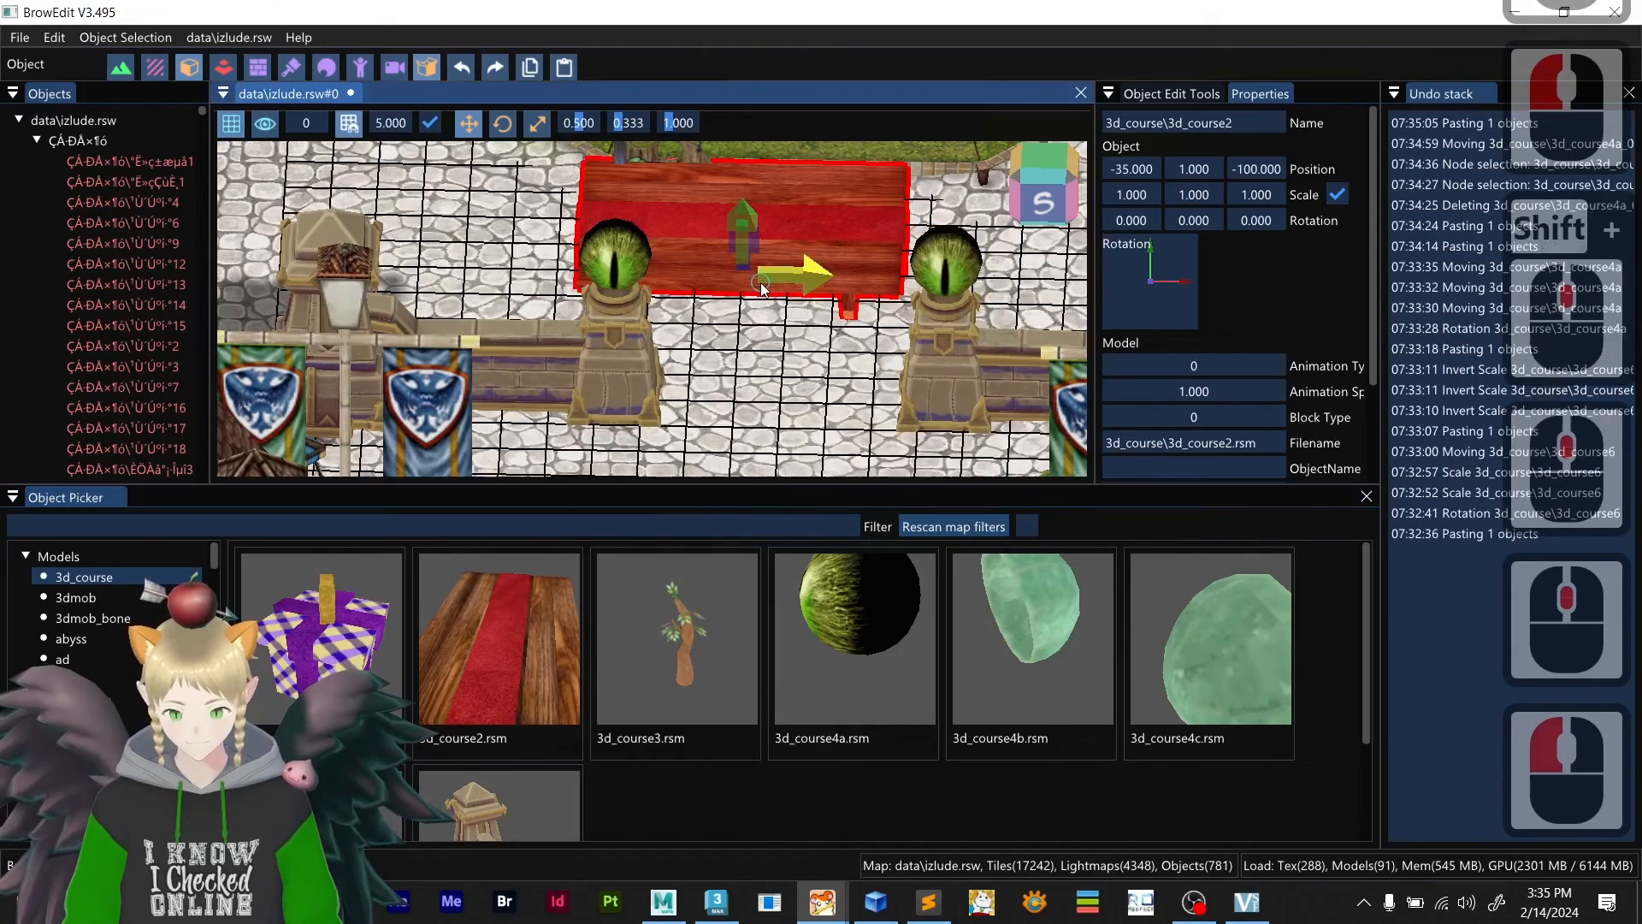
left_click(231, 122)
middle_click_drag(501, 272, 588, 323, "shift")
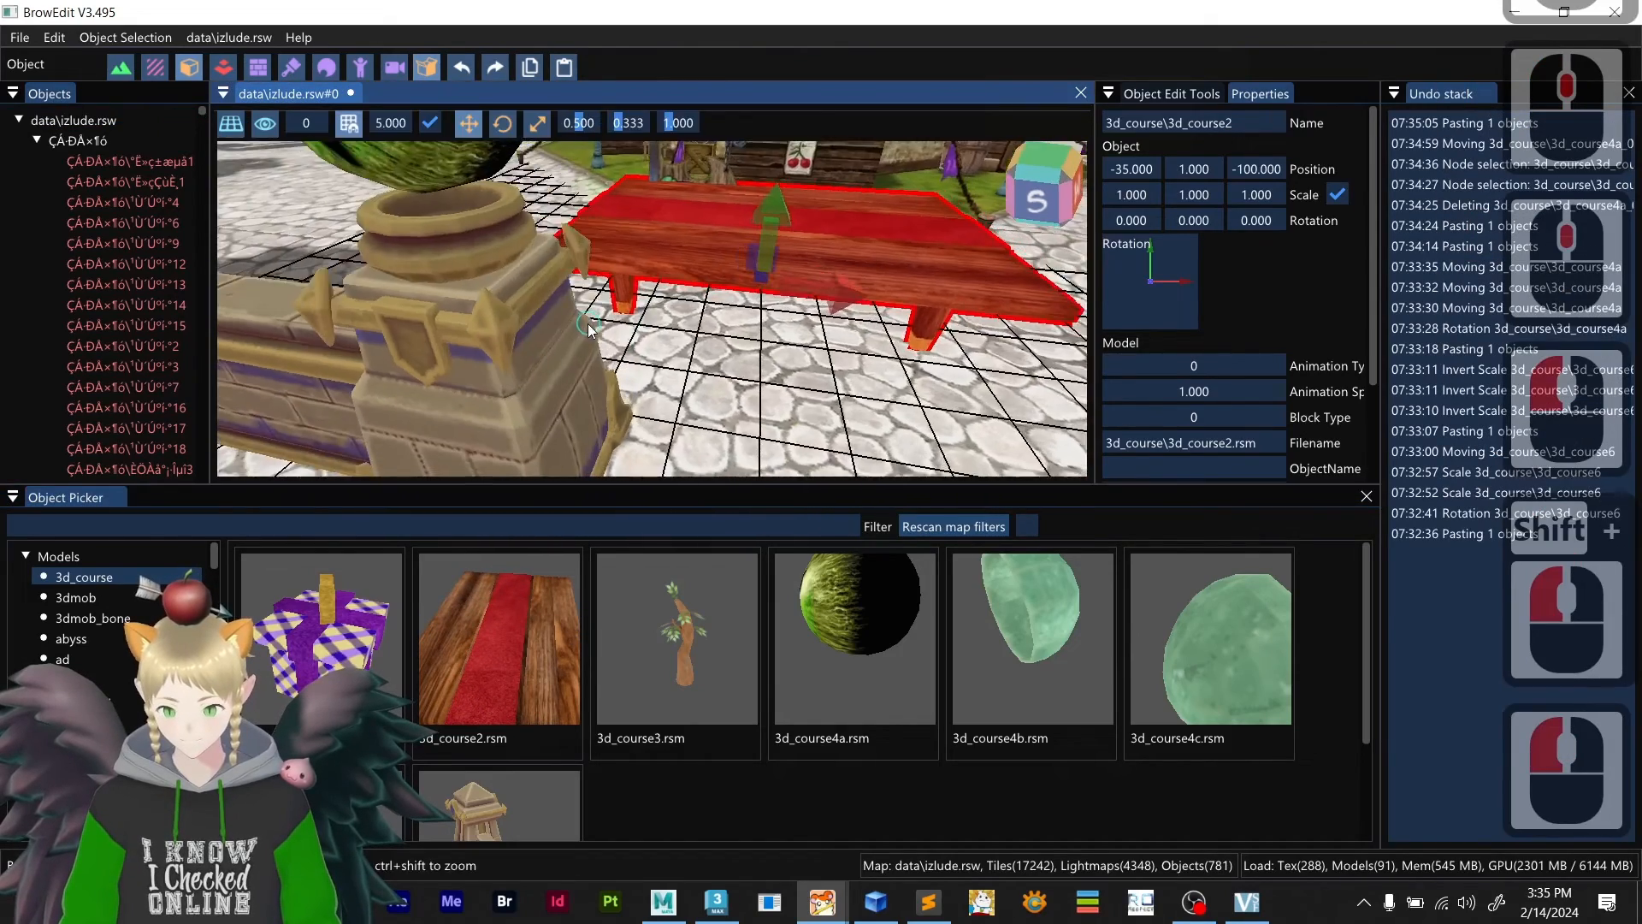
- Move the table with grid snapping along X and Z to -20, 1, -105
scroll(730, 354, "down", 4)
middle_click_drag(730, 354, 759, 426, "shift")
scroll(789, 290, "down", 2)
left_click_drag(755, 287, 808, 330, "shift")
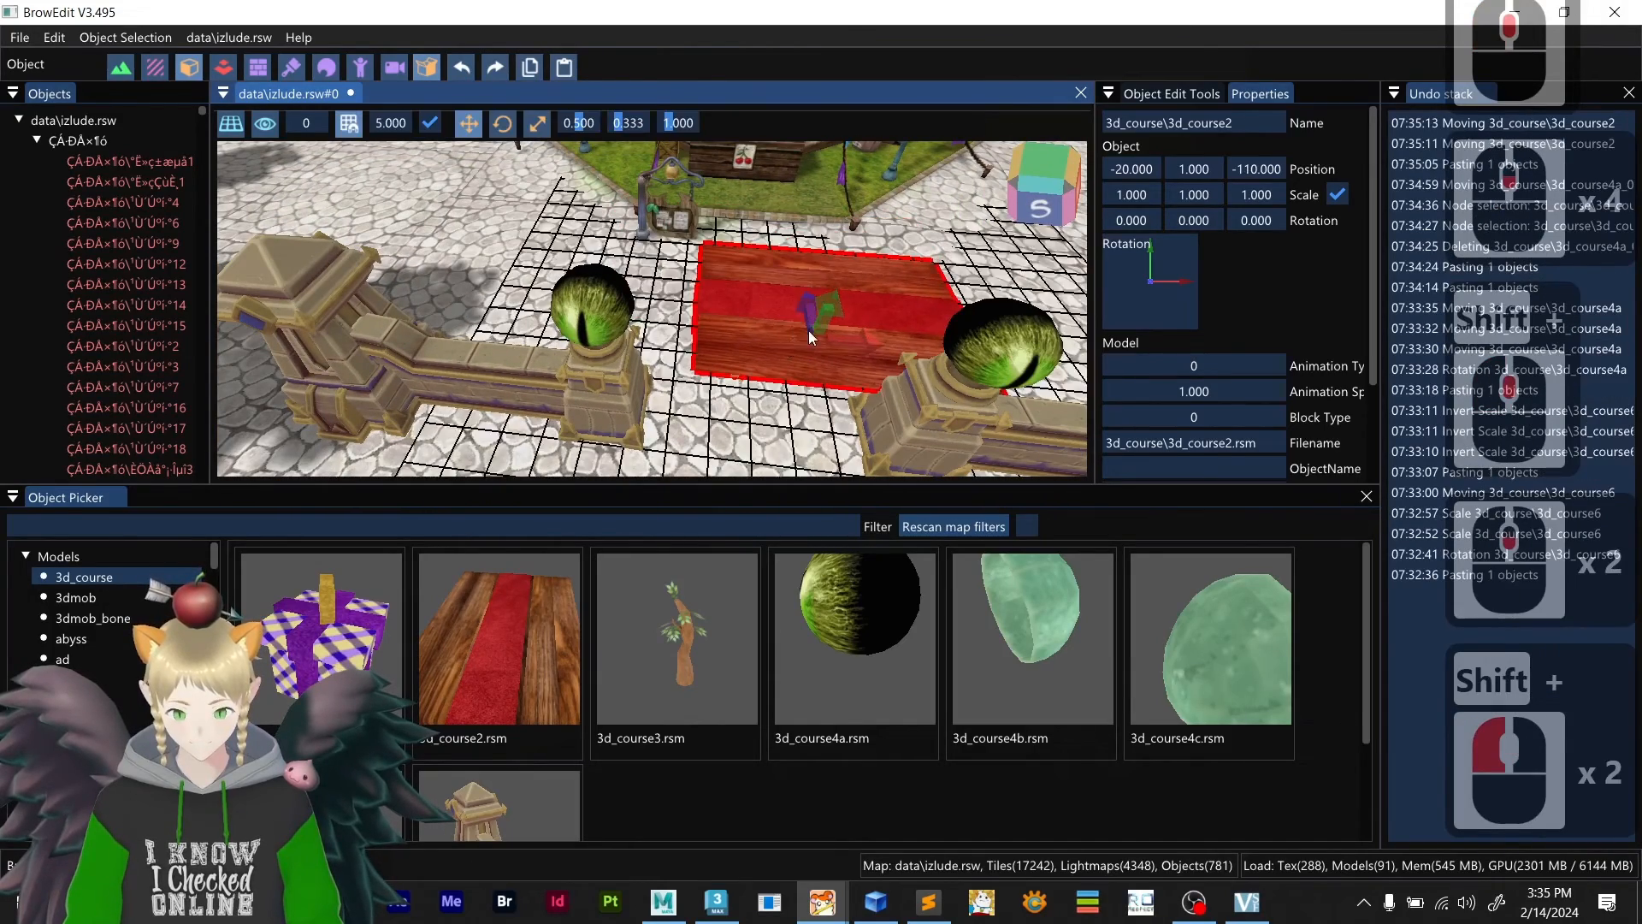
middle_click_drag(809, 330, 847, 325, "shift")
mouse_move(785, 280)
left_mouse_down("shift")
mouse_move(764, 255)
mouse_move(772, 276)
left_mouse_up("shift")
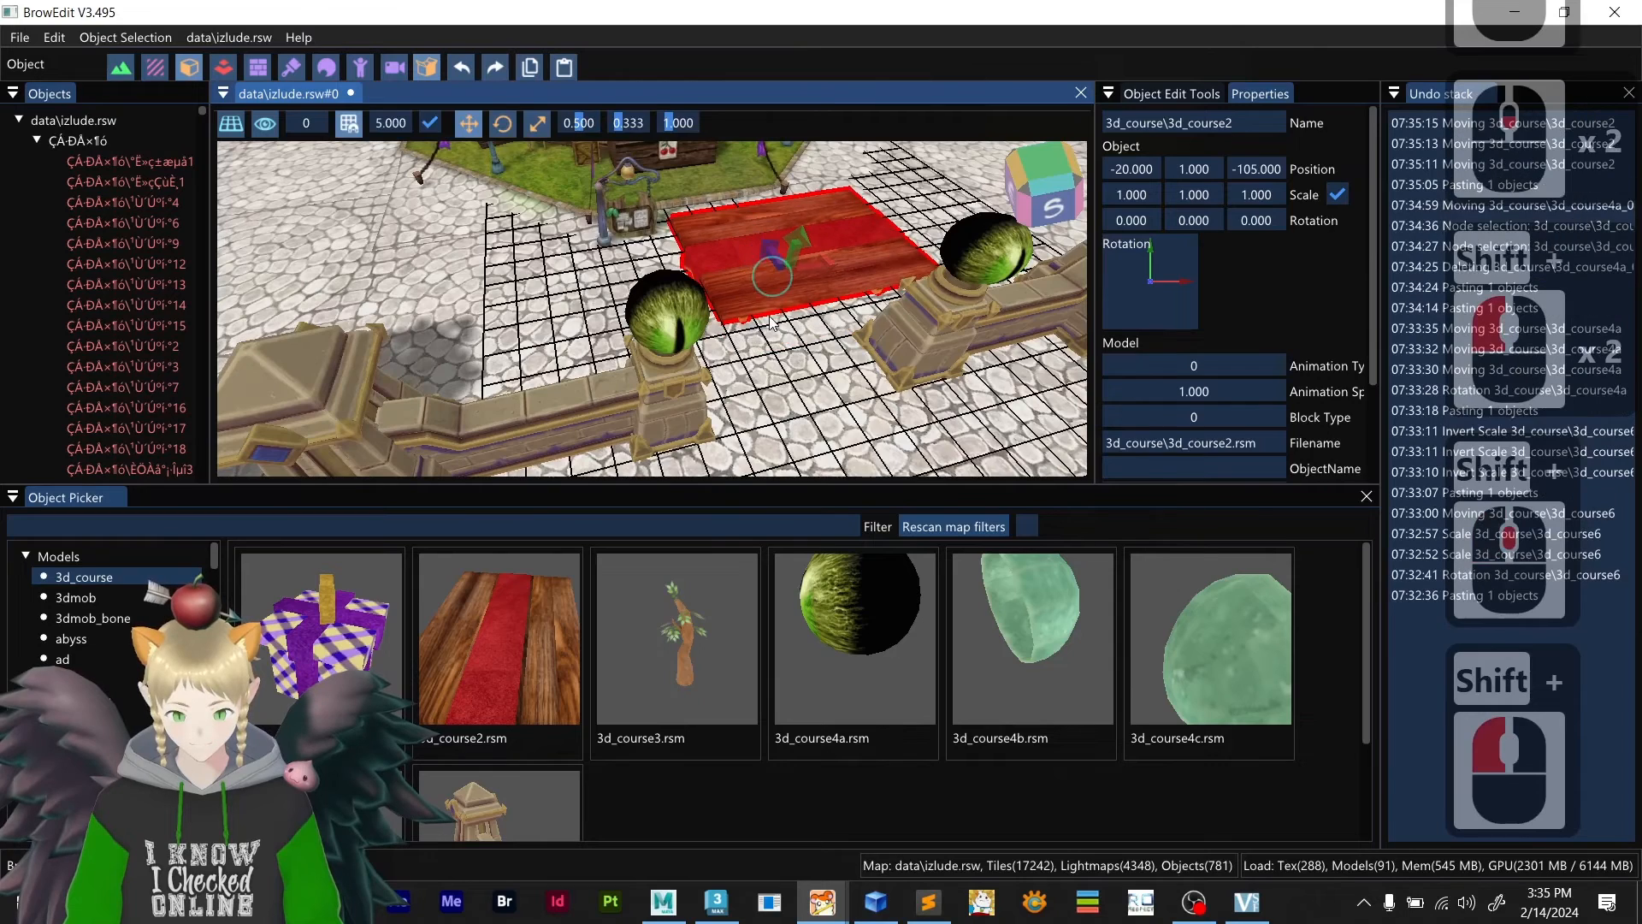
- Place the 3d_course4b.rsm shell half in front of the gap between the walls at -35, 1, -130
scroll(769, 318, "down", 2)
middle_click_drag(769, 317, 731, 312, "shift")
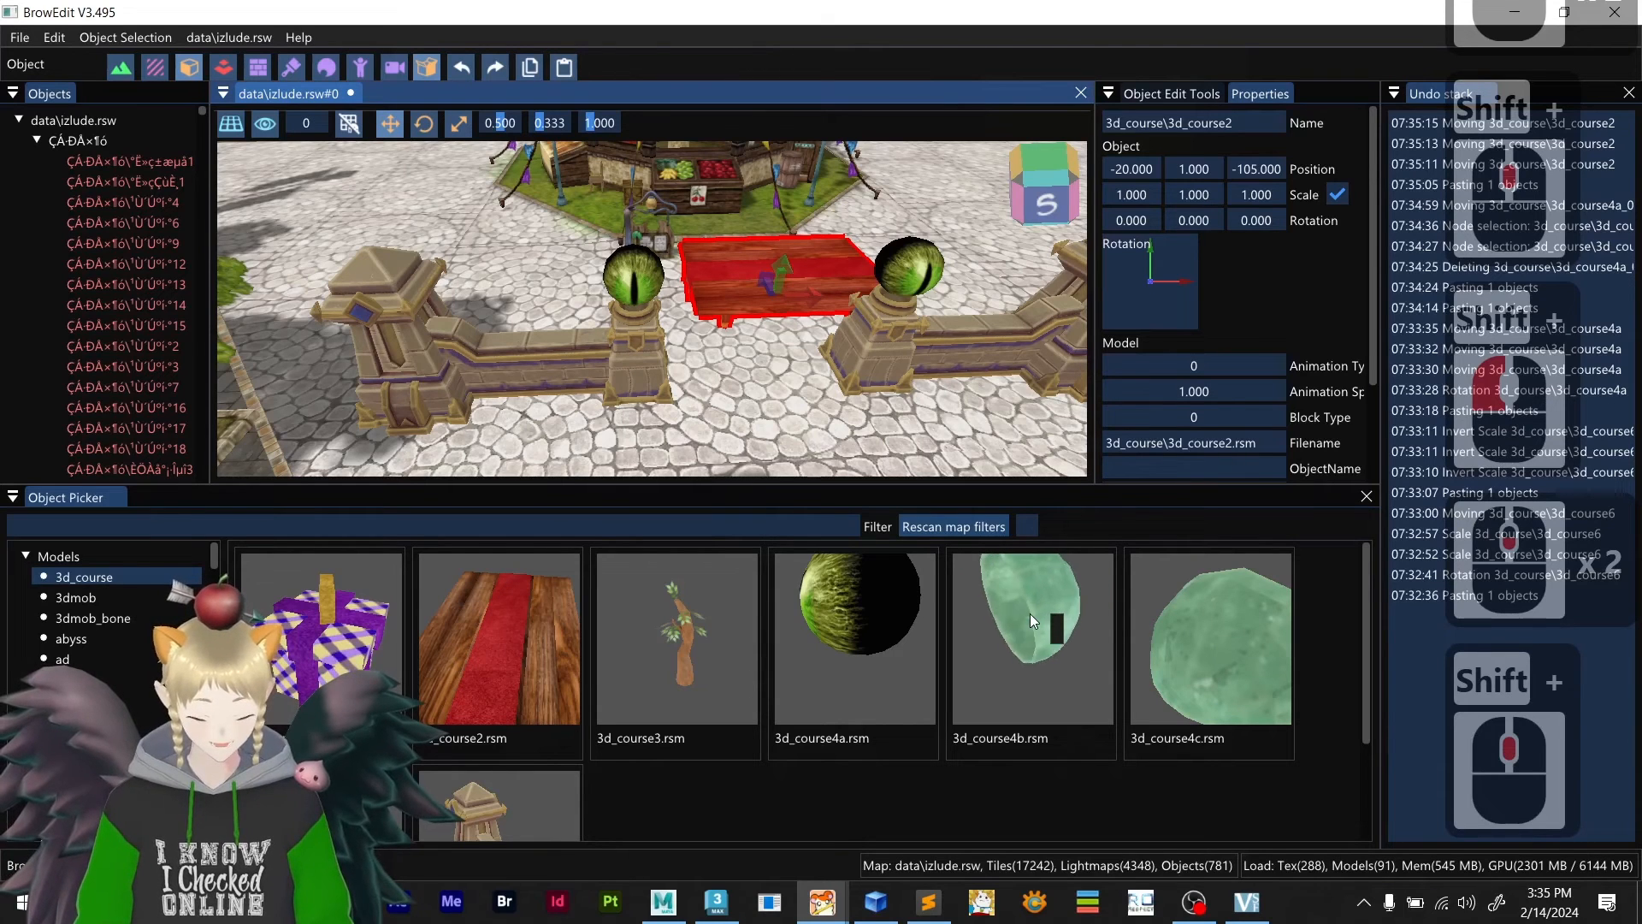
left_click_drag(1040, 603, 728, 421)
- Copy the first sphere's X position, -47.843, to the 3d_course4b shell half
left_click(613, 290)
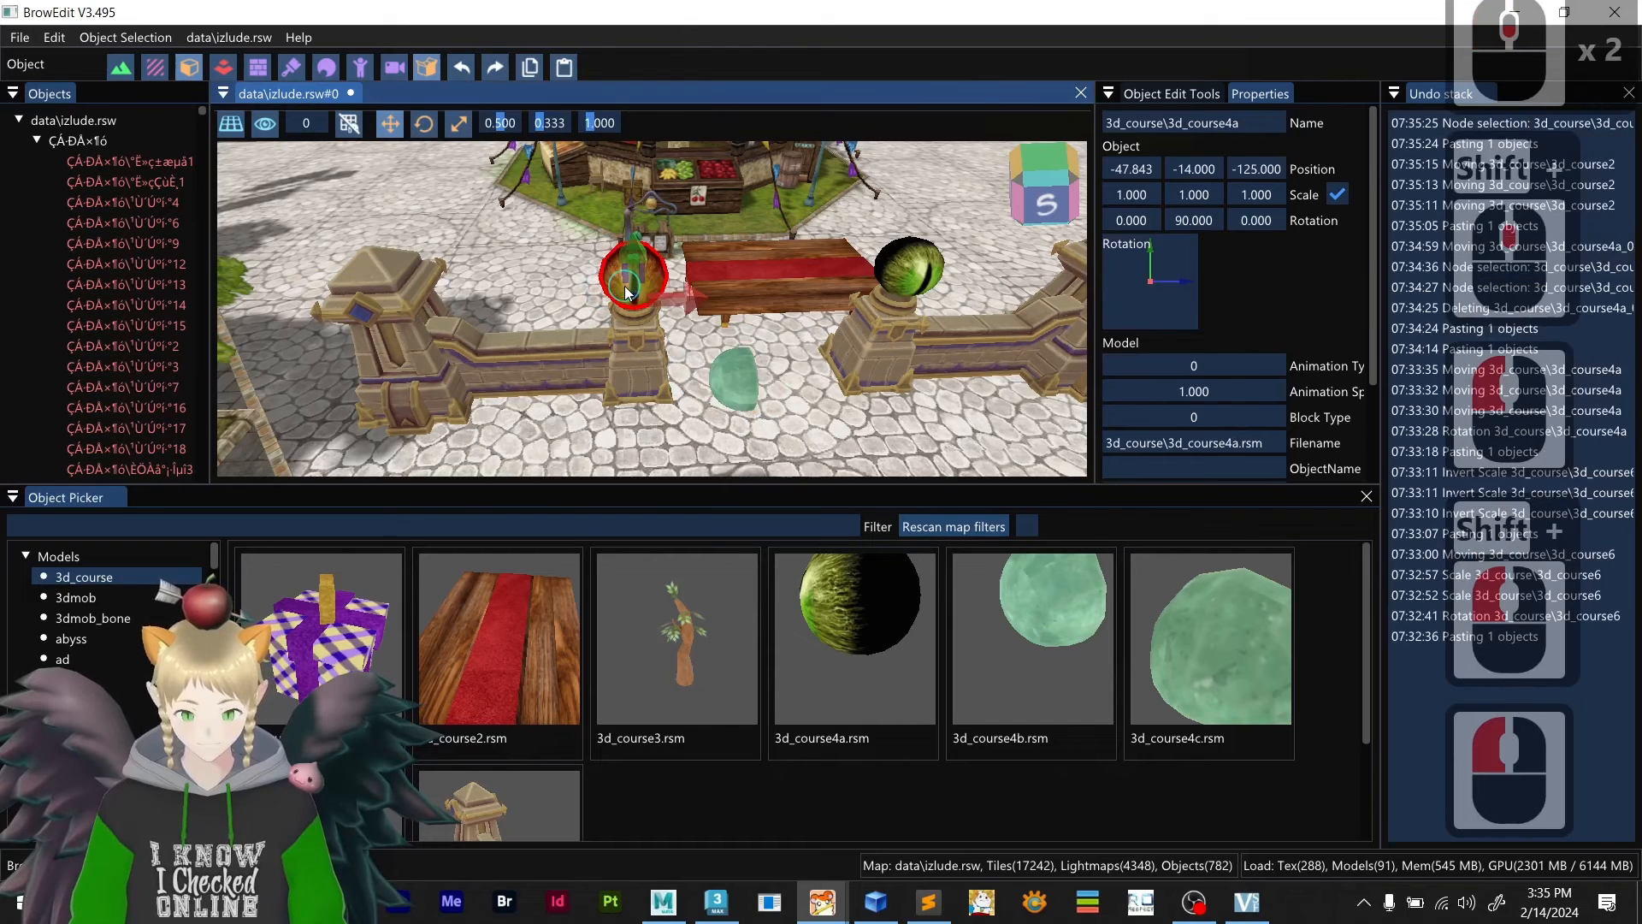
left_click(737, 382)
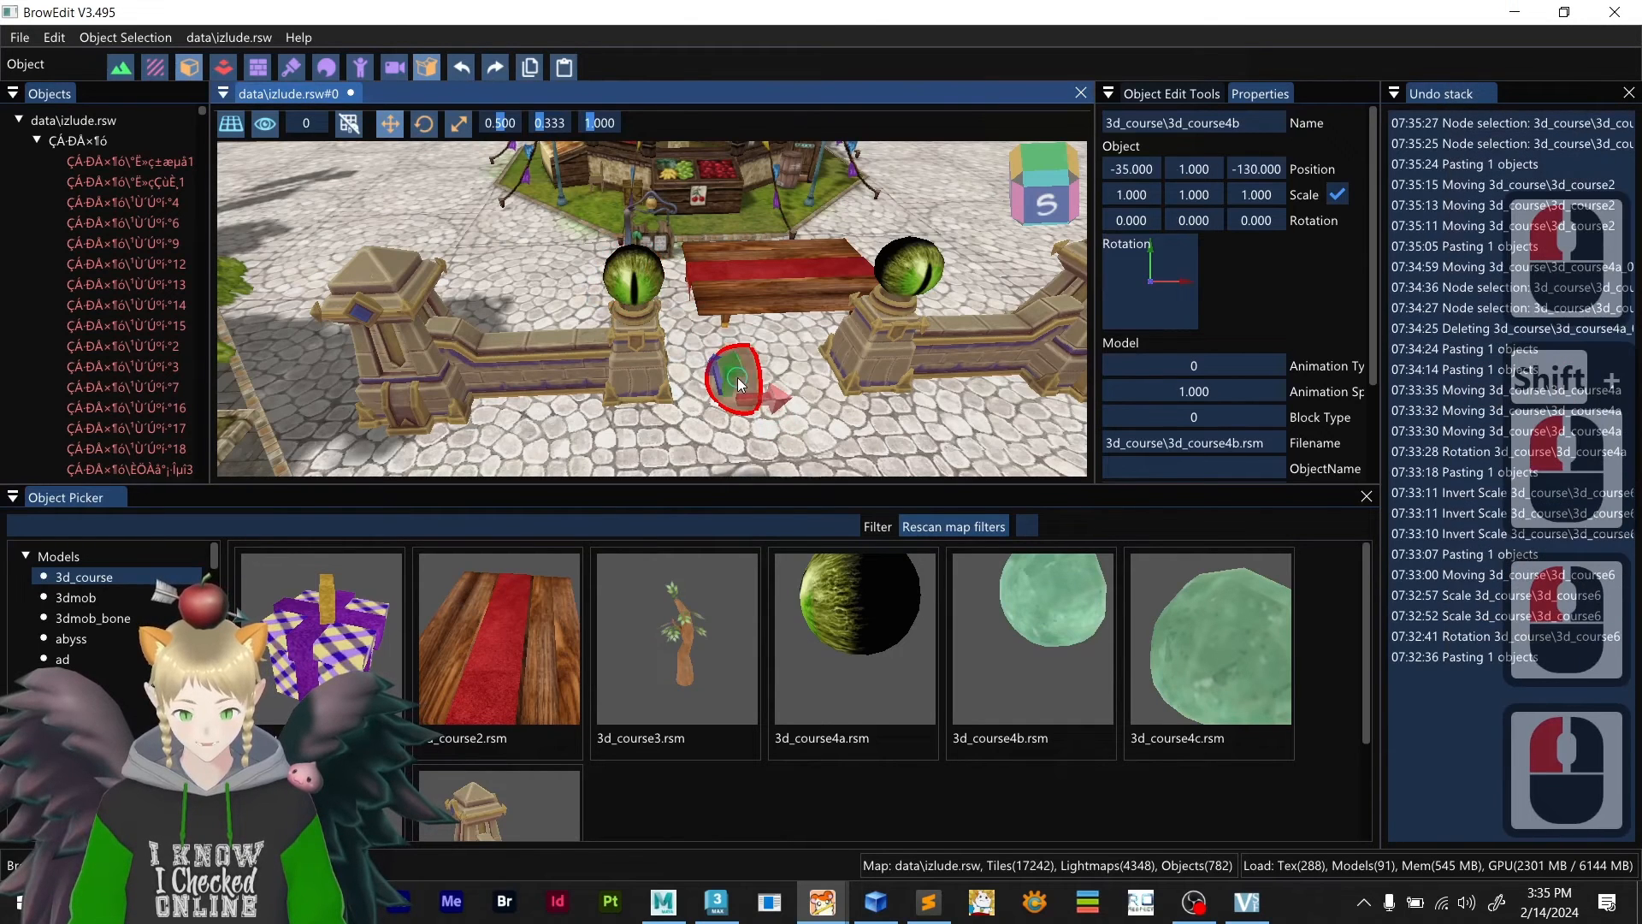
left_click(650, 279)
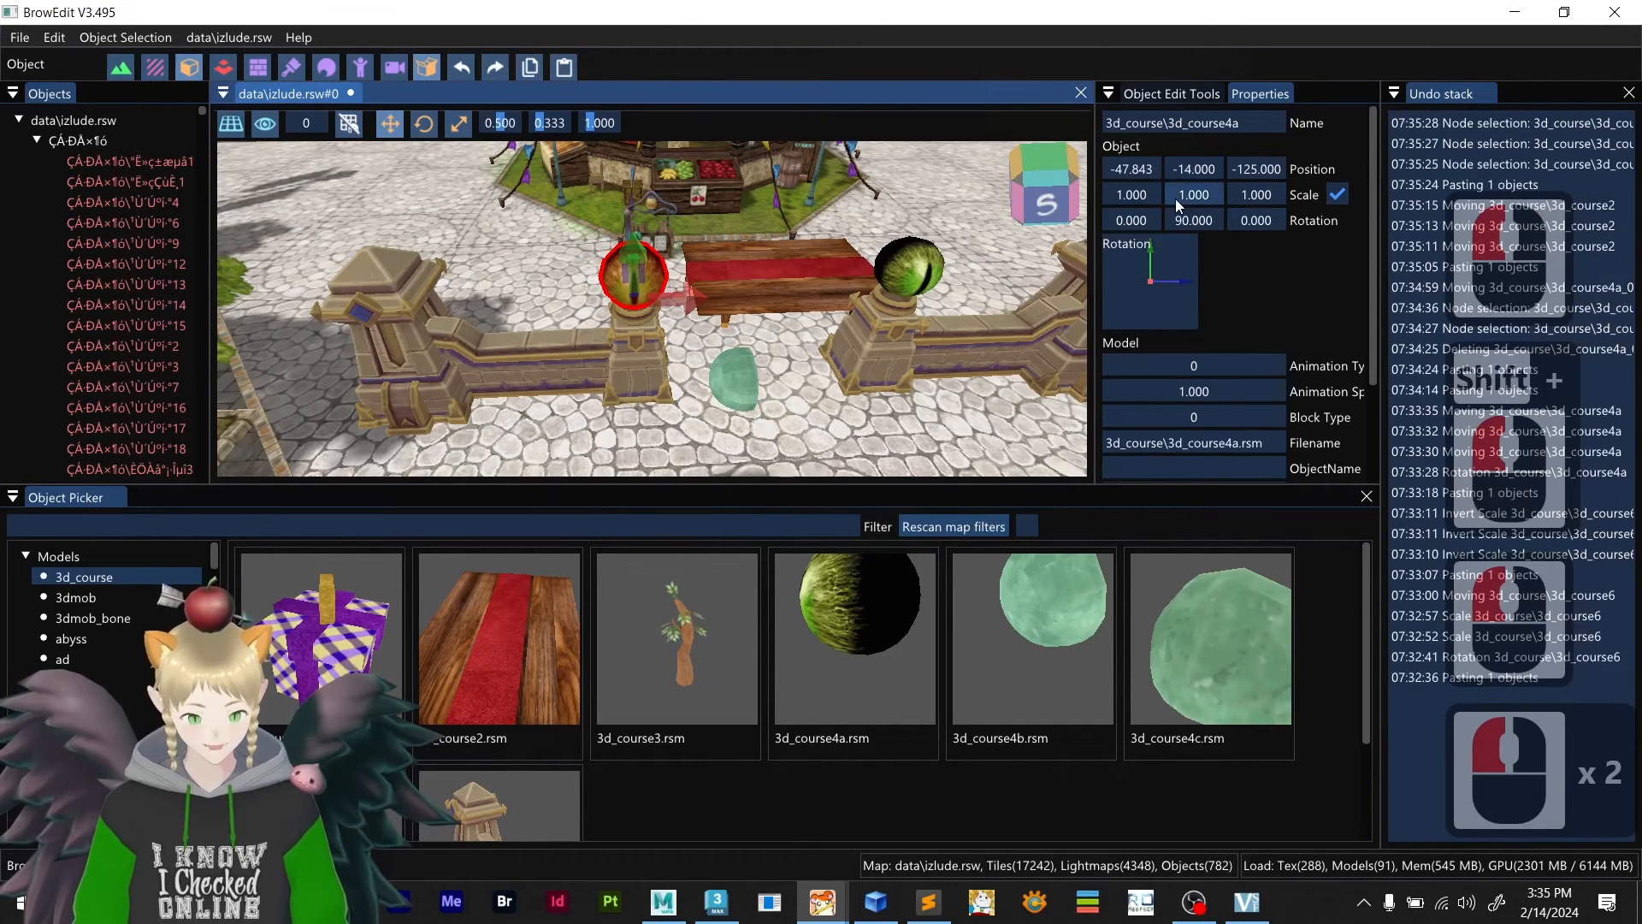
left_click(1134, 166)
double_click(1146, 166)
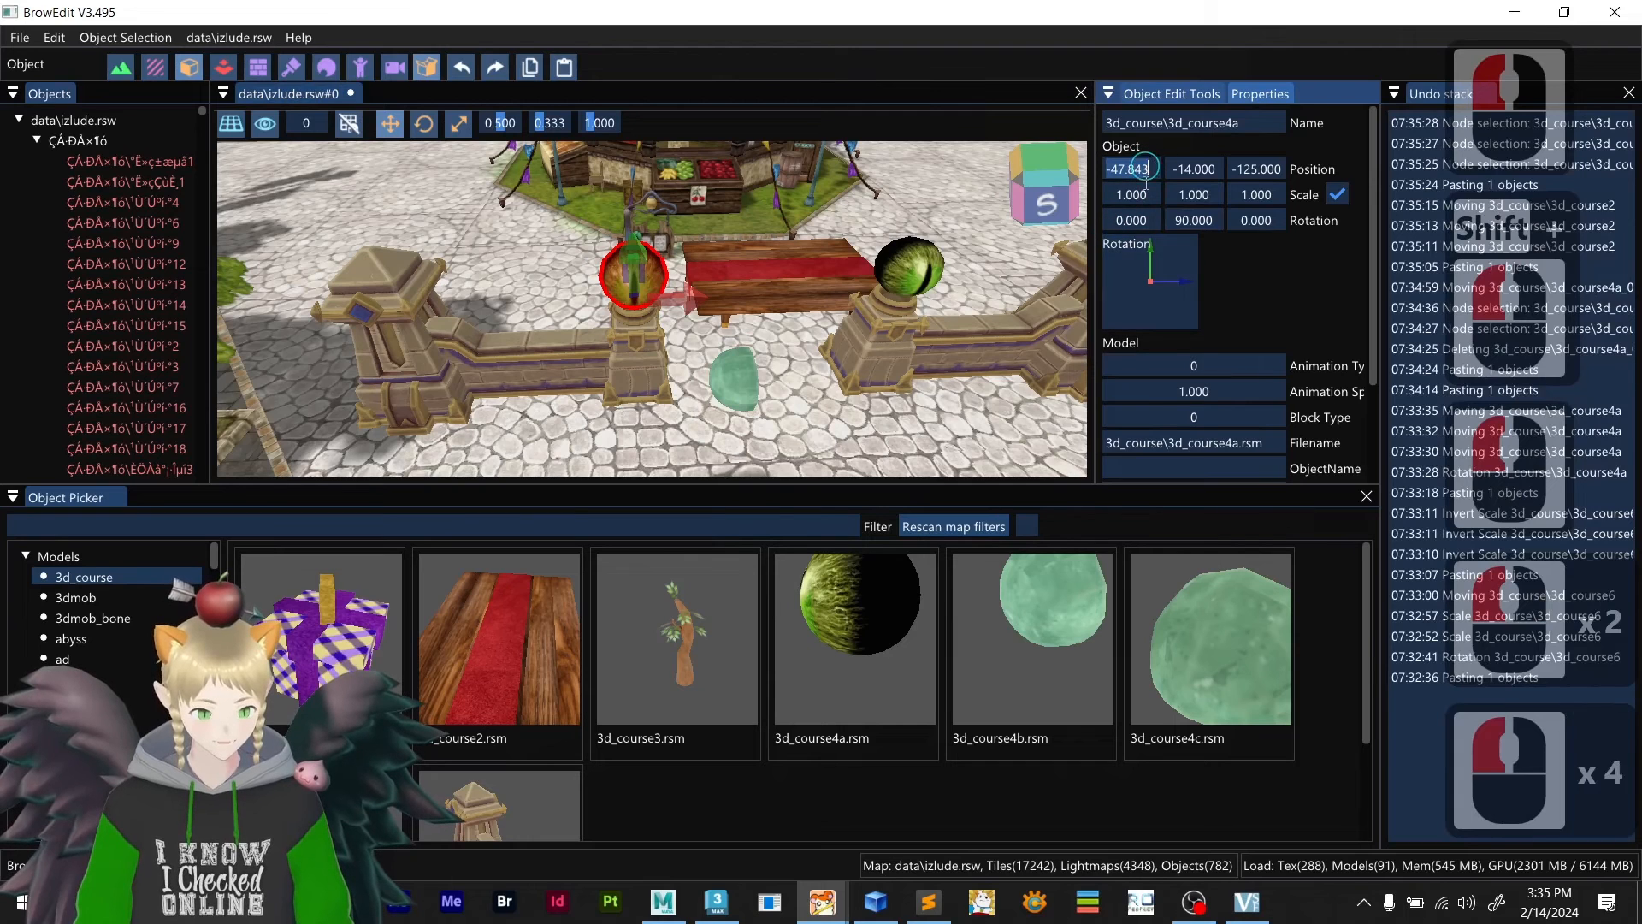
key("ctrl+c")
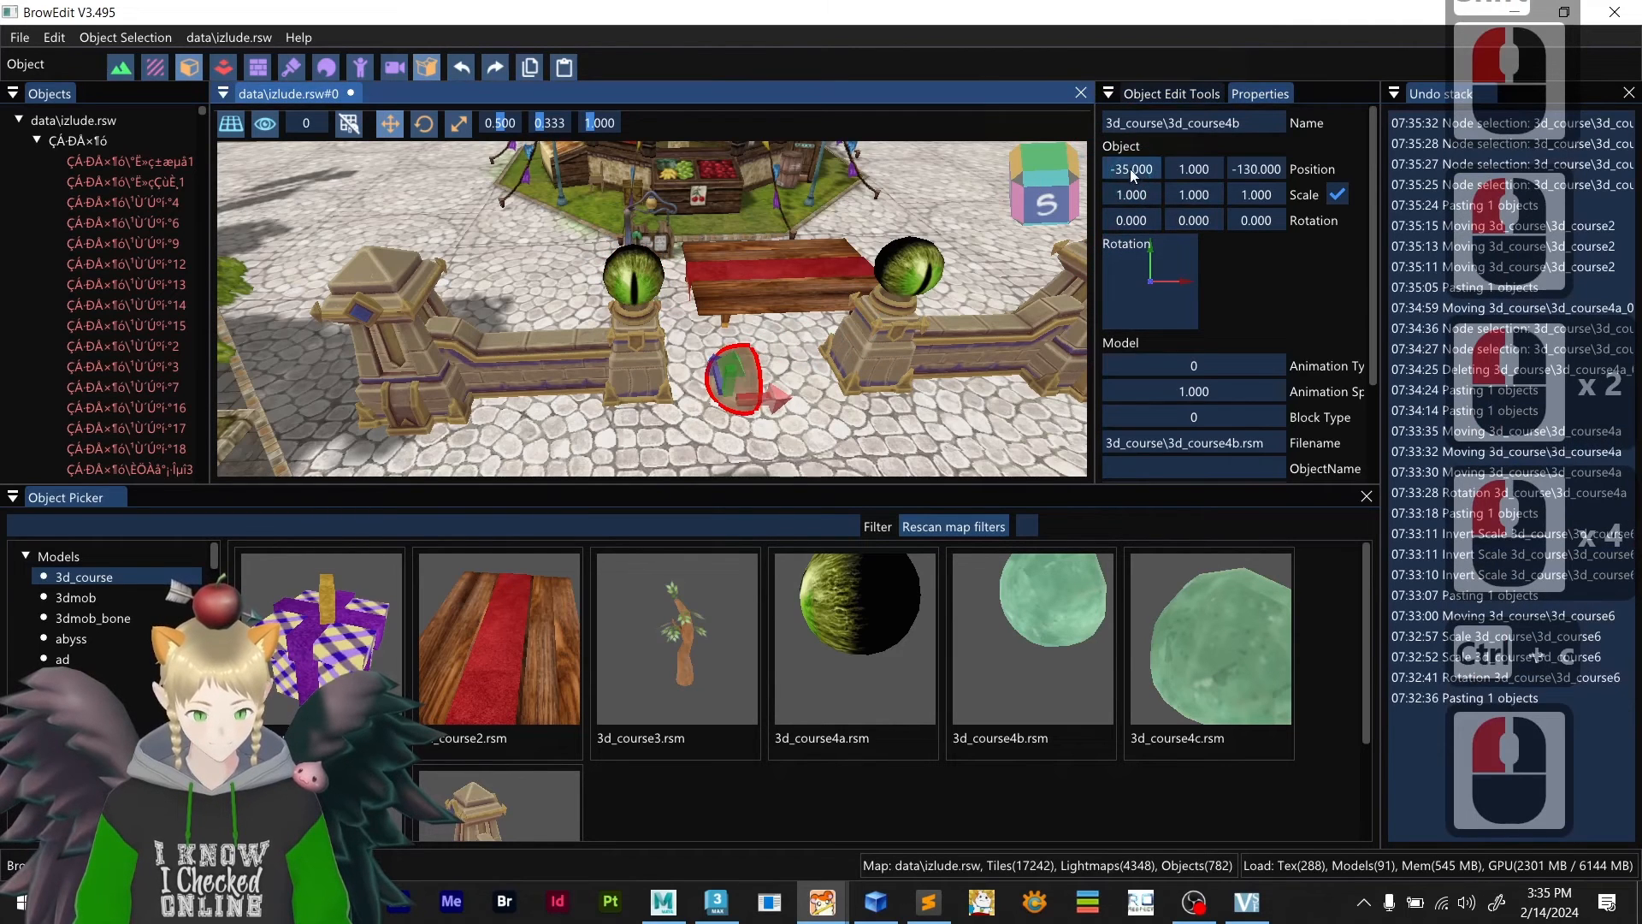
double_click(1131, 167)
key("ctrl+v")
key("Return")
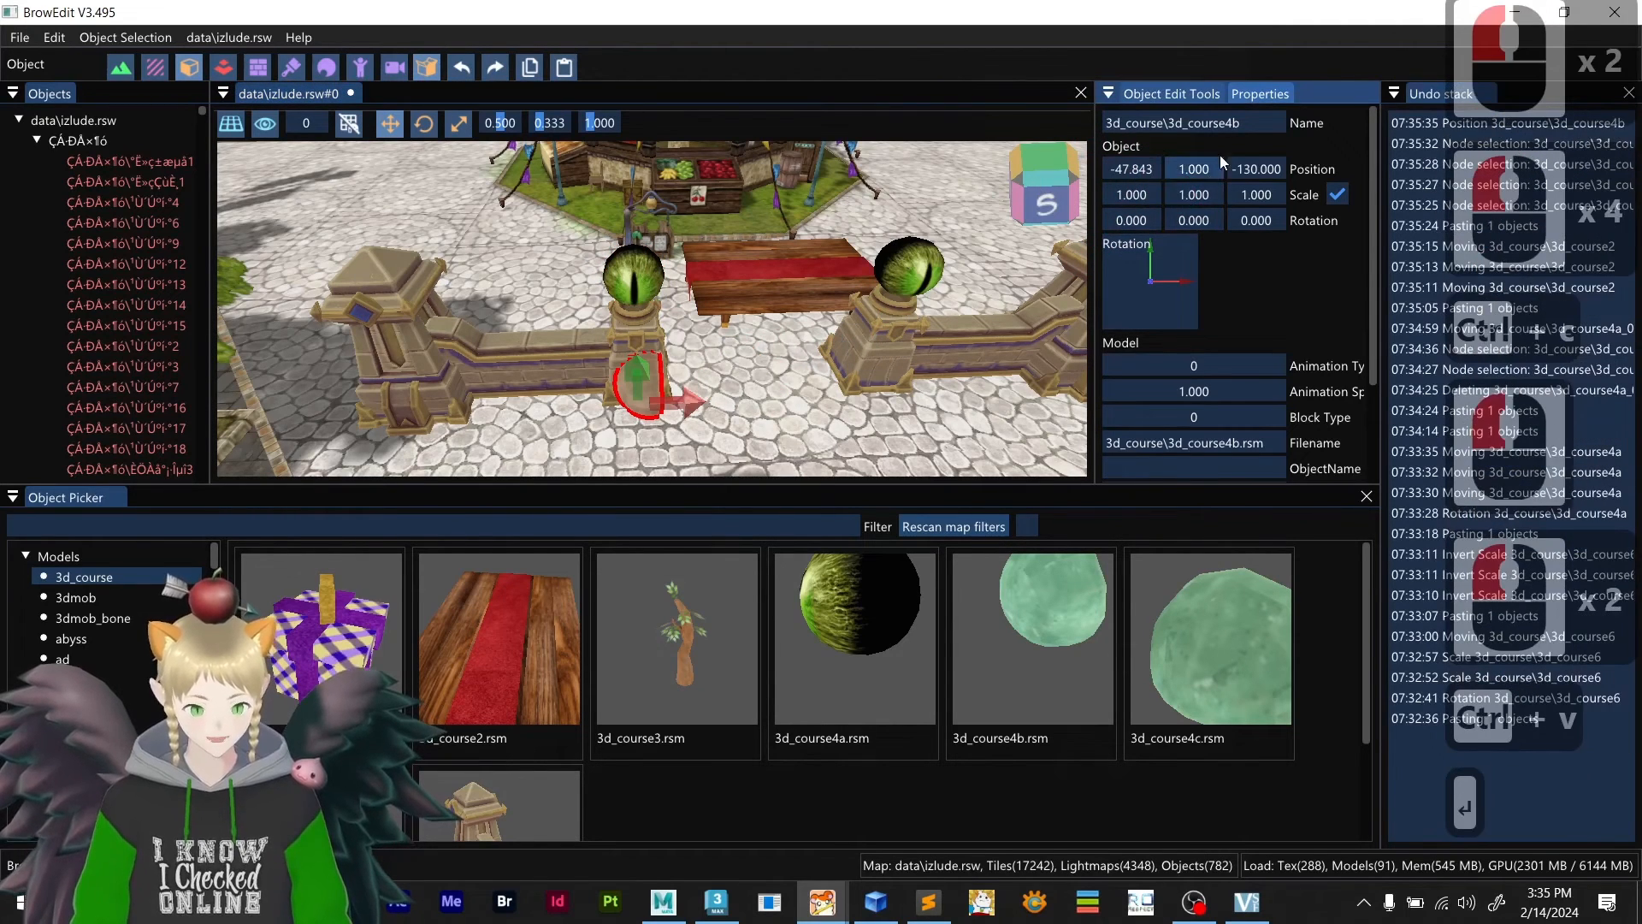
- Set the 3d_course4b shell half's Y rotation to 90
double_click(1209, 224)
type("90")
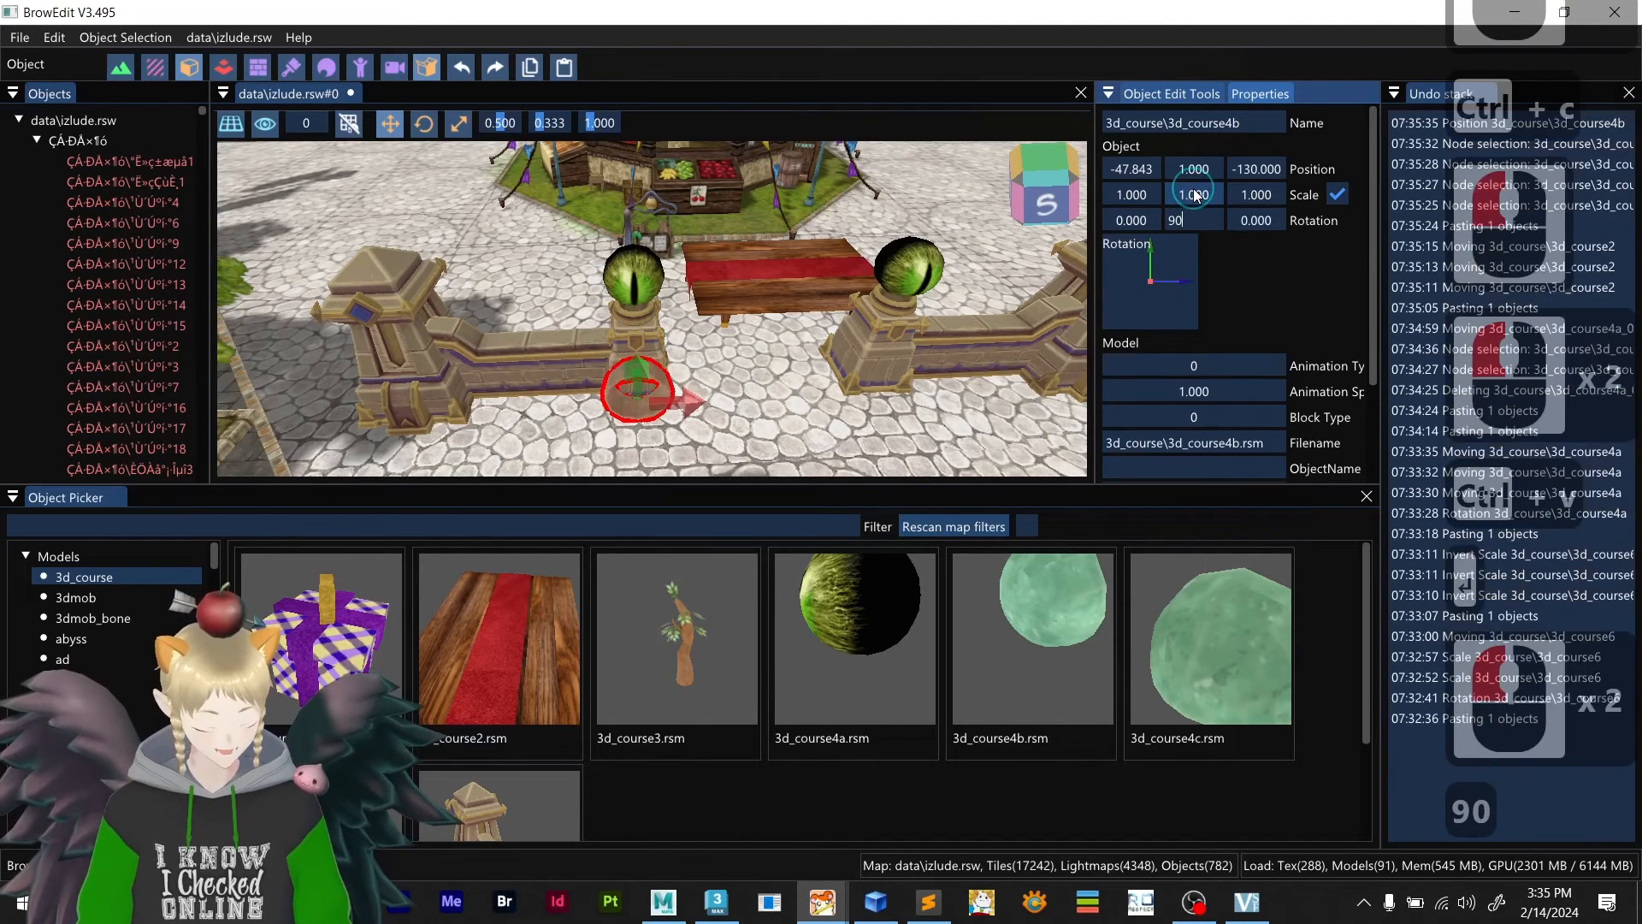
key("Return")
- Match the 3d_course4b shell half to the first sphere by setting its Y position to -14 and Z position to -125
left_click(628, 276)
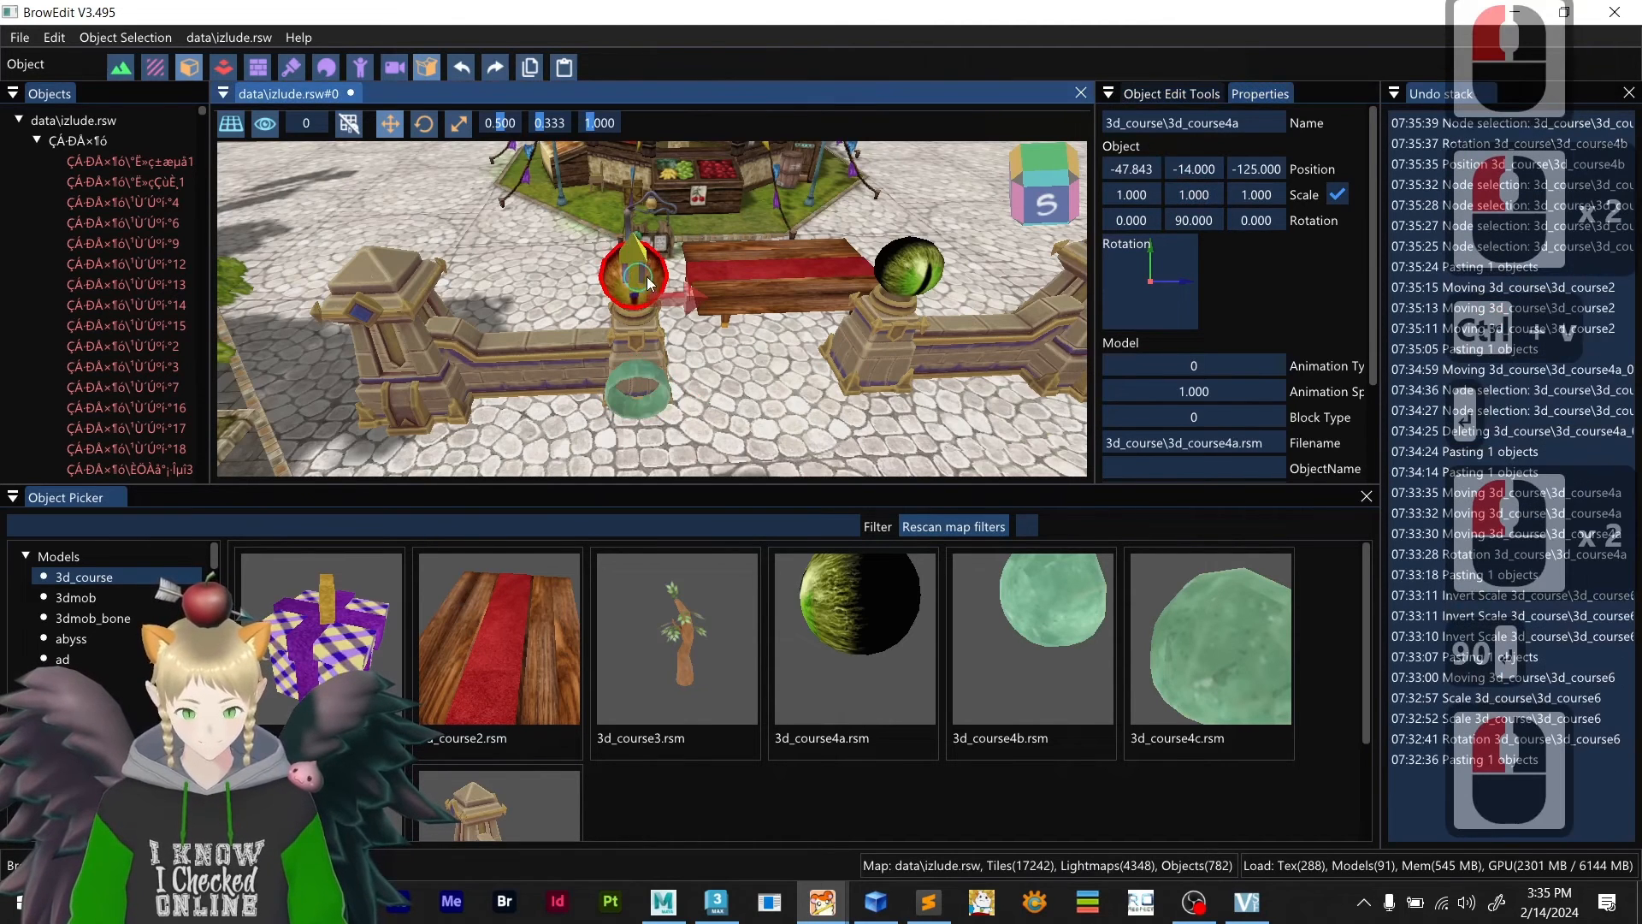
double_click(1191, 169)
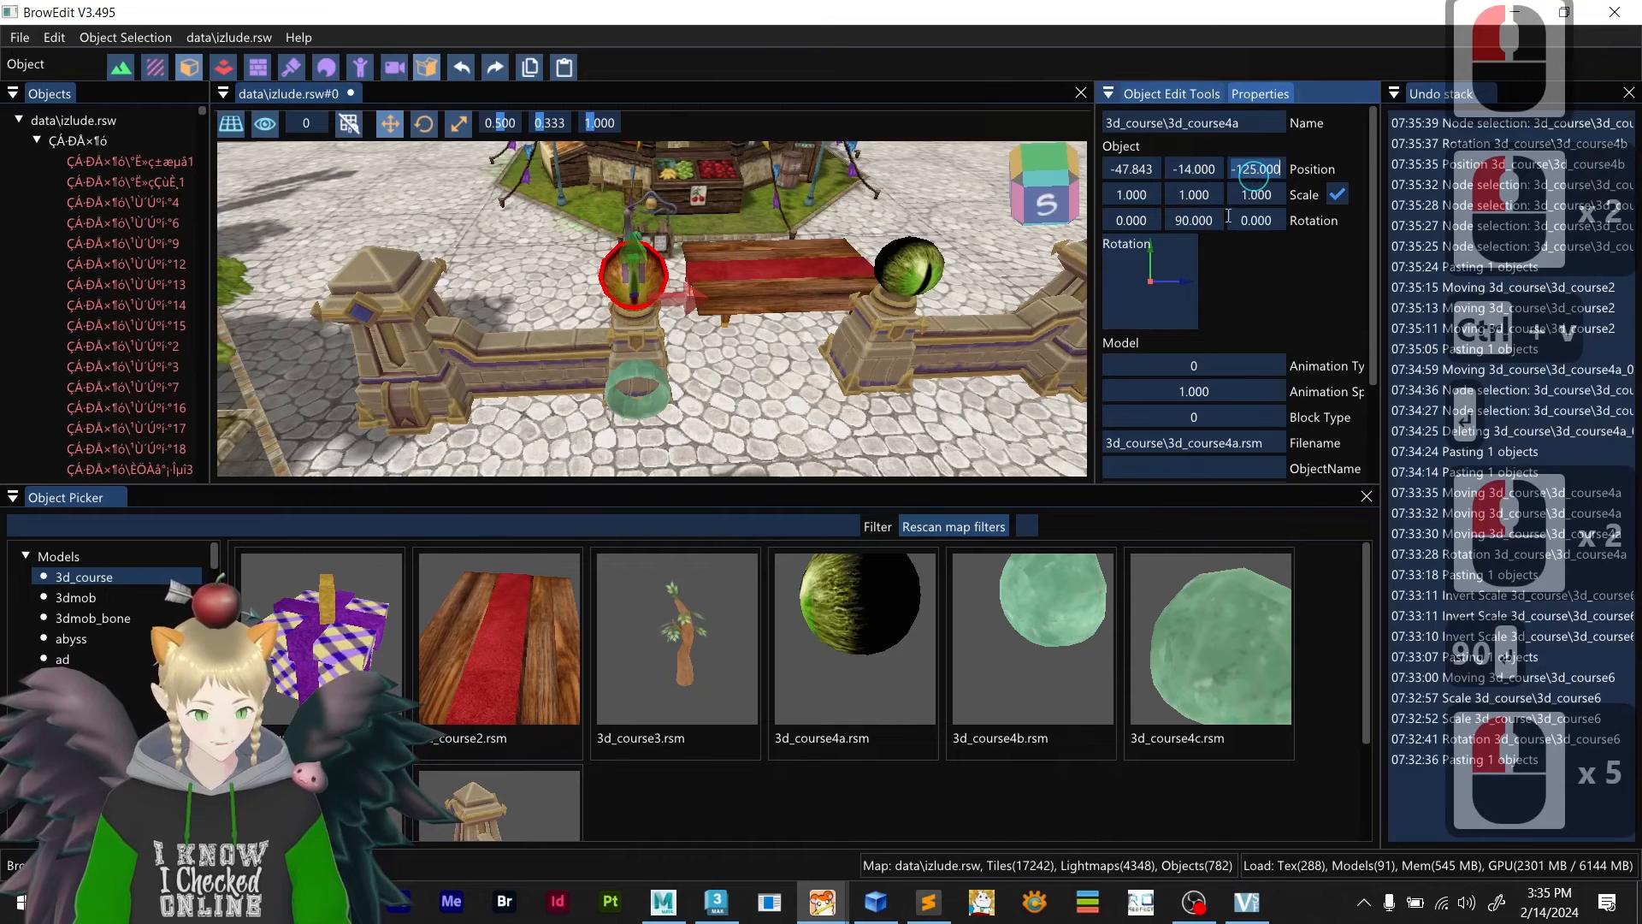
left_click(650, 387)
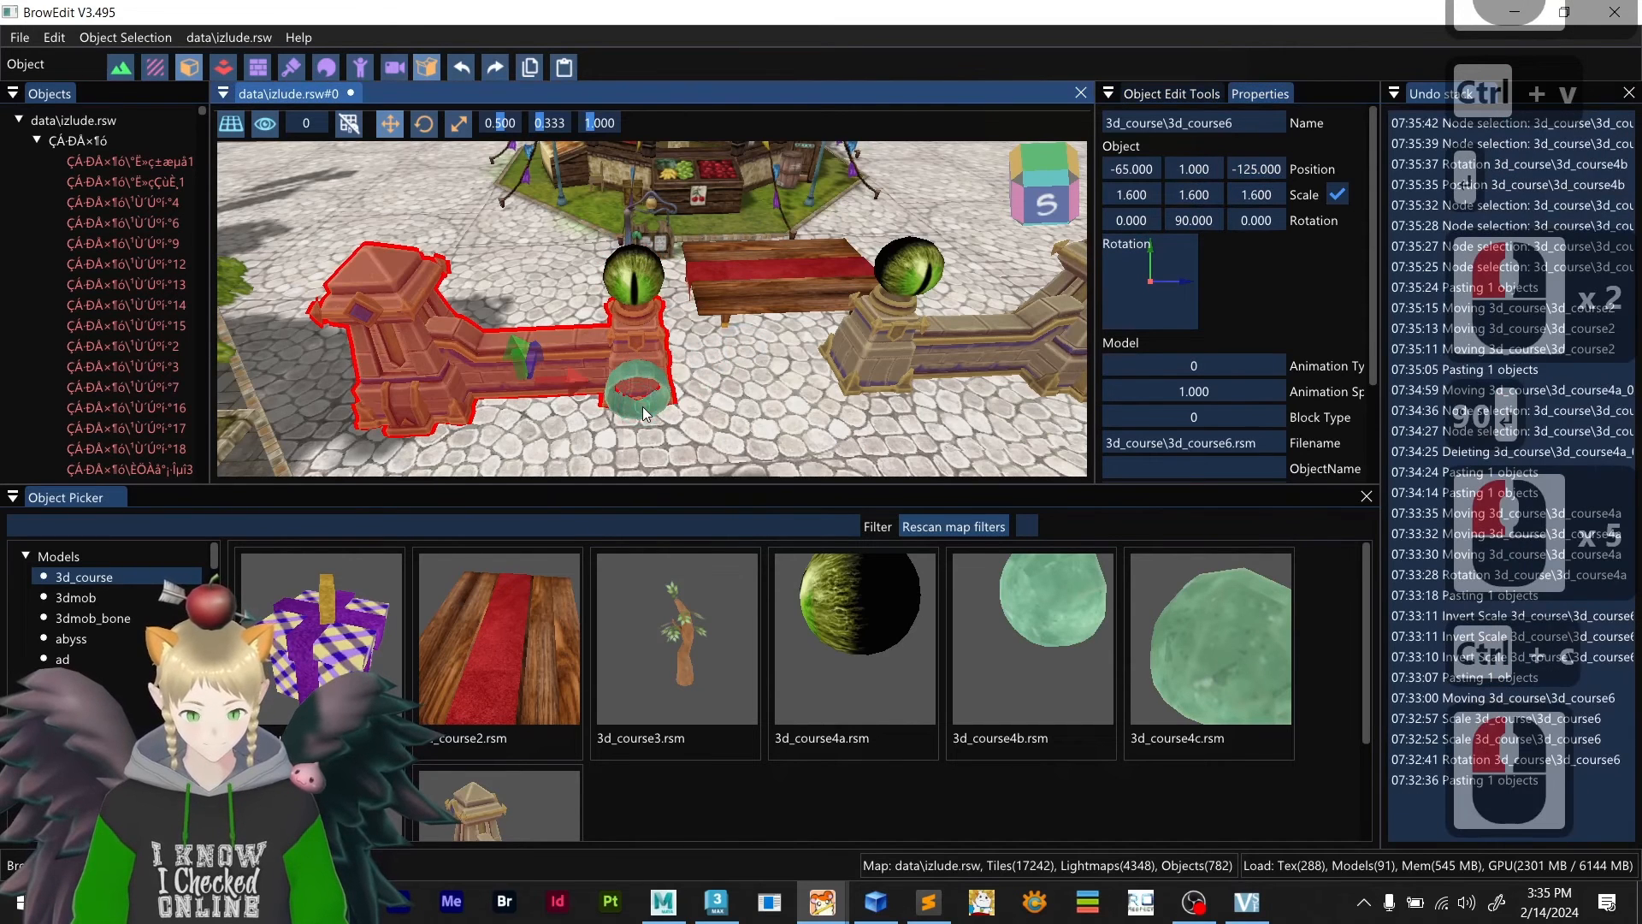
left_click(645, 415)
double_click(1192, 169)
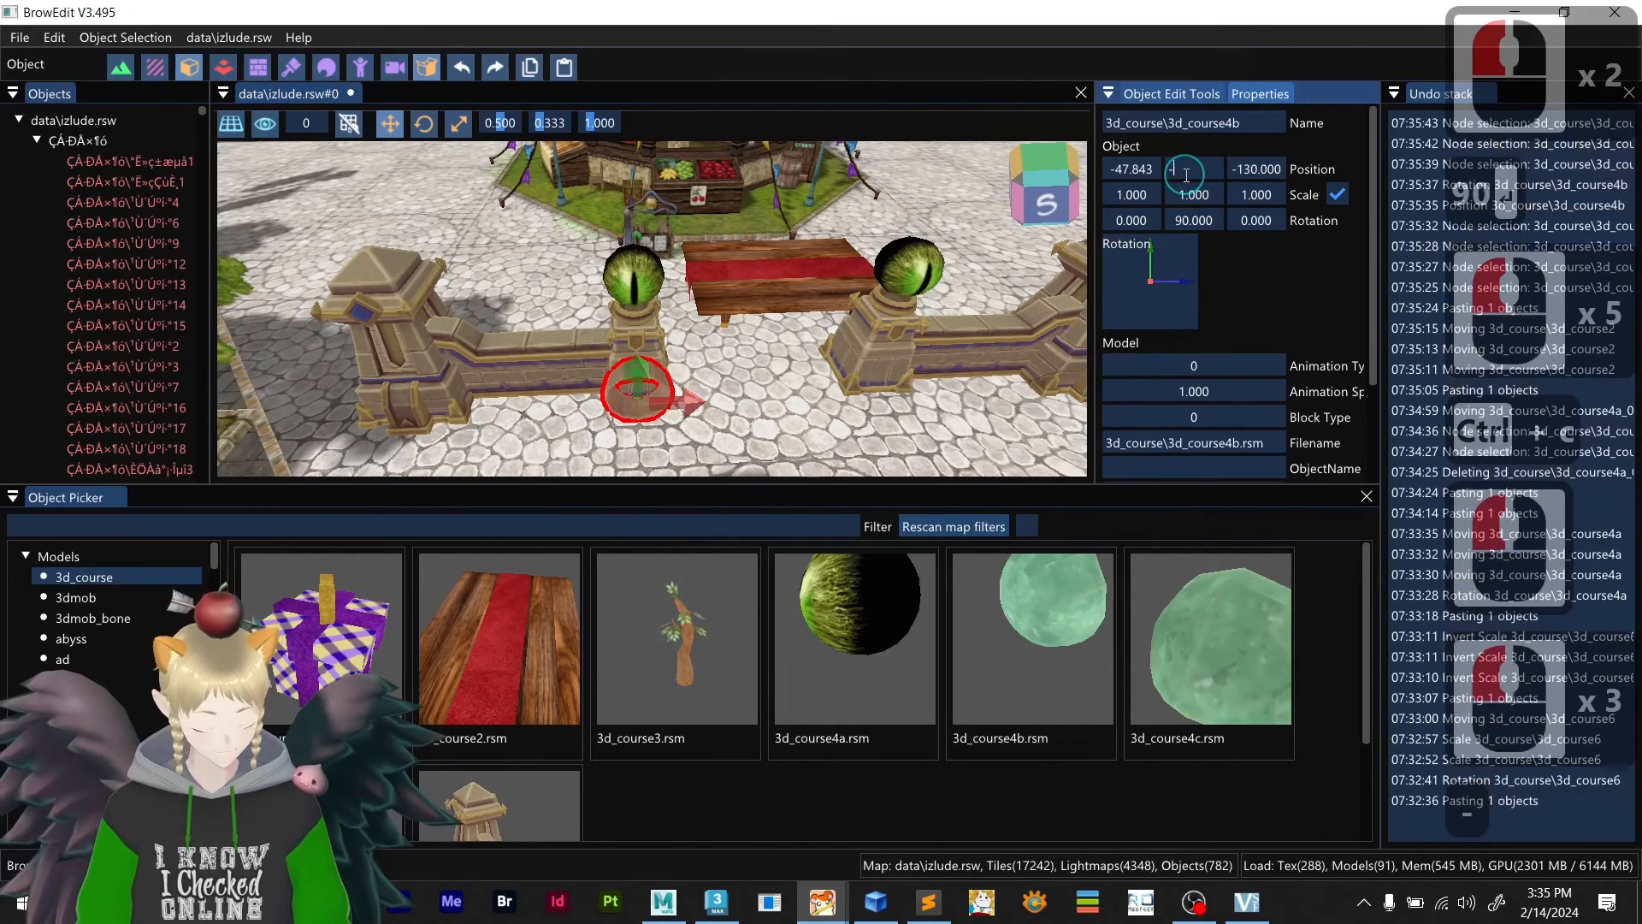
type("-14")
key("Return")
double_click(1261, 171)
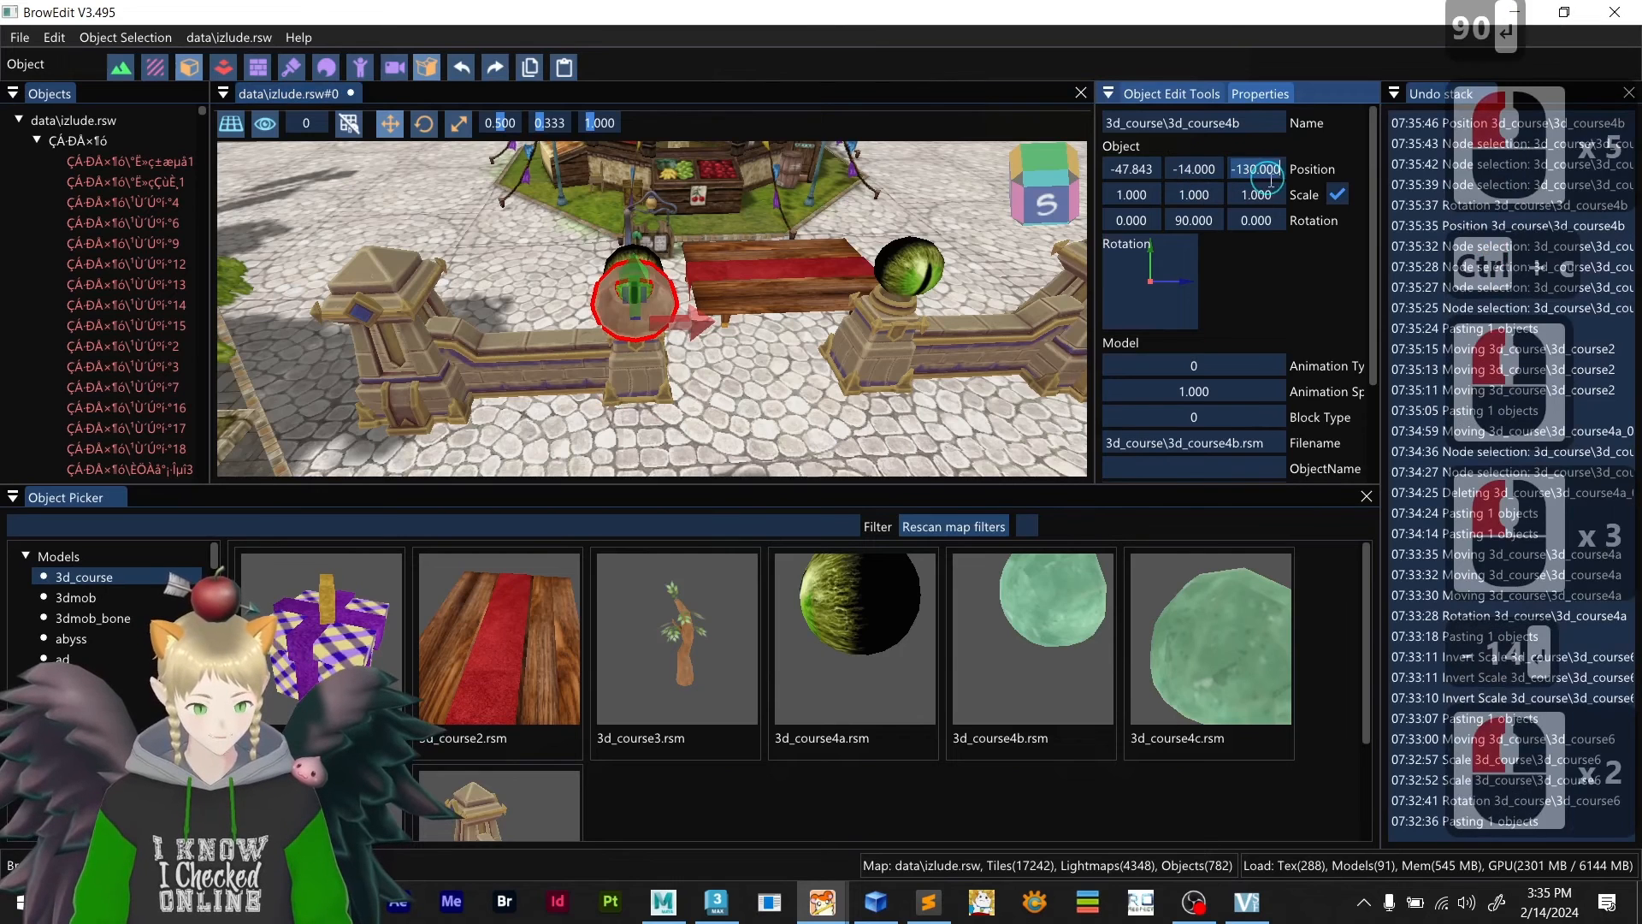
key("ctrl+v")
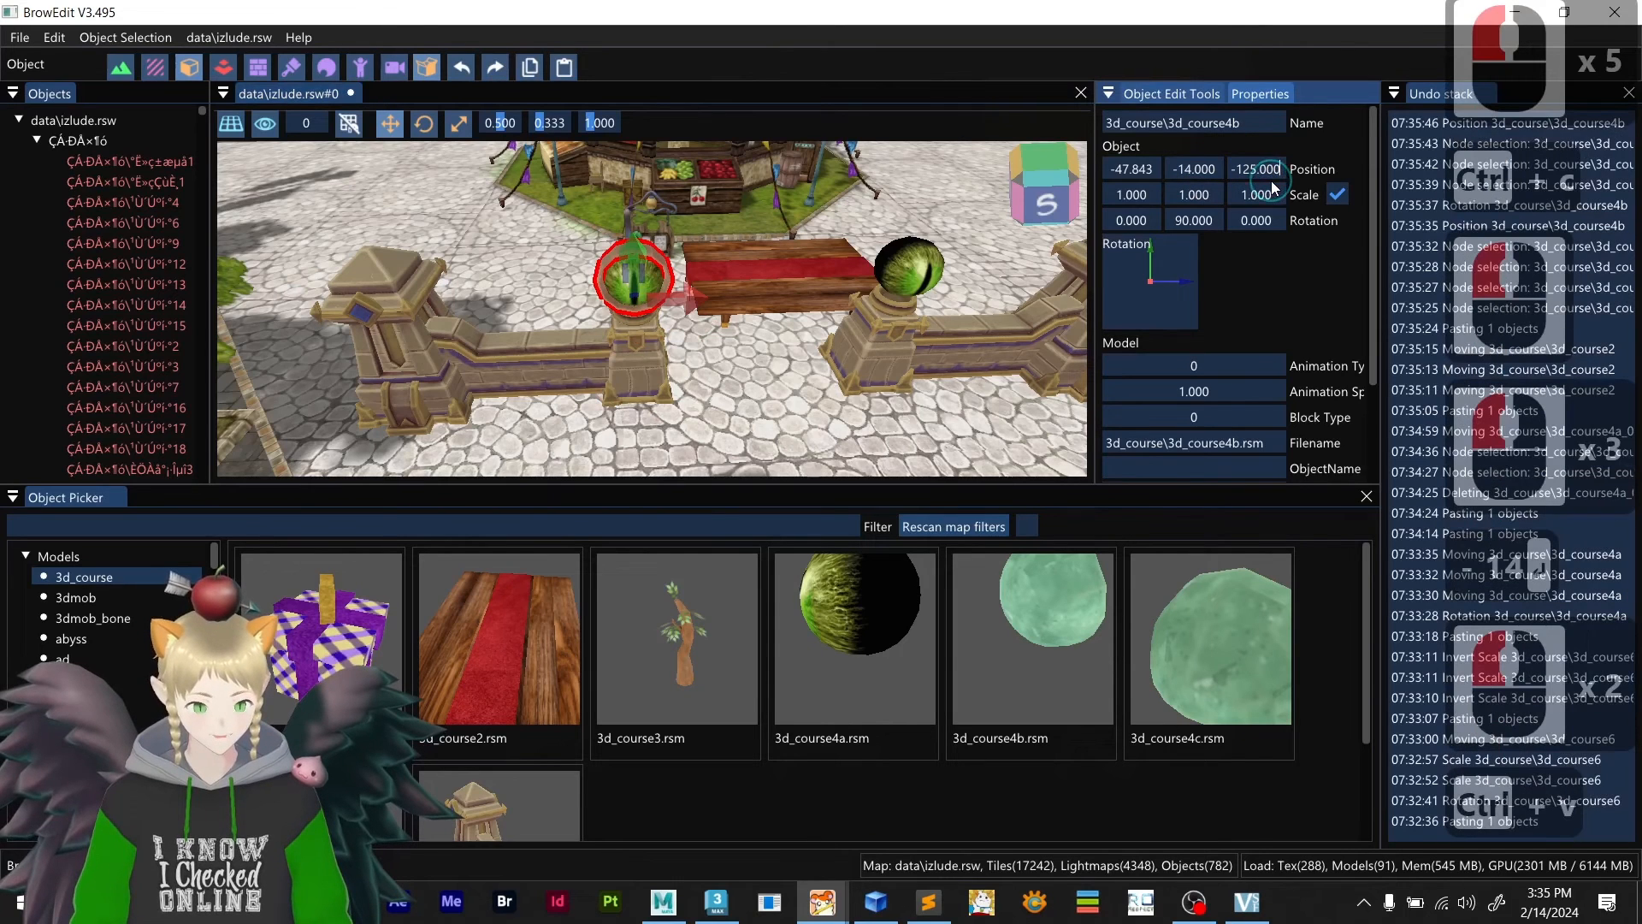
left_click(788, 425)
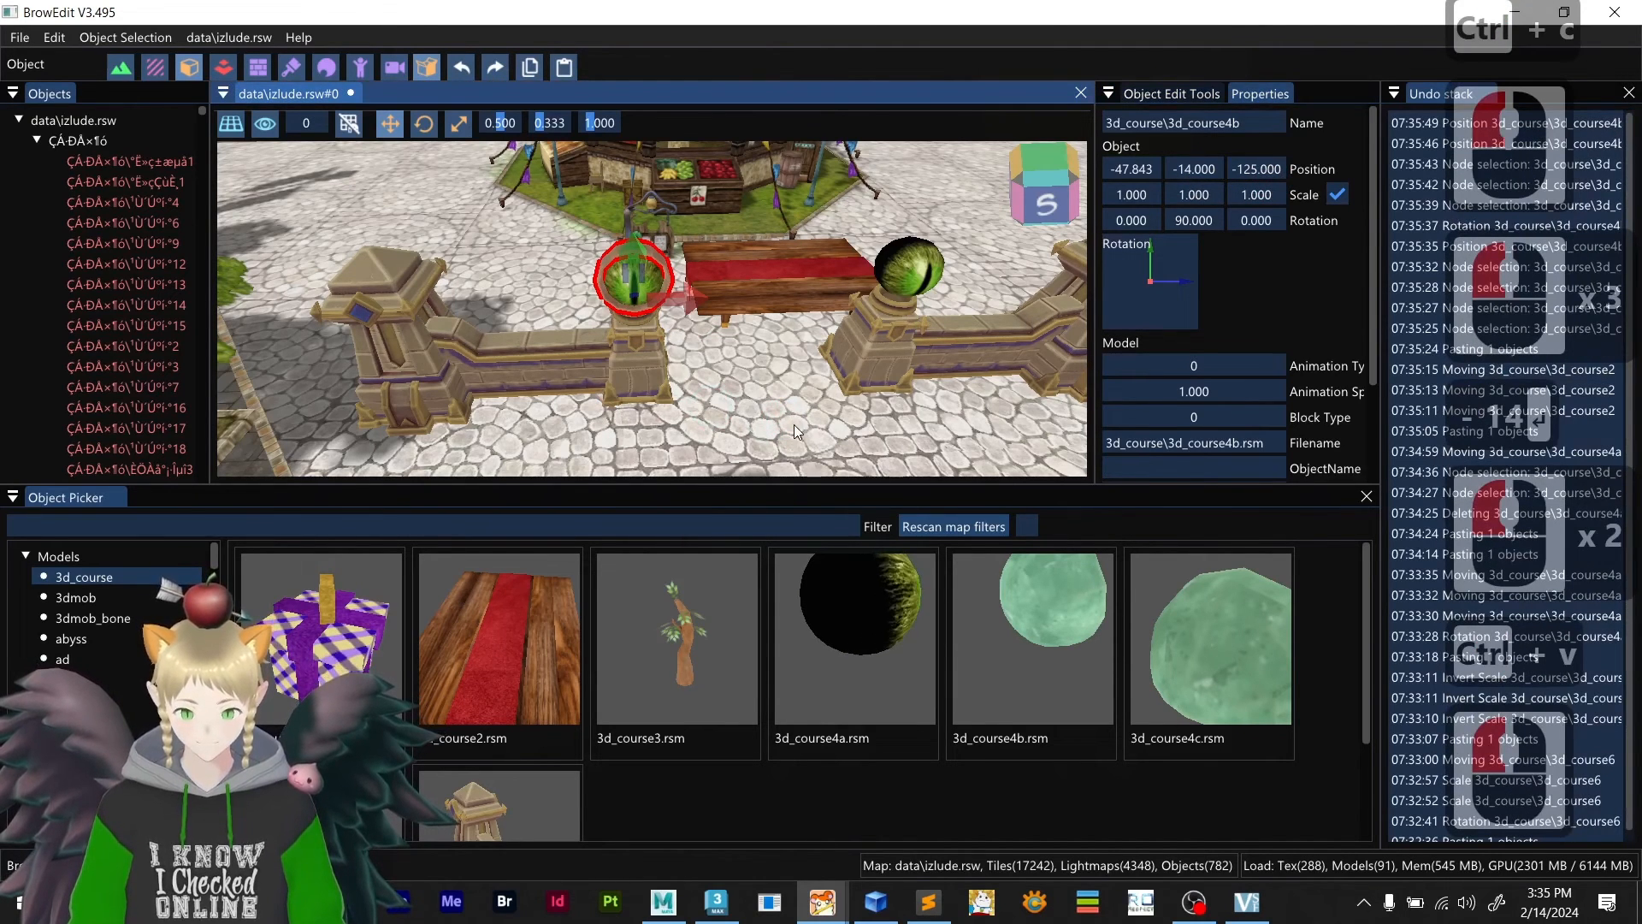
- Place the 3d_course4c.rsm shell half near the first sphere's pillar at -40, 1, -130 and set its Y rotation to 90
left_click(693, 422)
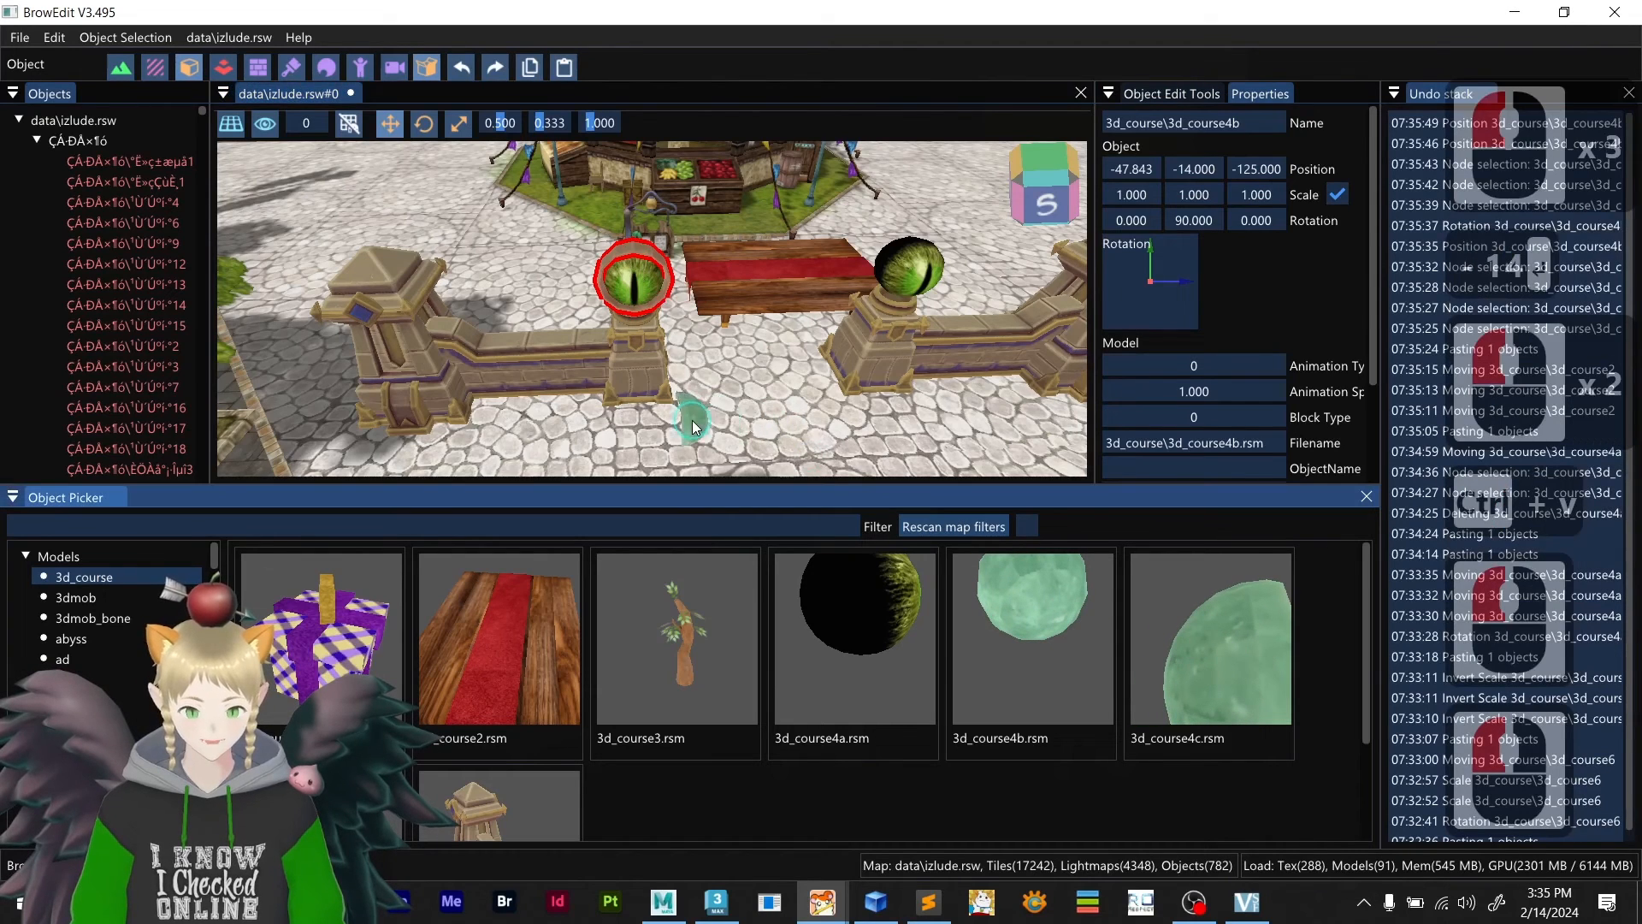
key("ctrl+v")
double_click(1222, 218)
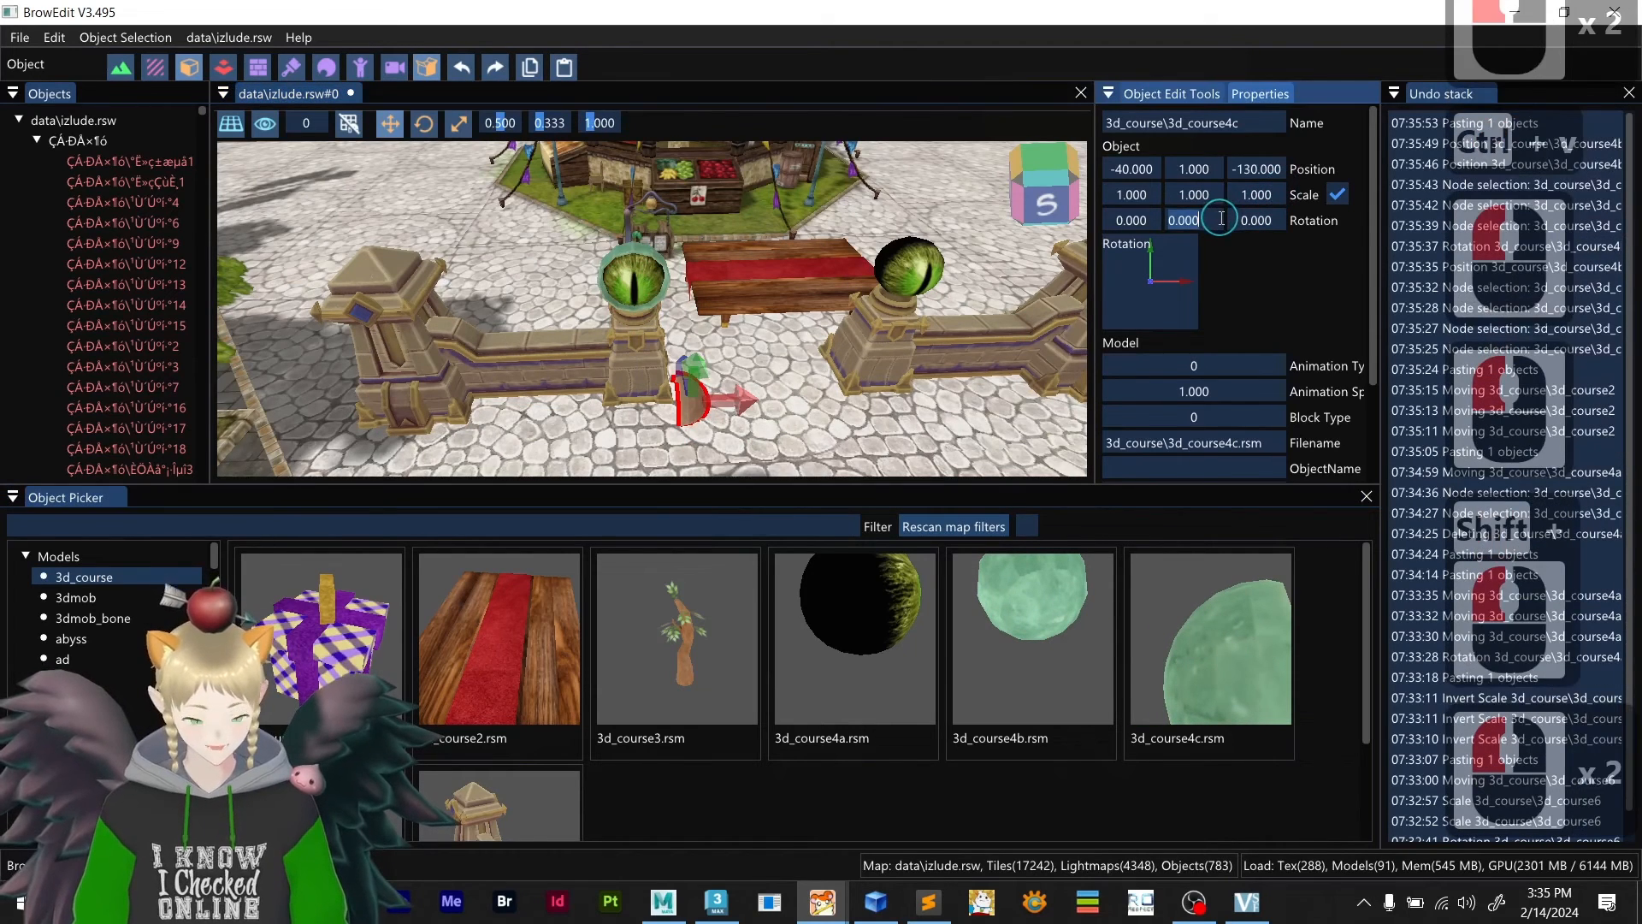
type("90")
key("Return")
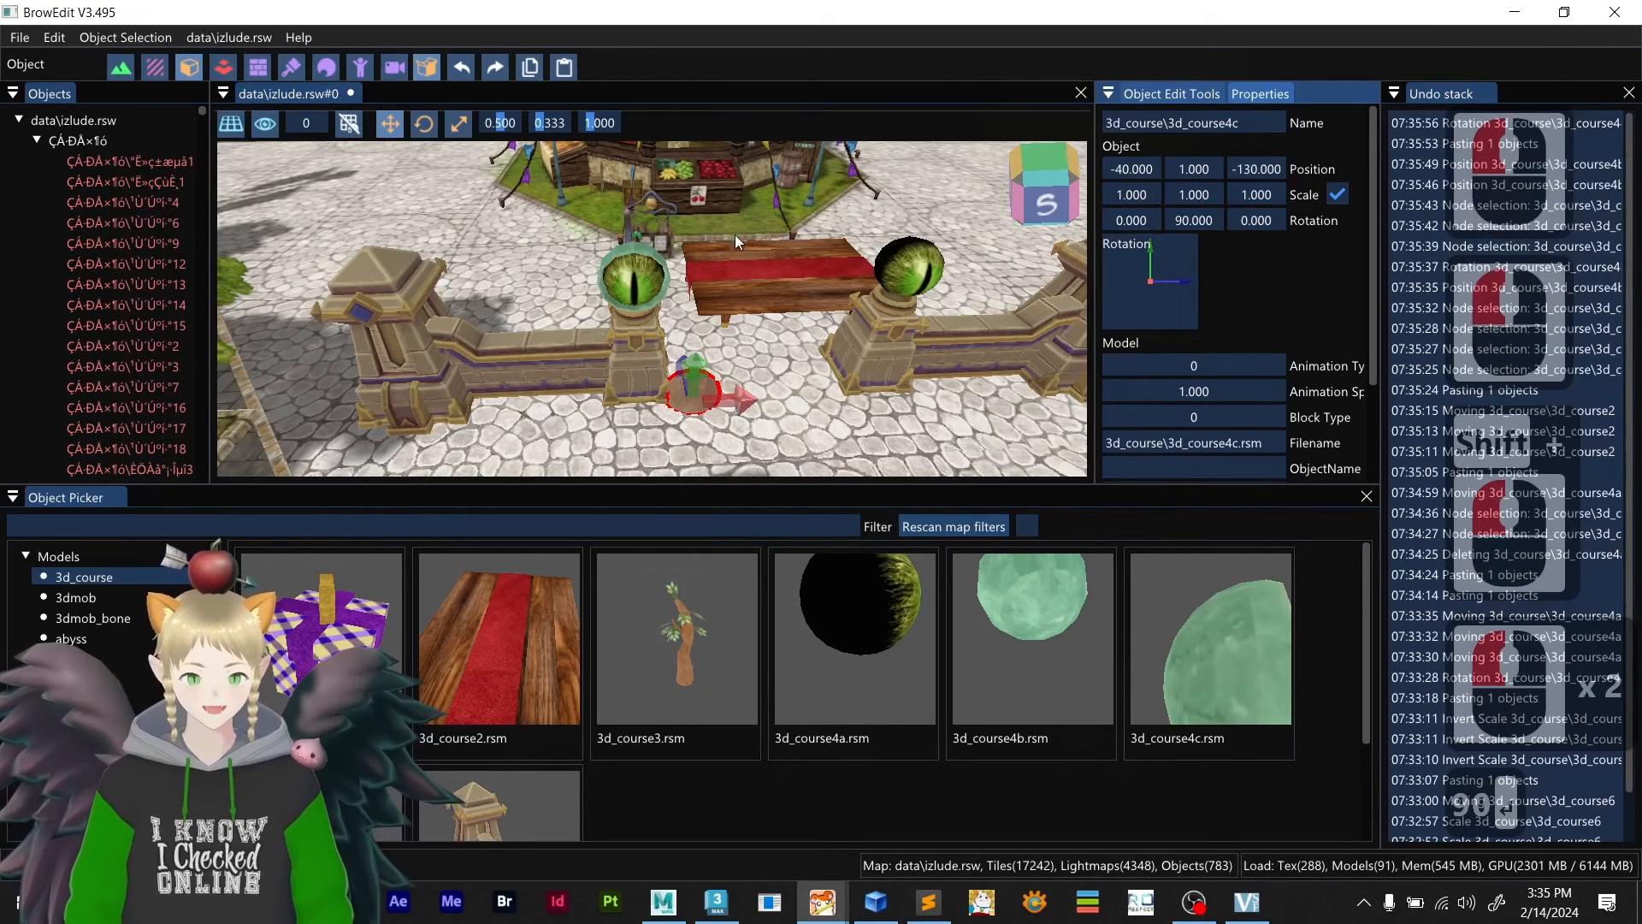
- Copy the first sphere's X position, -47.843, to the 3d_course4c shell half
left_click(630, 279)
double_click(1130, 171)
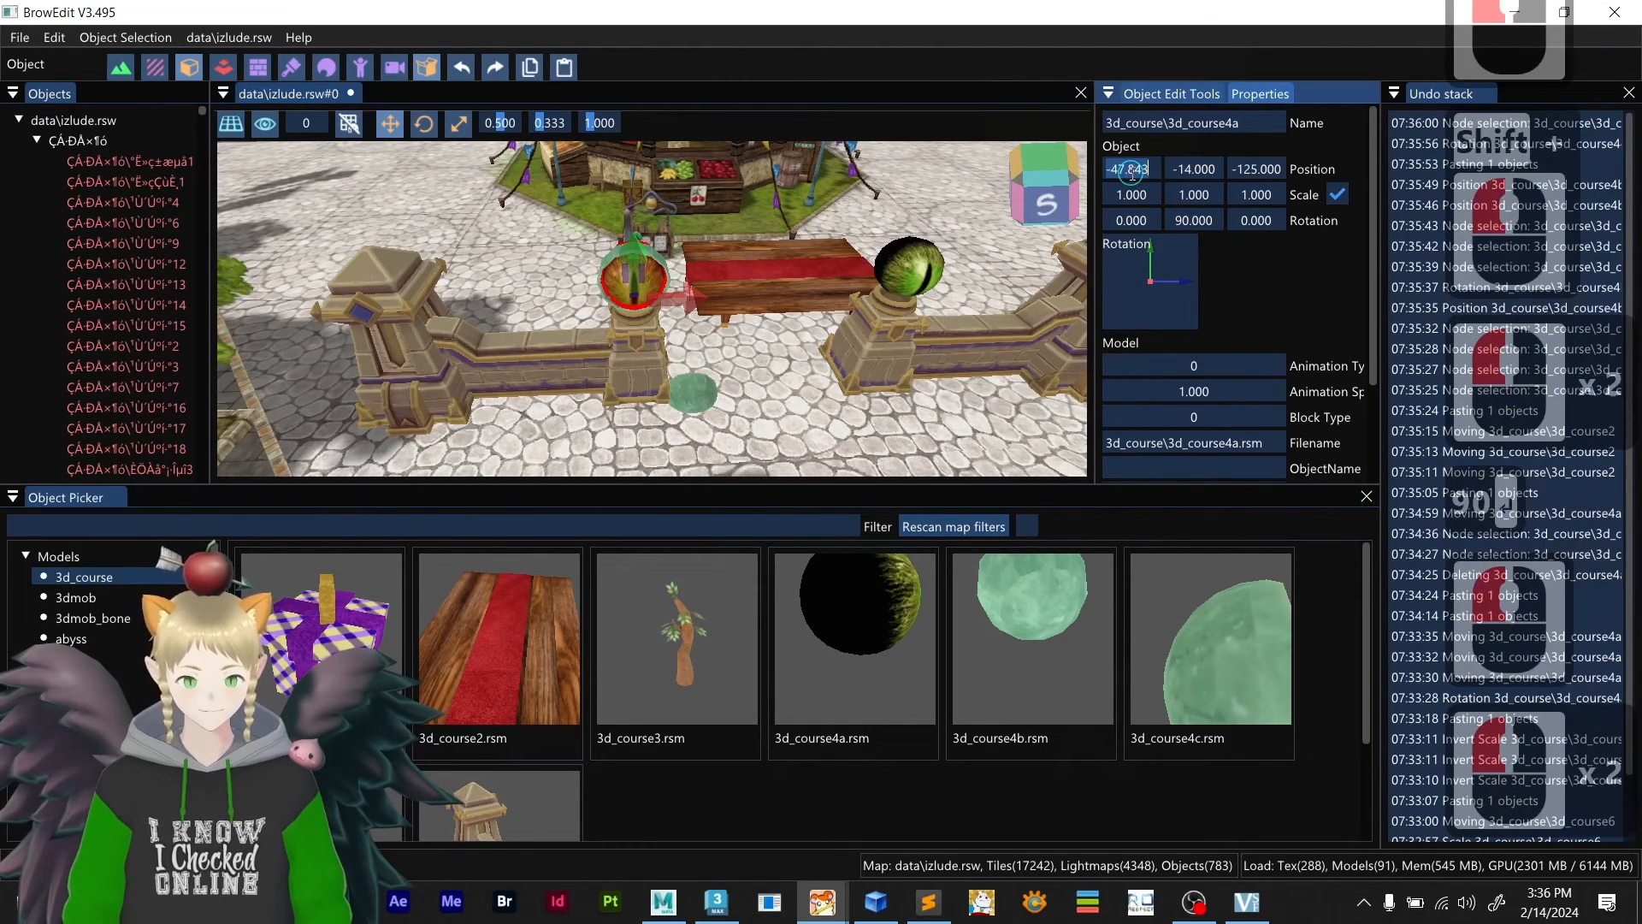
key("ctrl+c")
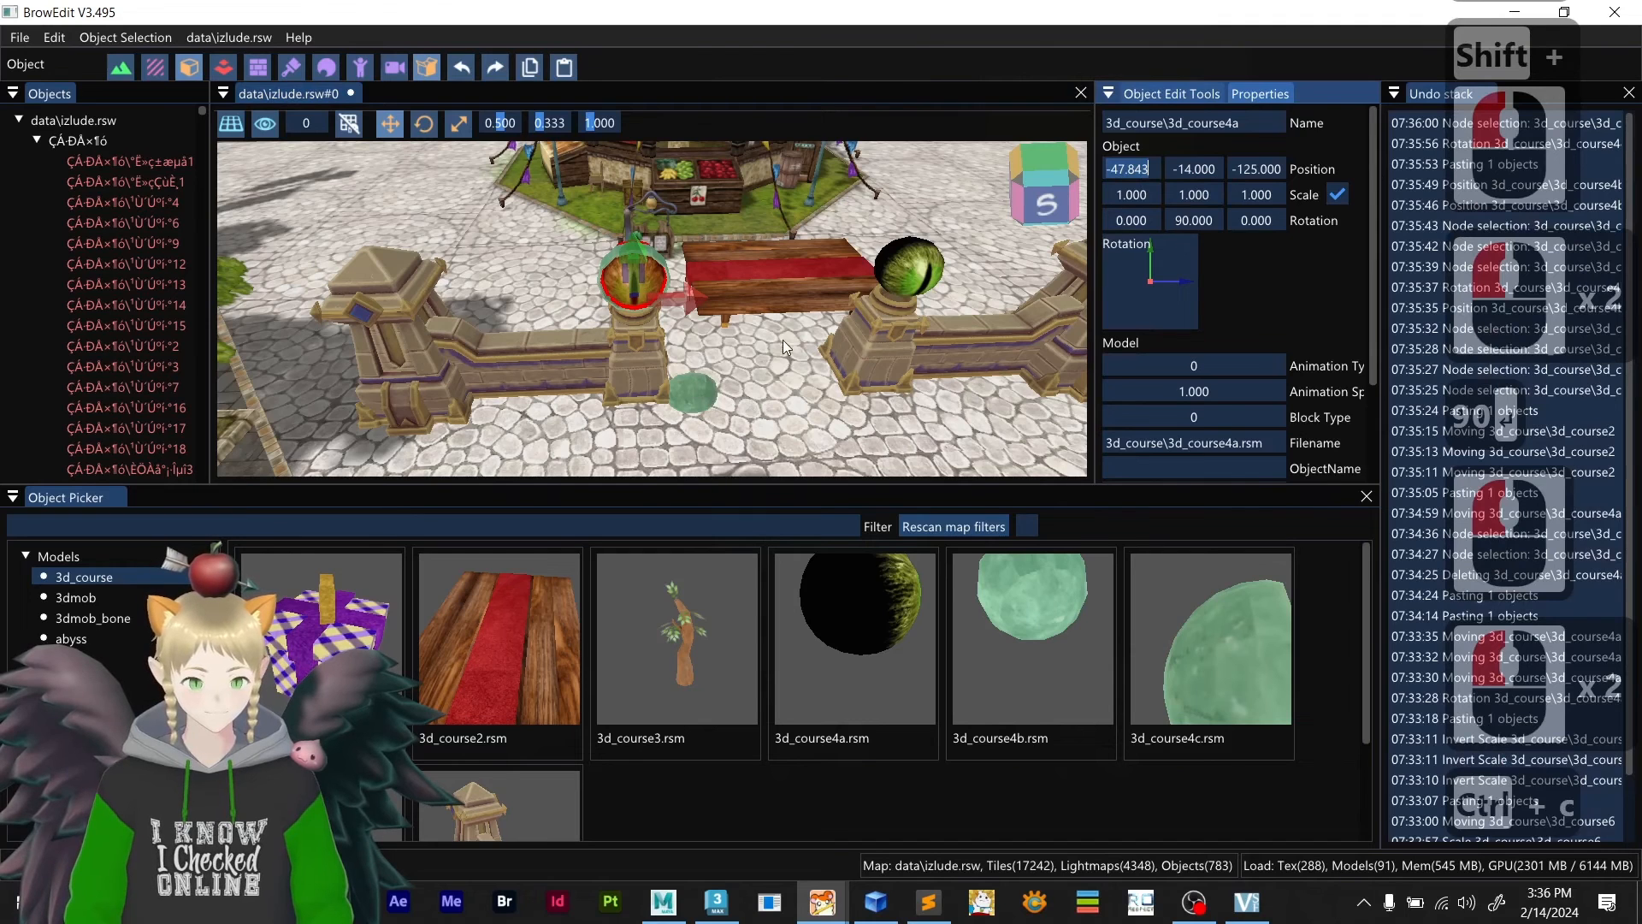
left_click(692, 399)
double_click(1153, 168)
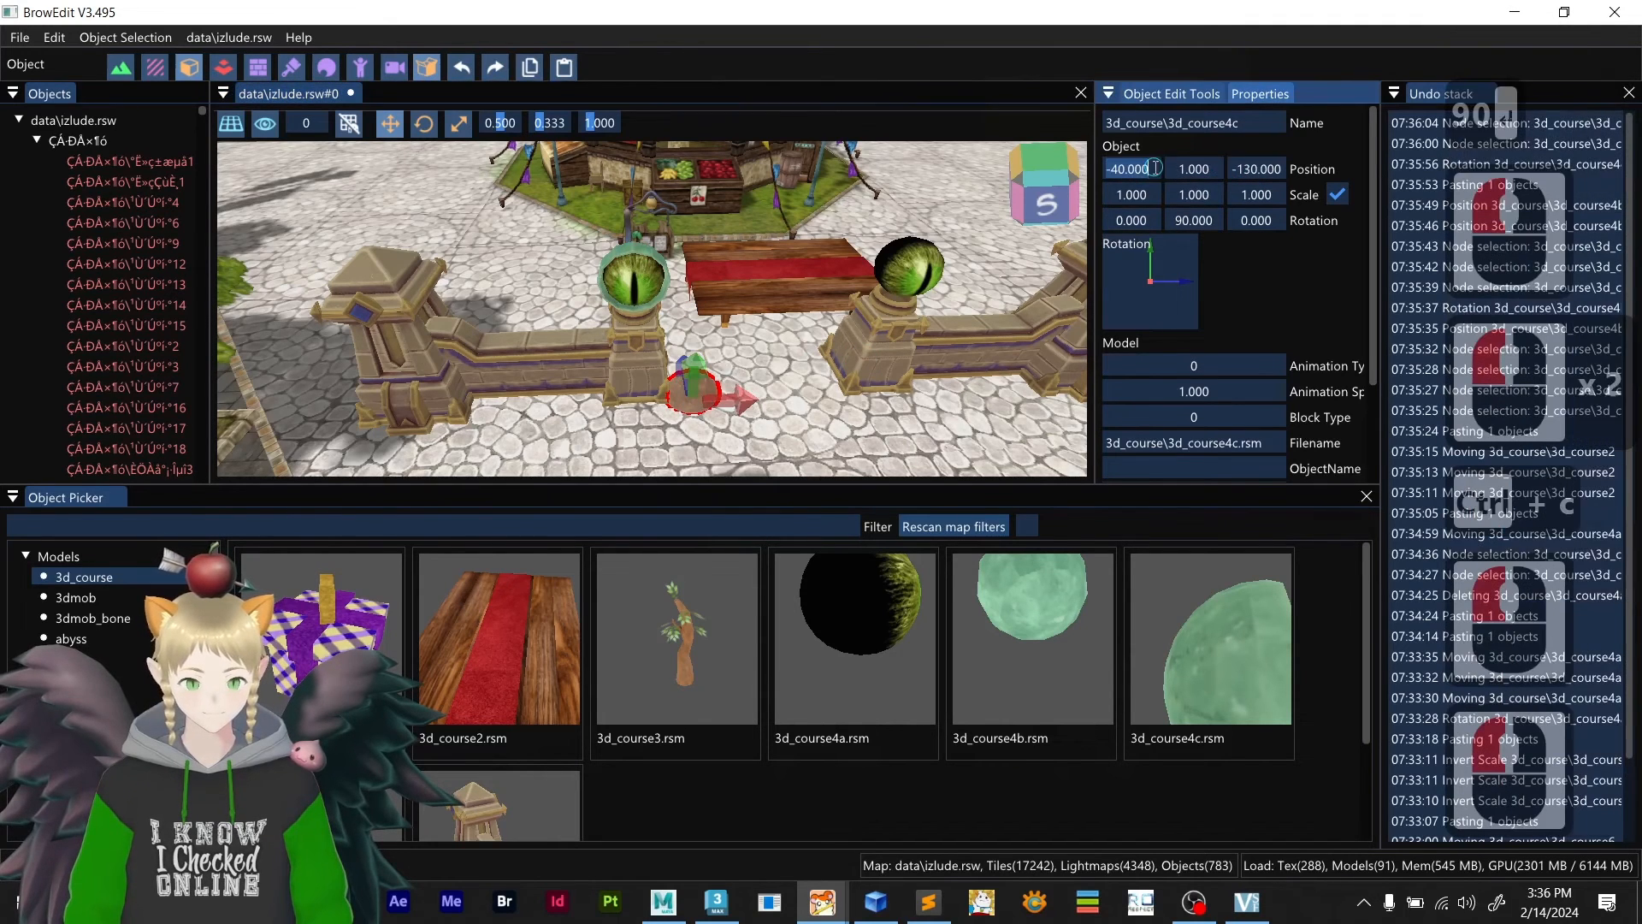
key("ctrl+v")
- Set the 3d_course4c shell half's Y position to -14 and Z position to -125
double_click(1202, 169)
type("-14")
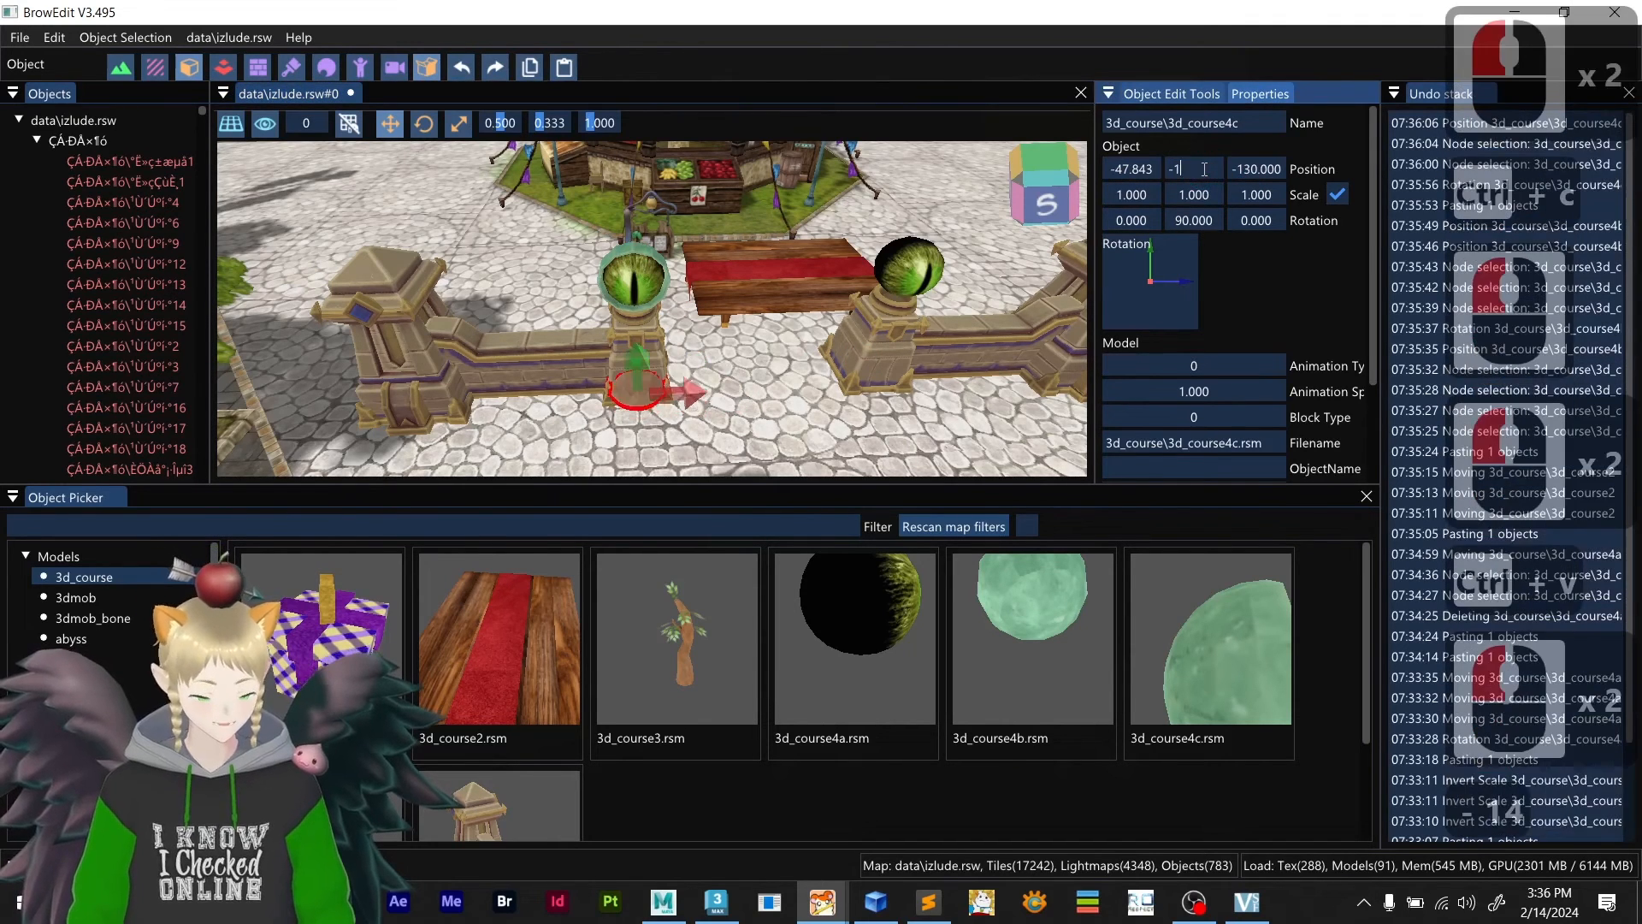
key("Return")
double_click(1271, 169)
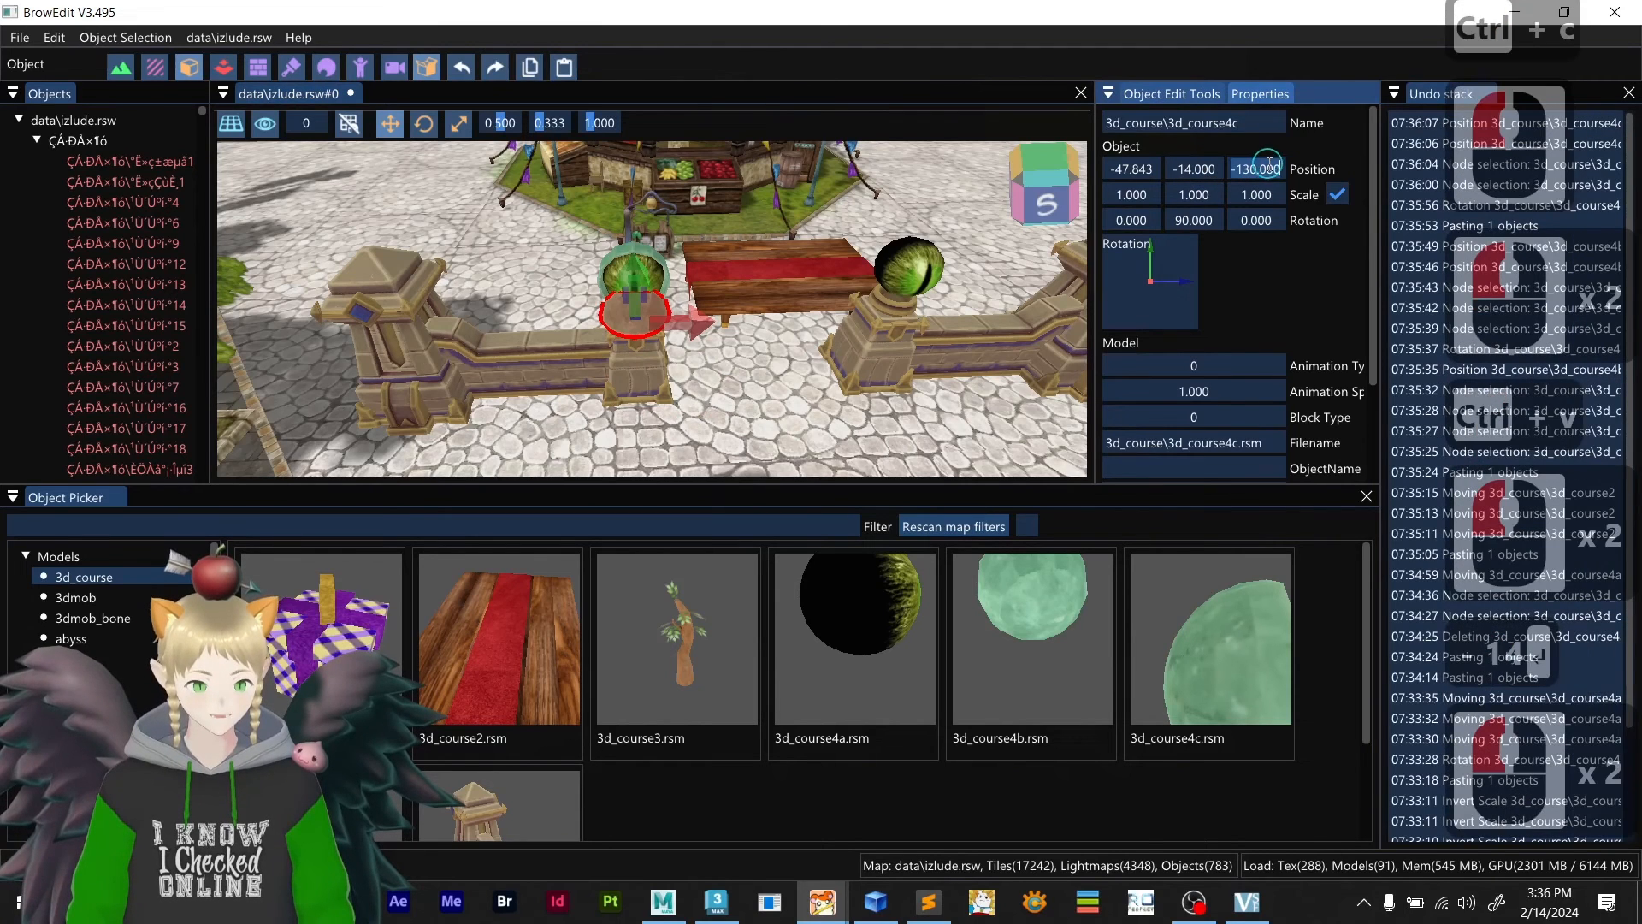
type("-125")
key("Return")
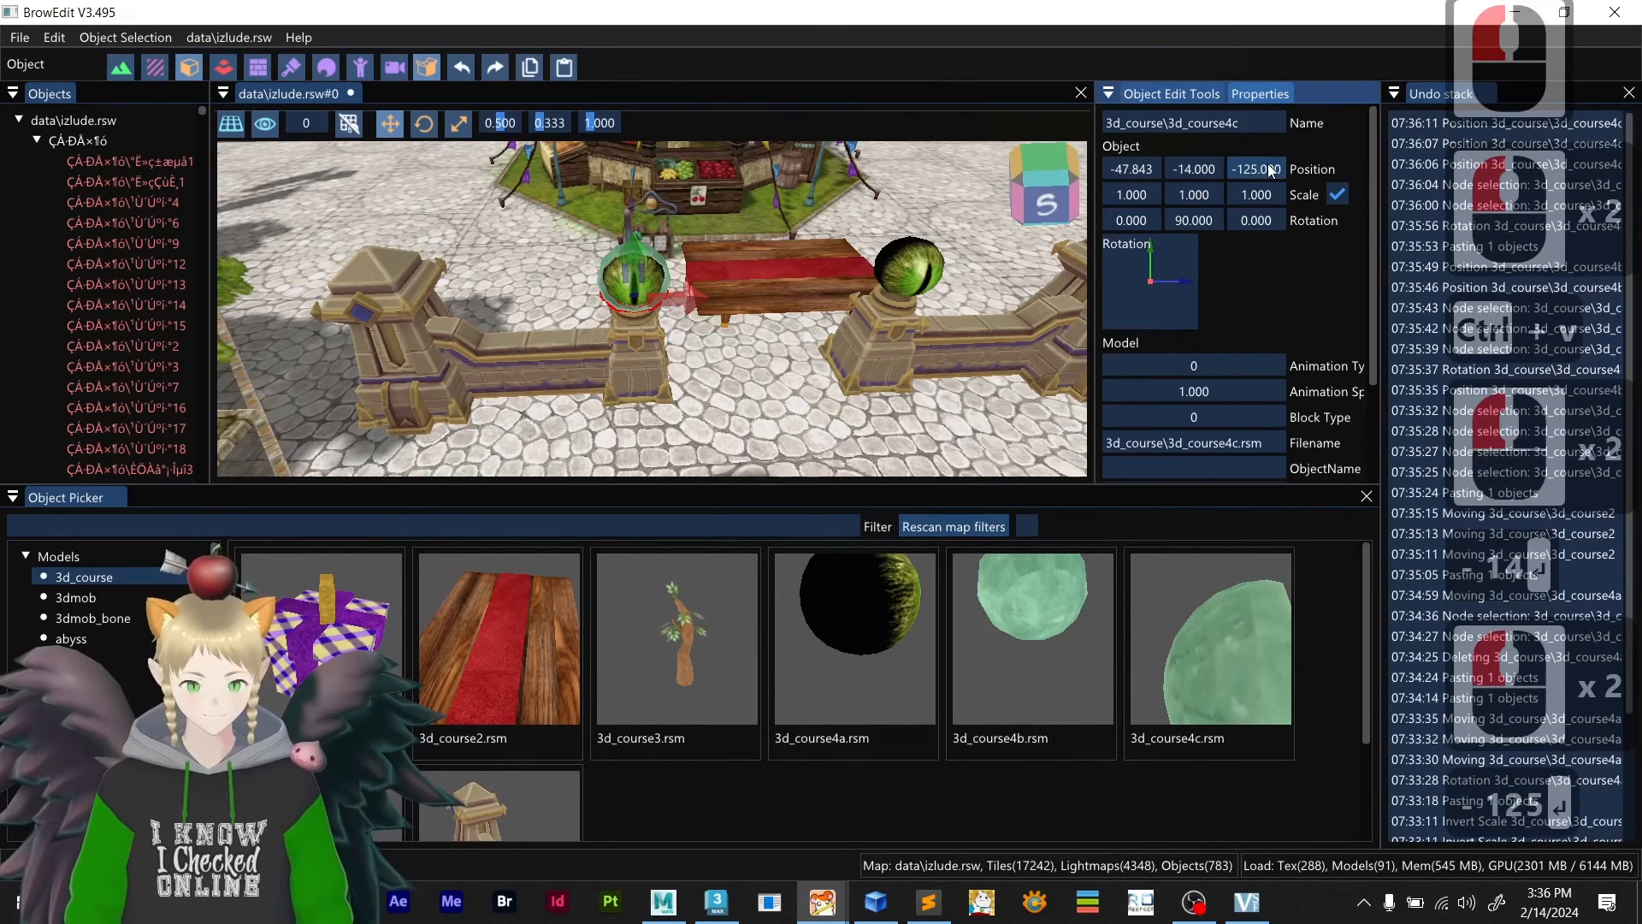
- Move the 3d_course4b shell half along Z to about -123.375 and adjust its height around the first sphere
scroll(531, 199, "up", 2)
left_click_drag(617, 229, 616, 227)
middle_click_drag(612, 226, 842, 312, "shift")
left_click(768, 248)
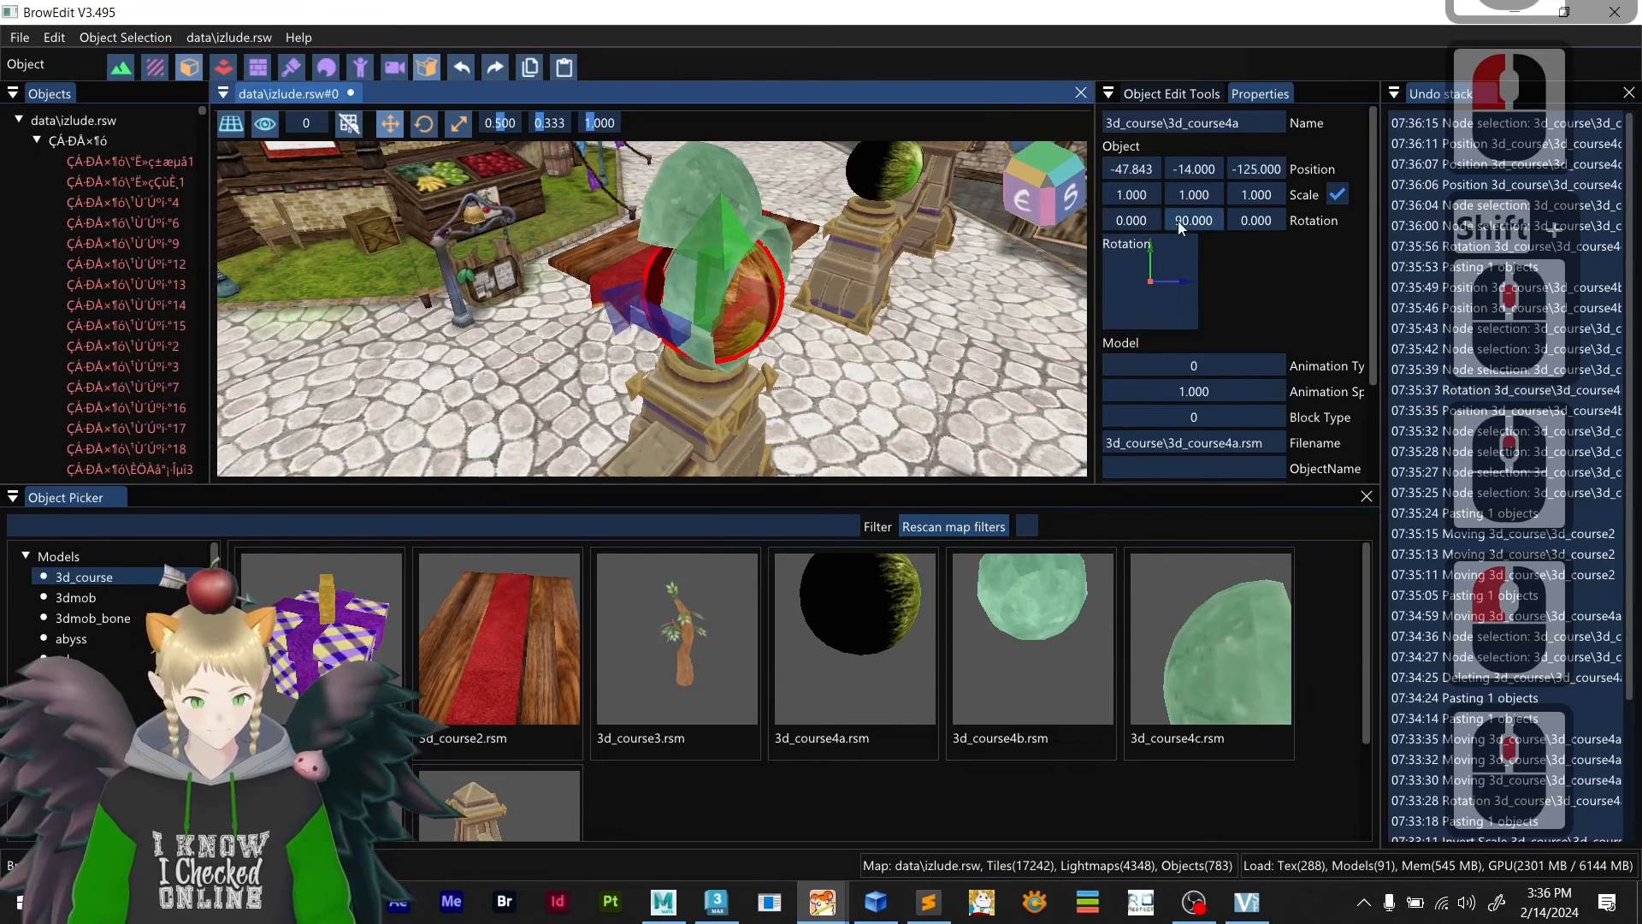
left_click(691, 176)
left_click(703, 312)
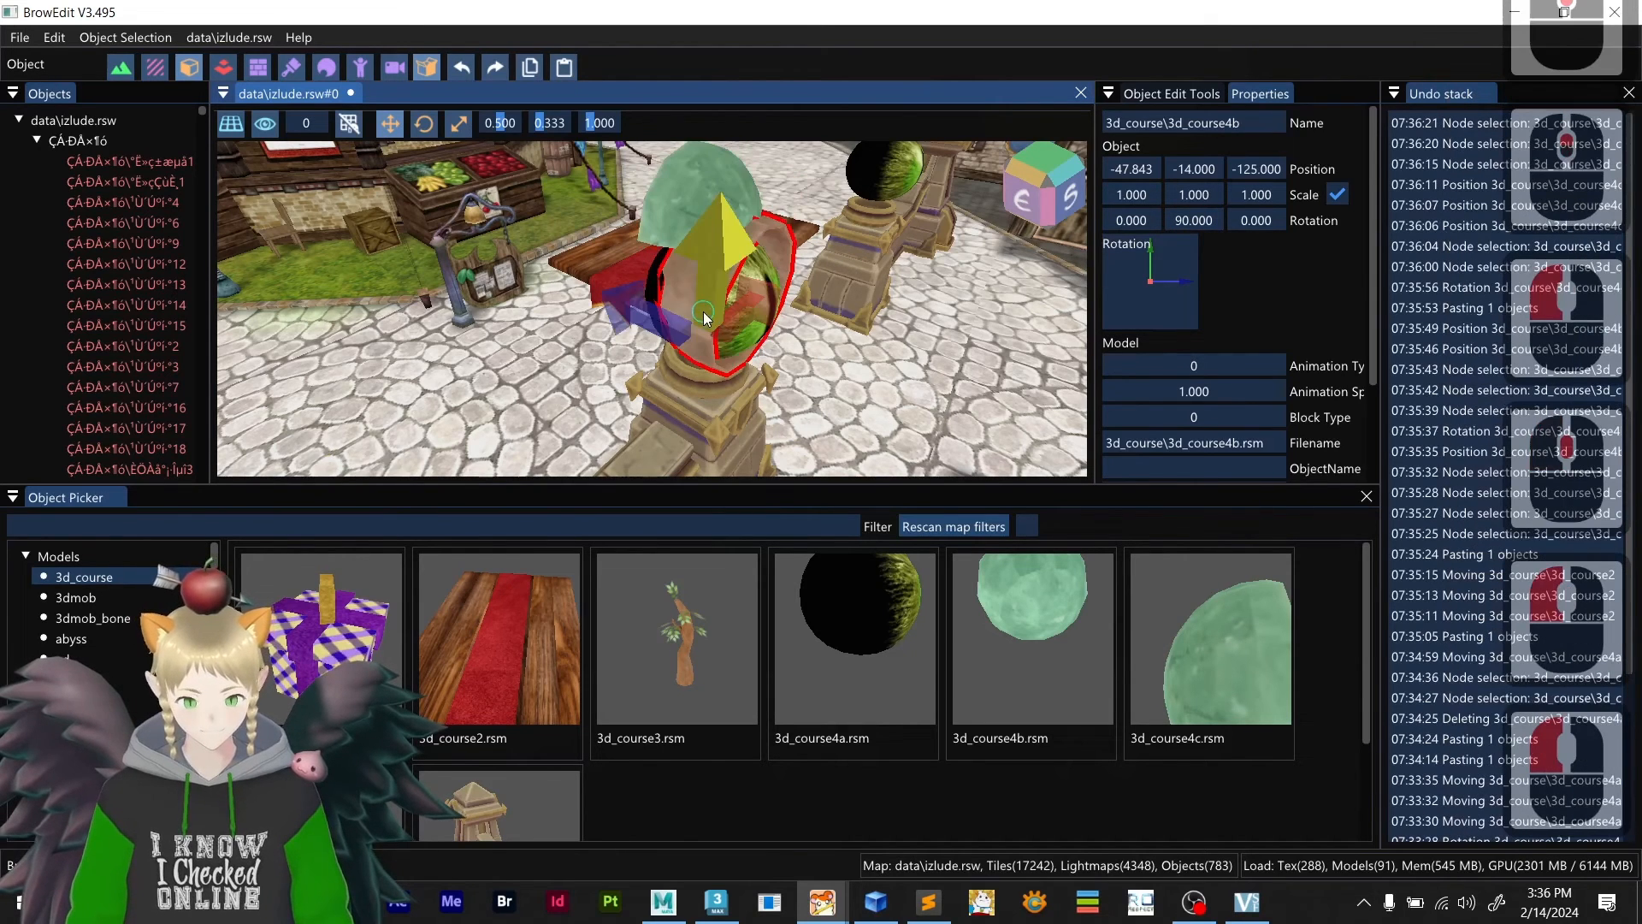
left_click_drag(628, 305, 608, 306)
middle_click_drag(609, 306, 577, 324, "shift")
scroll(577, 330, "up", 2)
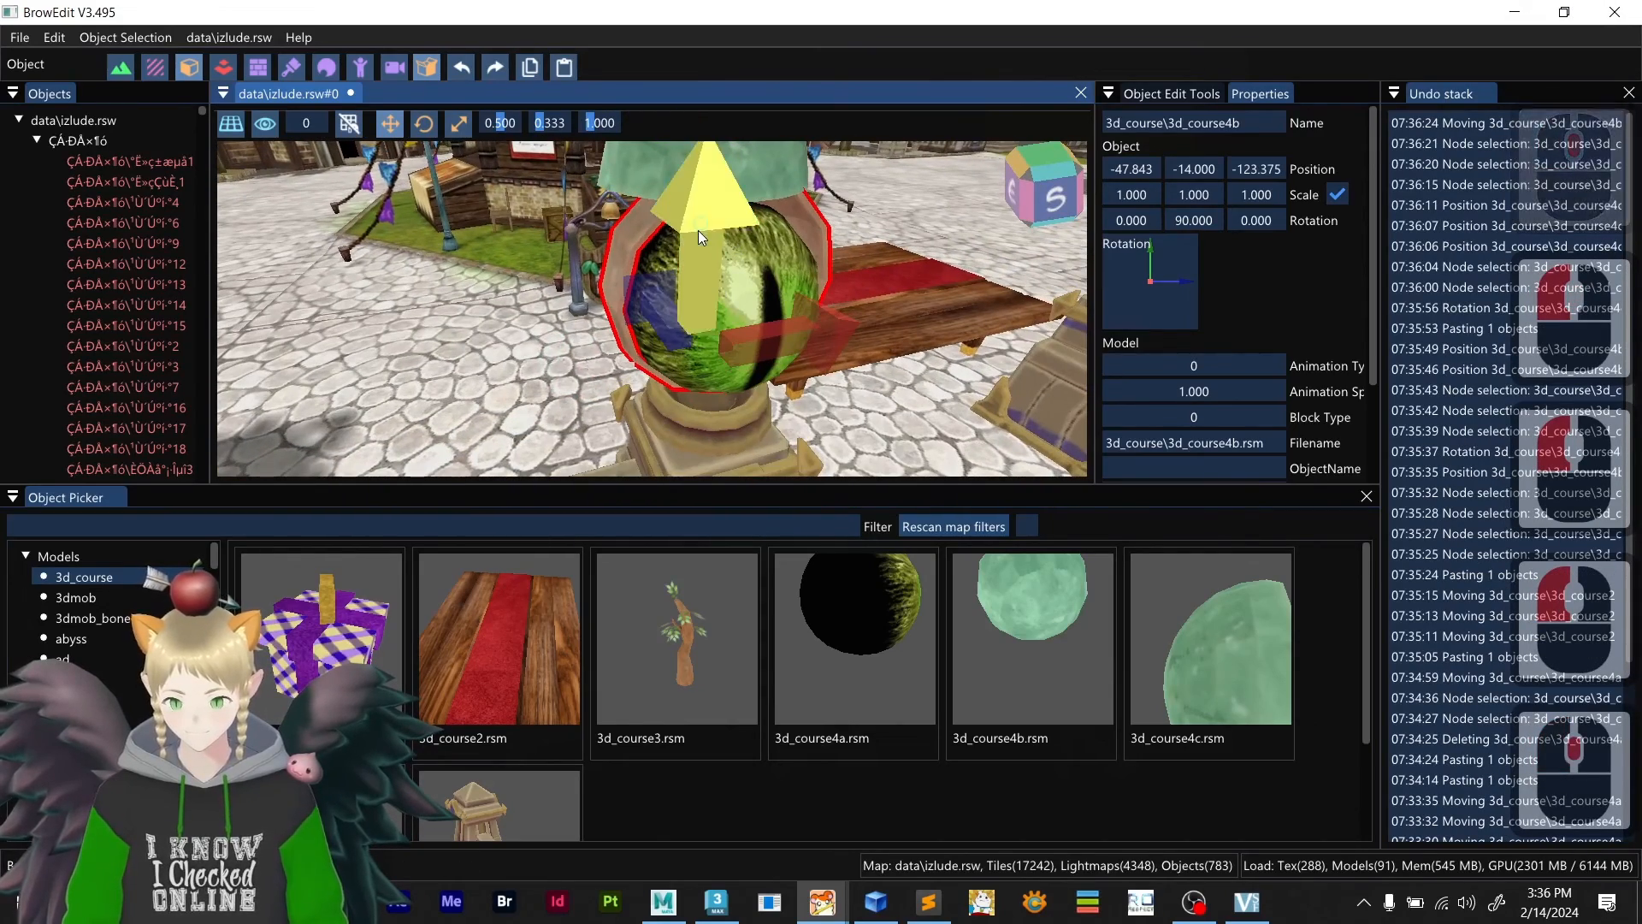
left_click_drag(697, 229, 667, 286)
- Fit the 3d_course4c shell half over the first sphere by moving it to about Y -18.016 and Z -126.840
left_click(756, 168)
scroll(728, 190, "down", 2)
scroll(667, 286, "up", 2)
left_click_drag(772, 192, 773, 156)
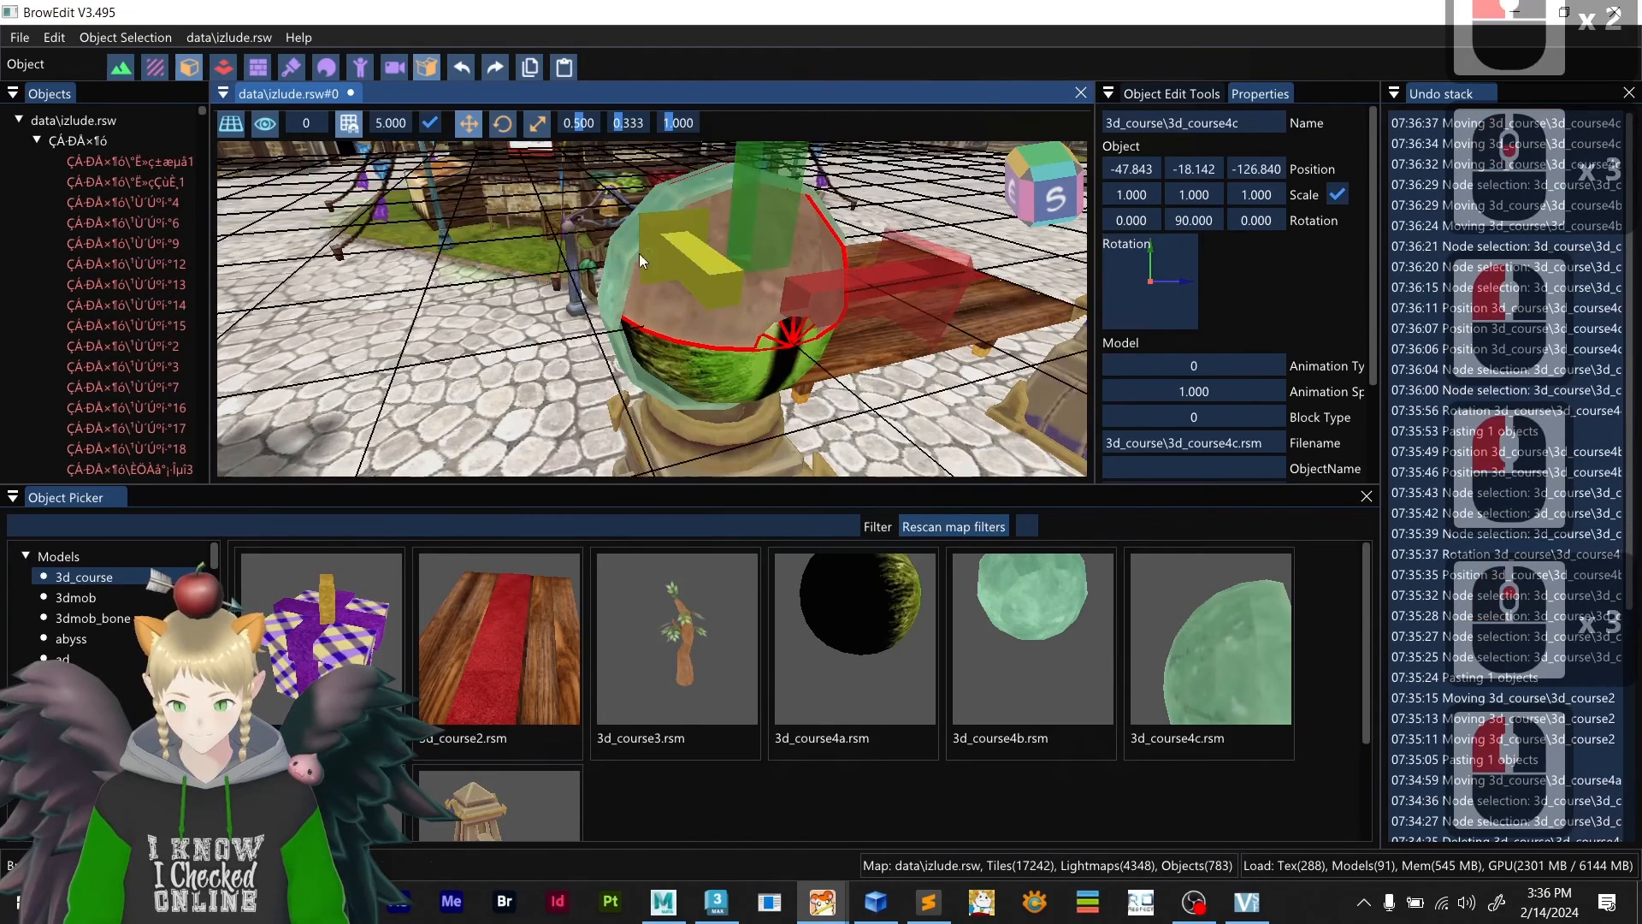
right_click_drag(639, 253, 644, 259, "shift")
middle_click_drag(644, 258, 680, 263, "shift")
left_click_drag(778, 197, 779, 199)
- Move the eye sphere inside the shell along Z to about -124.727
left_click(748, 448)
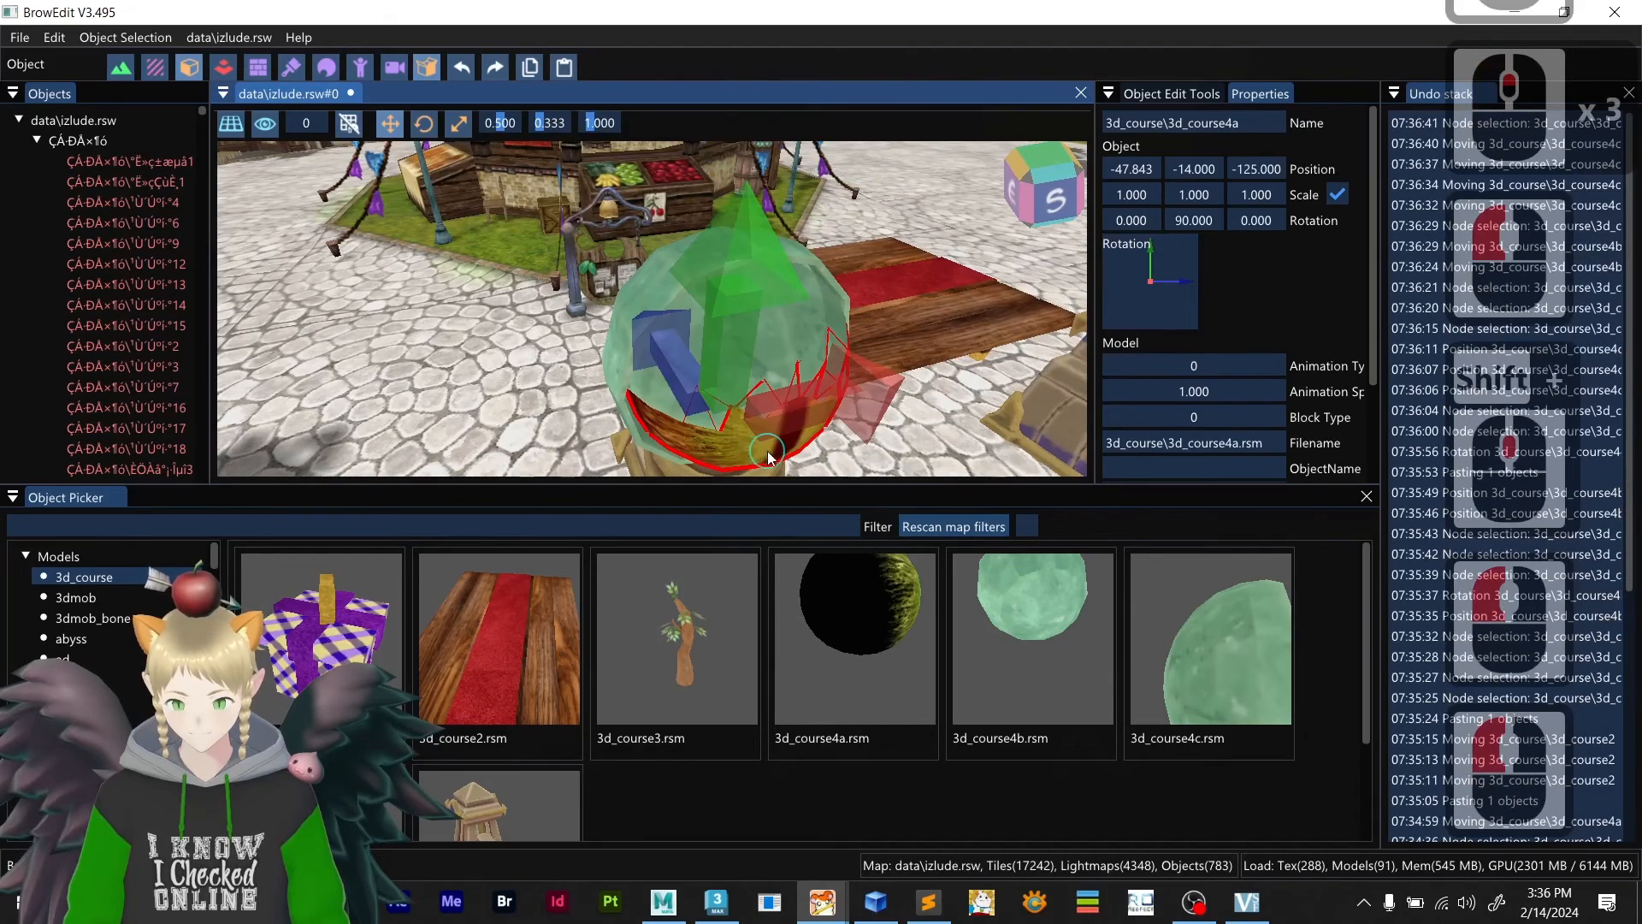
left_click_drag(666, 376, 670, 378)
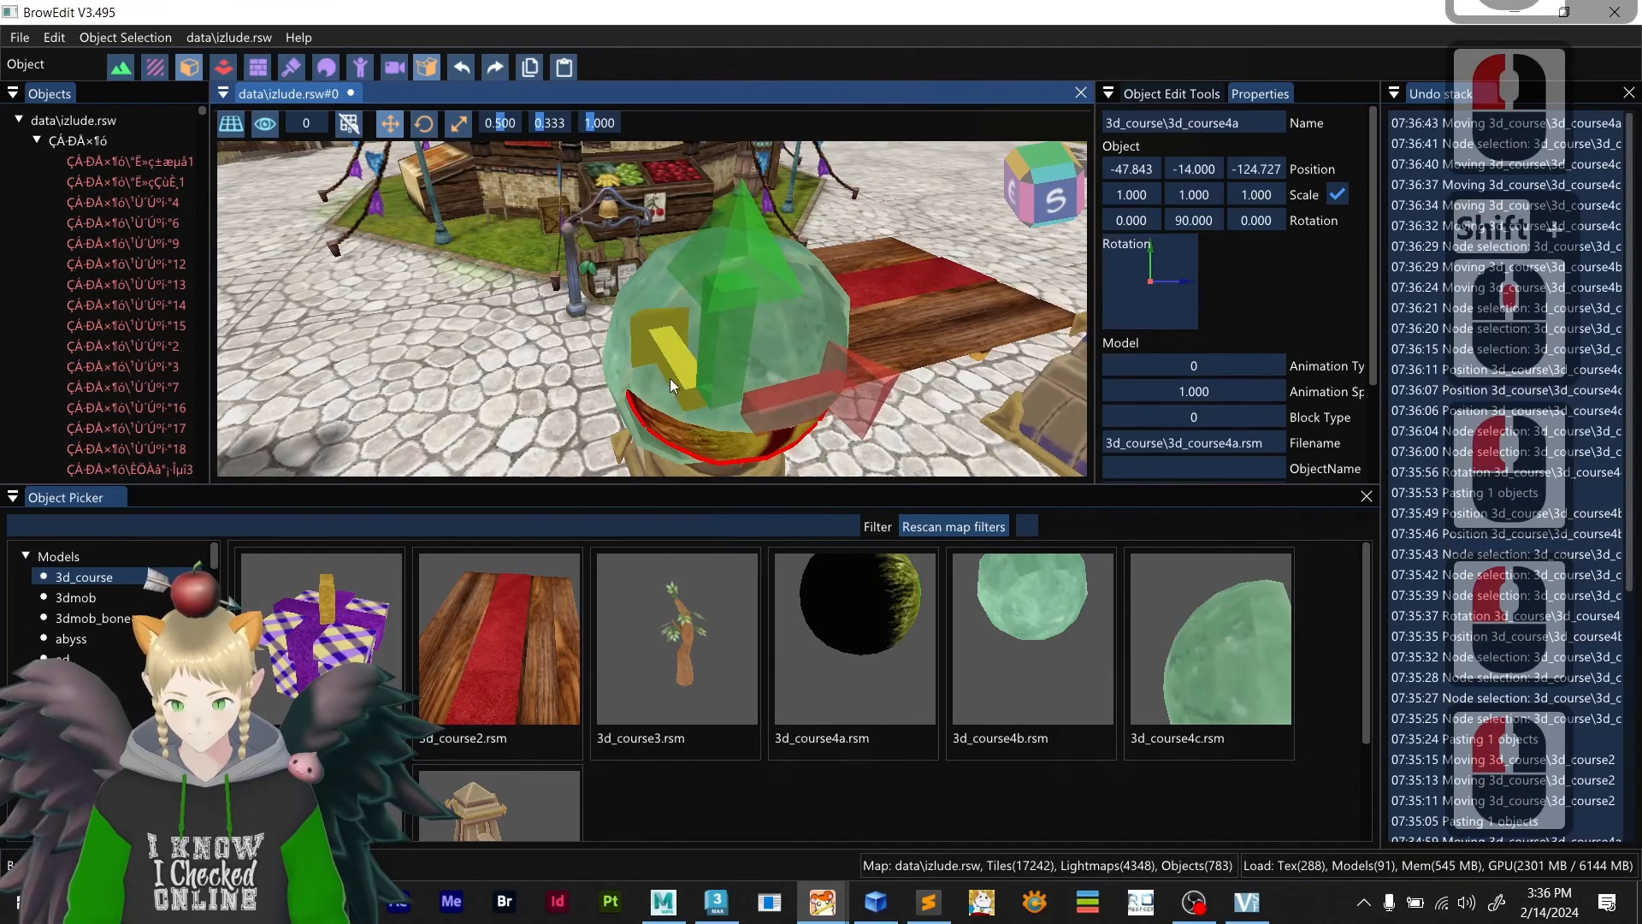
middle_click_drag(670, 378, 810, 271, "shift")
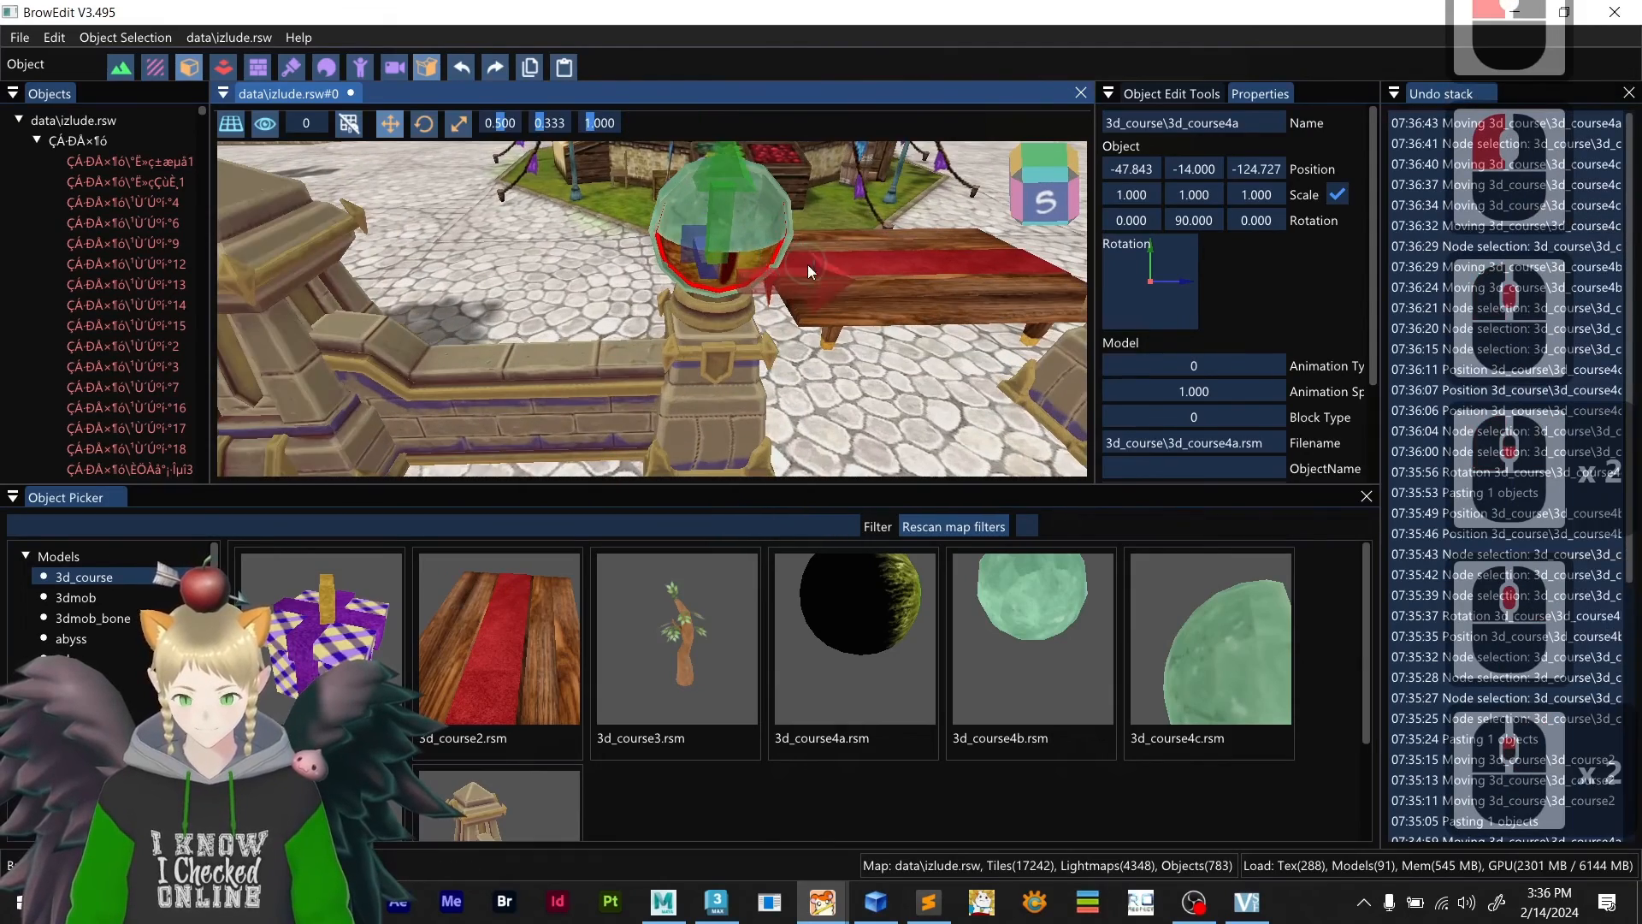
- Try rotating the 3d_course4c shell half about Z to 37 and restore its Z rotation to 0
left_click(764, 221)
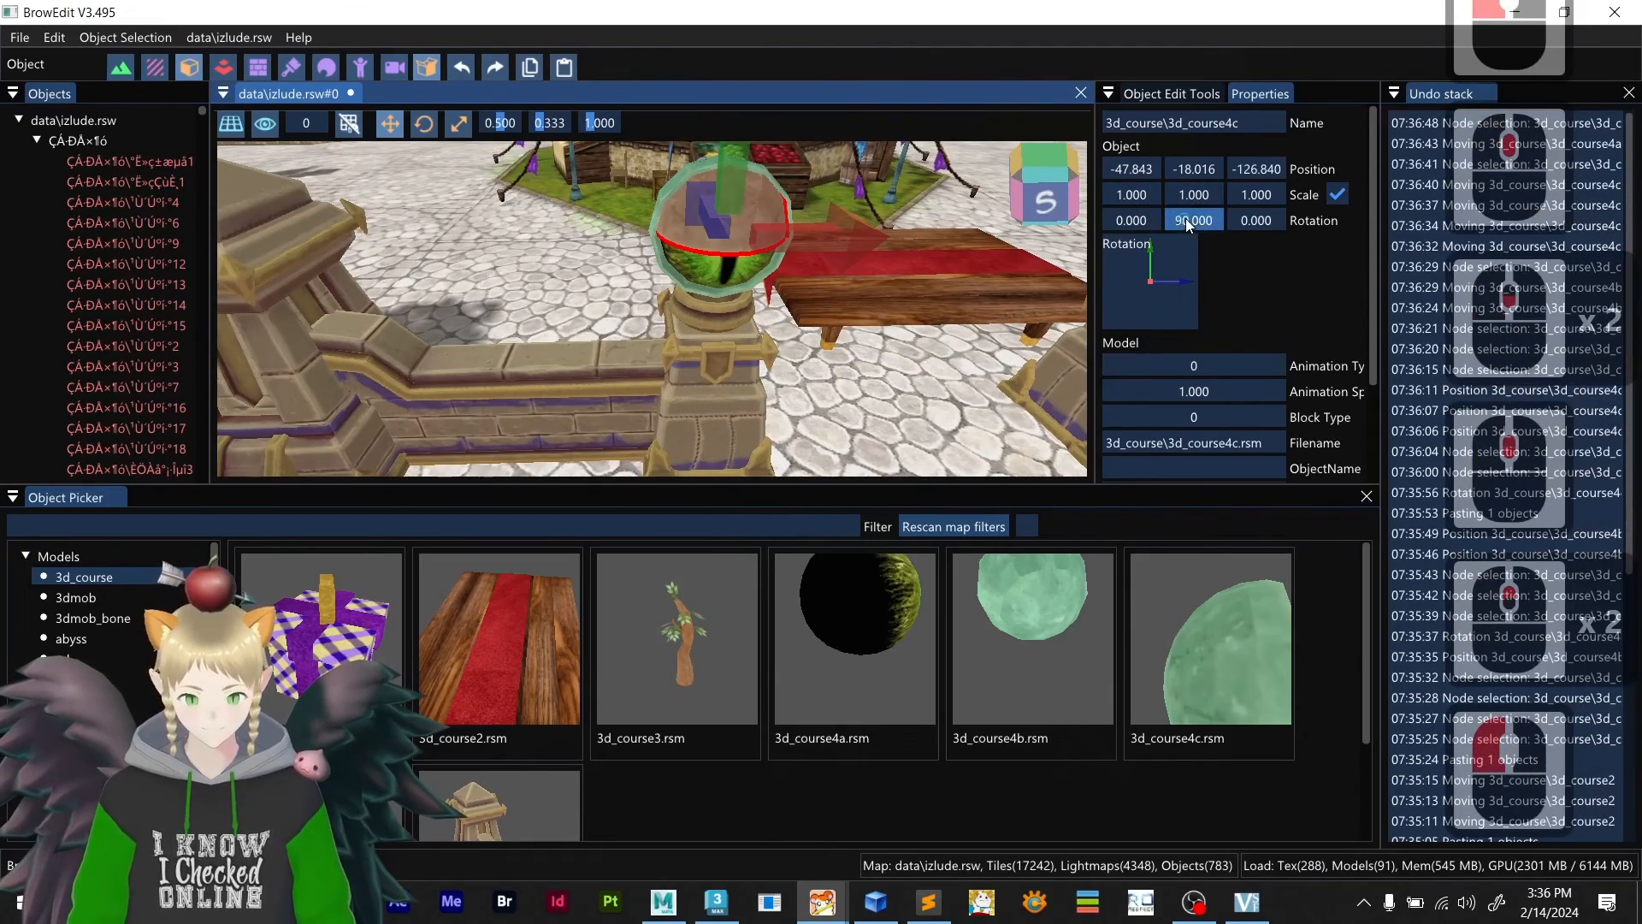
left_click(1256, 224)
left_click(1280, 222, "ctrl")
type("0")
key("Return")
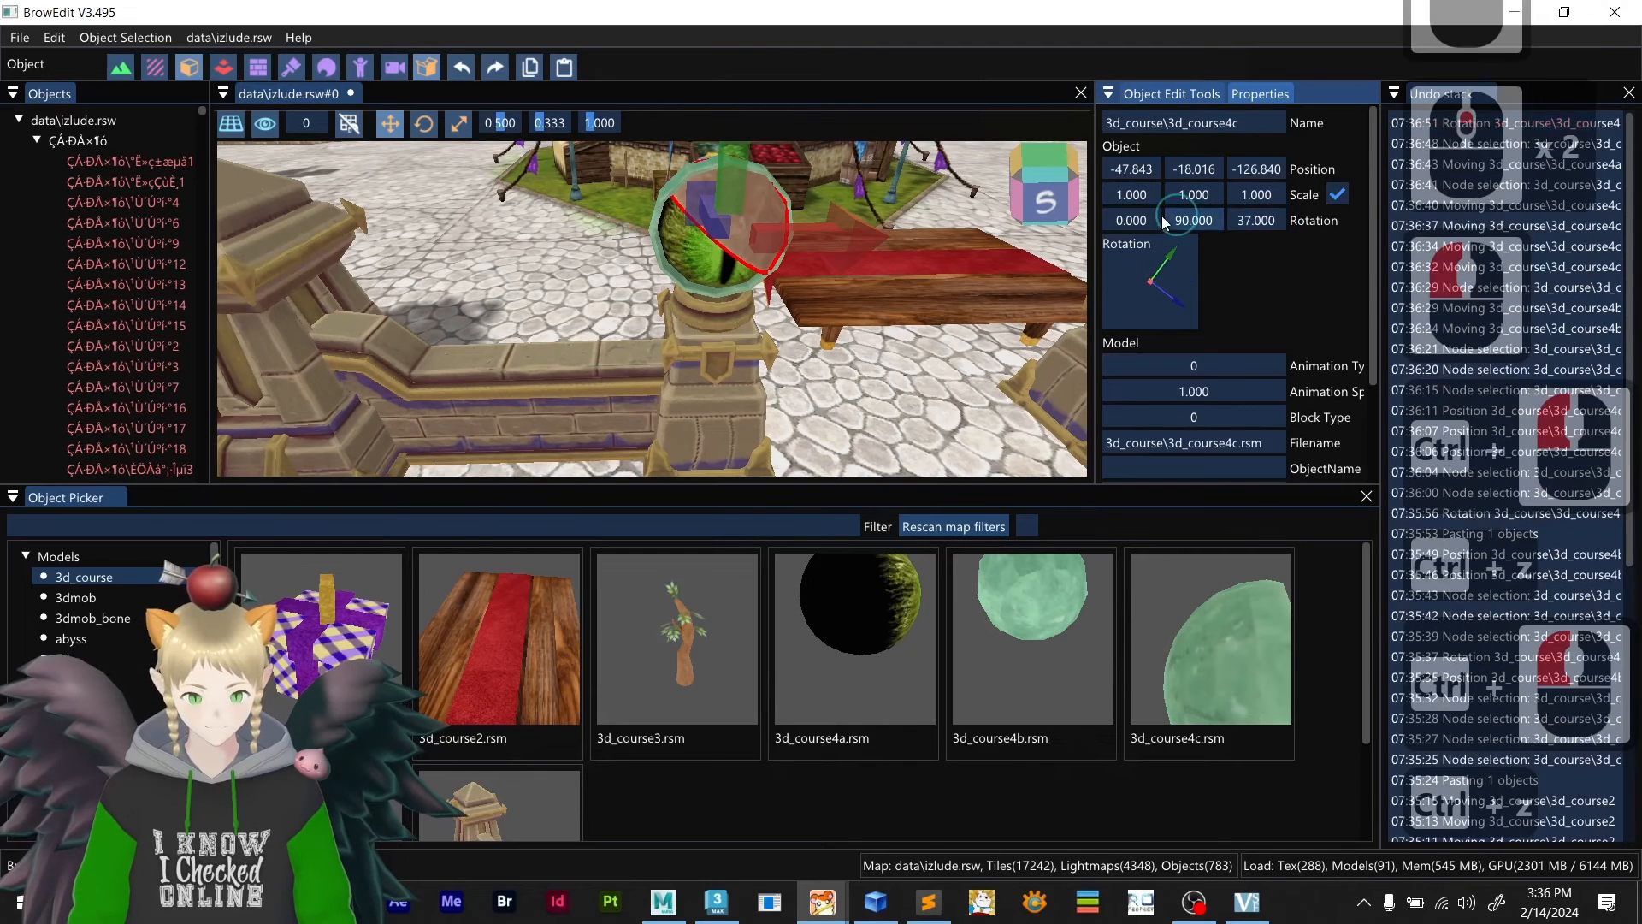
left_click_drag(1071, 193, 947, 187)
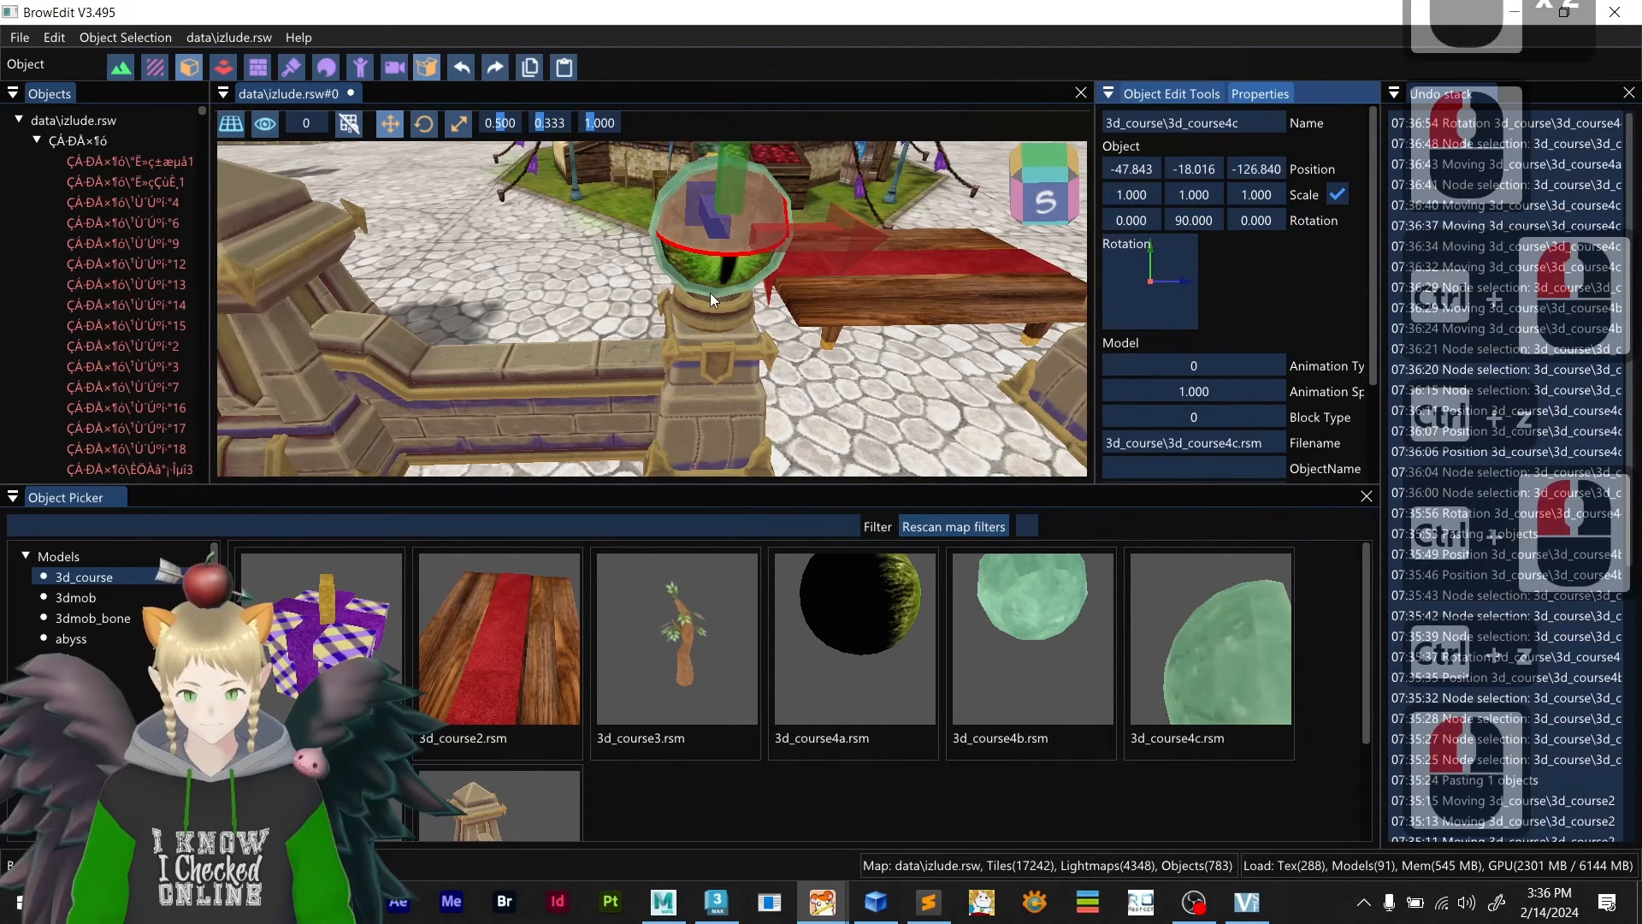
- Try changing the rotation of the 3d_course4a eye sphere inside the shell and undo it
mouse_move(710, 292)
middle_mouse_down("shift")
mouse_move(817, 295)
mouse_move(685, 262)
mouse_move(682, 290)
mouse_move(718, 320)
mouse_move(864, 354)
mouse_move(699, 306)
middle_mouse_up("shift")
left_click(667, 263)
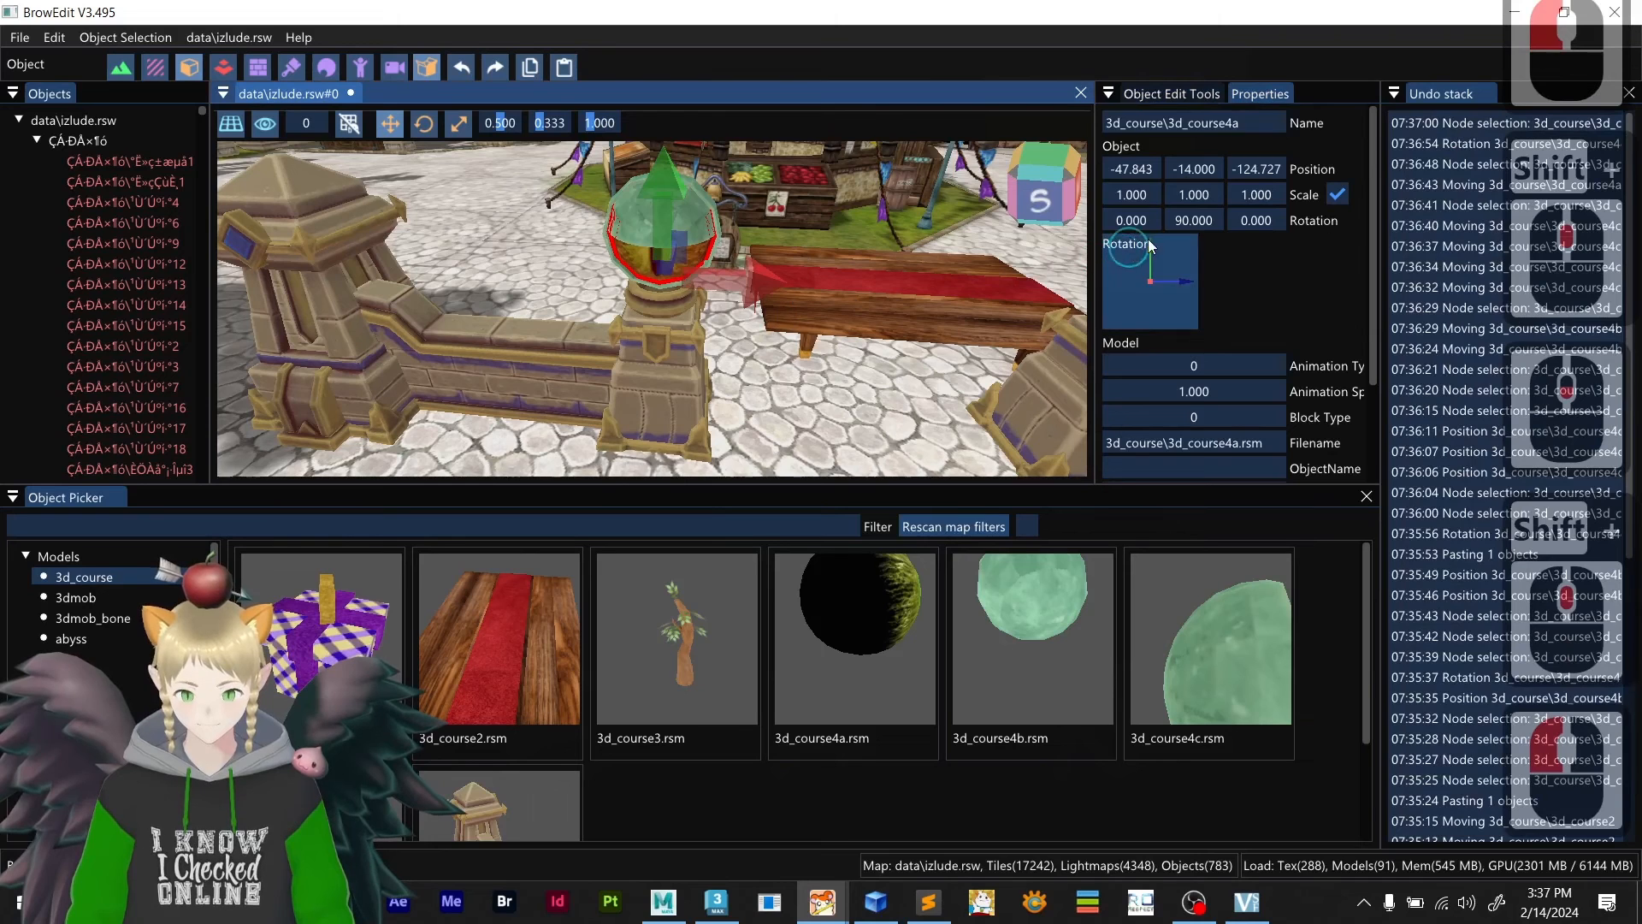
left_click_drag(1259, 226, 1198, 224)
key("ctrl+z")
key("ctrl+z")
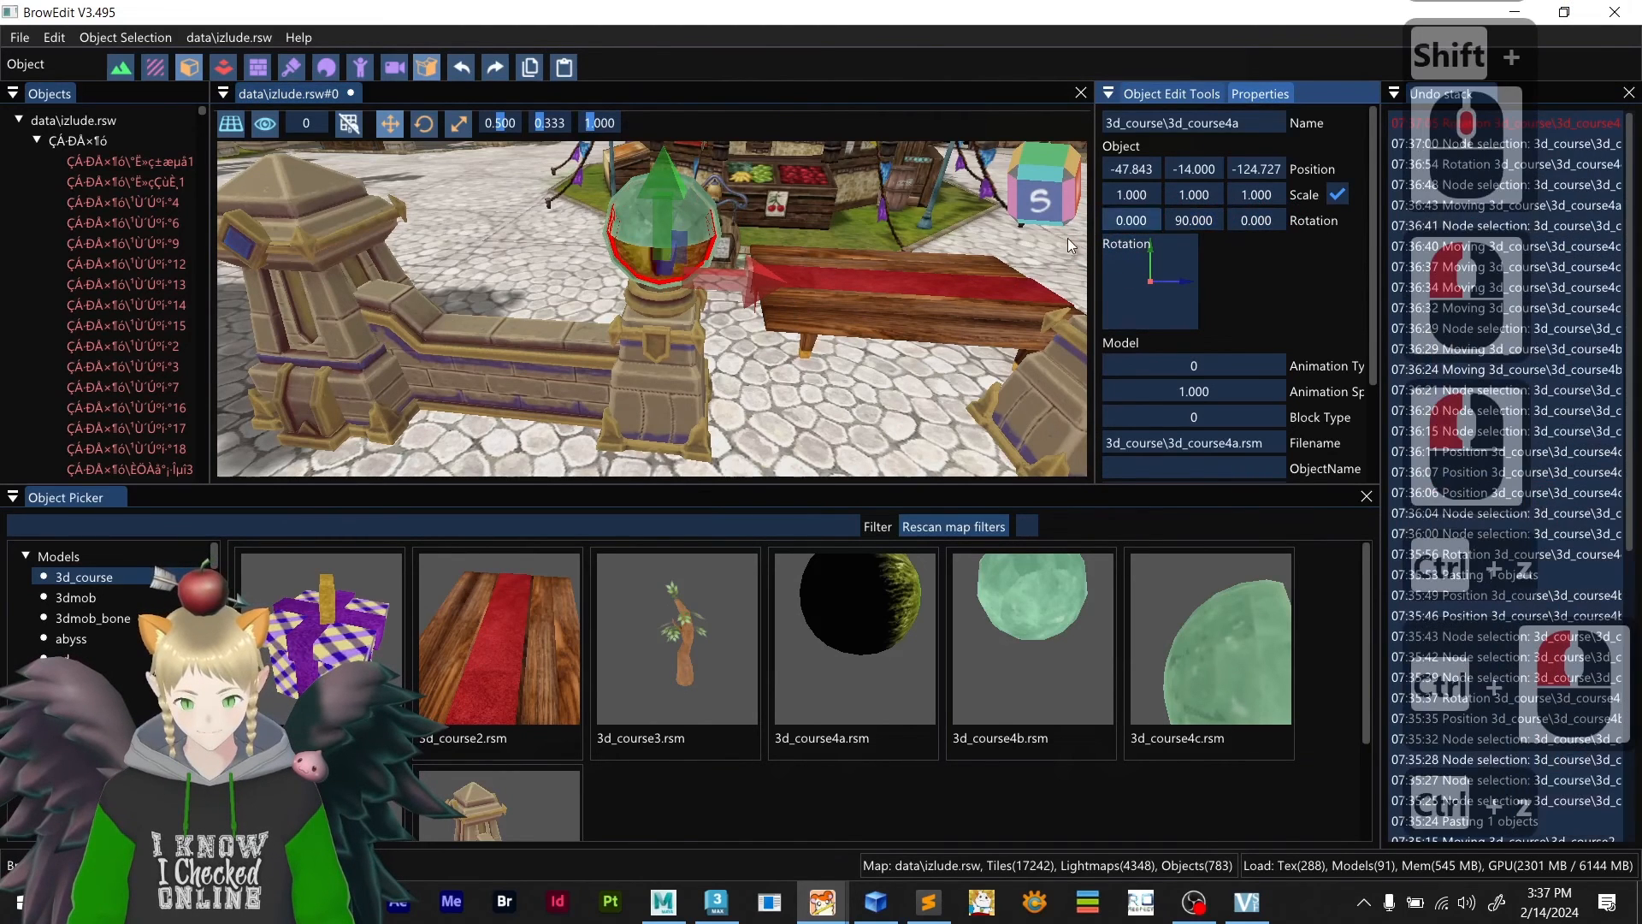
- Duplicate the 3d_course4c shell half and place the copy beside the original at about X -50, Z -125
left_click(684, 241)
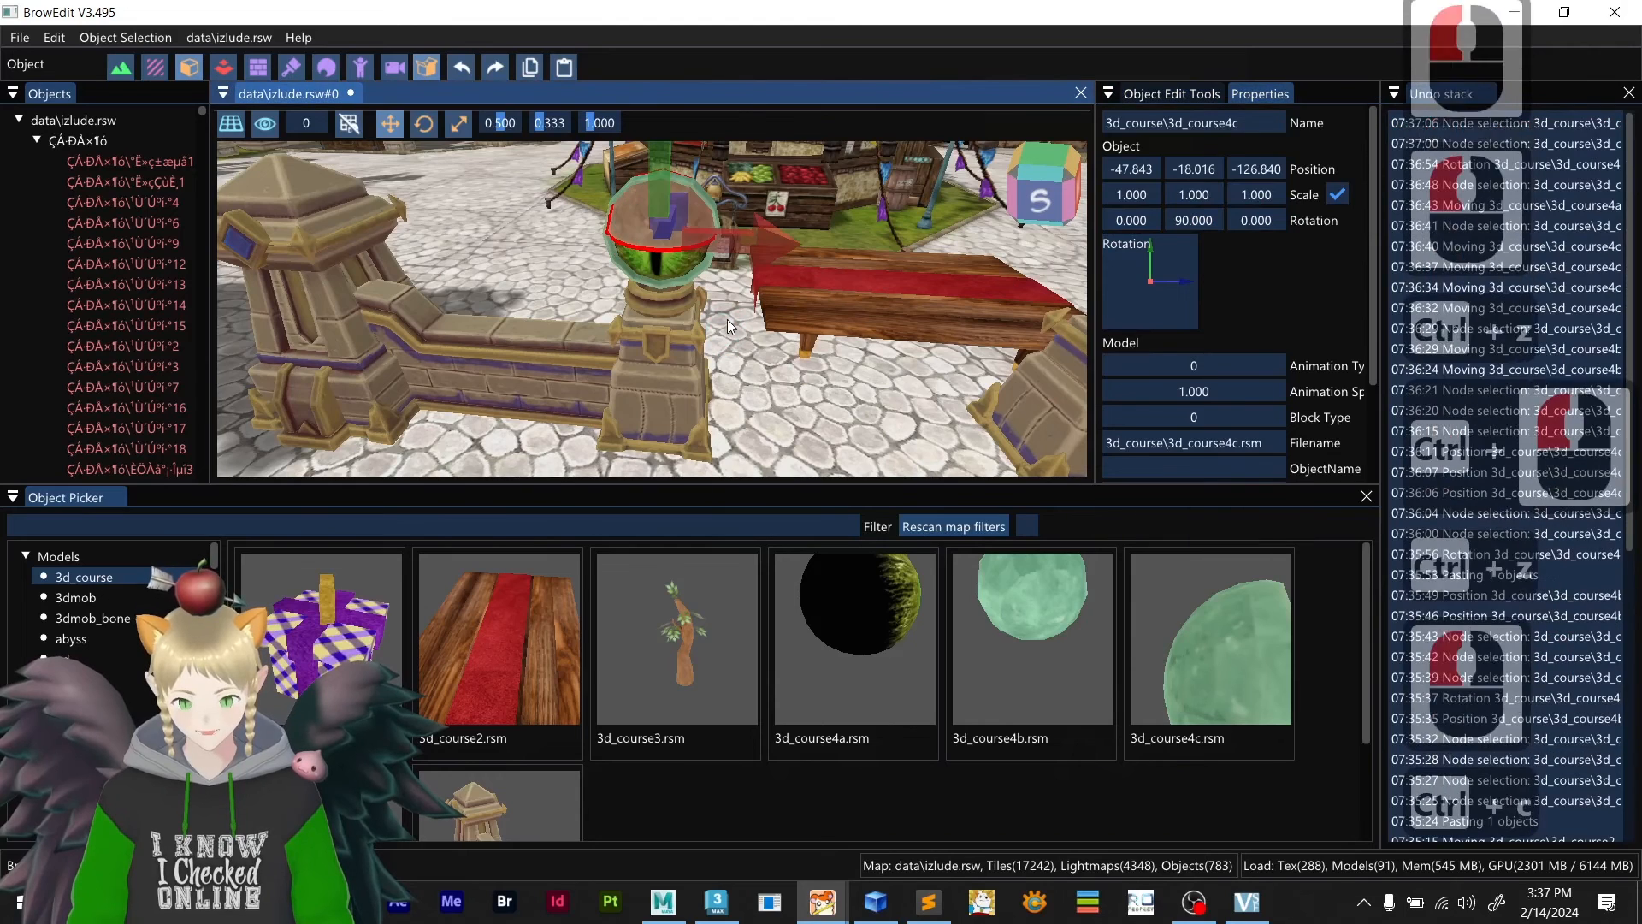
key("ctrl+c")
key("ctrl+v")
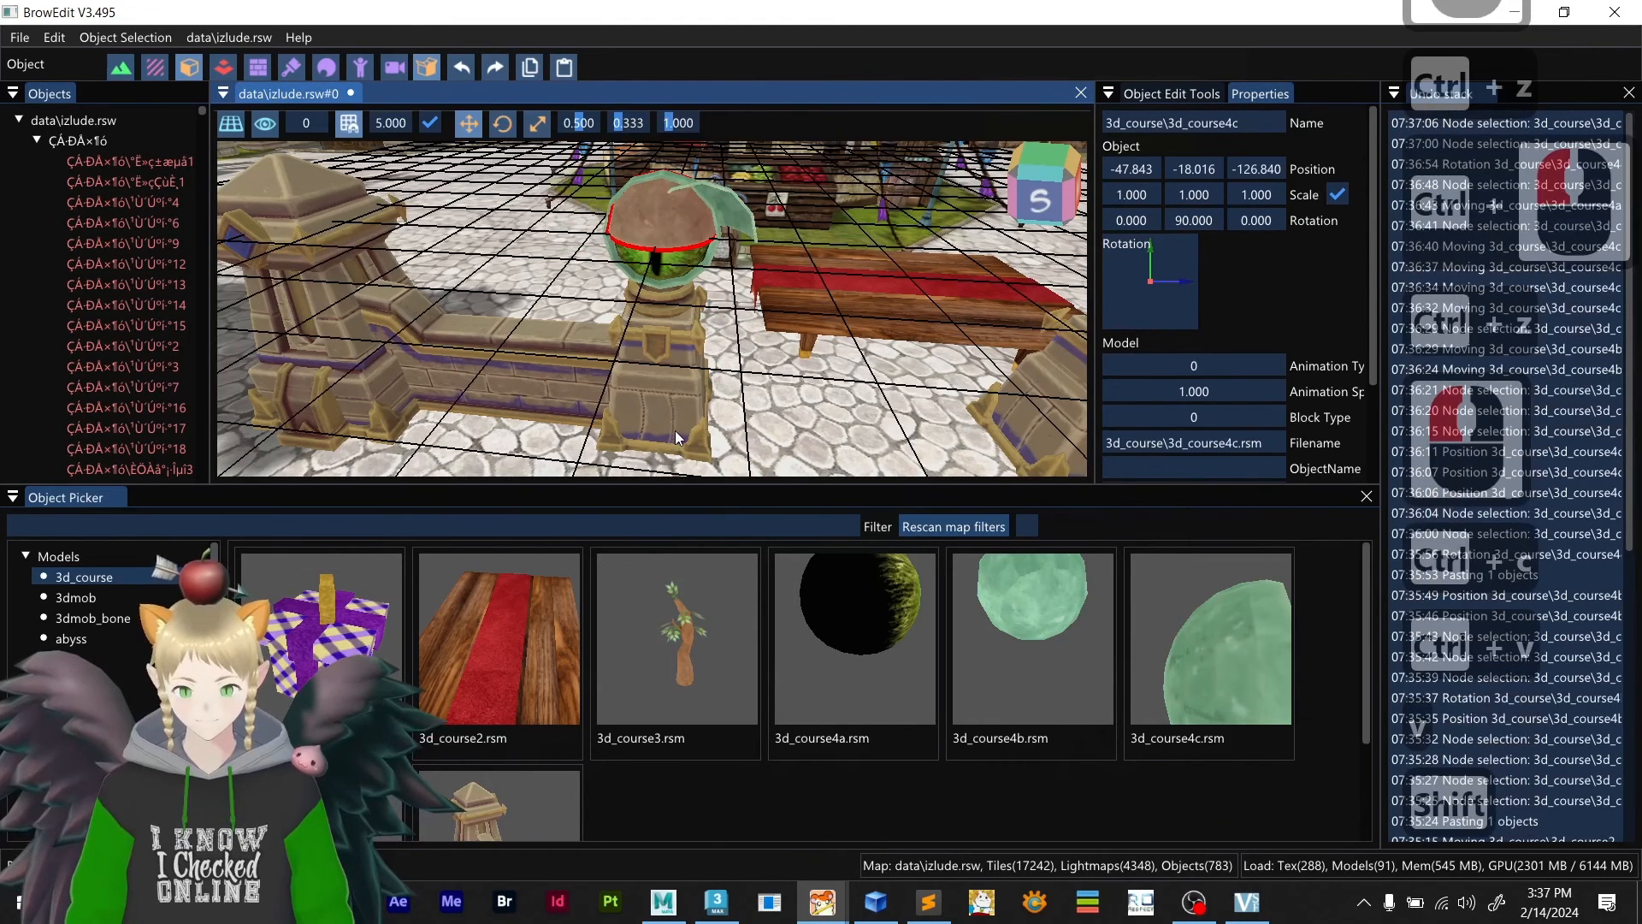
left_click_drag(796, 239, 741, 243, "shift")
middle_click_drag(741, 243, 895, 317, "shift")
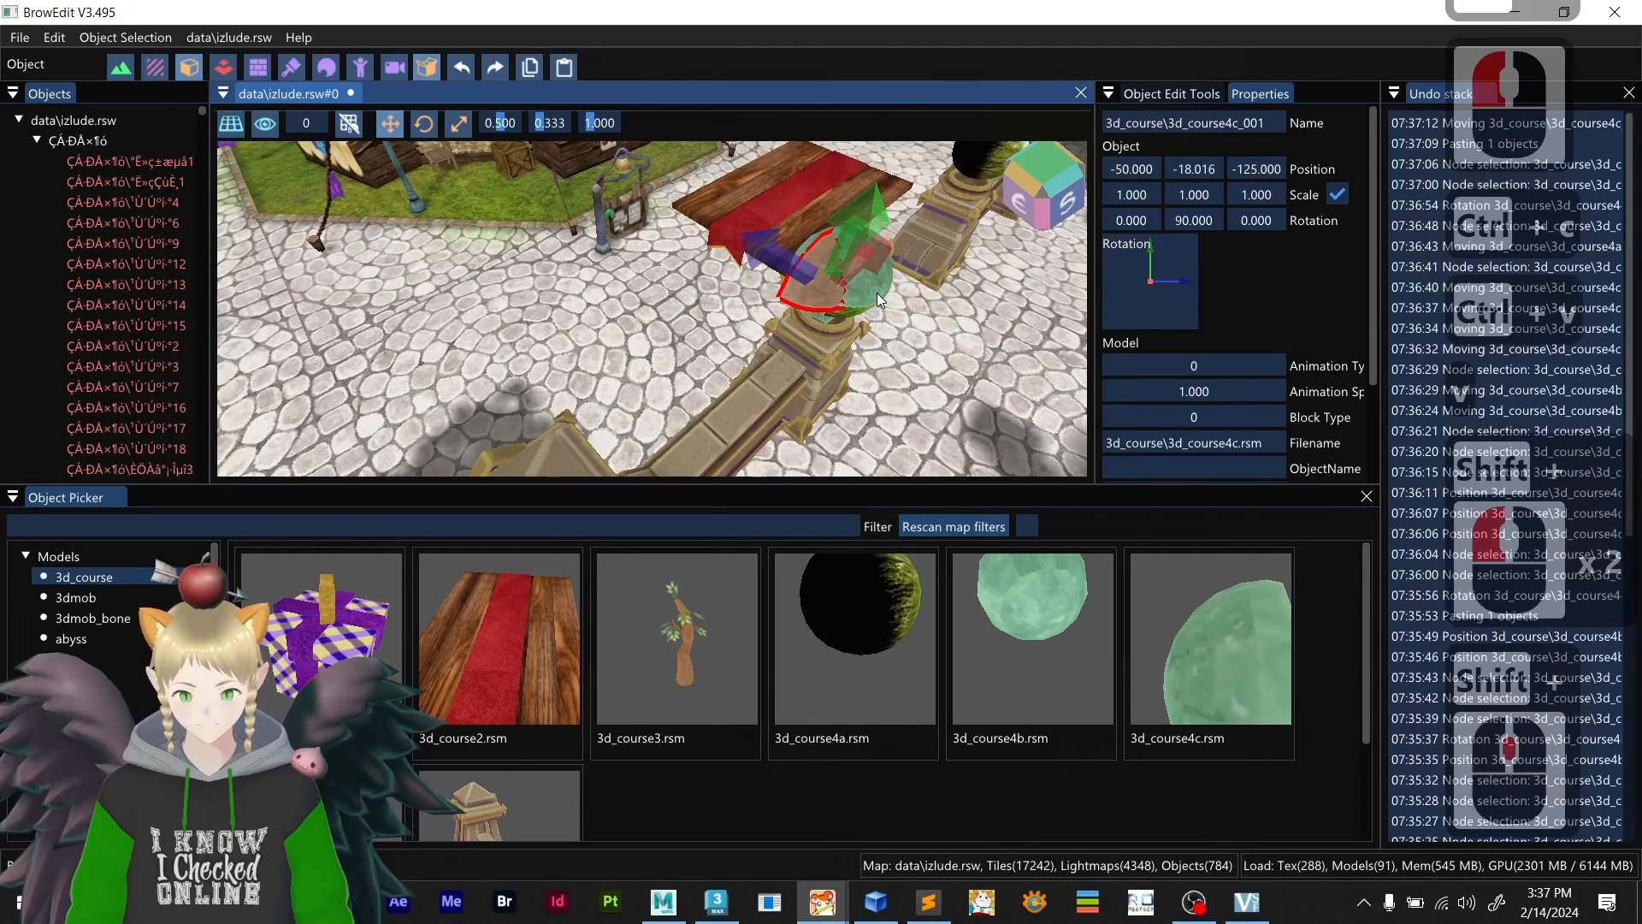
- Copy the original 3d_course4c shell half's Z position, -126.840, to the duplicate
left_click(876, 293)
left_click_drag(815, 279, 862, 301, "ctrl")
key("ctrl+z")
double_click(1274, 168)
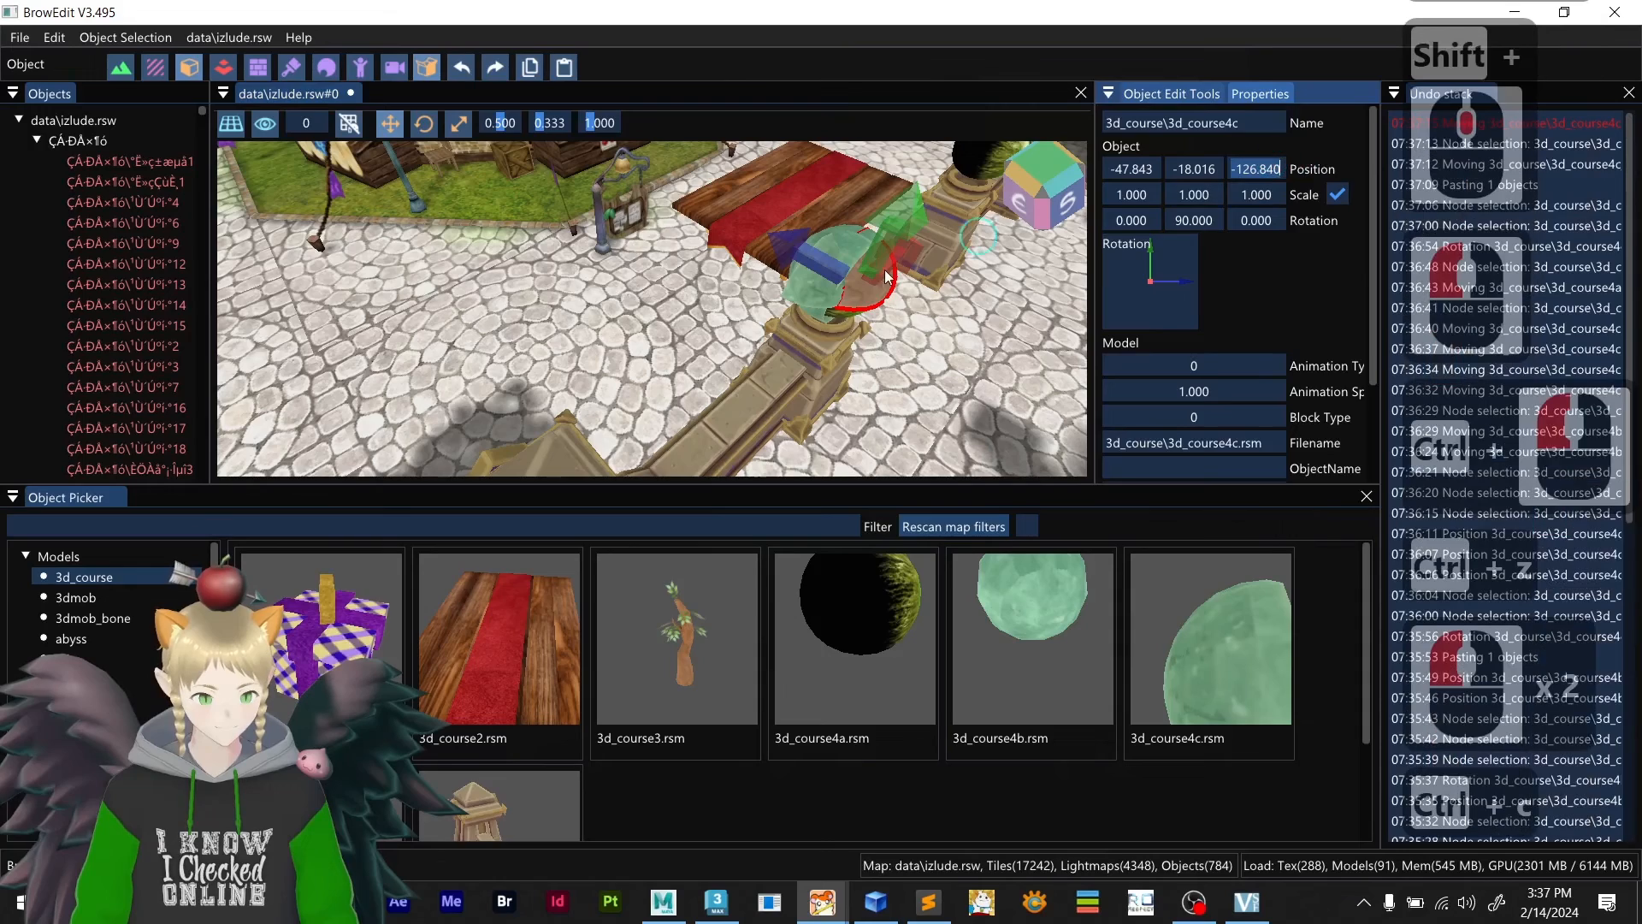
left_click(804, 301)
left_click(1260, 170)
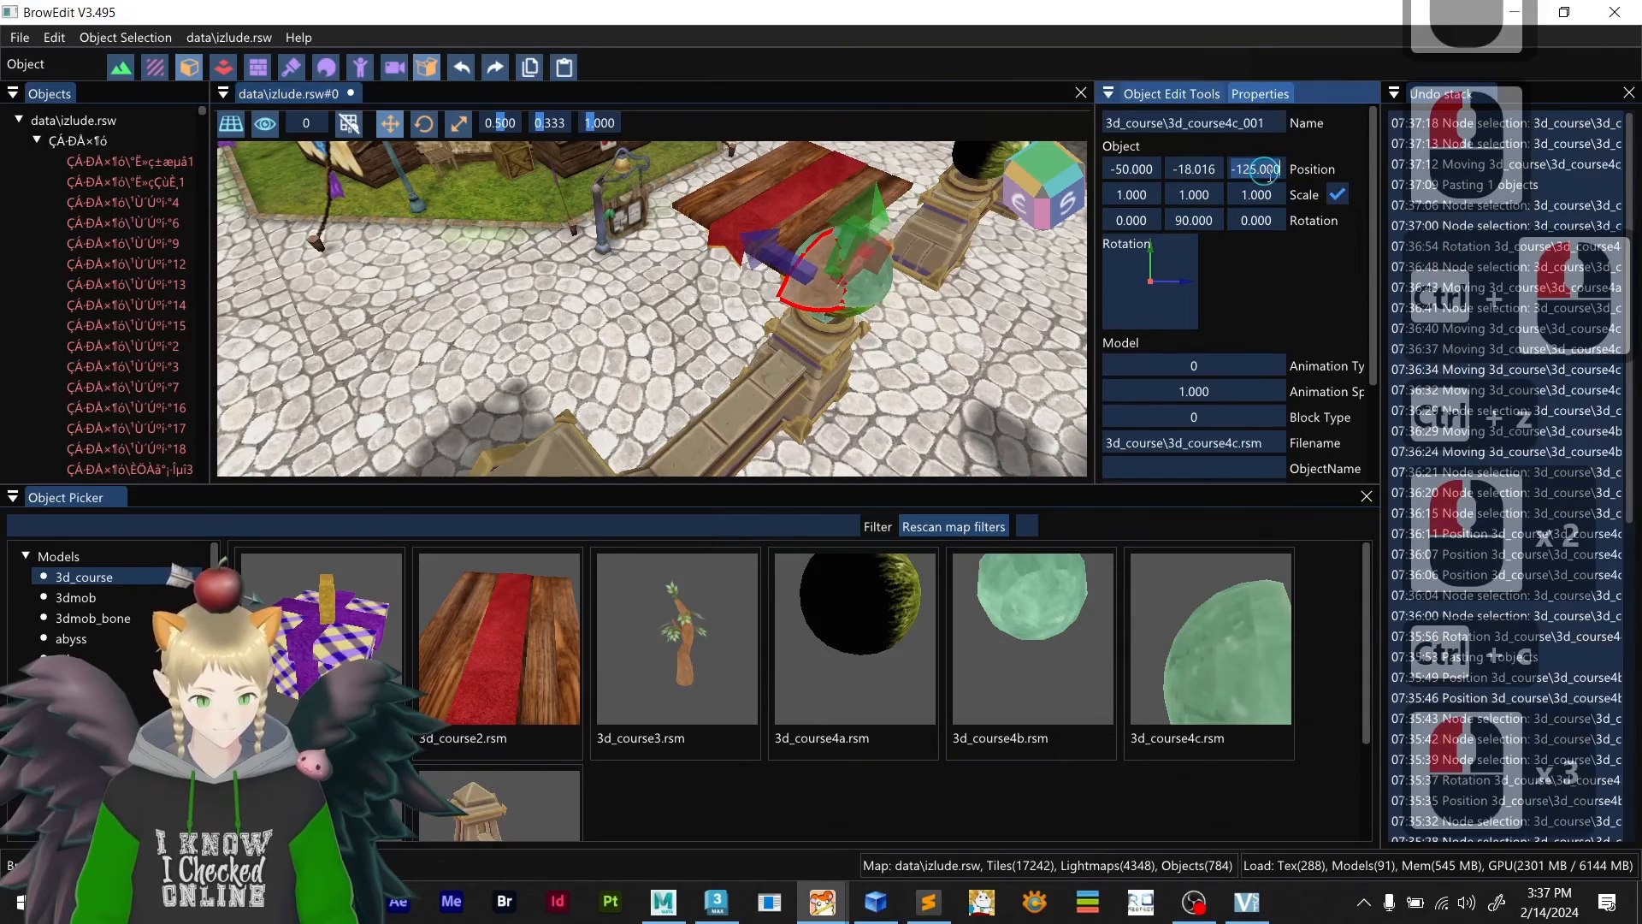
key("ctrl+v")
key("shift")
middle_click_drag(857, 374, 770, 300, "shift")
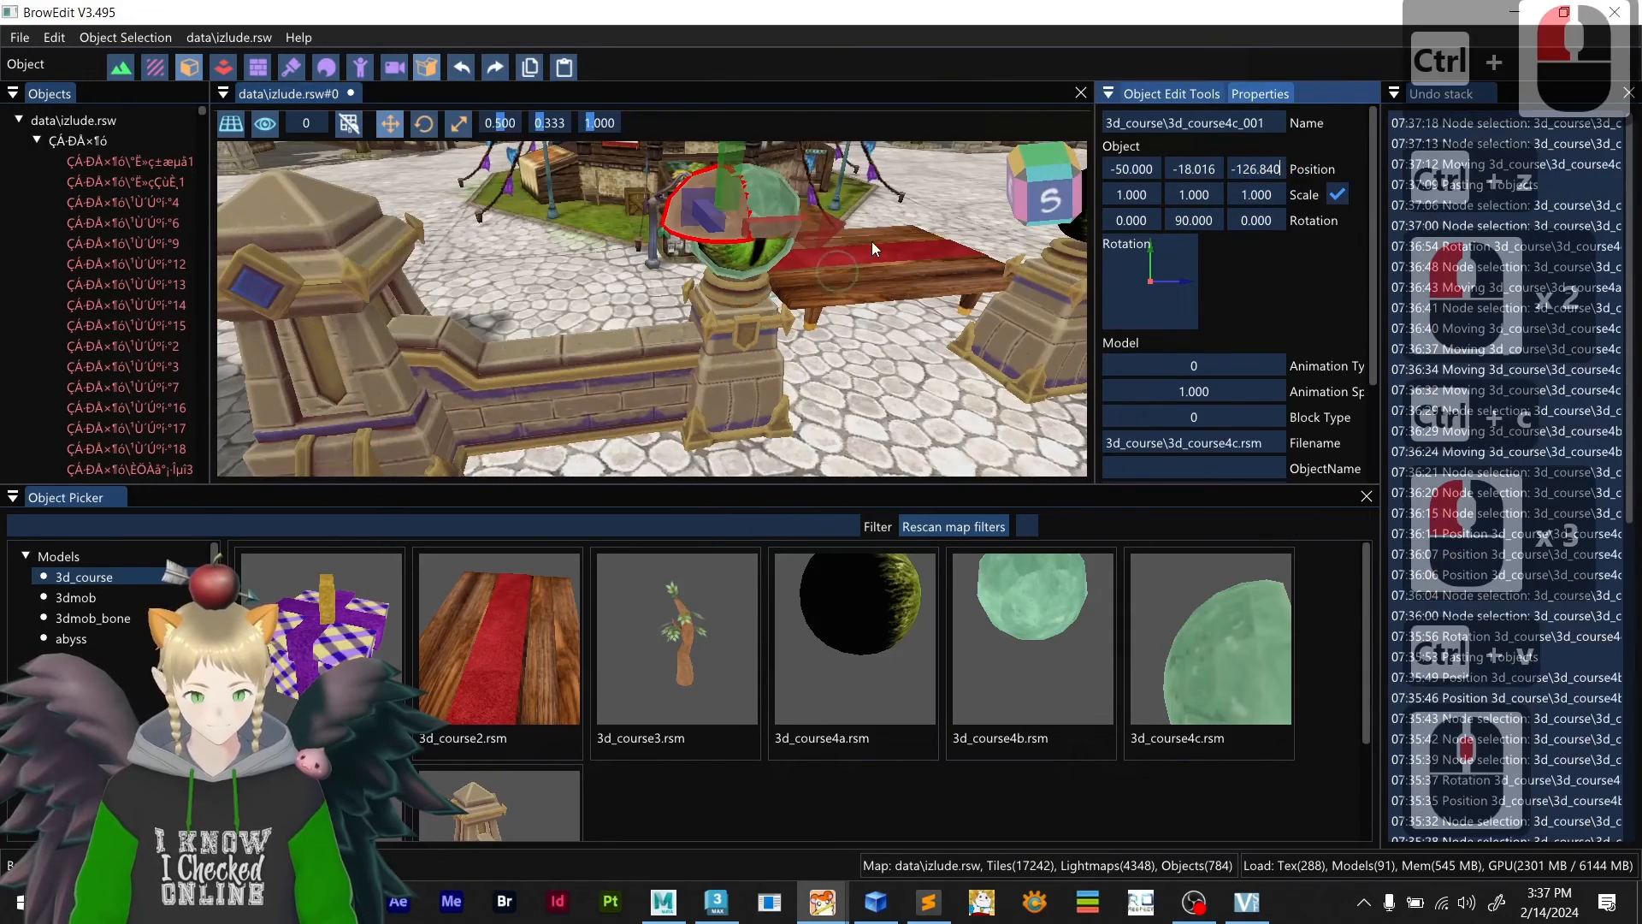
- Copy the original 3d_course4c shell half's X position, -47.843, to the duplicate
left_click(773, 195)
left_click(1117, 175)
left_click(682, 221)
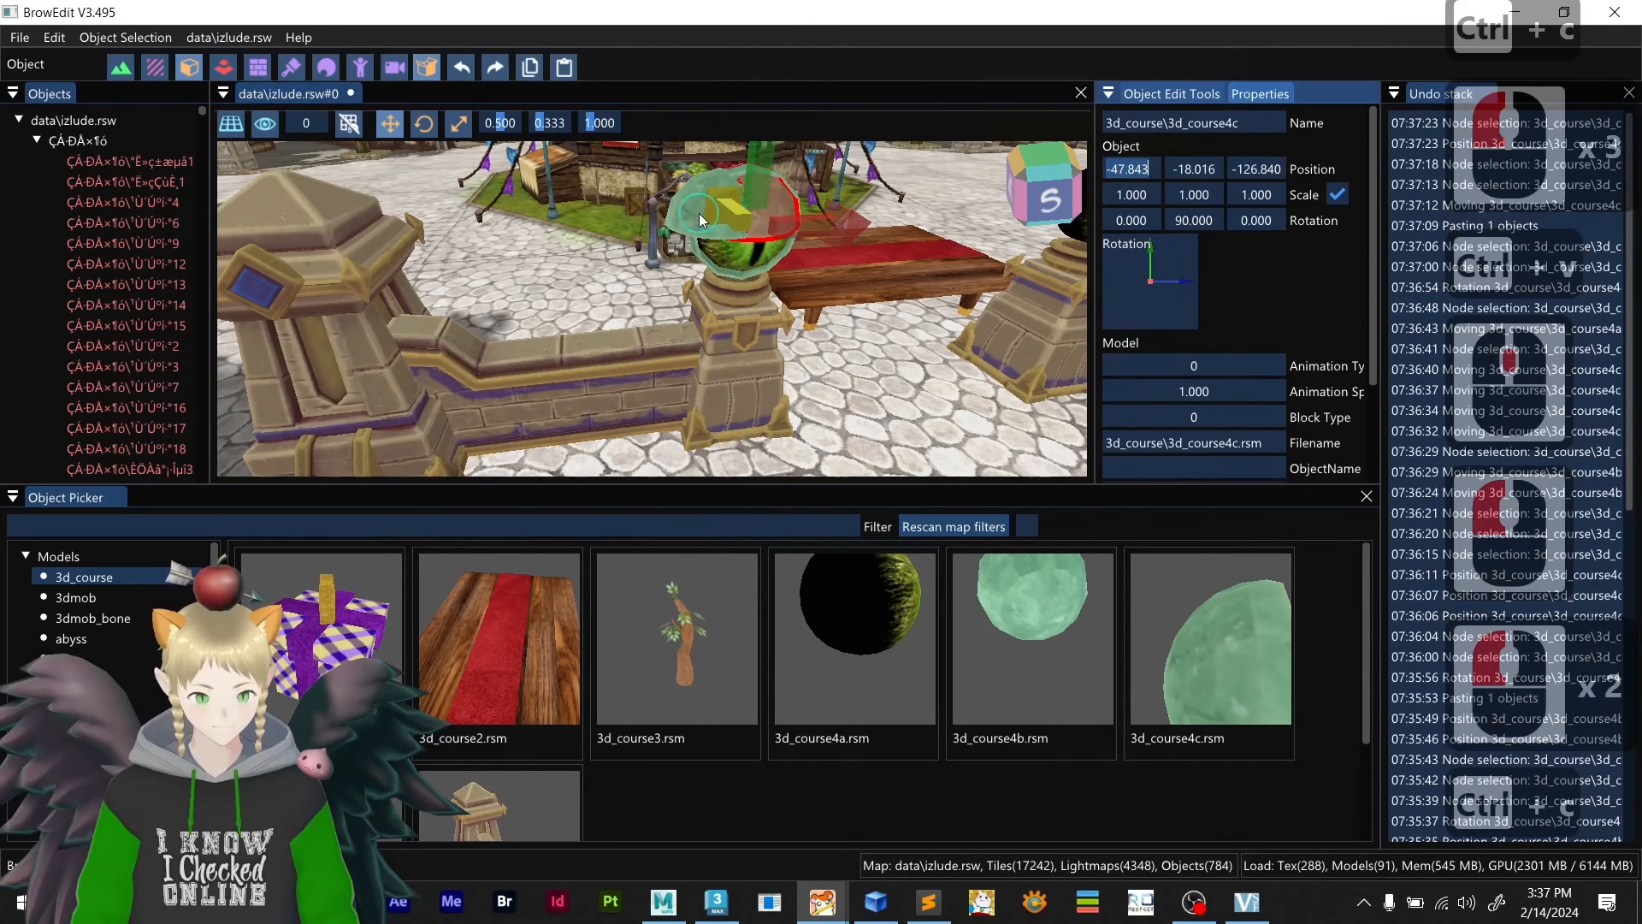
key("ctrl+v")
double_click(1147, 179)
key("ctrl+v")
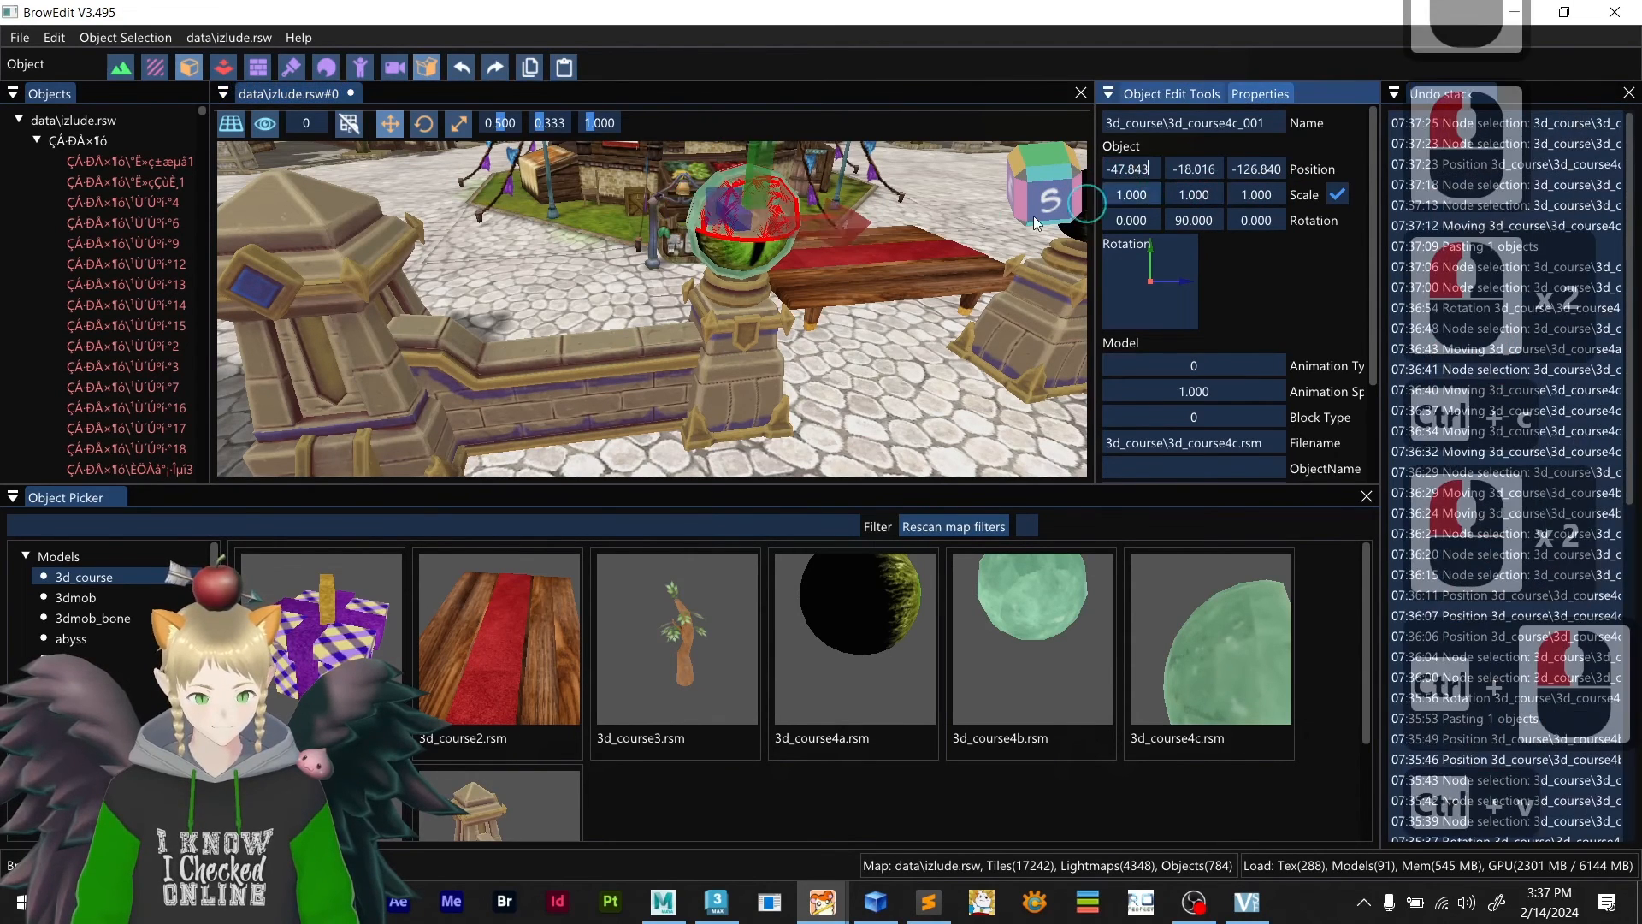
- Try inverting the duplicate shell half's scale on X and Z, and invert it on Y to form the lower half
left_click(1172, 96)
left_click(1151, 175)
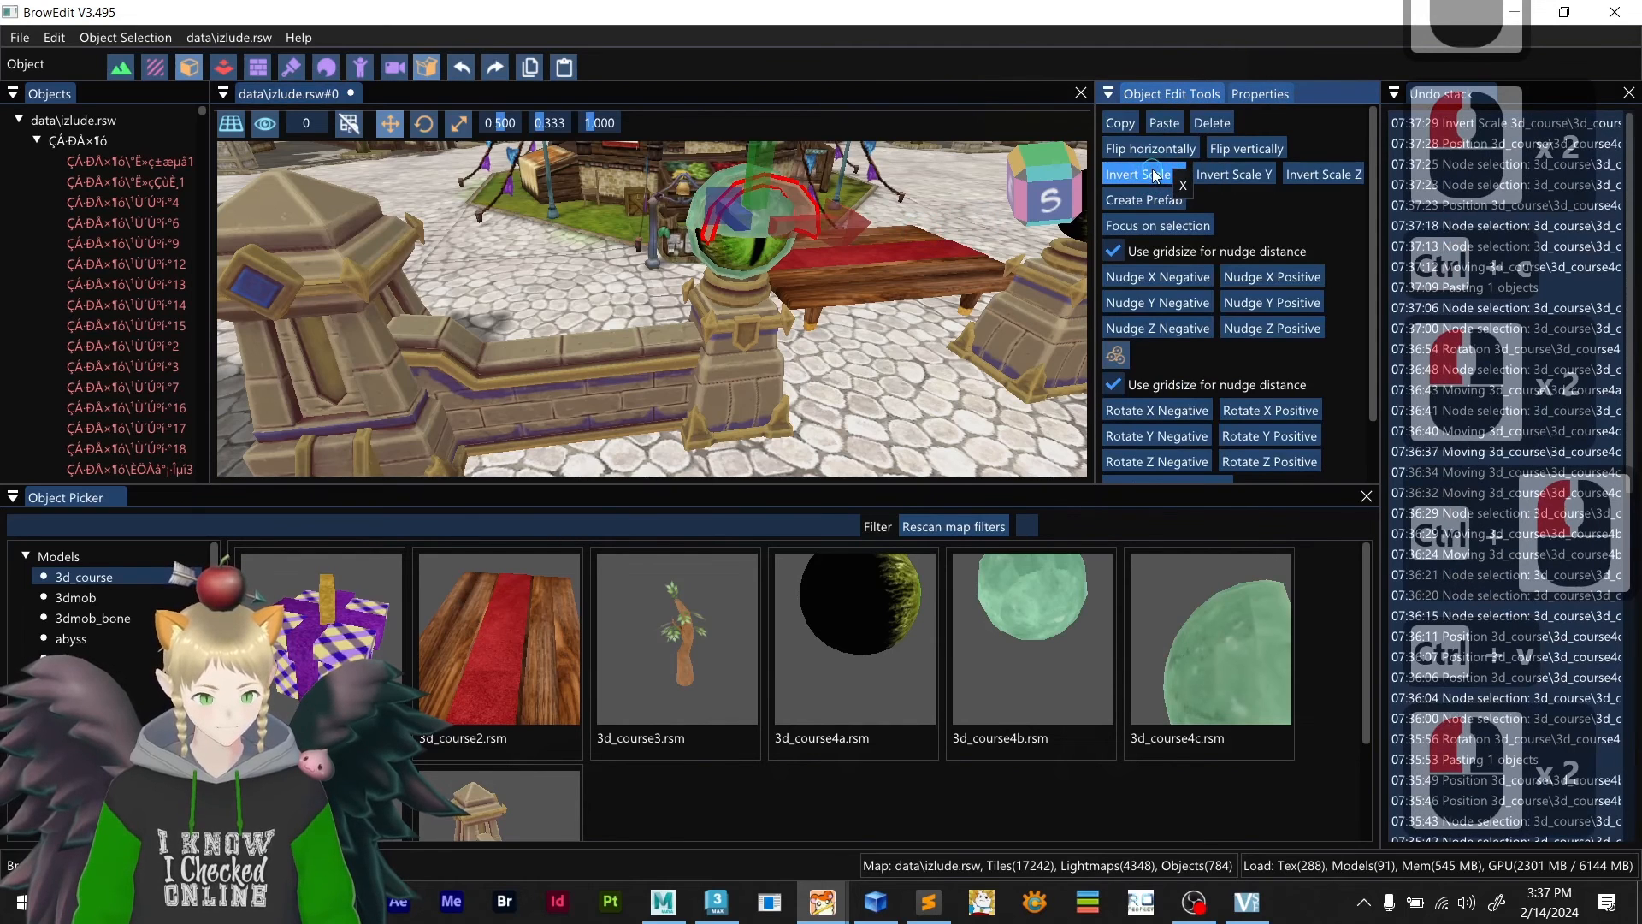
left_click(1321, 176)
left_click(1323, 178)
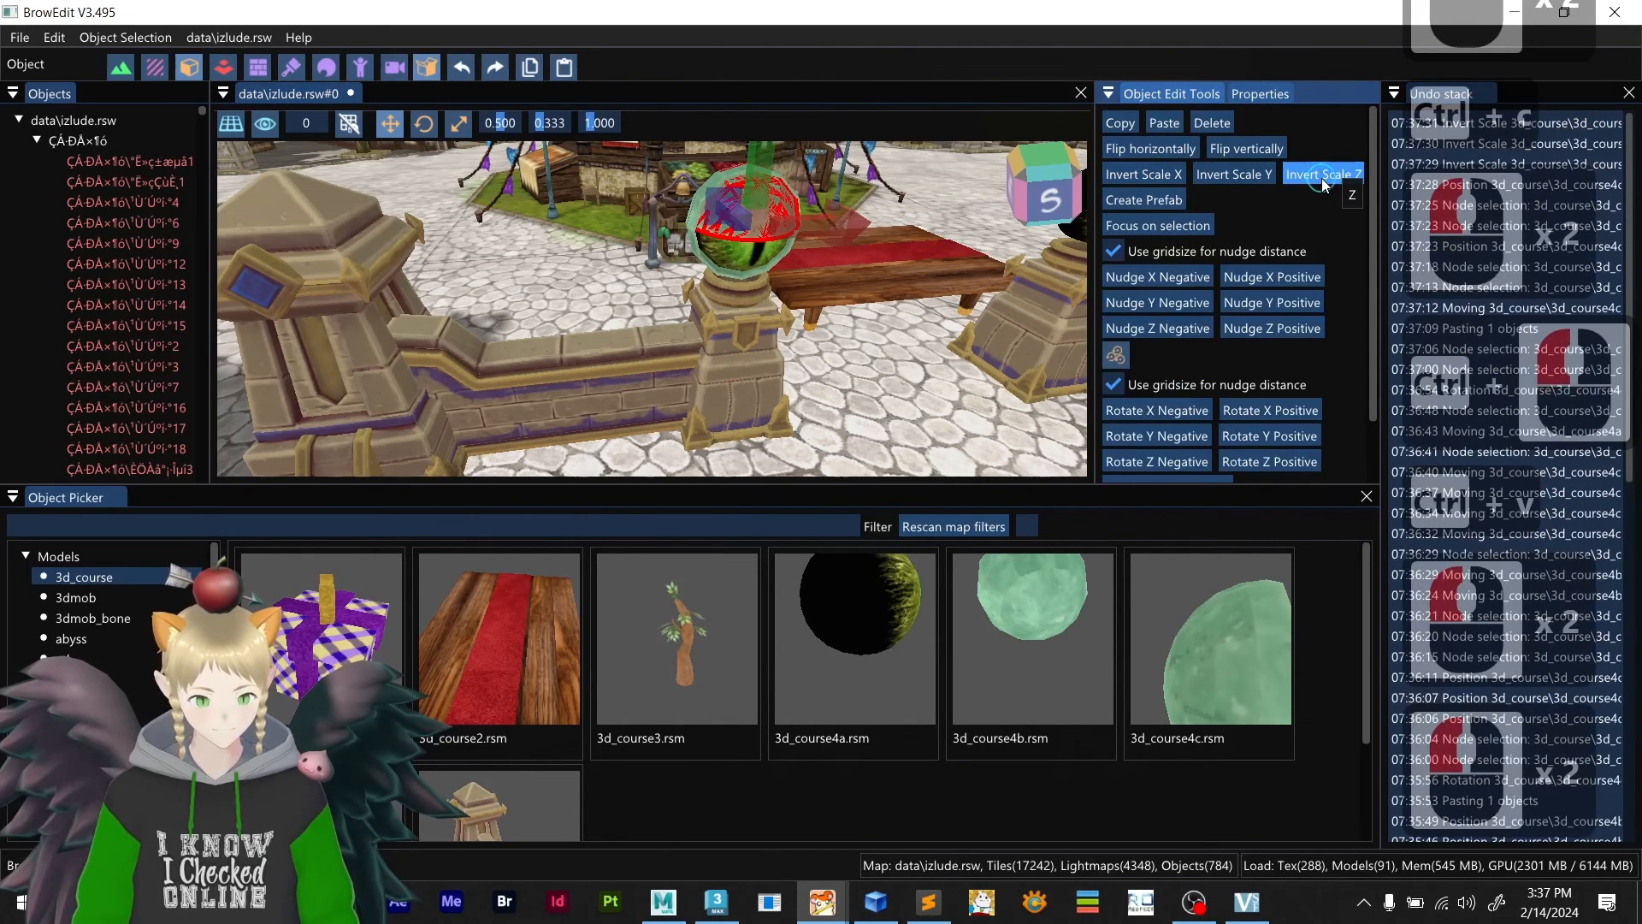
left_click(1229, 175)
left_click(1229, 177)
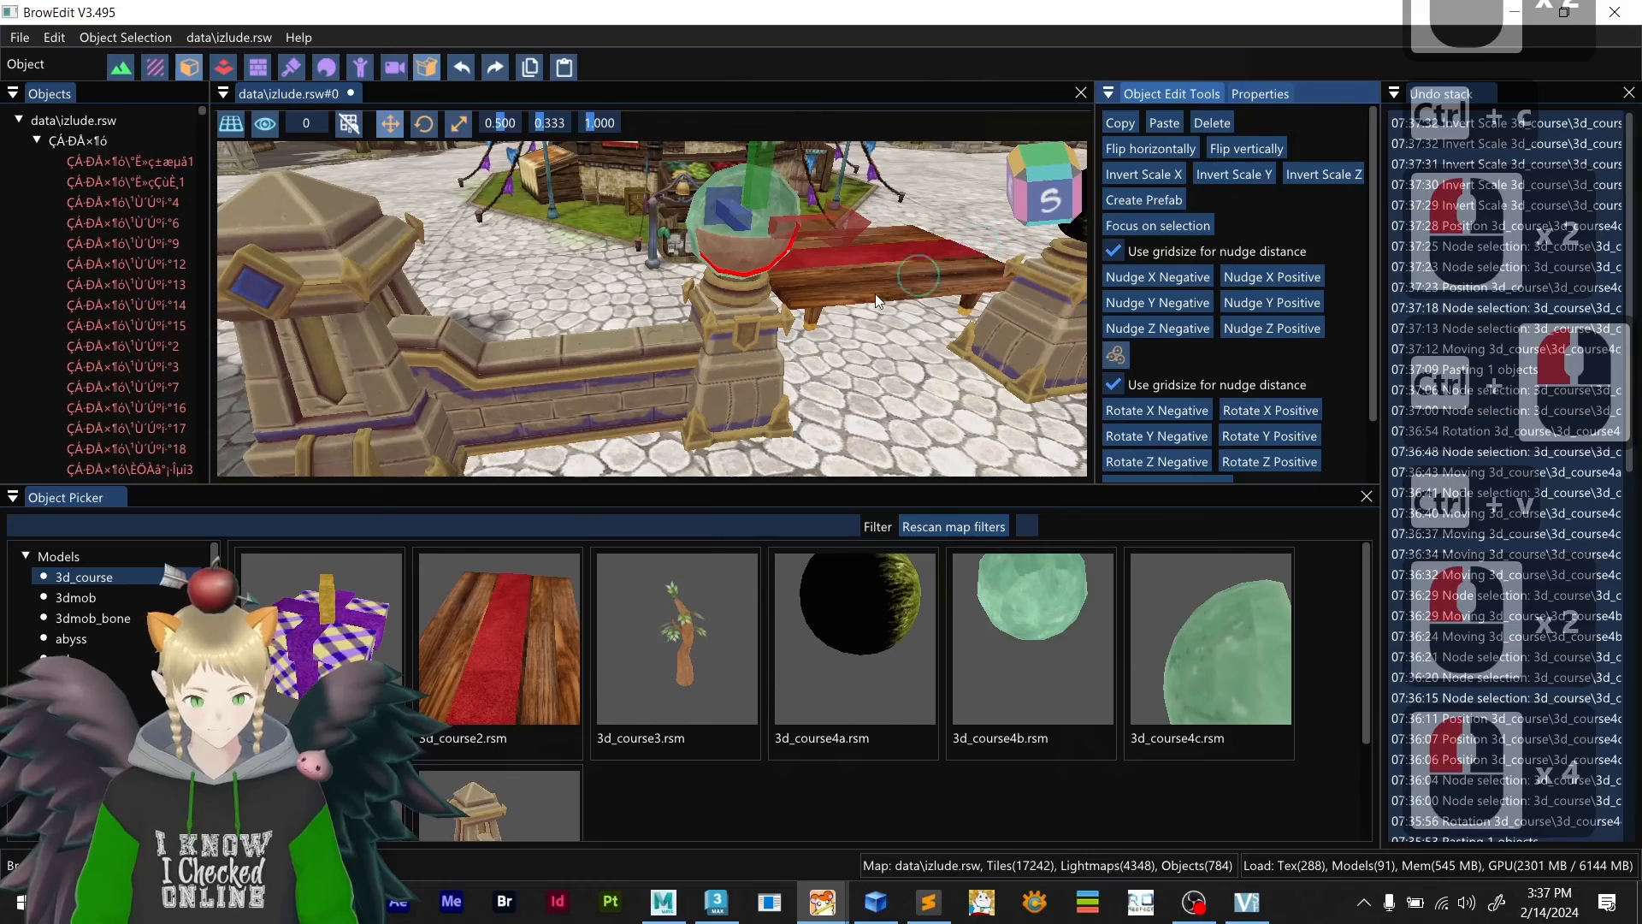
- Delete the bare 3d_course4a eye sphere from the pillar of the second wall
middle_click_drag(875, 293, 838, 351, "shift")
left_click(855, 380)
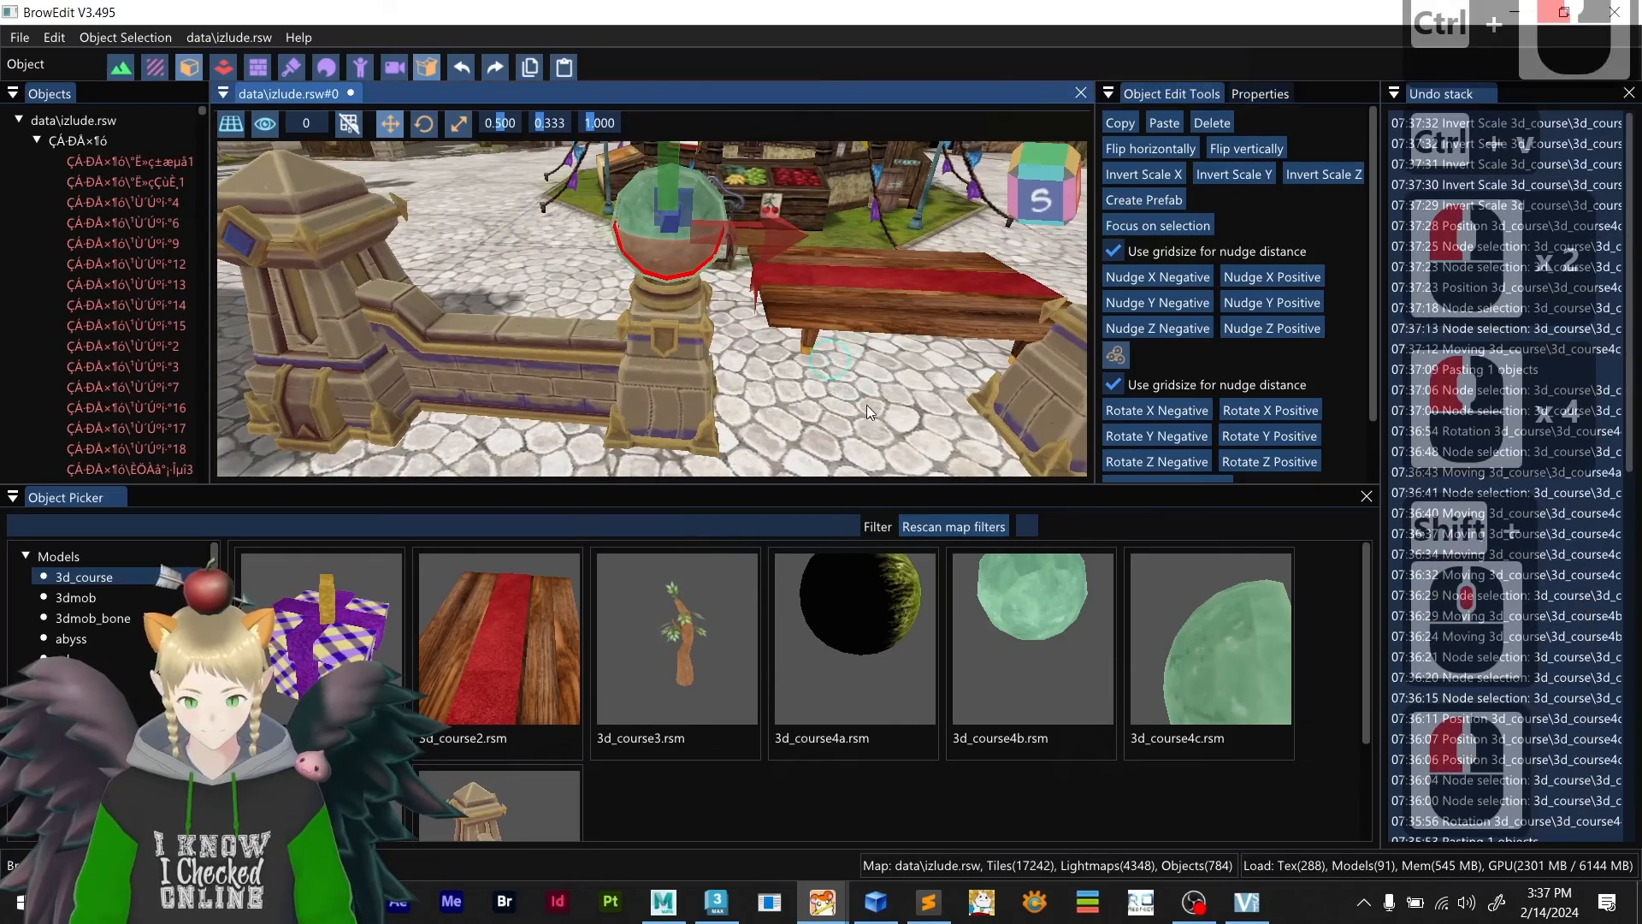
scroll(867, 405, "down", 2)
middle_click_drag(624, 307, 761, 337, "shift")
left_click(908, 310)
key("Delete")
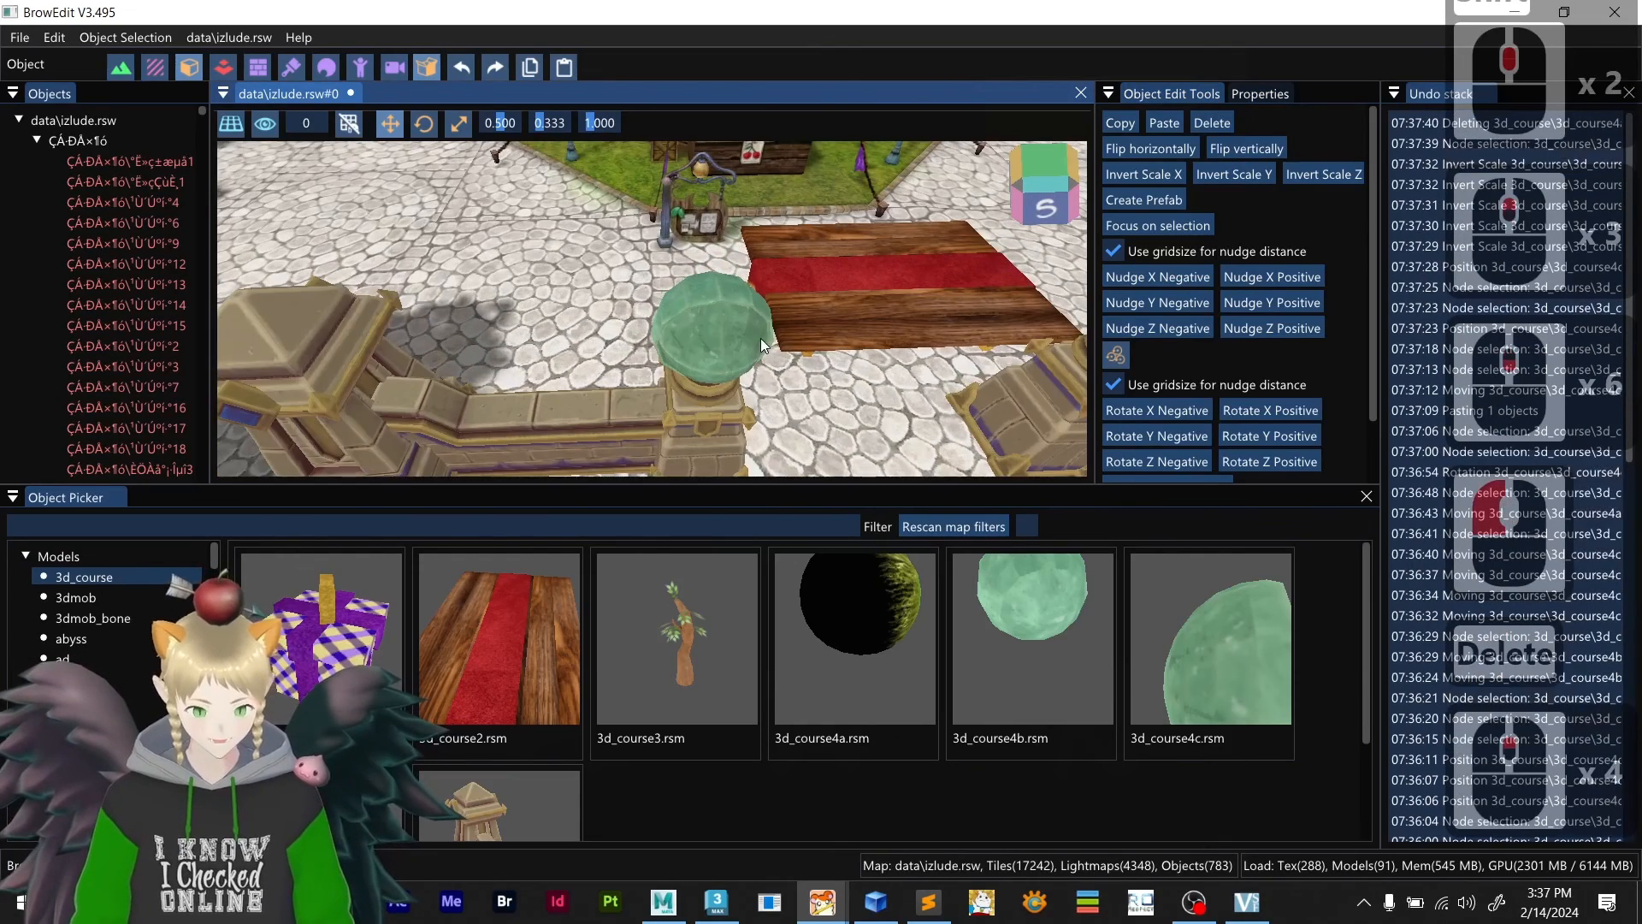
- Try selecting the sphere parts together from the 3d_course group in the object list, including the 3d_course2 table
left_click(720, 337)
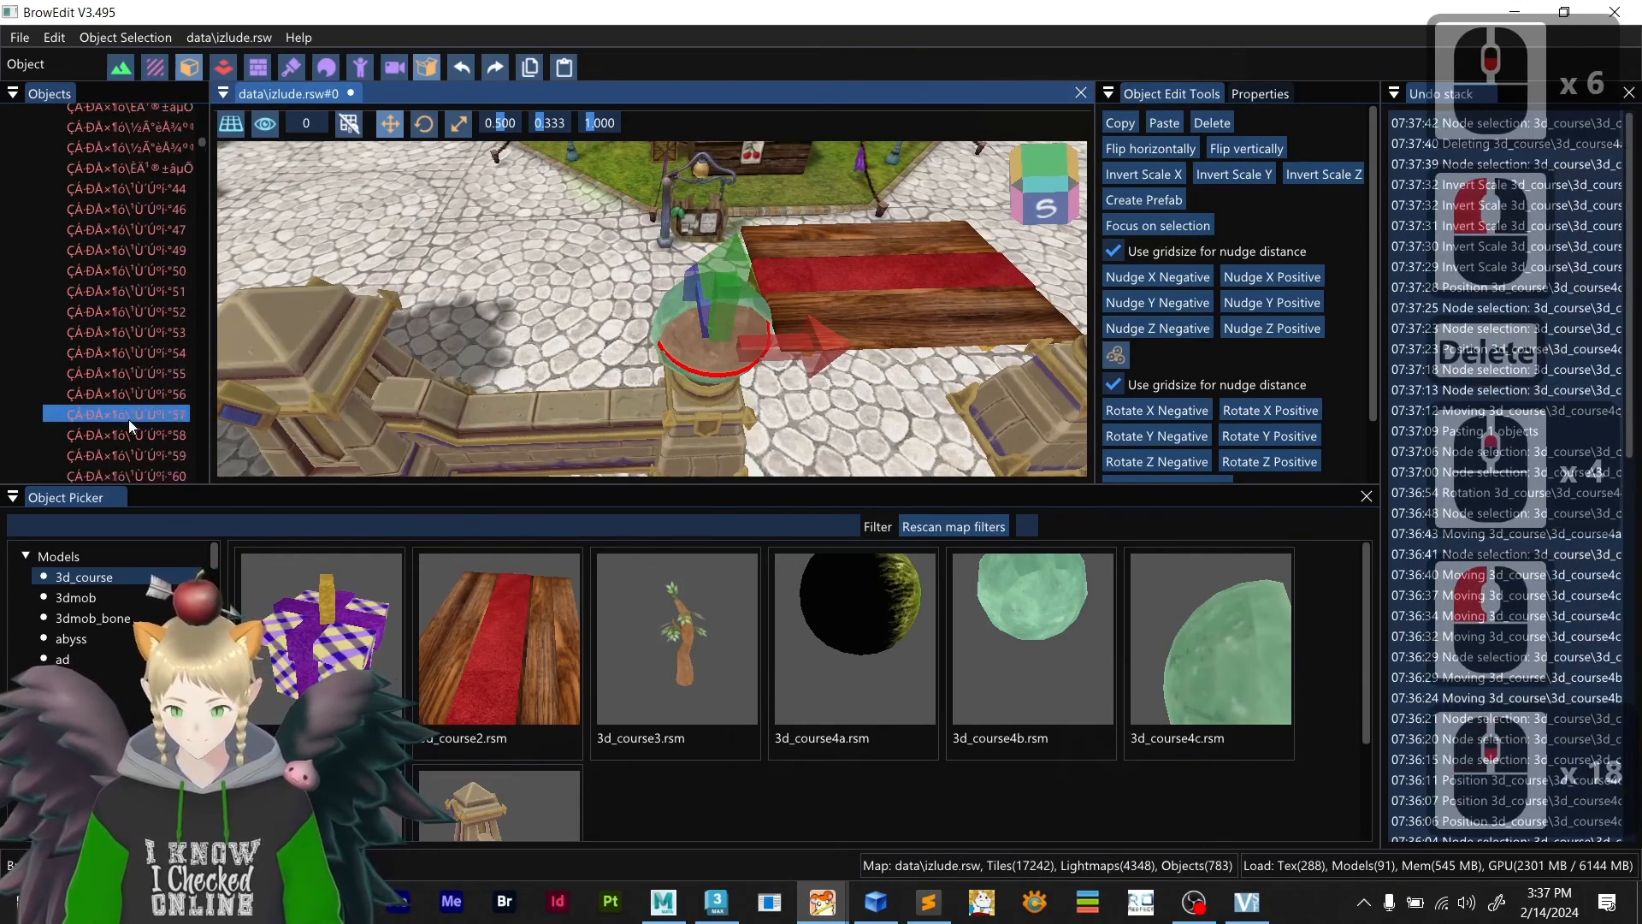
scroll(128, 419, "up", 10)
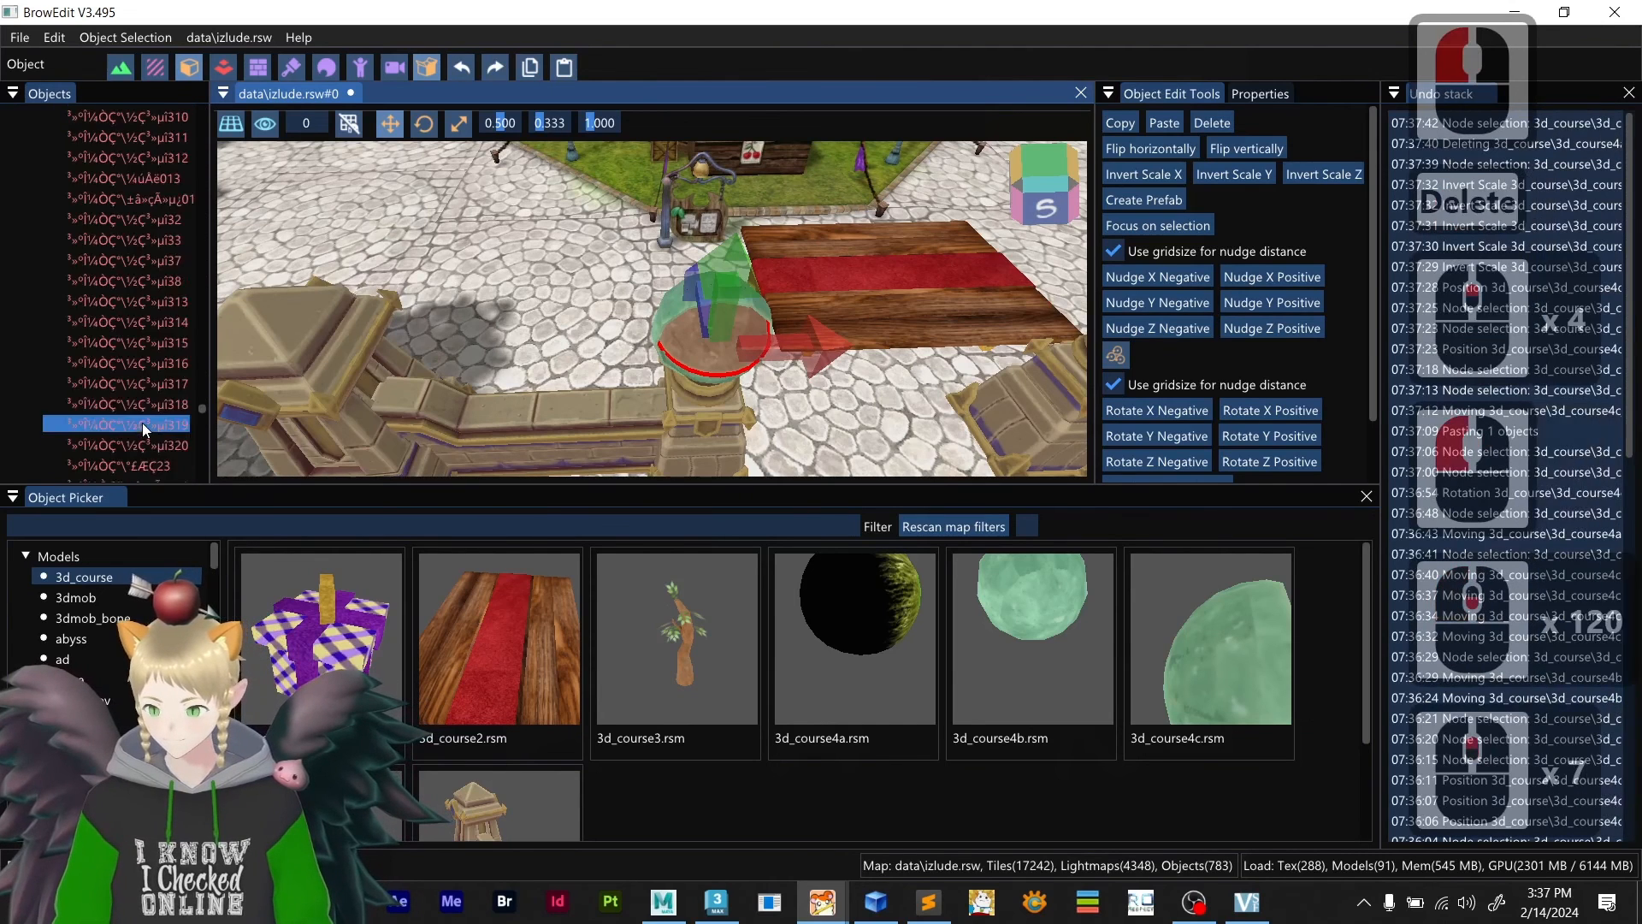
scroll(141, 419, "down", 20)
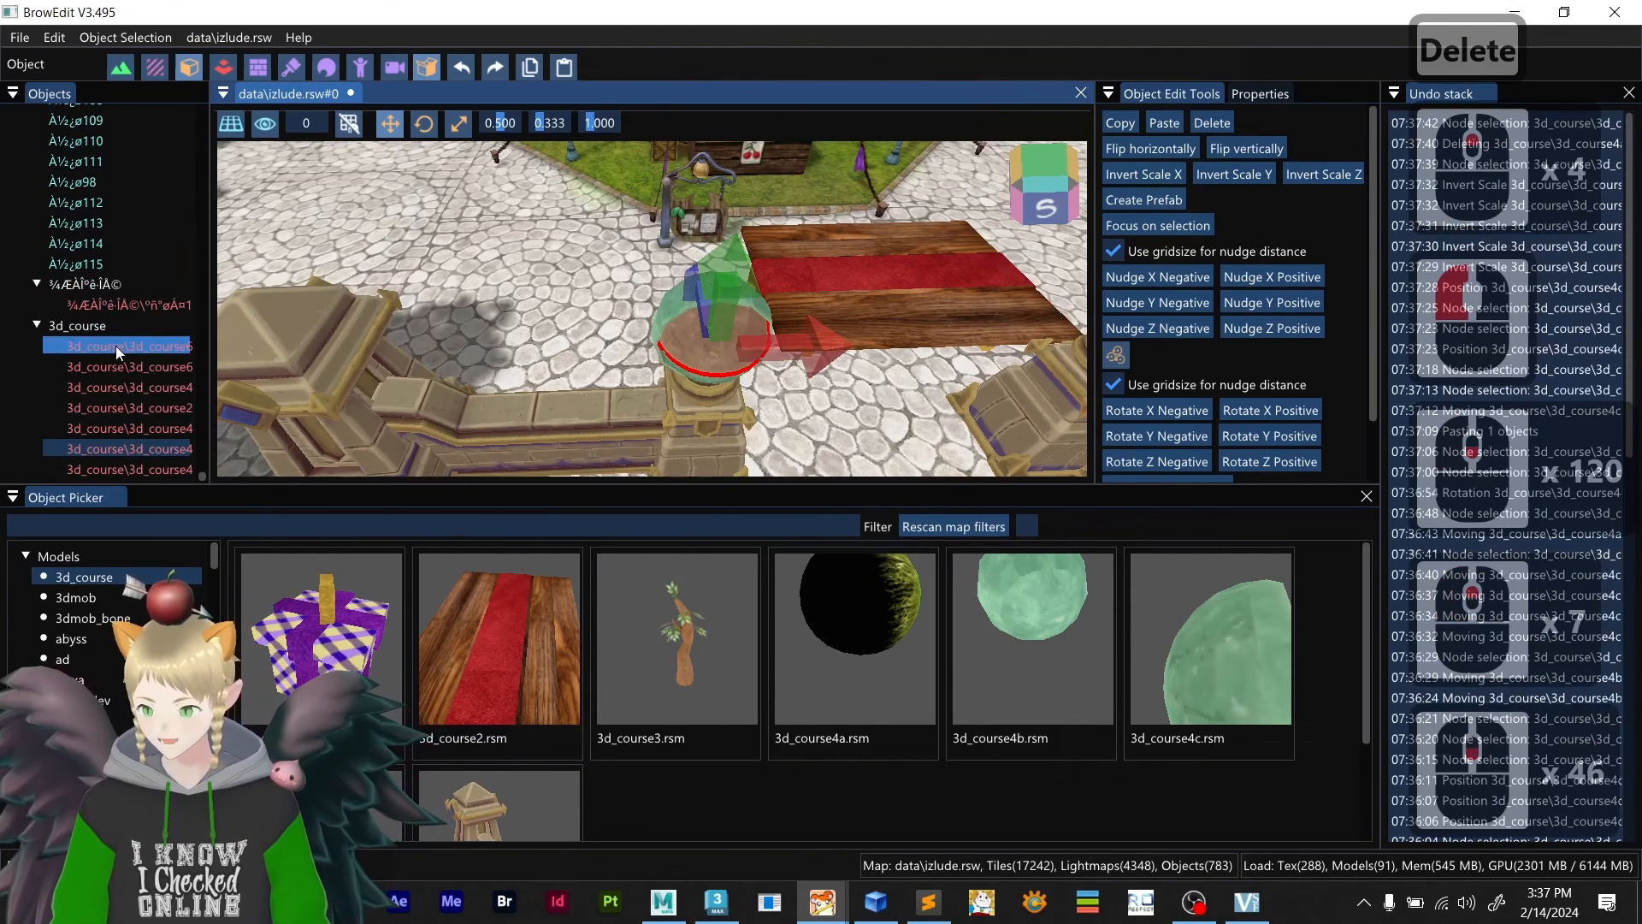
left_click(162, 462)
left_click(163, 450, "ctrl")
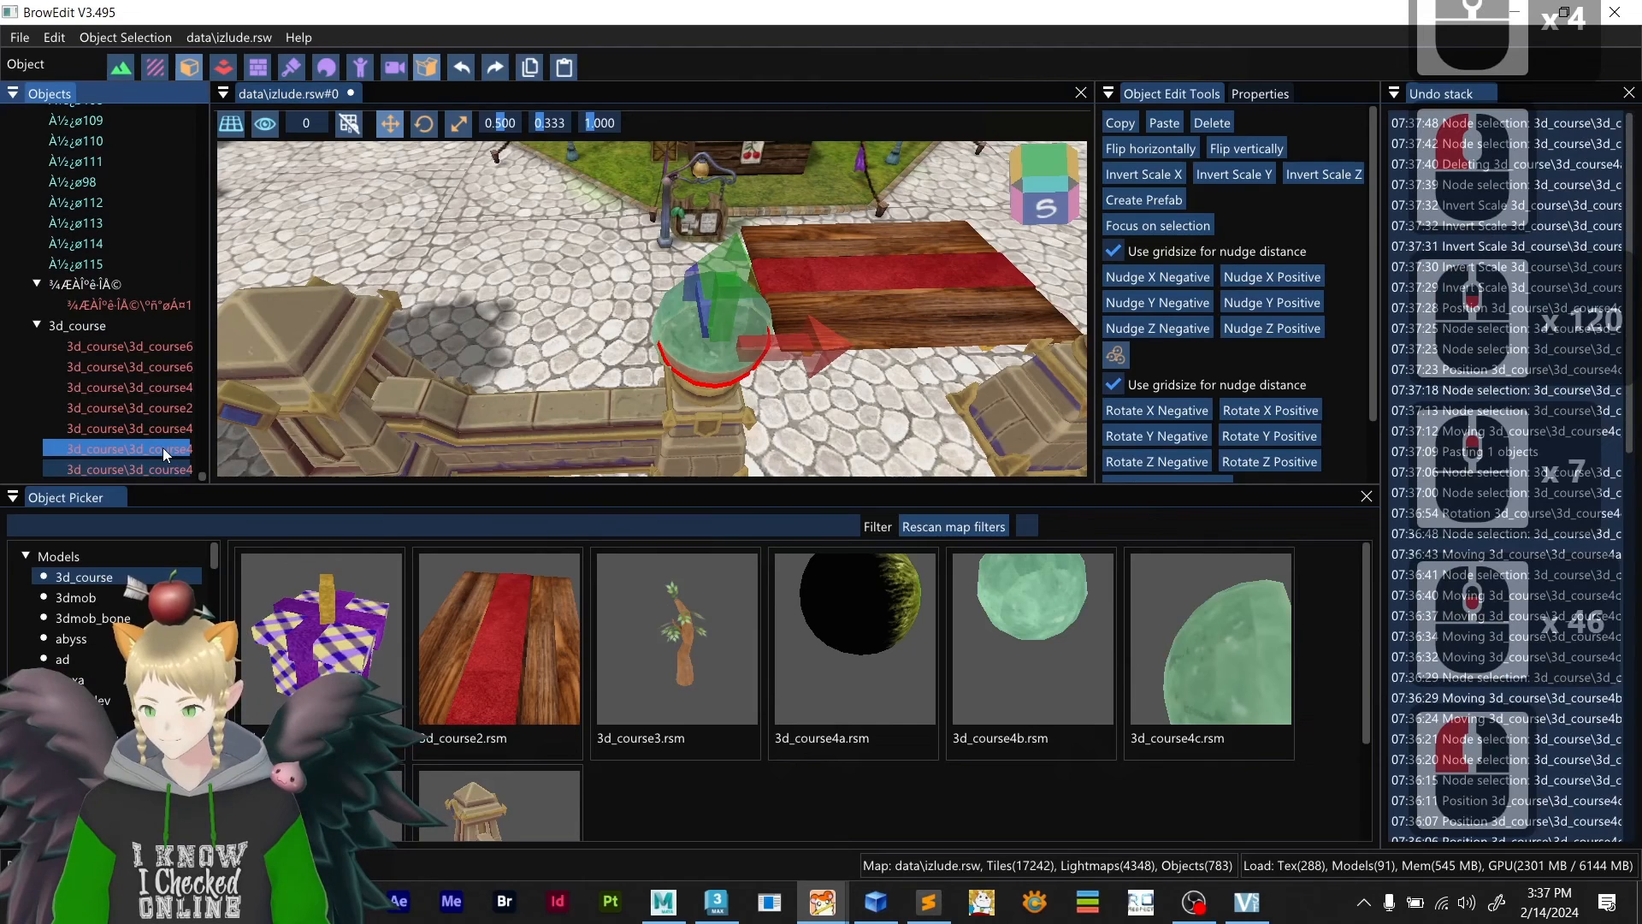
left_click(171, 429, "ctrl")
left_click(176, 408, "ctrl")
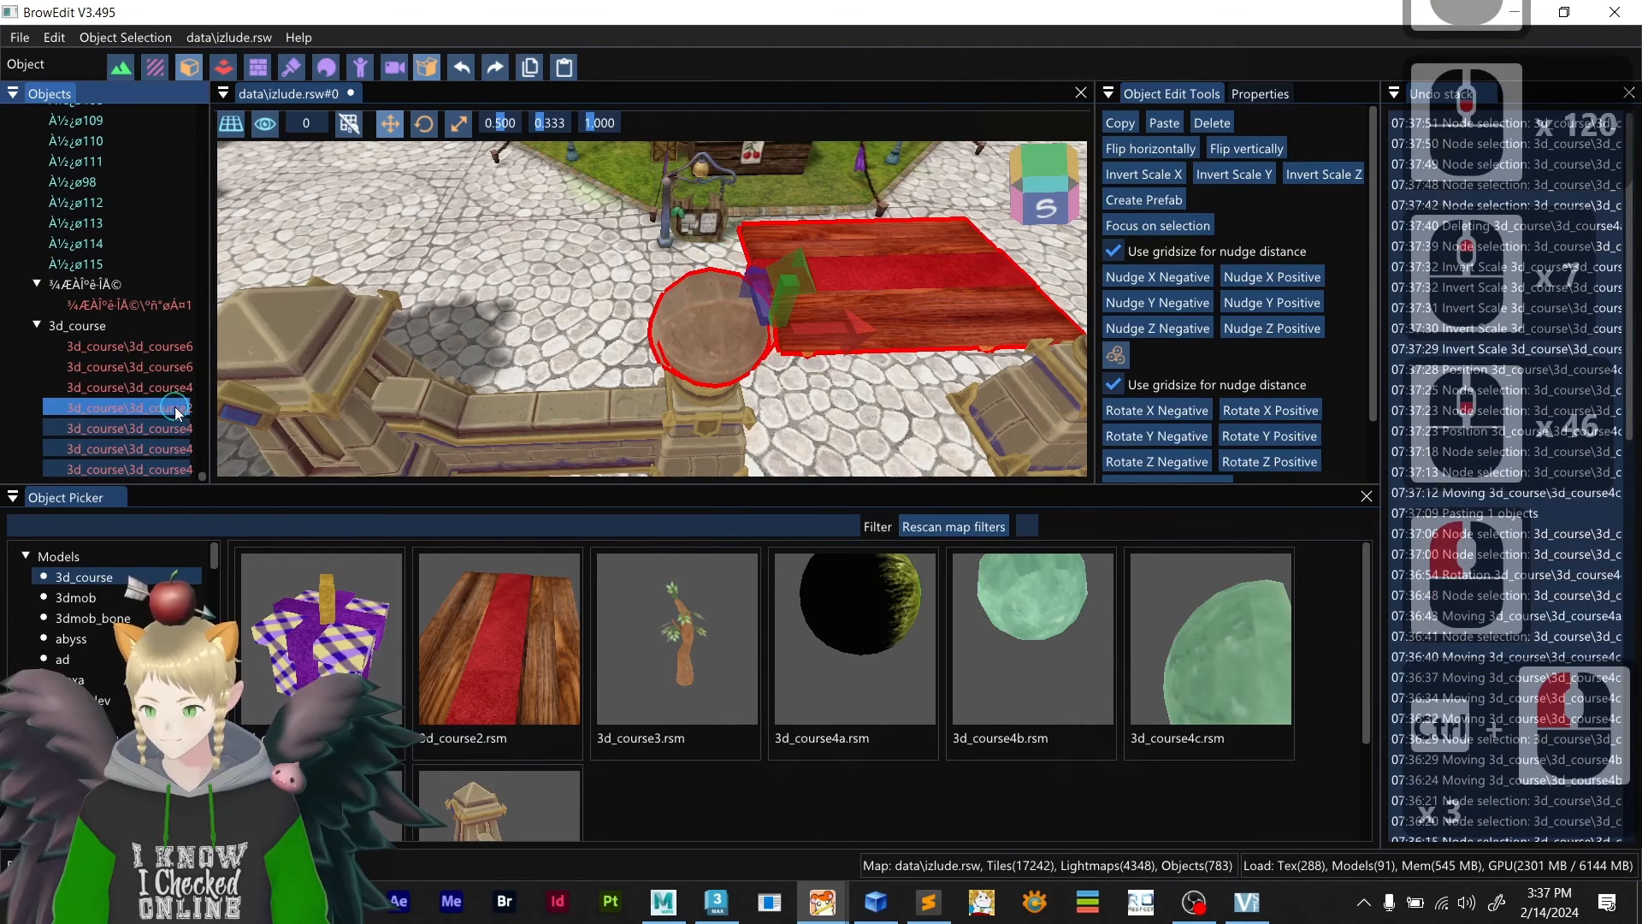
- Check which model in the scene each entry of the 3d_course object group refers to
left_click(175, 430)
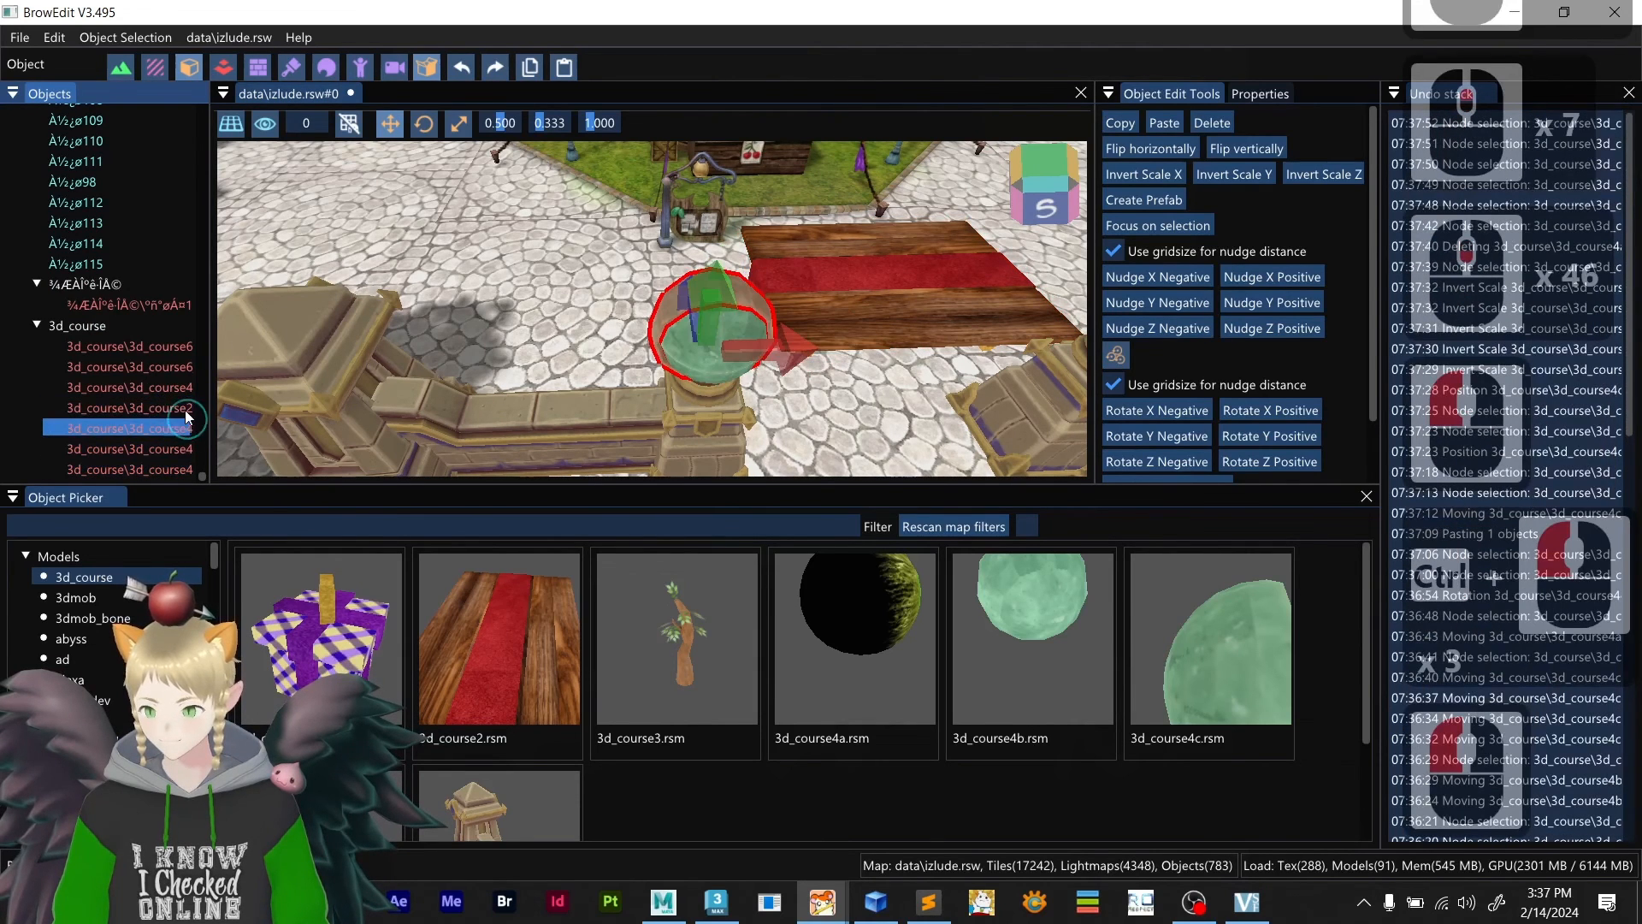
left_click(175, 368)
left_click(162, 347)
left_click(163, 369)
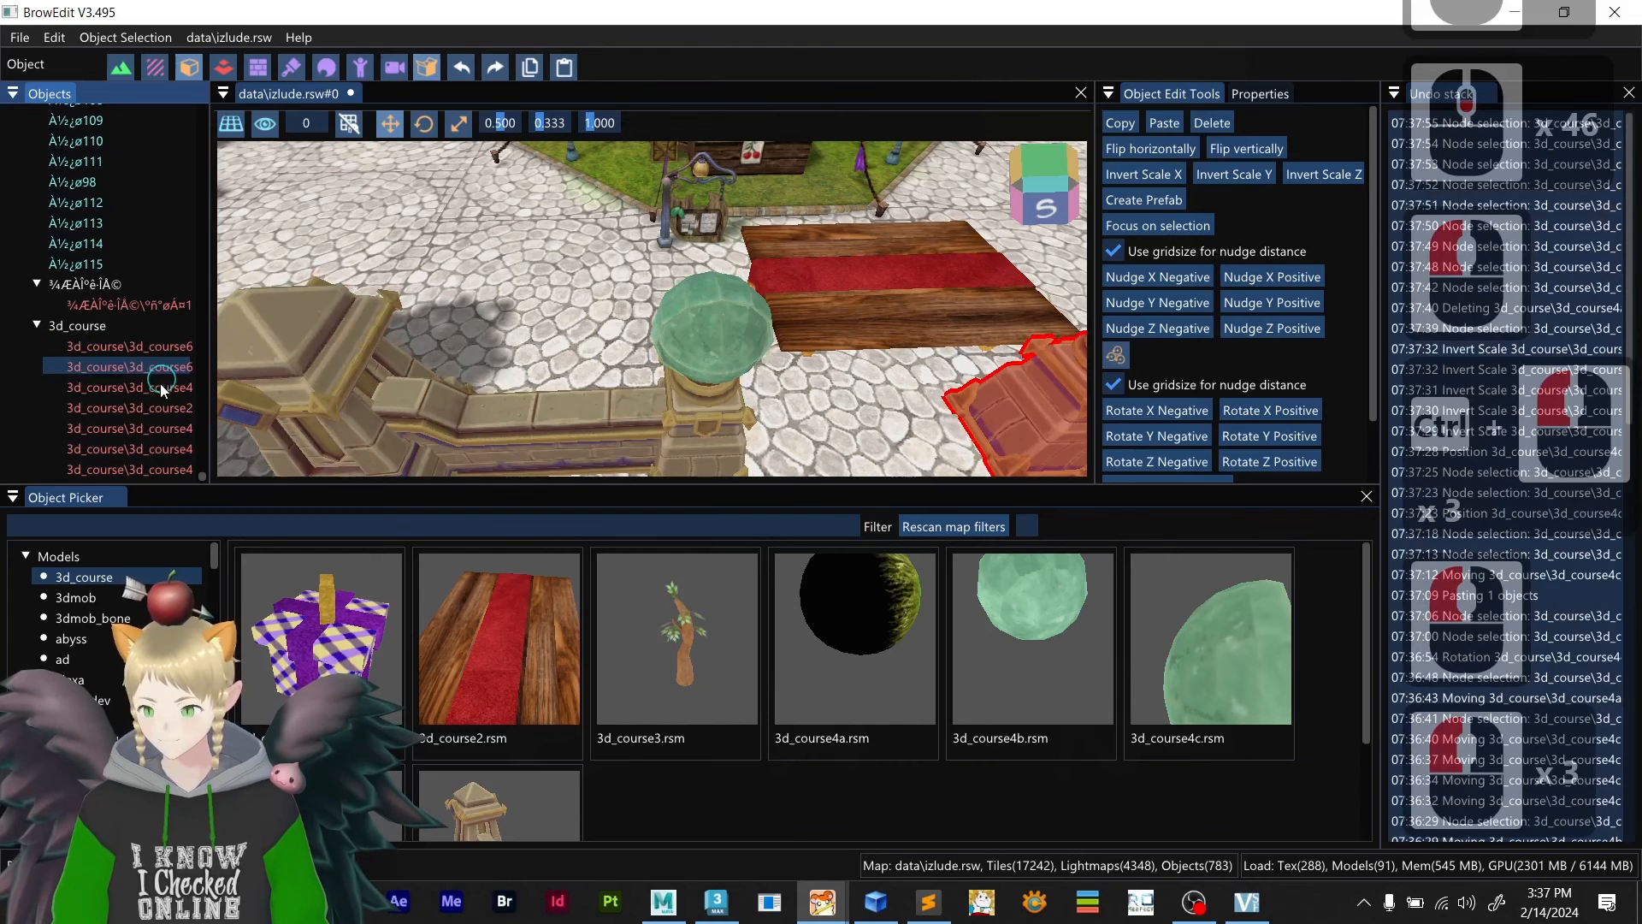
left_click(162, 388)
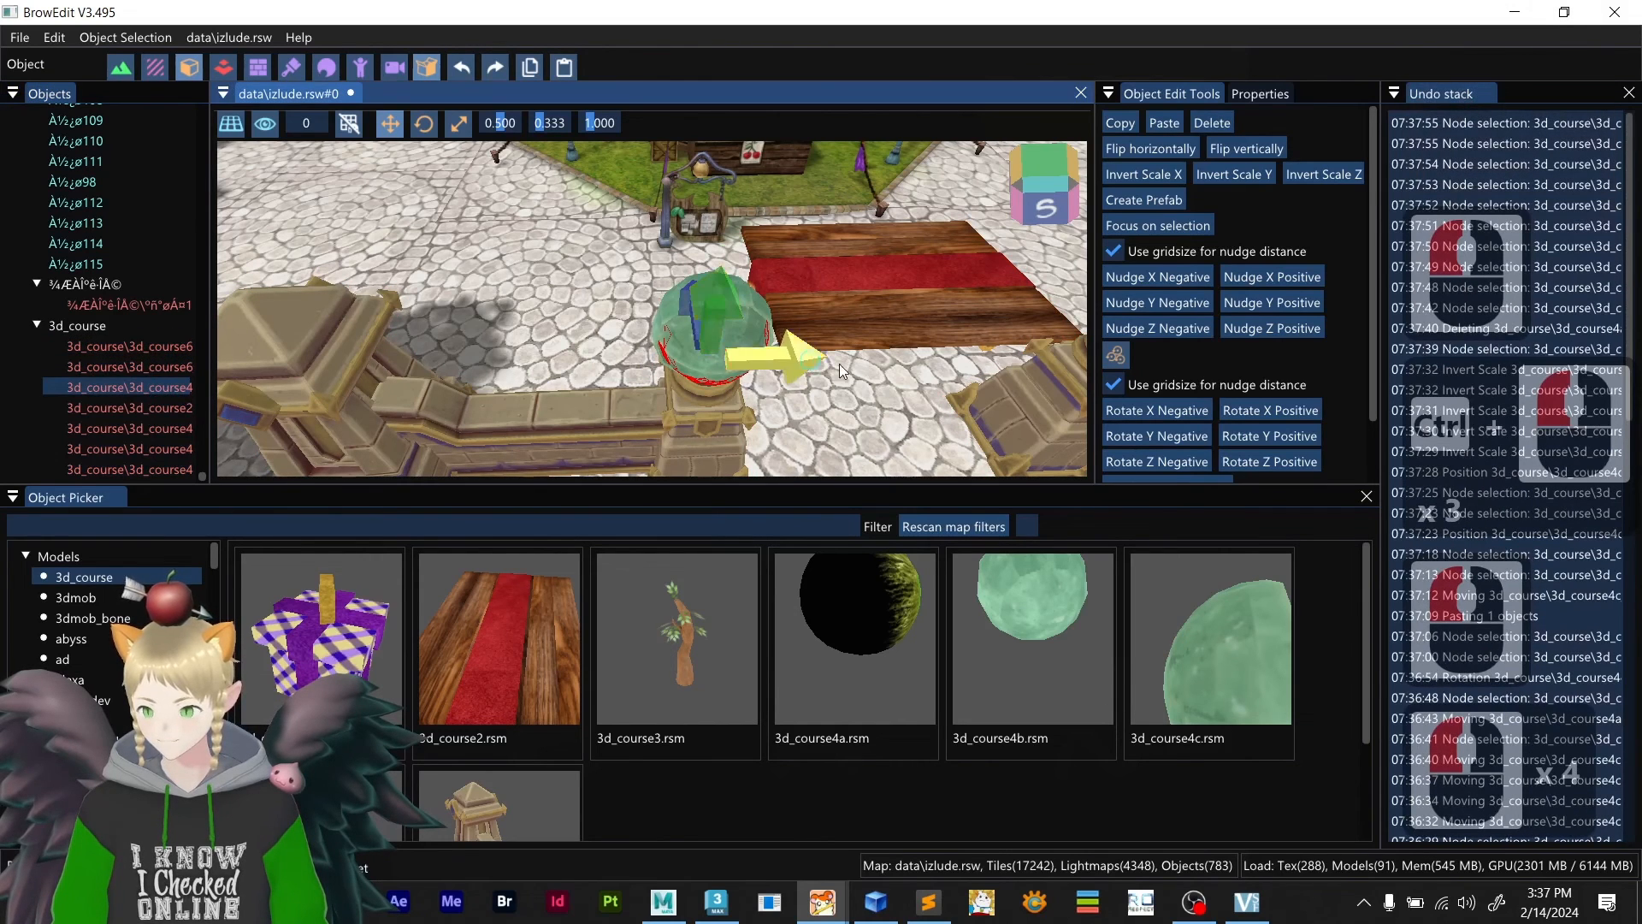
left_click(169, 429)
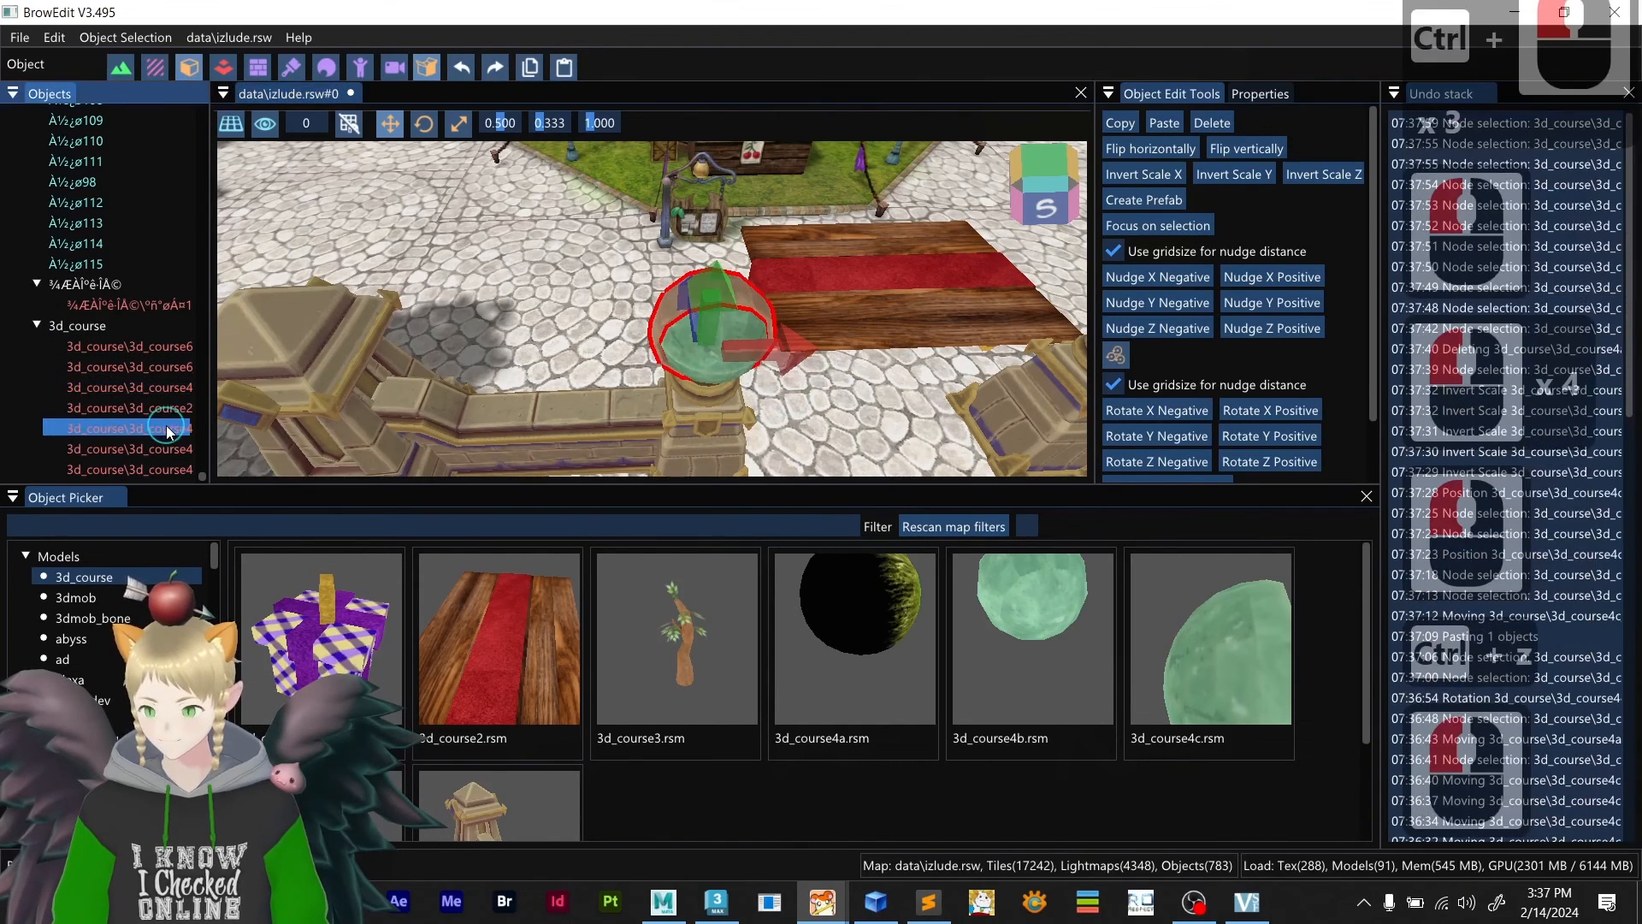
- Select the four 3d_course4 sphere parts together and paste a copy of them onto the second wall's end pillar
left_click(166, 387)
left_click(172, 408, "ctrl")
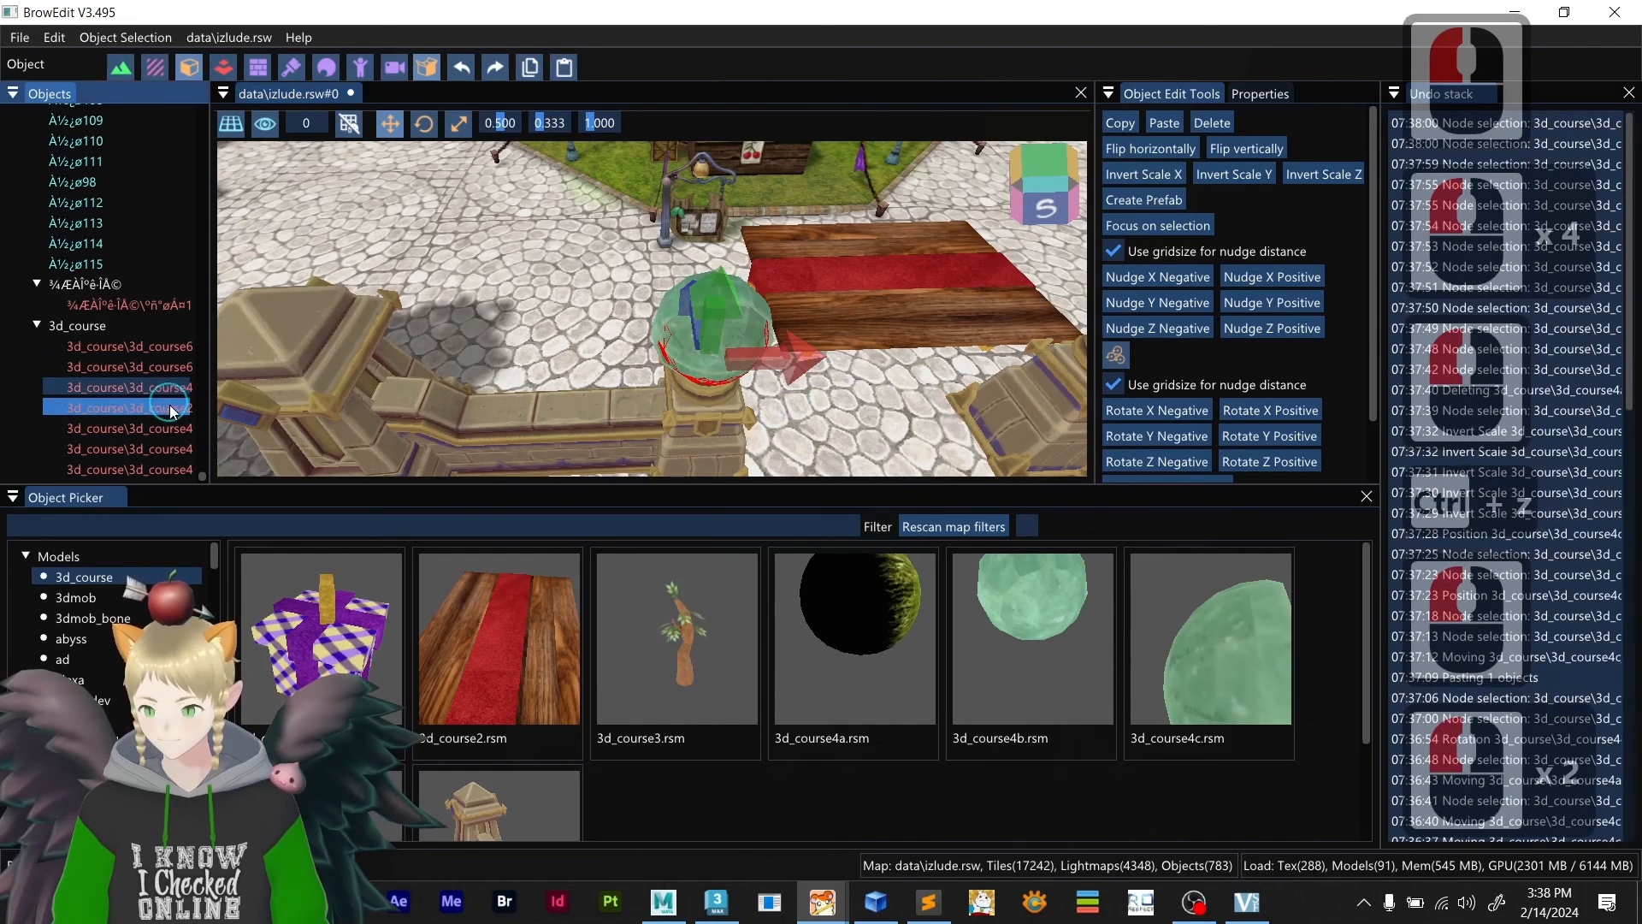
left_click(161, 452, "ctrl")
left_click(162, 471, "ctrl")
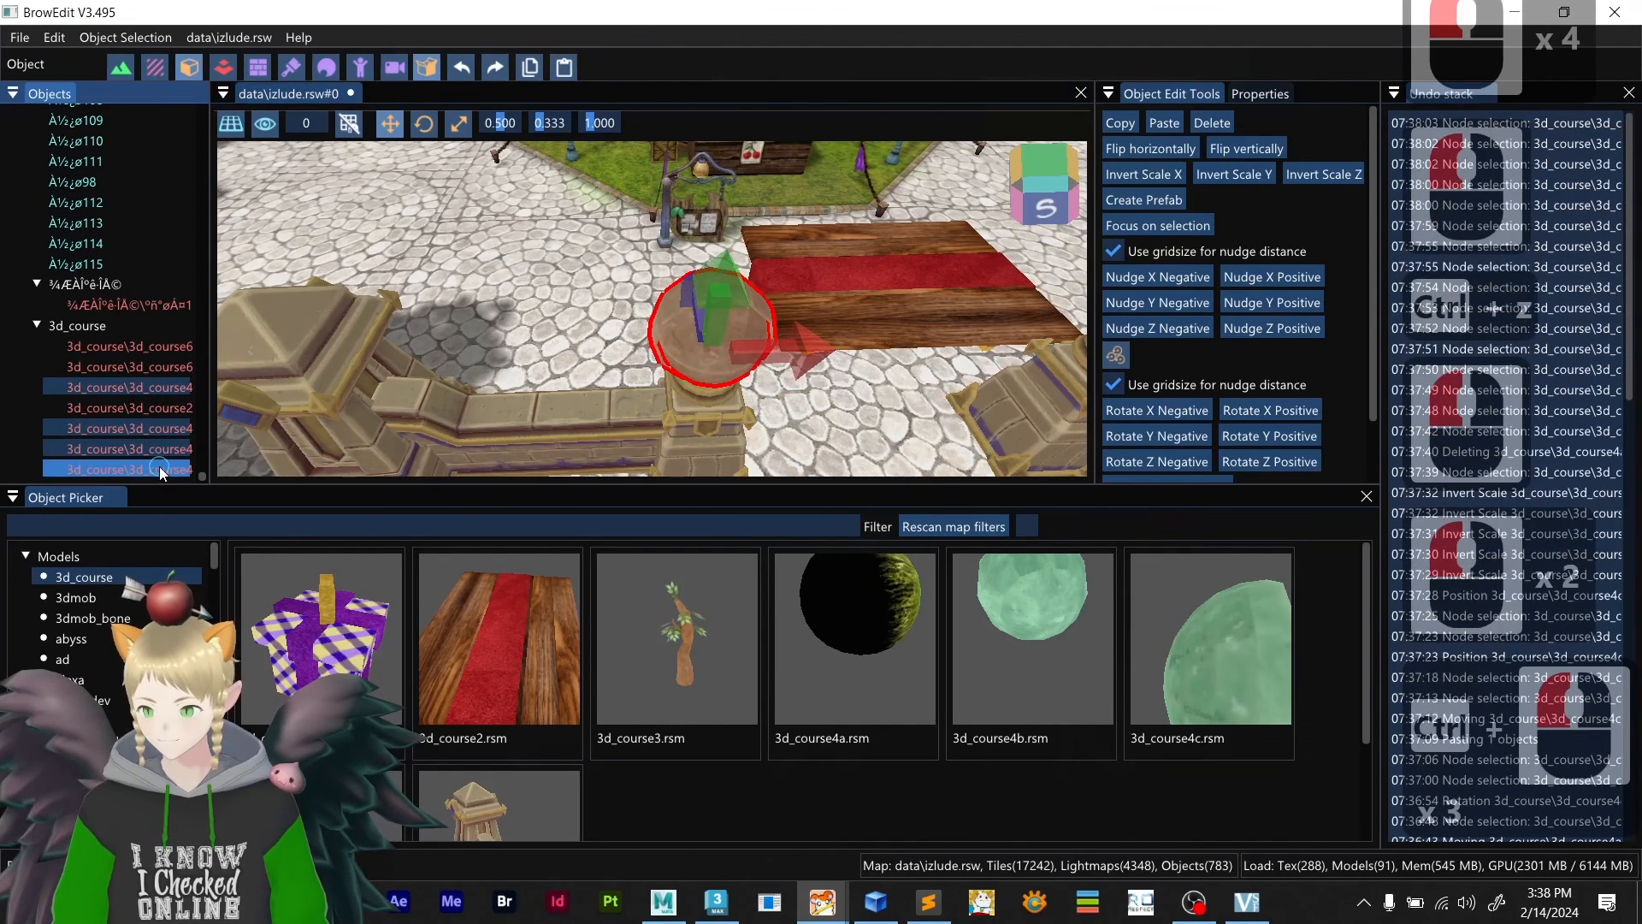
scroll(400, 435, "down", 5)
middle_click_drag(881, 384, 676, 357)
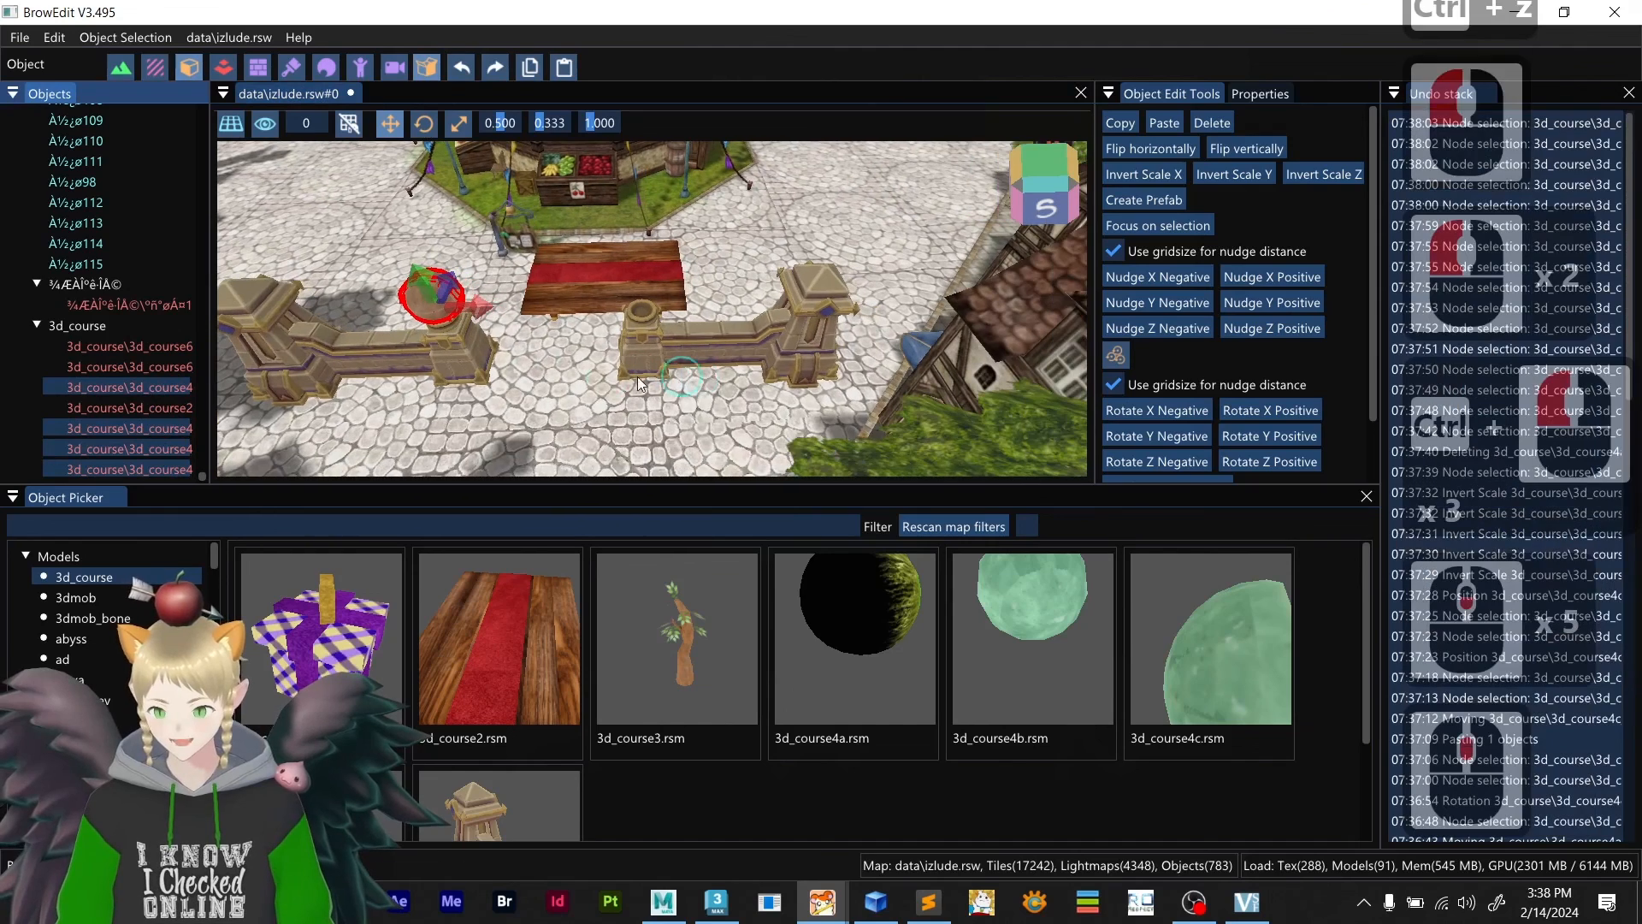
key("ctrl+c")
key("ctrl+v")
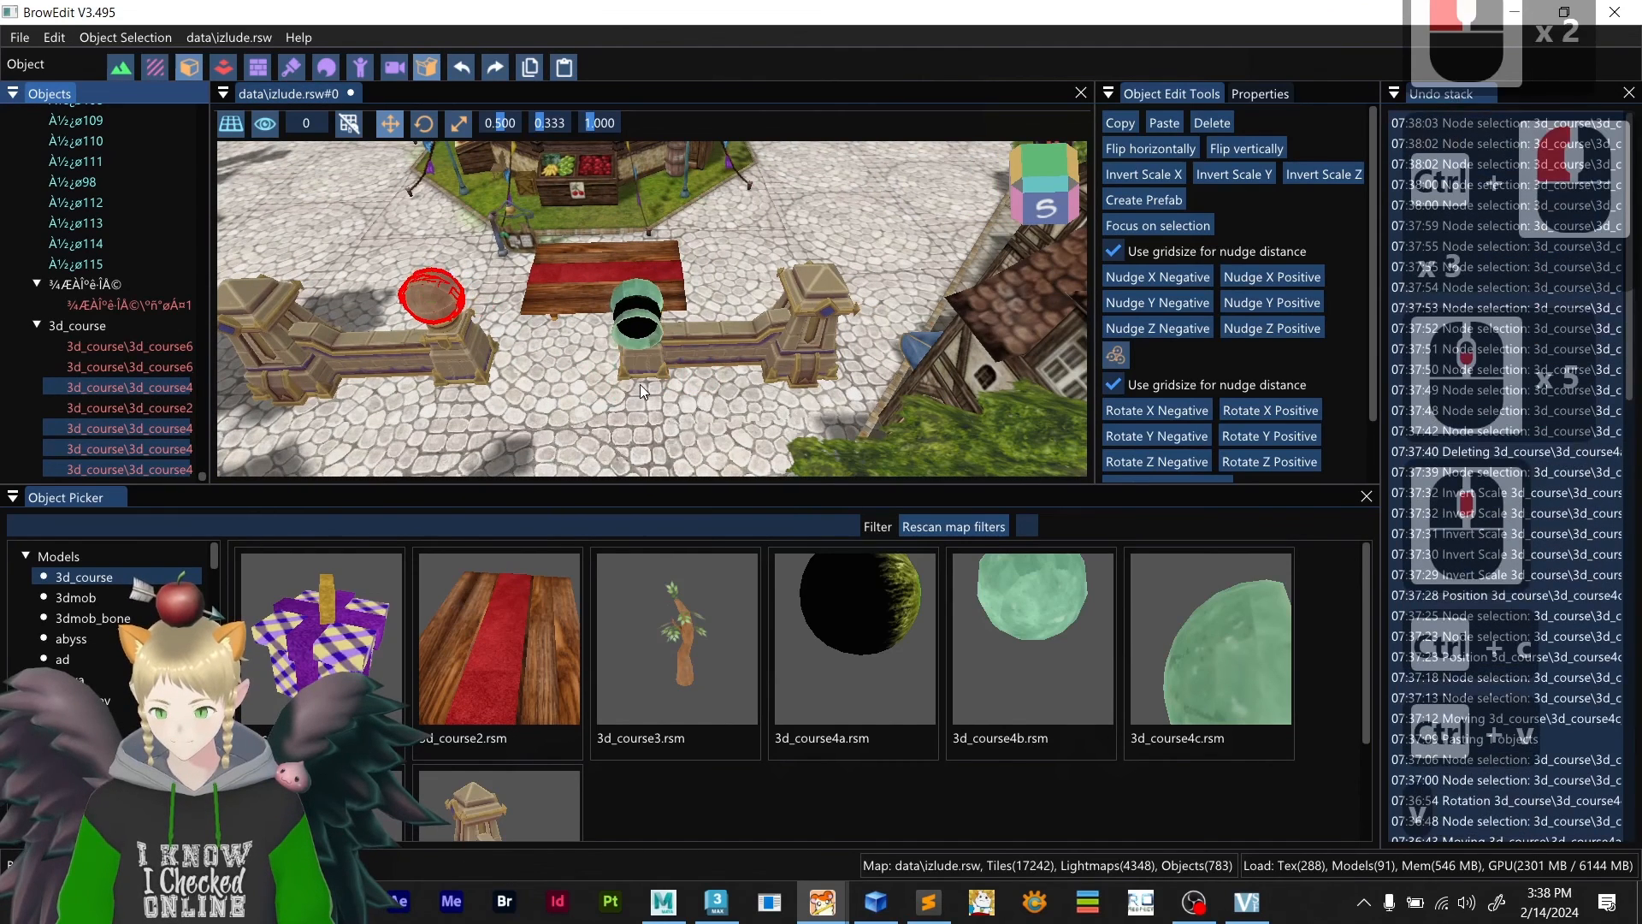
key("shift")
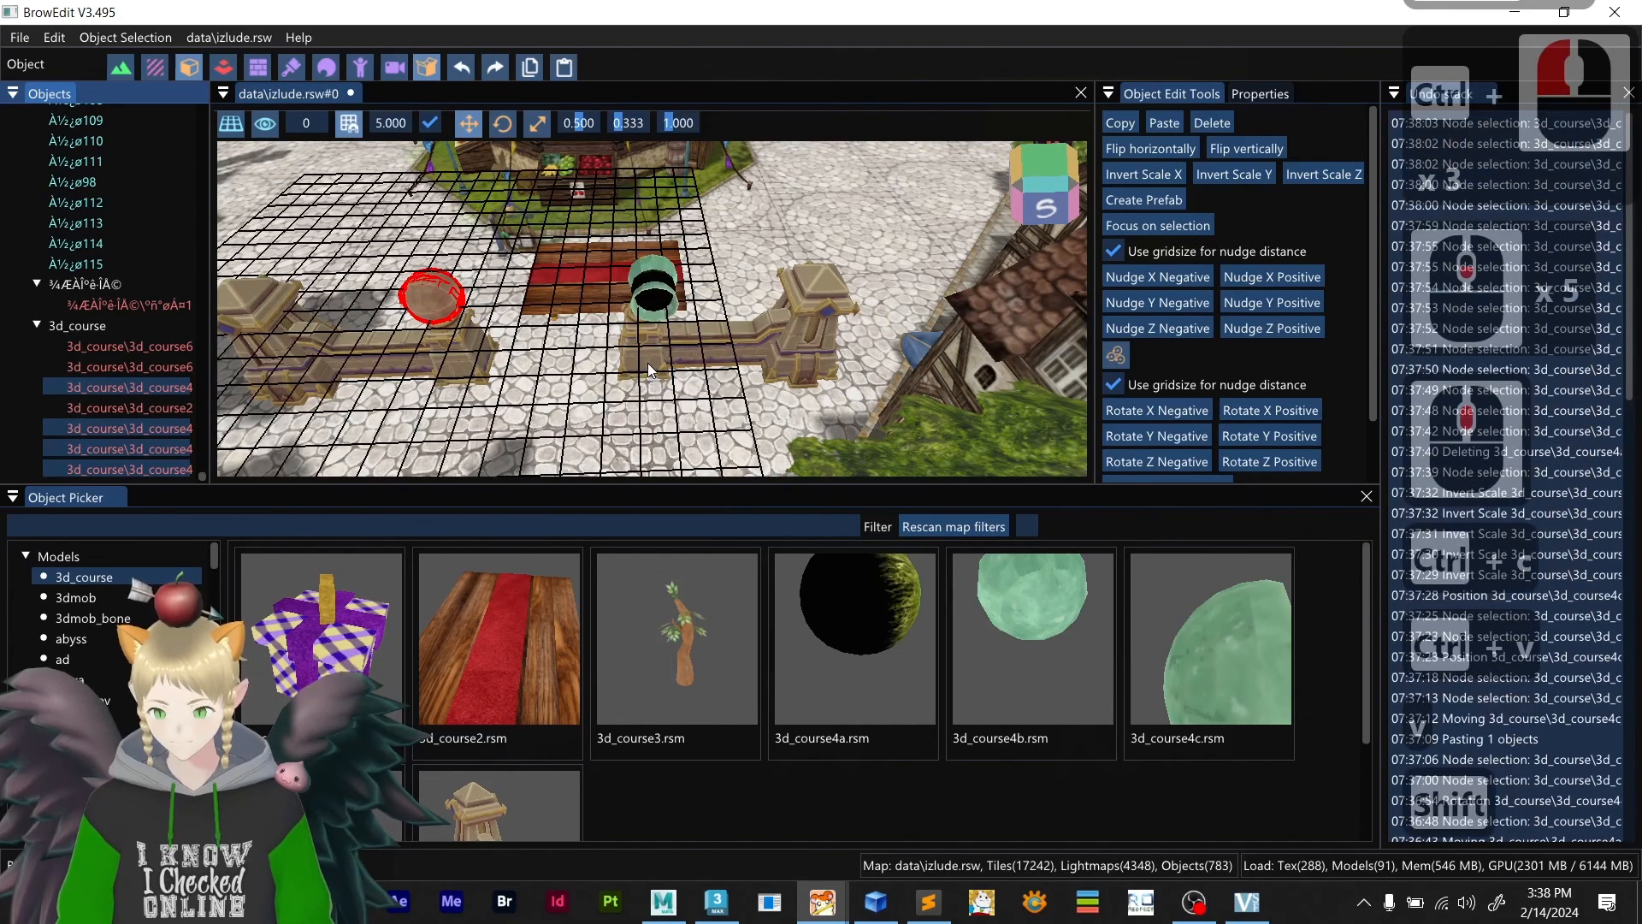
left_click(650, 369, "shift")
- Using an orthographic top view, move the copied sphere assembly along X to centre it on the second wall's pillar
left_click(1040, 157)
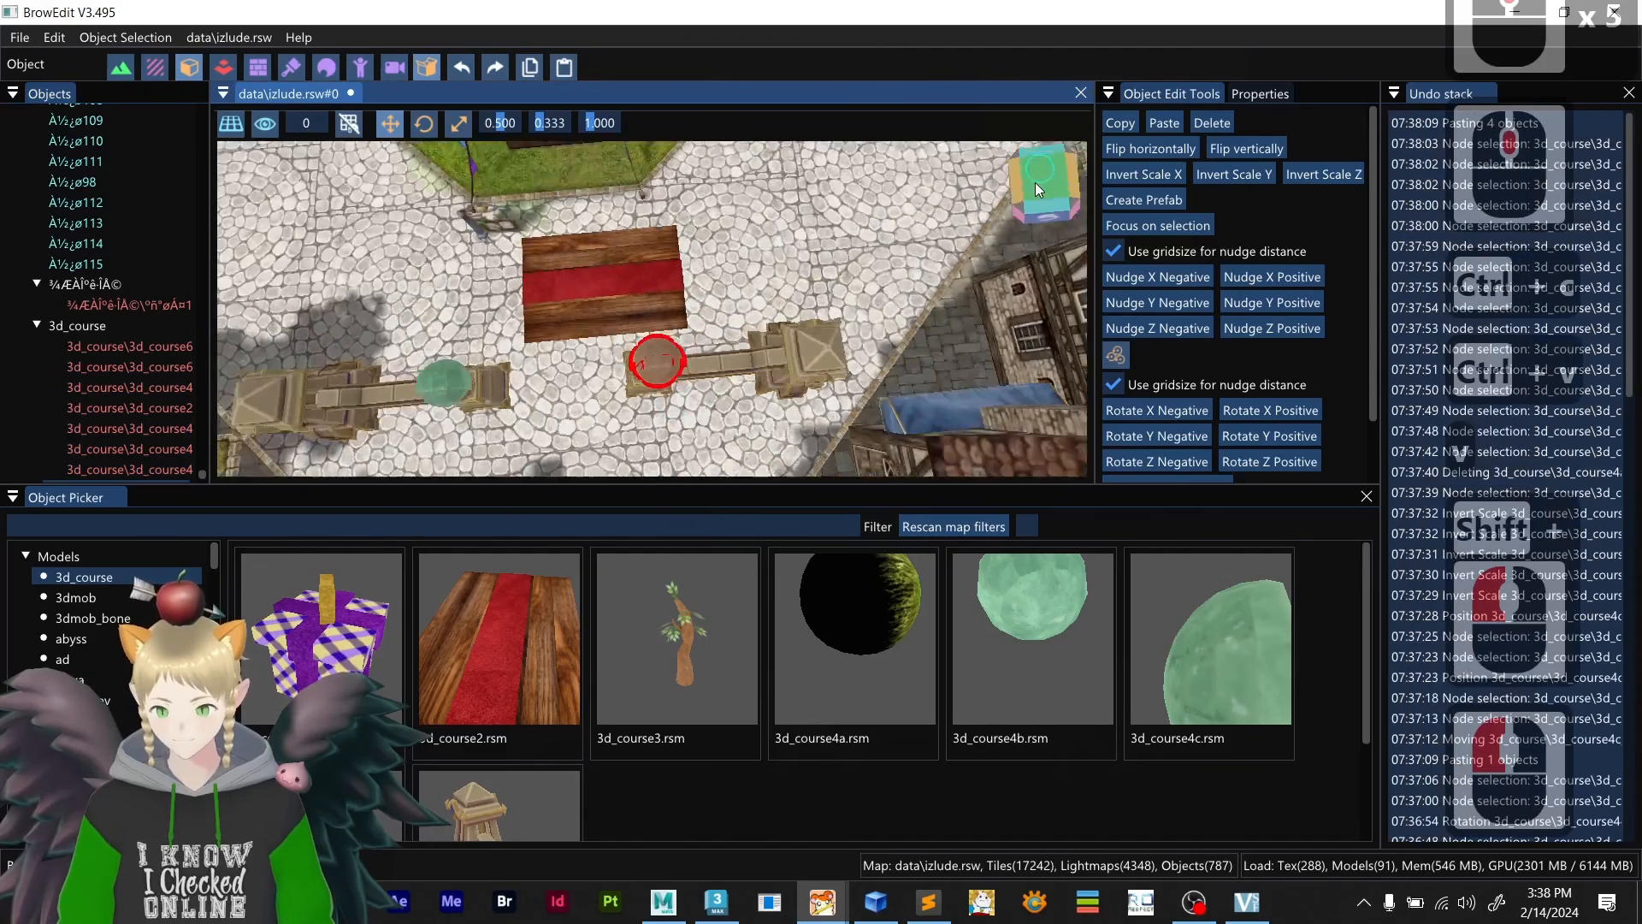
scroll(633, 388, "up", 10)
scroll(694, 303, "down", 4)
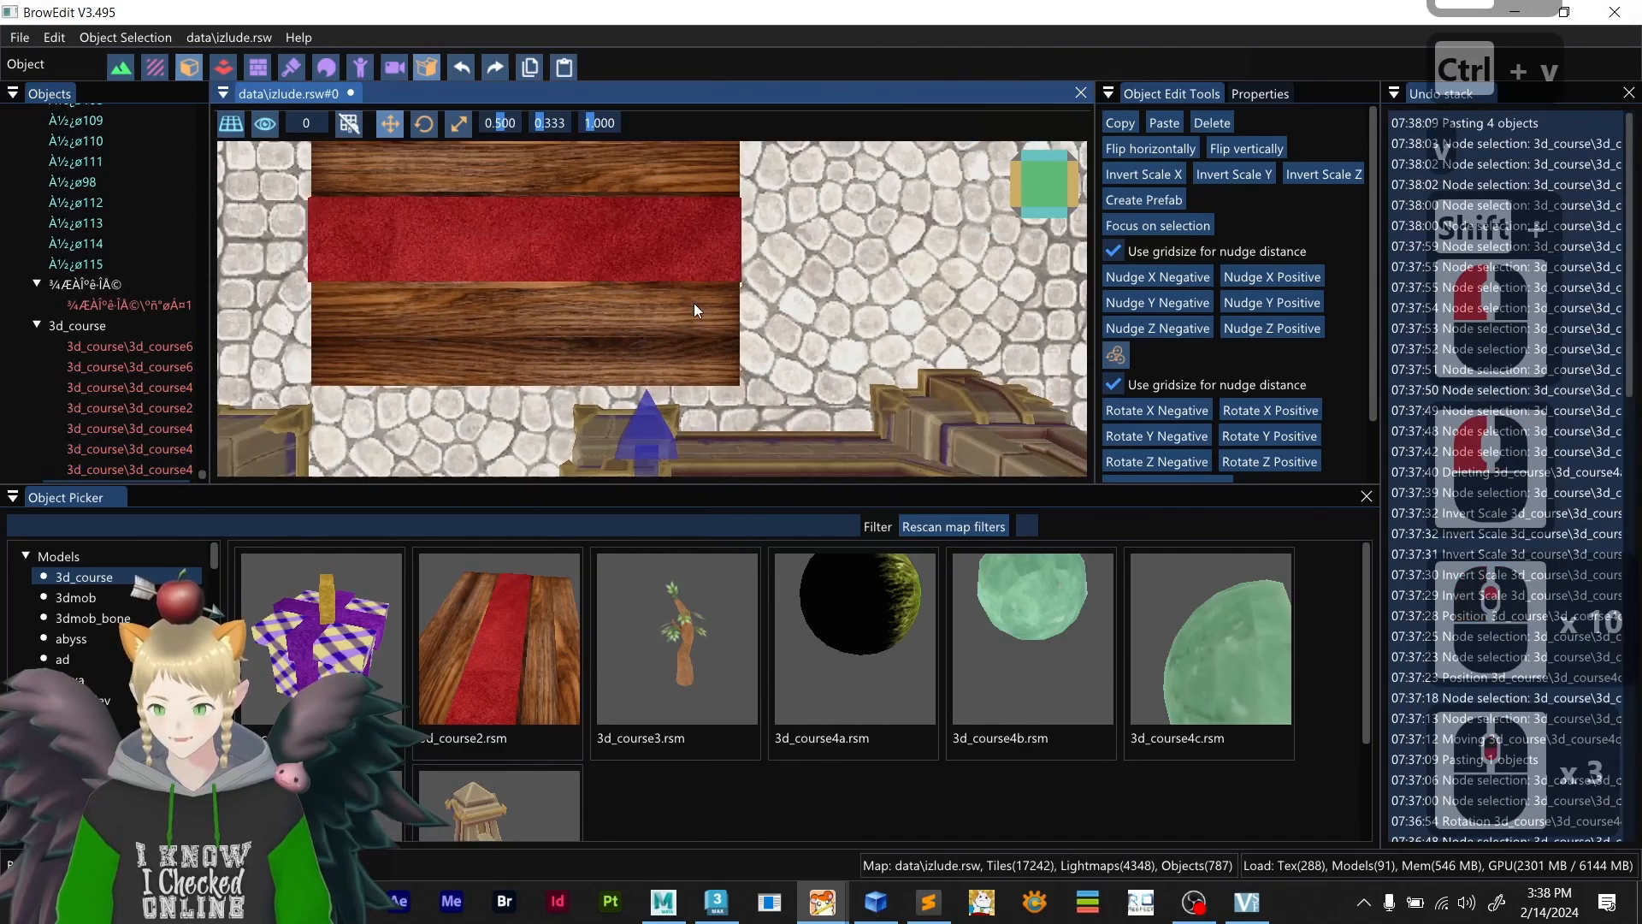
middle_click_drag(695, 347, 557, 284)
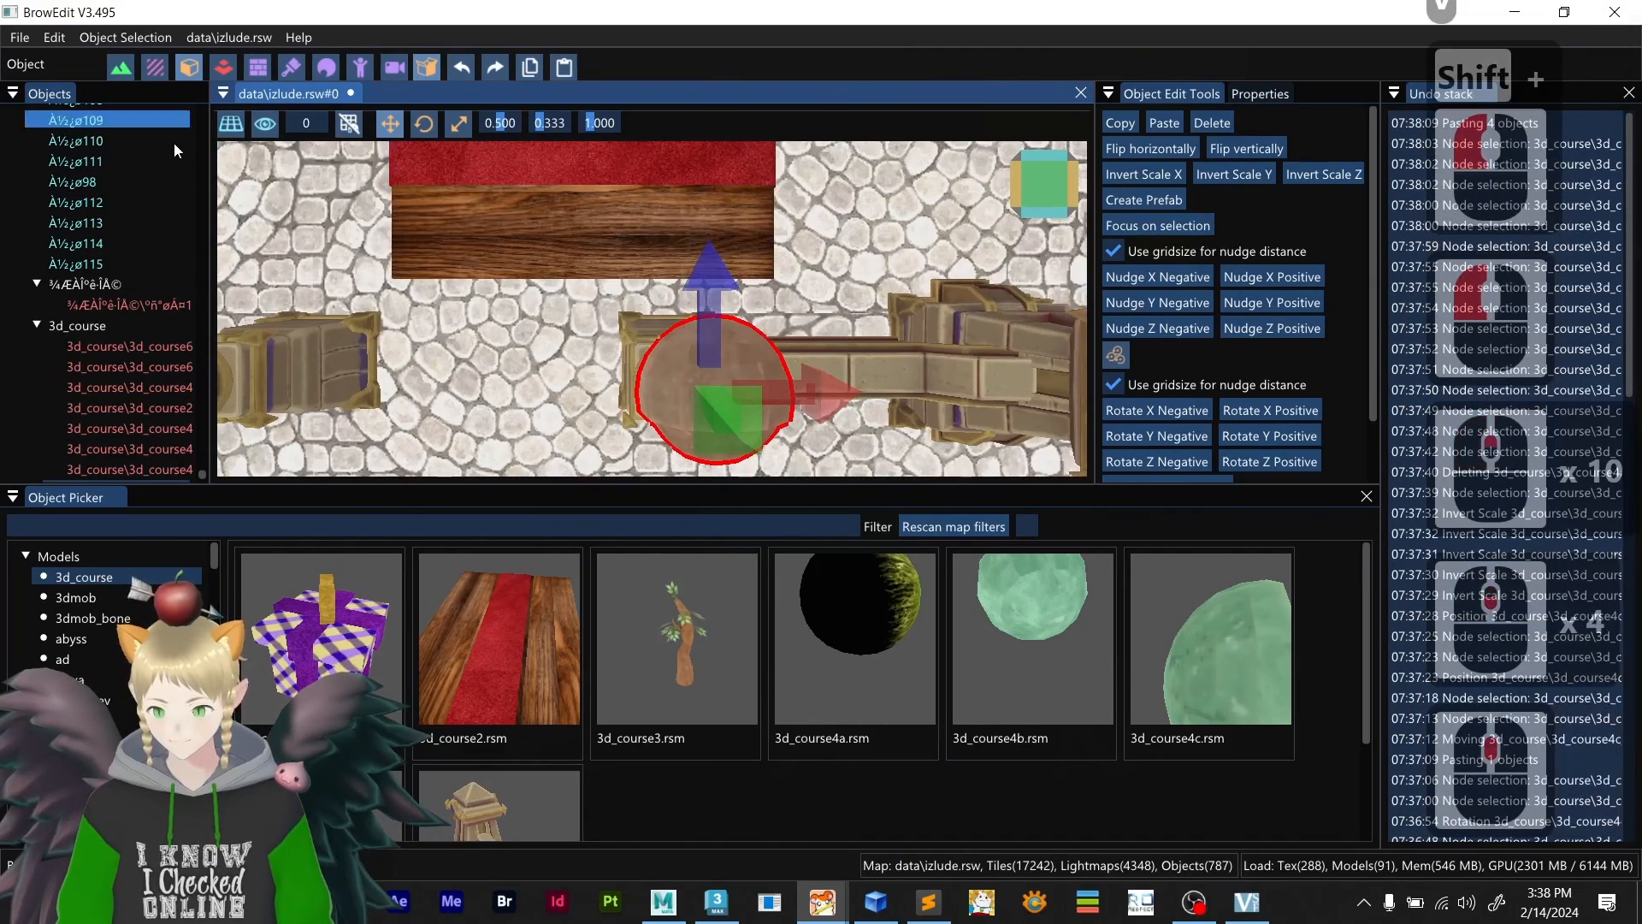
left_click(231, 124)
scroll(752, 353, "up", 5)
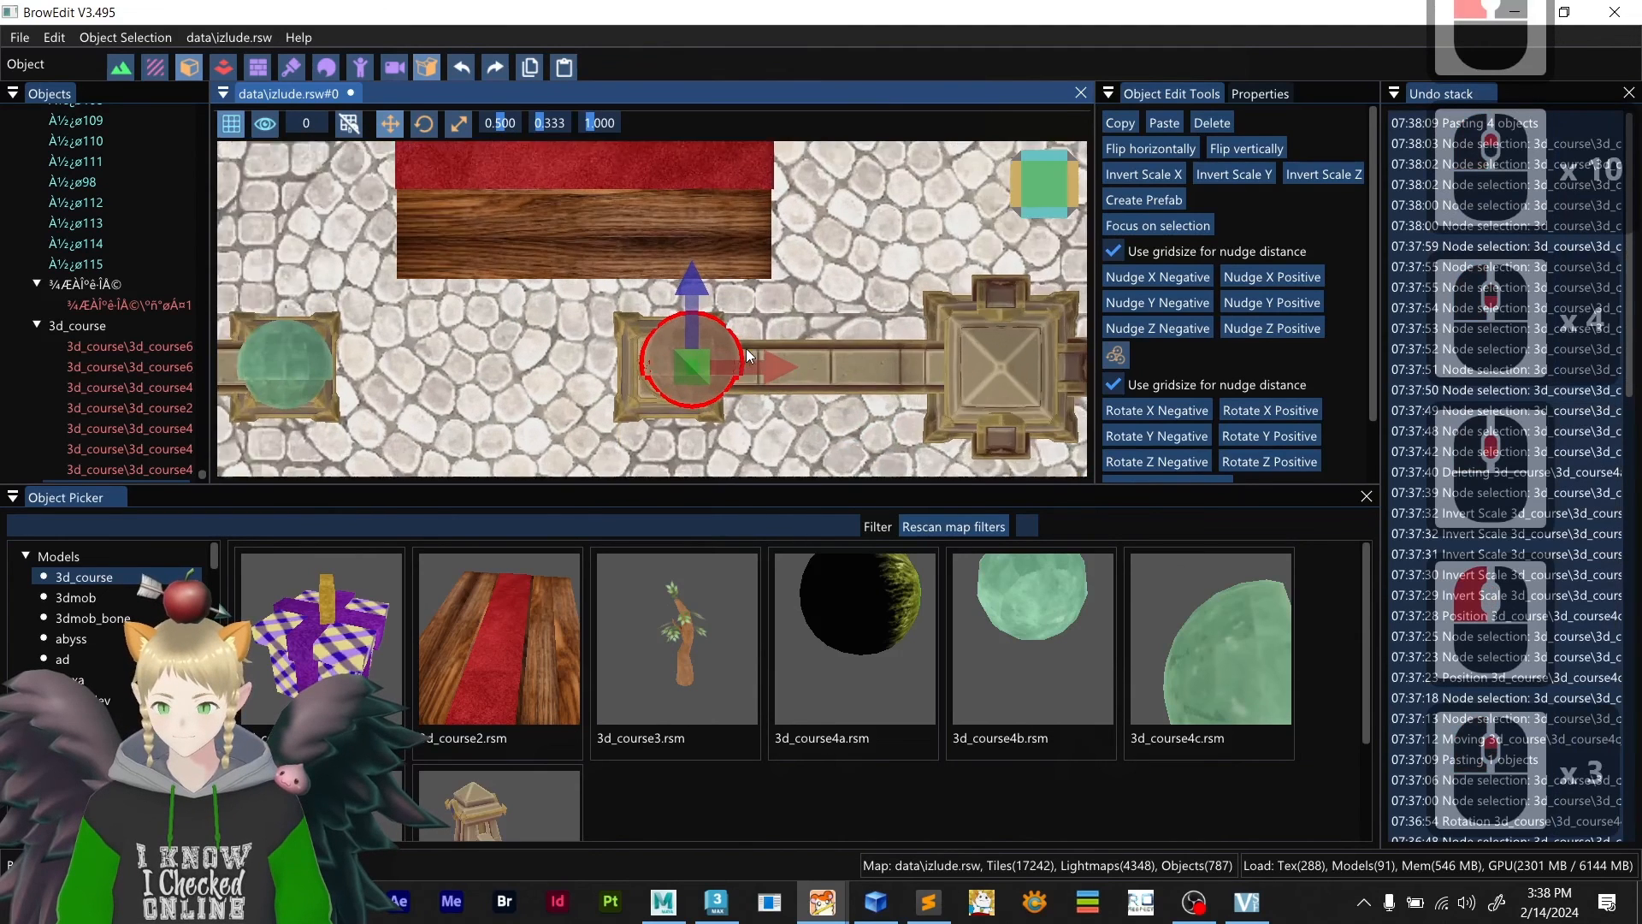
left_click_drag(768, 381, 756, 383)
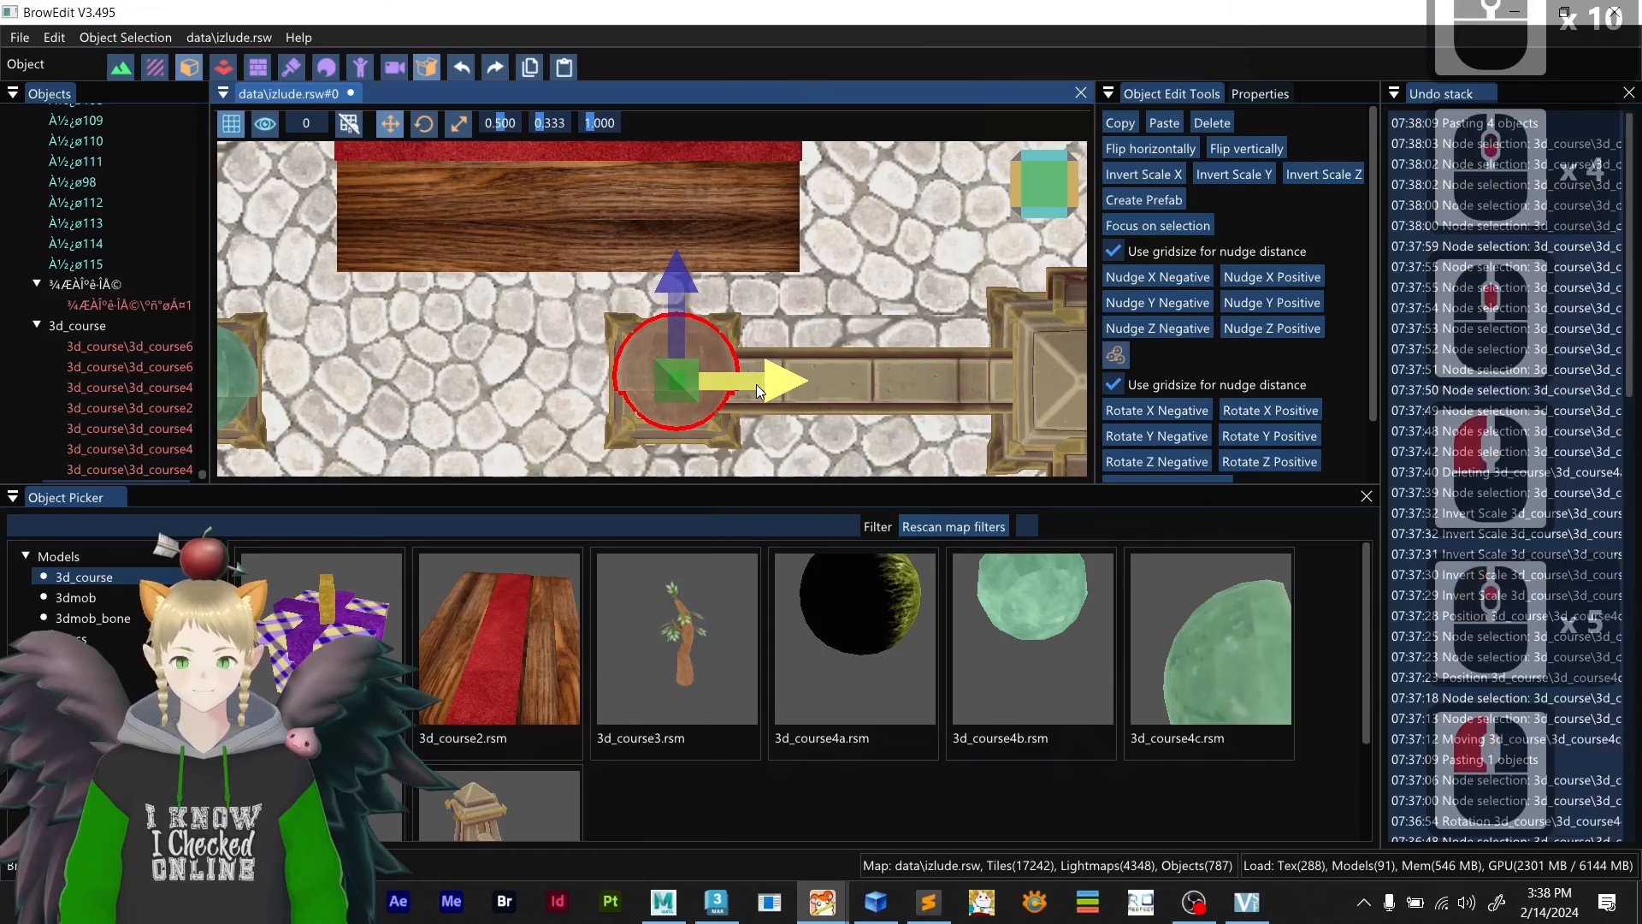
left_click(1035, 215)
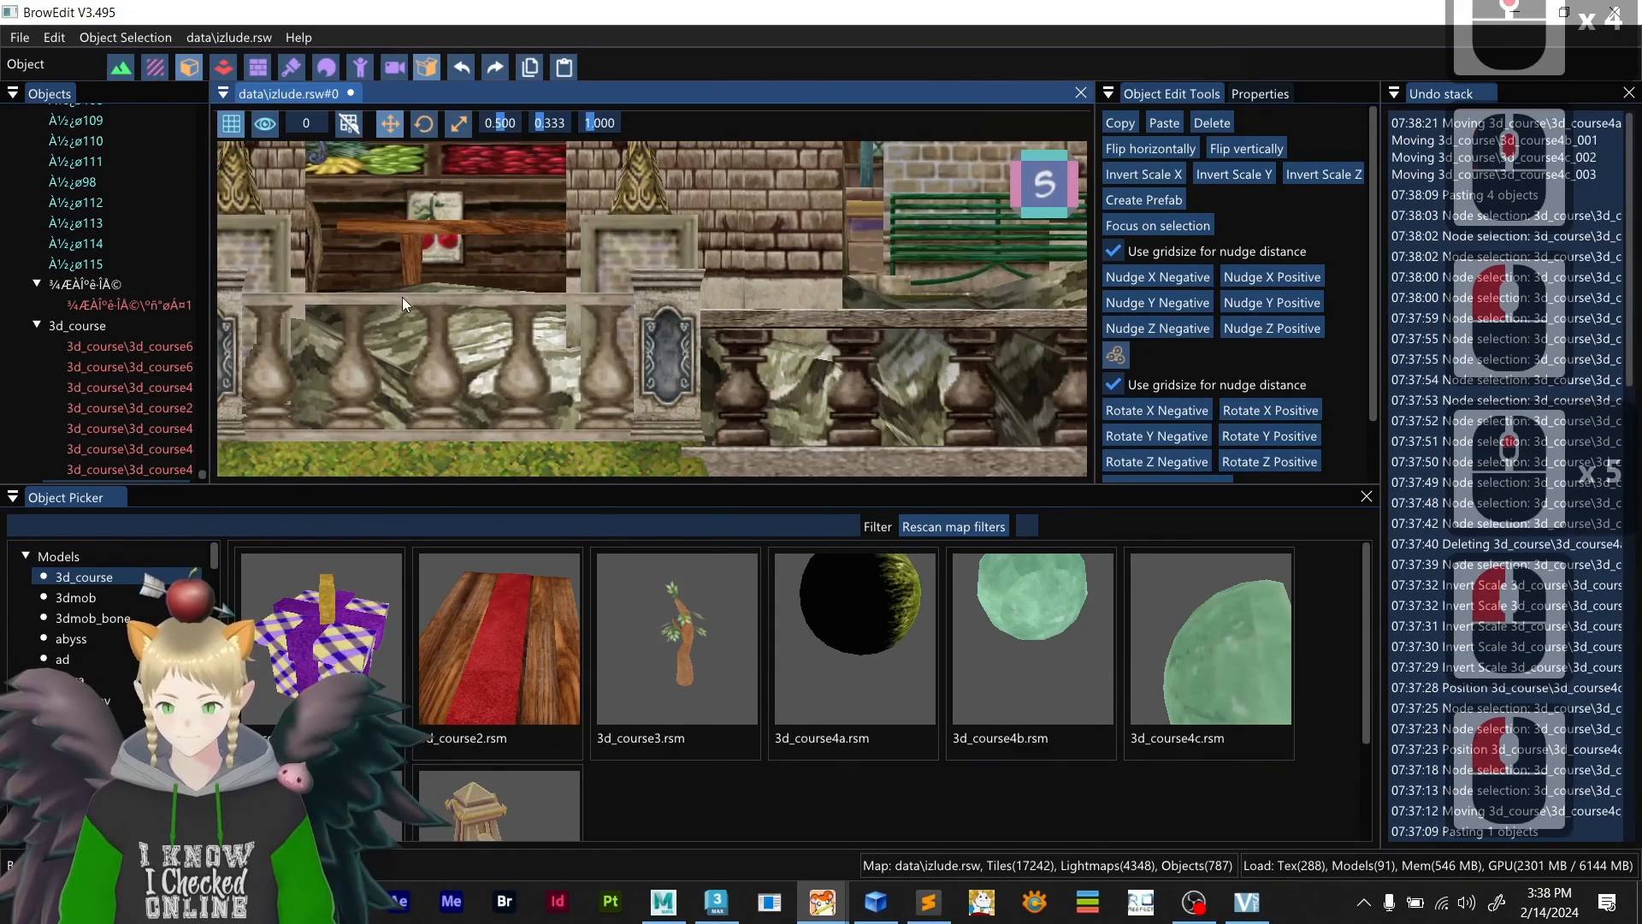
- Switch from the orthographic top view back to perspective and check the copied sphere on the second wall's pillar
scroll(402, 296, "down", 3)
middle_click_drag(402, 296, 373, 179, "shift")
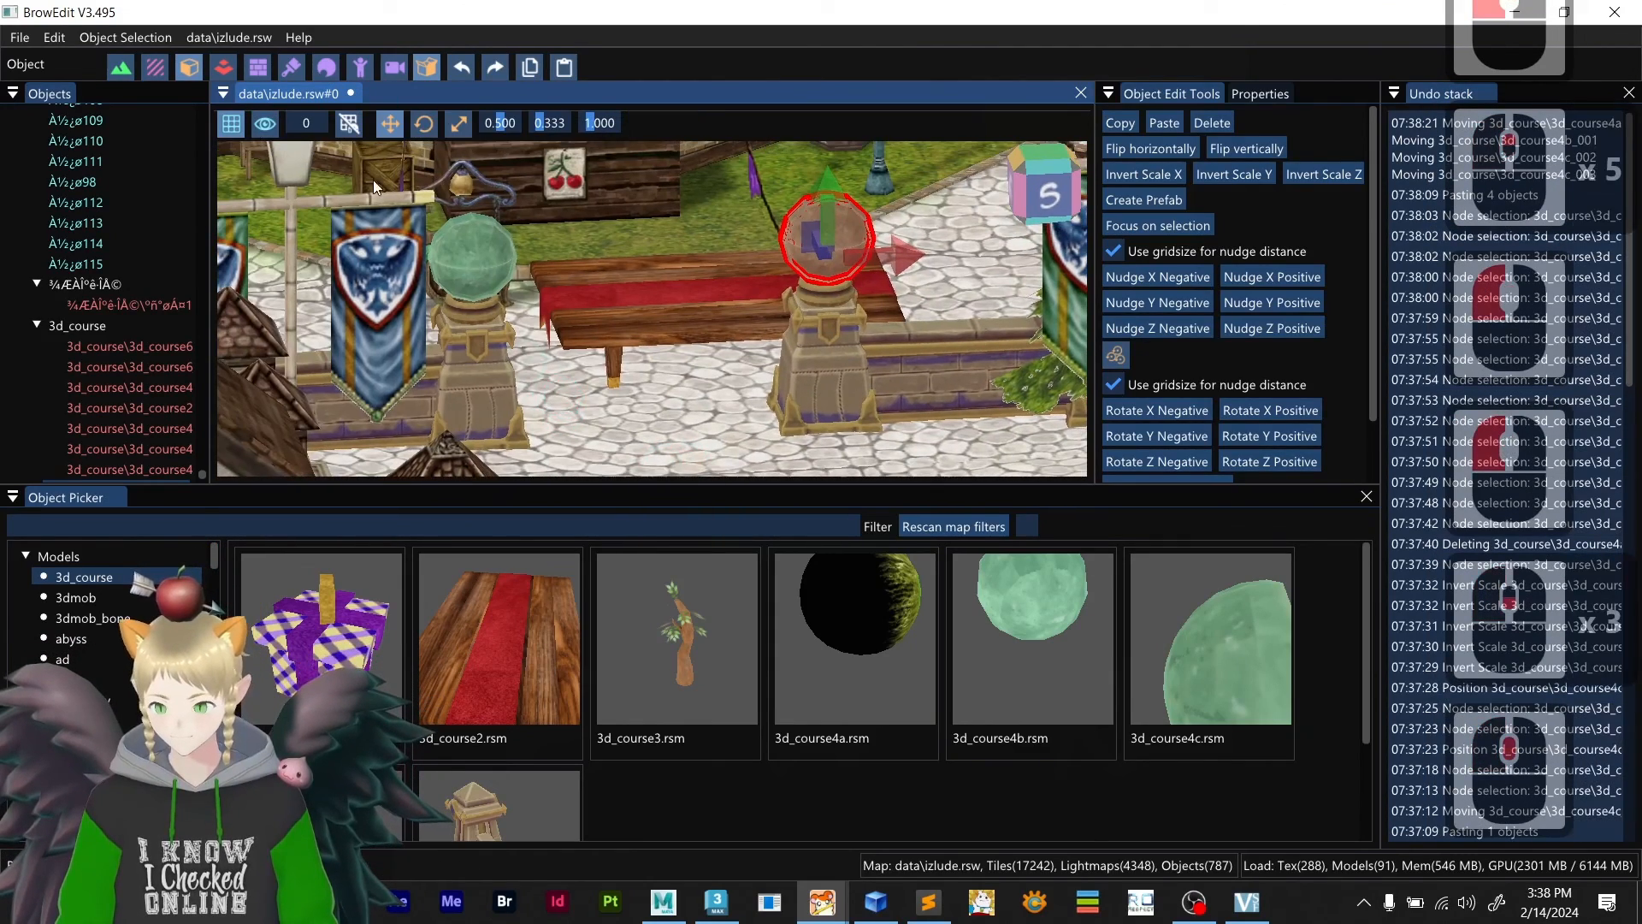
left_click(236, 125)
scroll(660, 308, "down", 13)
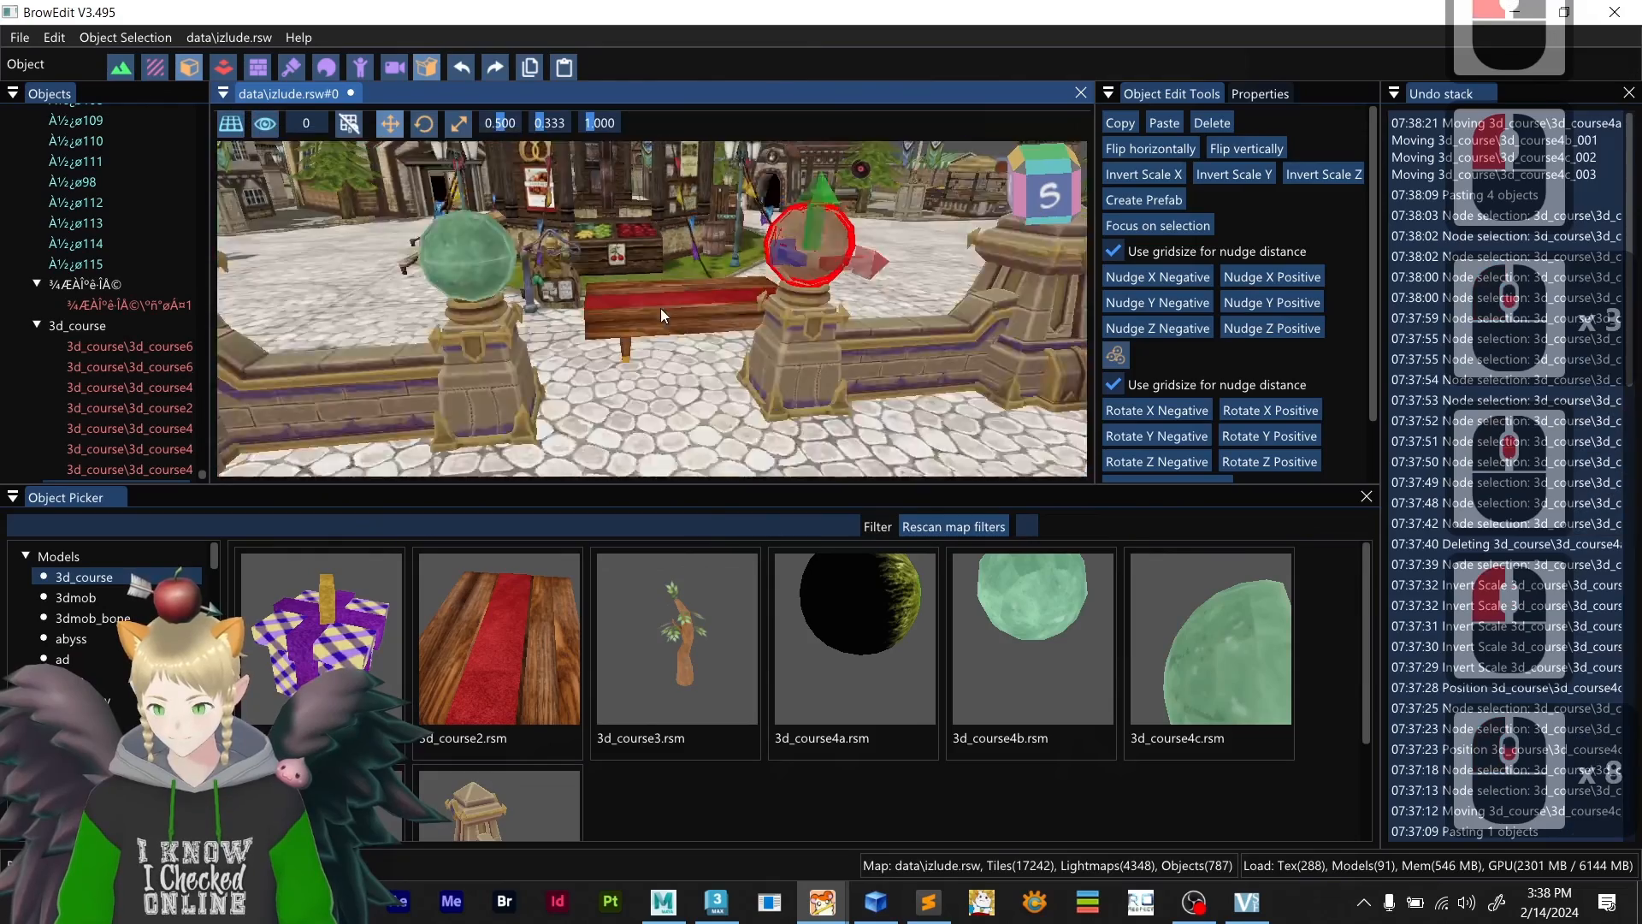
middle_click_drag(660, 308, 650, 372, "shift")
scroll(650, 372, "up", 4)
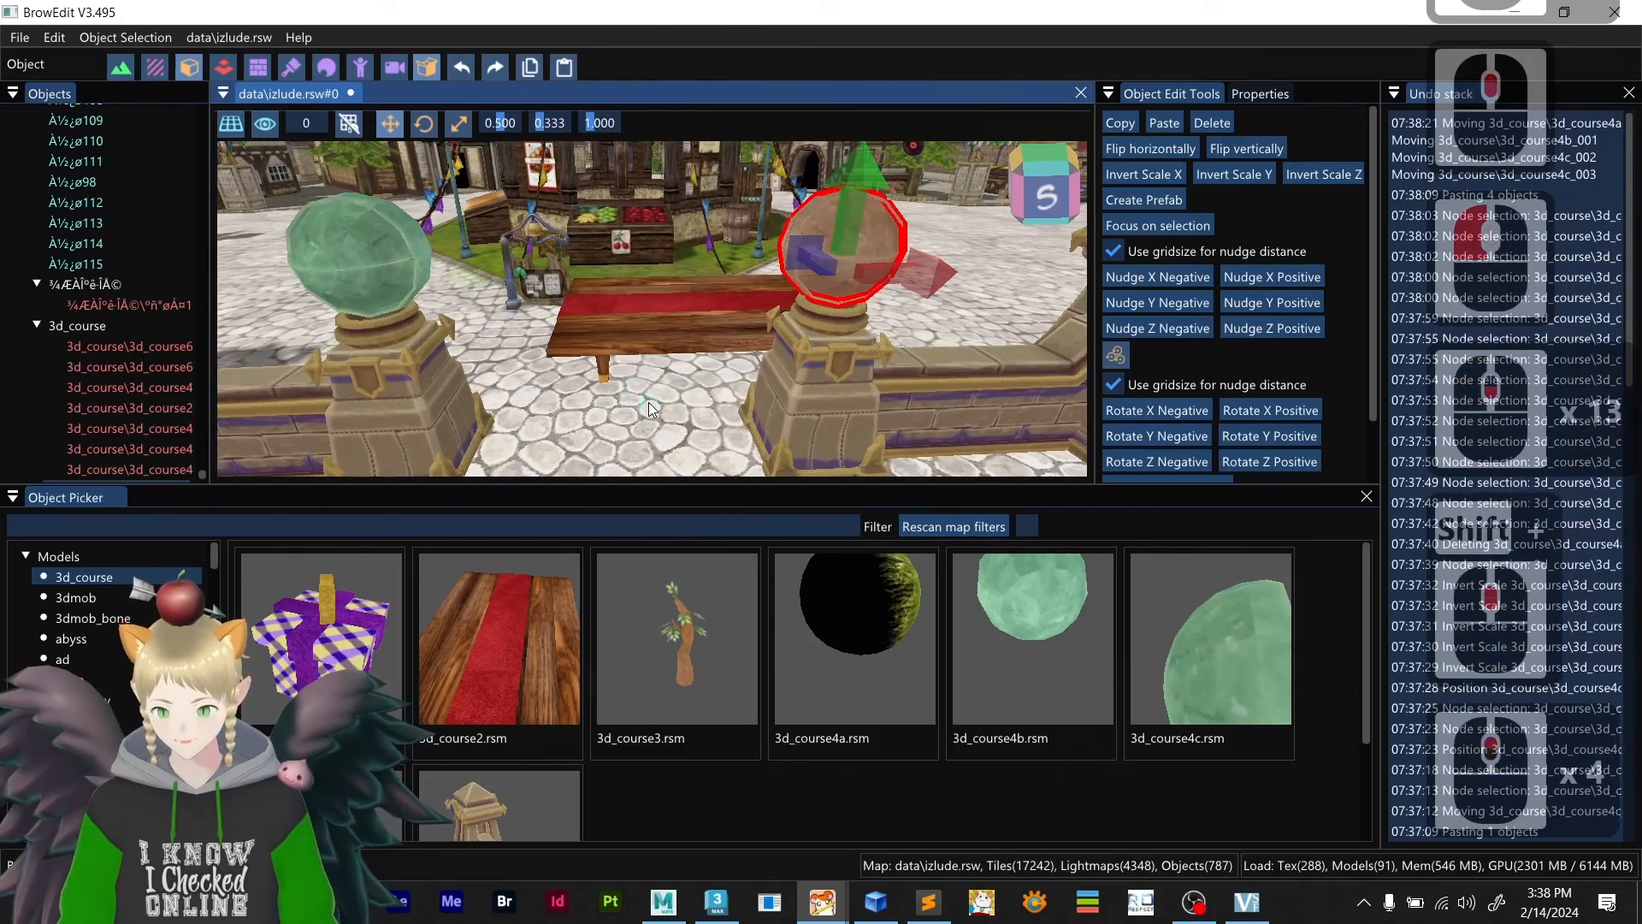
- Check the table and the second wall by selecting each in the scene, and save the izlude map
double_click(614, 330)
middle_click_drag(641, 356, 711, 377)
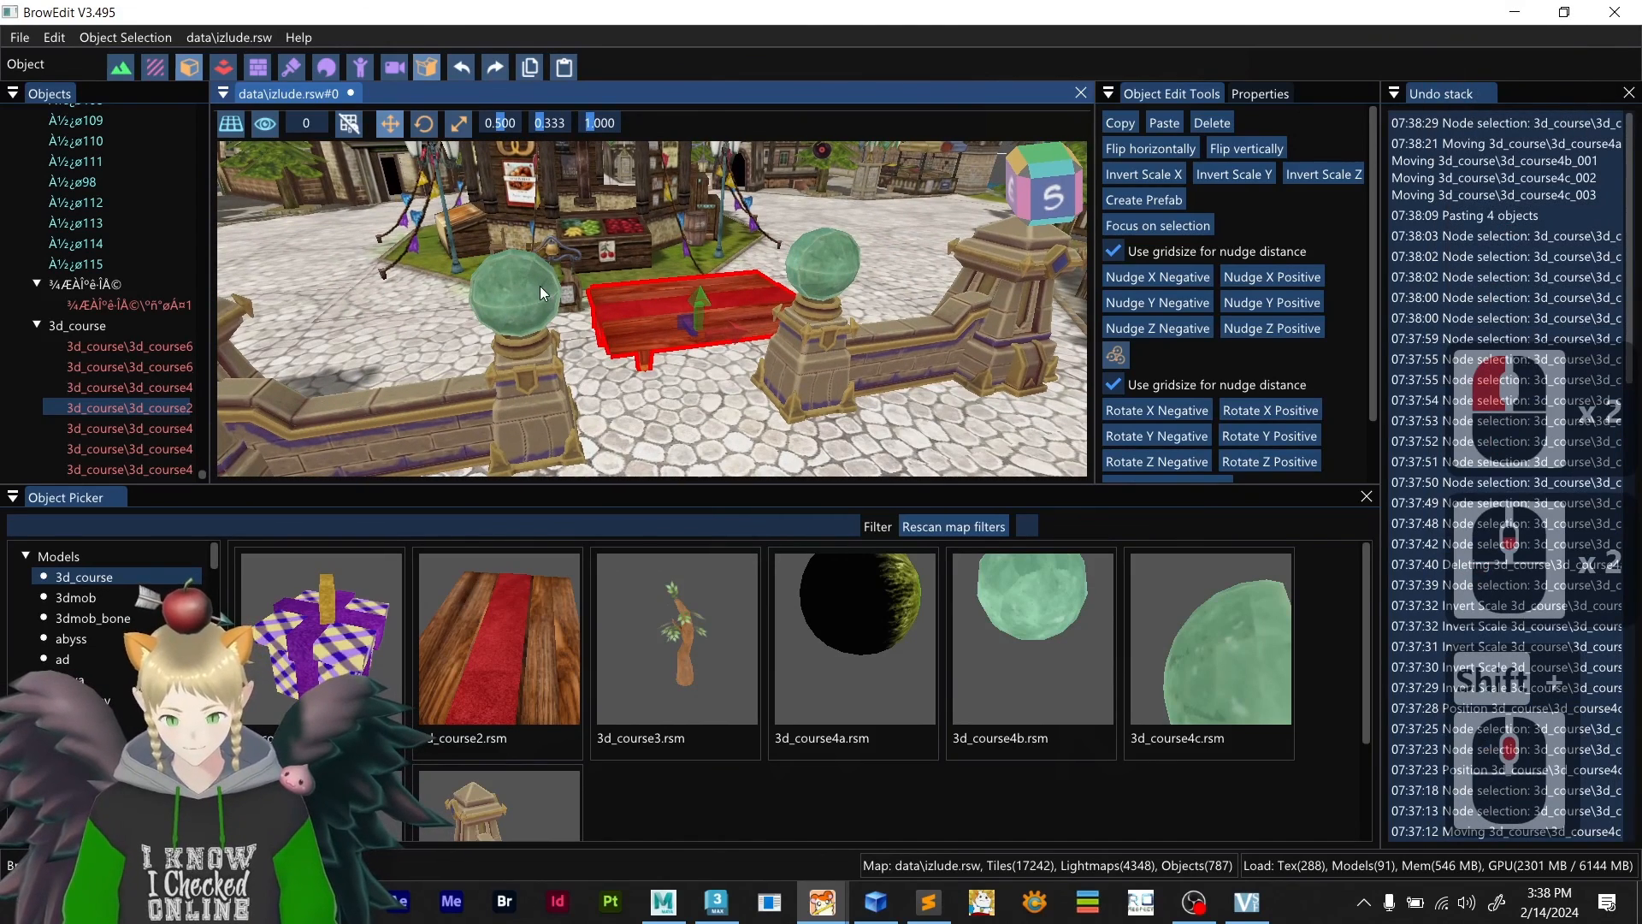
scroll(742, 400, "down", 3)
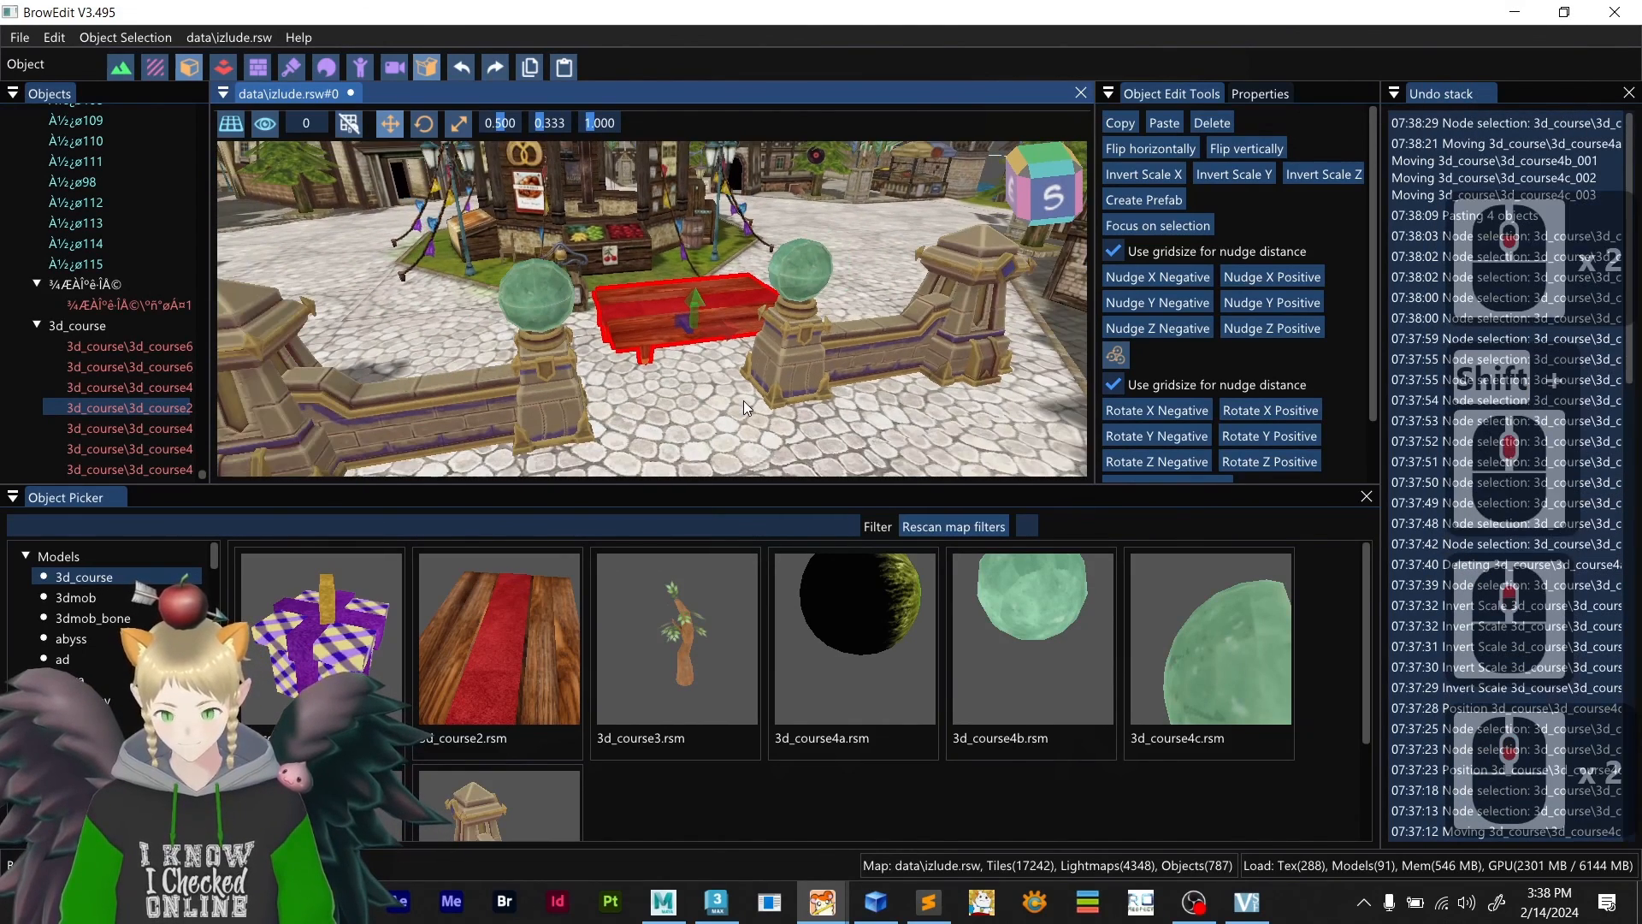
left_click(794, 359)
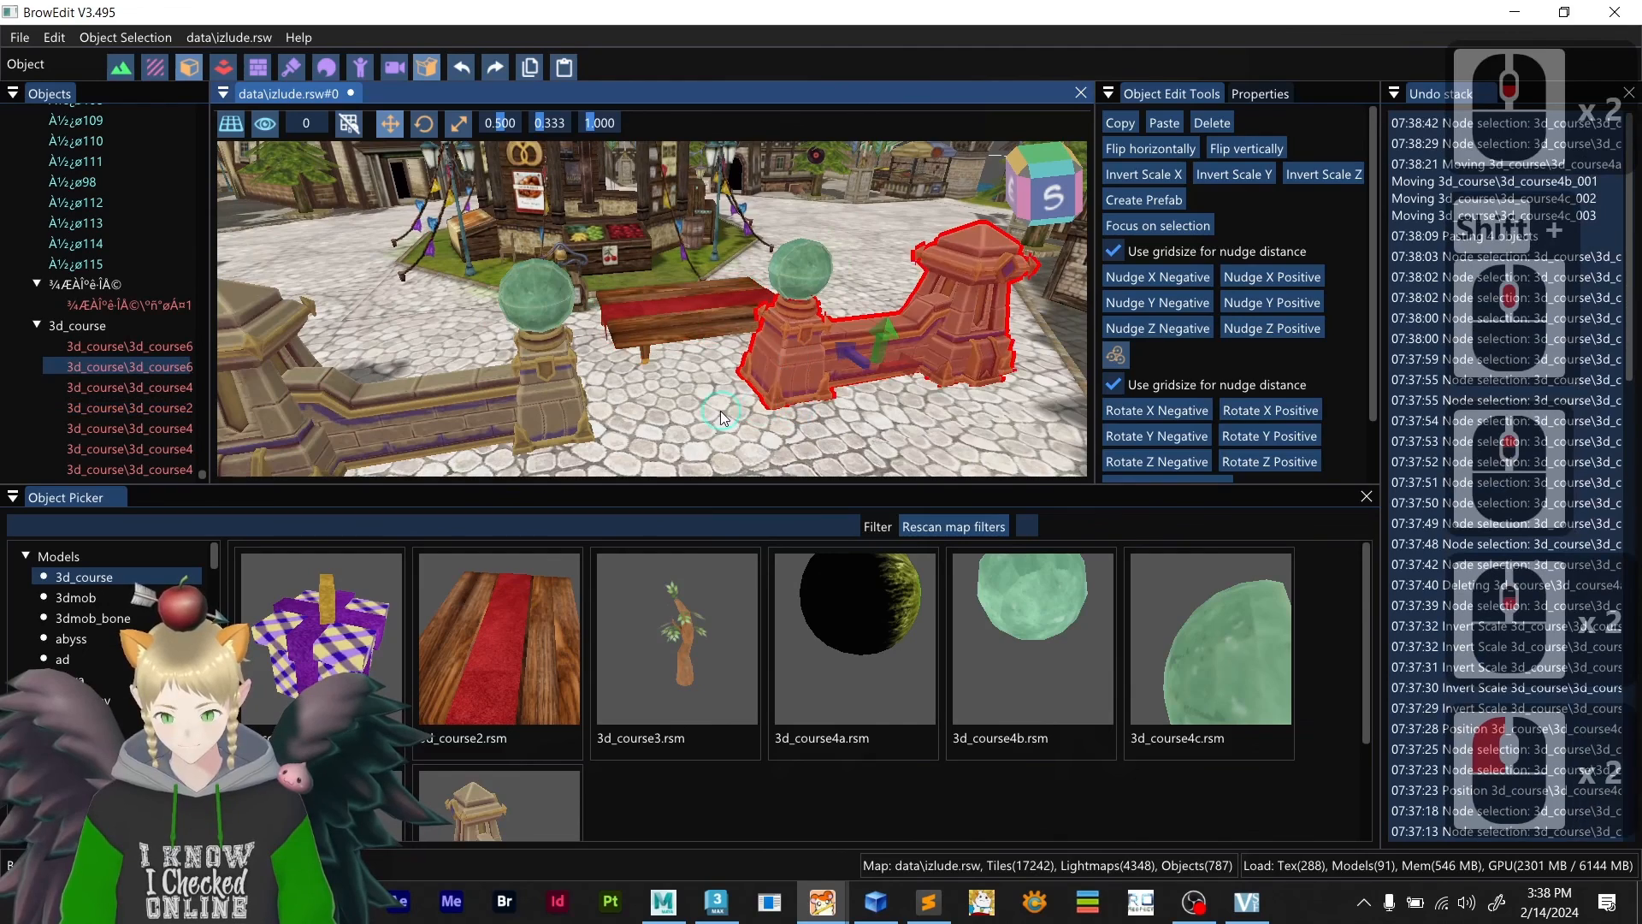
middle_click_drag(720, 411, 720, 402, "shift")
scroll(720, 404, "down", 2)
key("ctrl+s")
- Place the 3d_course3.rsm tree model on the paving in front of the second wall
left_click(696, 638)
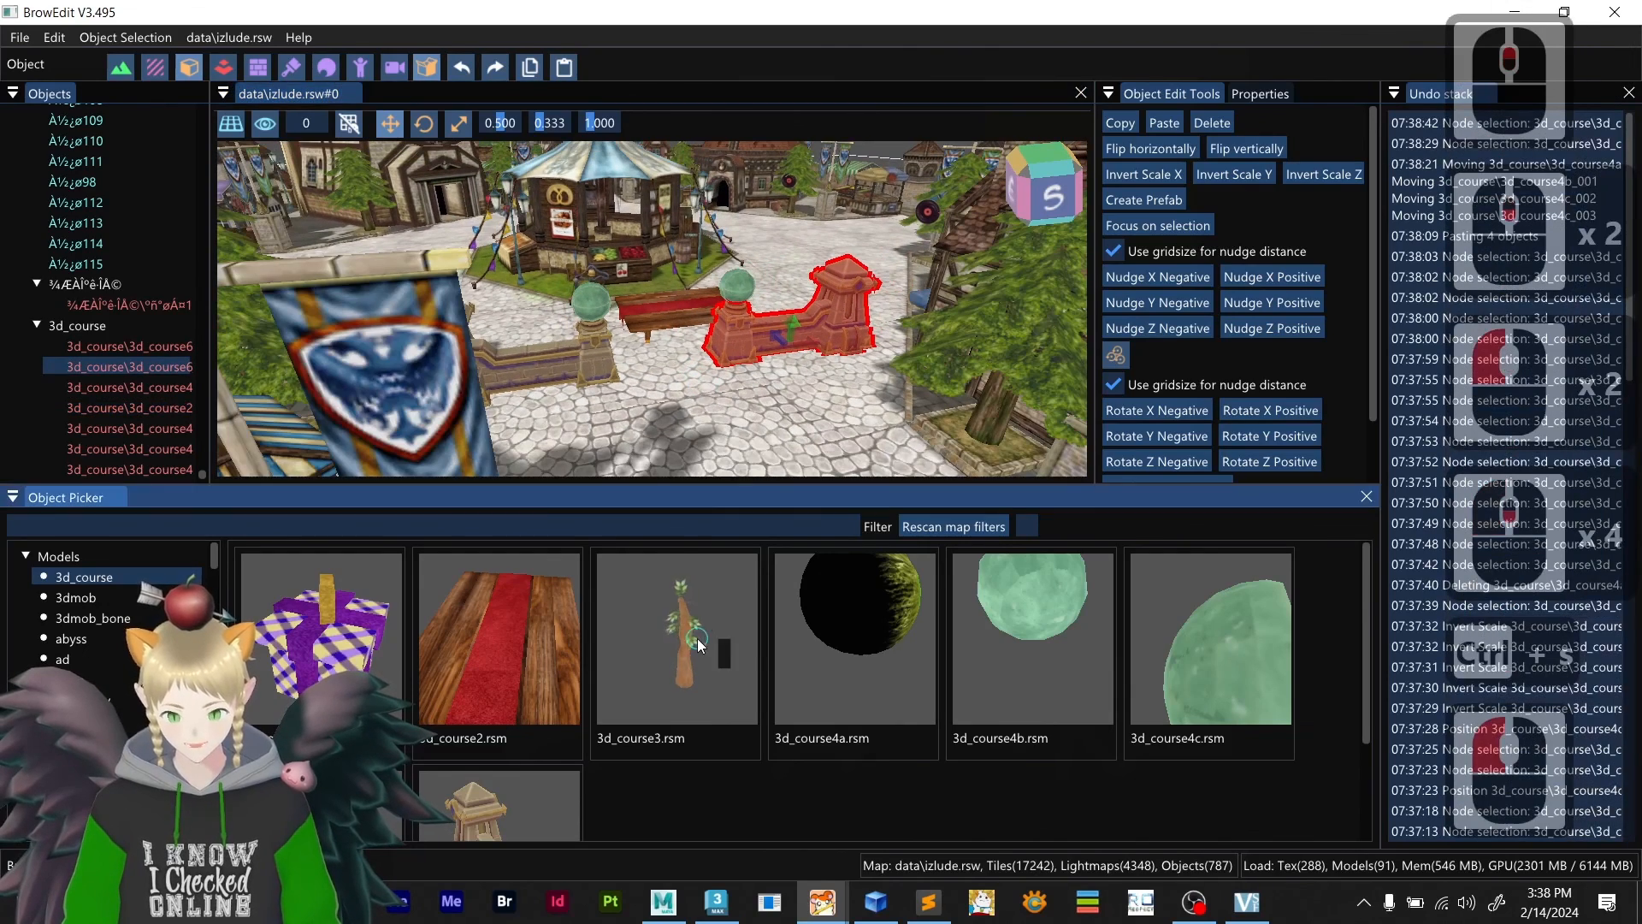
left_click(793, 410)
scroll(793, 411, "up", 4)
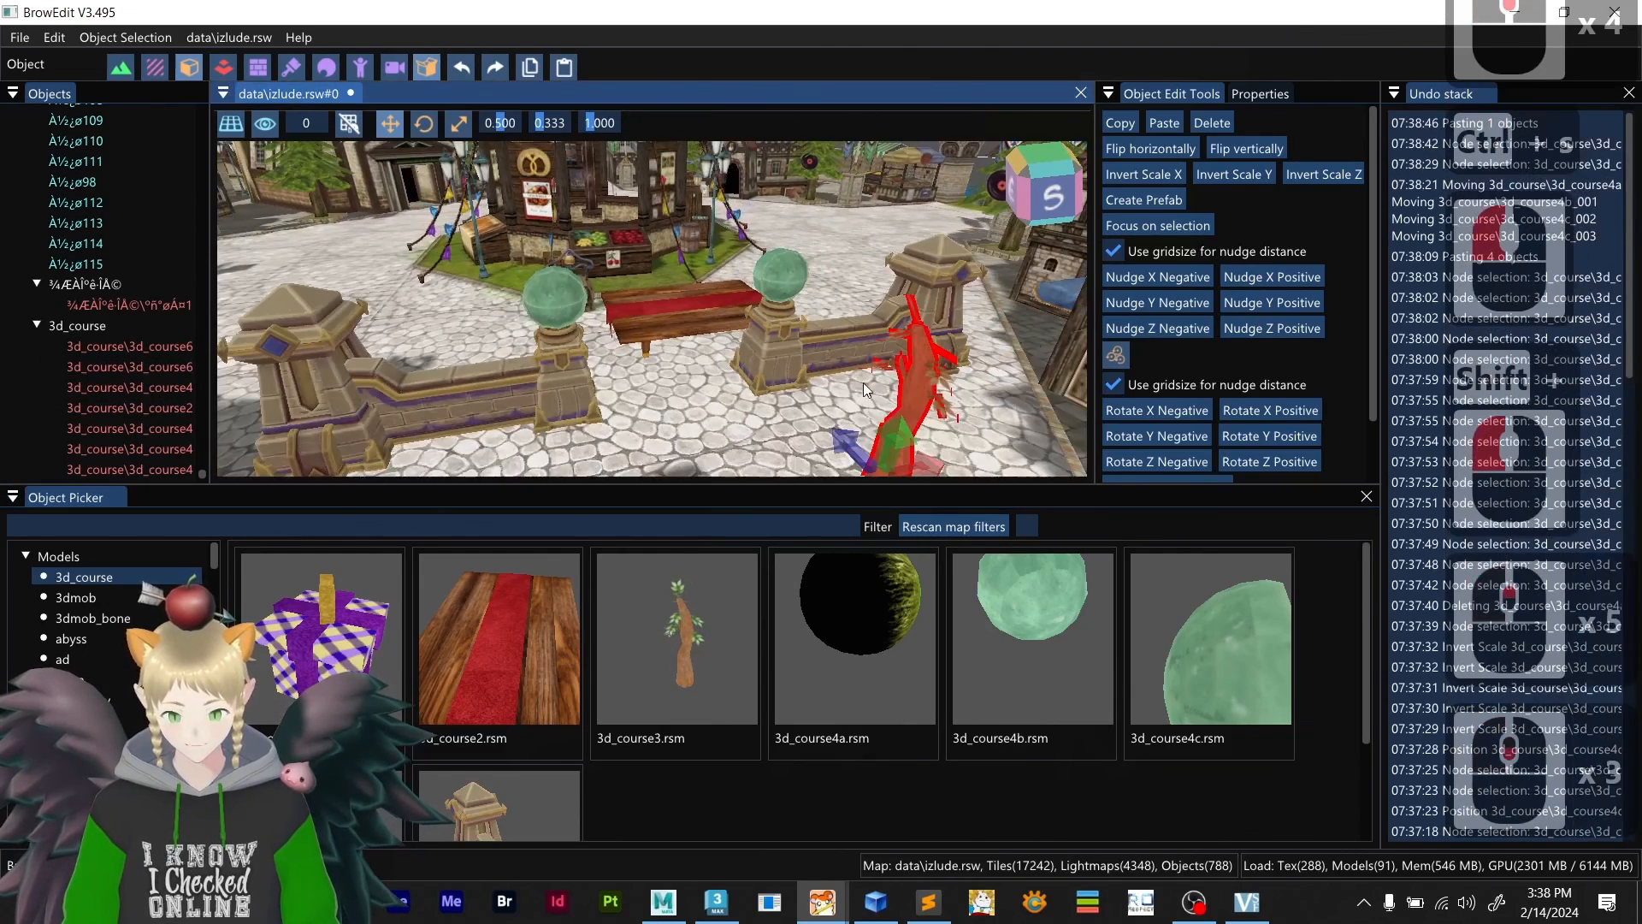
- Set the tree's uniform scale to 1.3 and its Y rotation to 107 degrees
left_click(1263, 95)
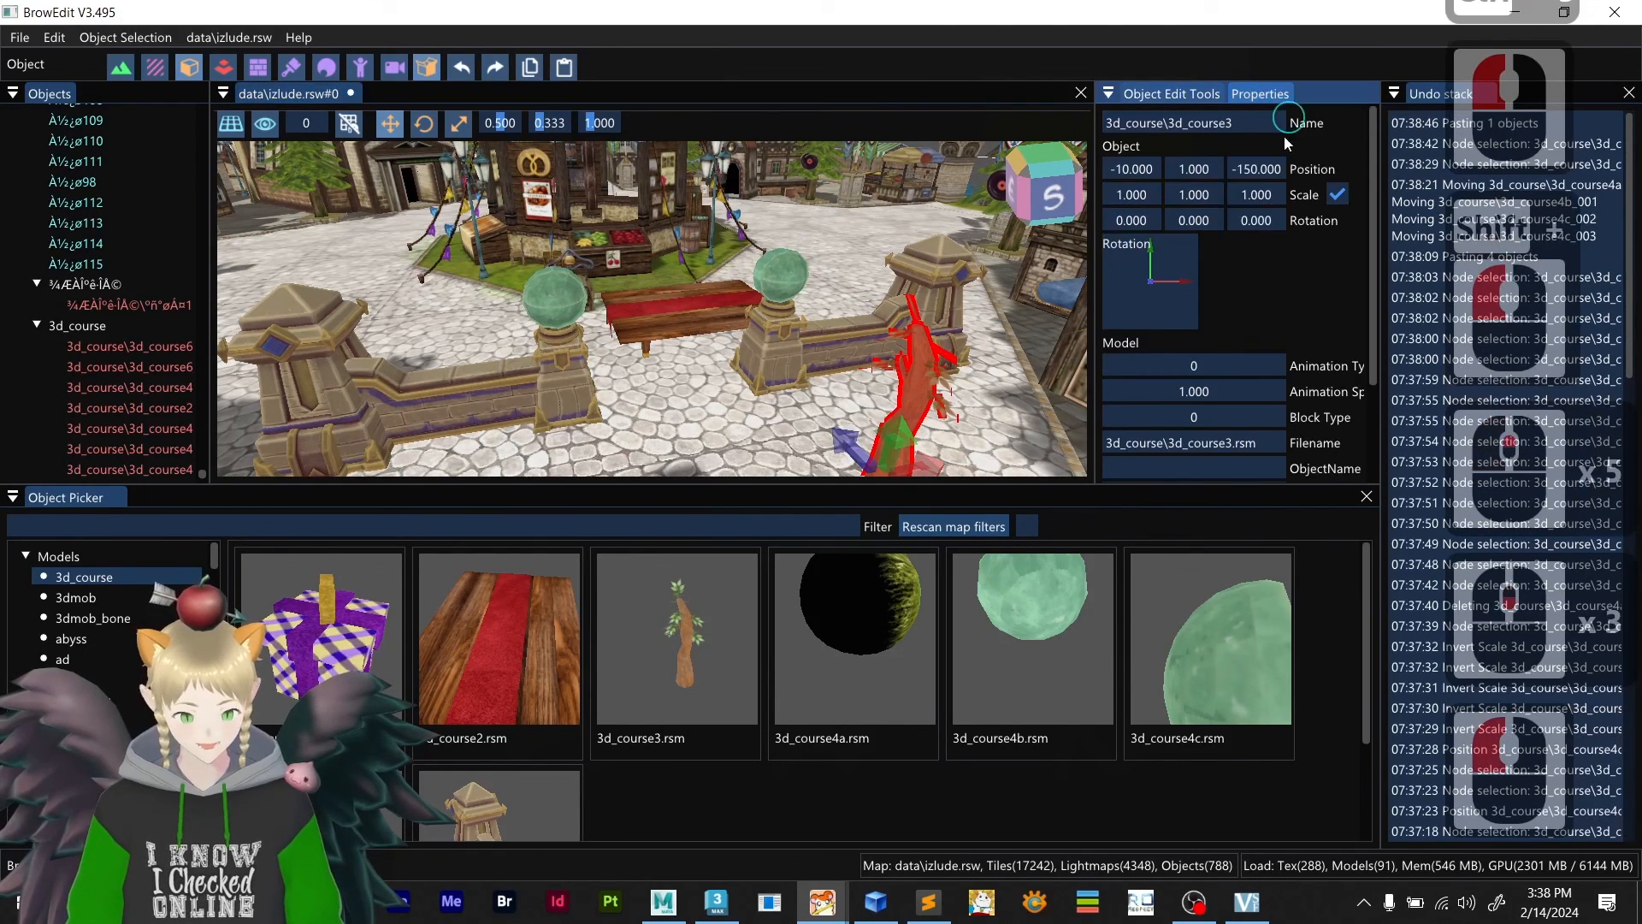
double_click(1253, 193)
type("2")
key("Return")
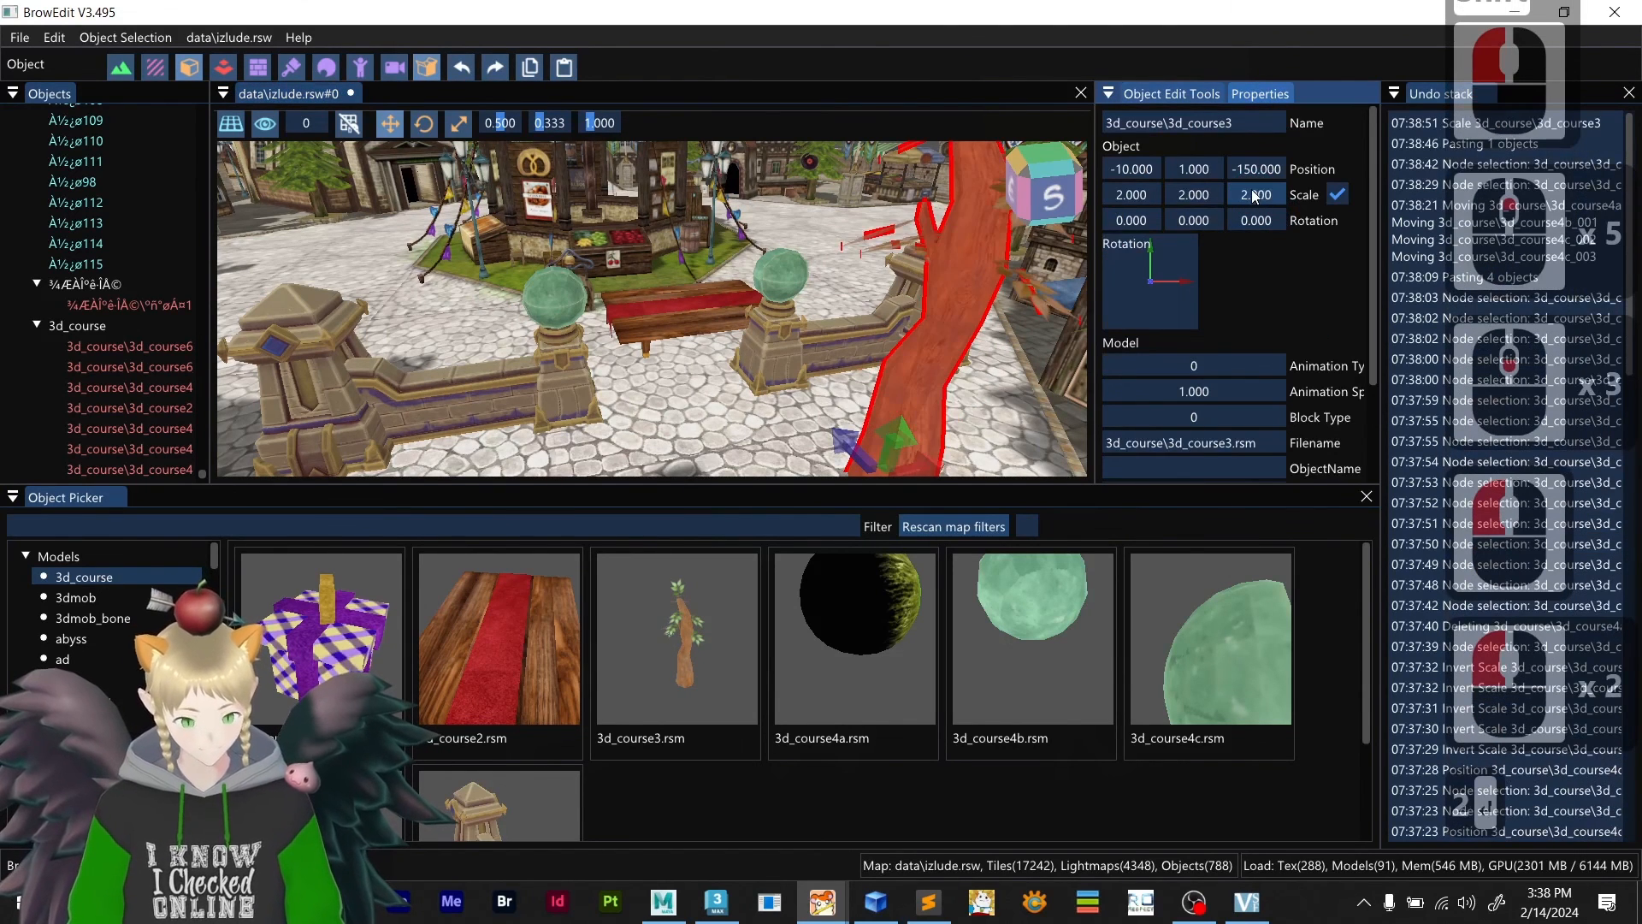
scroll(1189, 214, "up", 5)
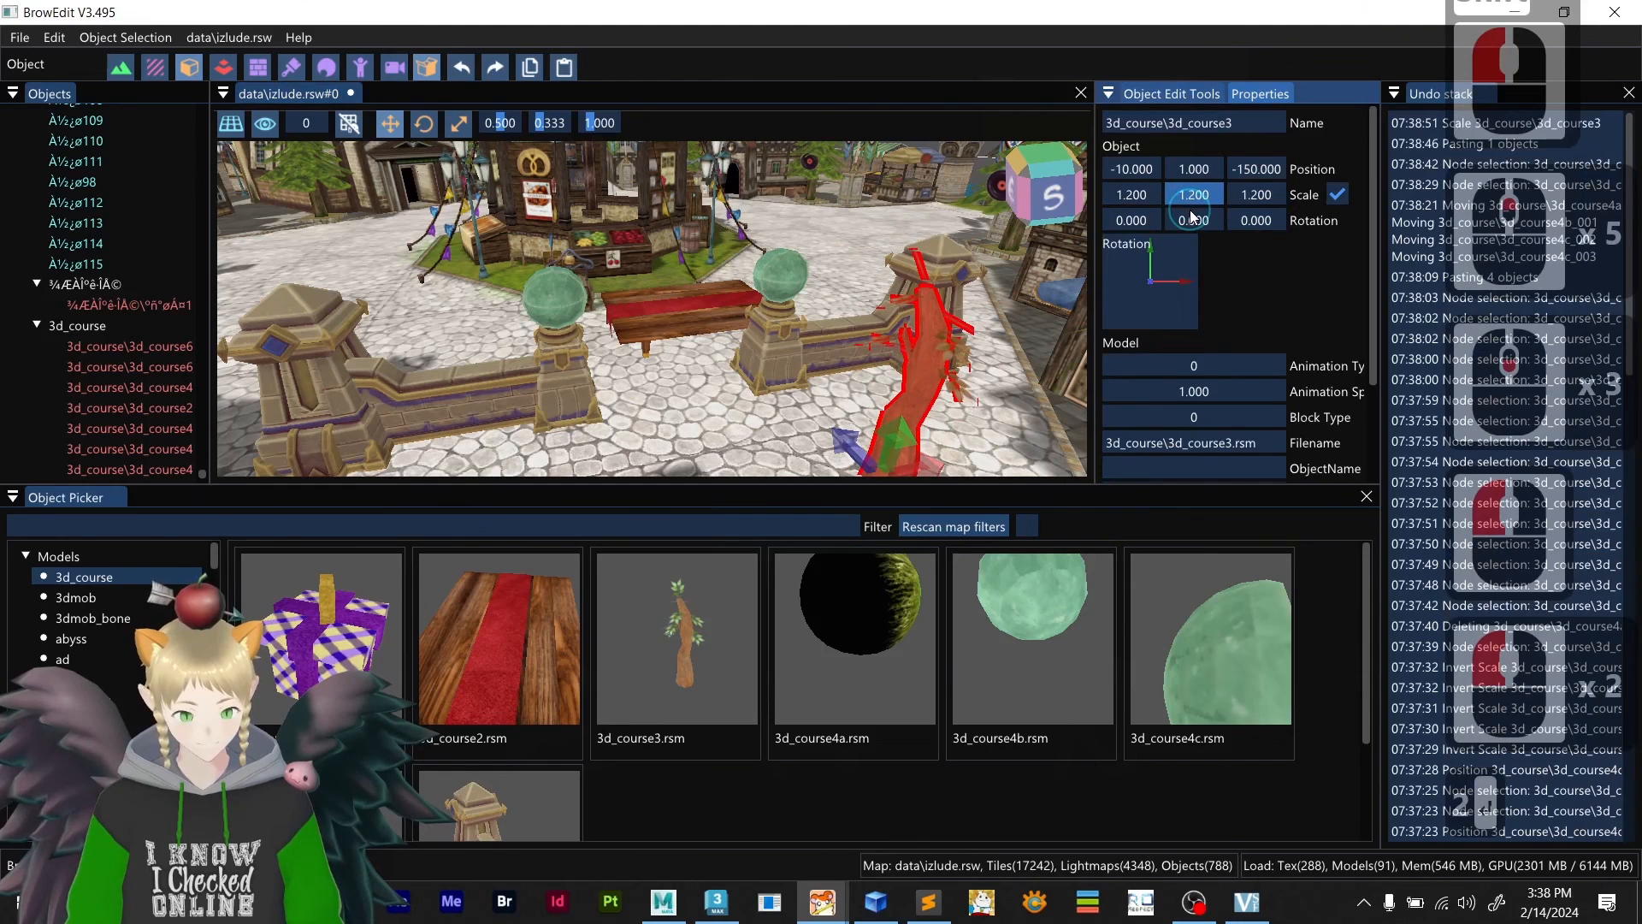
scroll(1185, 224, "up", 3)
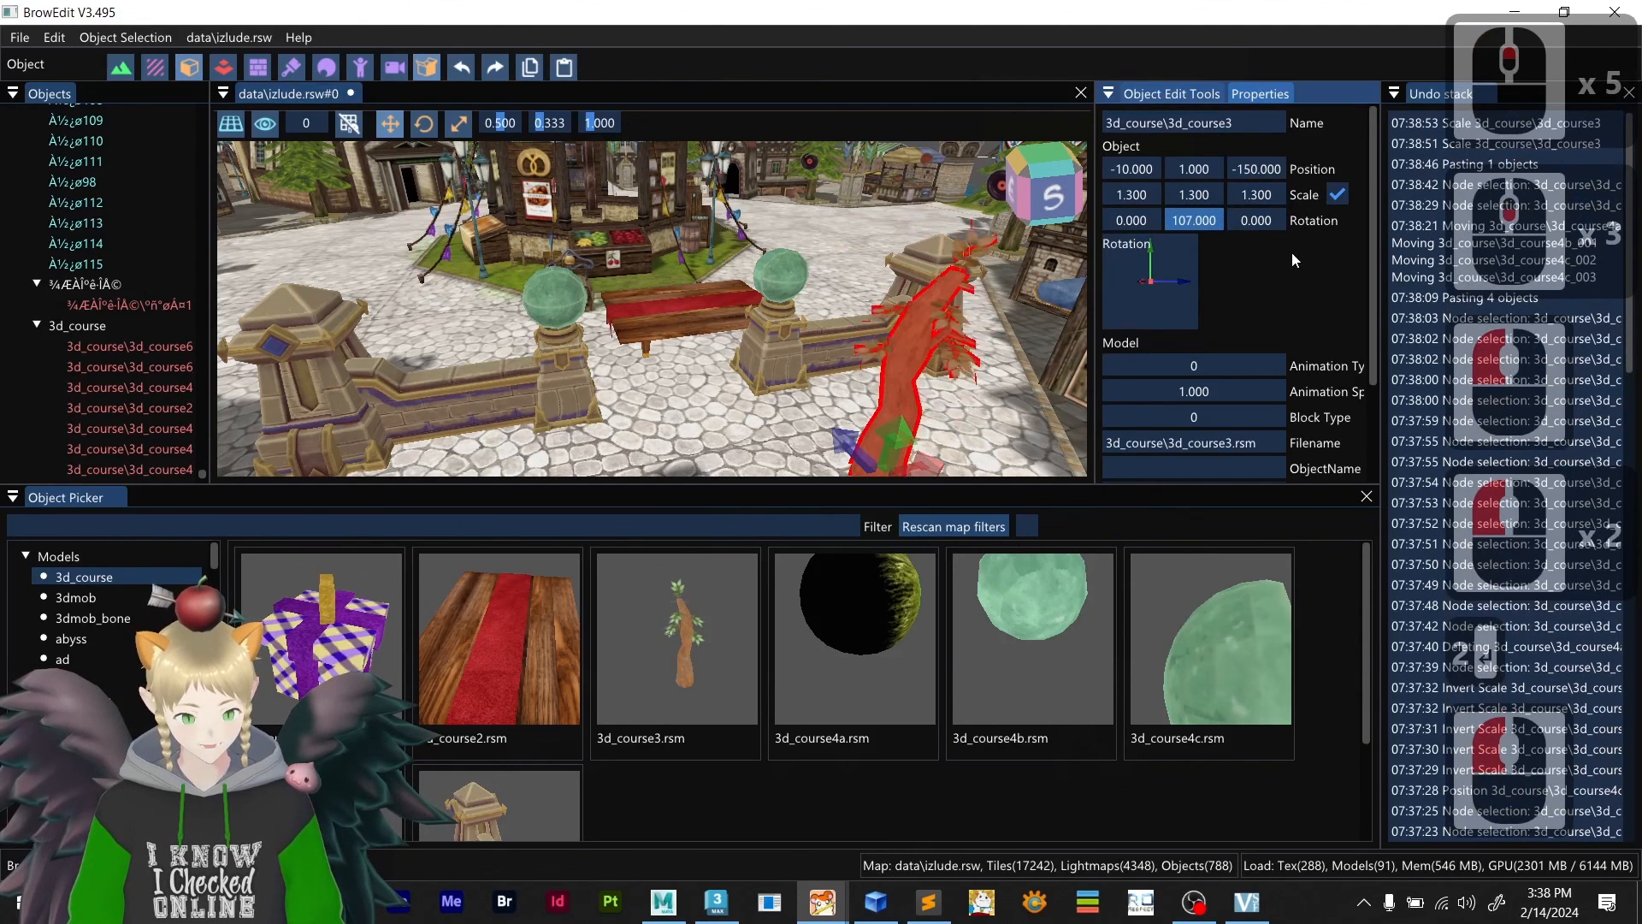
- Select the second wall instead of the tree and look through the earlier entries of the map's object list
left_click(814, 342)
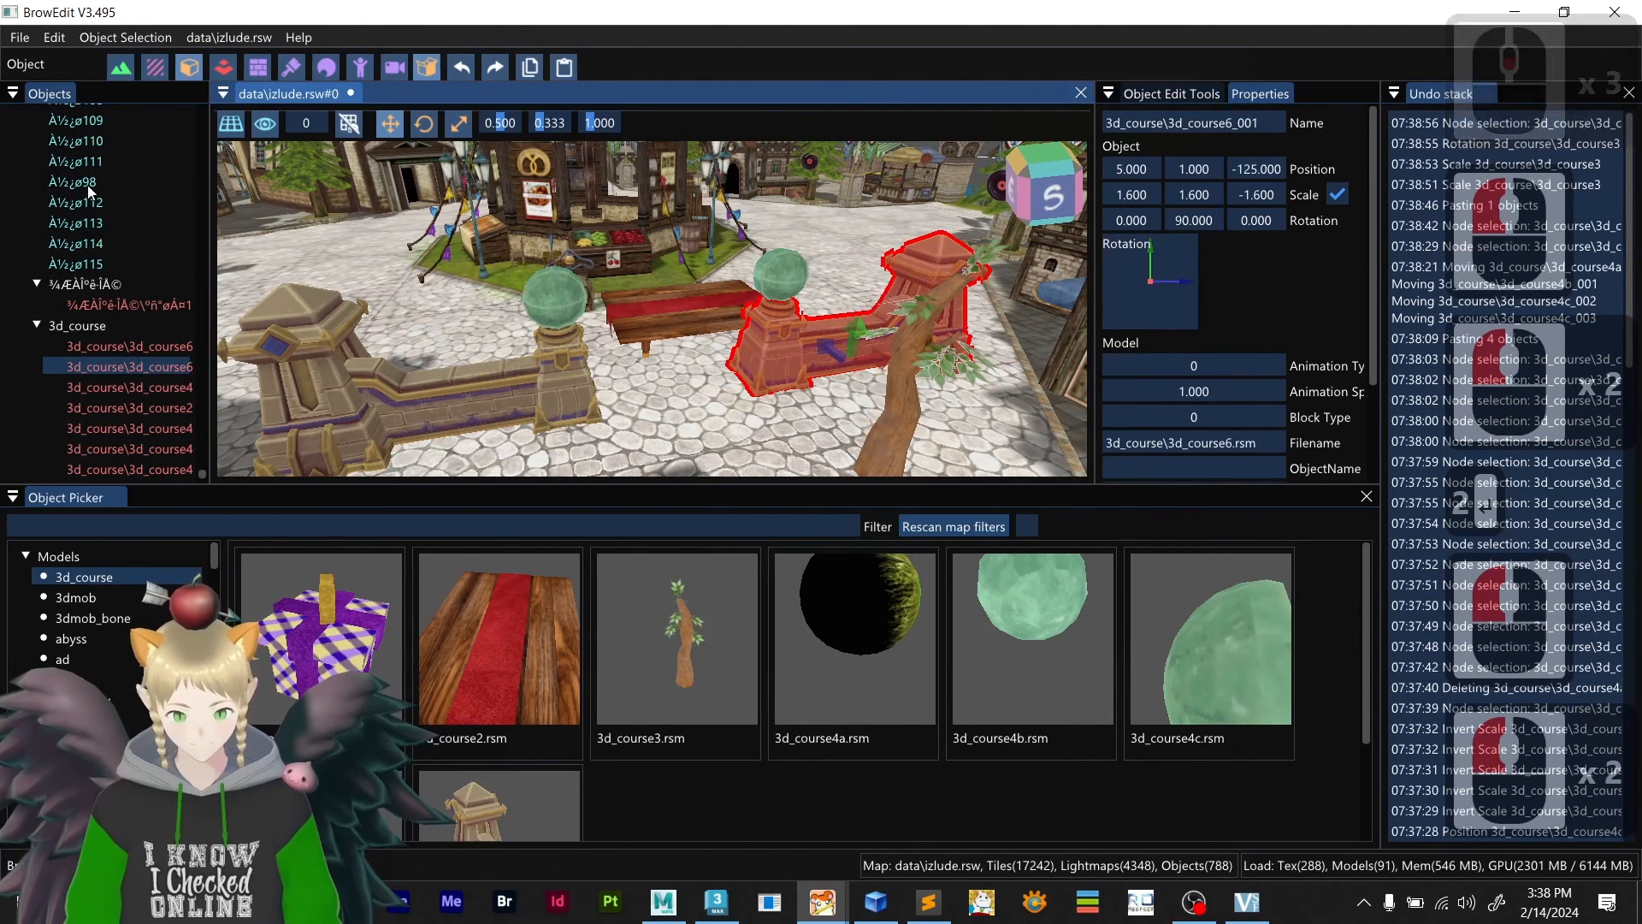
scroll(115, 197, "up", 10)
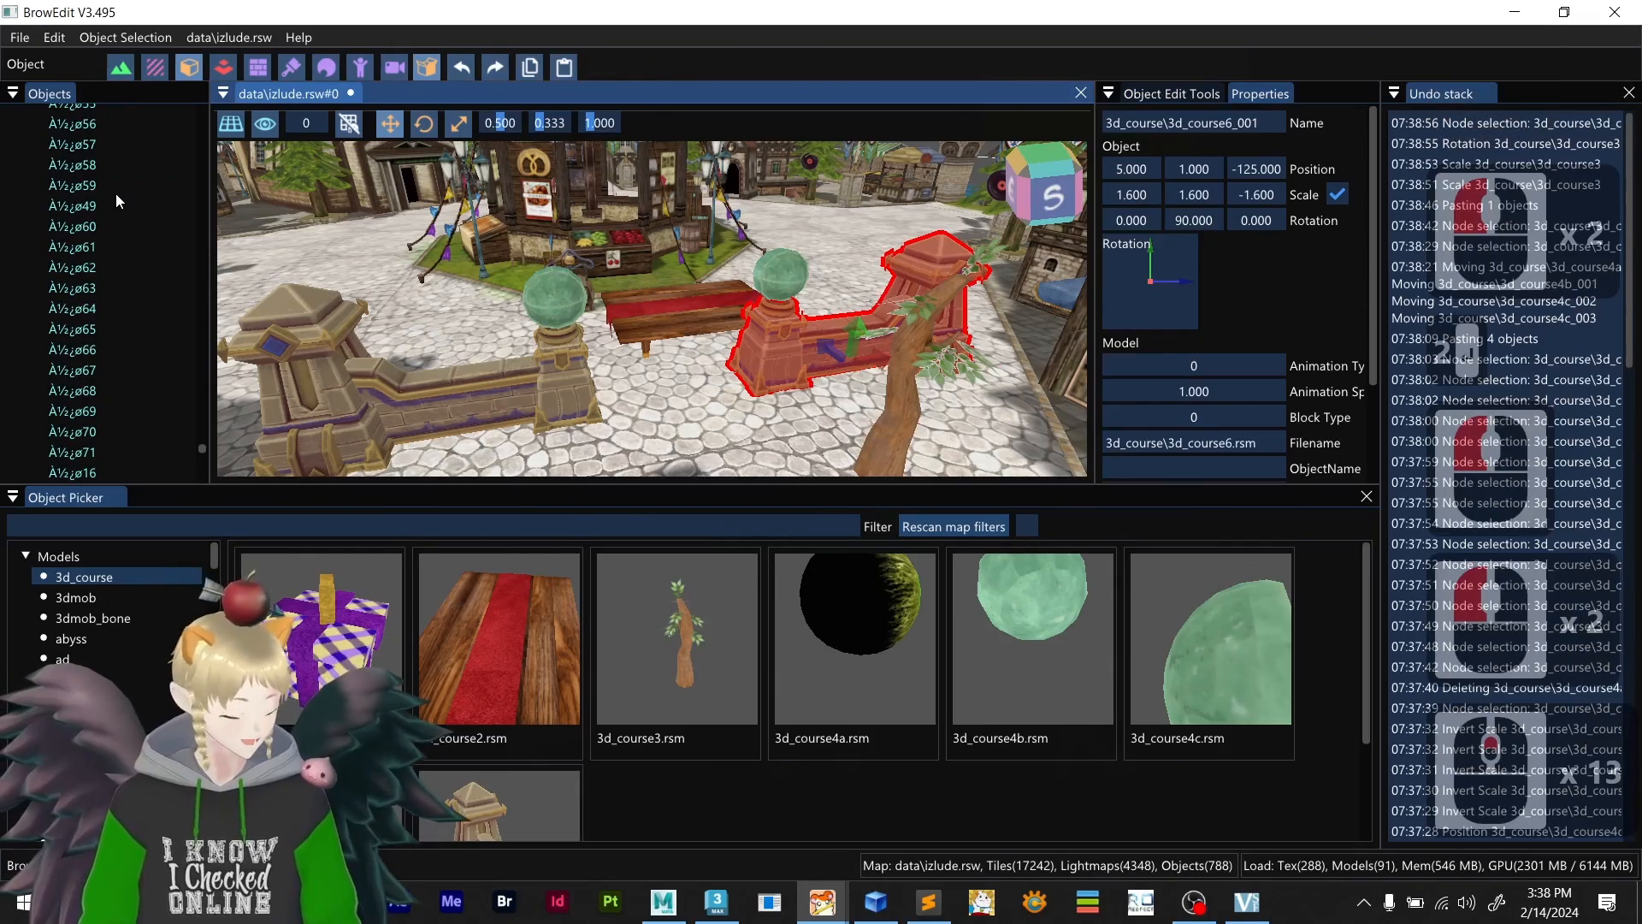